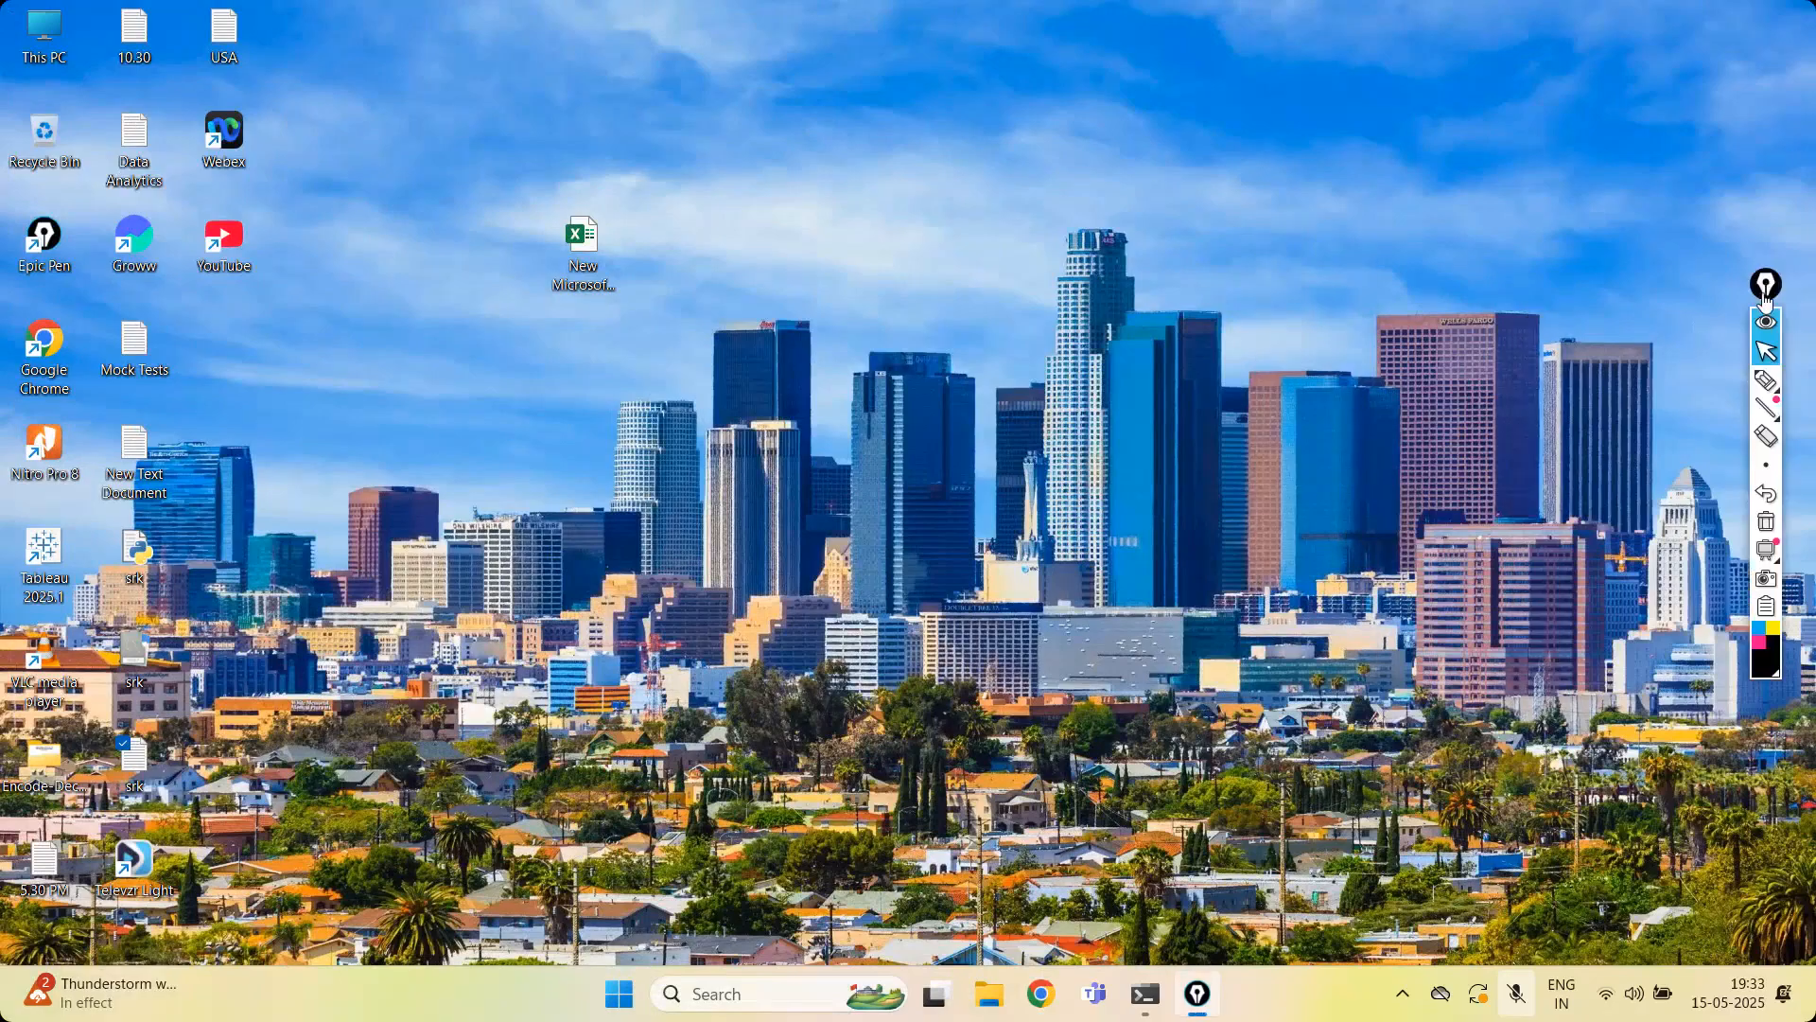
Close the Jupyter Notebook terminal window and move the Epic Pen toolbar out of the way
mouse_move(1146, 993)
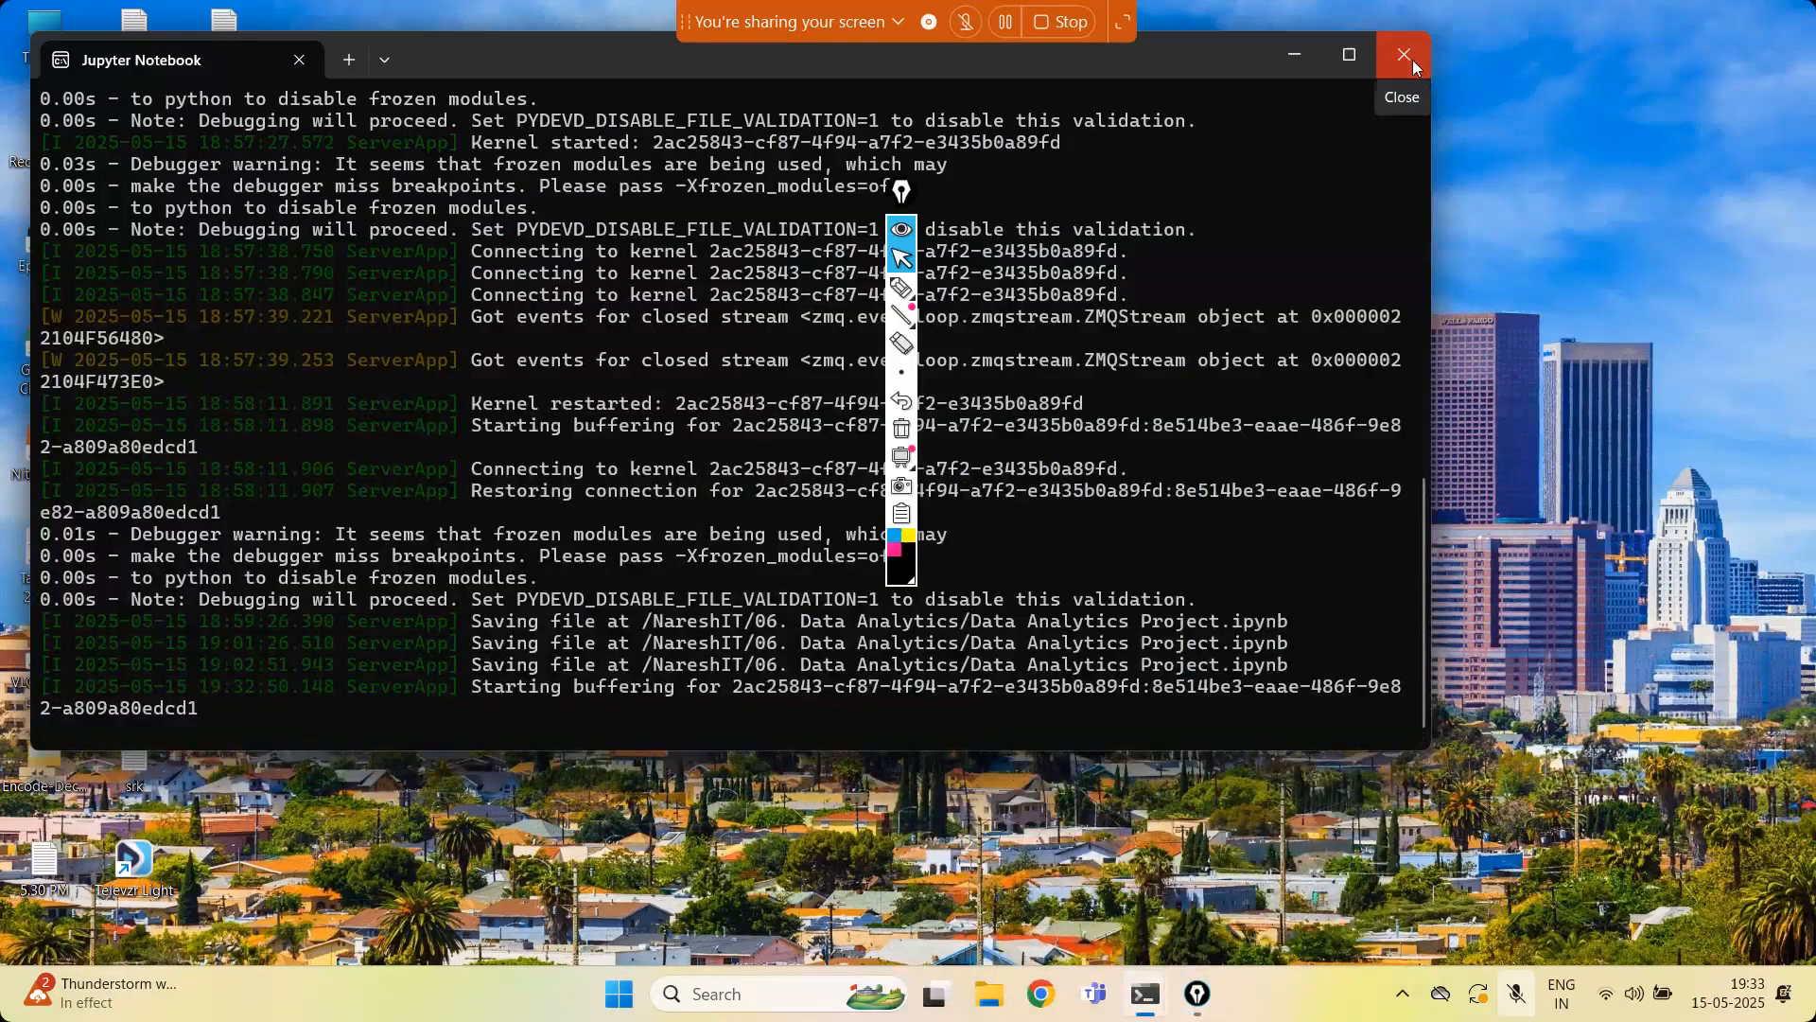
left_click(1413, 61)
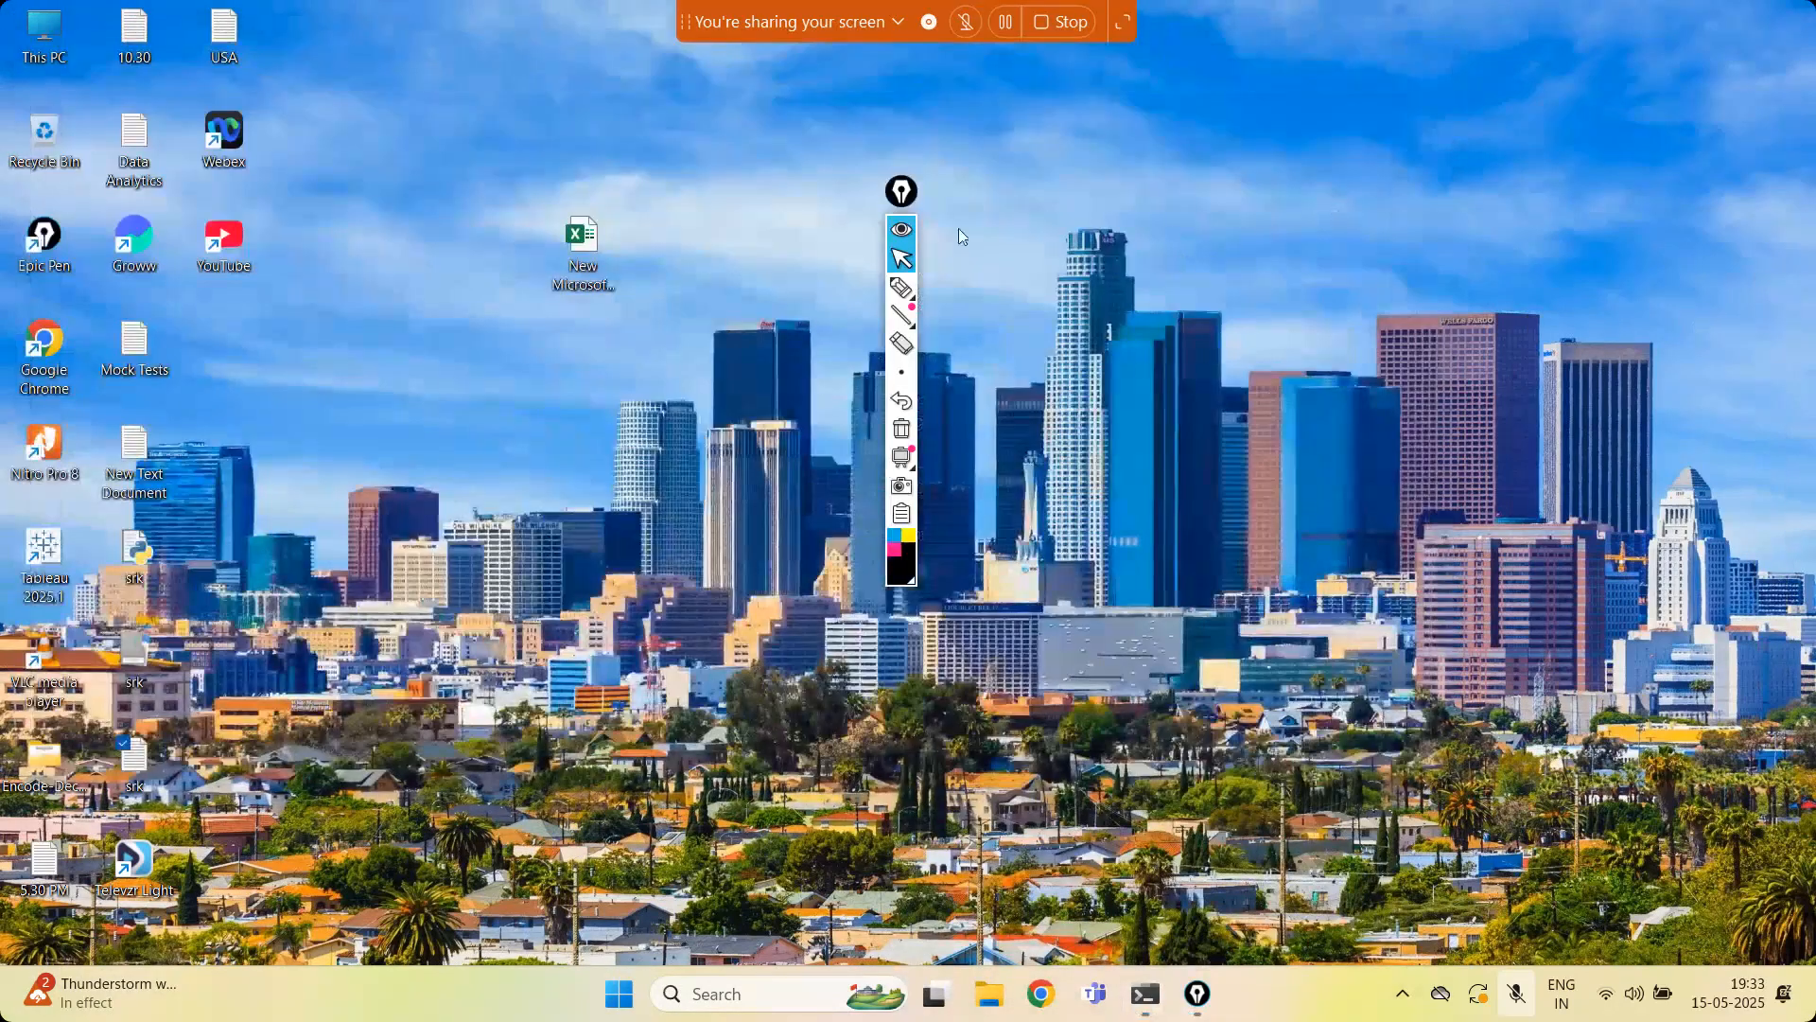
left_click_drag(908, 200, 1794, 233)
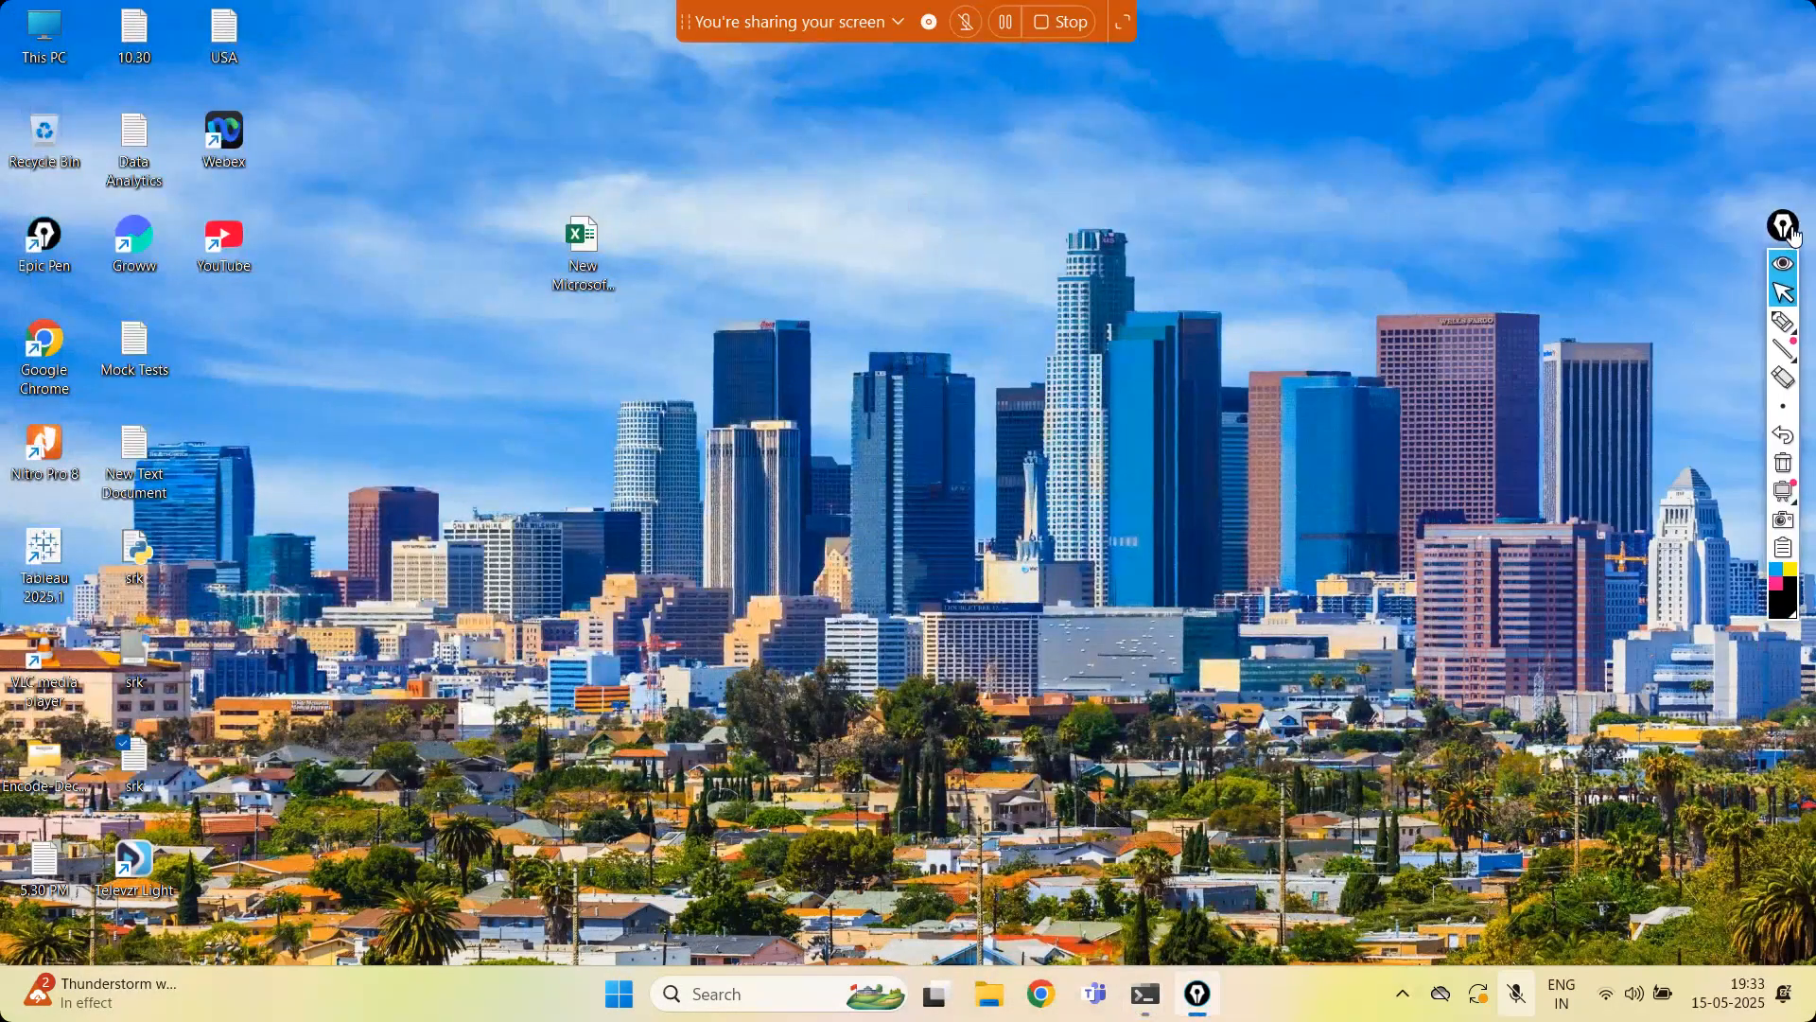
mouse_move(1146, 988)
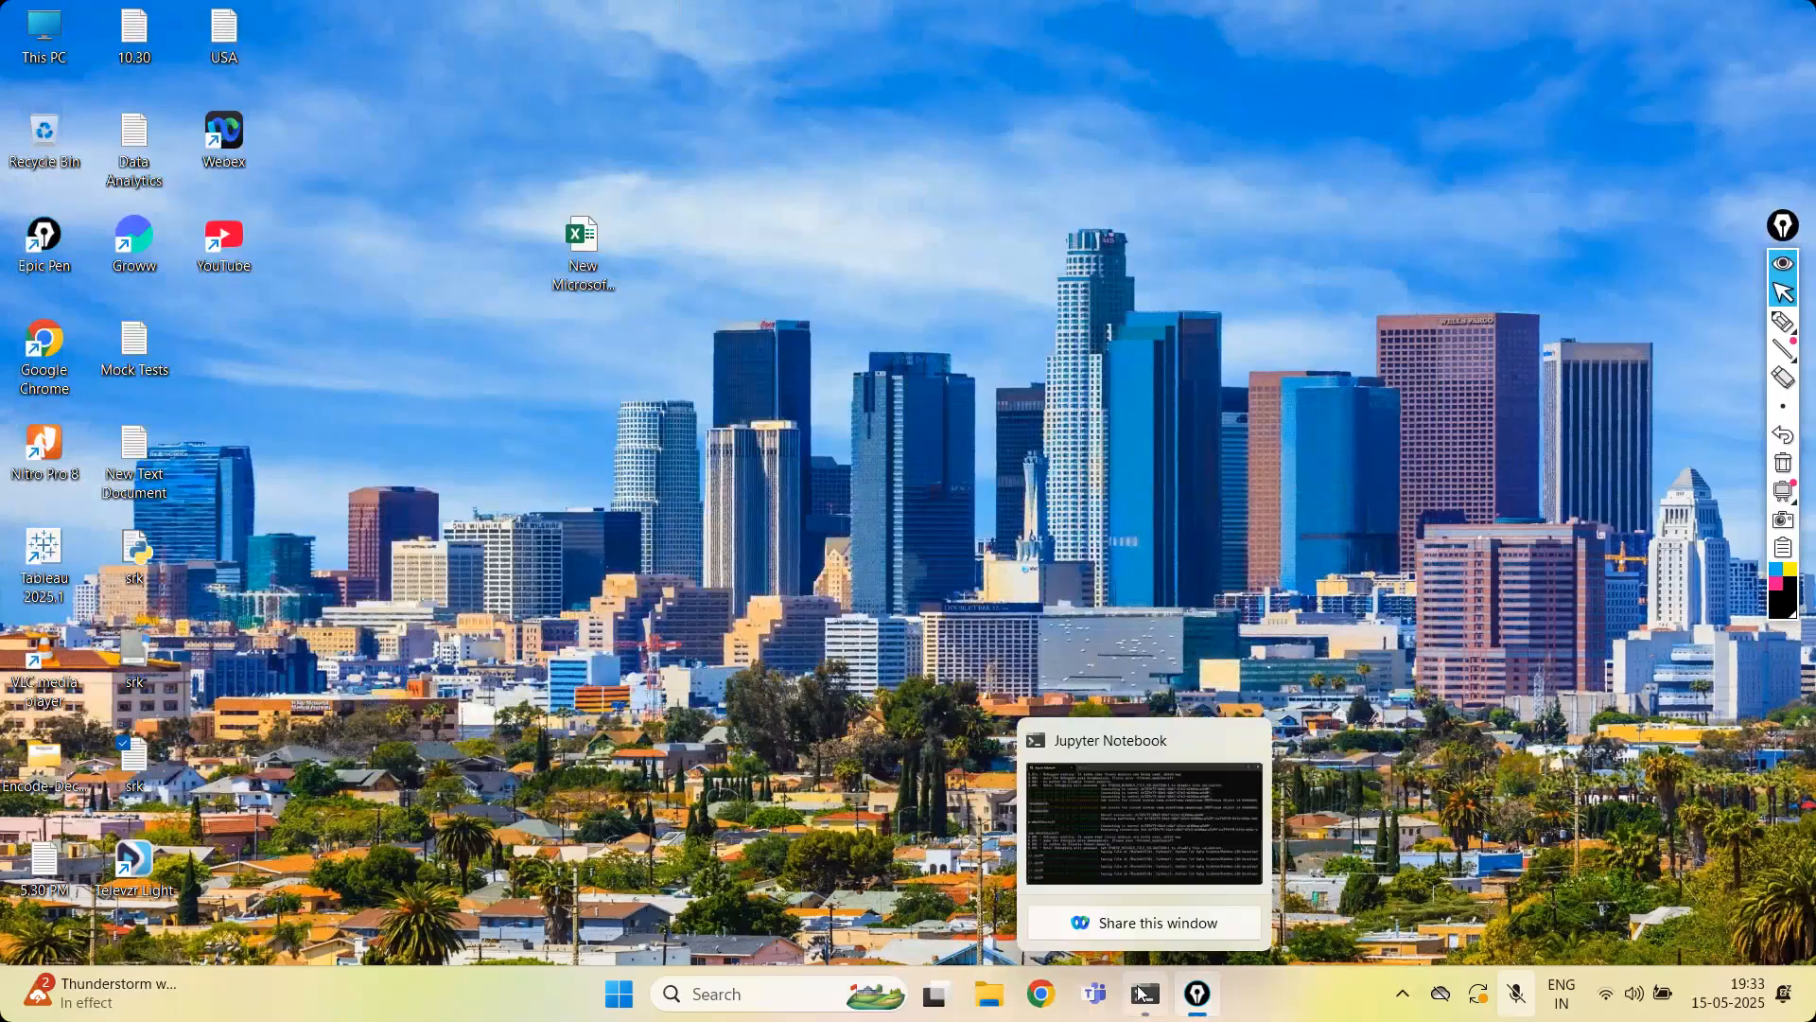
left_click(1249, 740)
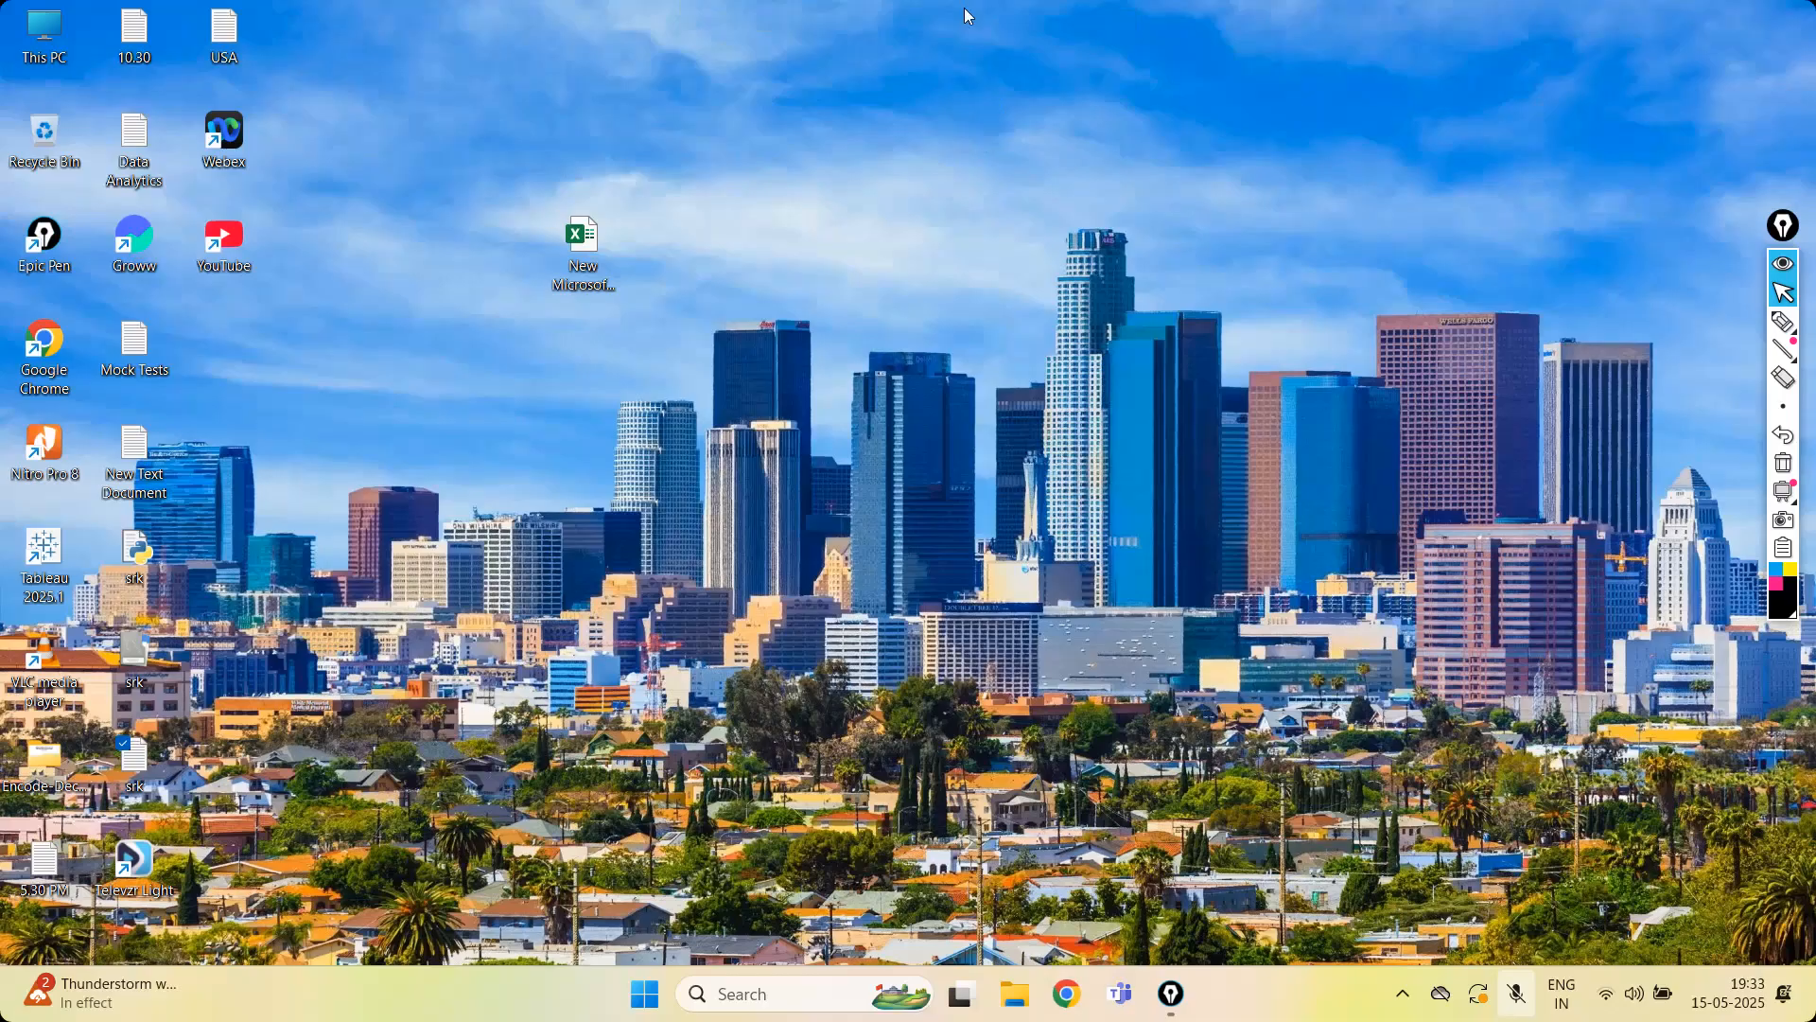
Unmute the microphone and launch Power BI Desktop by searching for "powerbi"
key("super+alt+k")
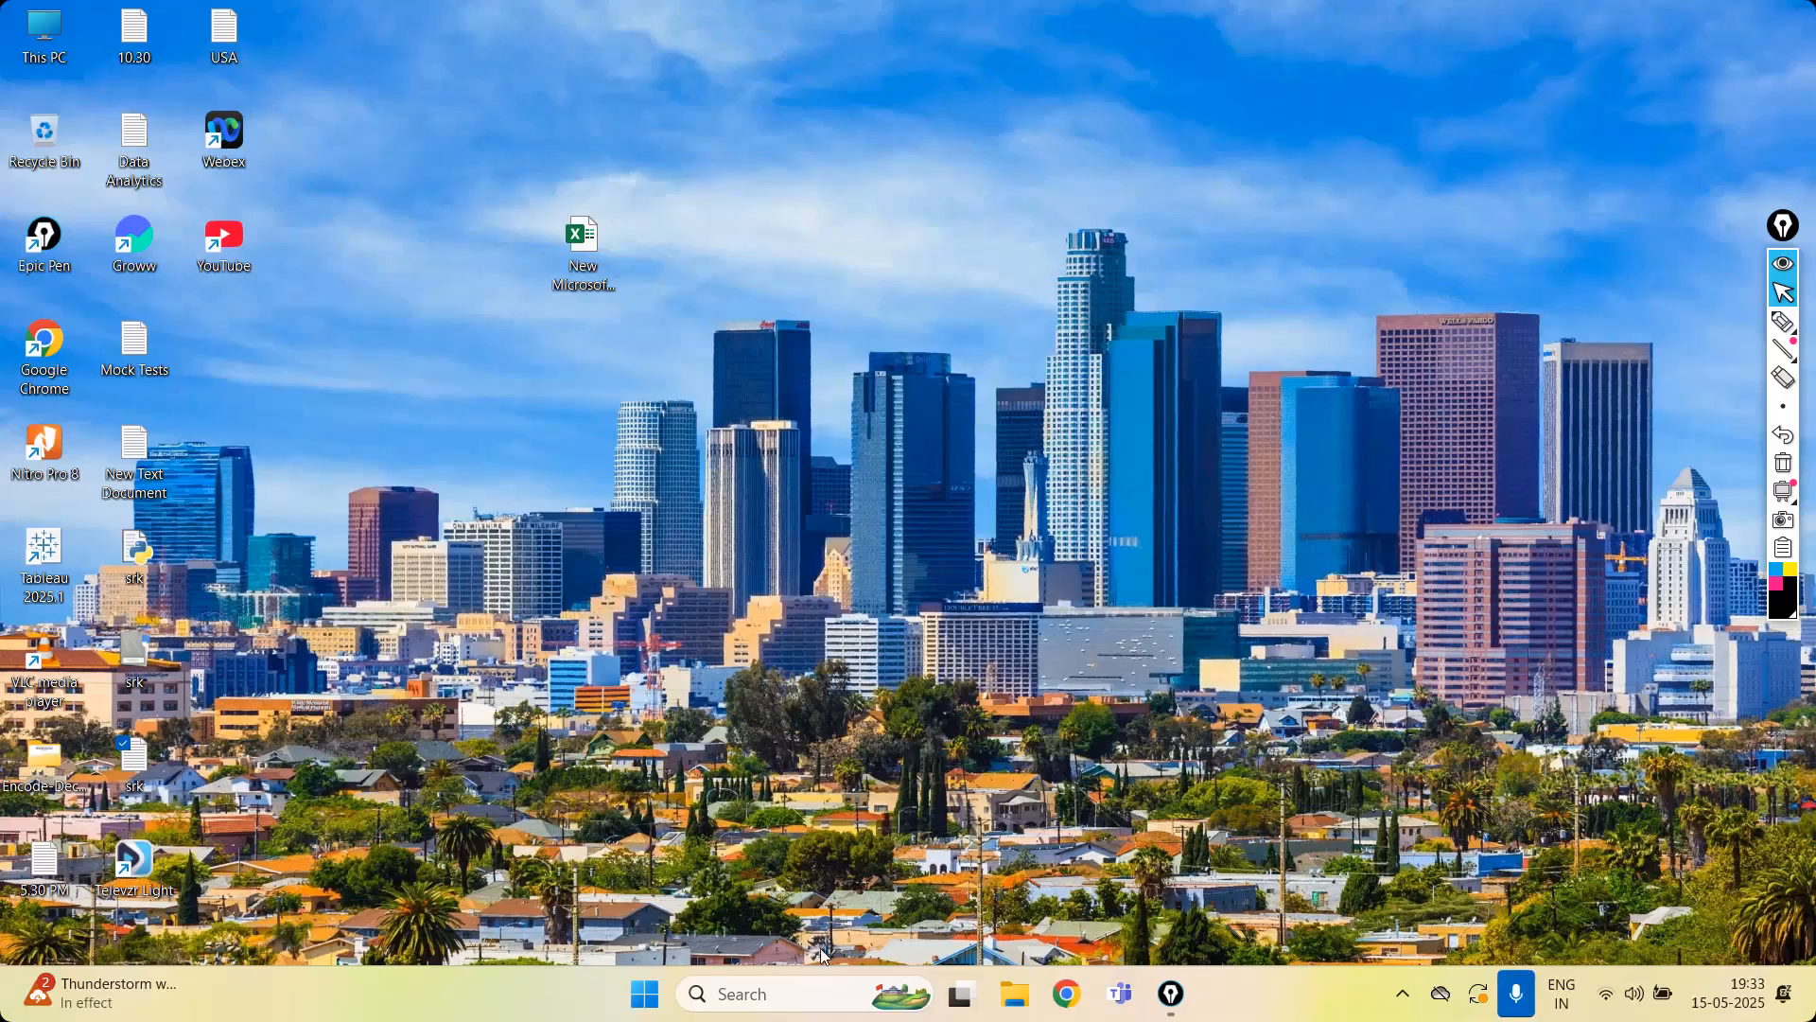
left_click(808, 996)
type("p")
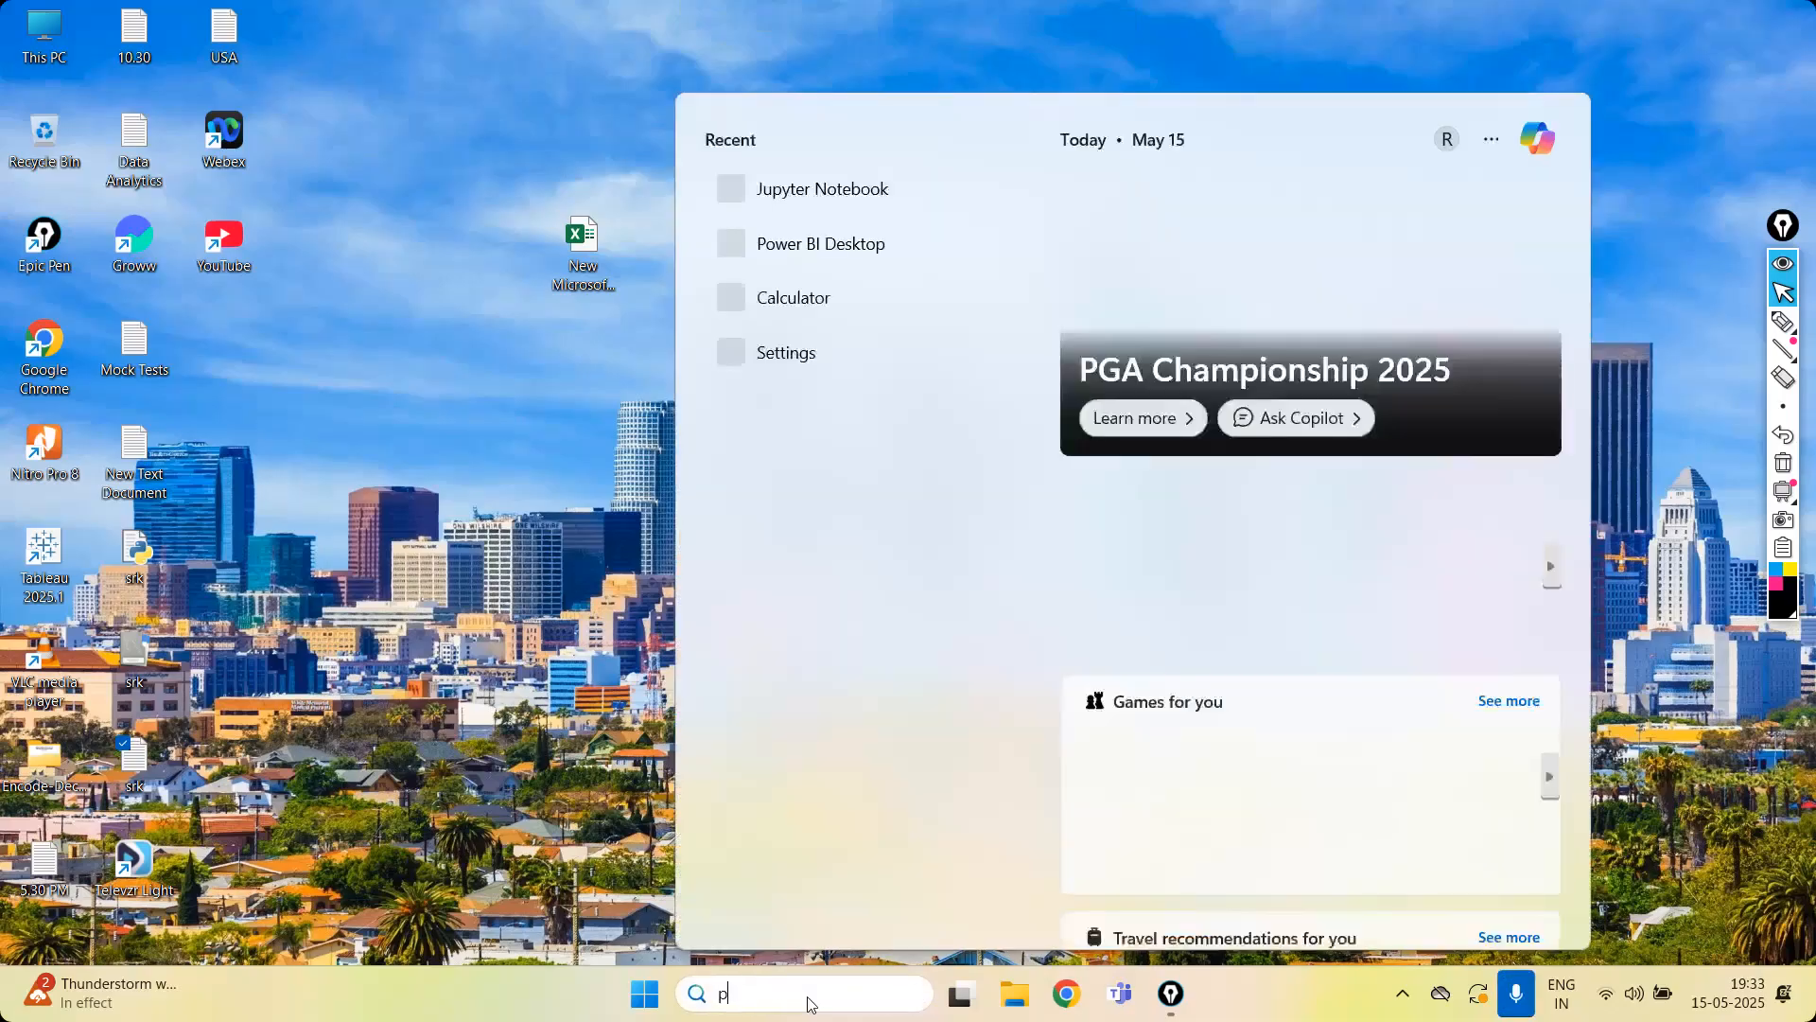
type("owerbi")
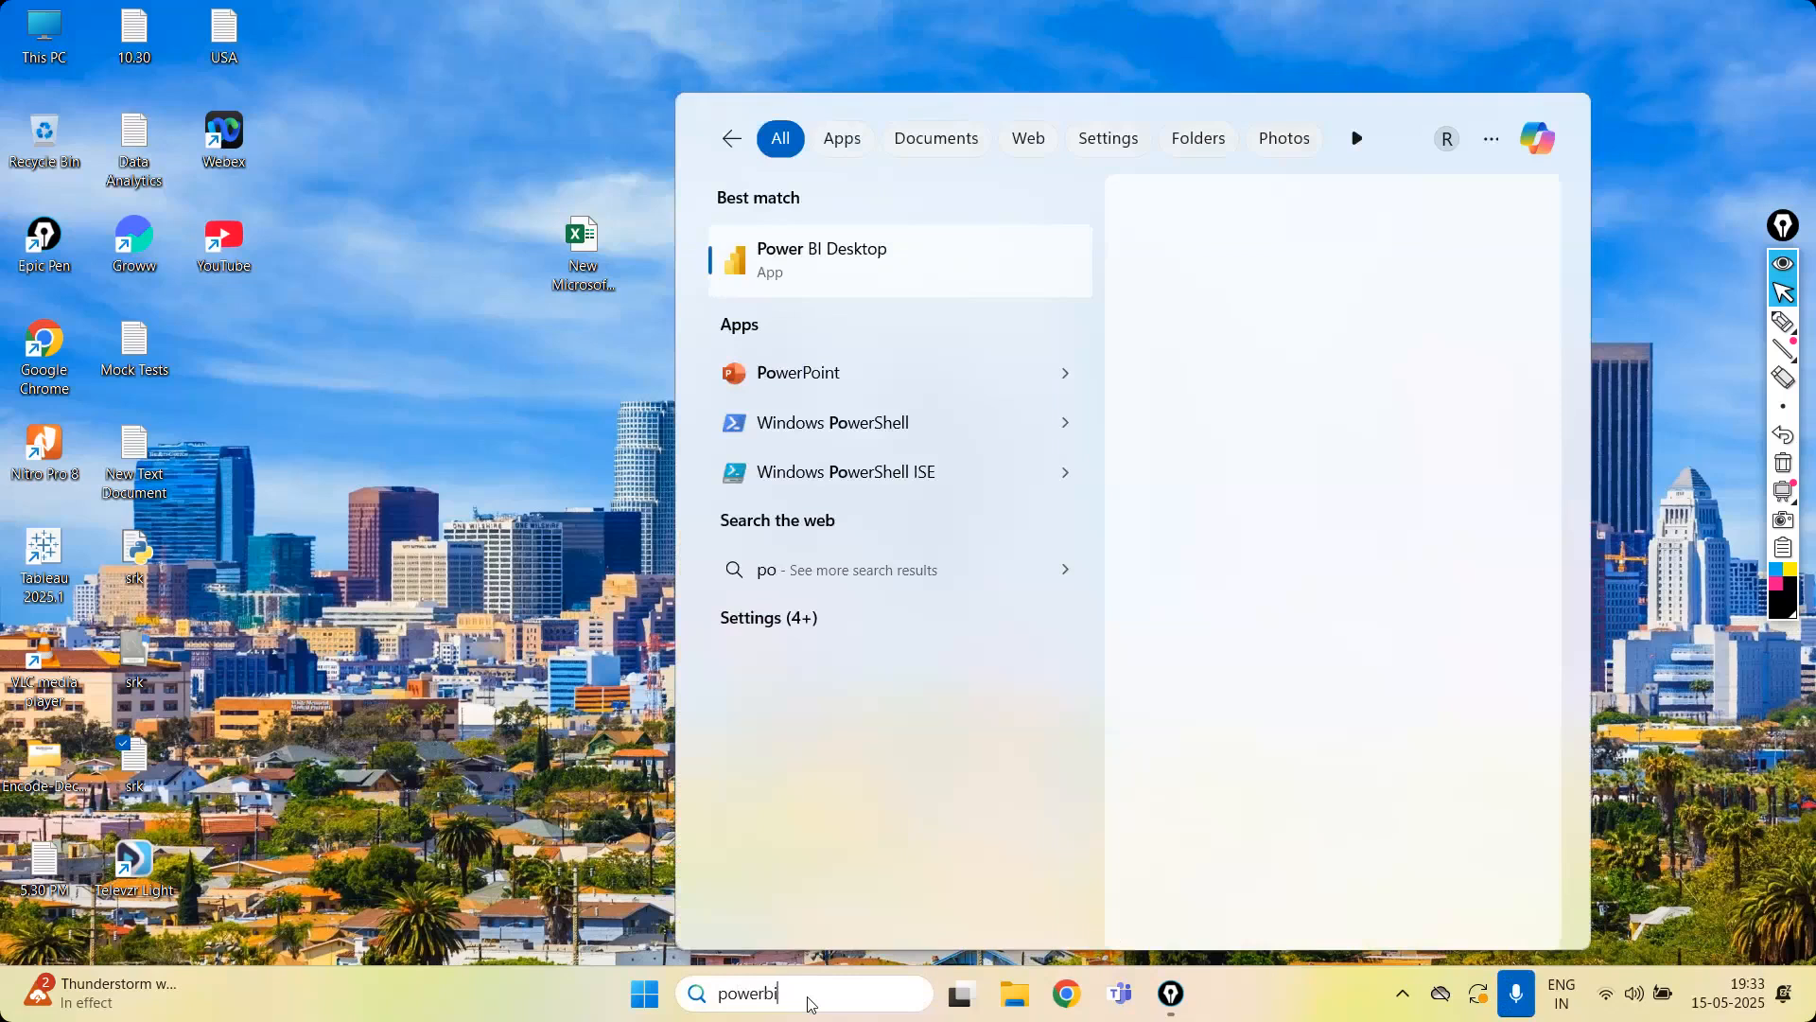
key("Return")
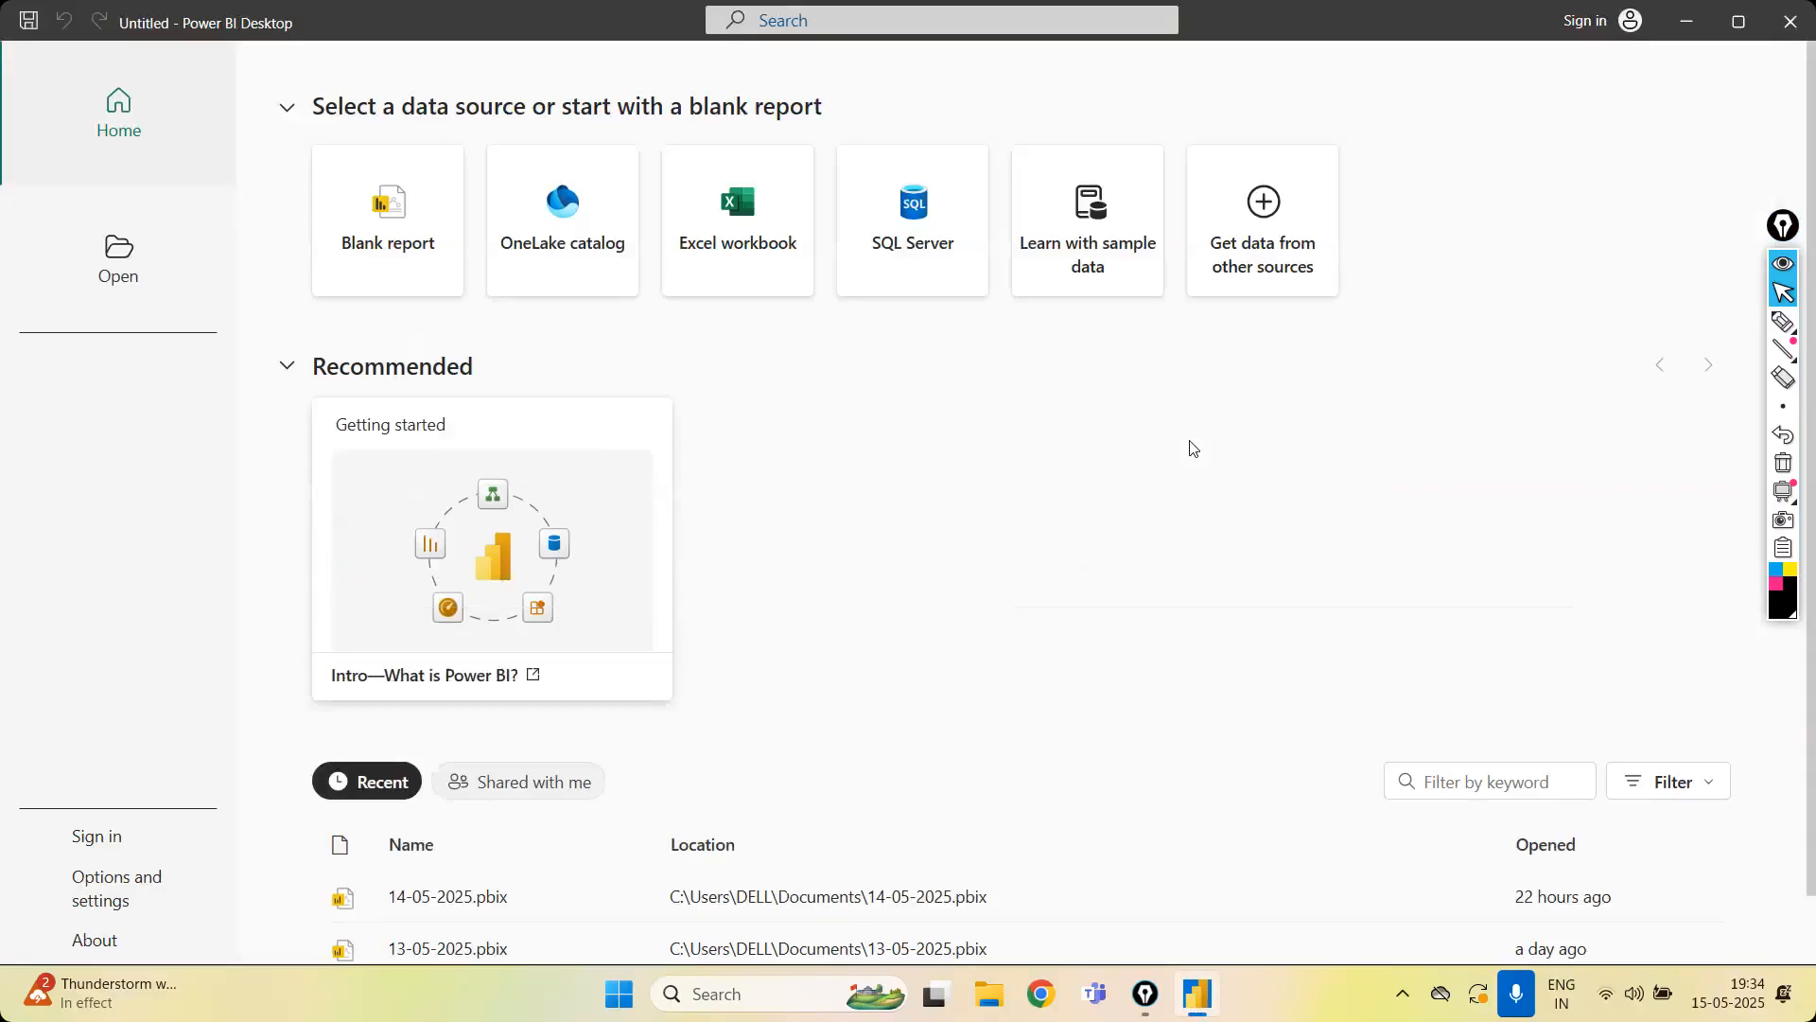
Start a blank report and close the Epic Pen annotation toolbar
left_click(422, 239)
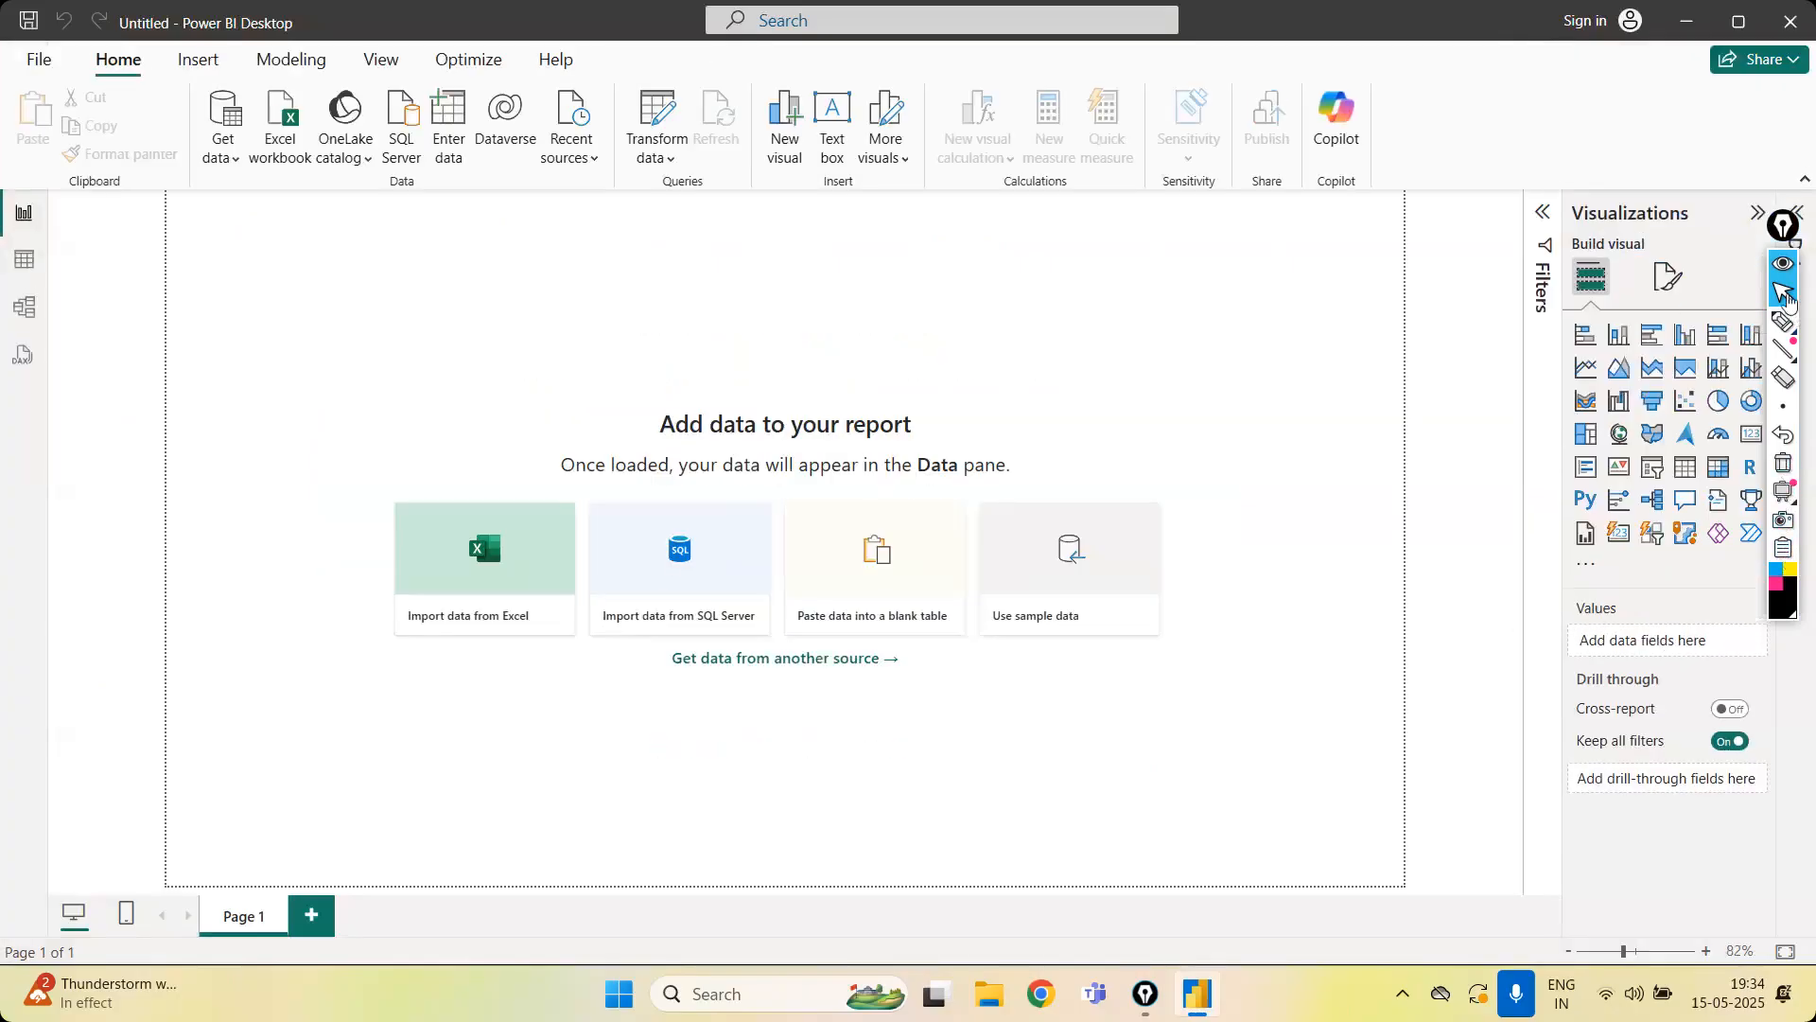
left_click(1784, 548)
left_click(1745, 608)
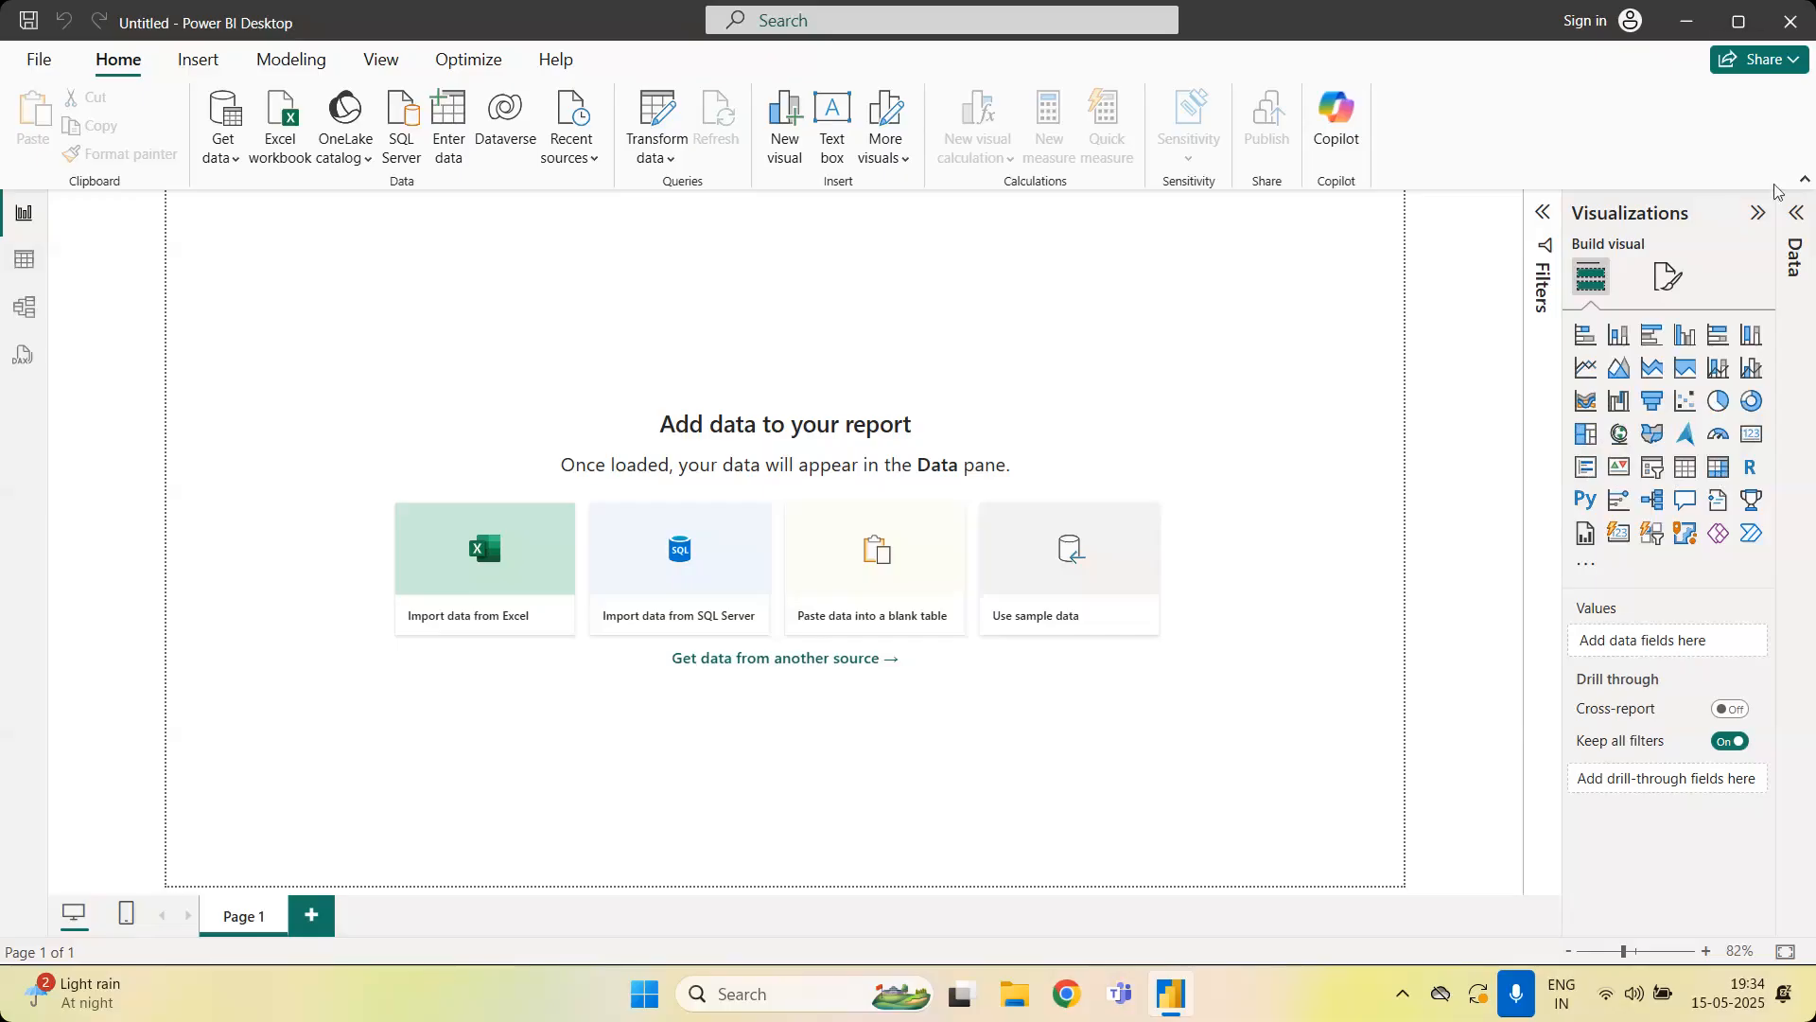
Connect to an Excel workbook as the data source, choosing the Superstore file from the Downloads folder
left_click(242, 166)
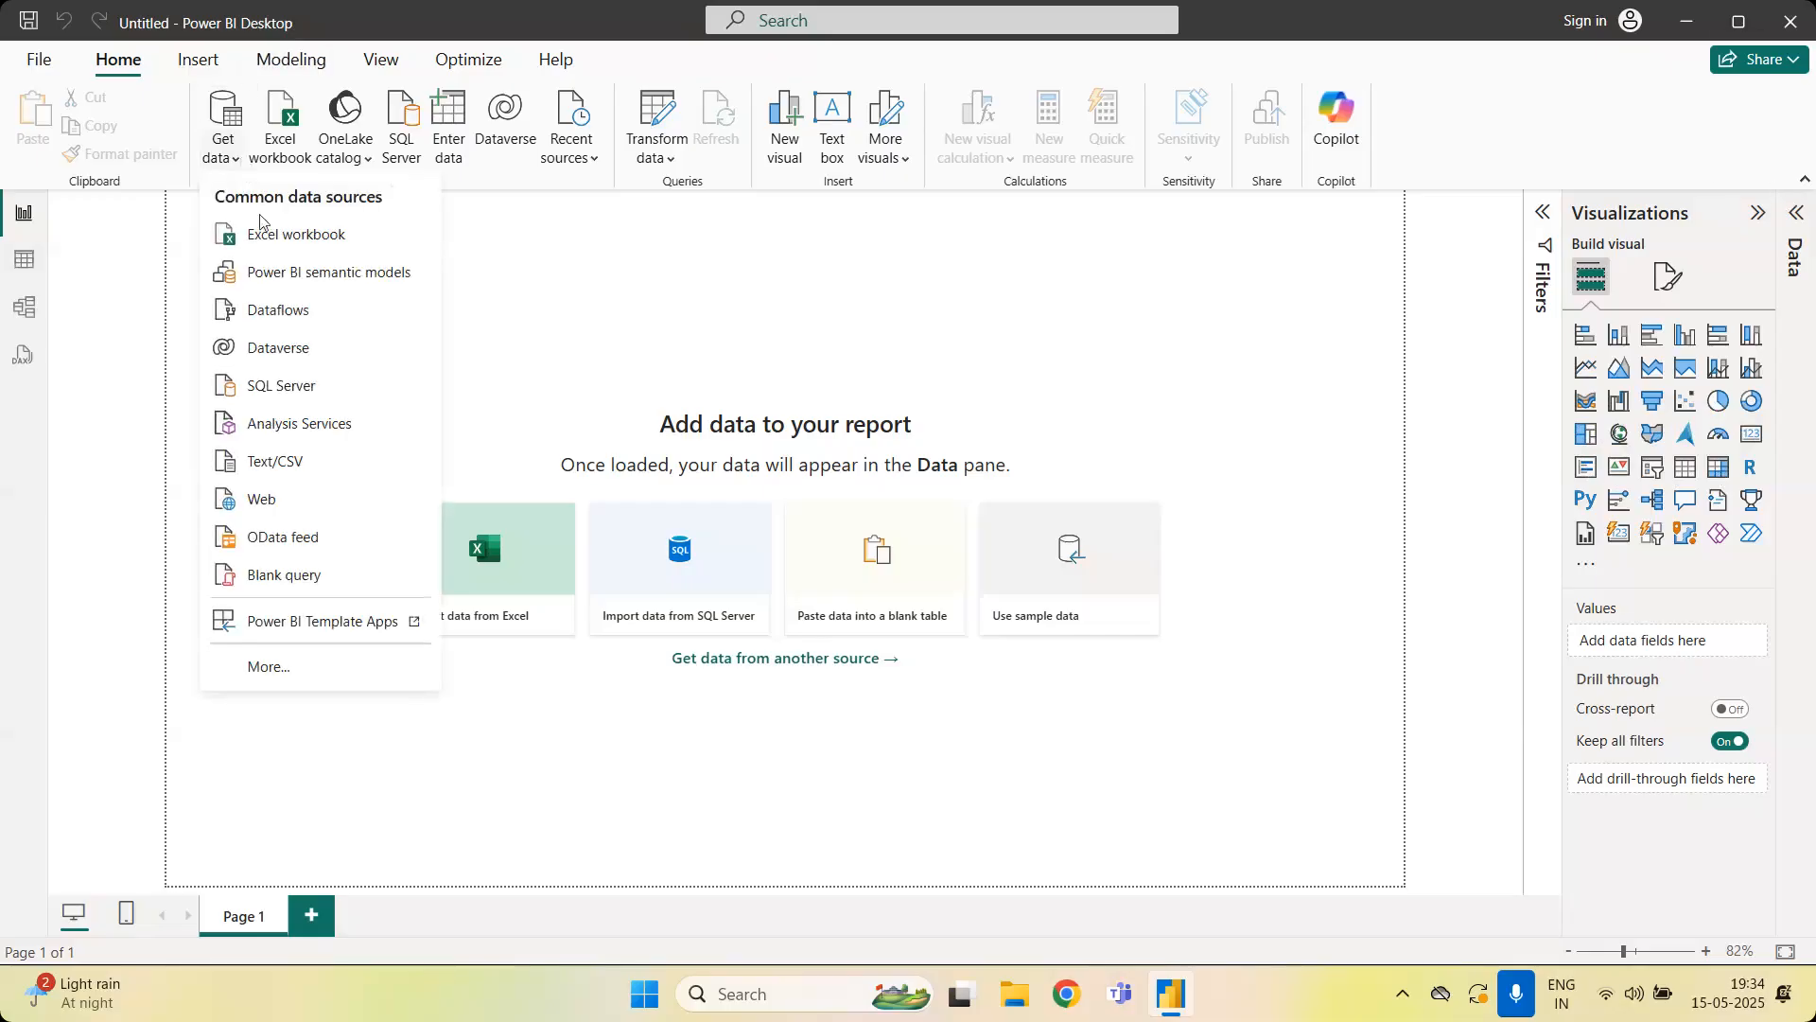
left_click(254, 232)
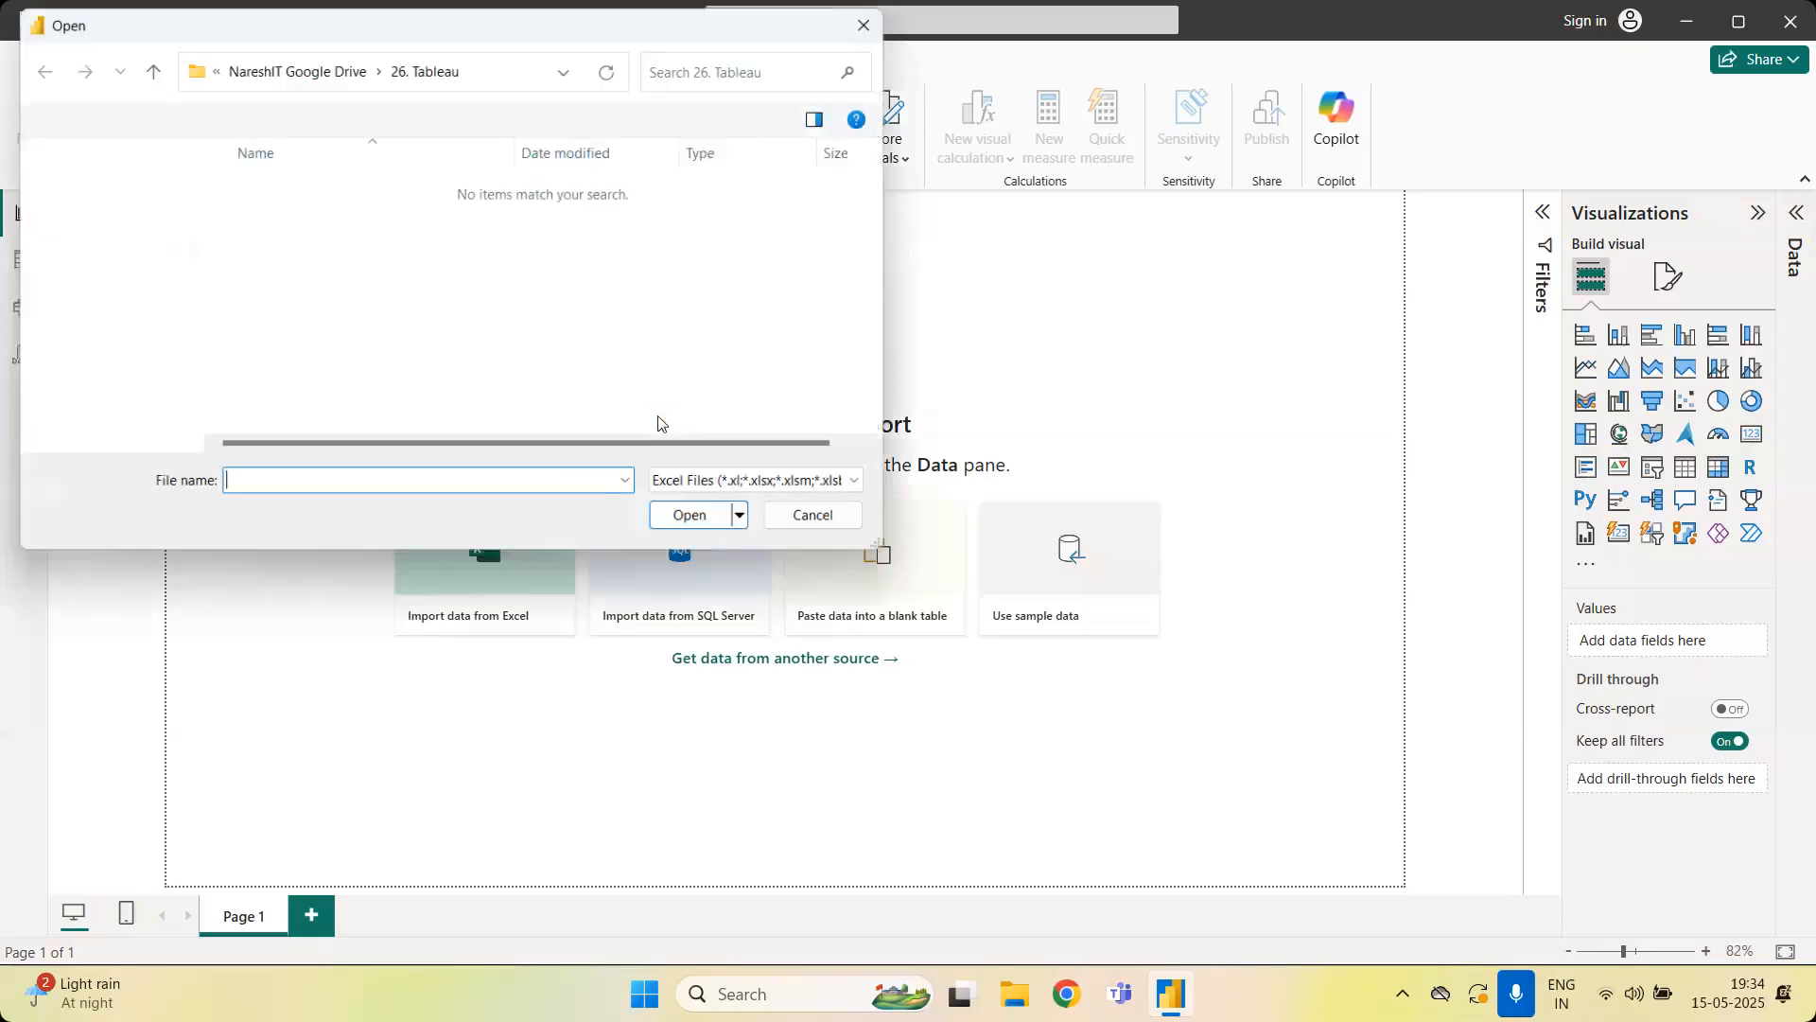
left_click(305, 68)
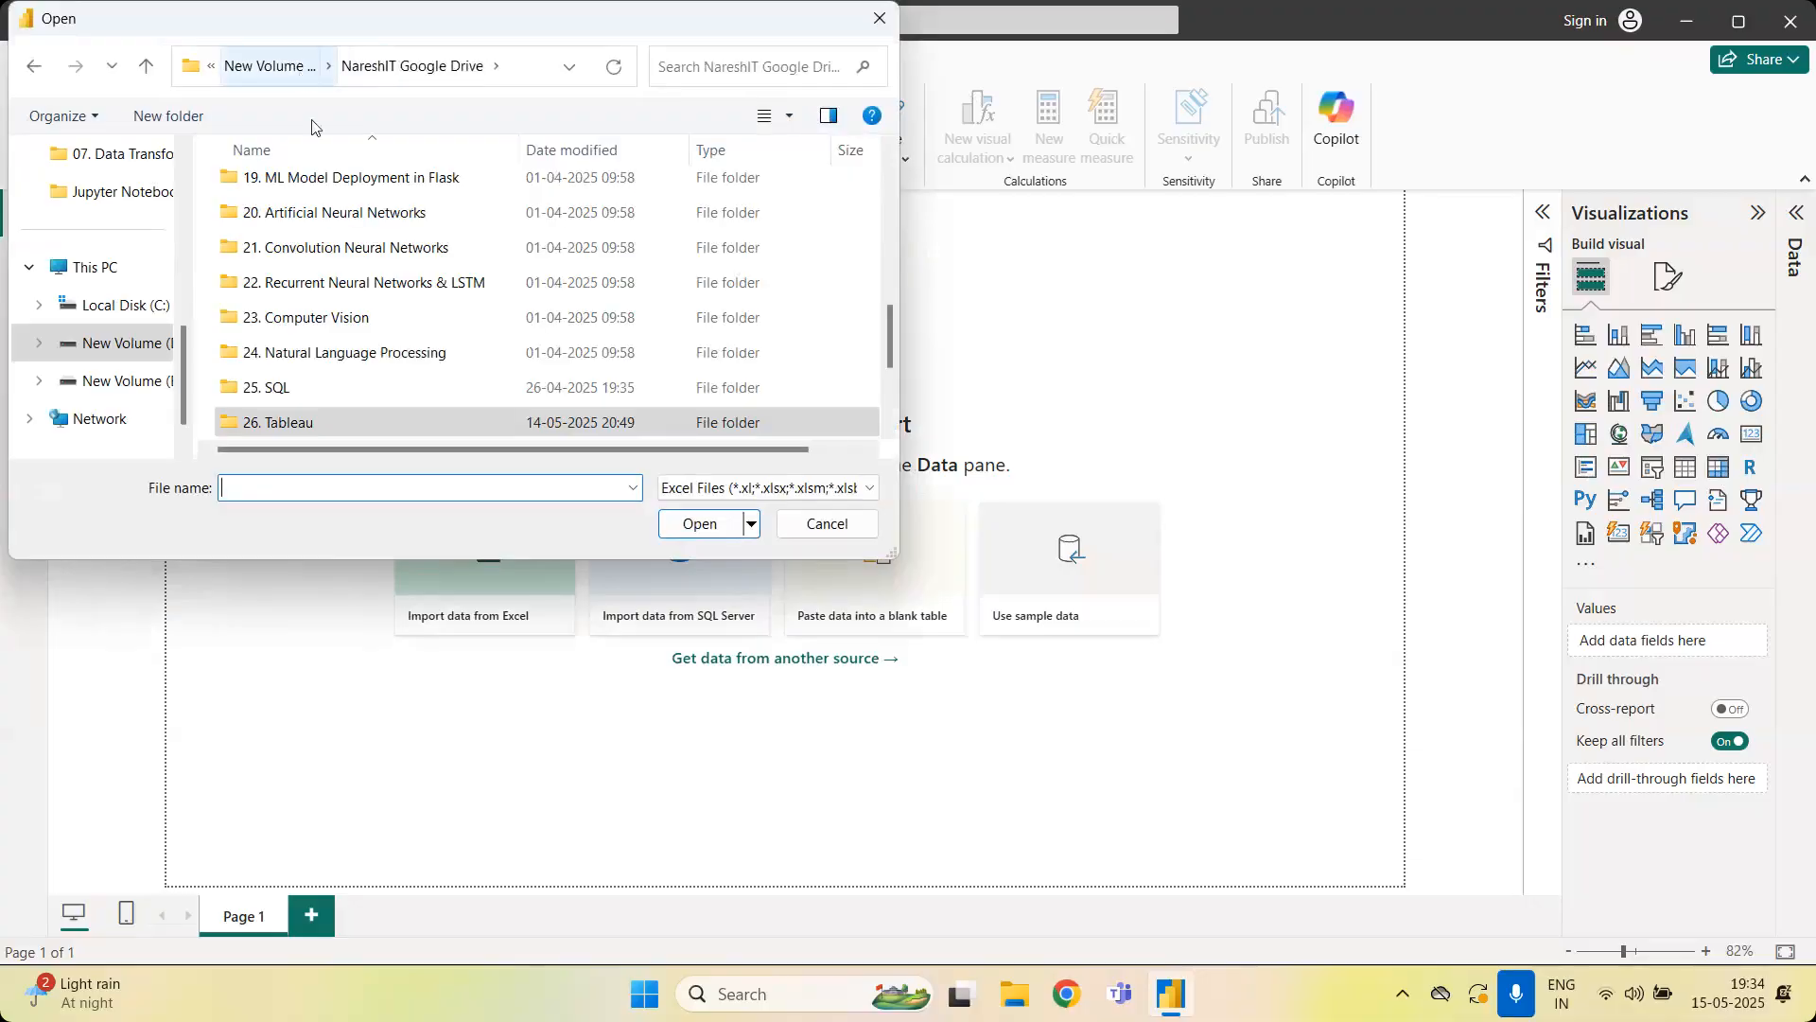
left_click(289, 70)
double_click(362, 189)
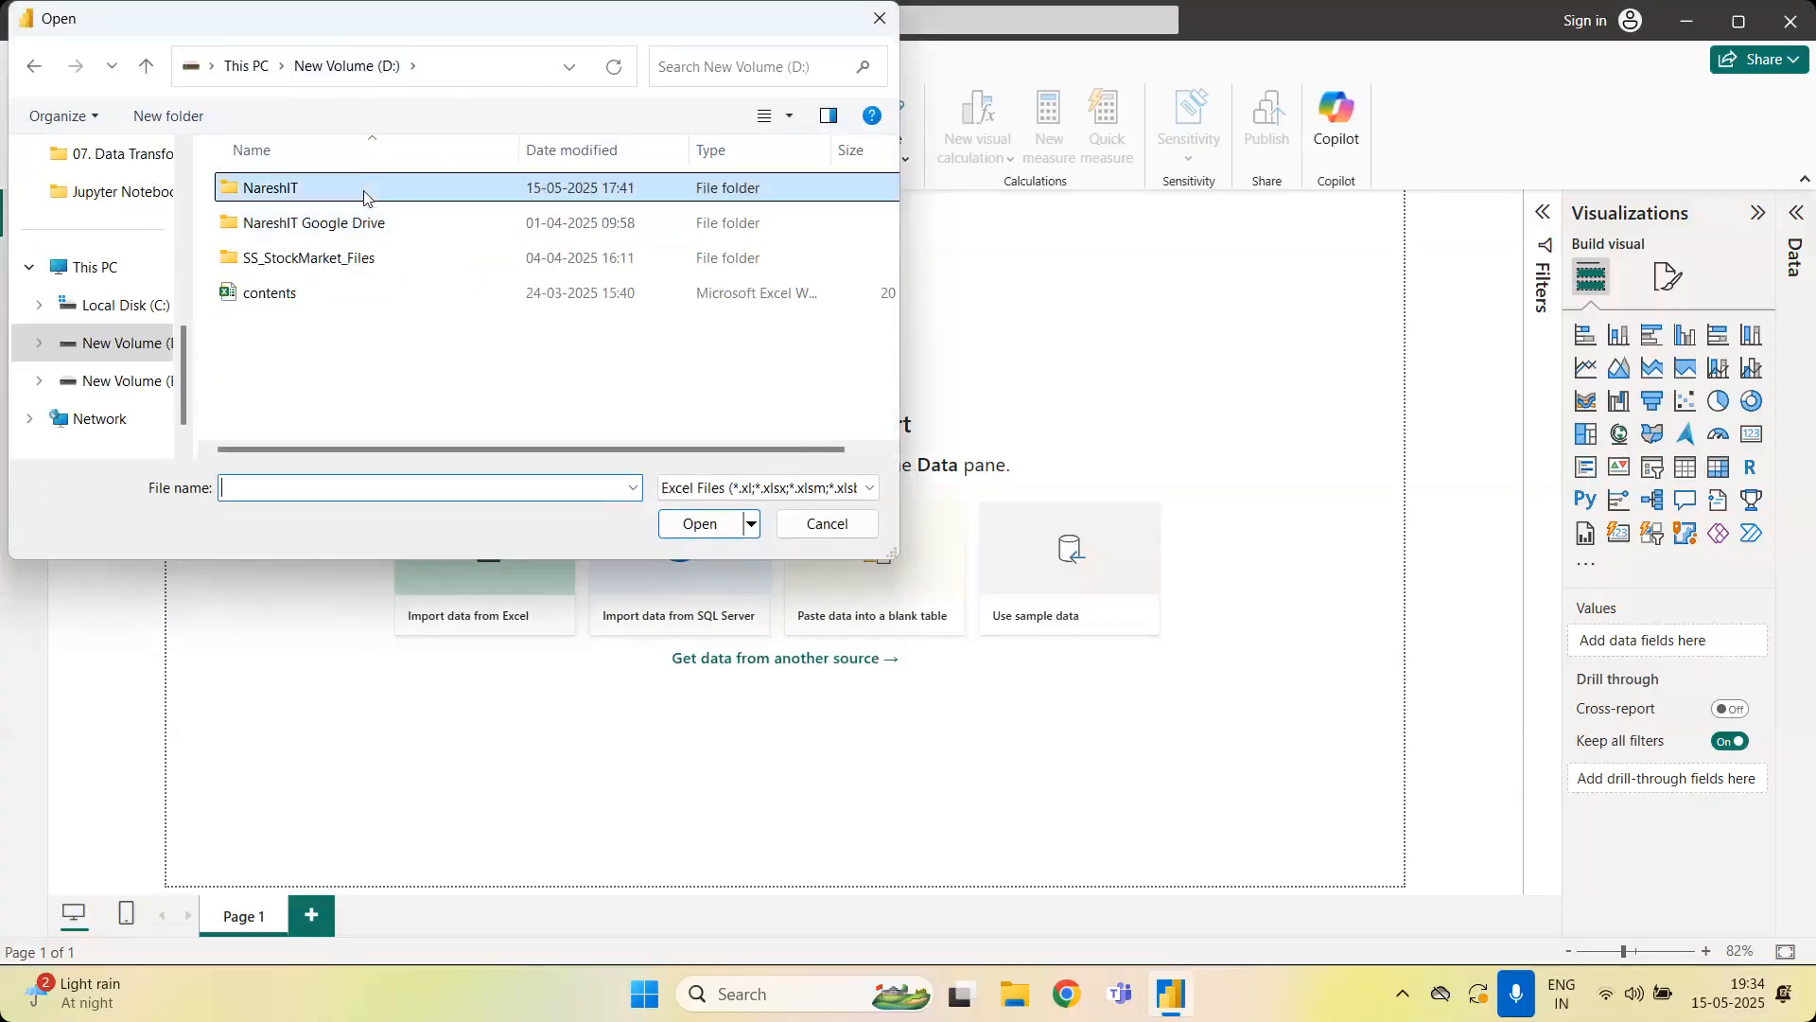
left_click_drag(884, 194, 885, 205)
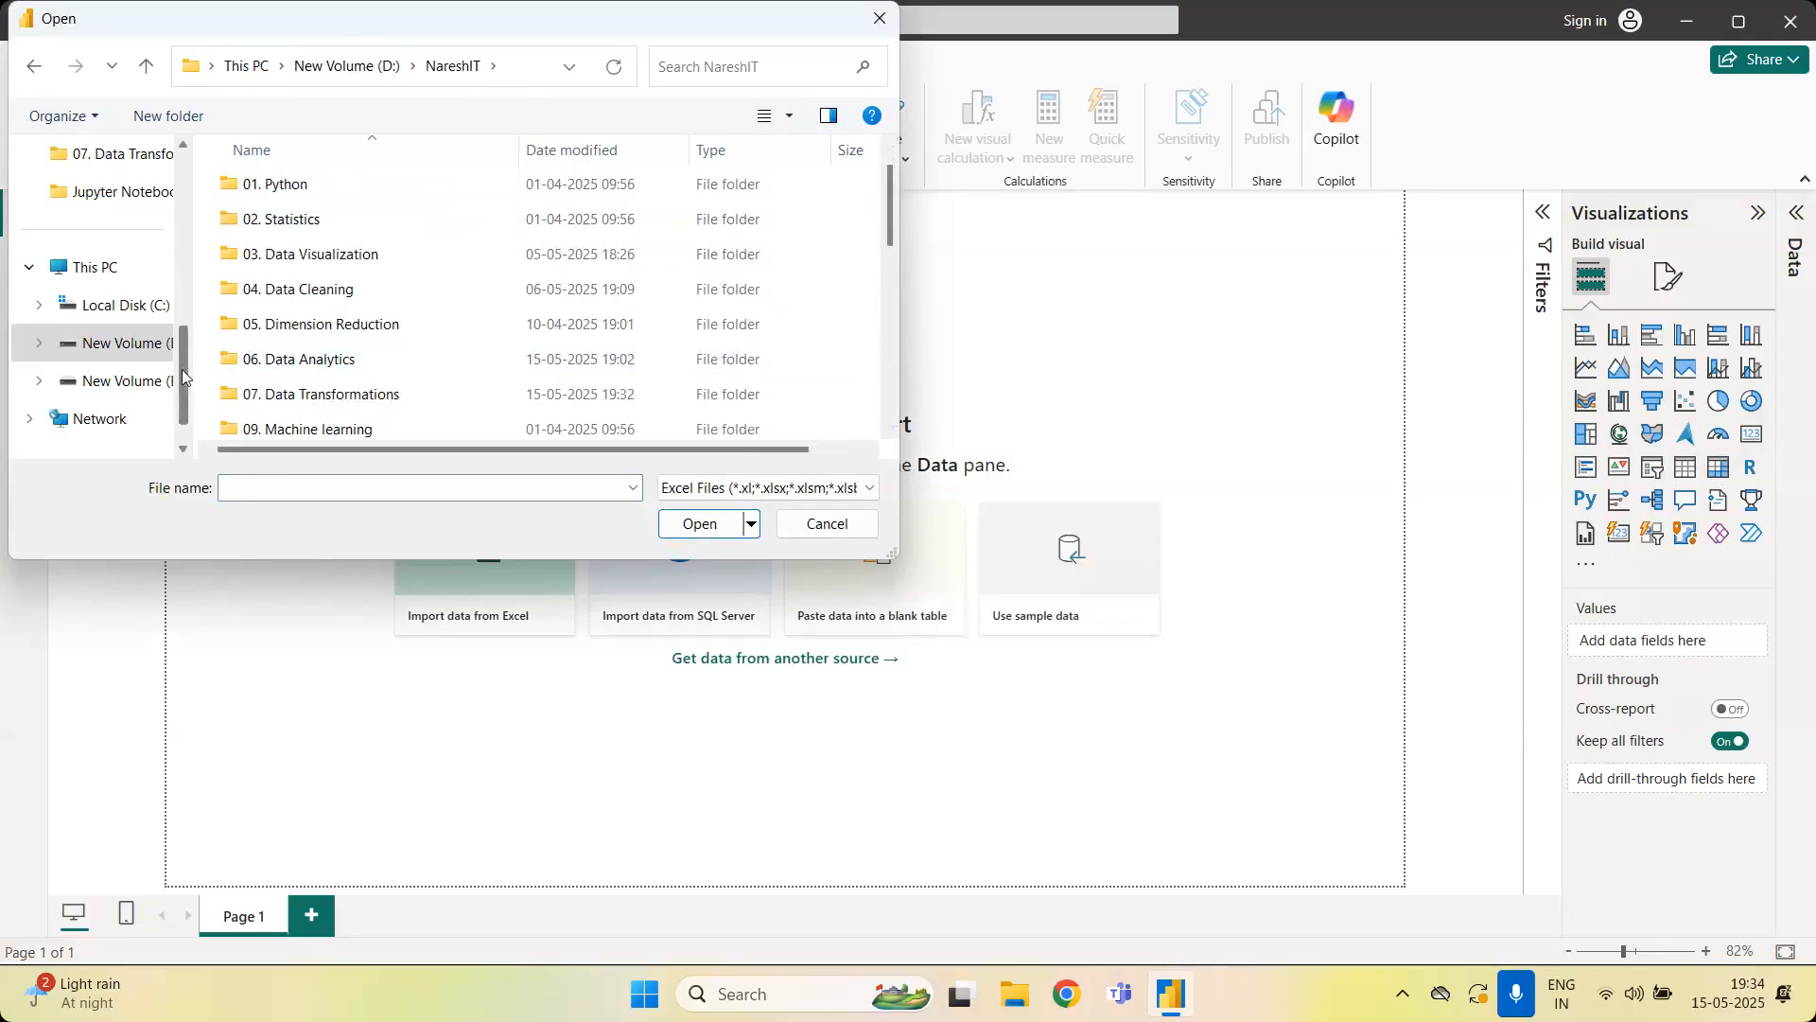
scroll(114, 302, "up", 3)
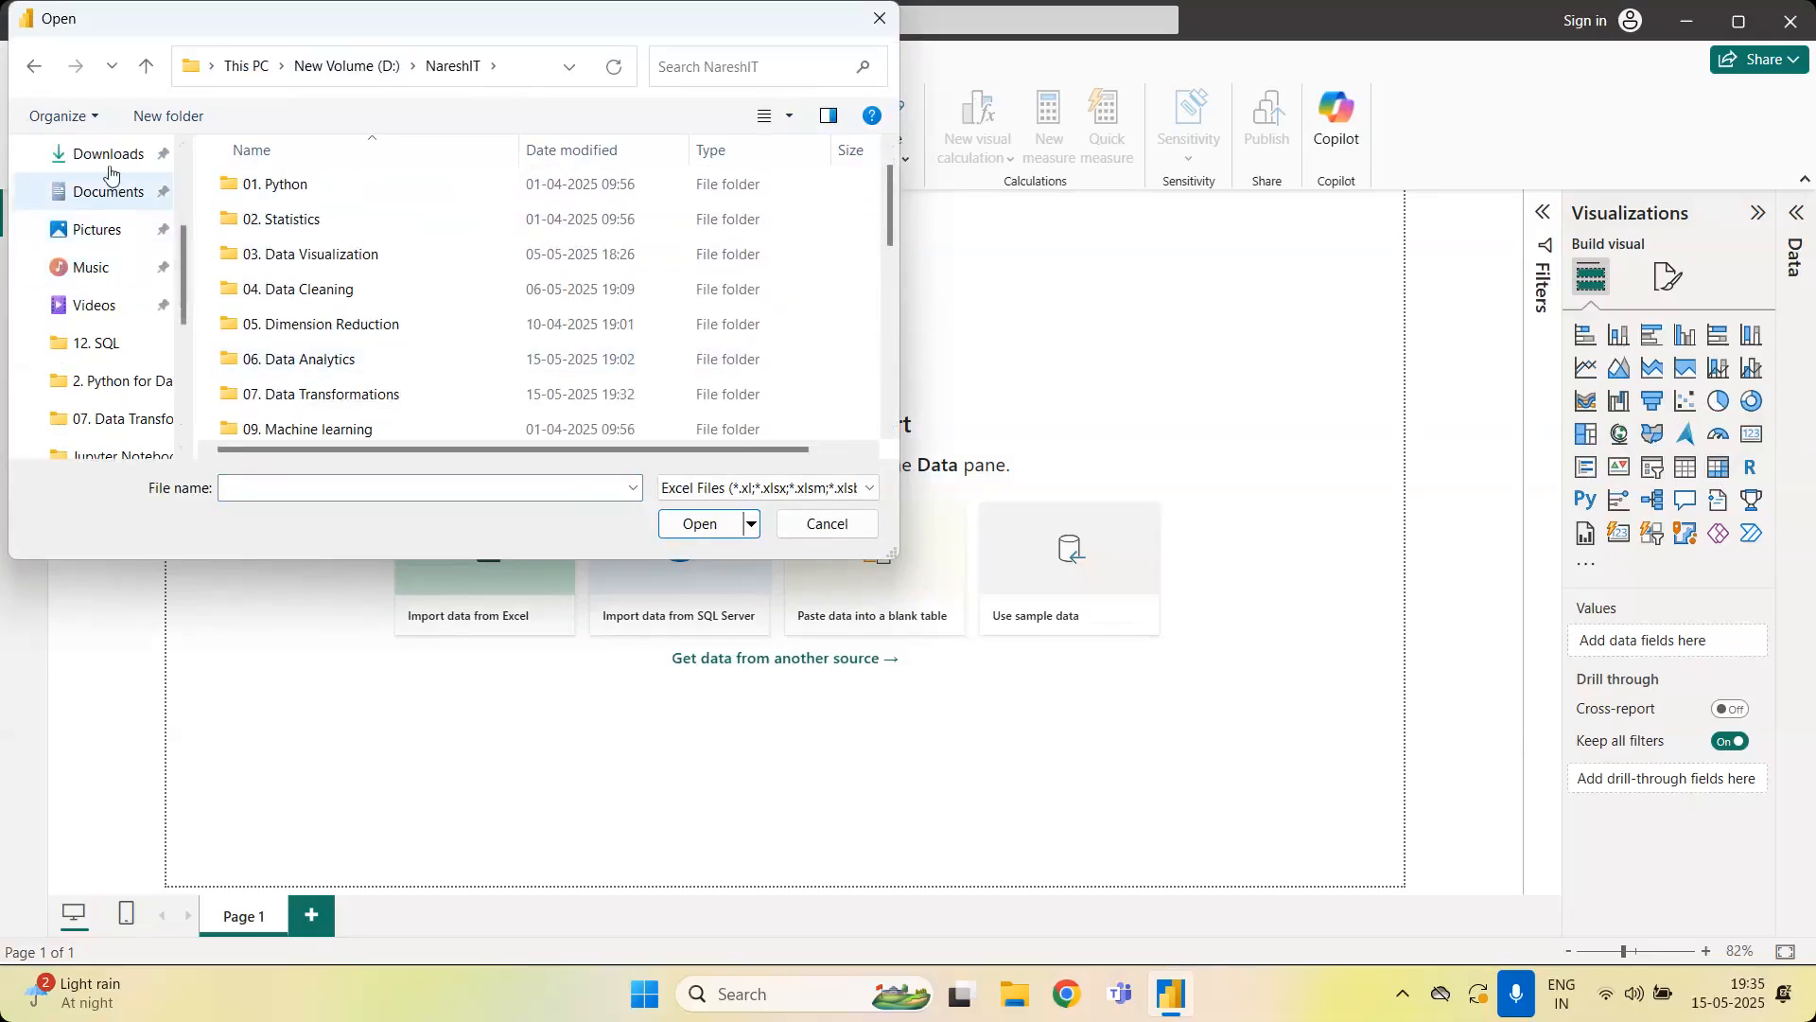
left_click(107, 157)
left_click(373, 227)
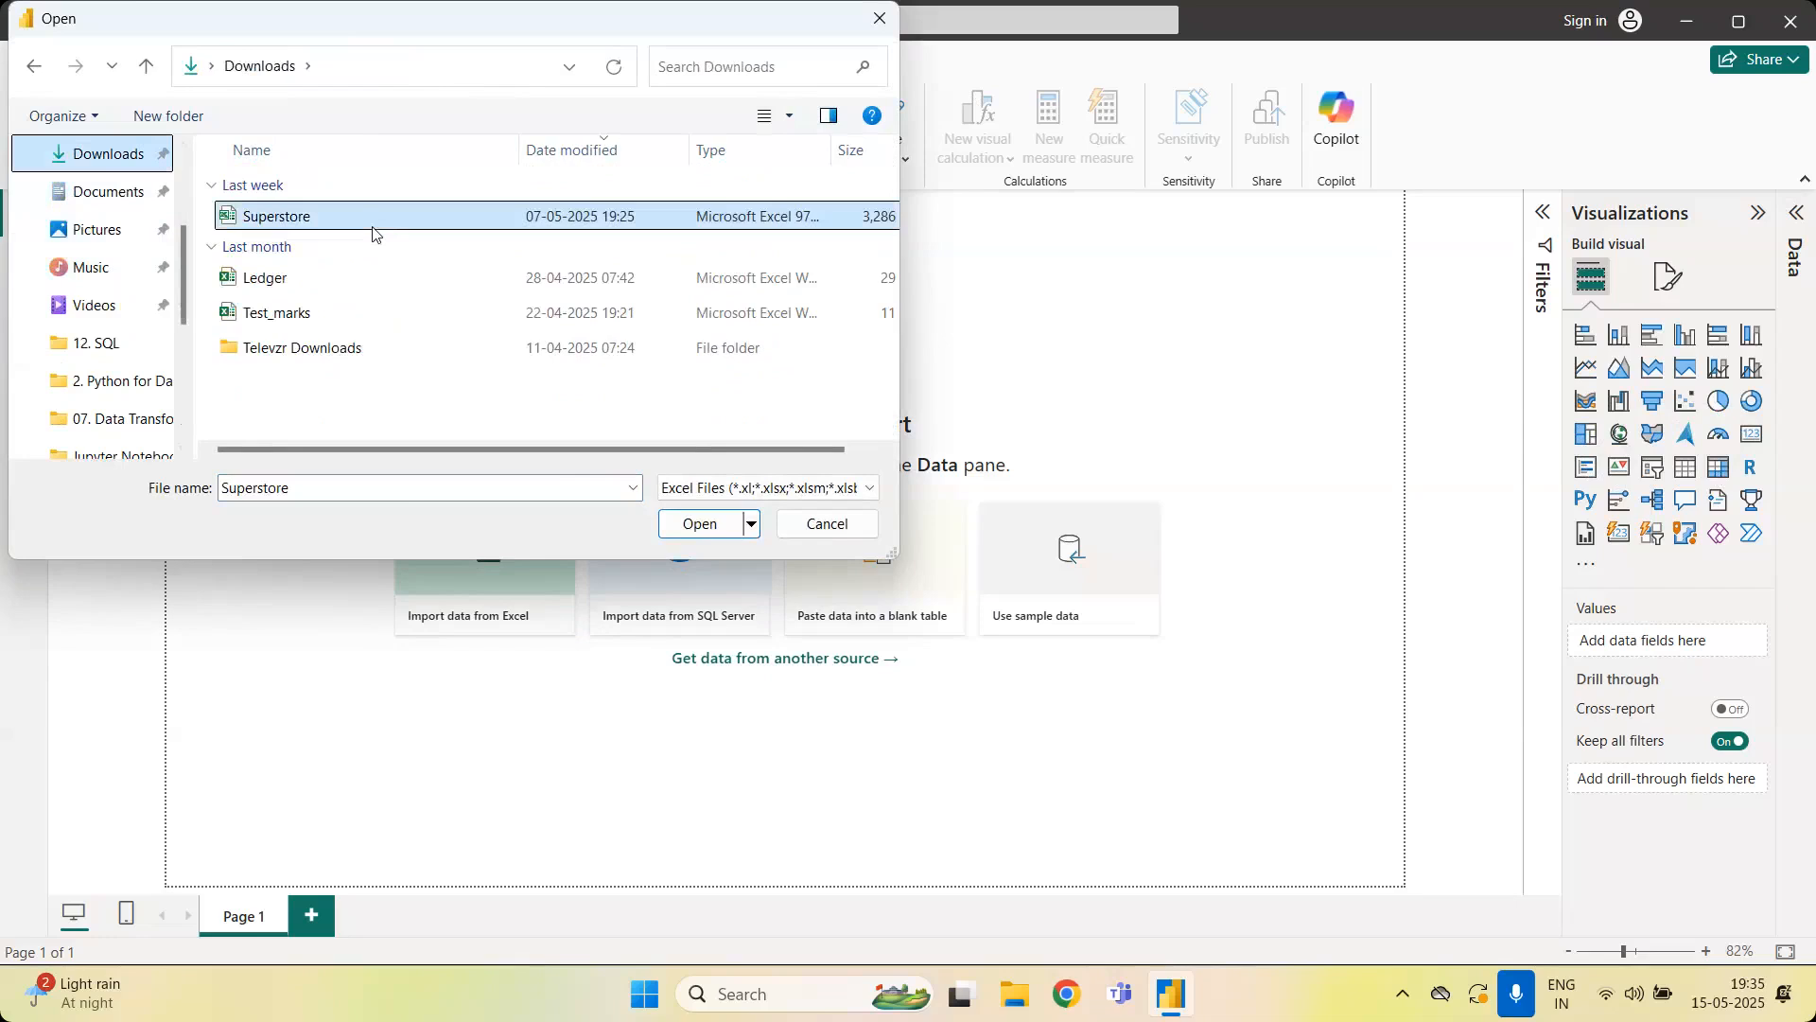
double_click(373, 233)
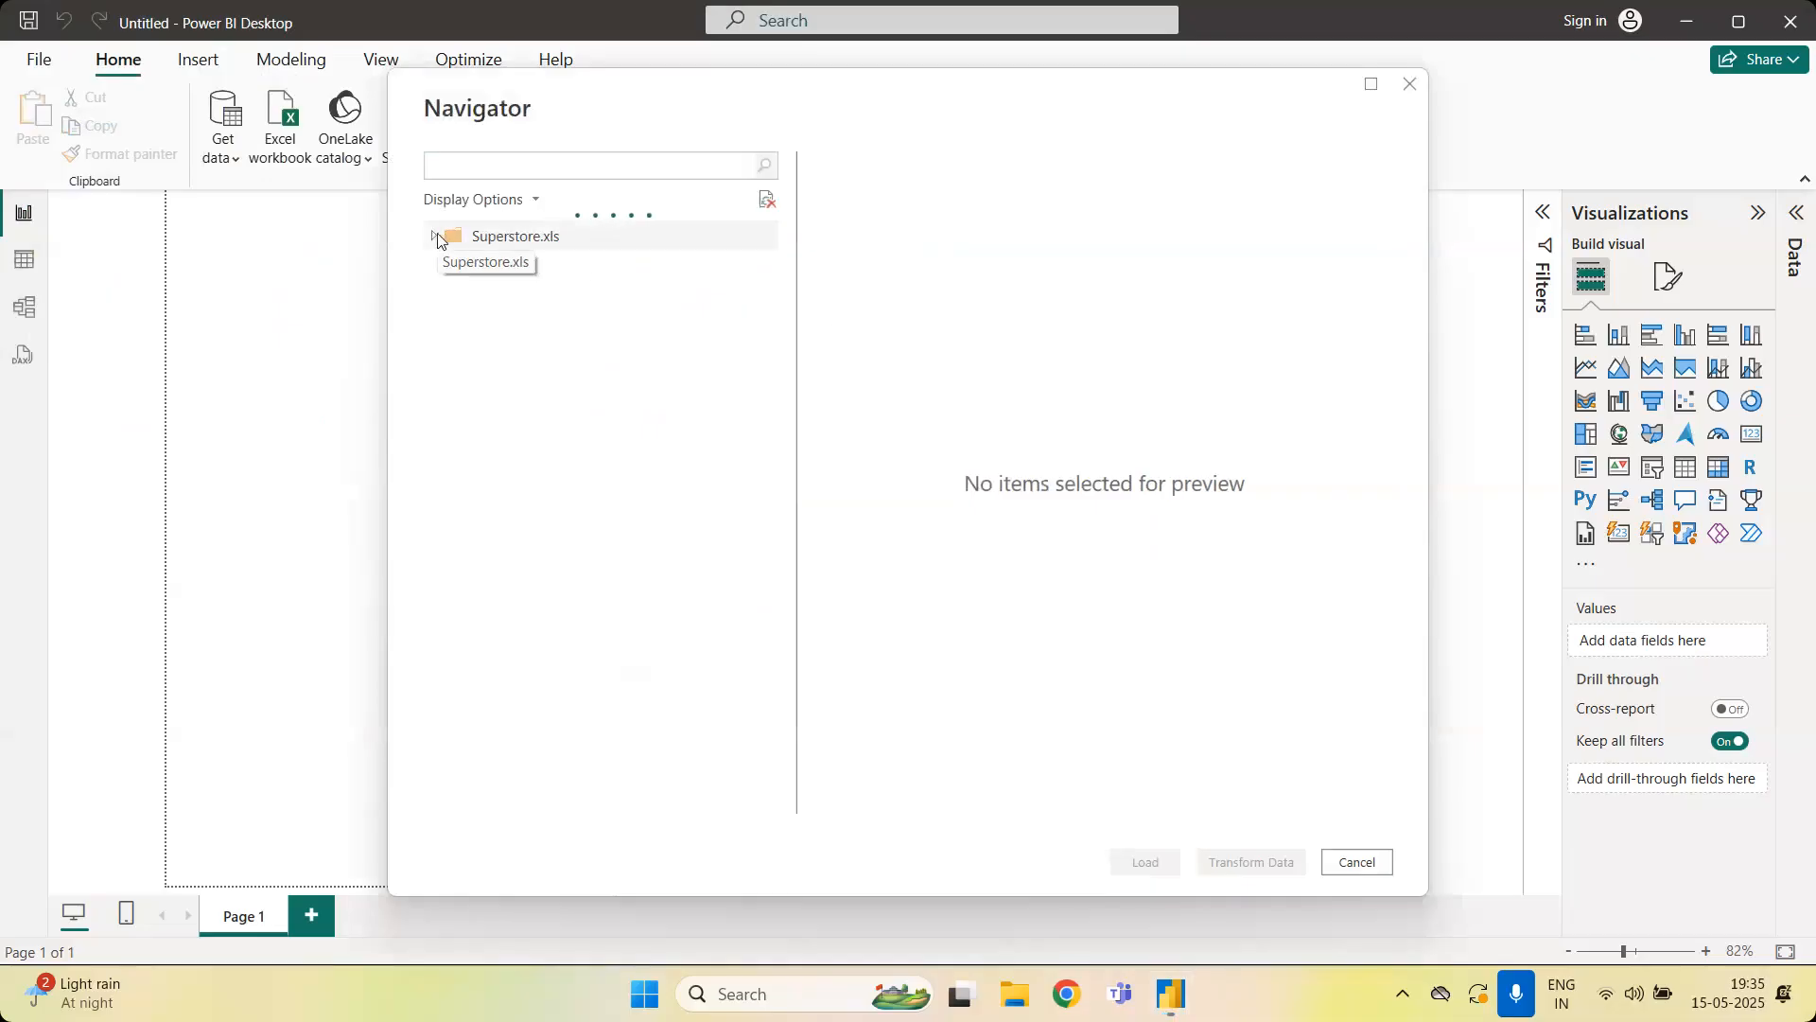
Load the Orders table from Superstore.xls into the report
left_click(438, 237)
left_click(459, 267)
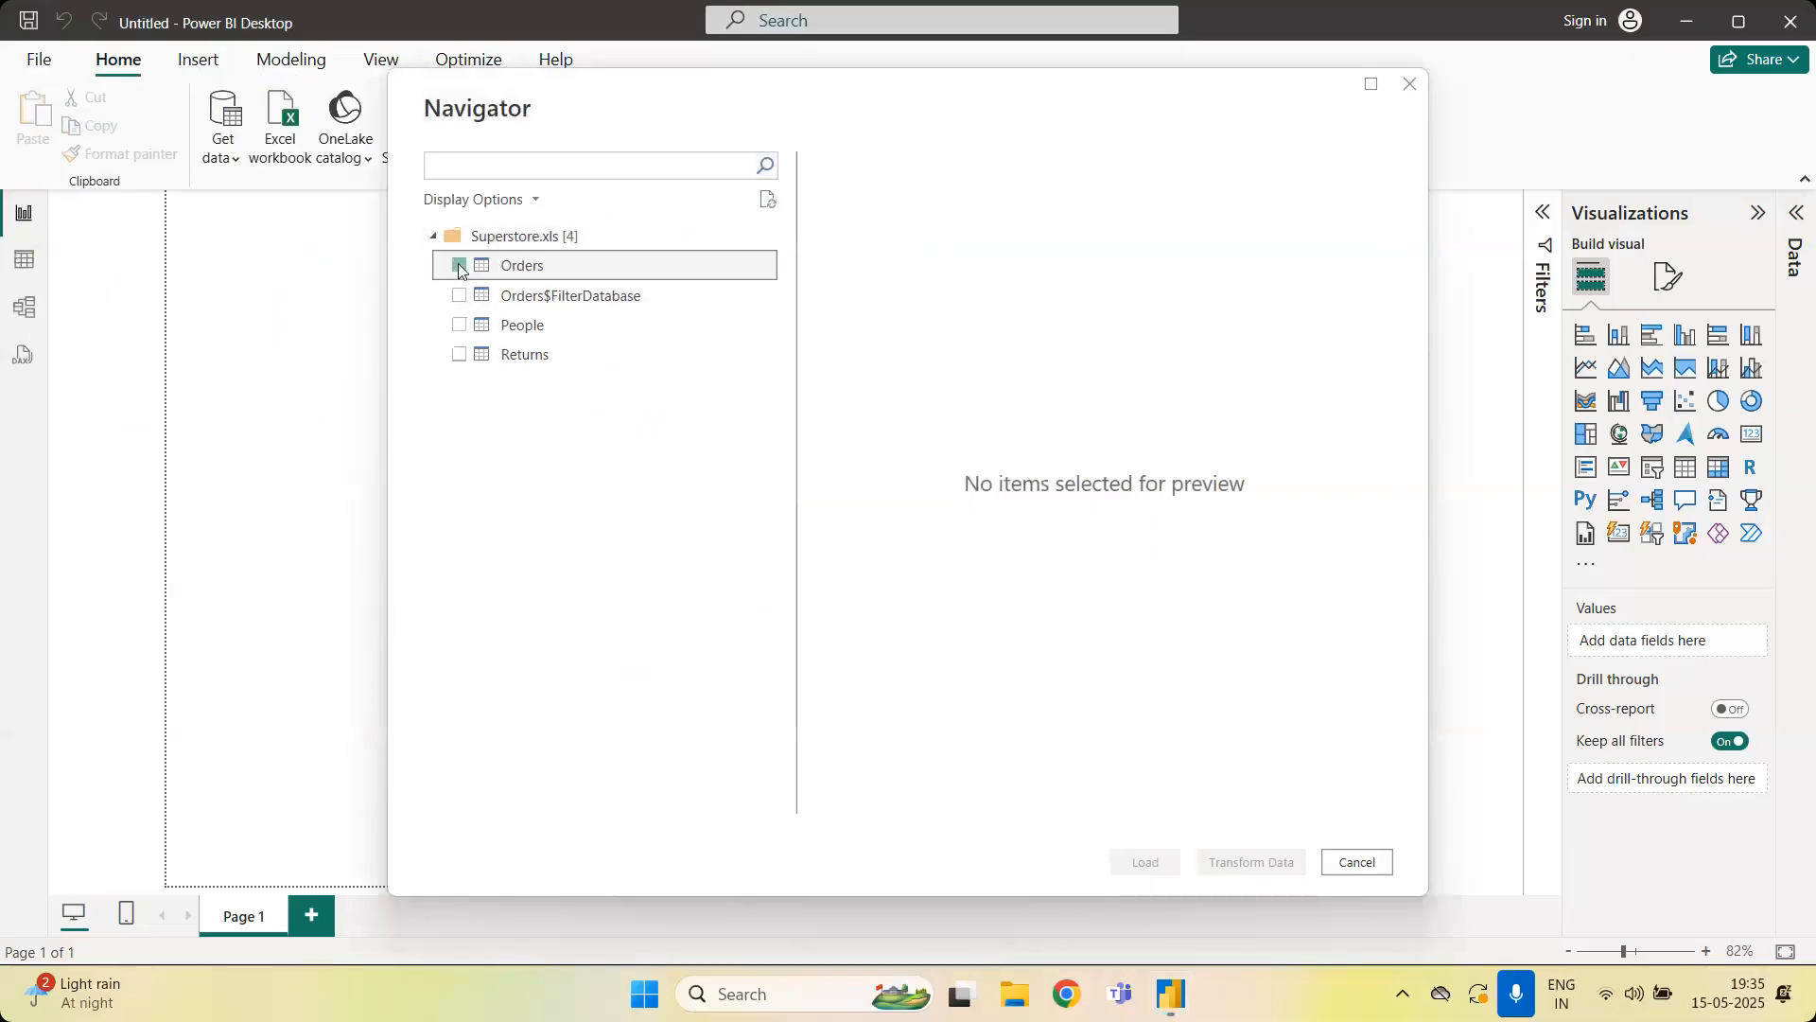
left_click(1142, 857)
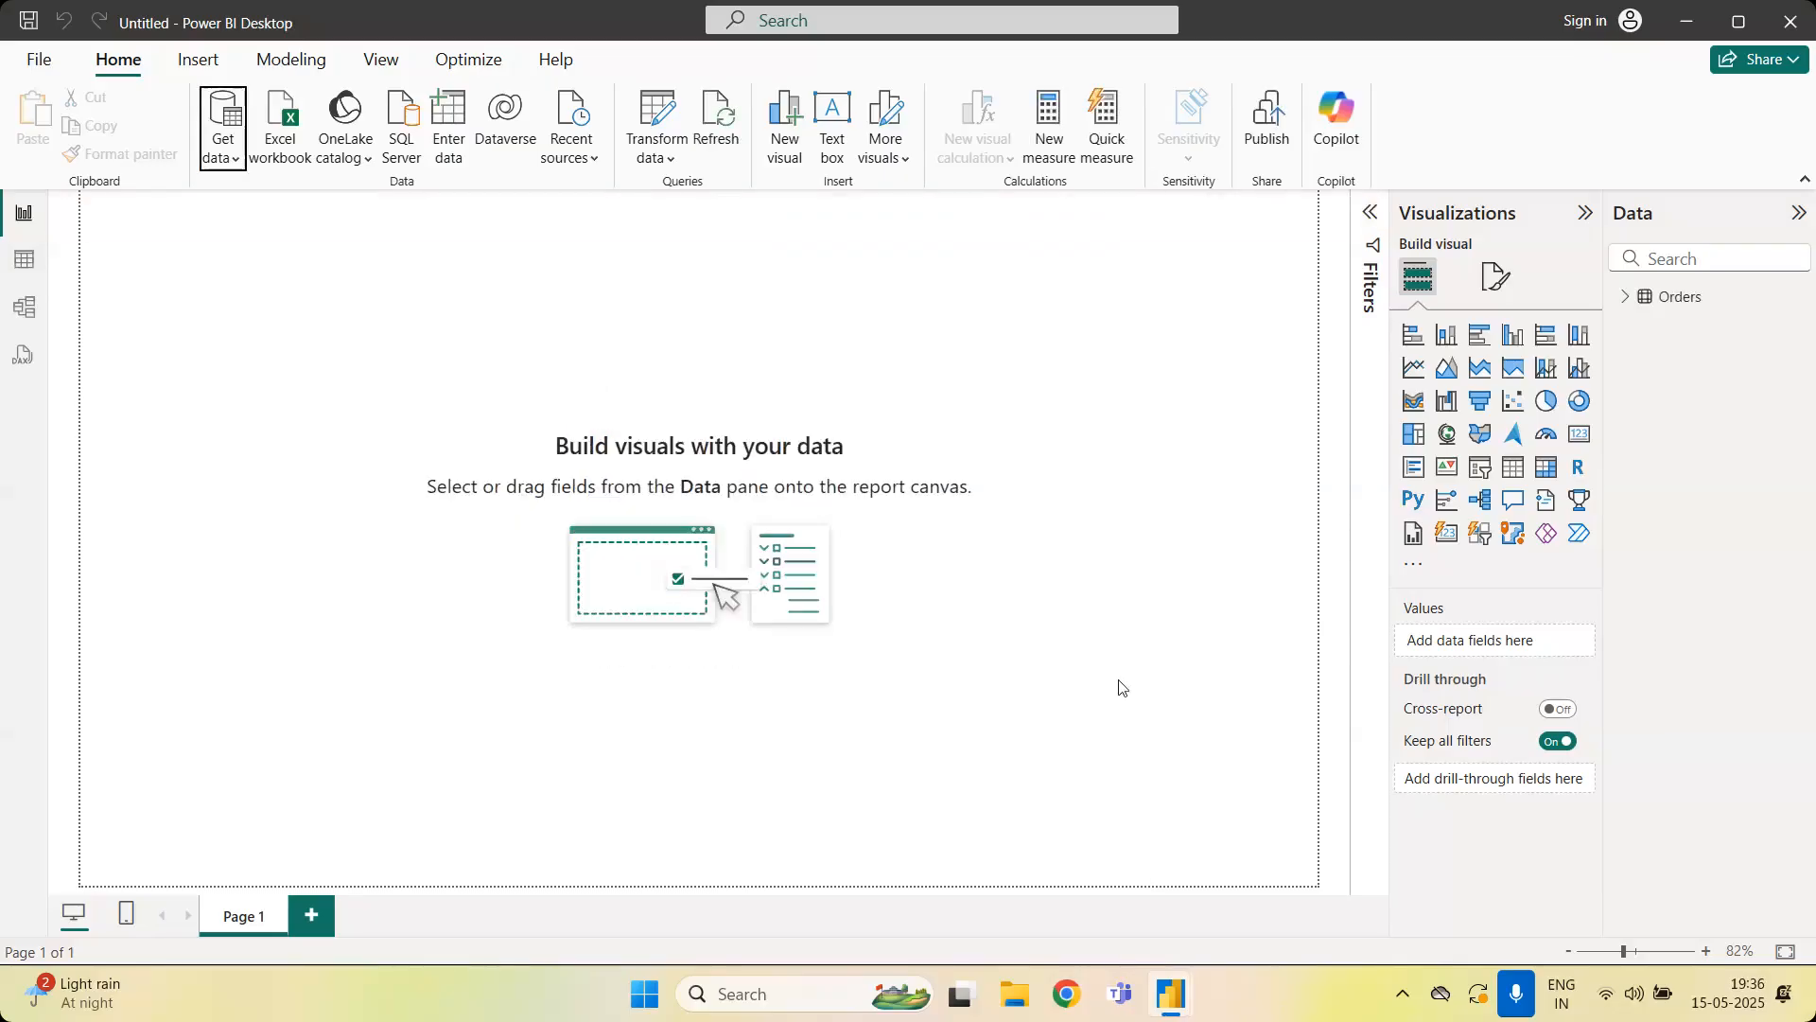
Build a stacked column chart with Segment on the X-axis and Sum of Sales on the Y-axis, and enlarge it
left_click(1625, 296)
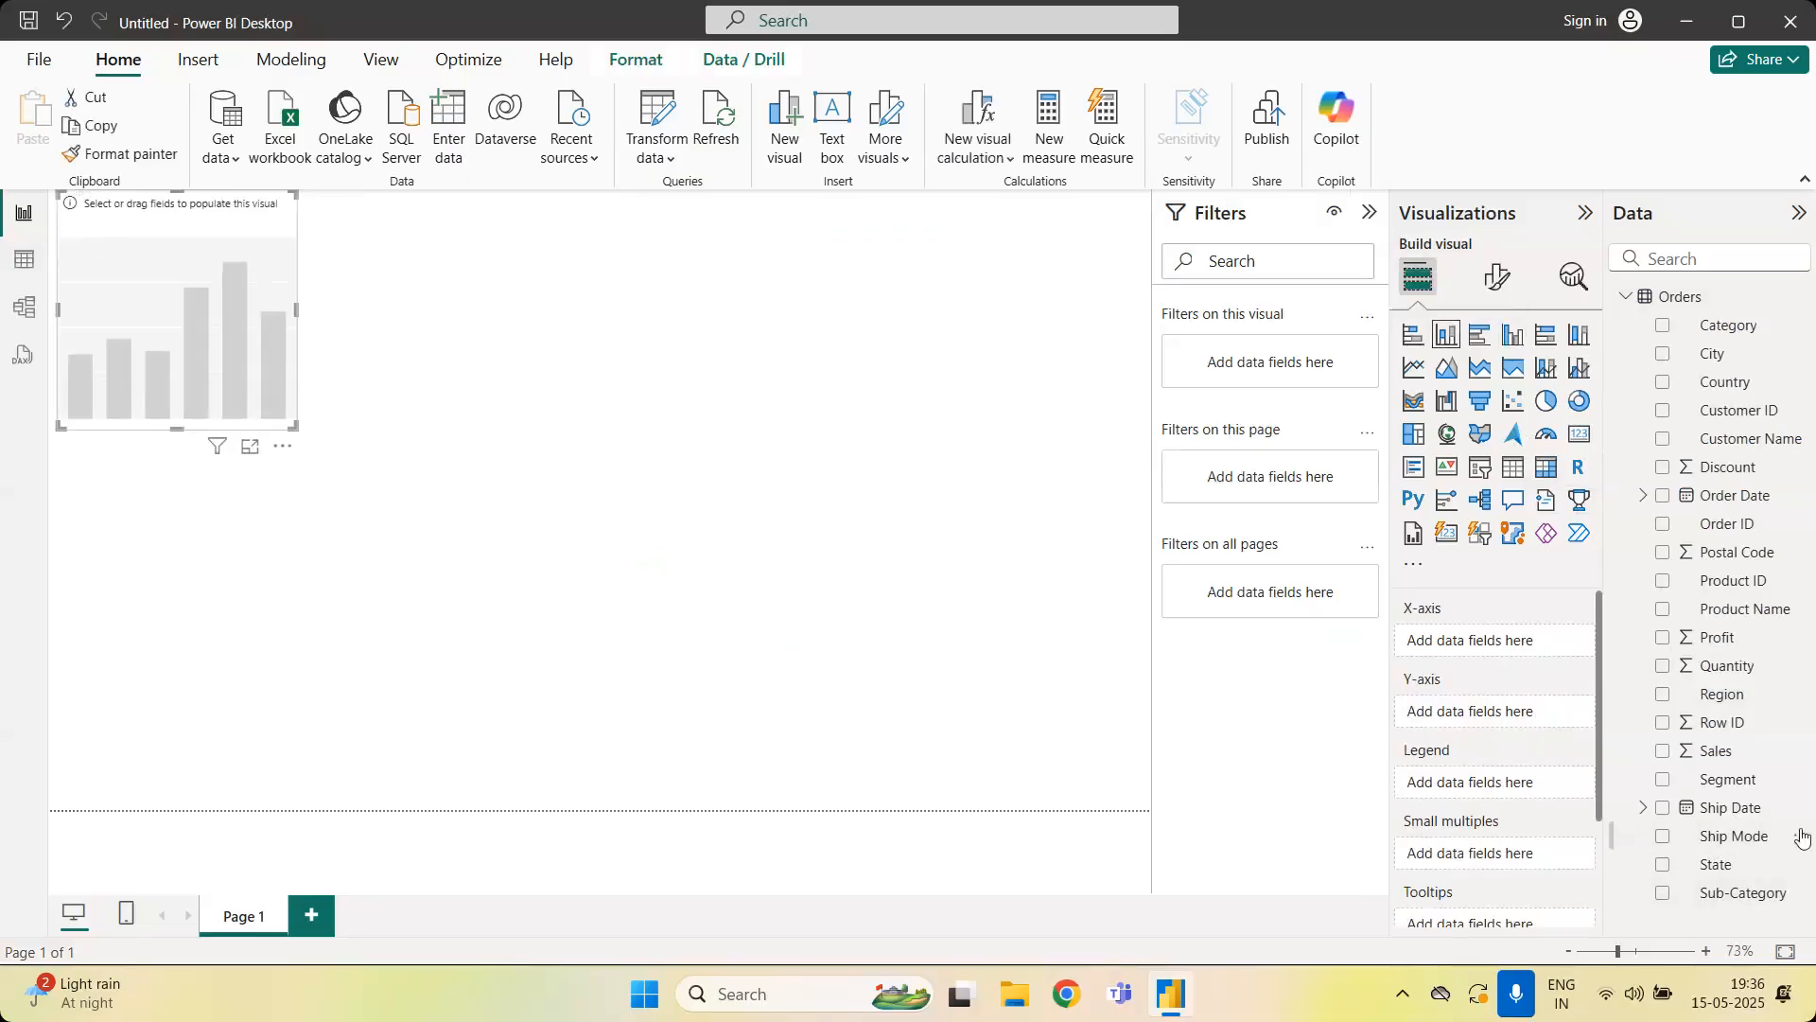
left_click_drag(1751, 791, 1559, 653)
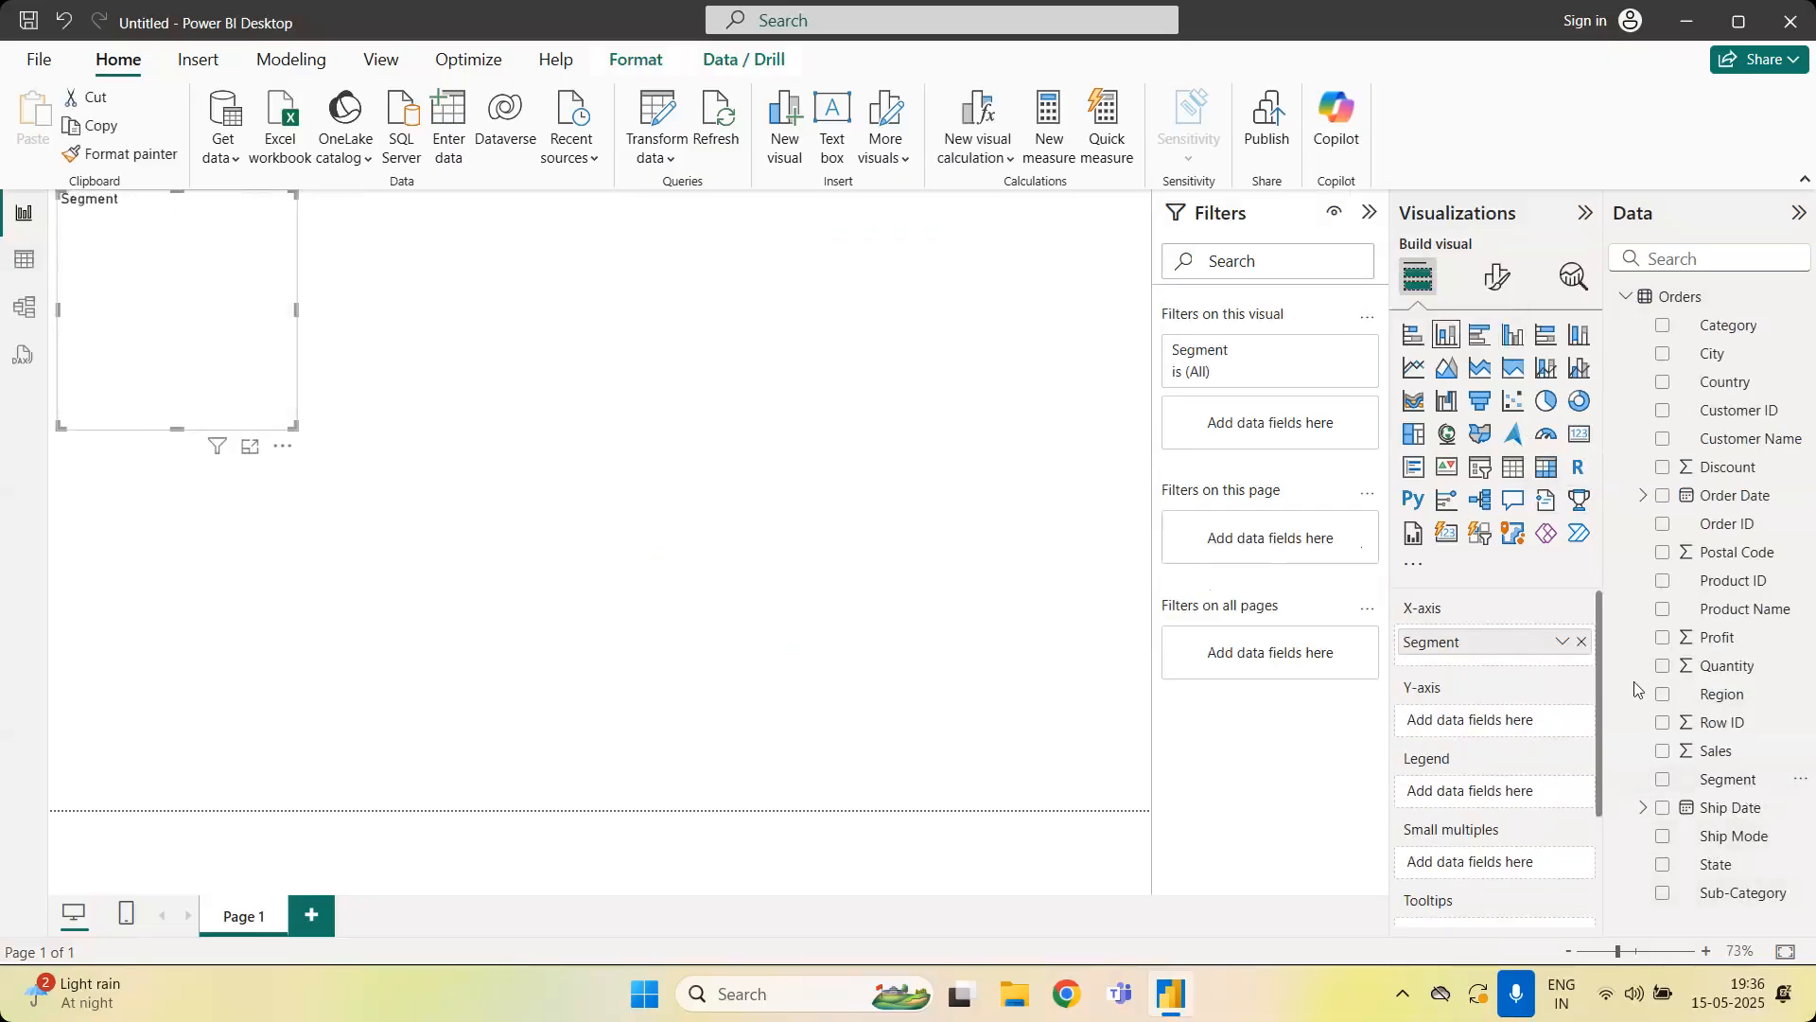
left_click(1739, 753)
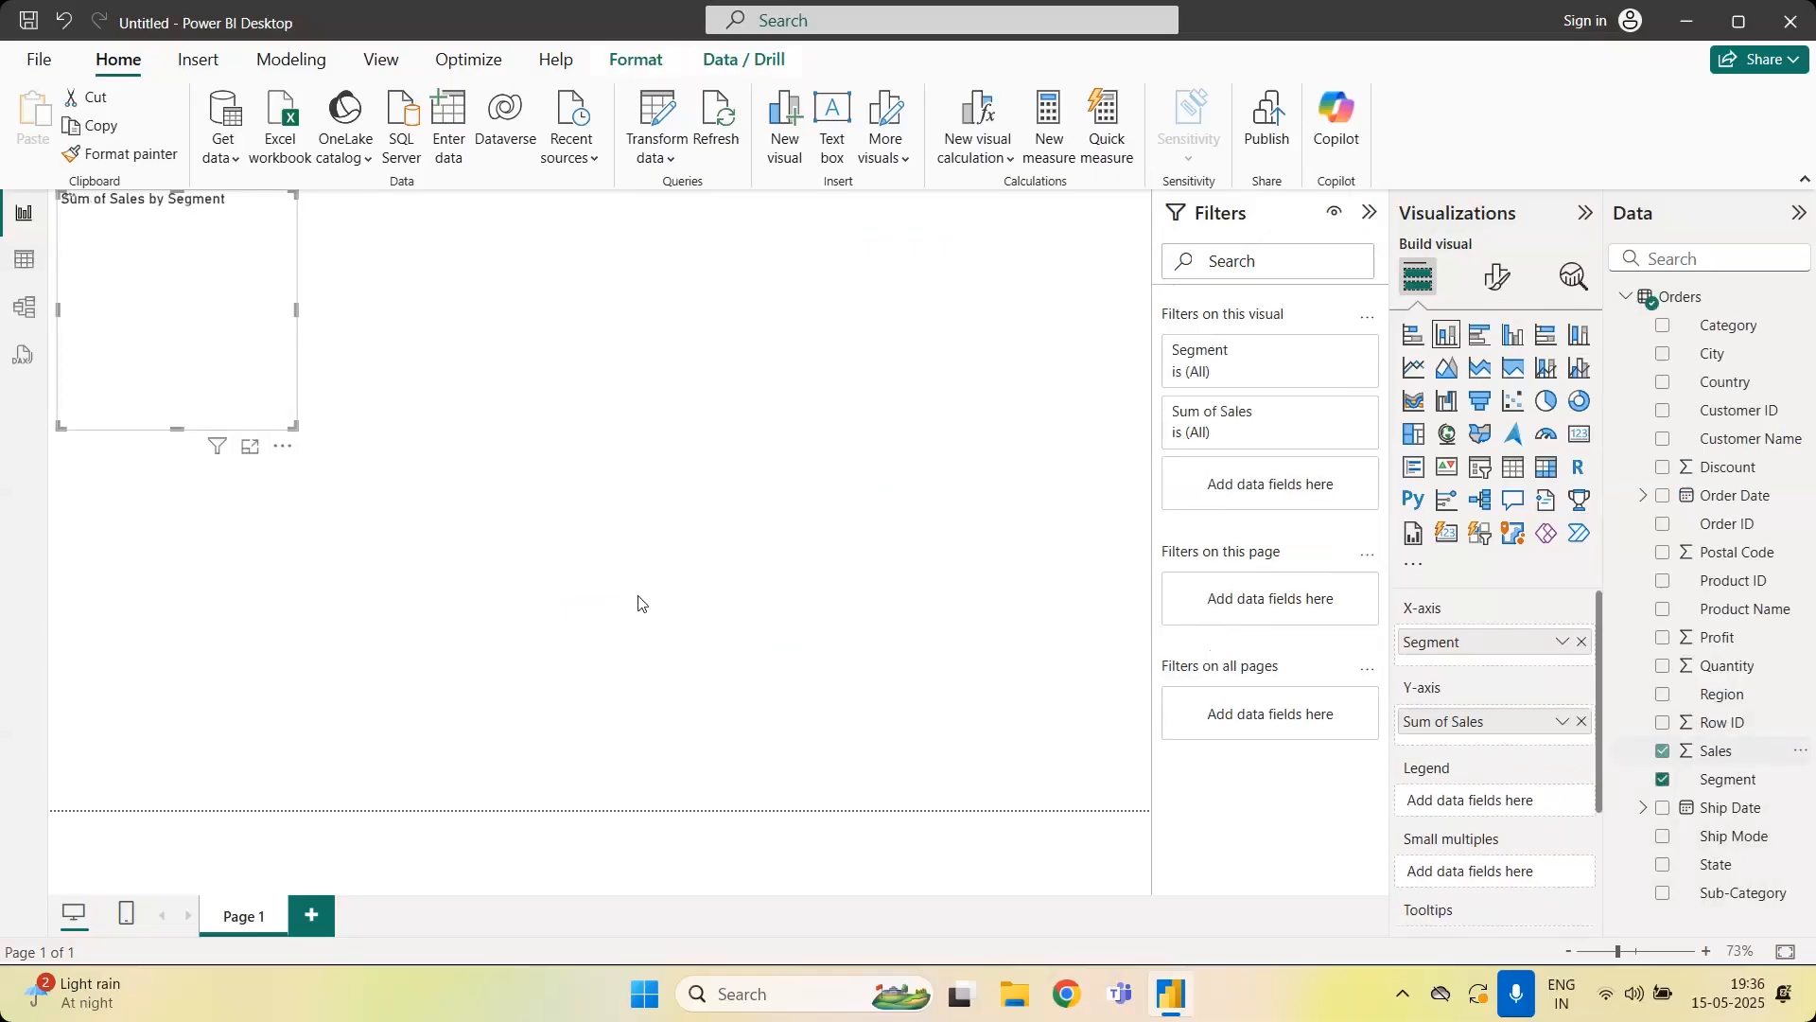
left_click_drag(292, 425, 419, 492)
Turn on data labels for the Sum of Sales by Segment column chart
left_click(1497, 276)
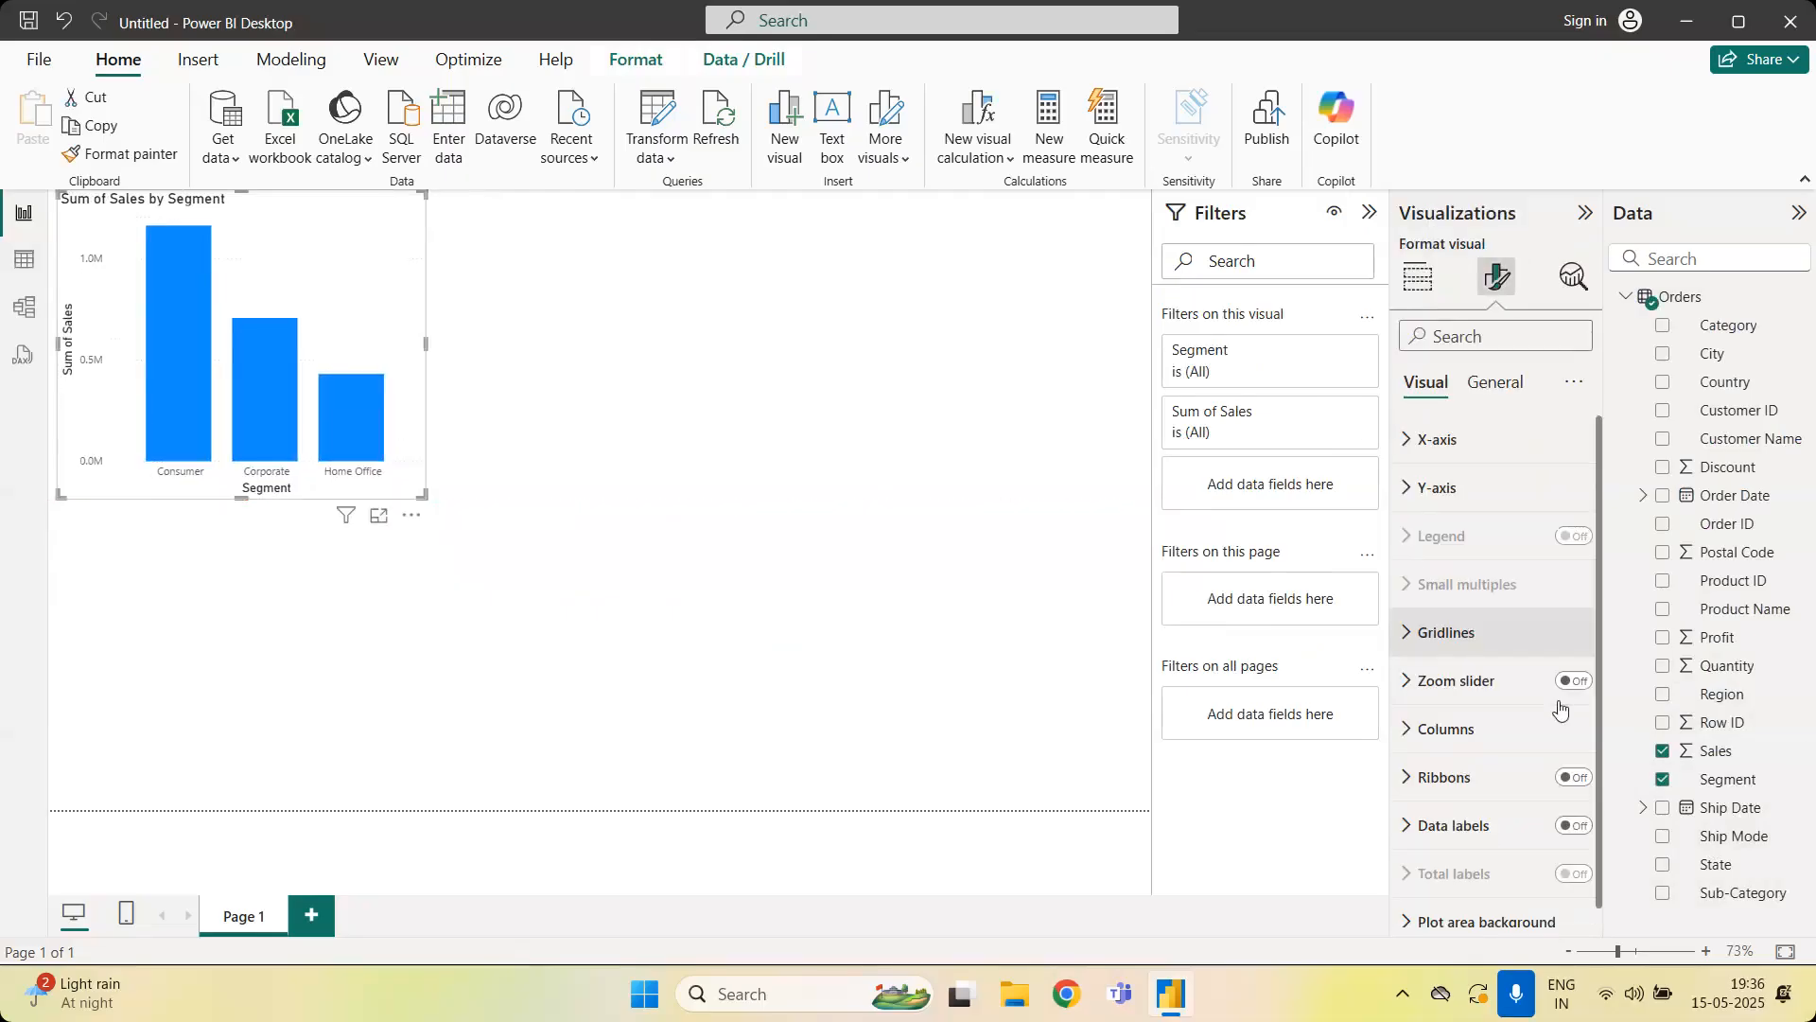
left_click(1573, 826)
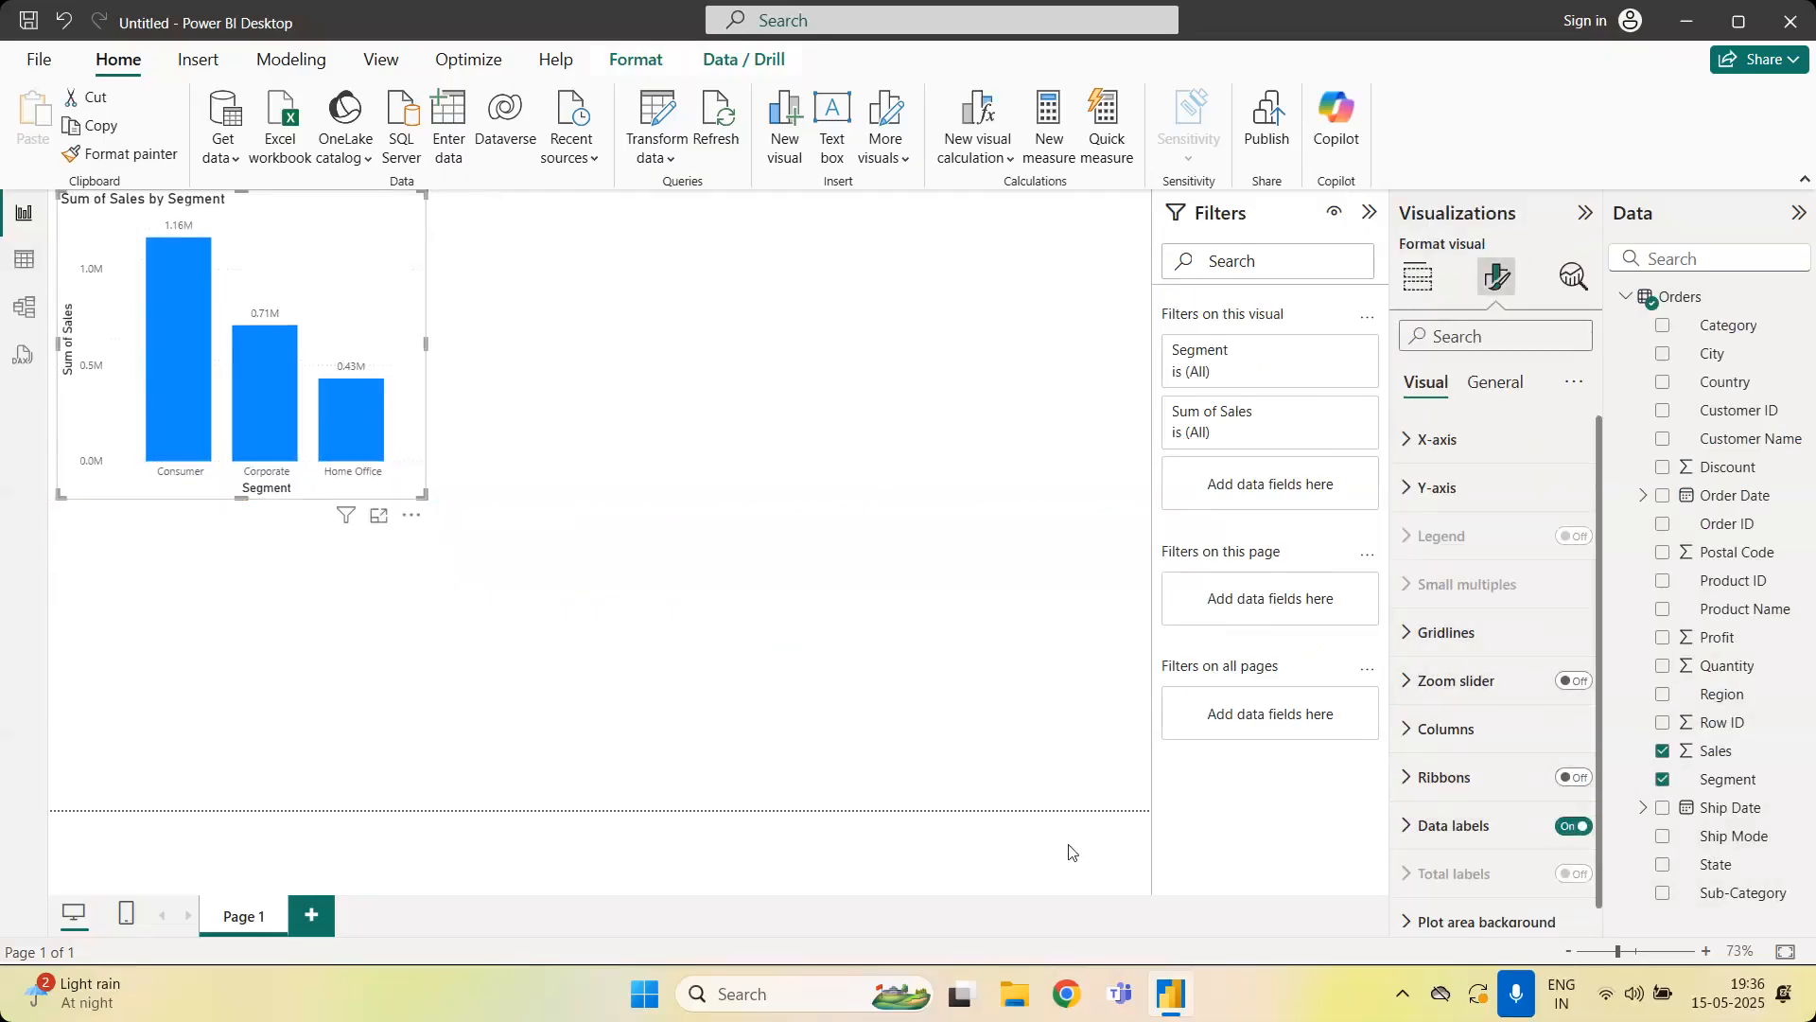
left_click(669, 575)
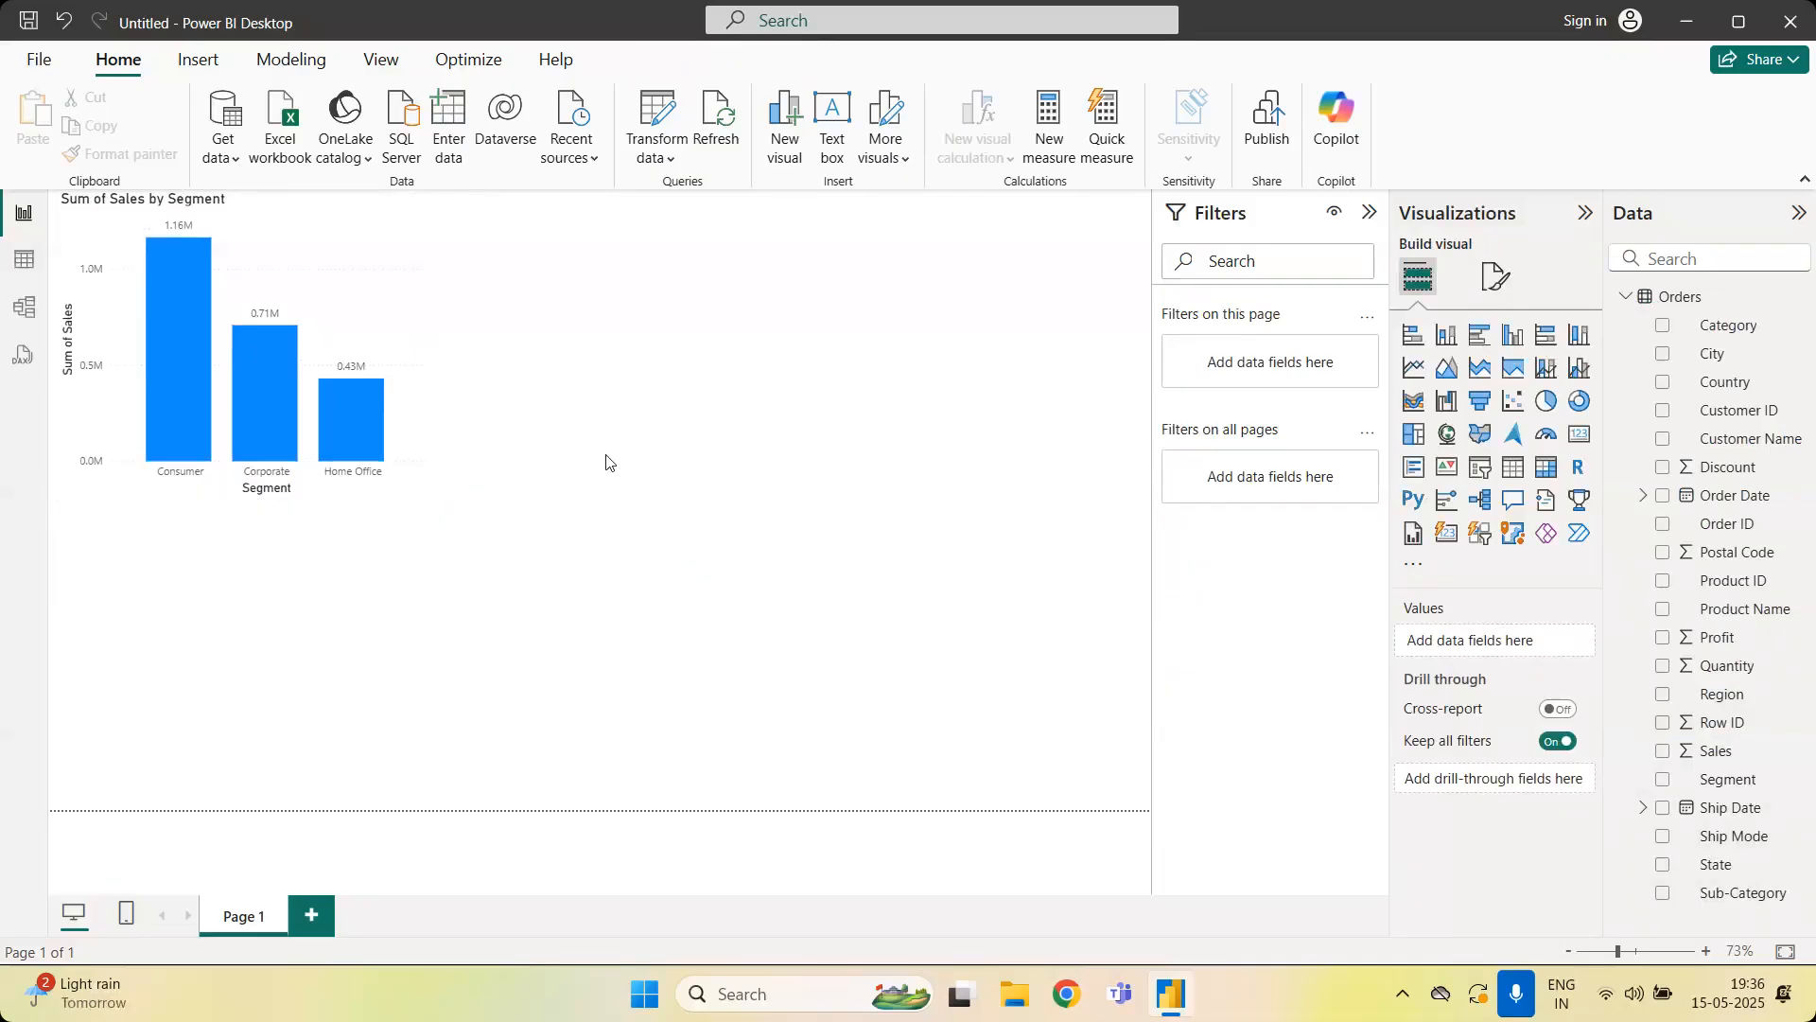
left_click(345, 248)
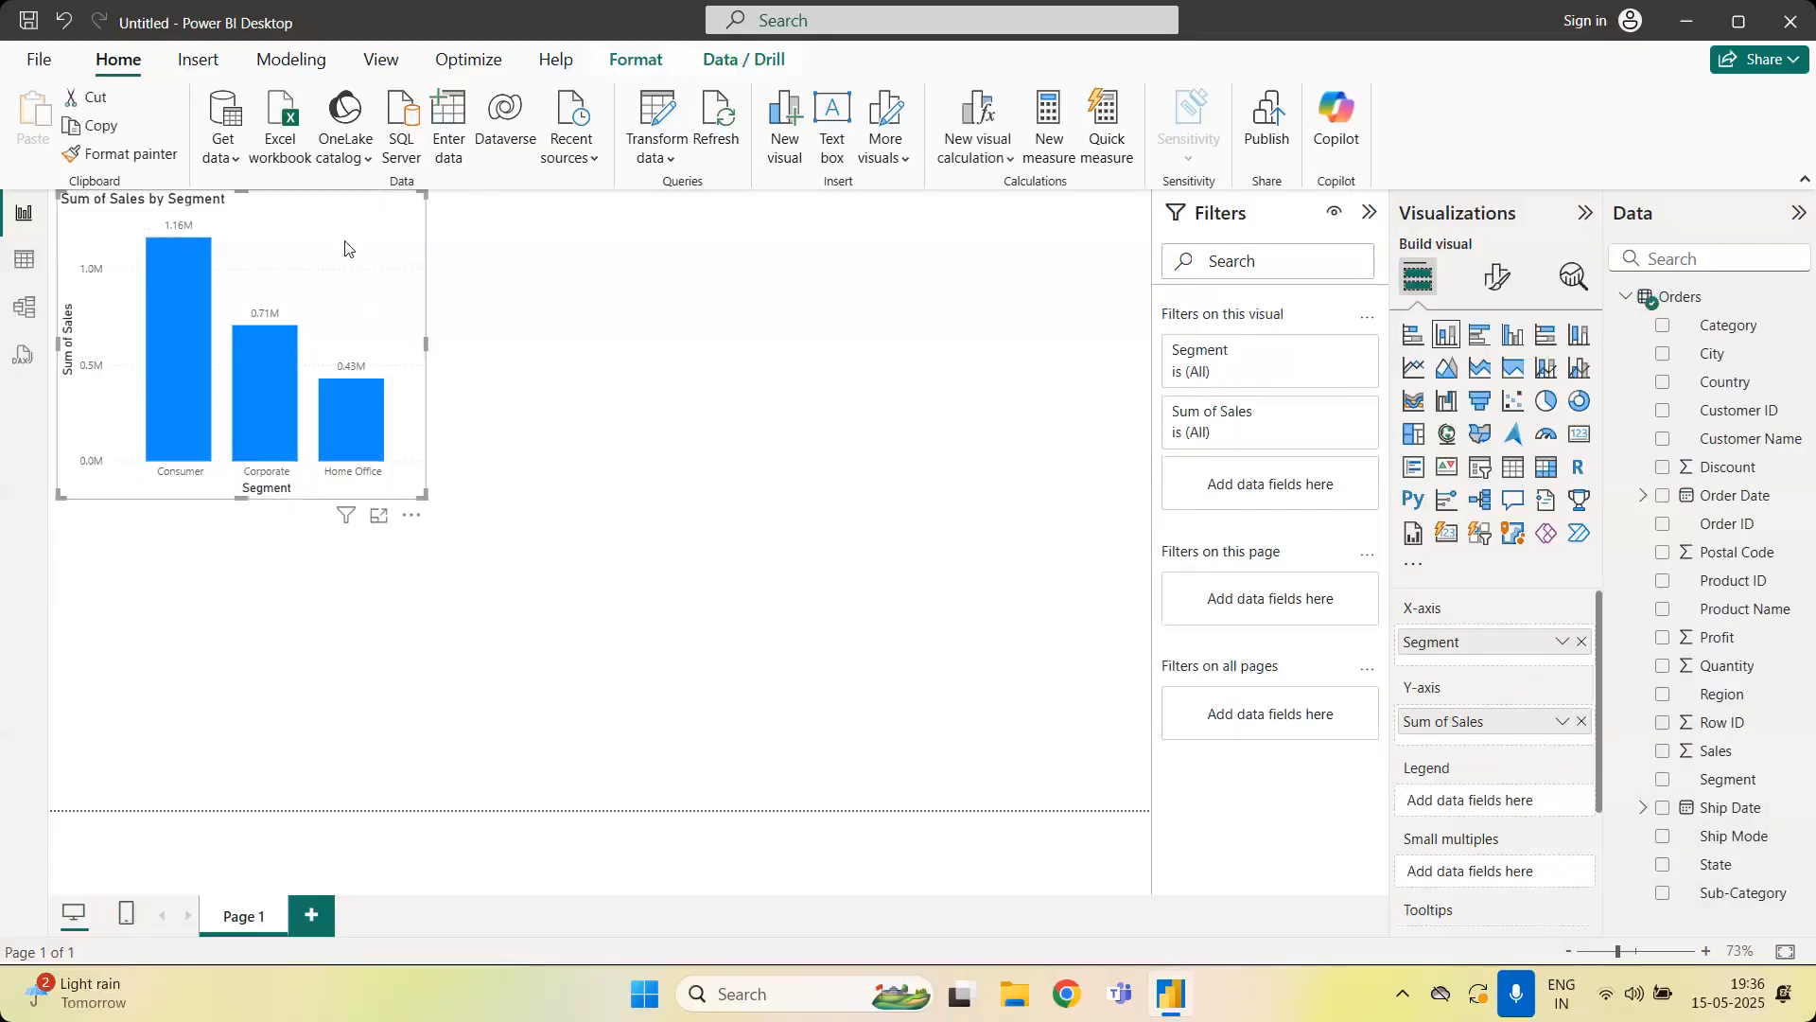
left_click(897, 294)
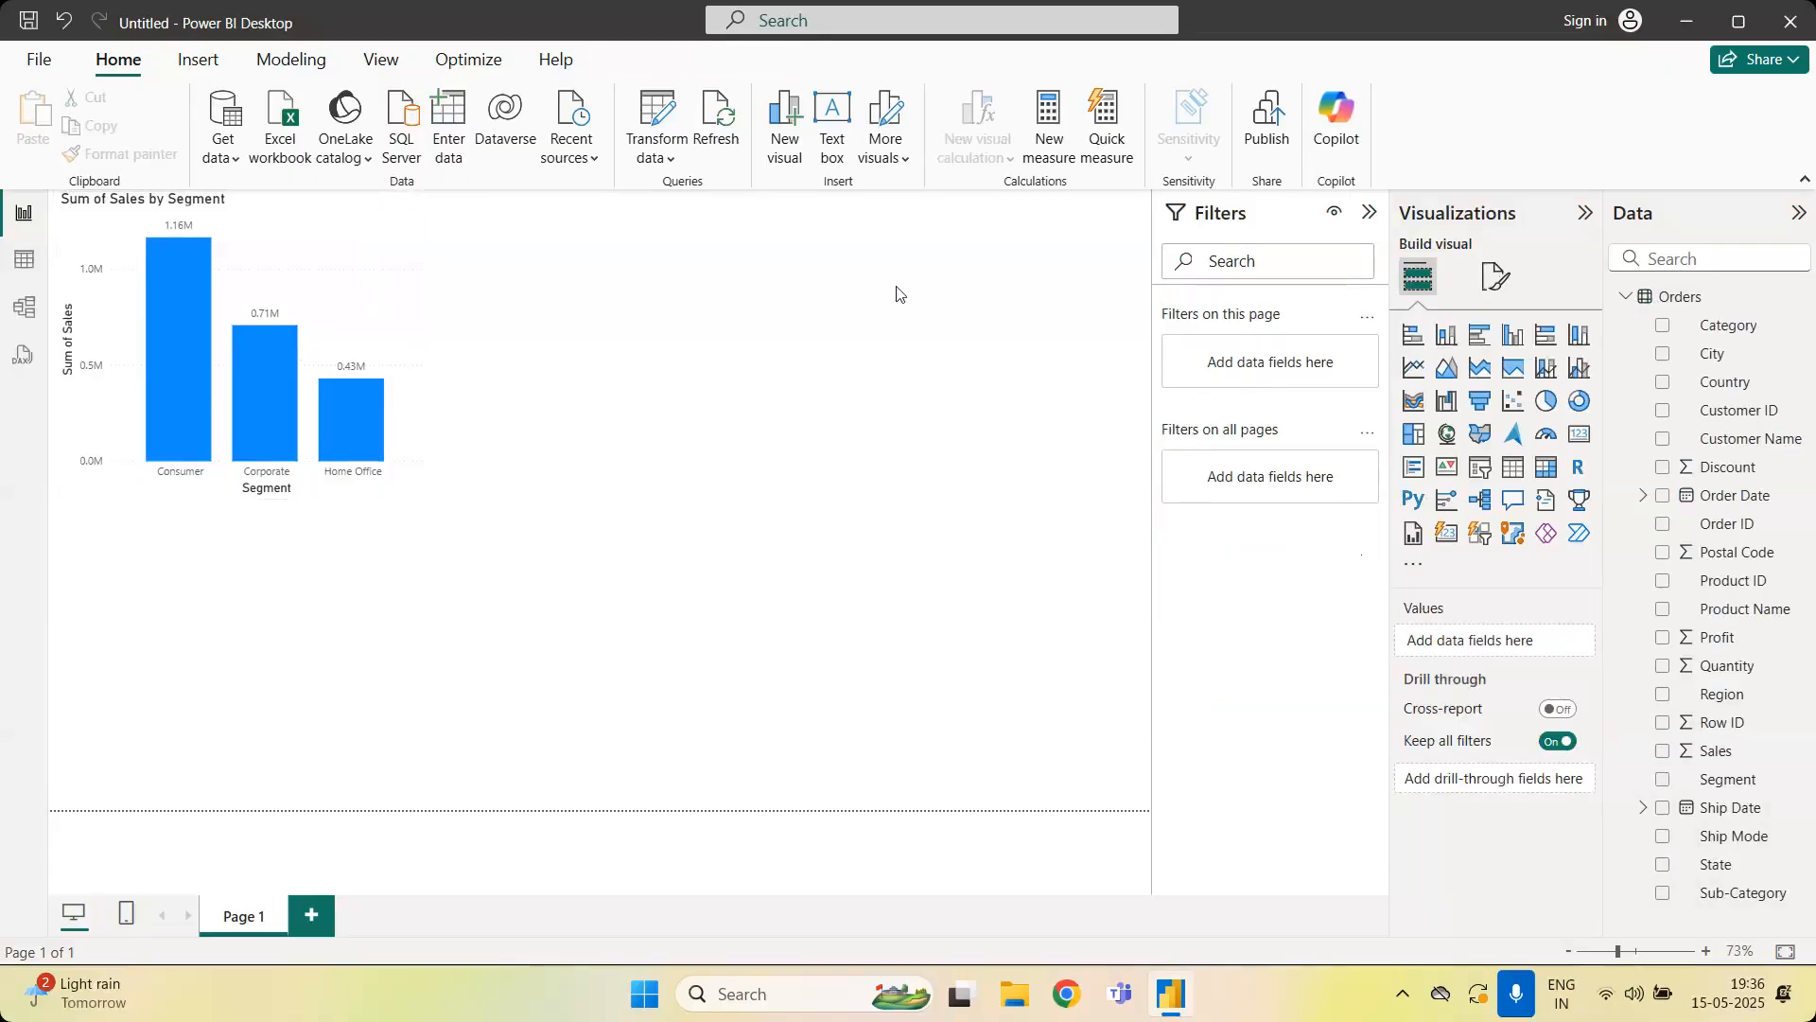
Add a table visual beside the column chart with Segment and Sum of Sales as its columns
left_click(1513, 468)
left_click_drag(416, 662, 788, 342)
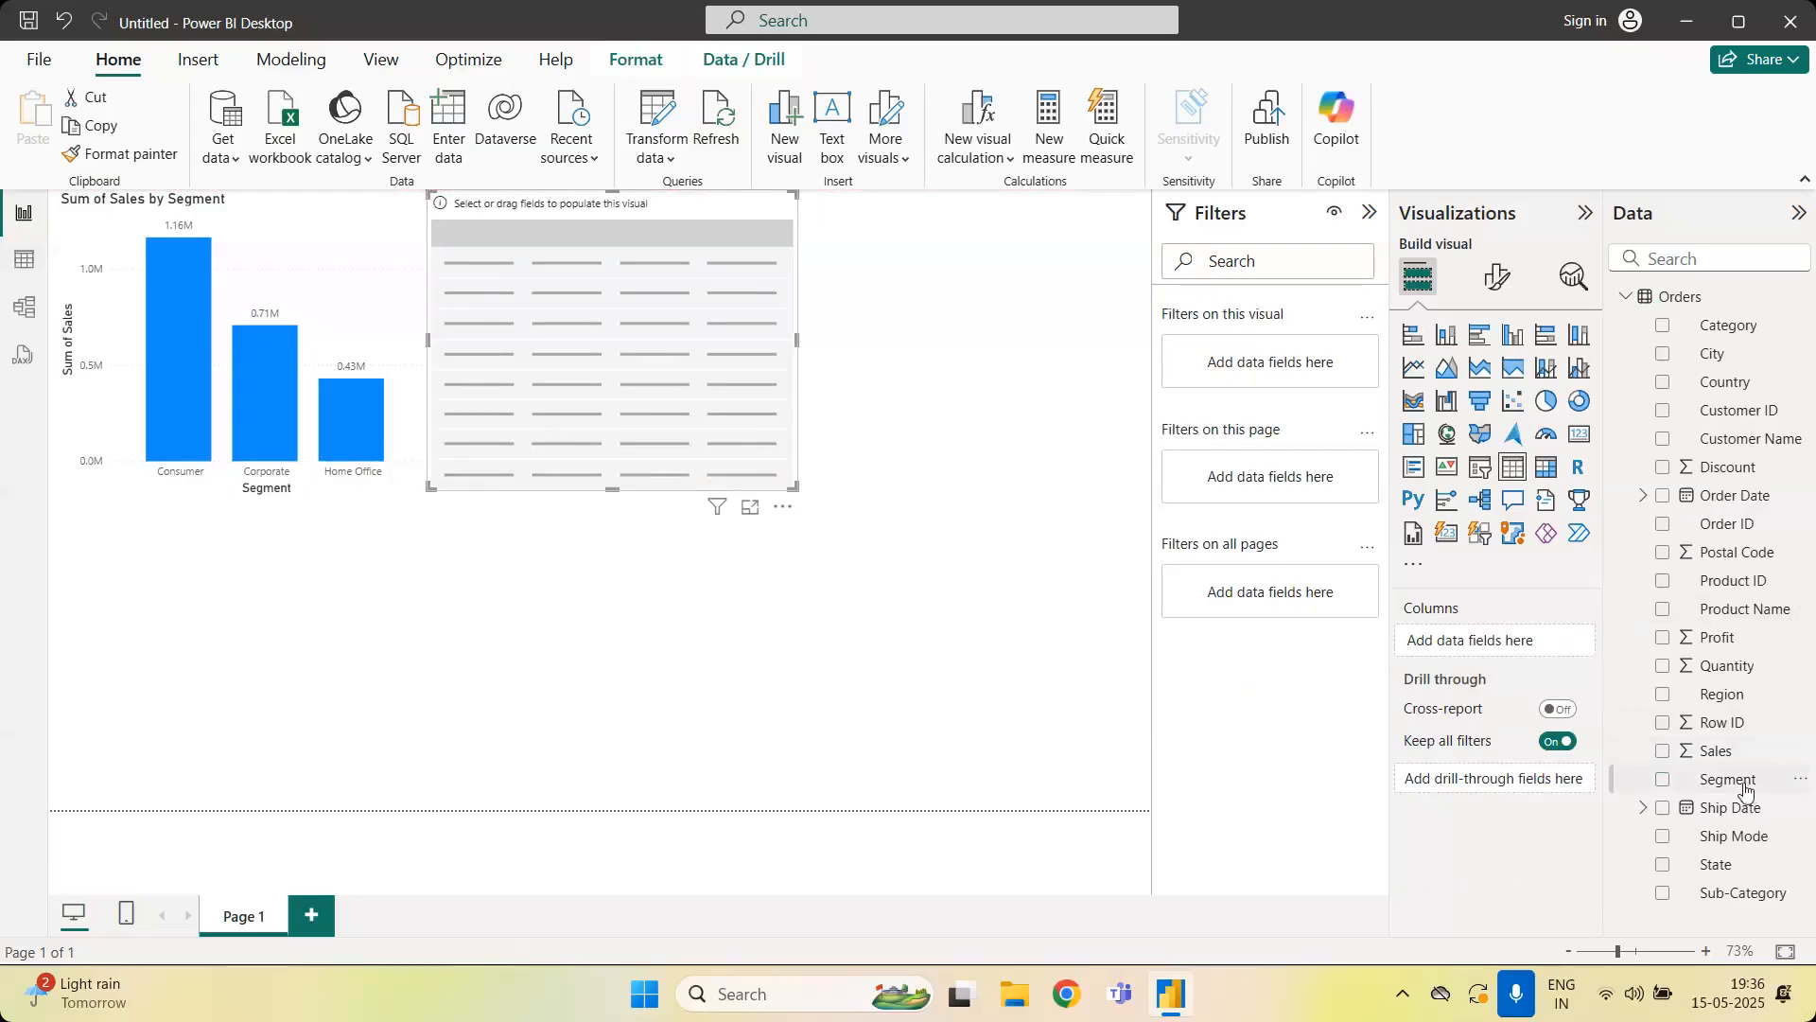
left_click_drag(1745, 790, 1544, 653)
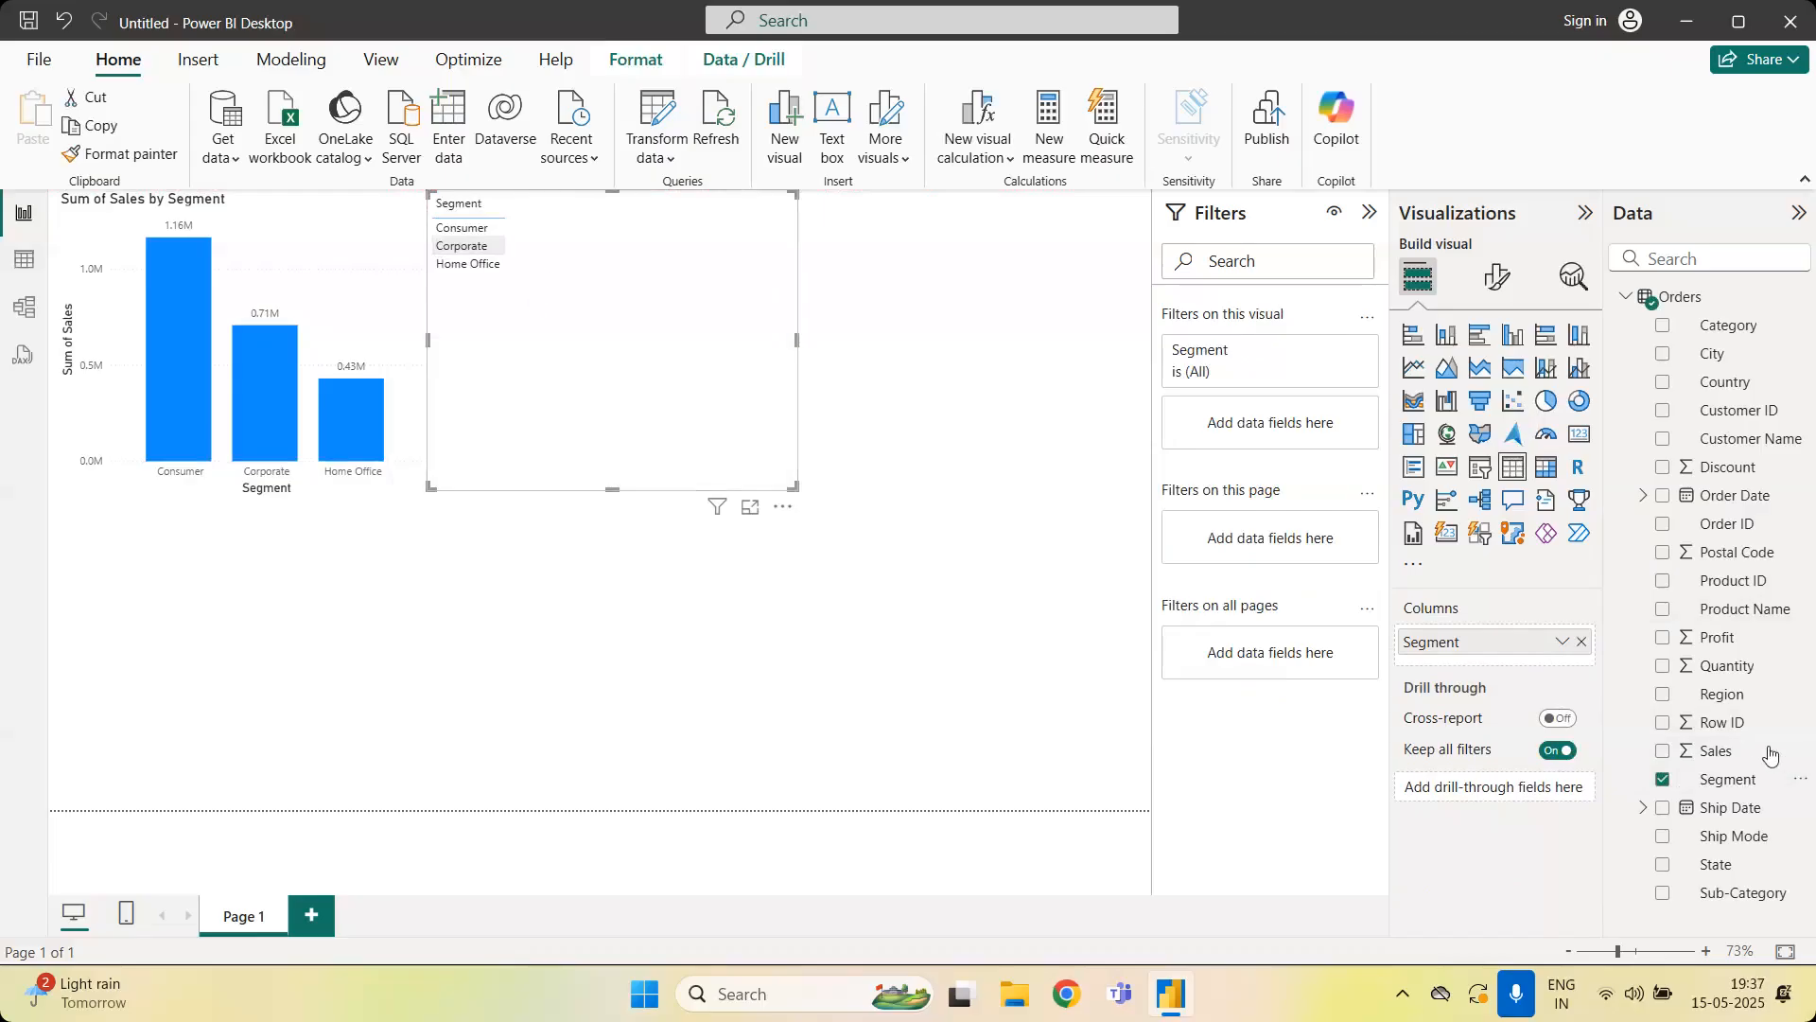
left_click_drag(1767, 750, 1480, 669)
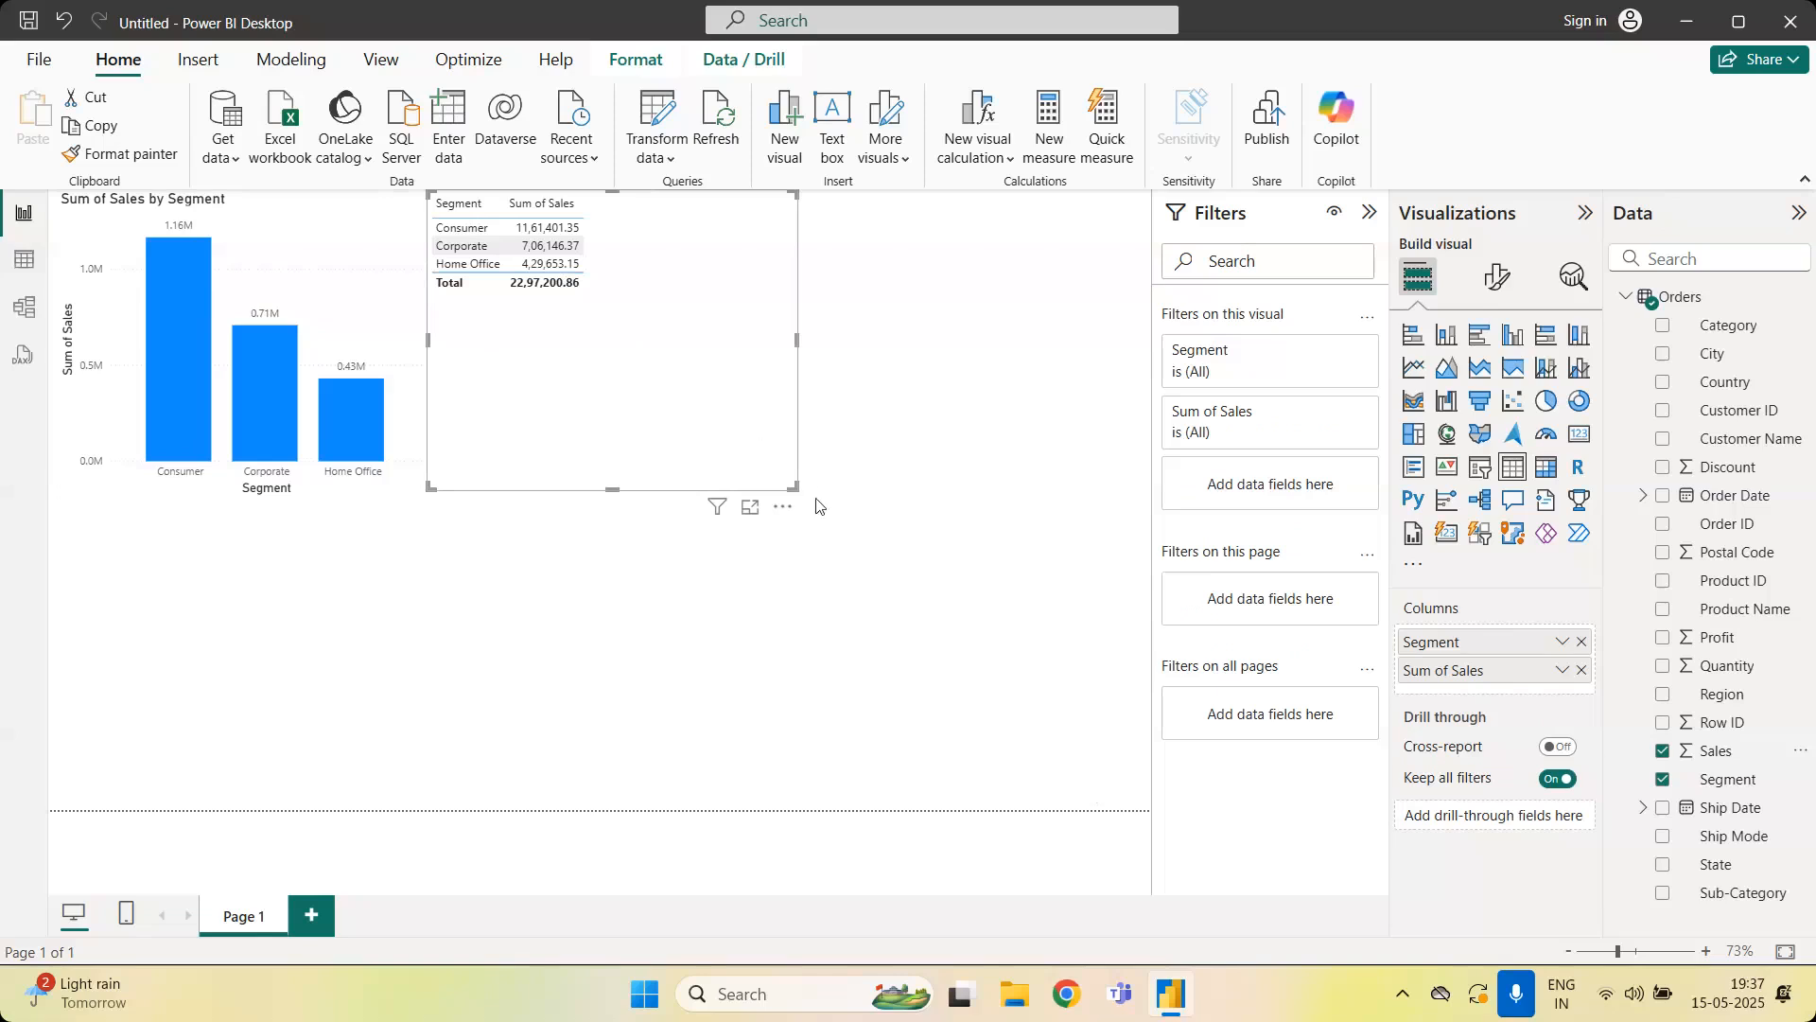
Make the table visual slightly smaller and change the color of its horizontal gridlines to white
left_click_drag(793, 485, 611, 314)
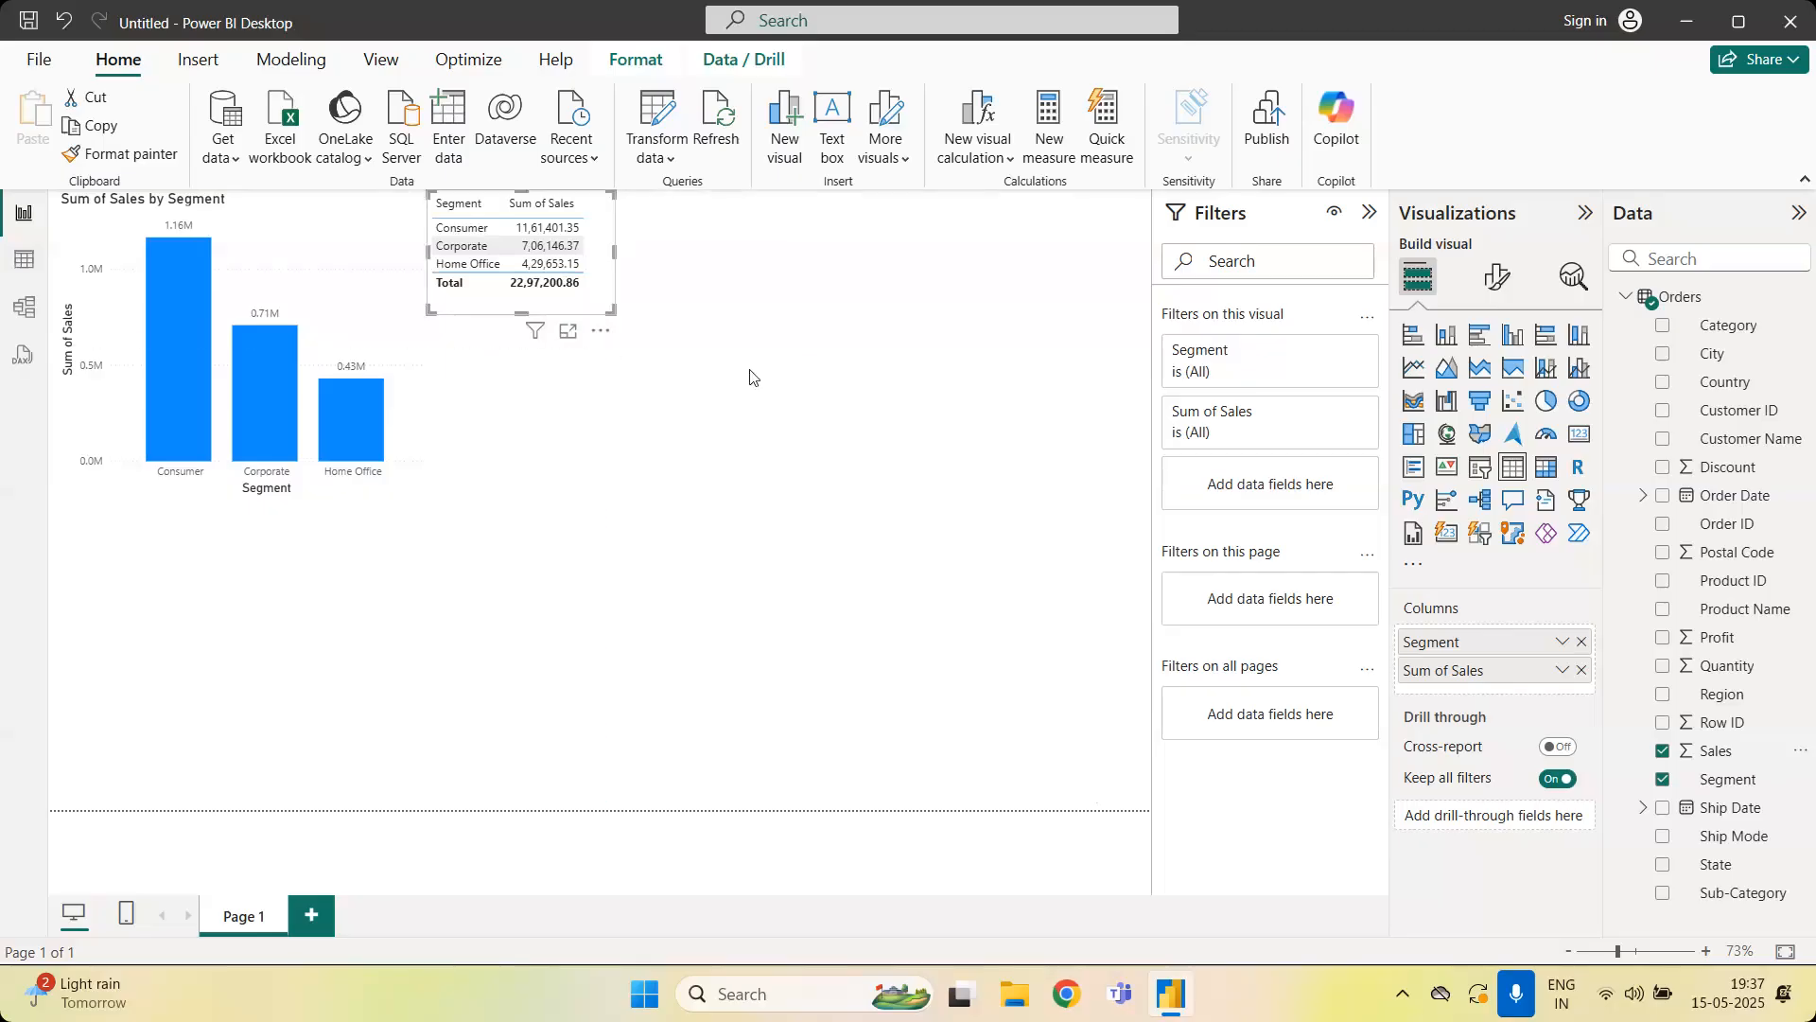
left_click_drag(613, 309, 764, 473)
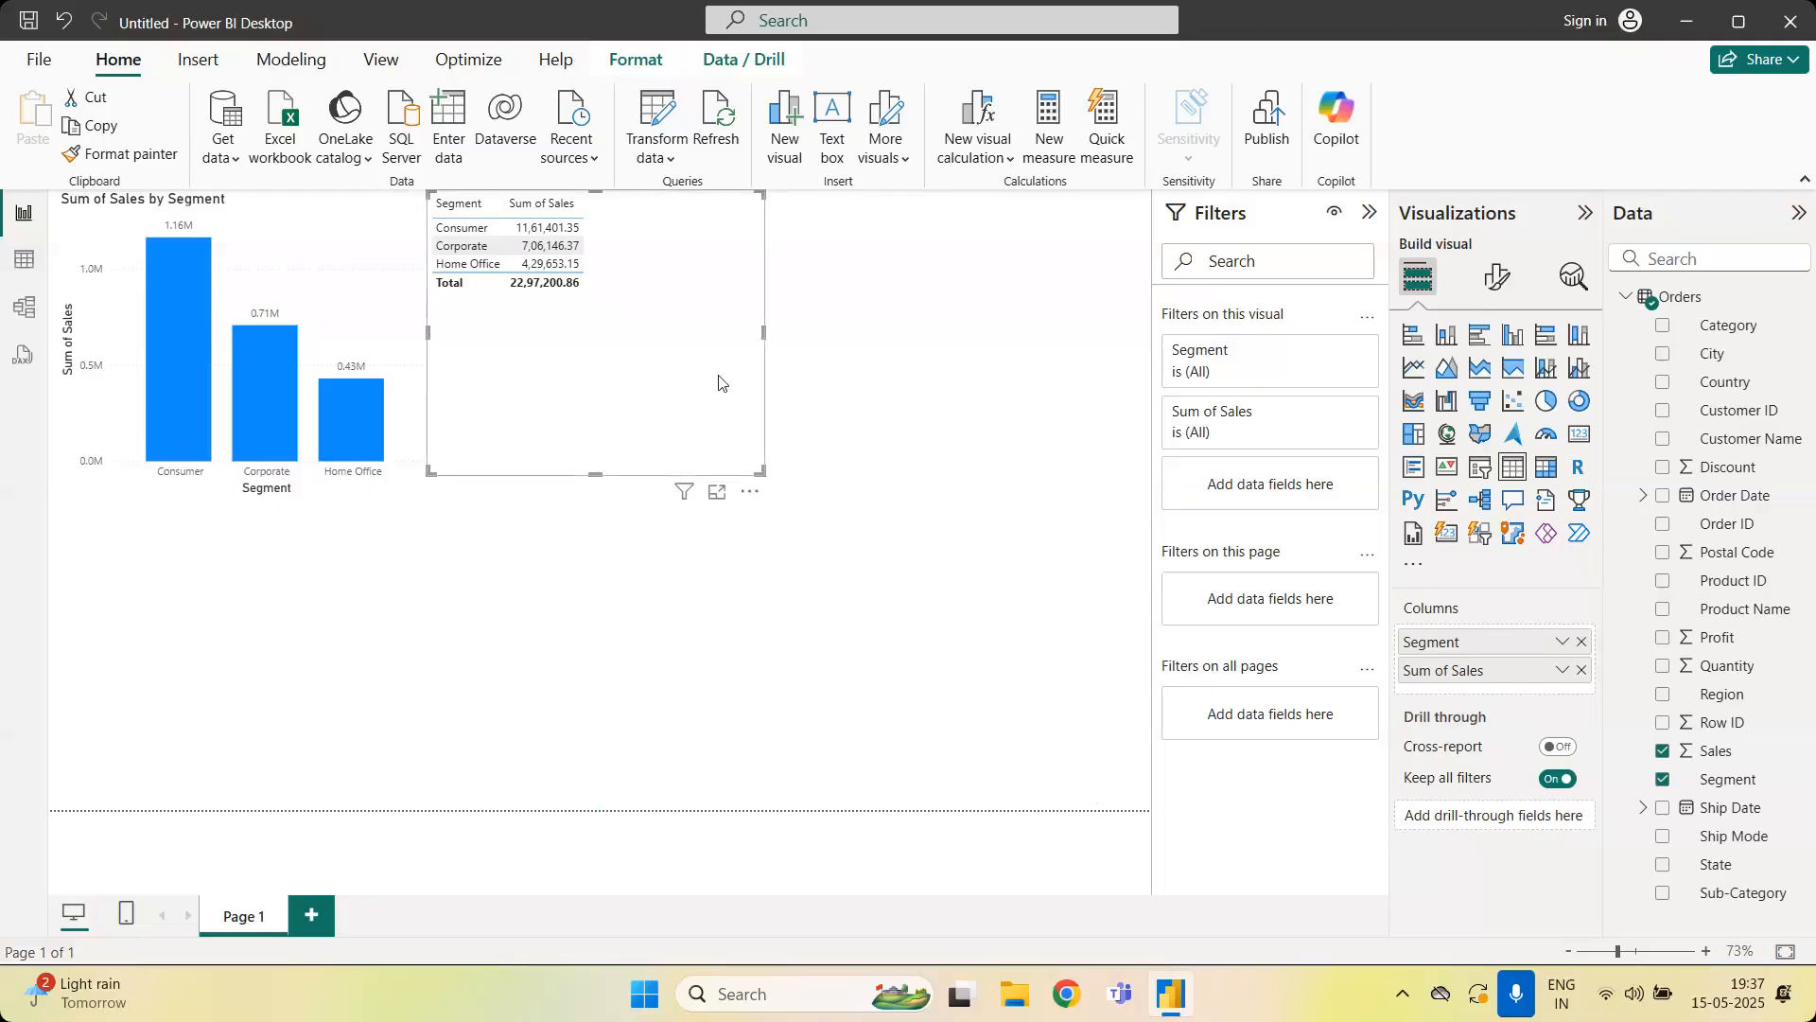
left_click(1496, 276)
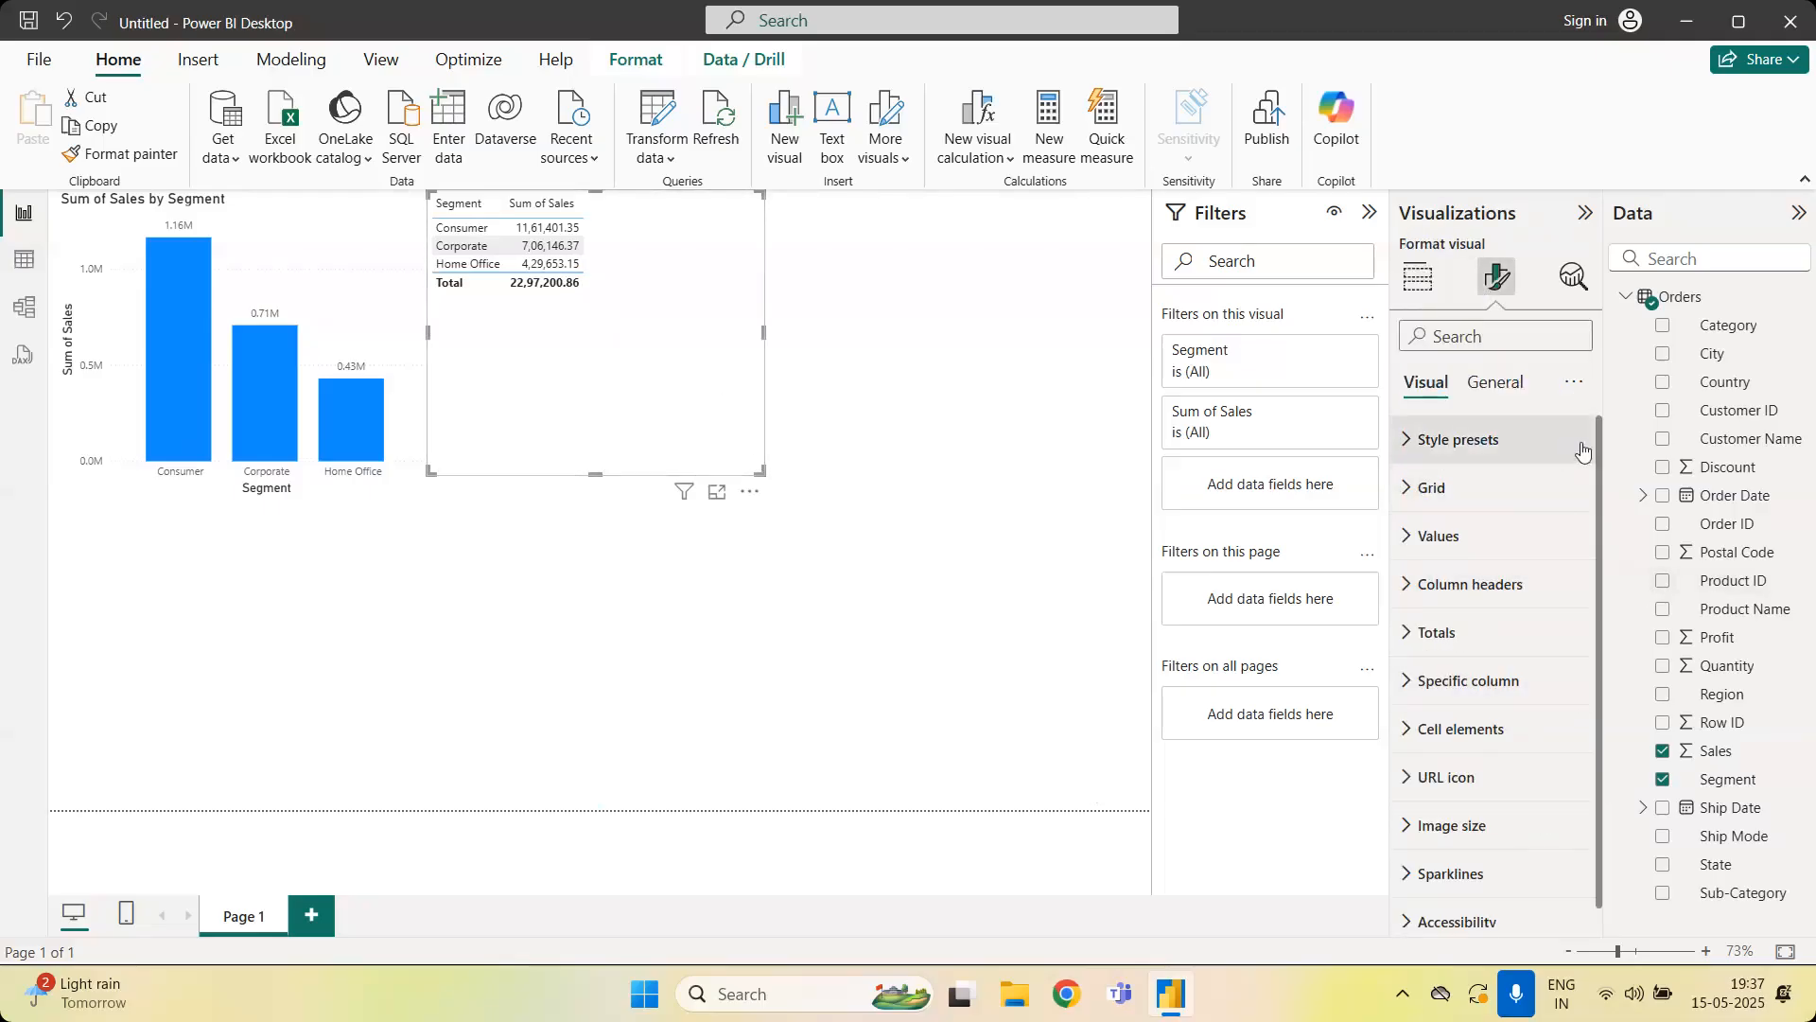
scroll(1598, 458, "down", 1)
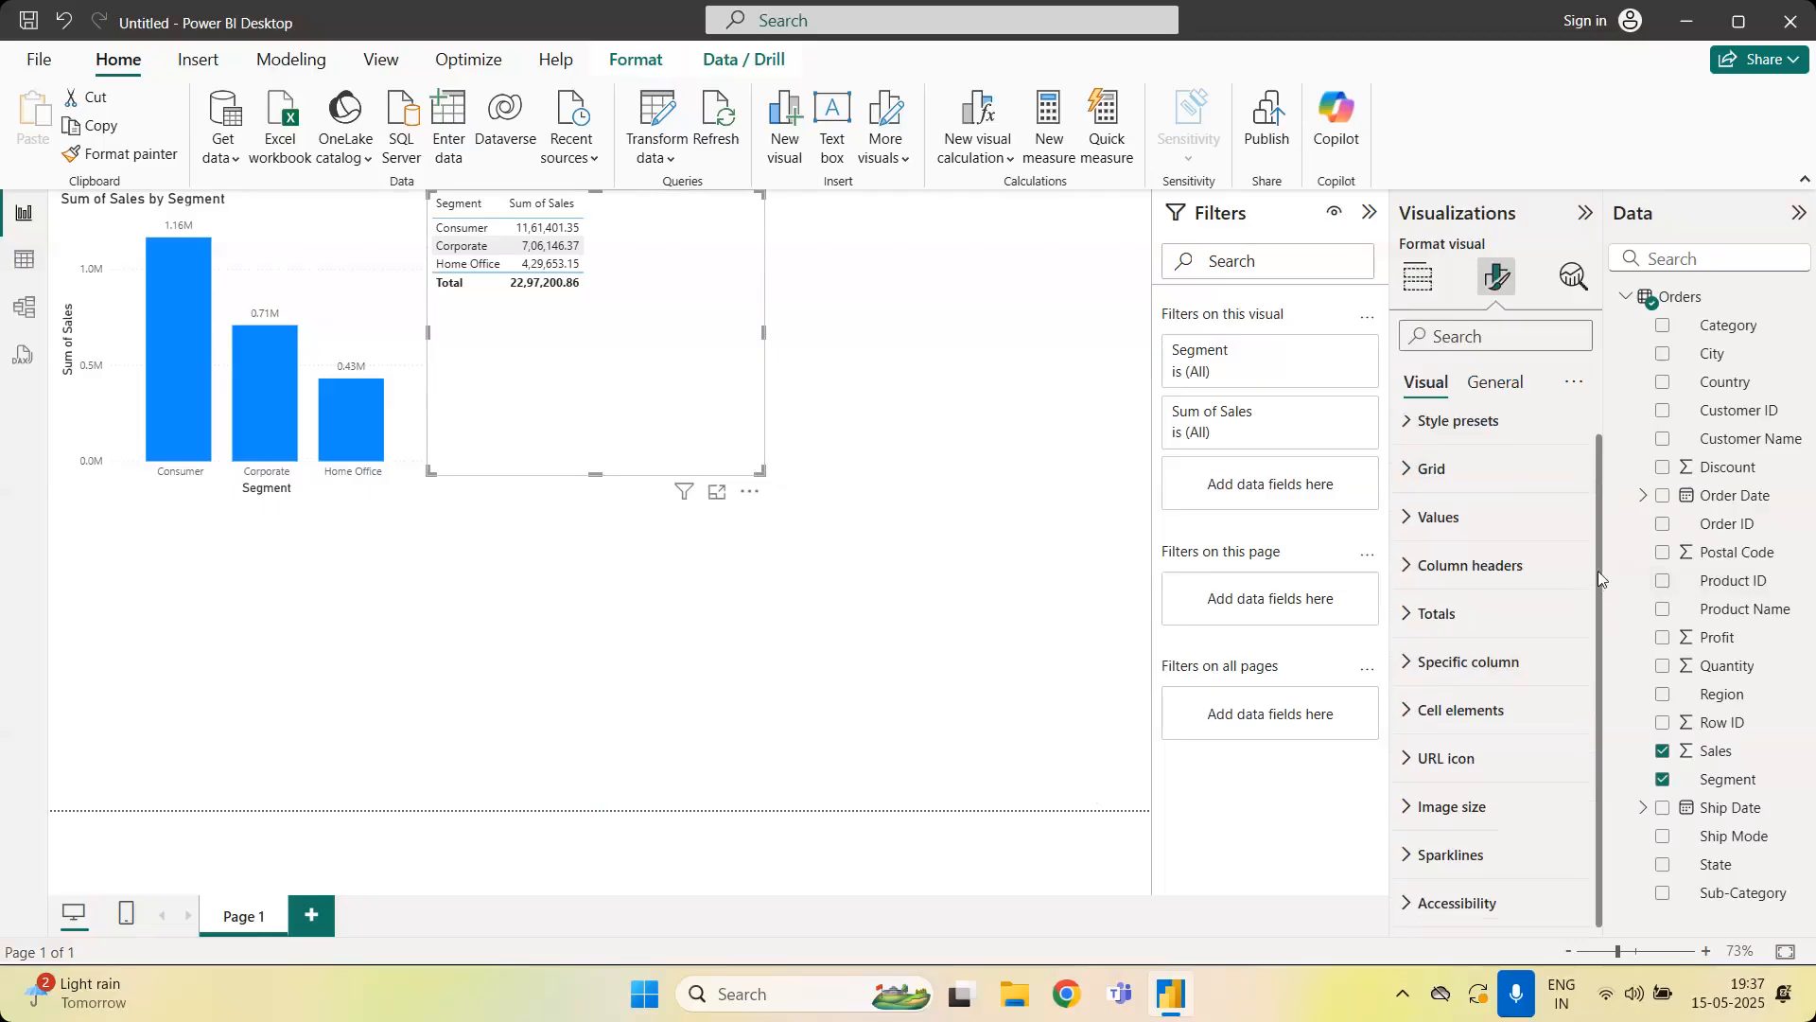
left_click(1505, 471)
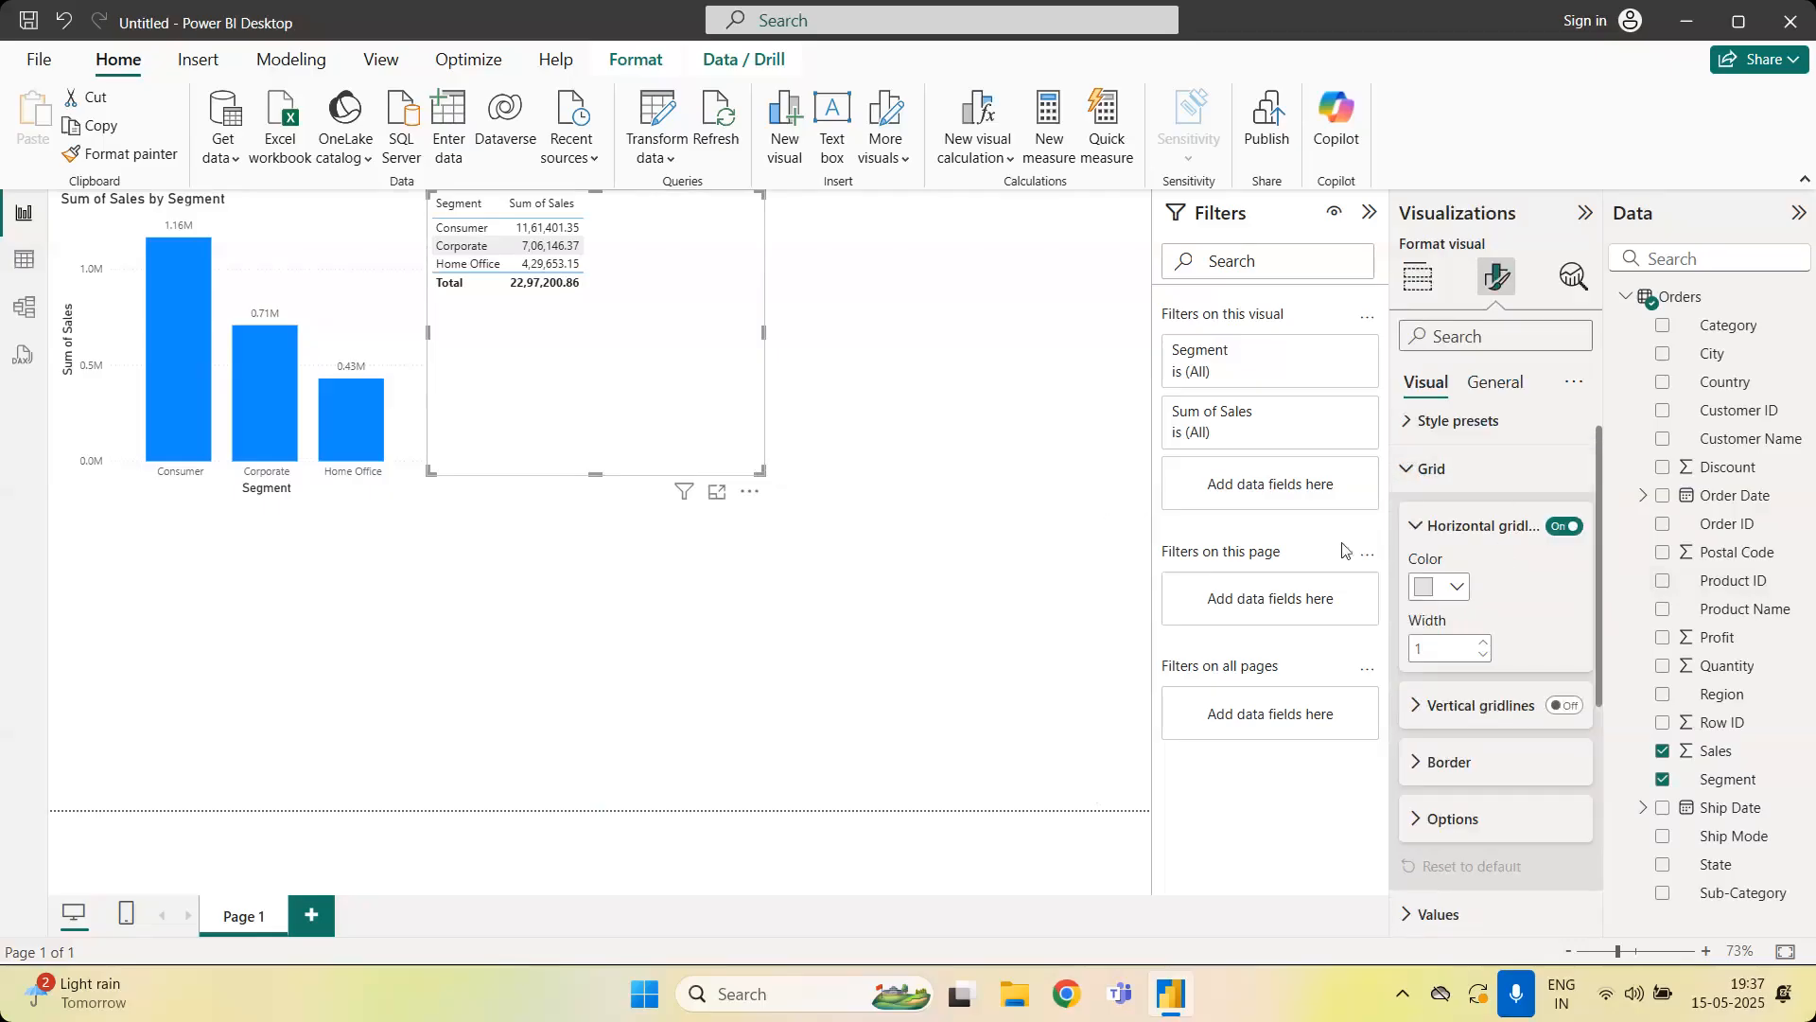
left_click(1563, 528)
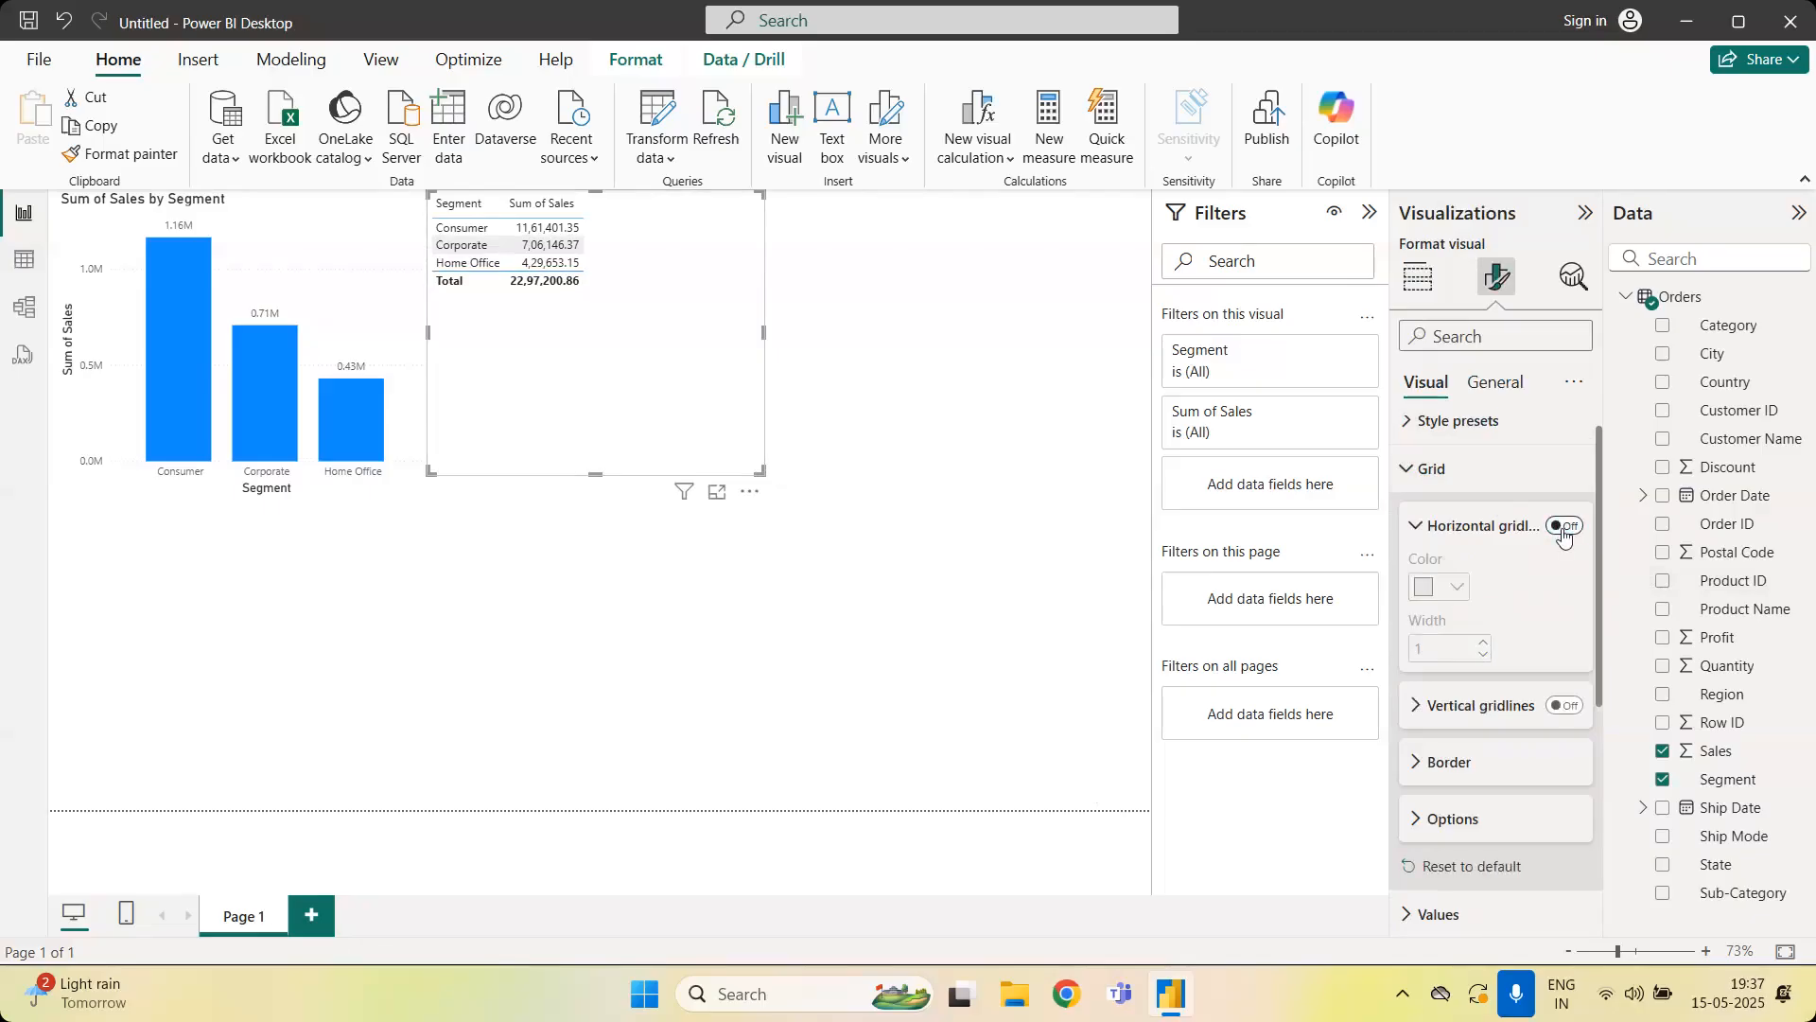
left_click(1562, 529)
left_click(1463, 588)
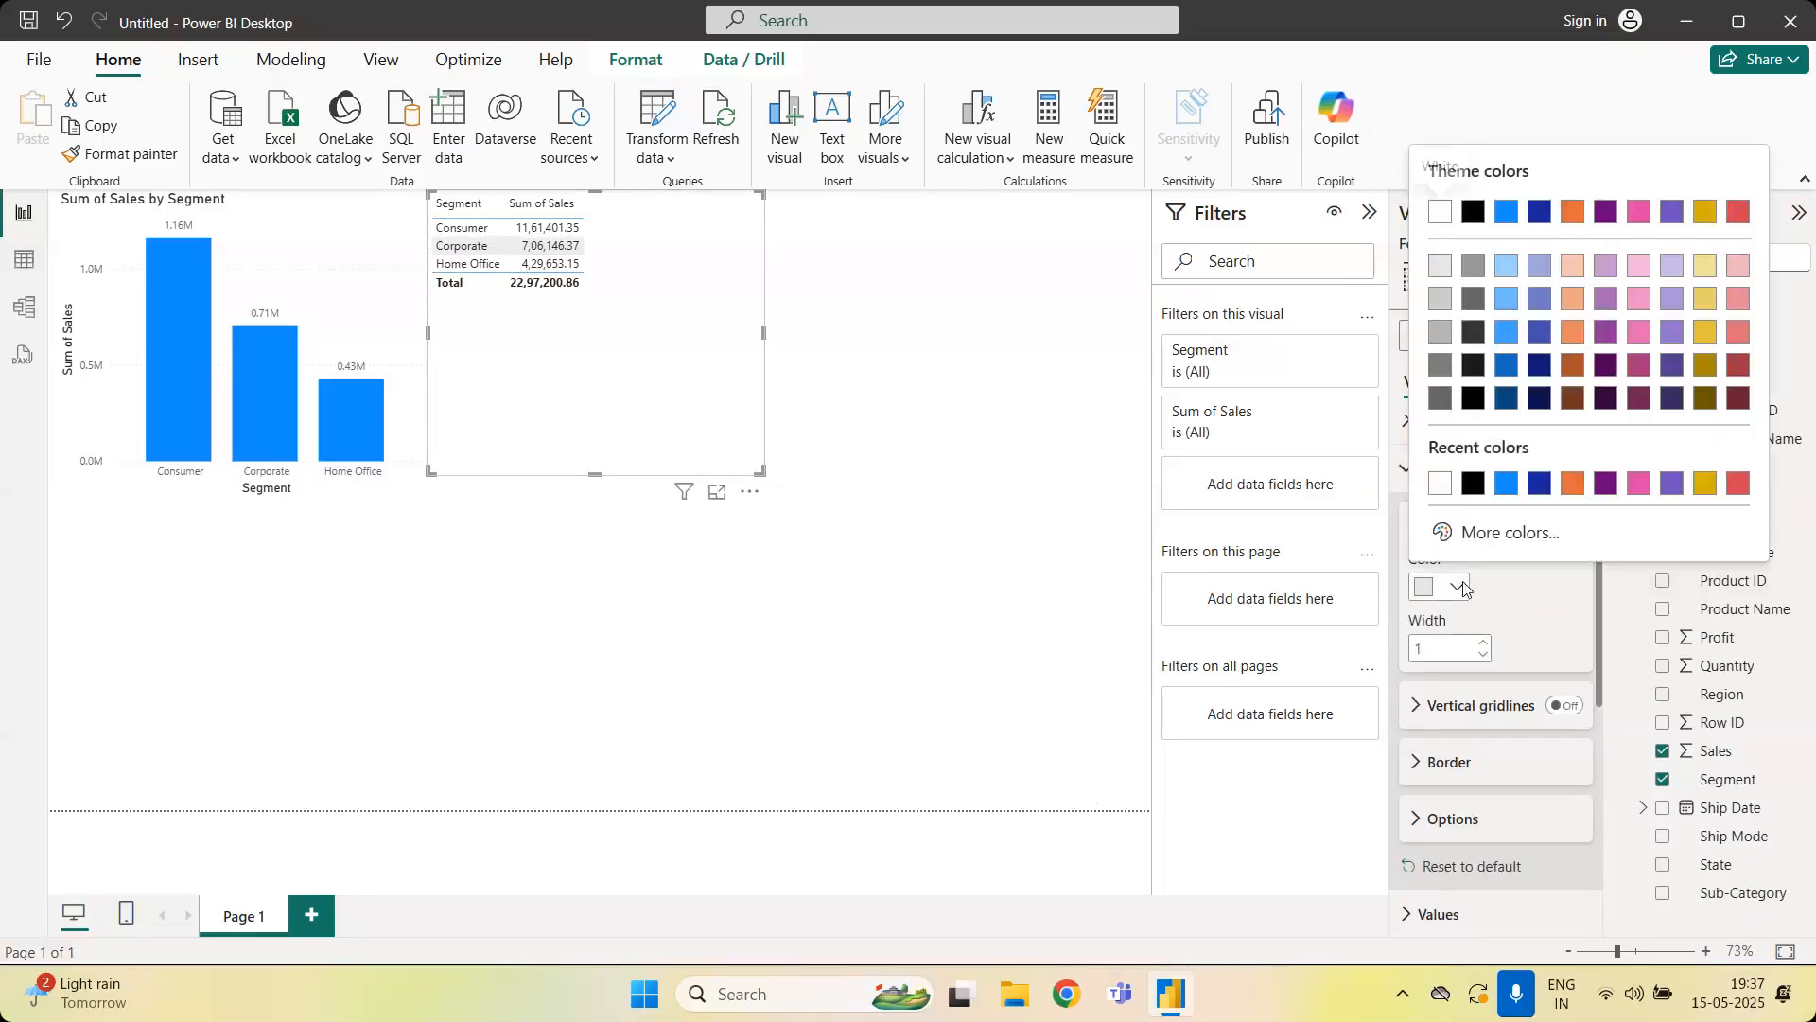
left_click(1443, 489)
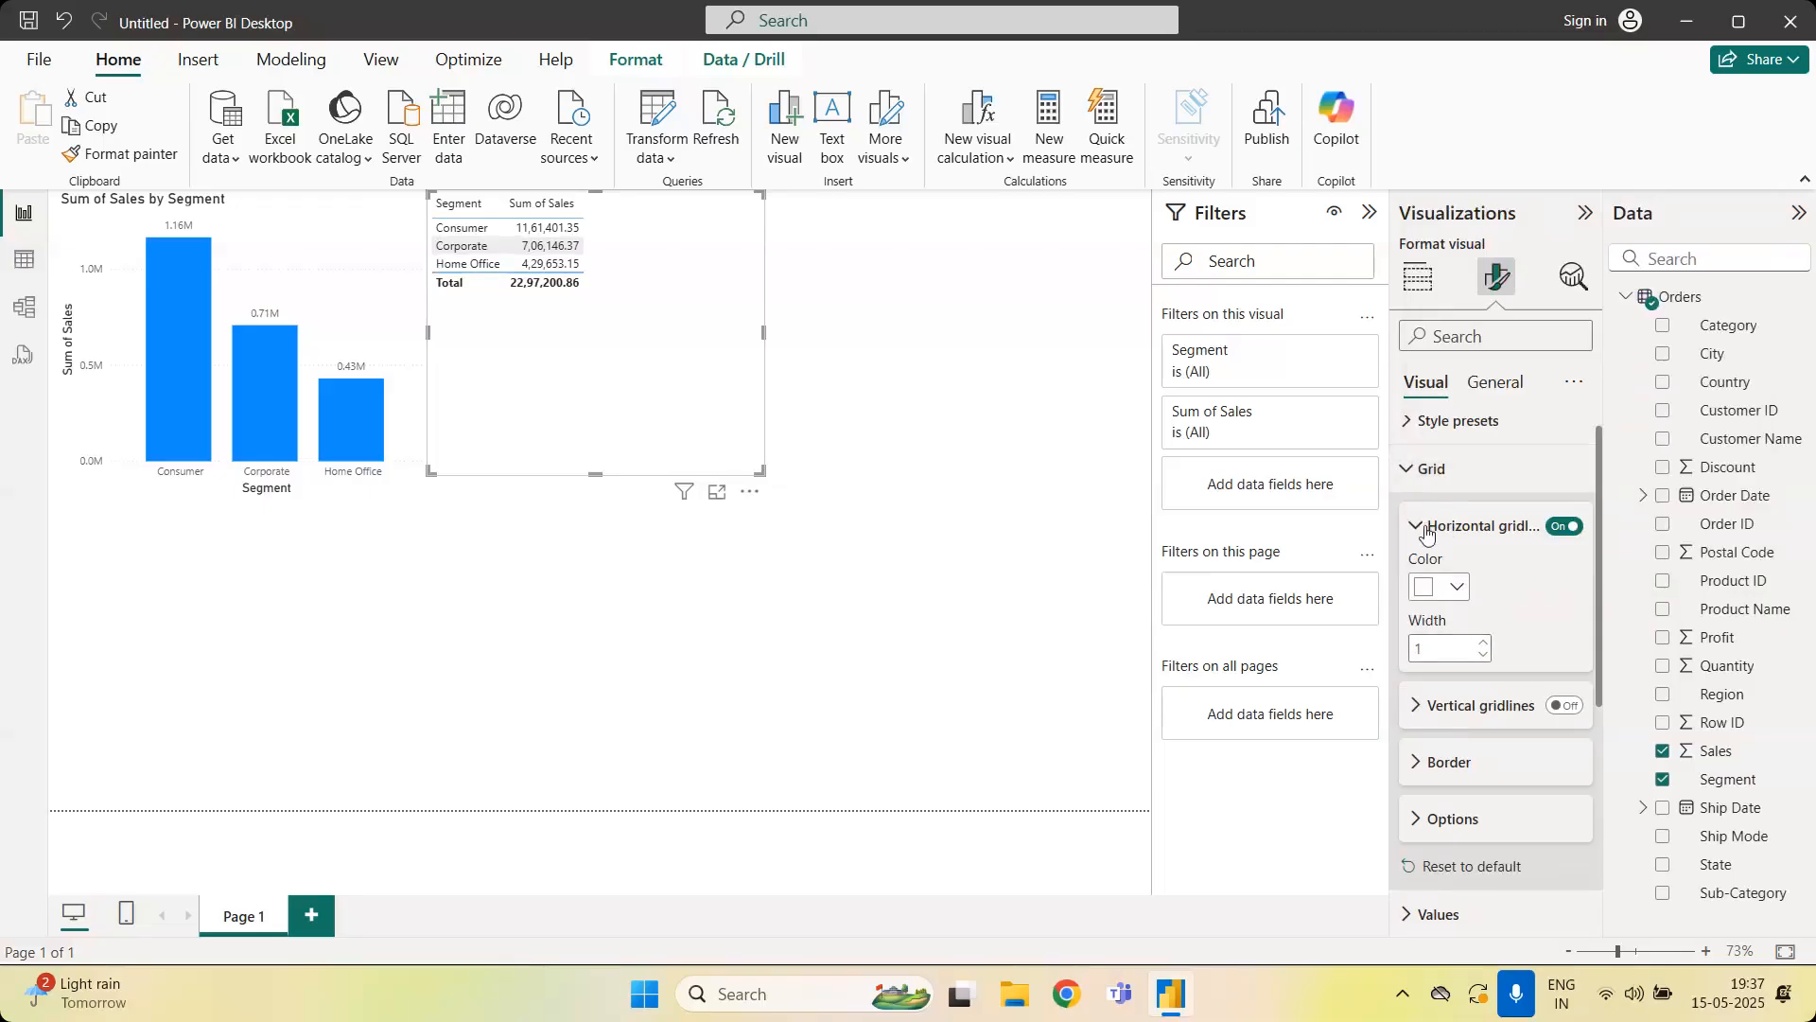
left_click(1426, 530)
Turn on vertical gridlines for the Segment and Sum of Sales table
left_click(1567, 585)
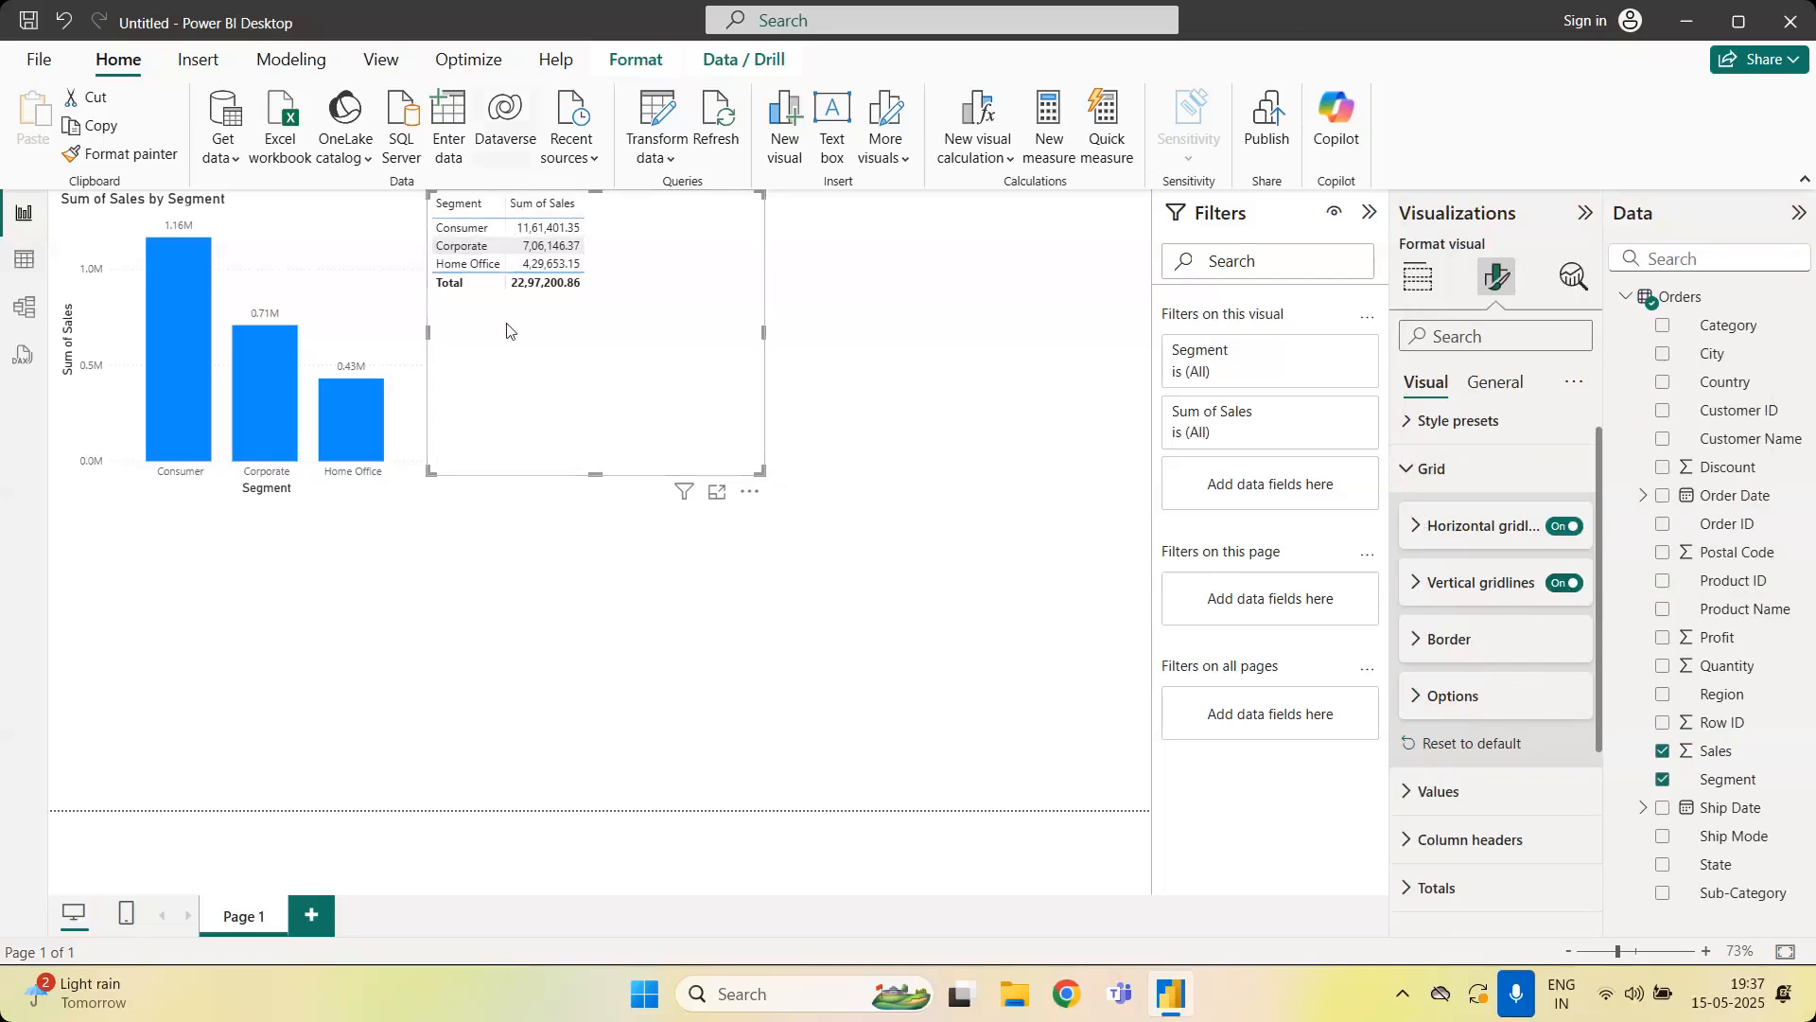
left_click(1566, 583)
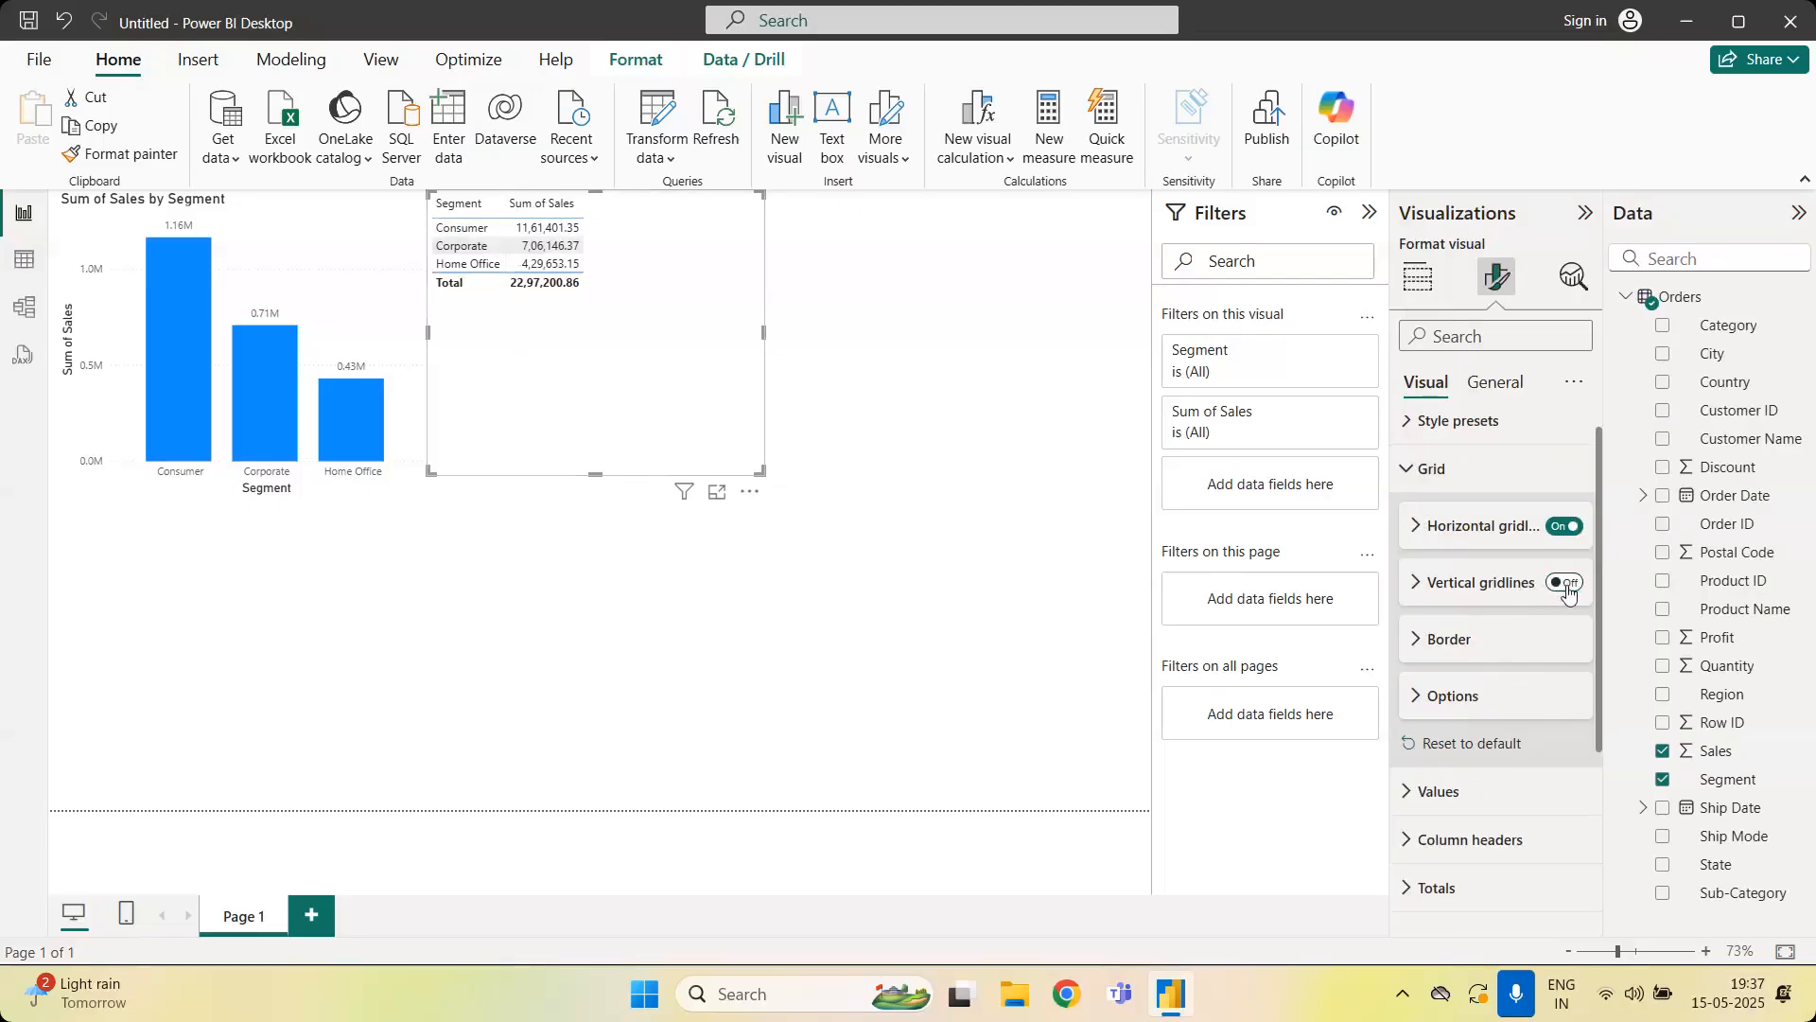
left_click(1566, 584)
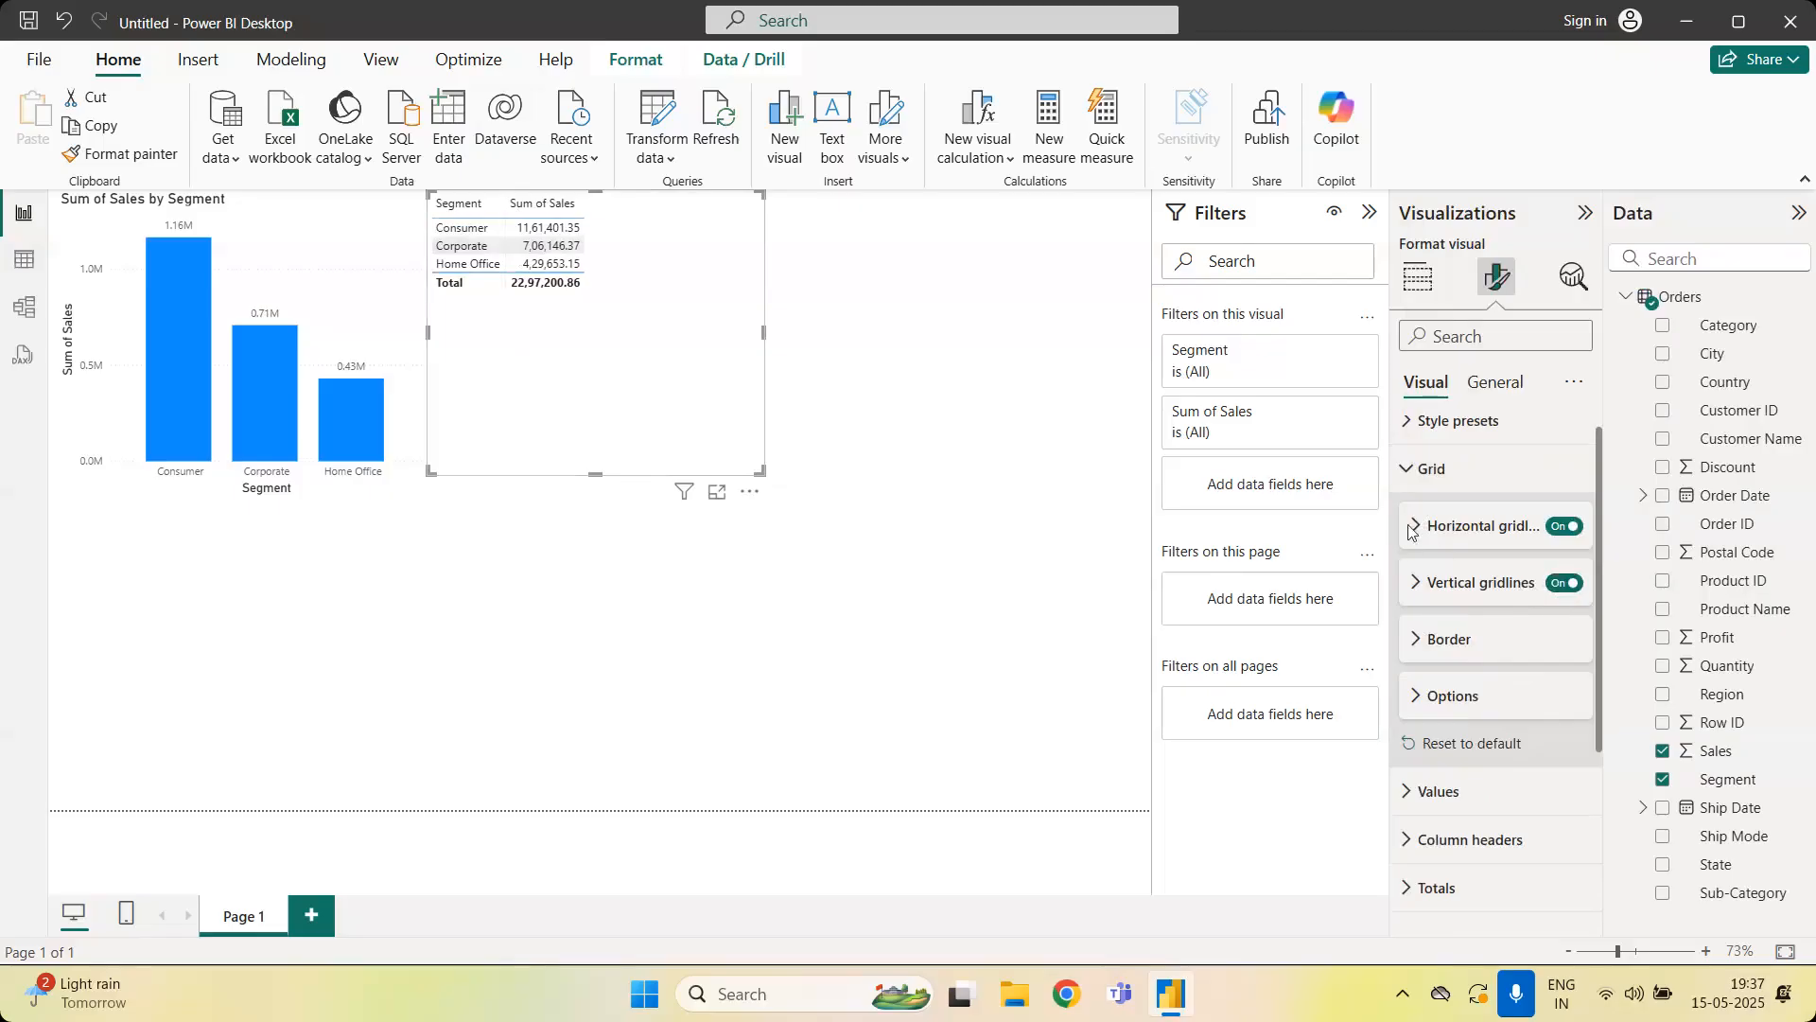
Change the table's horizontal gridlines to black and increase their width
left_click(1425, 533)
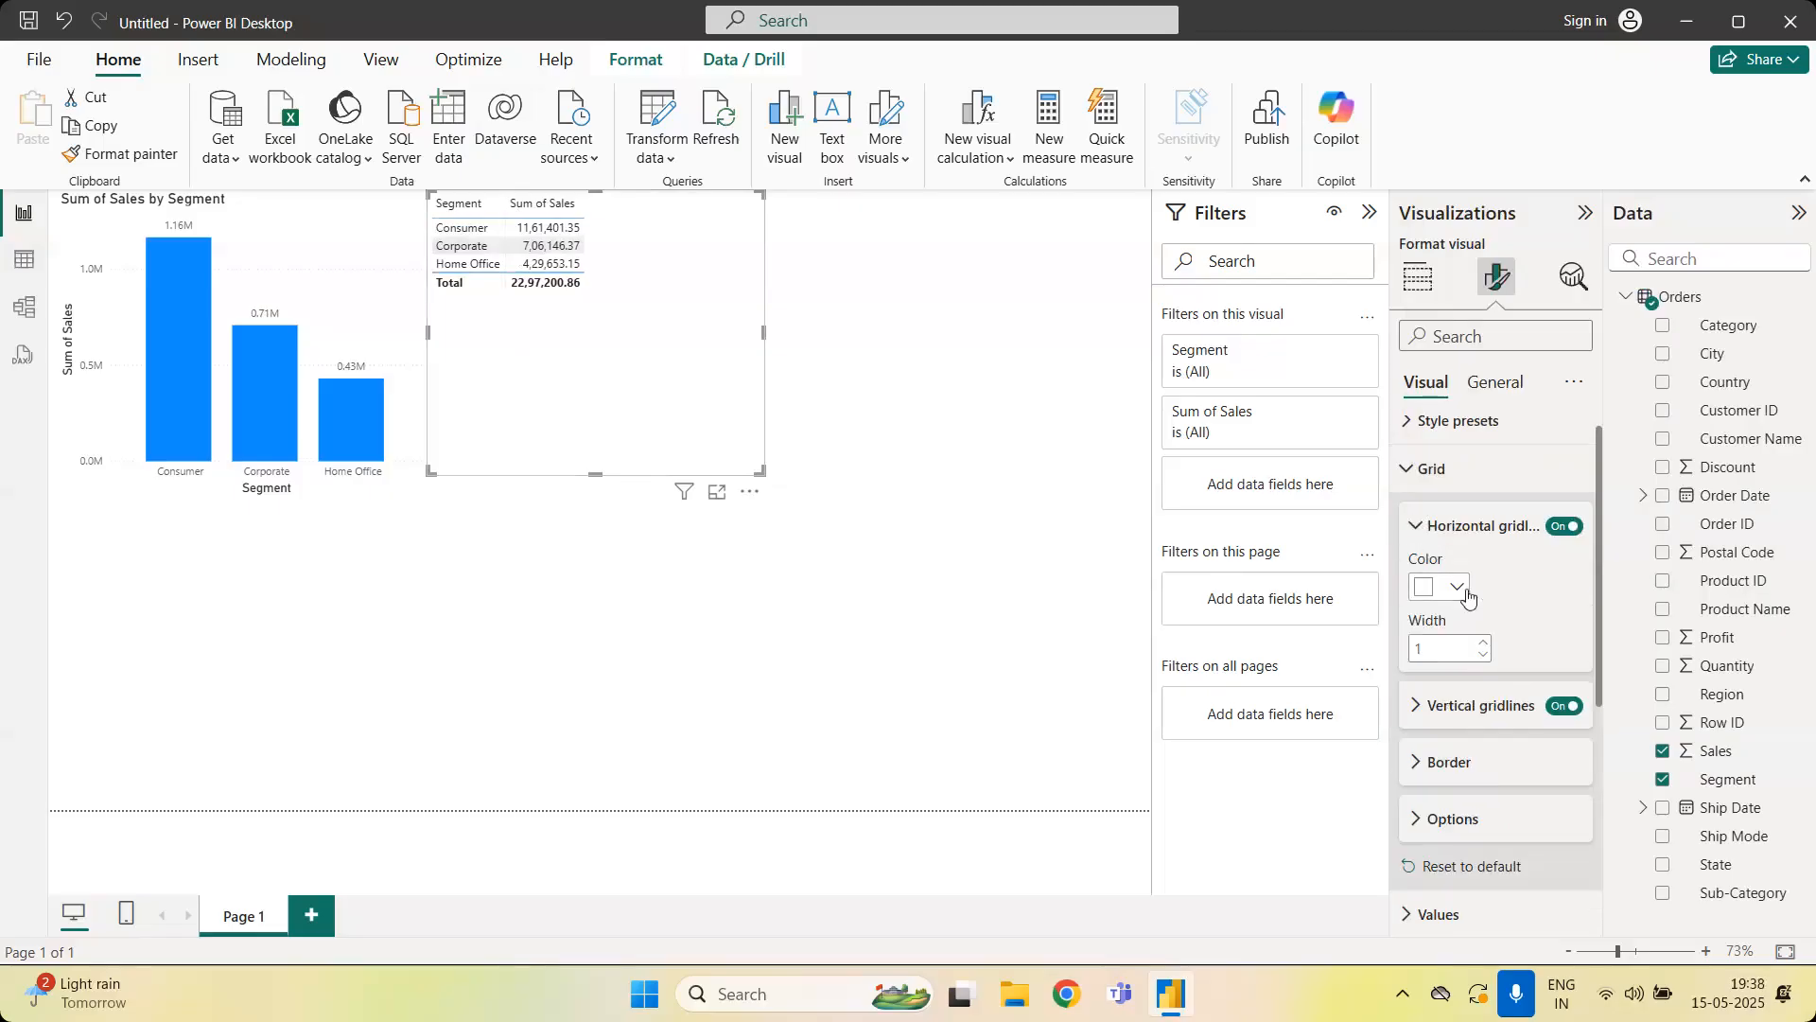
left_click(1458, 588)
left_click(1457, 488)
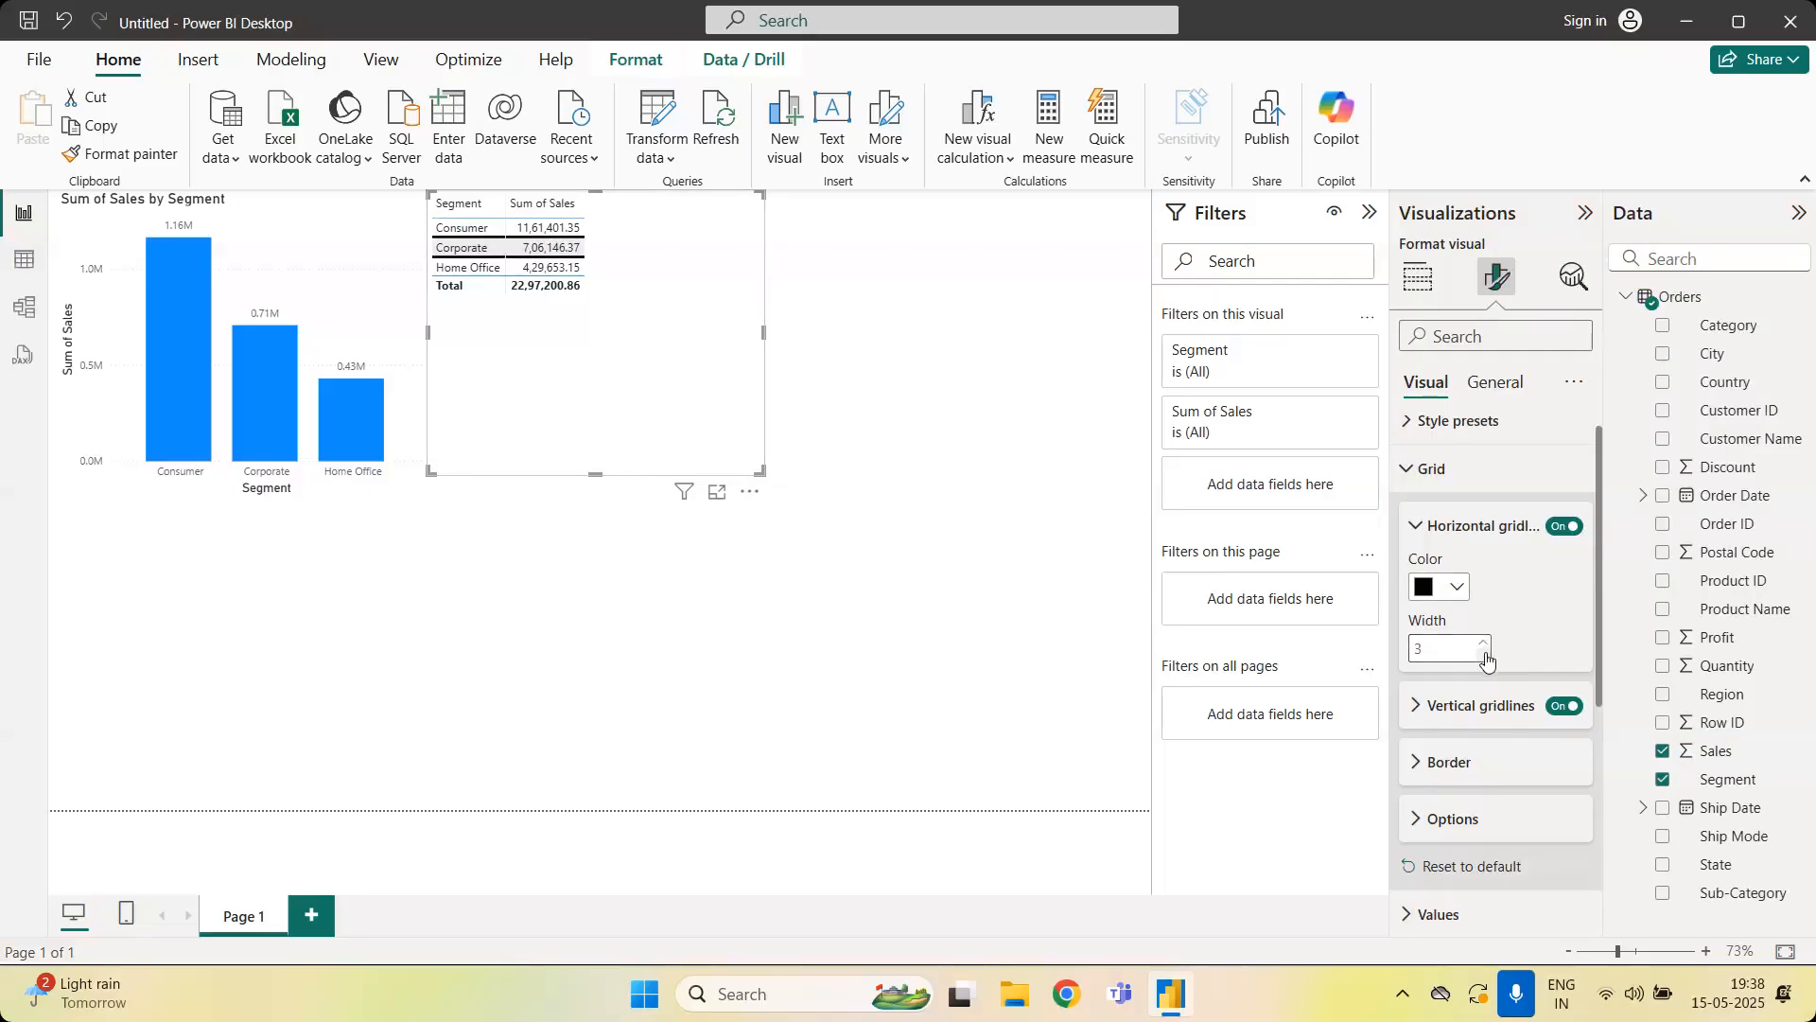
left_click(1416, 526)
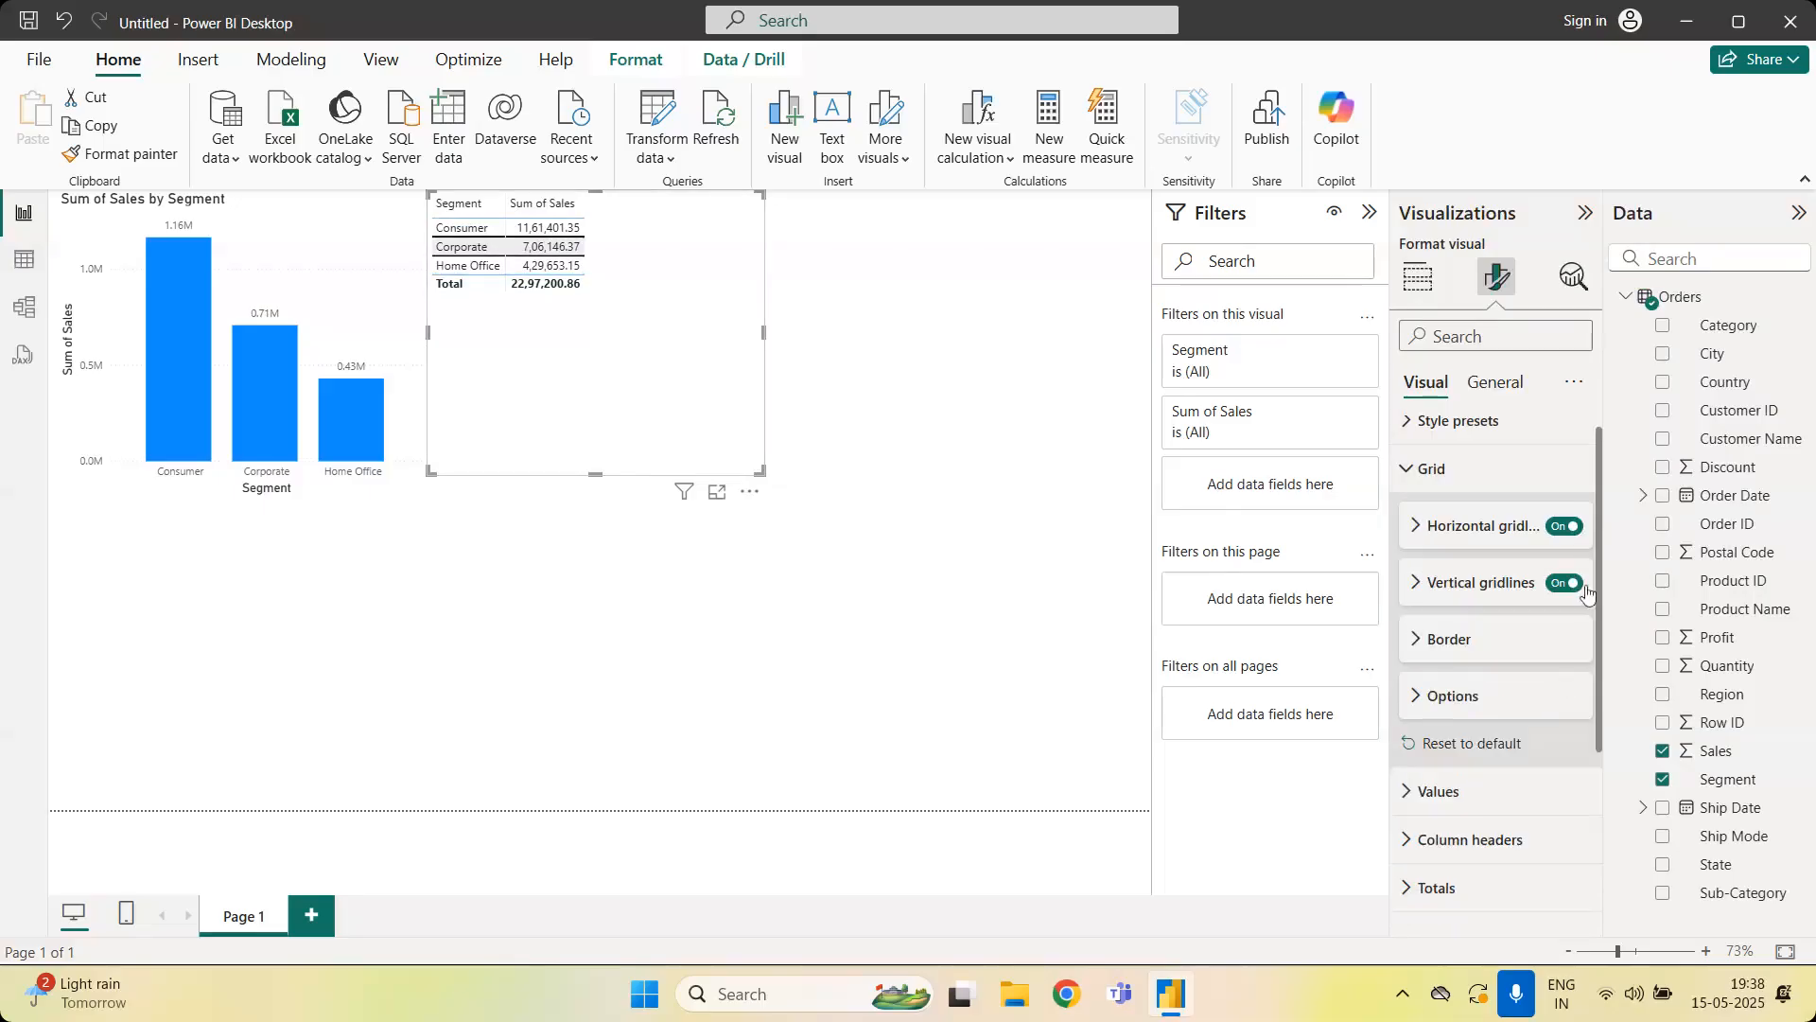
Set the table's vertical gridlines to black with a width of 2
left_click(1463, 587)
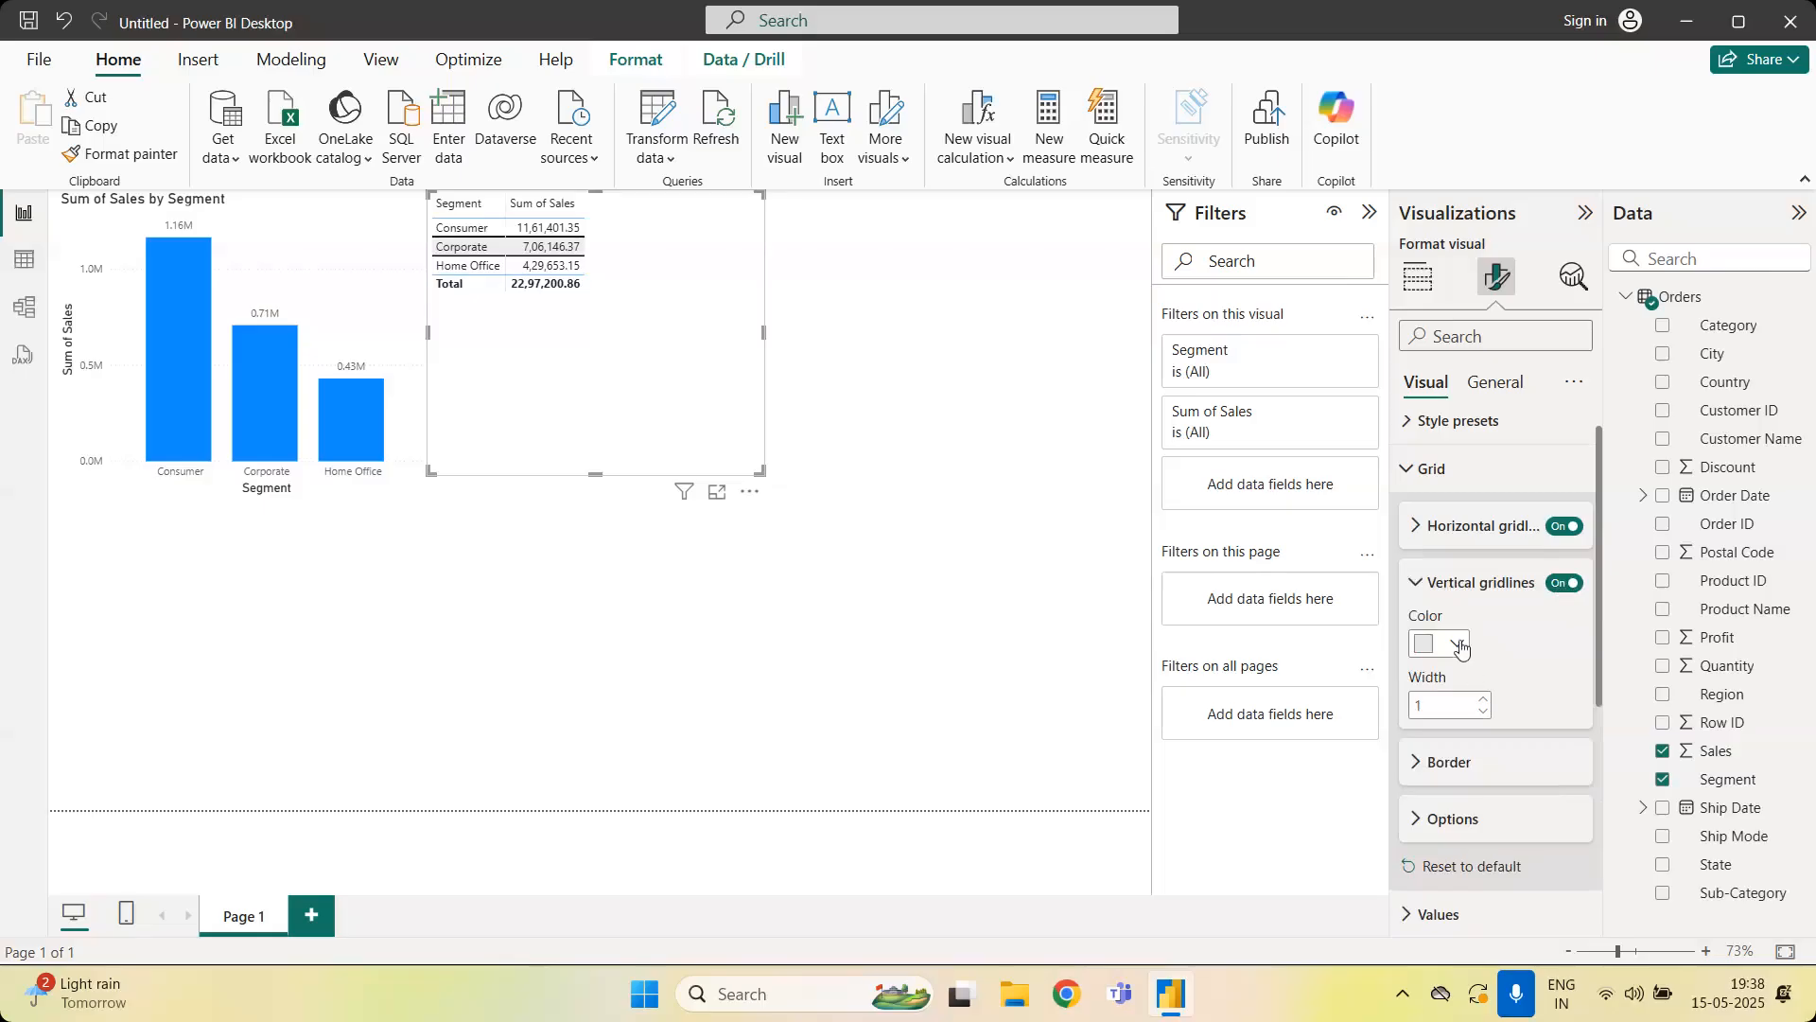
left_click(1460, 645)
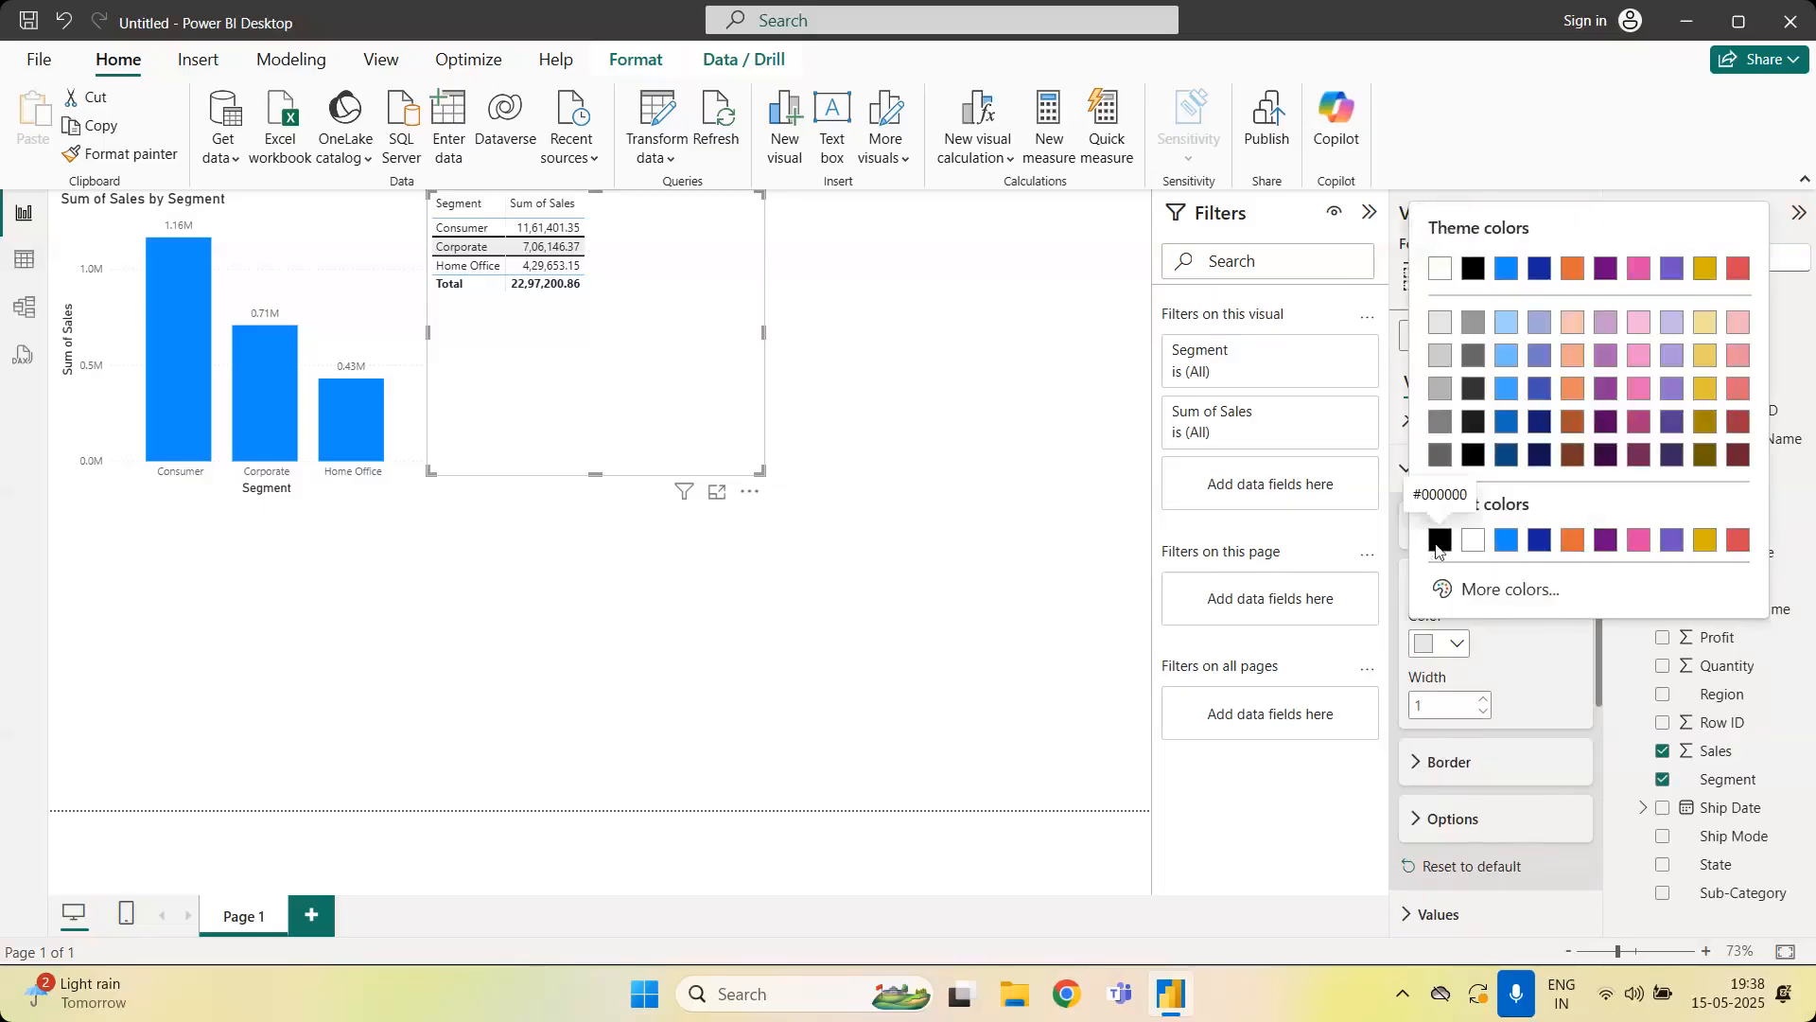
left_click(1439, 541)
left_click(1483, 699)
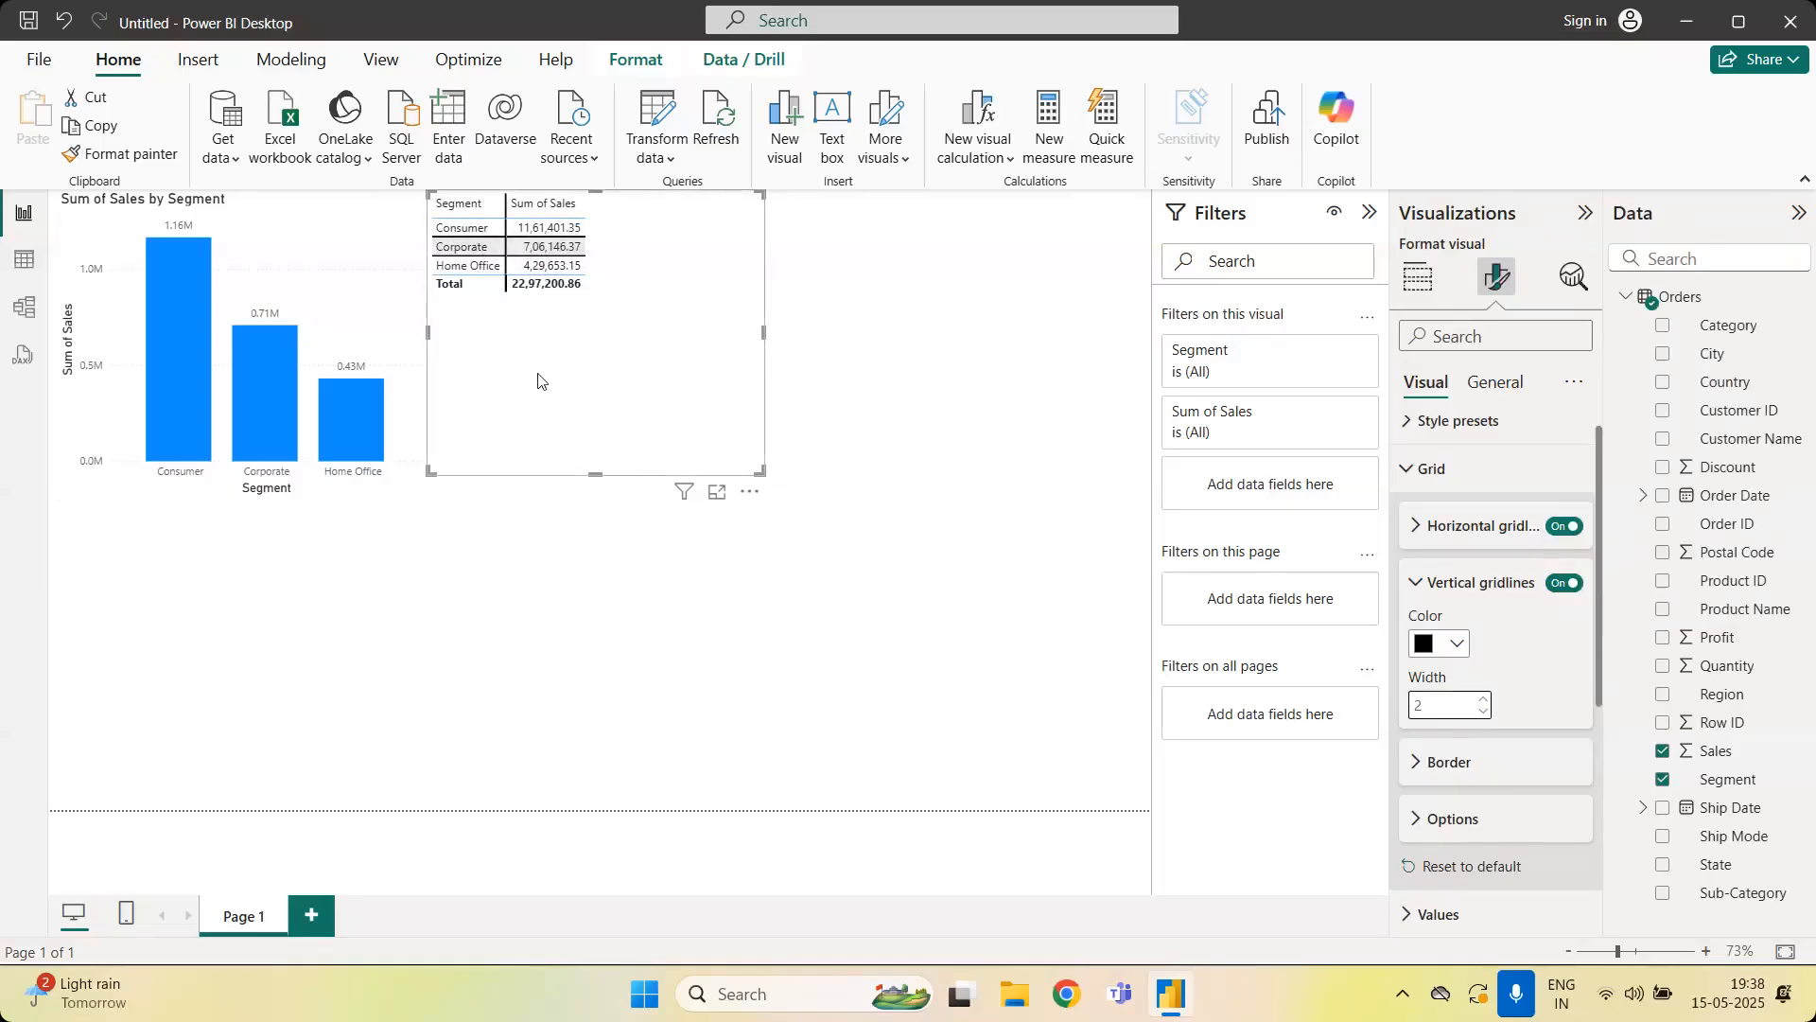
left_click(1419, 584)
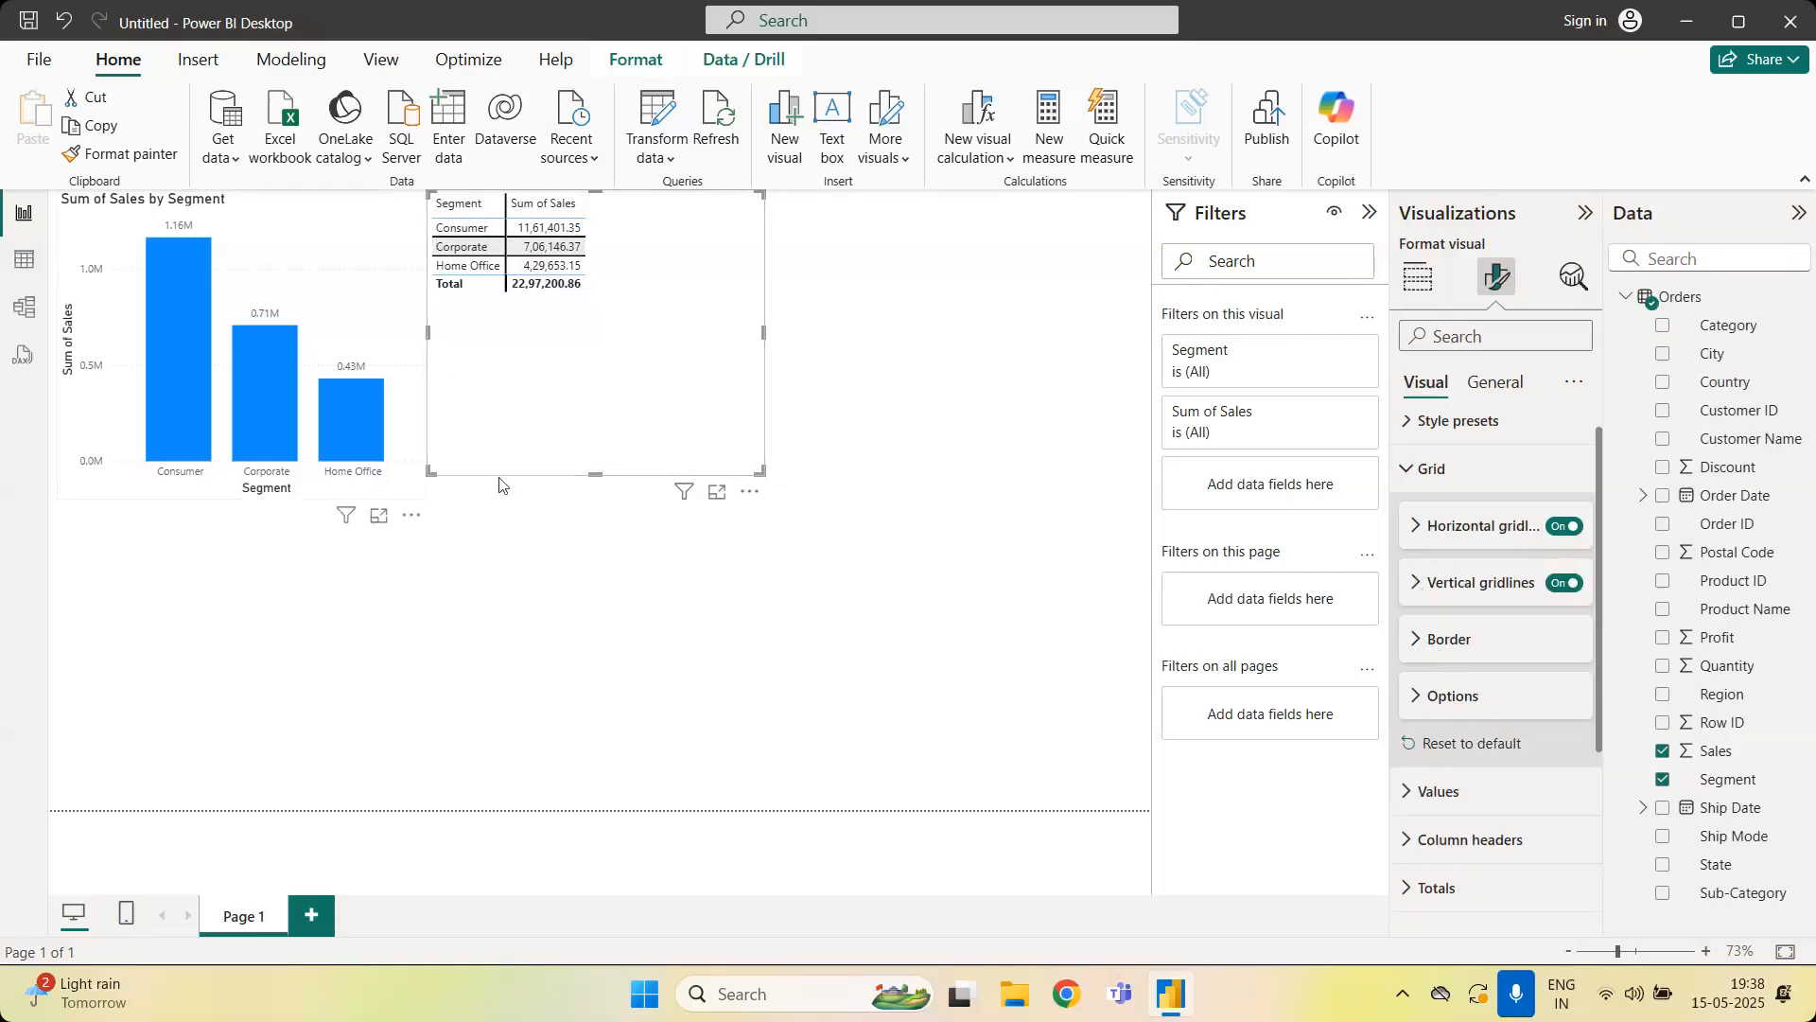
Add thicker top, bottom, left and right borders to all sections of the table, keeping the blue border color
left_click(1438, 653)
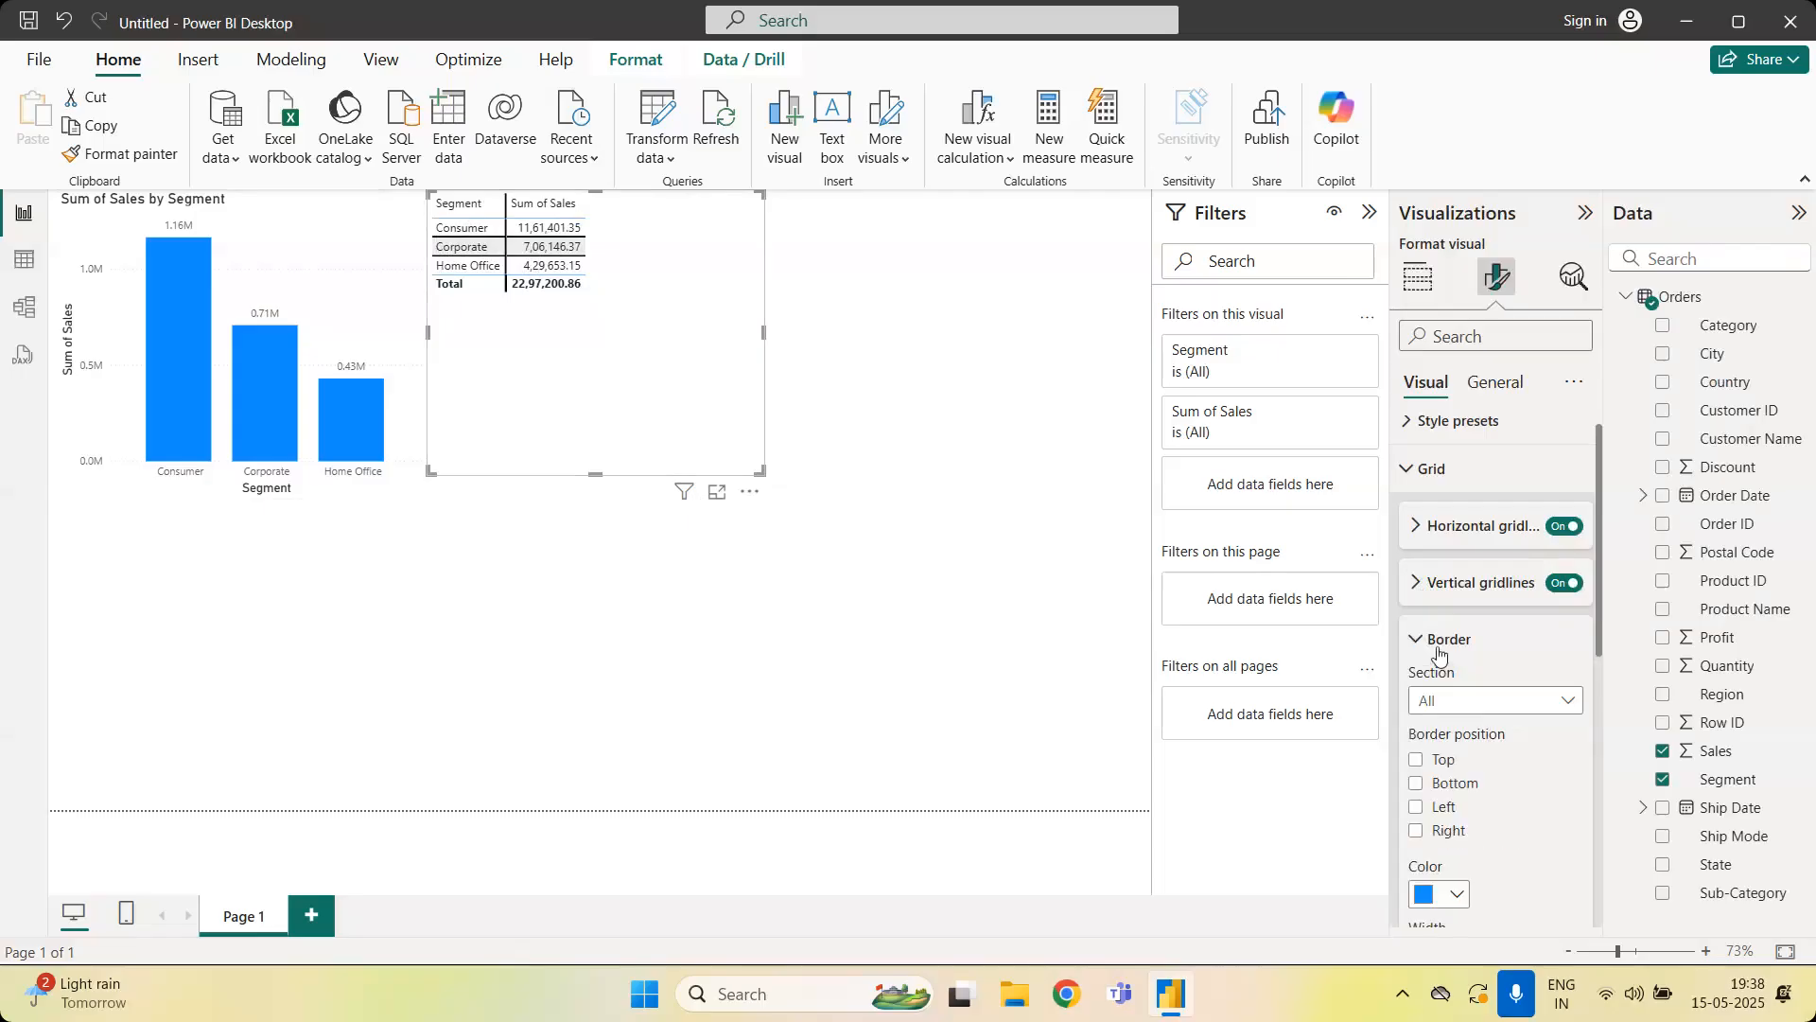
left_click(1418, 760)
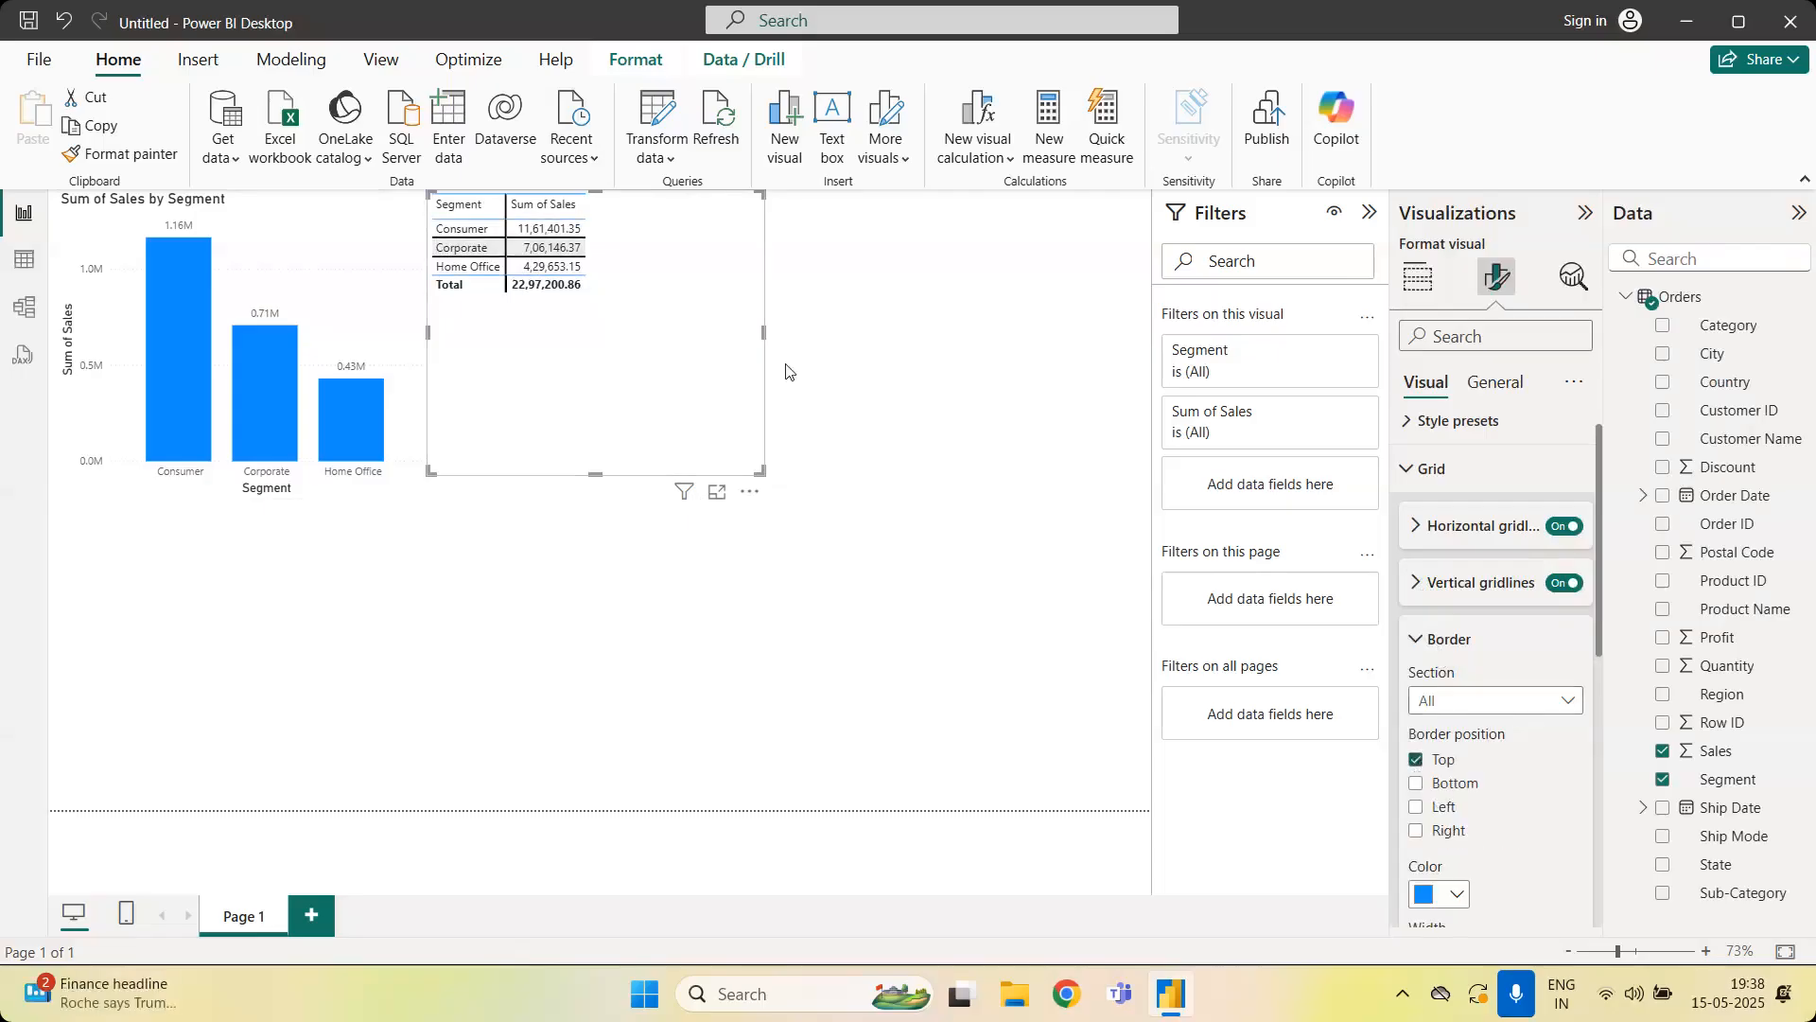
left_click(1417, 761)
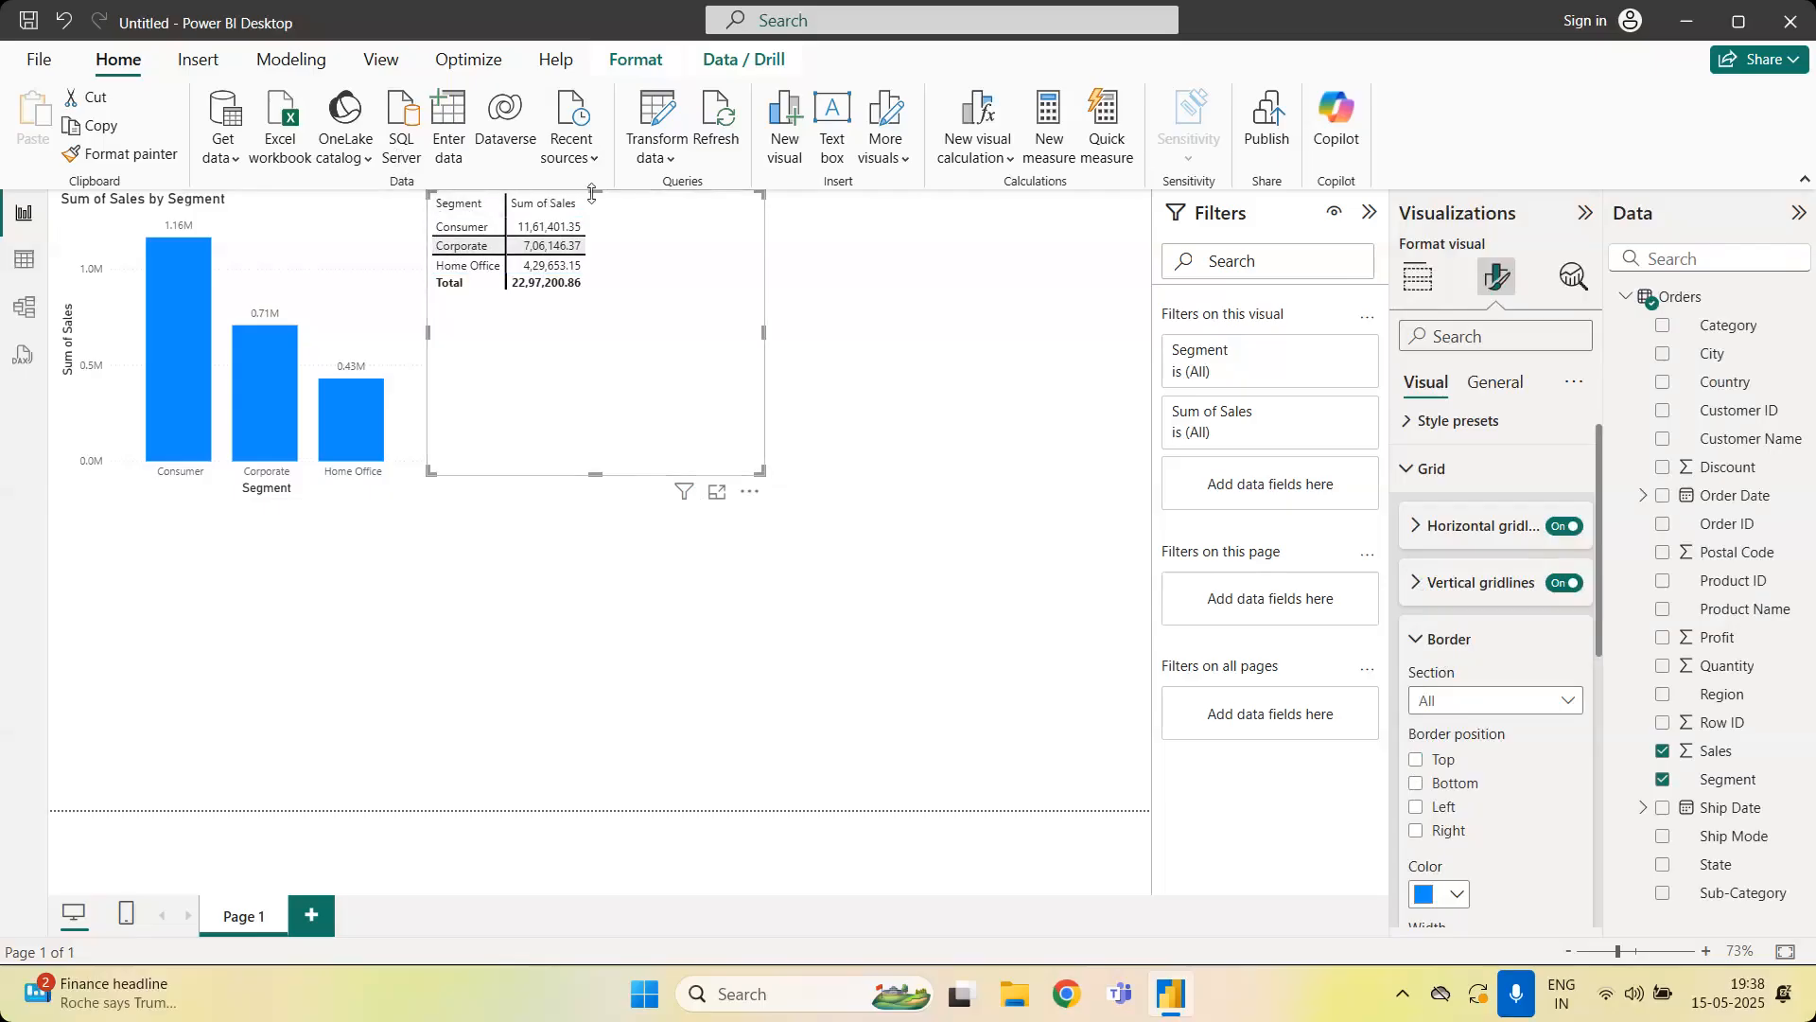
left_click(1417, 762)
scroll(1417, 767, "down", 3)
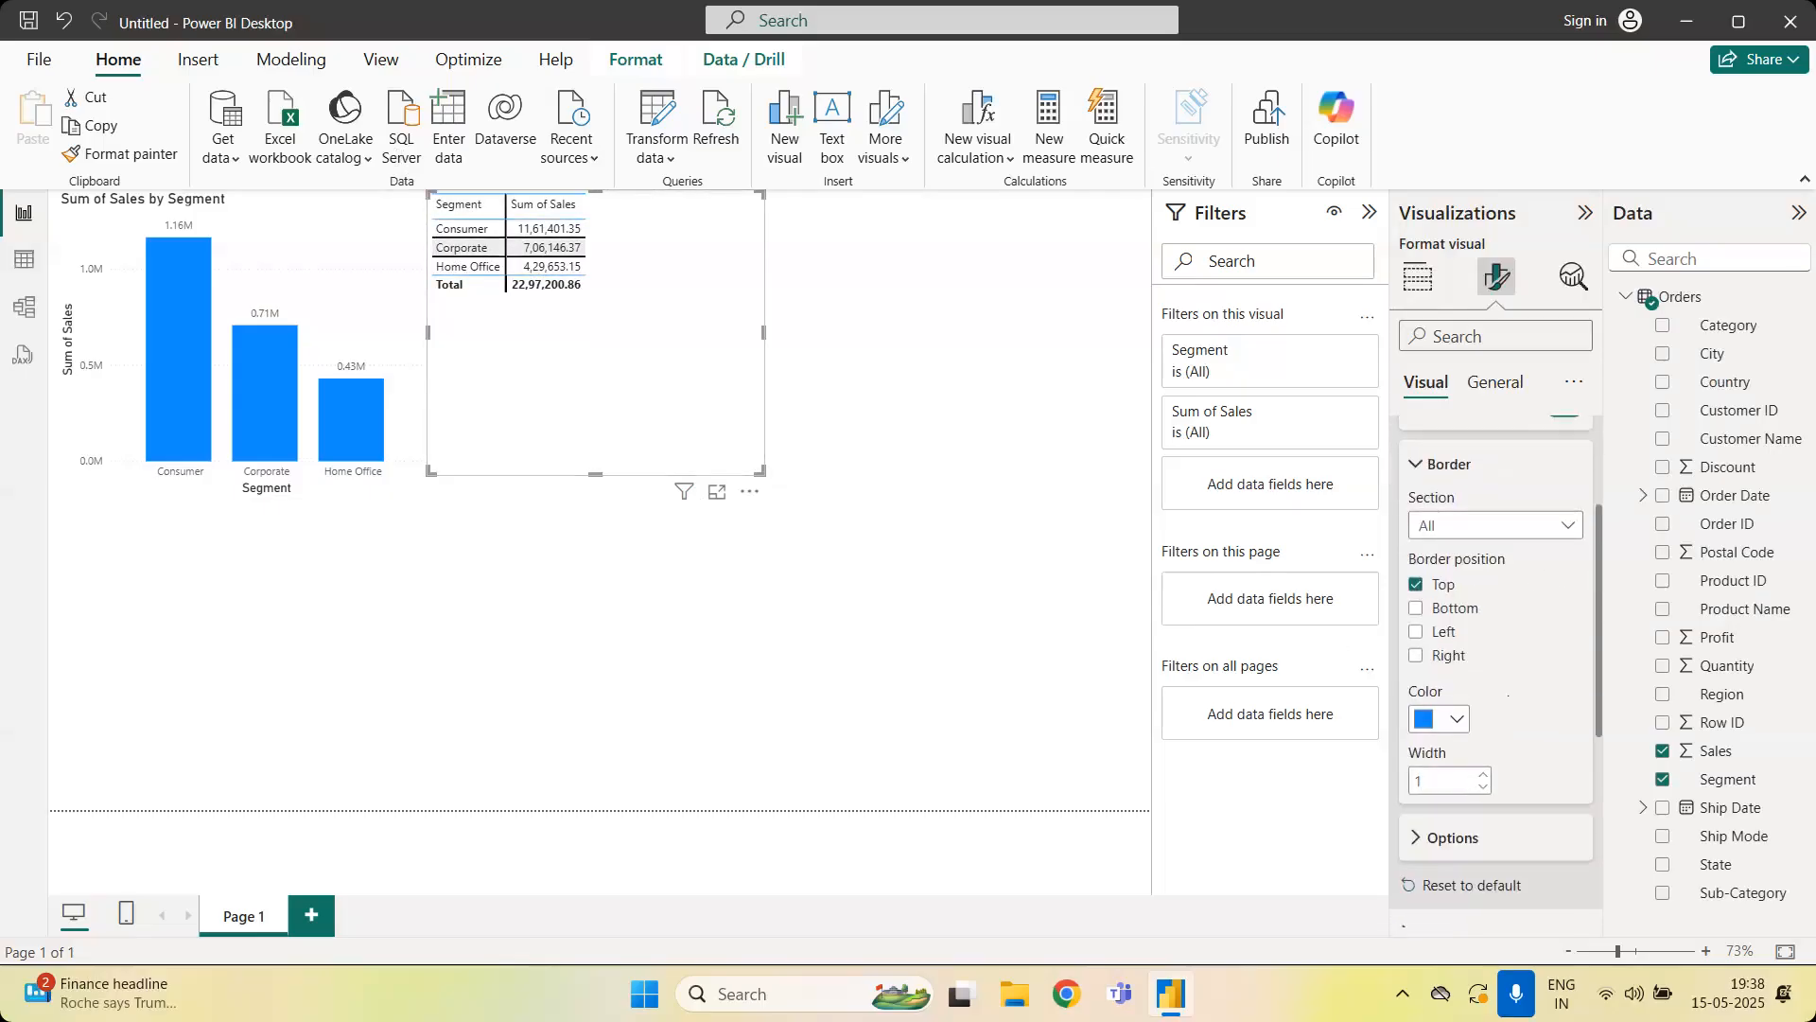
left_click(1418, 610)
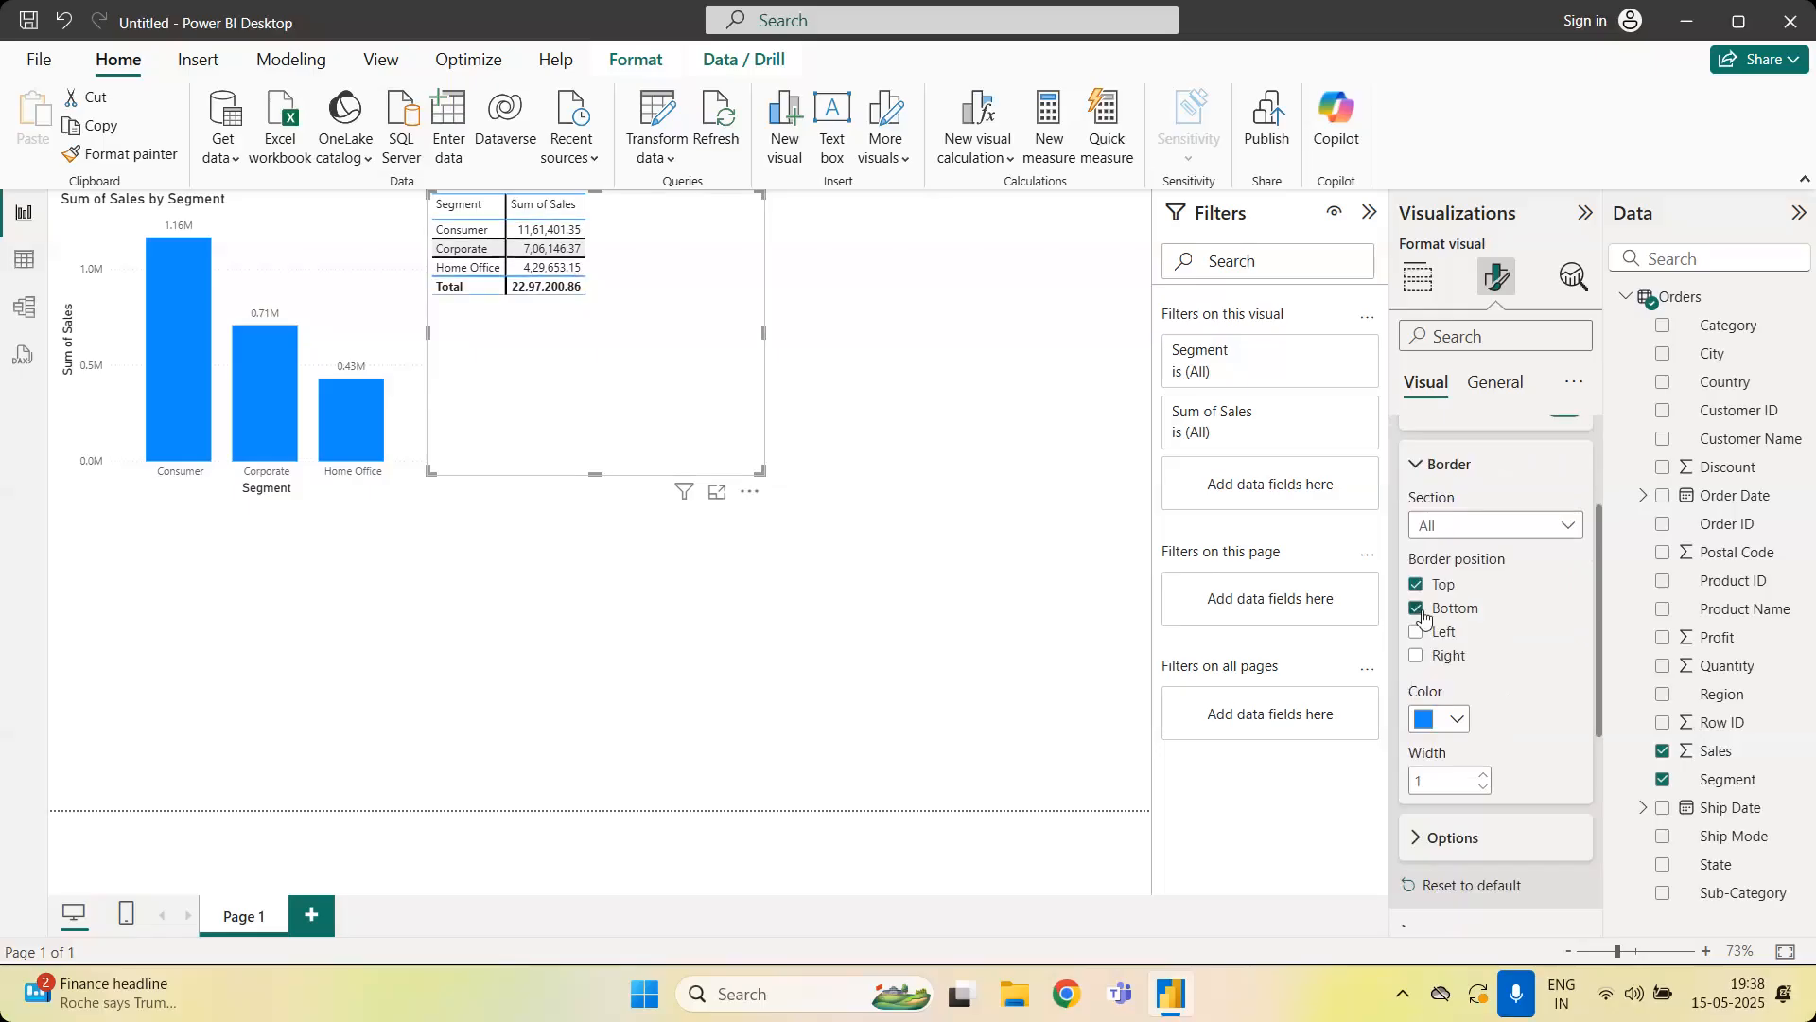
left_click(1416, 636)
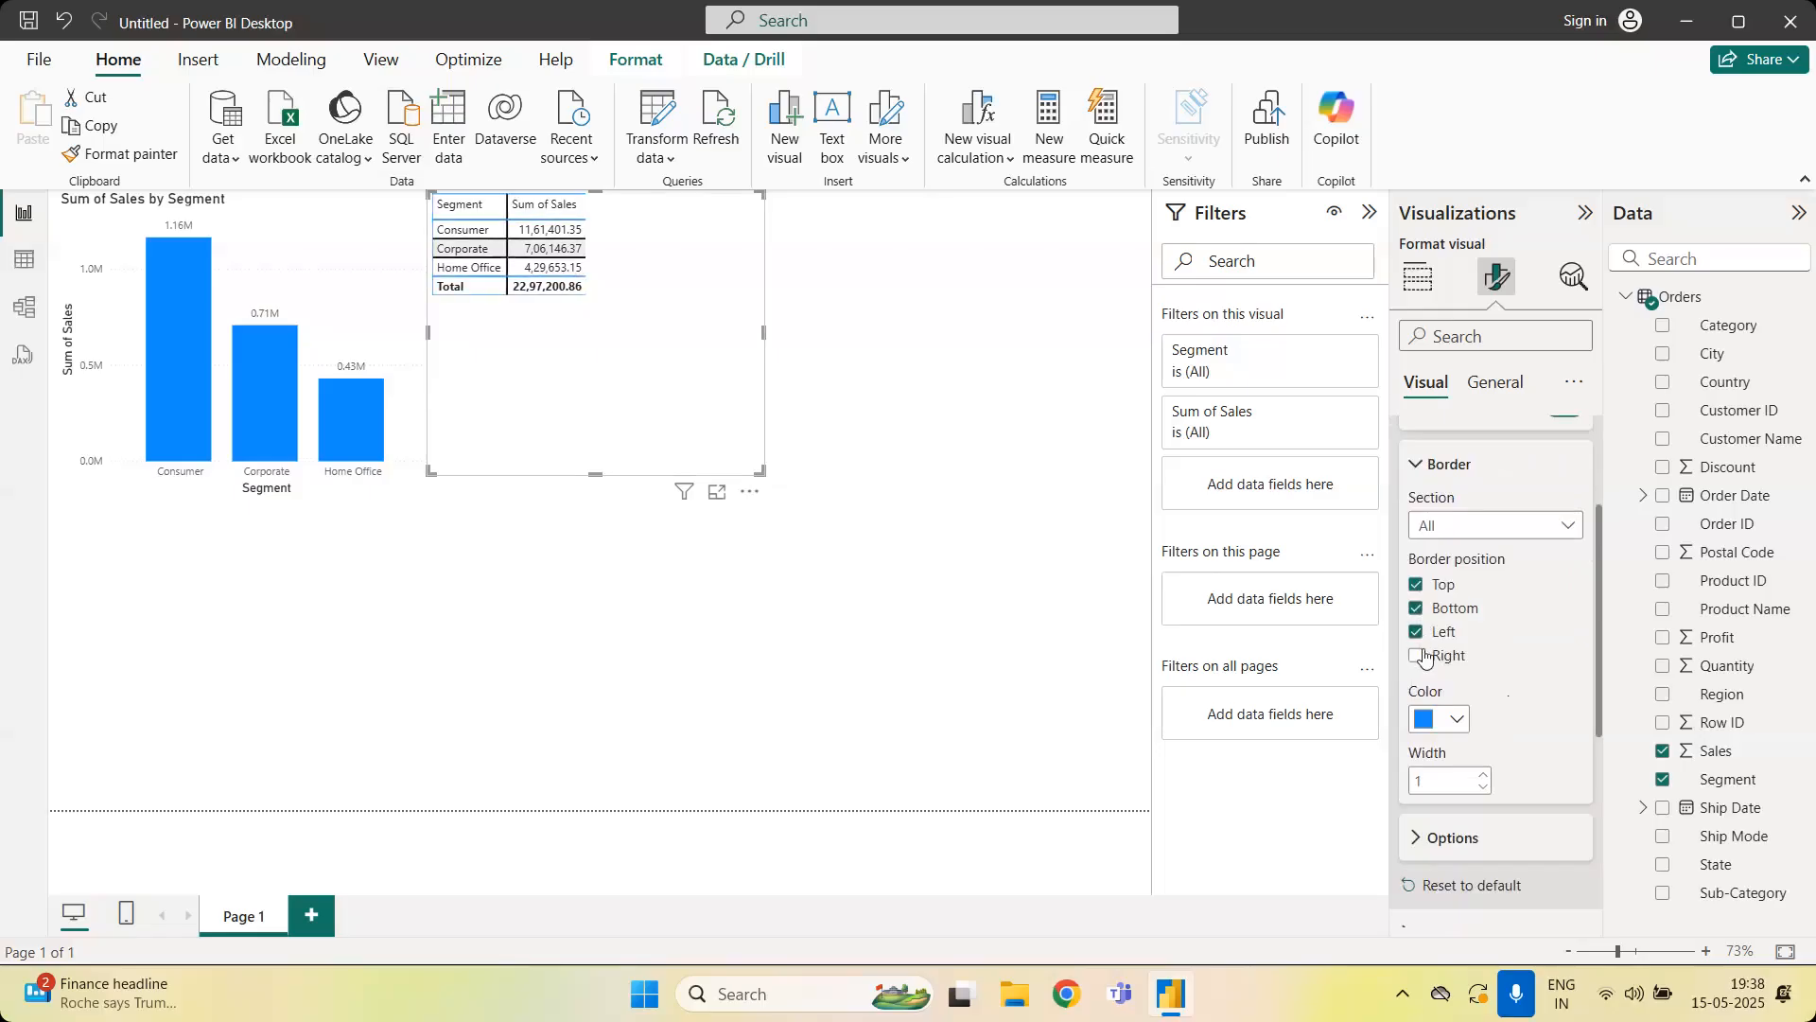
left_click(1418, 657)
Shrink the table visual so that its frame fits closely around the rows and columns
left_click(792, 711)
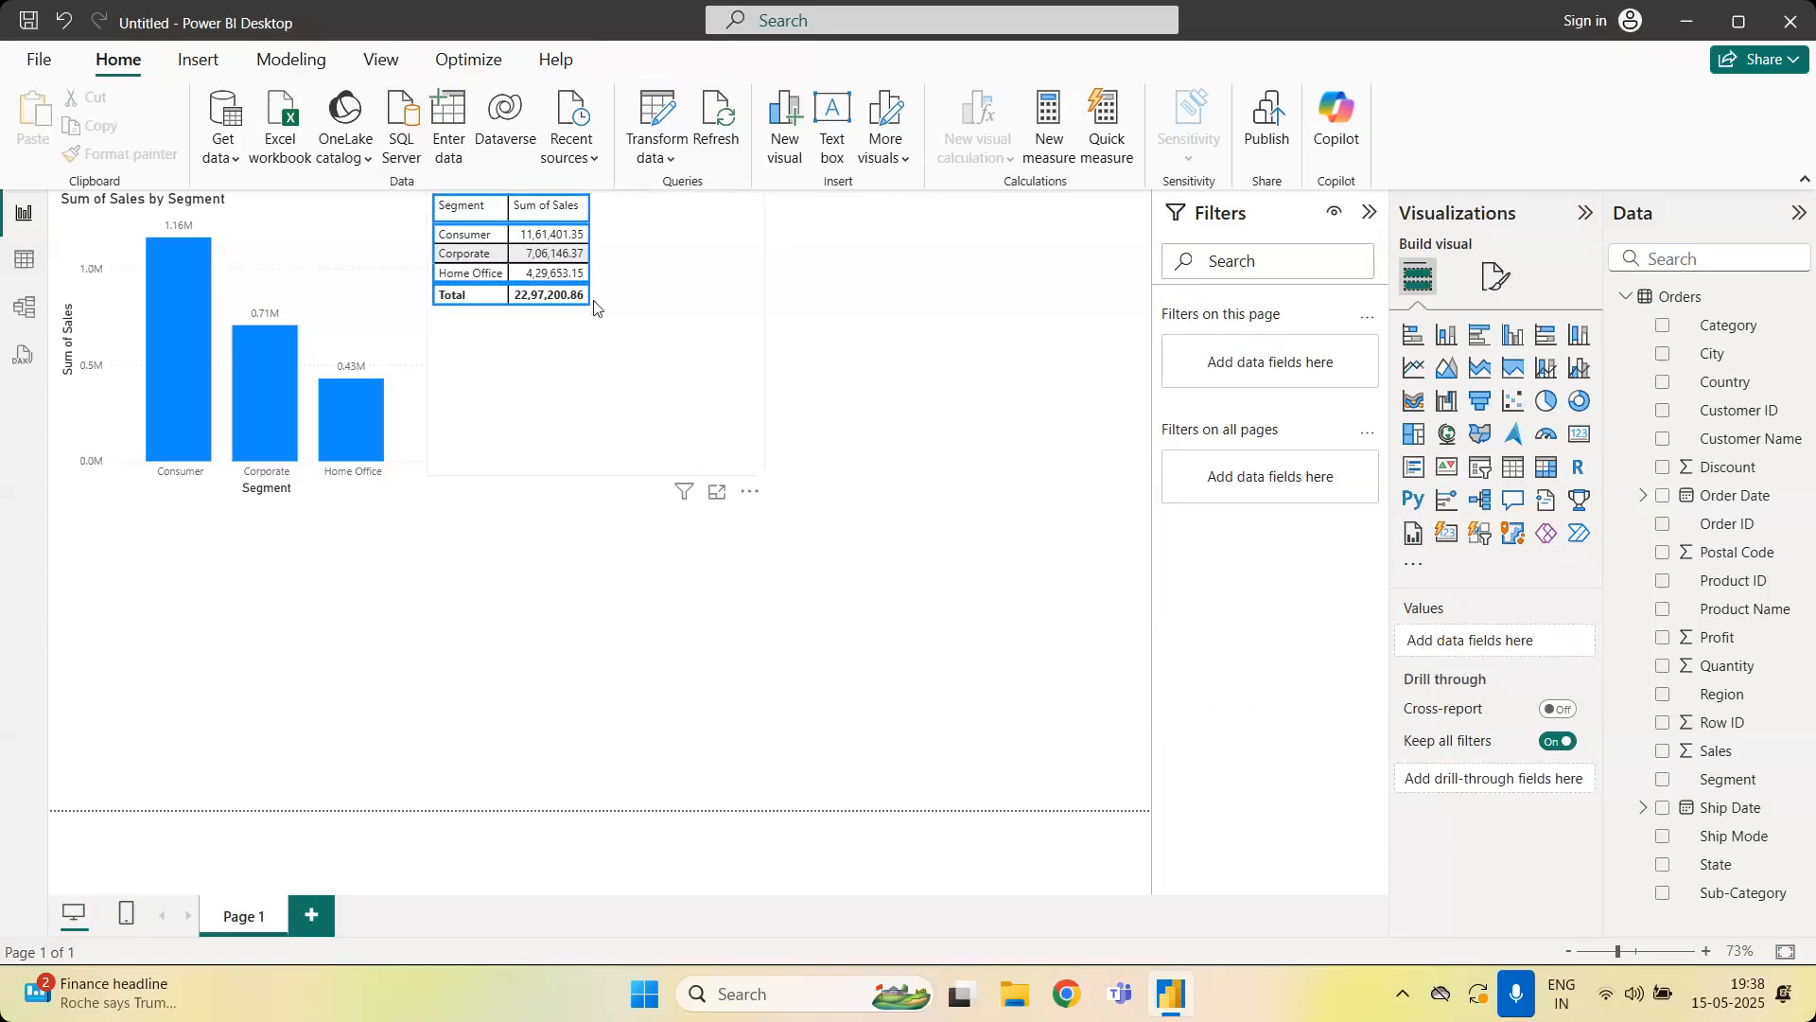
left_click(761, 468)
left_click_drag(758, 468, 594, 318)
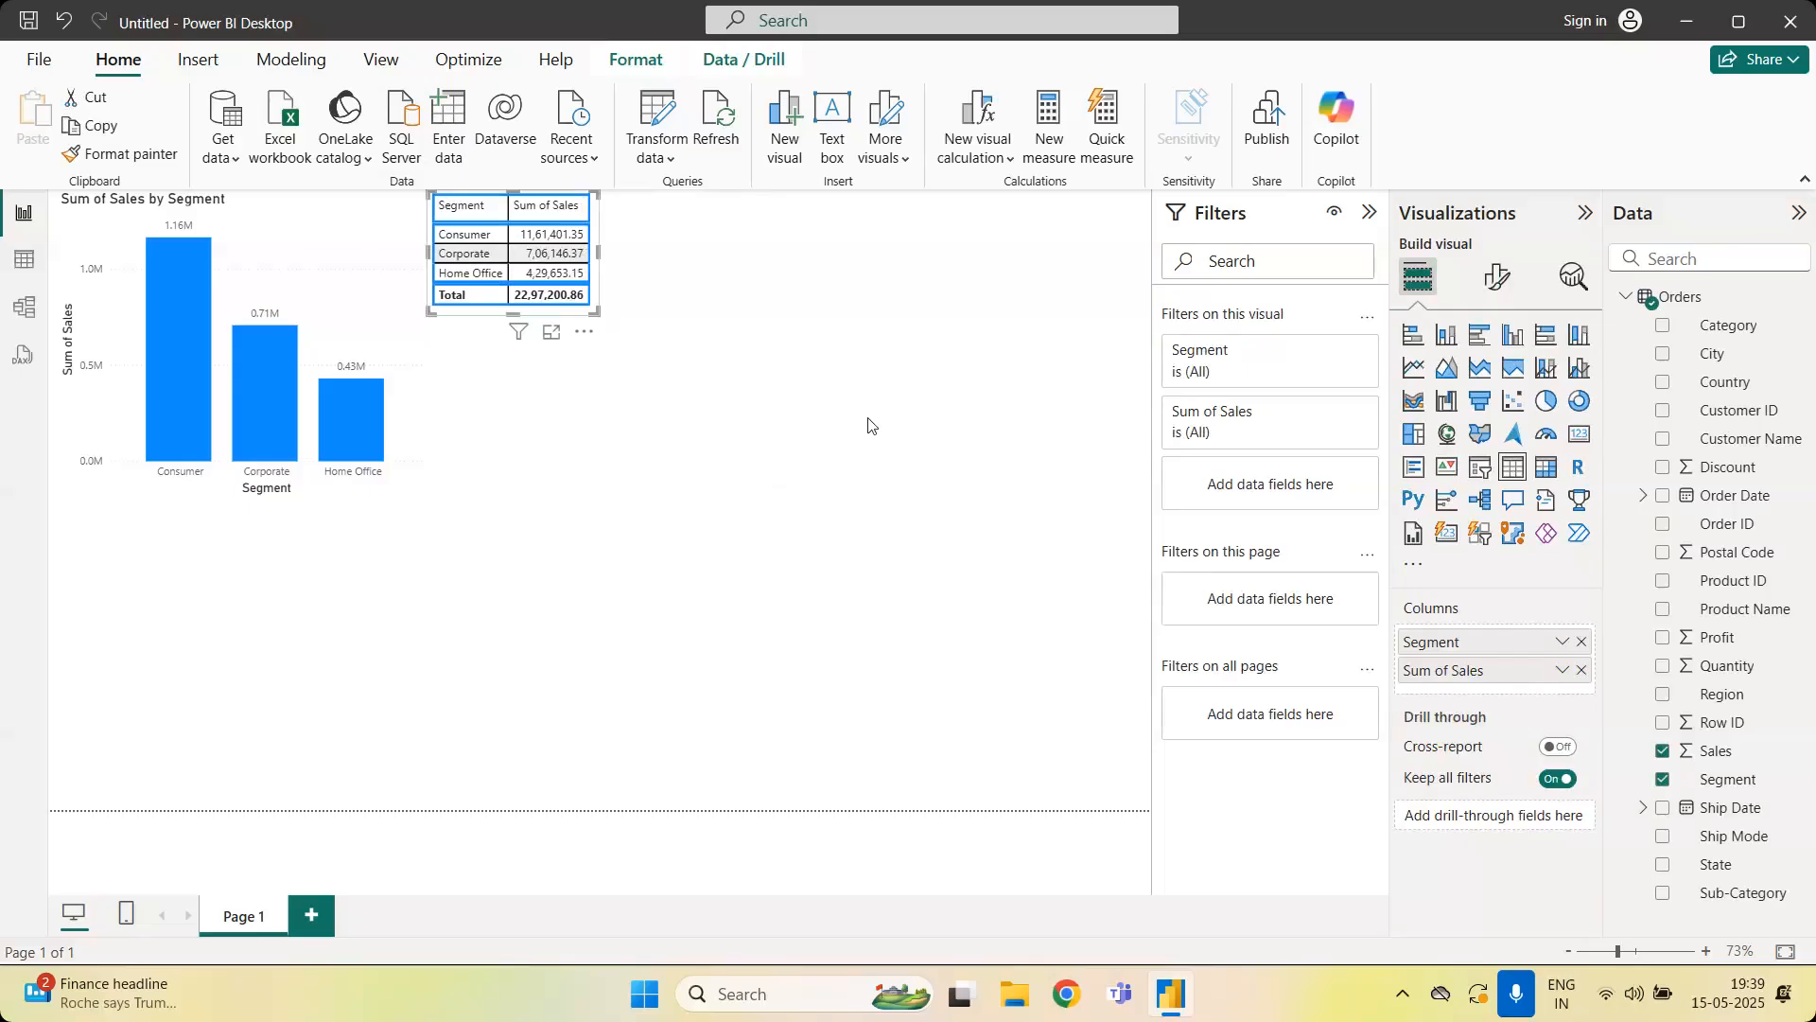
Format the table's column headers as bold, centered text at size 13, and enlarge the visual to fit them
left_click(1508, 279)
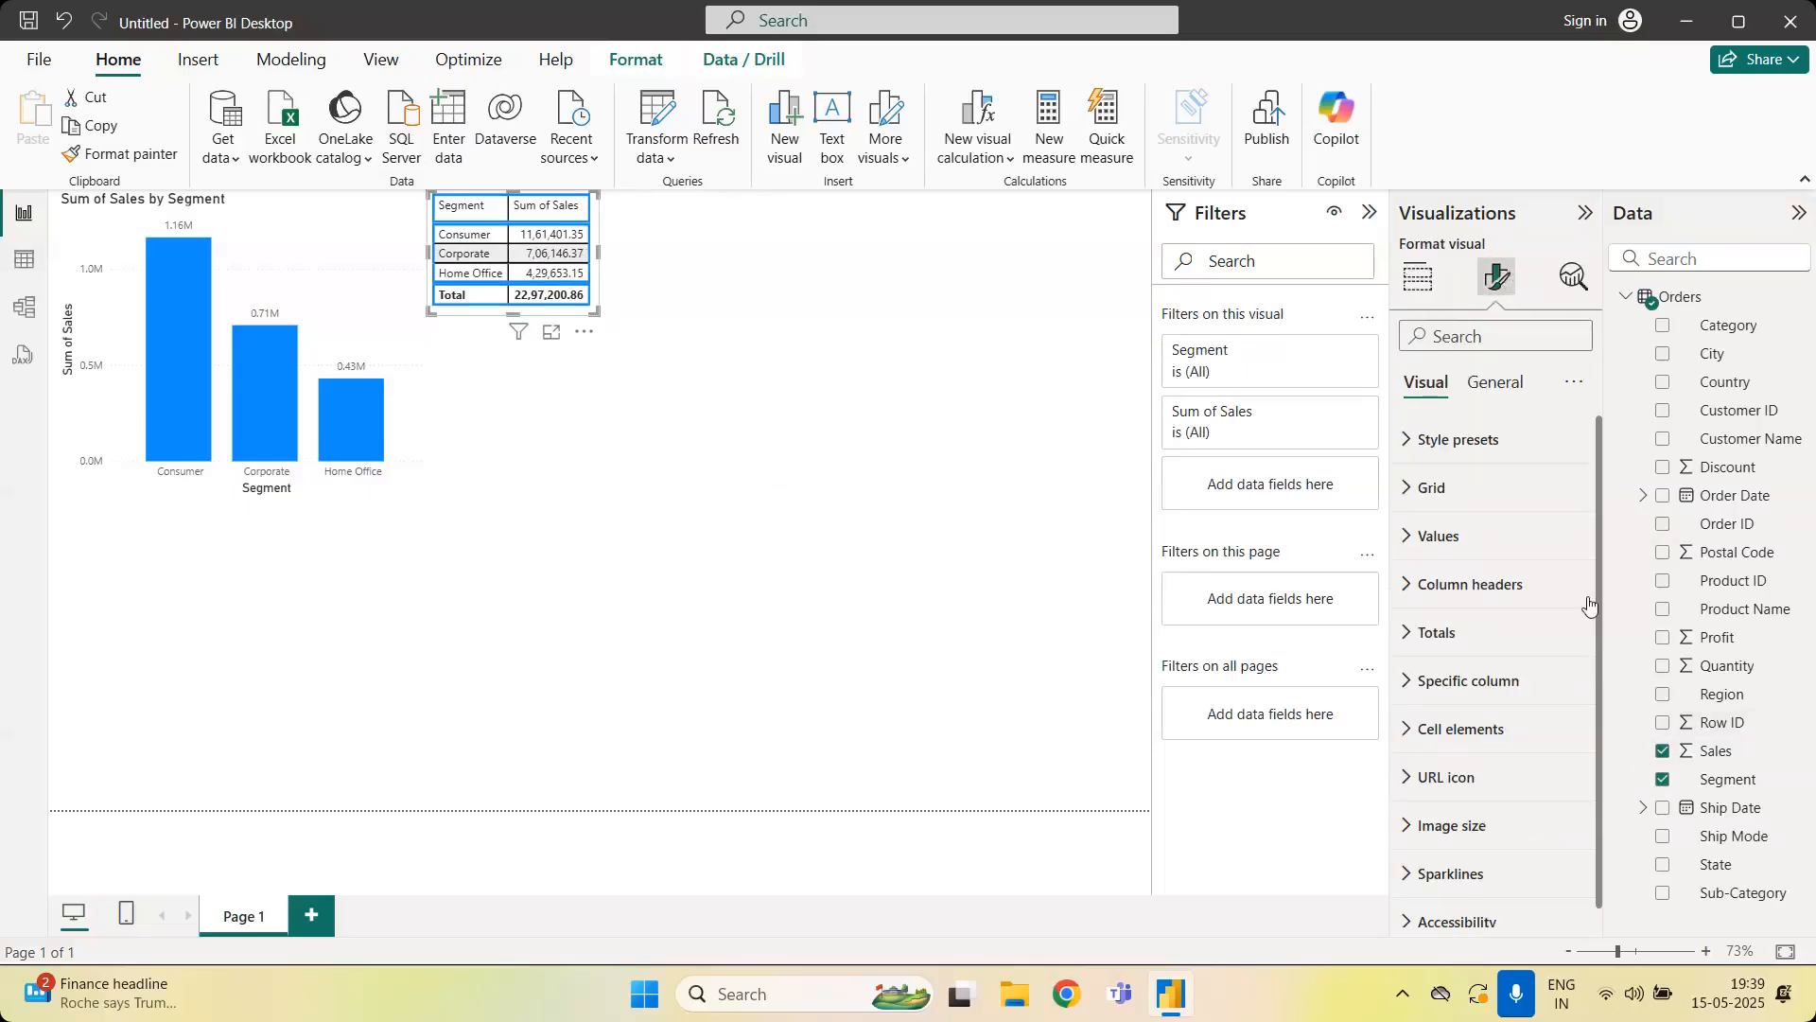
left_click(1534, 590)
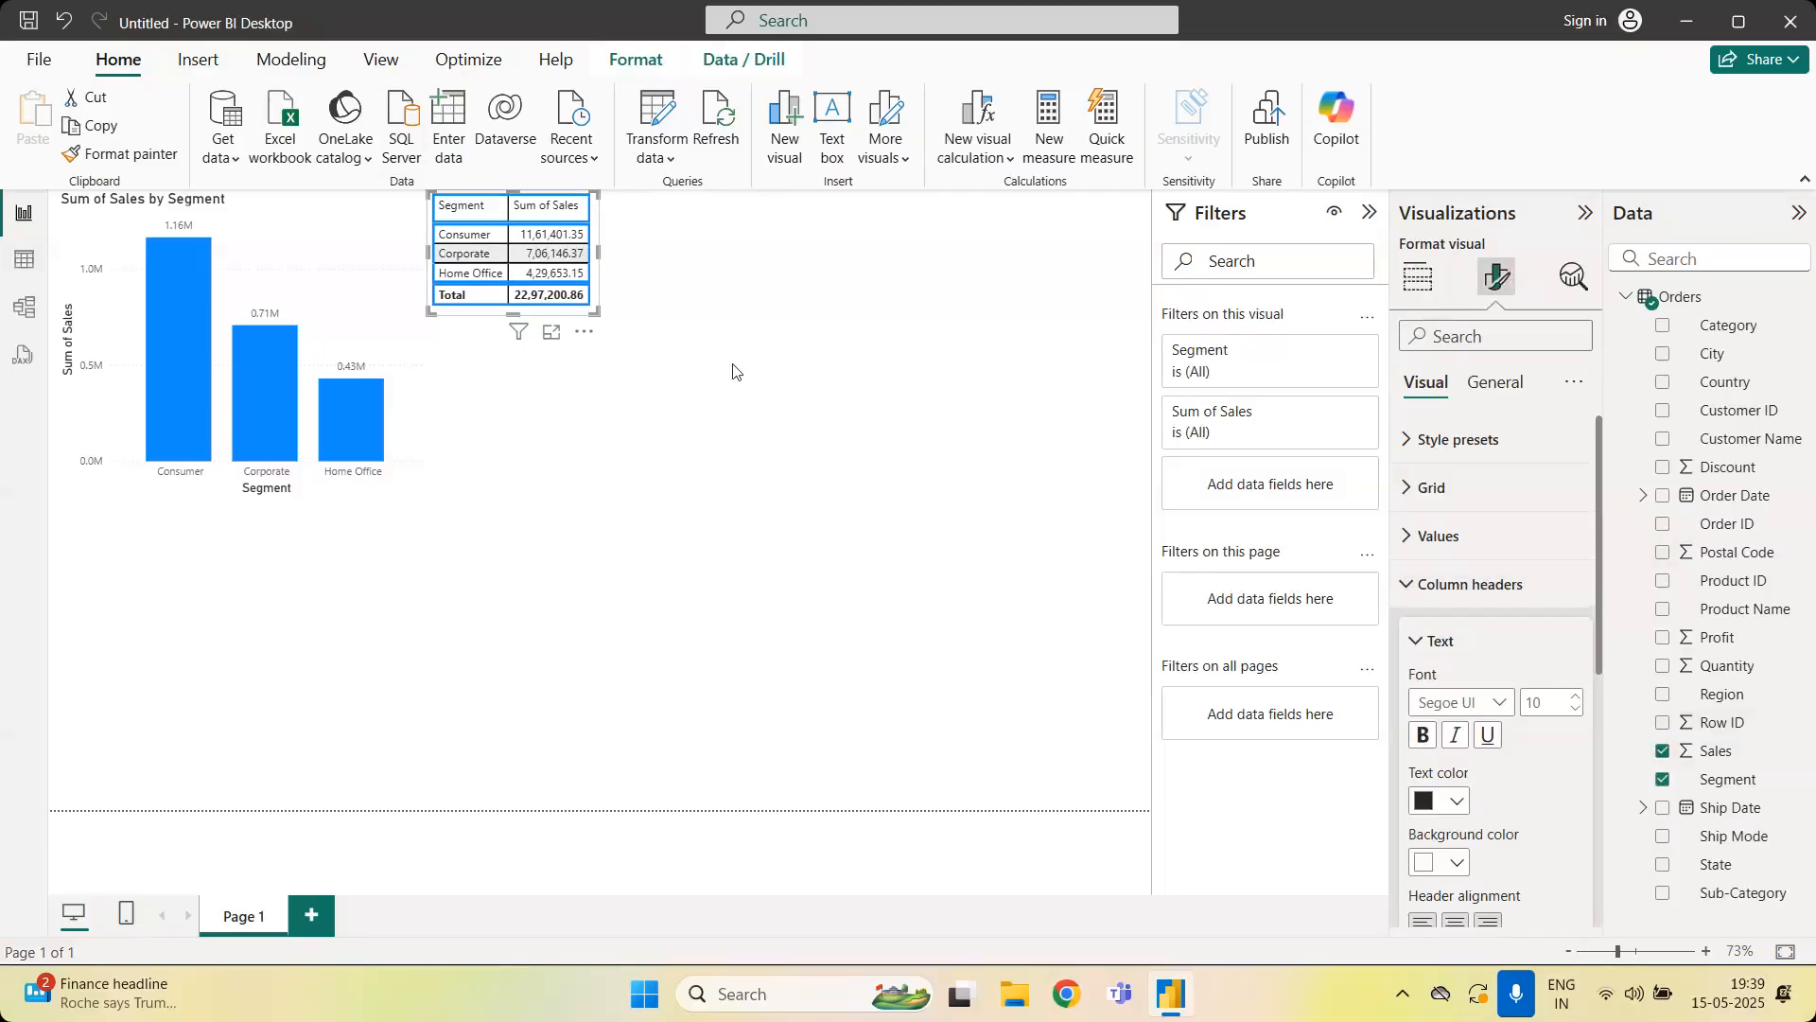
left_click(544, 210)
scroll(1601, 668, "down", 2)
left_click(1455, 766)
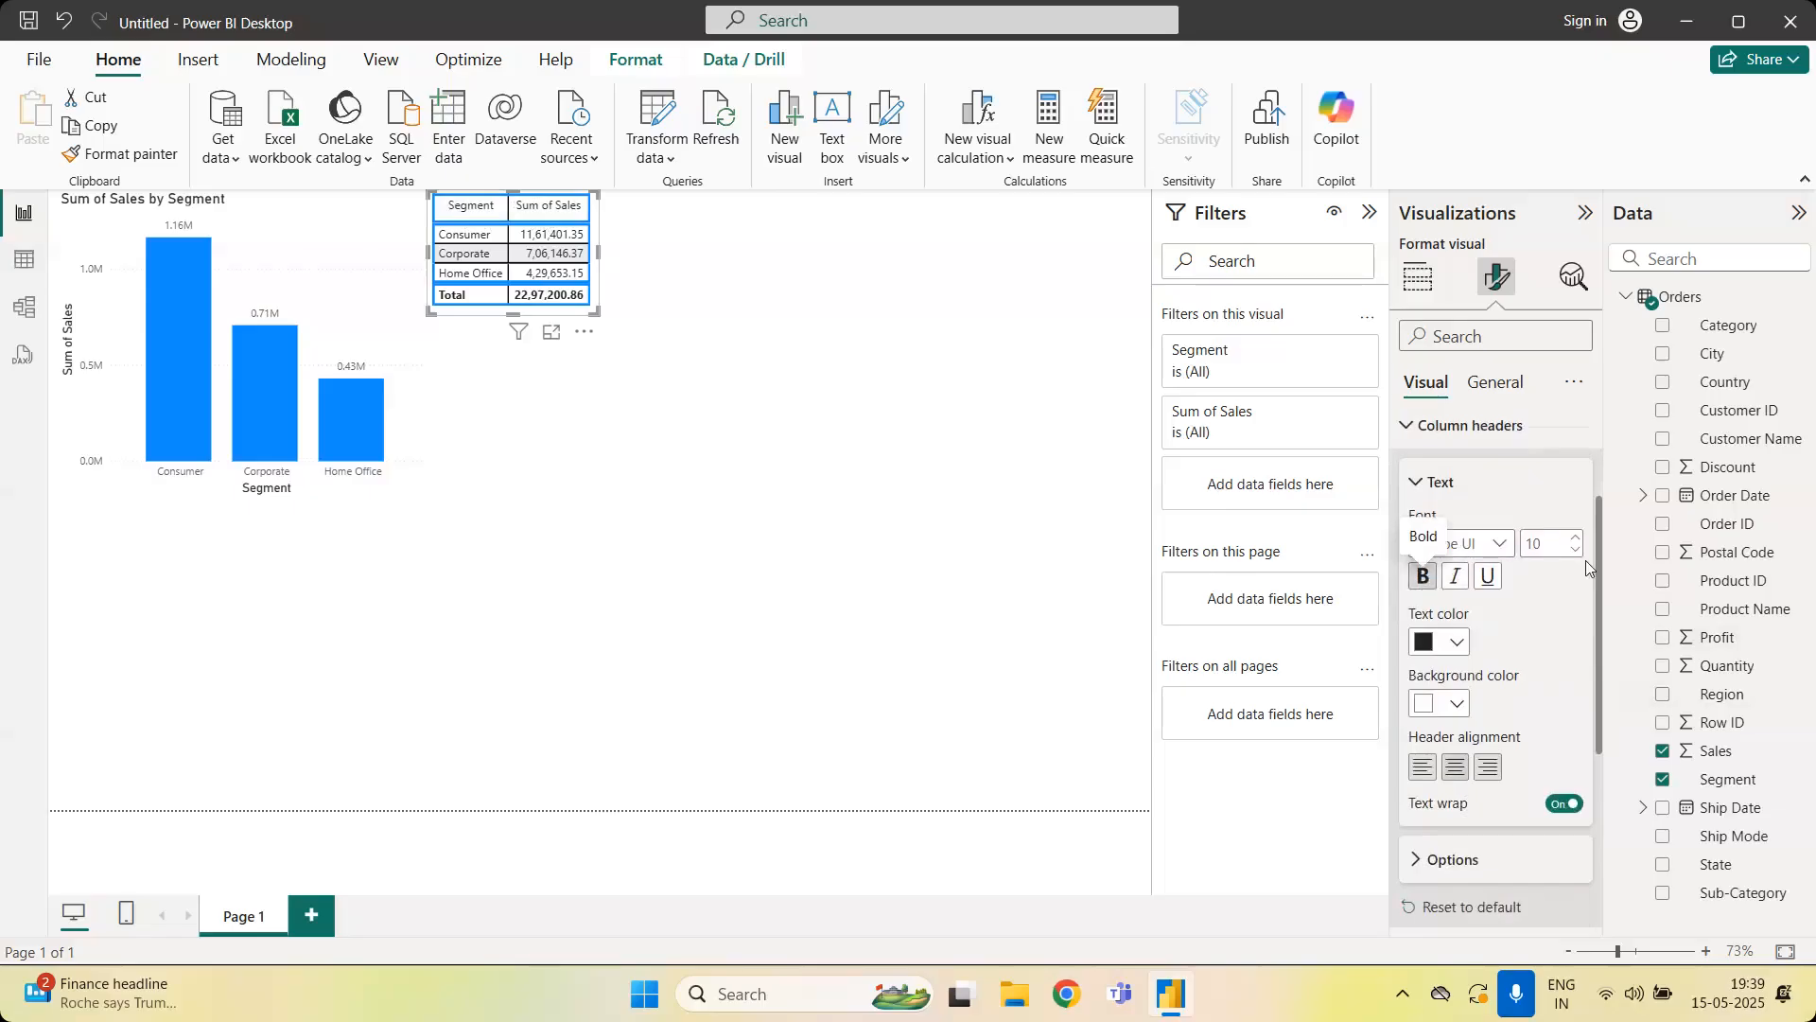
left_click(1574, 538)
left_click(1574, 537)
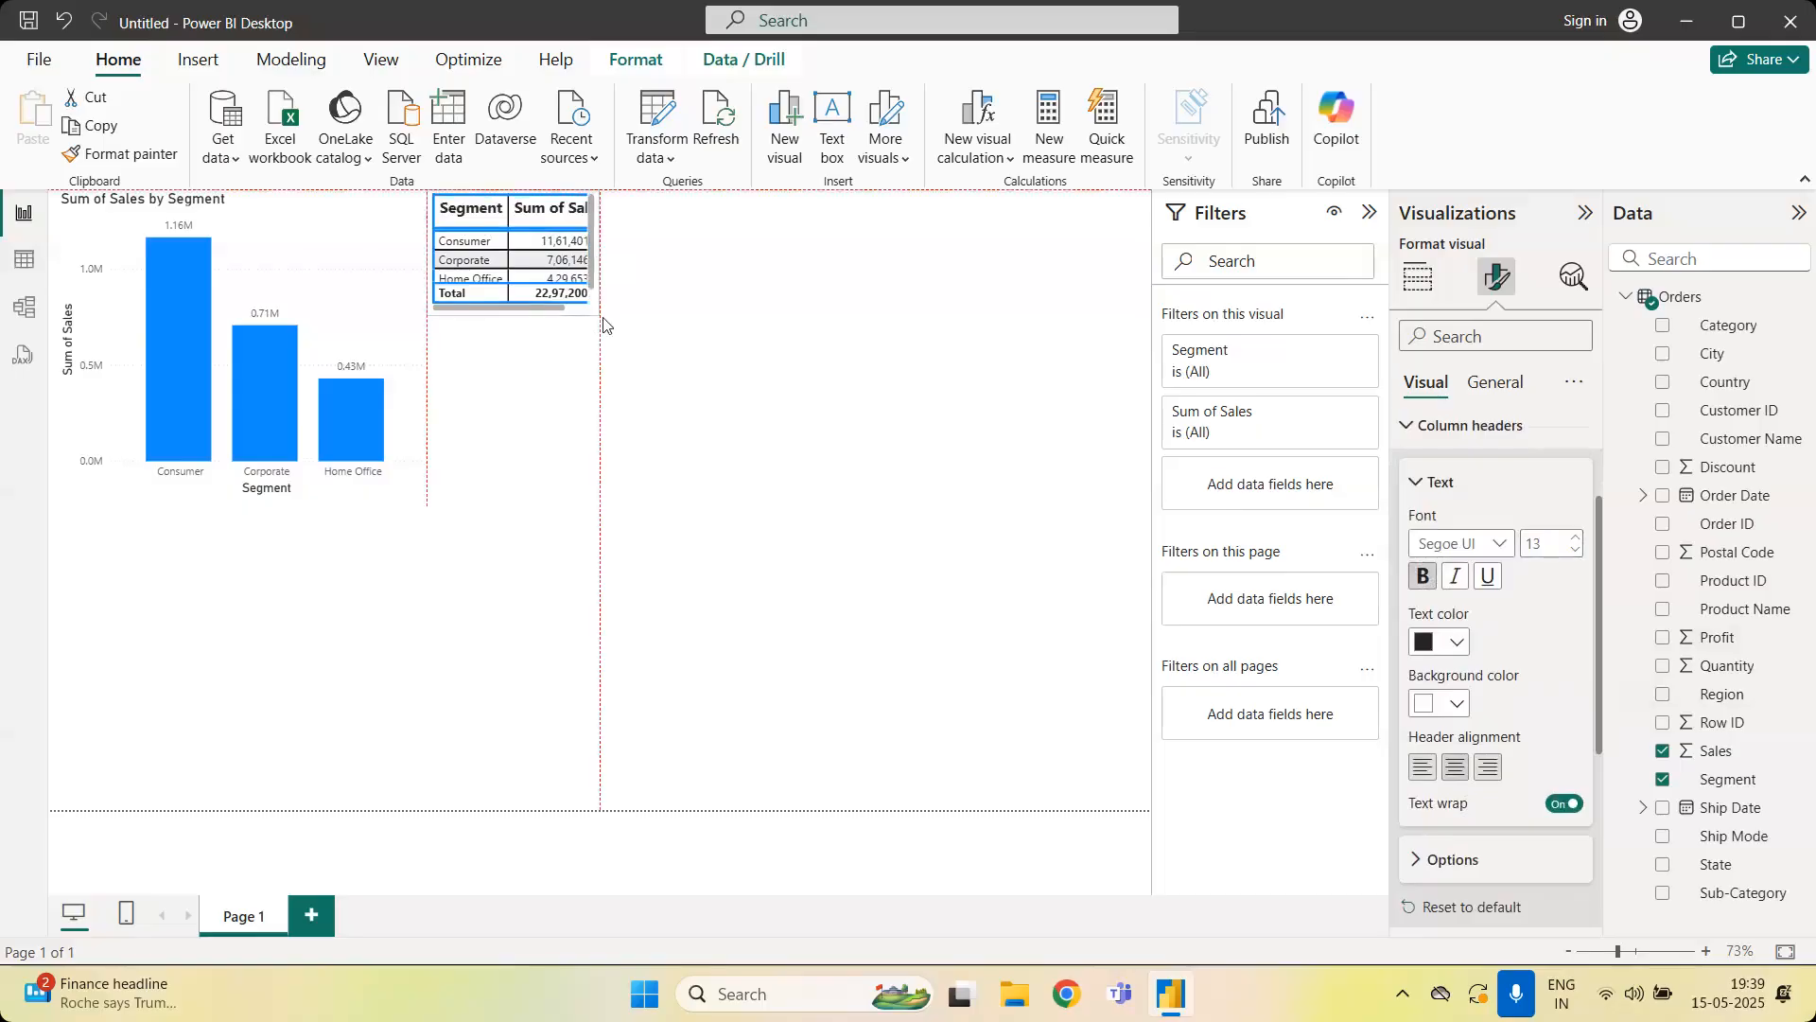
left_click_drag(595, 311, 684, 366)
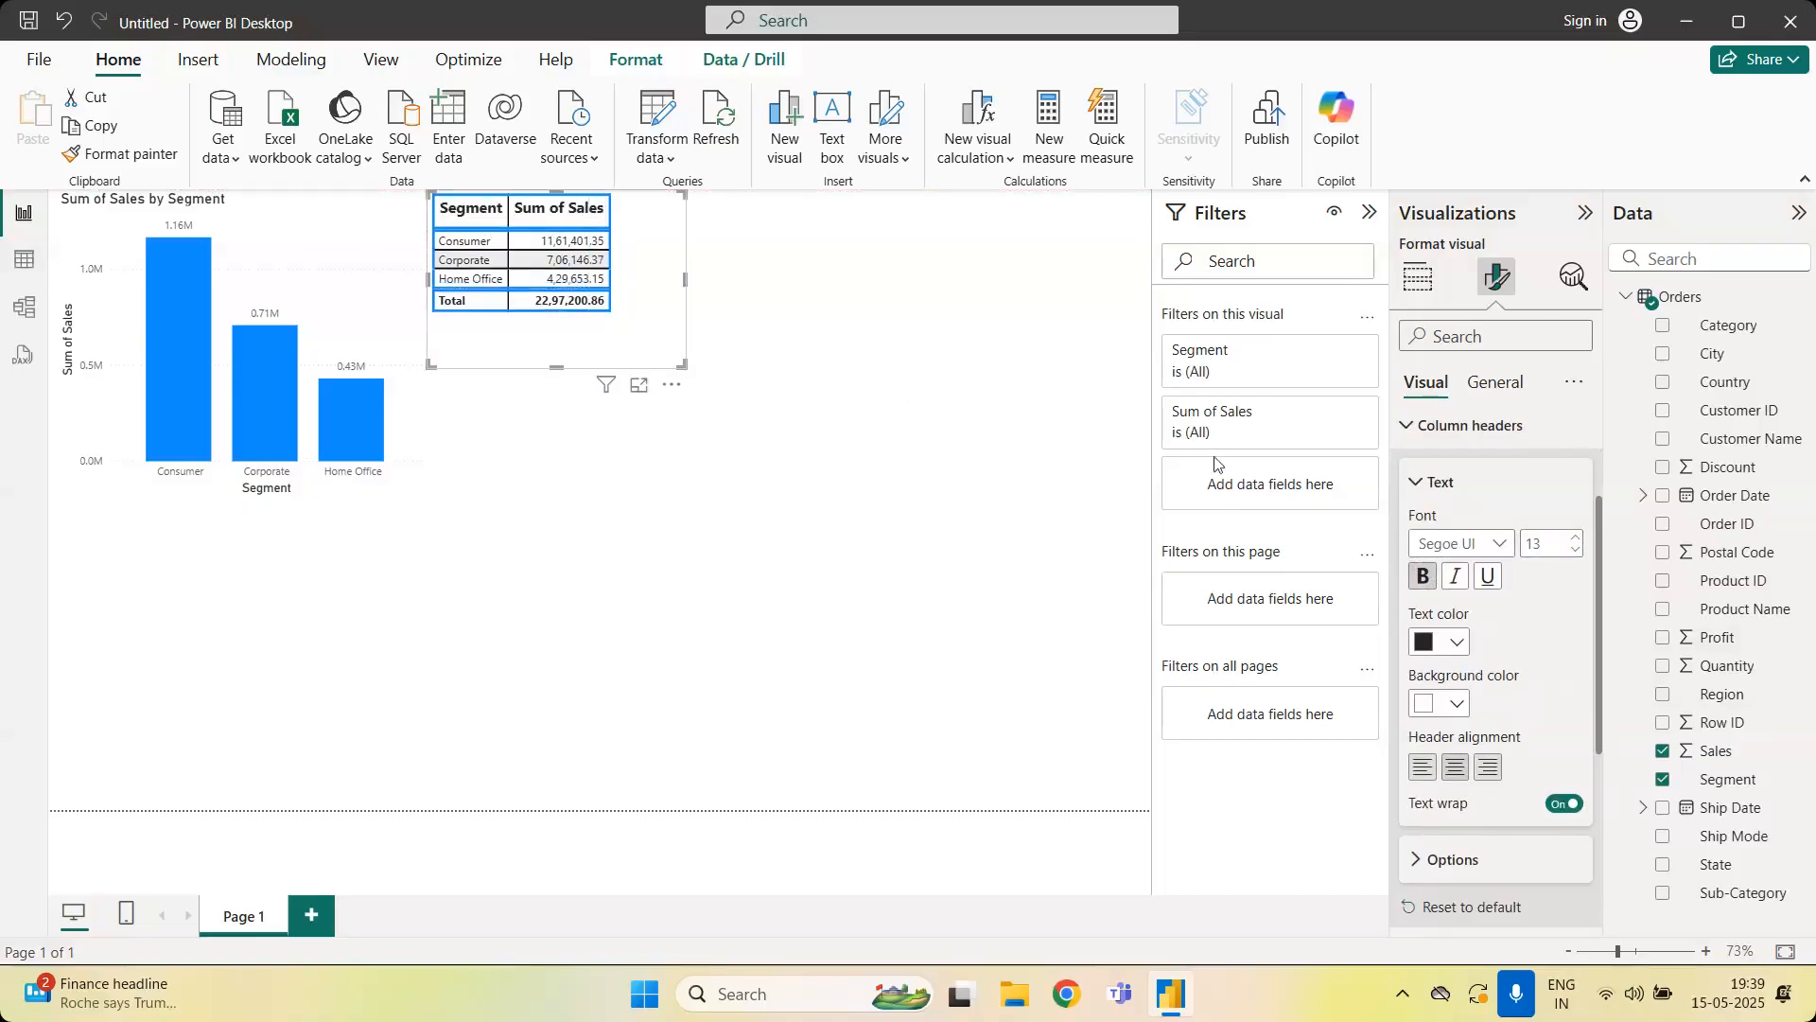
left_click(1431, 482)
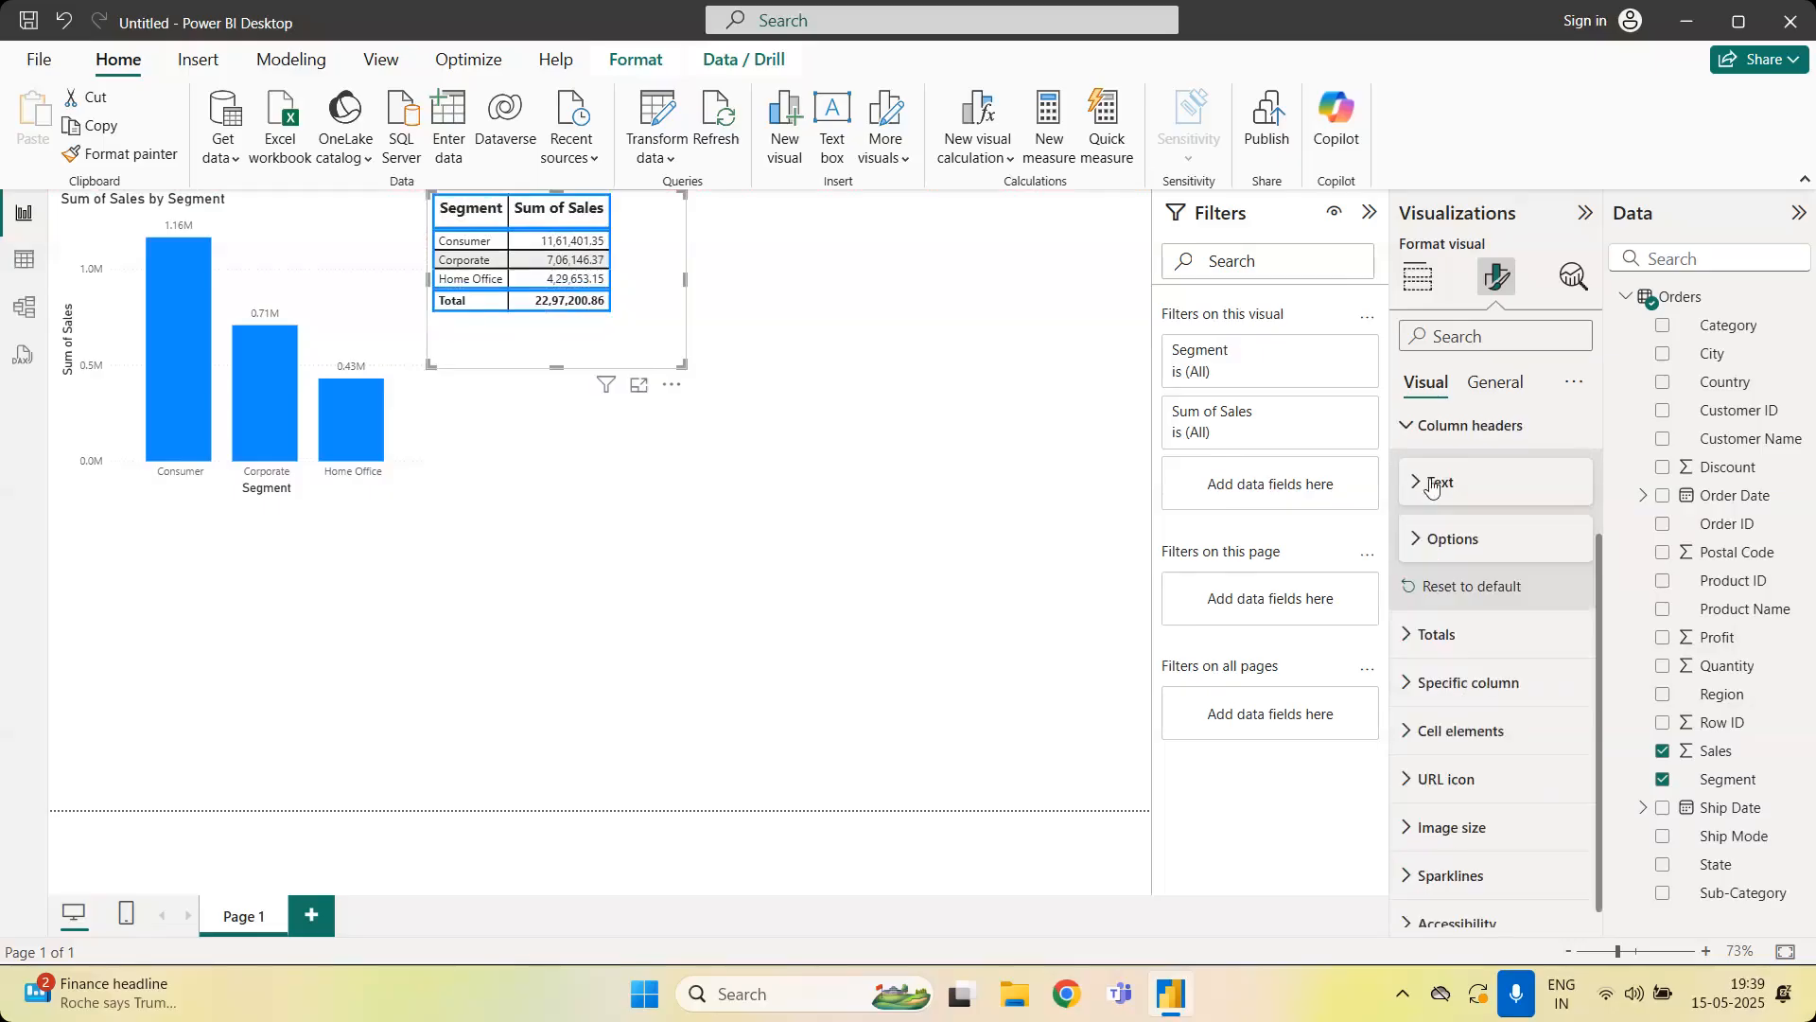
left_click(1413, 431)
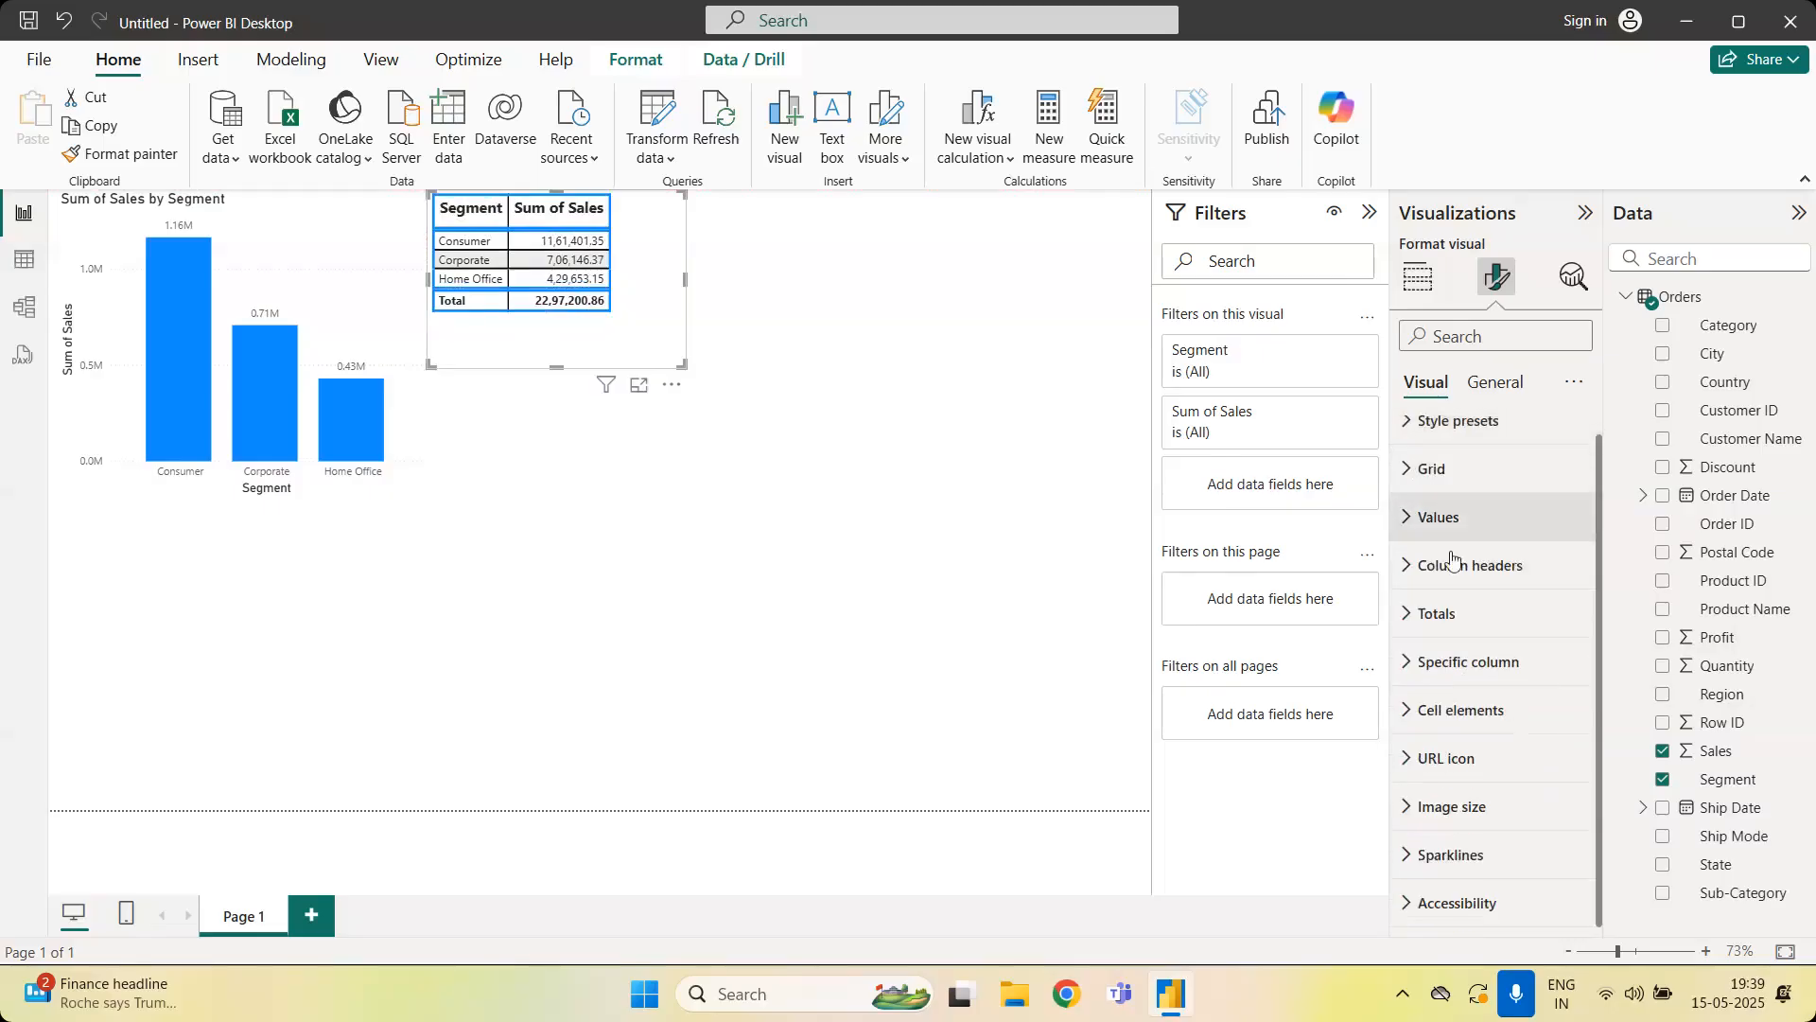
Set the font size of the table's values to 19
left_click(1446, 526)
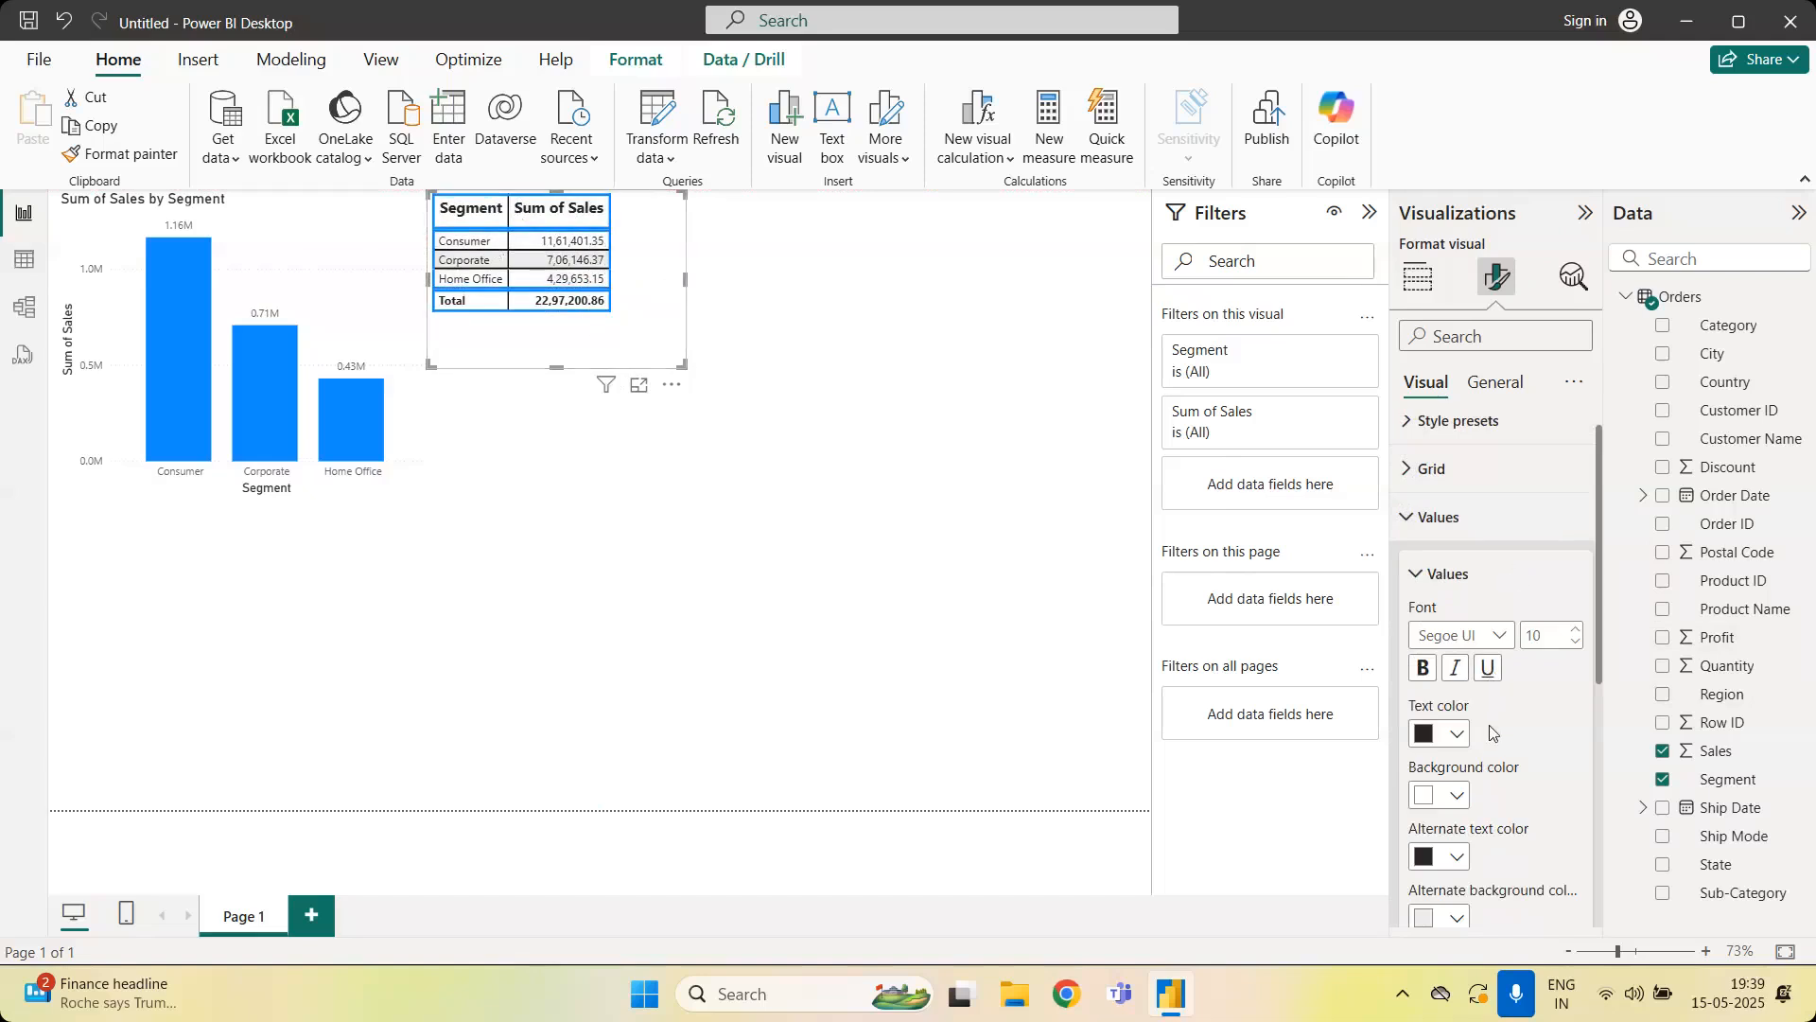
left_click(1577, 631)
left_click(1578, 631)
left_click(1578, 637)
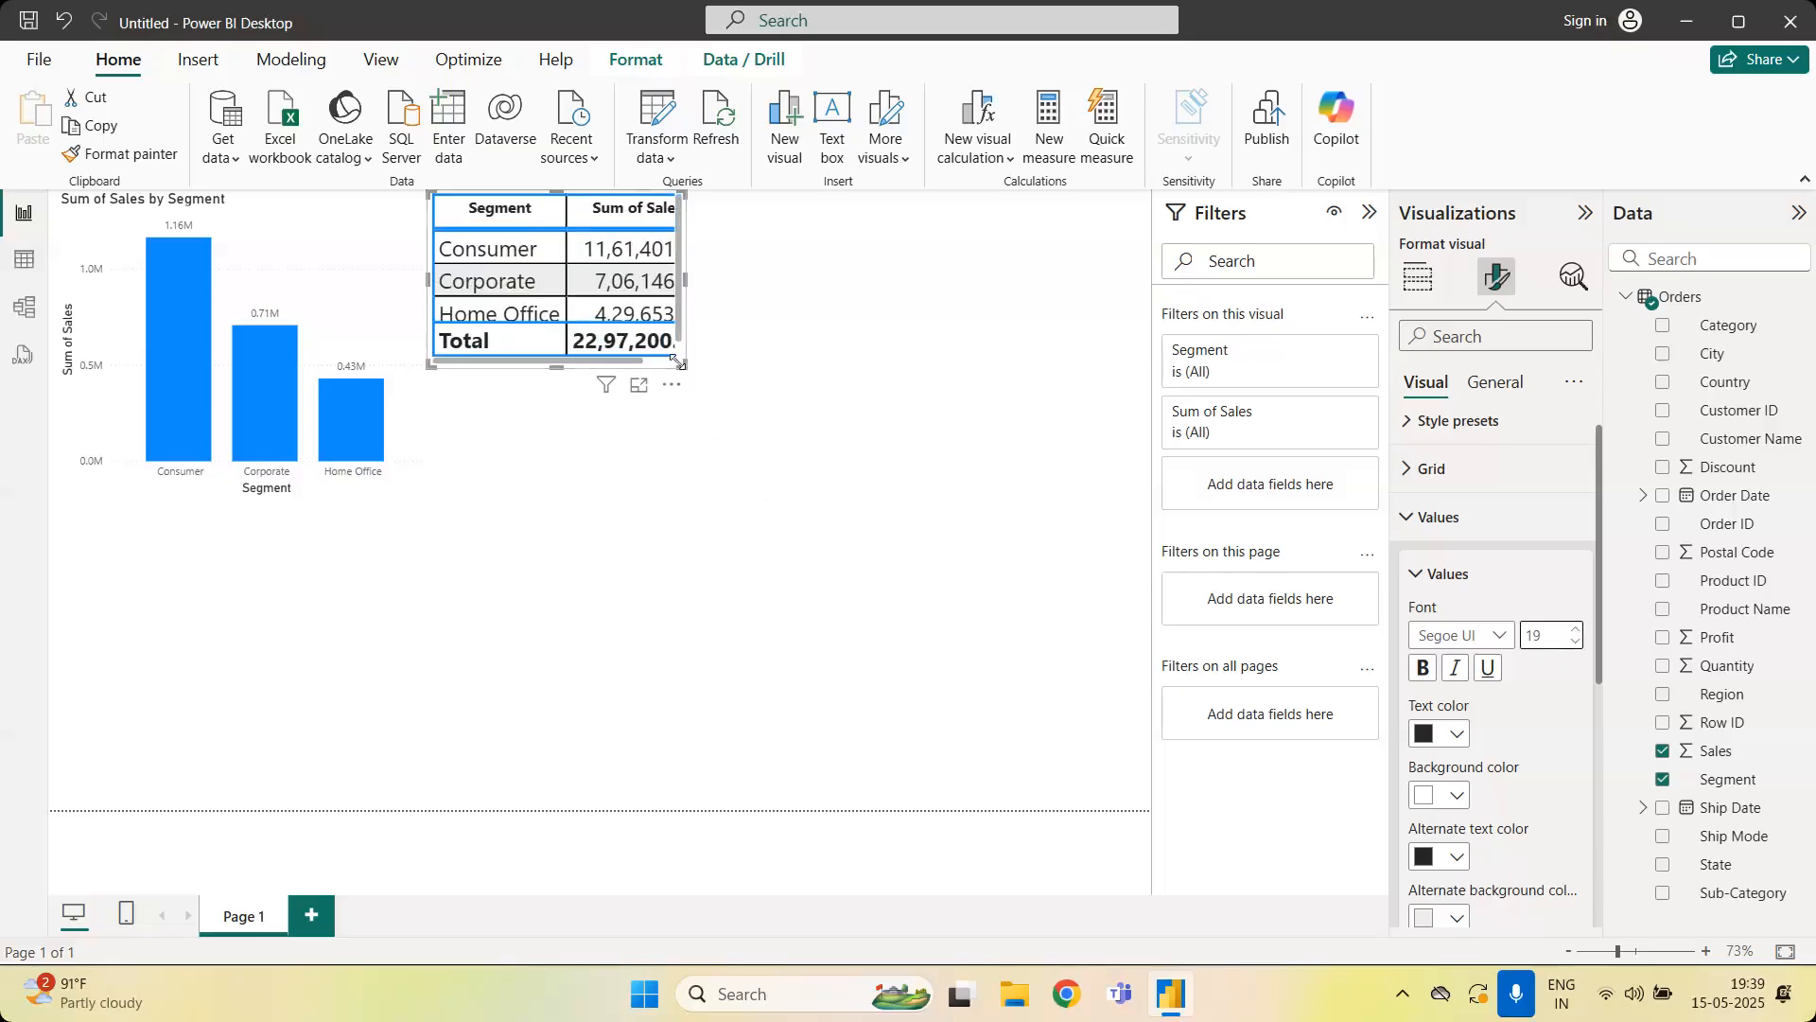
Enlarge the table visual until all of its rows and the full Sum of Sales column fit
left_click_drag(683, 366, 752, 408)
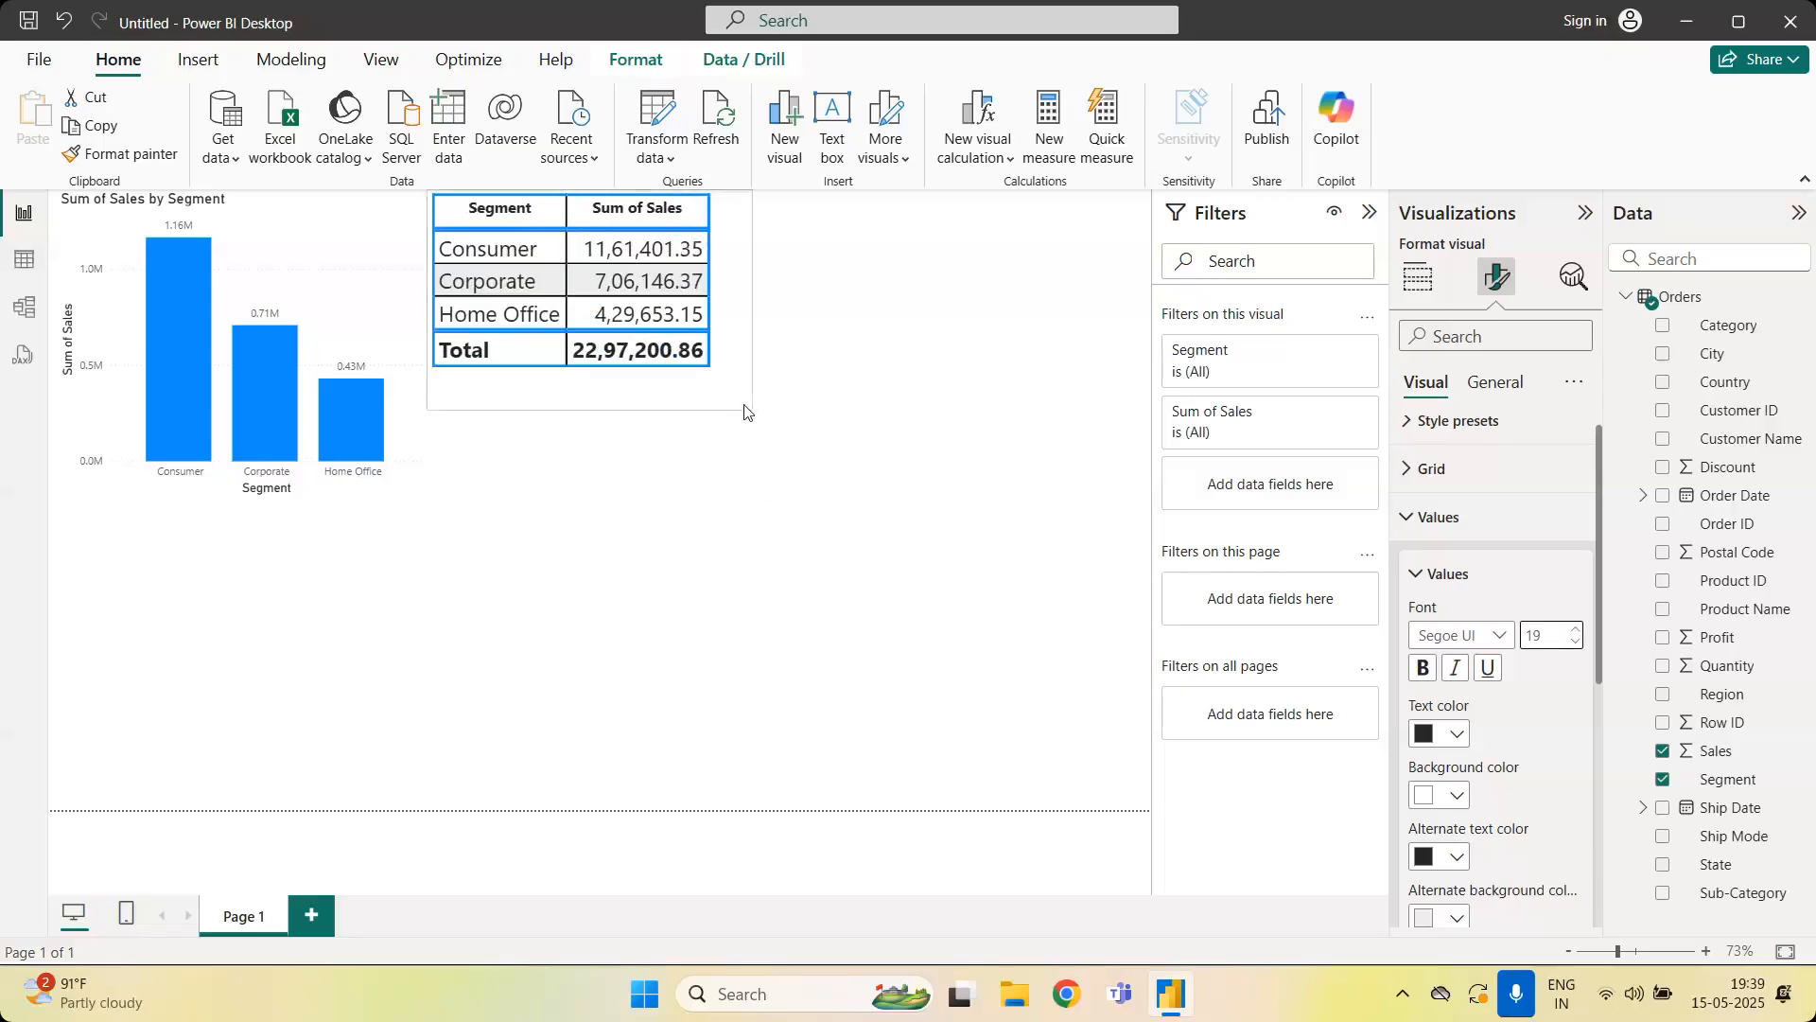
left_click(842, 480)
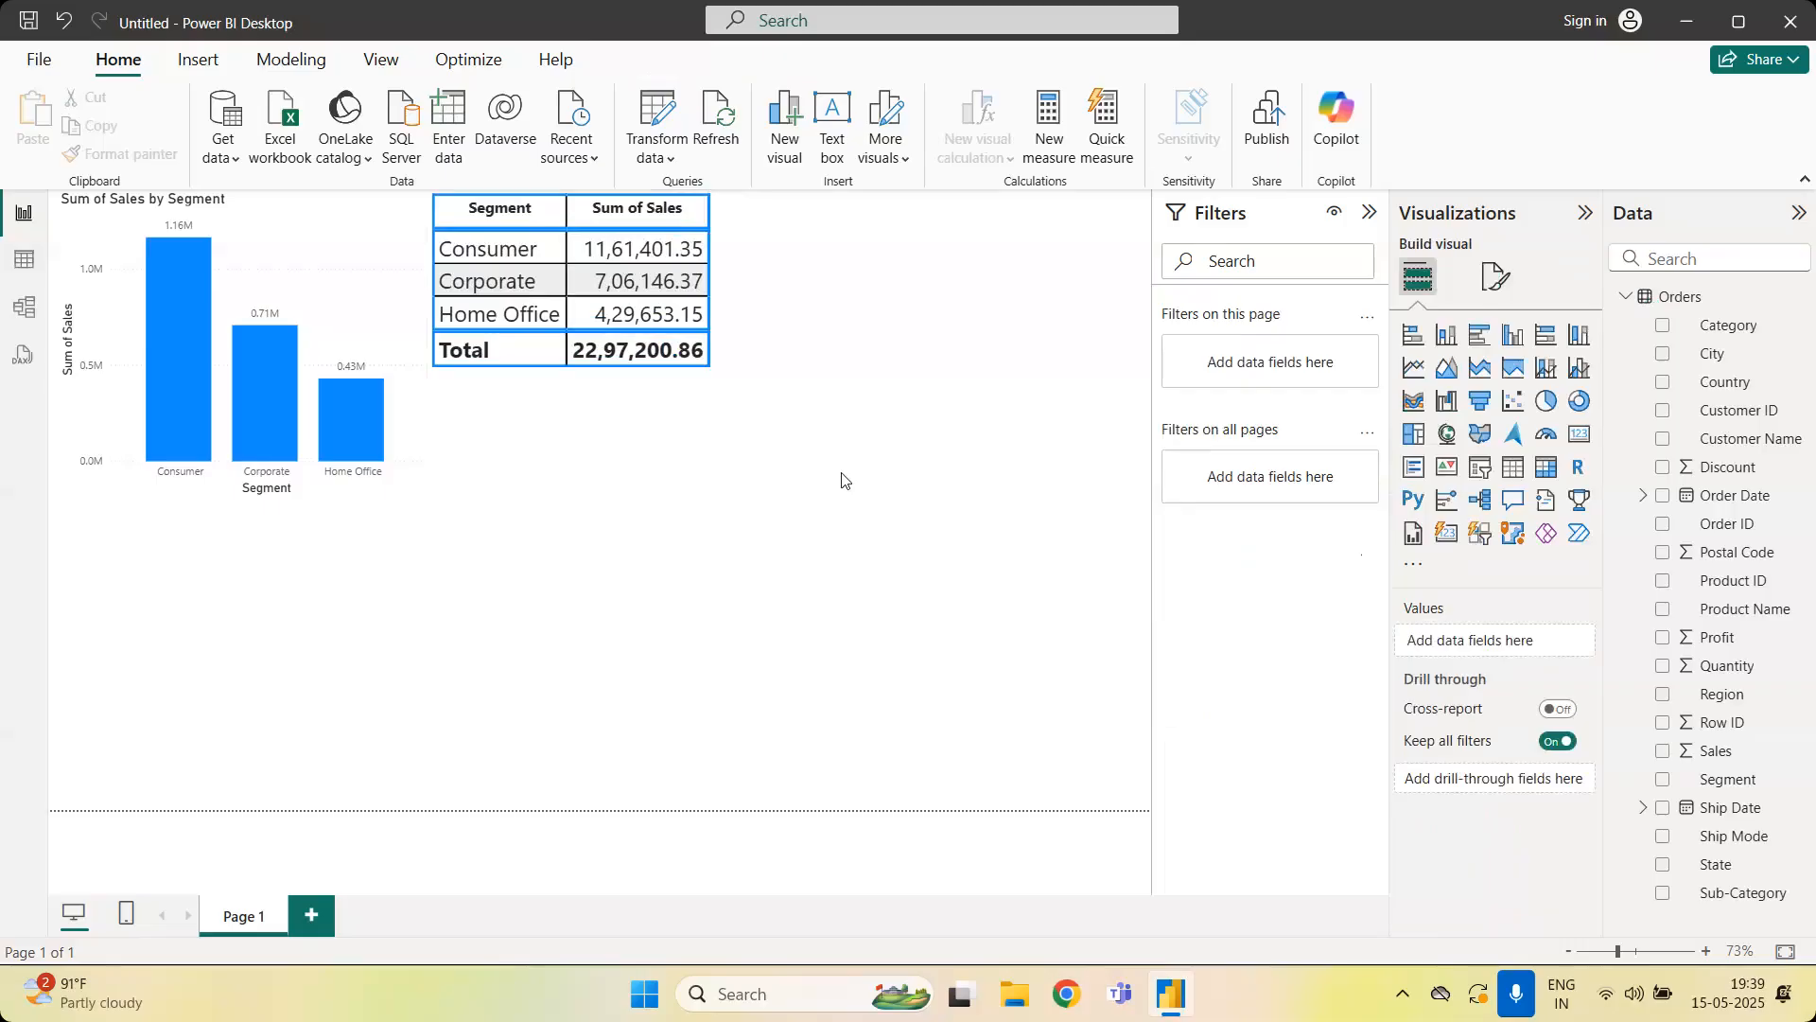
Set the text color of the table's total row to orange
left_click(739, 216)
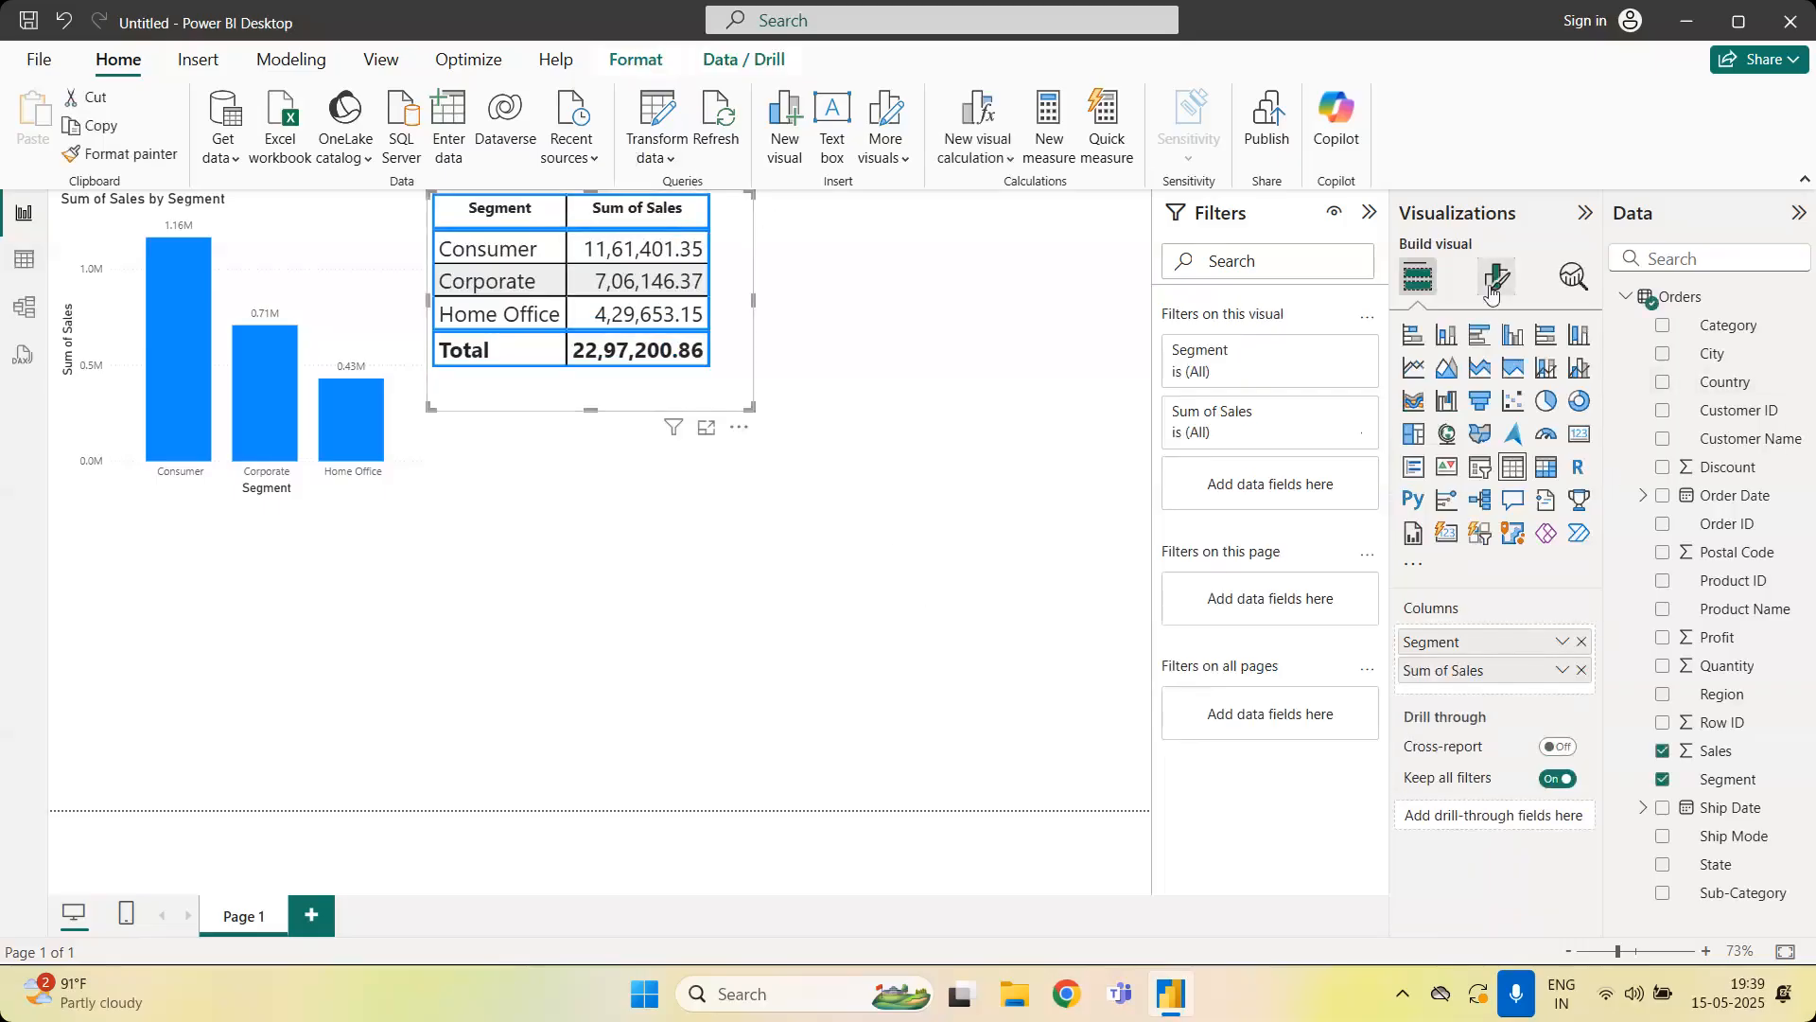
left_click(1491, 295)
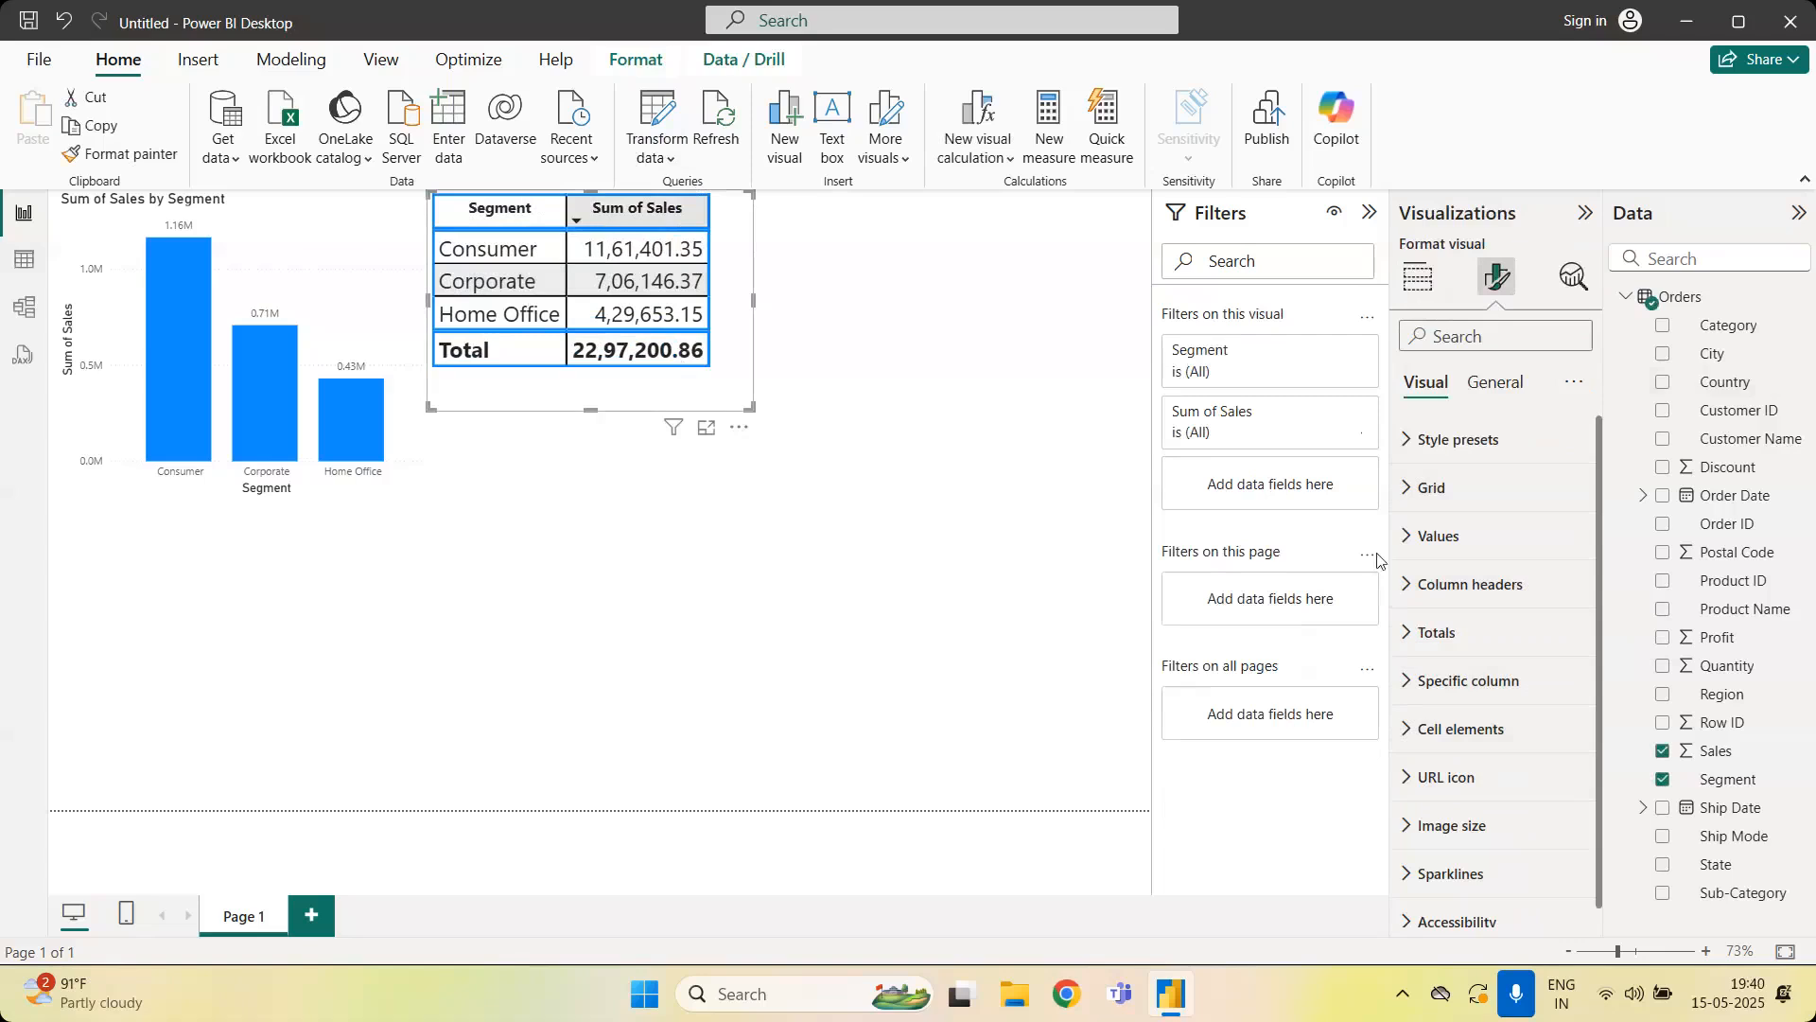
left_click(1446, 649)
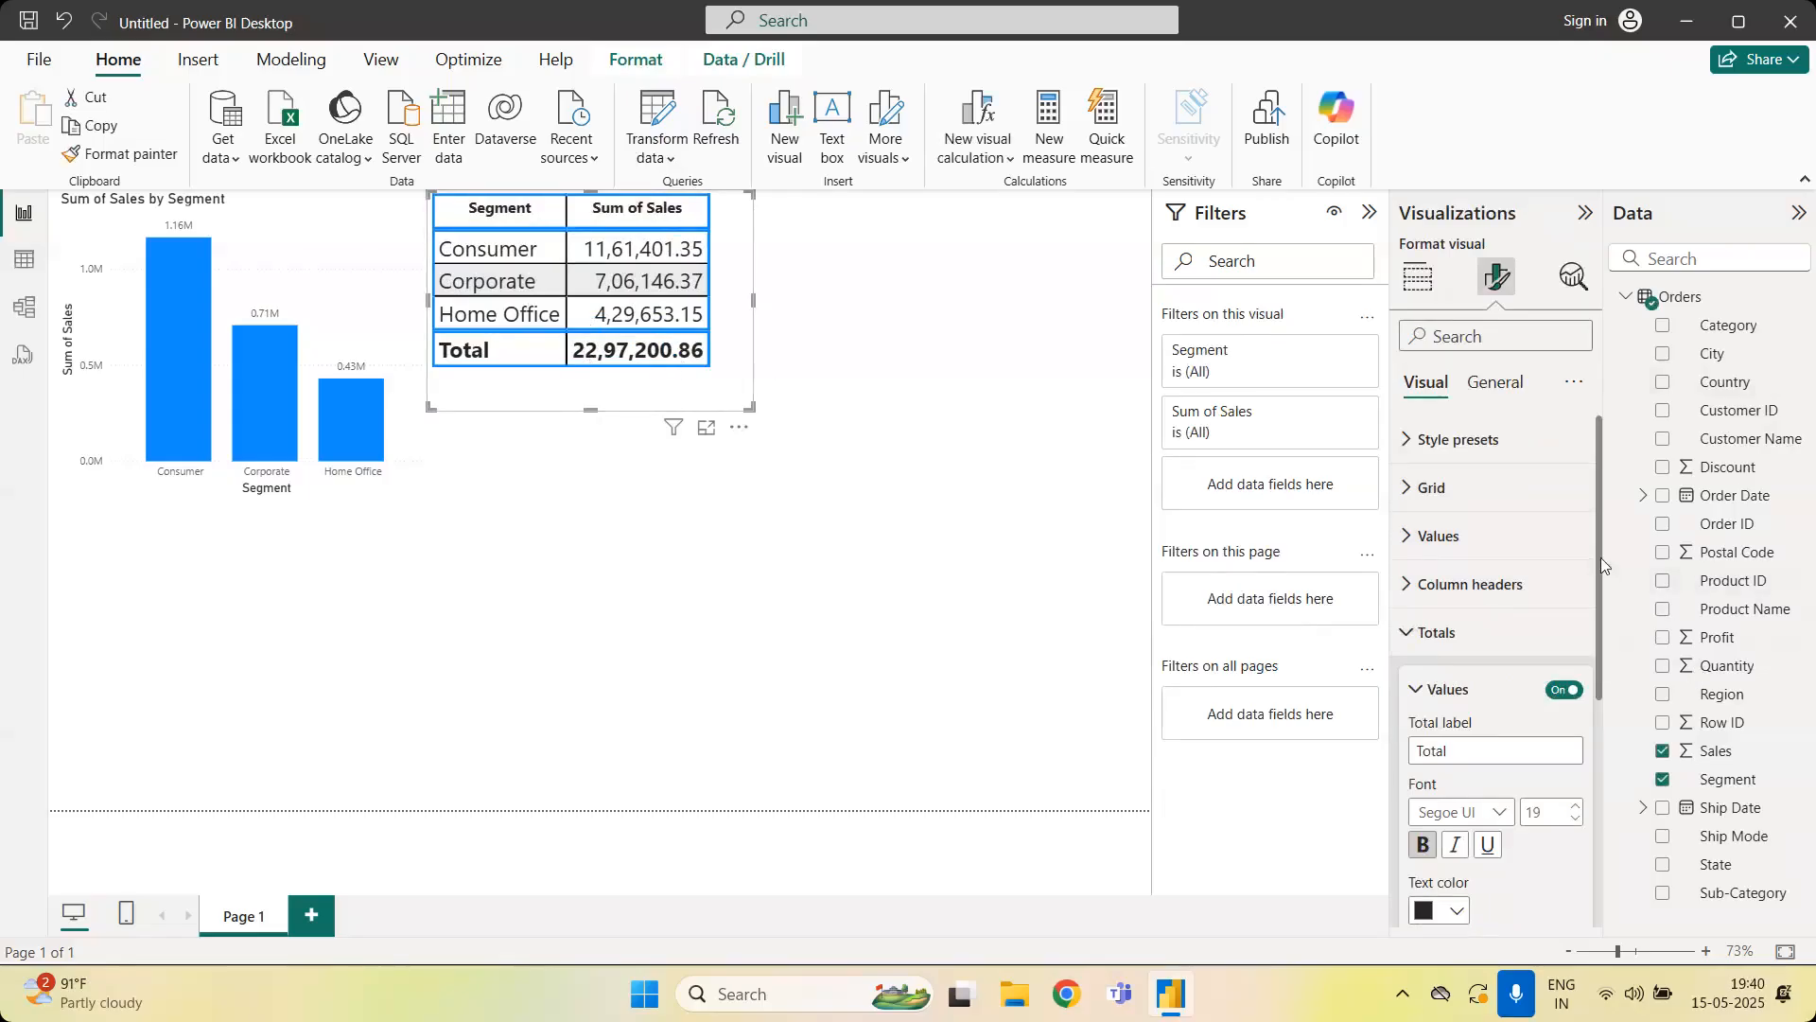
scroll(1600, 559, "down", 3)
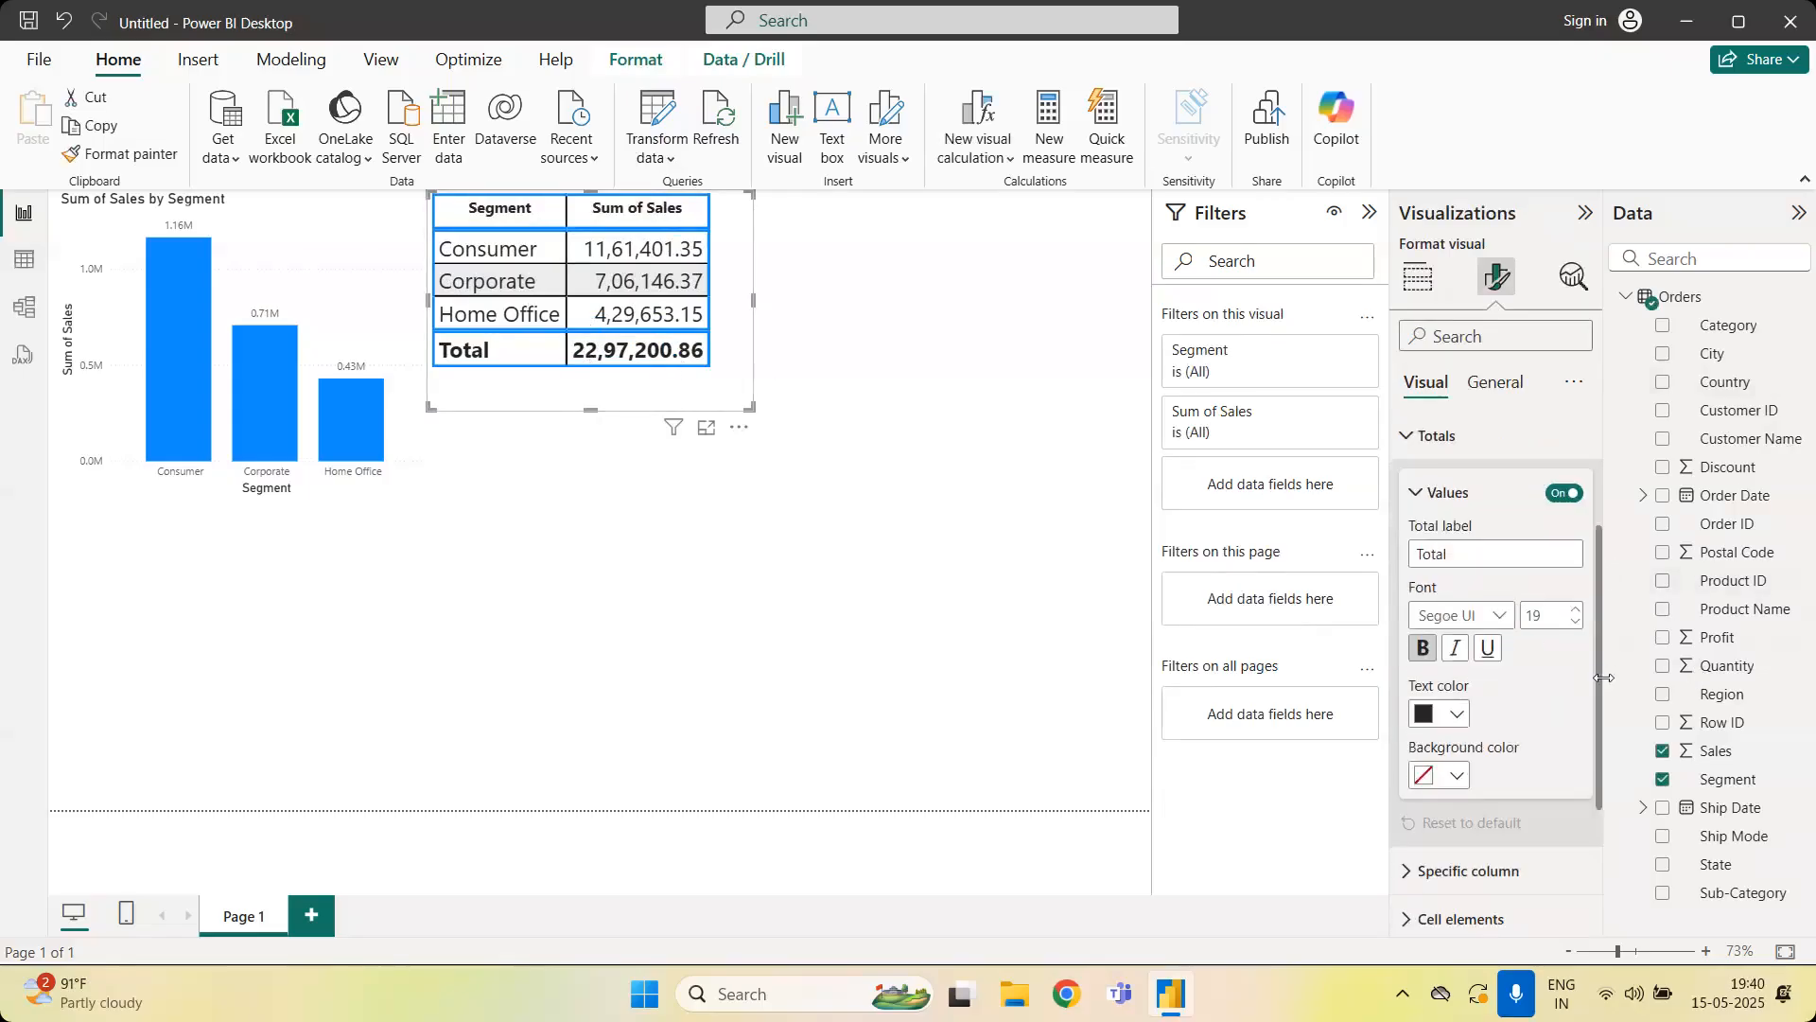
left_click(1456, 700)
left_click(1569, 596)
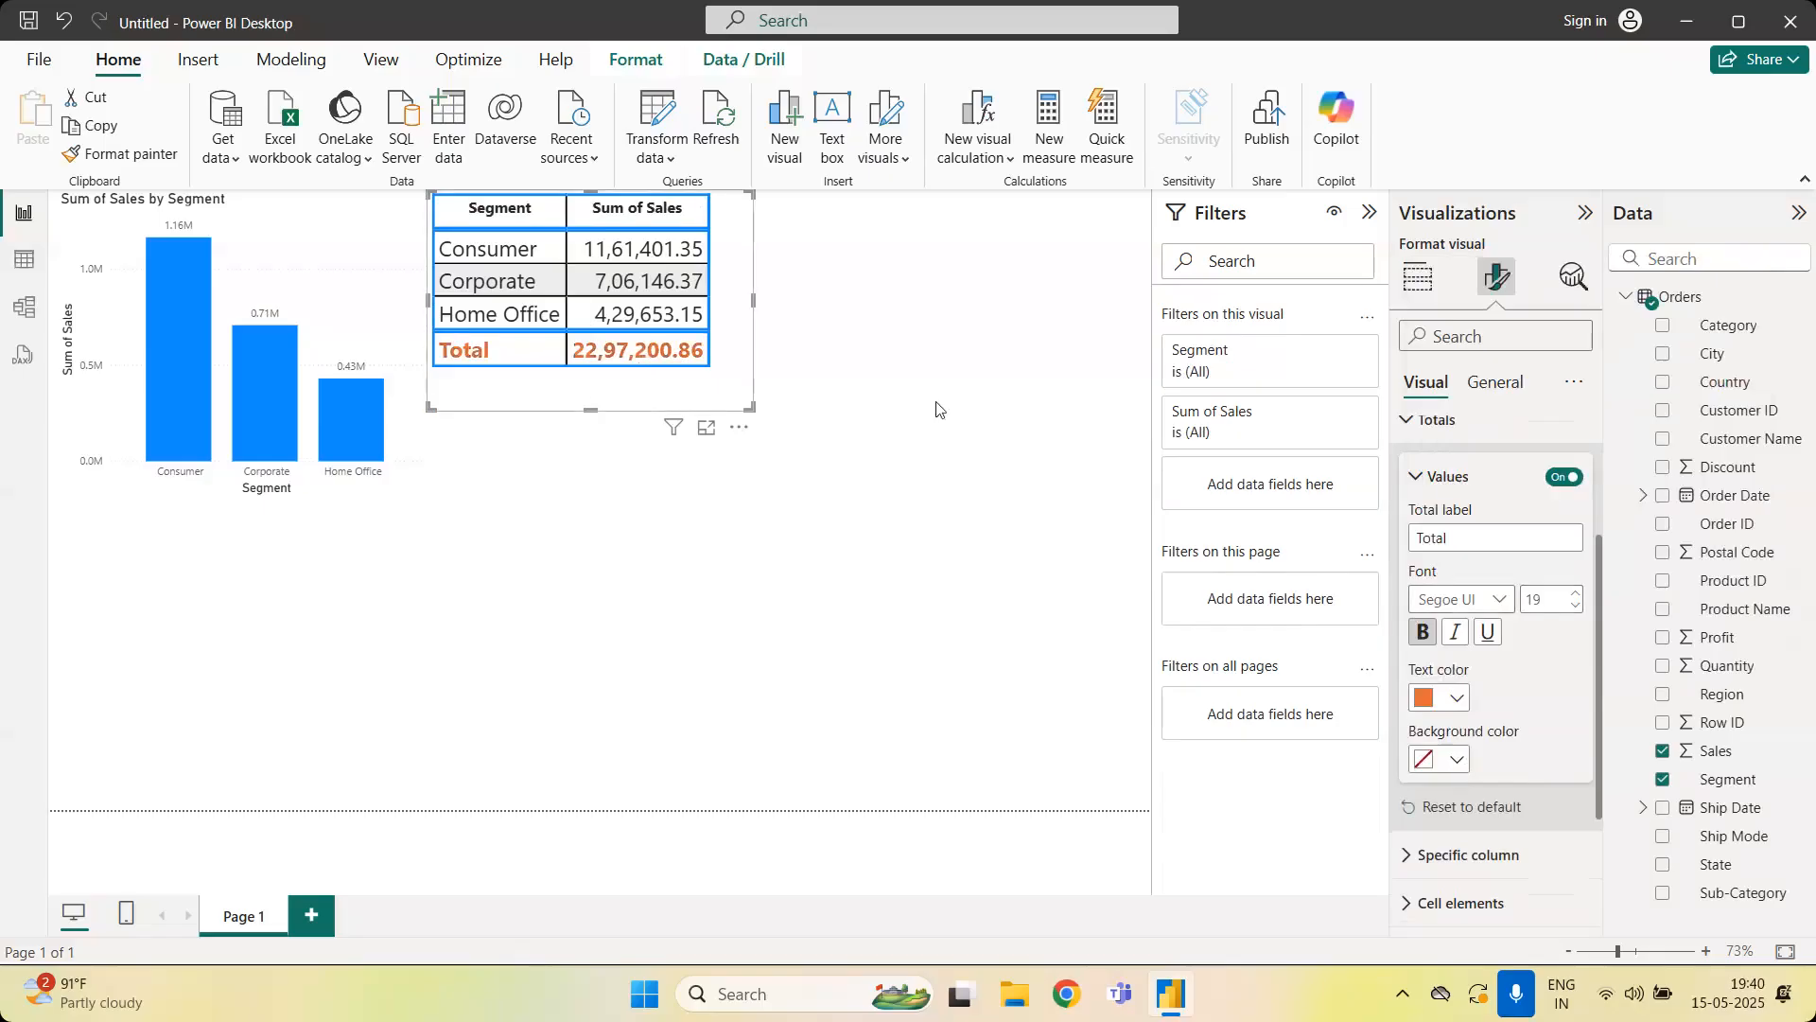
left_click(1416, 484)
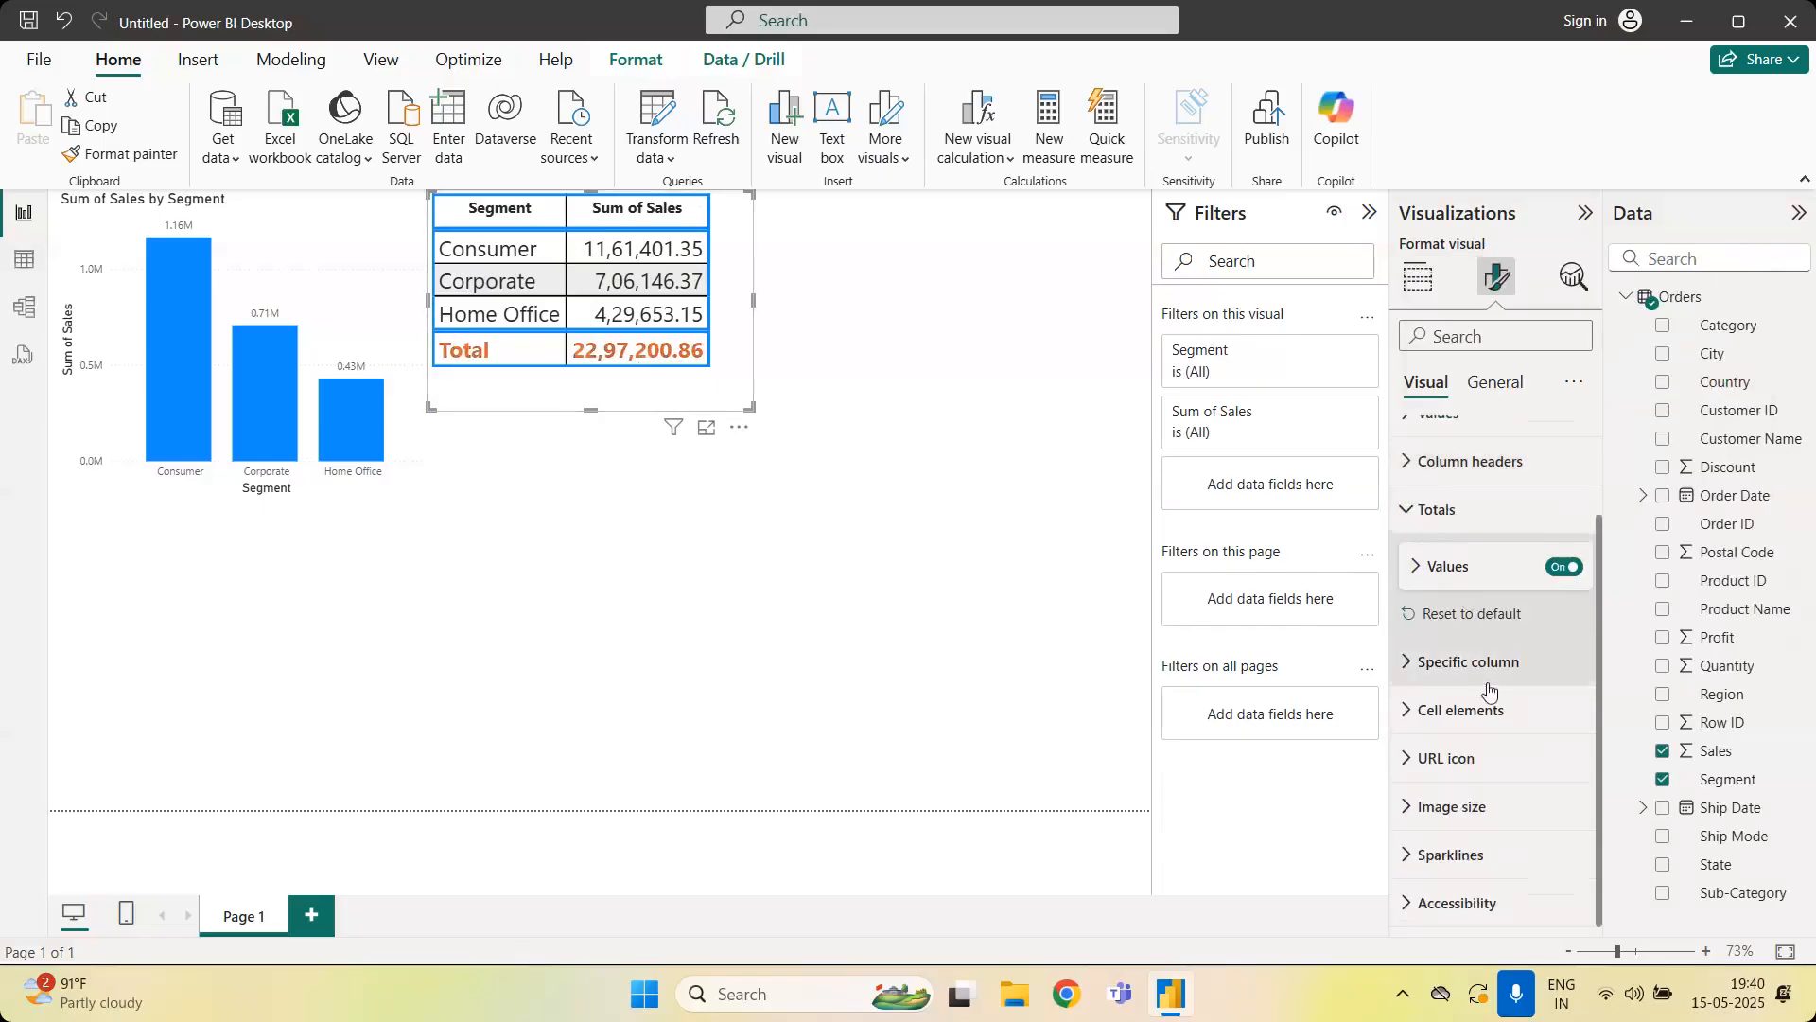
left_click(1418, 515)
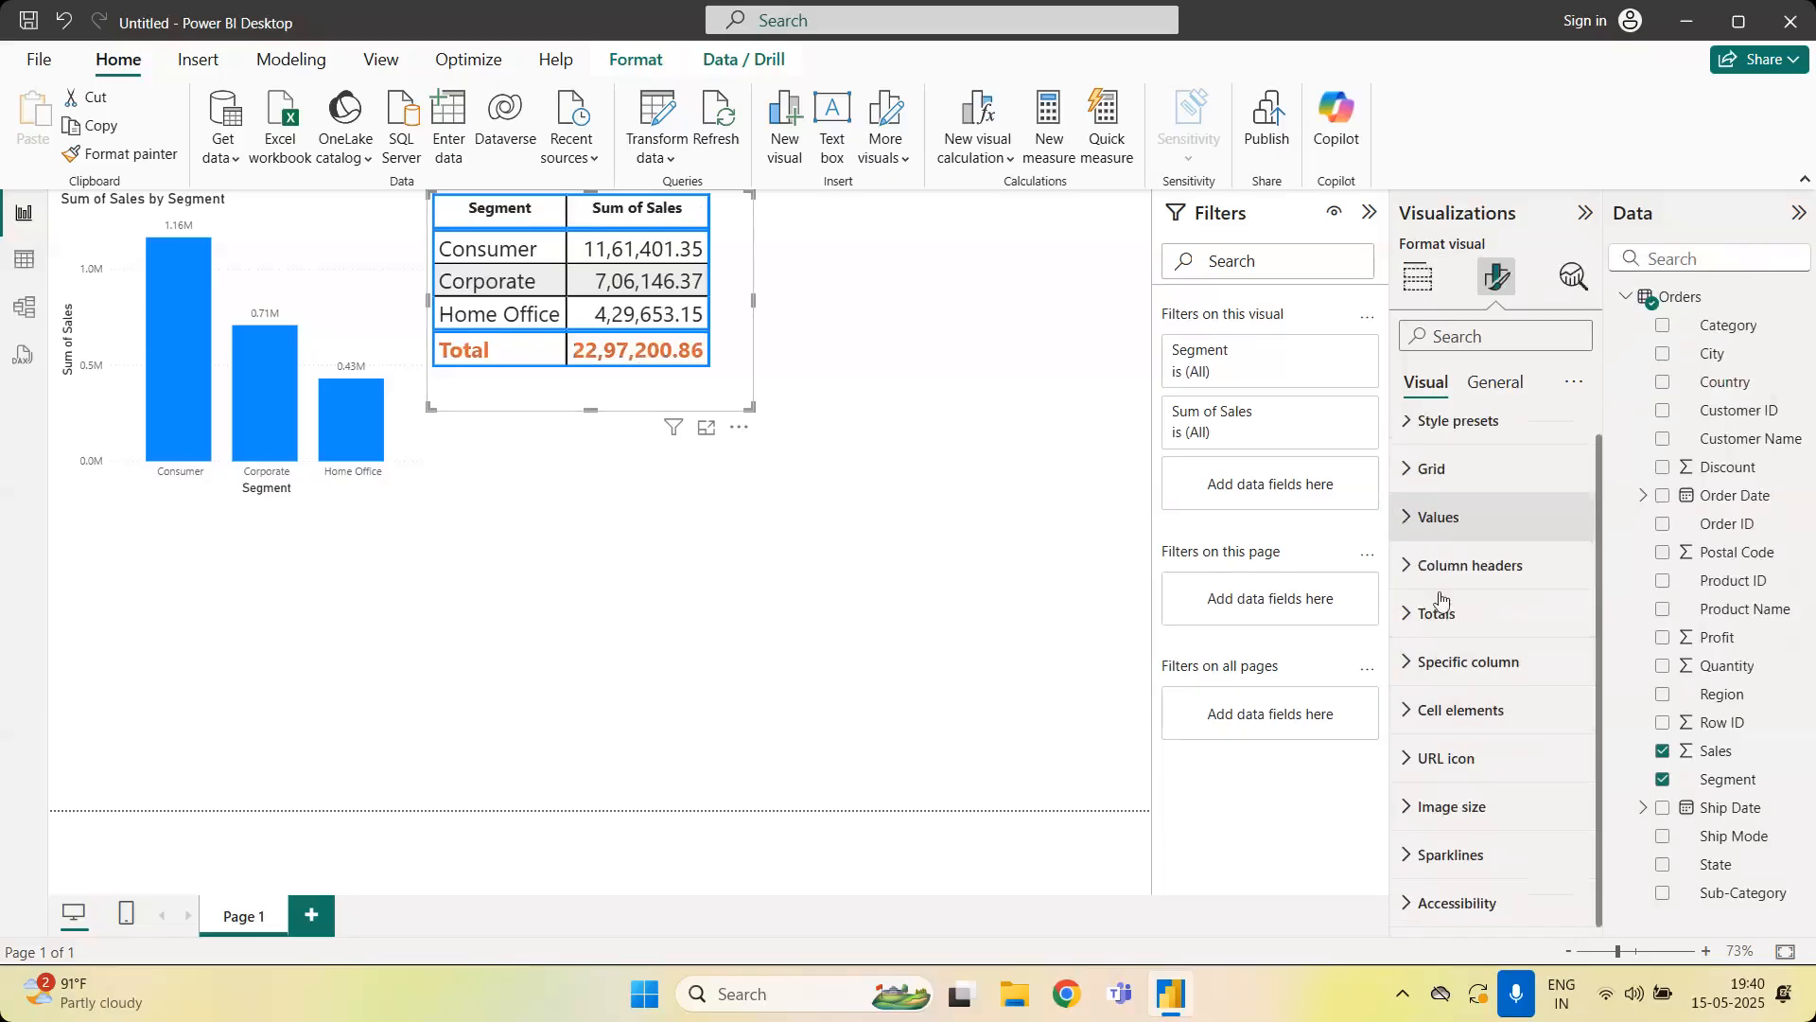
left_click(1449, 568)
left_click(1448, 567)
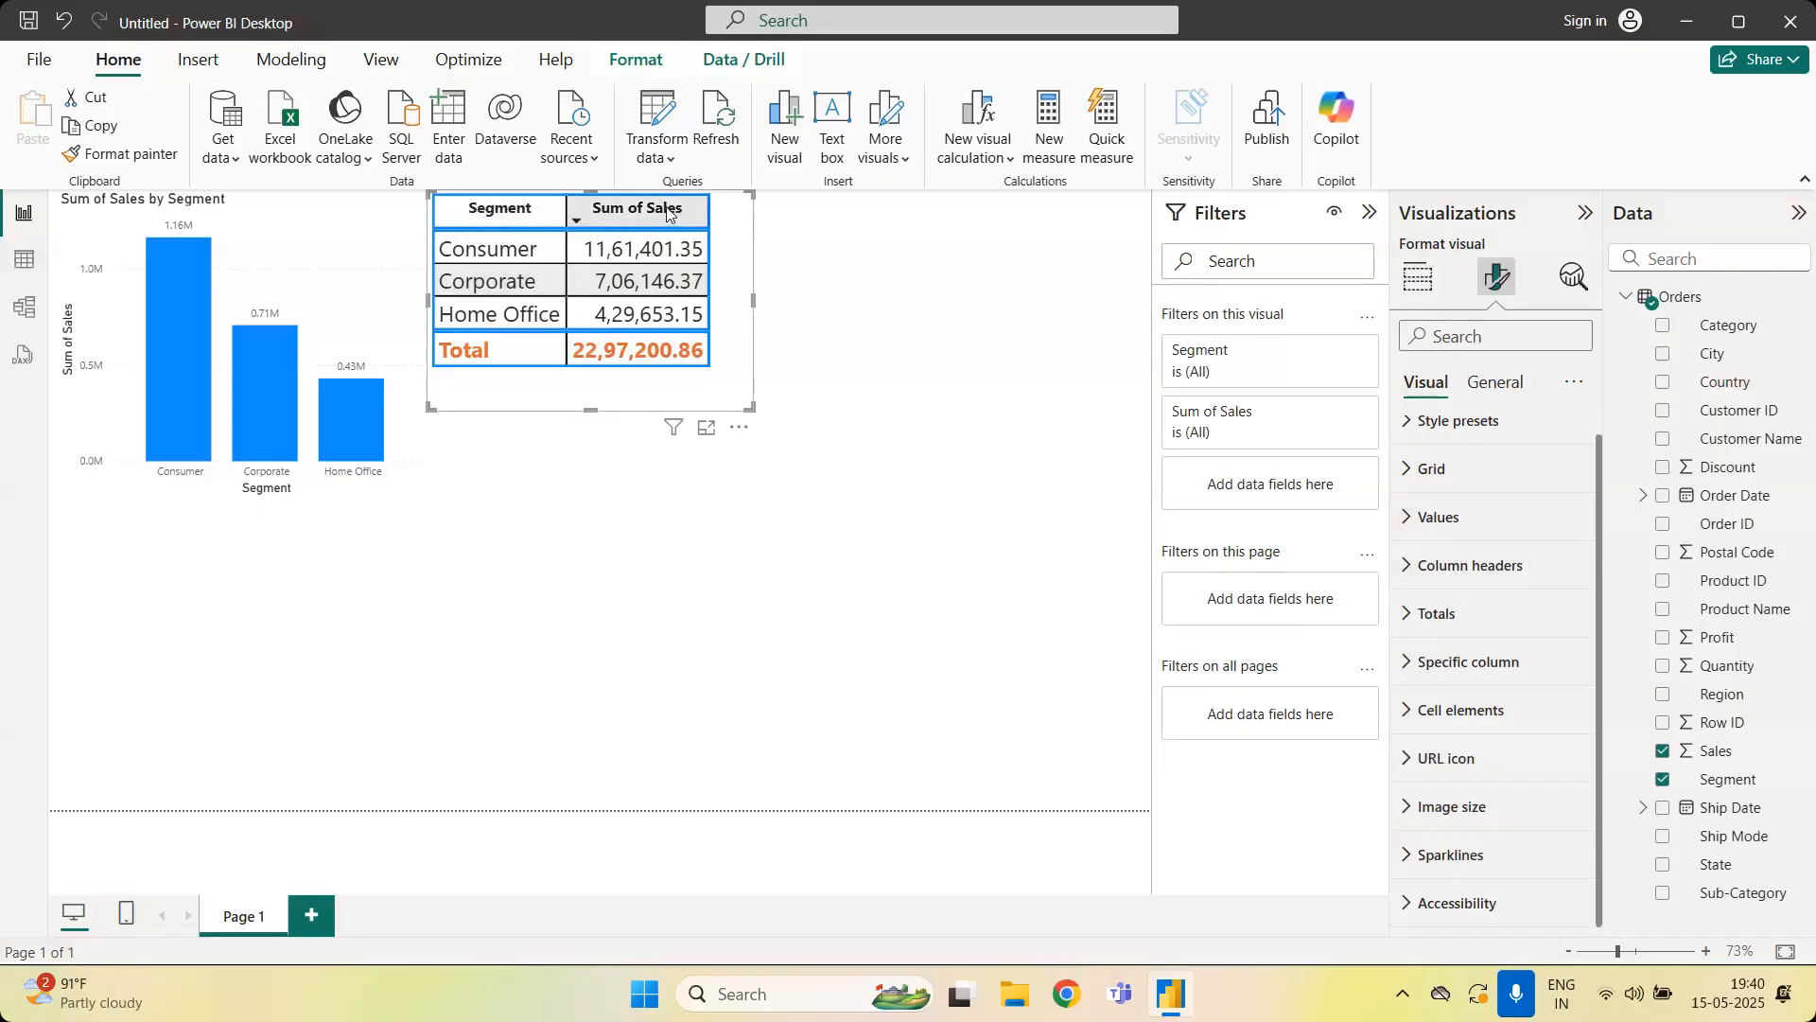
Apply a dark purple text color to only the values of the table's Segment column
left_click(1519, 681)
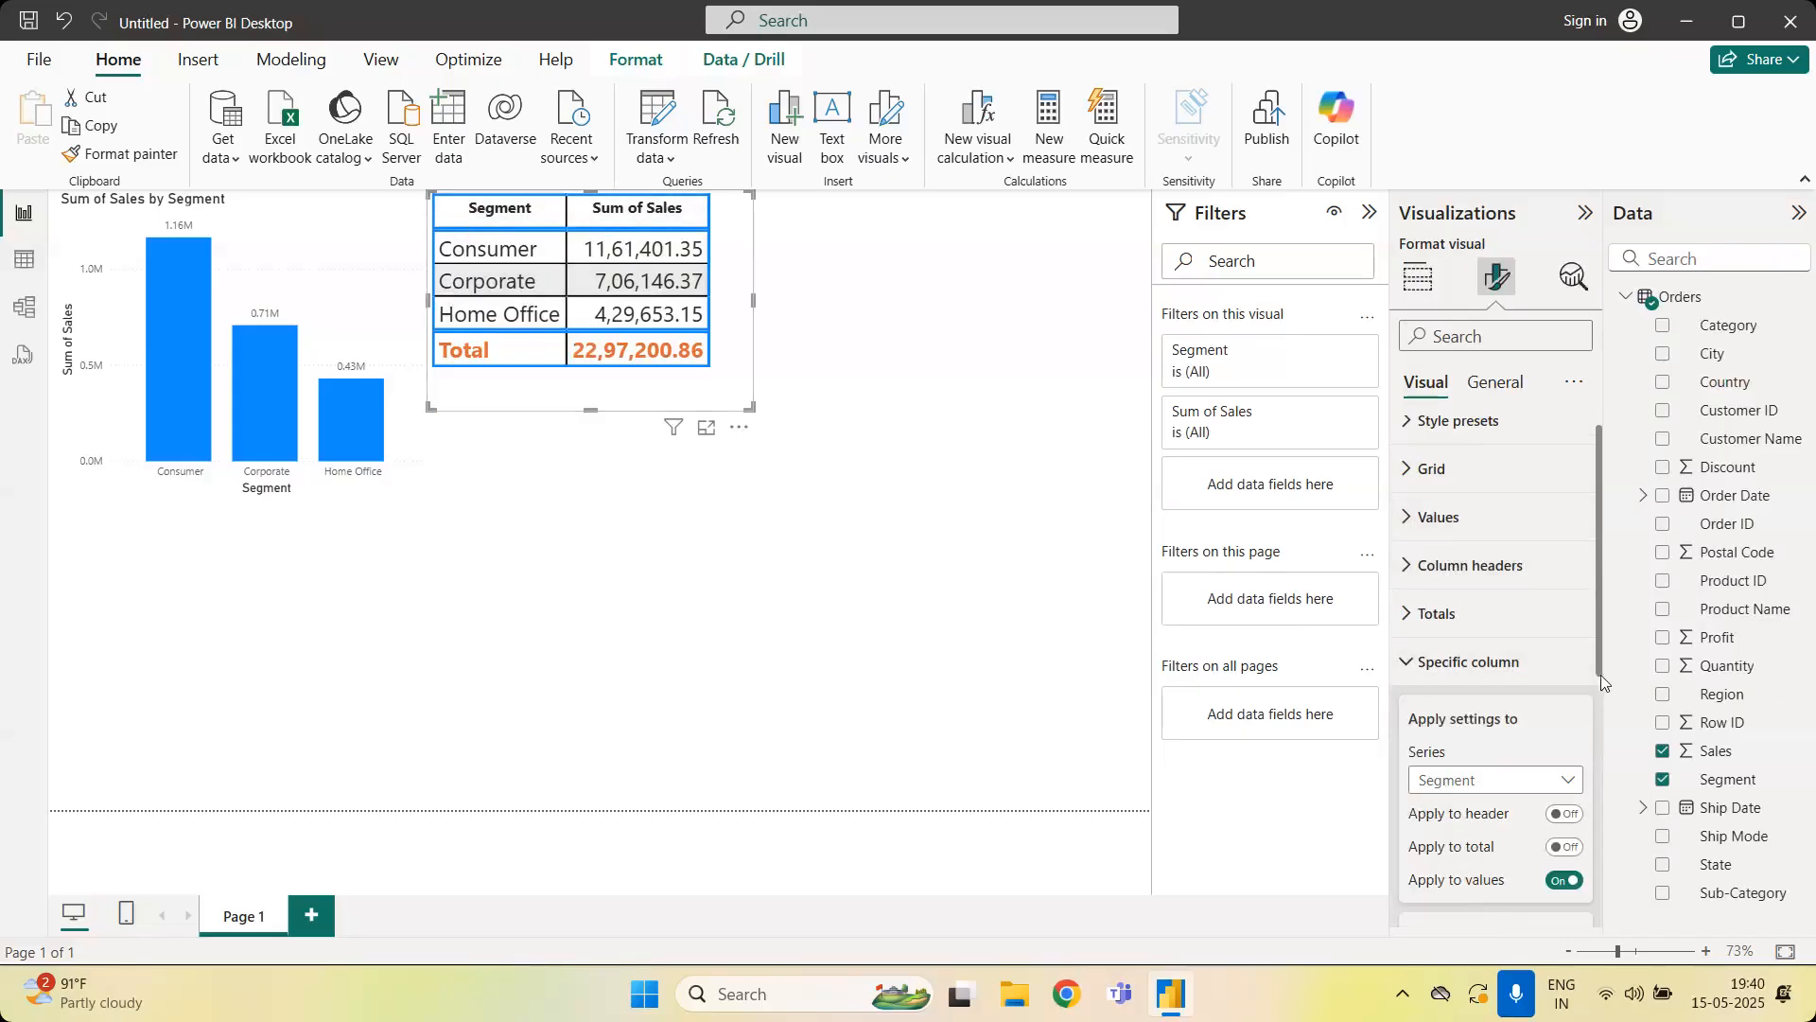
scroll(1601, 687, "down", 1)
left_click(1570, 701)
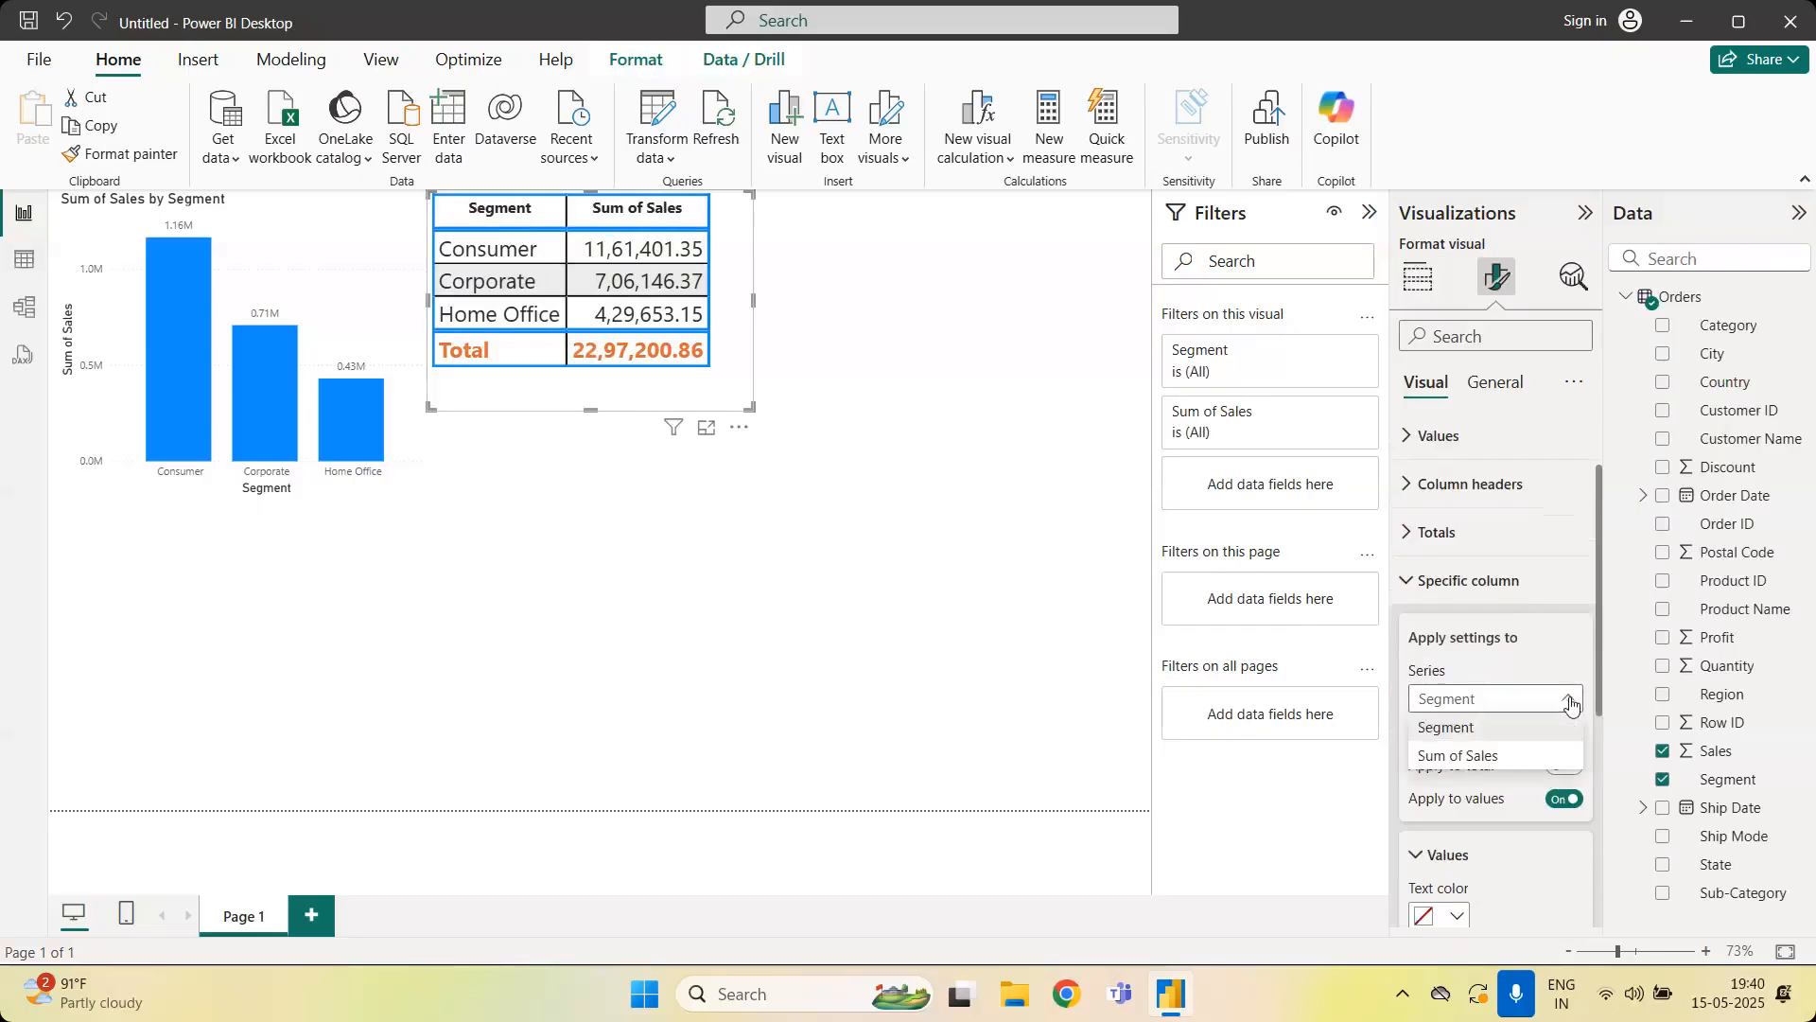
left_click(1571, 701)
left_click(1570, 701)
left_click(1545, 756)
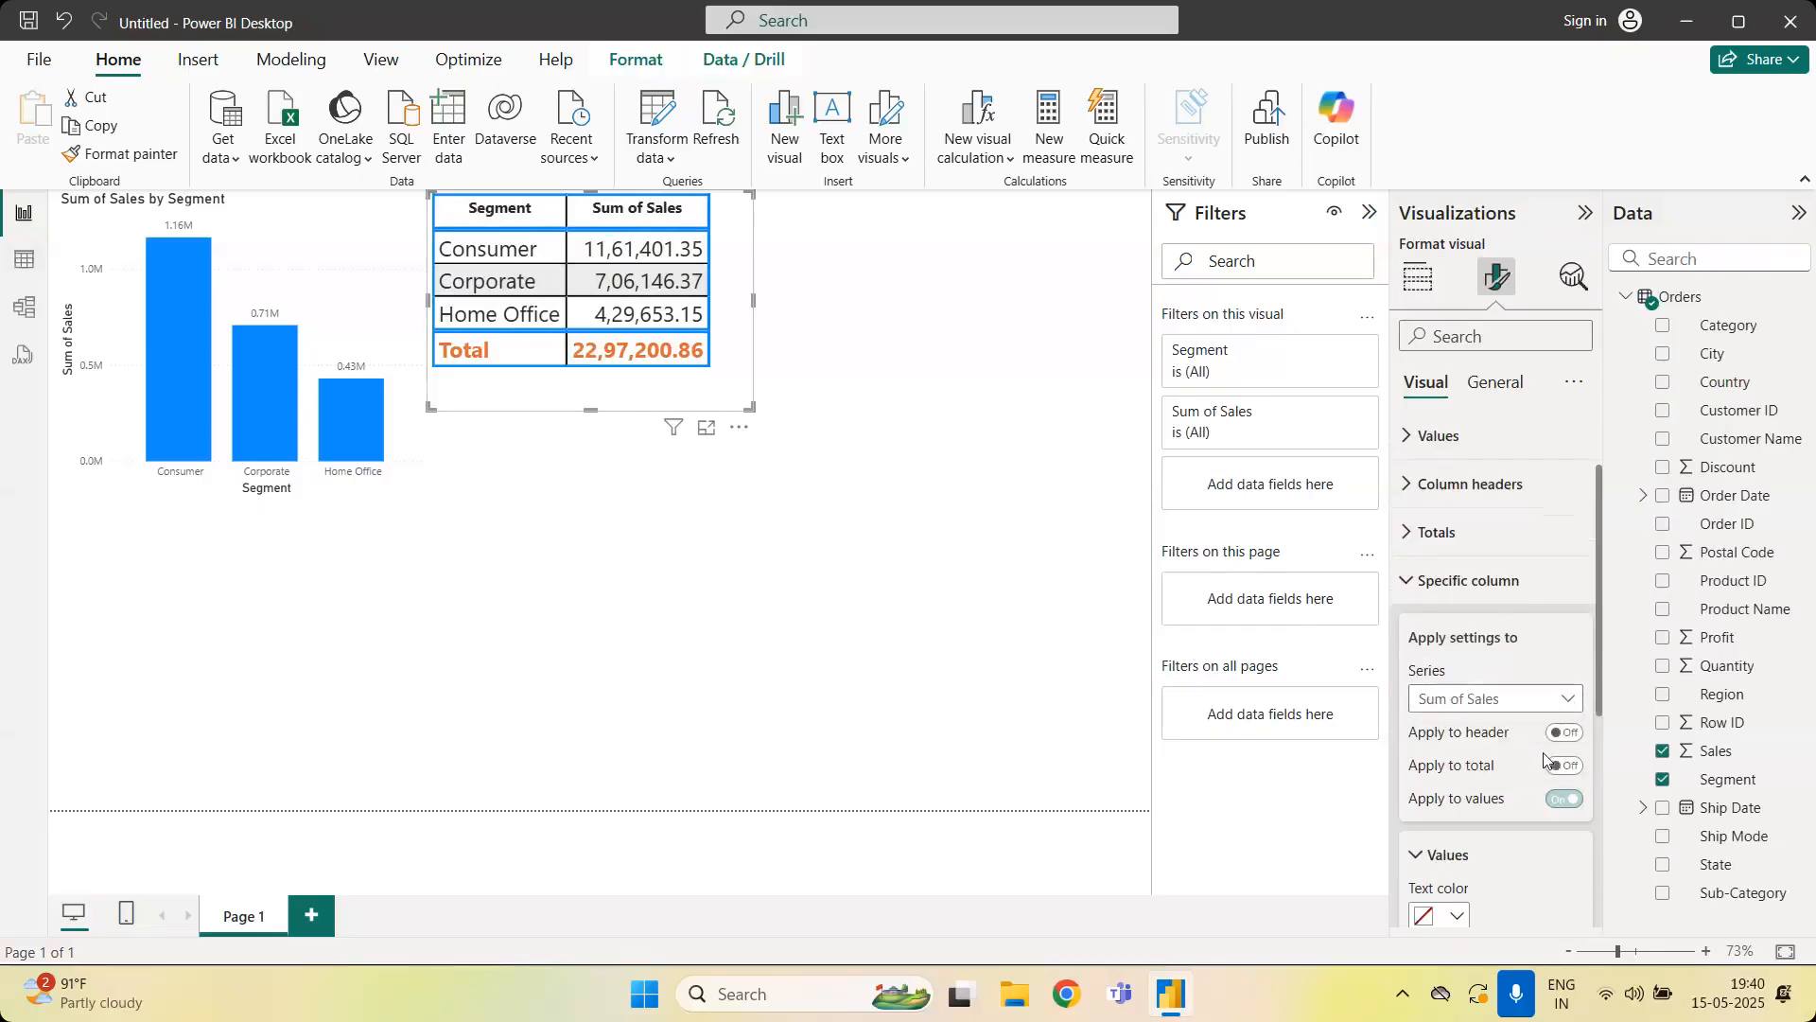
left_click(1572, 701)
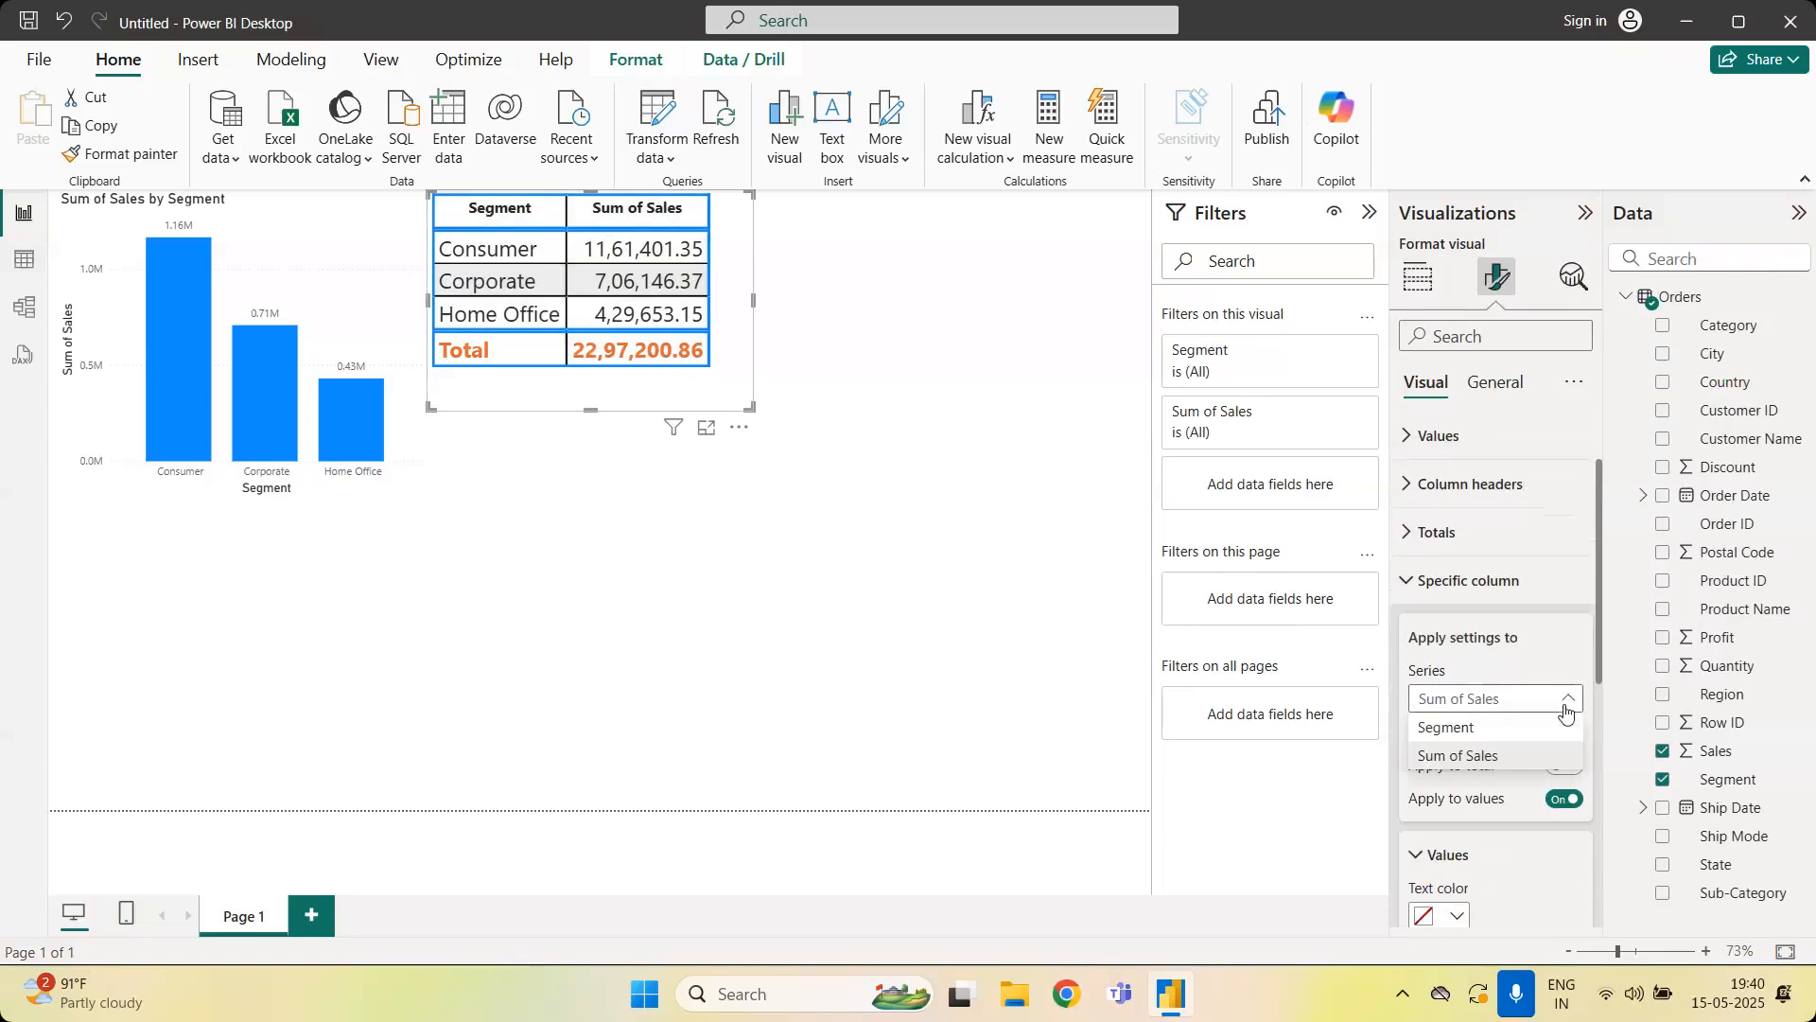
left_click(1509, 738)
left_click(1564, 800)
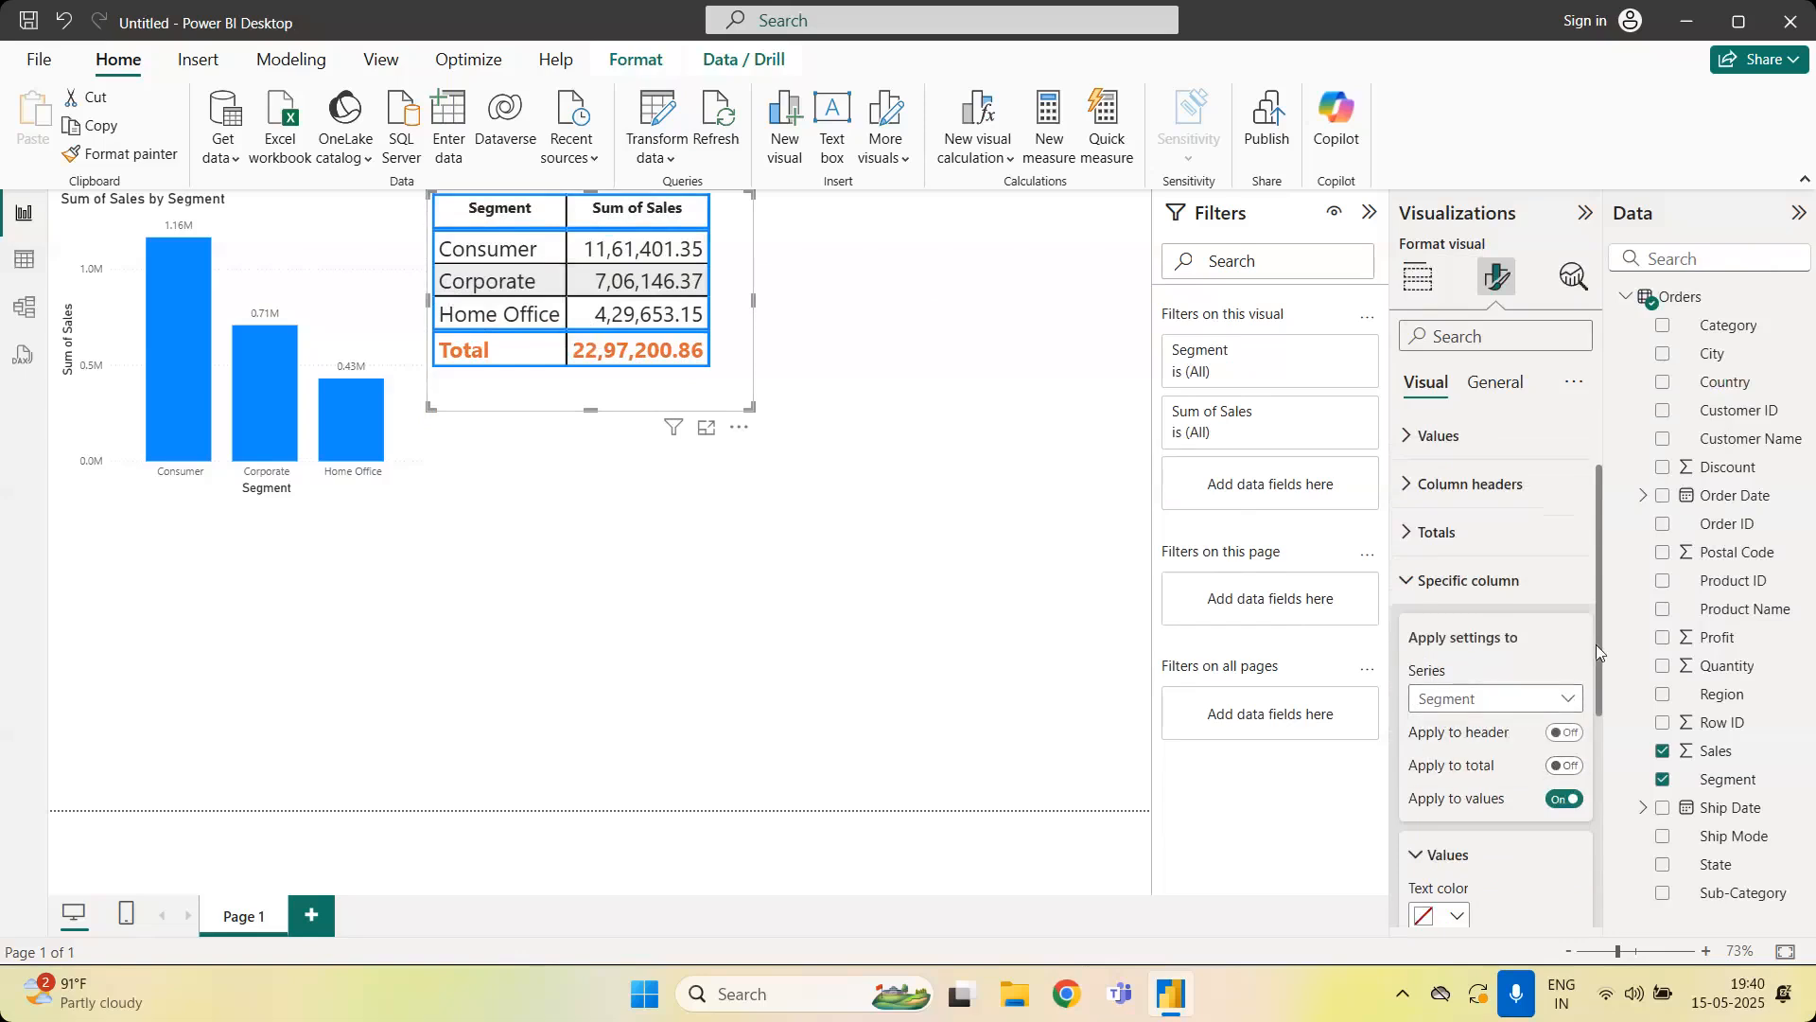
scroll(1504, 662, "down", 3)
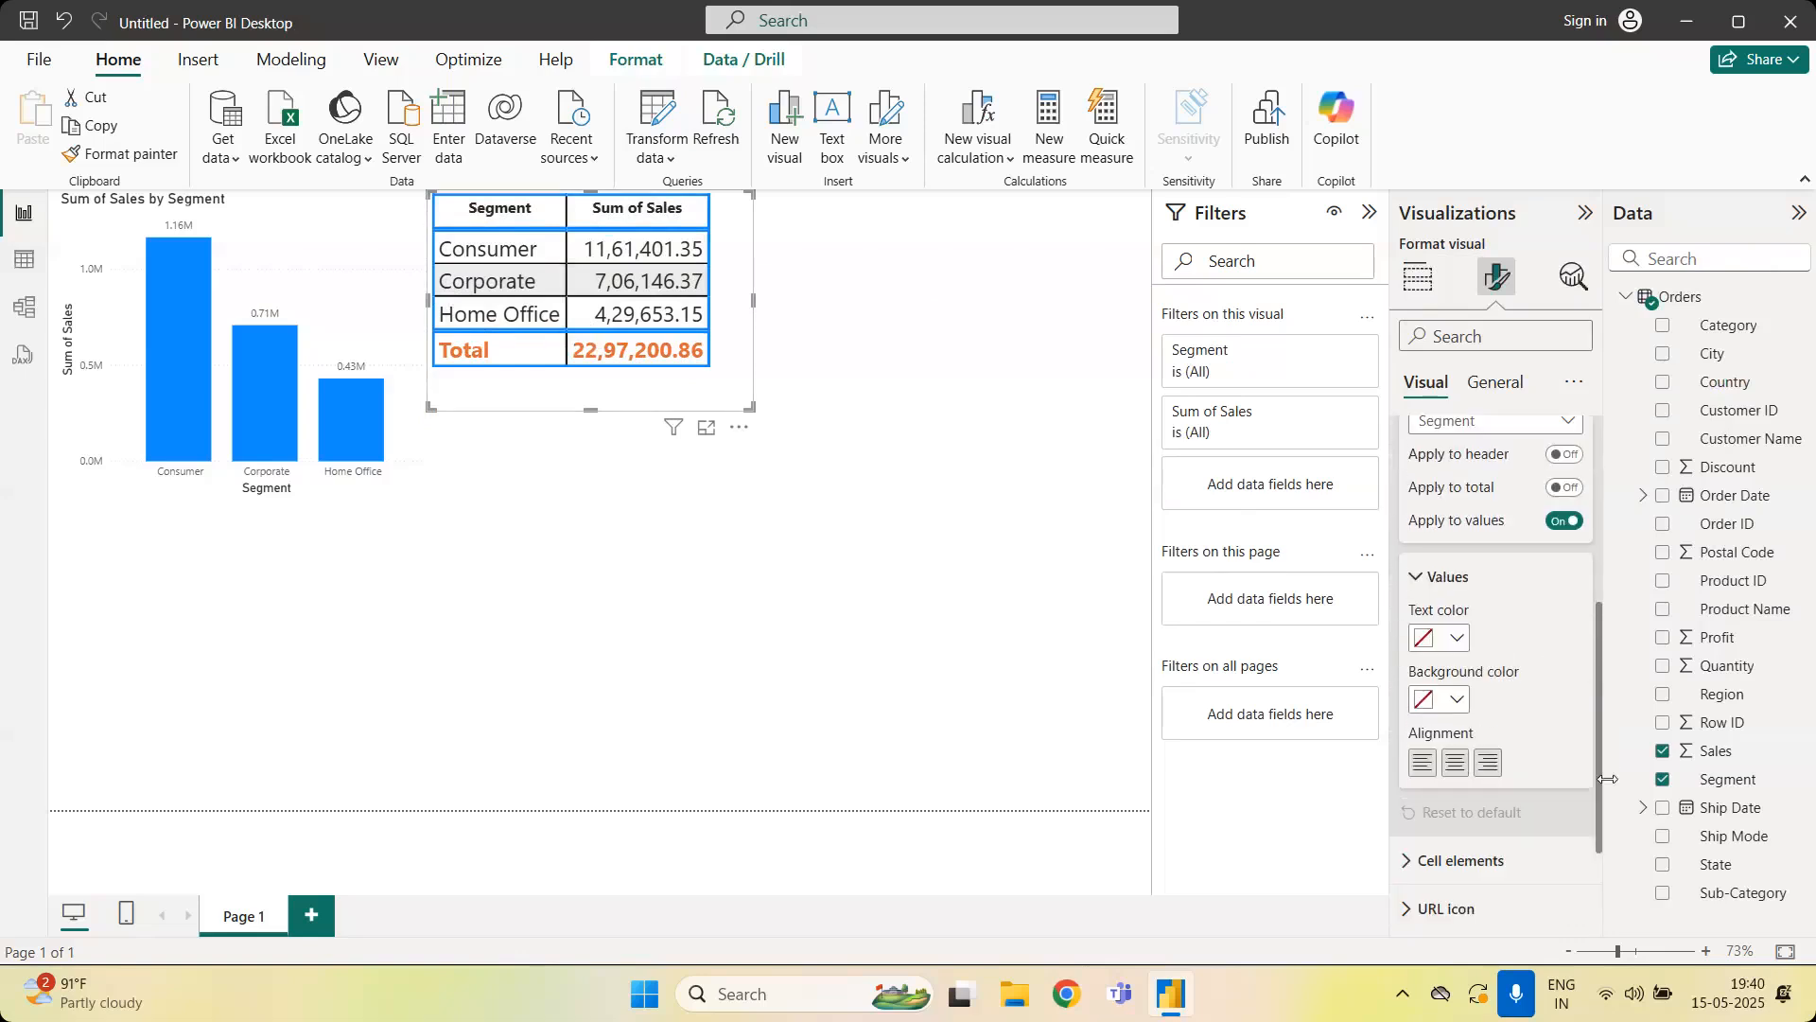
left_click(1459, 640)
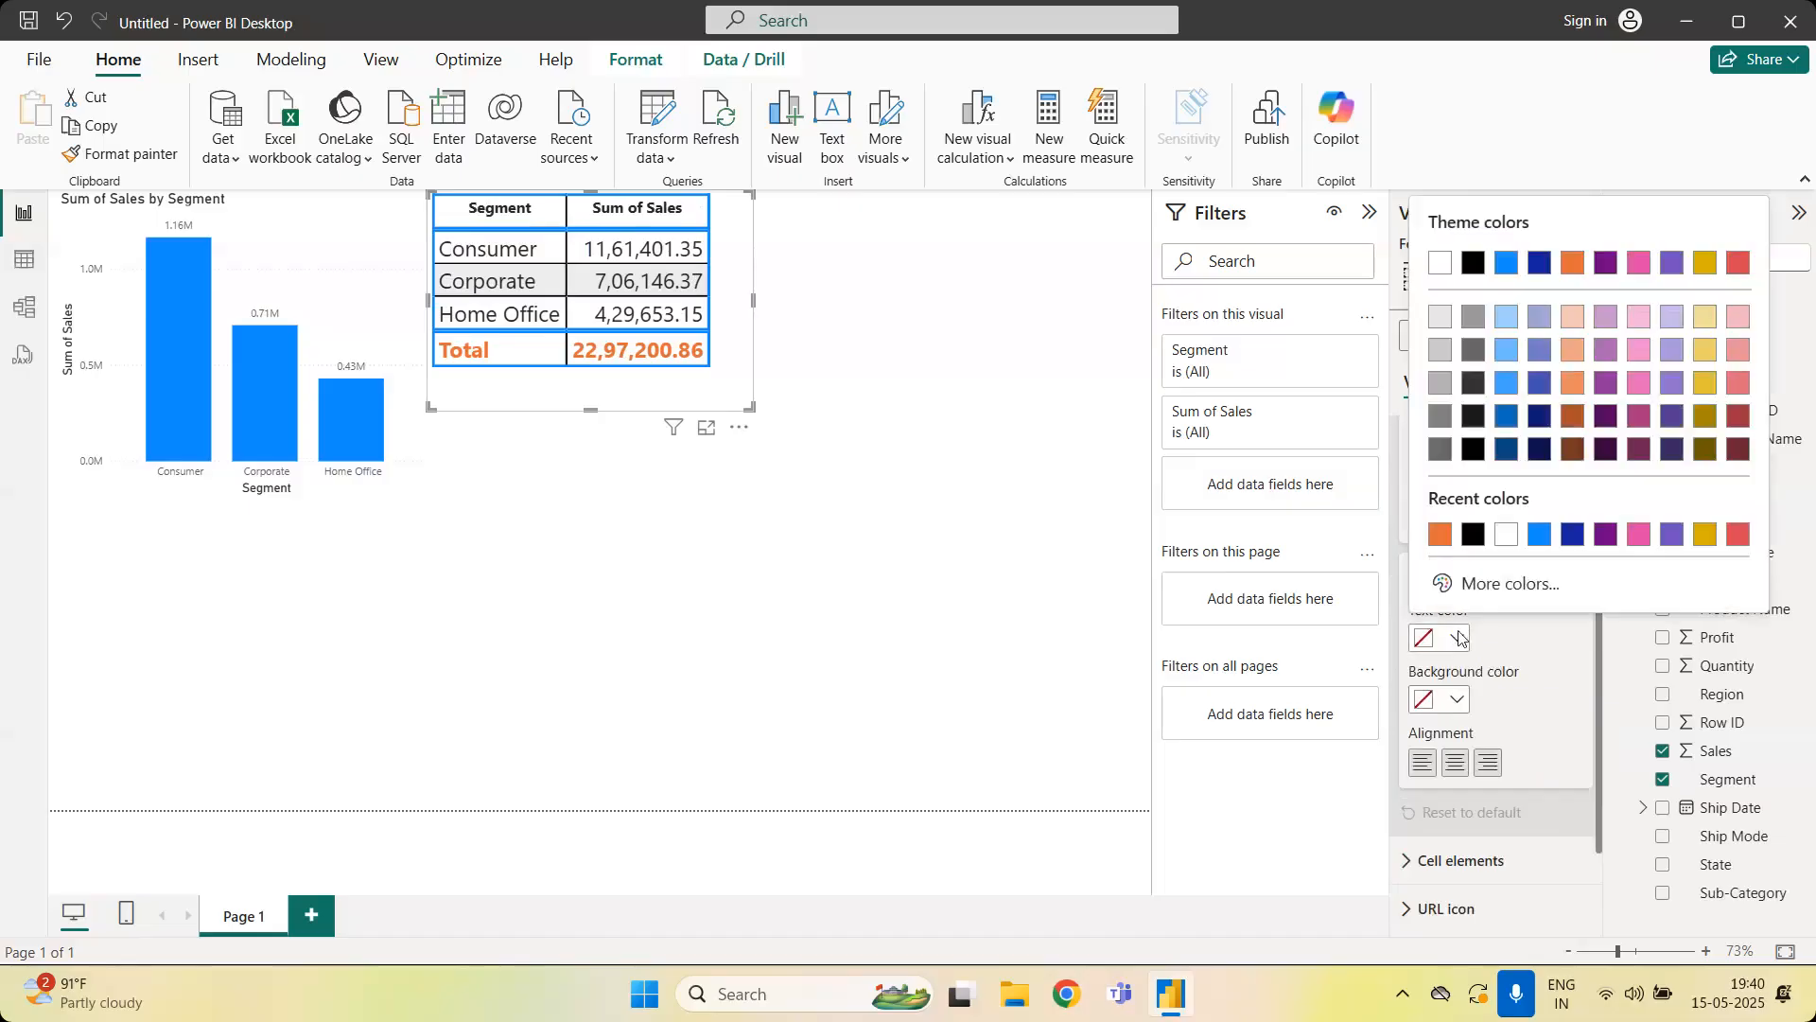
left_click(1606, 535)
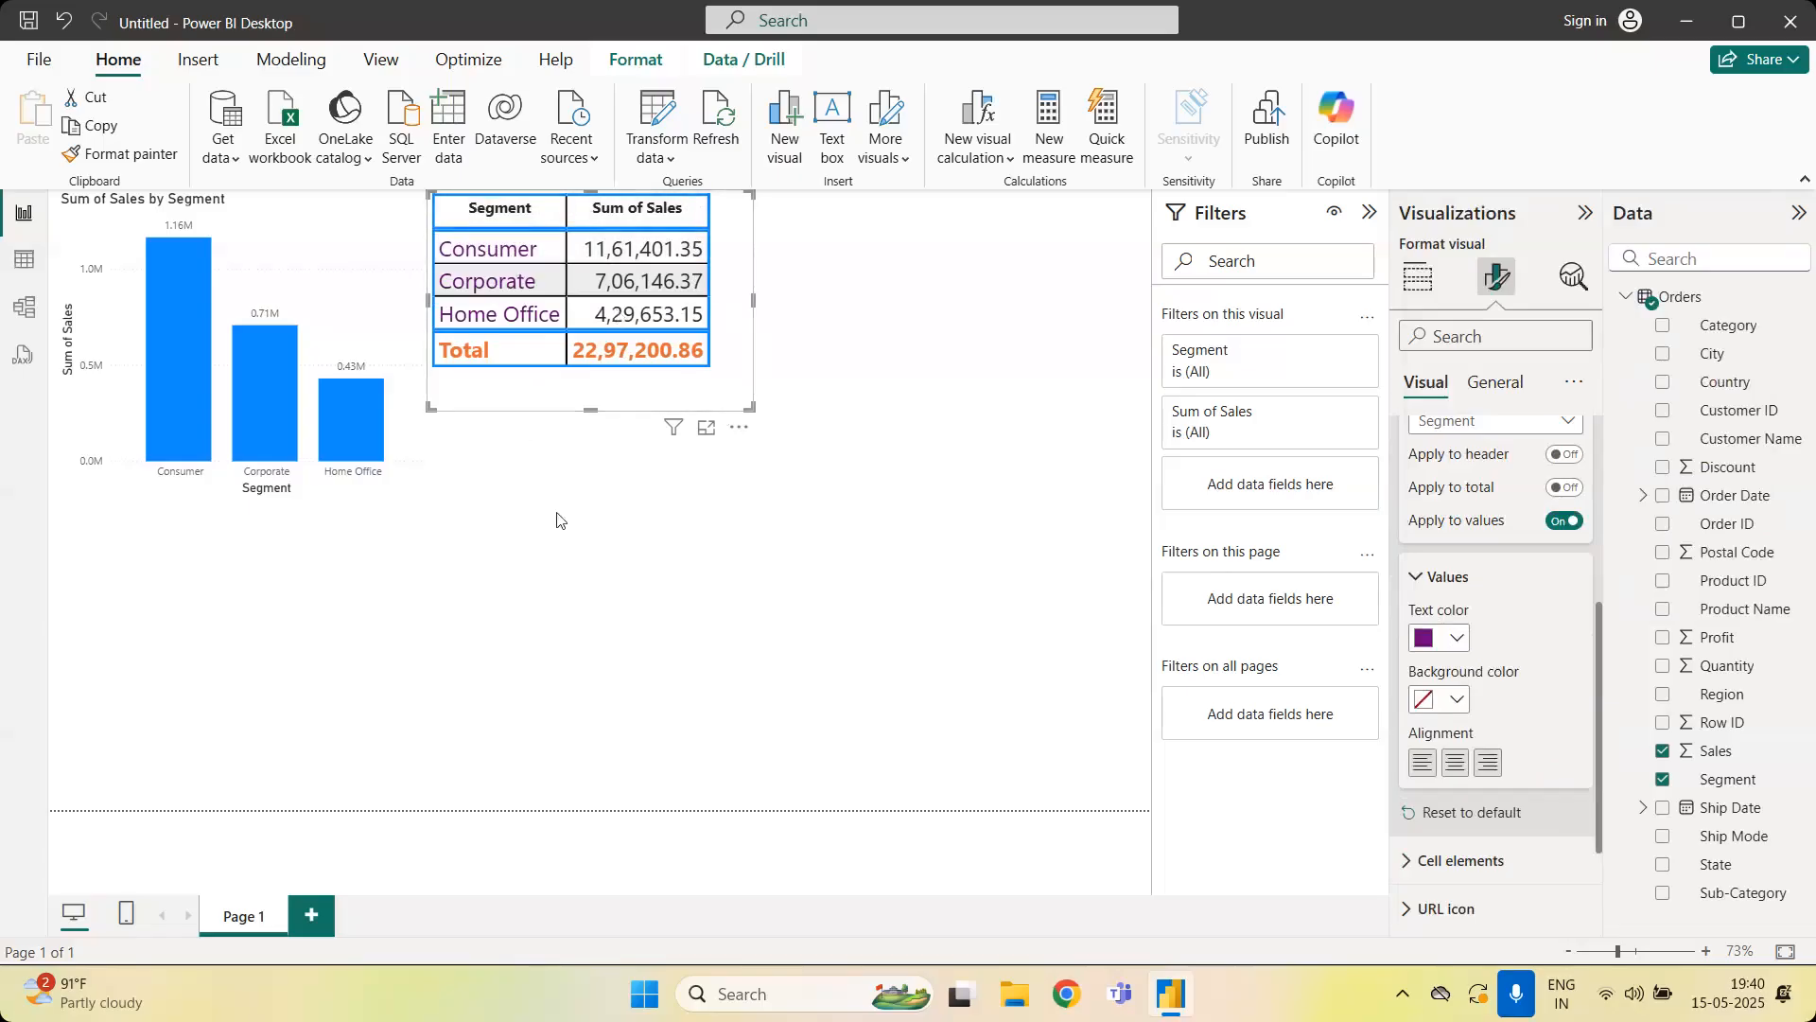
Change the text color of the Segment column's values to a lighter purple
left_click(1458, 638)
left_click(1672, 535)
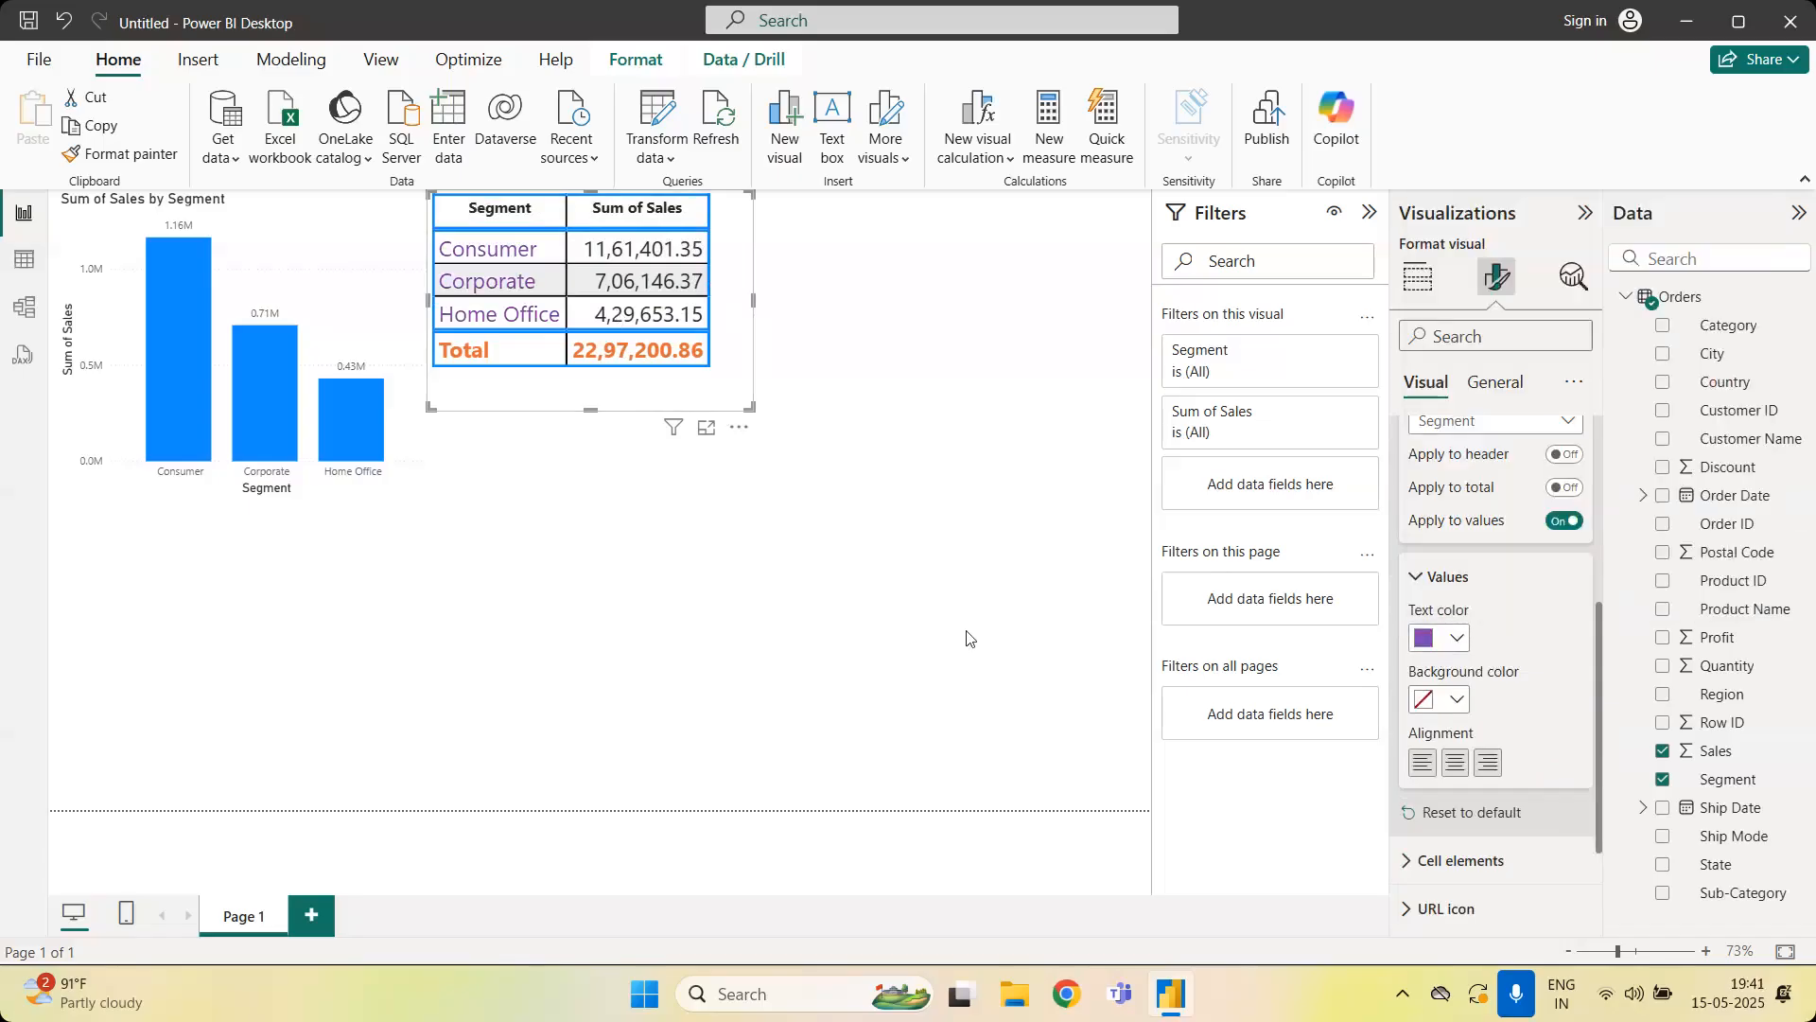
left_click(1411, 583)
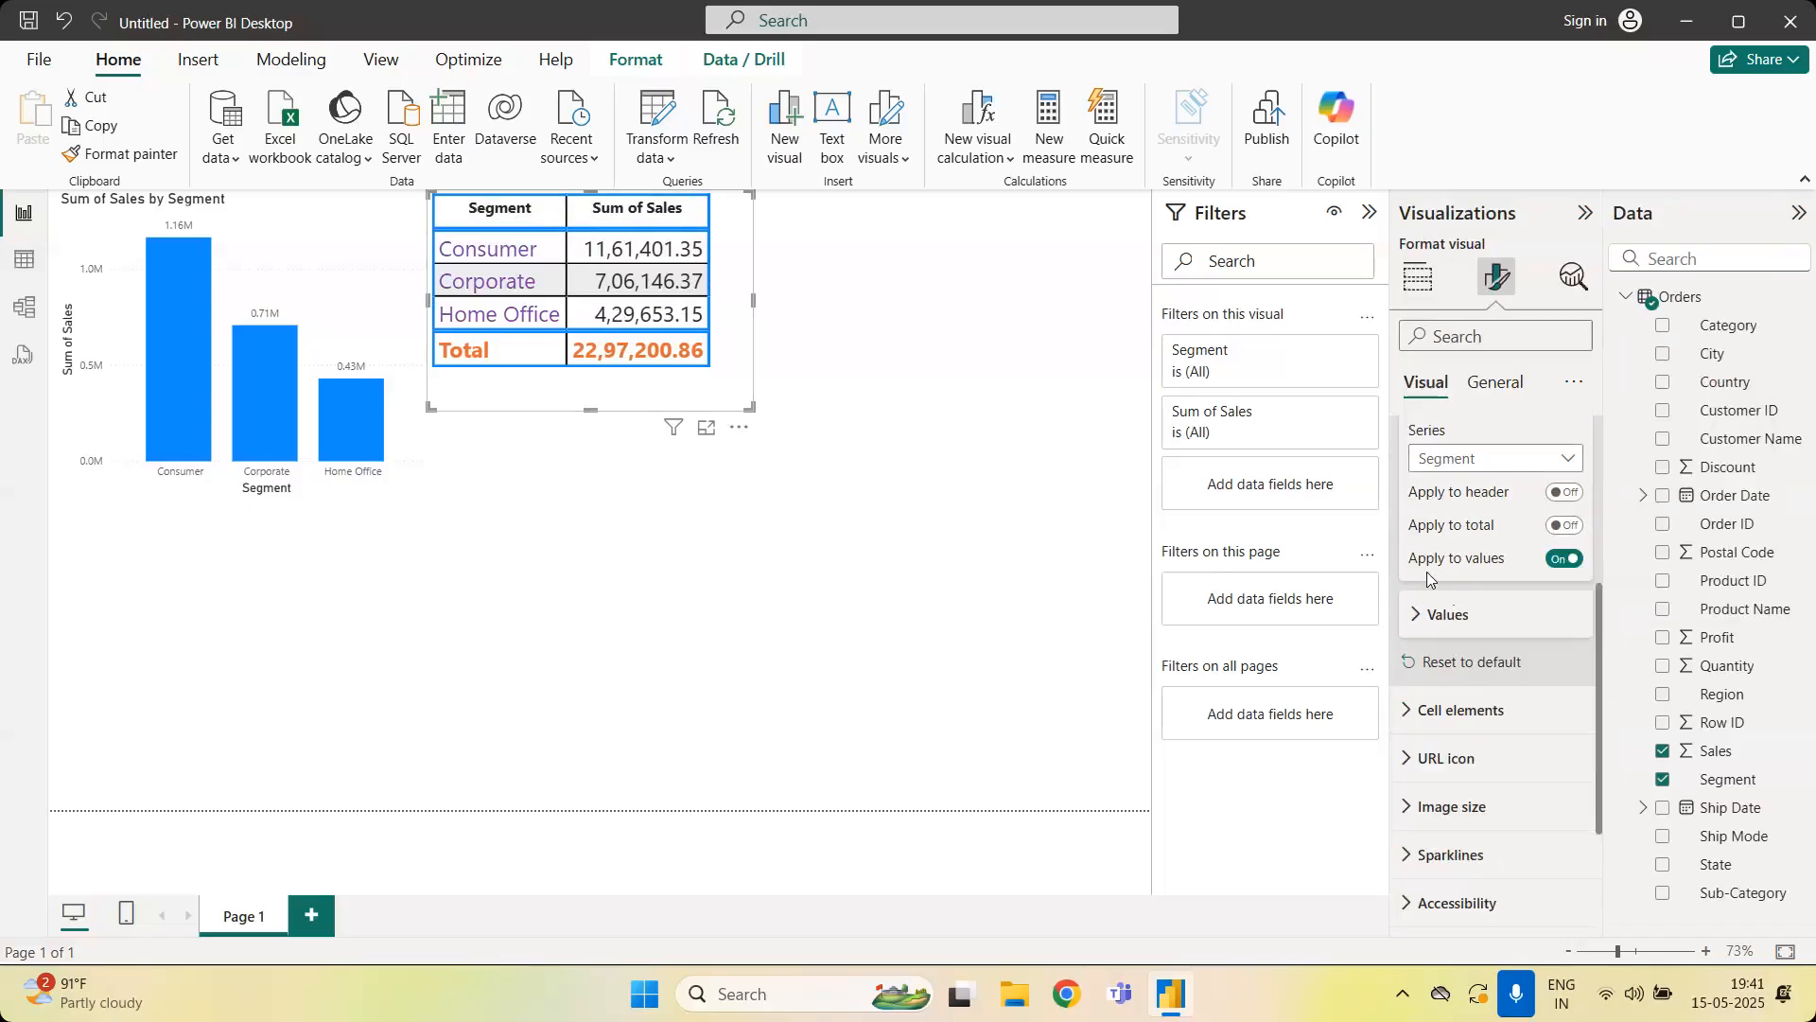
scroll(1412, 584, "up", 2)
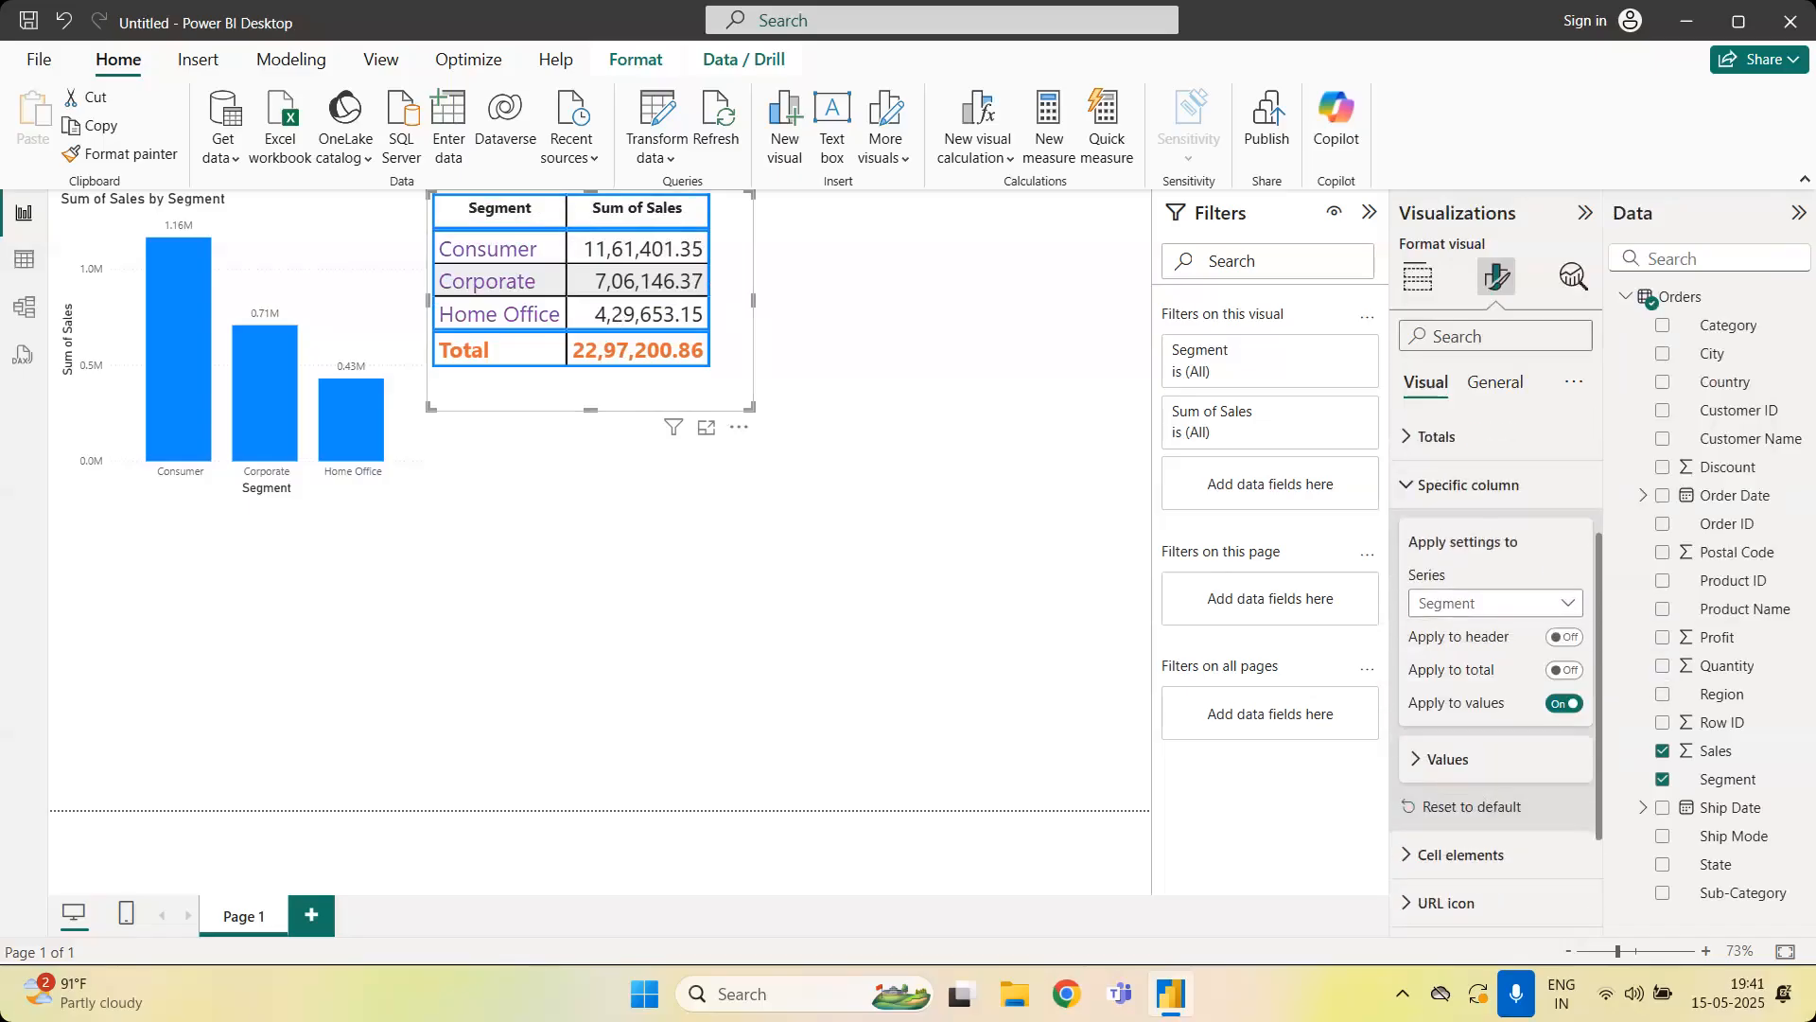
left_click(1410, 484)
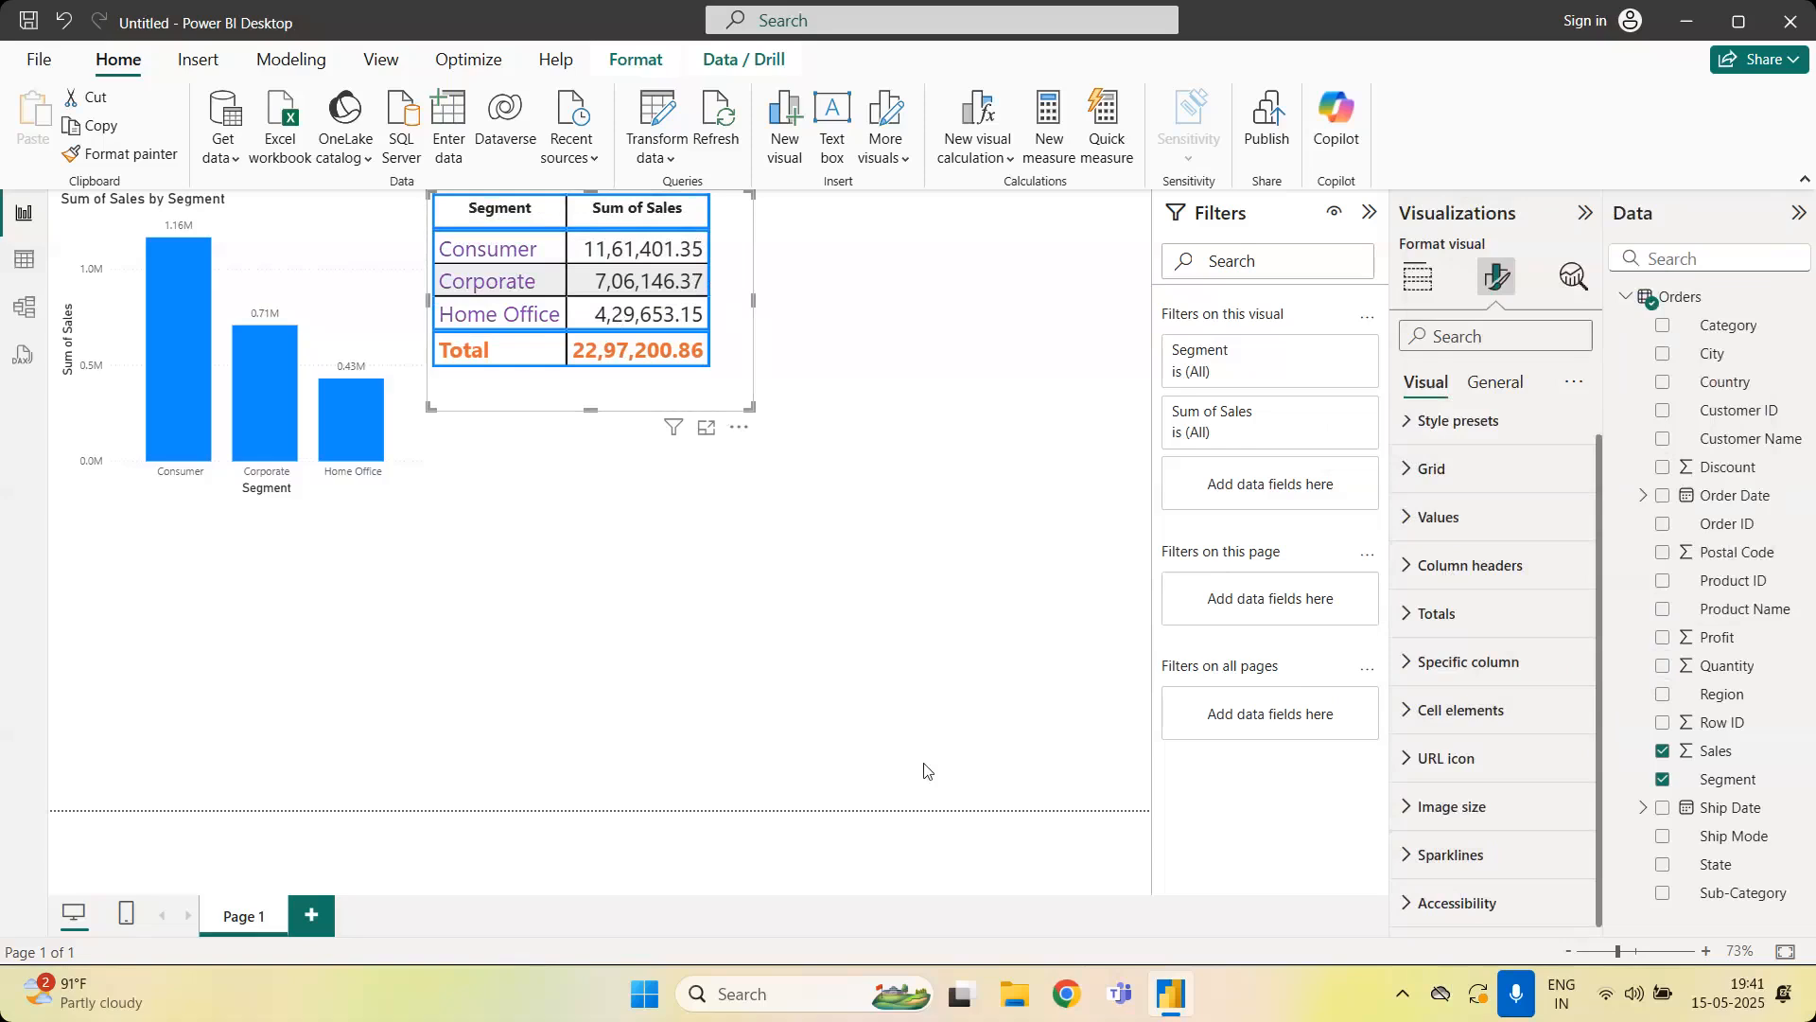
Shrink the table visual so that its frame fits closely around the formatted rows and columns
left_click_drag(753, 408, 720, 372)
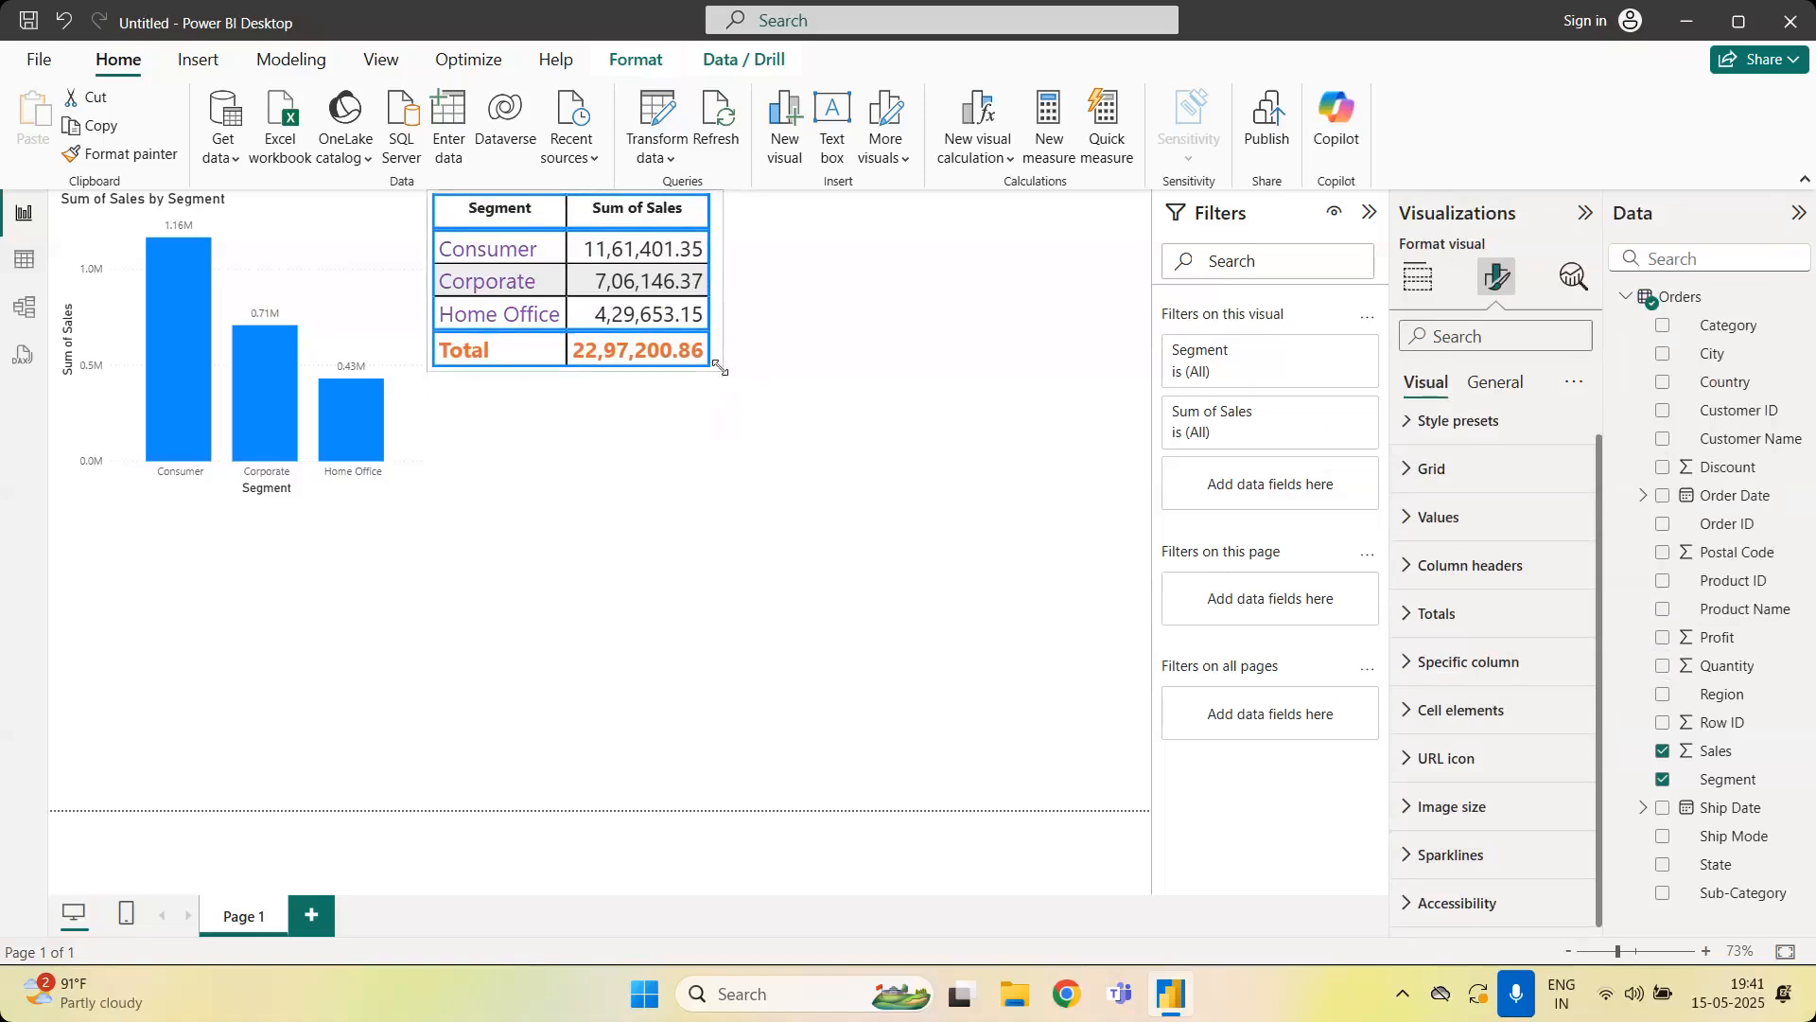
left_click(804, 430)
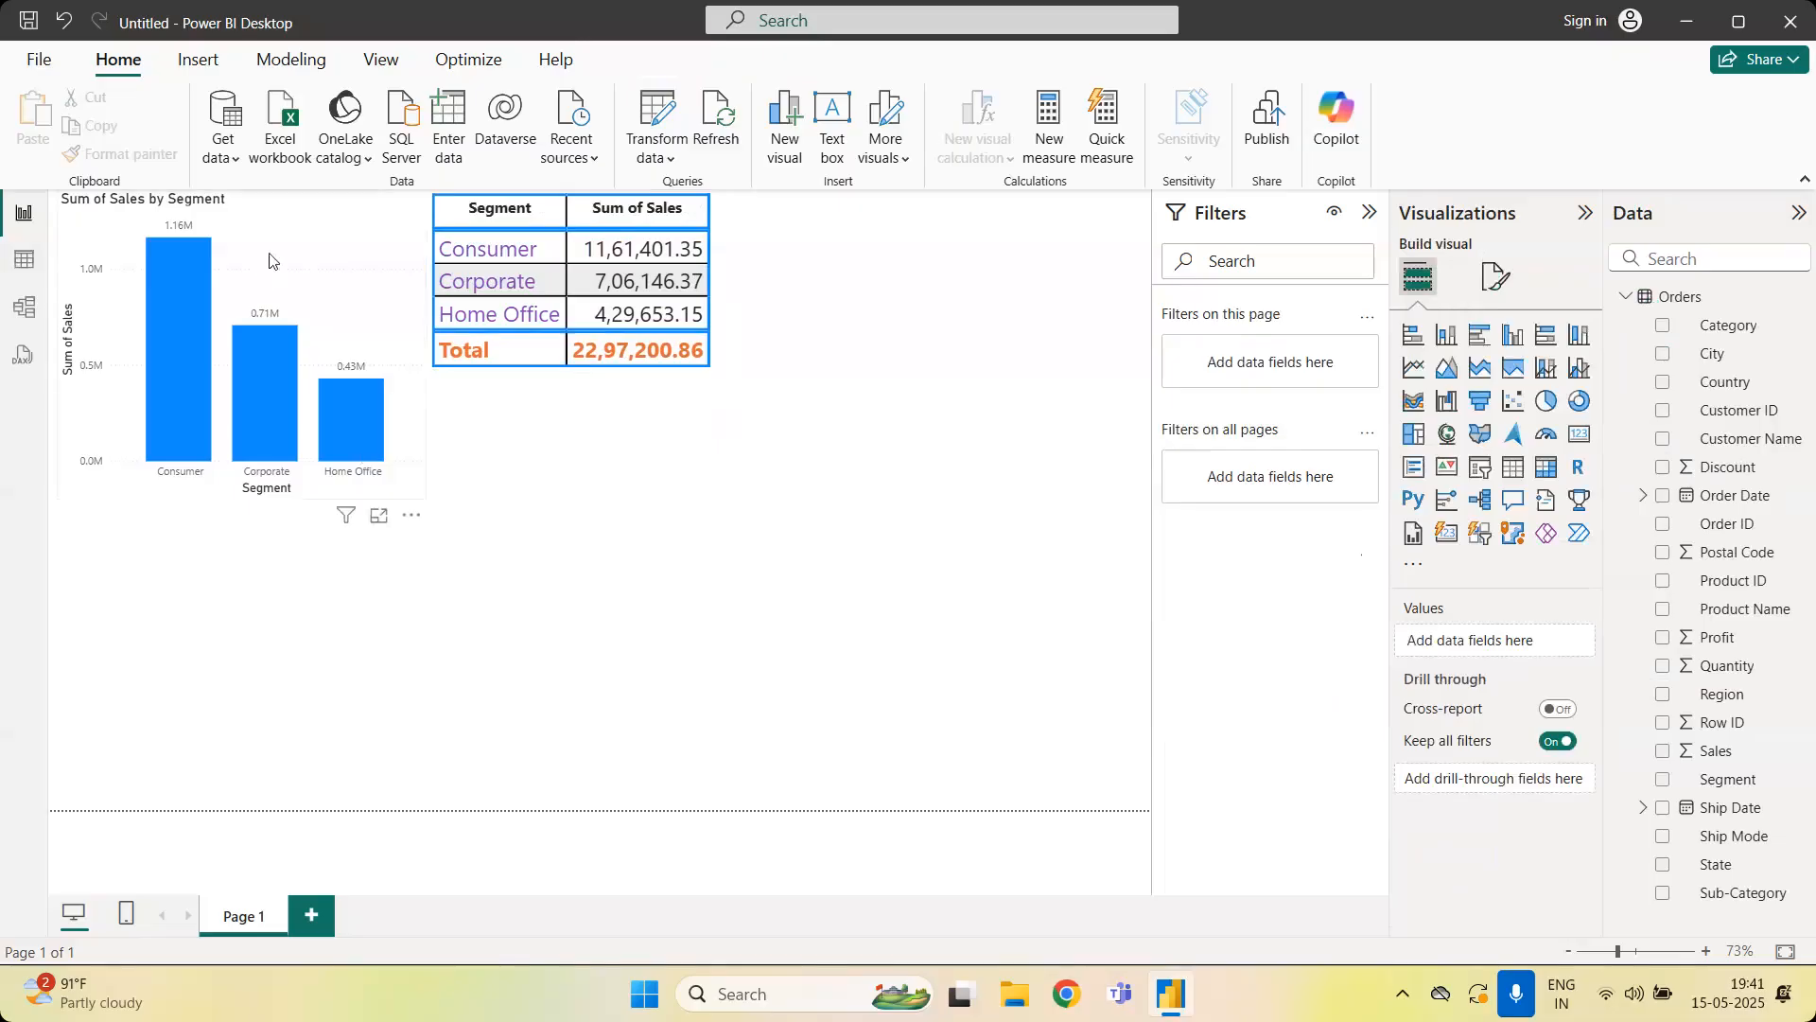
Format the column chart's data label values with display units None, font size 14 and bold text
left_click(303, 245)
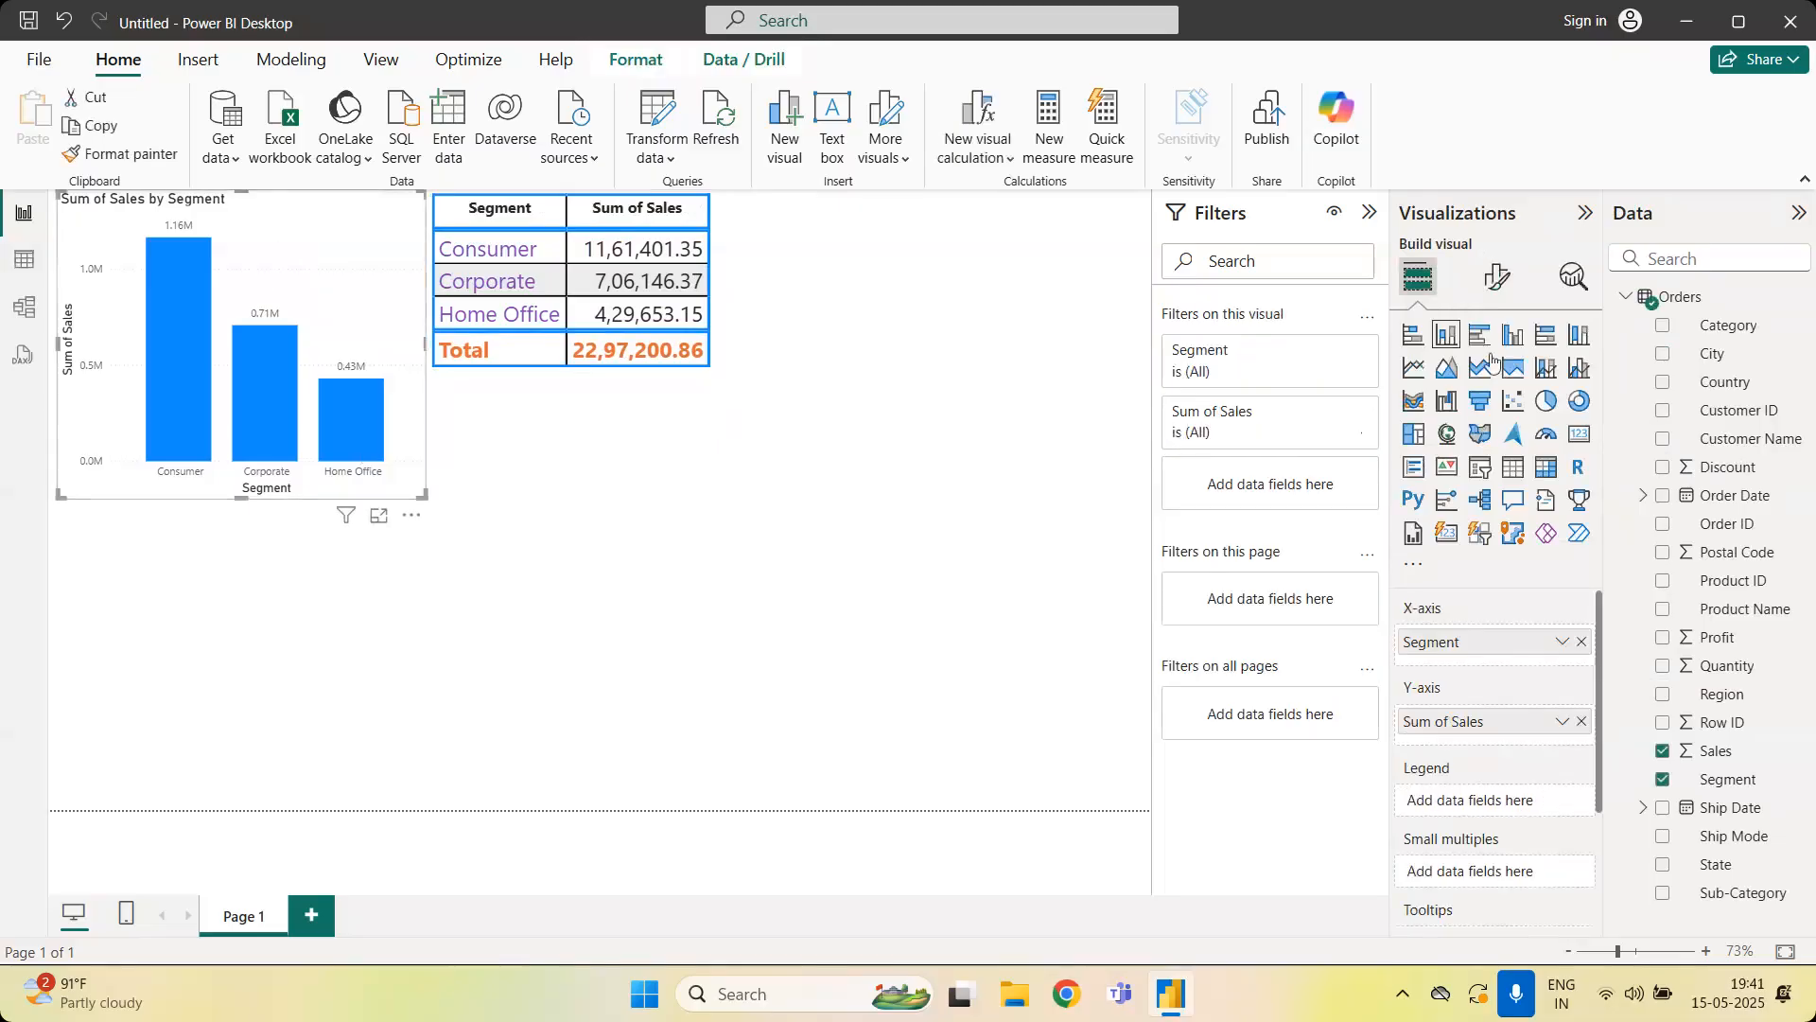
left_click(1498, 289)
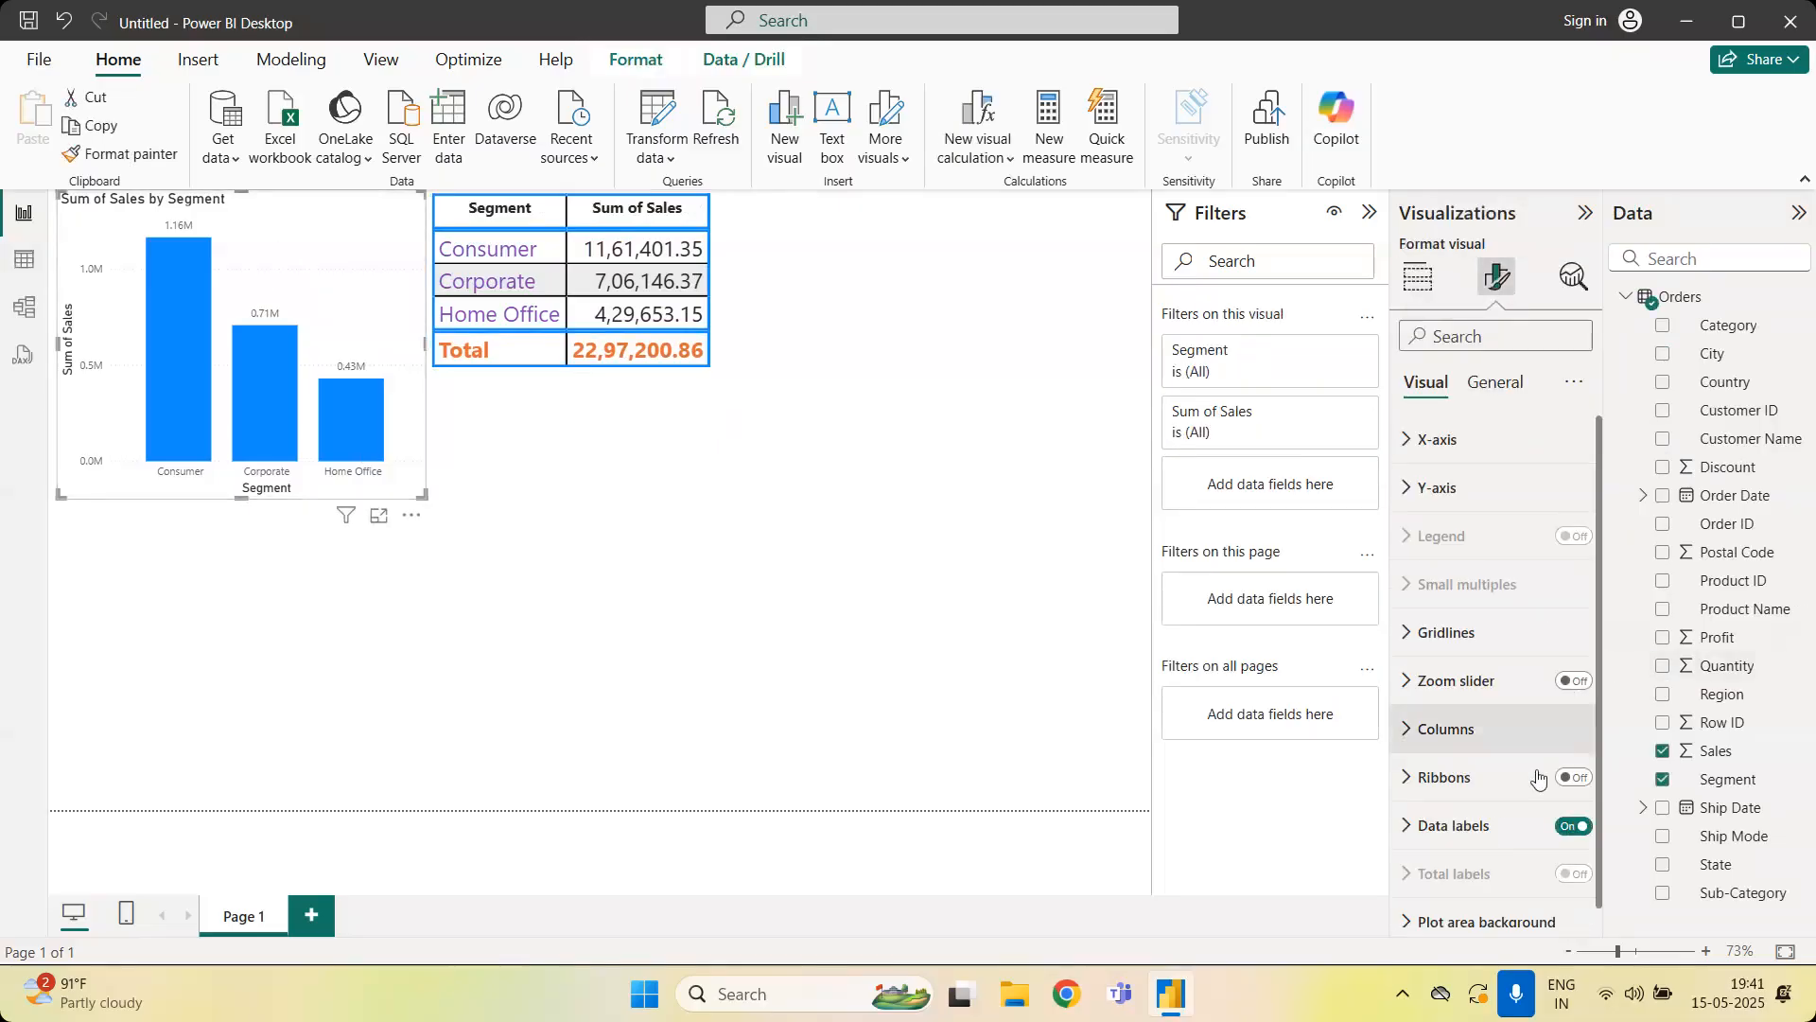
left_click(1517, 821)
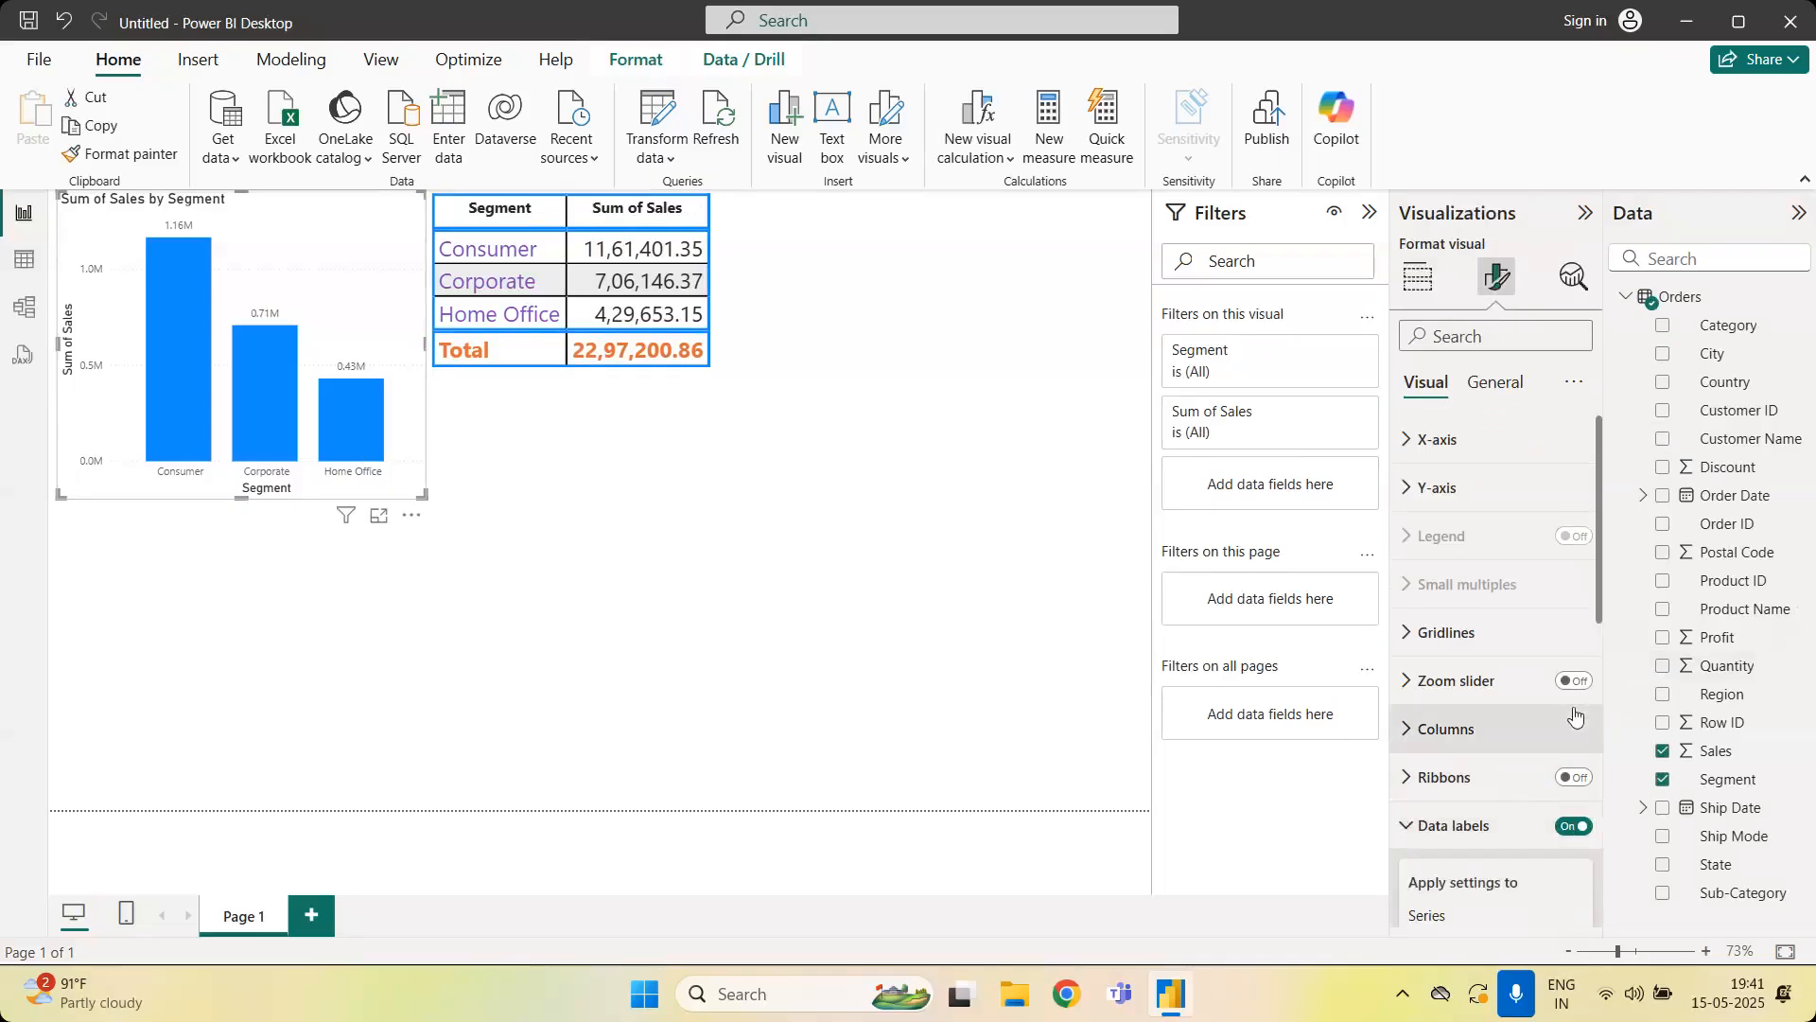
left_click_drag(1603, 630, 1614, 800)
left_click(1569, 781)
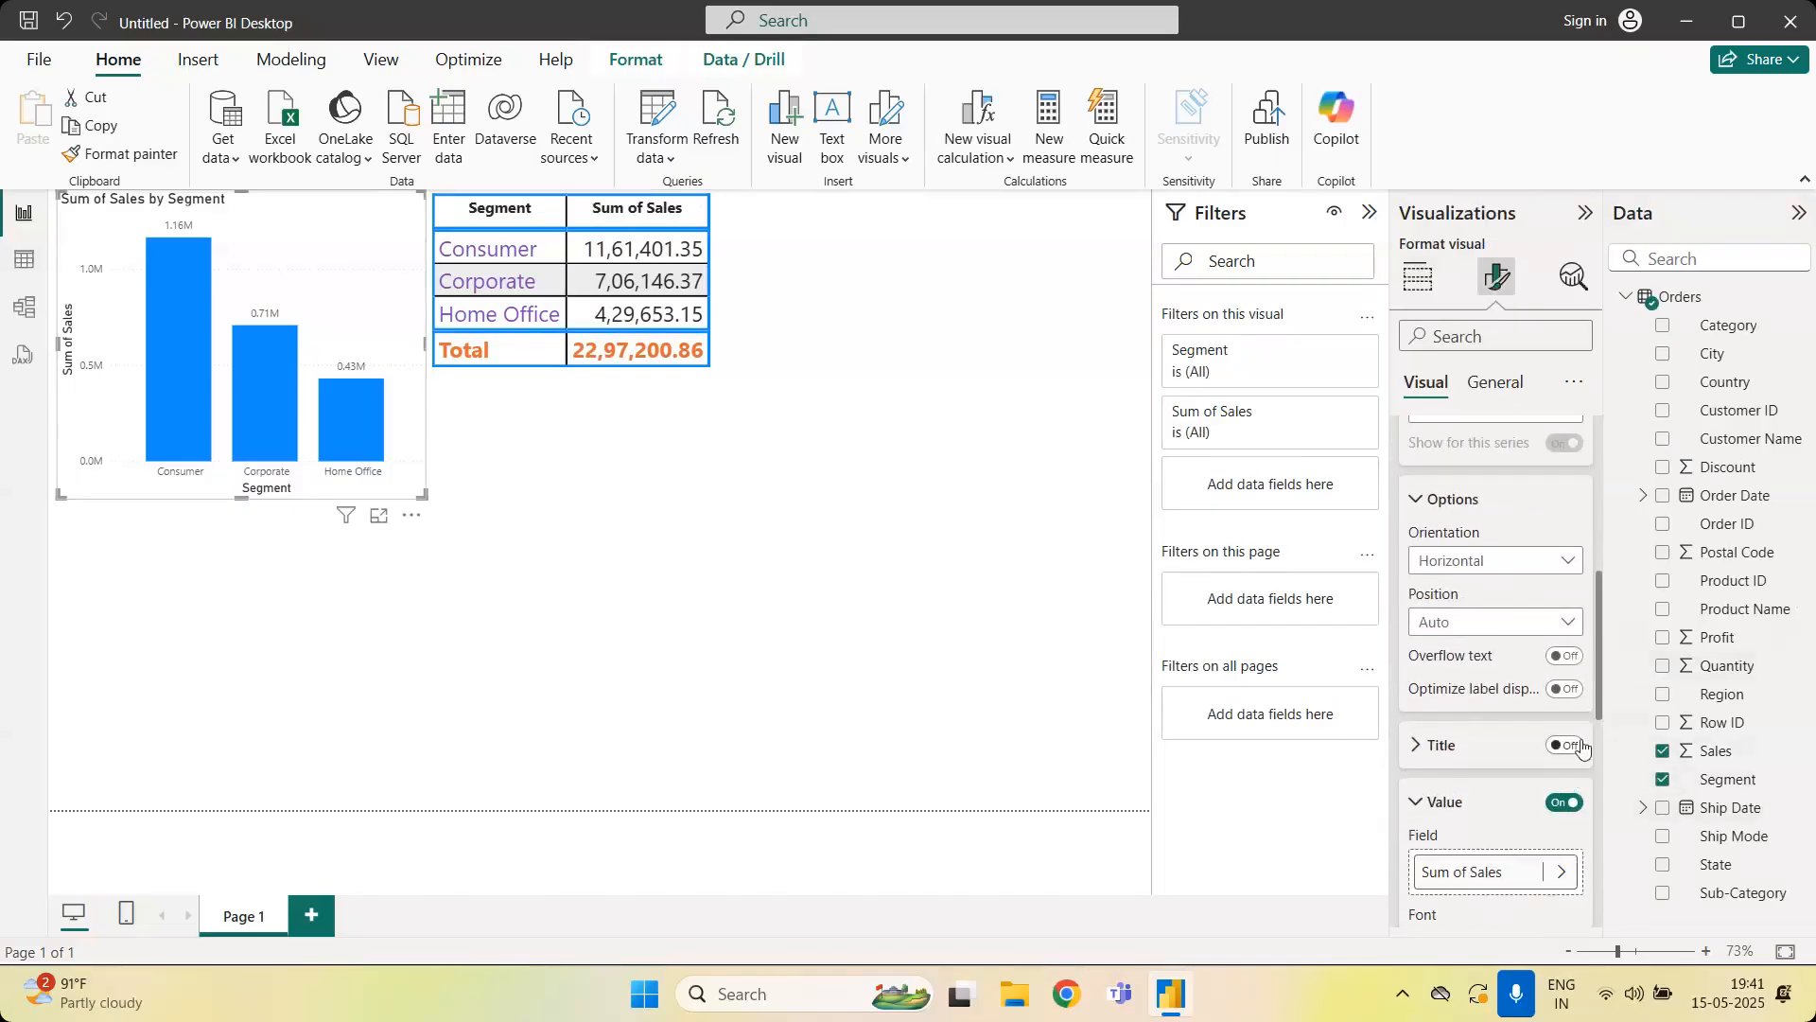
left_click_drag(1597, 674, 1606, 789)
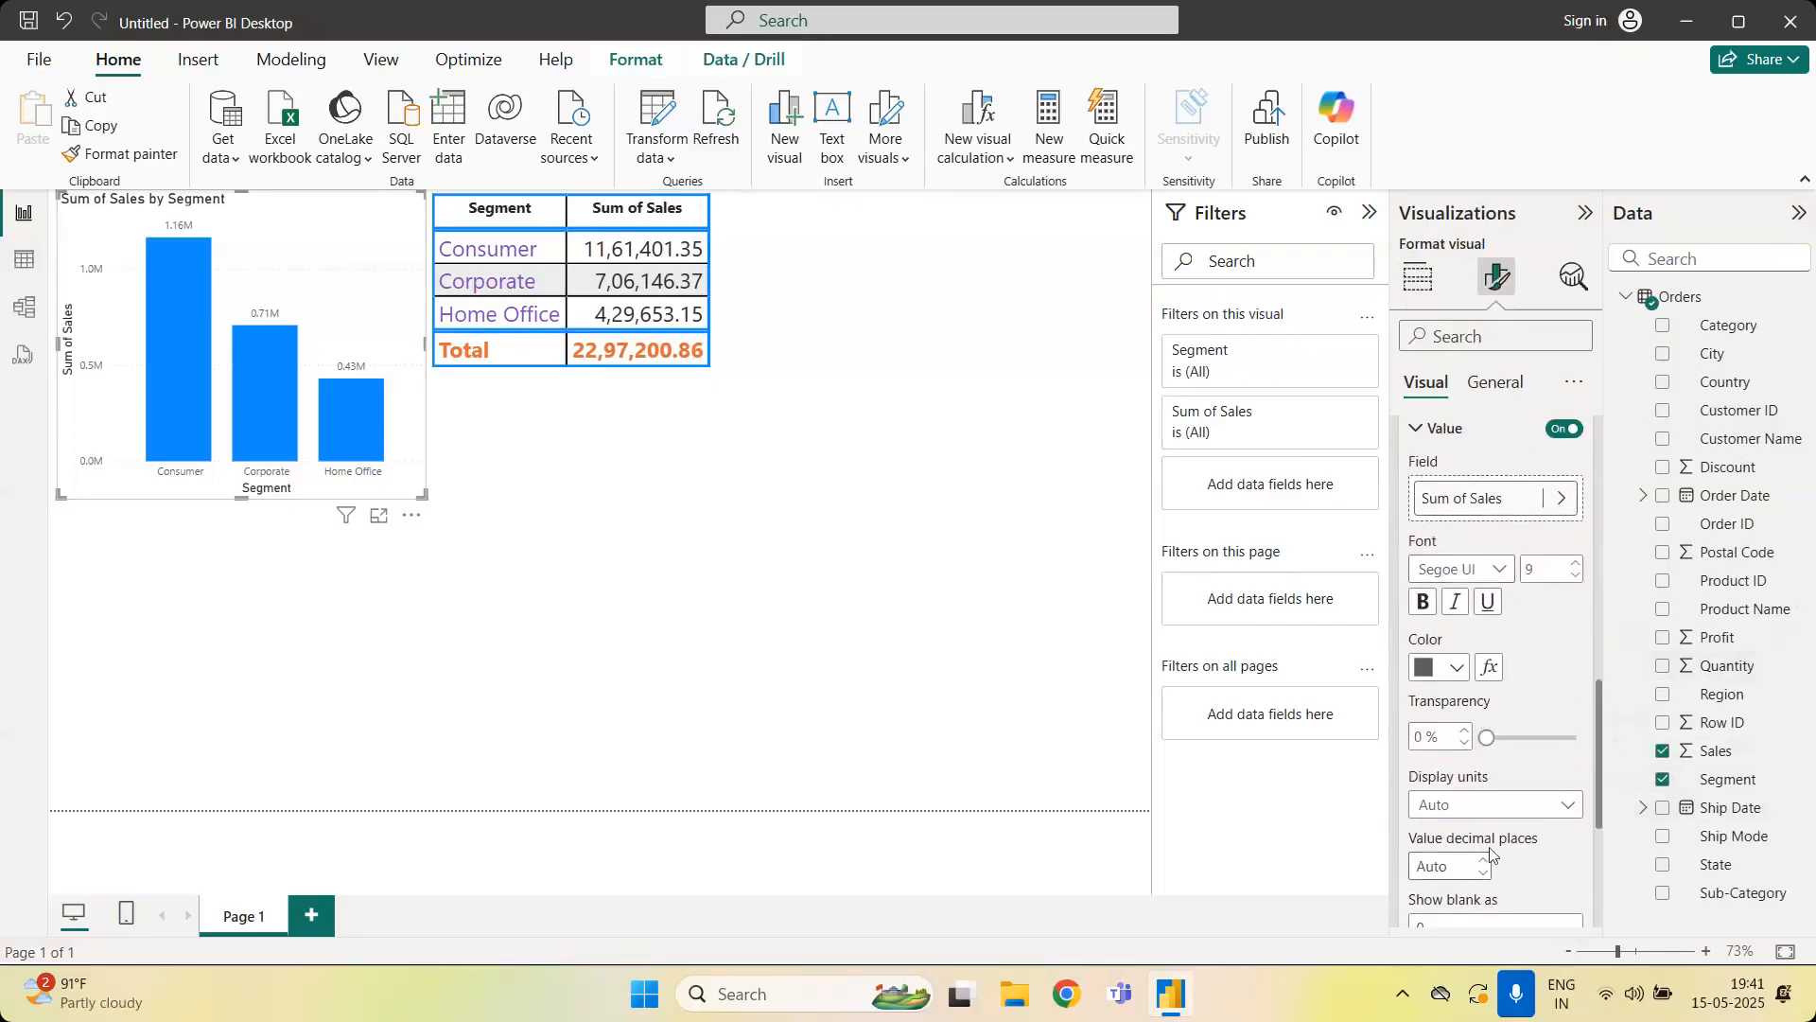
left_click(1494, 805)
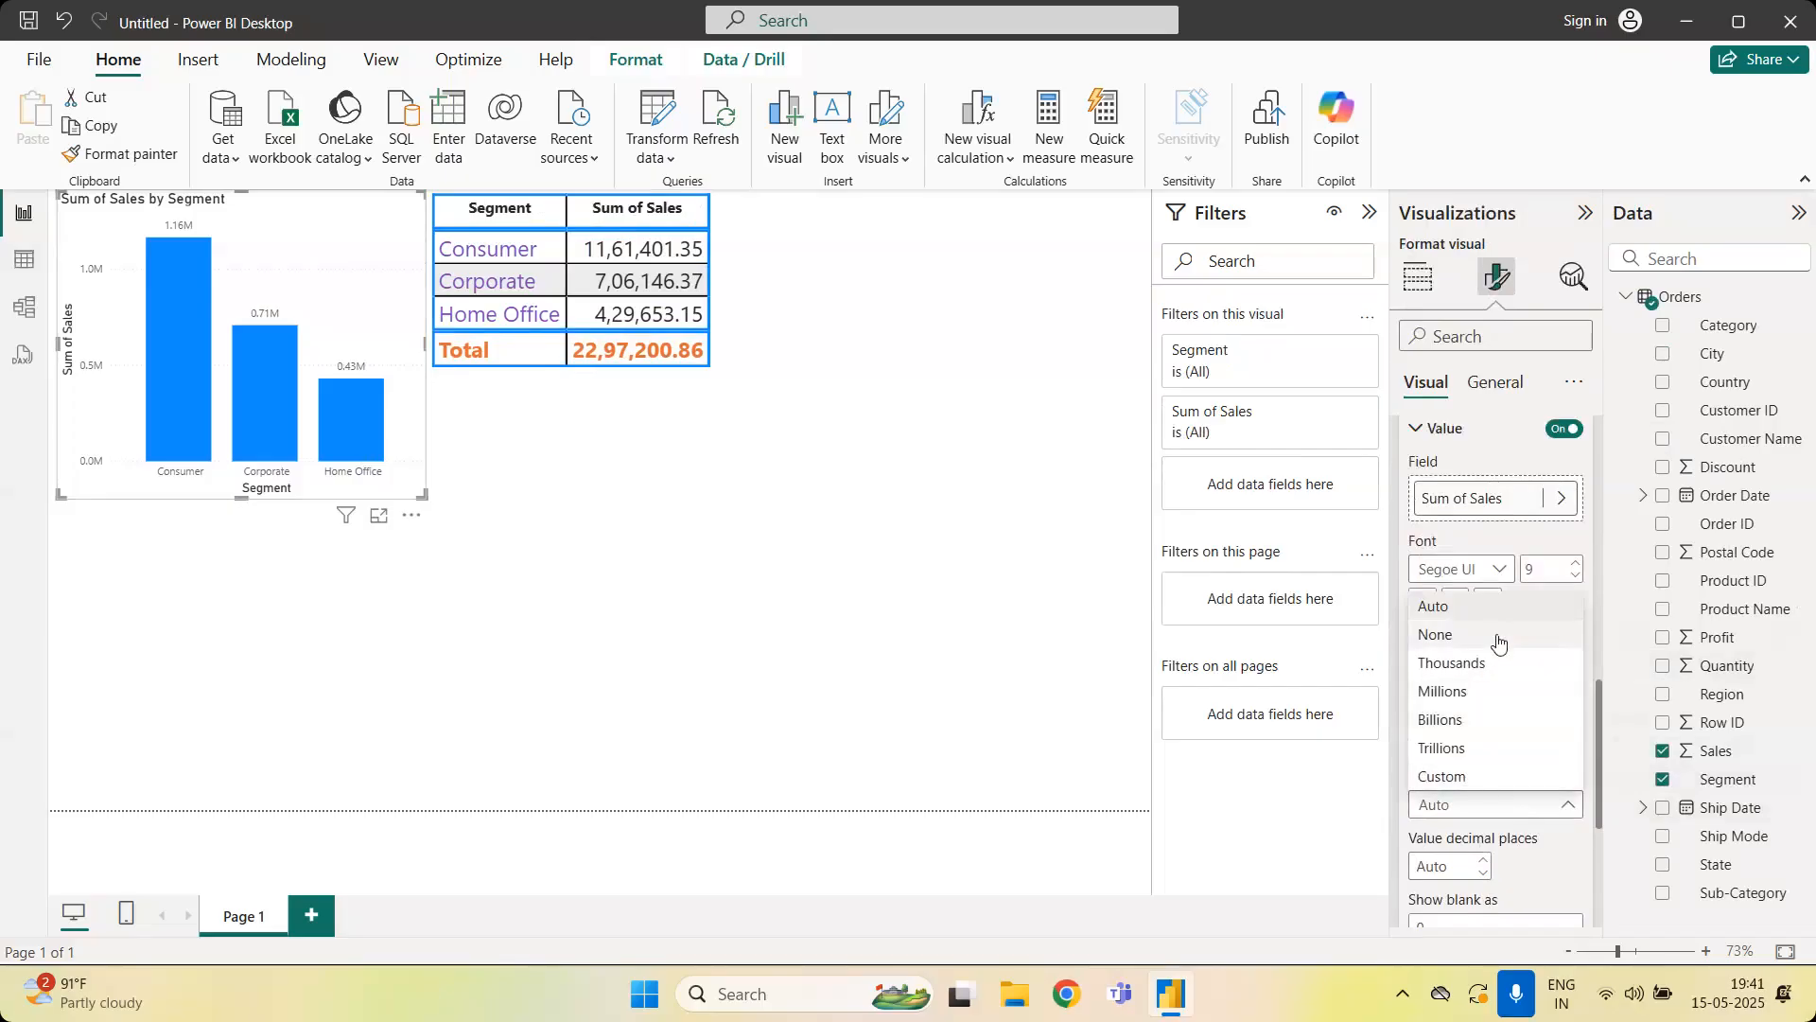
left_click(1499, 636)
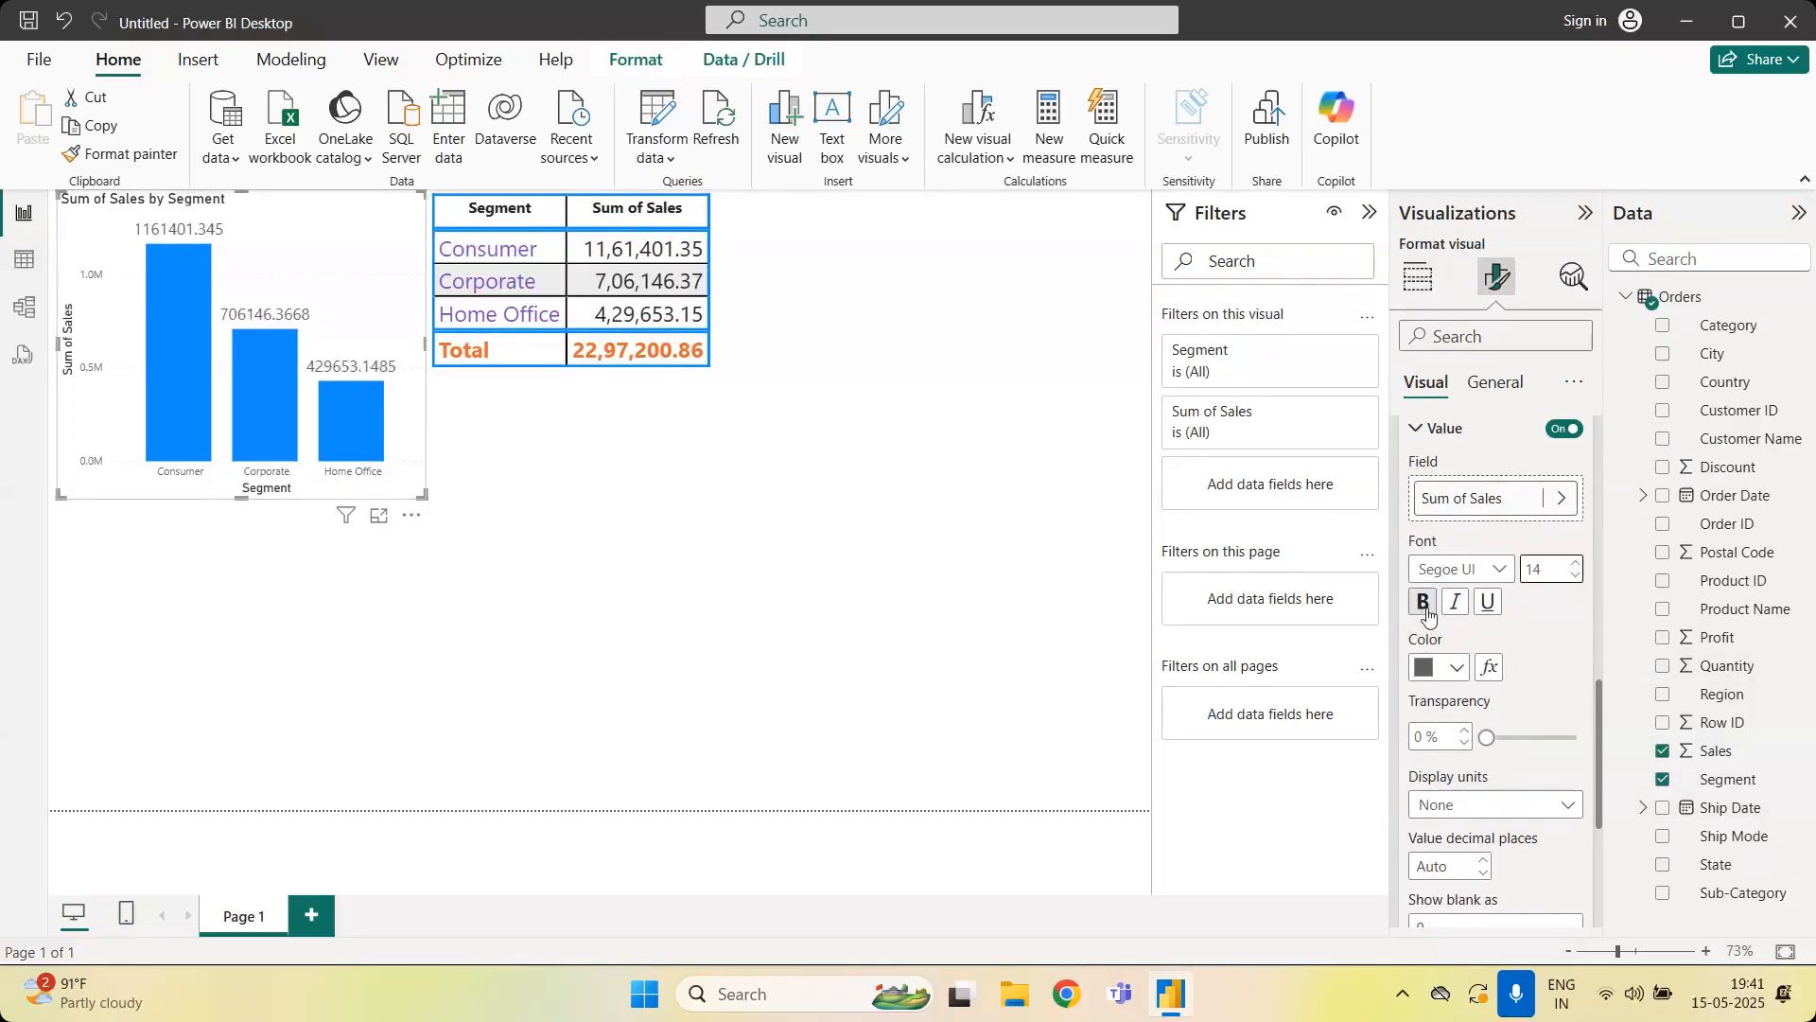
left_click(690, 647)
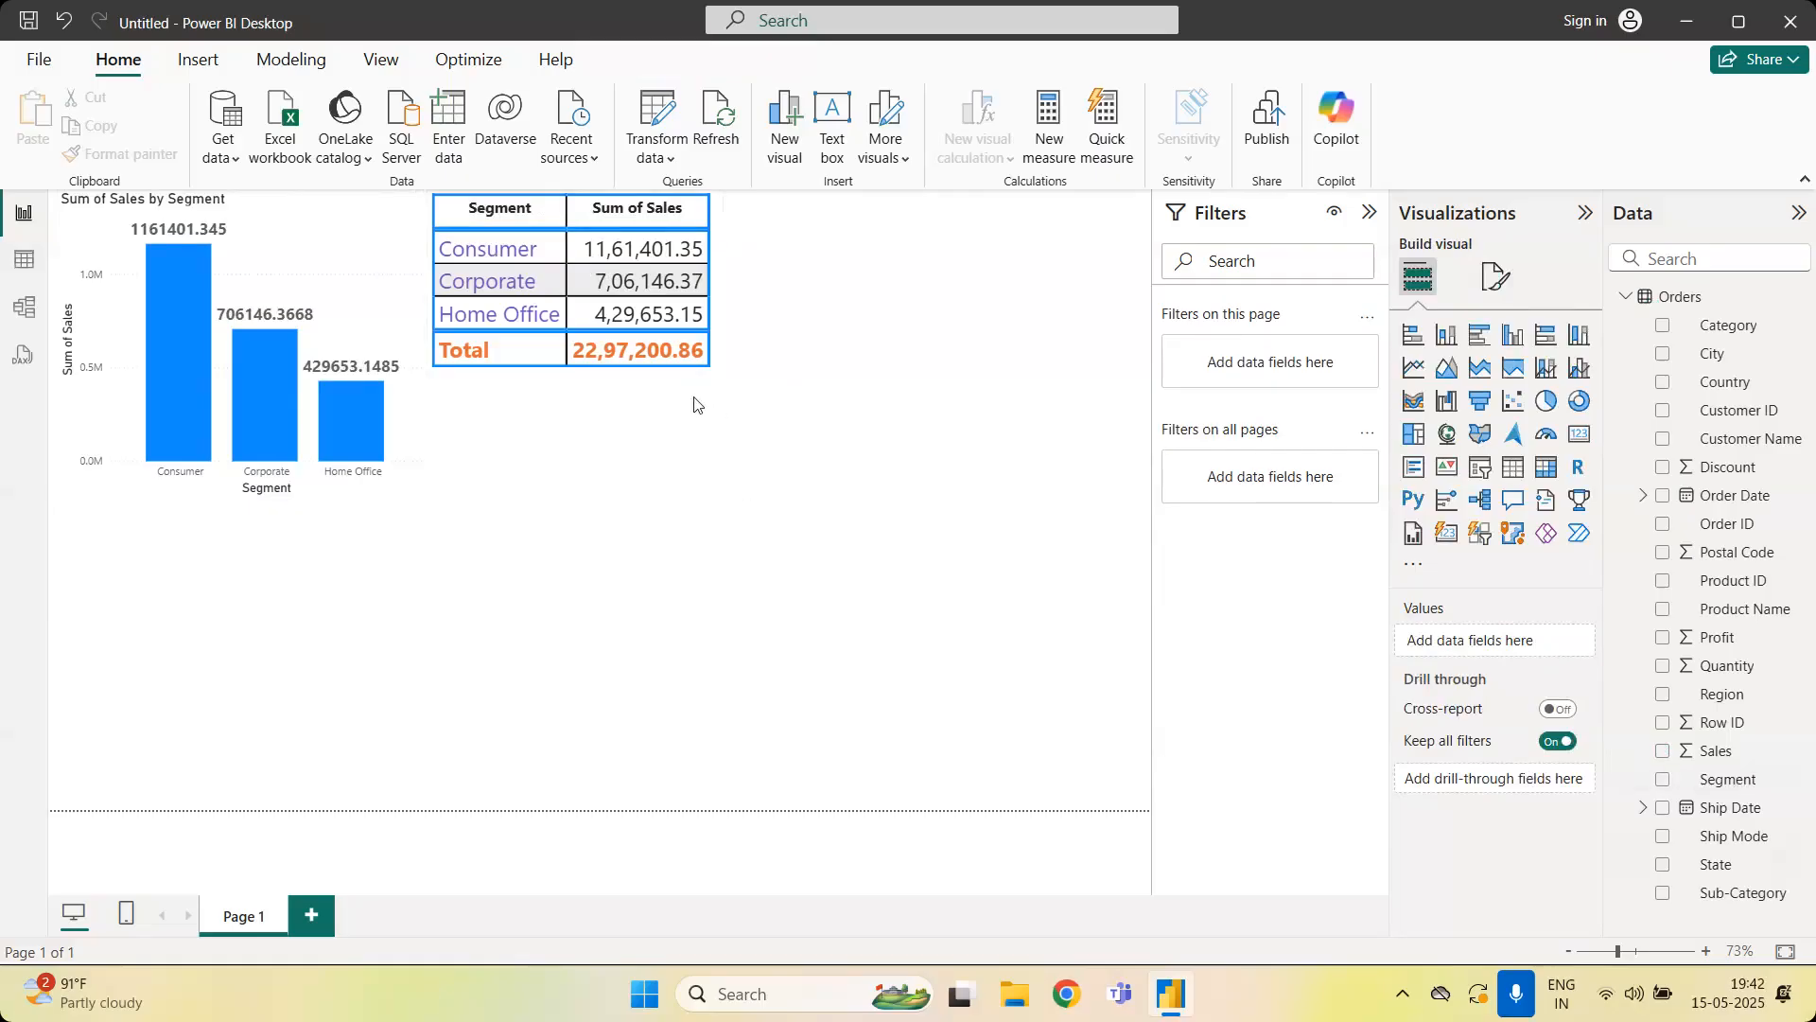
Enlarge the table visual's frame downward and widen it to leave room for more columns
left_click(714, 367)
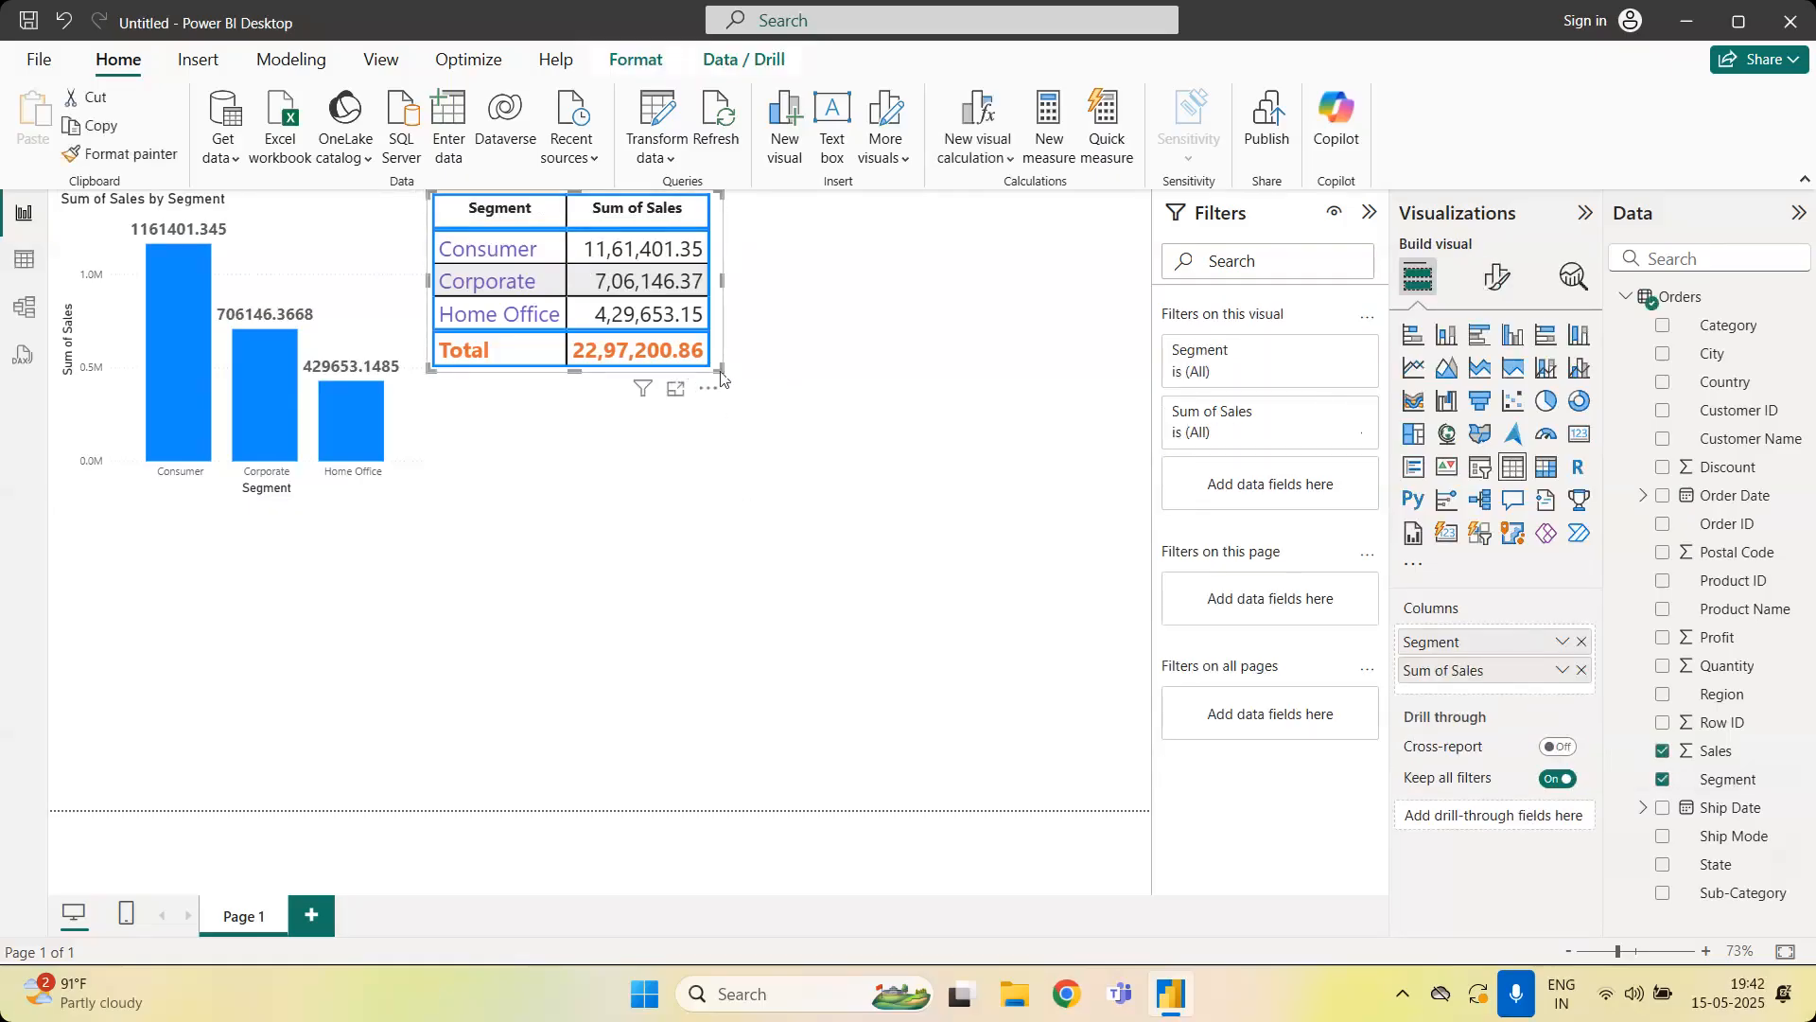
left_click_drag(714, 367, 869, 532)
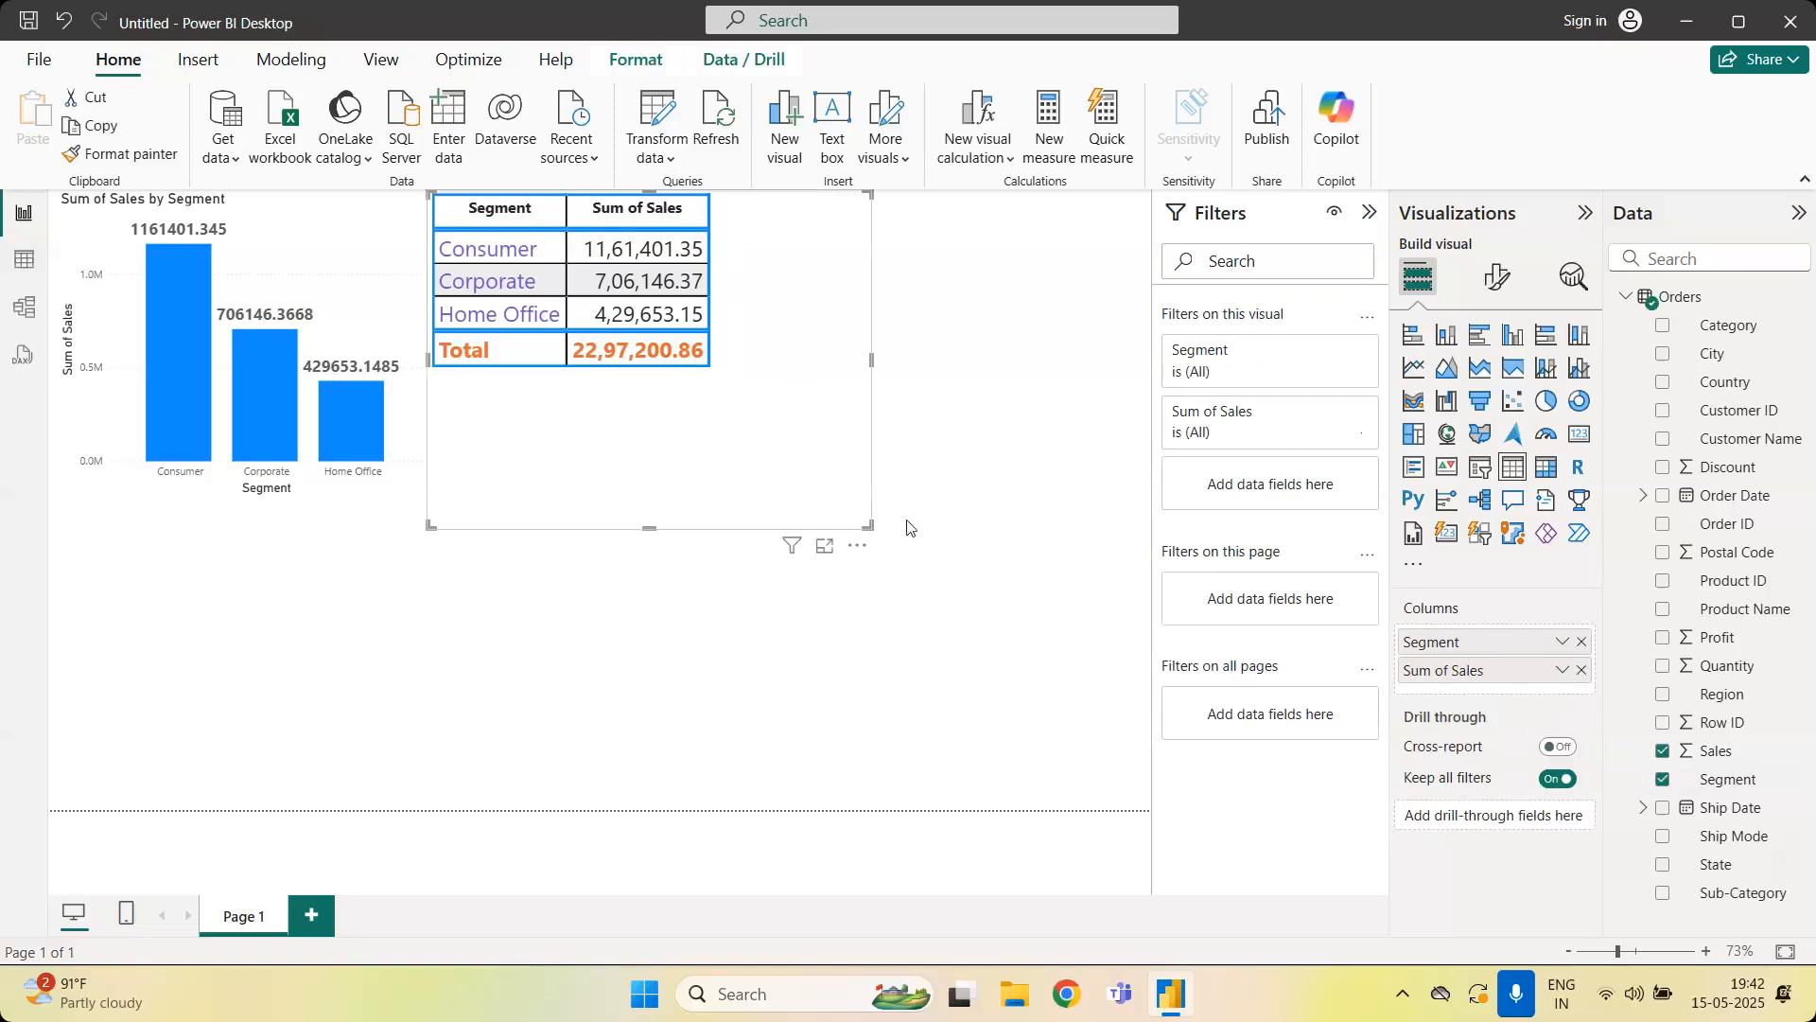
left_click_drag(874, 363, 951, 359)
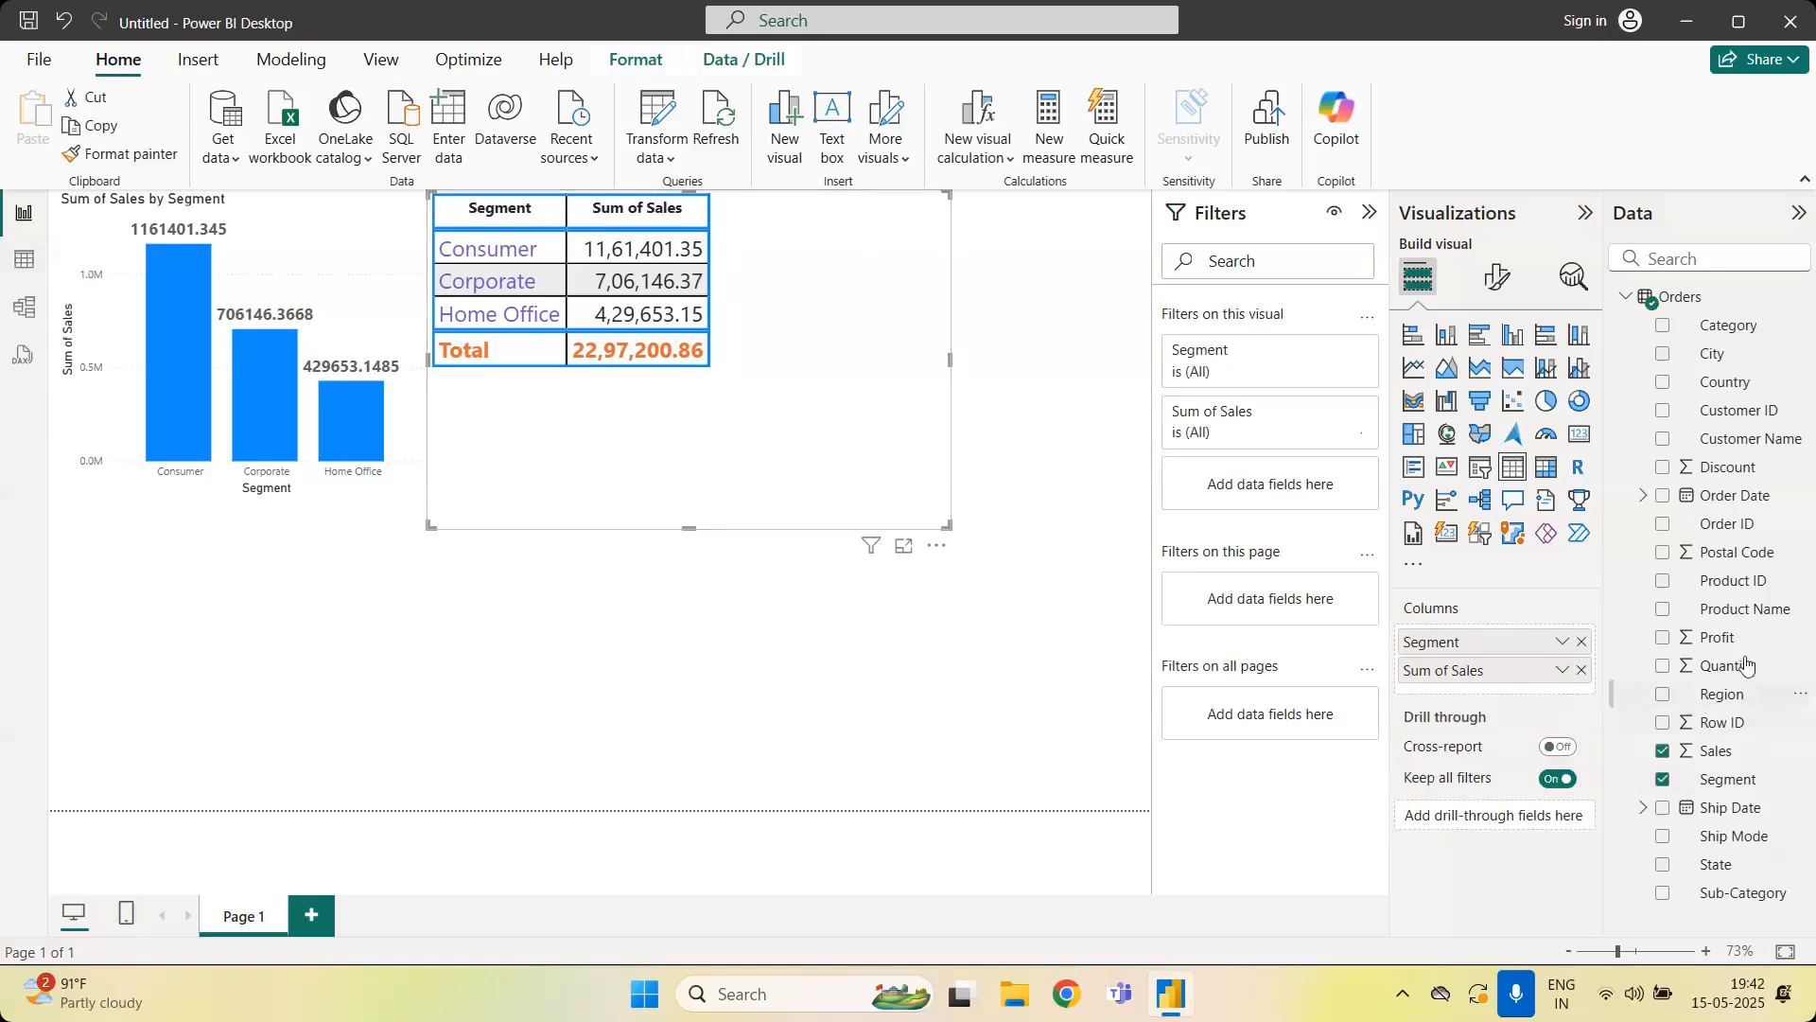
Add the Profit field as a third column of the table visual, after Sum of Sales
left_click_drag(1738, 640, 1523, 687)
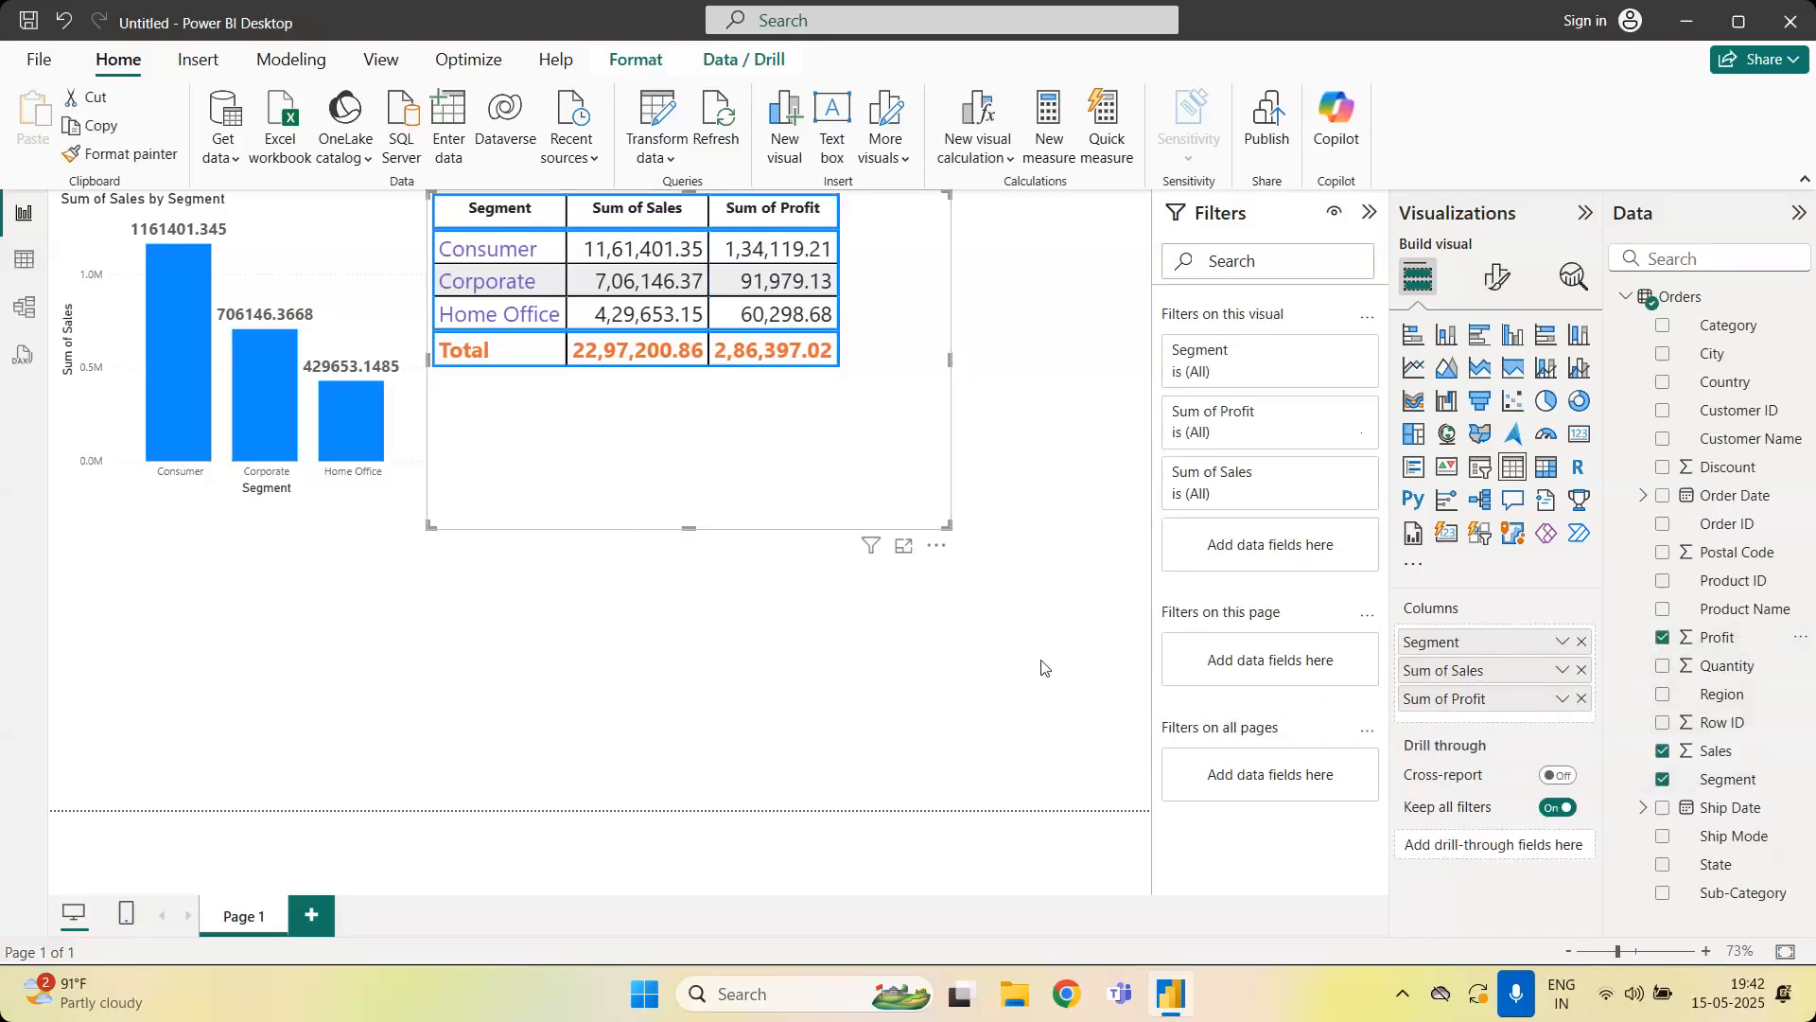
Rename the report page as Table
right_click(271, 925)
left_click(311, 912)
key("BackSpace")
key("BackSpace")
key("BackSpace")
key("BackSpace")
type("Table")
key("Return")
left_click(694, 694)
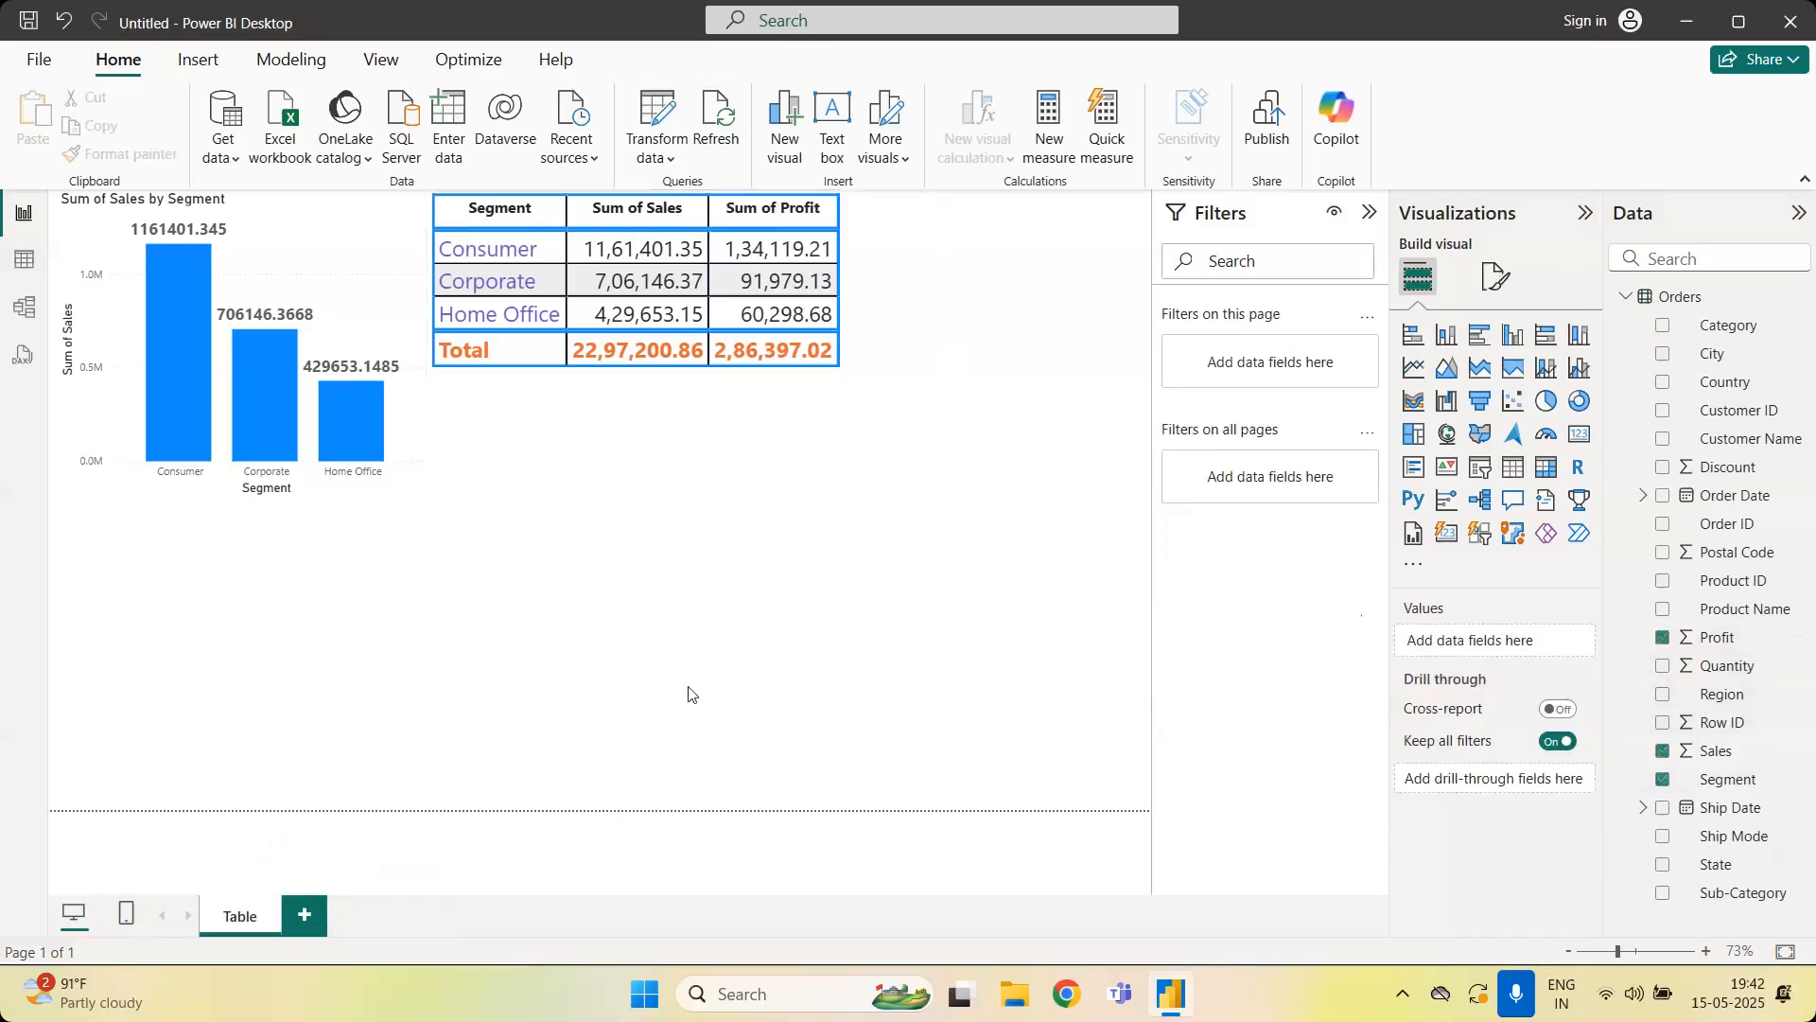
Add a report page named Matrix and insert an empty matrix visual on it
left_click(305, 917)
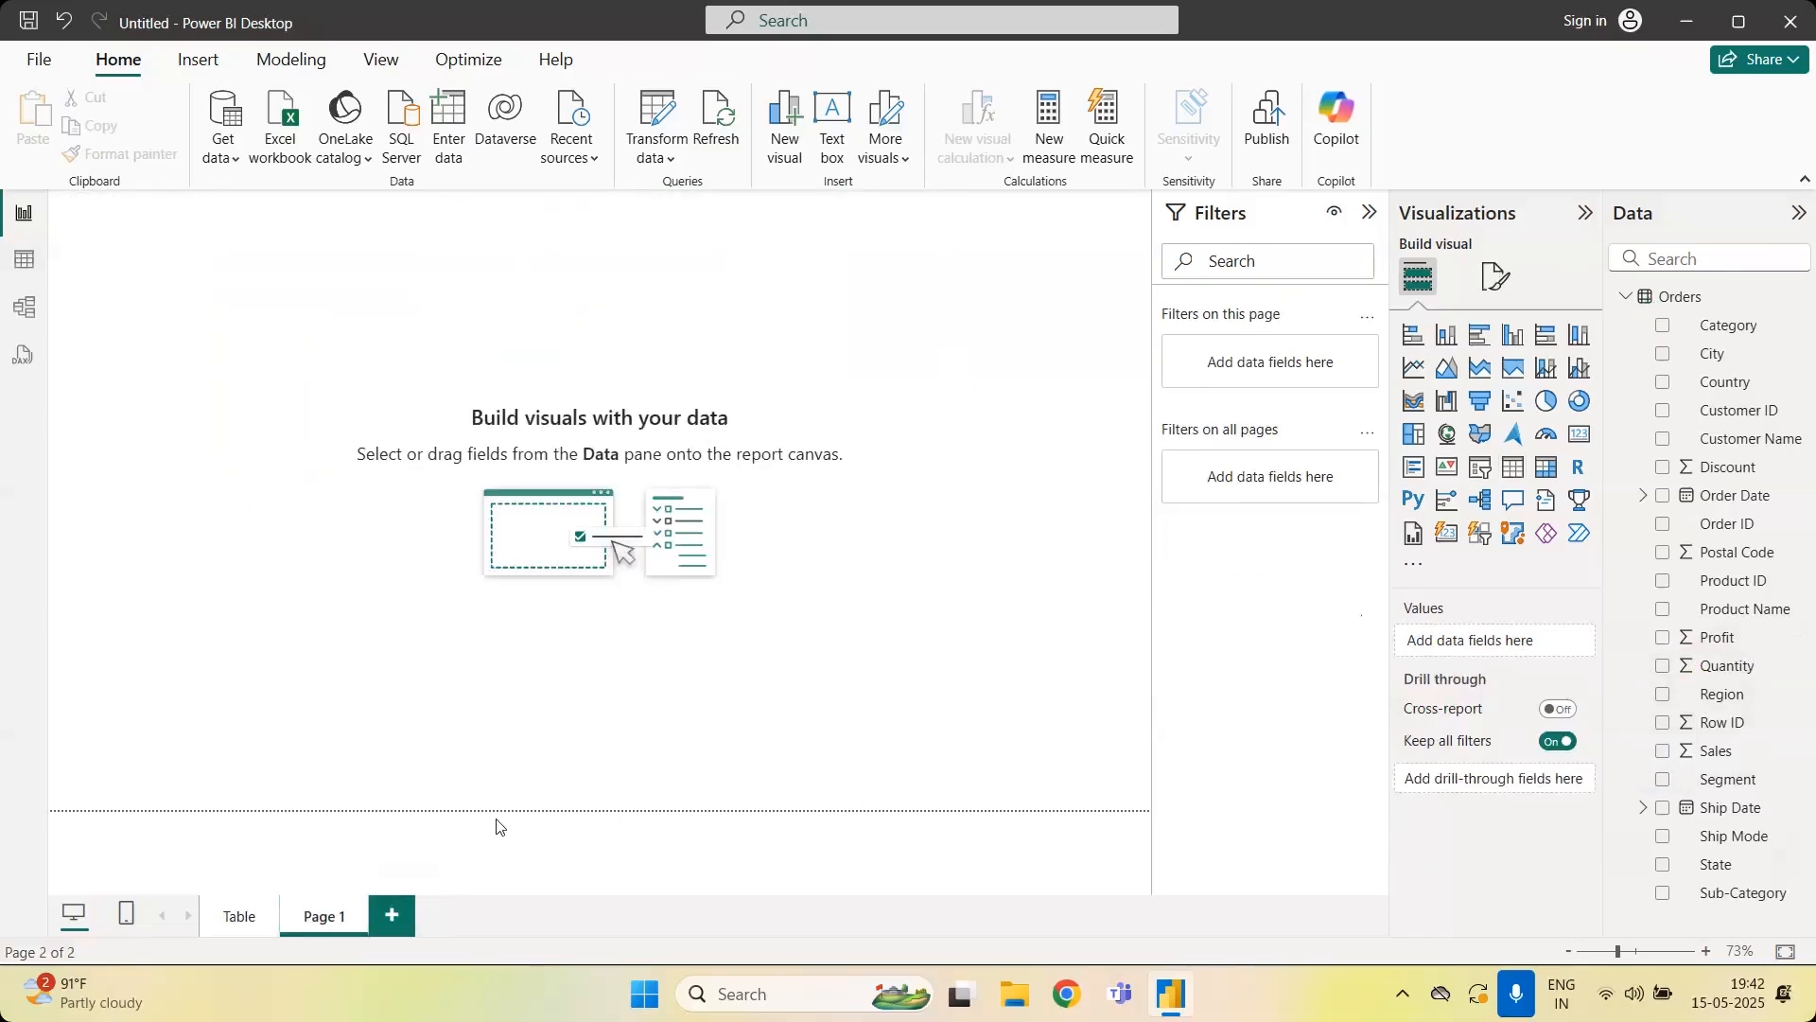
right_click(331, 925)
left_click(422, 822)
key("BackSpace")
key("BackSpace")
key("BackSpace")
key("BackSpace")
key("BackSpace")
key("BackSpace")
type("Matrix")
key("Return")
left_click(1546, 468)
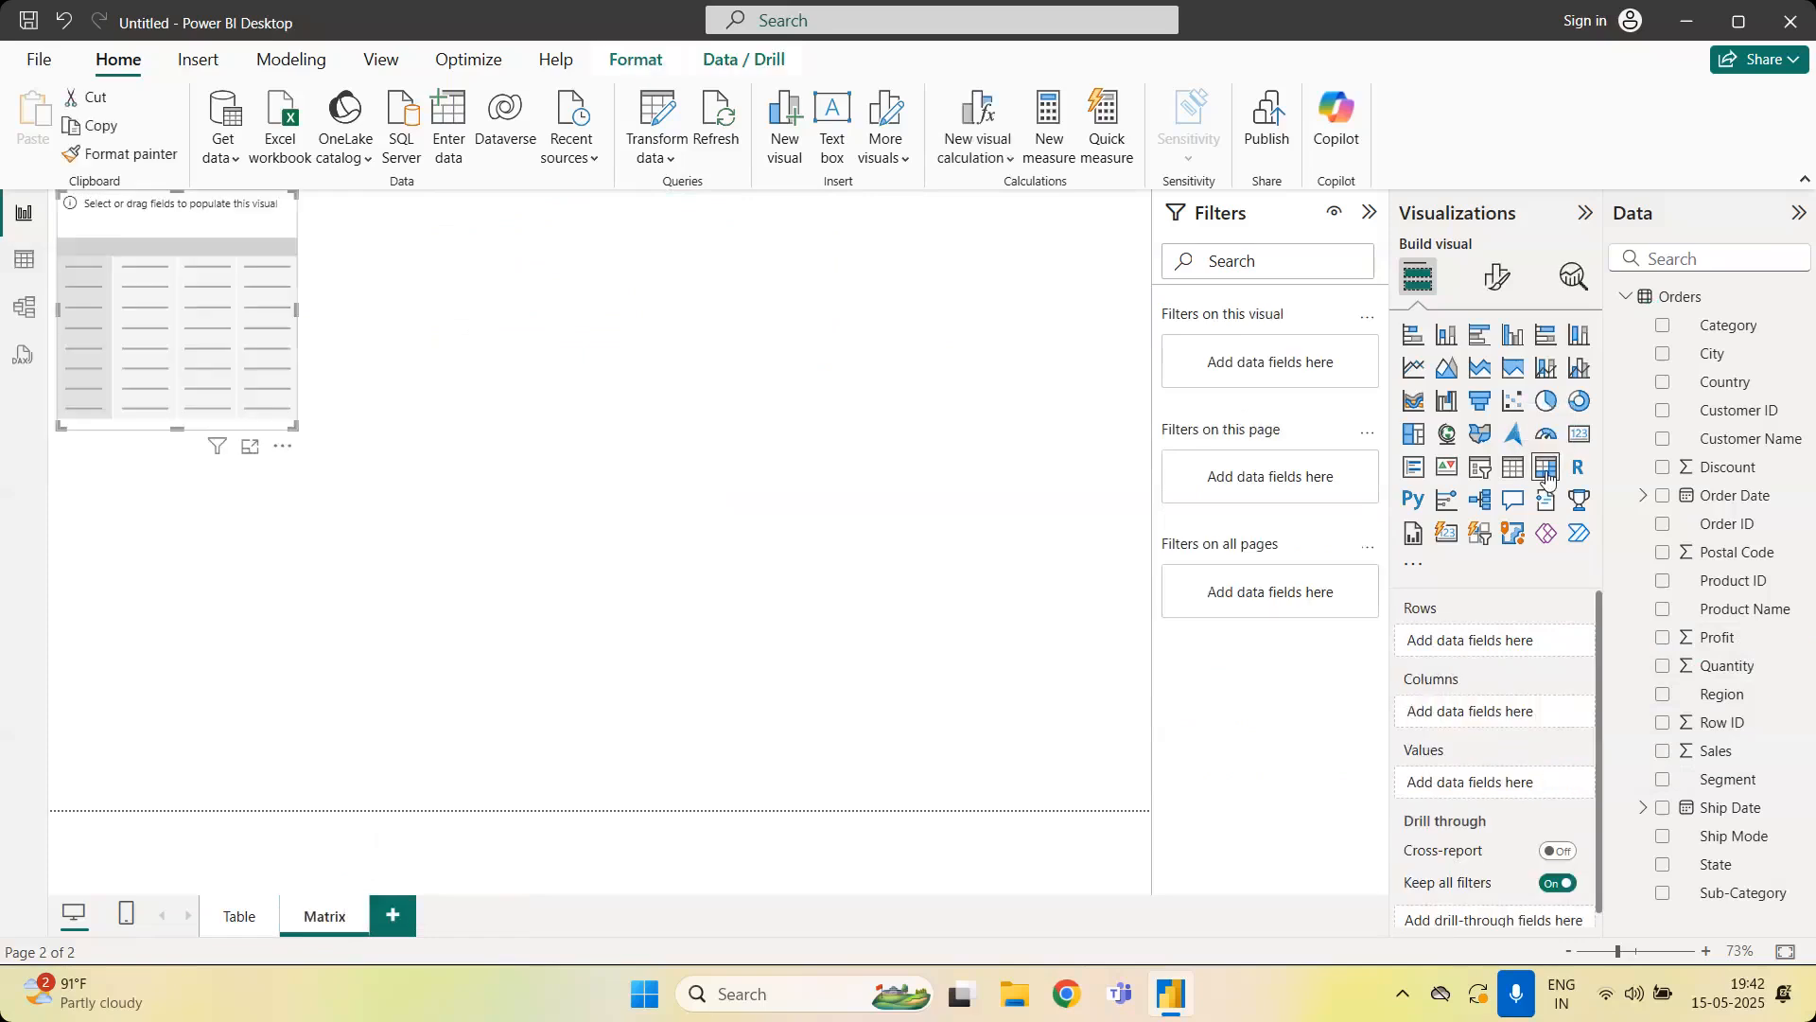
Copy the segment table from the Table page to the Matrix page, place it beside the empty matrix visual and reduce its frame
left_click(253, 930)
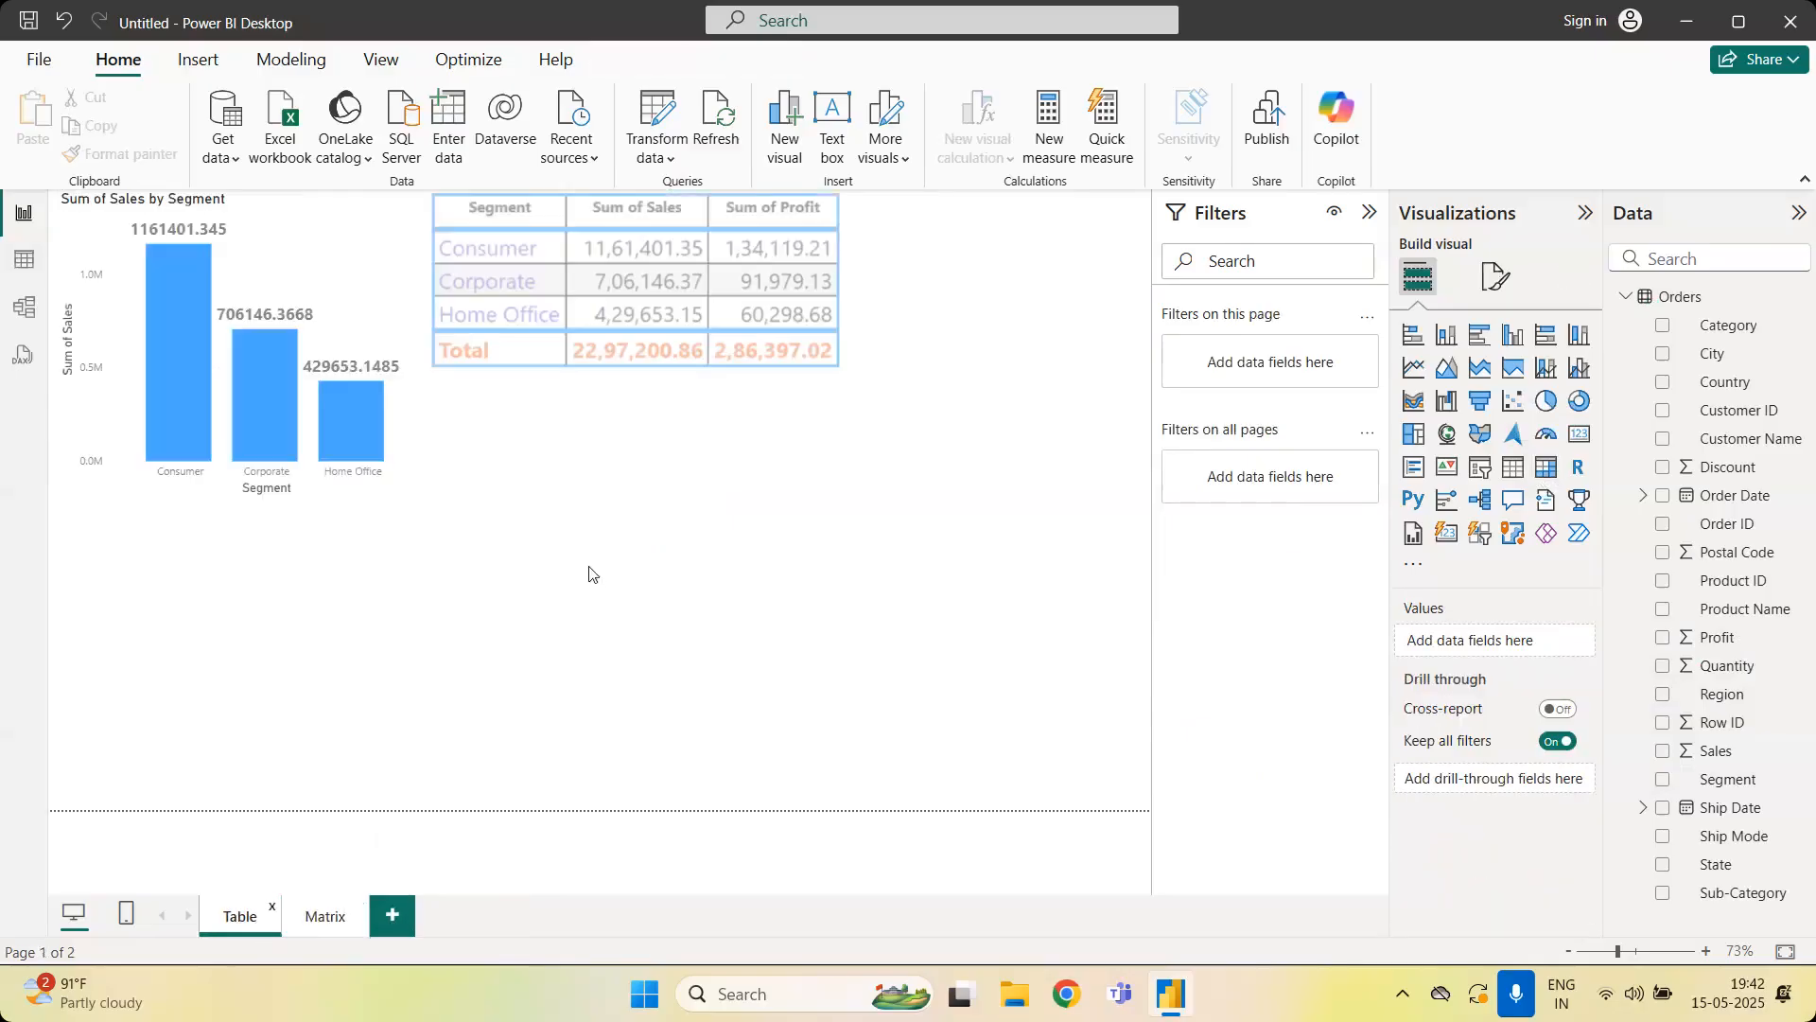
left_click(900, 332)
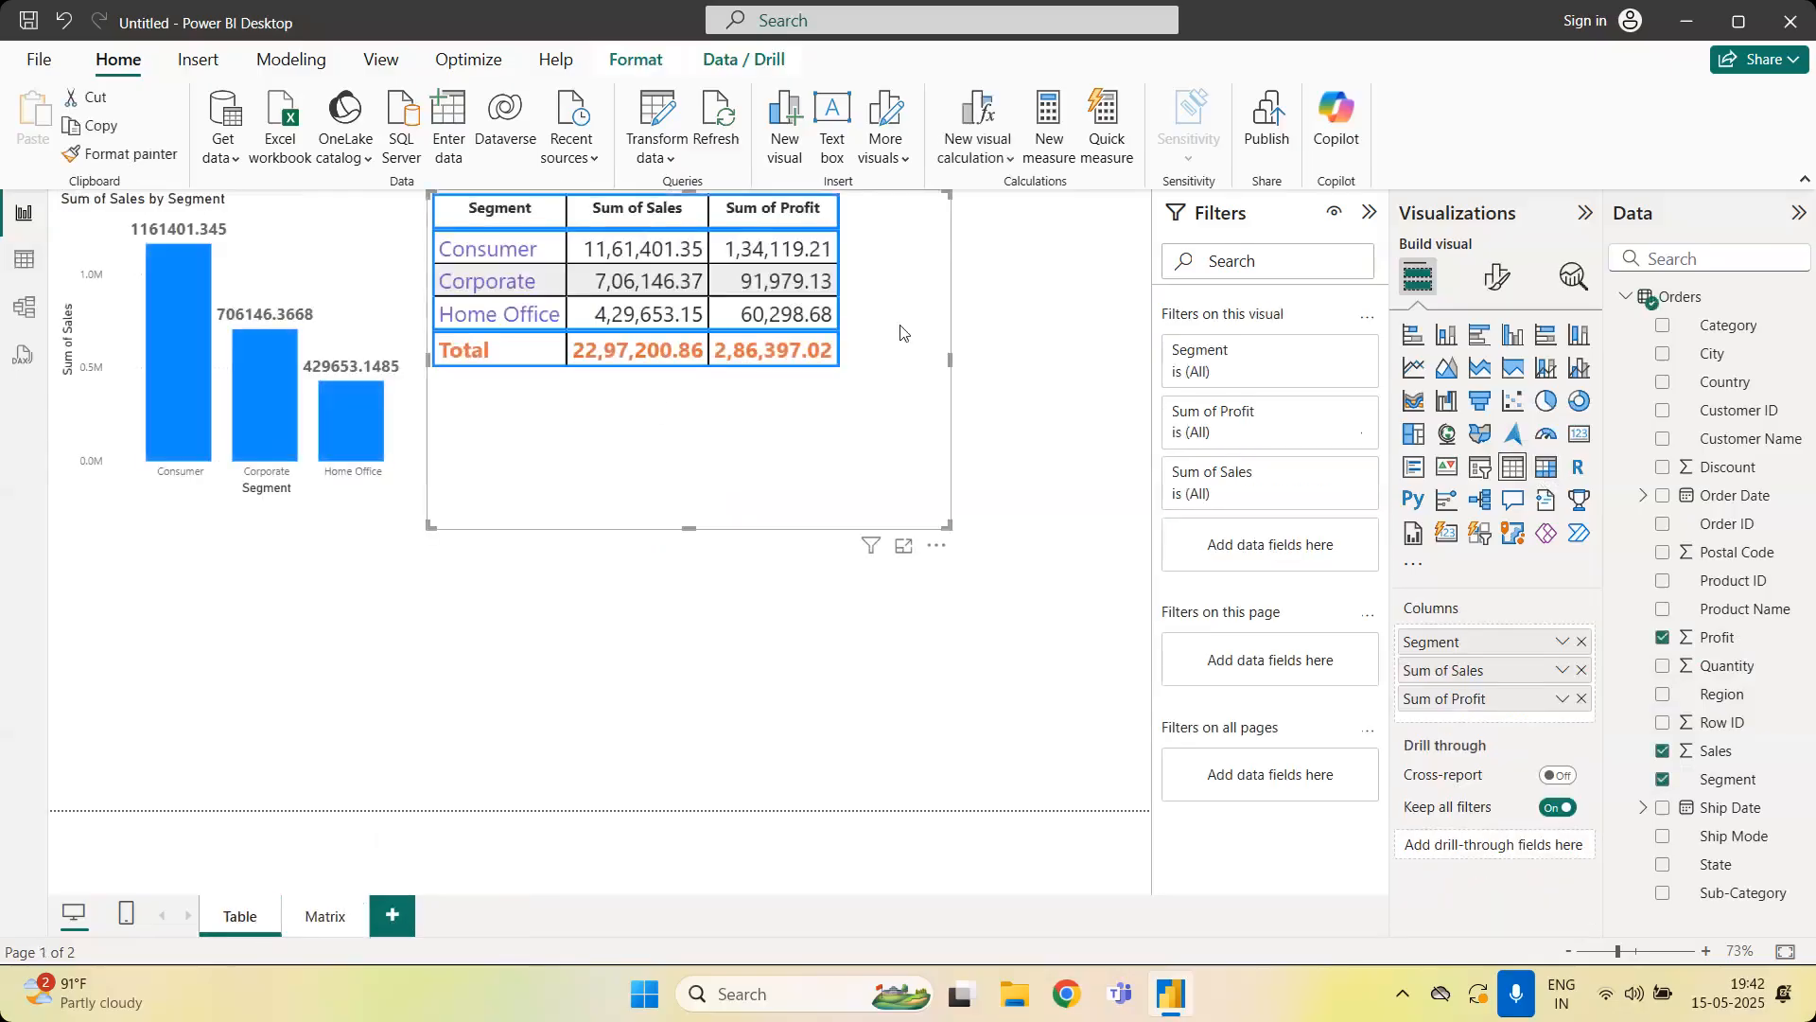
left_click(331, 920)
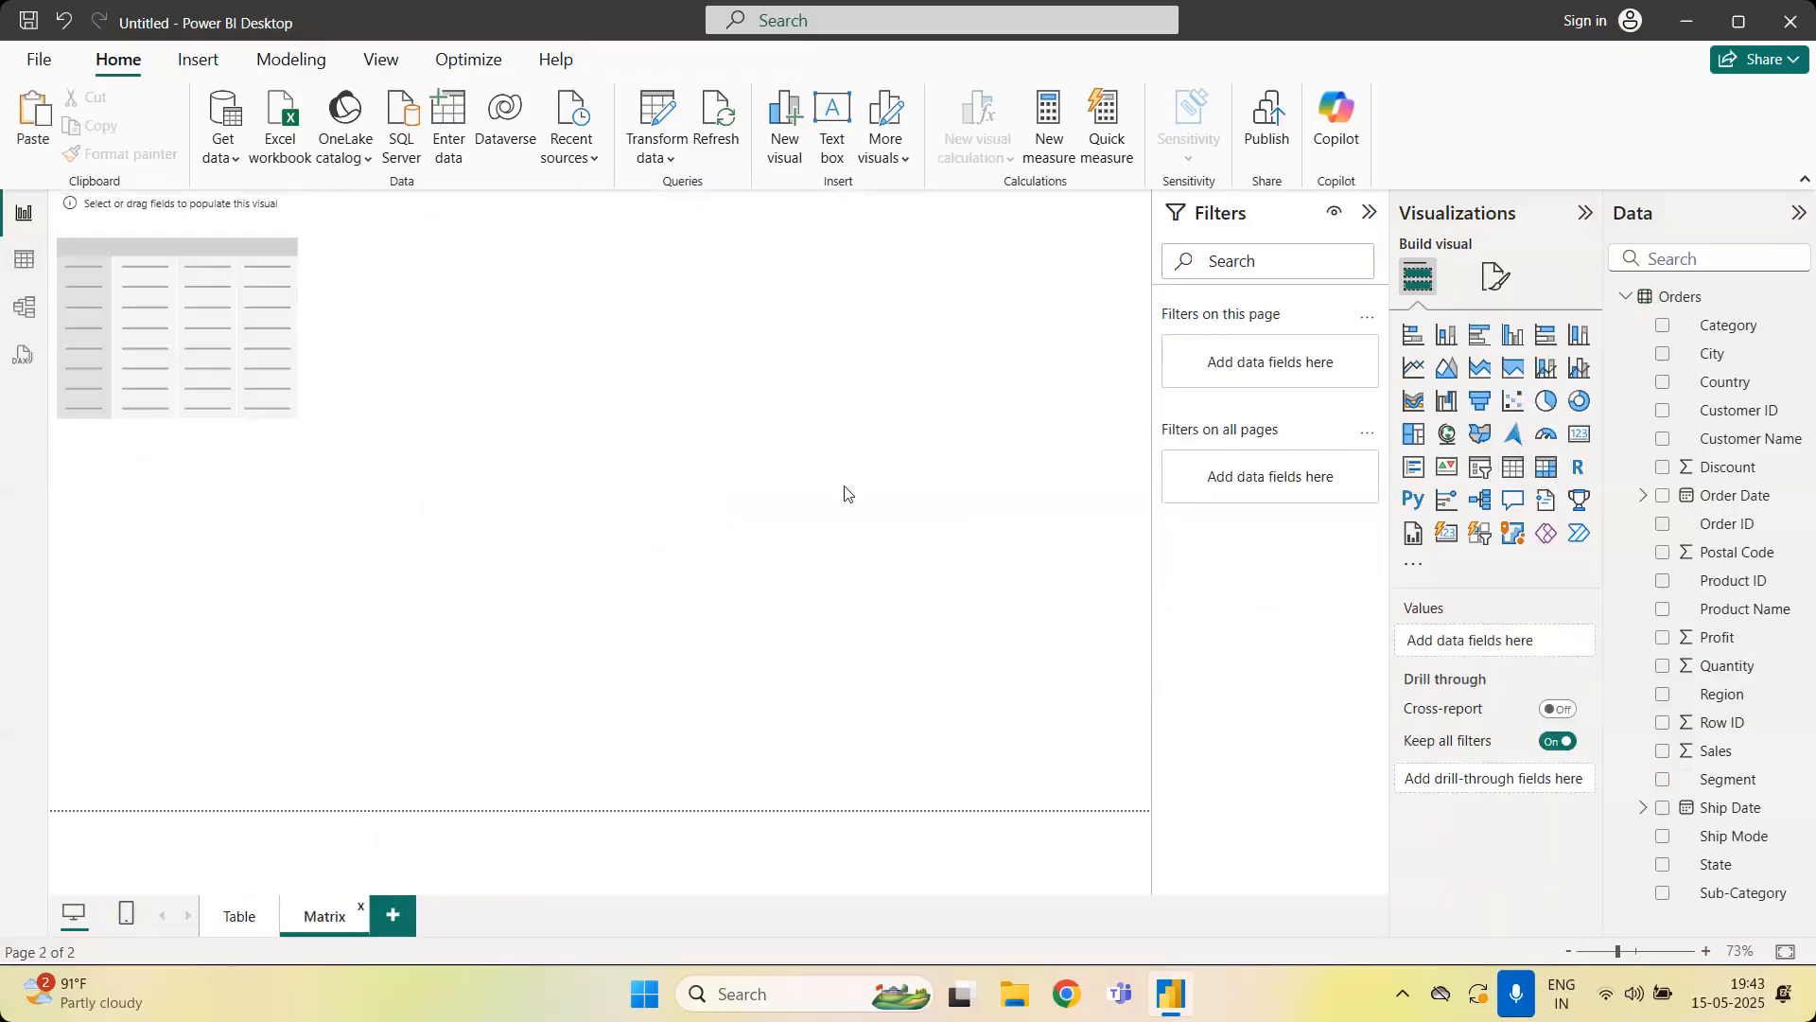
left_click_drag(635, 364, 832, 365)
left_click_drag(629, 525, 695, 426)
left_click(802, 473)
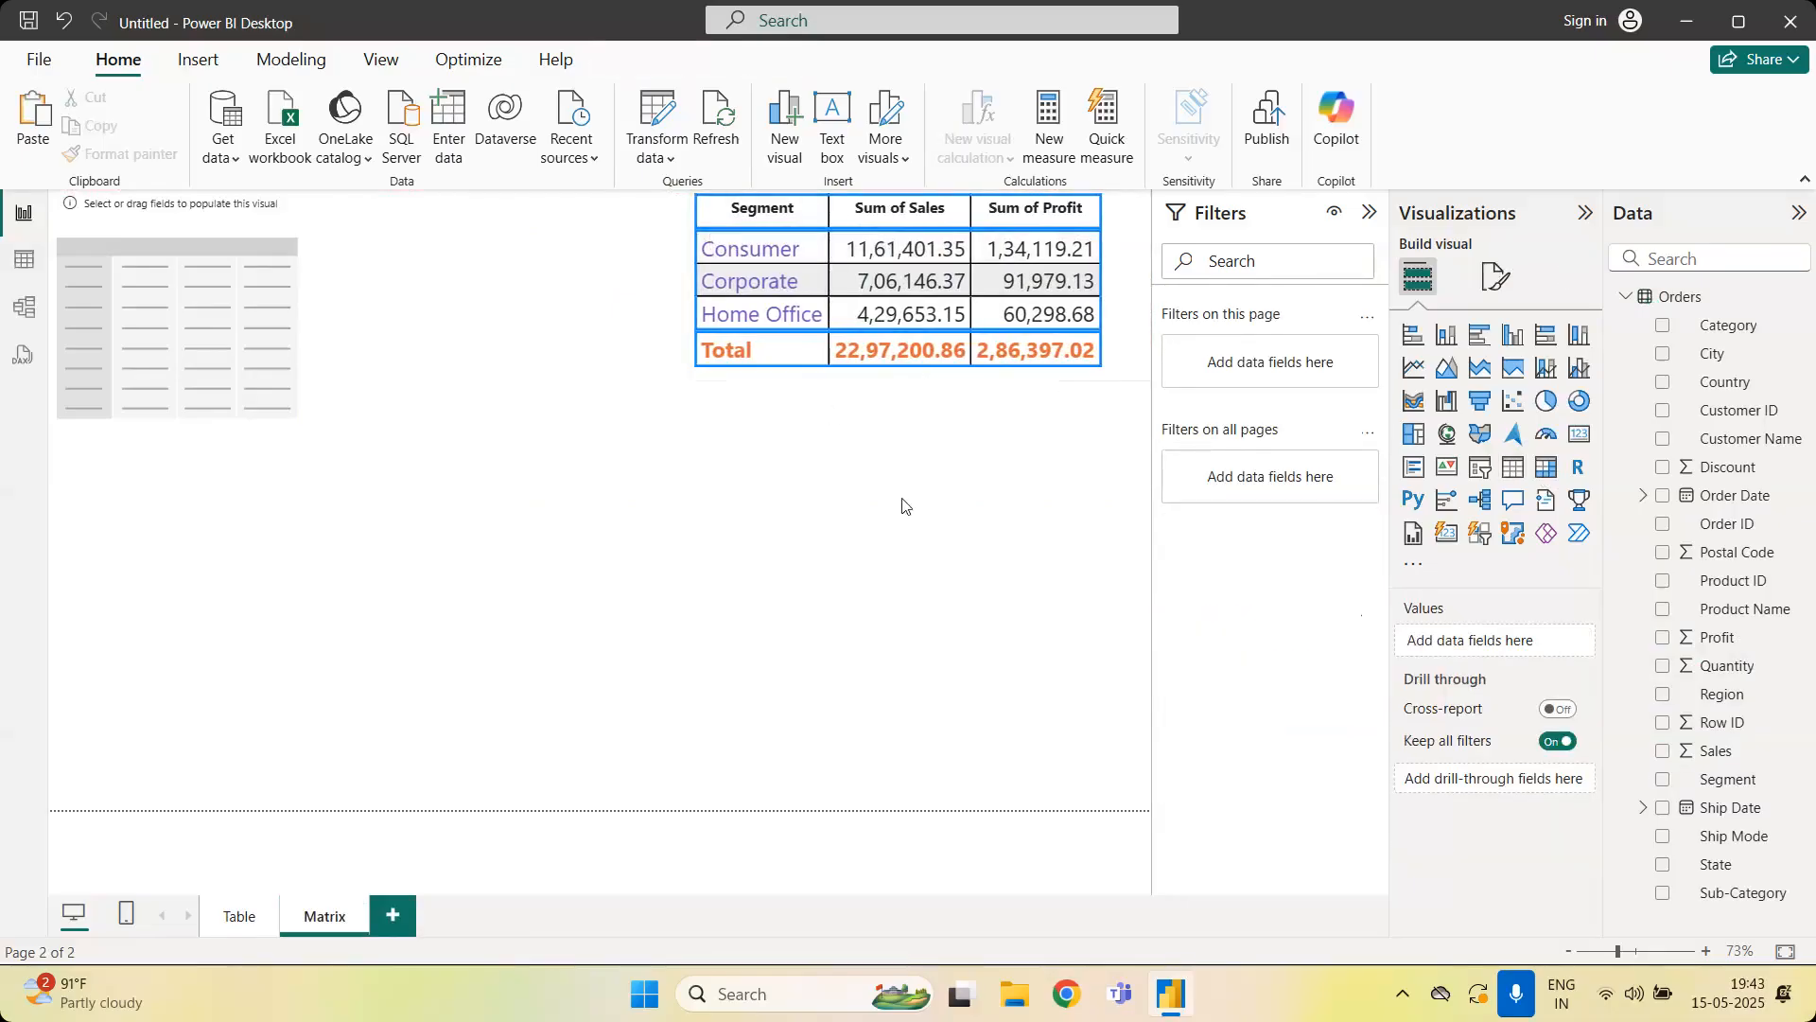
Duplicate the segment table directly below the original and replace the copy's Segment column with Category
left_click(1136, 271)
key("ctrl+c")
key("ctrl+v")
left_click_drag(1139, 288, 1142, 480)
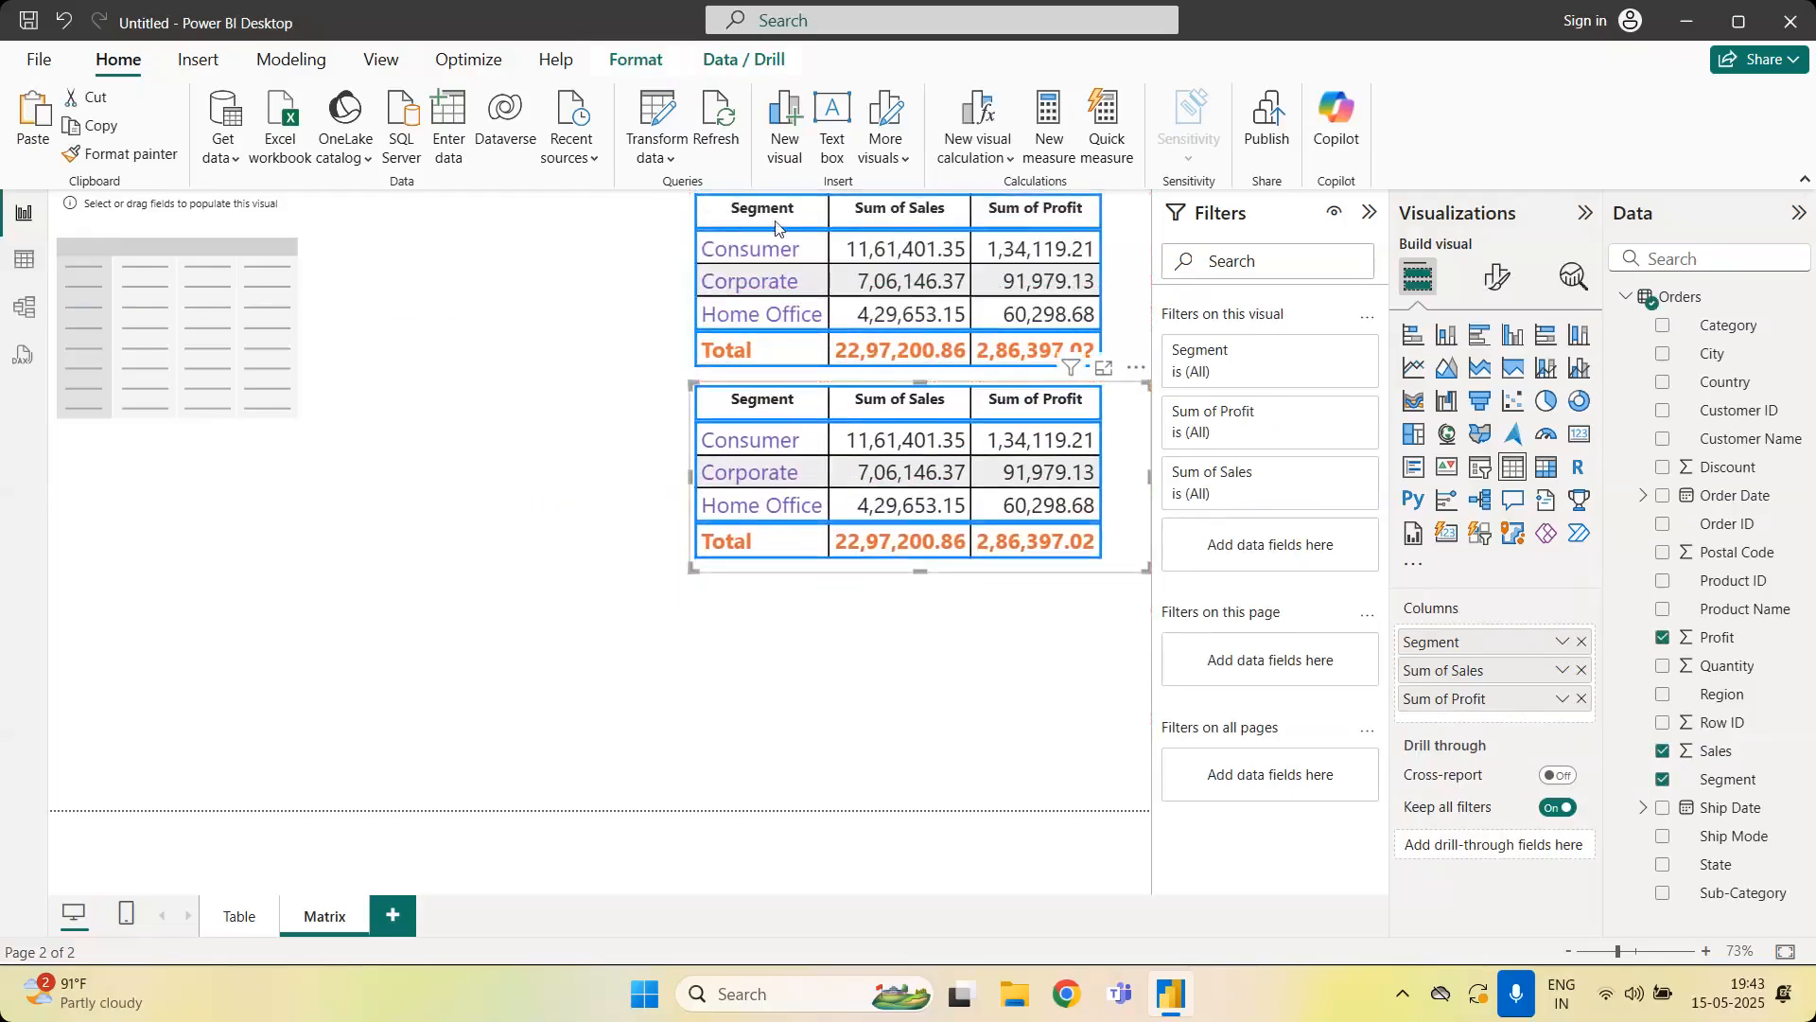
left_click(1582, 642)
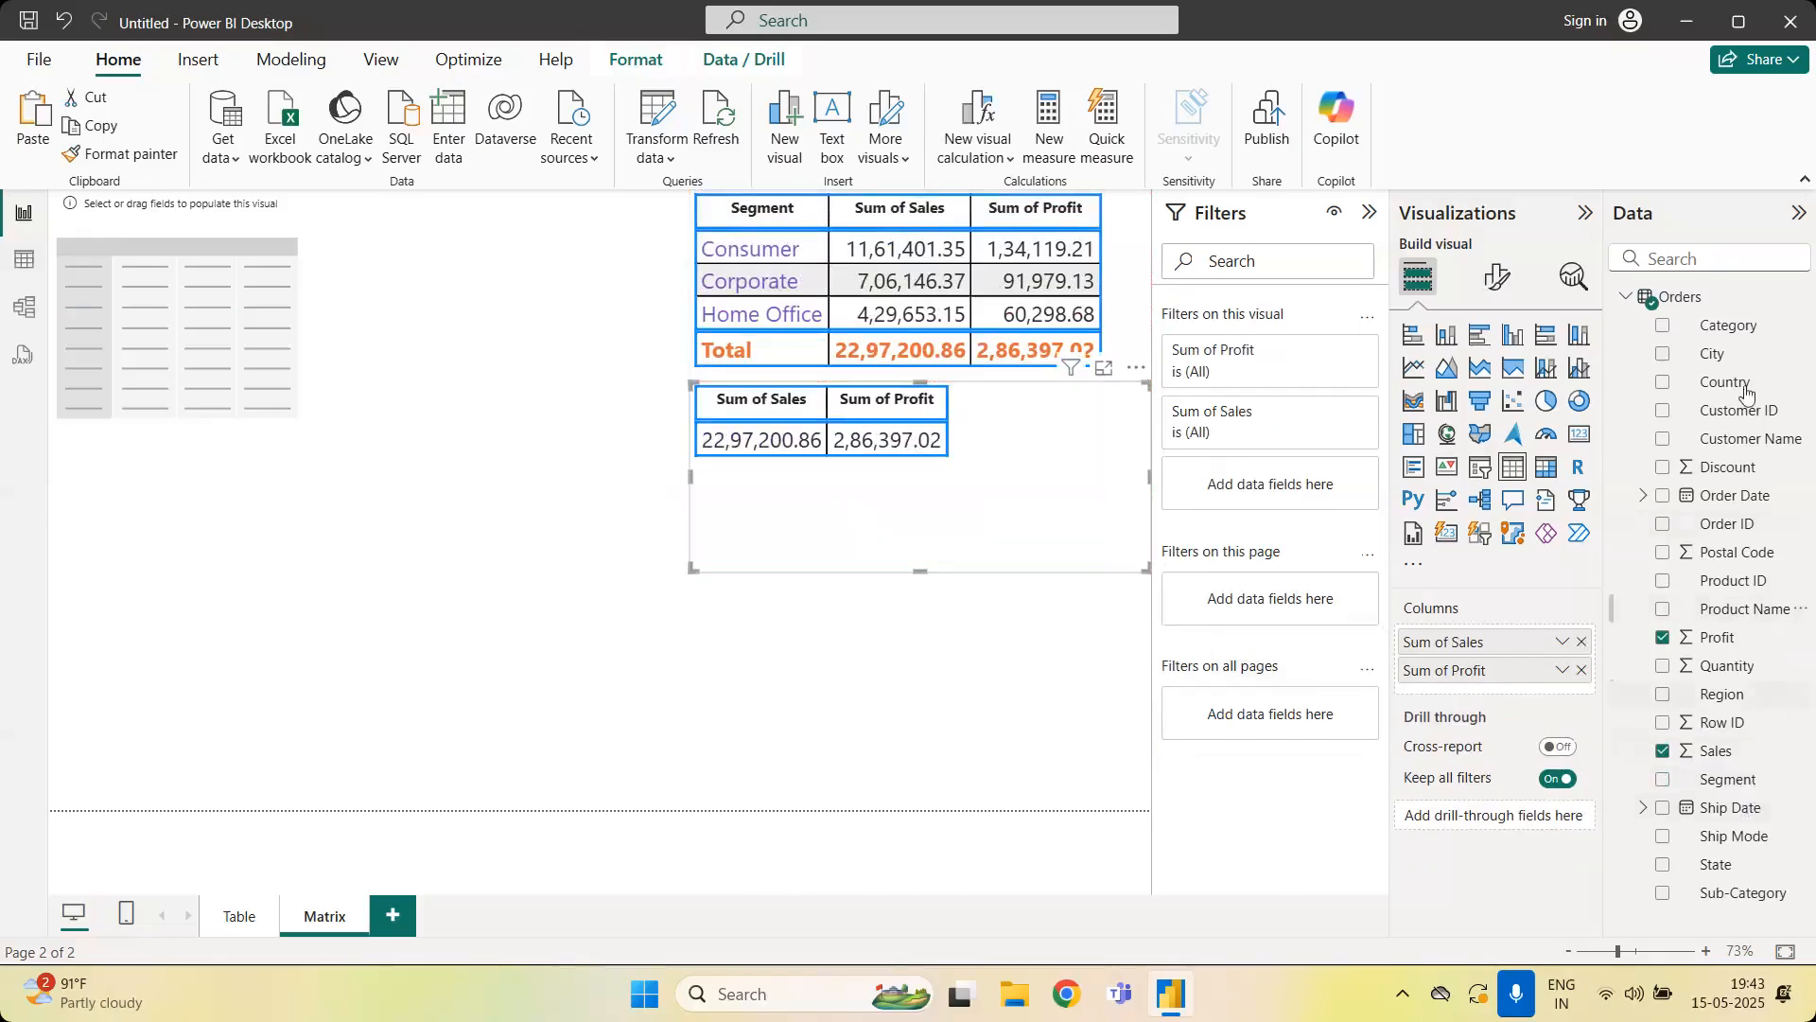
left_click_drag(1727, 325, 1510, 643)
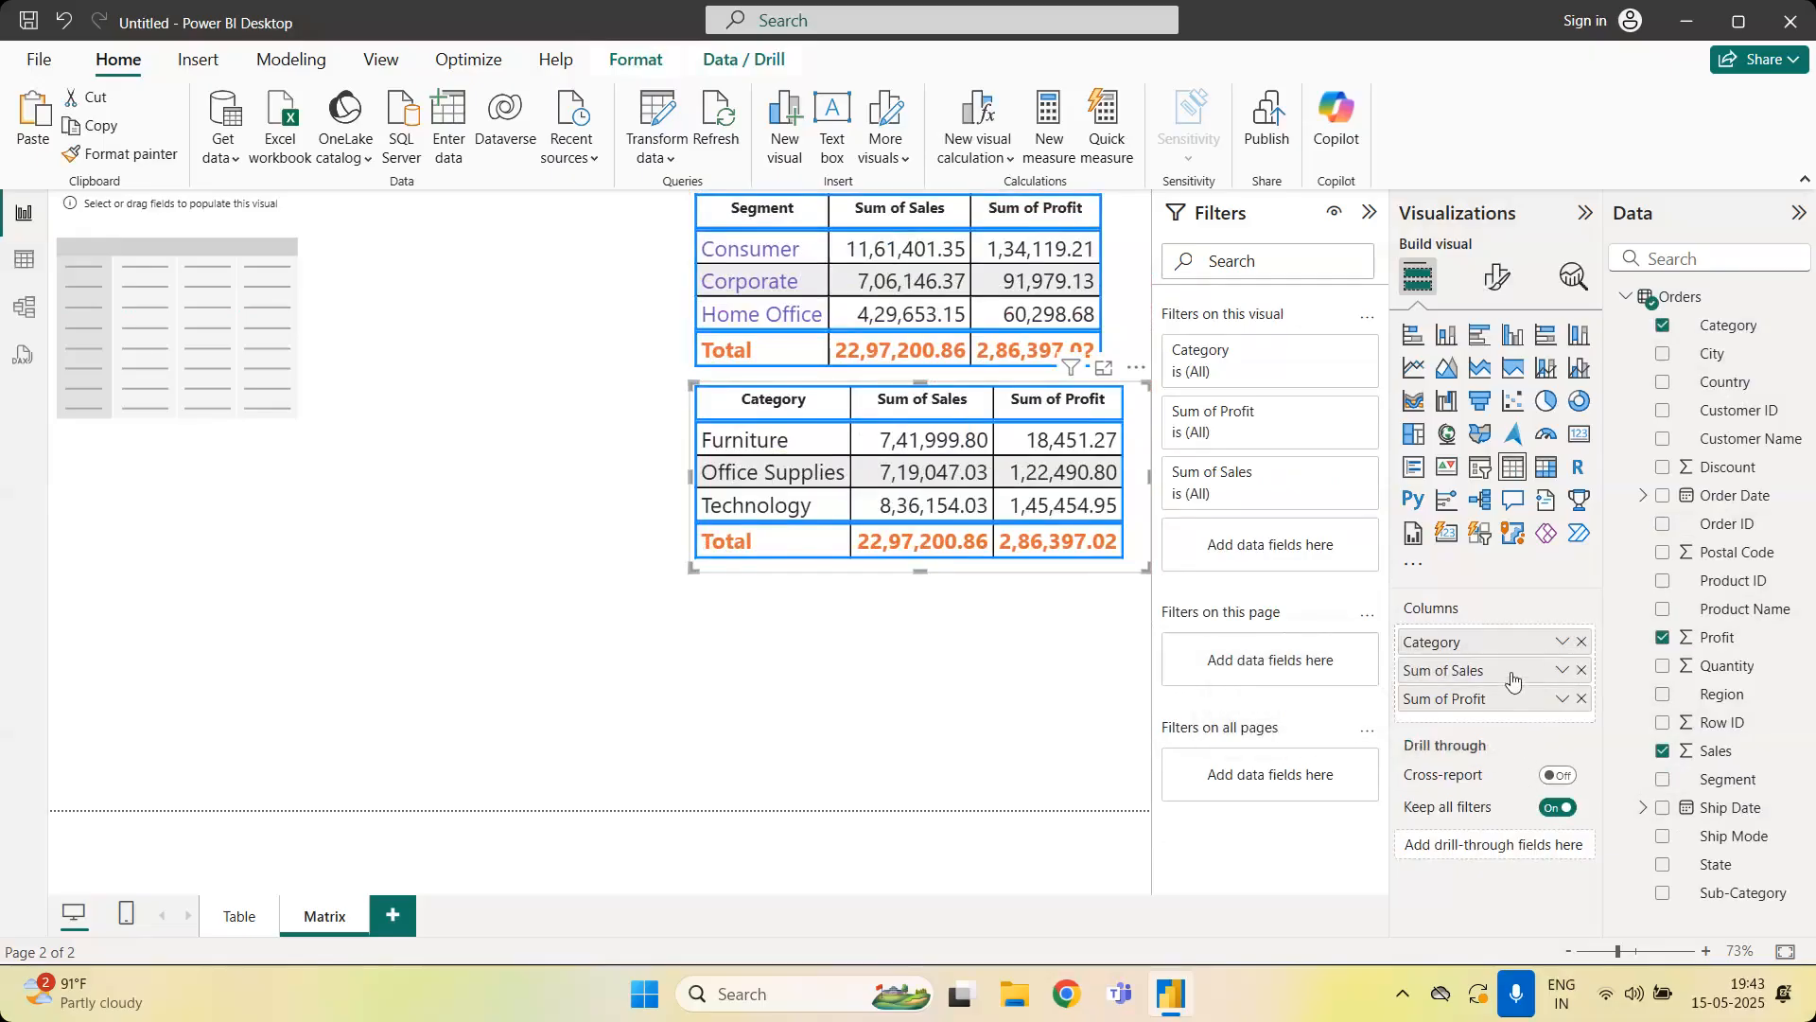
Swap the Sum of Profit and Sum of Sales columns in the category table and swap them back
left_click_drag(1478, 702, 1487, 663)
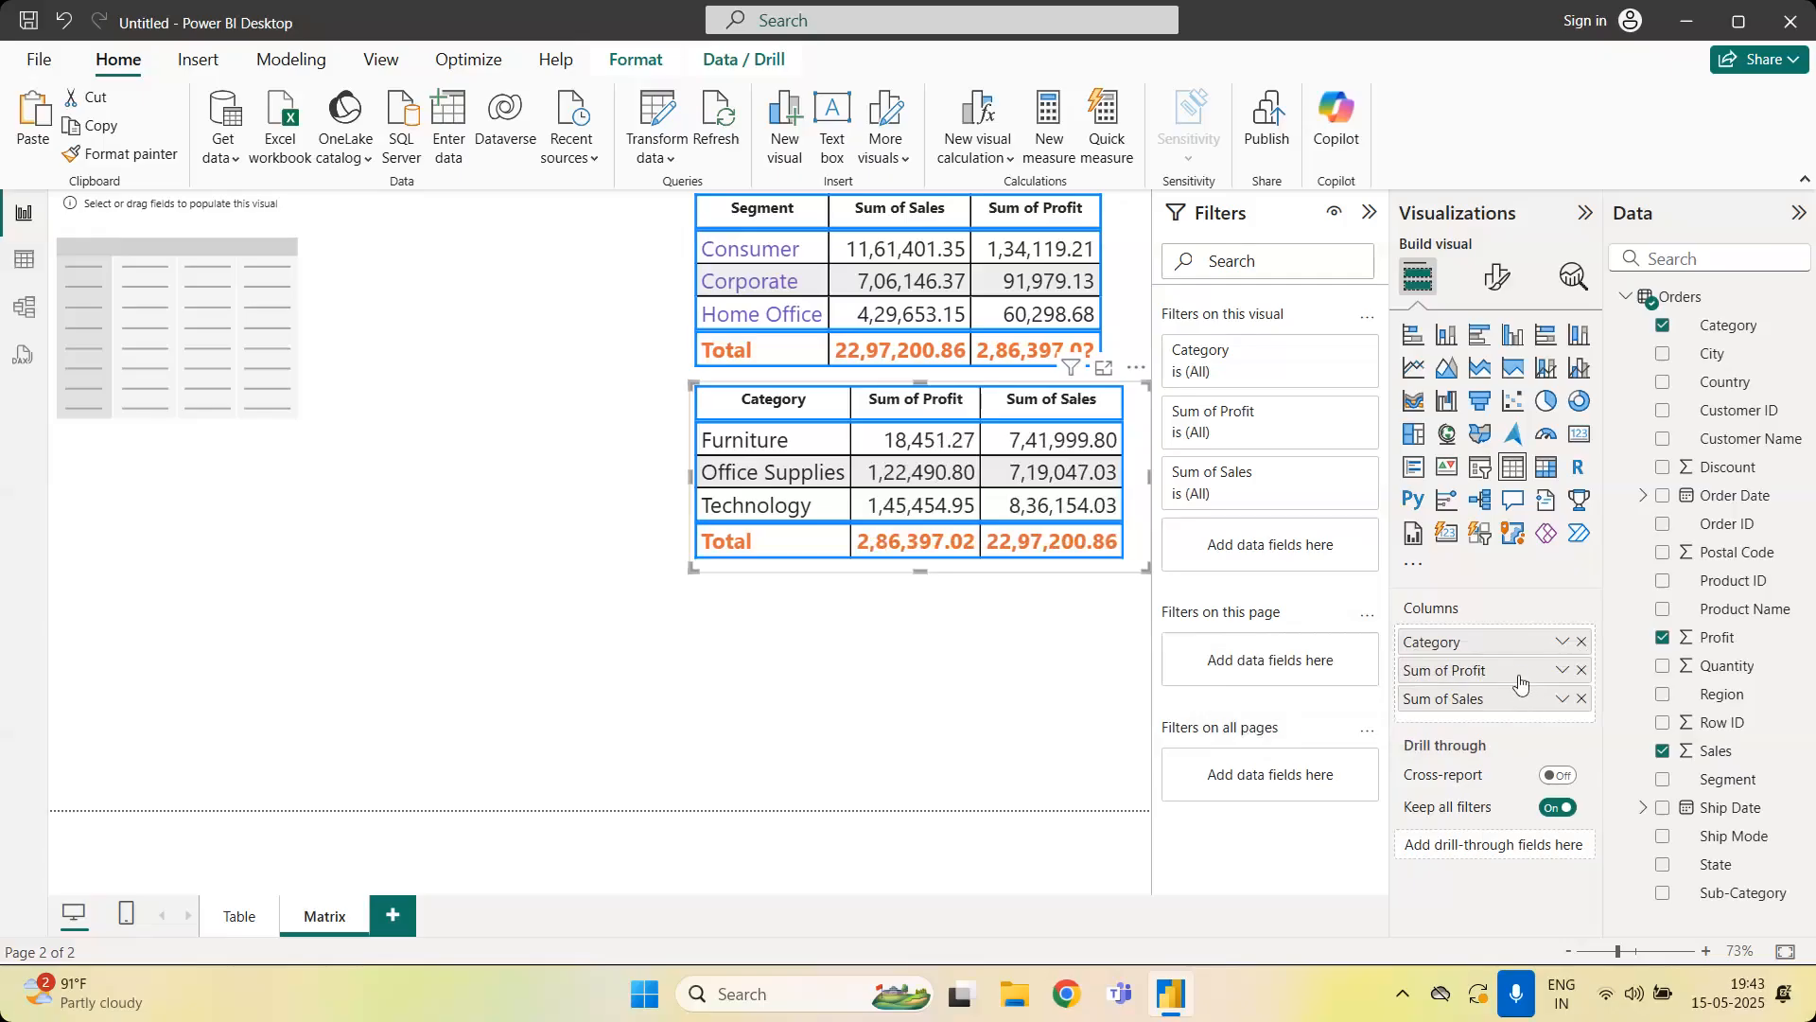
left_click_drag(1510, 699, 1506, 662)
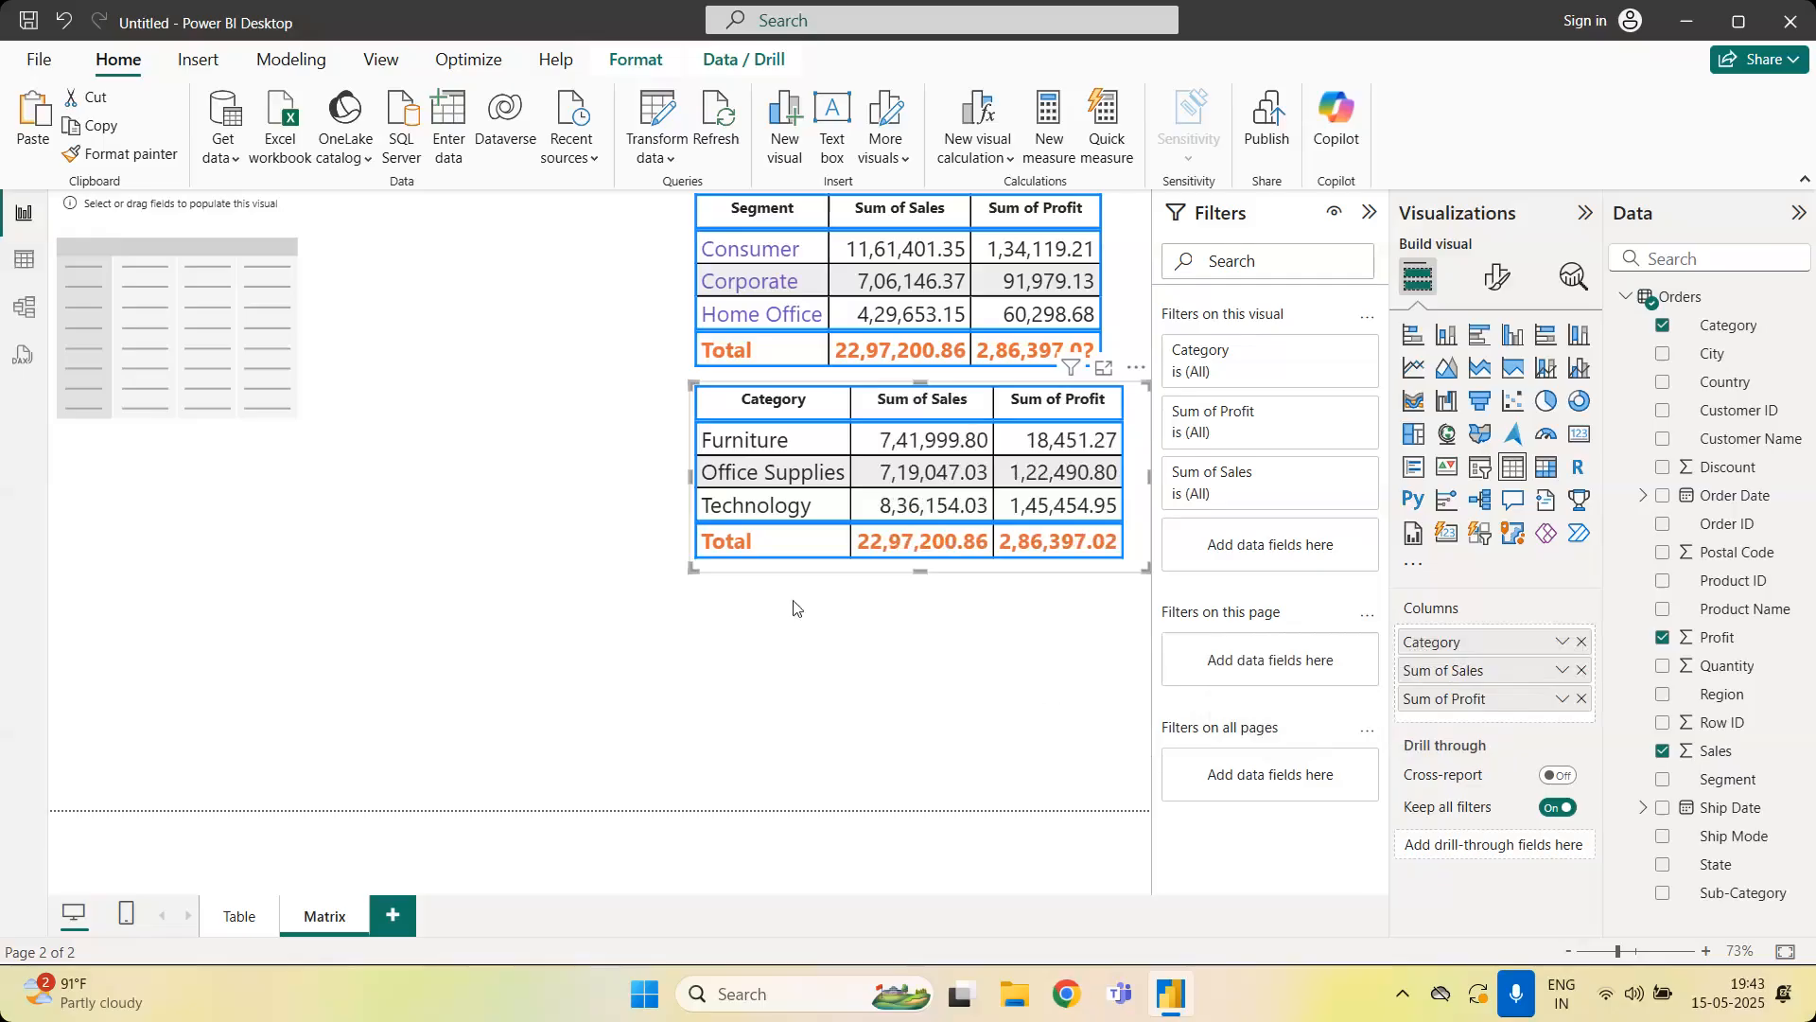
left_click(973, 700)
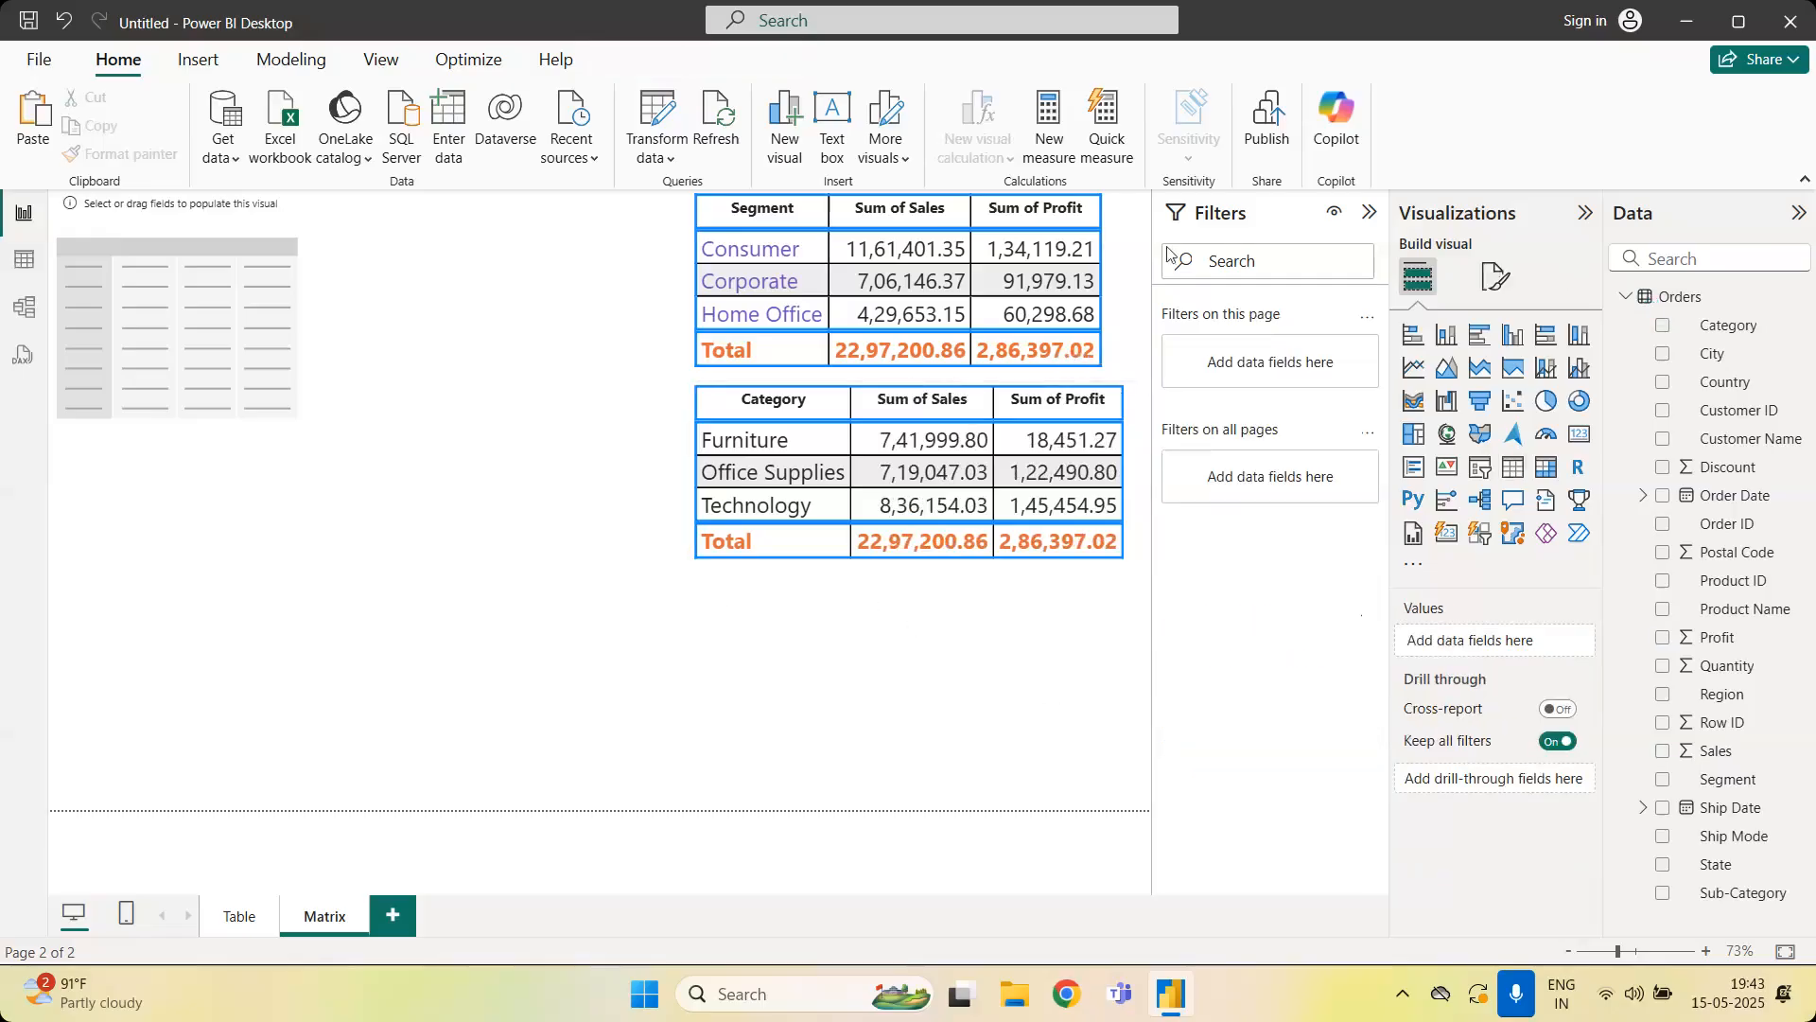
Narrow the segment table's frame slightly from its left edge
left_click(1118, 241)
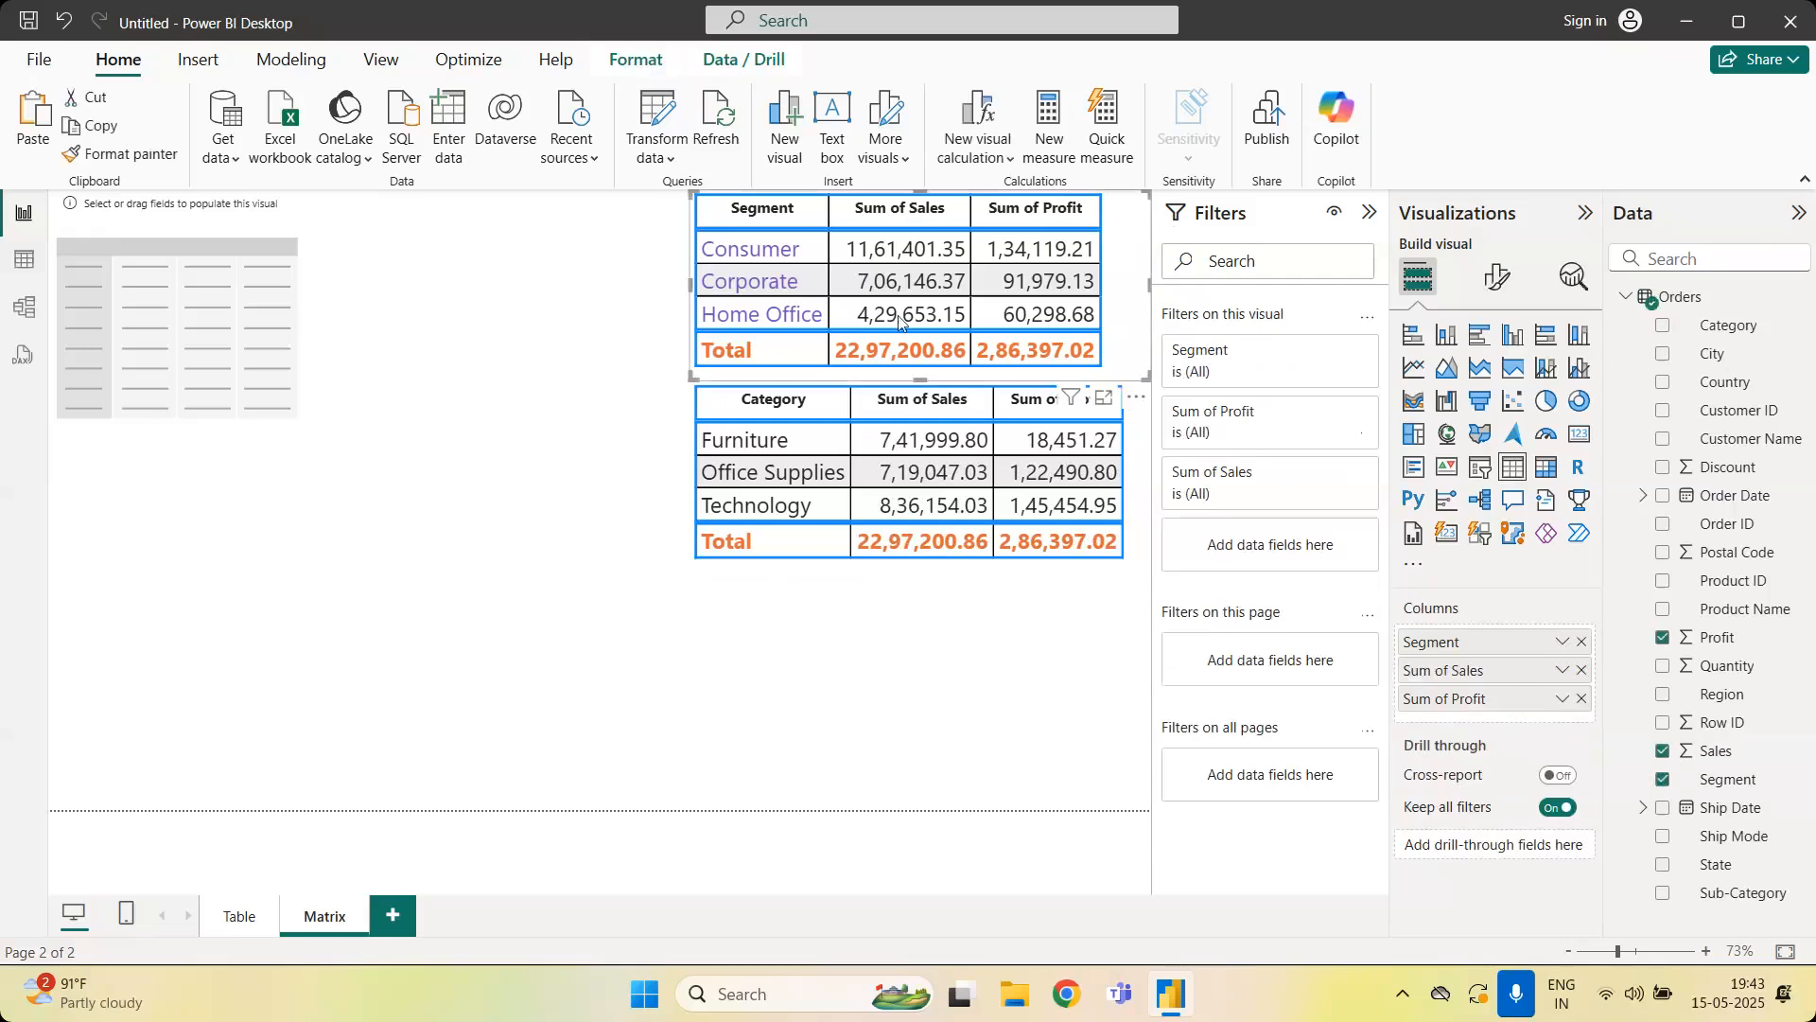
left_click_drag(698, 291, 712, 291)
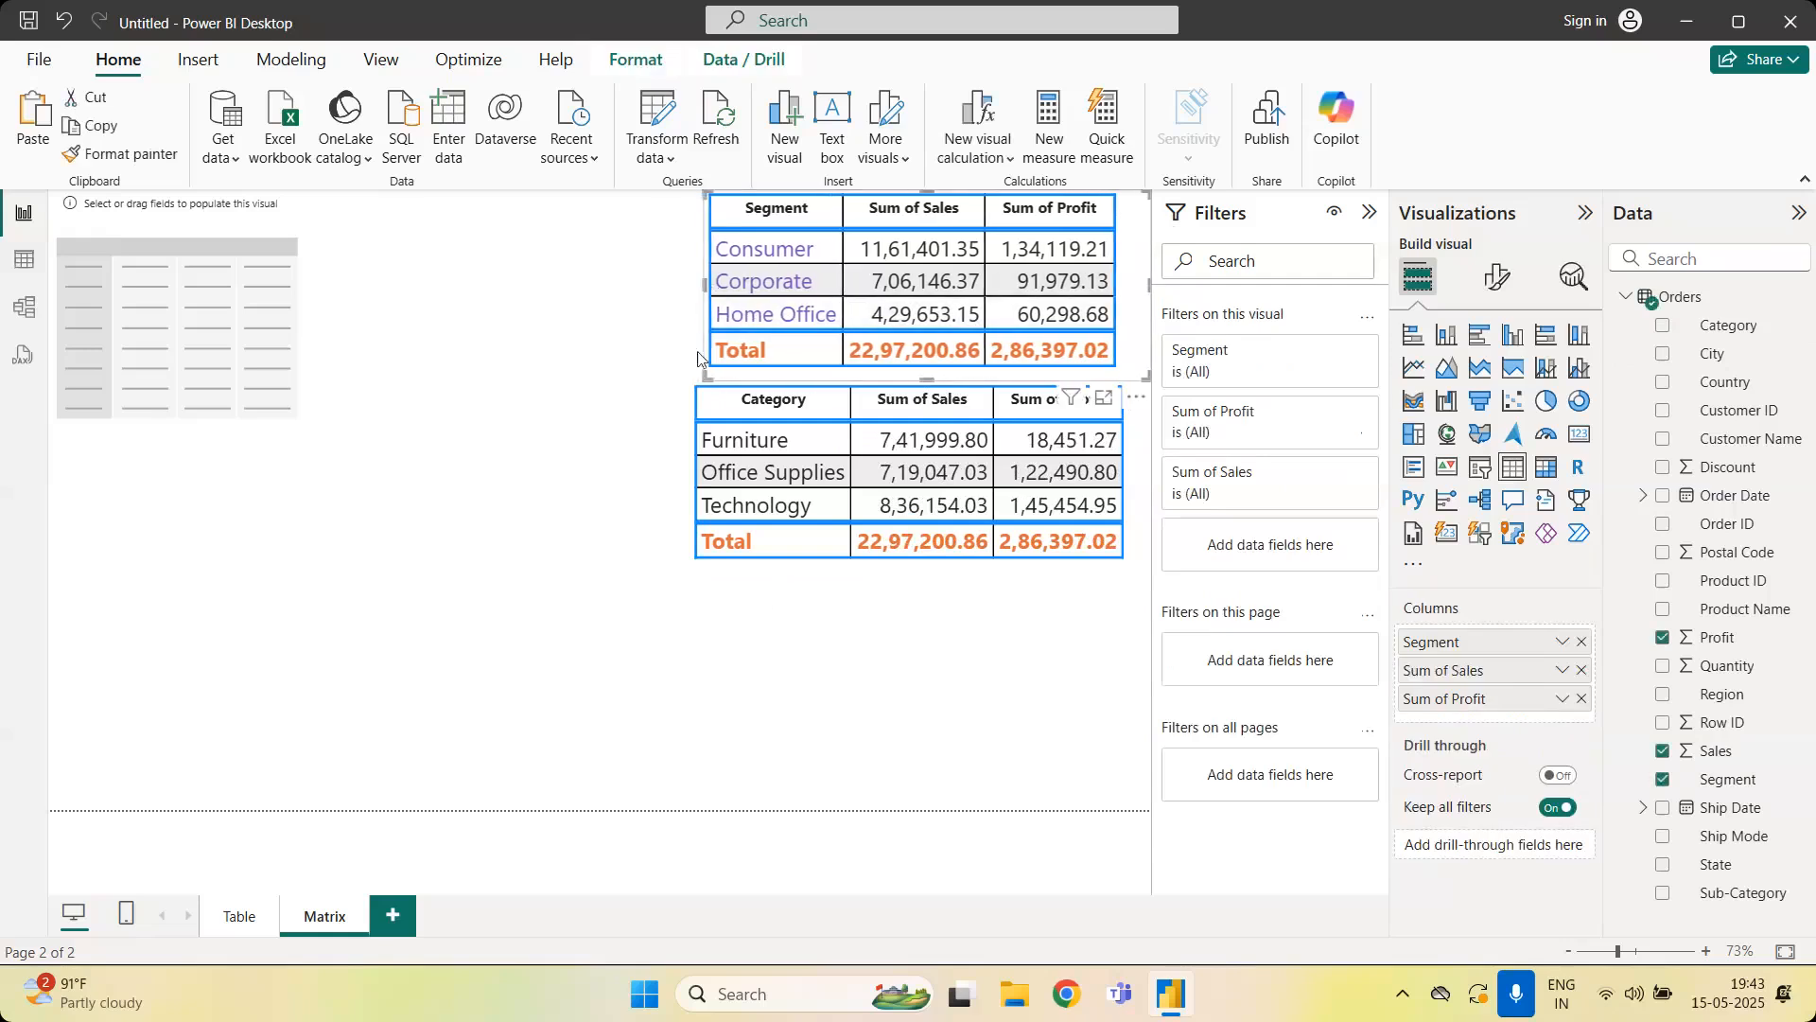
left_click(771, 609)
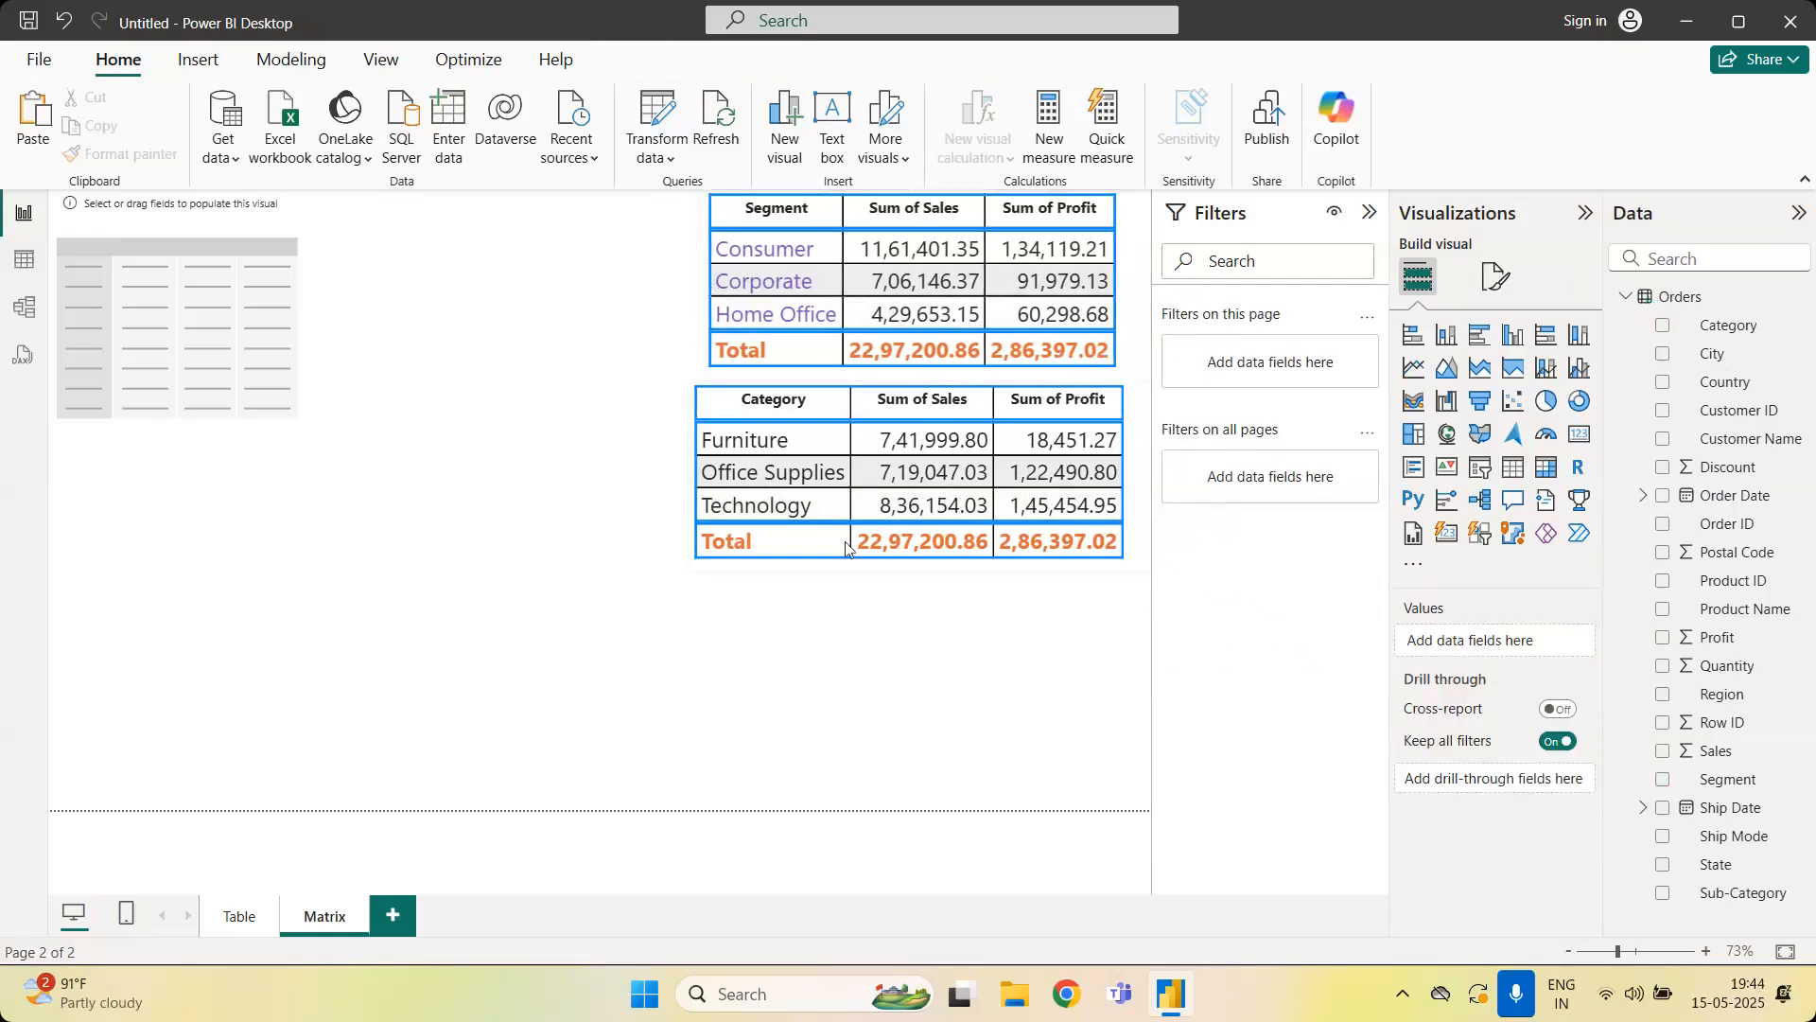
Duplicate the category table directly below the original and replace the copy's Category column with Sub-Category
left_click(798, 549)
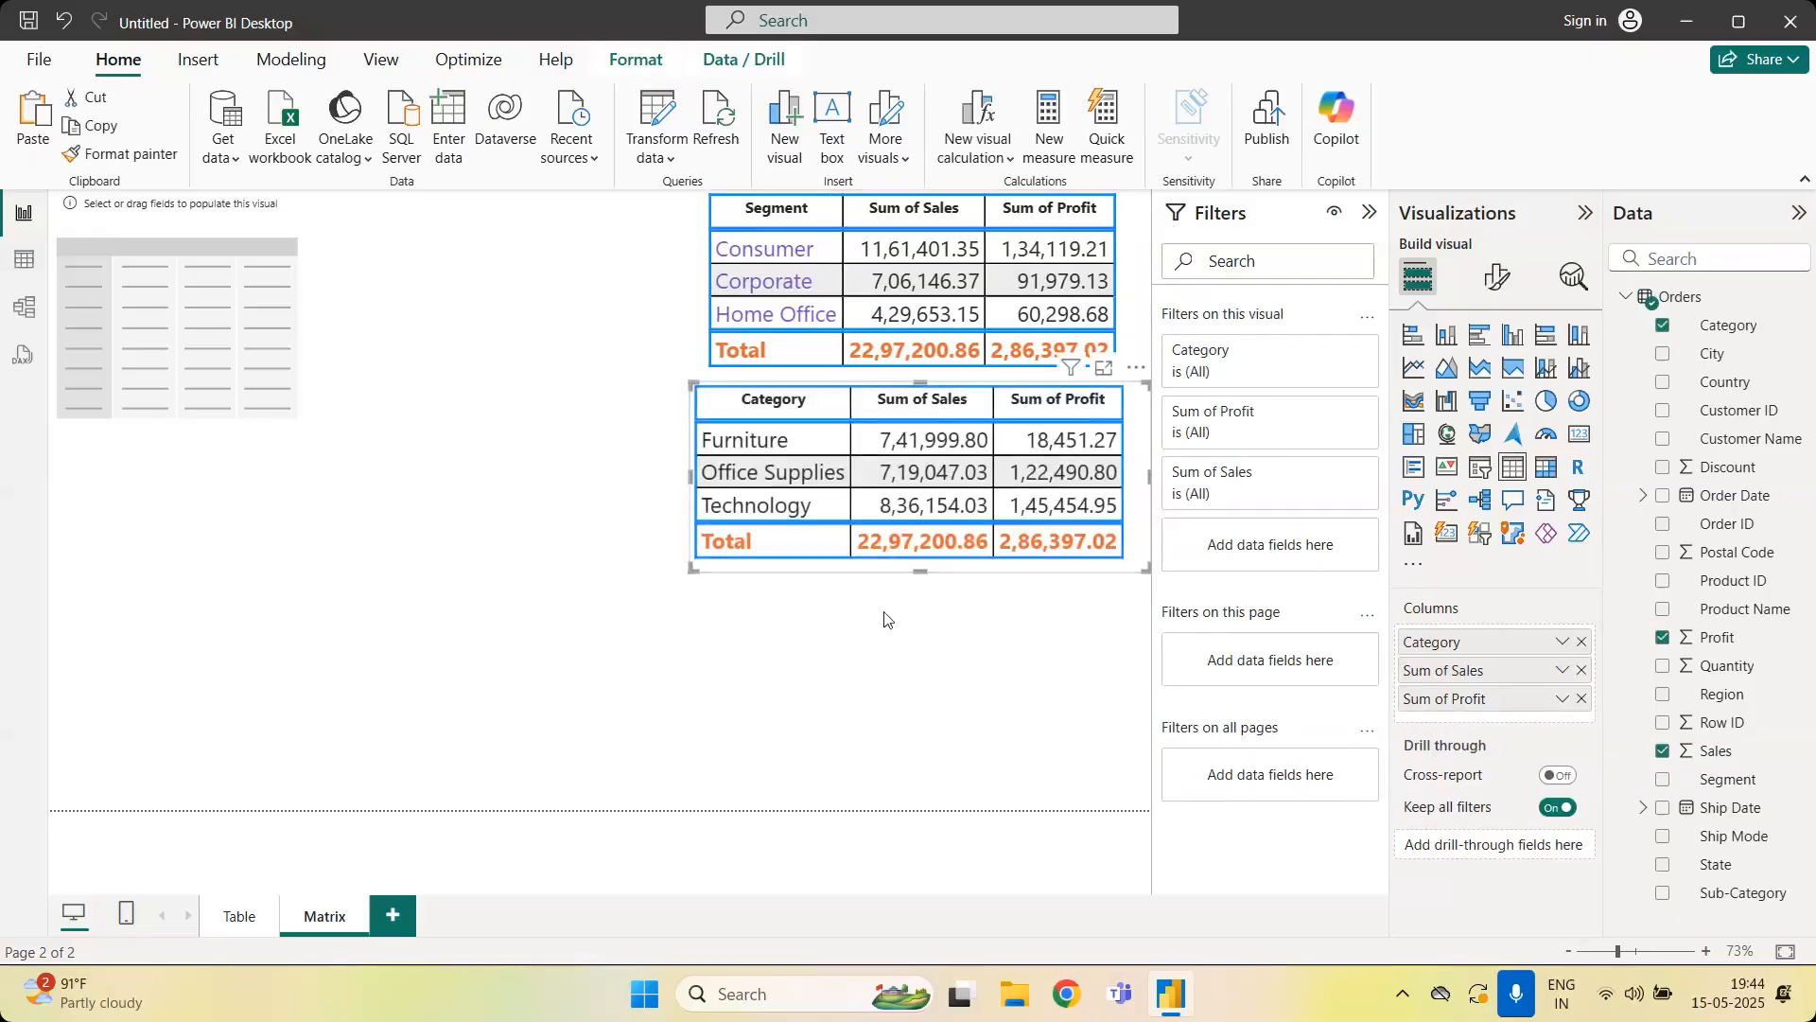
key("ctrl+c")
key("ctrl+v")
left_click_drag(1141, 547, 1139, 750)
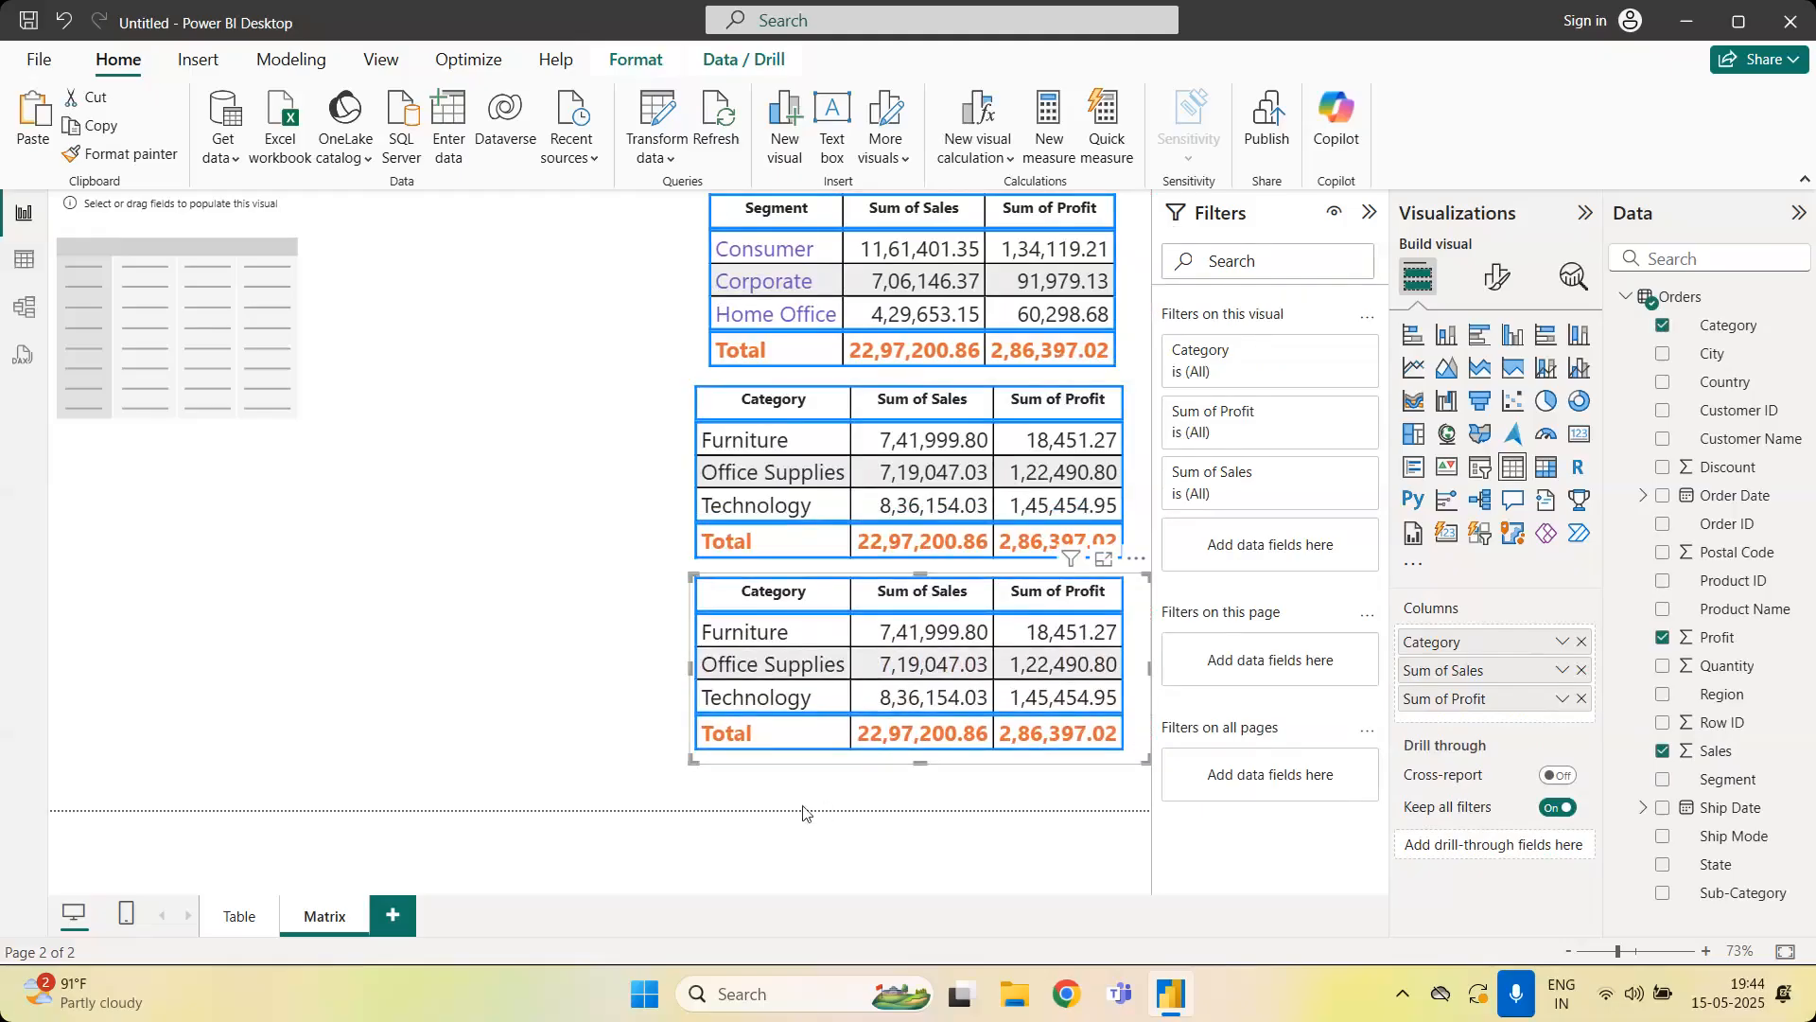
left_click(1580, 643)
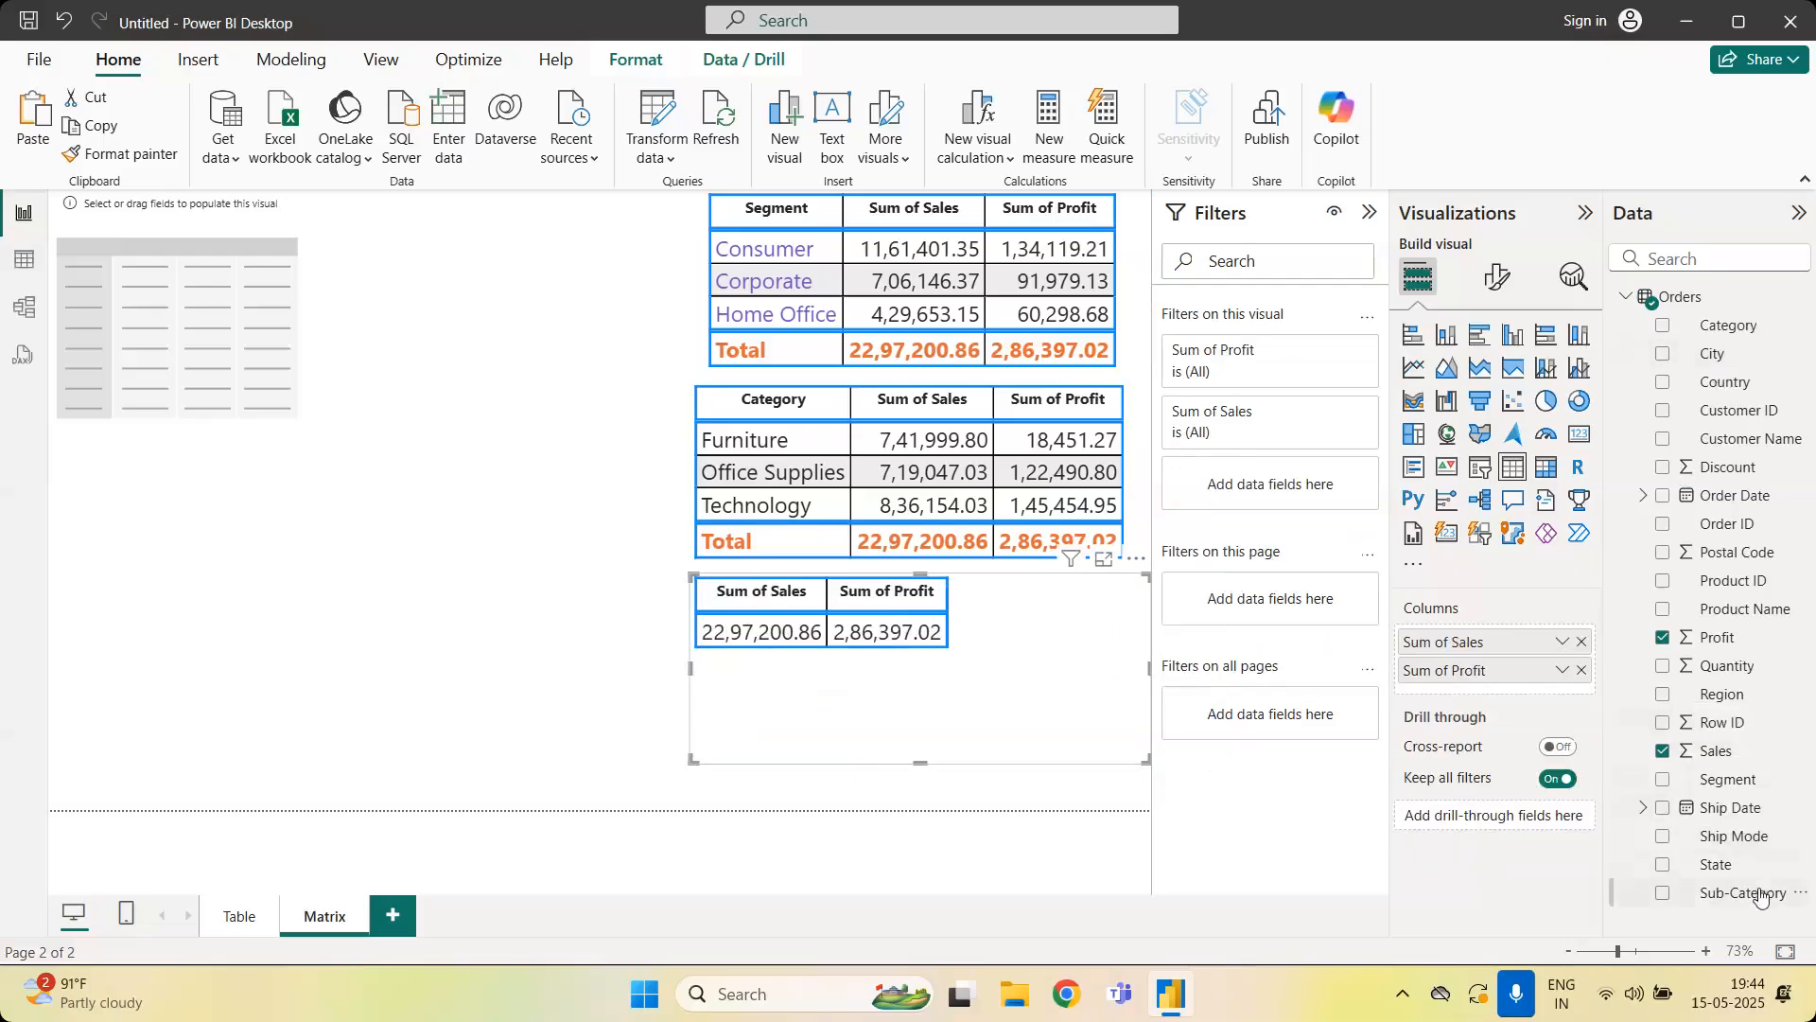
left_click_drag(1759, 894, 1545, 631)
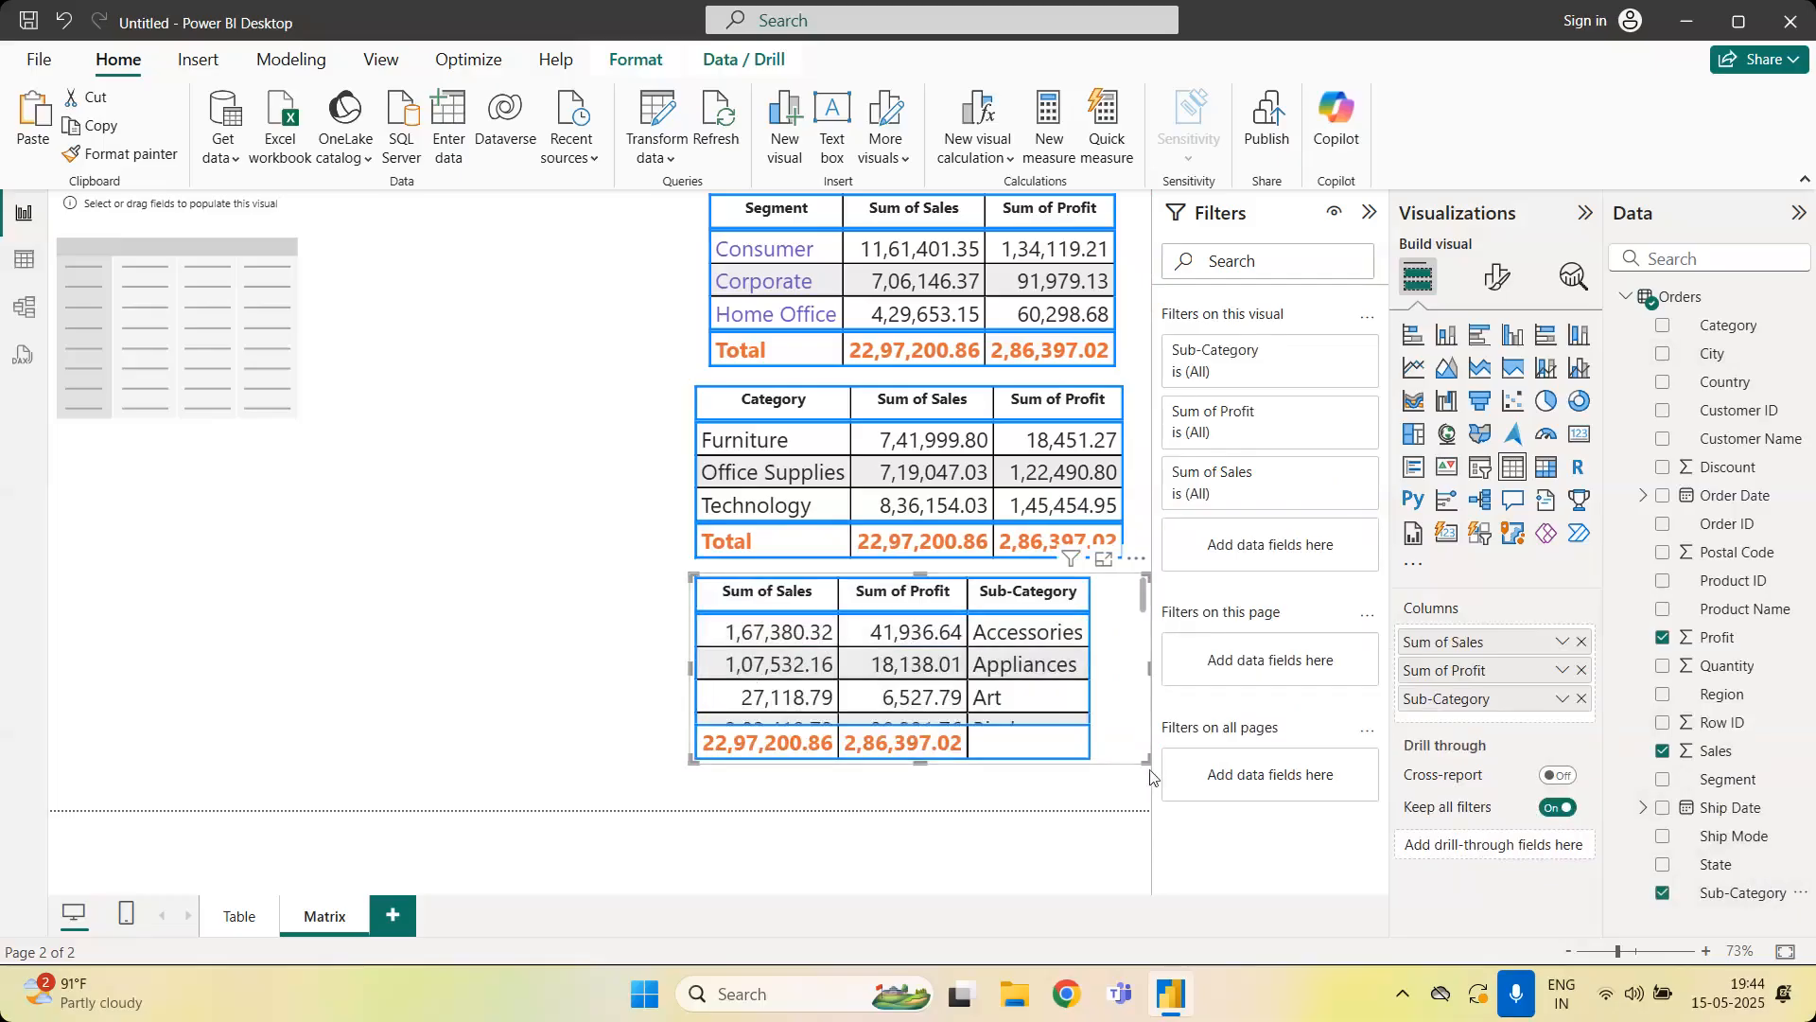
Enlarge the sub-category table's frame downward and to the left, and scroll through its rows
left_click_drag(1147, 762, 1152, 841)
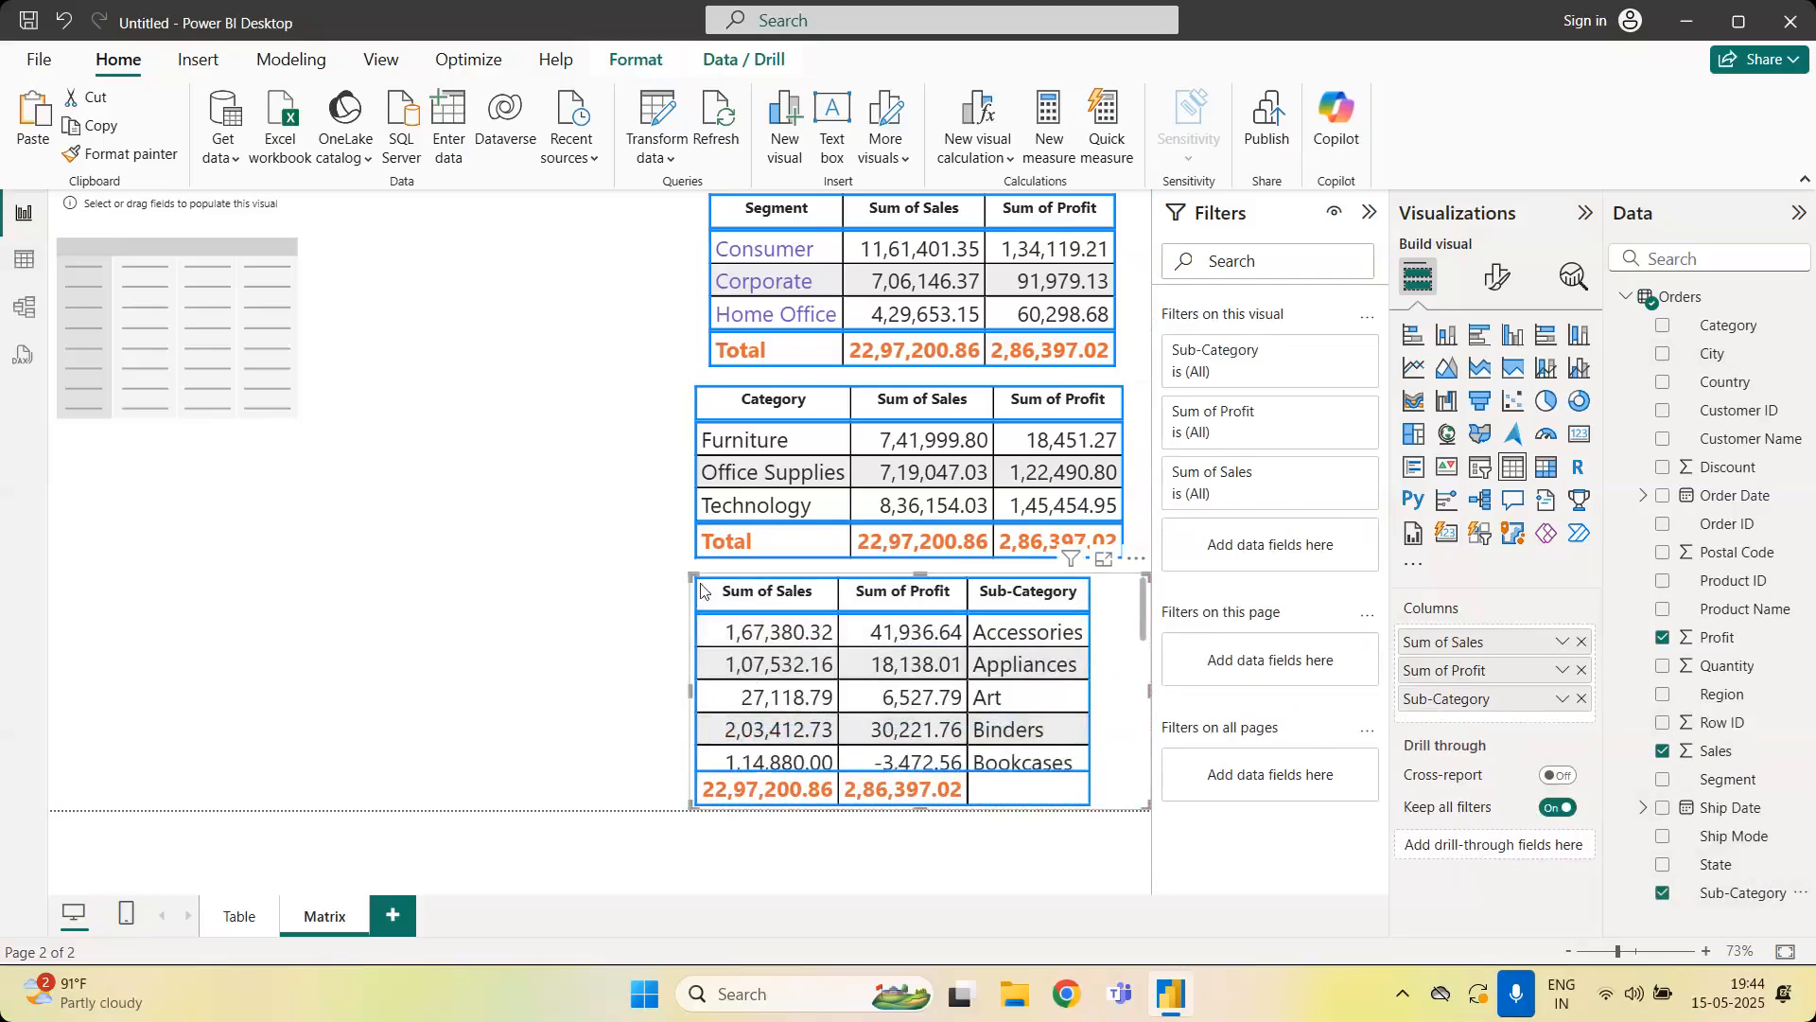
left_click_drag(690, 574, 491, 565)
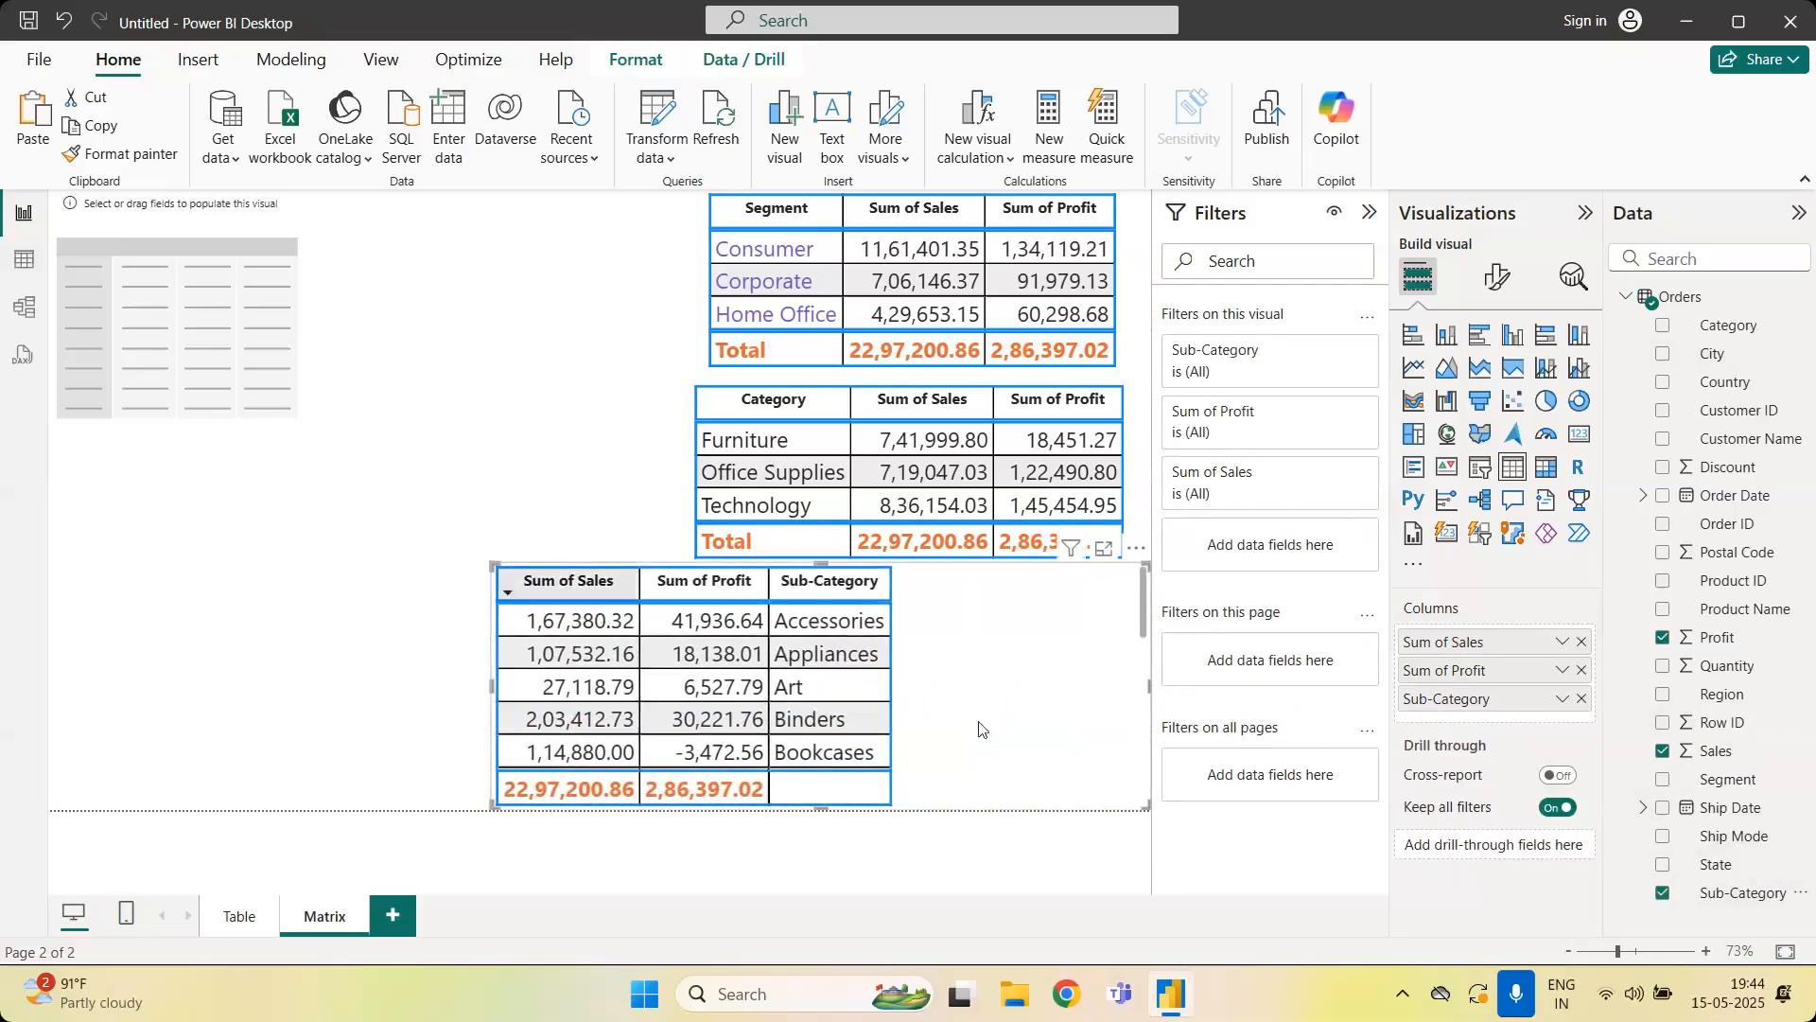
left_click_drag(1142, 629, 1143, 785)
left_click_drag(1133, 702, 1144, 563)
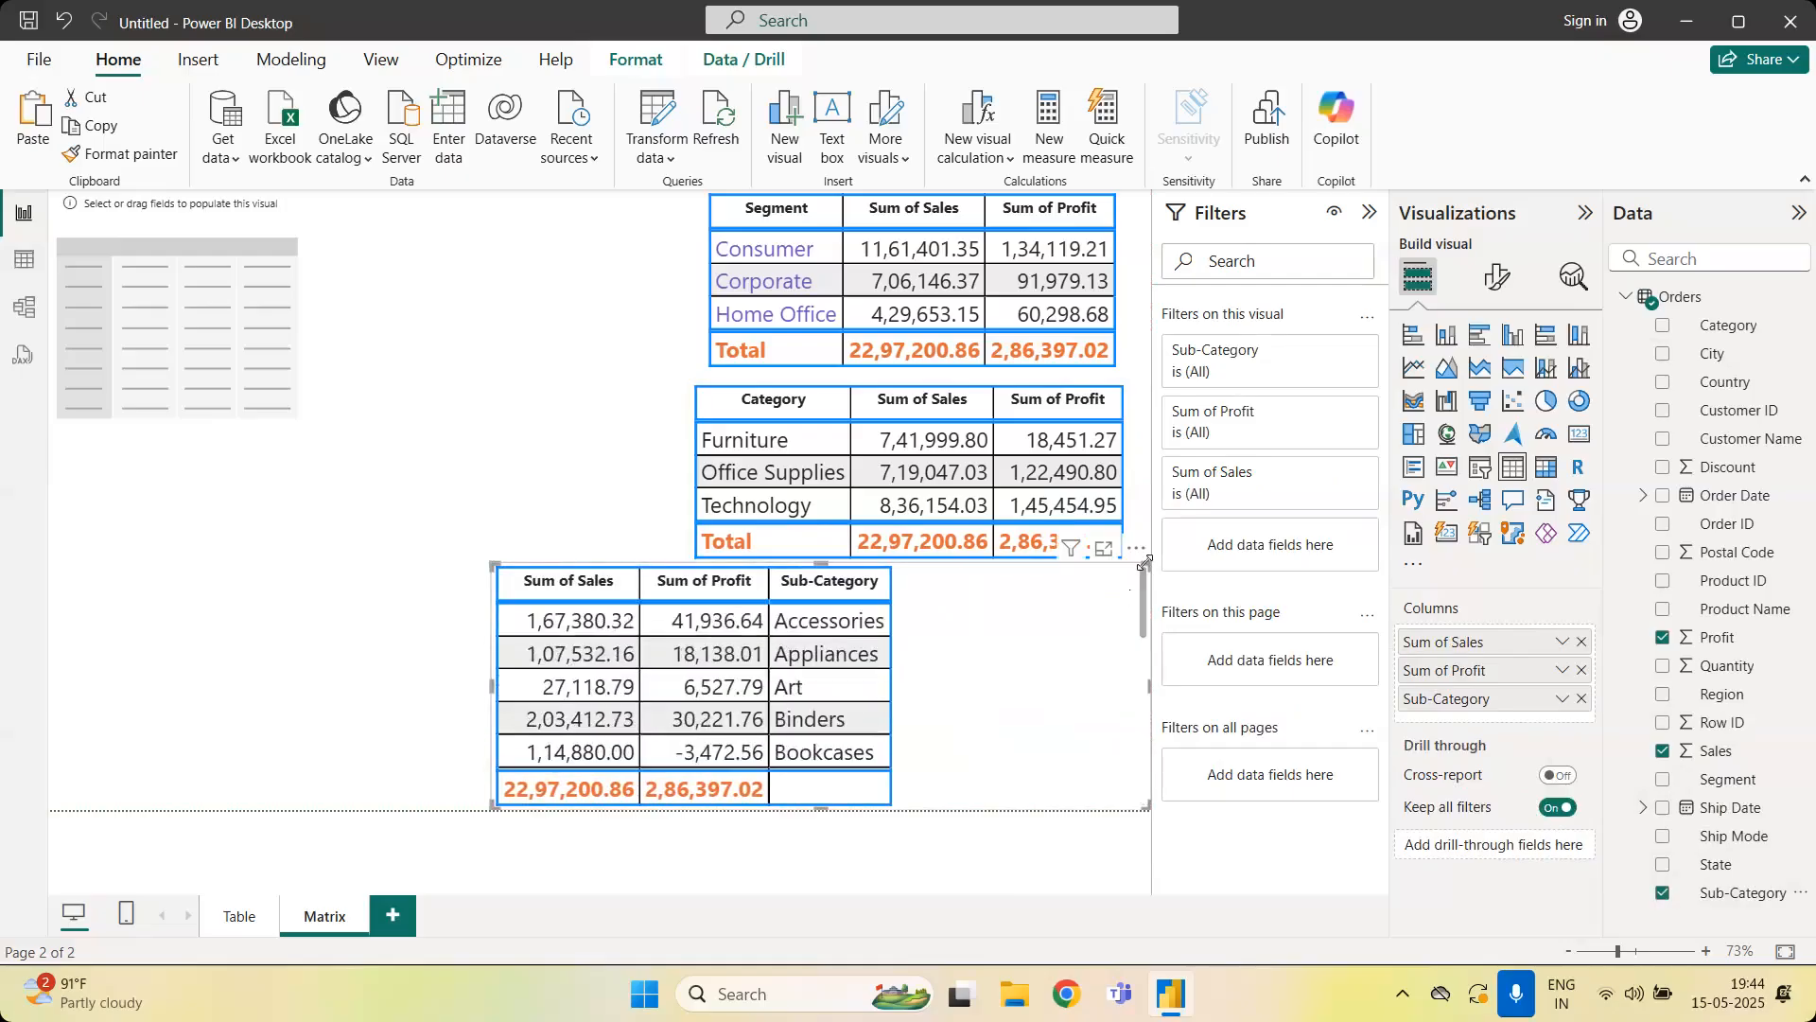
Delete the segment table from the Matrix page
left_click(694, 379)
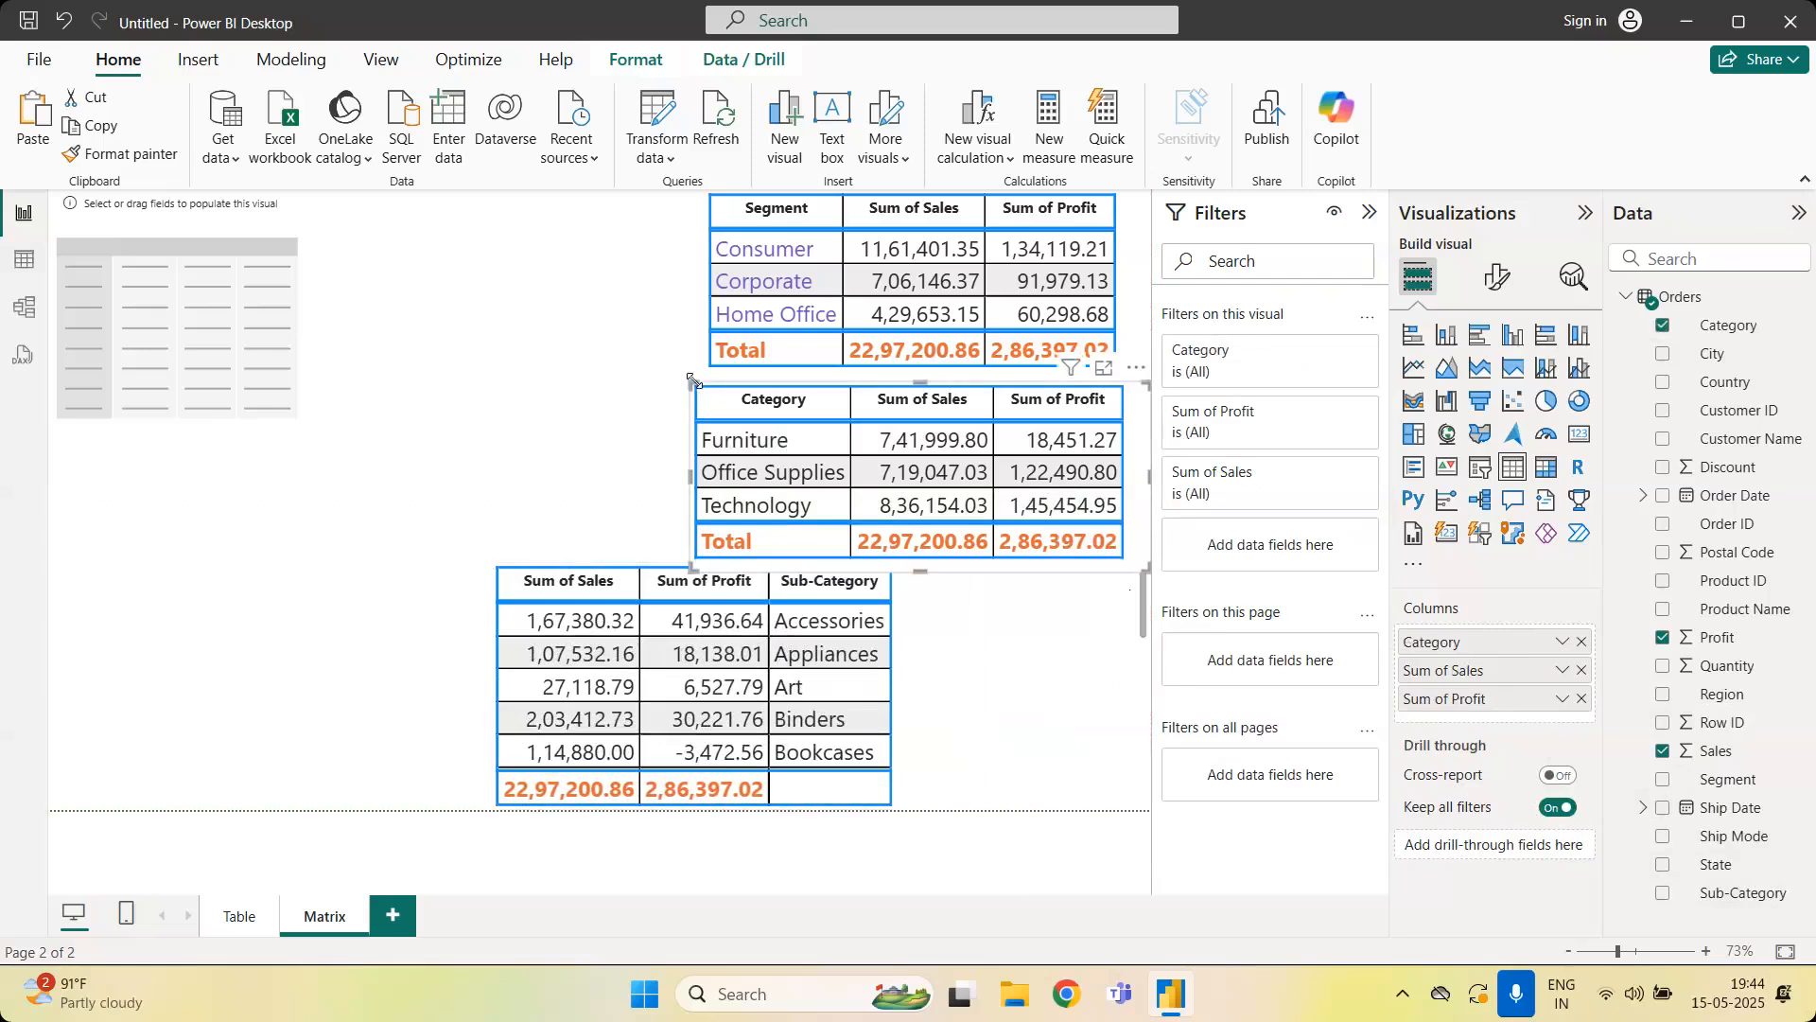
left_click(699, 204)
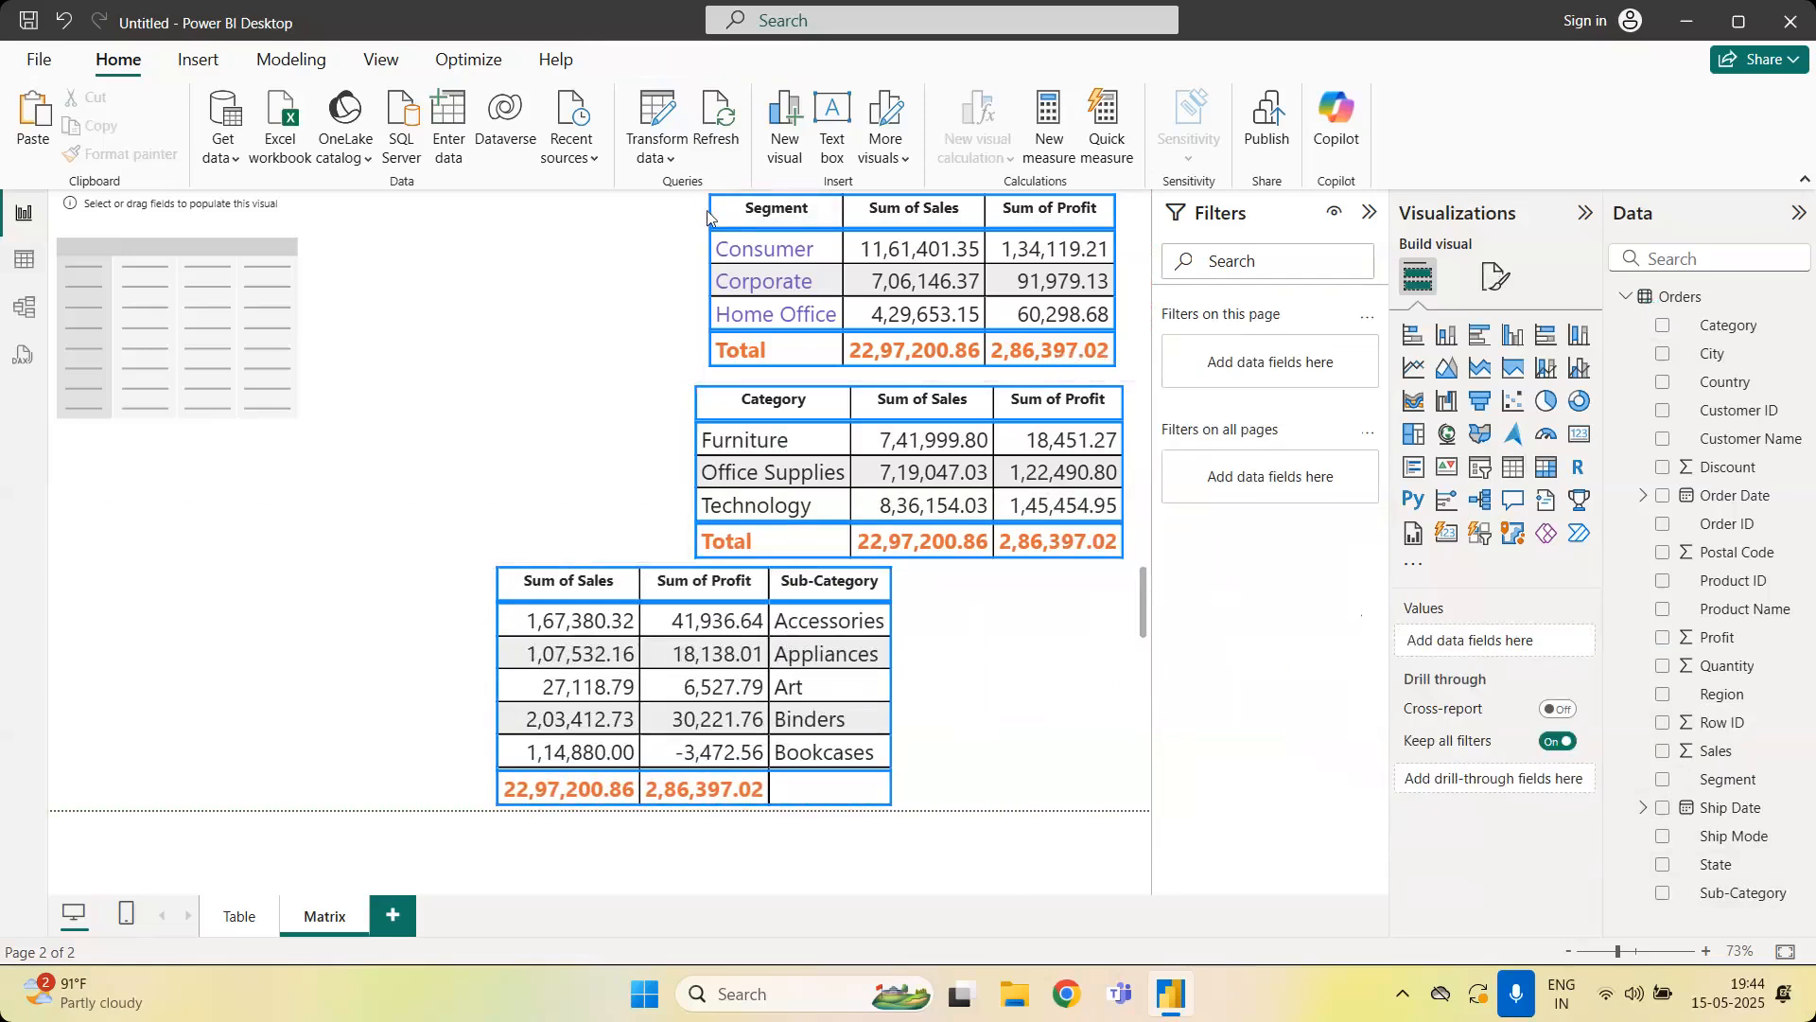
left_click(707, 210)
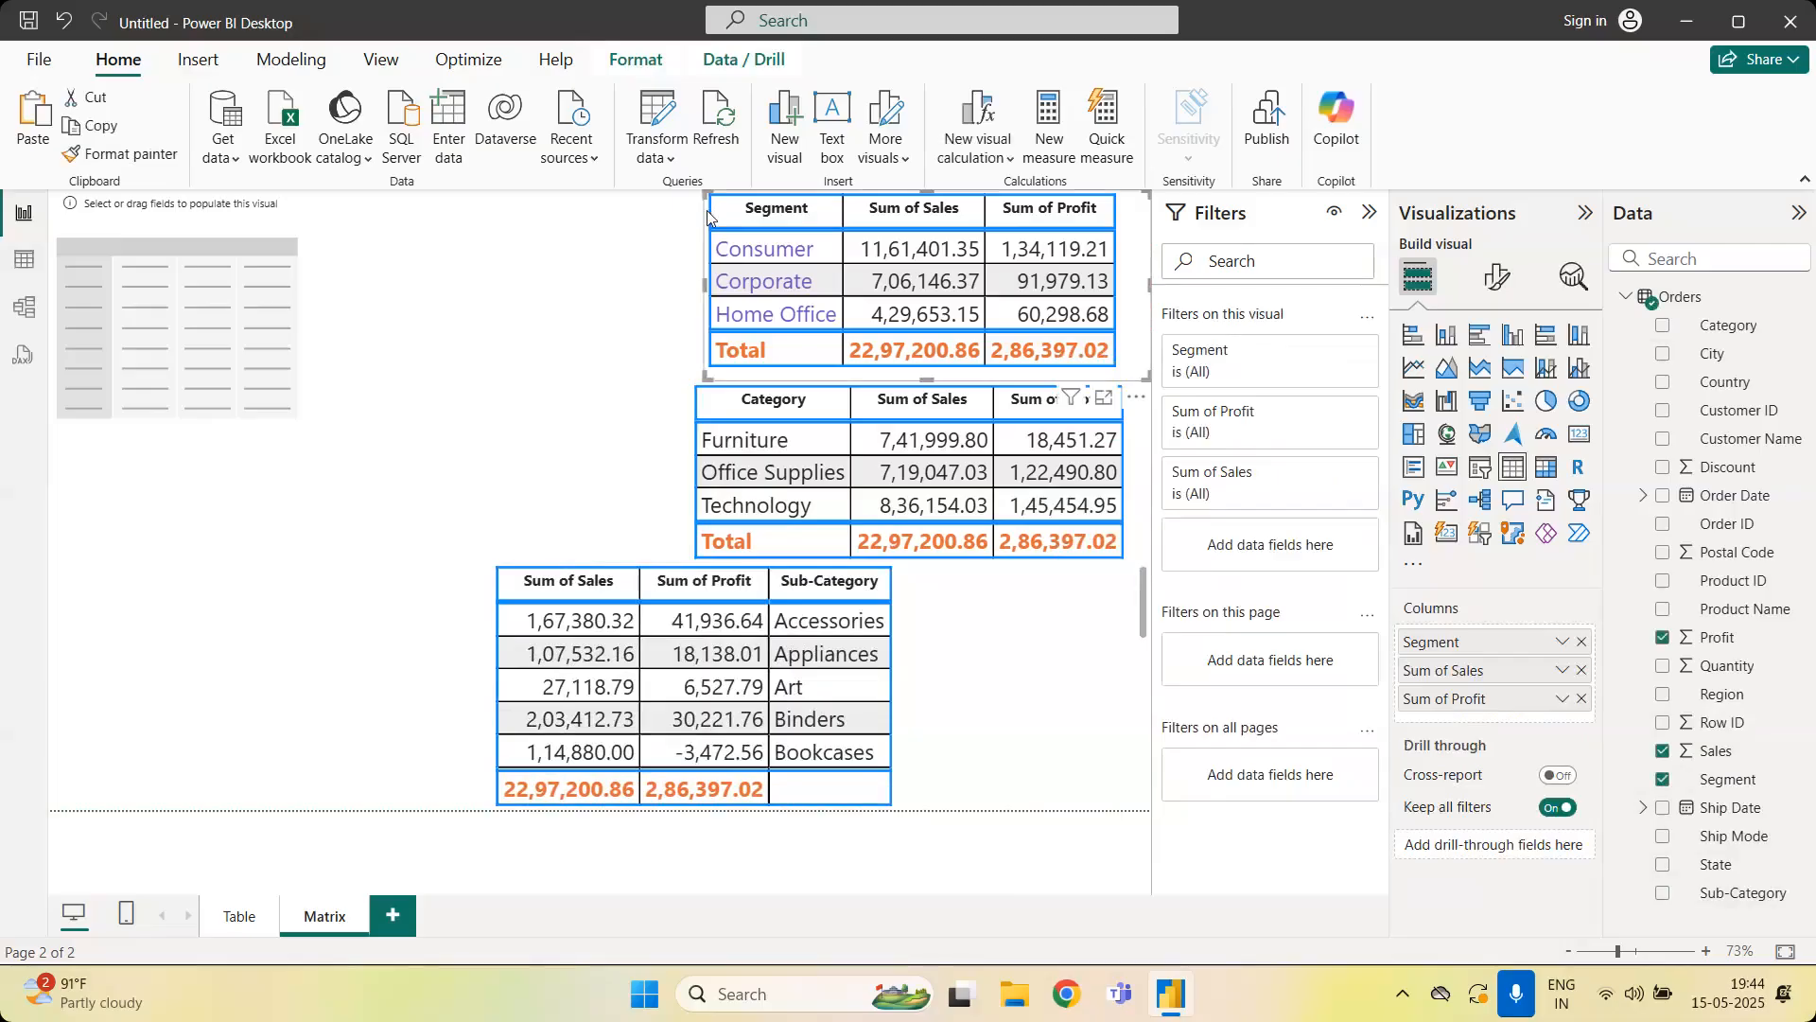
key("Delete")
Sort the category table by Sum of Sales in descending order and move it up next to the empty matrix visual
left_click(910, 401)
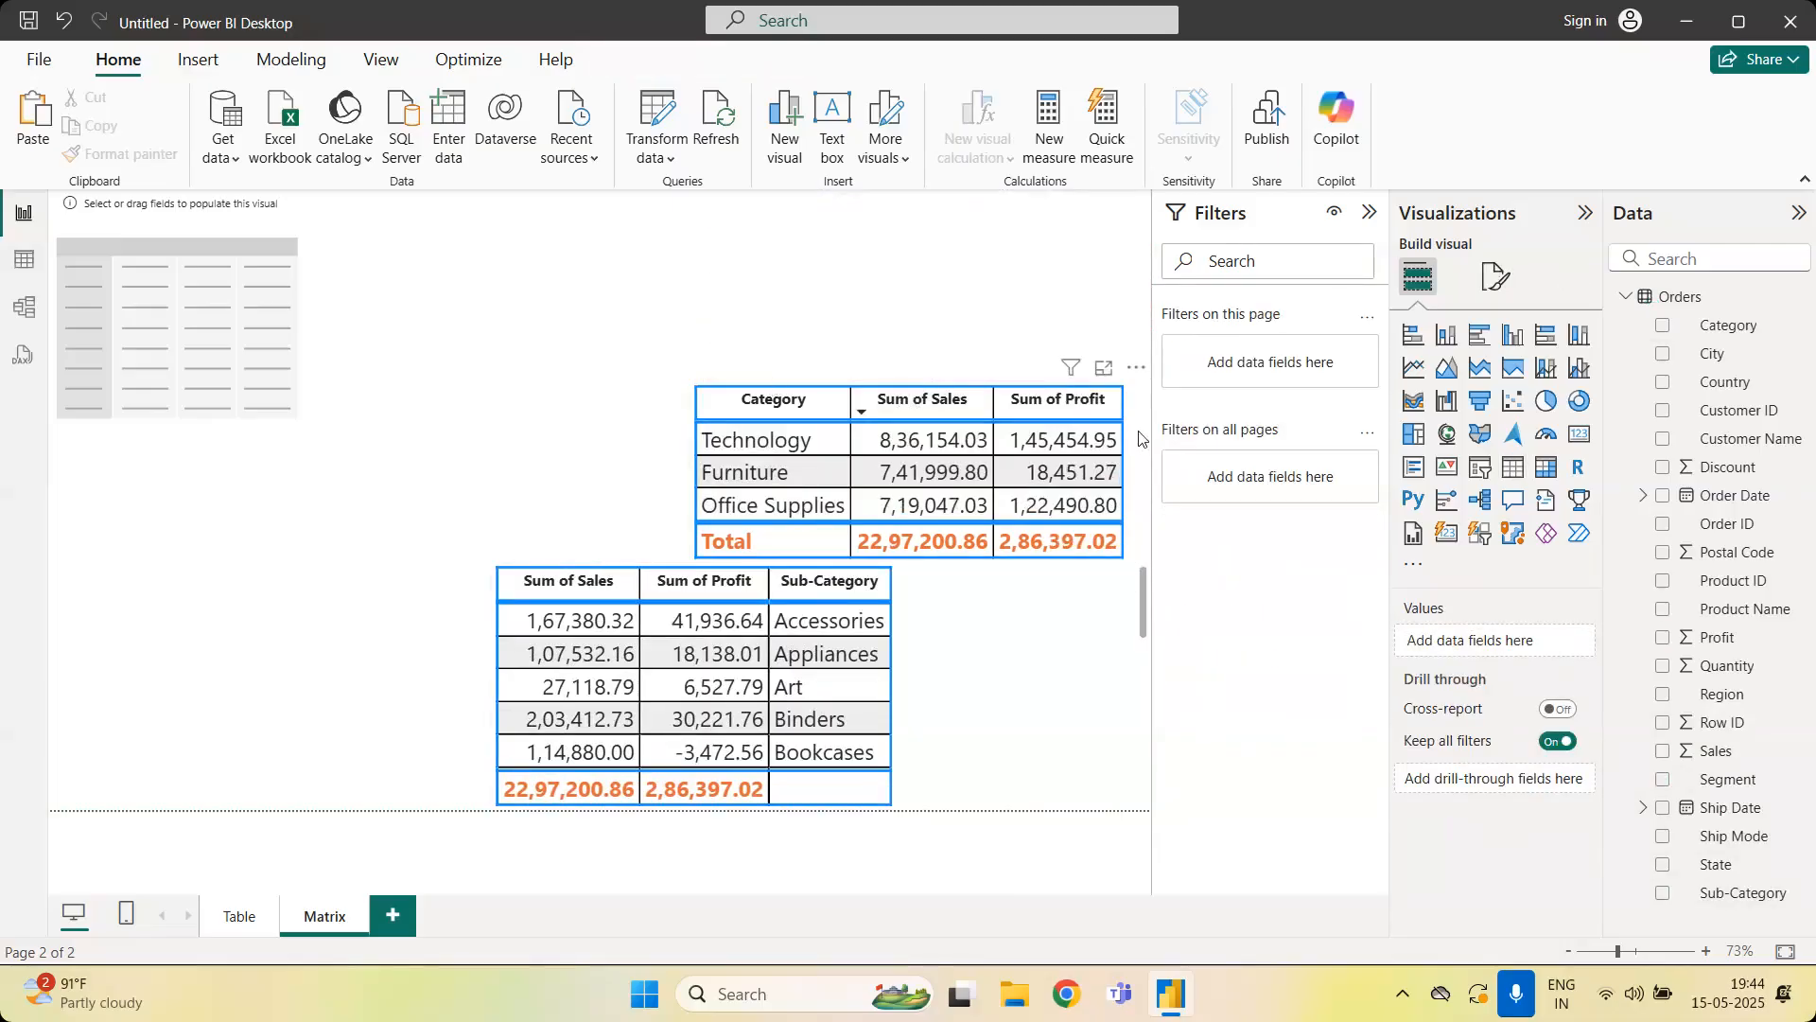
left_click_drag(1139, 438, 821, 227)
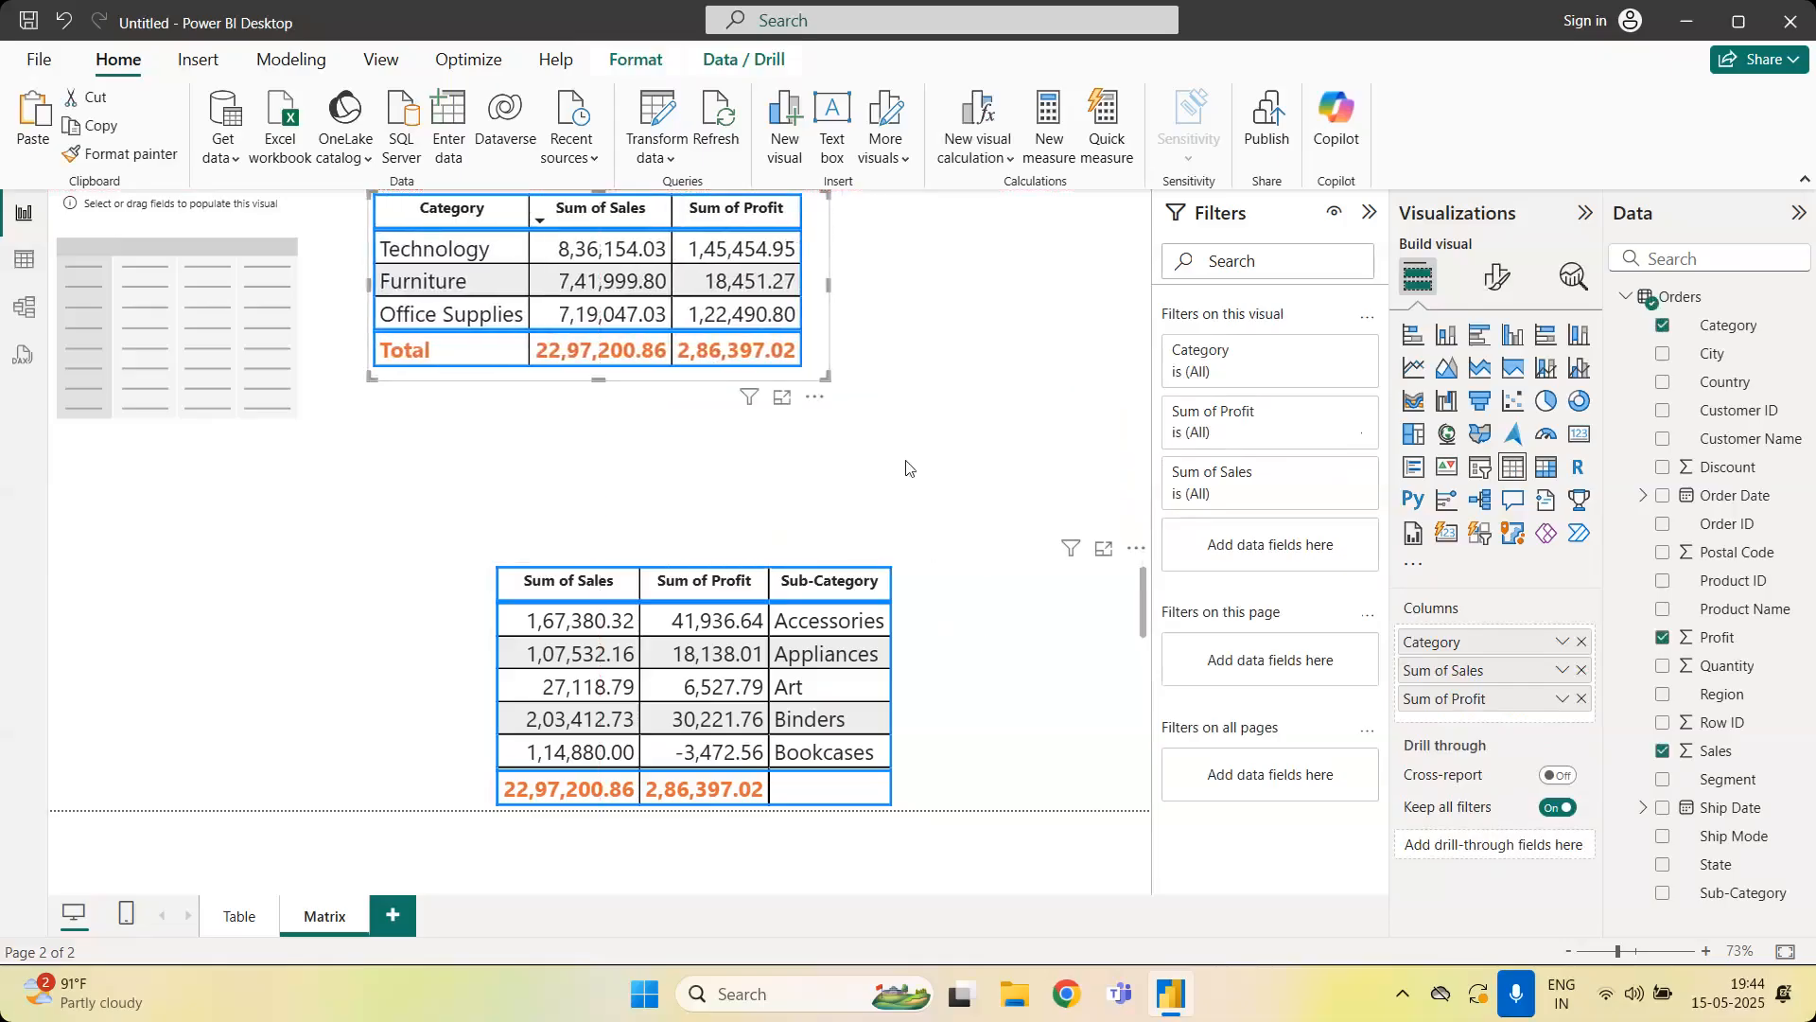
Move the sub-category table directly below the category table, left edges aligned, and extend its frame down to the page's lower edge
left_click(965, 629)
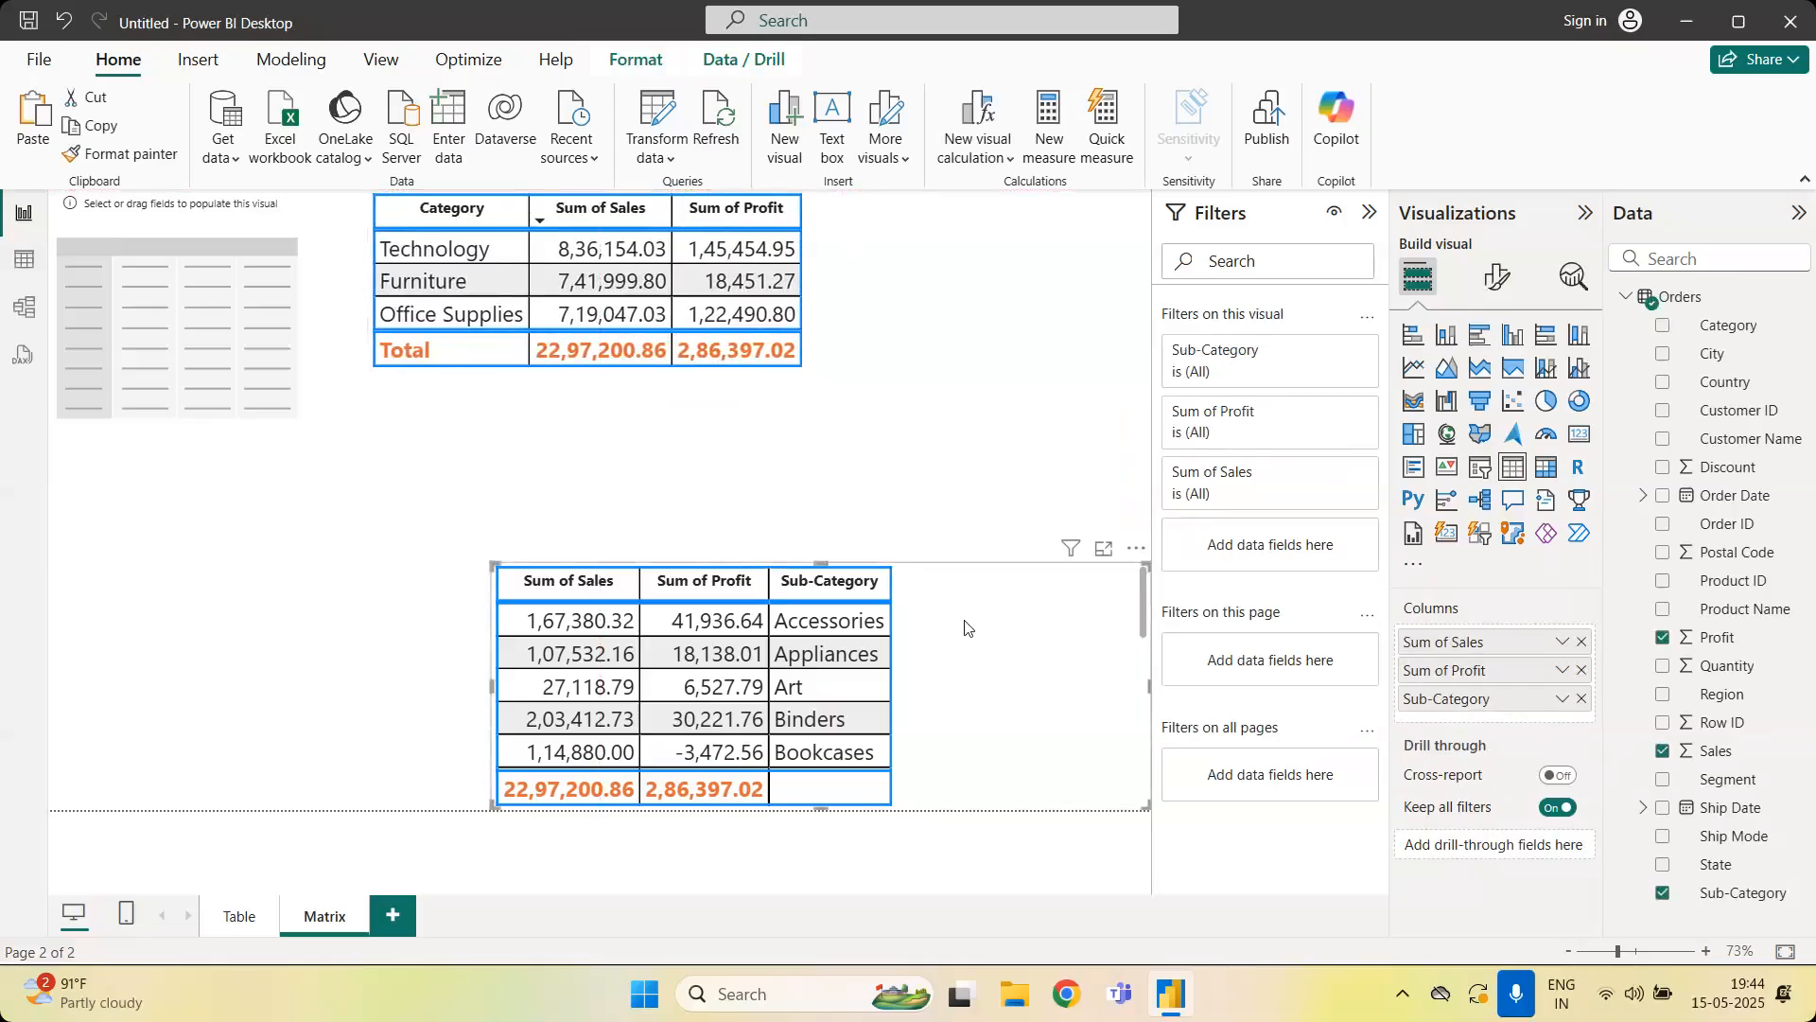
left_click_drag(966, 629, 843, 443)
left_click_drag(1024, 619, 1053, 771)
scroll(1042, 632, "down", 4)
scroll(1037, 475, "up", 1)
scroll(1037, 469, "up", 2)
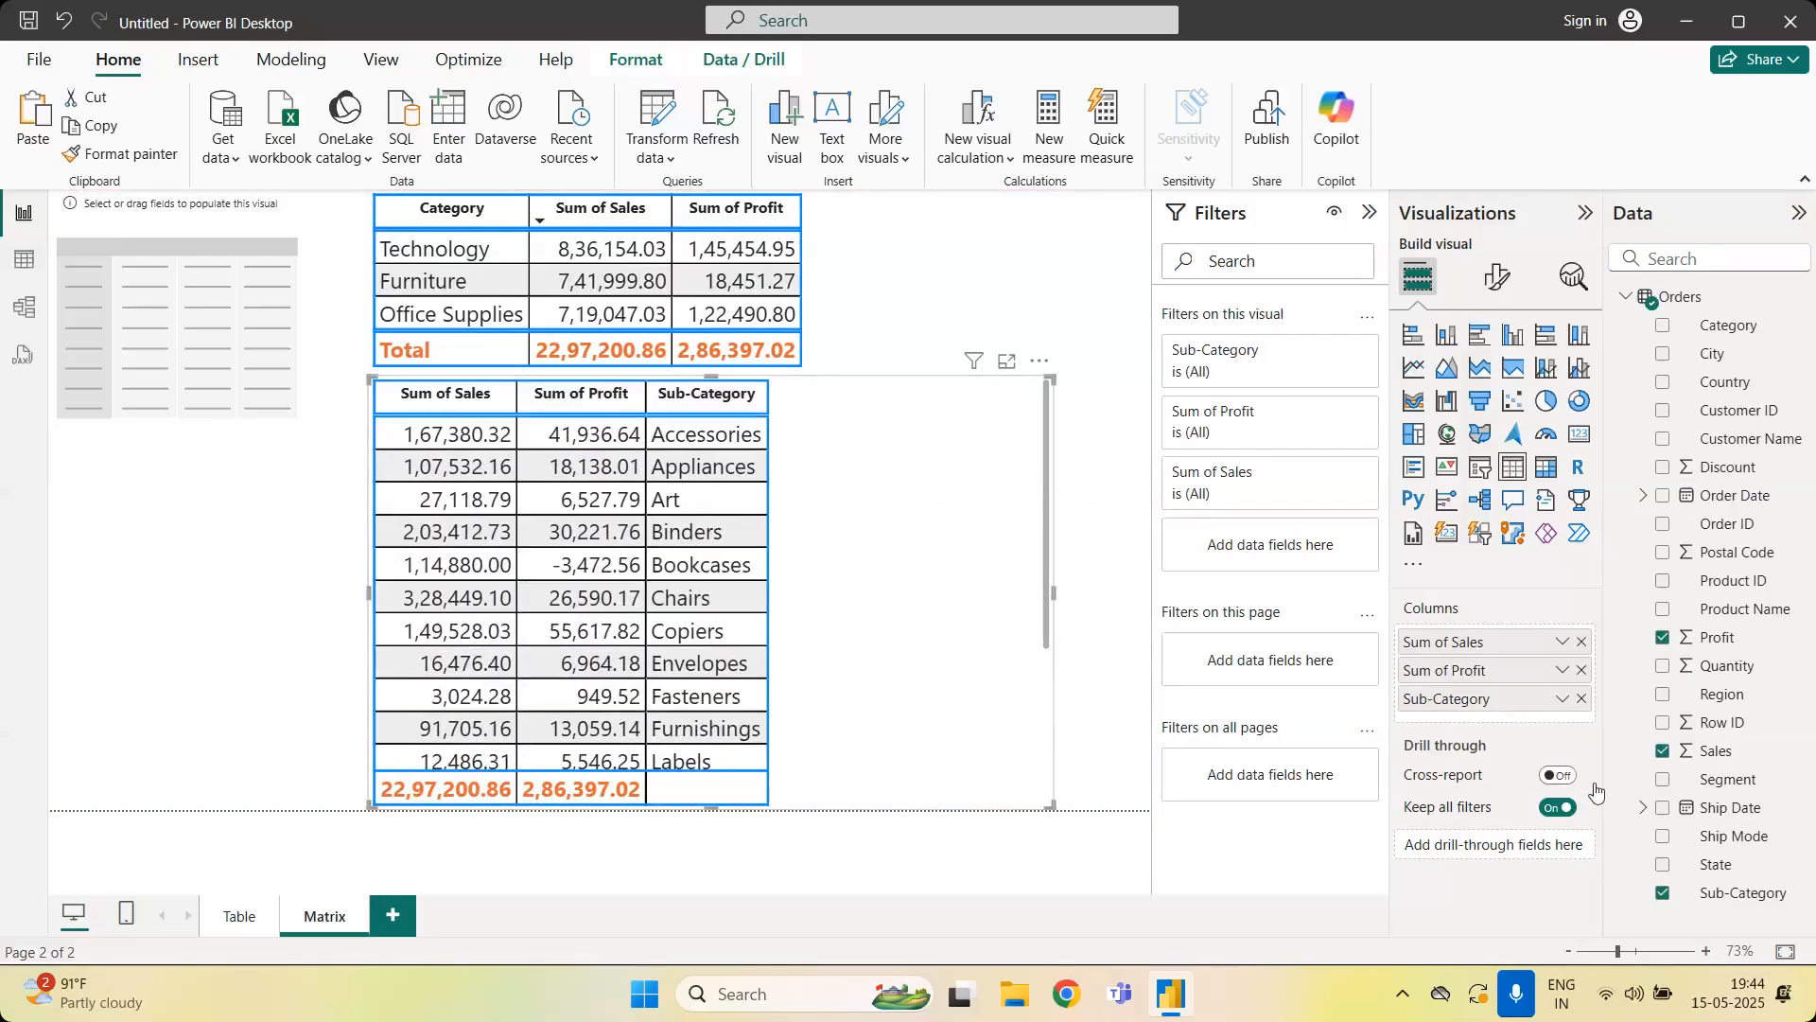
Make Sub-Category the first column of its table and sort the rows by Sum of Profit in descending order
left_click_drag(1476, 698, 1471, 640)
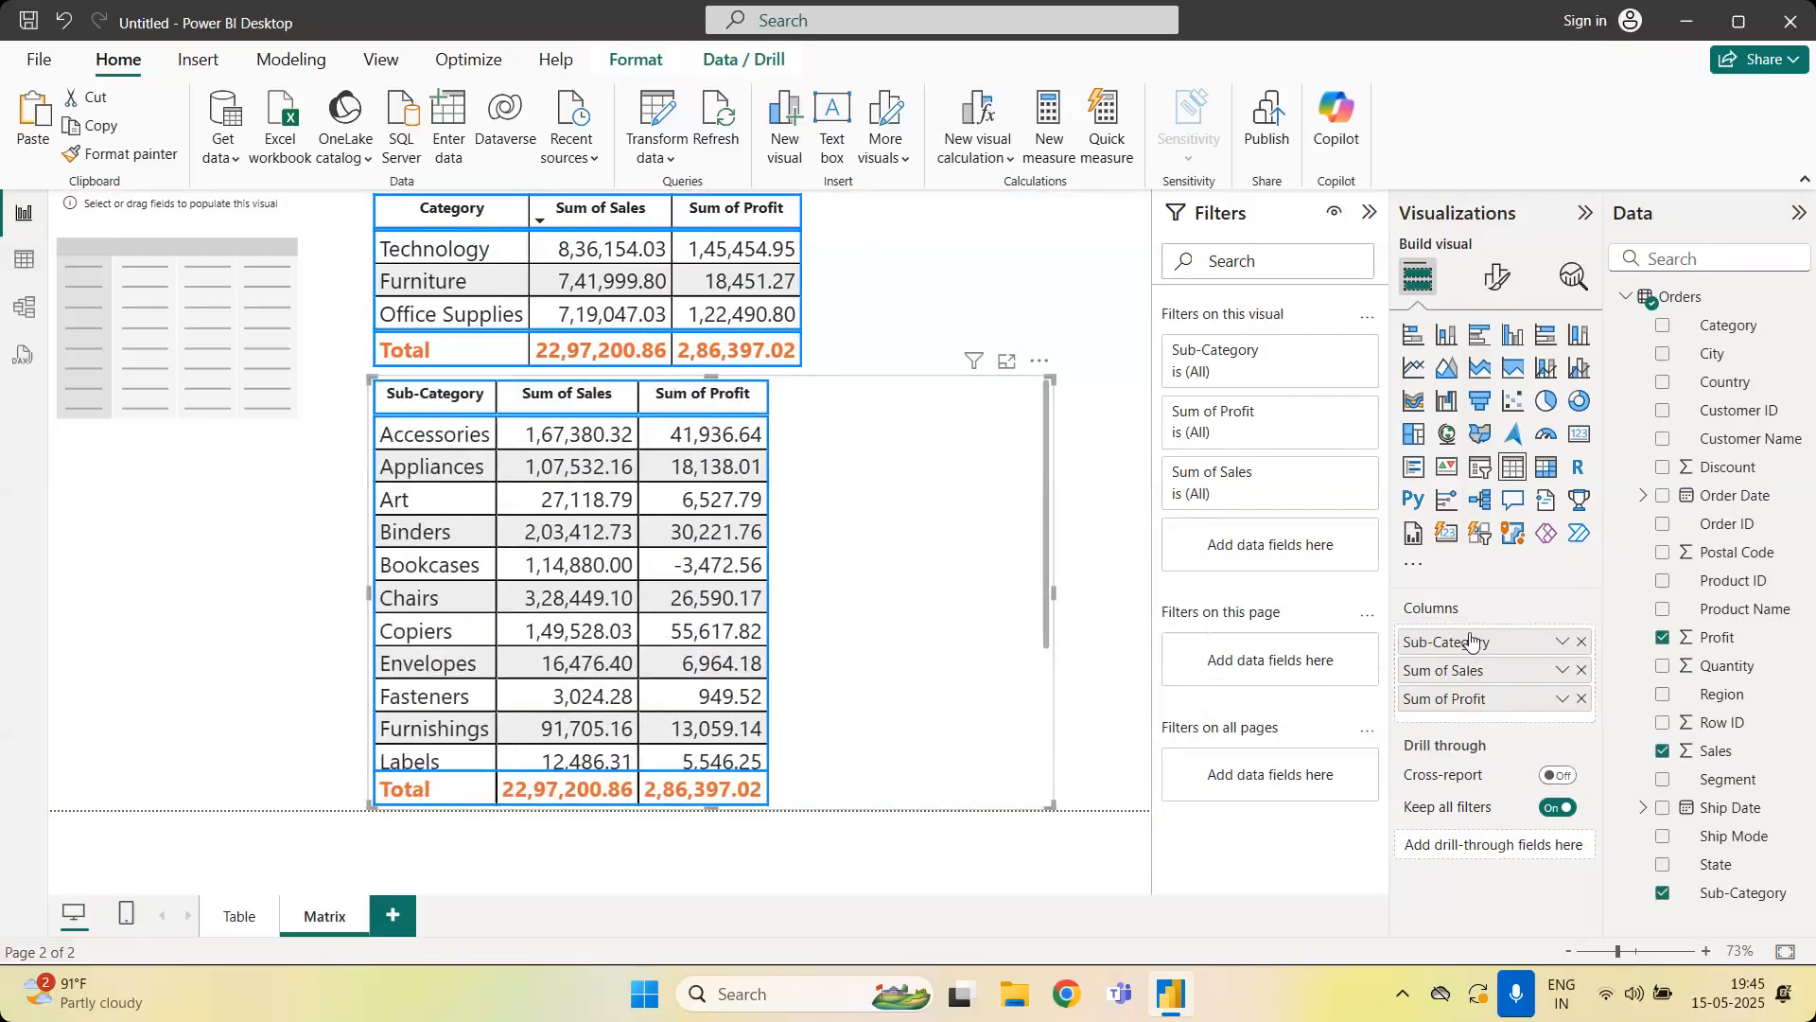
left_click_drag(1048, 583, 1026, 420)
left_click(649, 408)
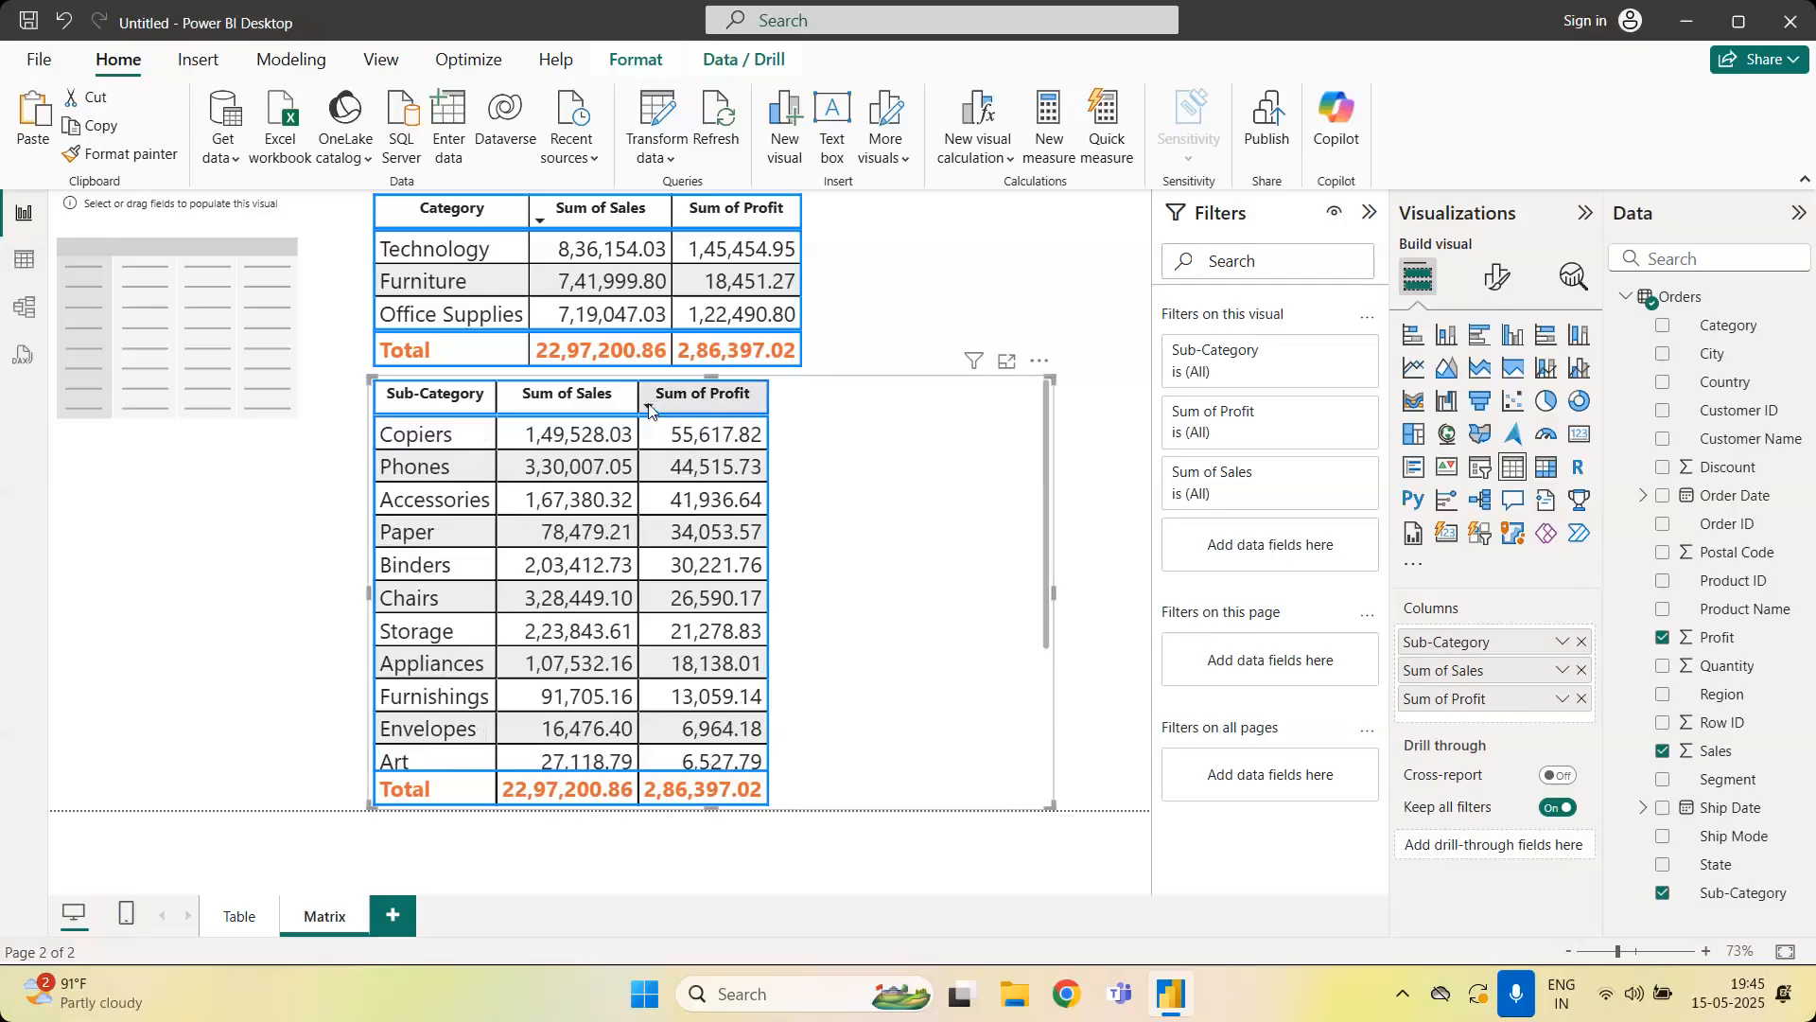
left_click(649, 409)
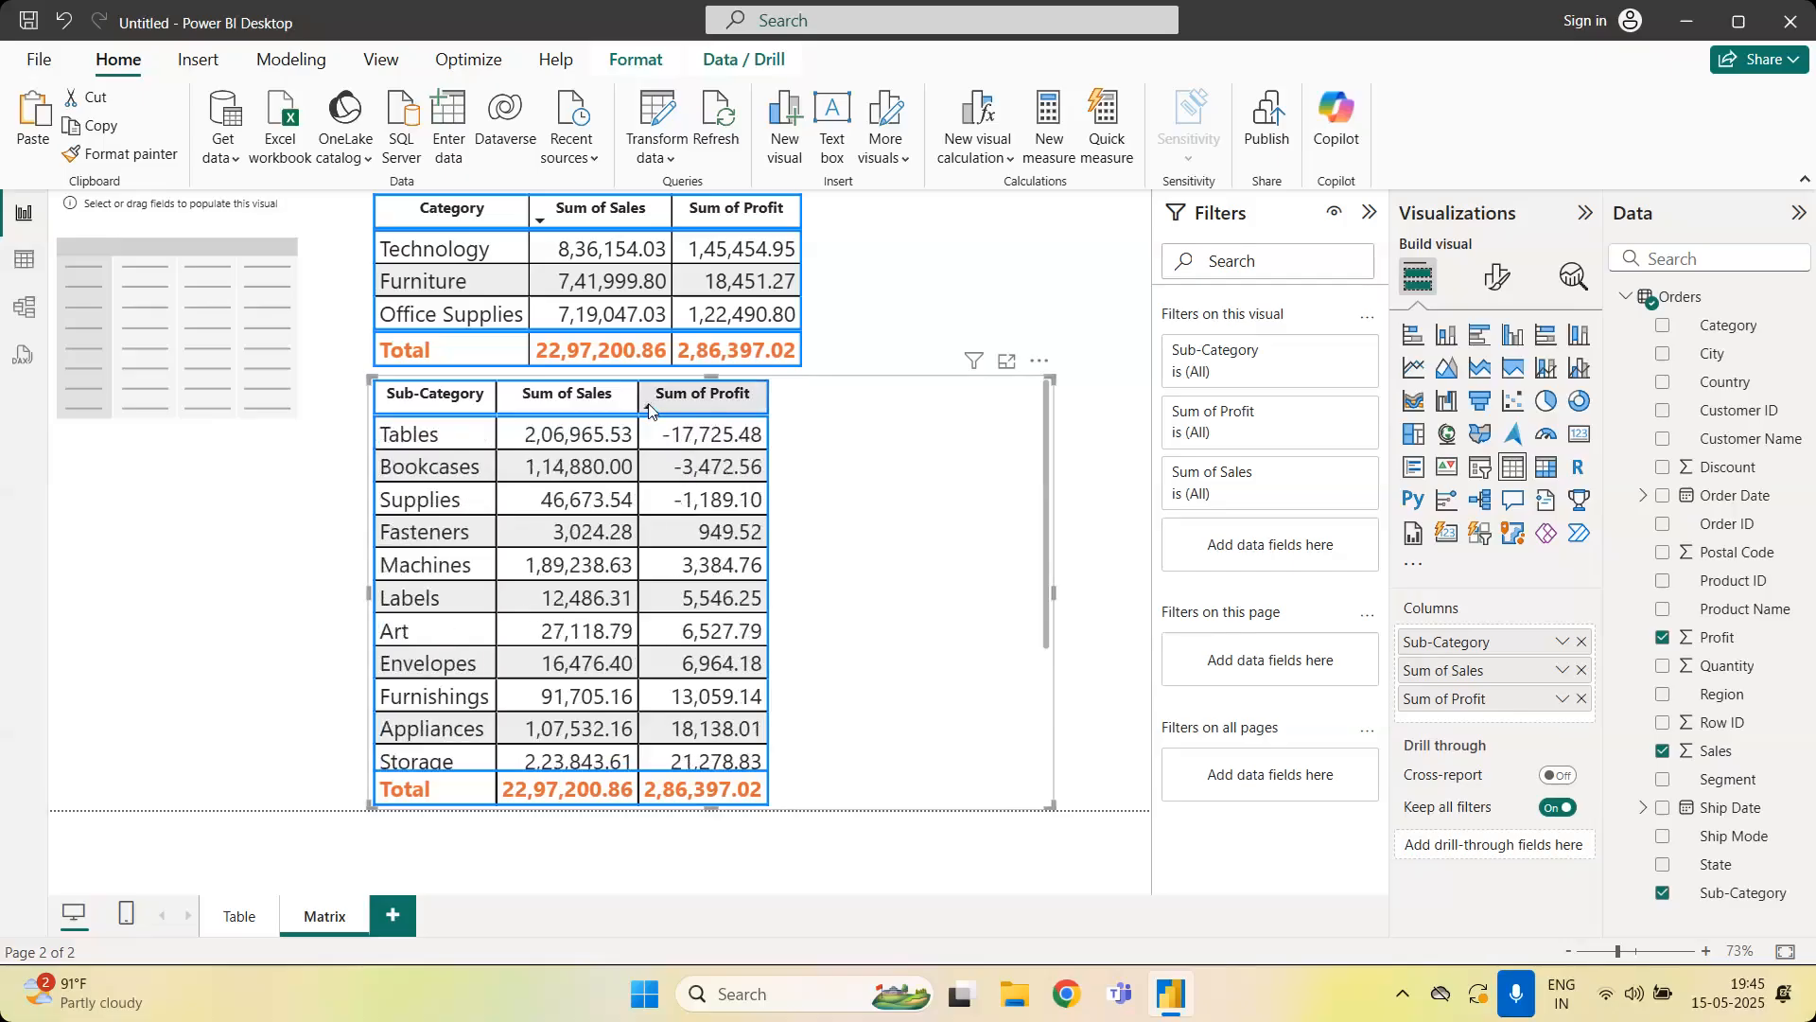
left_click(649, 409)
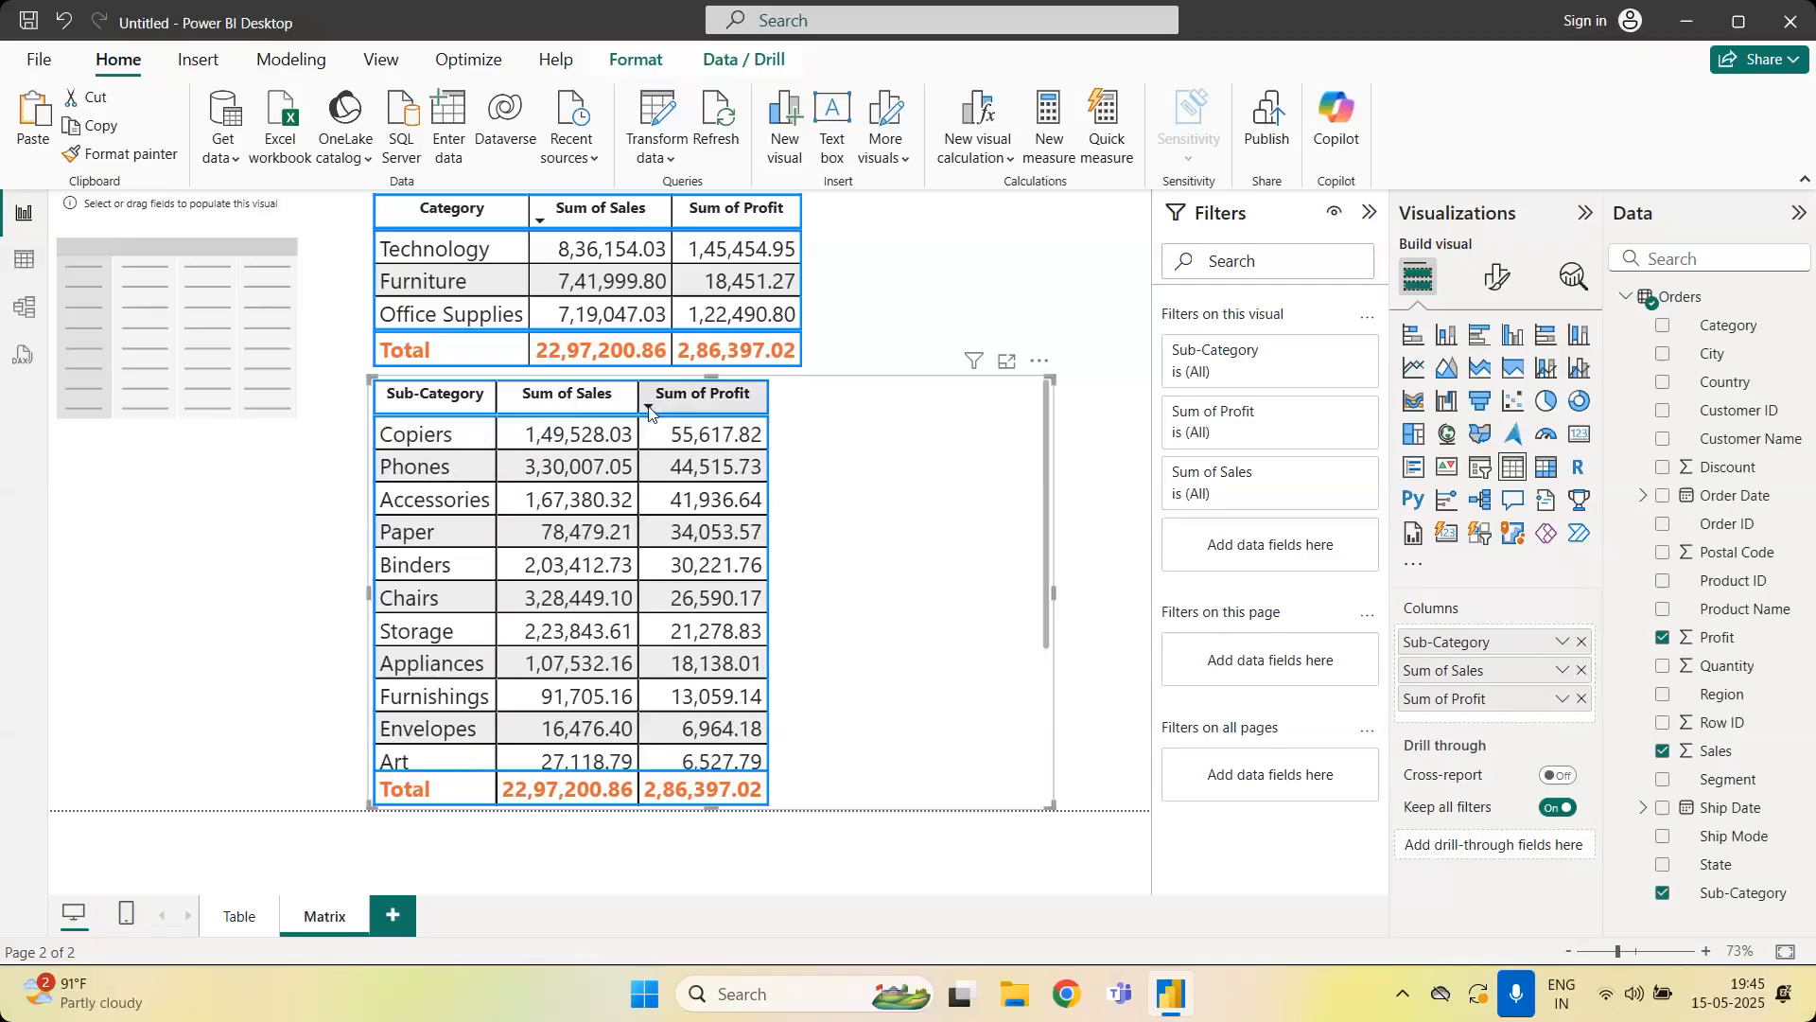
Compare the sub-category table's row order by Sum of Profit and by Sum of Sales, ending on Sum of Profit in descending order
left_click(649, 409)
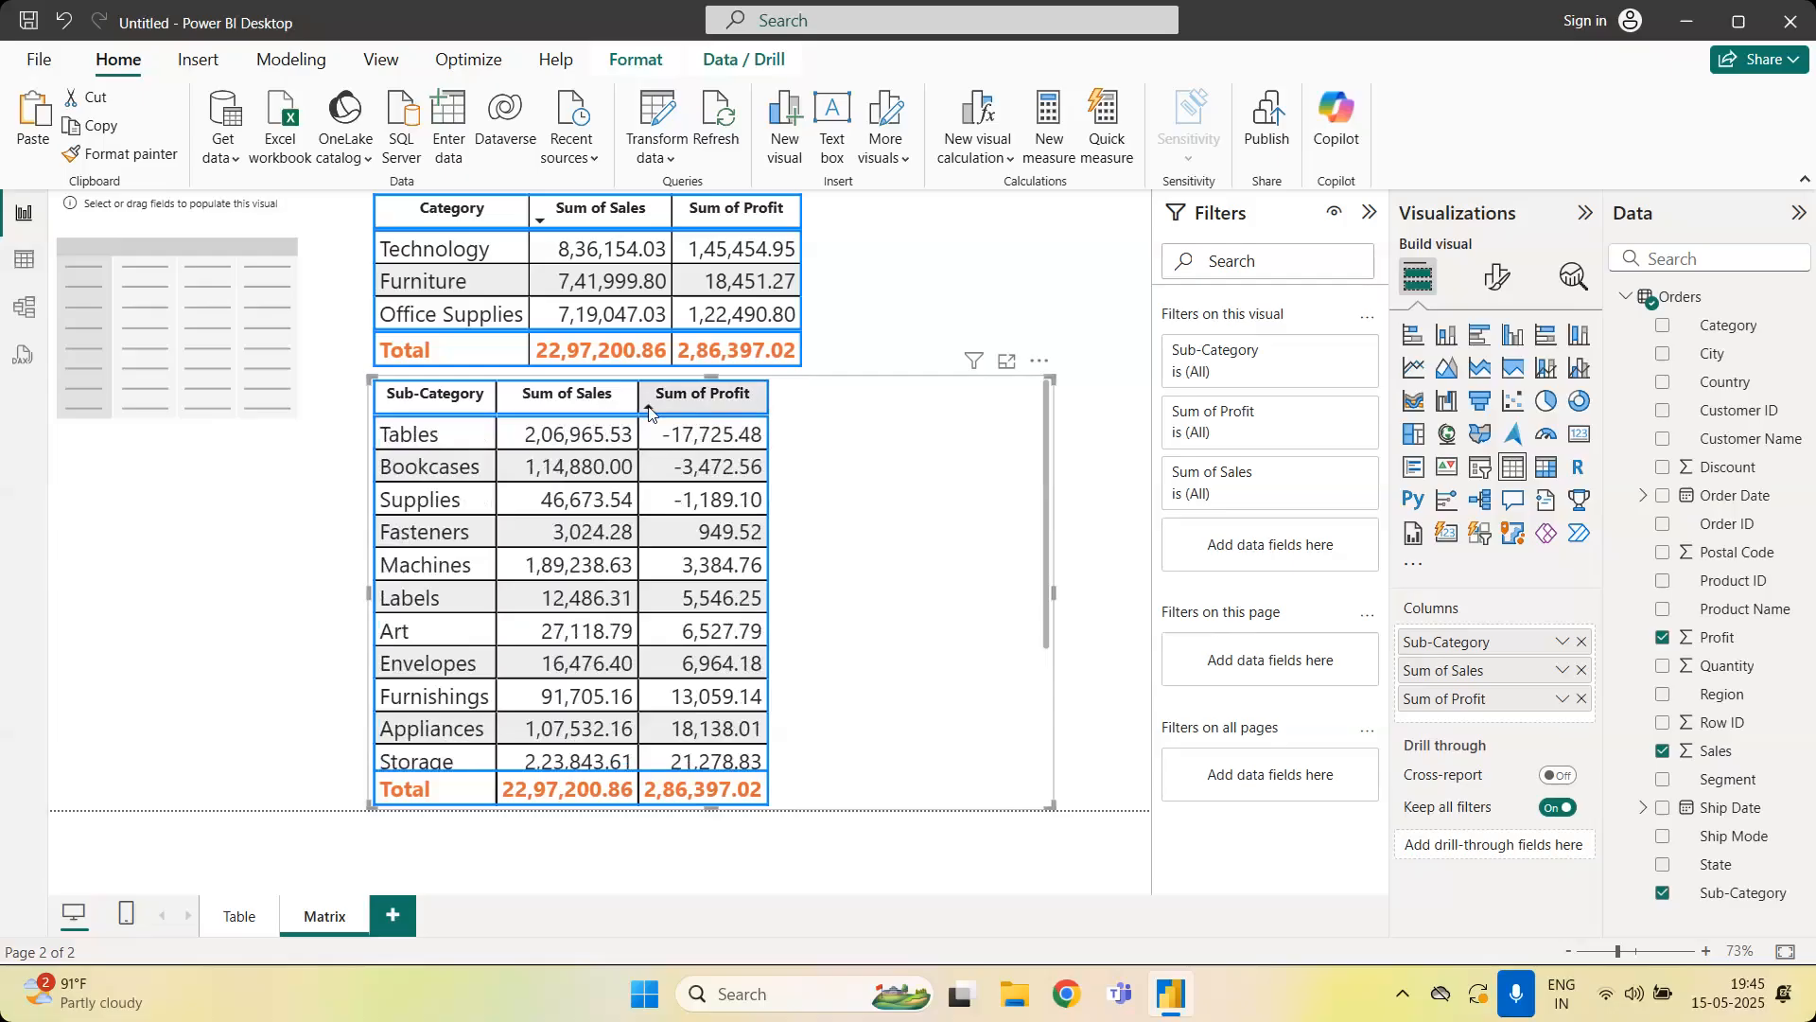
left_click(649, 409)
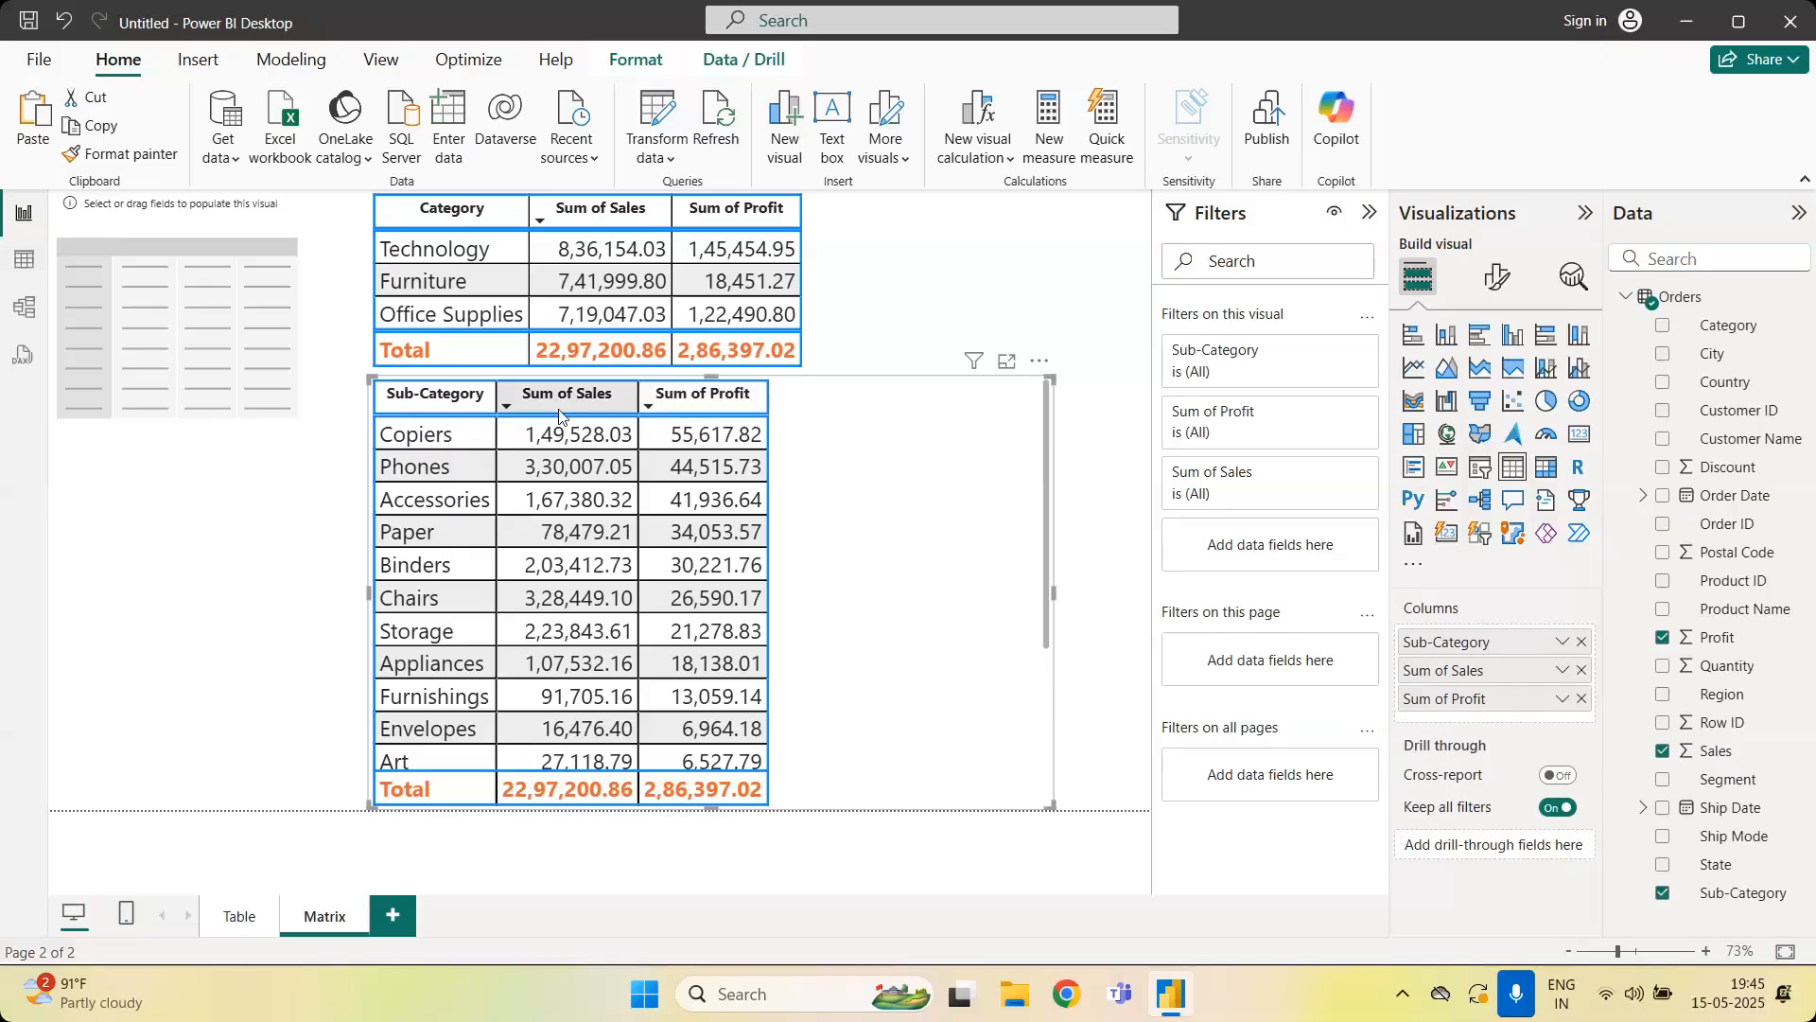
left_click(510, 409)
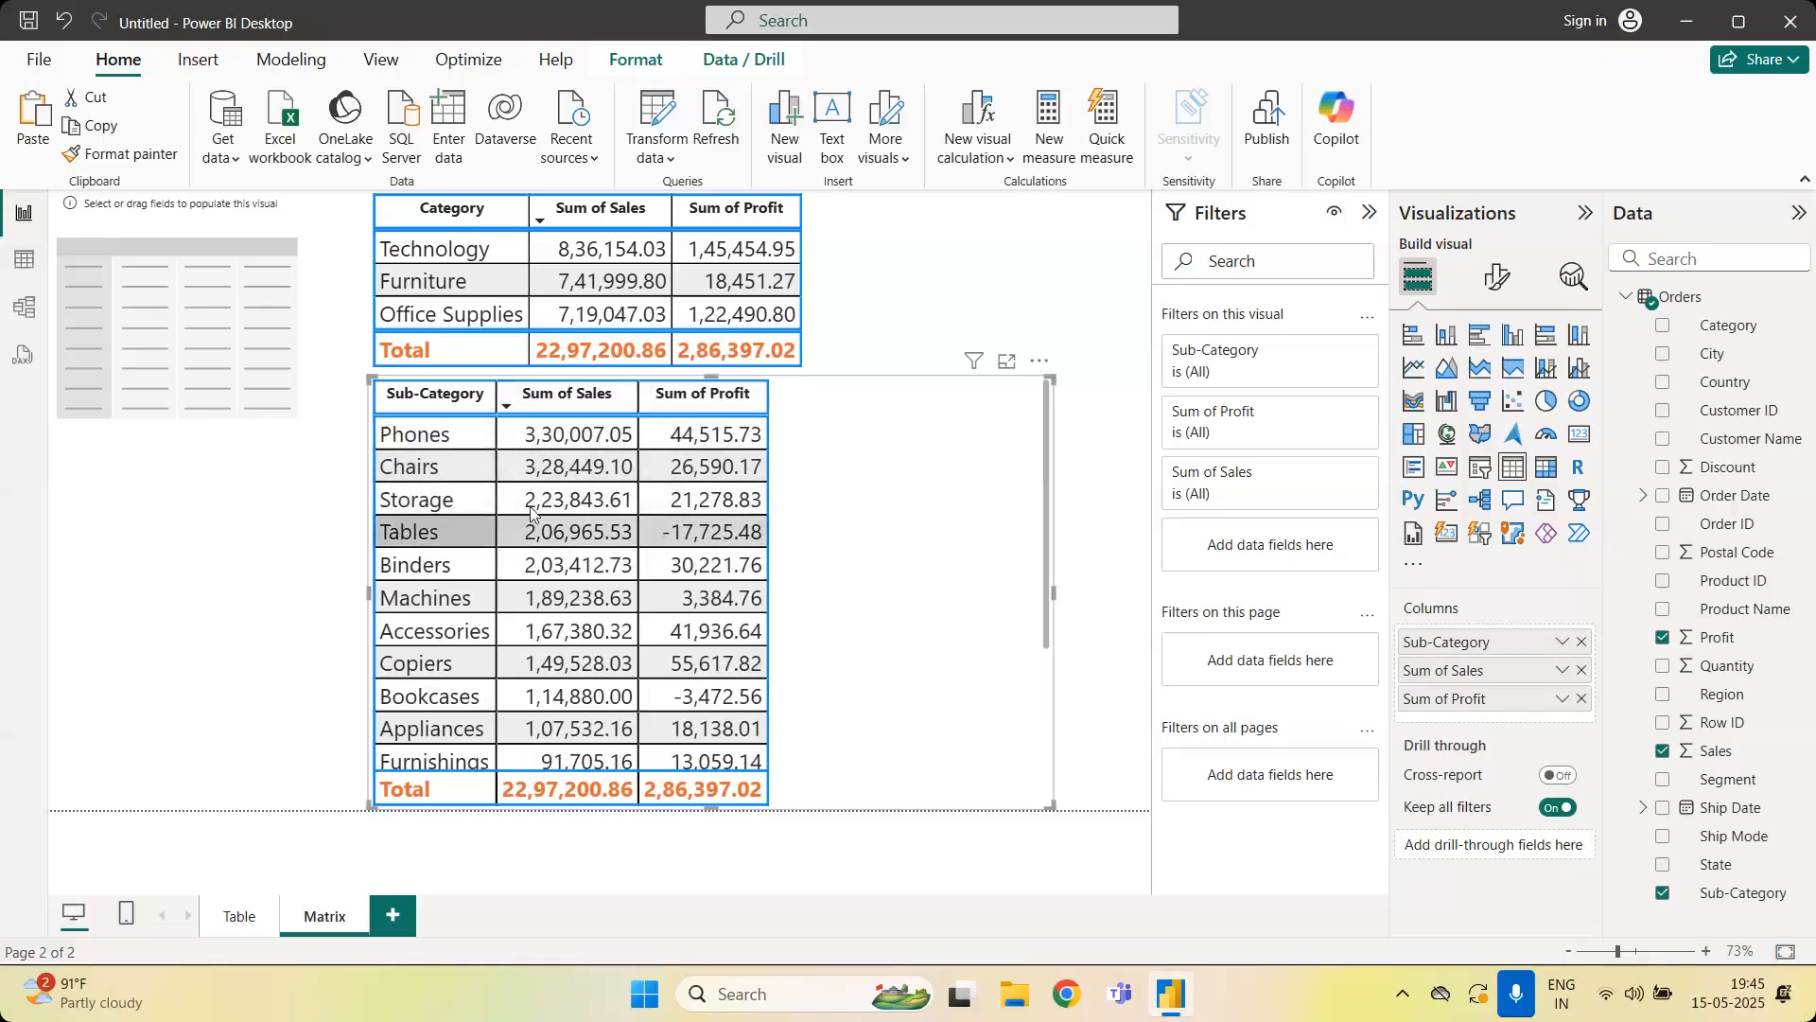
left_click(655, 409)
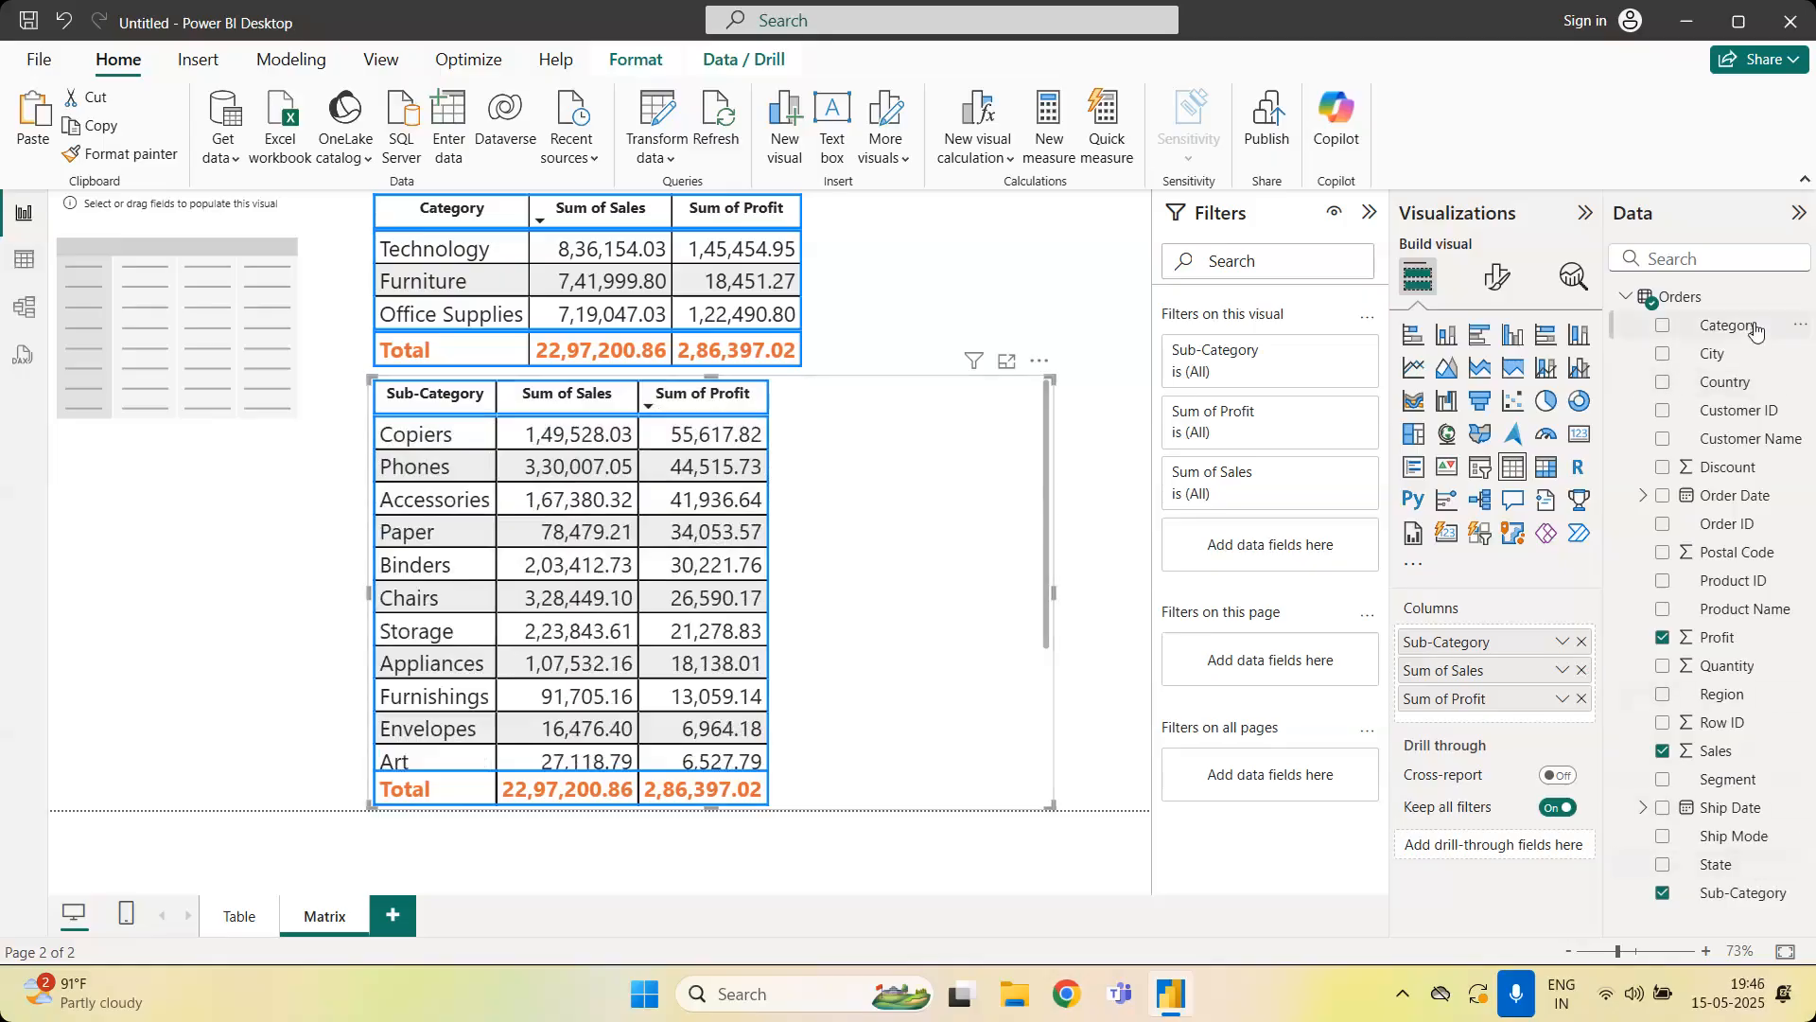
Add Category as the last column of the sub-category table and sort the rows by Category in ascending order
left_click_drag(1756, 330, 1534, 719)
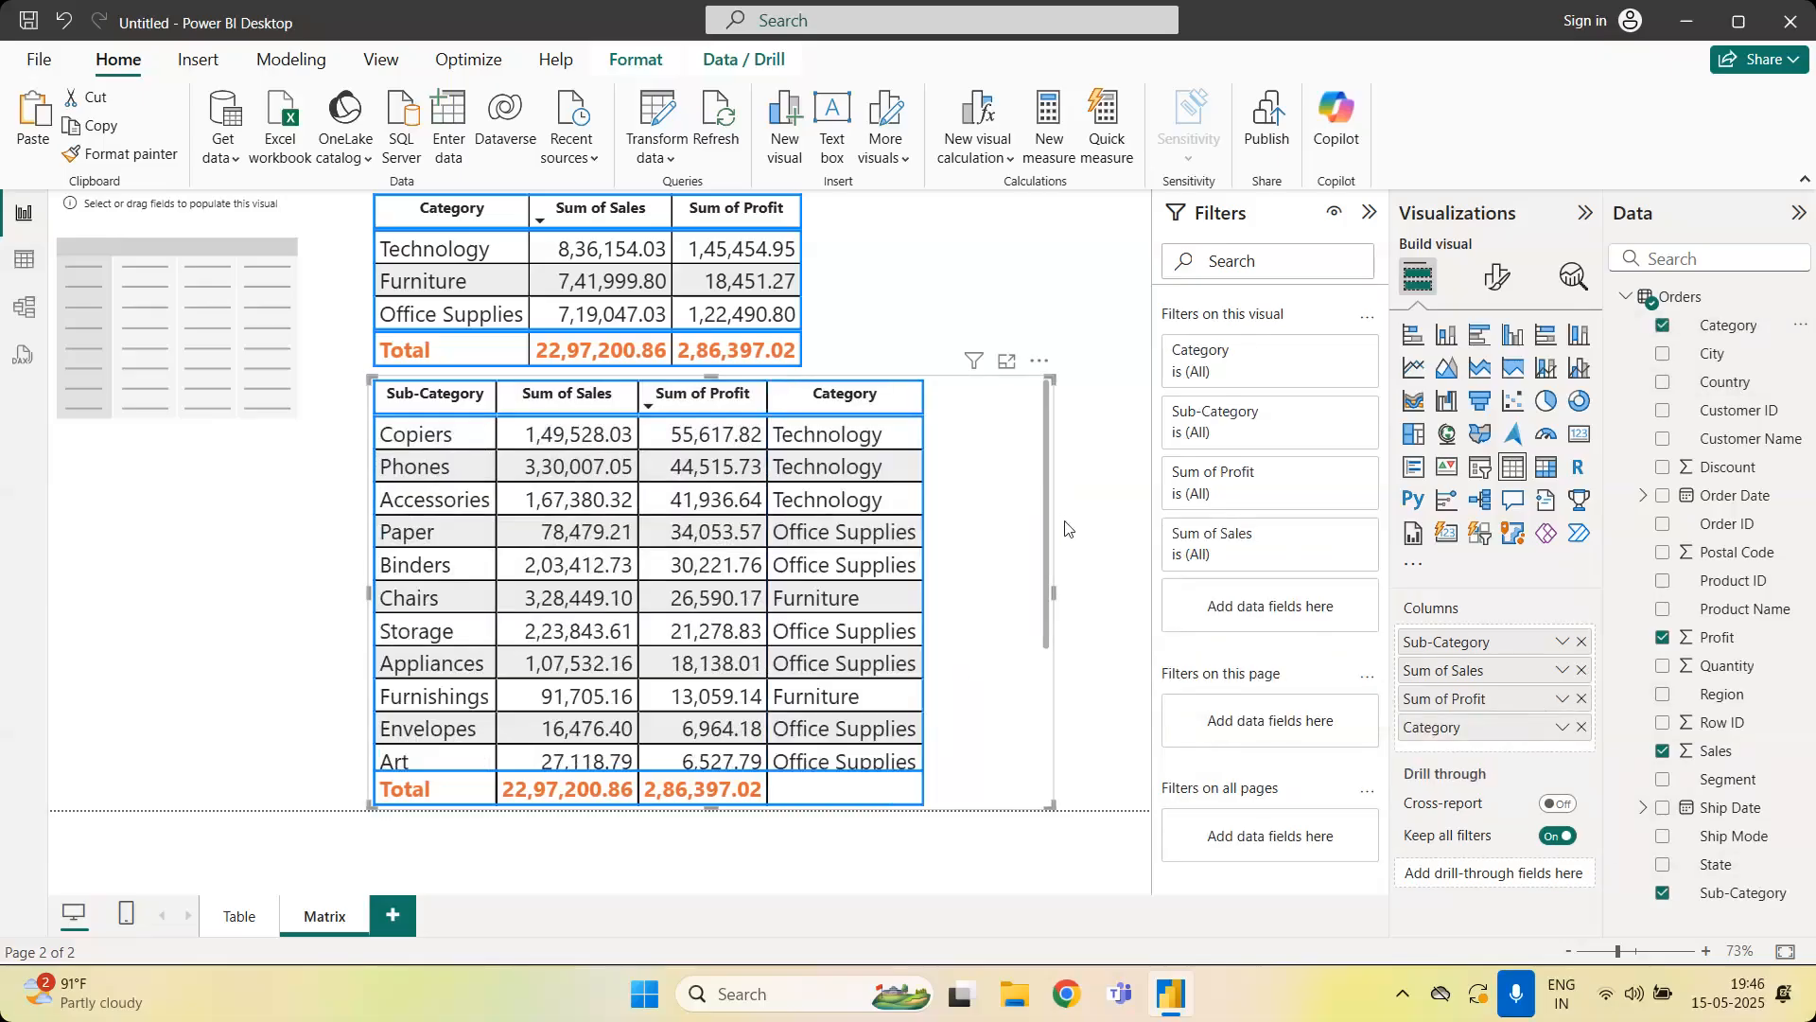
scroll(1041, 643, "down", 4)
scroll(1049, 690, "down", 2)
scroll(1048, 690, "up", 5)
left_click(785, 413)
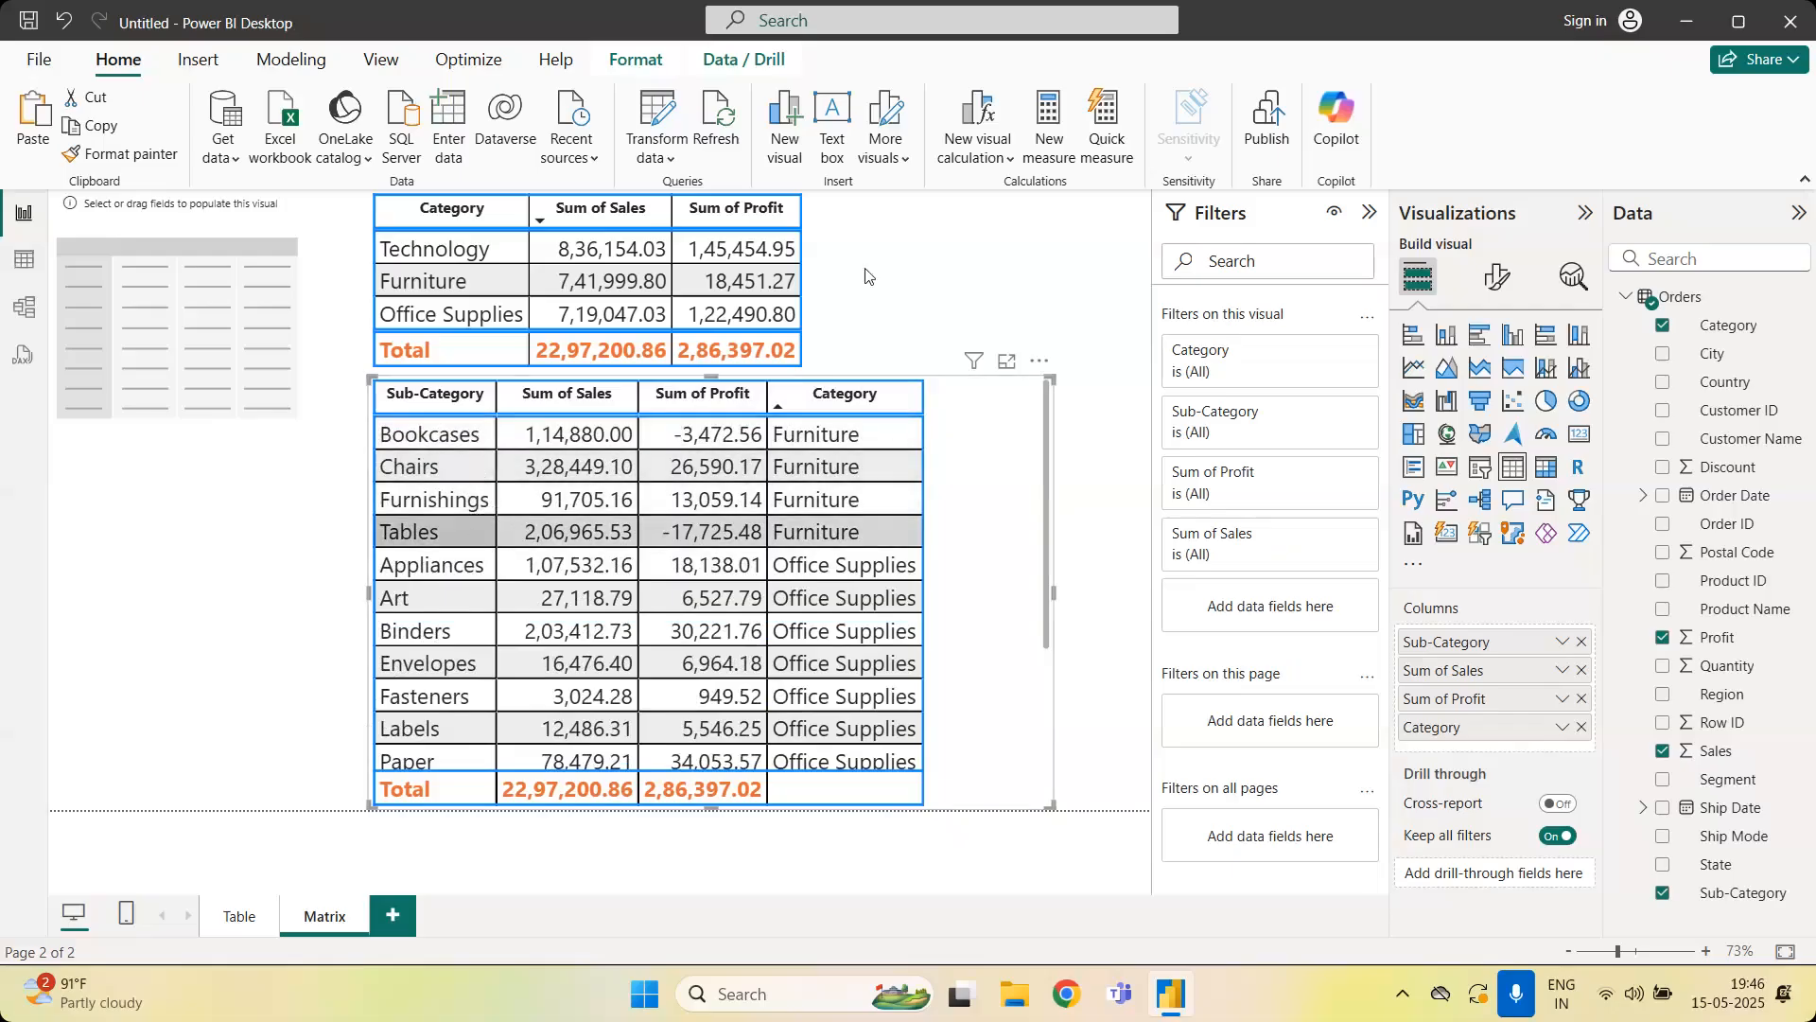
Delete the category summary table and move the sub-category table up into the freed space
left_click(825, 218)
key("Delete")
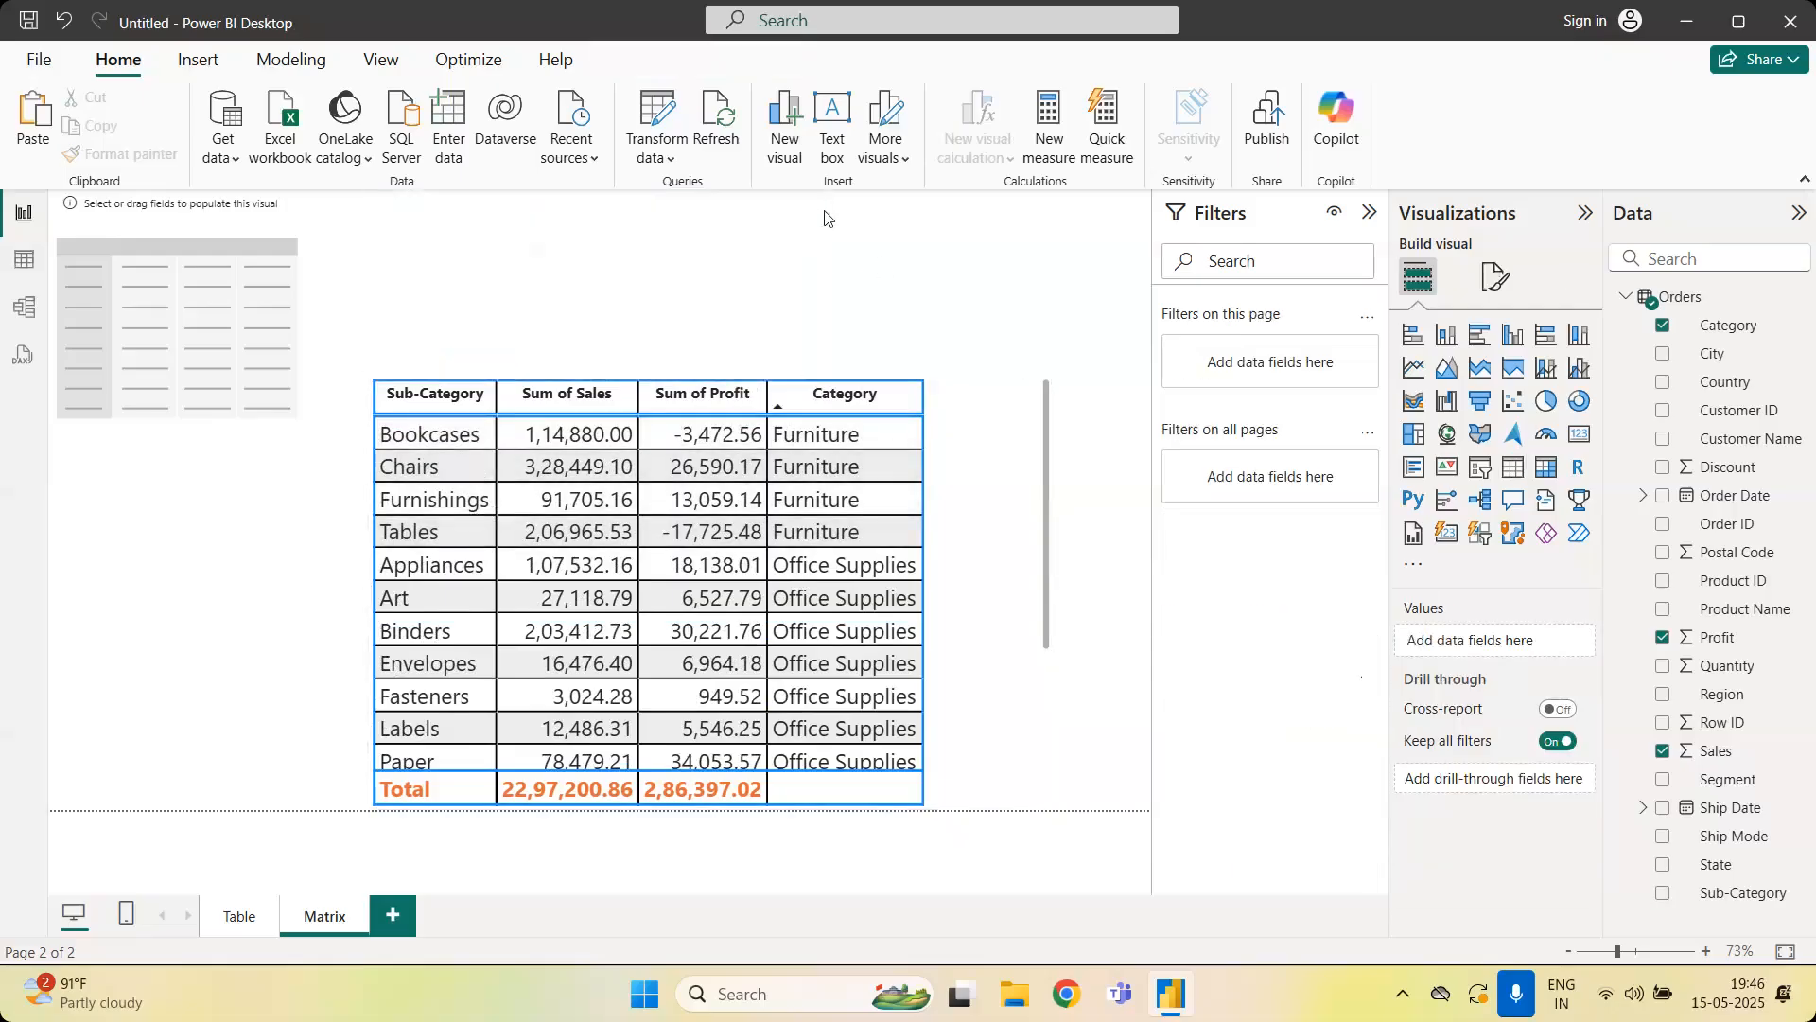
left_click_drag(962, 602, 1038, 429)
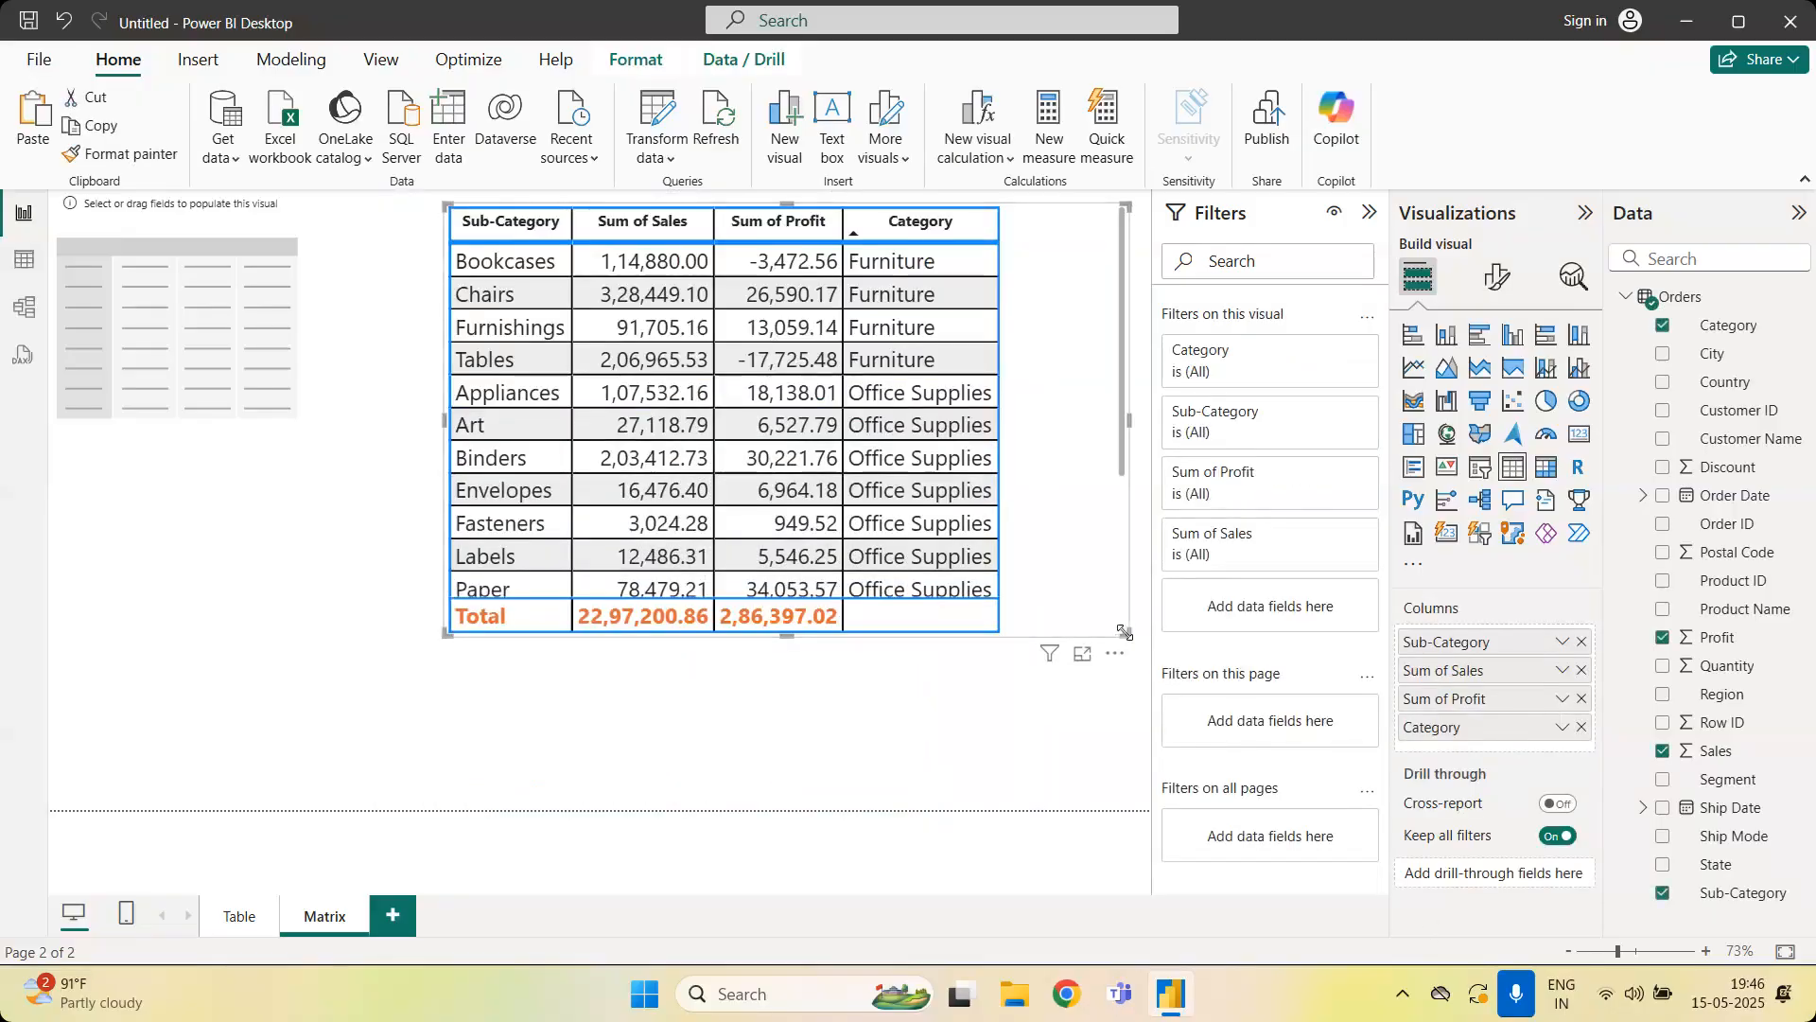
Resize the sub-category table's frame to cover the right half of the page down to its lower edge, just fitting the columns
left_click_drag(1124, 633, 1148, 809)
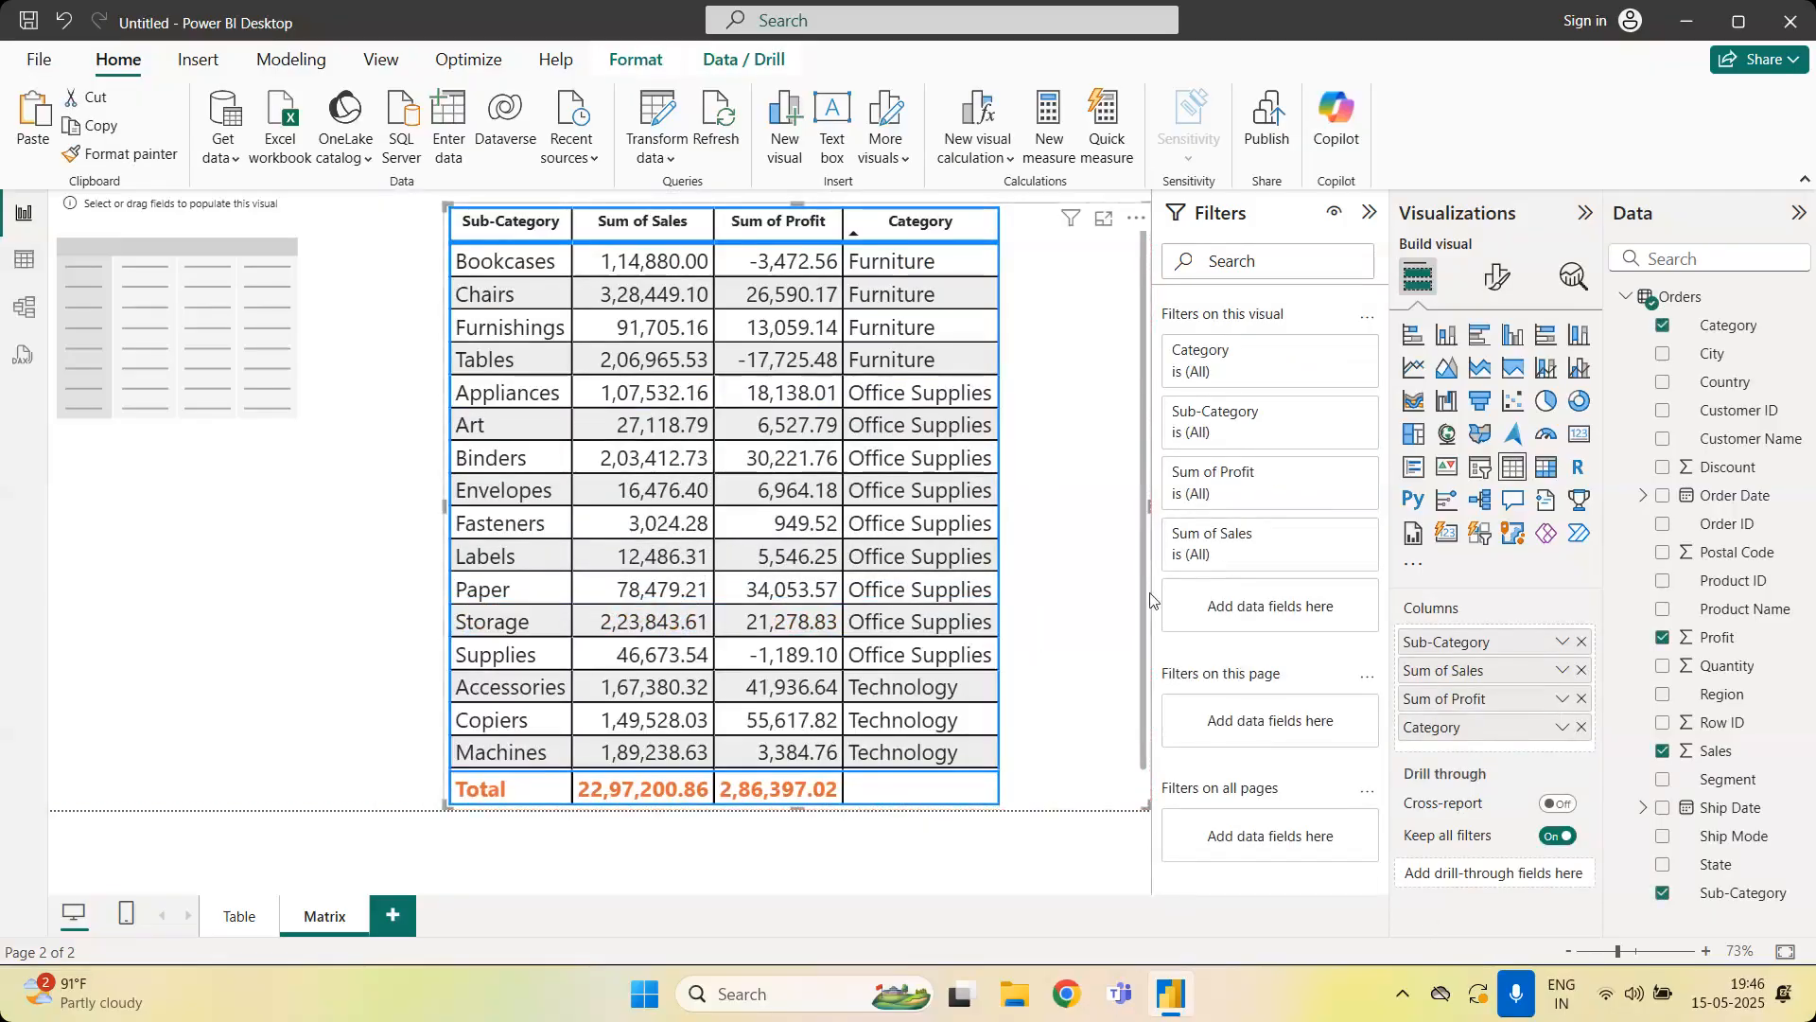
left_click_drag(1149, 599, 1135, 599)
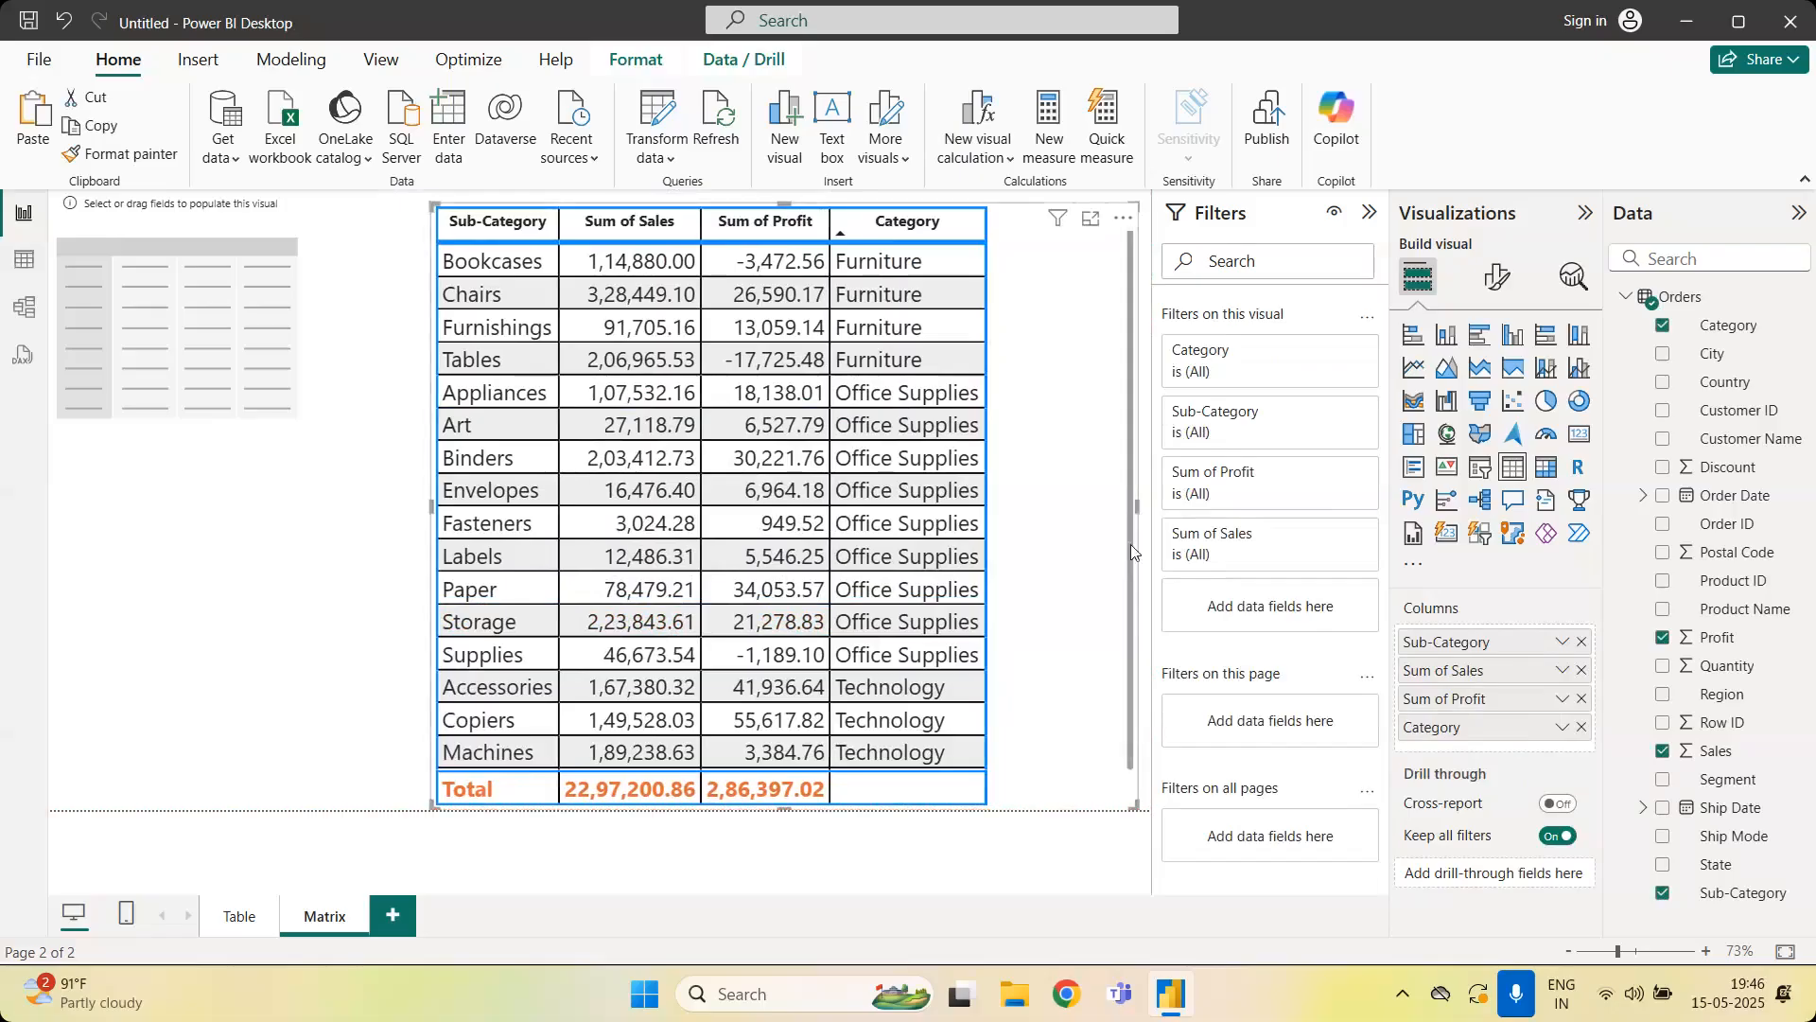
left_click_drag(1136, 506, 1187, 532)
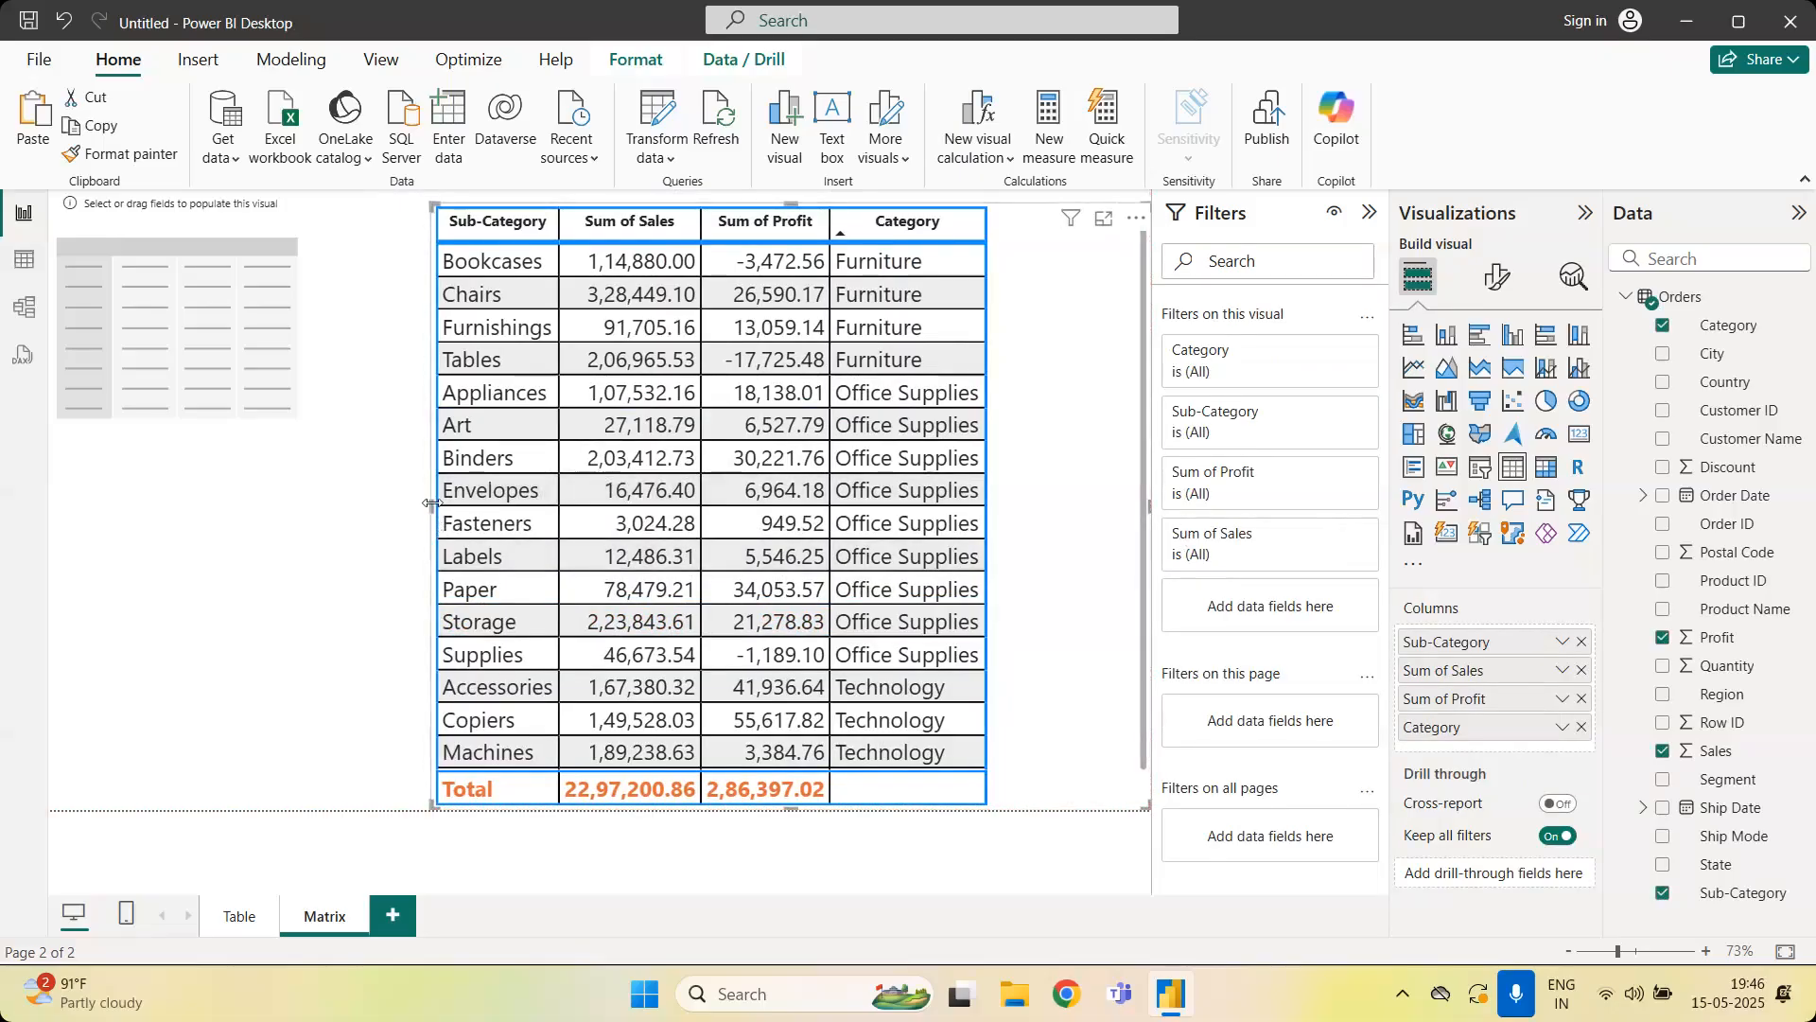
left_click_drag(435, 516, 575, 534)
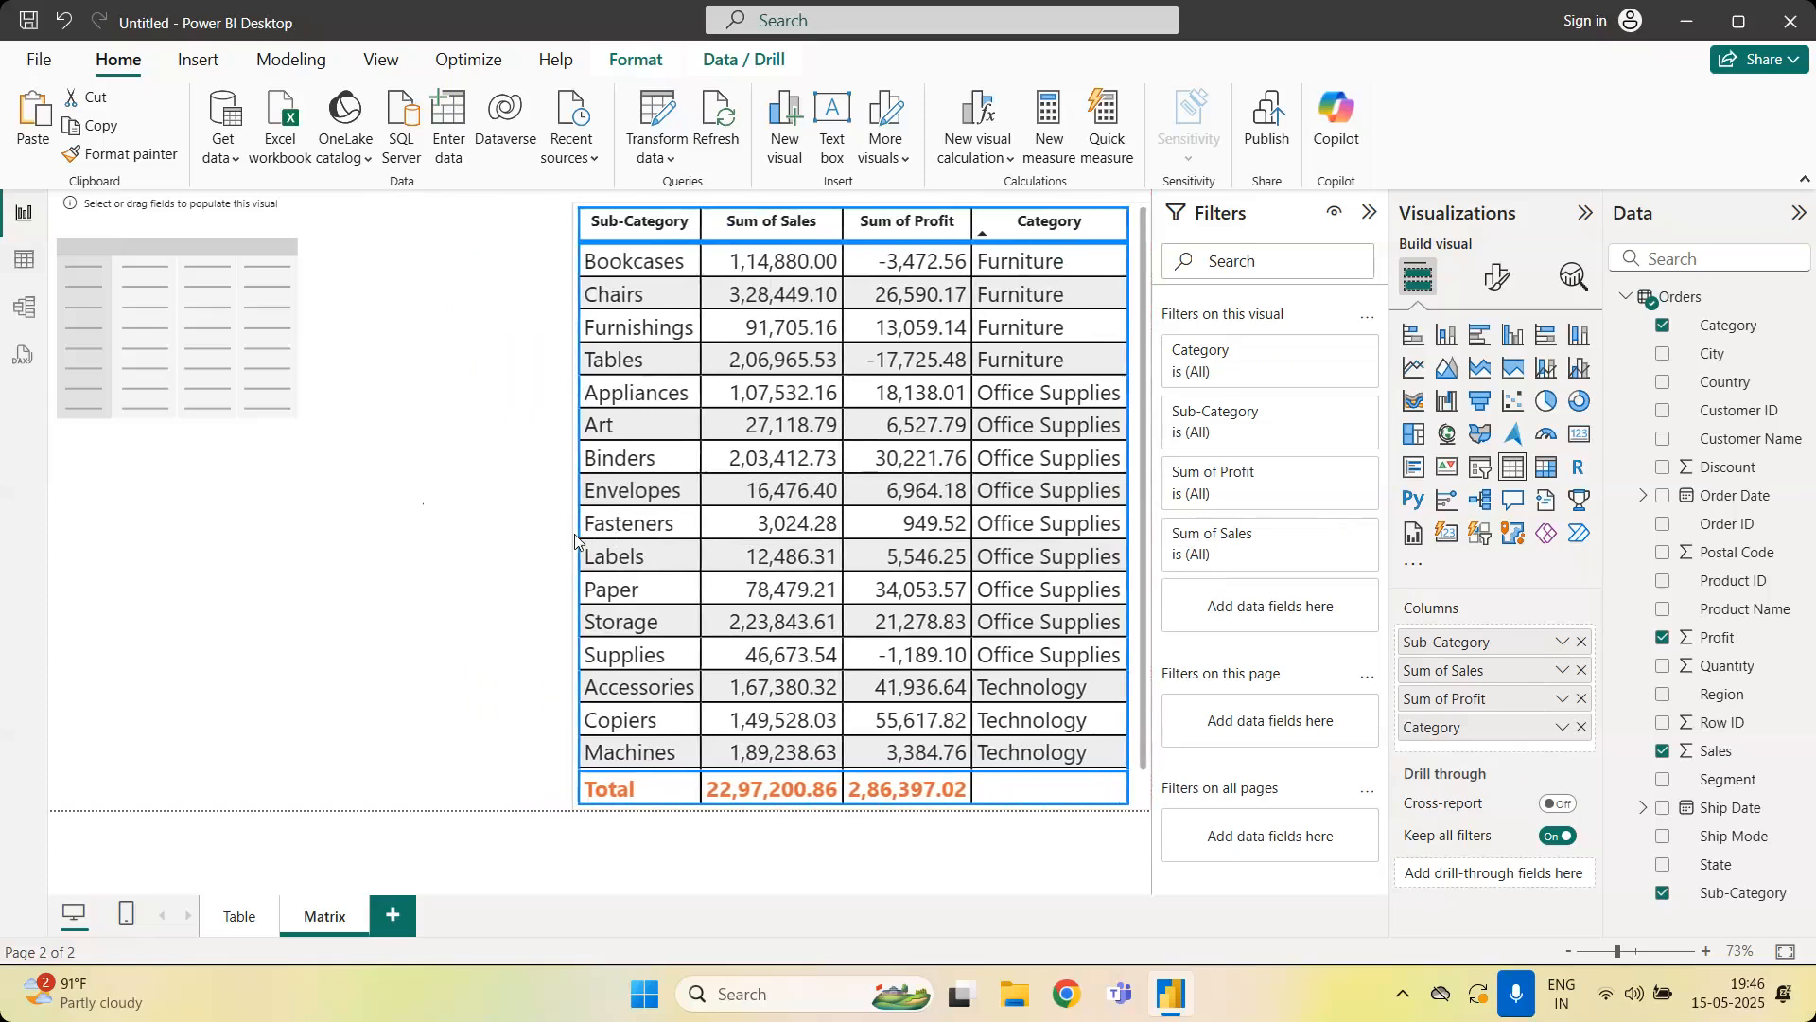
scroll(1140, 567, "down", 1)
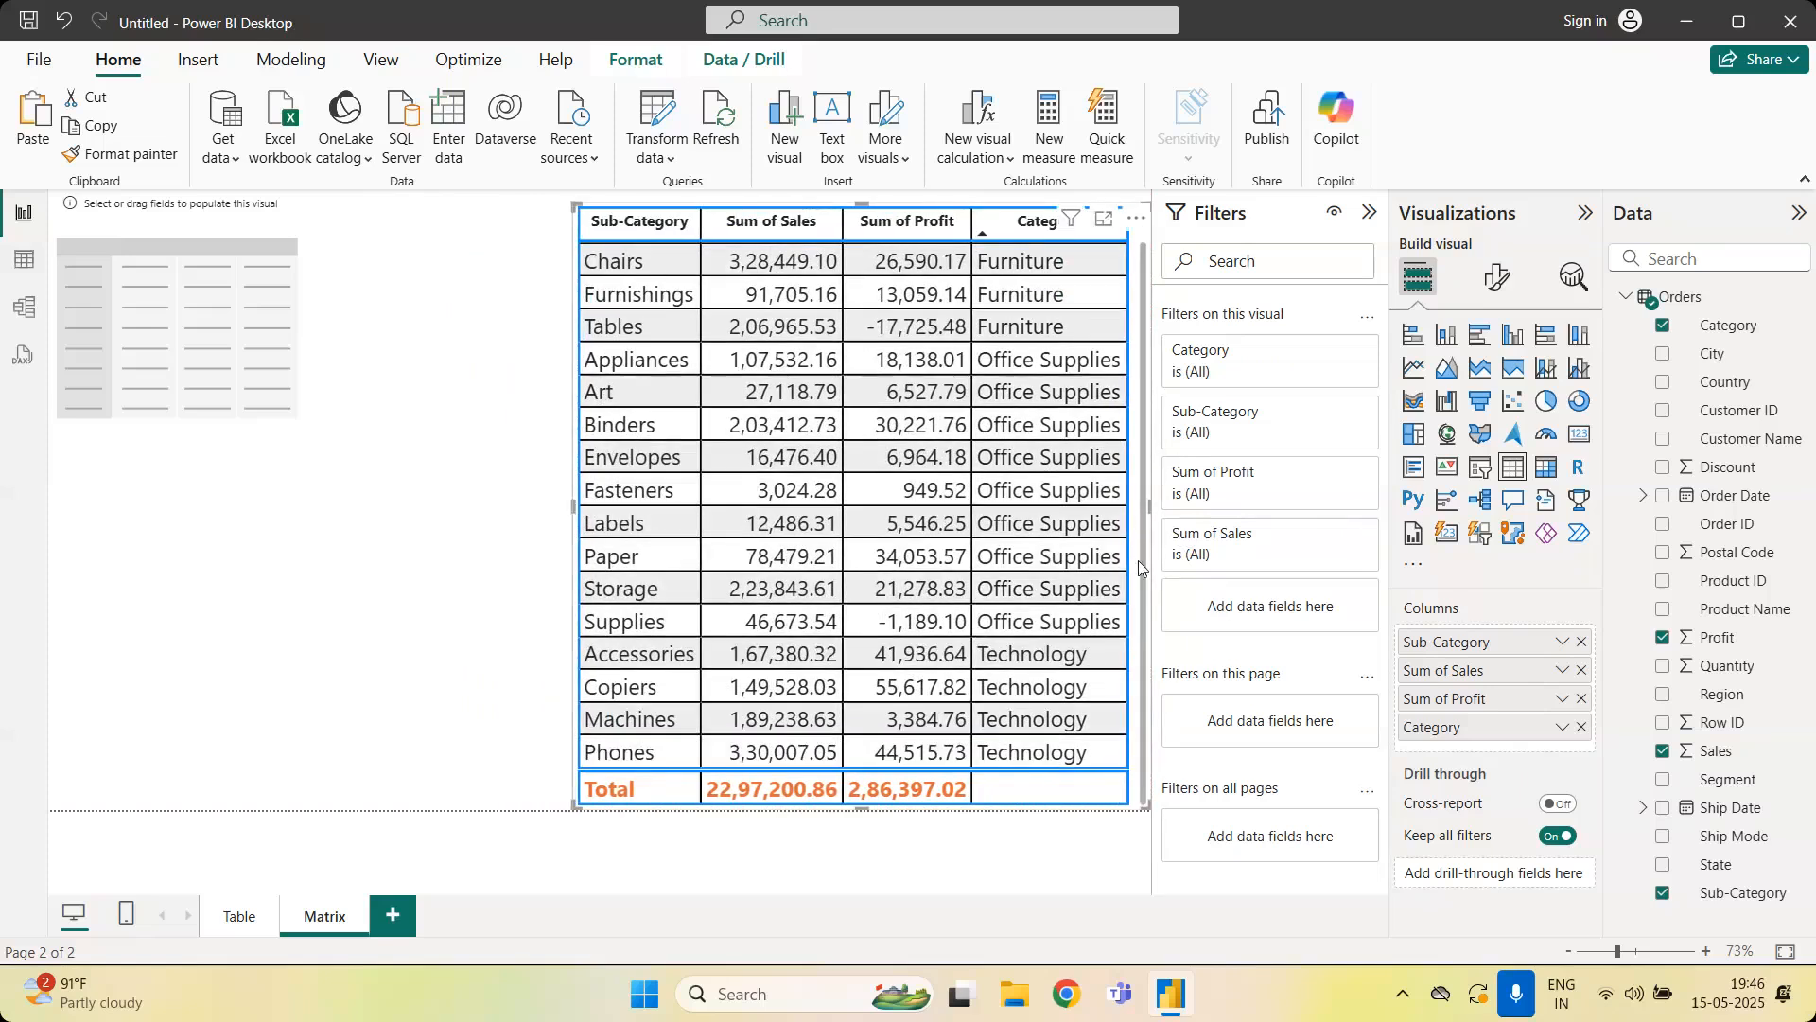
scroll(1138, 547, "up", 1)
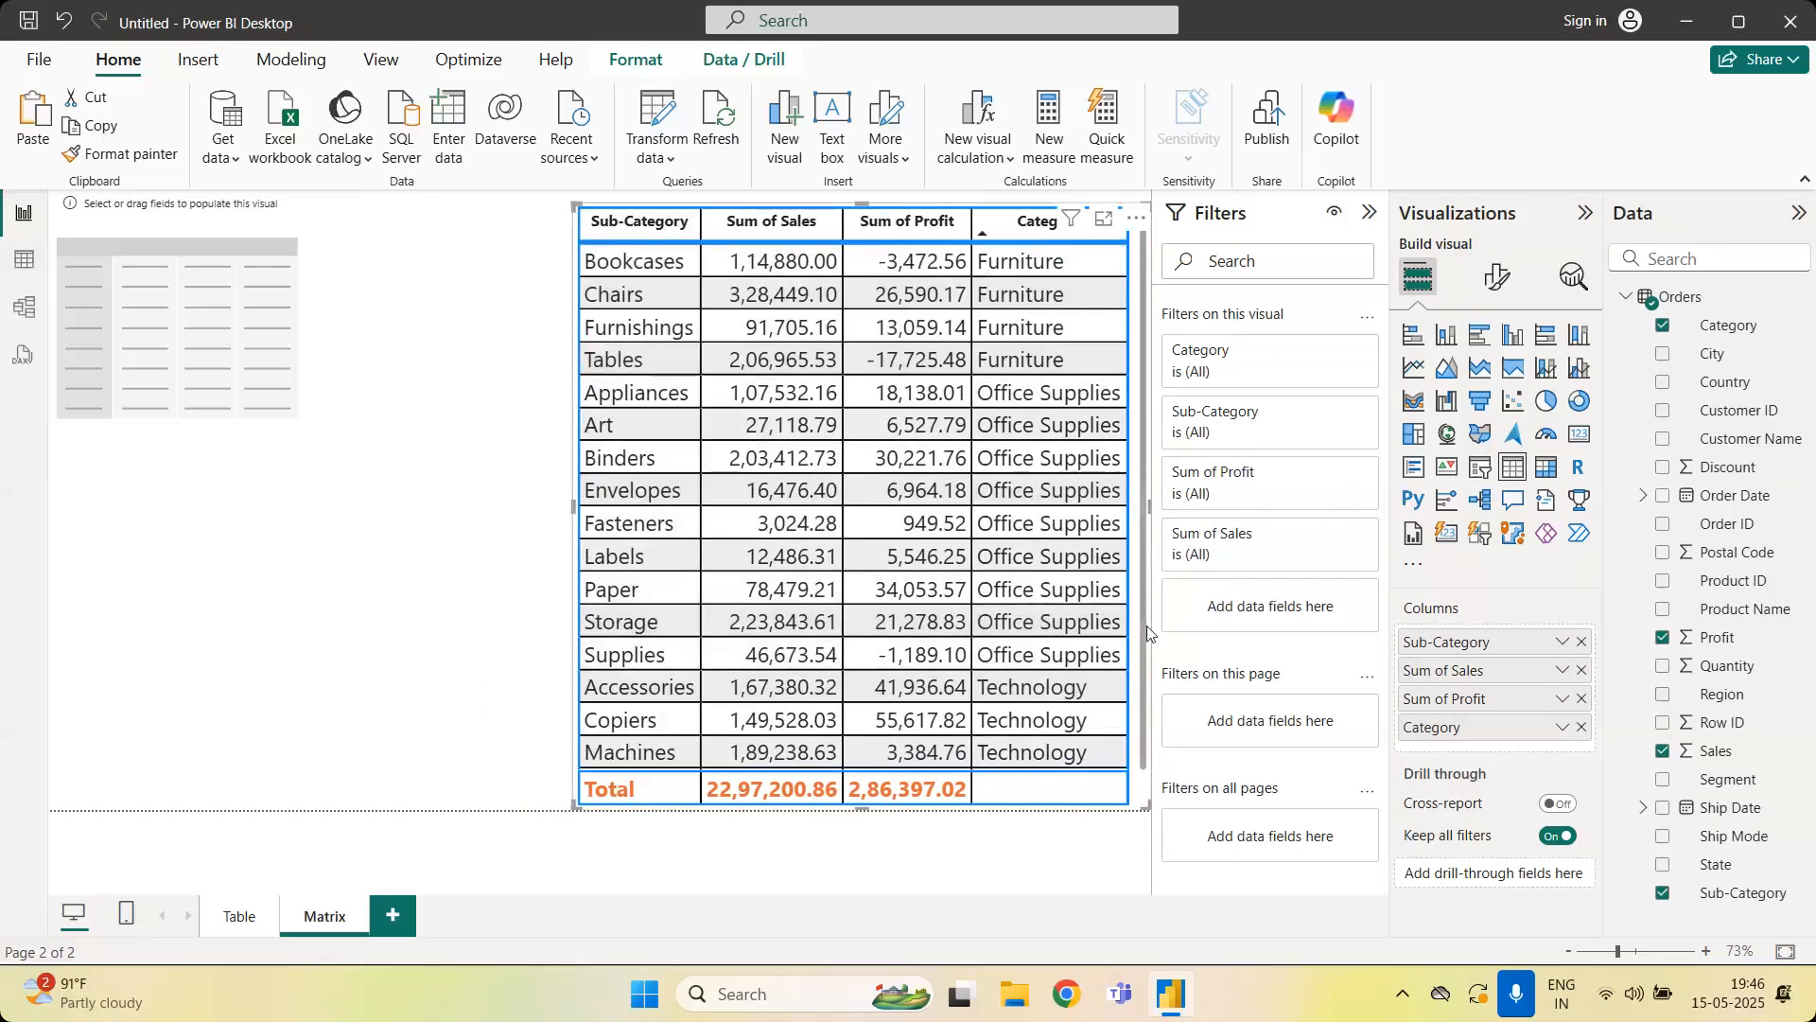
scroll(1137, 768, "down", 1)
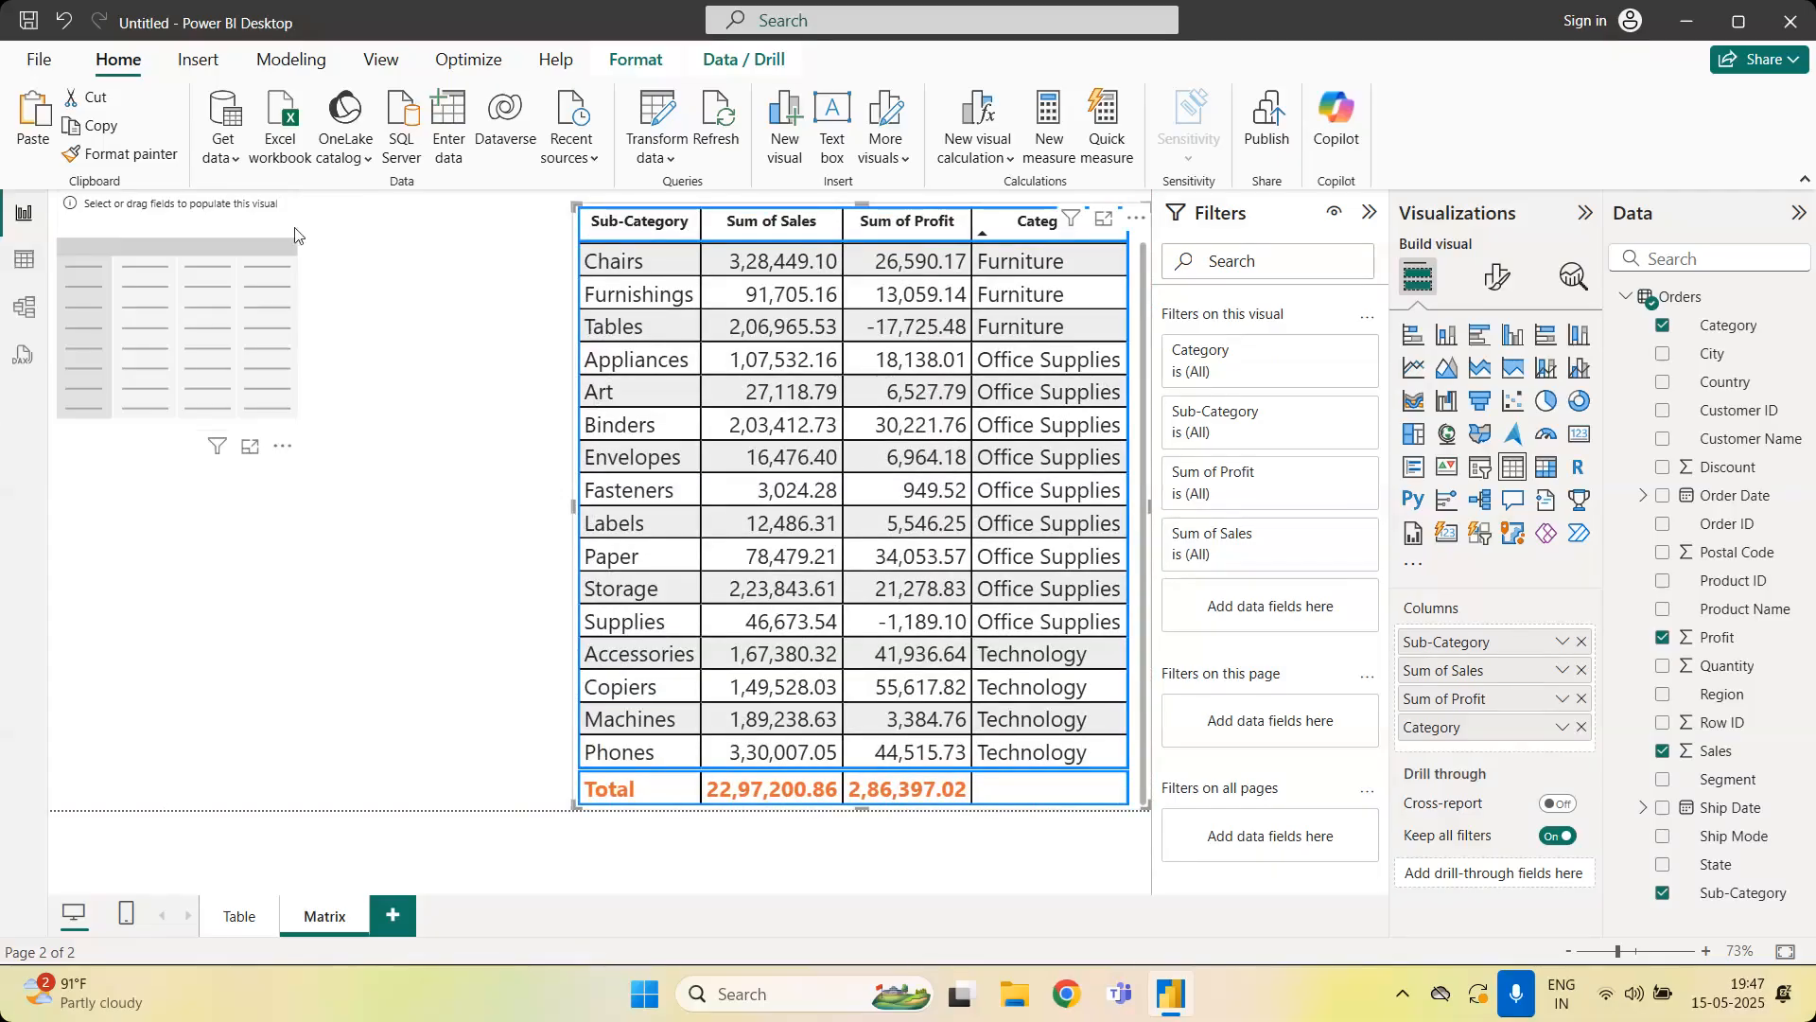
Delete the empty matrix visual from the Matrix page
left_click(320, 299)
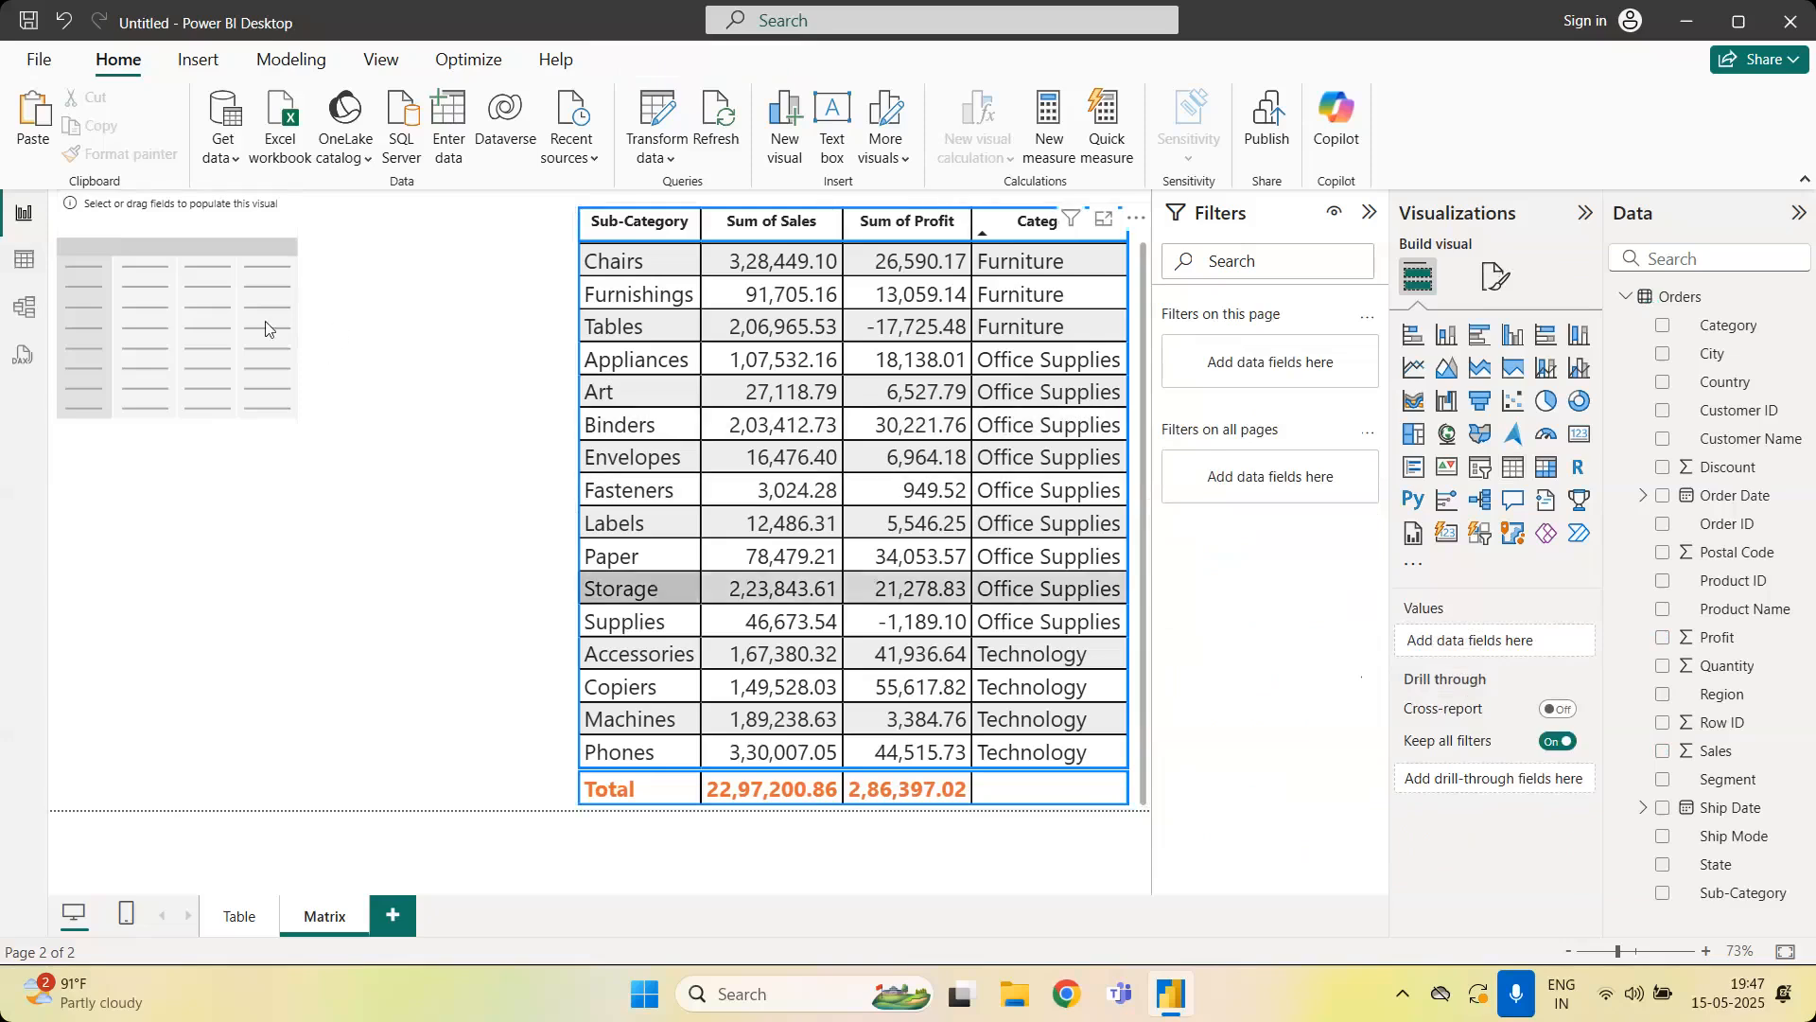
left_click(266, 212)
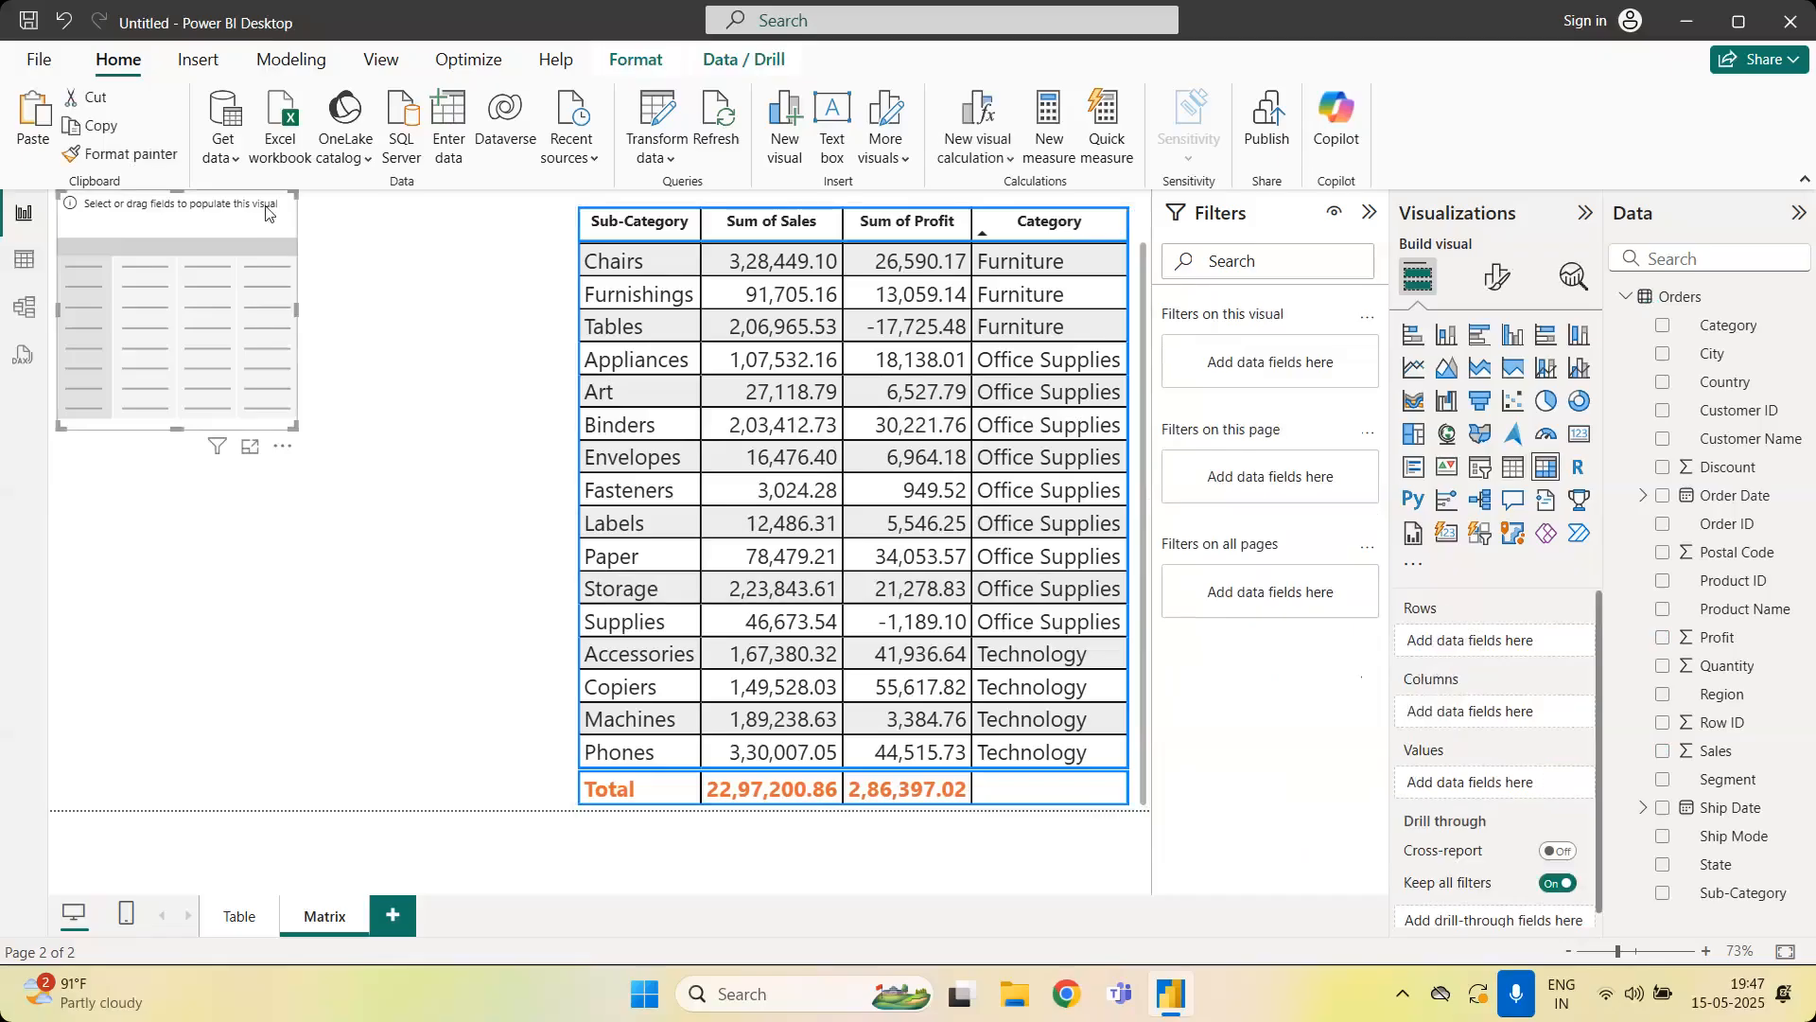
key("Delete")
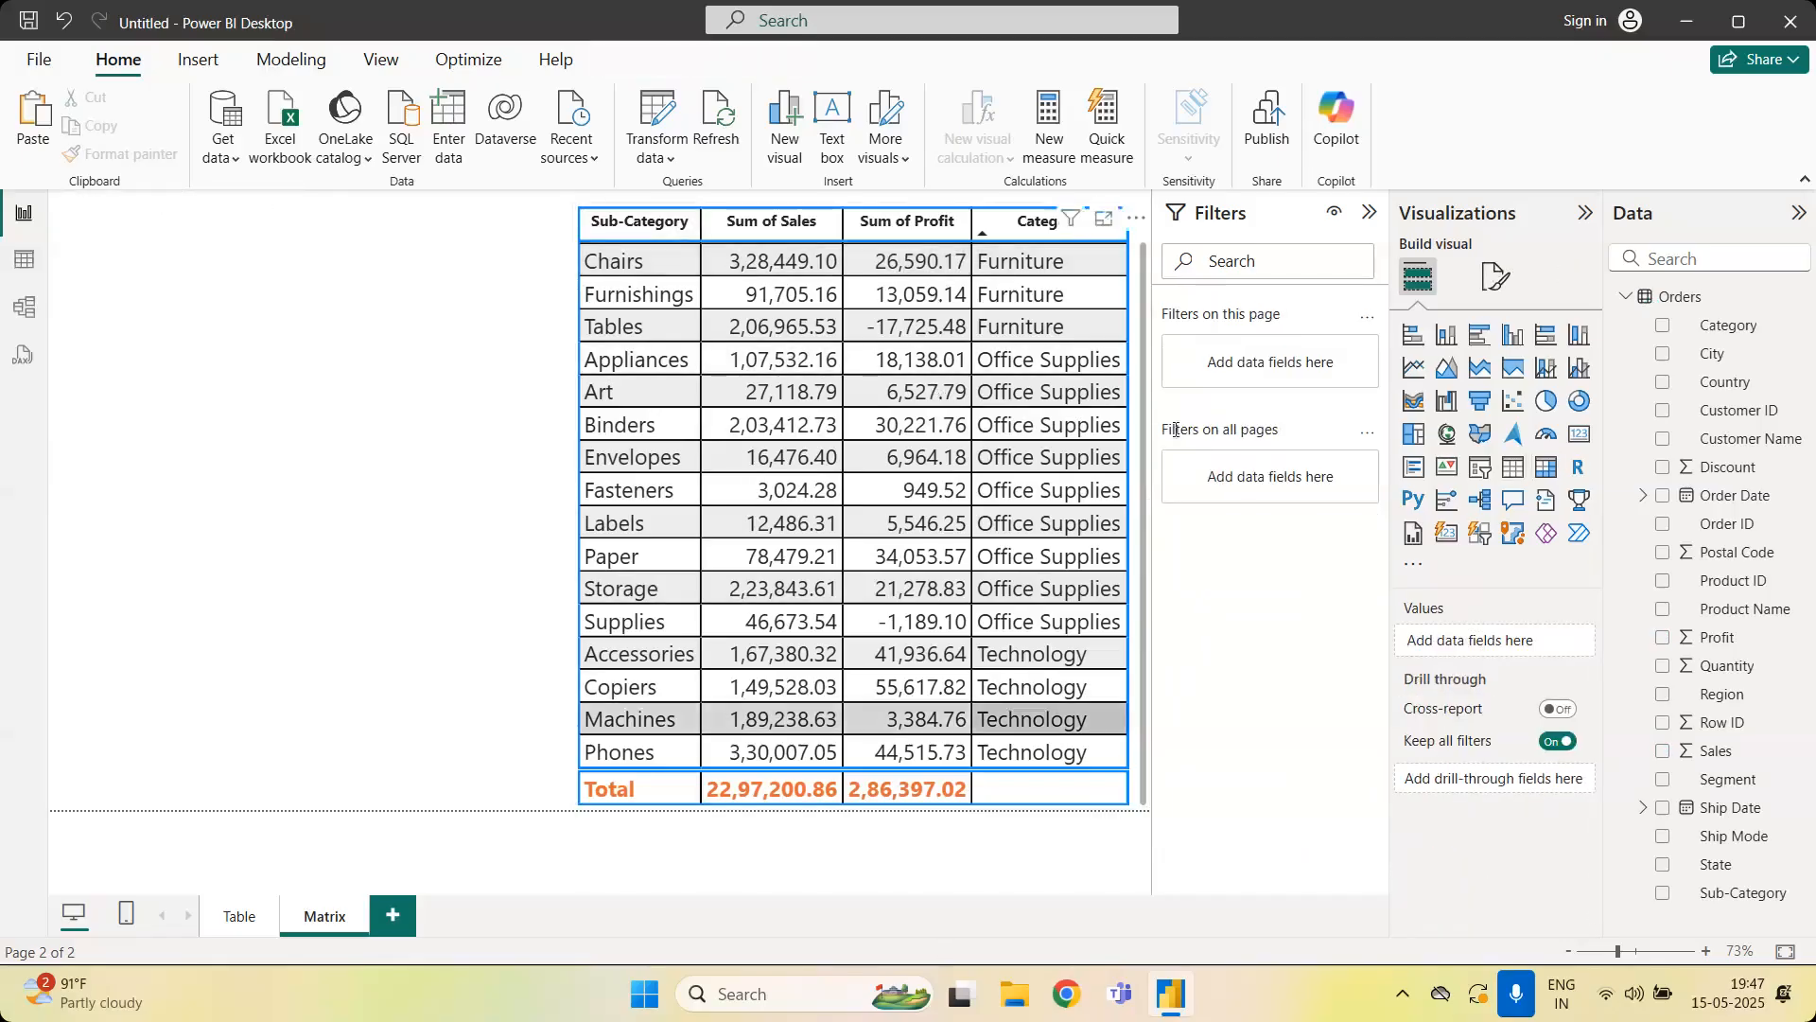
Preview the table filtered to Furniture, Office Supplies and Technology one at a time, and clear the Category filter again
left_click_drag(1151, 309, 1151, 284)
left_click(1151, 281)
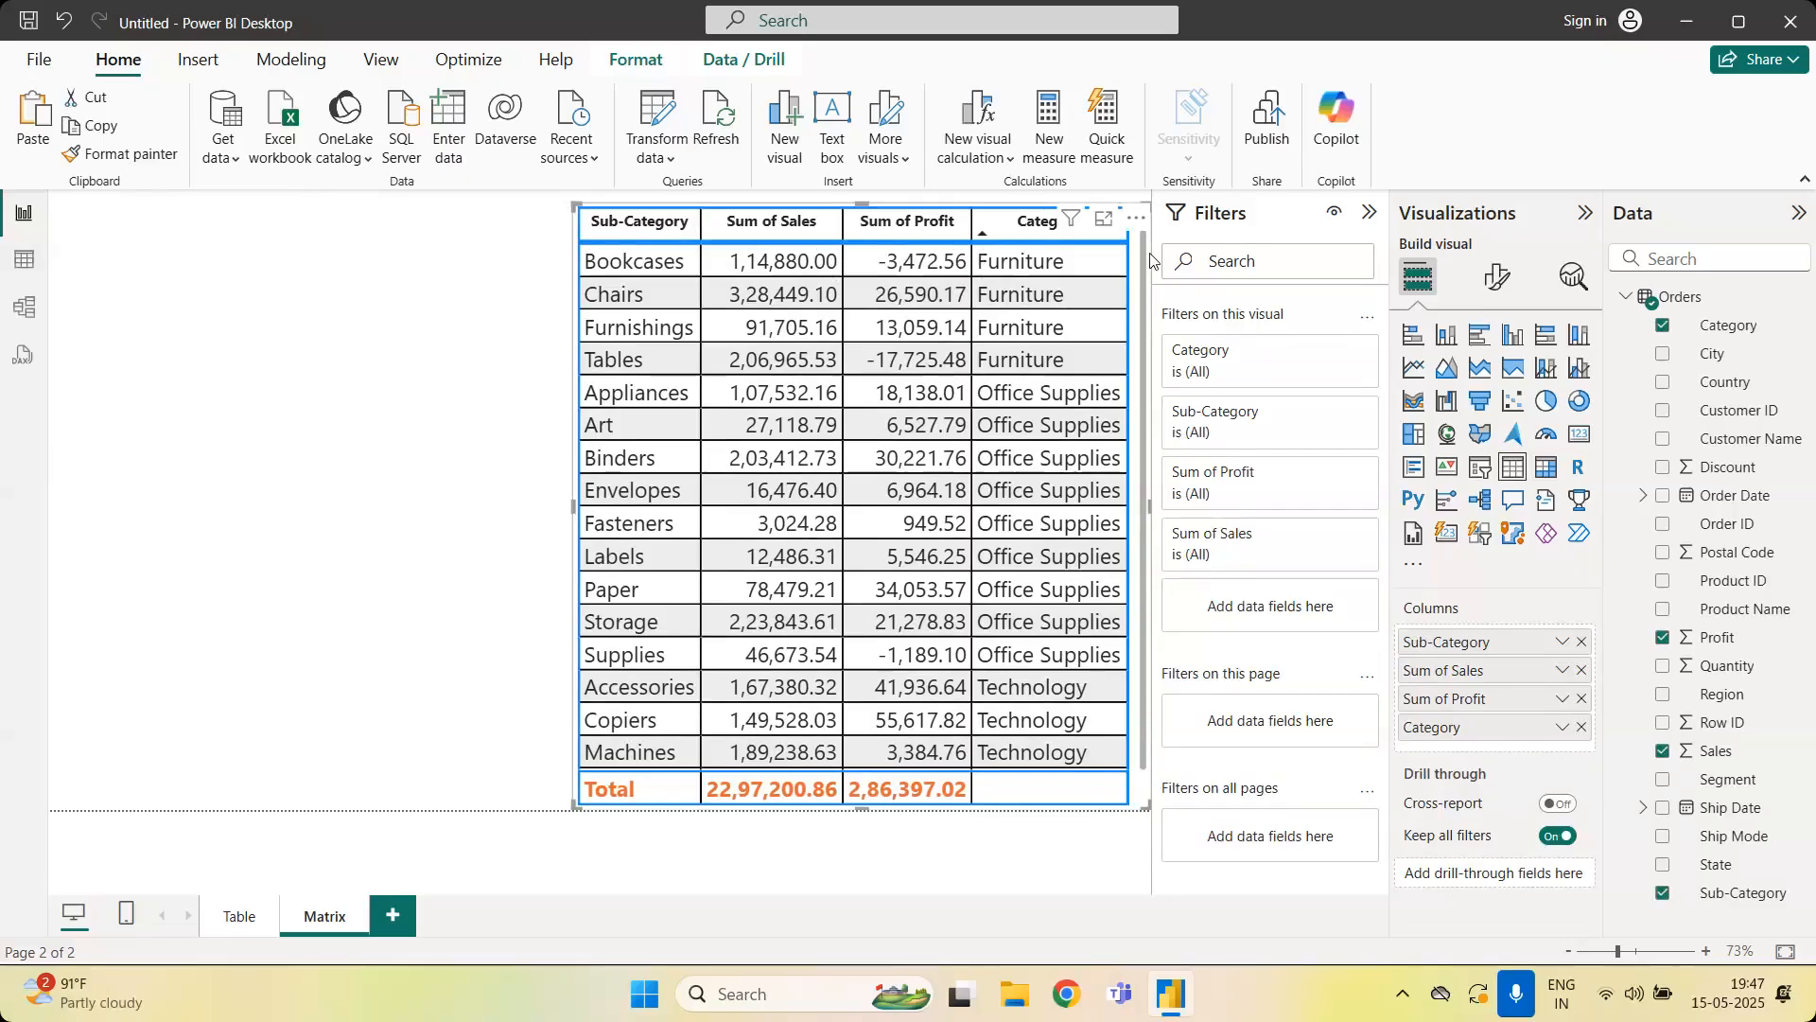
left_click(832, 359)
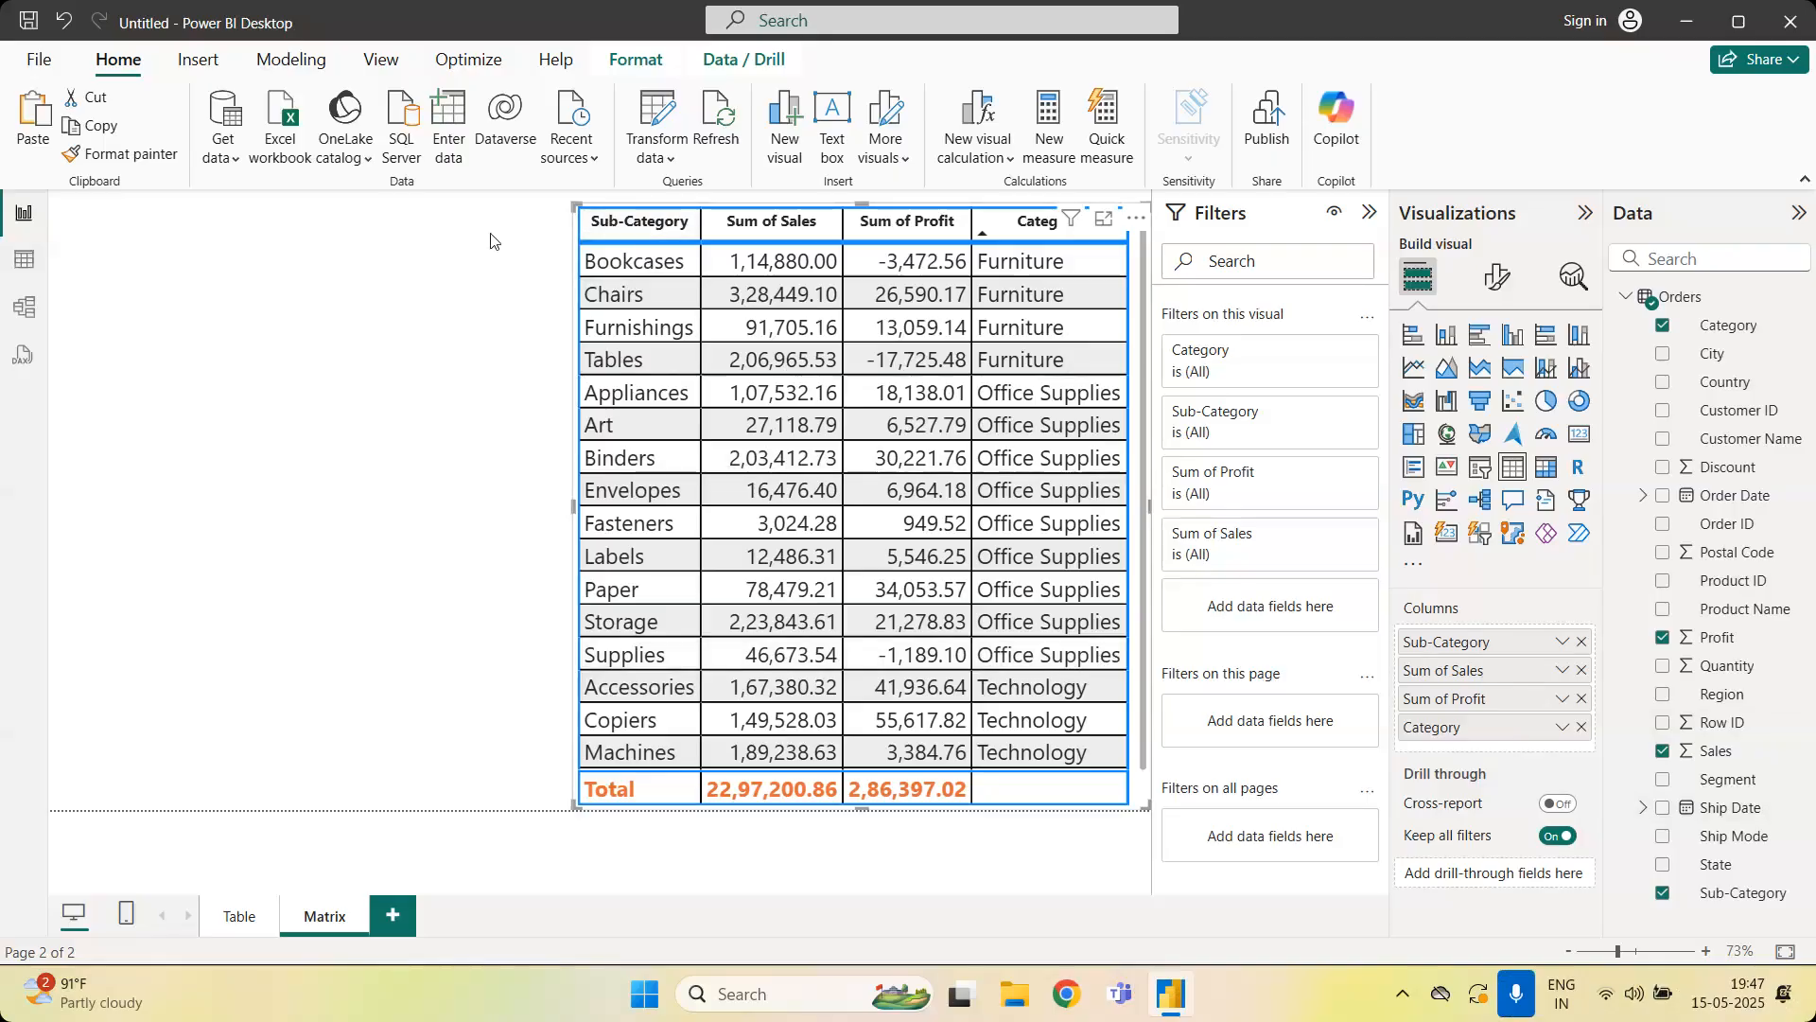
left_click(1331, 352)
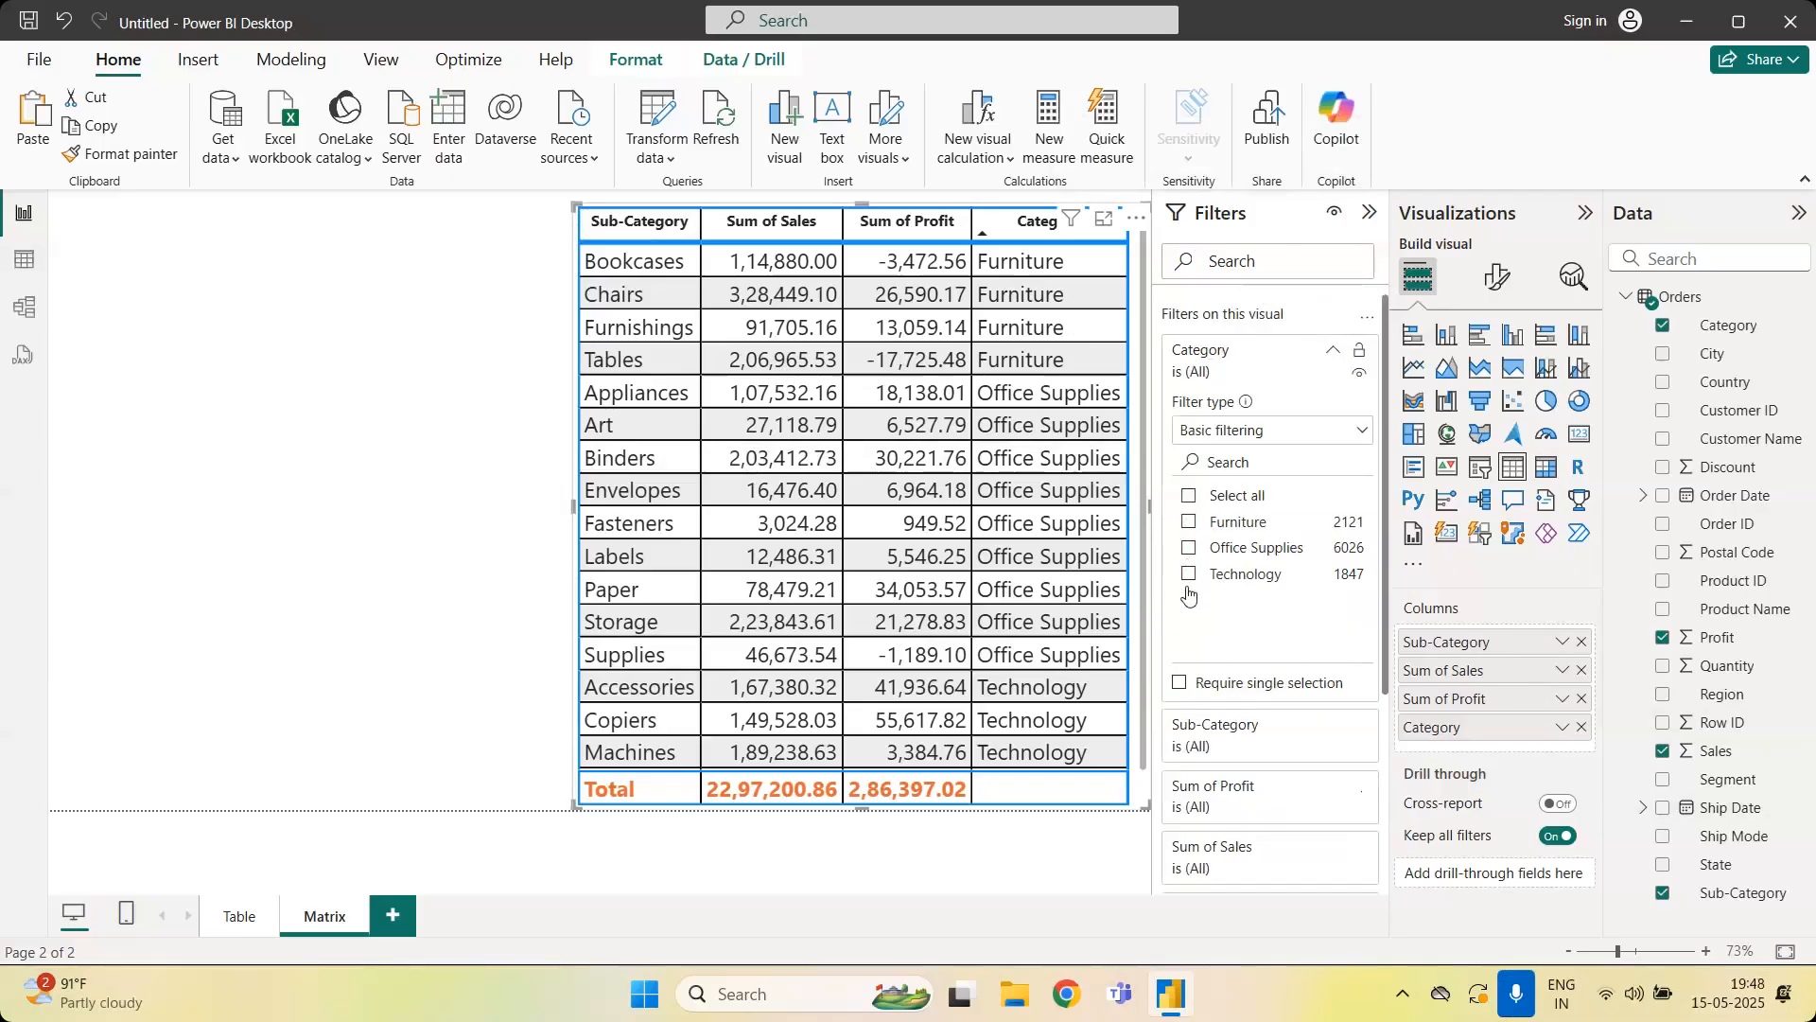
left_click(1189, 523)
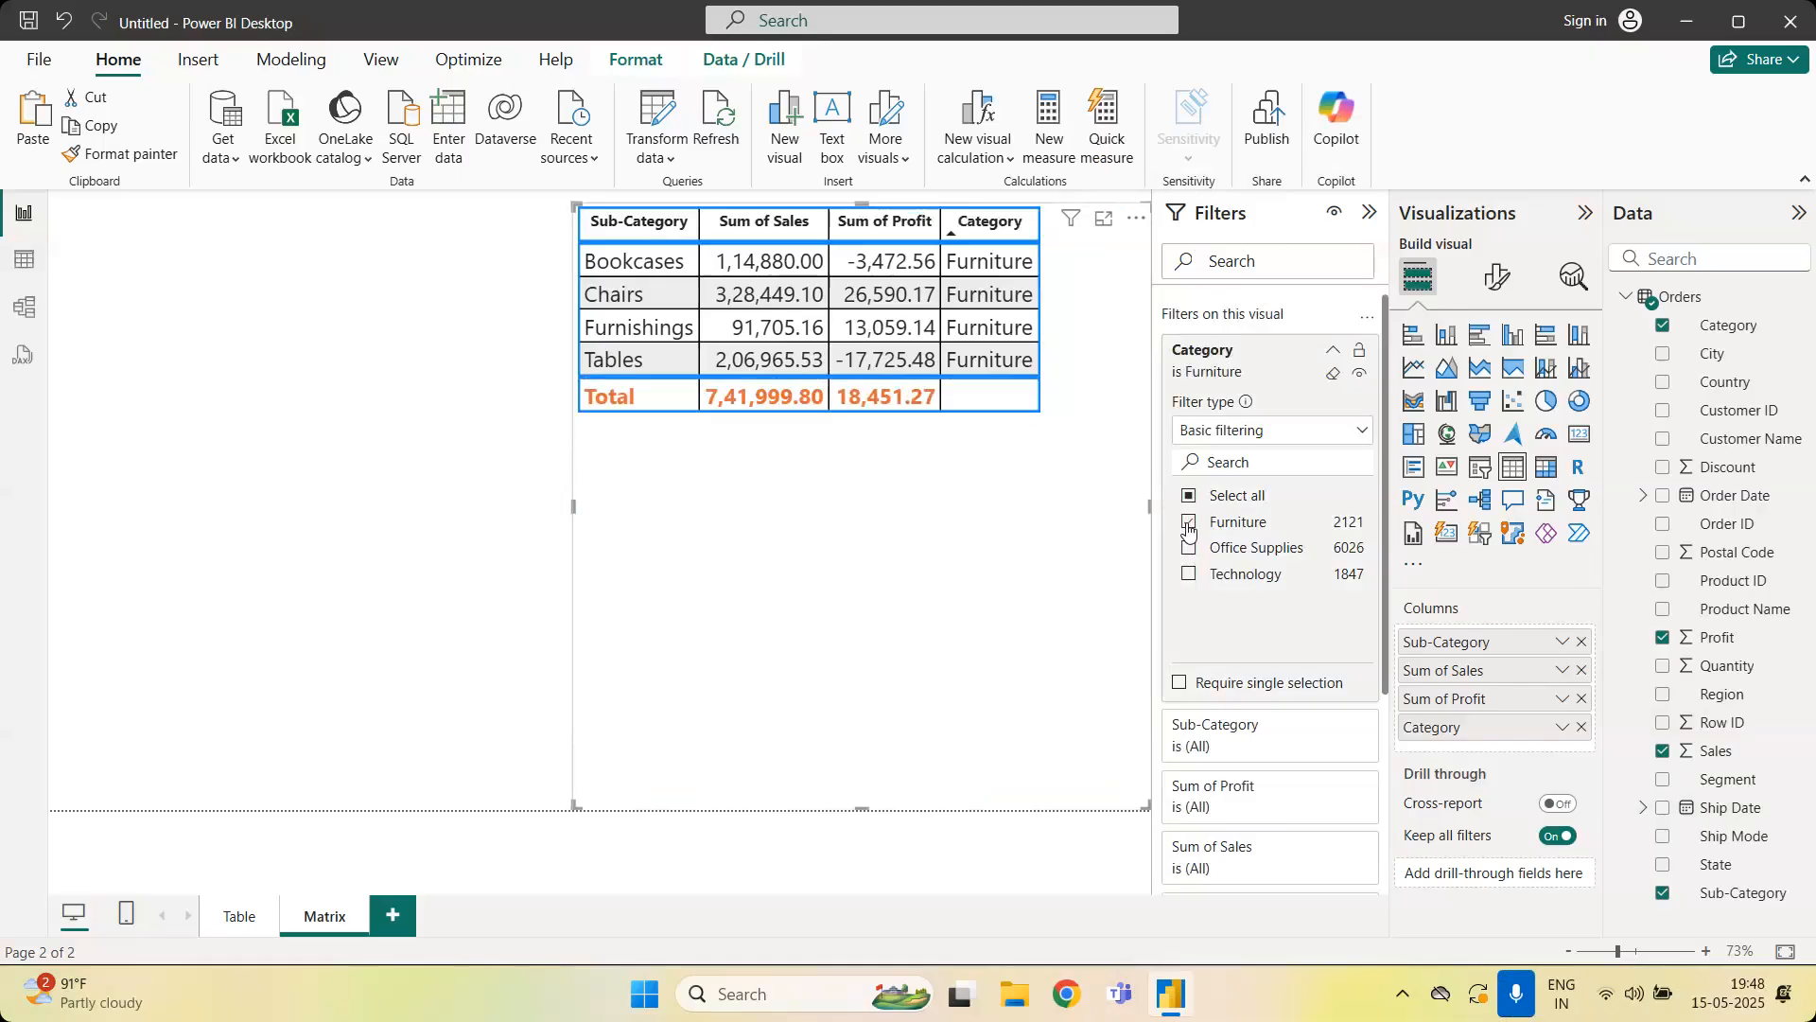
left_click(1189, 523)
left_click(1190, 549)
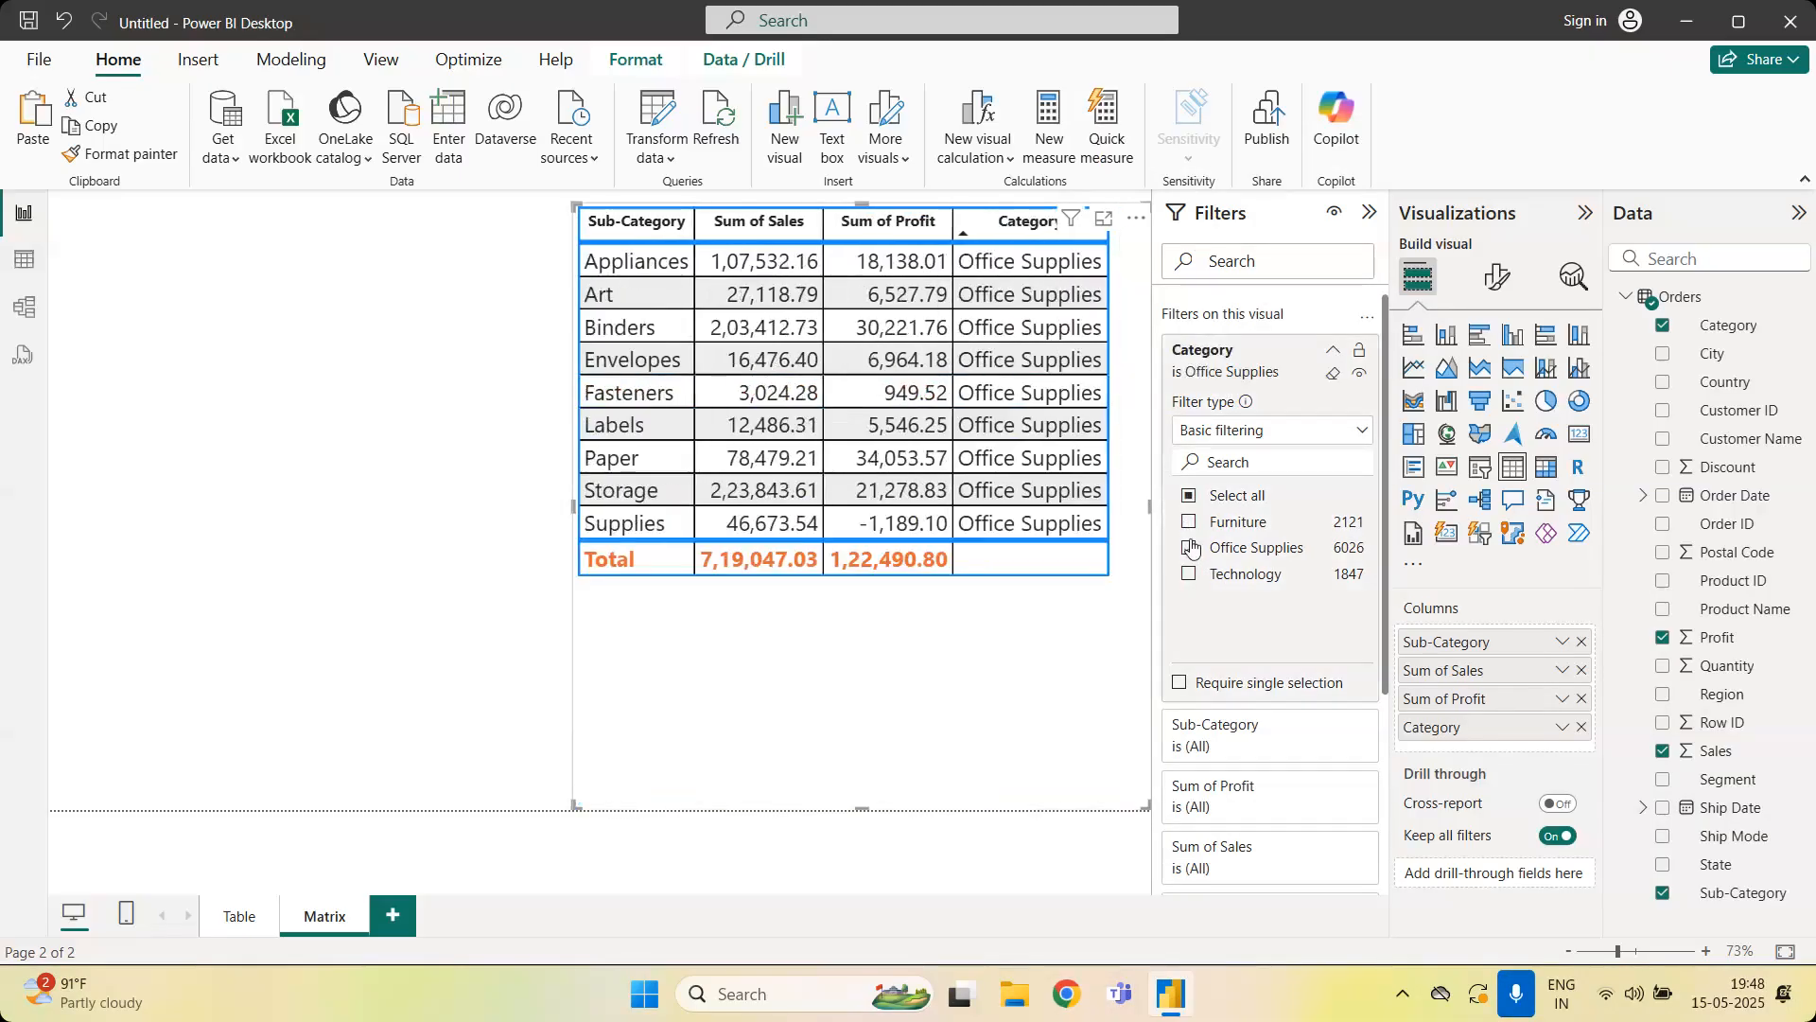
left_click(1190, 549)
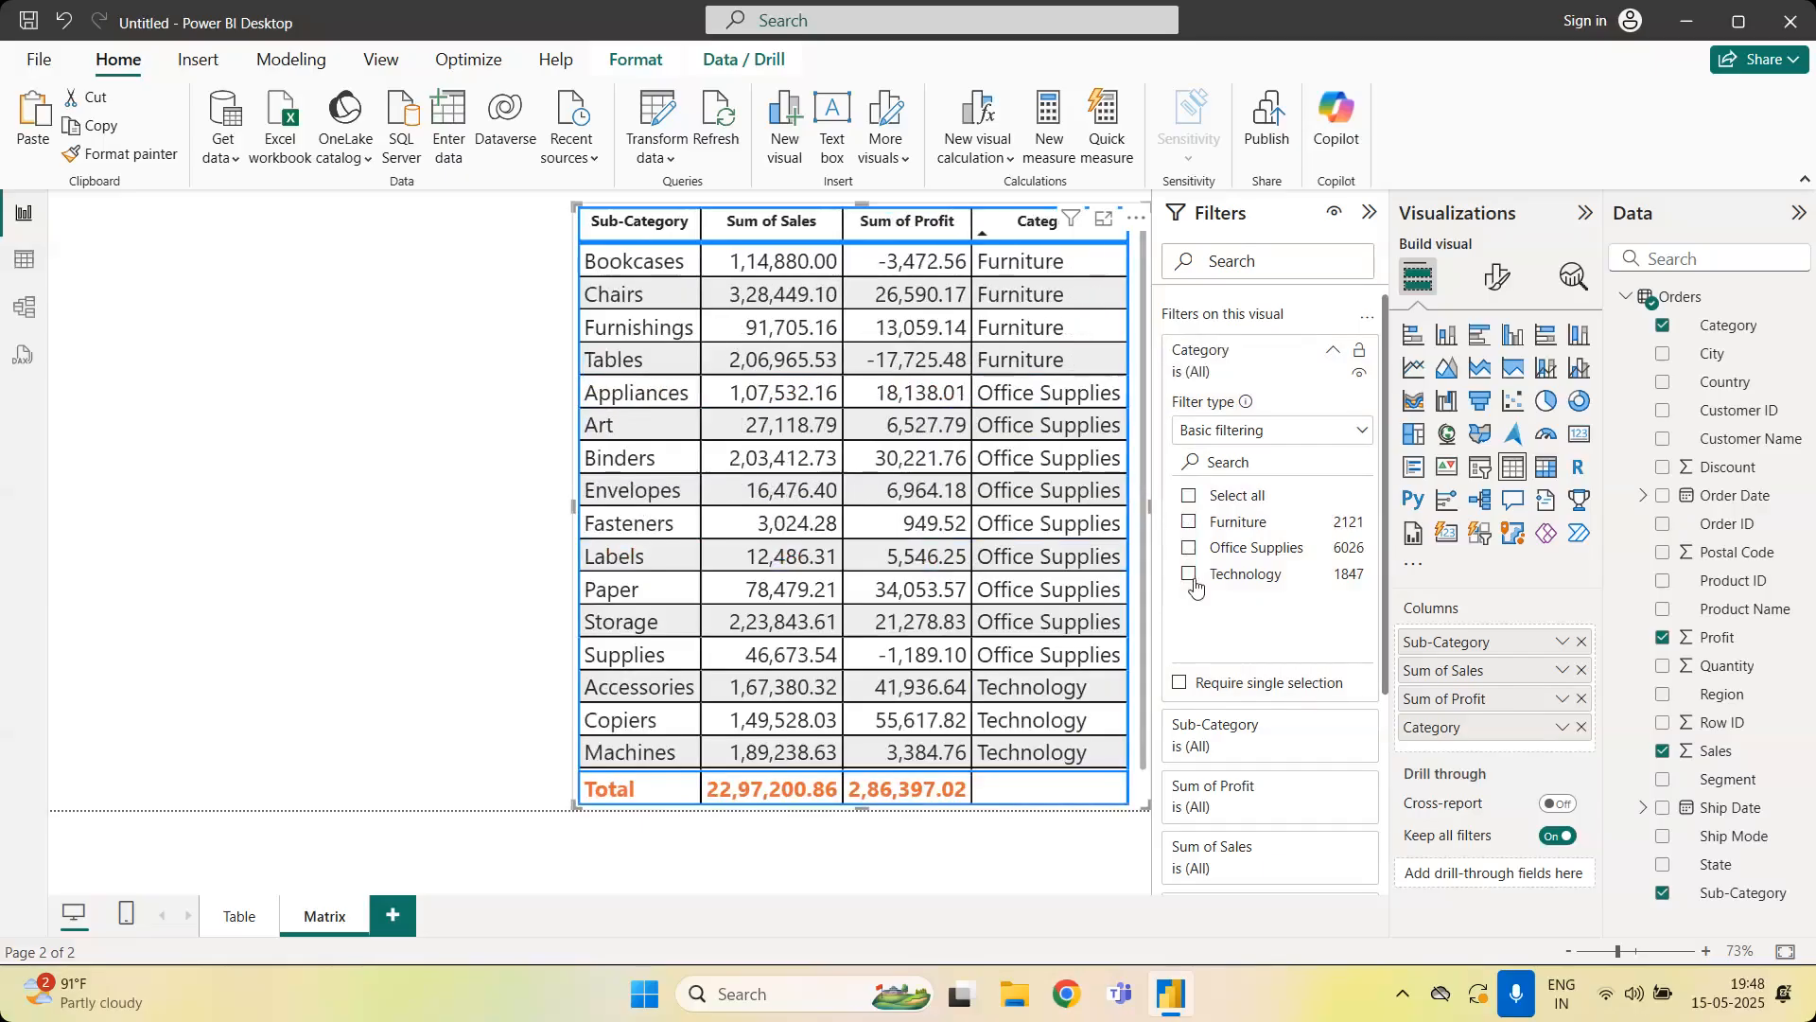
left_click(1195, 587)
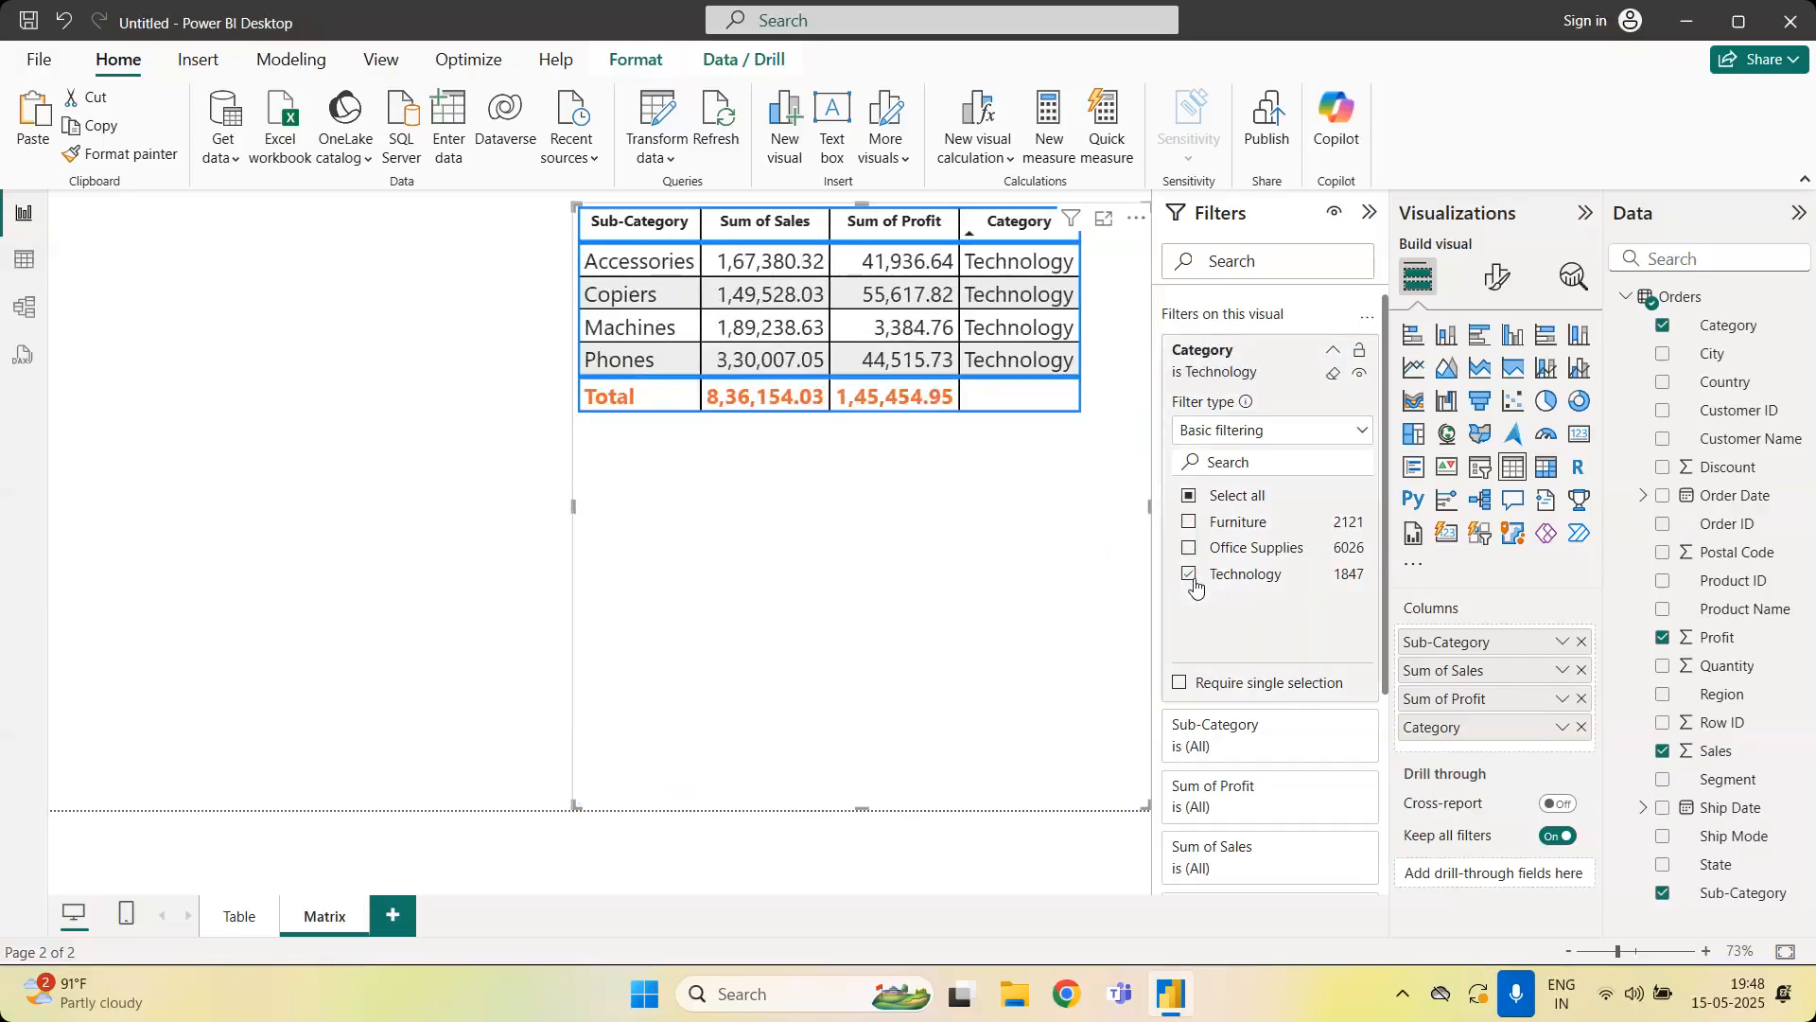
left_click(1194, 585)
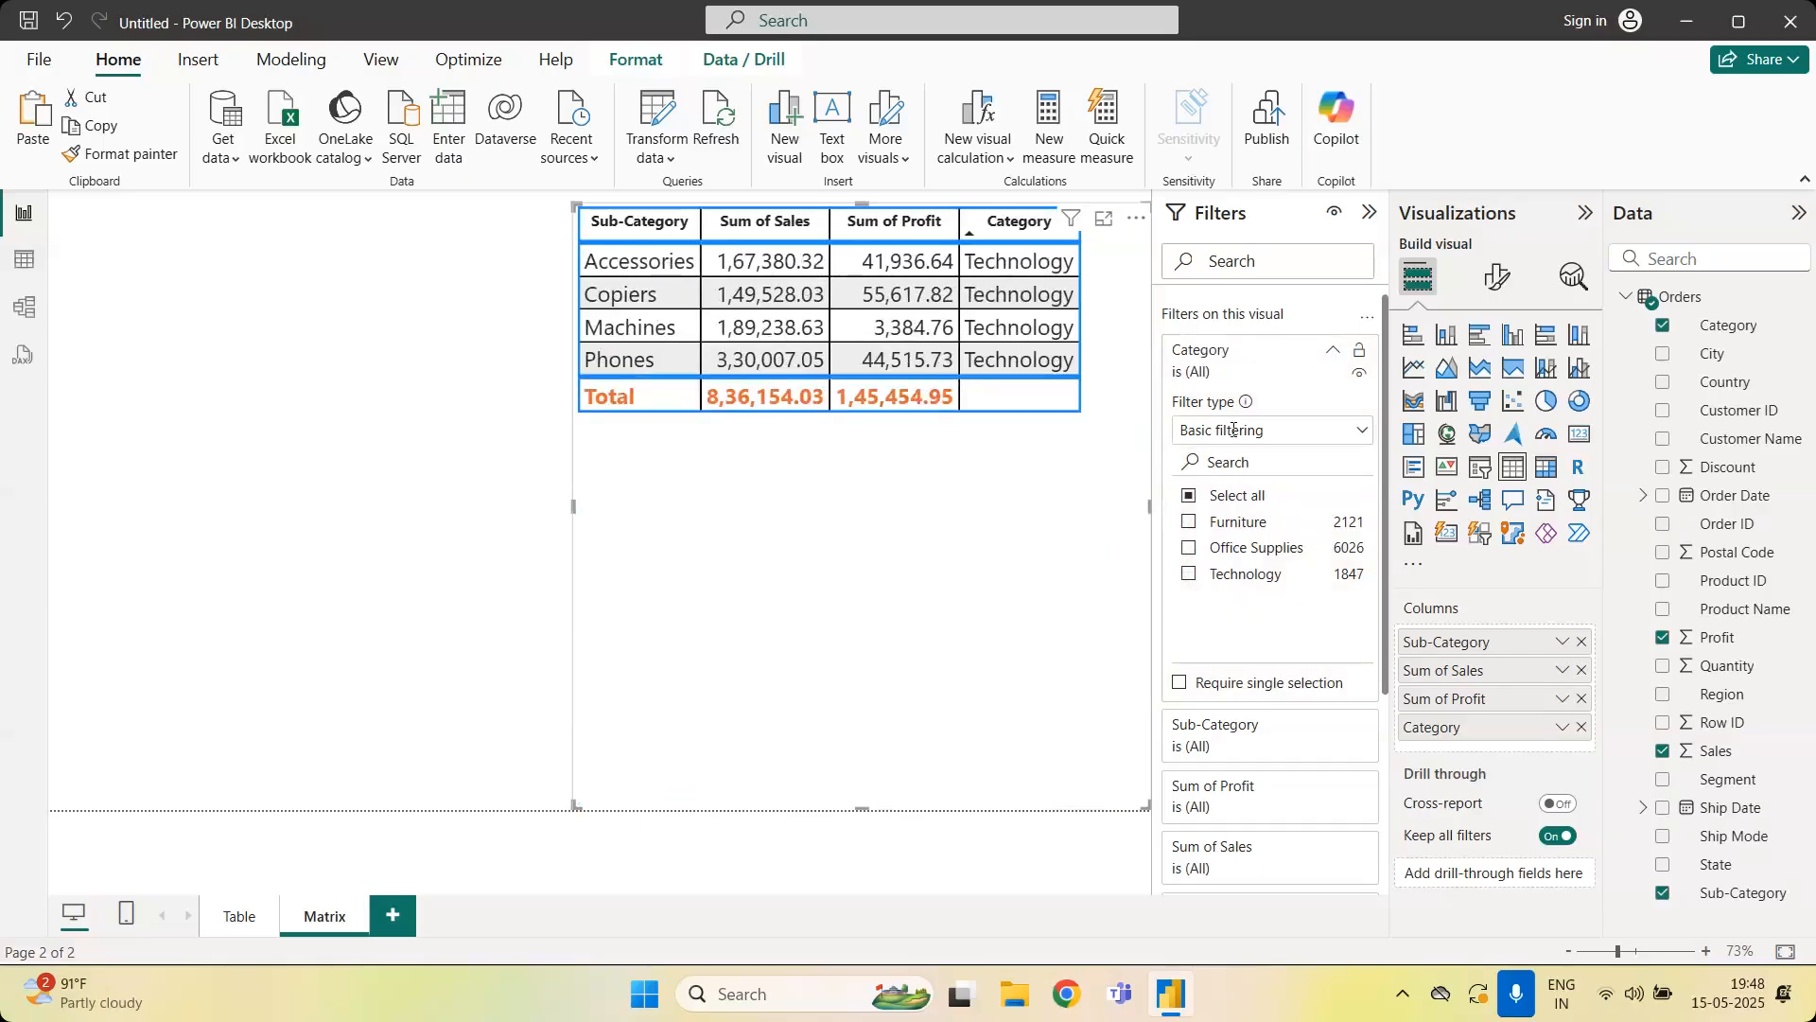
left_click(1333, 350)
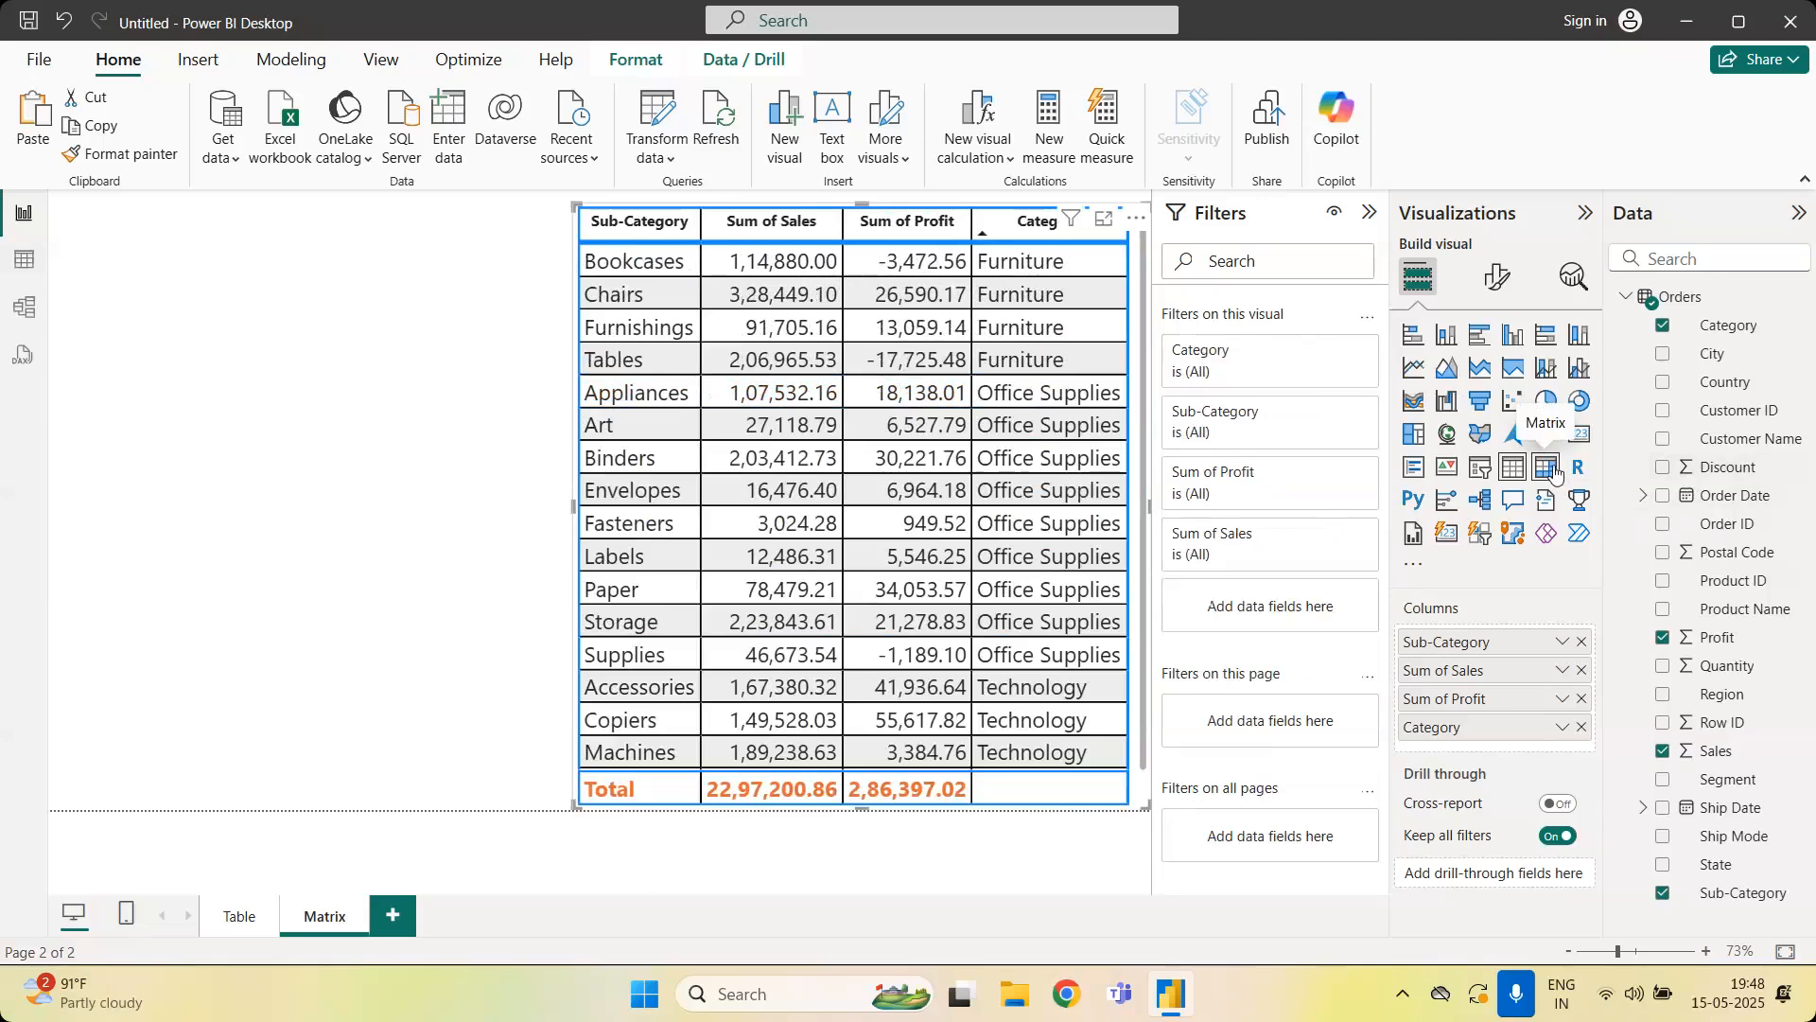
Insert a new matrix visual beside the table and narrow it so that it ends at the table's left edge
left_click(453, 449)
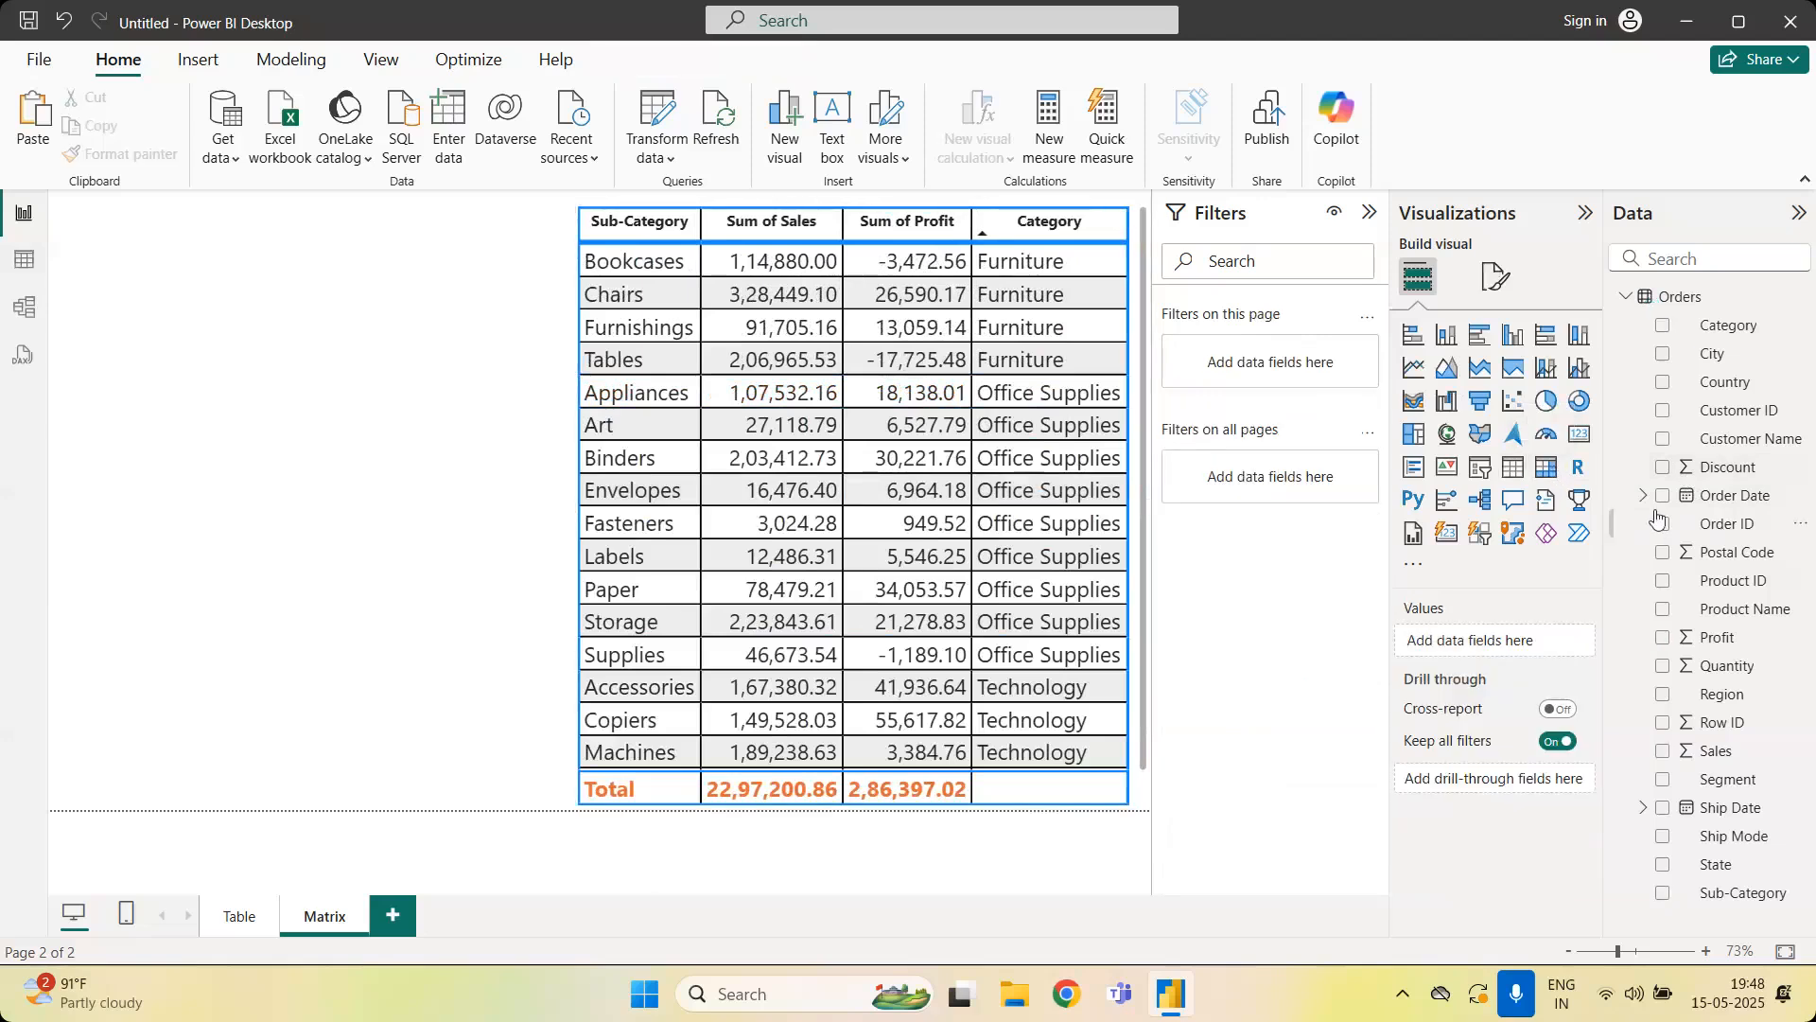
left_click(1549, 462)
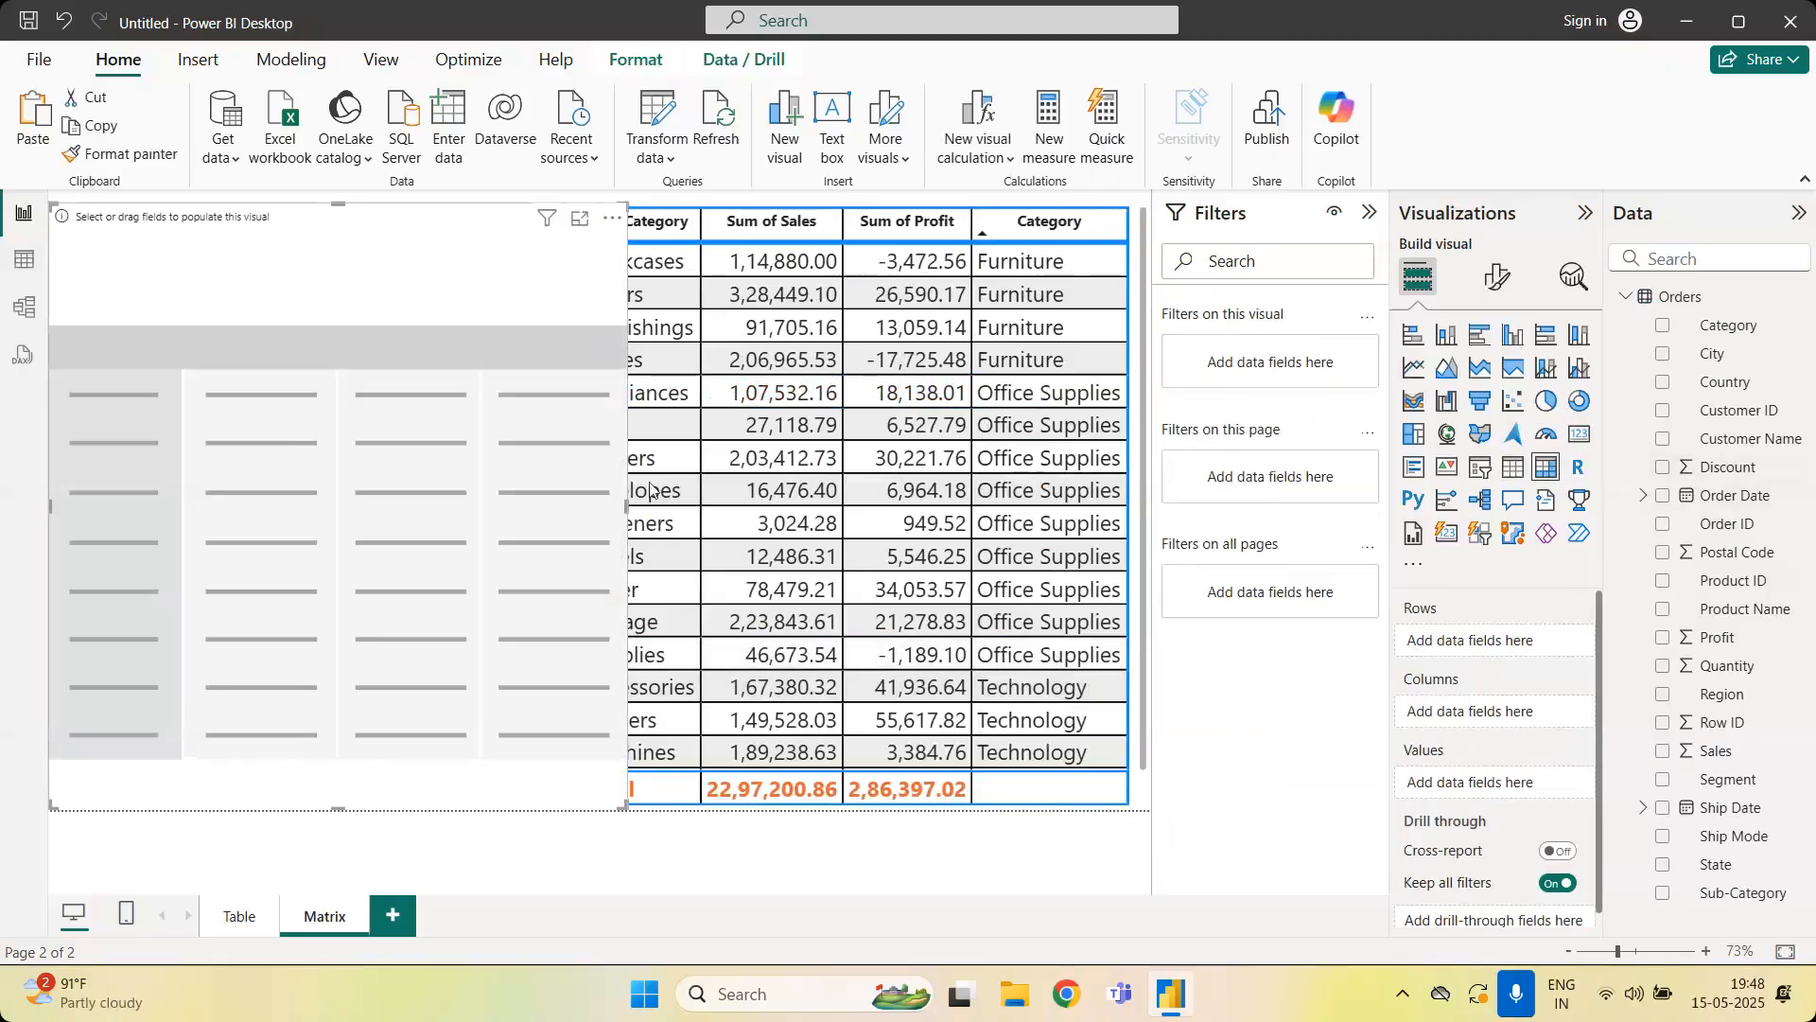
left_click_drag(627, 506, 571, 534)
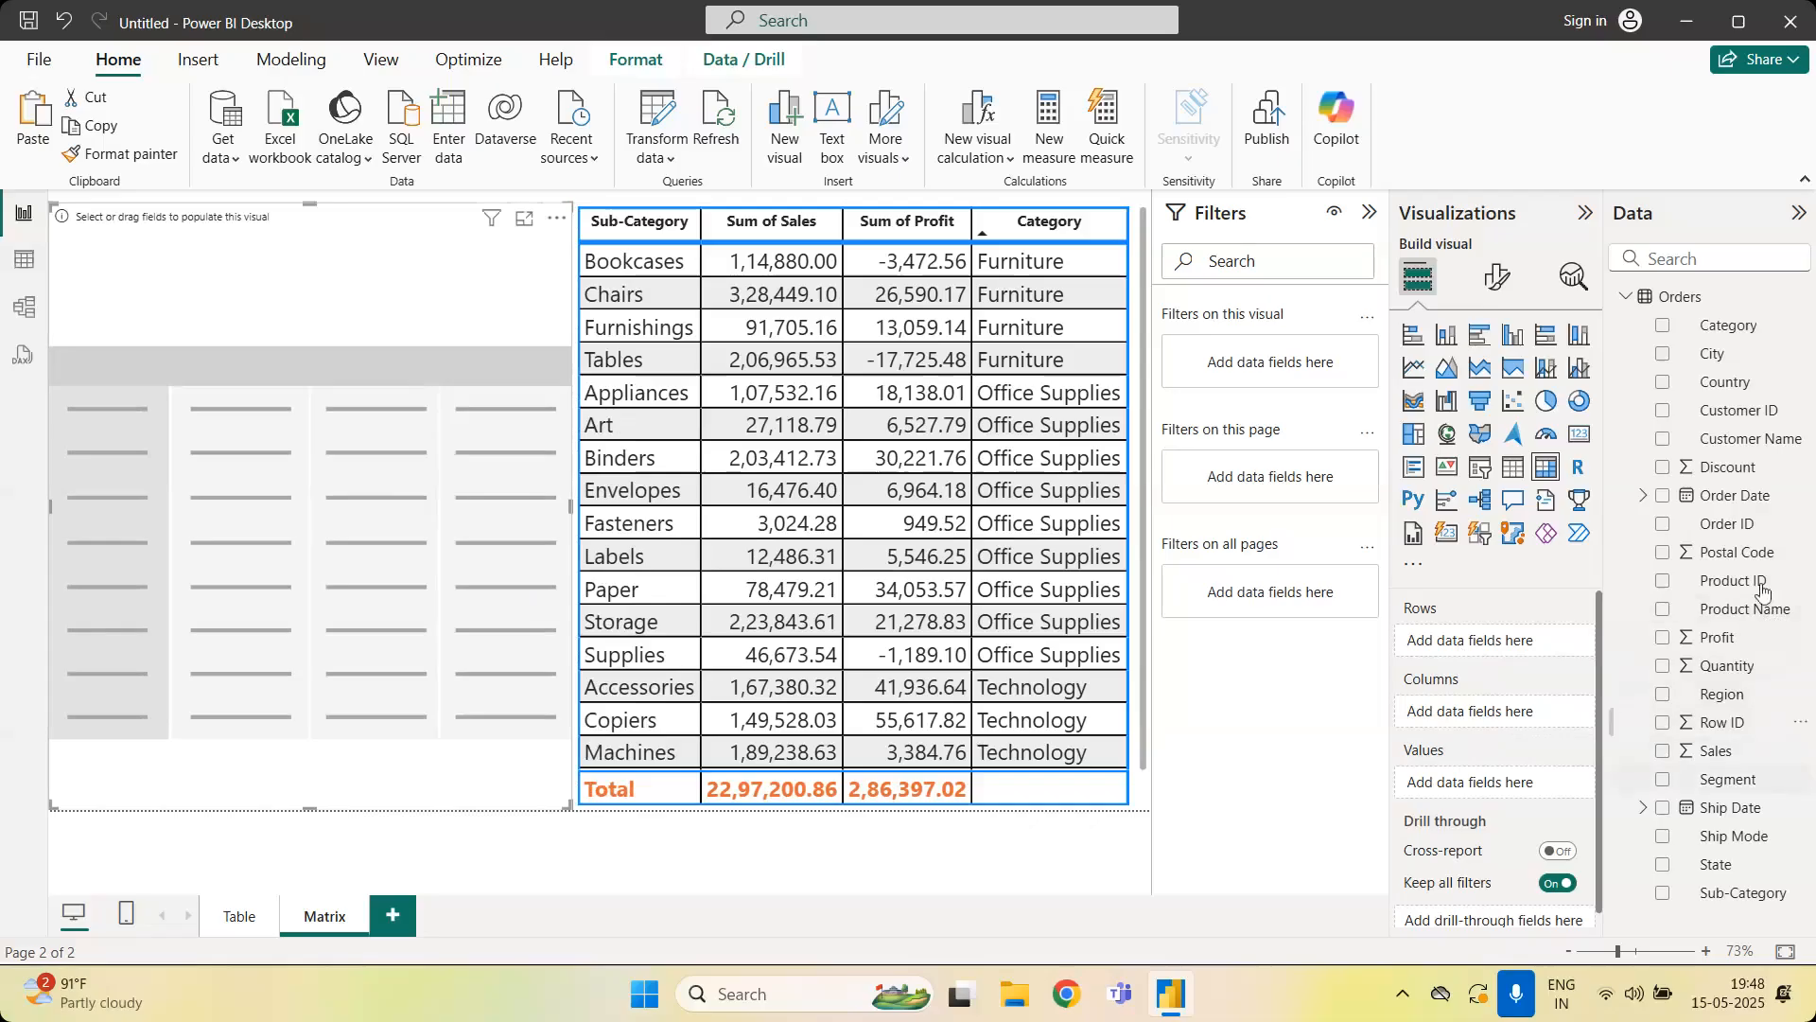
Put Sales and Profit in the matrix's Columns and Category in its Rows
left_click_drag(1741, 757, 1552, 714)
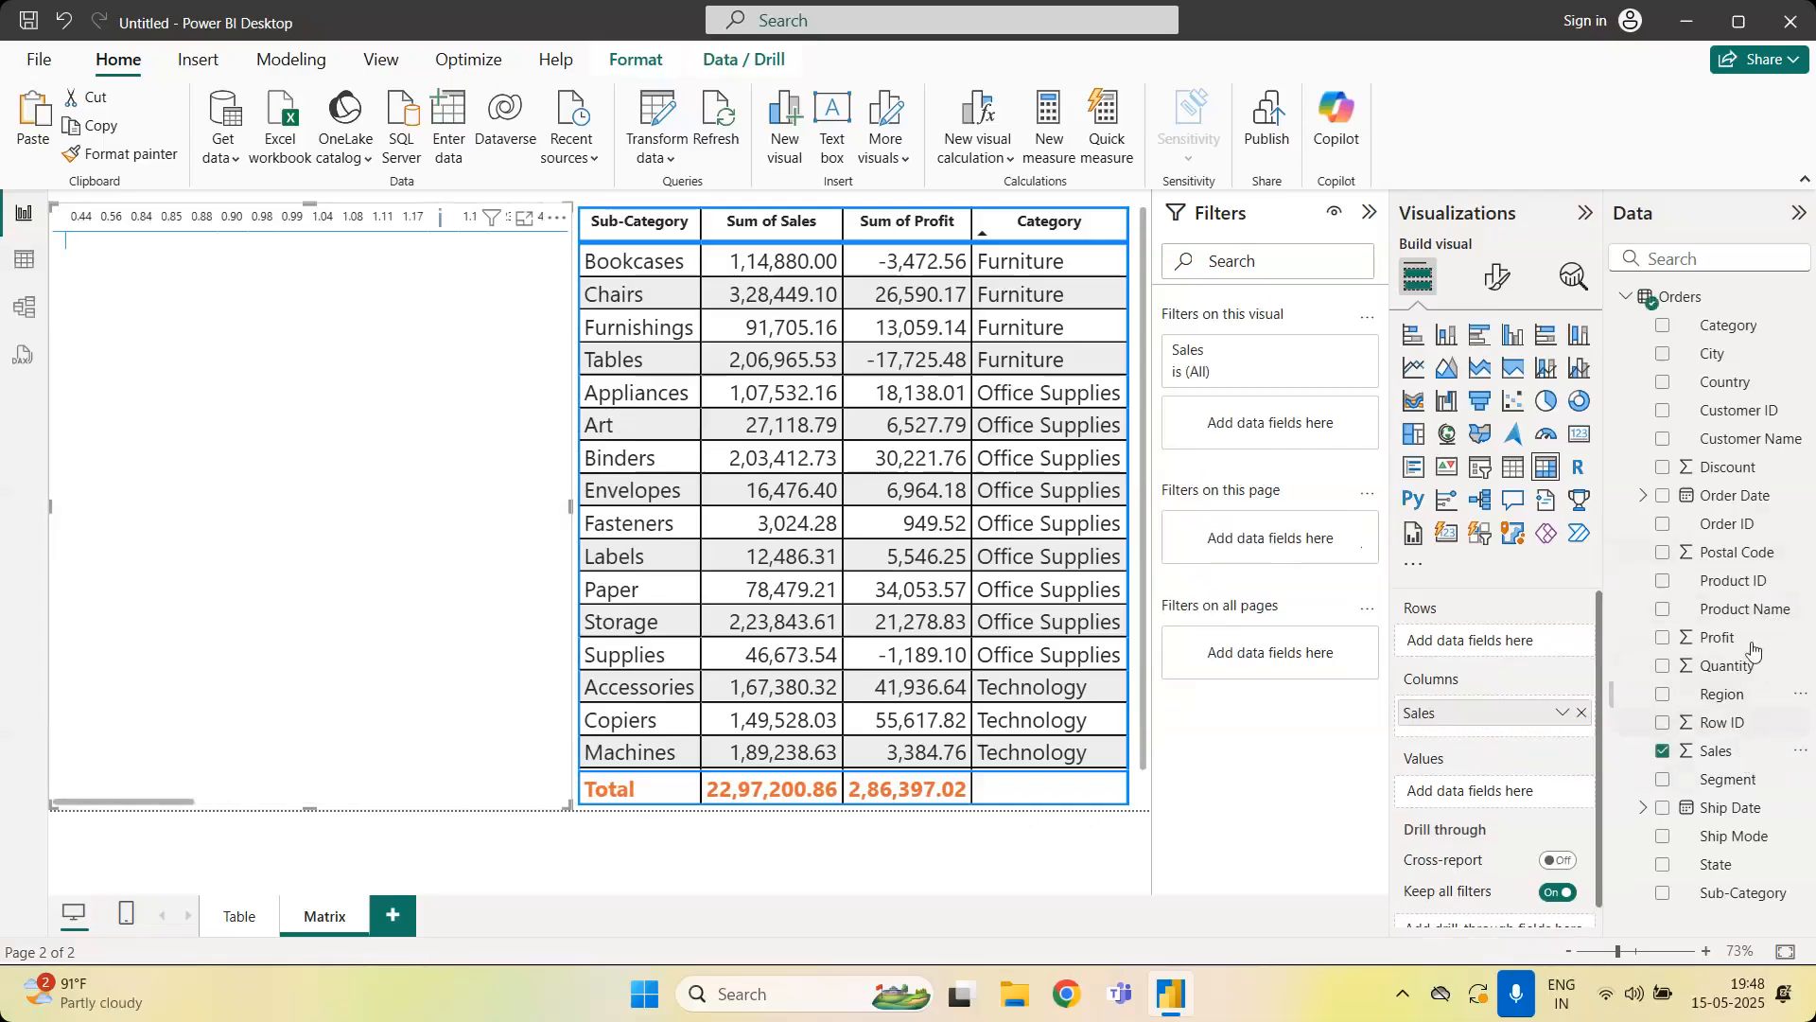
left_click_drag(1753, 643, 1537, 731)
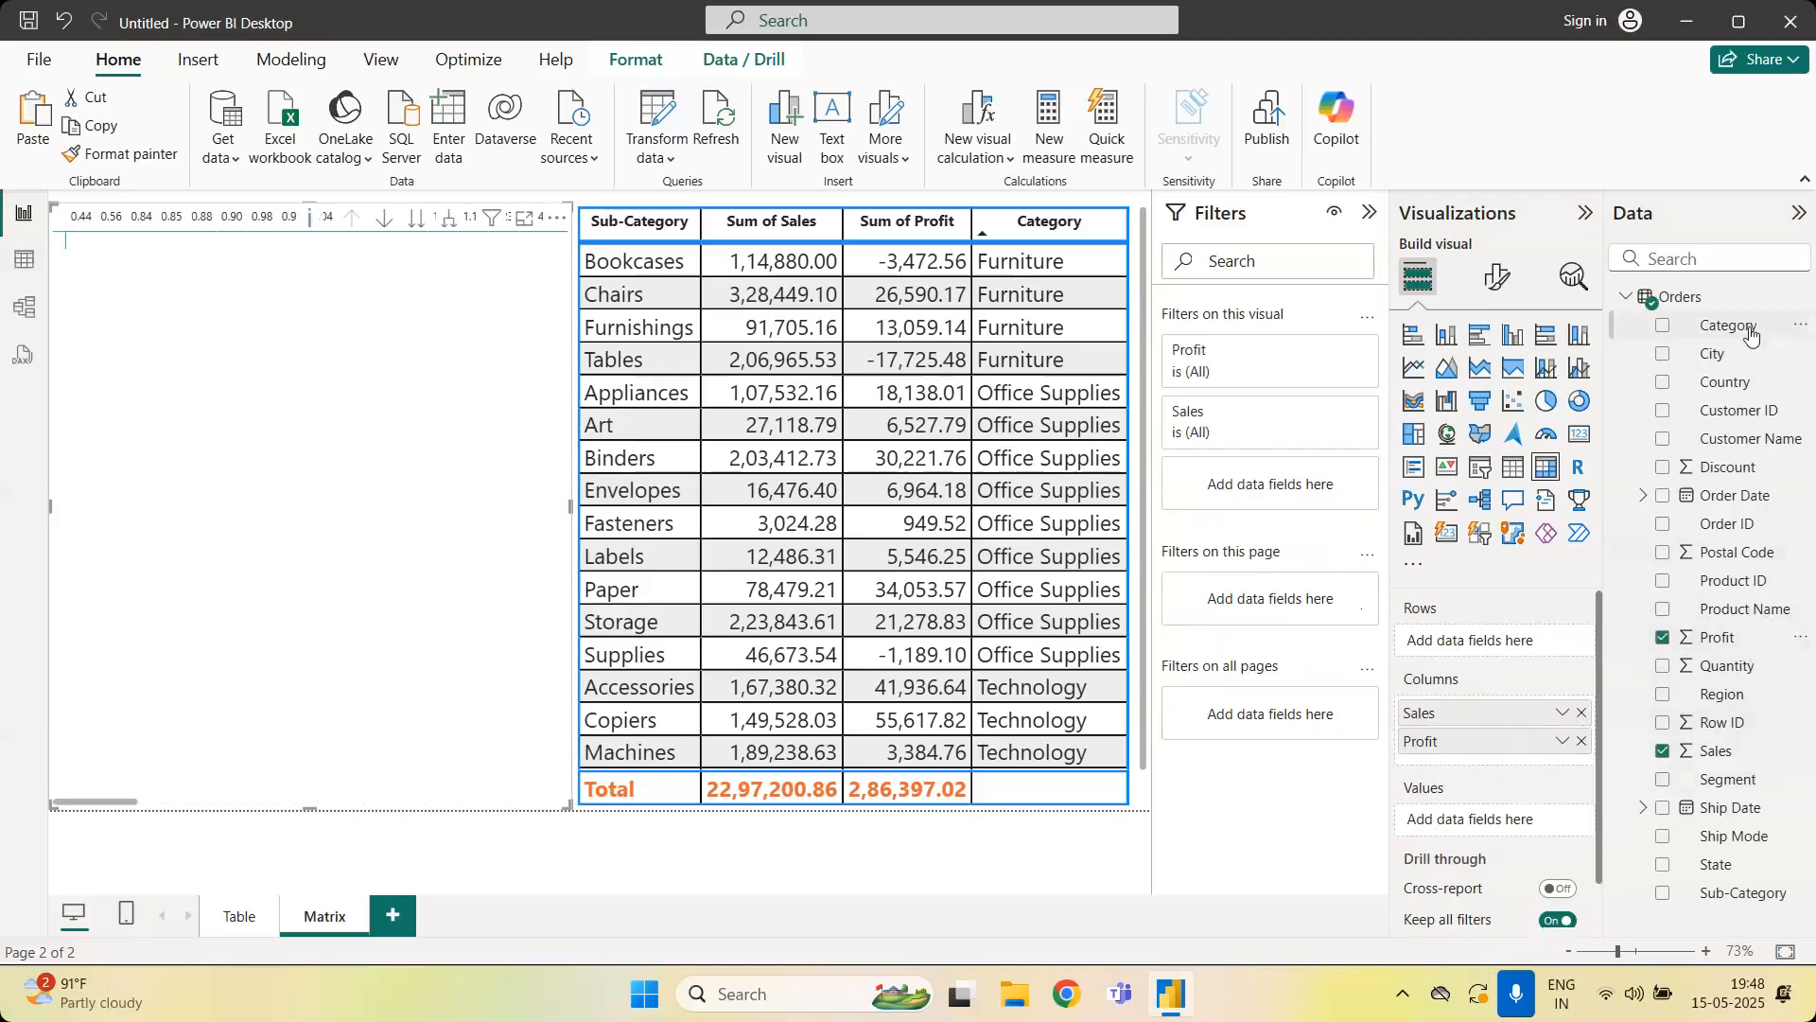
left_click_drag(1751, 333, 1519, 648)
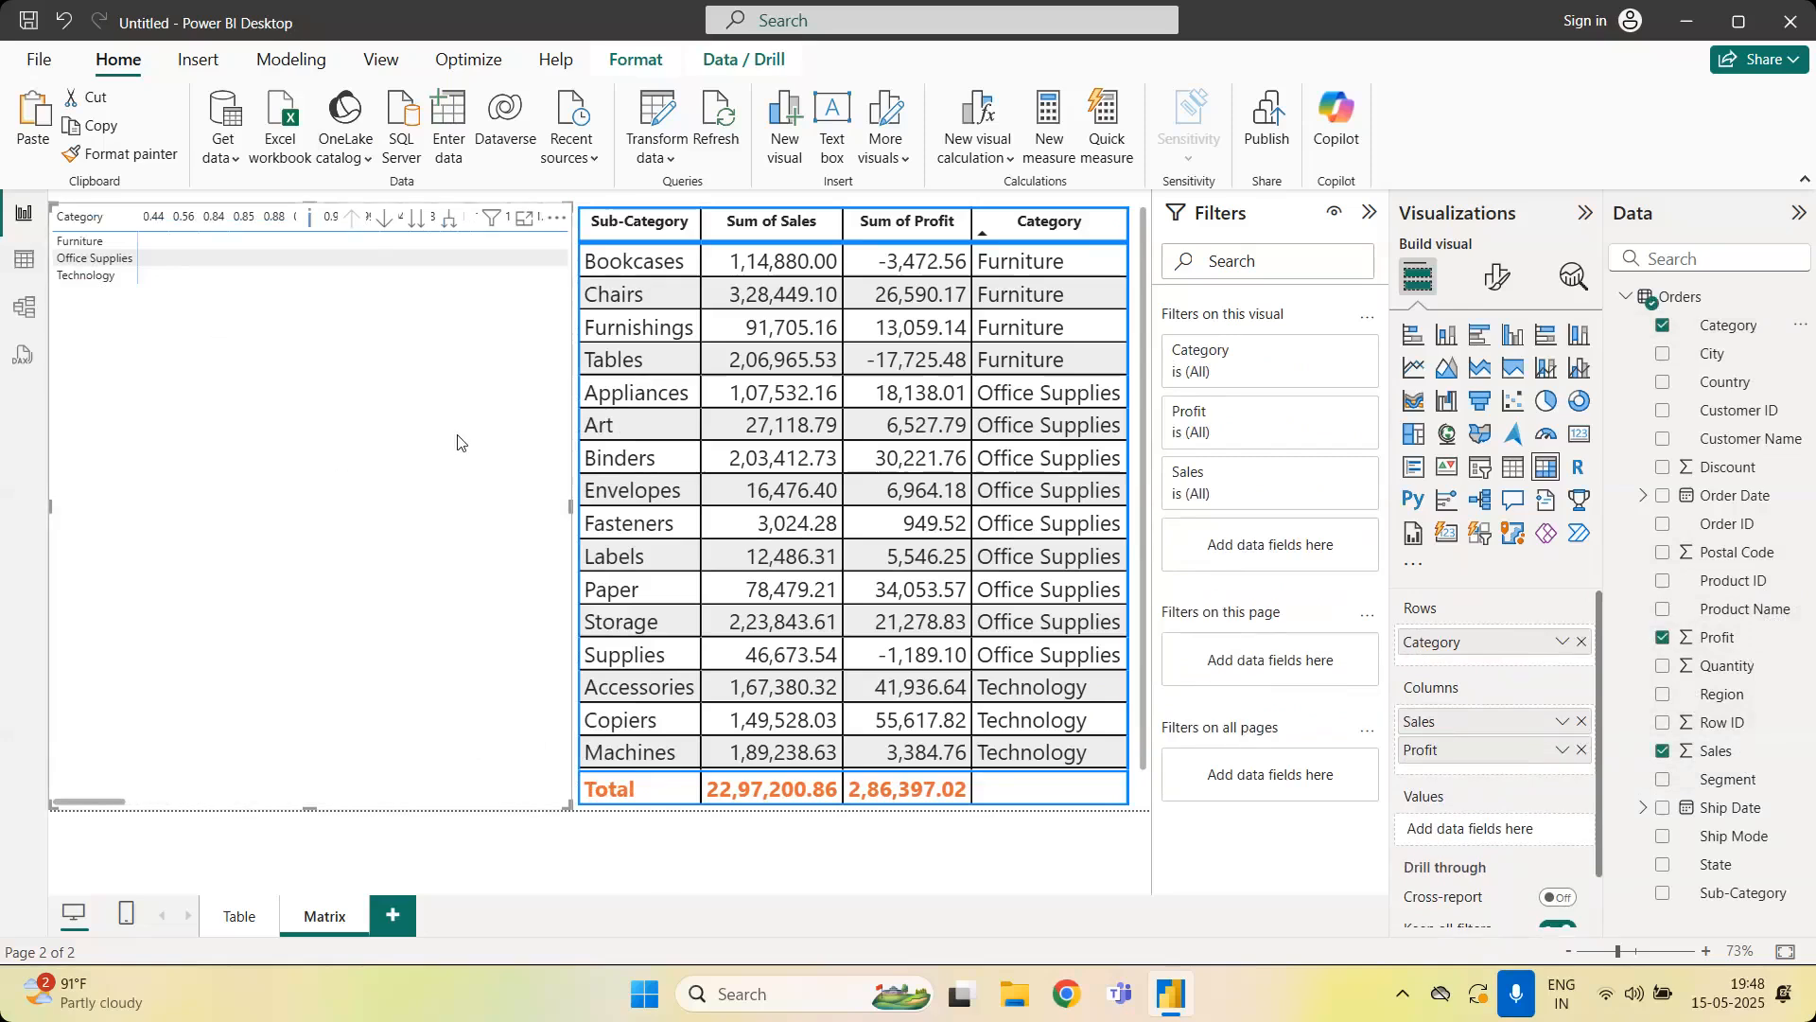
Clear Profit and Sales from the matrix's Columns, and put Sales in Values and Sub-Category under Category in Rows
left_click_drag(567, 802, 506, 802)
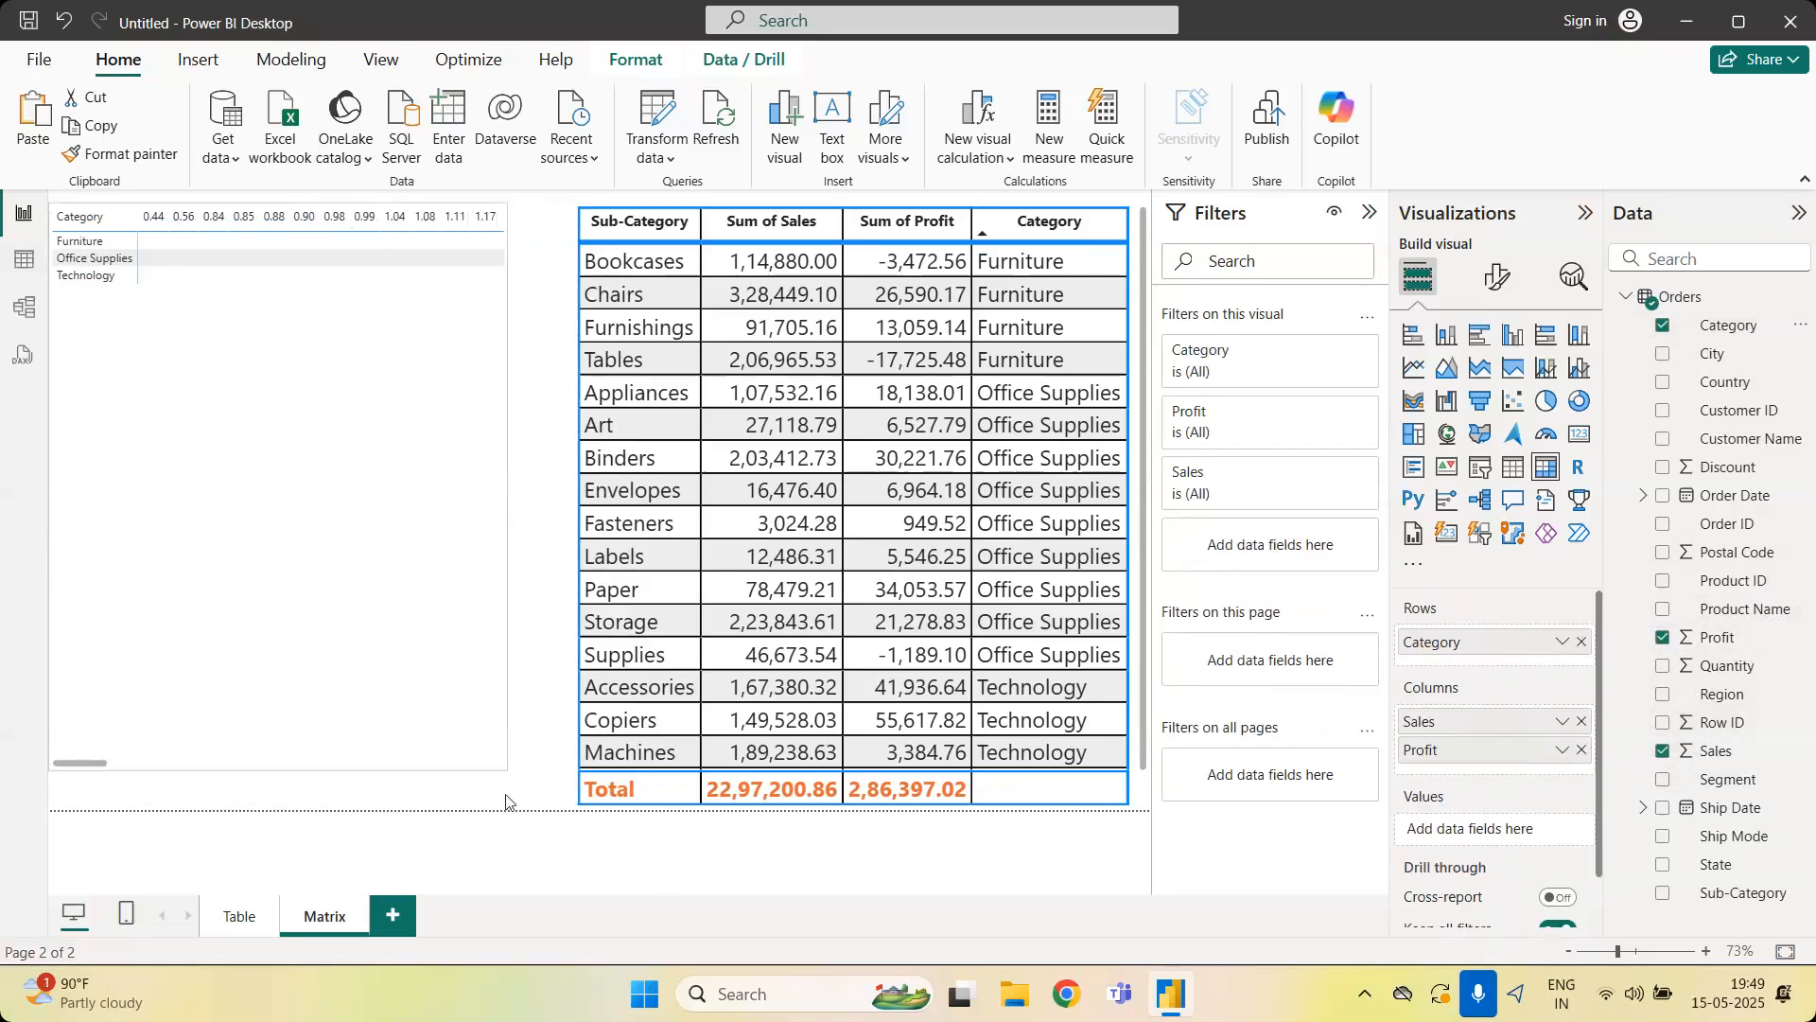
left_click(1582, 751)
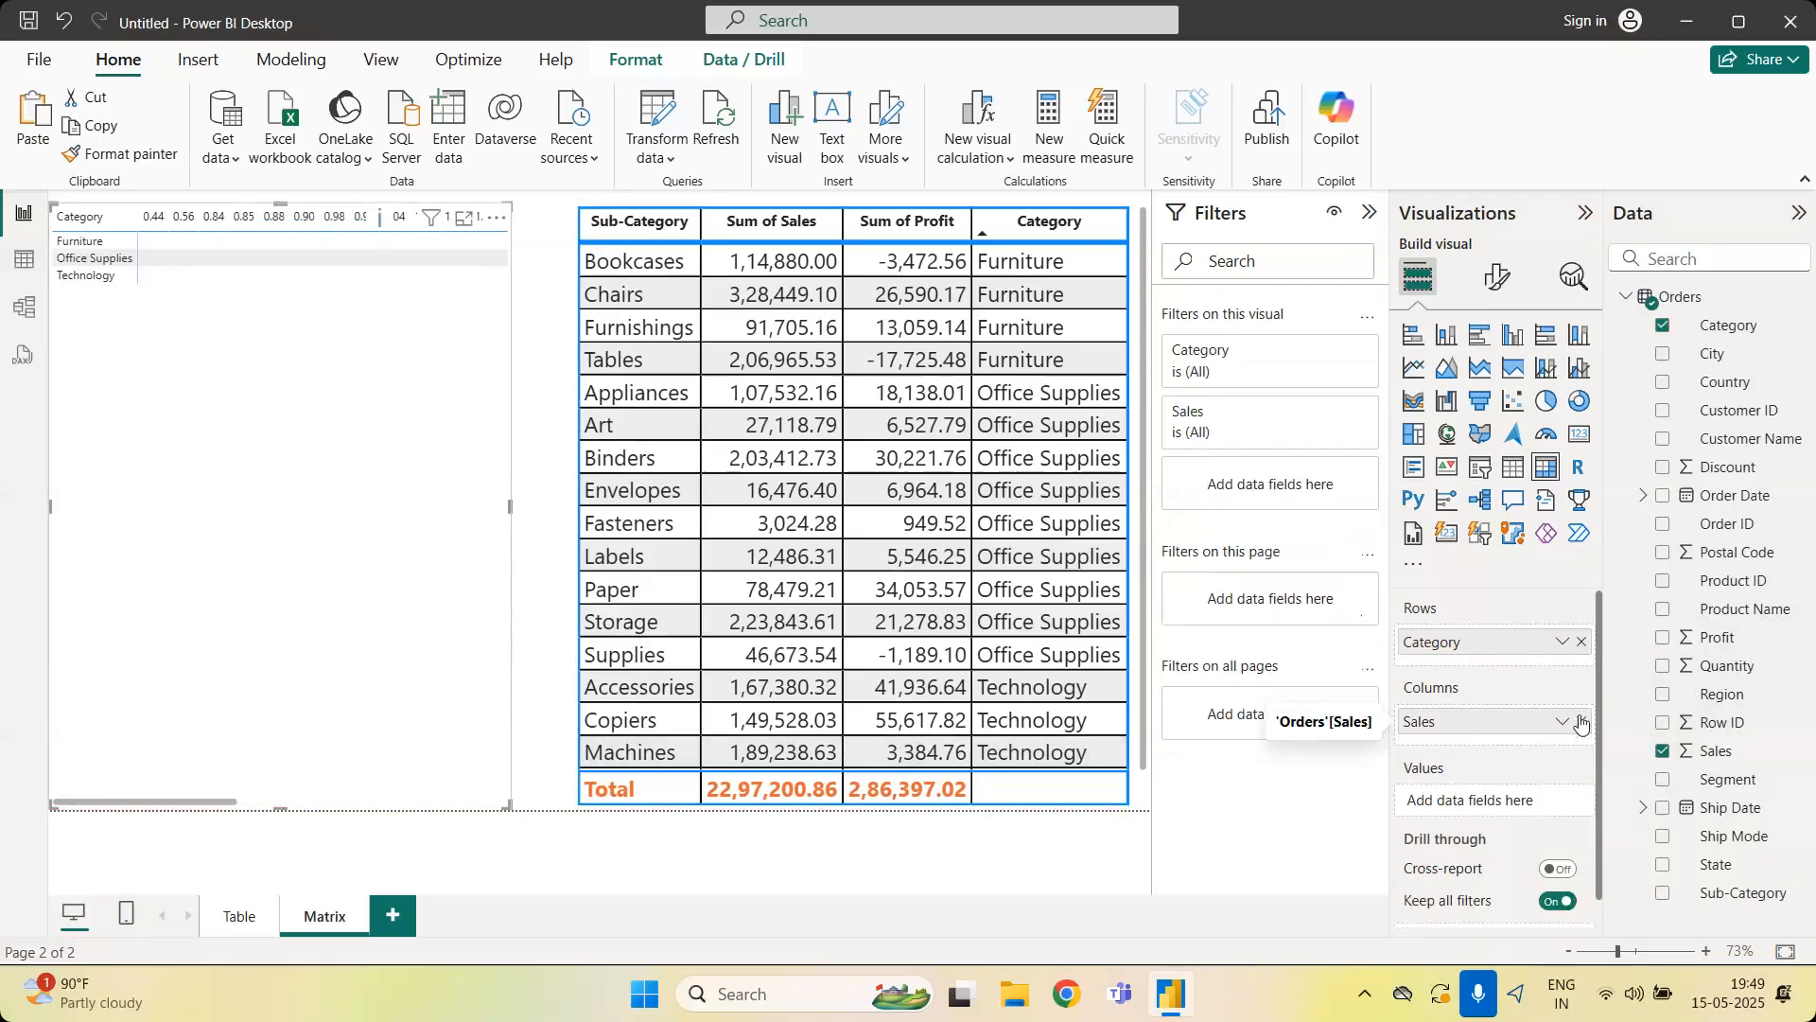
left_click(1581, 722)
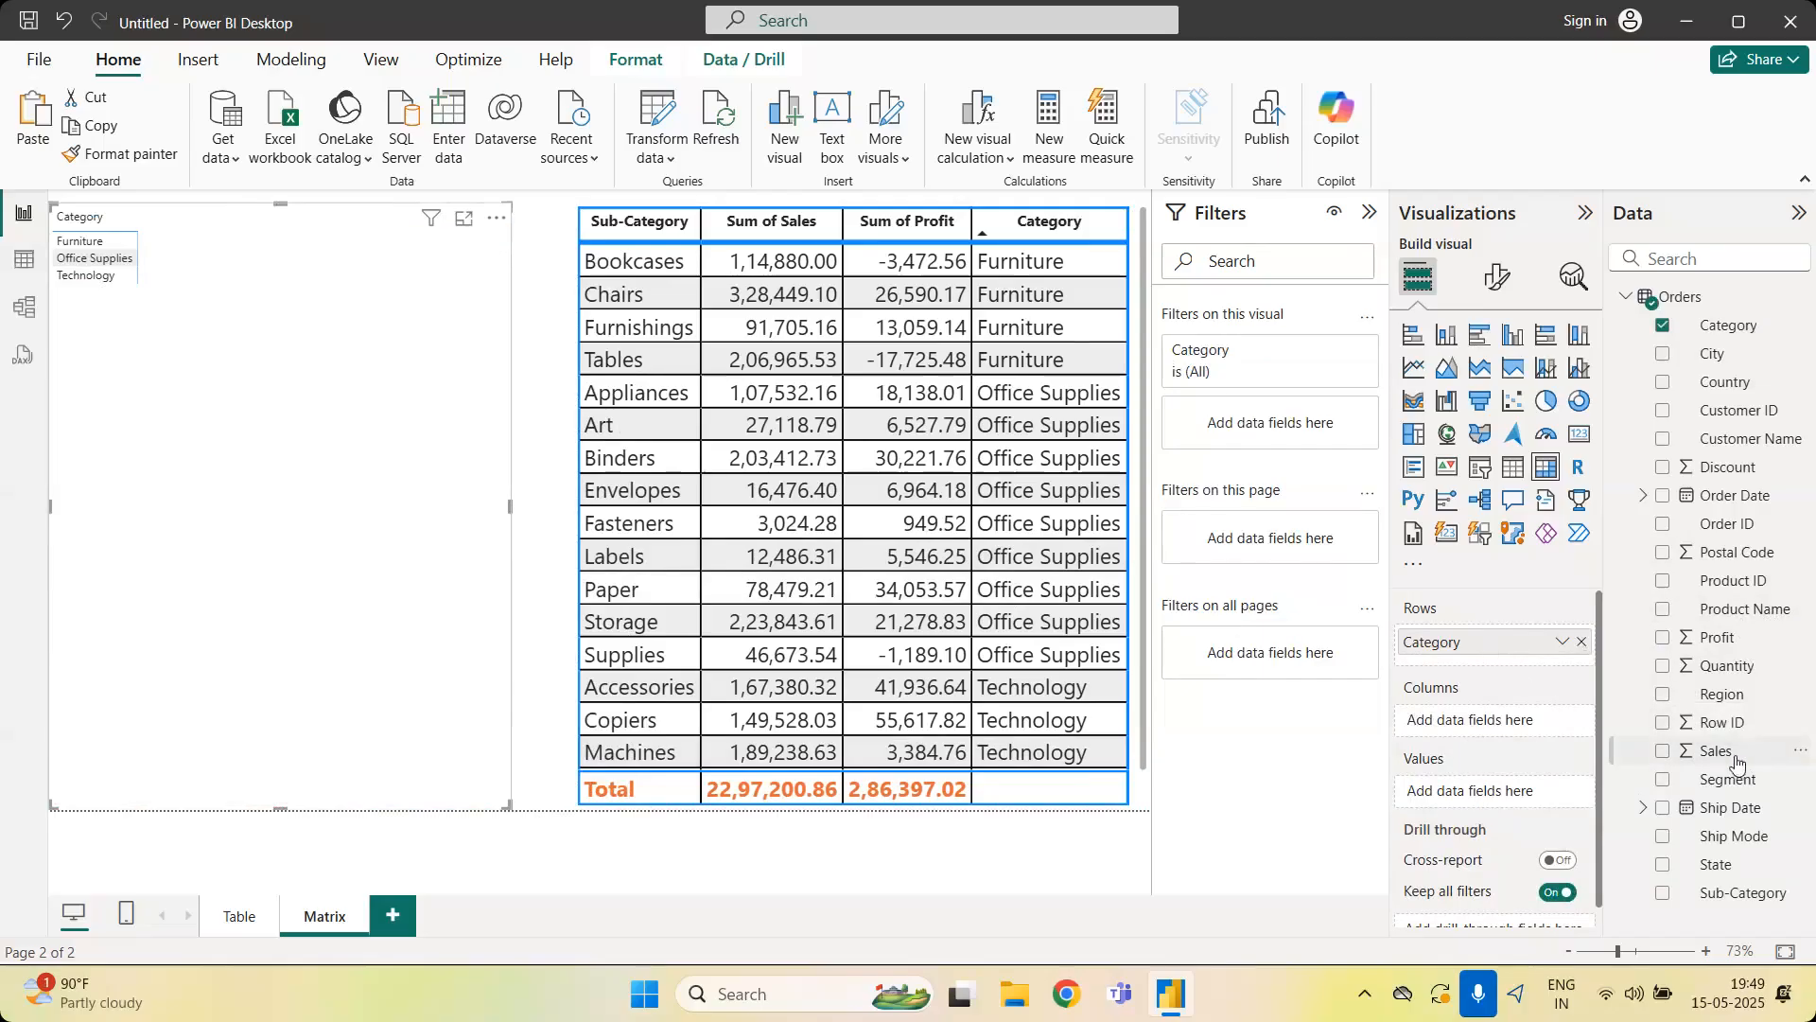
left_click_drag(1737, 763, 1514, 795)
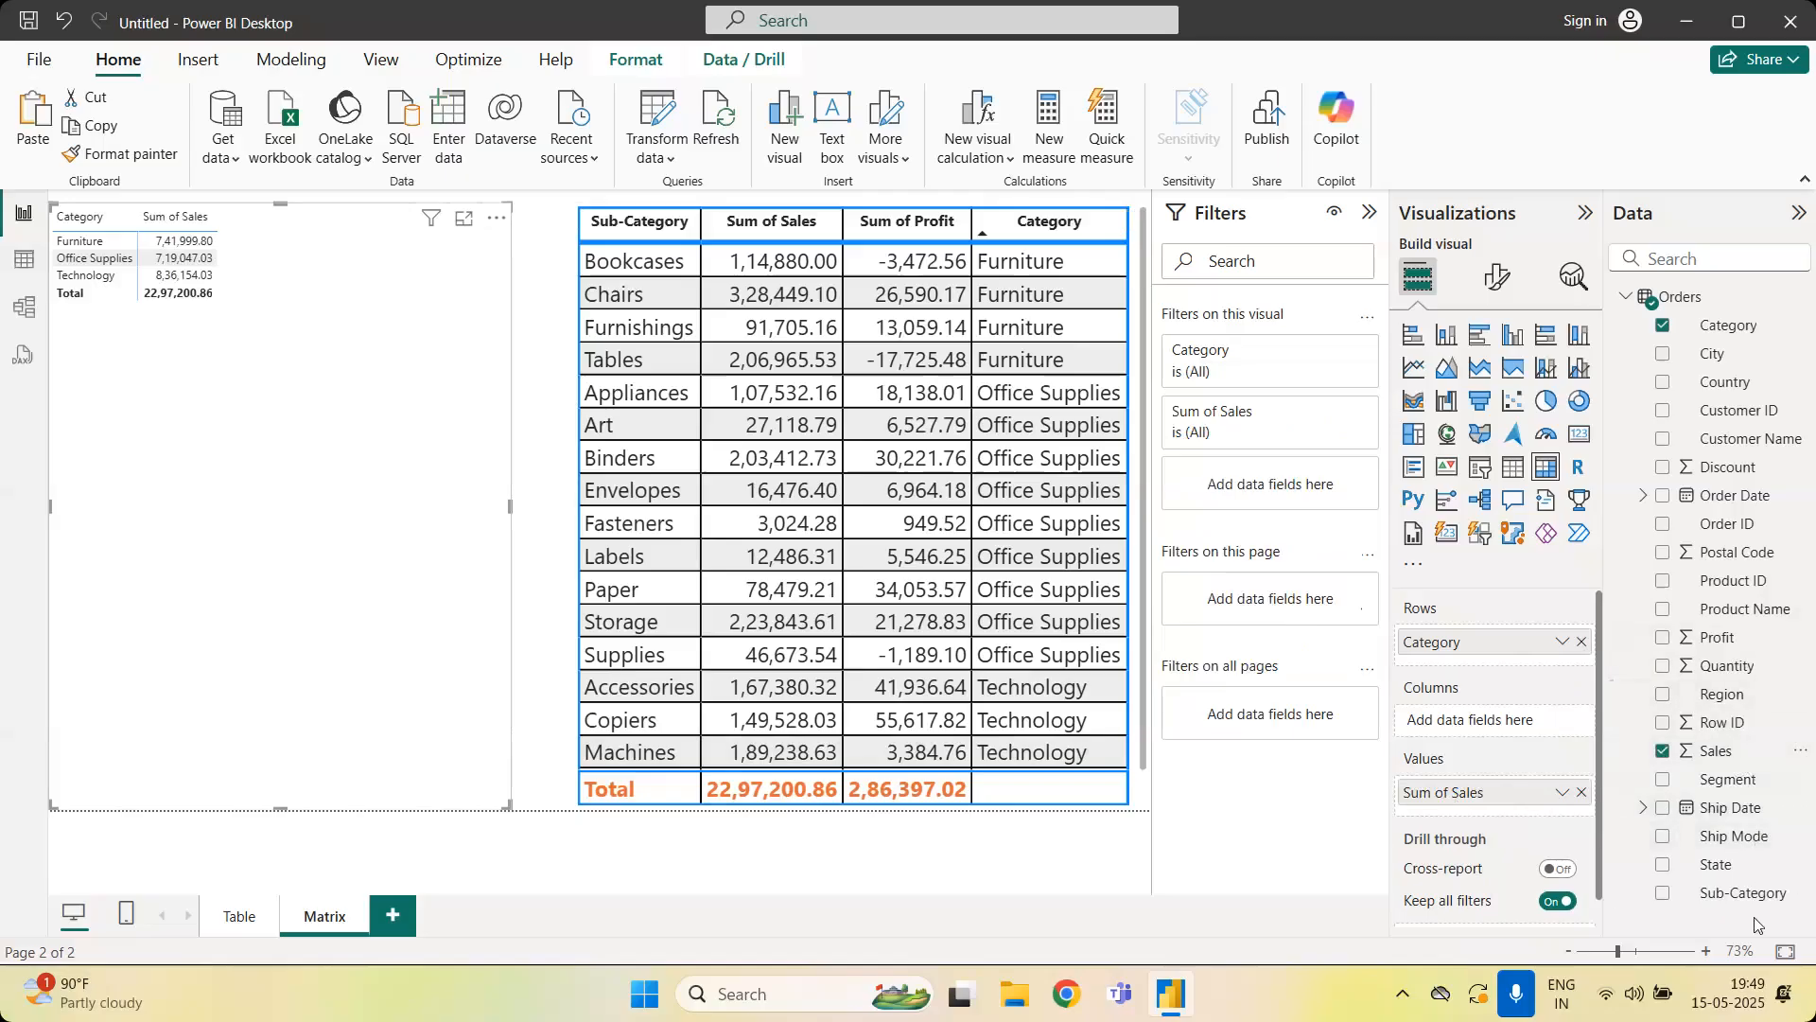
left_click_drag(1745, 908, 1520, 671)
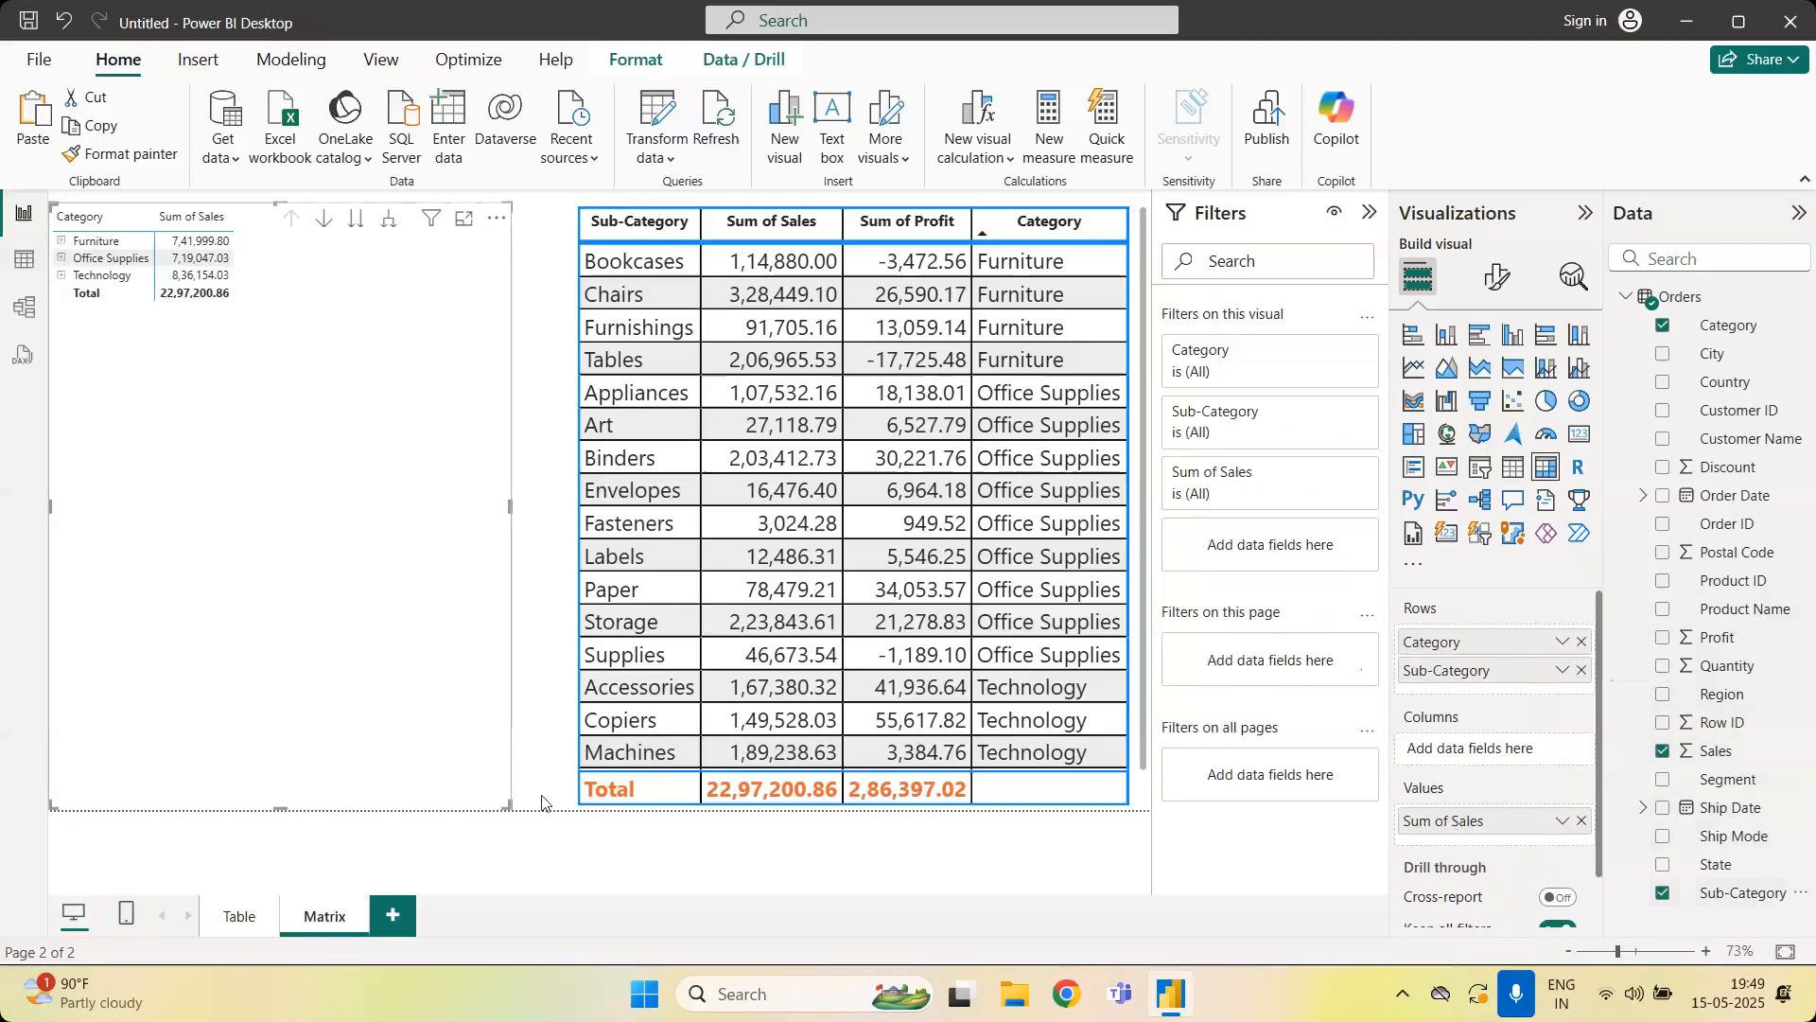
Shrink the matrix, shift it up to the page's top edge and delete it
left_click_drag(510, 808, 452, 616)
left_click_drag(422, 475, 420, 462)
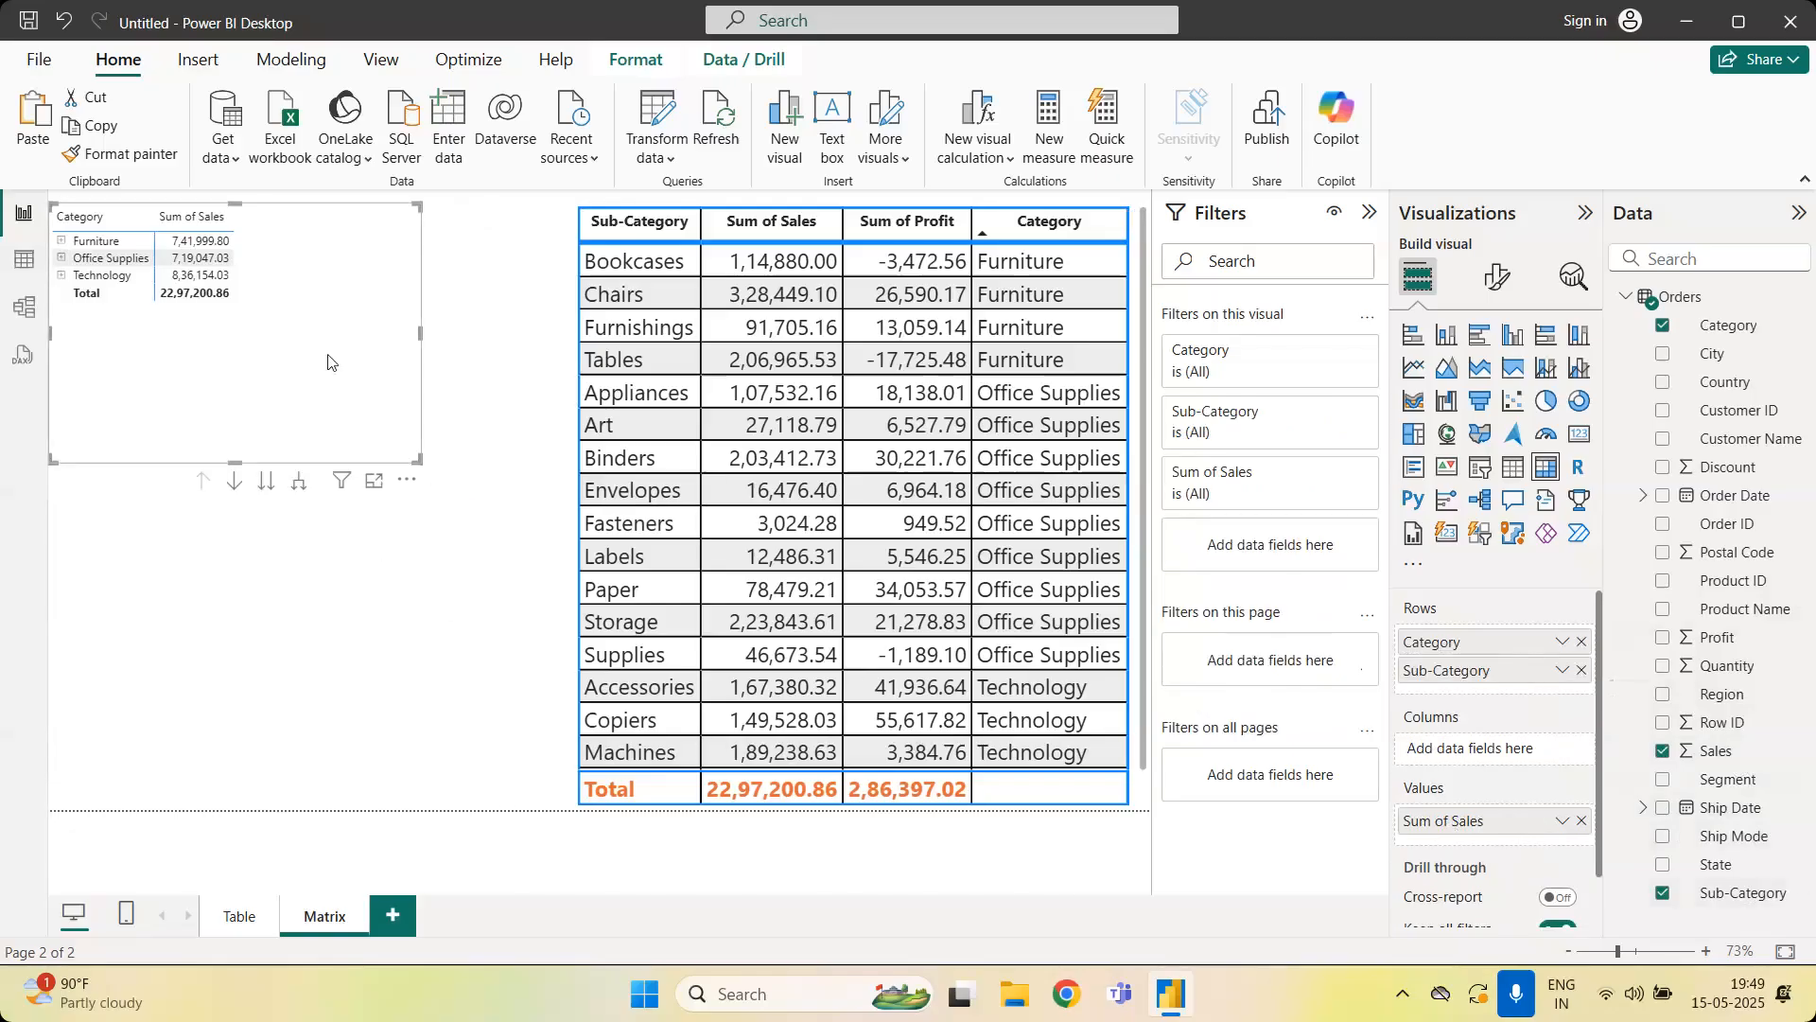
mouse_move(342, 261)
left_mouse_down()
mouse_move(376, 271)
mouse_move(340, 250)
left_mouse_up()
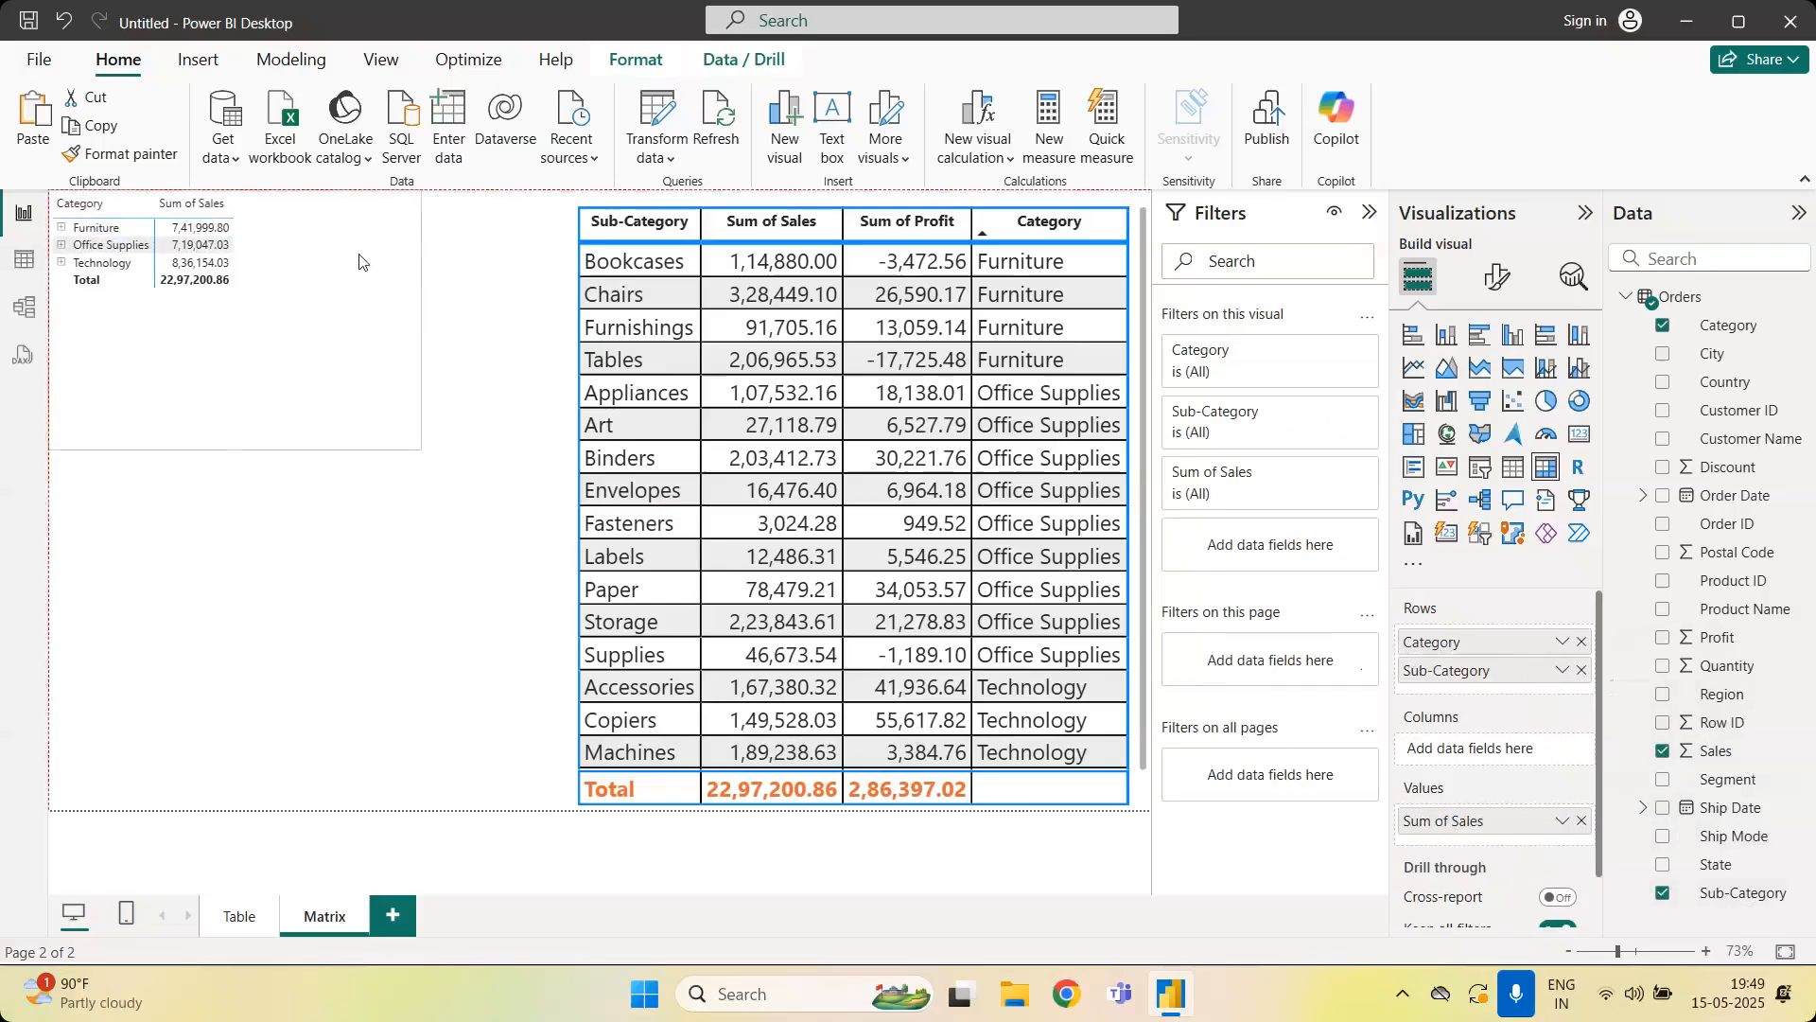
left_click(1500, 281)
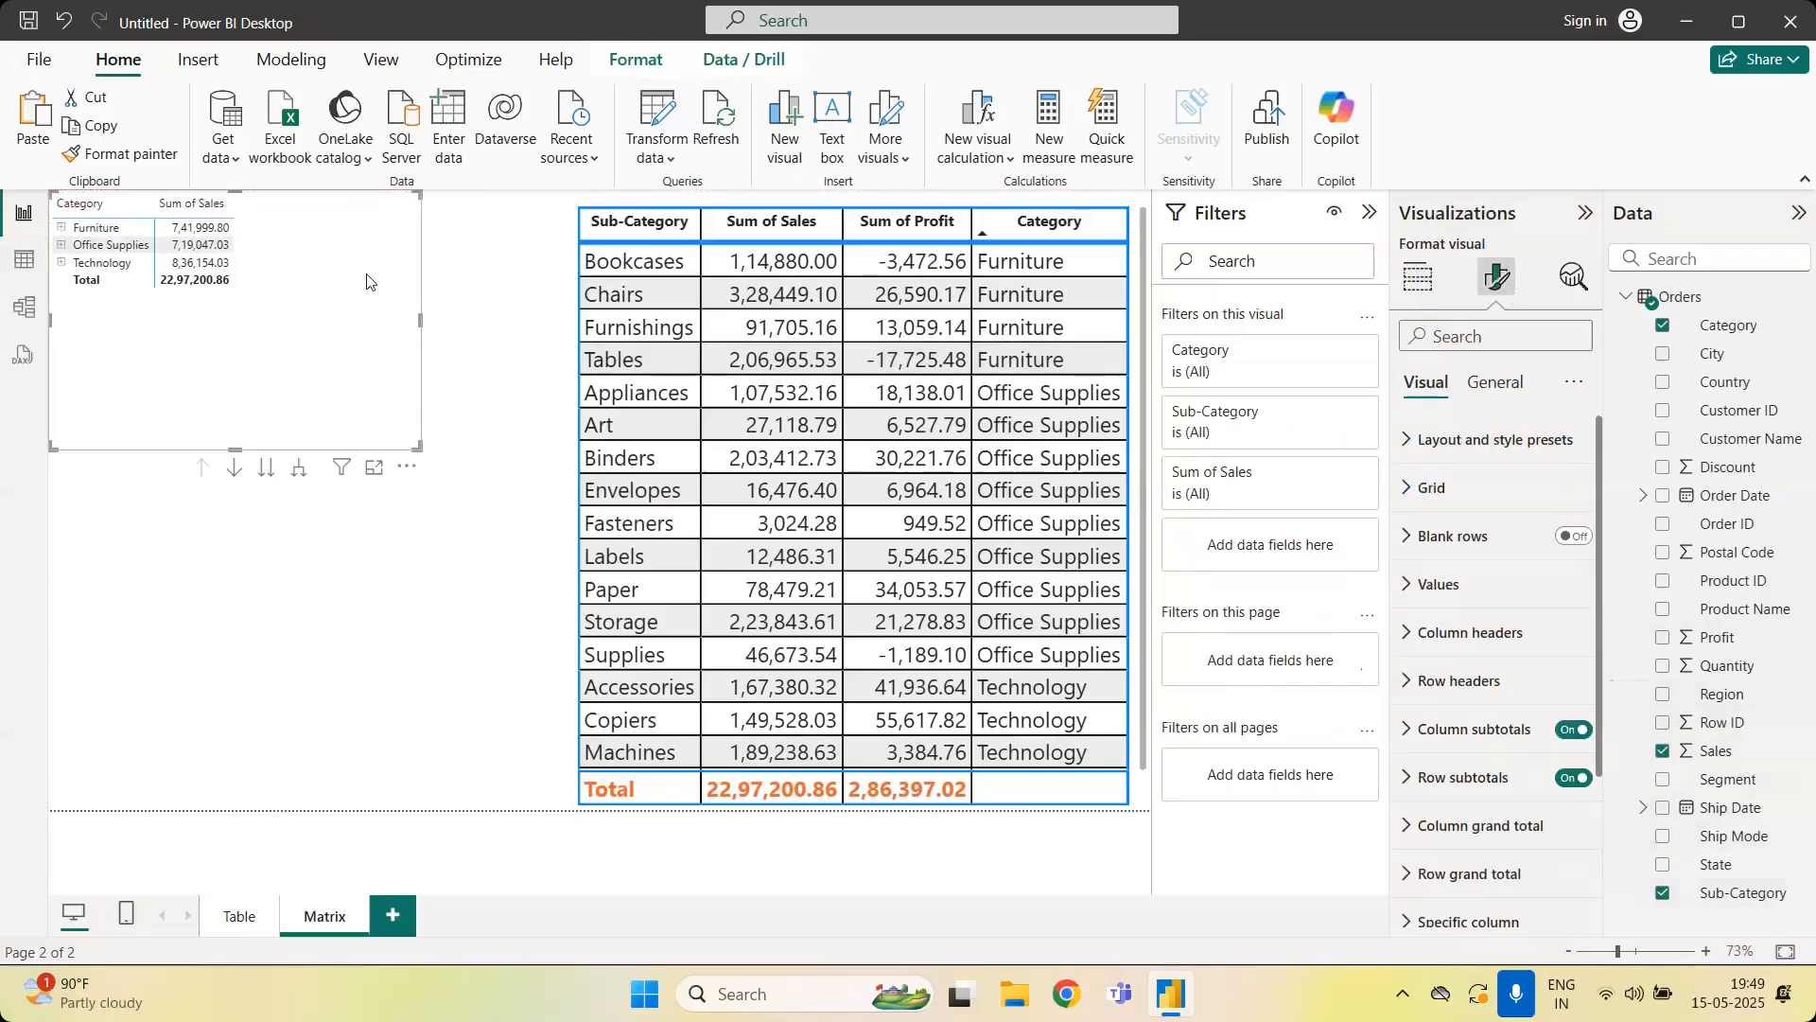
key("Delete")
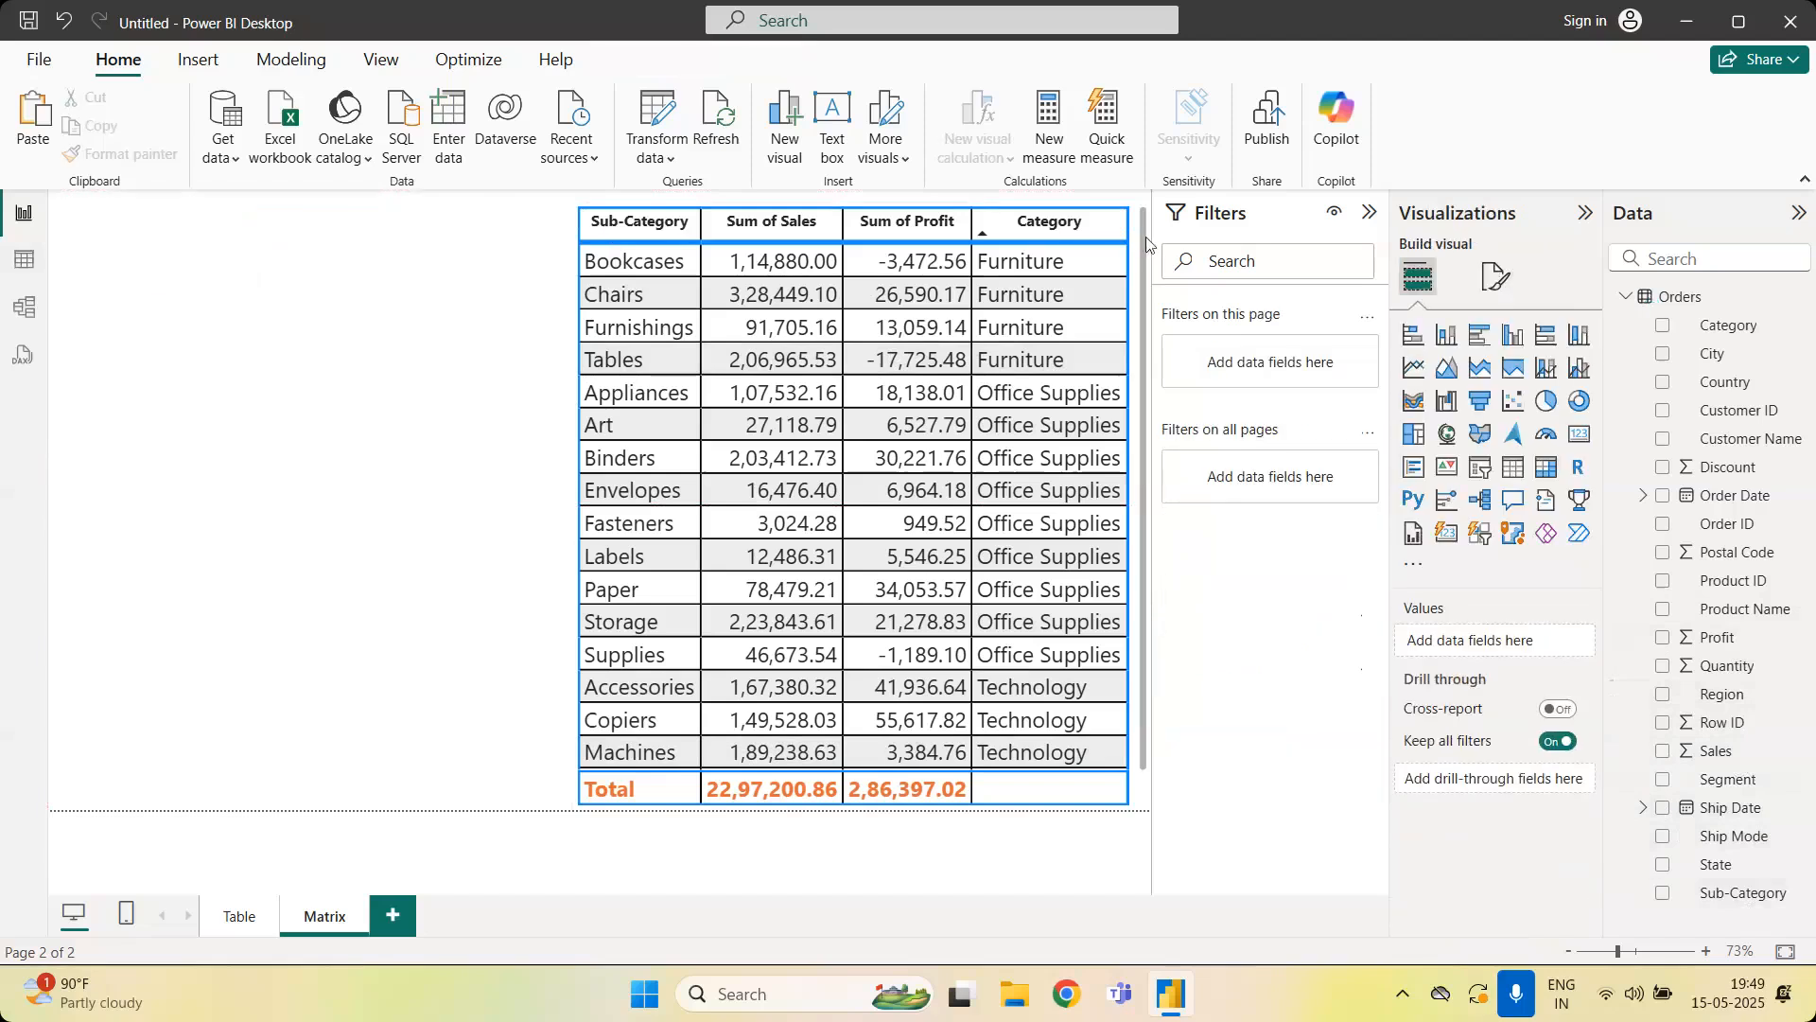
Duplicate the sub-category table into the empty area beside it and narrow the copy so that it ends at the original's edge
left_click(1136, 315)
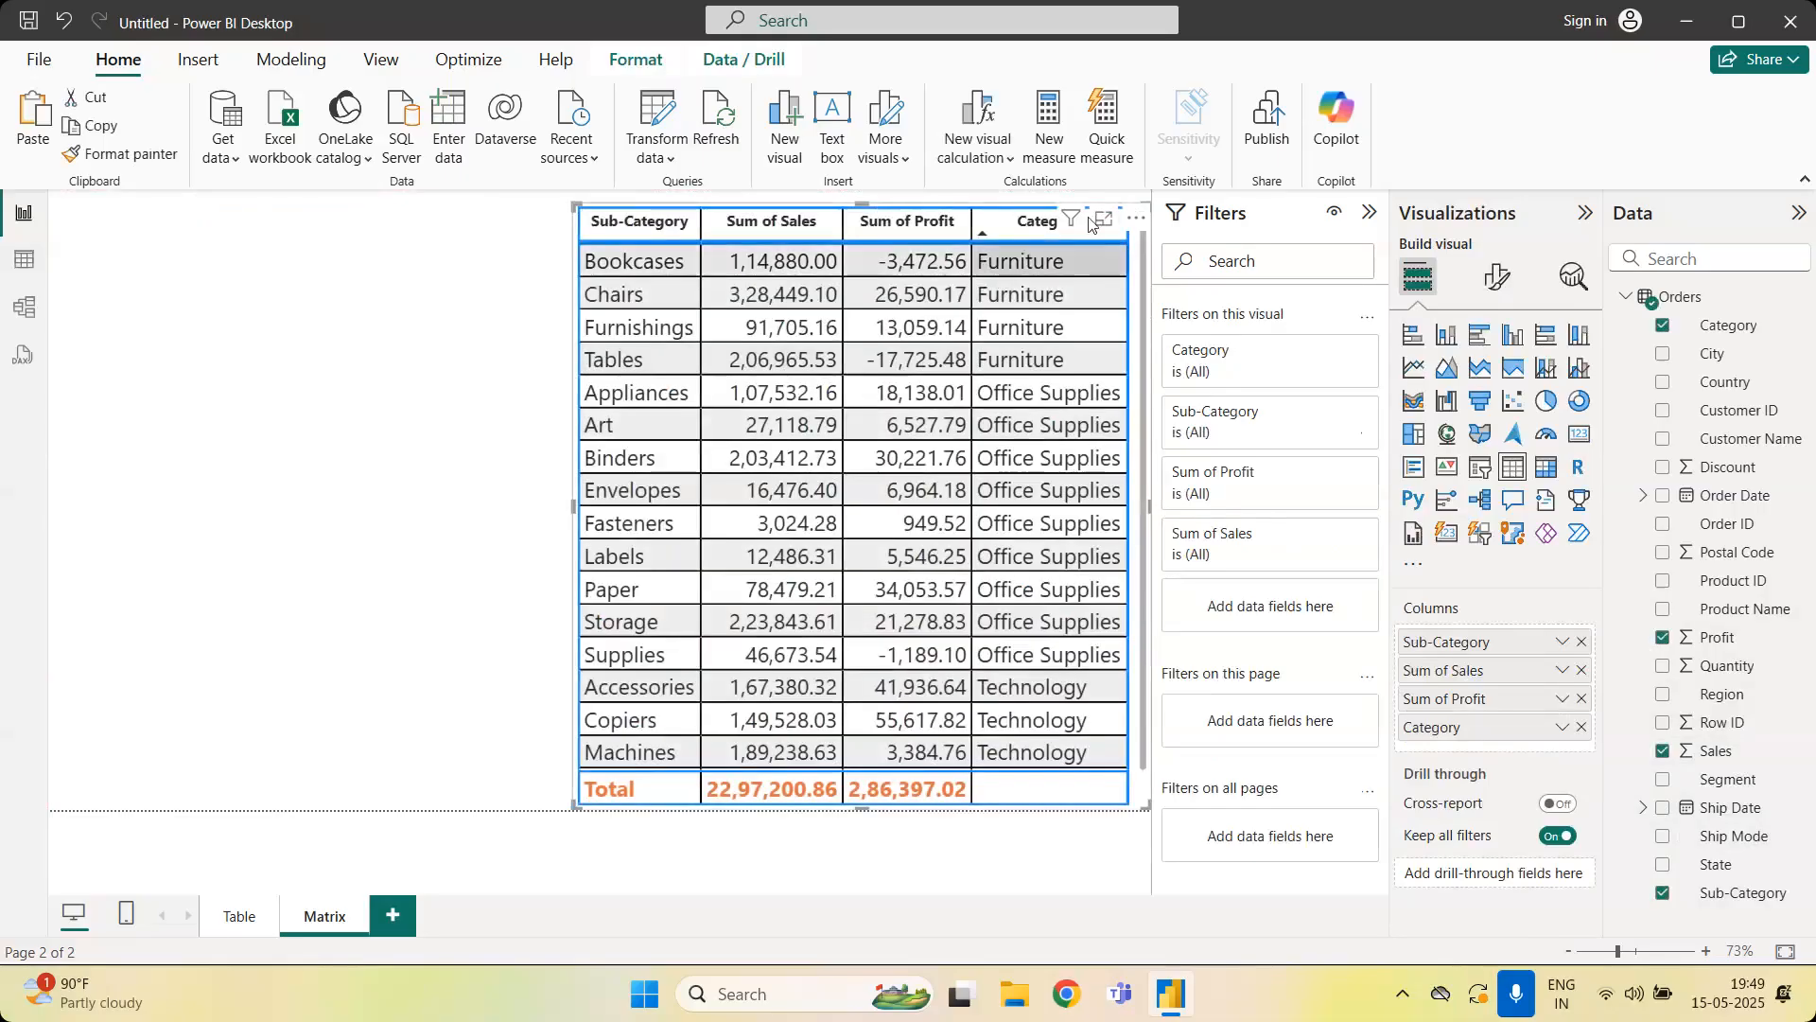
left_click(224, 260)
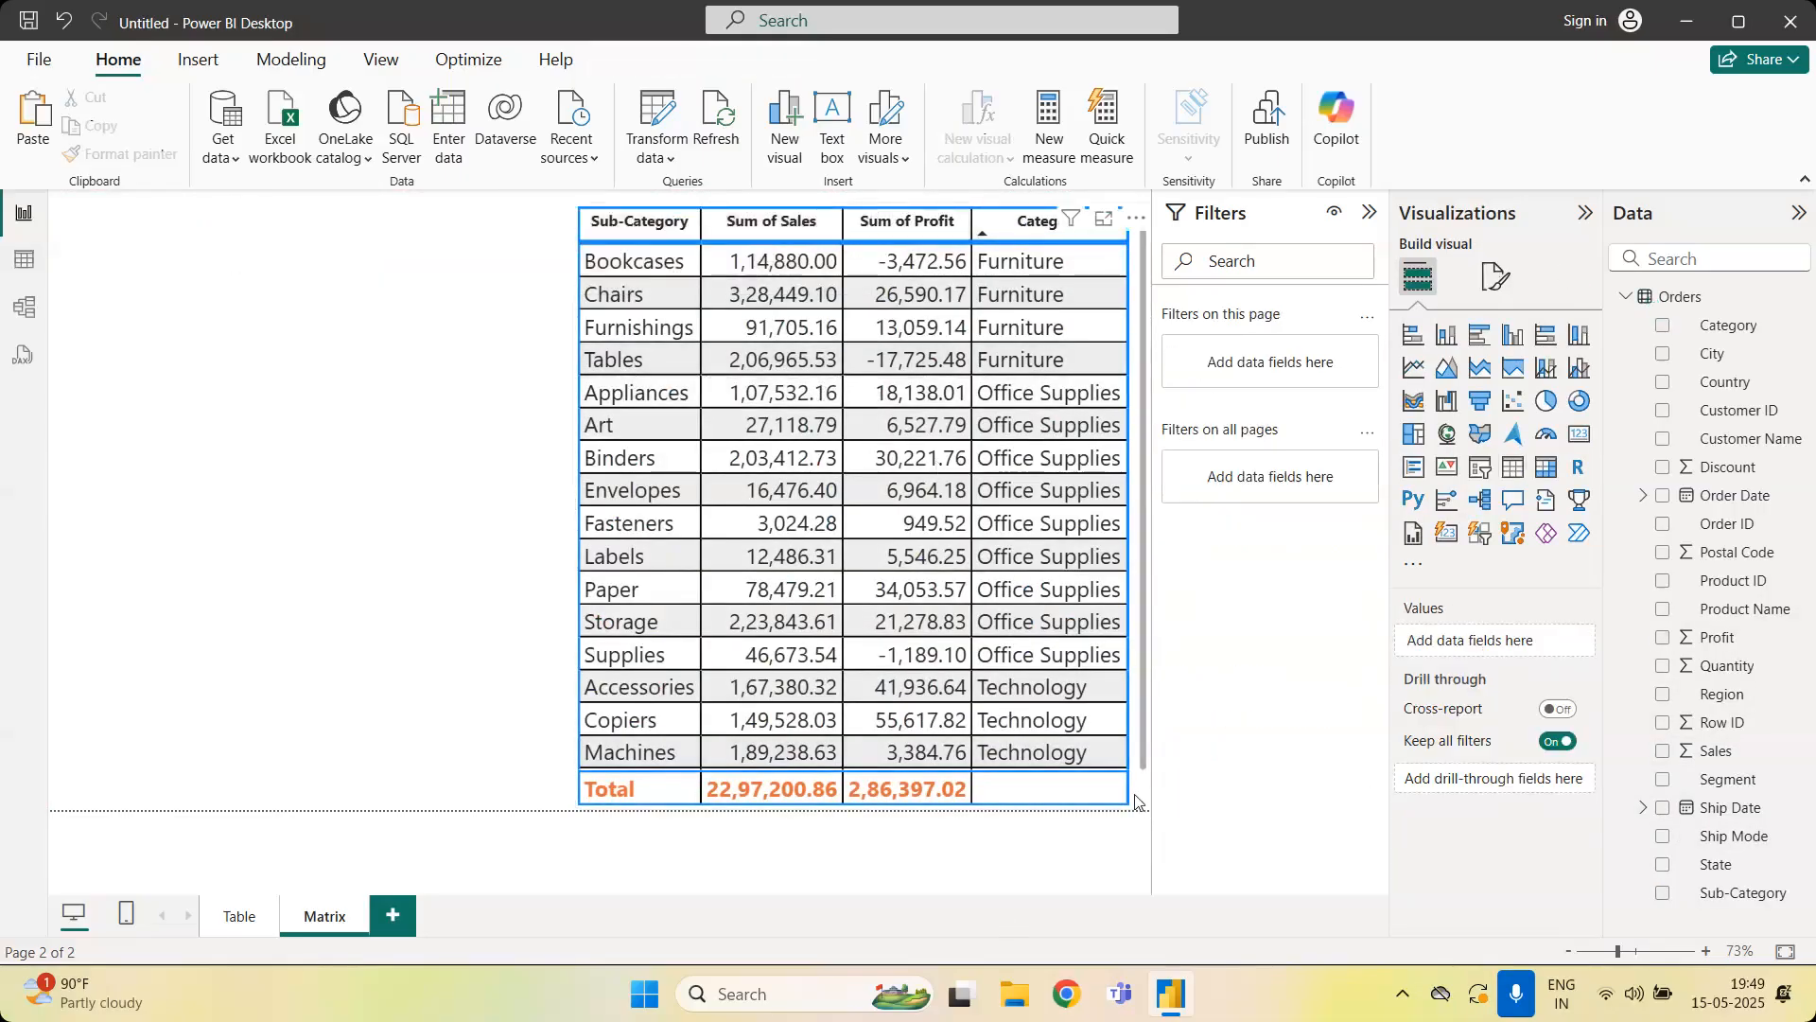
key("ctrl+v")
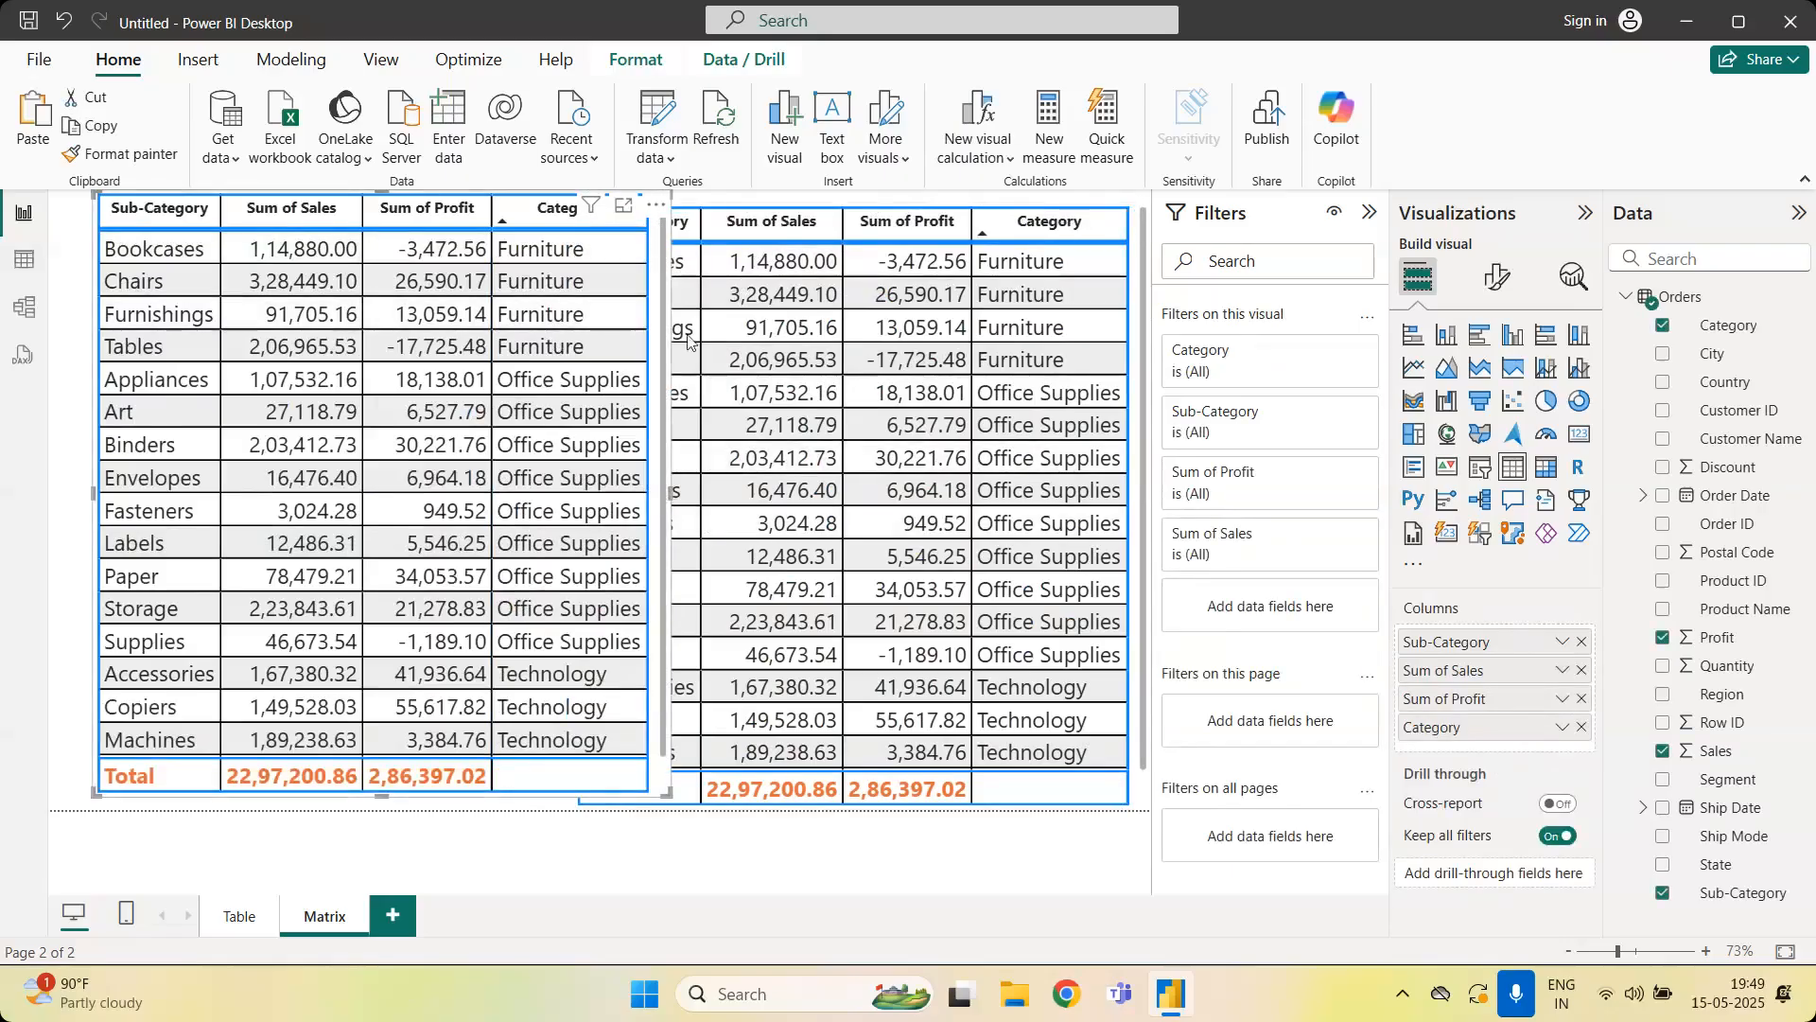
left_click_drag(668, 526, 565, 698)
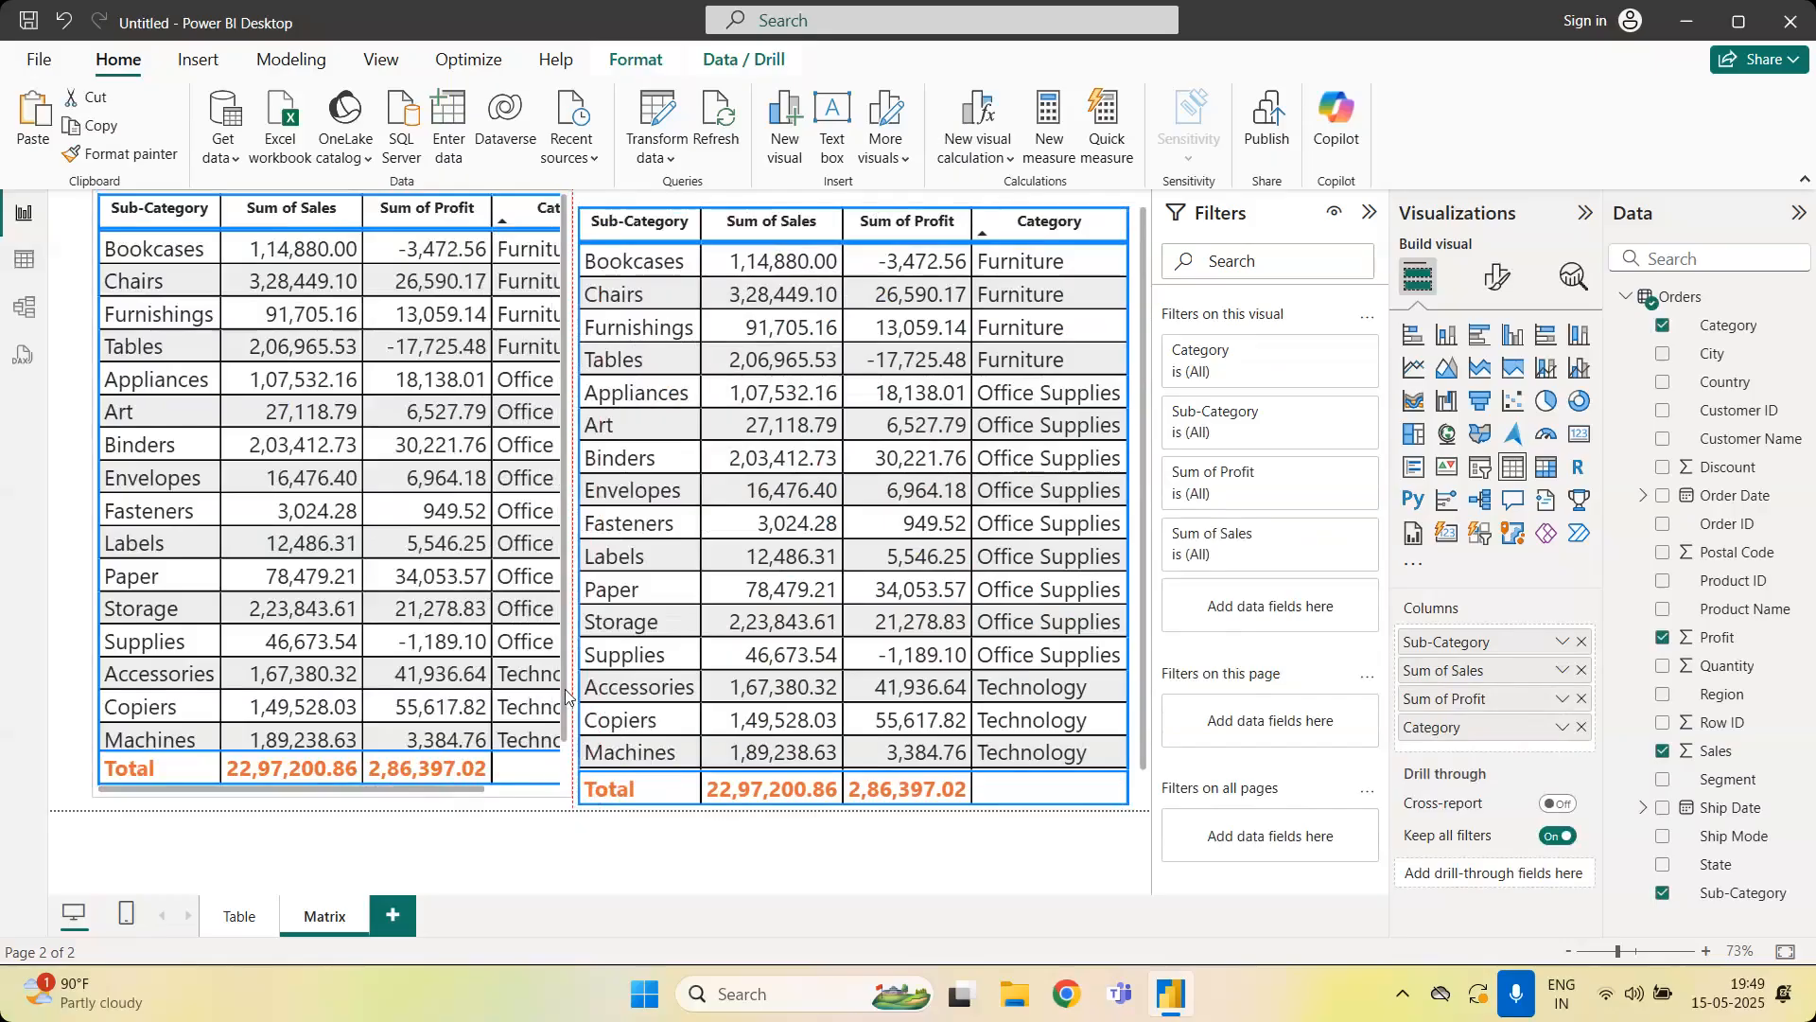
Remove Category and Sub-Category from the copied table, and convert it to a matrix with Category and Sub-Category in Rows
left_click(1581, 726)
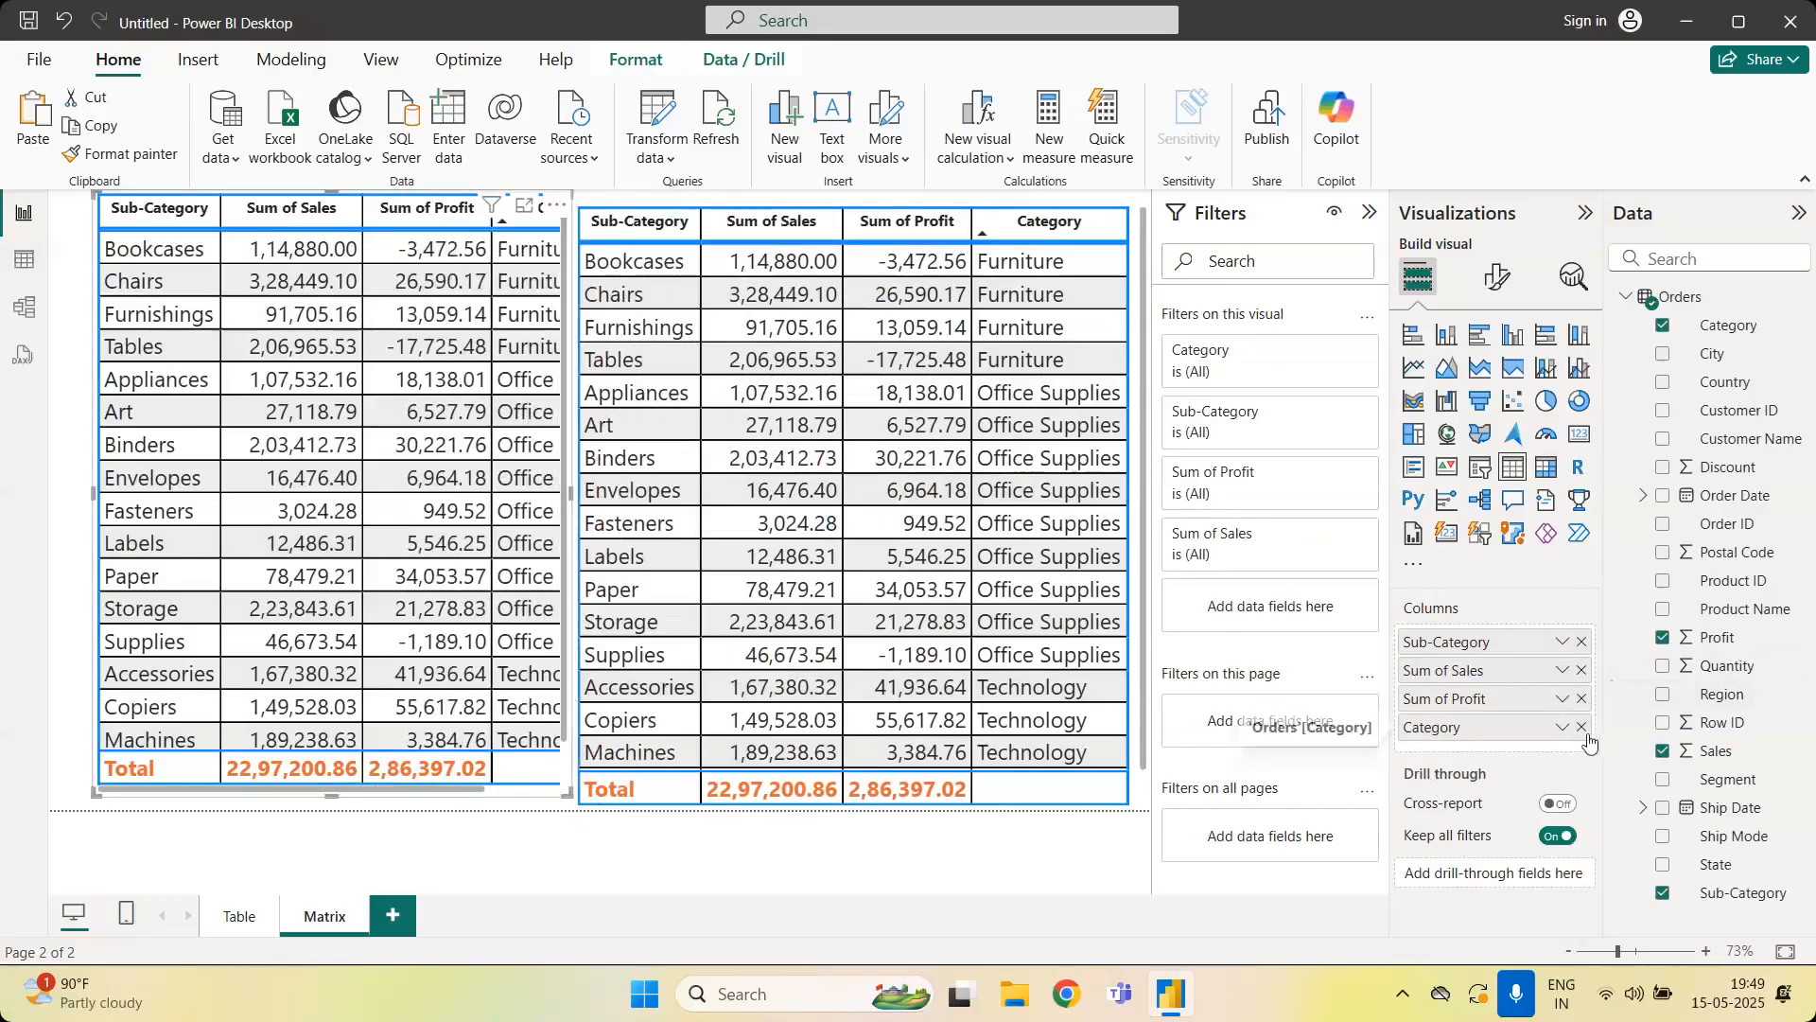
left_click(1581, 642)
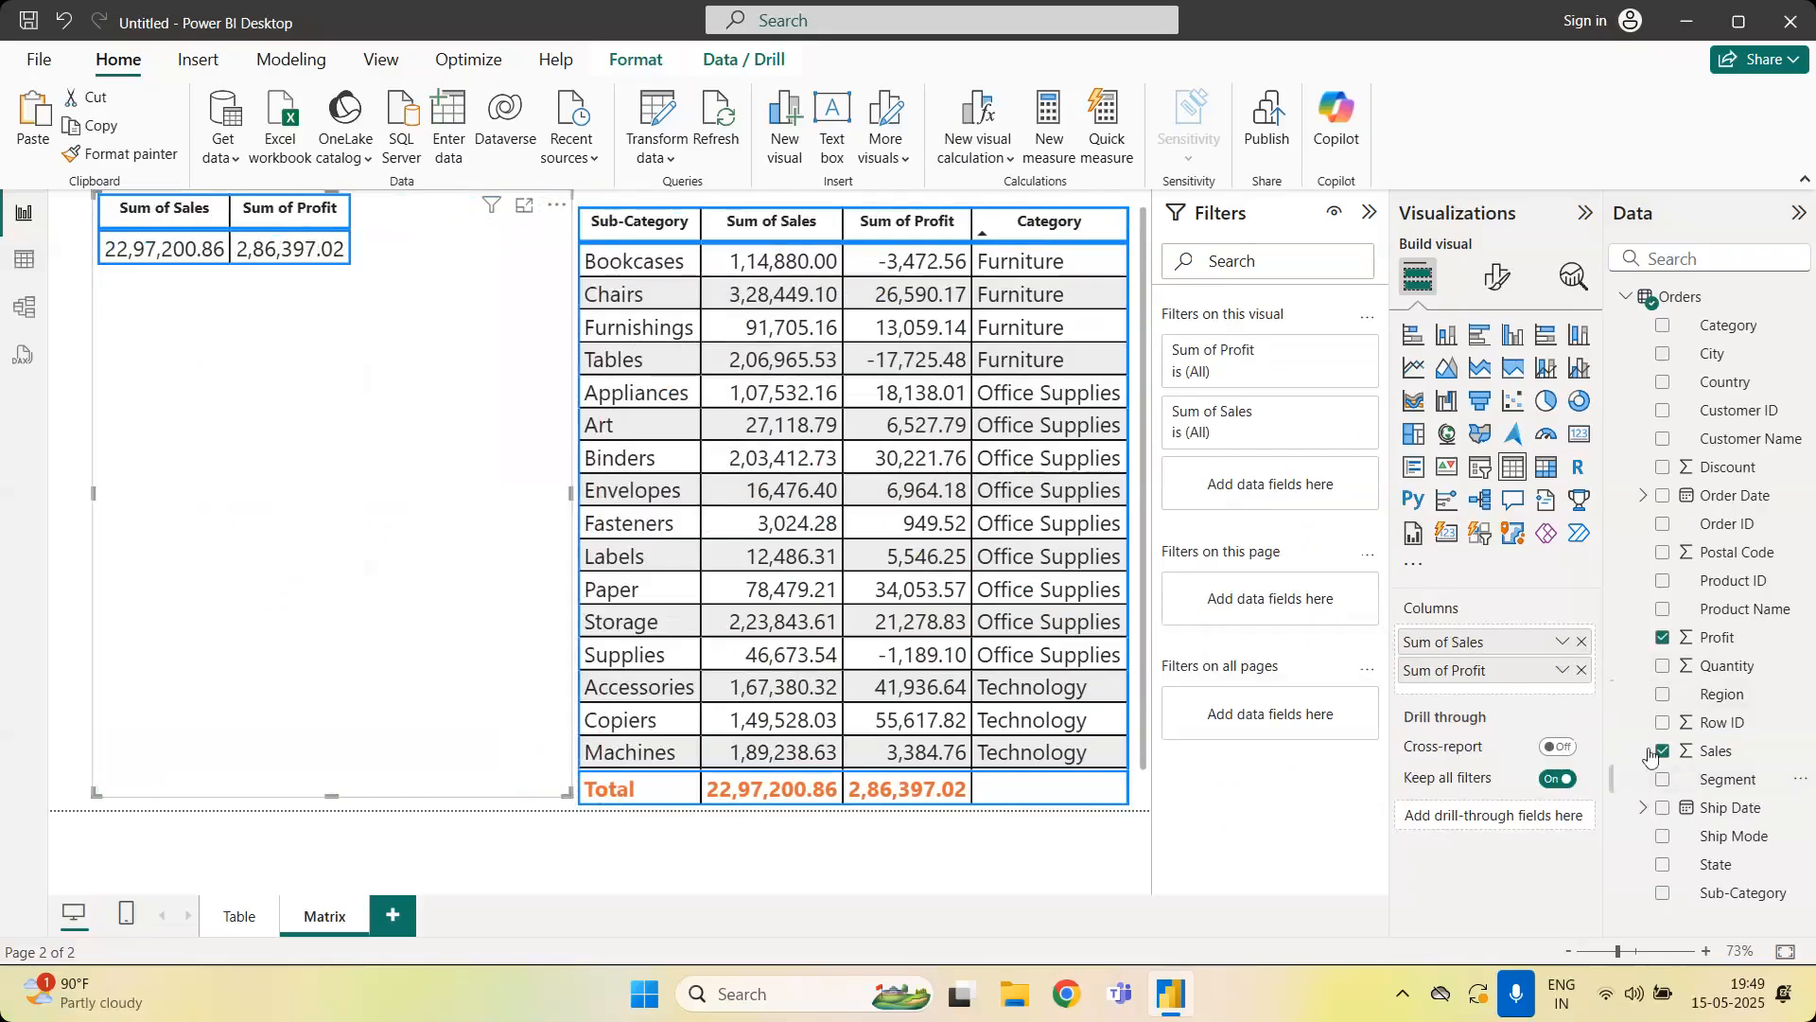
left_click(1548, 467)
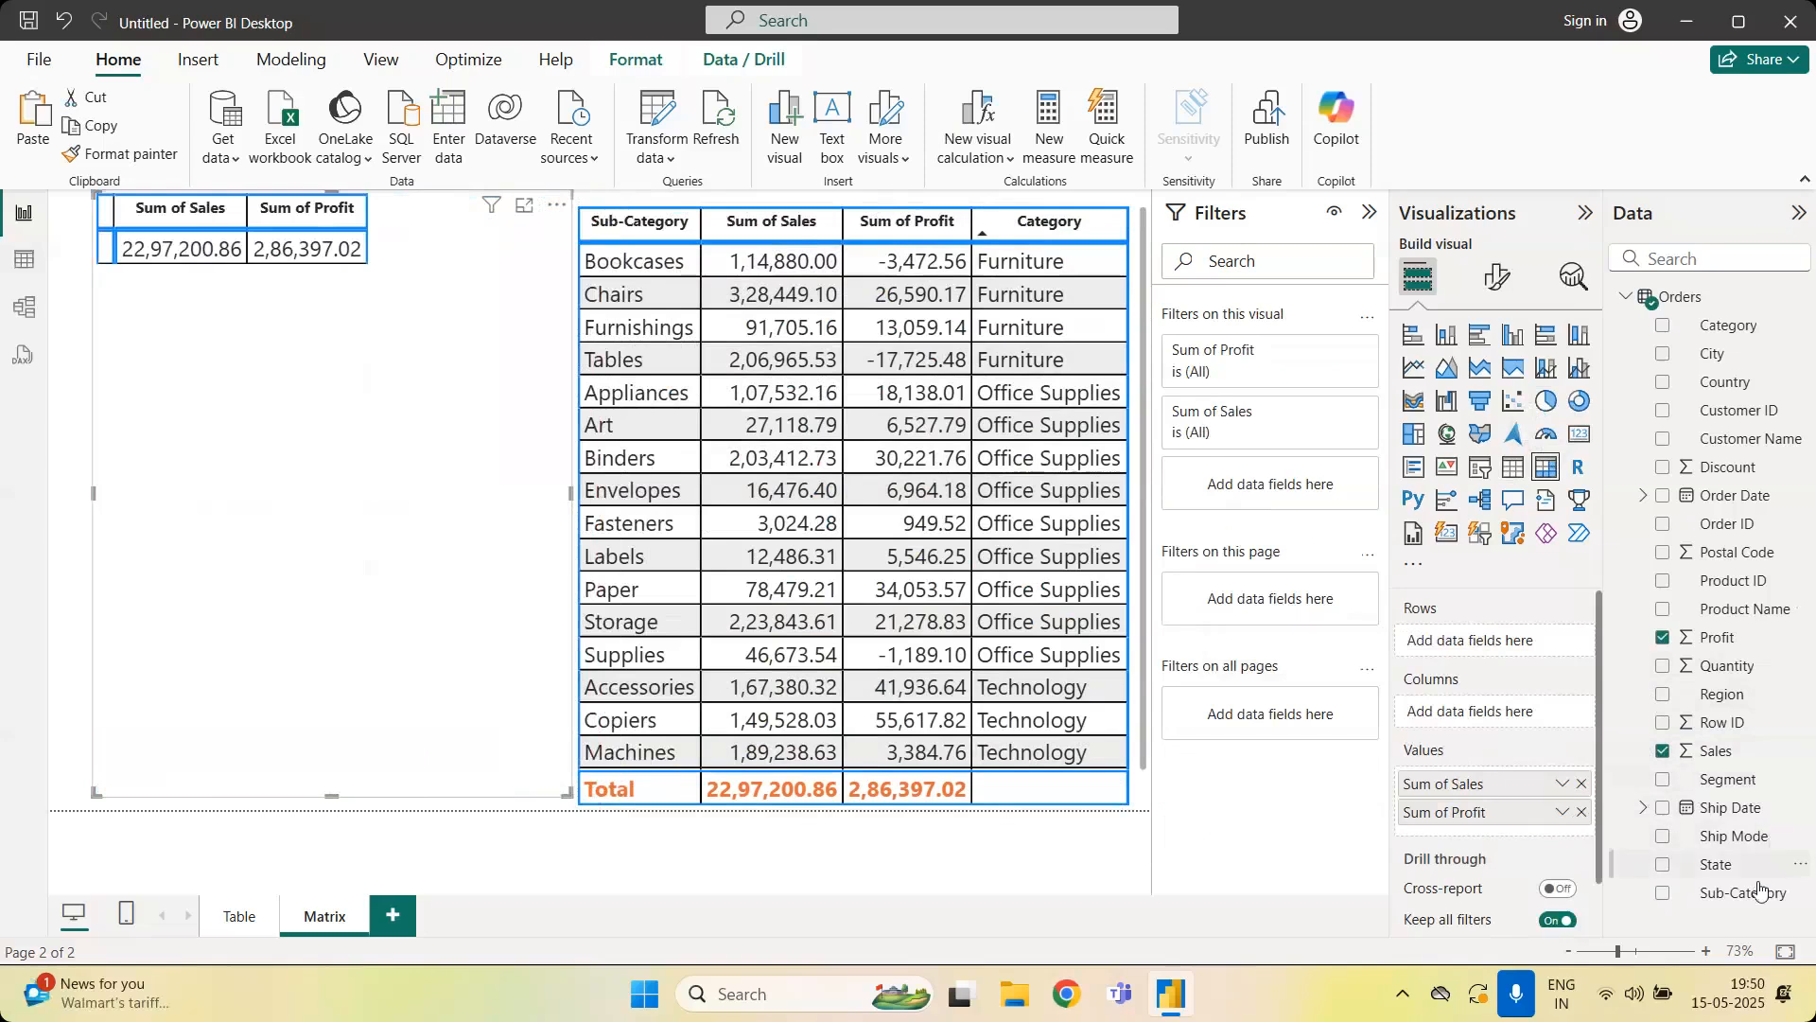
left_click_drag(1760, 331, 1539, 647)
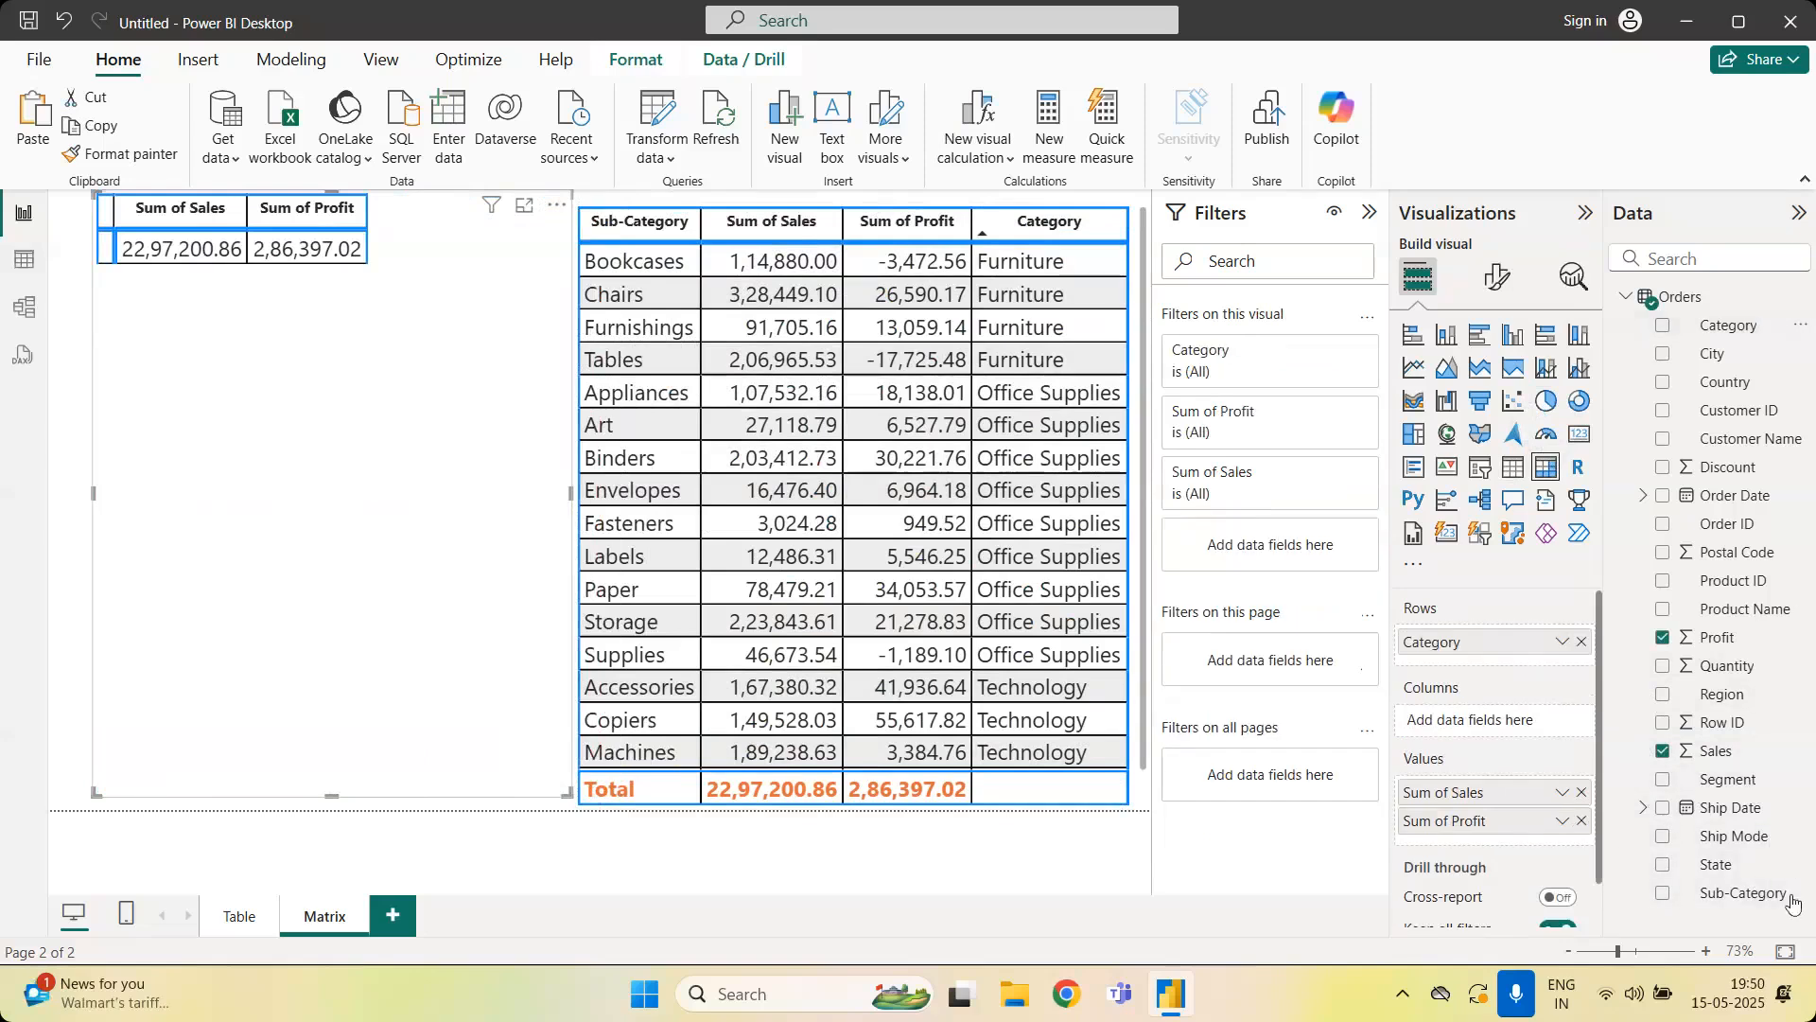
left_click_drag(1760, 911, 1538, 680)
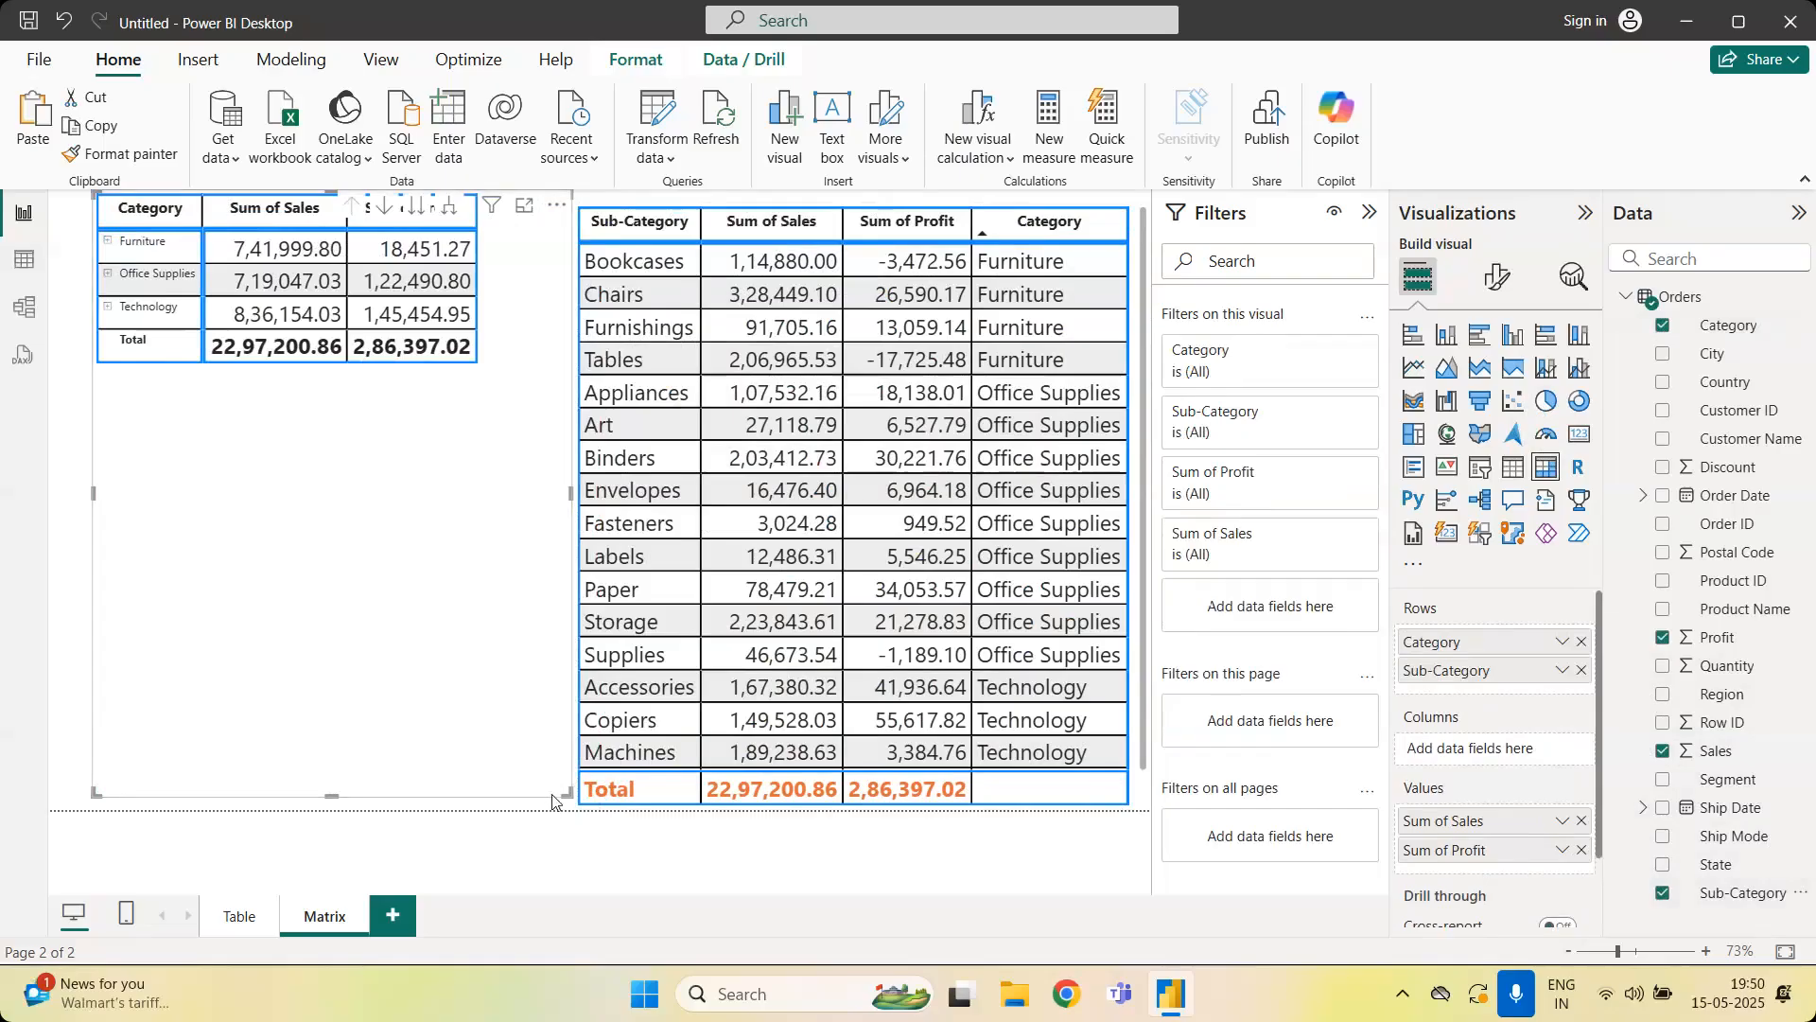
Shrink the matrix to fit its rows and enlarge the table up to the page's top edge and toward the matrix
left_click_drag(563, 788, 488, 373)
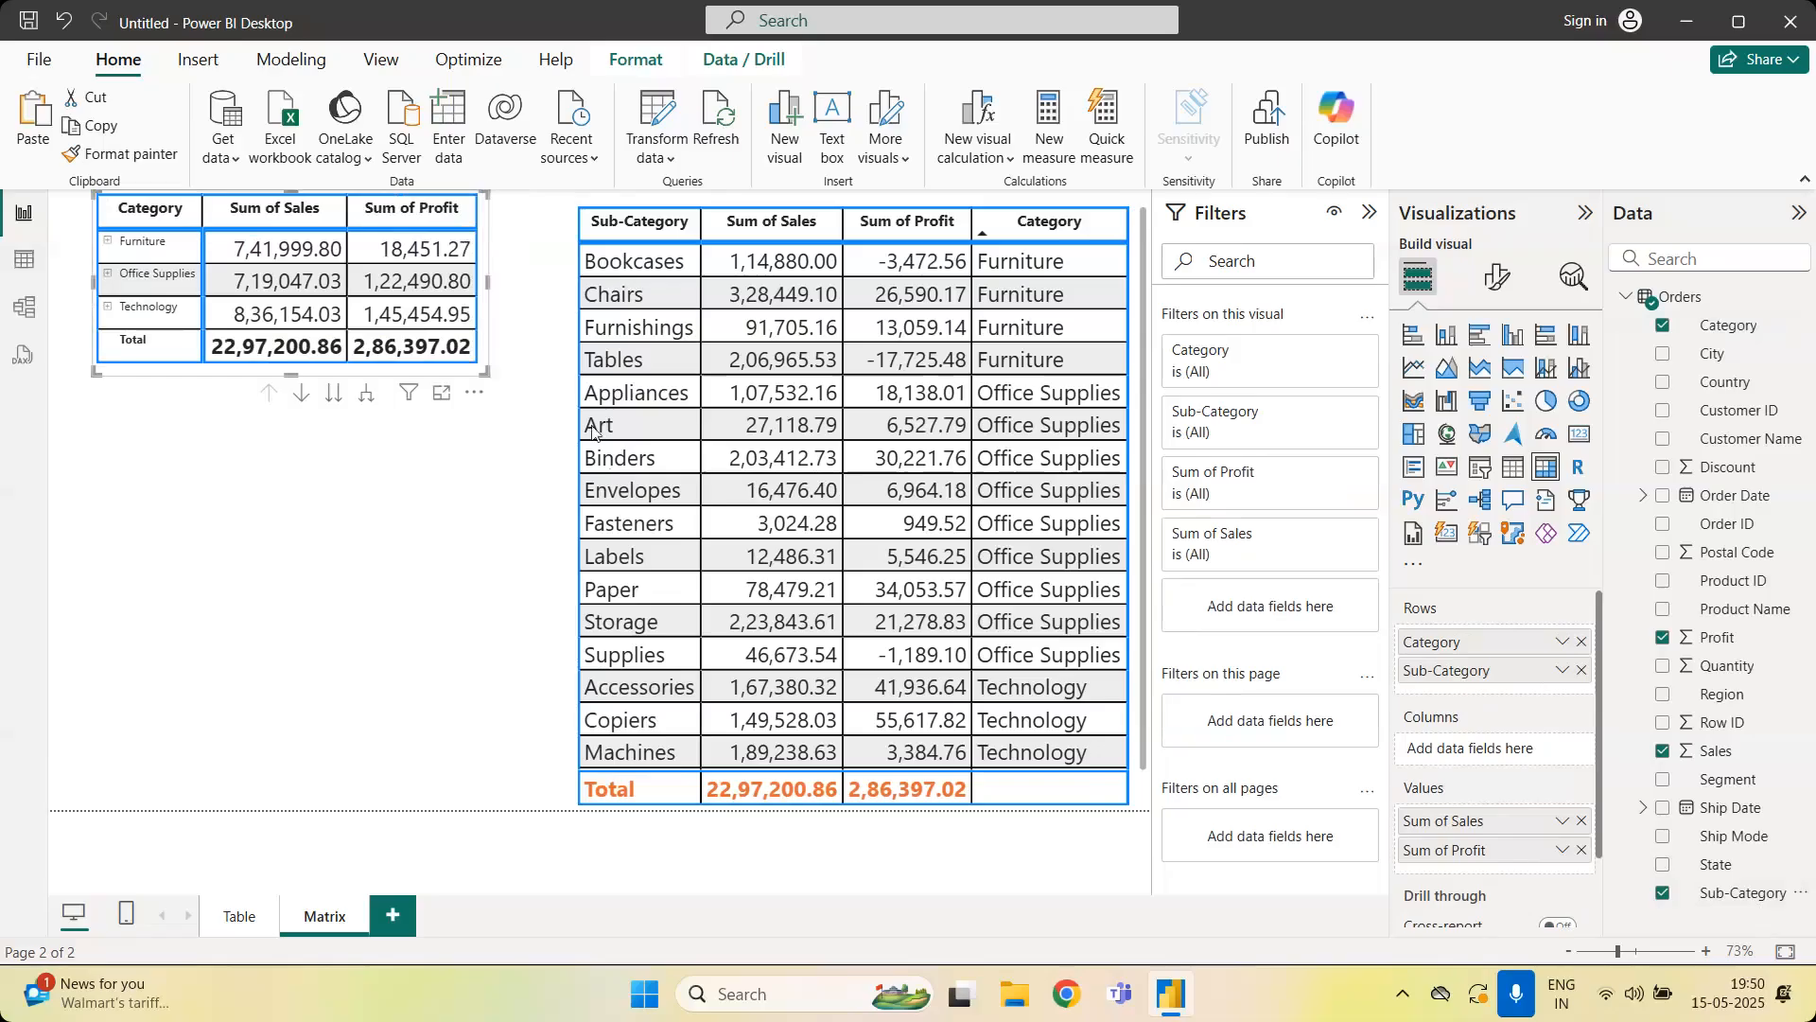
left_click(512, 588)
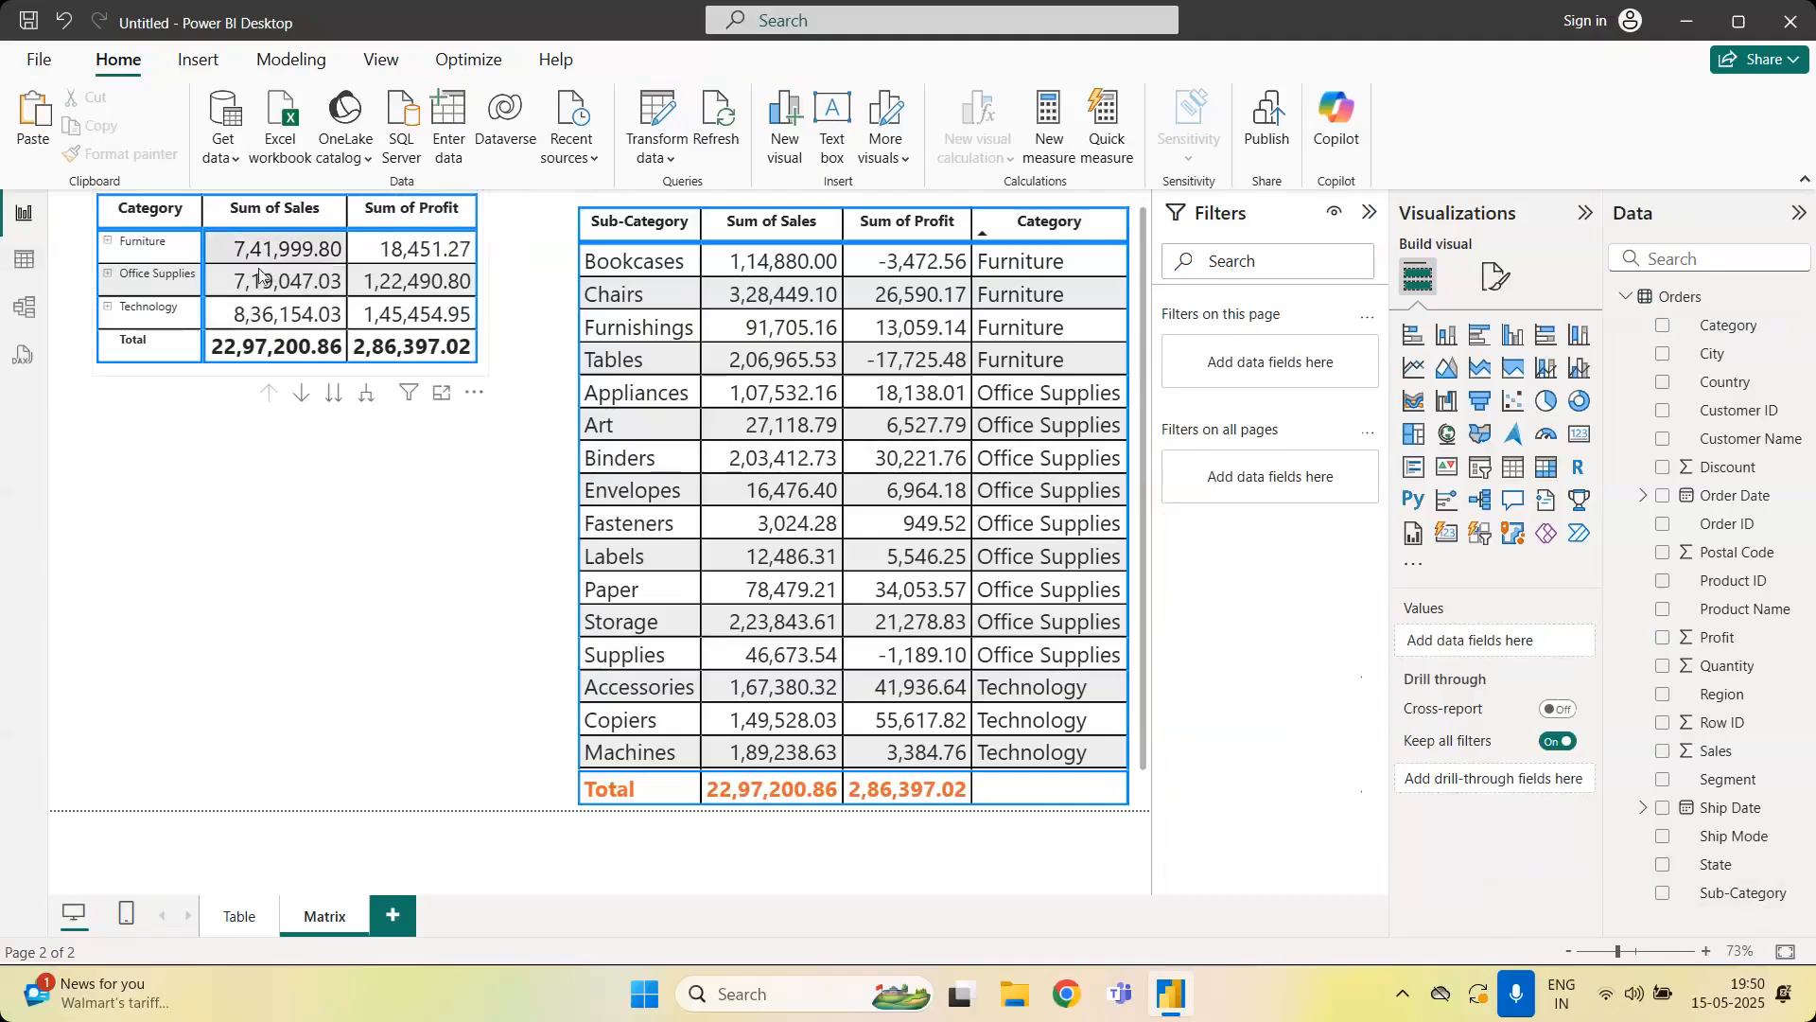
left_click(1134, 803)
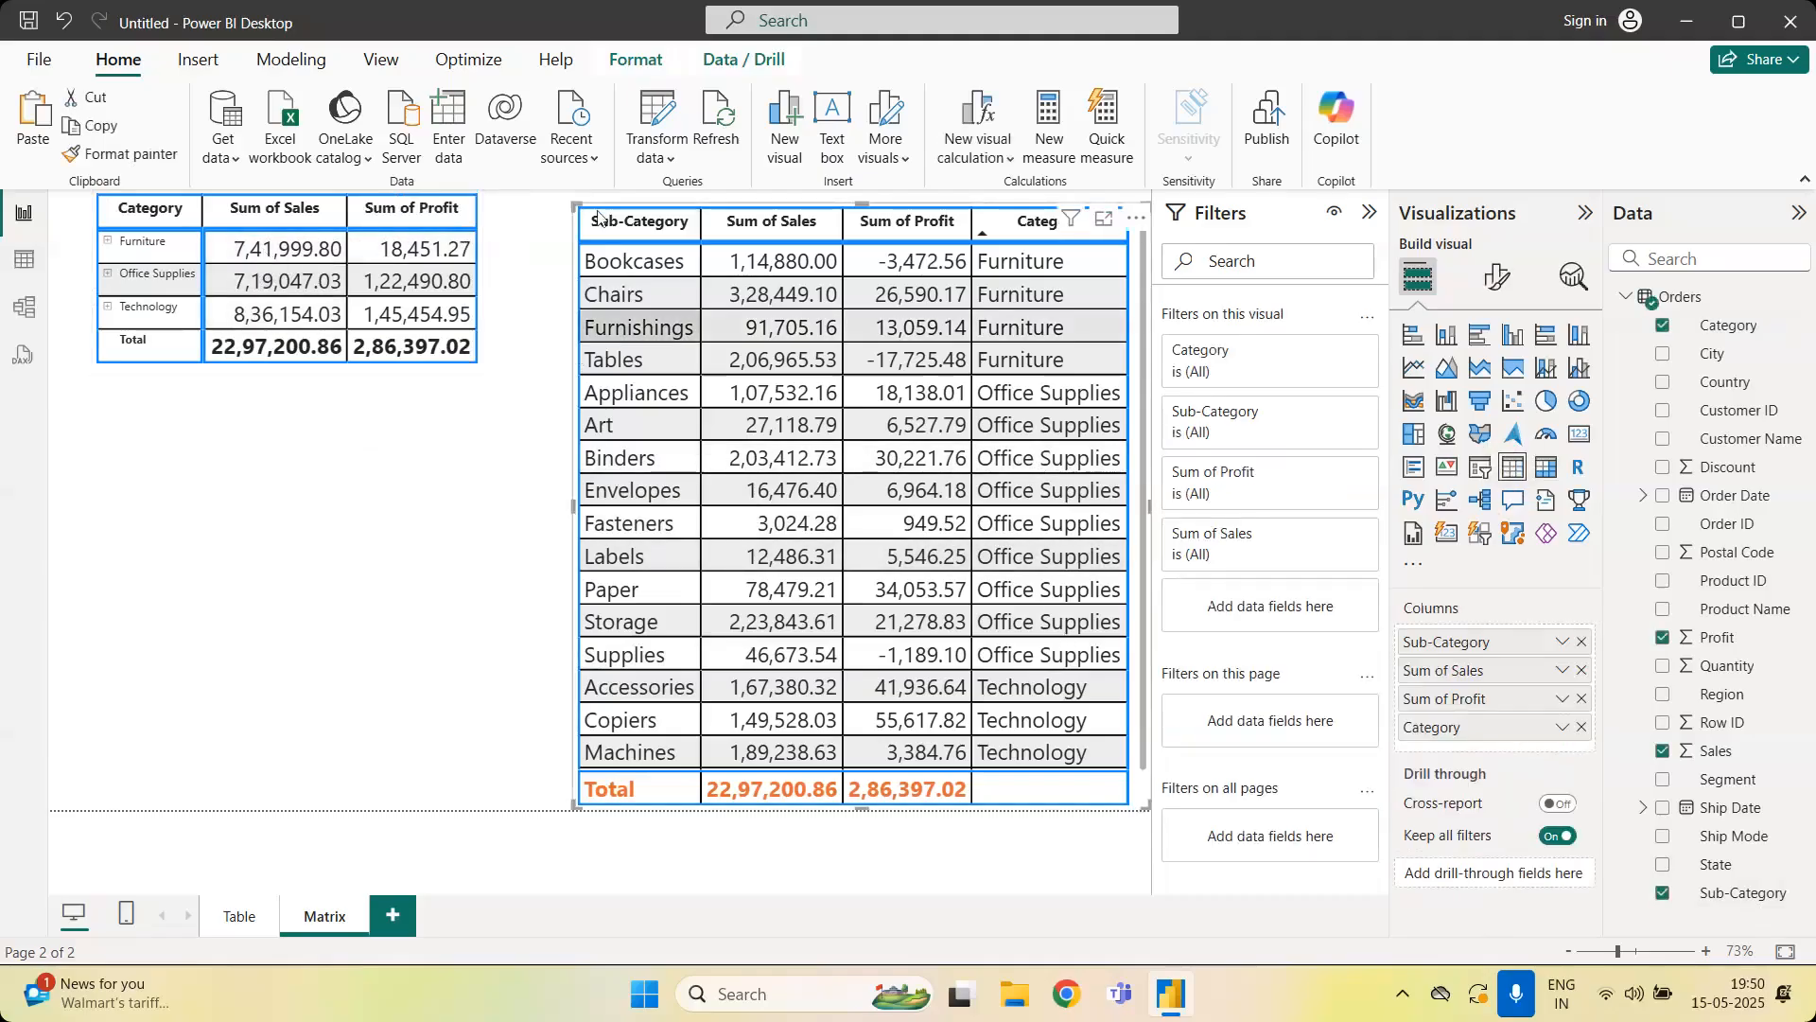
left_click(570, 210)
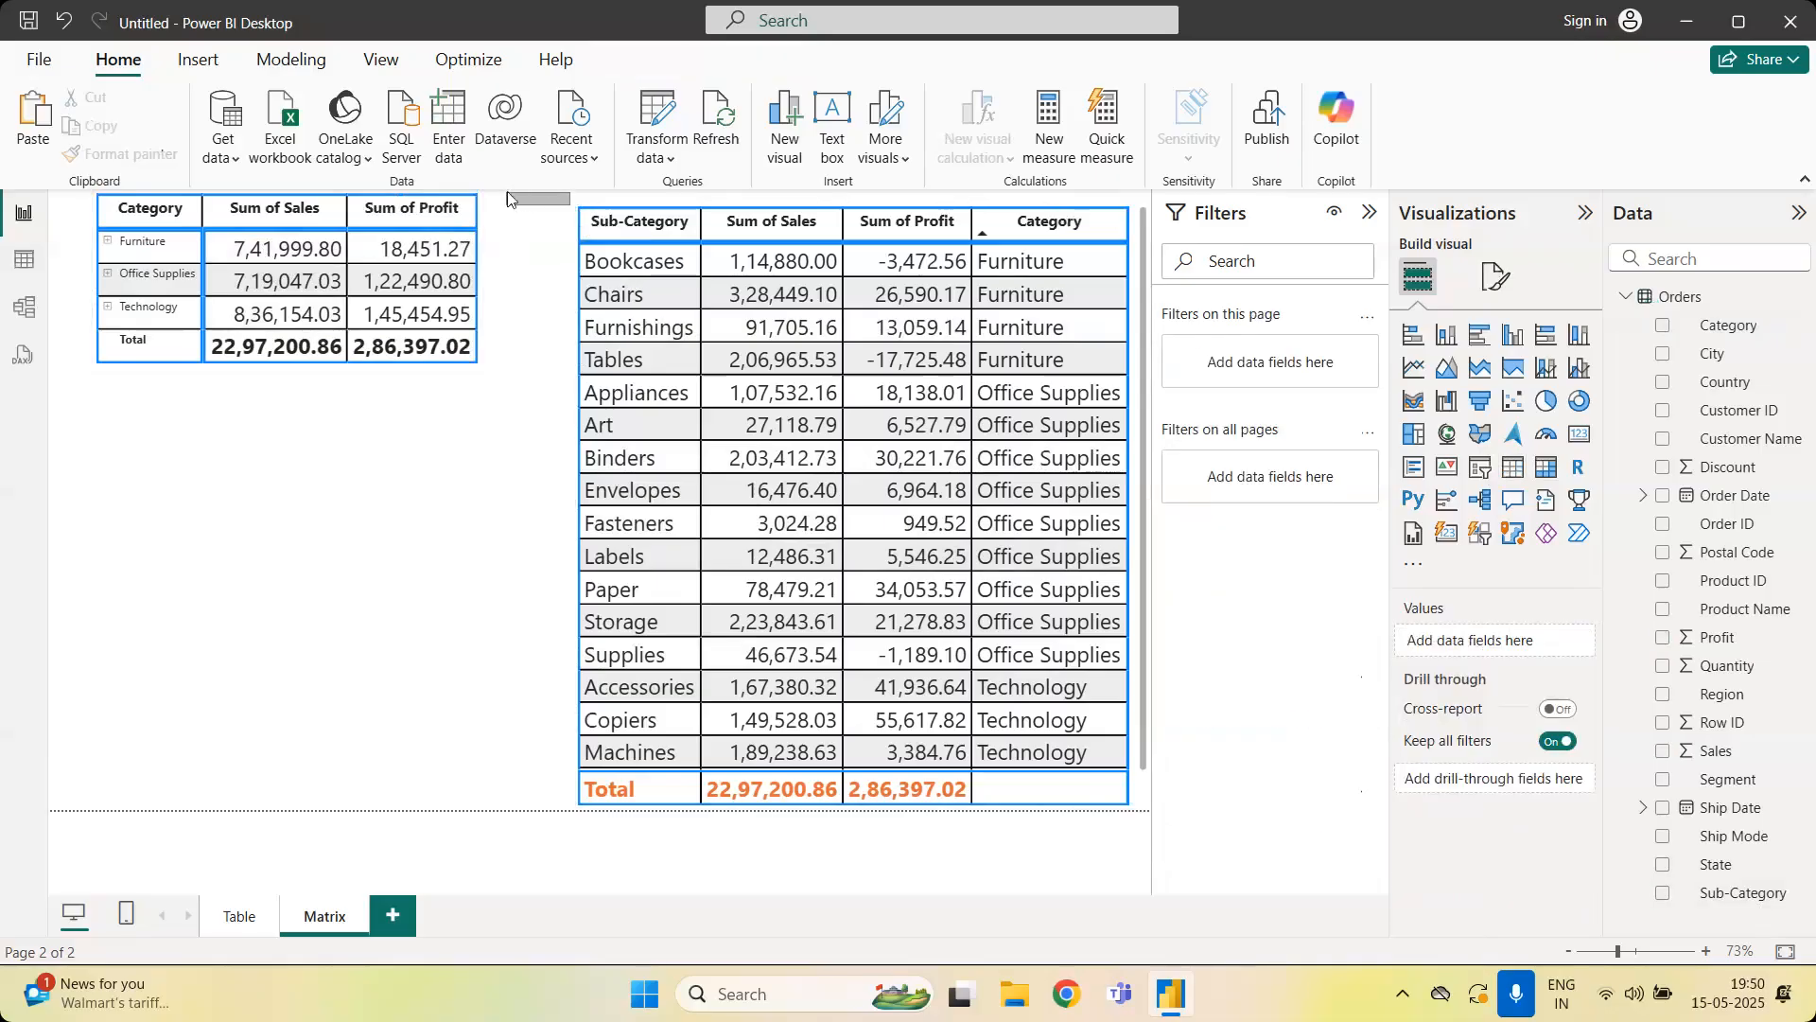
left_click(573, 225)
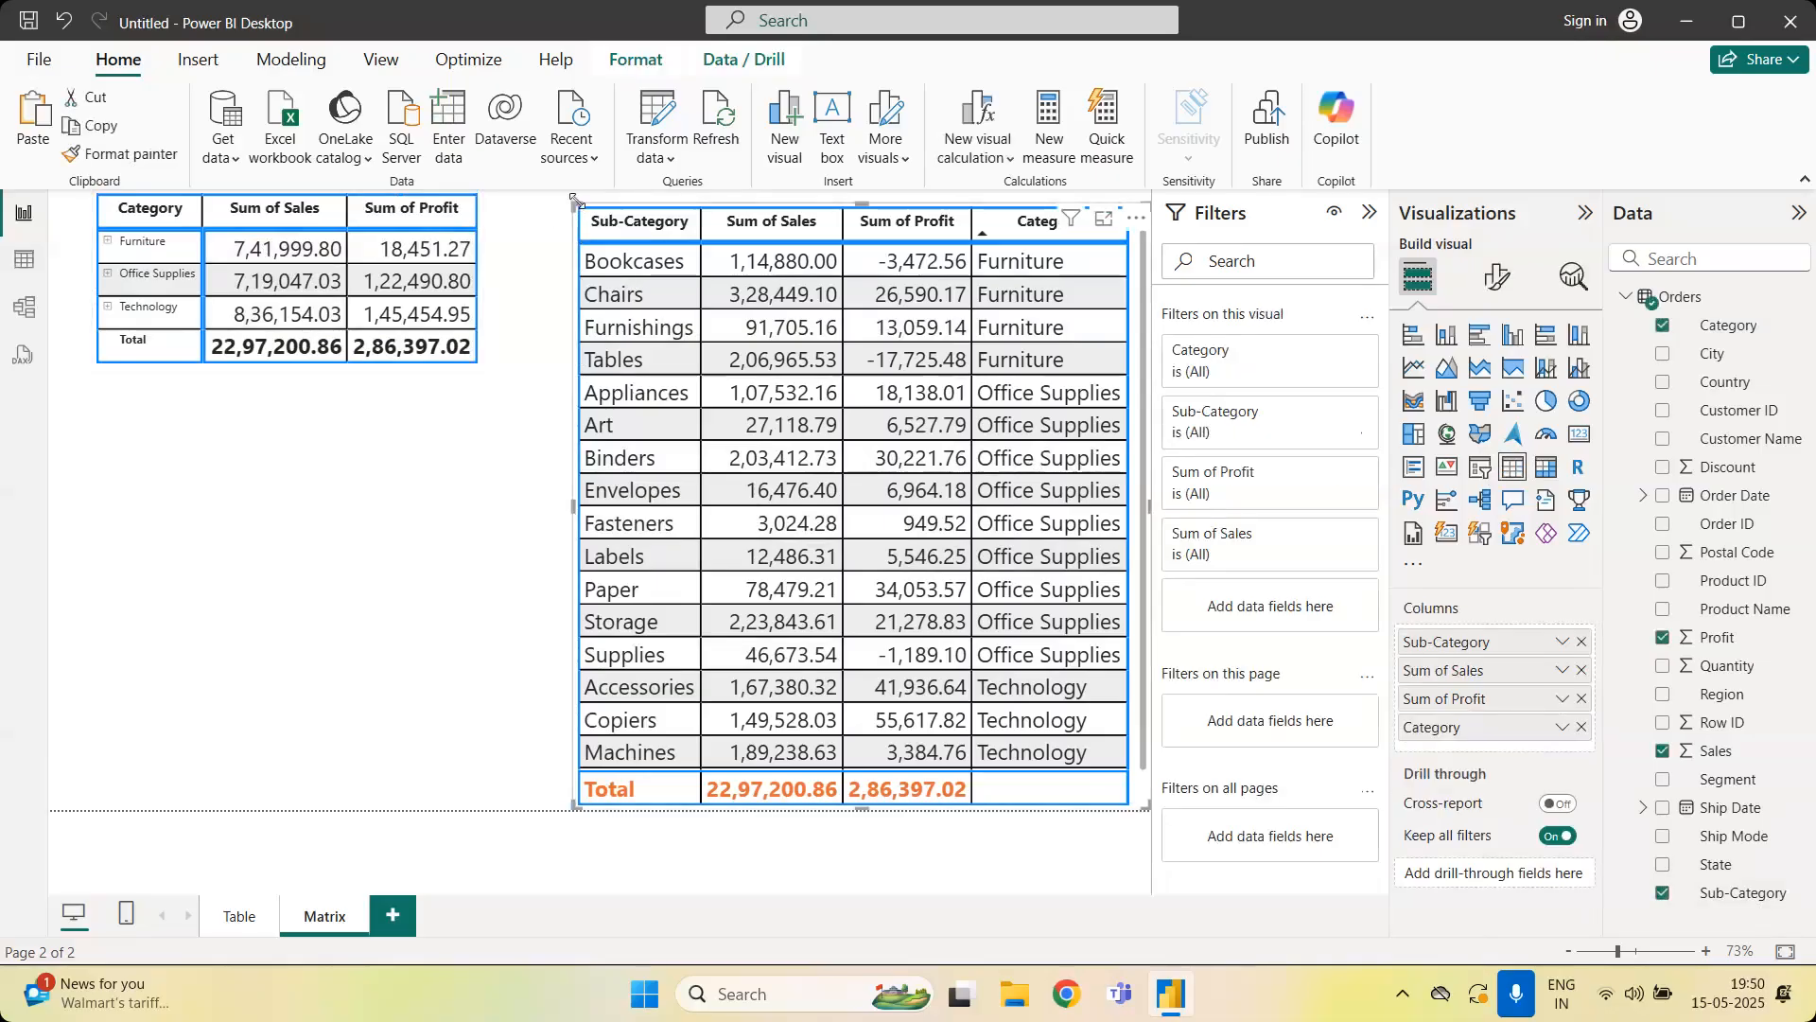
left_click_drag(573, 206, 524, 192)
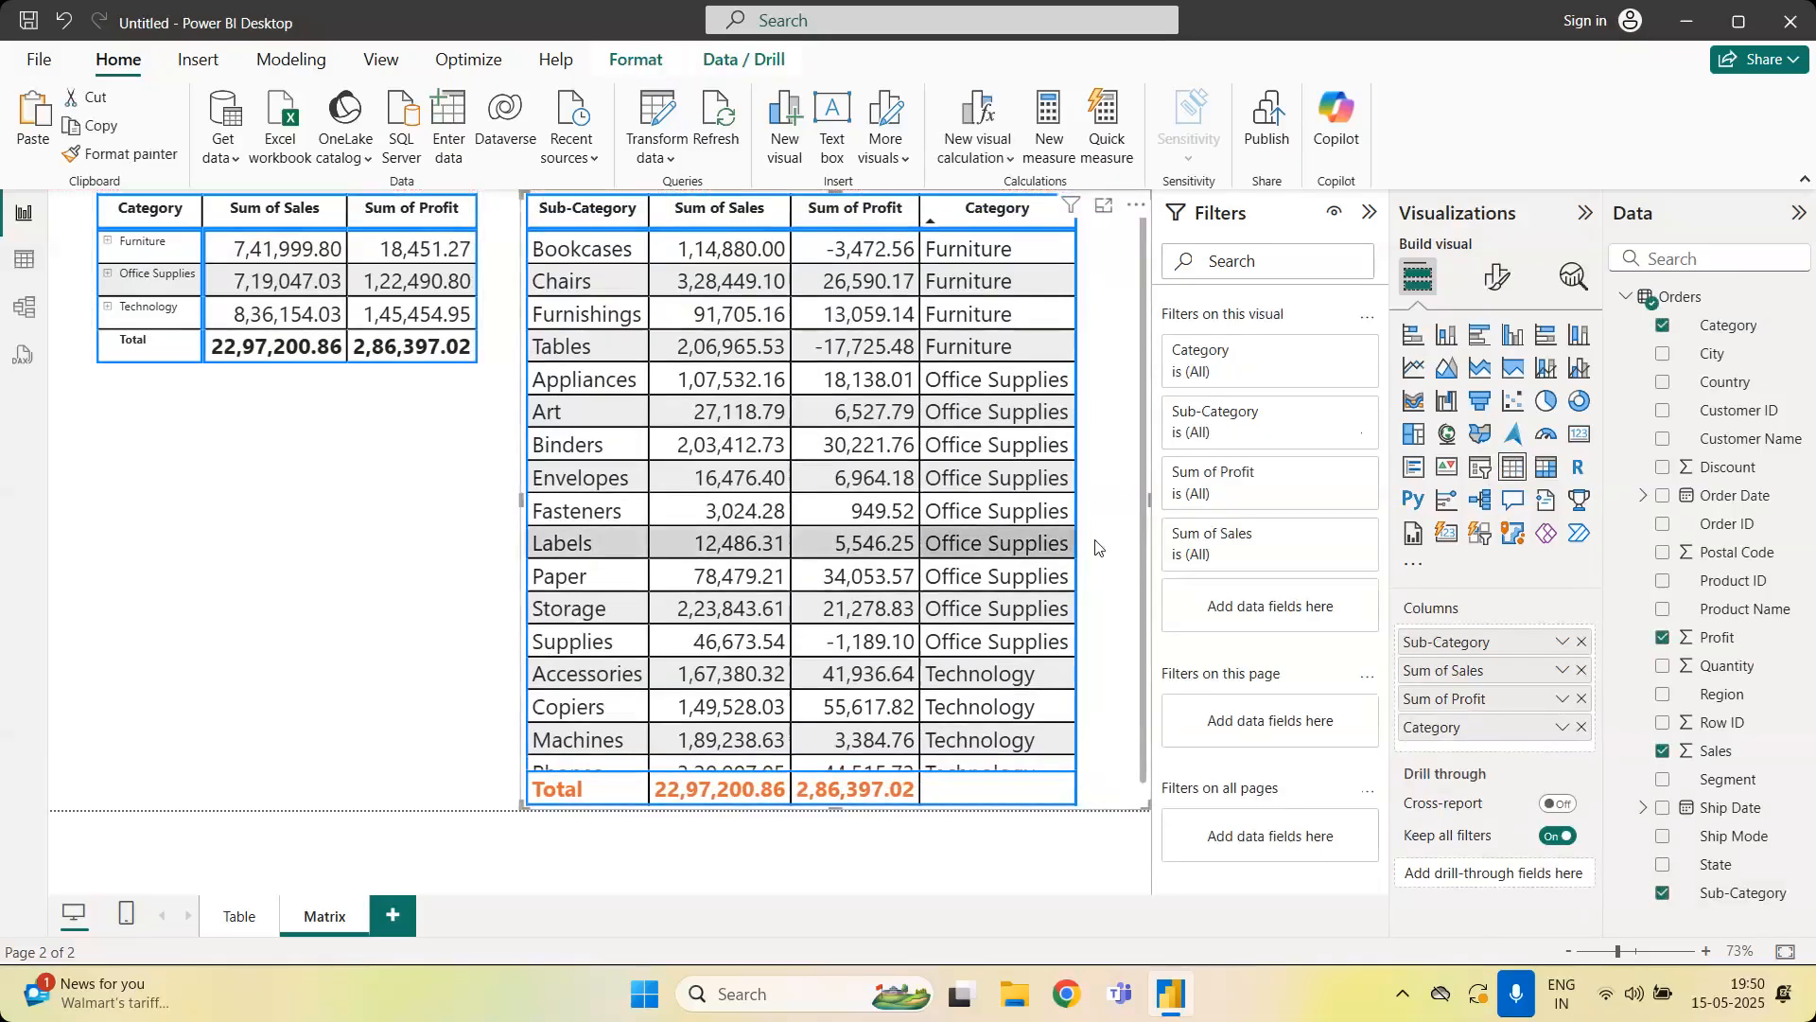
Filter the table to the Furniture category
left_click(1335, 355)
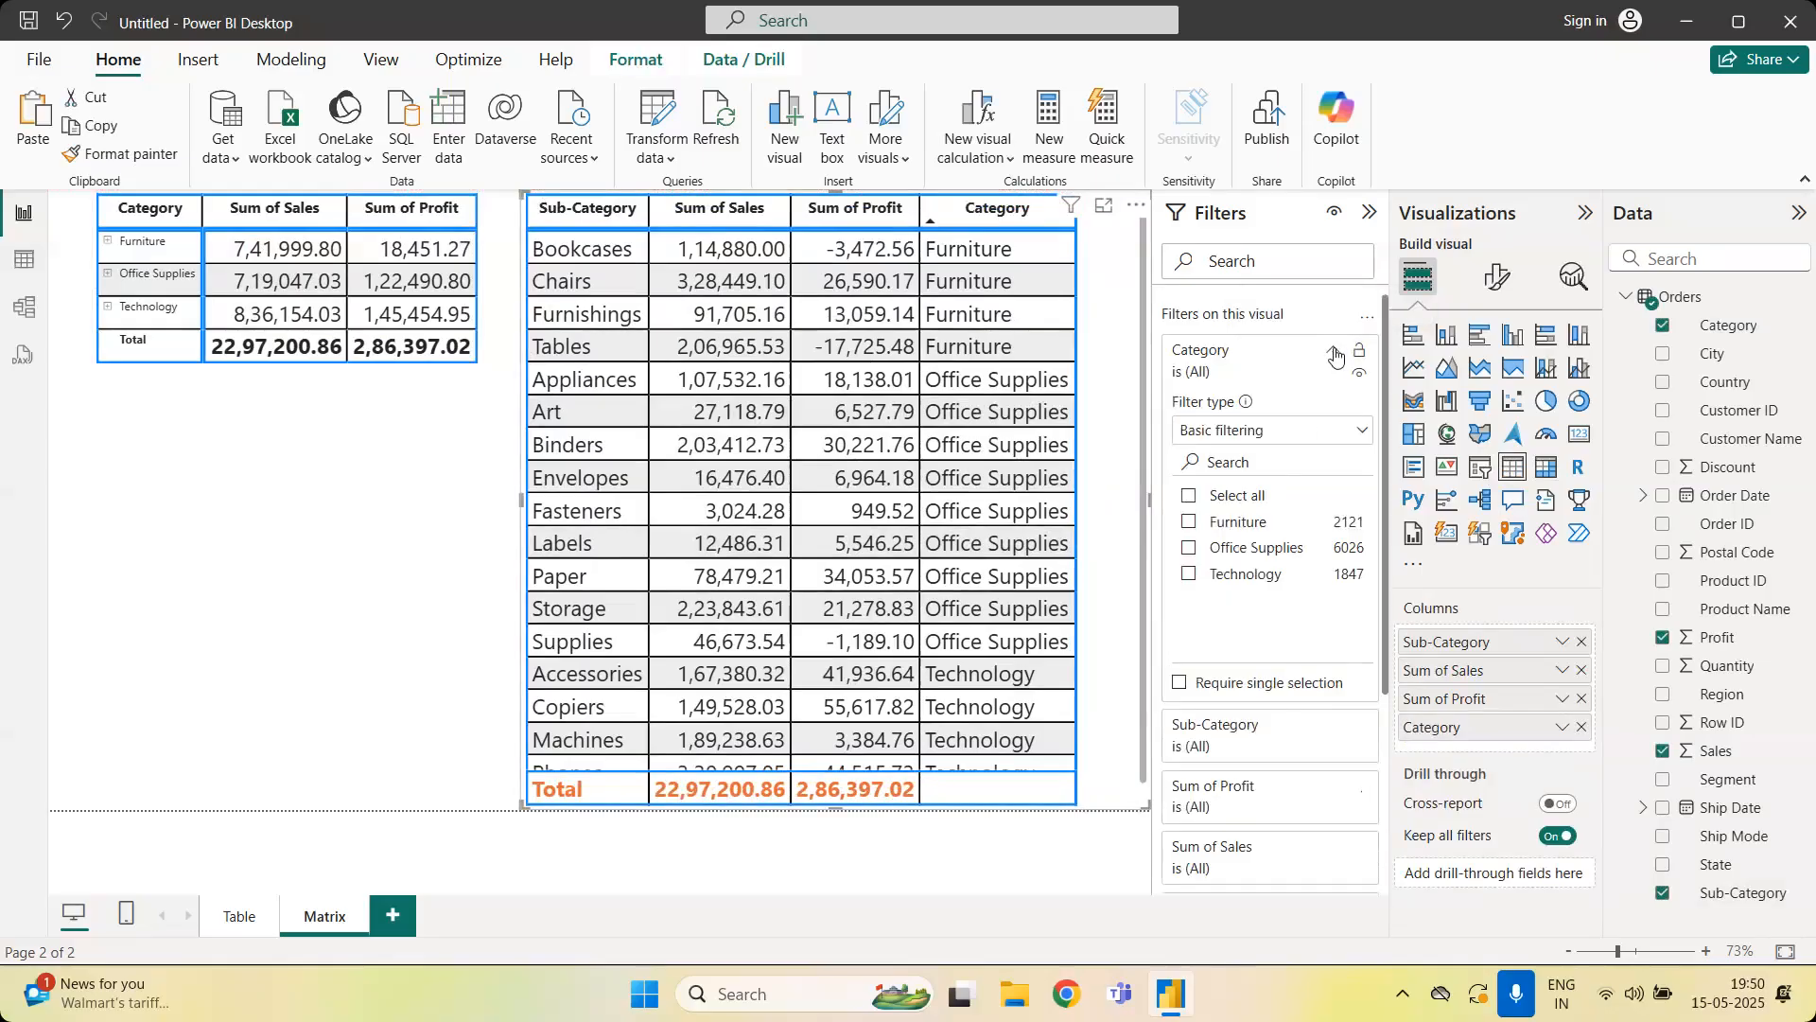
left_click(1190, 522)
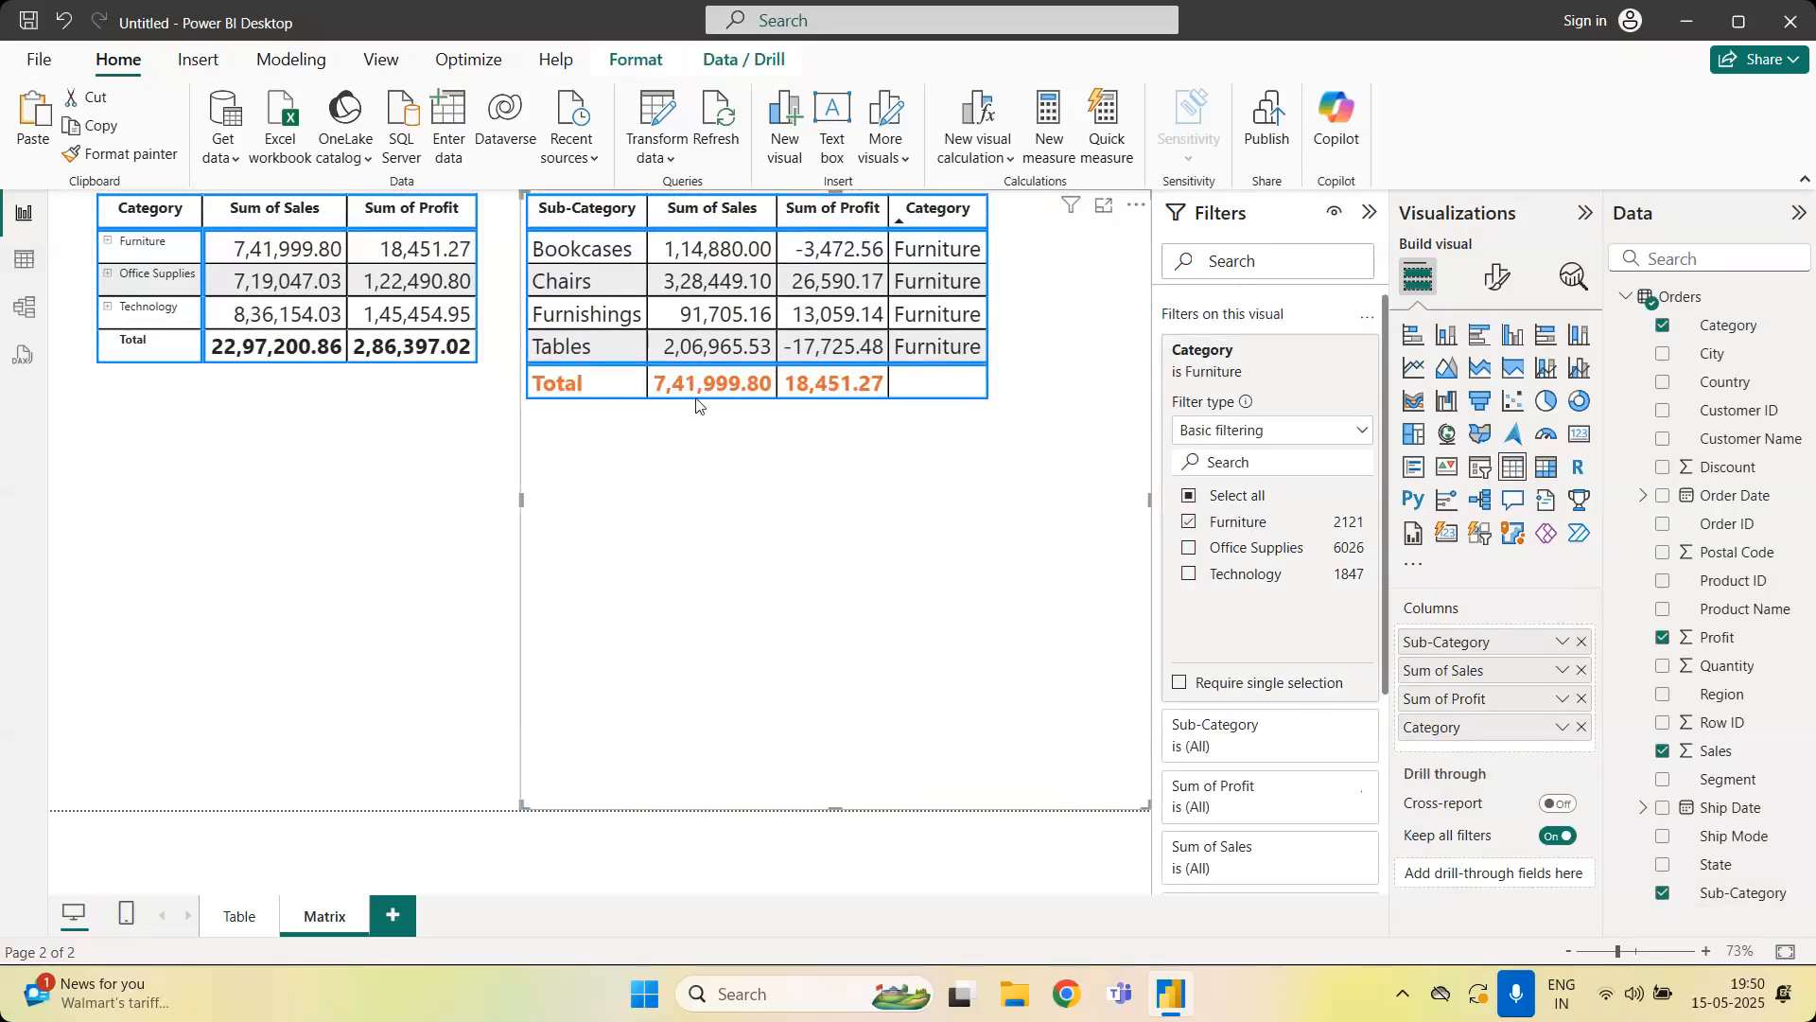
left_click(255, 254)
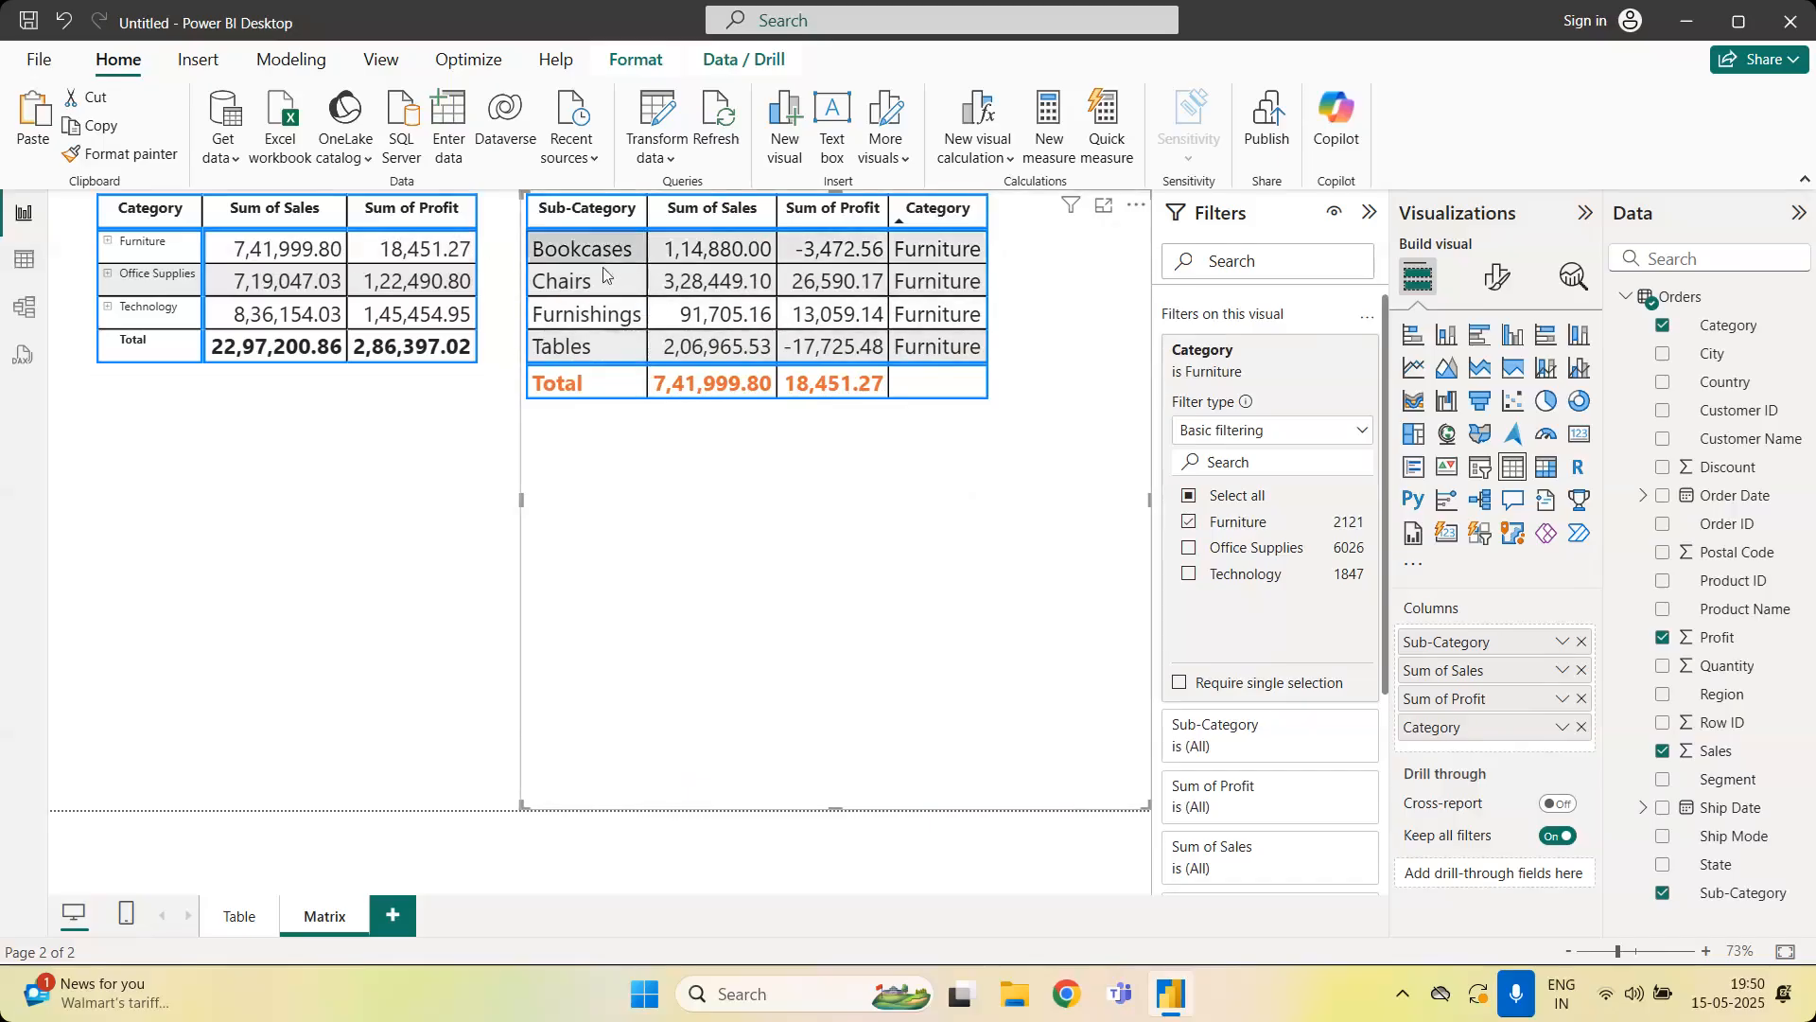
Expand Furniture in the matrix, enlarge the visual to fit all its sub-categories, and collapse Furniture again
left_click(109, 243)
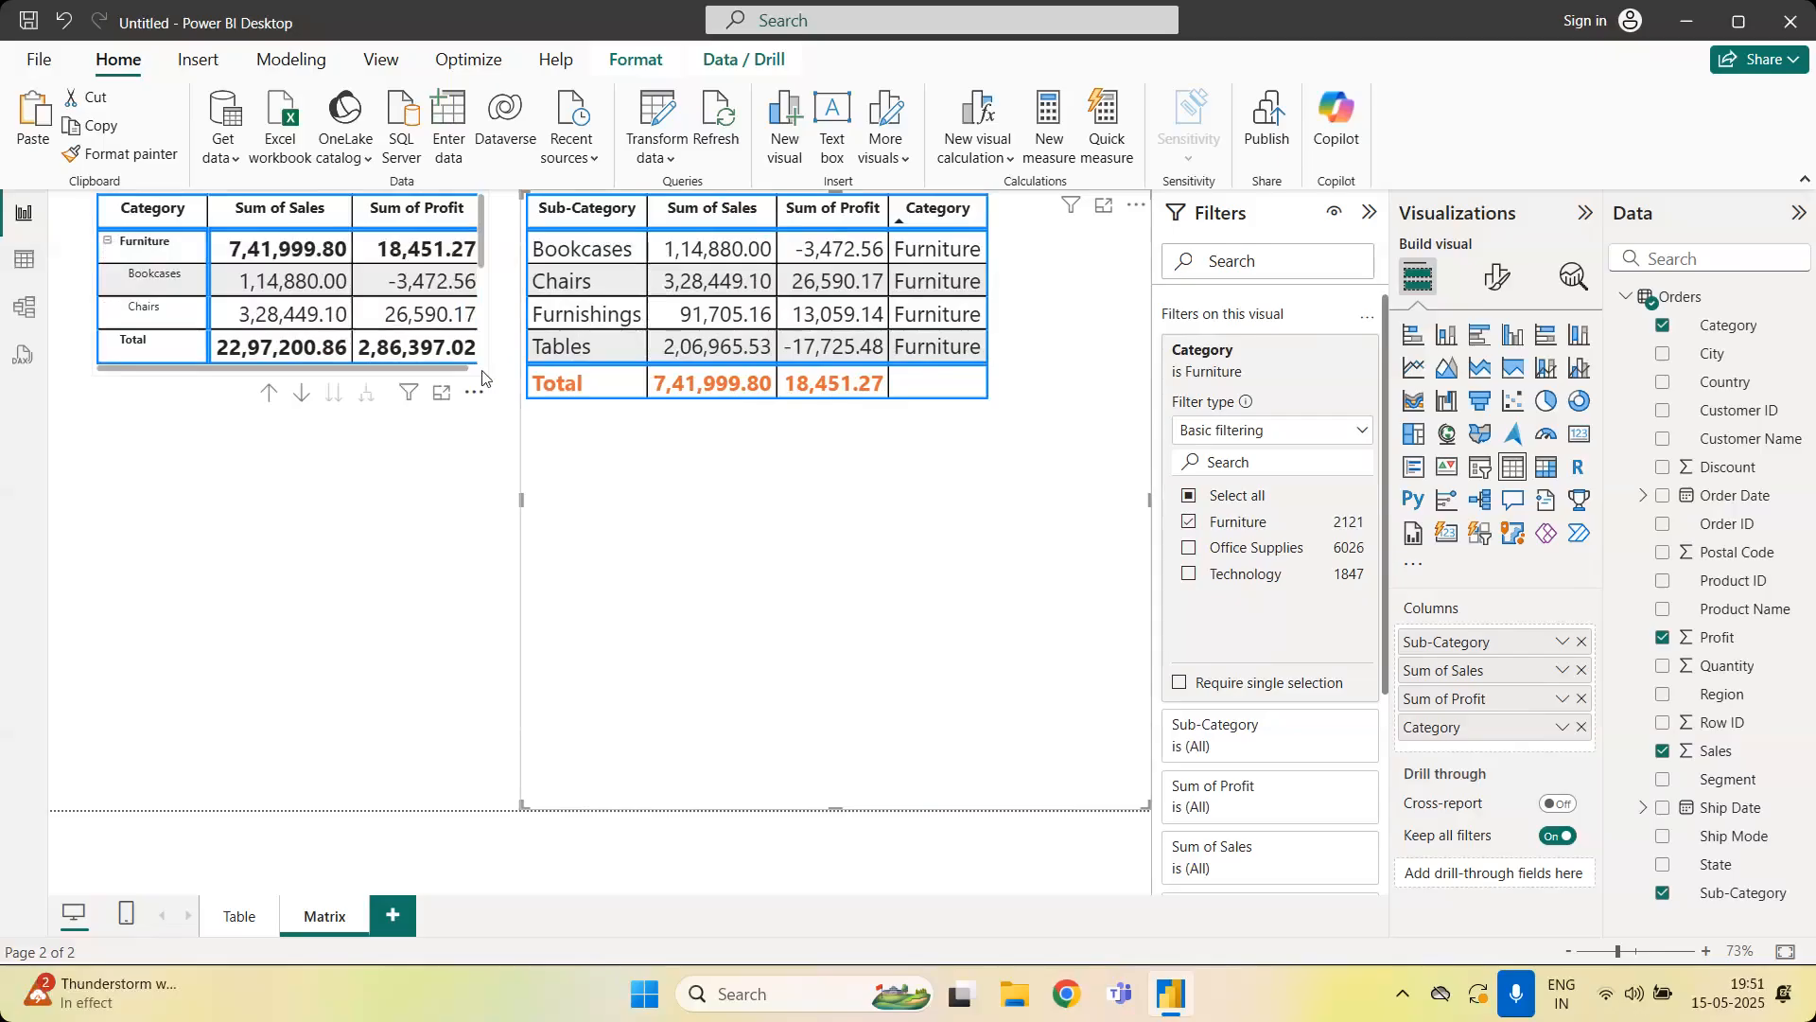
left_click_drag(484, 370, 519, 776)
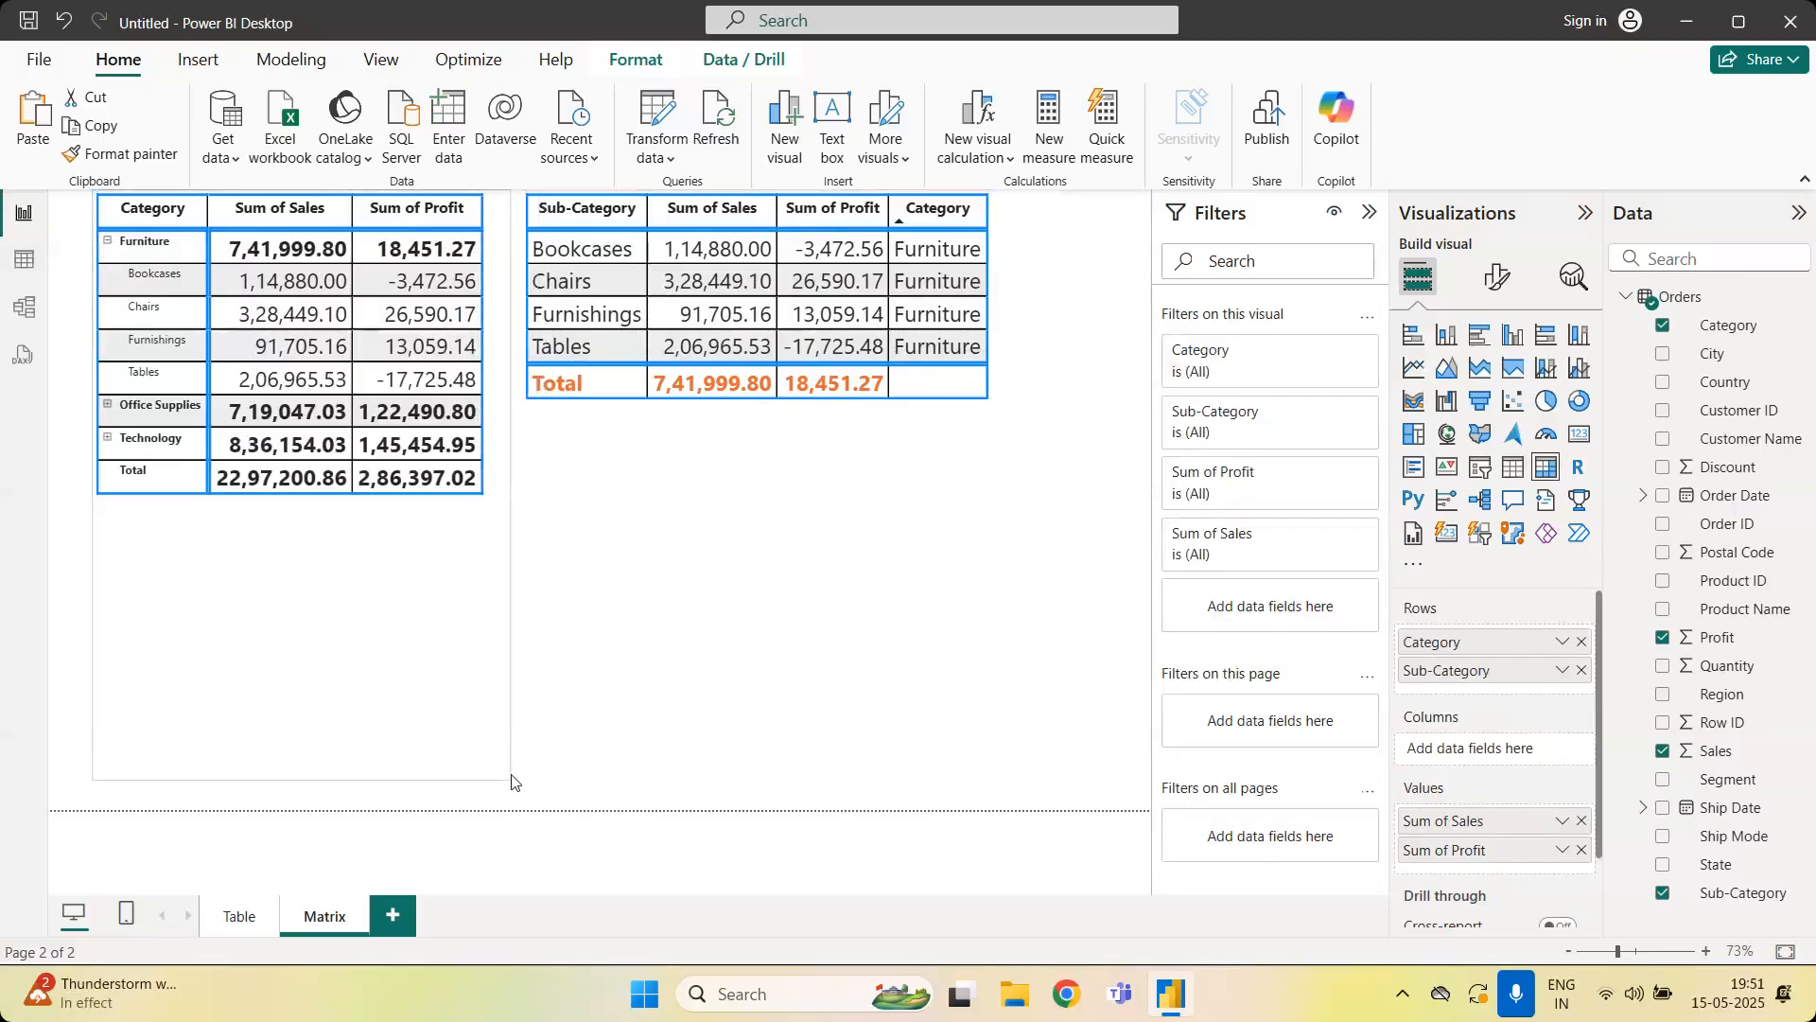
left_click(1023, 485)
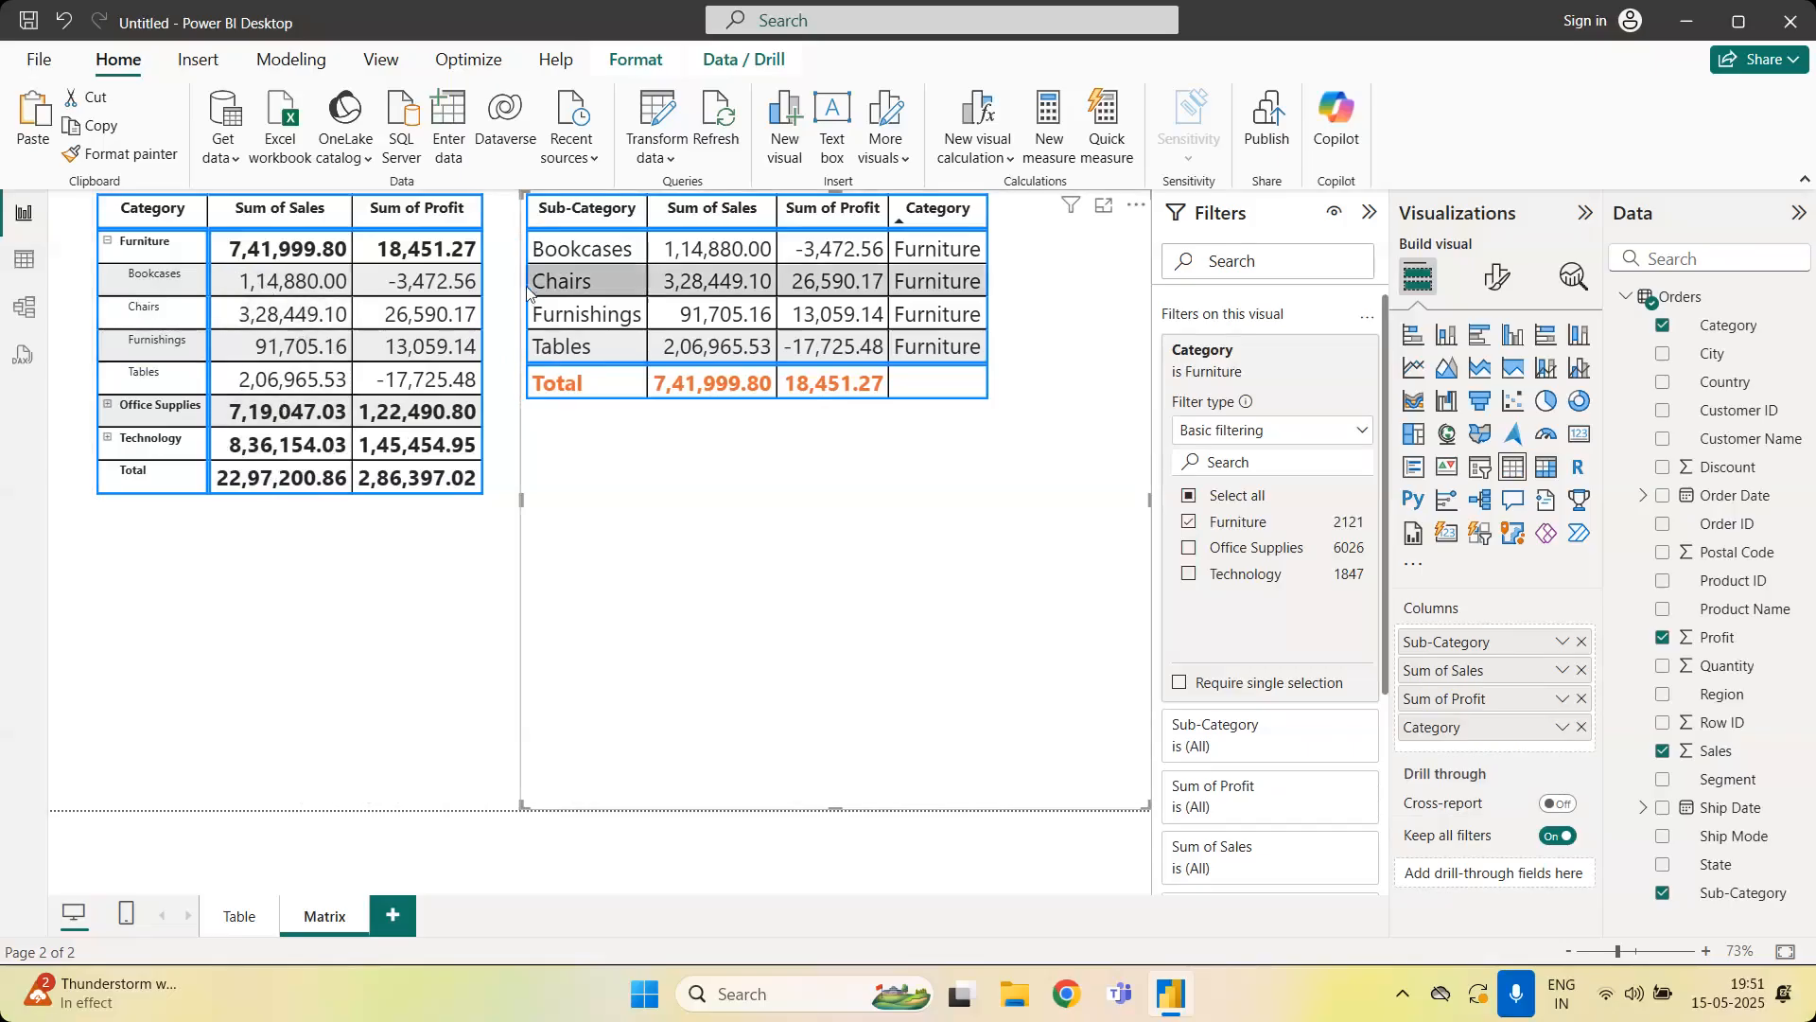
left_click(107, 243)
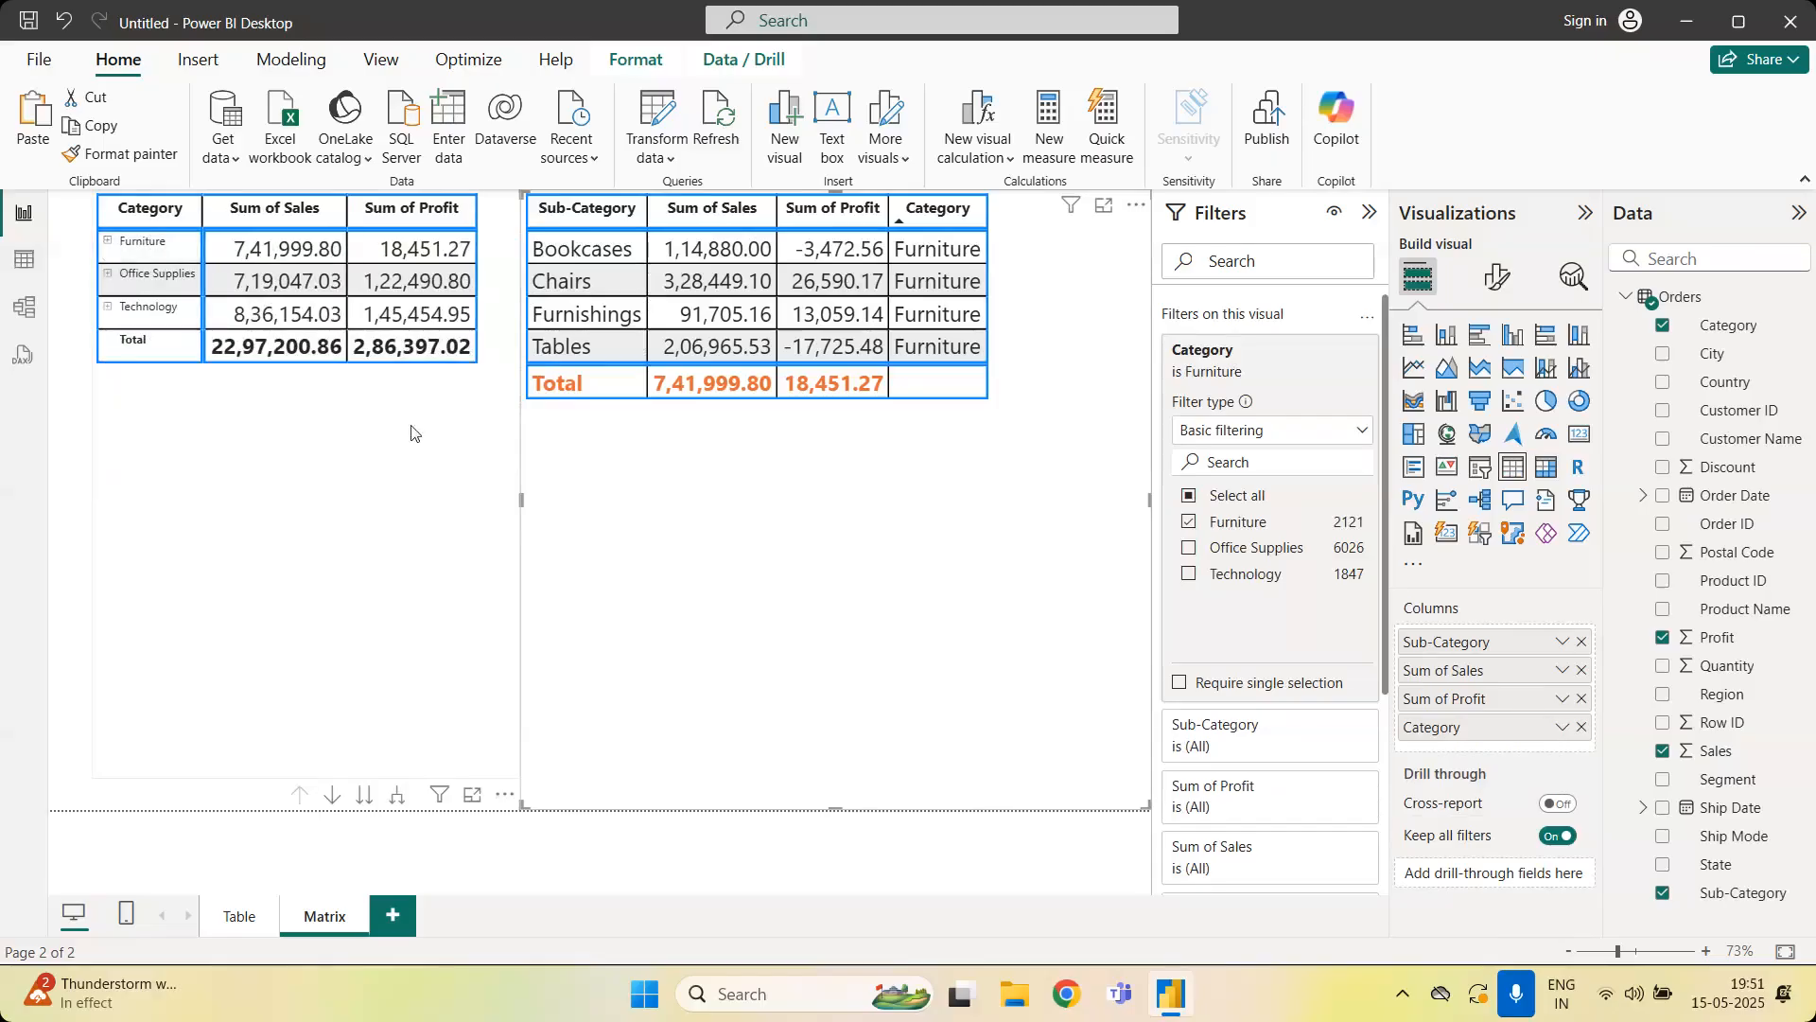
Narrow the filtered table to the width of its columns and view the matrix's Category filter options
left_click_drag(526, 509, 678, 523)
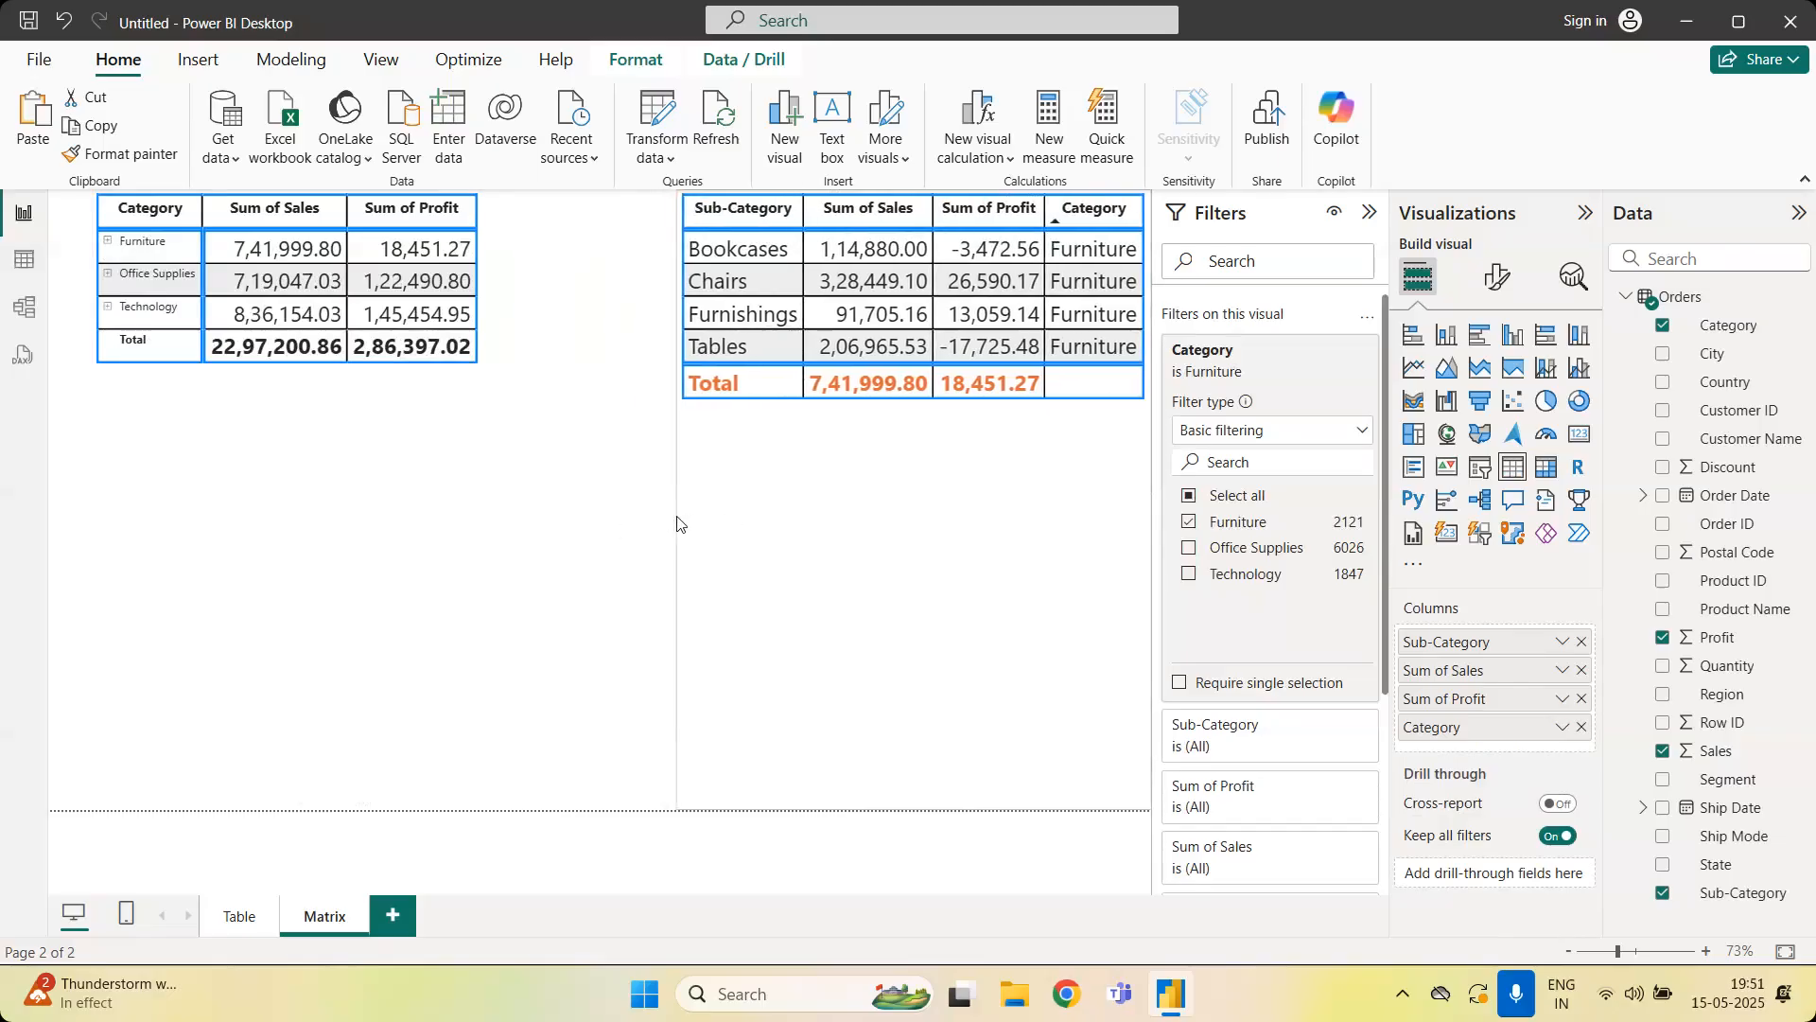
left_click(497, 451)
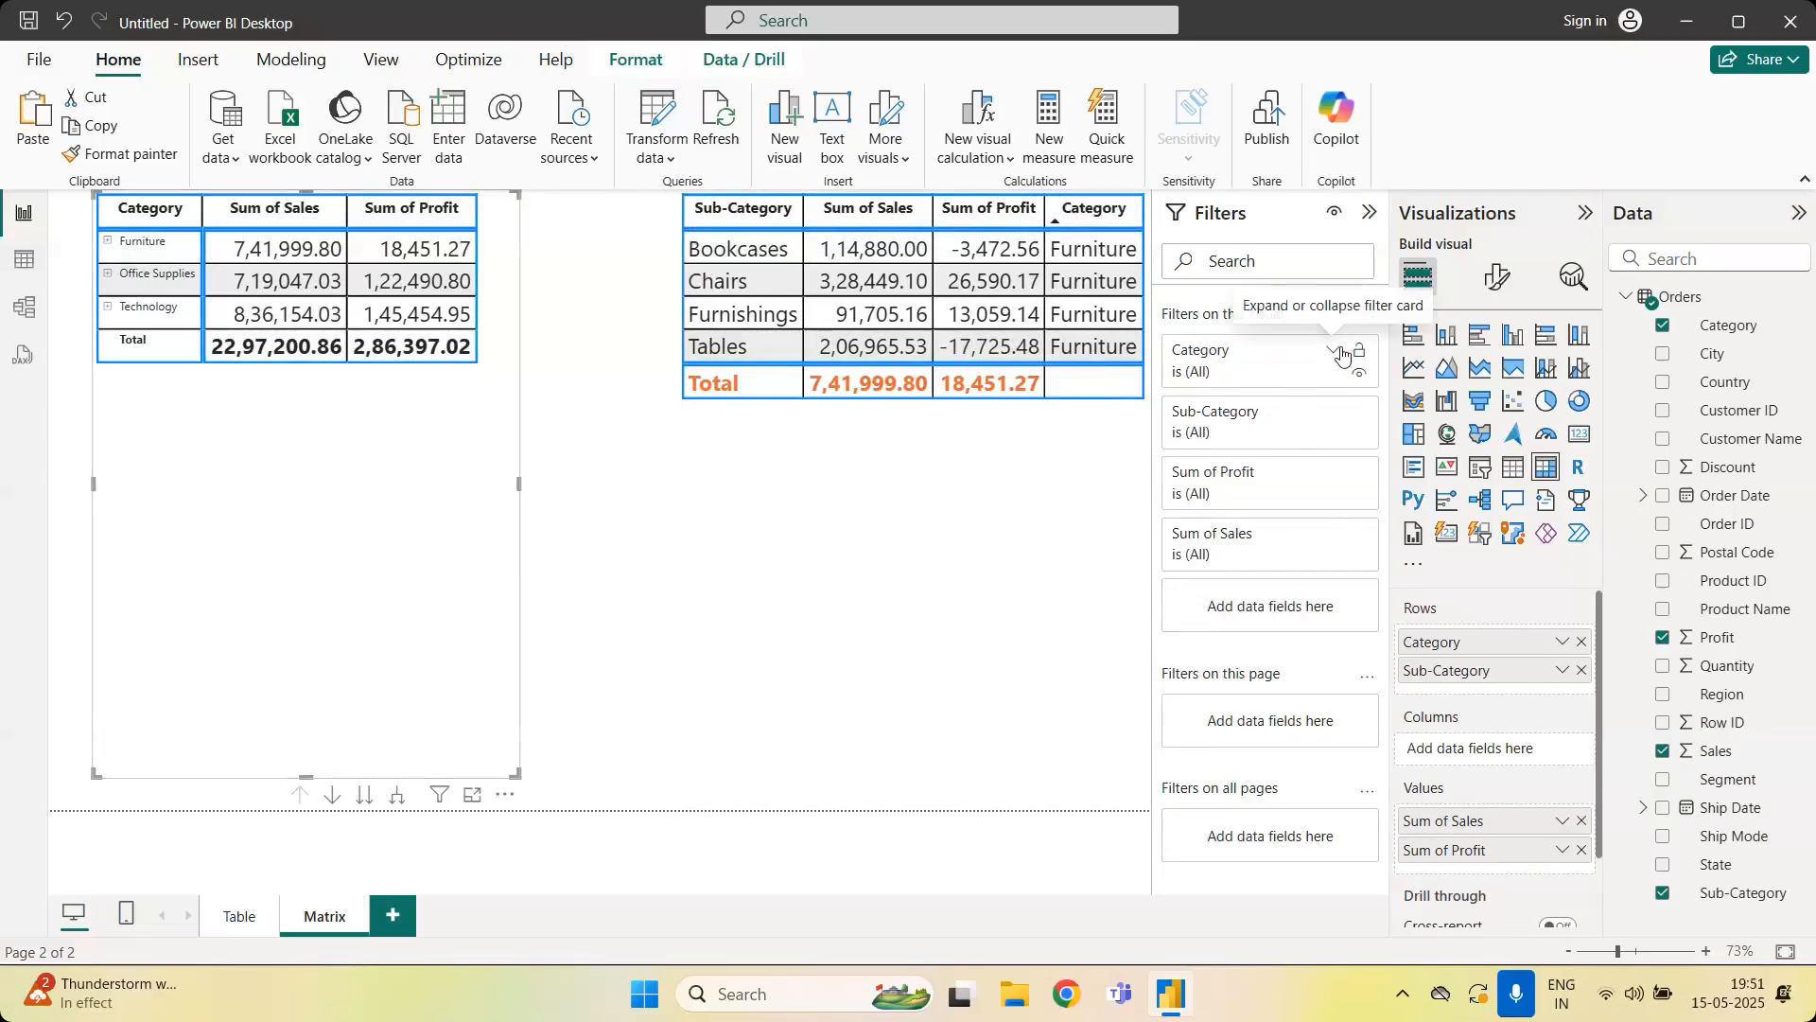
left_click(1338, 351)
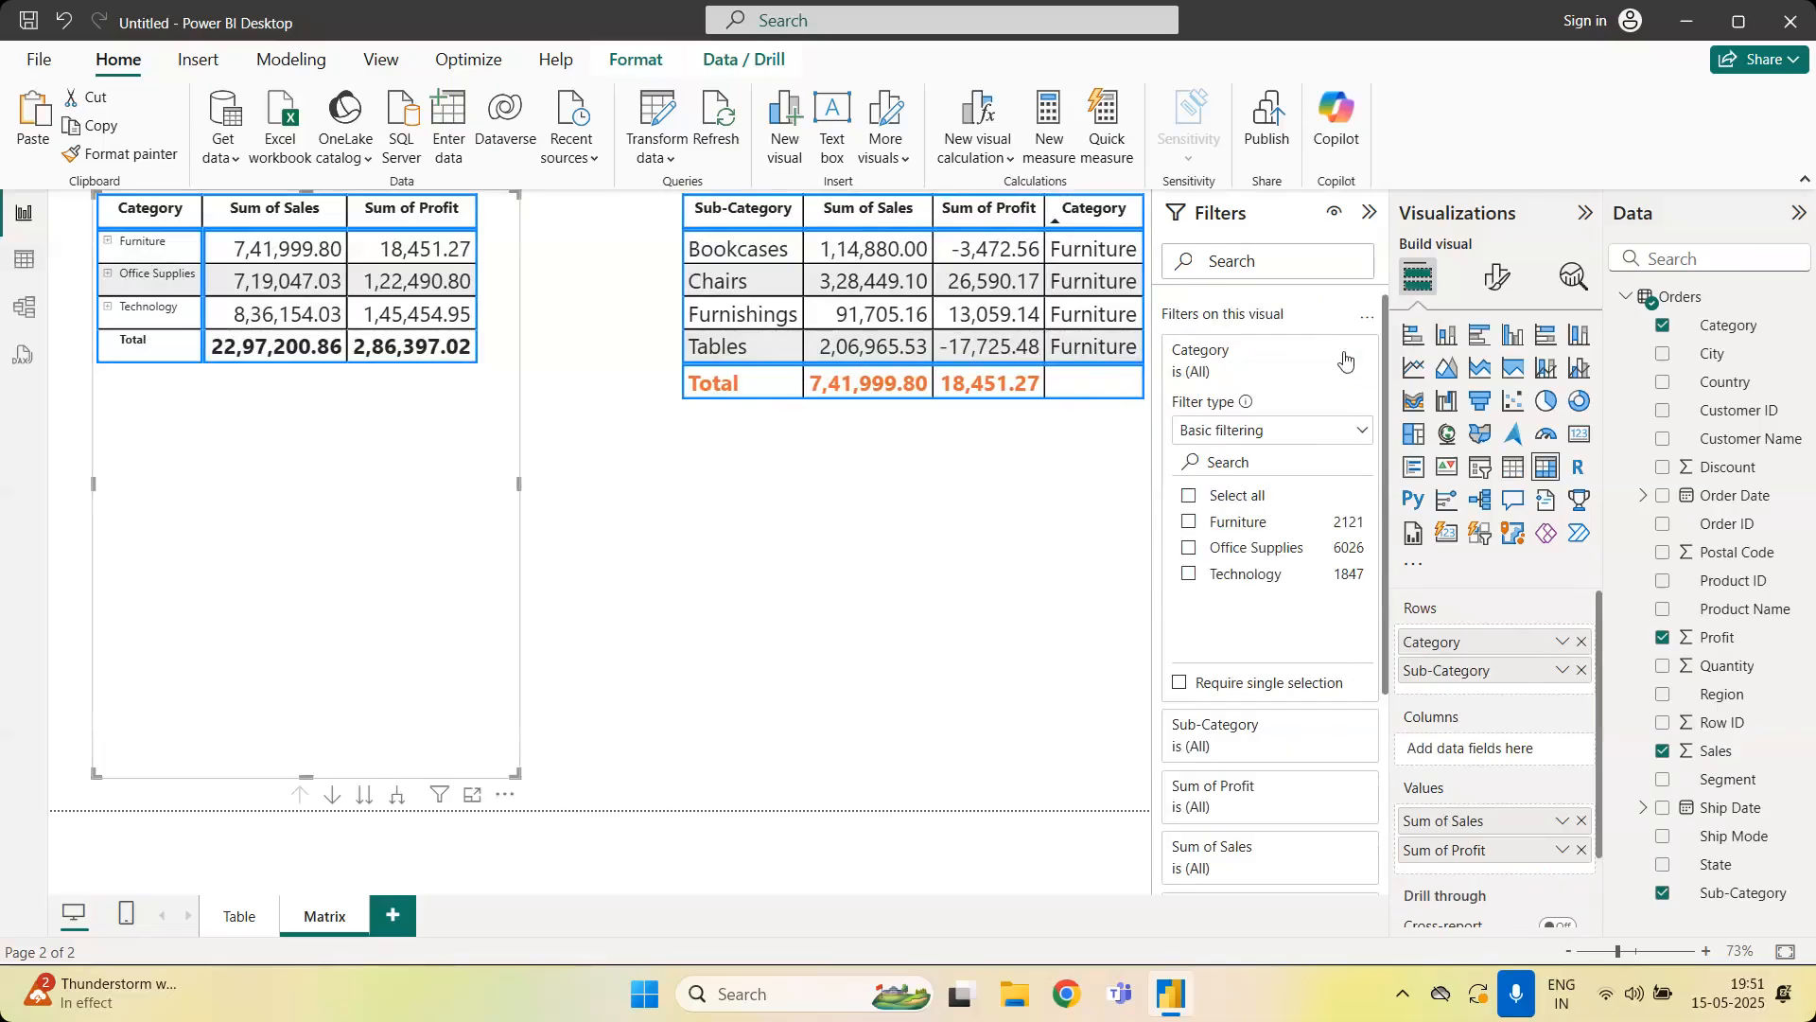
left_click(1001, 592)
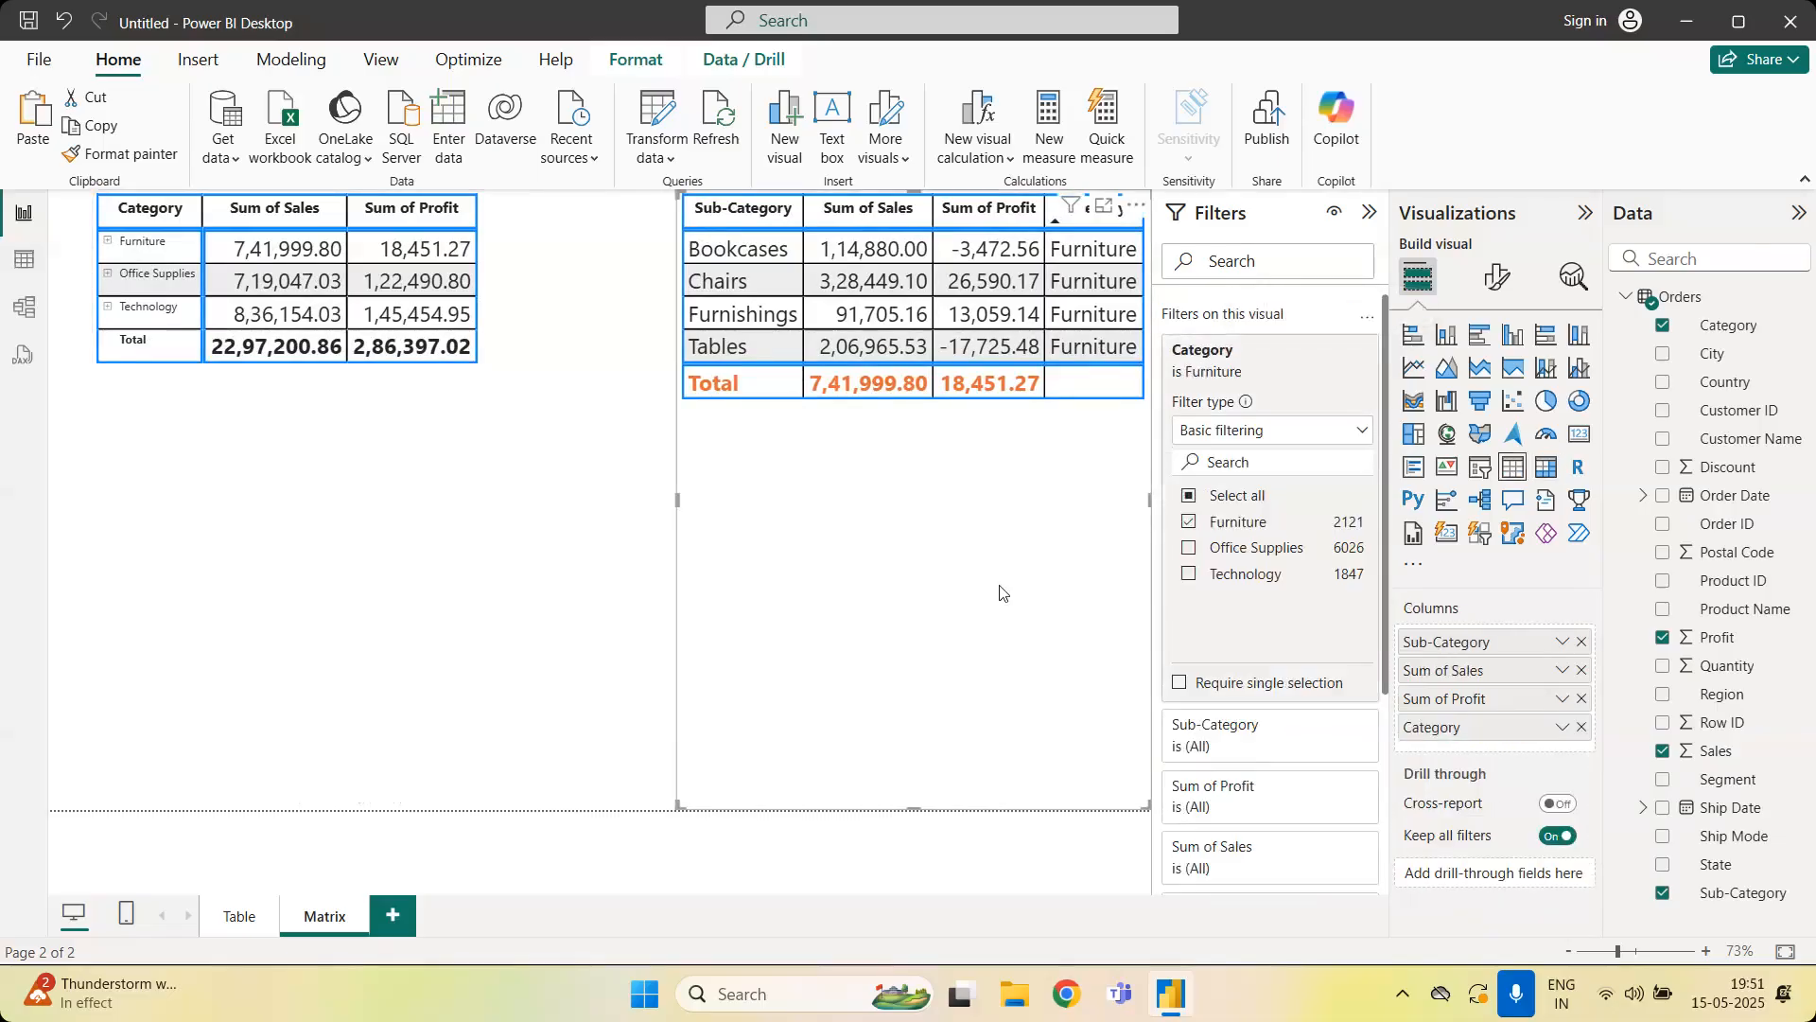
Clear the table's Category filter, widen the table to show all its columns, and expand then collapse Furniture in the matrix
left_click(1190, 522)
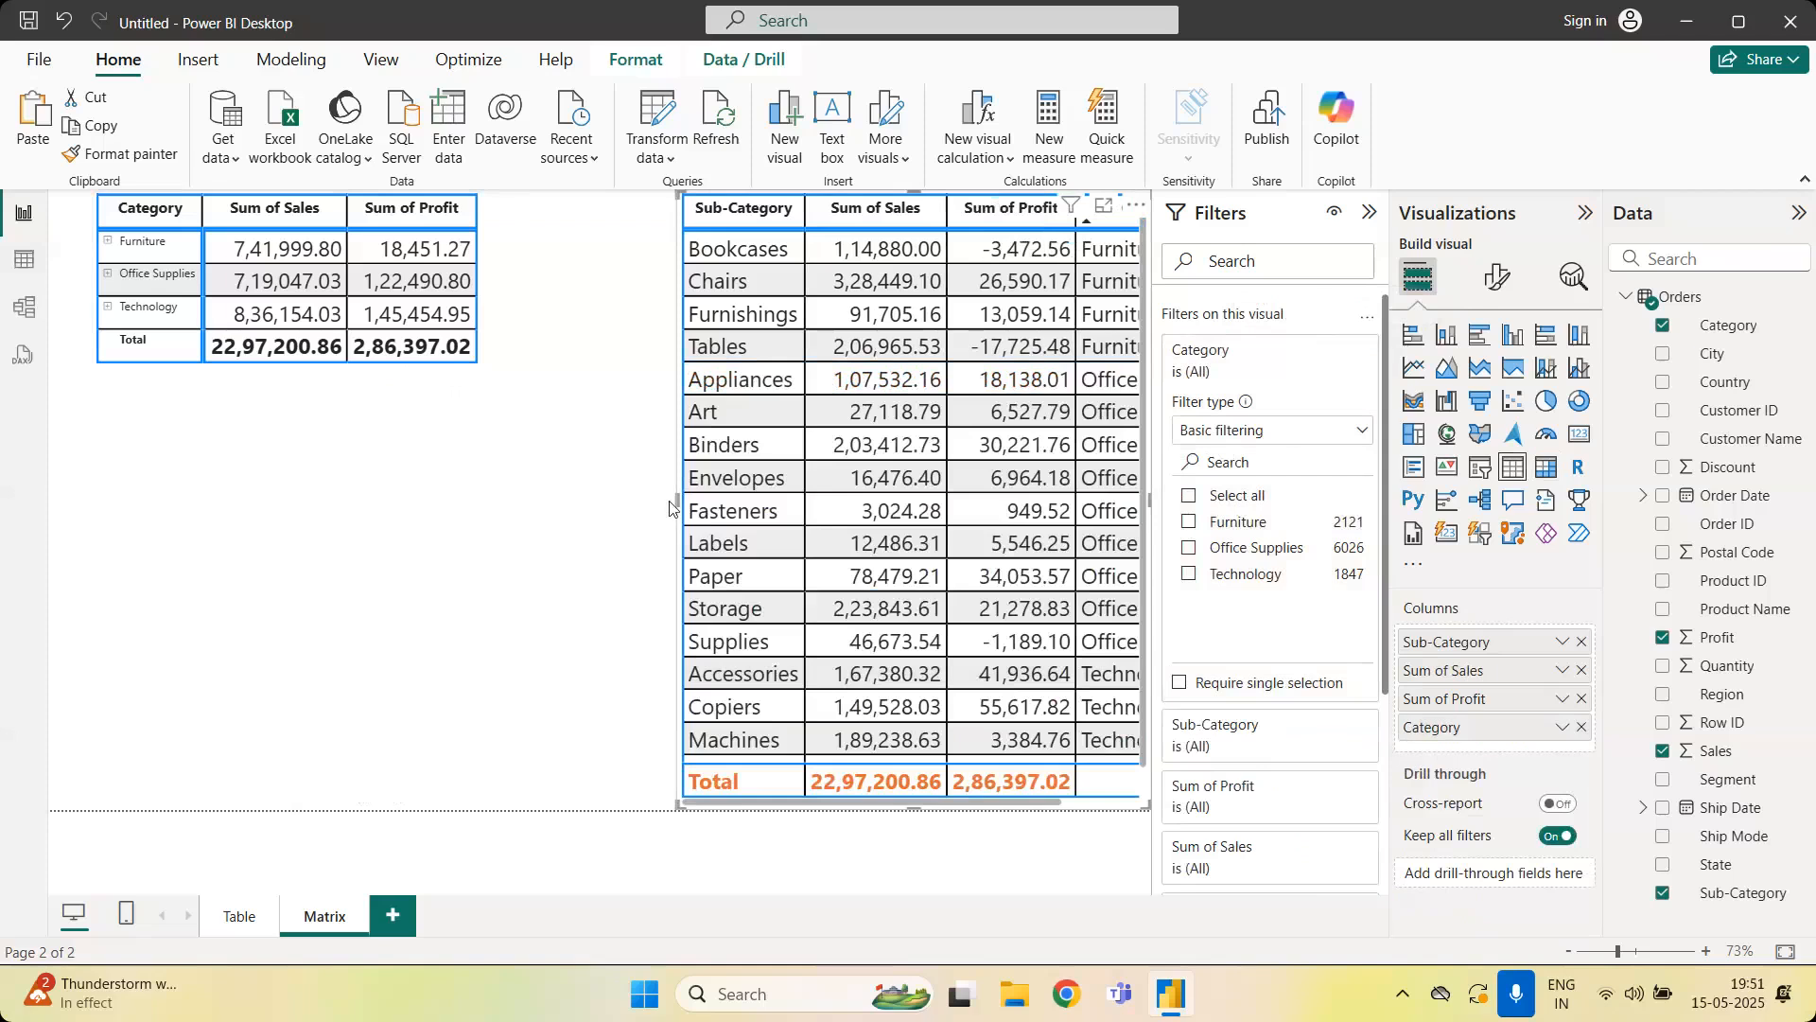
left_click_drag(670, 519, 574, 568)
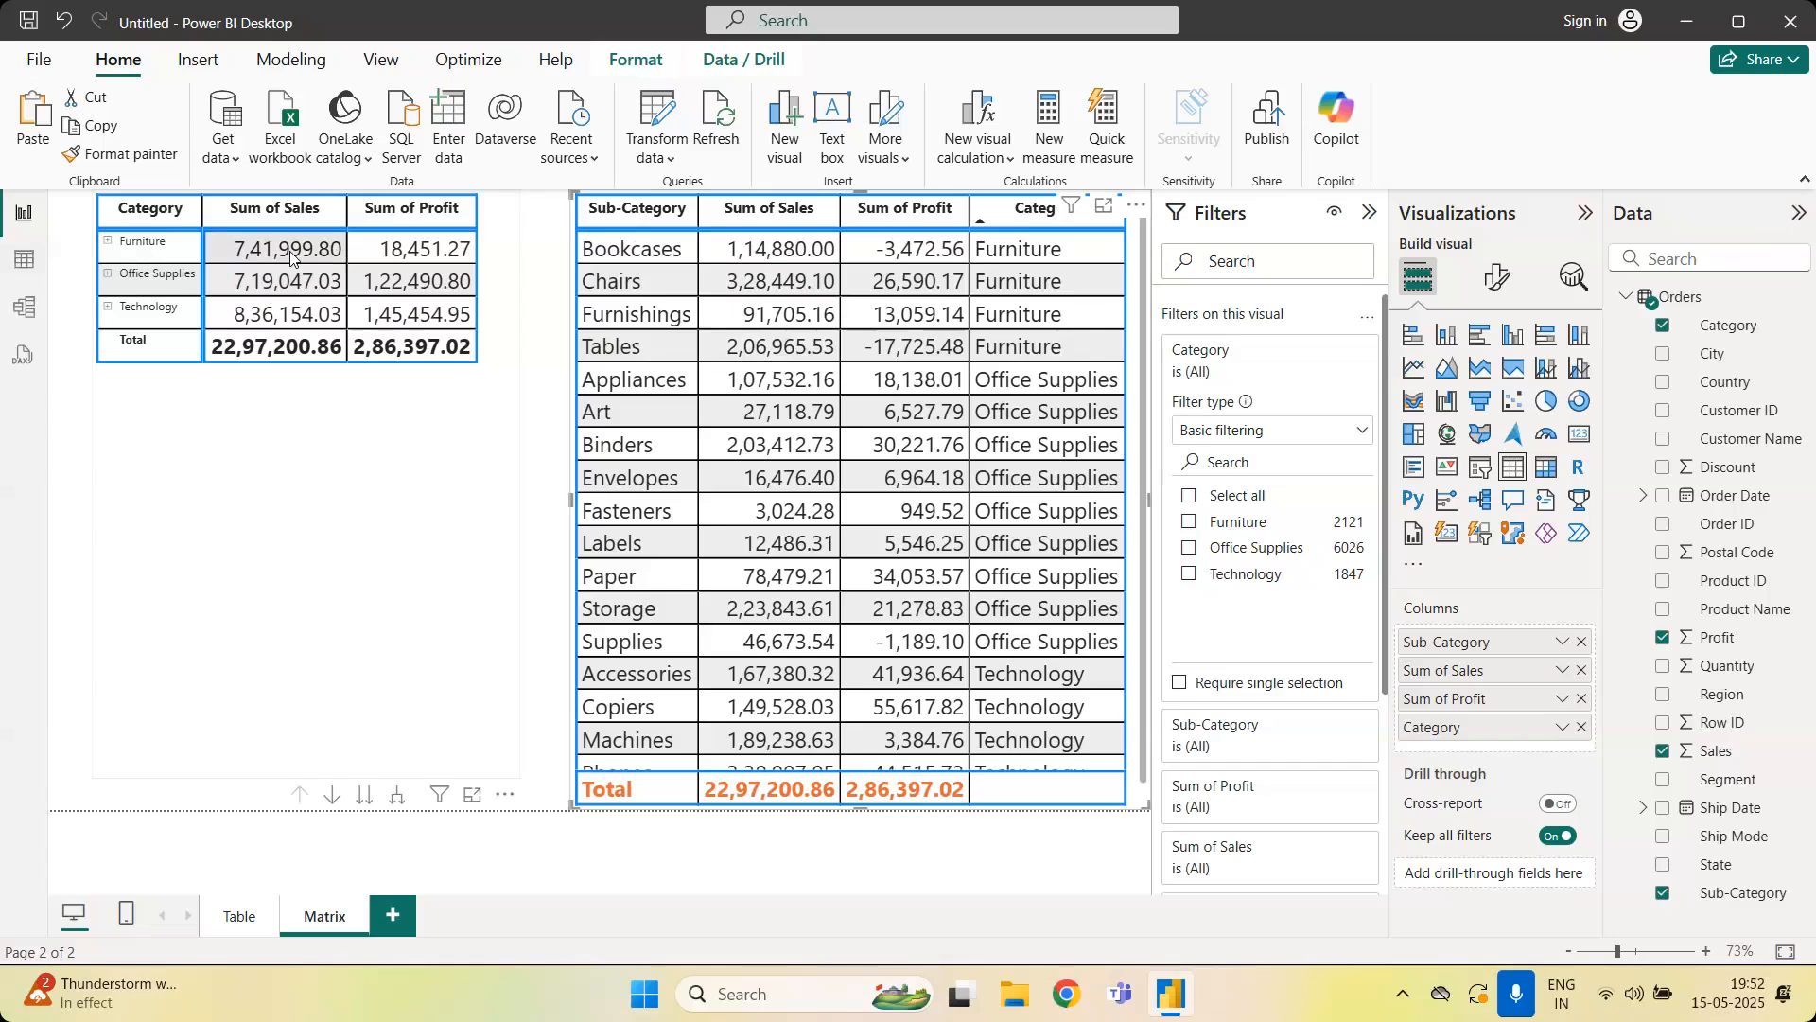
left_click(108, 241)
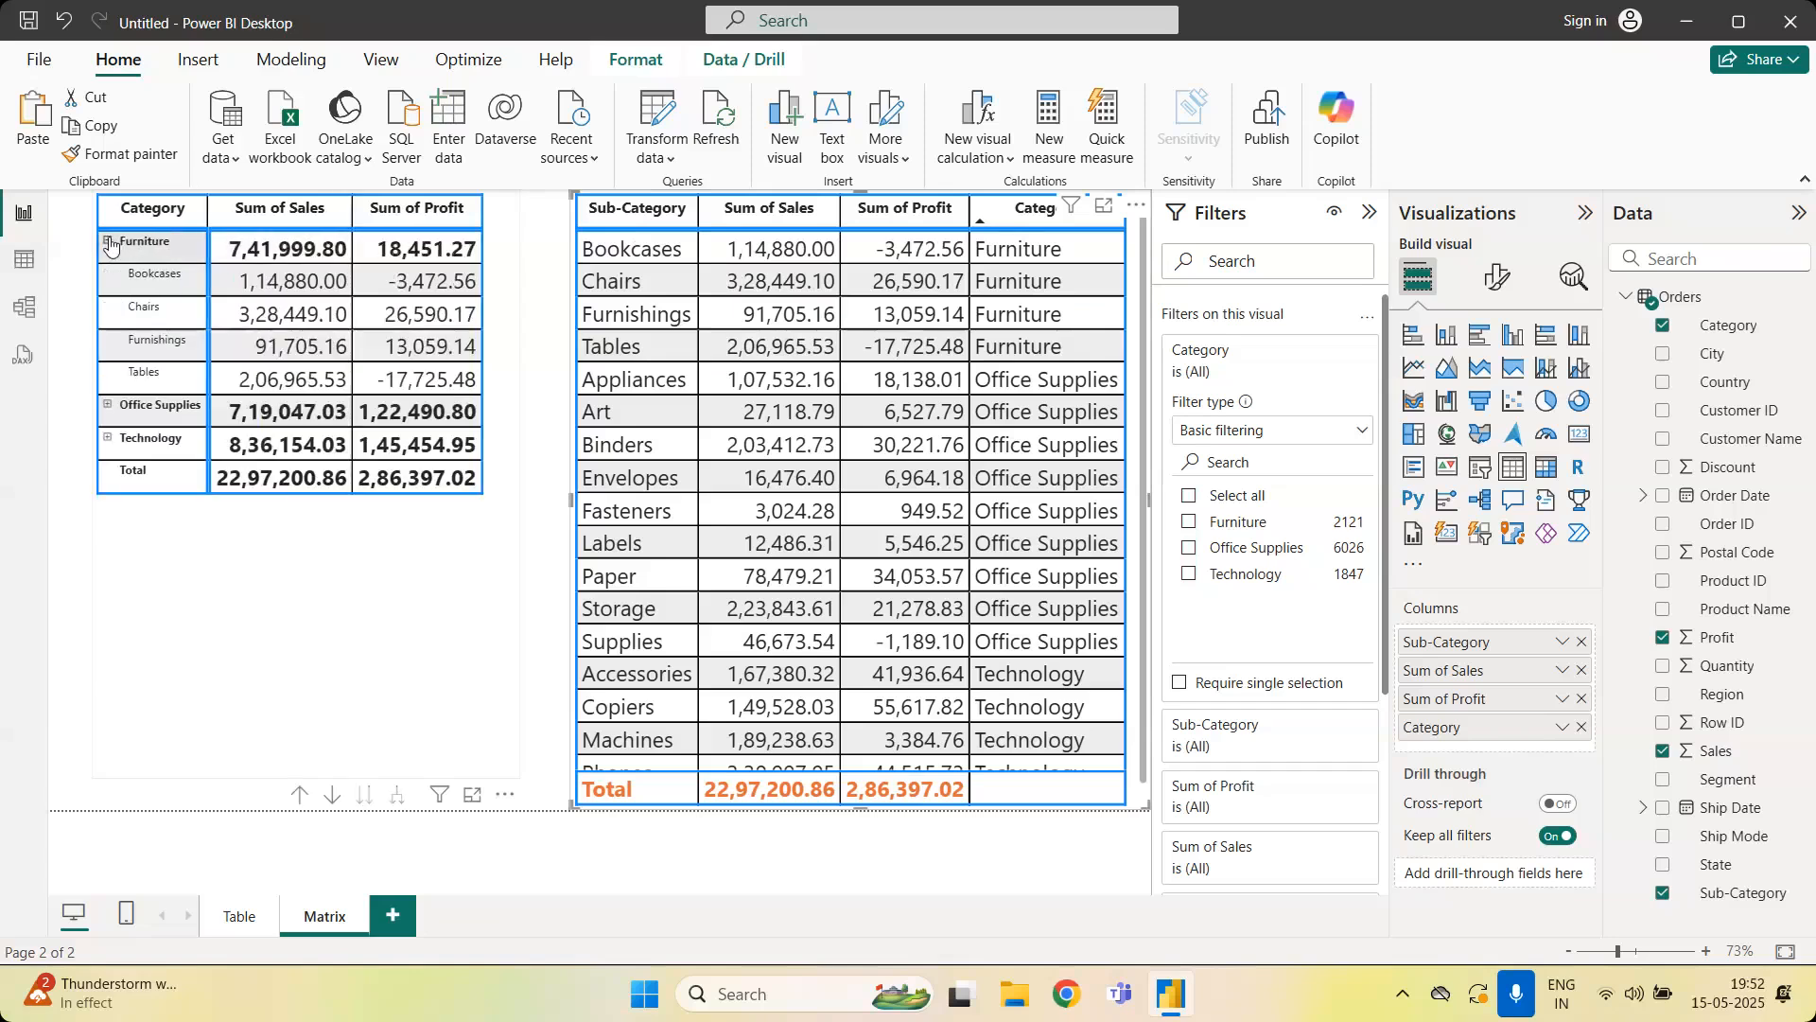
left_click(109, 242)
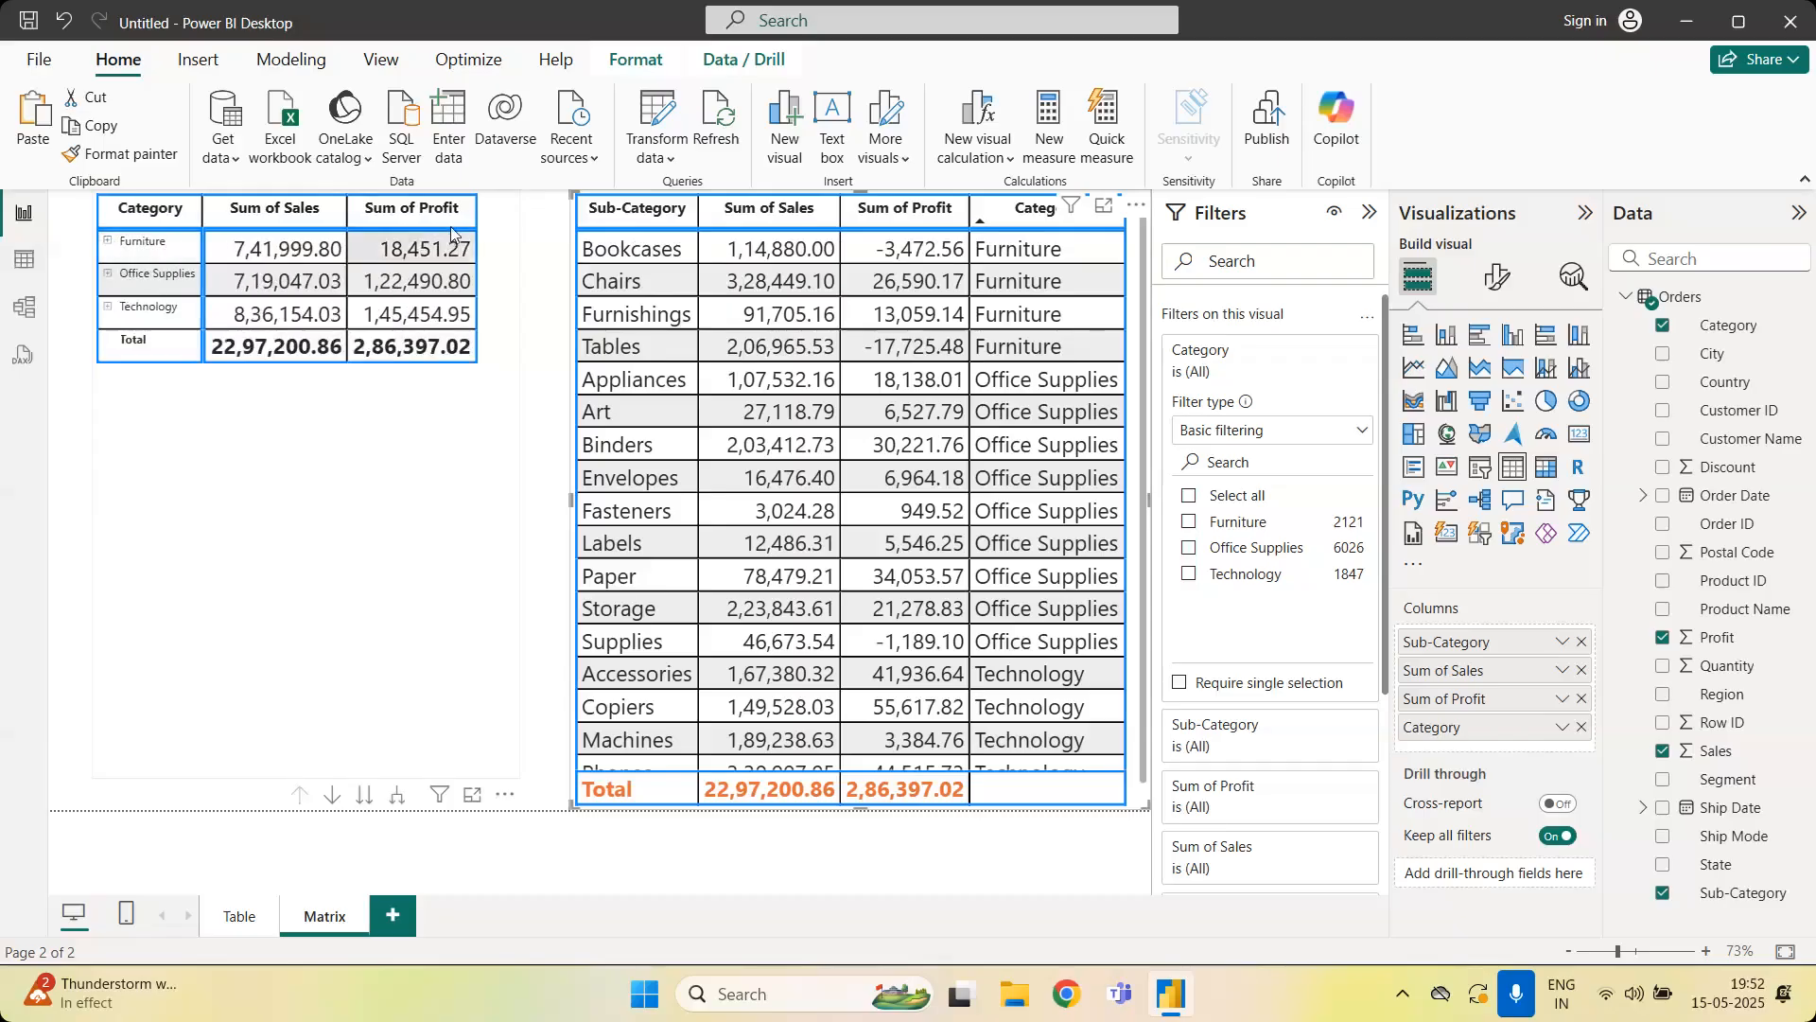
Delete the category matrix and the sub-category table from the Matrix page
left_click(516, 230)
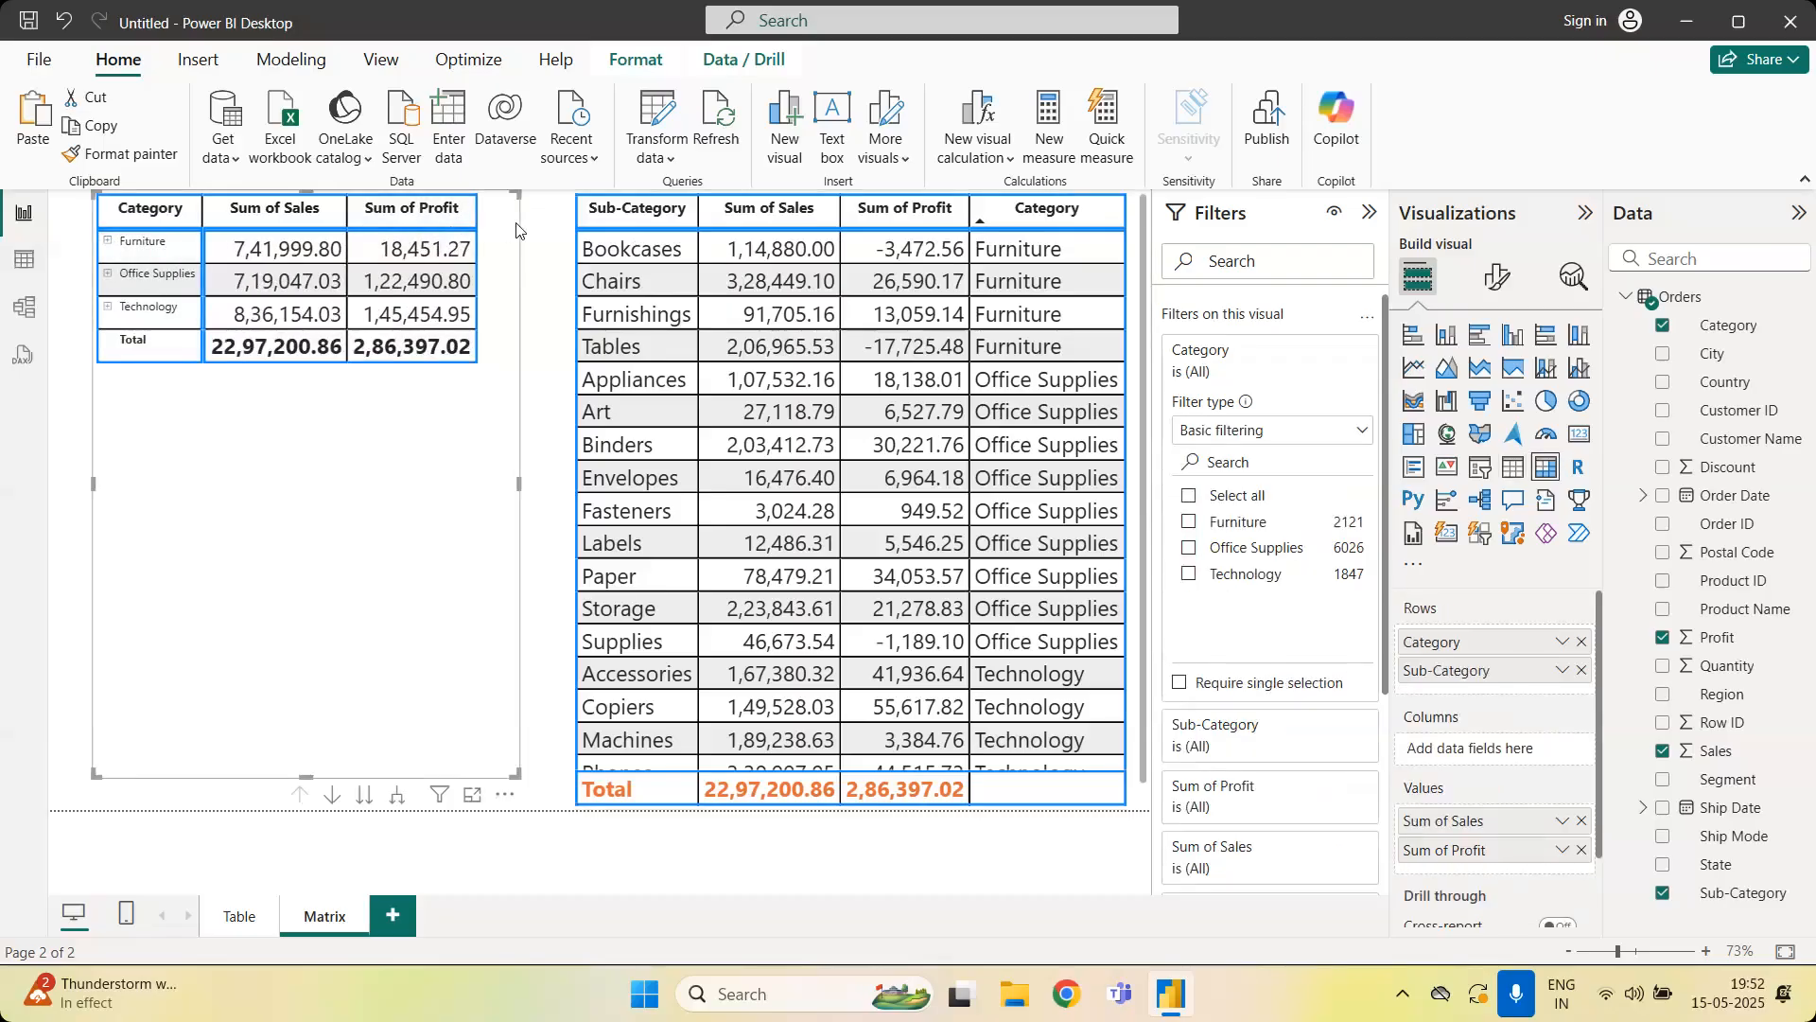
key("Delete")
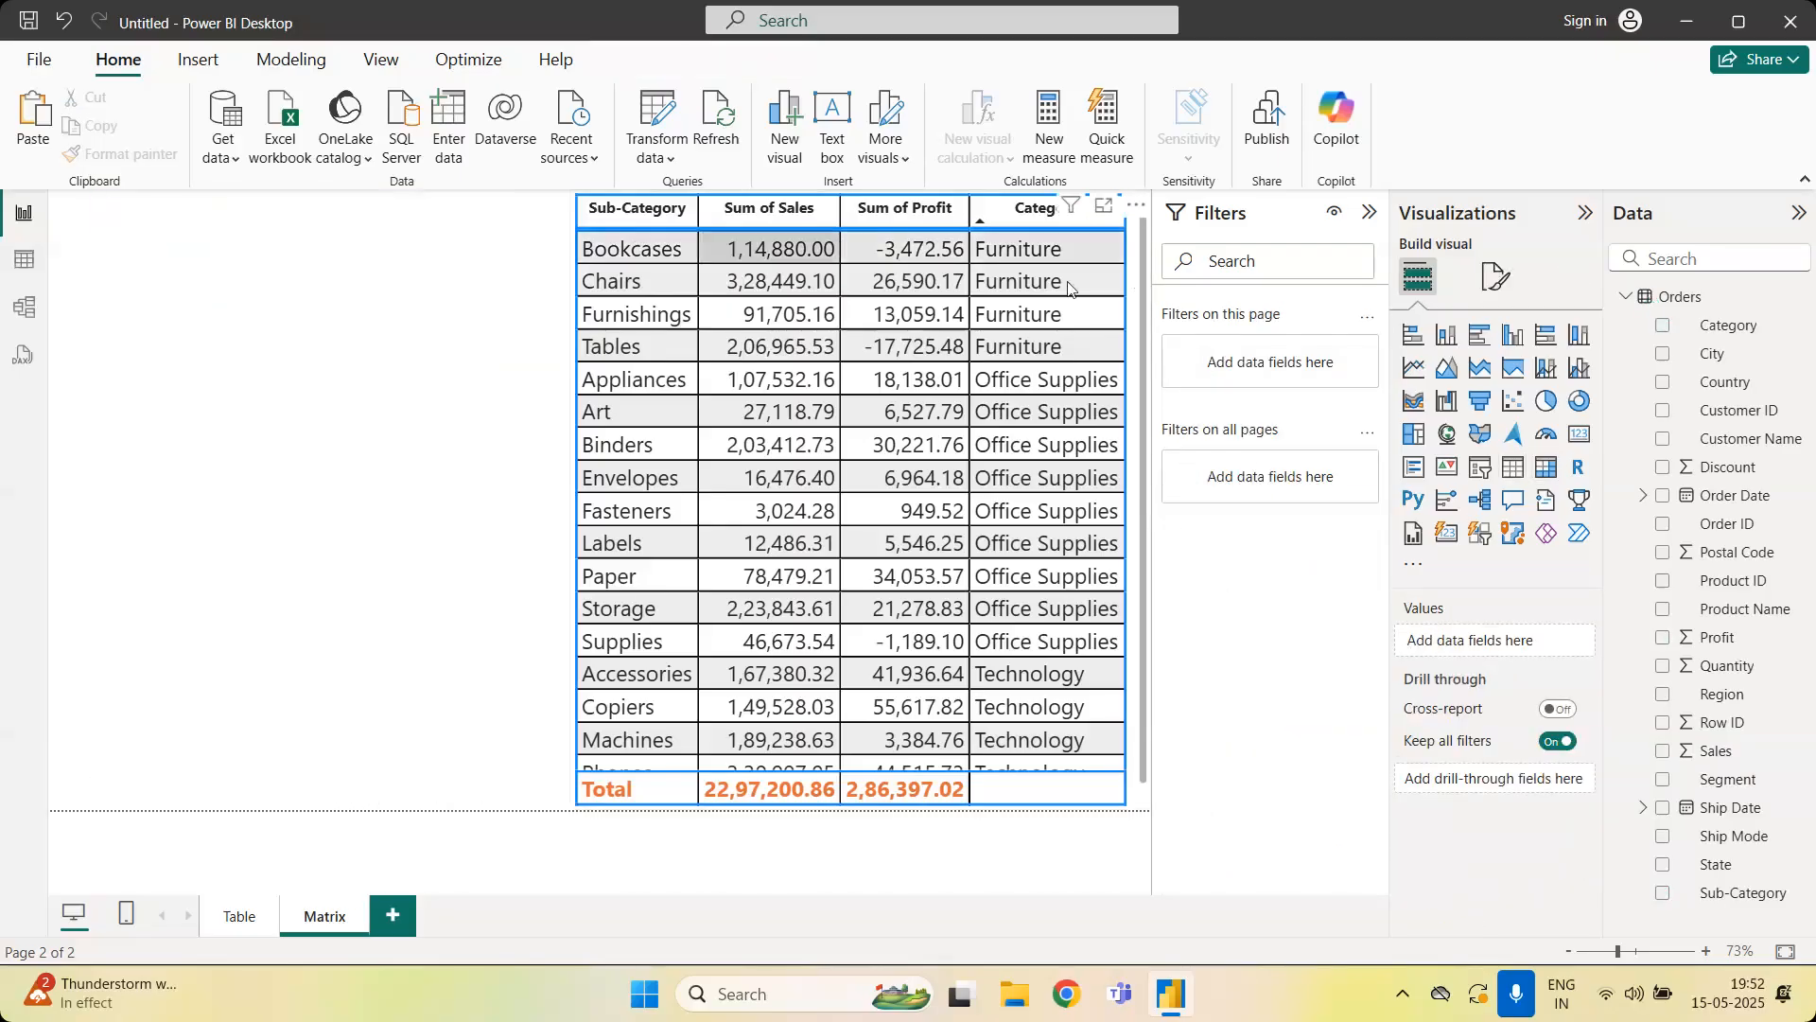
left_click(1133, 272)
key("Delete")
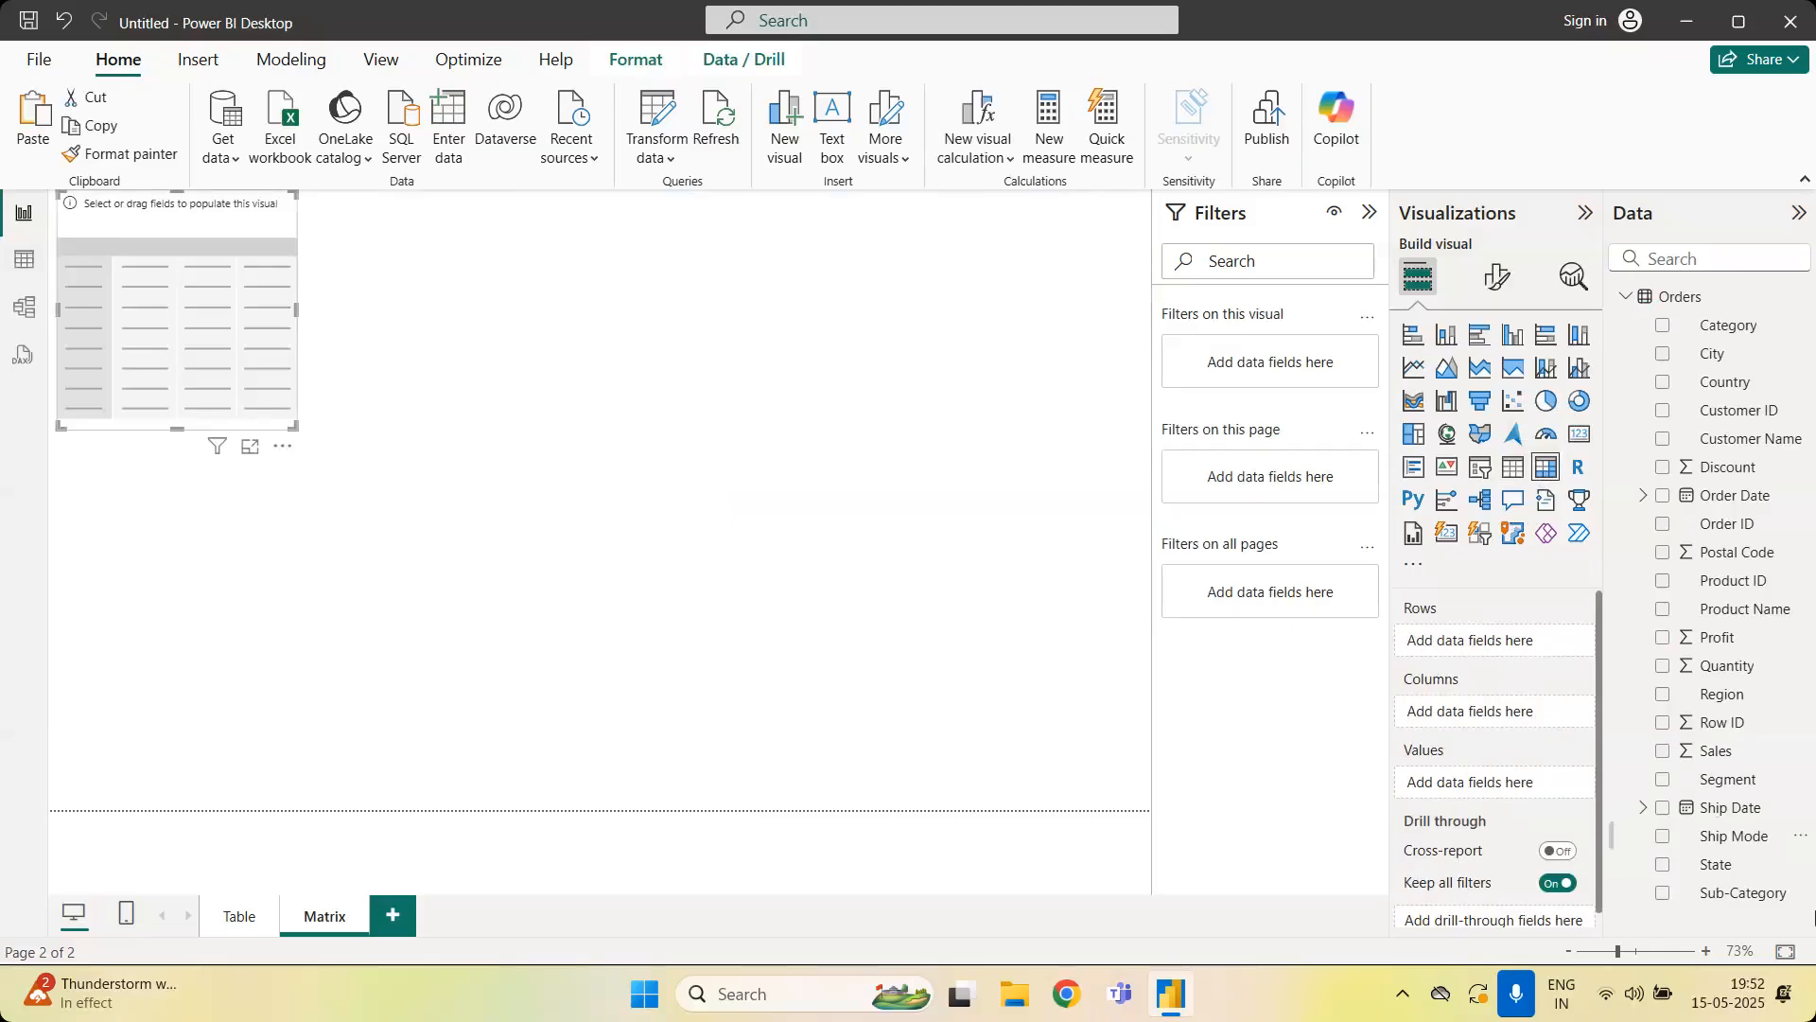
Add Segment to the new matrix's rows and Sales and Profit to its values, and enlarge the visual to fill the page
left_click_drag(1750, 781, 1546, 636)
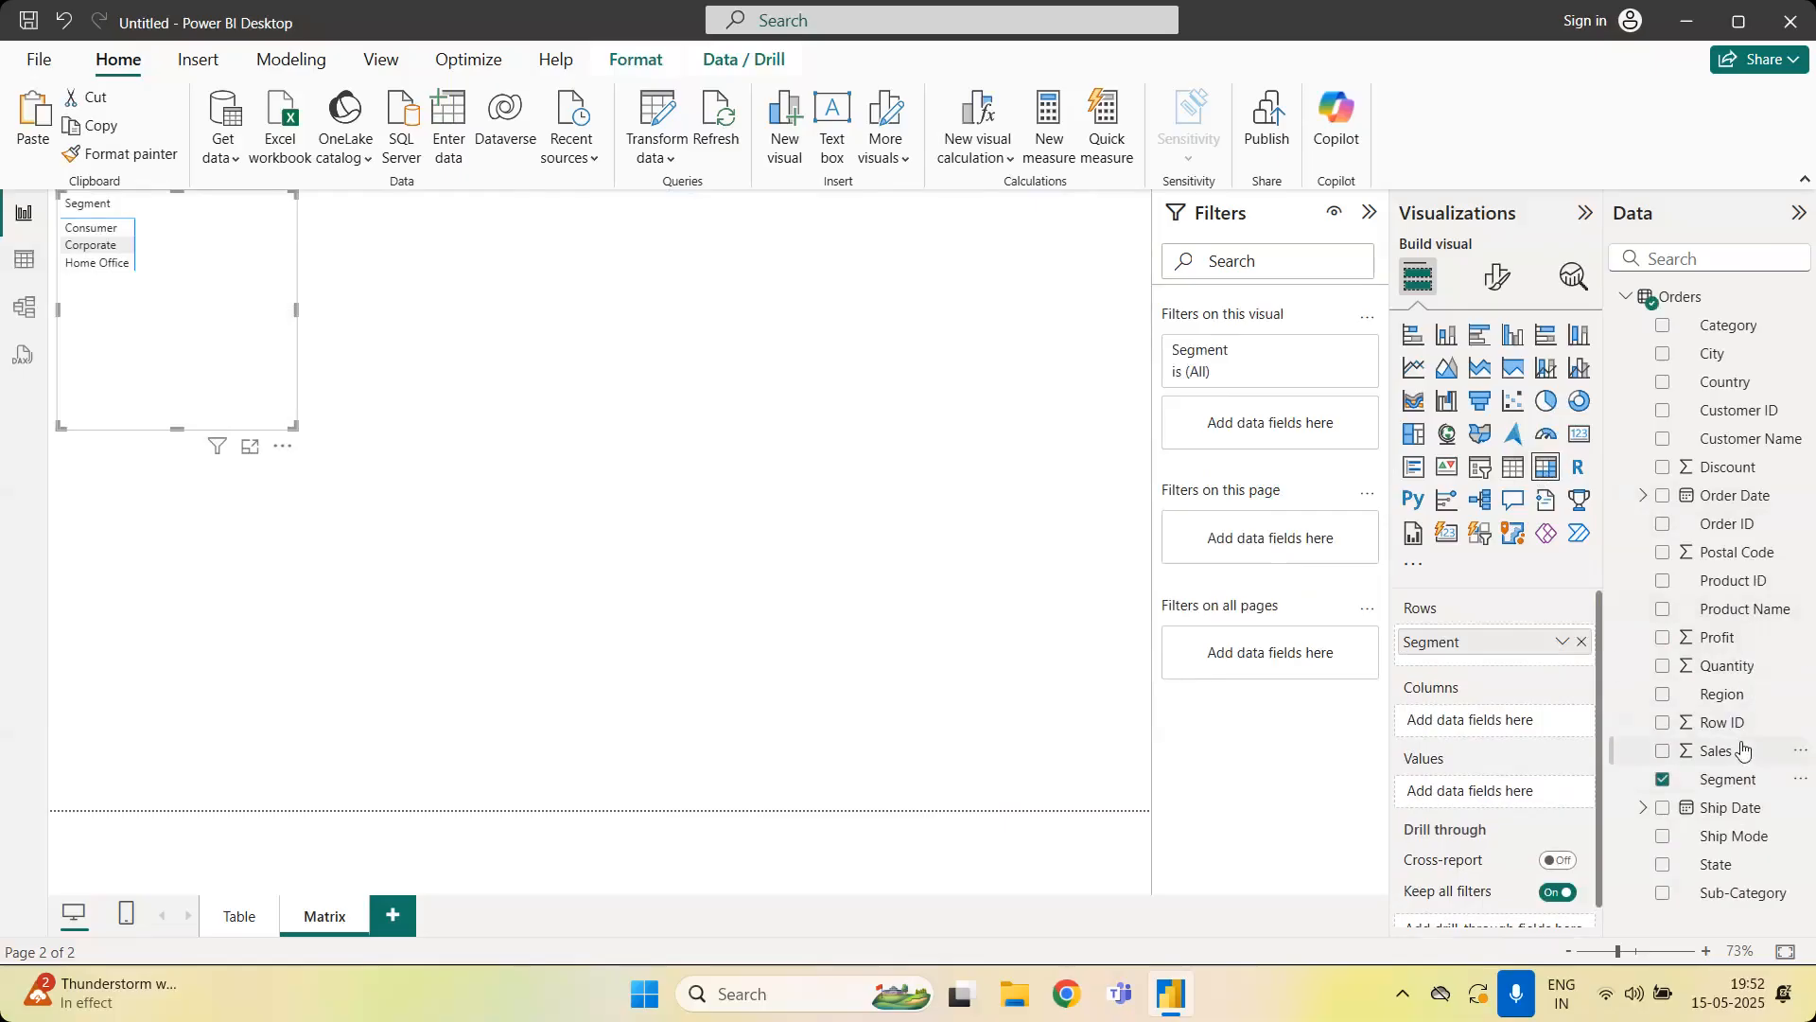
left_click_drag(1743, 750, 1532, 795)
left_click_drag(1755, 683, 1519, 819)
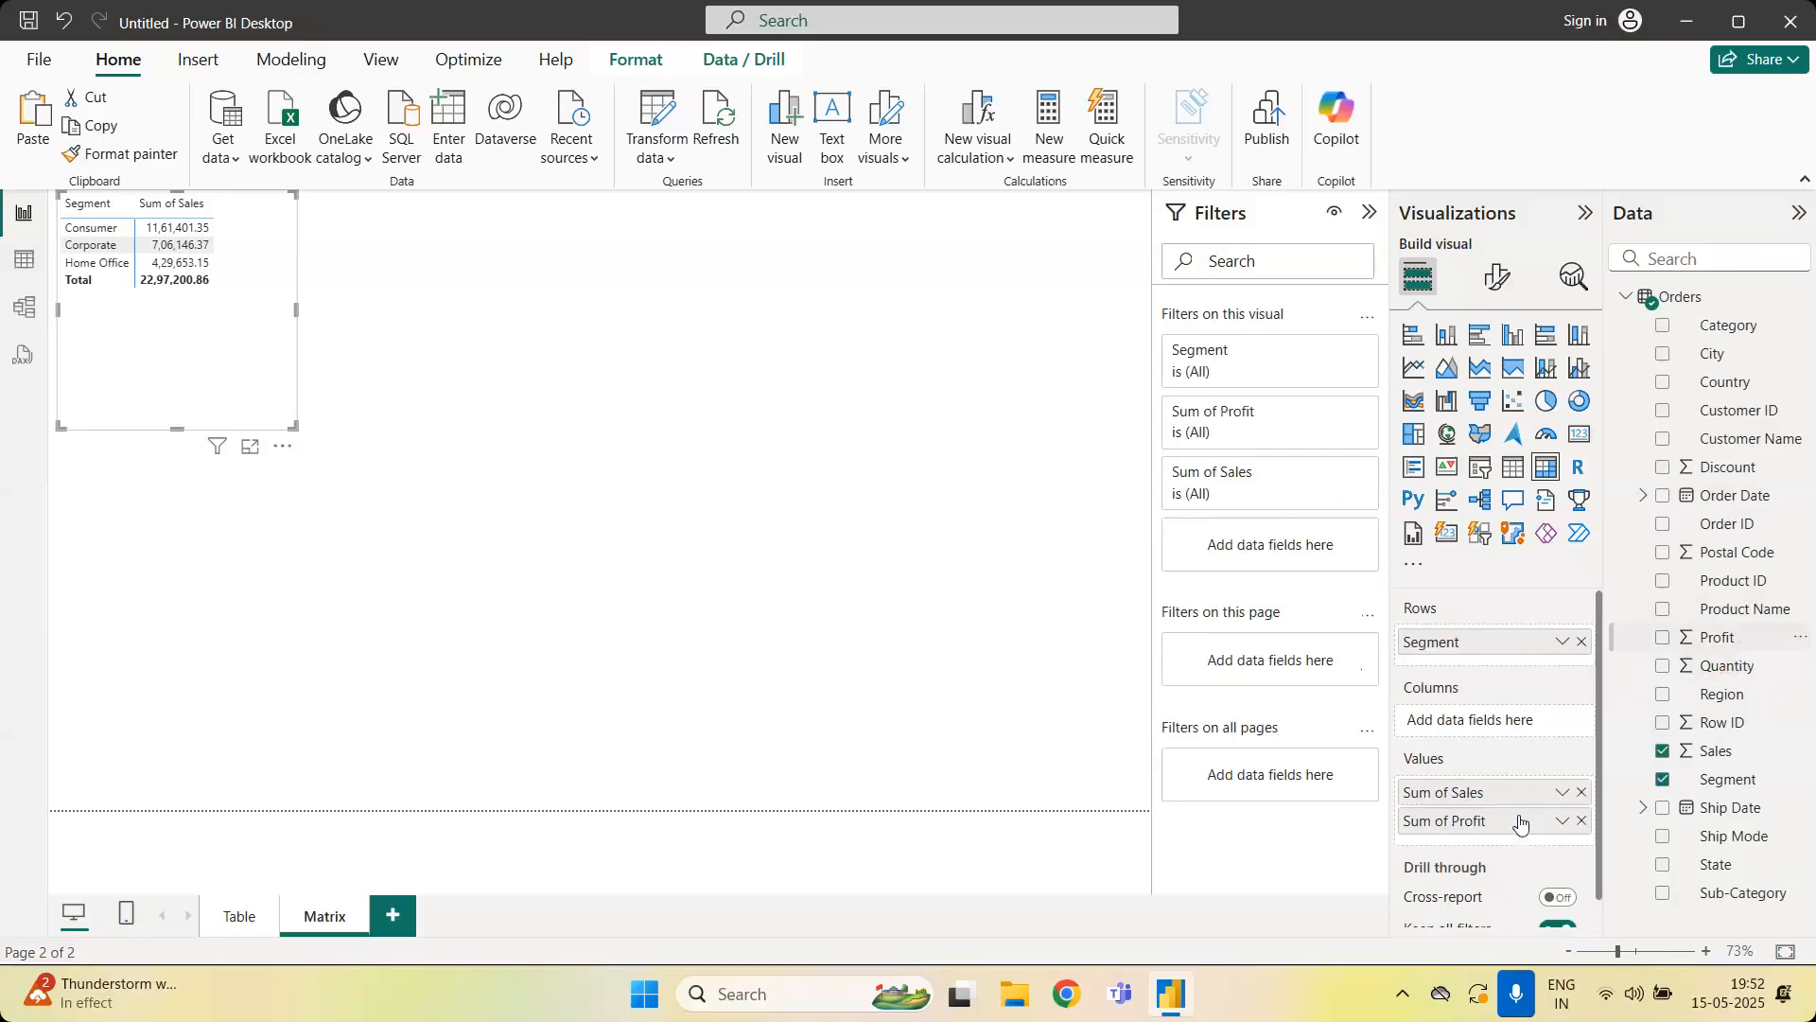
left_click_drag(296, 427, 1173, 838)
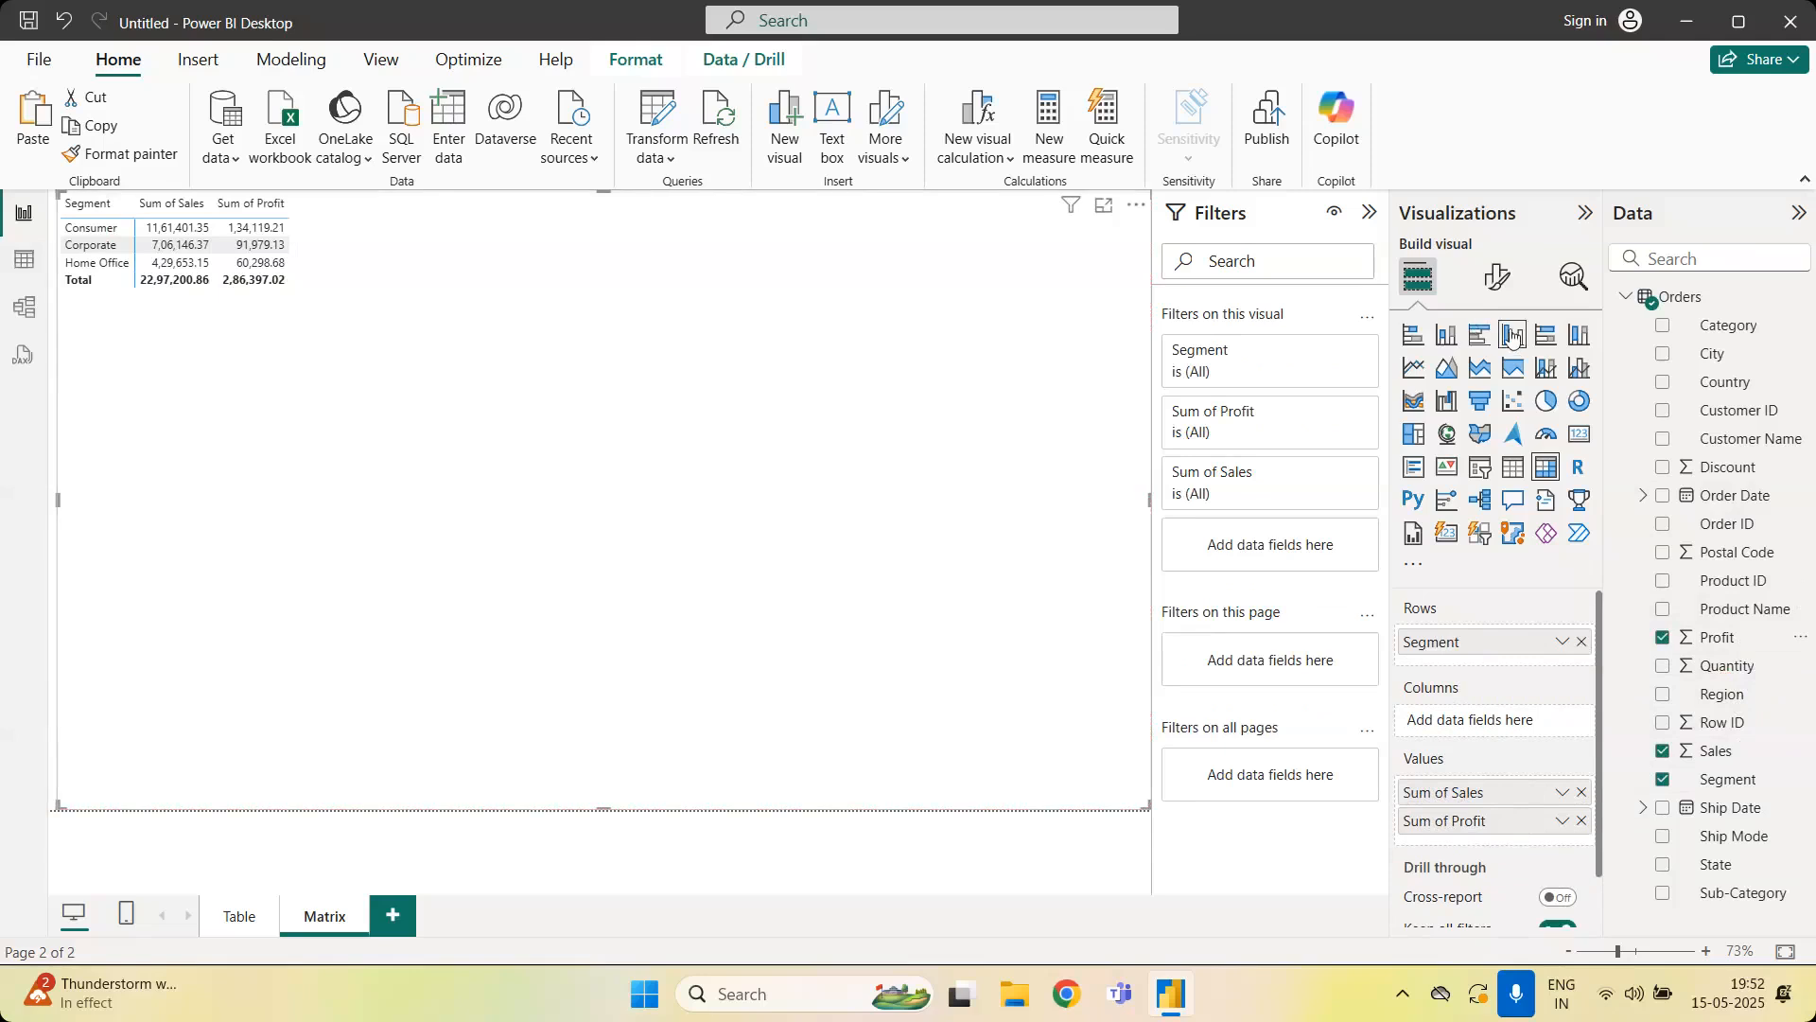
Change the matrix values' font to Times New Roman and increase its size
left_click(1492, 279)
left_click(1476, 605)
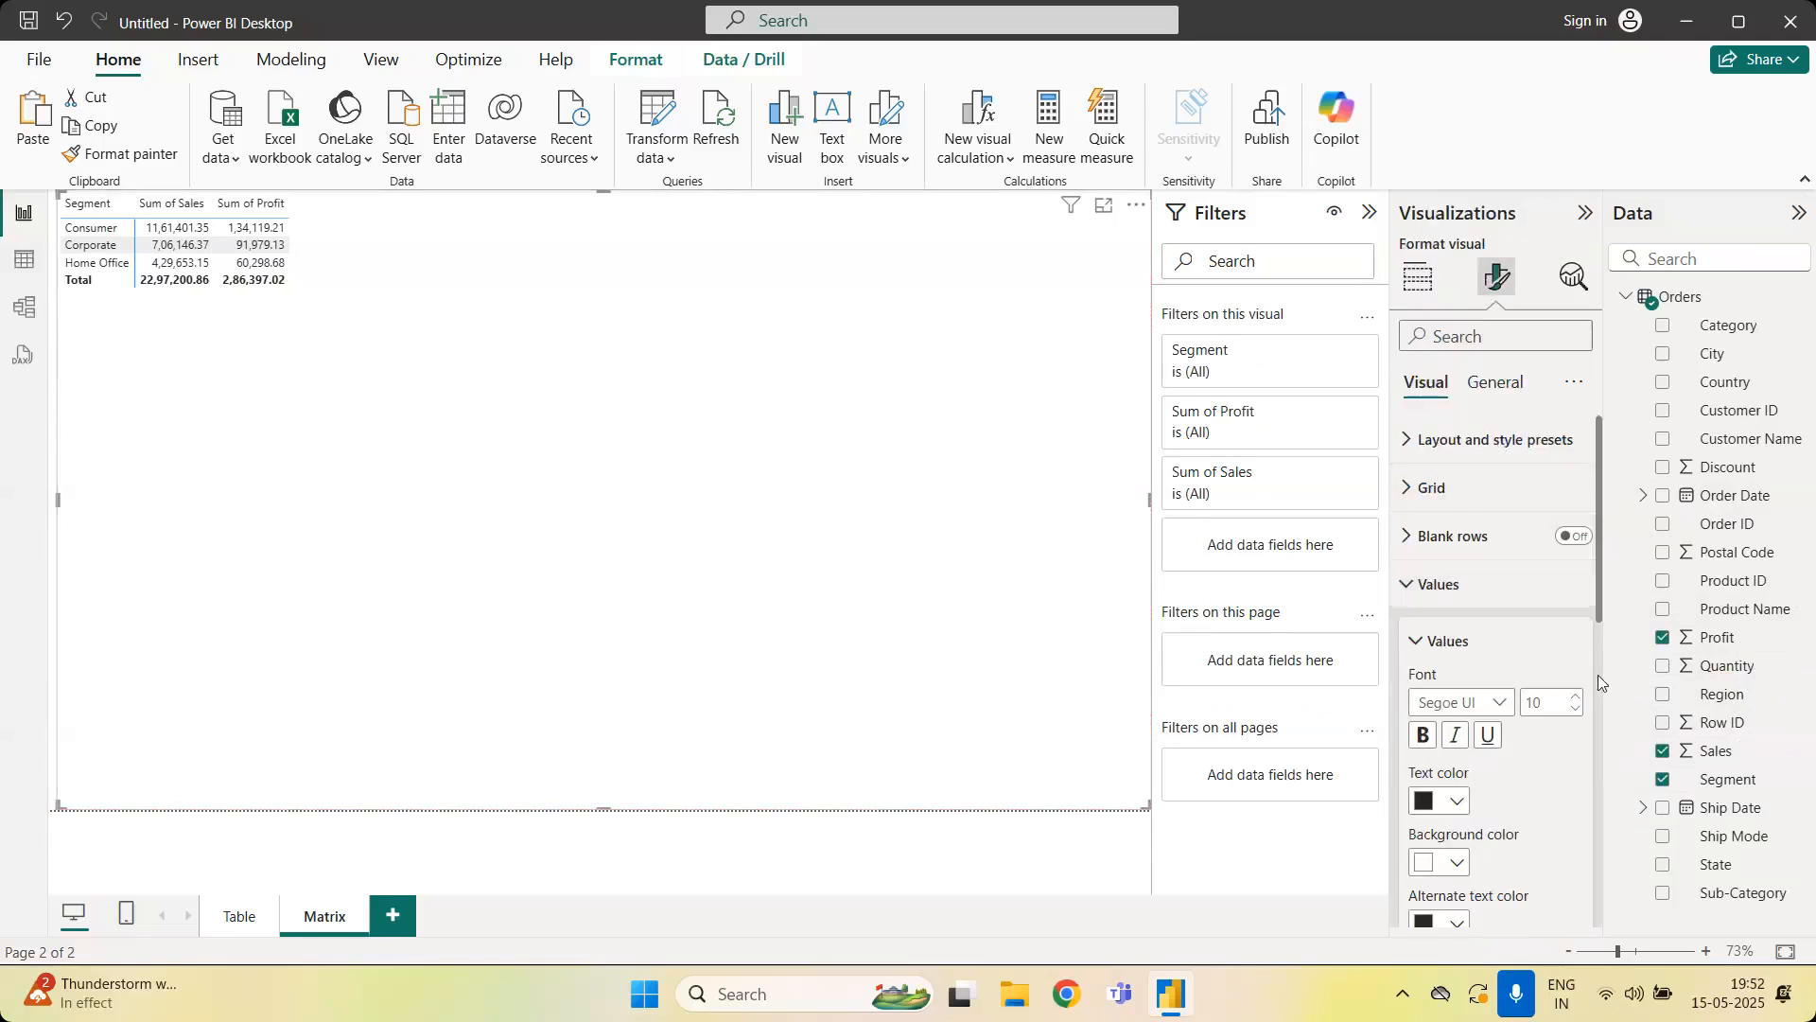
left_click(1513, 705)
left_click(1519, 662)
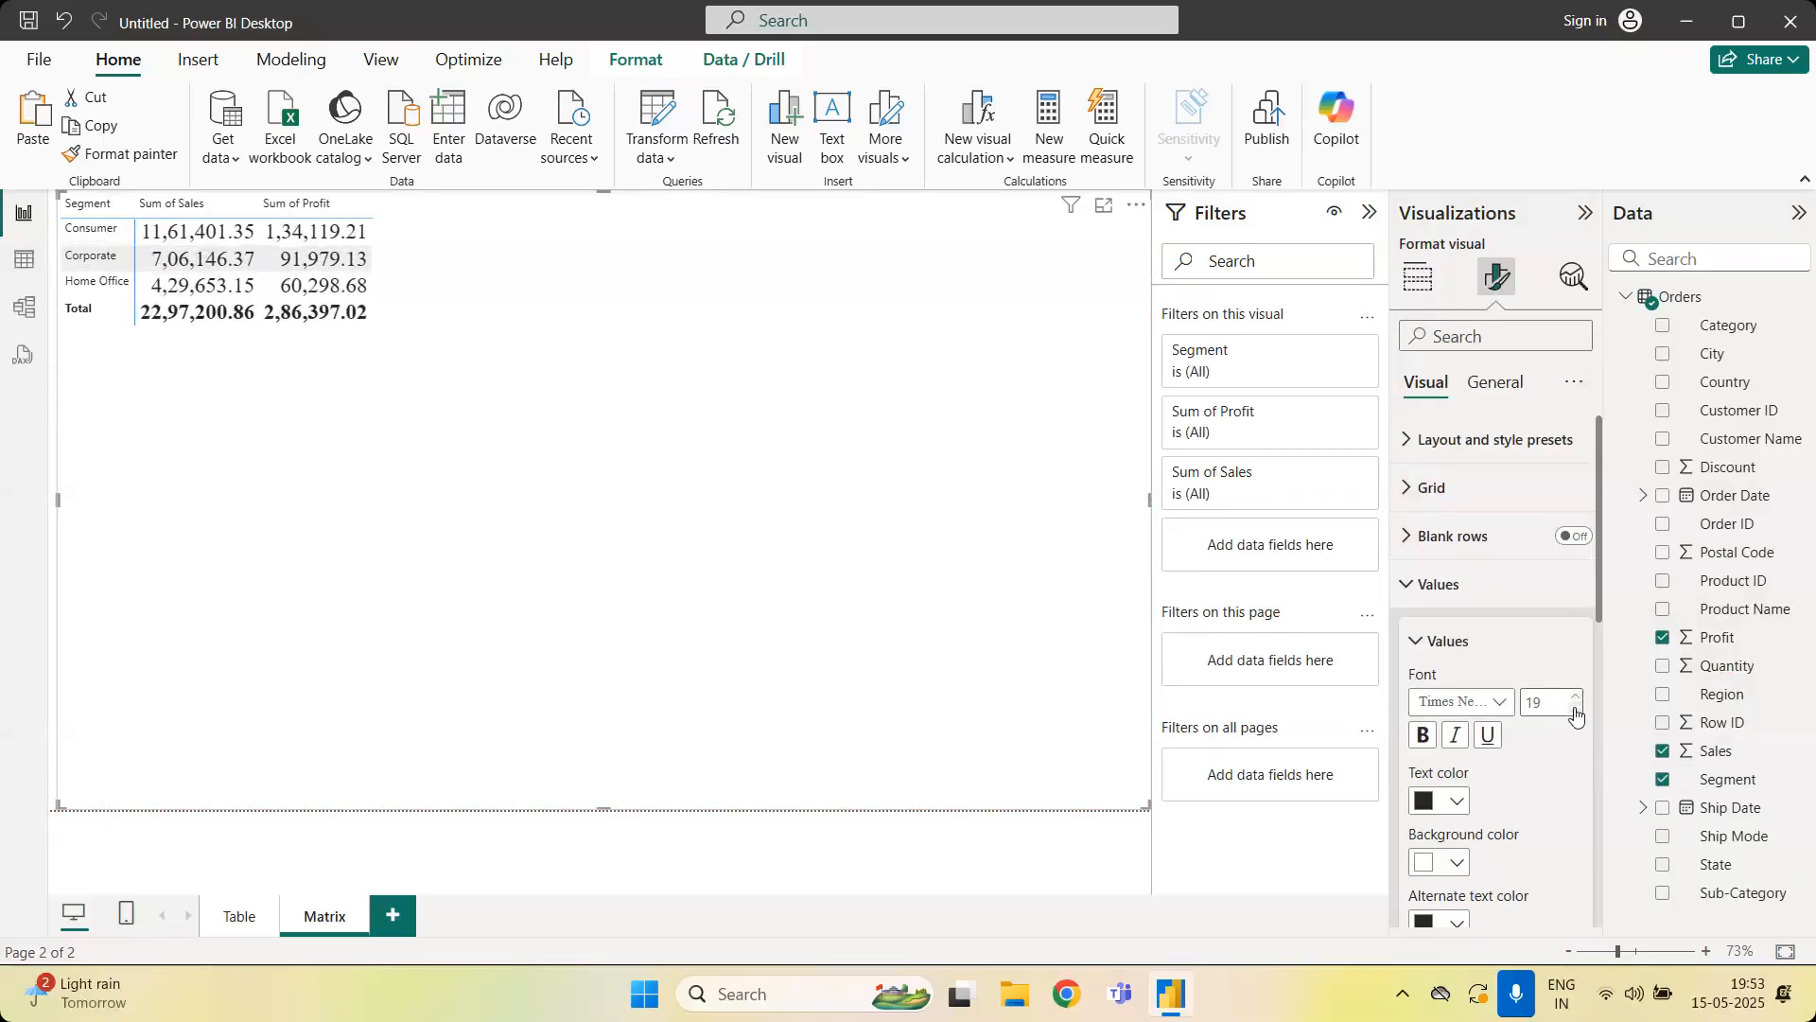
left_click(1420, 647)
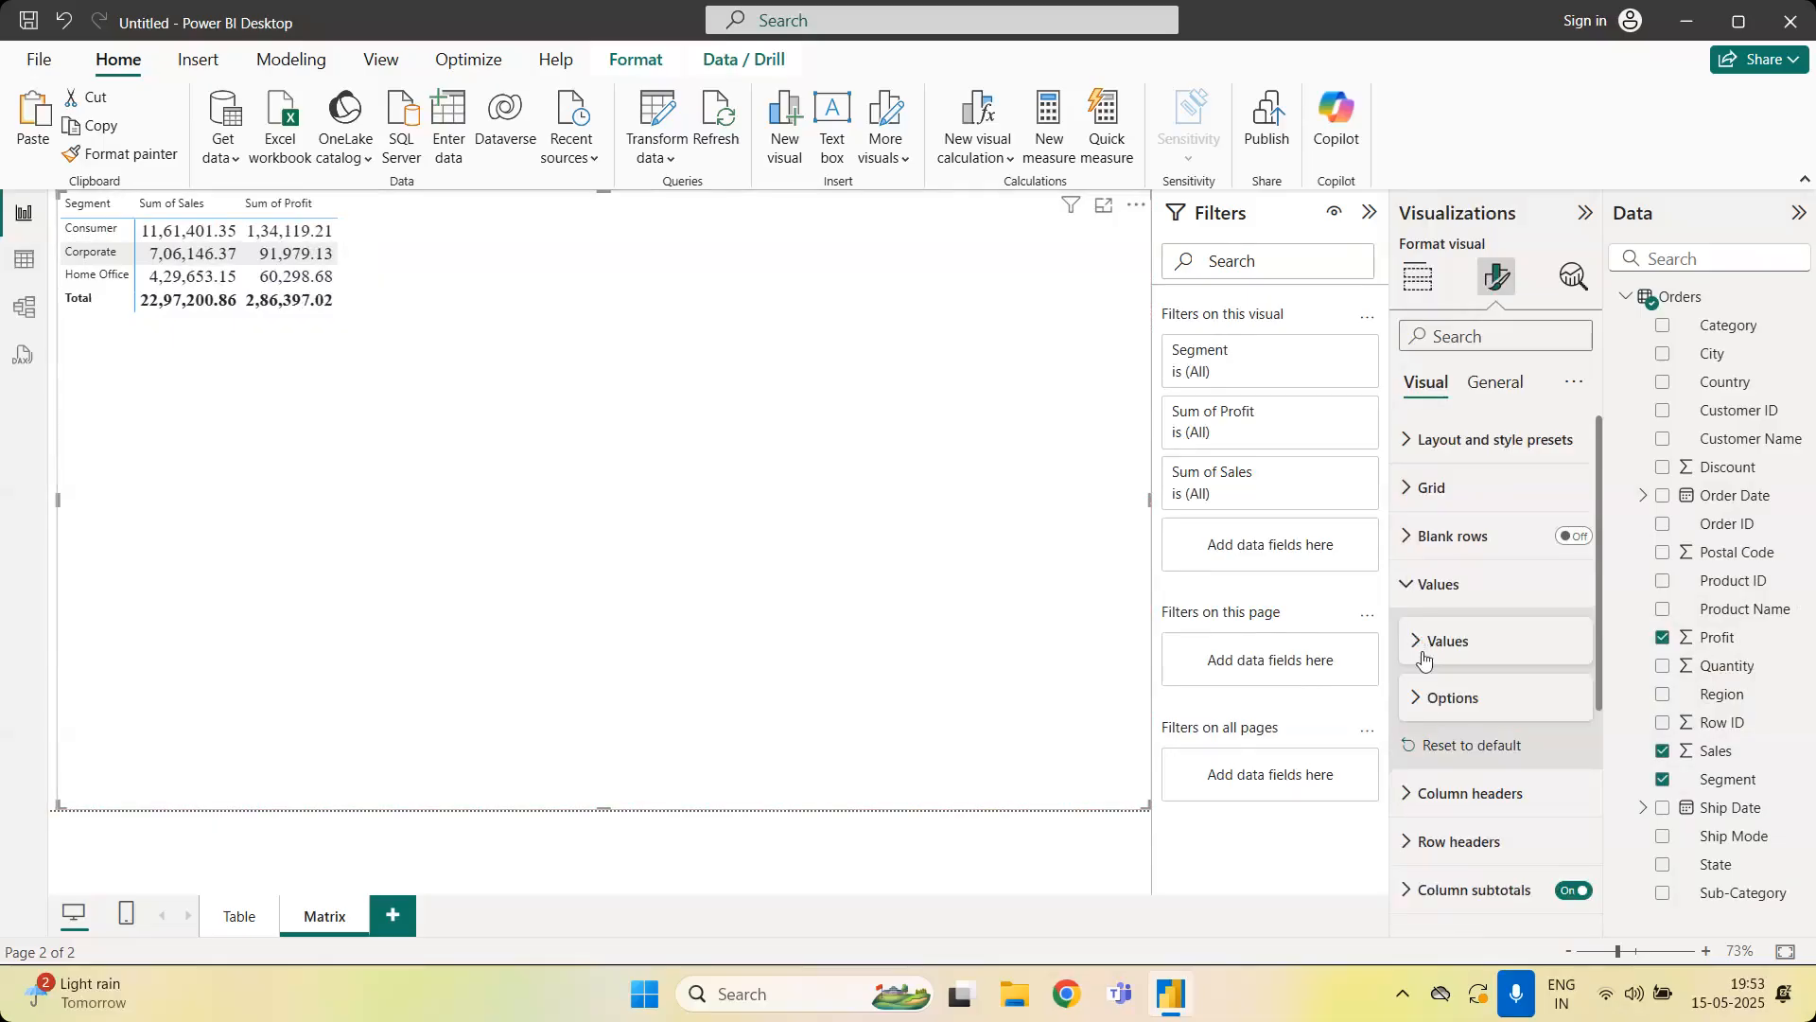
left_click(1420, 584)
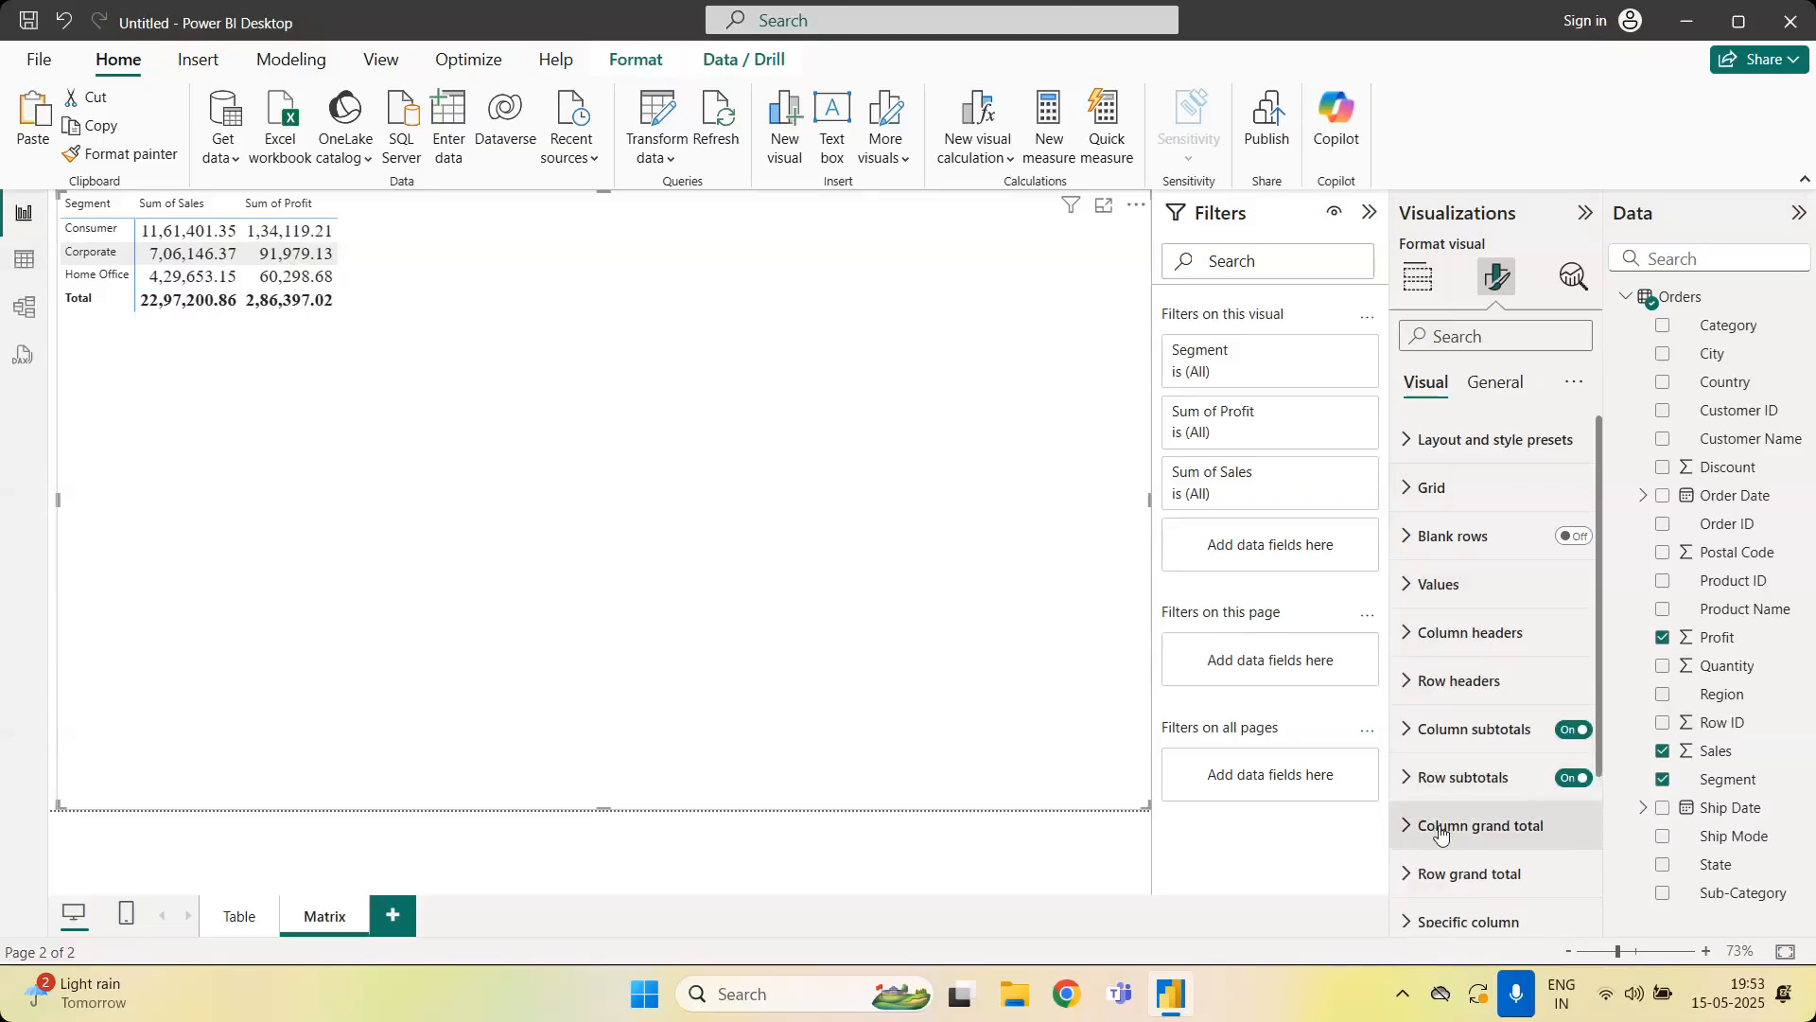
Format the matrix's column headers as 14-point bold text in orange #E66C37
scroll(1440, 832, "down", 3)
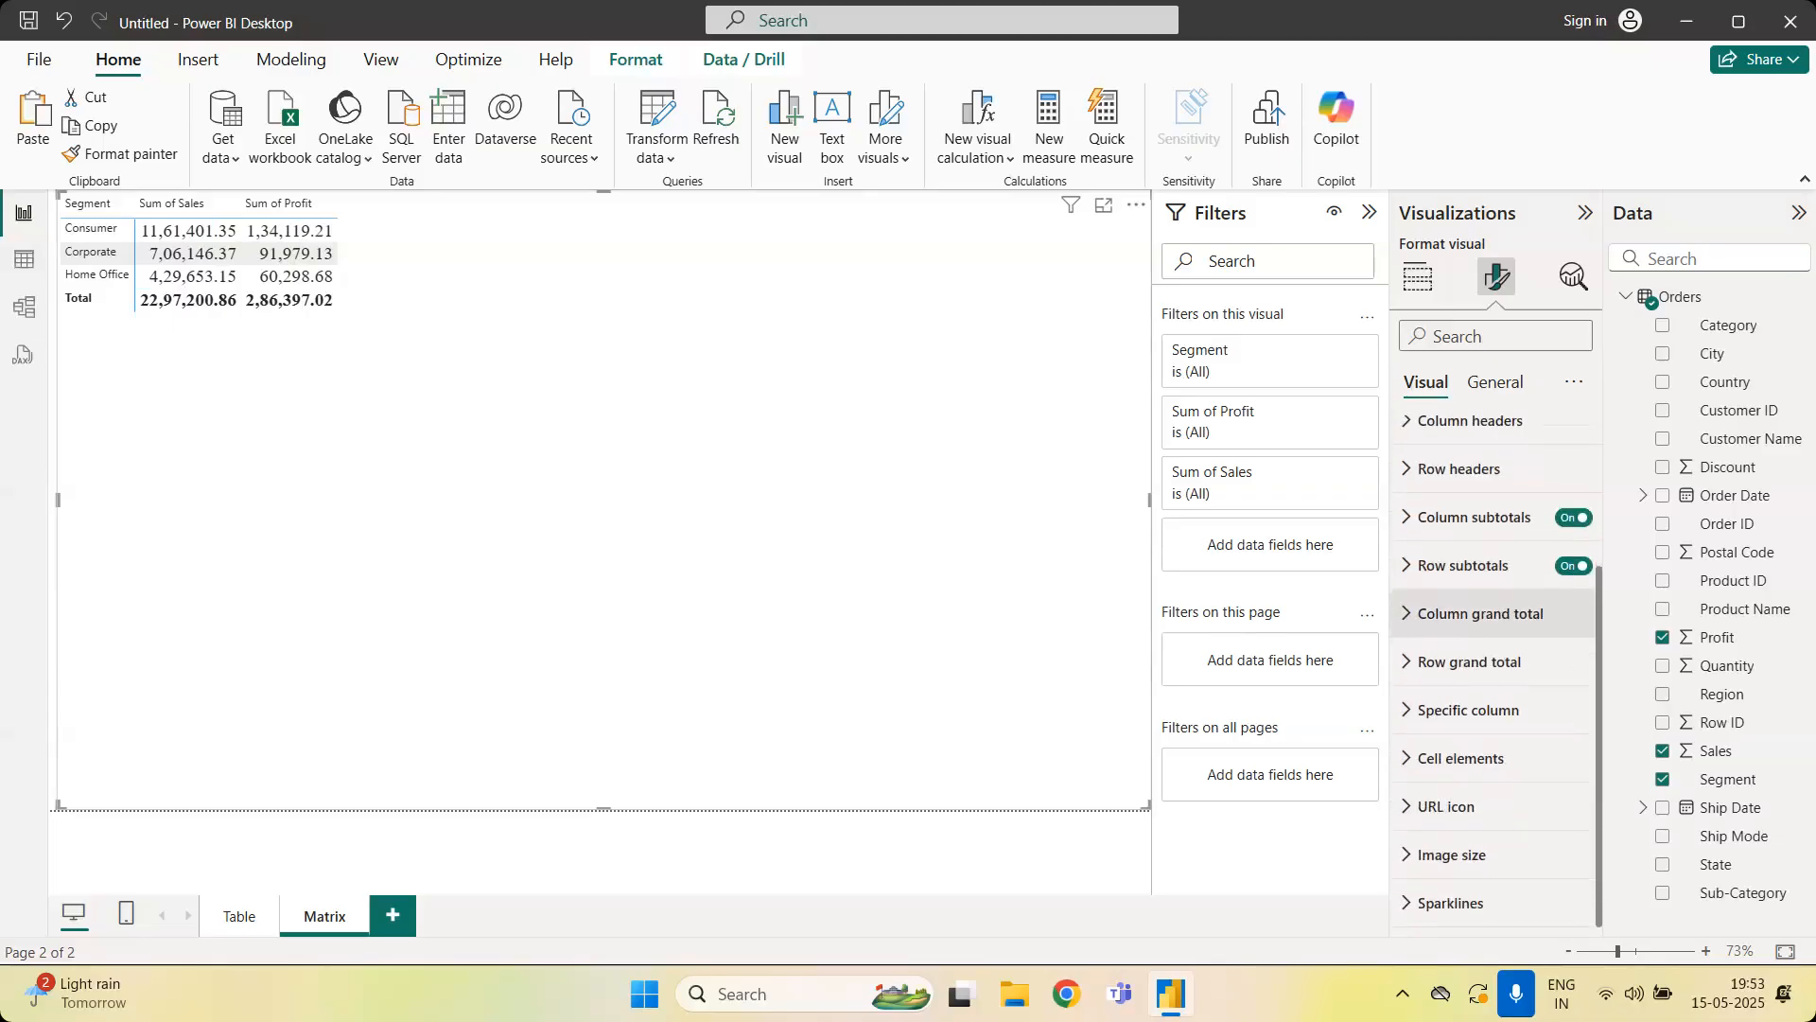
scroll(1440, 832, "up", 2)
scroll(1434, 747, "up", 1)
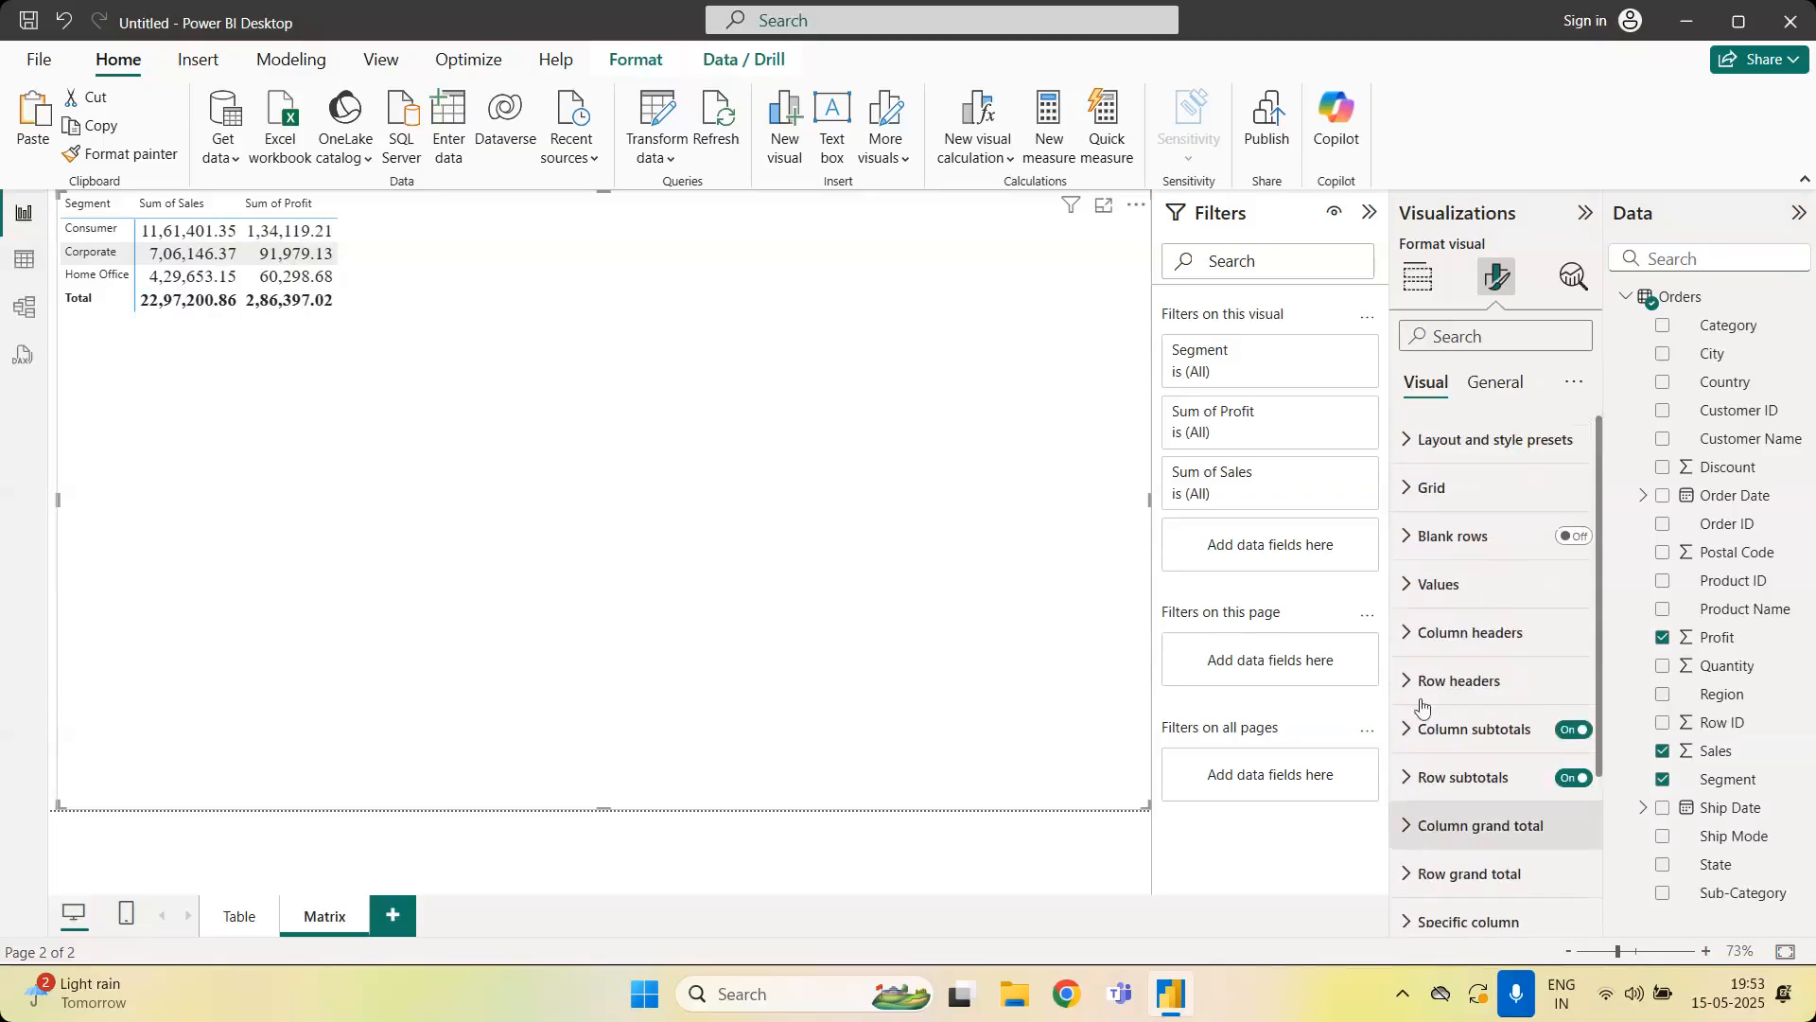
left_click(1434, 651)
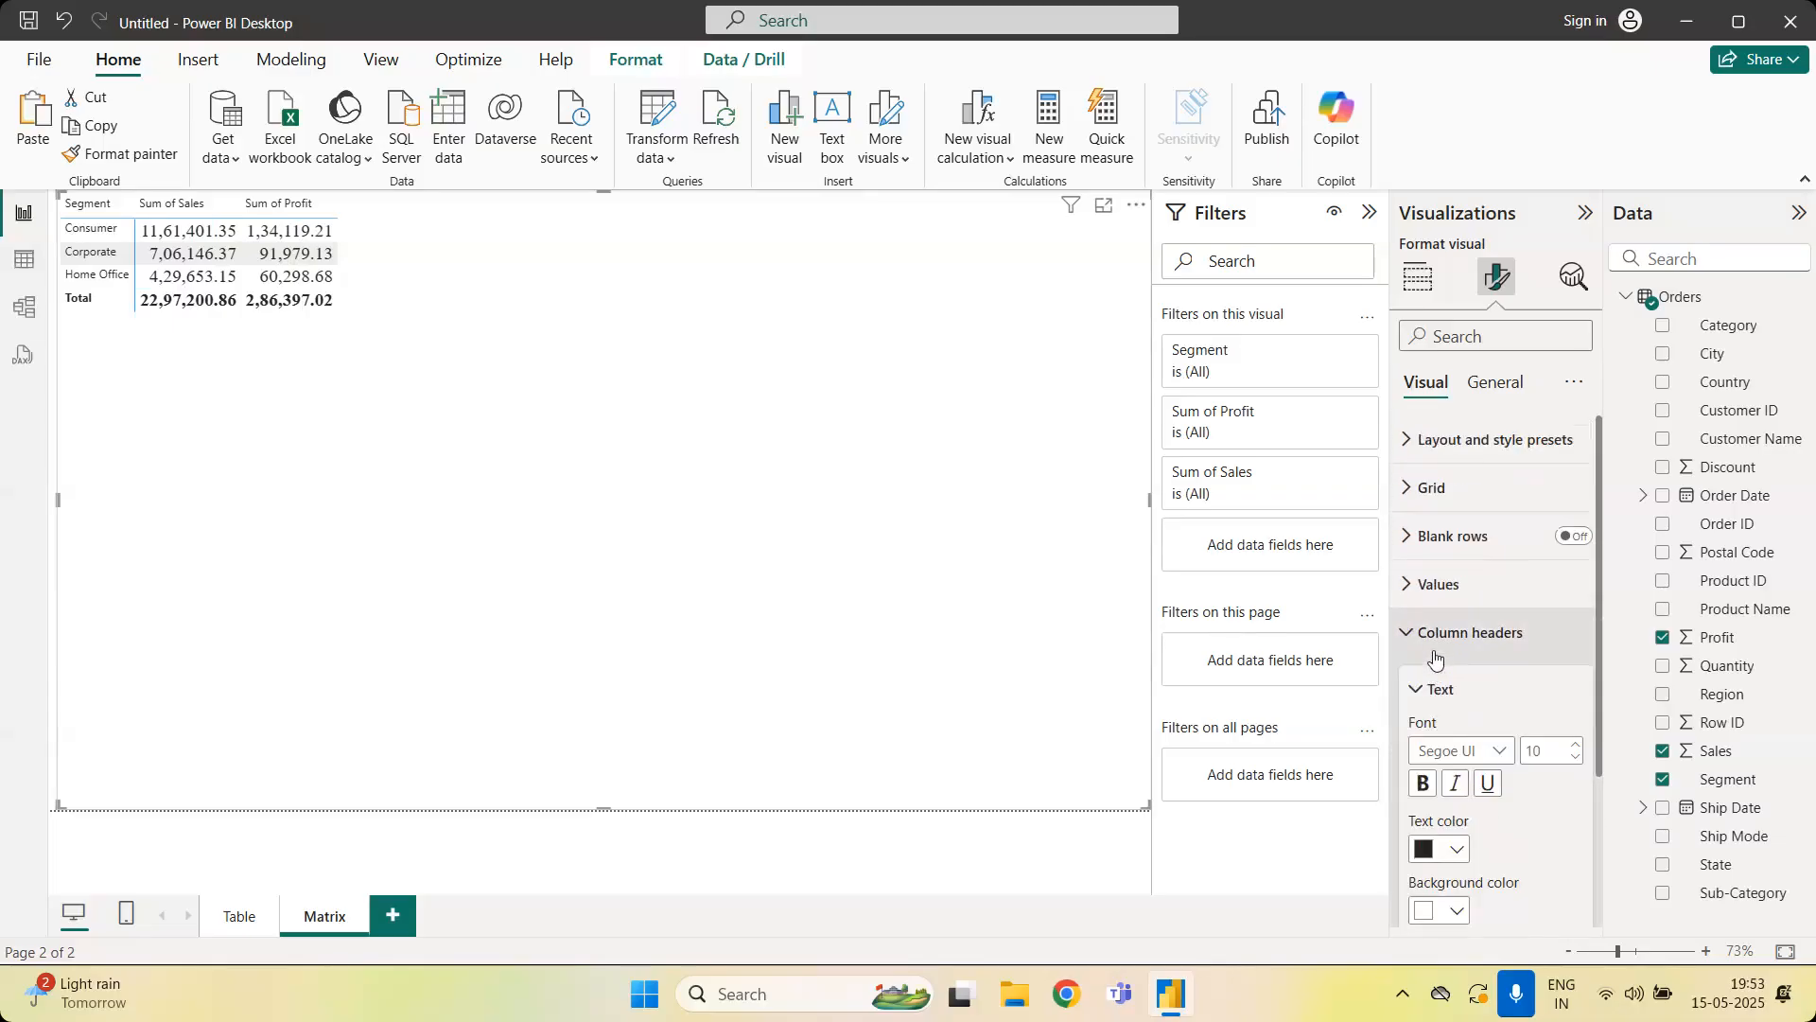
left_click(1575, 744)
left_click(1422, 783)
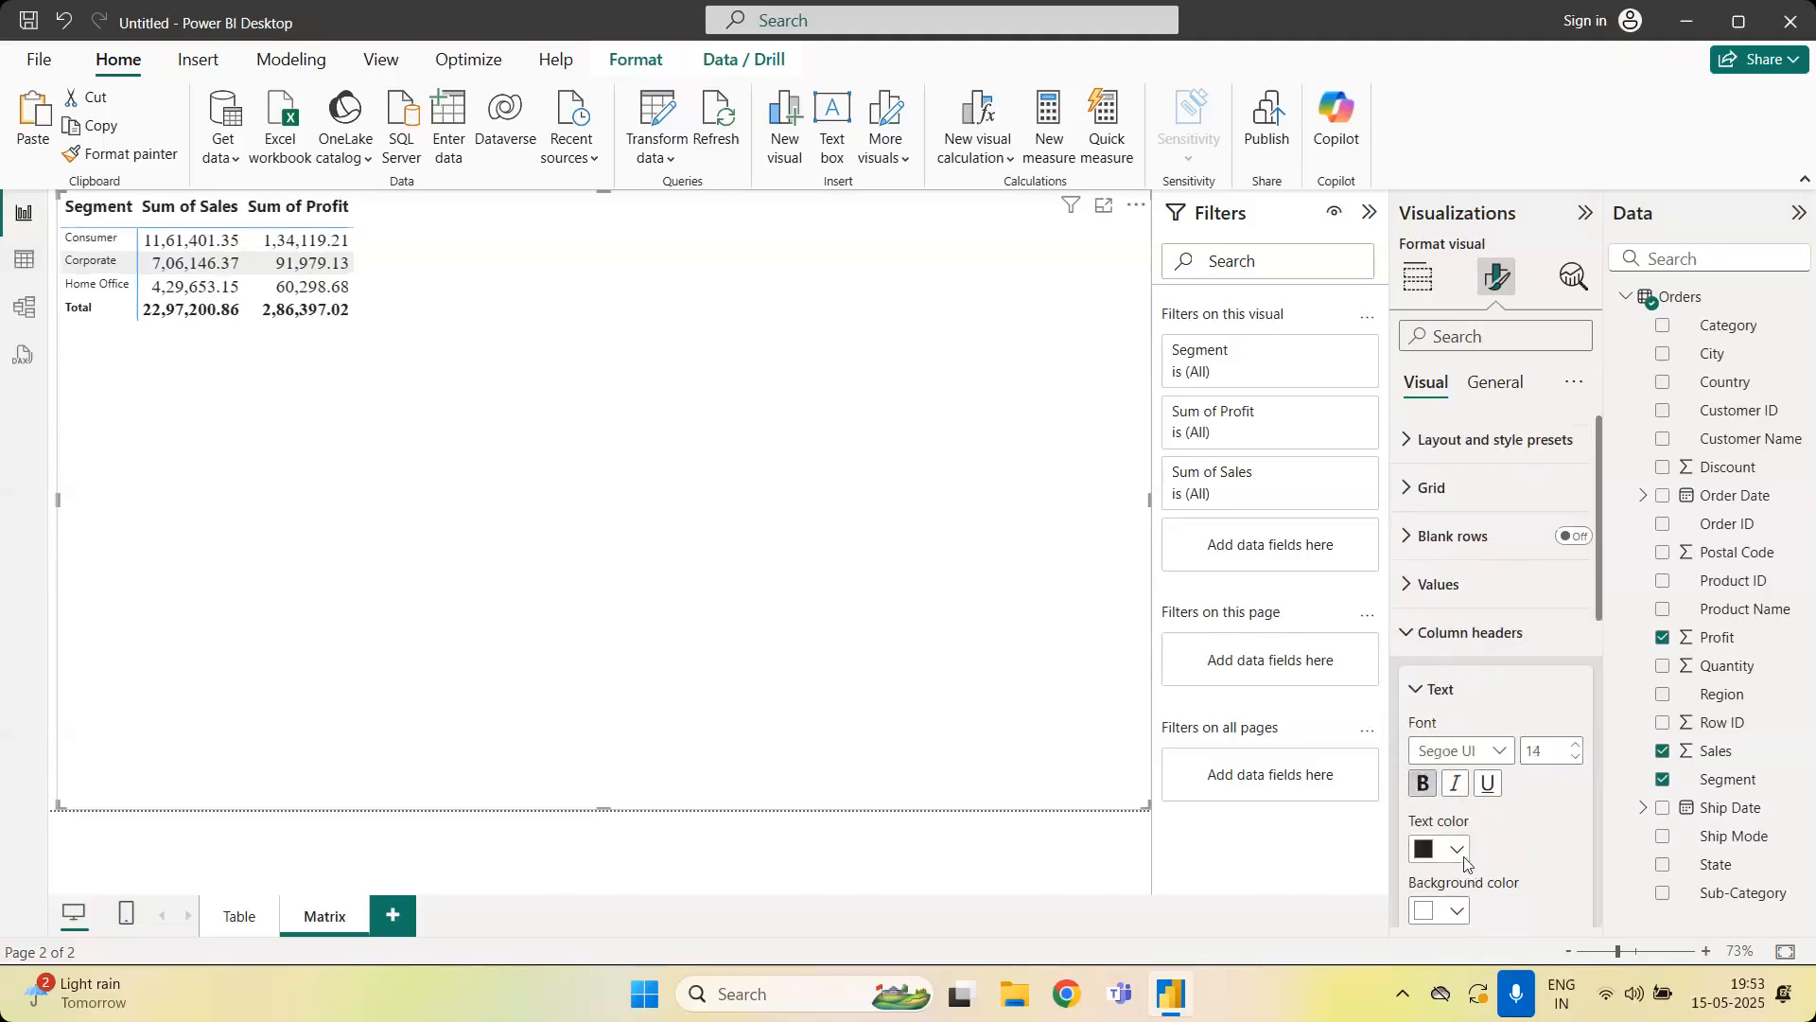
left_click(1457, 851)
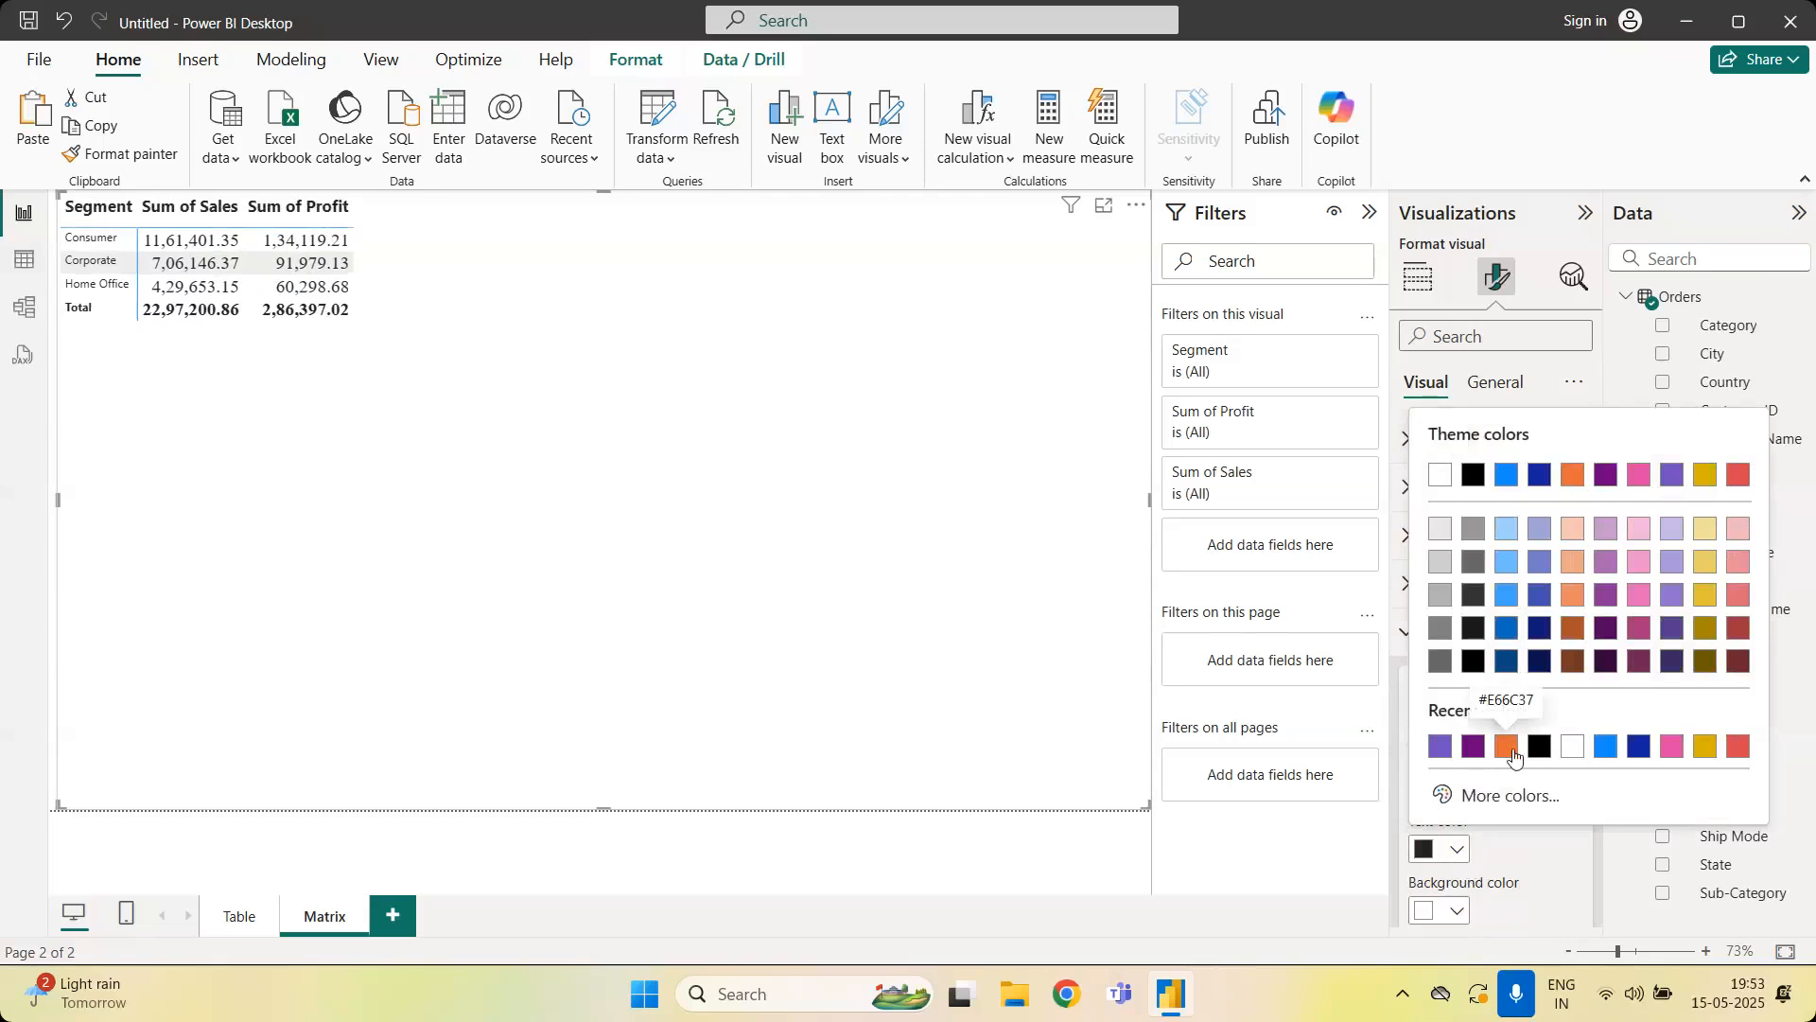
left_click(1507, 747)
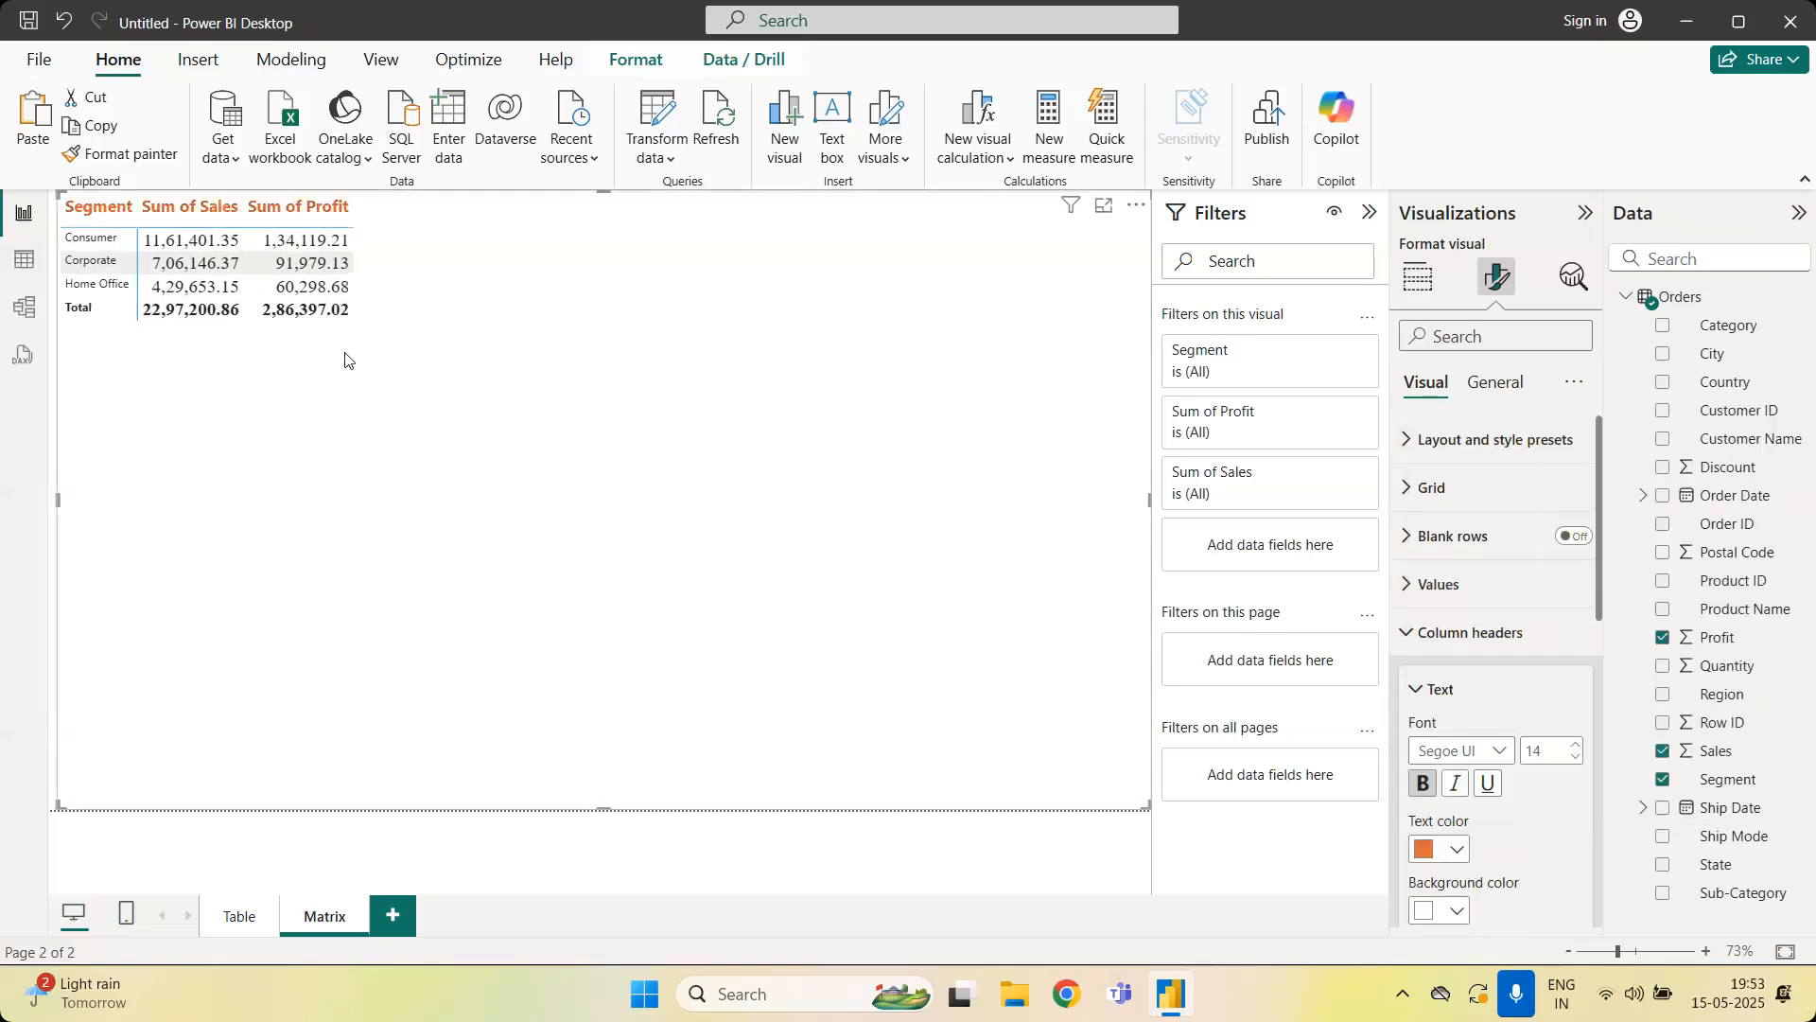
left_click(1416, 647)
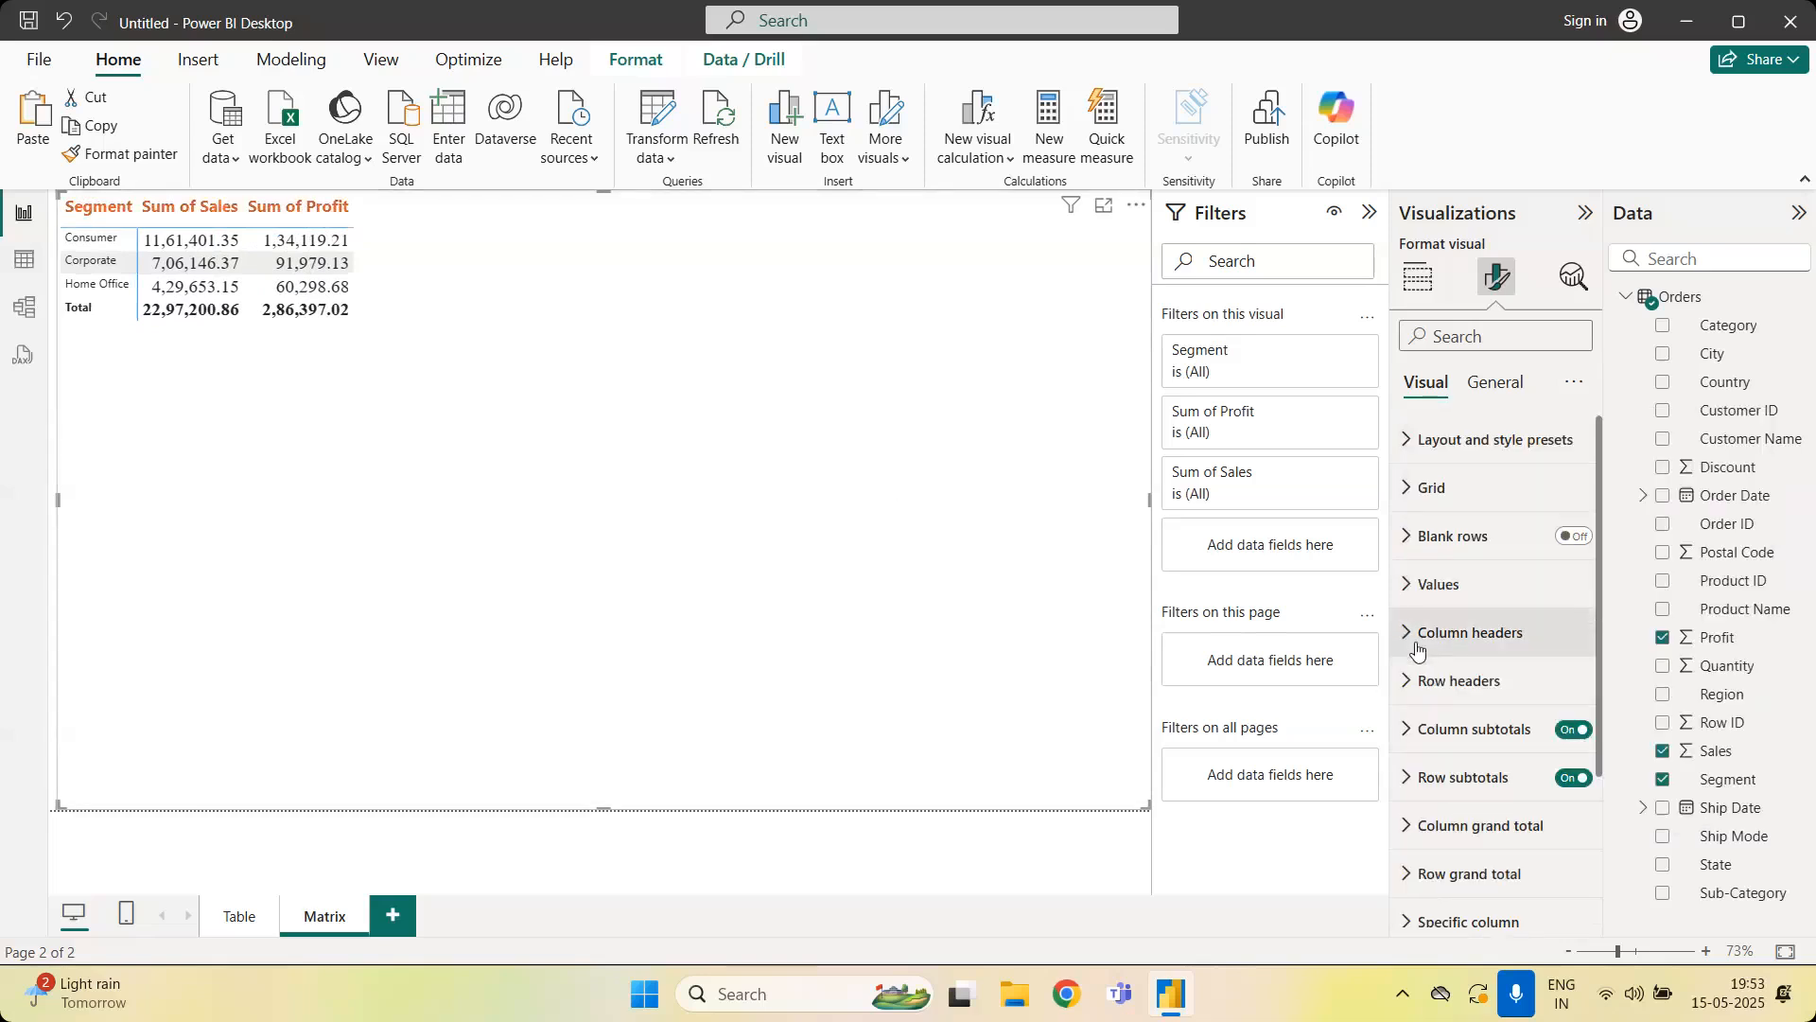
Format the matrix's row headers as 14-point bold text in dark purple
left_click(1462, 685)
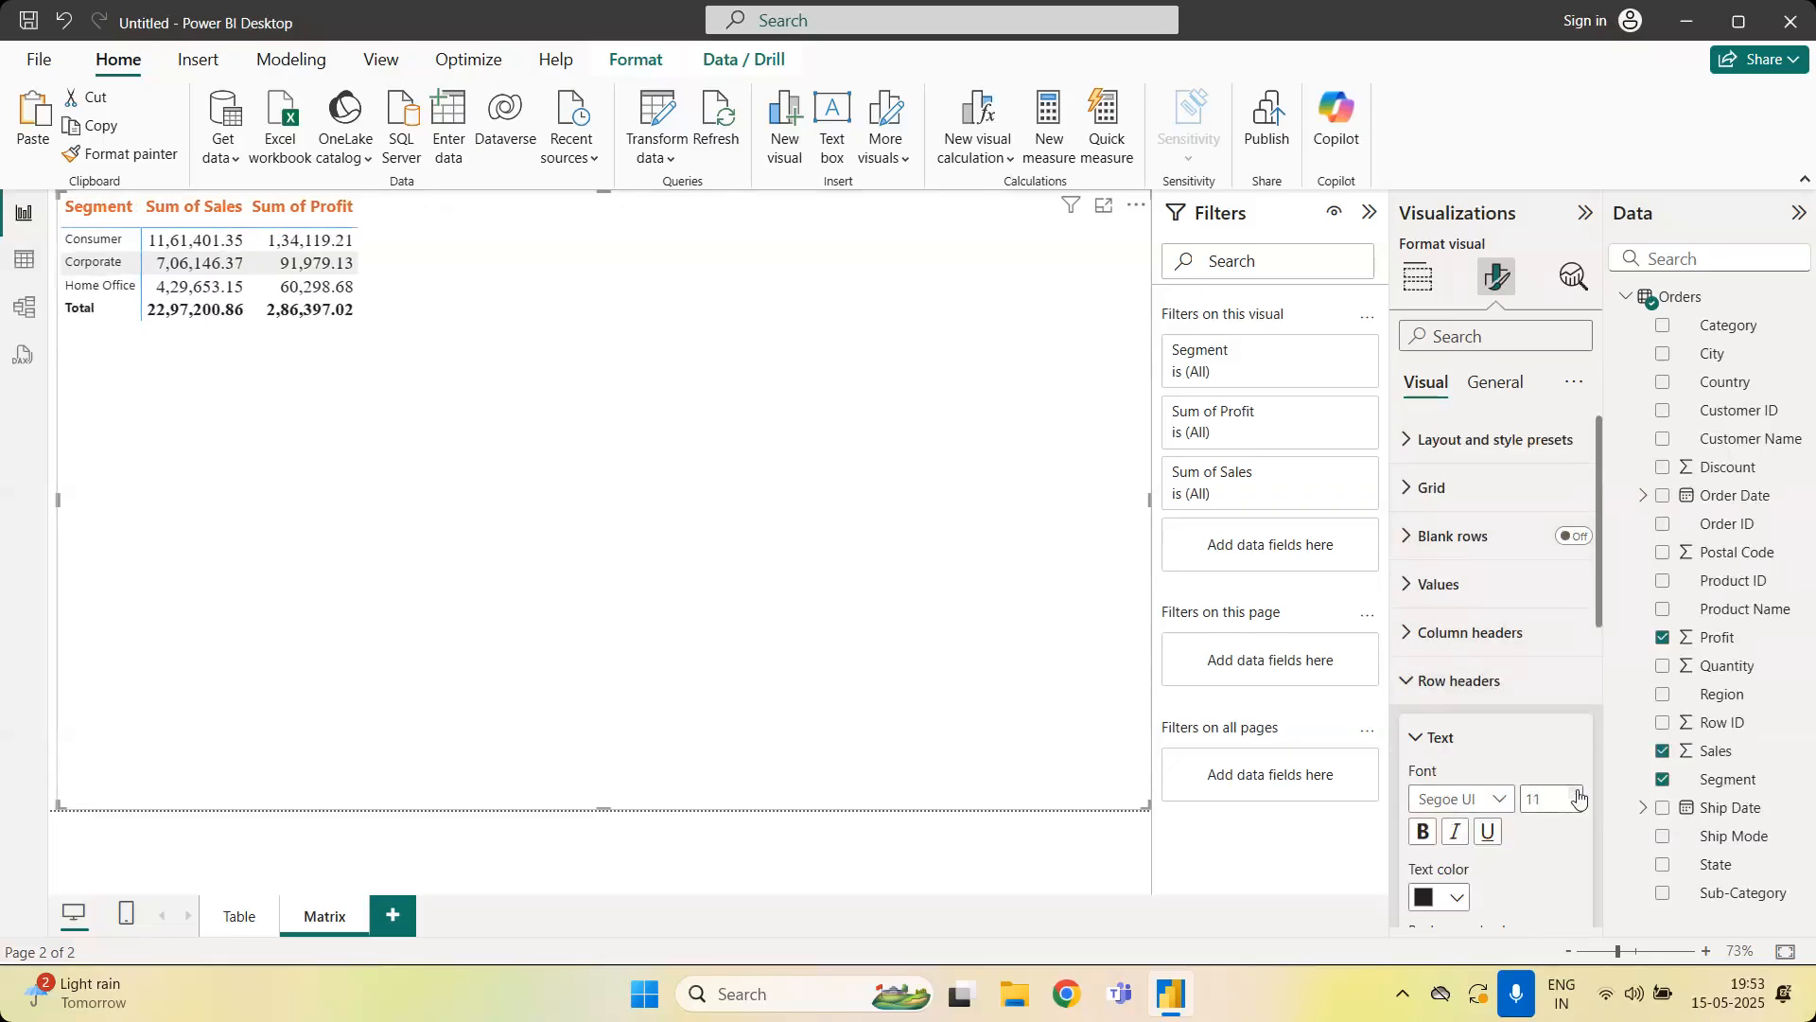
left_click(1577, 793)
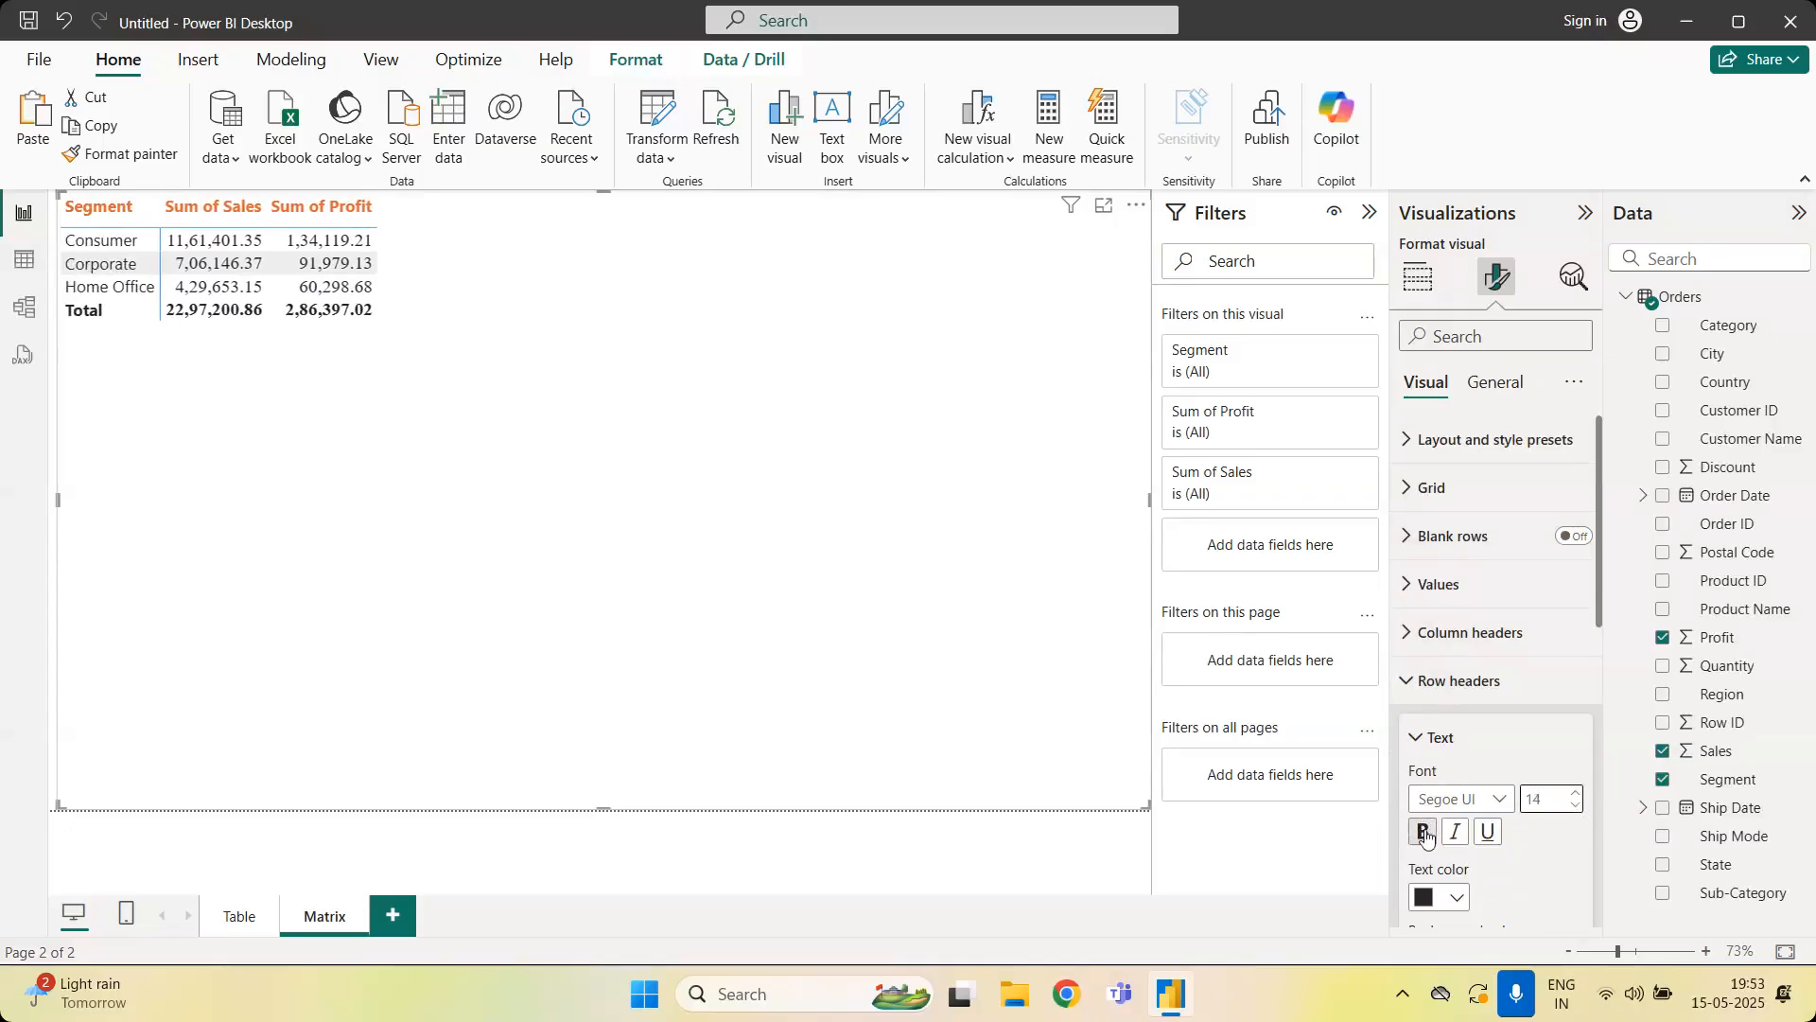
left_click(1422, 831)
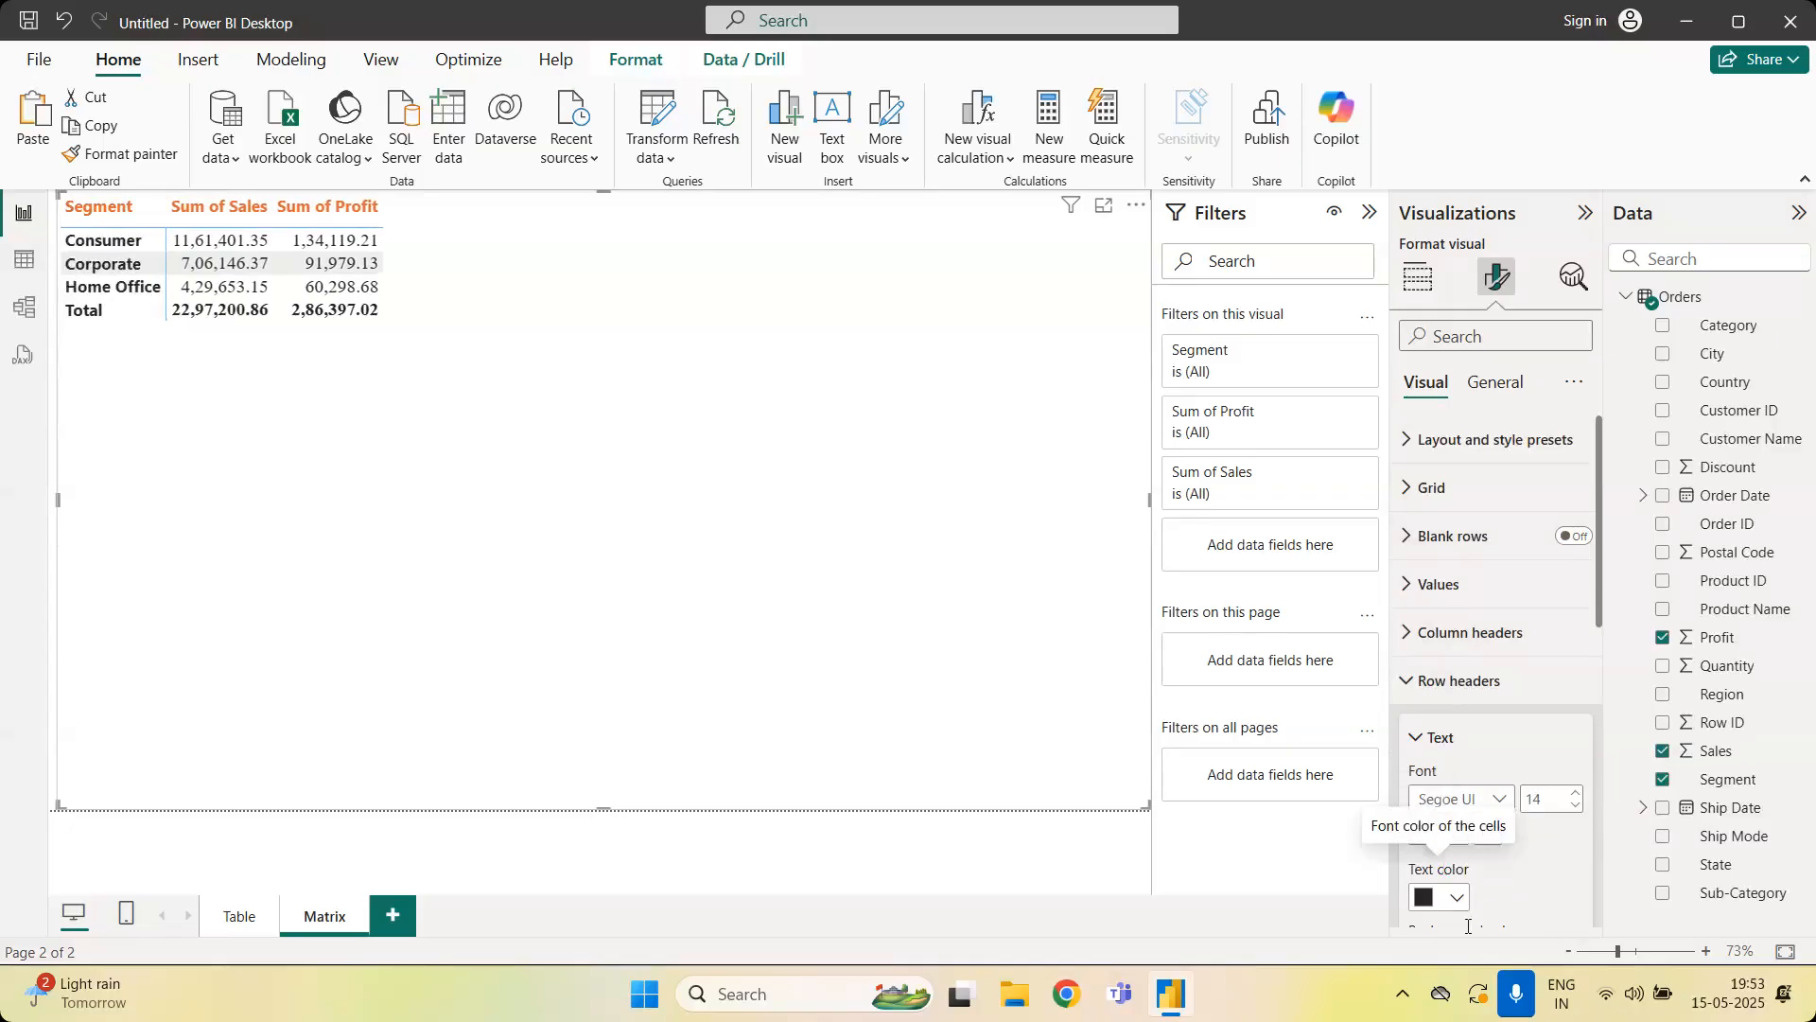
left_click(1456, 897)
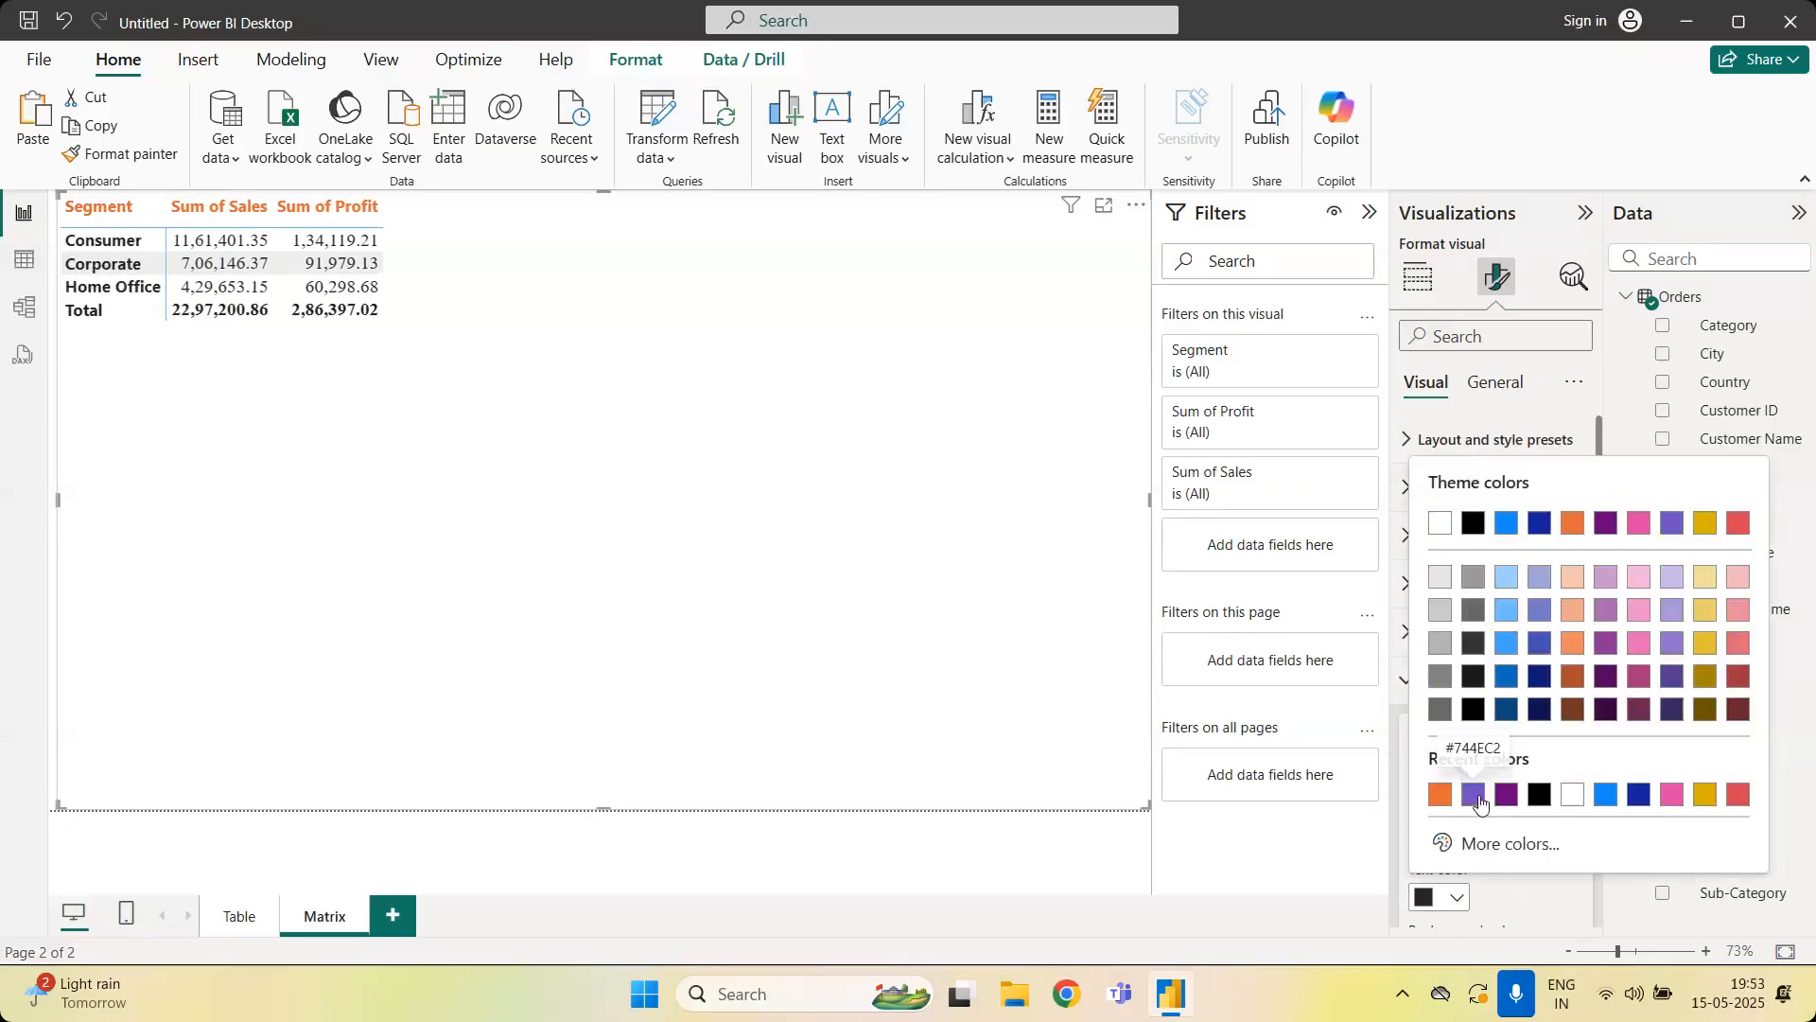
left_click(1507, 797)
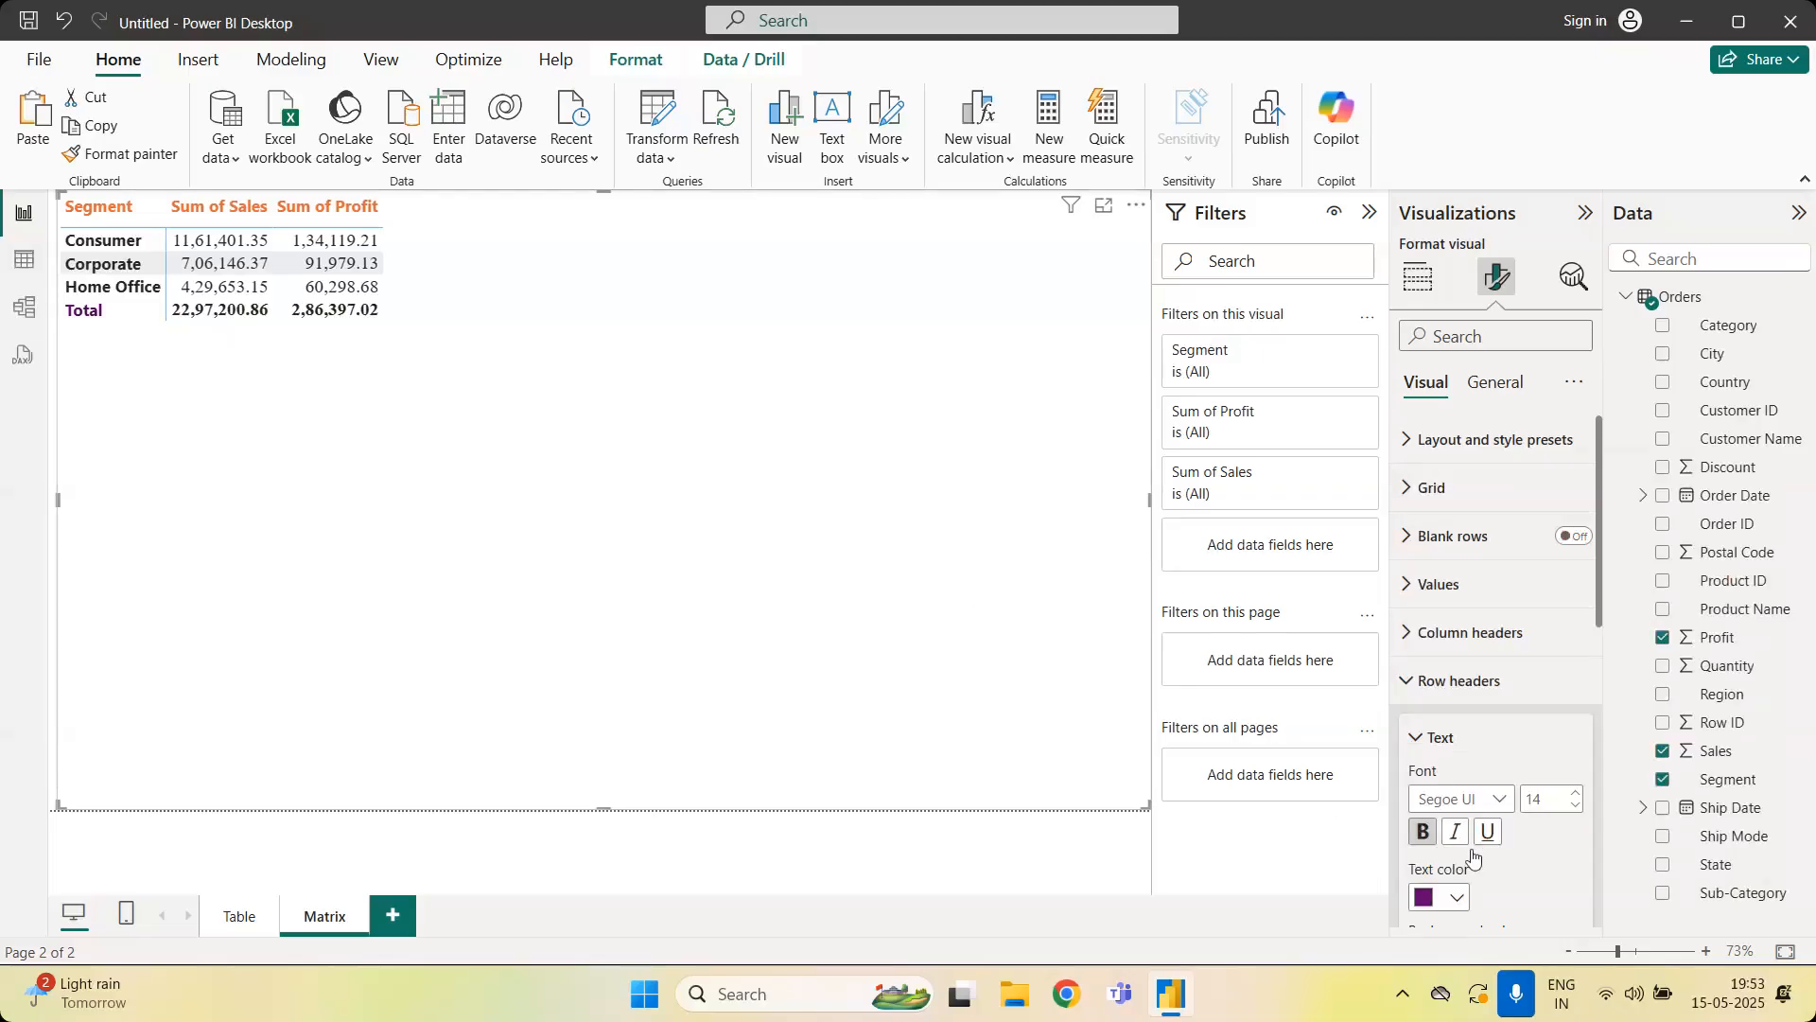
scroll(1476, 606, "down", 1)
left_click(1455, 610)
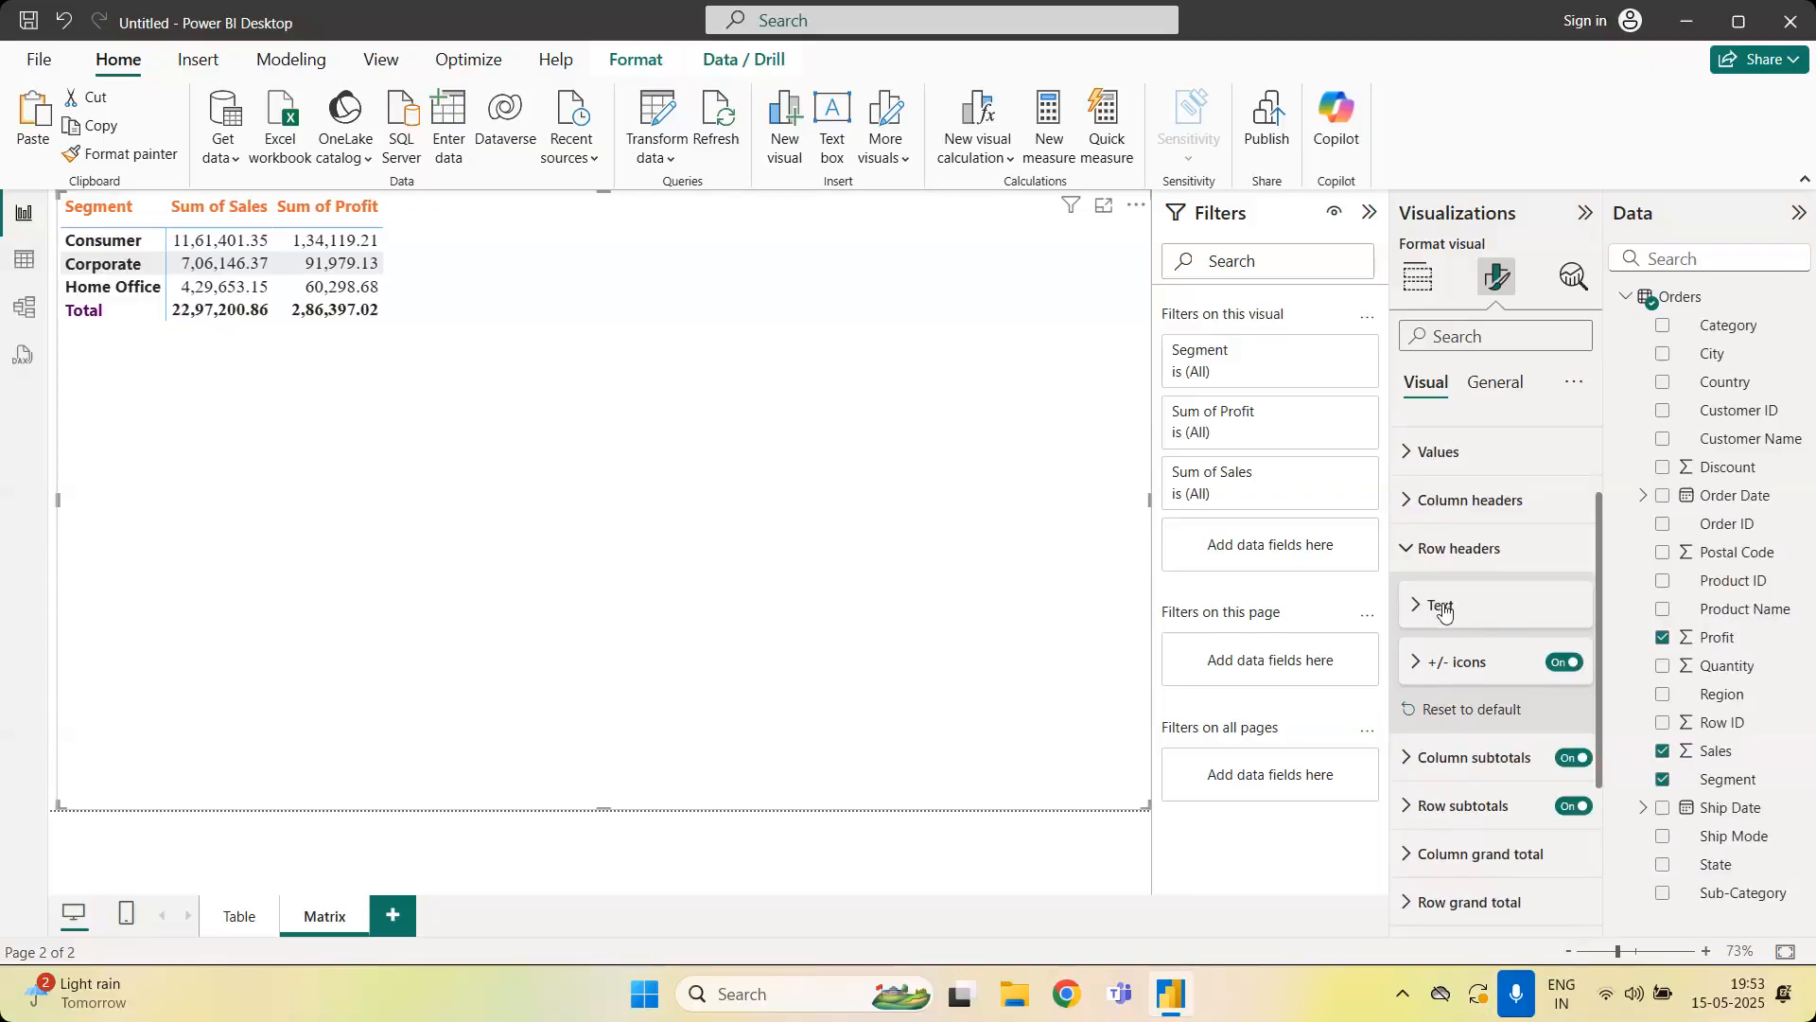
Examine the matrix's specific column settings and the series they can apply to
scroll(1444, 610, "down", 2)
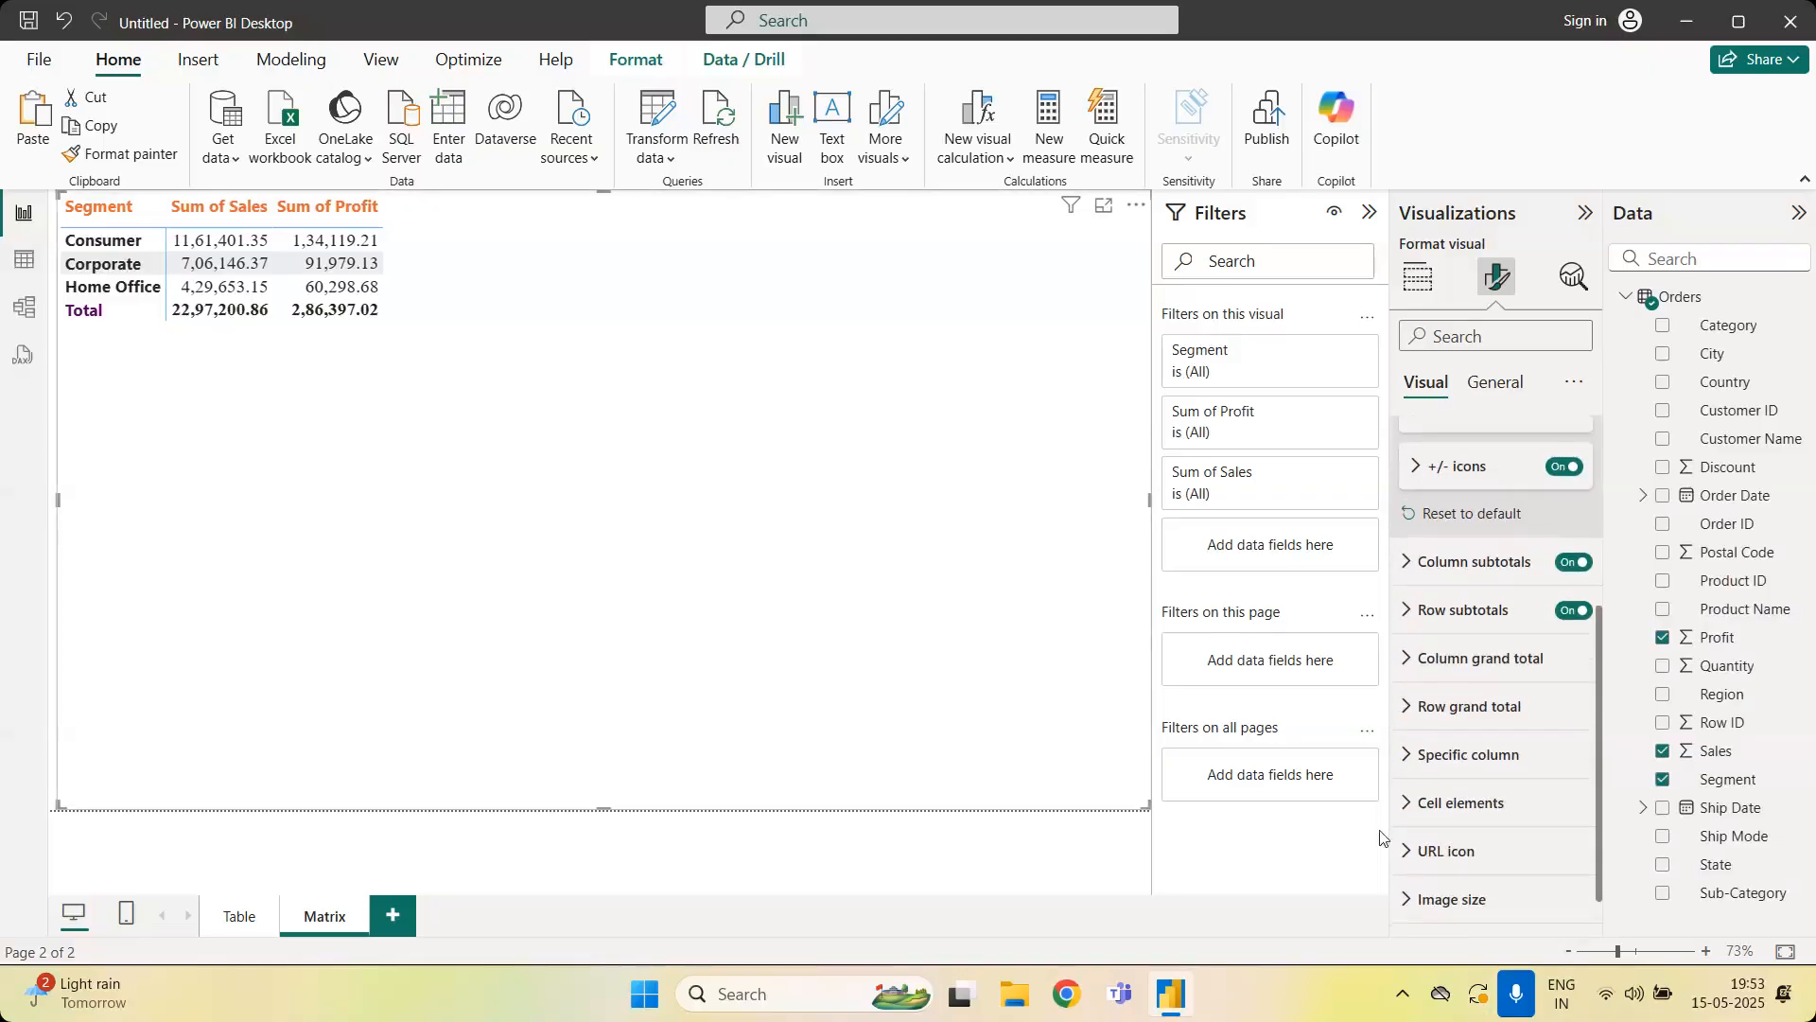
left_click(1434, 754)
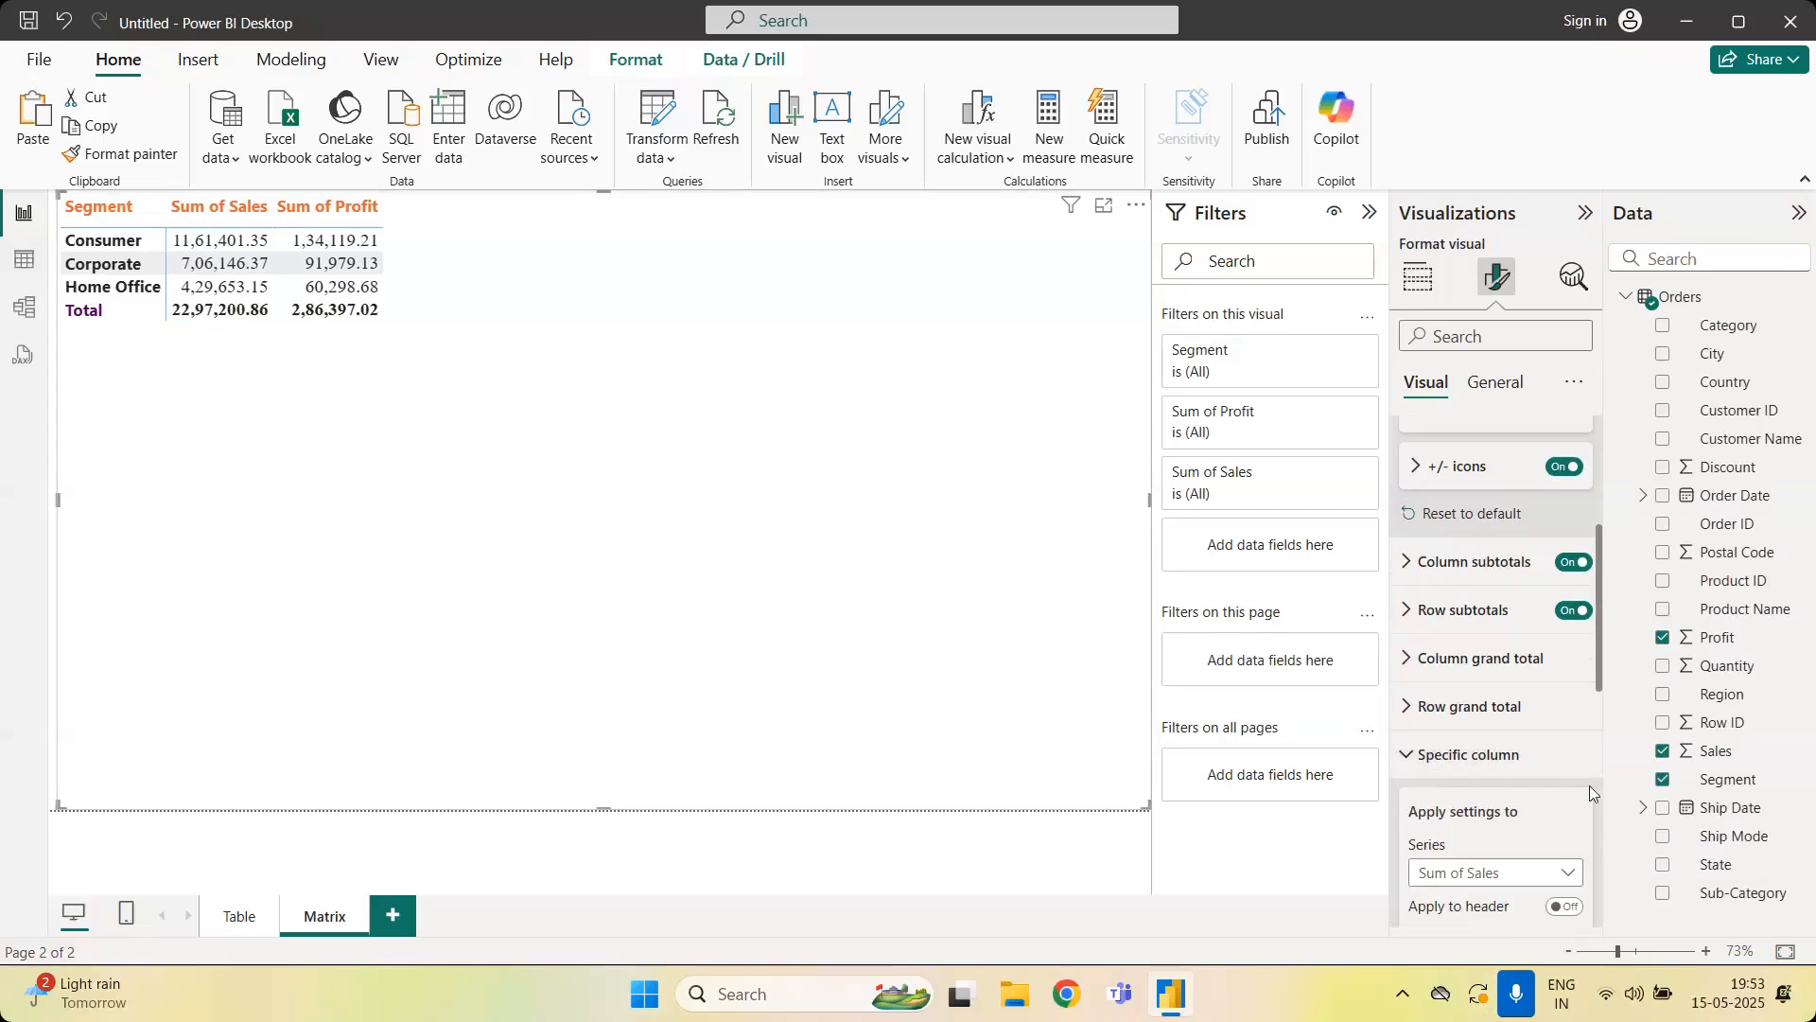
scroll(1585, 786, "down", 2)
left_click(1556, 689)
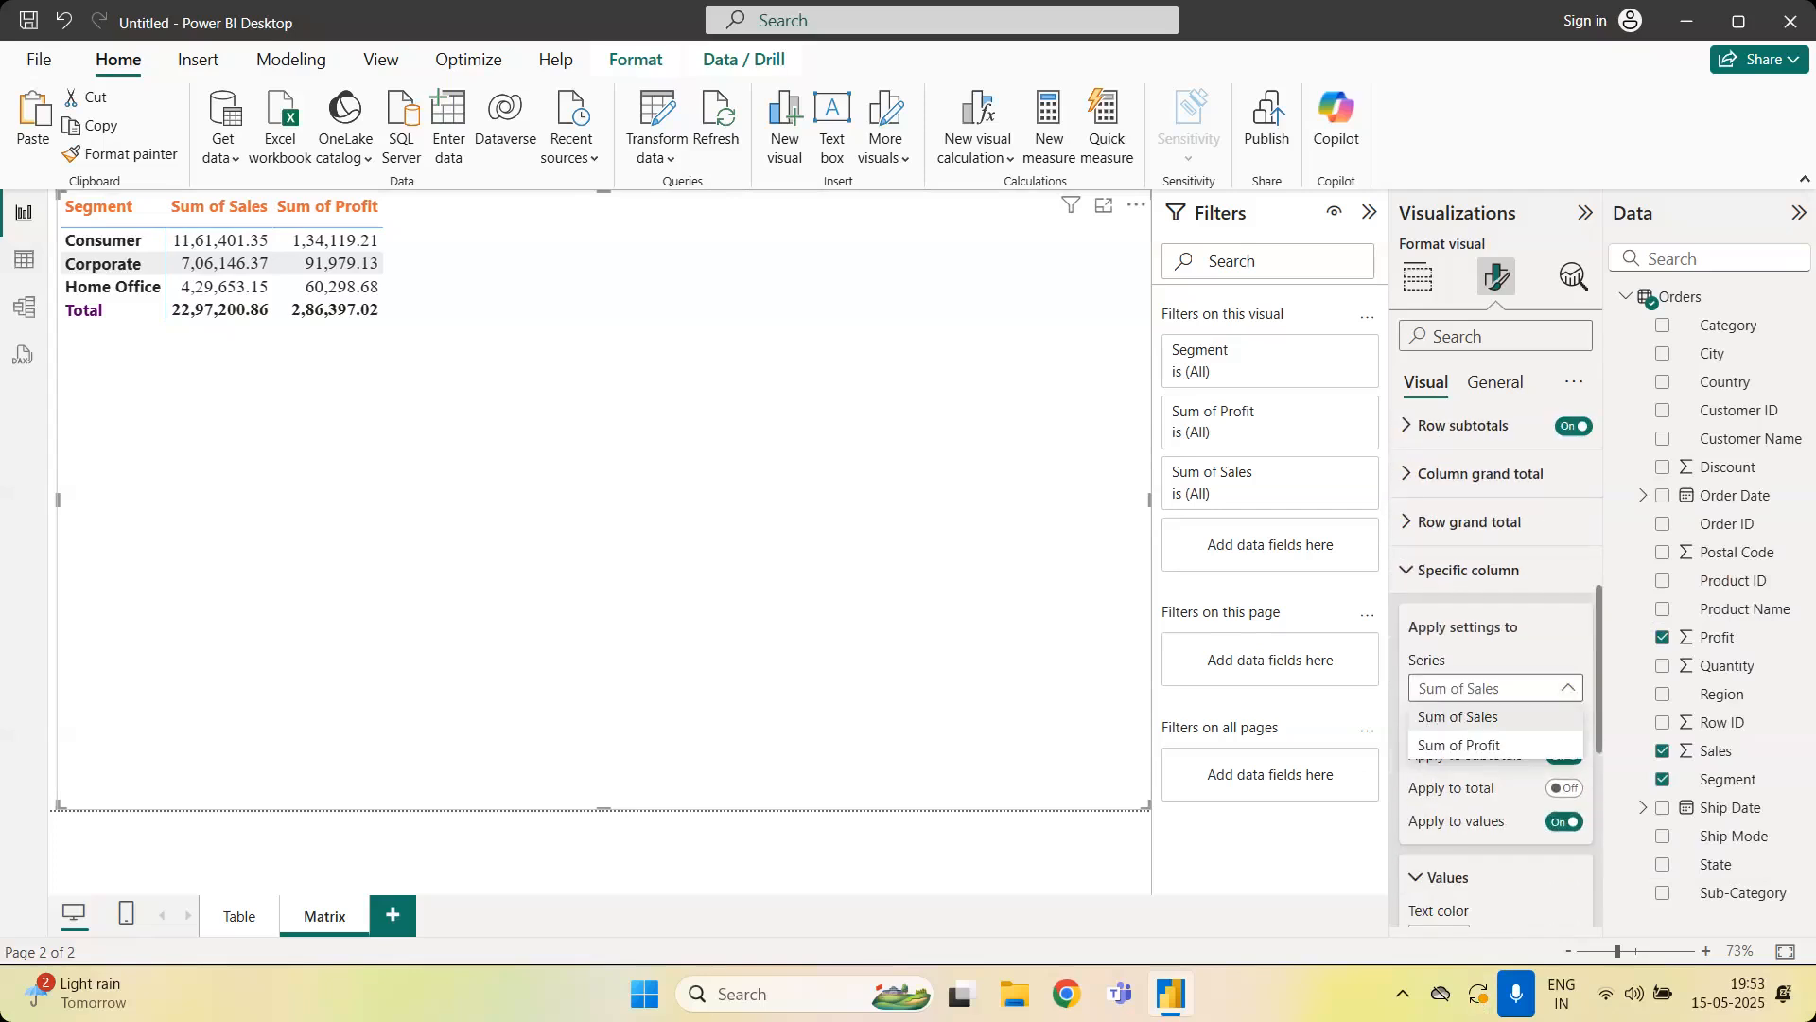
left_click(1459, 717)
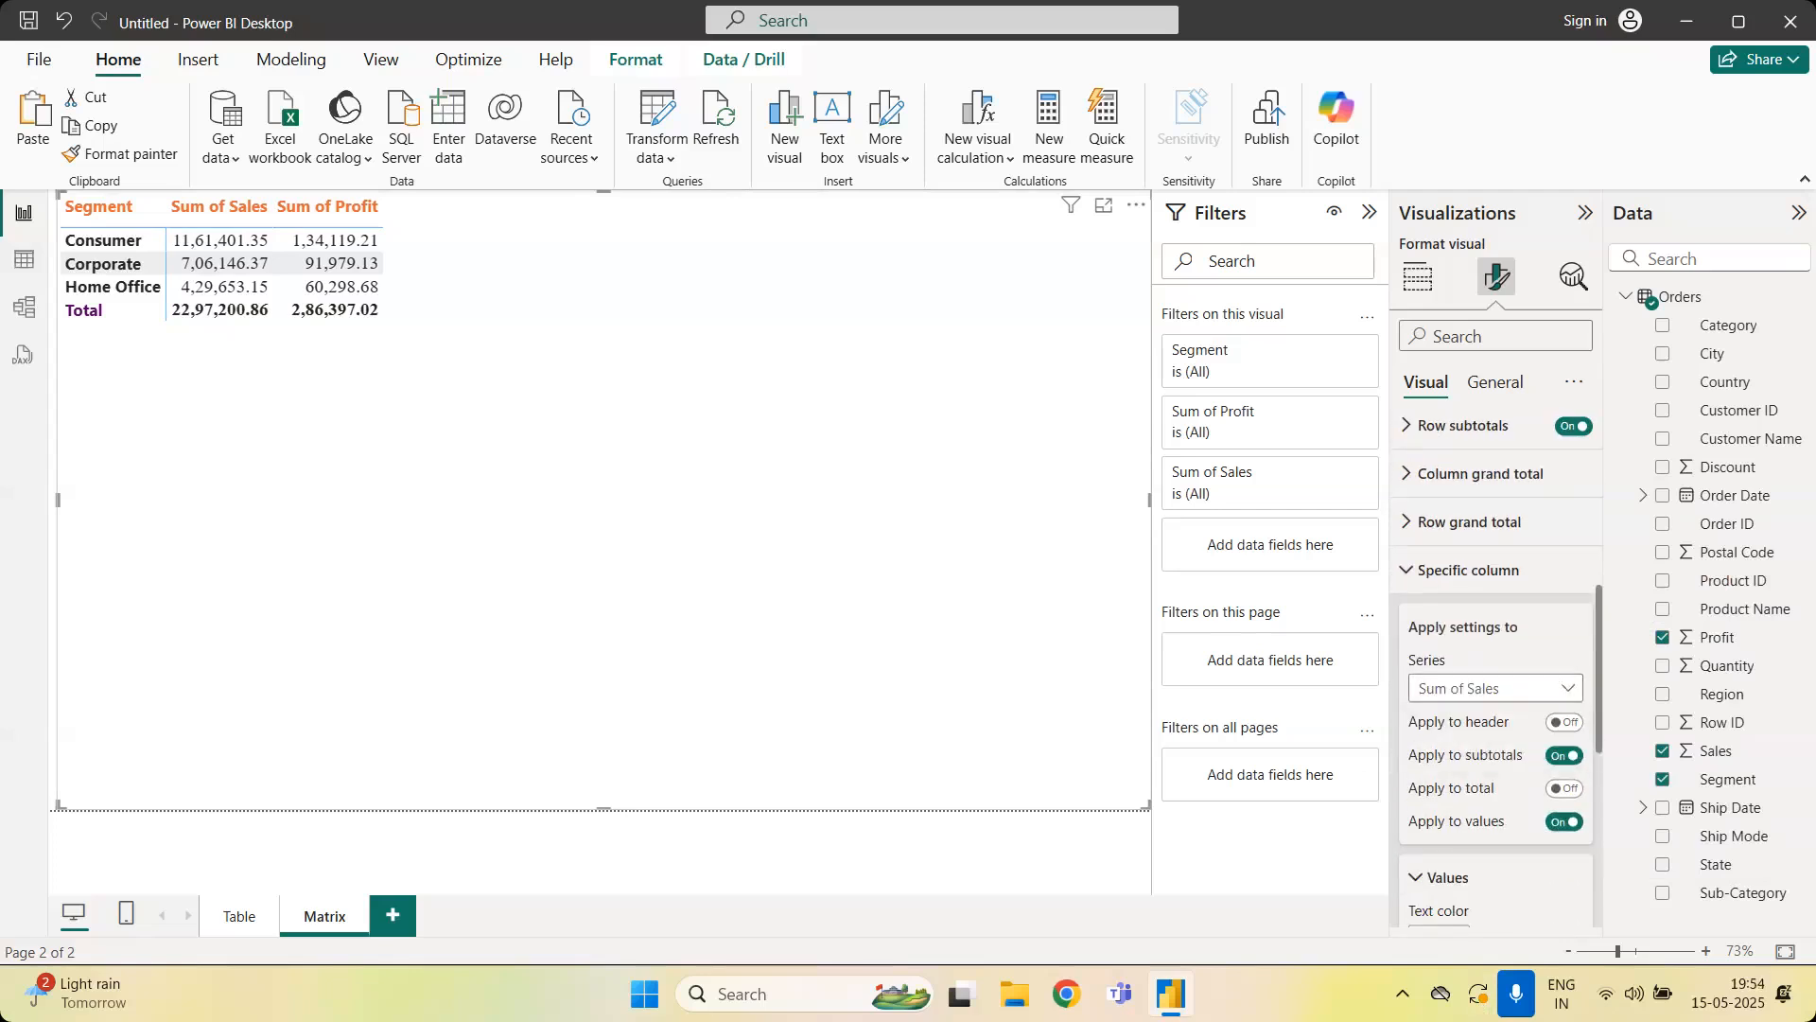
left_click(1556, 689)
left_click(1557, 689)
scroll(1497, 671, "up", 1)
left_click(1565, 705)
left_click(1565, 705)
left_click(1468, 588)
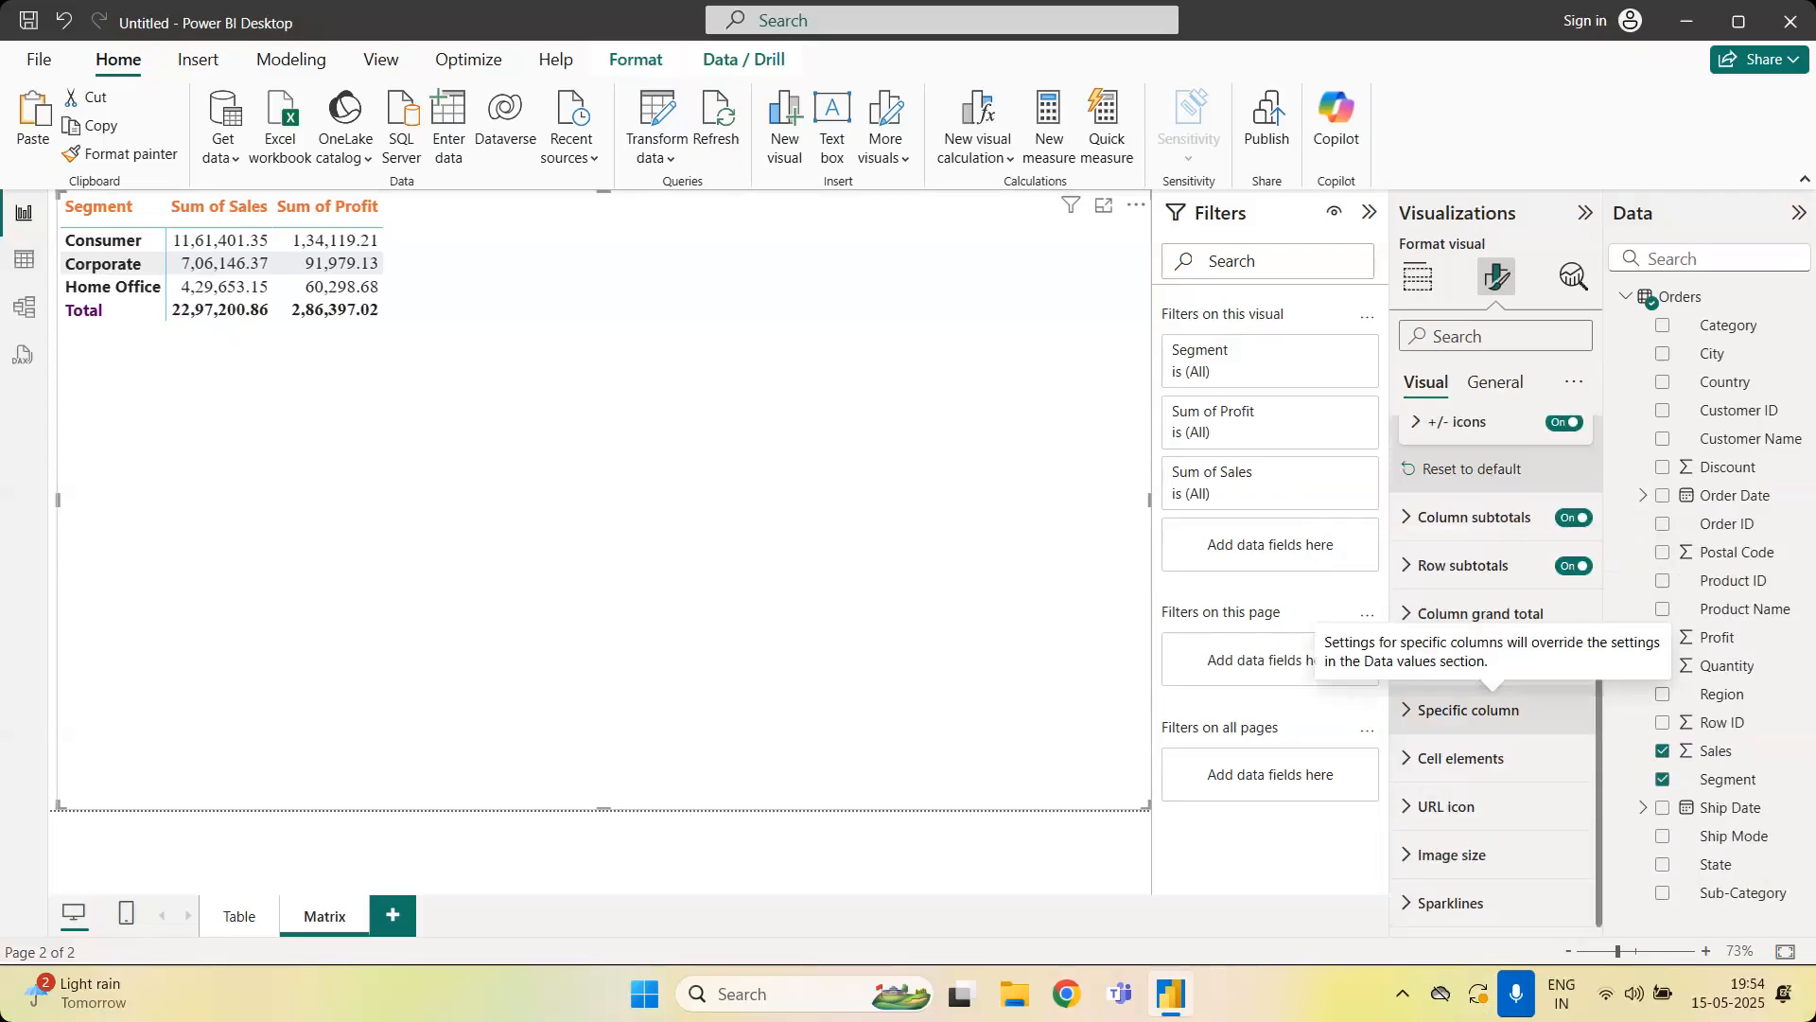
scroll(1476, 605, "up", 1)
scroll(1476, 605, "up", 2)
left_click(1459, 608)
scroll(1476, 624, "up", 1)
scroll(1495, 663, "up", 1)
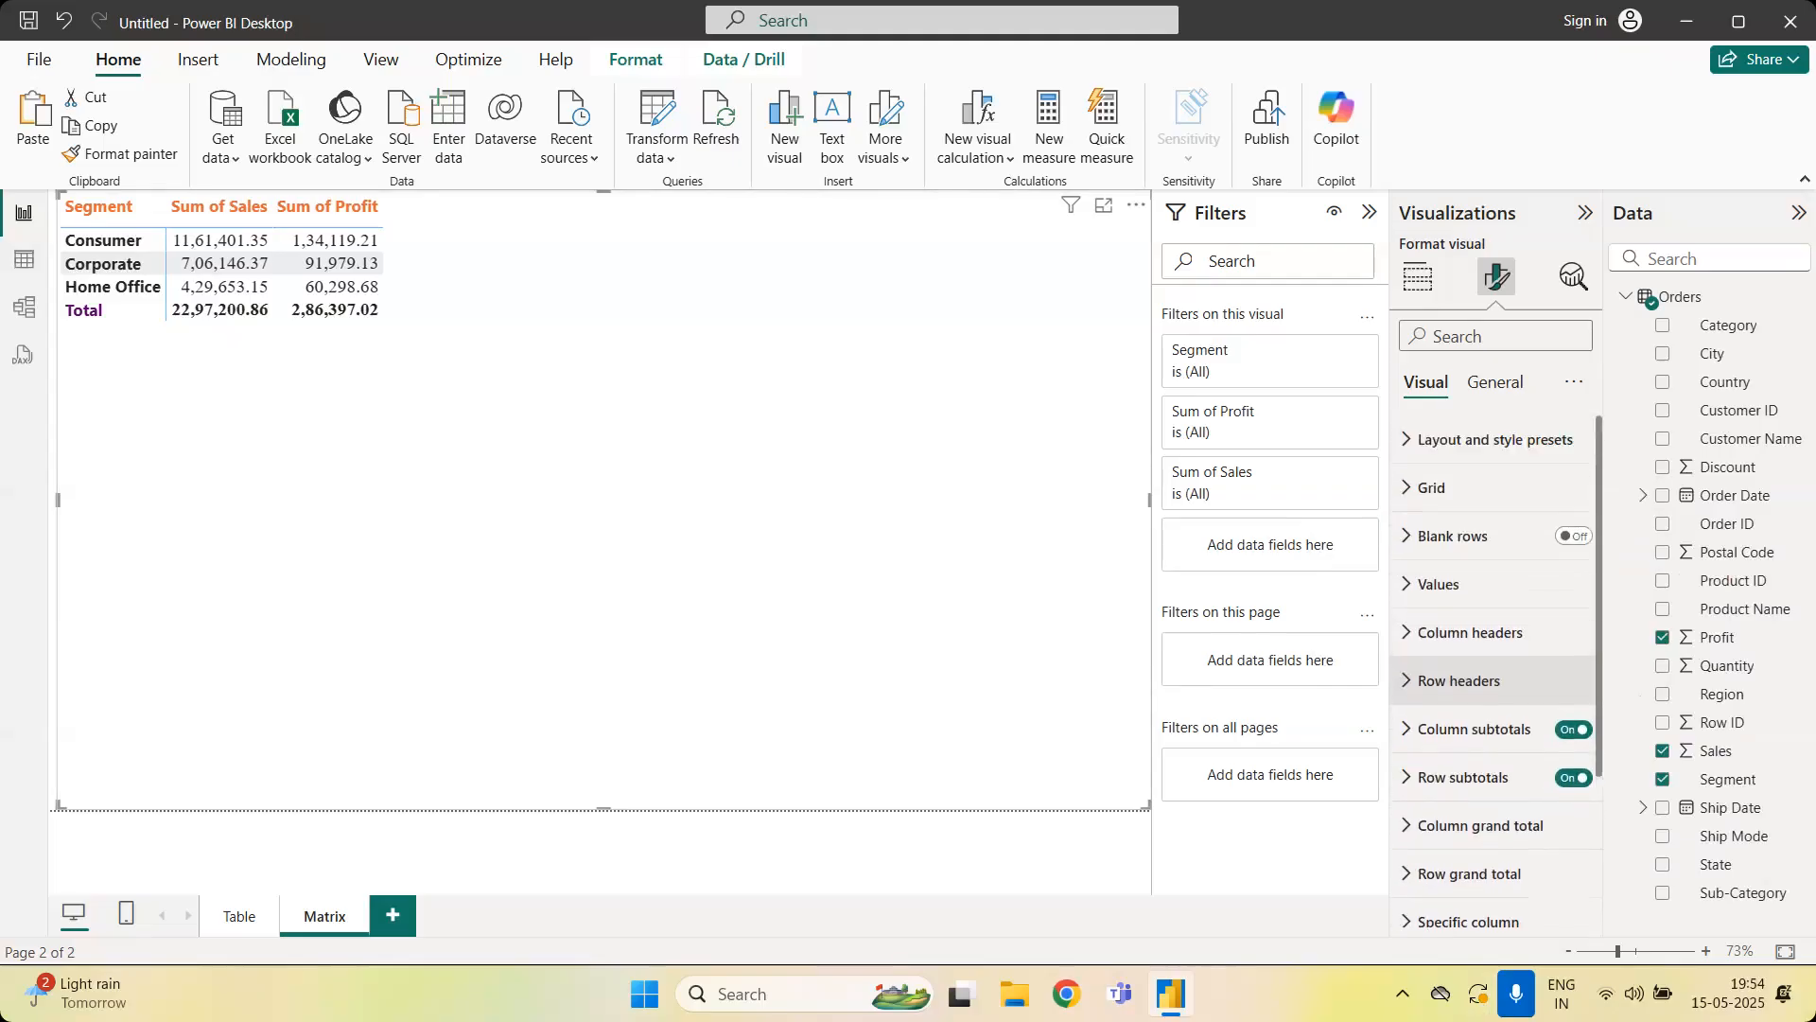
Apply the Minimal style preset to the matrix
left_click(1514, 443)
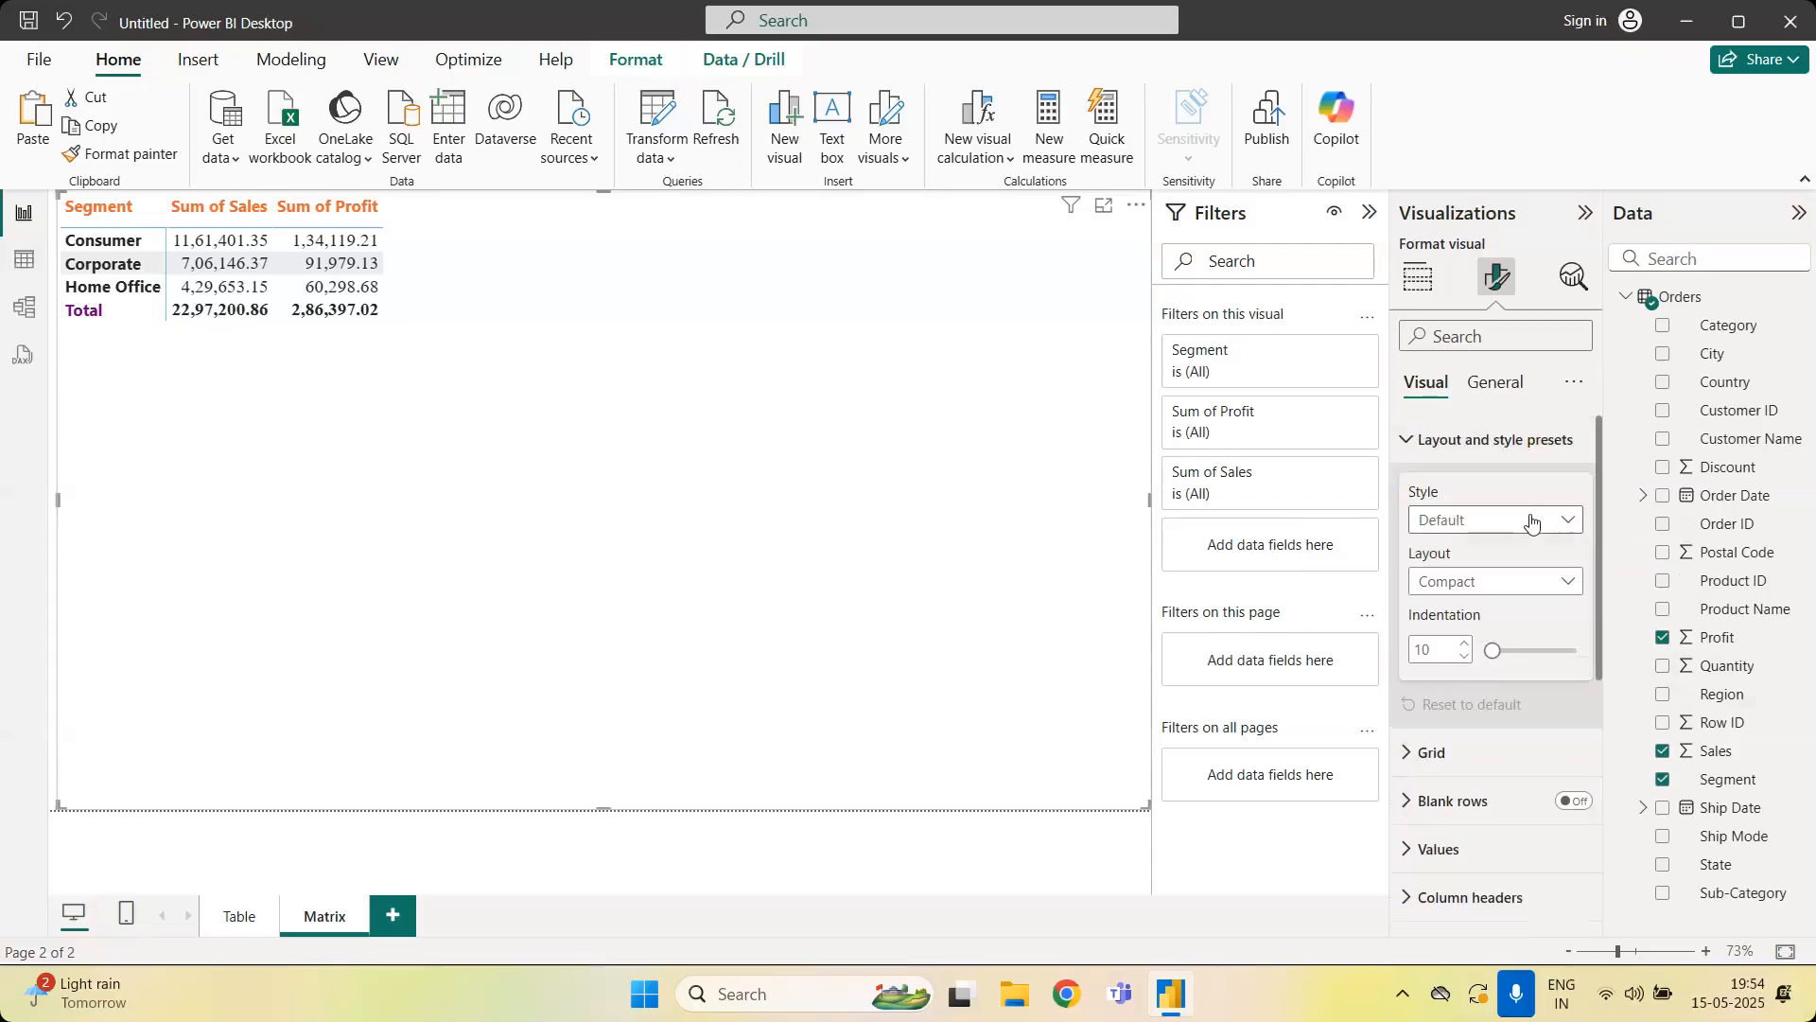
left_click(1531, 523)
left_click(1516, 606)
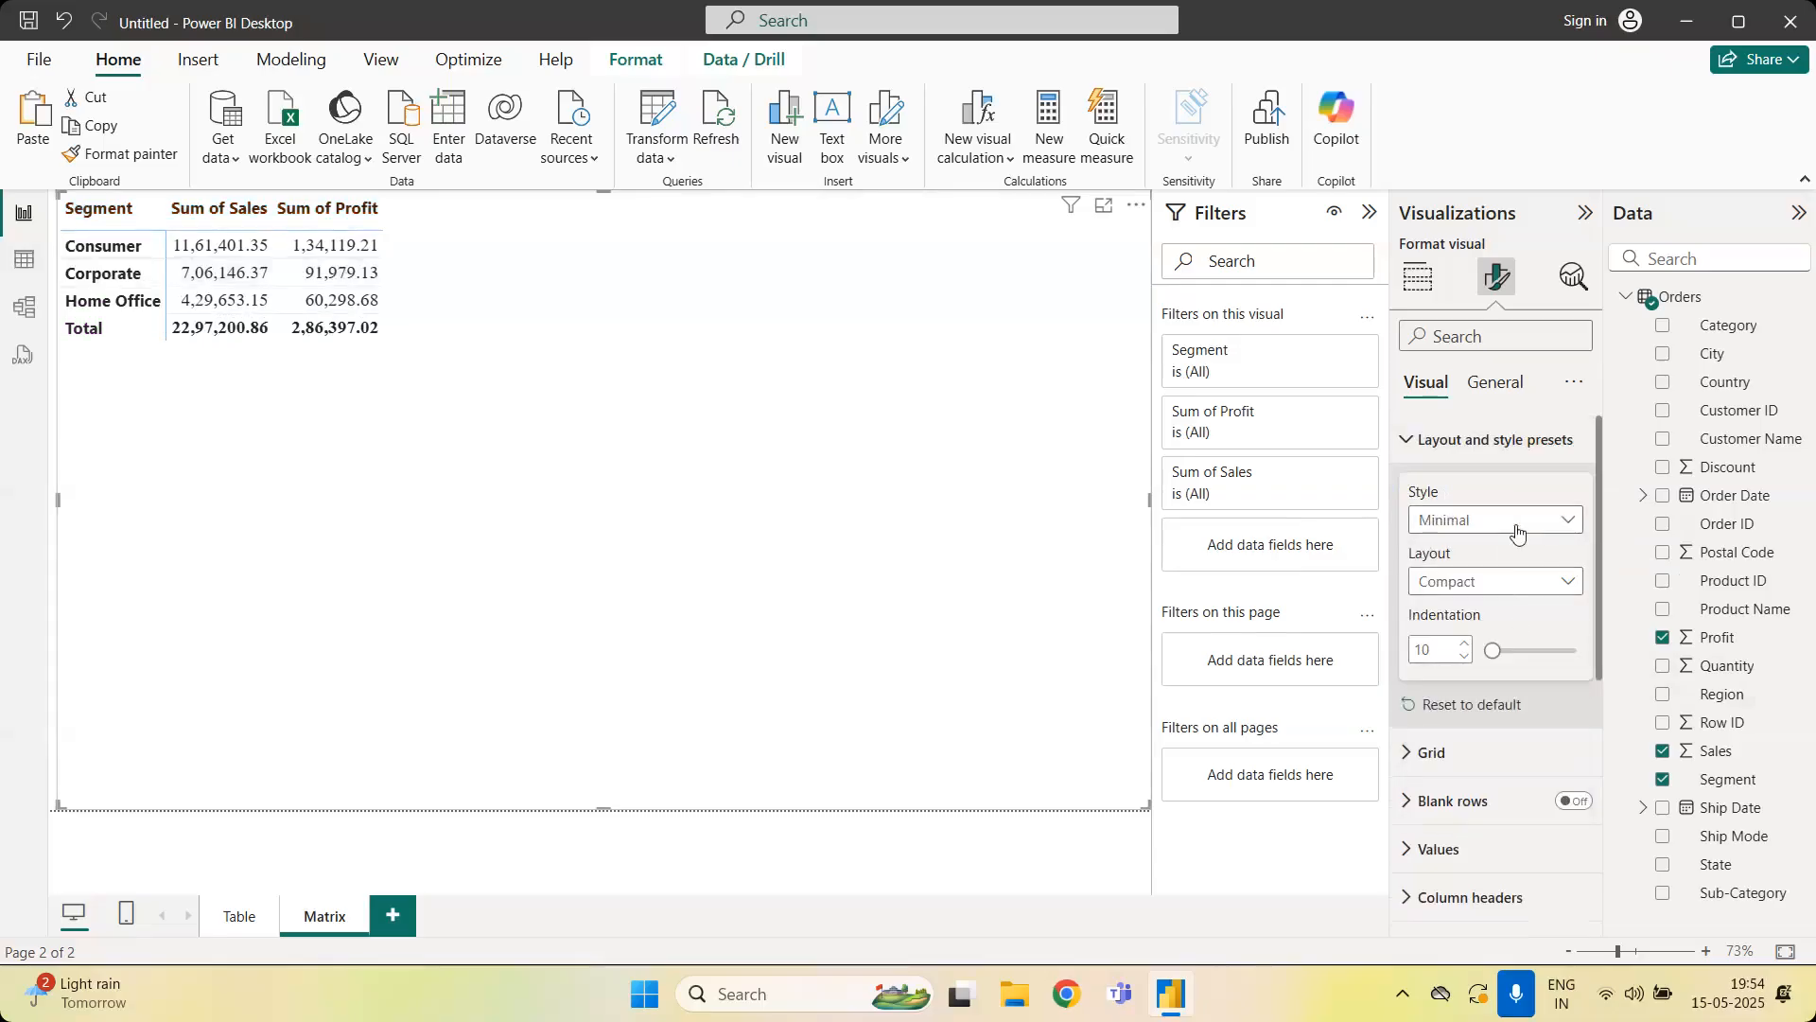
Try the Bold header, Alternating rows and Contrast alternating rows style presets on the matrix
left_click(1516, 523)
left_click(1489, 632)
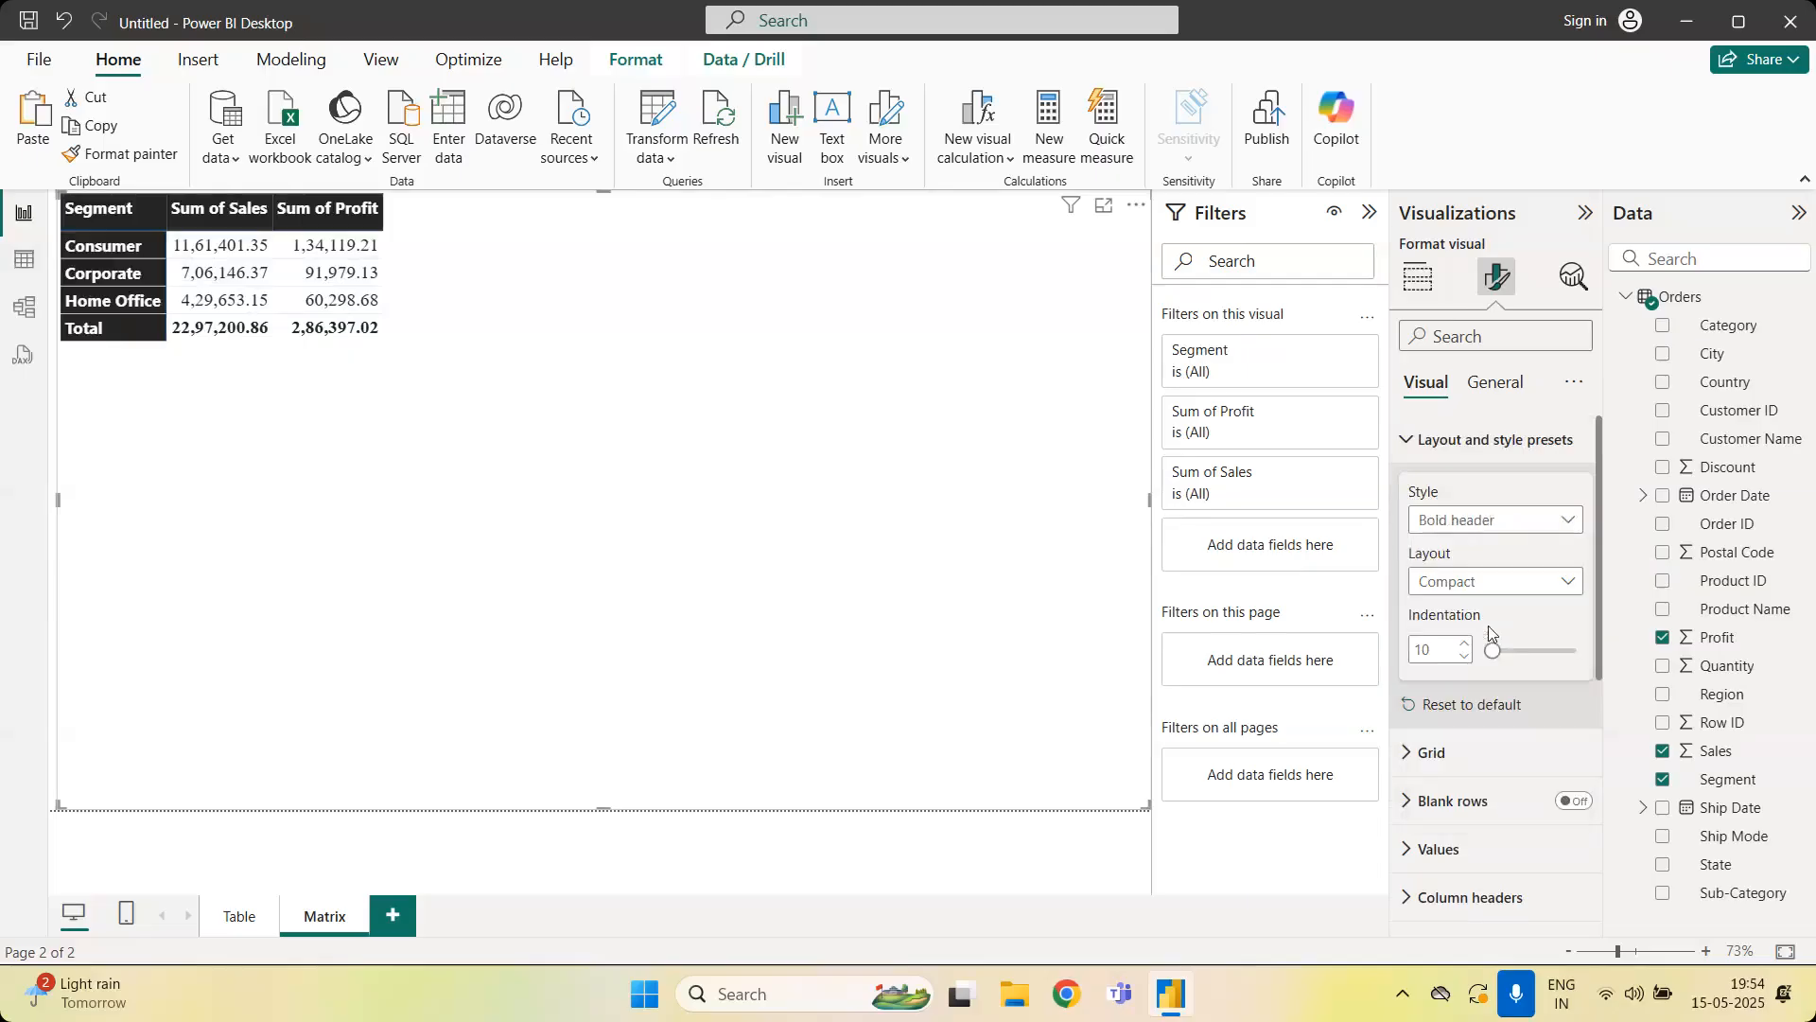
left_click(1525, 522)
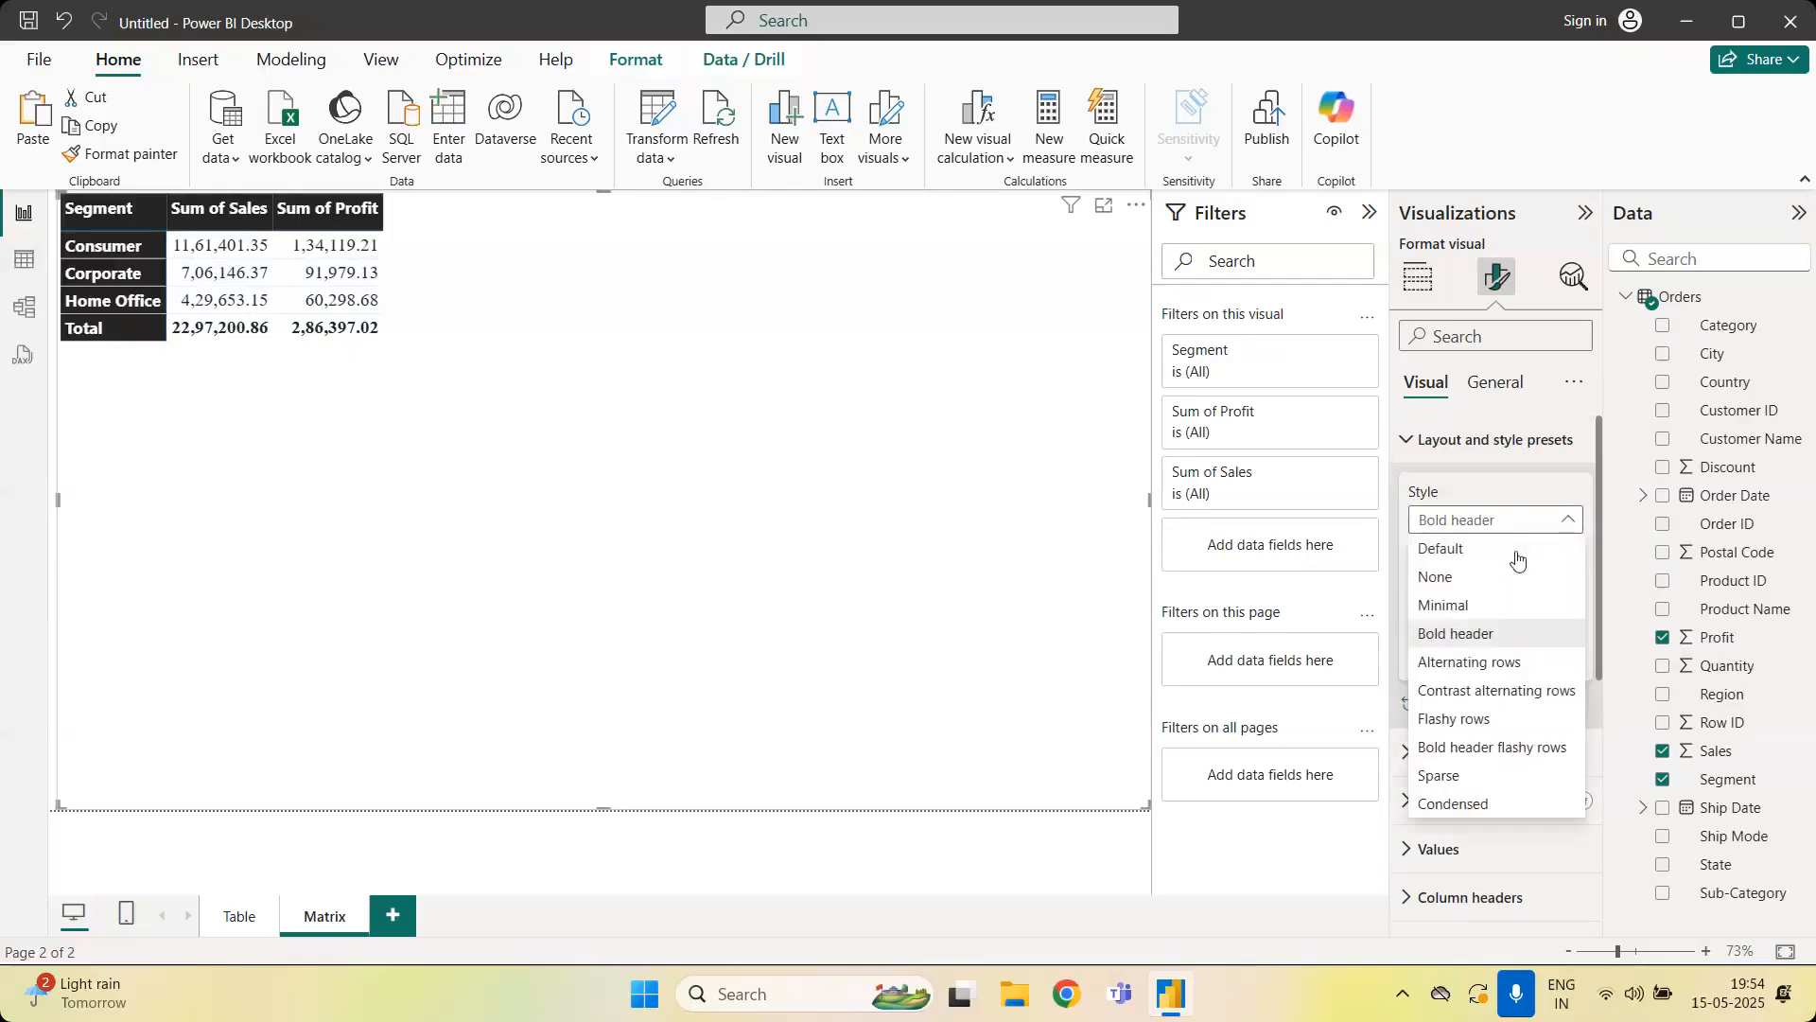
left_click(1491, 661)
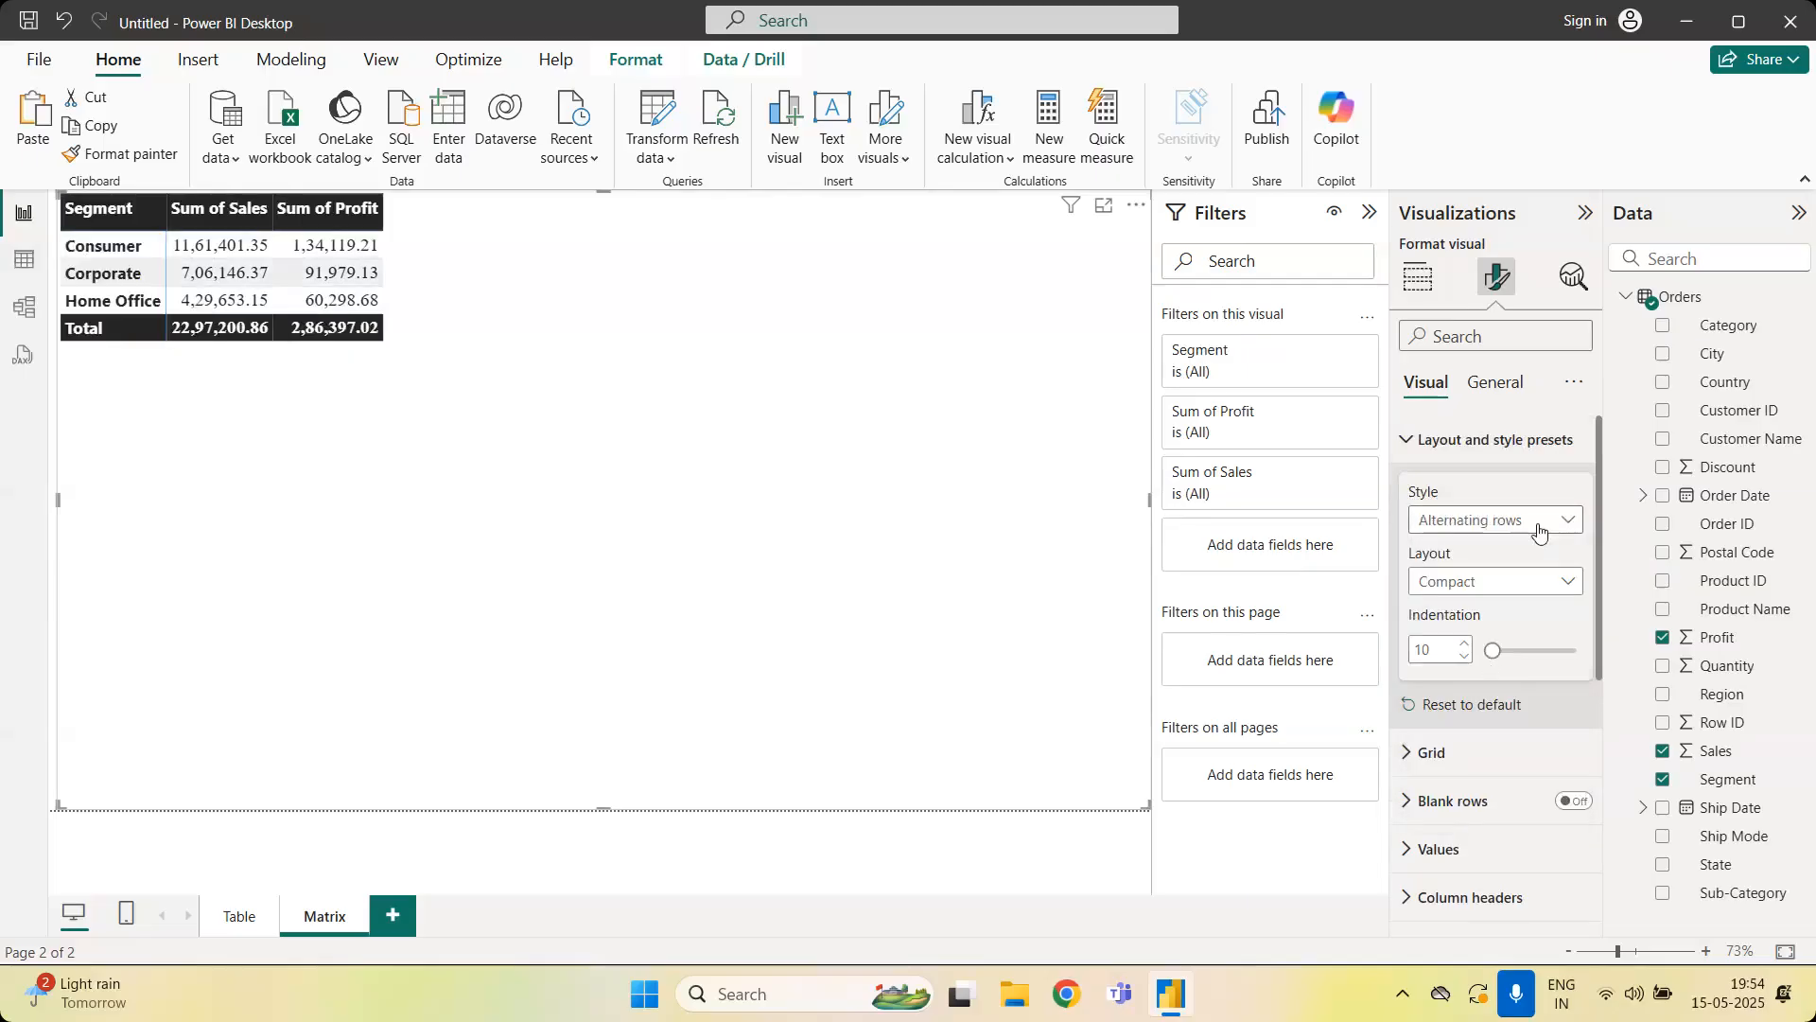
left_click(1537, 528)
left_click(1505, 691)
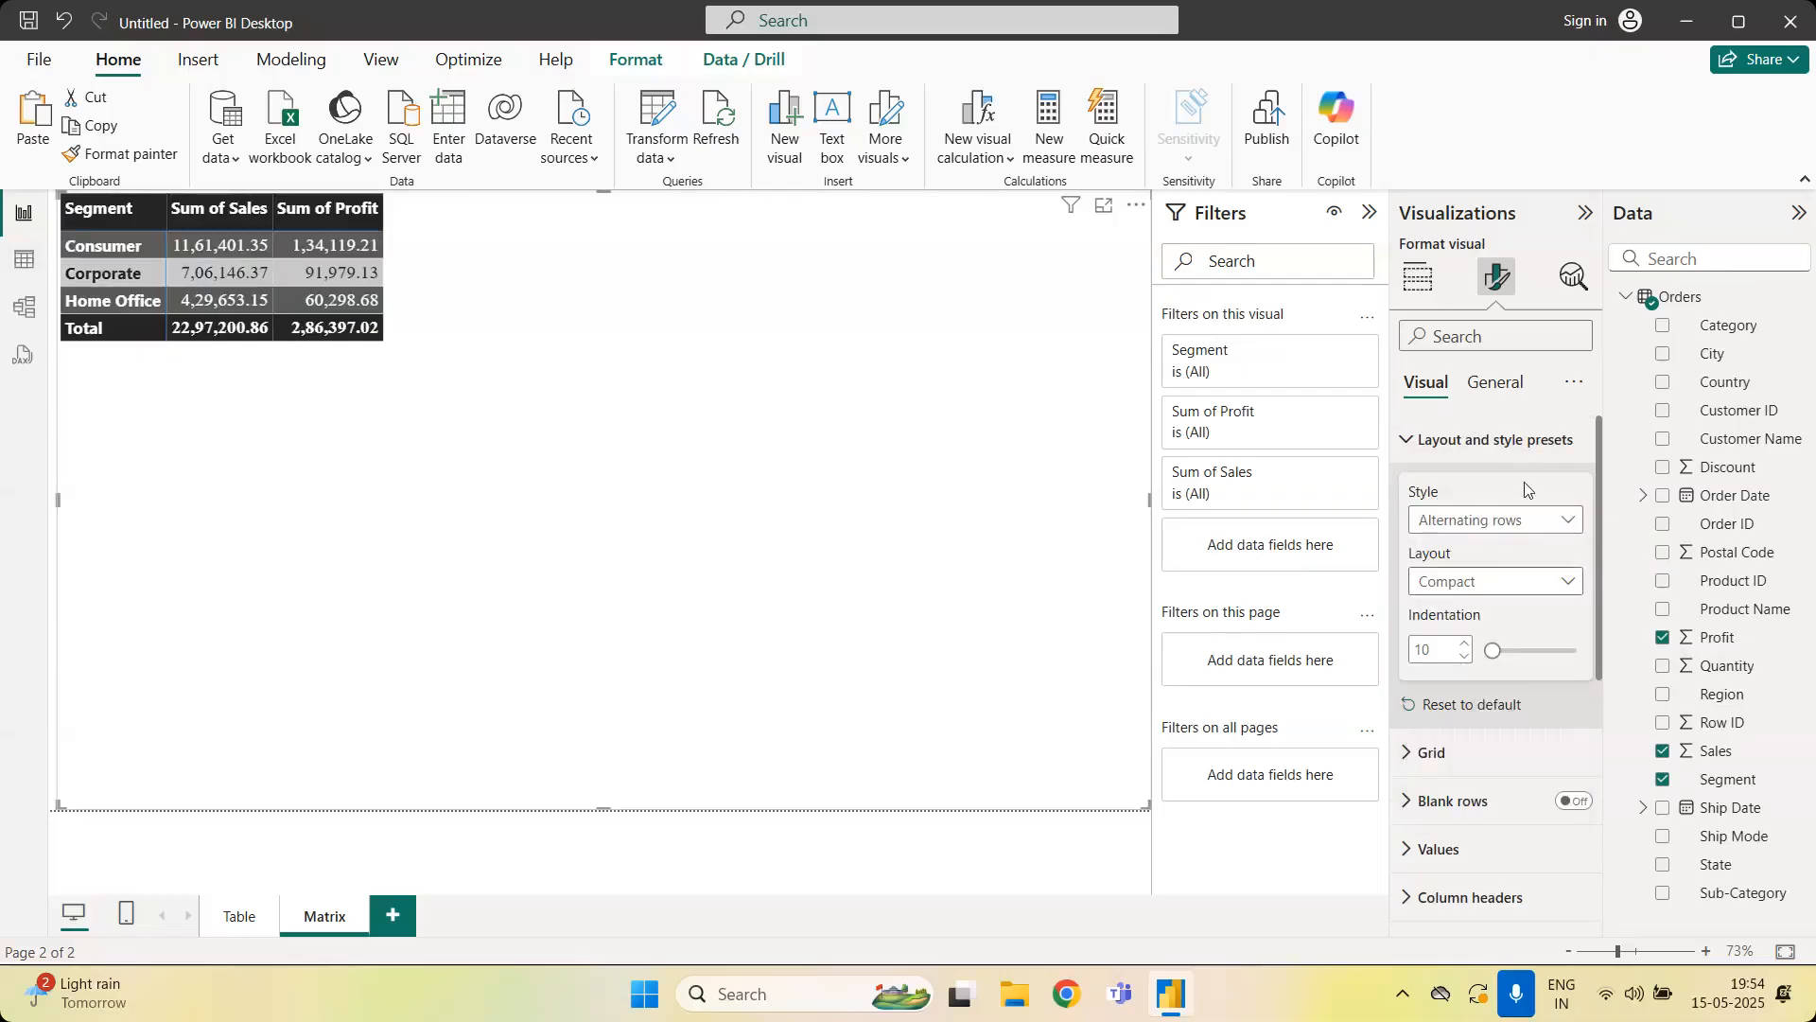
Try the Flashy rows, Bold header flashy rows, Sparse and Condensed style presets on the matrix
left_click(1562, 520)
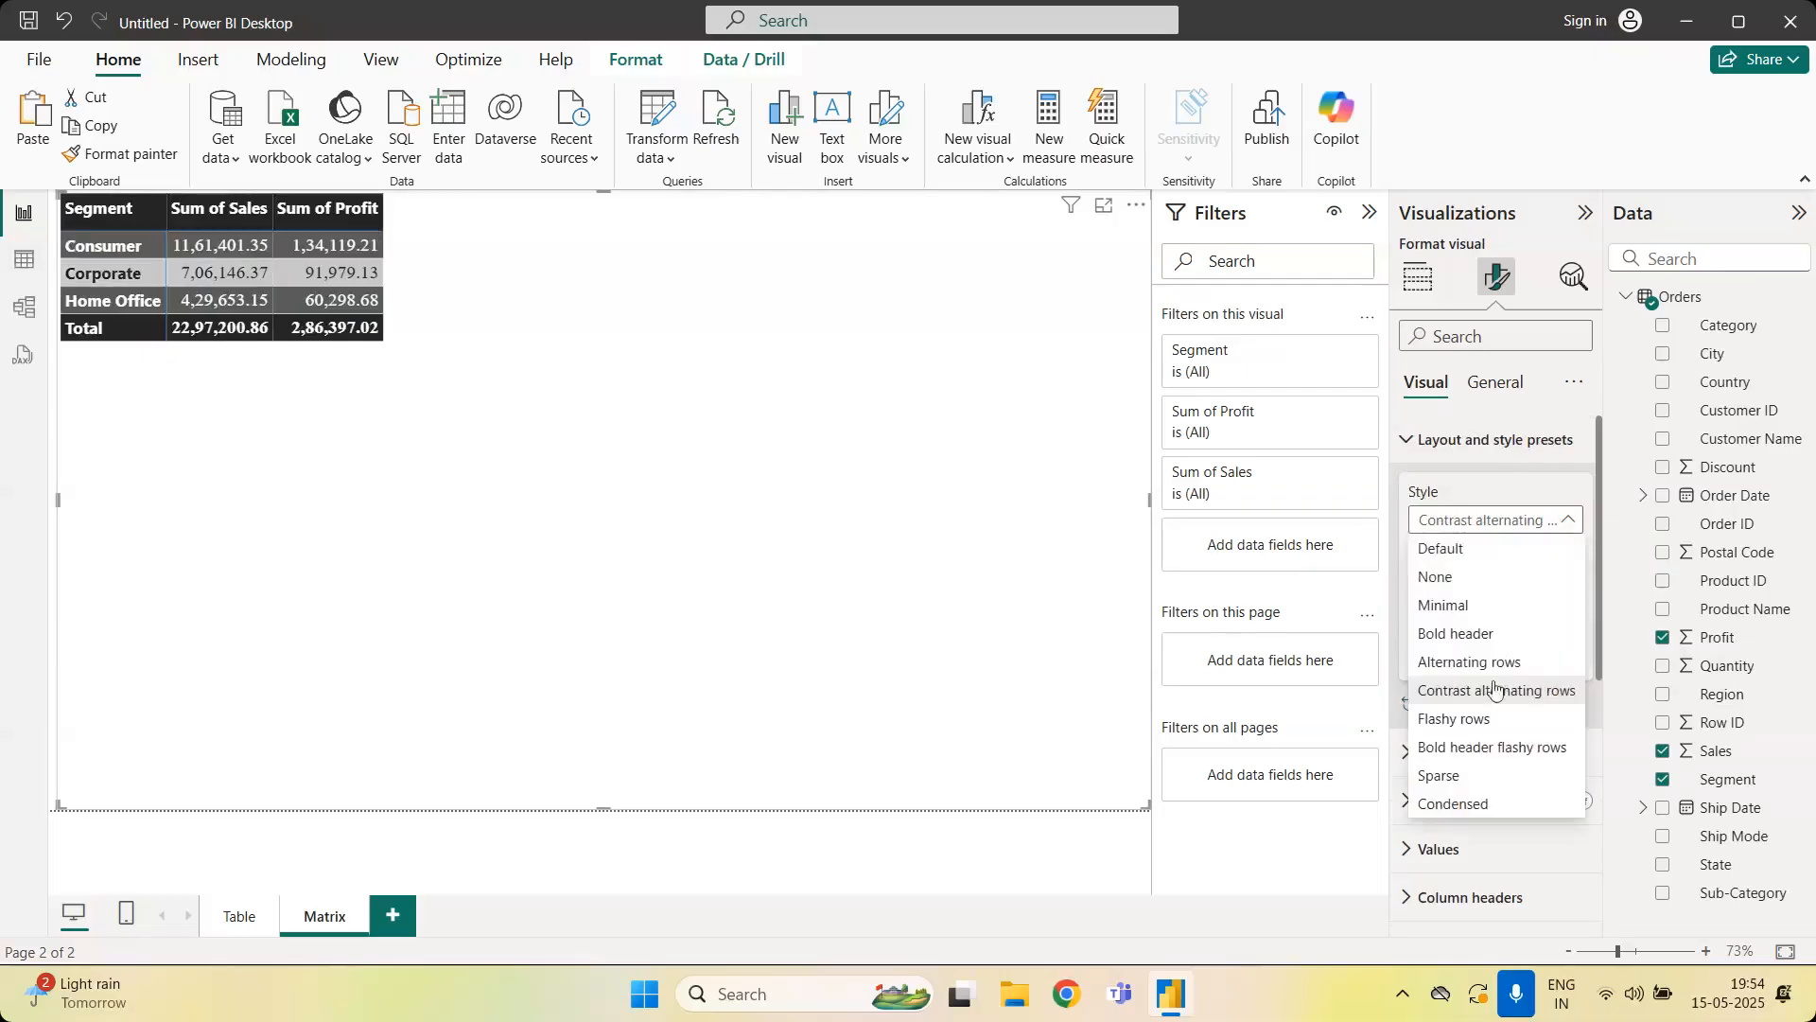
left_click(1481, 731)
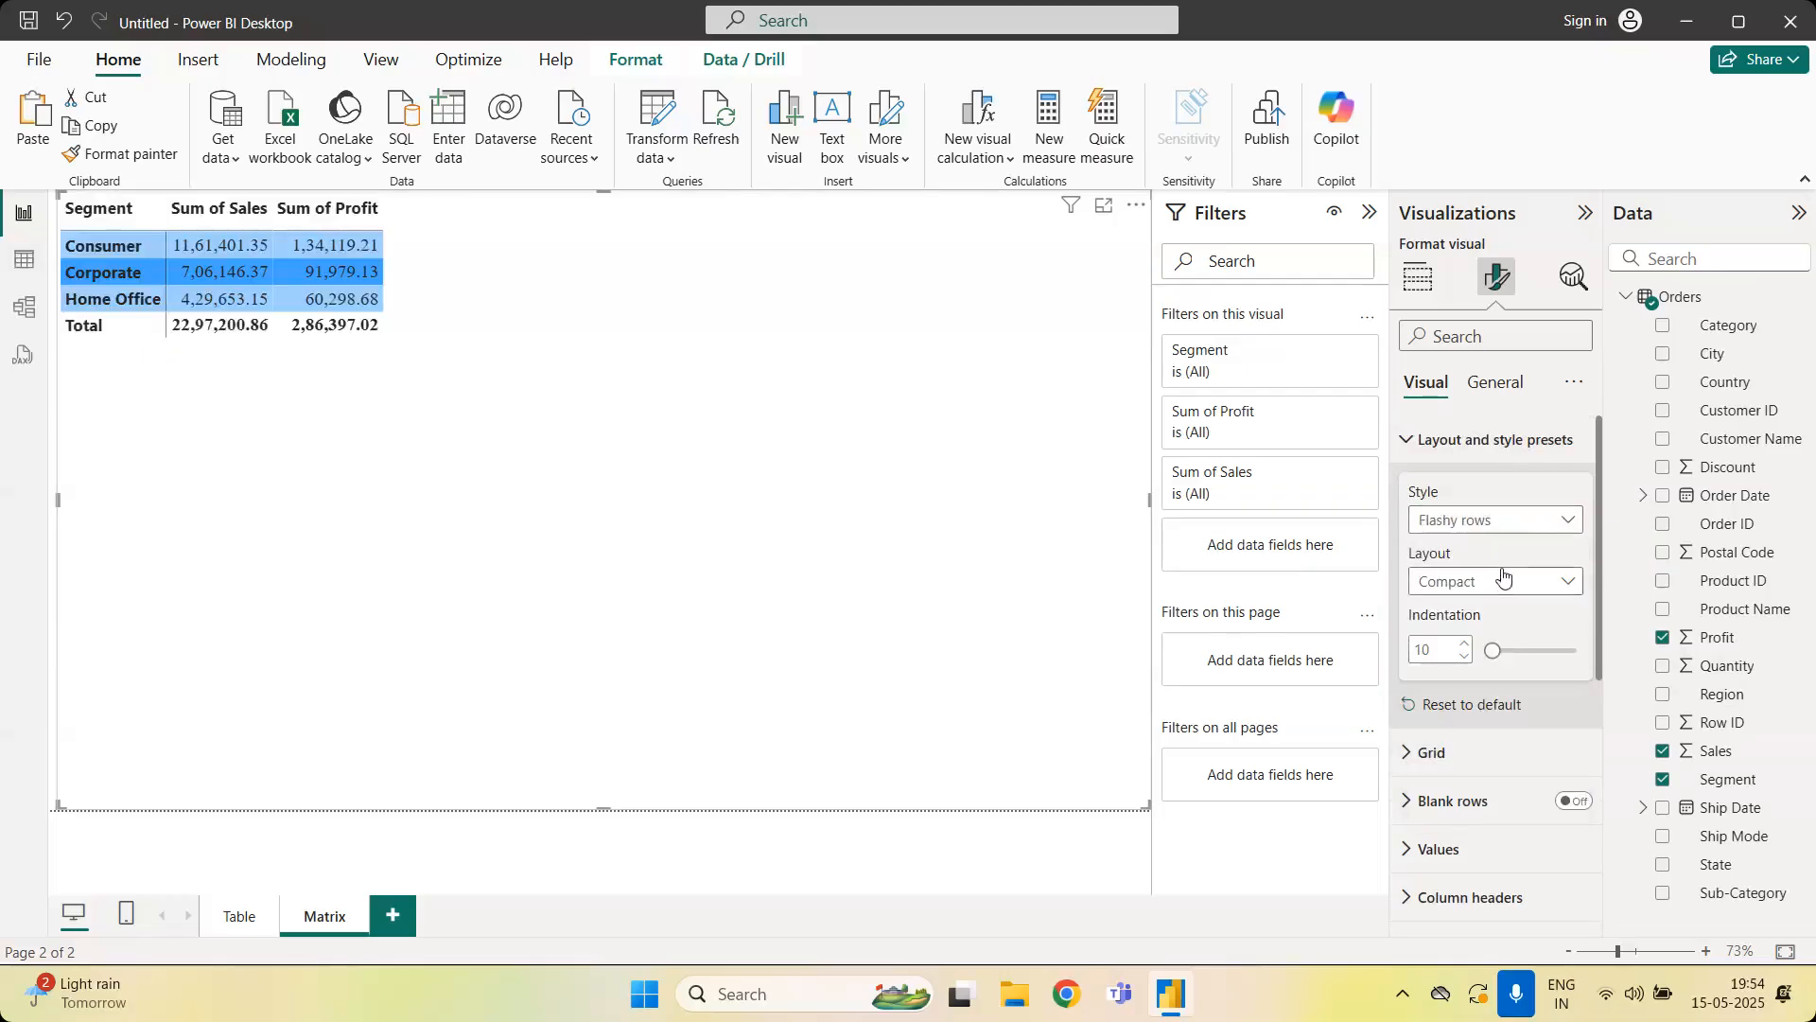
left_click(1533, 519)
left_click(1482, 747)
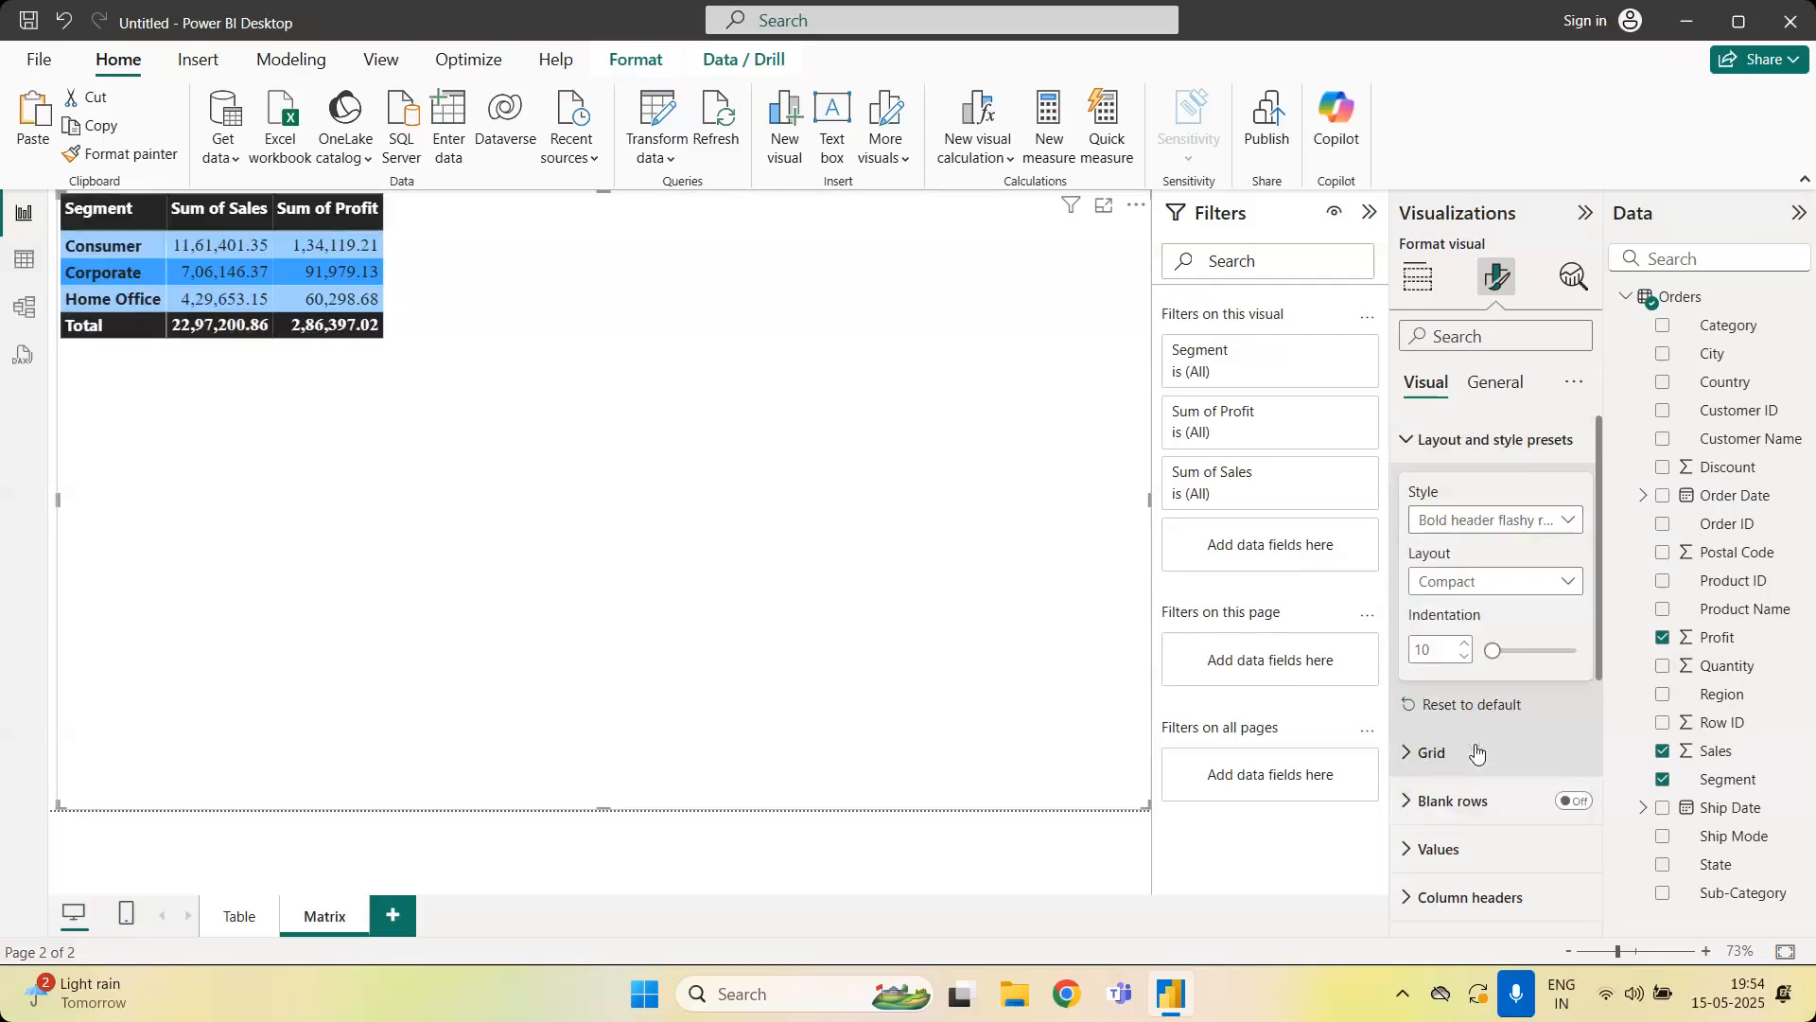
left_click(1562, 520)
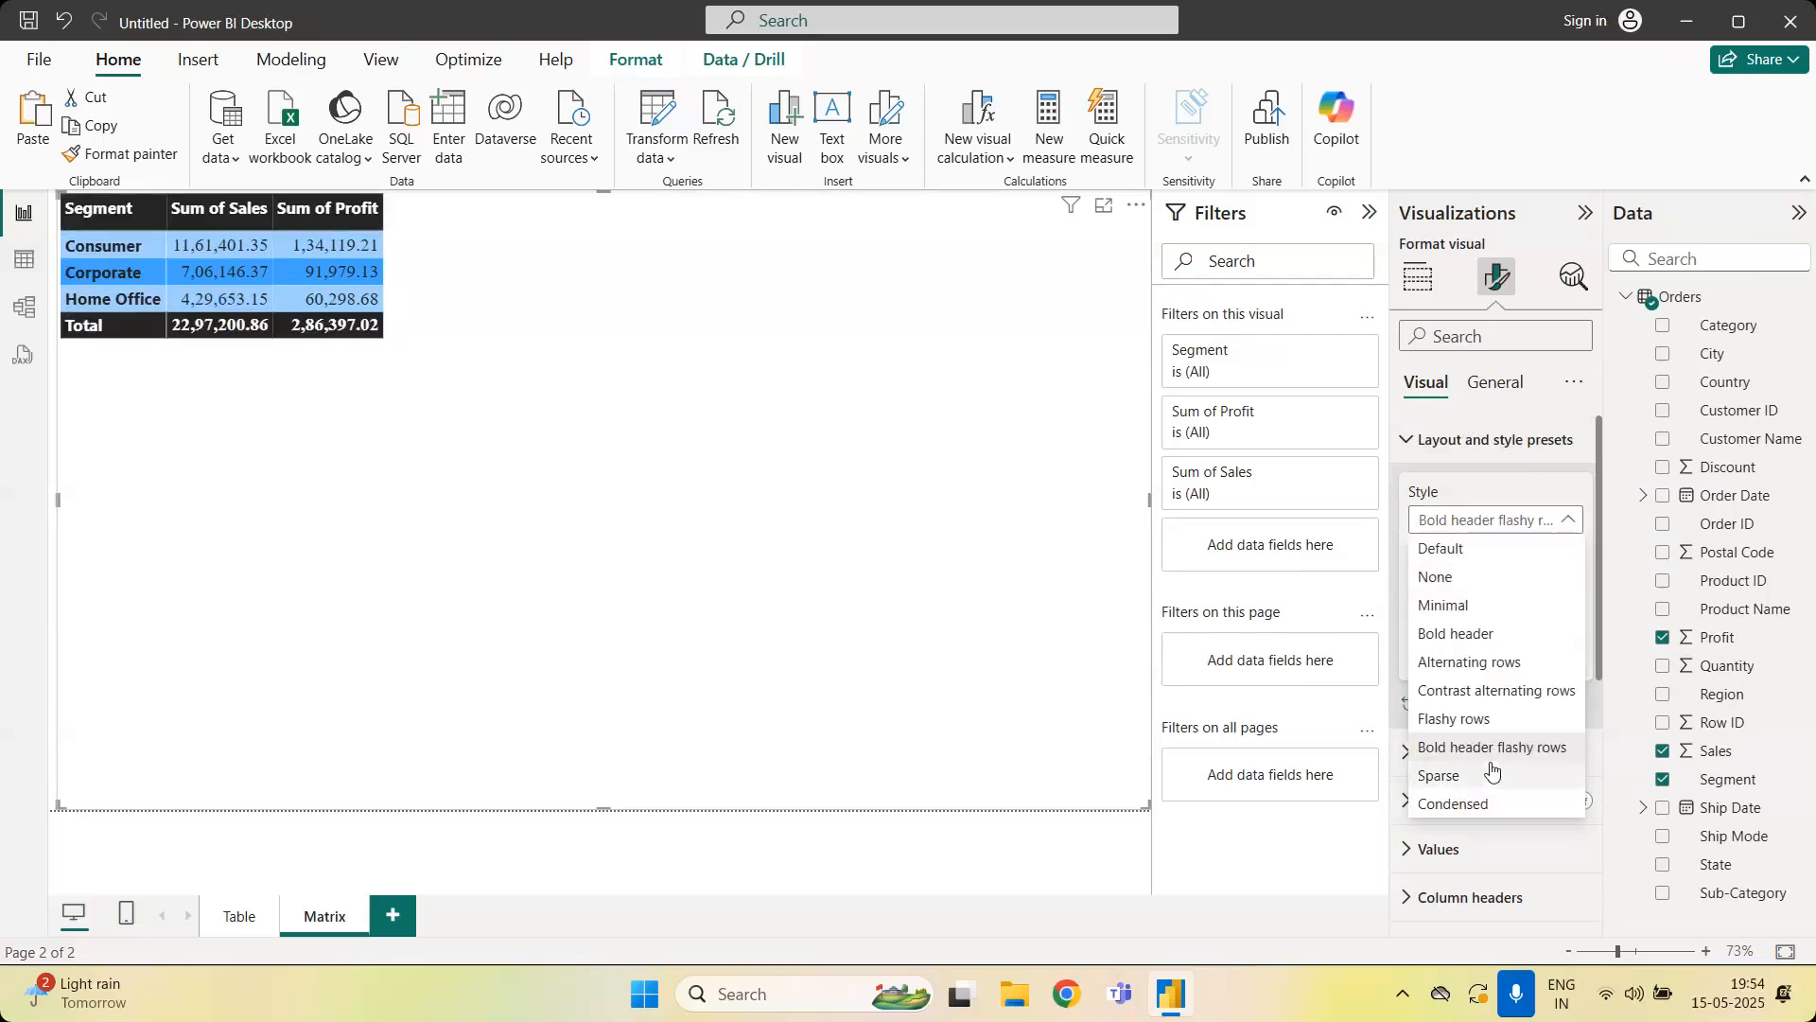
left_click(1486, 772)
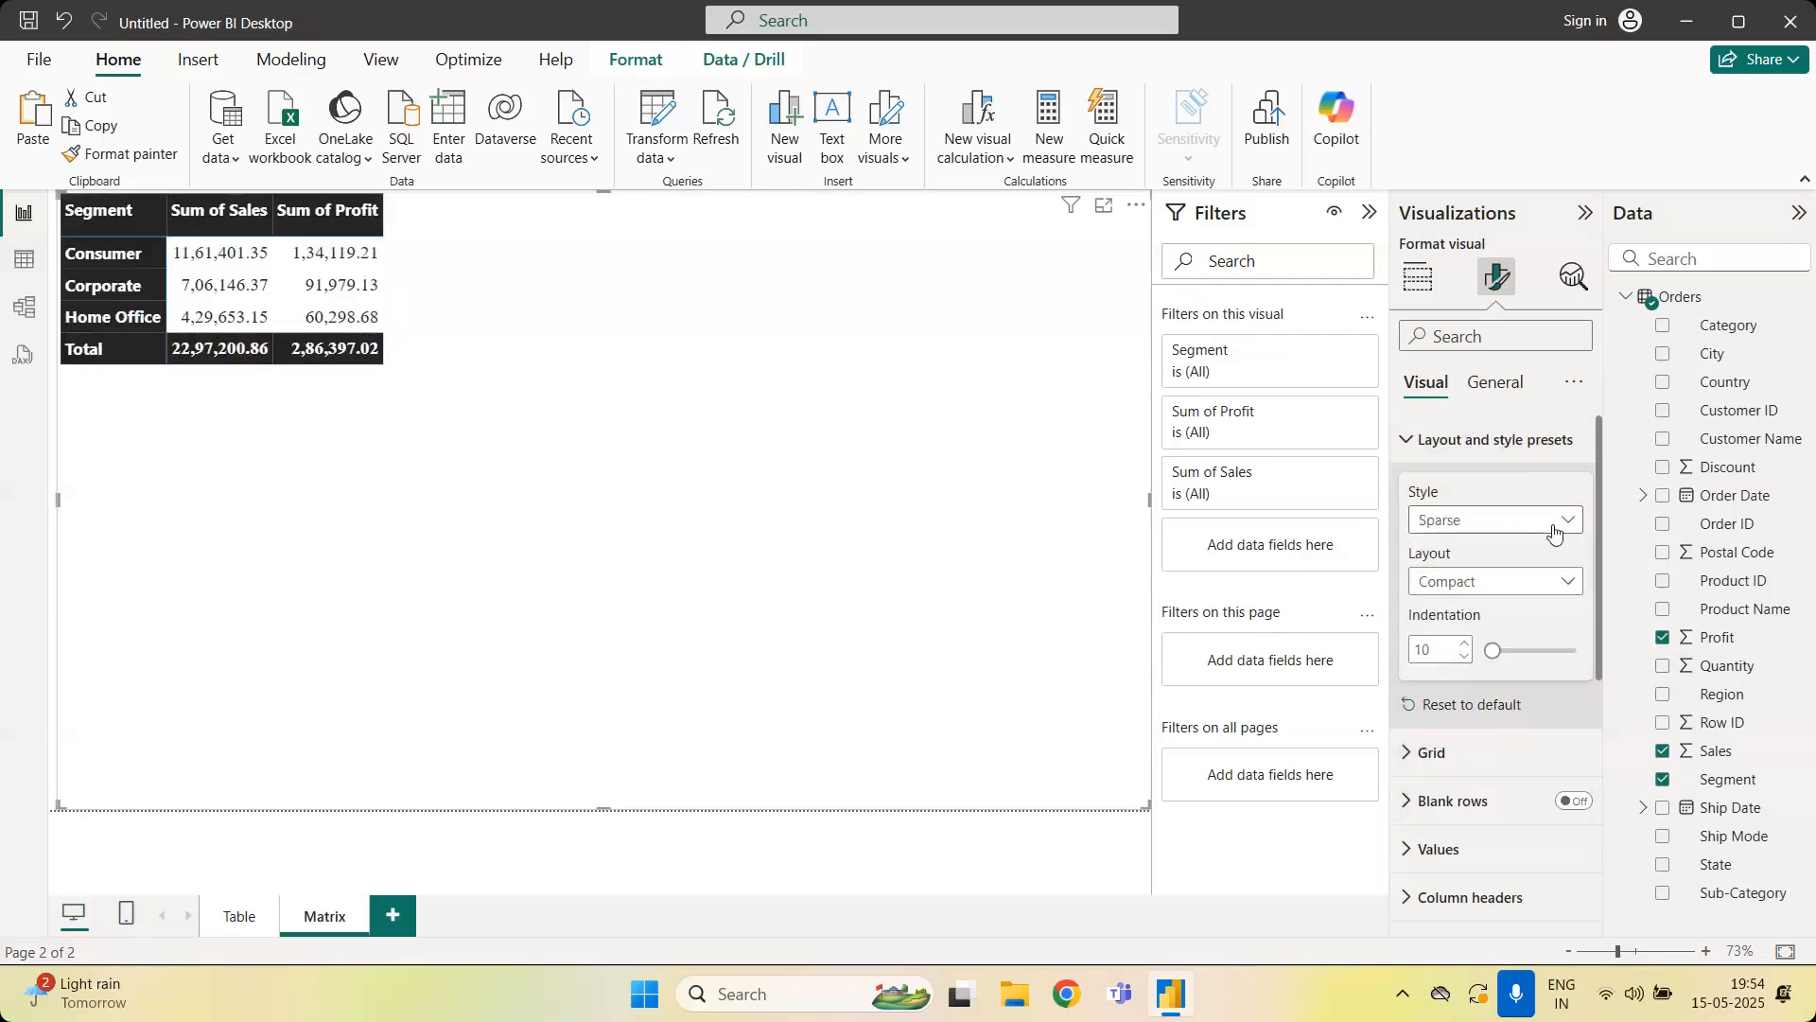
left_click(1552, 521)
left_click(1495, 815)
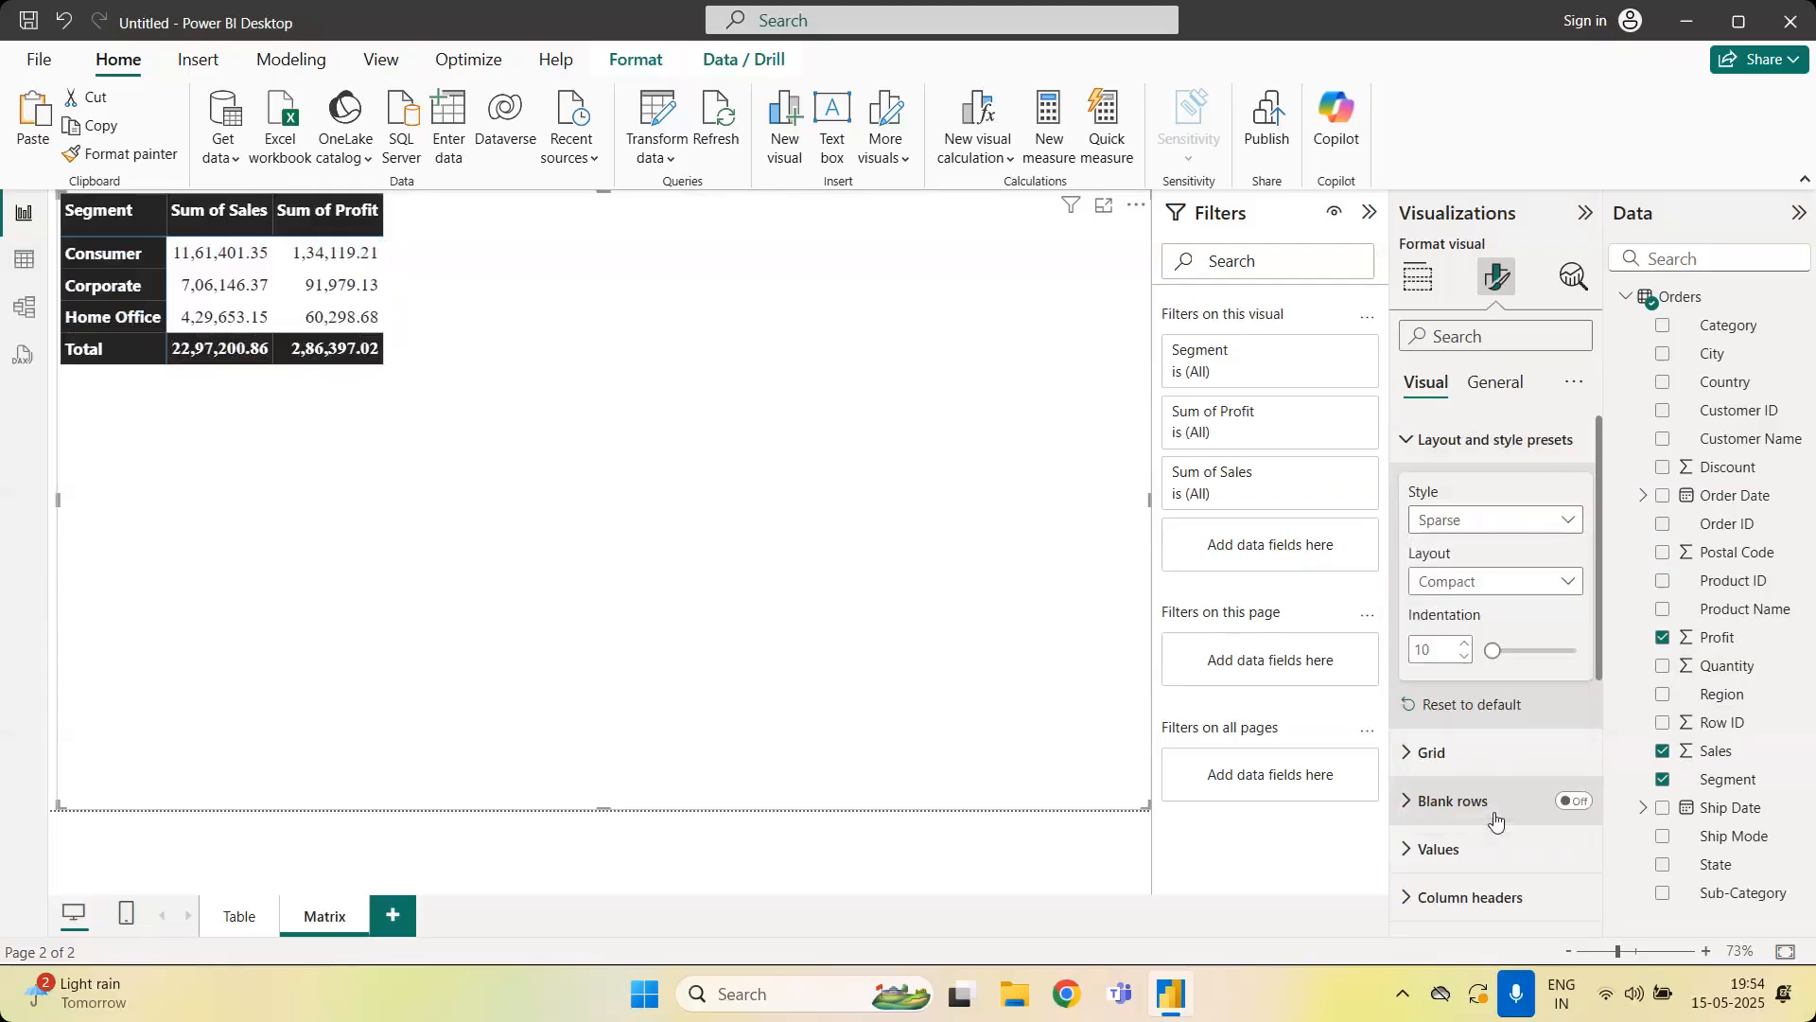
Set the matrix's style preset to Default
left_click(1513, 526)
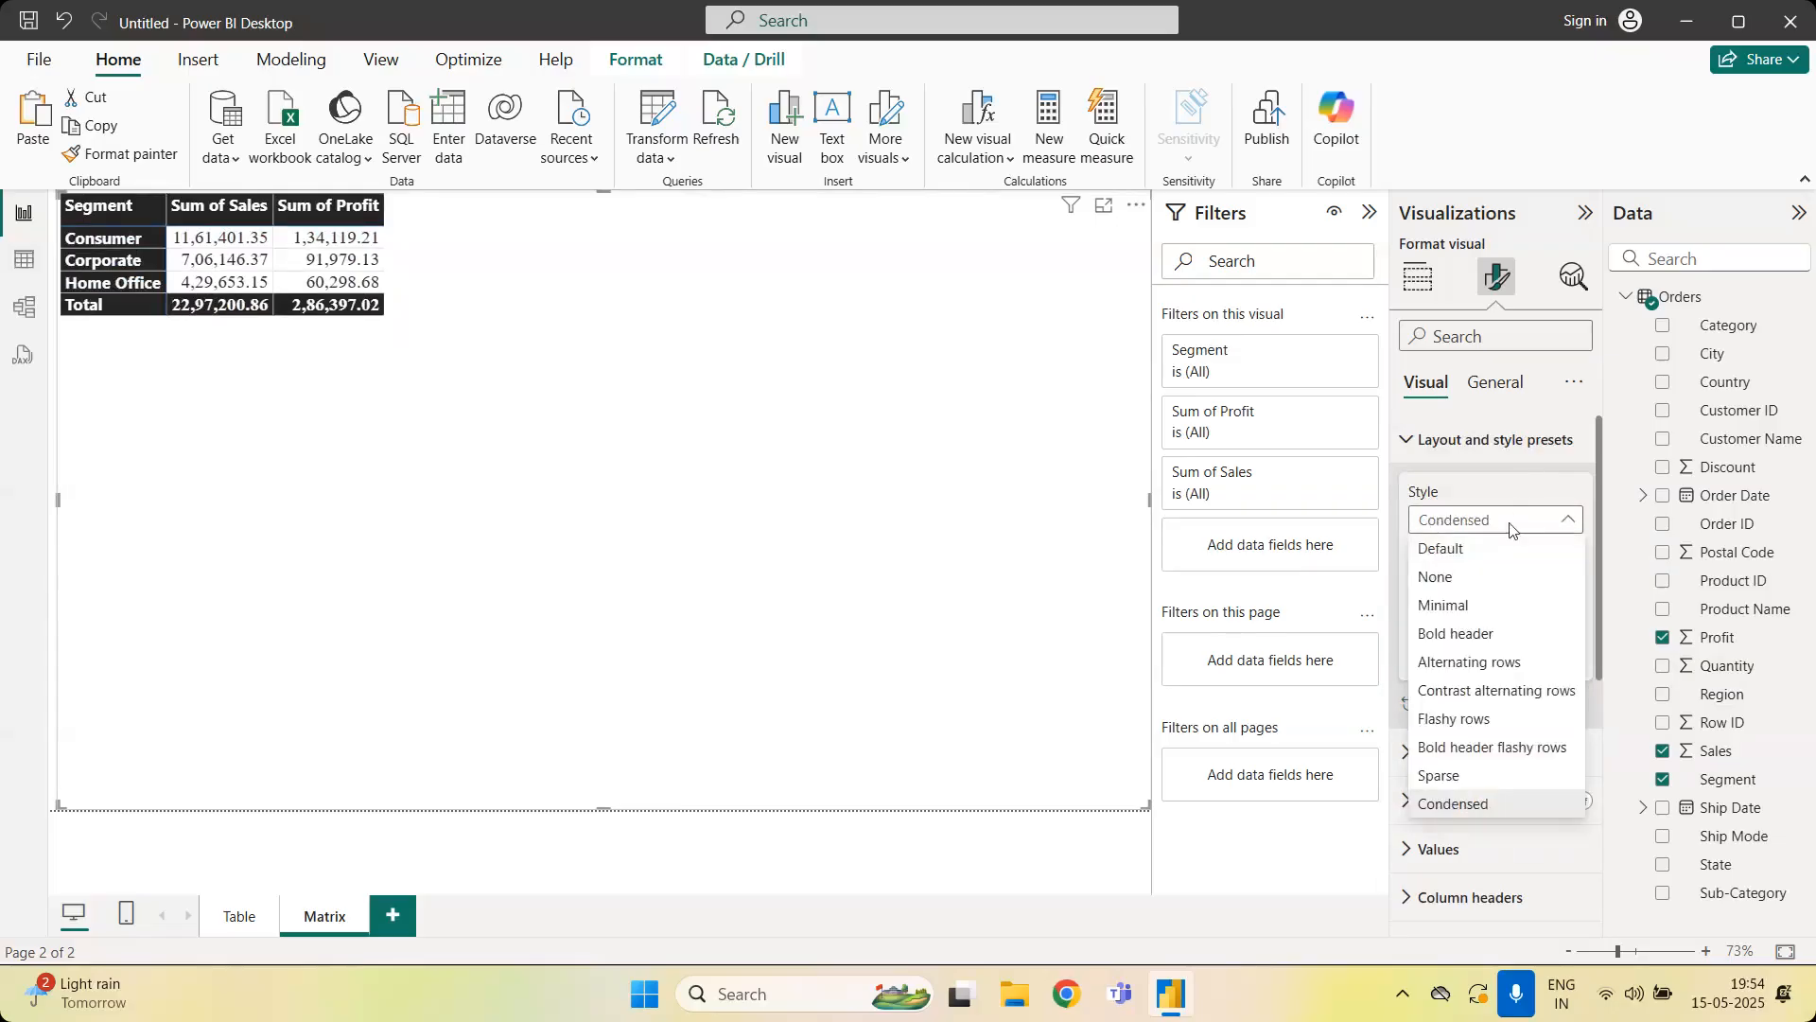
left_click(1481, 546)
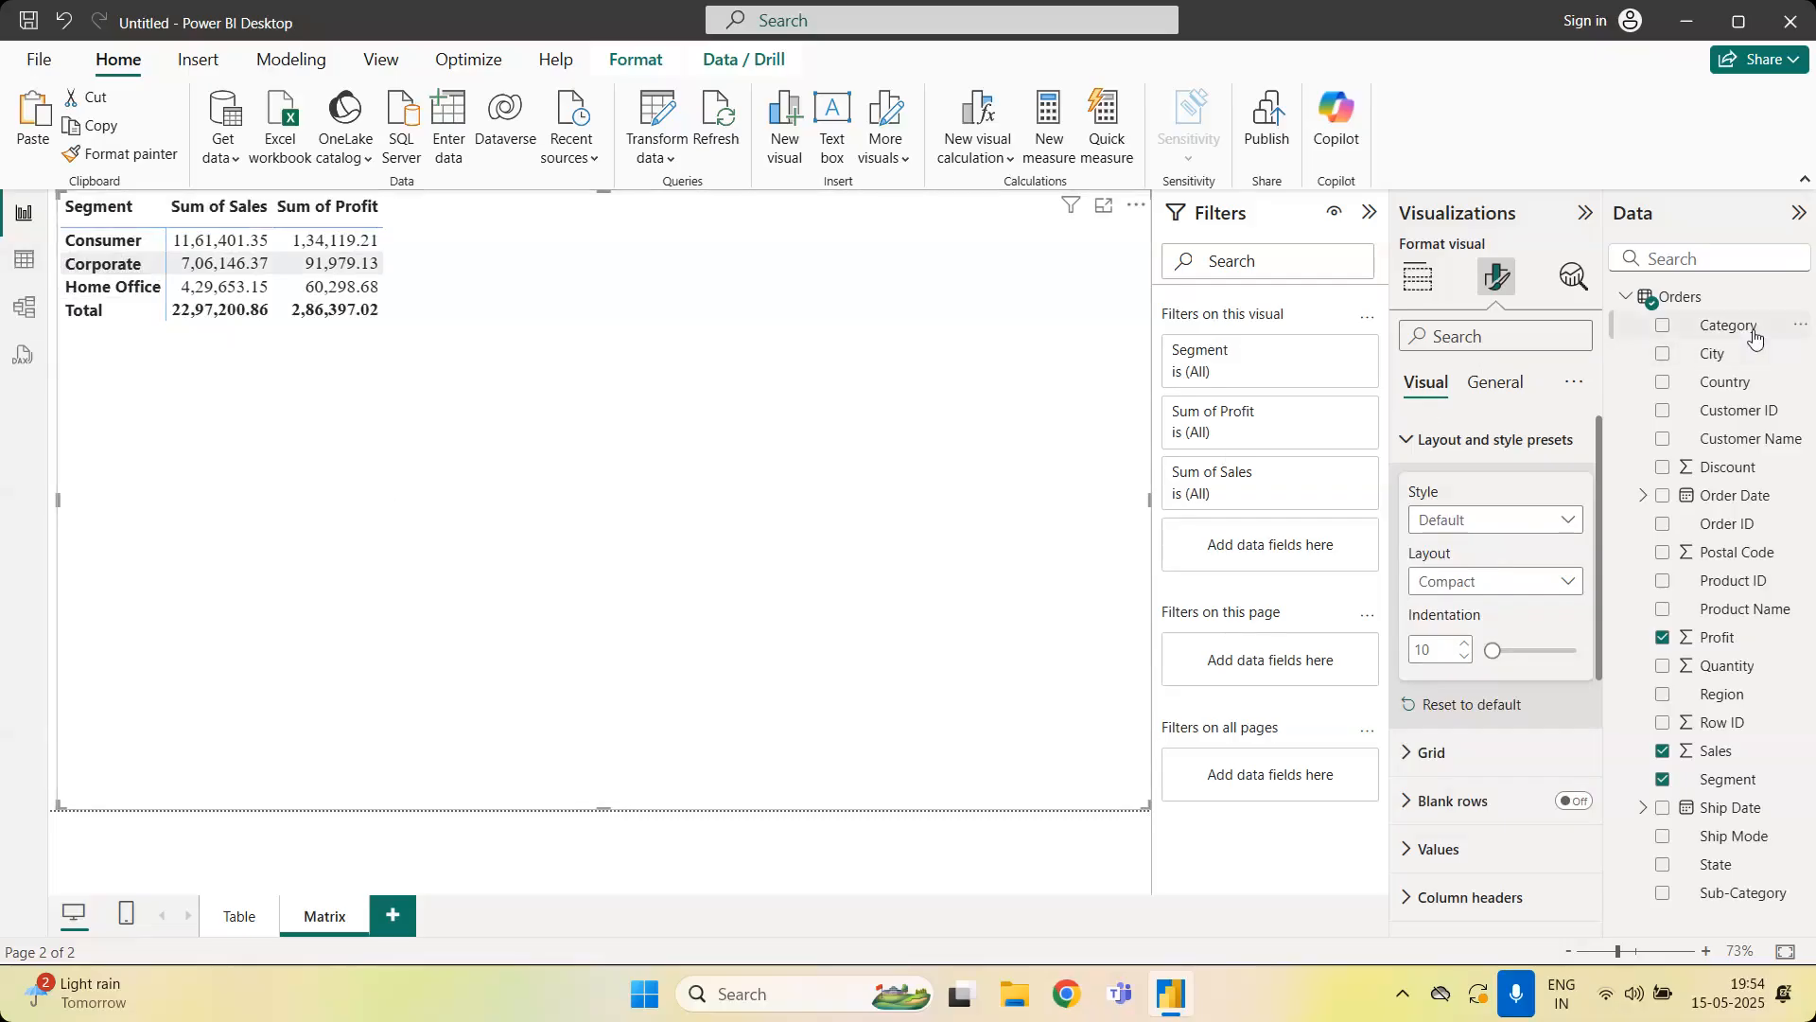
left_click(1414, 442)
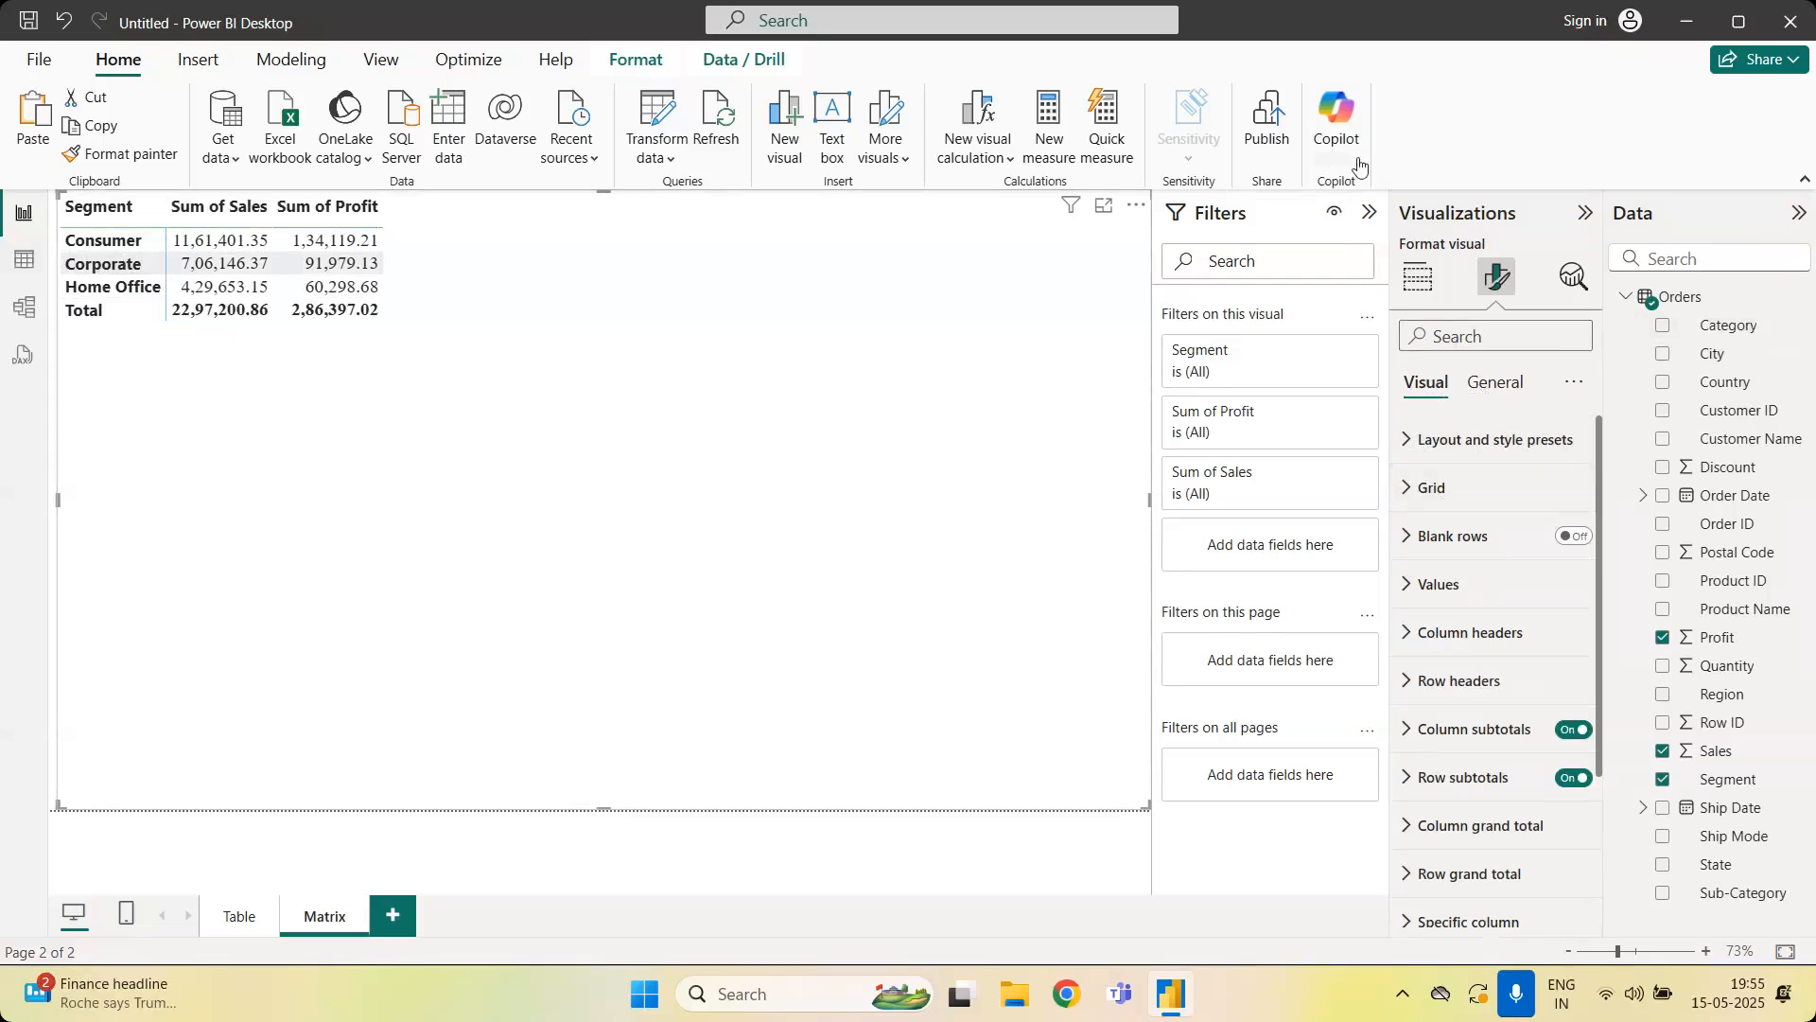
Add Category below Segment in the matrix's rows and expand the Consumer, Corporate and Home Office segments
left_click(1418, 276)
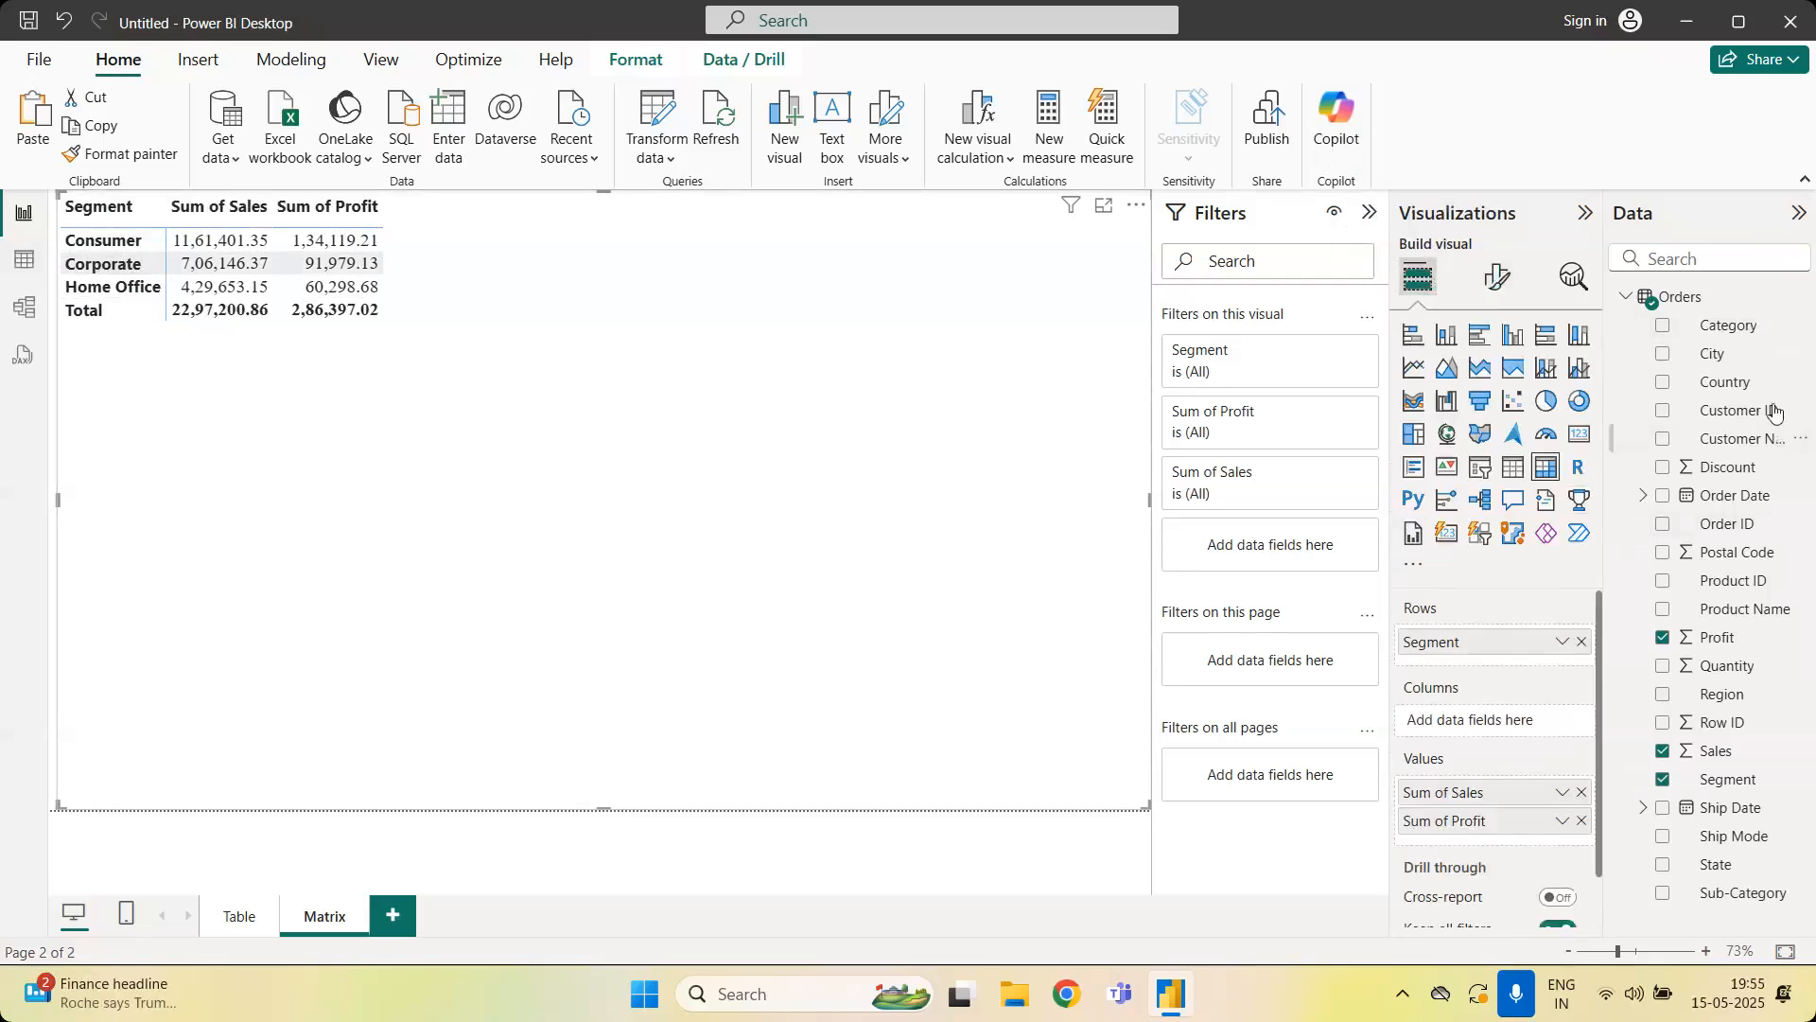
left_click_drag(1739, 325, 1514, 653)
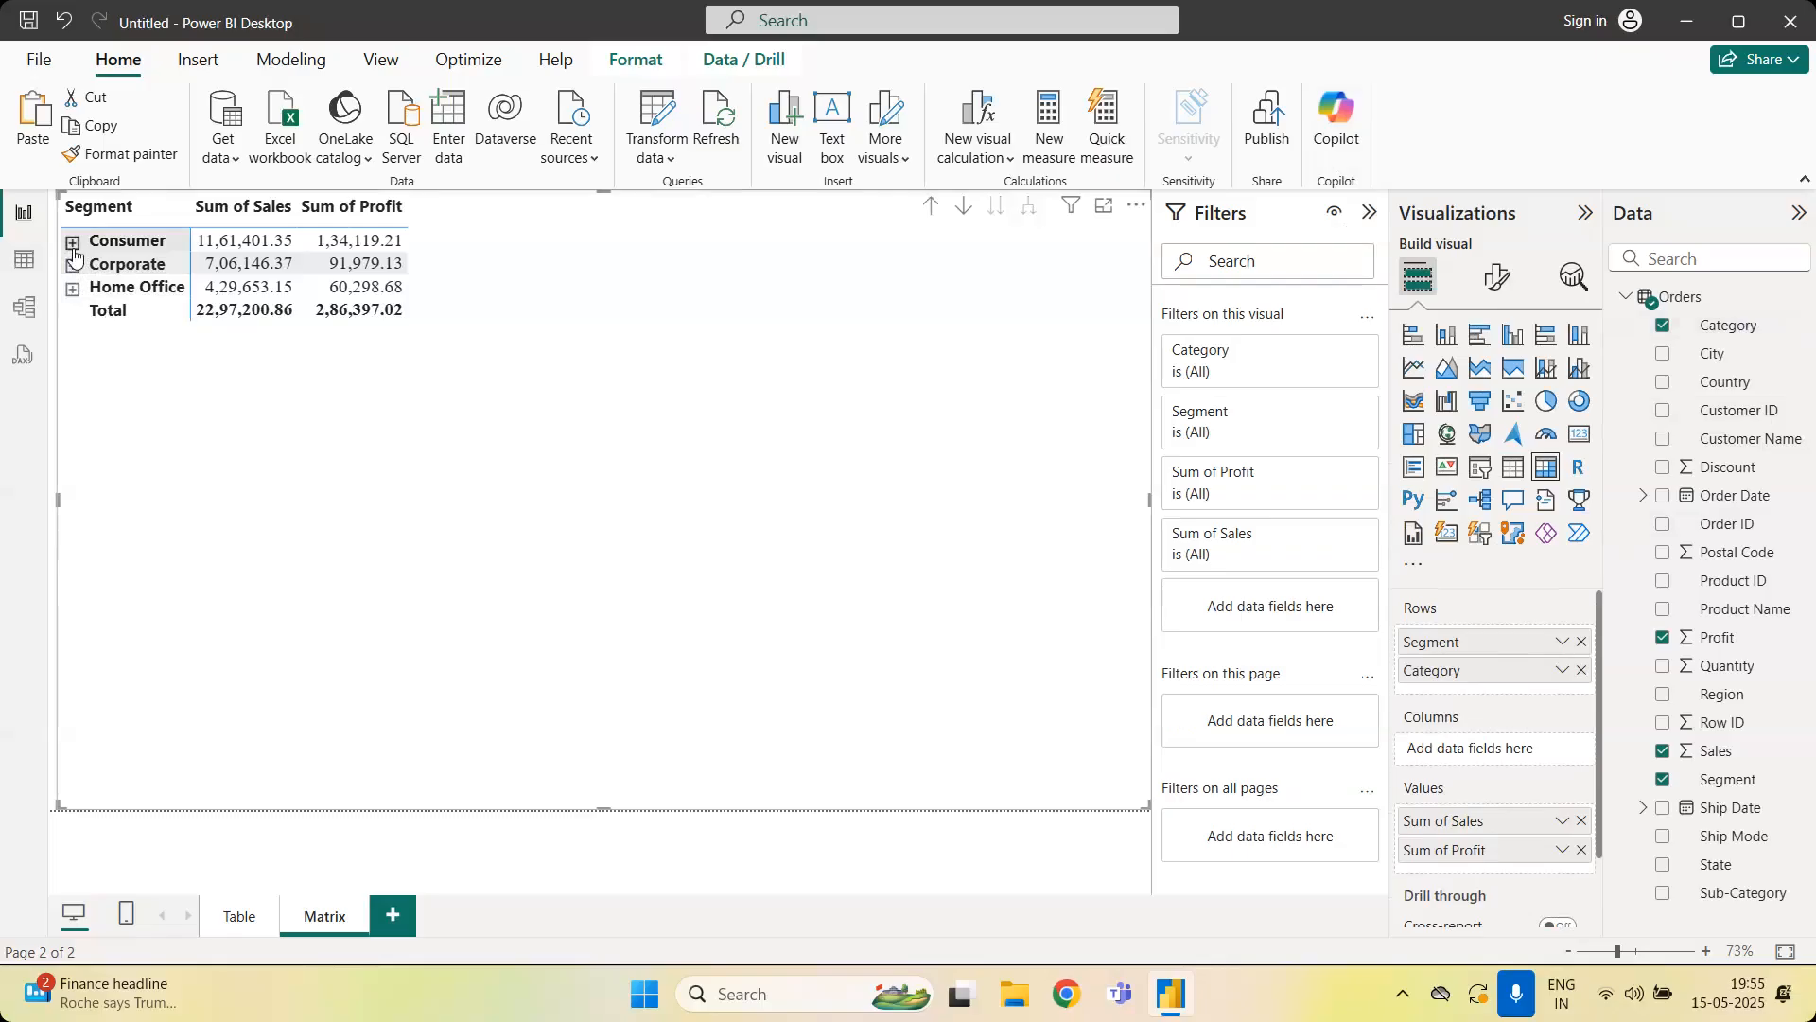
left_click(72, 244)
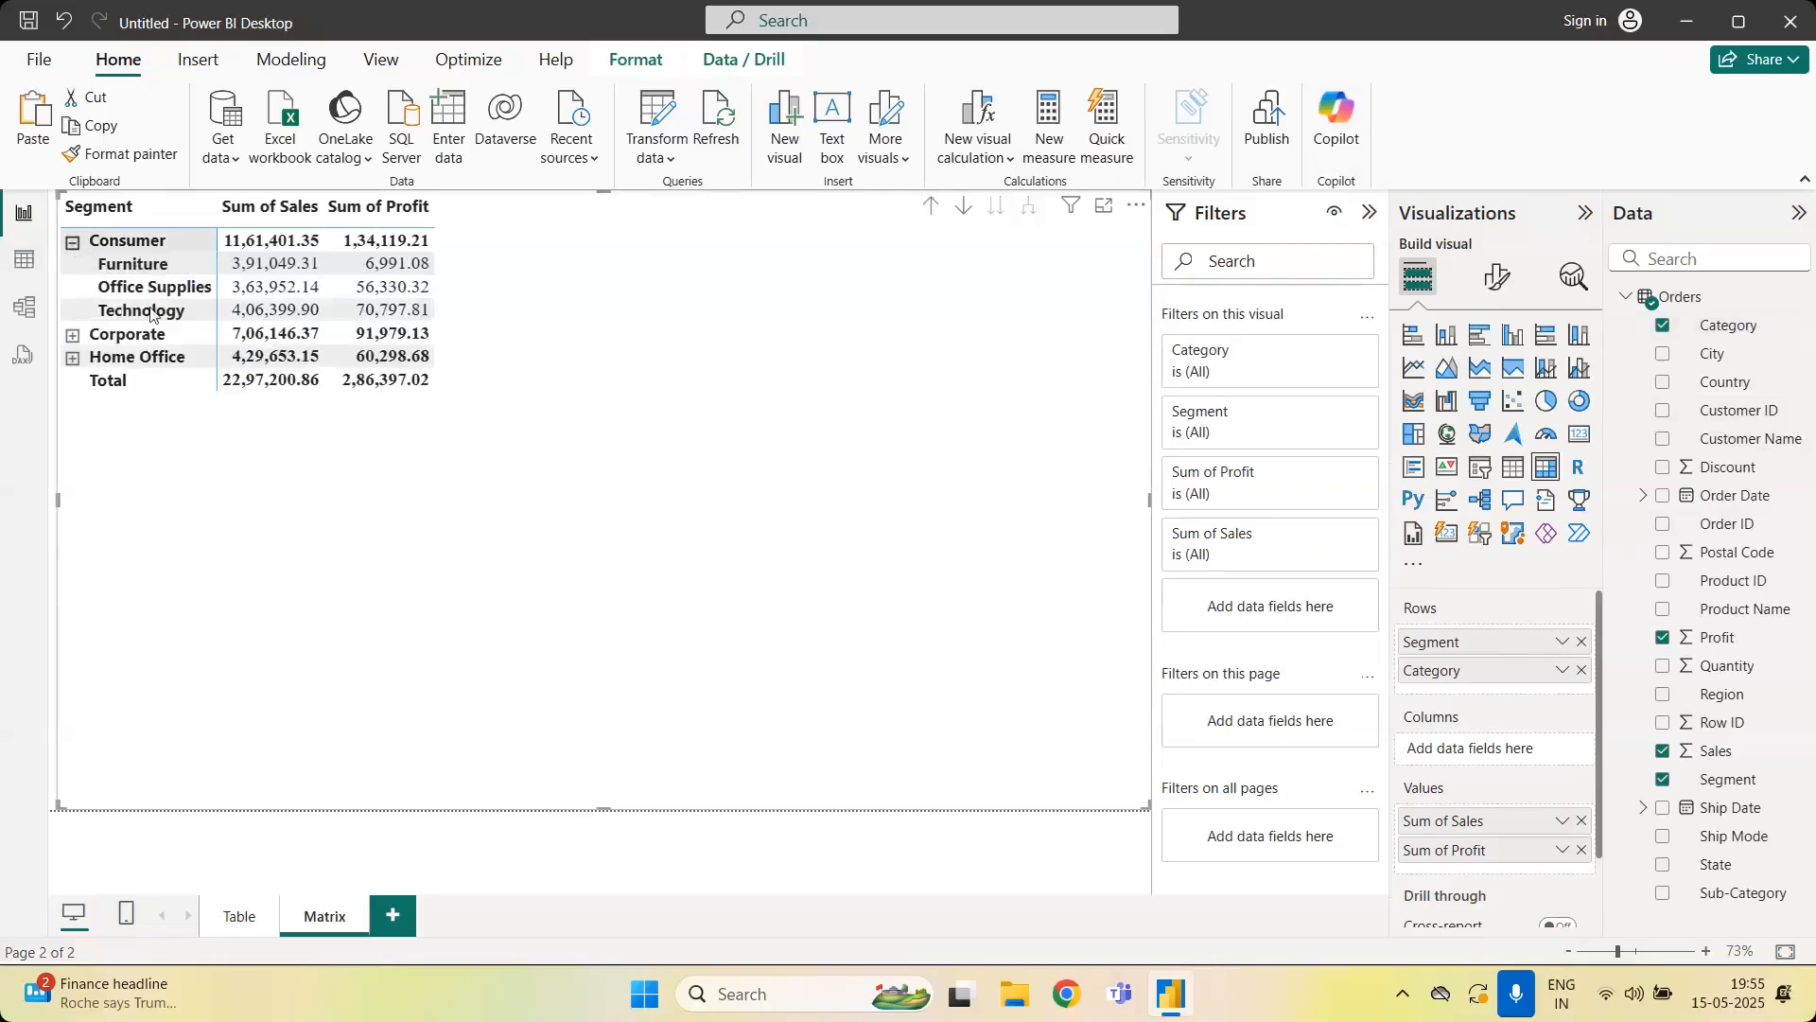
left_click(73, 334)
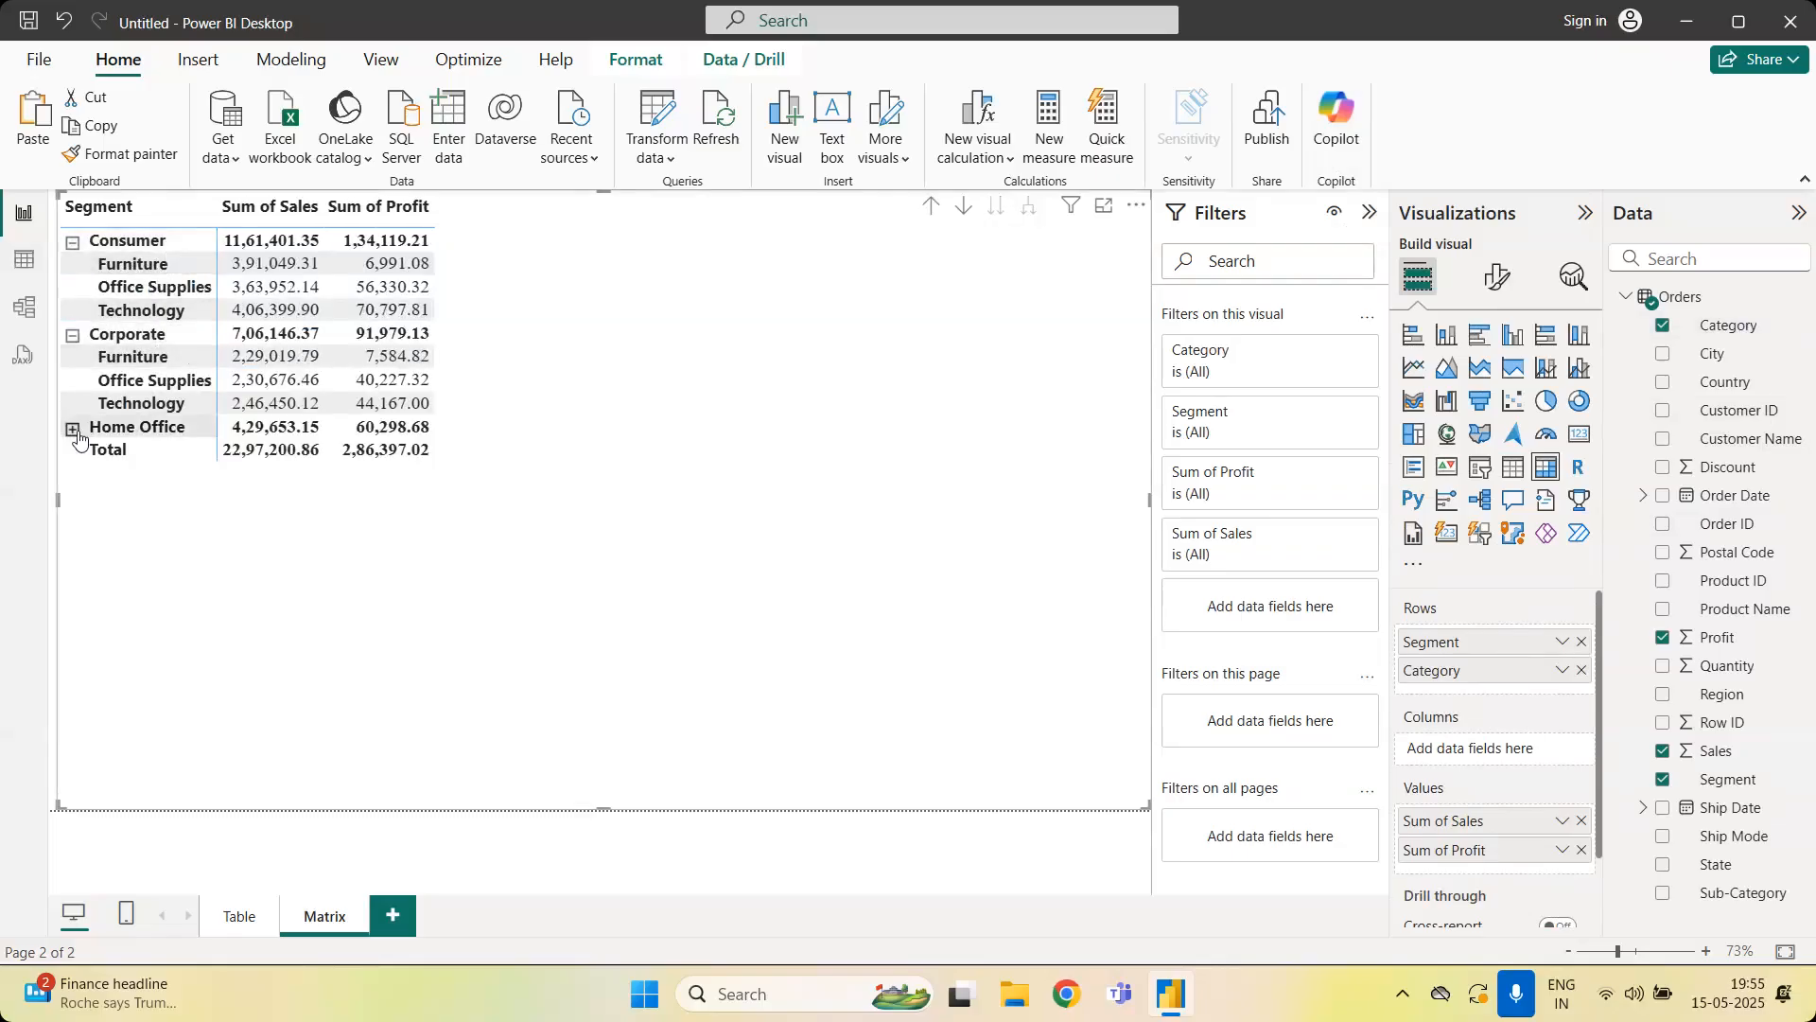
left_click(72, 429)
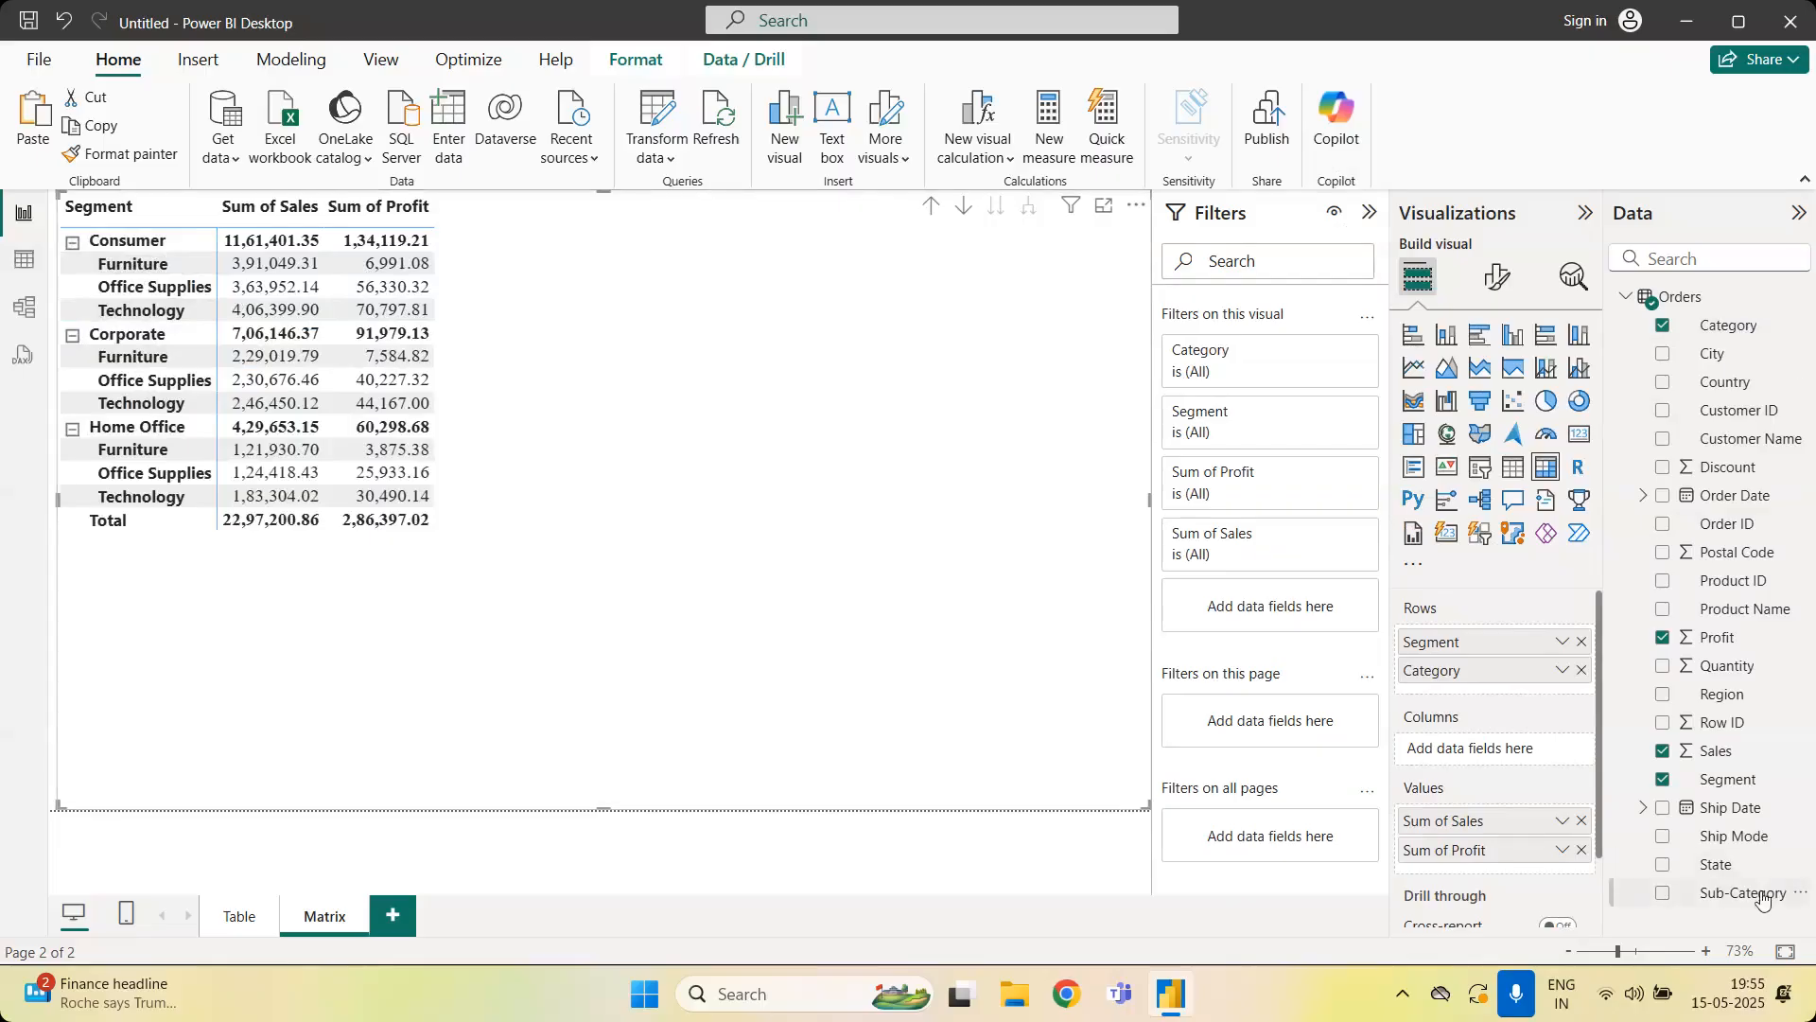
Add Sub-Category below Category in the matrix's rows and expand Furniture, Office Supplies and Technology under Consumer
left_click_drag(1761, 900, 1552, 689)
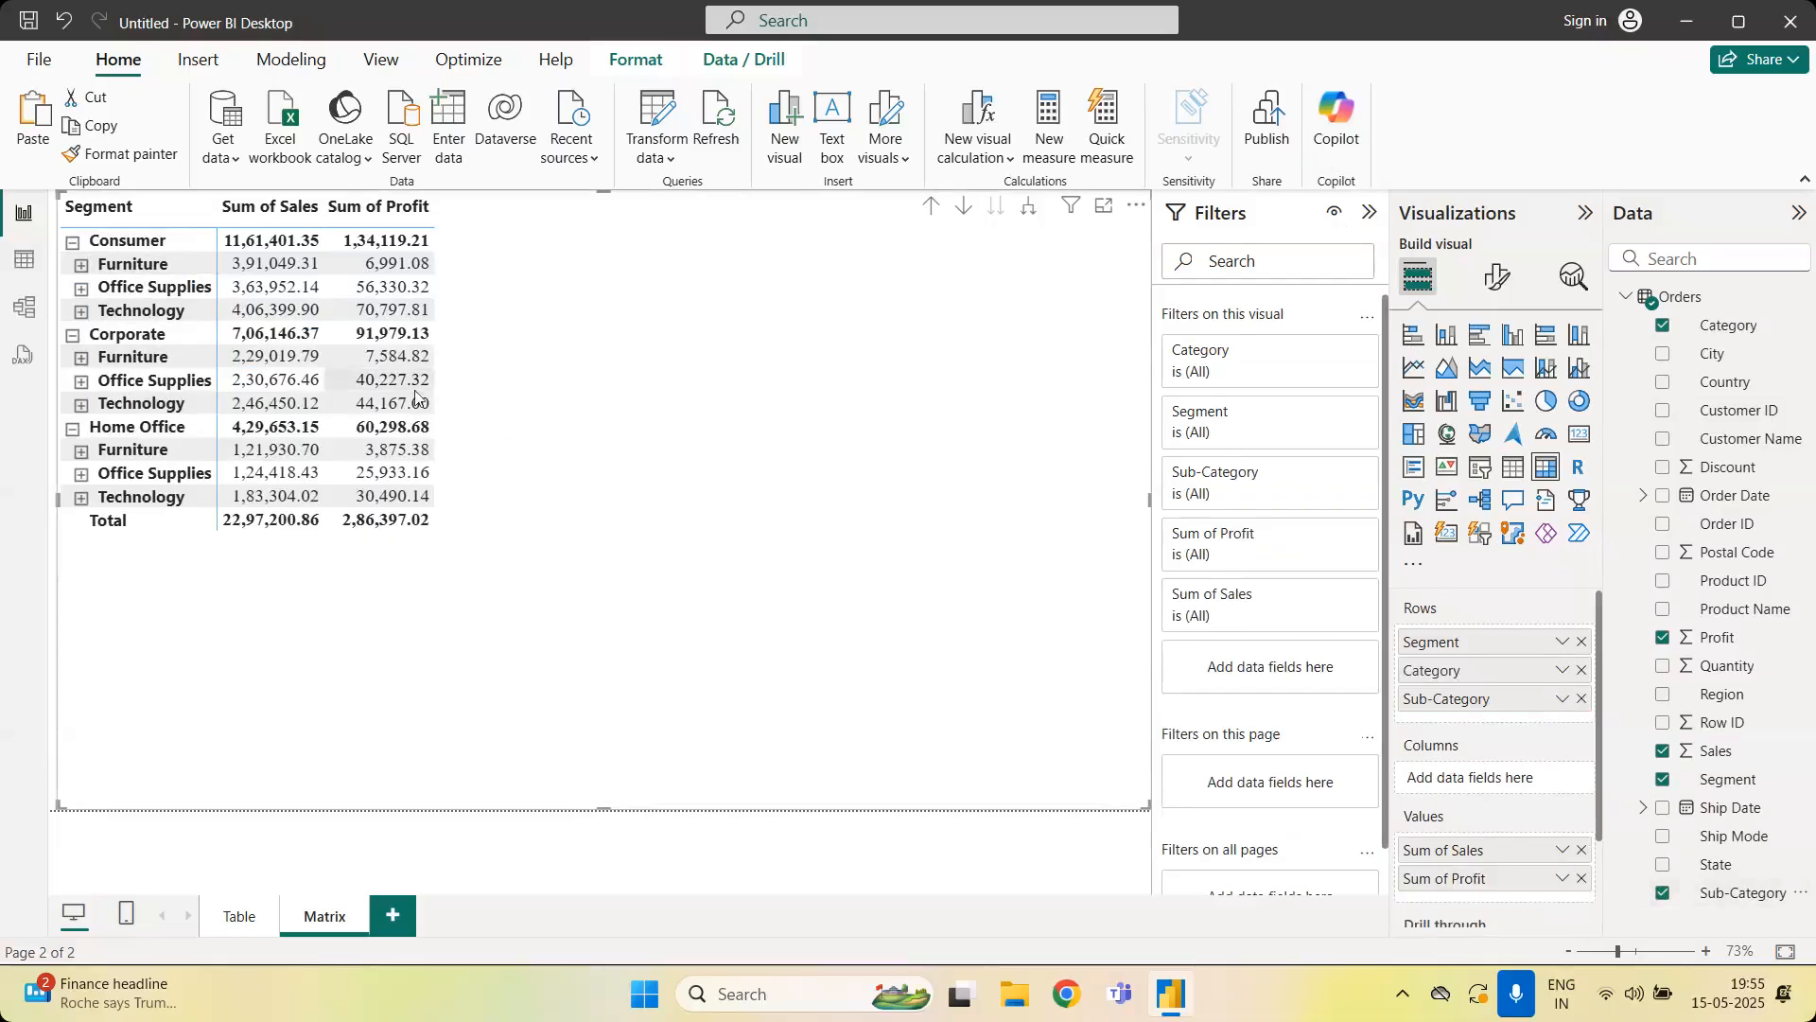
left_click(82, 265)
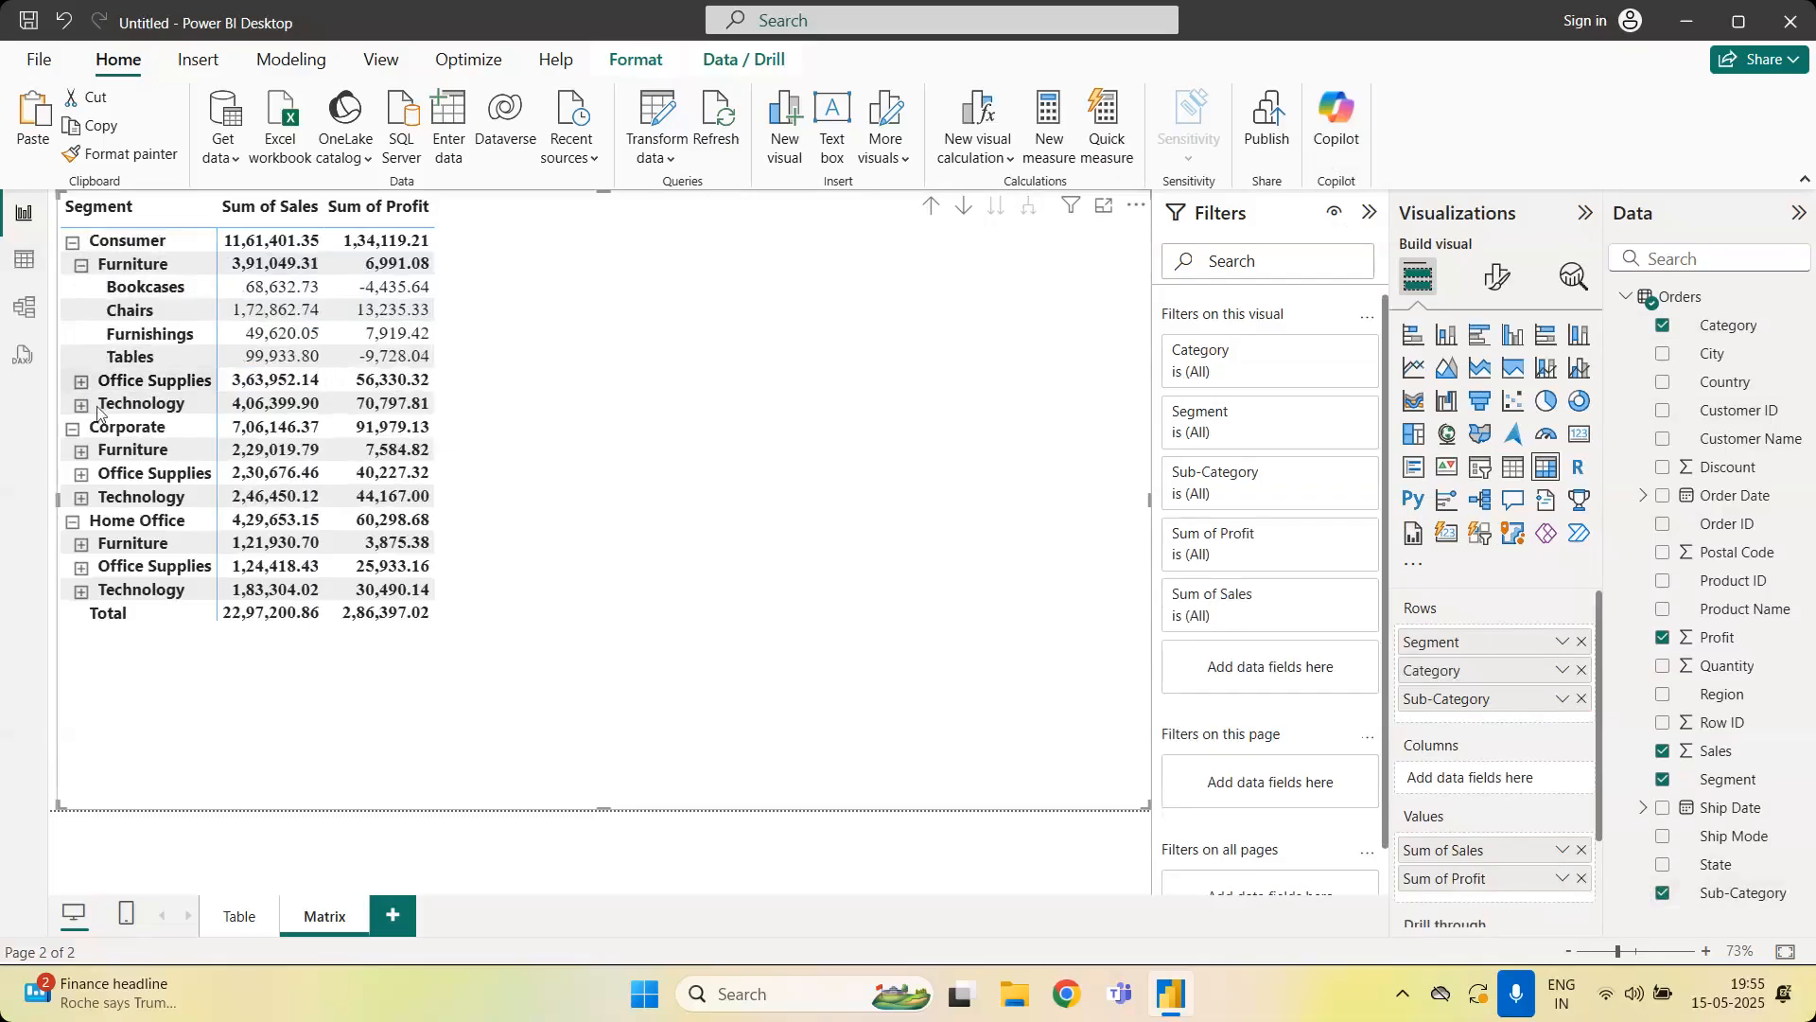
left_click(81, 383)
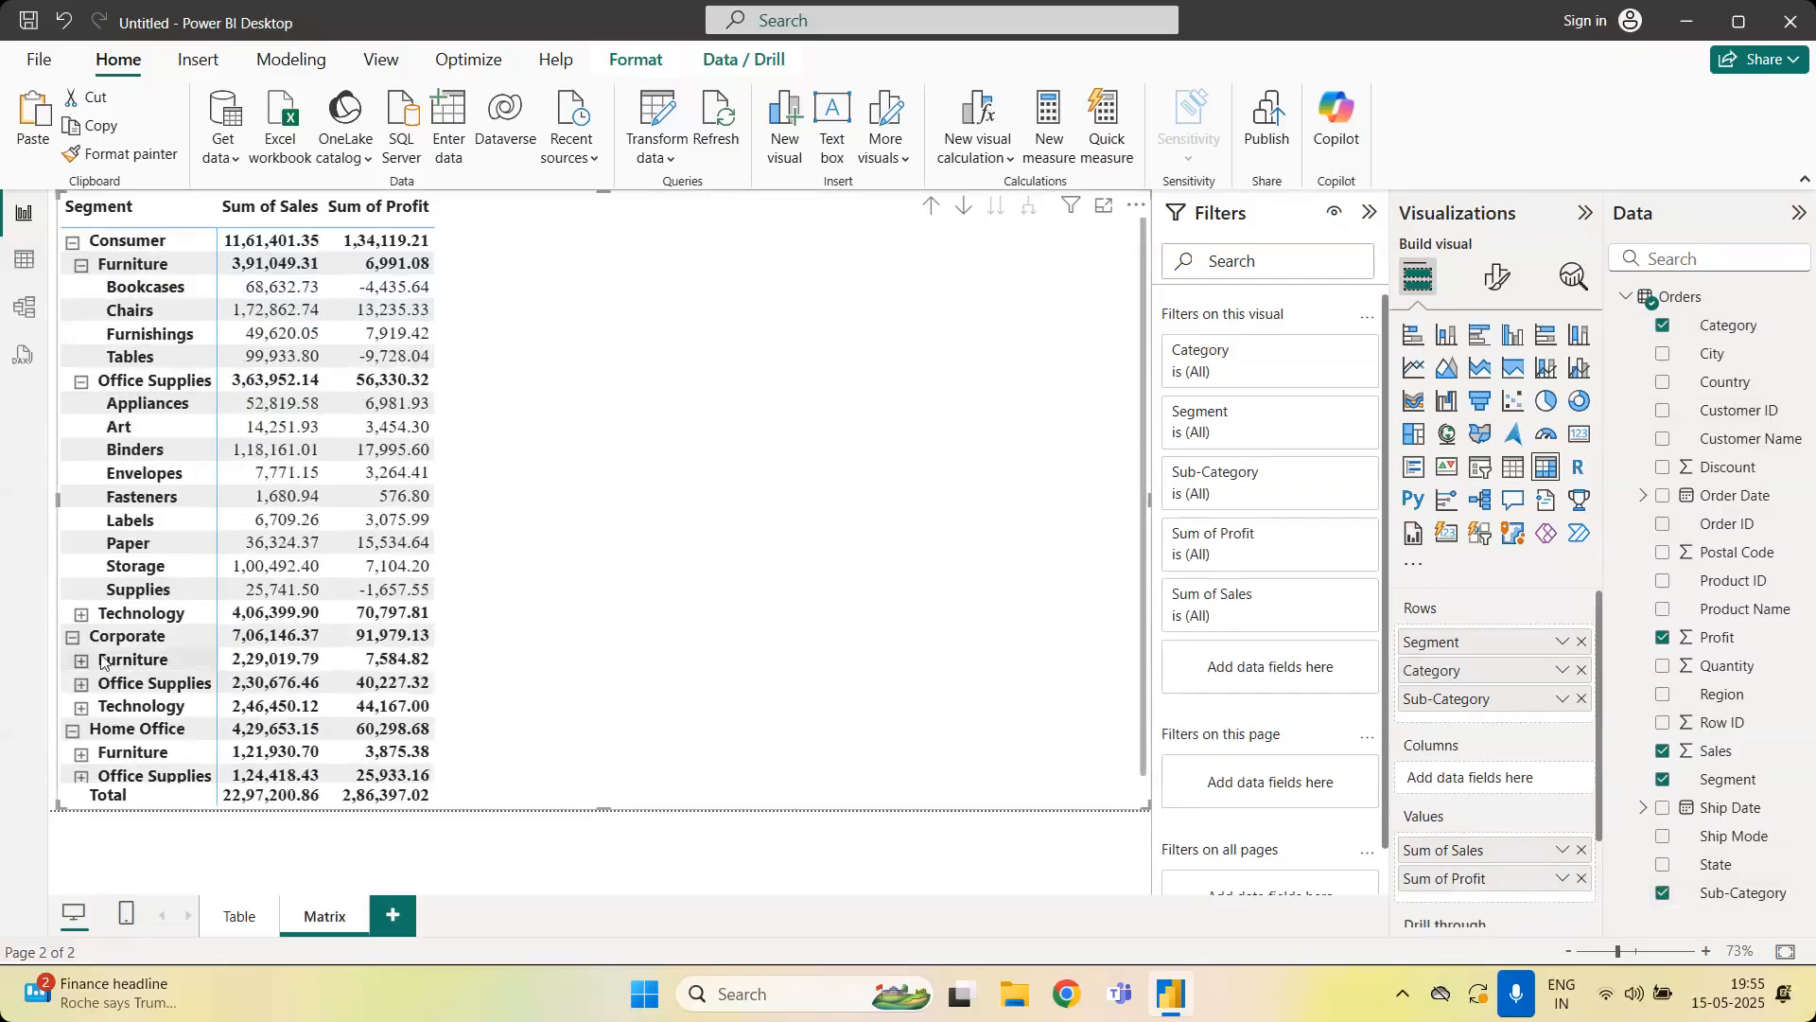
left_click(82, 614)
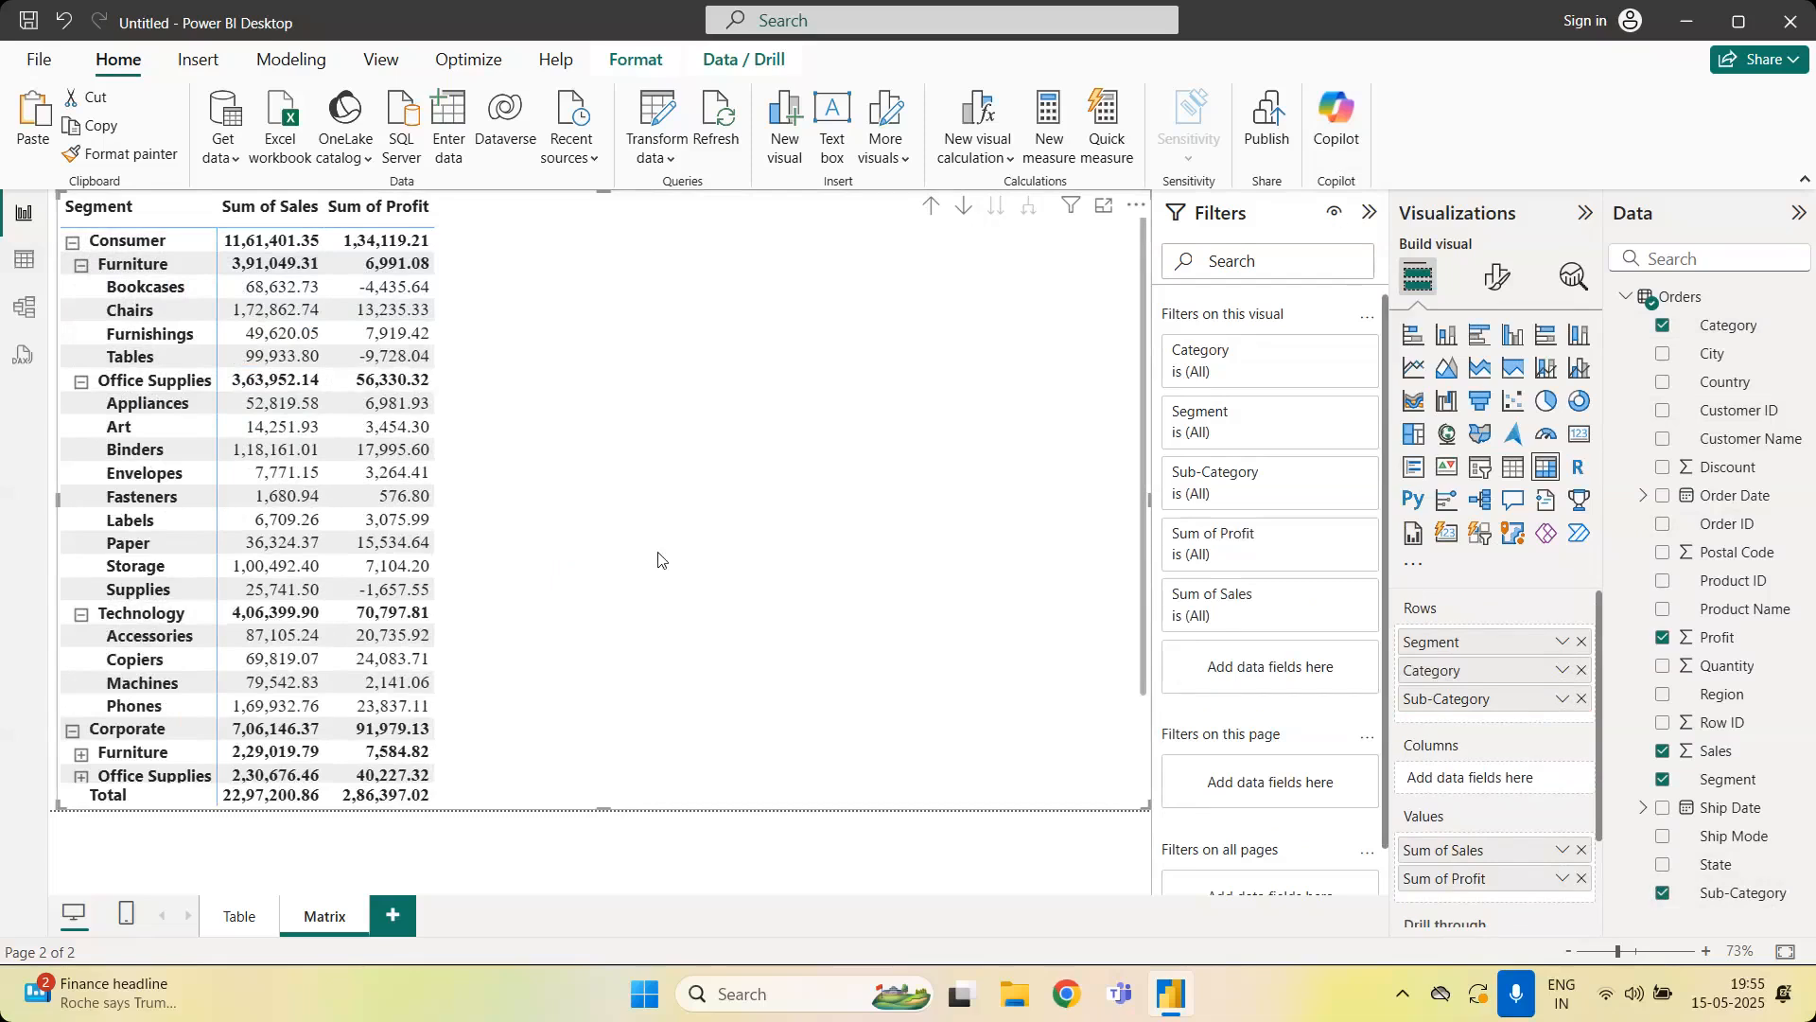
Collapse Consumer's three categories and then all three segments so the matrix shows only the segment level
left_click(82, 265)
left_click(81, 288)
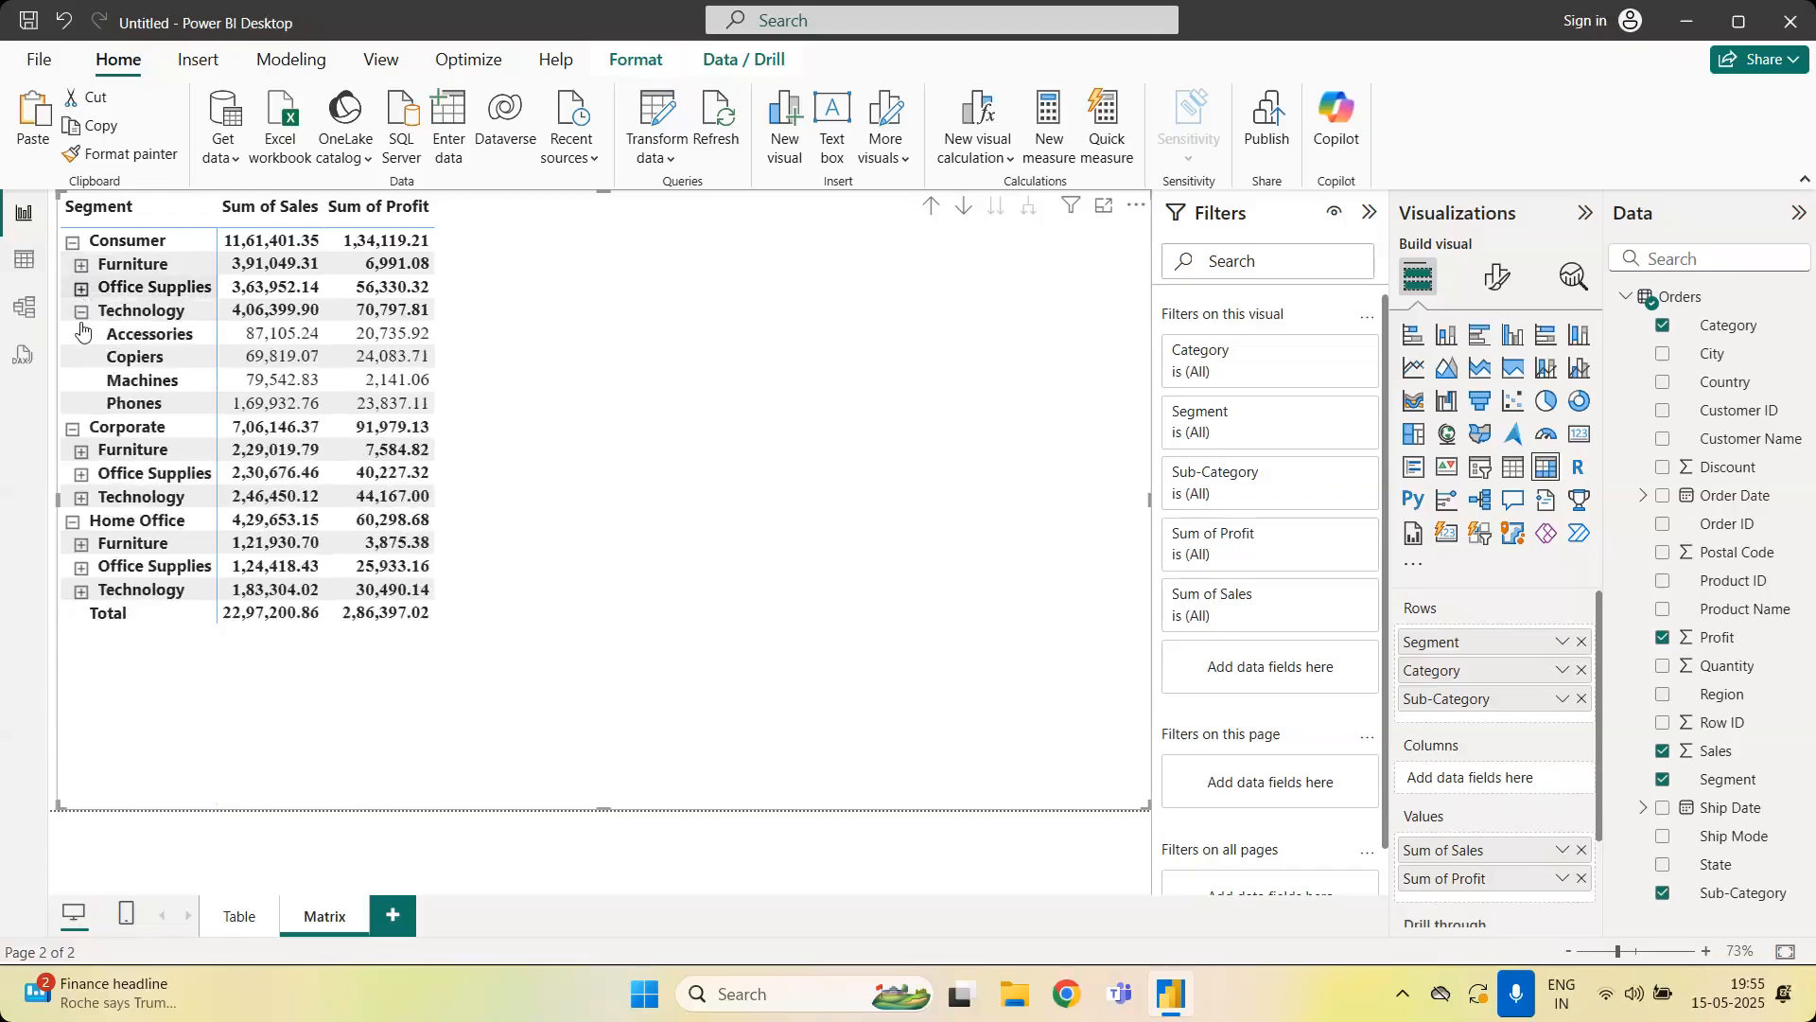
left_click(82, 311)
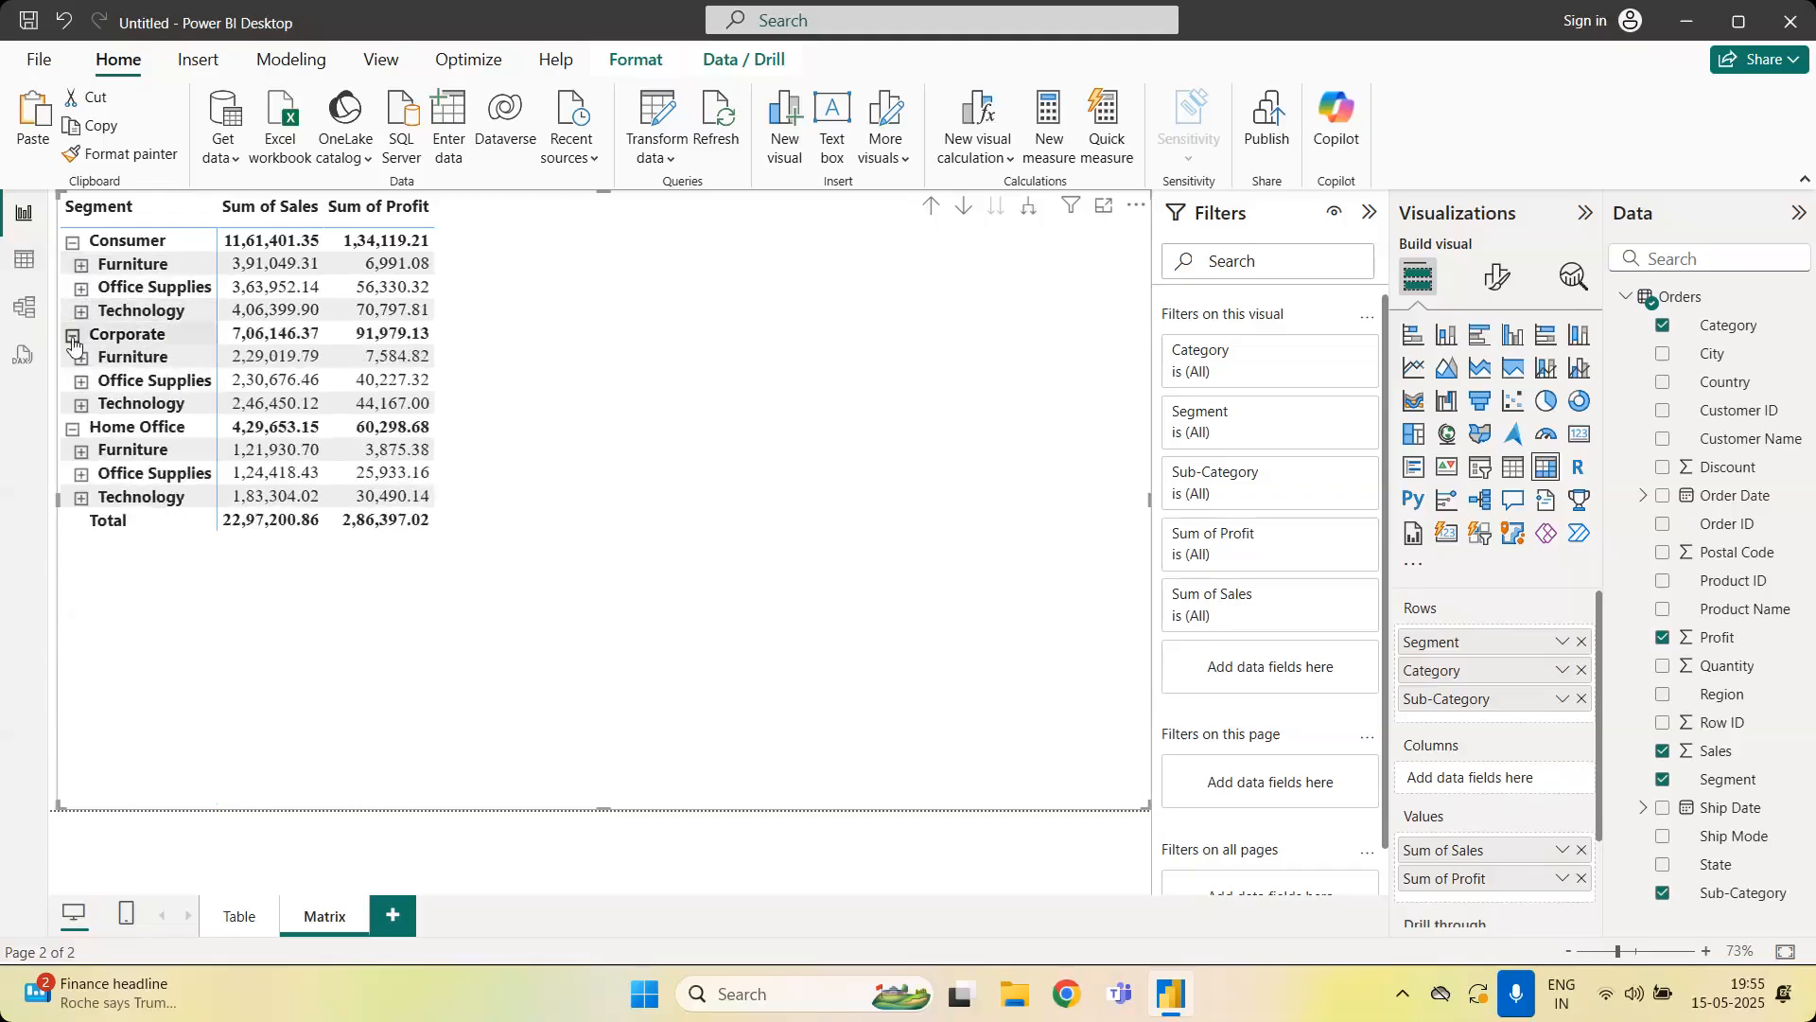
left_click(73, 334)
left_click(71, 360)
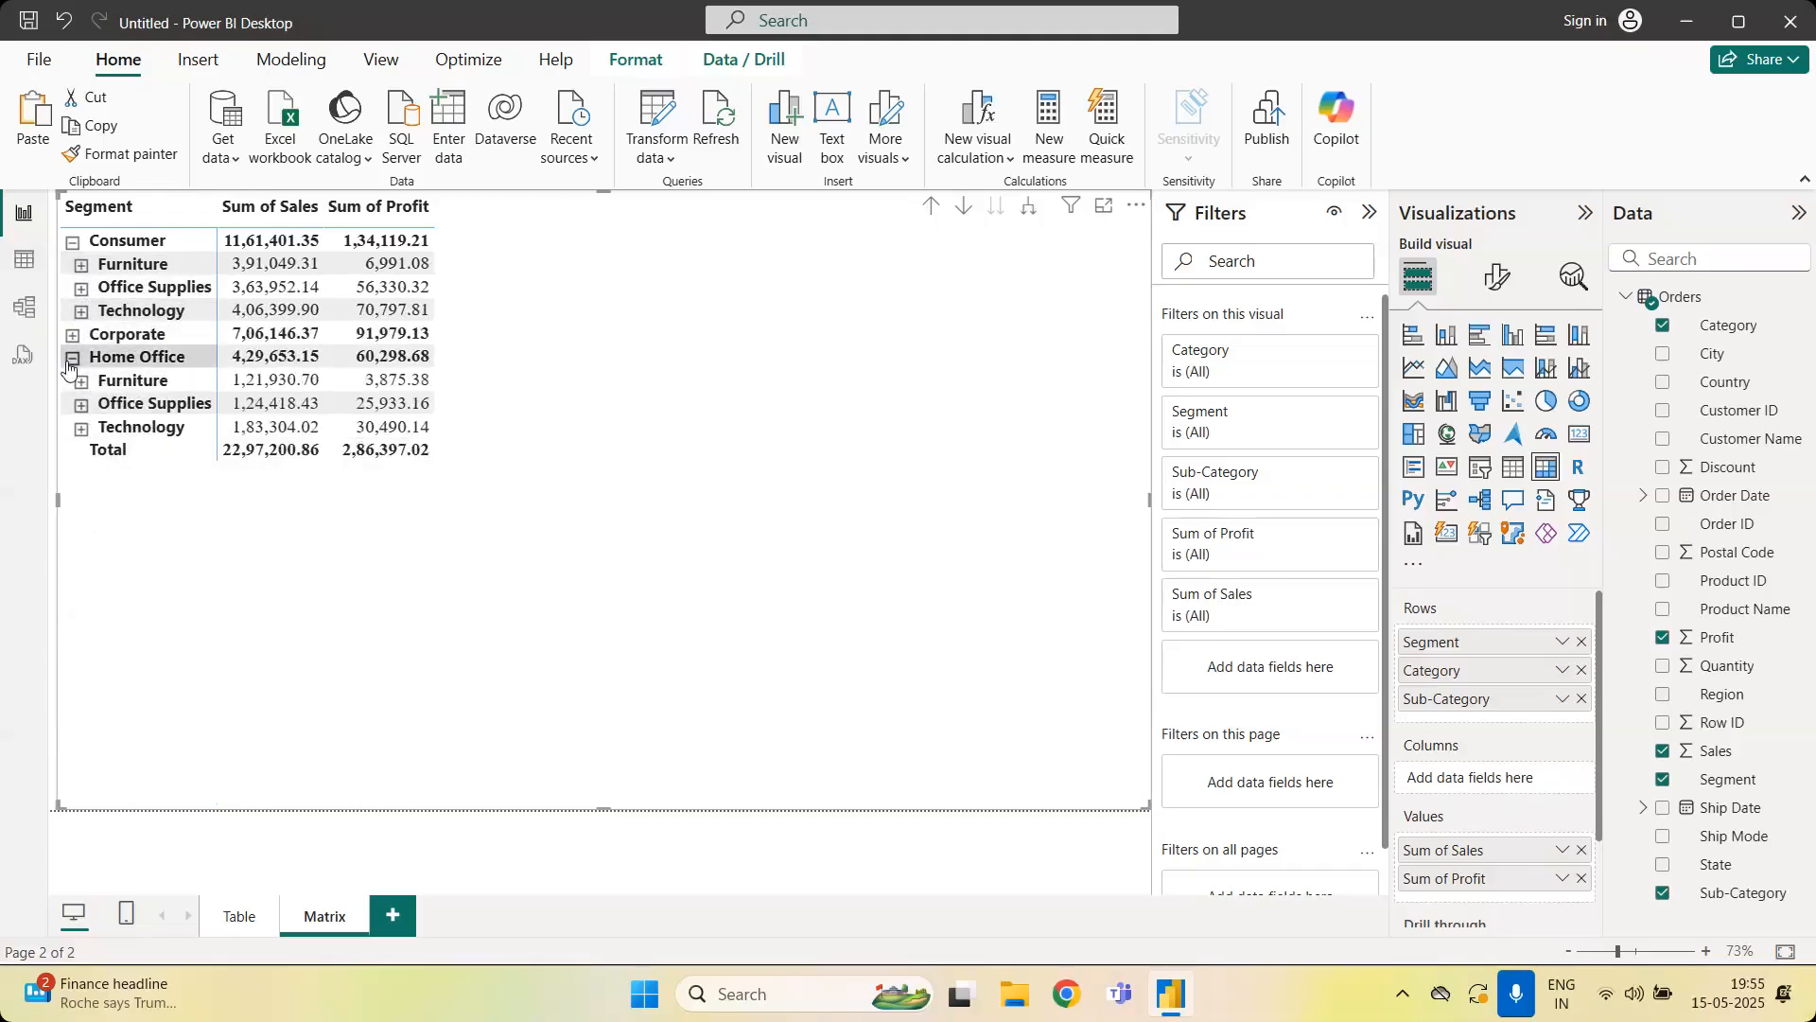
left_click(73, 243)
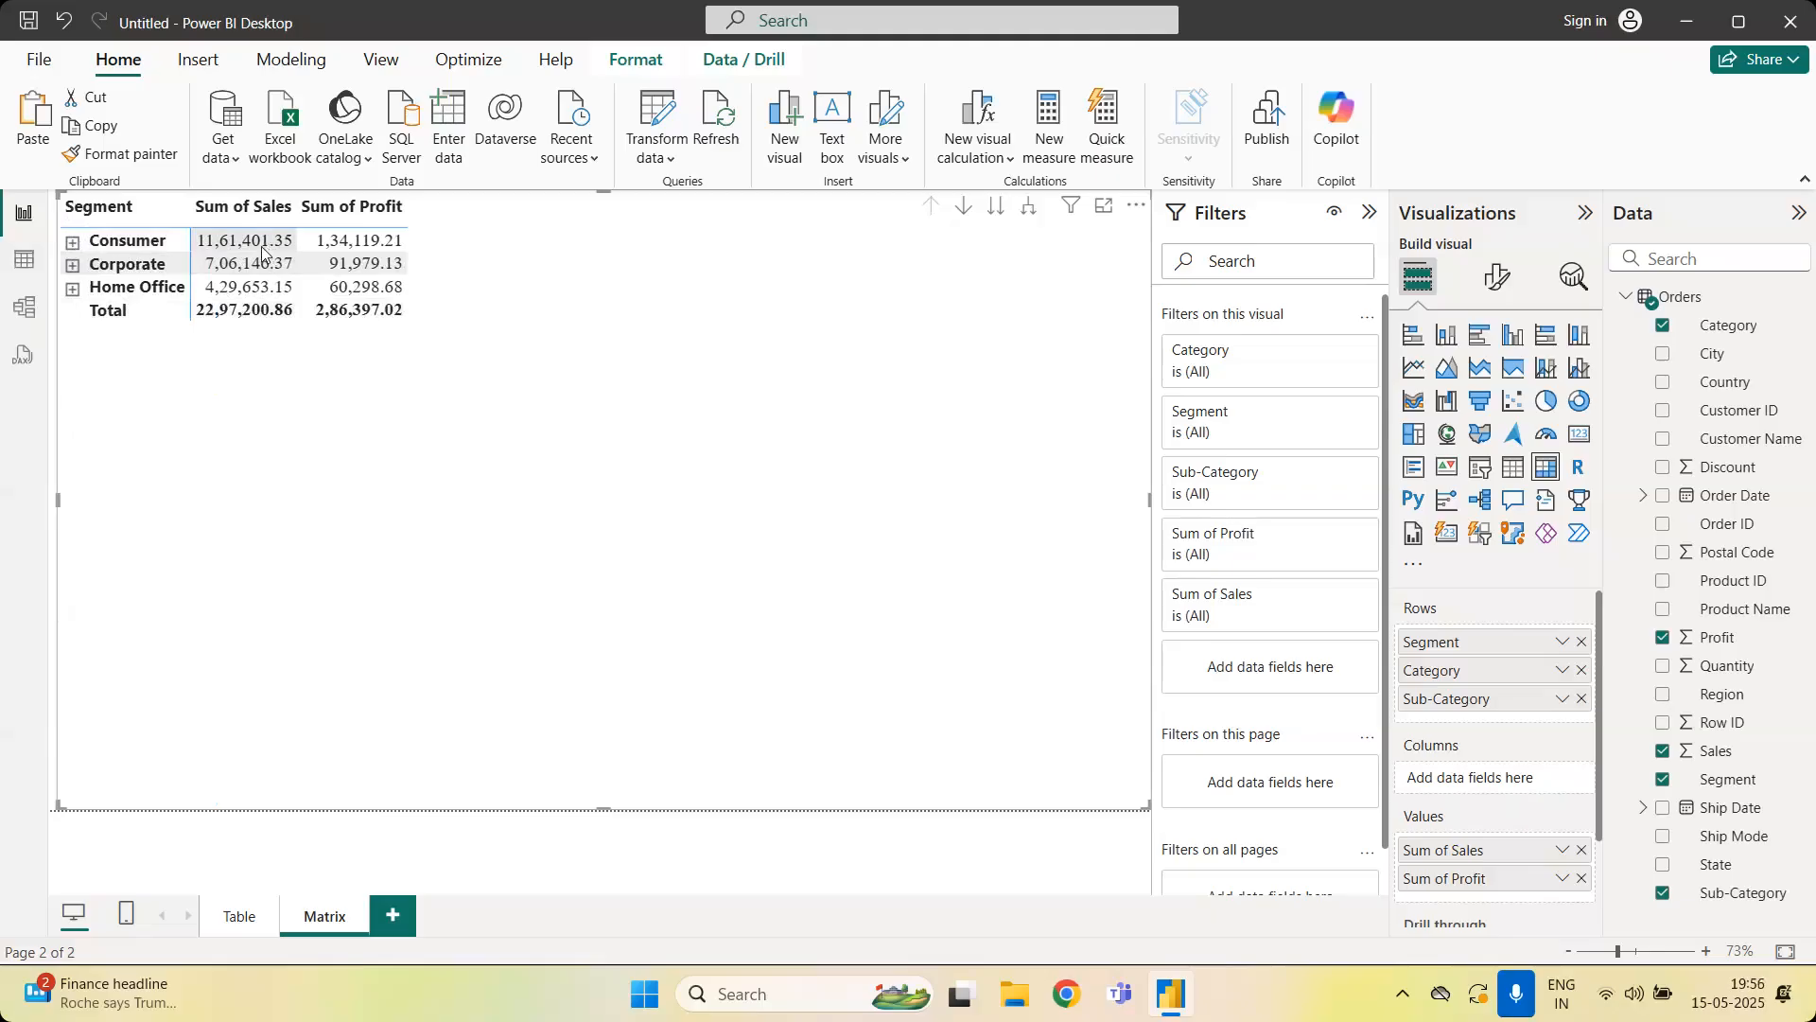
Examine the Consumer segment's categories and its Technology sub-categories, collapsing the rows again when done
left_click(73, 243)
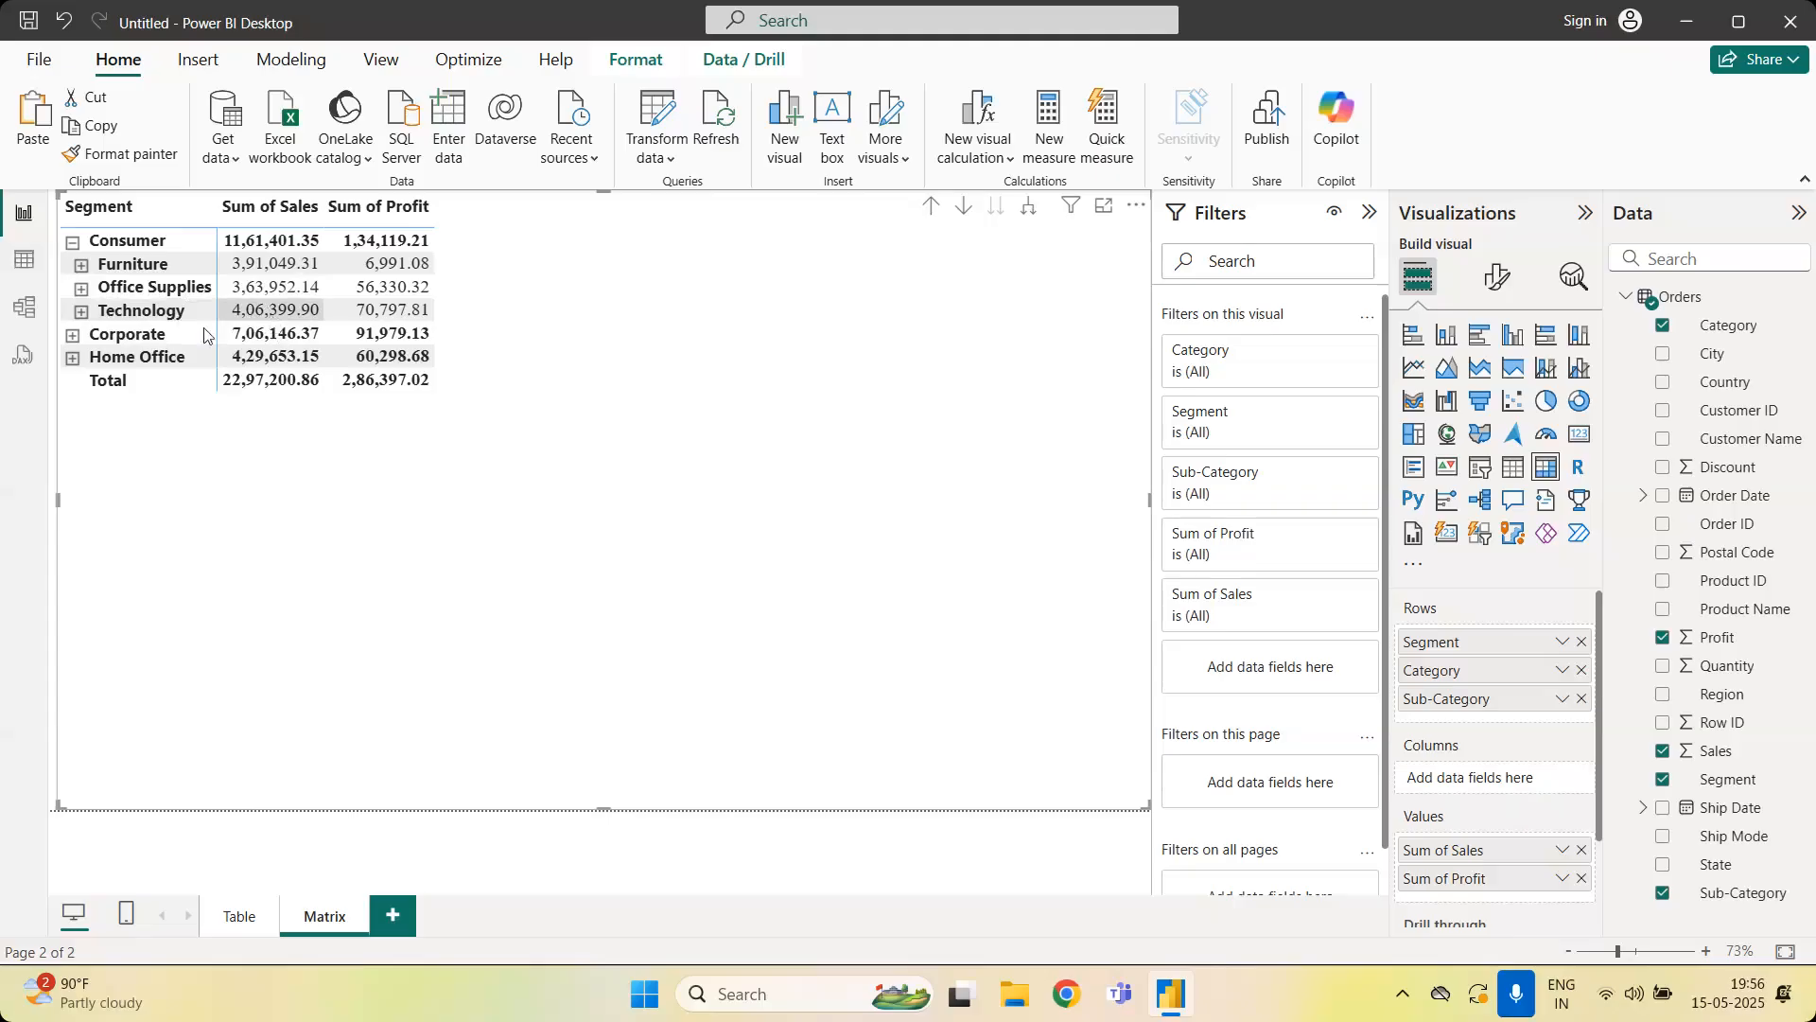
left_click(81, 312)
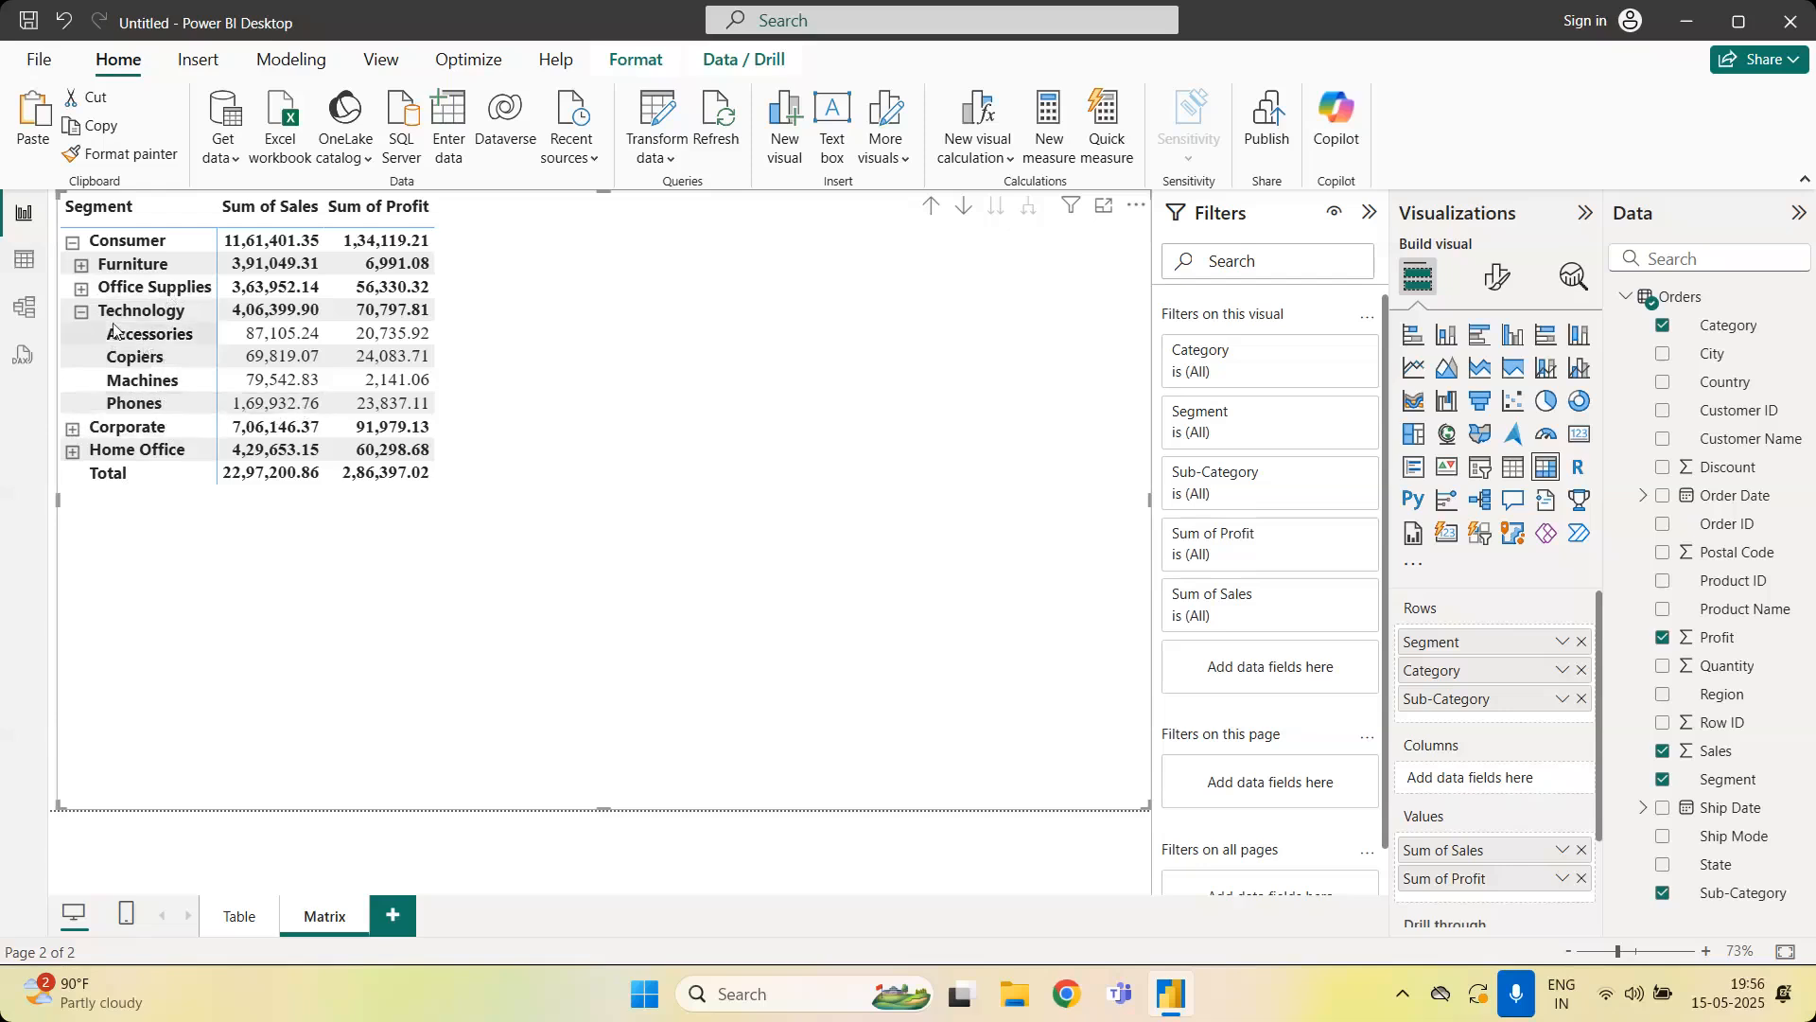
left_click(80, 313)
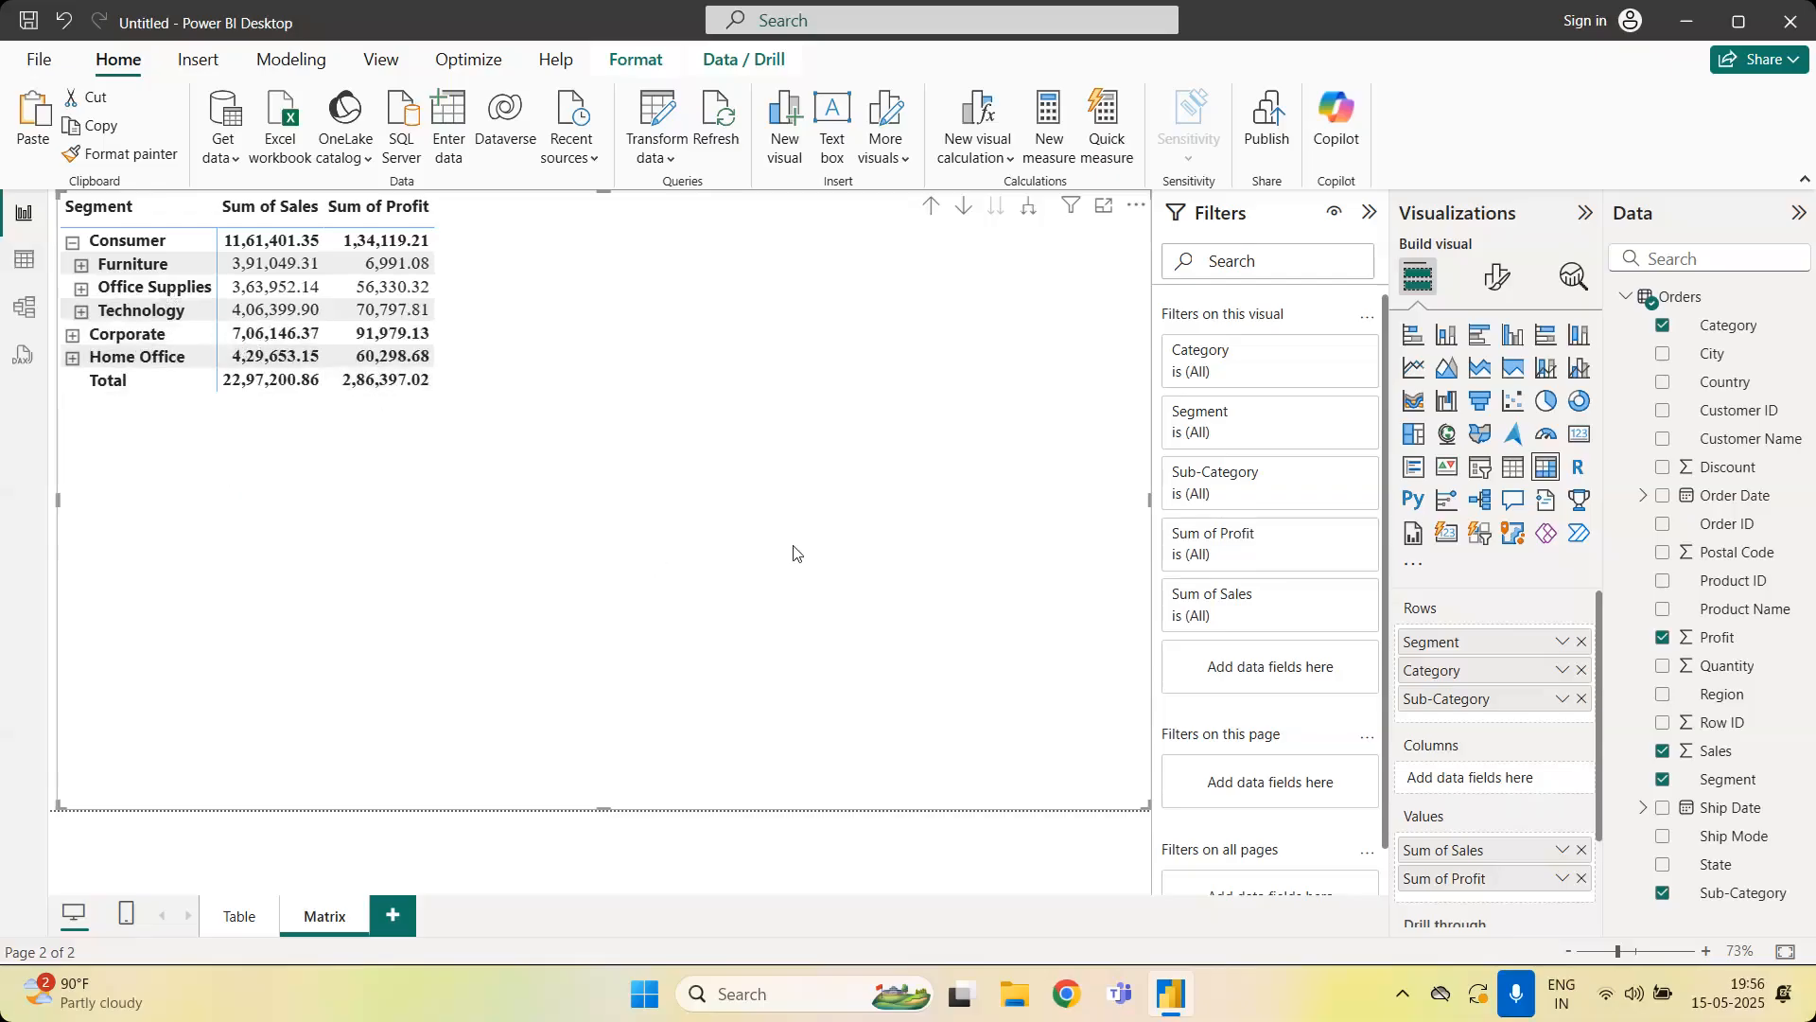
left_click(72, 242)
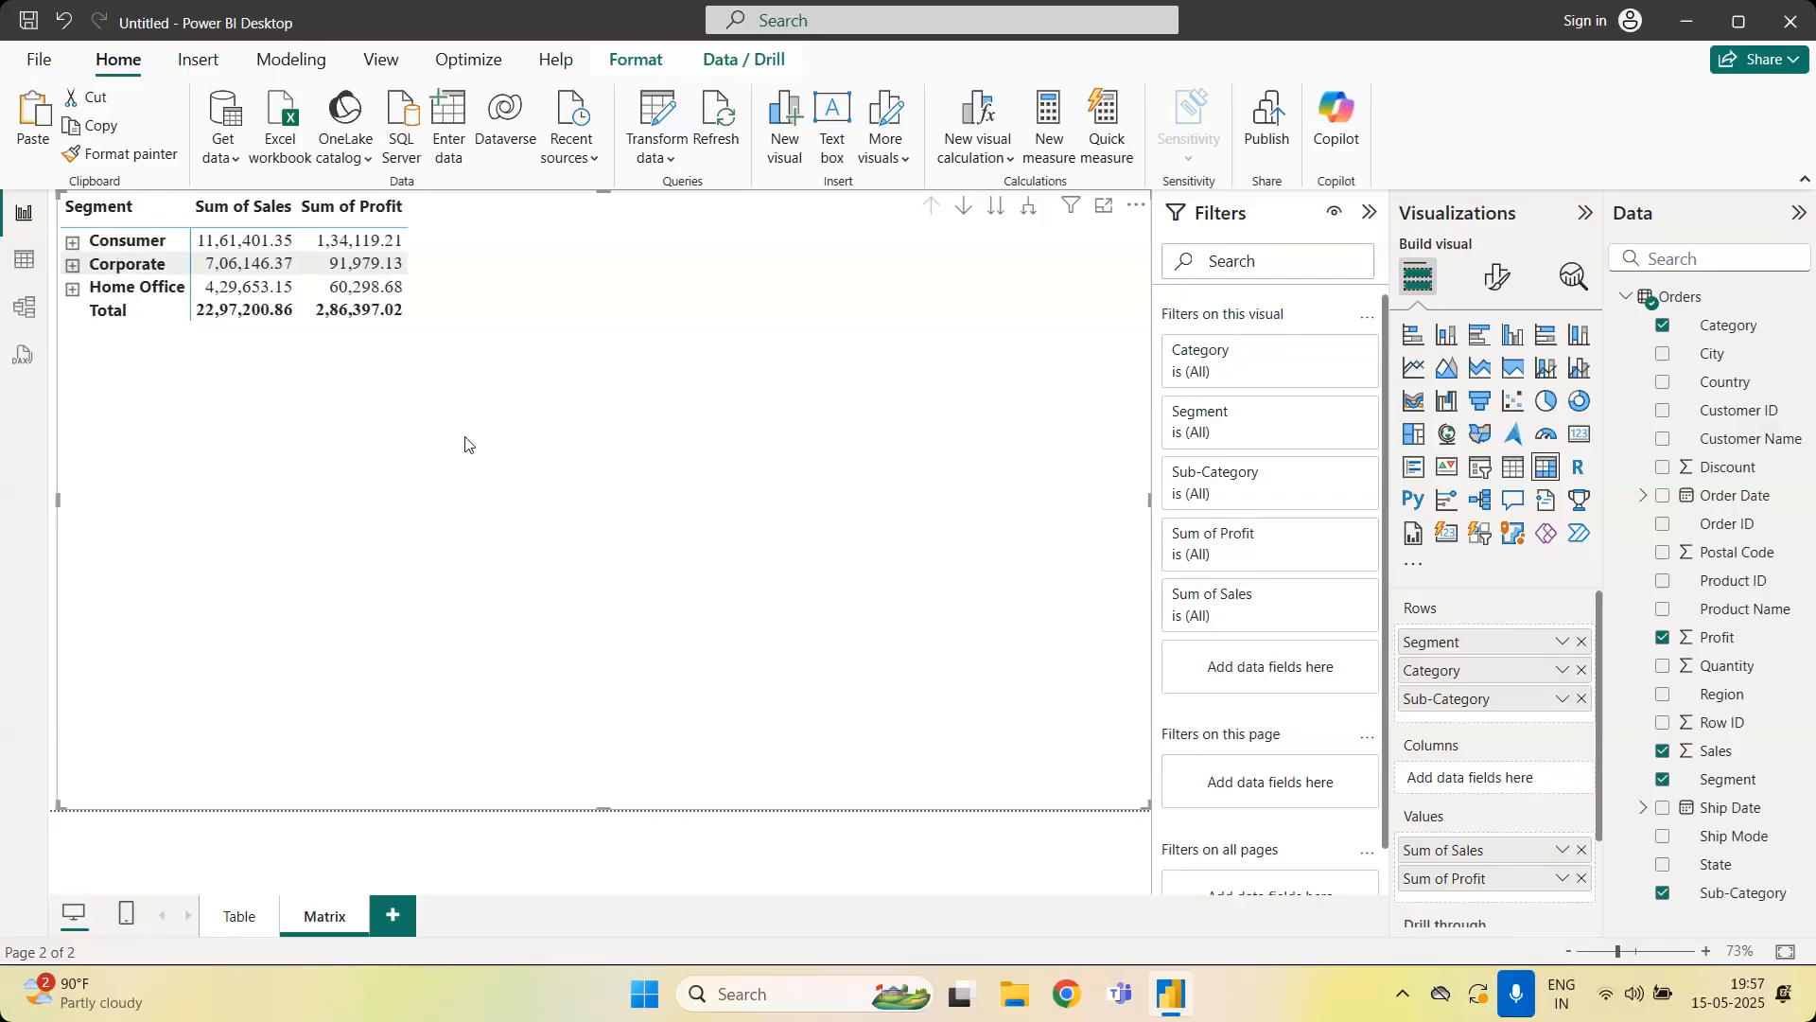
left_click(73, 244)
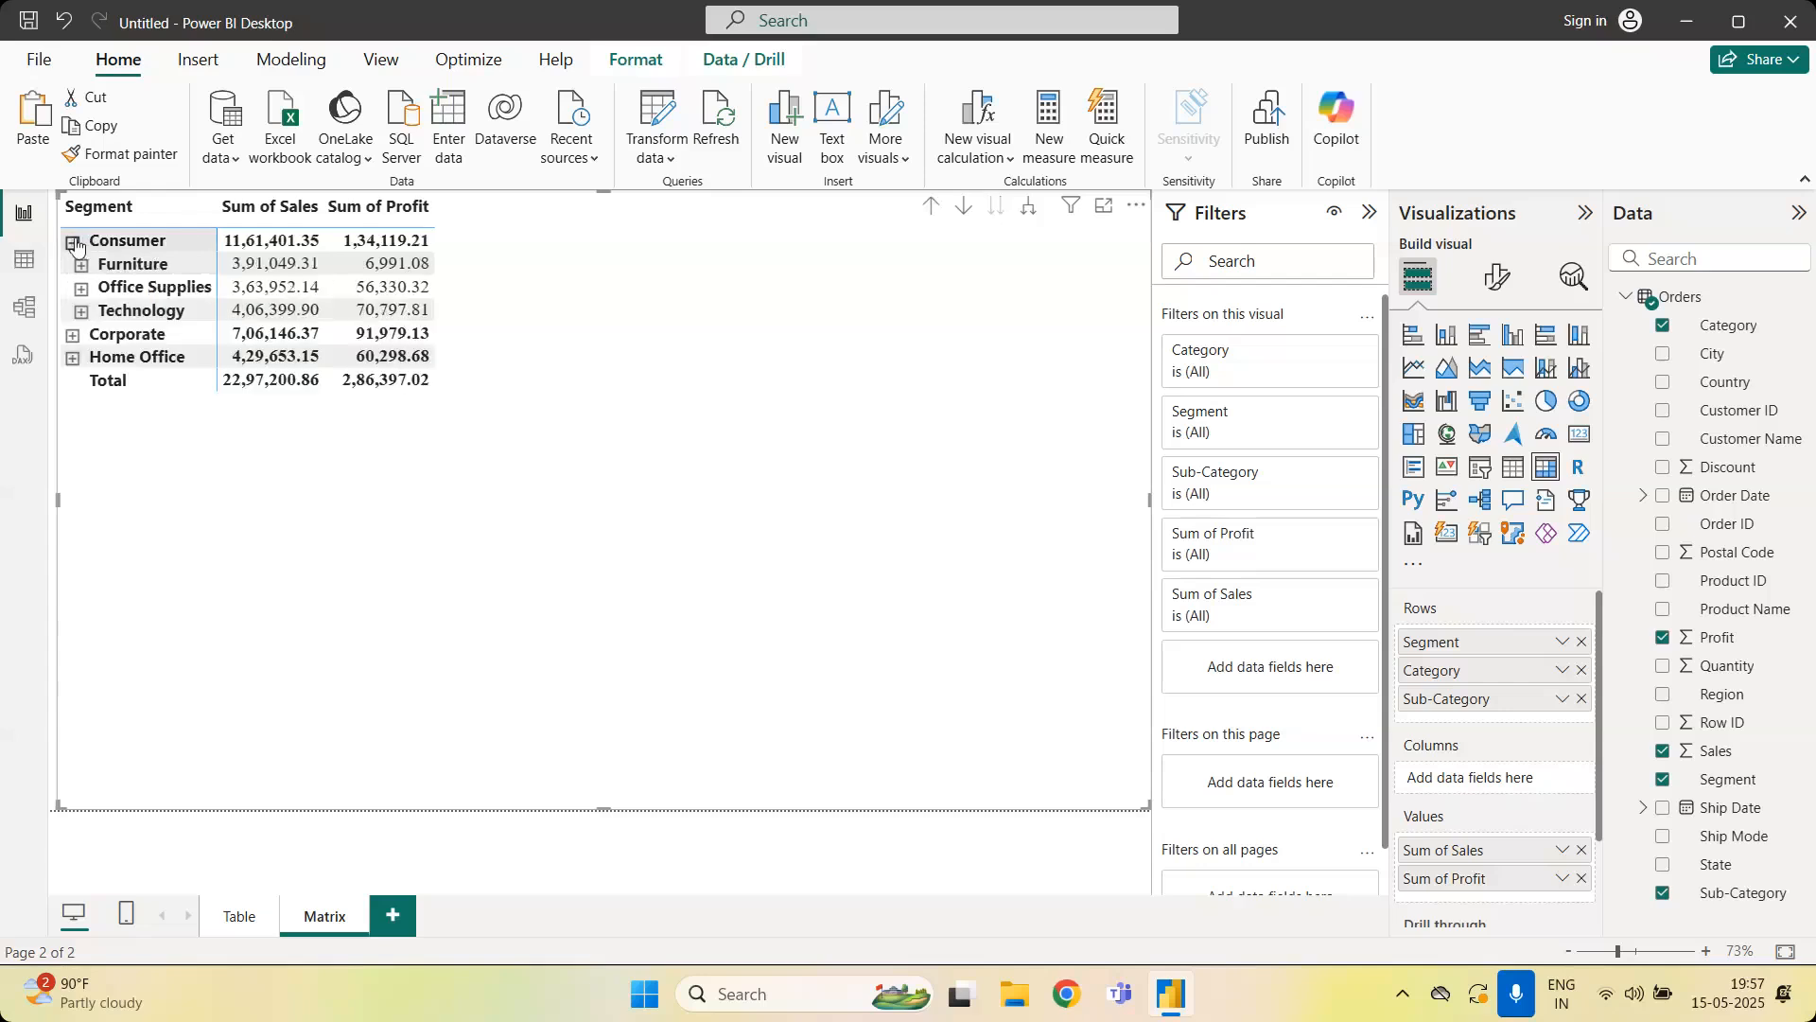
left_click(73, 243)
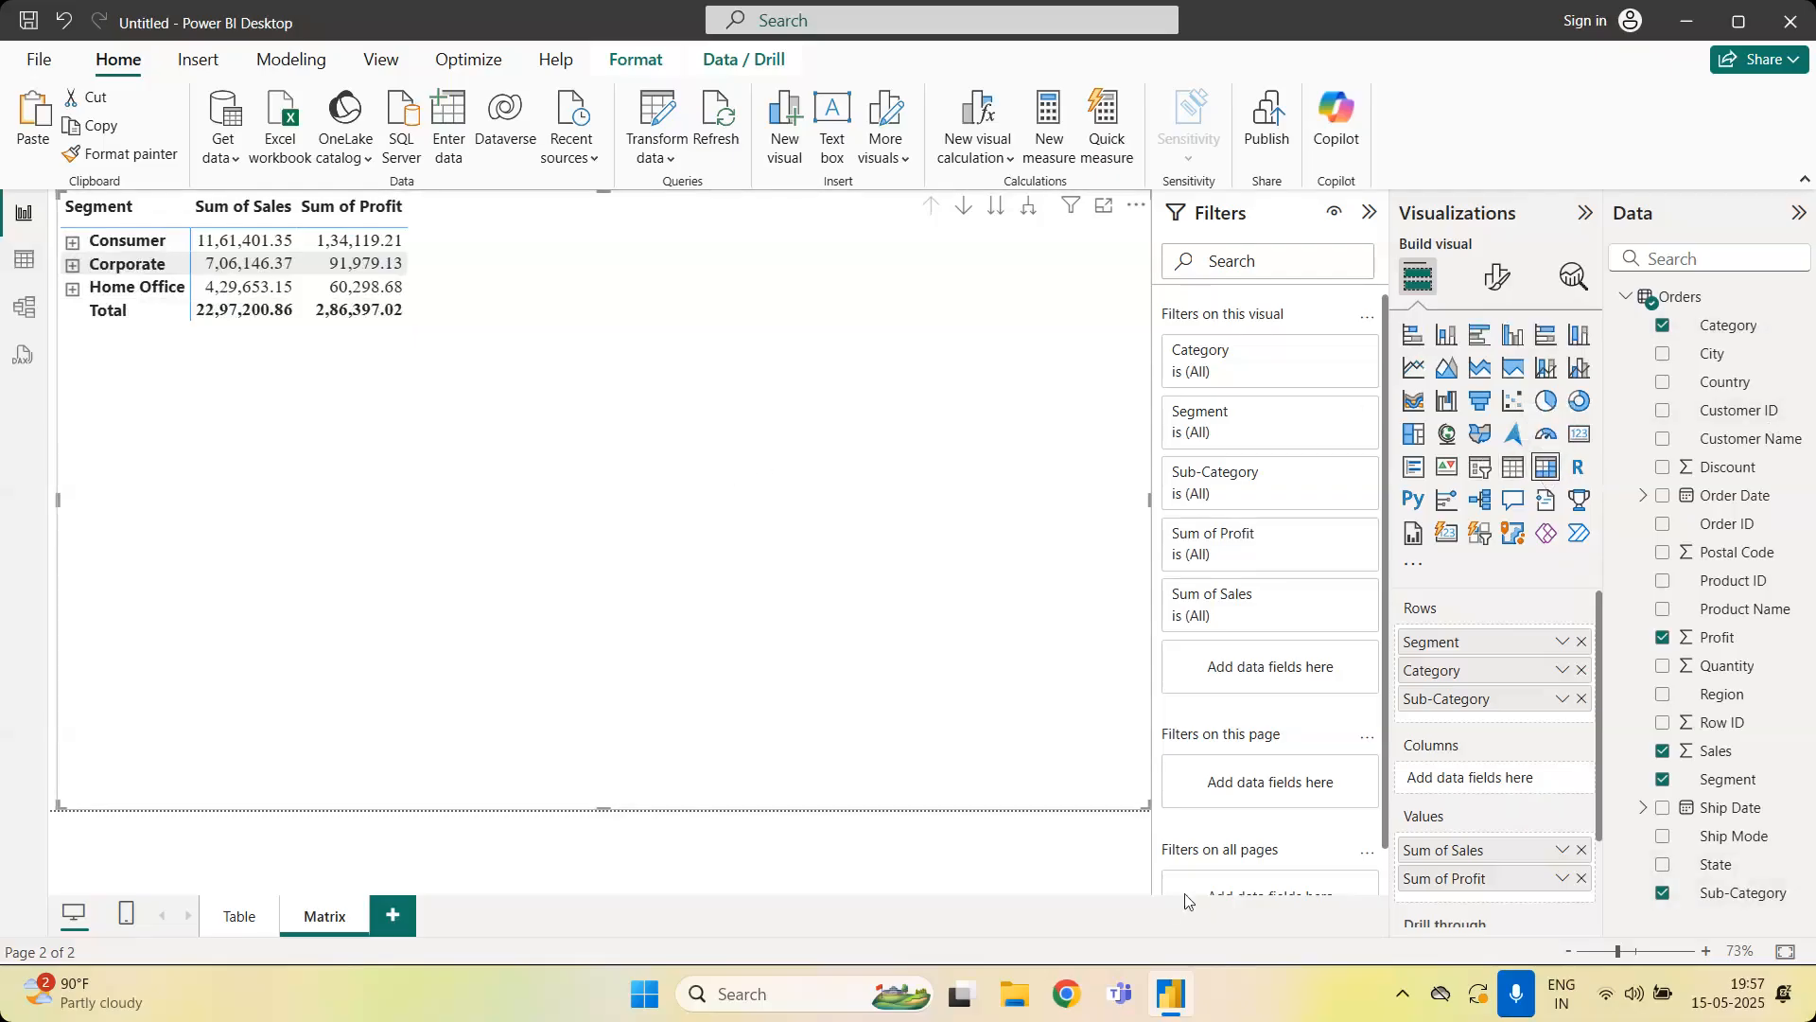
Shrink the existing matrix to fit closer around its data and place a second, empty matrix visual beside it
left_click_drag(1149, 808, 455, 476)
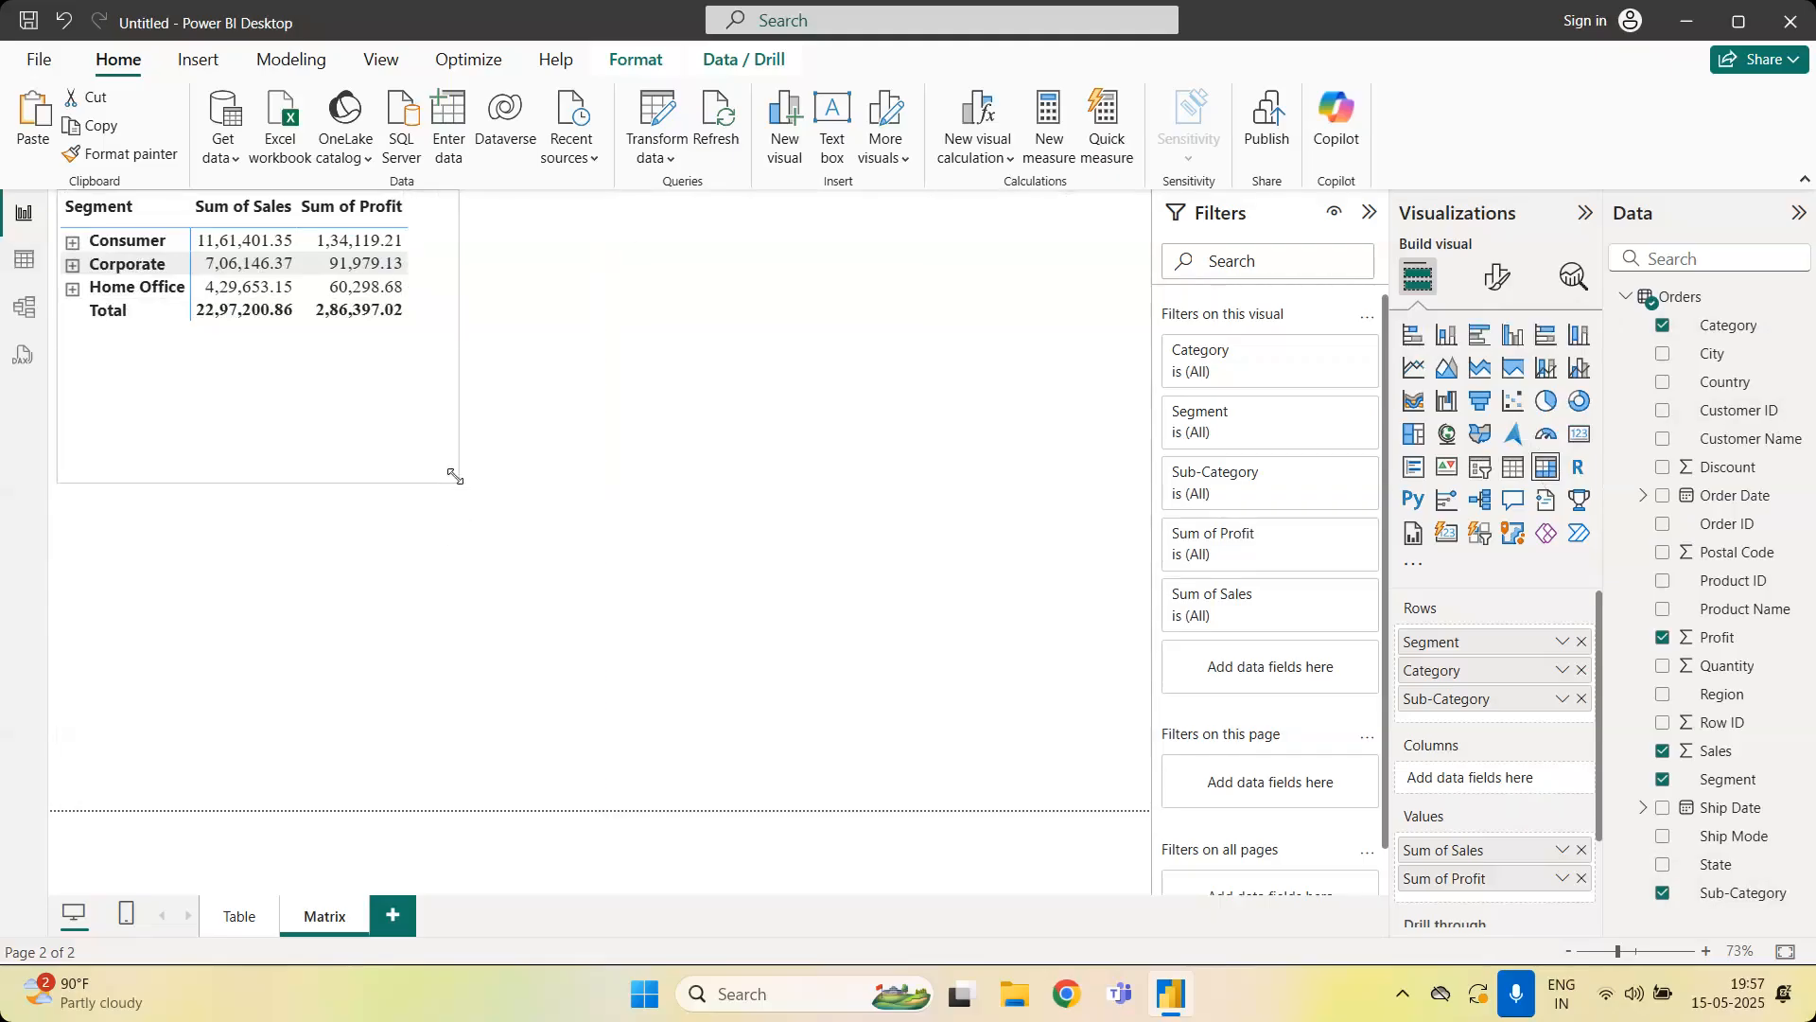
left_click(1134, 395)
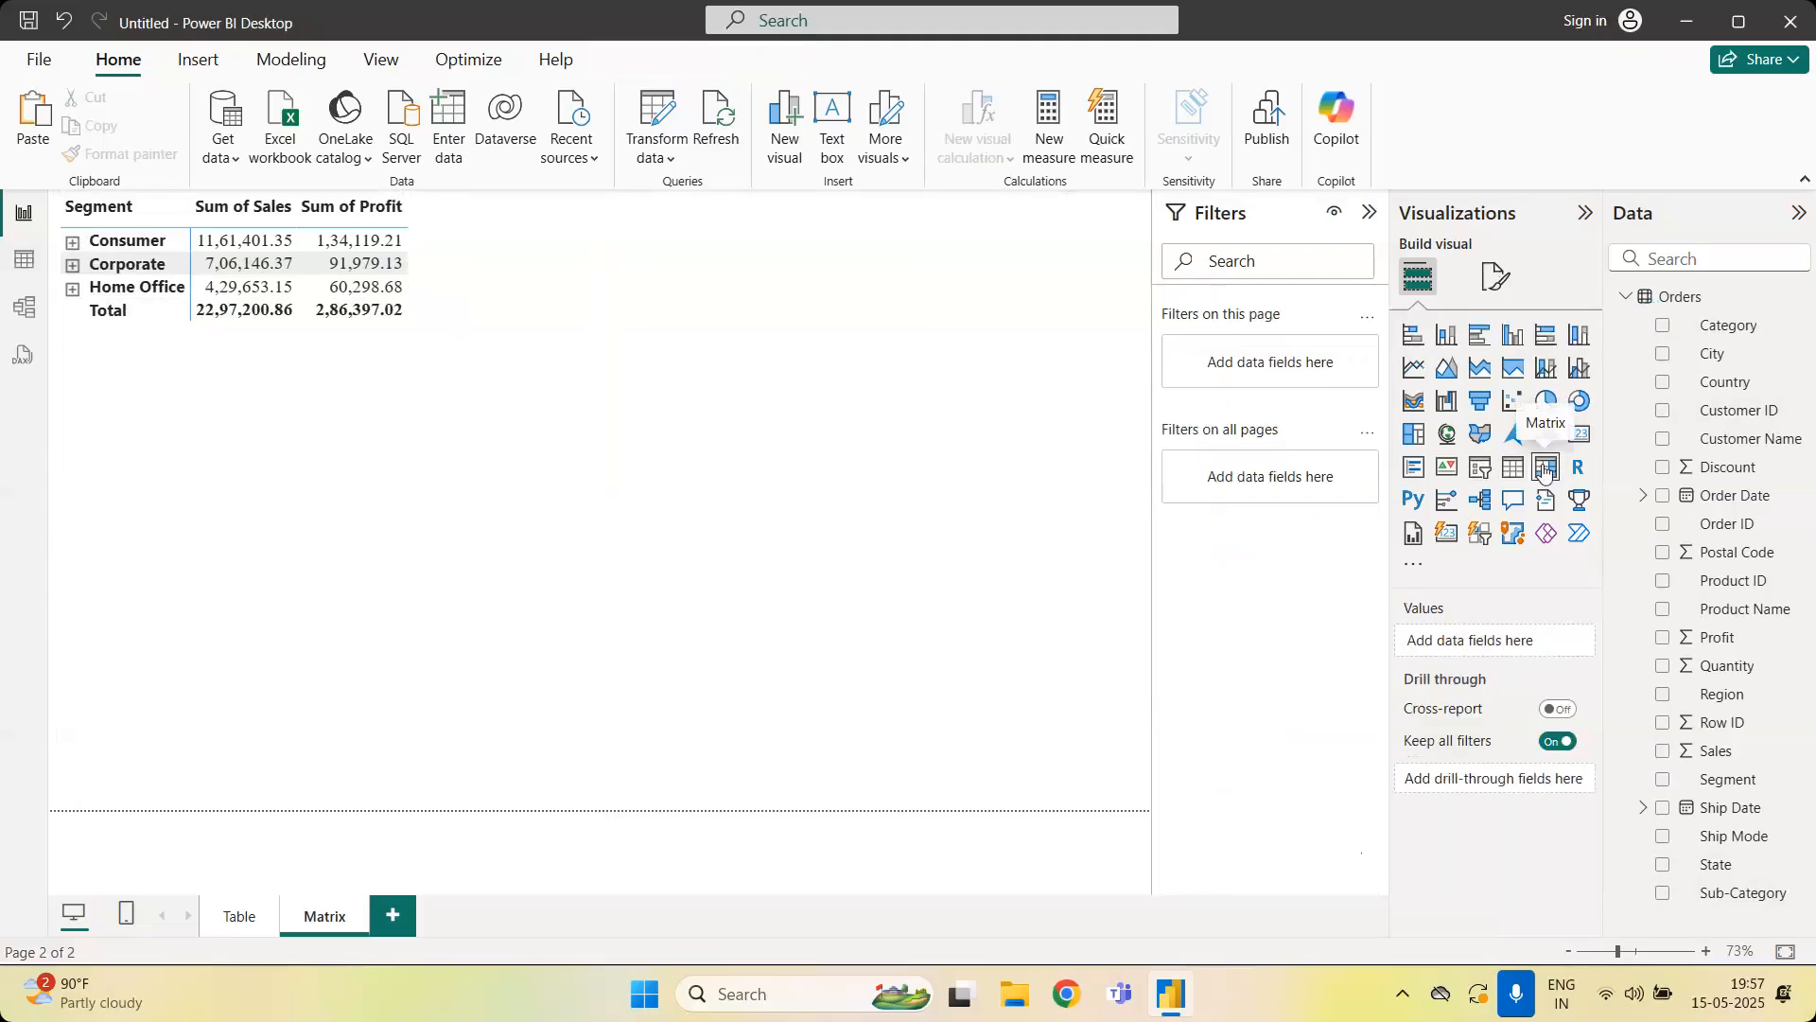
left_click(1545, 468)
left_click_drag(401, 616, 932, 326)
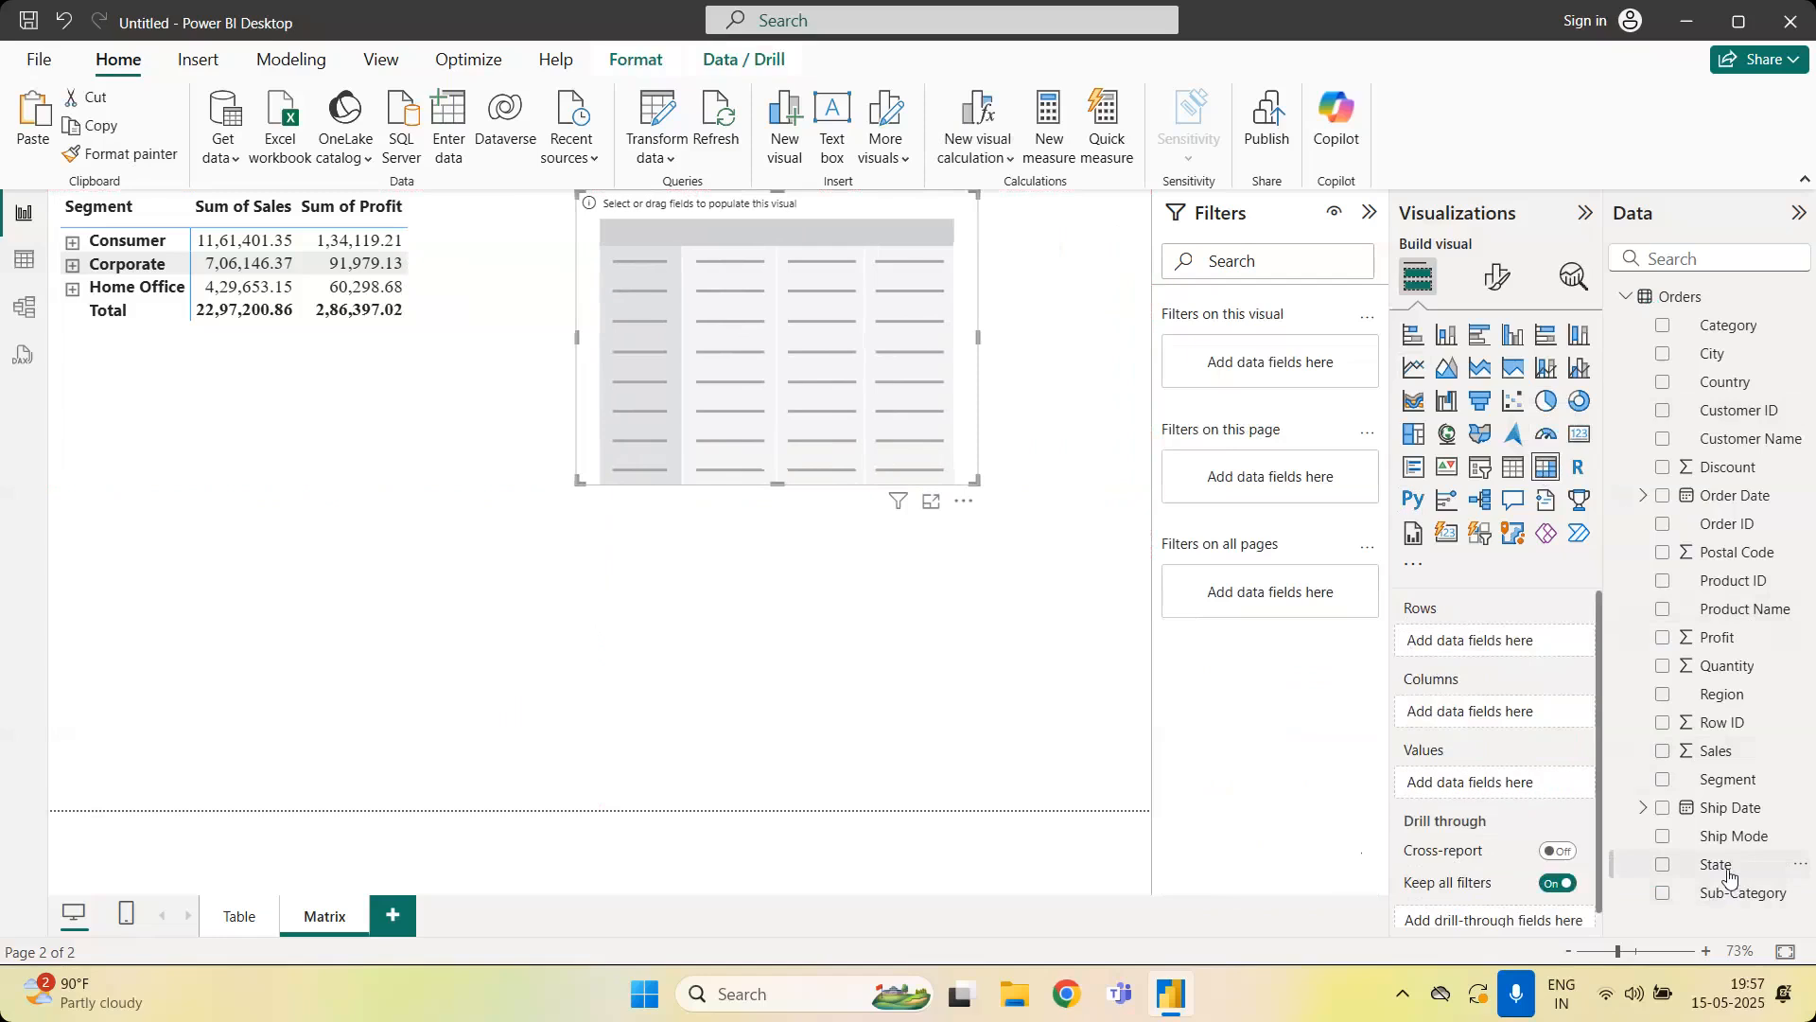
Fill the empty matrix with State as rows and Sales and Profit as values, and enlarge it to show more states
left_click_drag(1729, 877, 1529, 643)
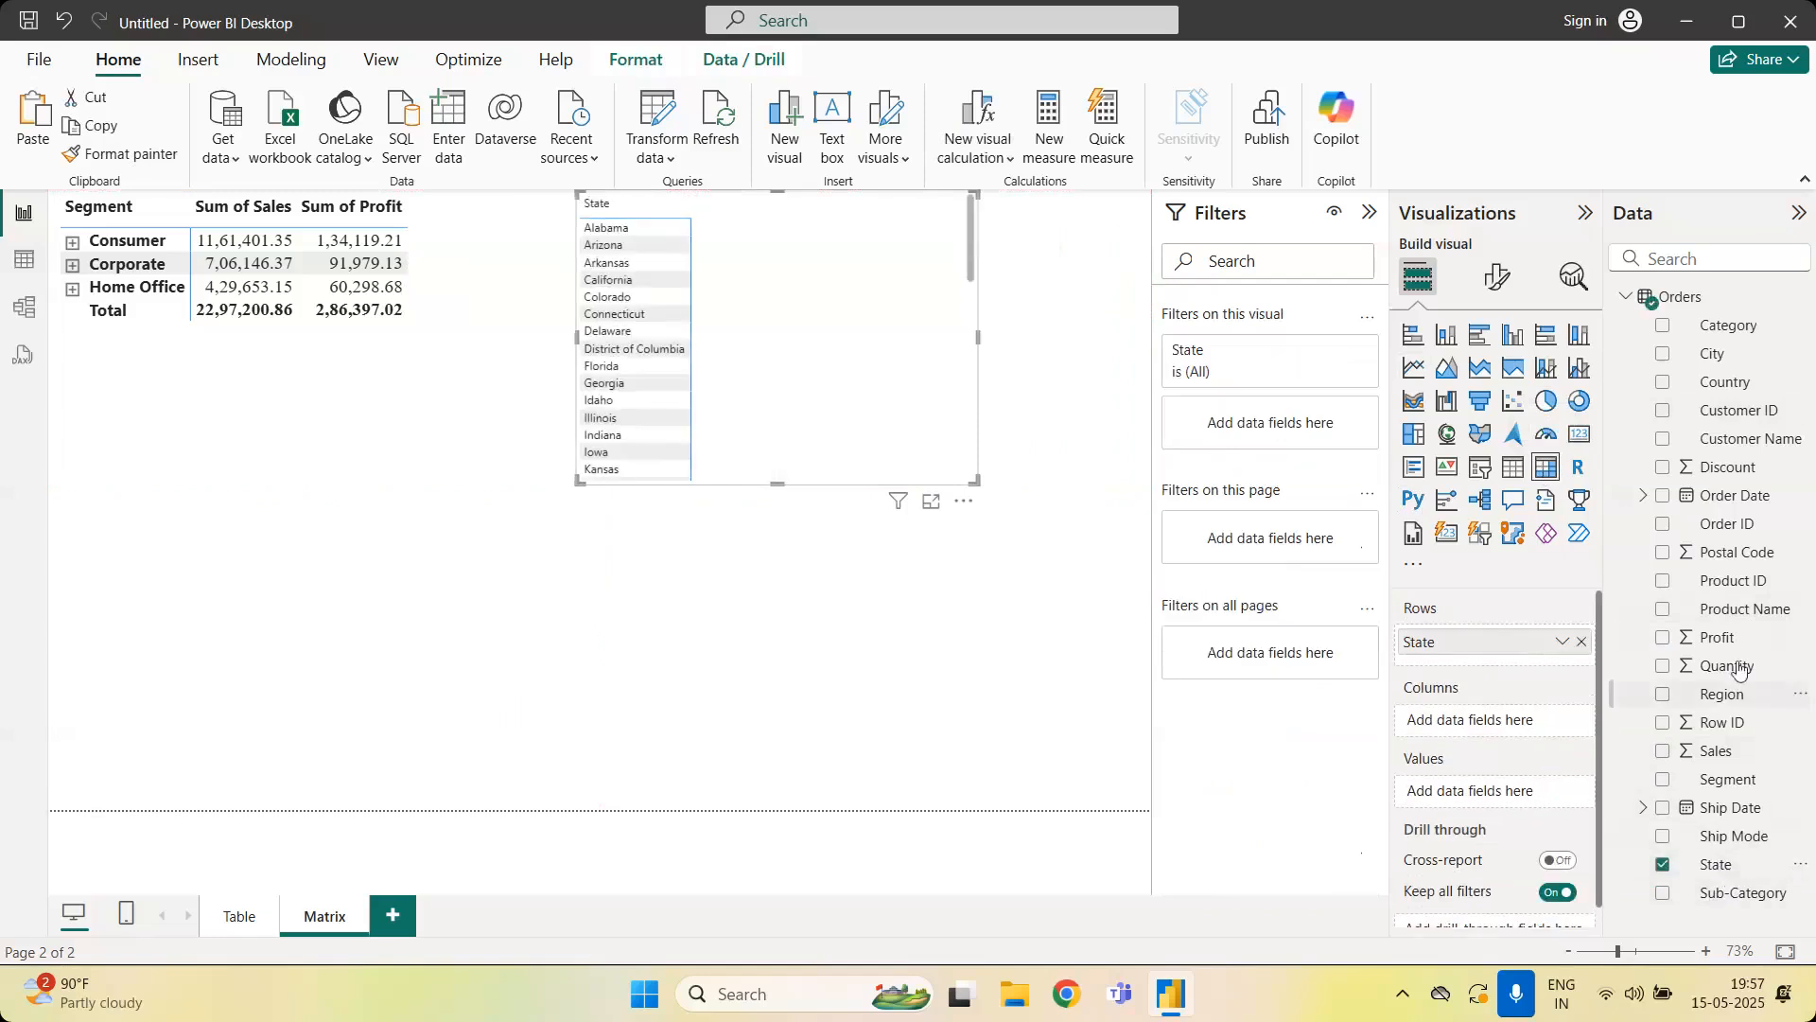
left_click(1743, 750)
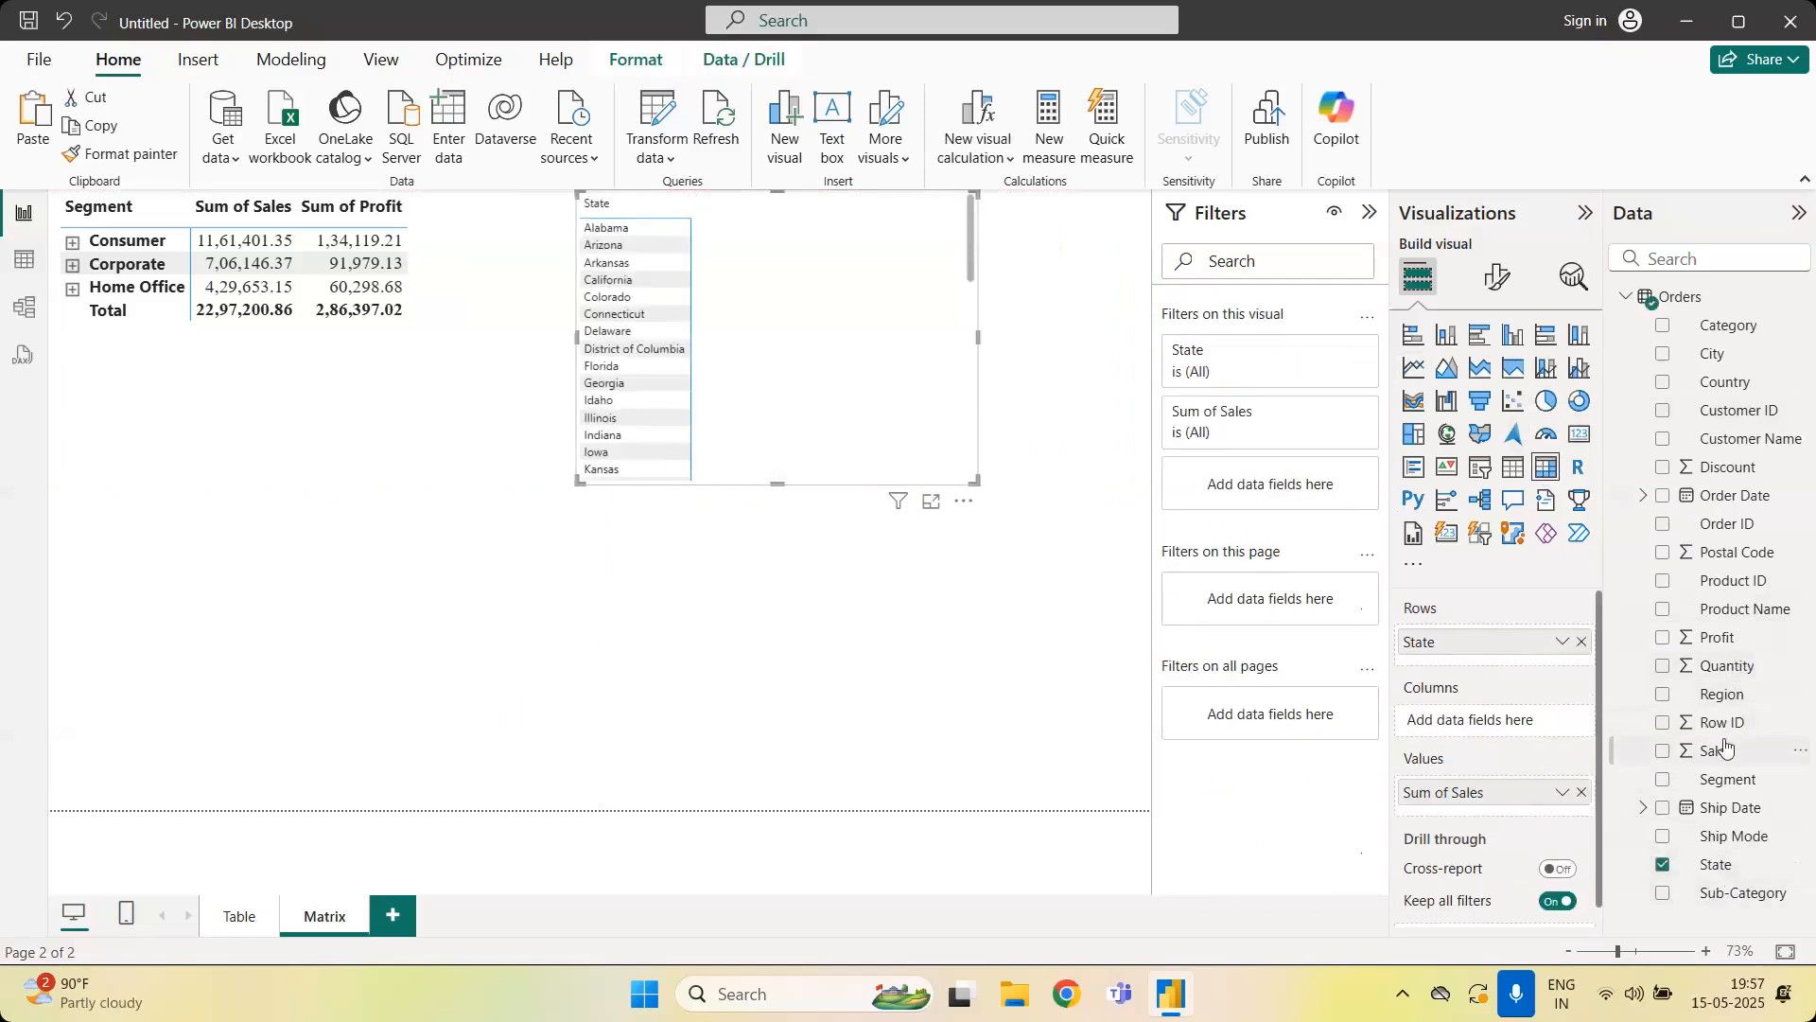
left_click(1739, 642)
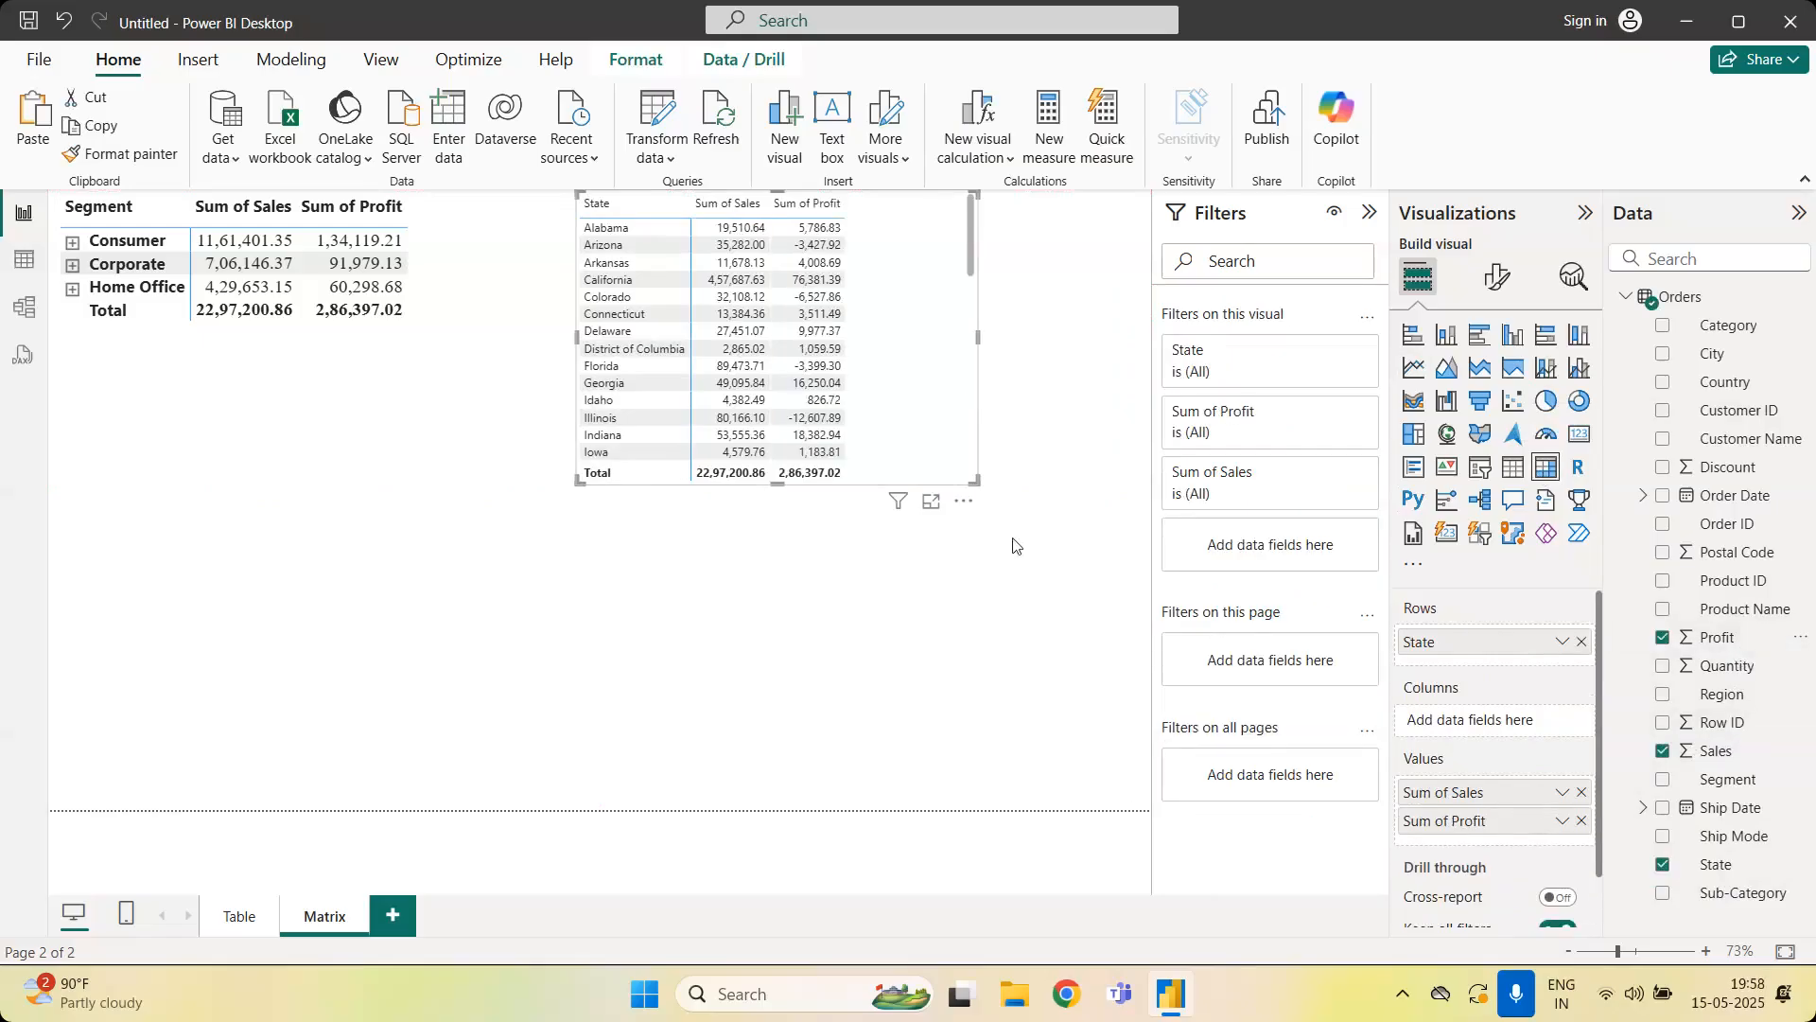
left_click_drag(977, 481, 1048, 807)
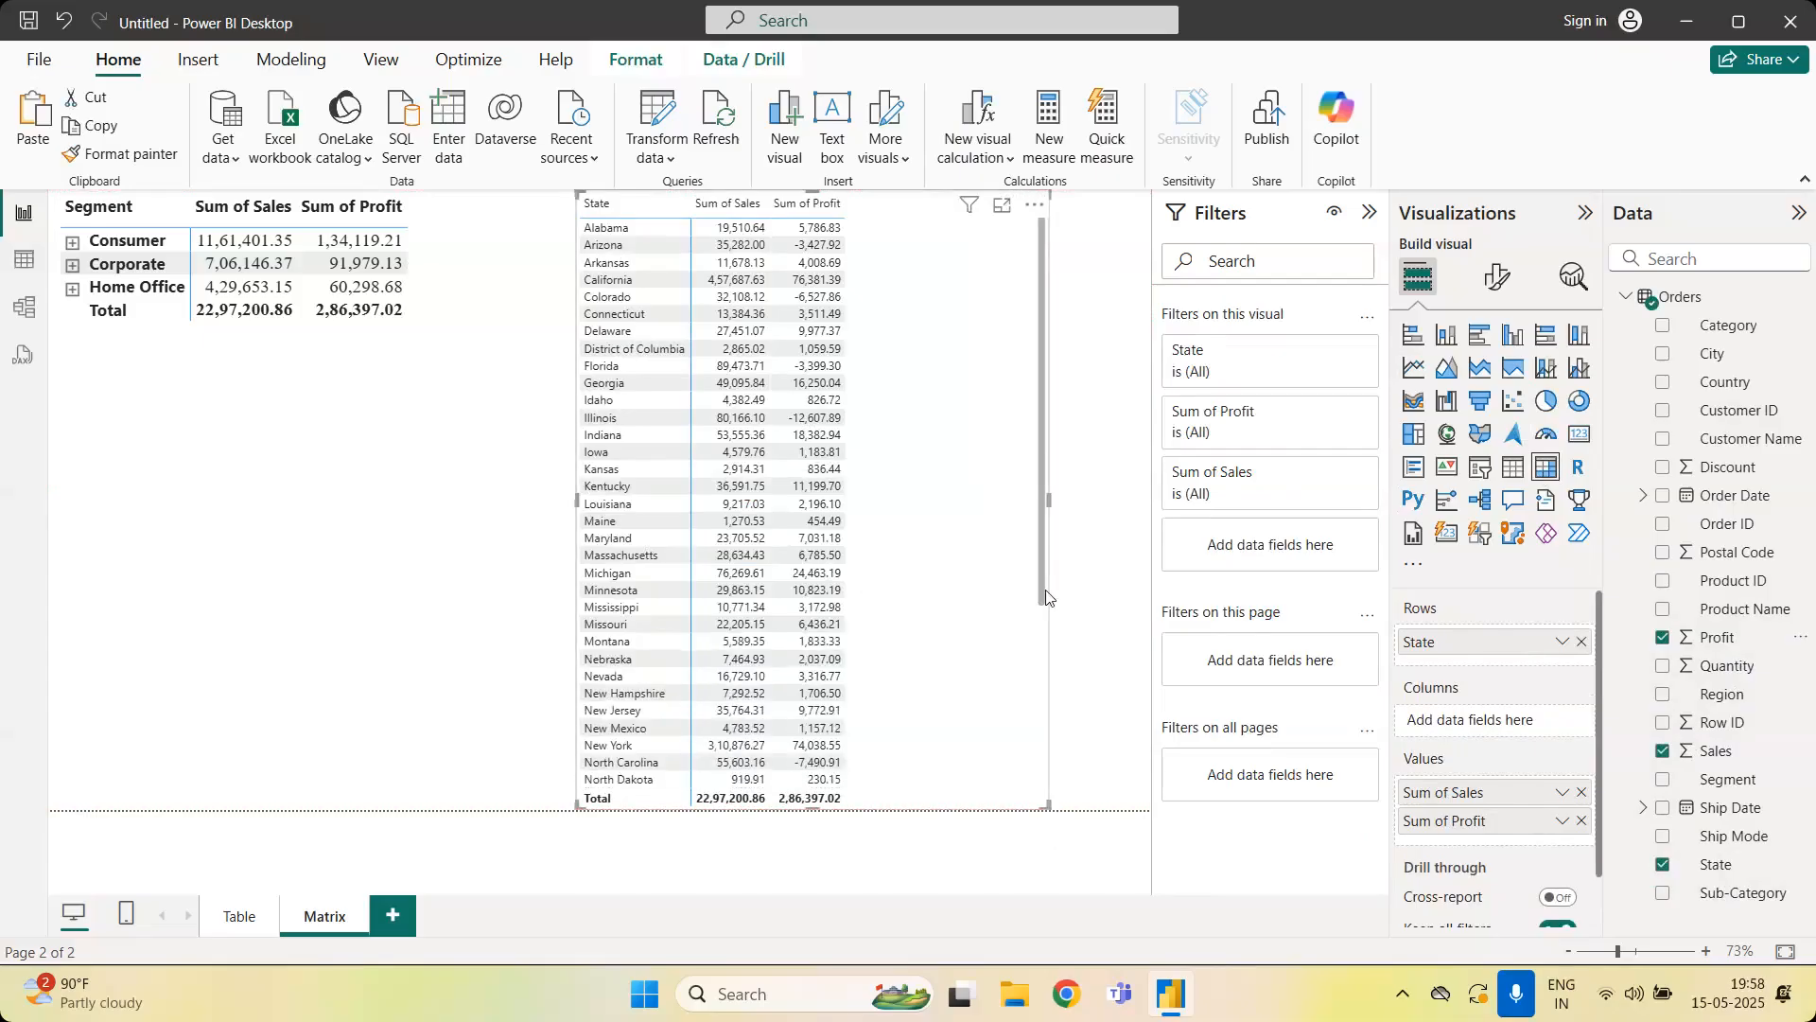
scroll(1040, 616, "down", 3)
scroll(1072, 480, "up", 3)
Add City below State in the matrix's rows and sort it by Sum of Sales in descending order
left_click_drag(1746, 363, 1542, 655)
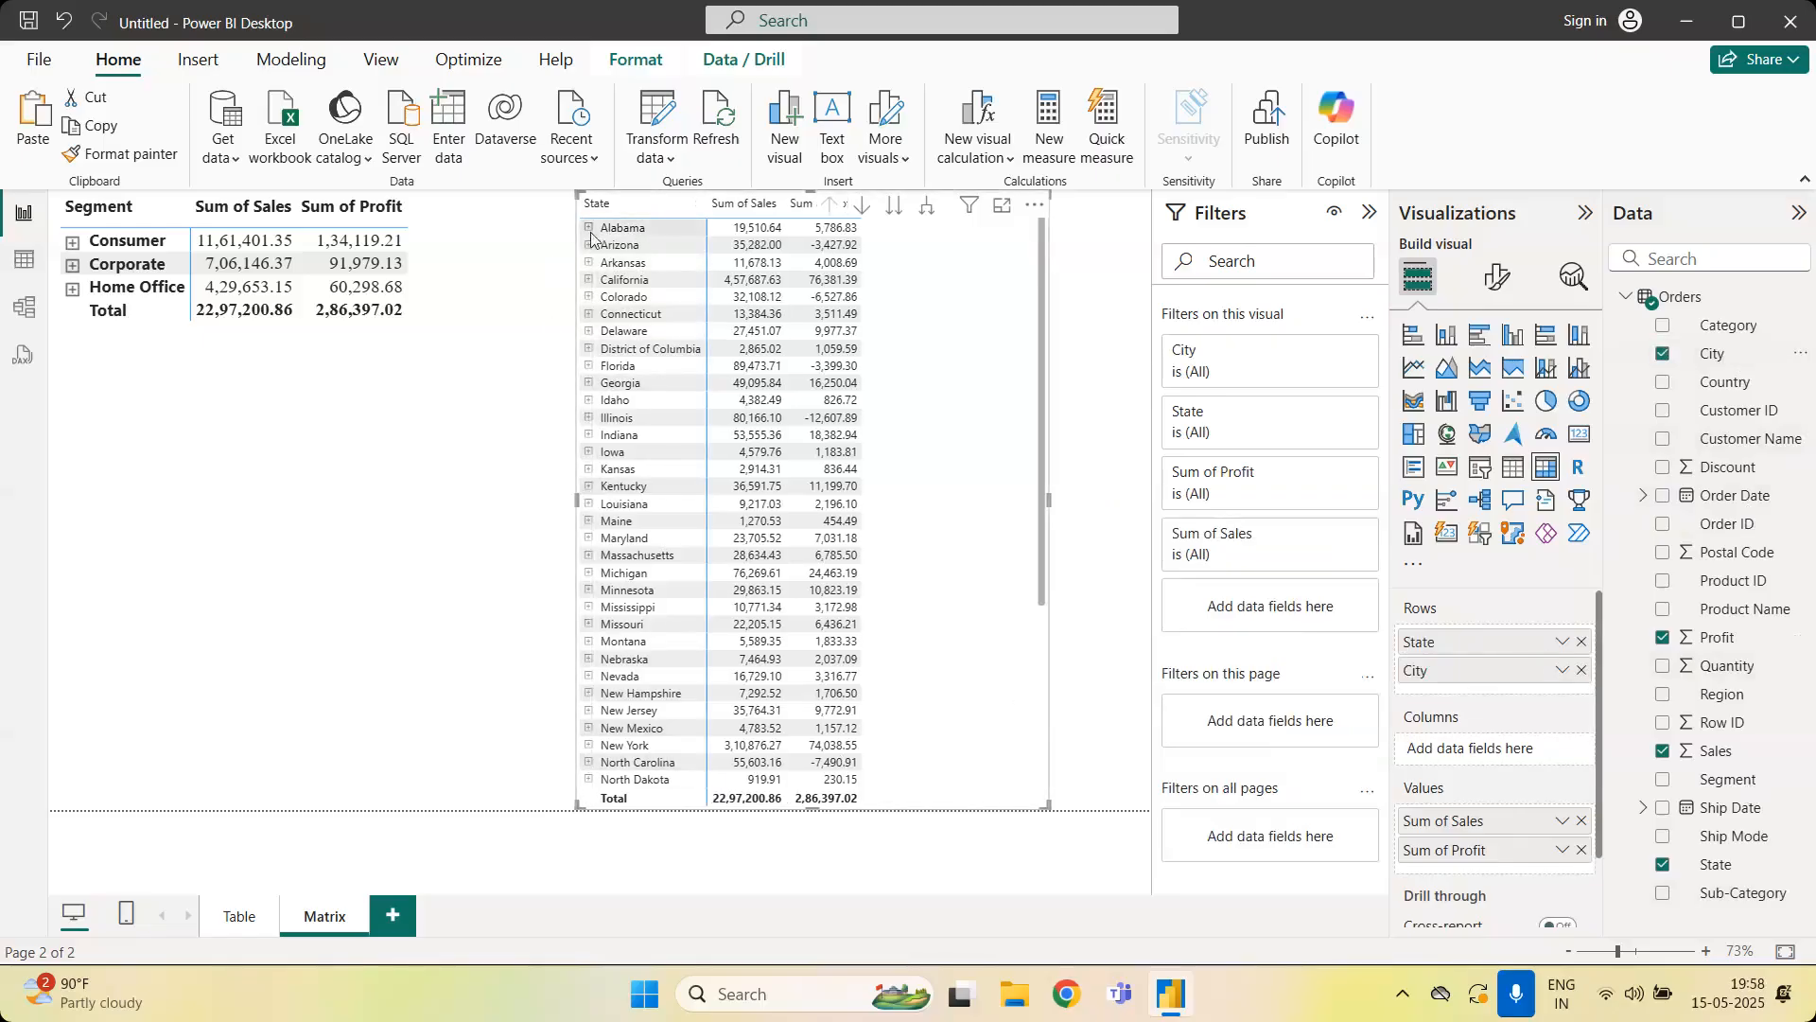
left_click(743, 205)
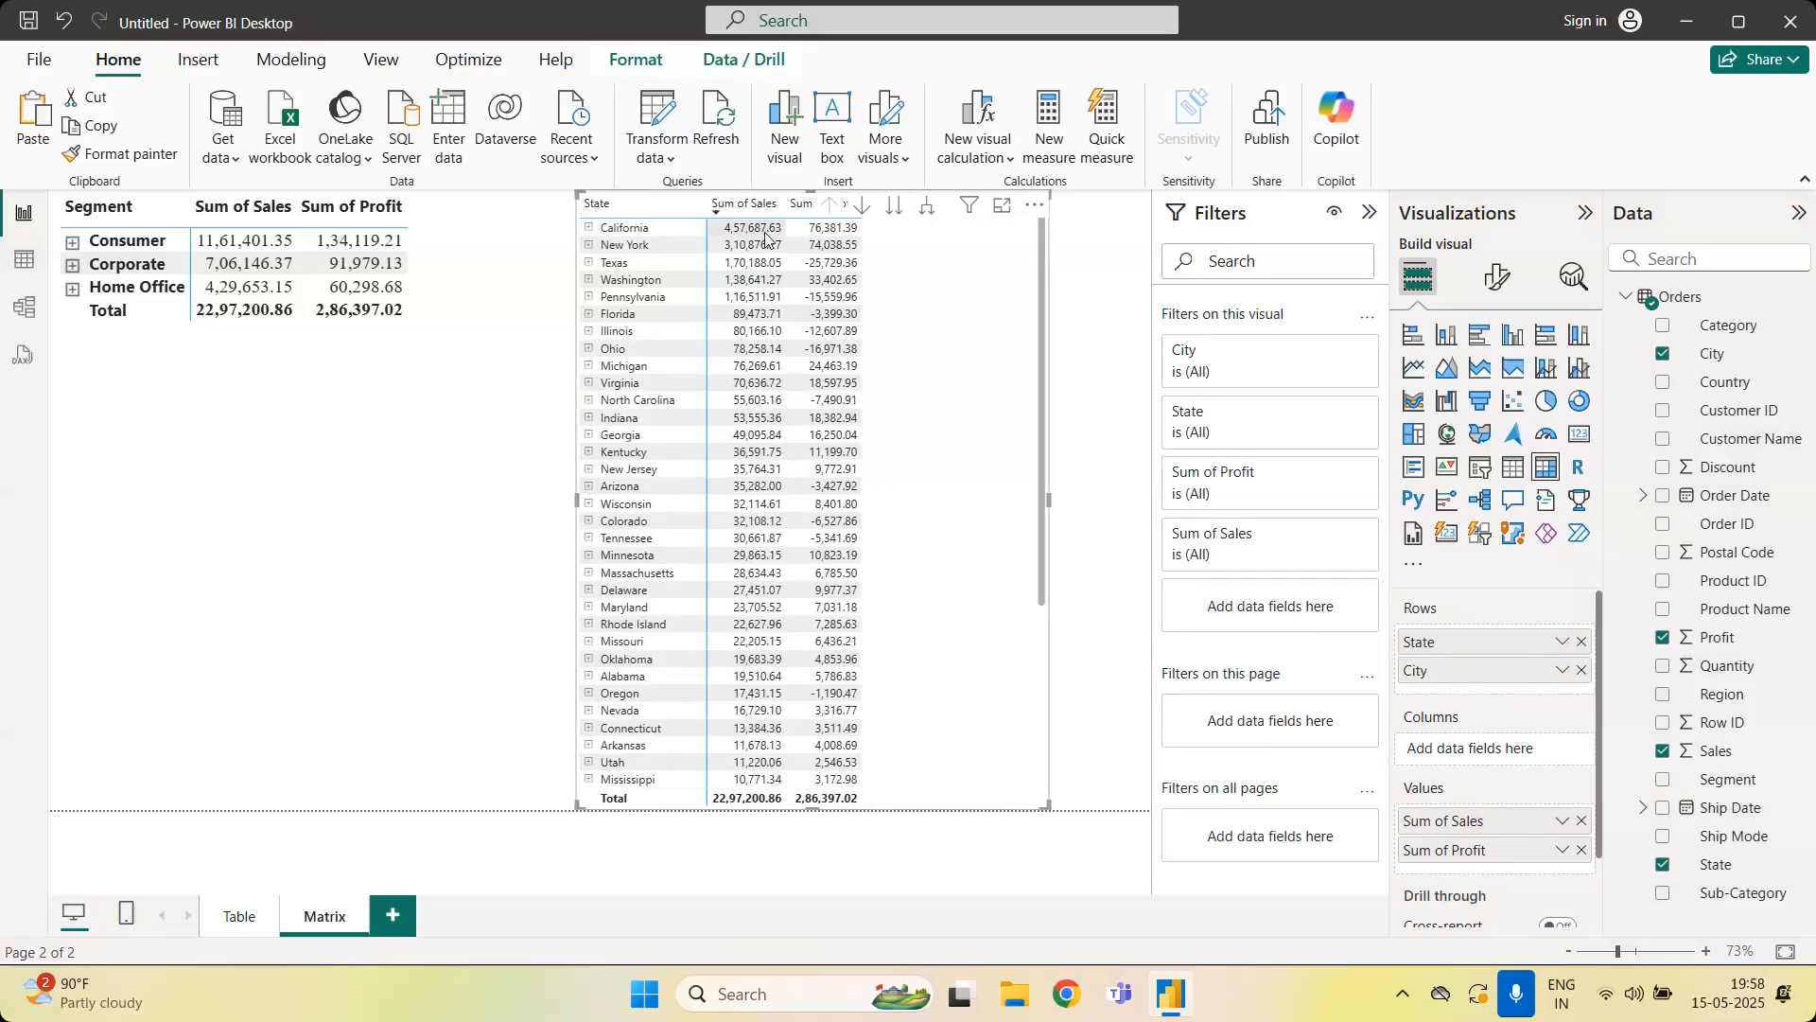
Examine the city-level sales and profit under California, collapsing the state again when done
left_click(588, 228)
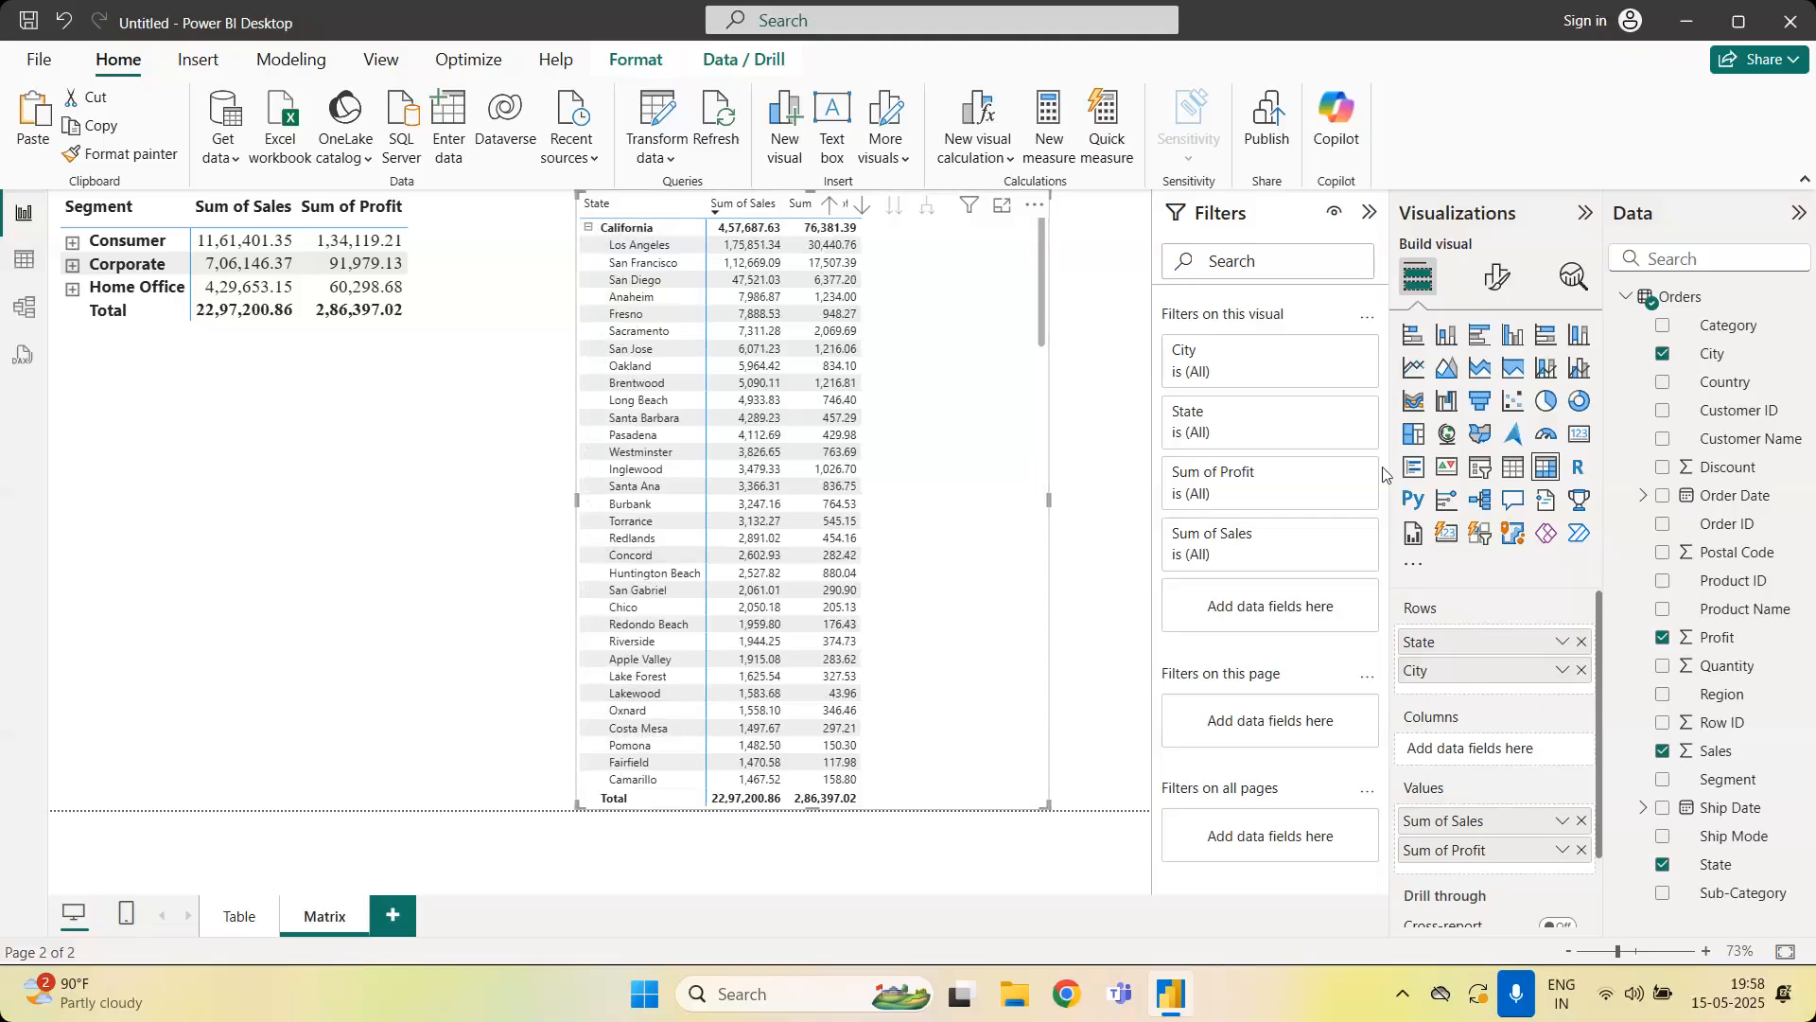
left_click(588, 228)
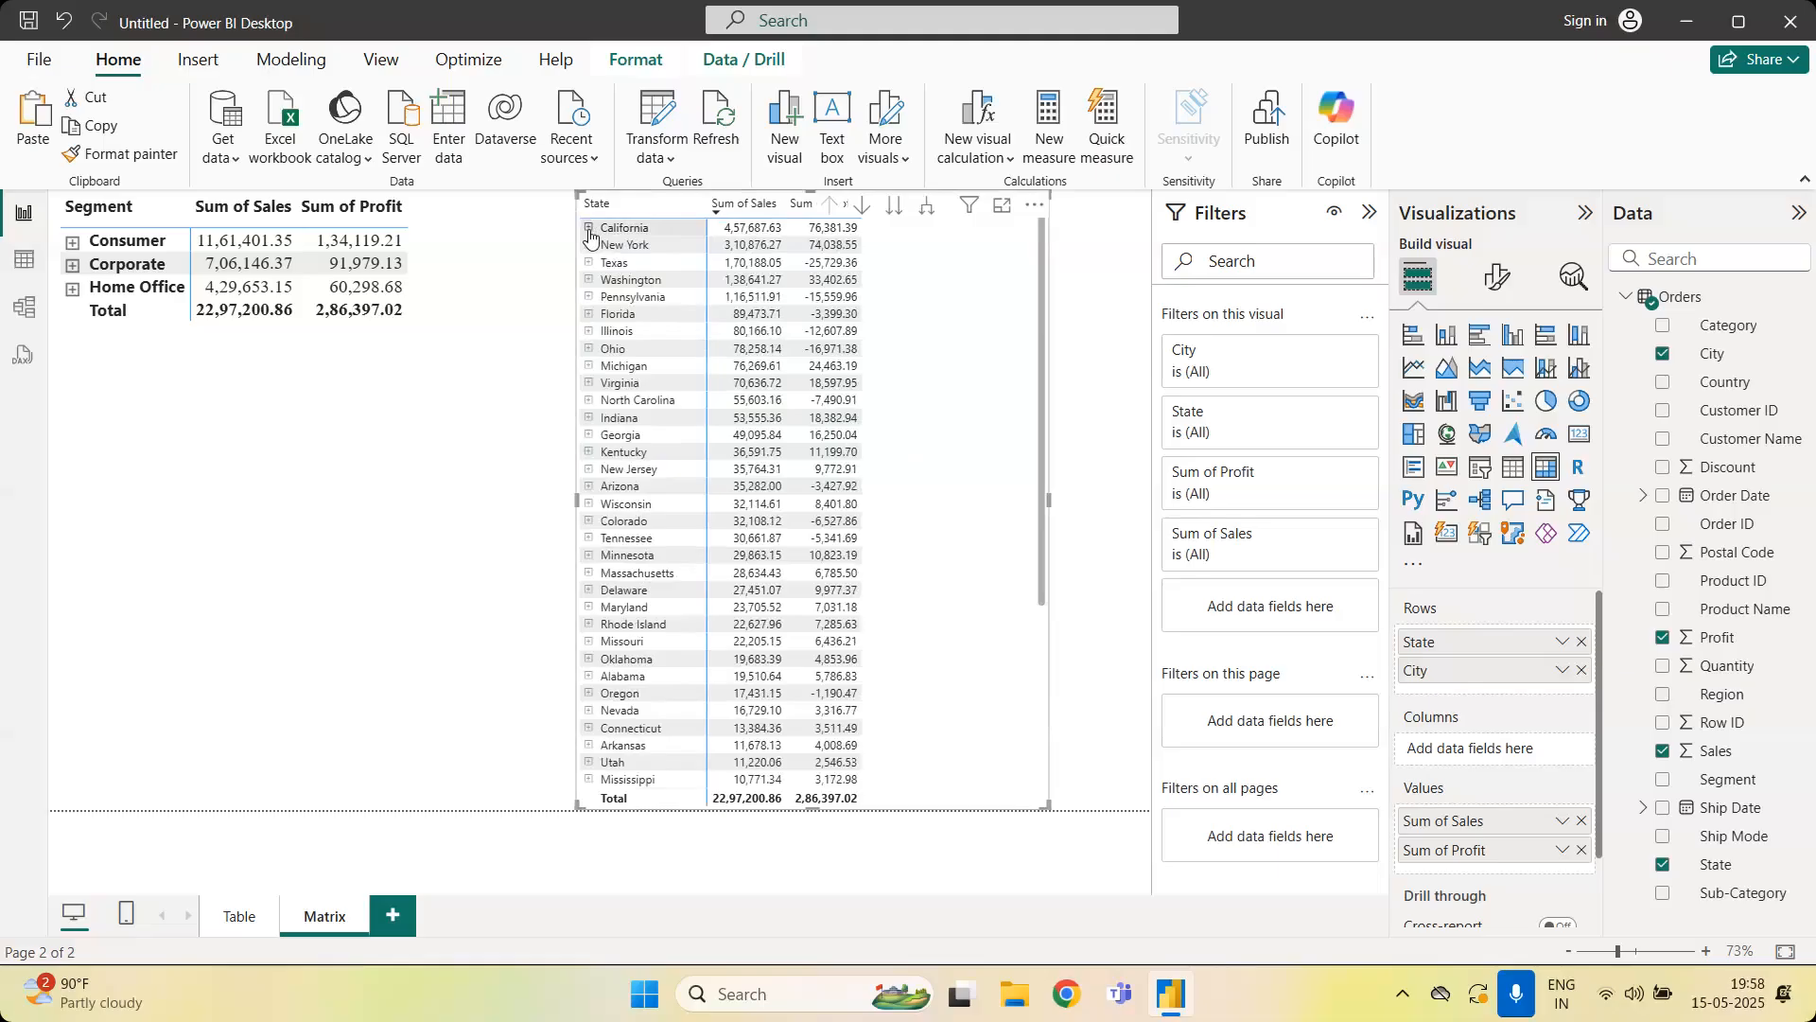
left_click(588, 229)
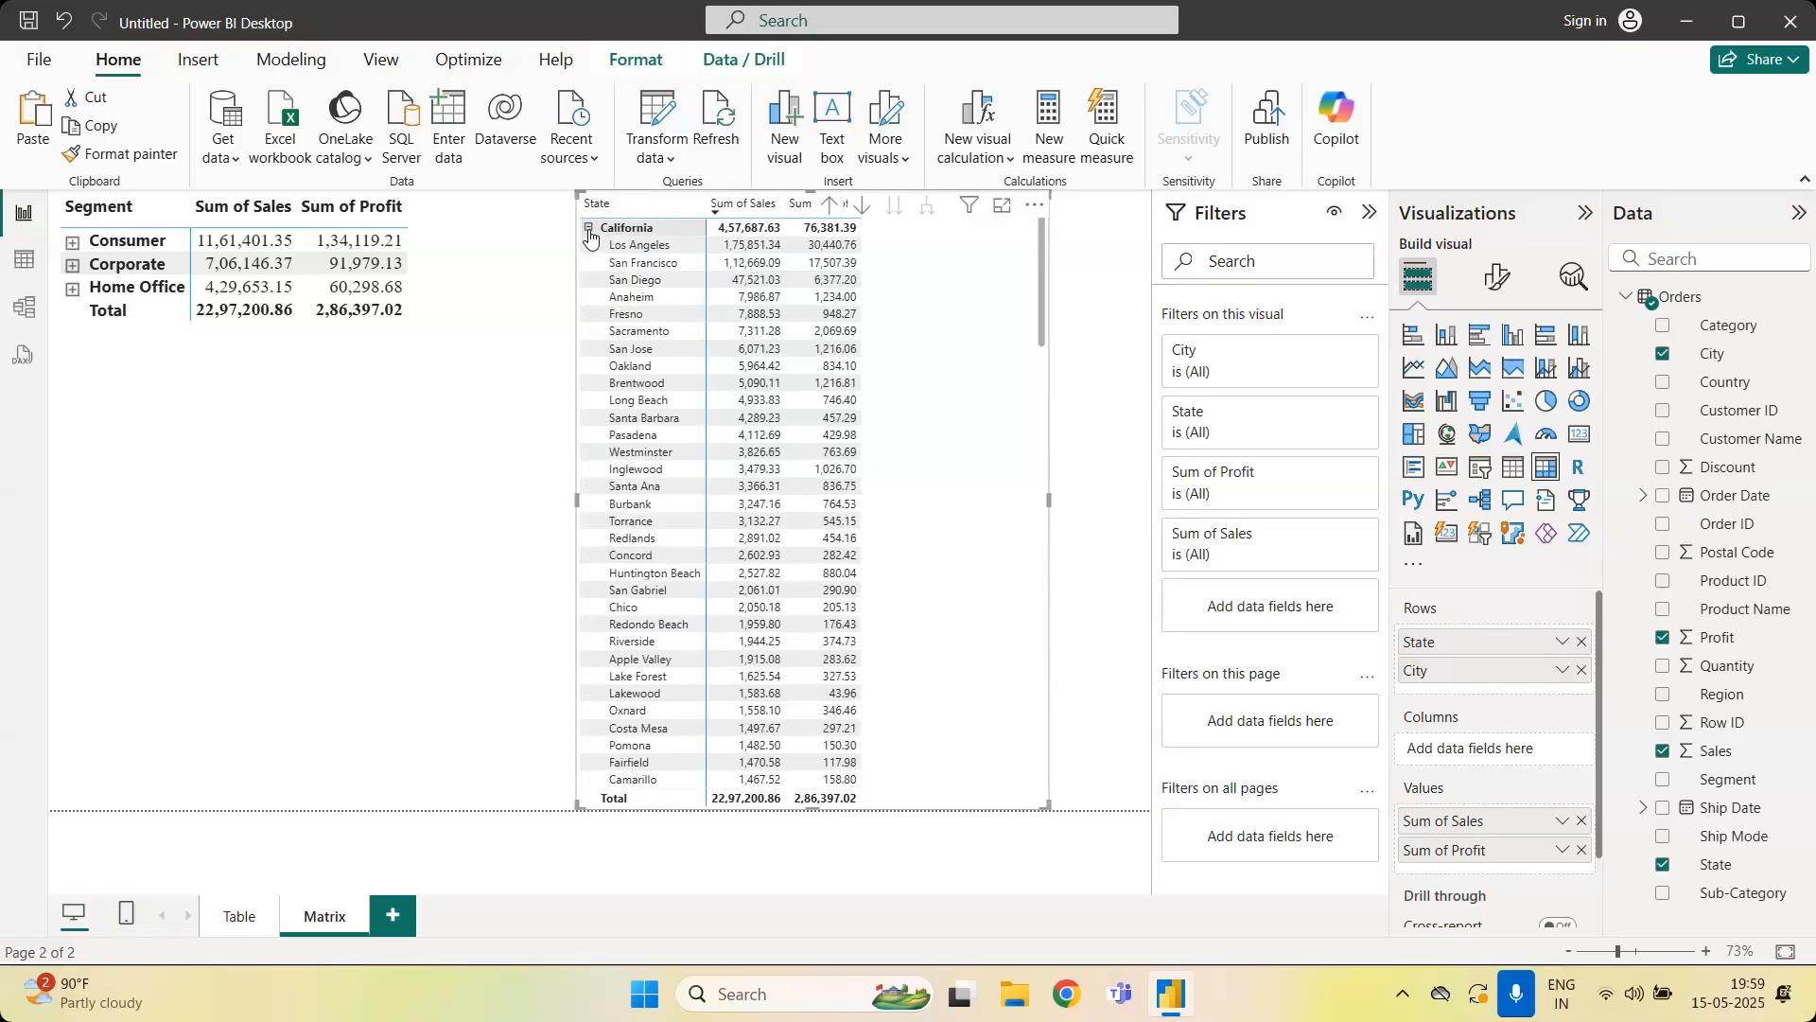
left_click(588, 230)
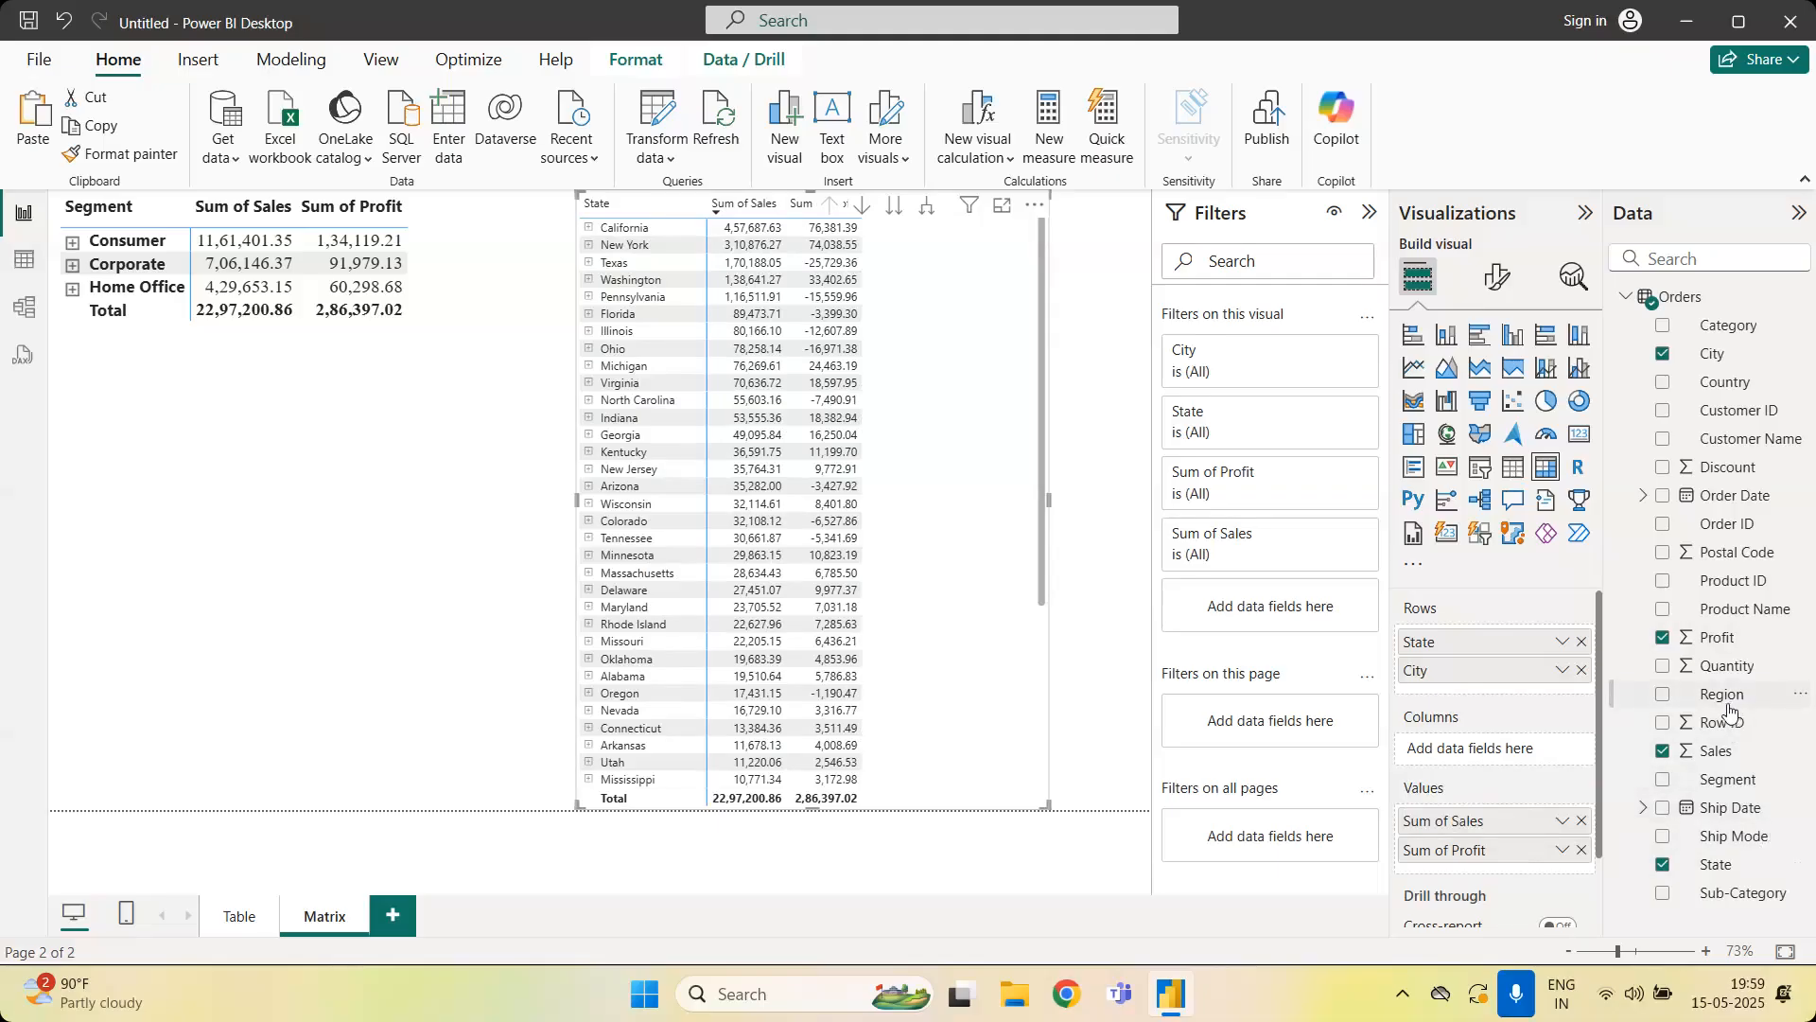
Add Region above State in the rows and check the drill-down from West to California's cities, collapsing both levels again
left_click_drag(1729, 712, 1448, 640)
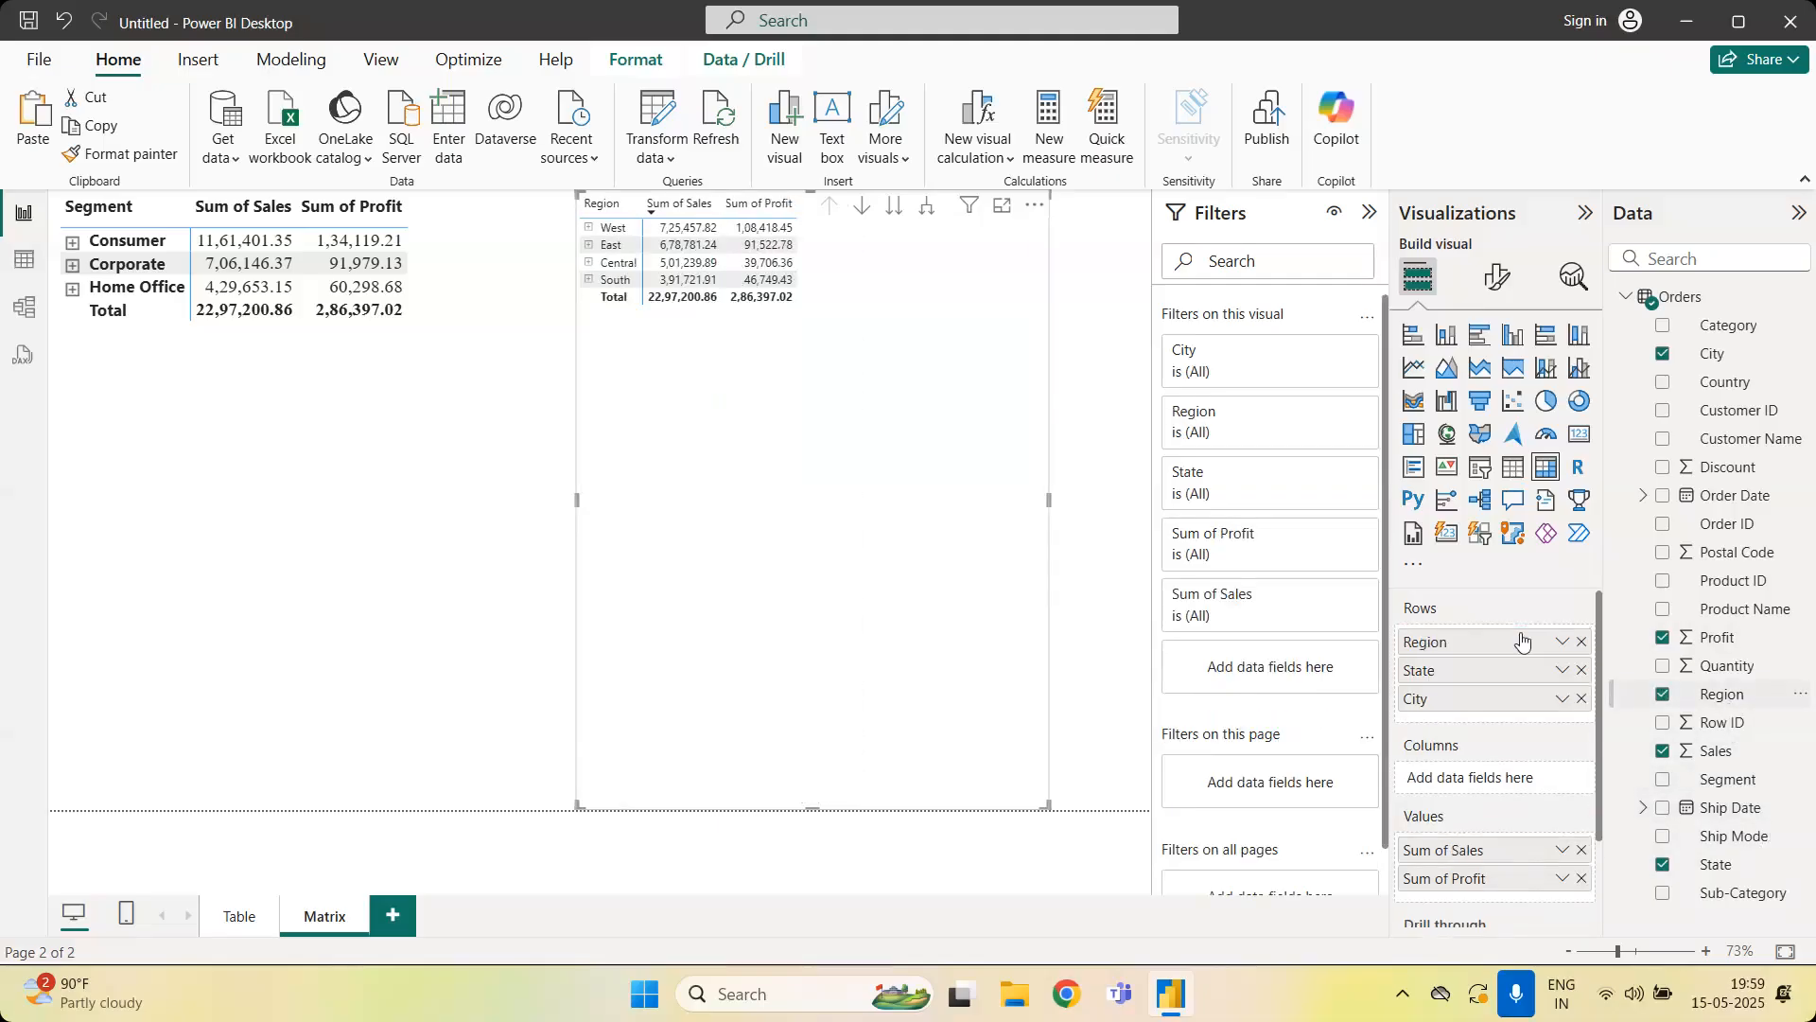
left_click(587, 228)
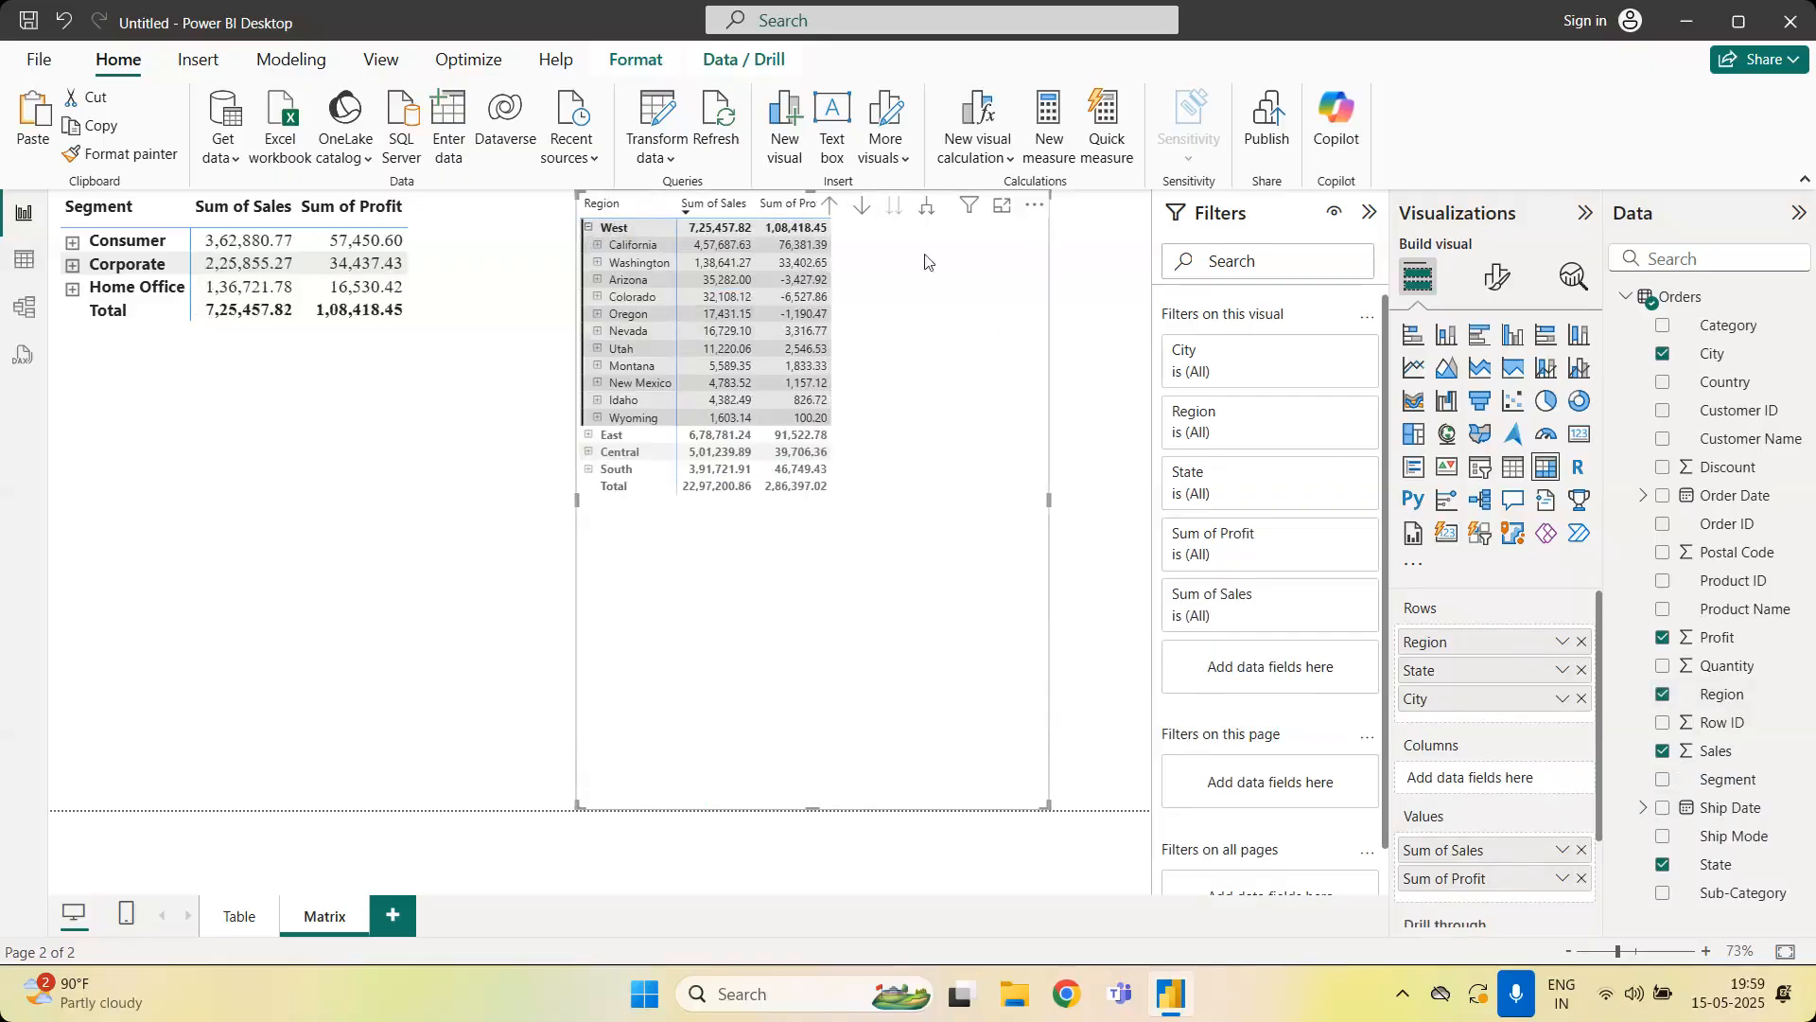
left_click(598, 246)
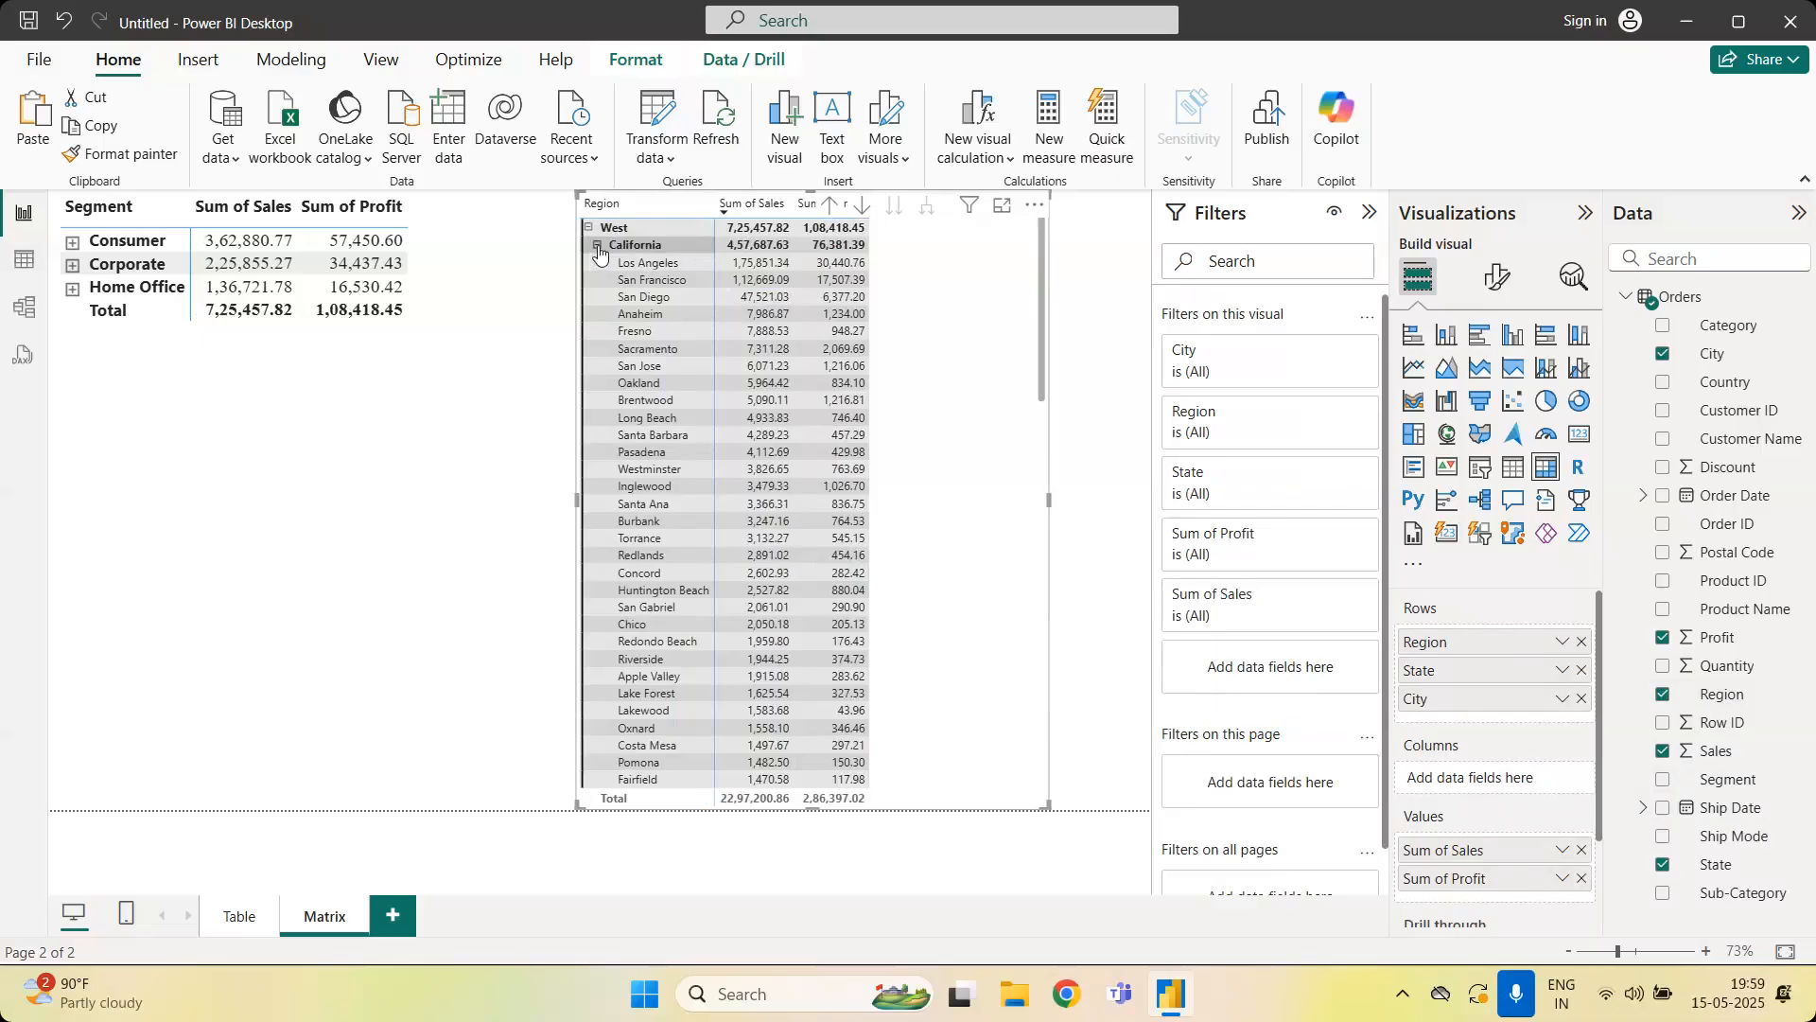
left_click(597, 246)
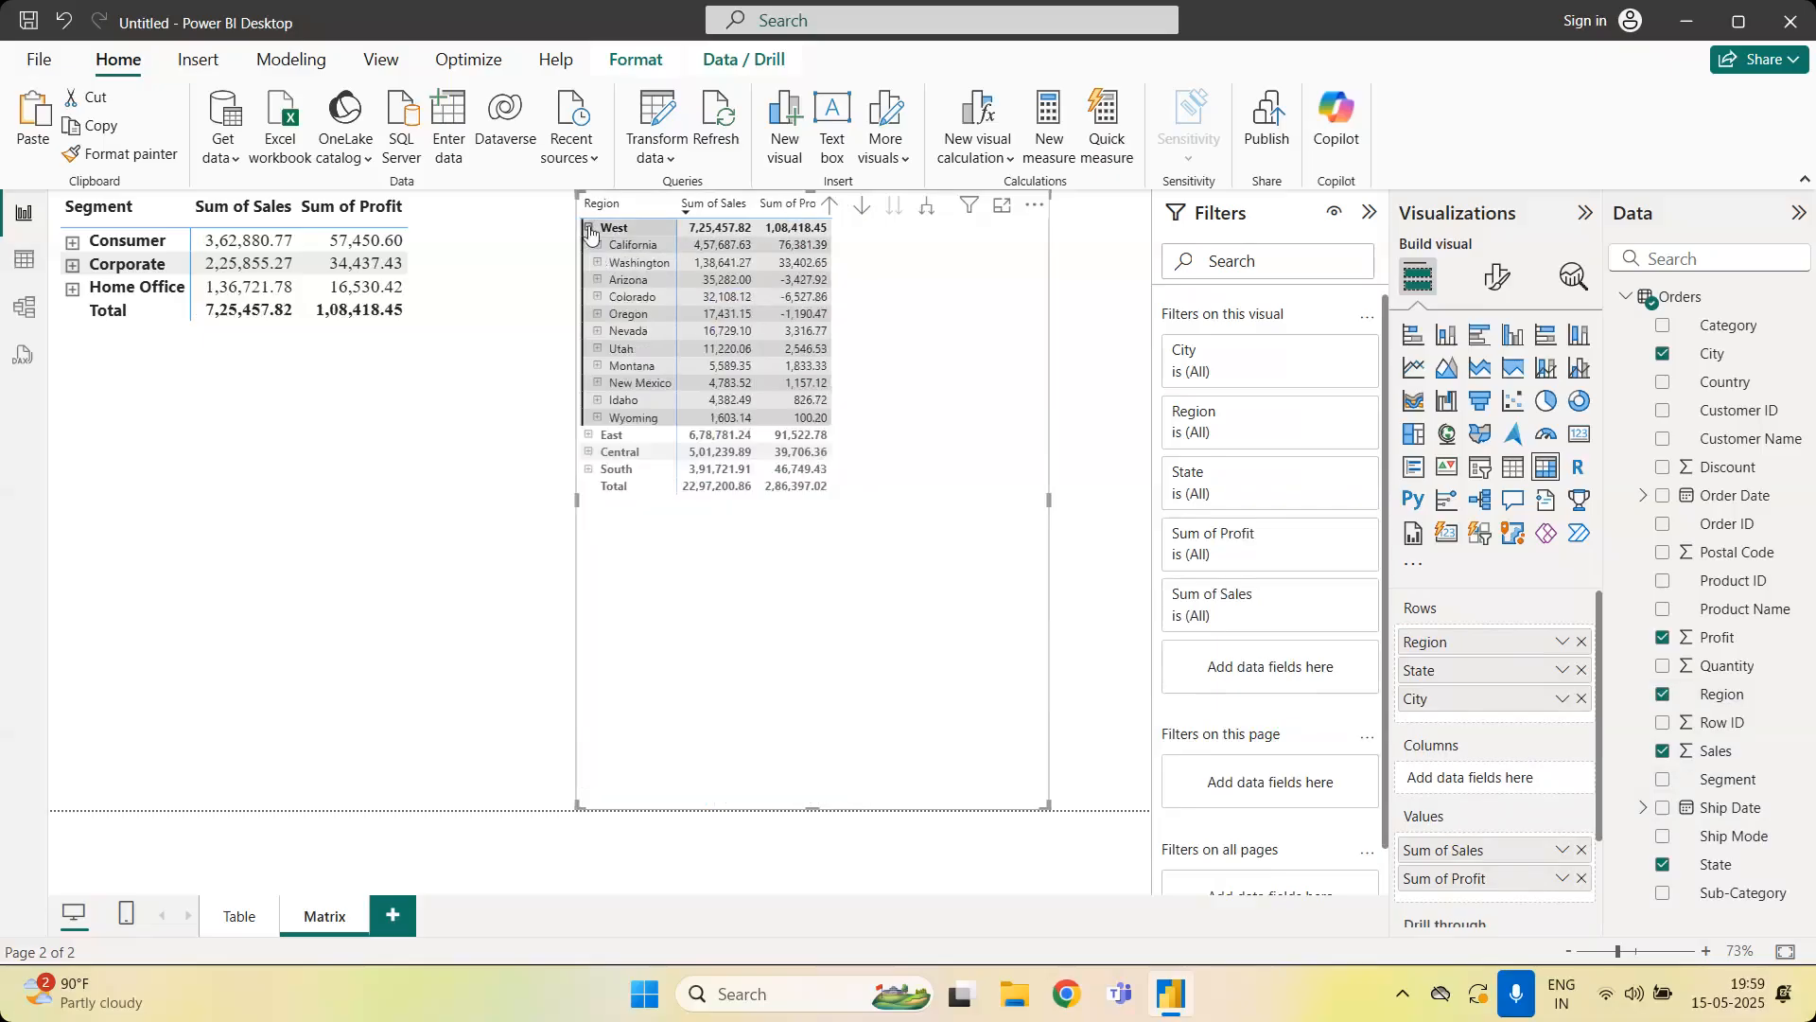
left_click(590, 228)
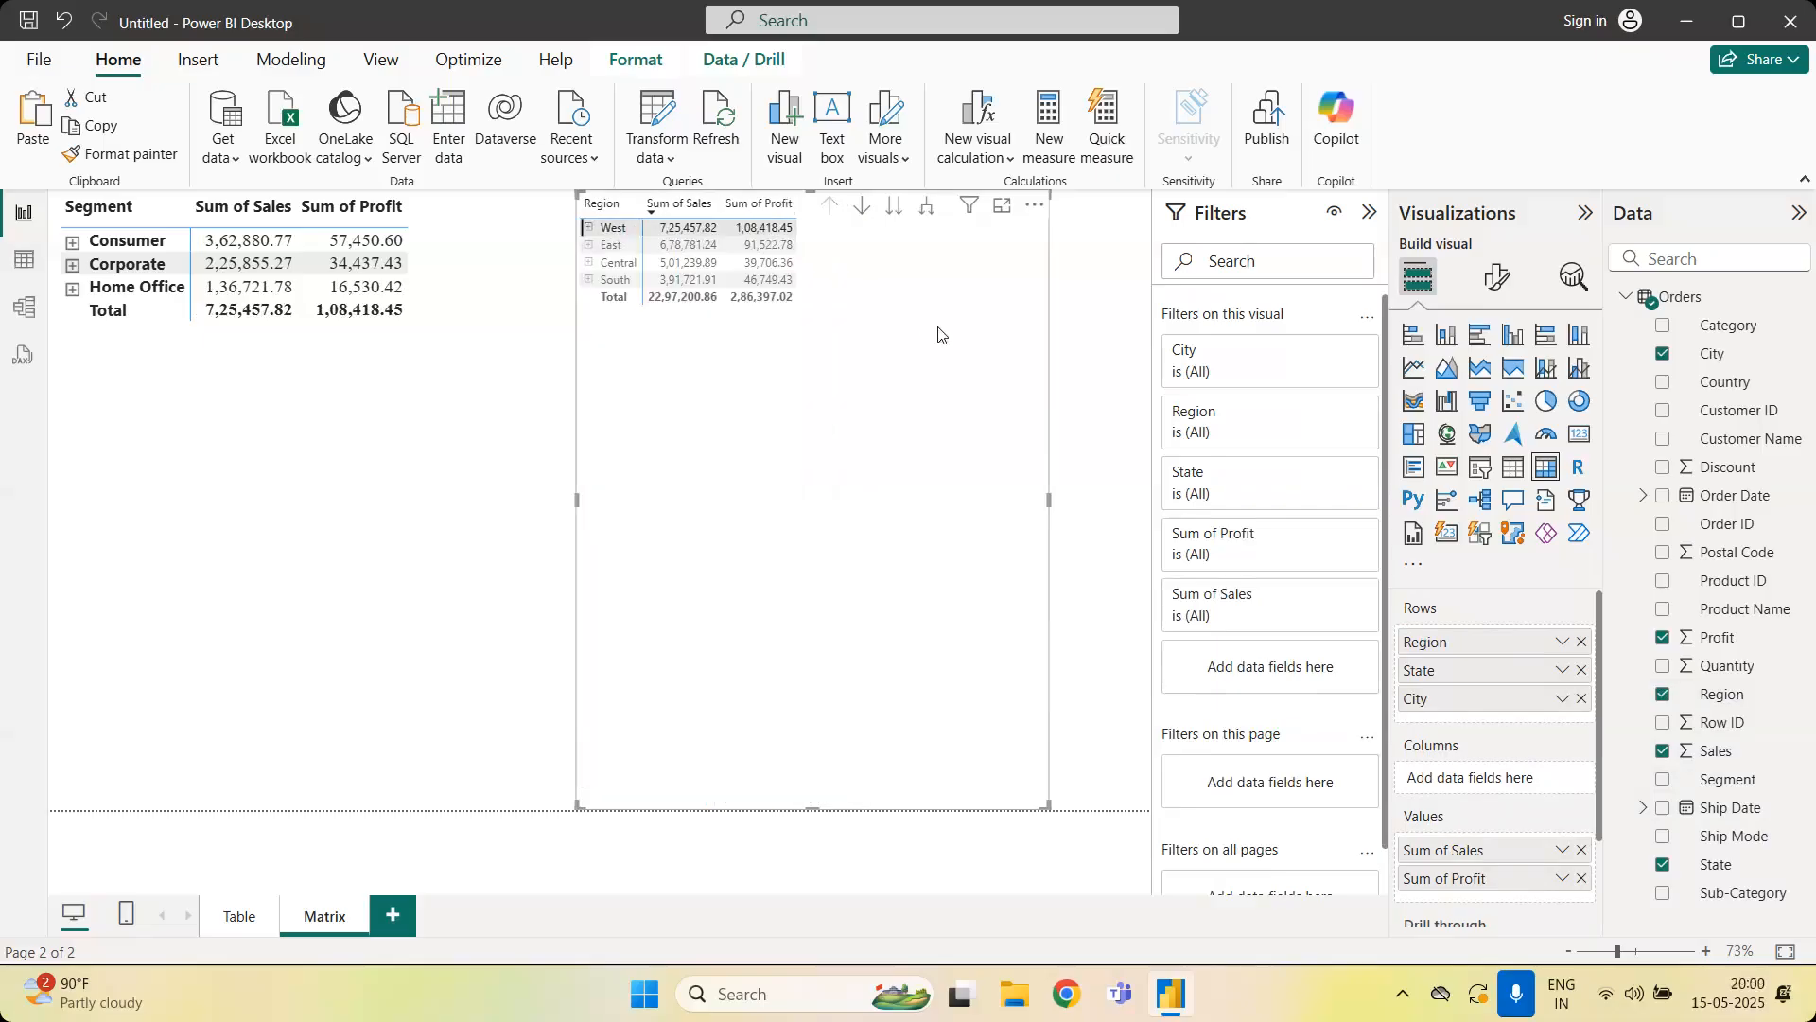
Examine the South region's states and Florida's cities, collapsing both levels again when done
left_click(589, 281)
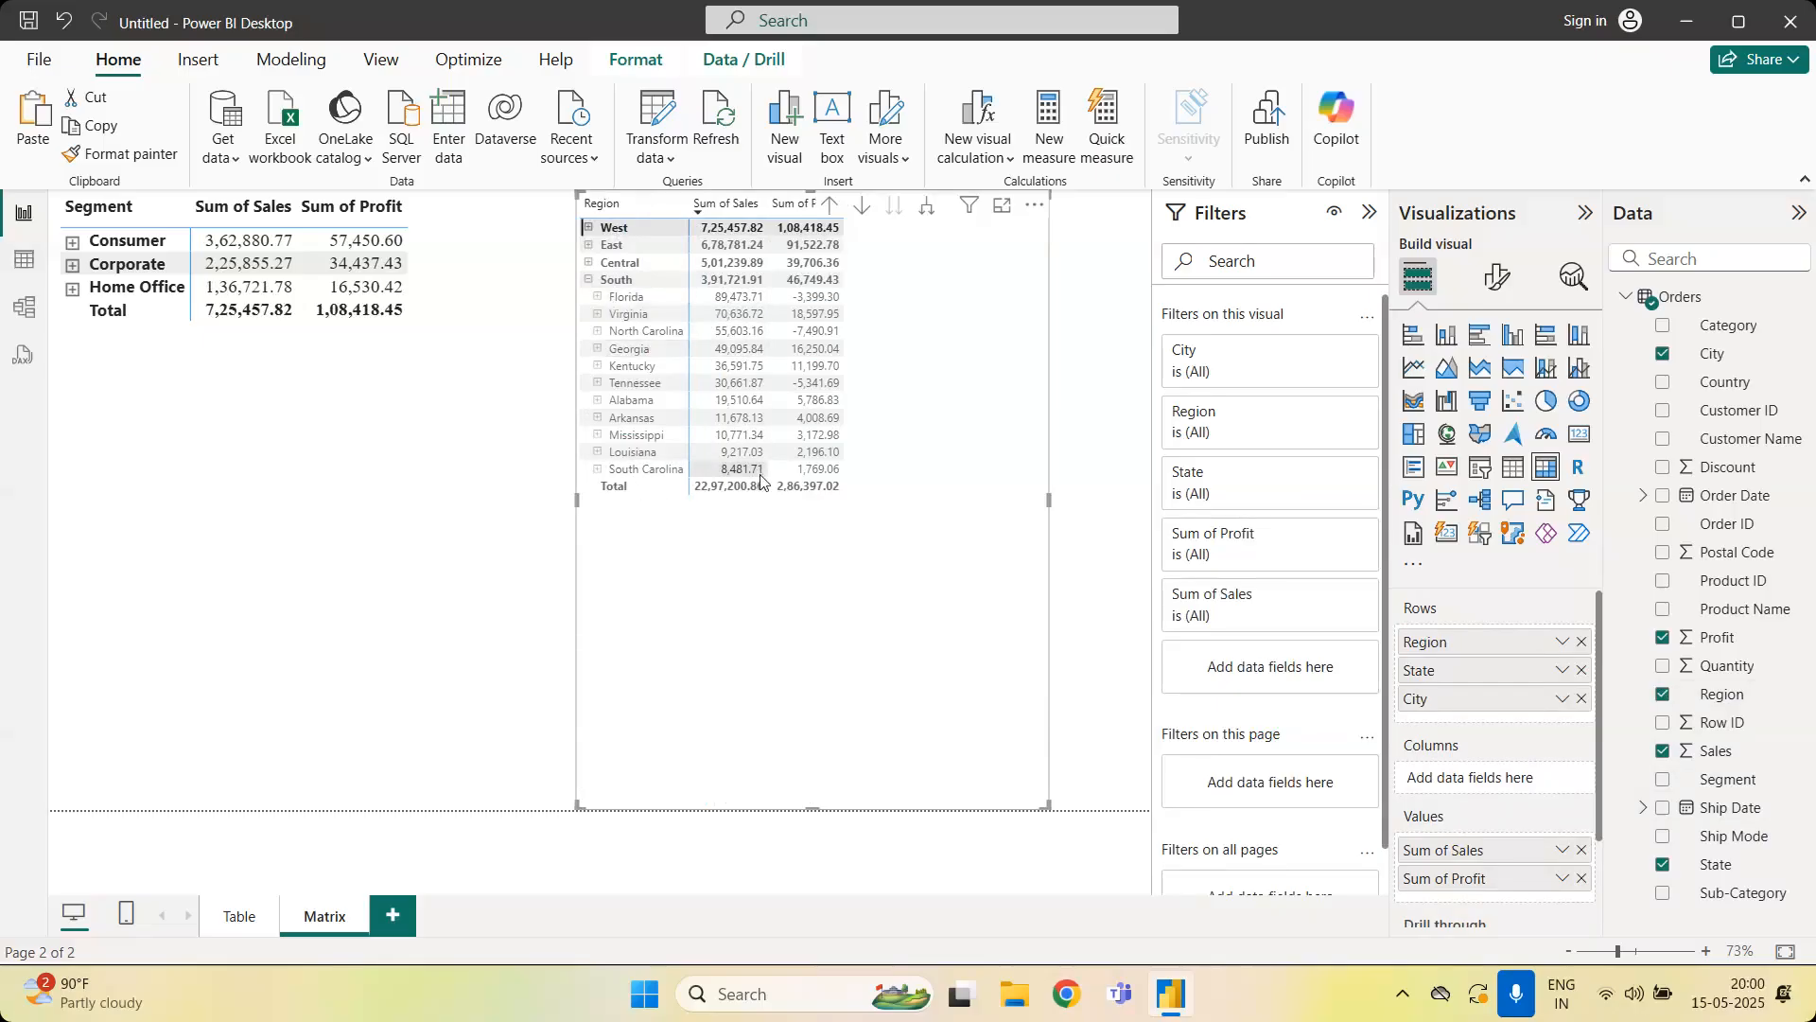
left_click(598, 299)
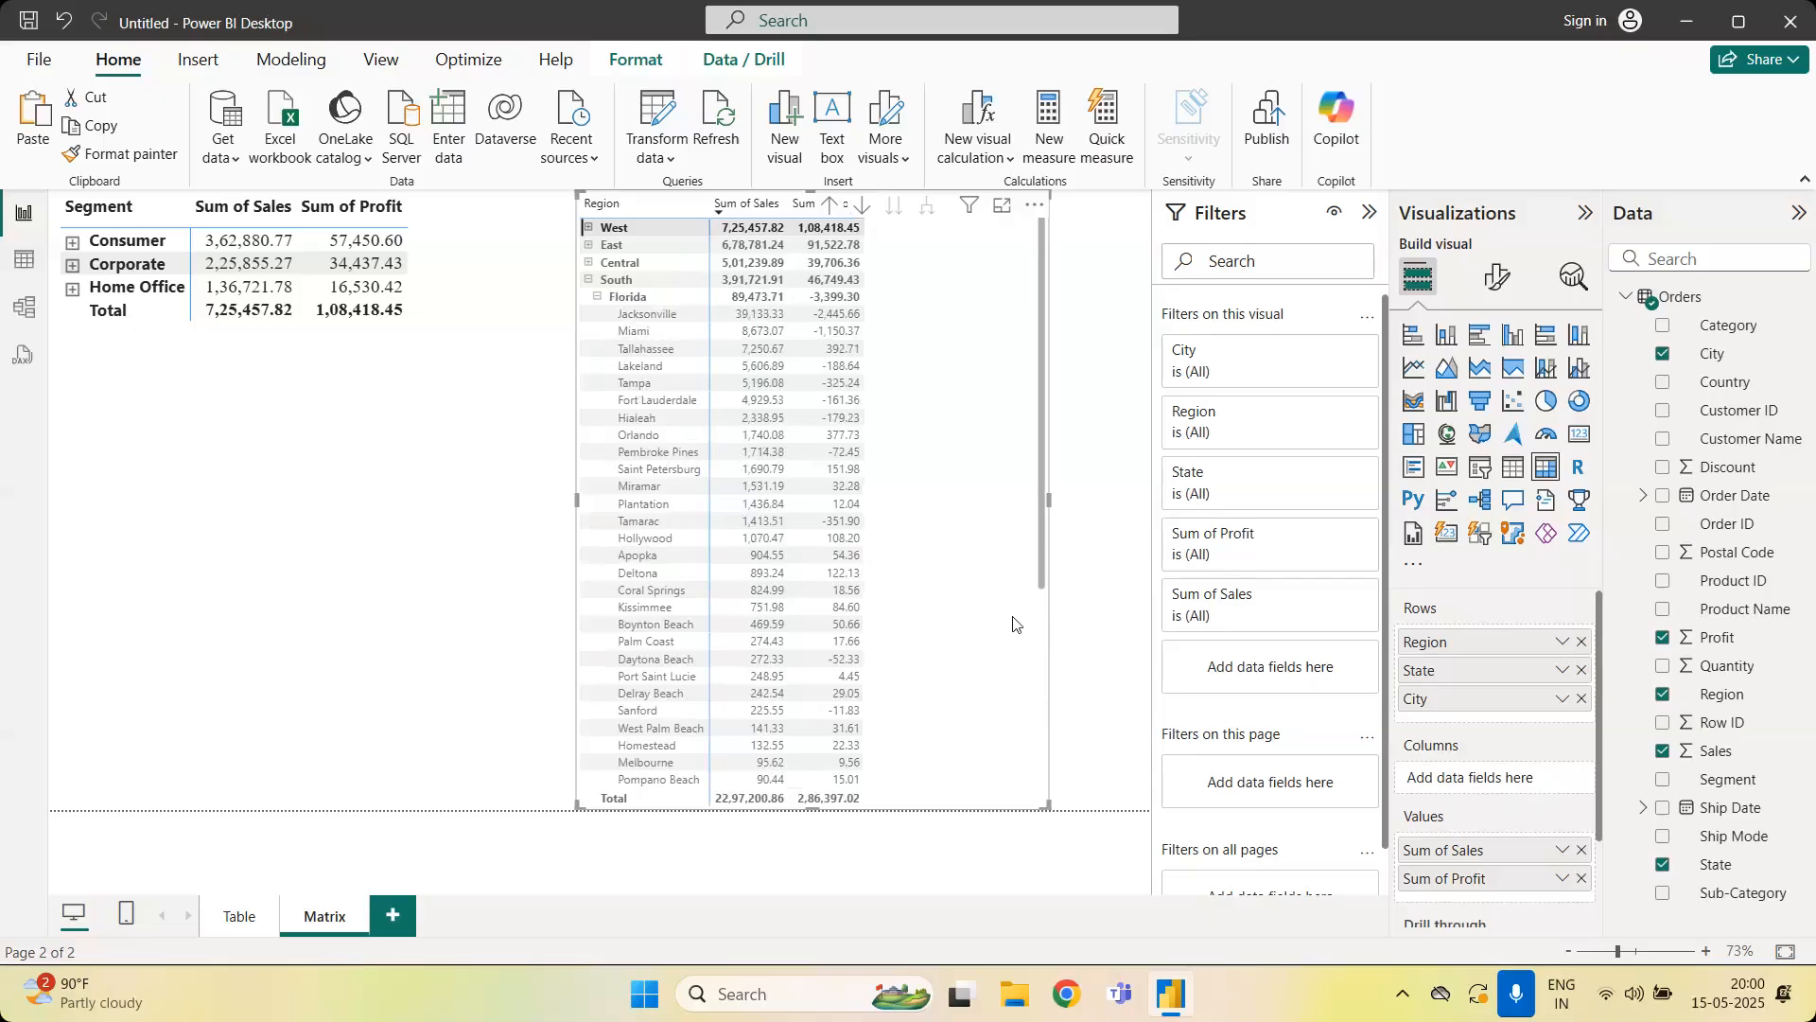
left_click(598, 298)
left_click(588, 280)
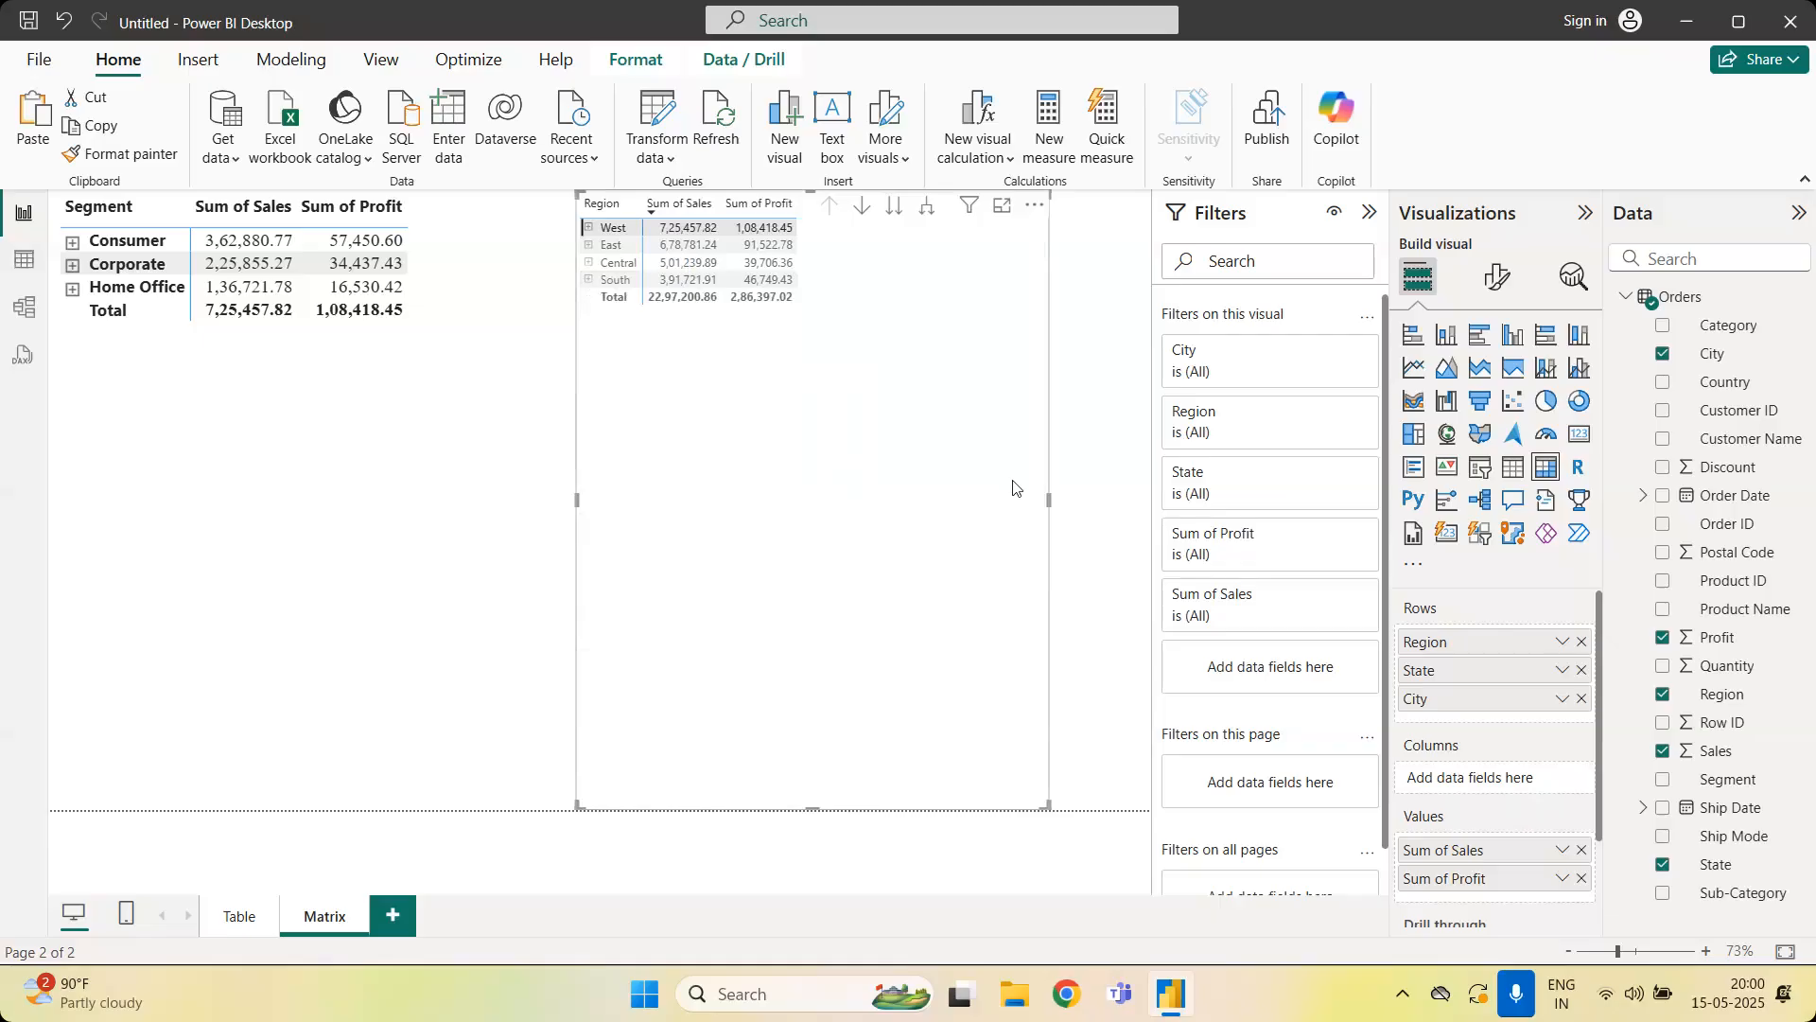
Shrink the region matrix to a compact frame with some spare room around its data
left_click_drag(1048, 807, 987, 629)
left_click_drag(967, 519, 974, 335)
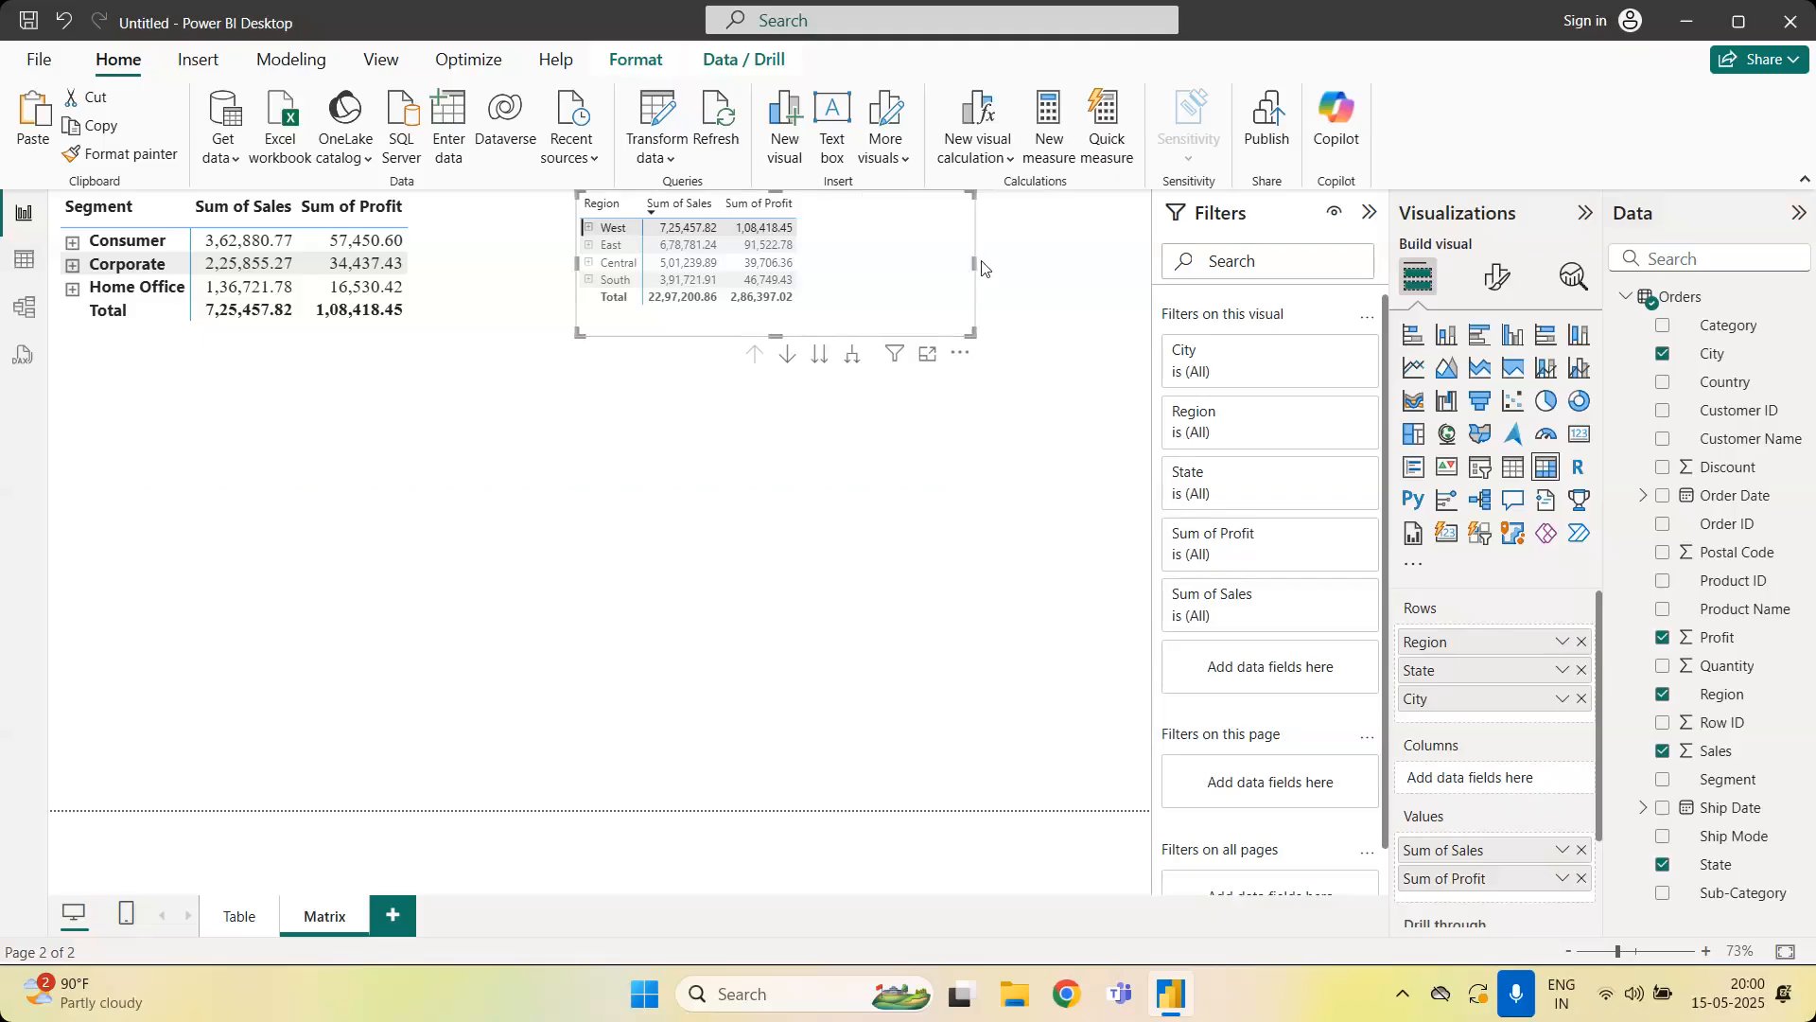
left_click_drag(973, 261, 842, 293)
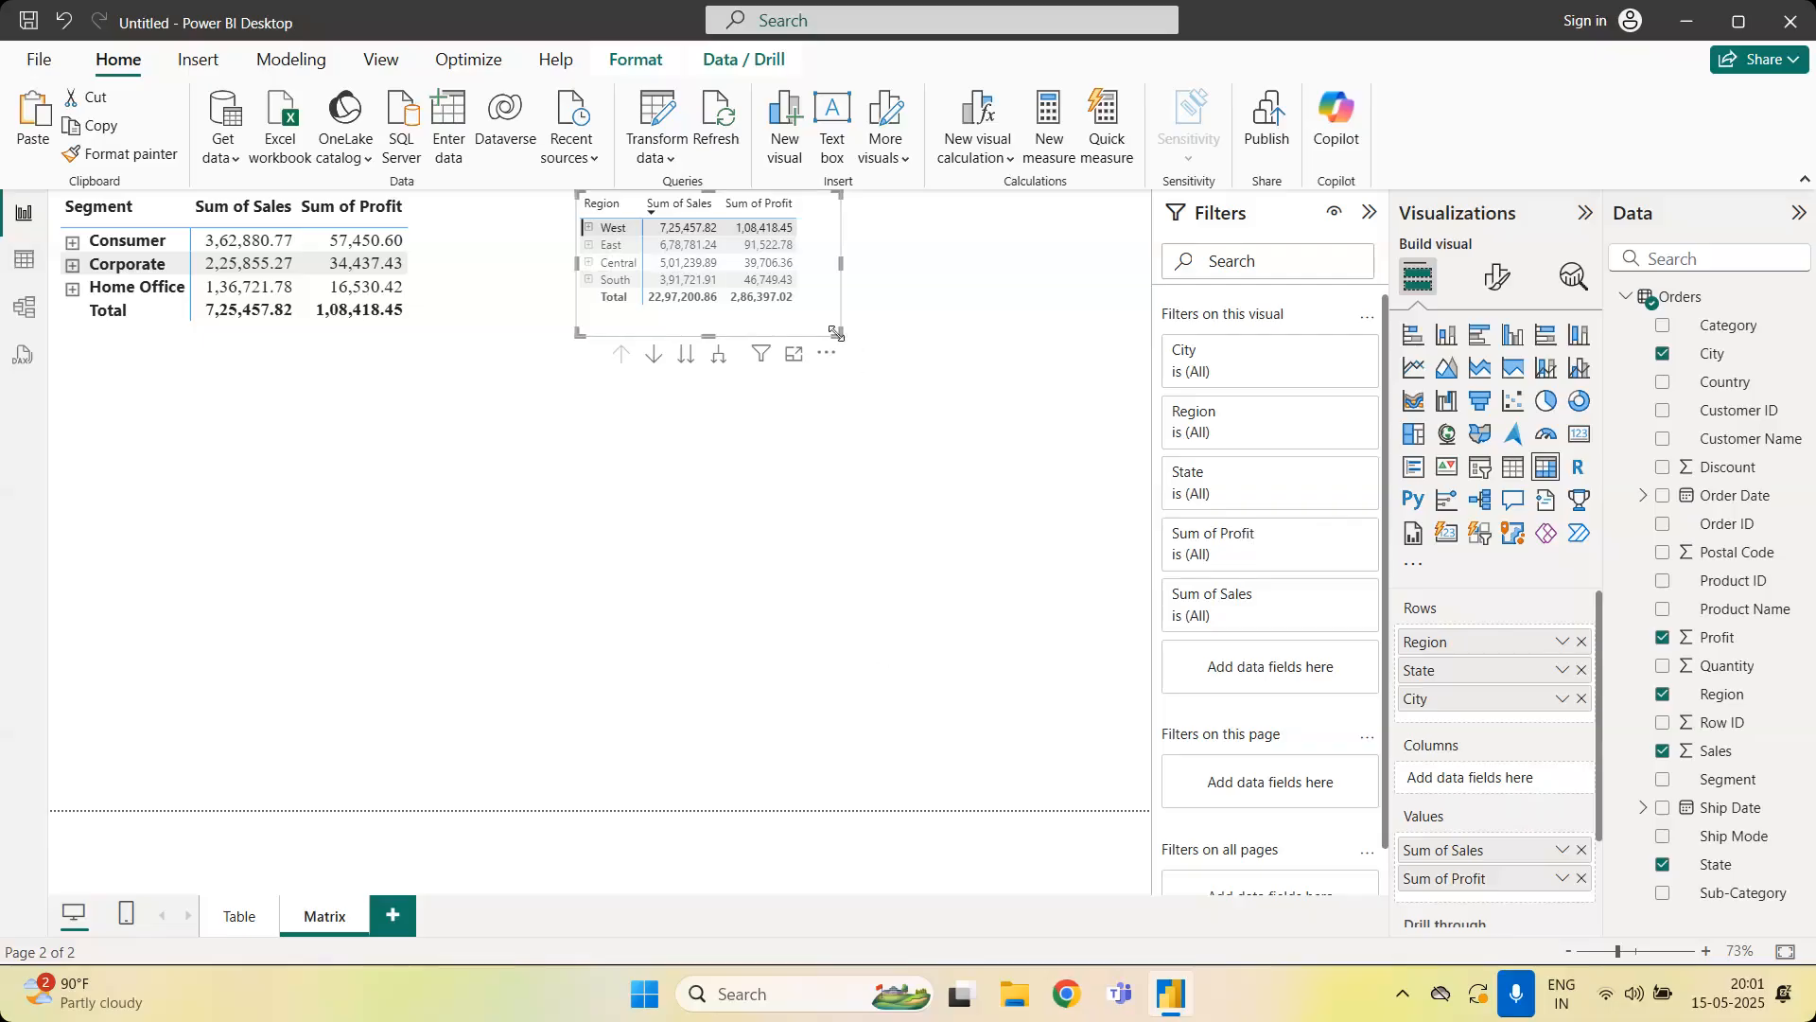
left_click_drag(838, 334, 928, 436)
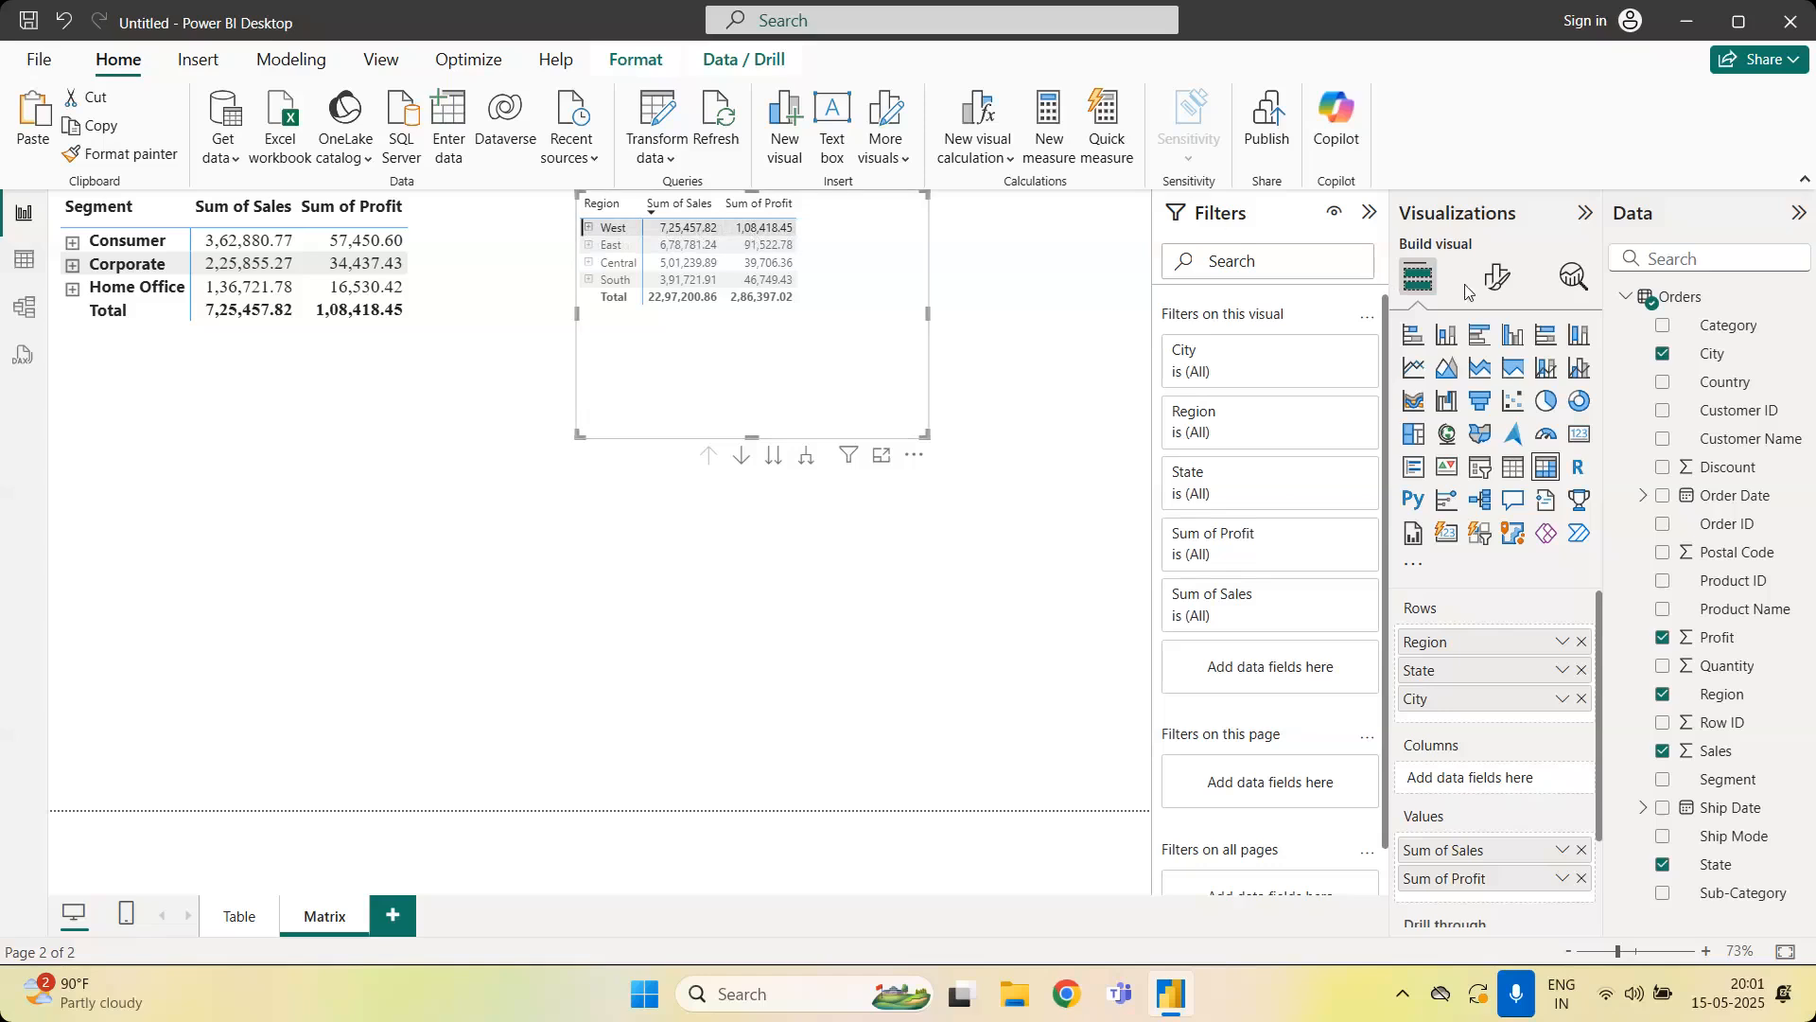
Set the region matrix's row subtotal values to font size 13 and move the matrix closer to the segment matrix
left_click(1496, 276)
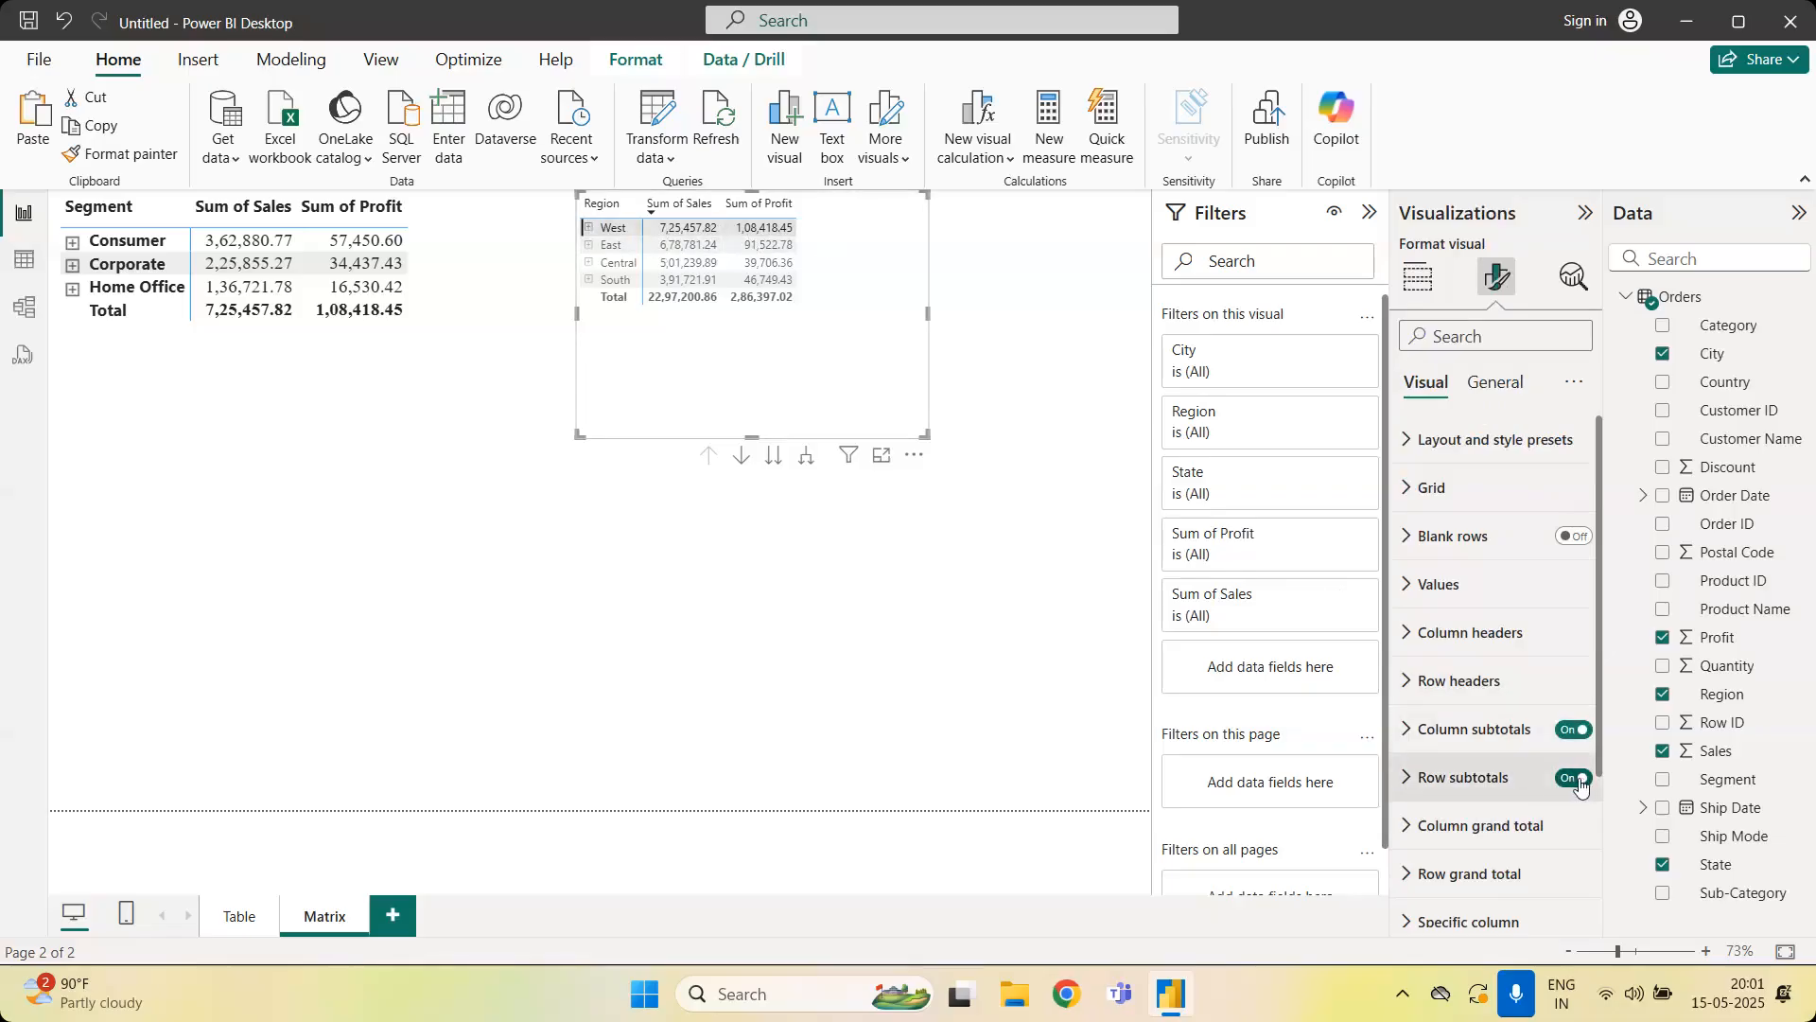
left_click(1502, 787)
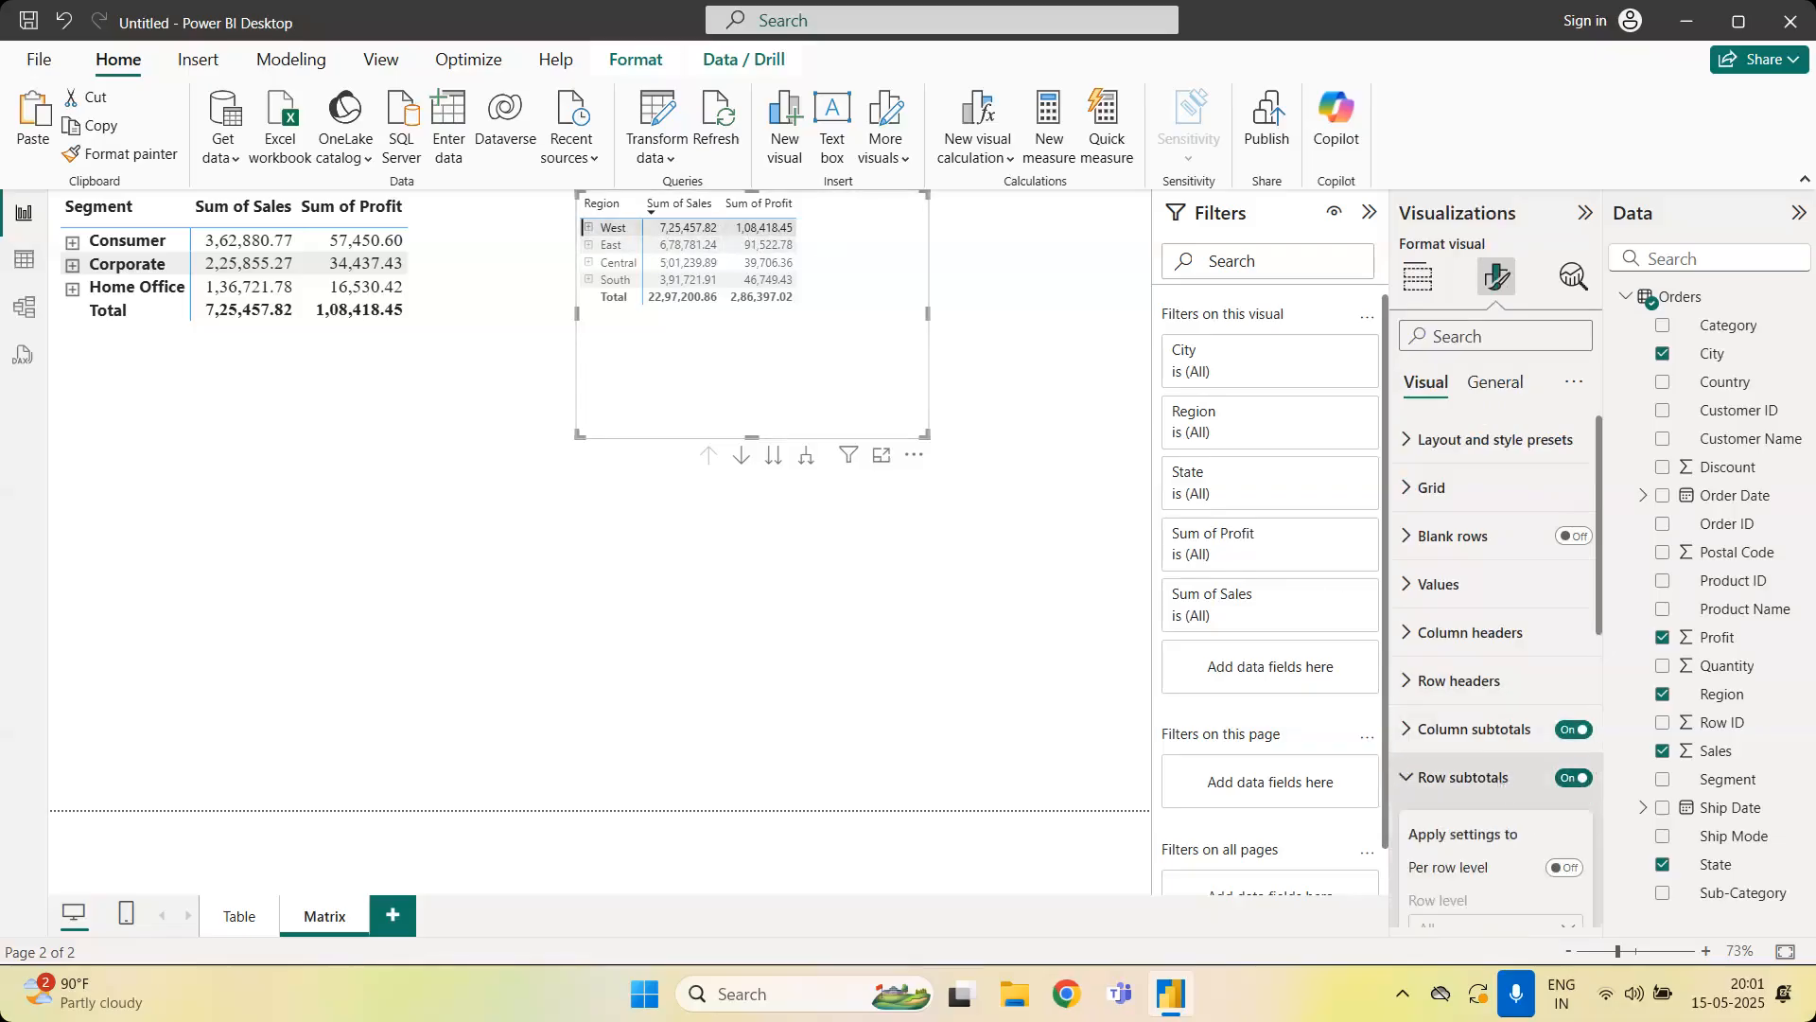
scroll(1511, 641, "down", 4)
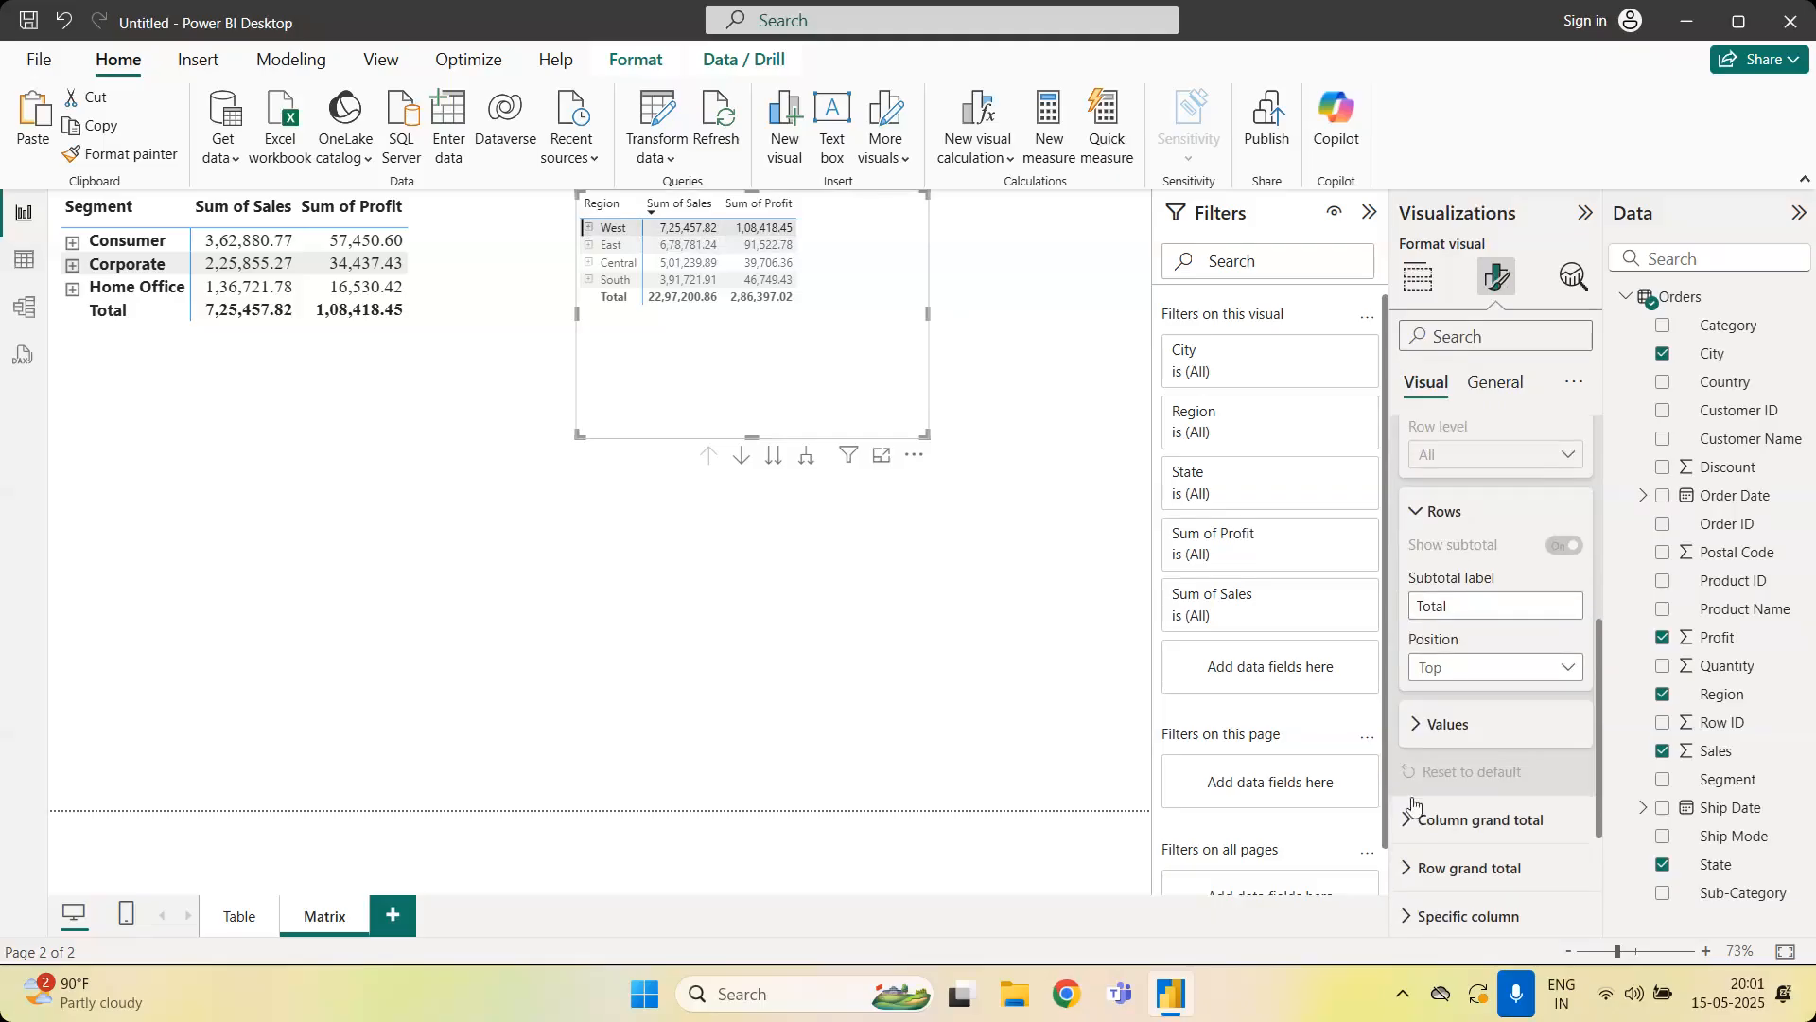
left_click(1455, 725)
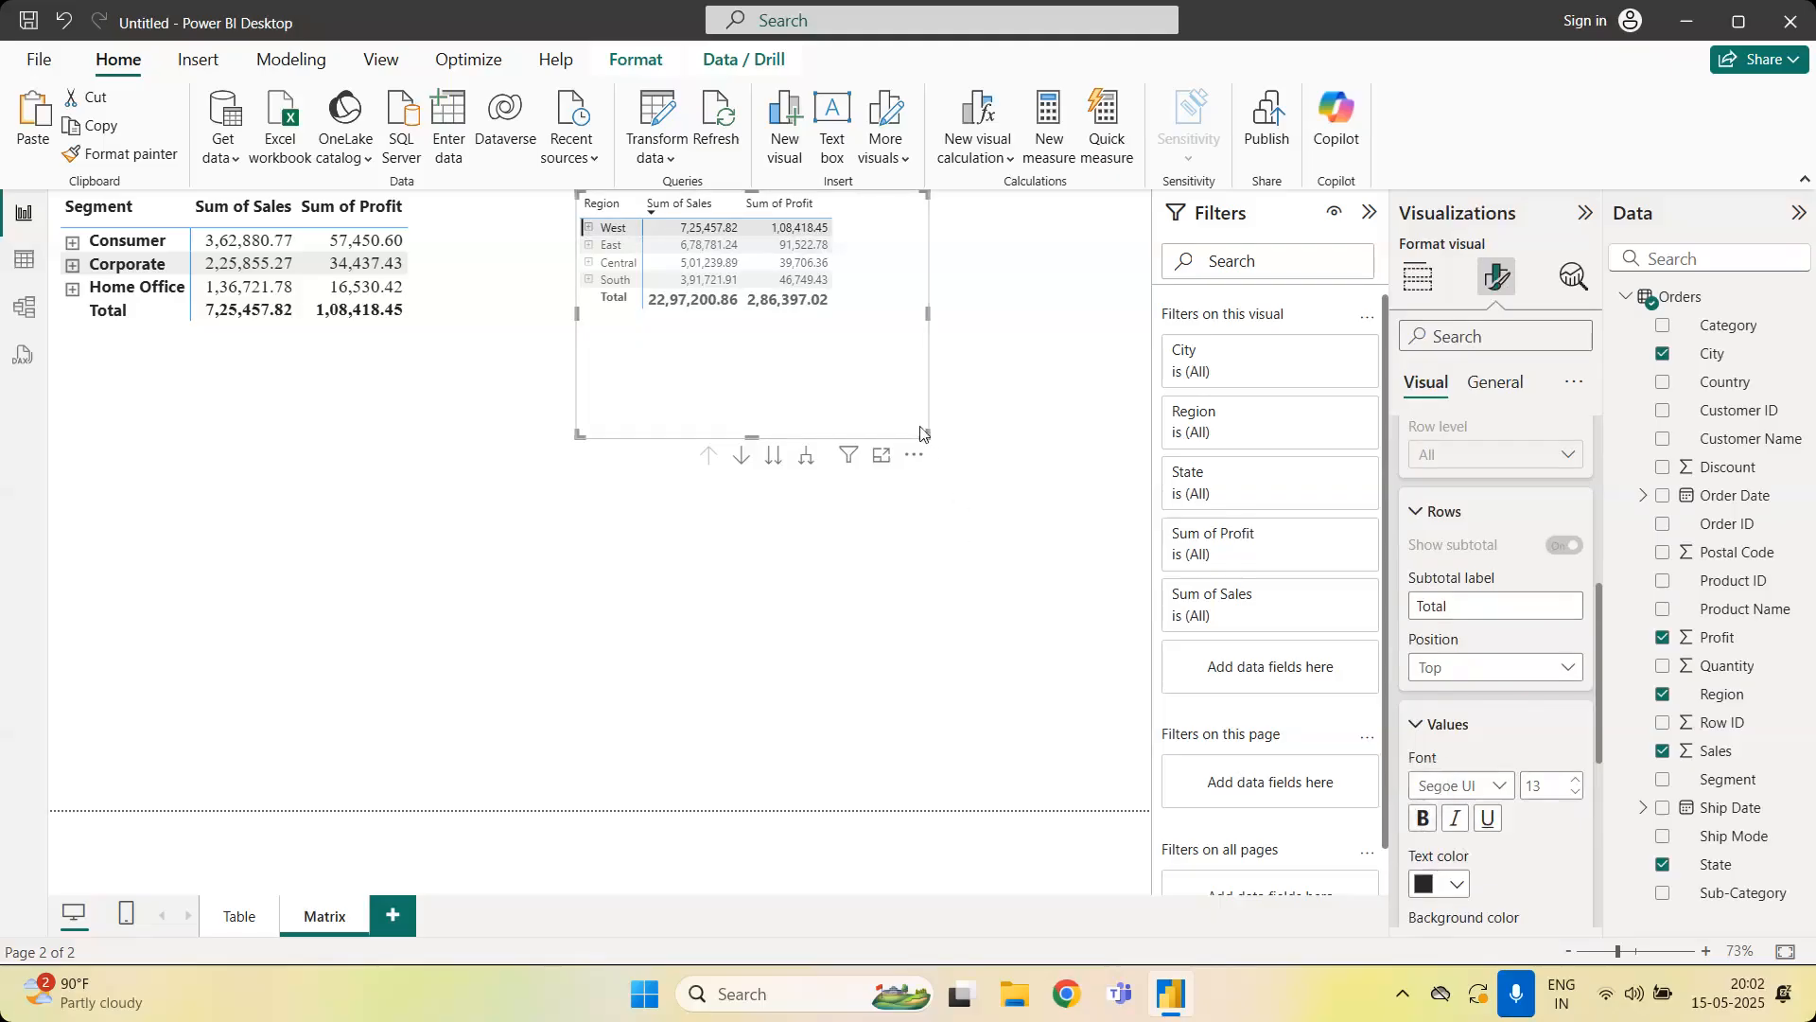
left_click_drag(902, 433, 851, 426)
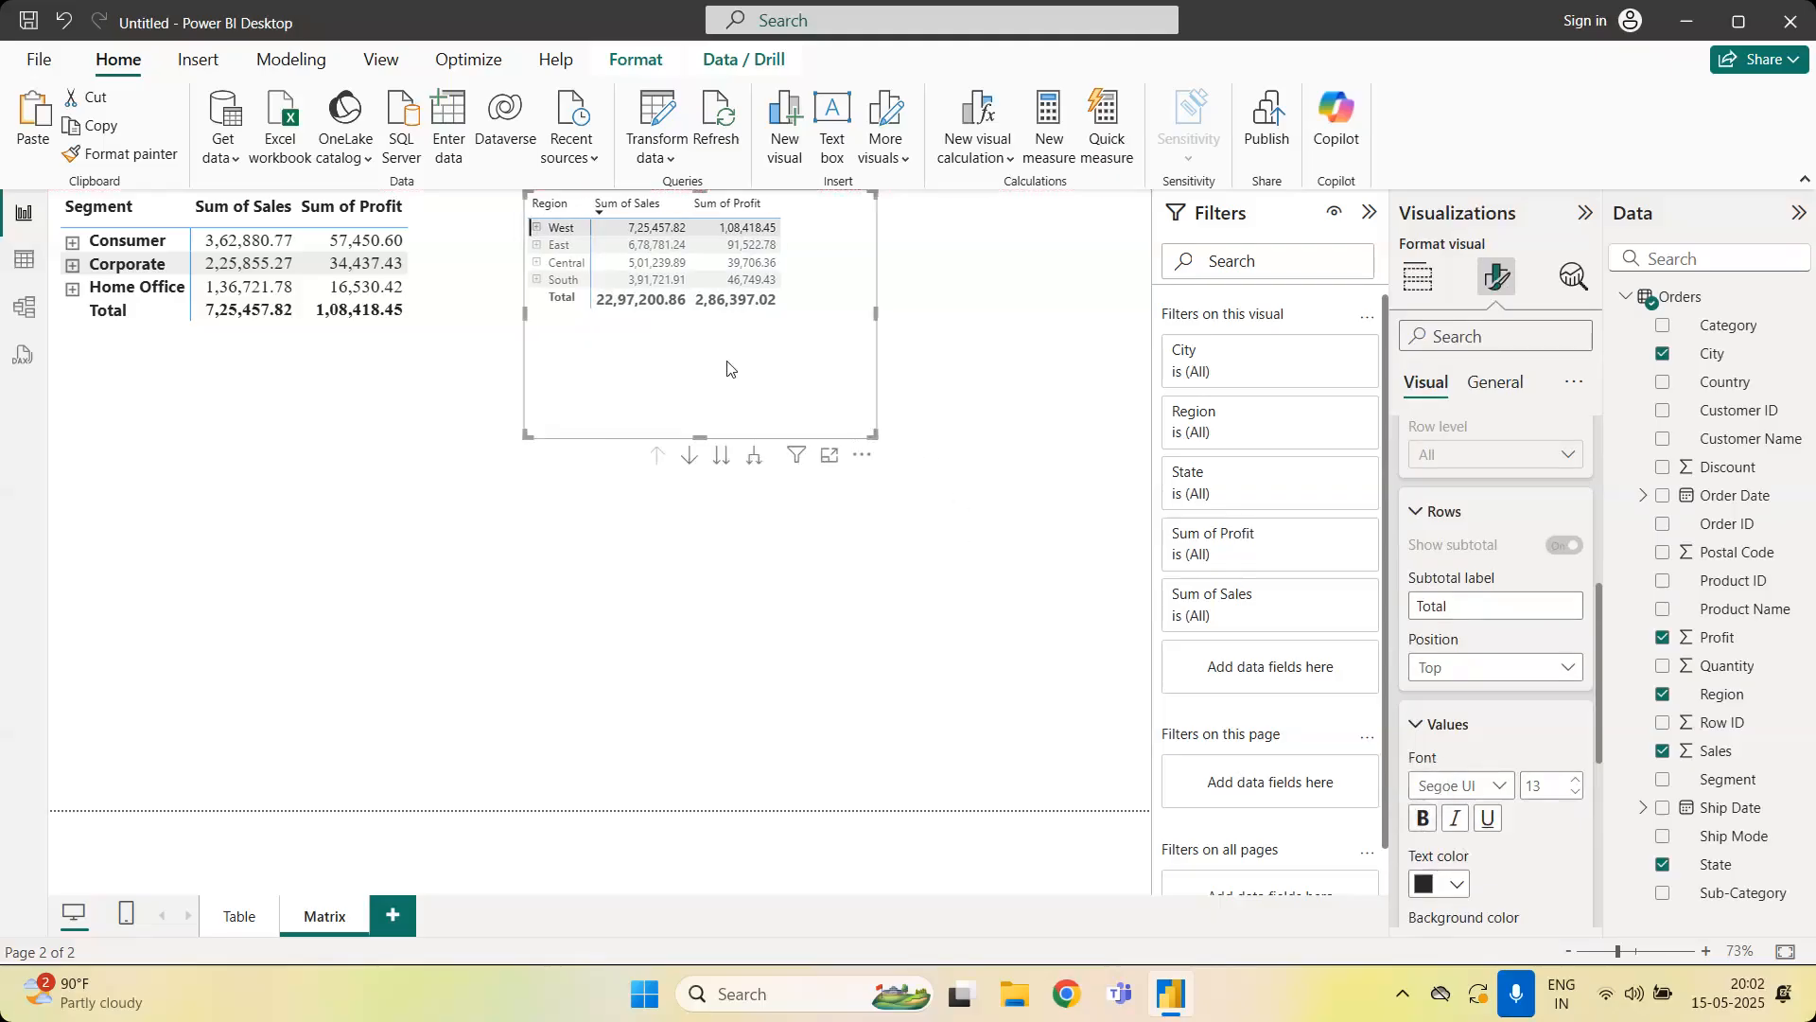
left_click(1414, 511)
scroll(1411, 512, "up", 3)
left_click(1409, 562)
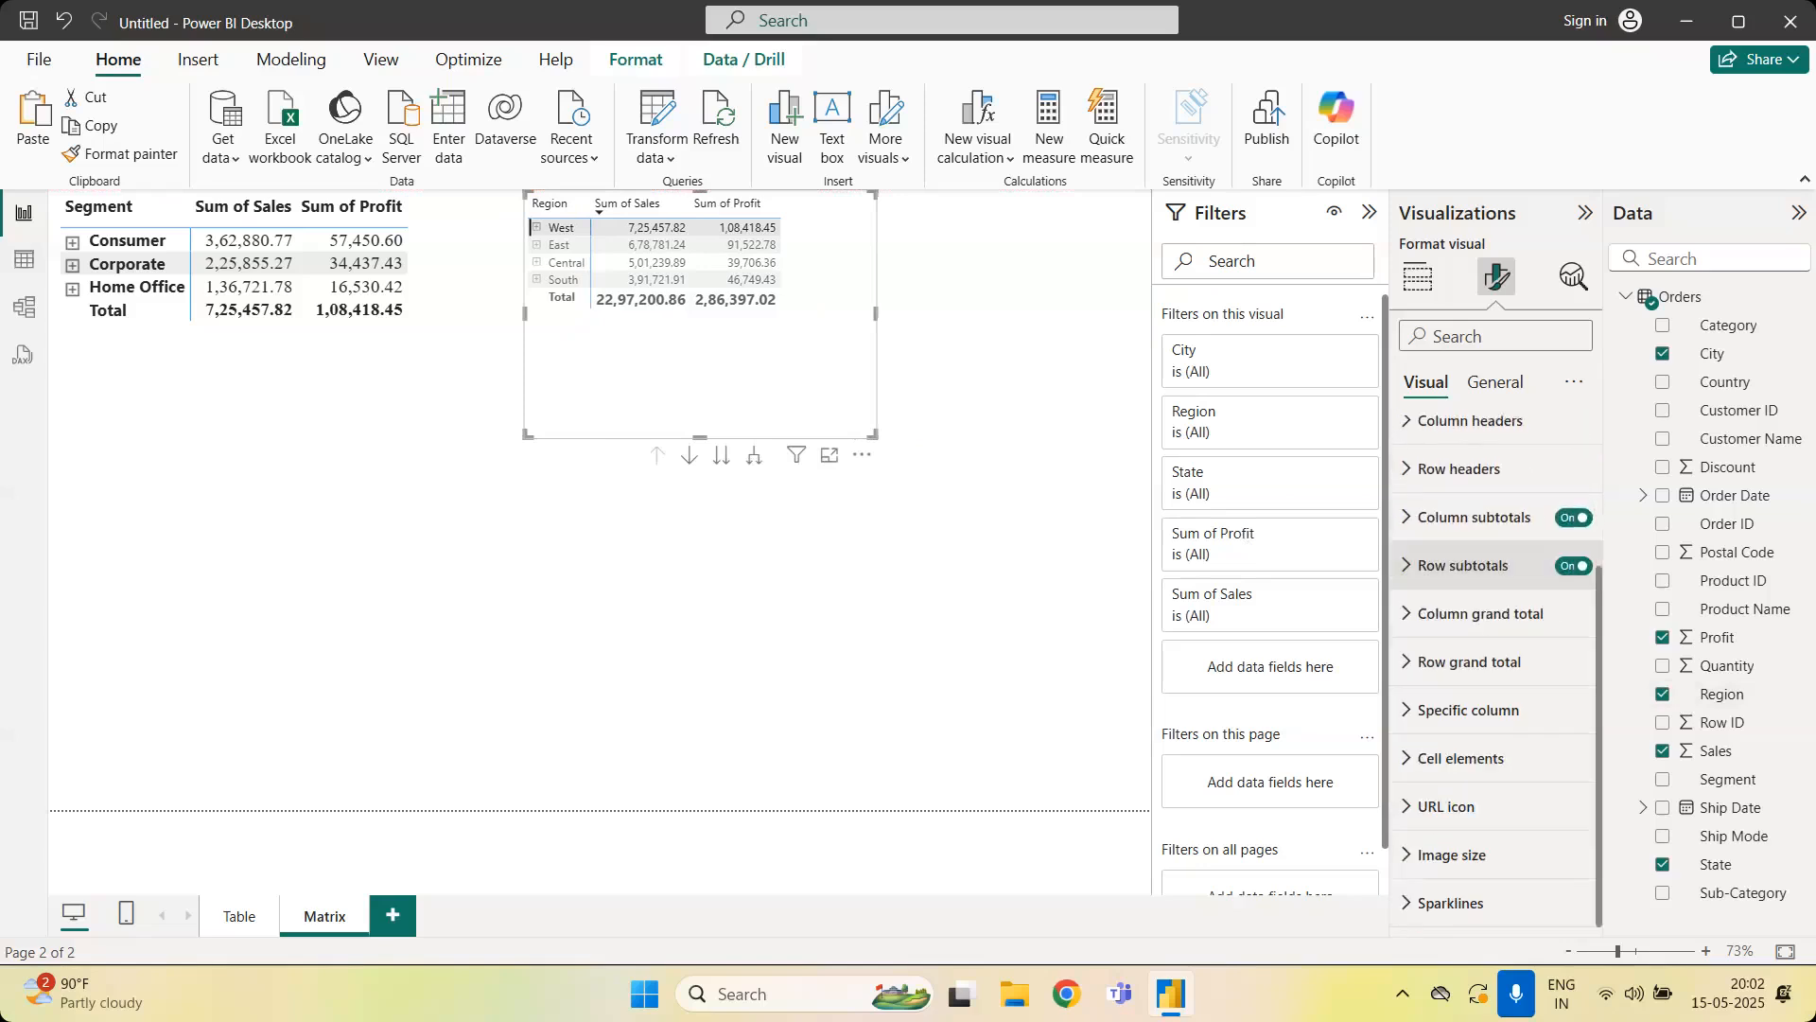
Set the column subtotal values' font size to 14 and clear the West selection in the region matrix
left_click(1473, 533)
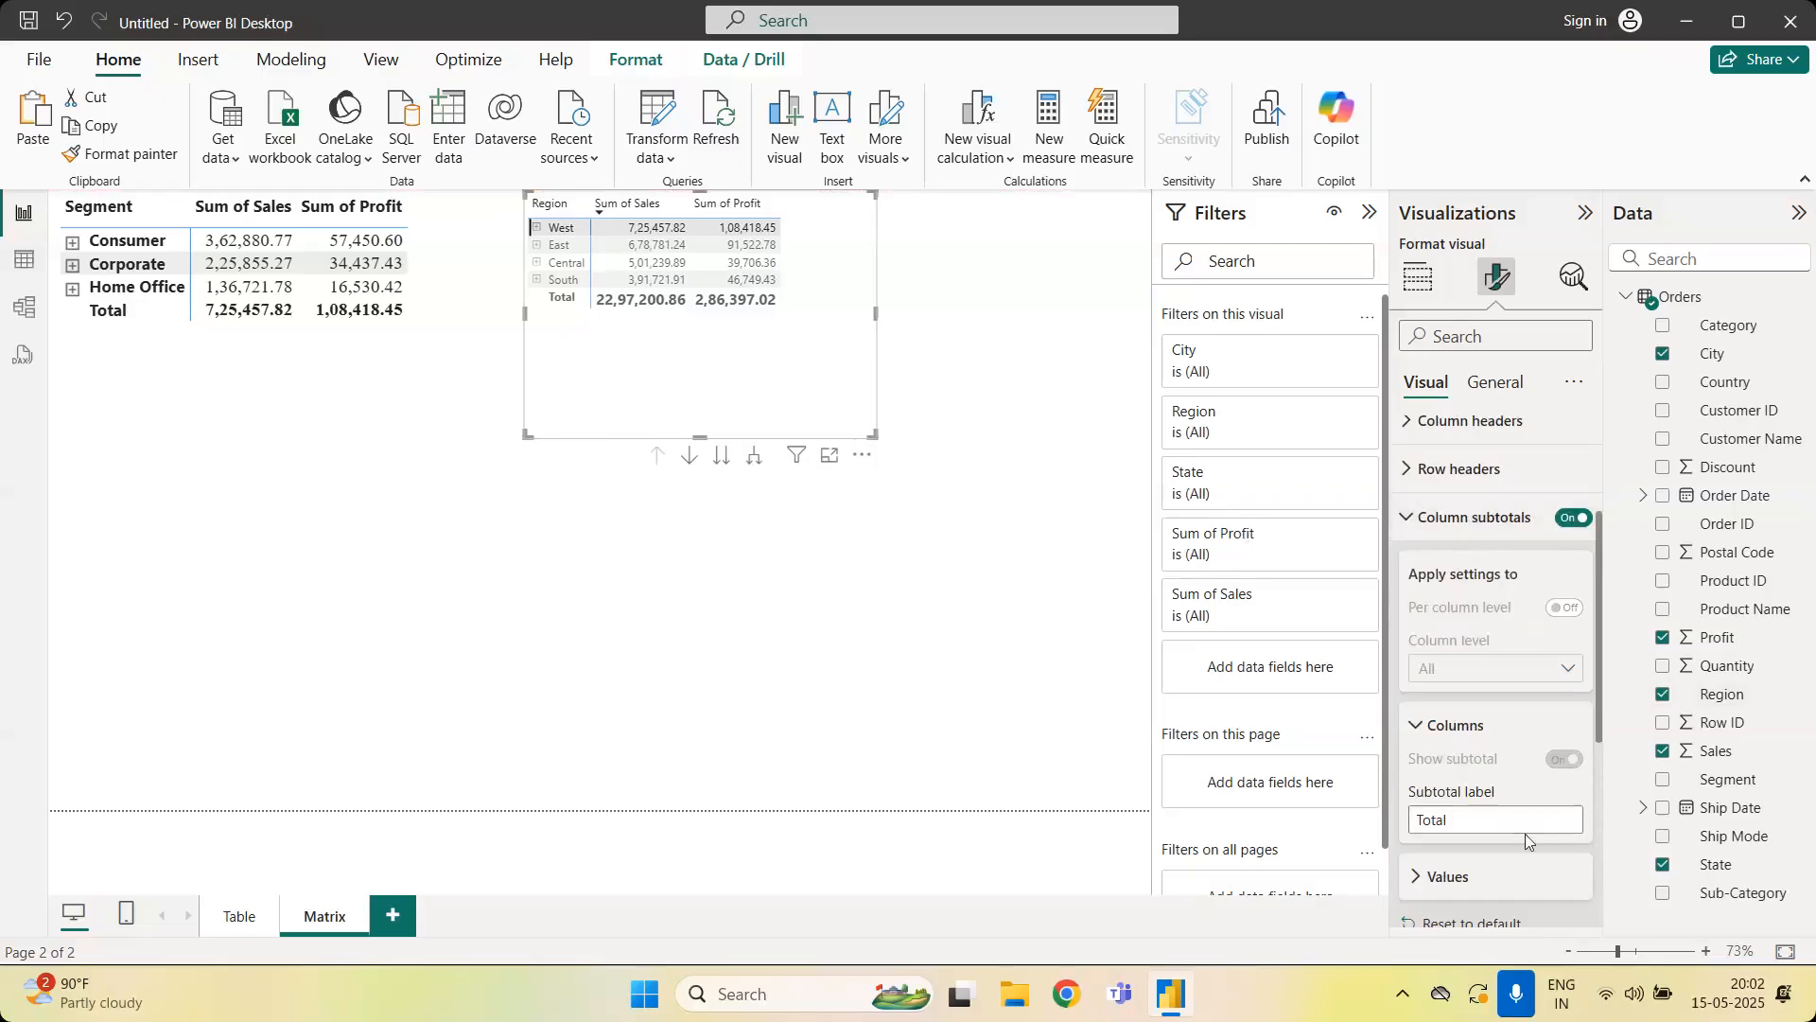
scroll(1473, 533, "down", 3)
left_click(1446, 742)
left_click(1575, 796)
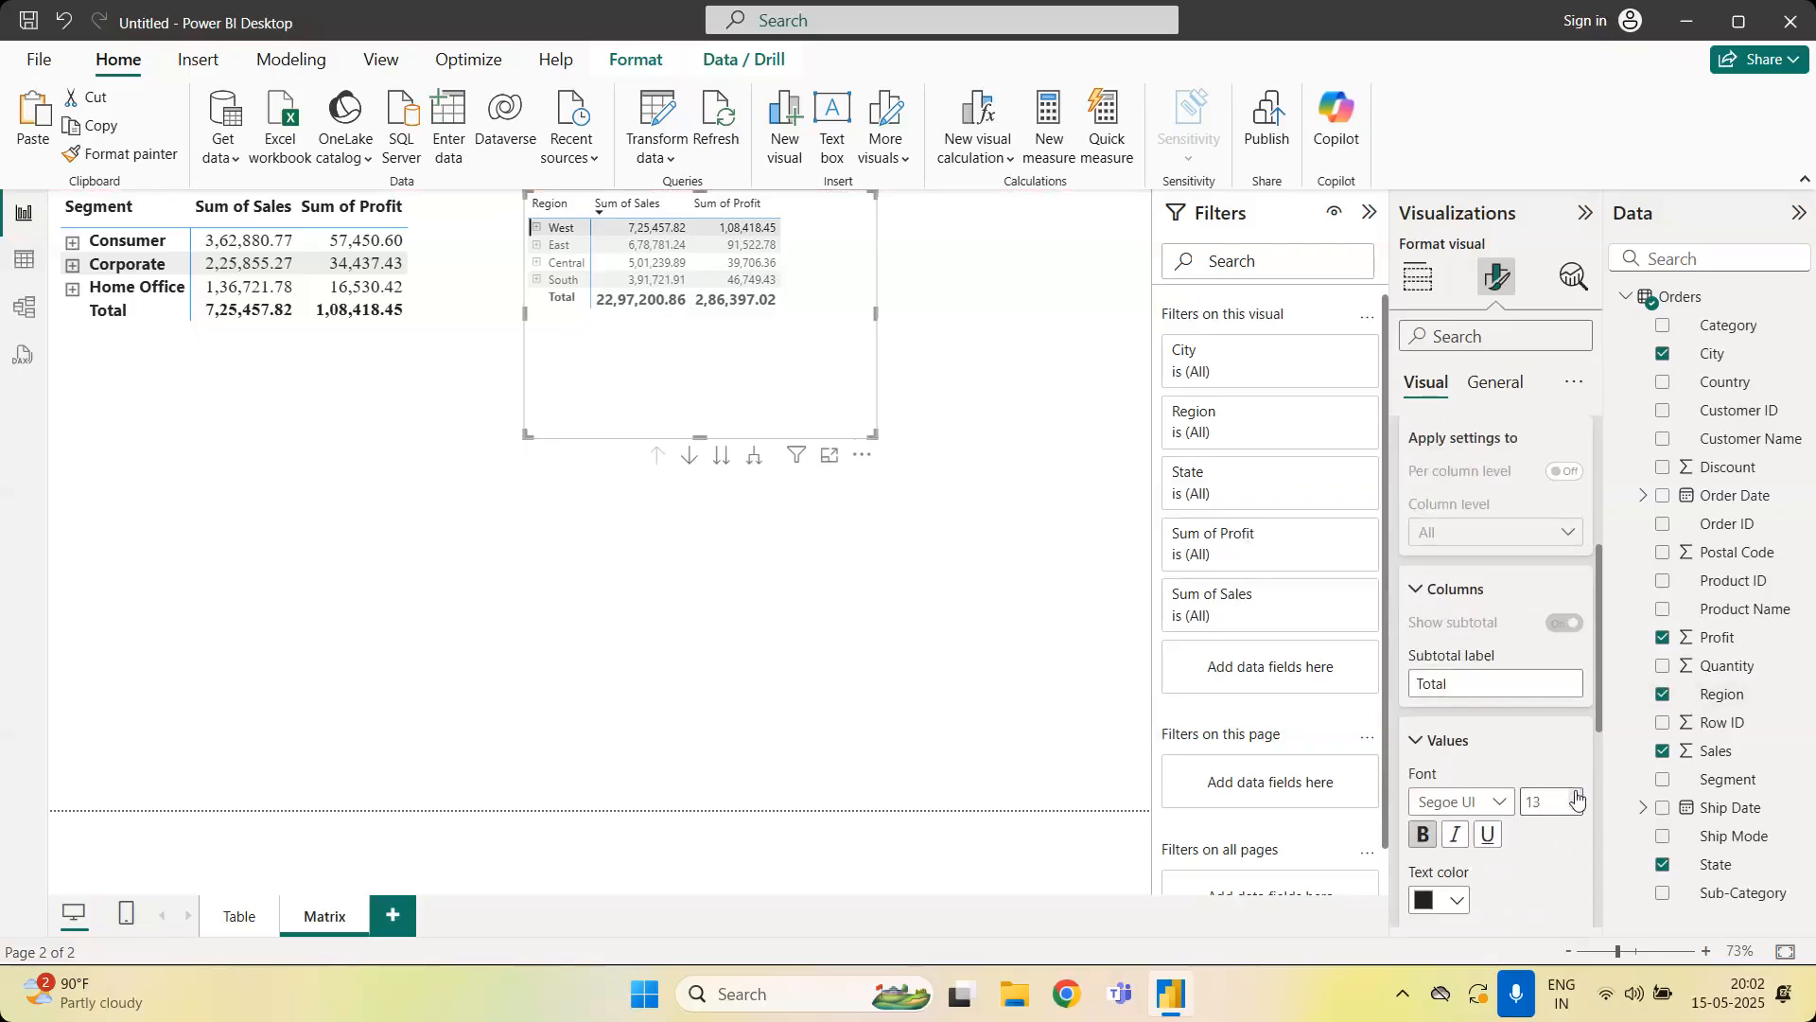
left_click(1577, 796)
left_click(779, 377)
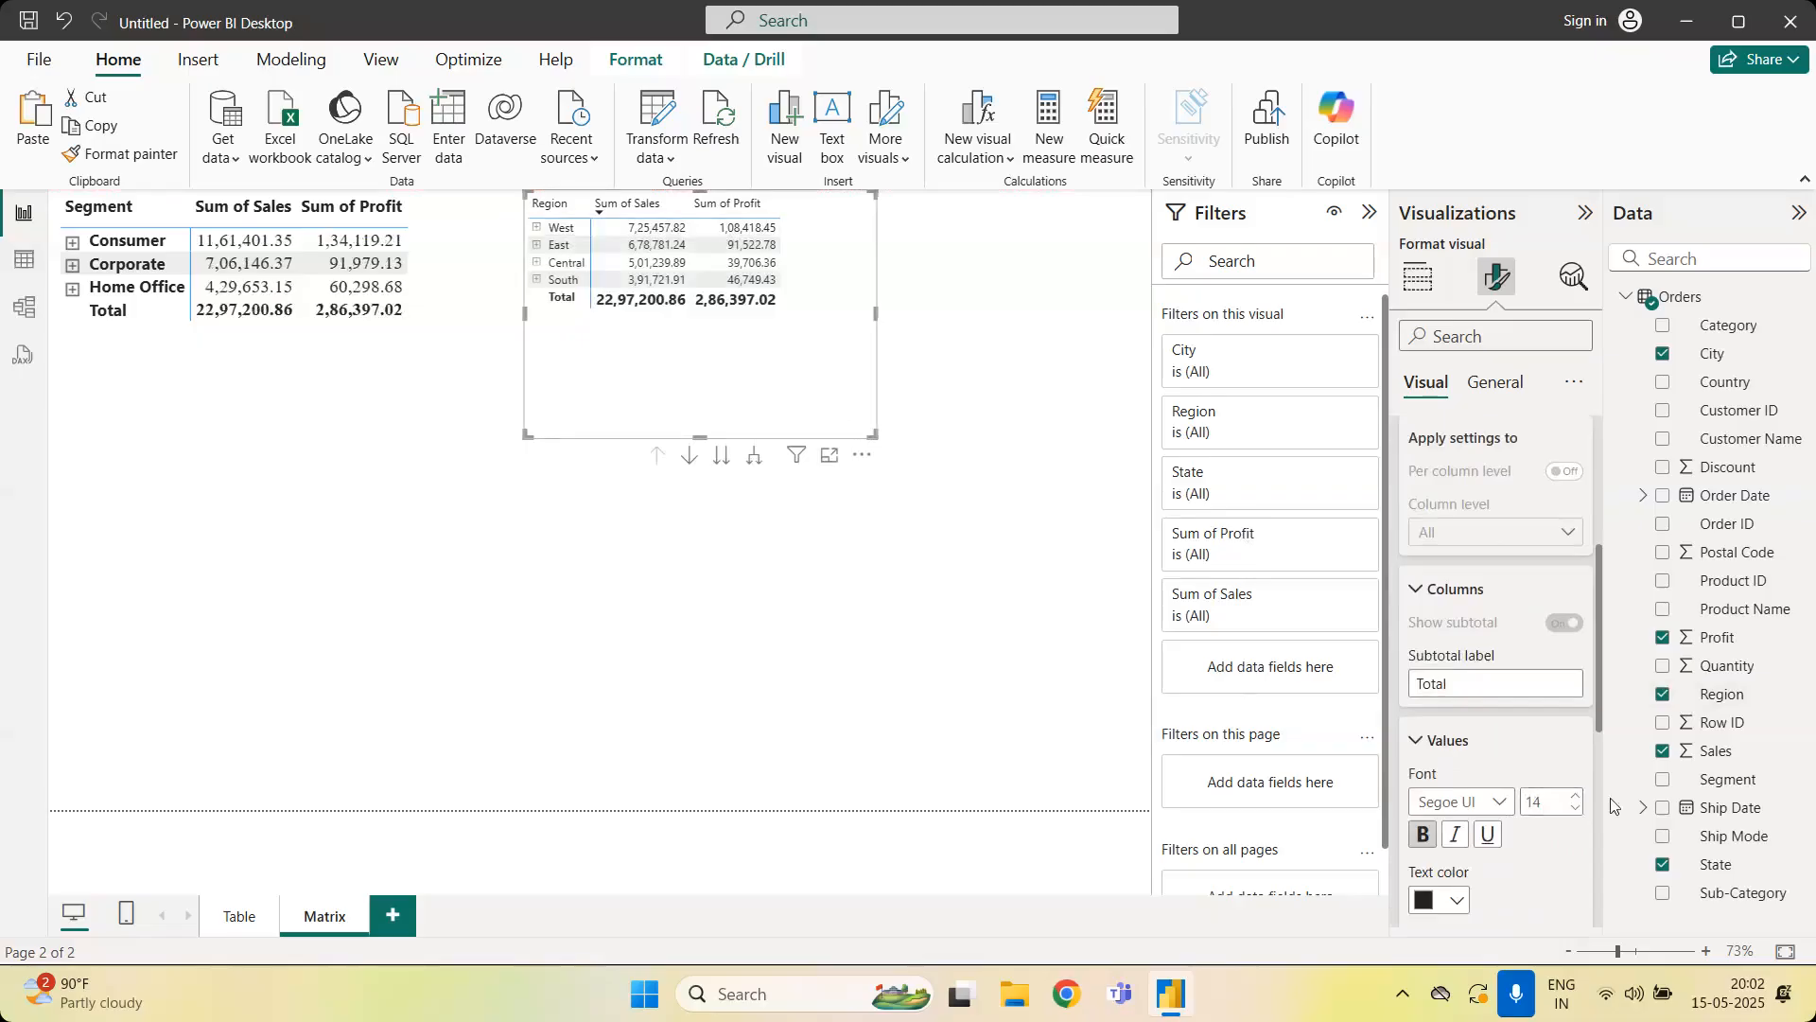
left_click(1418, 743)
left_click(1427, 593)
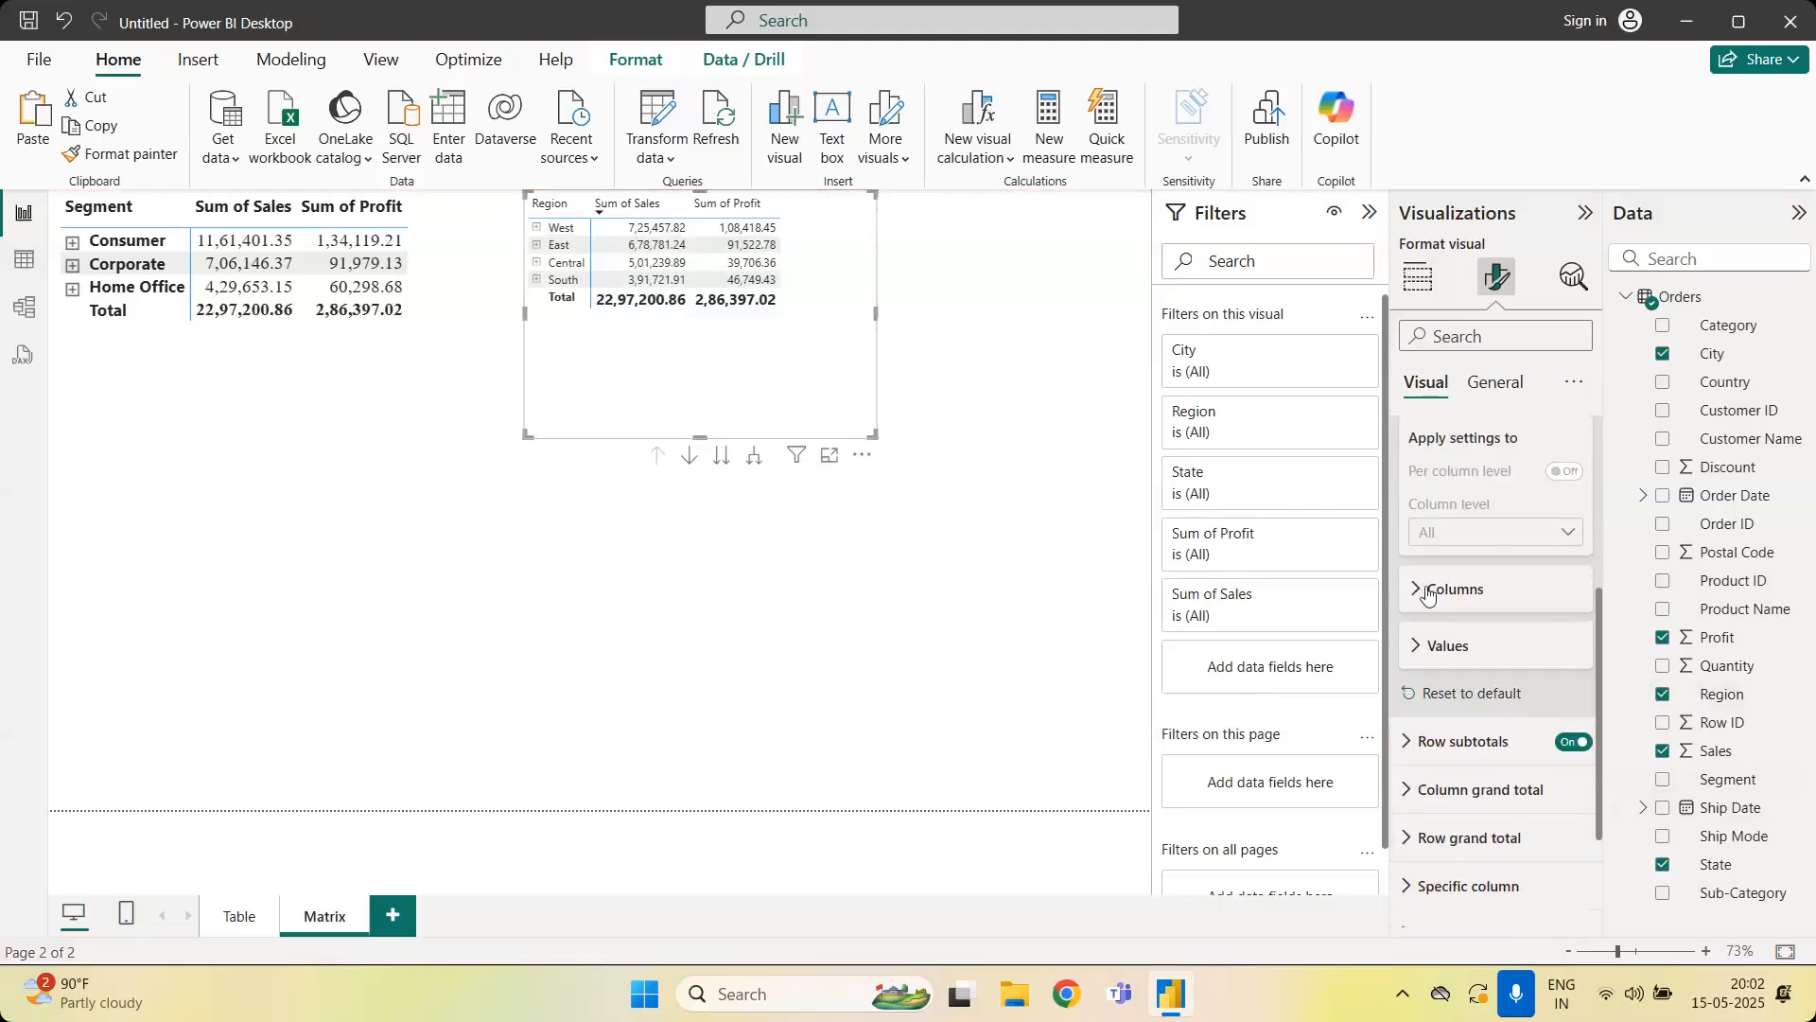
scroll(1428, 593, "up", 3)
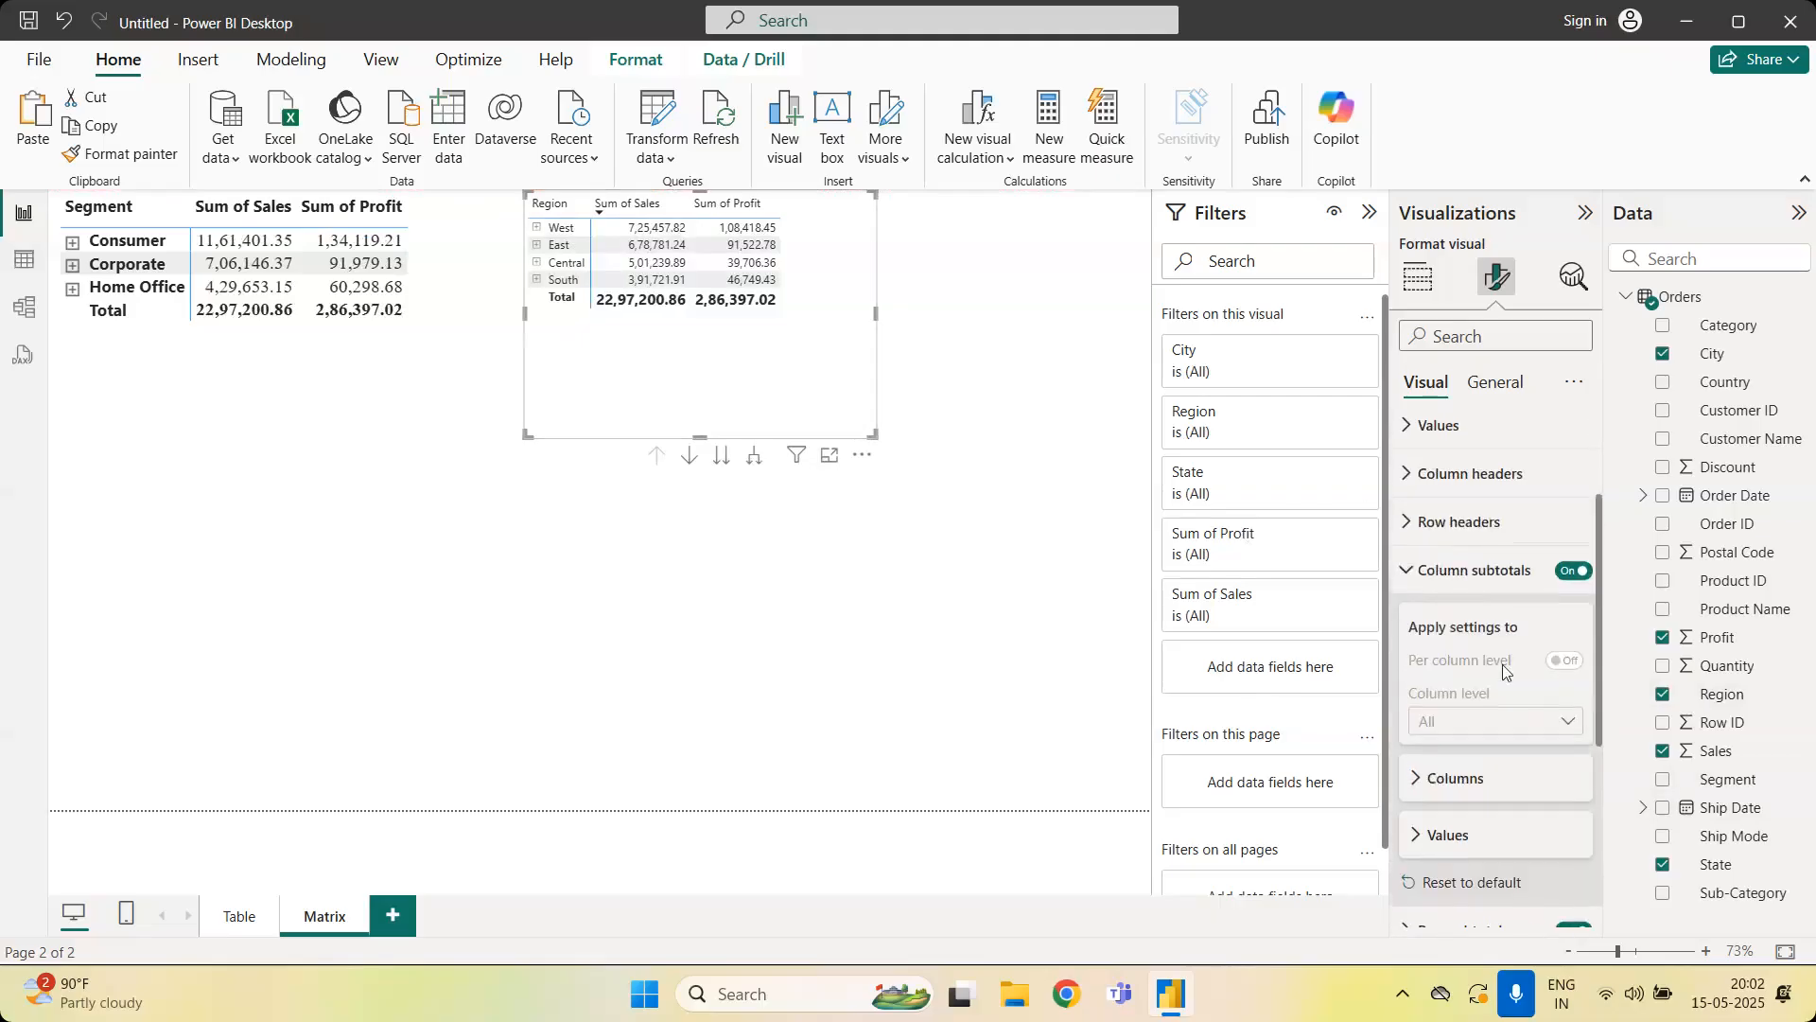
left_click(1406, 580)
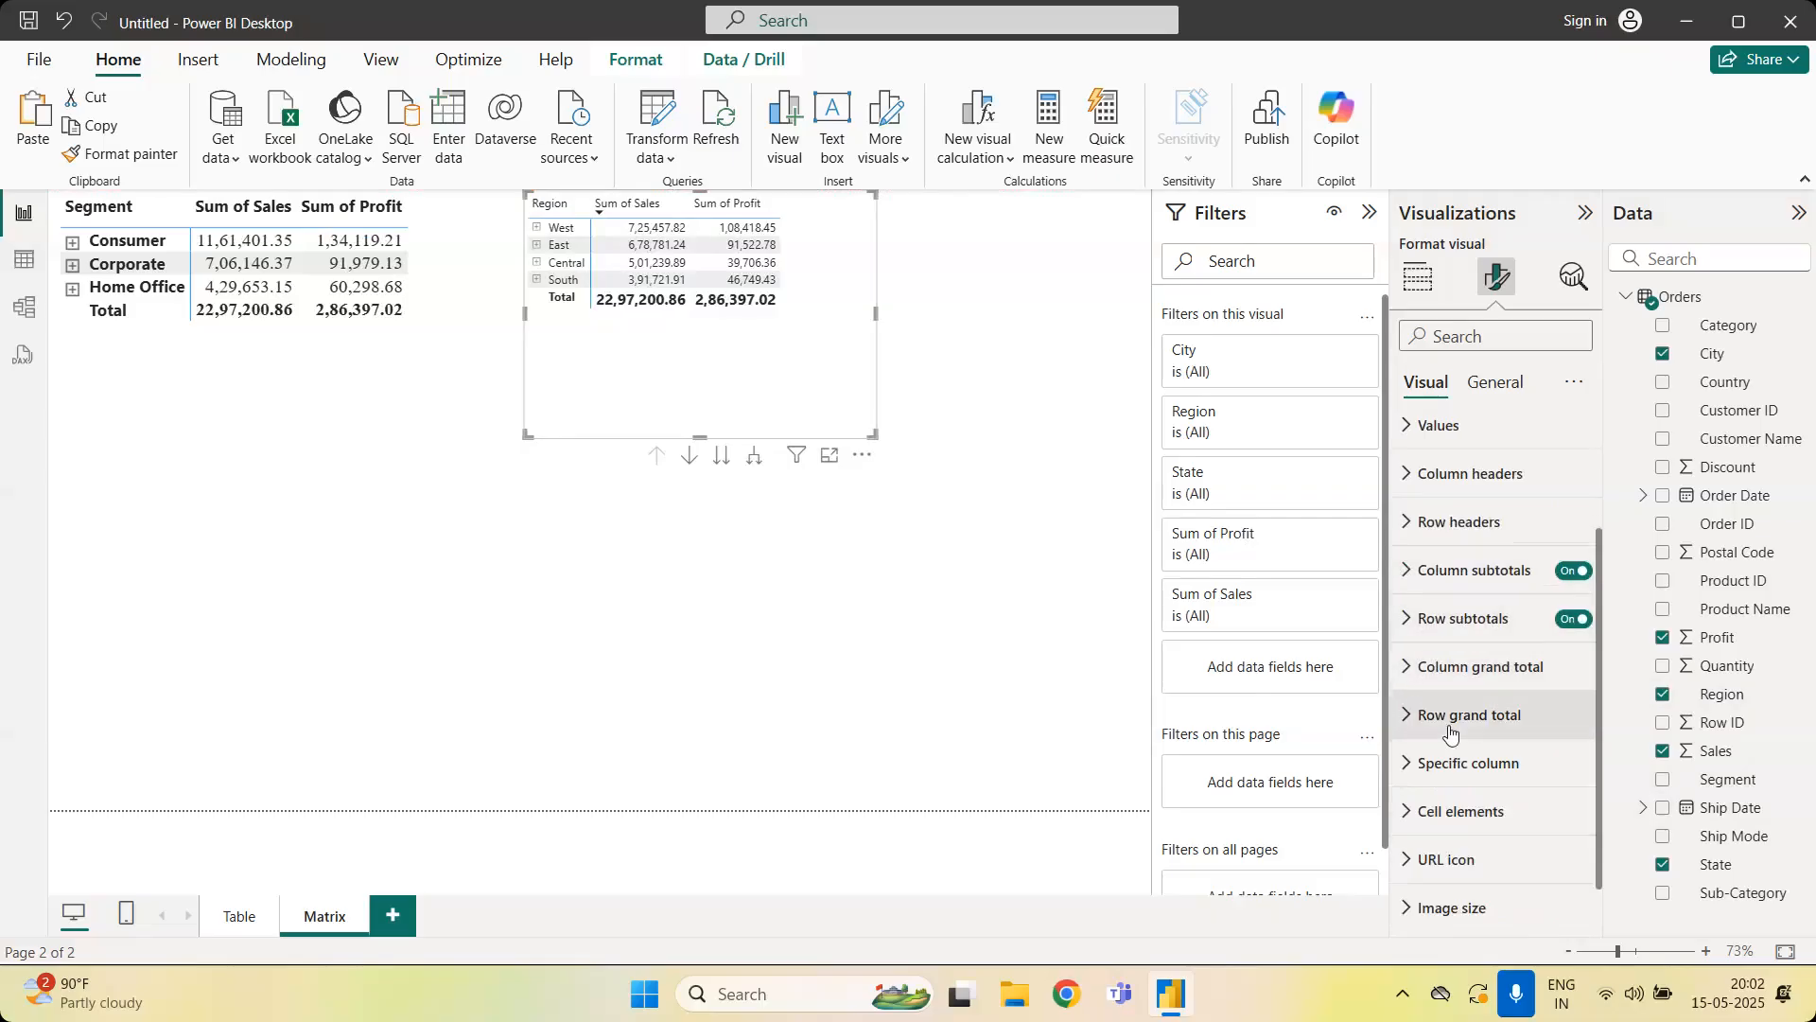
Format the column grand total values with font size 16 and orange text
left_click(1406, 673)
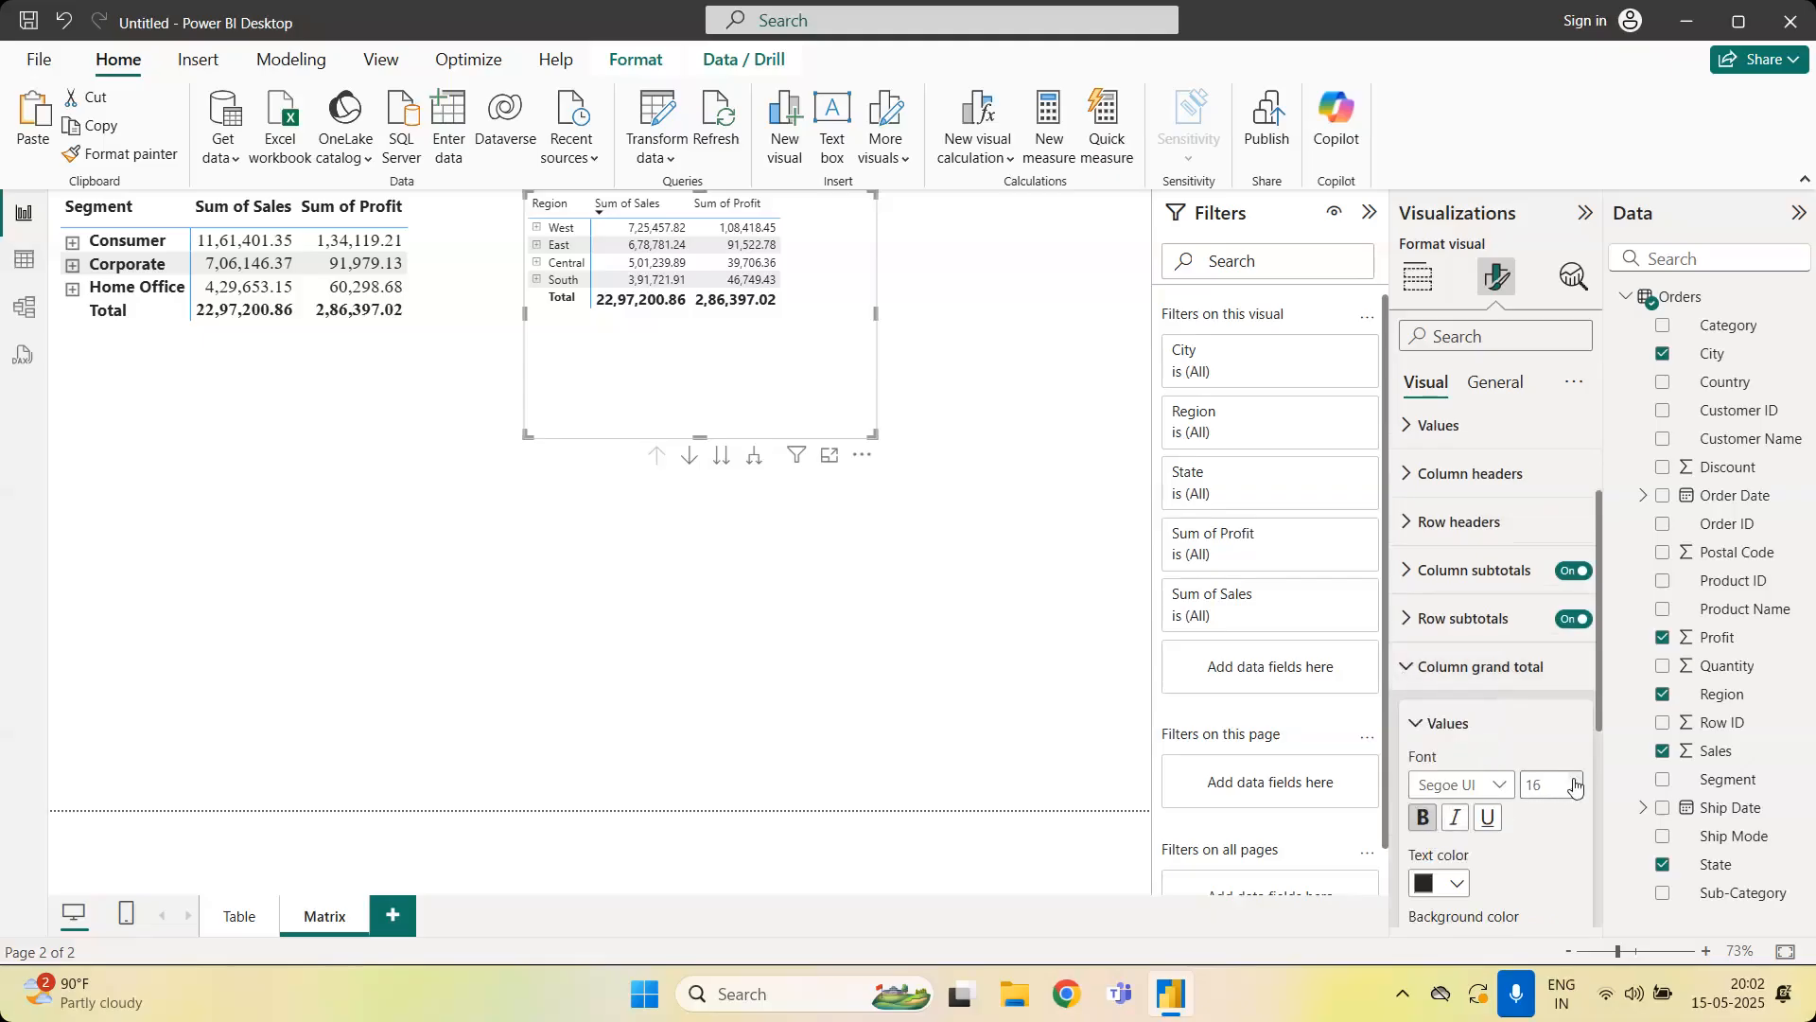
left_click(1452, 888)
left_click(1473, 780)
left_click(1416, 724)
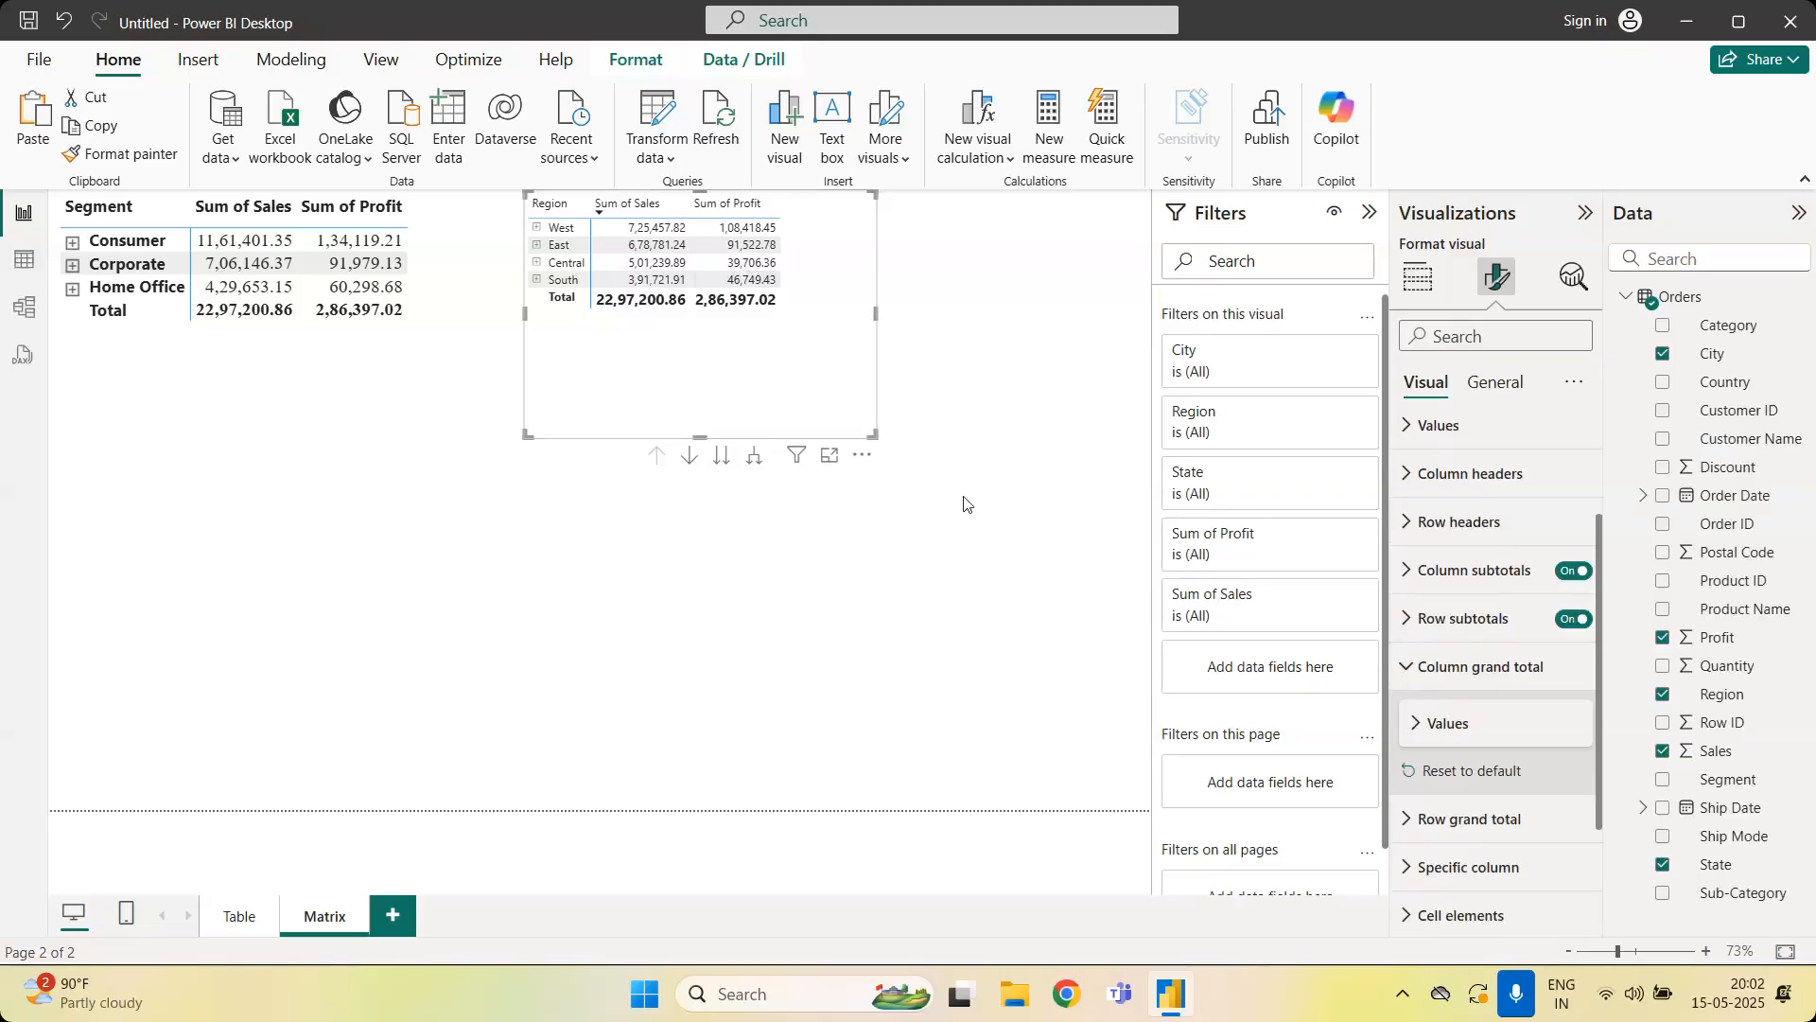
Expand the West region into its states and enlarge the matrix until all regions and the total fit
left_click(537, 228)
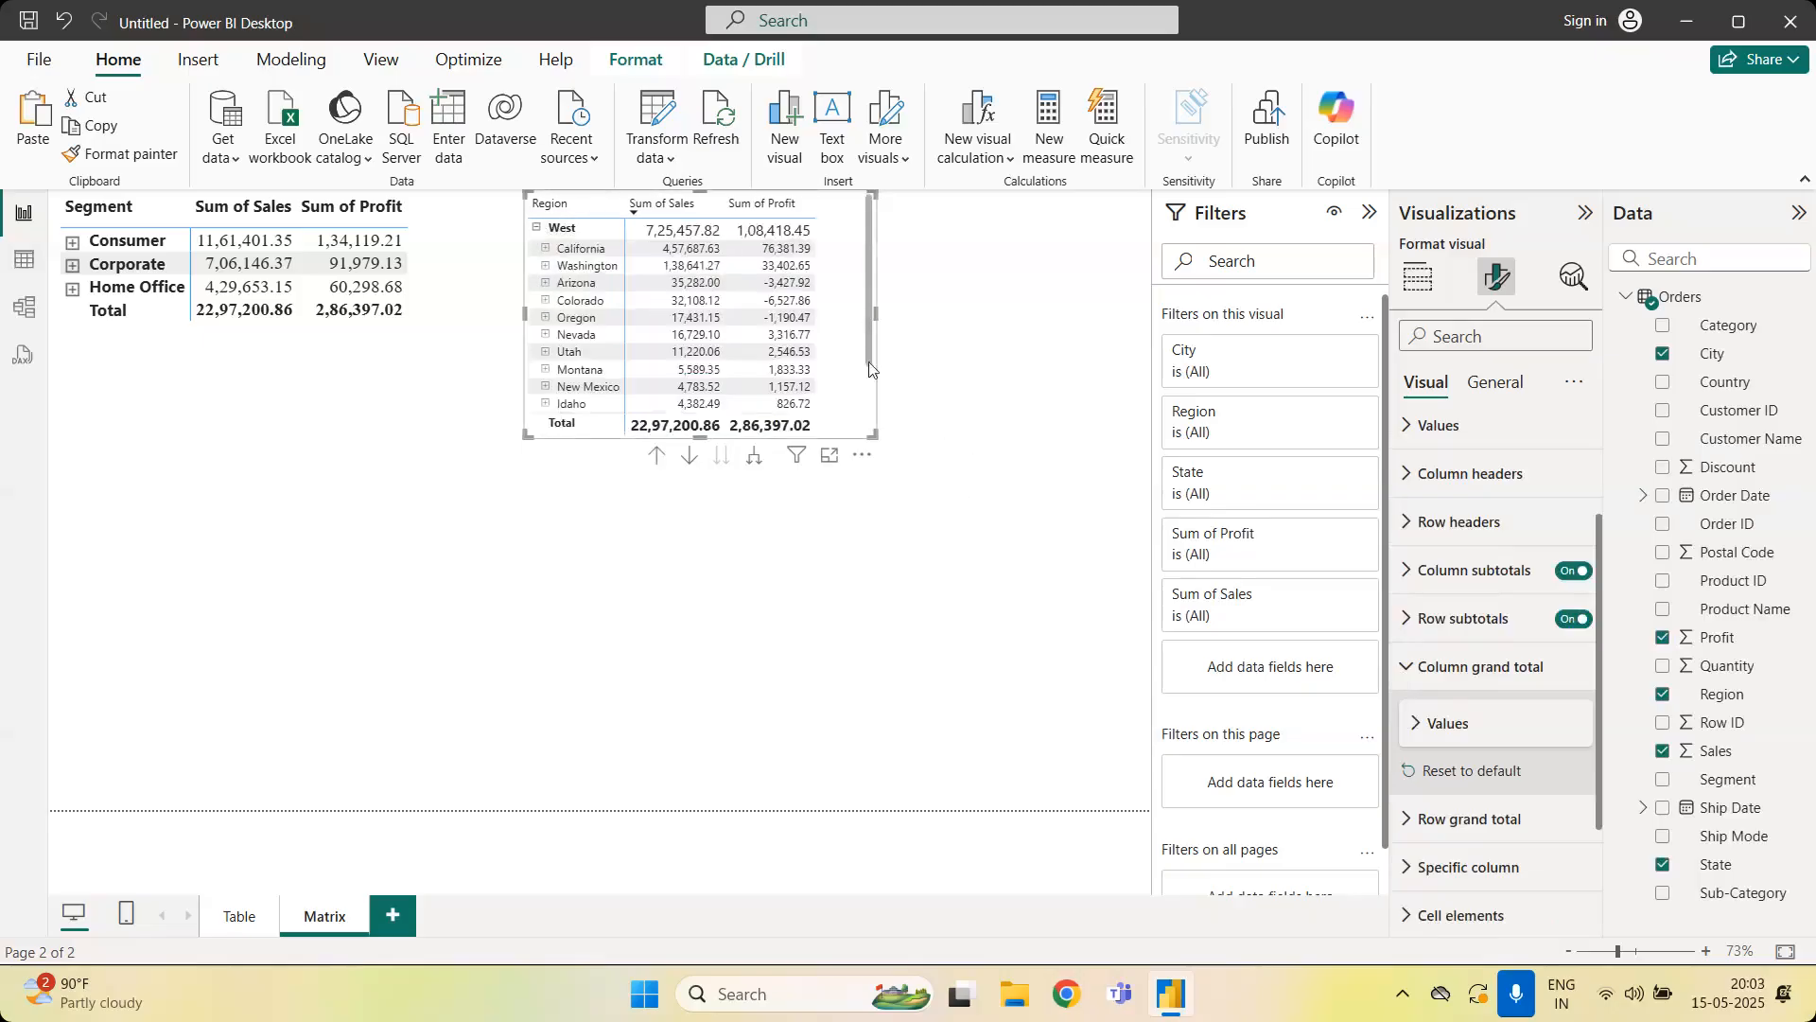
left_click_drag(956, 583, 1001, 769)
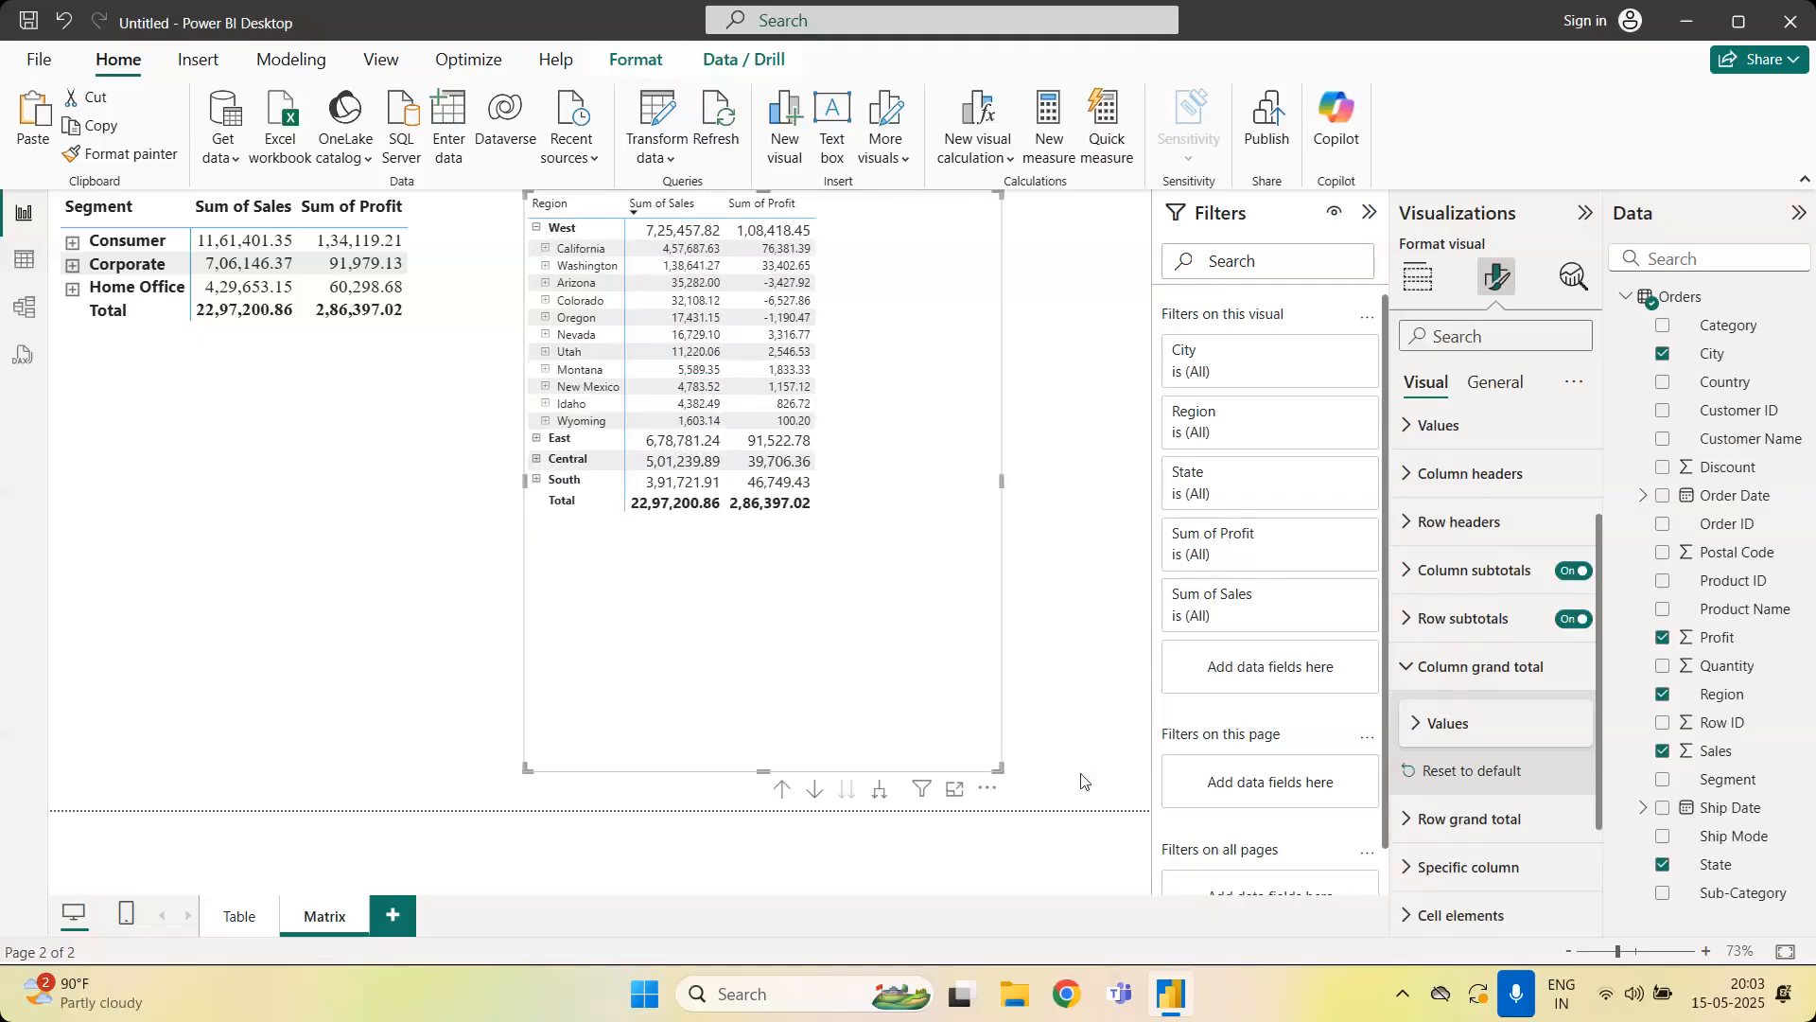
Open the text color choices for the column grand total values
left_click(1448, 724)
scroll(1504, 756, "down", 1)
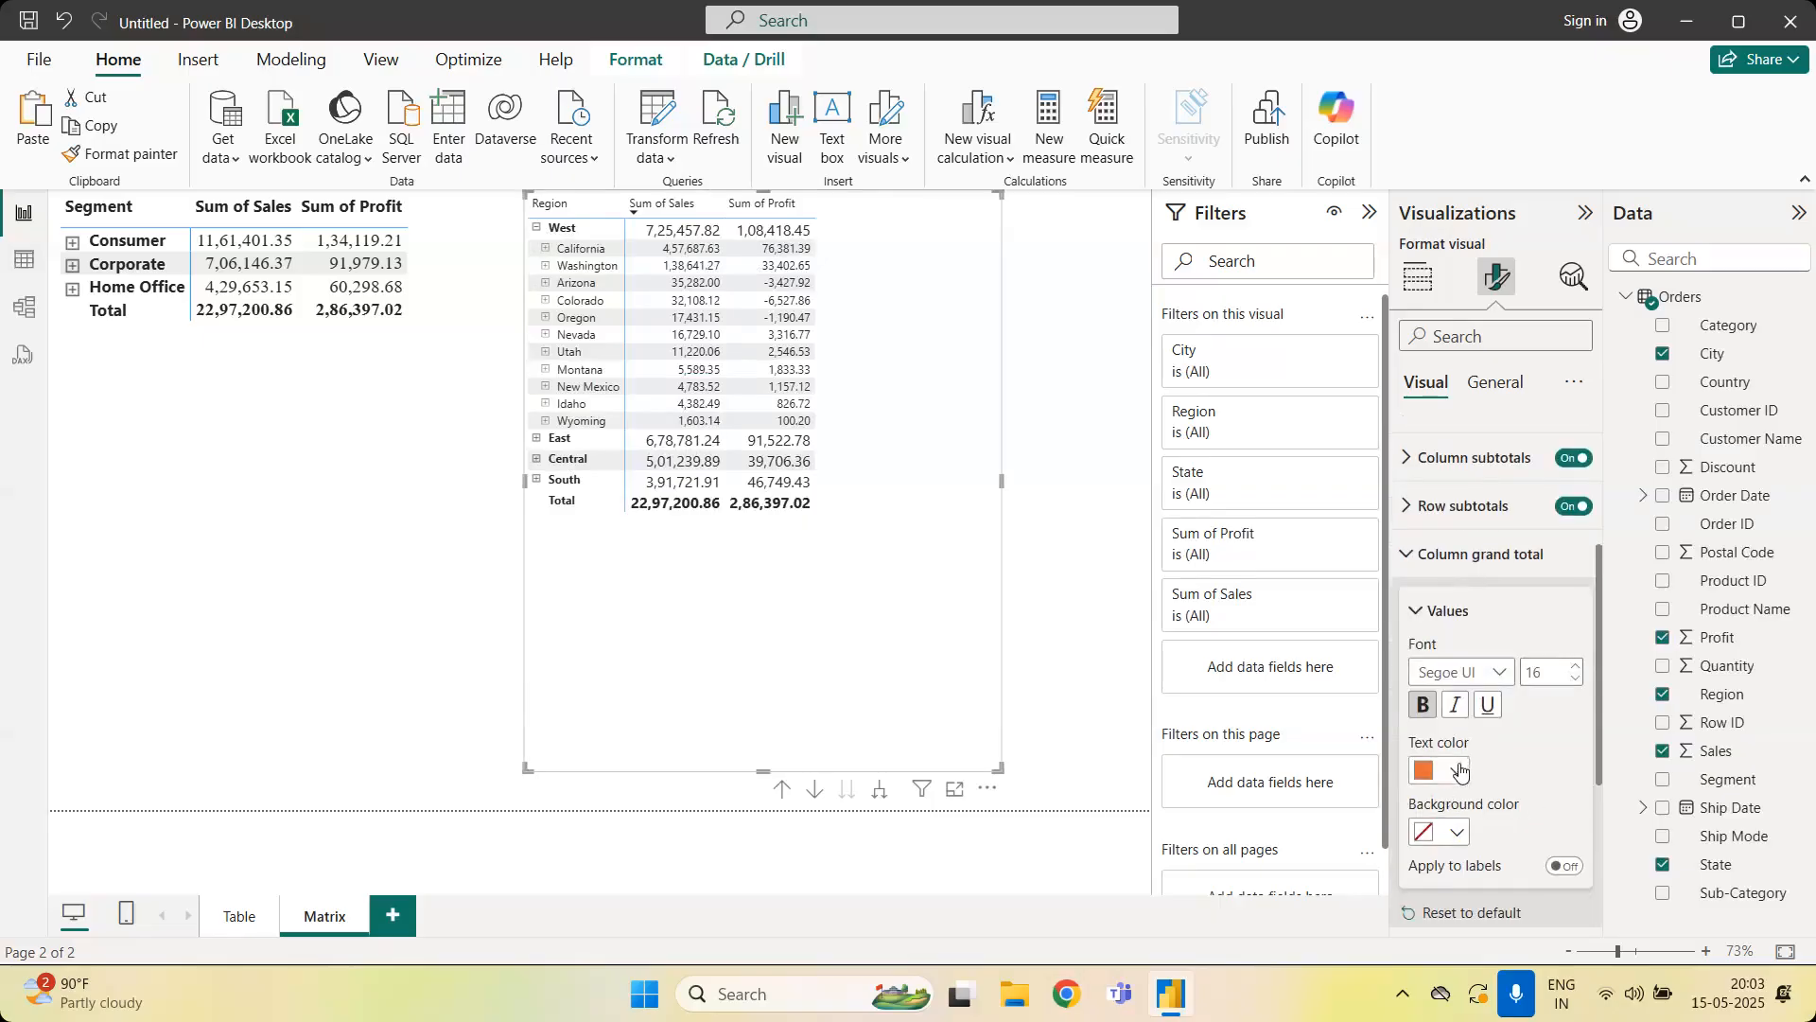
left_click(1459, 771)
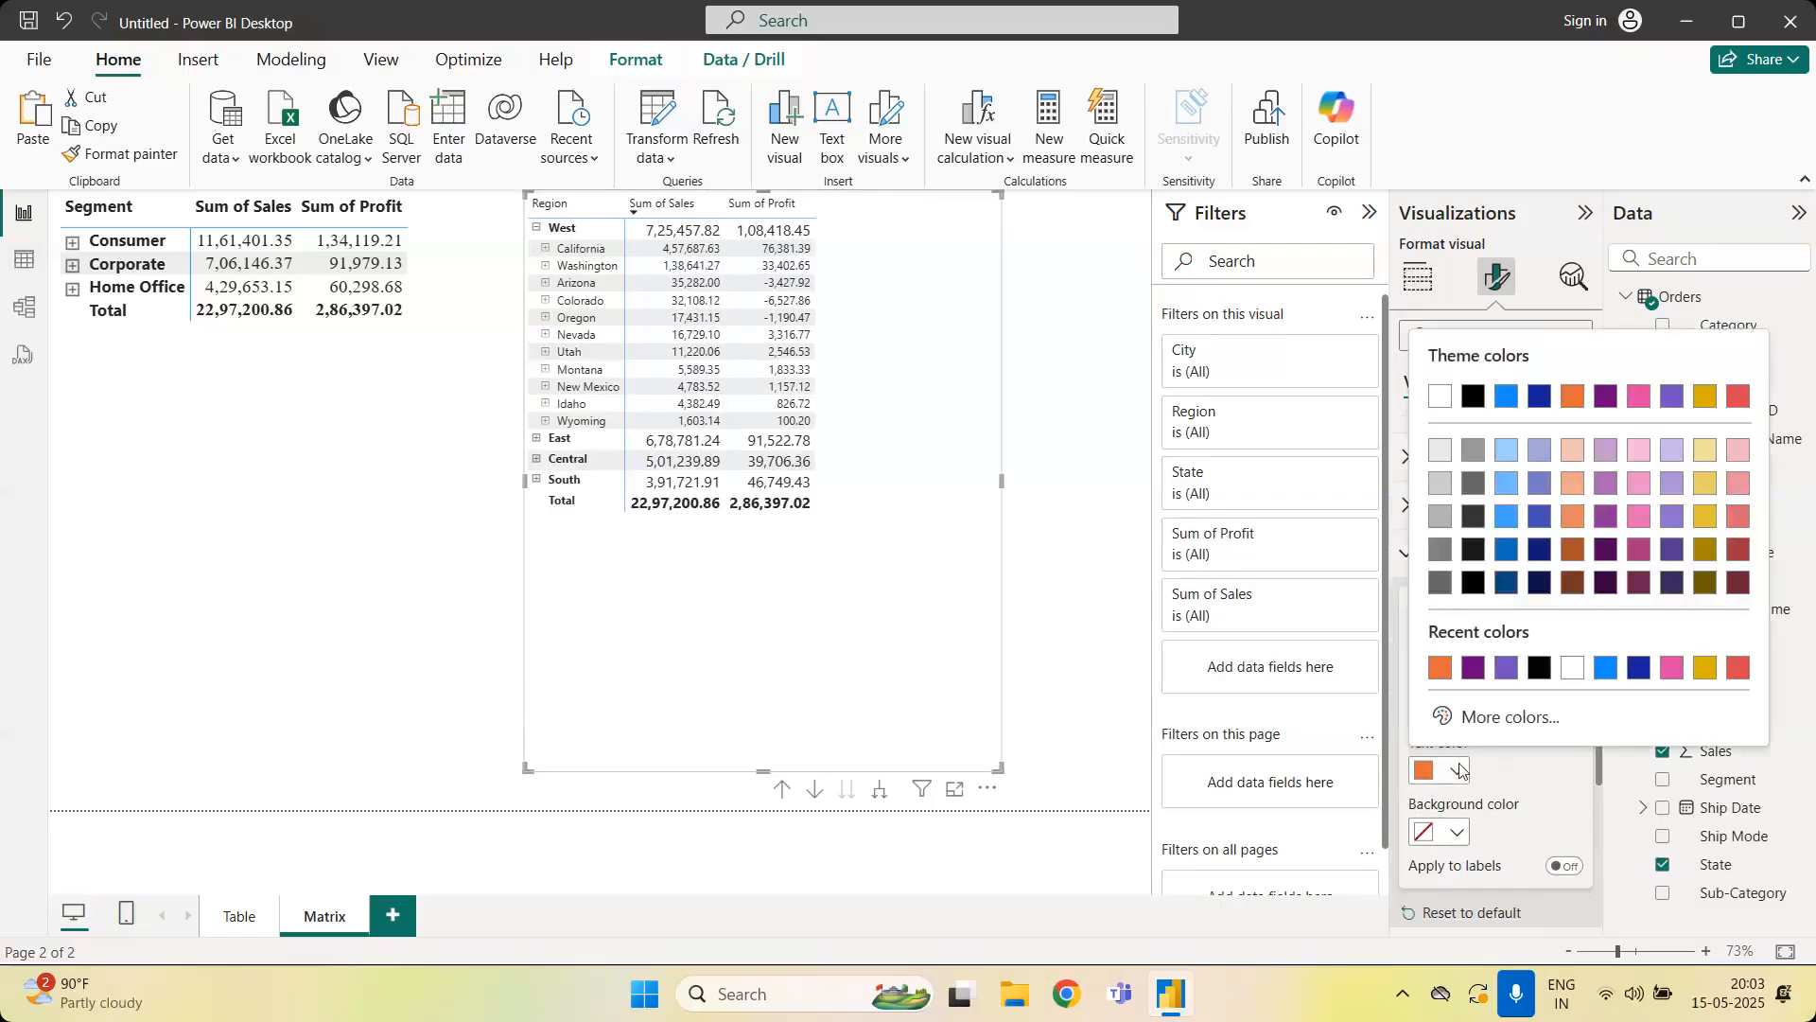
Color the matrix's column grand total values with dark purple text and a violet background, and expand California
left_click(1472, 670)
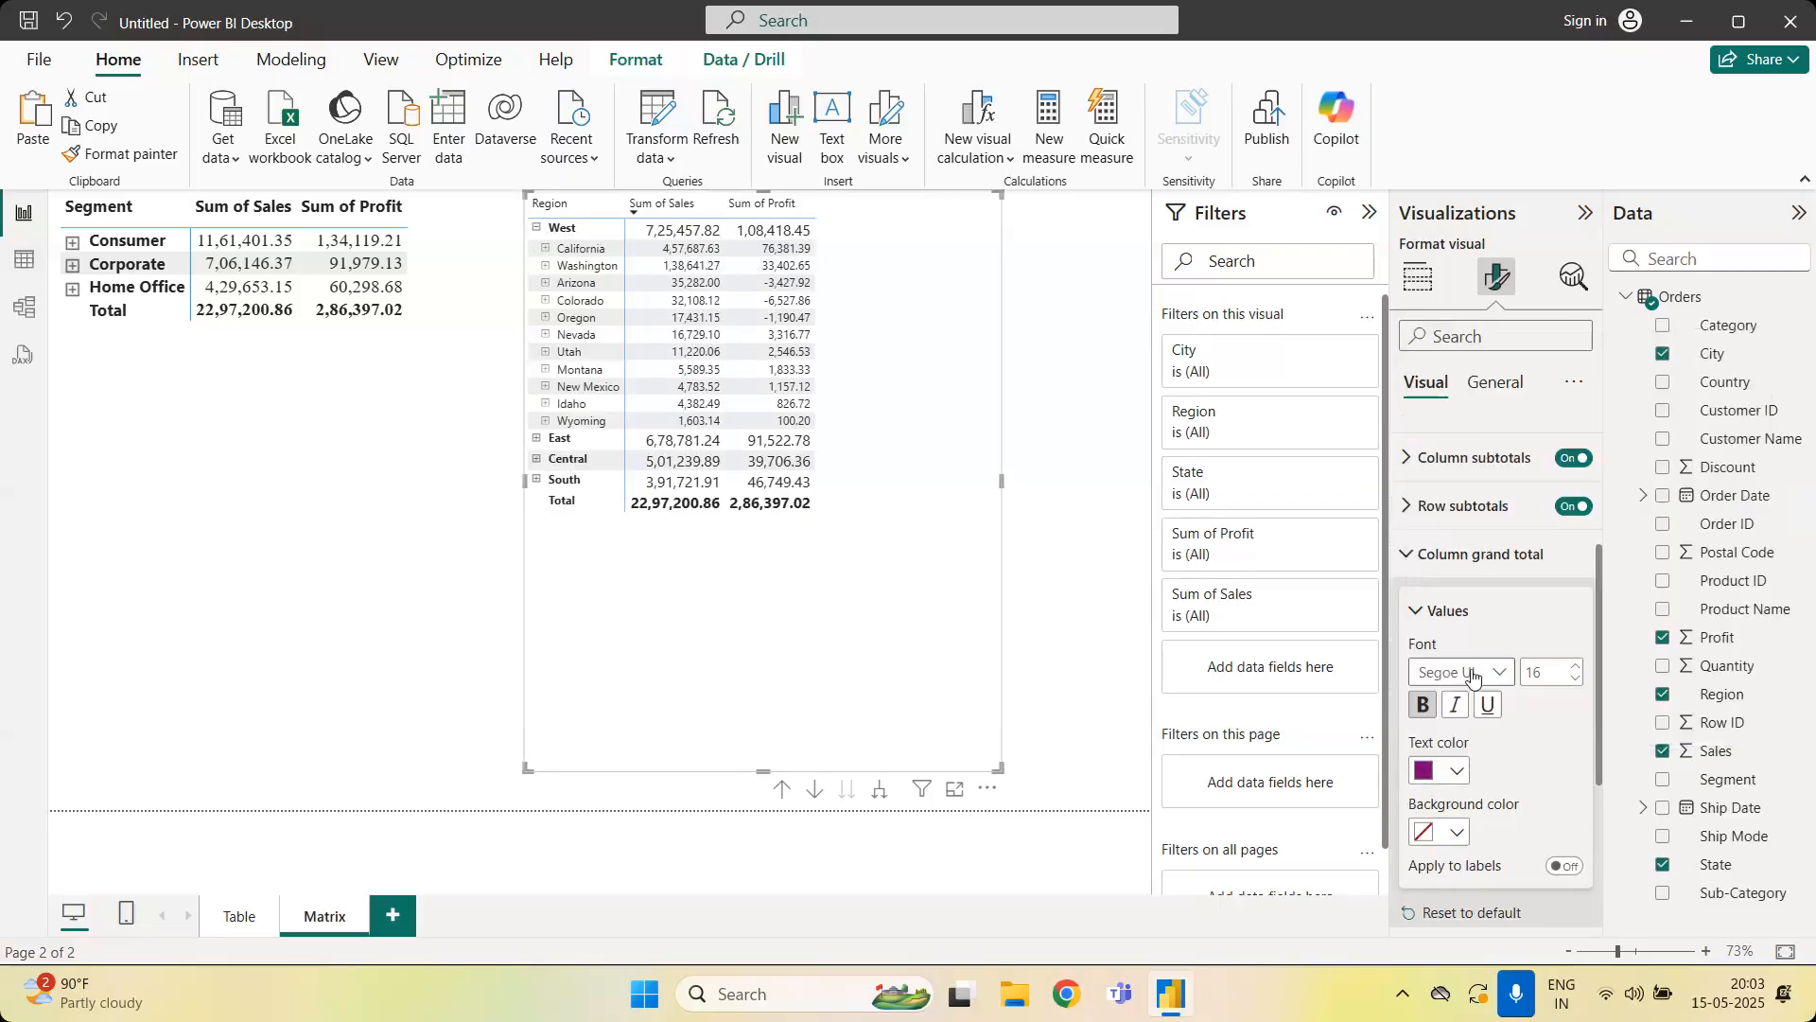
left_click(545, 249)
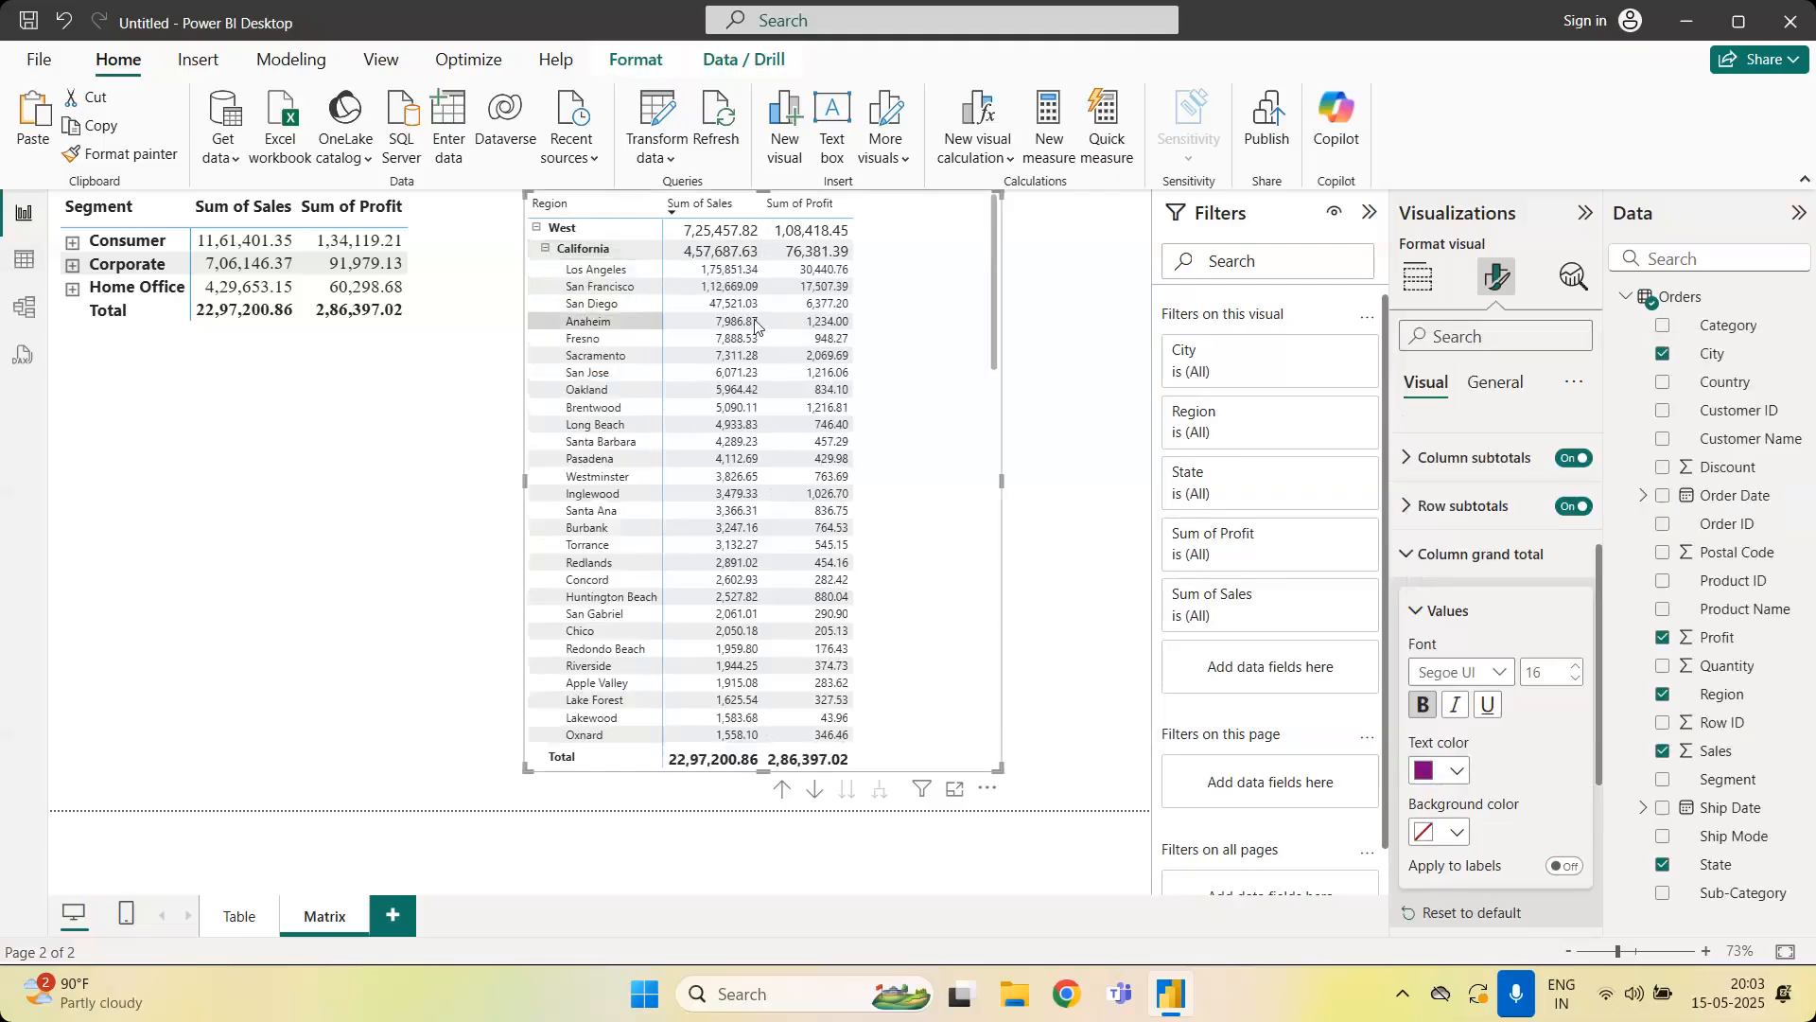
left_click(1459, 832)
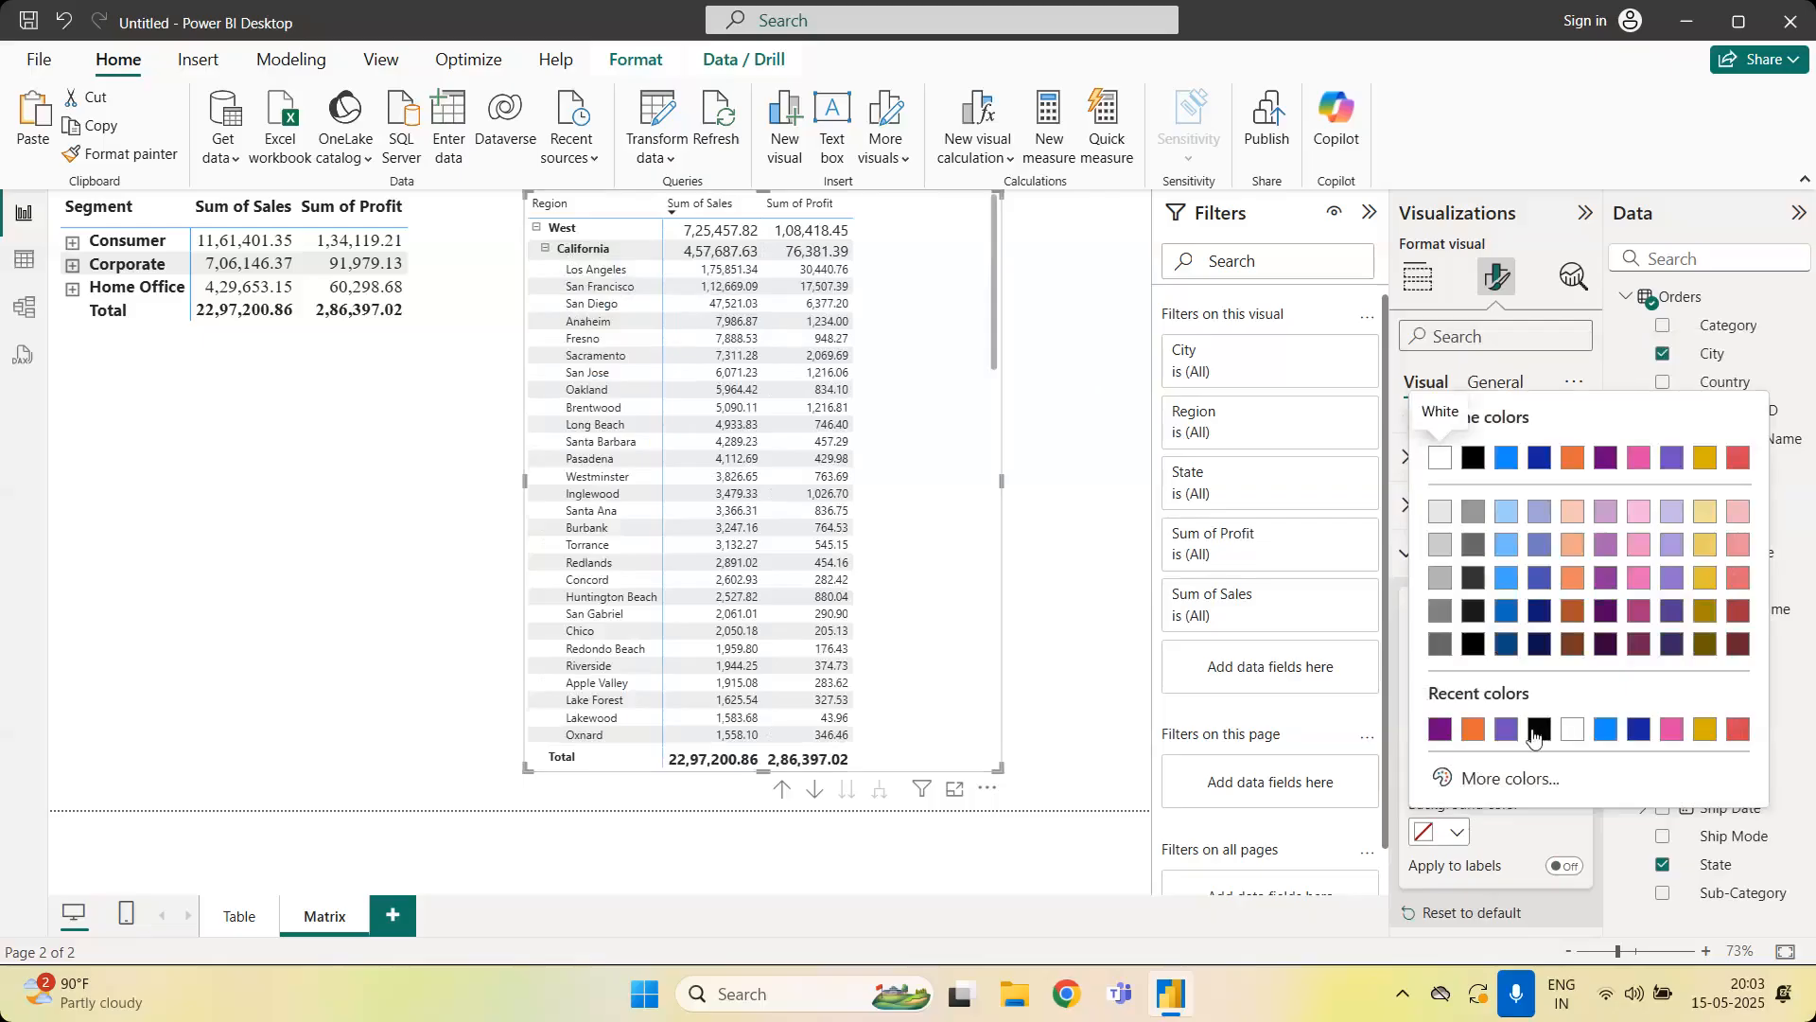
left_click(1507, 730)
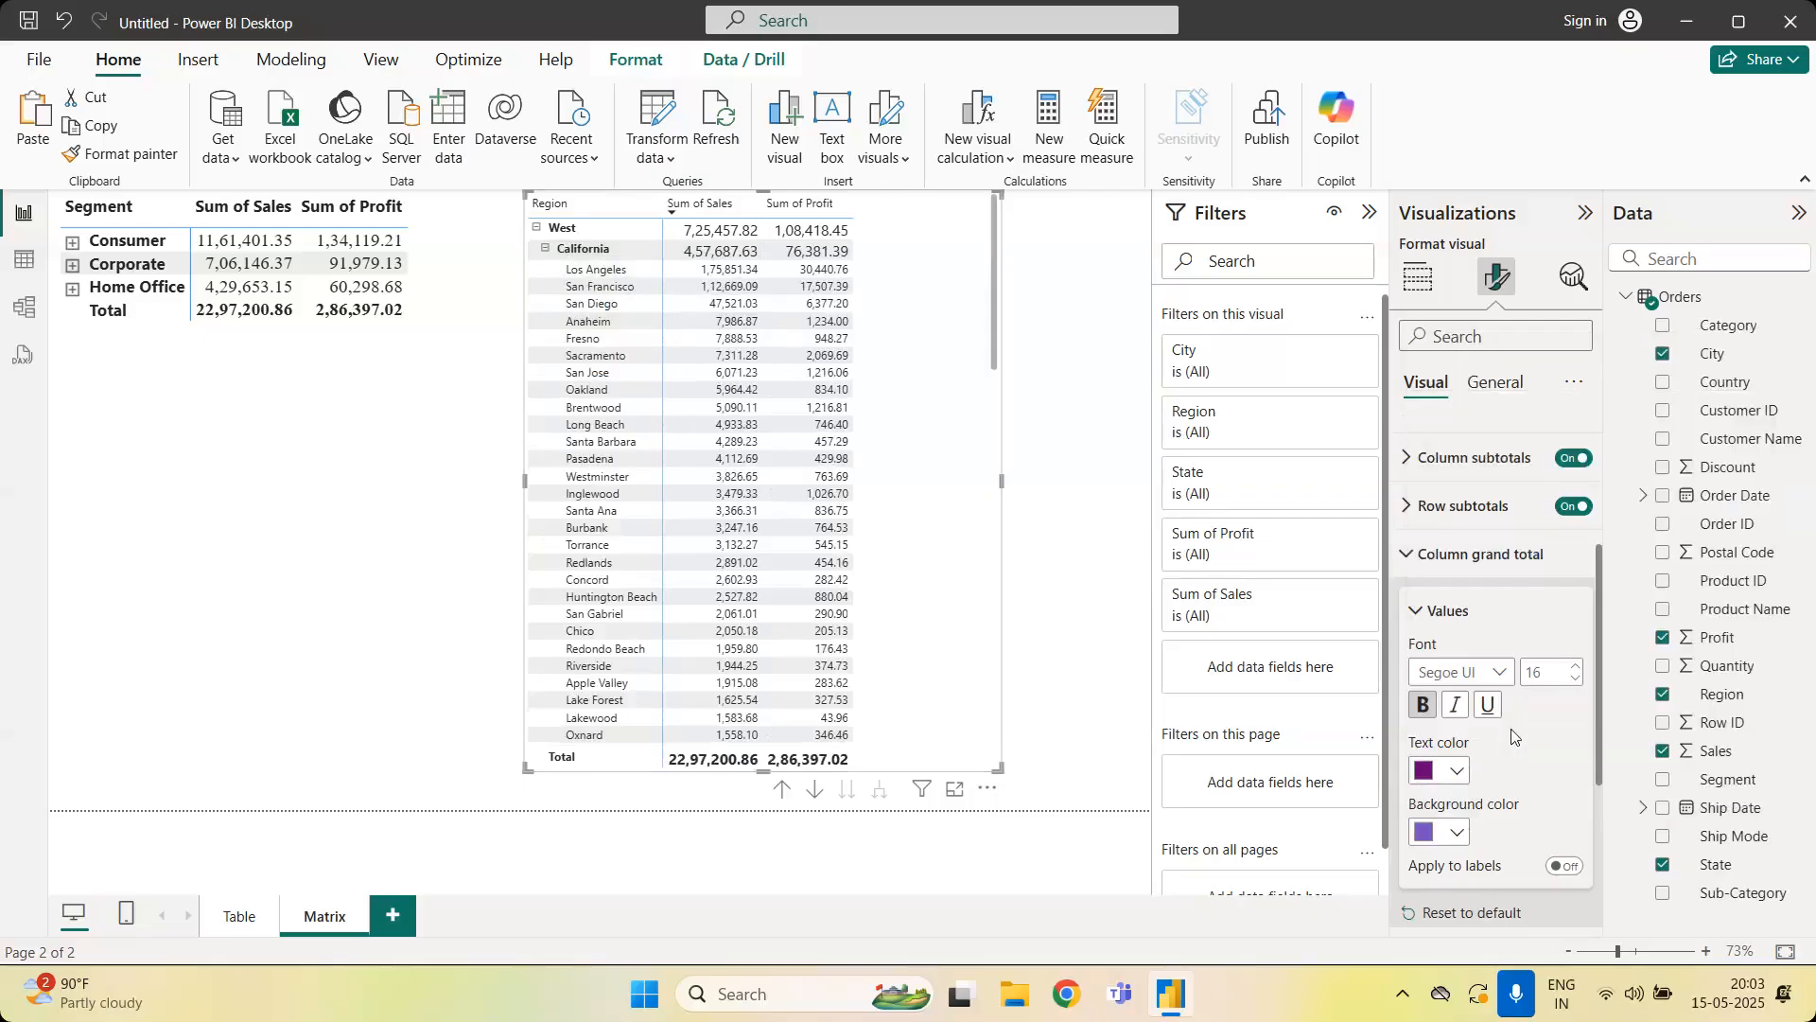
Look through the city rows under California in the matrix, and collapse California again
scroll(1005, 455, "down", 15)
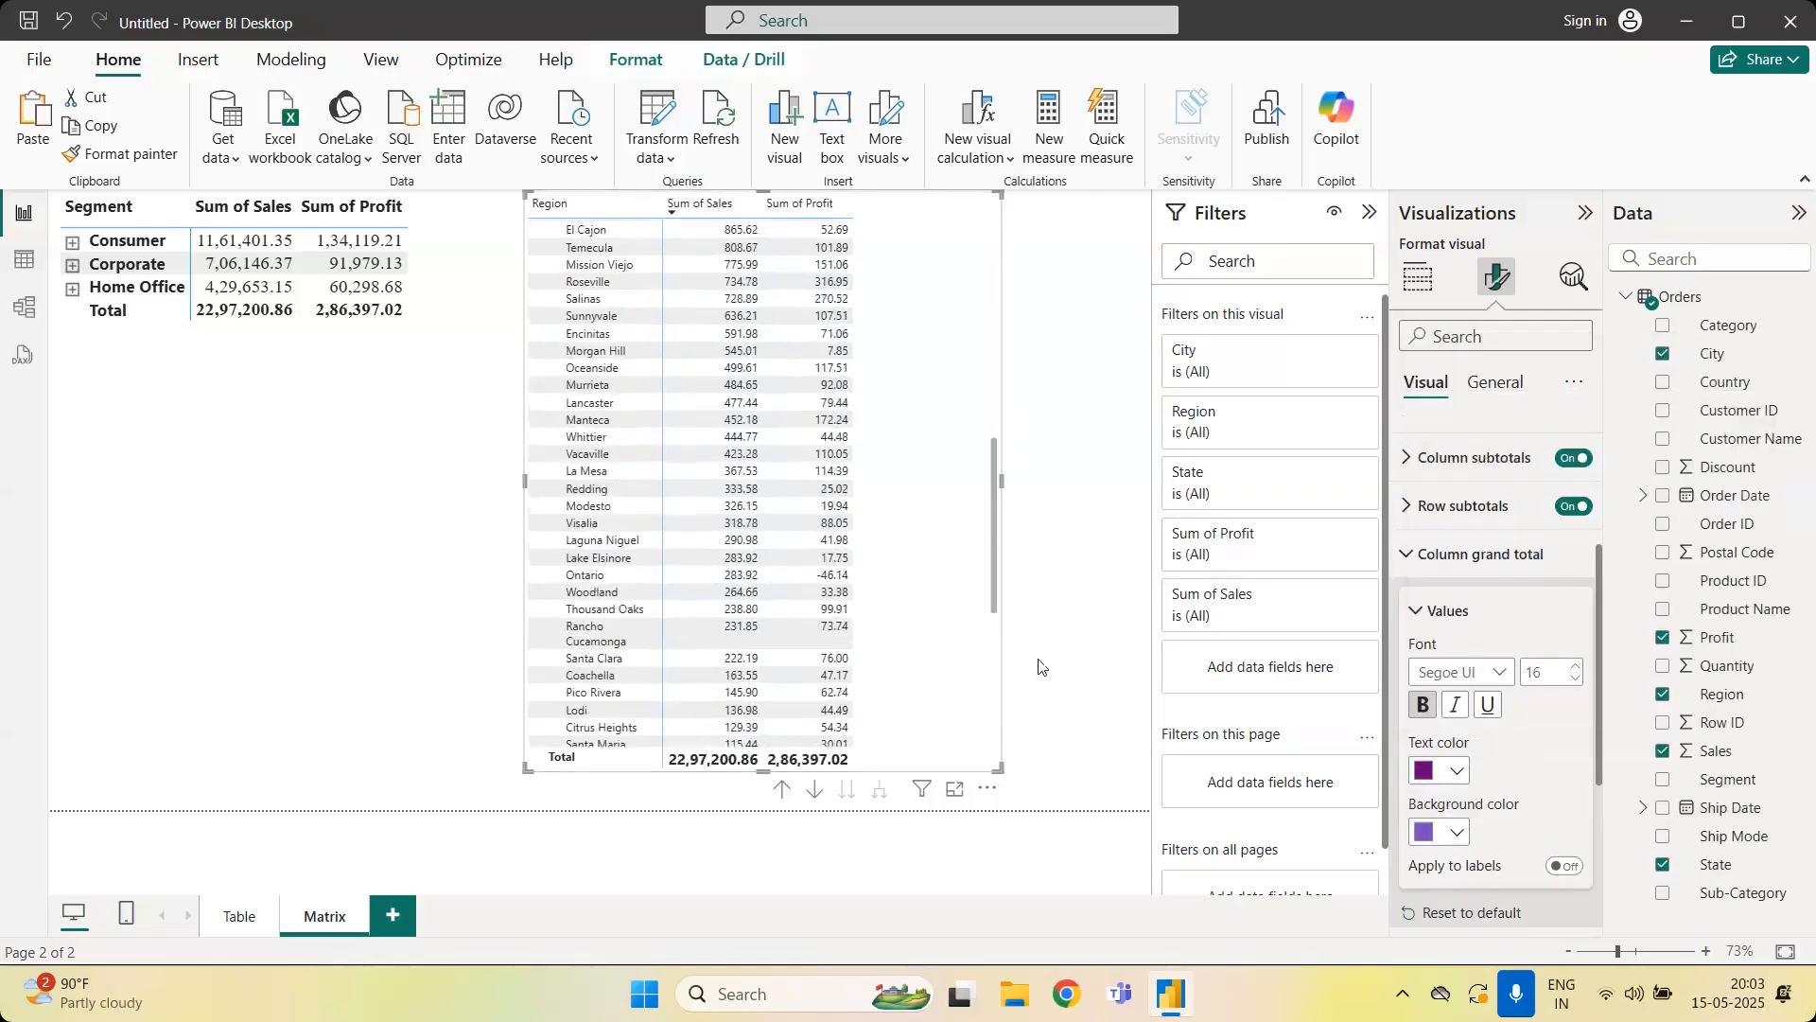
scroll(974, 365, "up", 15)
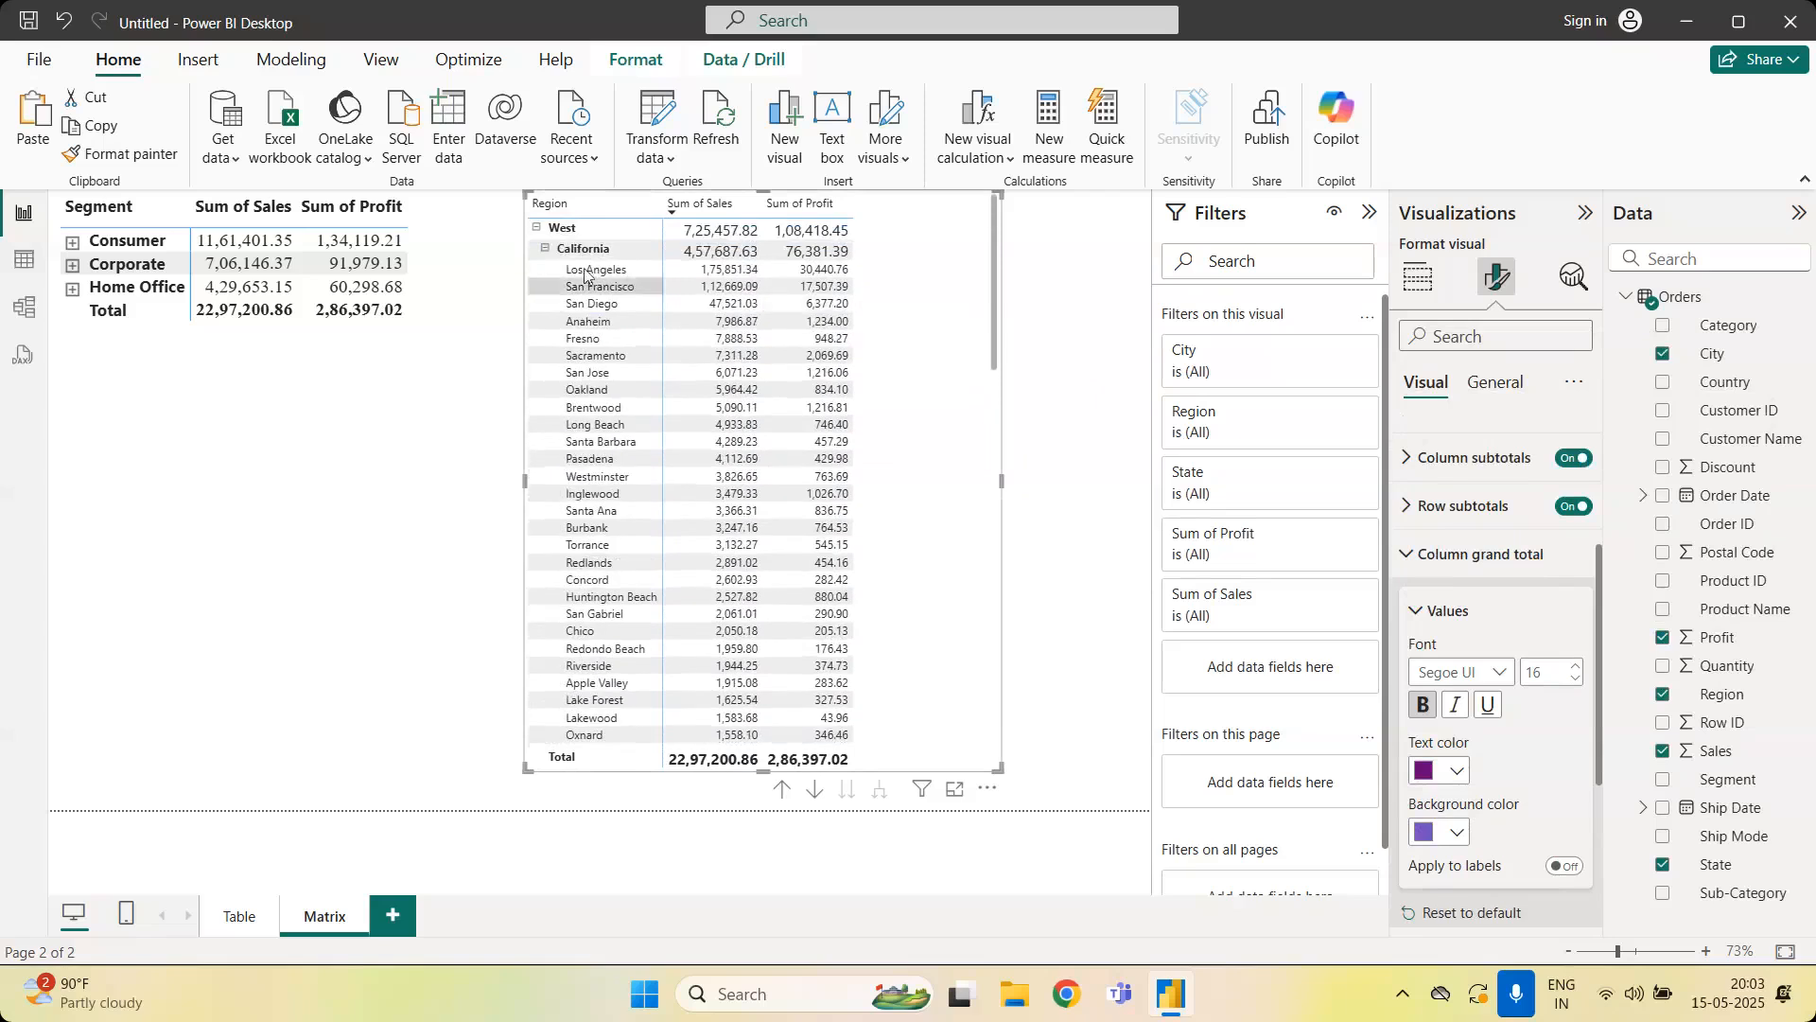
left_click(545, 249)
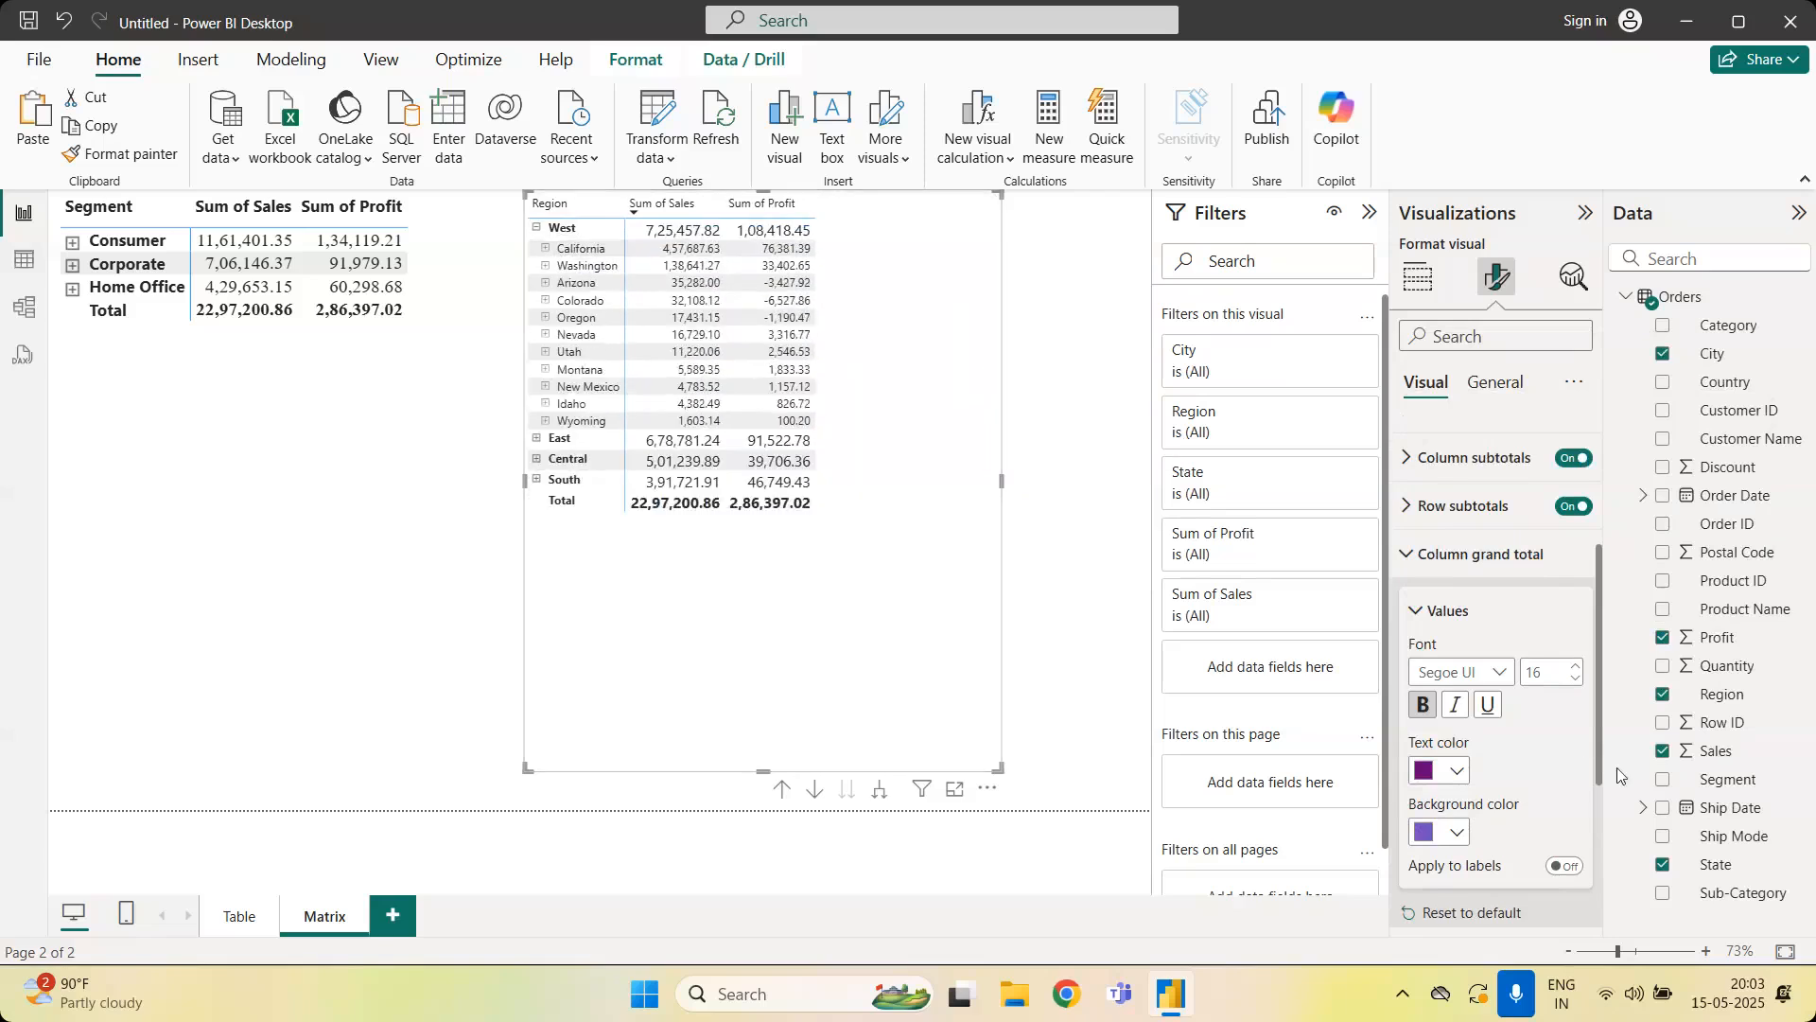
Set the row grand total values to font size 15 and remove their bold formatting
left_click(1414, 615)
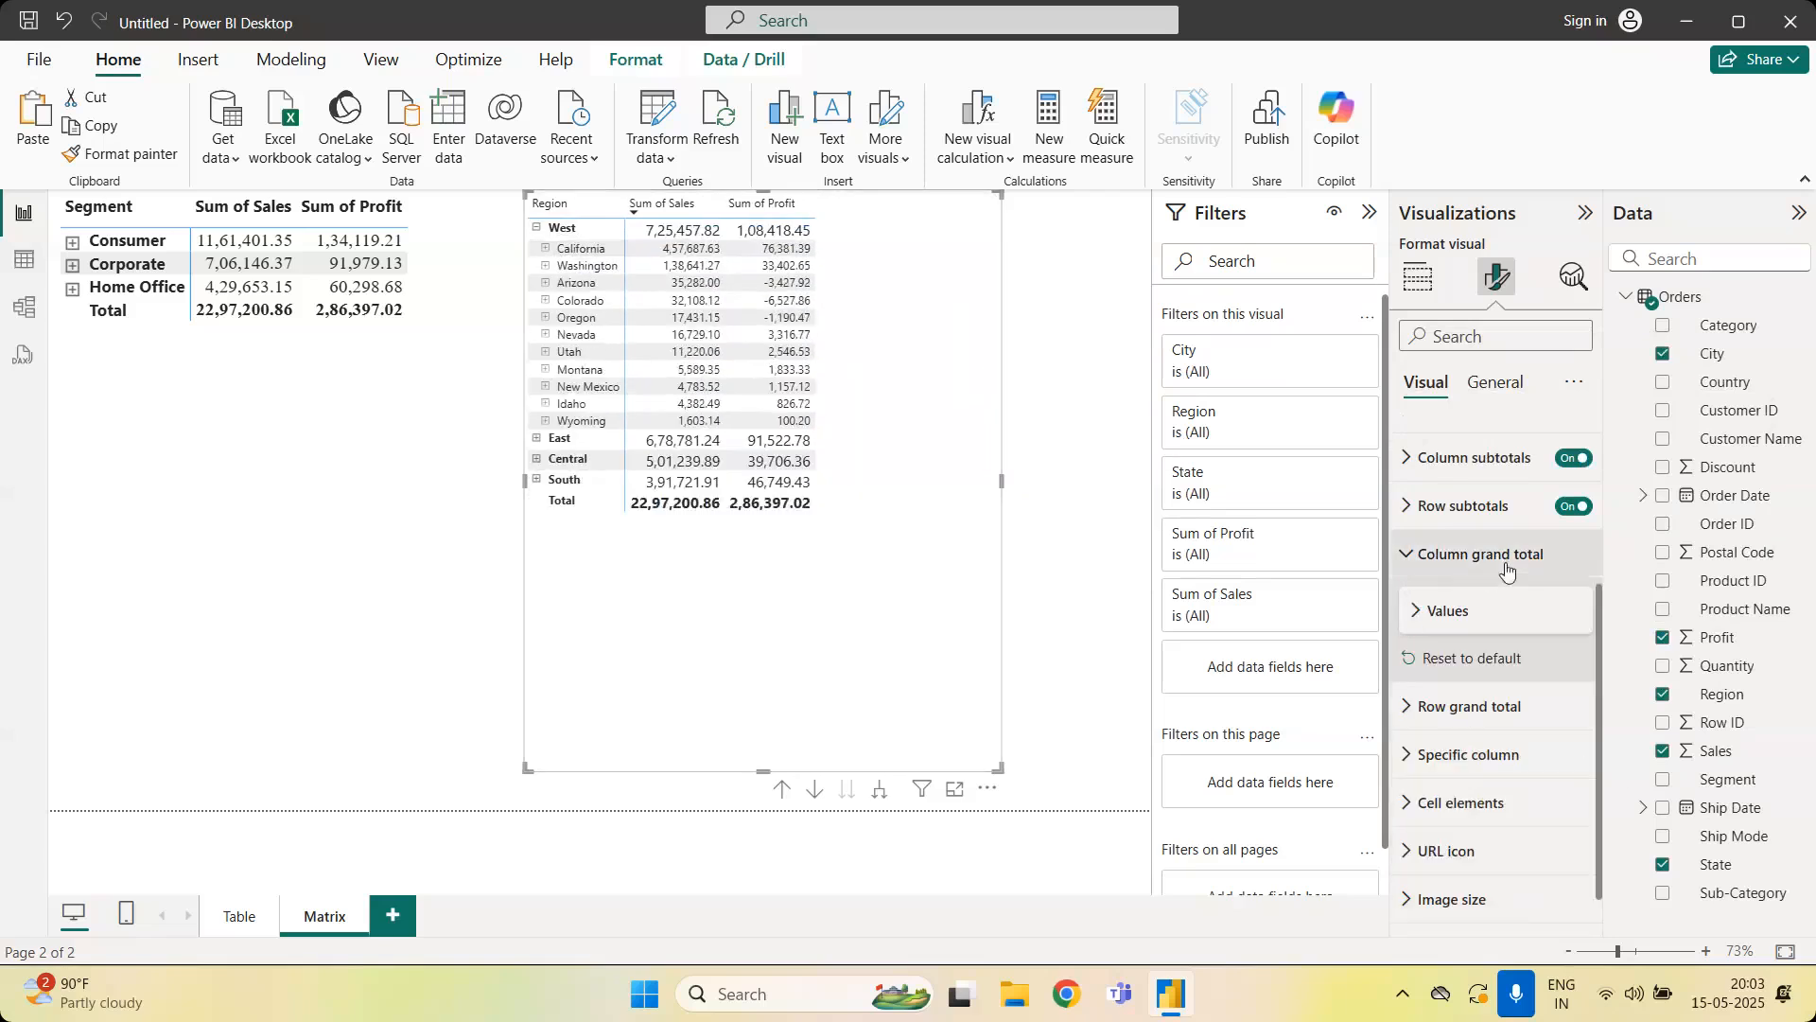
left_click(1399, 568)
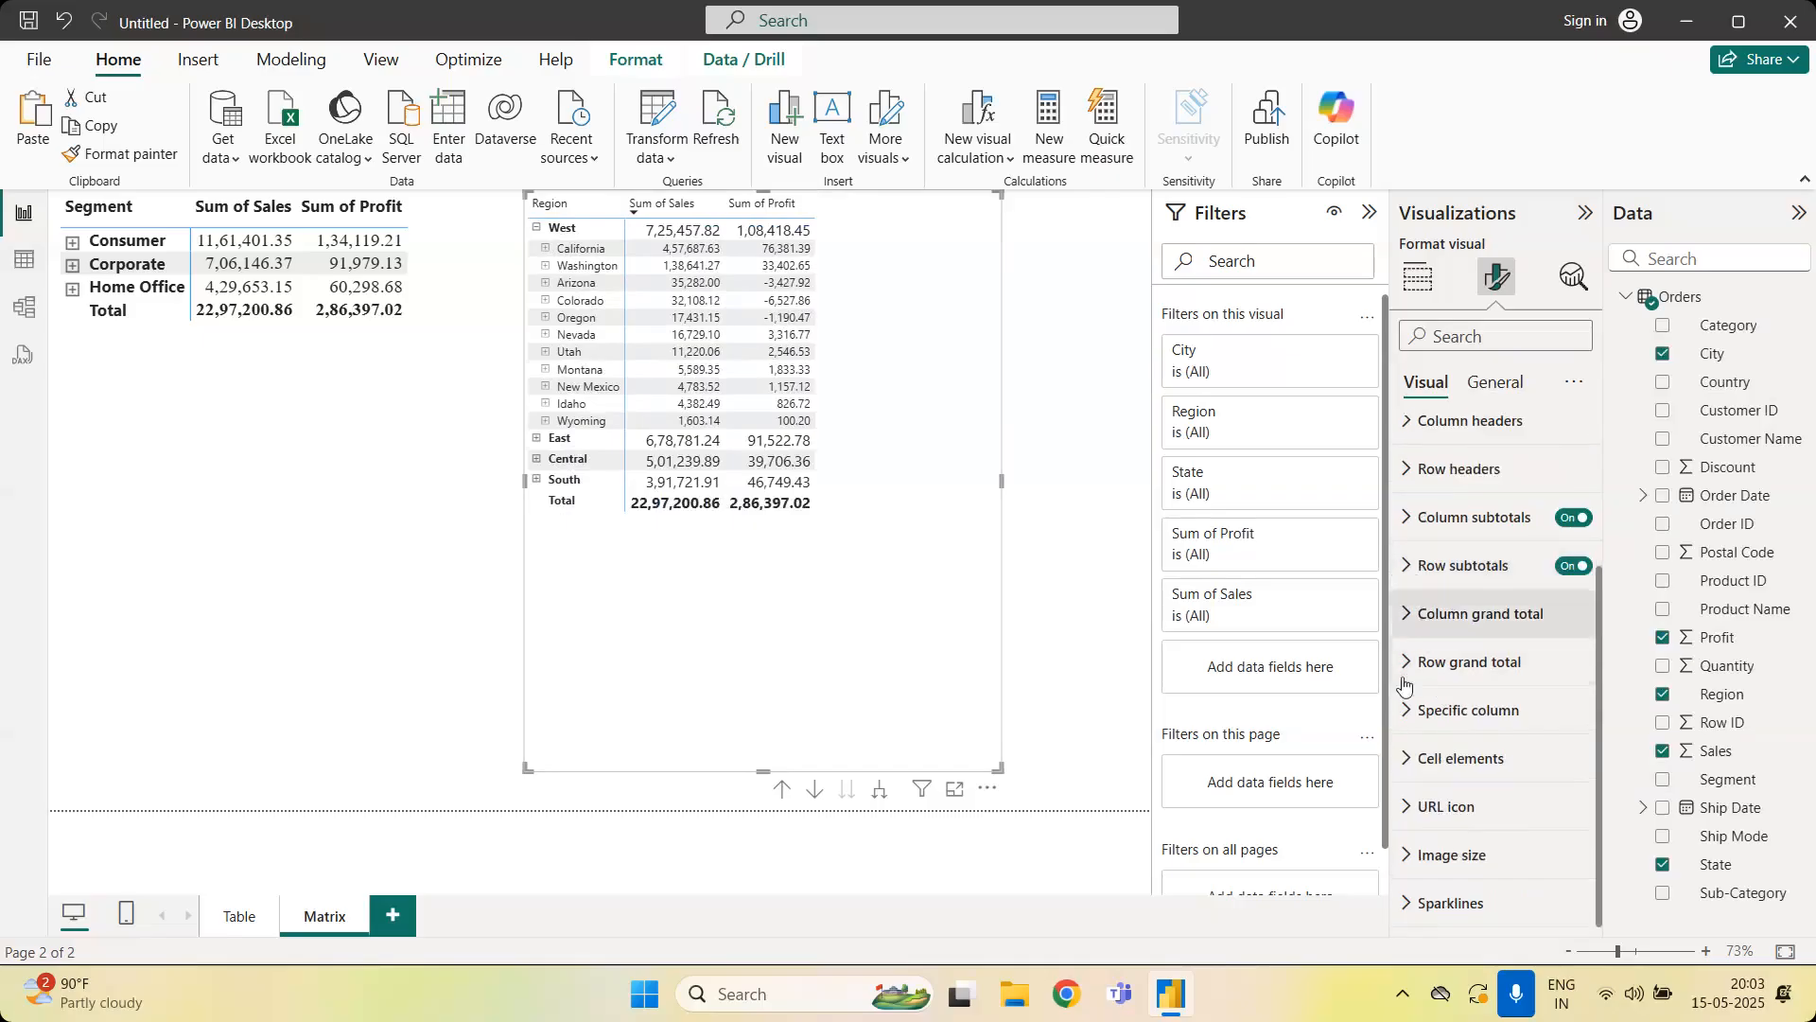
left_click(1533, 662)
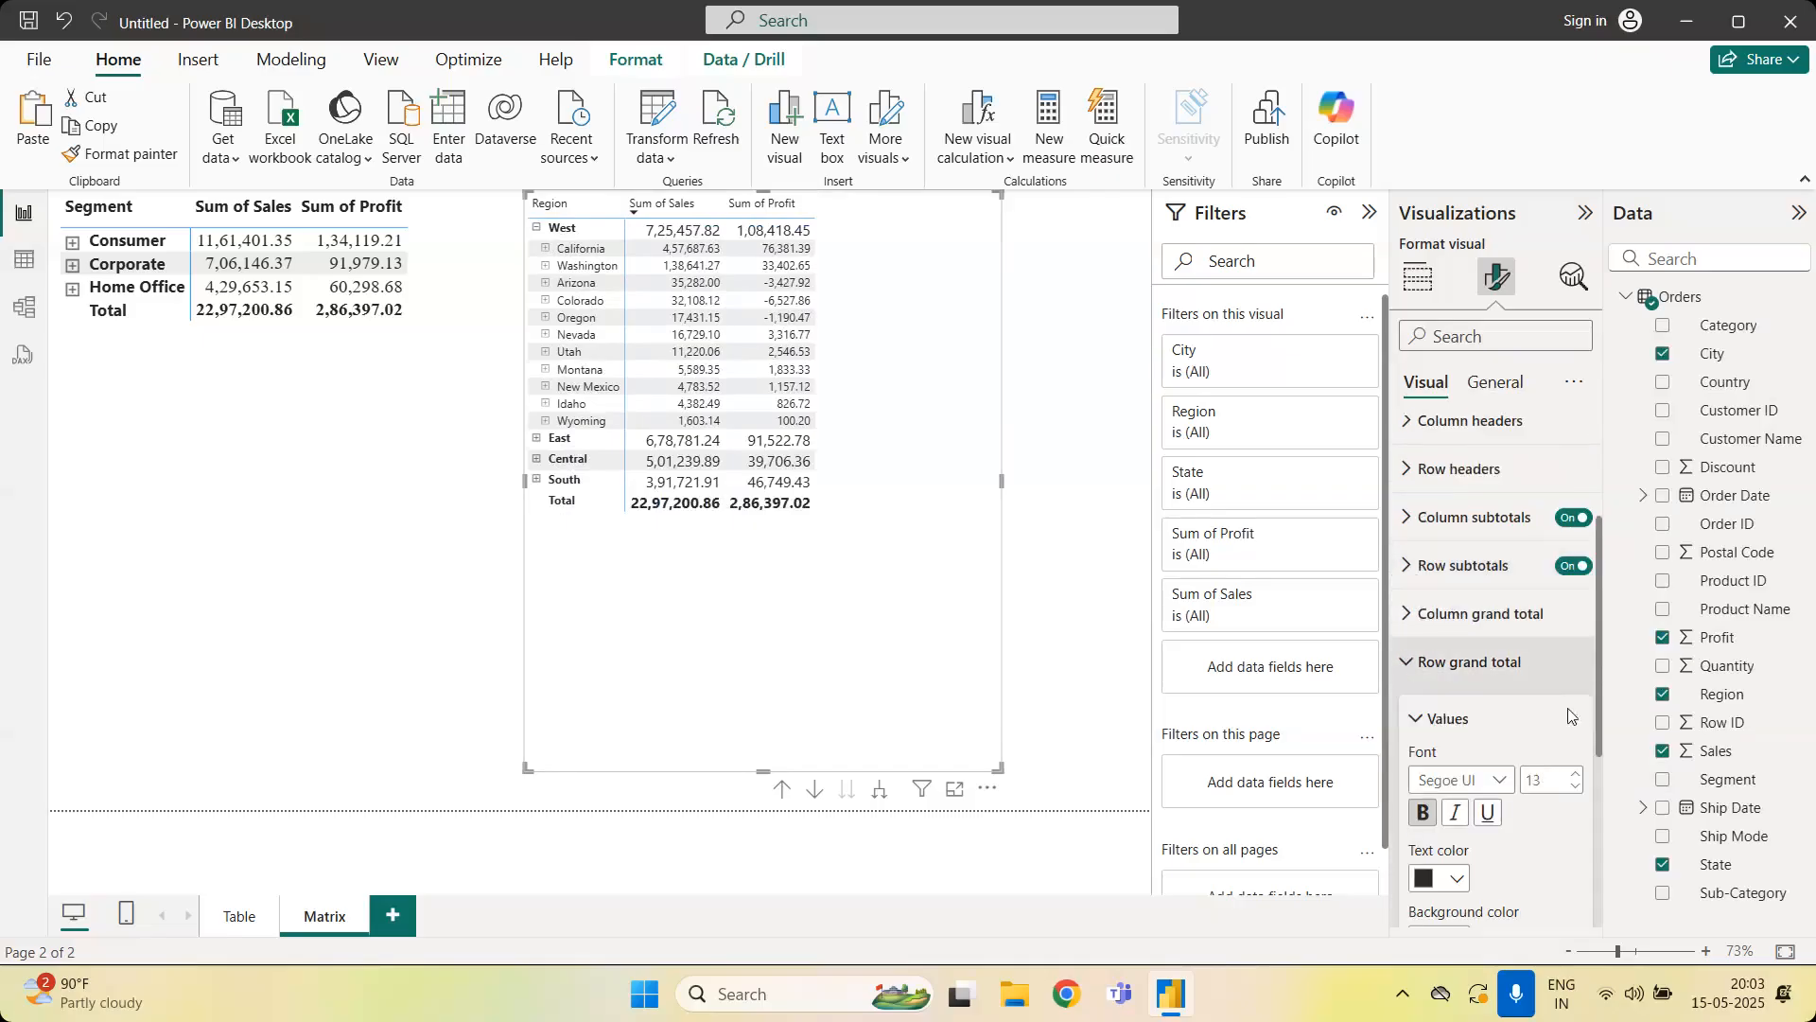
left_click(1576, 775)
left_click(1577, 775)
left_click(1420, 814)
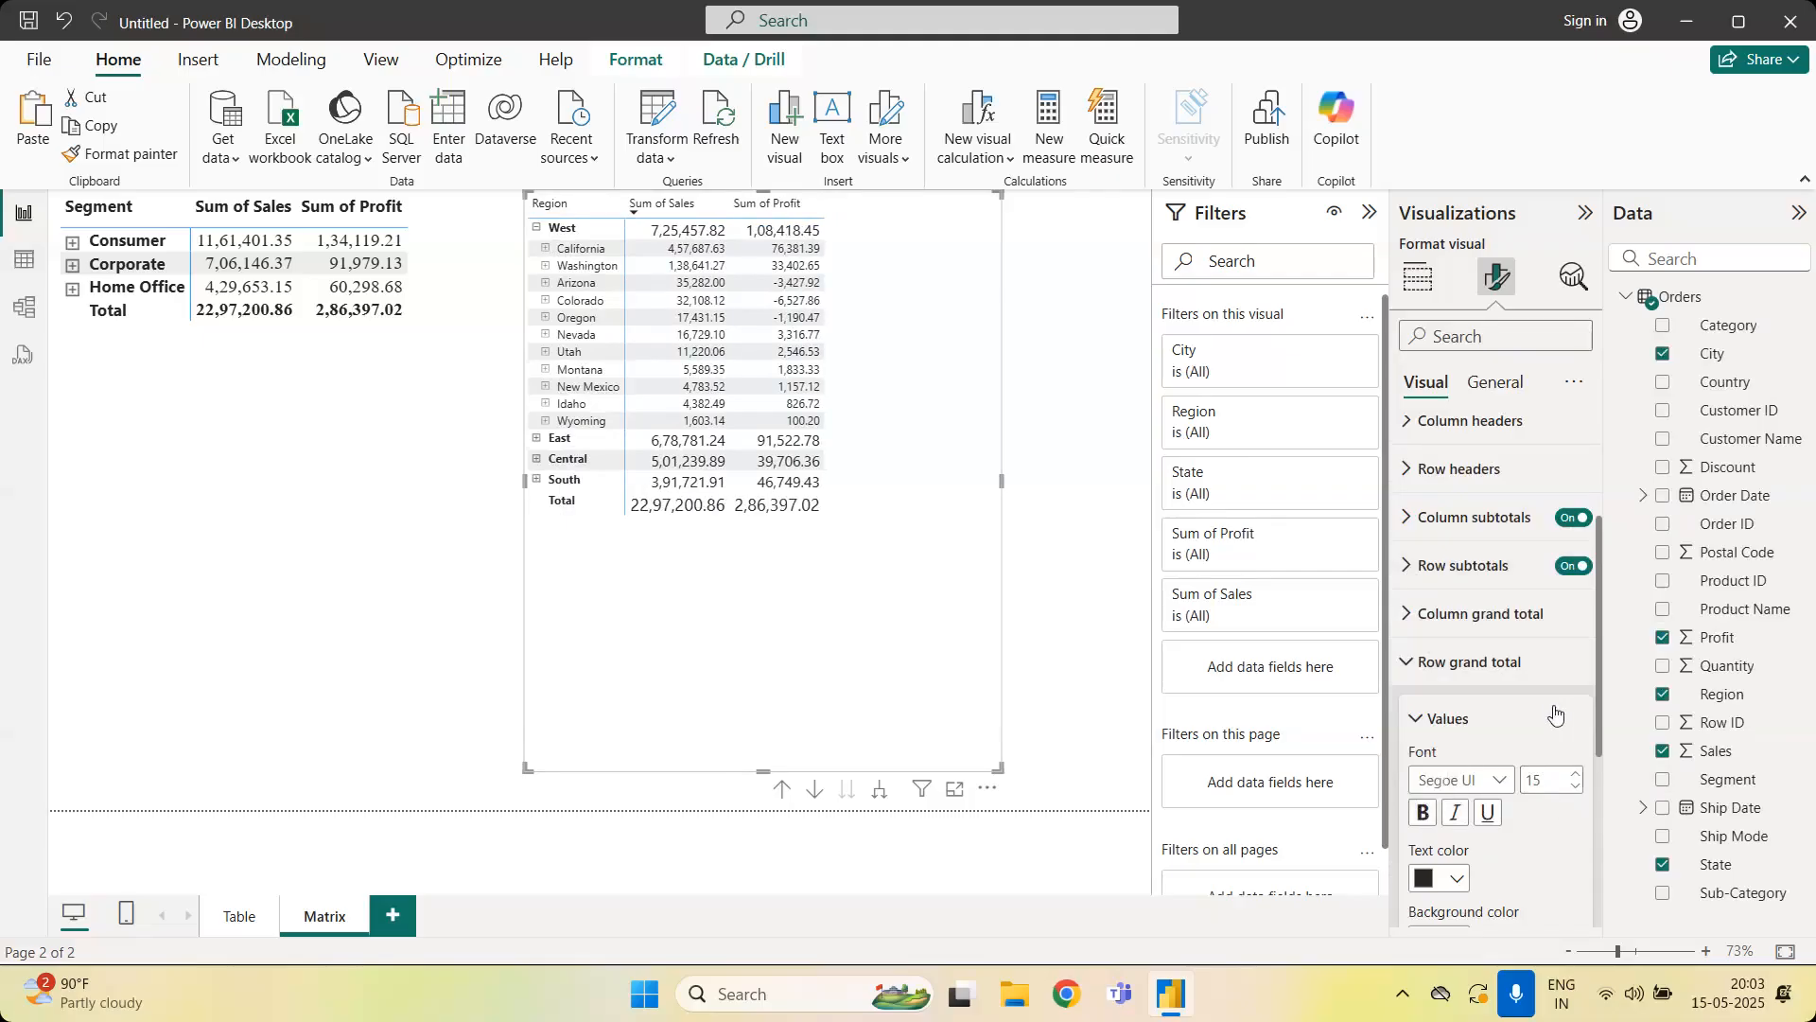
Change the text color of the row grand total values to orange
scroll(1497, 662, "down", 3)
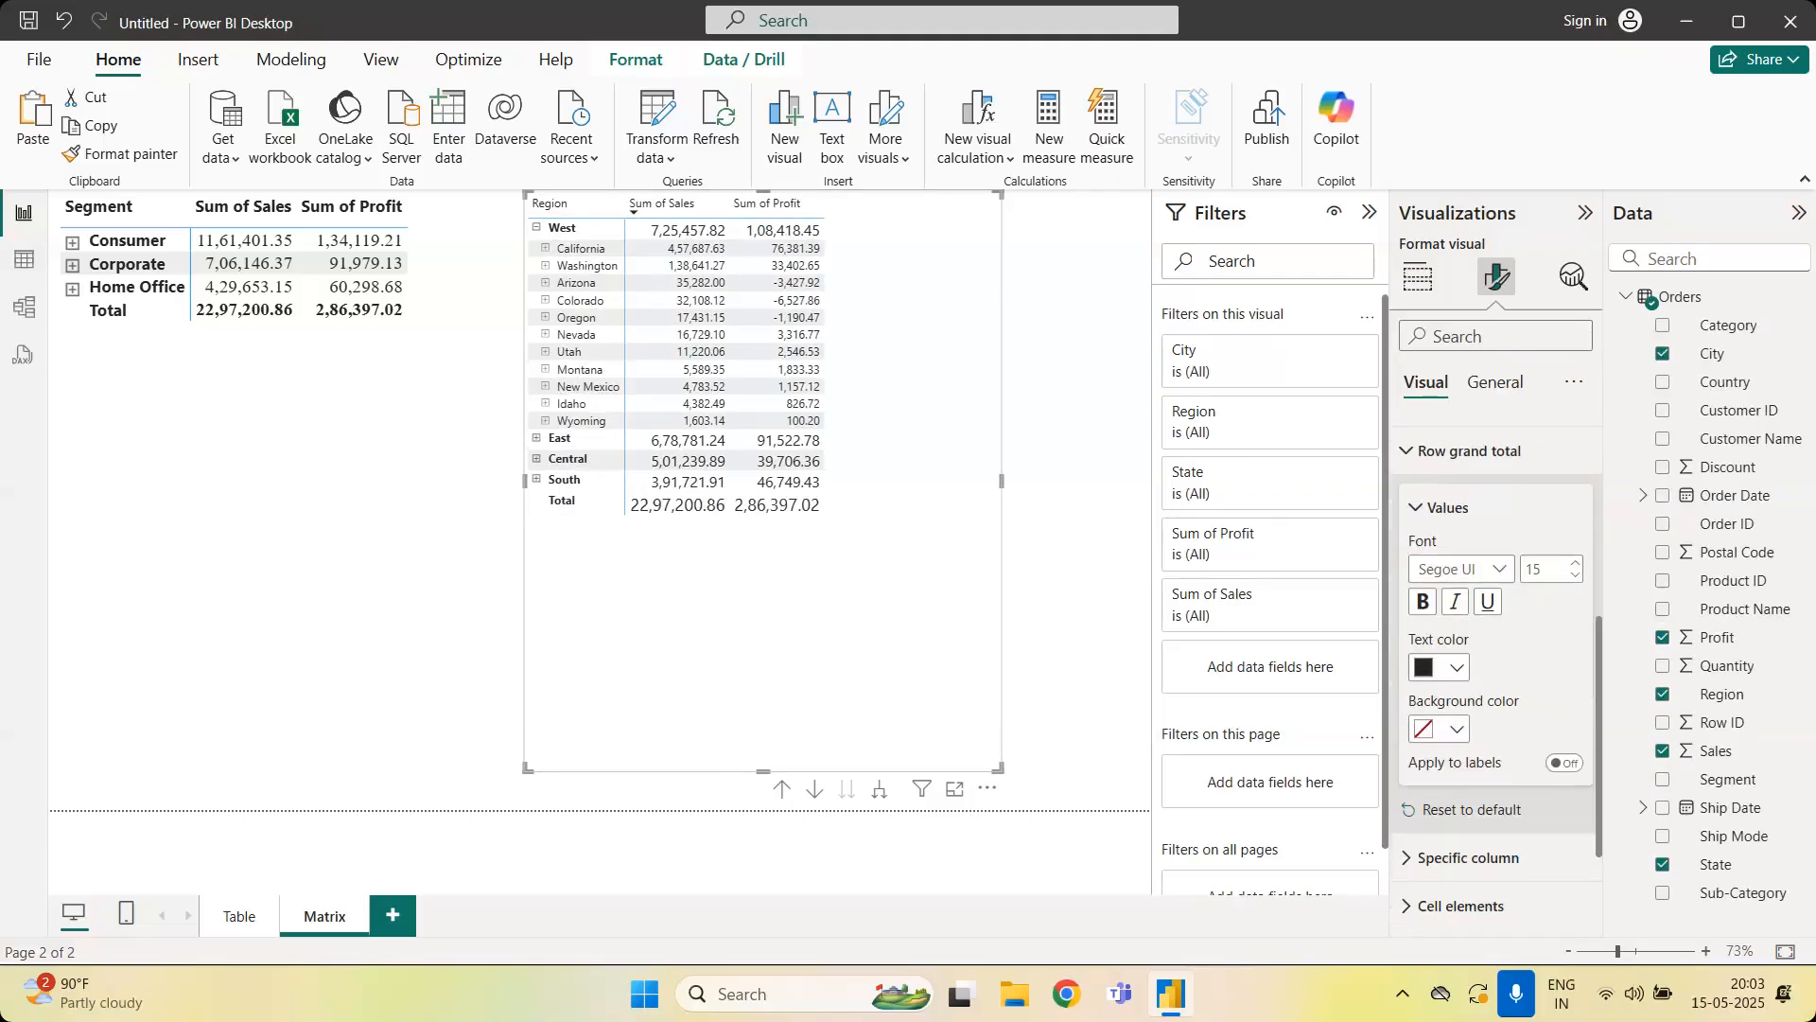
left_click(1458, 672)
left_click(1508, 567)
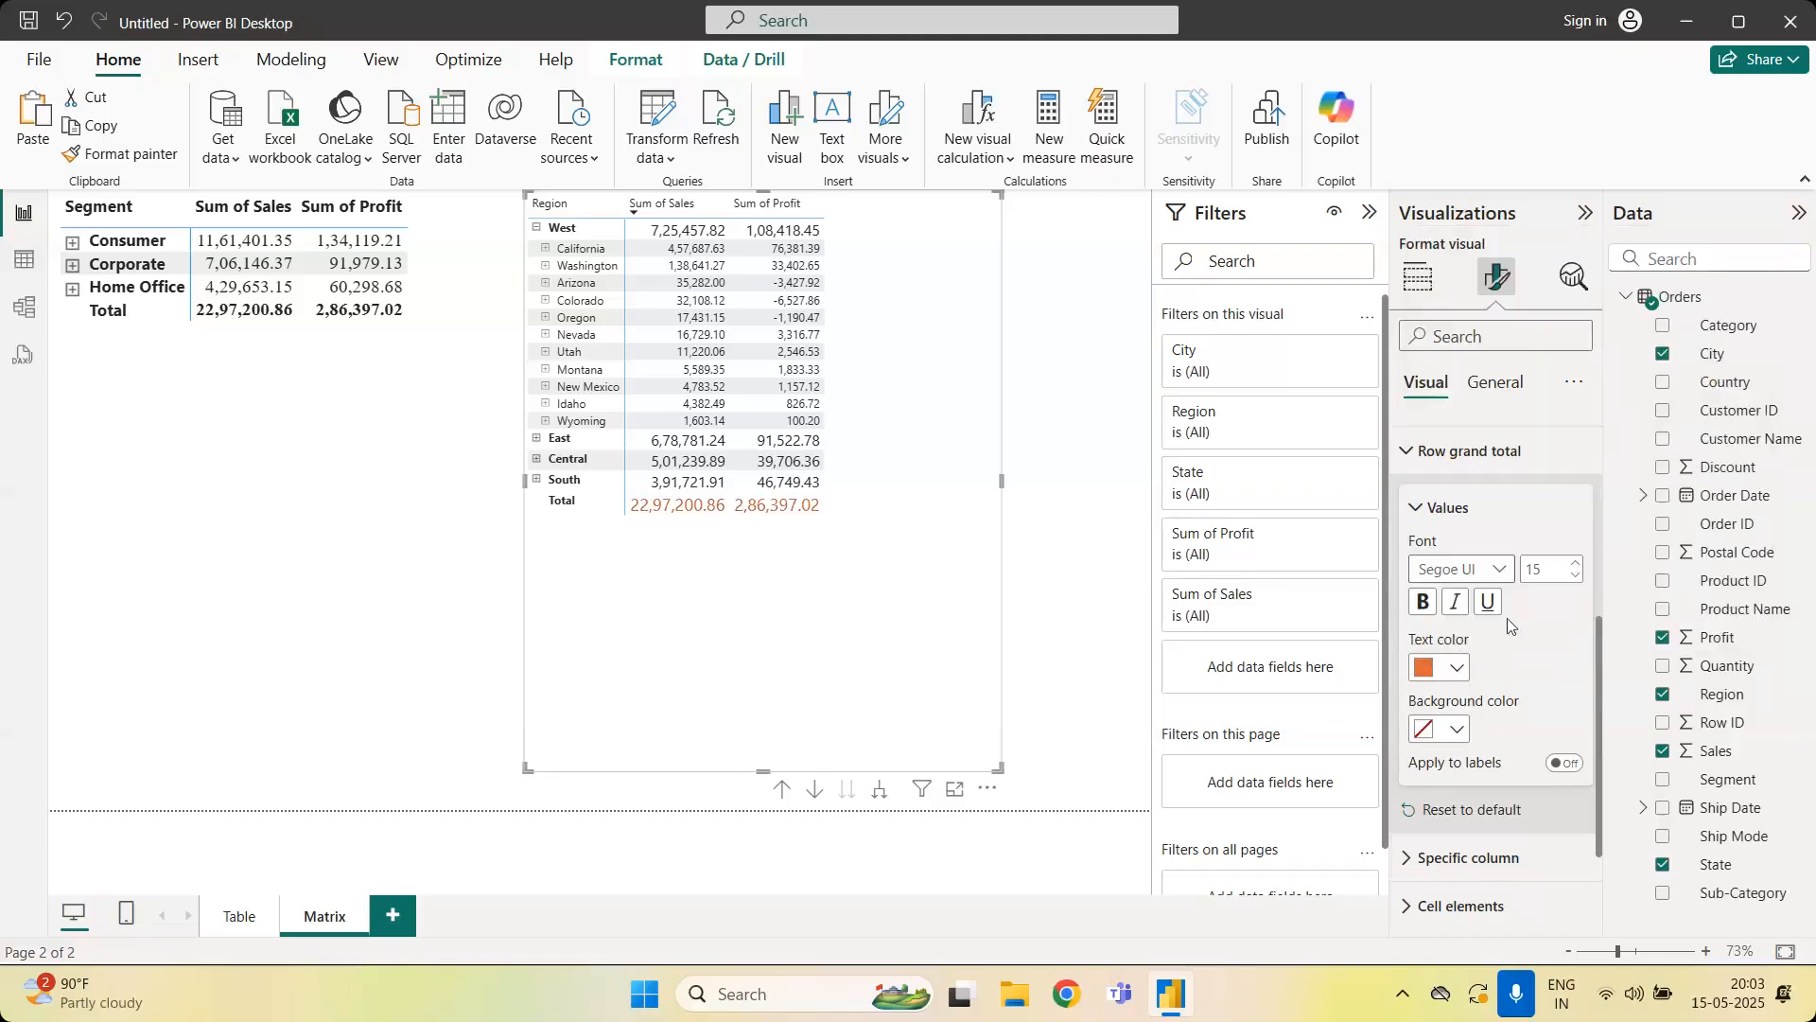
left_click(1415, 507)
left_click(1476, 558)
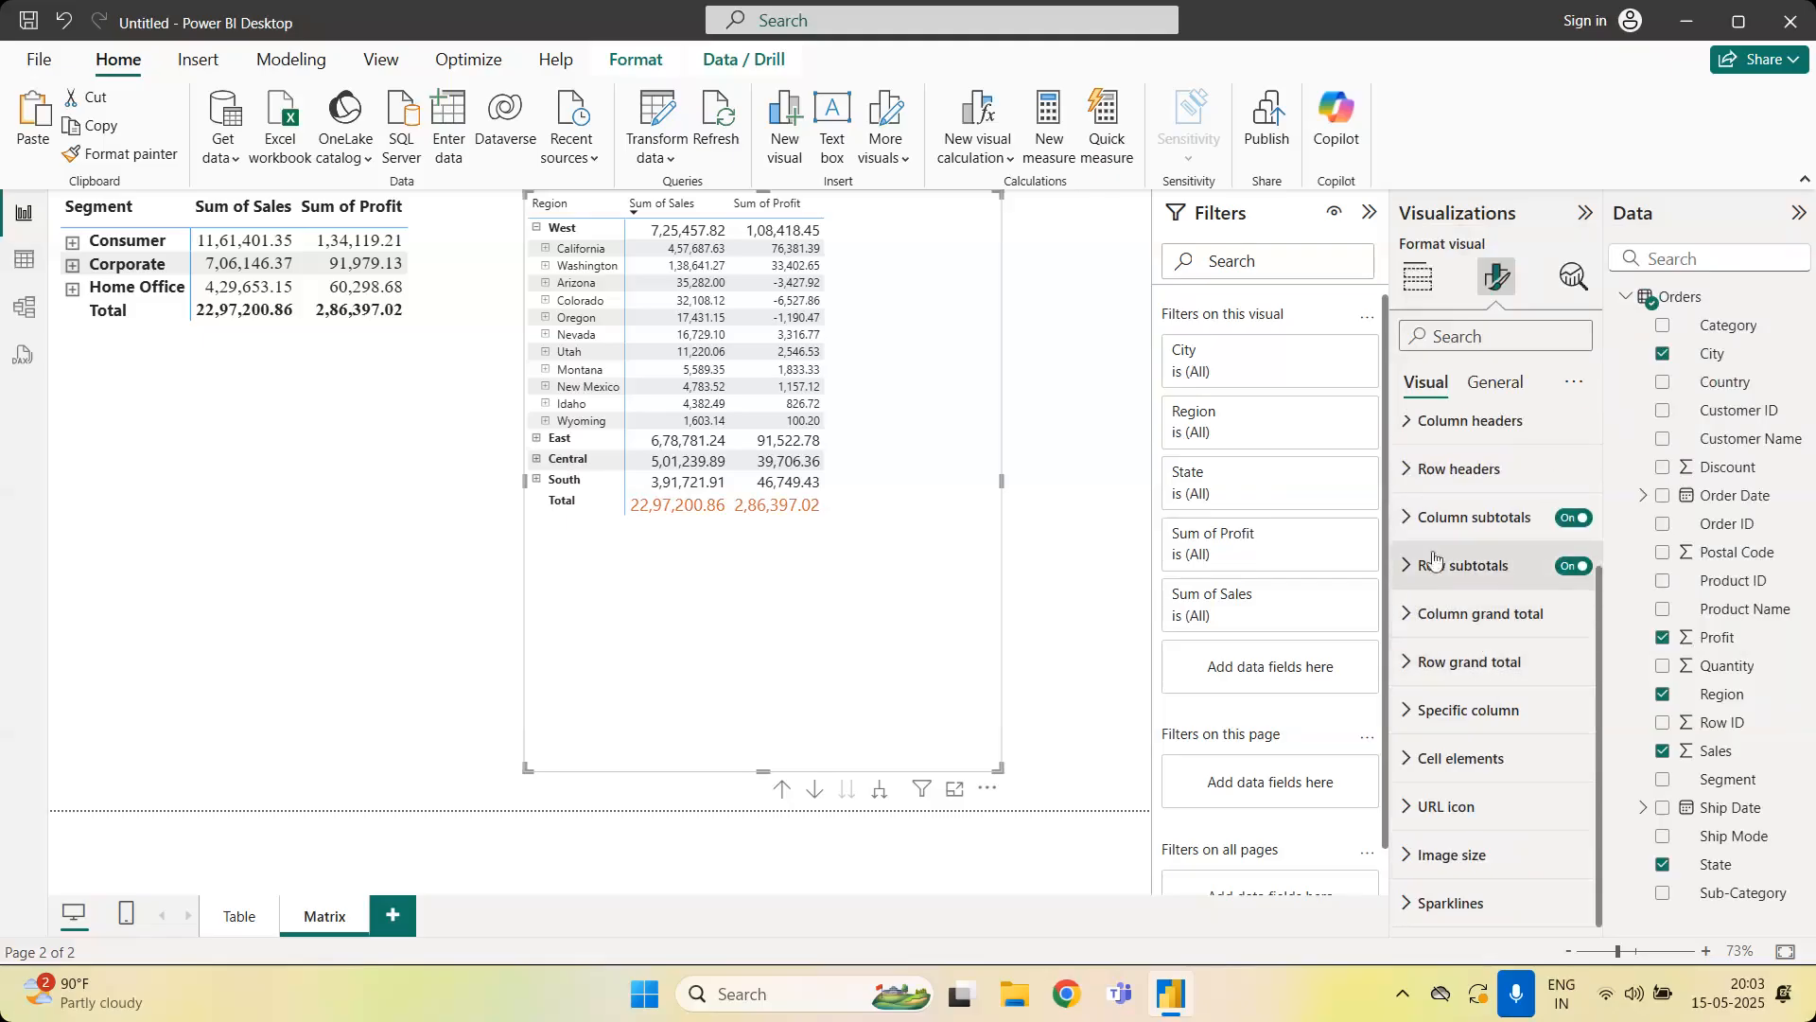
Try dark purple text on the column subtotal values, and settle on pink as their text color
left_click(1415, 531)
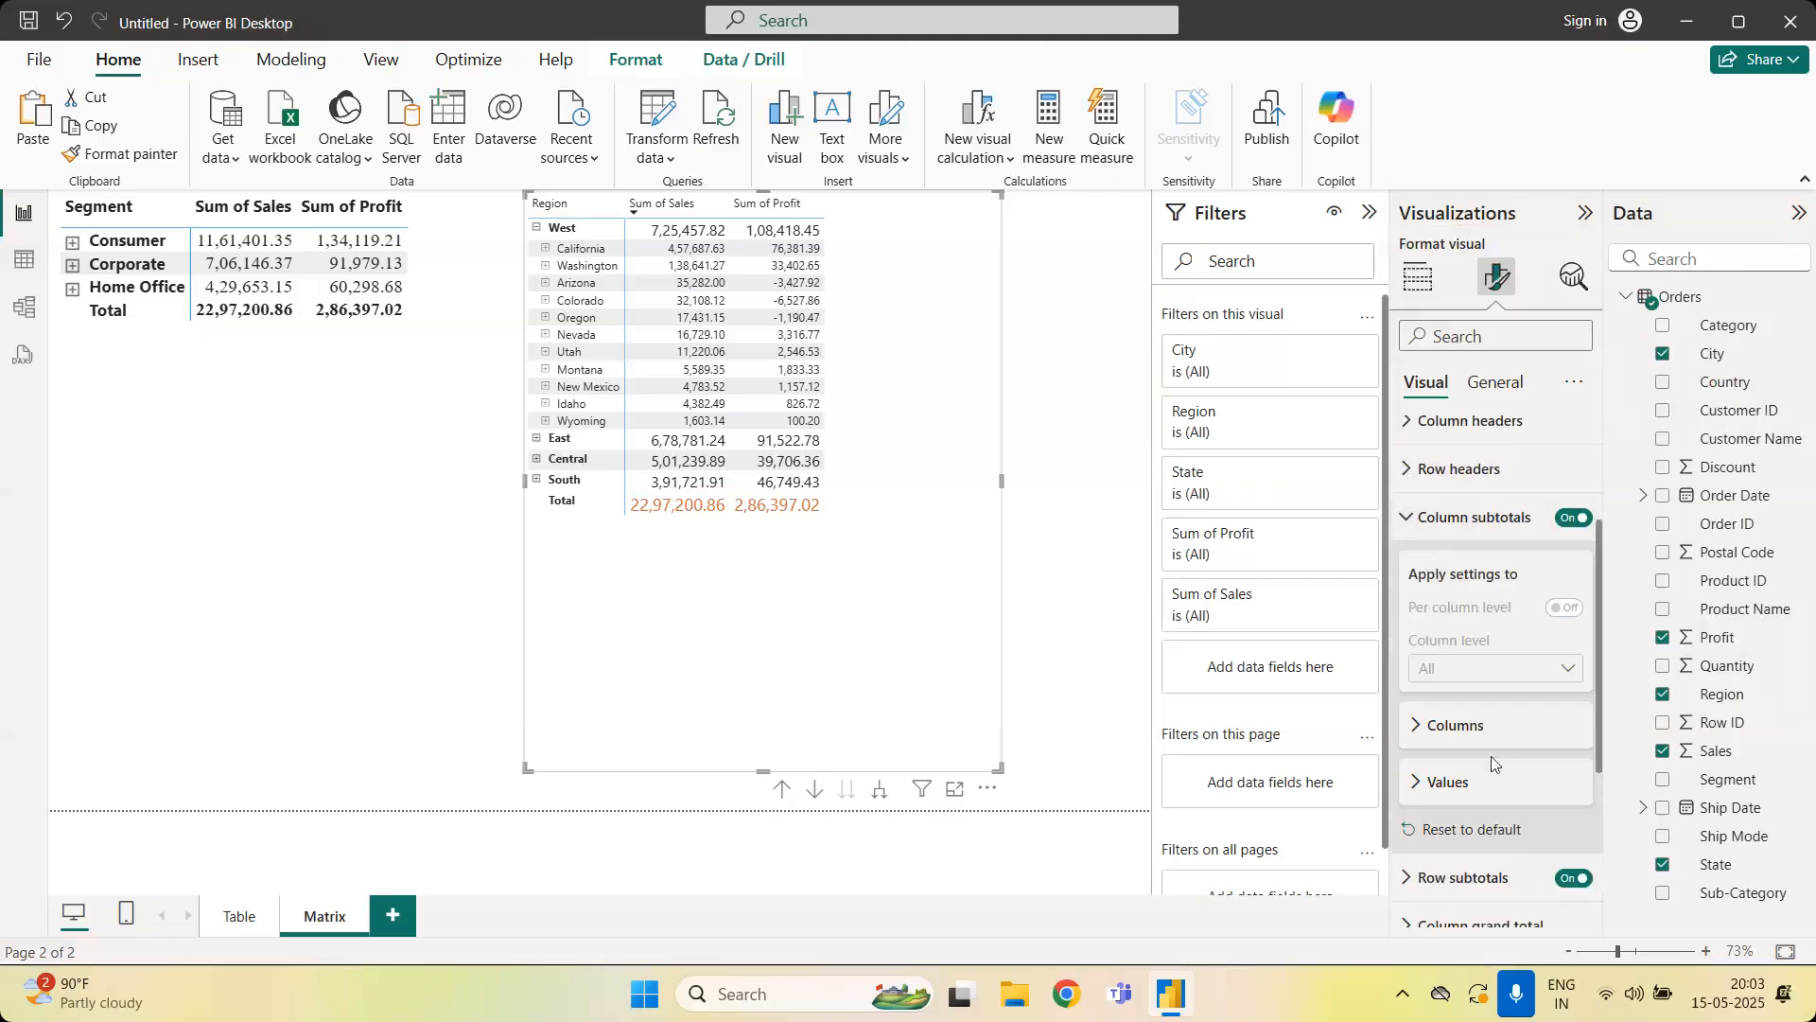
left_click(1416, 725)
scroll(1495, 728, "down", 3)
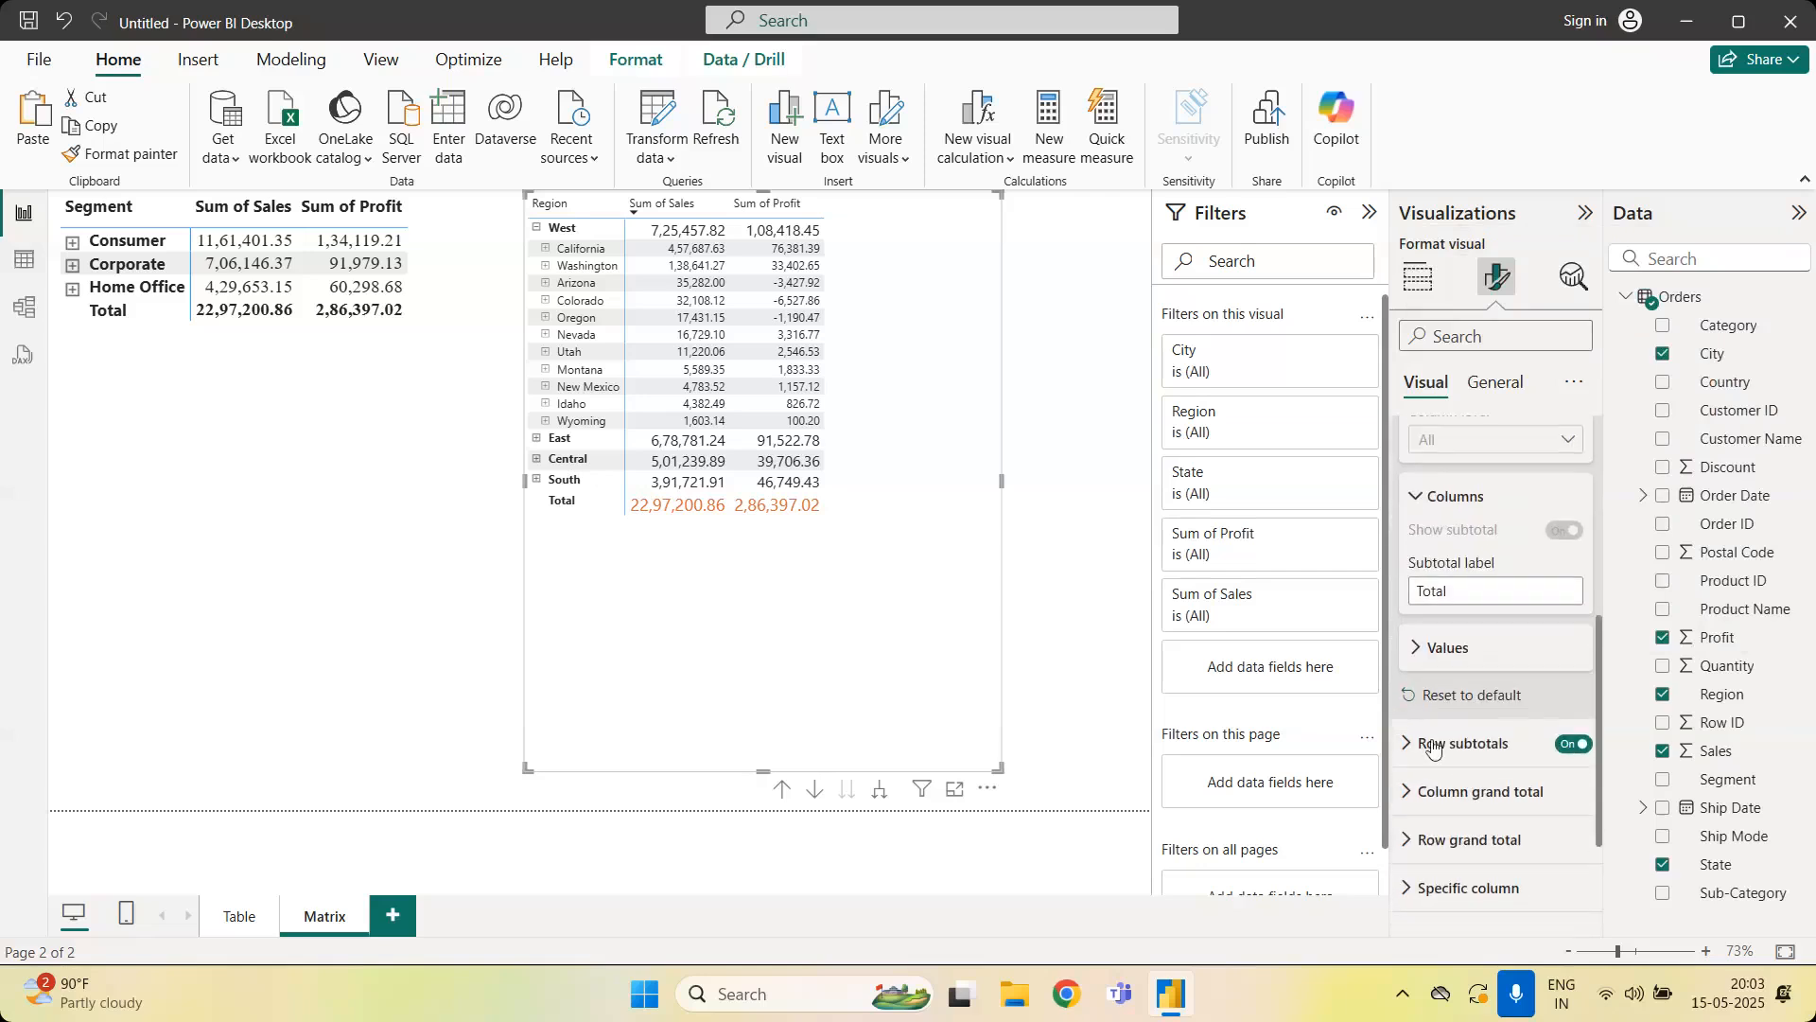
left_click(1423, 650)
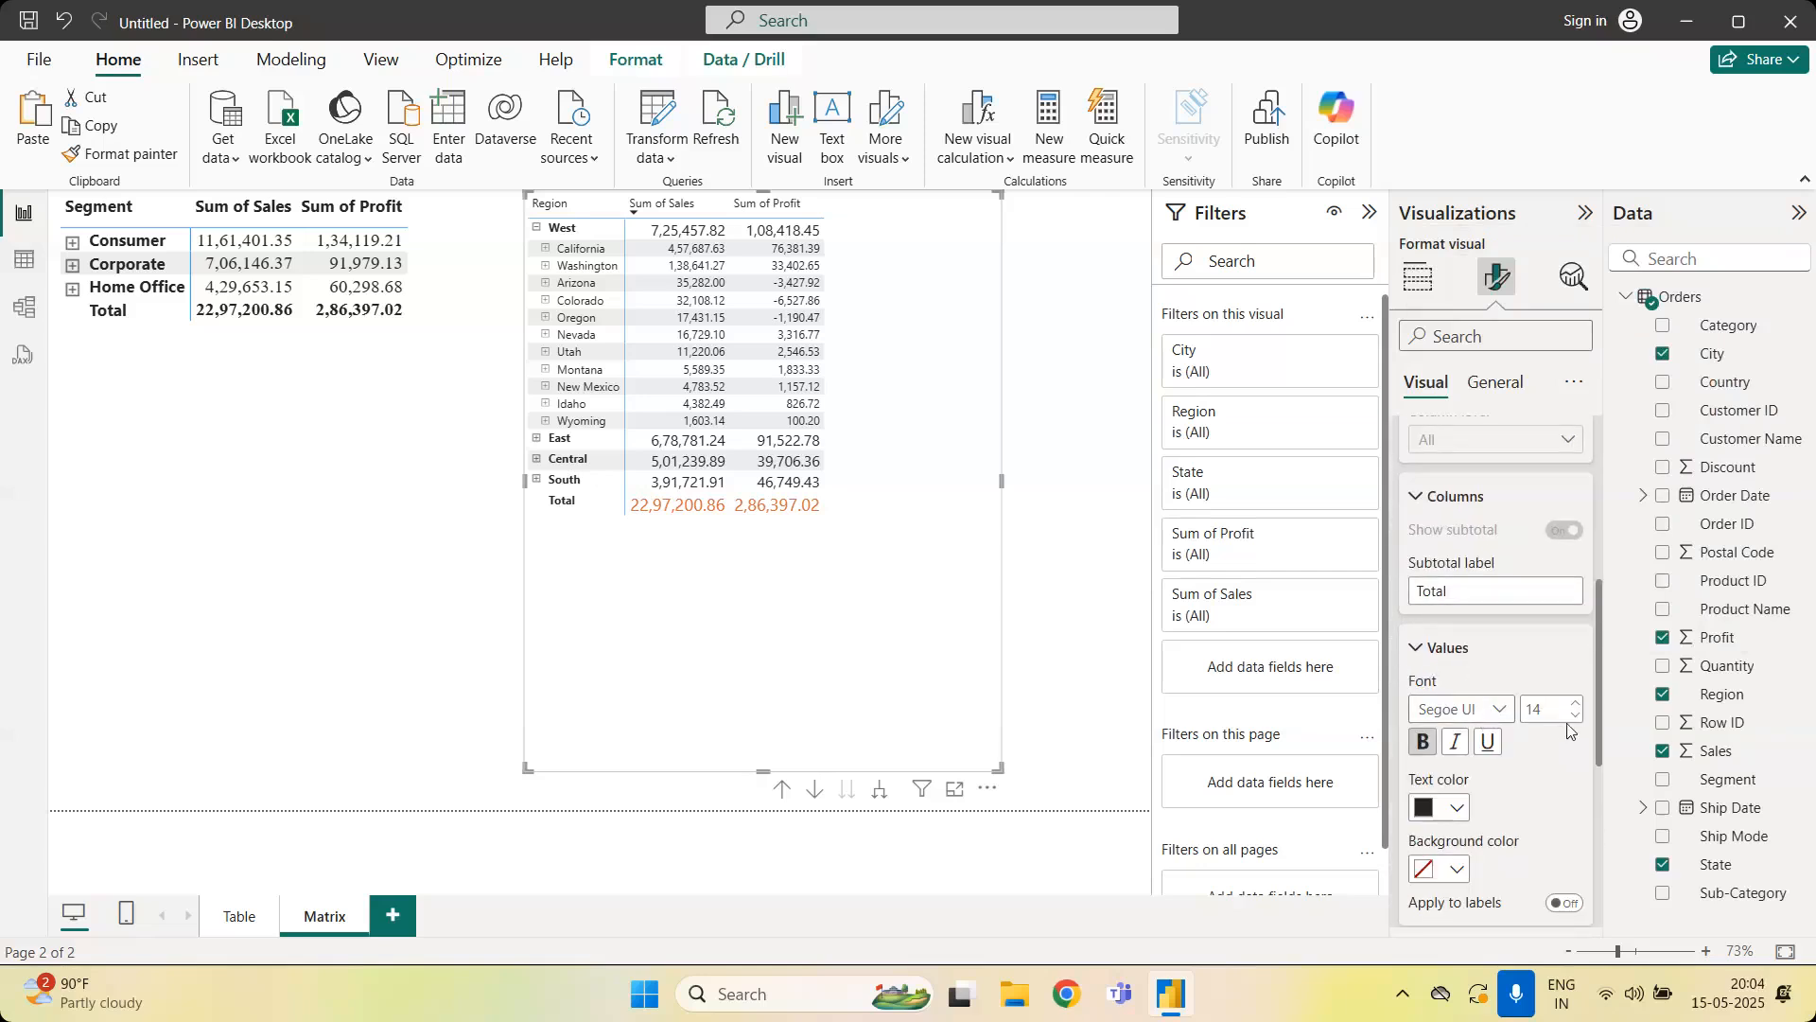
left_click(1457, 810)
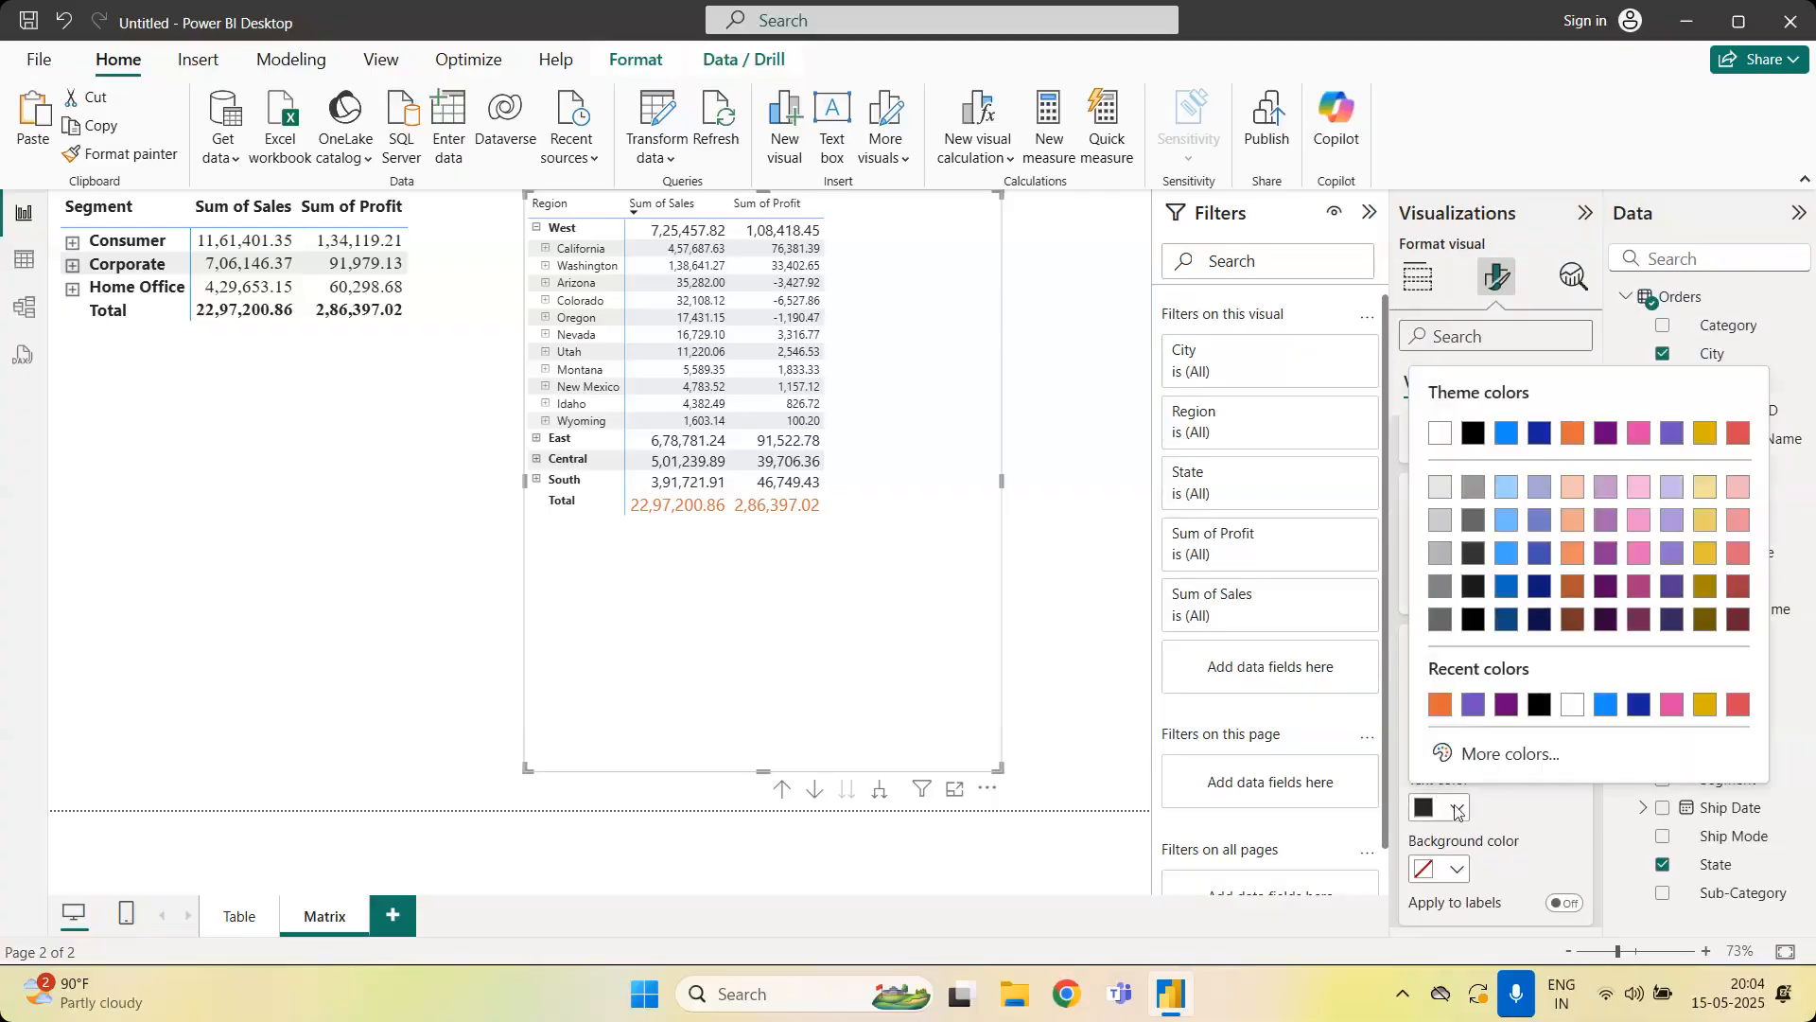
left_click(1508, 706)
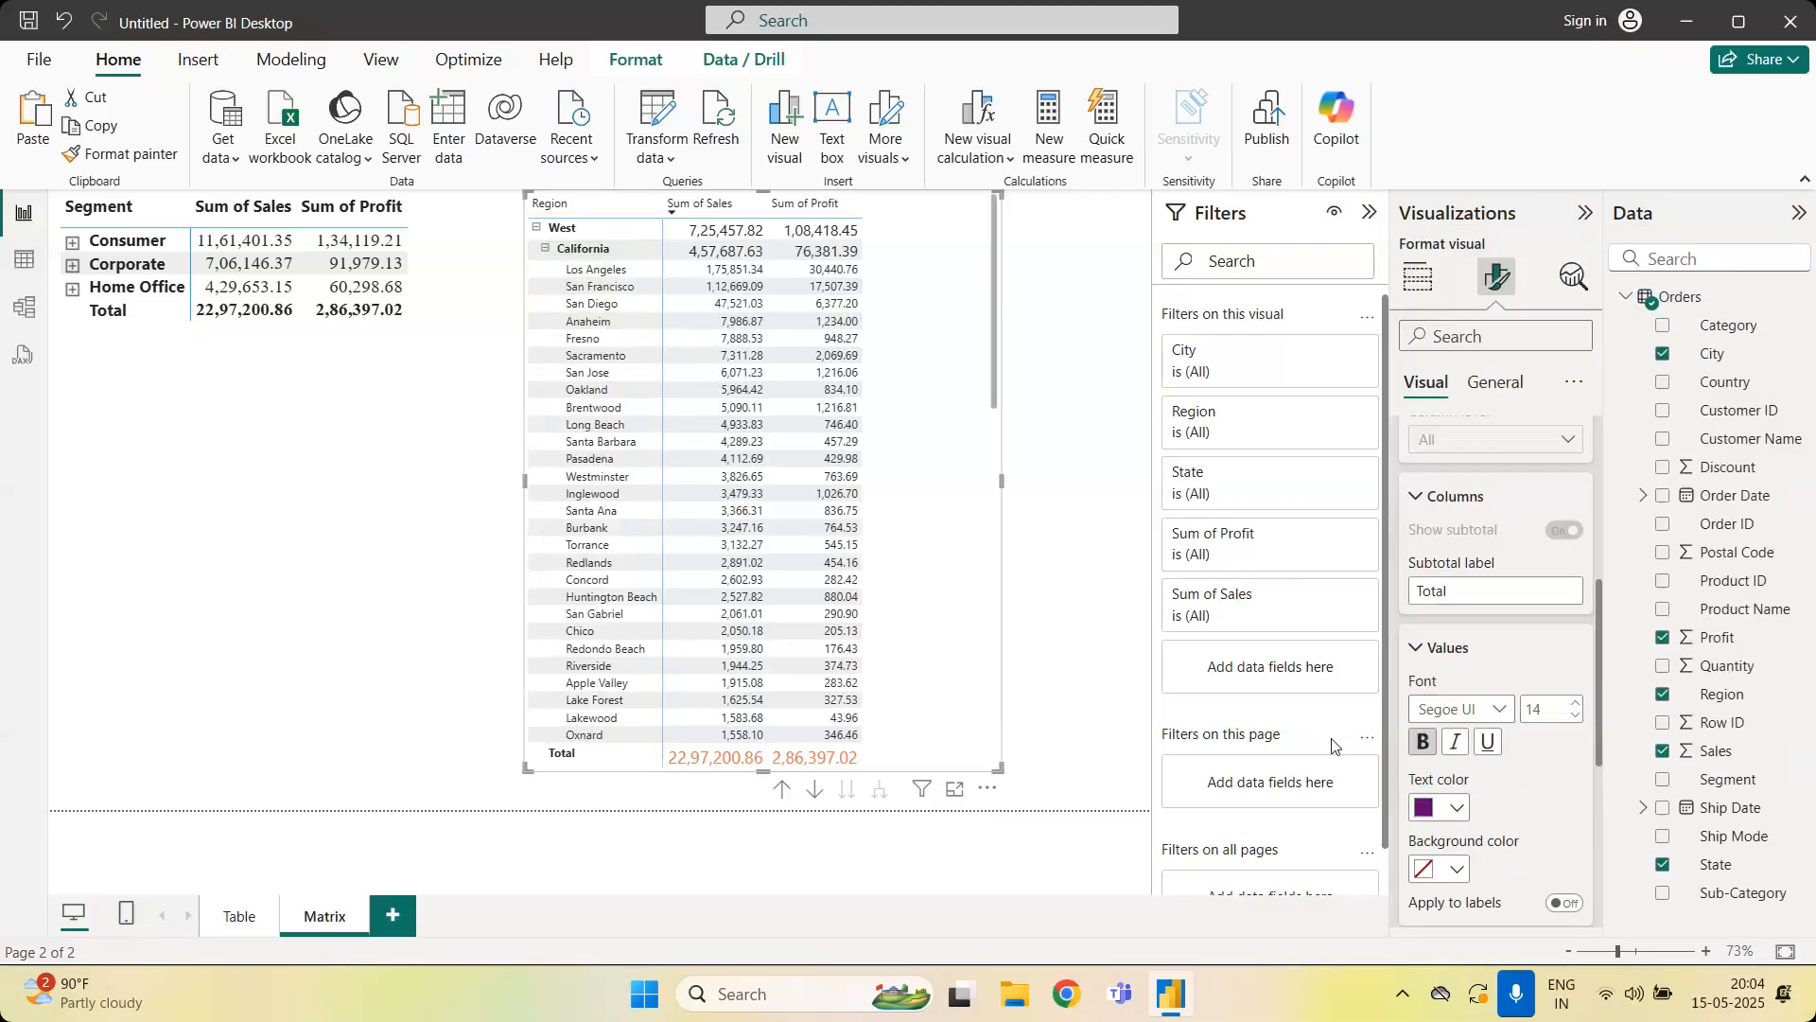
left_click(1460, 810)
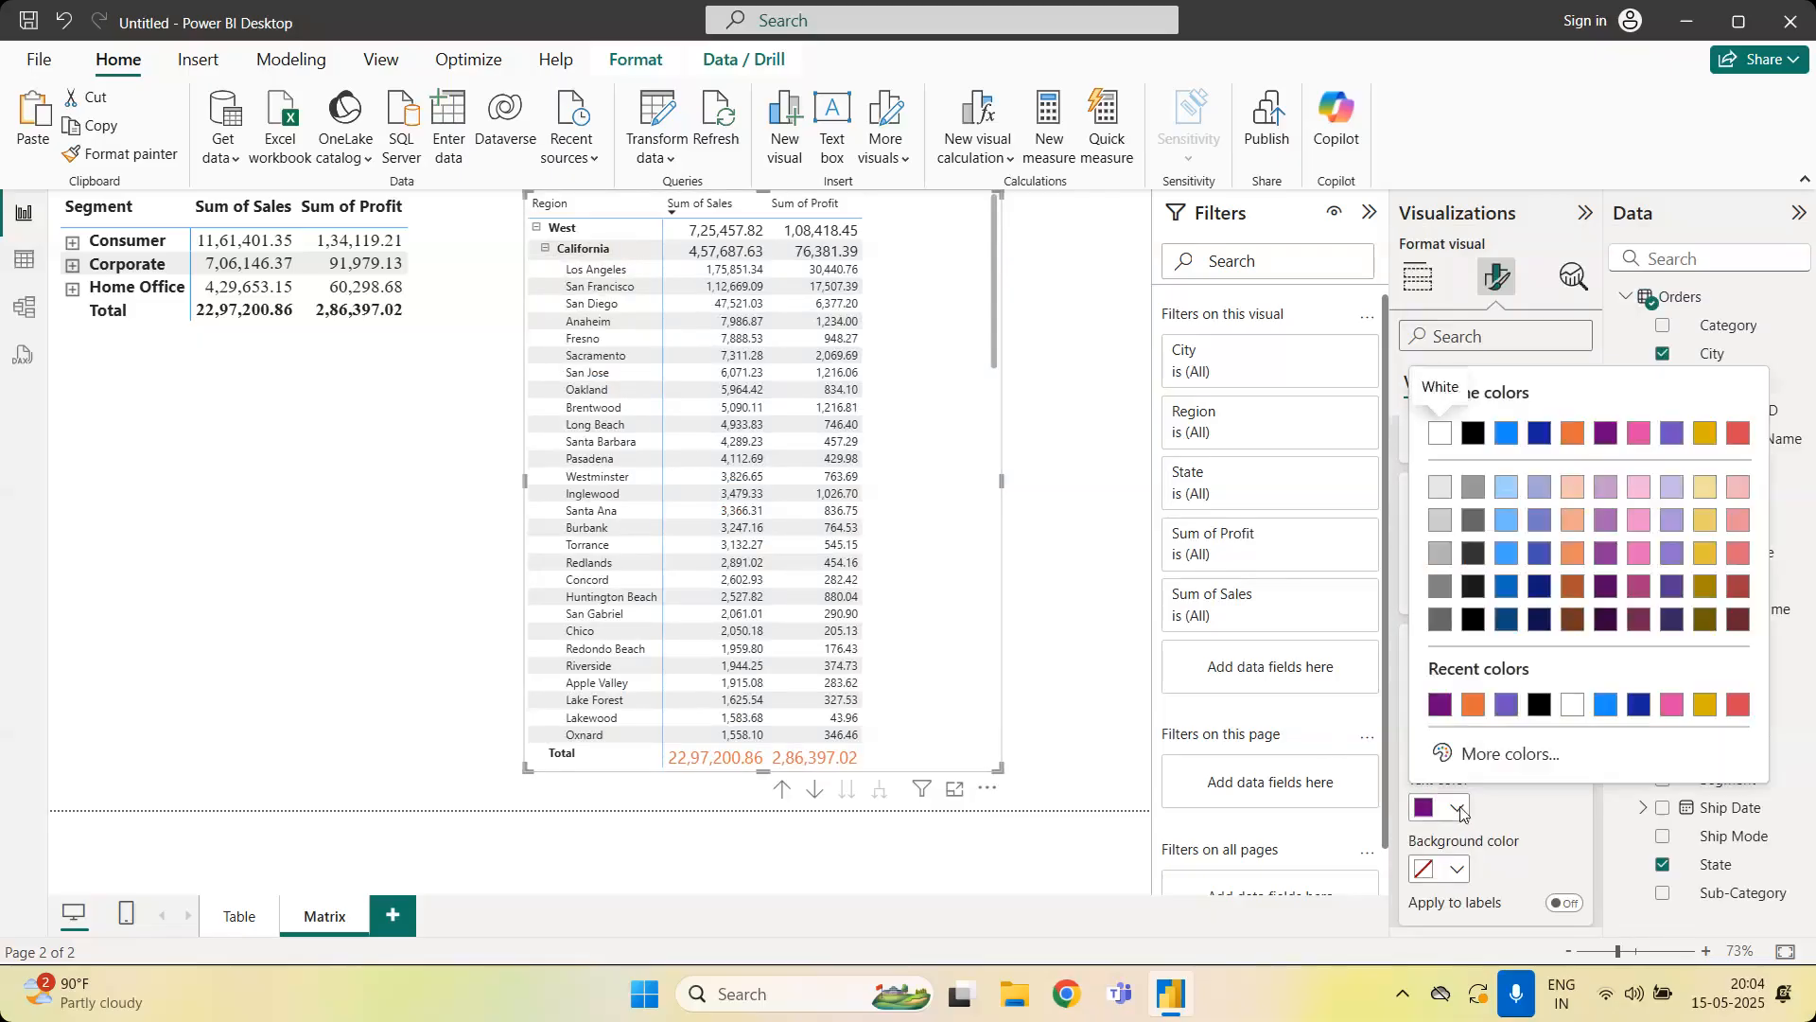
left_click(1670, 705)
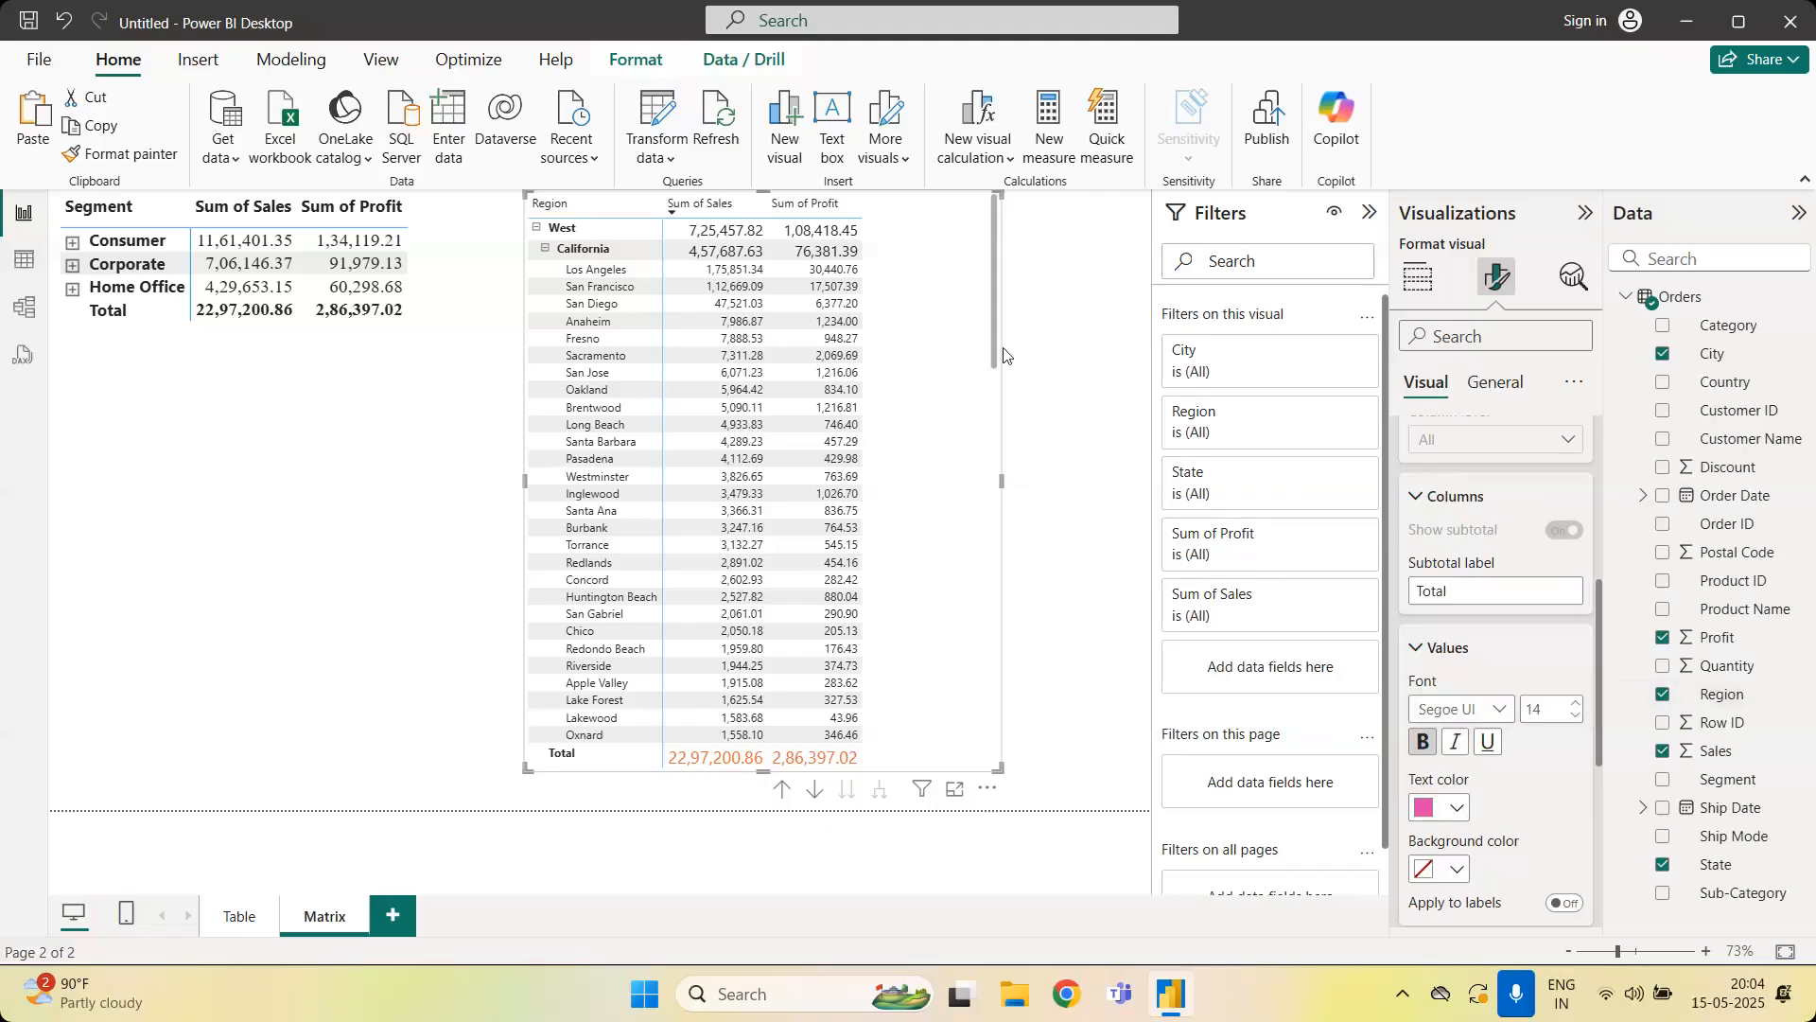
Inspect the matrix rows from California's cities down to the total, and collapse California
left_click_drag(1001, 353, 995, 757)
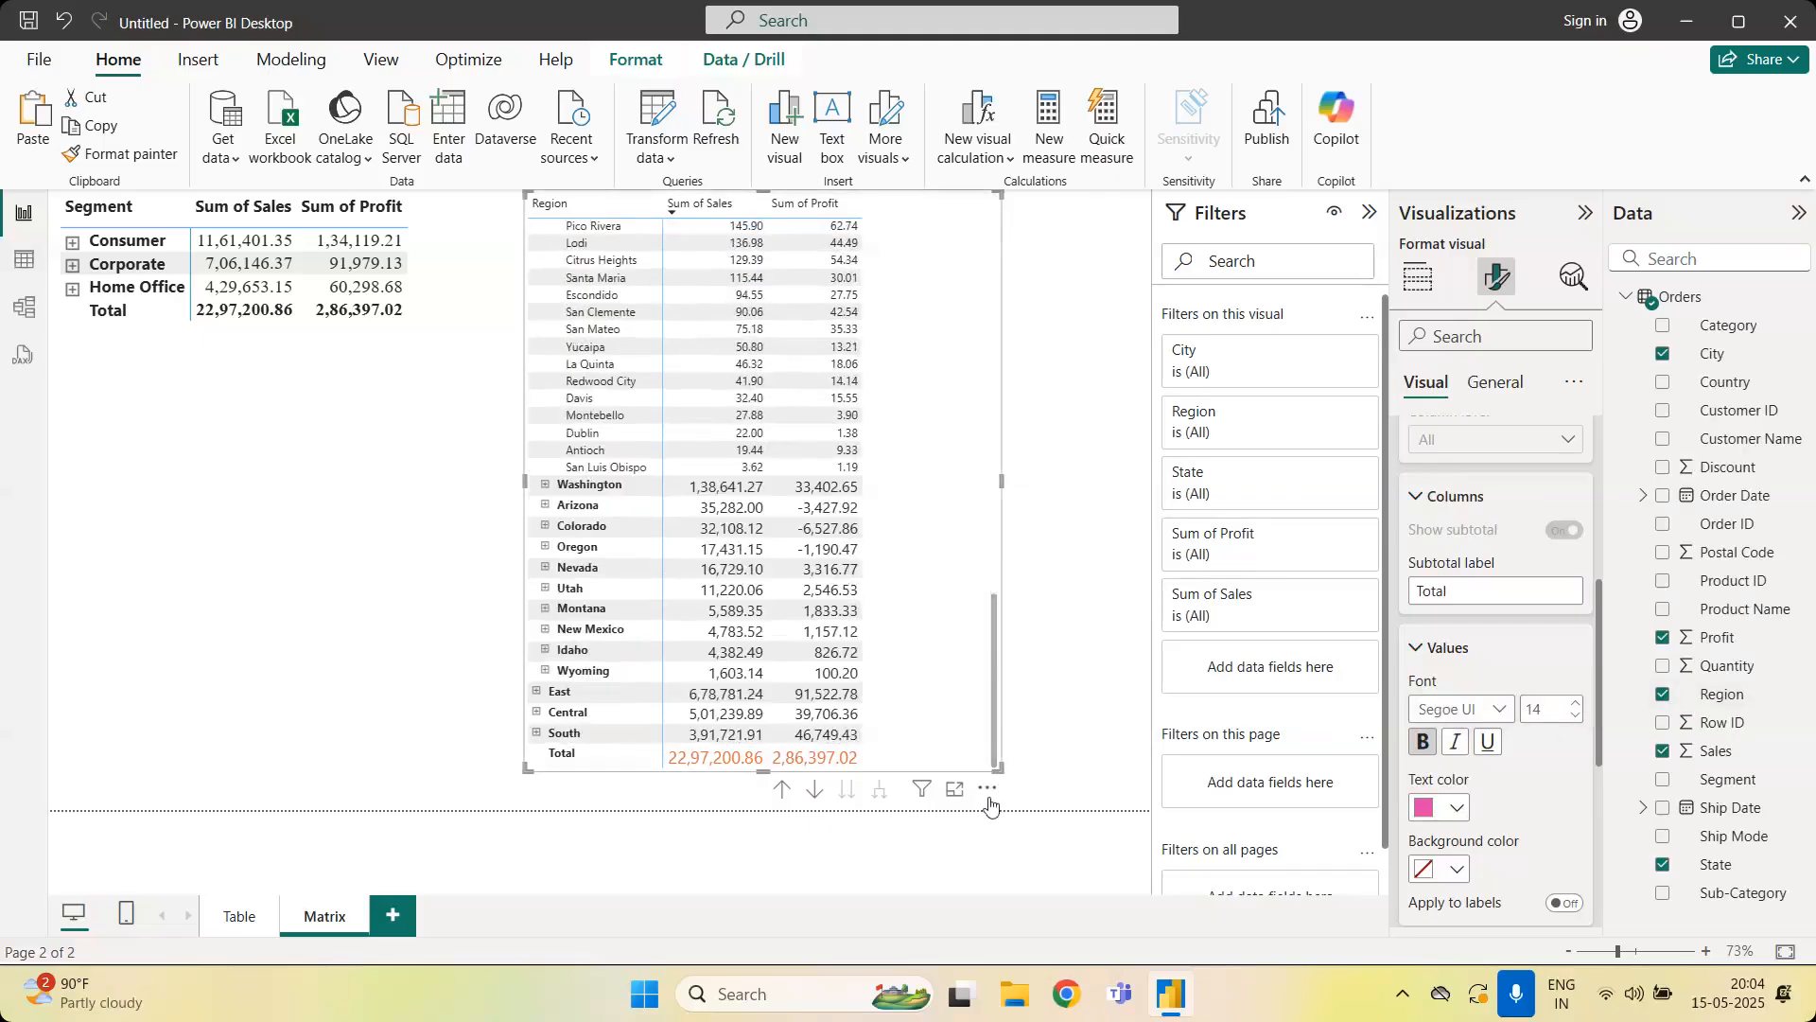
scroll(978, 300, "up", 10)
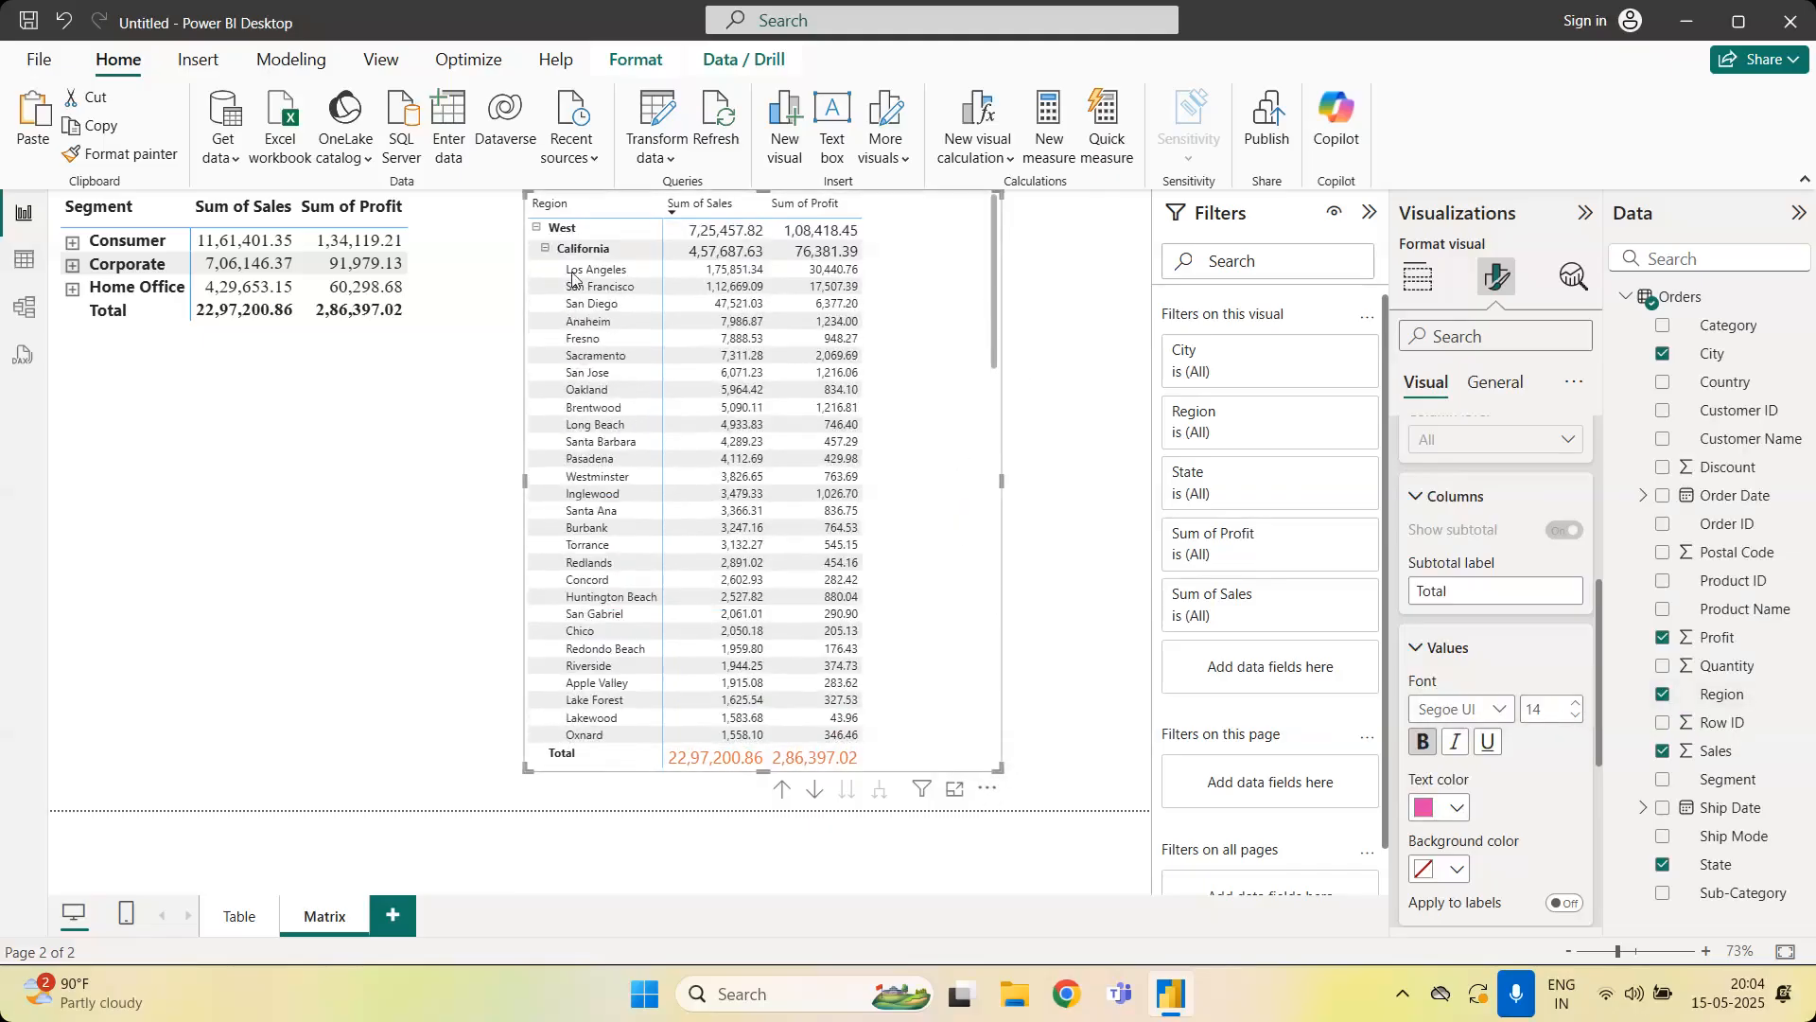
left_click(546, 250)
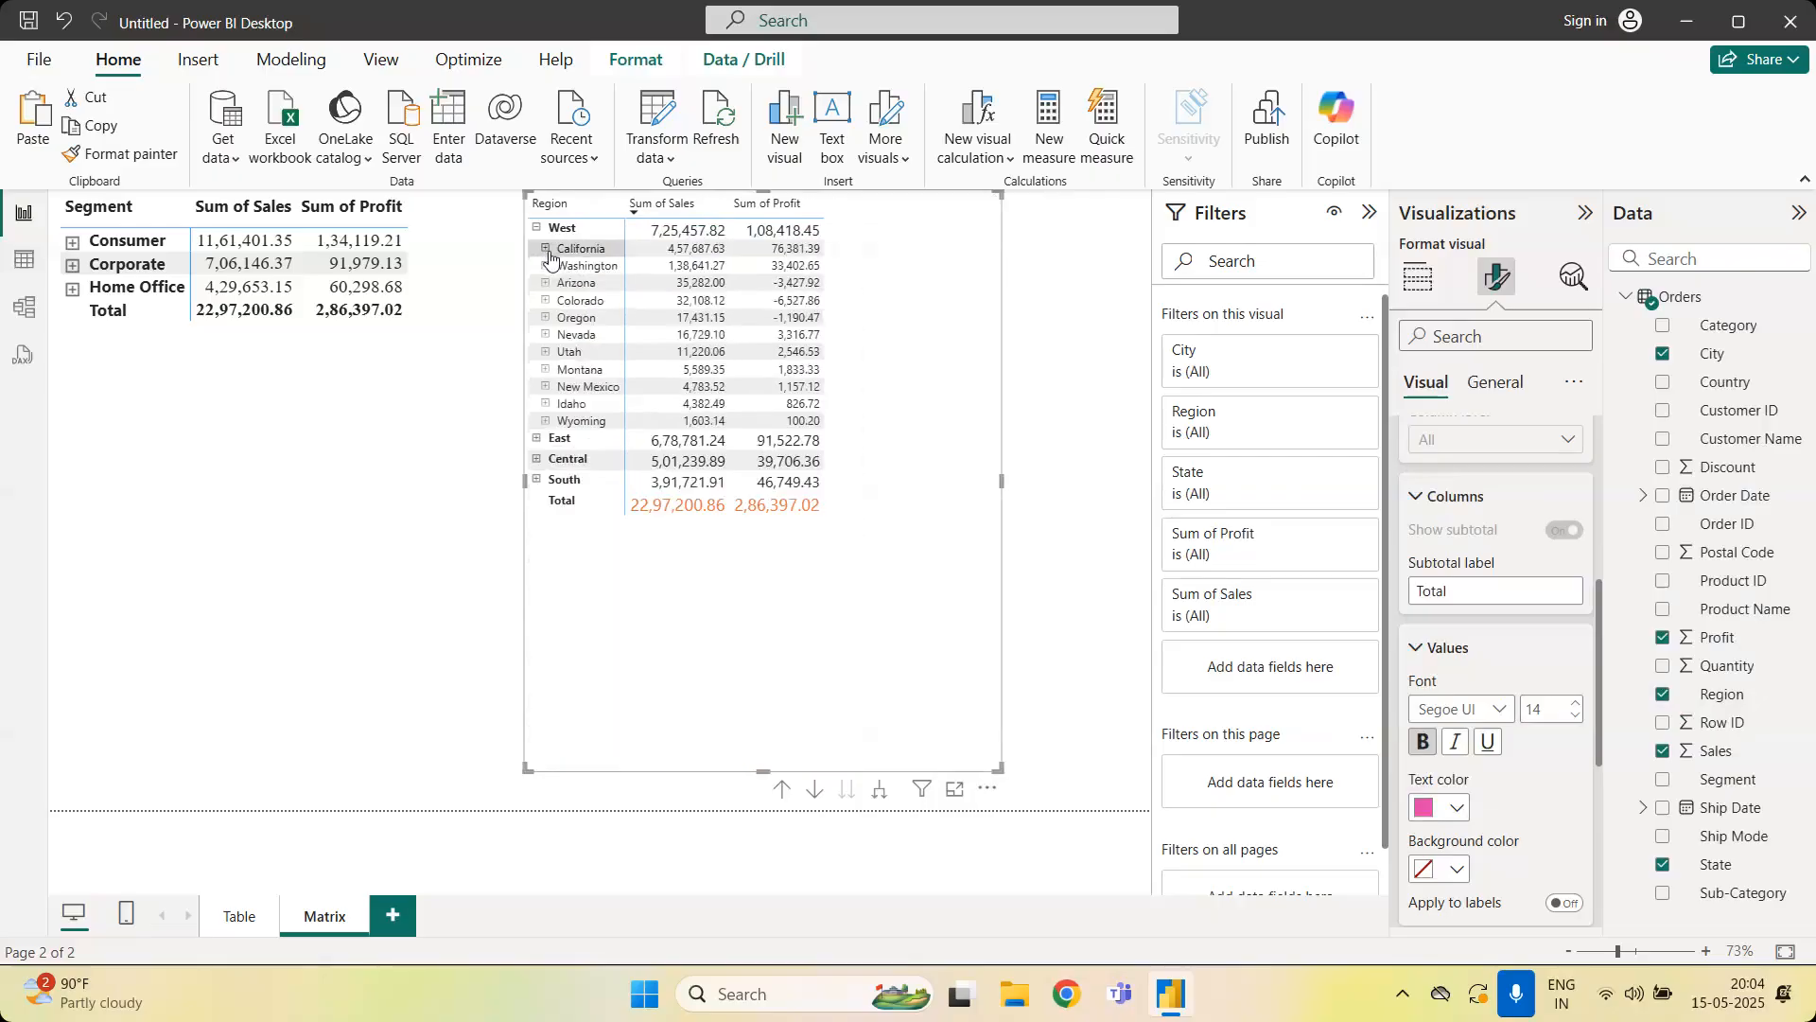
Turn on both horizontal and vertical gridlines in the matrix's grid settings
left_click(1435, 649)
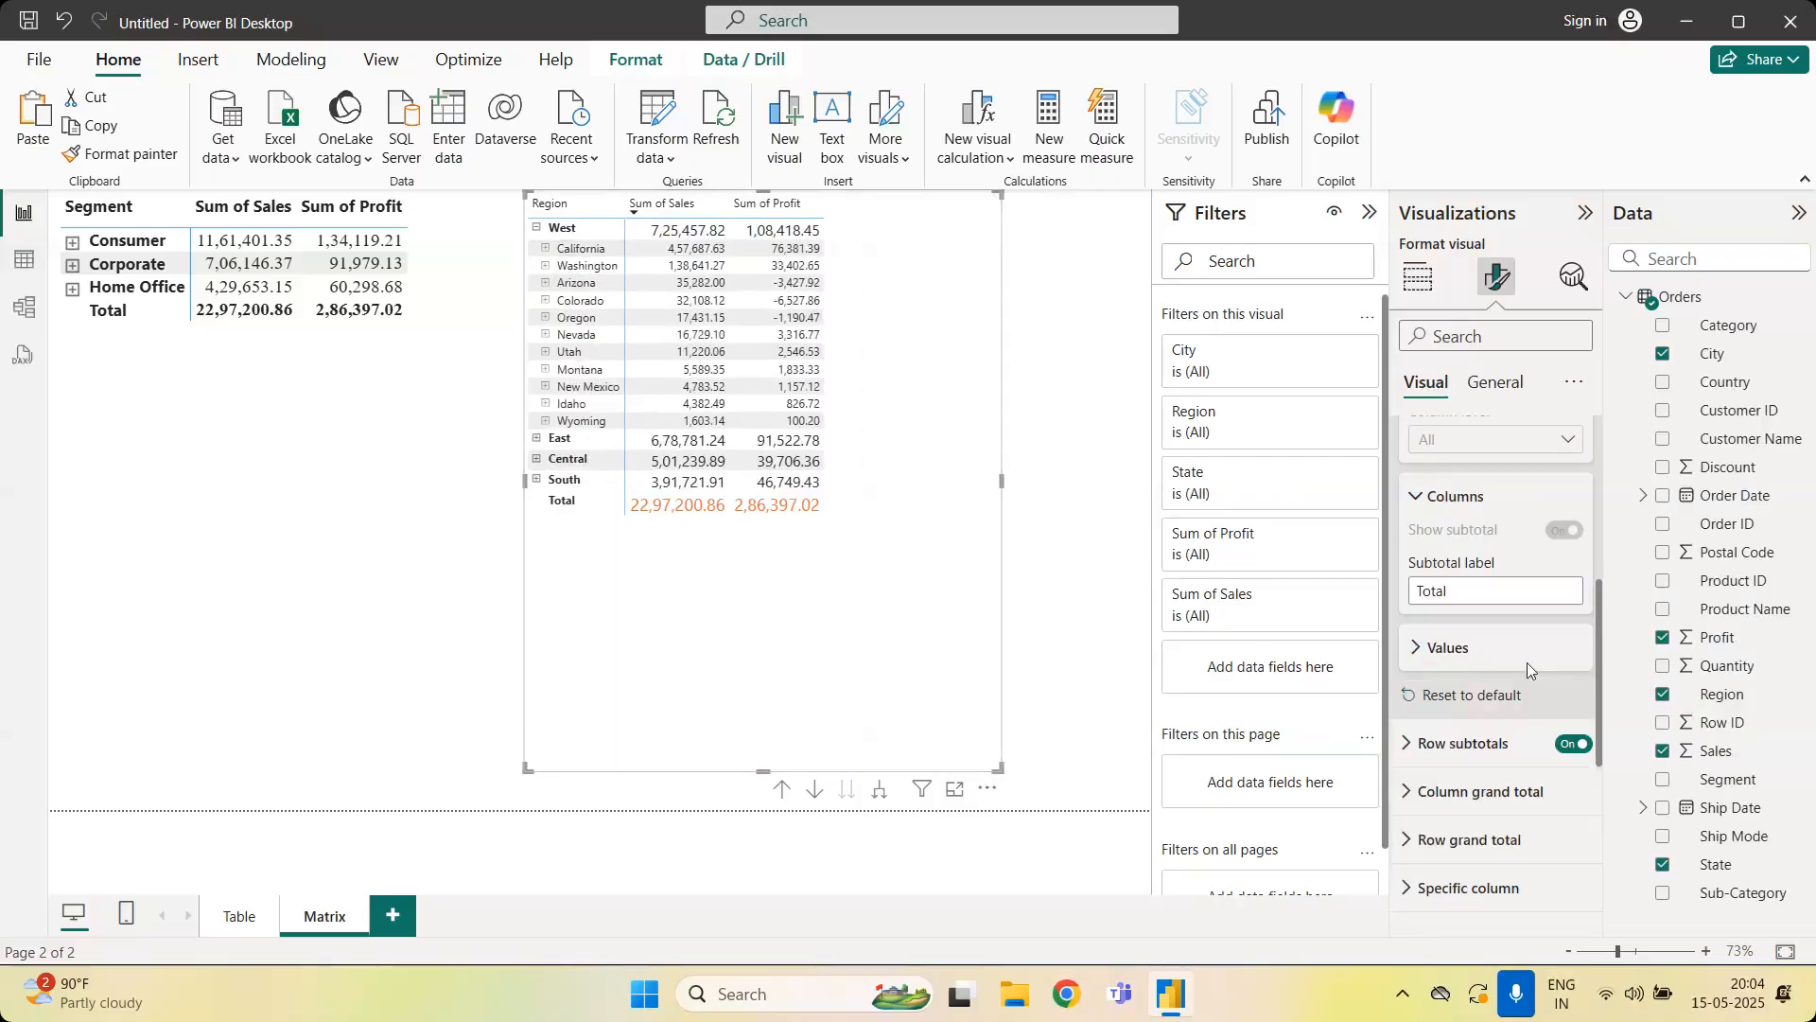
scroll(1570, 547, "up", 4)
scroll(1571, 546, "up", 2)
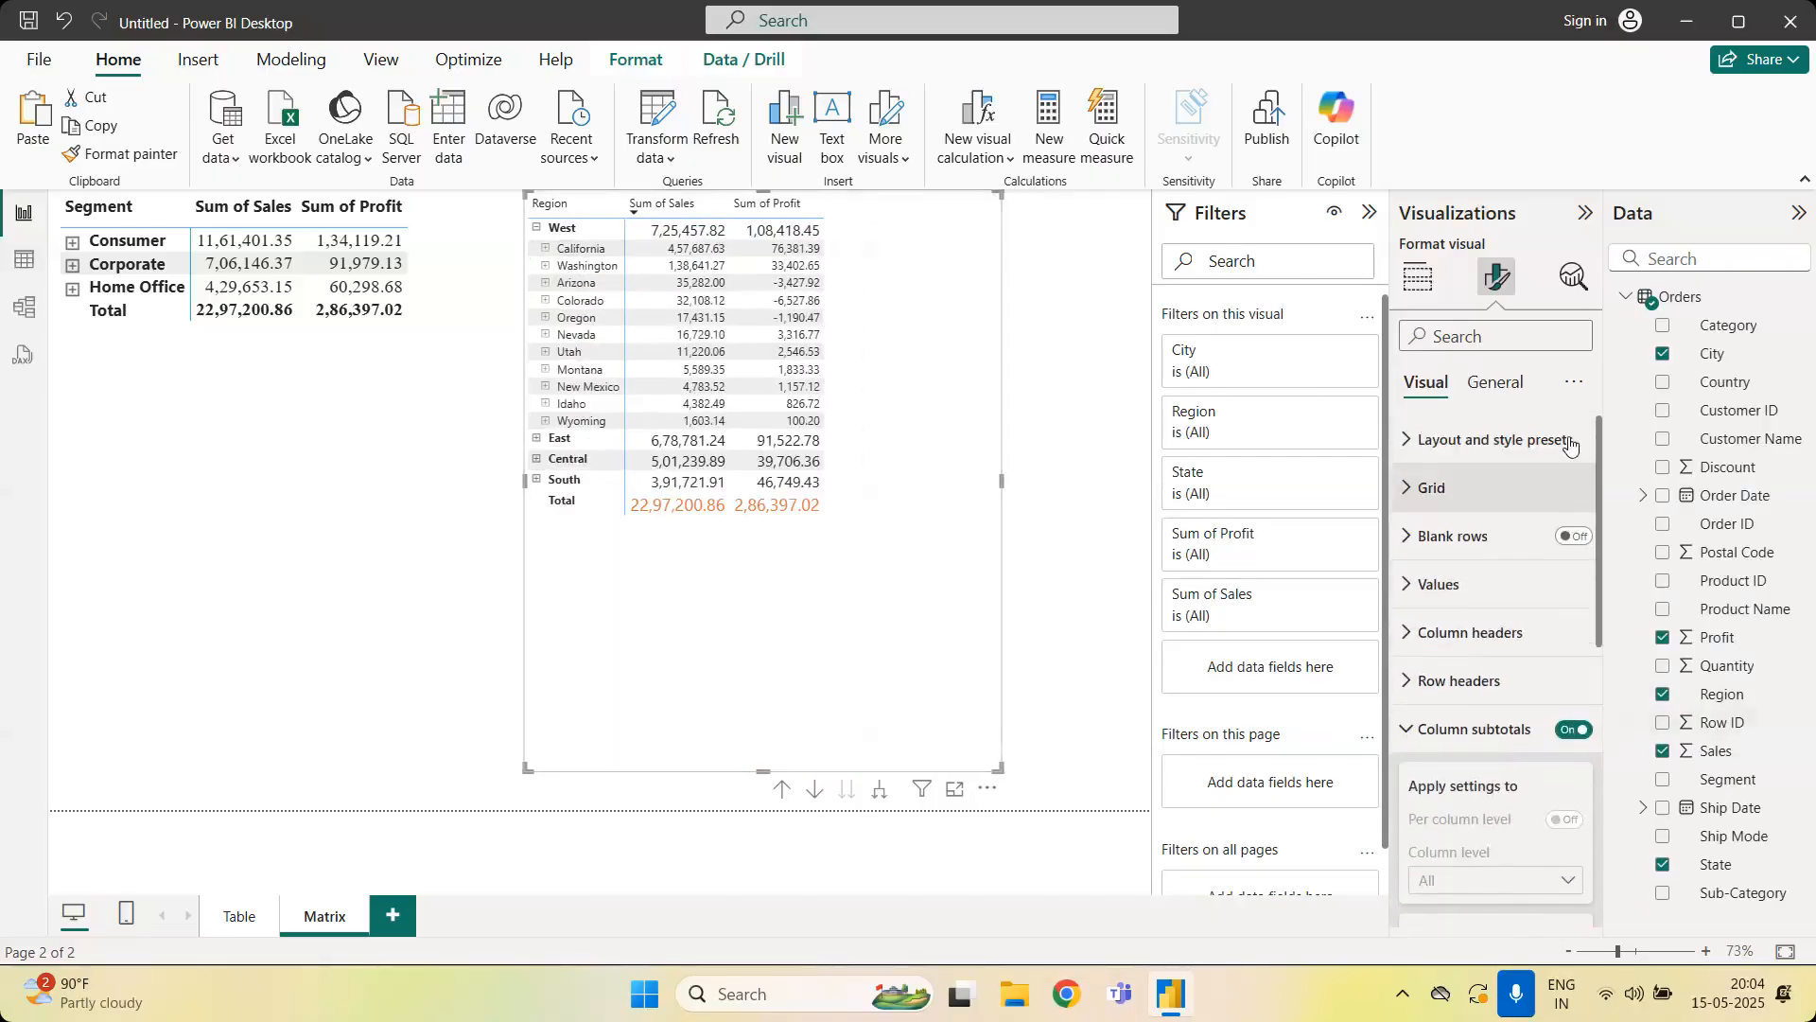
left_click(1409, 735)
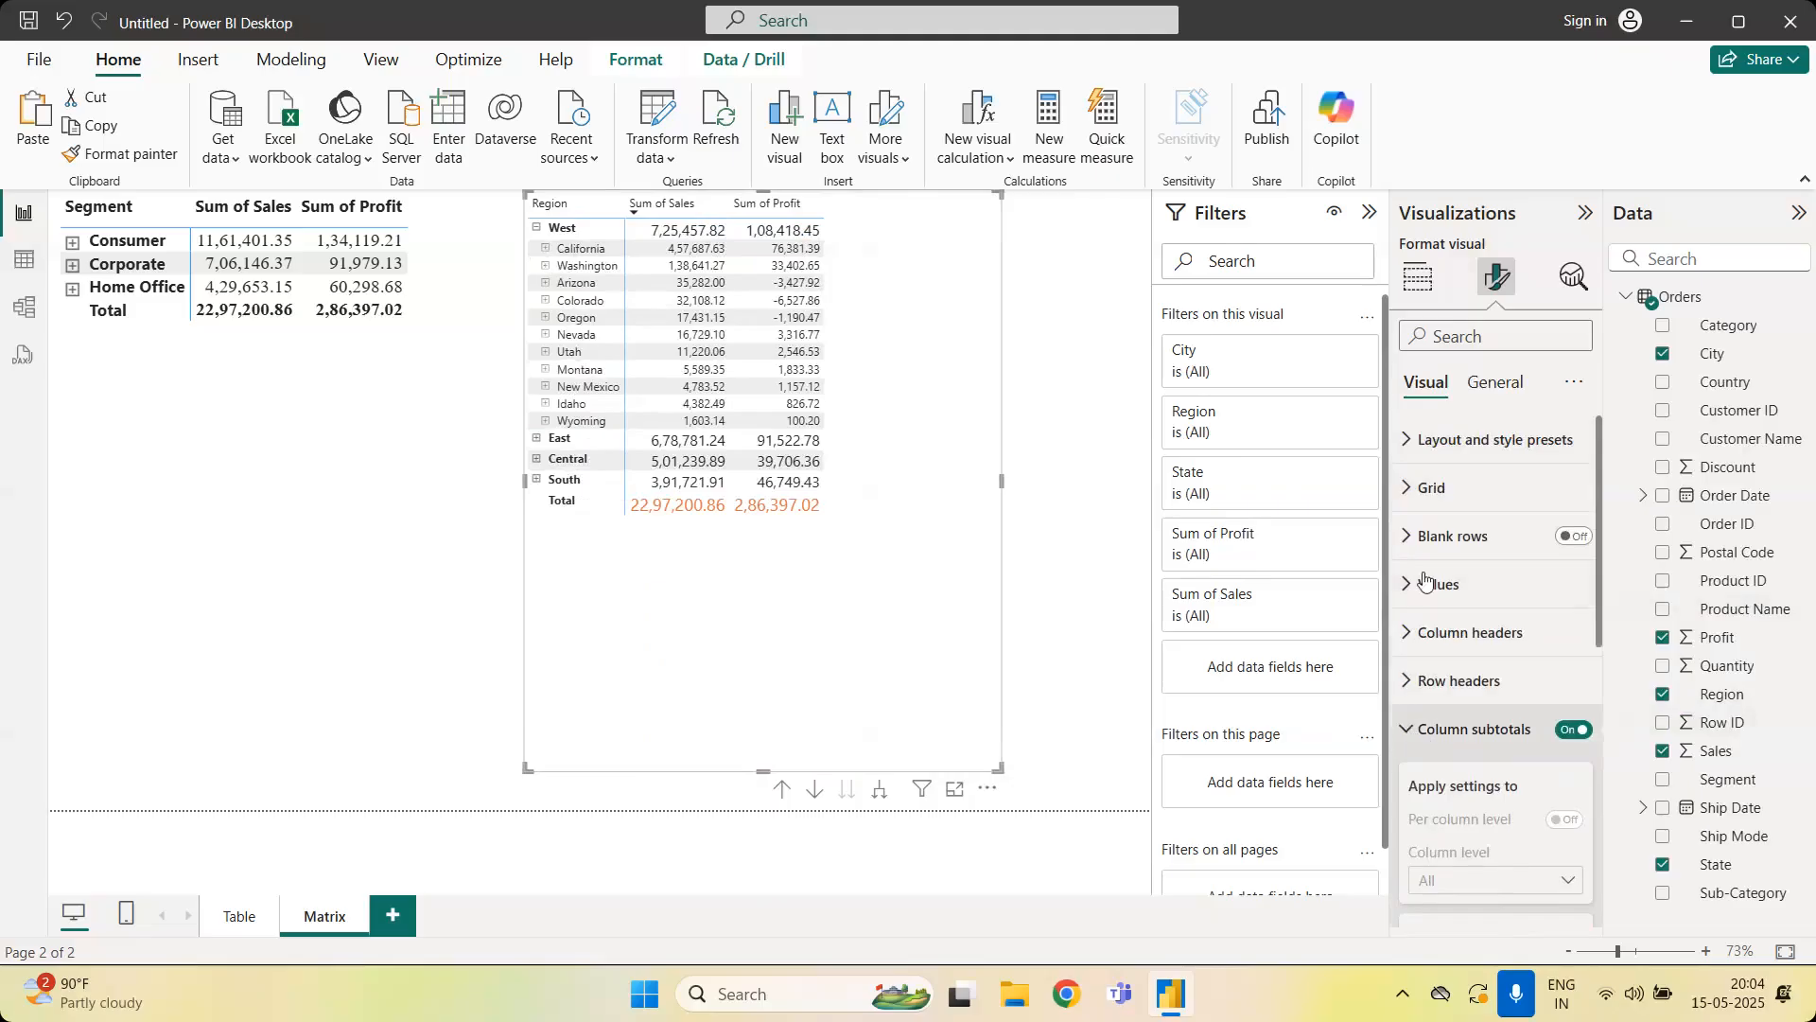
left_click(1423, 491)
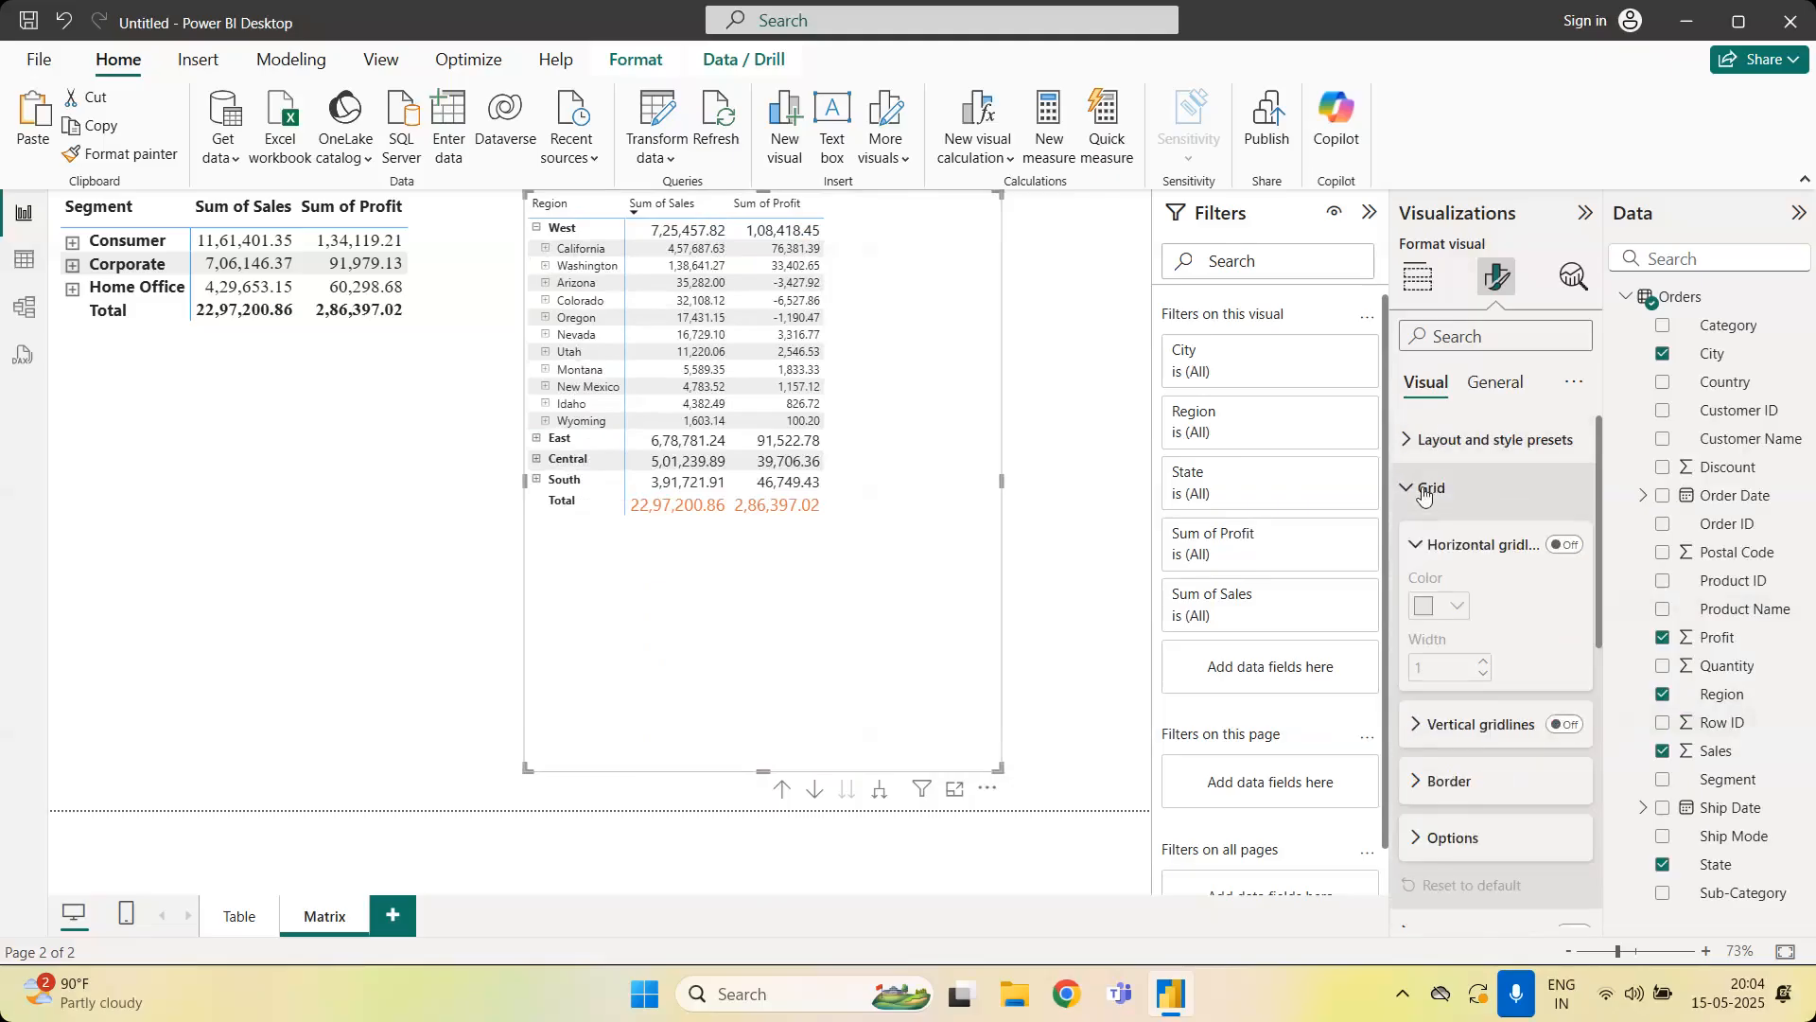
left_click(1563, 545)
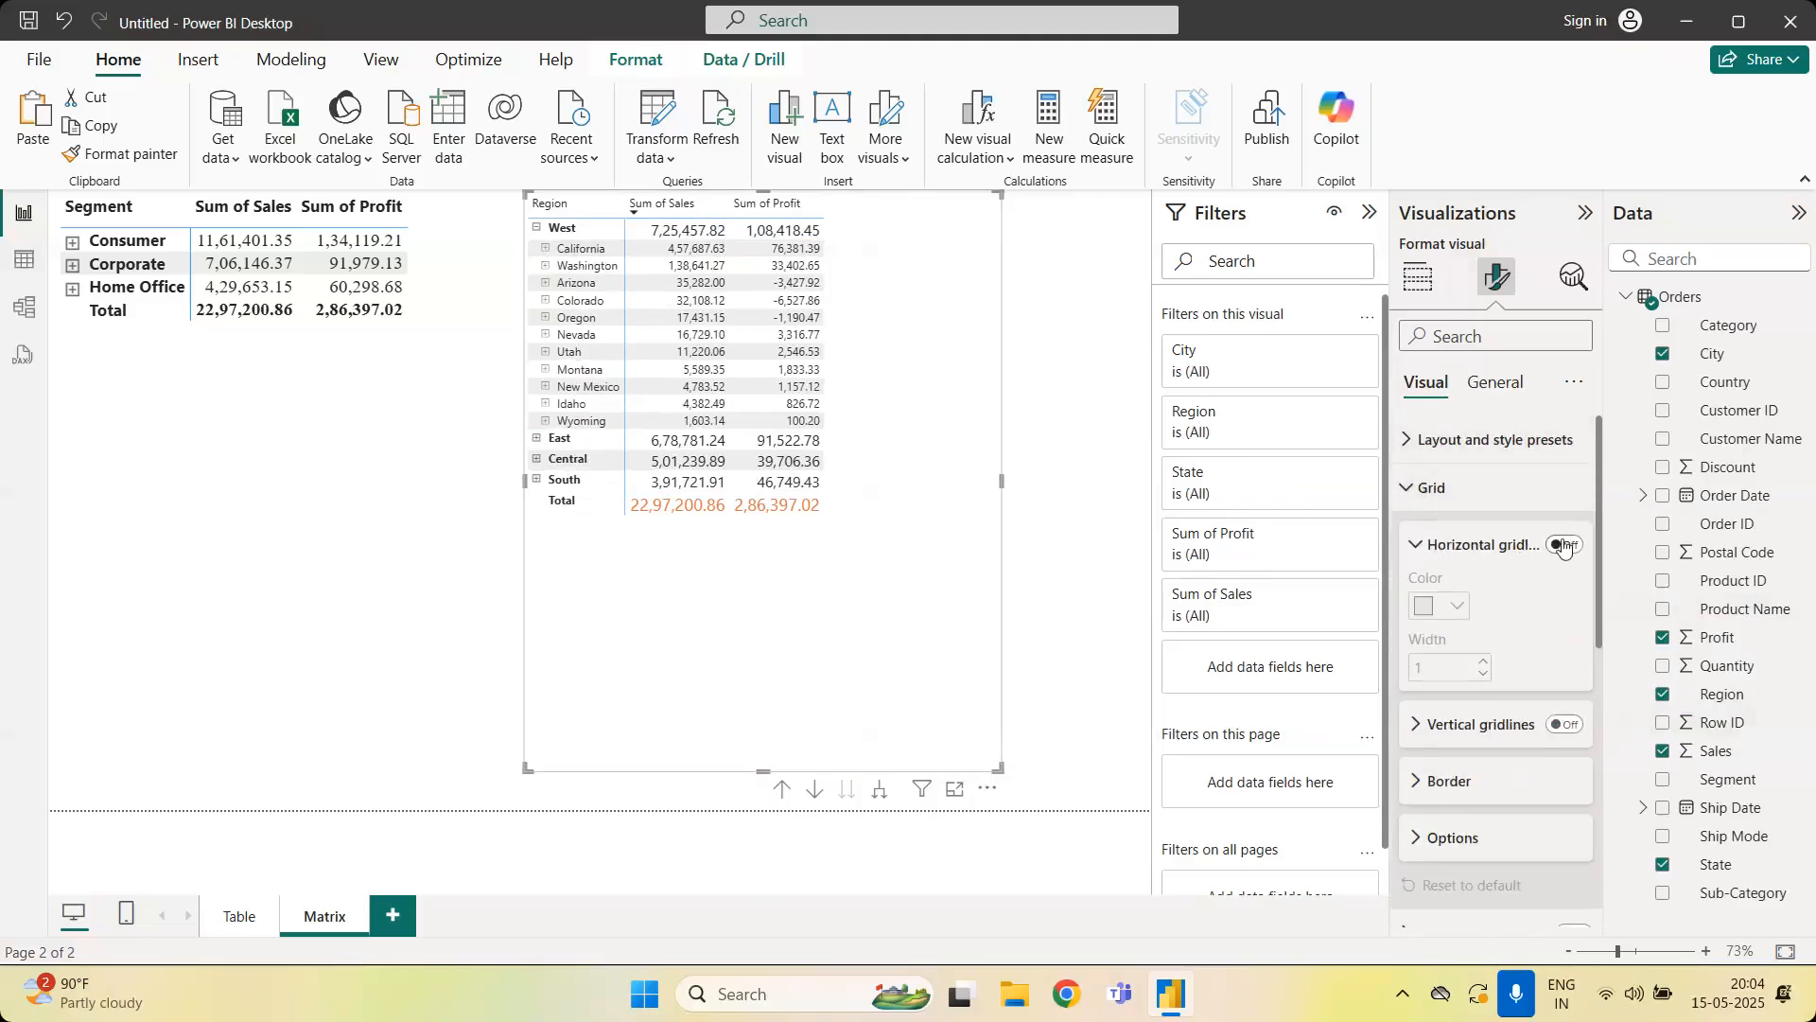
left_click(1429, 547)
left_click(1563, 606)
Apply top, bottom, left and right borders to all sections of the matrix
left_click(1422, 661)
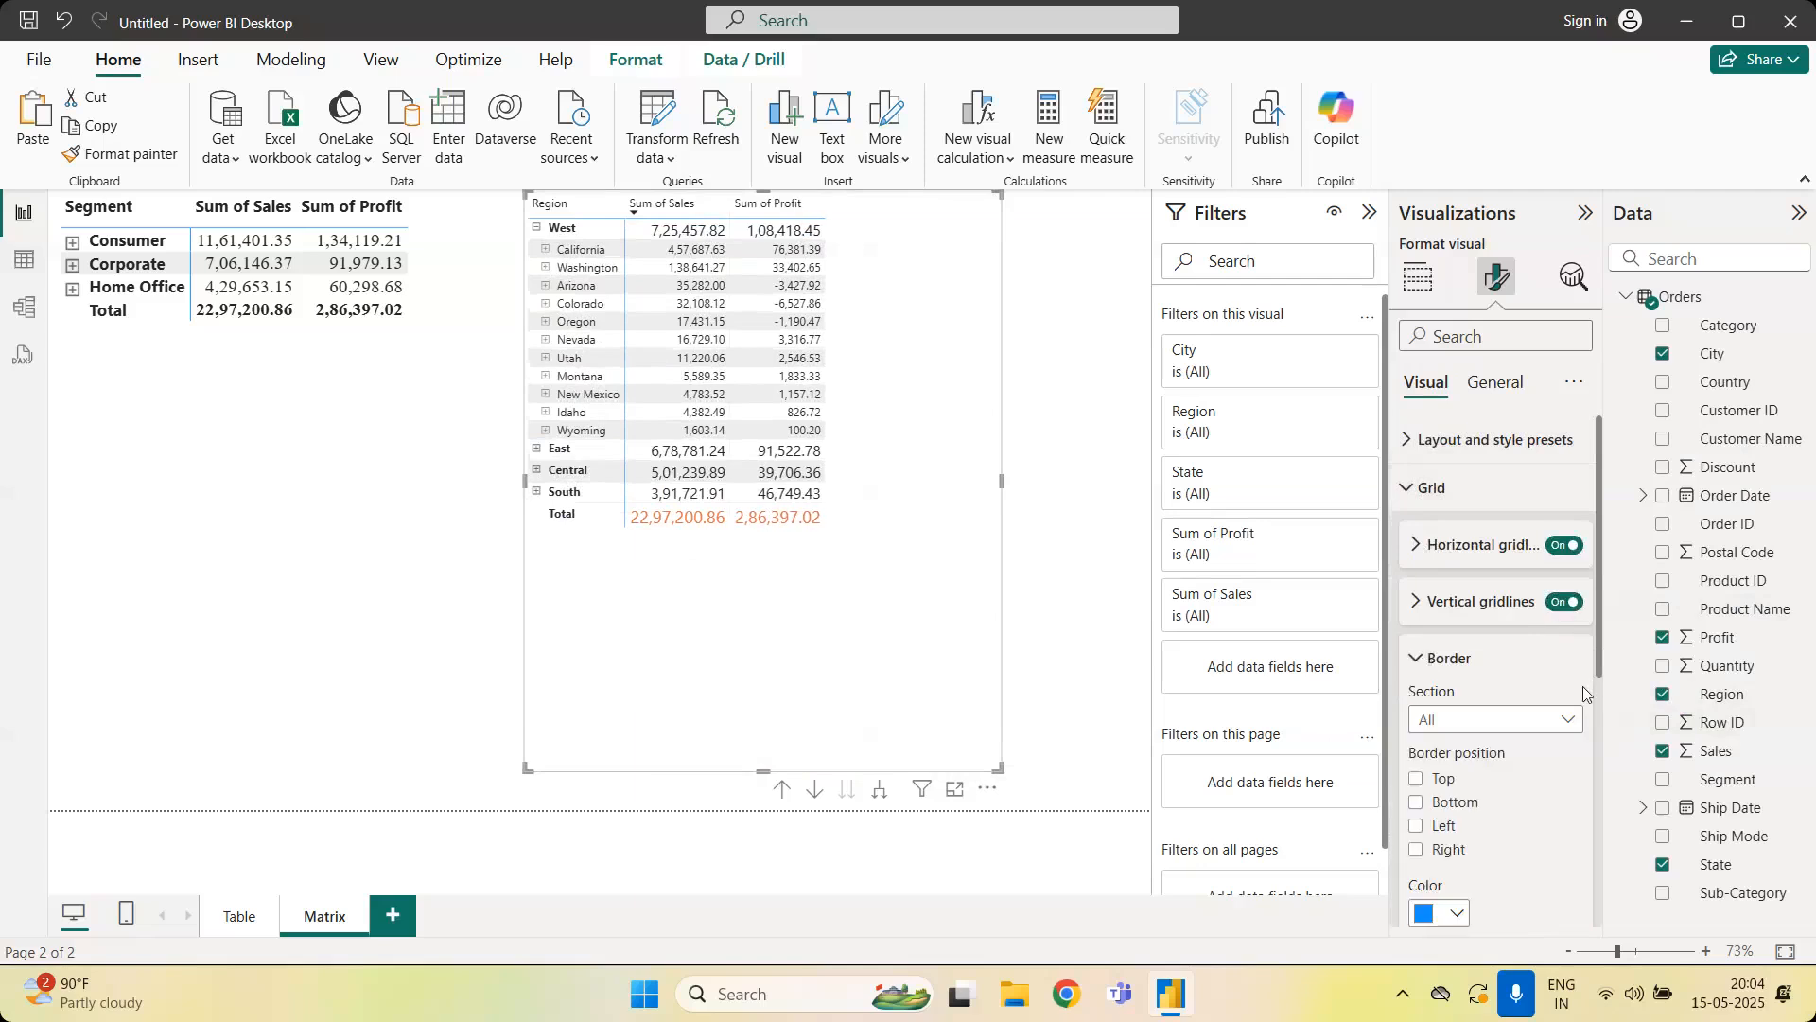
left_click(1416, 779)
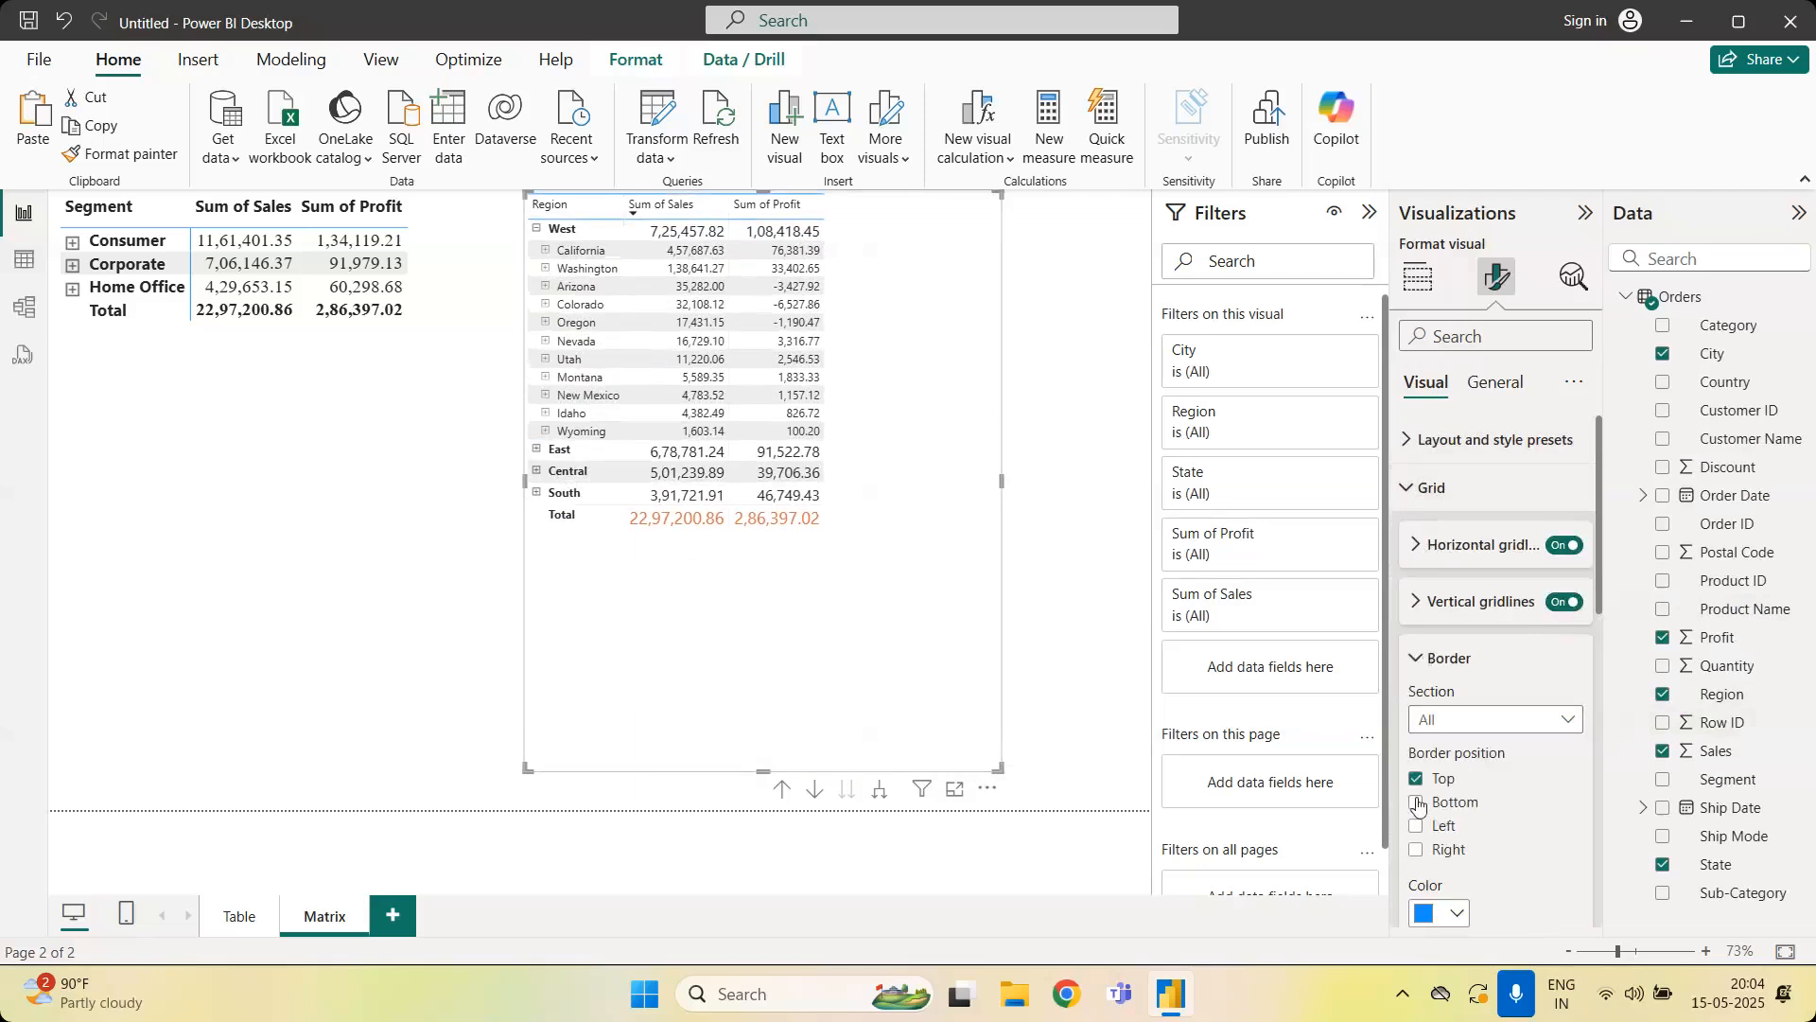
left_click(1416, 802)
left_click(1416, 826)
left_click(1416, 850)
Change the matrix's border color to black
scroll(1599, 649, "down", 1)
scroll(1599, 649, "down", 2)
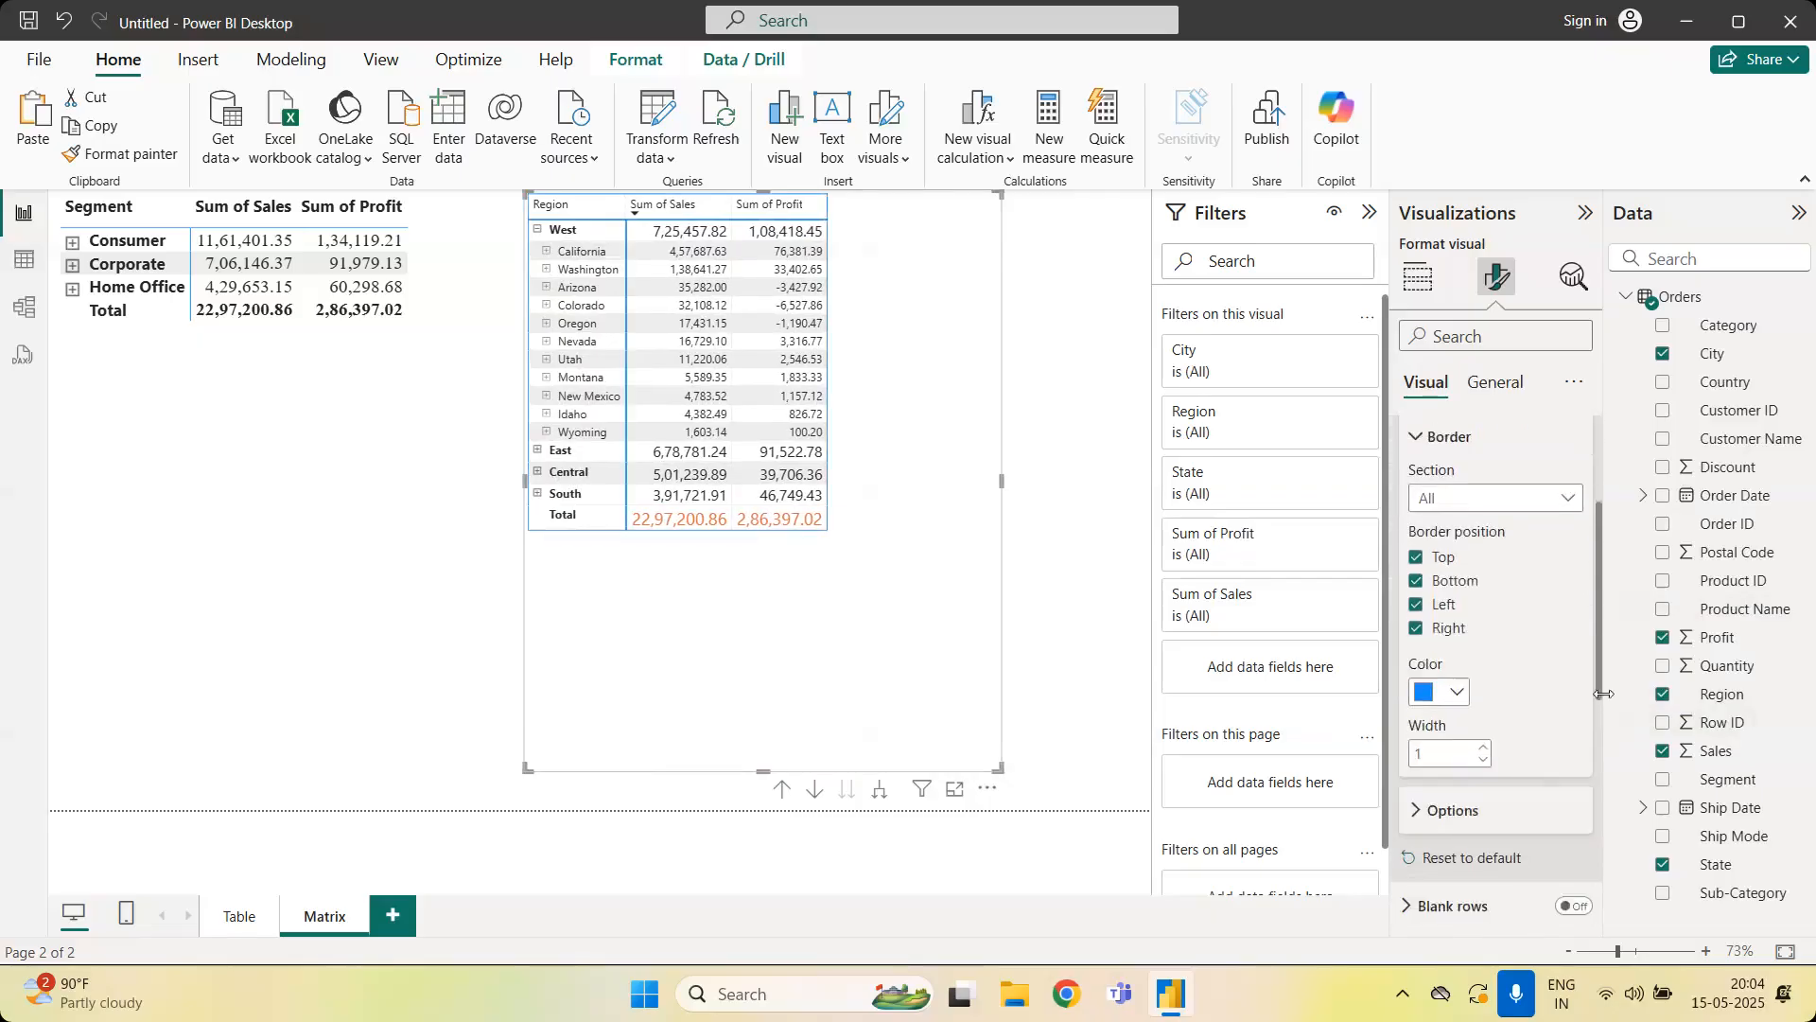
left_click(1457, 647)
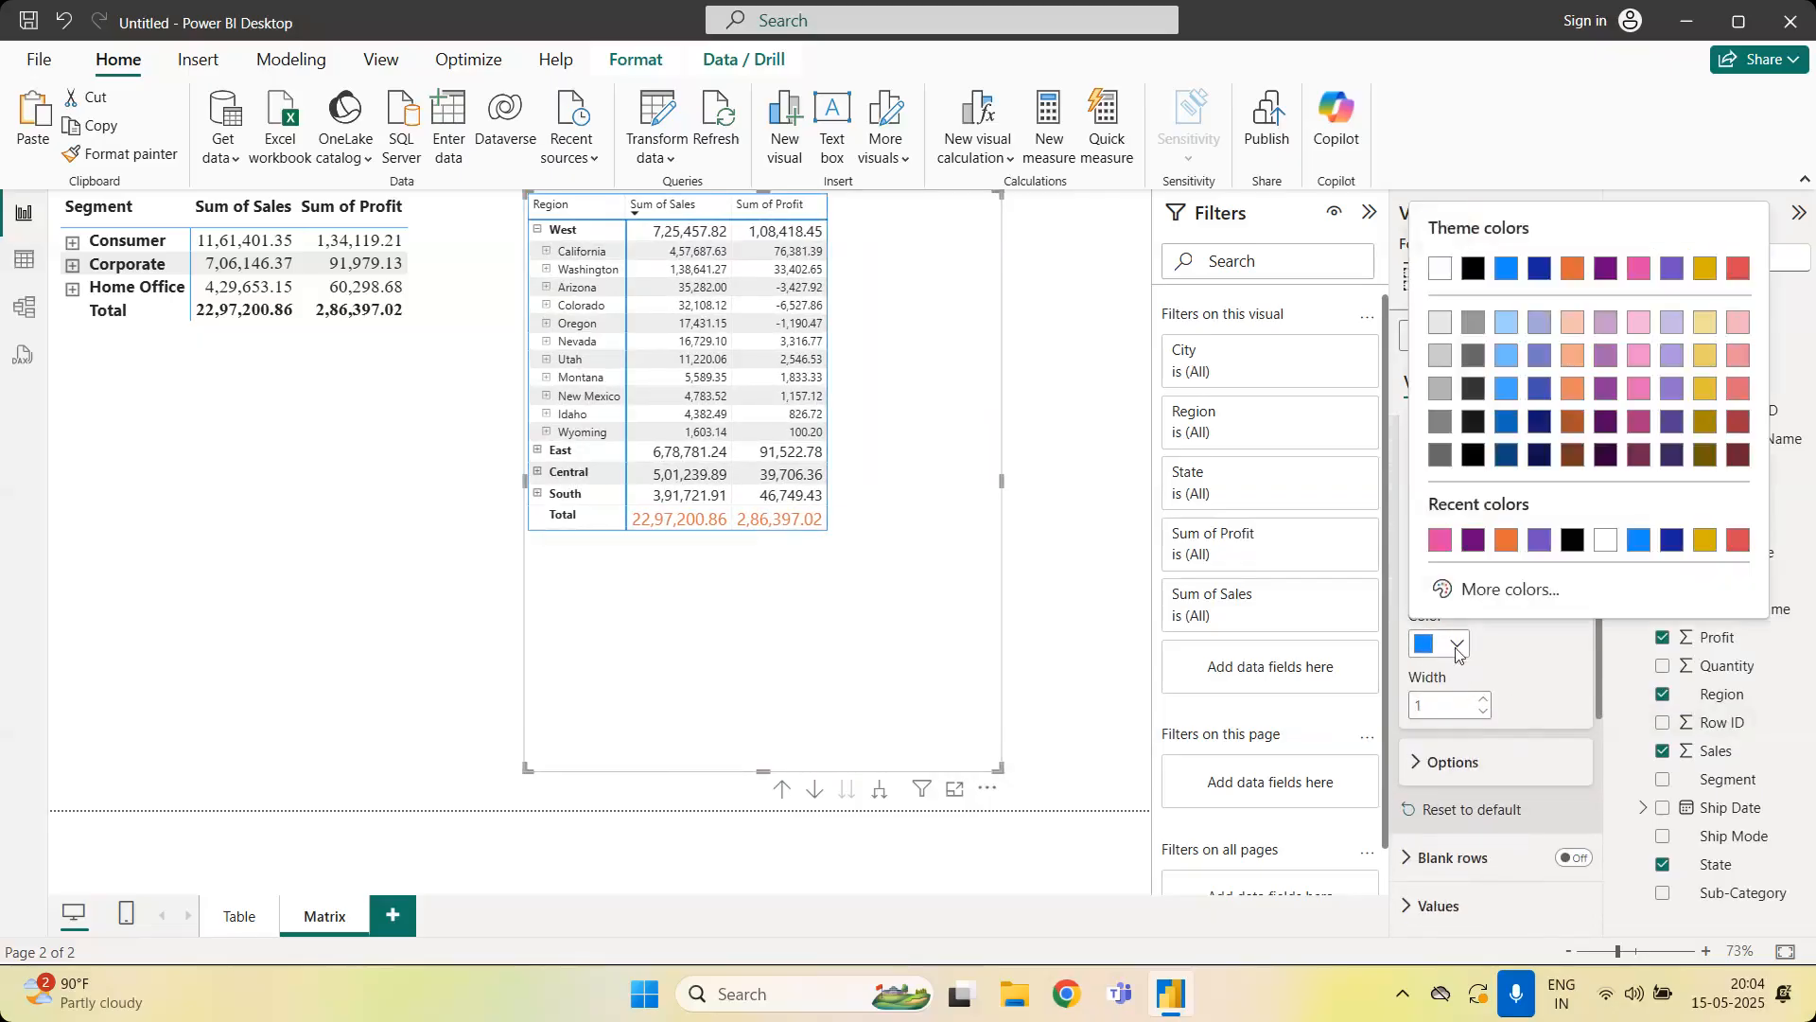
left_click(1572, 539)
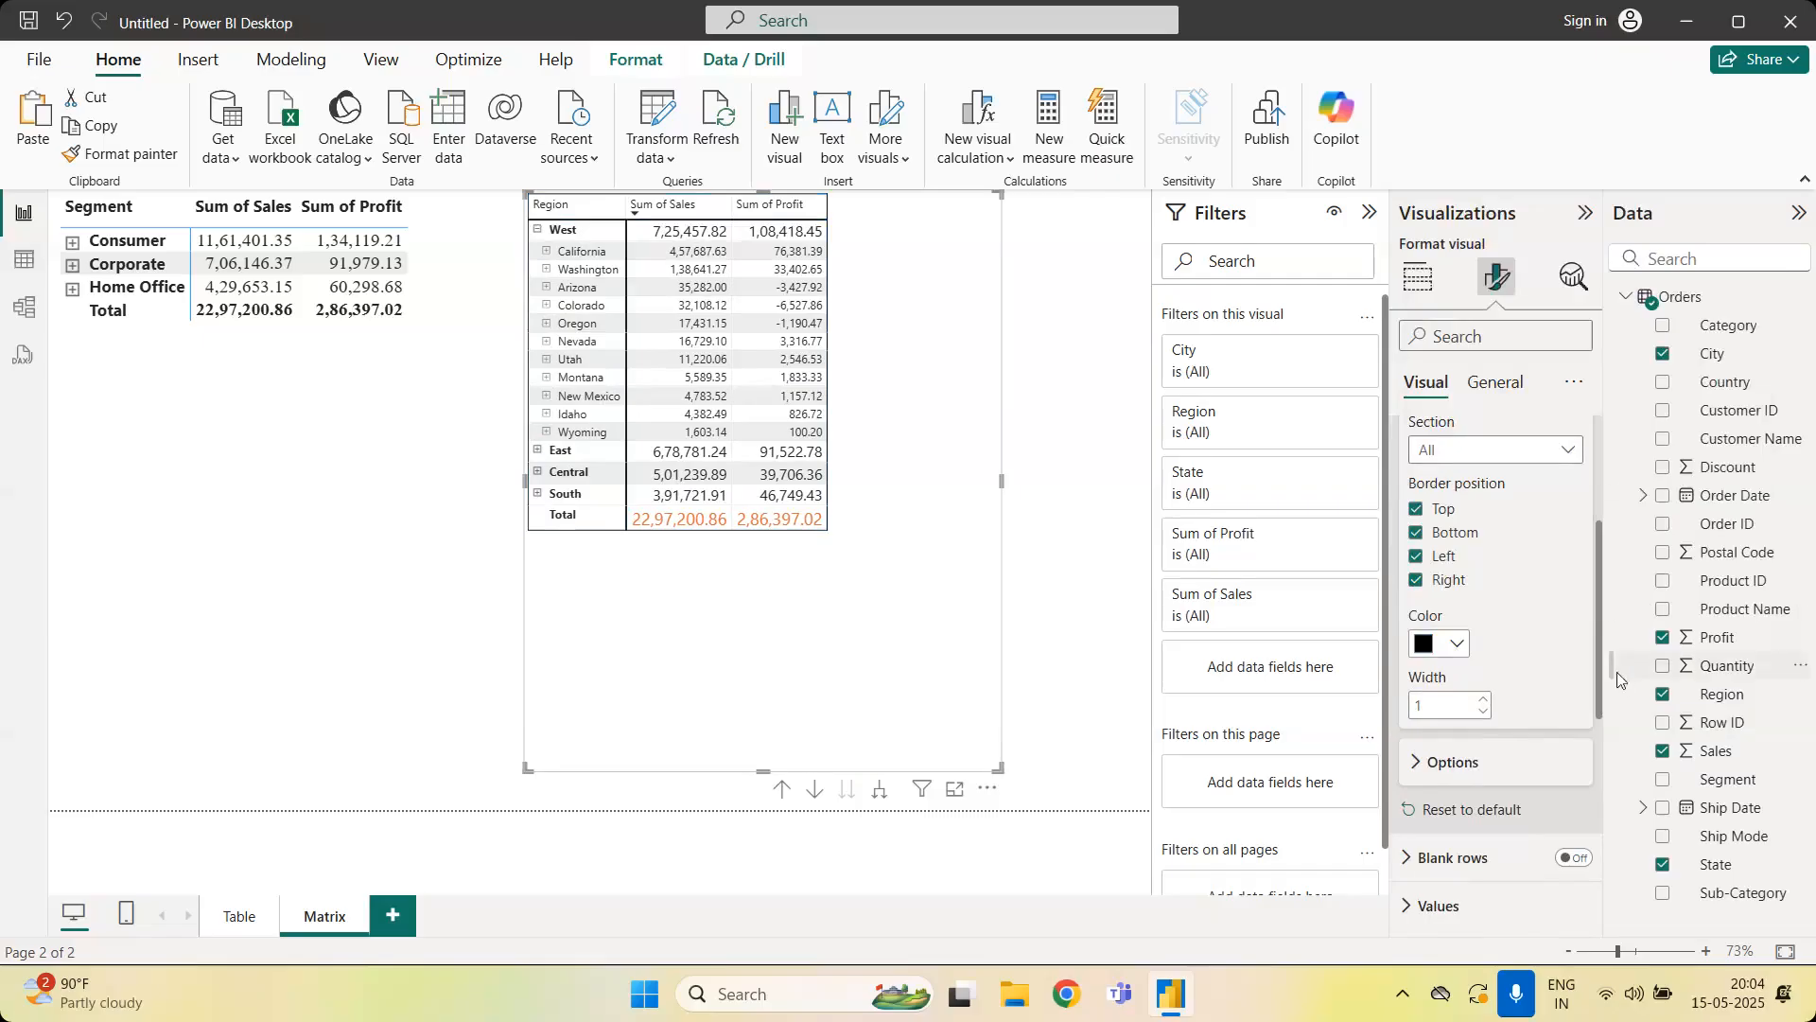
left_click_drag(1597, 640, 1595, 575)
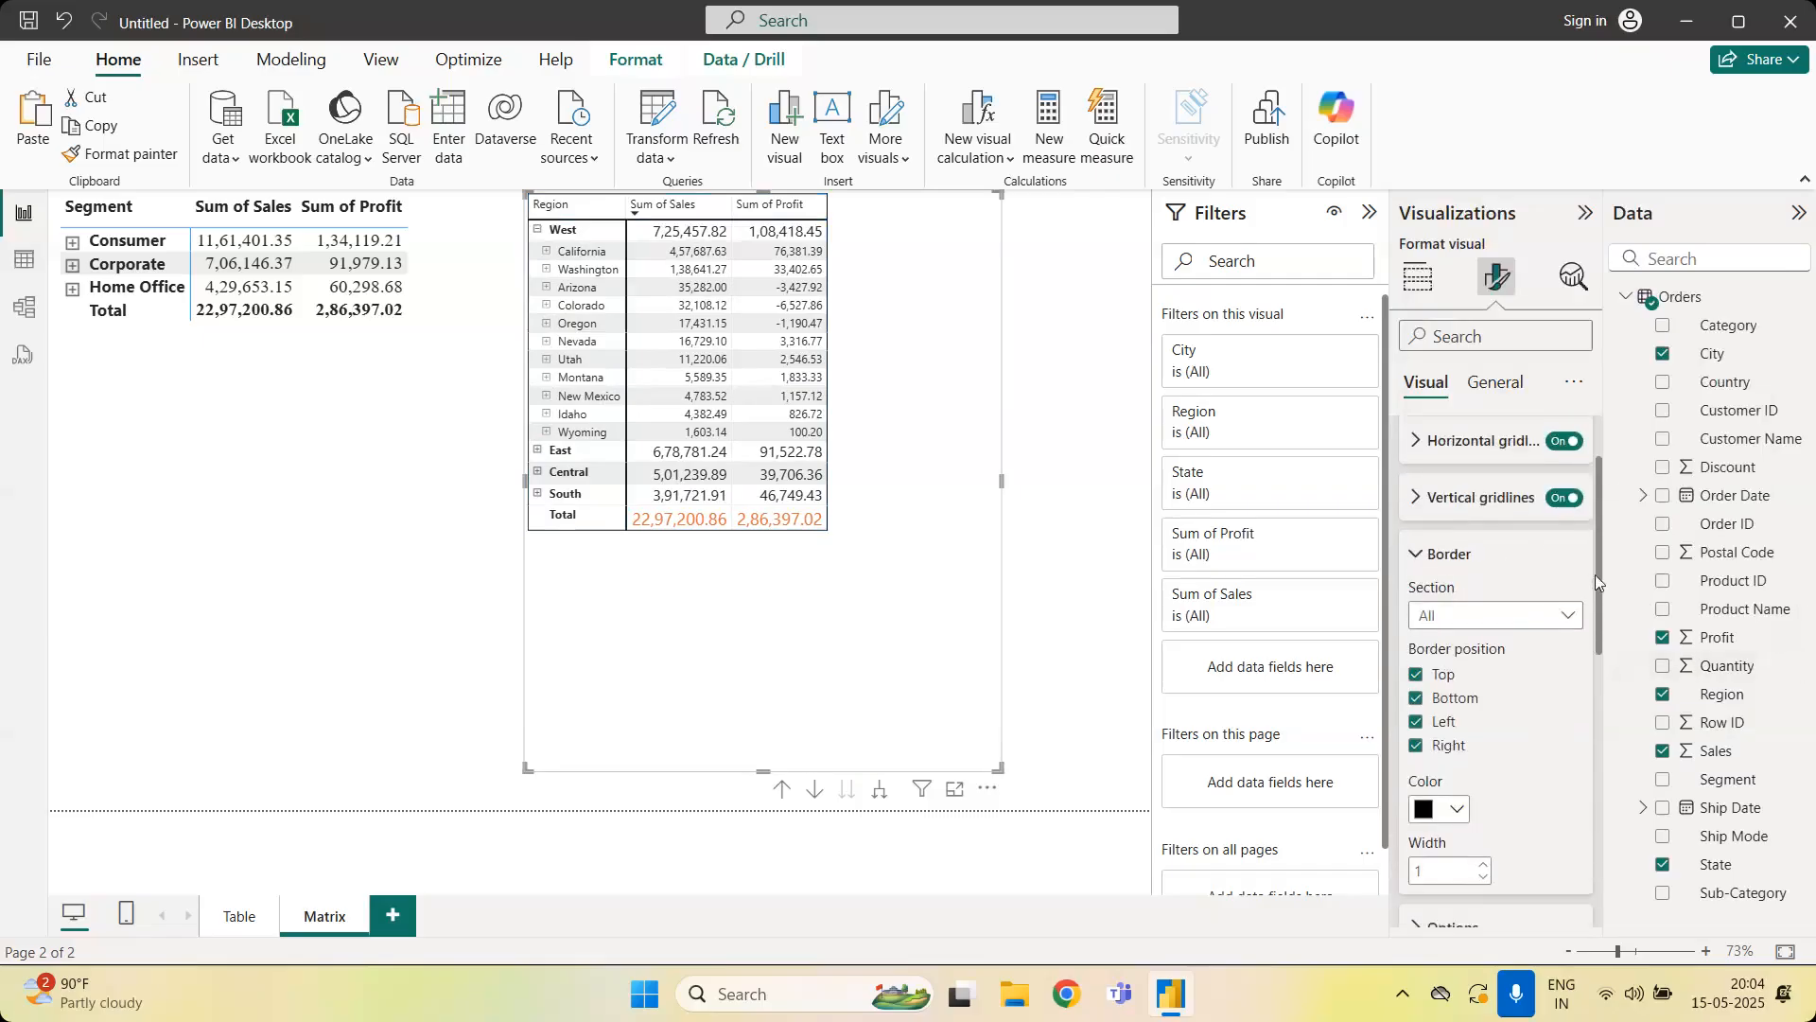
Collapse the West region in the matrix and close its border and grid settings
left_click(1415, 567)
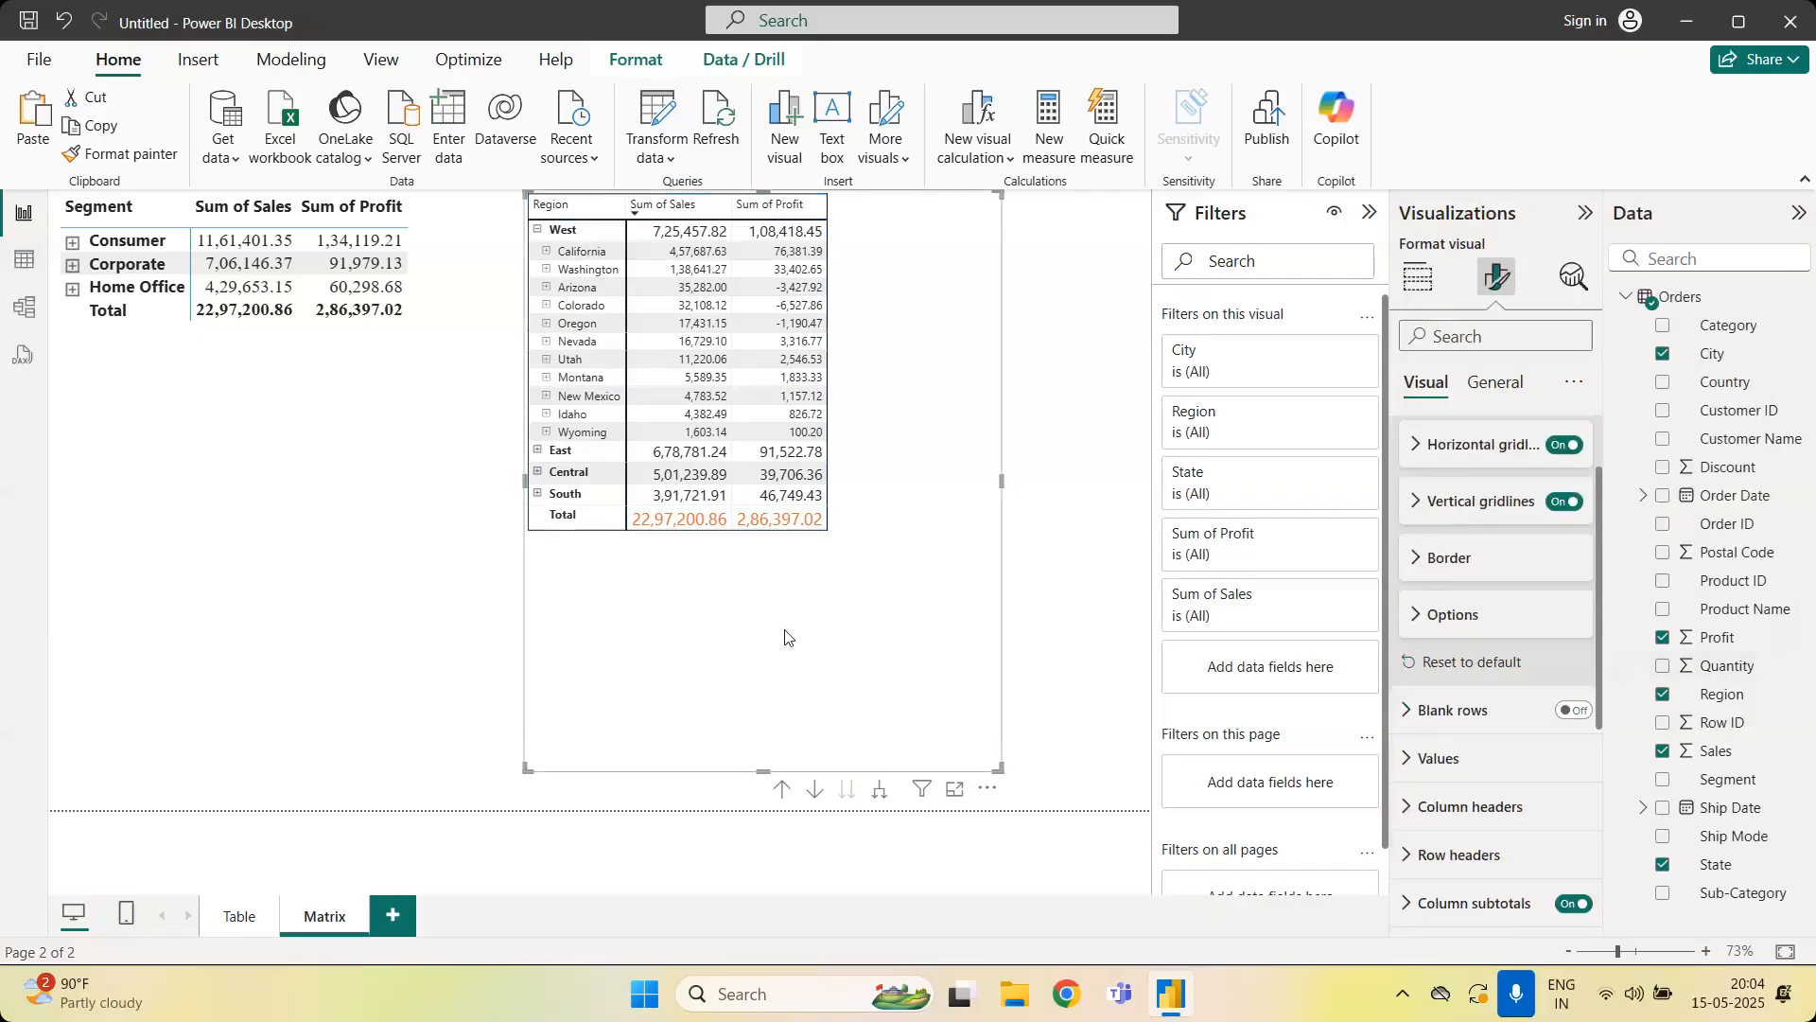
left_click(540, 229)
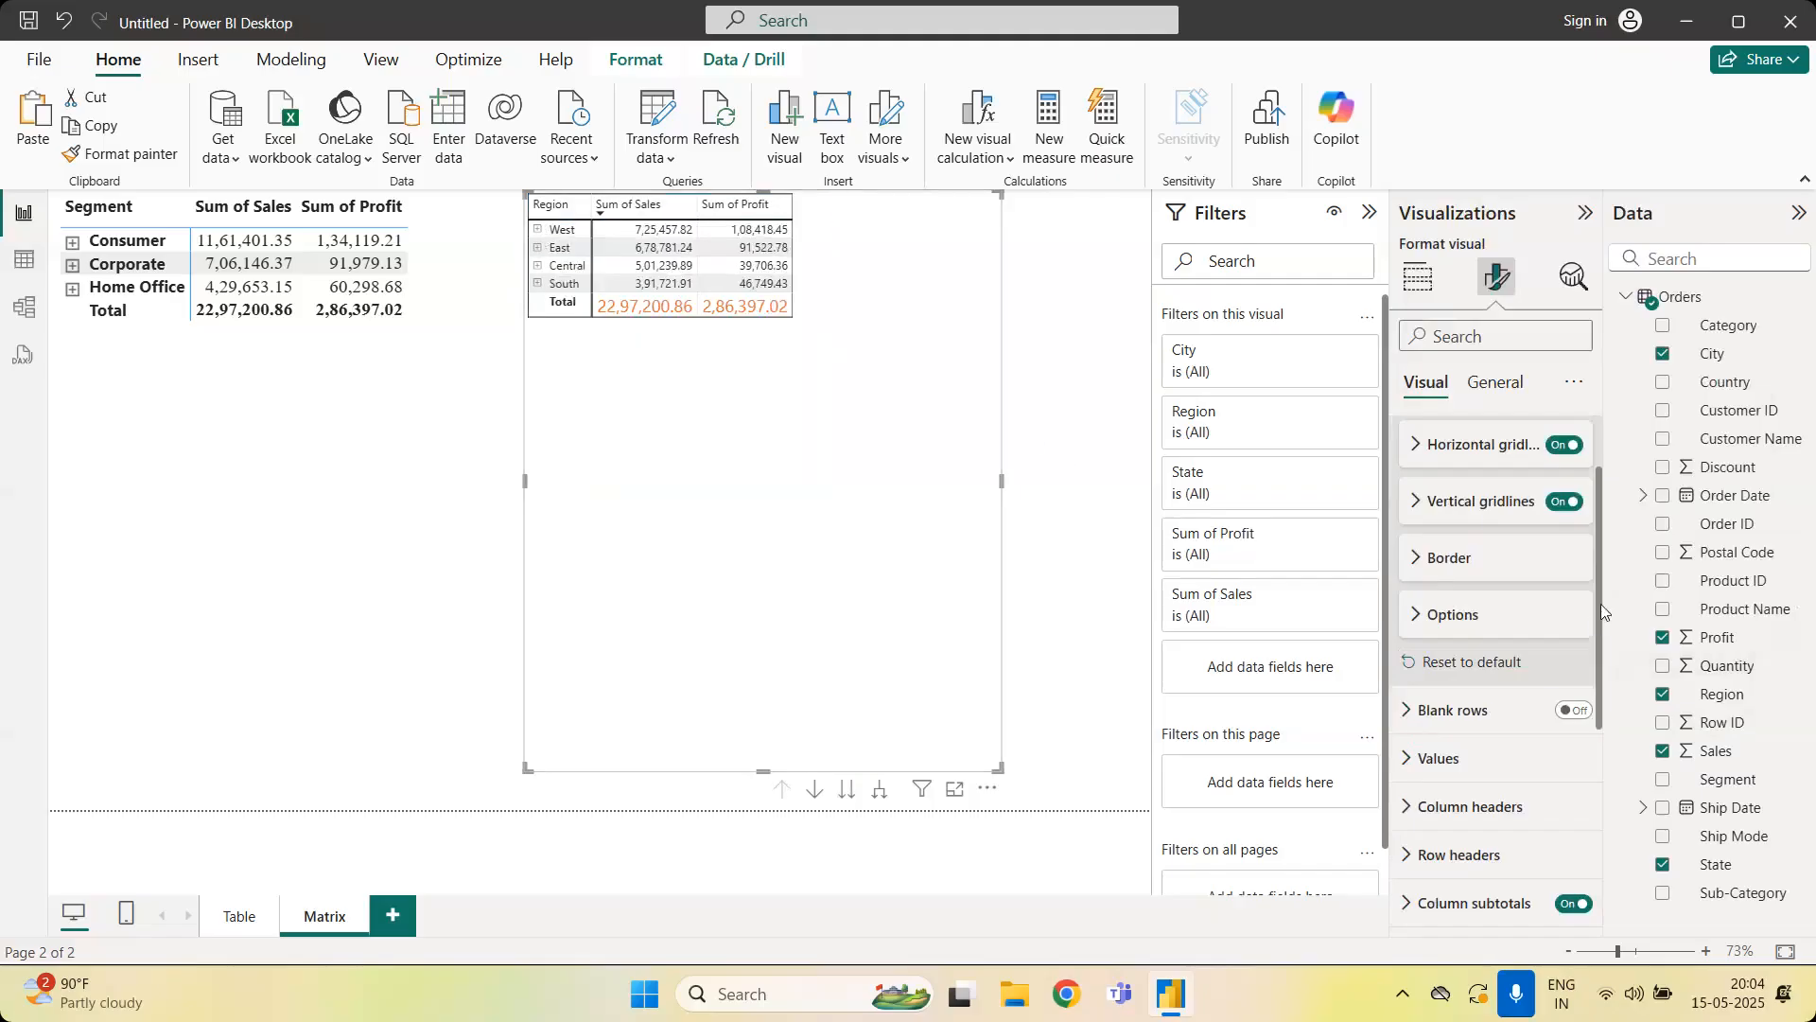
left_click_drag(1600, 604, 1598, 547)
left_click(1439, 490)
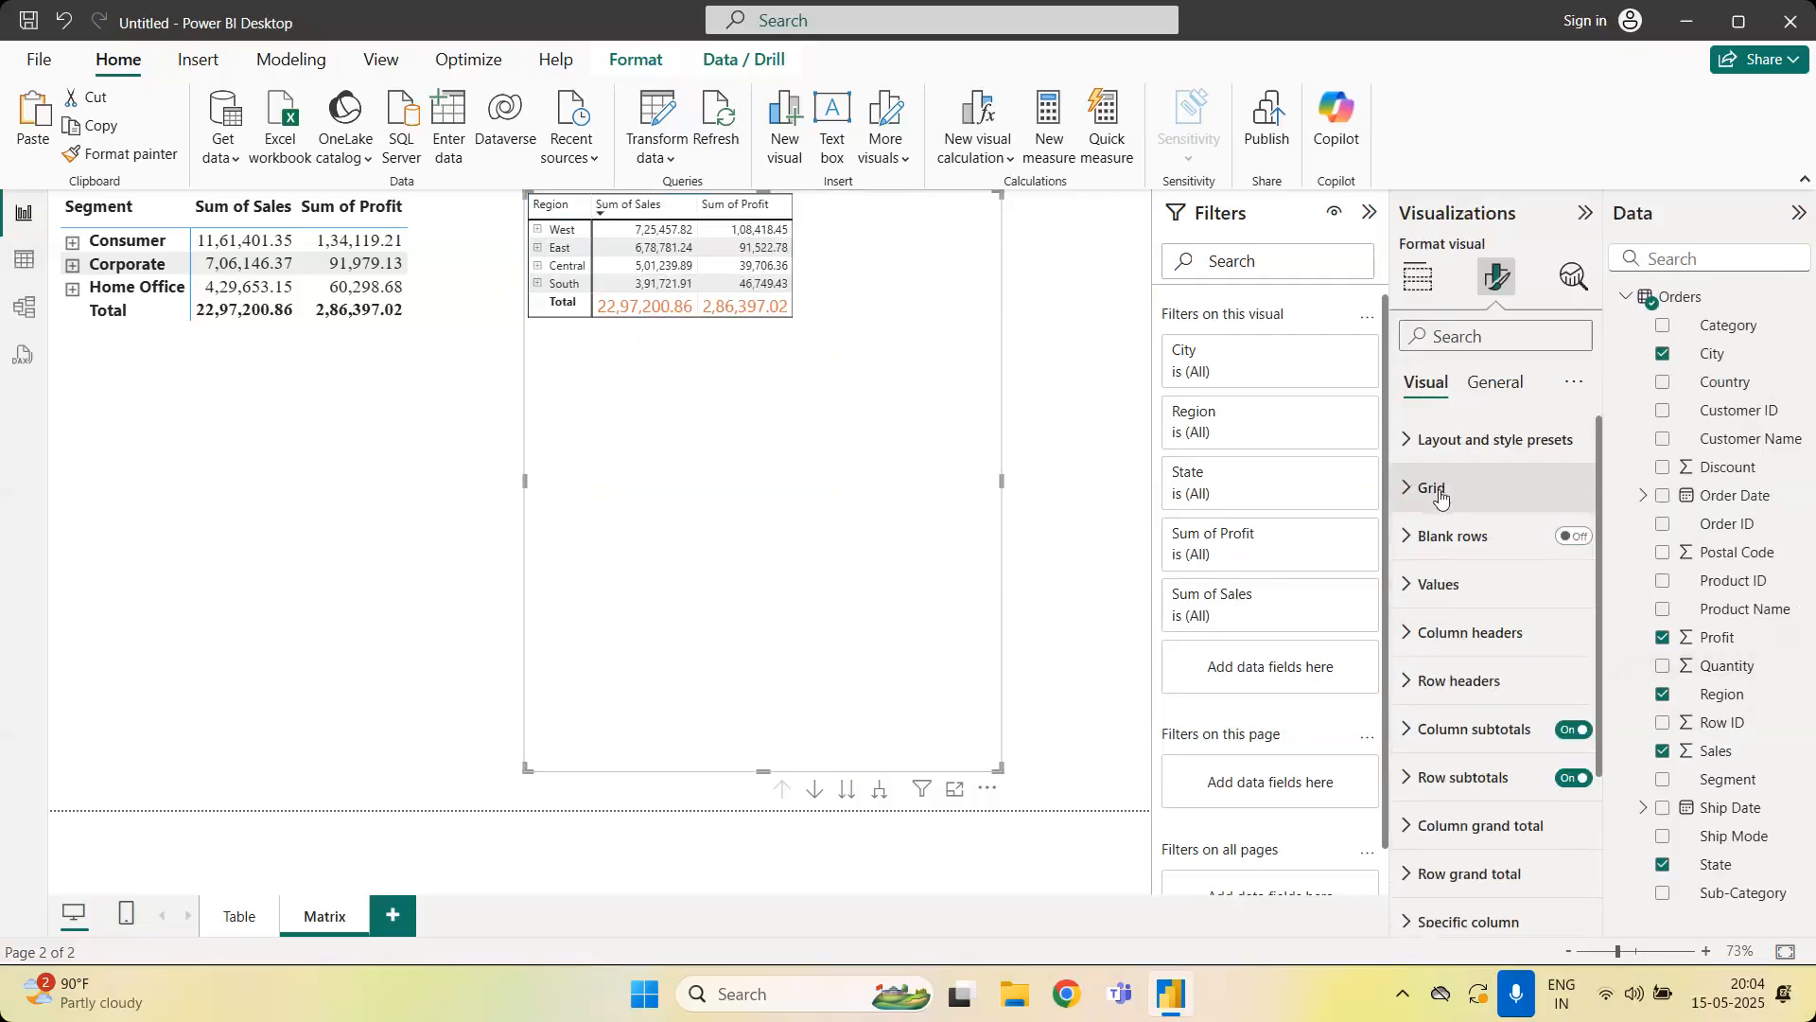
Set the font size of the matrix values to 12 and try bold on them, ending without bold
left_click(1442, 595)
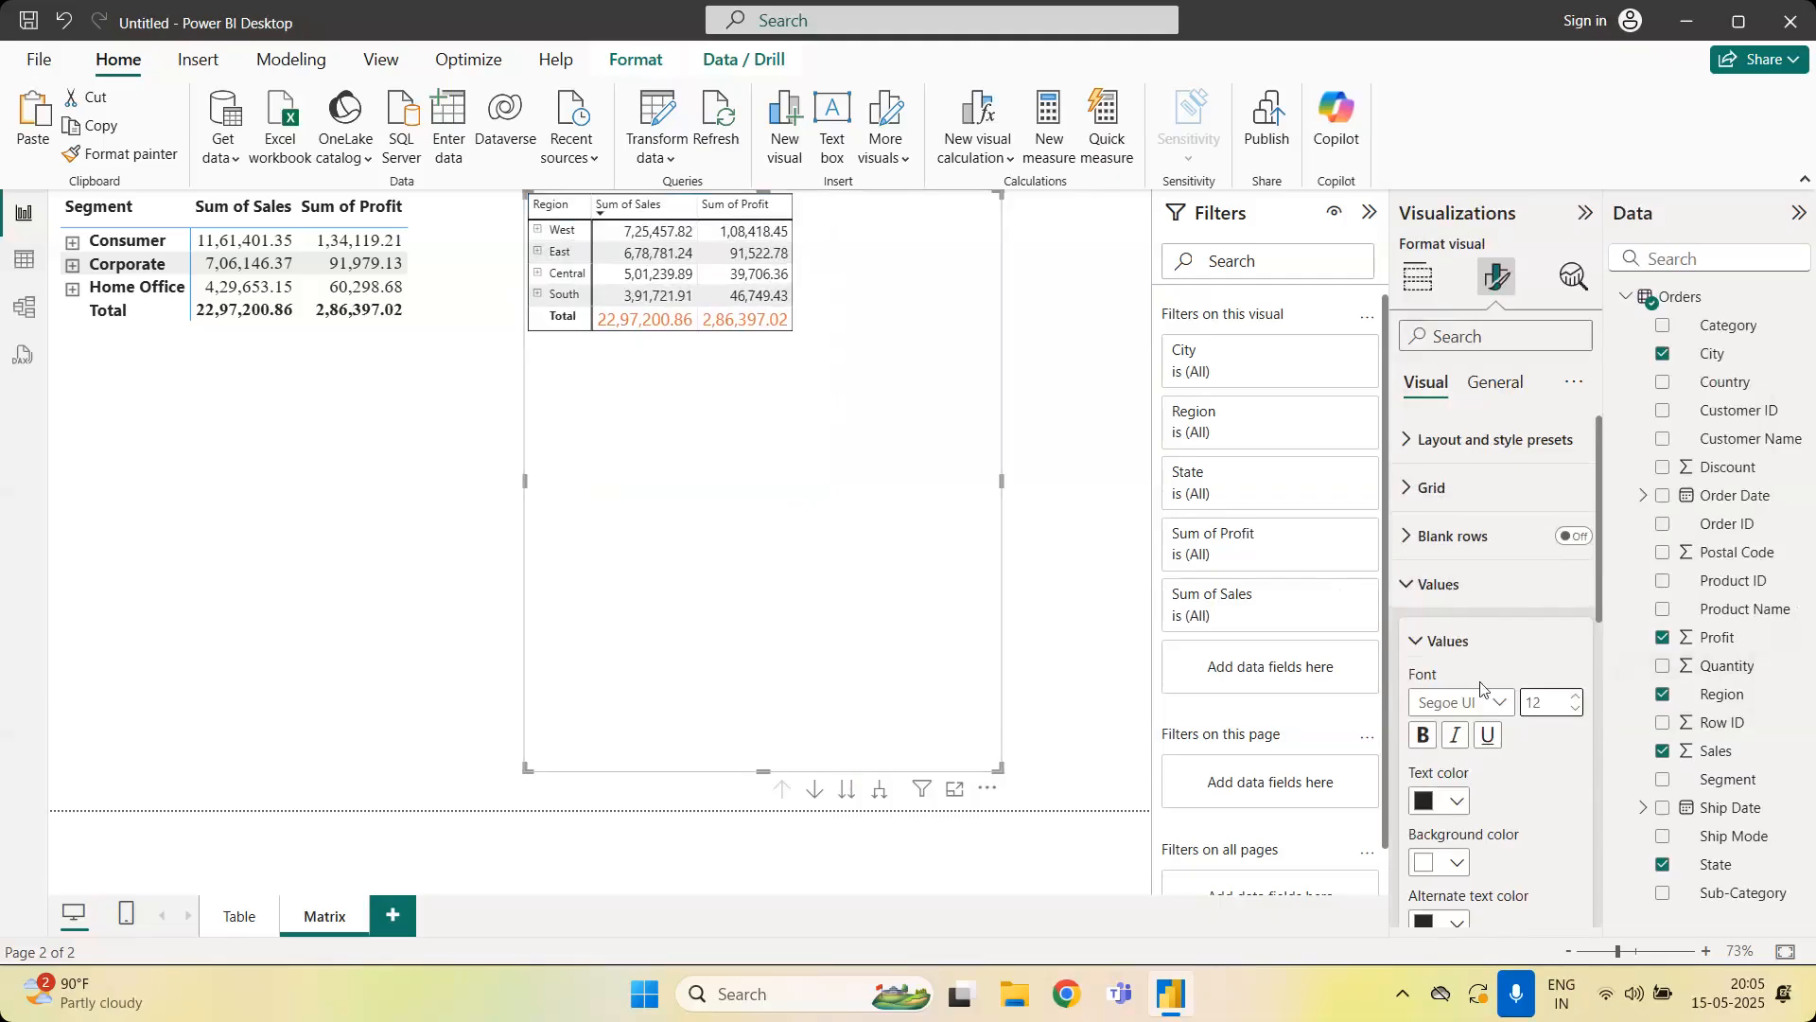
left_click(1426, 736)
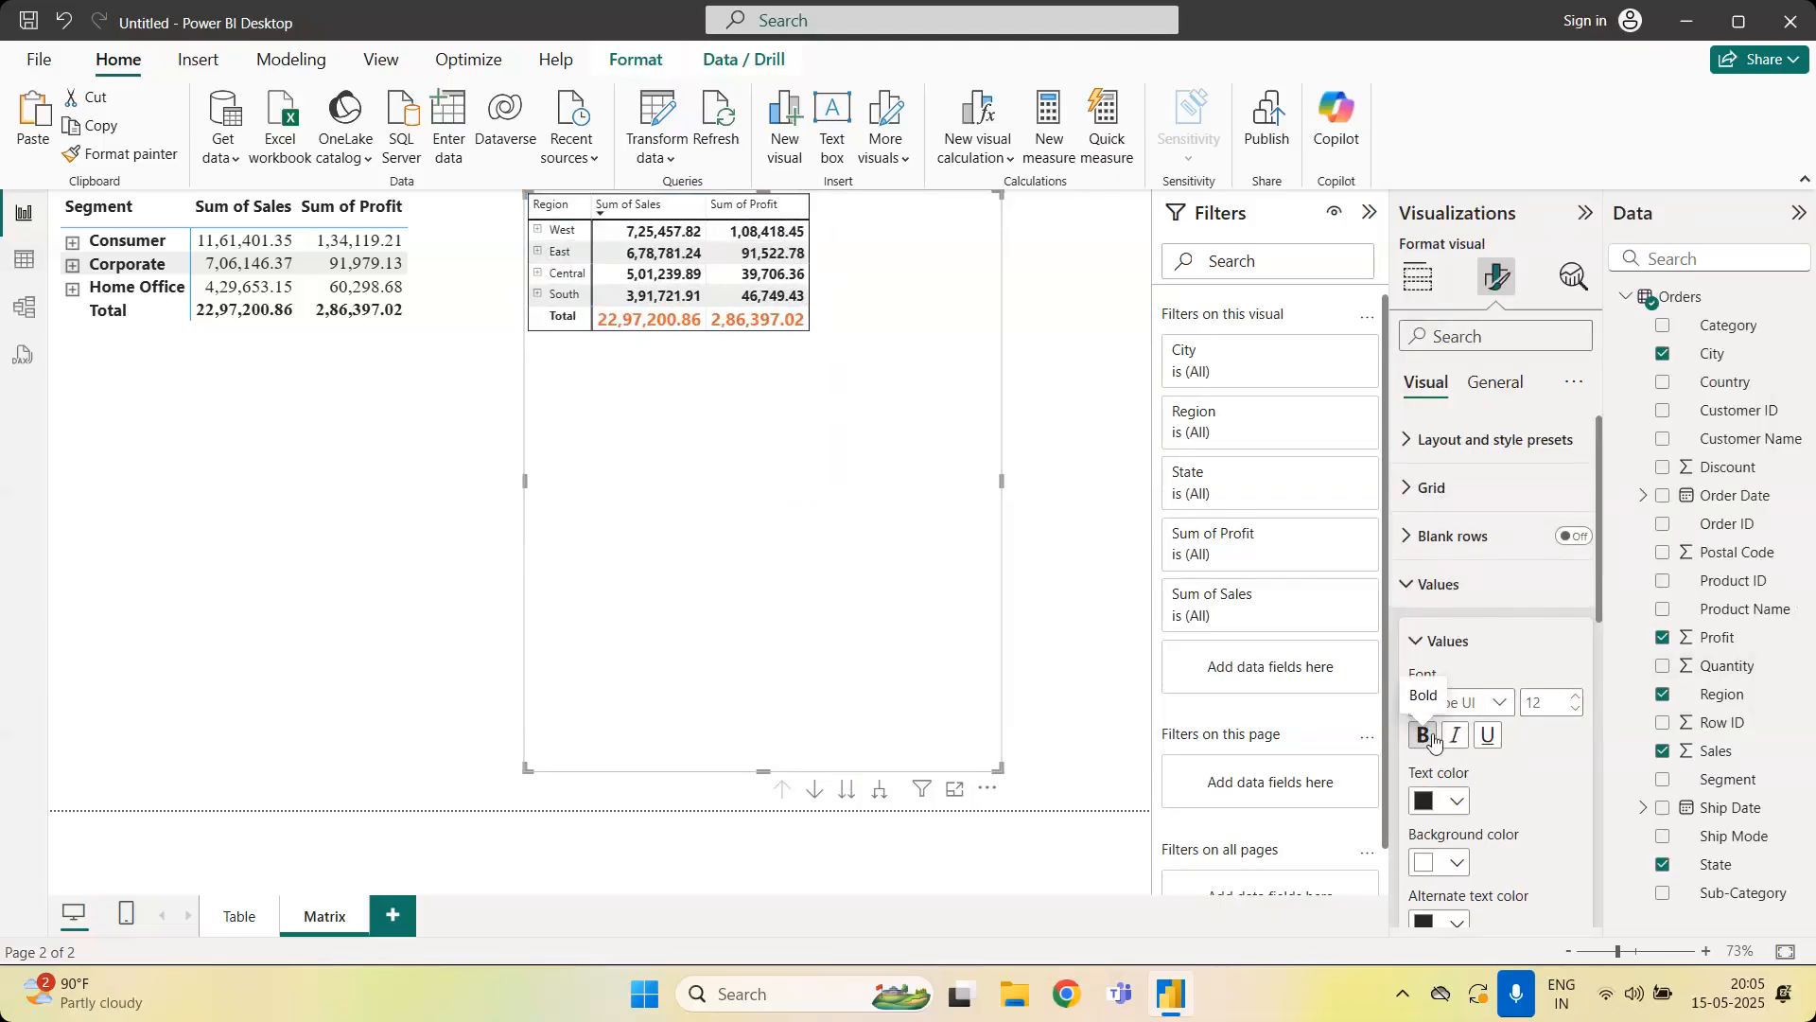
left_click(1434, 742)
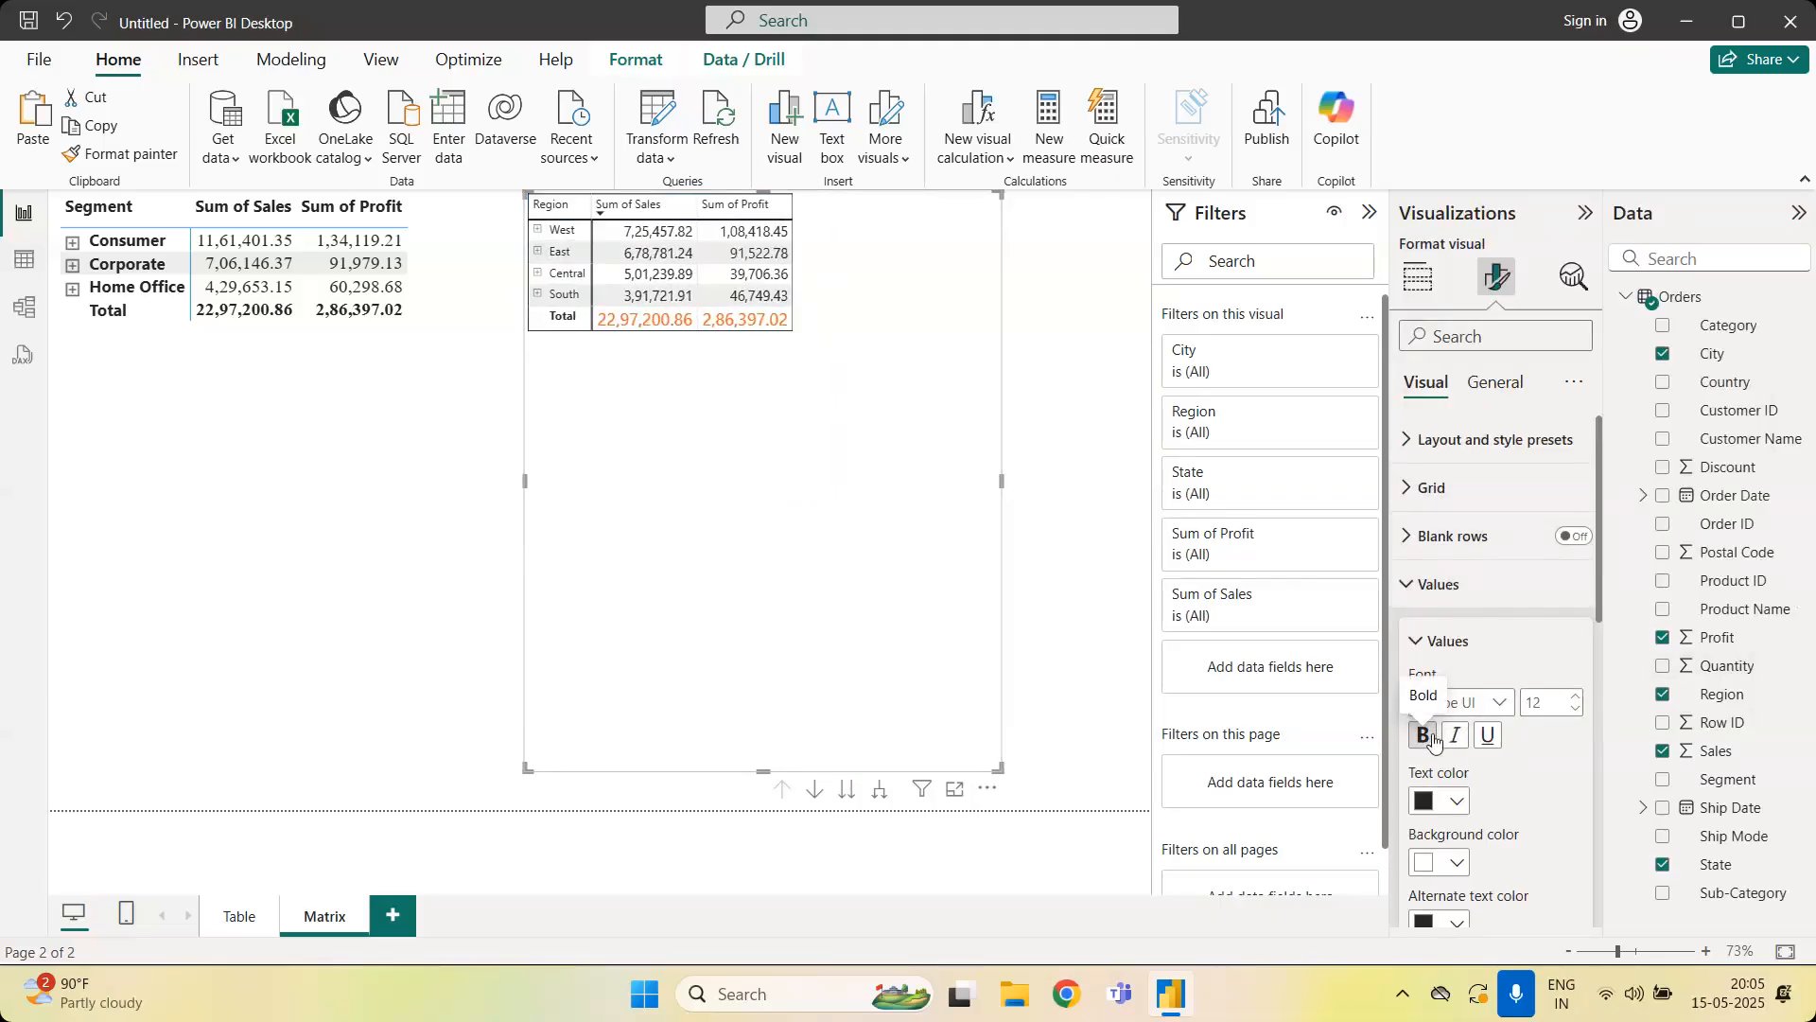
Try purple as the text color of the matrix values, and settle on black
left_click(1463, 805)
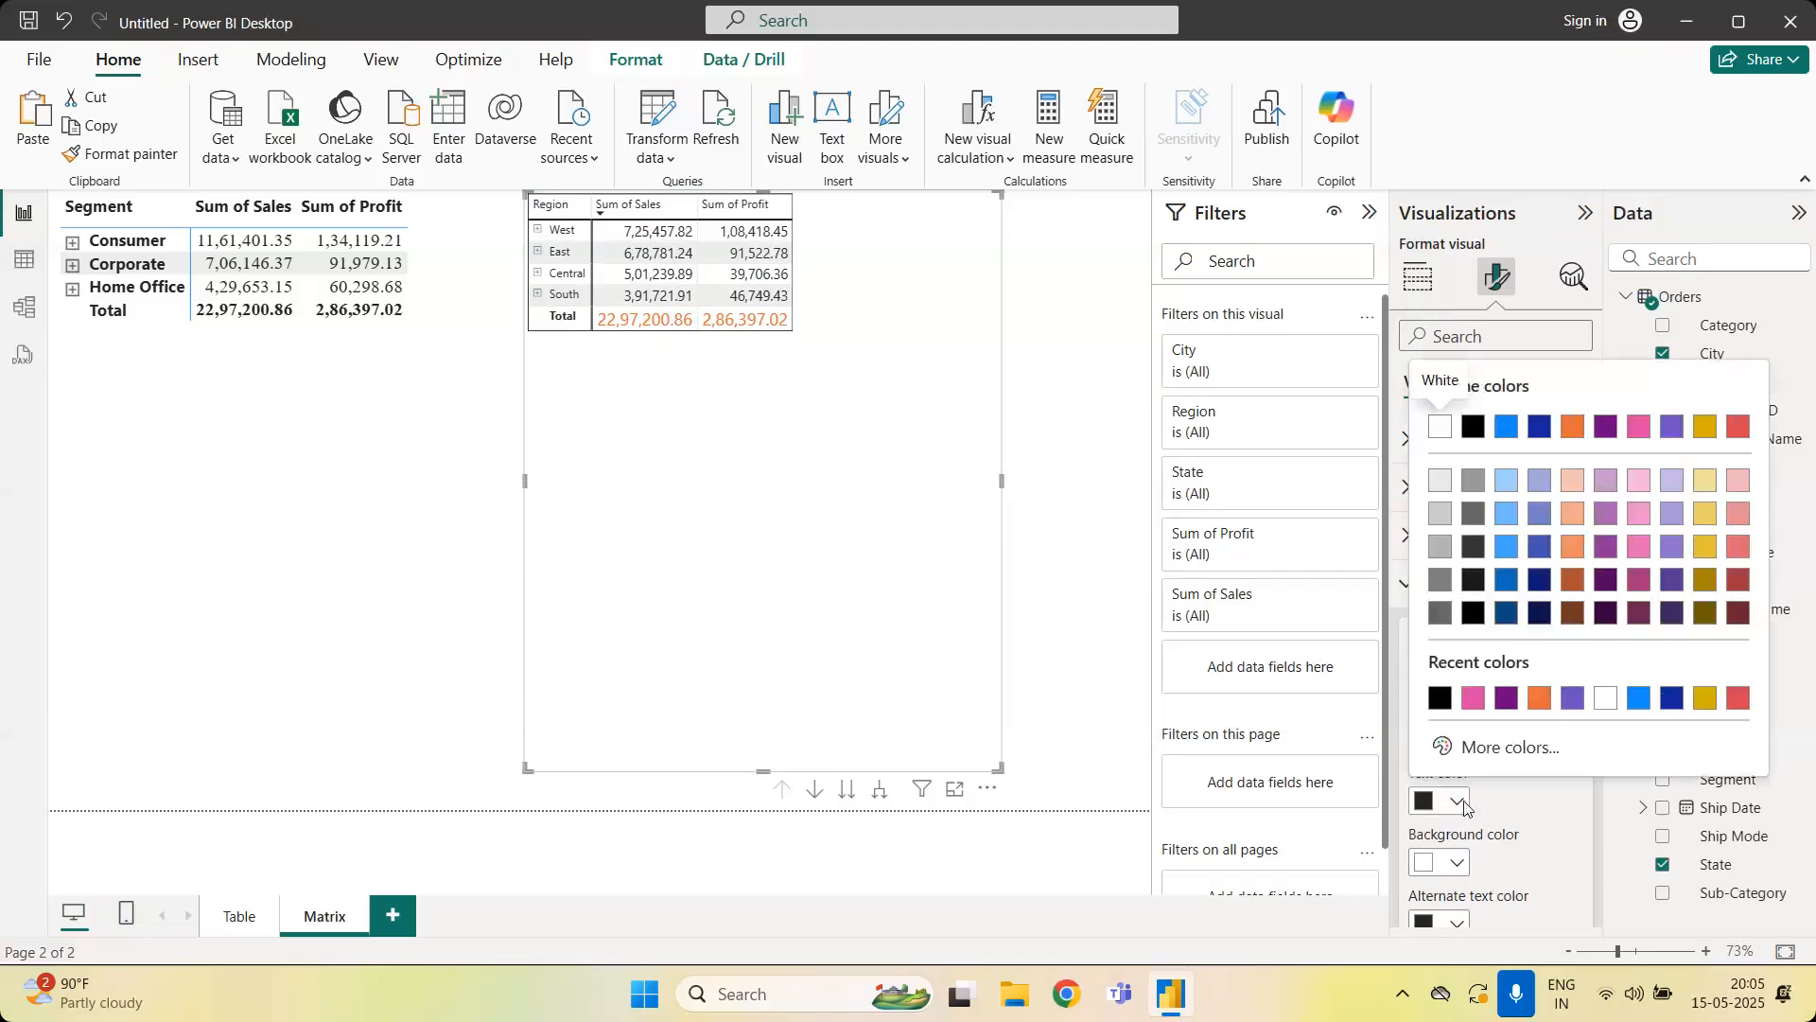
left_click(1505, 700)
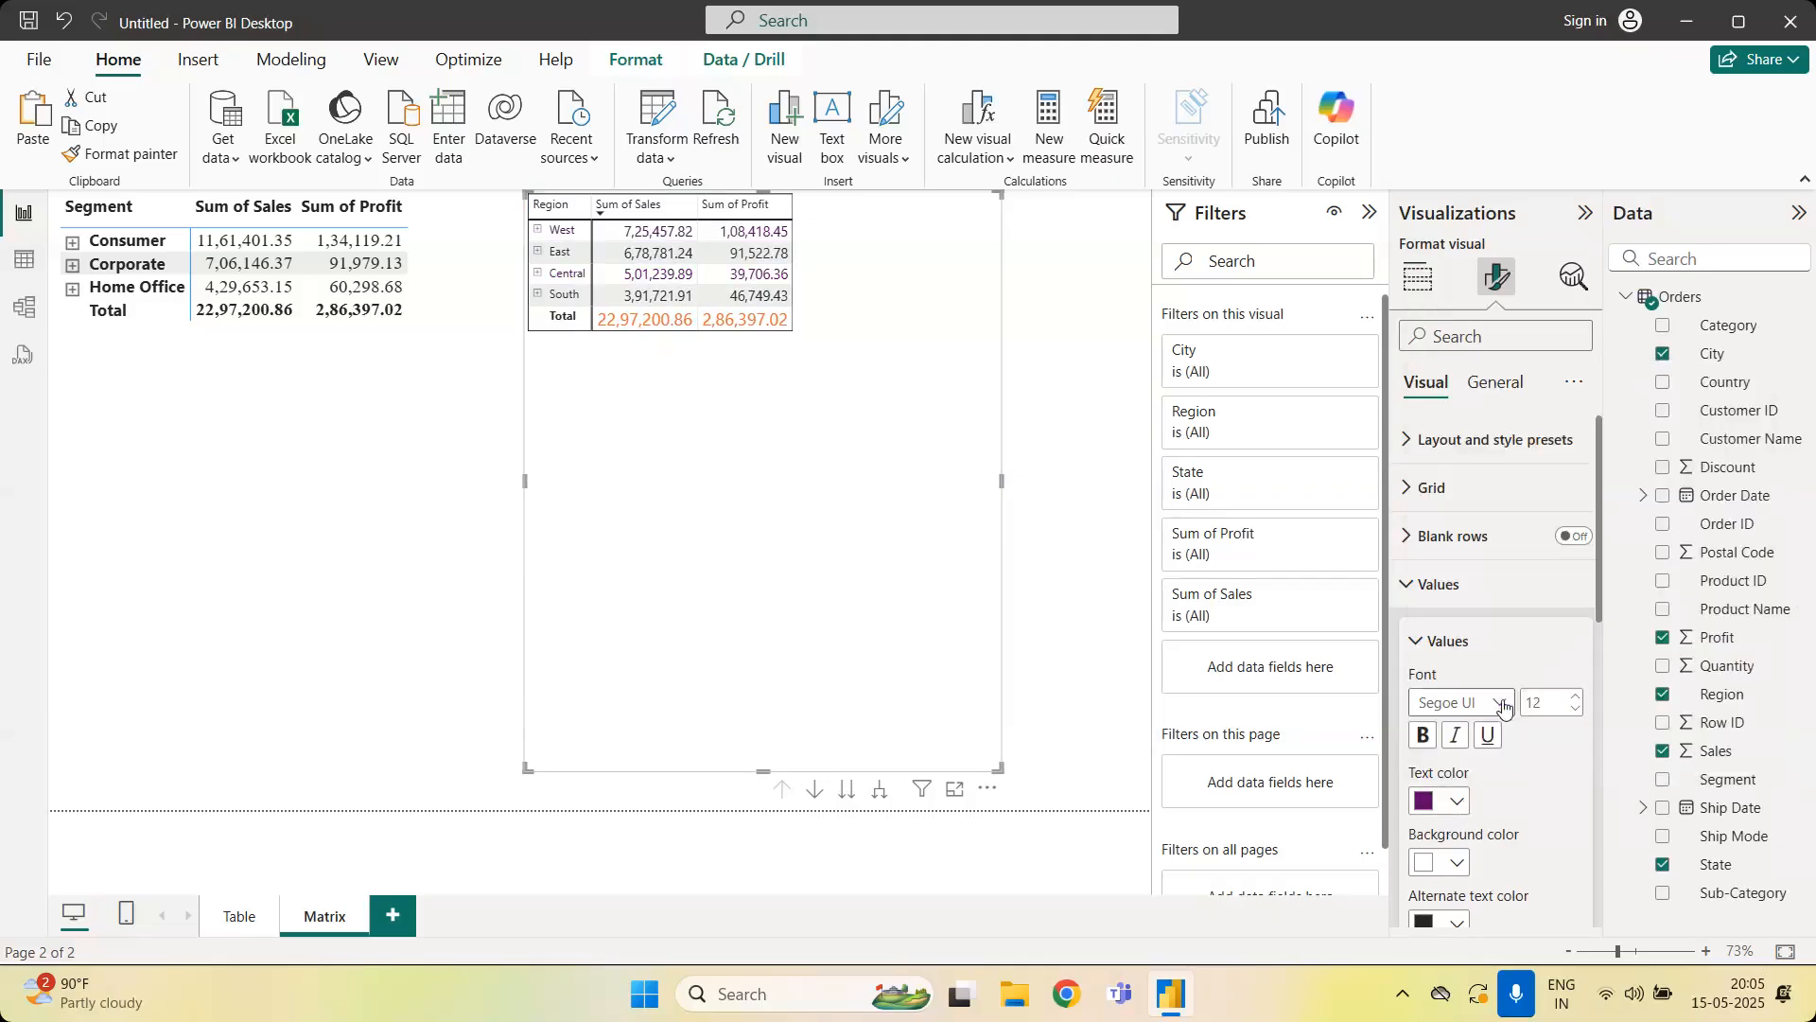
left_click(1455, 803)
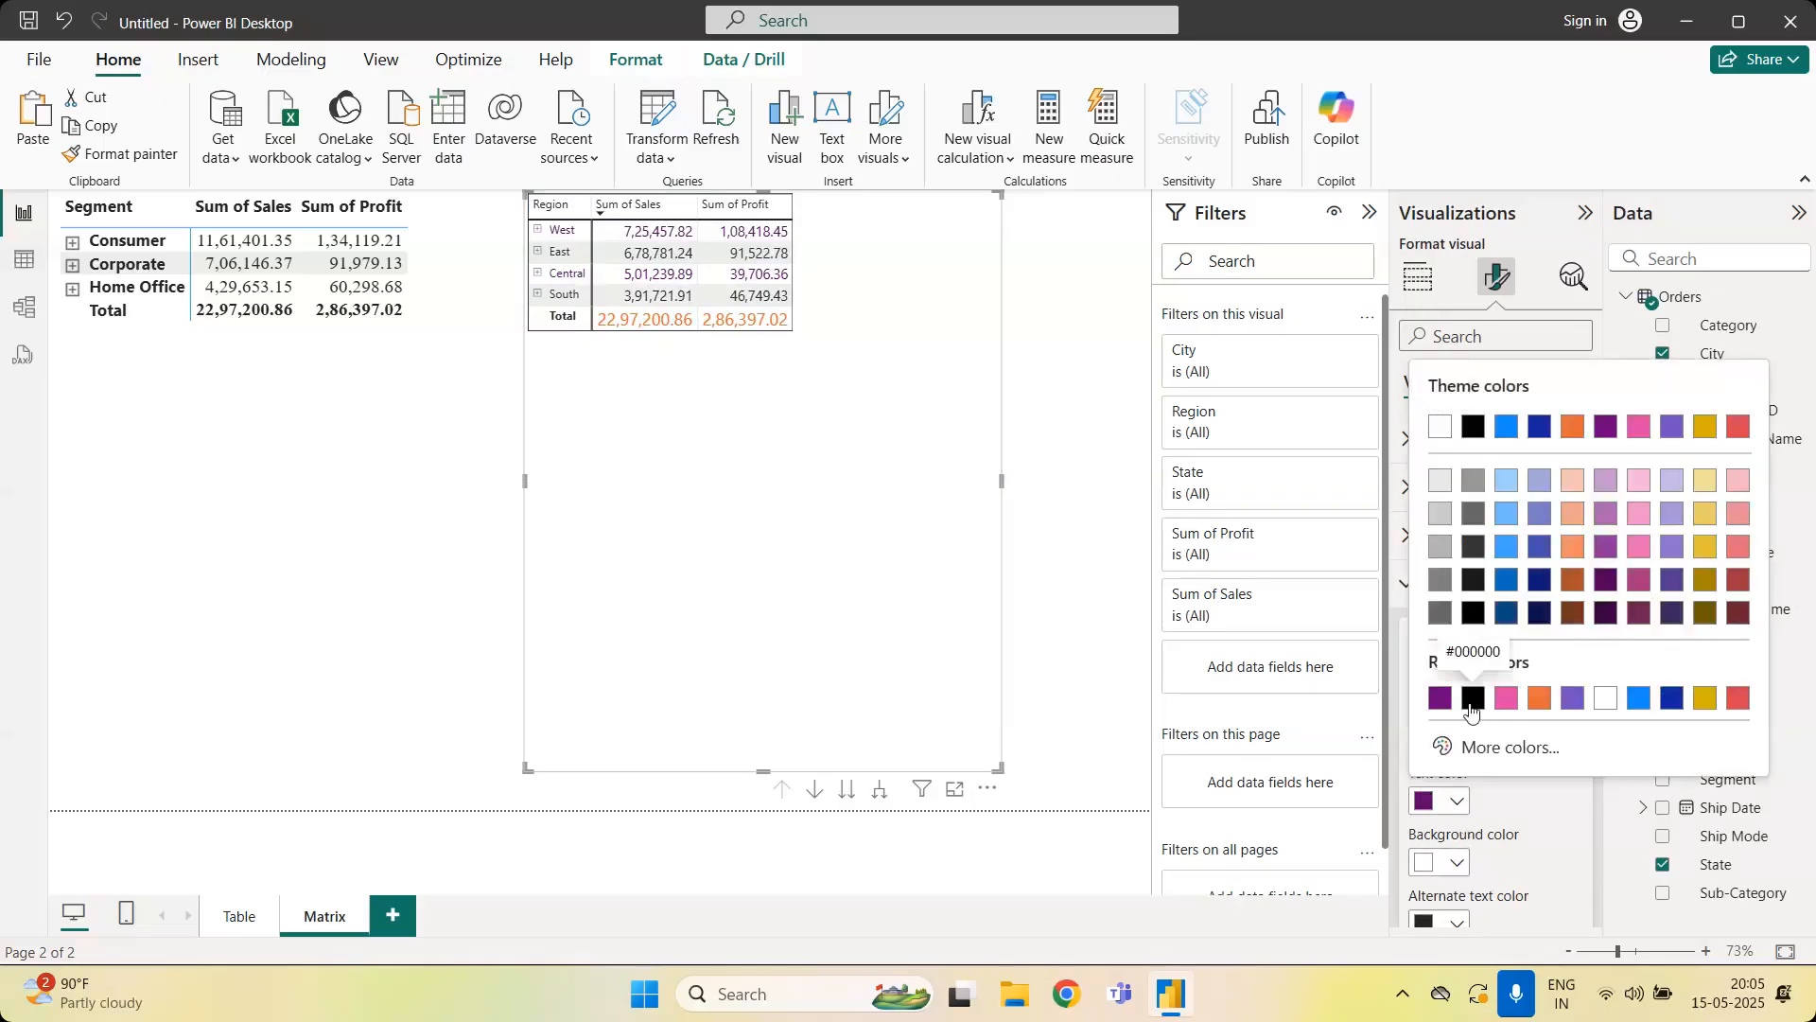
left_click(1473, 696)
left_click(1419, 642)
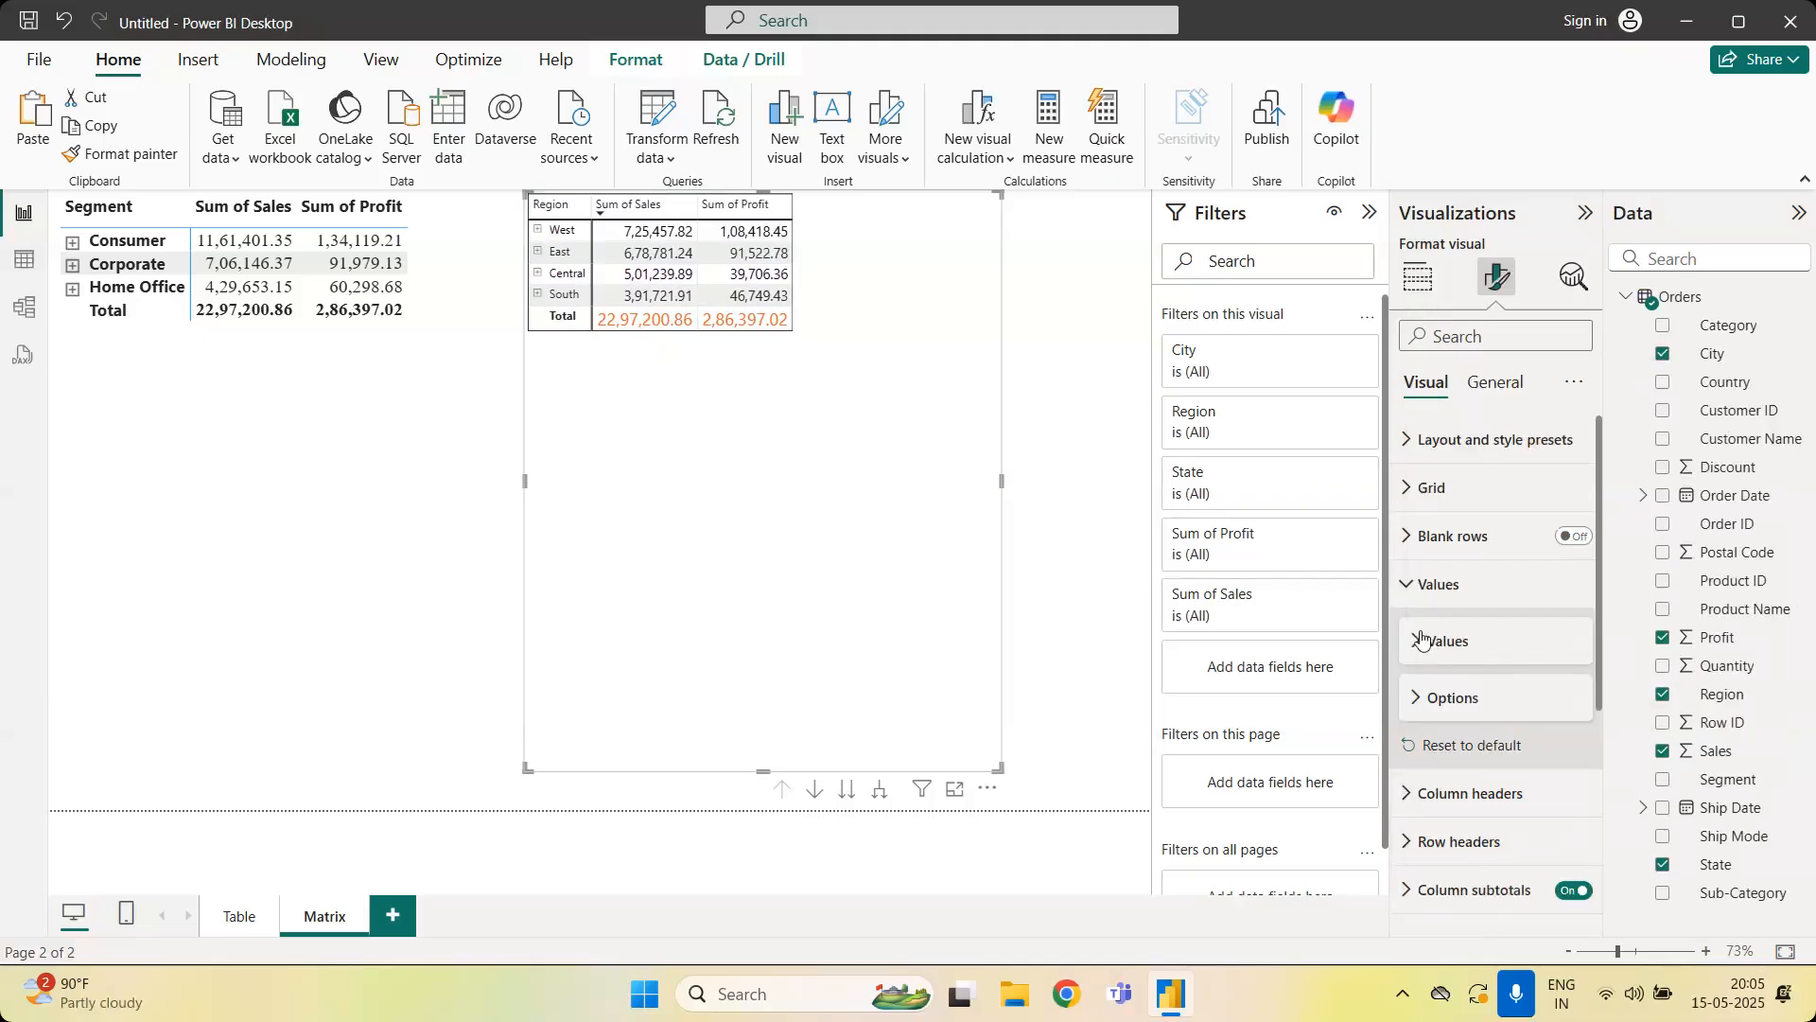
left_click(1400, 584)
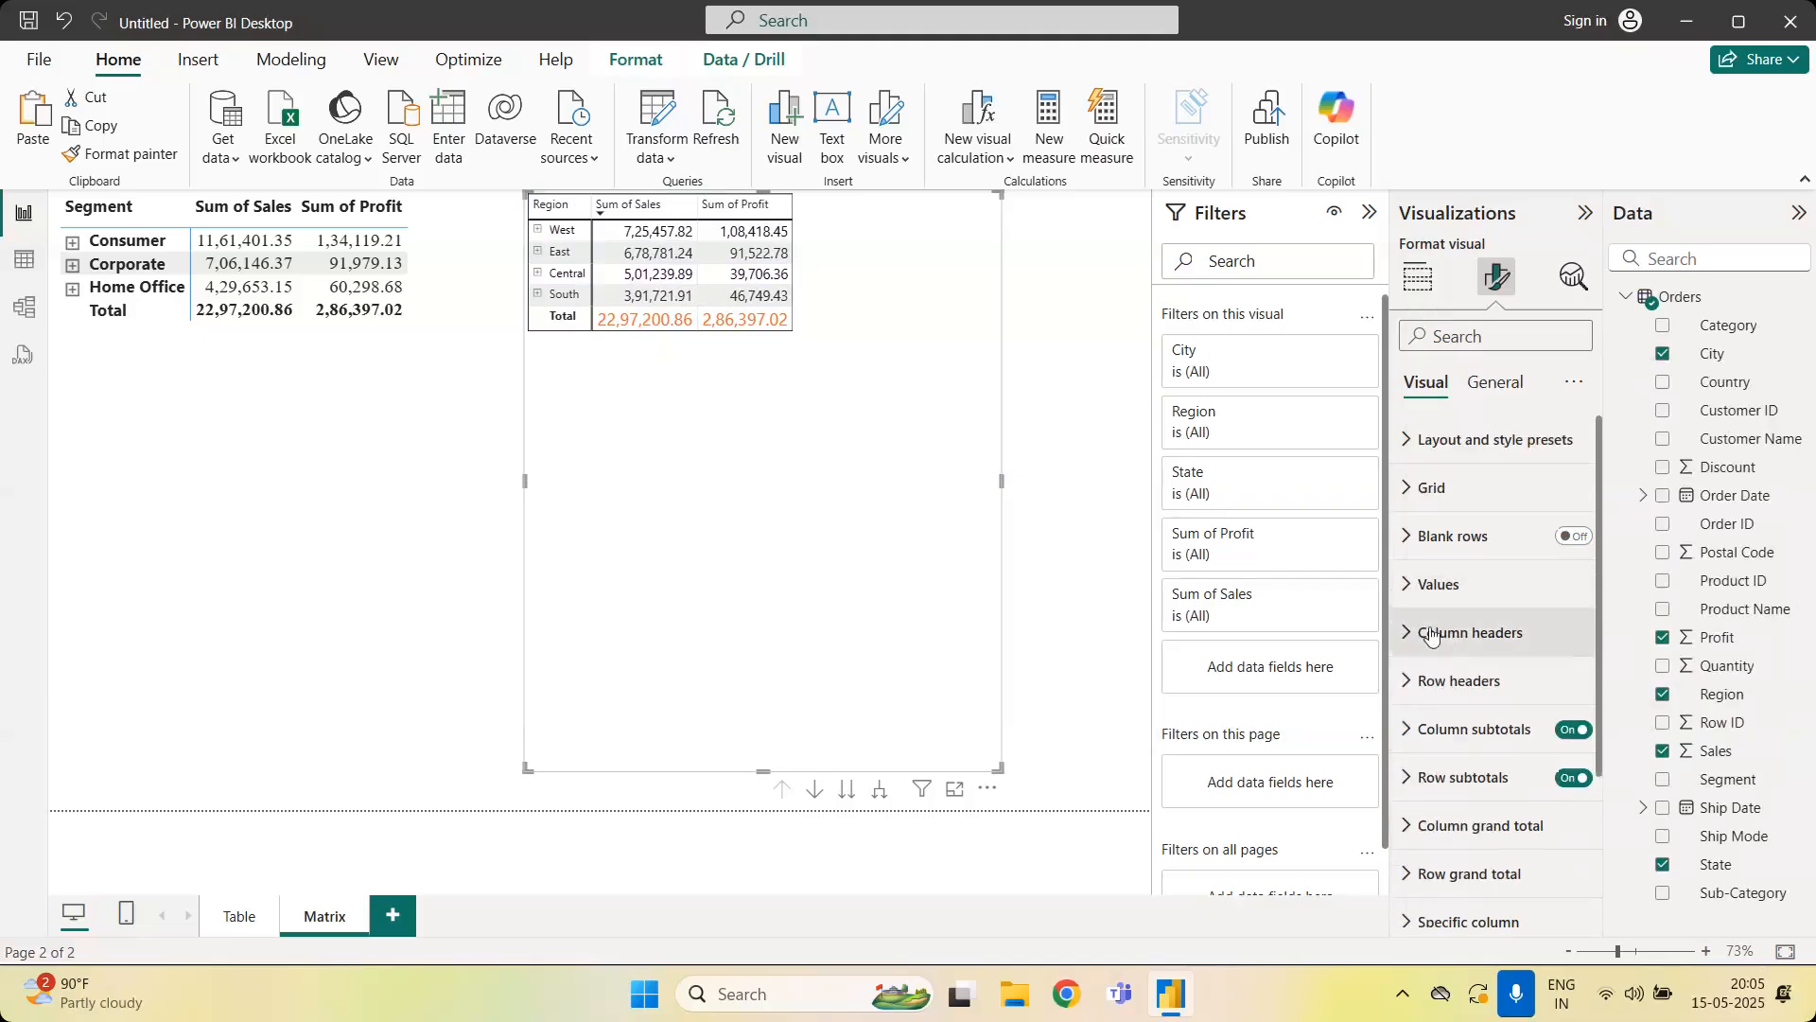
Format the matrix's column headers with dark blue text, font size 14 and bold
left_click(1431, 636)
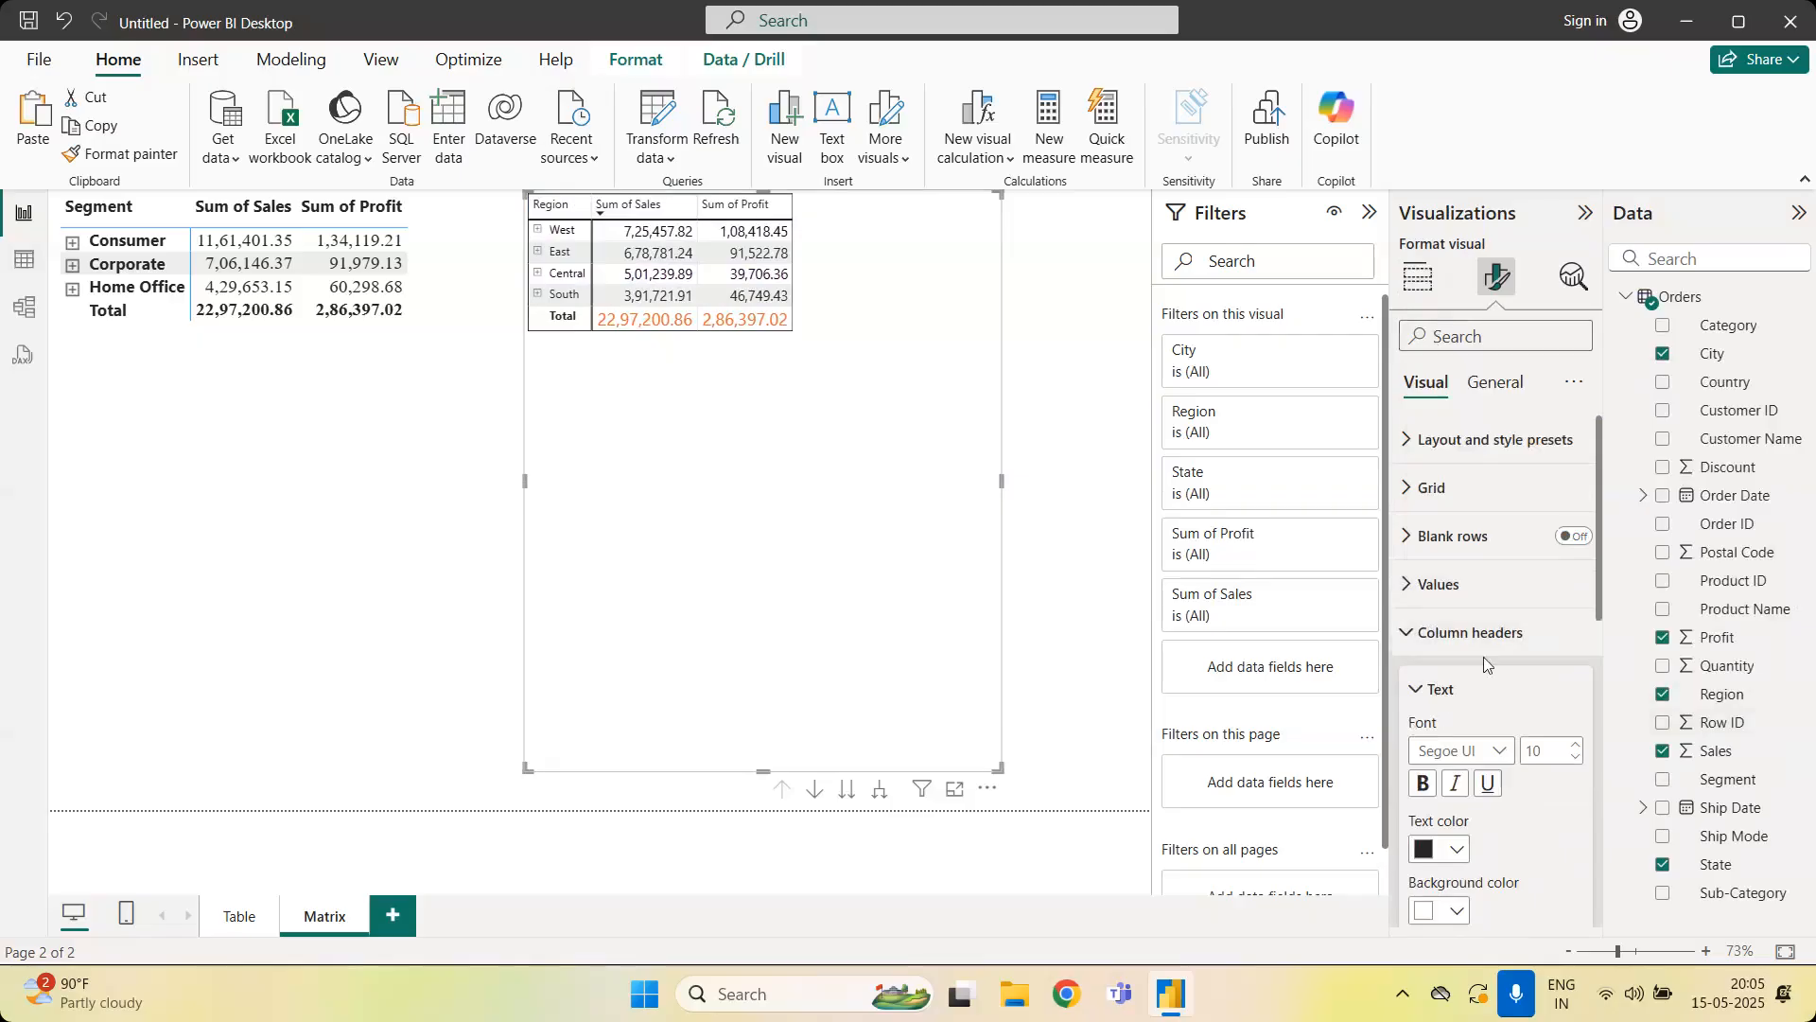
scroll(1483, 657, "down", 3)
left_click(1457, 645)
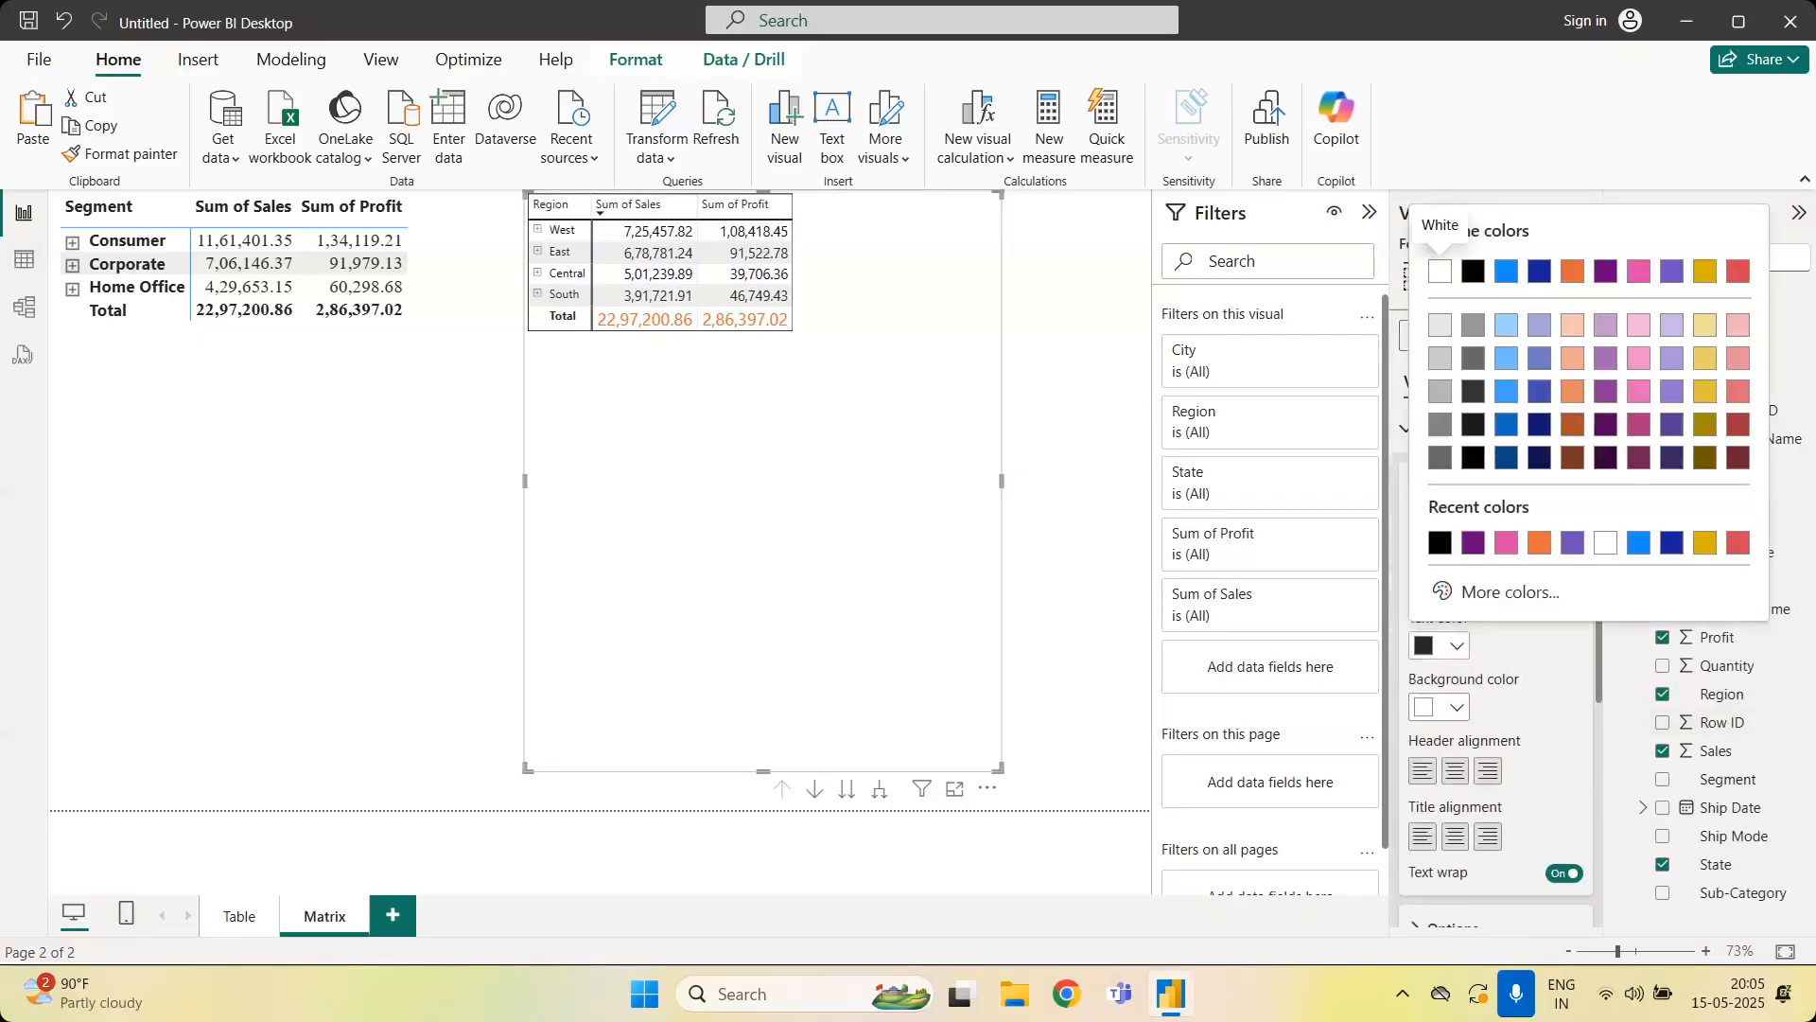
left_click(1672, 542)
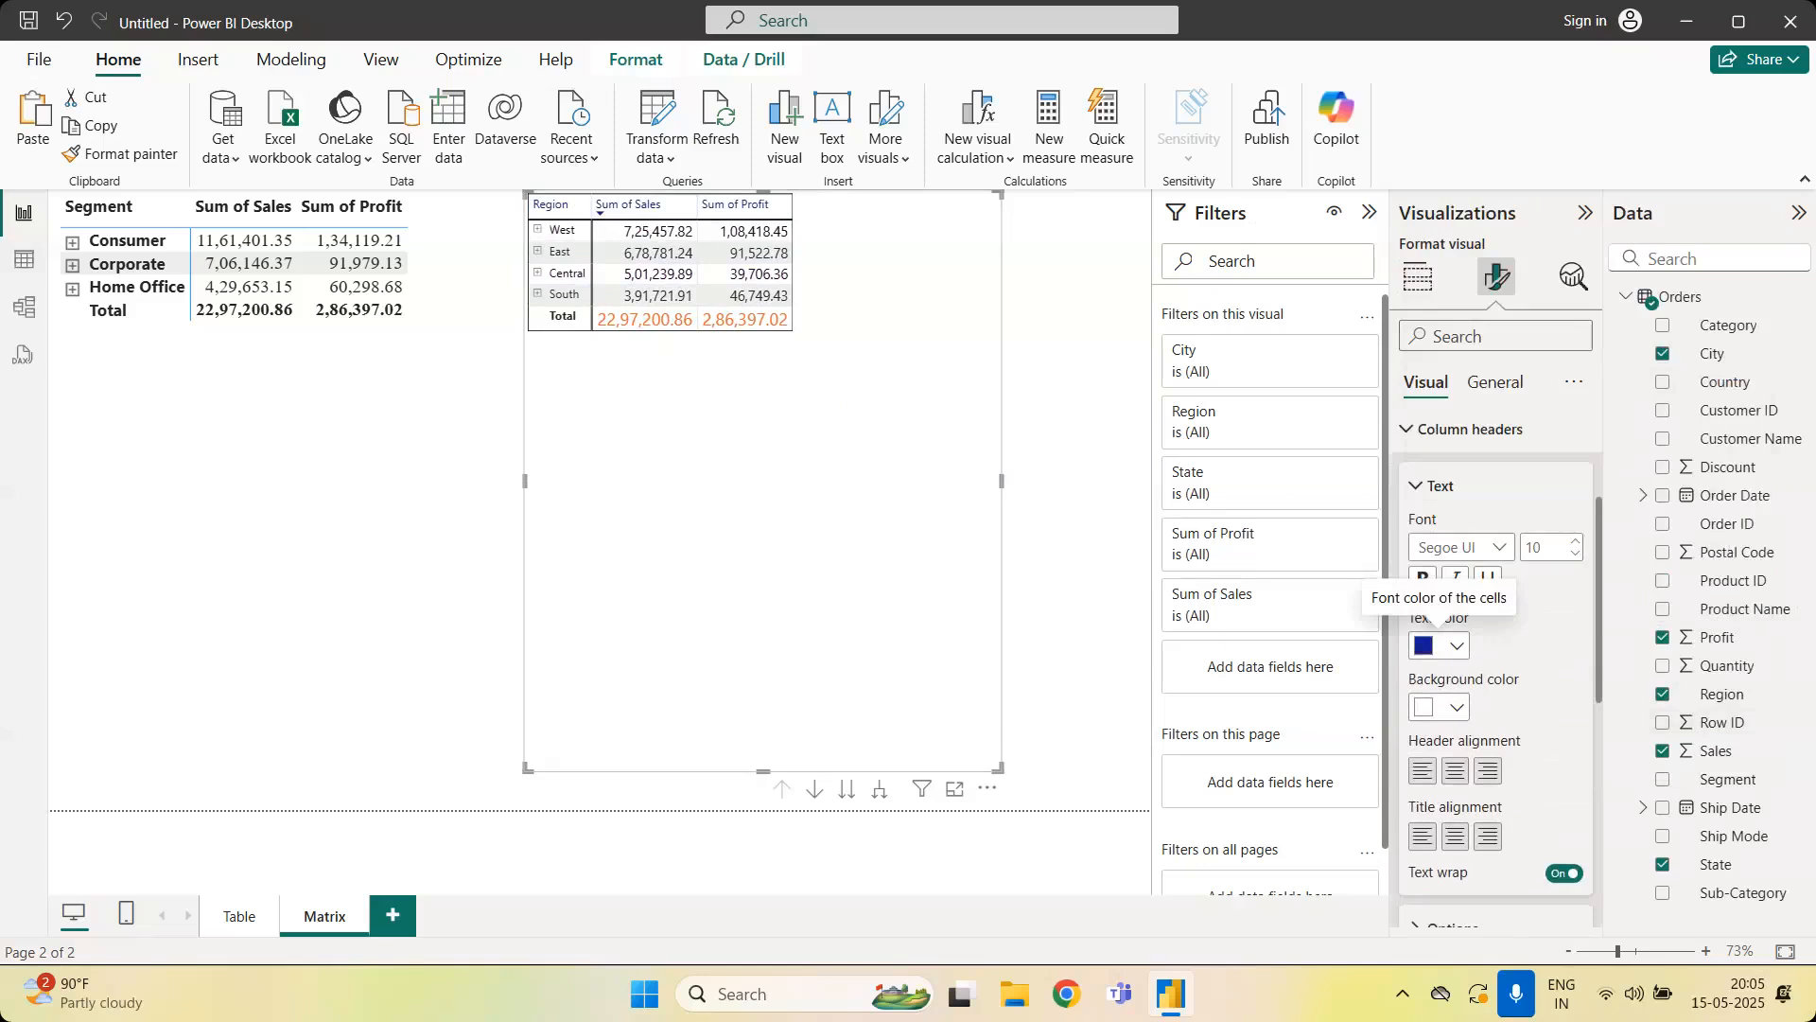
left_click(1575, 553)
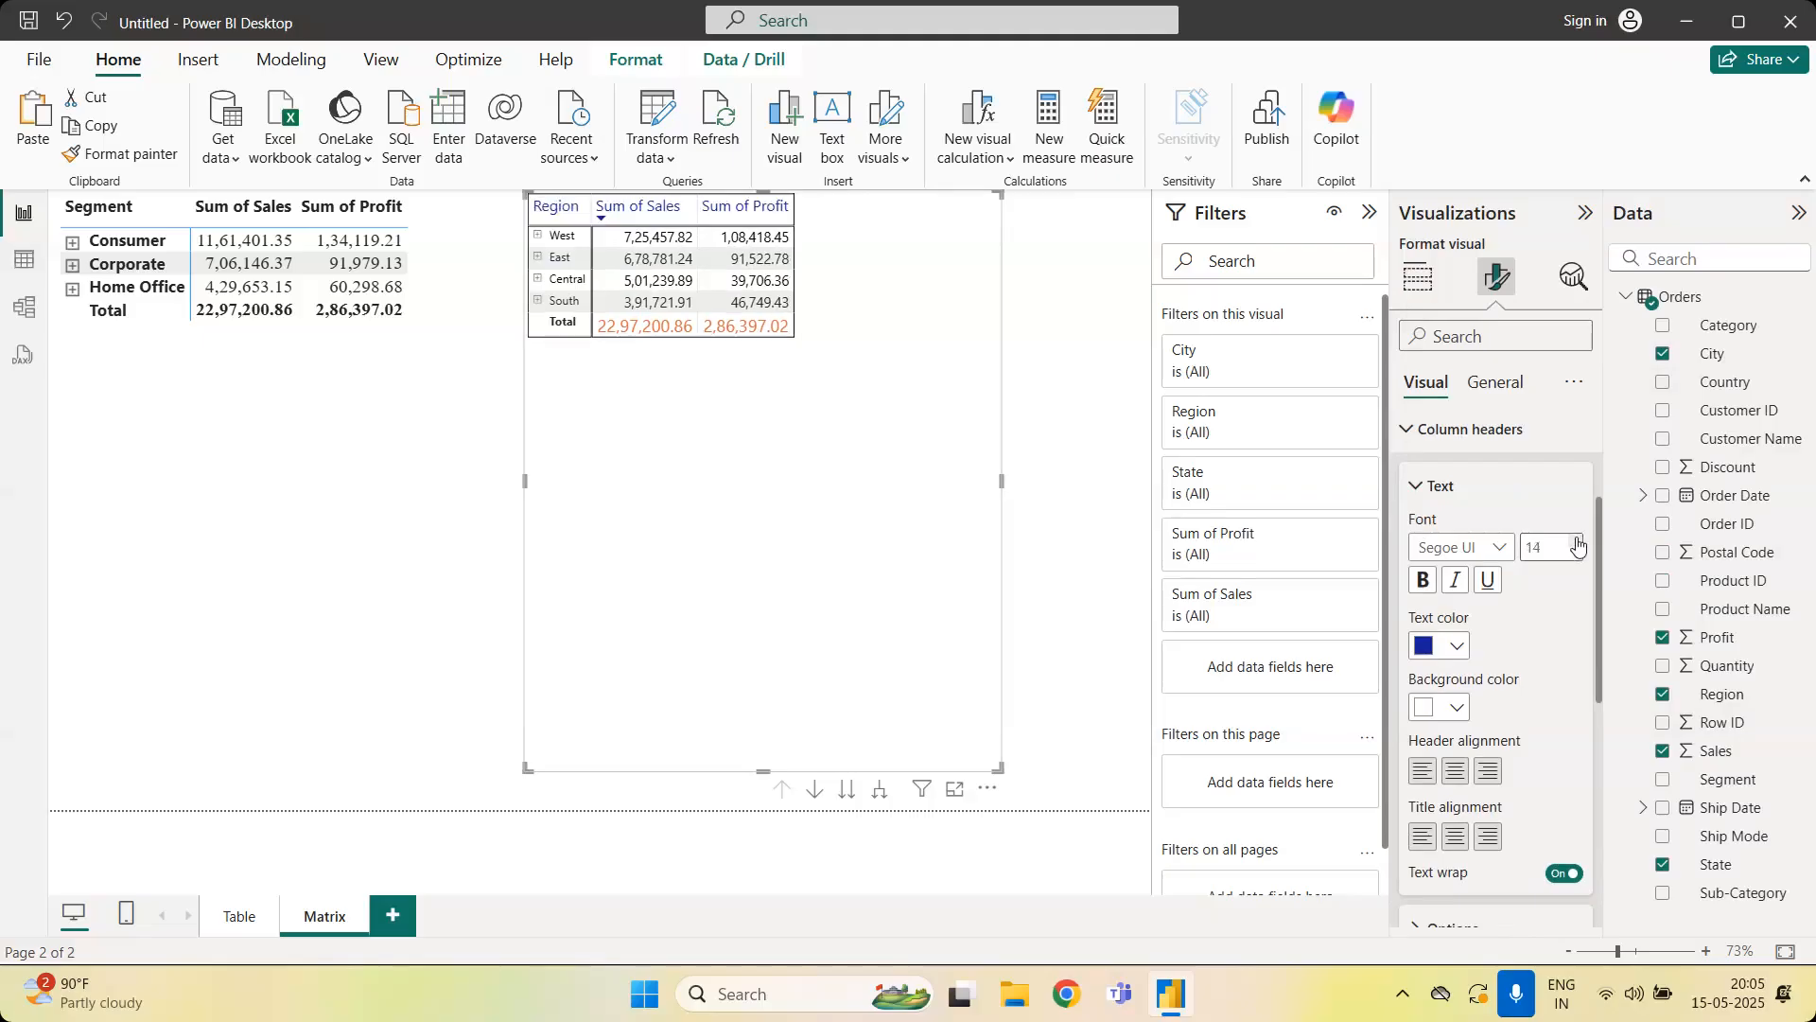
left_click(1424, 585)
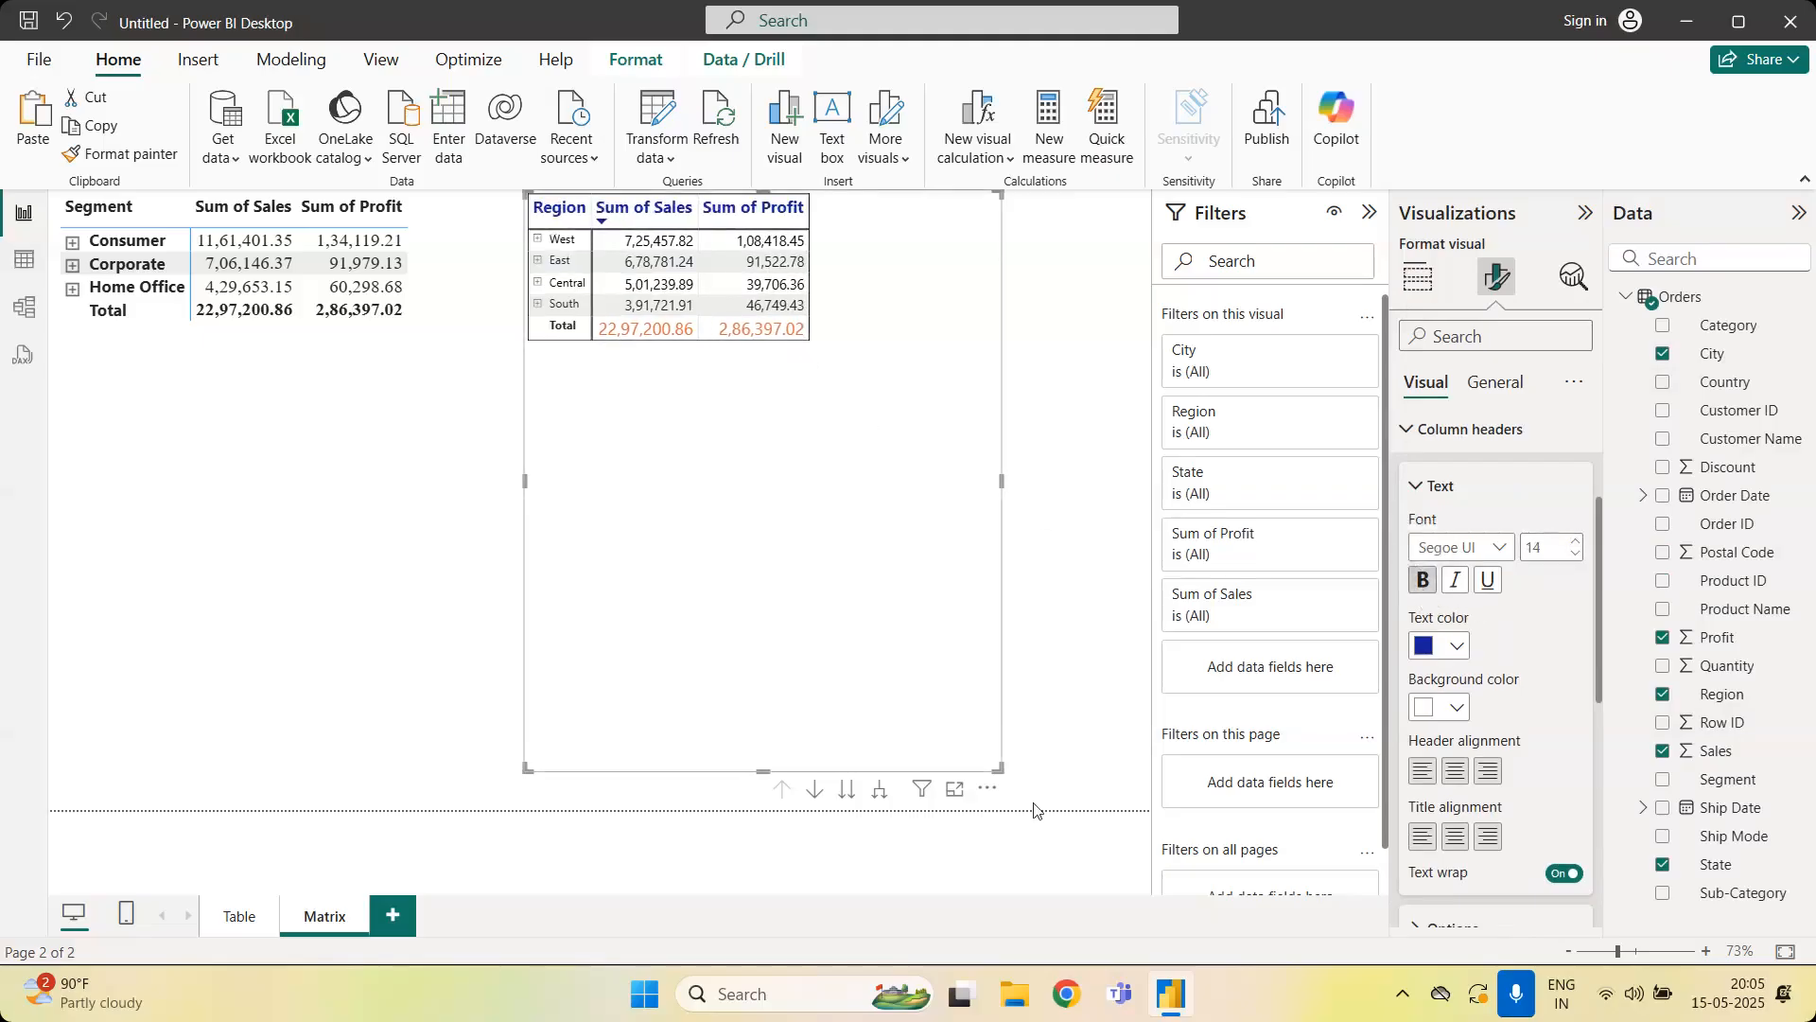
Shrink the matrix visual's frame to fit closely around its collapsed rows
left_click_drag(989, 752, 965, 435)
left_click_drag(974, 762, 894, 346)
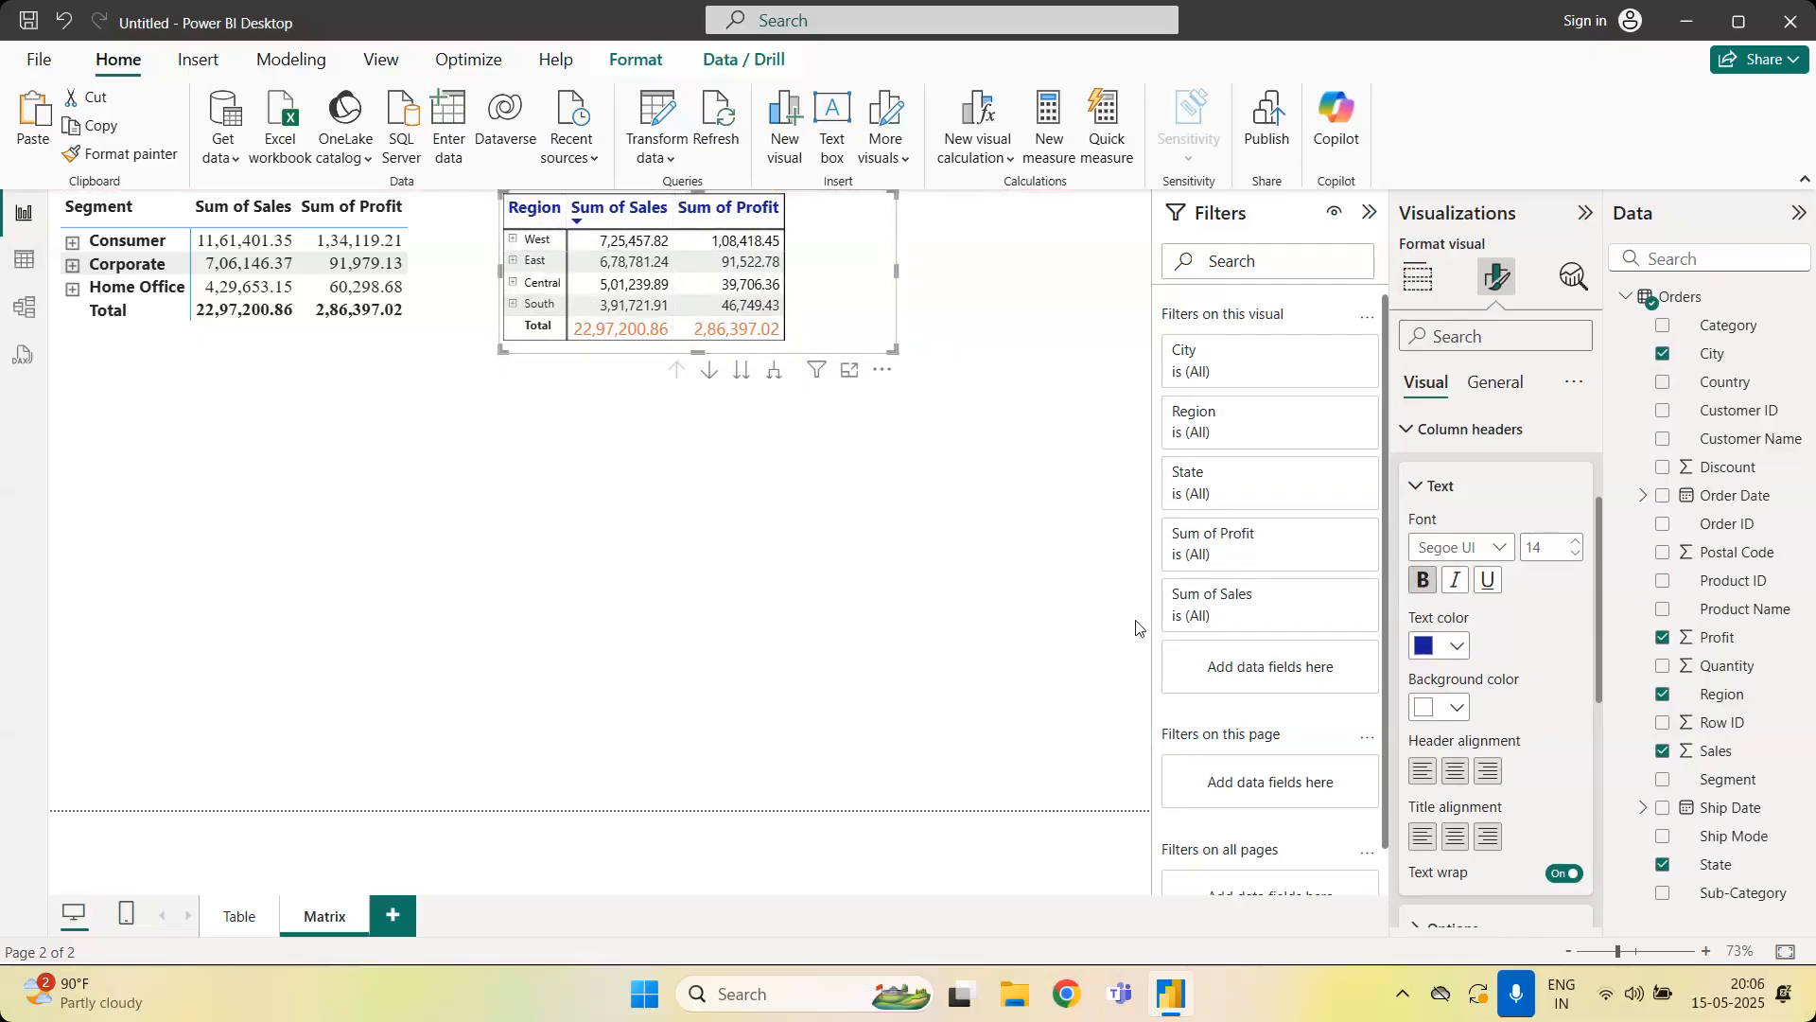
Set the matrix's vertical gridlines to black with a width of 2
left_click(1429, 492)
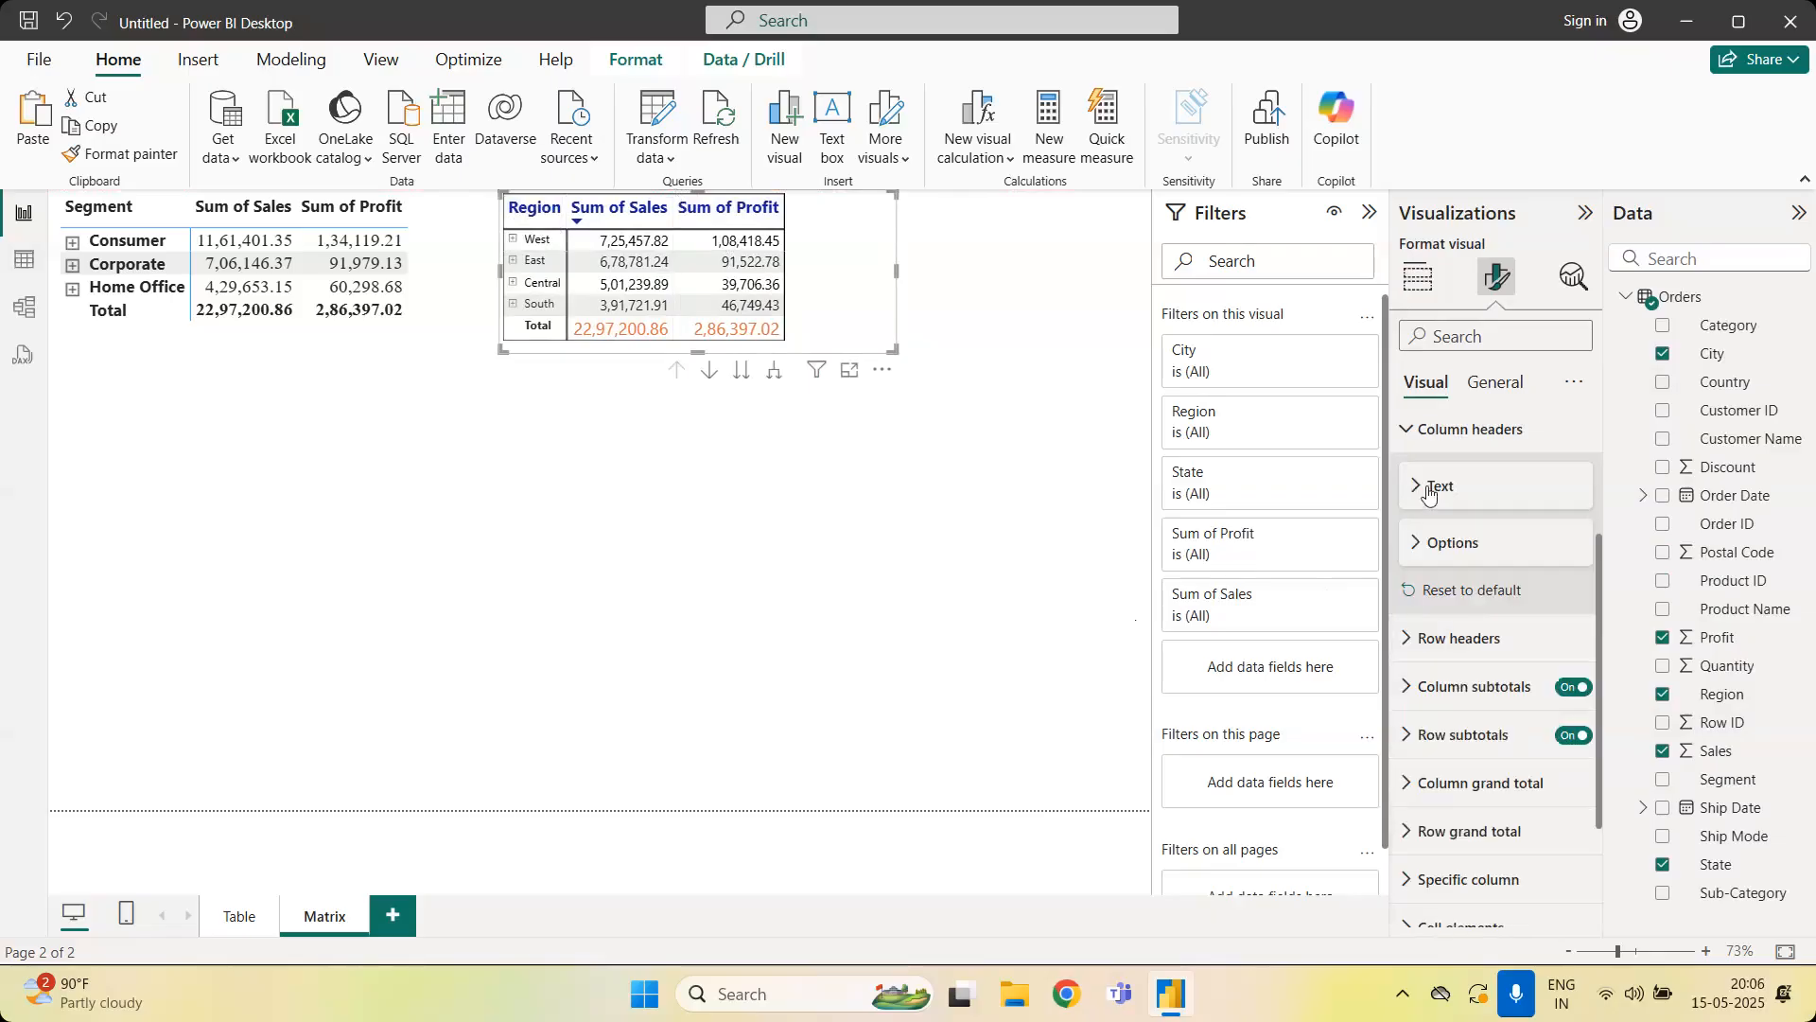
scroll(1428, 492, "up", 3)
left_click(1471, 604)
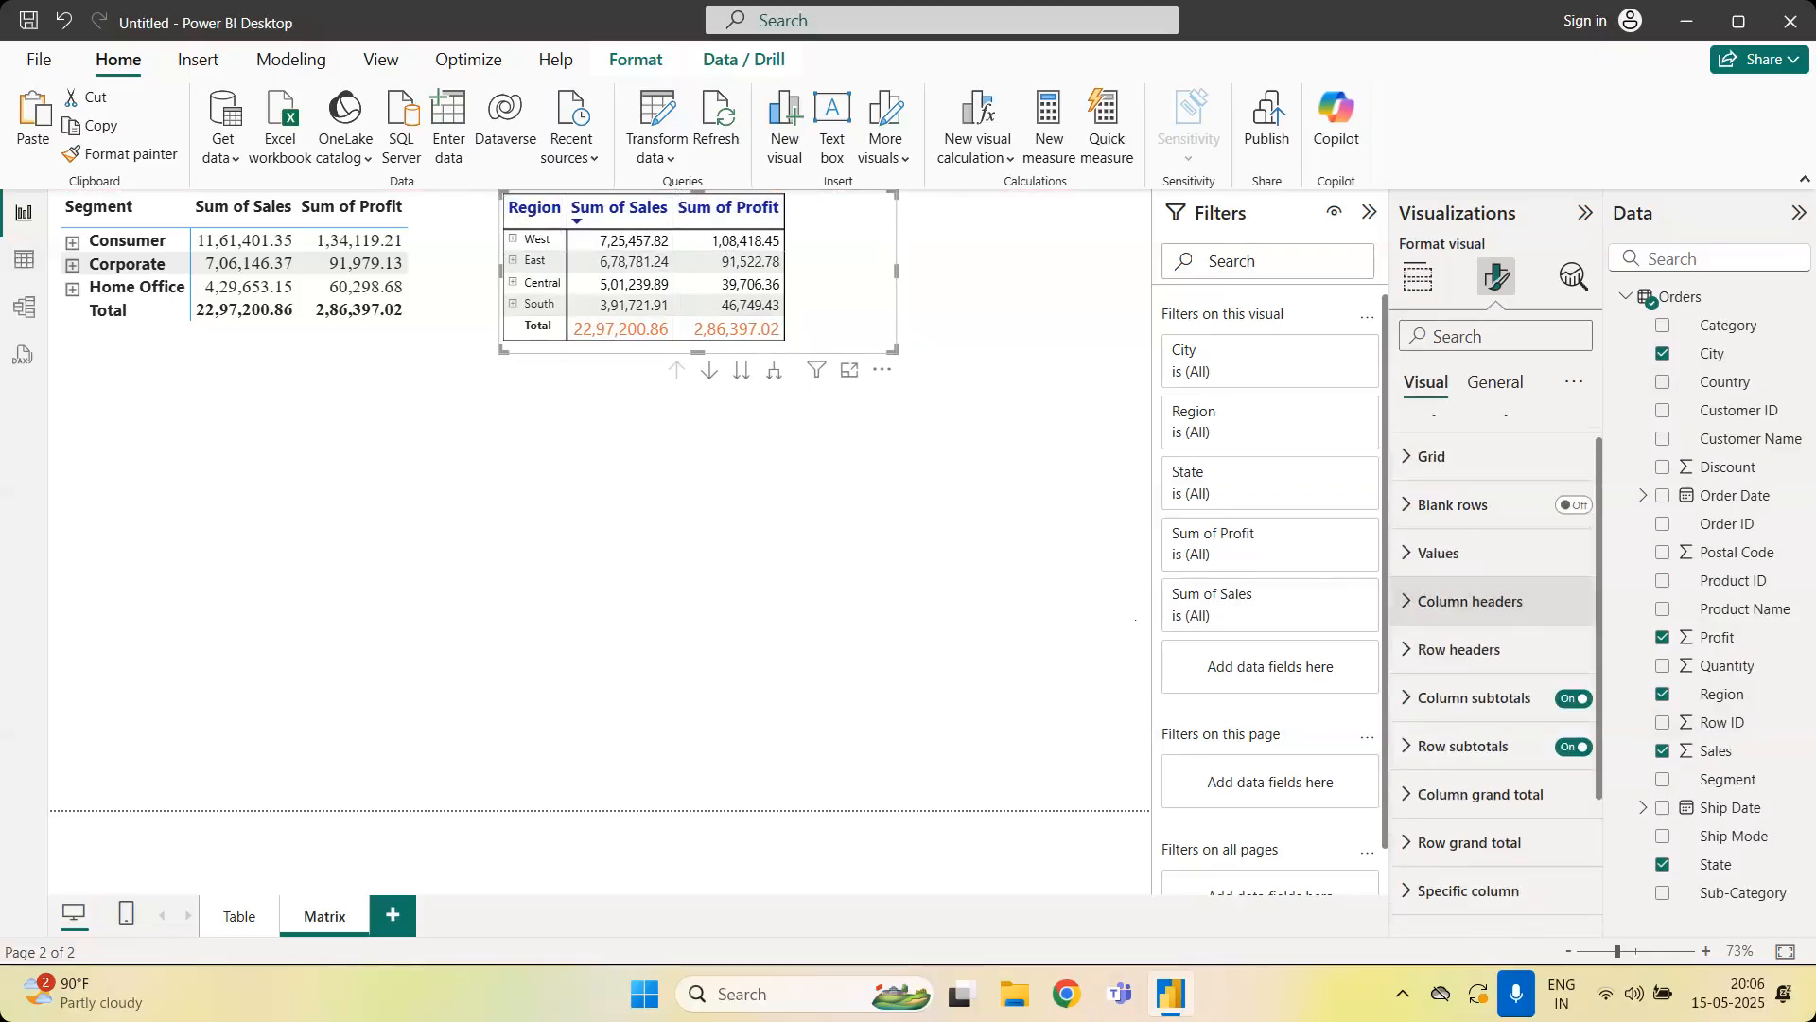
scroll(1471, 604, "up", 1)
left_click(1431, 487)
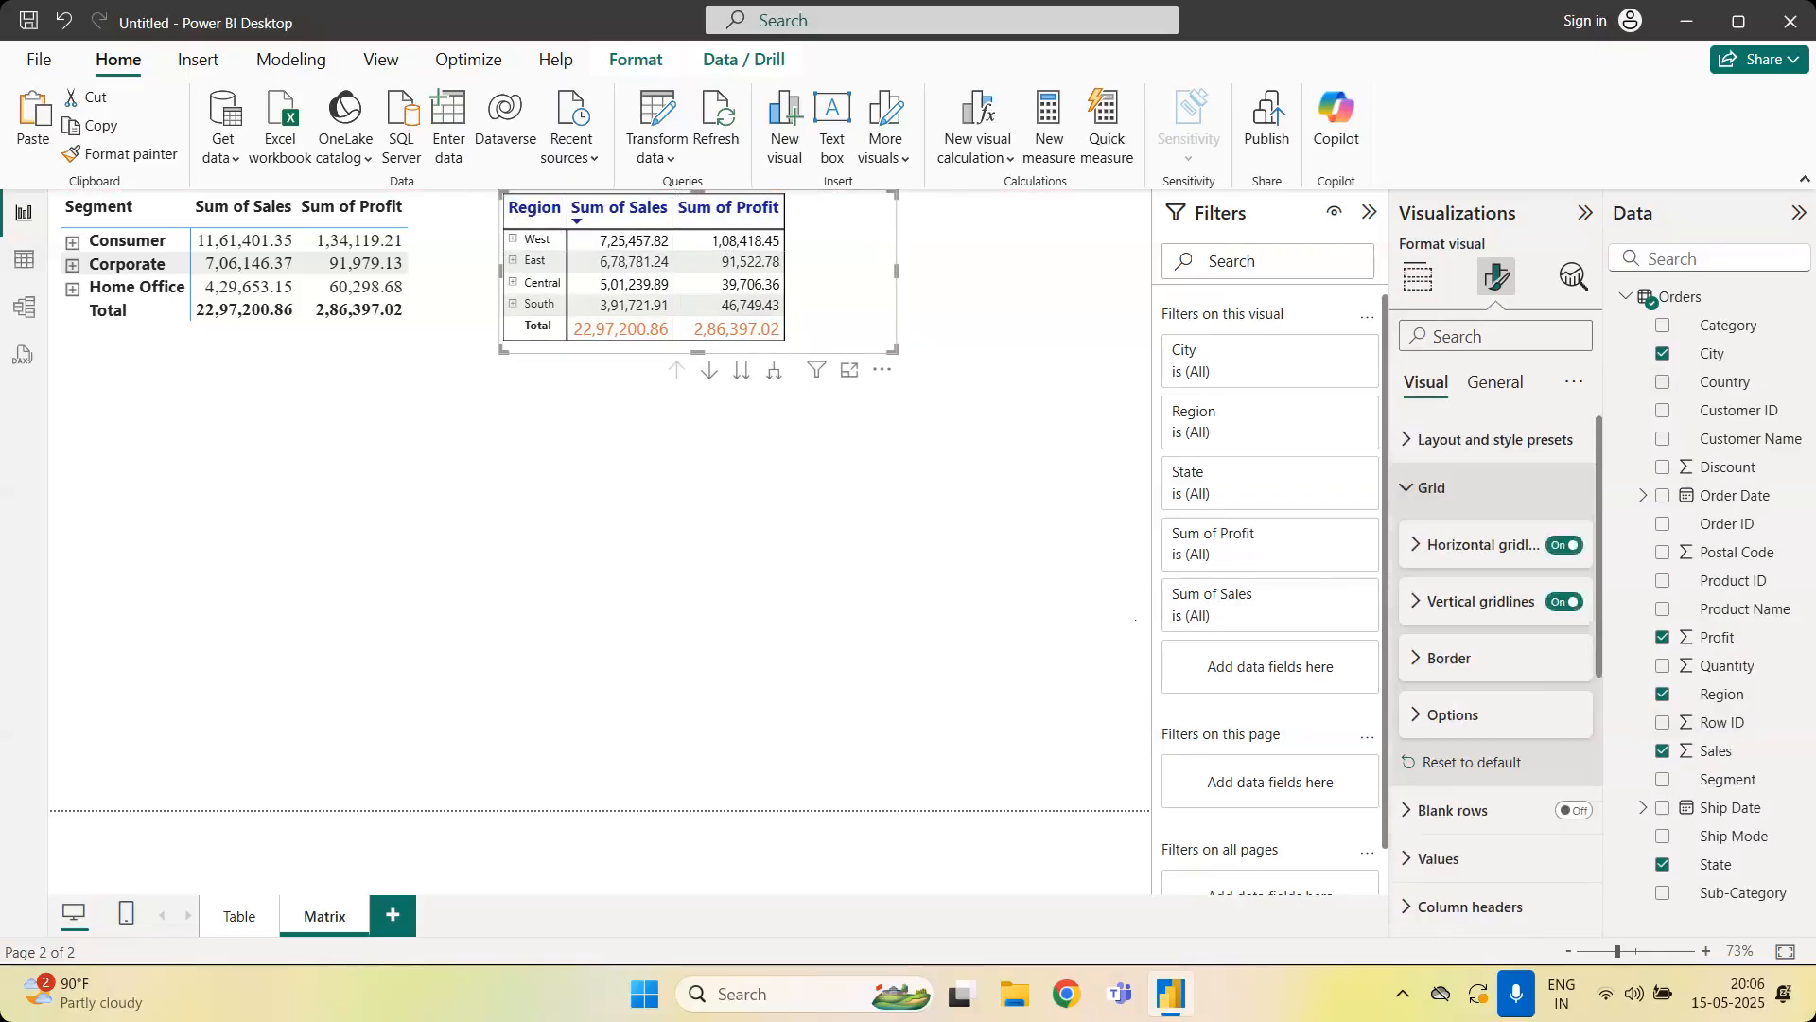
left_click(1416, 599)
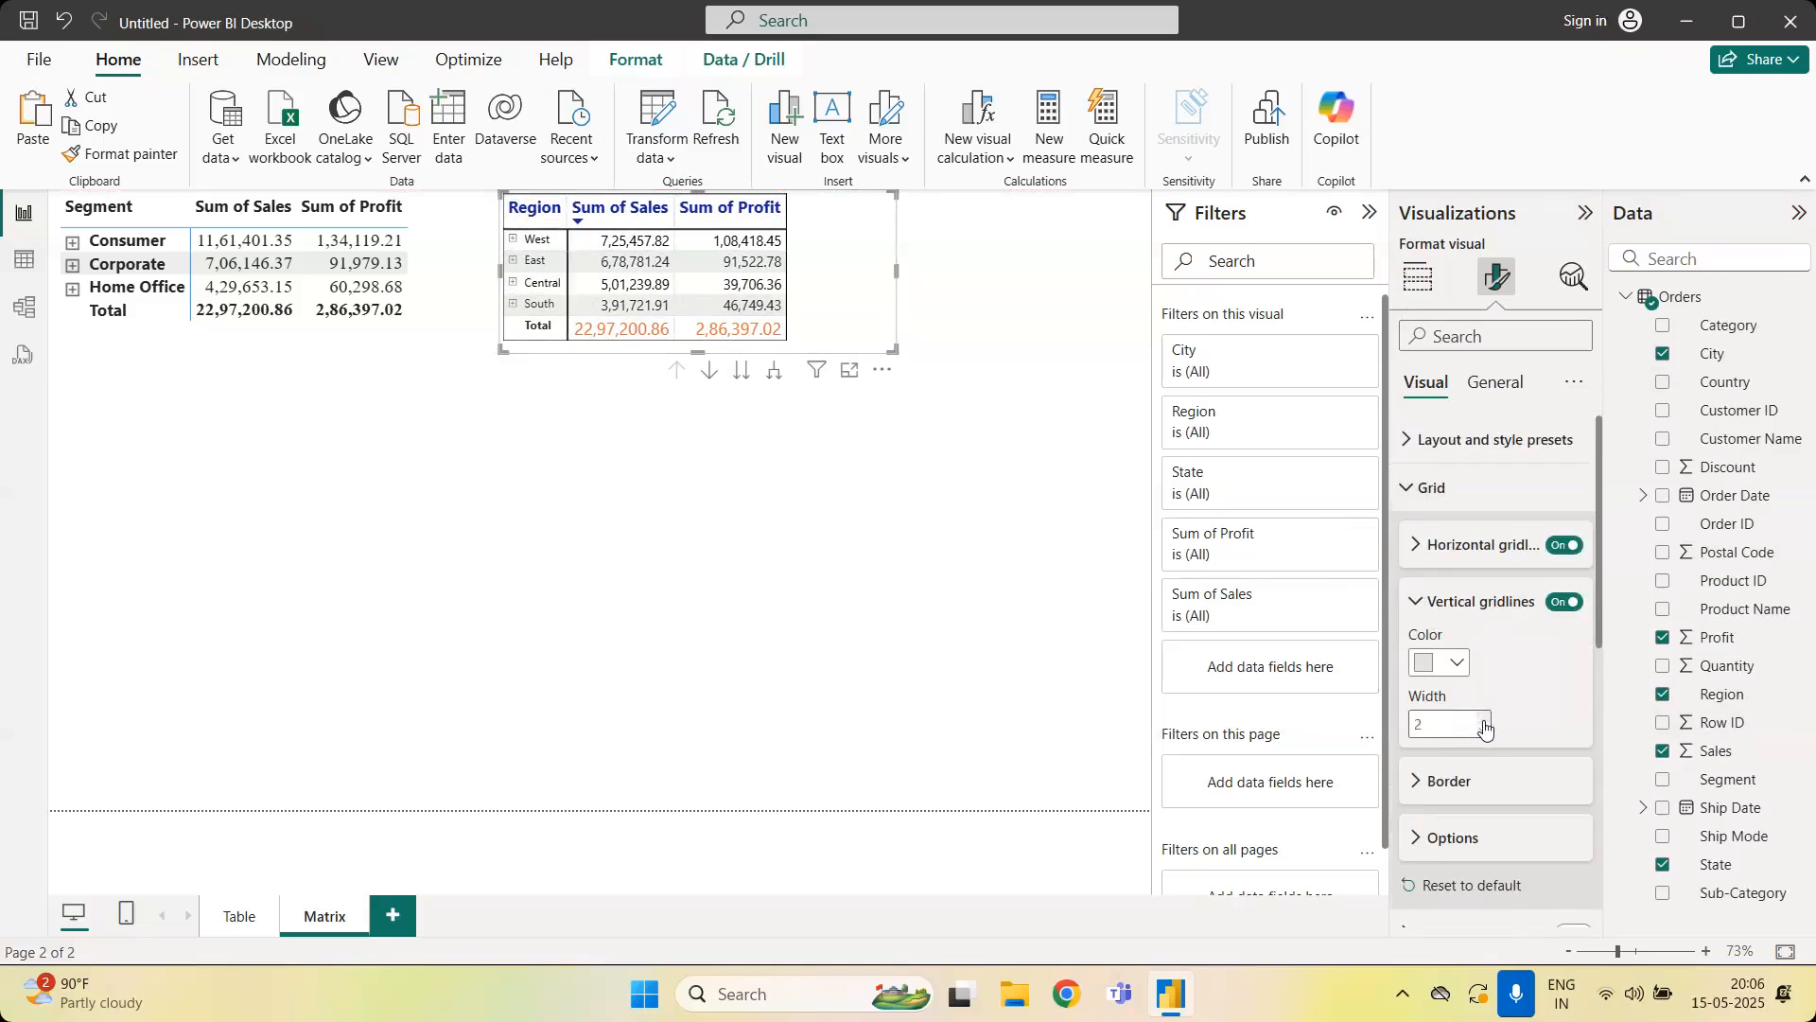
left_click(1457, 661)
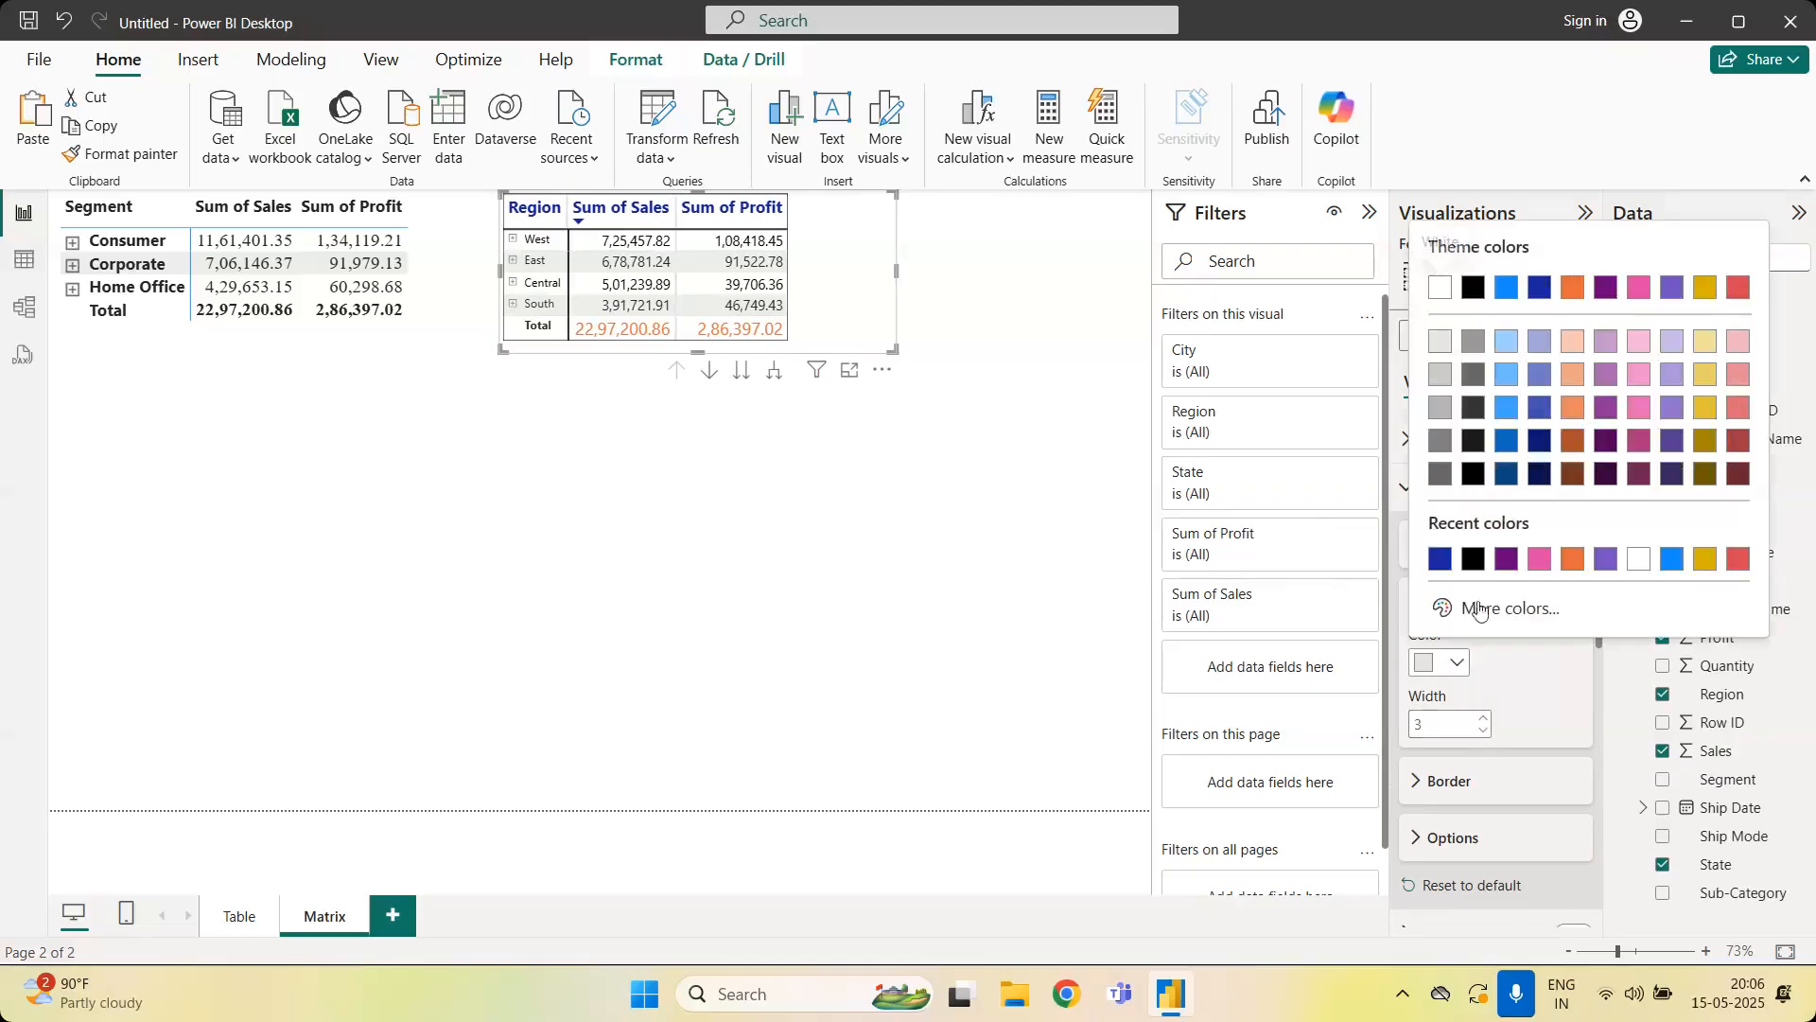
left_click(1474, 558)
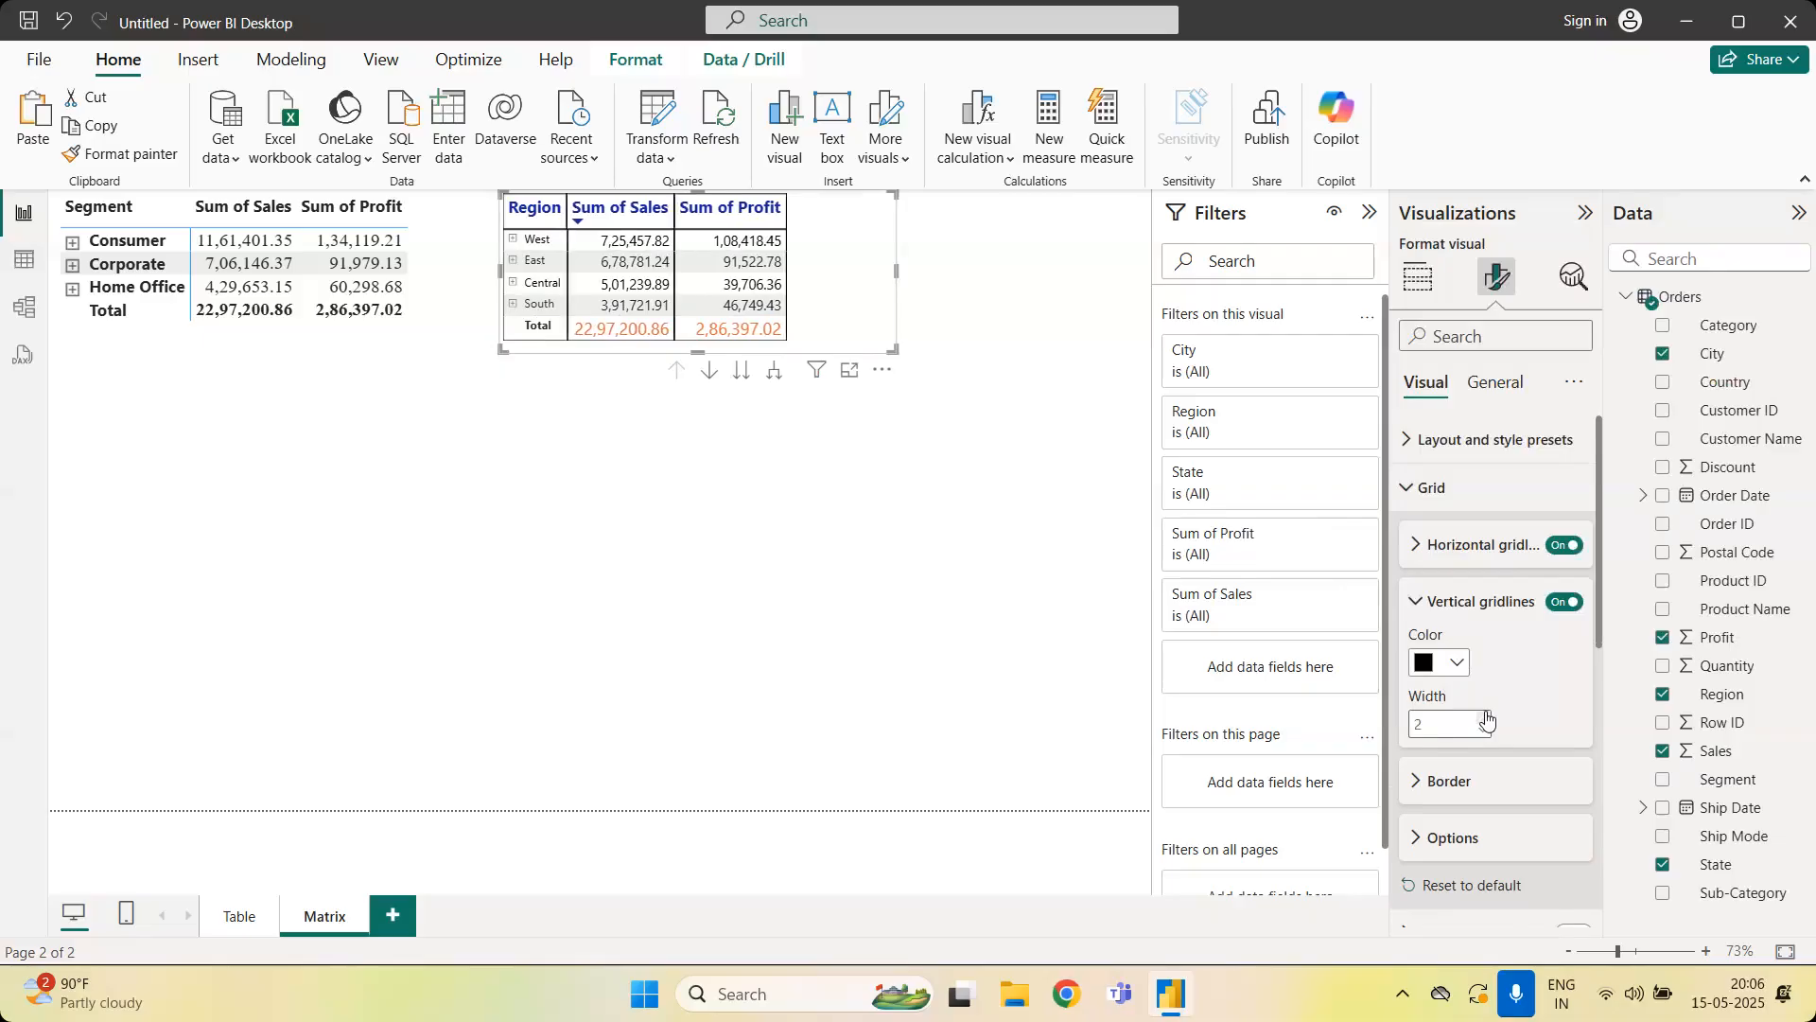
left_click(1416, 602)
Set the matrix's horizontal gridlines to black with a width of 2
left_click(1416, 546)
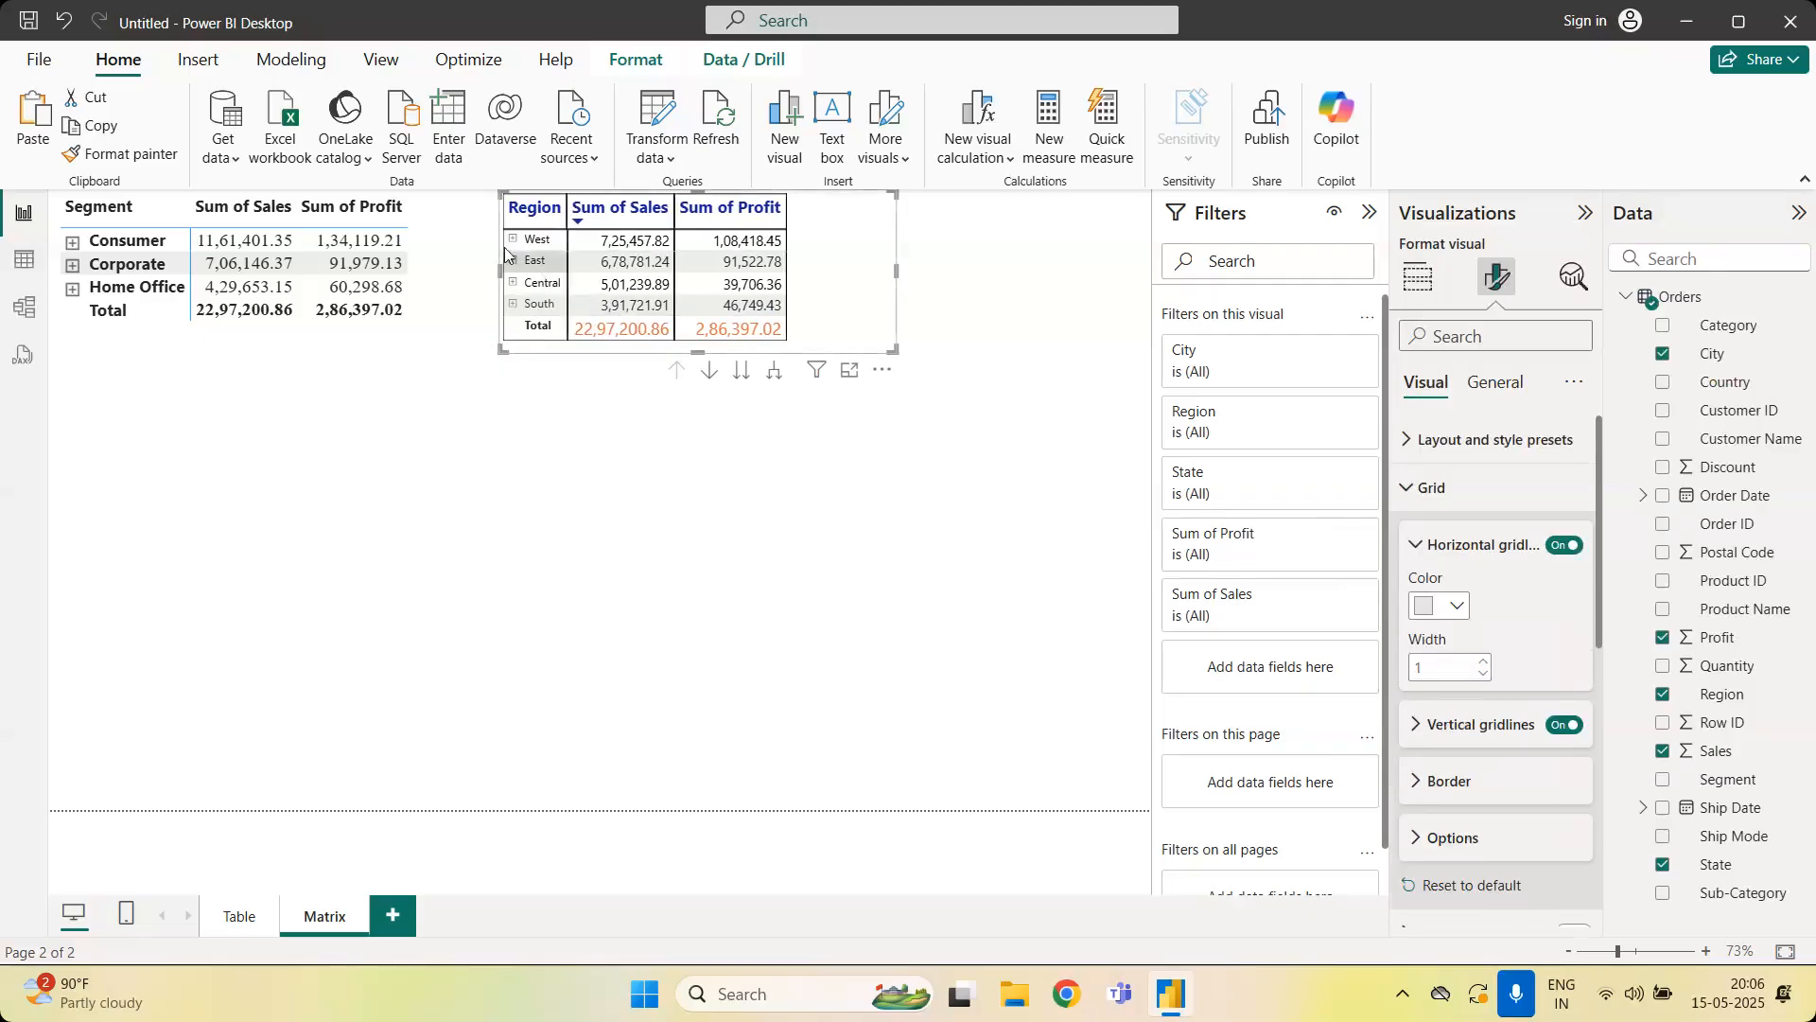
left_click(1450, 606)
left_click(1441, 506)
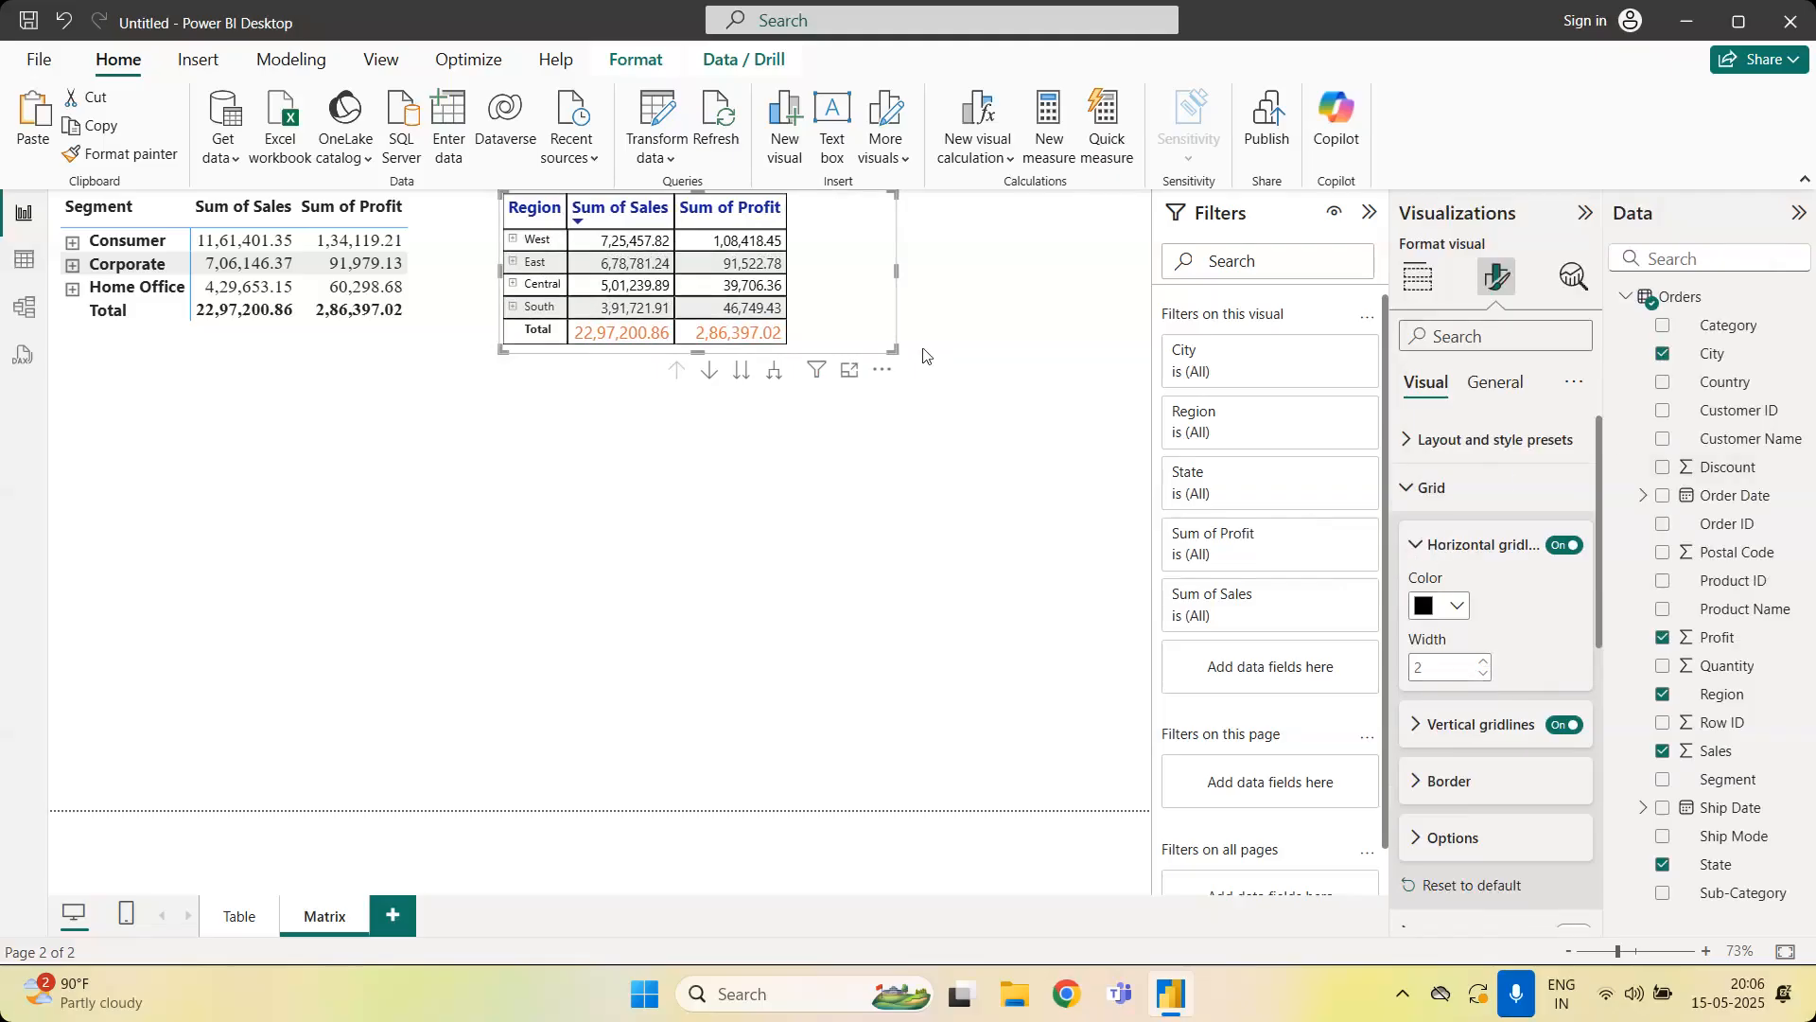
Shift the matrix visual slightly toward the Segment matrix, enlarge its frame down to the page edge, and close the grid settings
left_click_drag(887, 331, 851, 354)
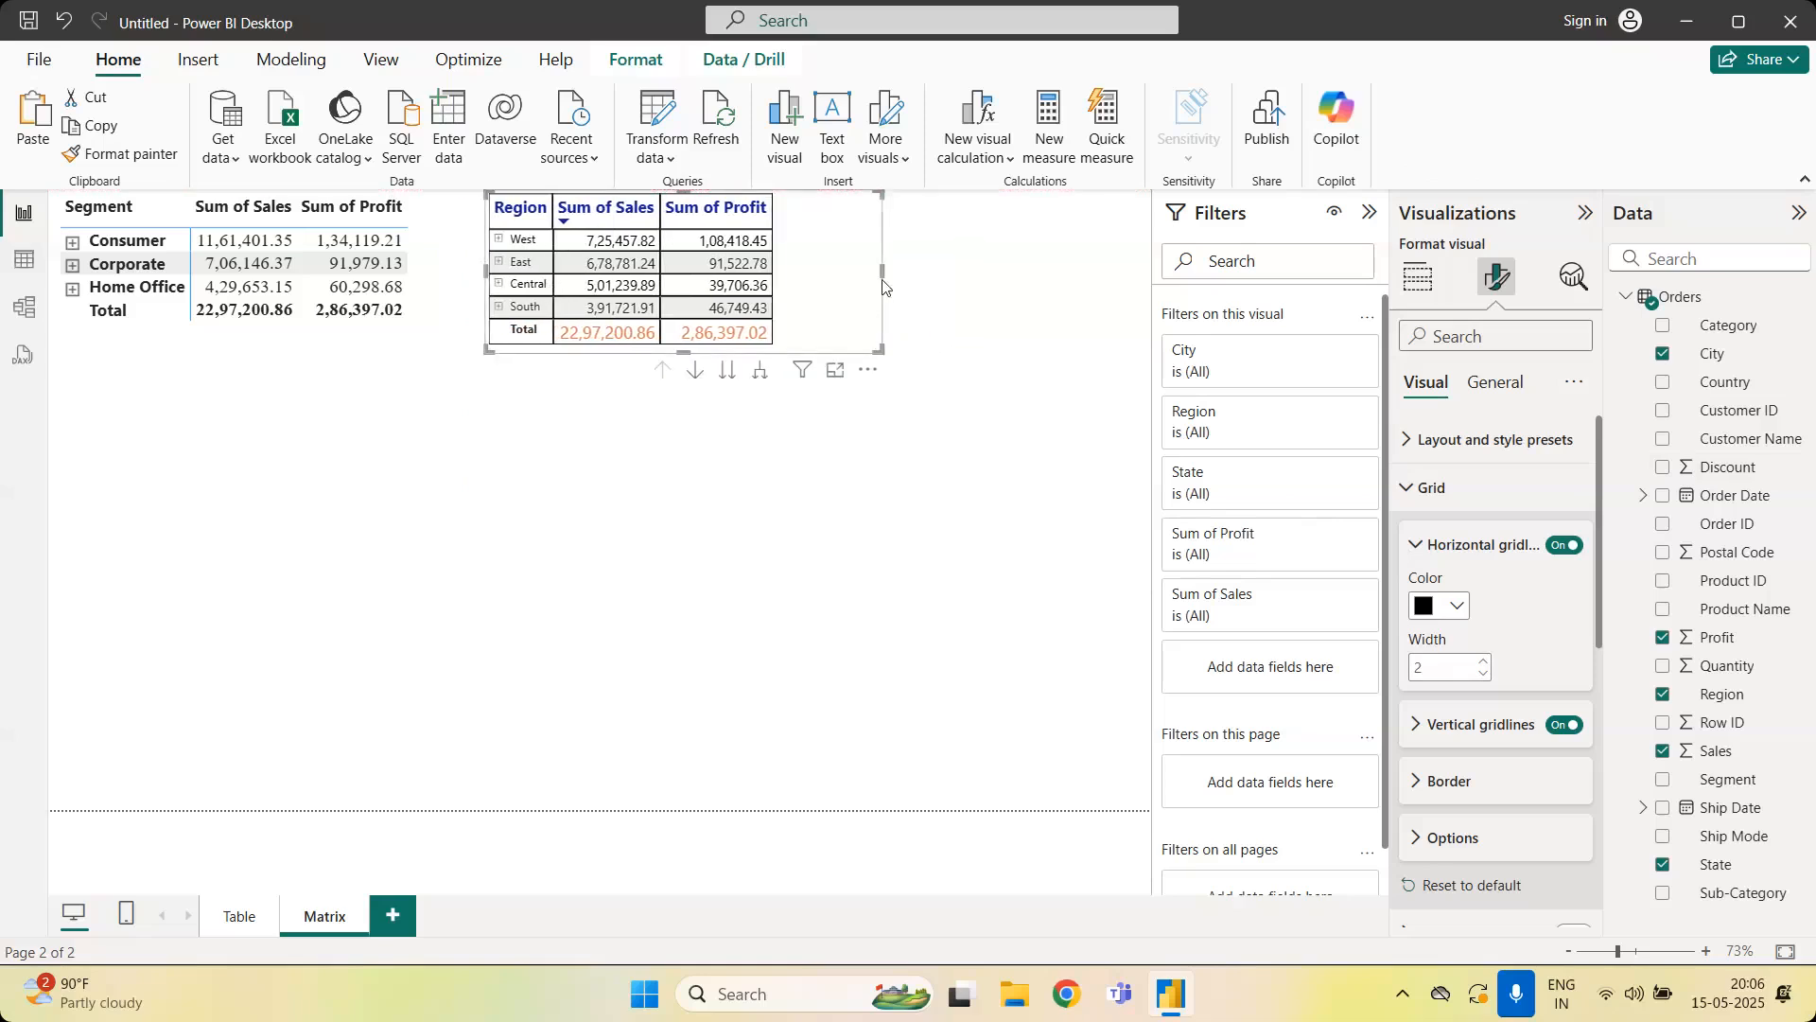
left_click_drag(883, 271, 1064, 821)
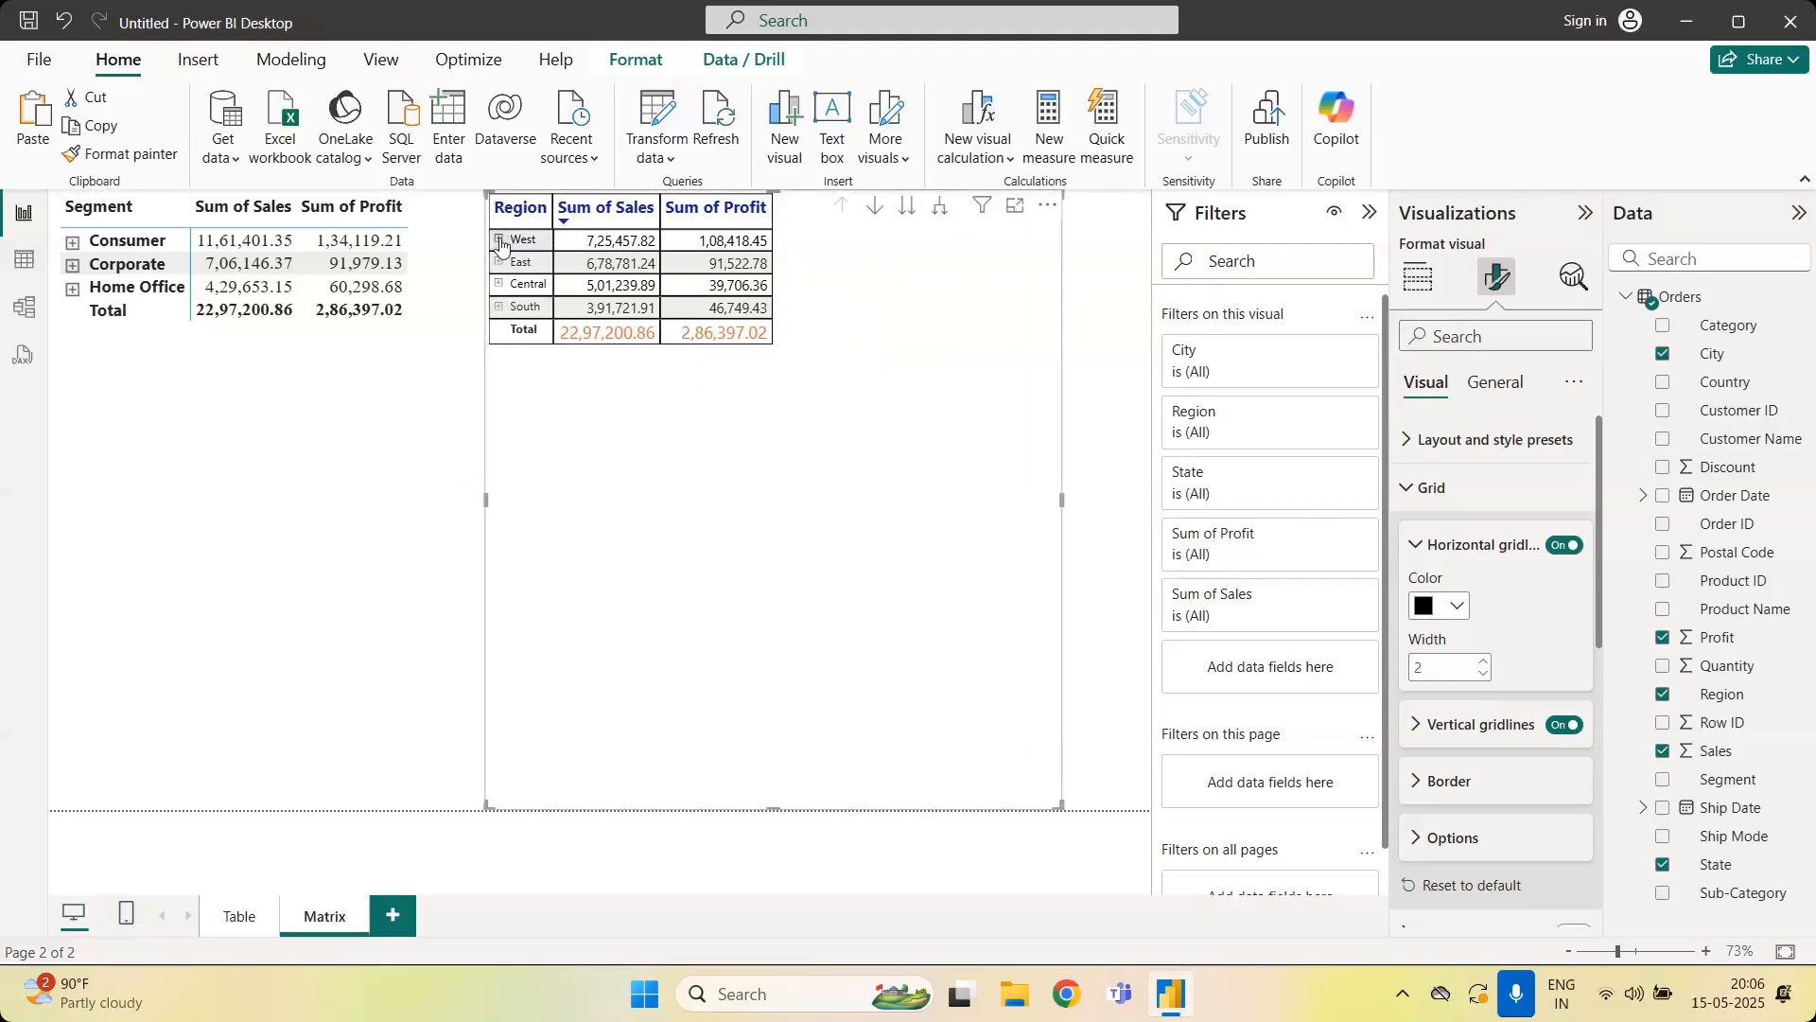
left_click(1428, 555)
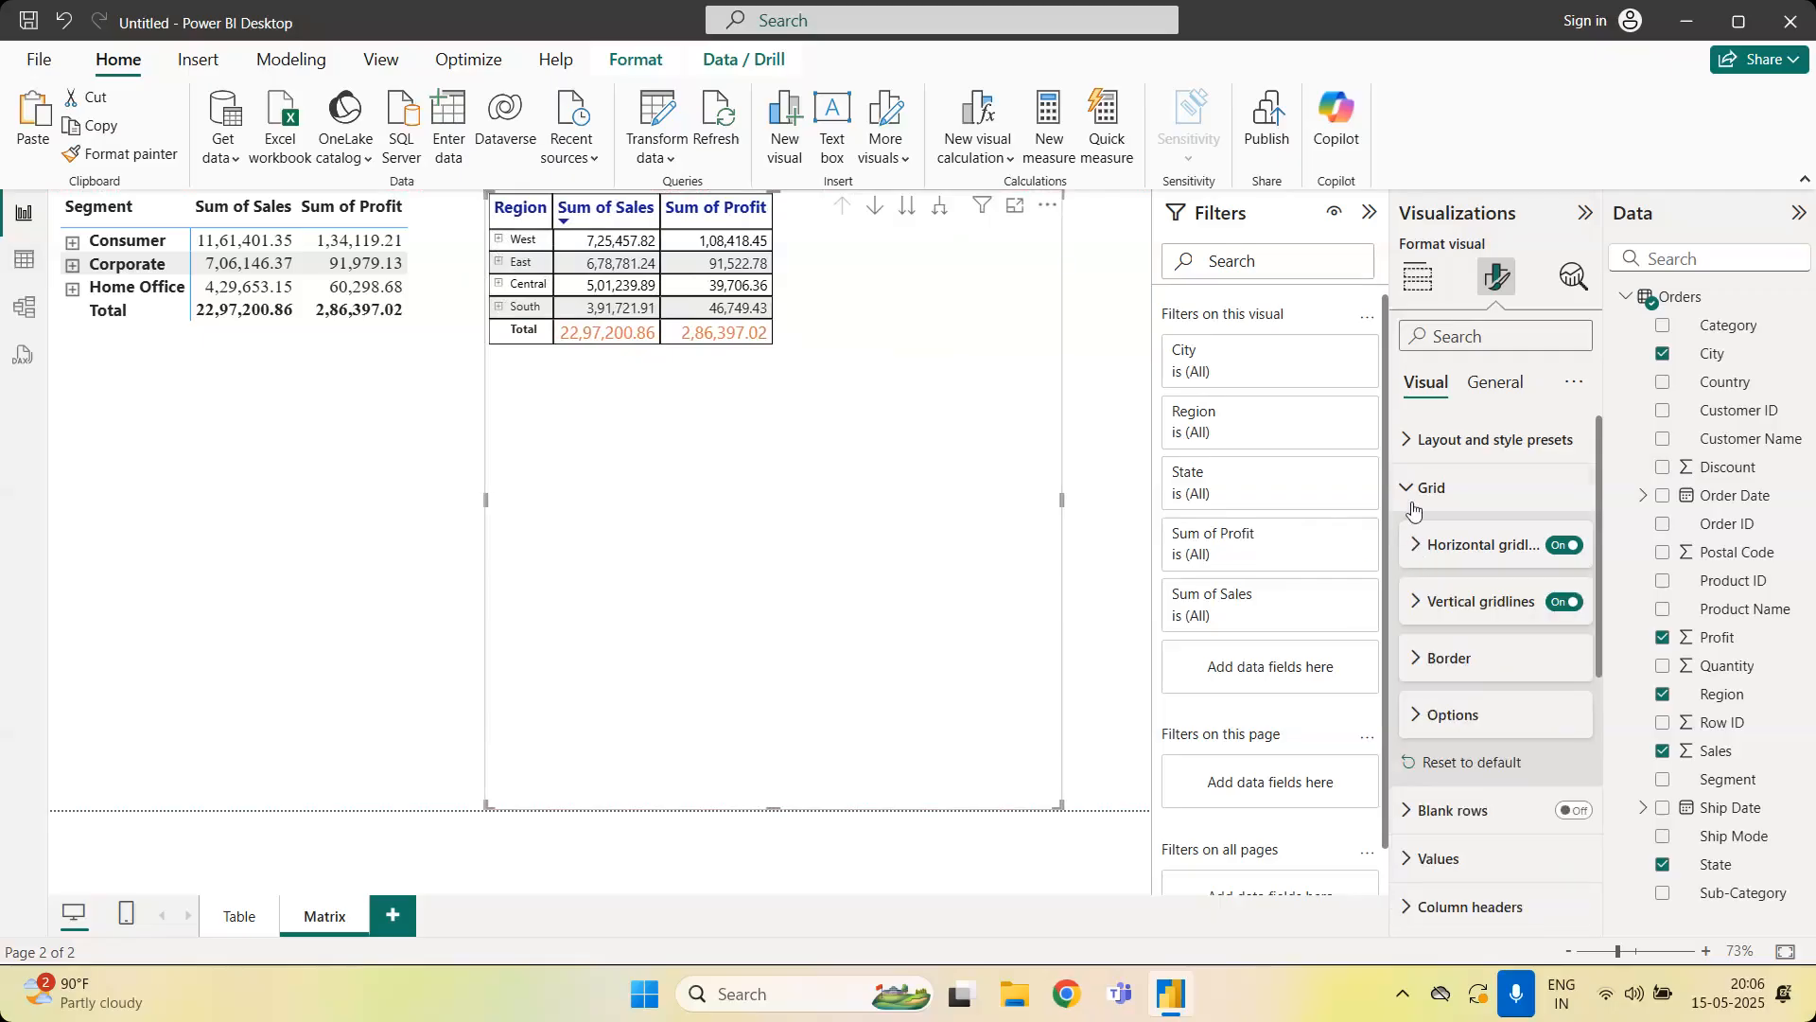
left_click(1413, 509)
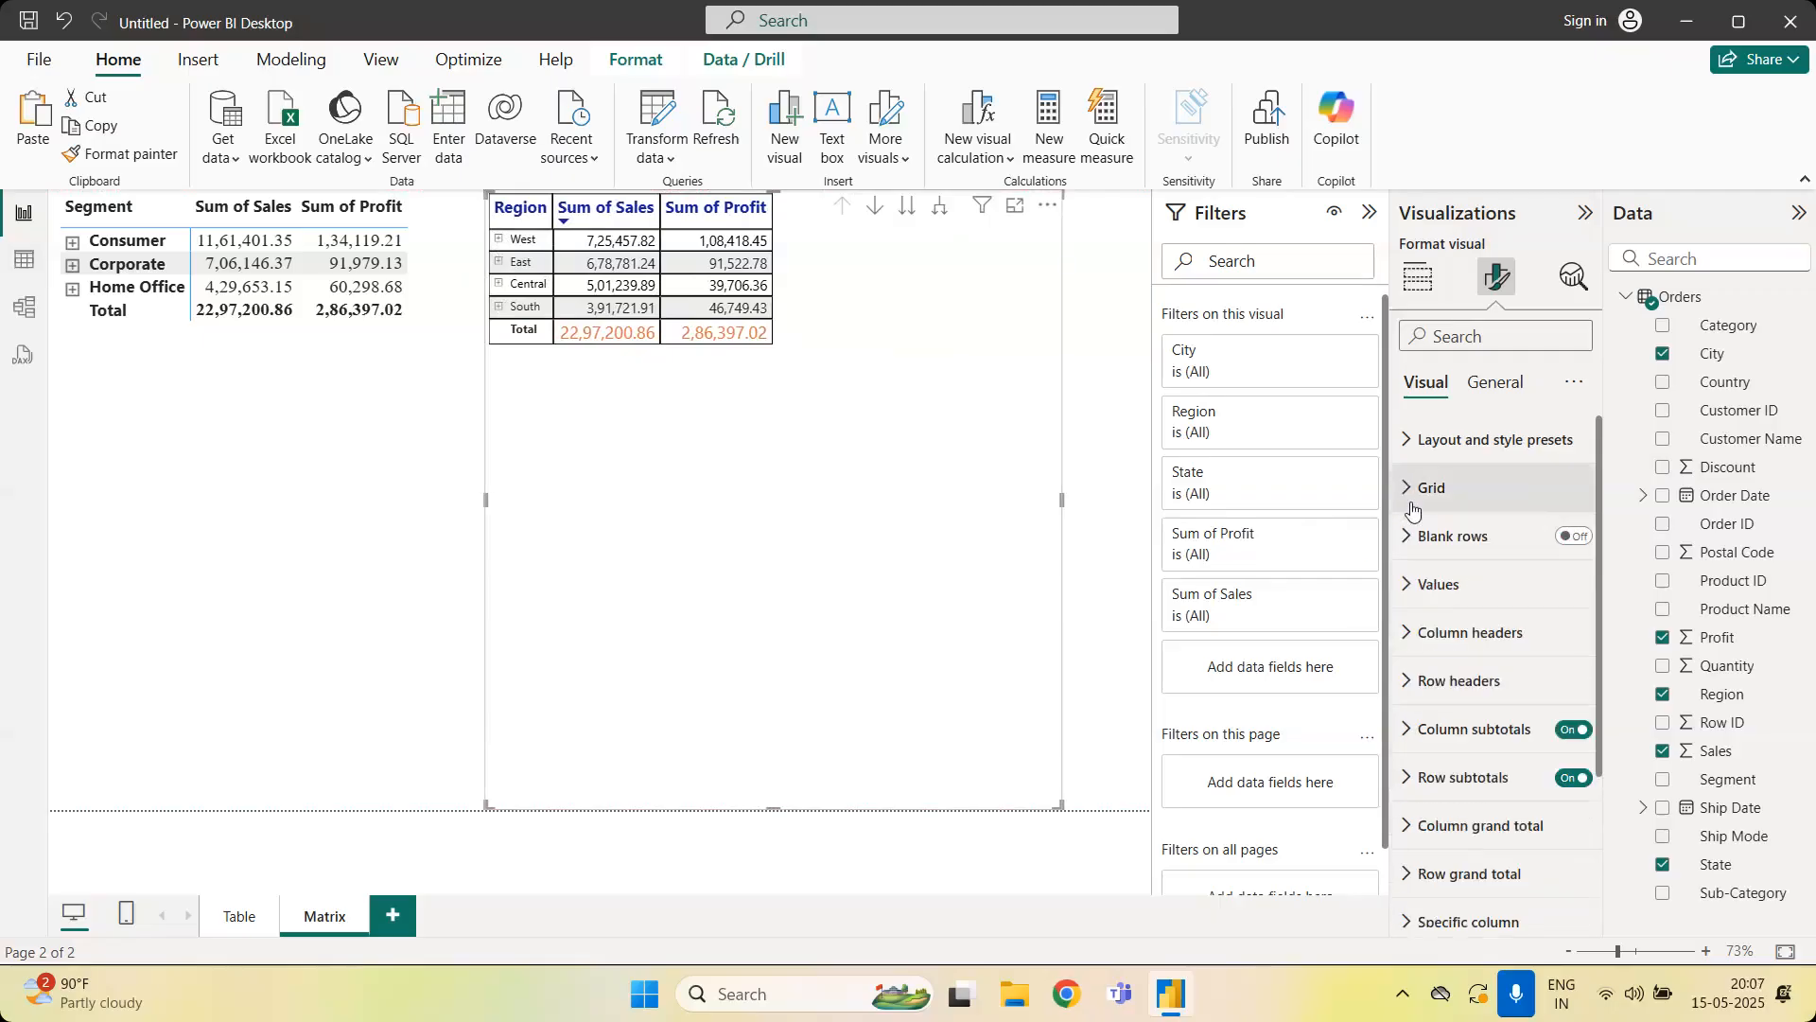
left_click(1451, 648)
left_click(1452, 643)
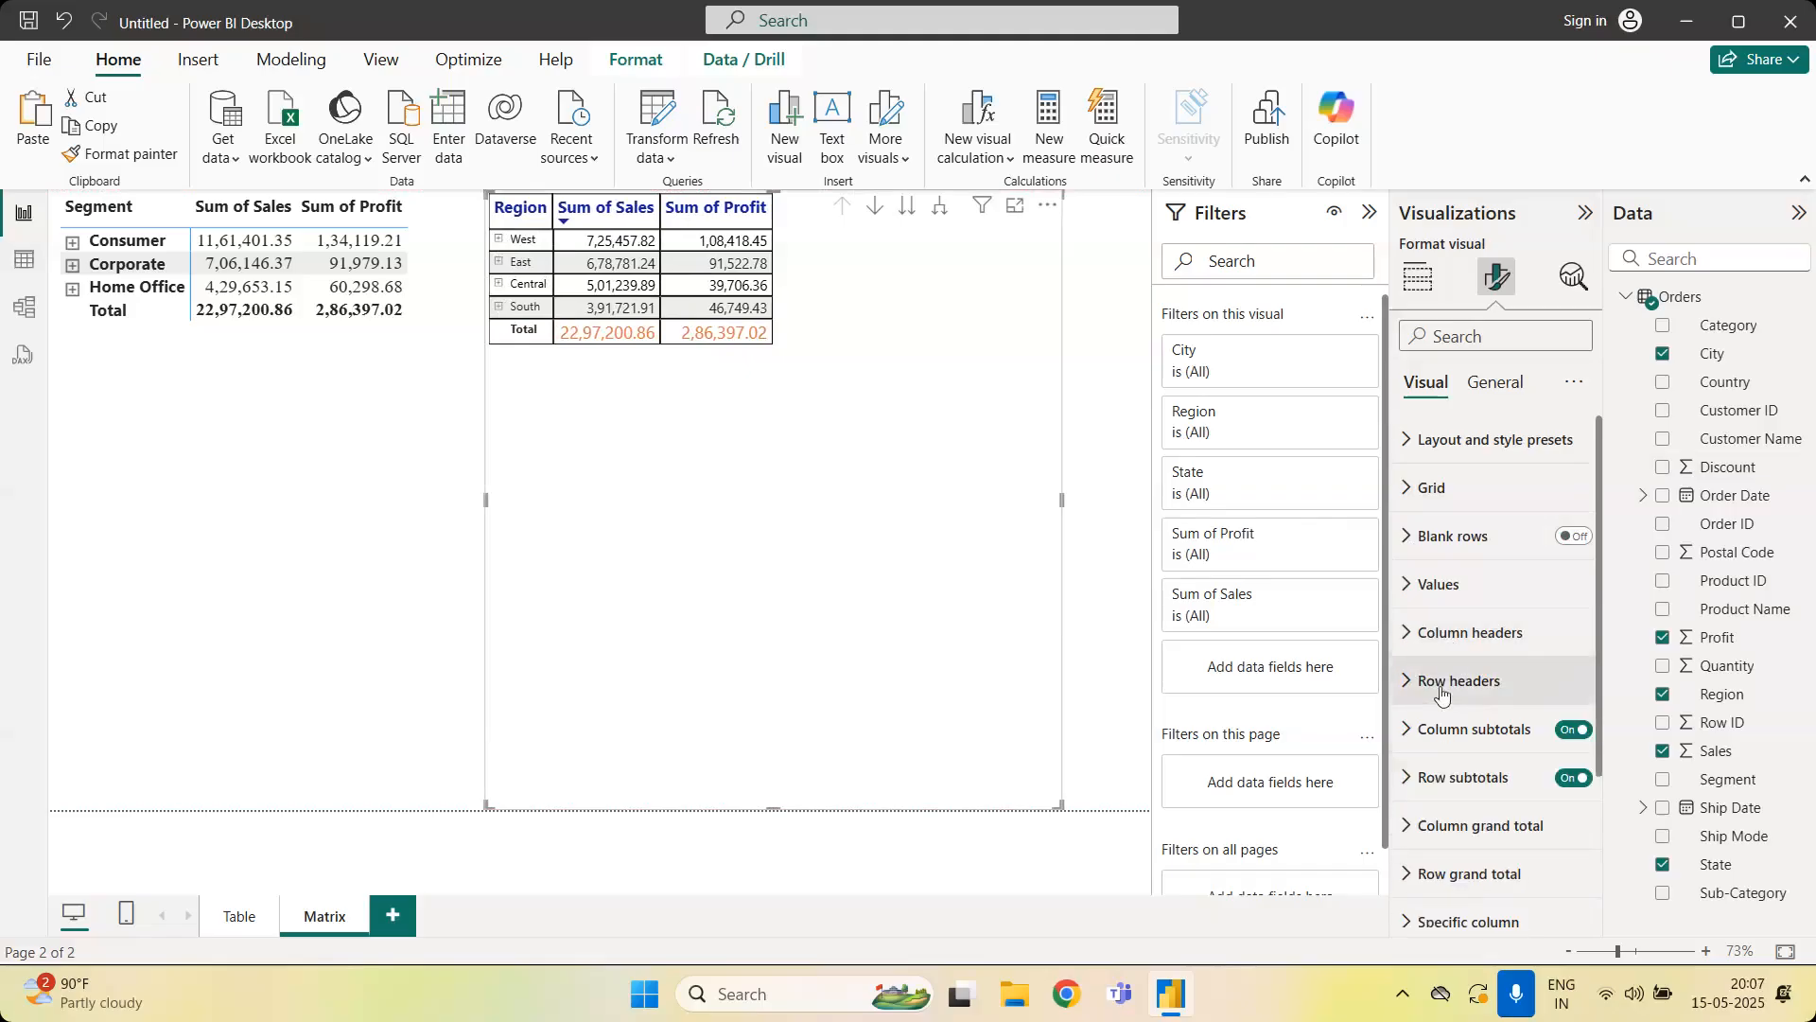
Open the row header text settings and examine the state row headers under West, leaving the region collapsed
left_click(1441, 687)
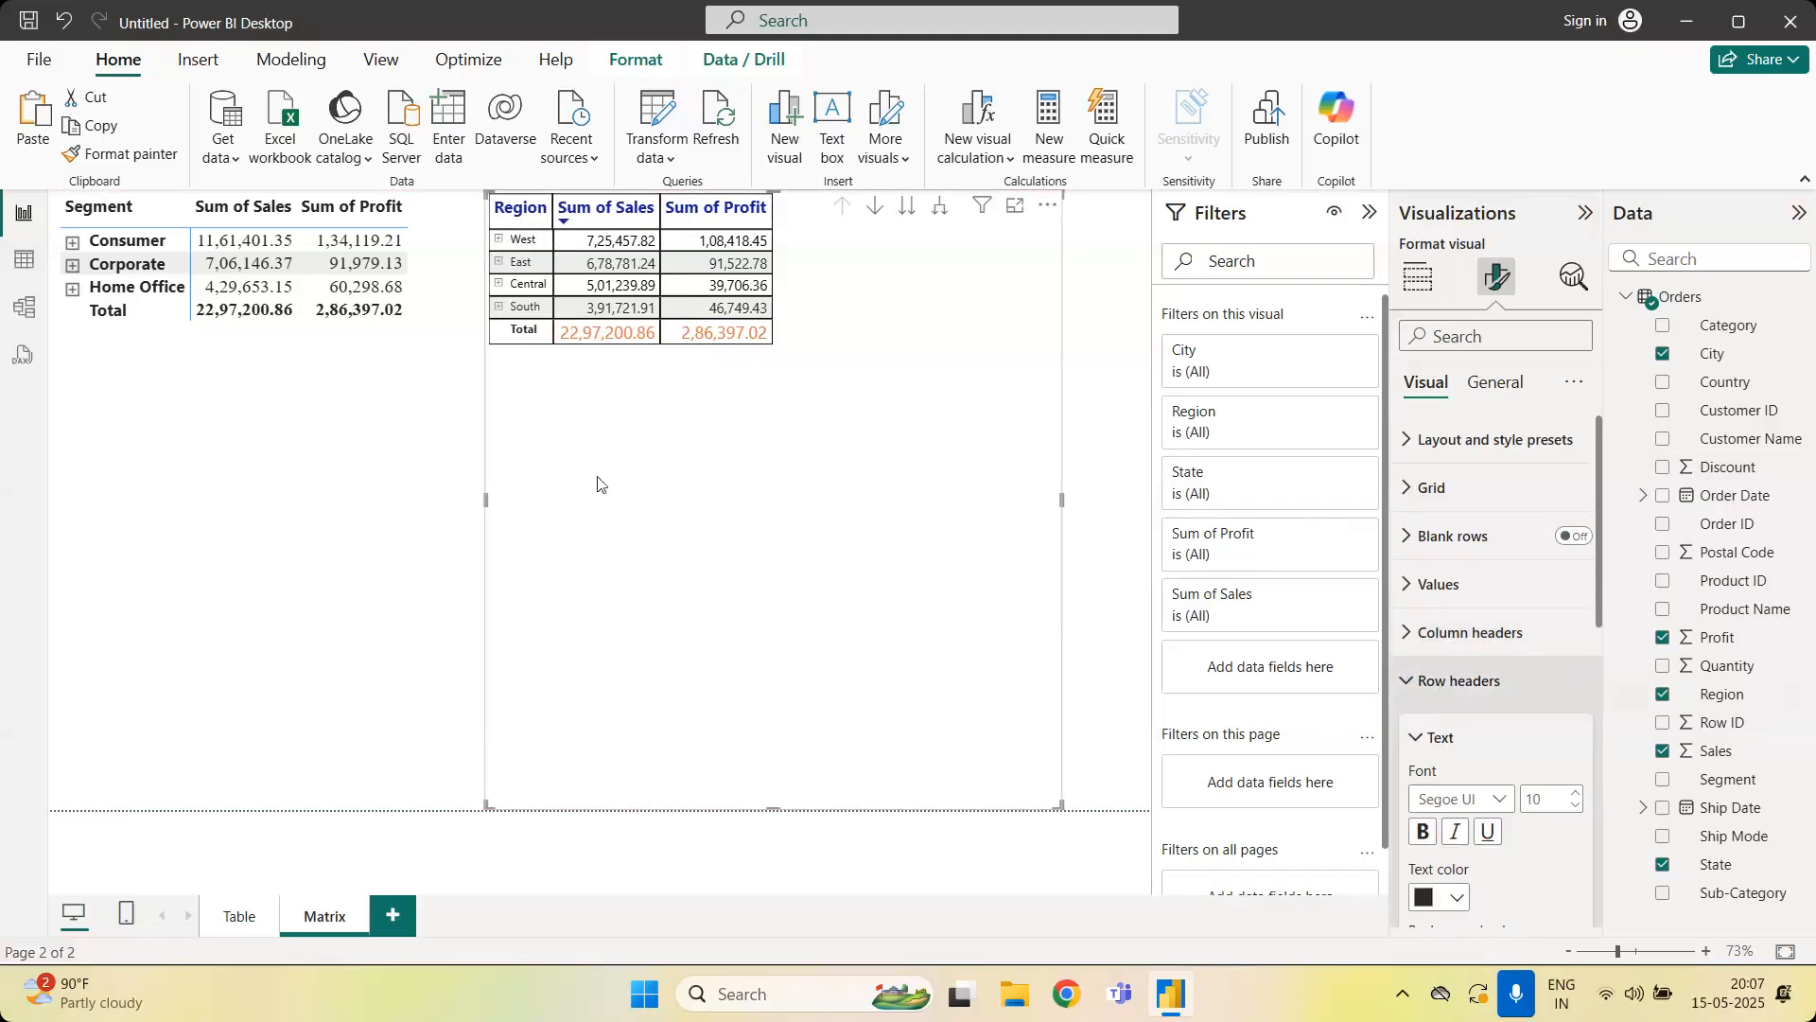
left_click(499, 242)
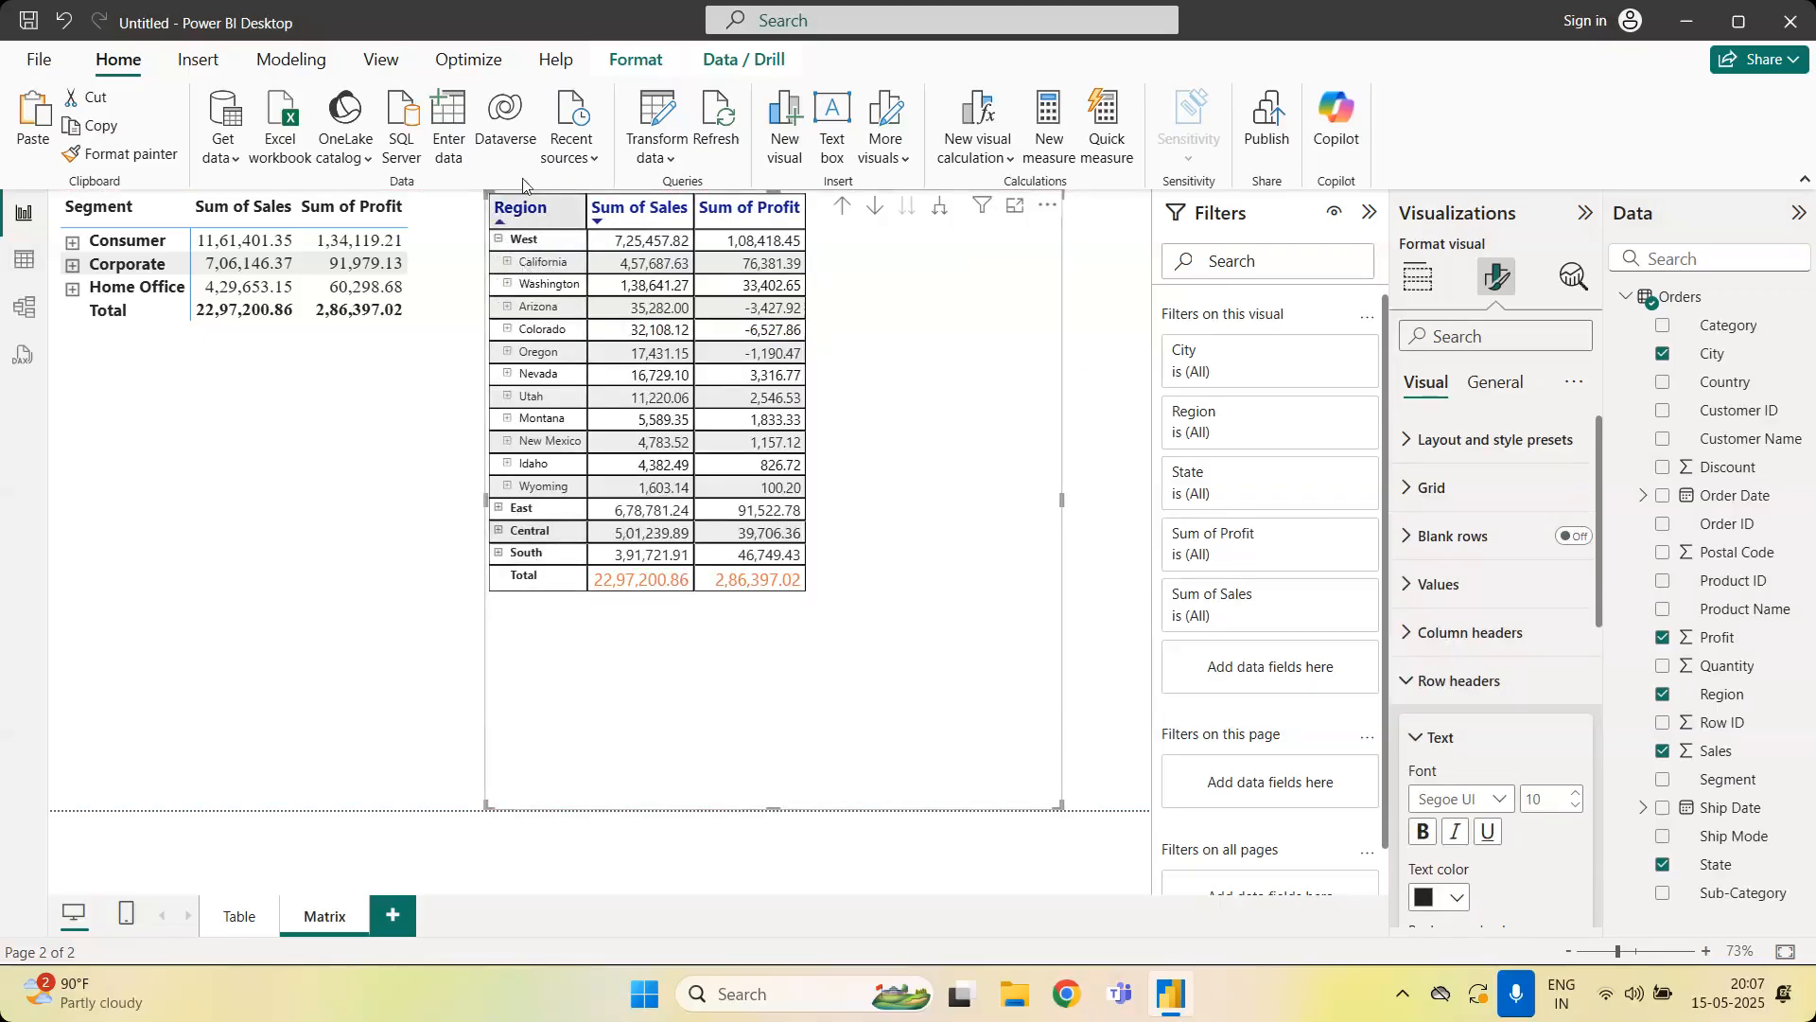
left_click(499, 243)
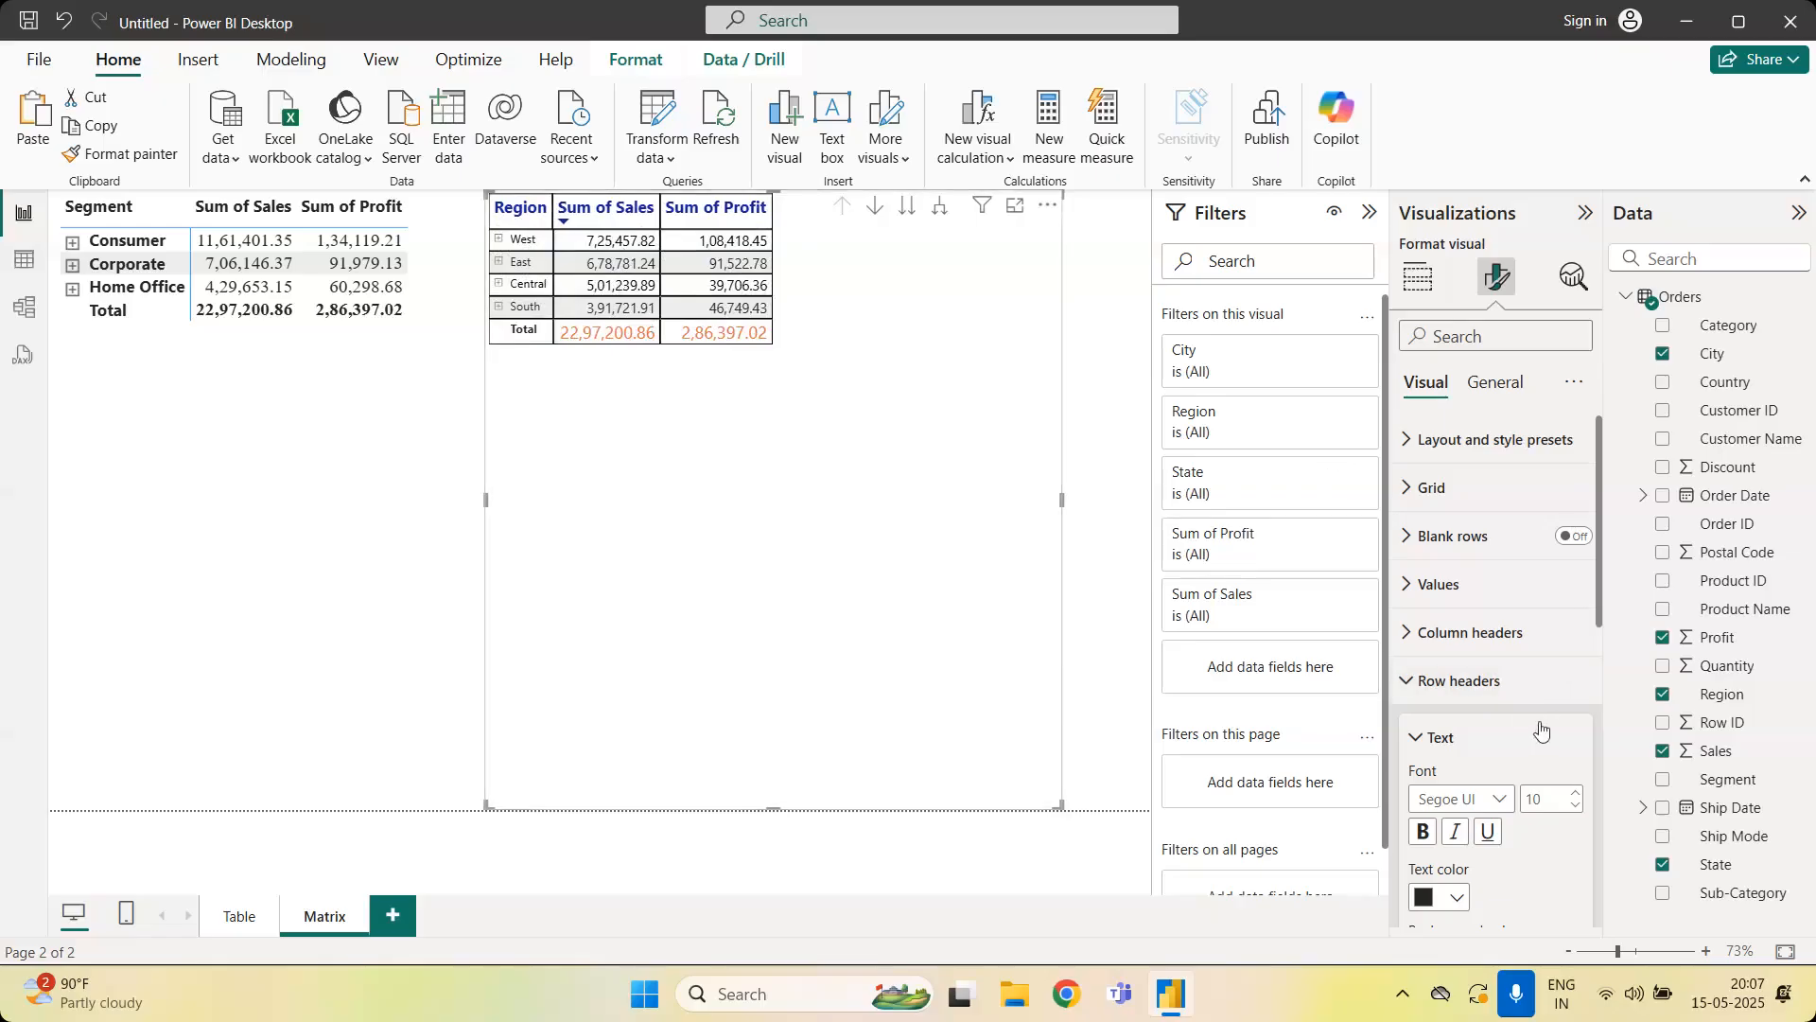
Format the matrix's row header text as size 12, bold and pink
scroll(1490, 691, "down", 3)
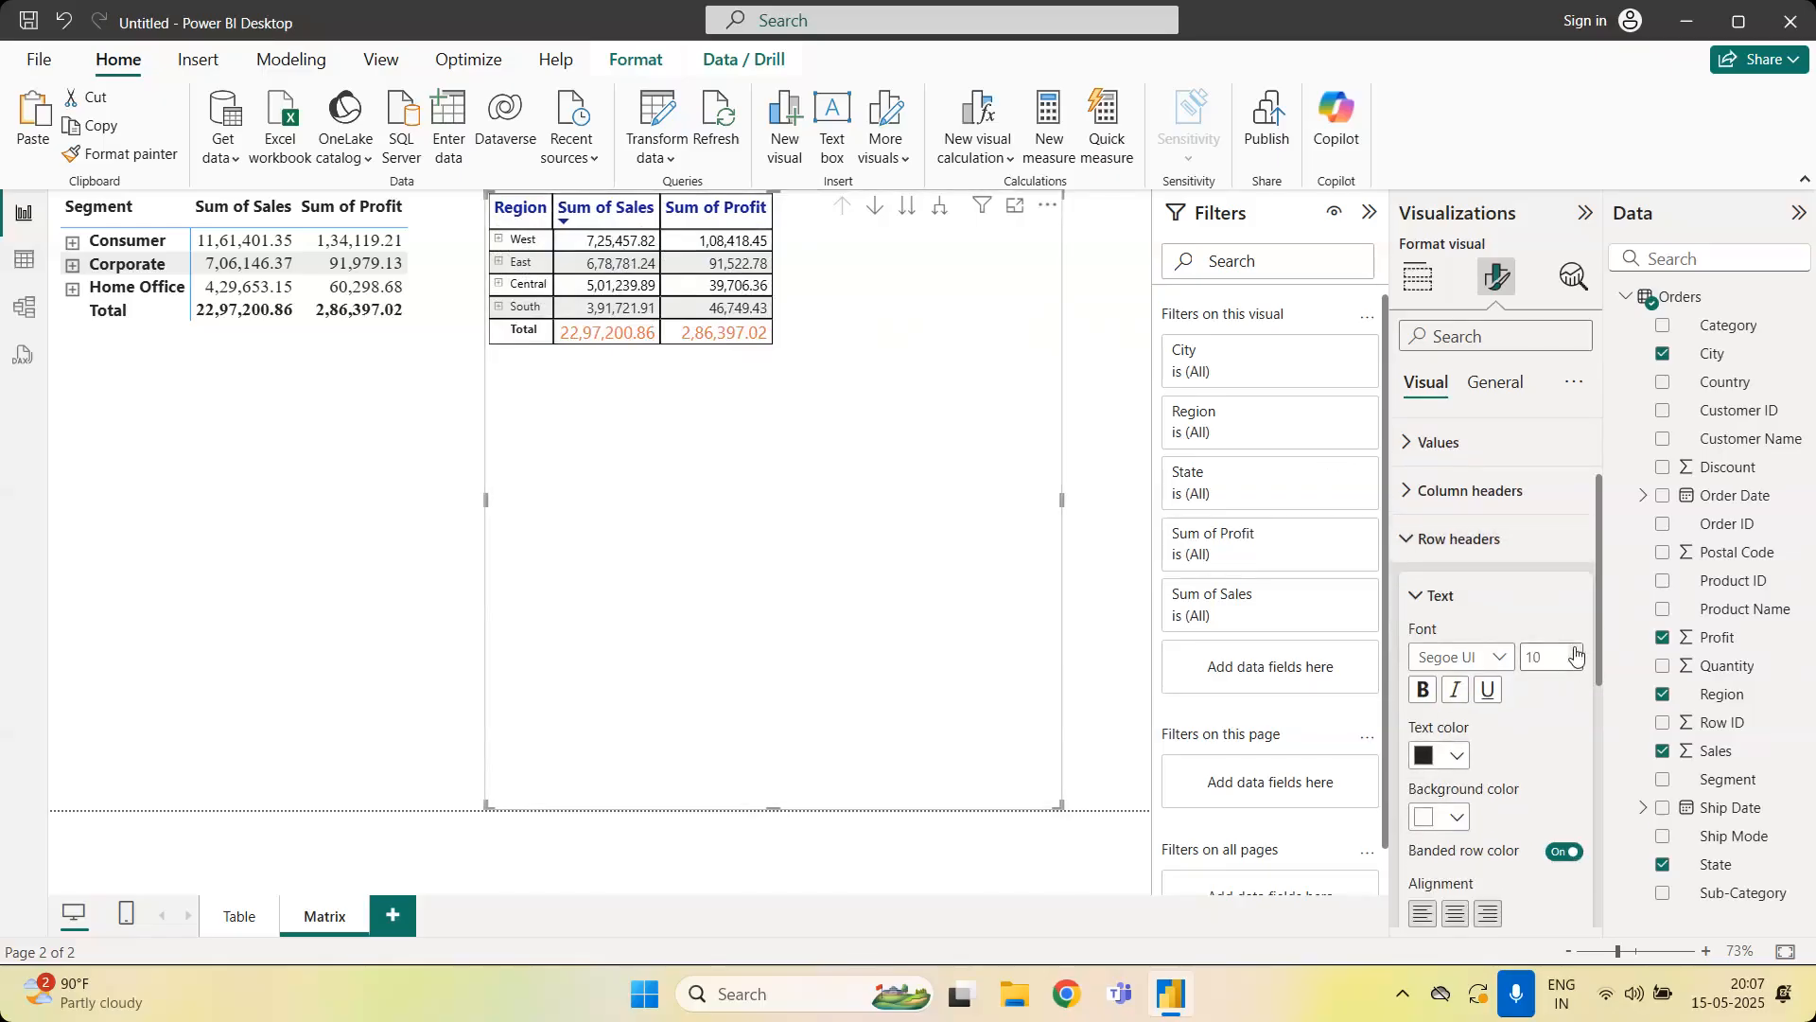
left_click(1459, 757)
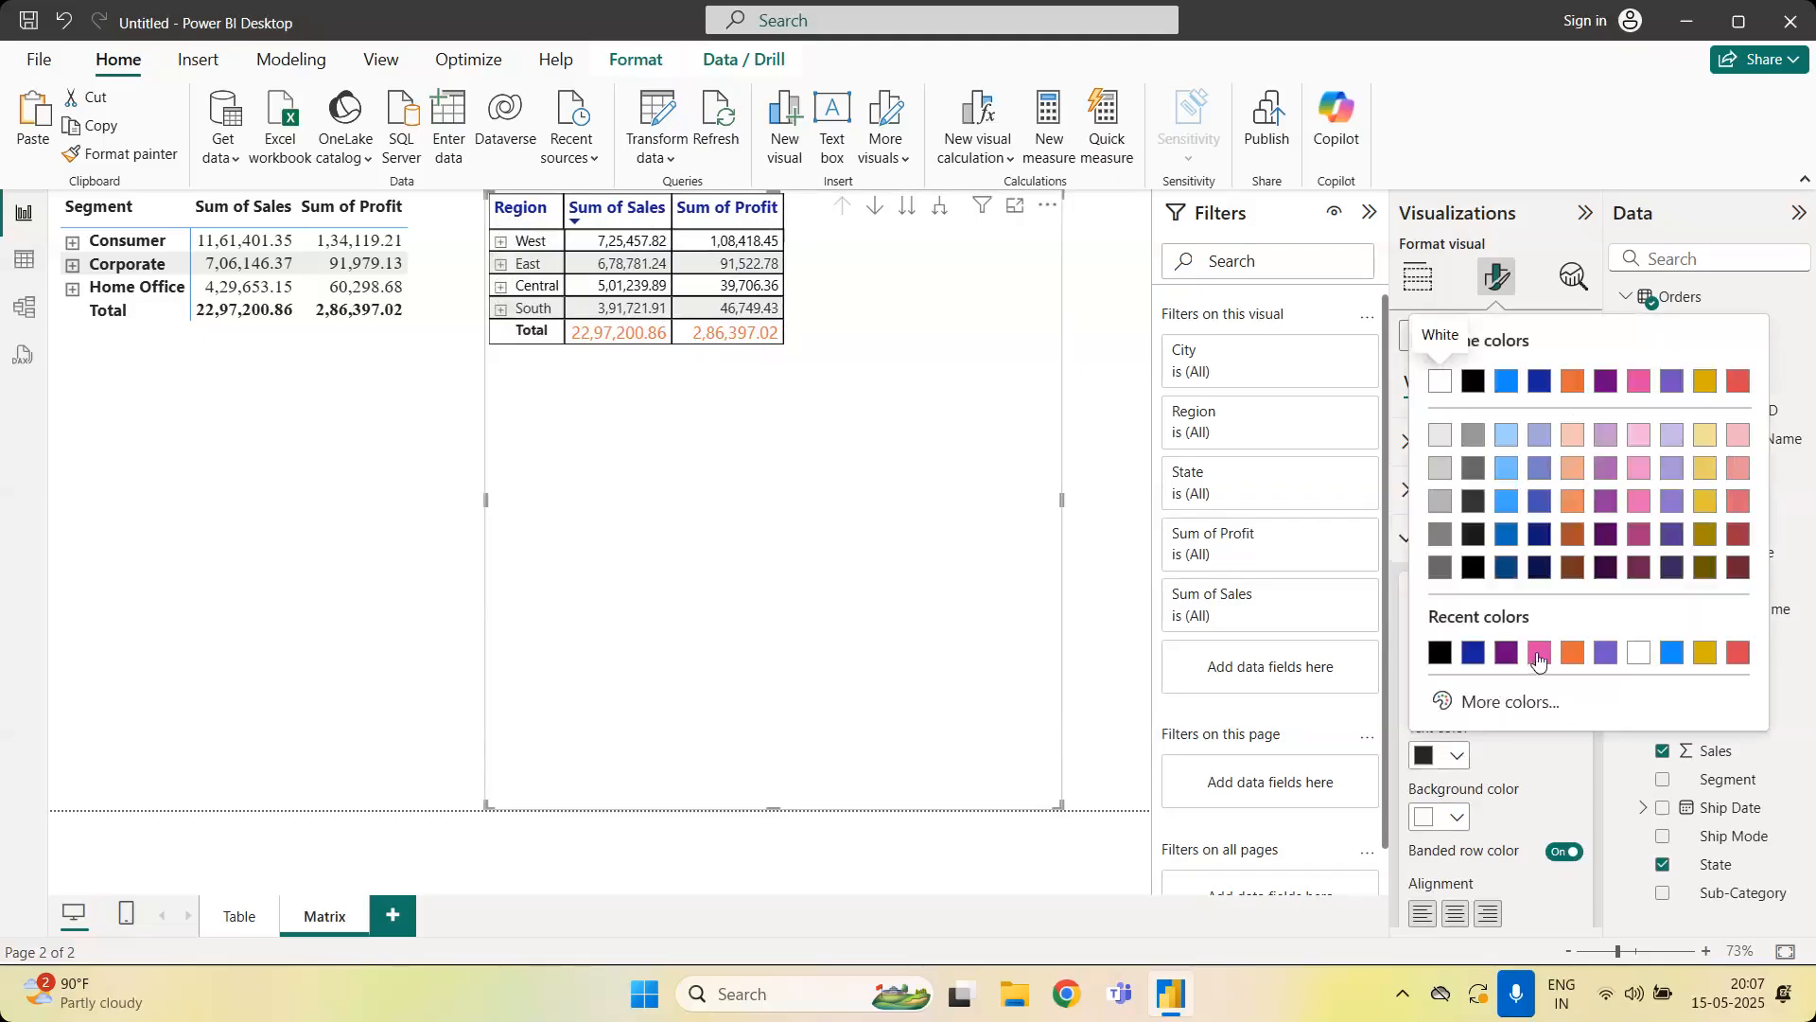
left_click(1504, 653)
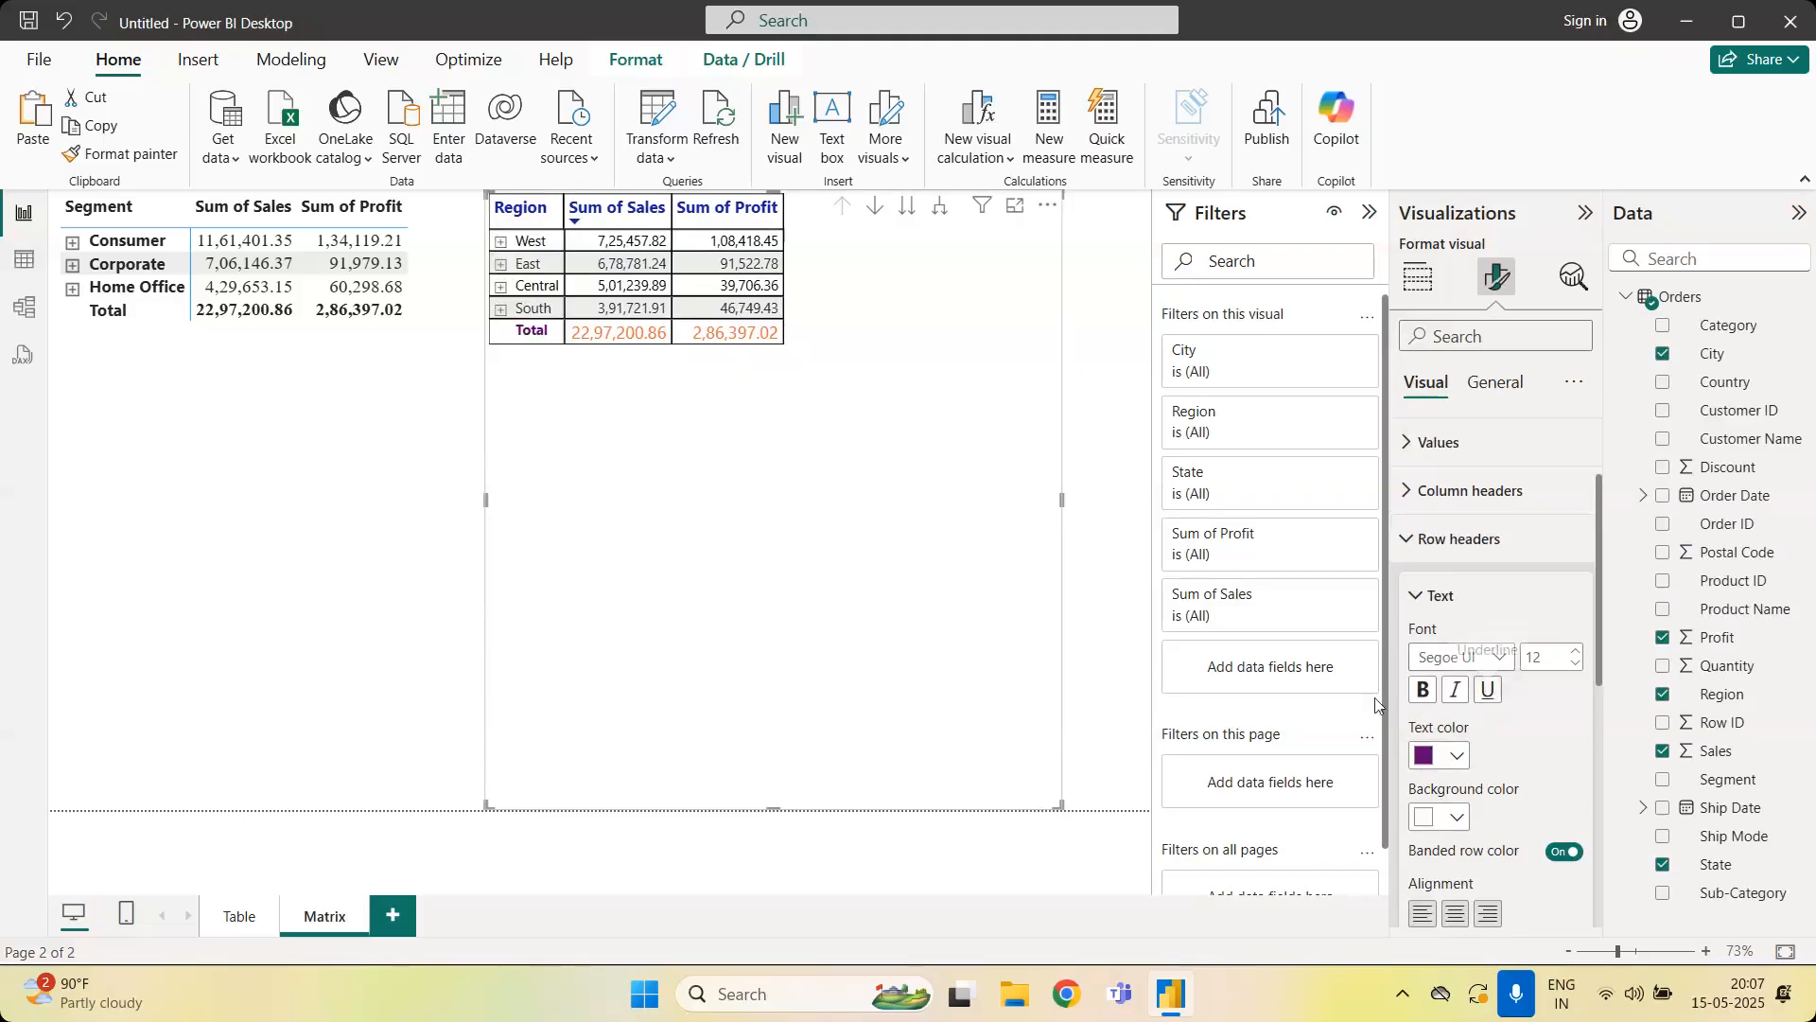
left_click(1422, 701)
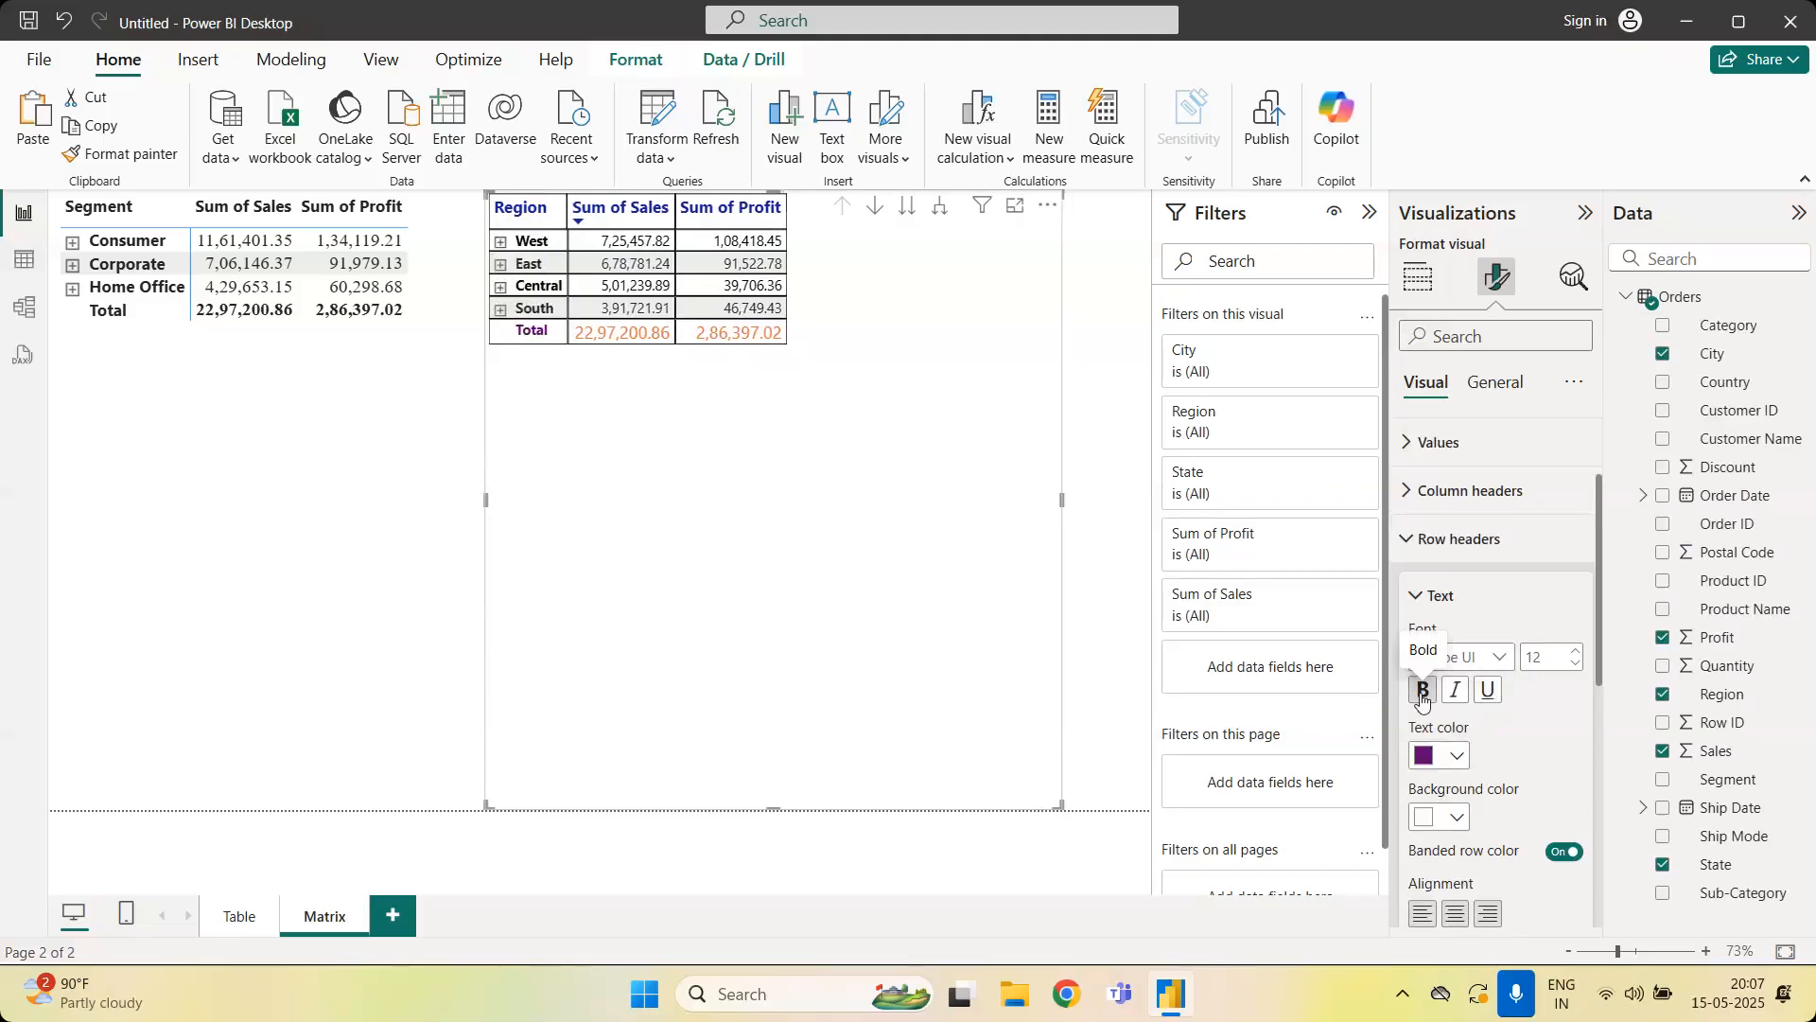
left_click(1458, 758)
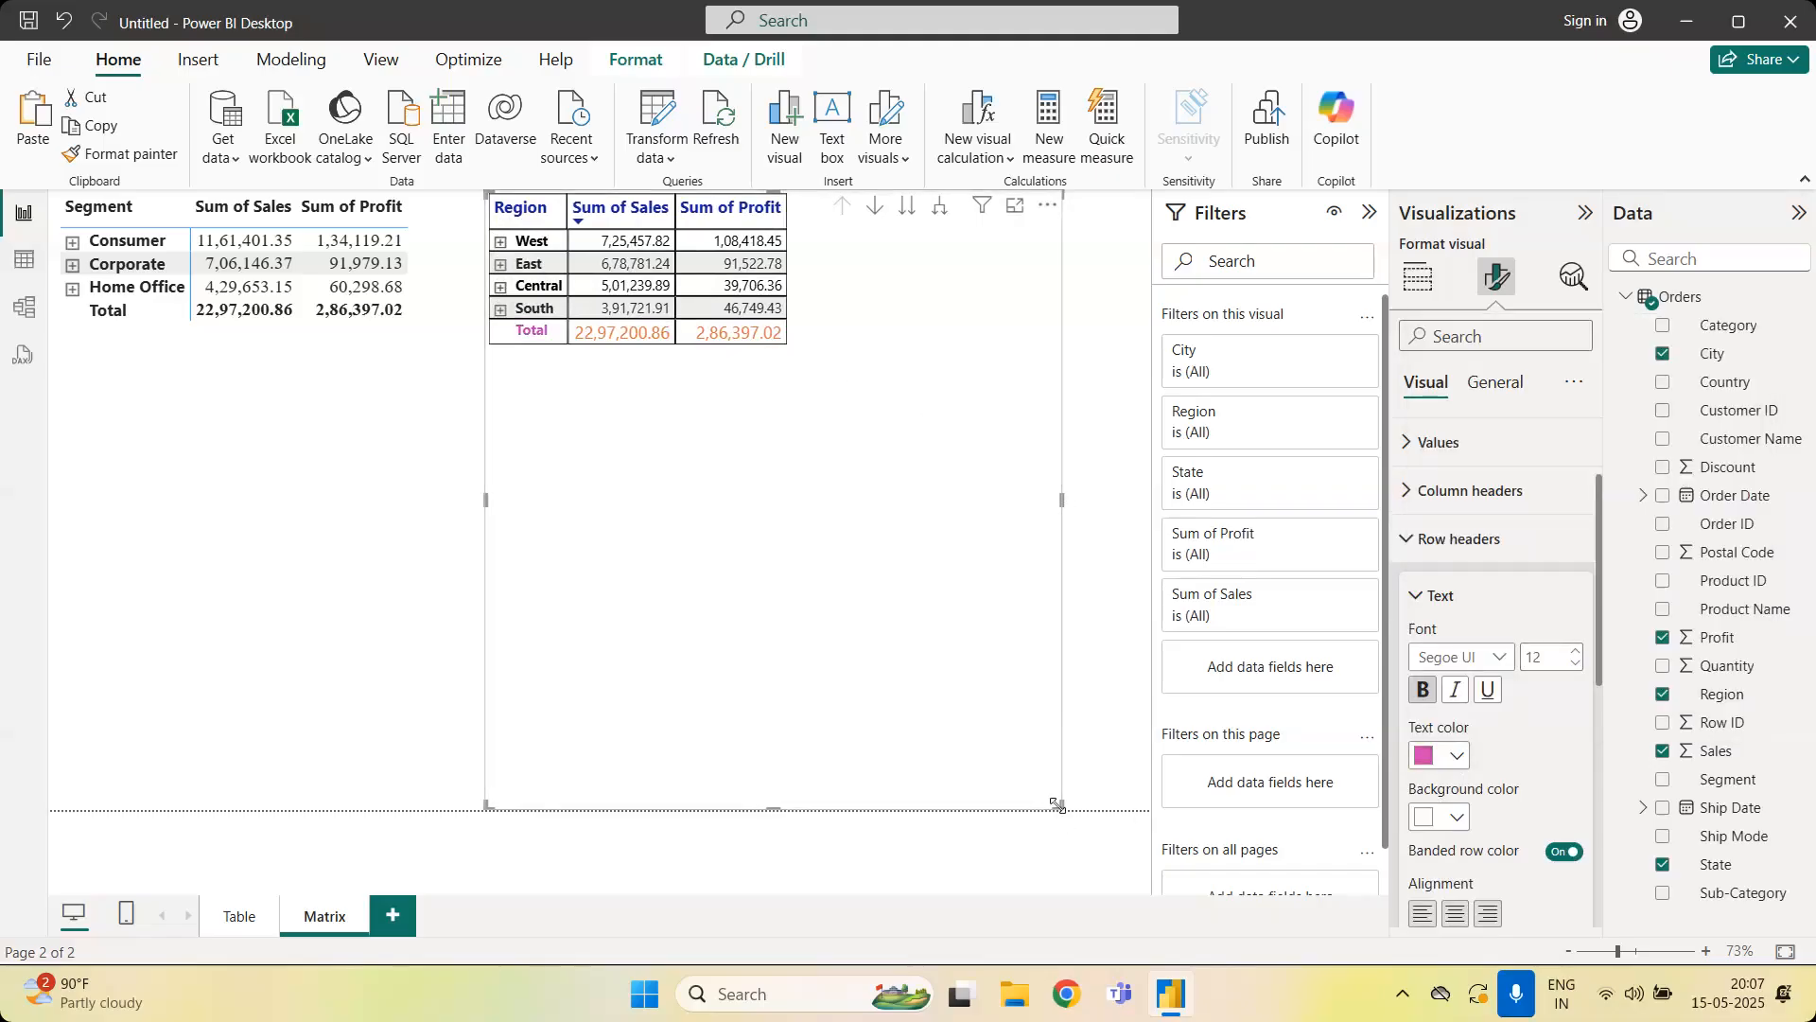
Reduce the matrix frame and examine the row header styling of West's states and California's cities, leaving West collapsed
left_click_drag(1057, 805, 961, 483)
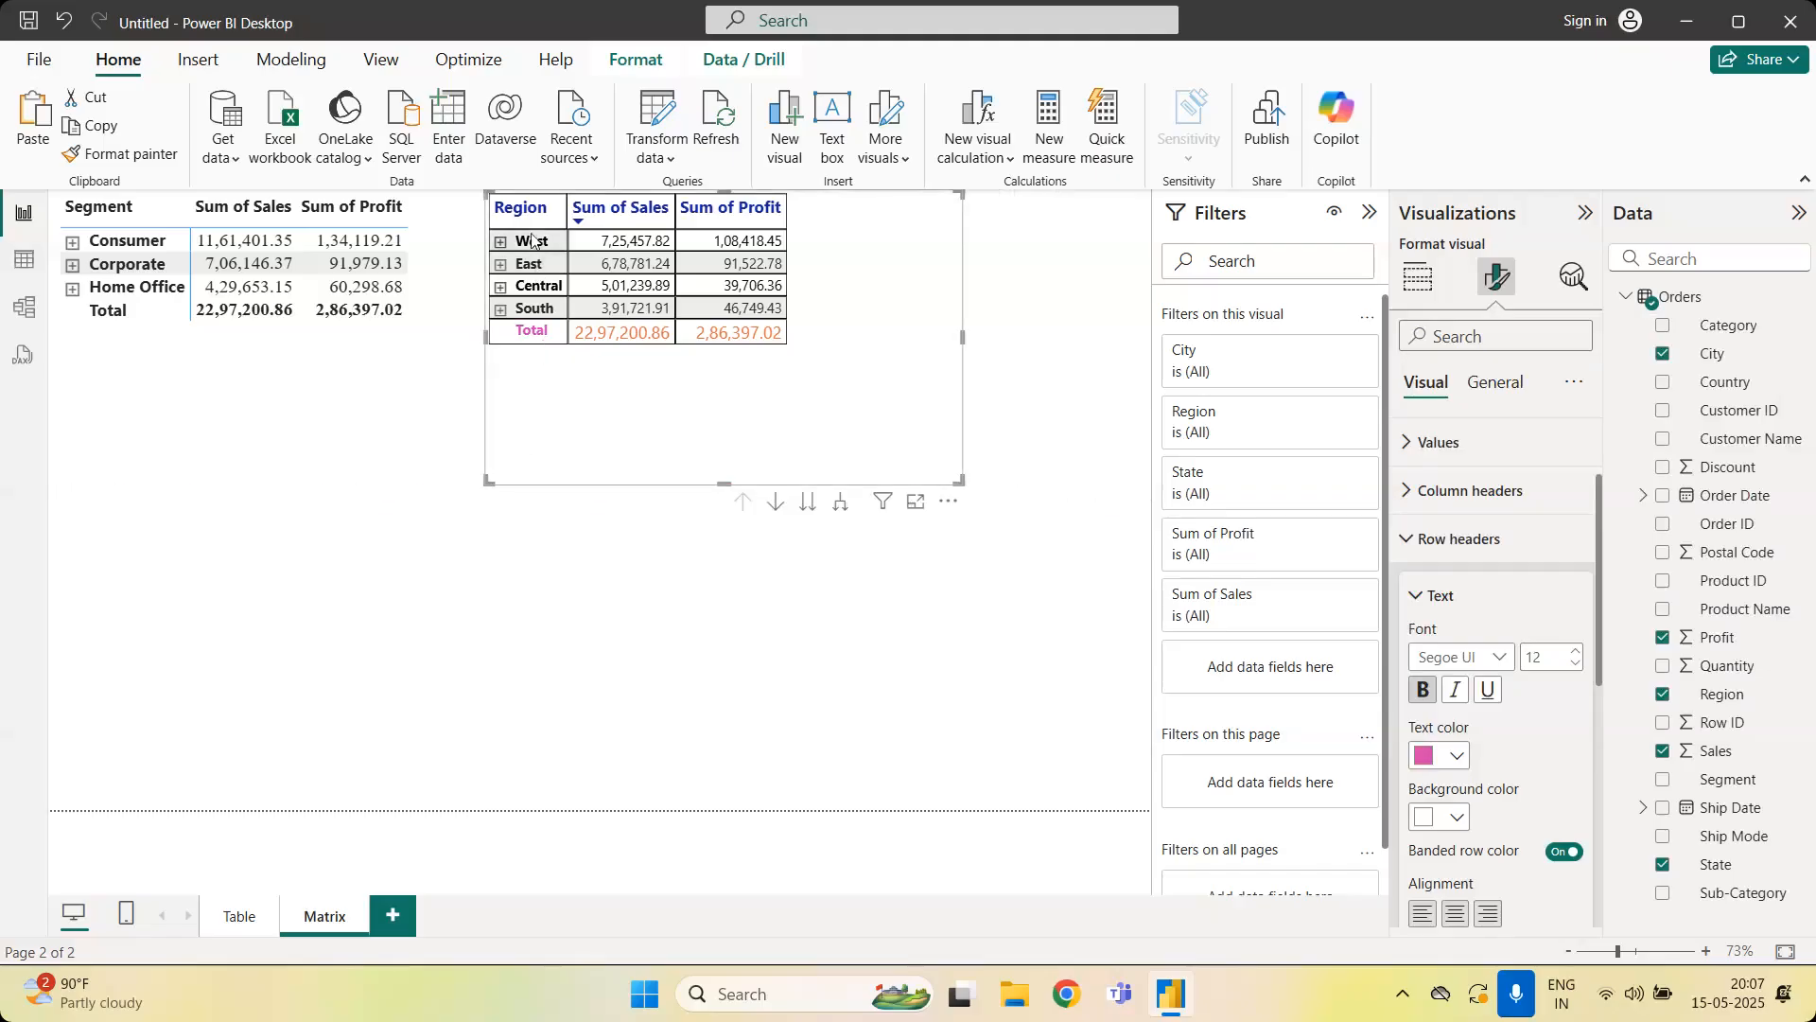
left_click(501, 241)
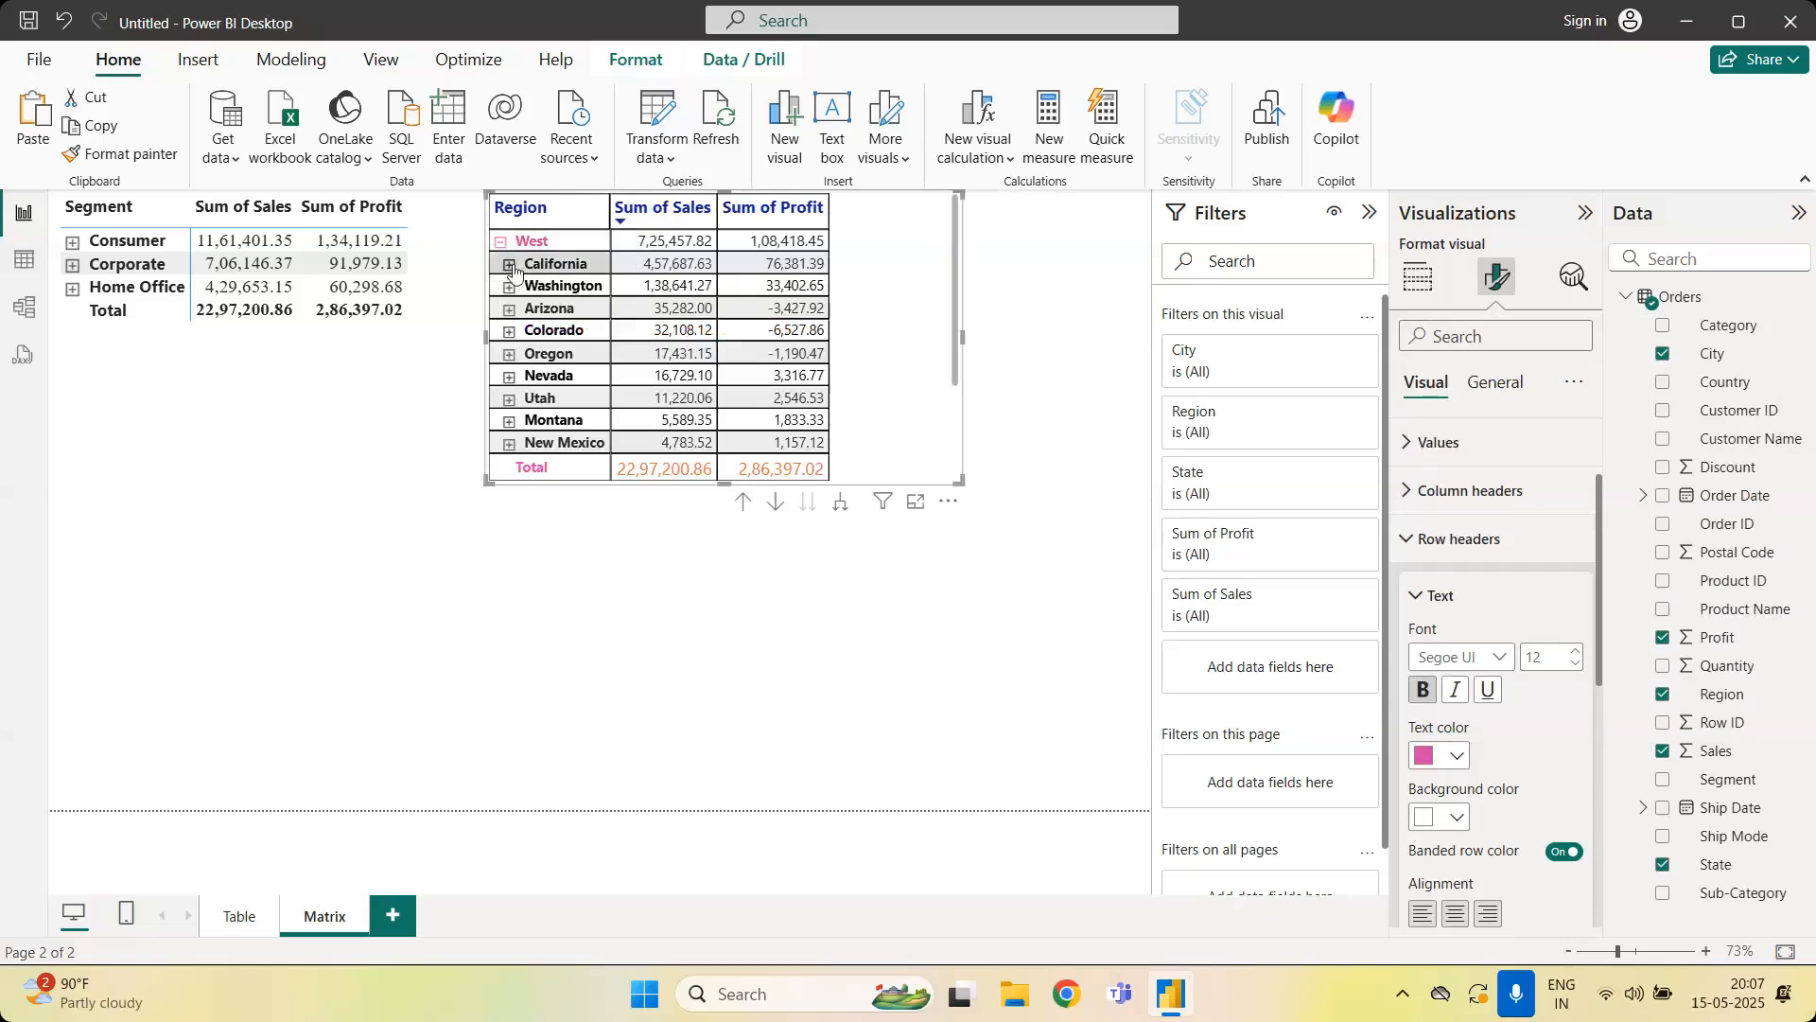
left_click(510, 265)
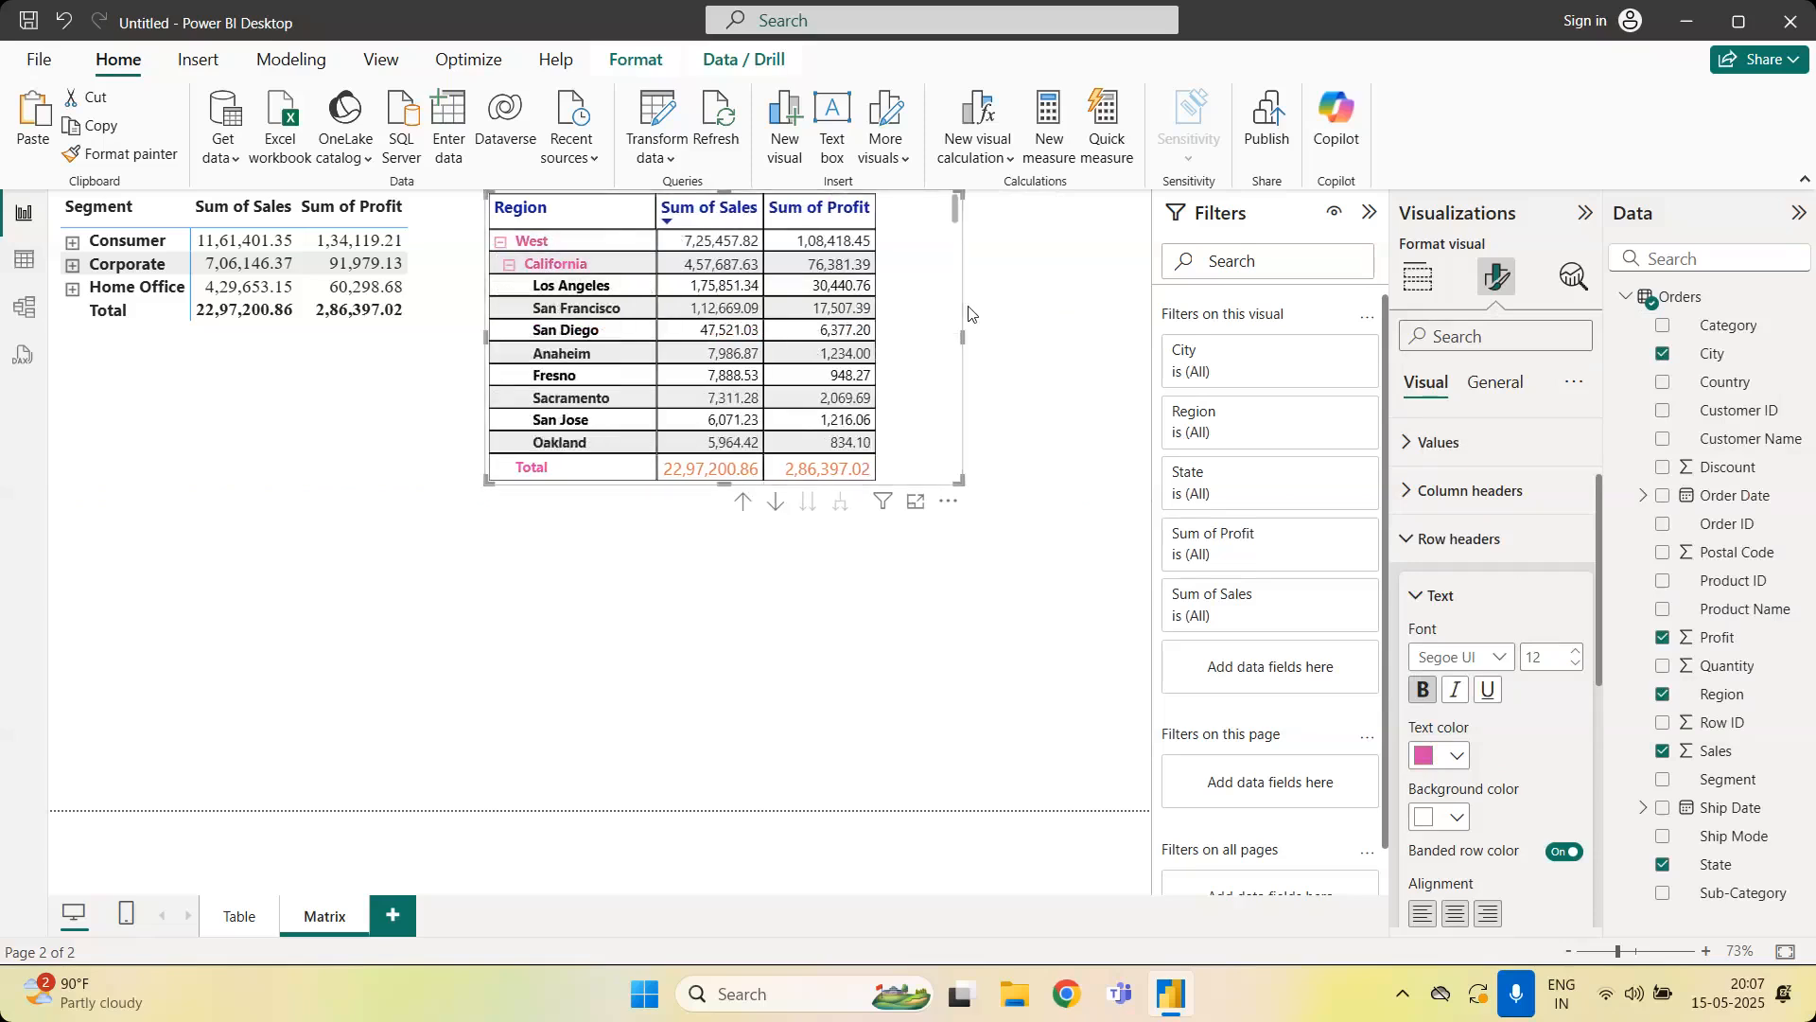
left_click(508, 266)
left_click(501, 248)
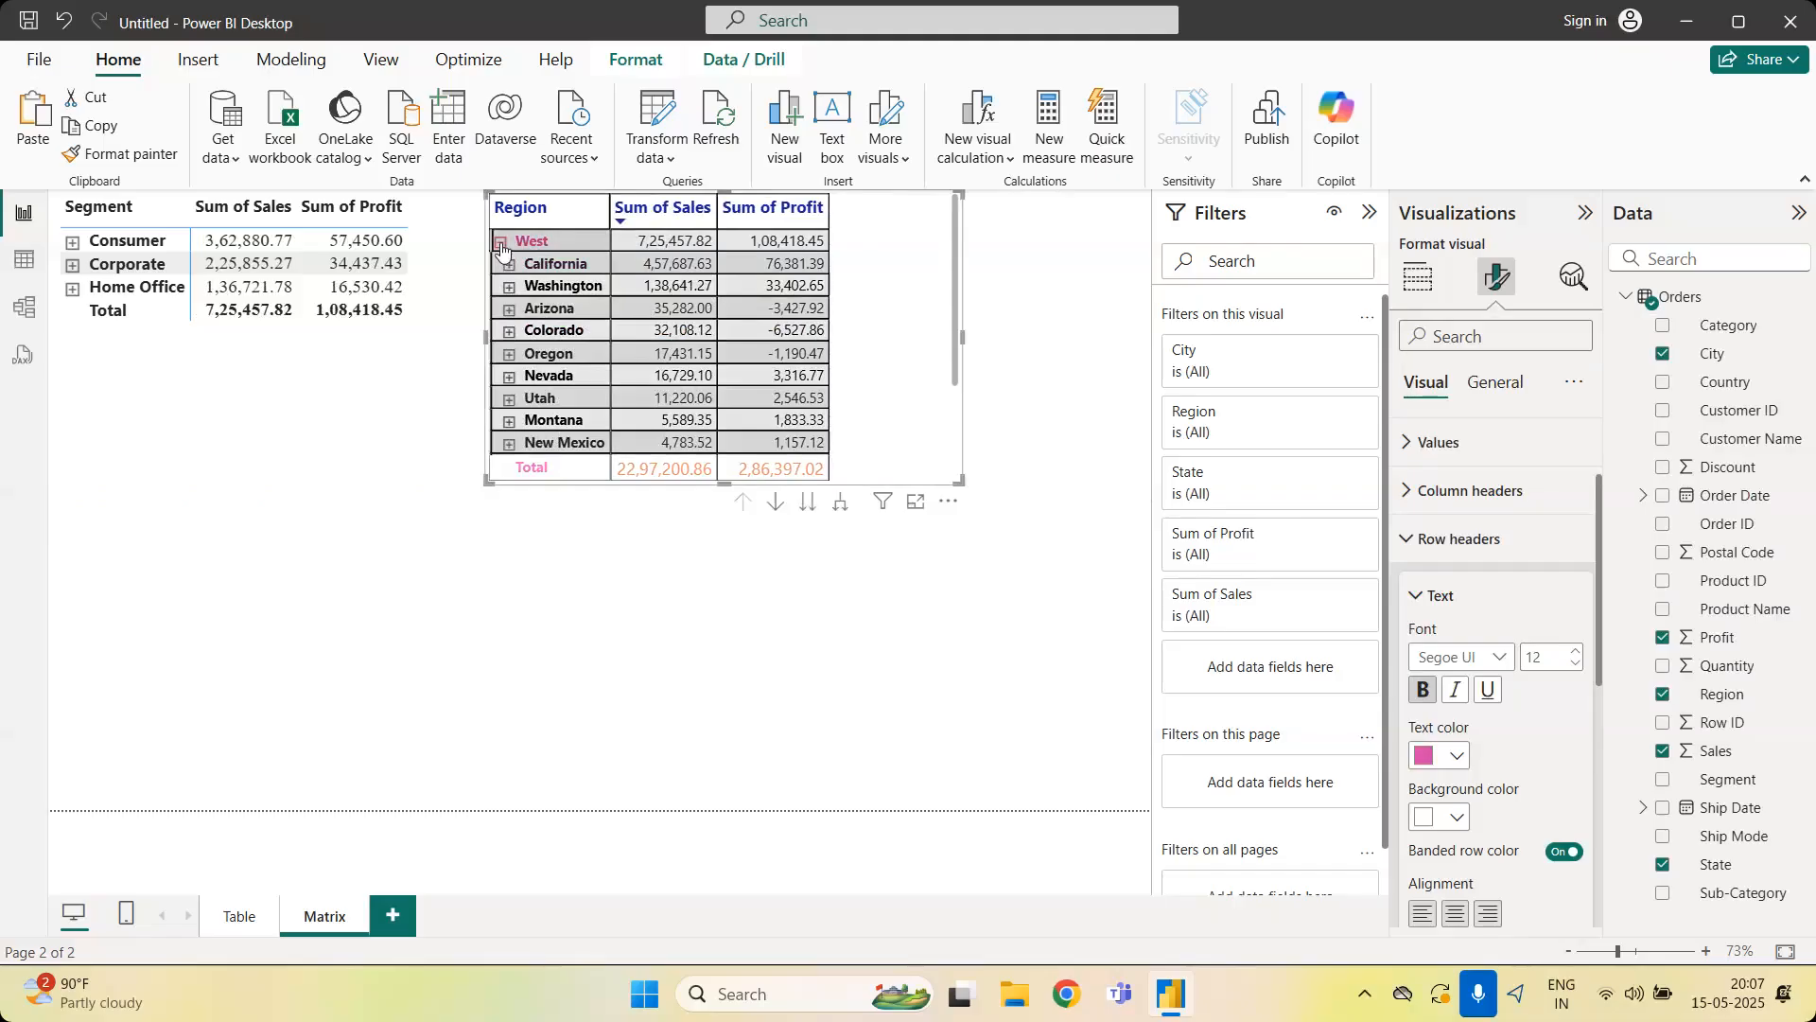
left_click(501, 245)
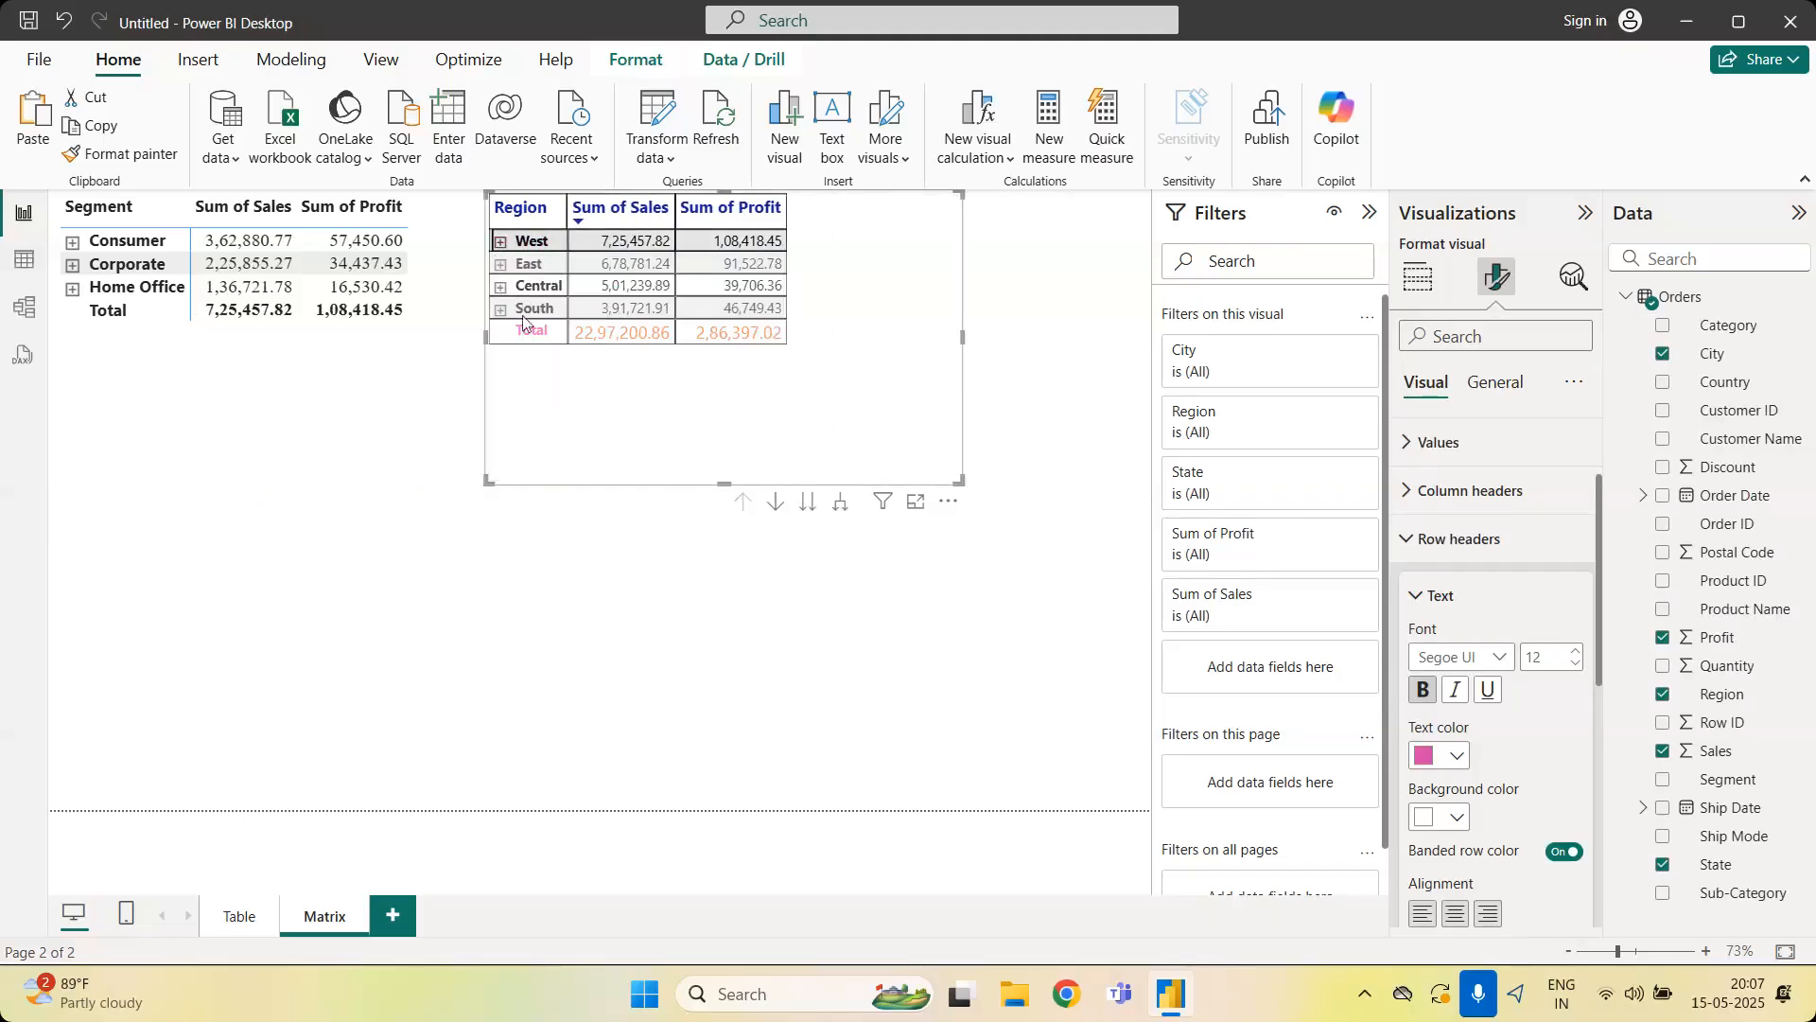
left_click(502, 245)
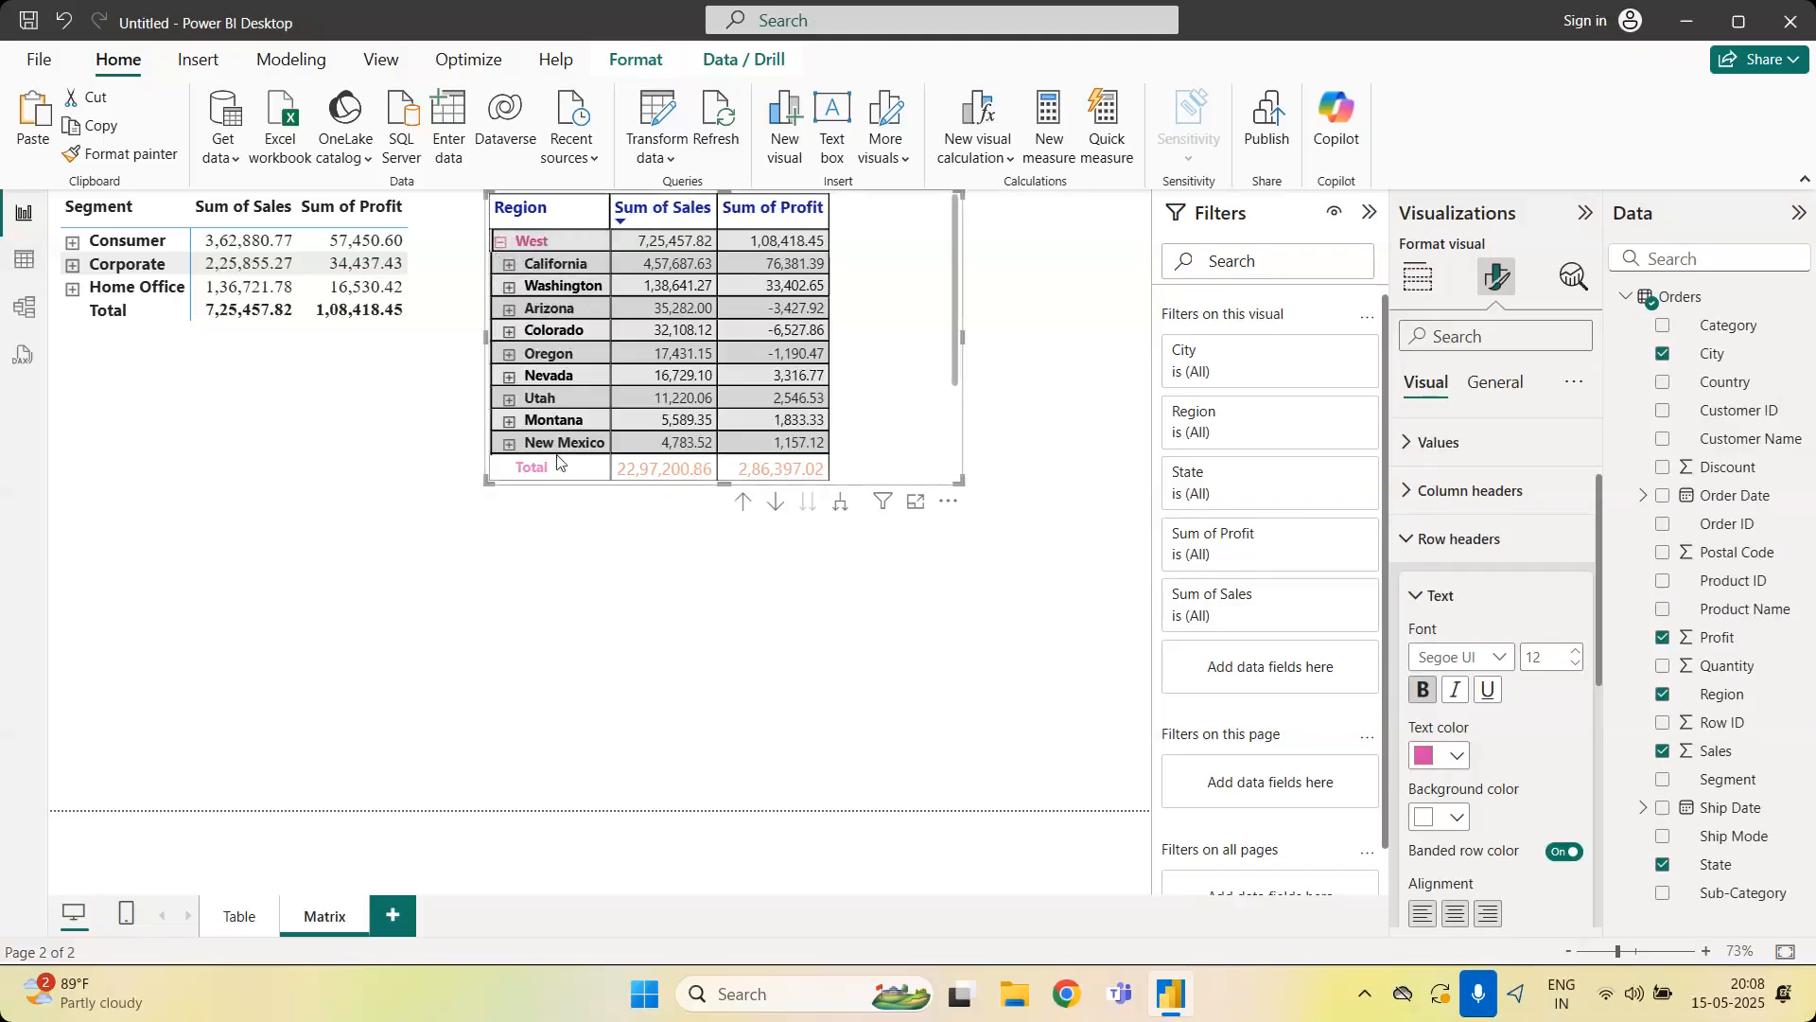
left_click(509, 264)
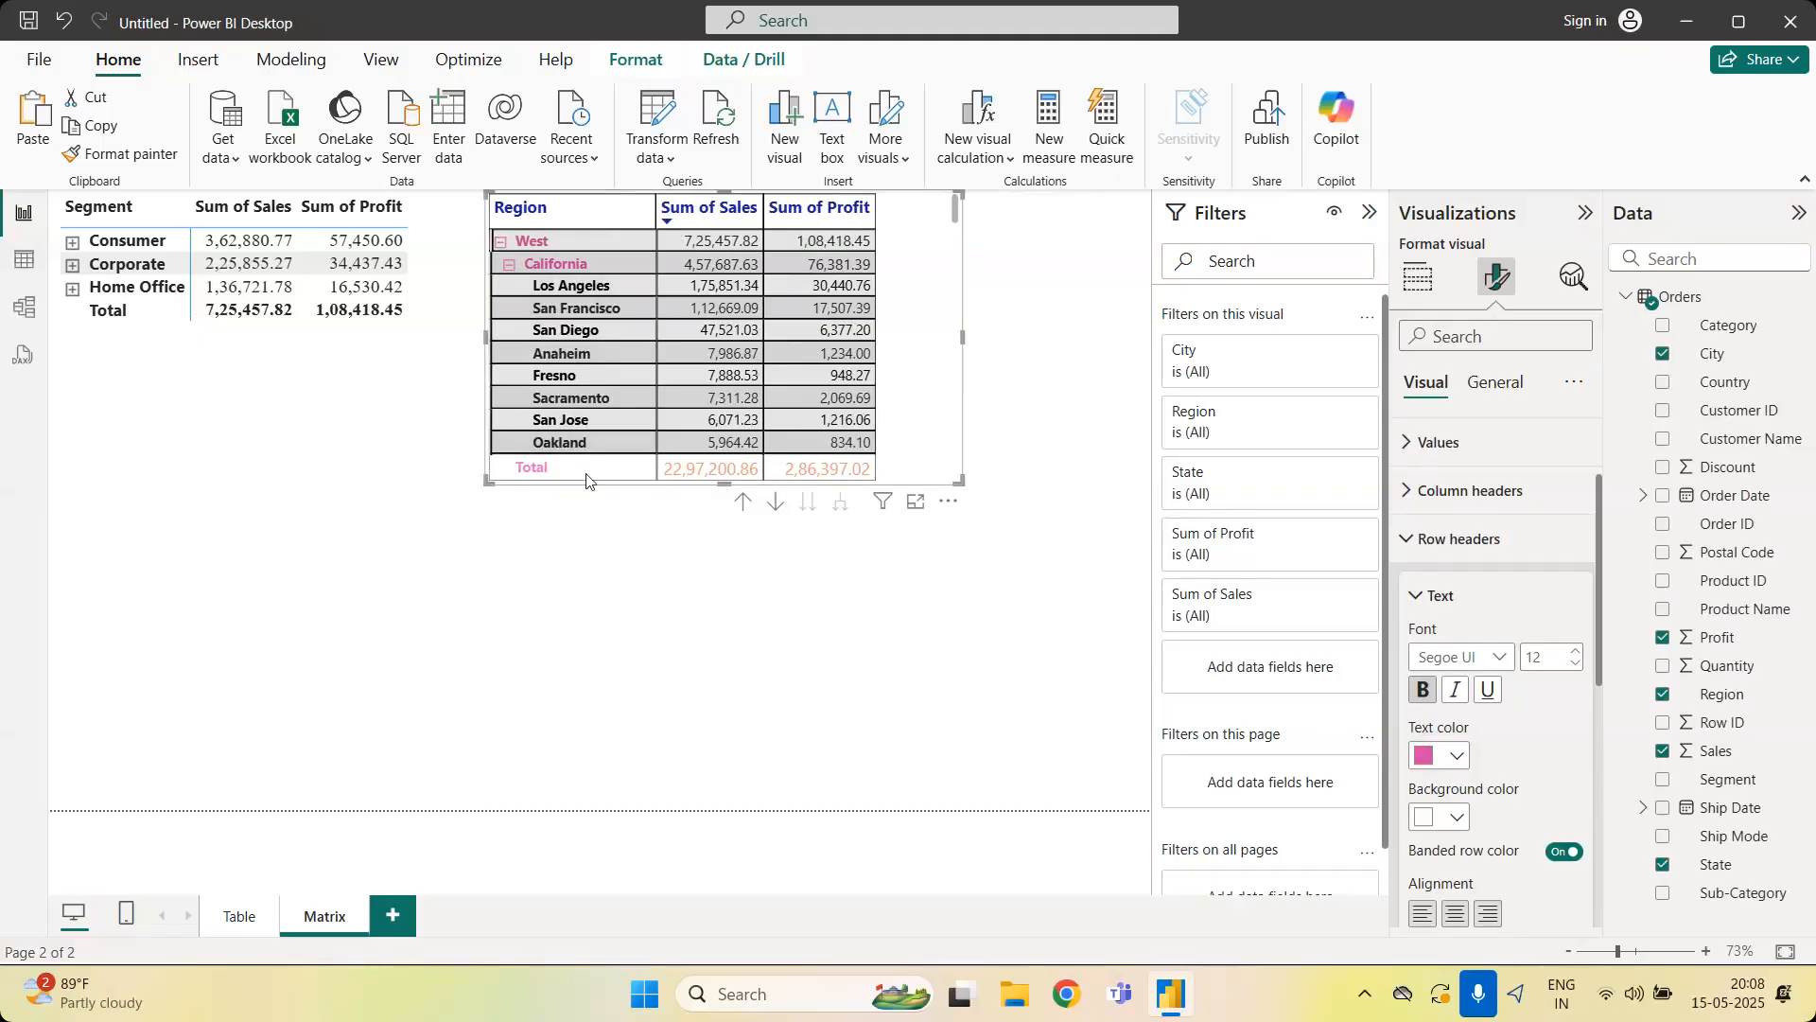
left_click(509, 264)
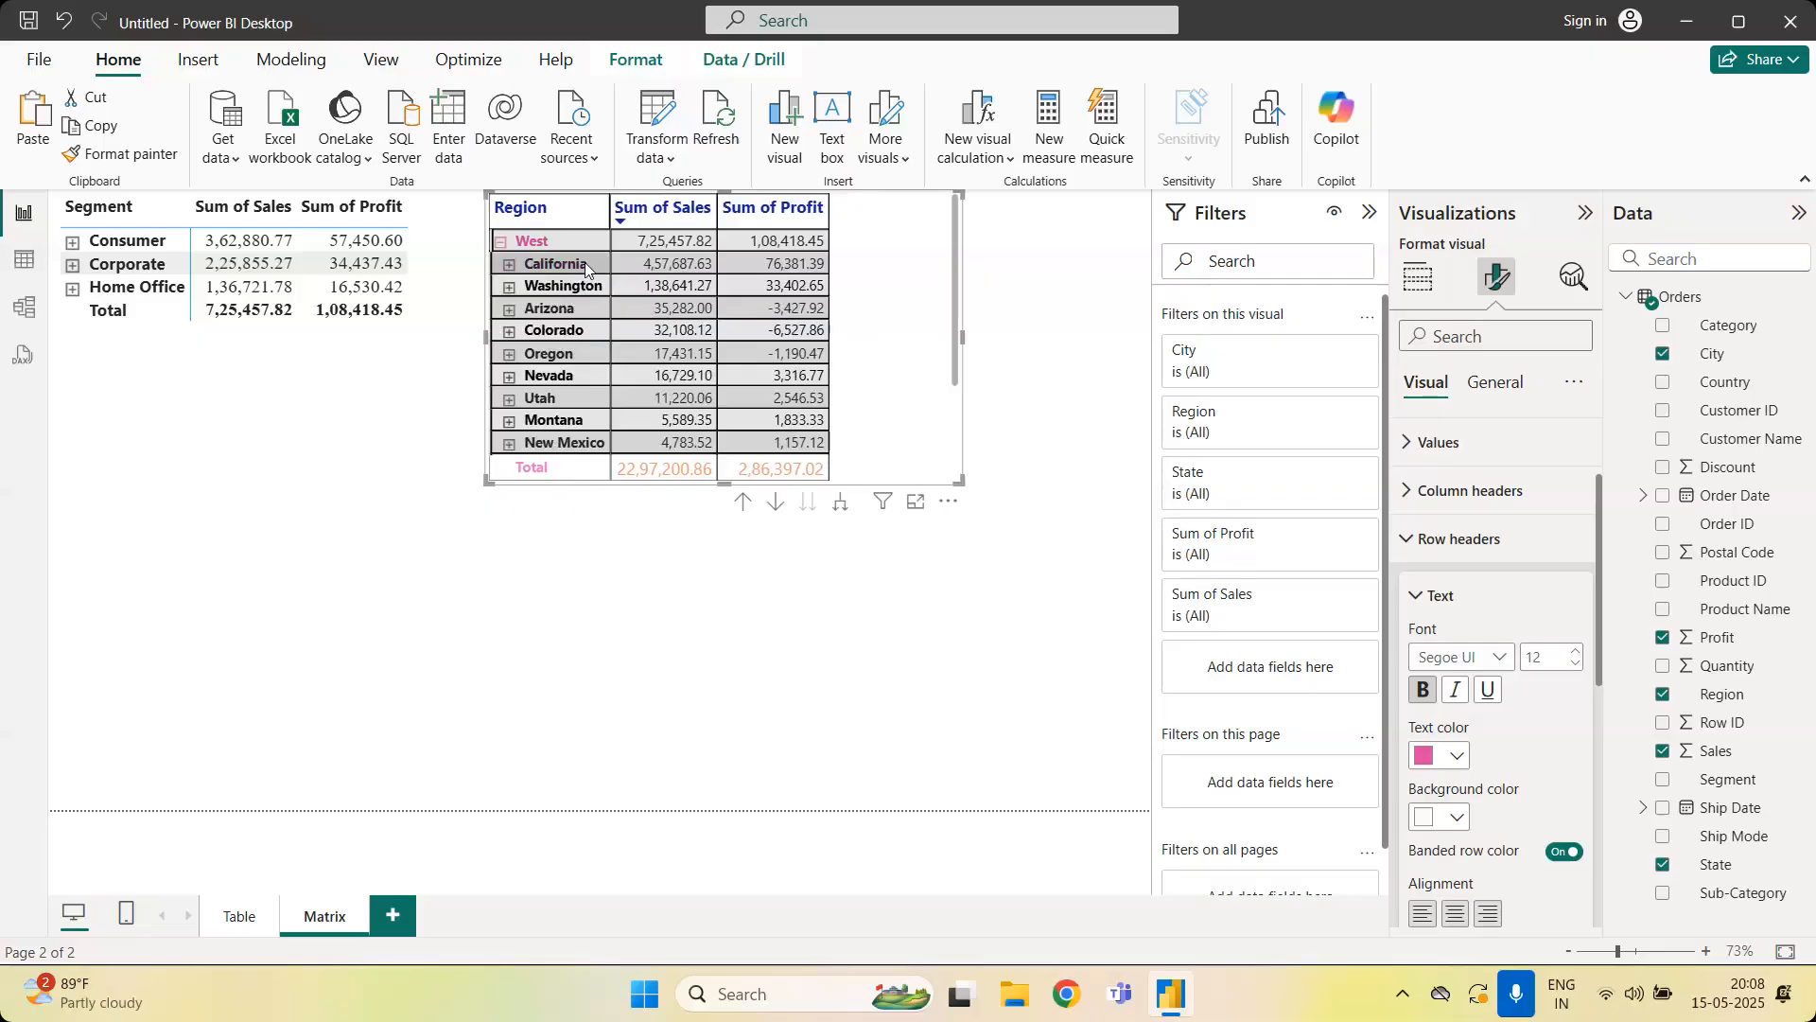
left_click(502, 242)
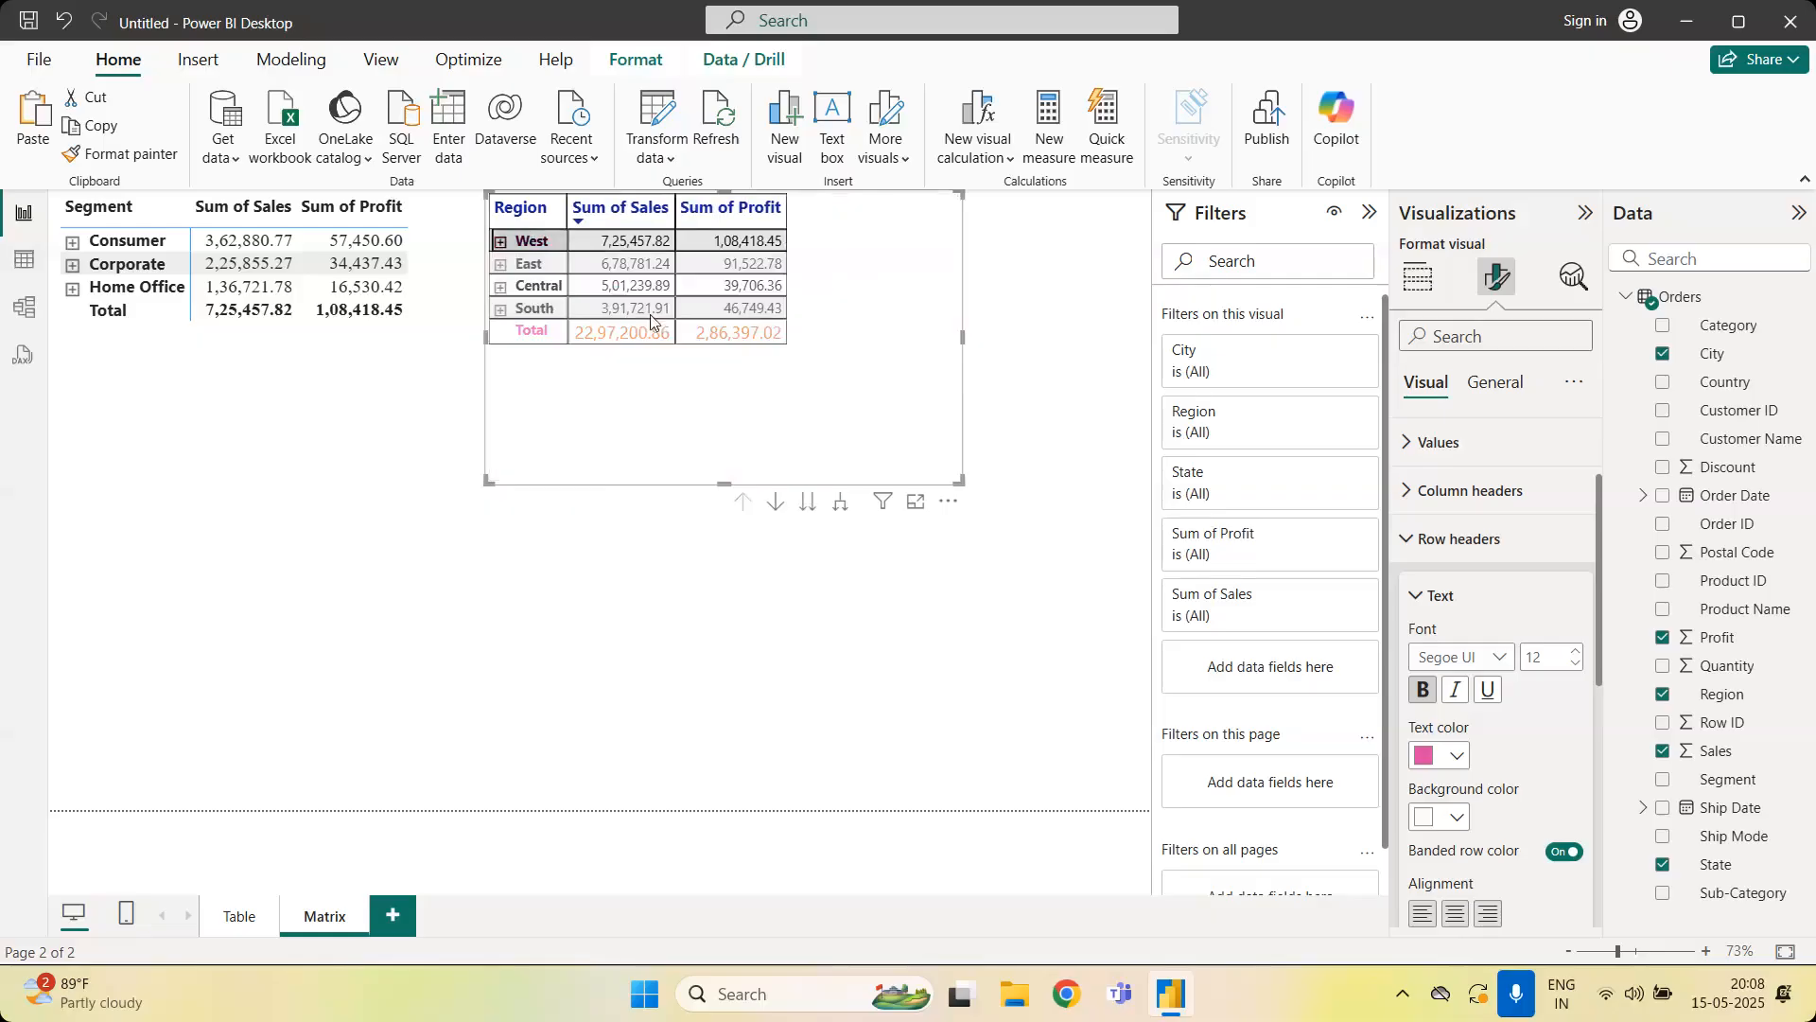
Close the row header settings, expand West, and review the label and position options for the matrix's row subtotals
left_click(1428, 596)
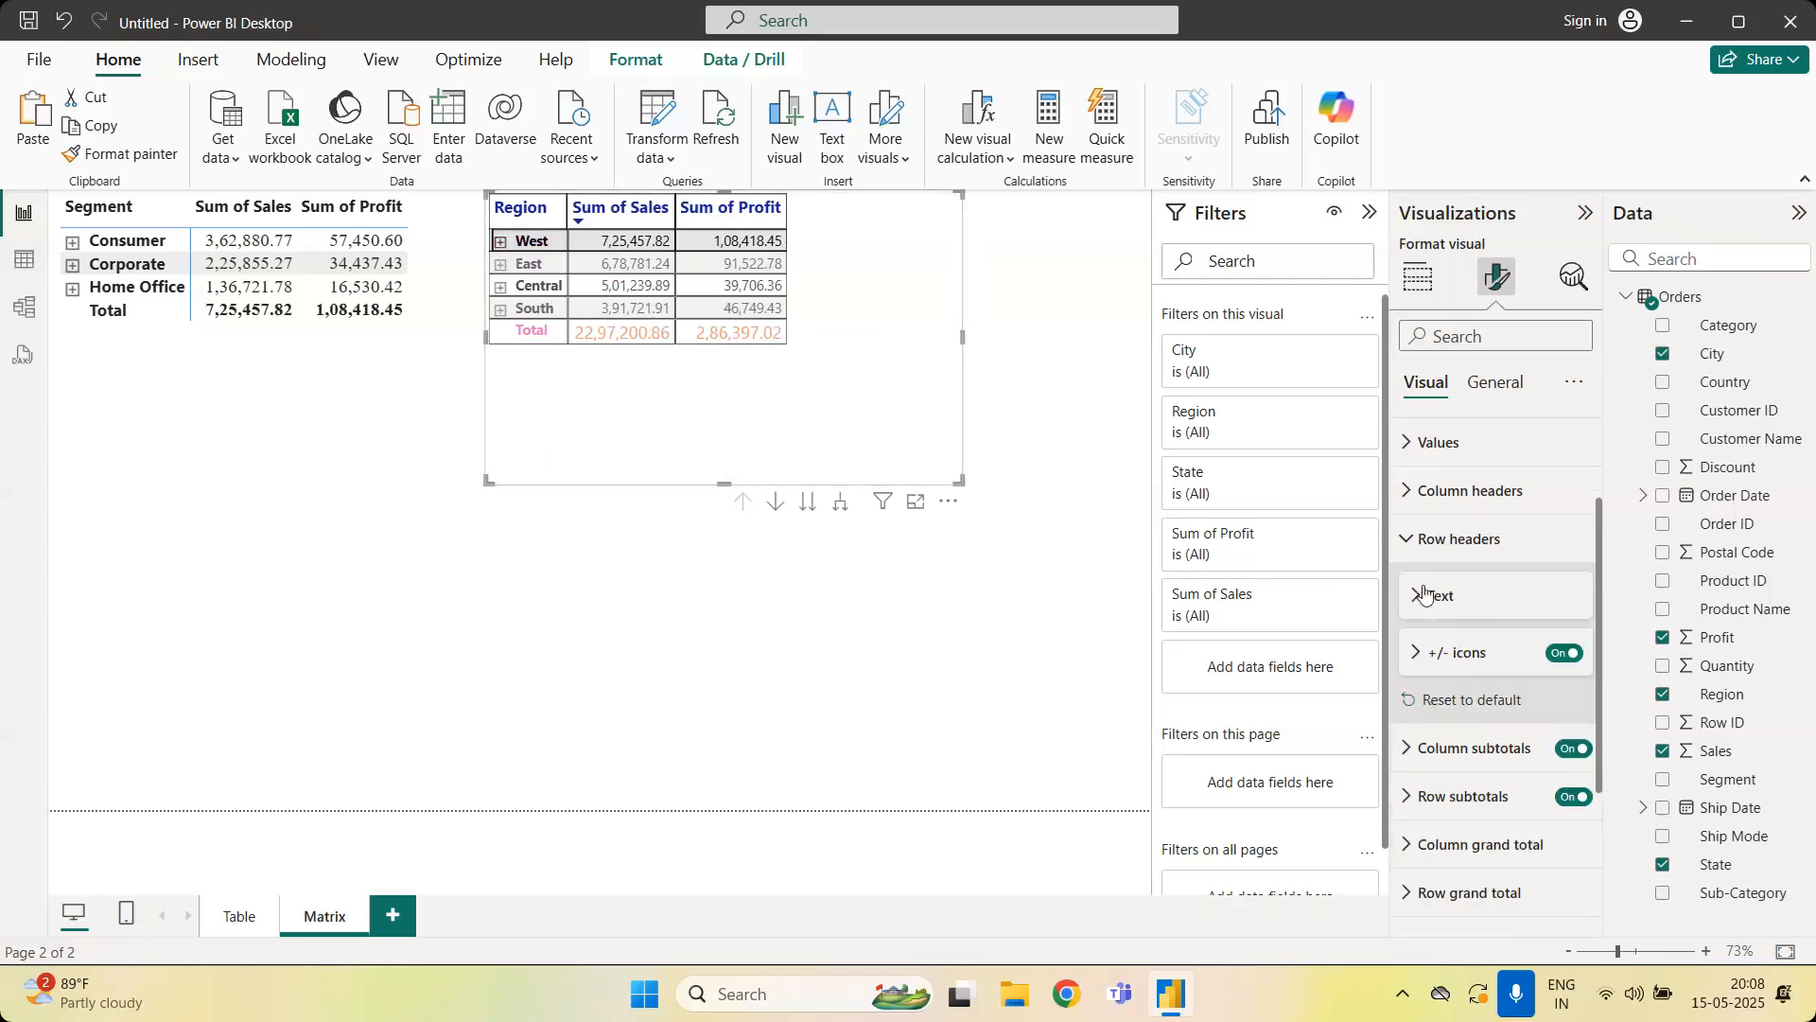
left_click(1462, 541)
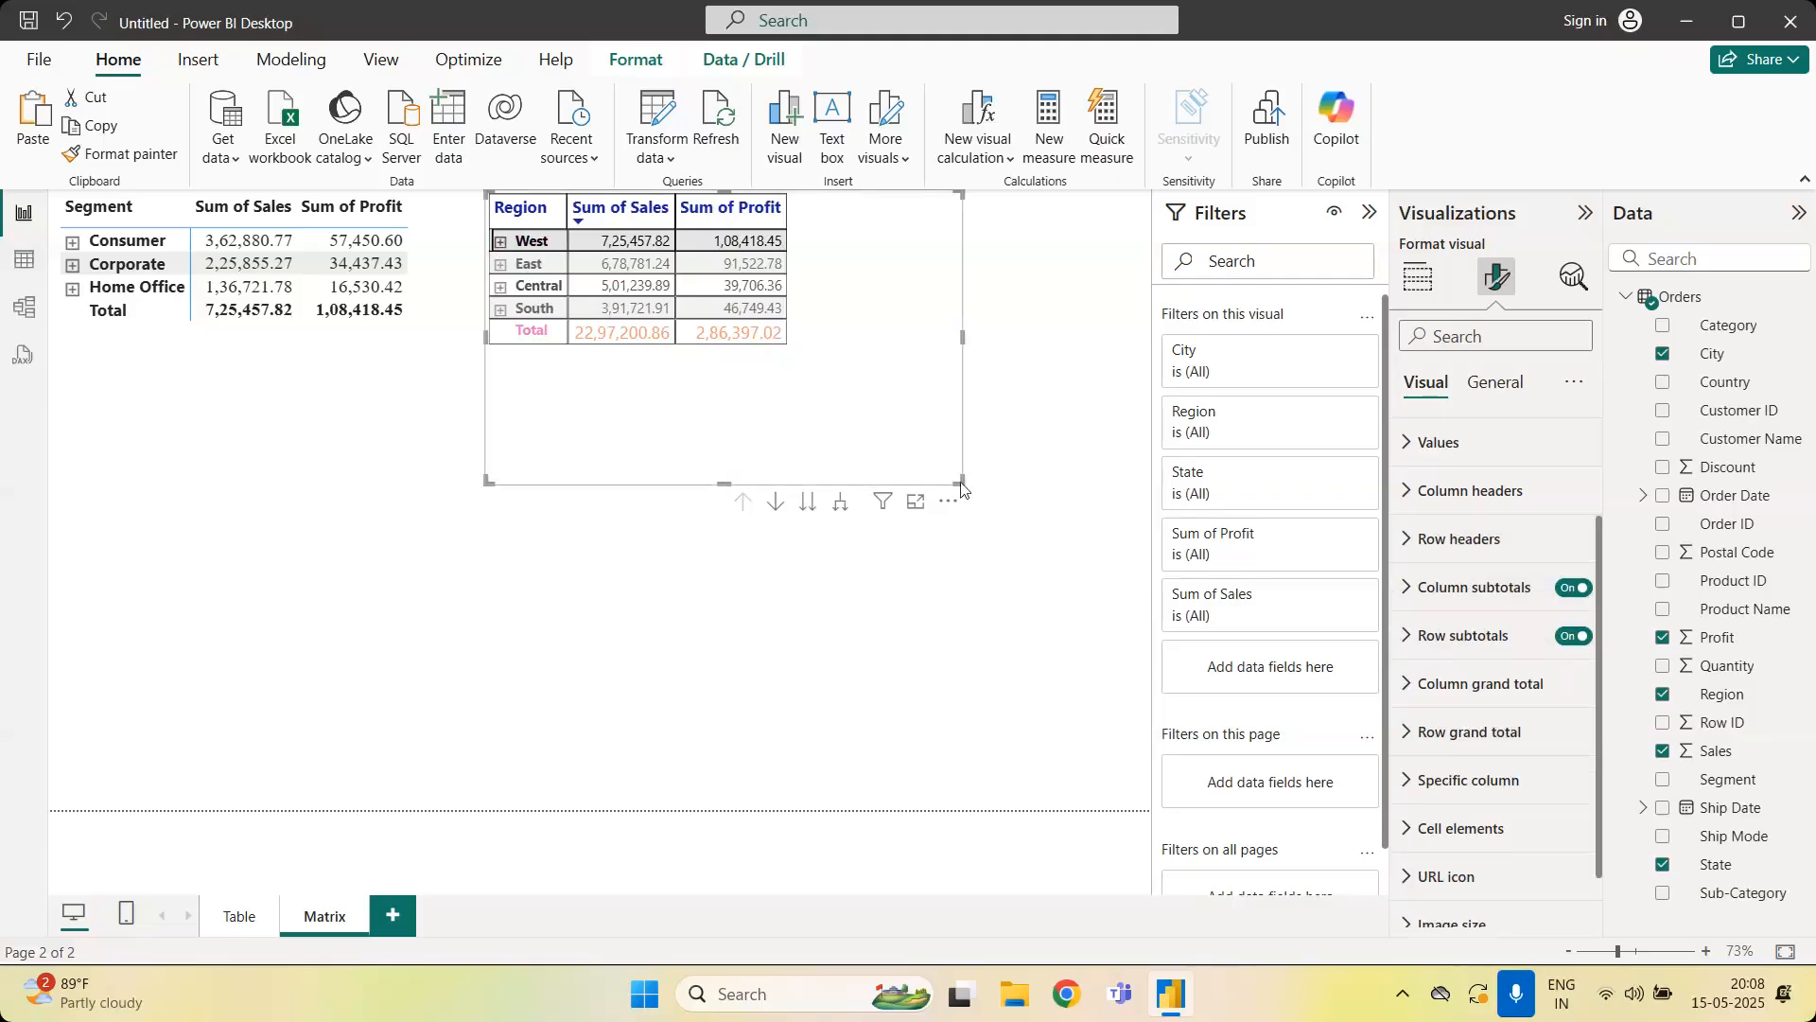
left_click(500, 242)
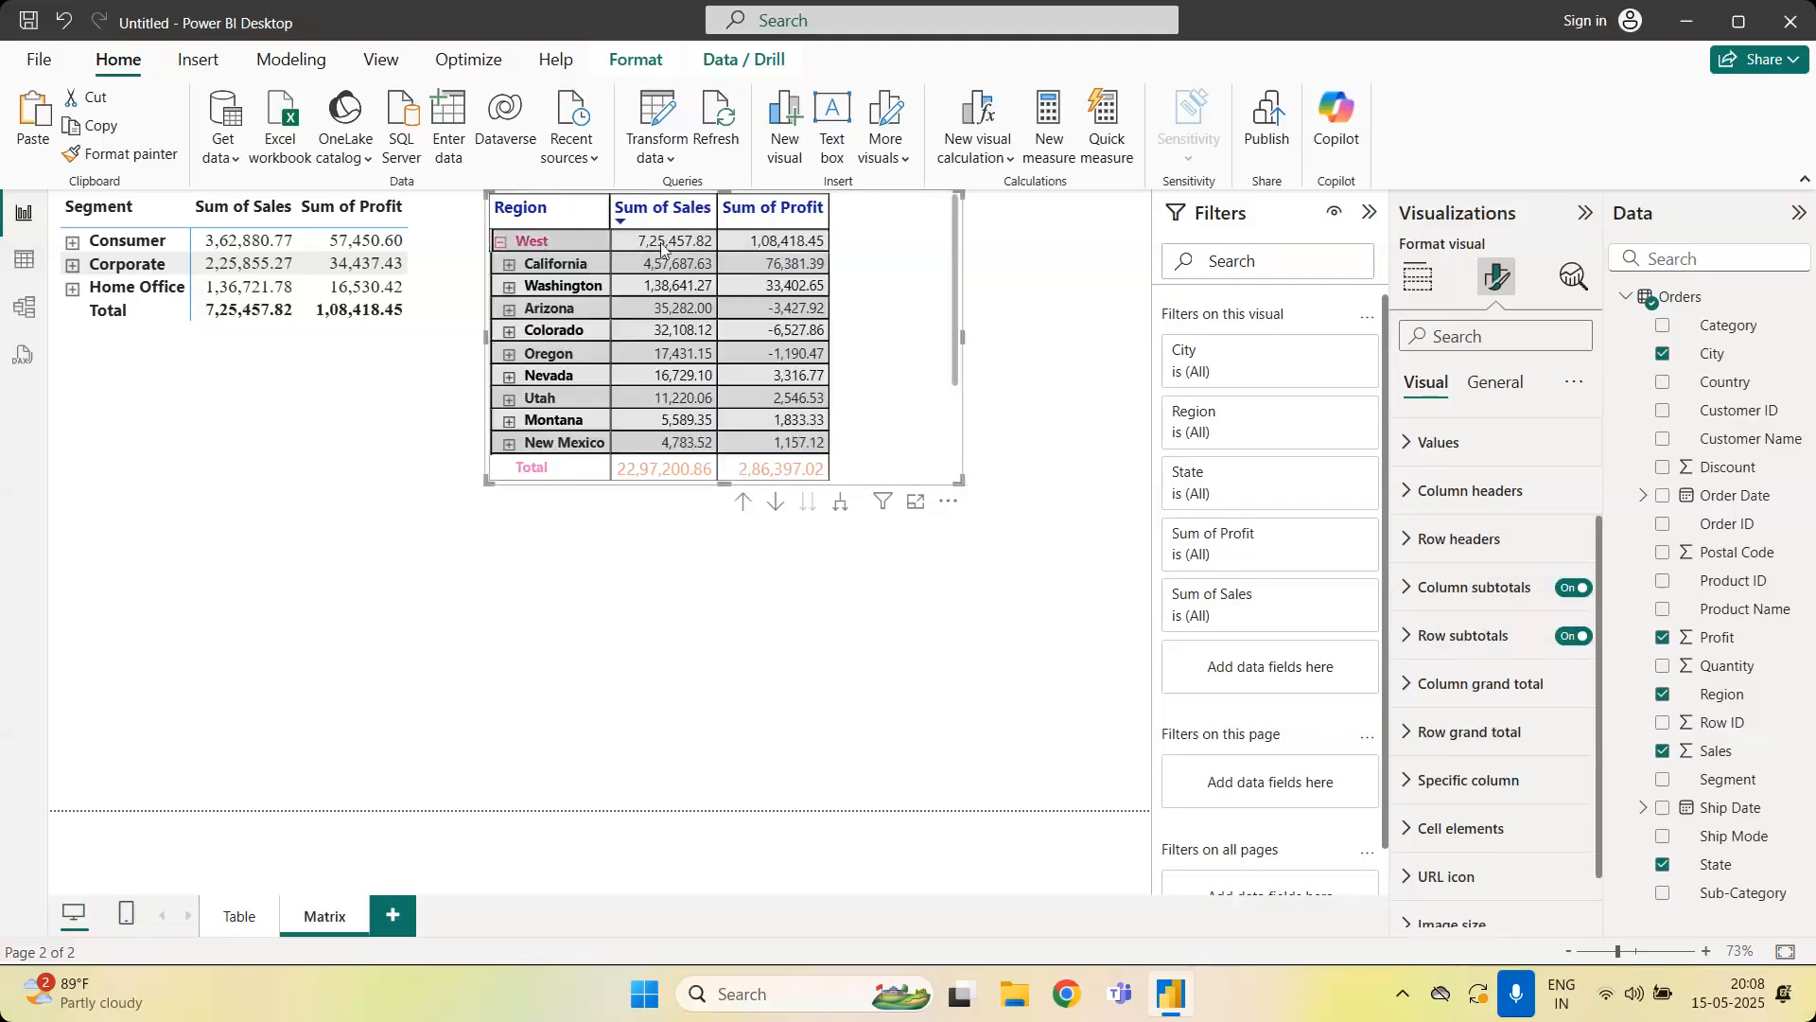
left_click(1447, 655)
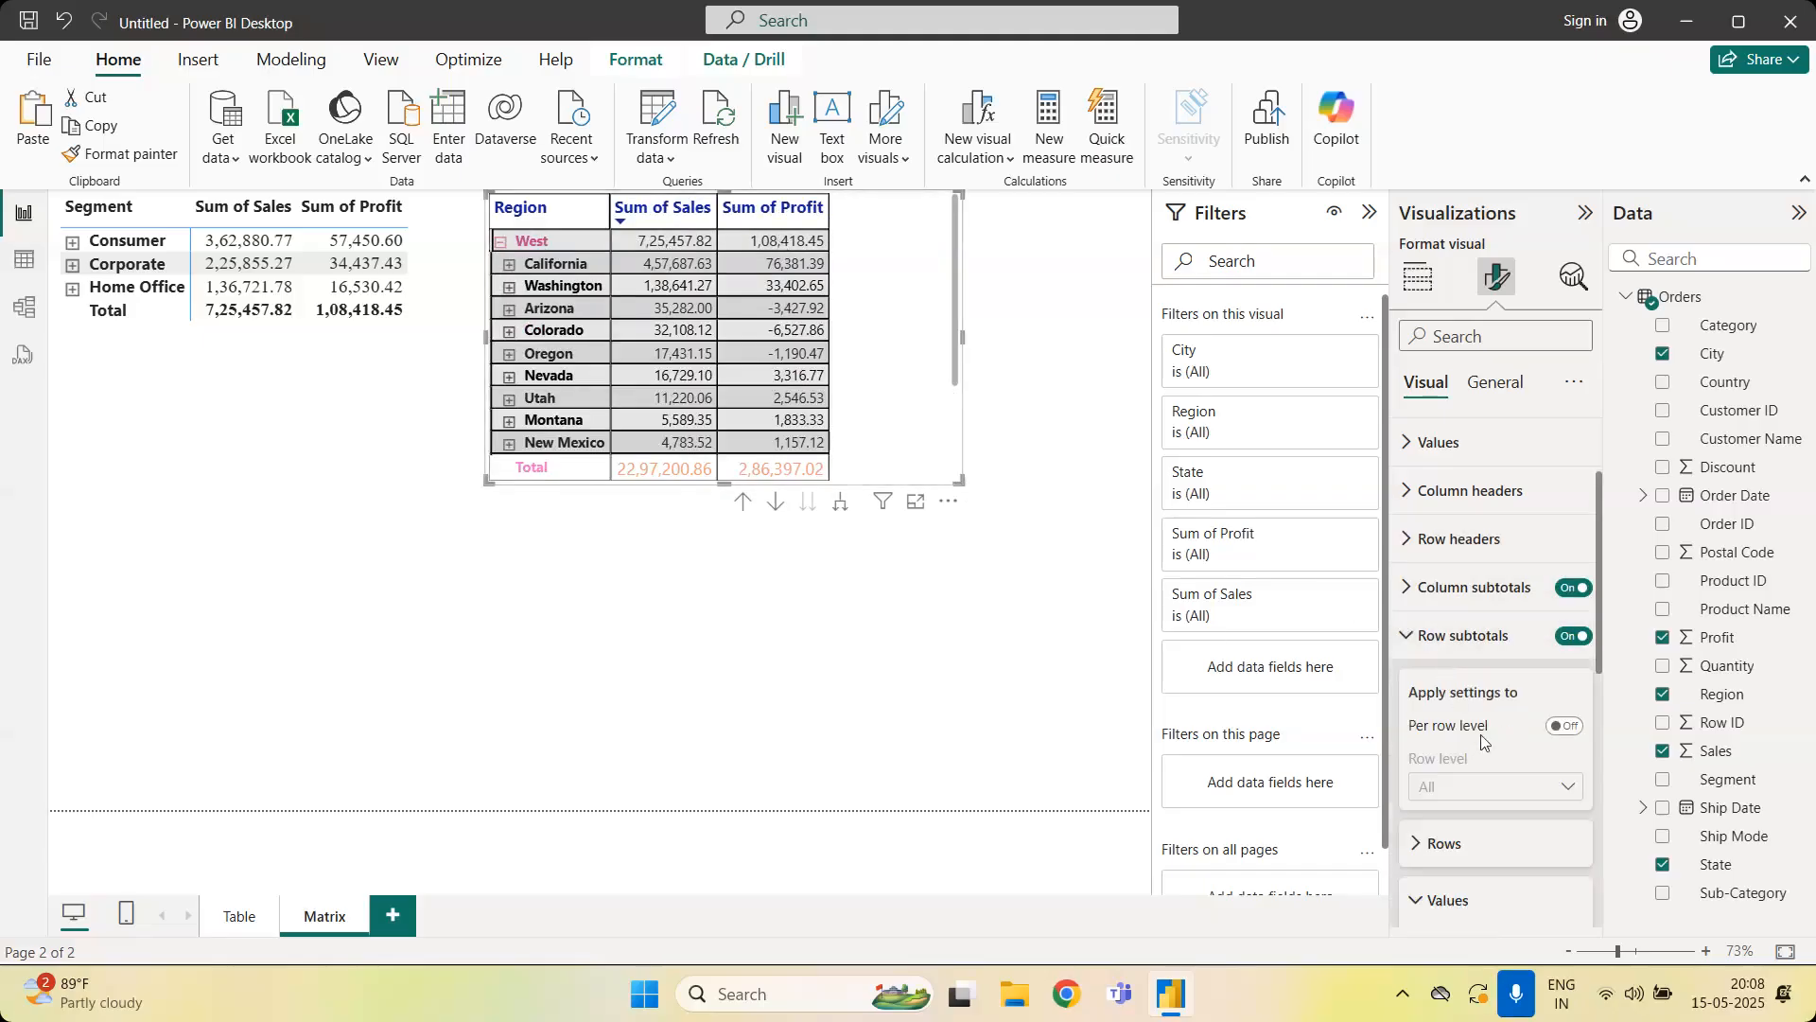
scroll(1479, 734, "down", 2)
scroll(1479, 663, "down", 1)
left_click(1446, 580)
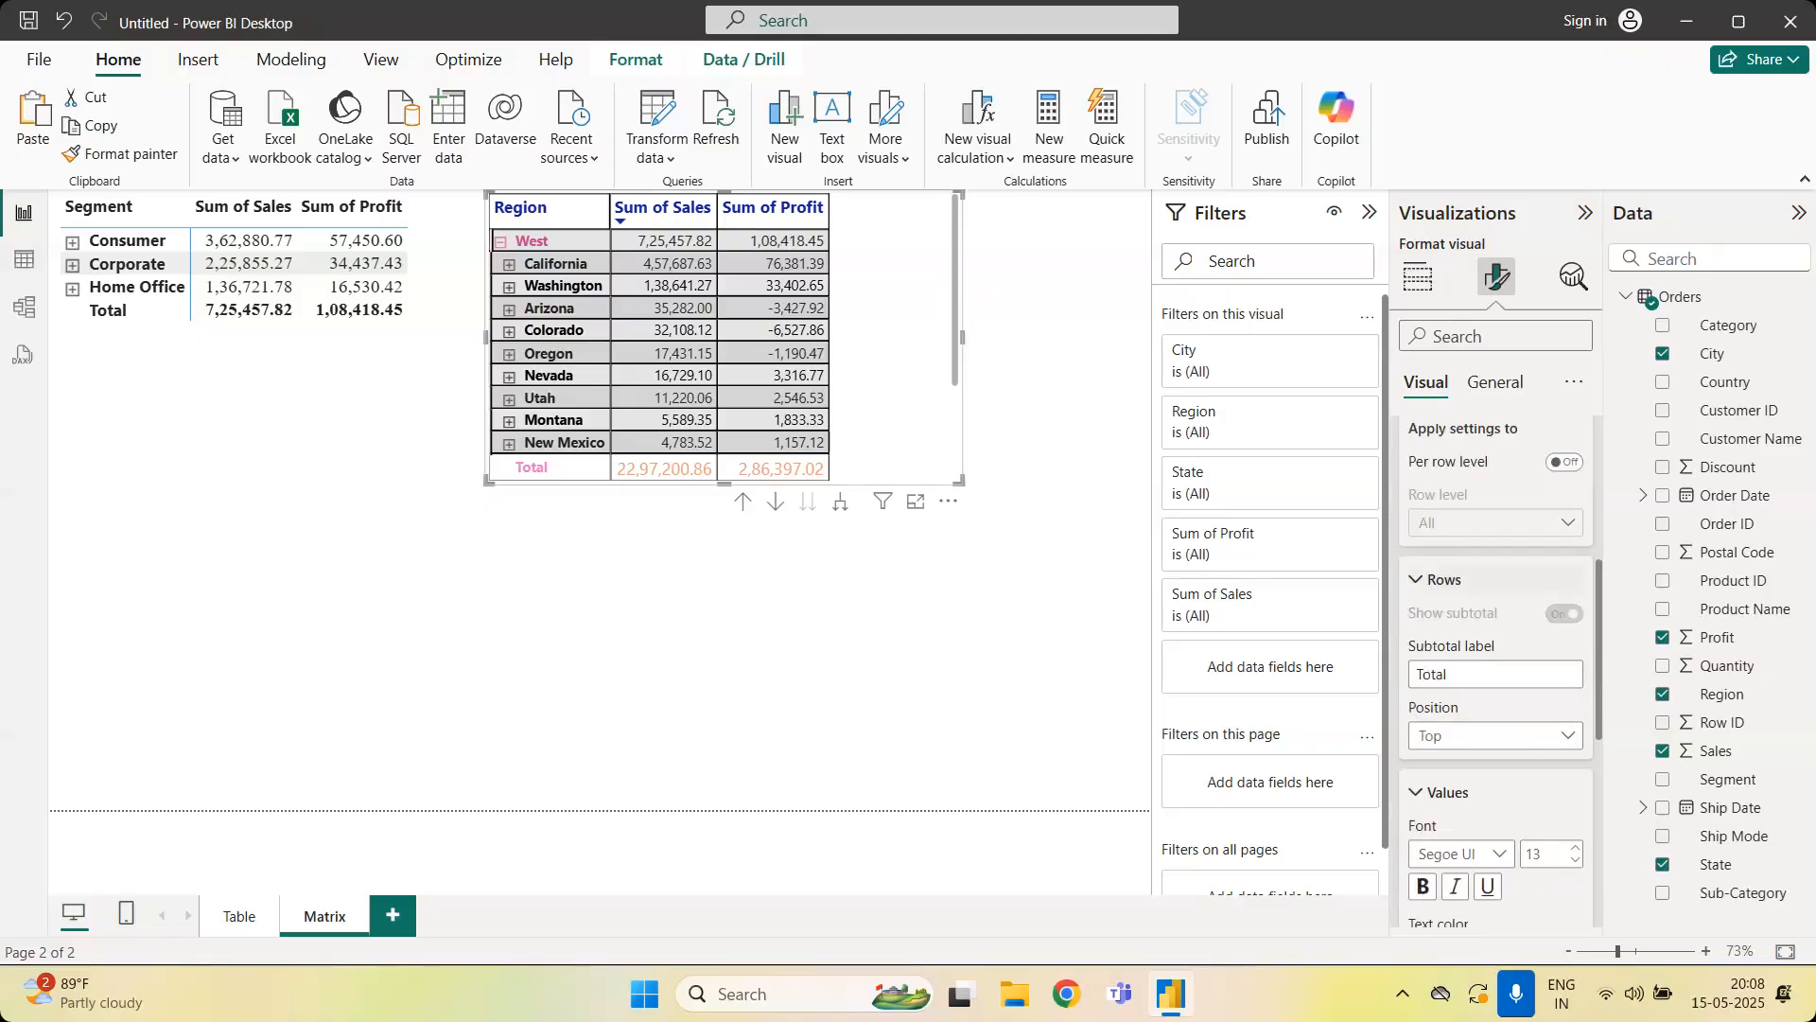
left_click(1483, 737)
left_click(1484, 738)
left_click(1428, 584)
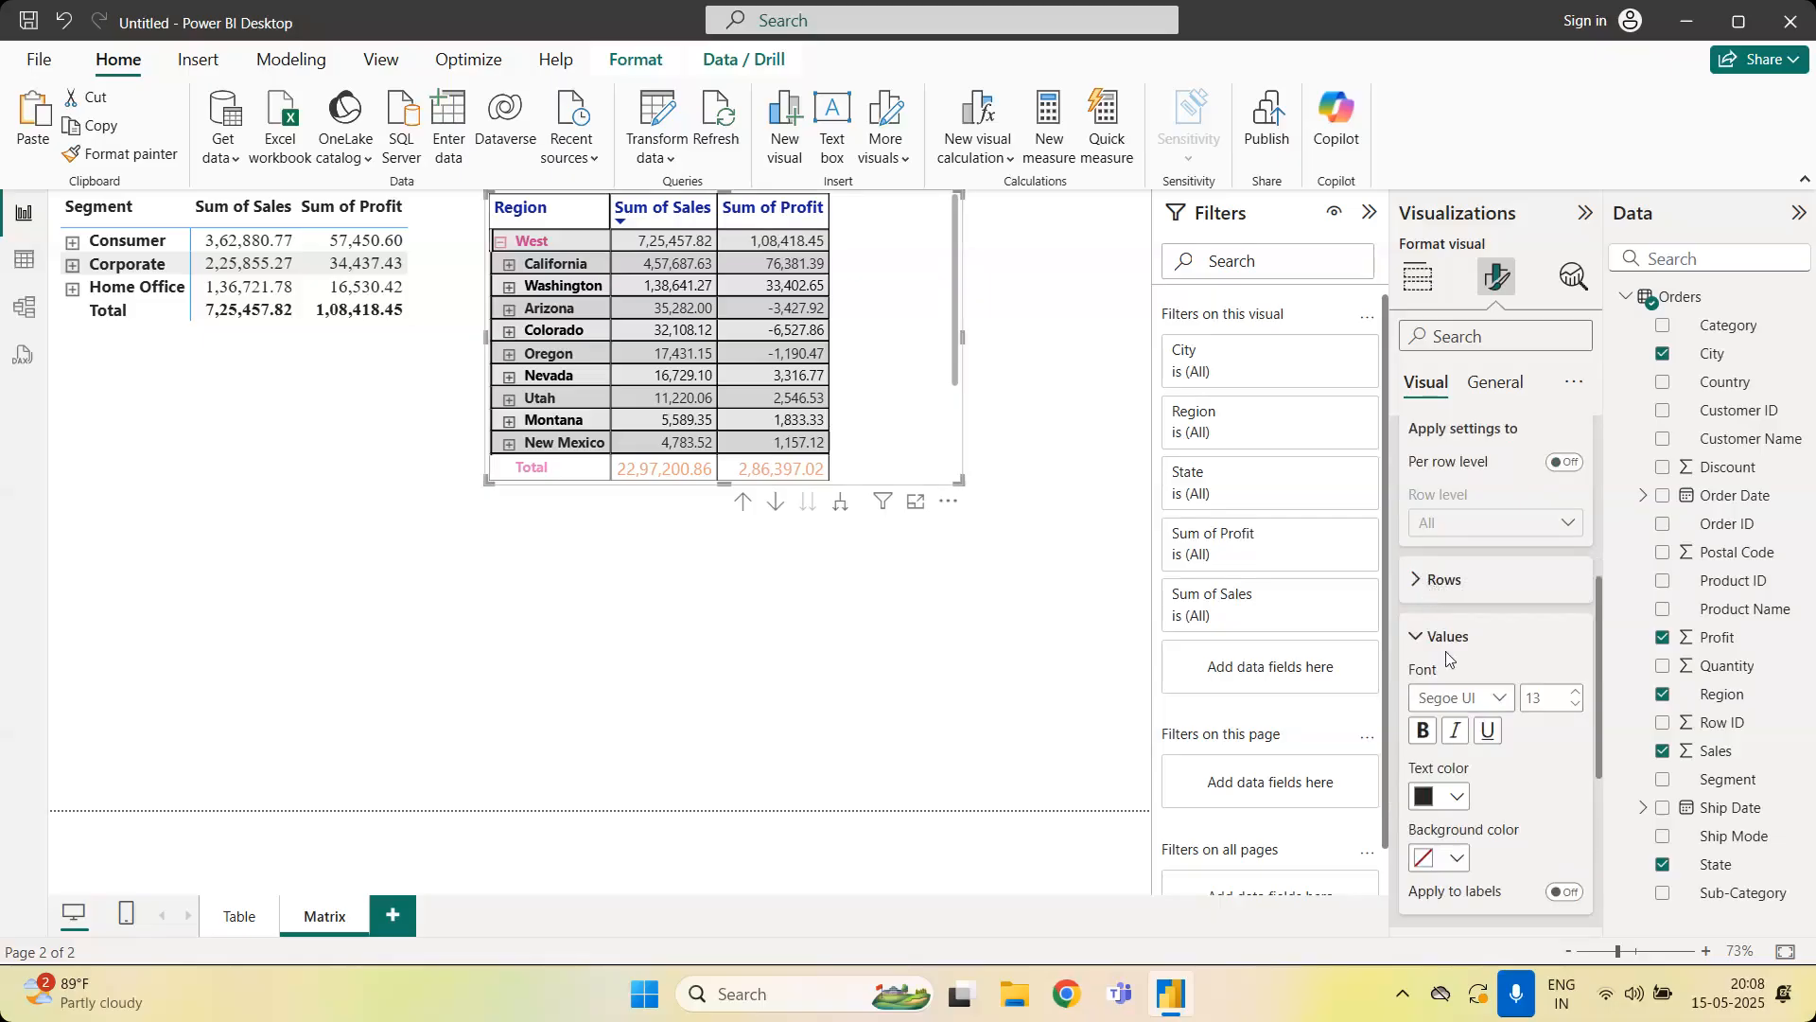
Format the row subtotal values as purple, bold text at size 15
left_click(1457, 799)
left_click(1475, 693)
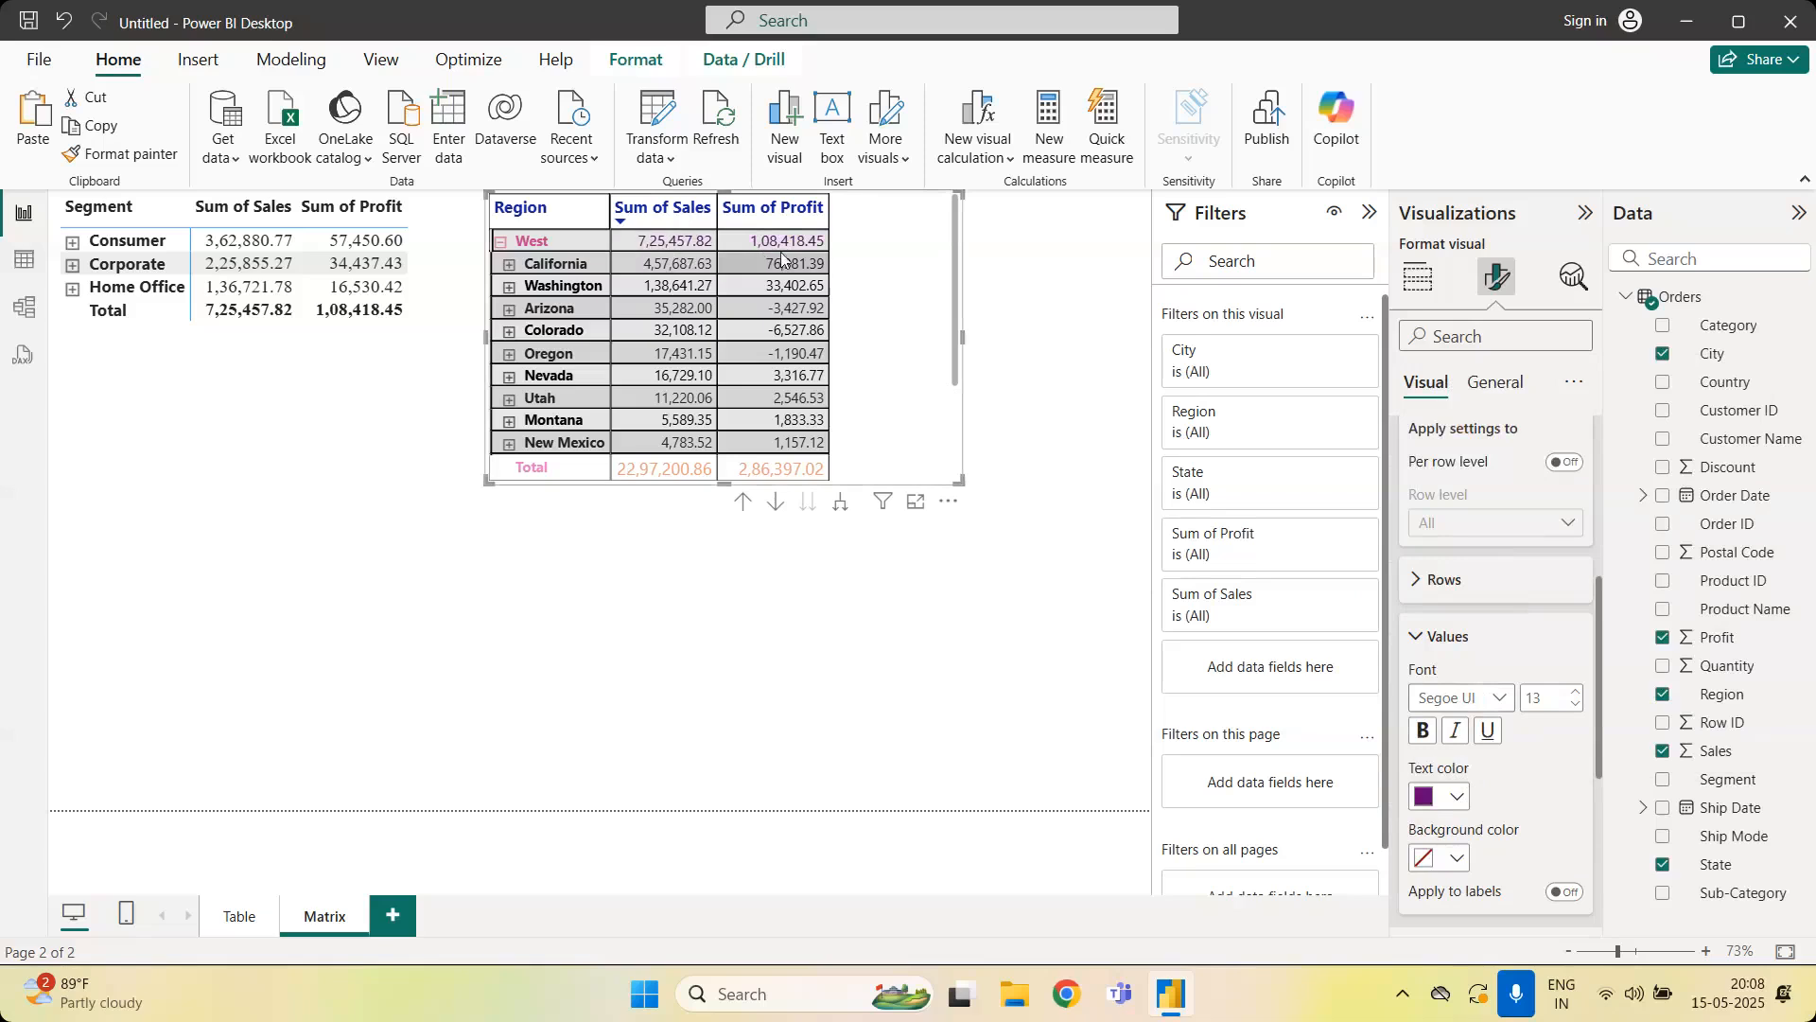
left_click(1458, 803)
left_click(1457, 803)
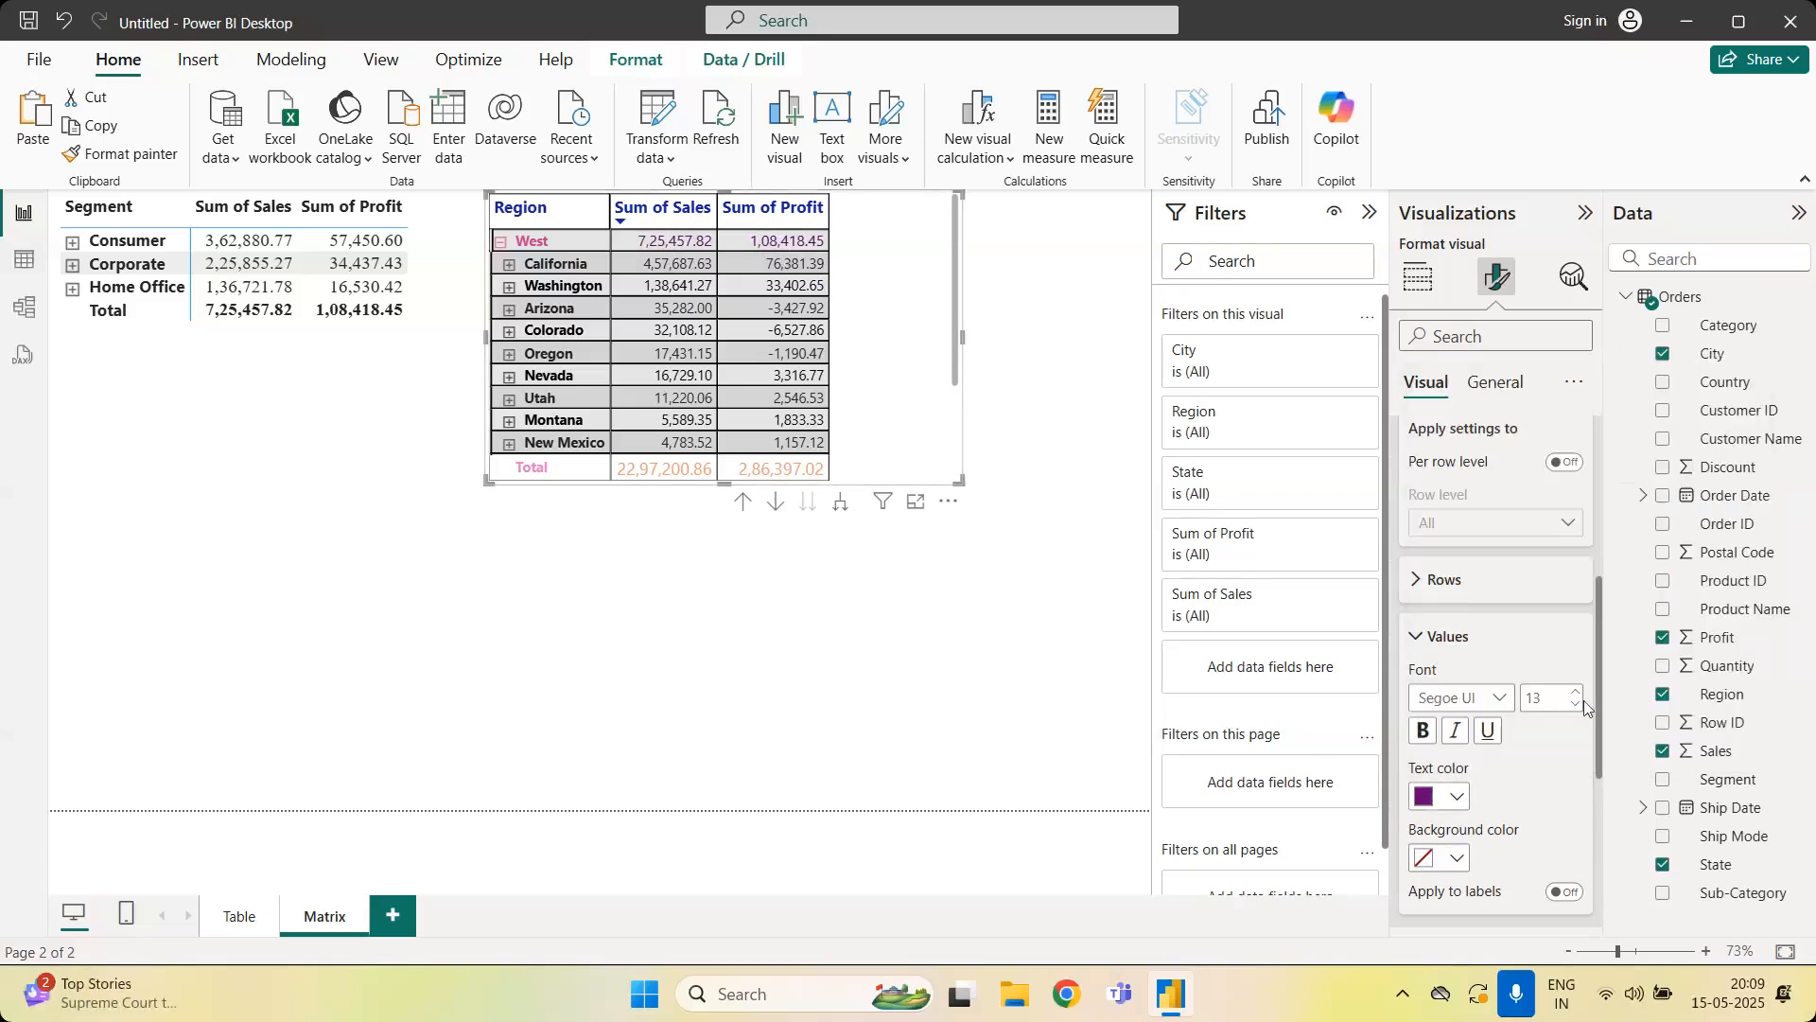
left_click(1422, 731)
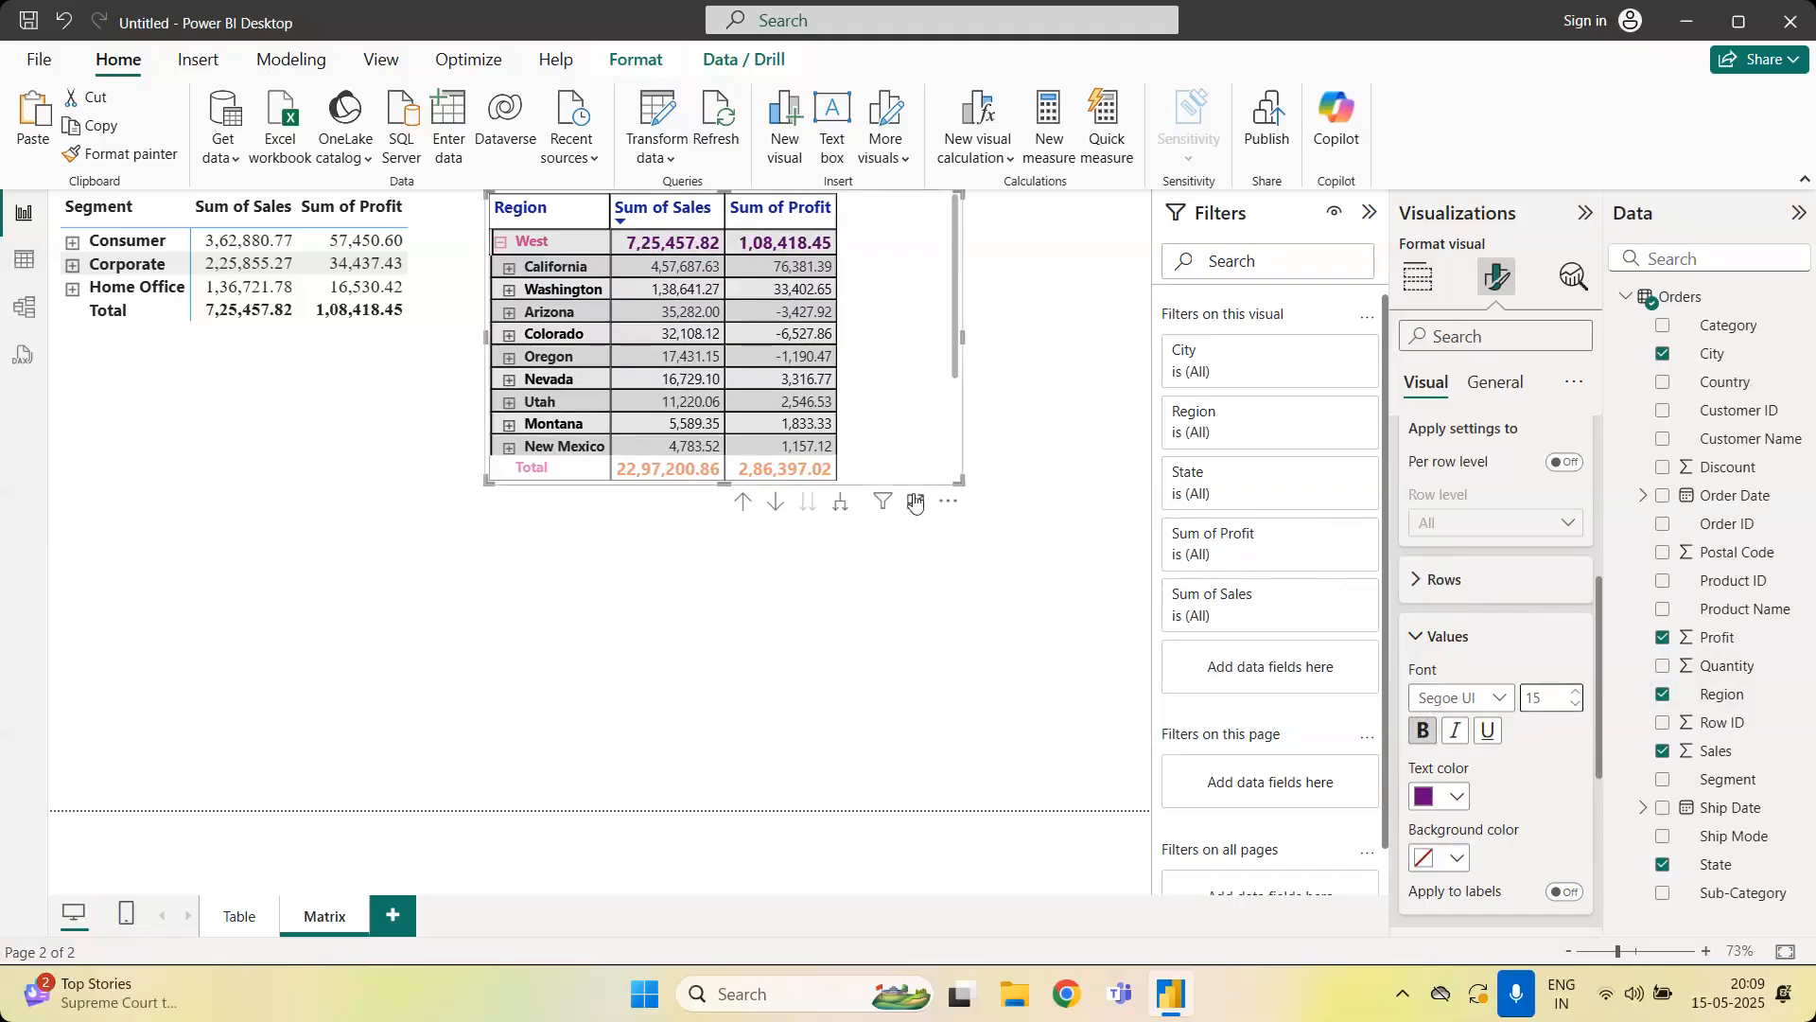
Enlarge the matrix frame and examine the subtotal styling at the West and California levels, leaving West collapsed
left_click_drag(961, 483, 1061, 754)
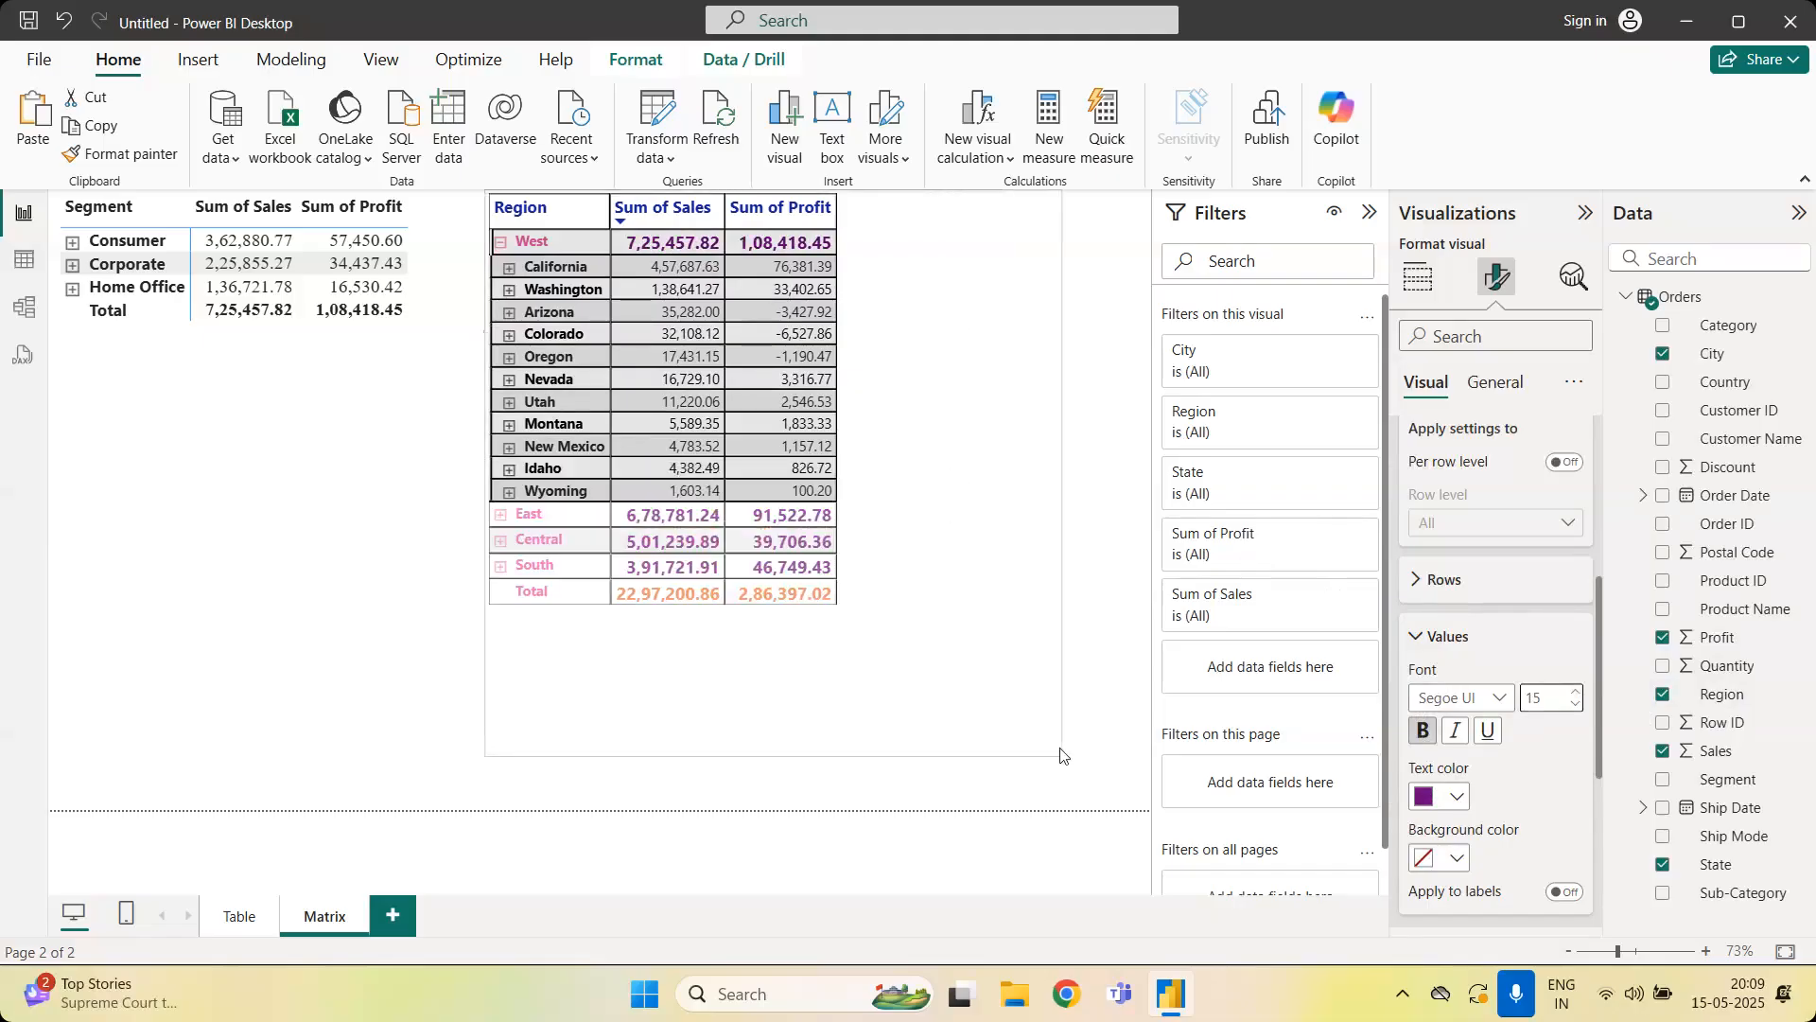
left_click(501, 242)
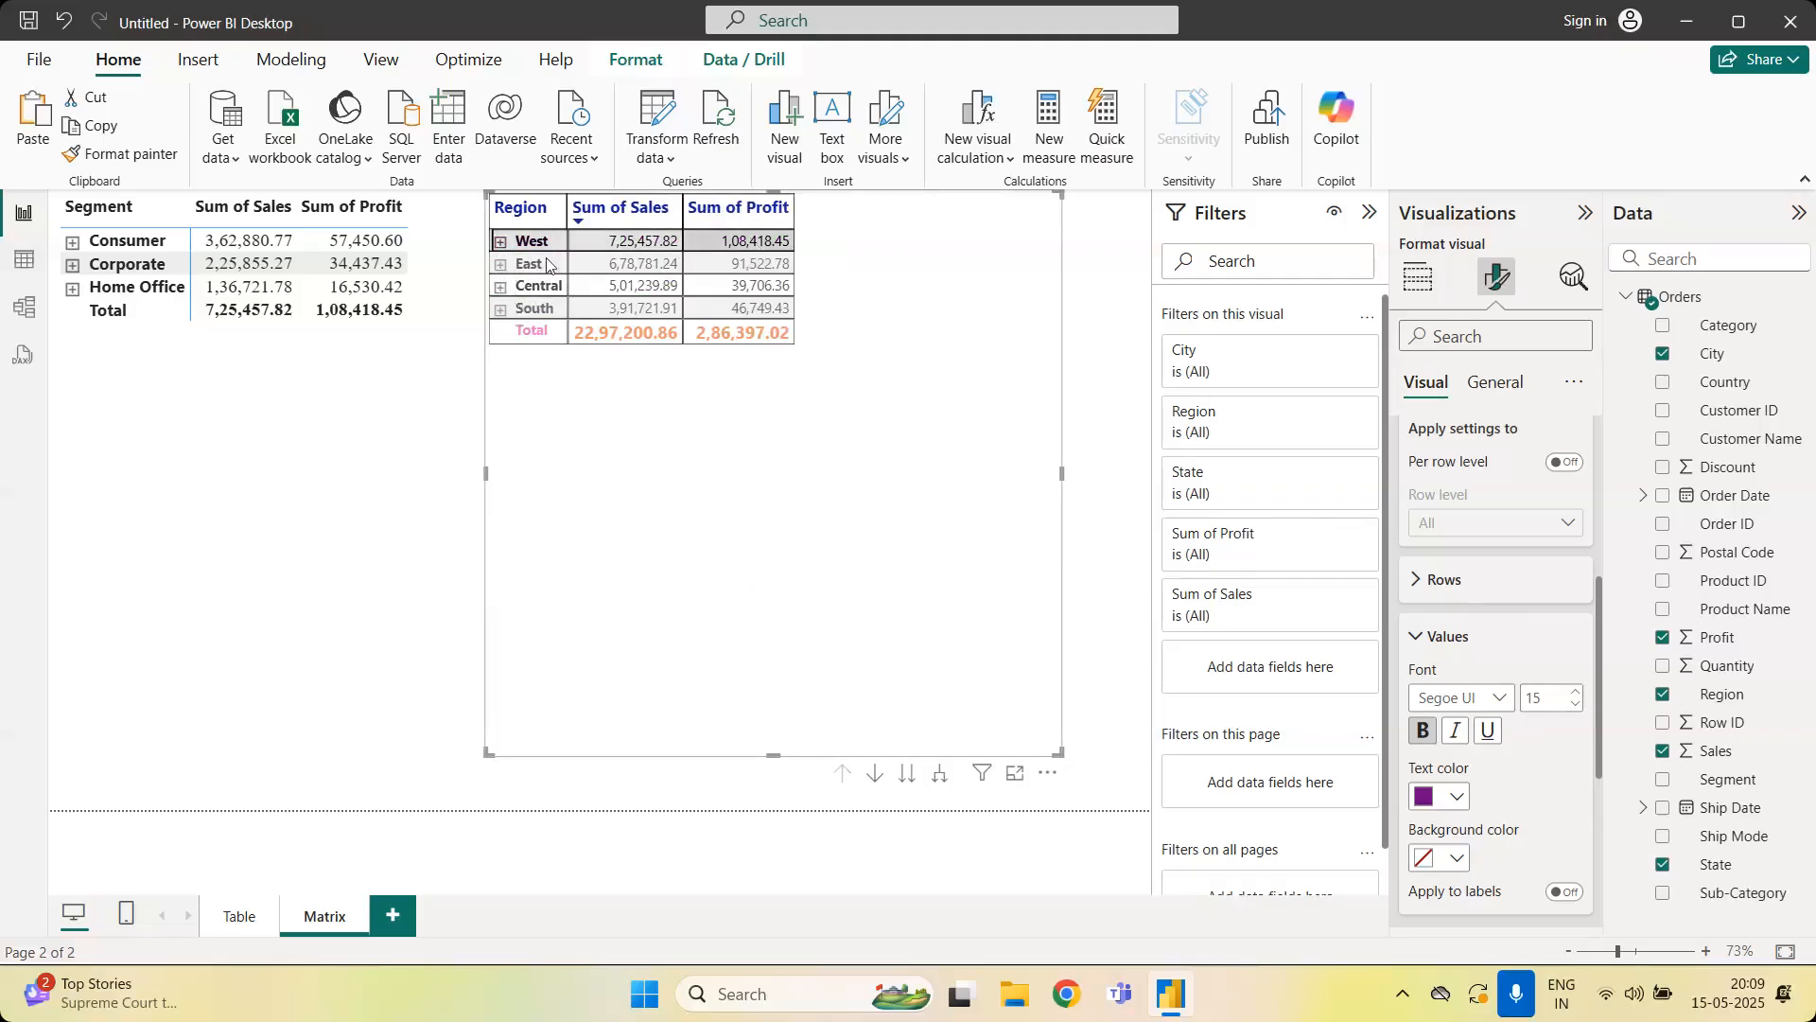
left_click(500, 243)
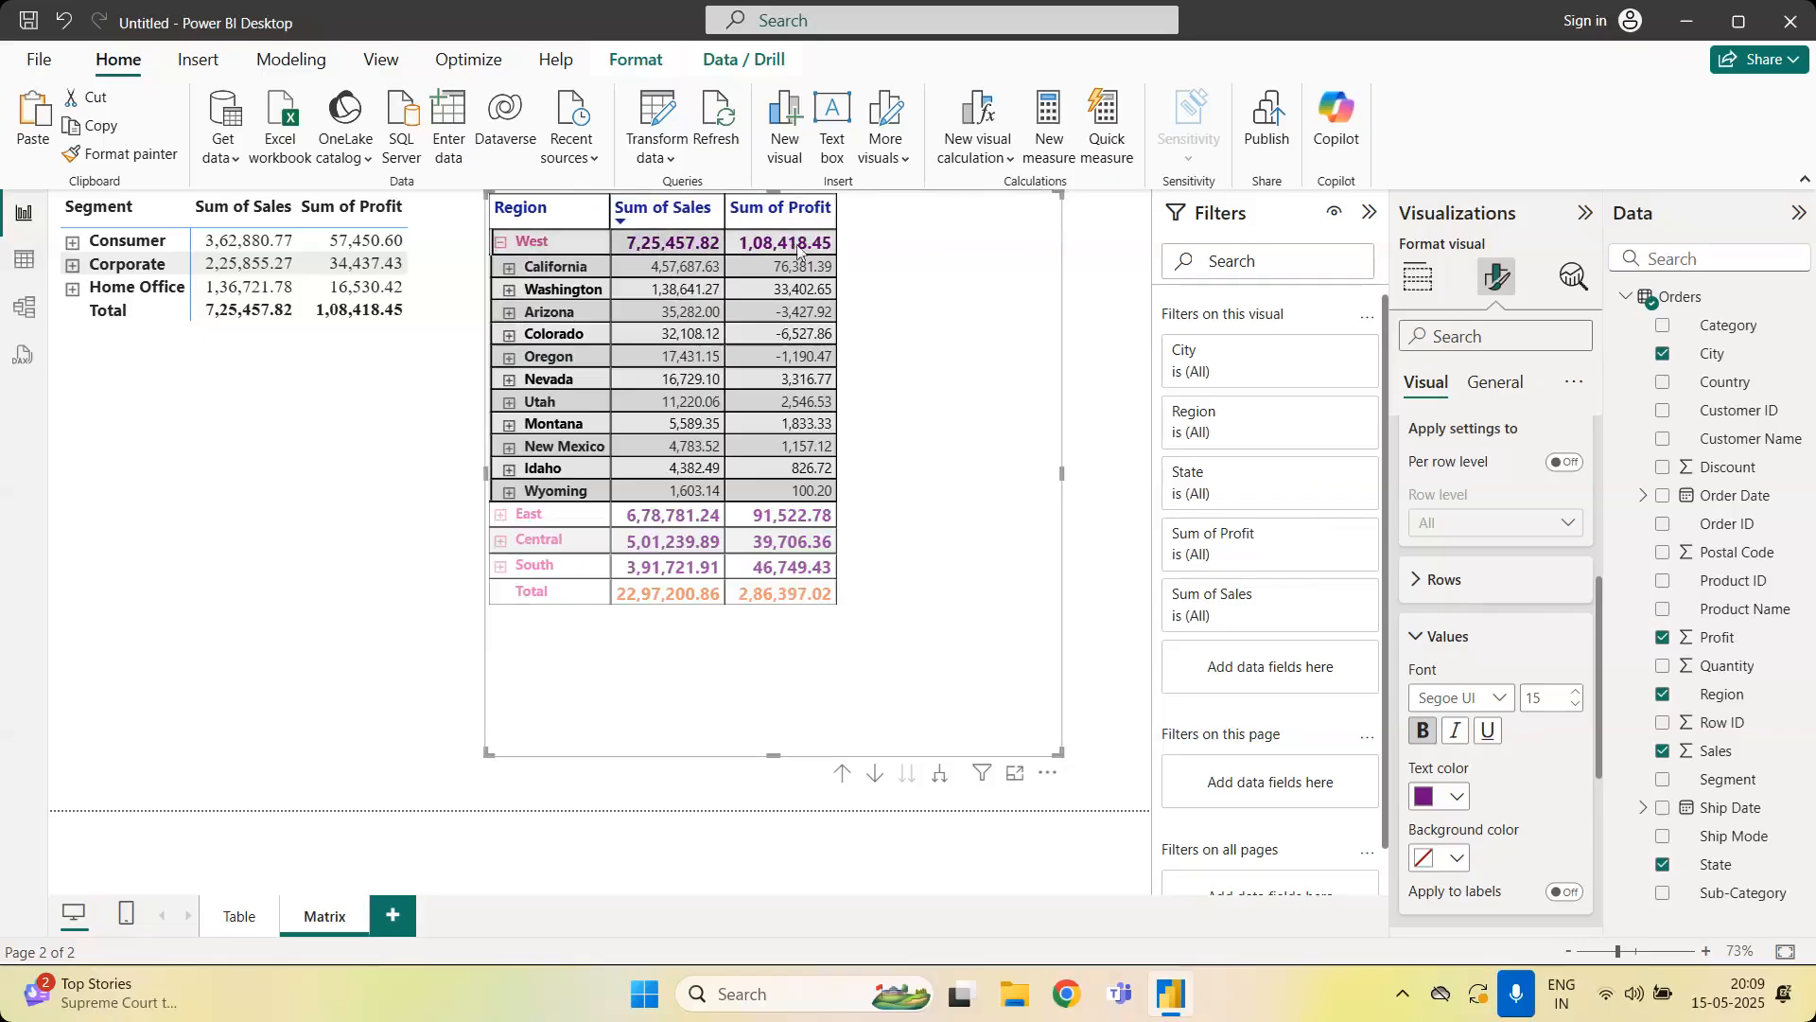
left_click(508, 268)
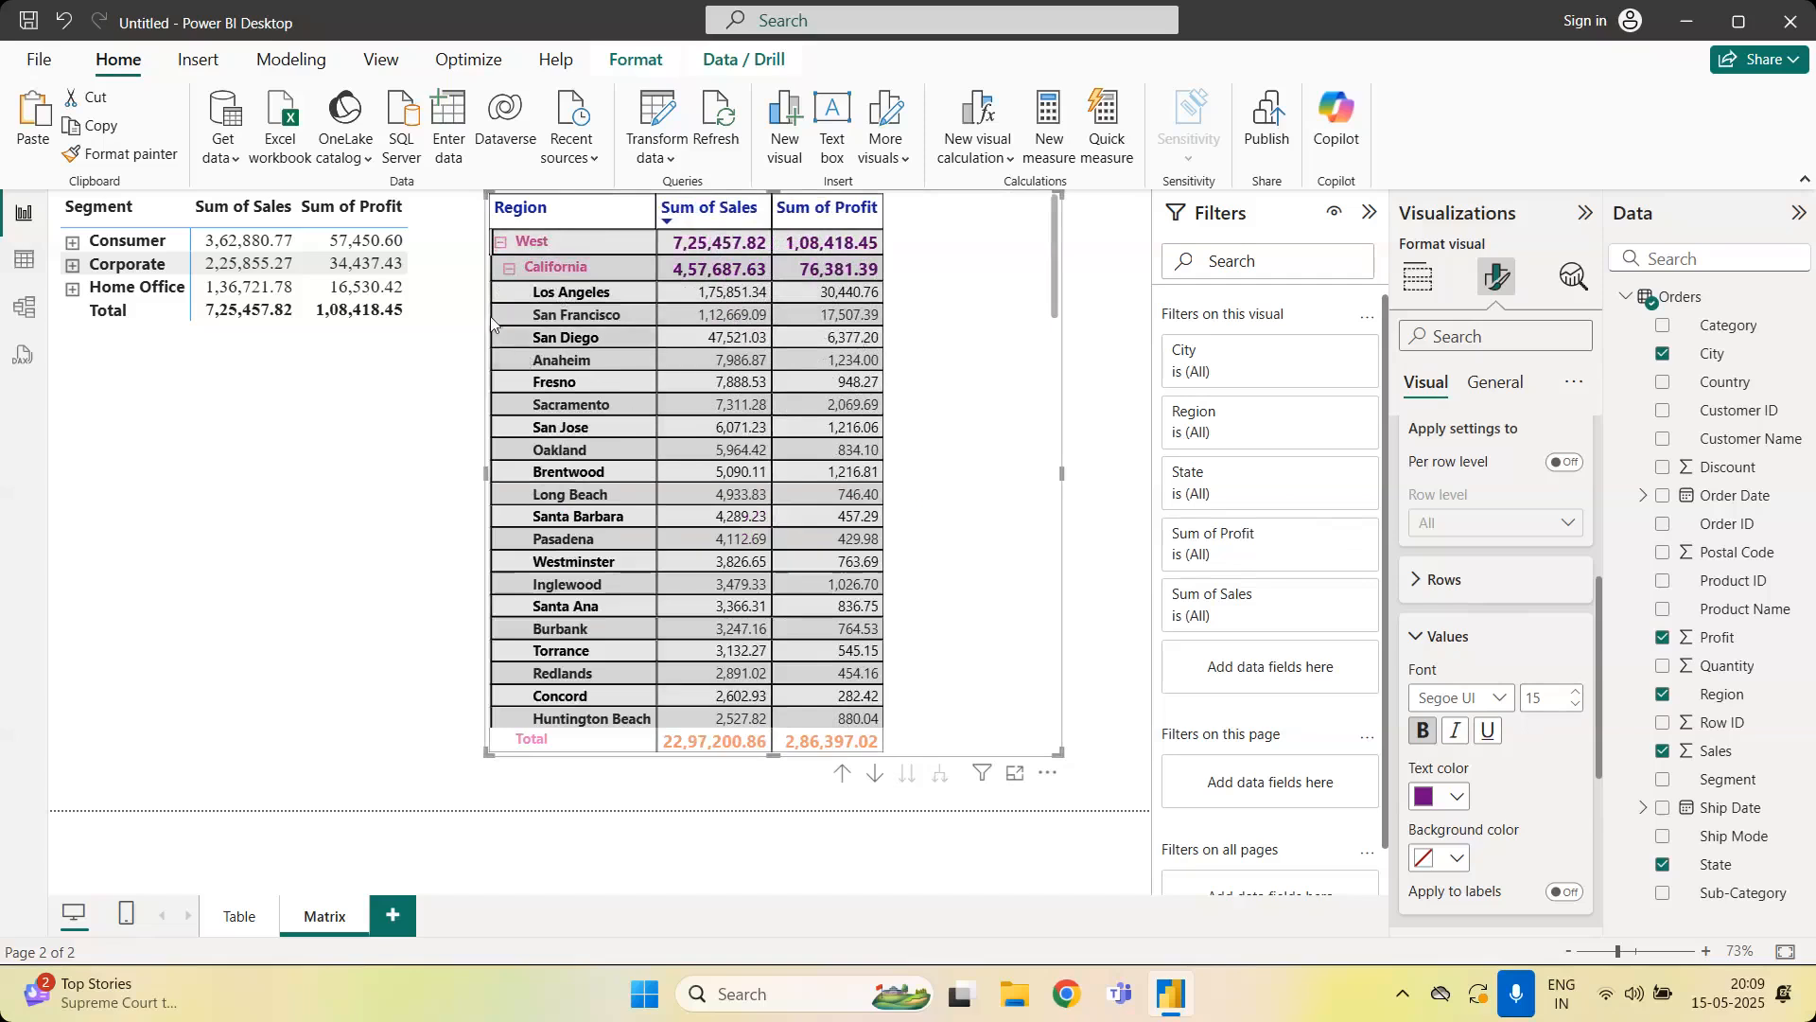
left_click(508, 272)
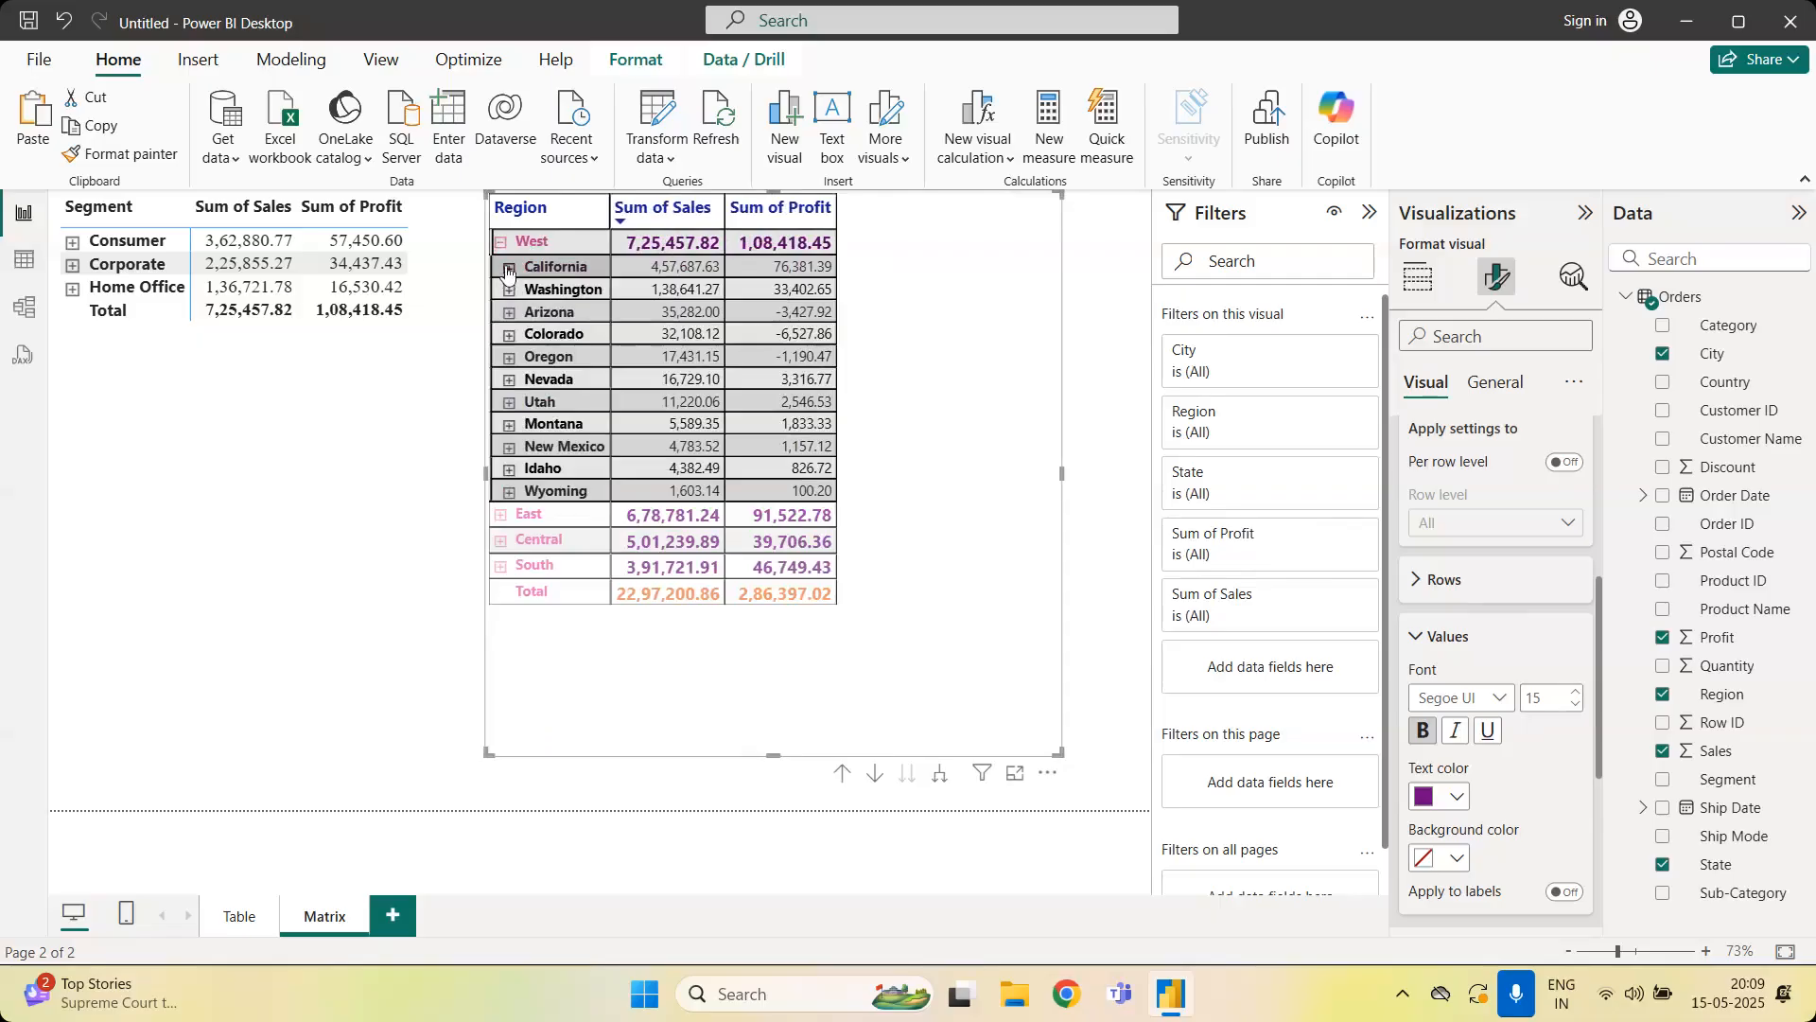
left_click(501, 242)
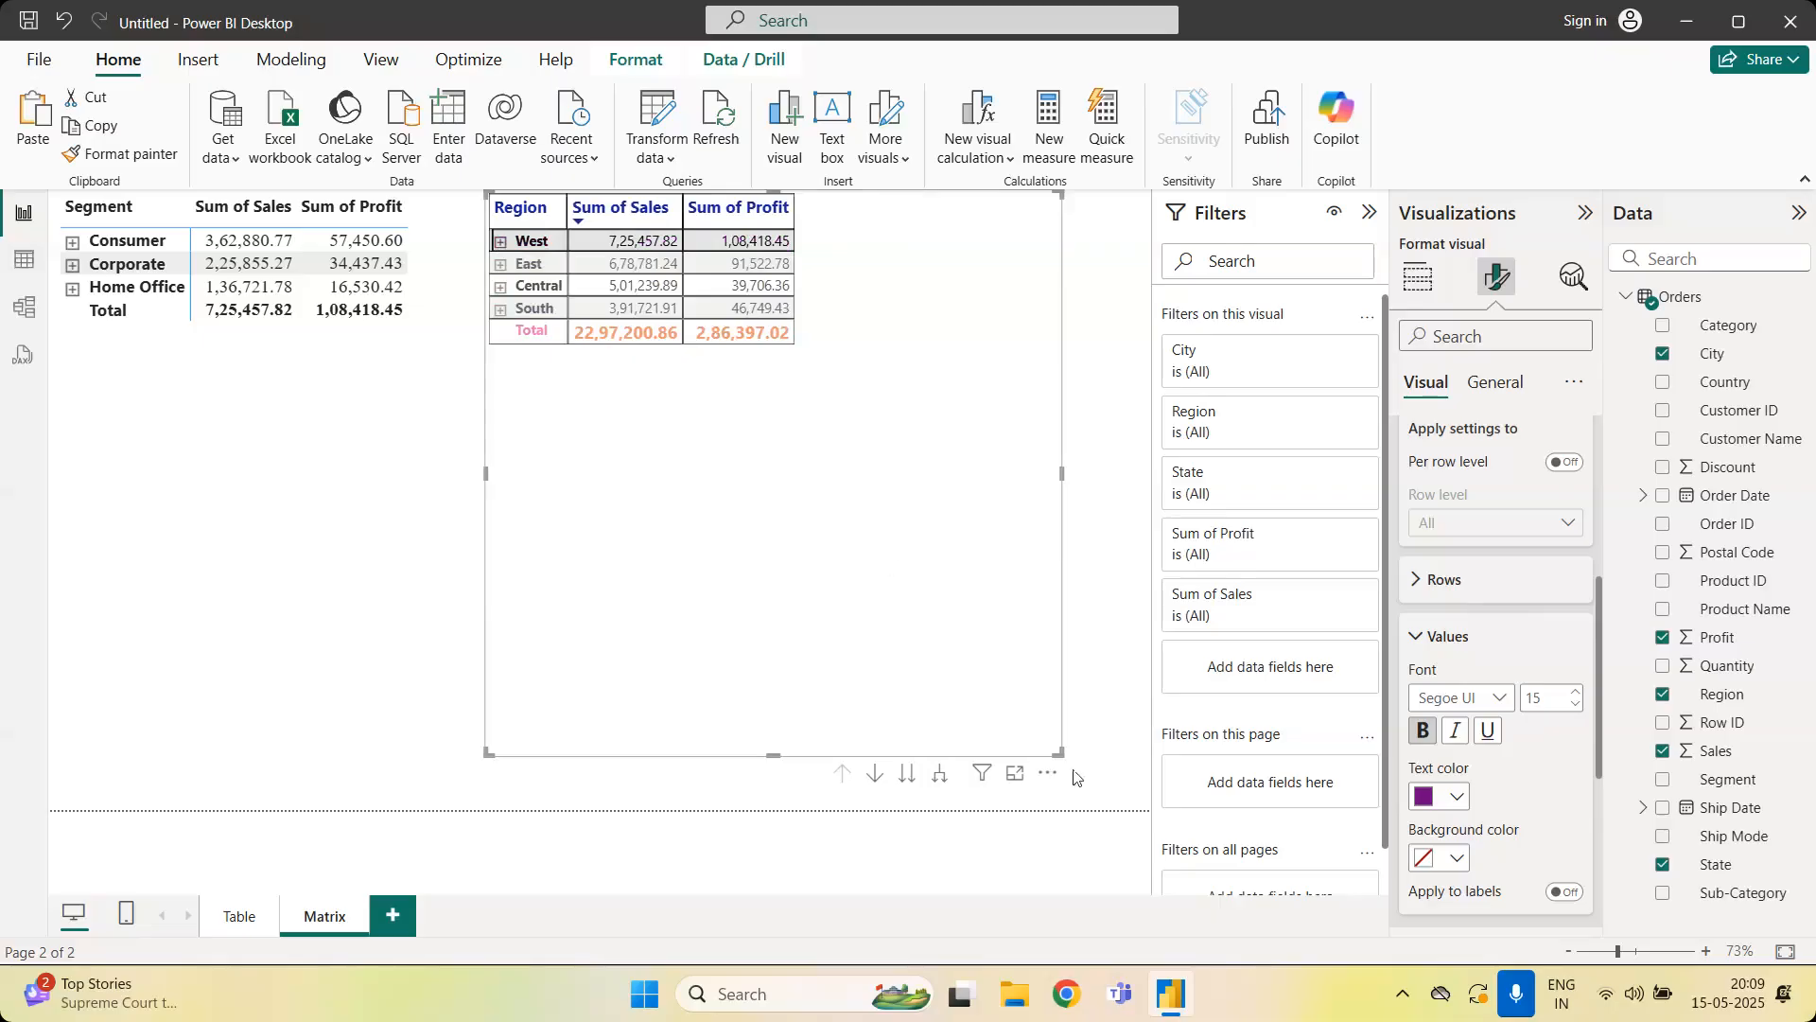
Shrink the matrix frame to about 197 high by 580 wide and check its size in the general properties
left_click_drag(1030, 541, 983, 357)
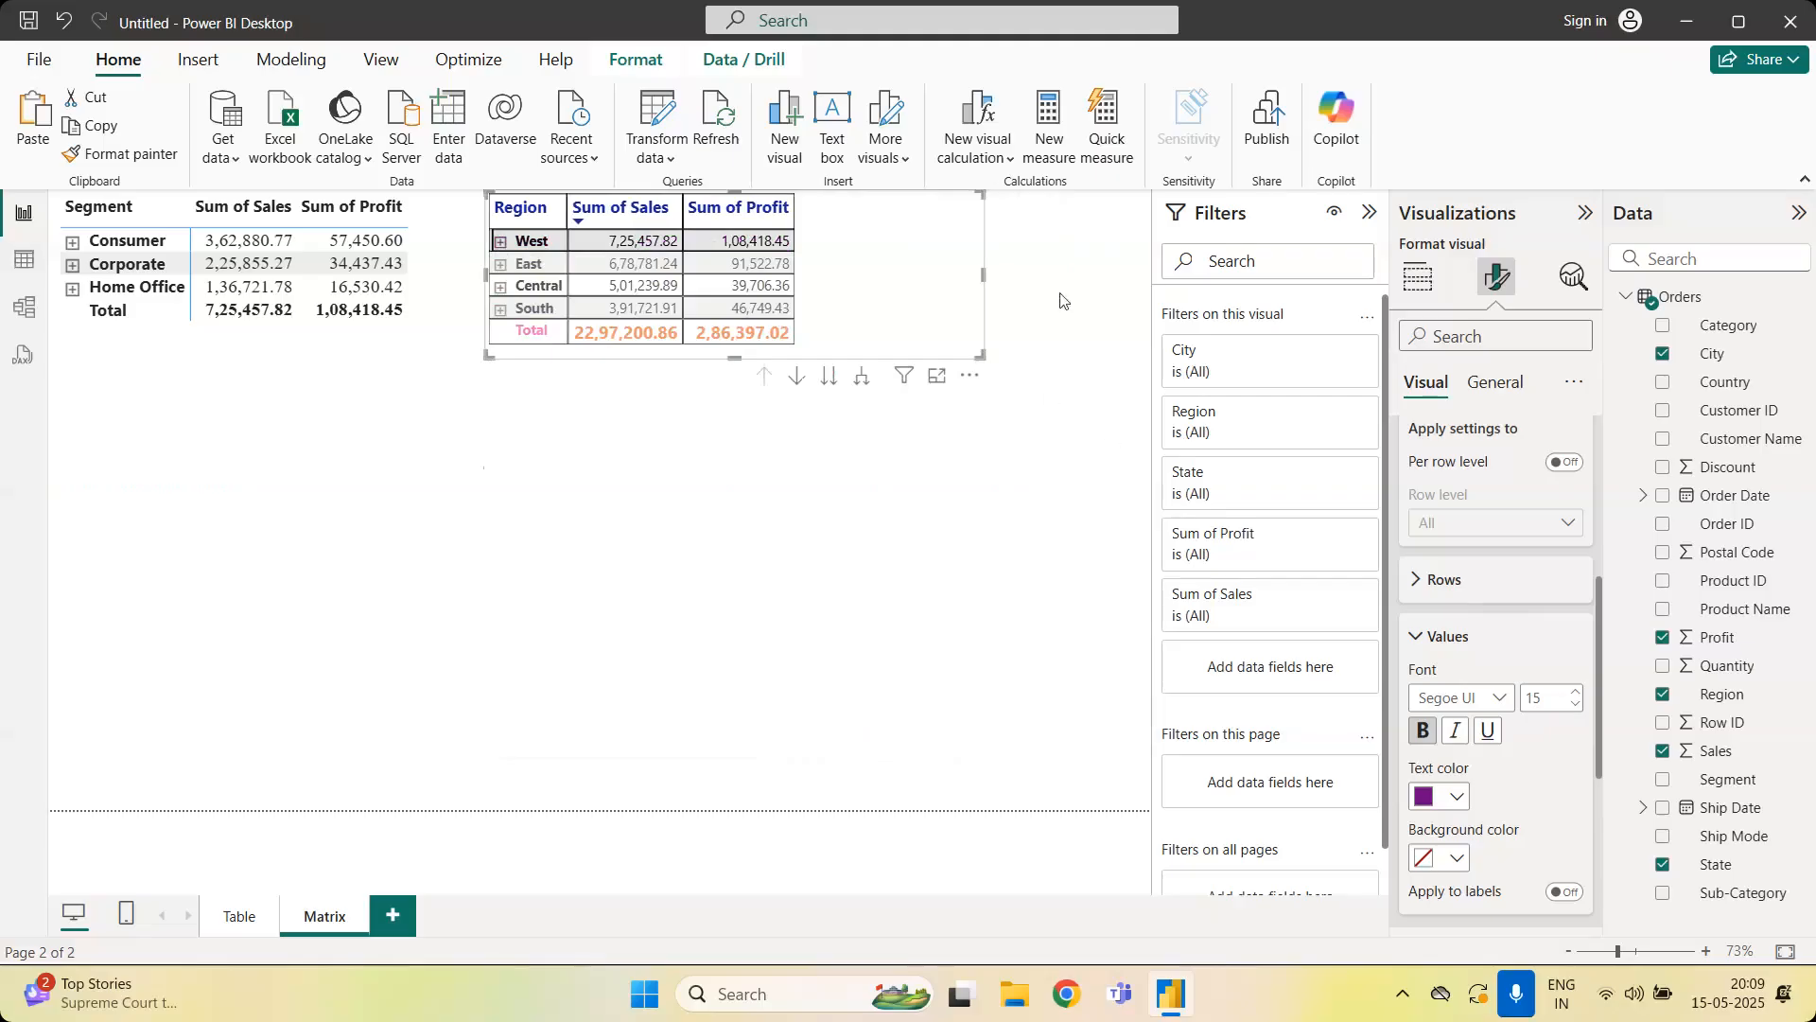
left_click(1506, 407)
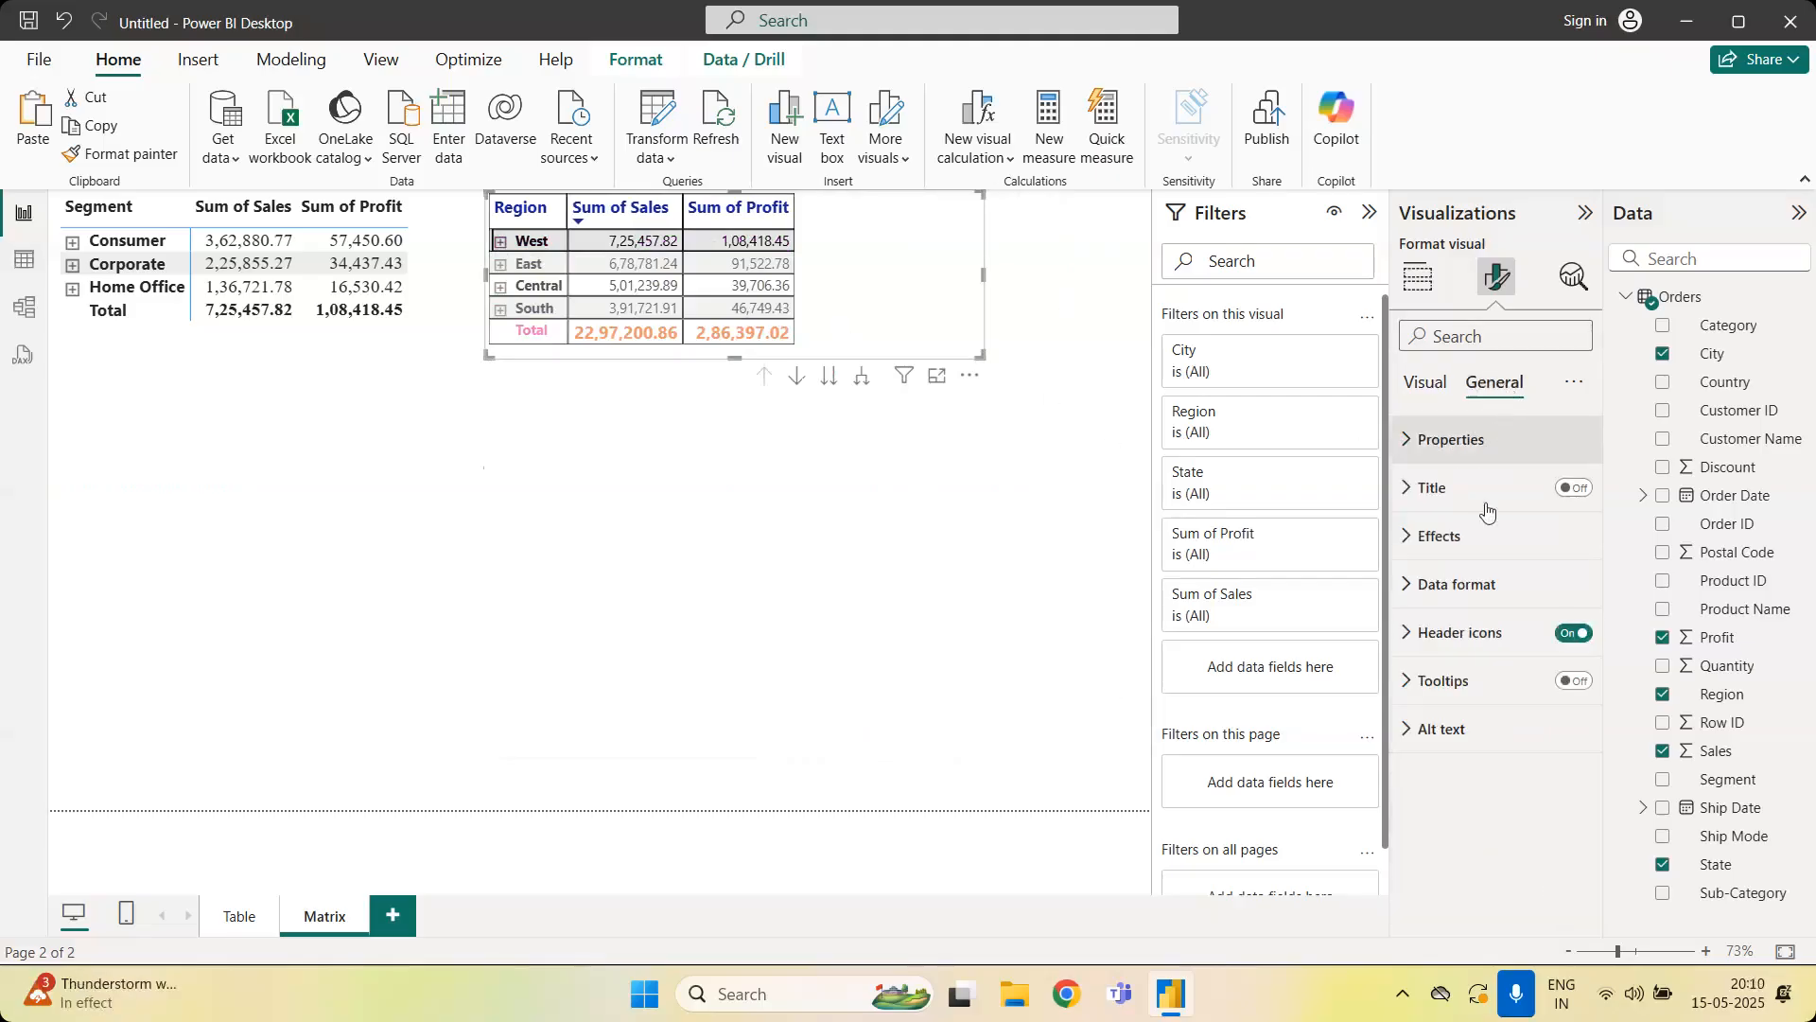
left_click(1463, 430)
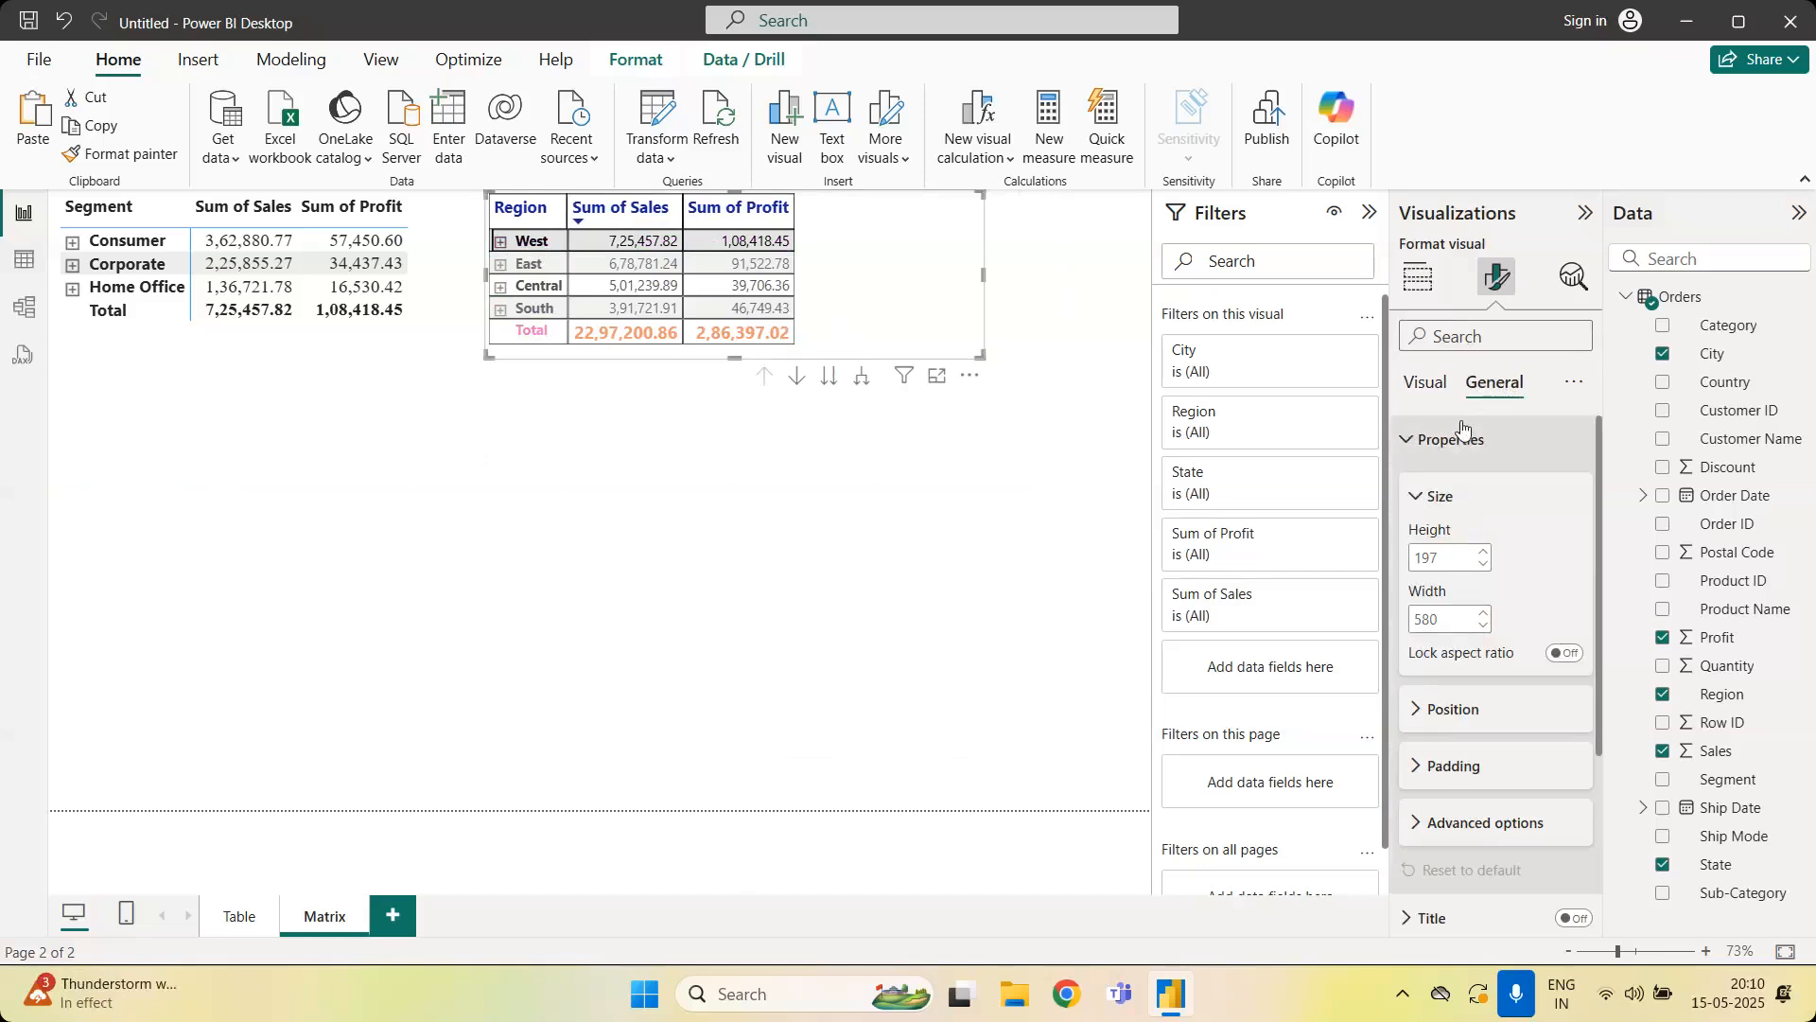
left_click(1463, 430)
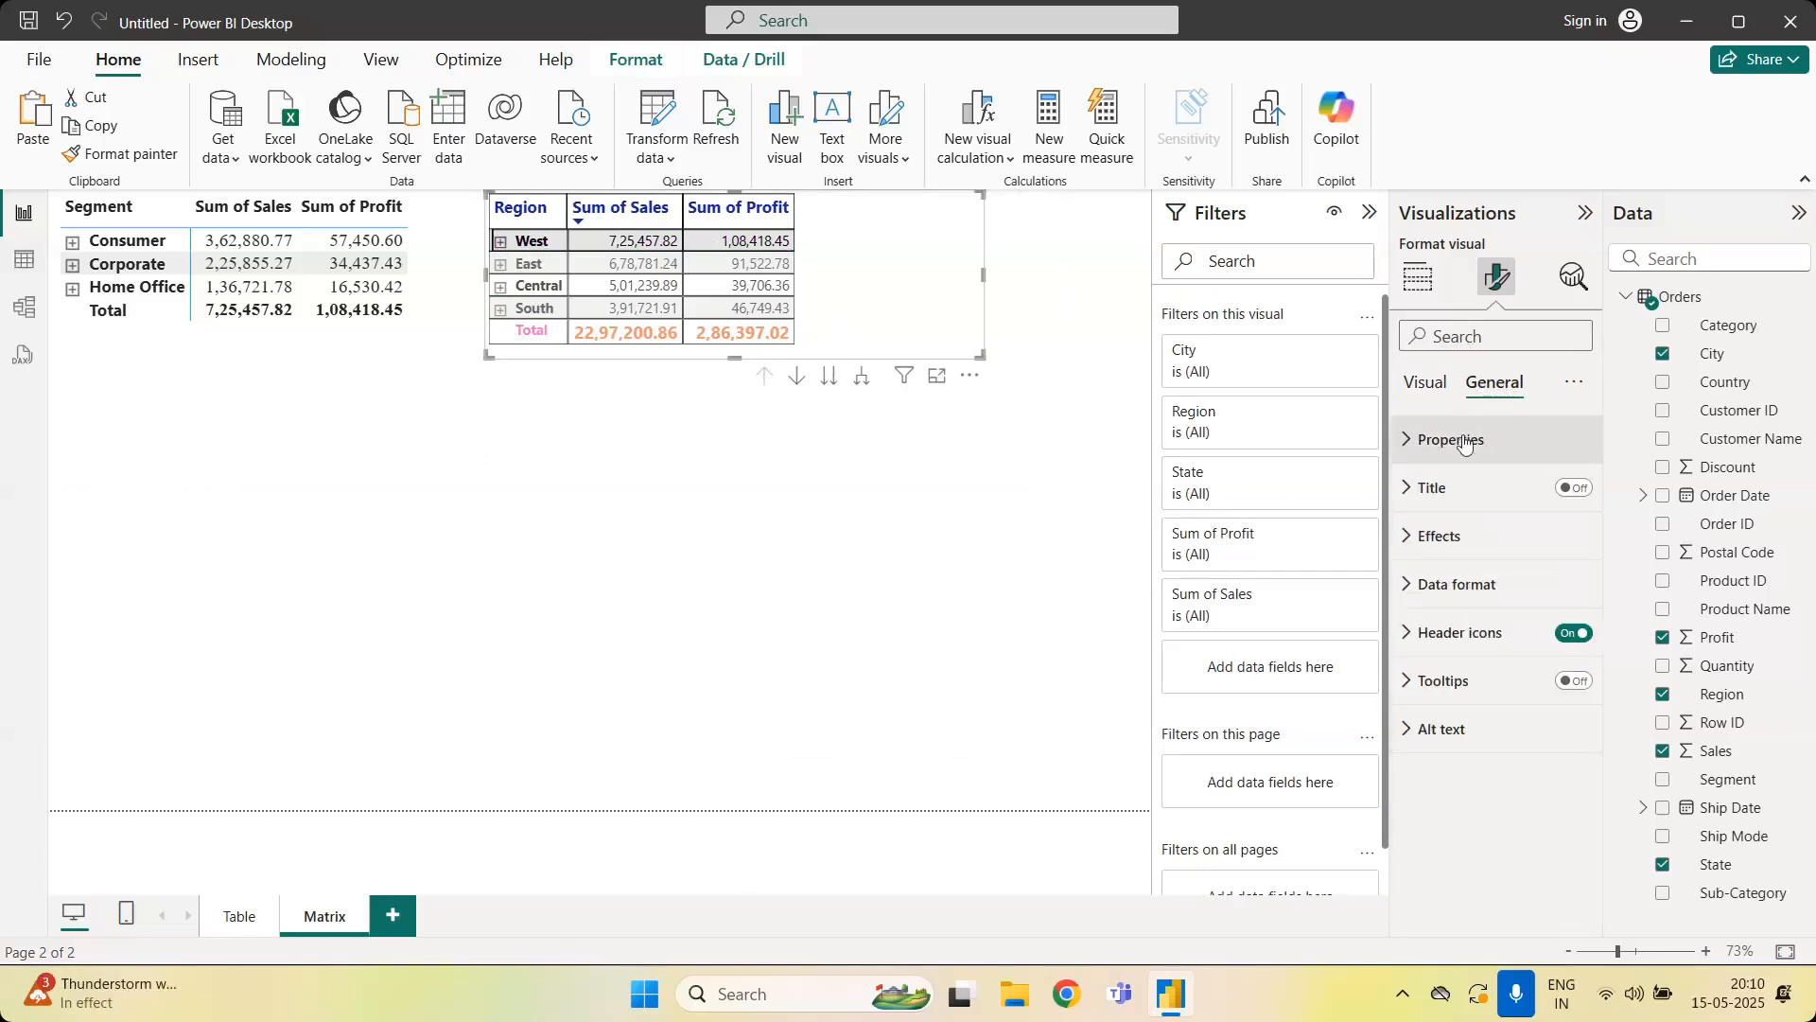
Look over the matrix's effects settings and open the options for resetting or expanding all formatting categories
left_click(1463, 536)
left_click(1464, 536)
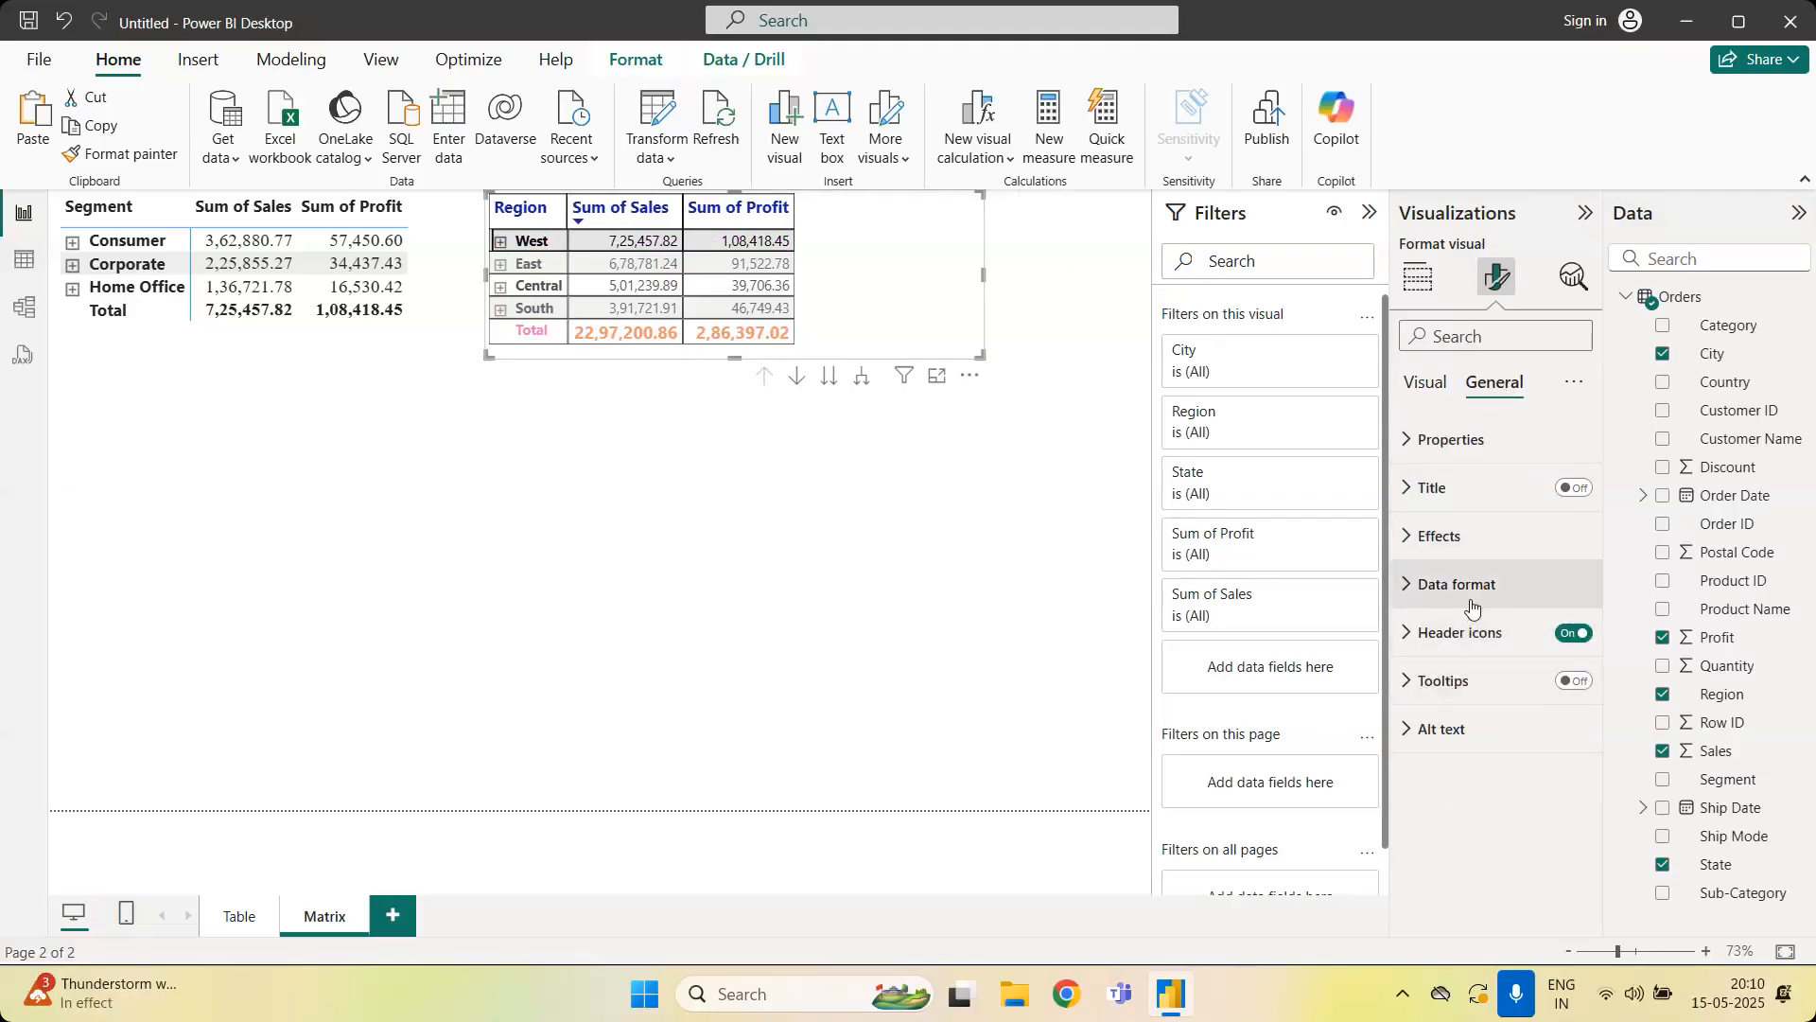
left_click(1572, 384)
left_click(1559, 383)
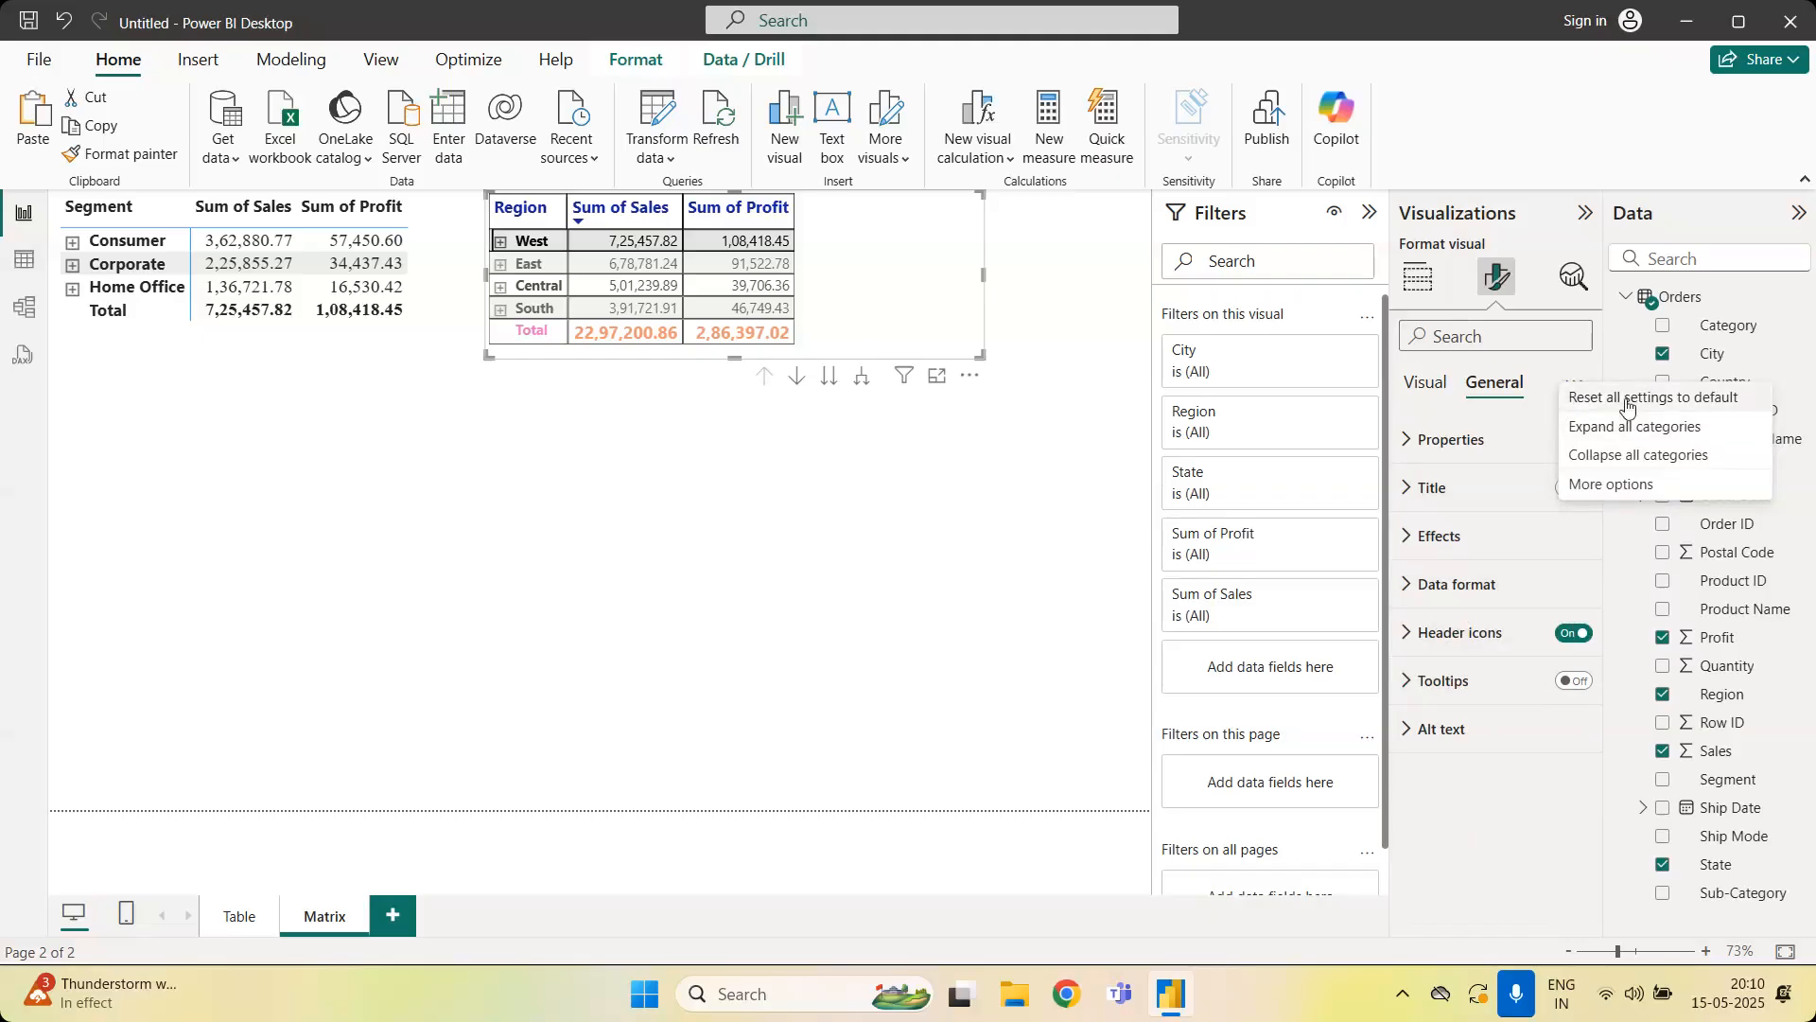
Look over the report settings in the options behind the format categories, and leave them without changes
left_click(1619, 484)
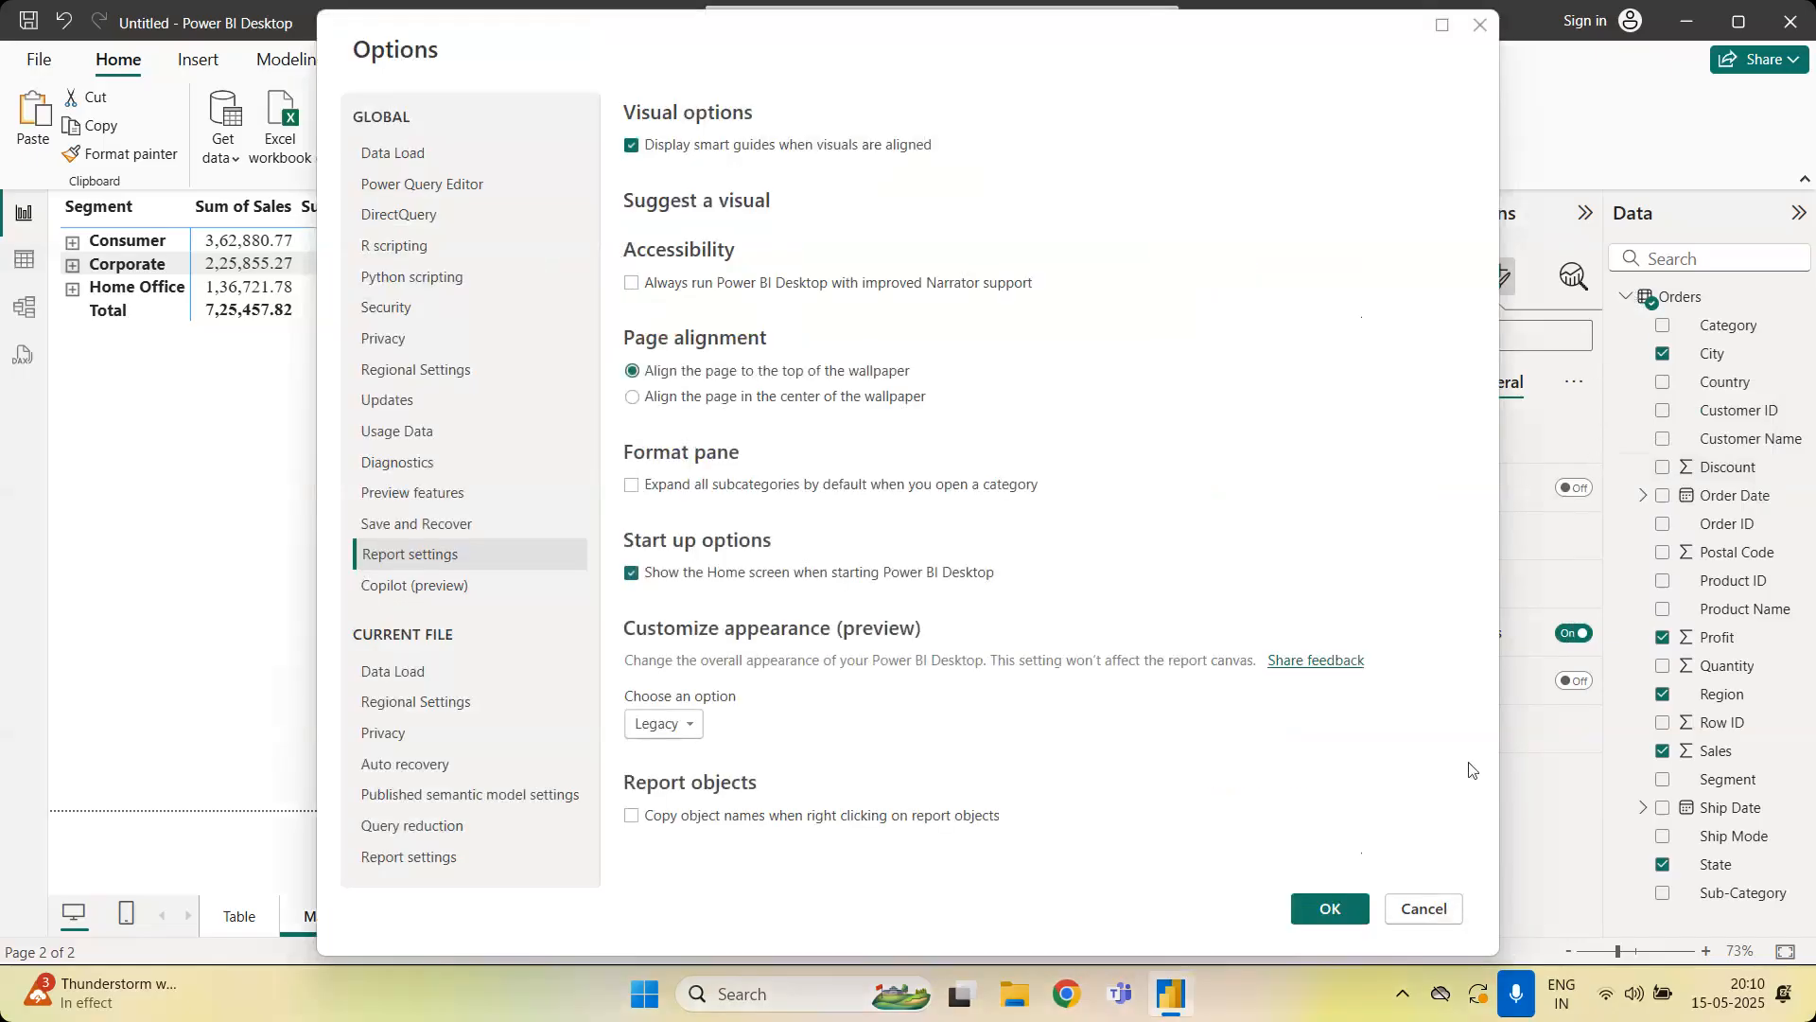
left_click(1422, 909)
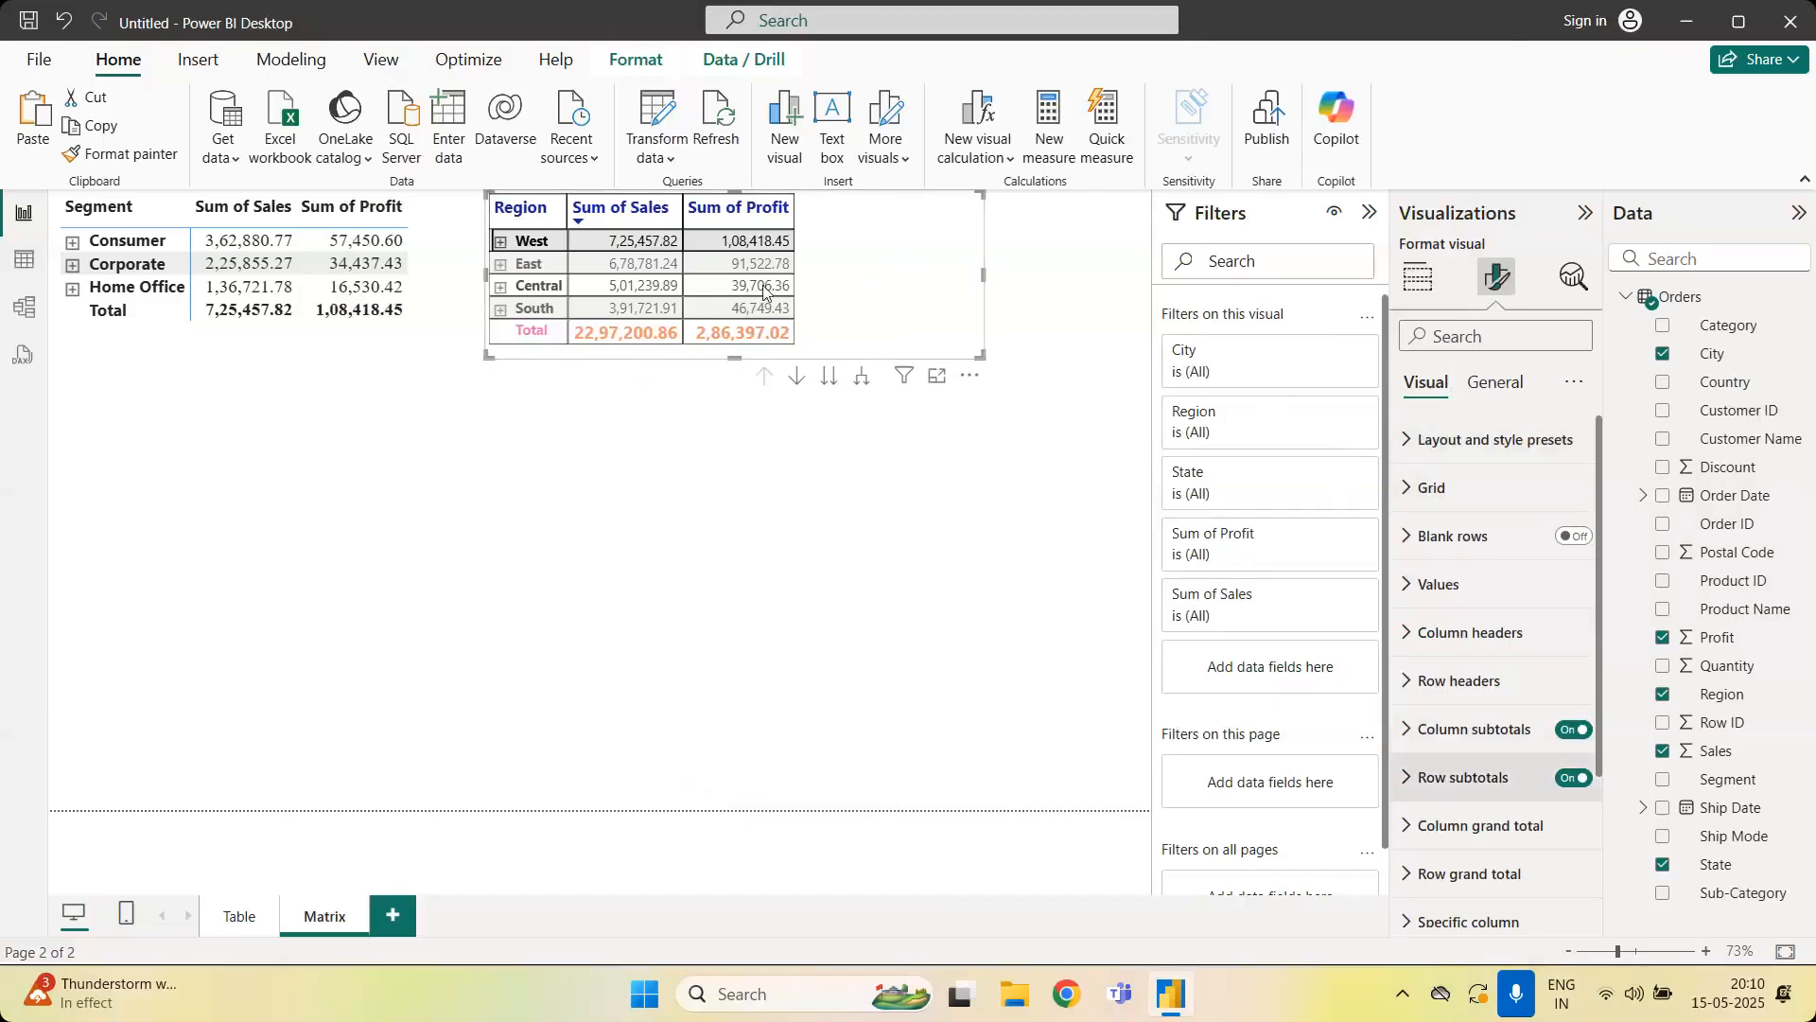
Set the Matrix page's canvas background to black, try it at 1% transparency, and return the transparency to 100%
left_click(918, 712)
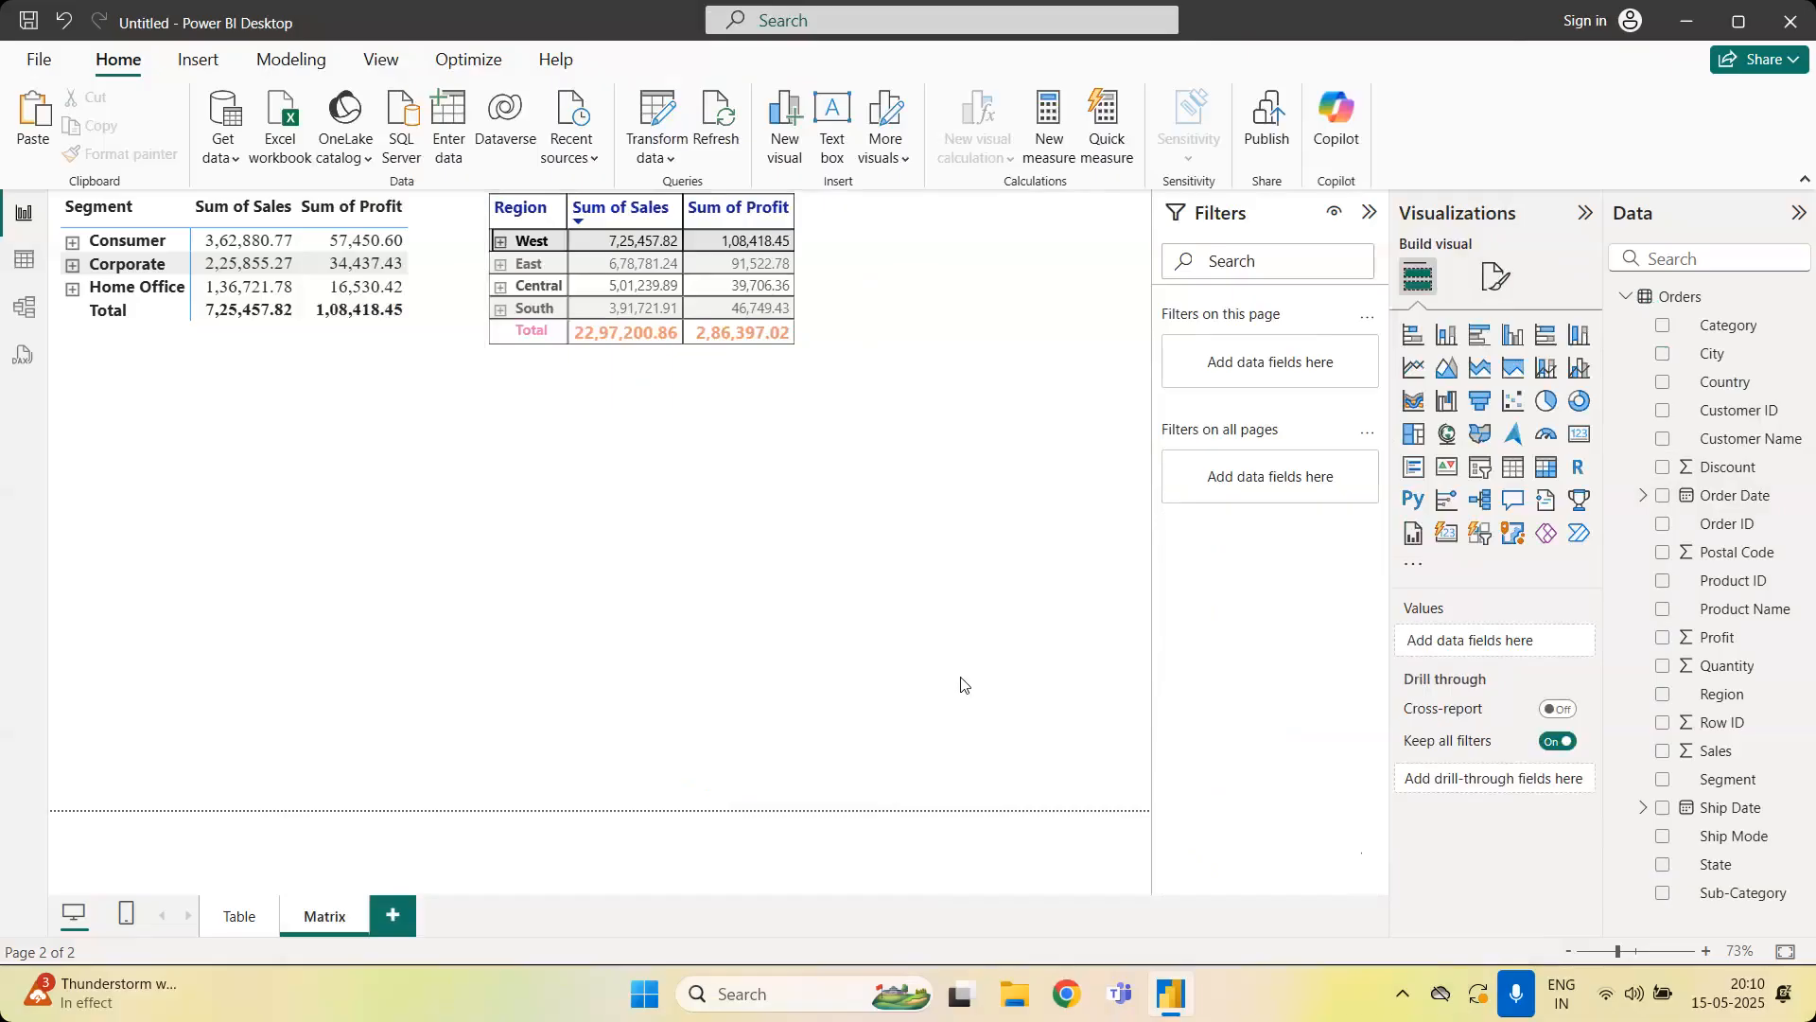
left_click(1496, 276)
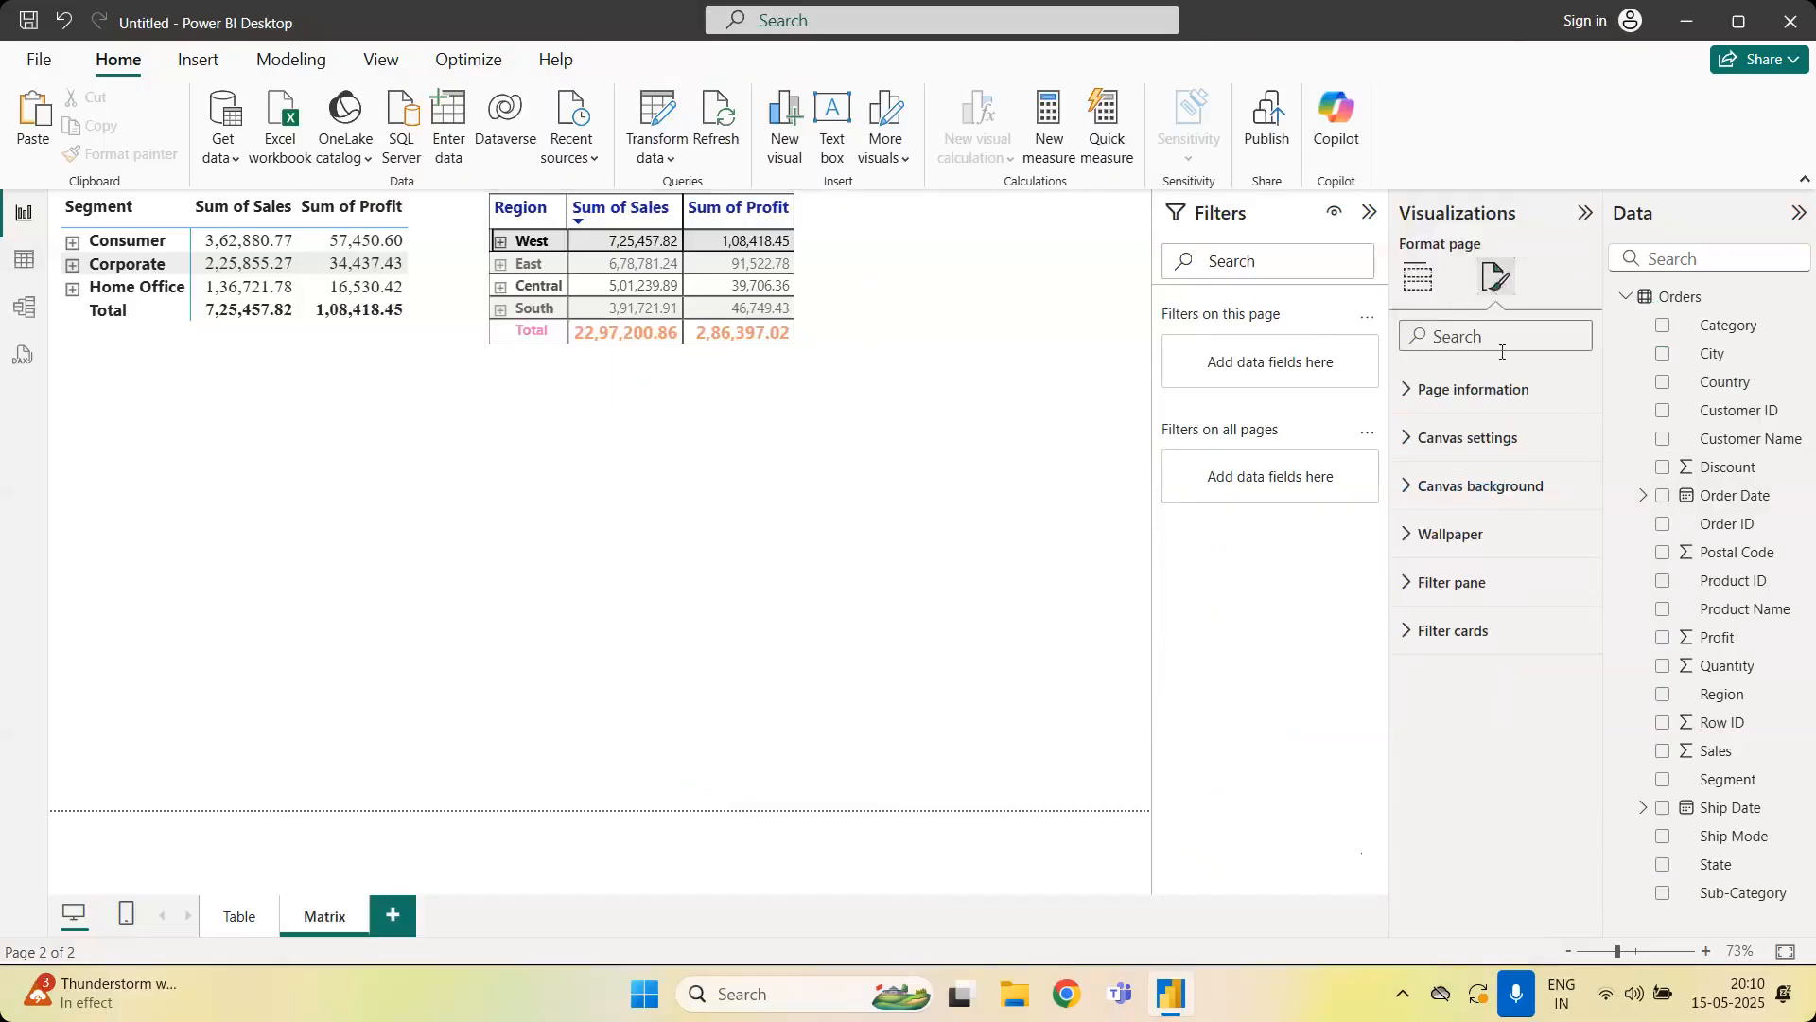
left_click(1519, 508)
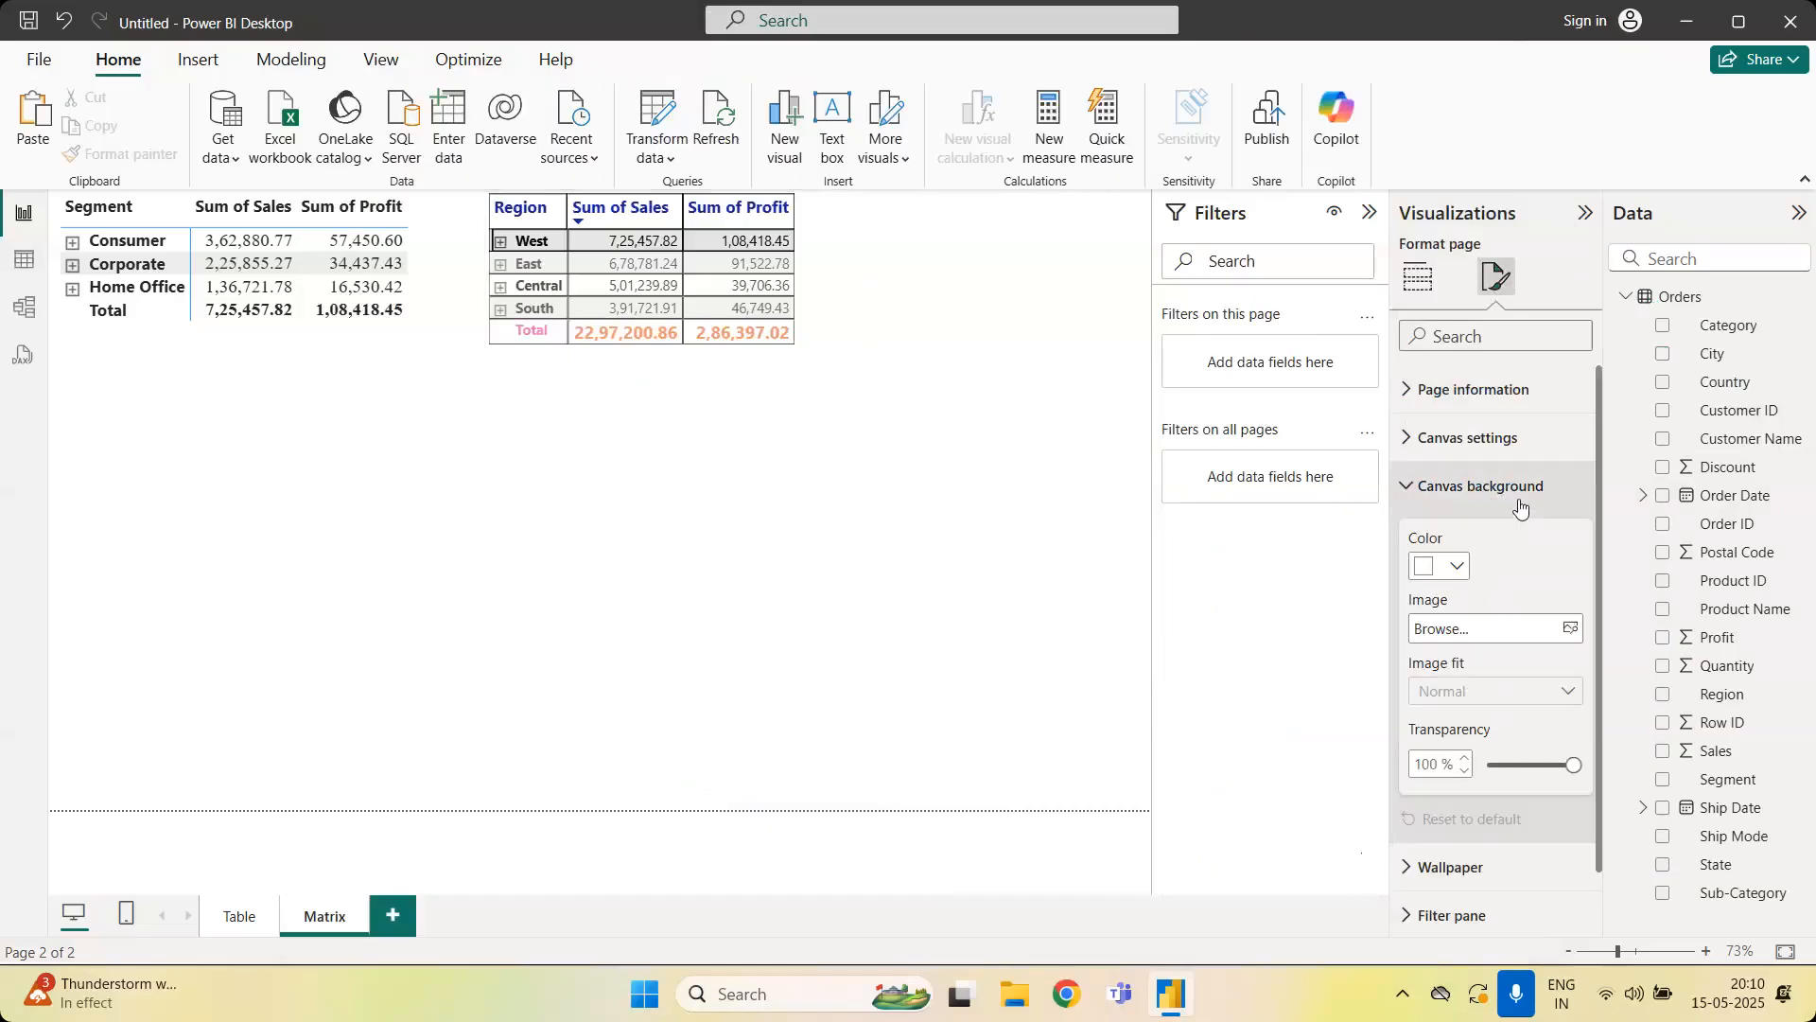
left_click(1458, 567)
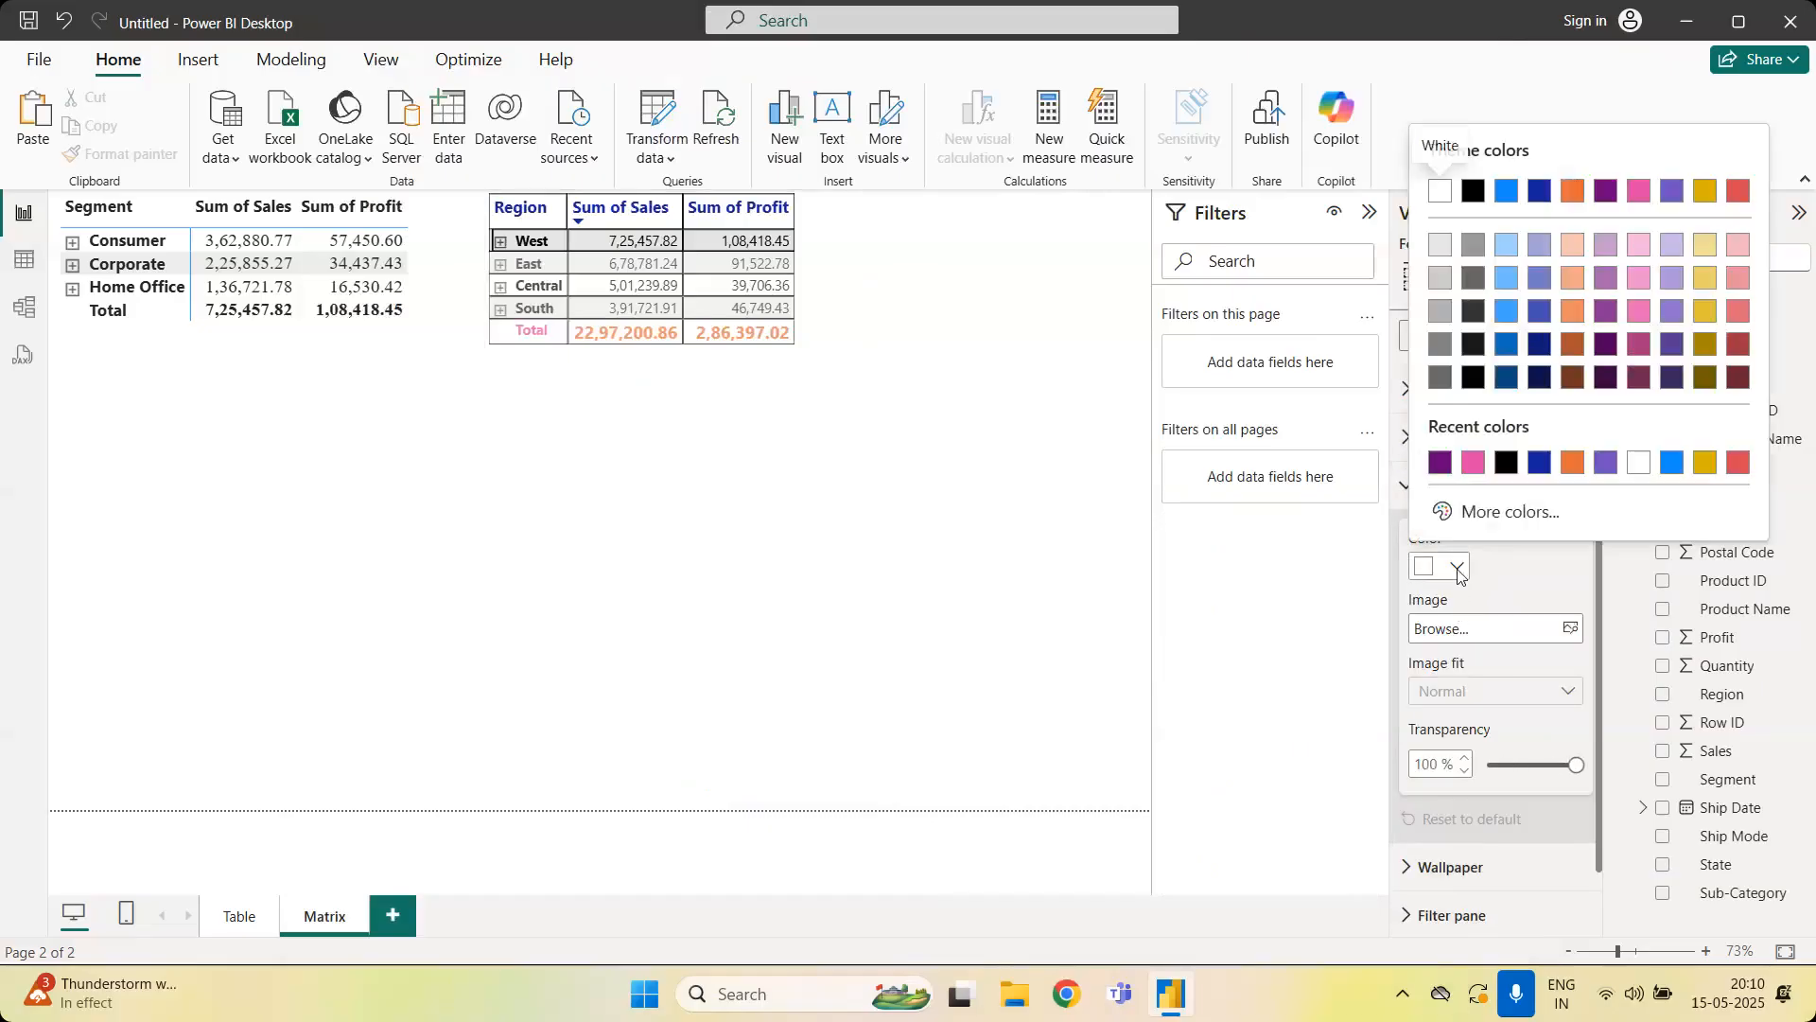
left_click(1505, 469)
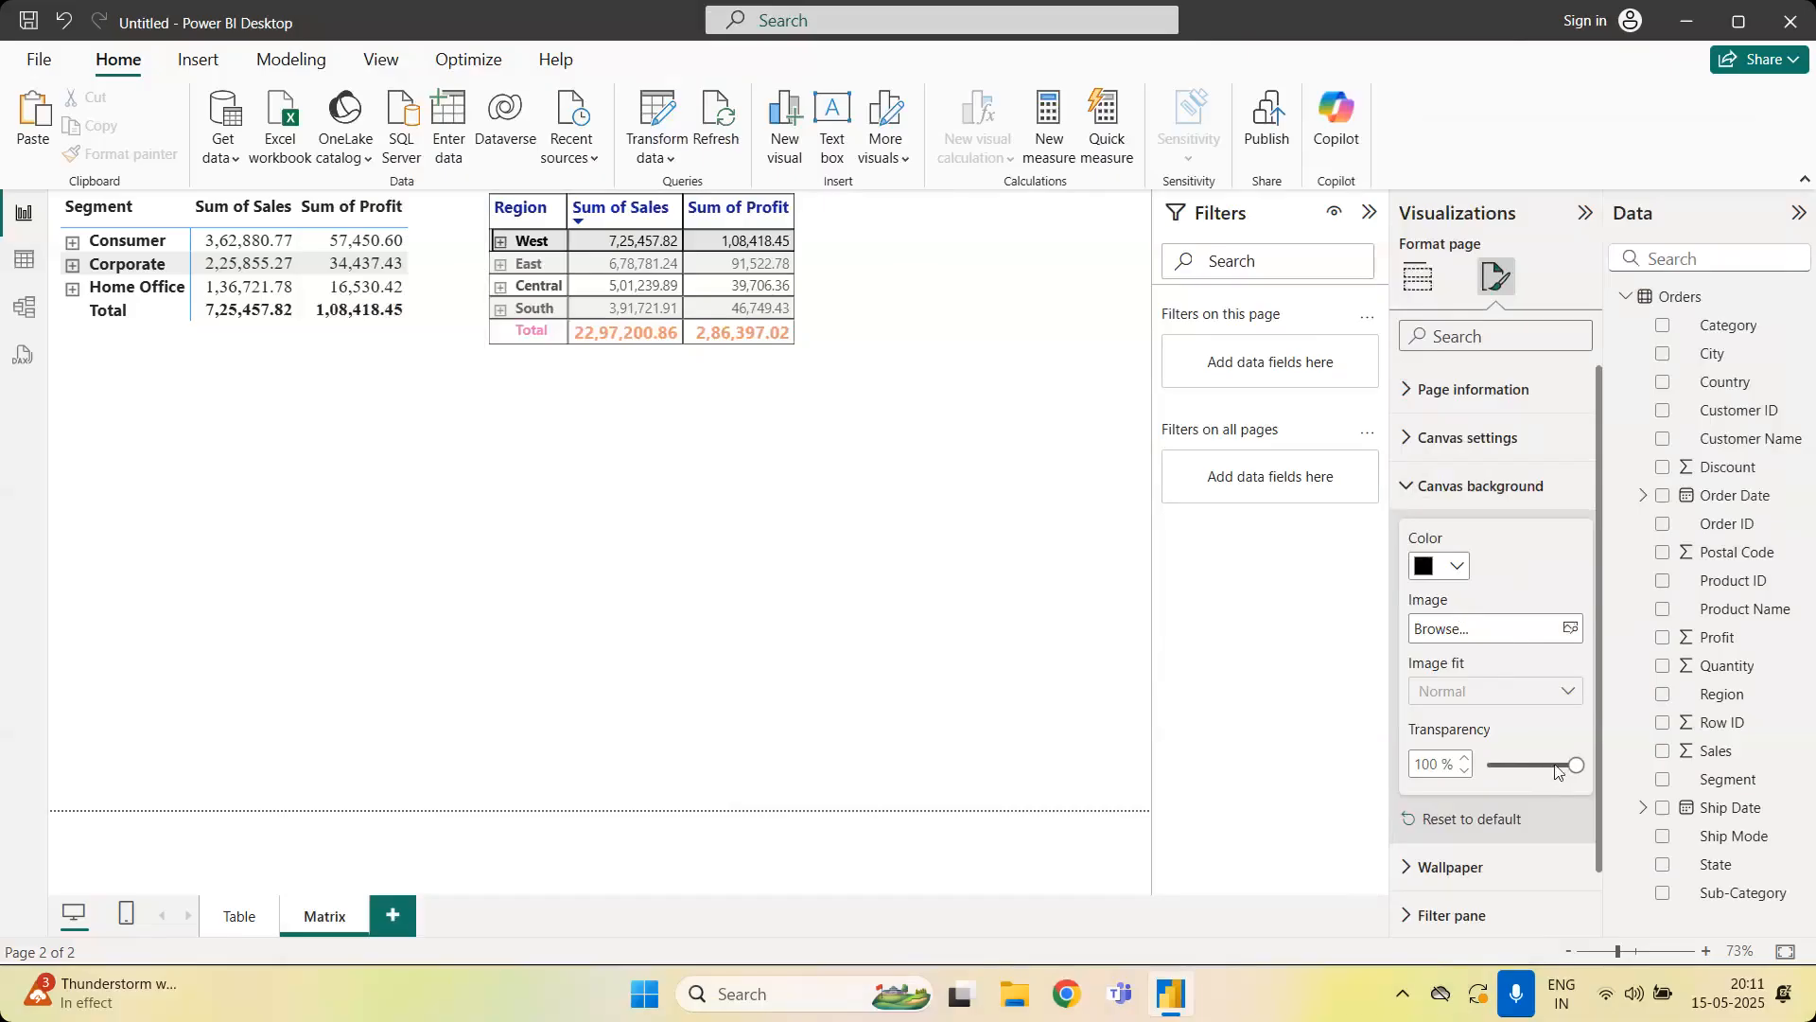
left_click_drag(1576, 763, 1489, 767)
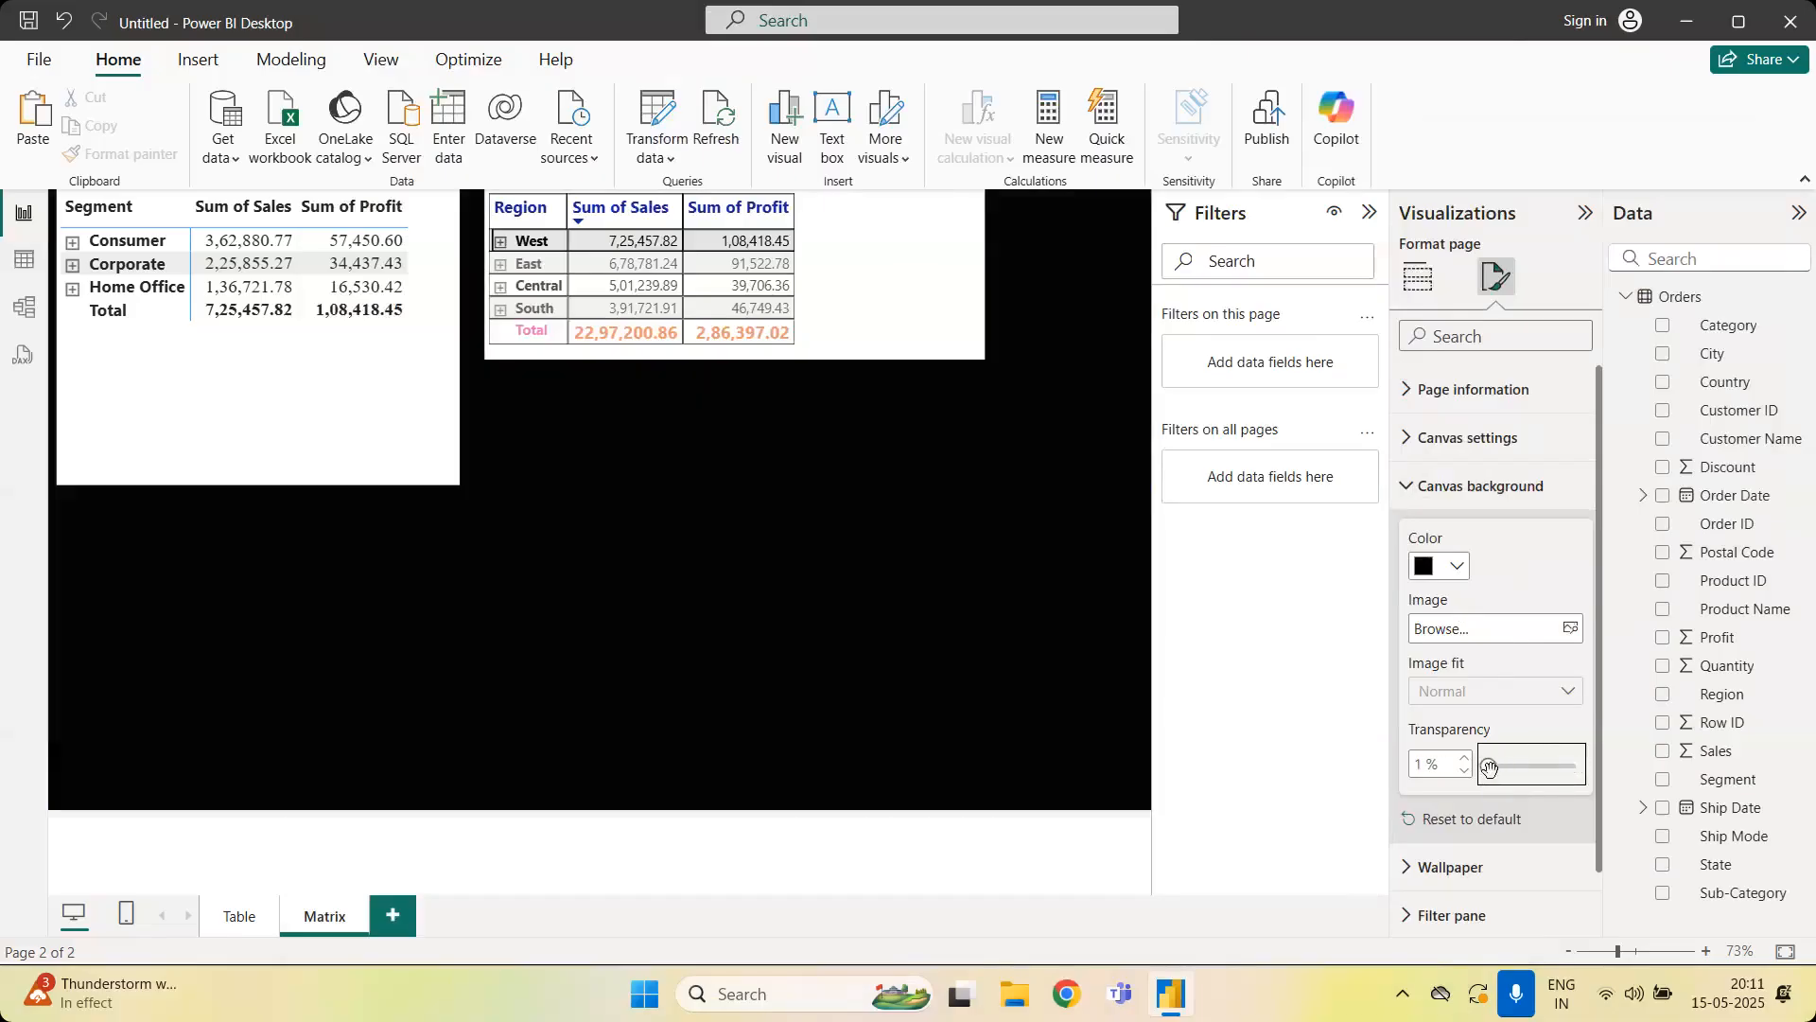
left_click_drag(1488, 765, 1577, 767)
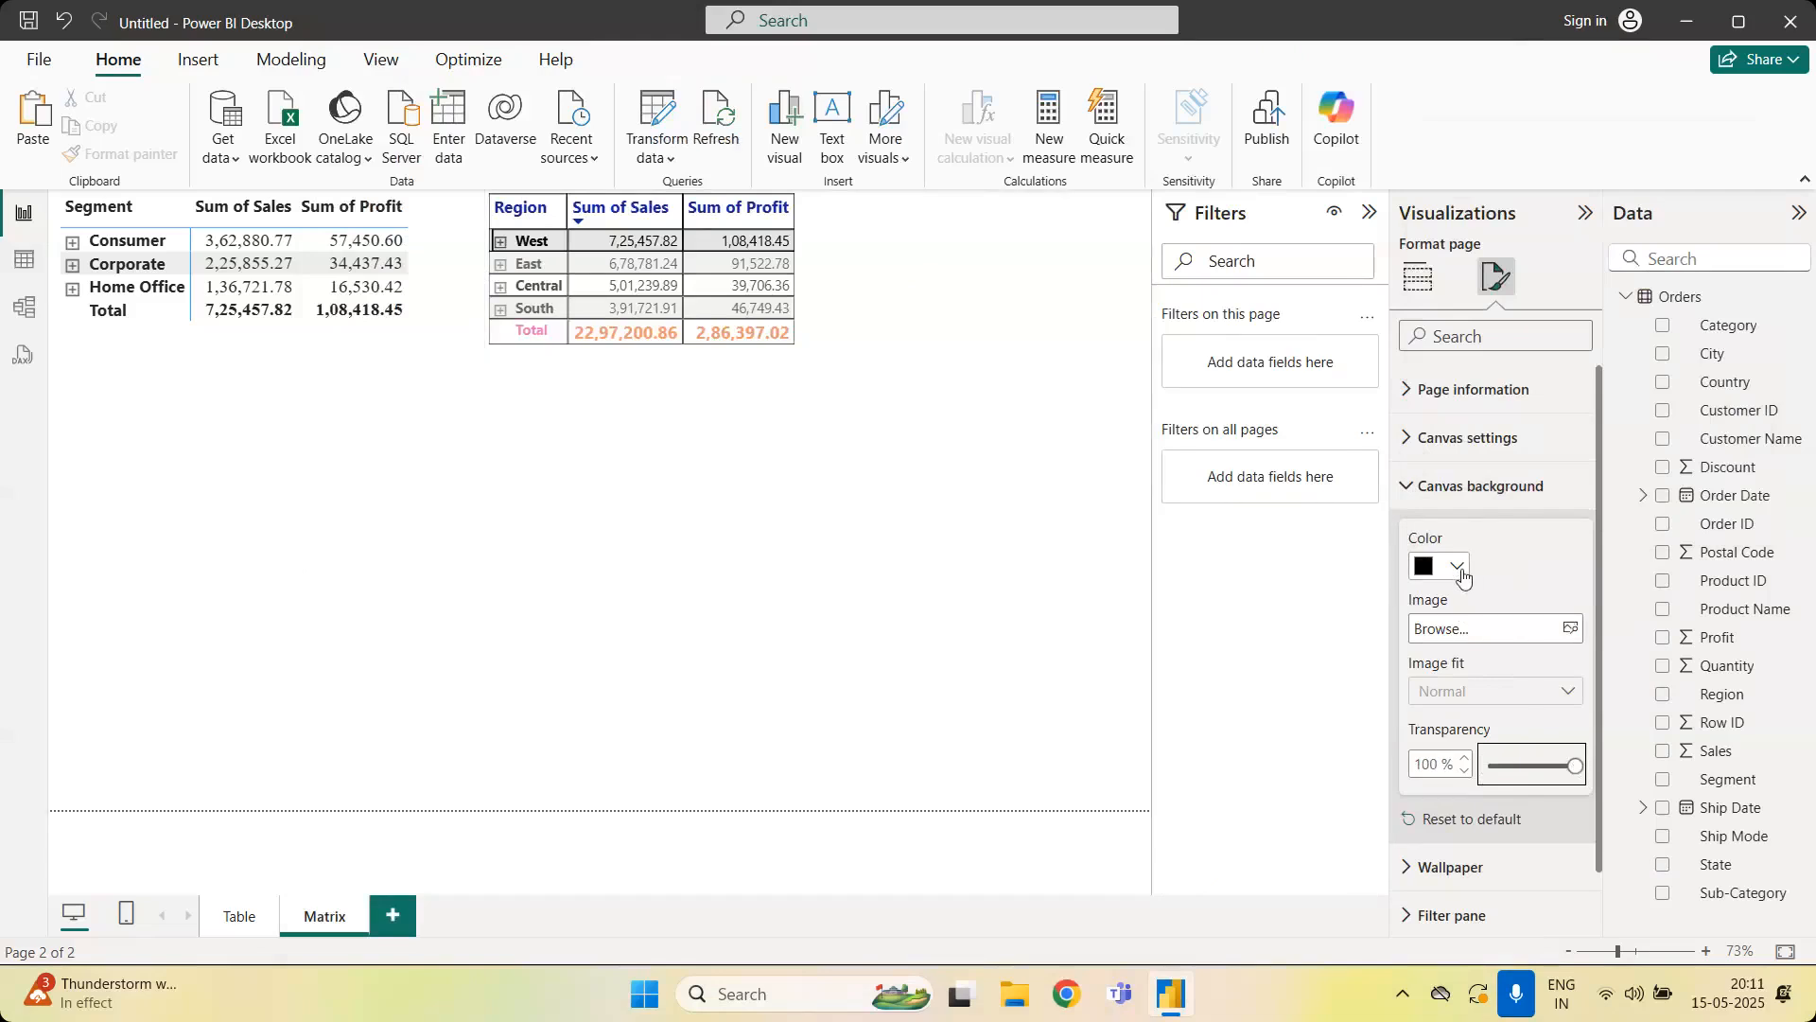
left_click(761, 353)
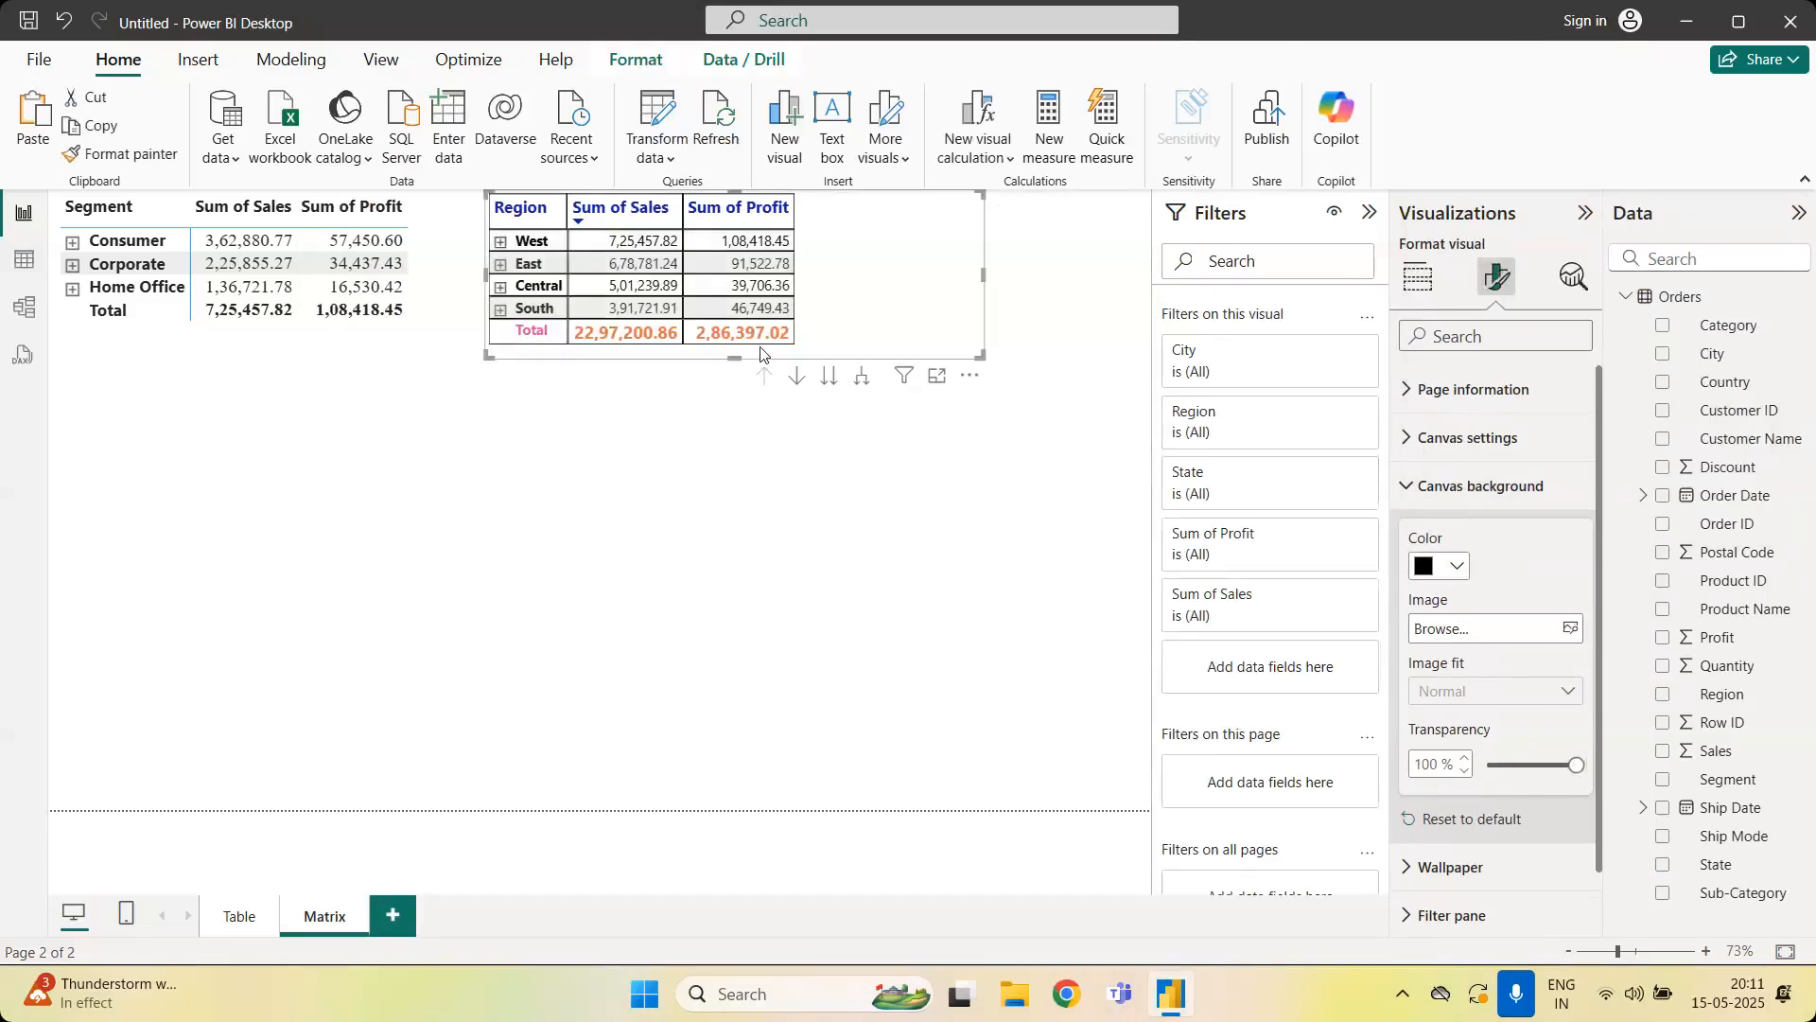
key("Delete")
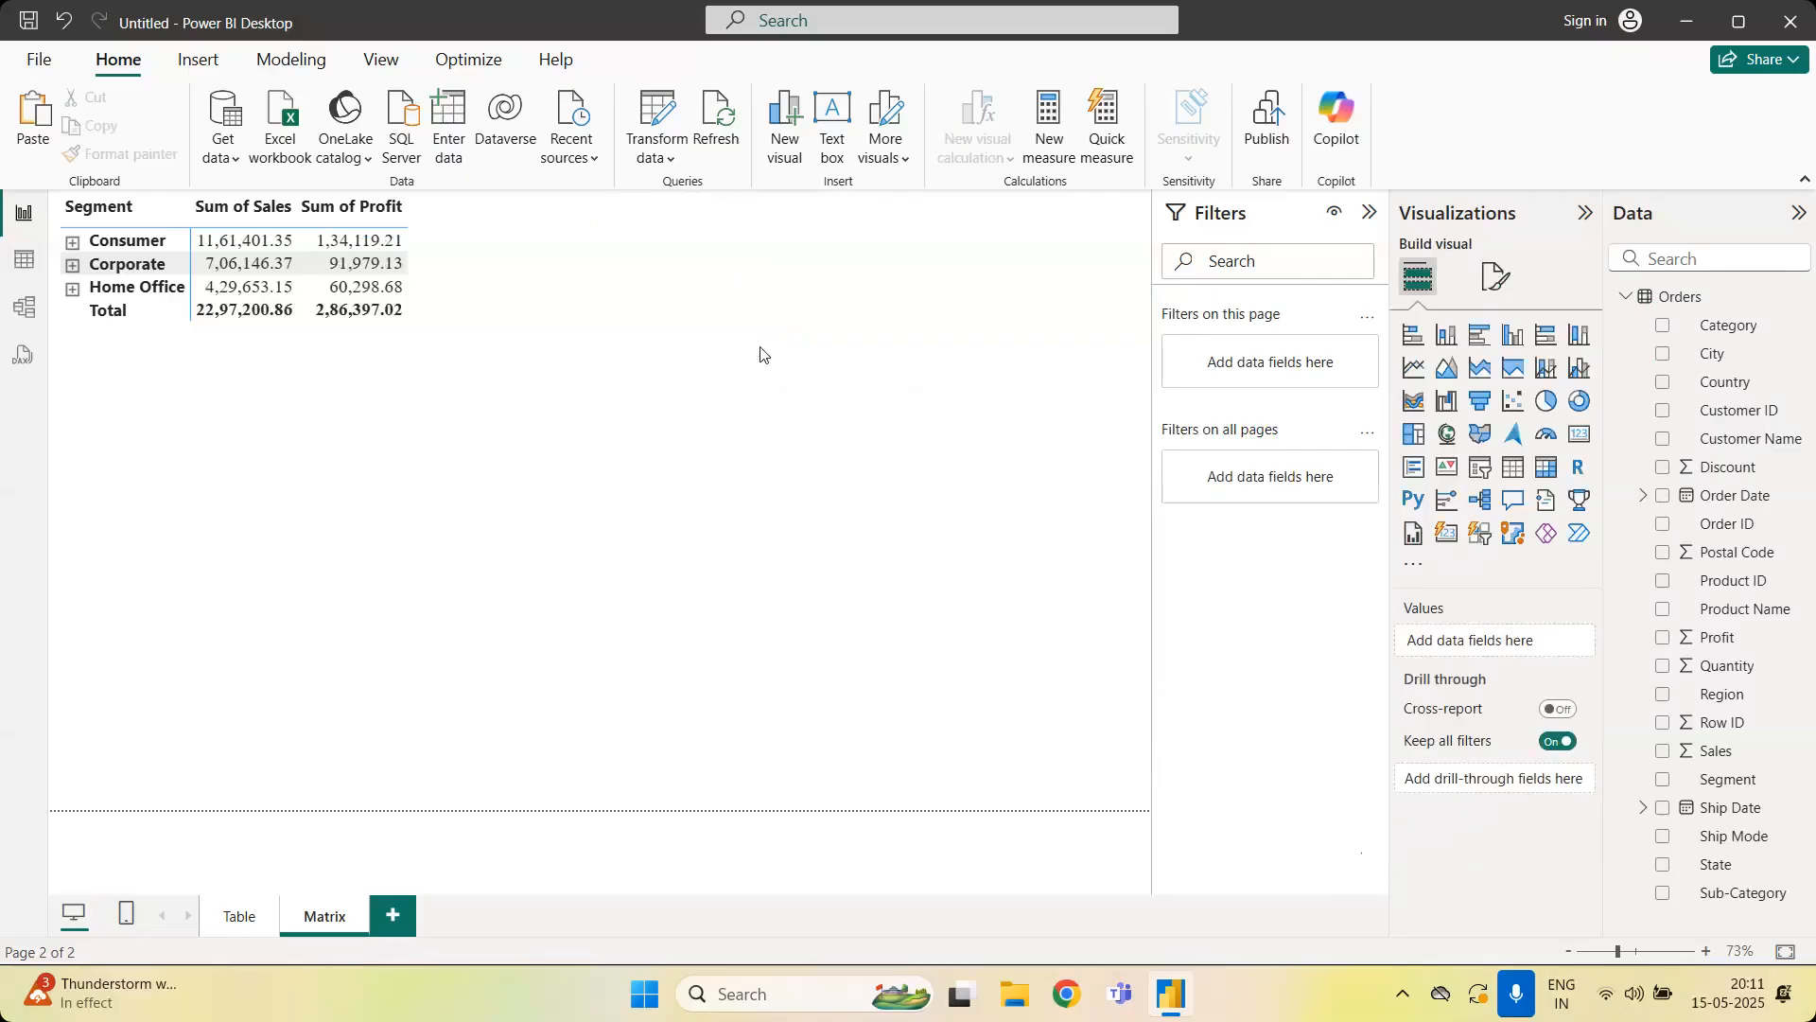
key("ctrl+z")
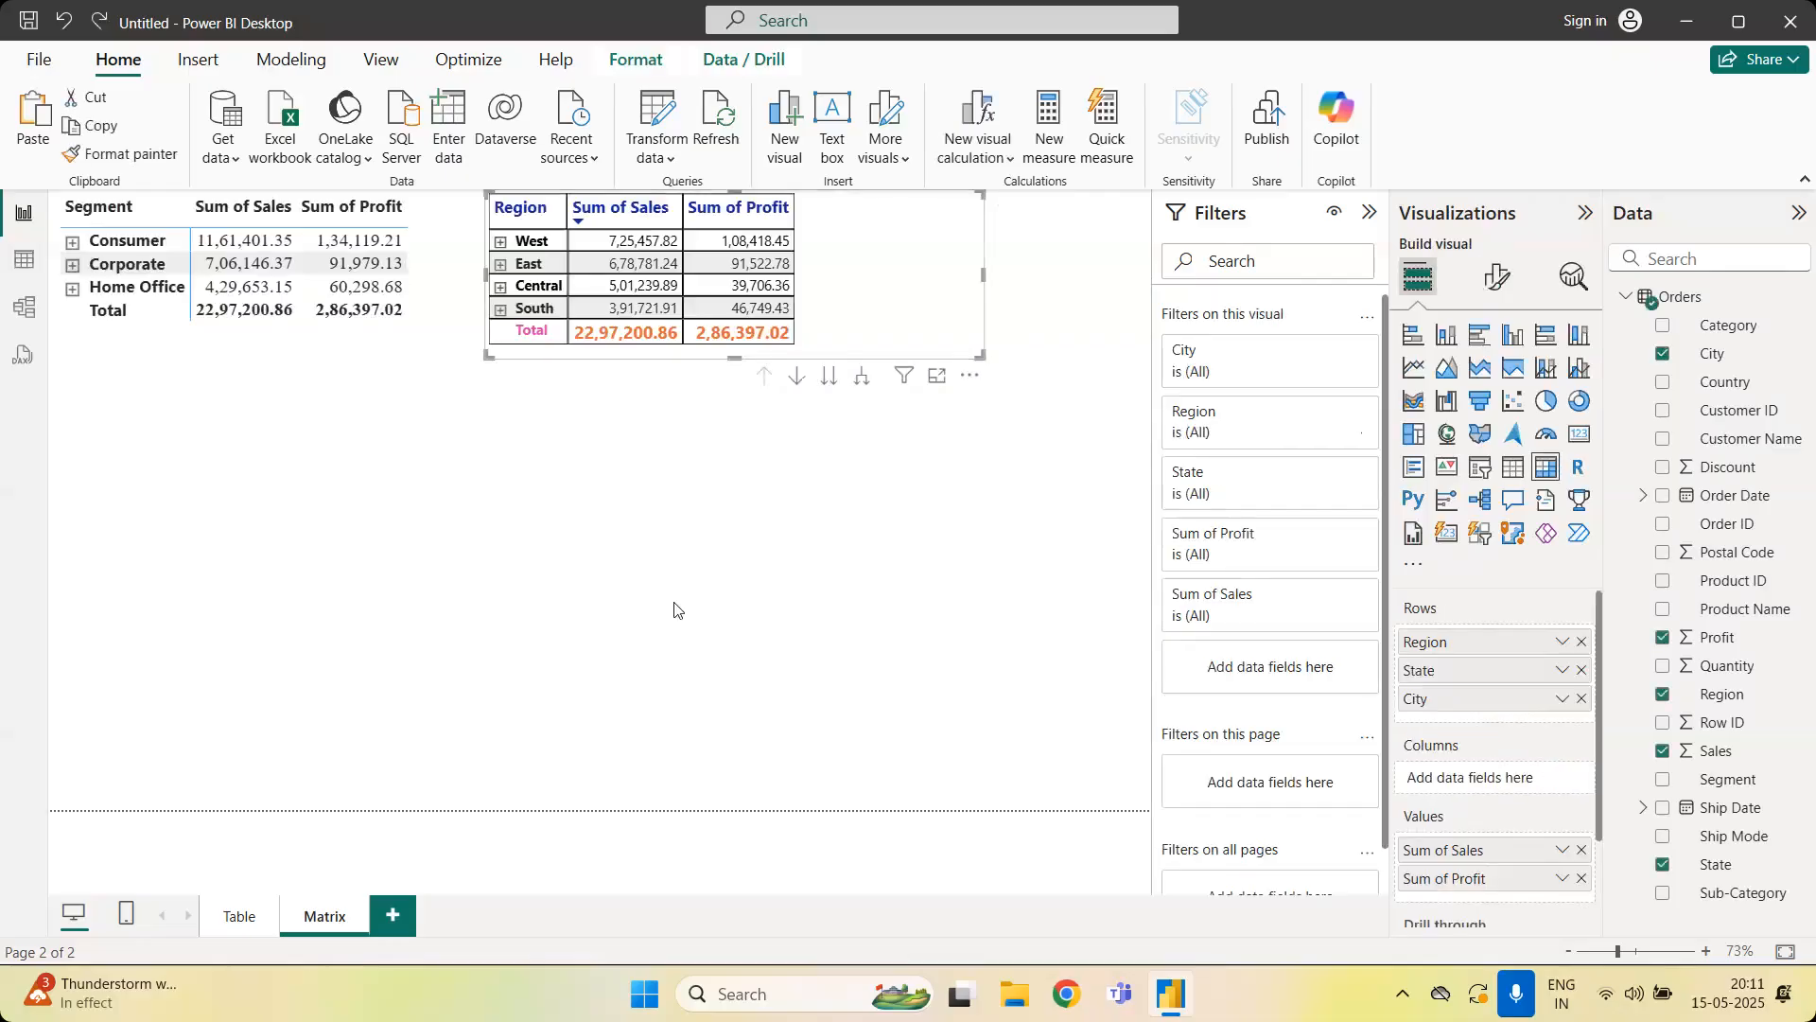
Add a new report page and give its canvas background an orange color at 0% transparency
left_click(520, 882)
left_click(392, 915)
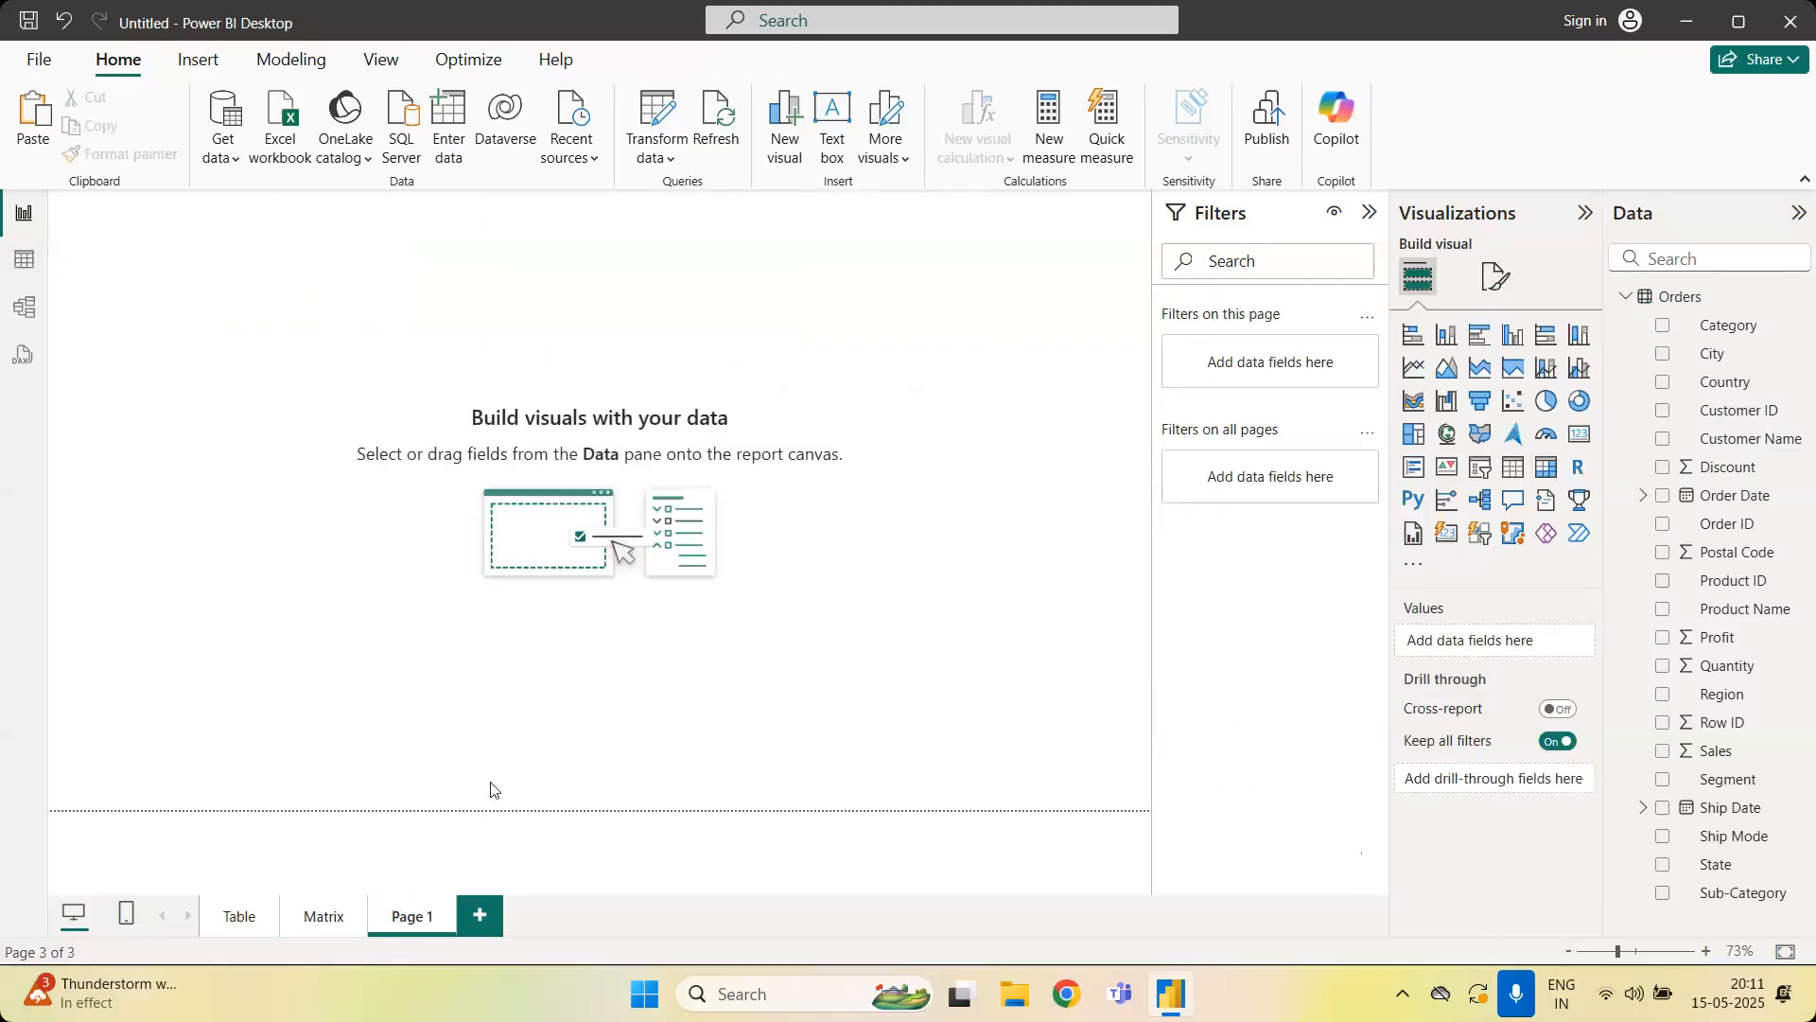
left_click(1502, 277)
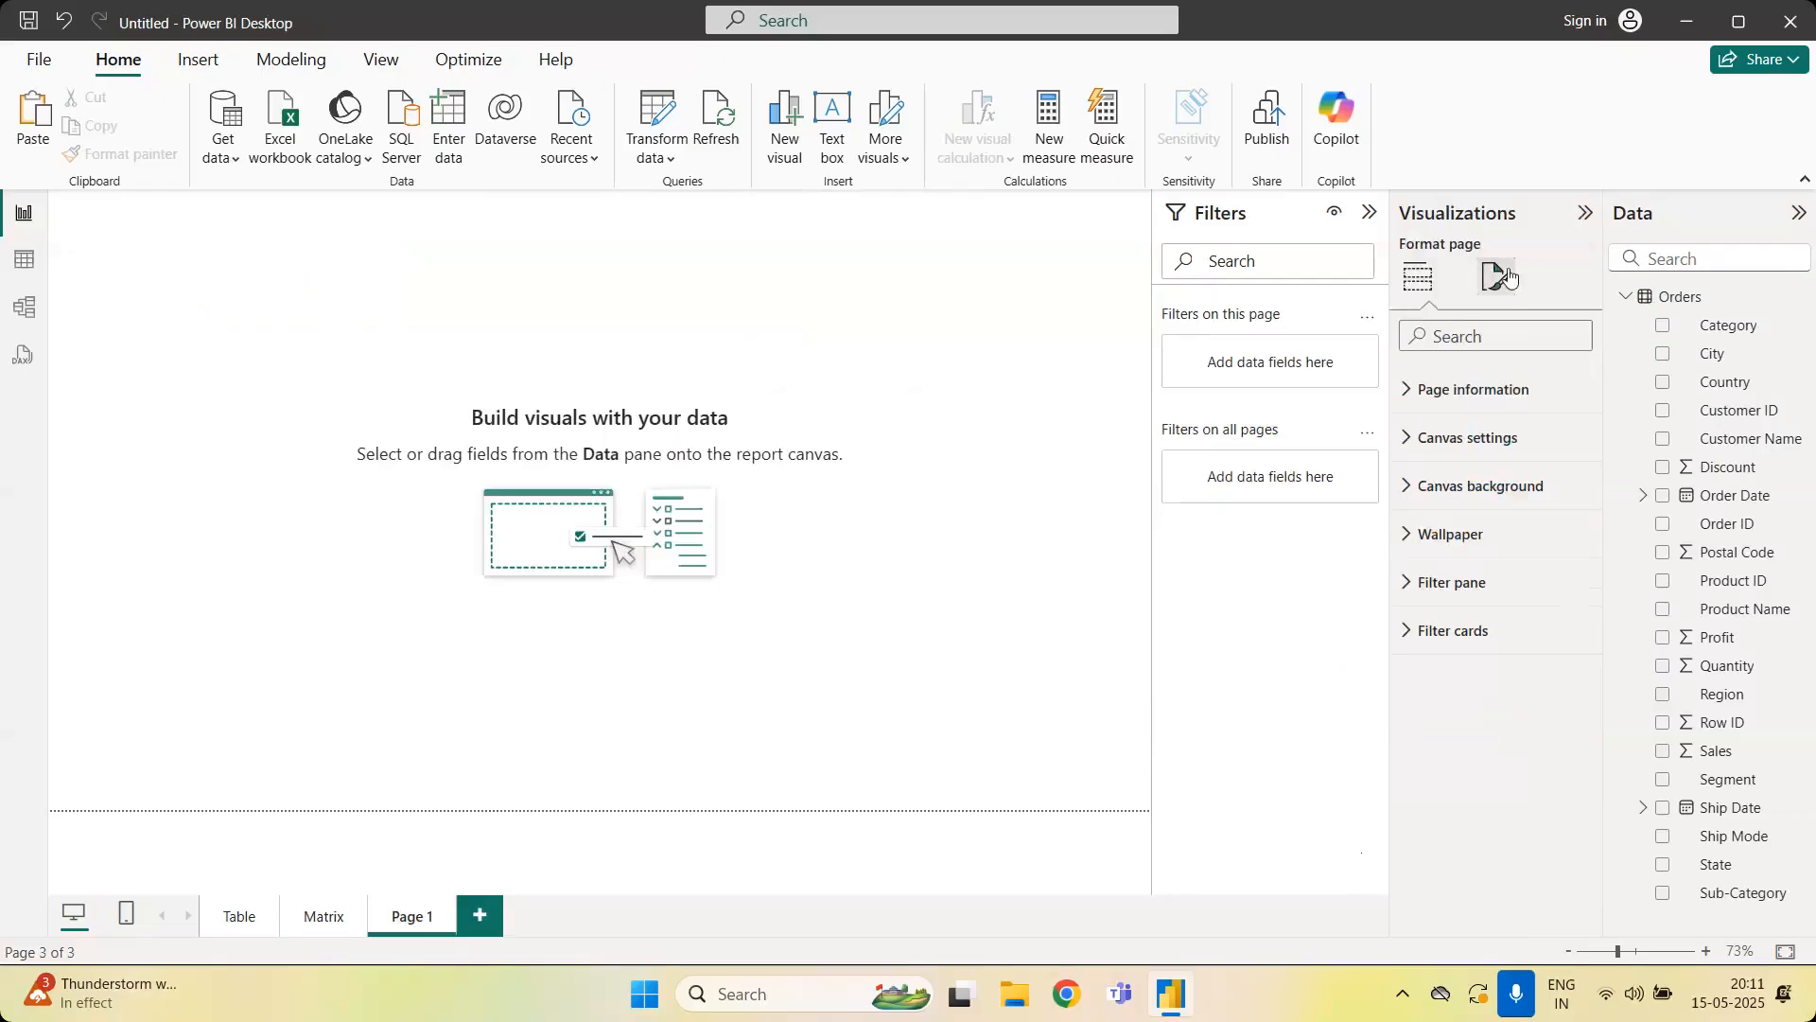
left_click(1507, 499)
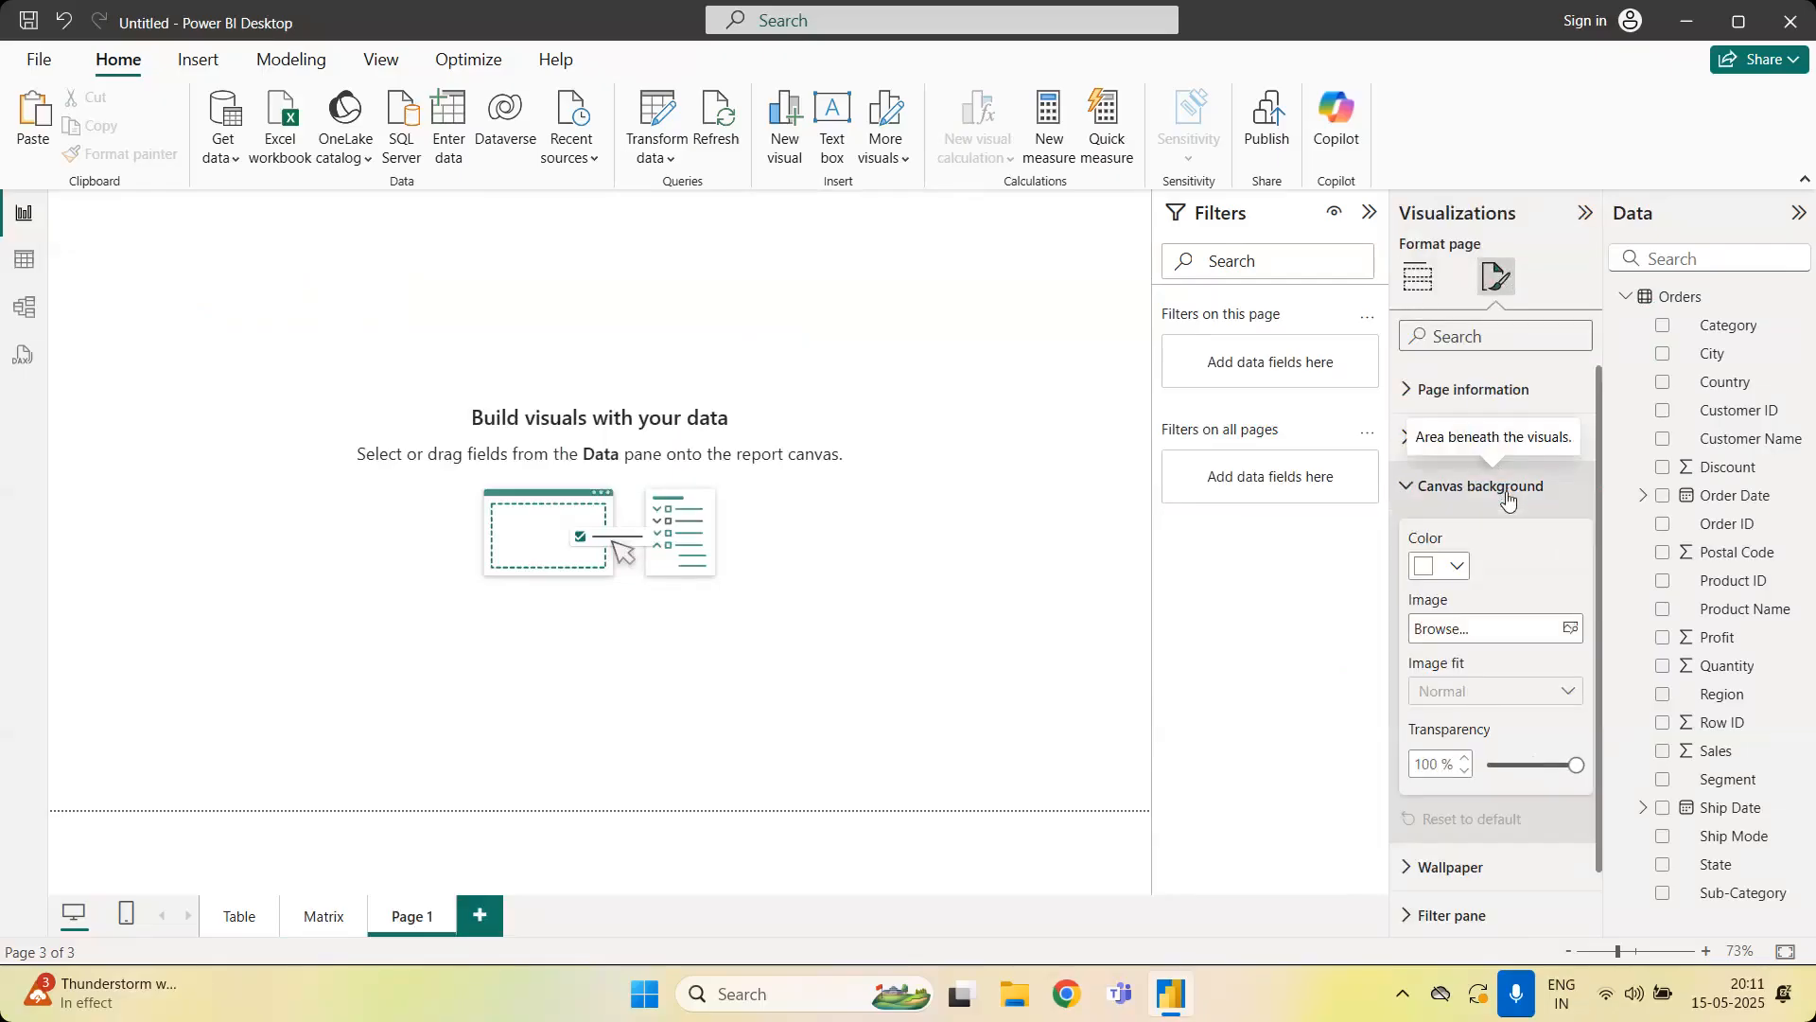
left_click(1448, 569)
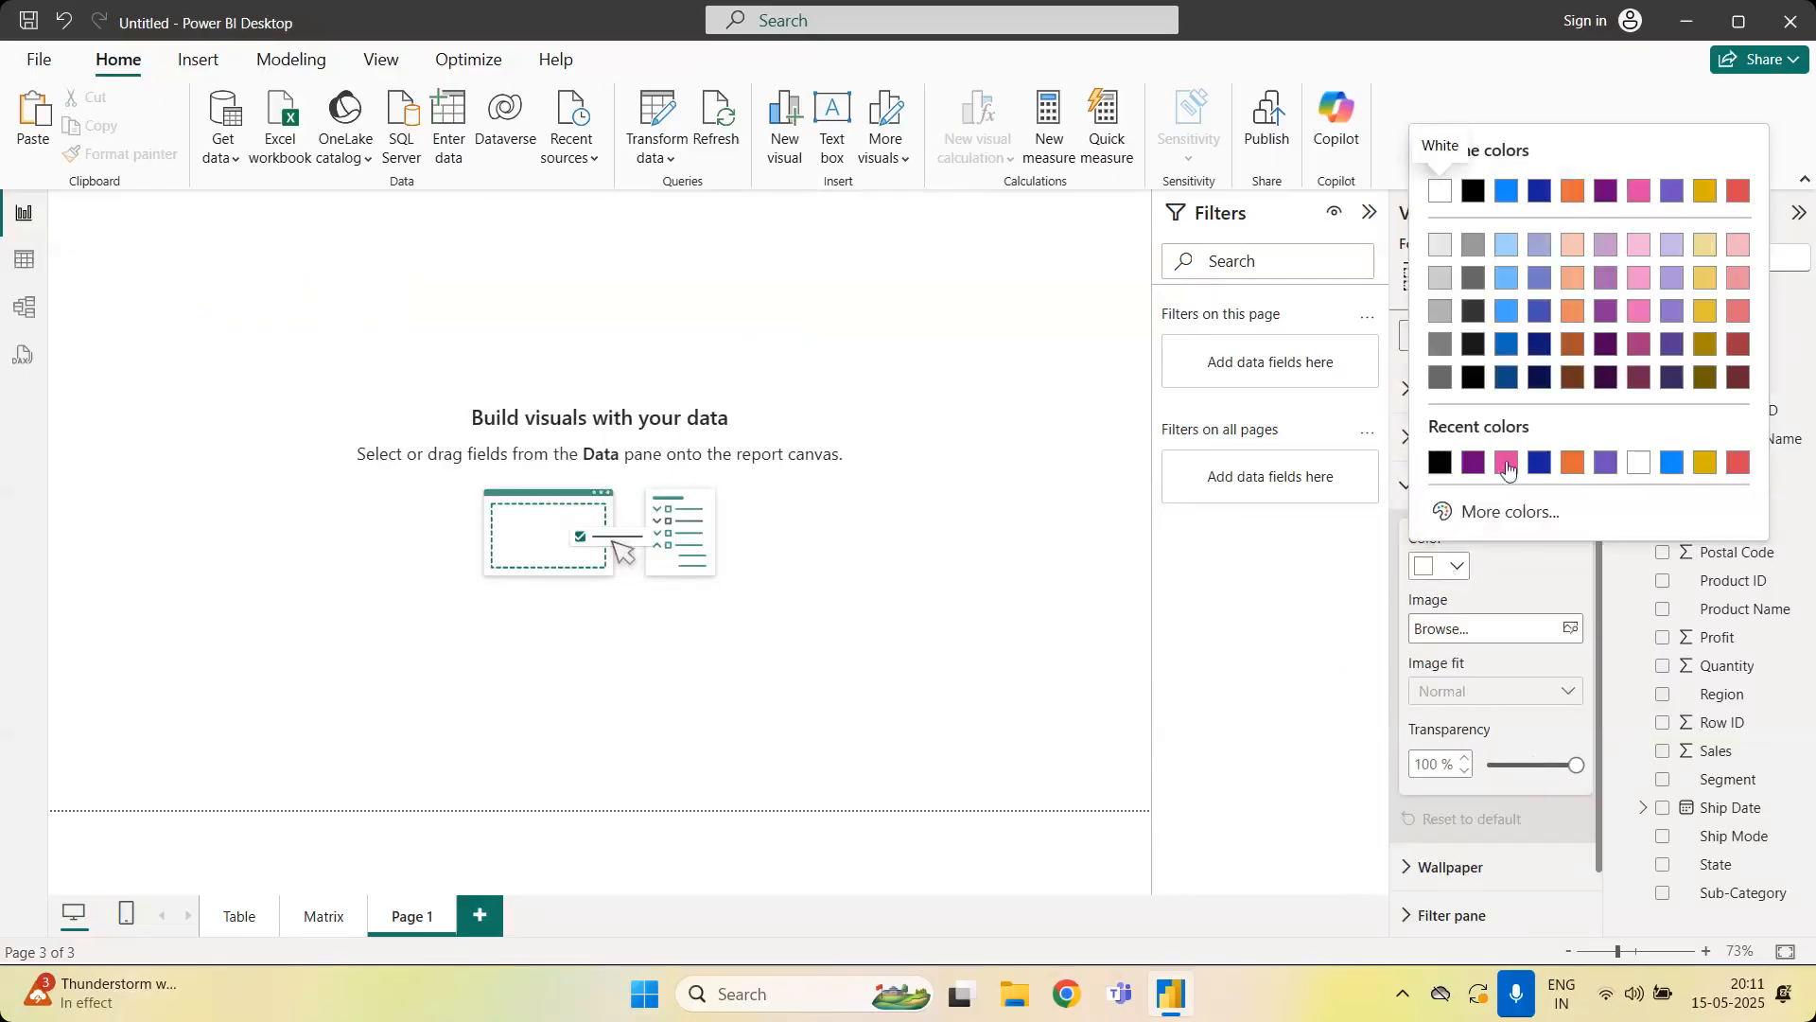
left_click(1575, 463)
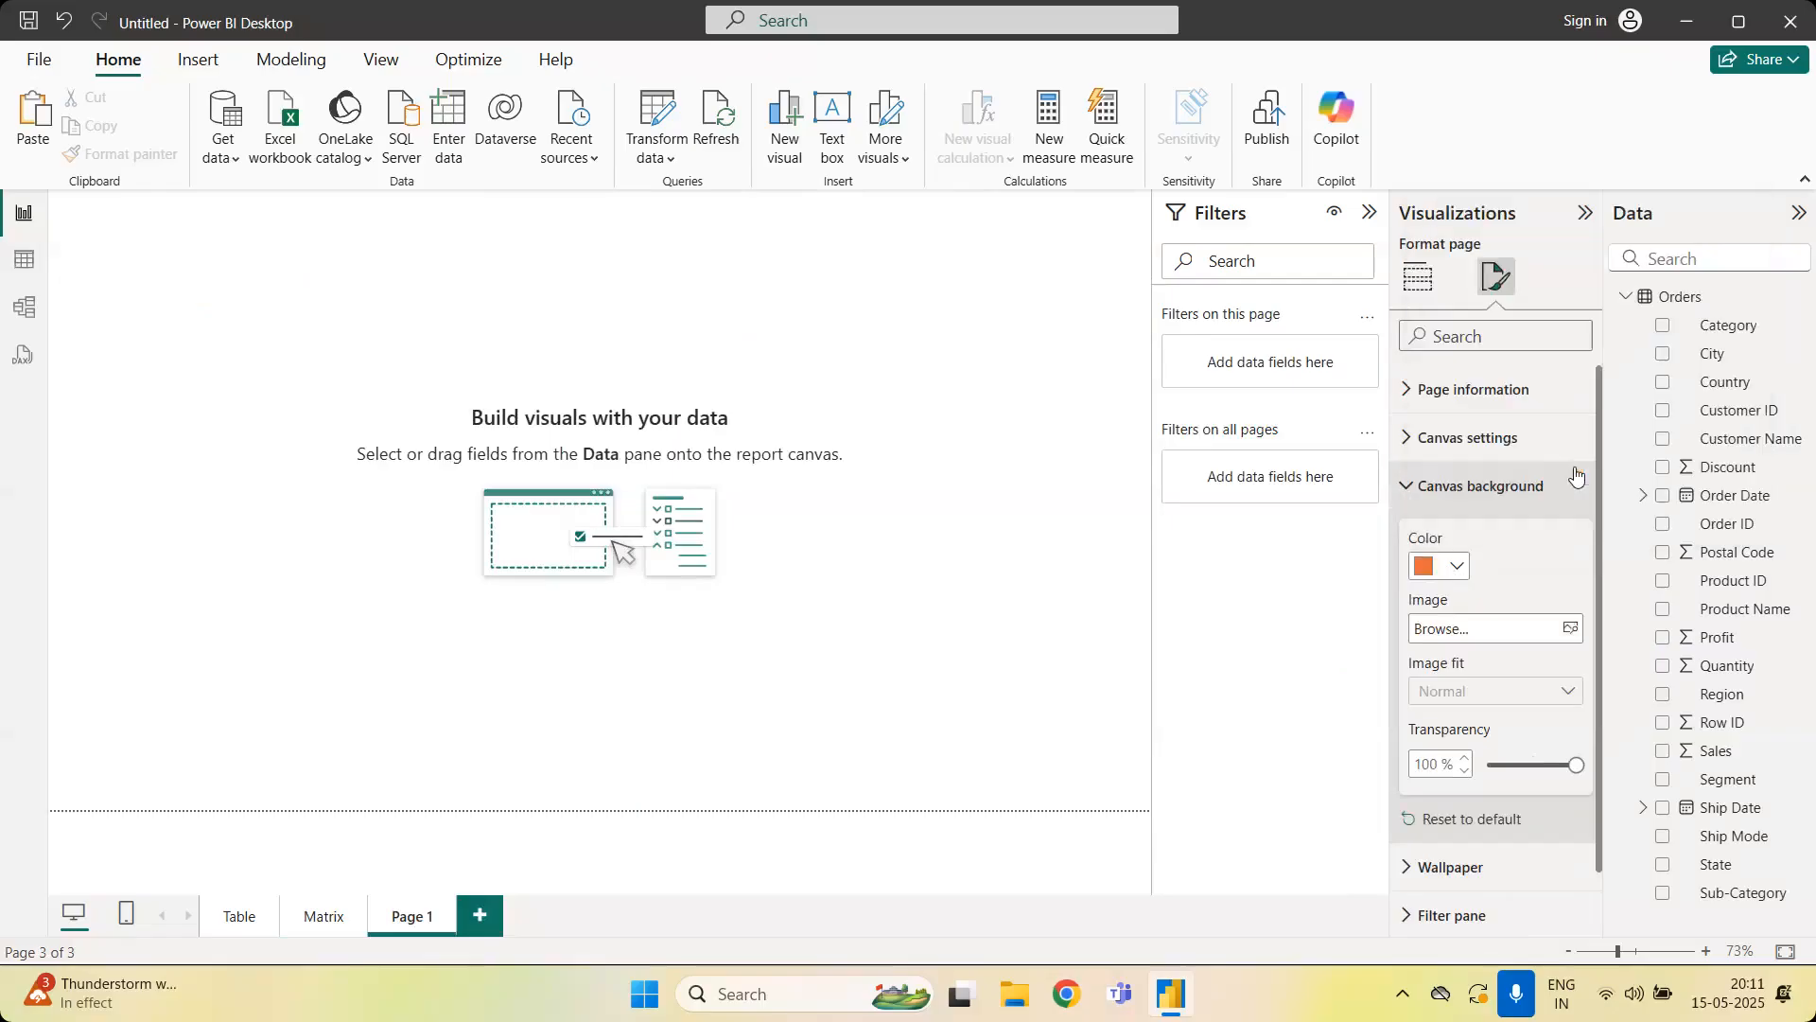
left_click_drag(1573, 761, 1487, 765)
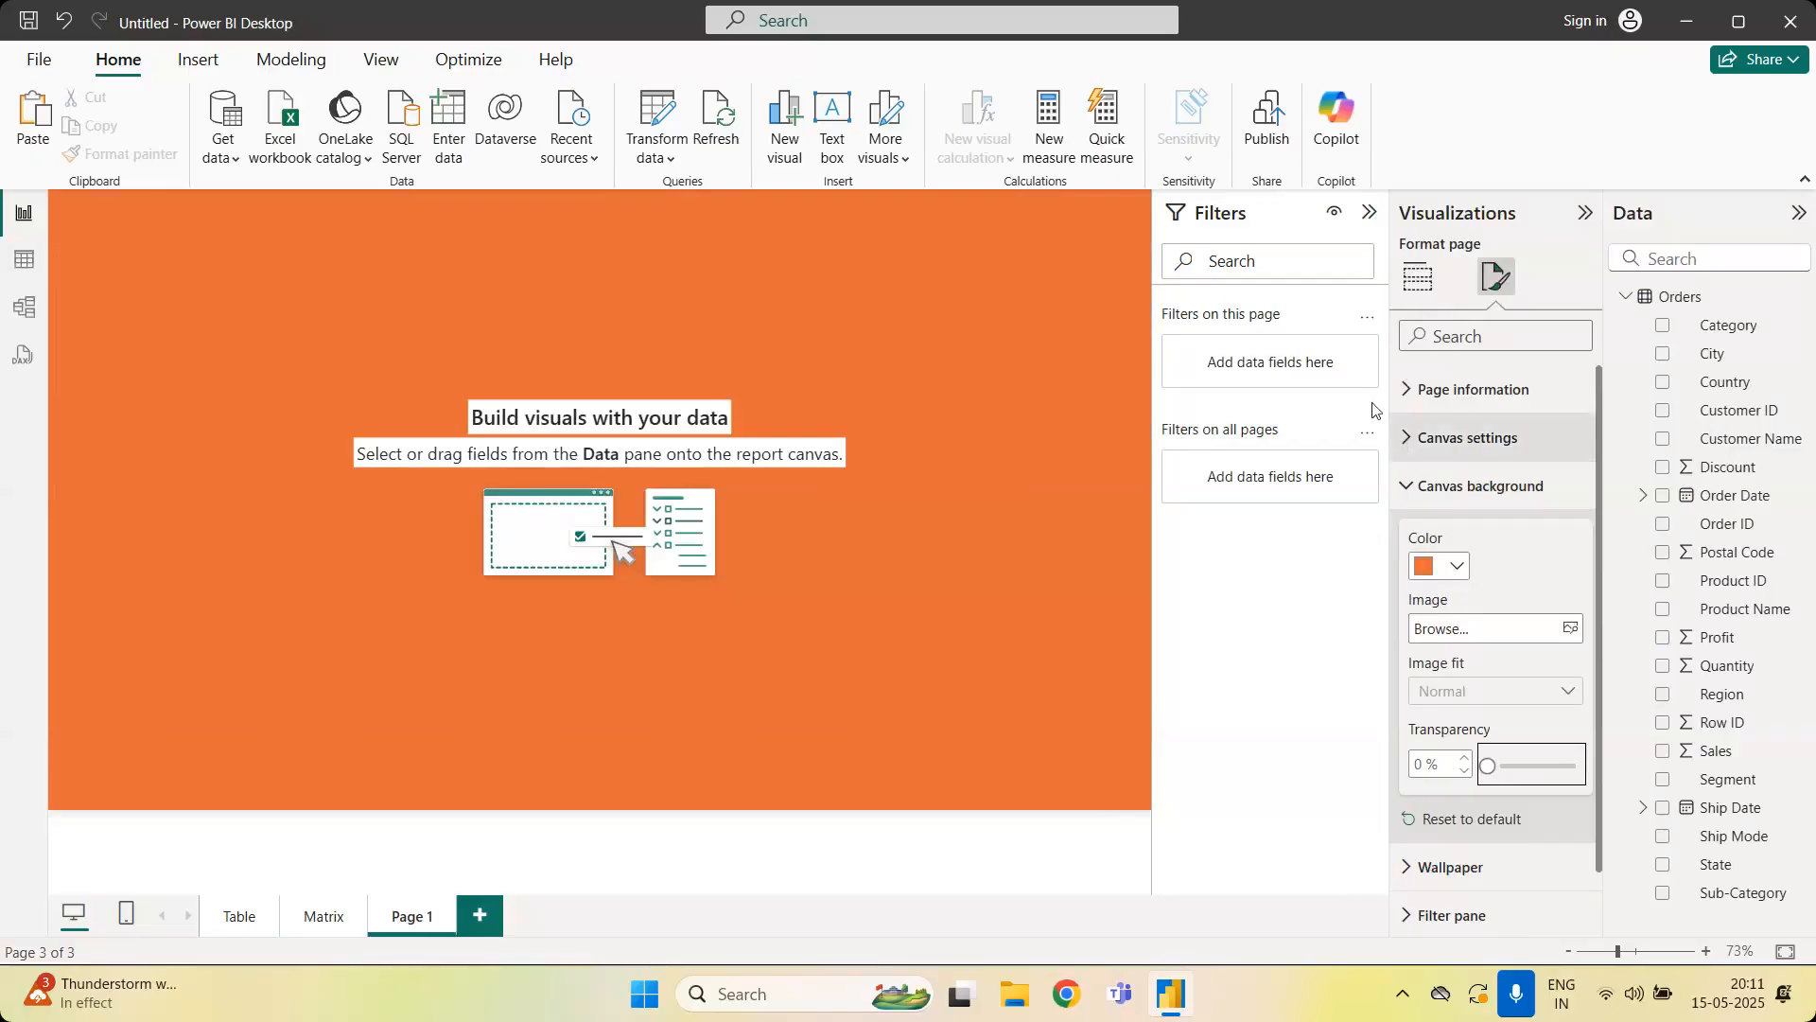
left_click(1417, 276)
left_click(1412, 335)
left_click_drag(271, 373, 301, 312)
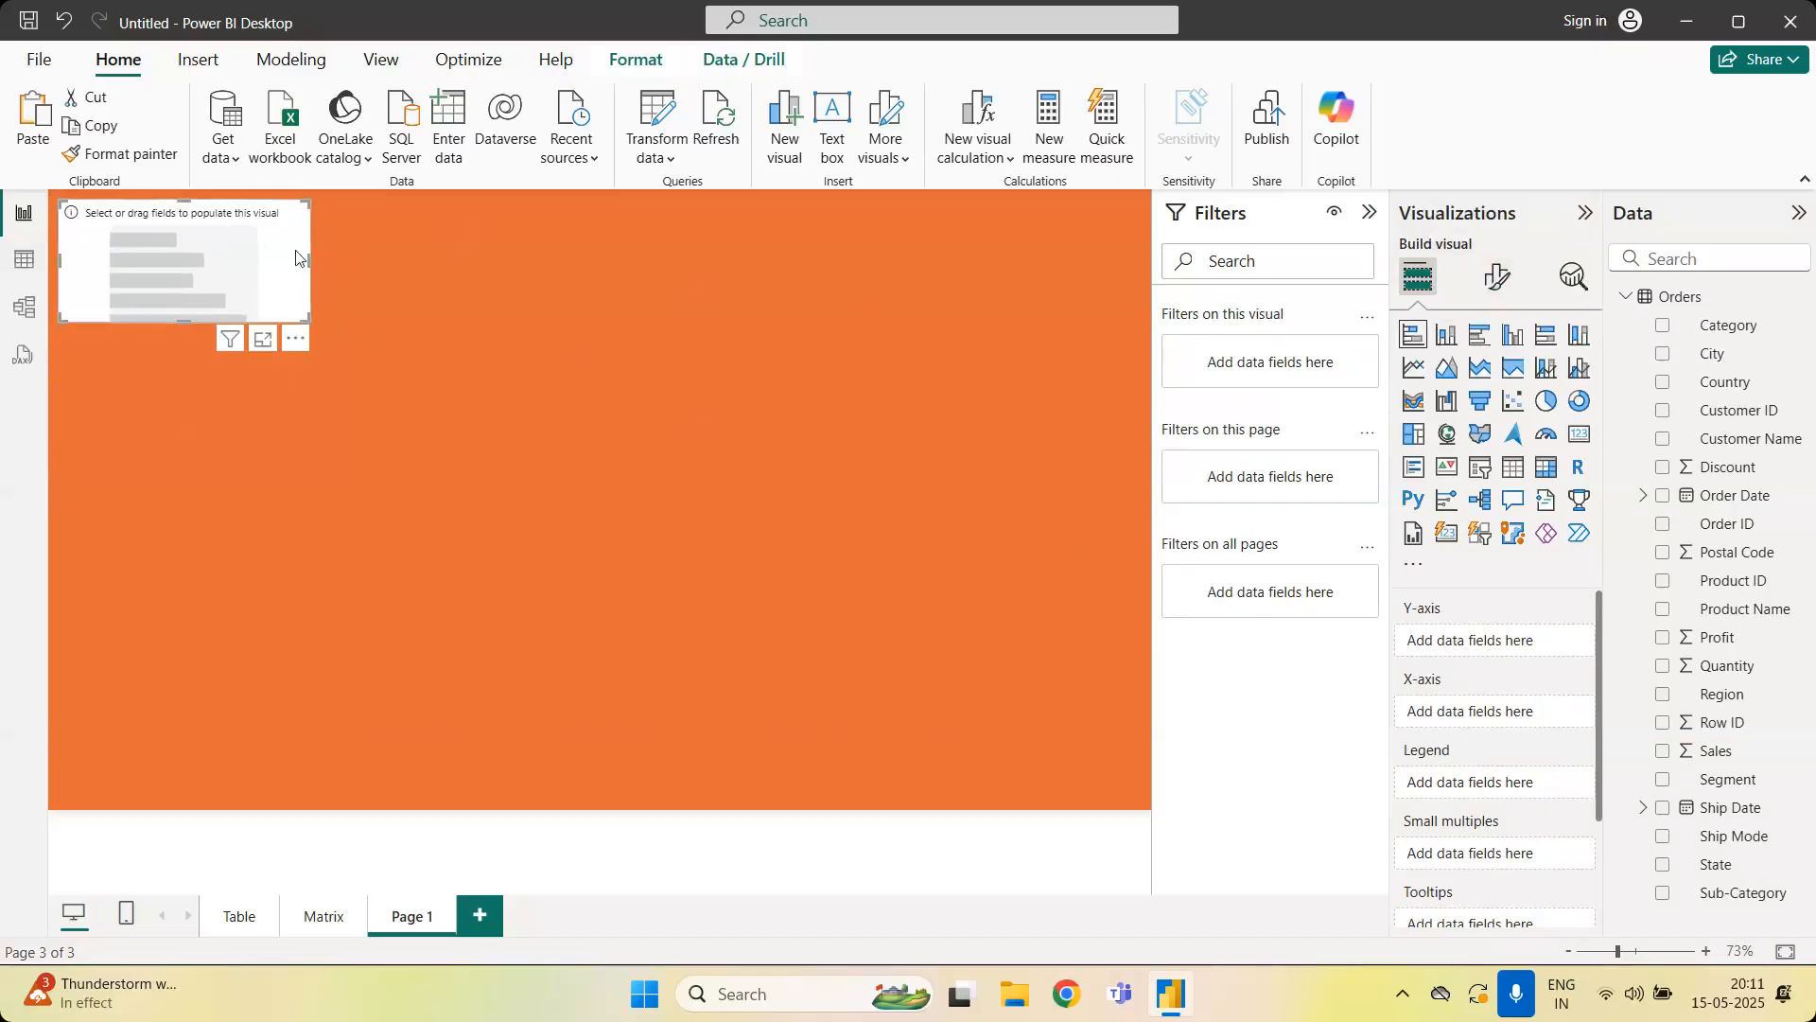
key("Delete")
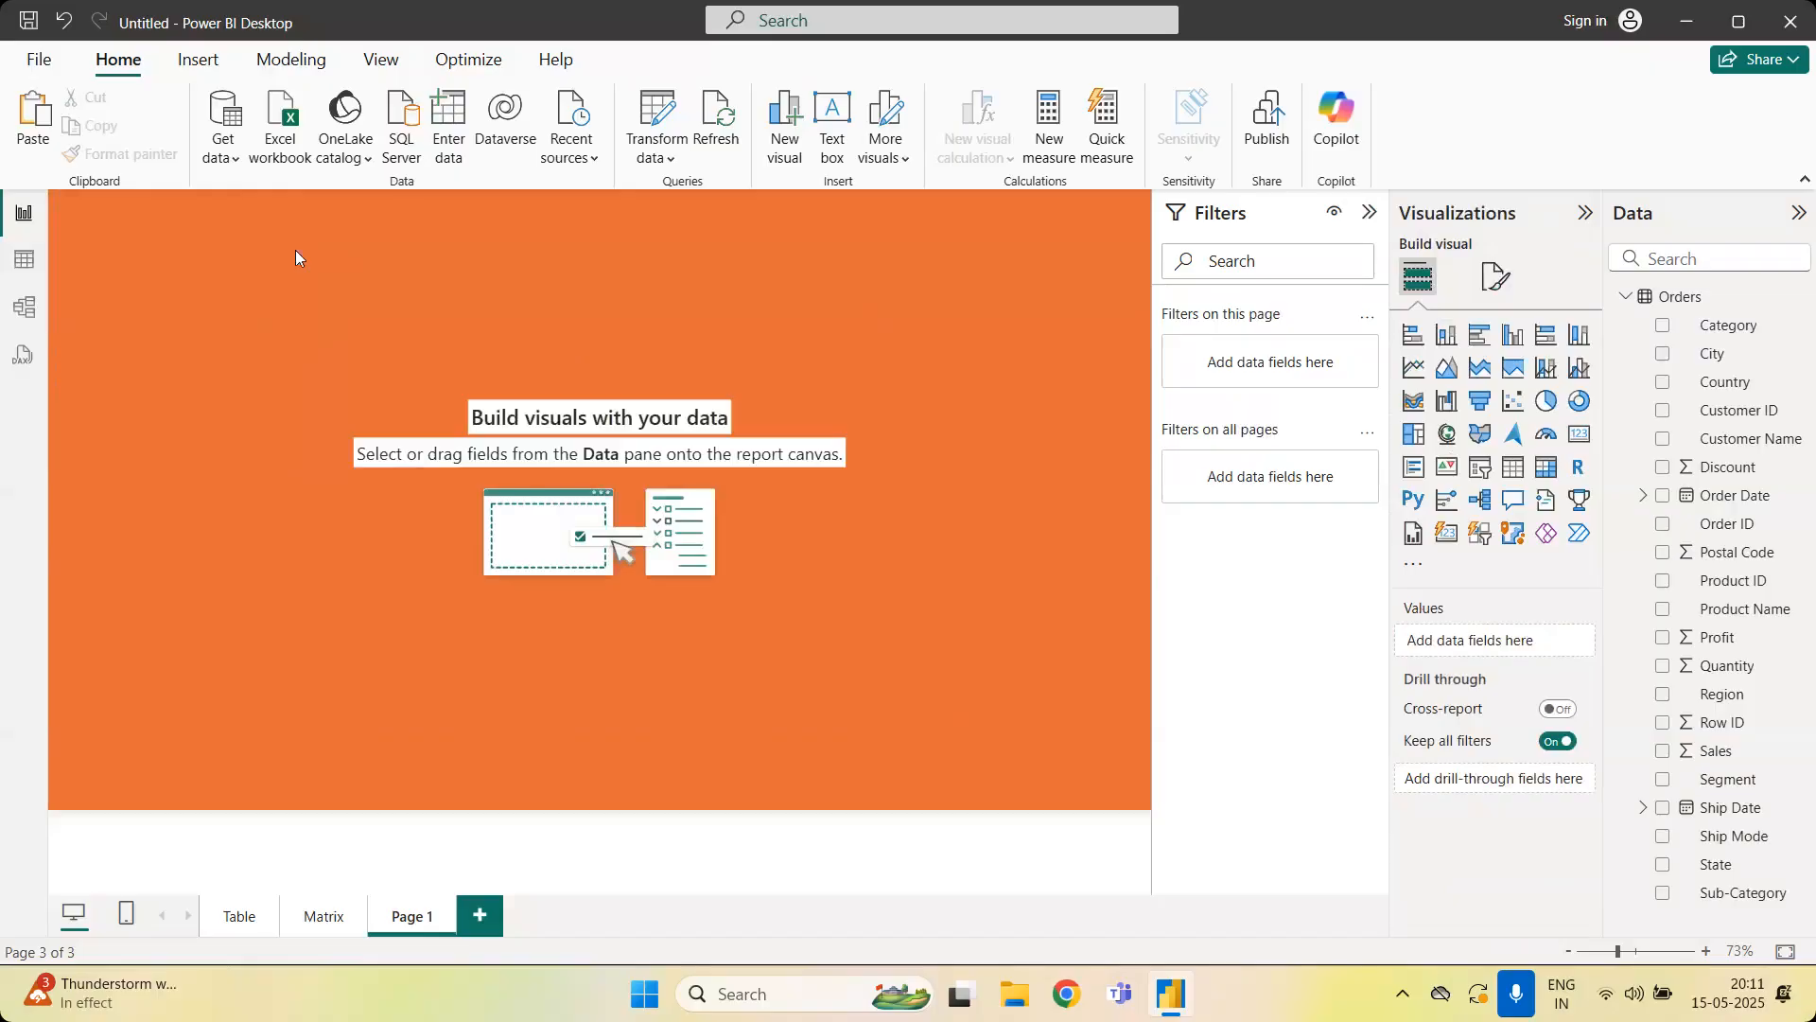
Look at the image picker for Page 1's canvas background without choosing a file, and set the background color to white
left_click(1497, 276)
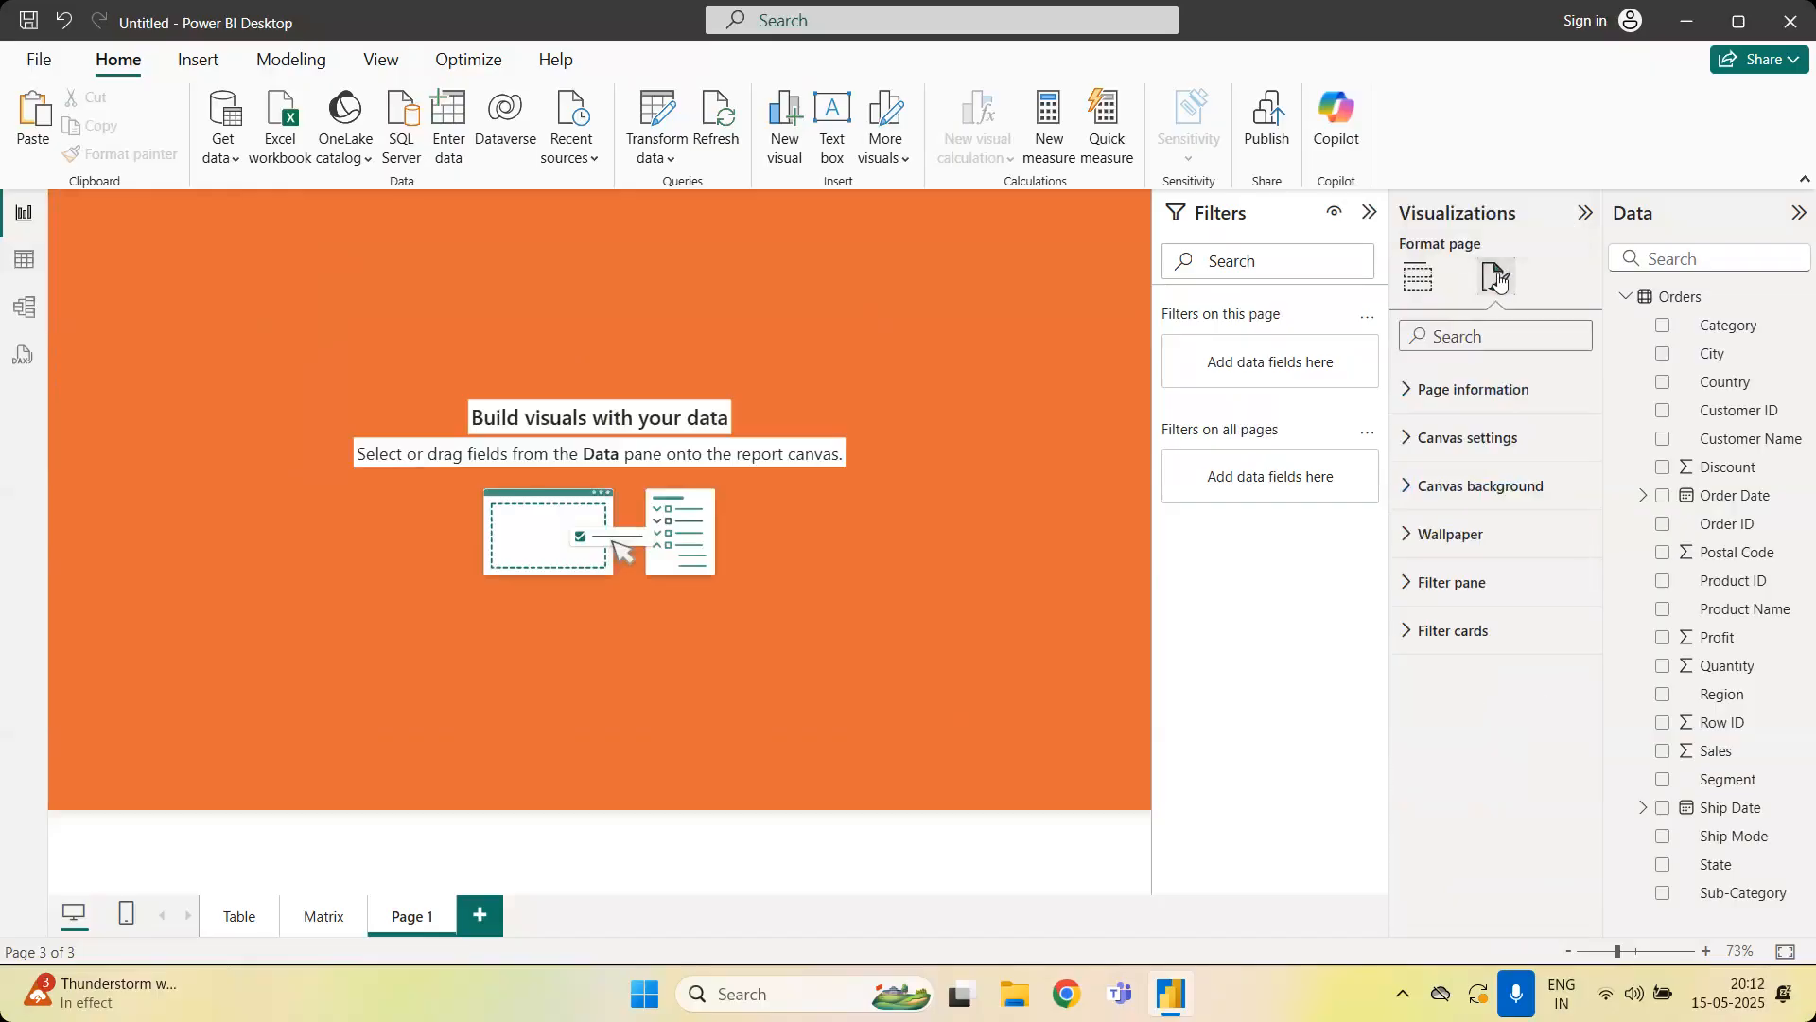
left_click(1528, 487)
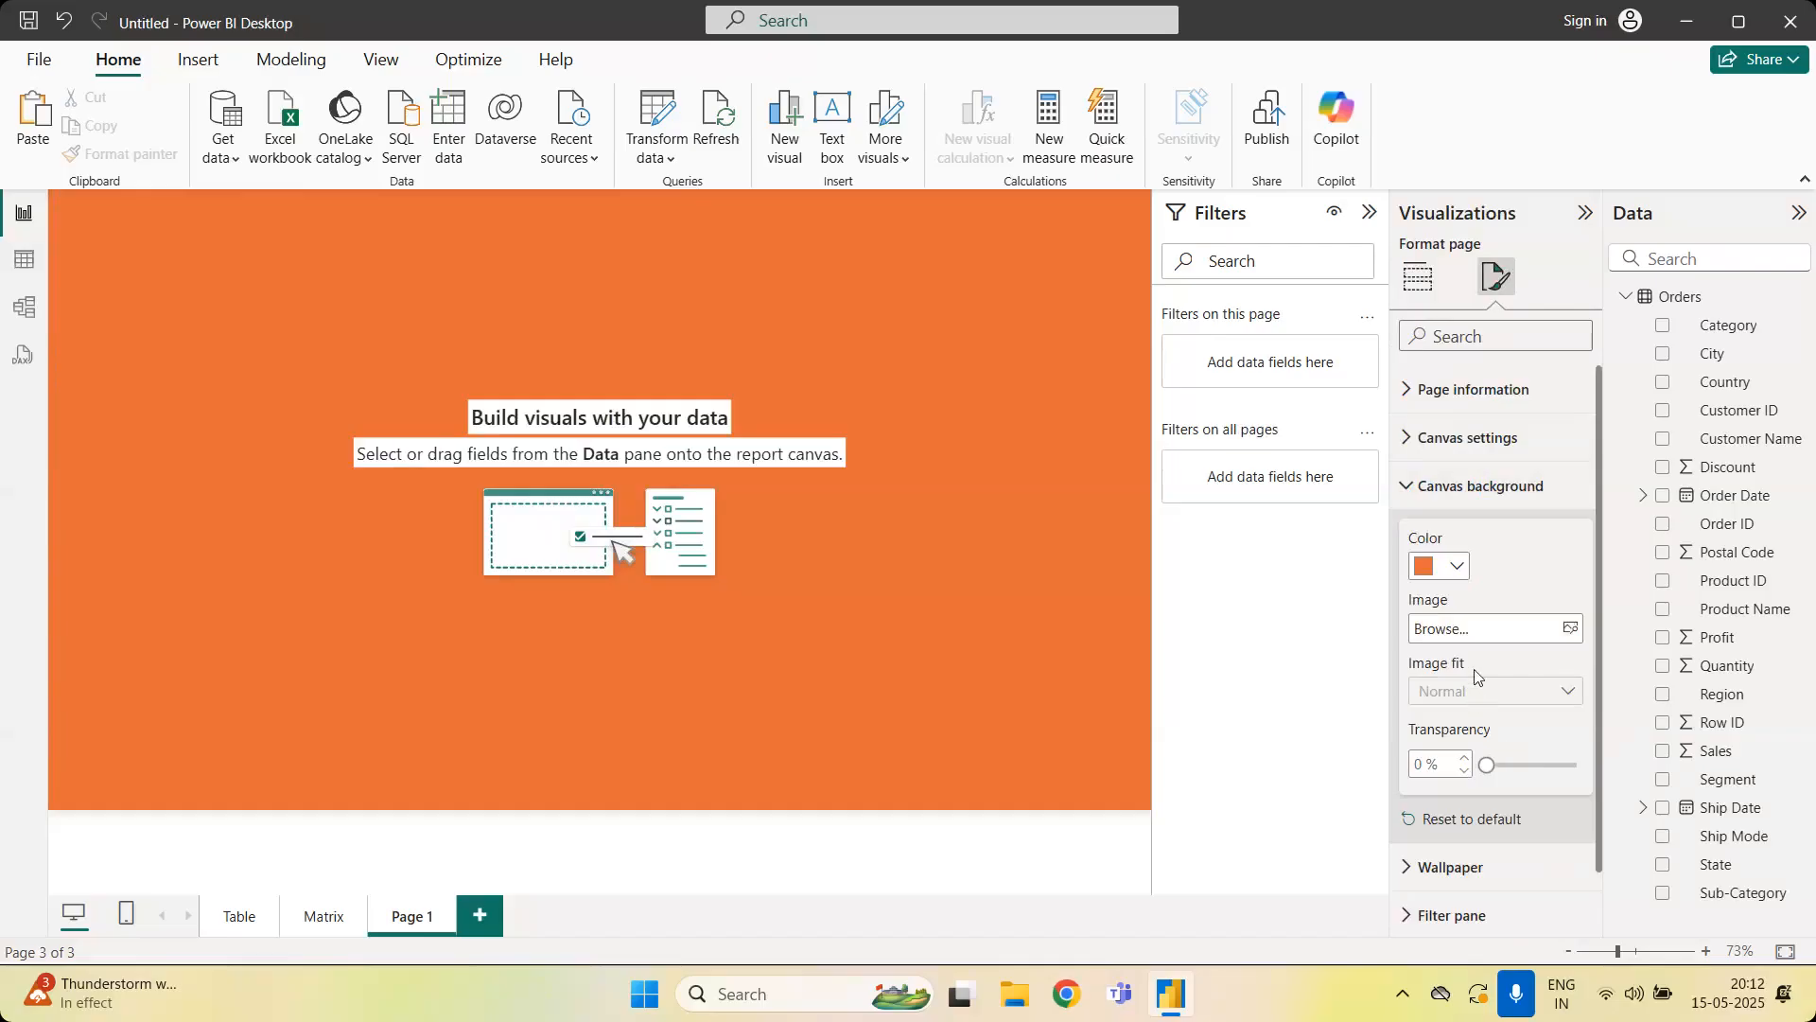
left_click(1573, 630)
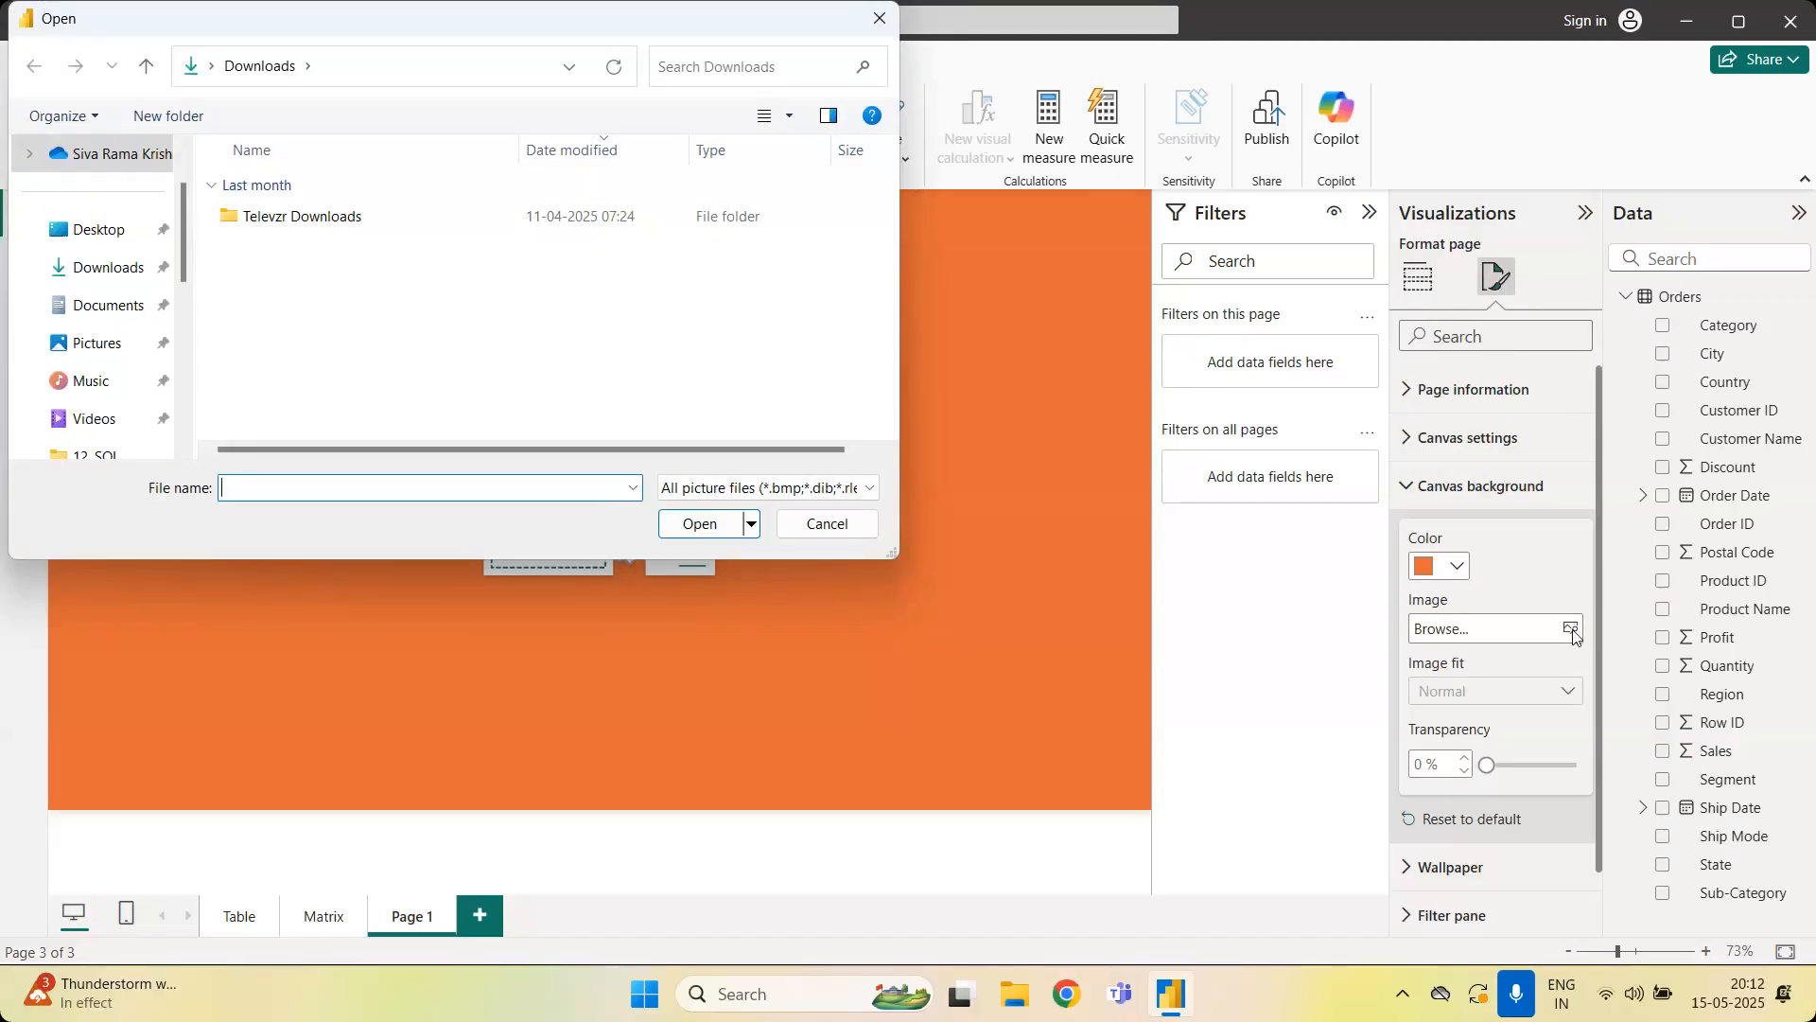
left_click(851, 528)
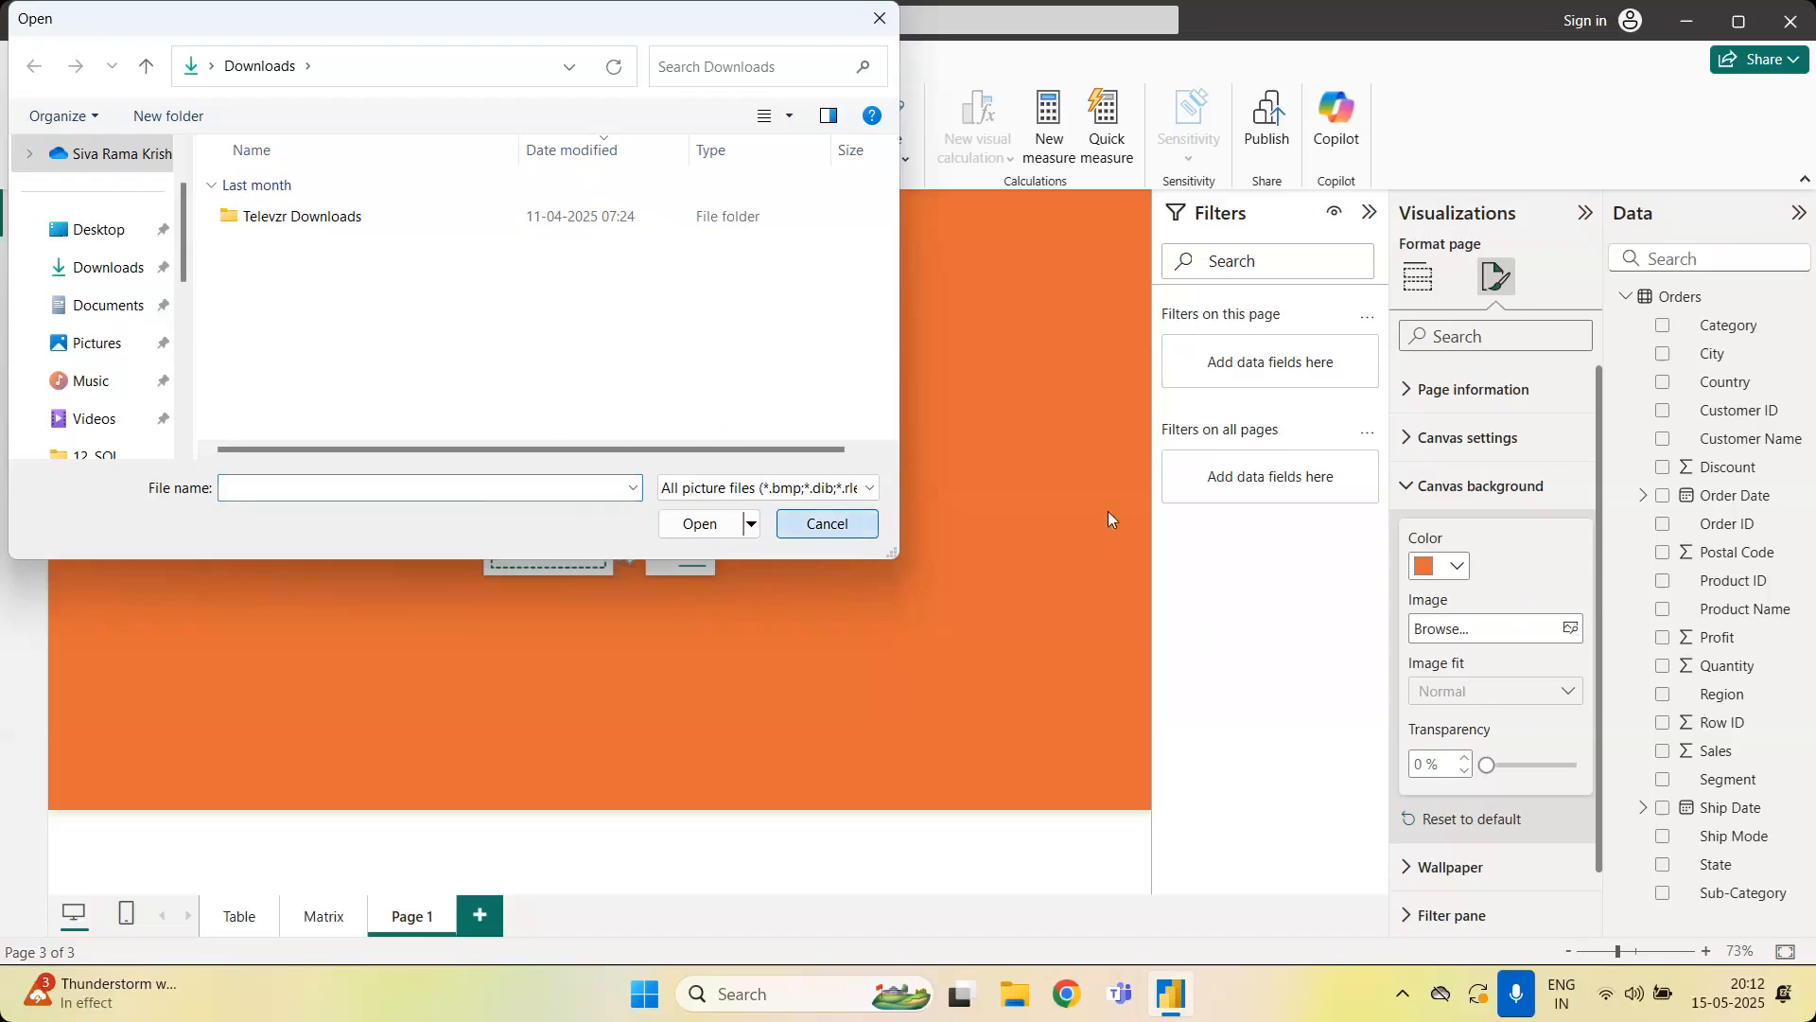
left_click(1457, 566)
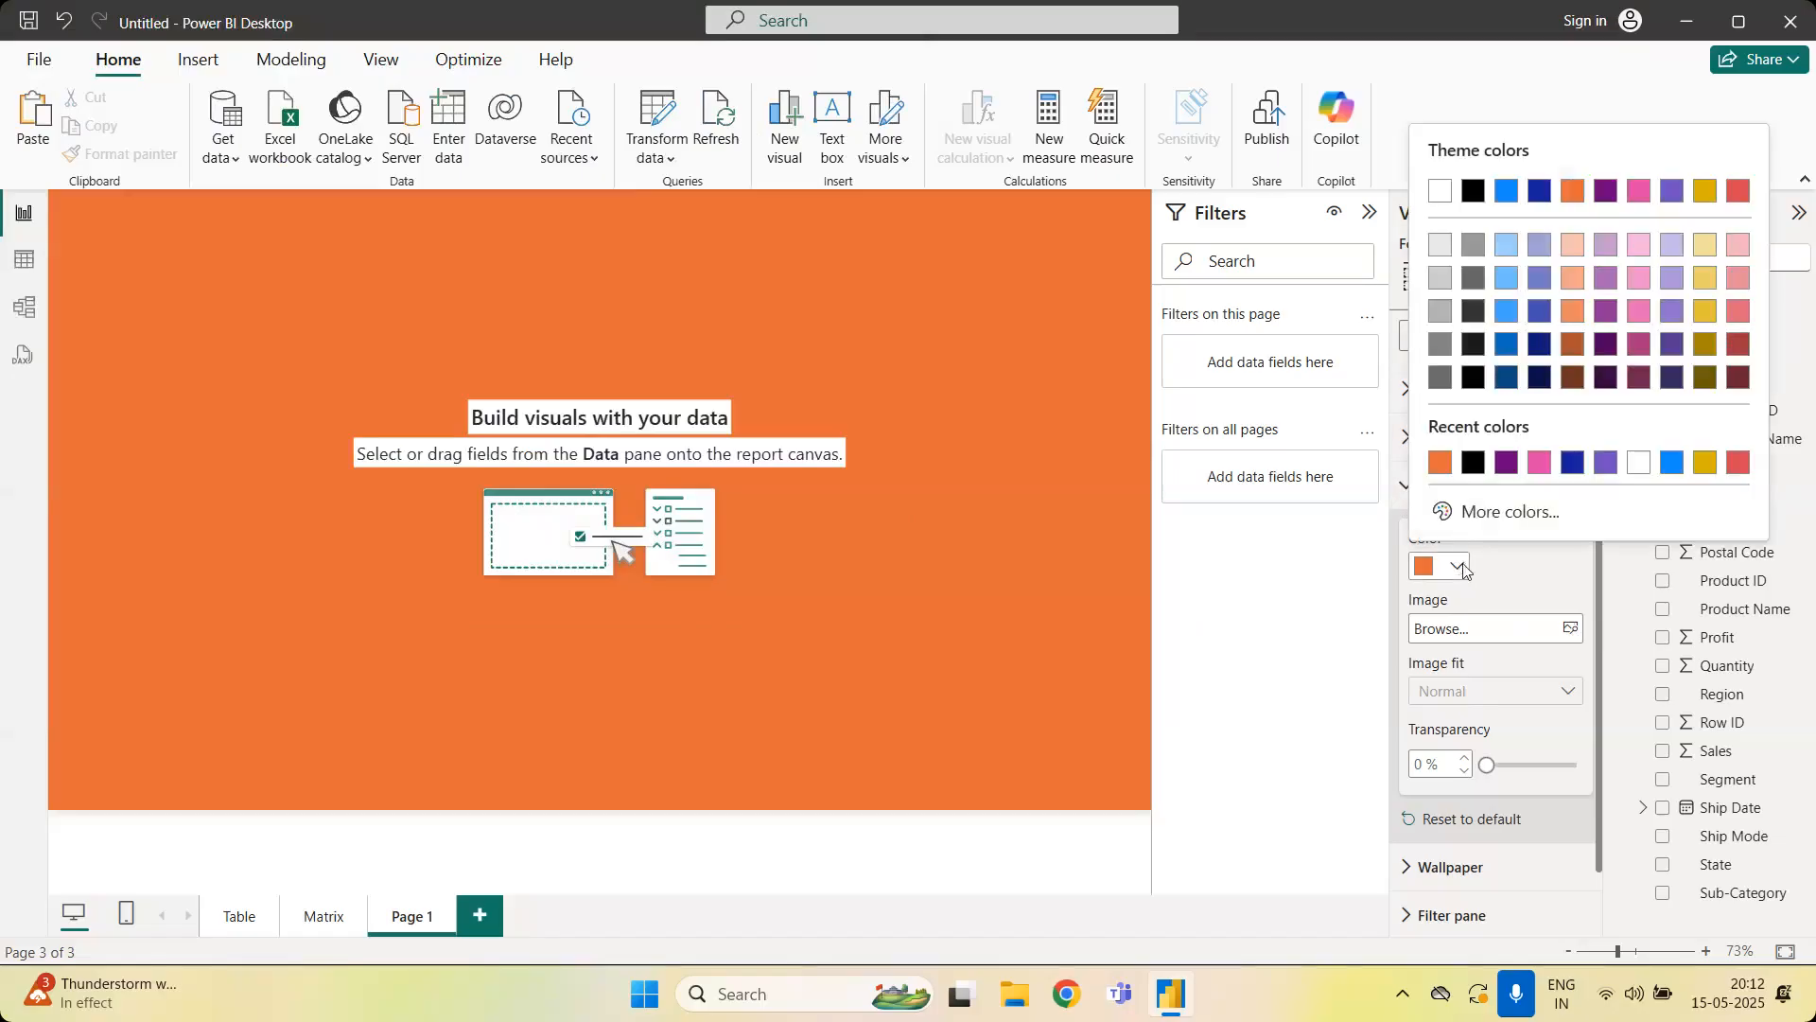
left_click(1439, 192)
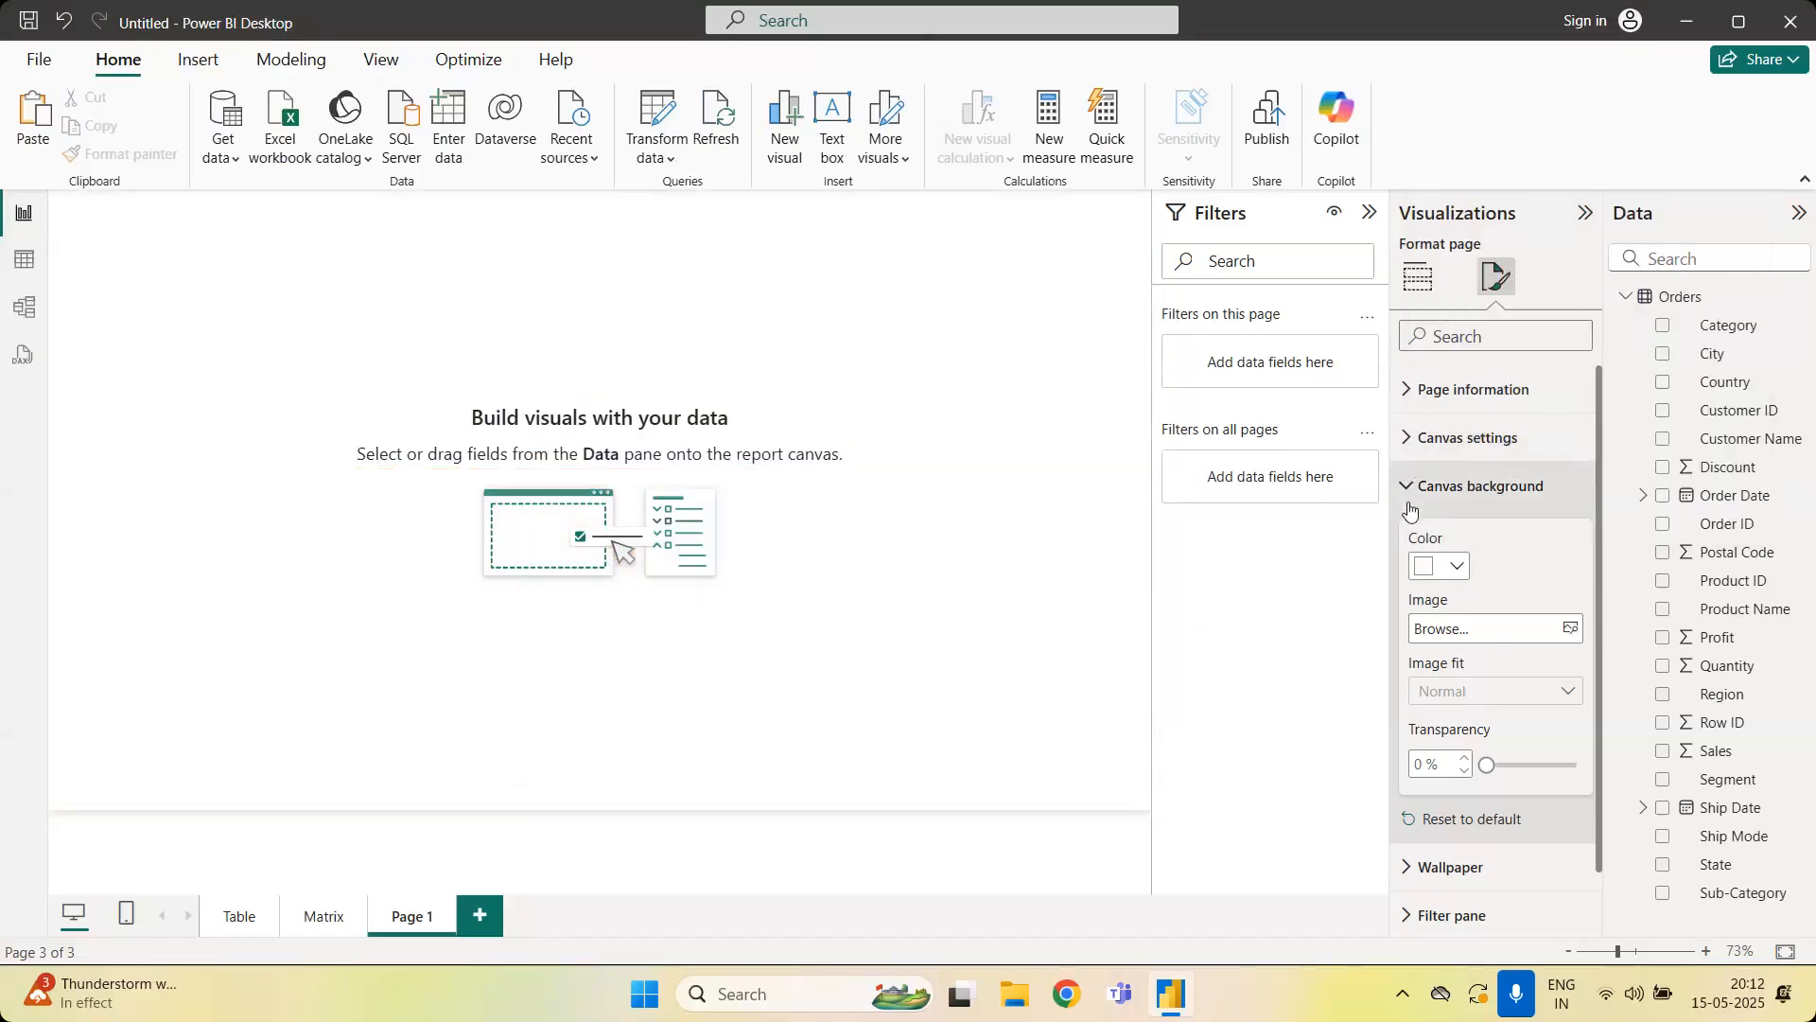
left_click(1480, 486)
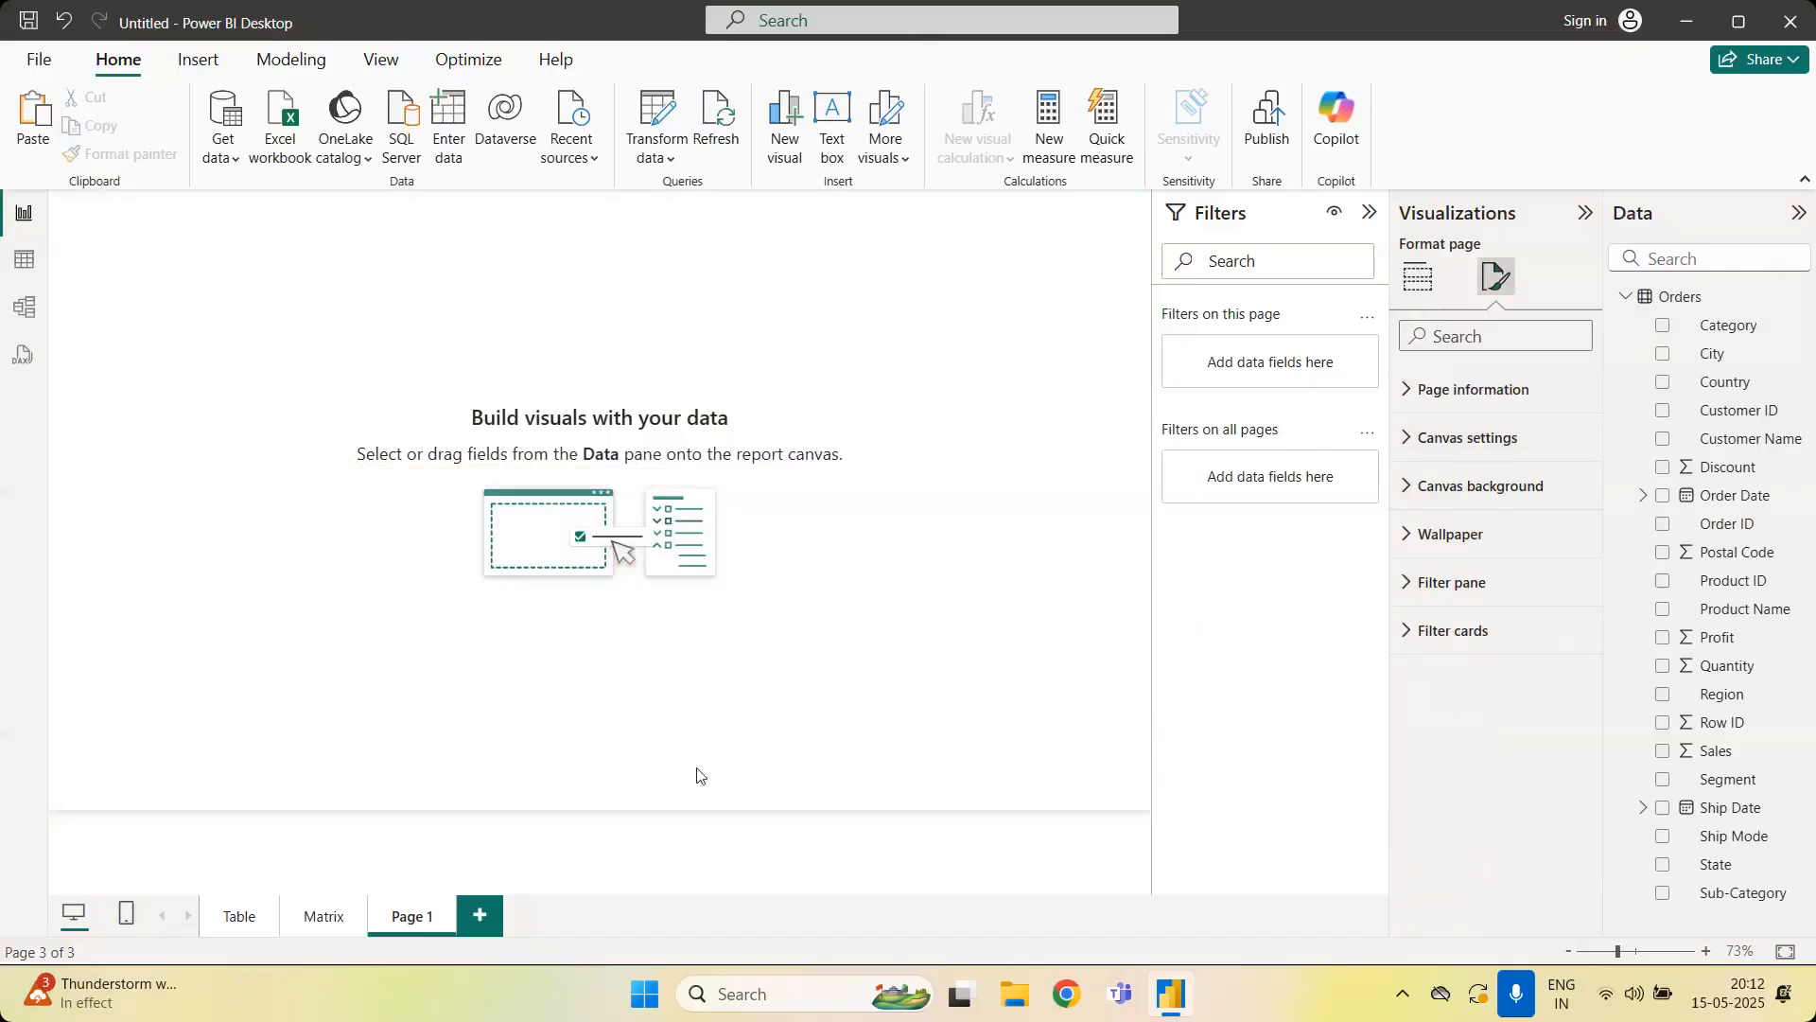
left_click(1417, 276)
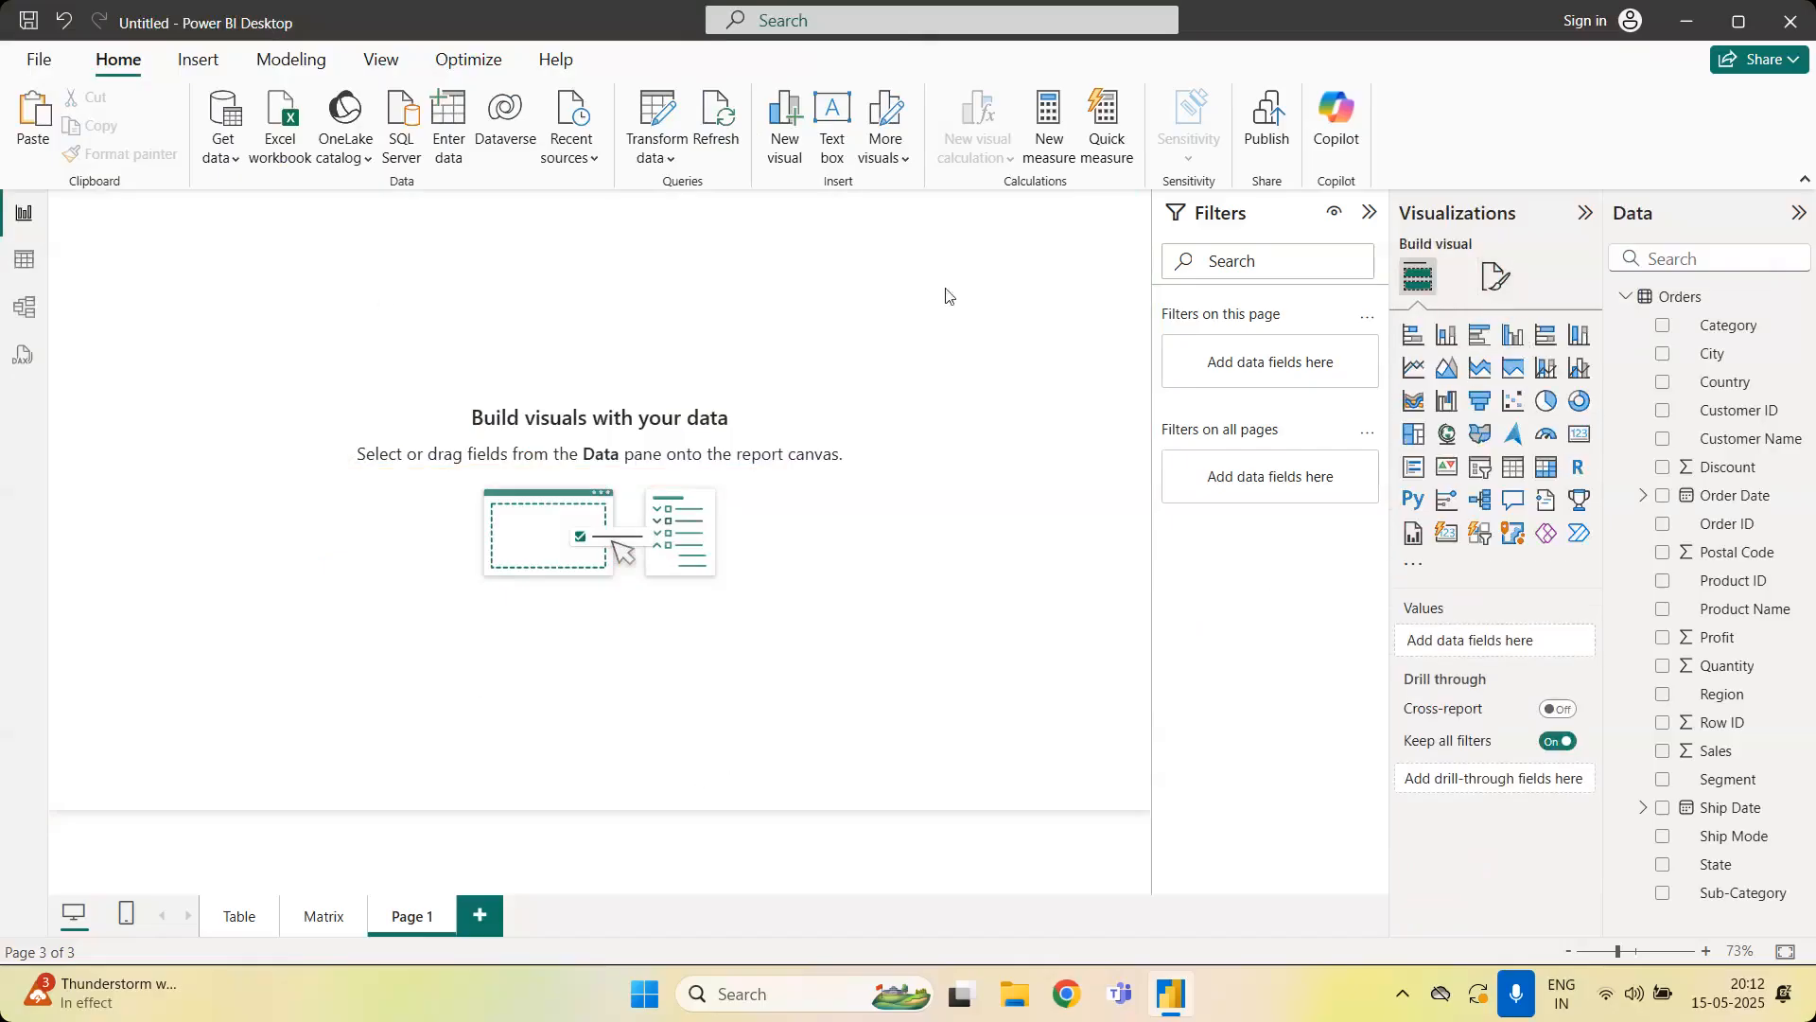
Review the general format categories of the Region matrix on the Matrix page, leaving the visual deselected
left_click(320, 915)
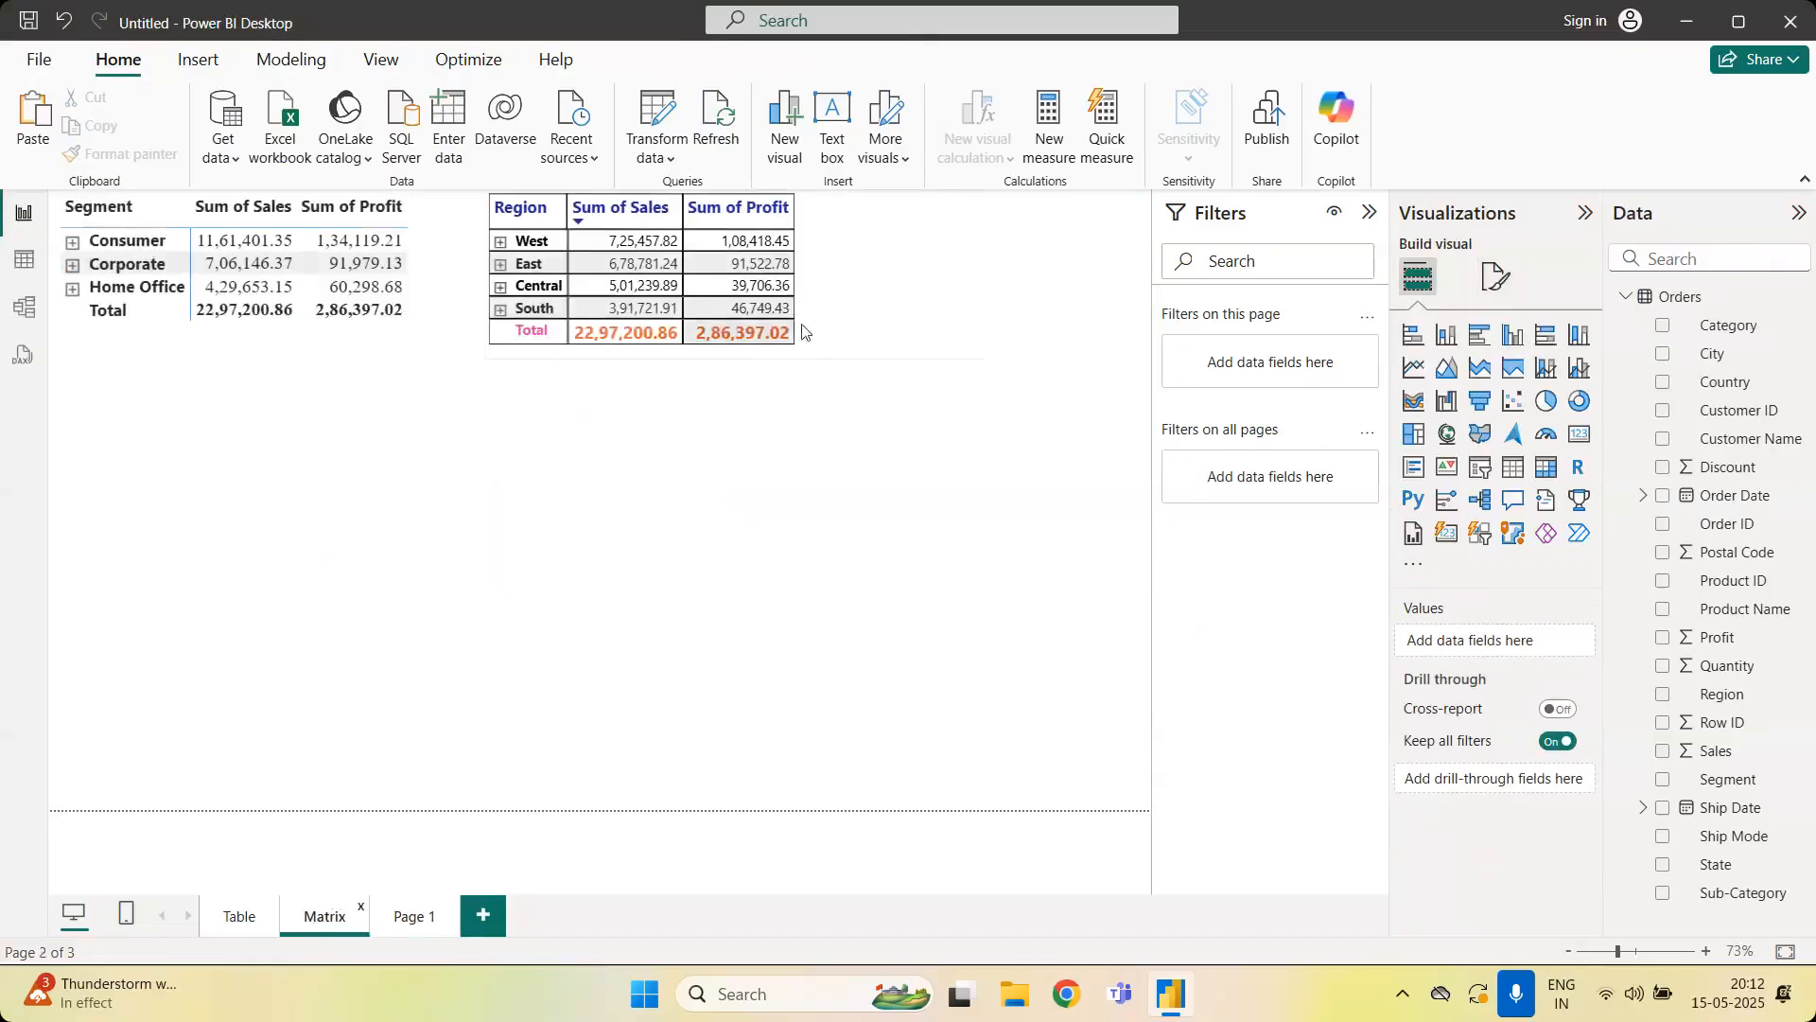
left_click(927, 274)
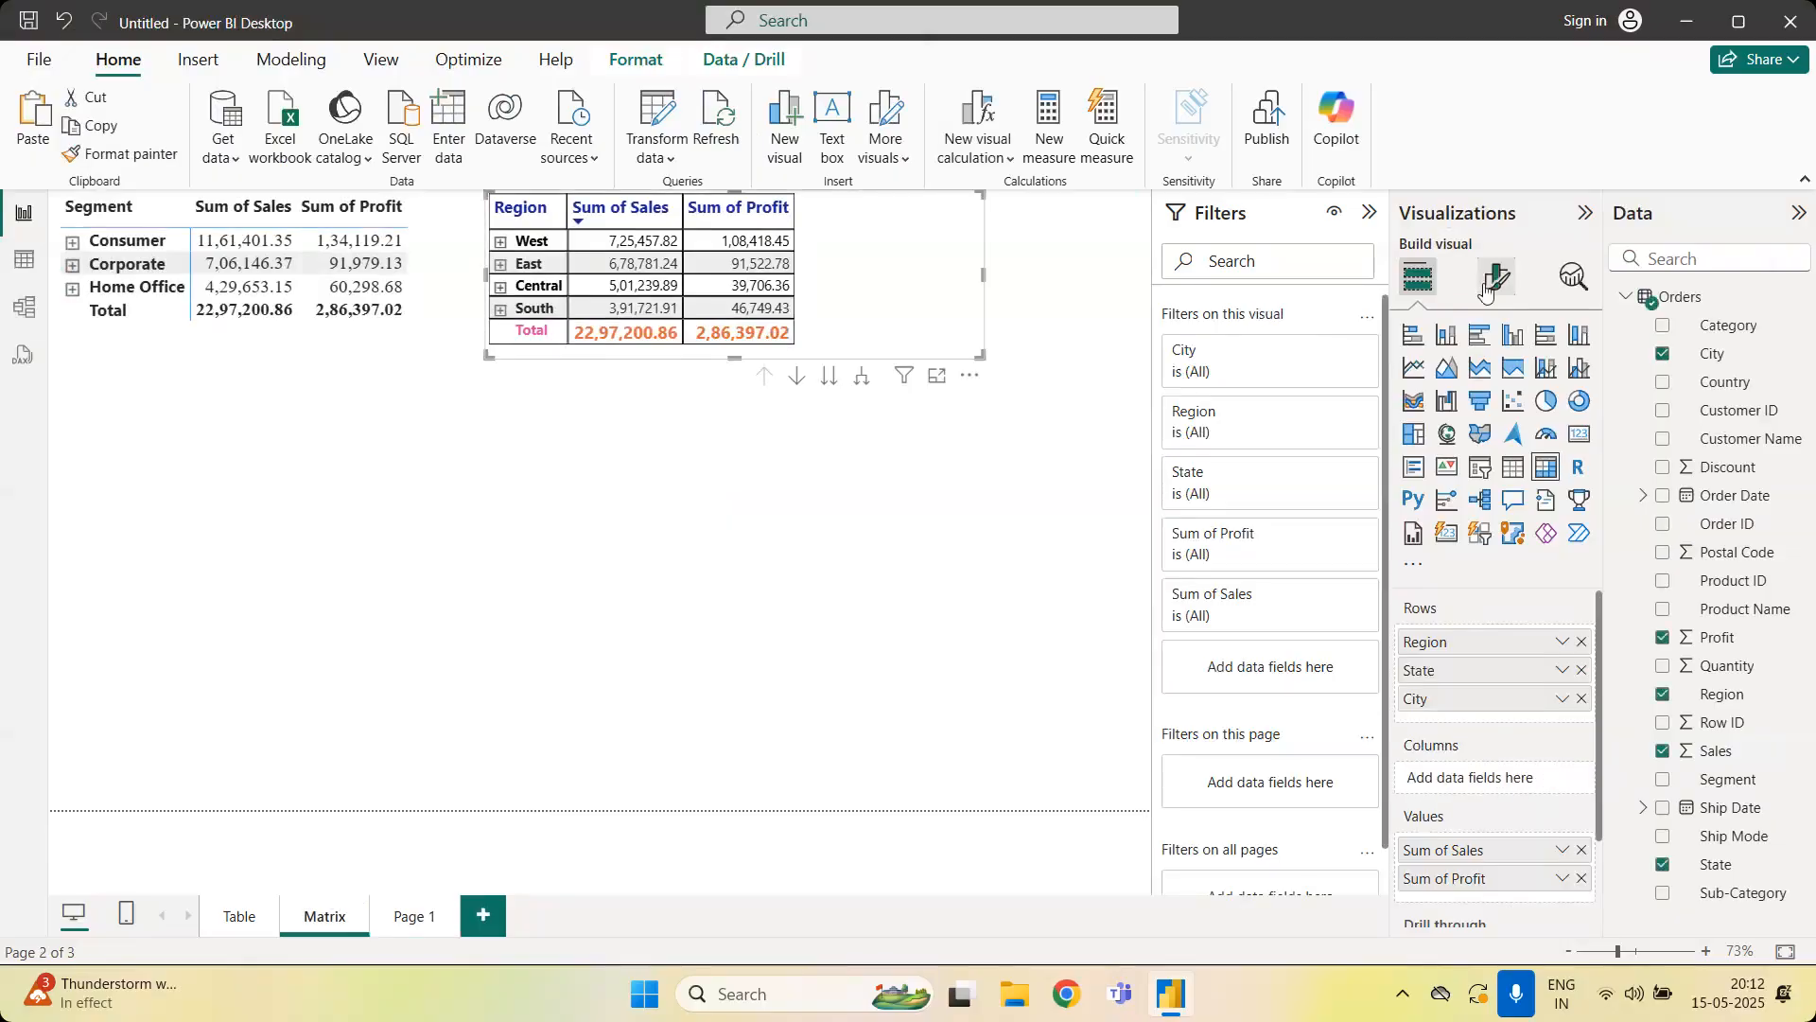
left_click(1496, 276)
left_click(1500, 383)
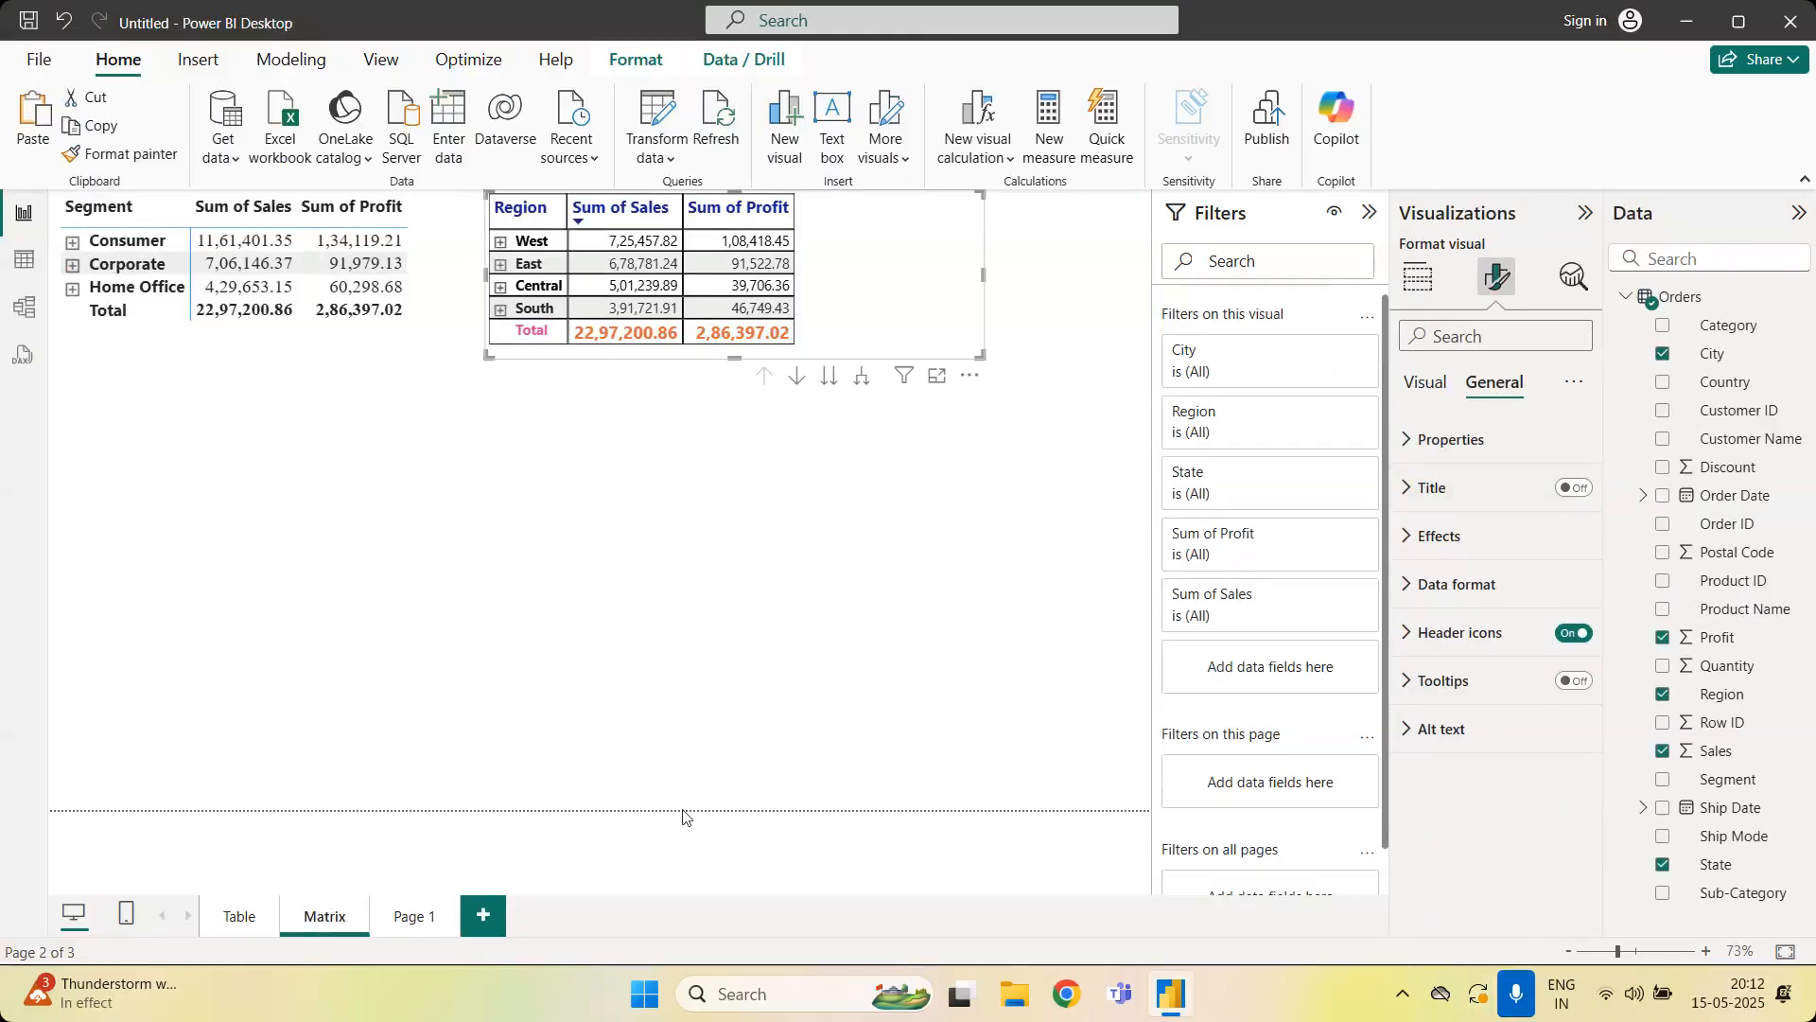
left_click(739, 626)
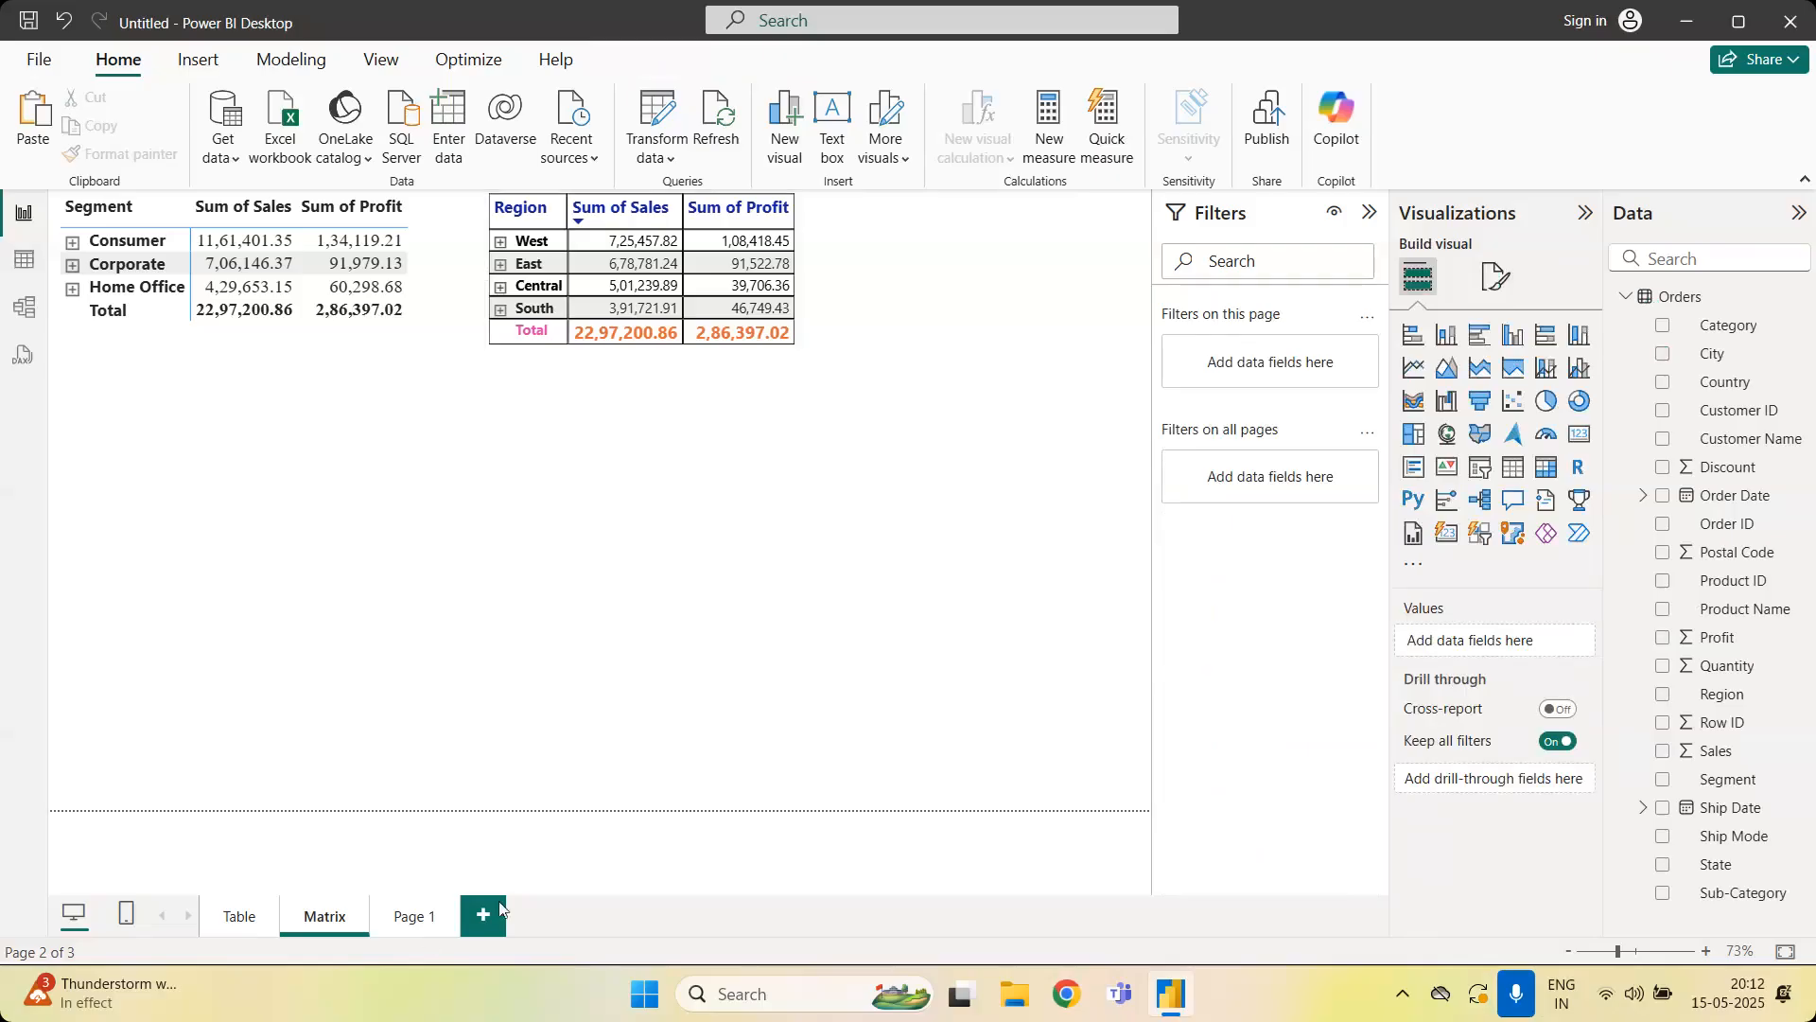
Add a stacked column chart to Page 1, move it to the canvas's upper-left corner and enlarge it
left_click(412, 919)
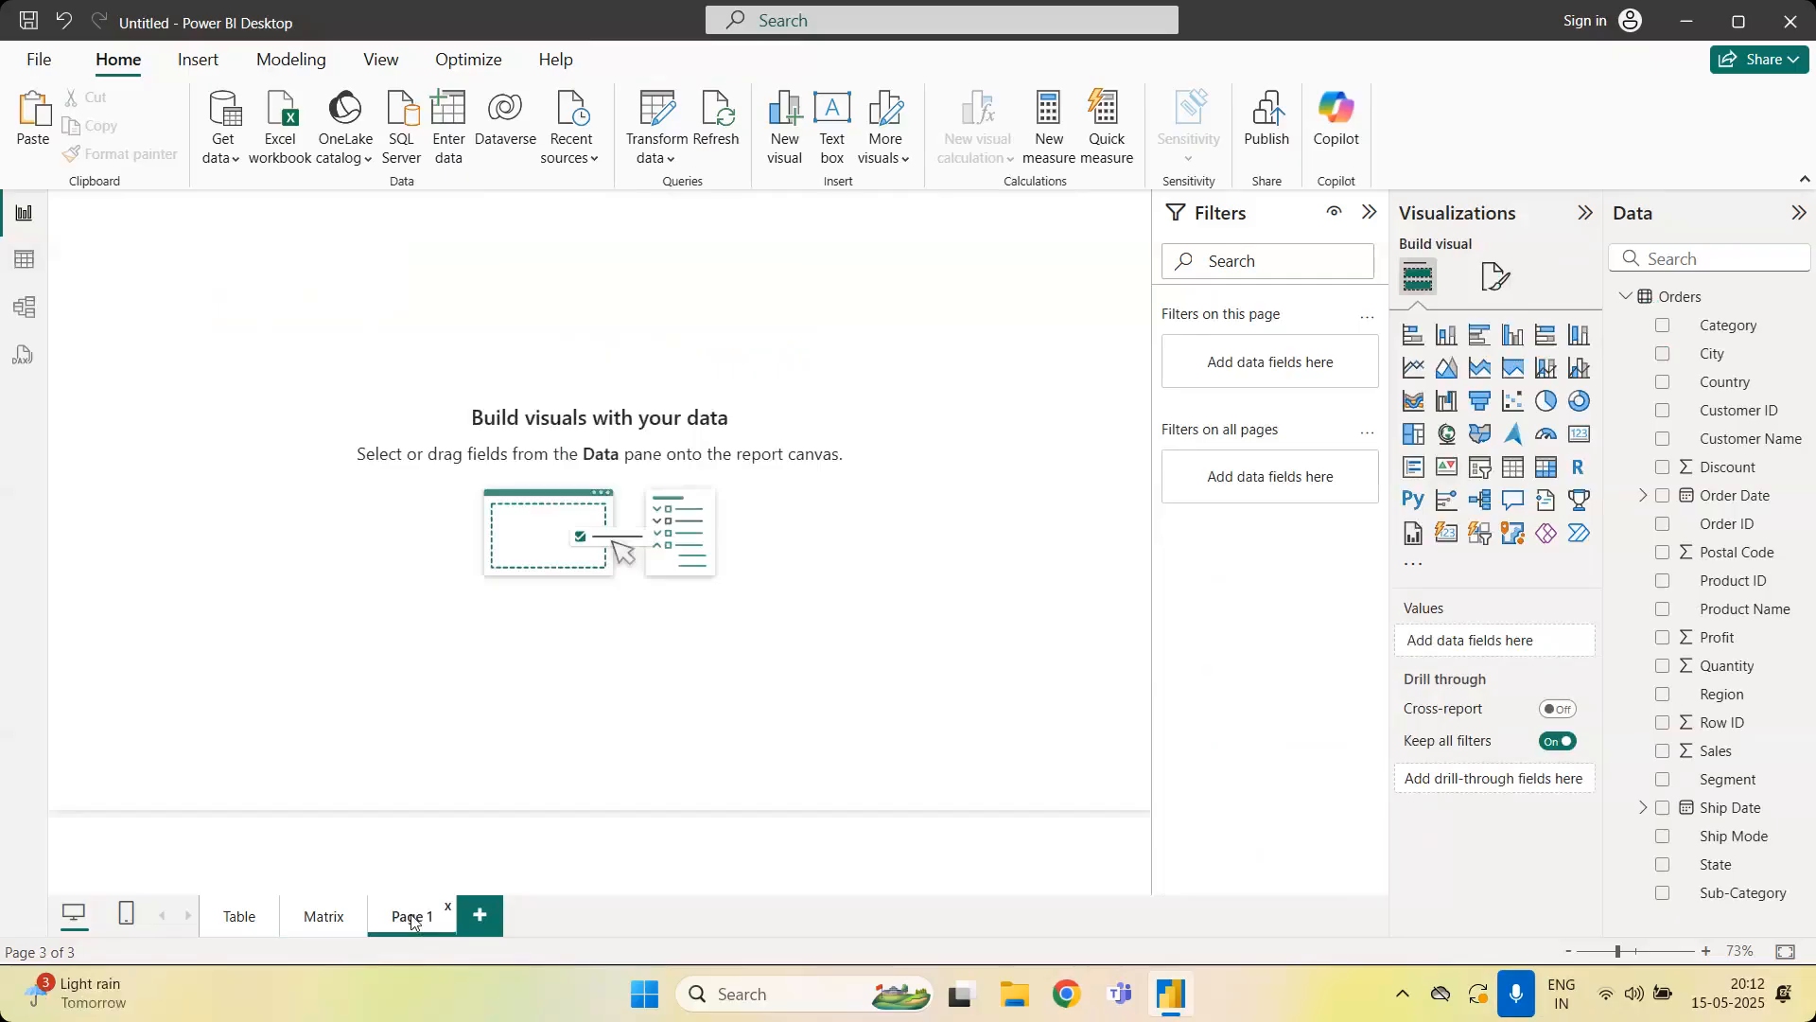
left_click(1442, 338)
left_click_drag(295, 426, 378, 495)
left_click_drag(263, 293, 175, 227)
left_click_drag(282, 425, 474, 556)
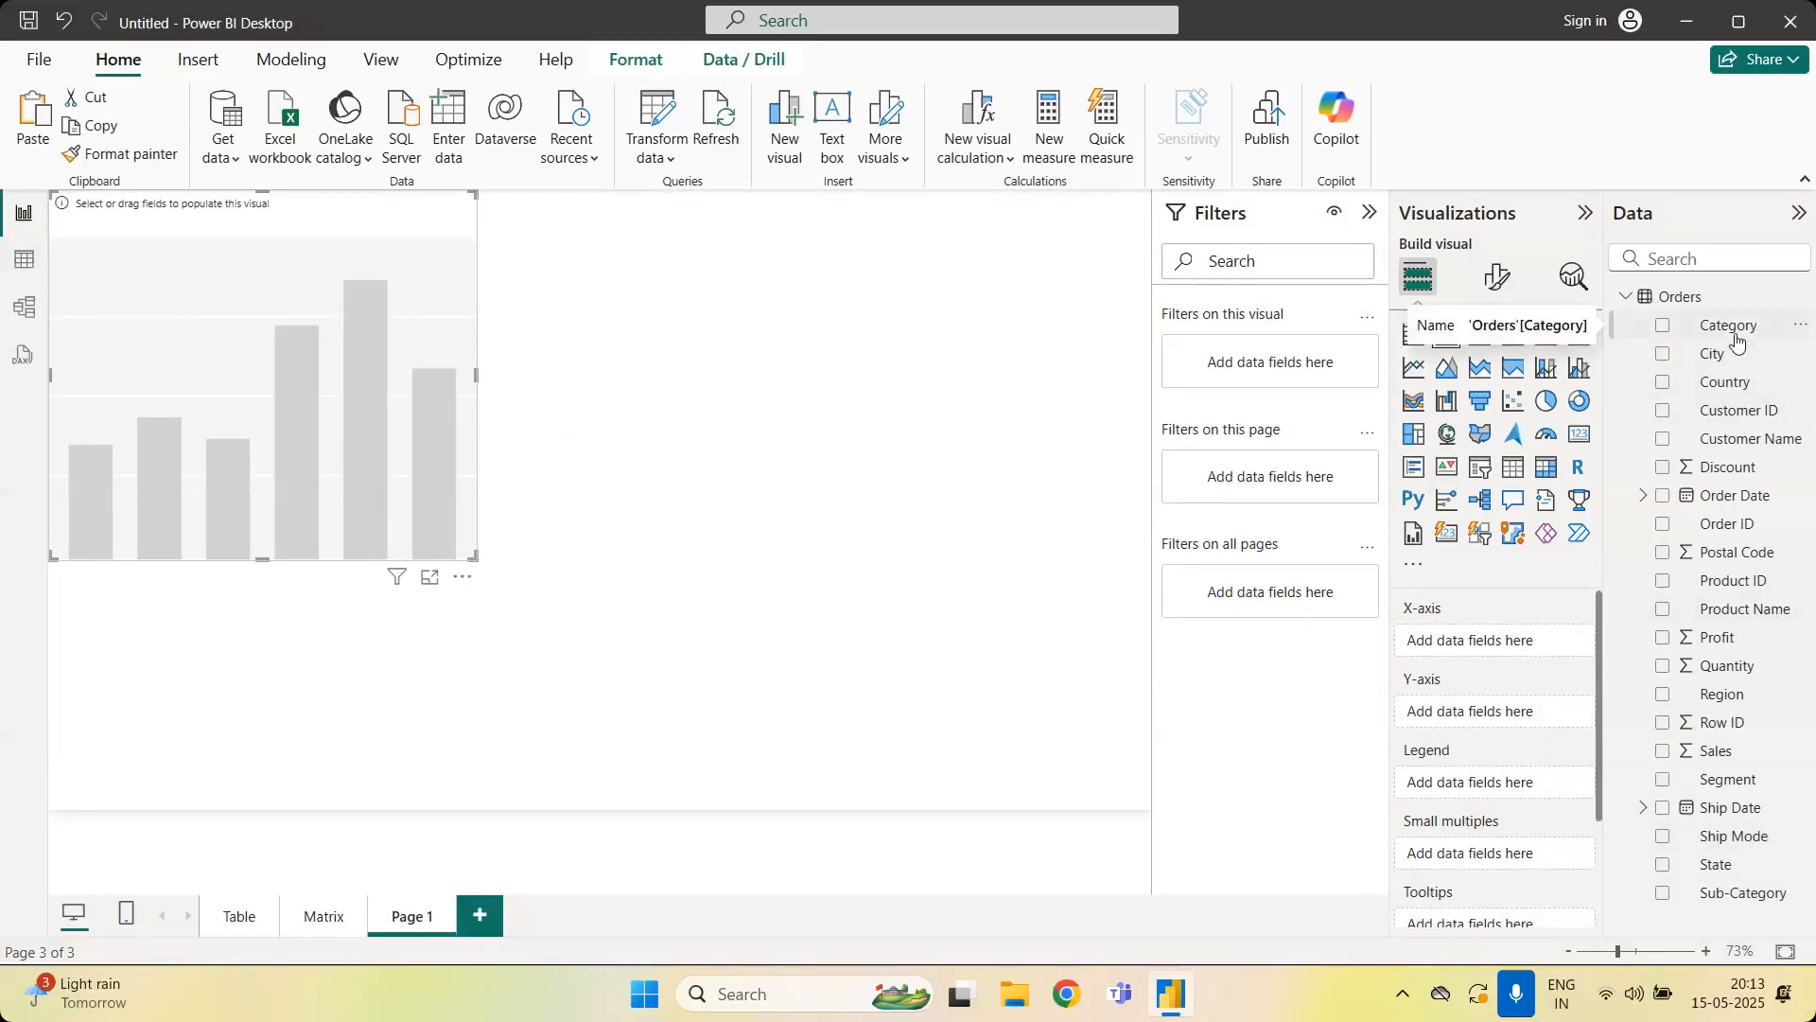
Plot Sales by Category in the stacked column chart and resize it to the full height of the canvas, slightly narrower
left_click(1662, 325)
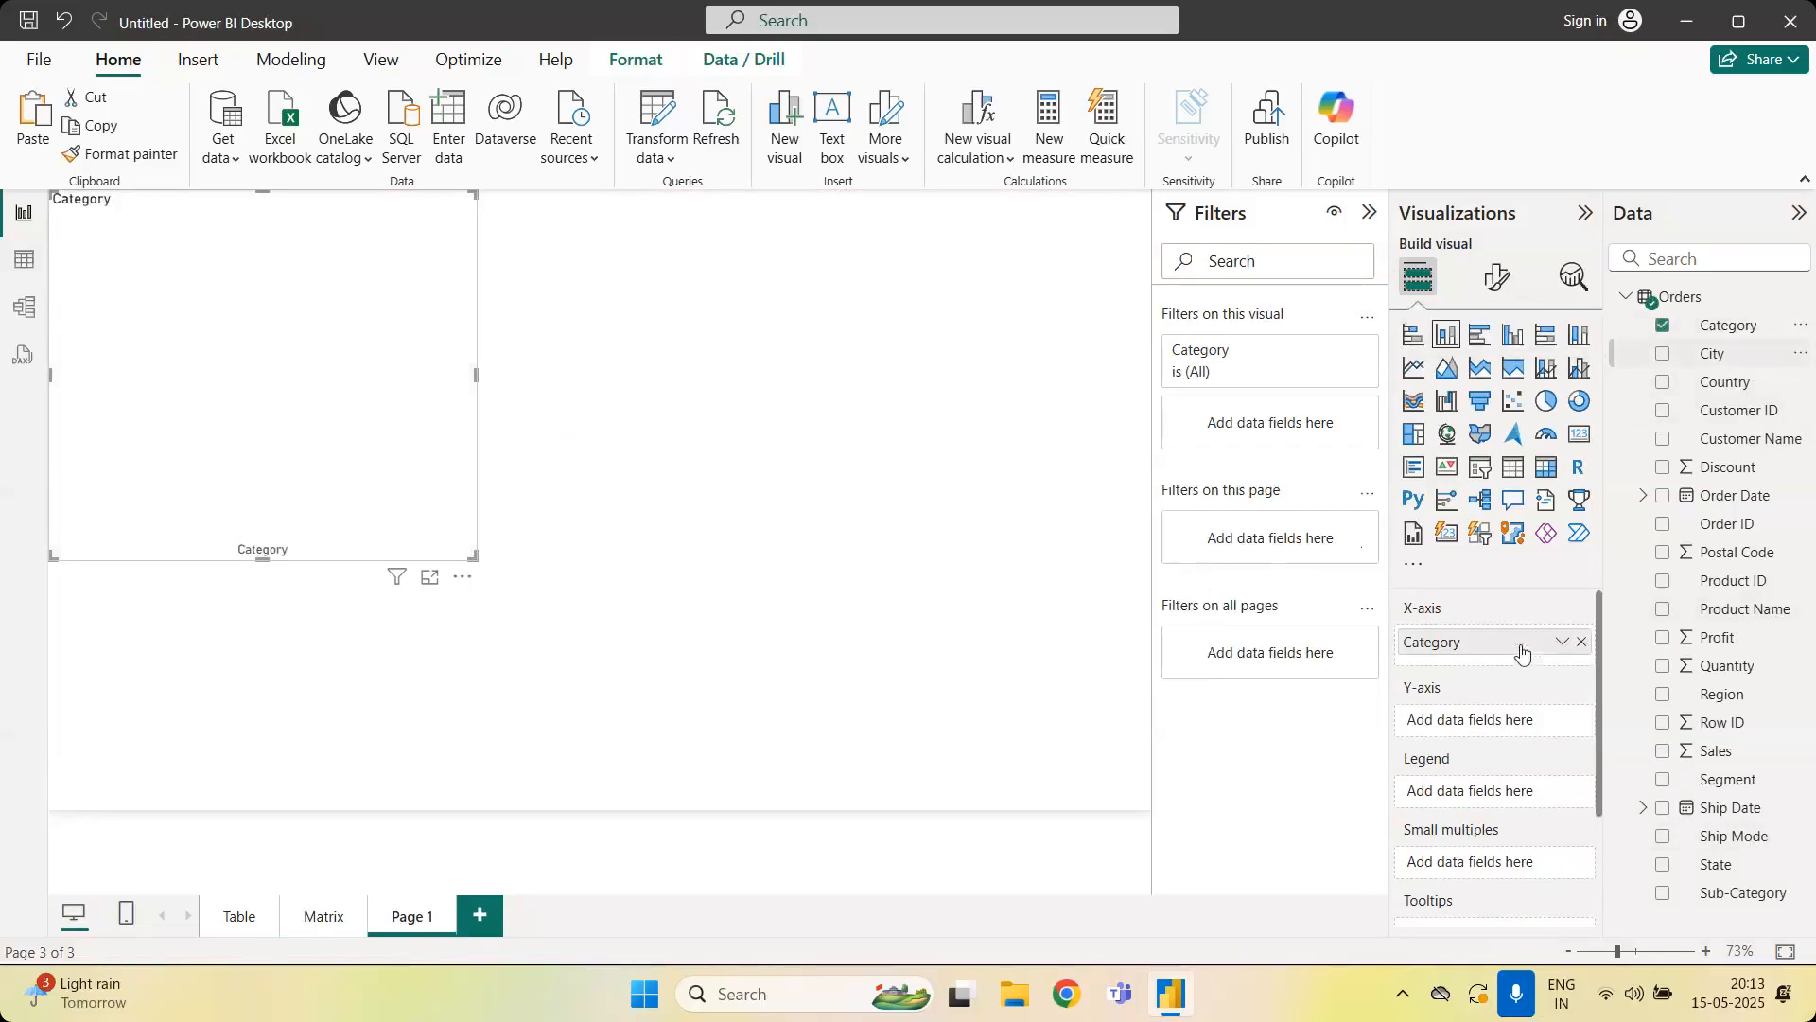
left_click(1732, 757)
left_click_drag(465, 557, 443, 813)
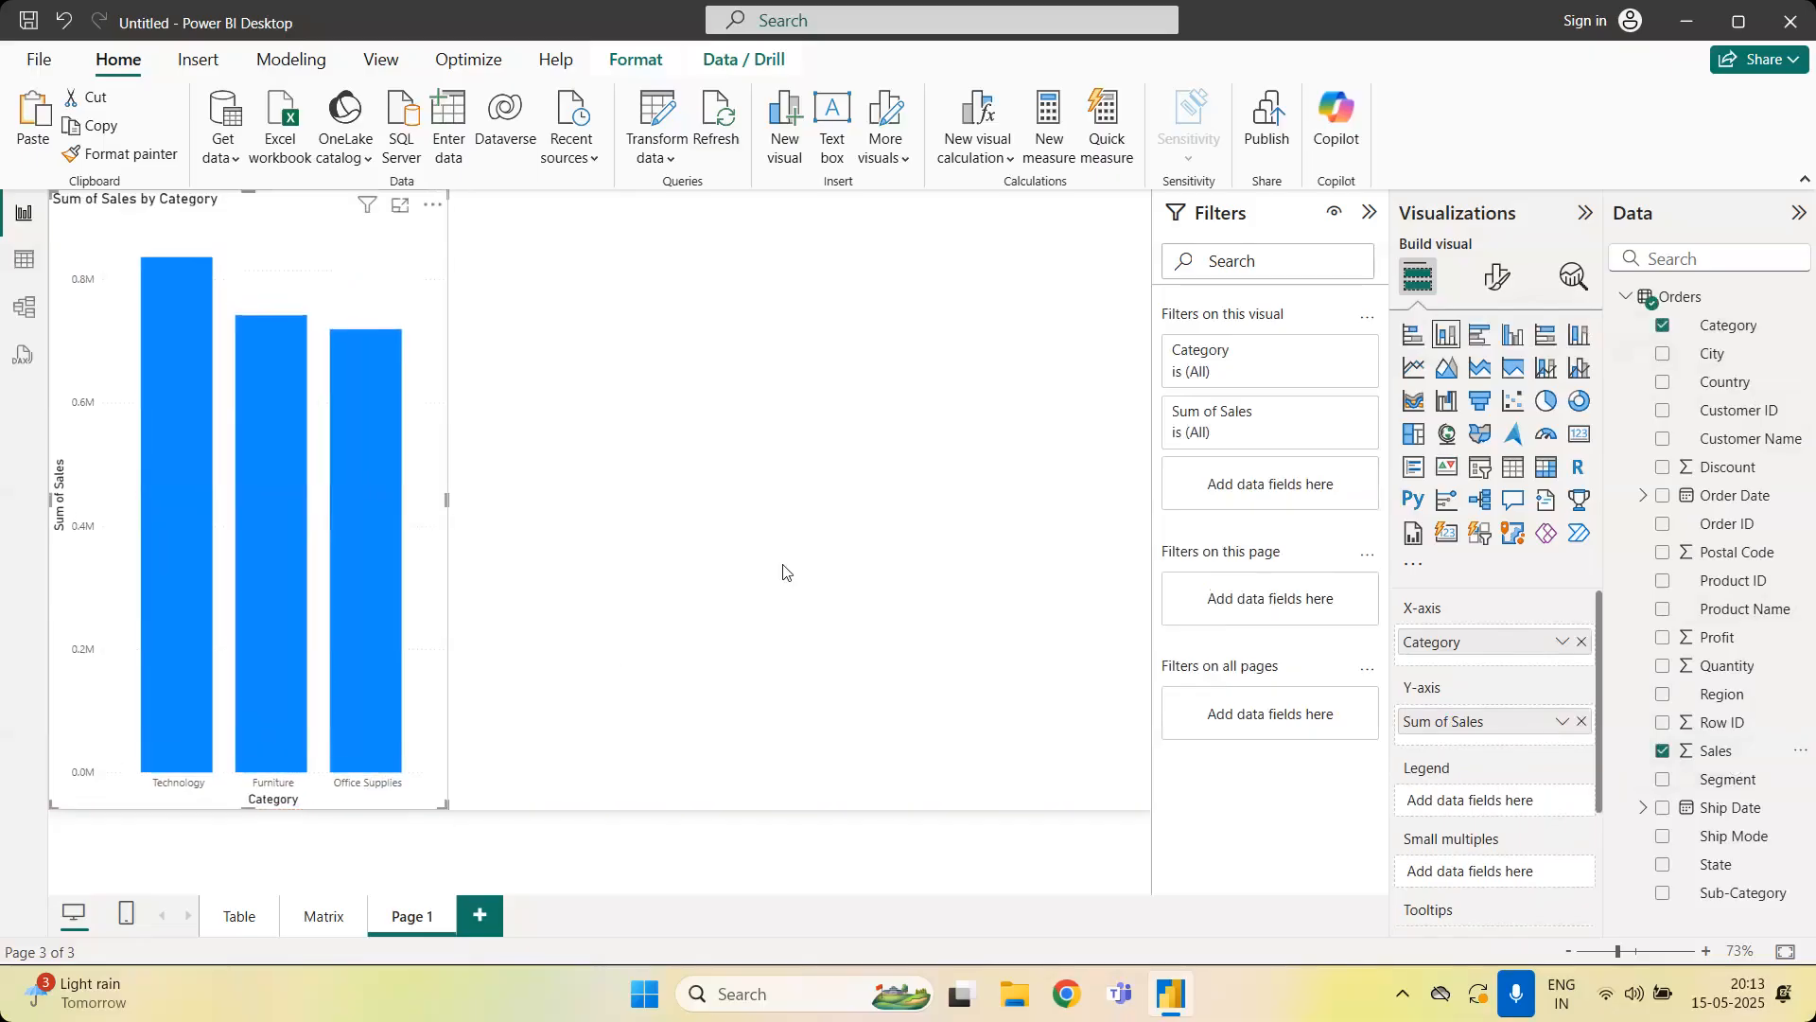
left_click(743, 581)
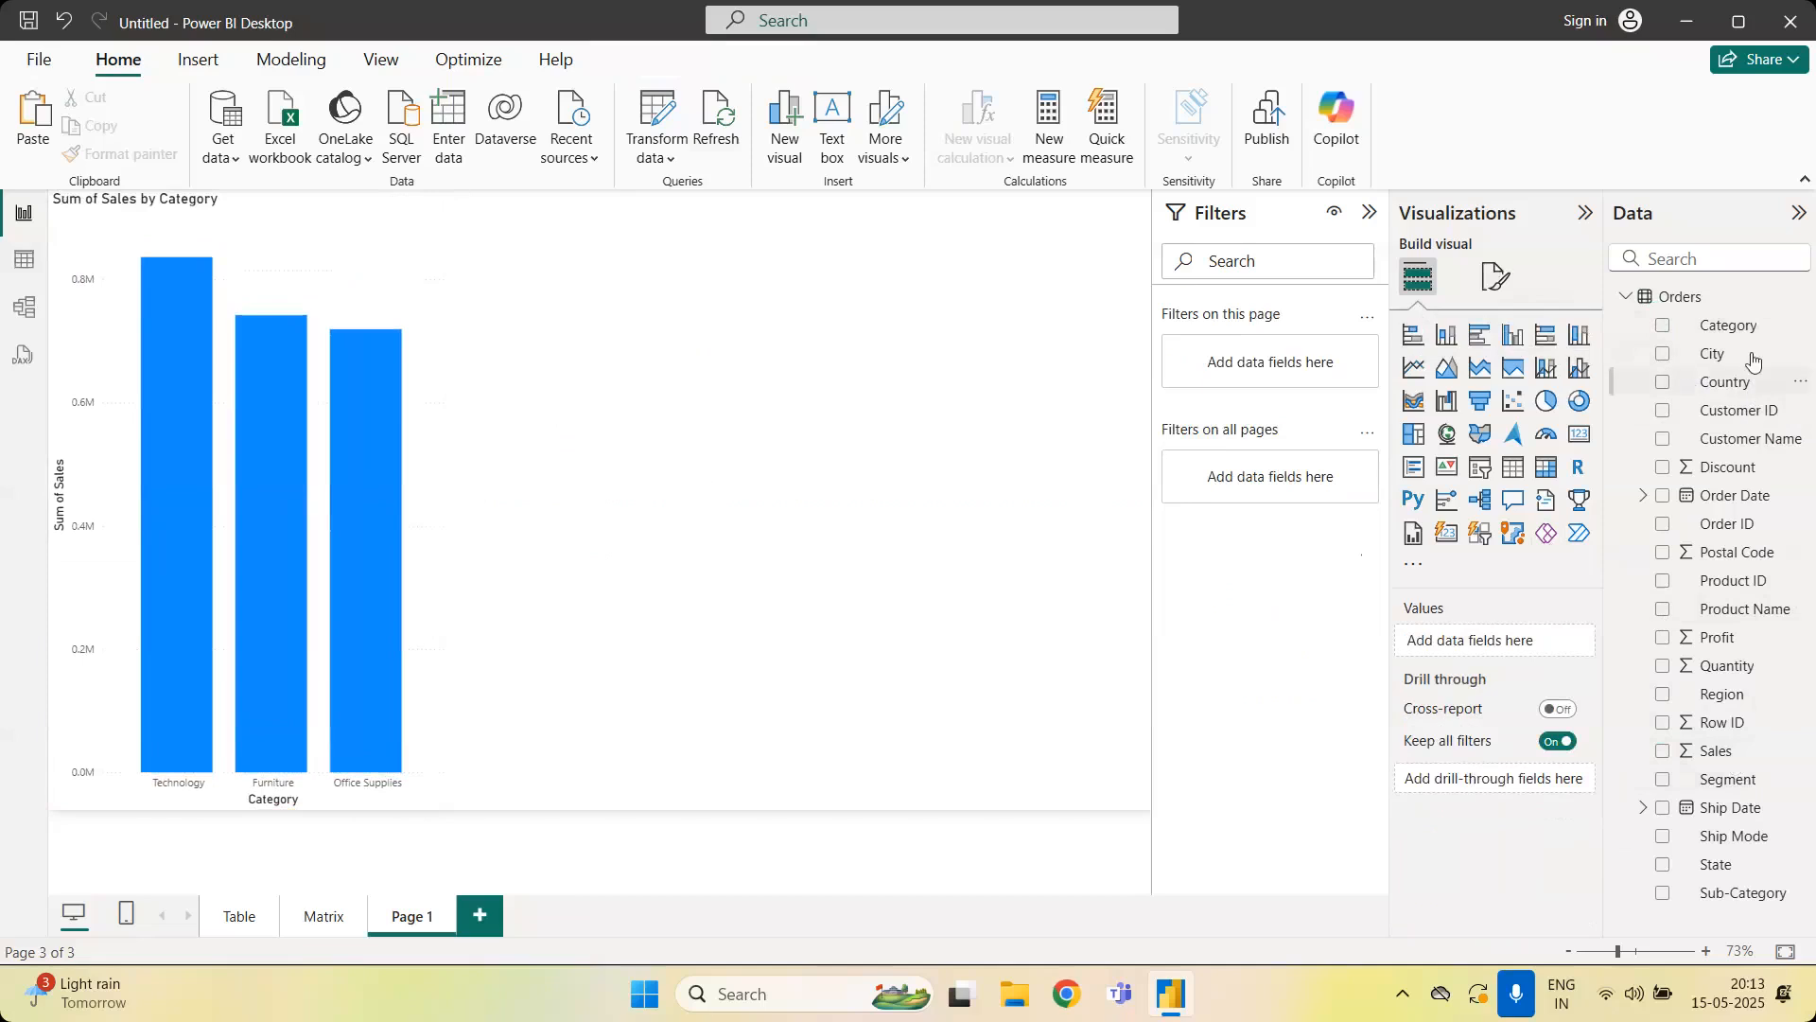
Add a second stacked column chart showing Sales by Sub-Category and widen it to the canvas's right edge
left_click(1448, 335)
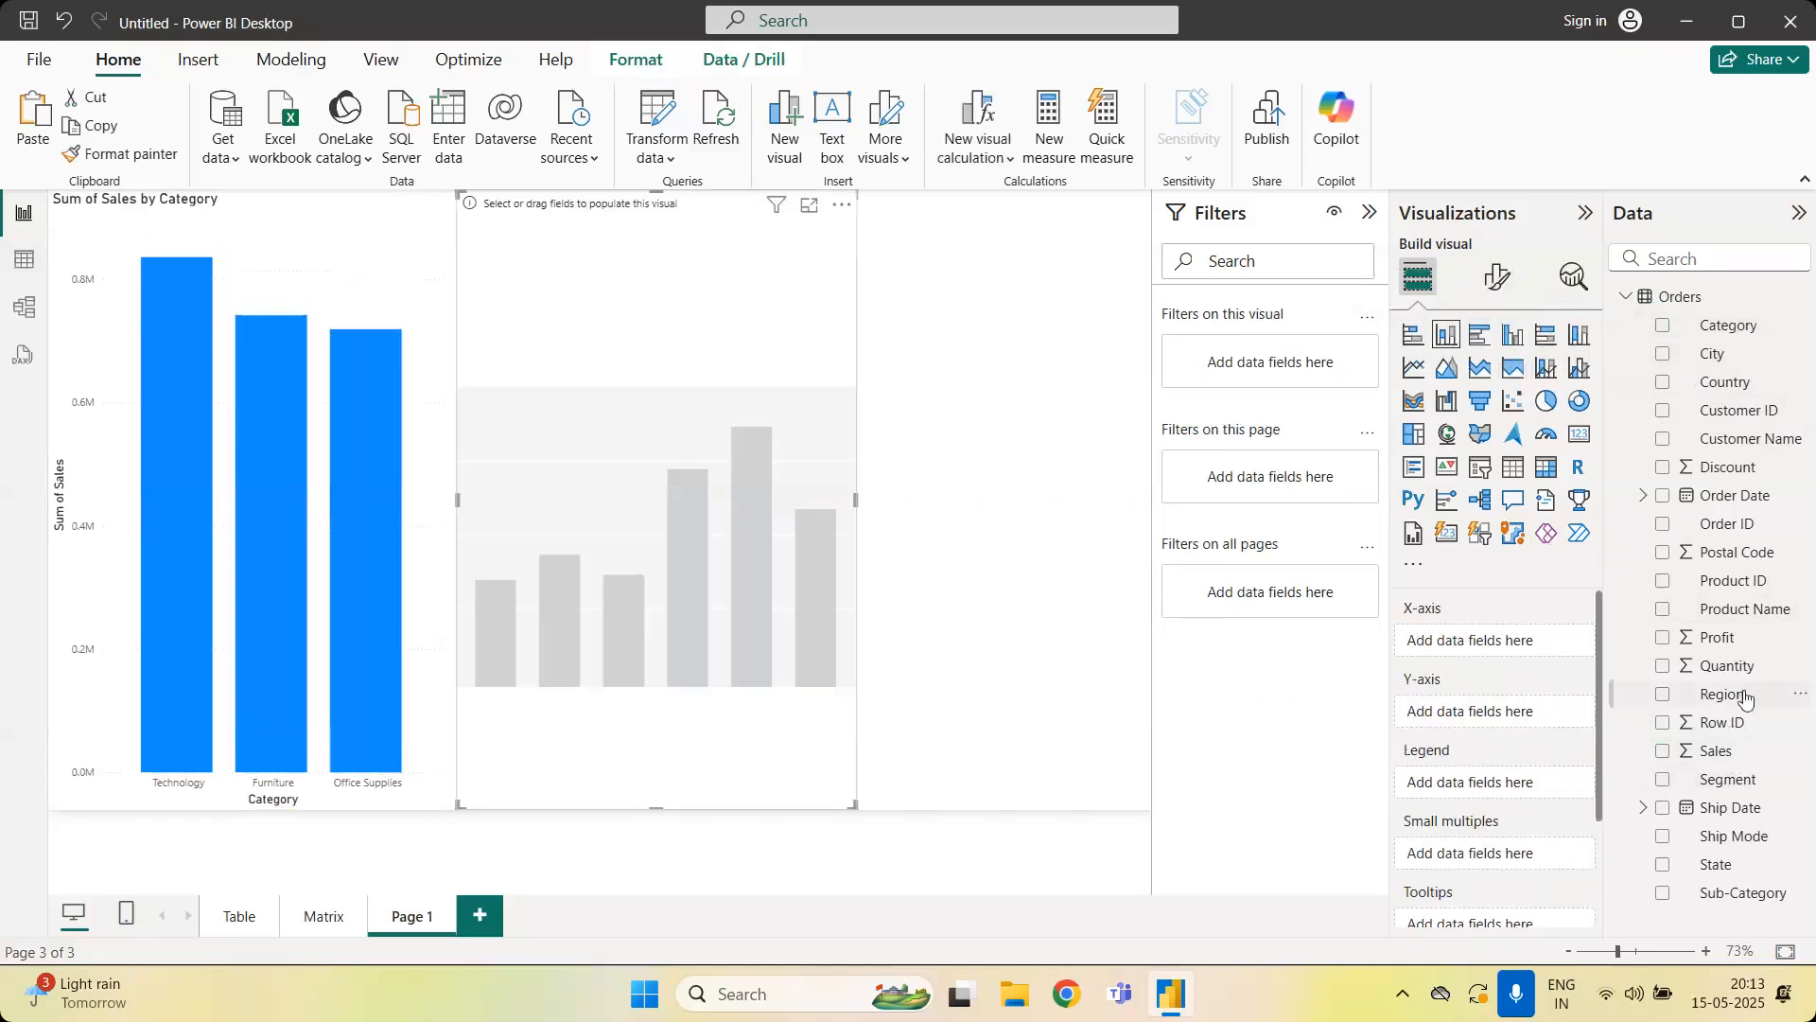
left_click(1770, 896)
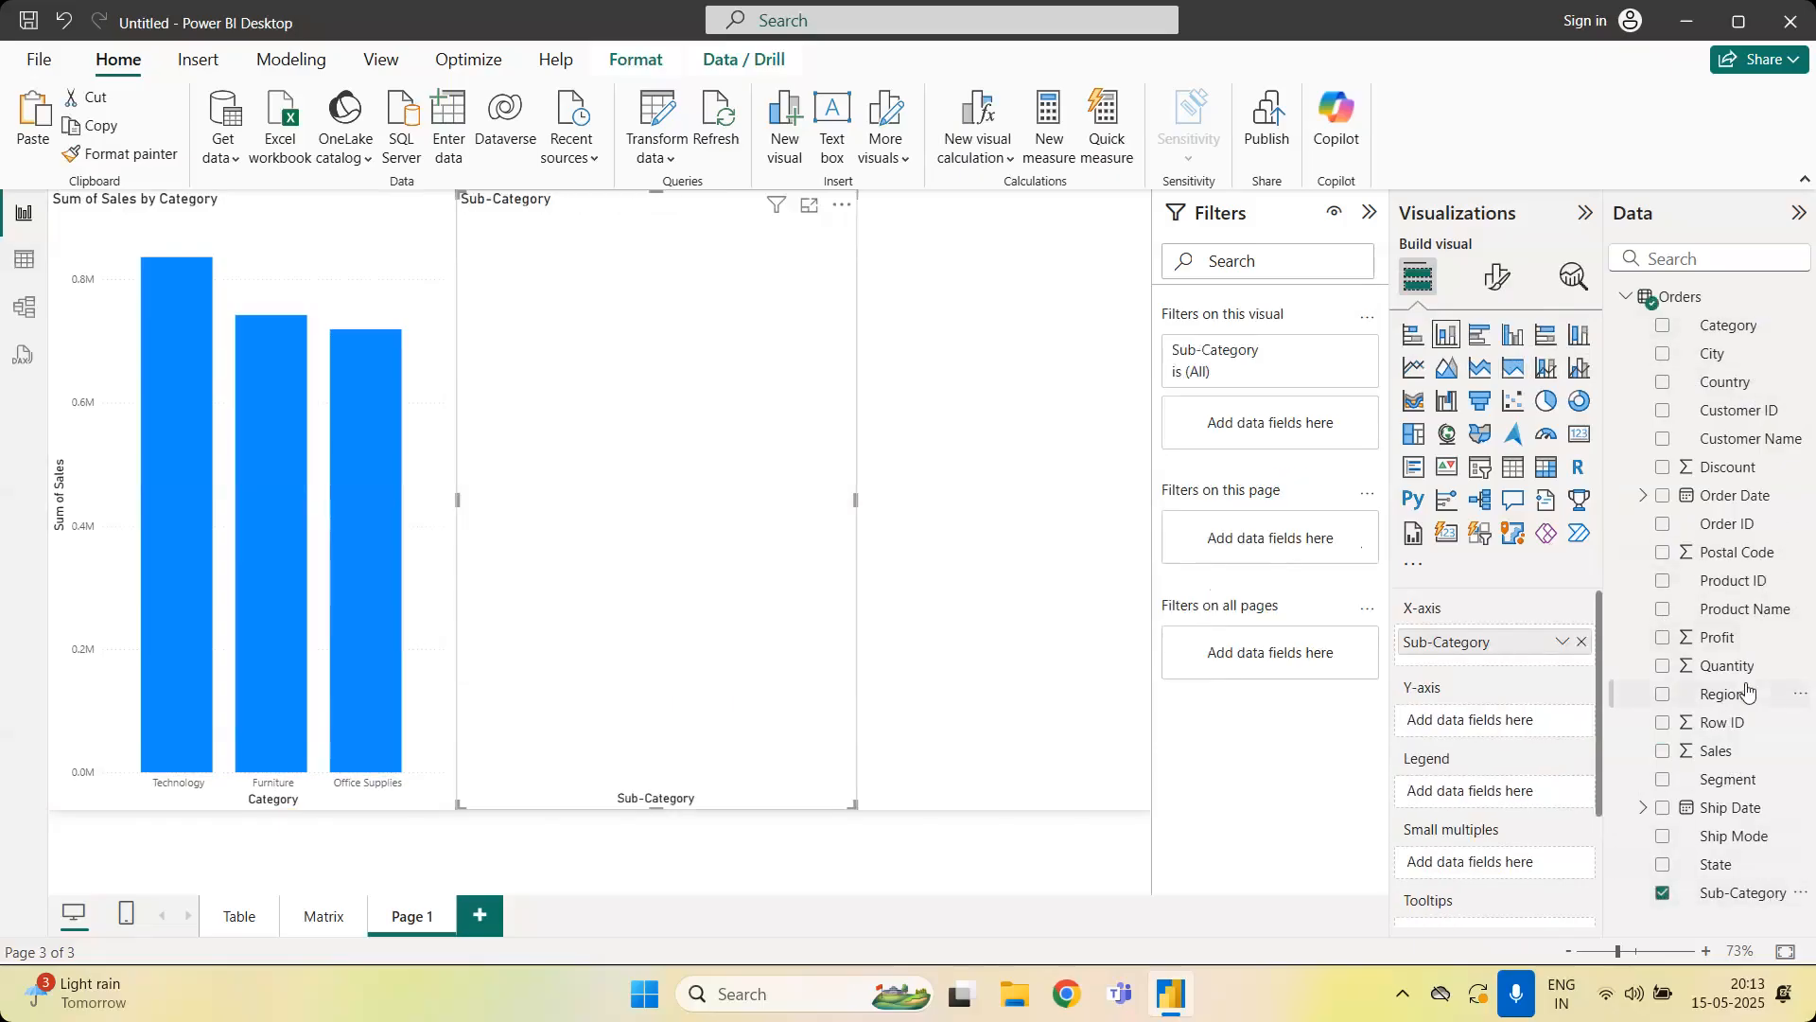
left_click(1737, 754)
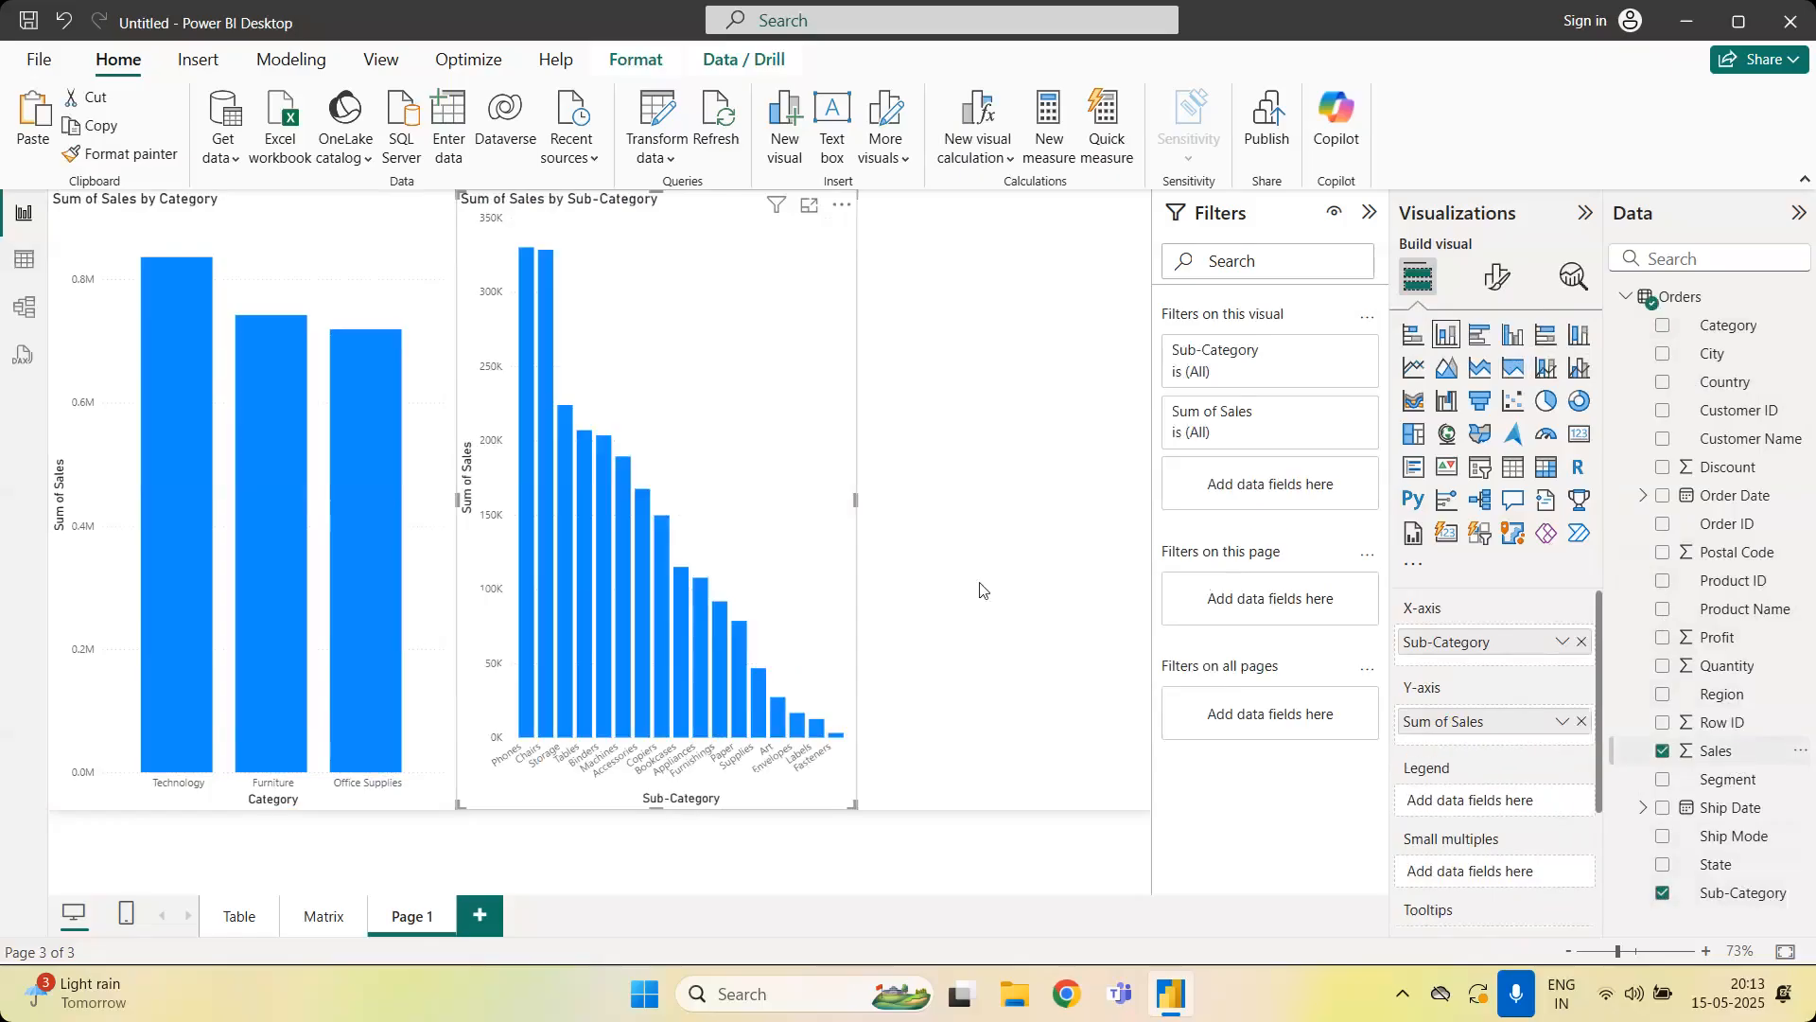
left_click_drag(984, 514, 1161, 535)
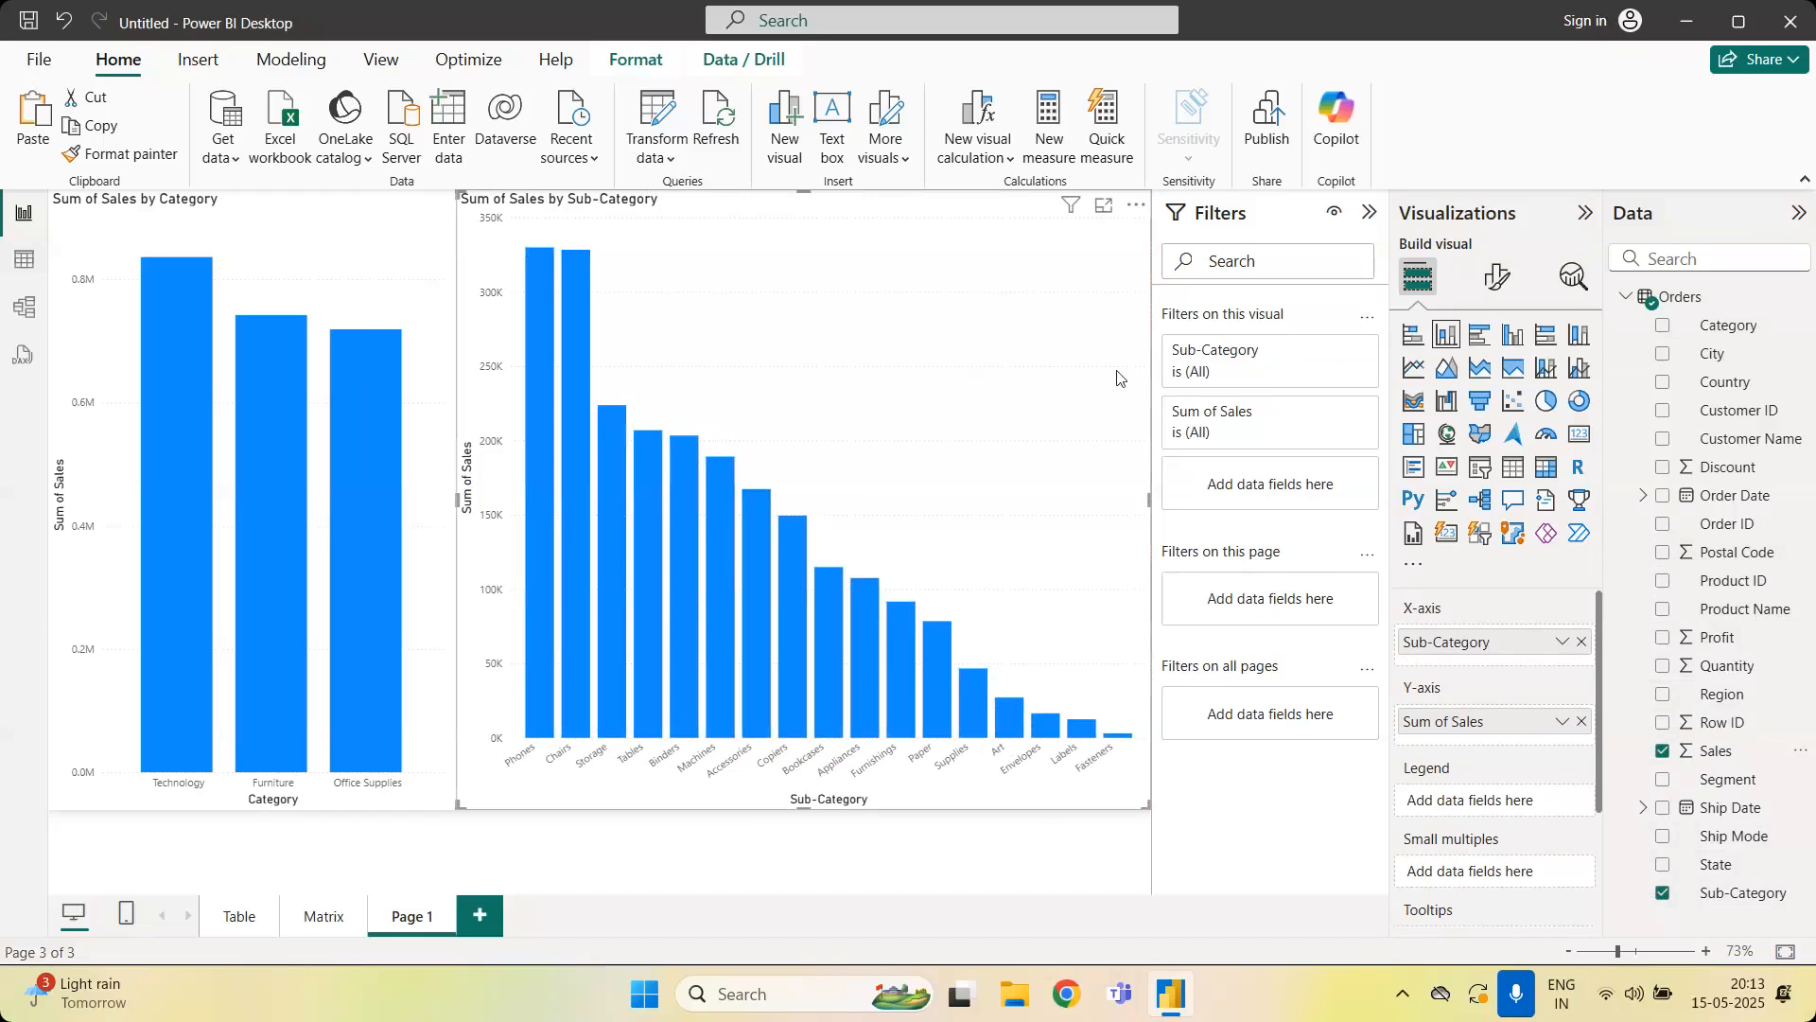
Shrink the Category chart into the canvas's upper-left corner and place a smaller Sub-Category chart directly beside it along the top edge
left_click_drag(460, 192, 495, 360)
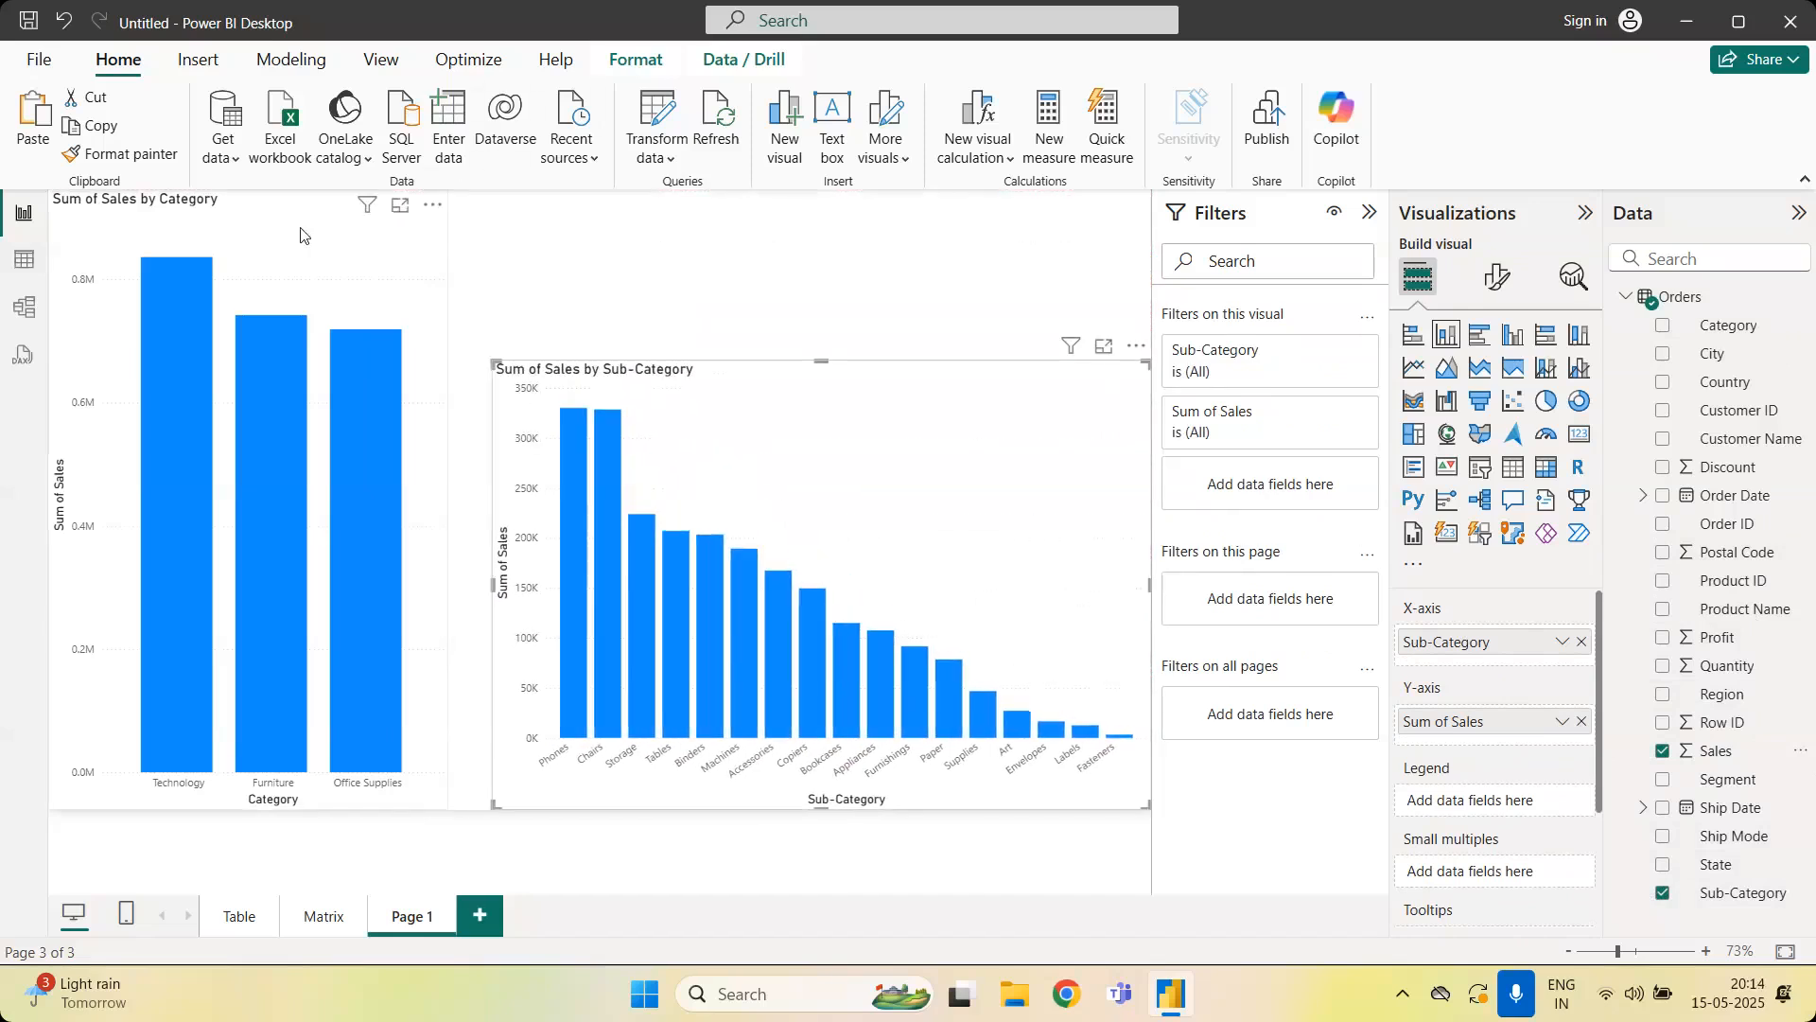
left_click(446, 802)
left_click_drag(446, 809, 322, 467)
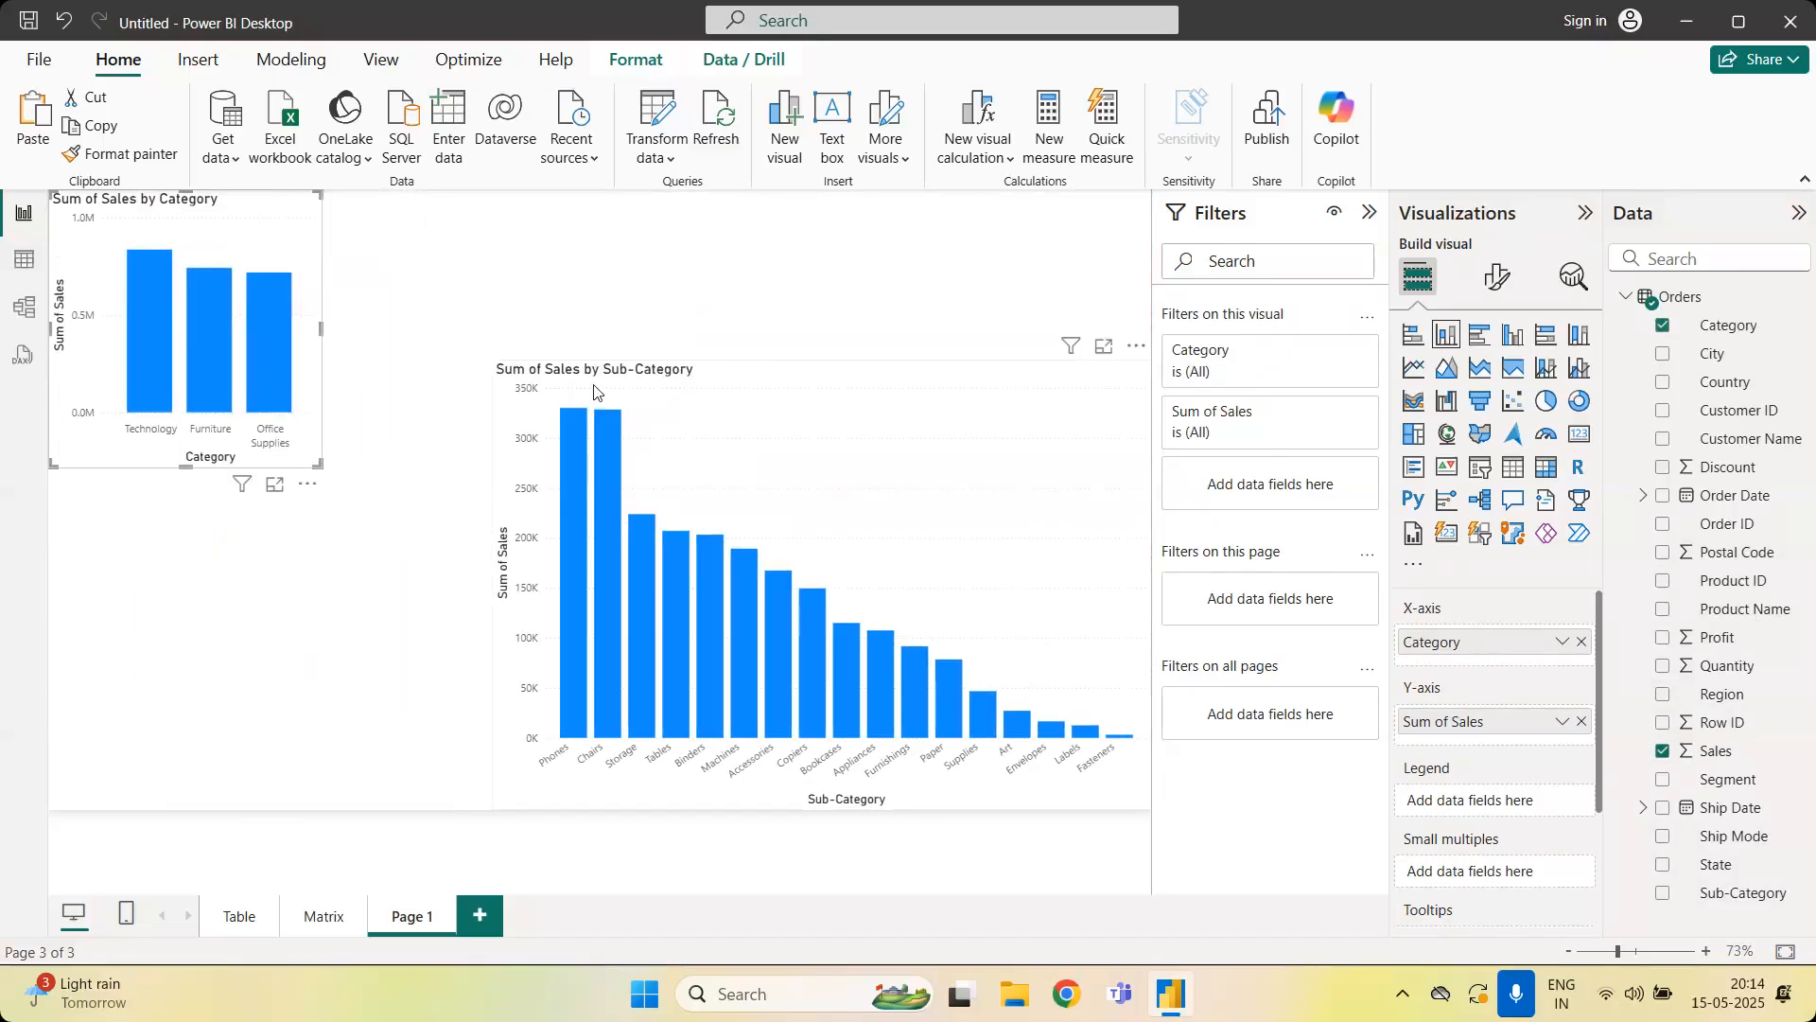
left_click_drag(759, 371, 590, 204)
left_click_drag(667, 643, 659, 556)
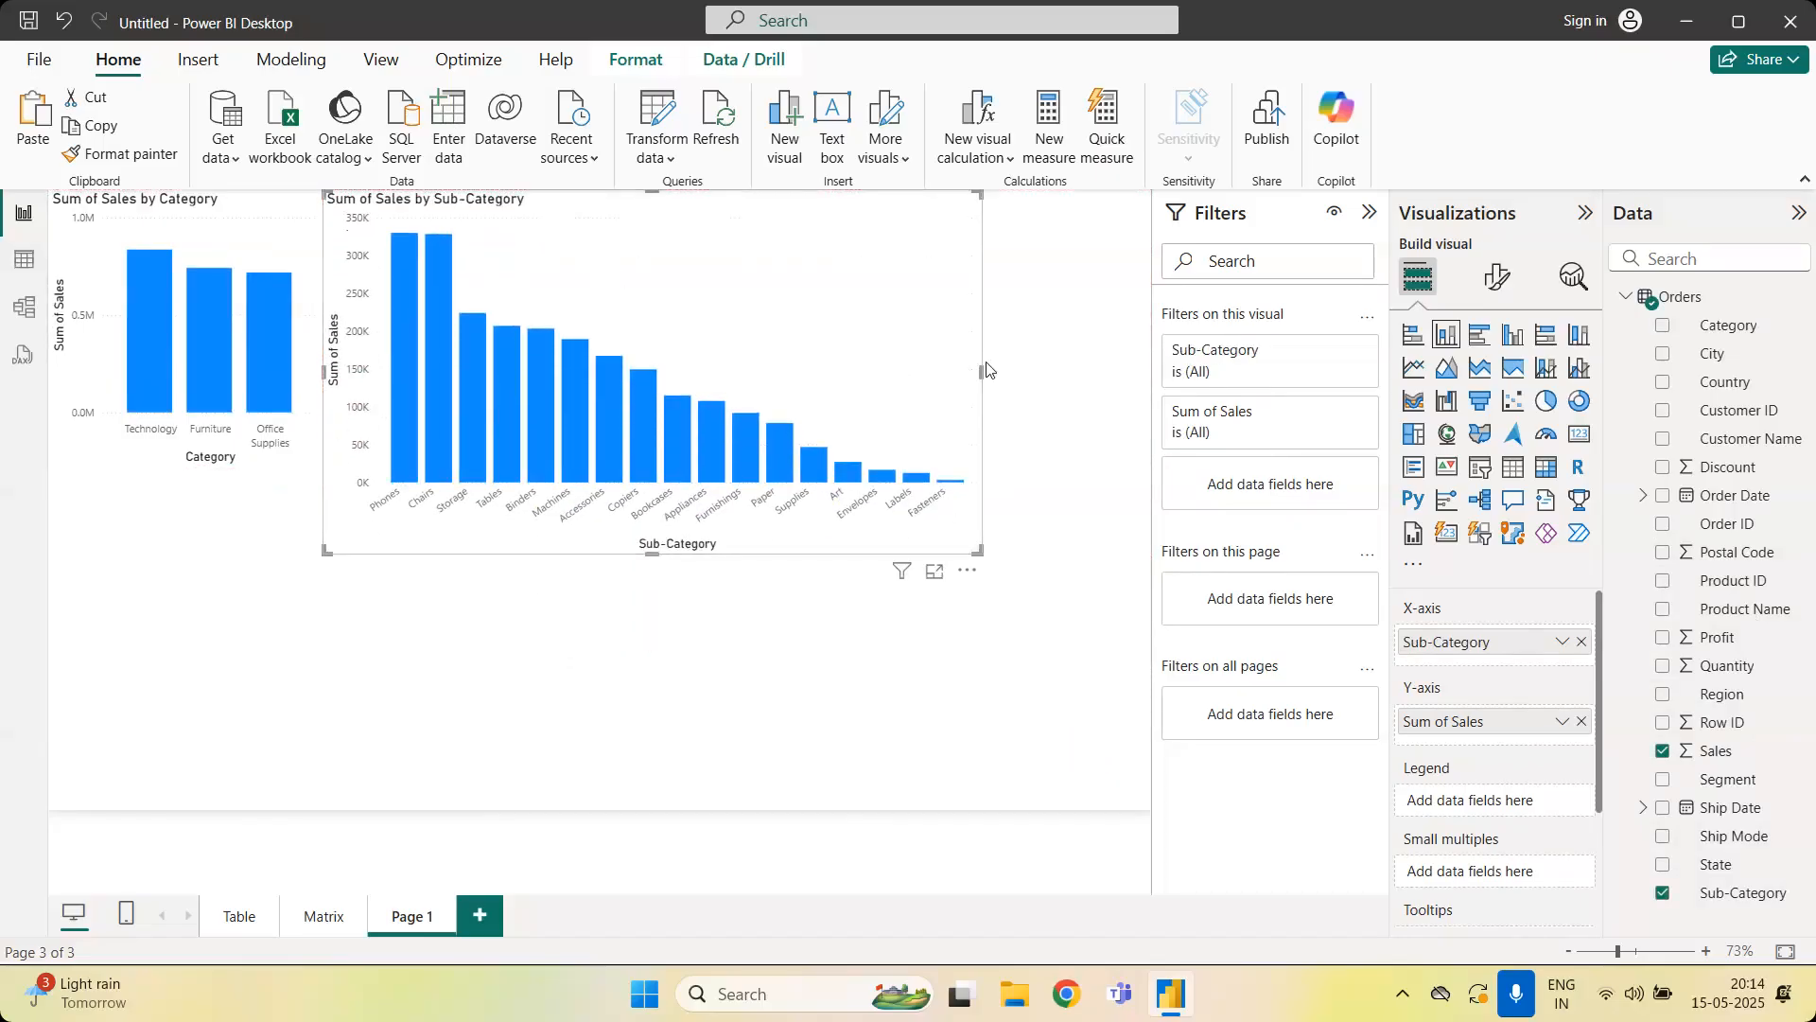
left_click_drag(980, 376, 855, 374)
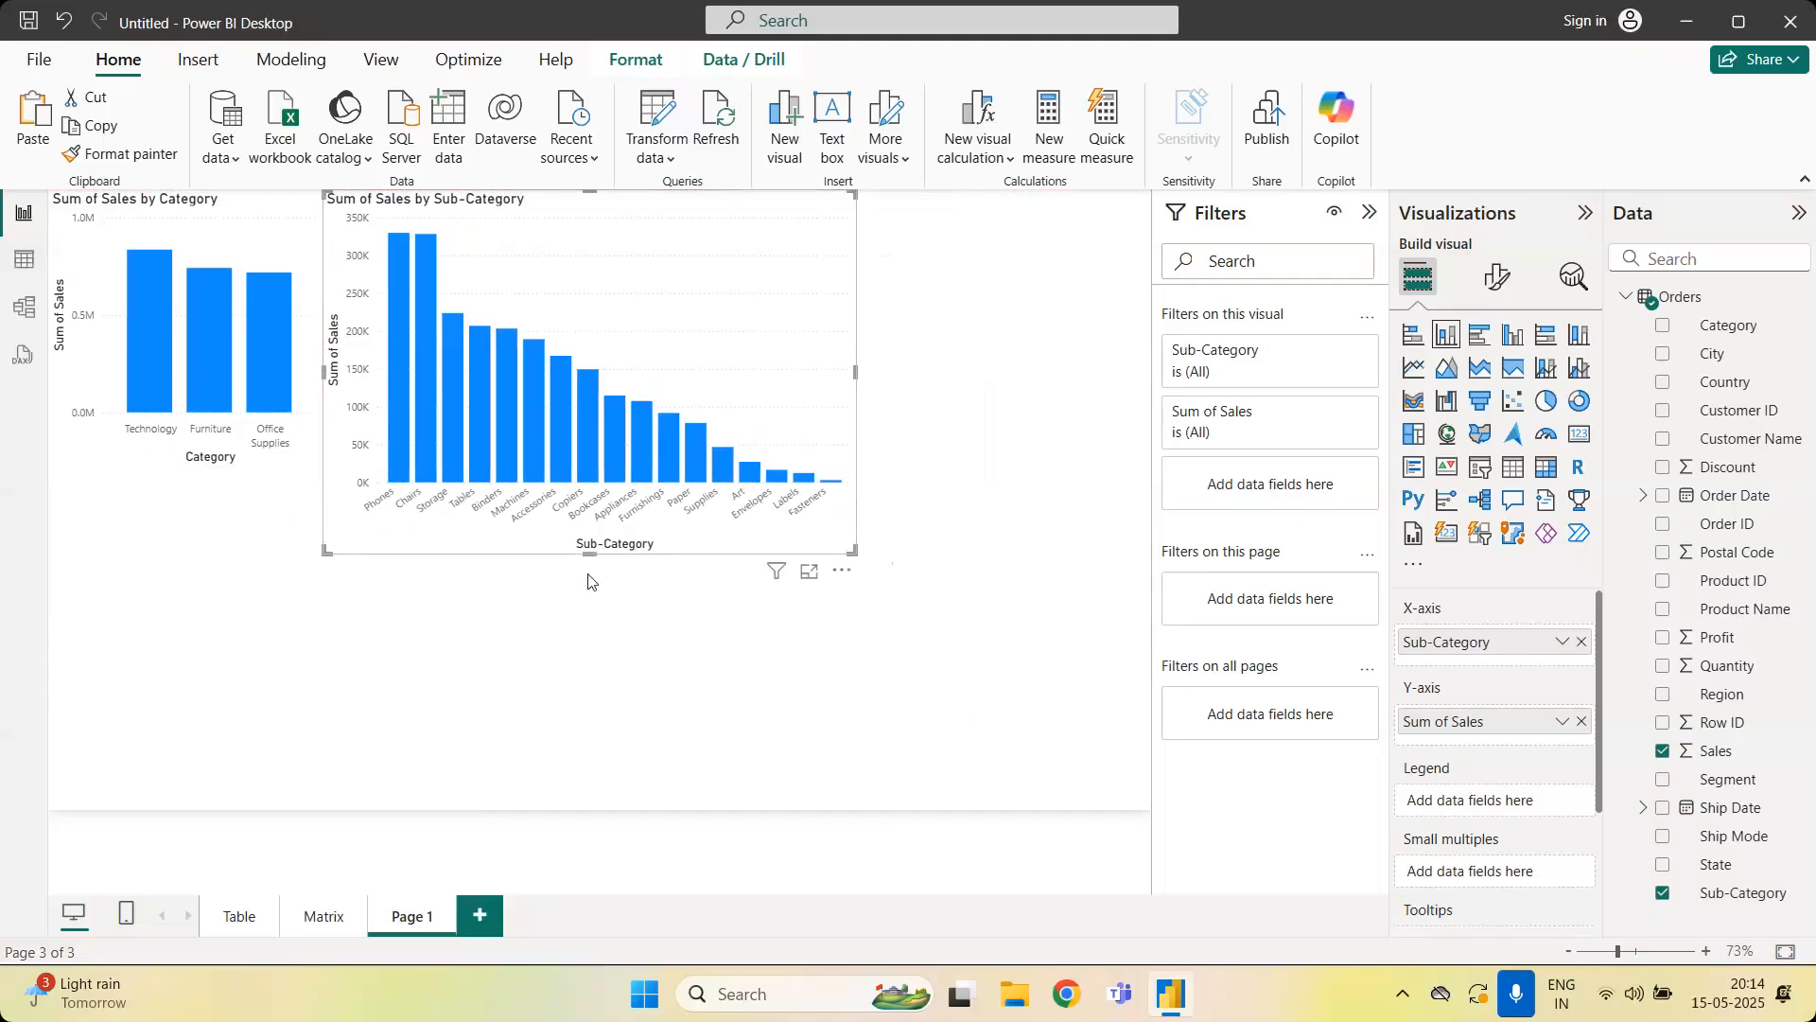
Add a third stacked column chart showing Sales by Segment and extend its top edge up to just below the Category chart
left_click(994, 685)
left_click(1447, 338)
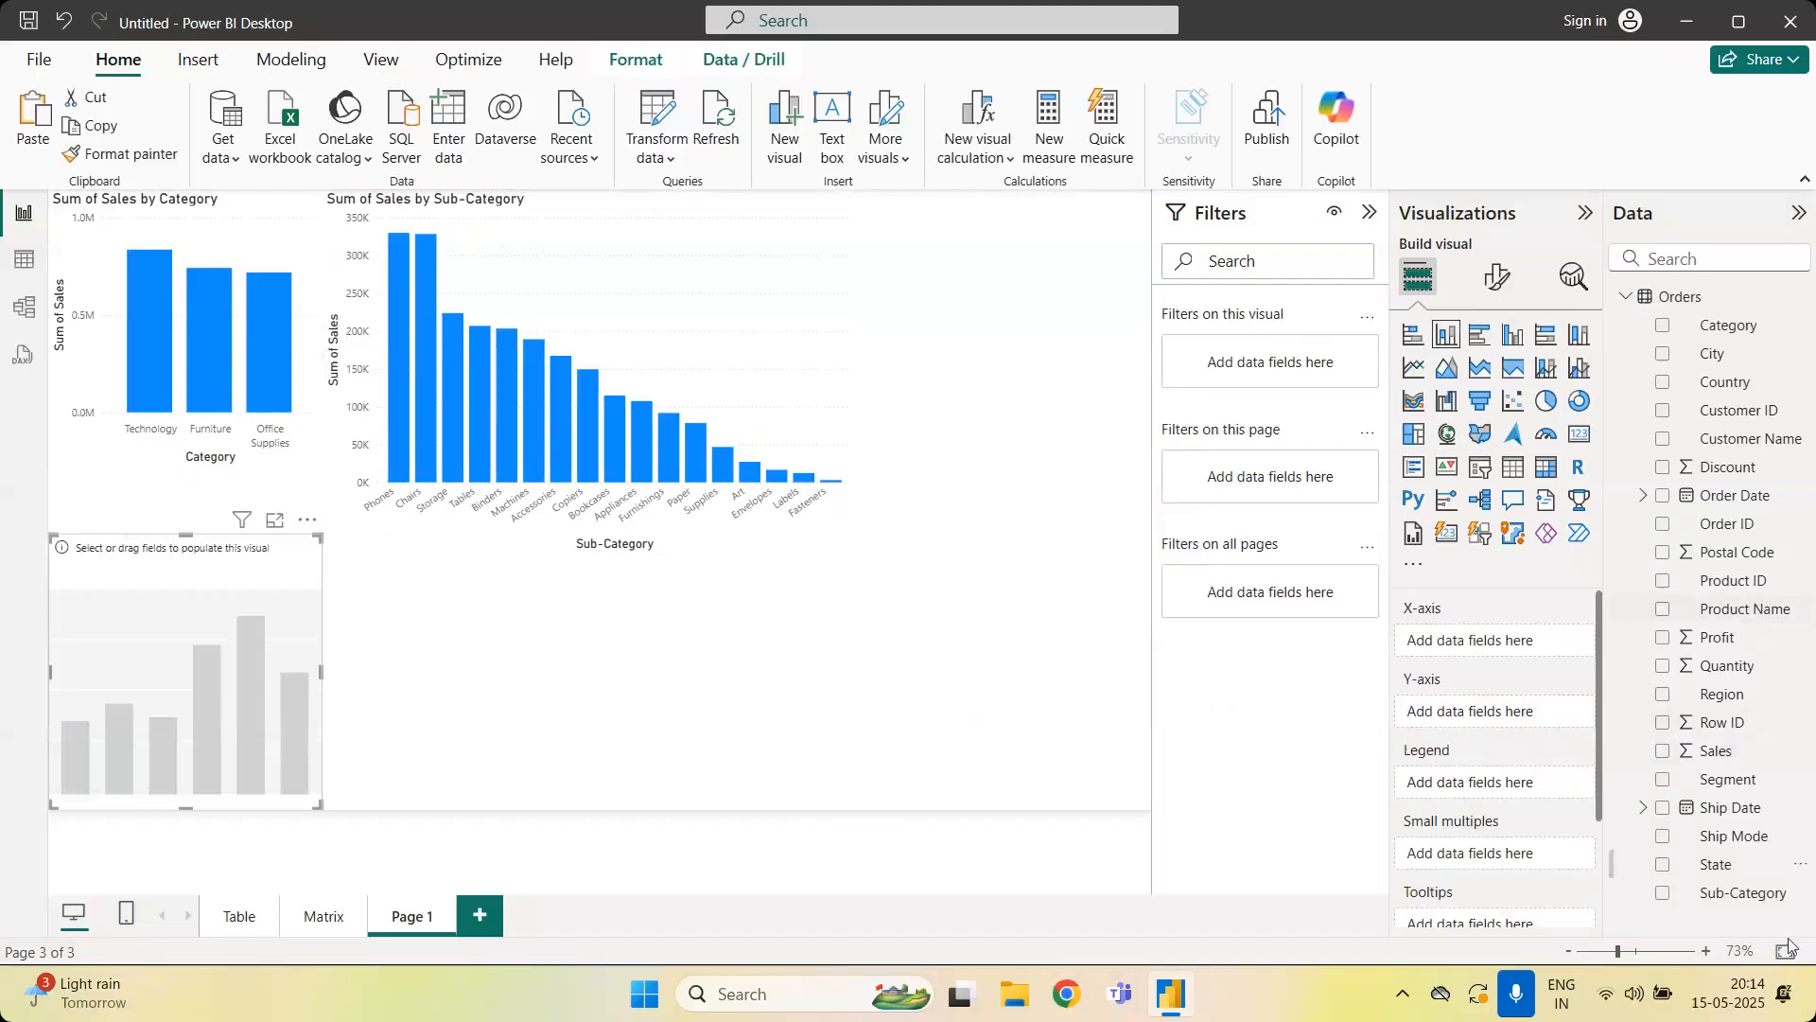
left_click(1743, 783)
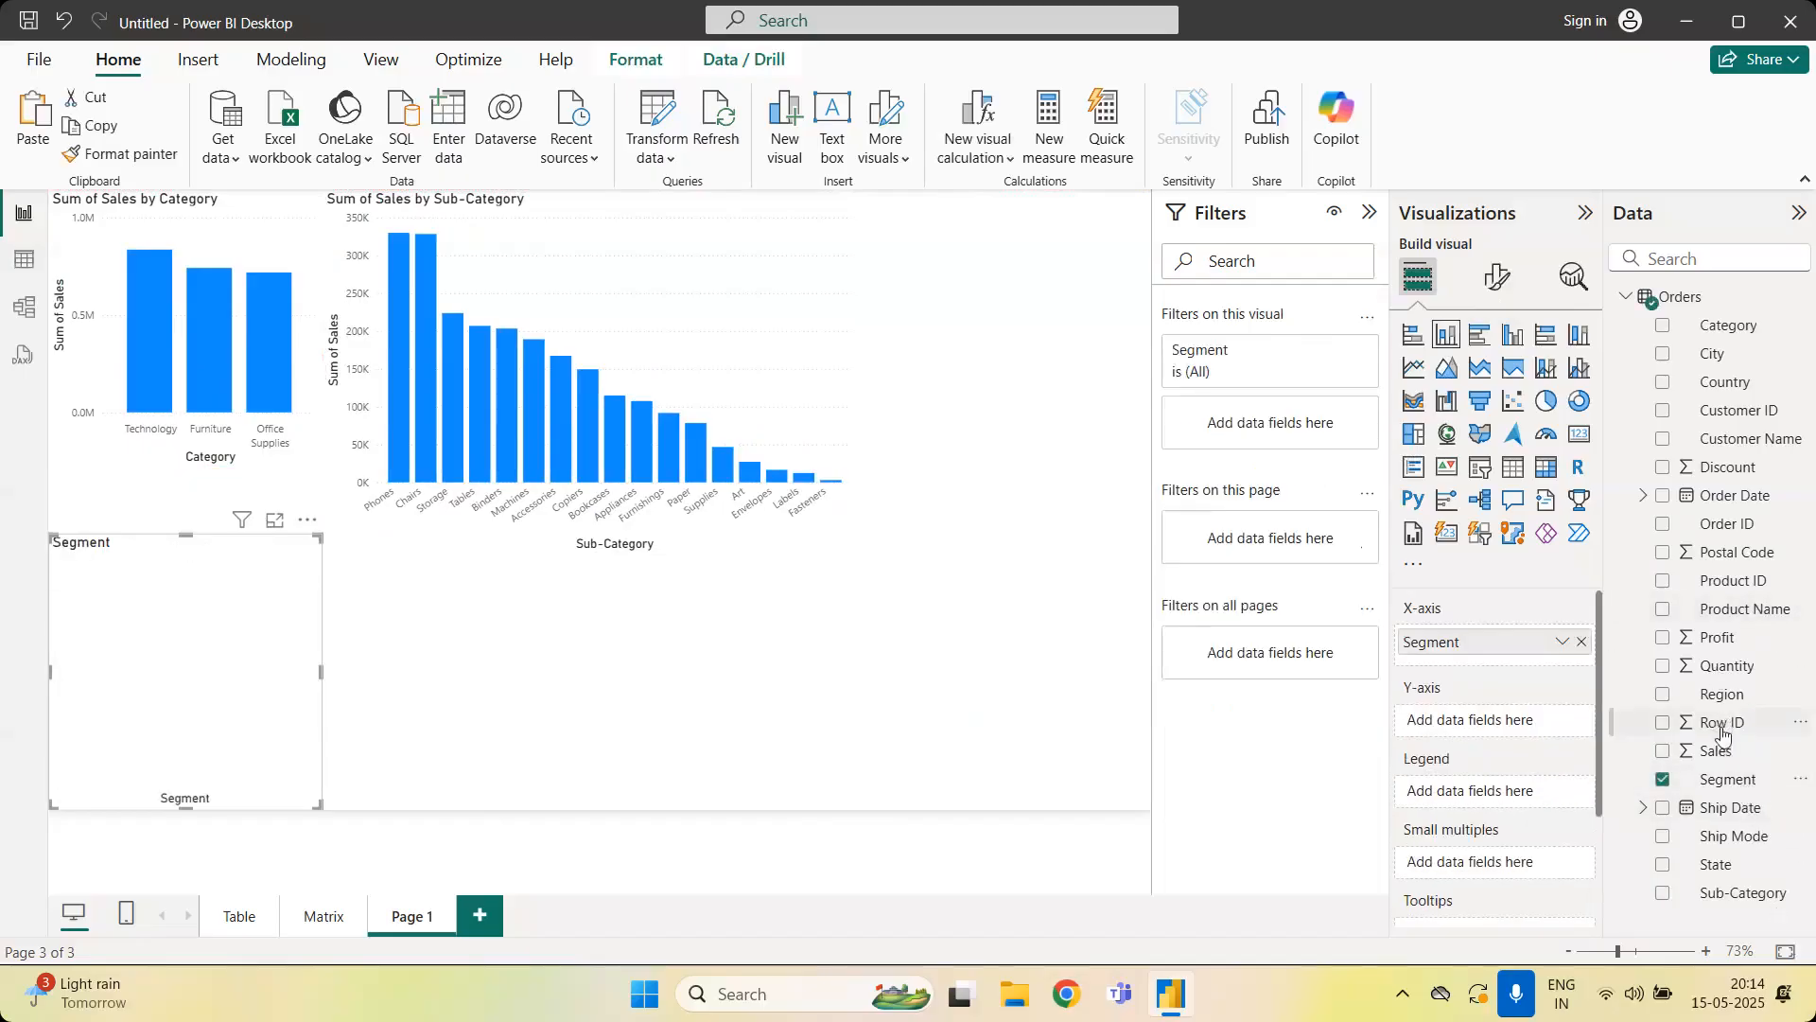
left_click_drag(1720, 750, 1495, 719)
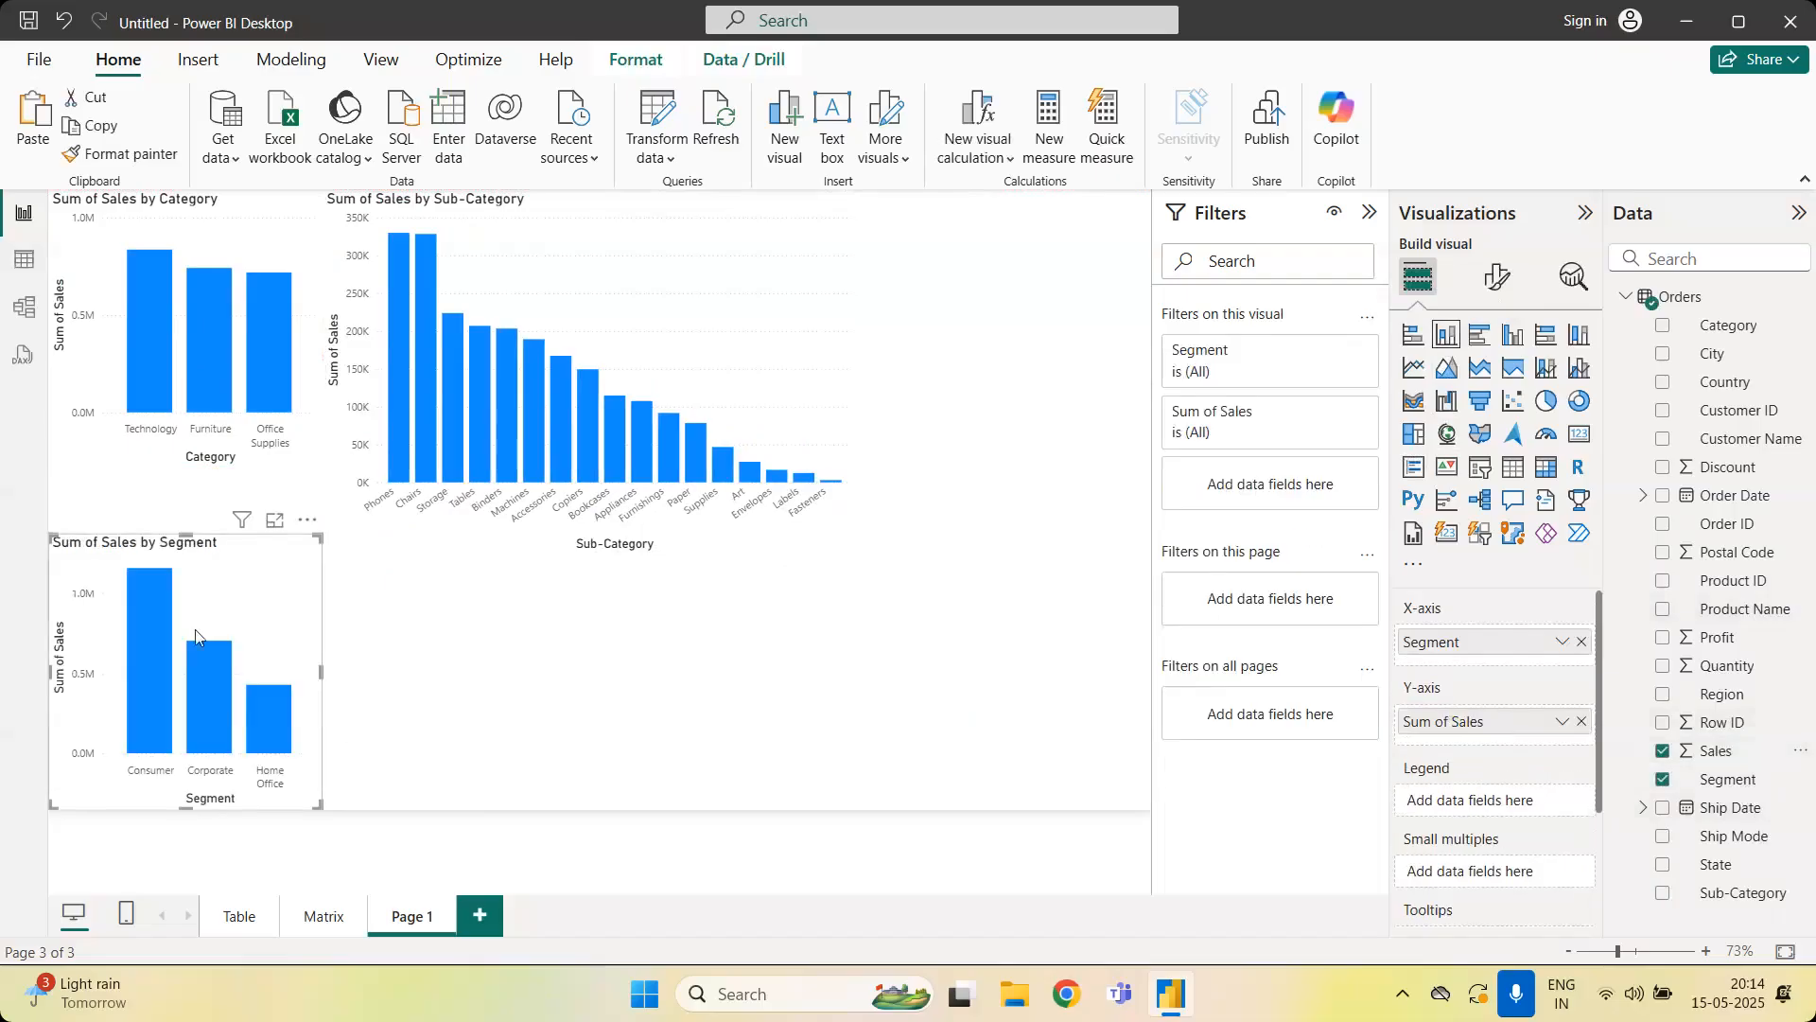
left_click_drag(183, 535, 180, 487)
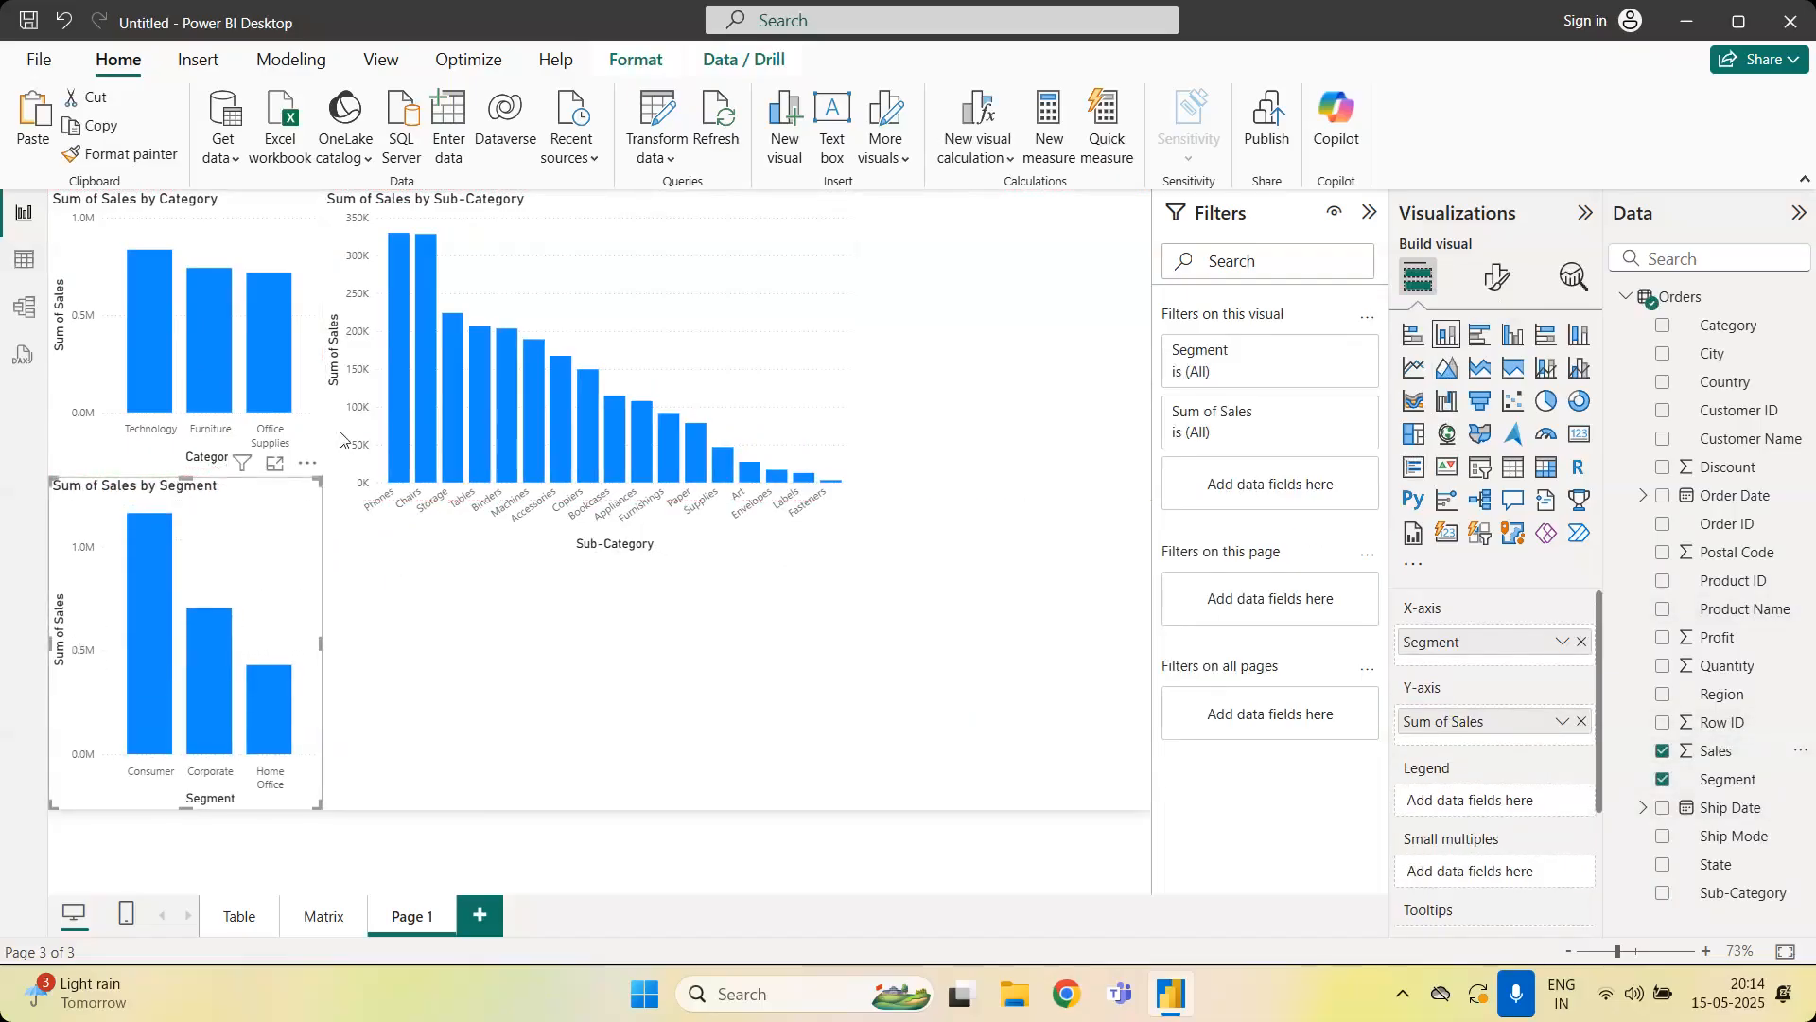
Turn on the visual border for the Sum of Sales by Category chart, leaving the chart deselected
left_click(313, 430)
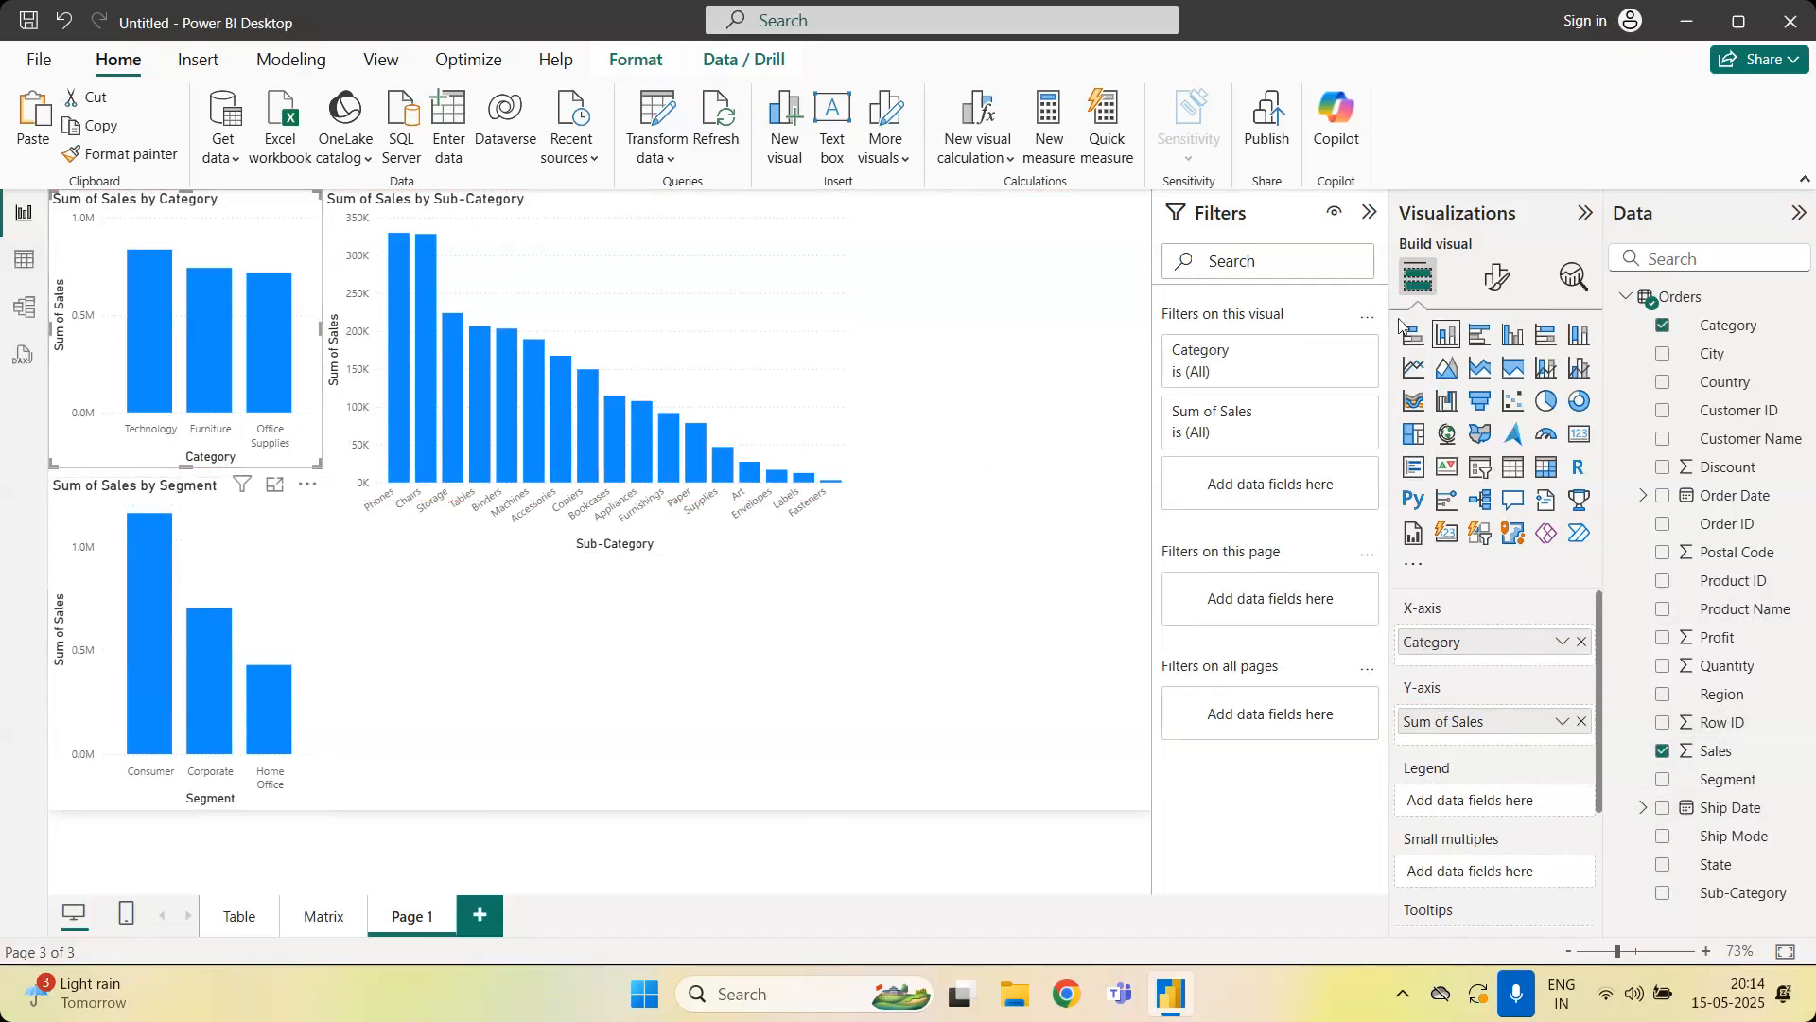
left_click(1496, 288)
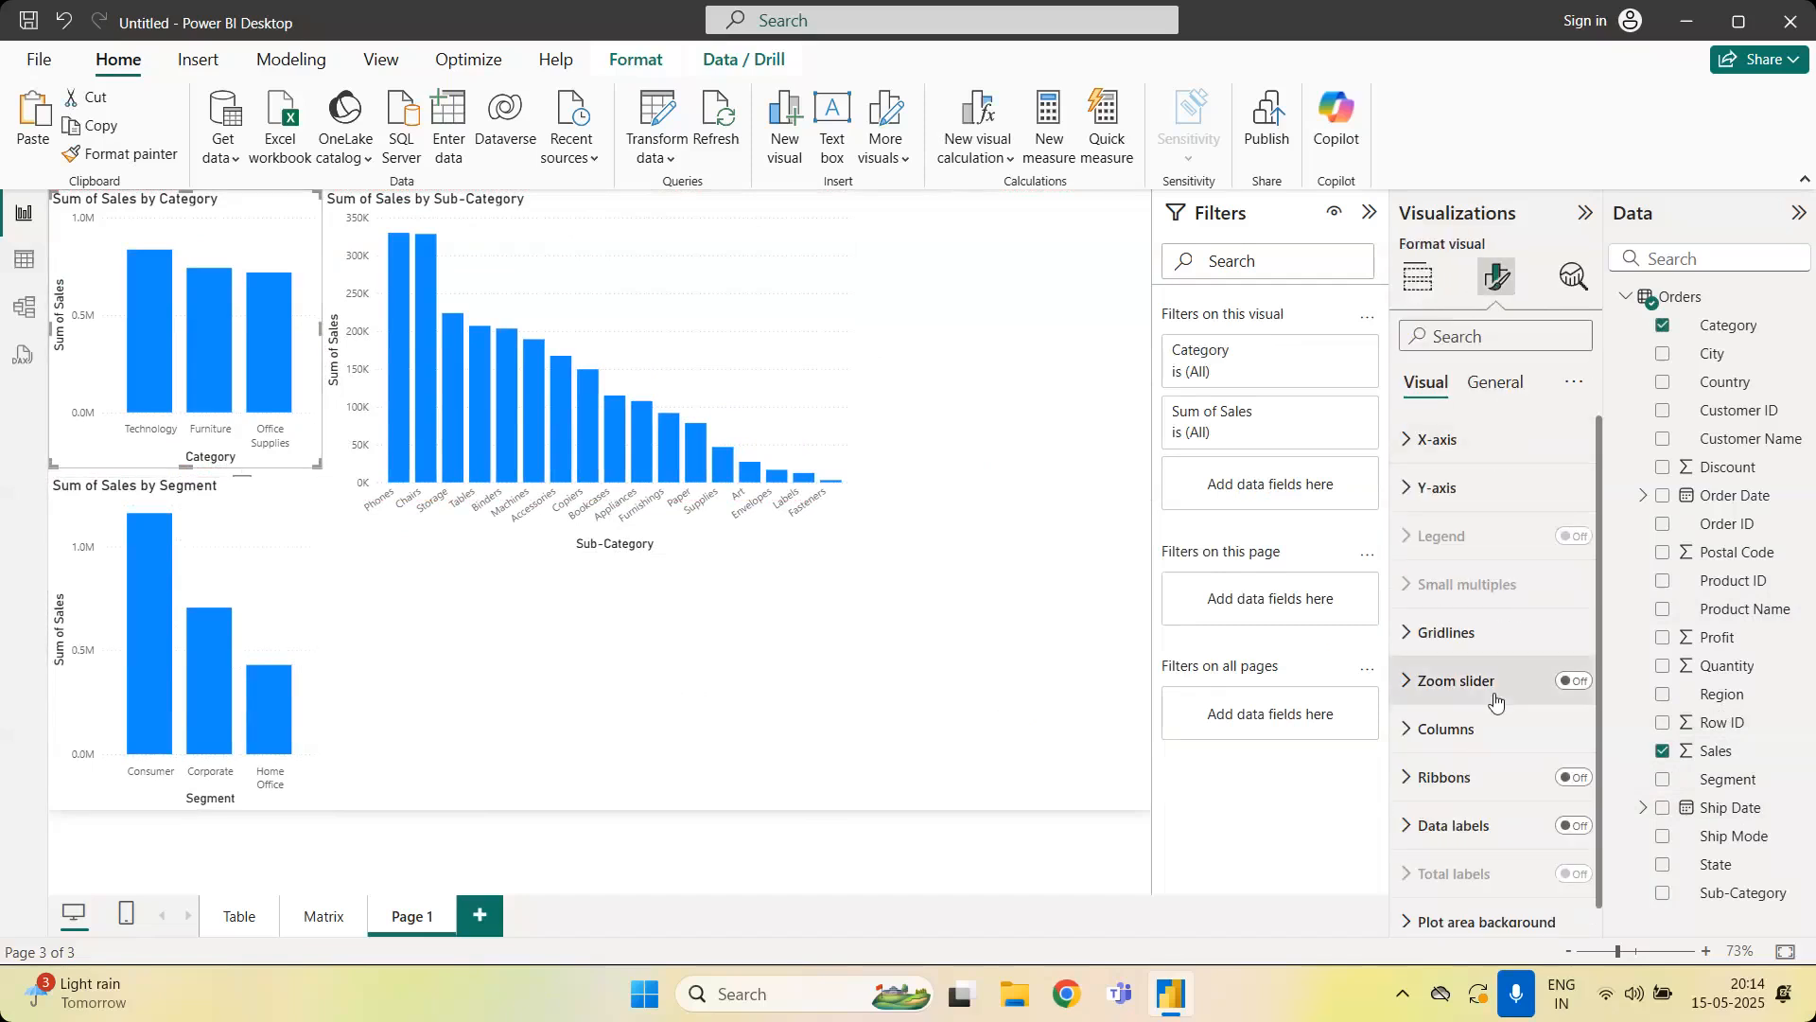
left_click(1498, 386)
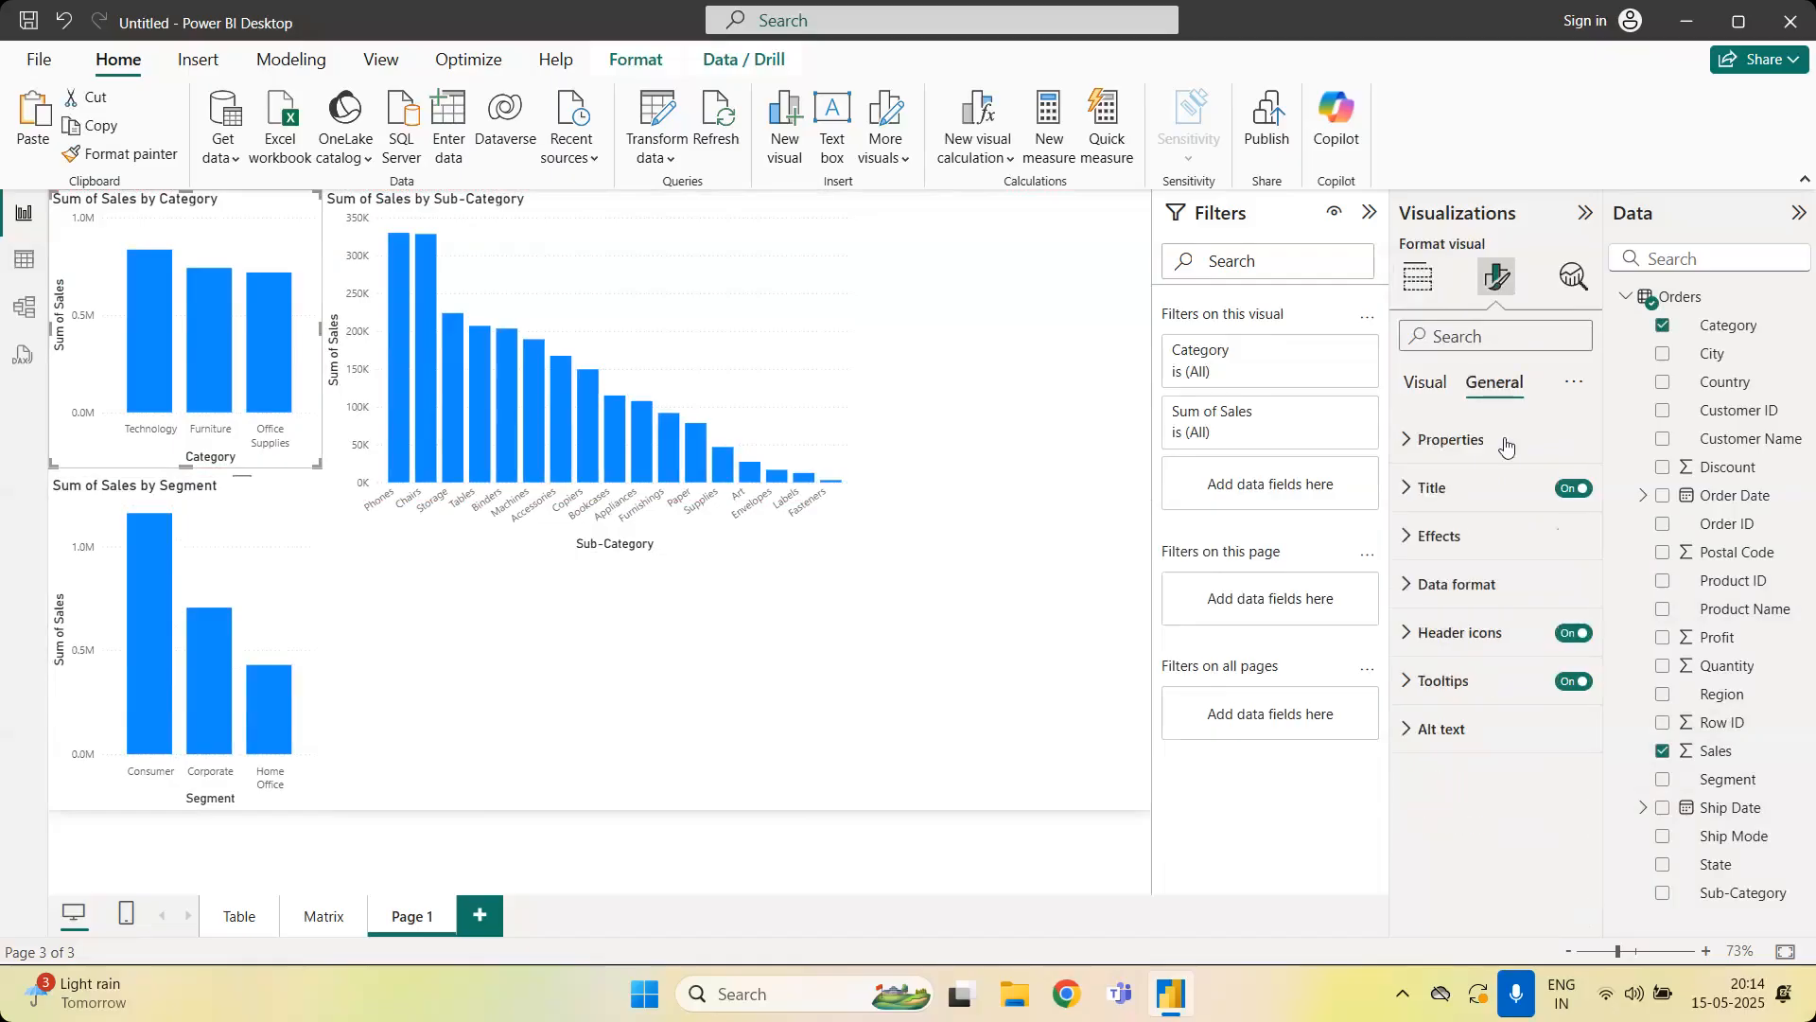
left_click(1481, 548)
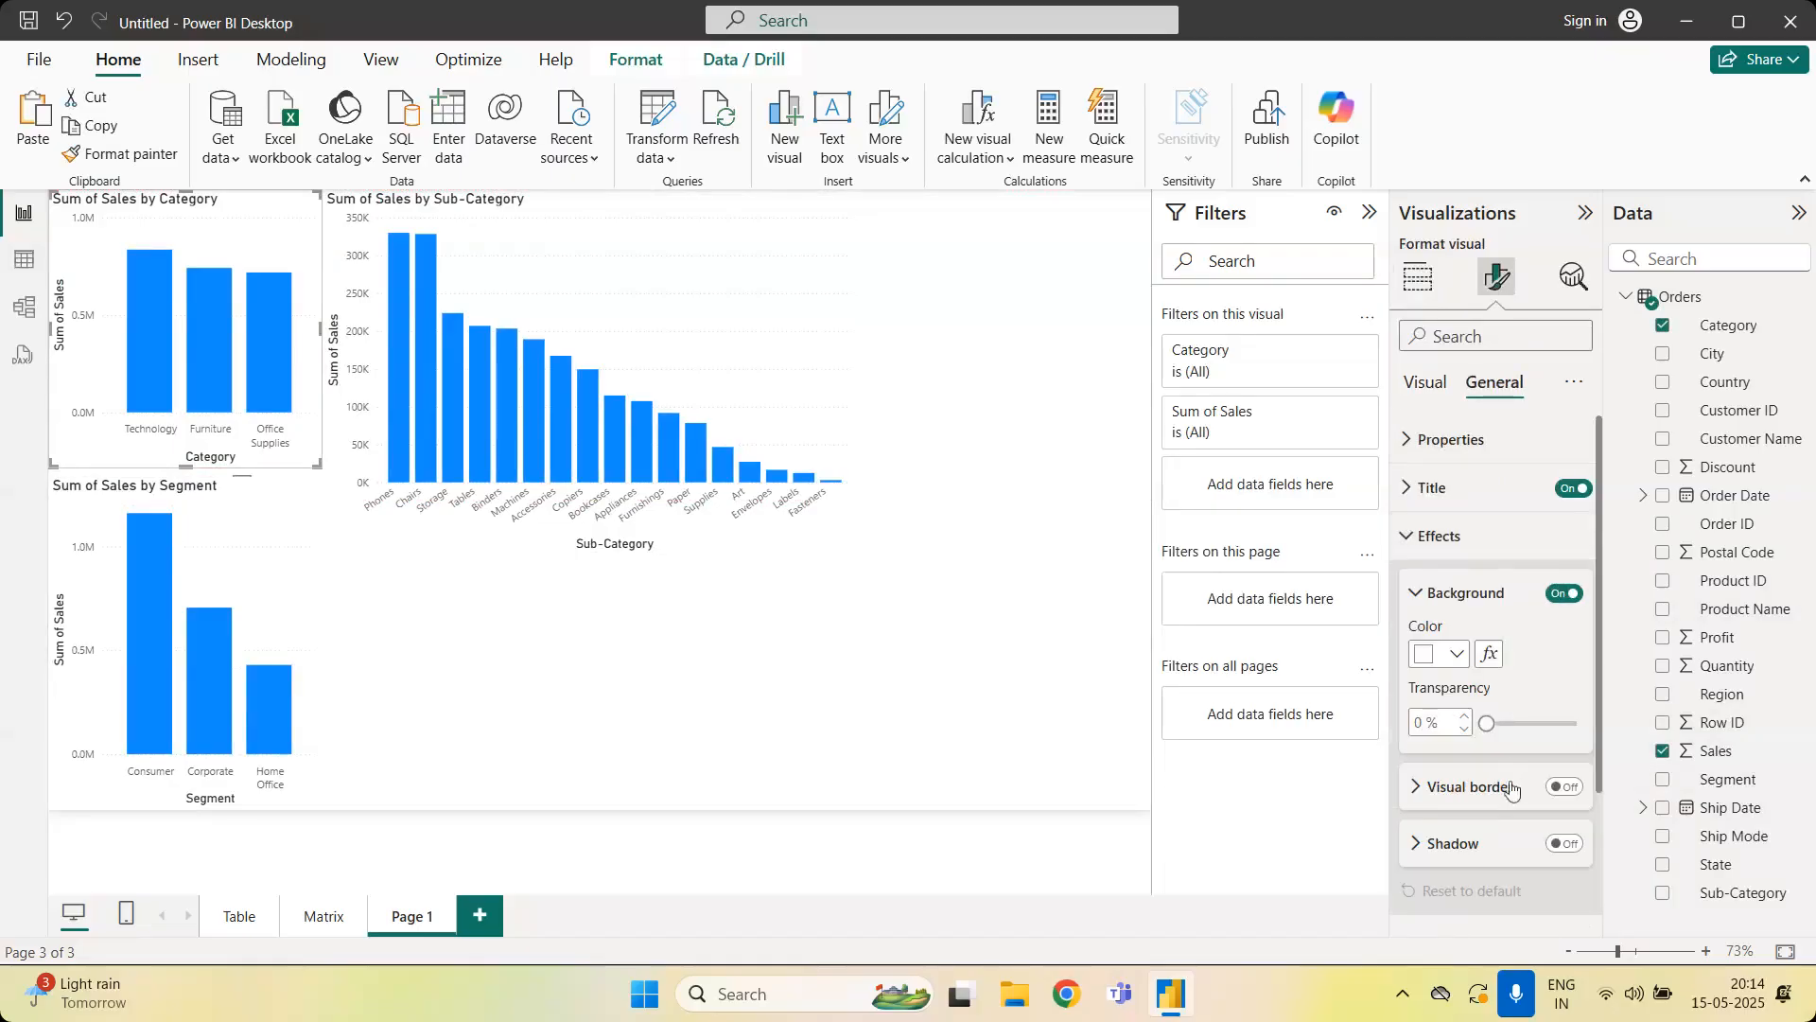
left_click(1418, 596)
left_click(714, 700)
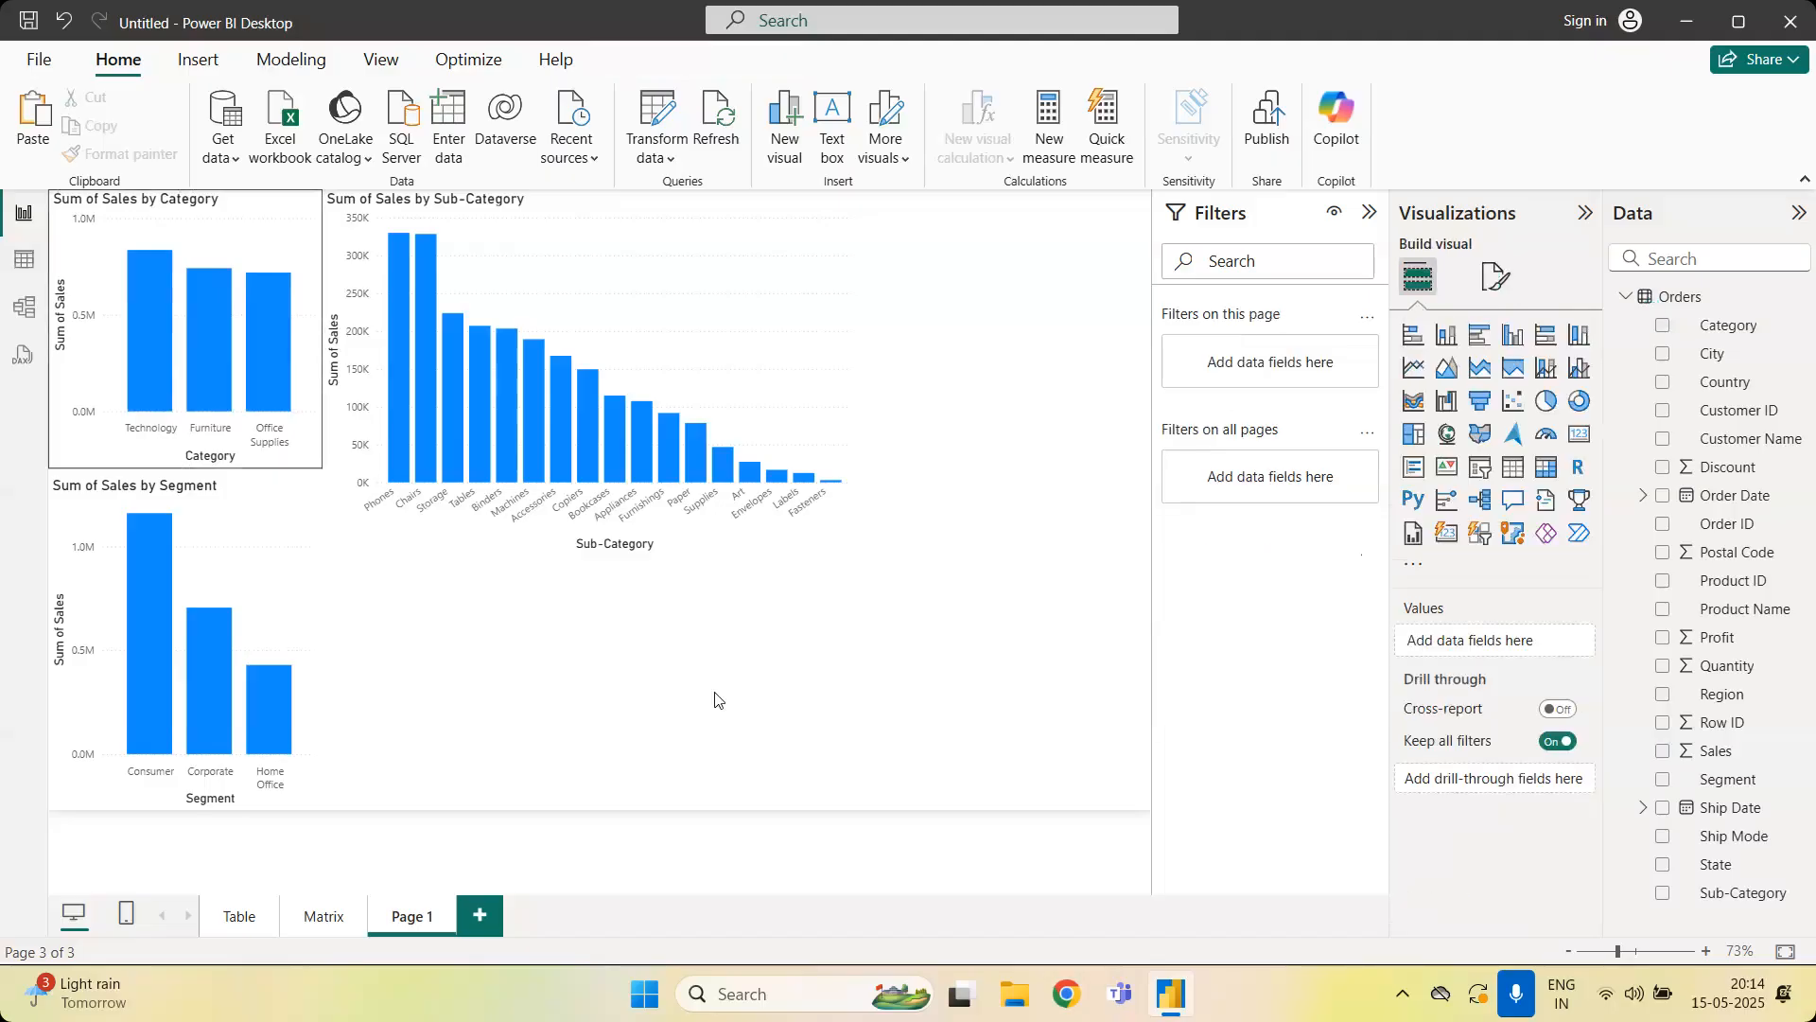
Turn on the visual border for the Sum of Sales by Segment chart, leaving the chart deselected
left_click(262, 513)
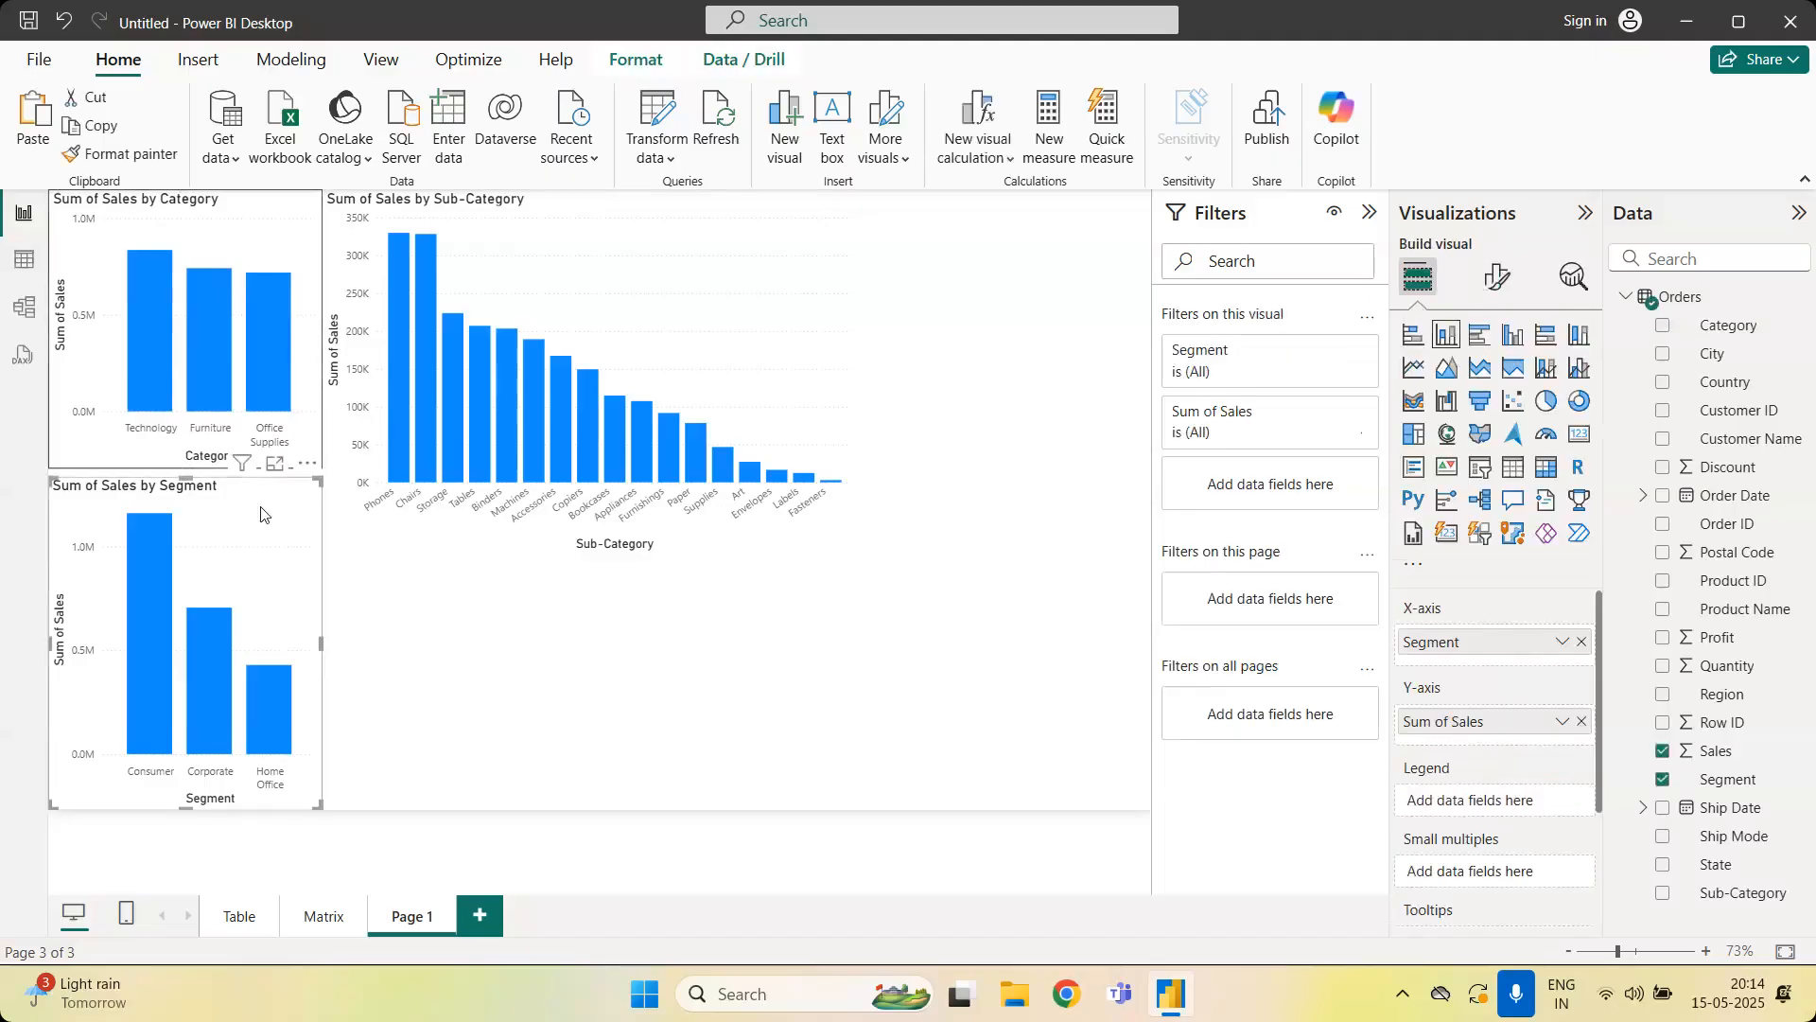
left_click(1495, 278)
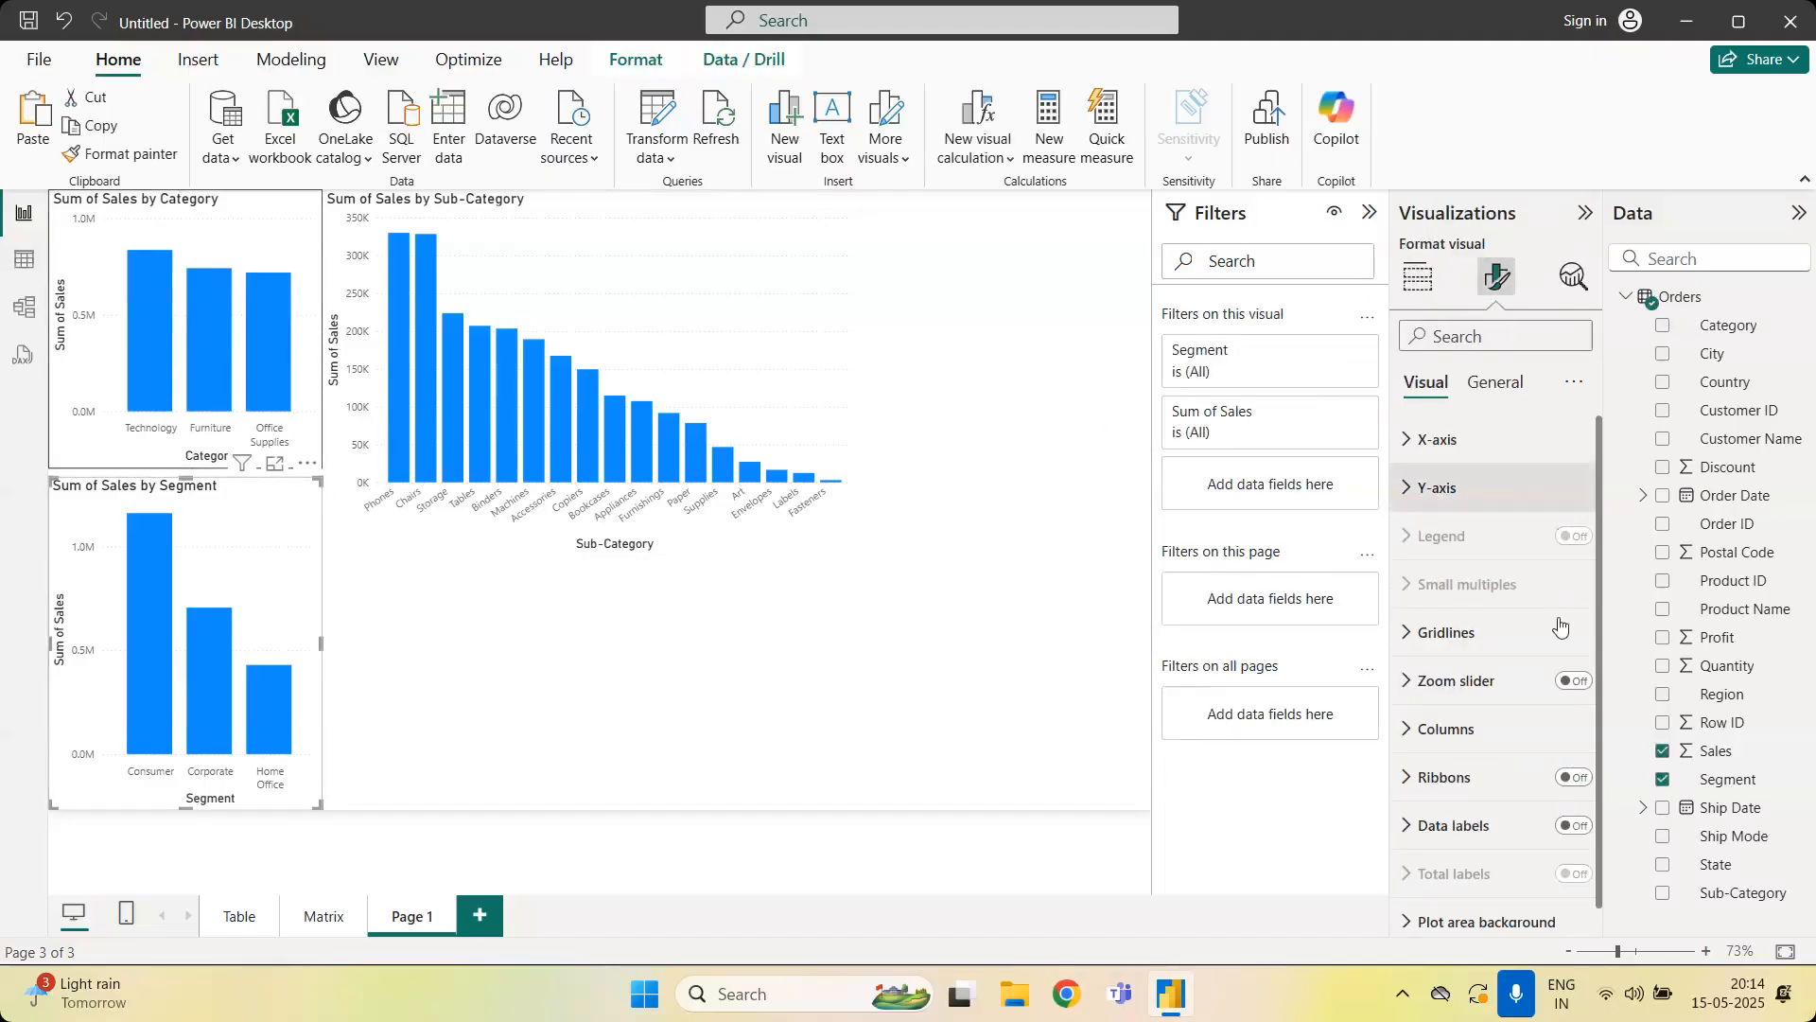
left_click(1512, 393)
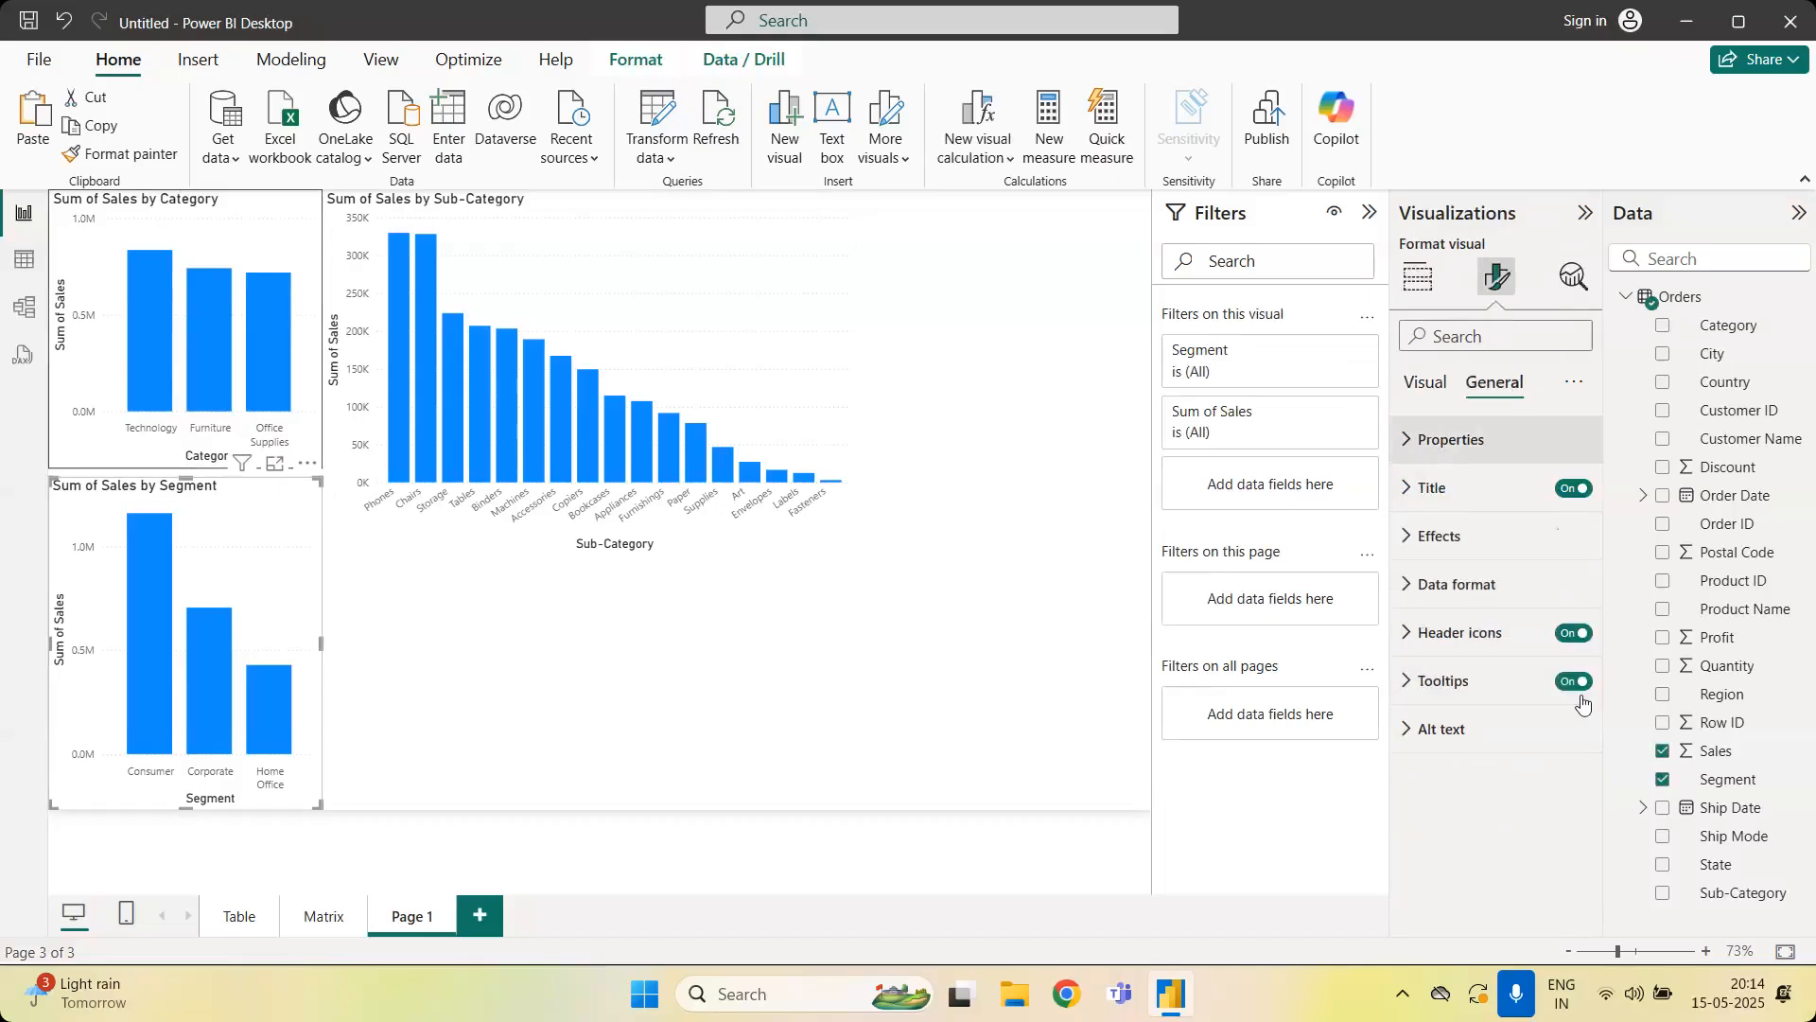
left_click(1559, 587)
left_click(1501, 536)
left_click(1563, 788)
left_click(577, 748)
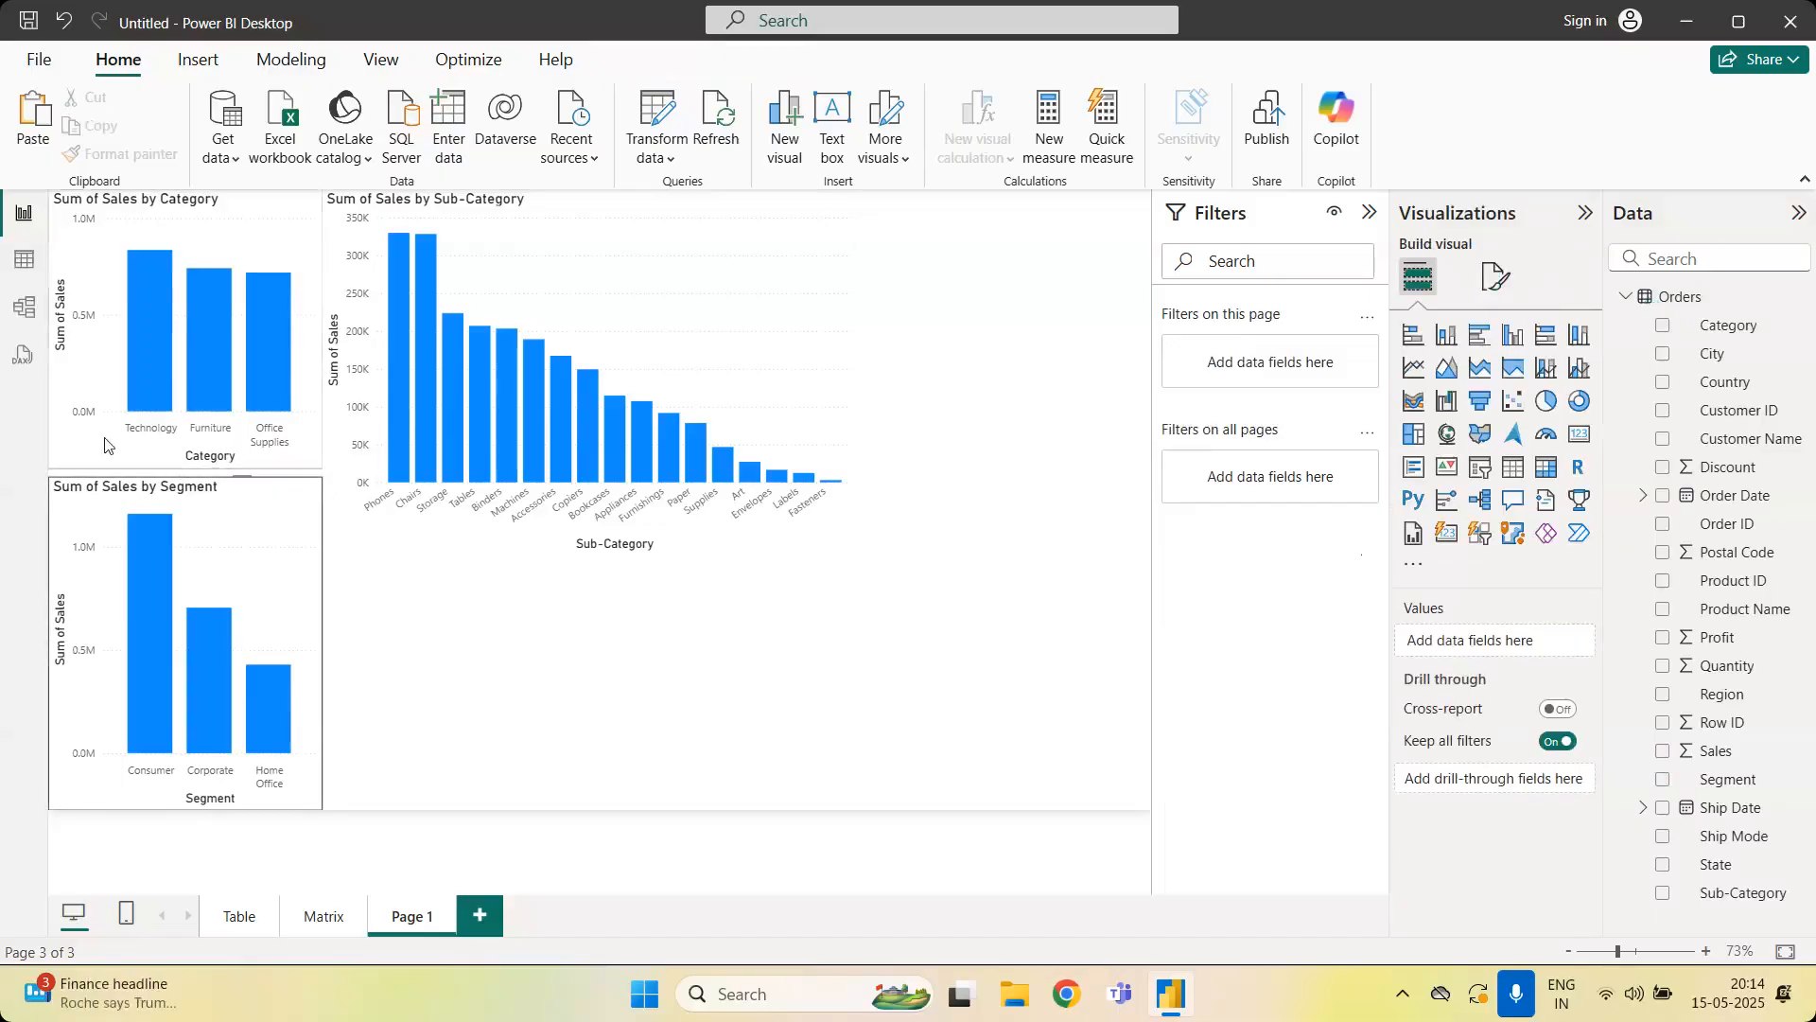
Extend the Category chart's bottom edge down to meet the top border of the Segment chart
left_click(183, 465)
left_click_drag(183, 475, 188, 489)
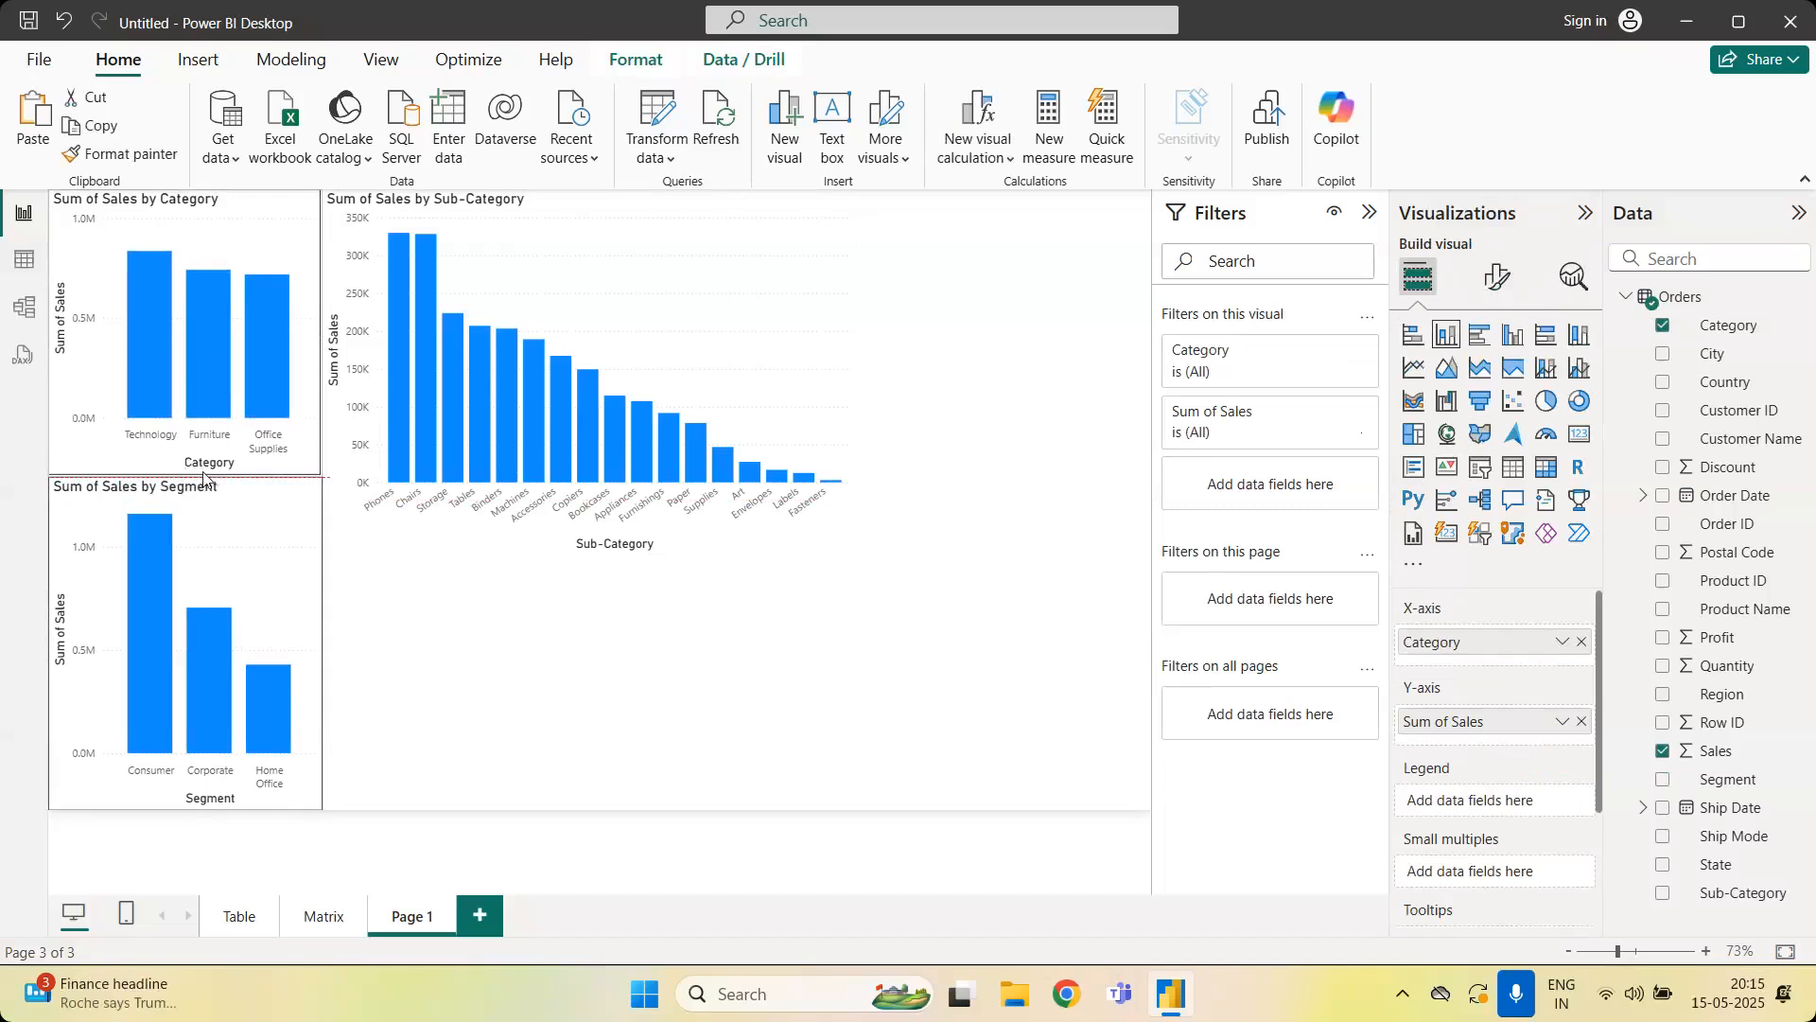
left_click(534, 681)
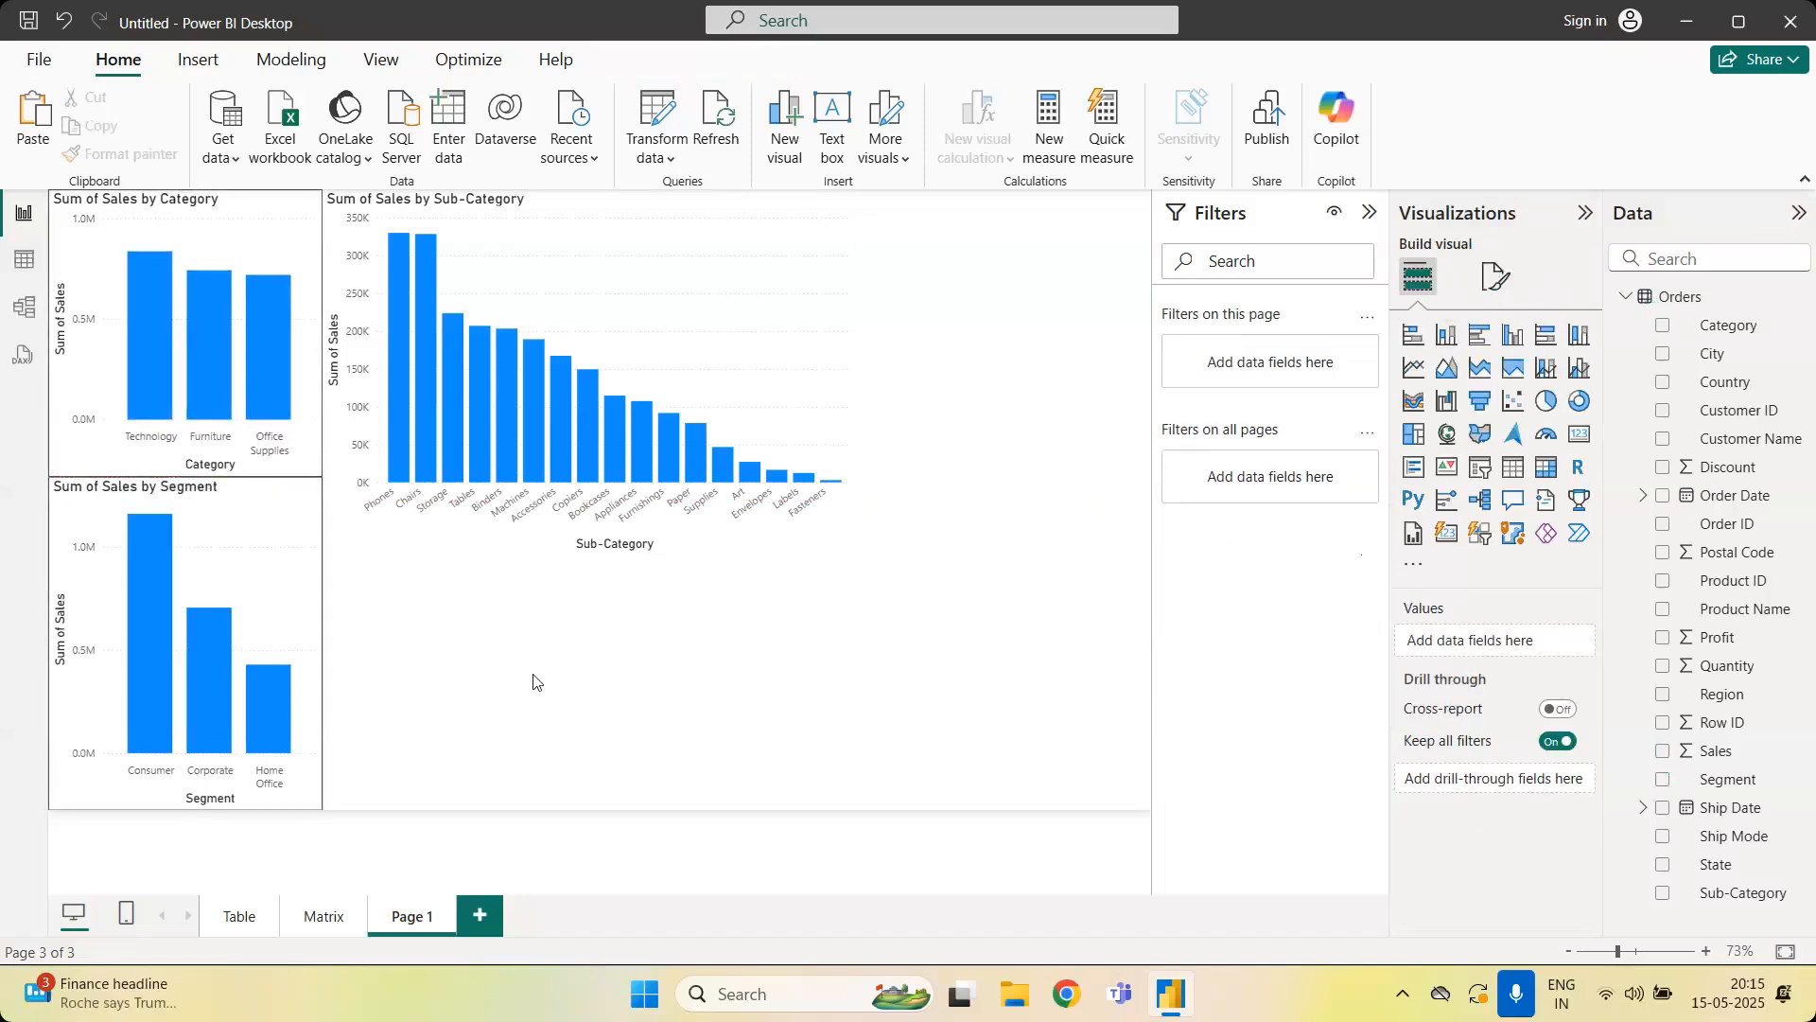
Turn on data labels and the visual border for the Sum of Sales by Sub-Category chart
left_click(636, 242)
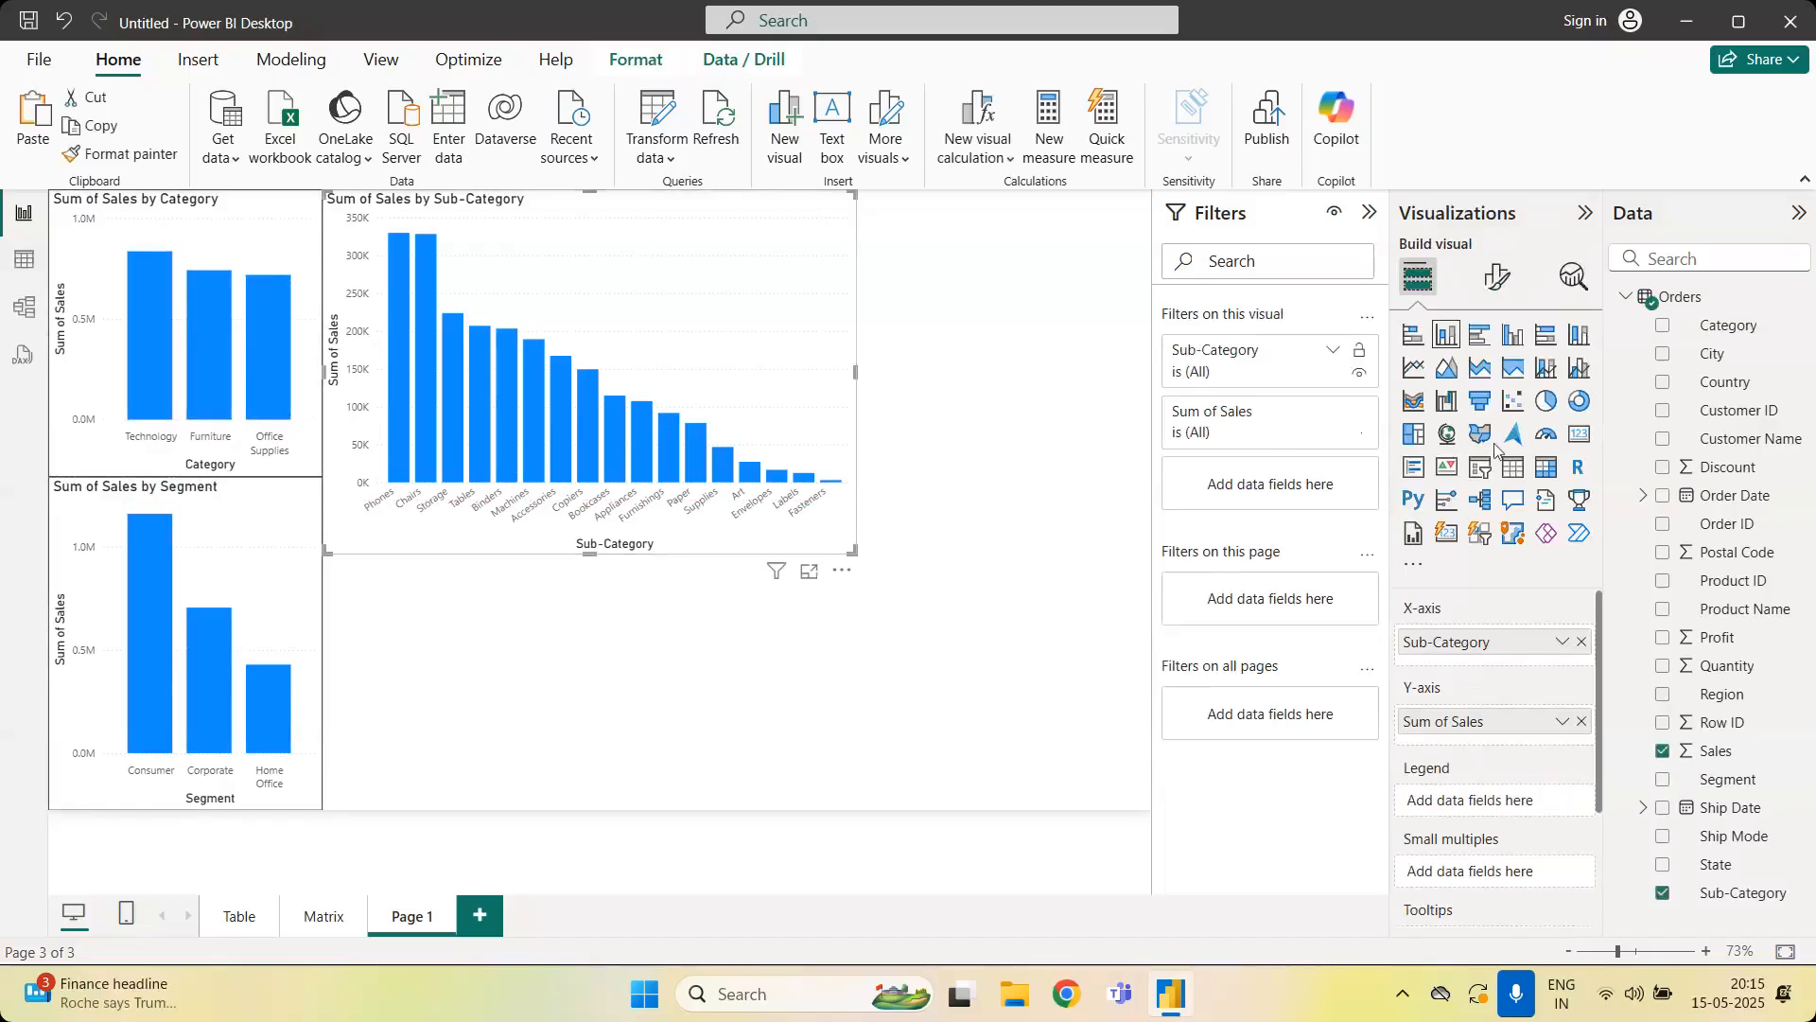
left_click(1479, 279)
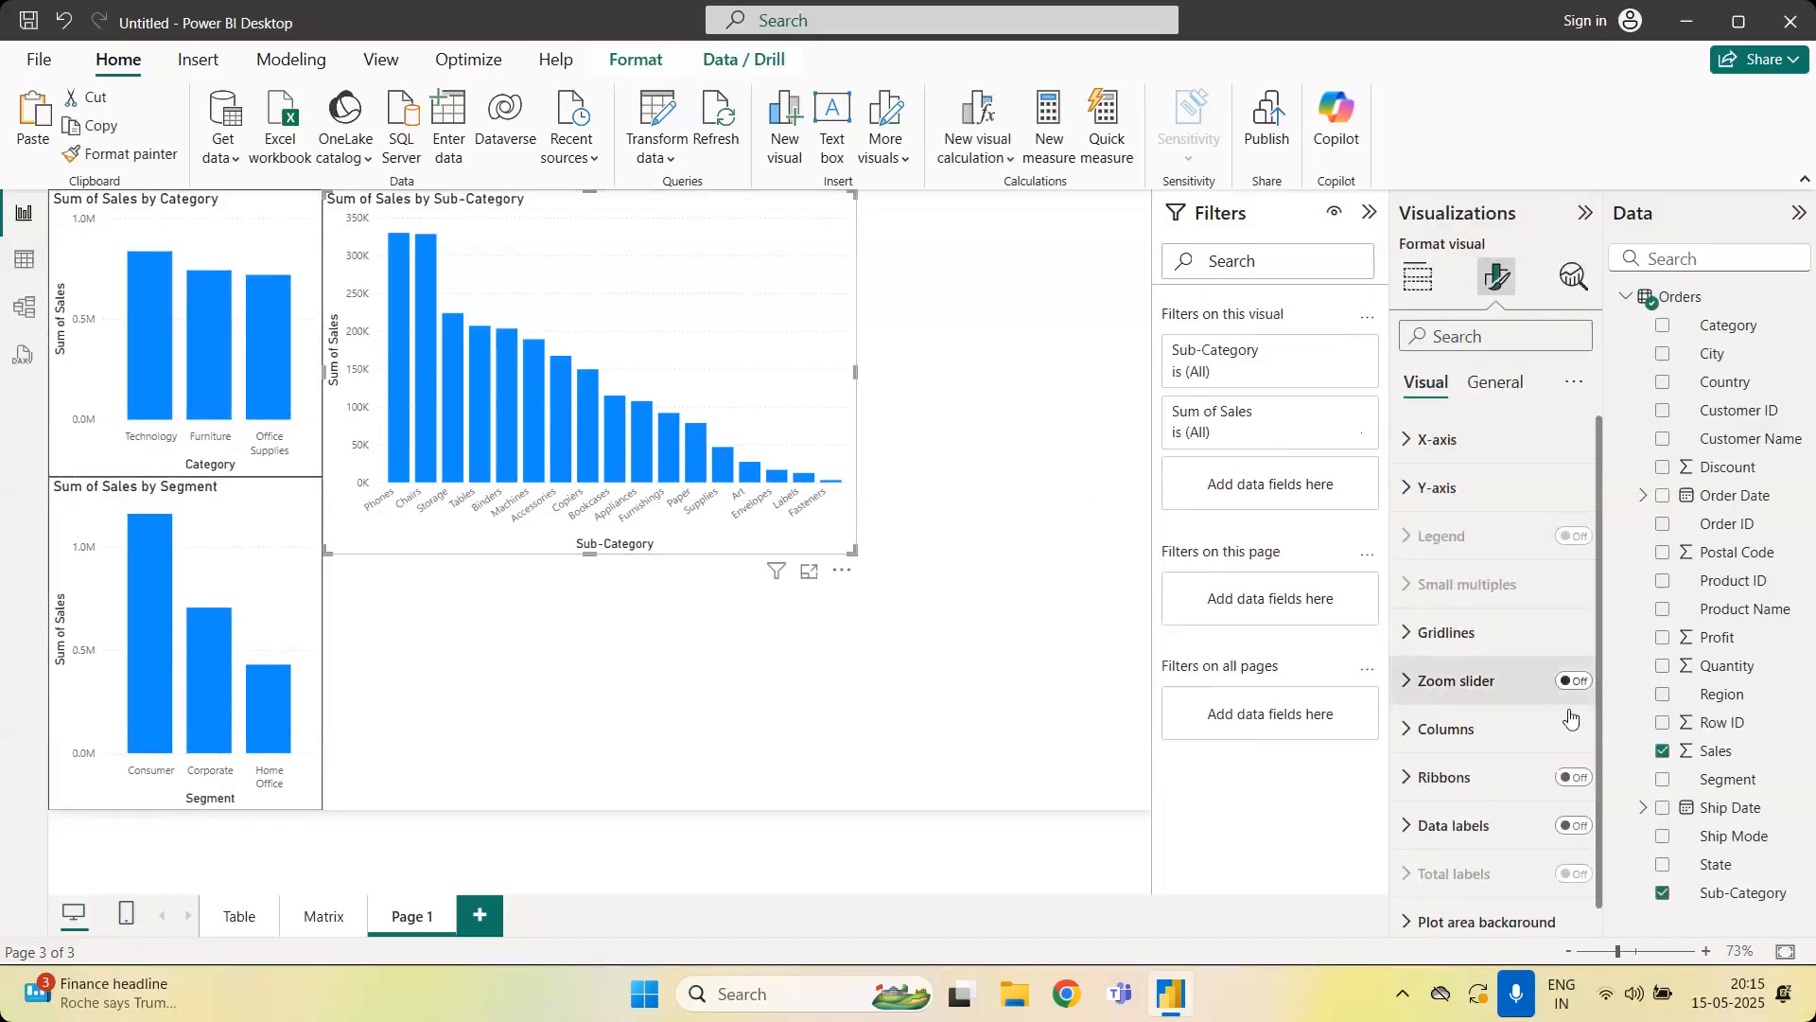
left_click(1568, 829)
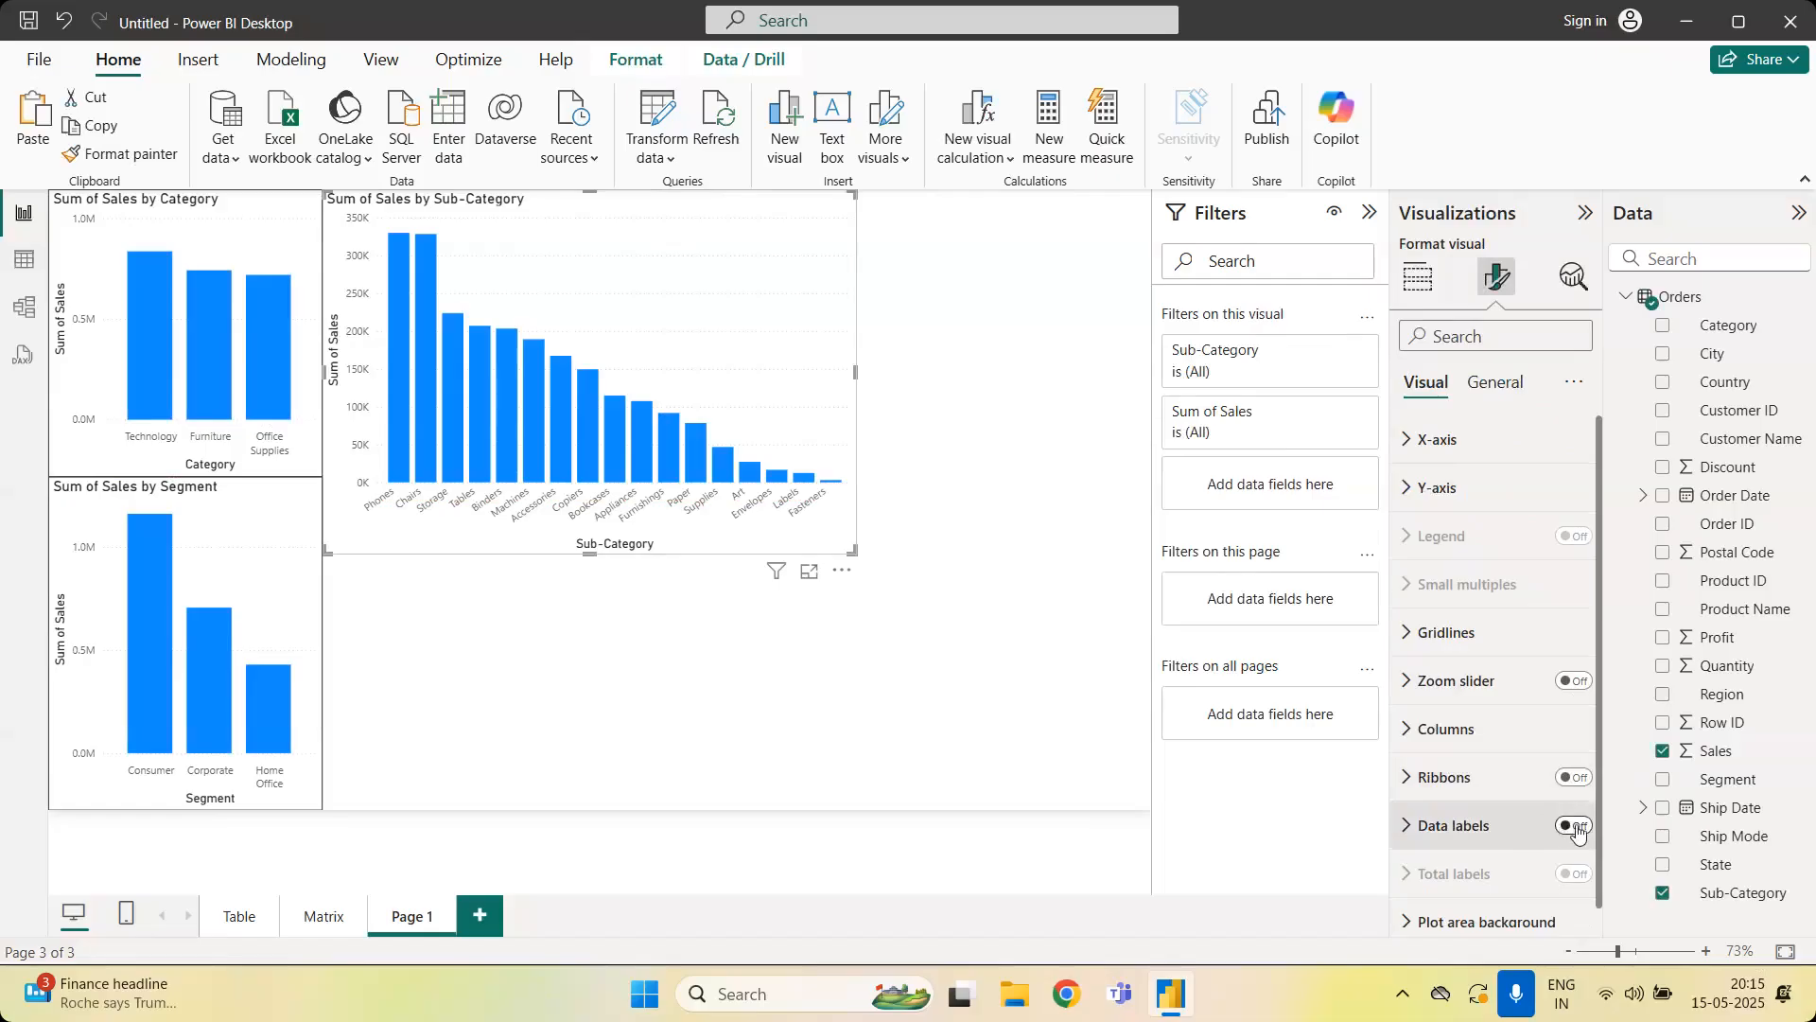
left_click(1478, 383)
left_click(1518, 532)
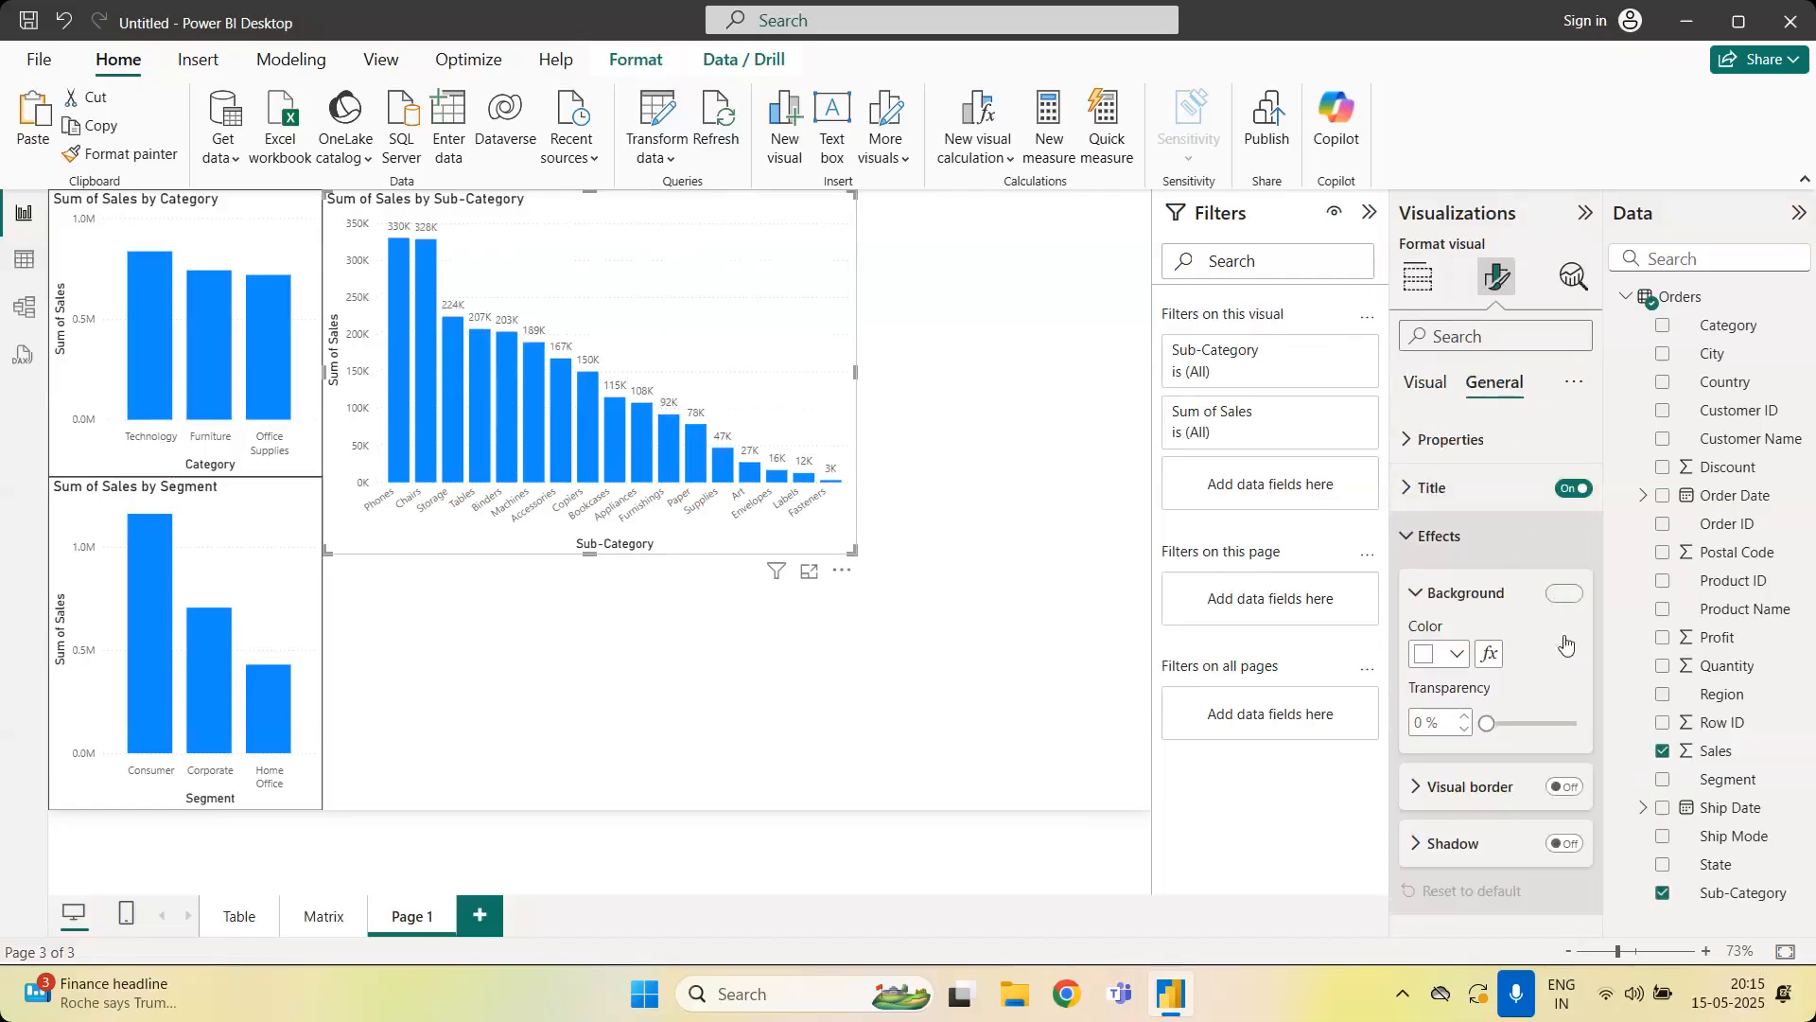
left_click(1566, 789)
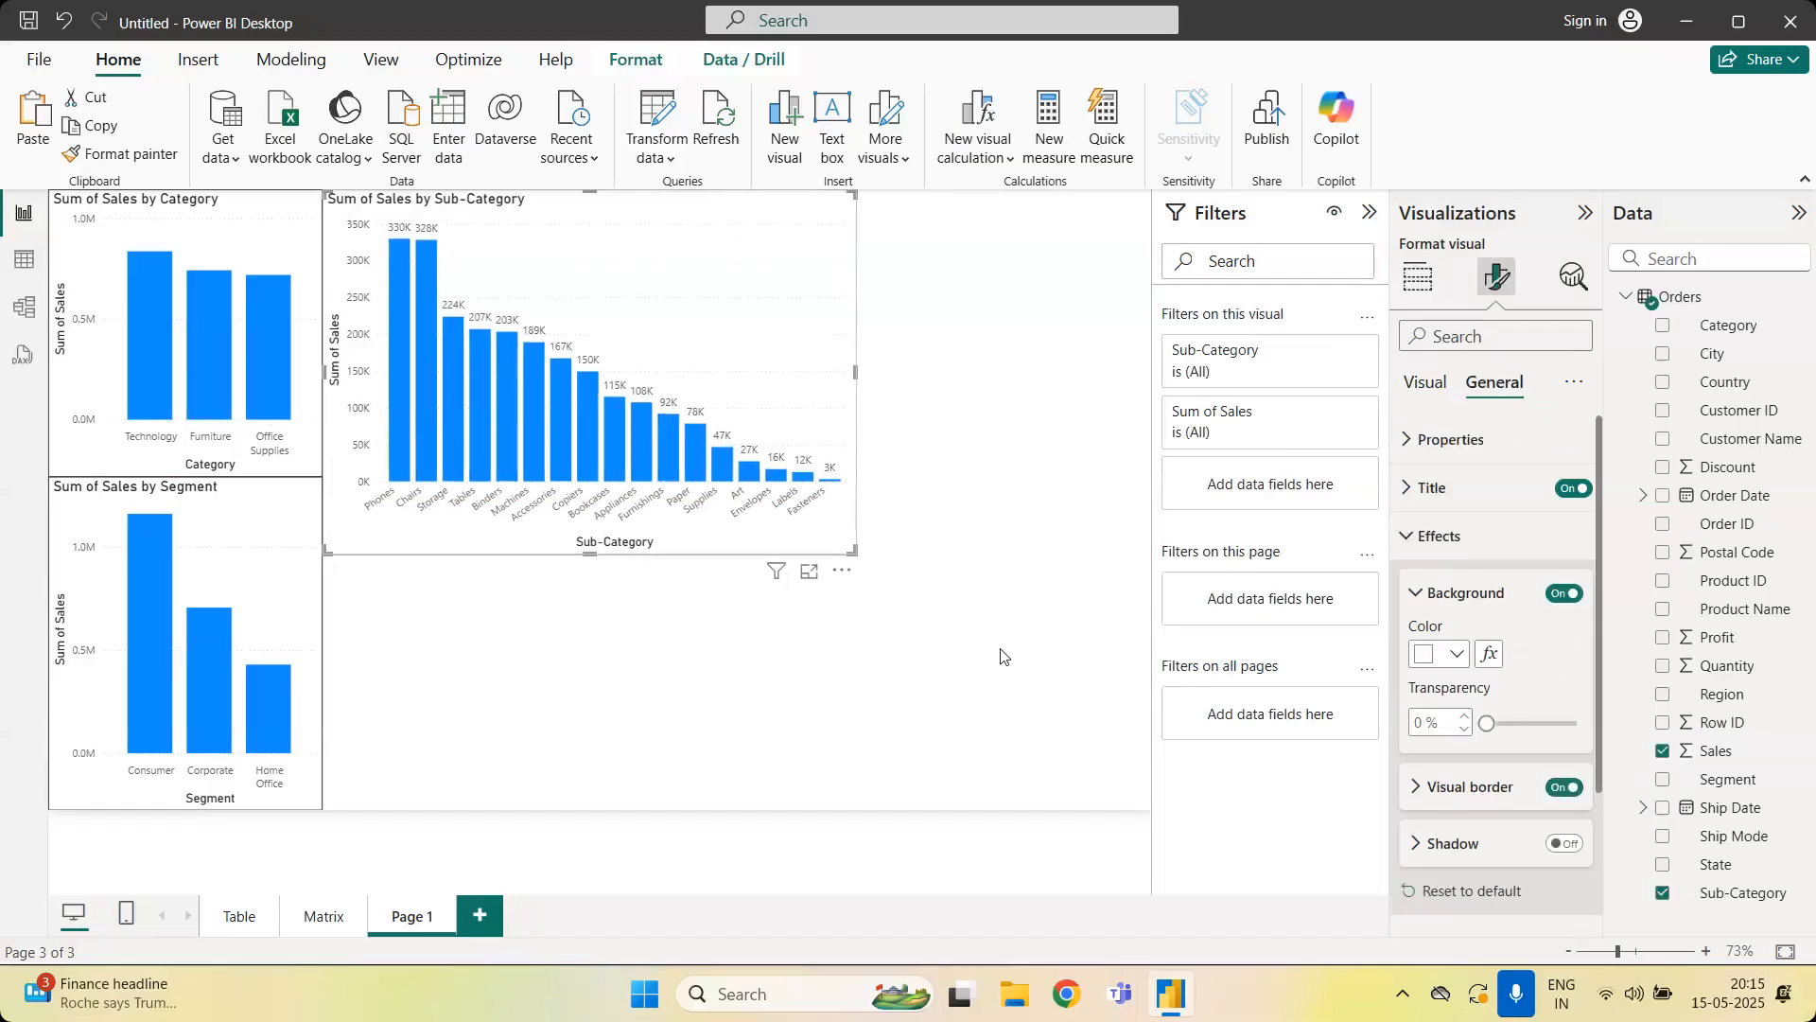
left_click(1002, 657)
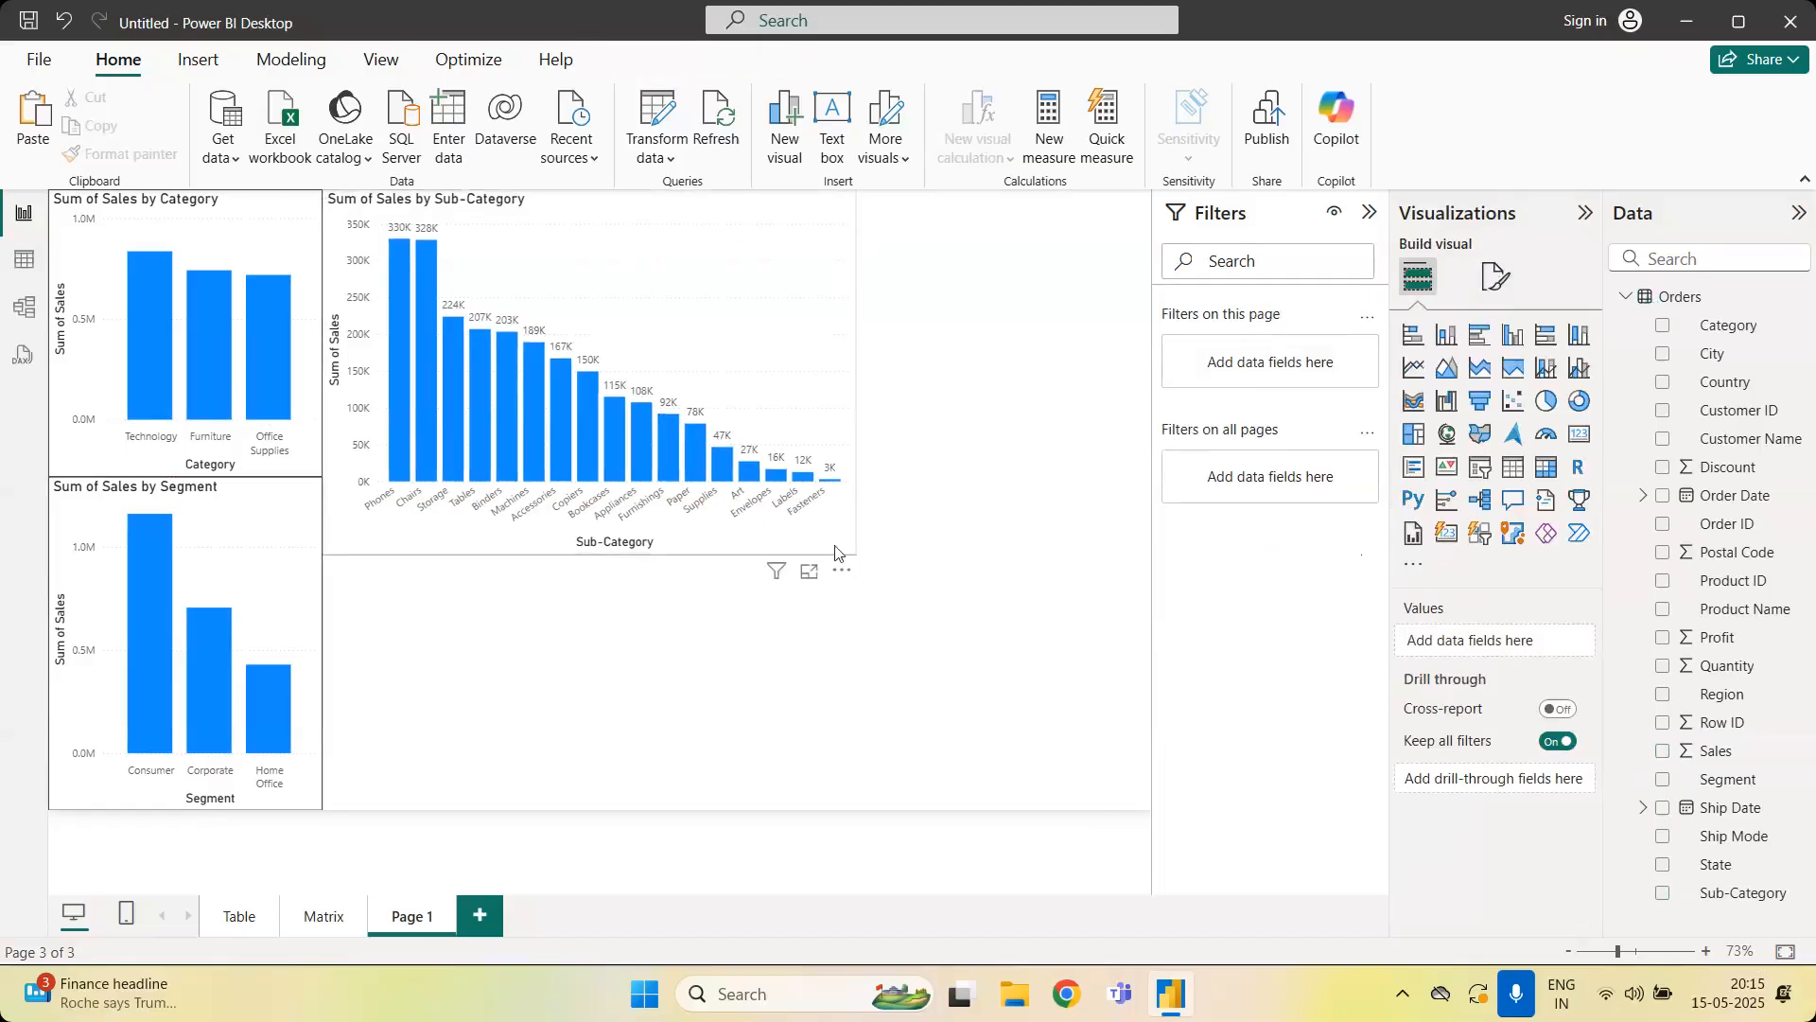
Widen the Sub-Category chart and raise its bottom edge to align with the bottom of the Category chart
left_click(837, 552)
left_click_drag(856, 544, 957, 476)
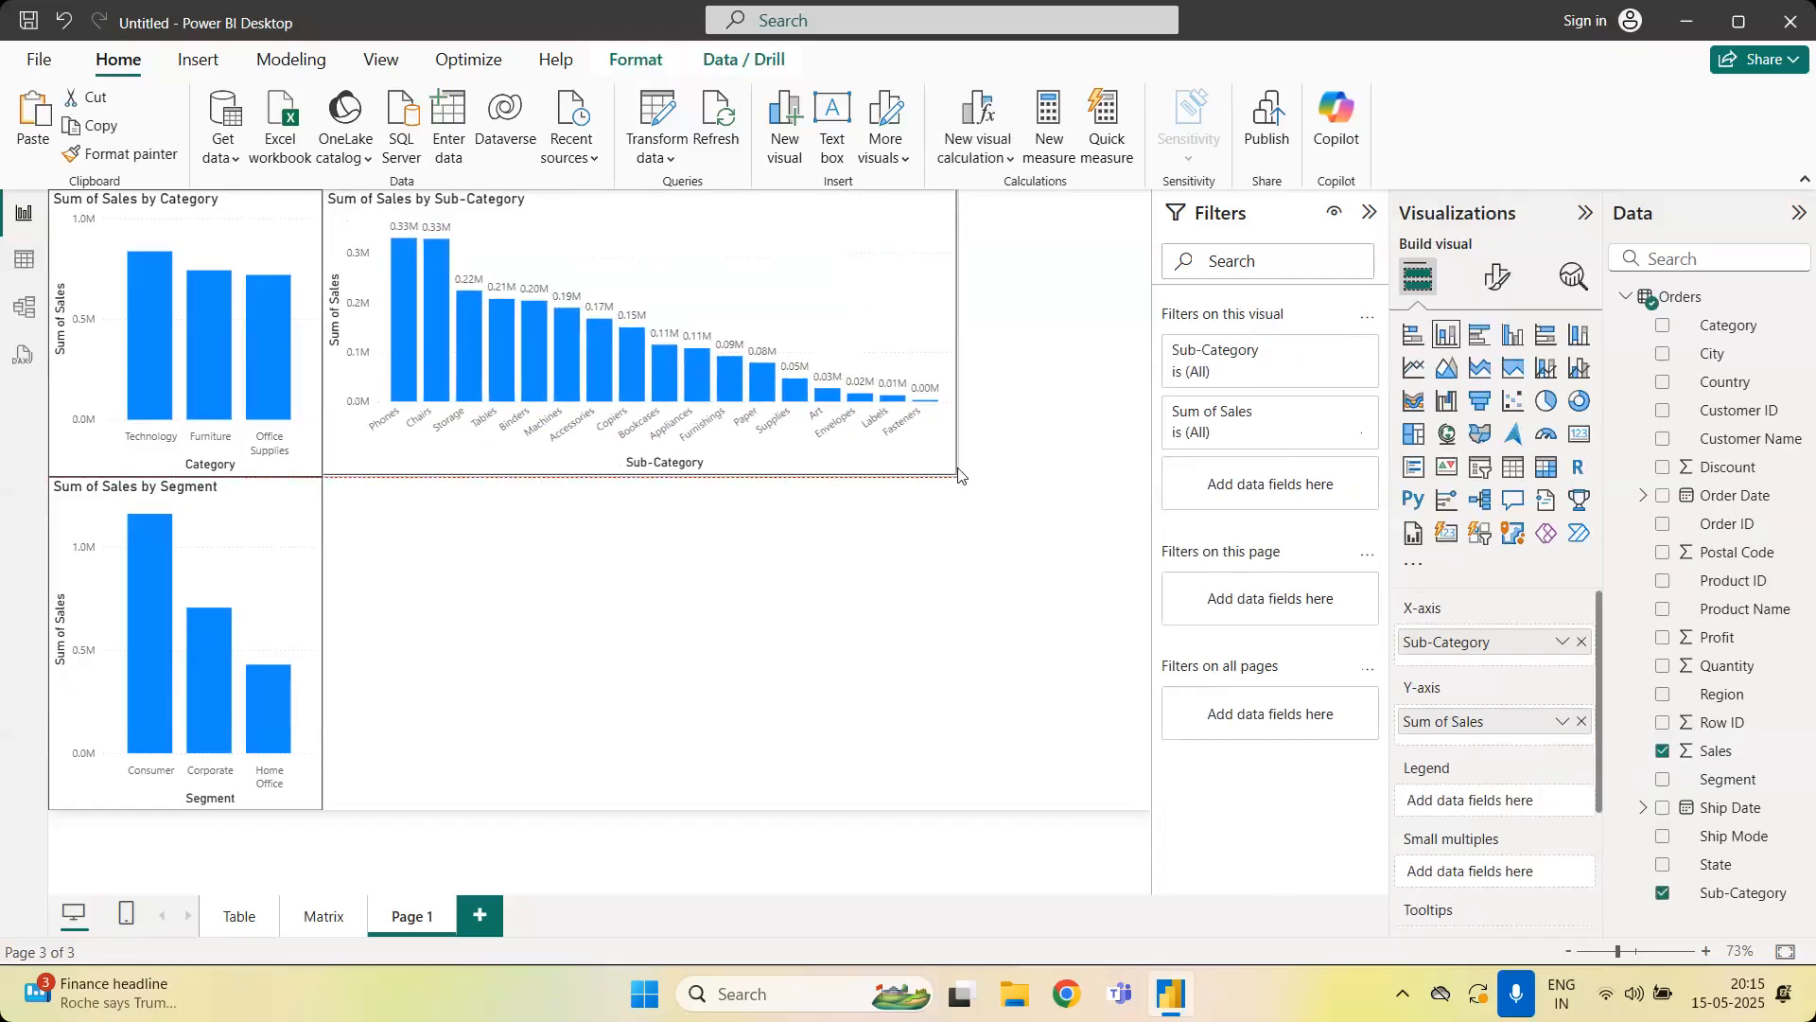
left_click(974, 553)
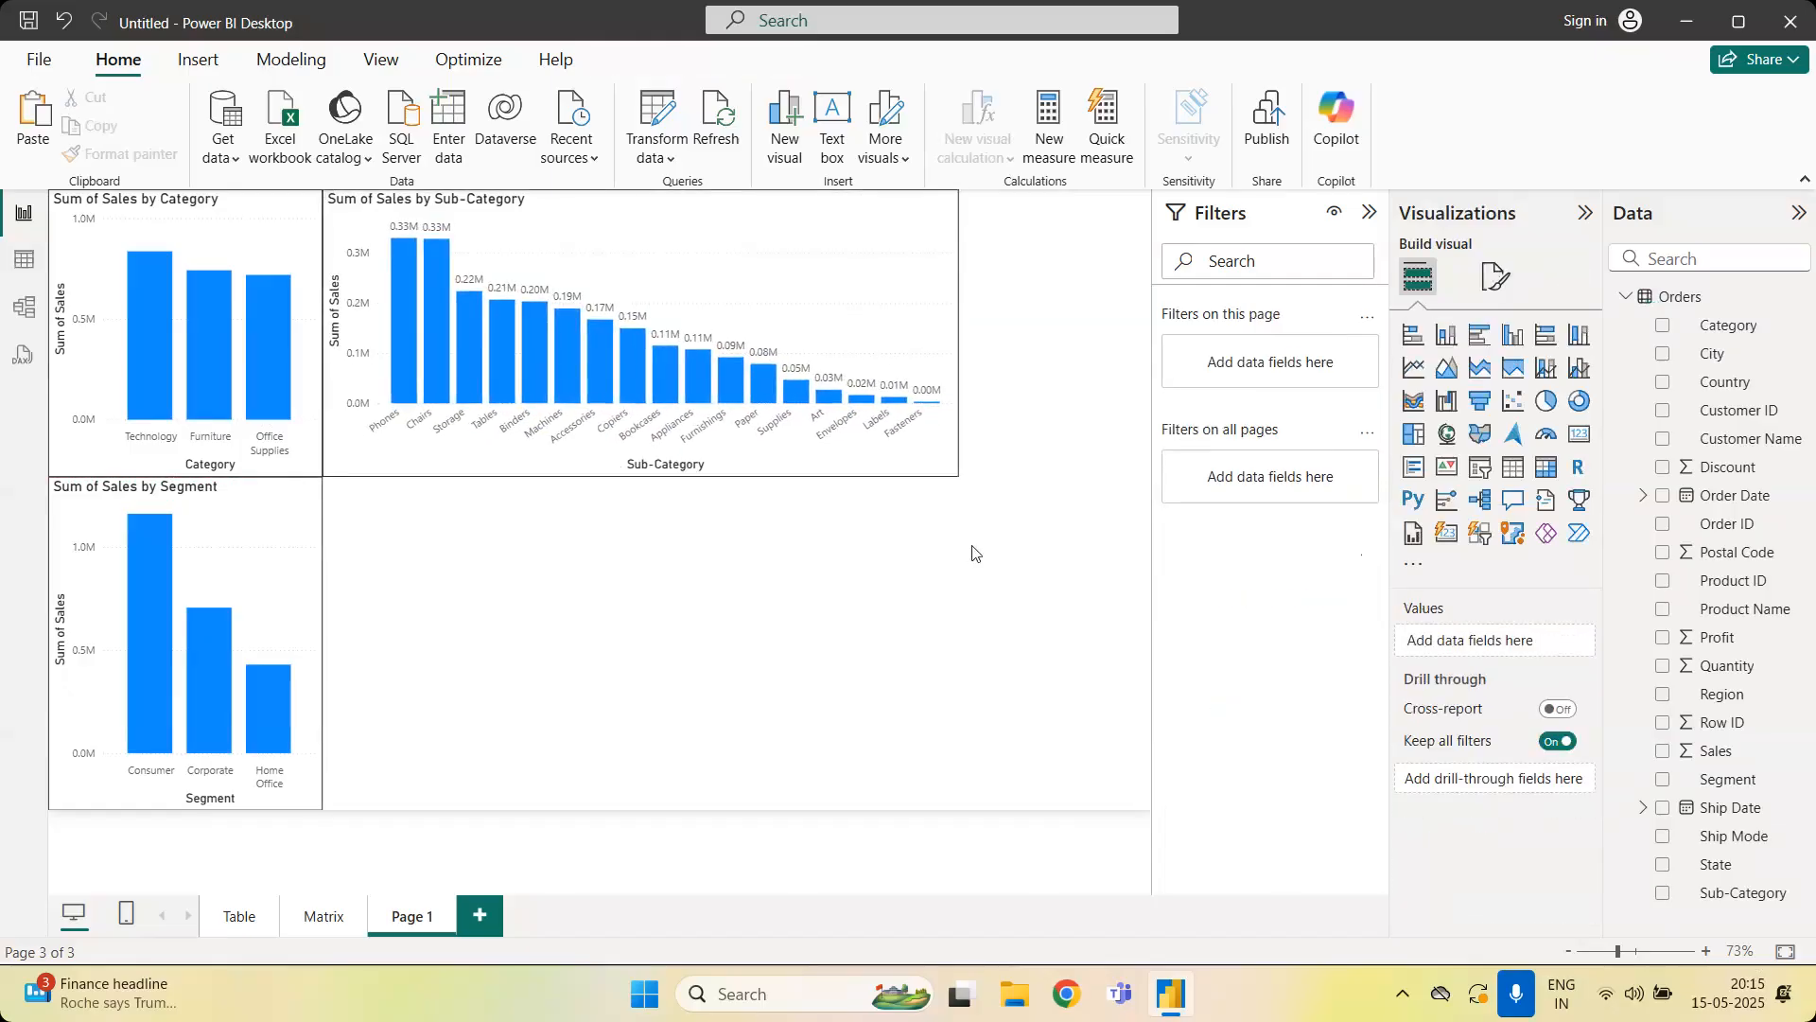
Turn on data labels for the Sum of Sales by Category and Sum of Sales by Segment charts
left_click(288, 237)
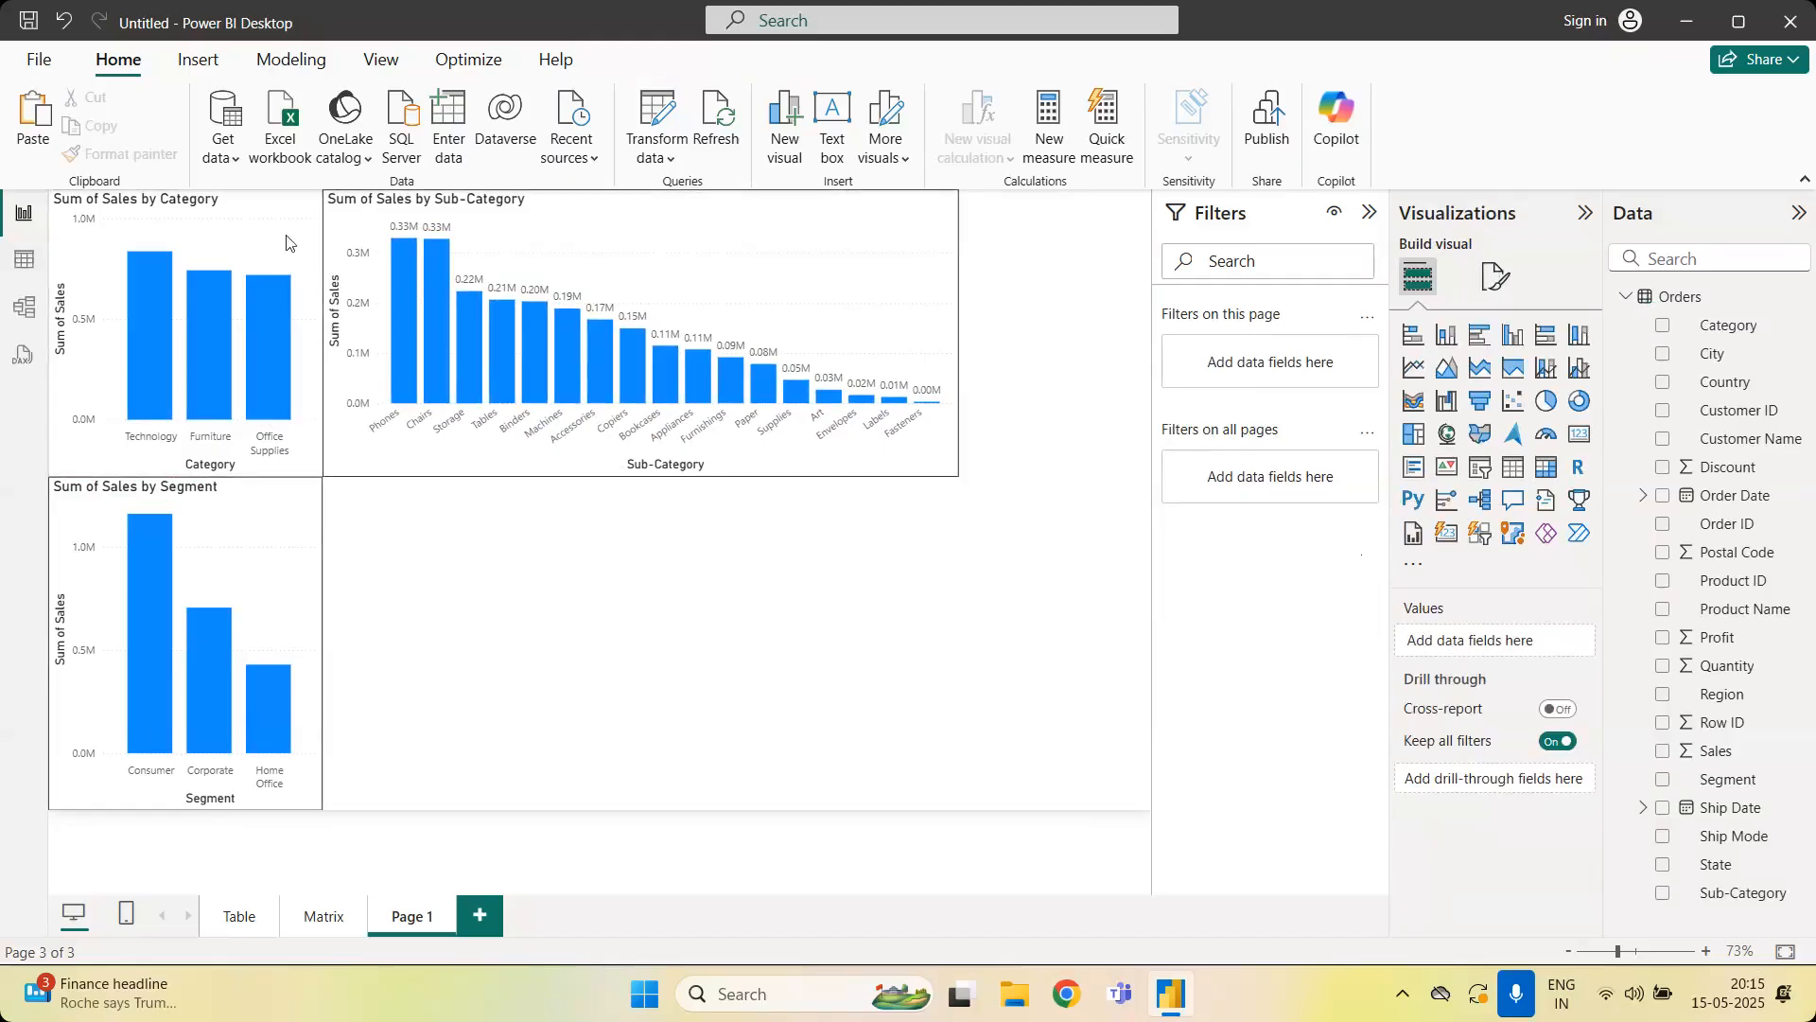
left_click(1498, 276)
left_click(1573, 826)
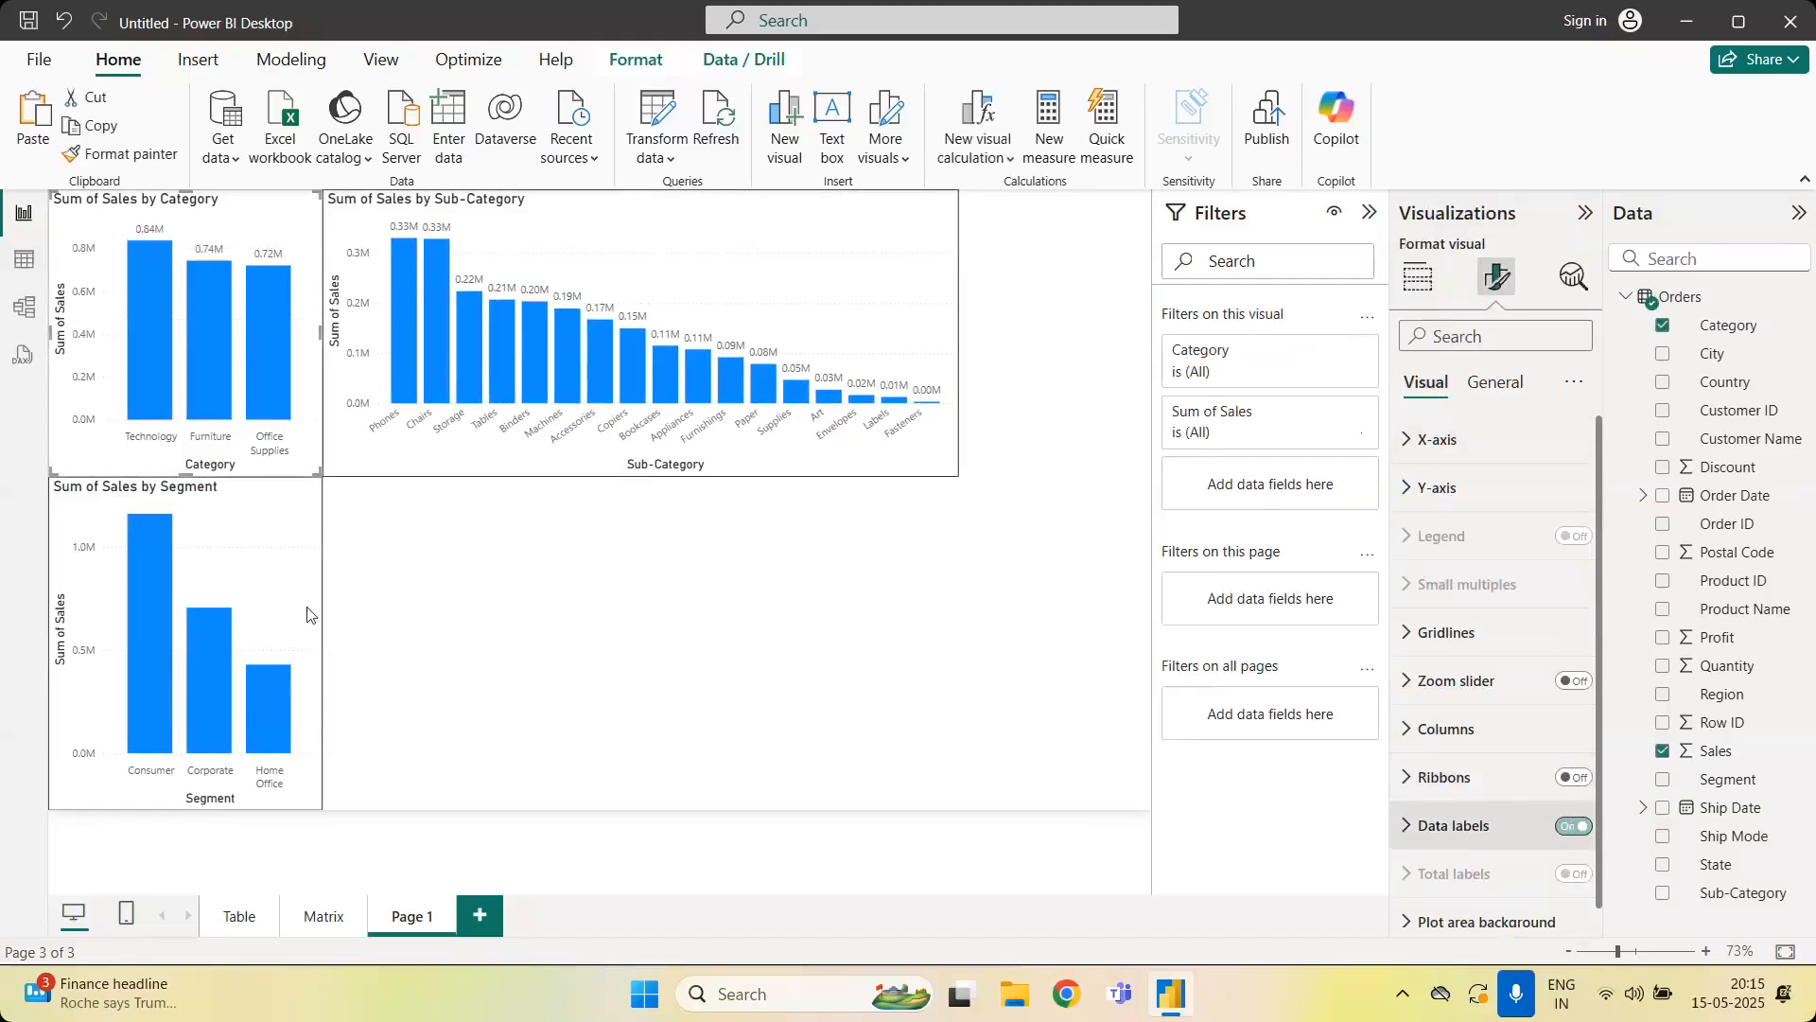
left_click(286, 547)
left_click(1574, 826)
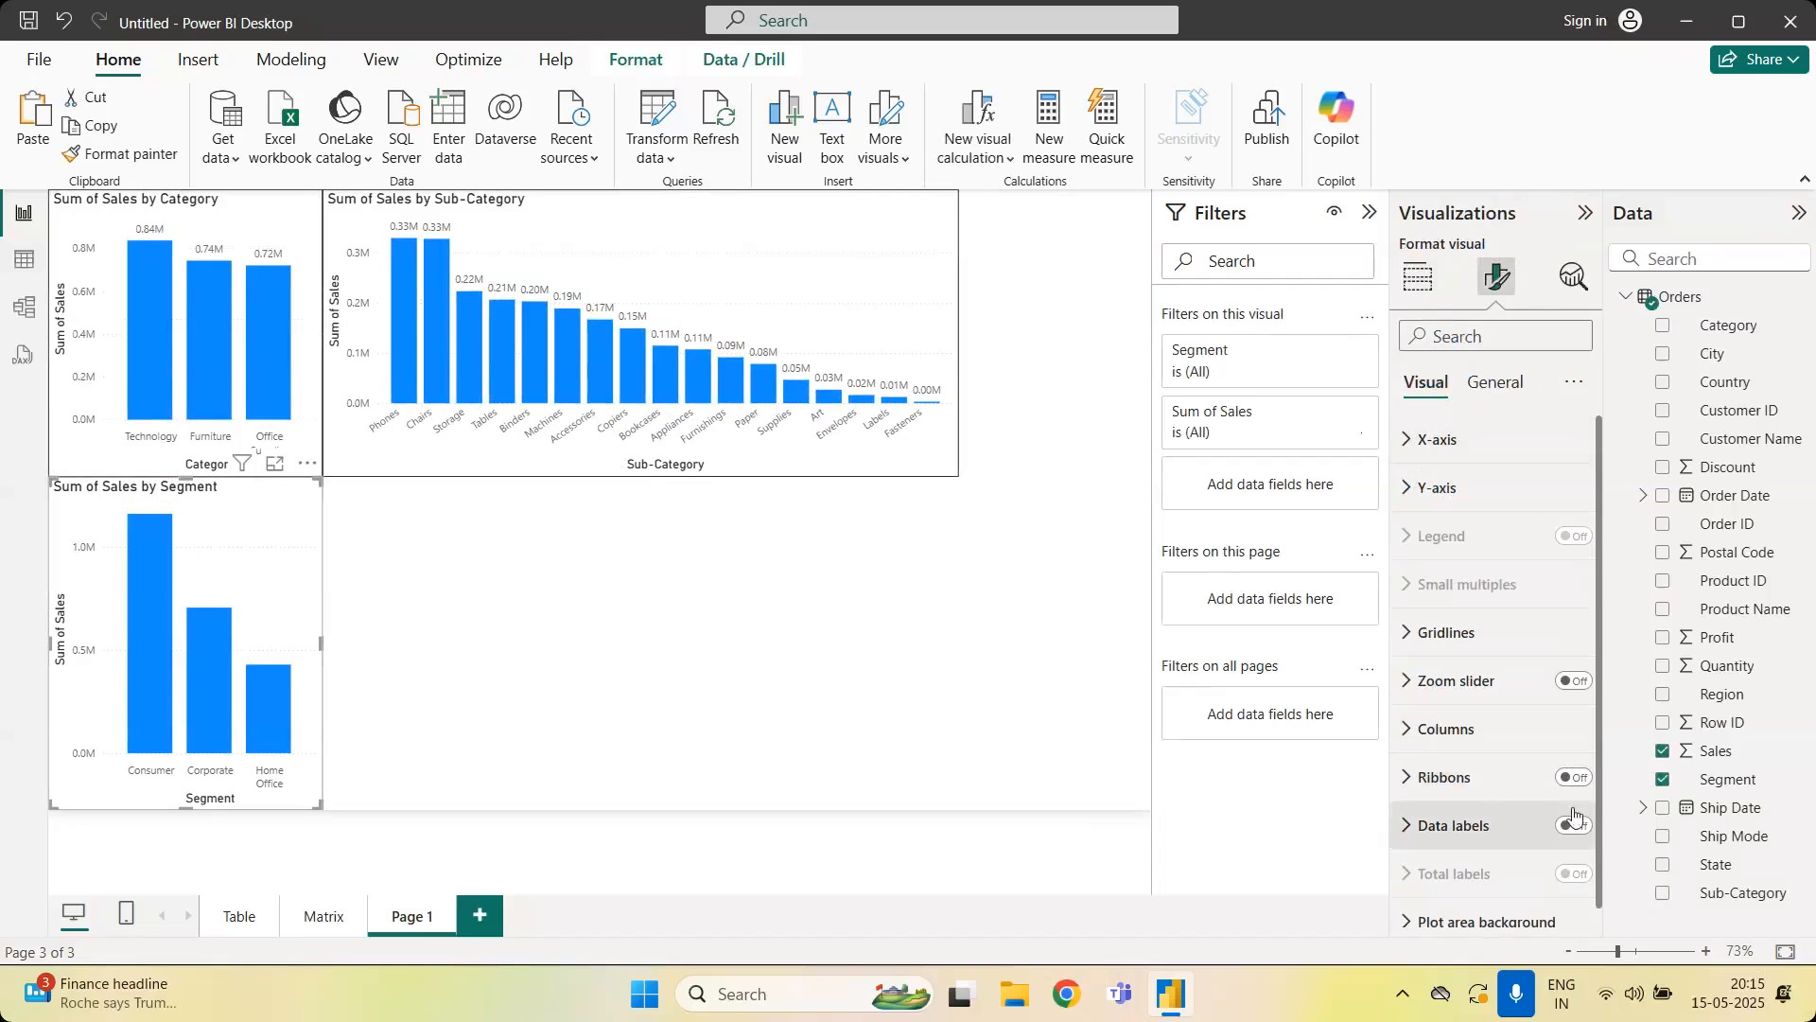
left_click(899, 797)
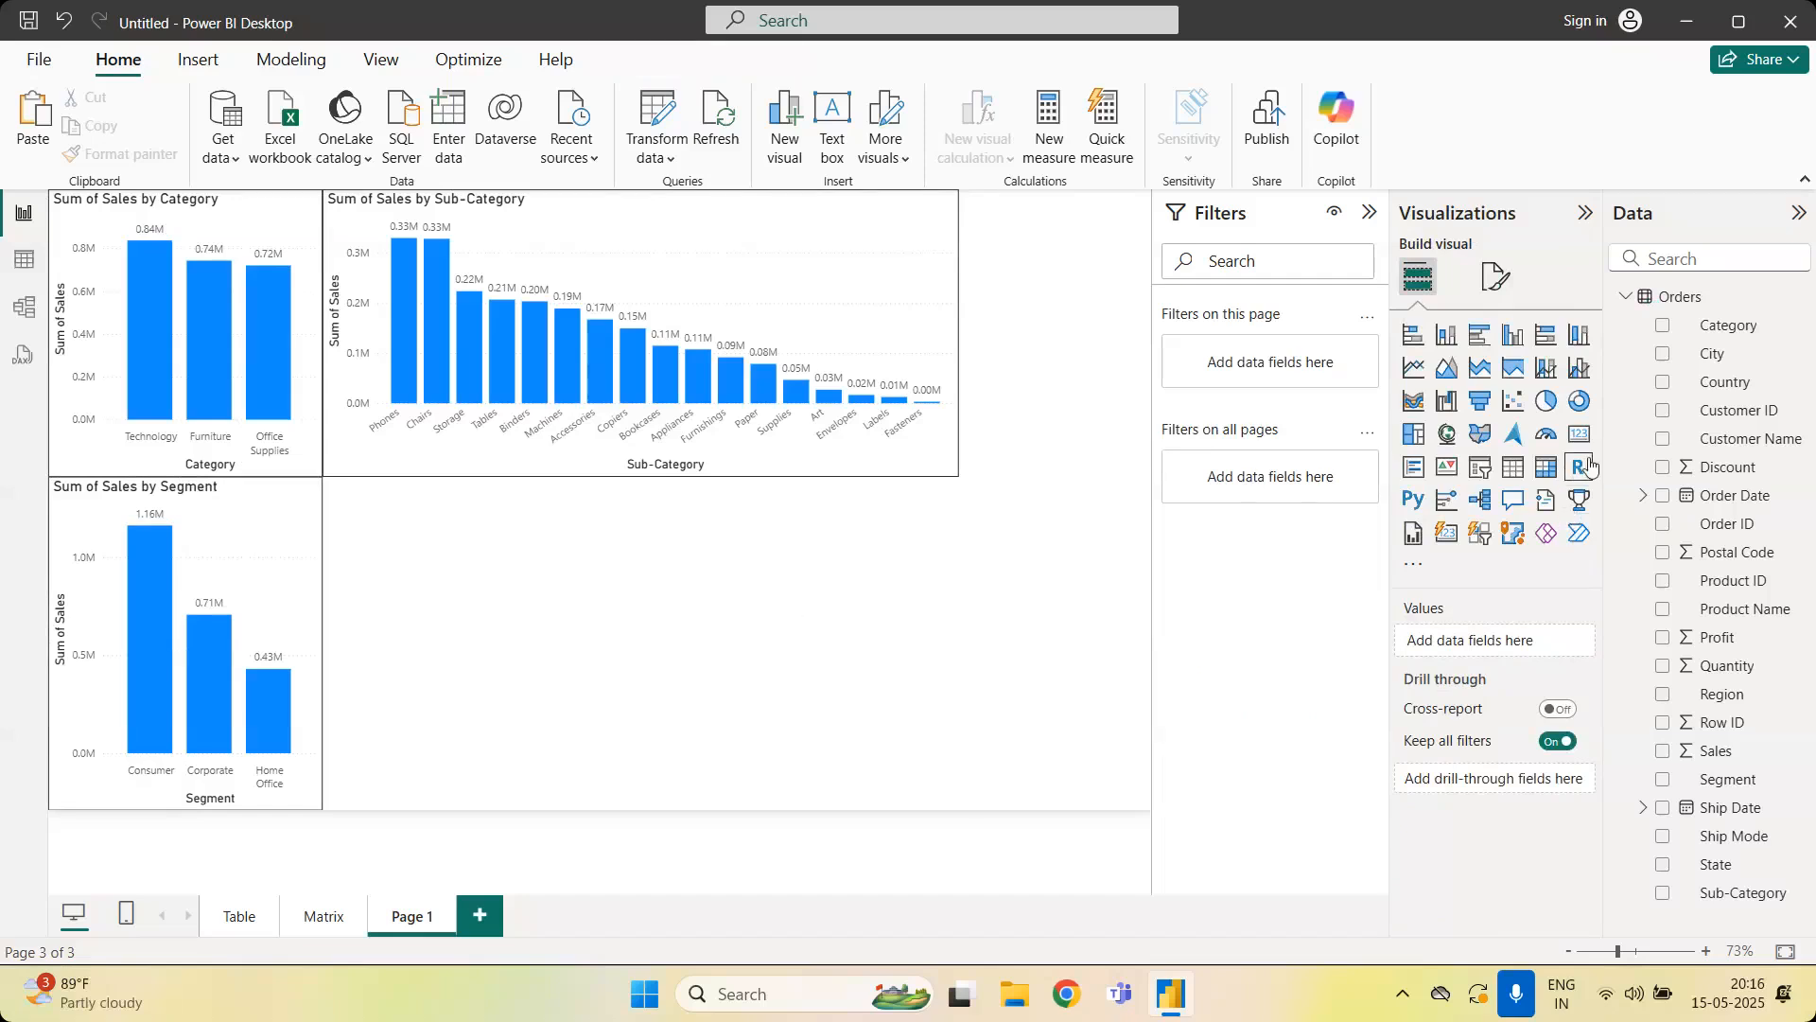
Add a slicer for the Region field, shrunk to fit the empty area beside the Sub-Category chart at the page's upper edge
left_click(1490, 470)
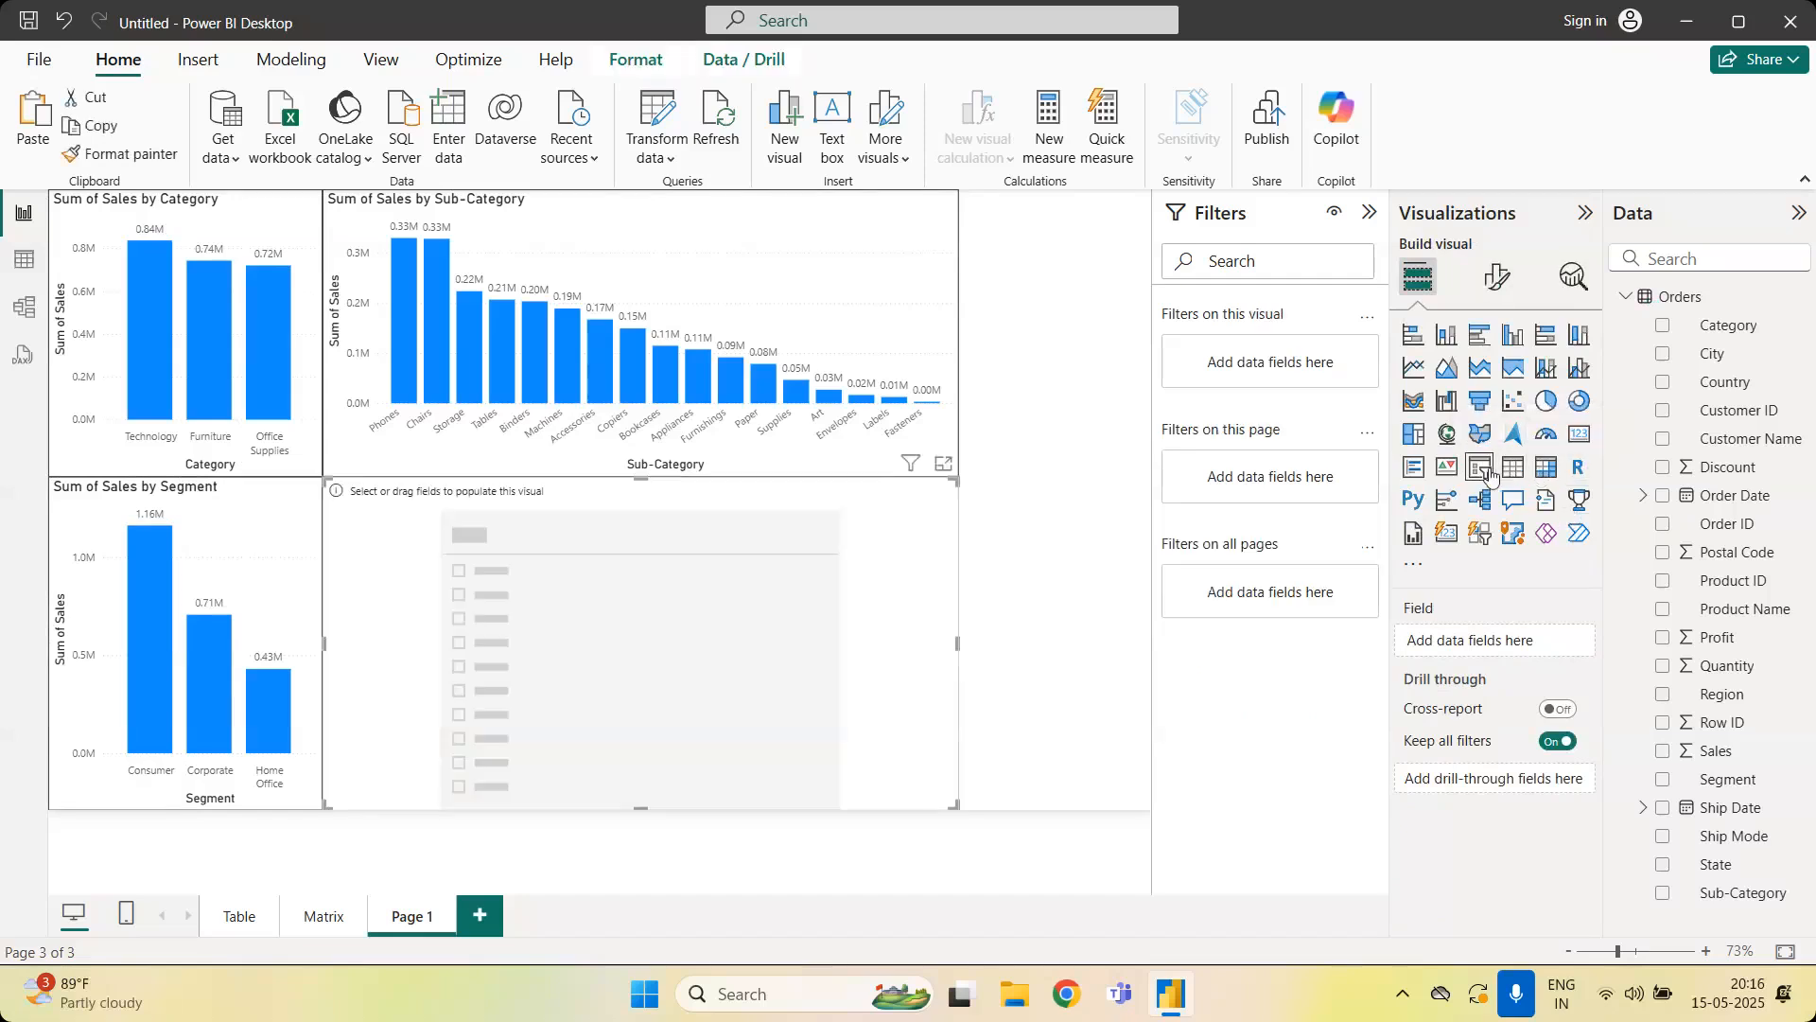
left_click_drag(955, 806, 508, 645)
left_click_drag(469, 582, 1102, 289)
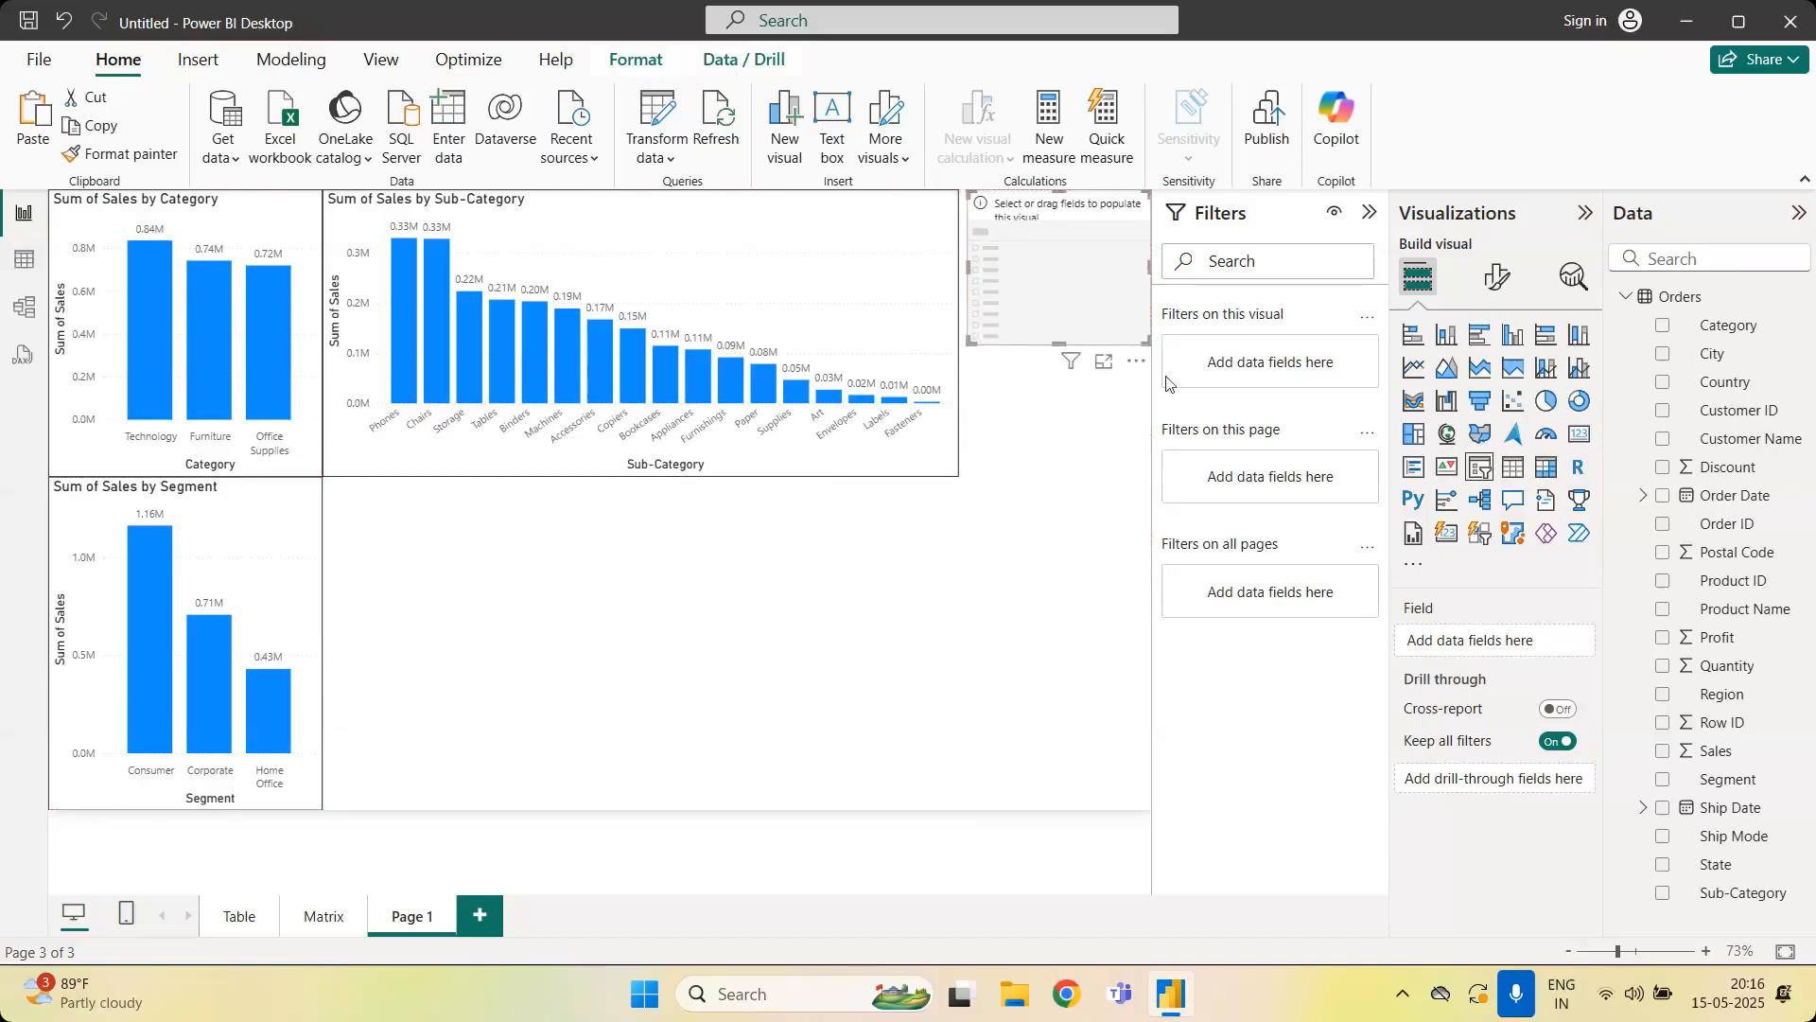
left_click_drag(980, 343, 961, 343)
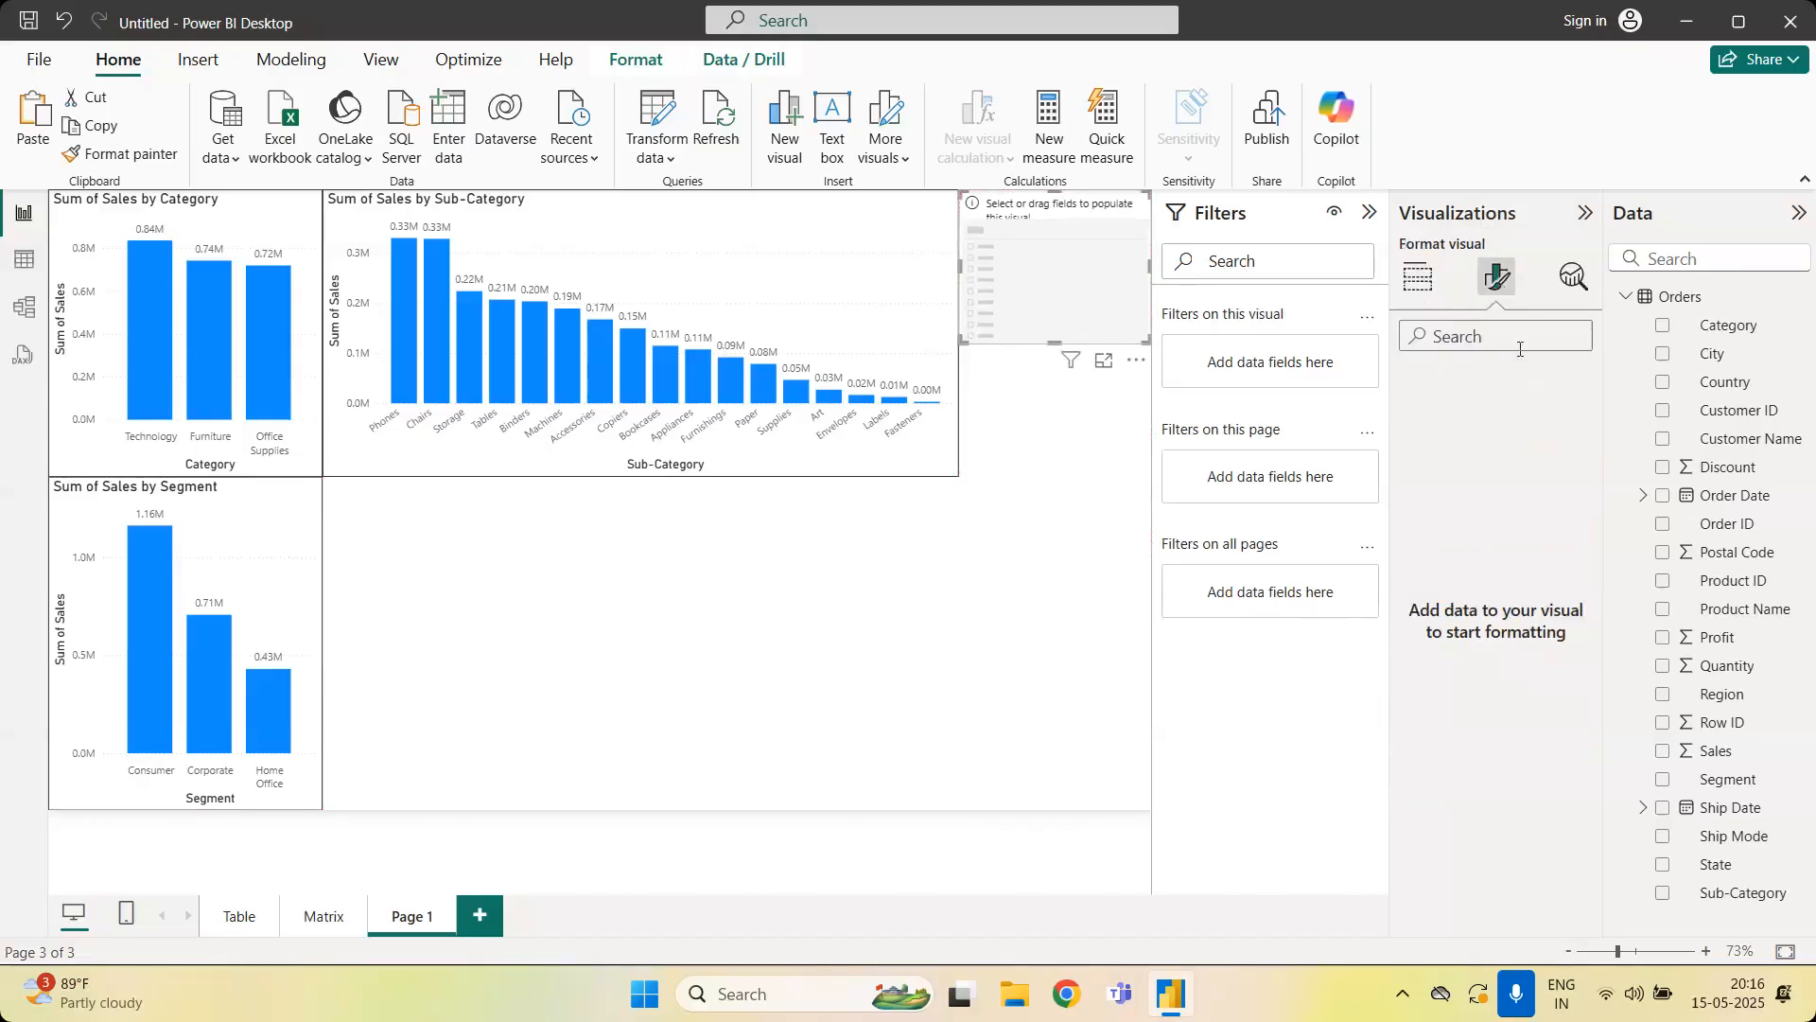
left_click(1421, 289)
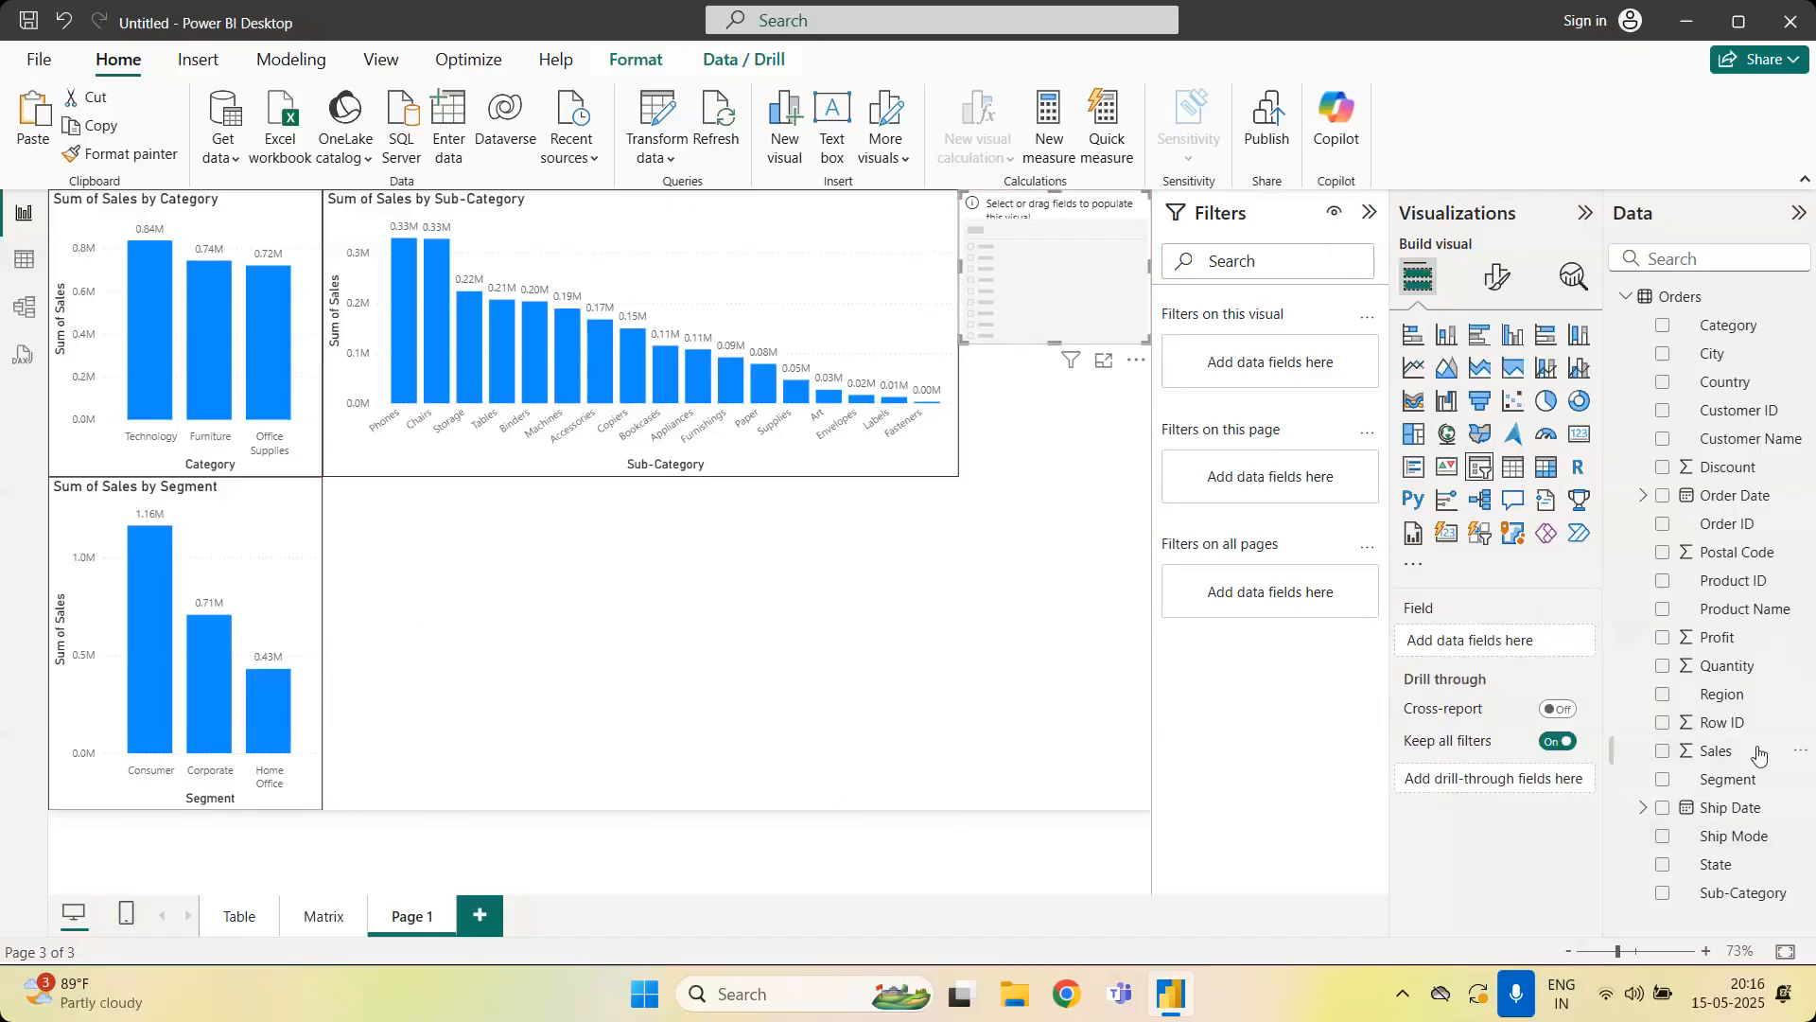
left_click(1744, 702)
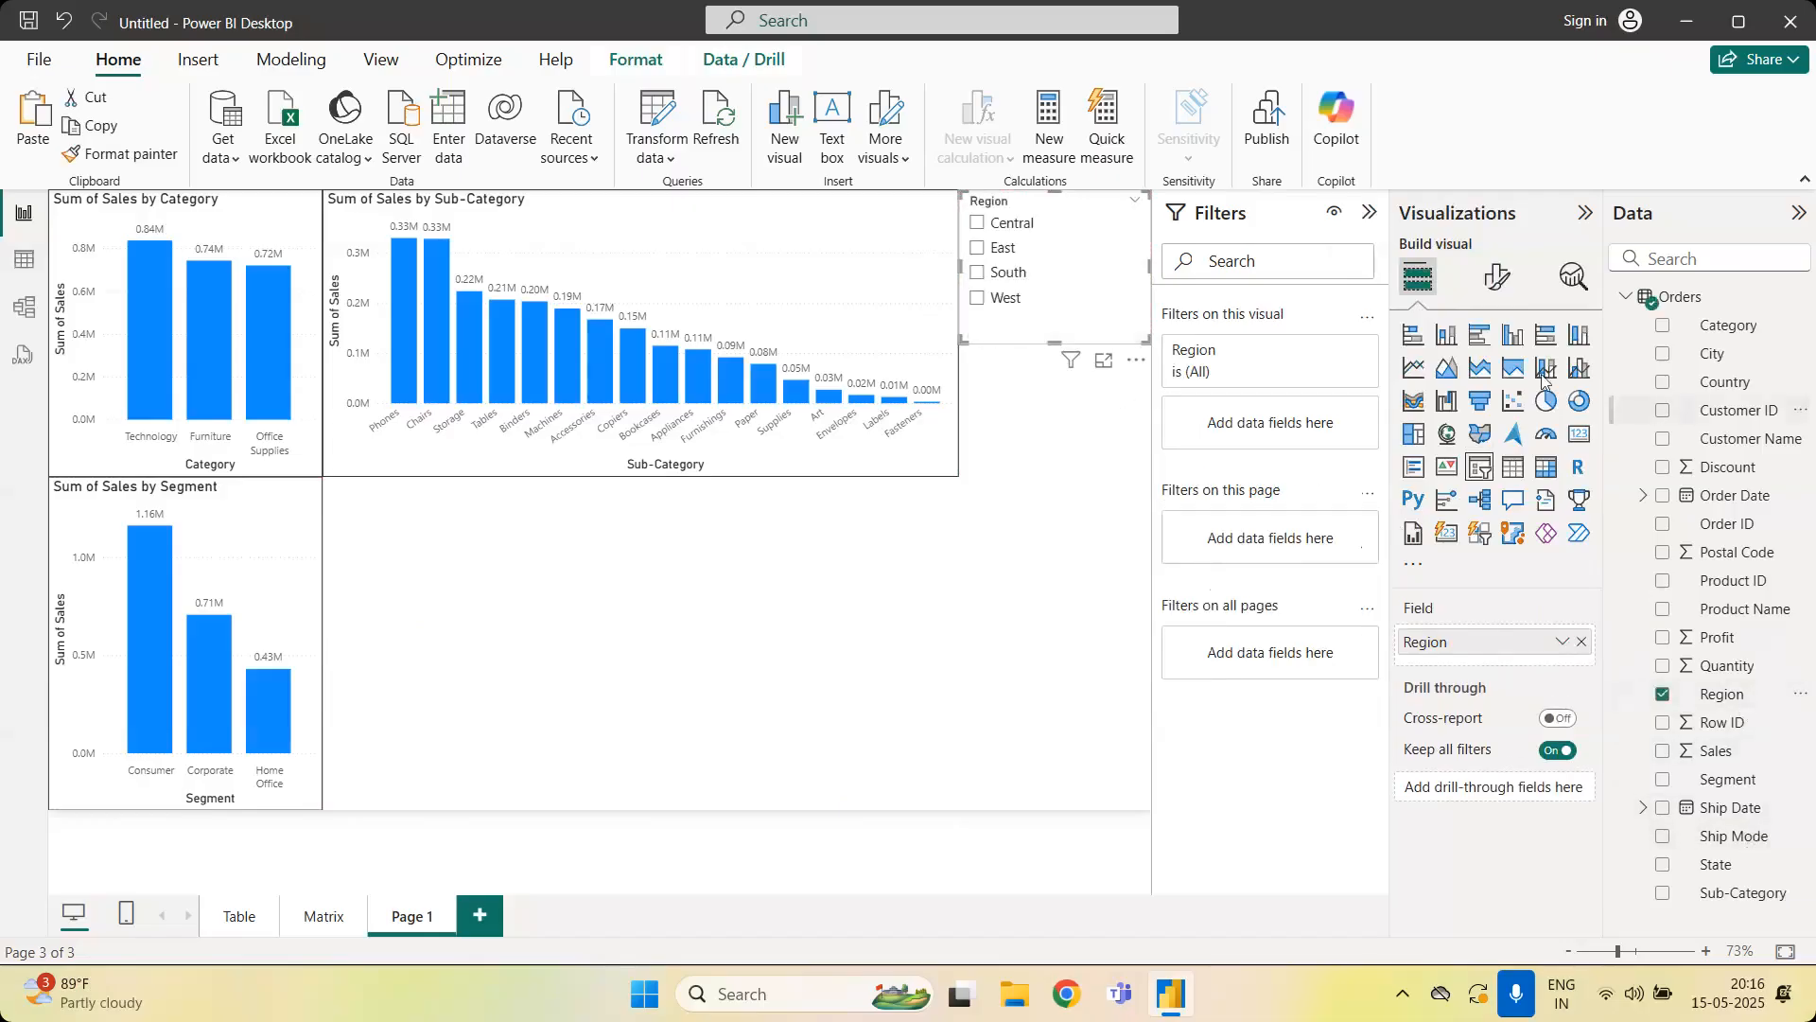
Turn on the visual border for the Region slicer and raise its bottom edge slightly
left_click(1497, 278)
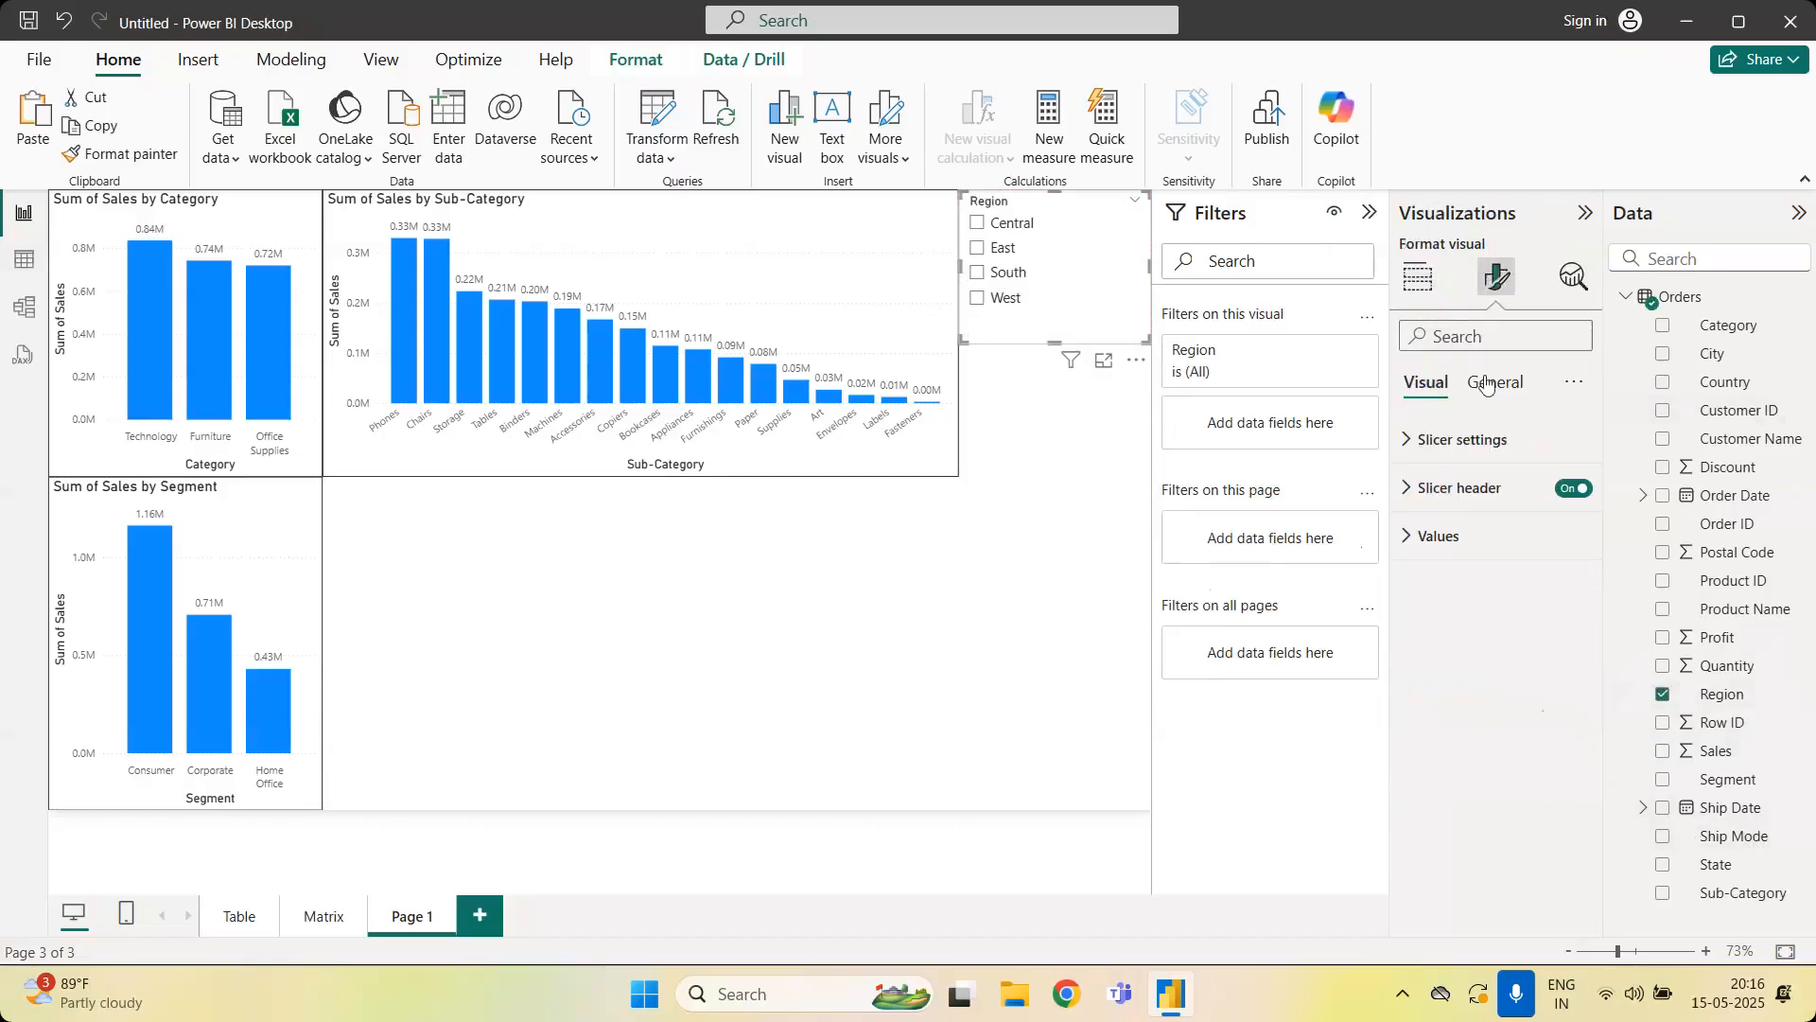
left_click(1491, 381)
left_click(1462, 540)
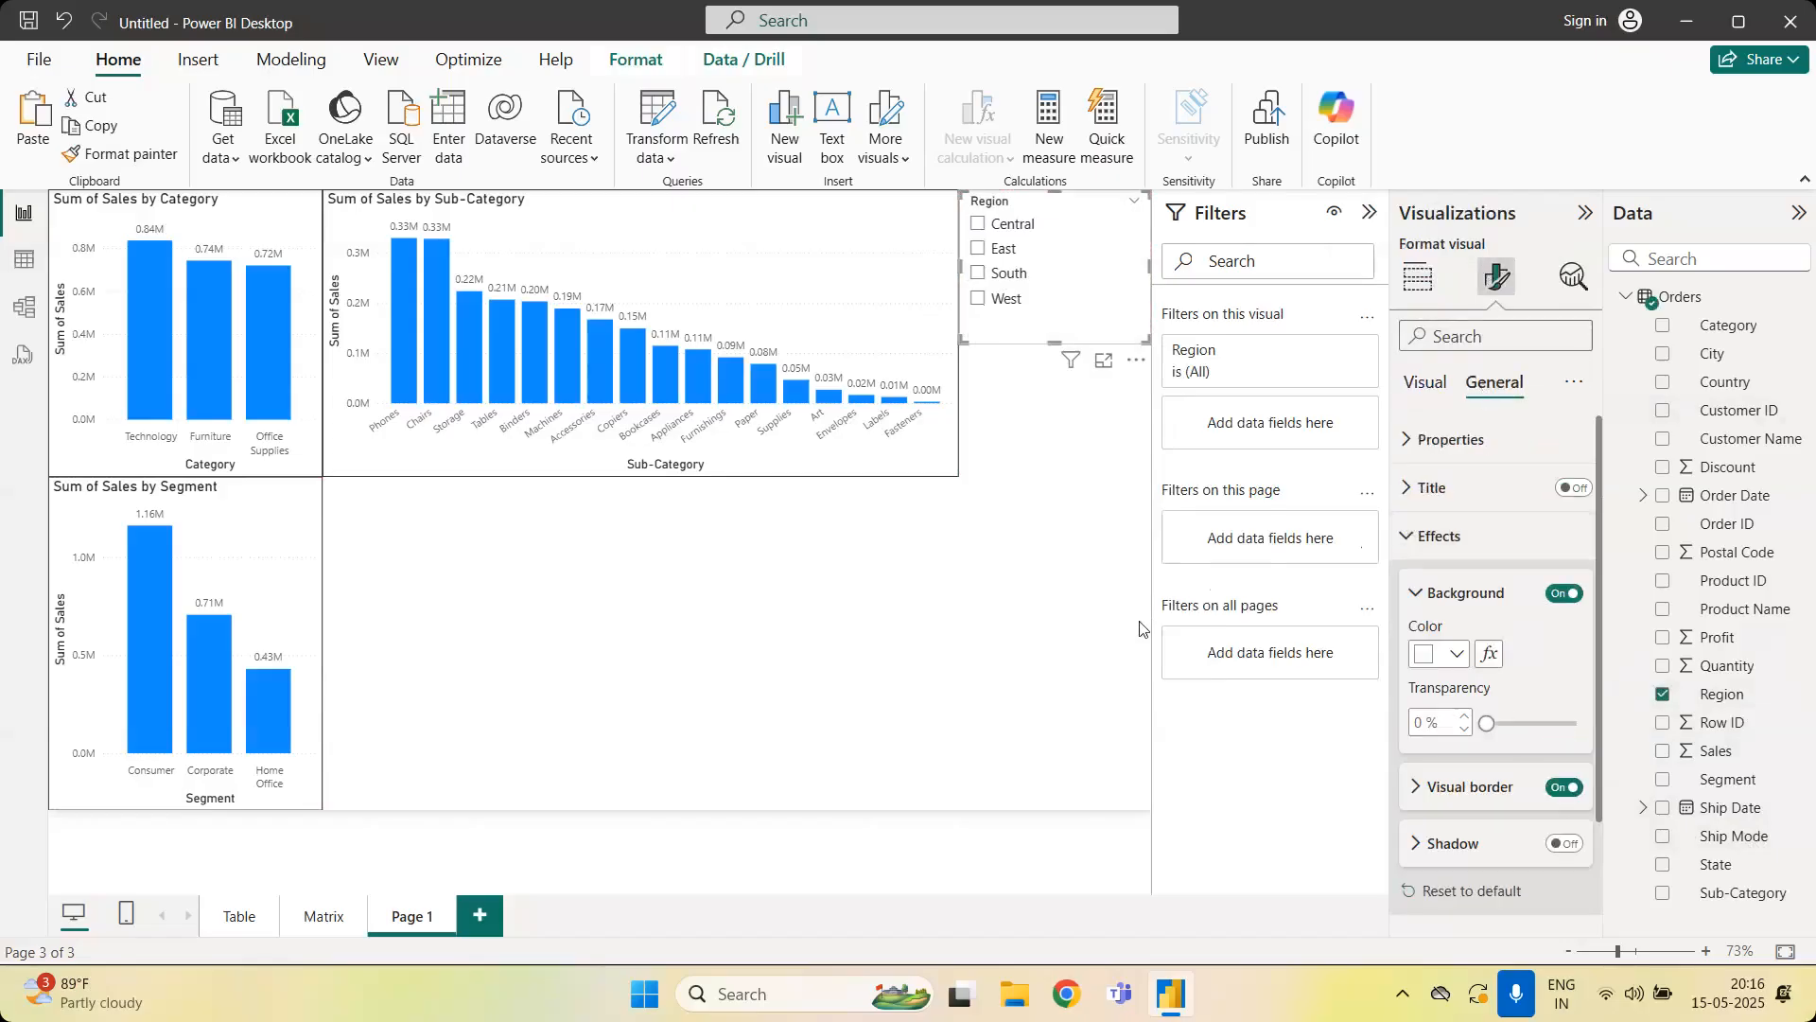
left_click(1016, 752)
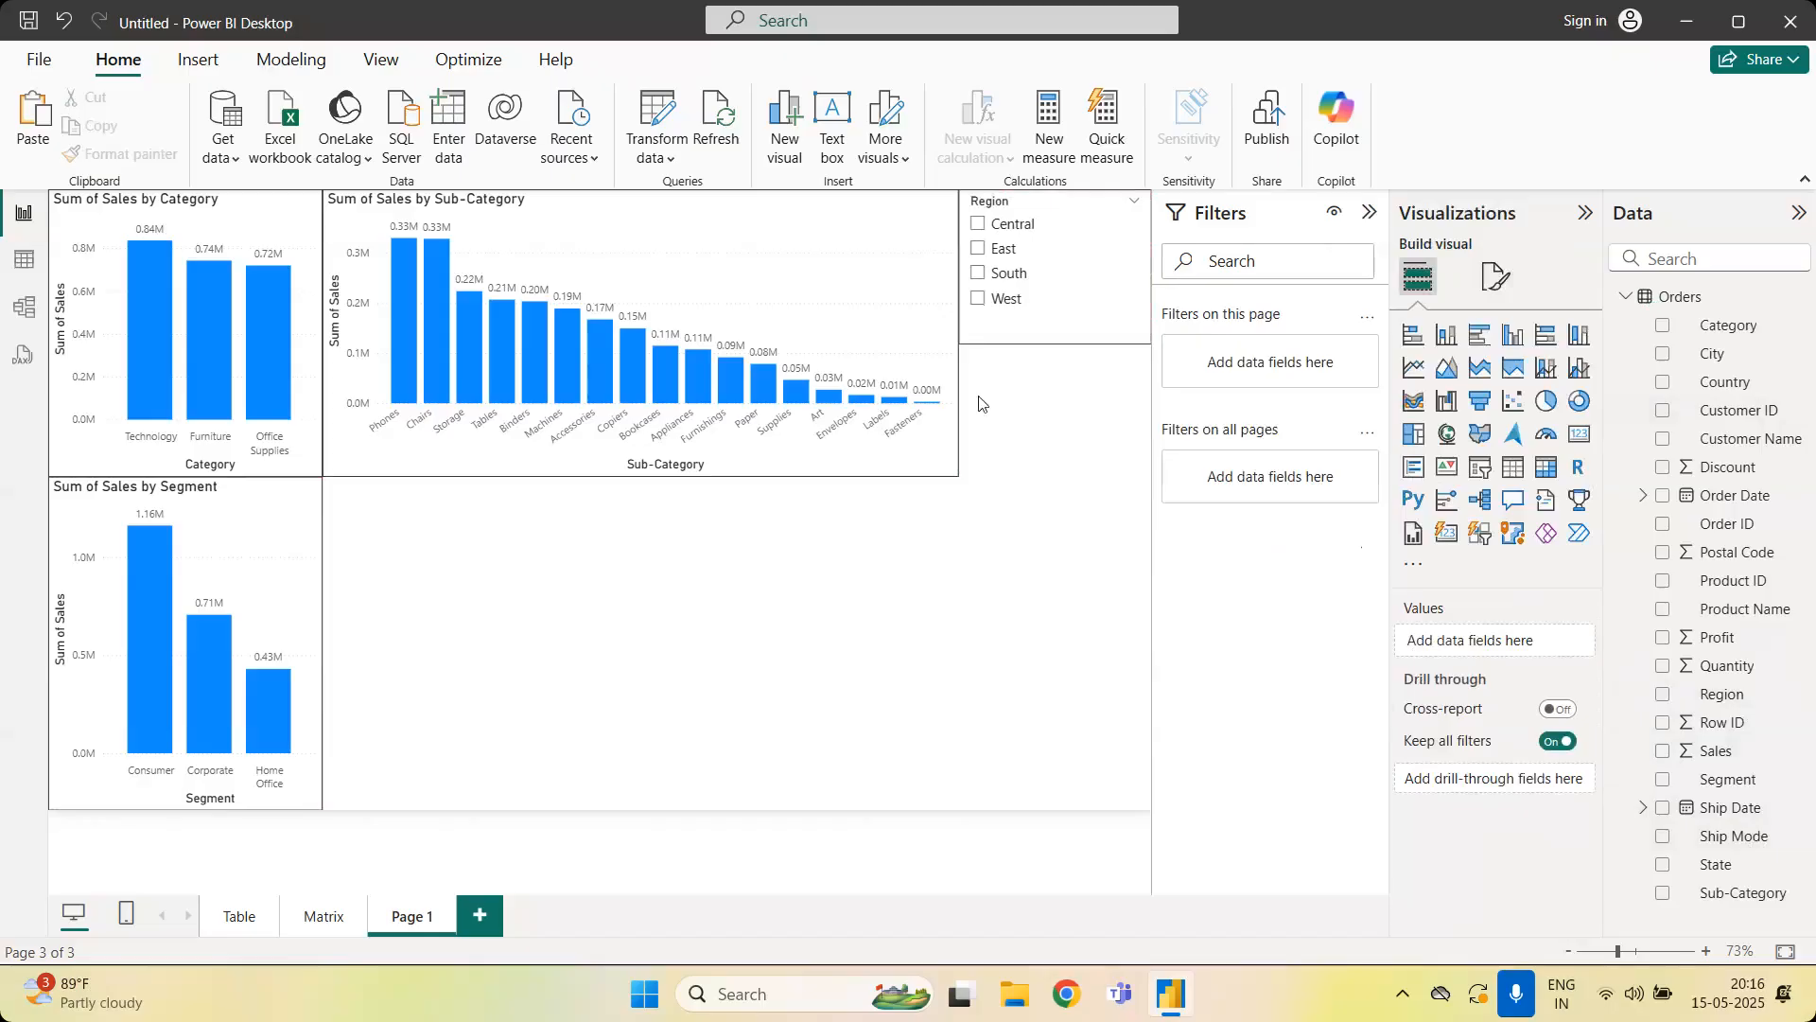
left_click(1035, 329)
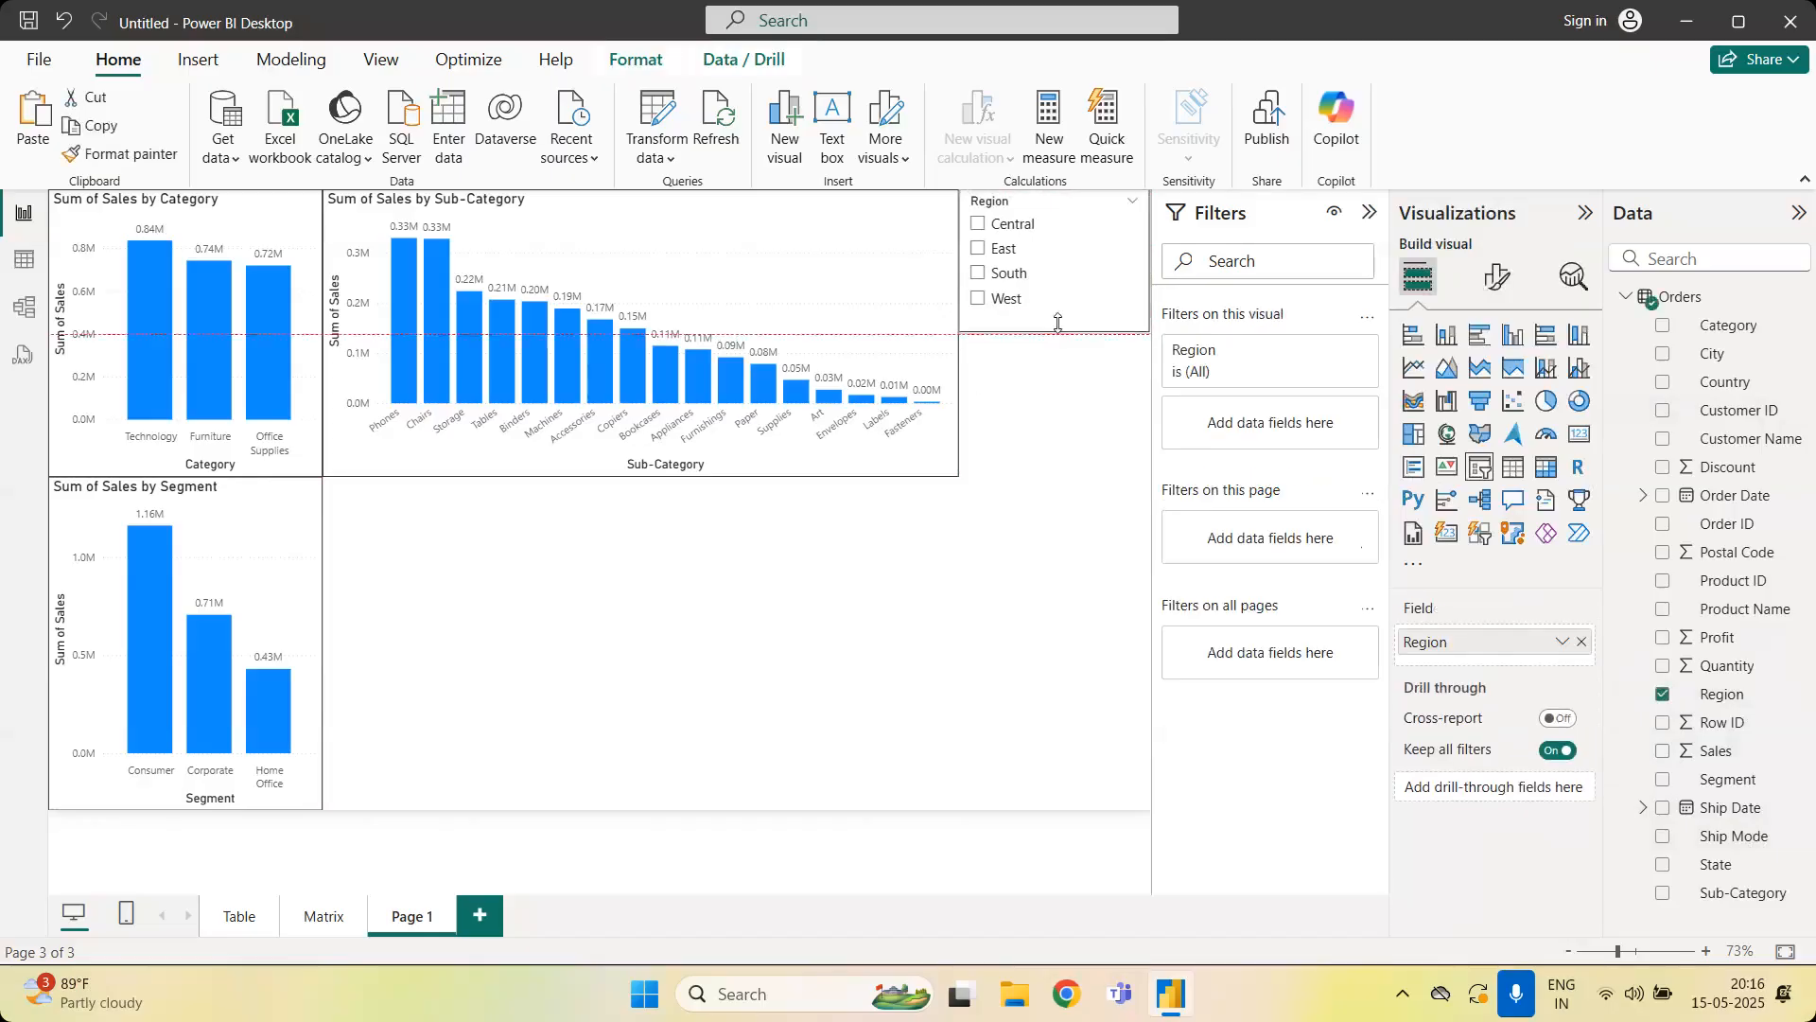
Filter the charts with the Region slicer by Central, East, South and West, one at a time
left_click(980, 225)
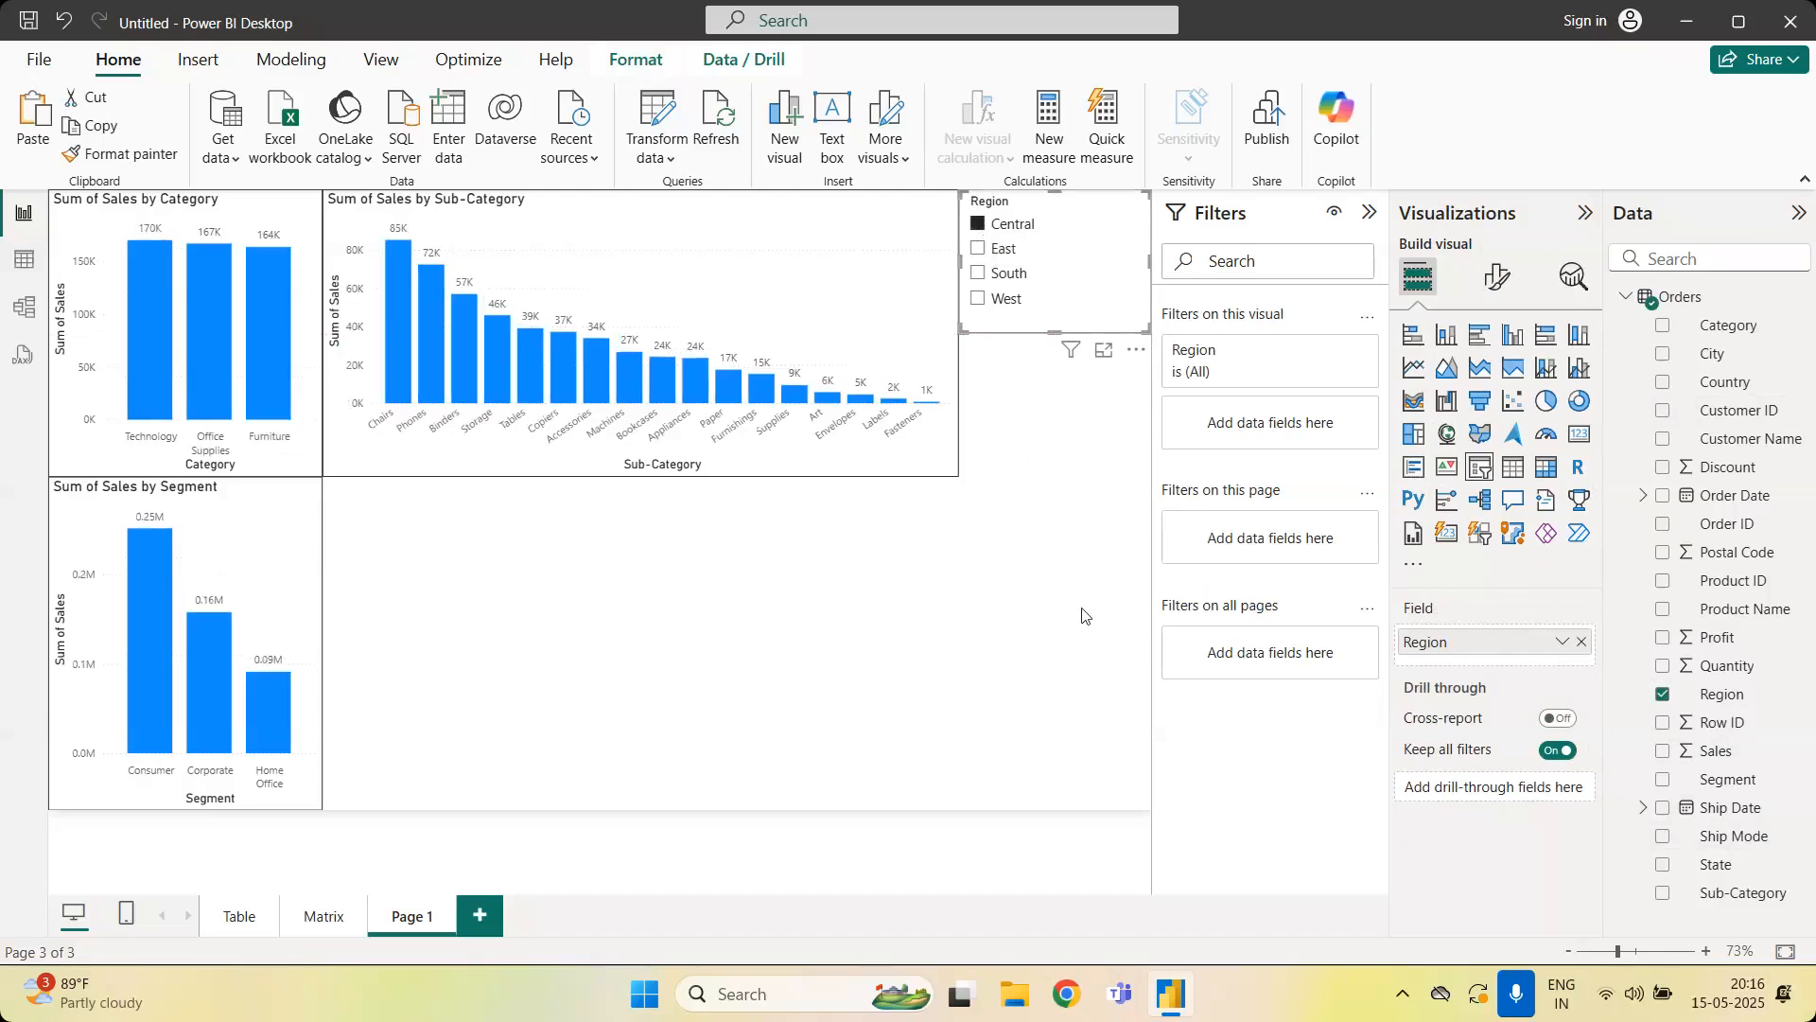
left_click(979, 249)
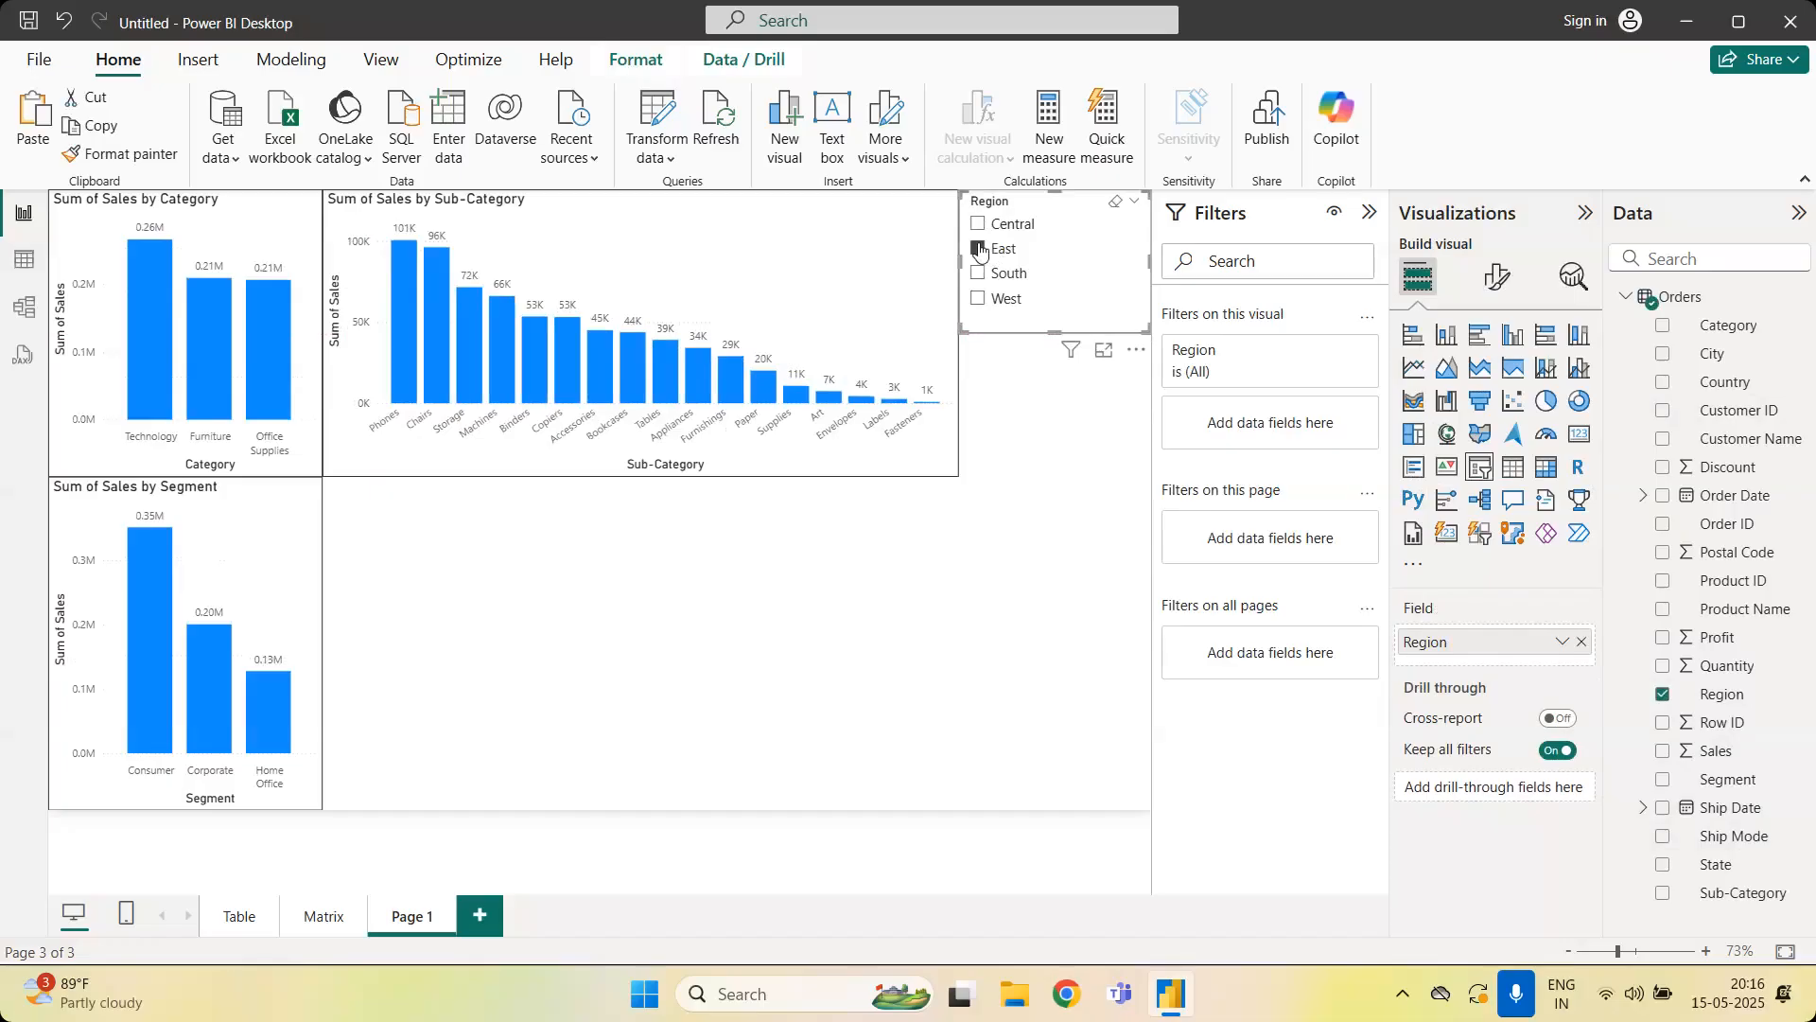
left_click(980, 273)
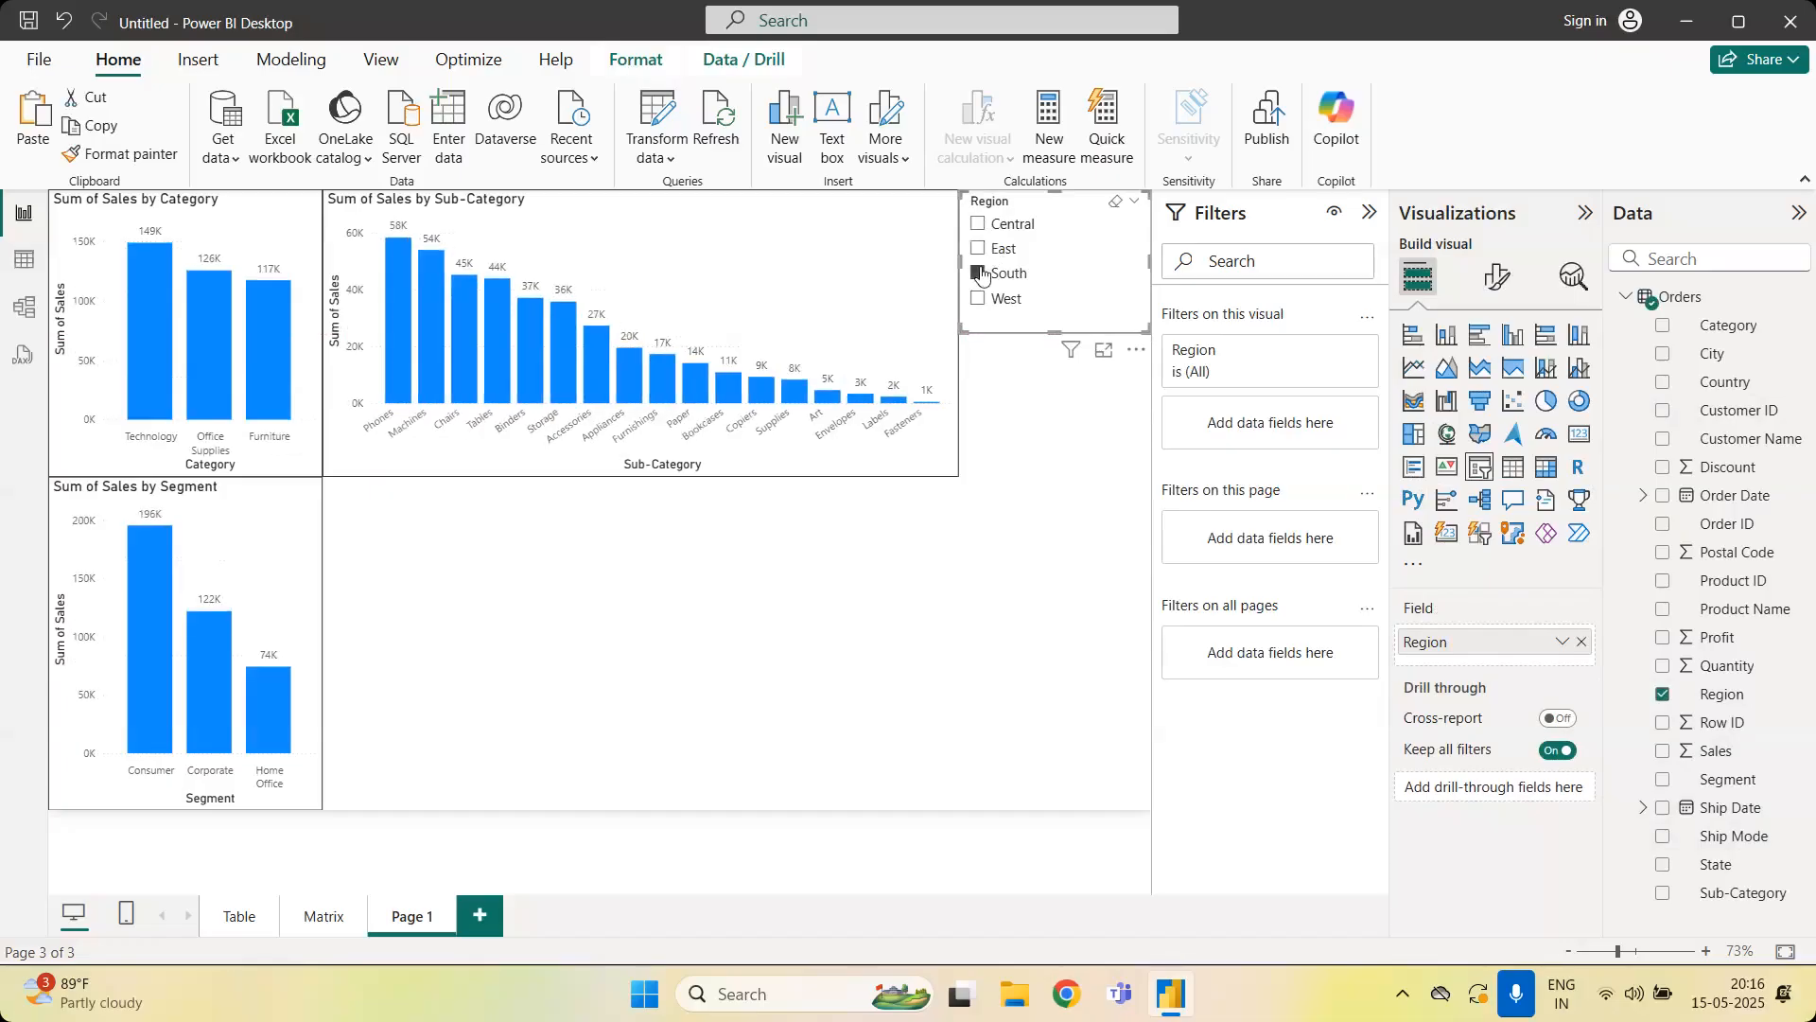
left_click(979, 299)
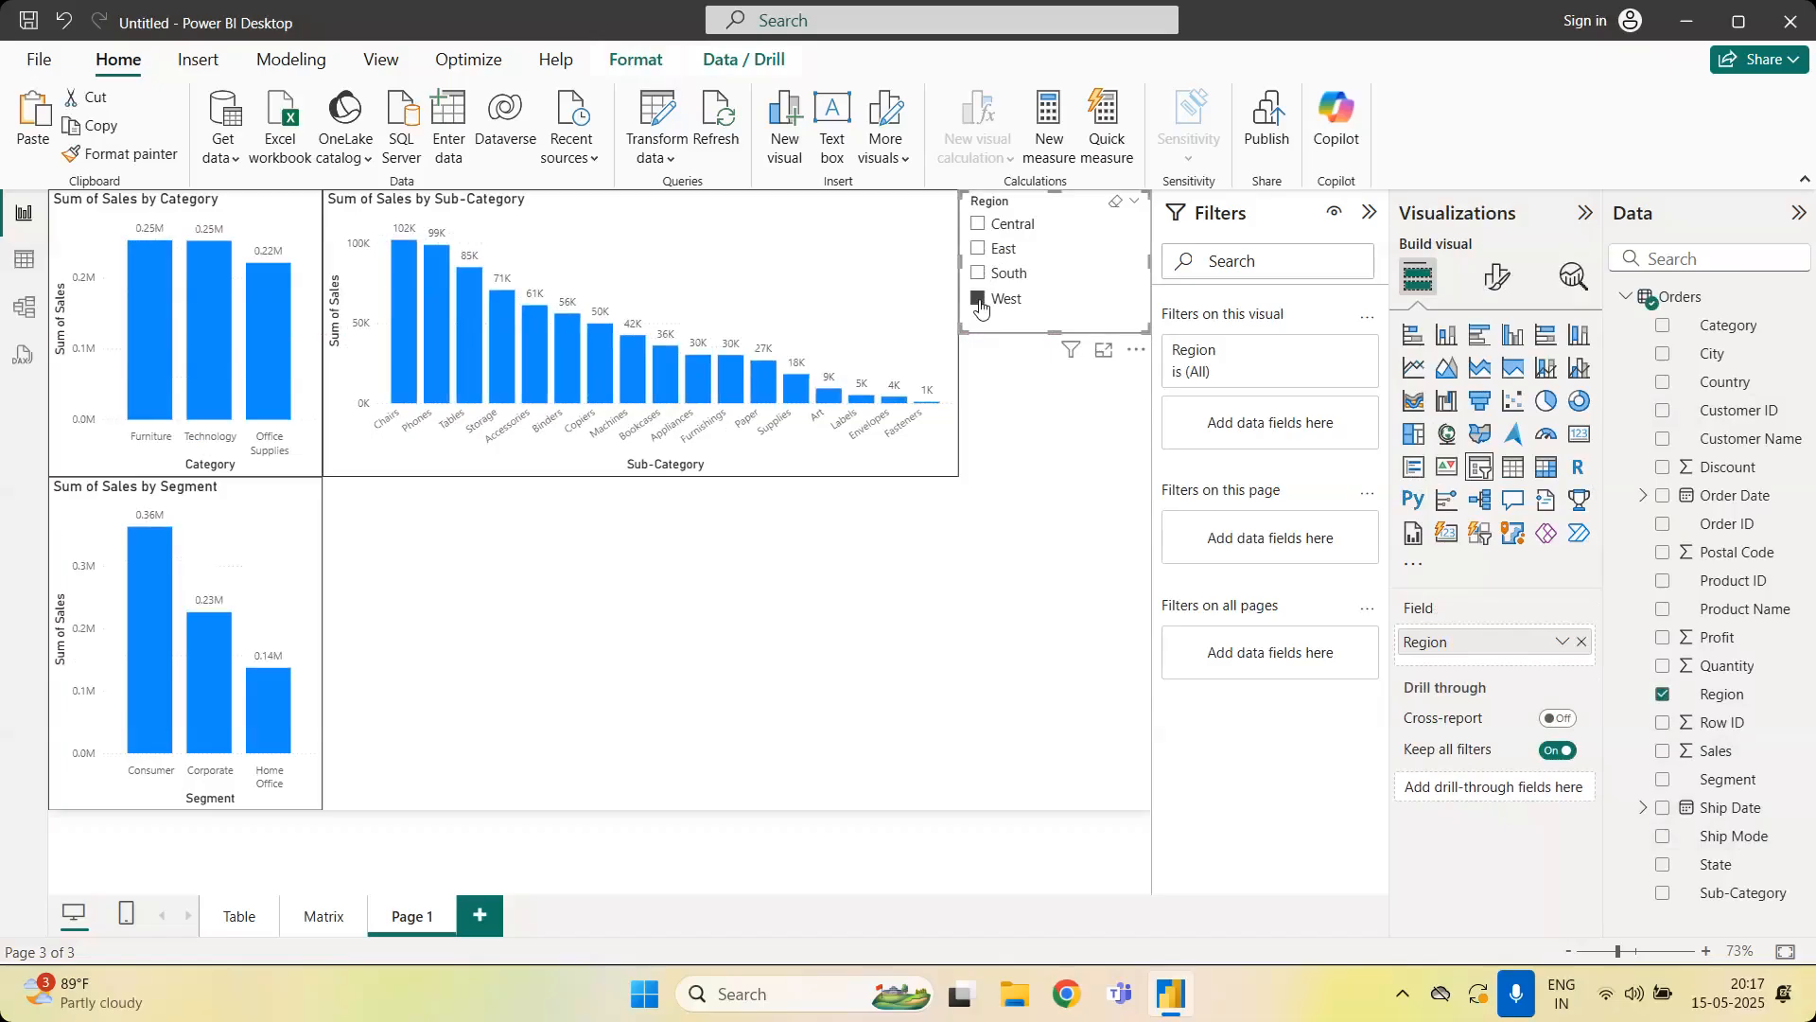
Filter the charts by several regions at once, first Central with East, and then East, South and West together
left_click(980, 225)
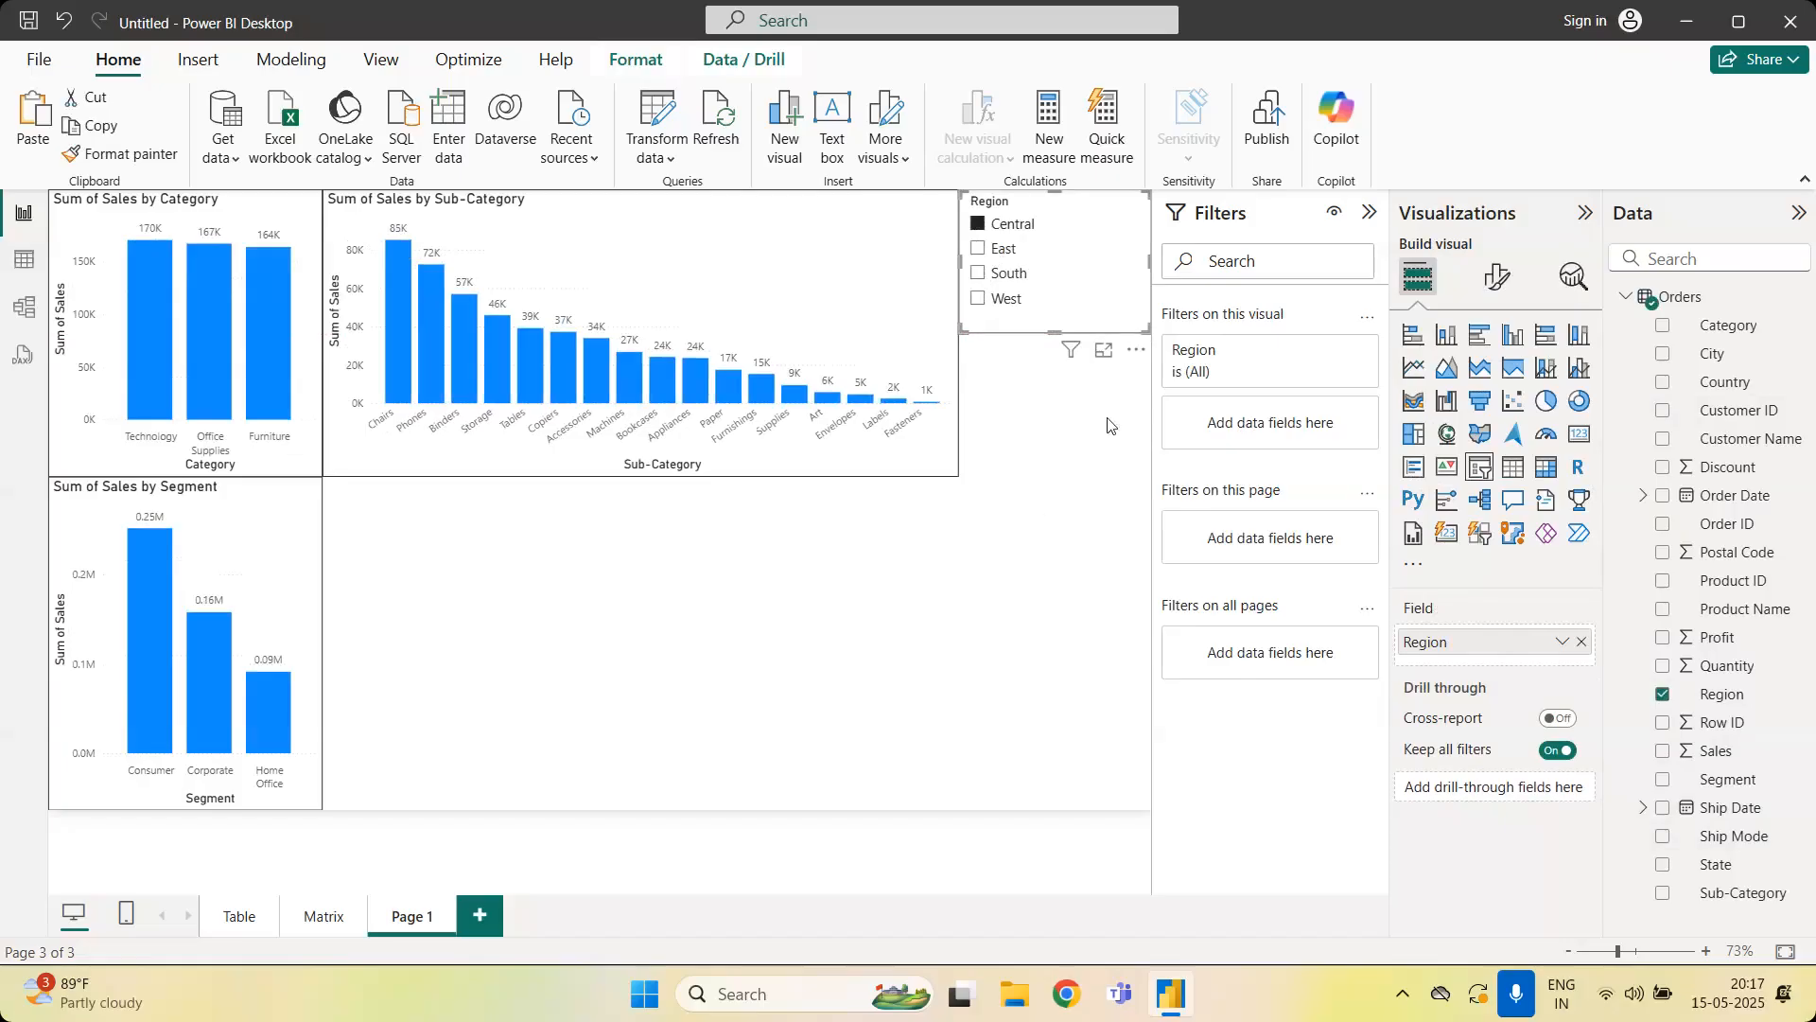
left_click(984, 253, "ctrl")
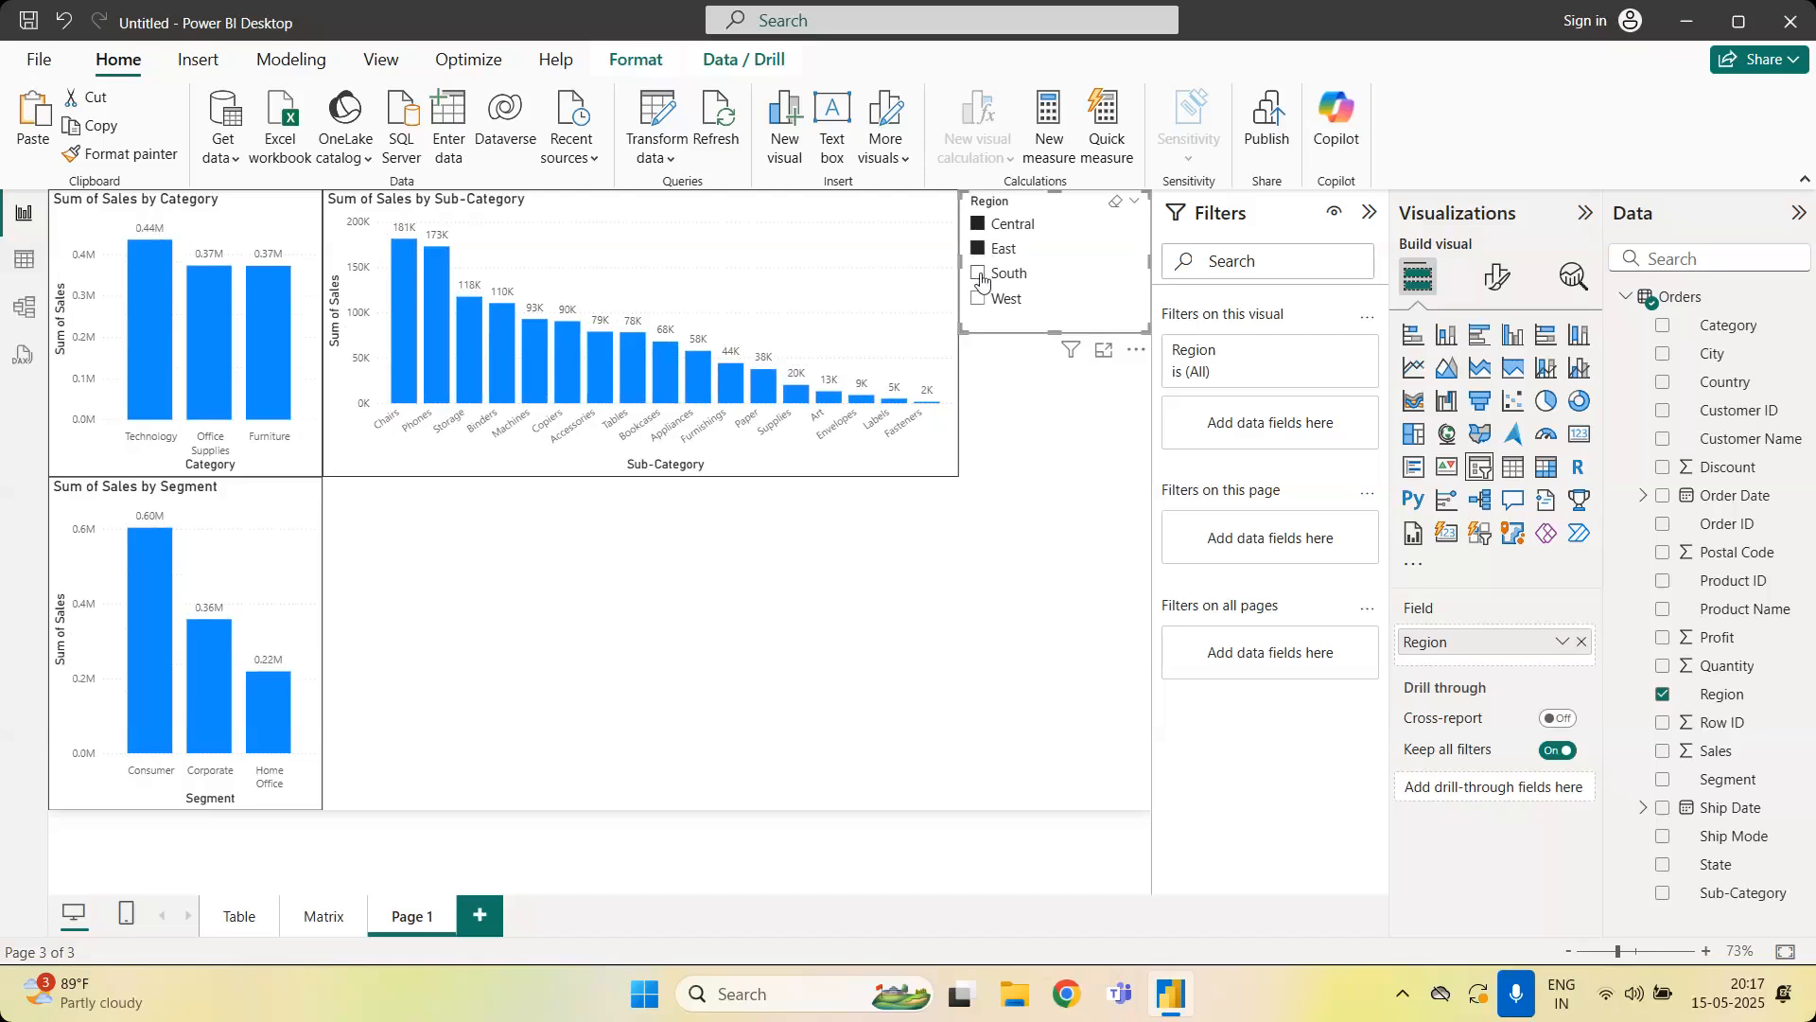
left_click(982, 277)
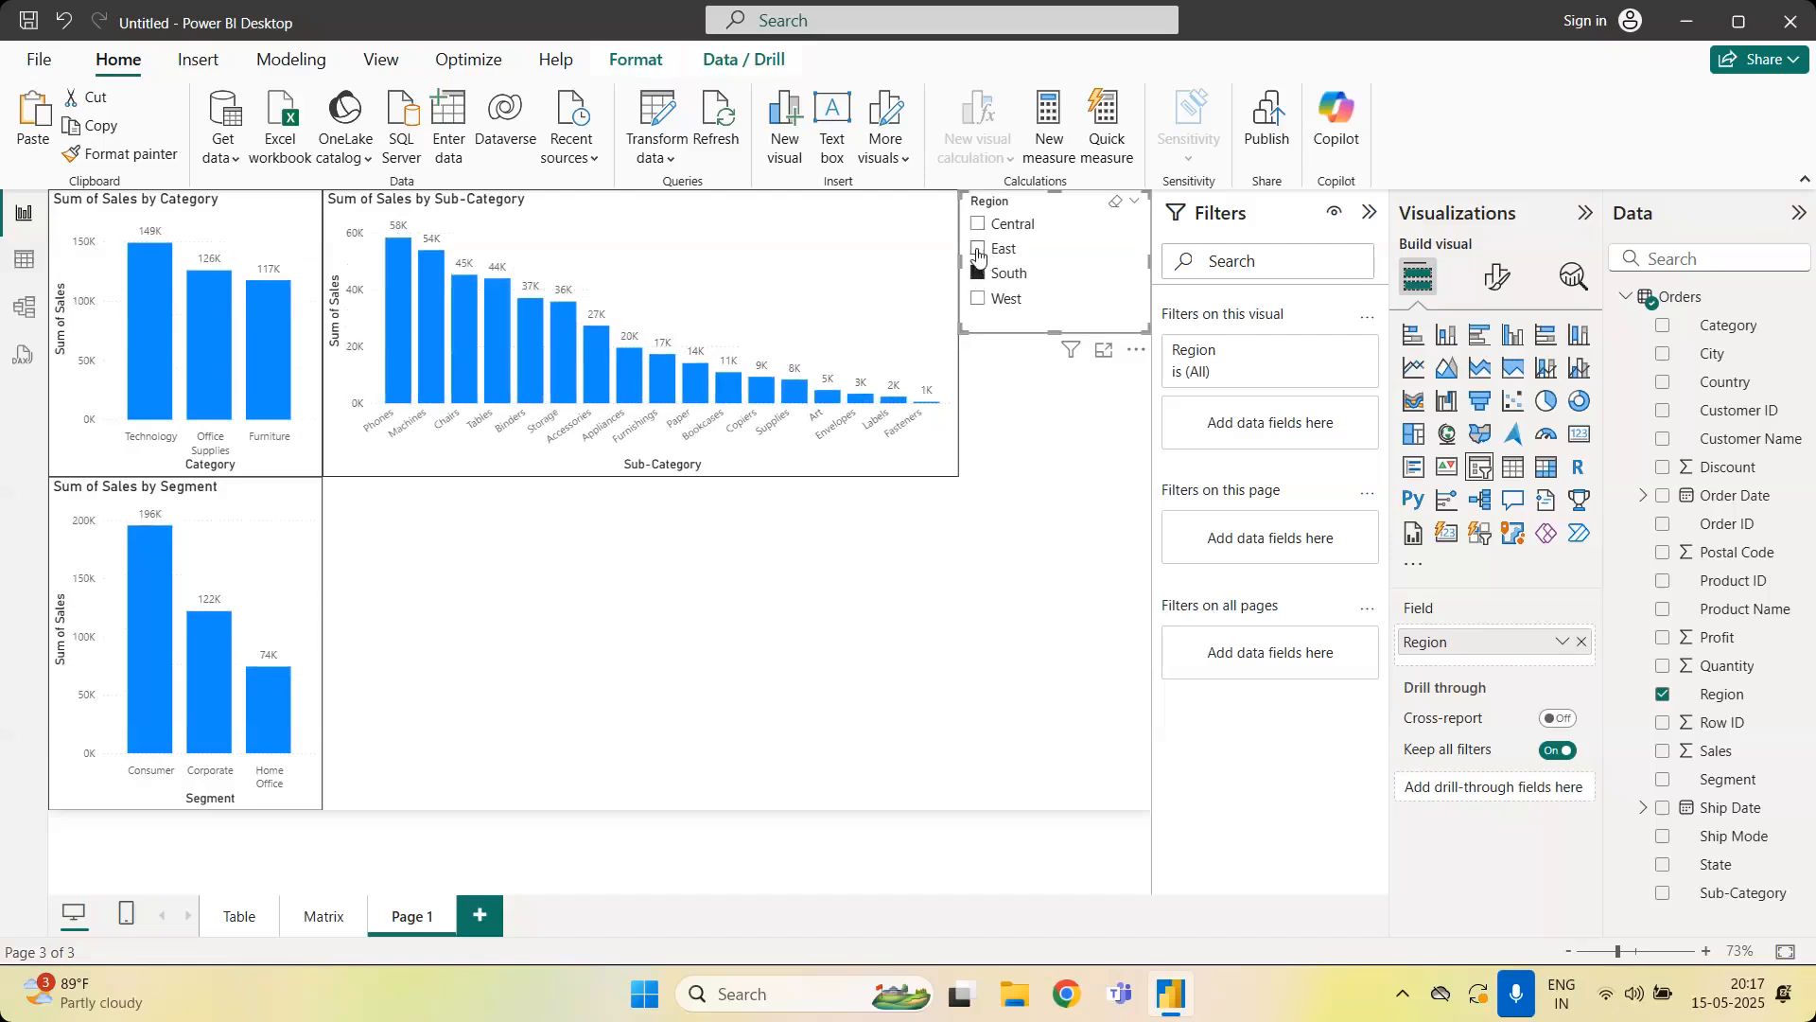
left_click(979, 252, "ctrl")
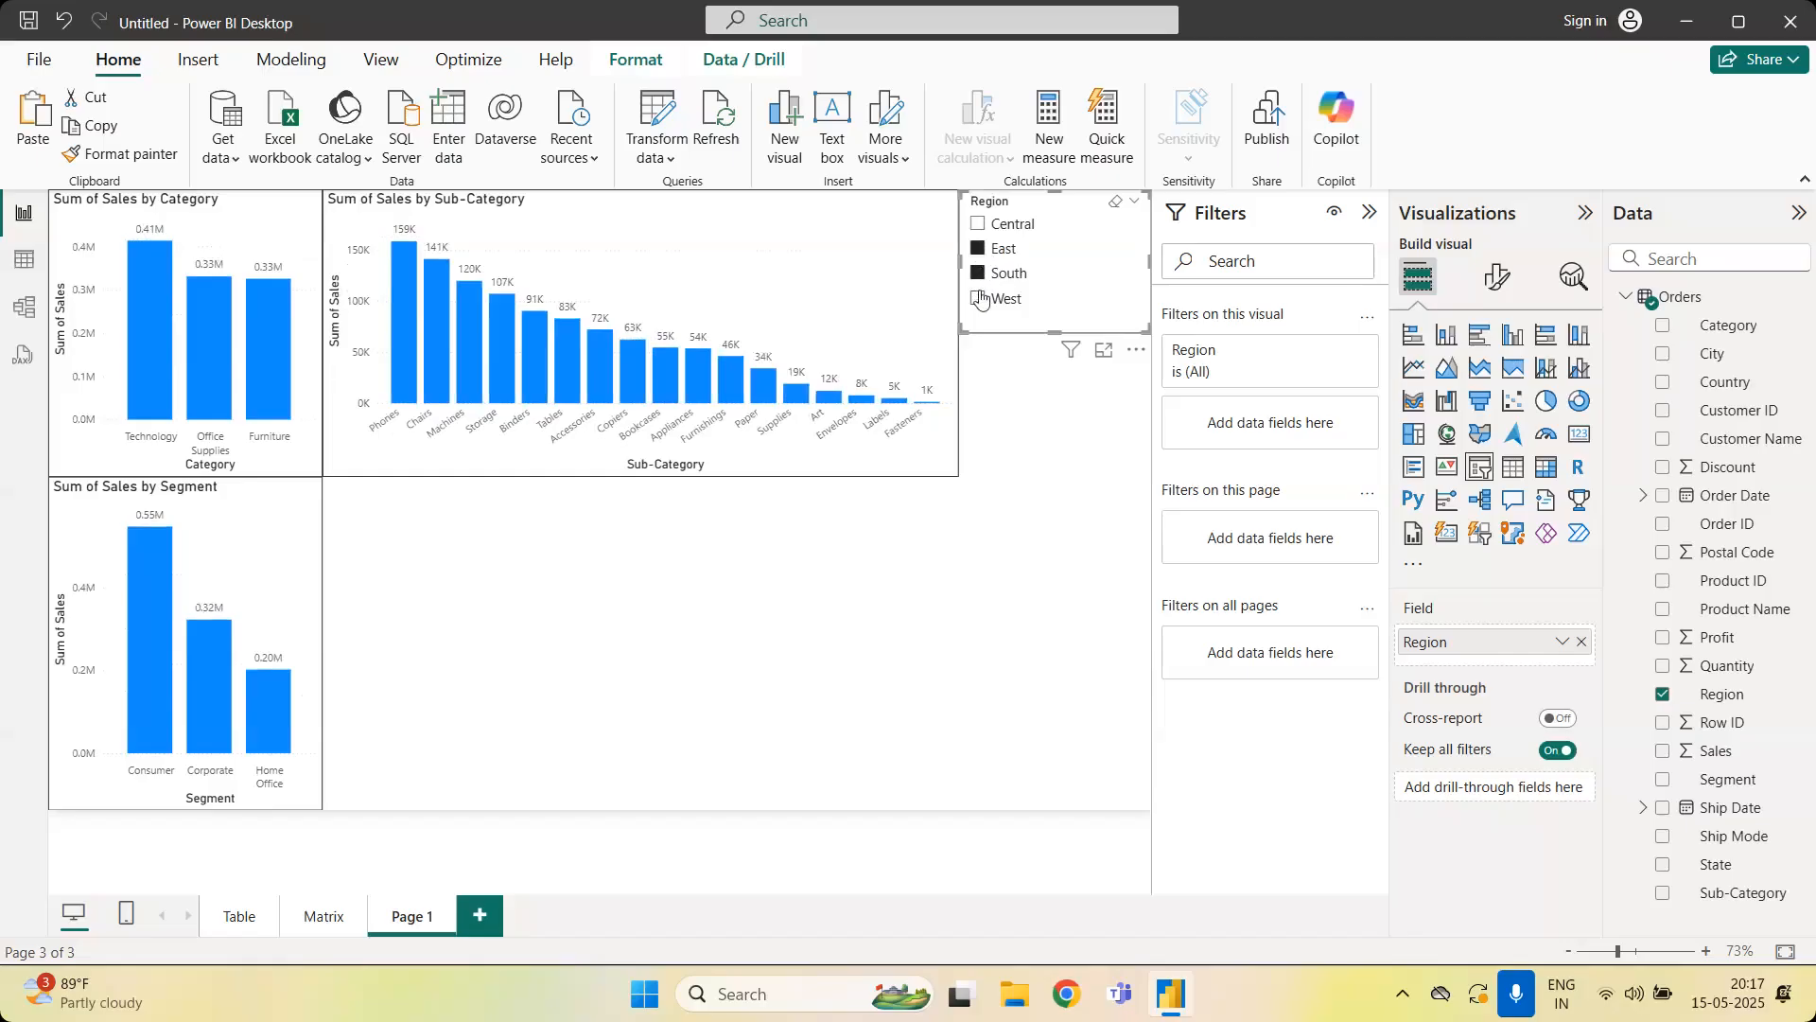
left_click(980, 299, "ctrl")
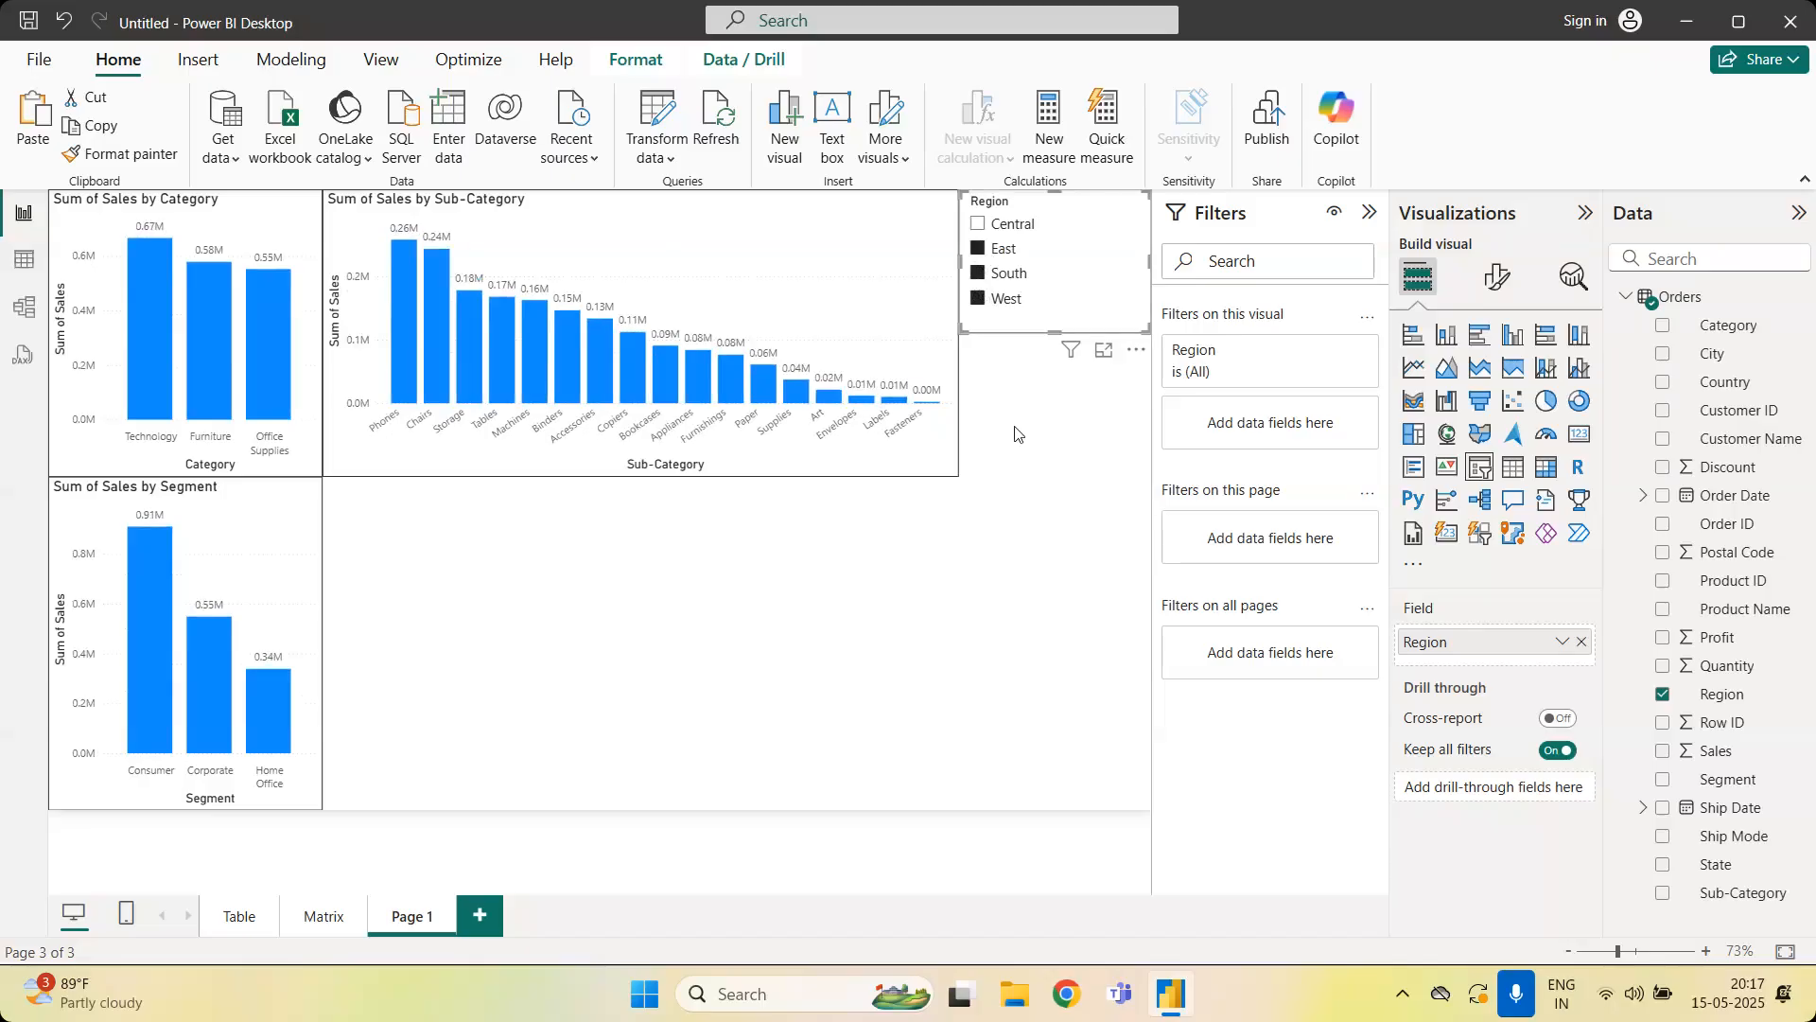
Clear every selection in the Region slicer and leave the slicer deselected
left_click(978, 299)
left_click(979, 273)
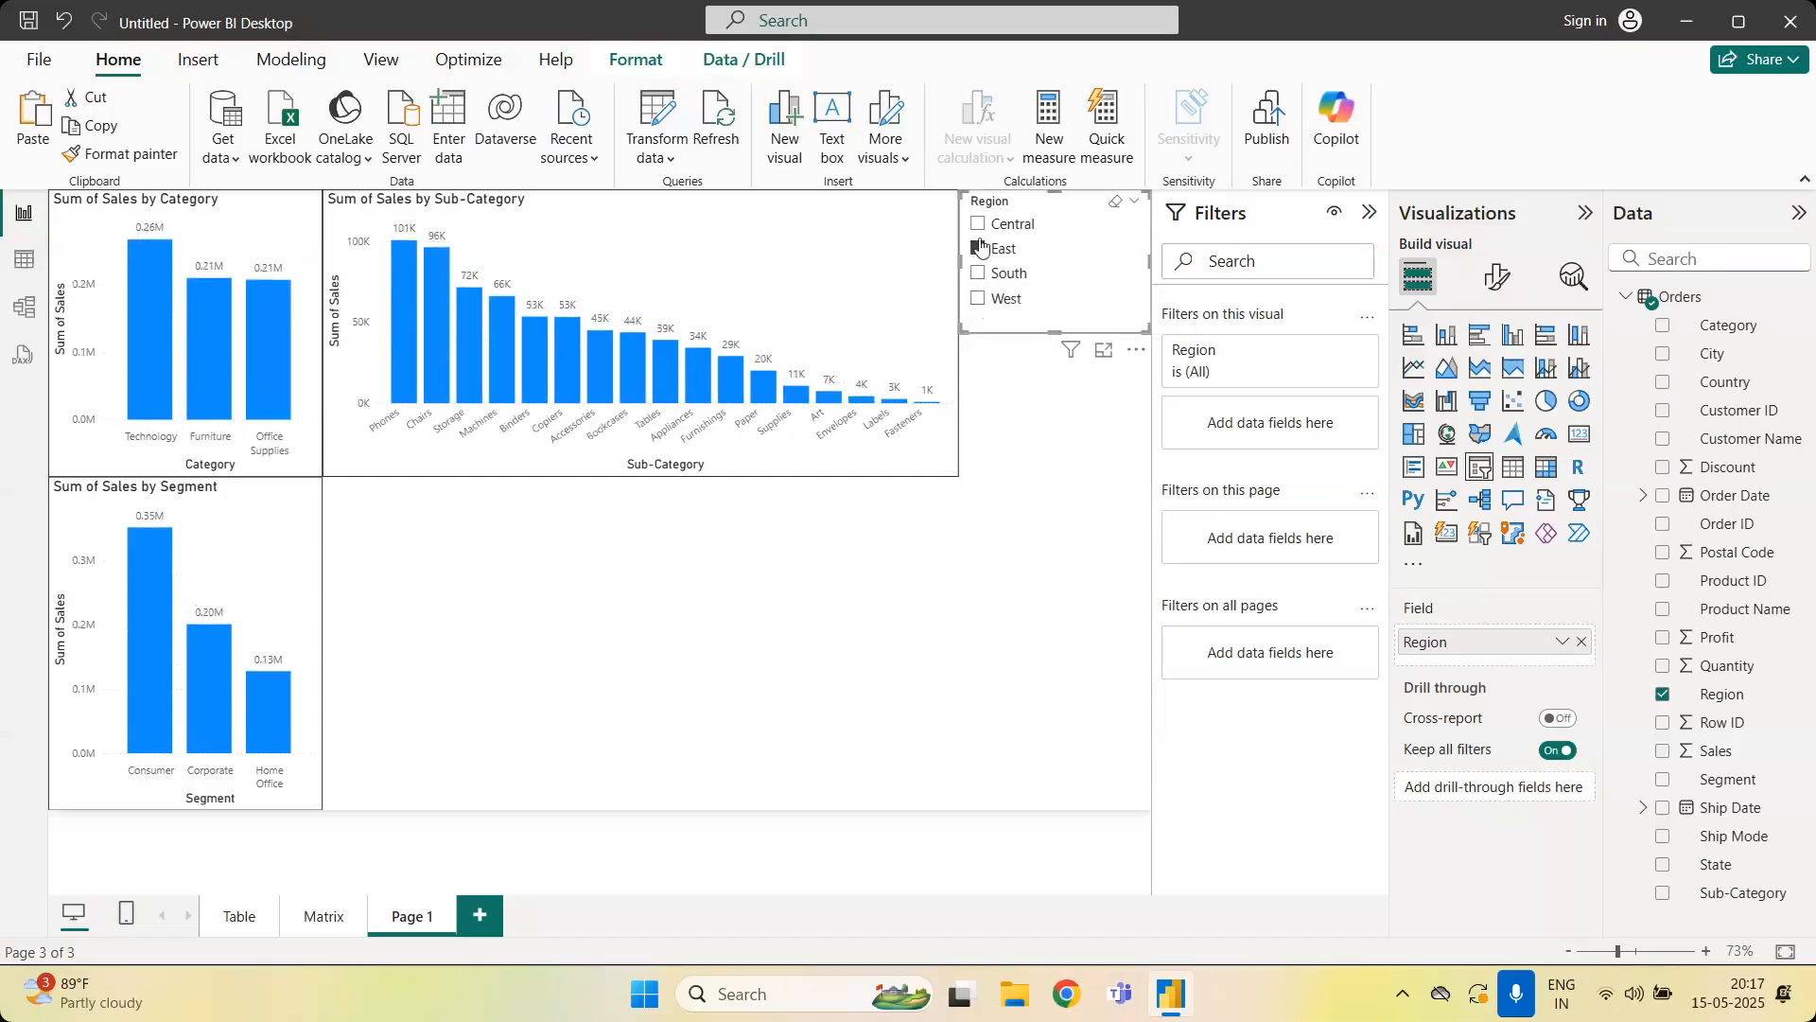
left_click(980, 248)
left_click(1034, 508)
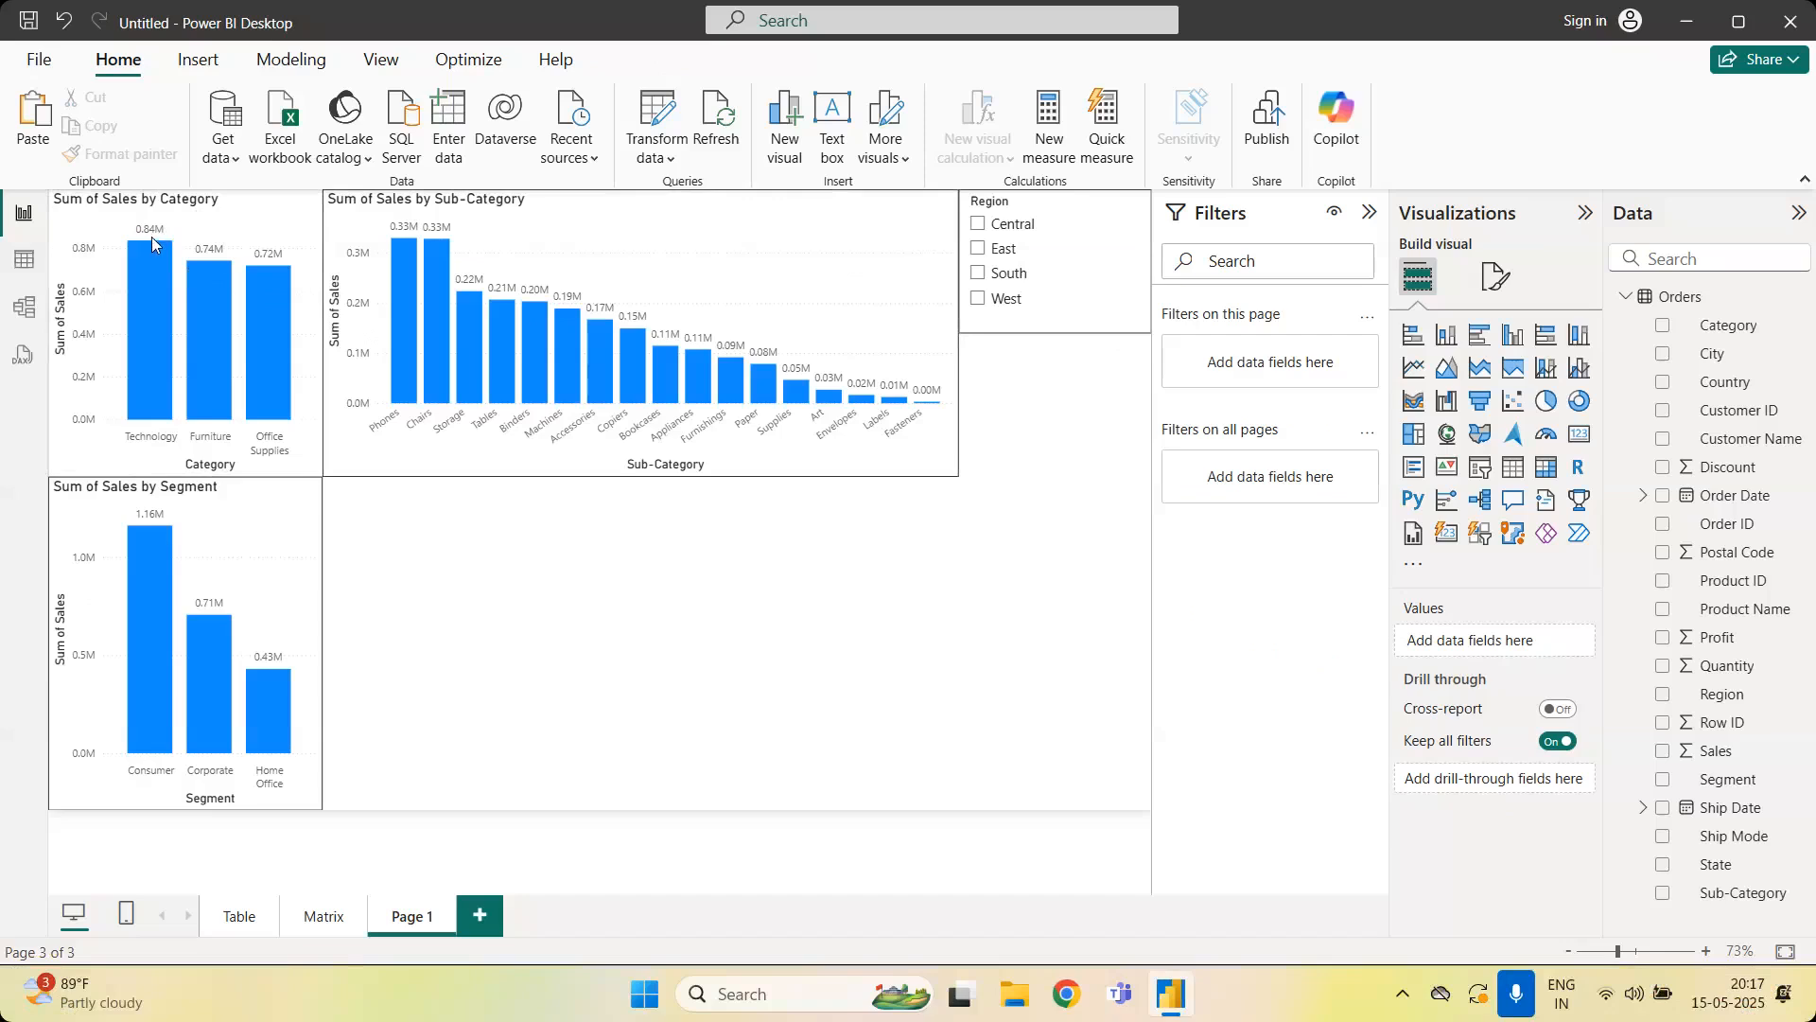
Filter only the Sum of Sales by Category chart to Furniture and Technology, leaving the chart deselected
left_click(261, 215)
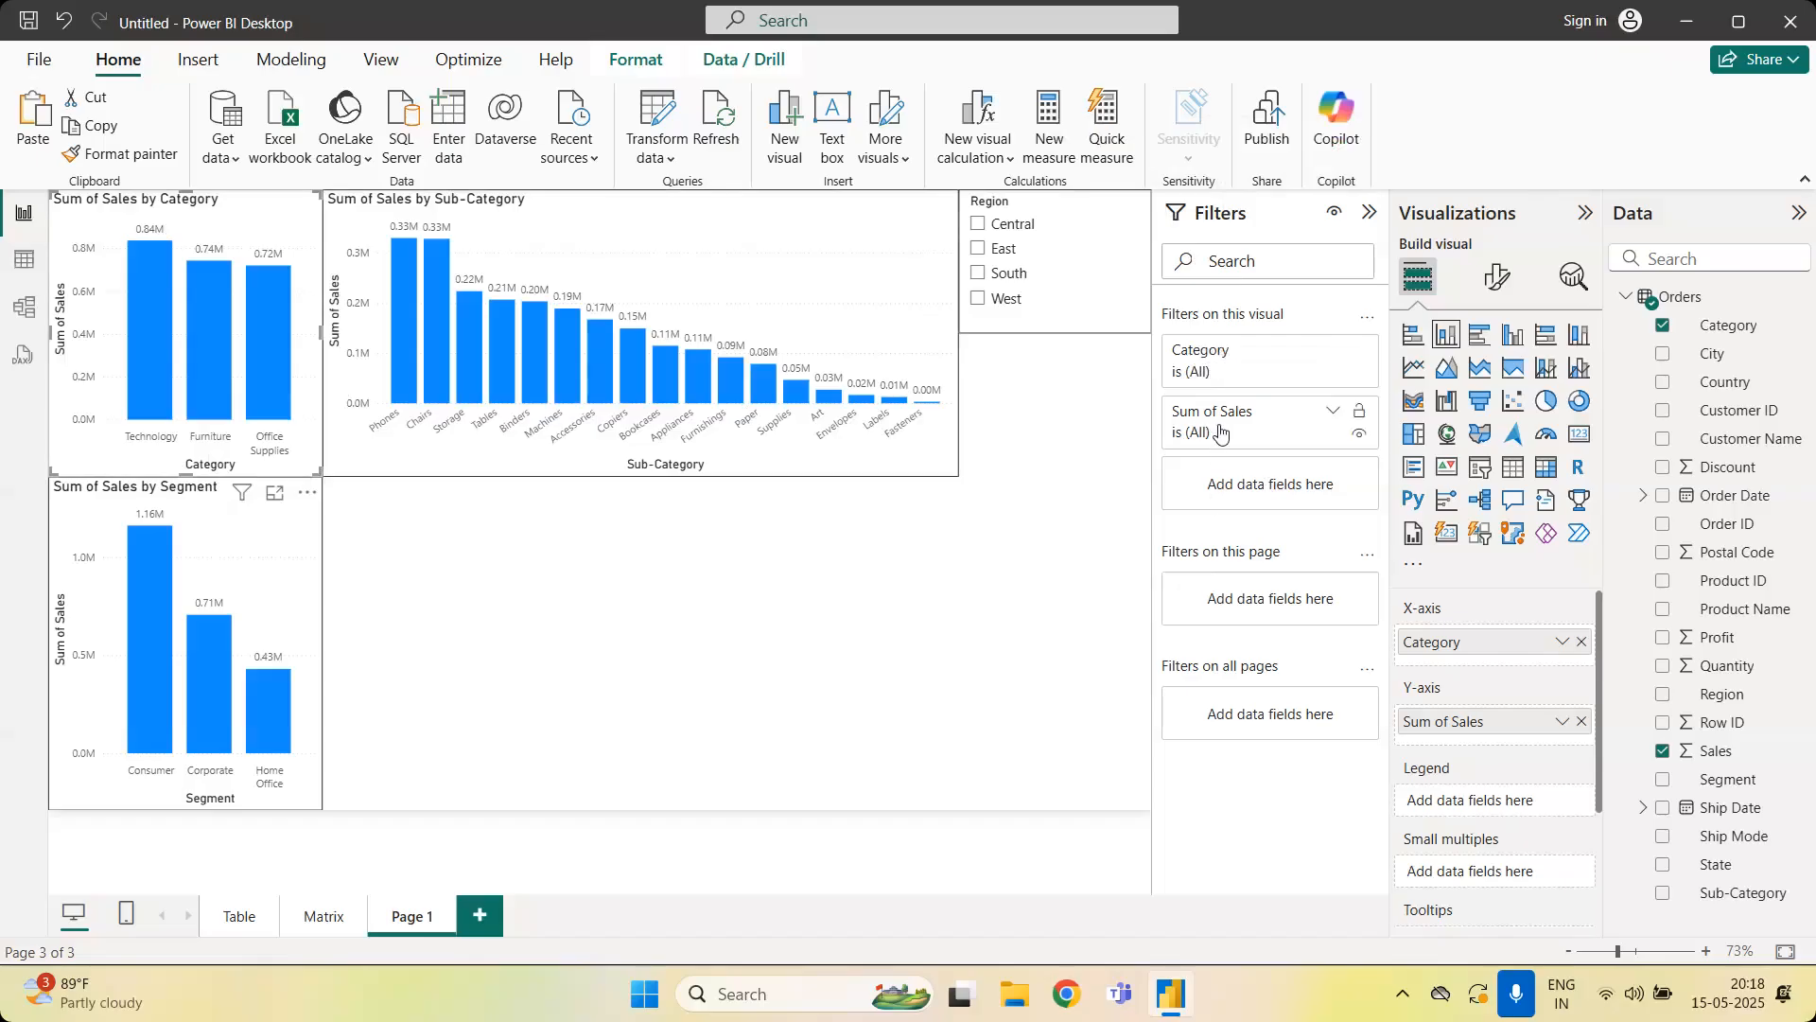
left_click(1335, 357)
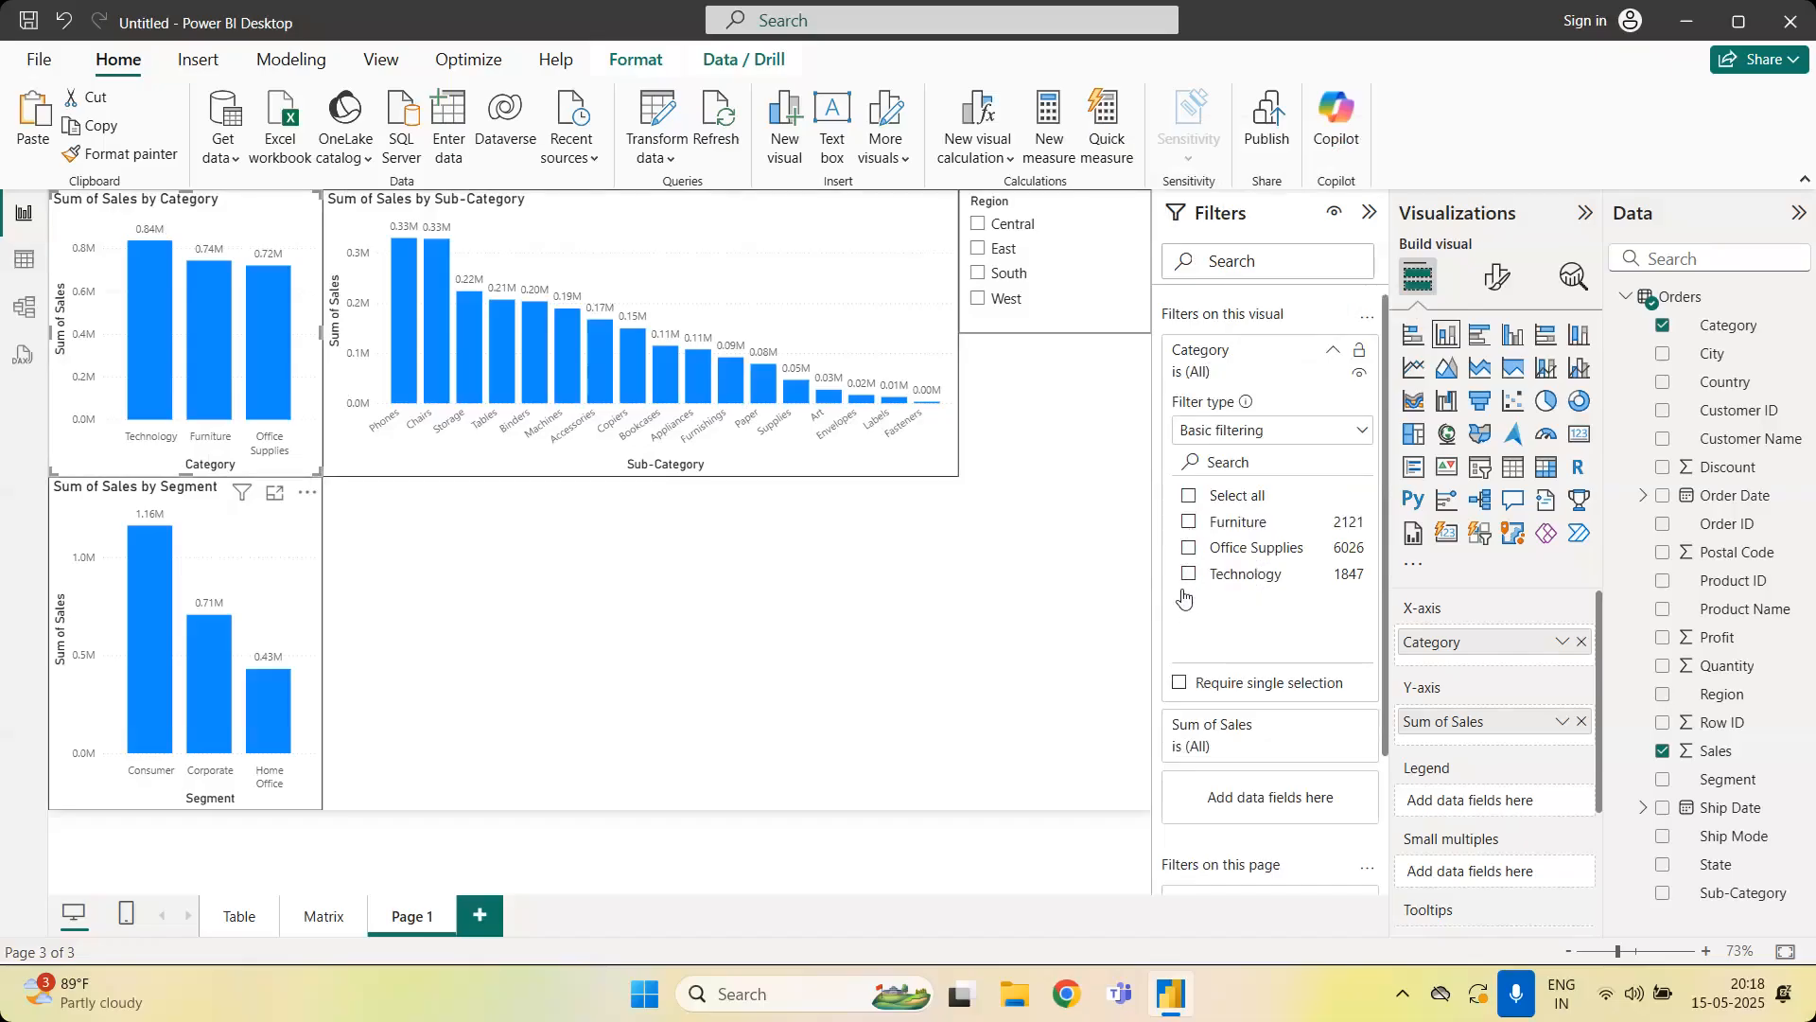
left_click(1188, 523)
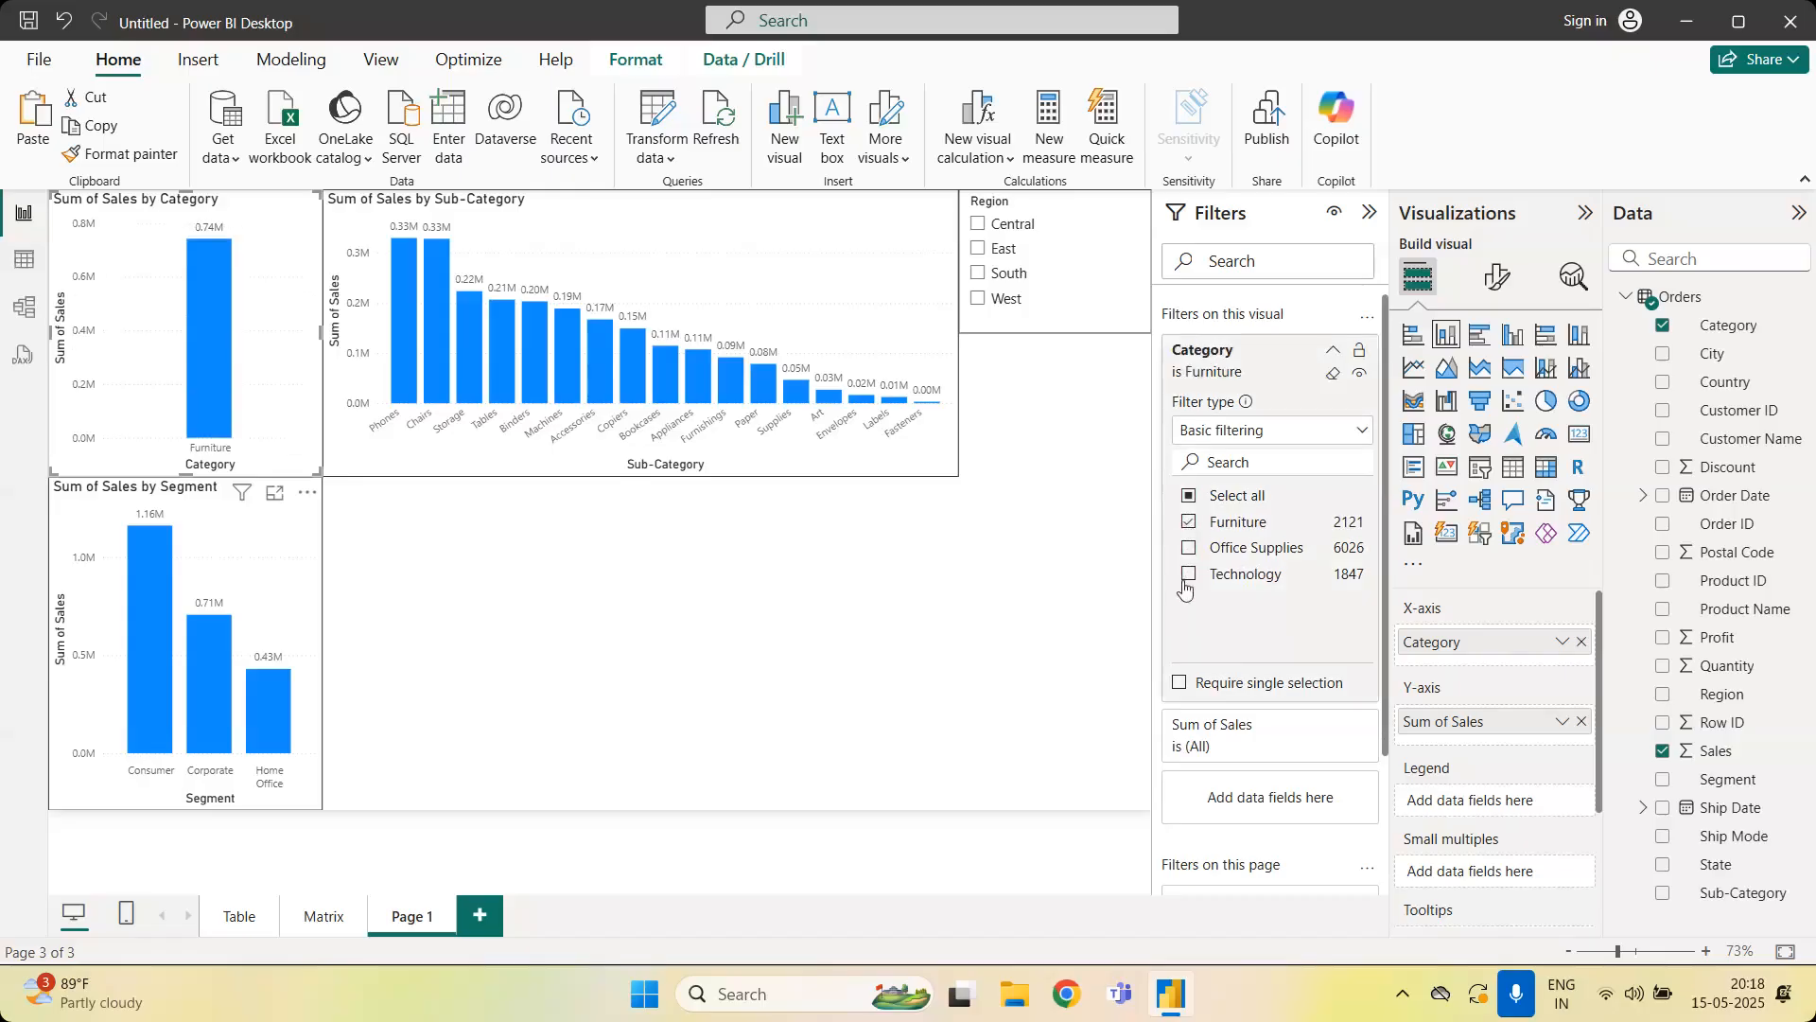
left_click(1187, 577)
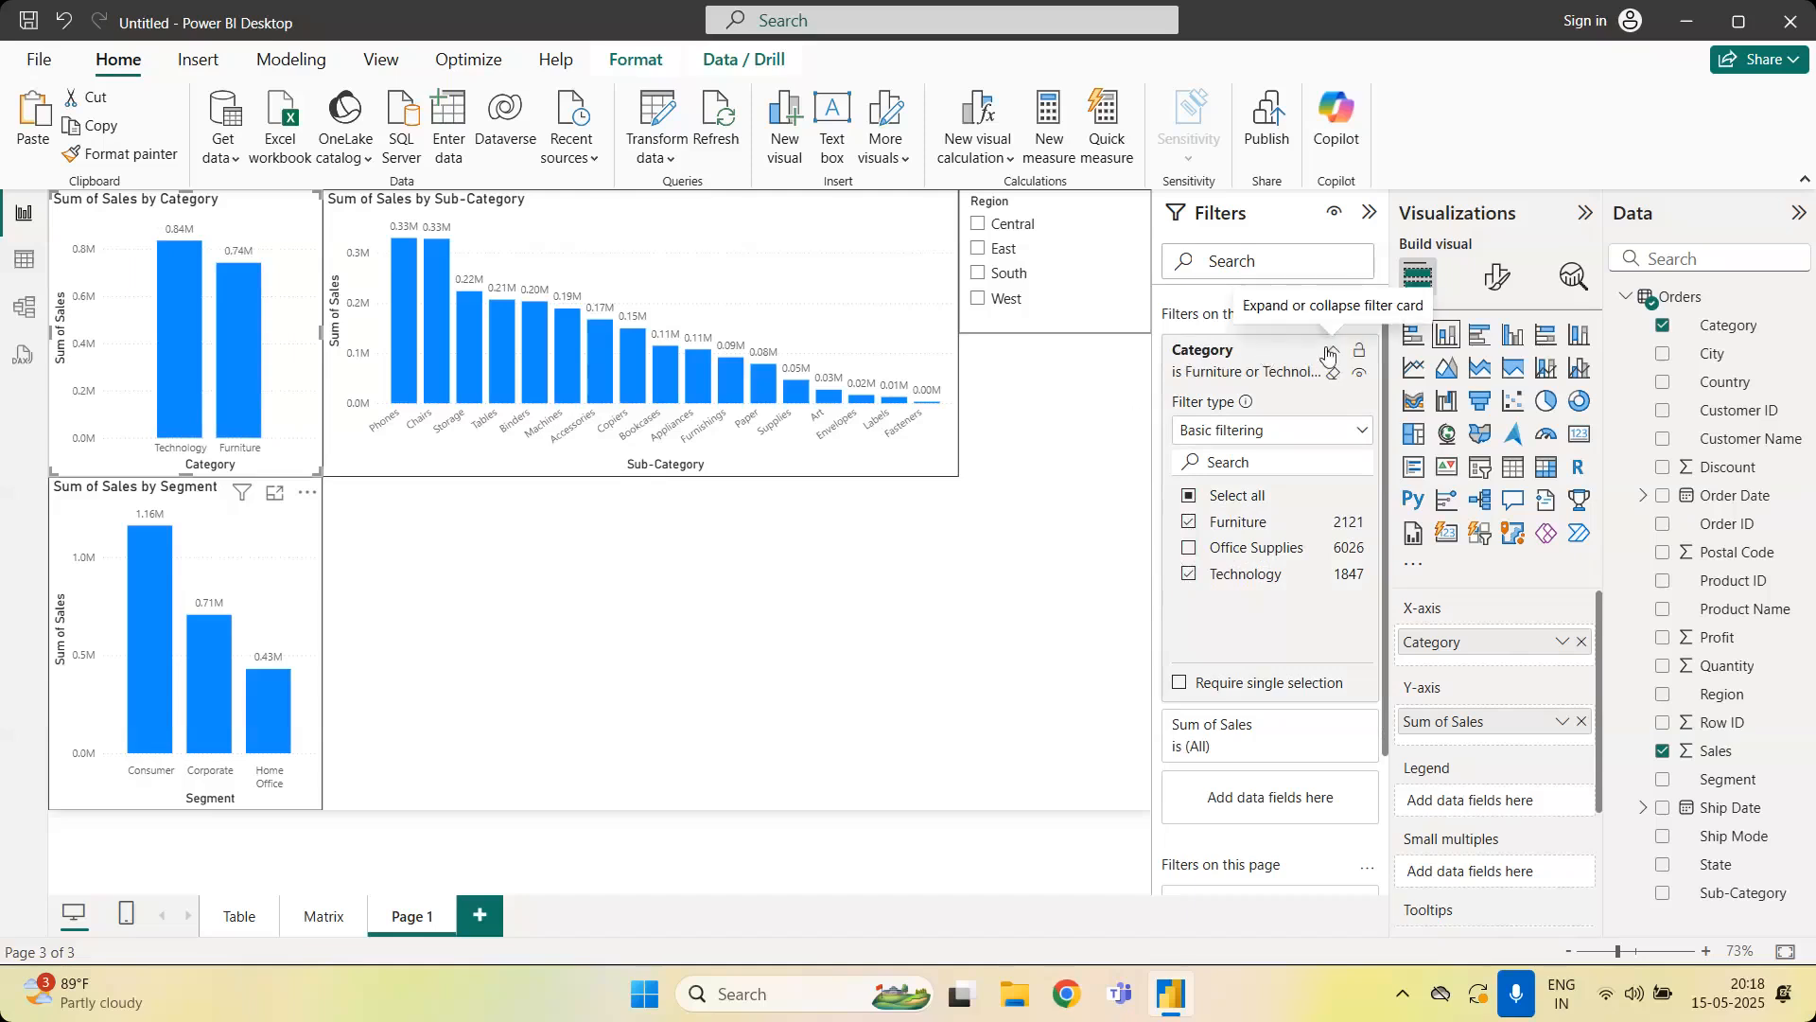
left_click(1329, 356)
left_click(378, 567)
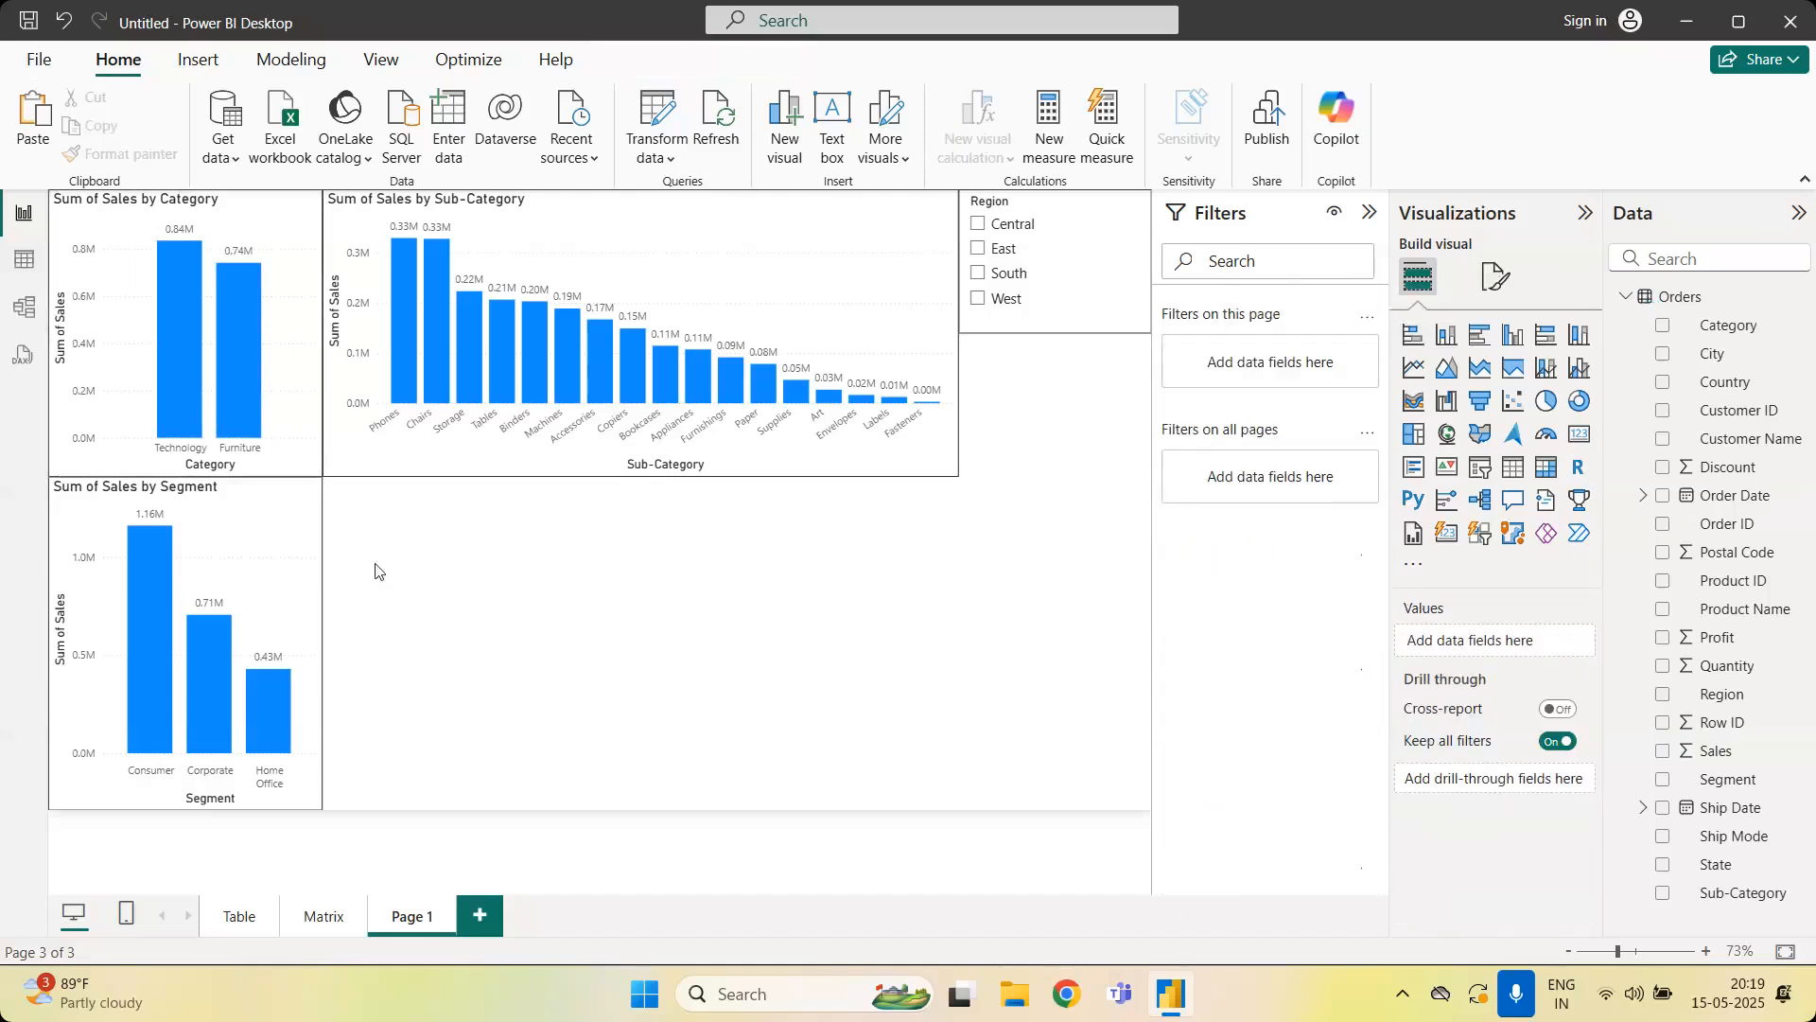
Examine the Segment filter options of the Sum of Sales by Segment chart and the visual-level and page-level filter areas
left_click(305, 557)
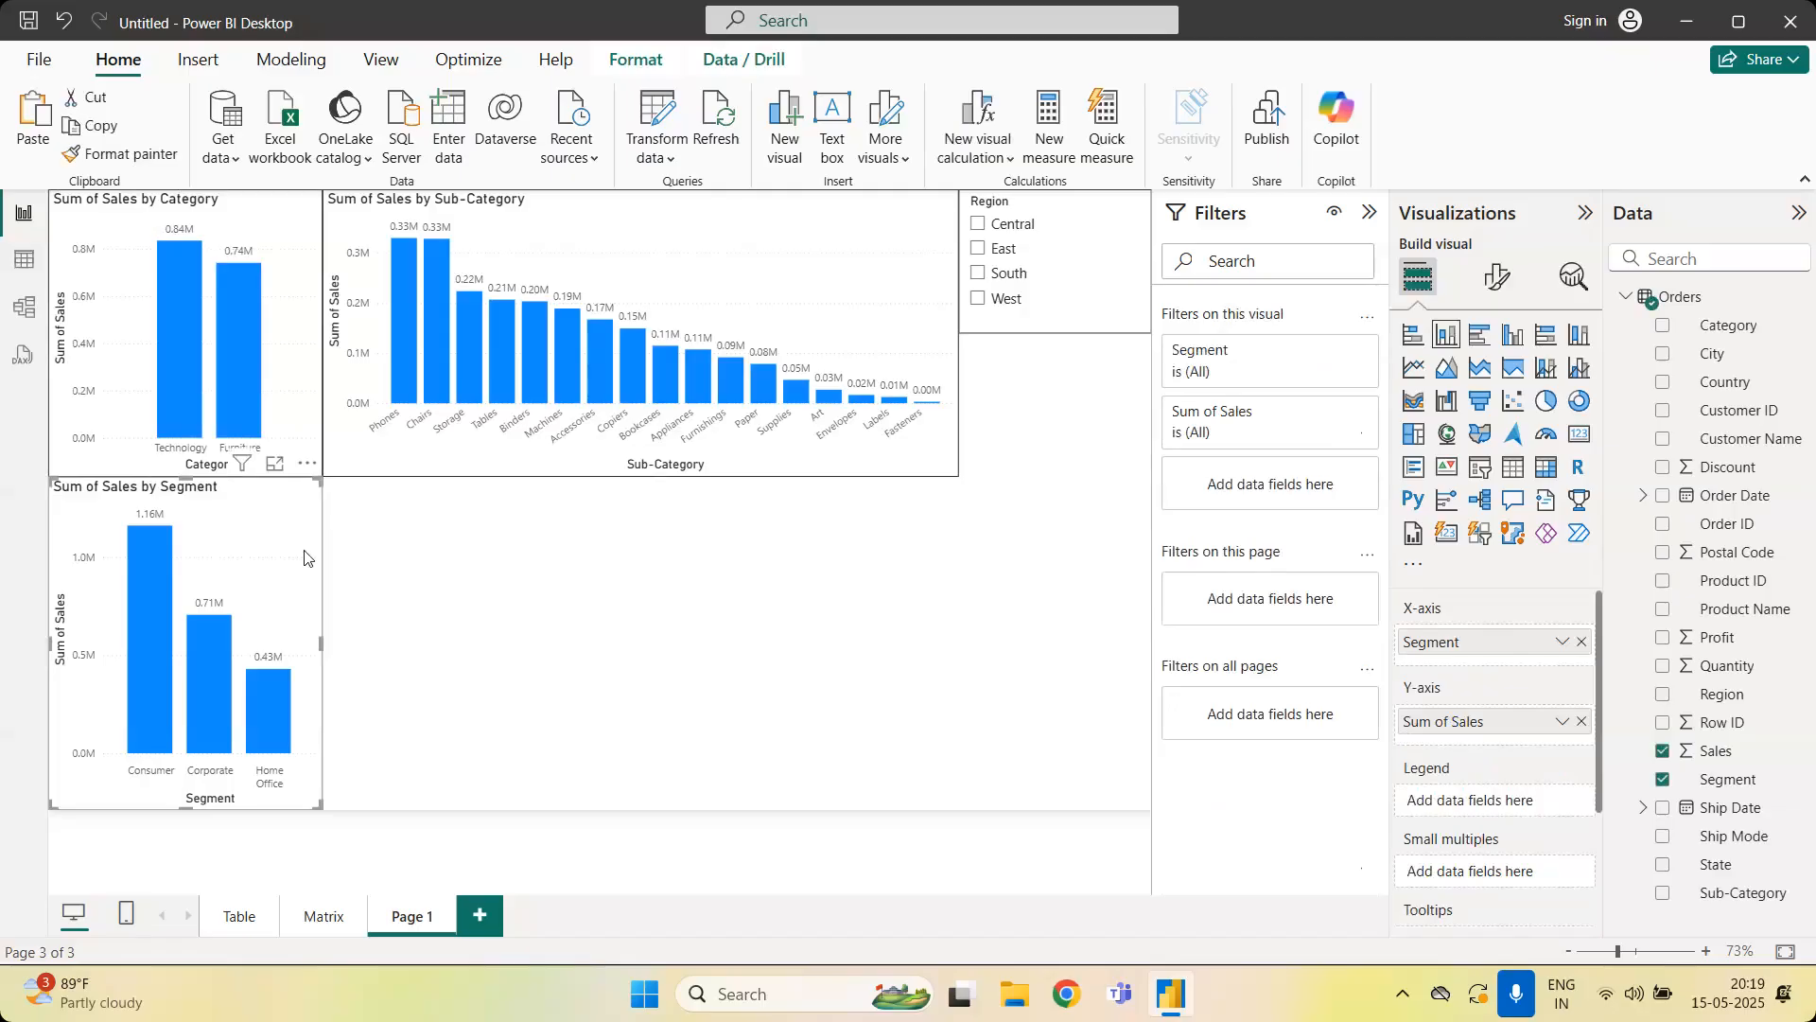
left_click(1334, 352)
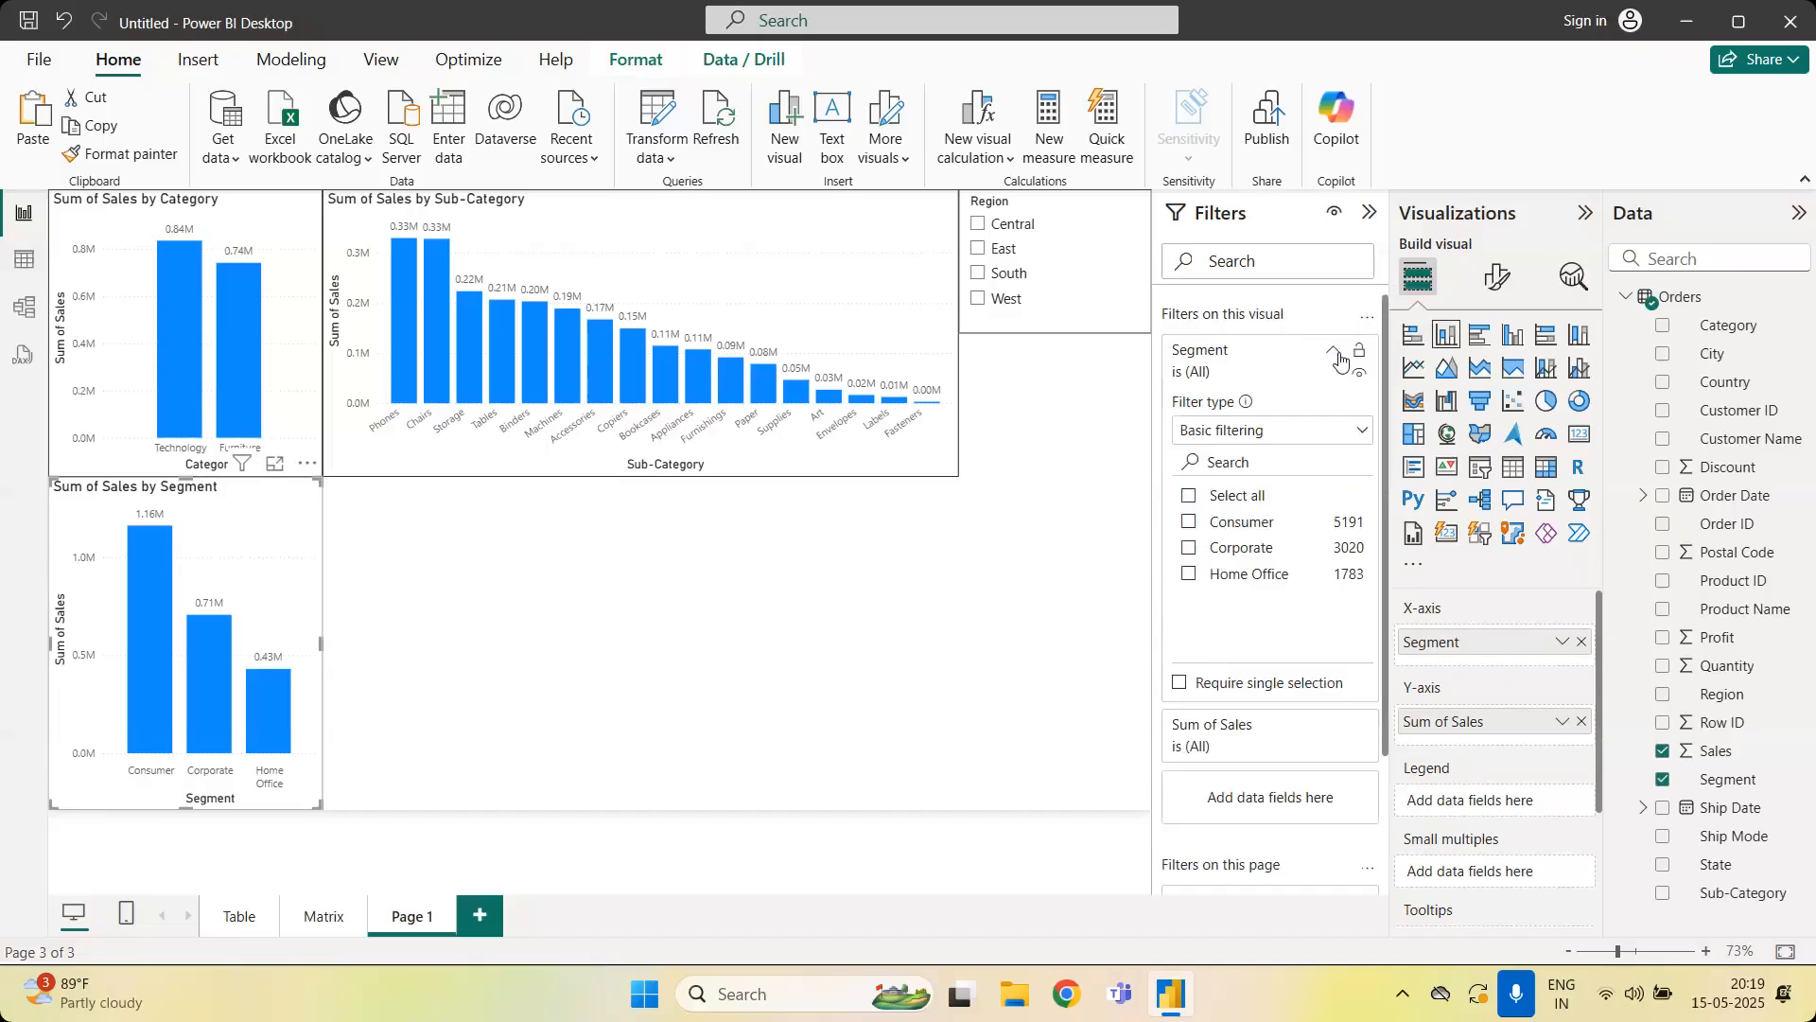
left_click(1336, 356)
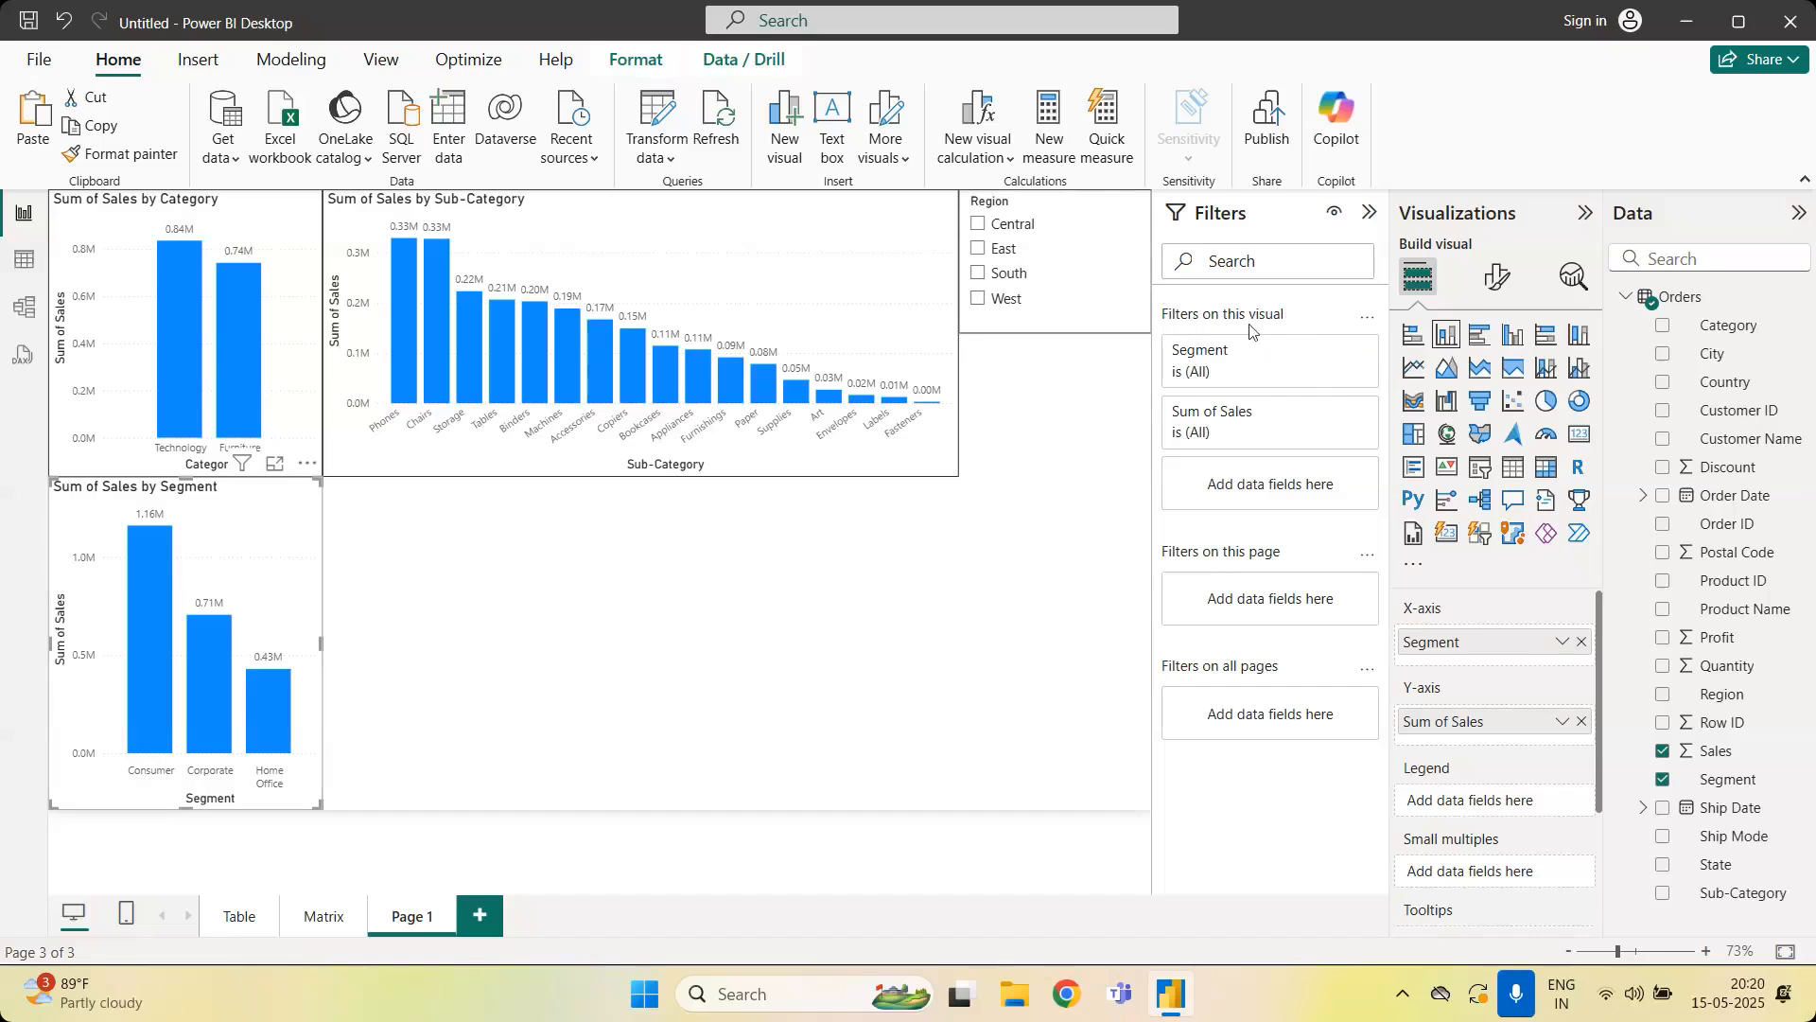
mouse_move(1257, 333)
mouse_move(1276, 559)
Remove the Region slicer from Page 1
left_click(1064, 291)
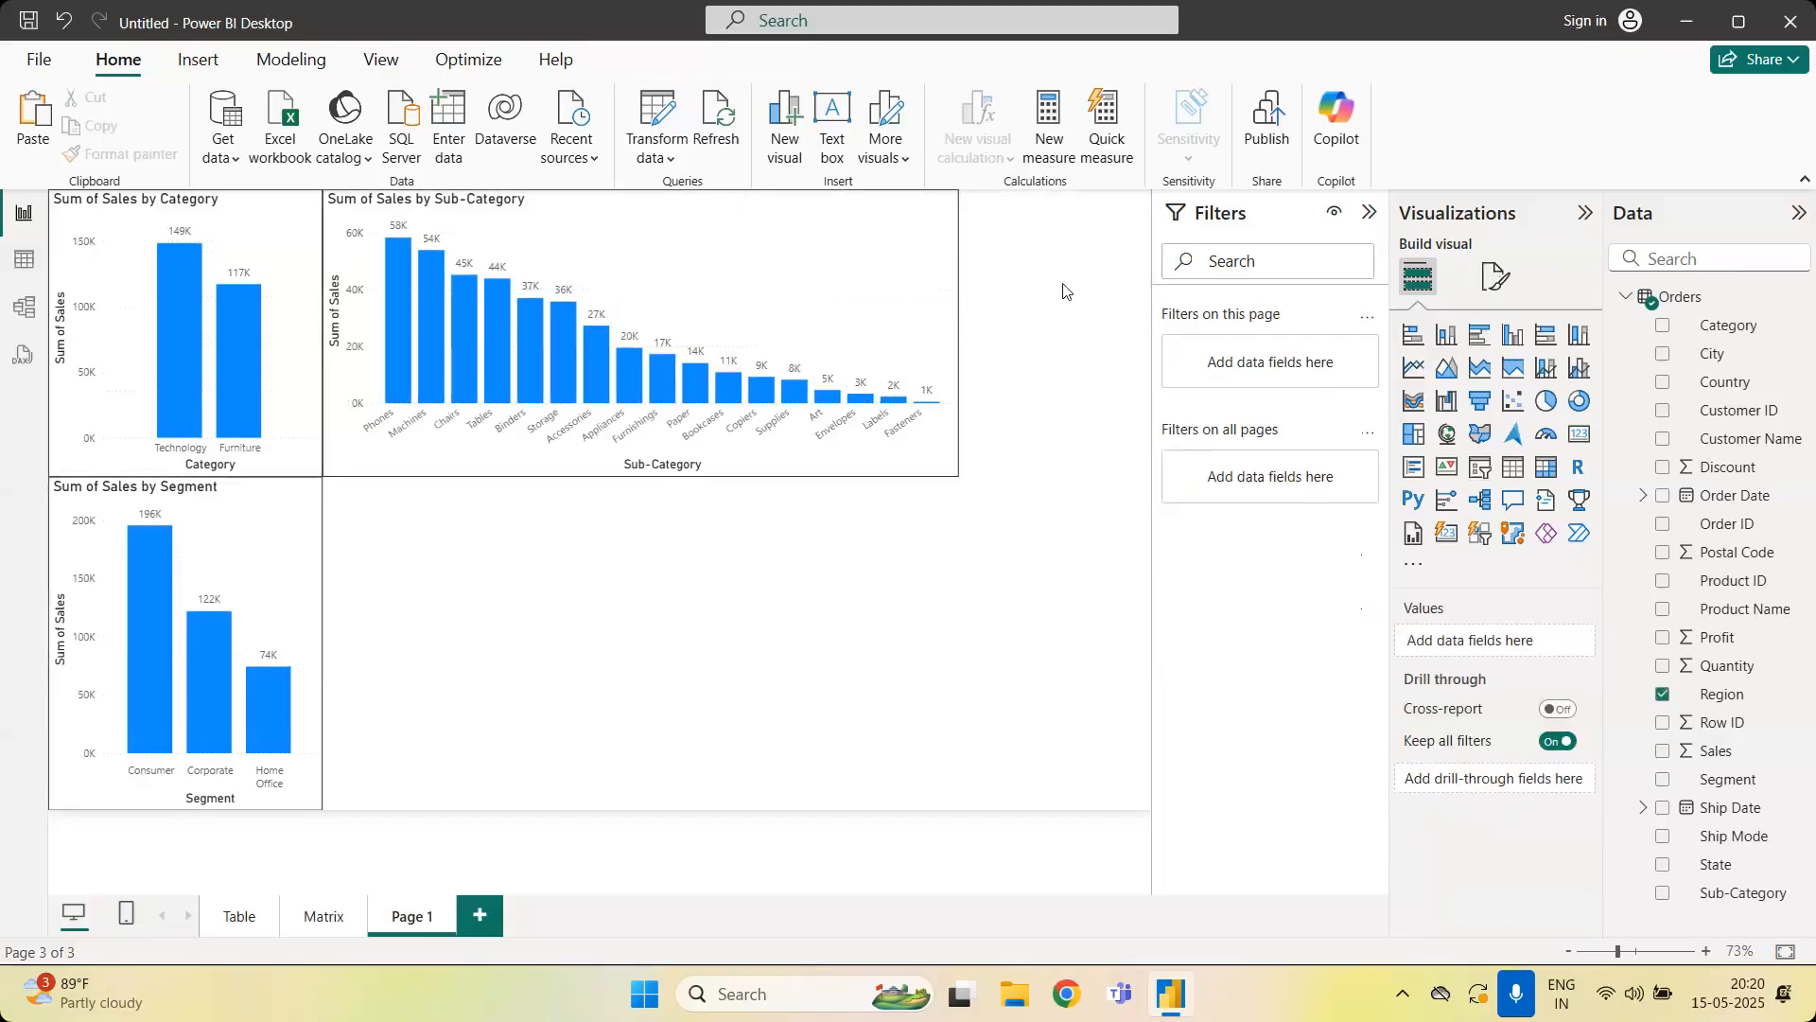
Review the unfiltered visuals on the Table and Matrix pages, keeping every report page in place
left_click(240, 917)
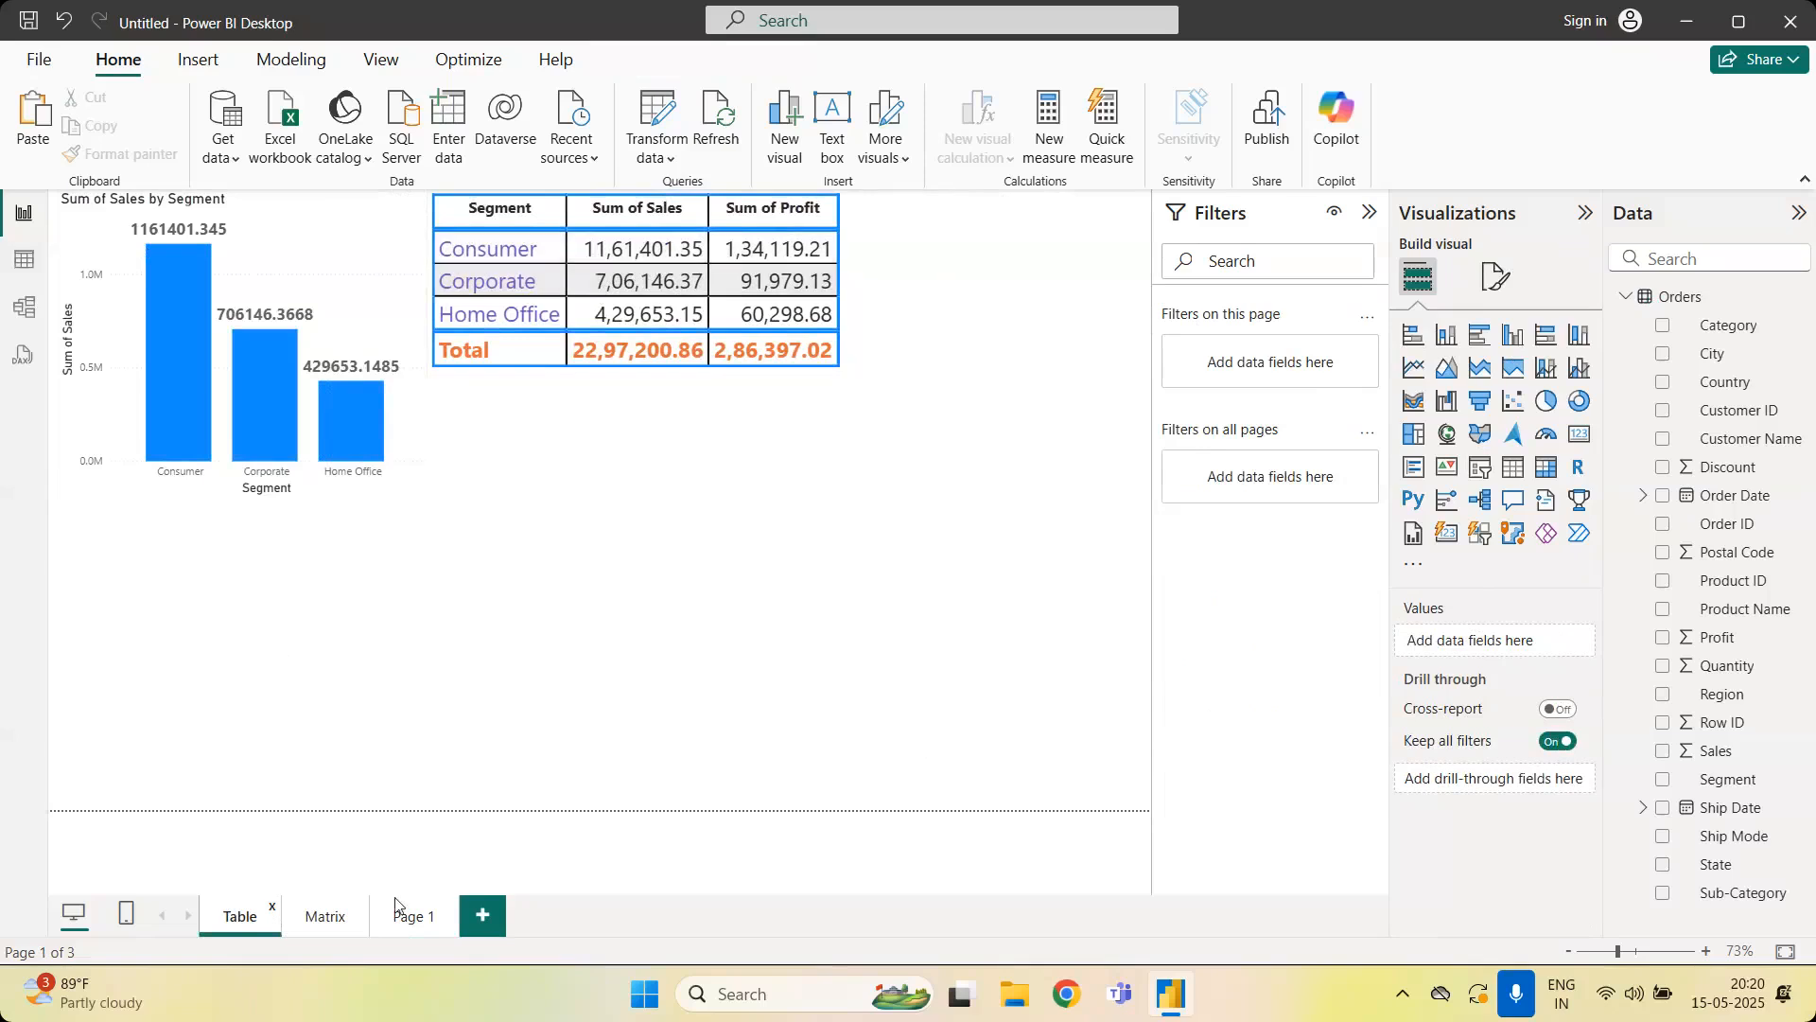
left_click(359, 910)
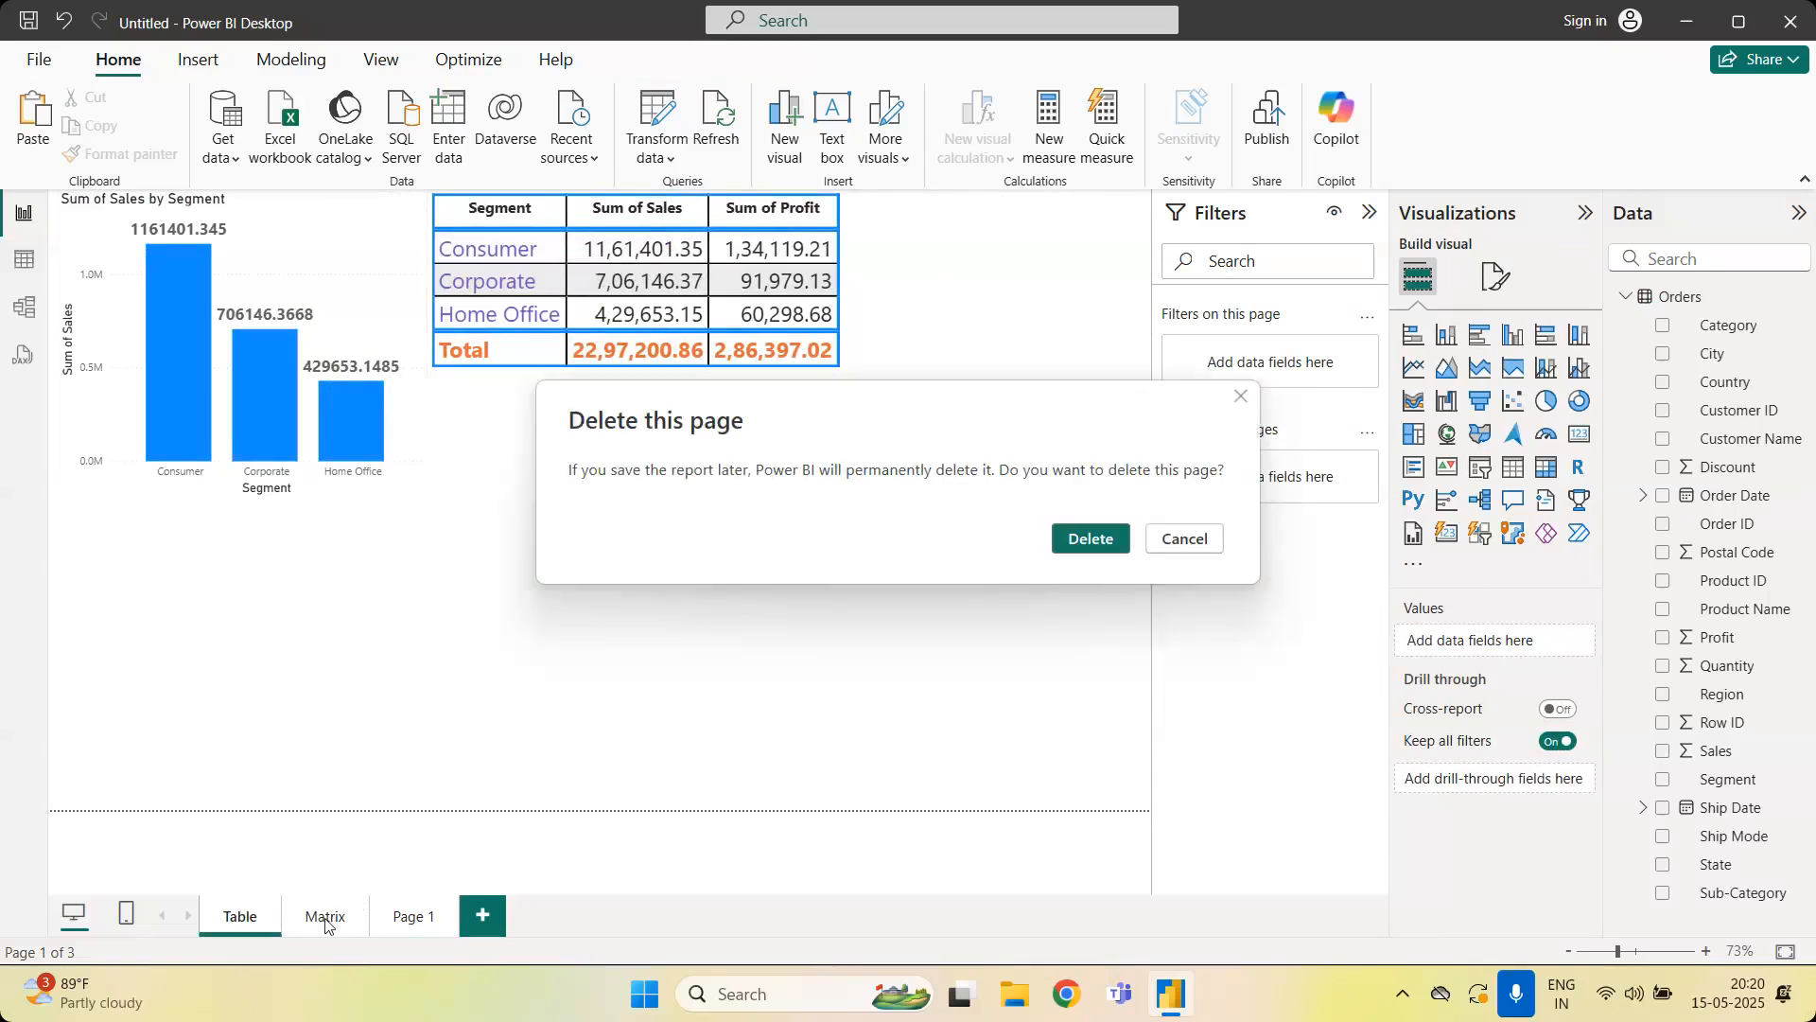
left_click(1195, 535)
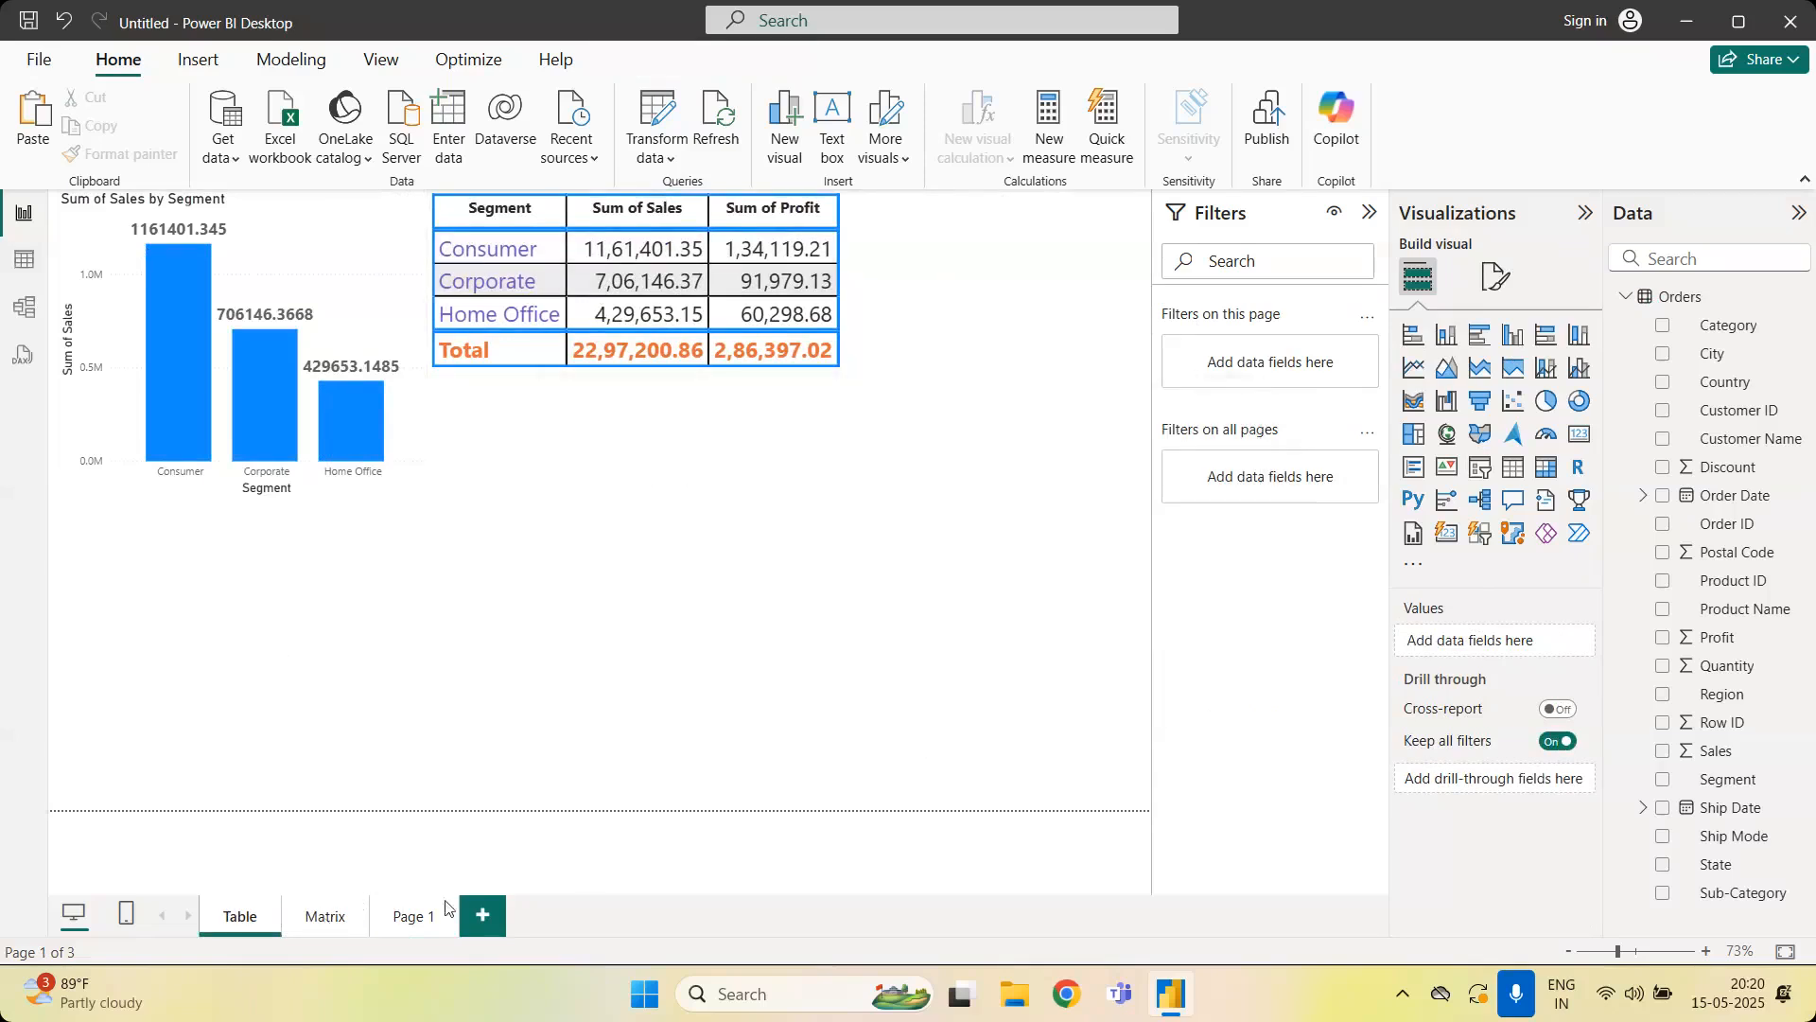
left_click(308, 918)
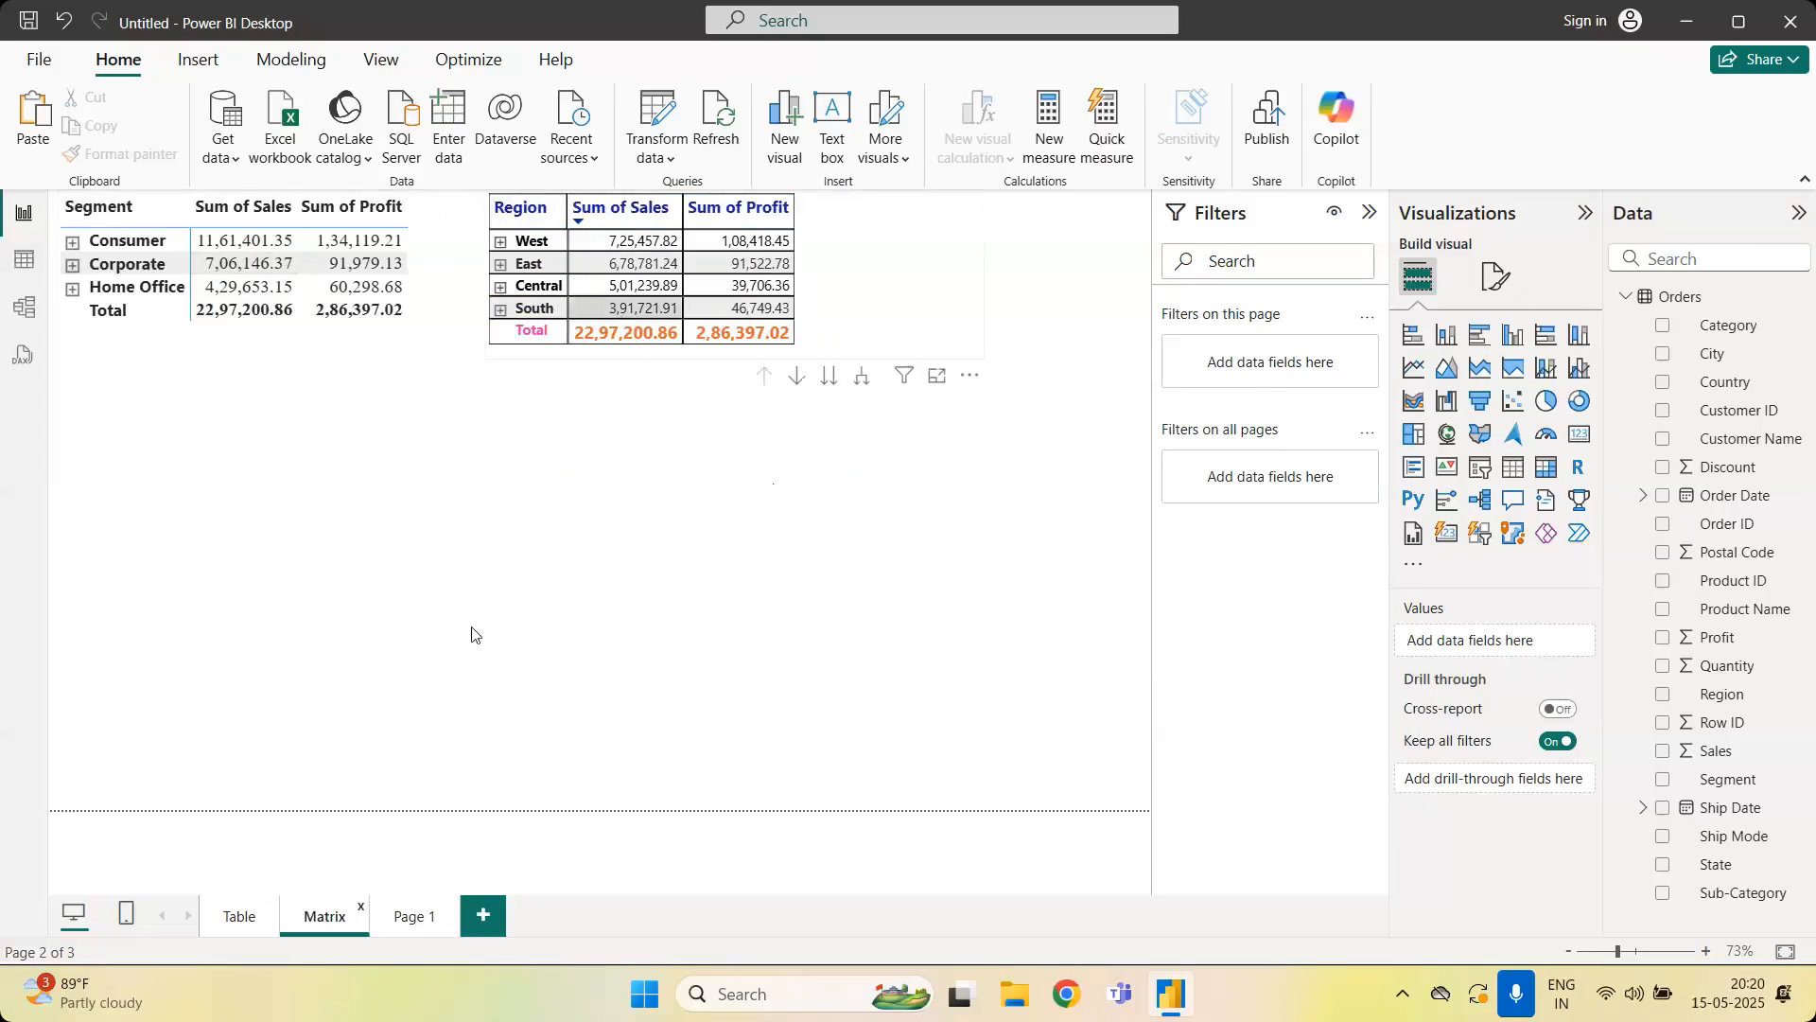
left_click(236, 918)
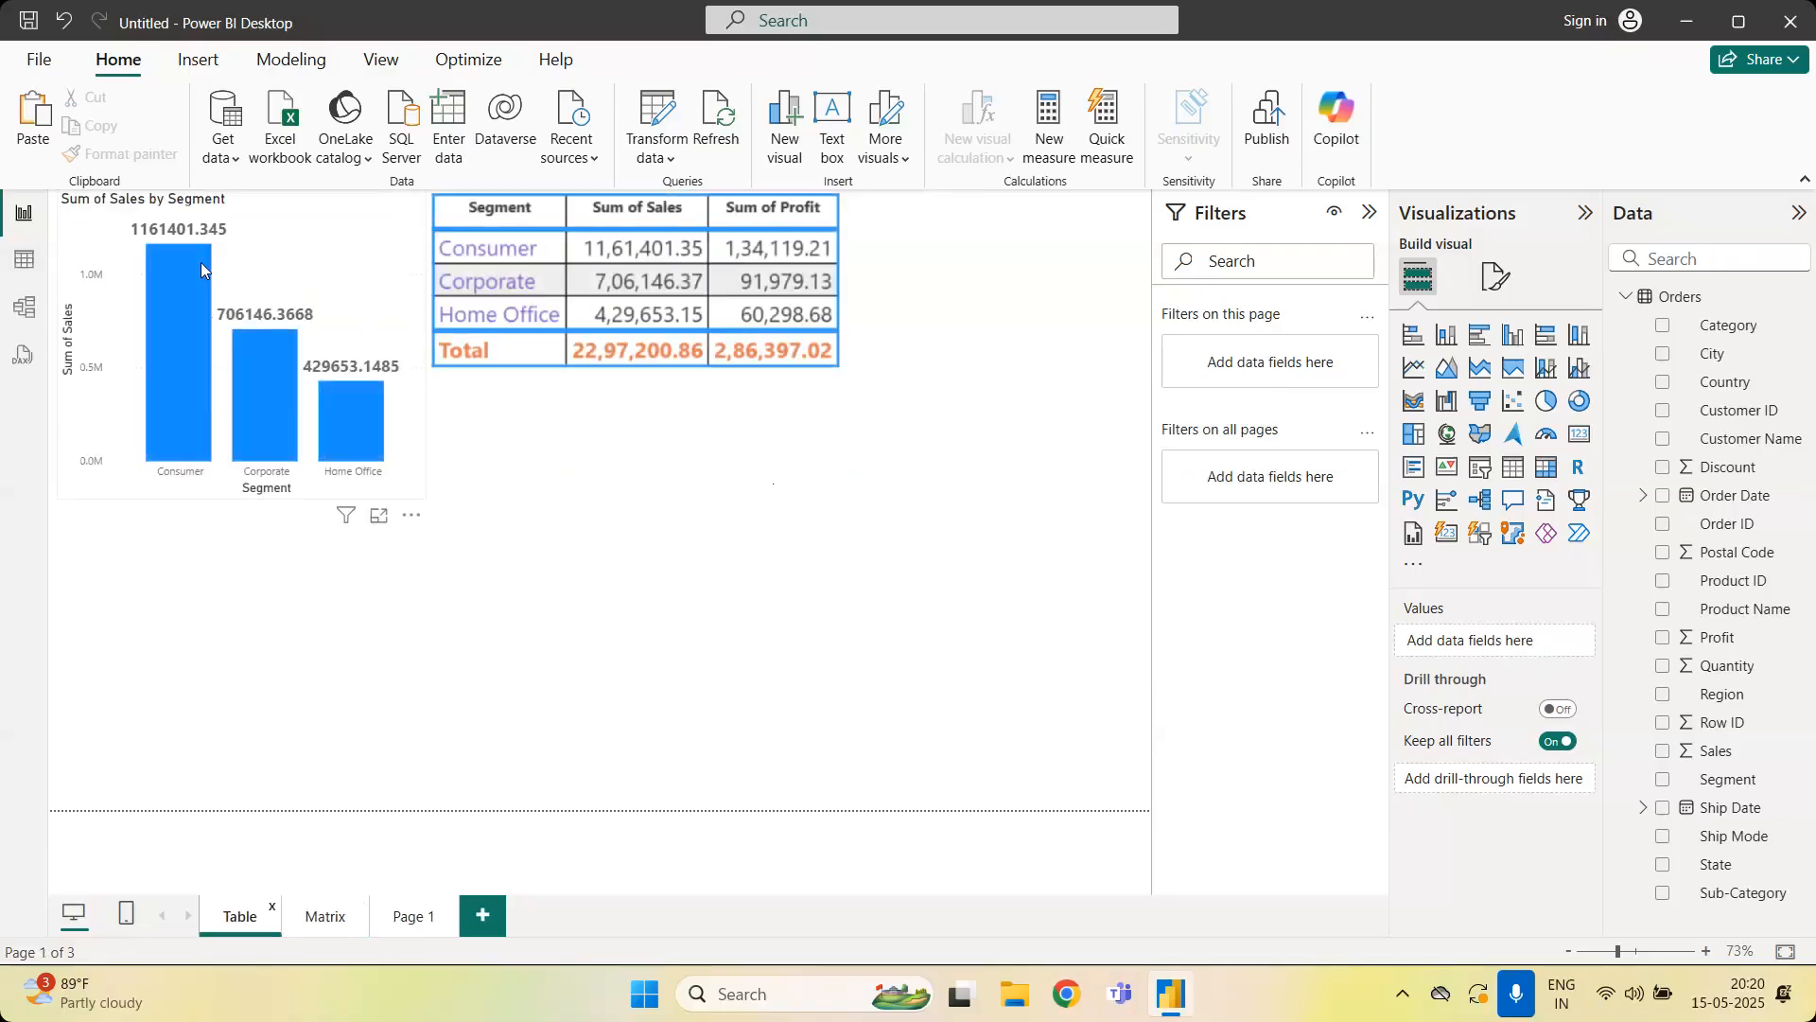
left_click(310, 918)
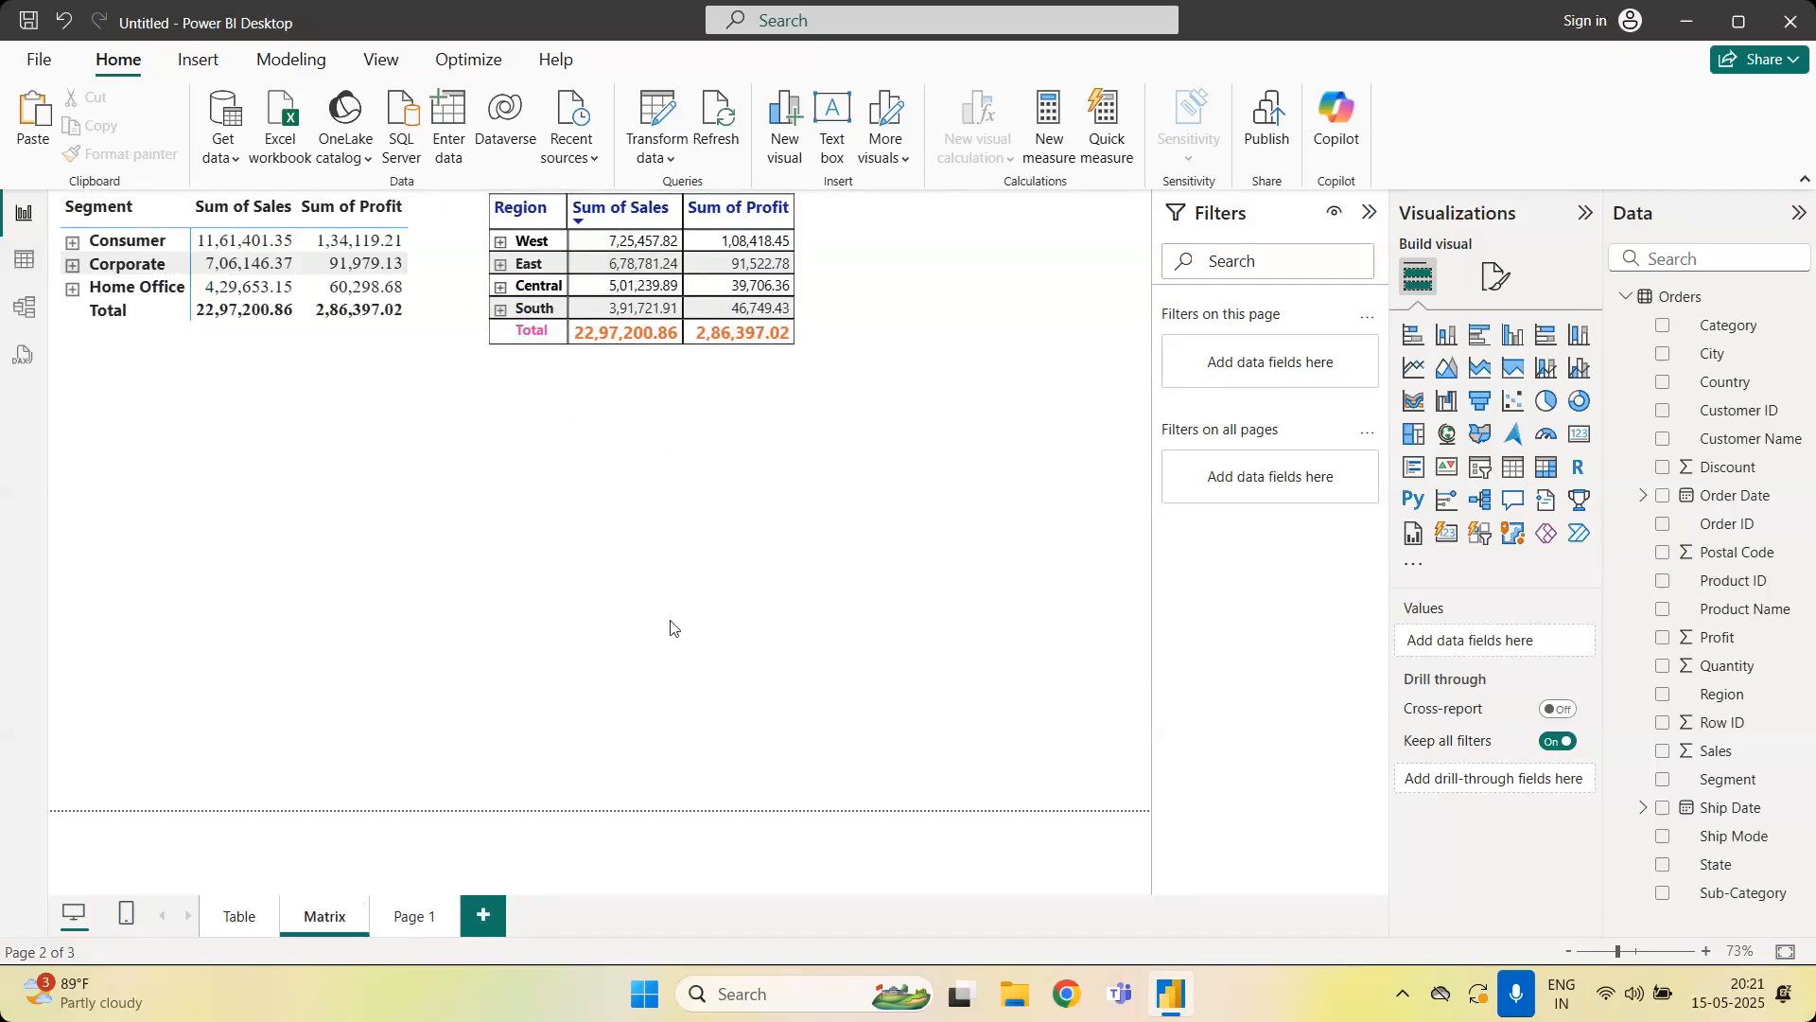
From Page 1, add Region as a filter on all pages and restrict it to Central
left_click(412, 916)
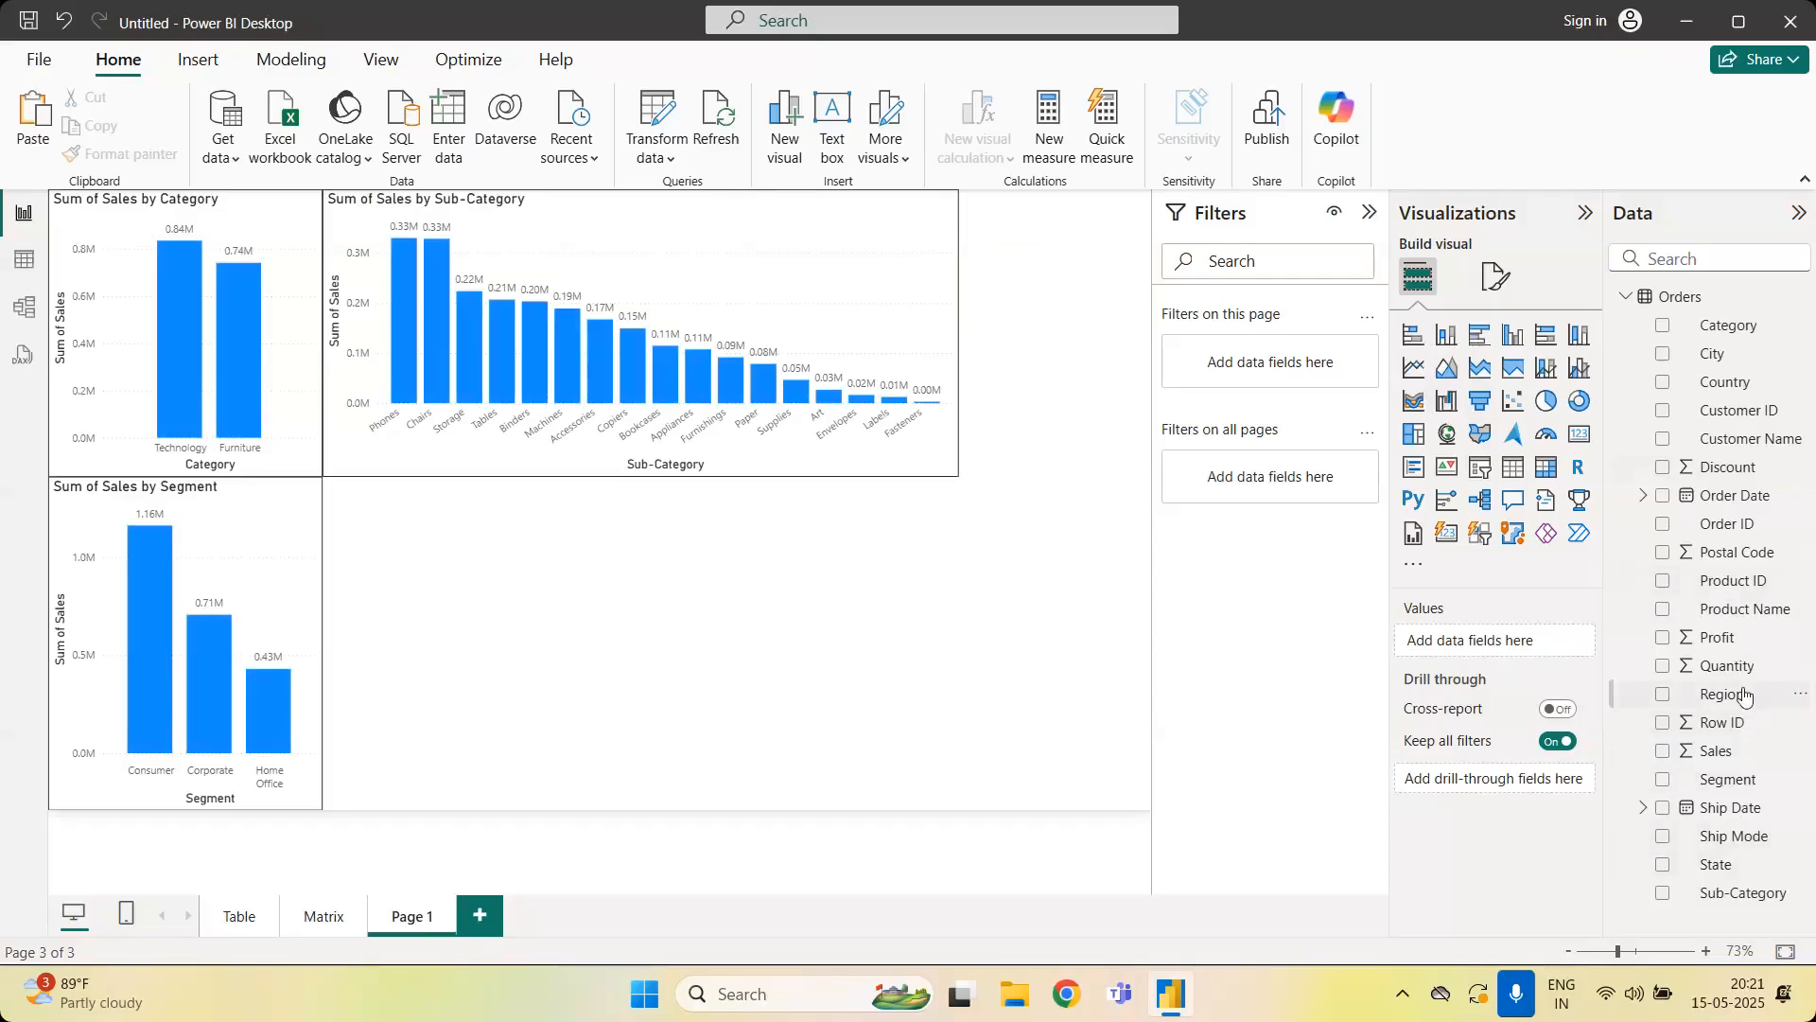
left_click_drag(1745, 695, 1271, 476)
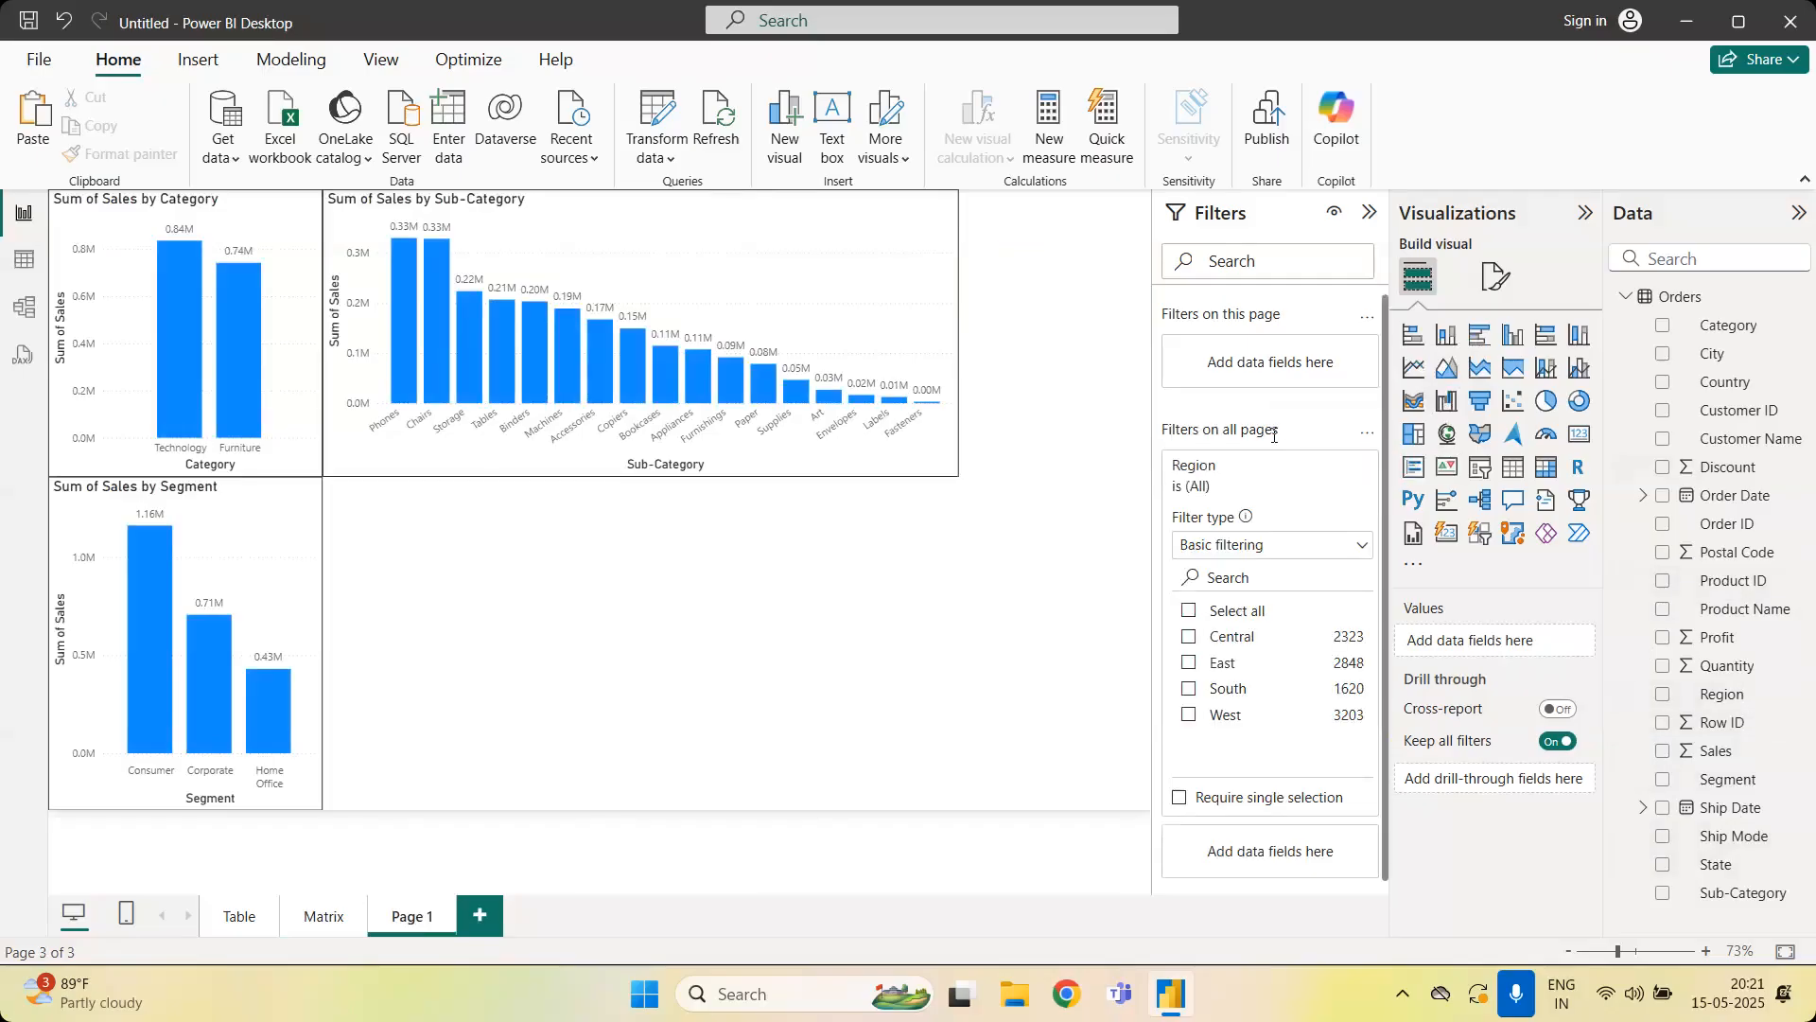
left_click(1189, 638)
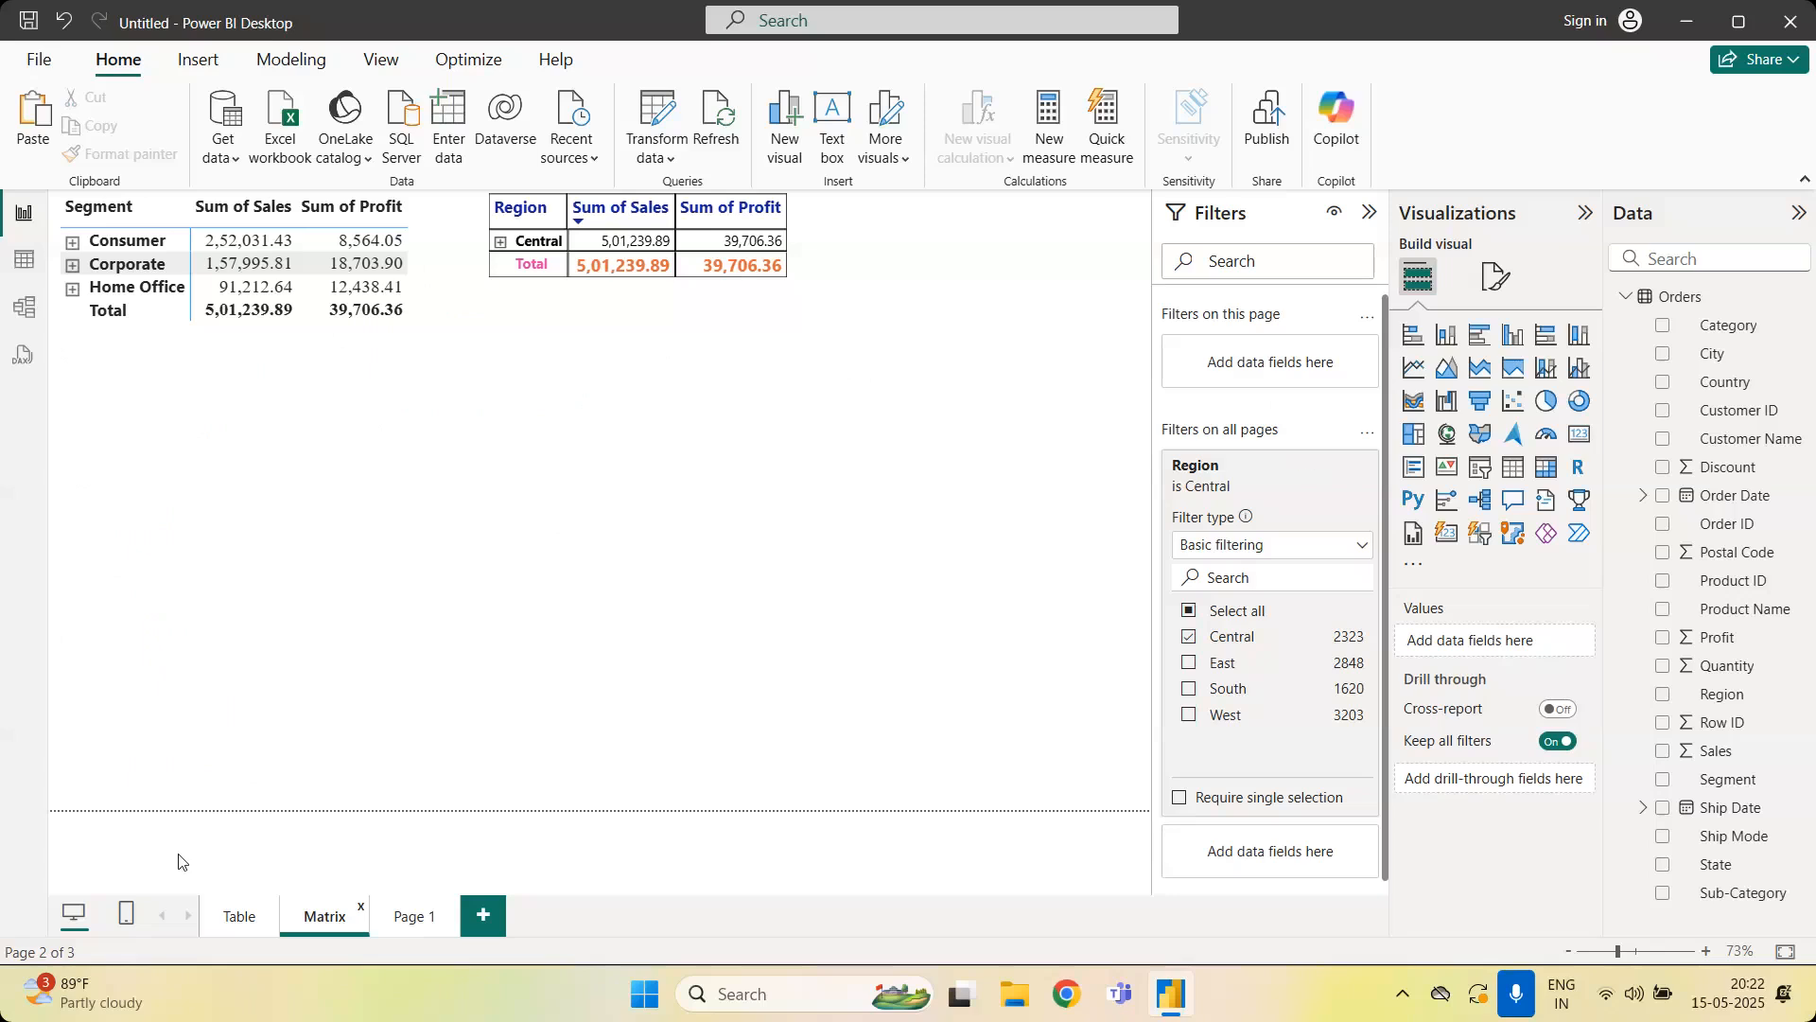
Check the effect of the all-pages Region filter on the Table, Matrix and Page 1 visuals
left_click(244, 931)
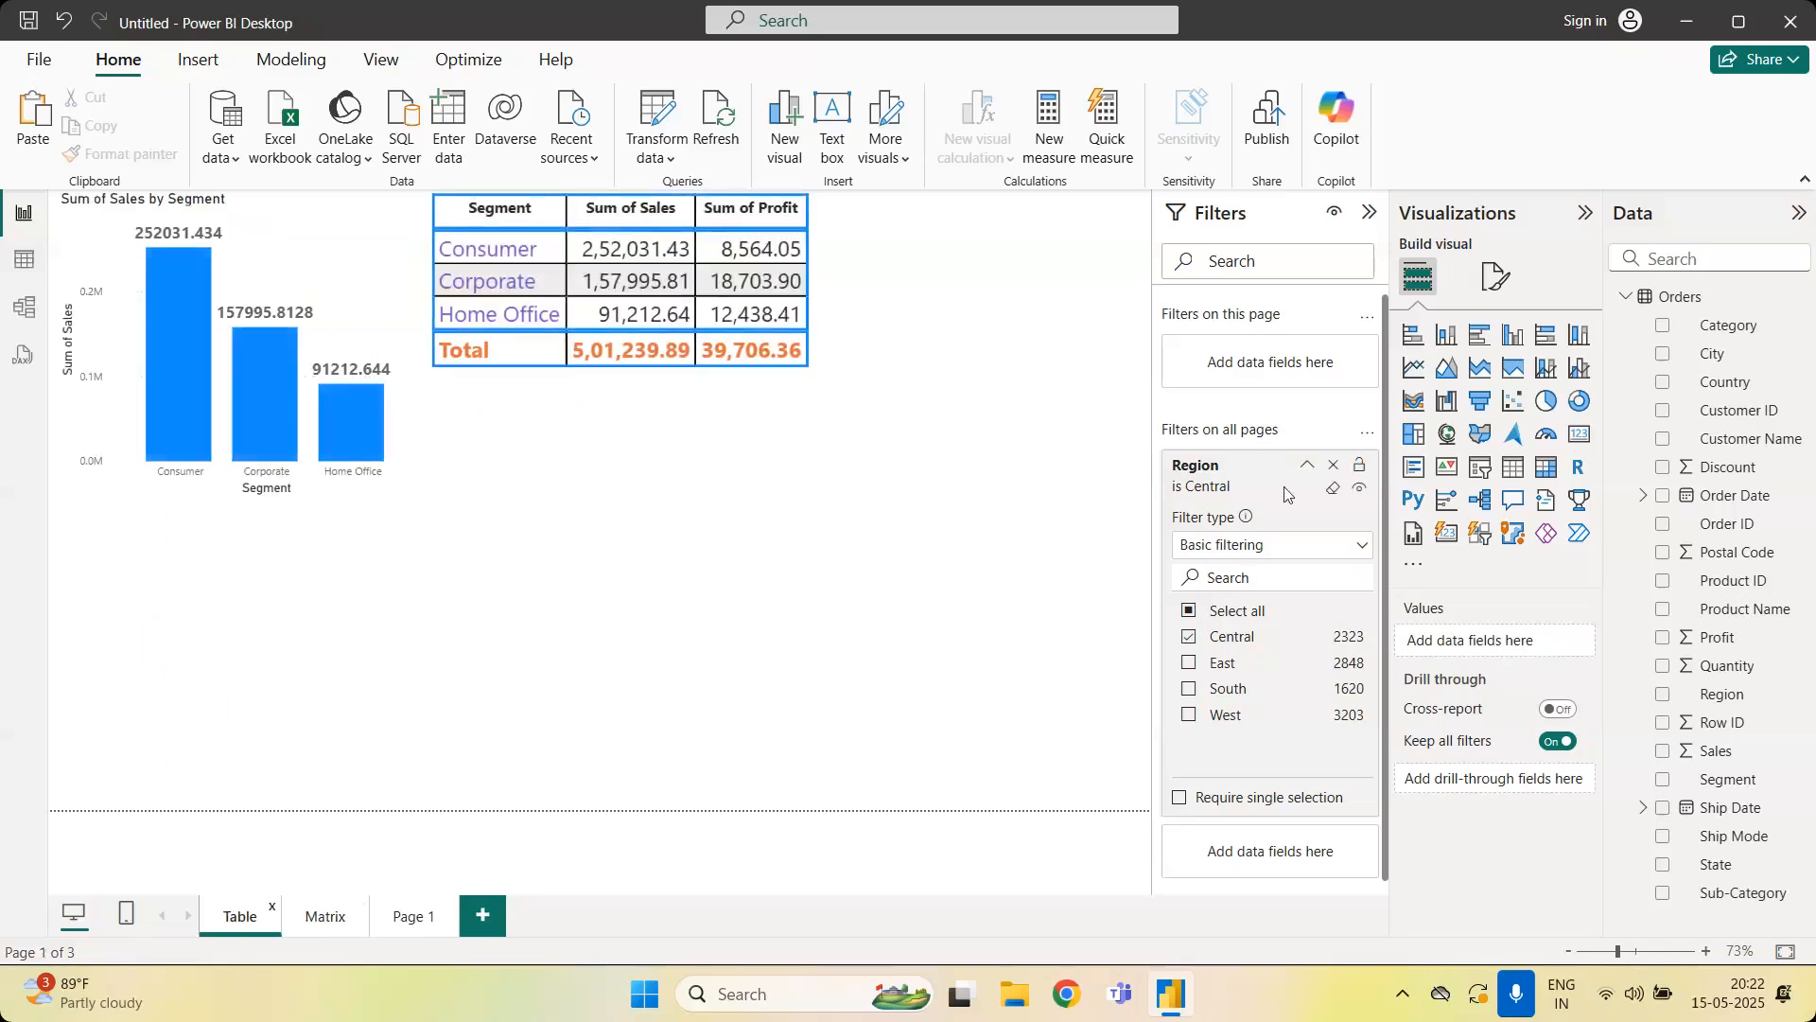
left_click(318, 917)
left_click(409, 916)
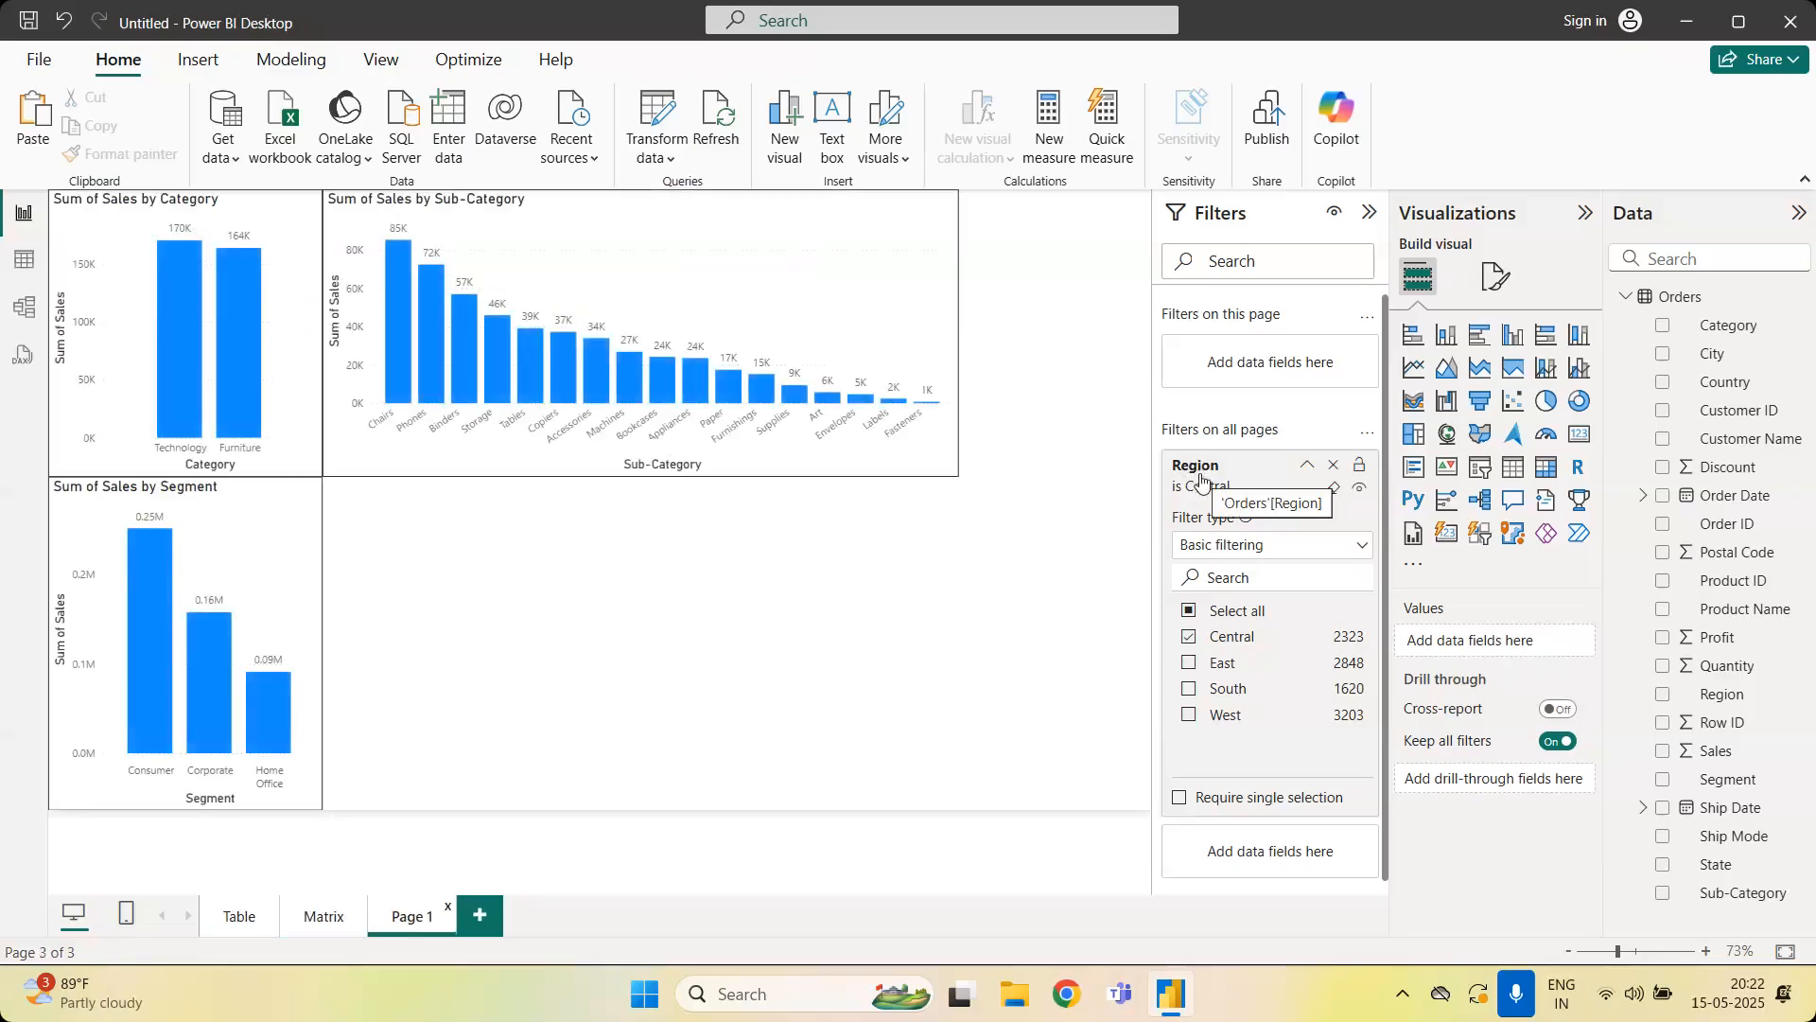
left_click(255, 927)
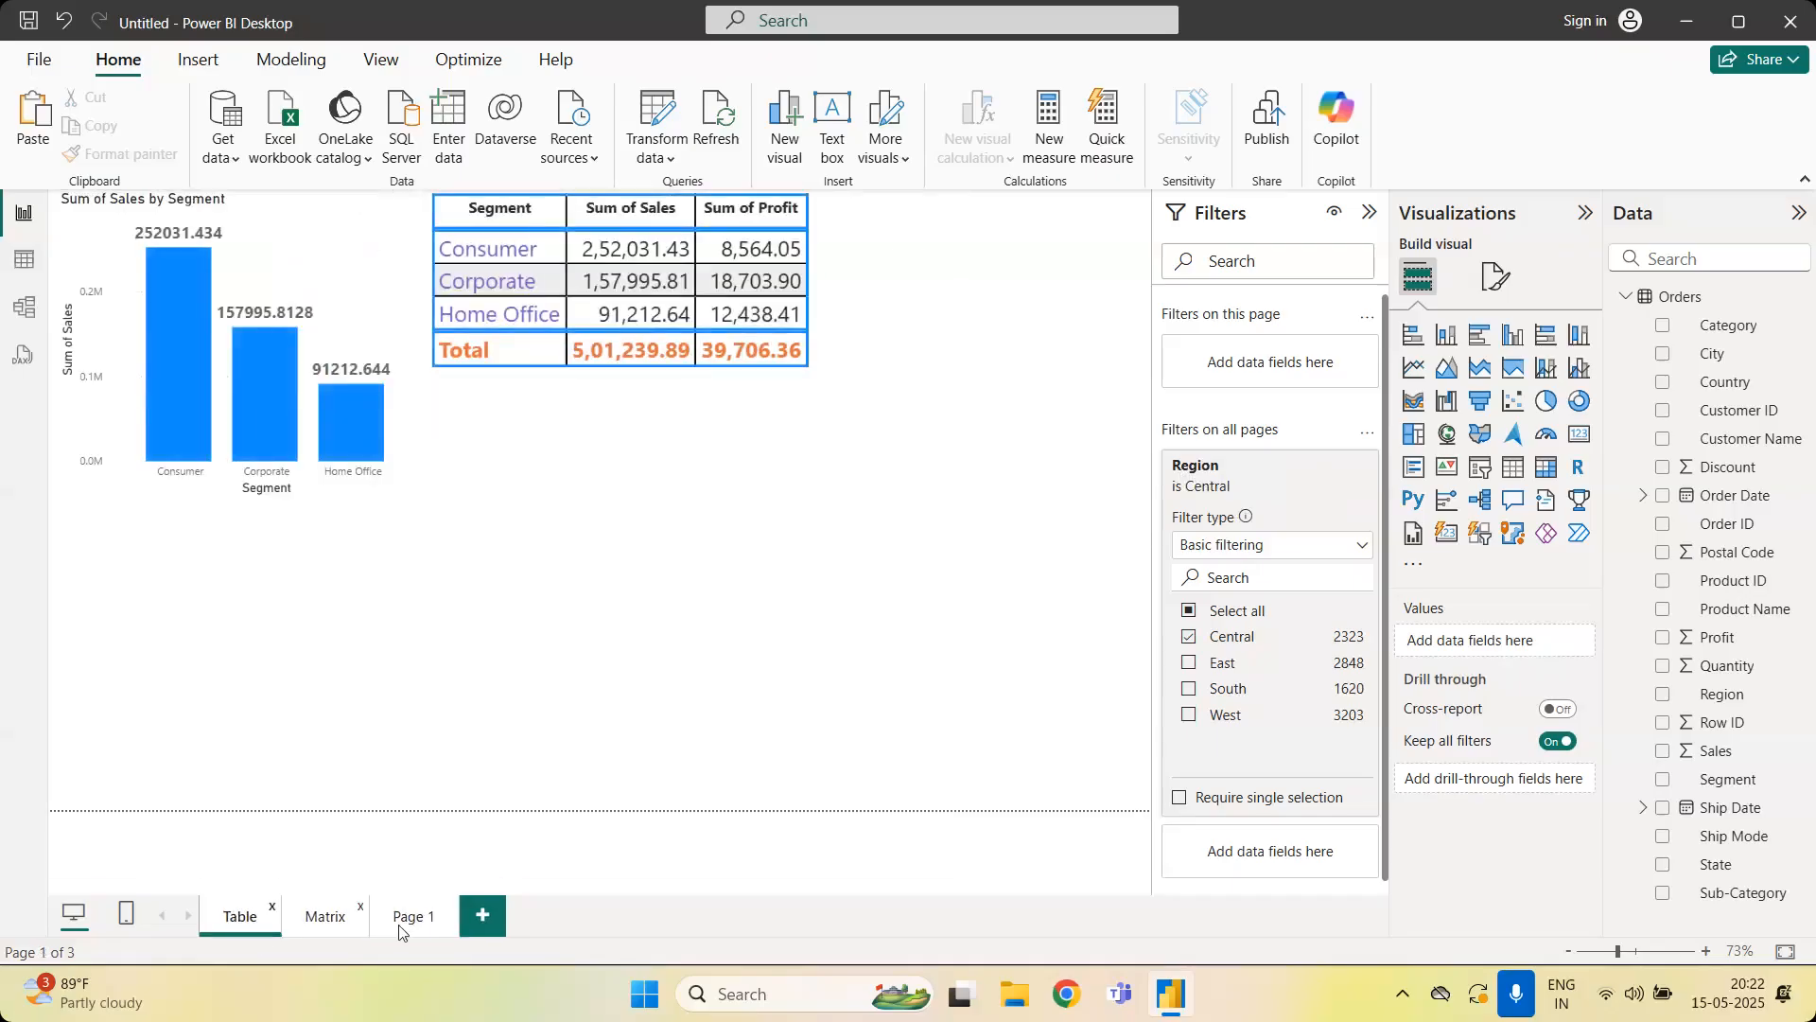
left_click(402, 929)
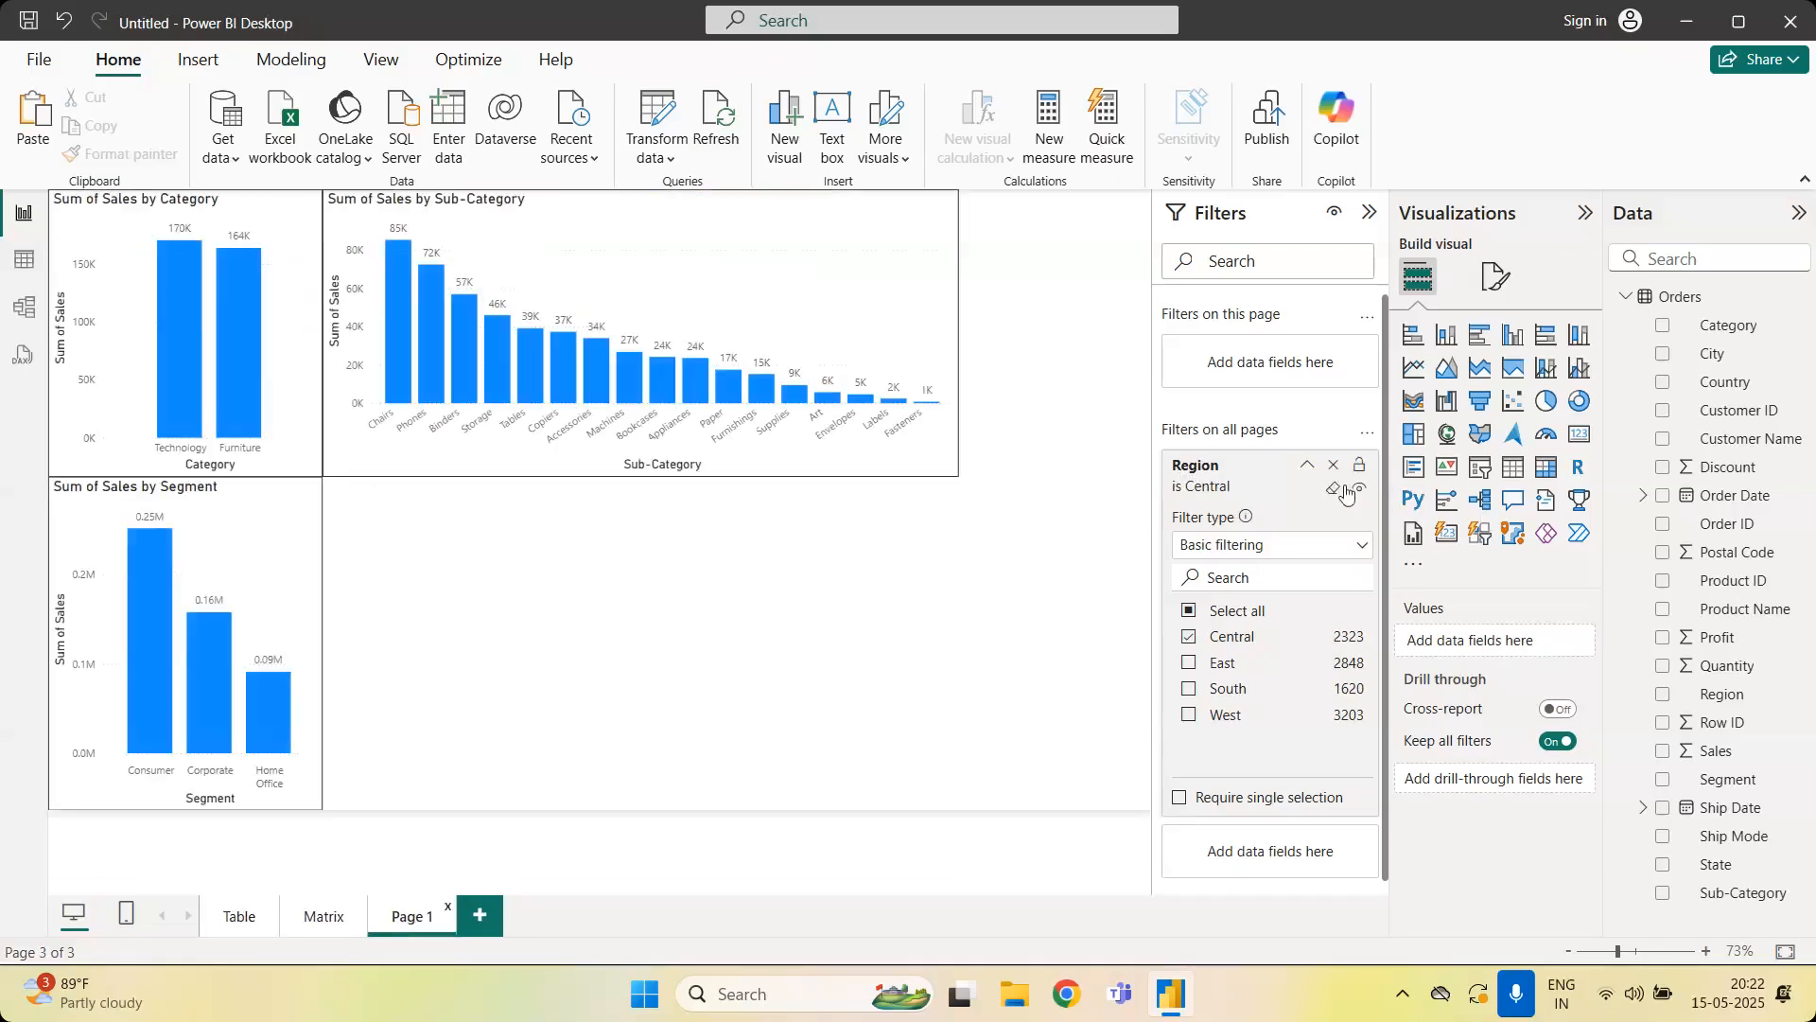
Replace the all-pages Region filter with a page-level Region filter on Page 1 set to Central
left_click(1334, 465)
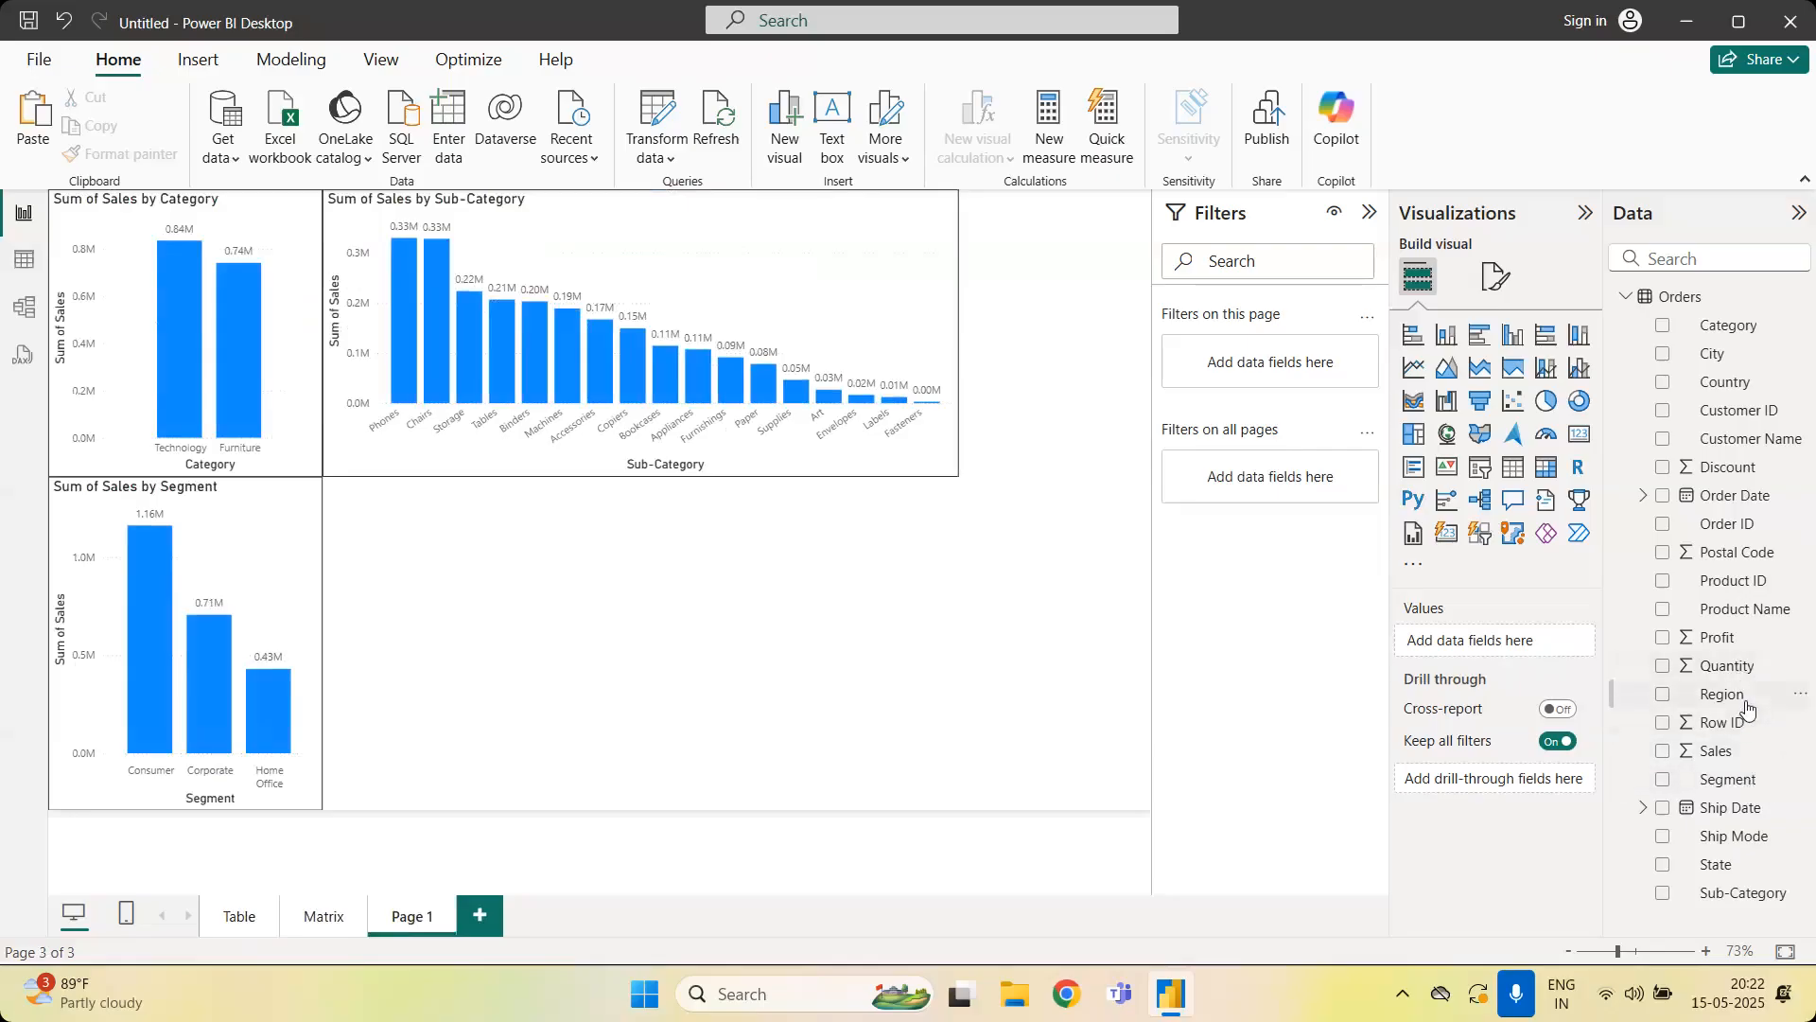
left_click_drag(1747, 710, 1349, 406)
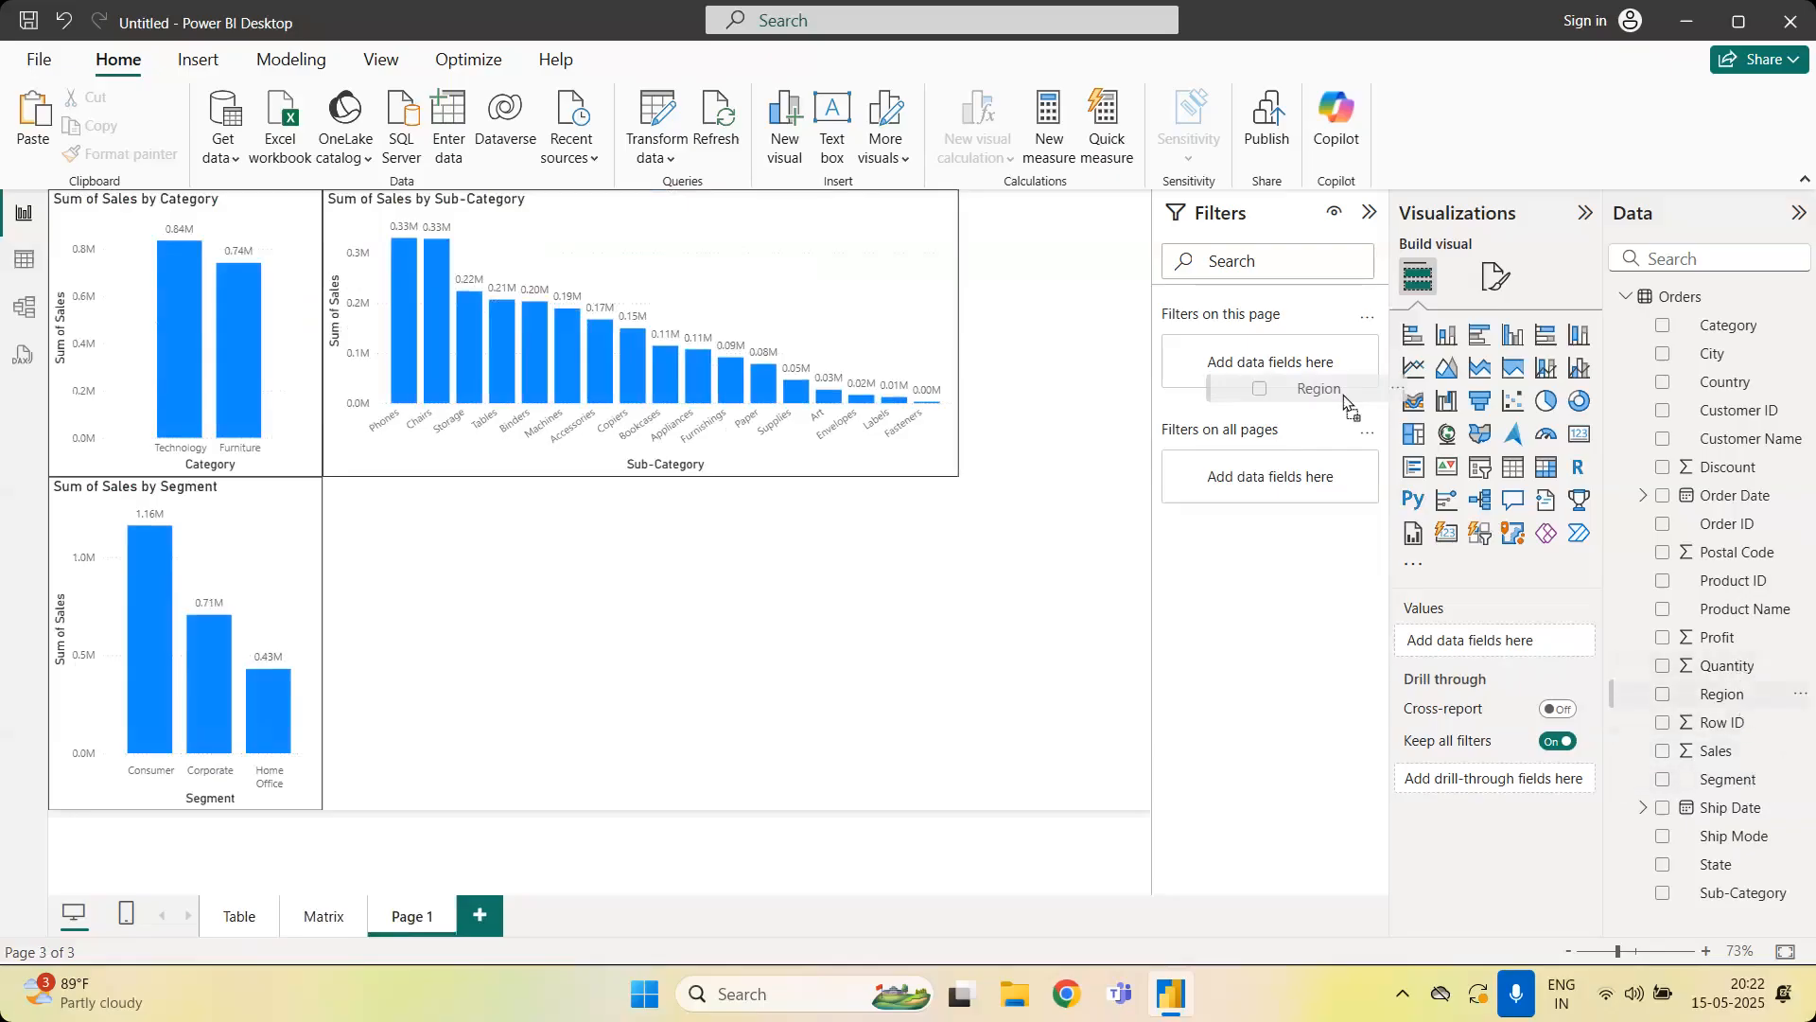
left_click_drag(1349, 407, 1273, 365)
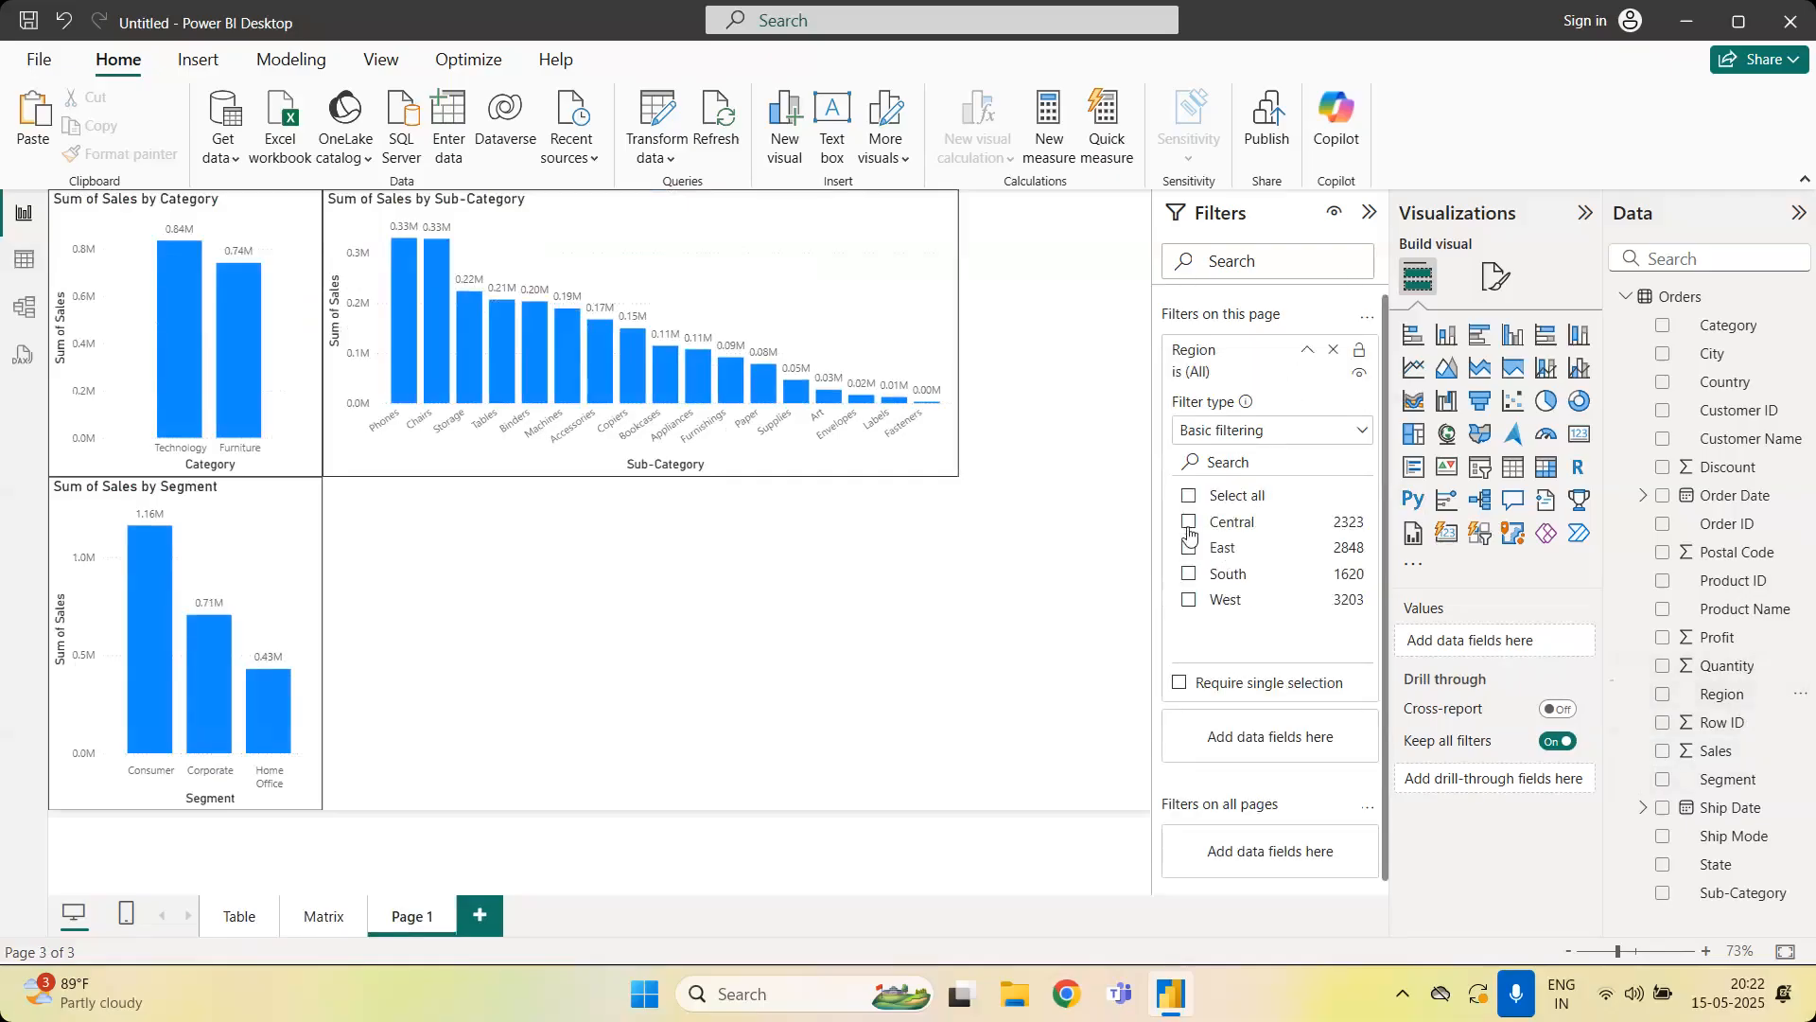
left_click(1190, 526)
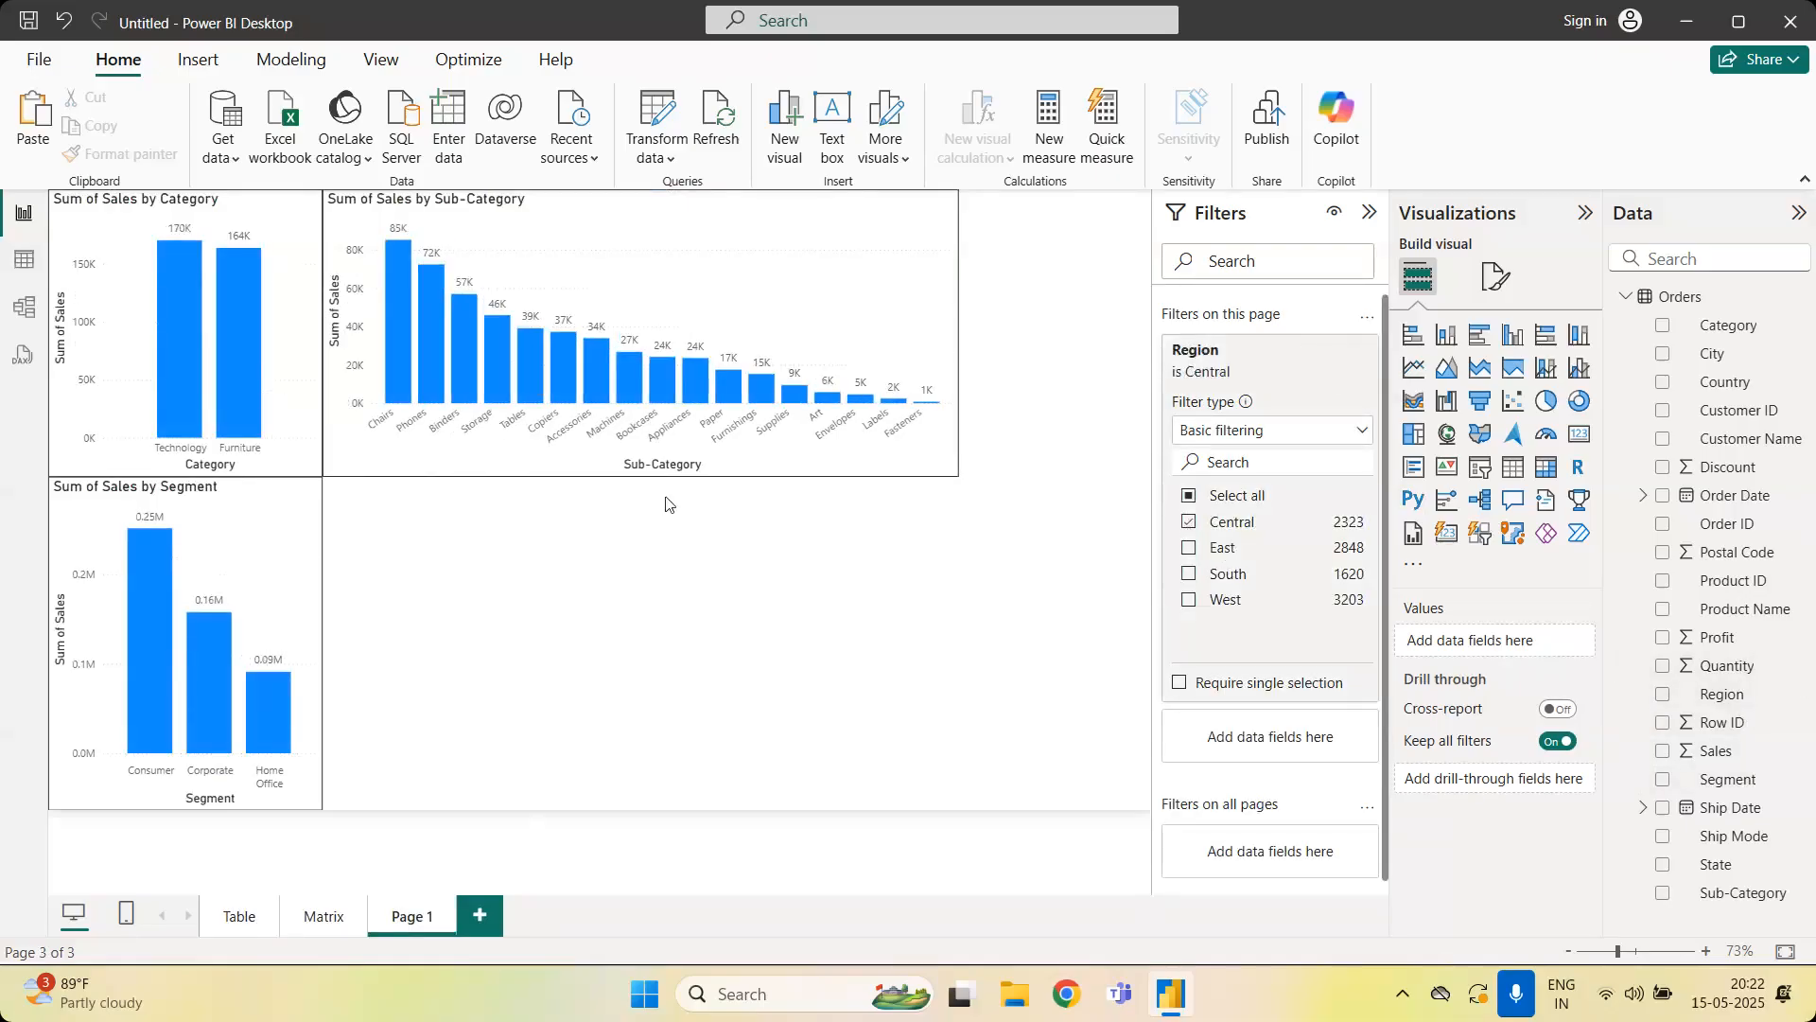
Compare the Table and Matrix pages with the filtered Page 1 and collapse Page 1's Region filter card
left_click(241, 918)
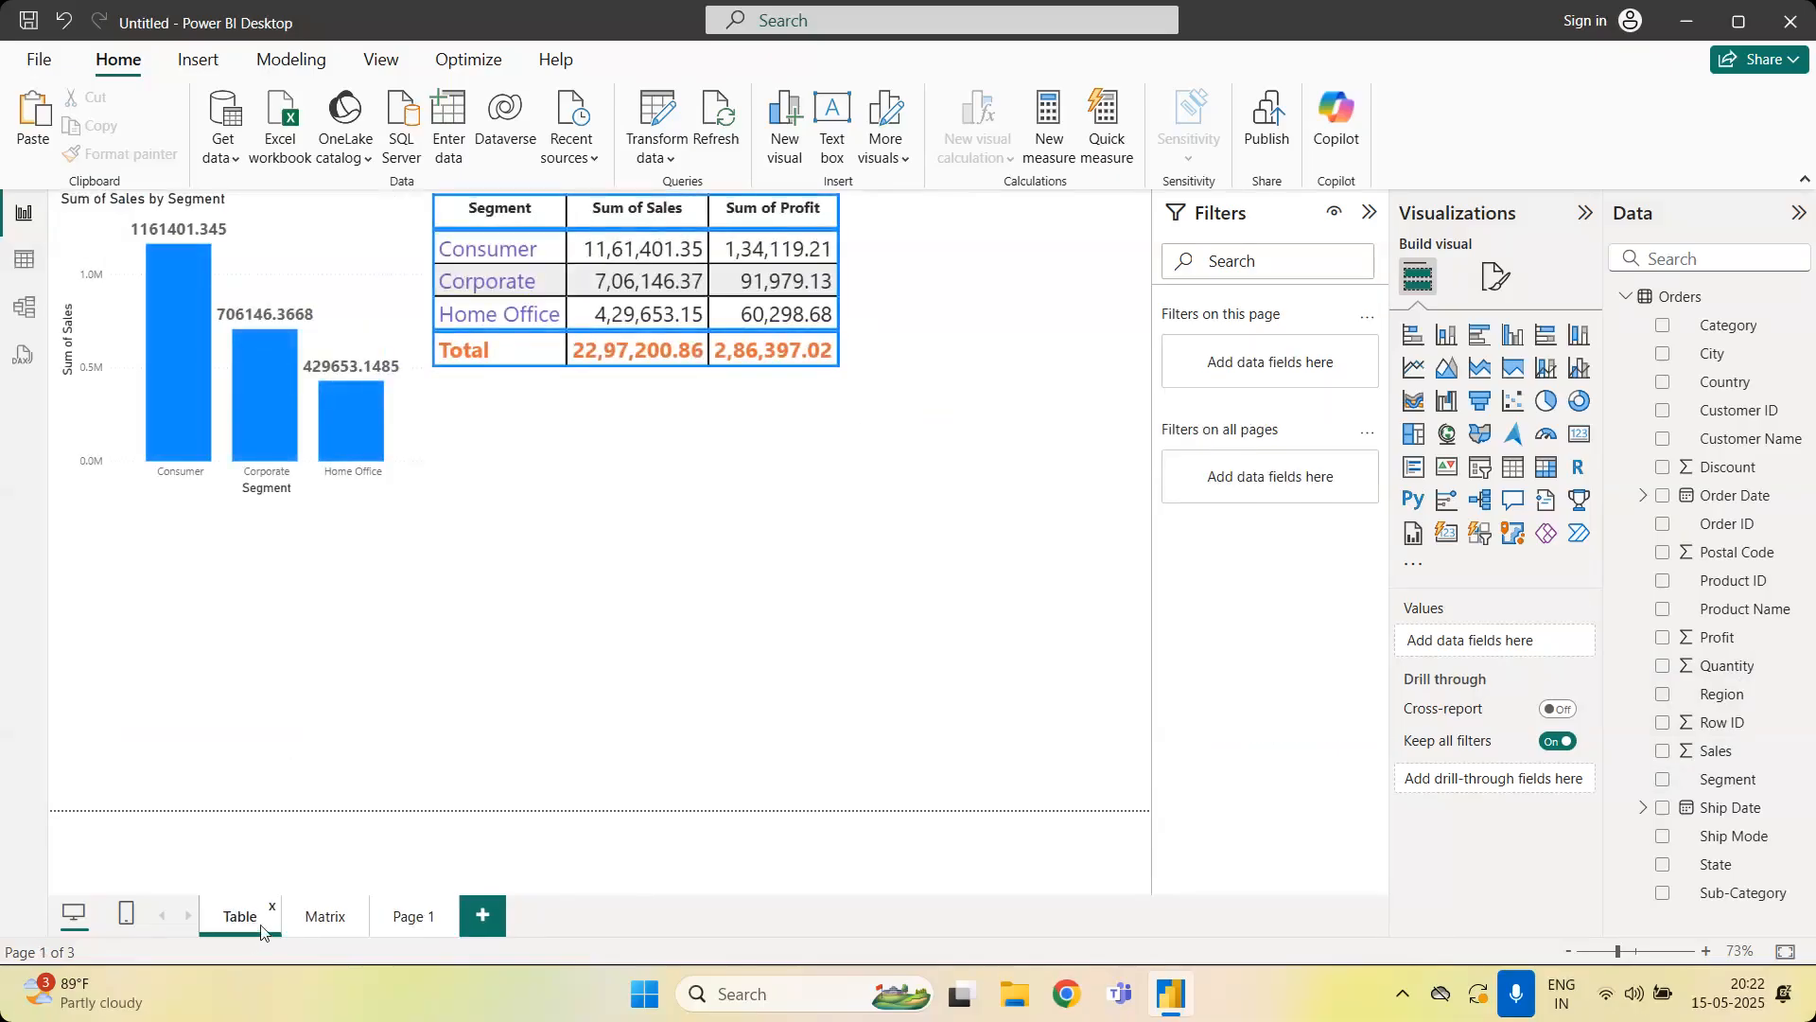
left_click(318, 917)
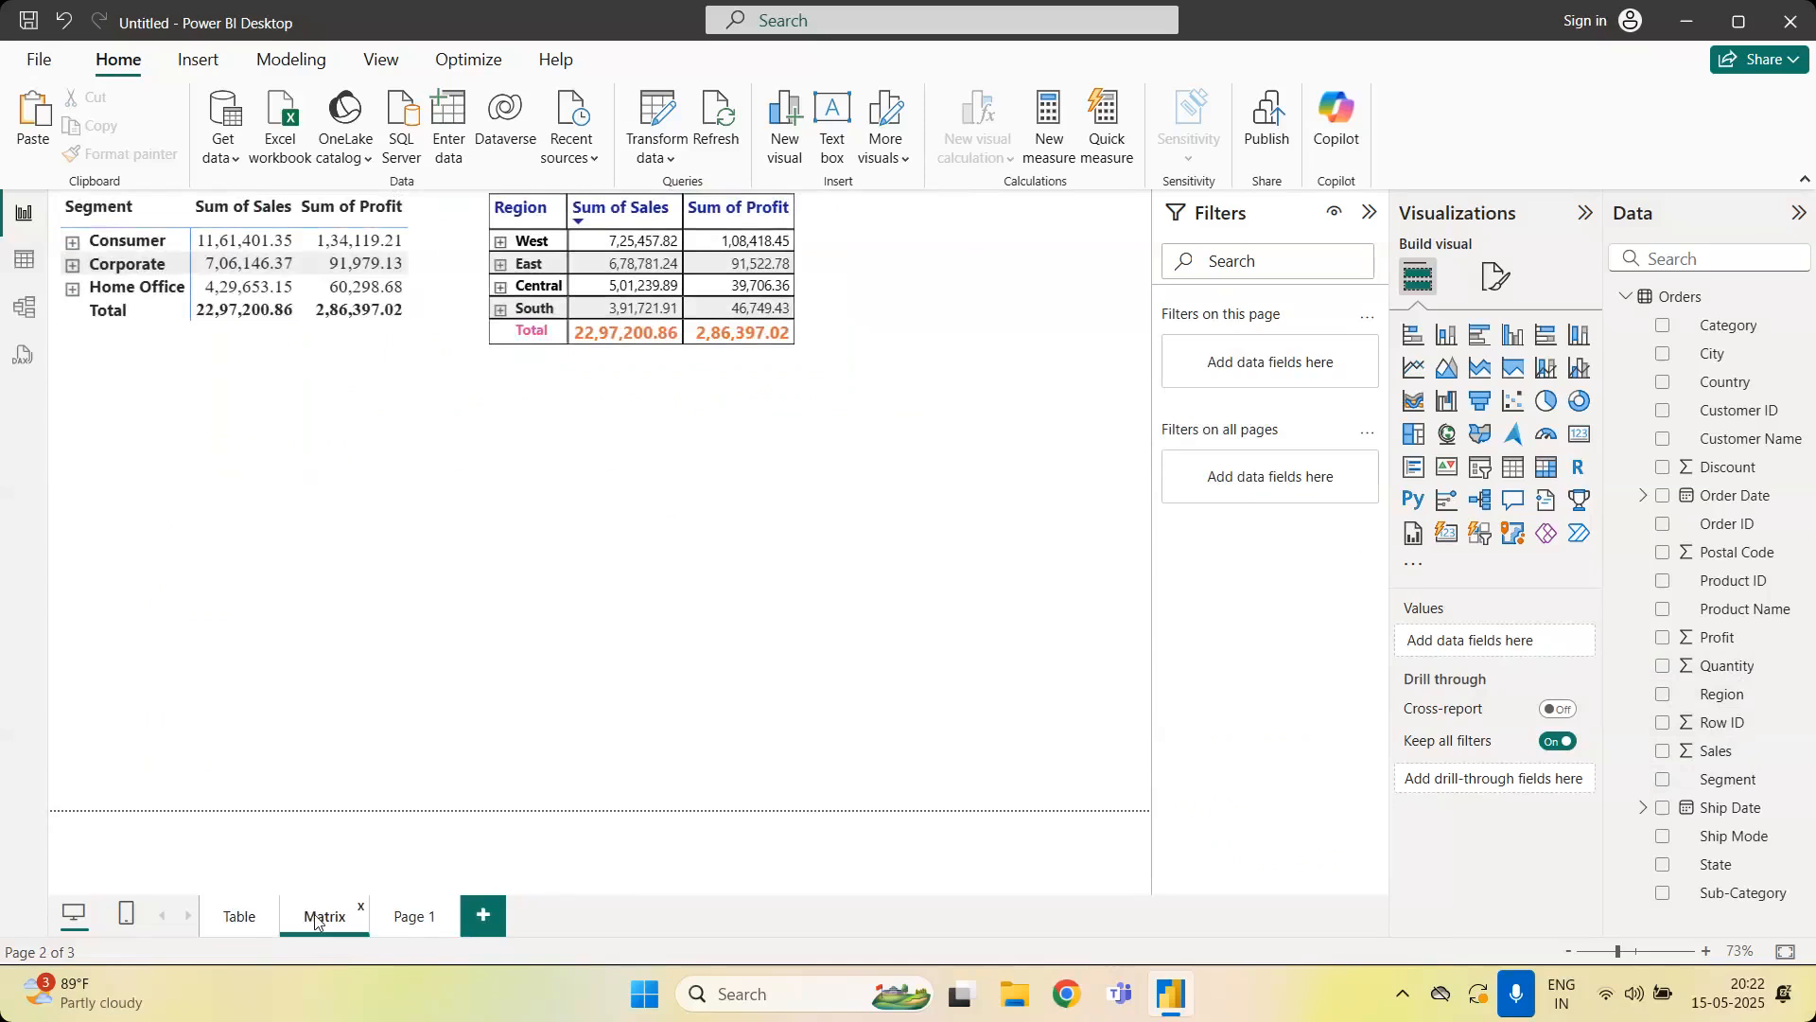
left_click(245, 920)
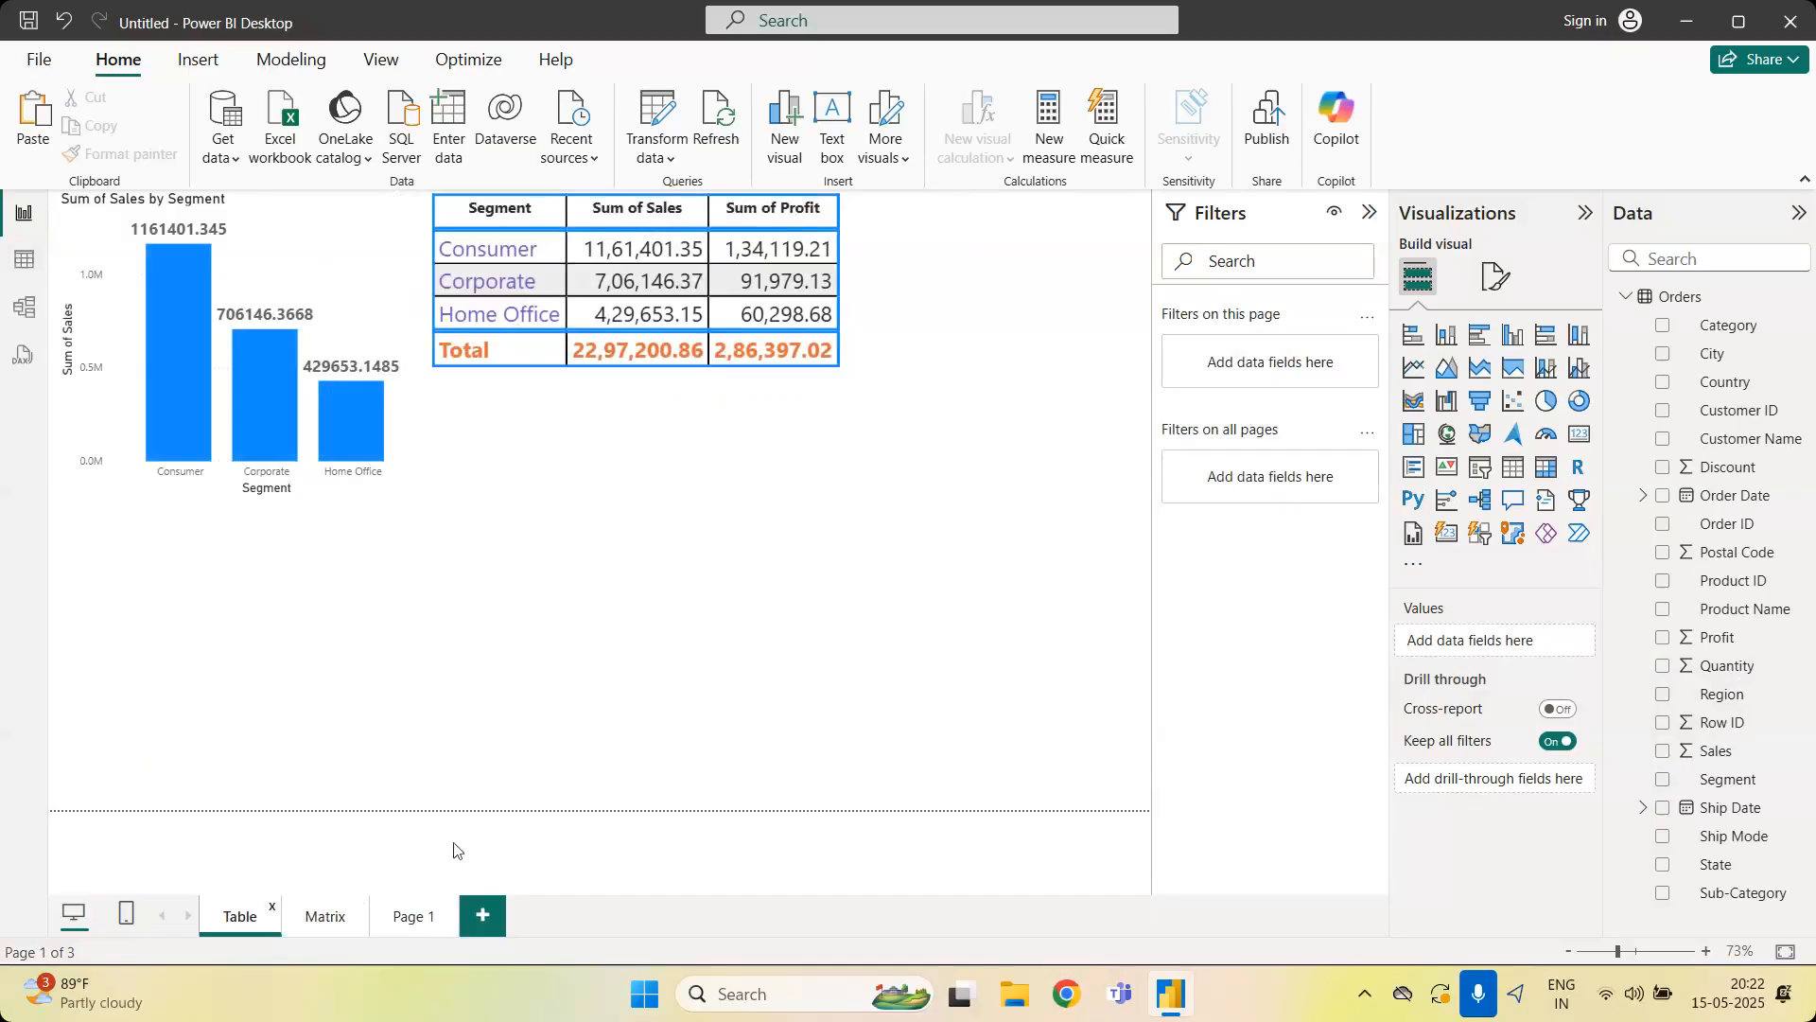
left_click(320, 923)
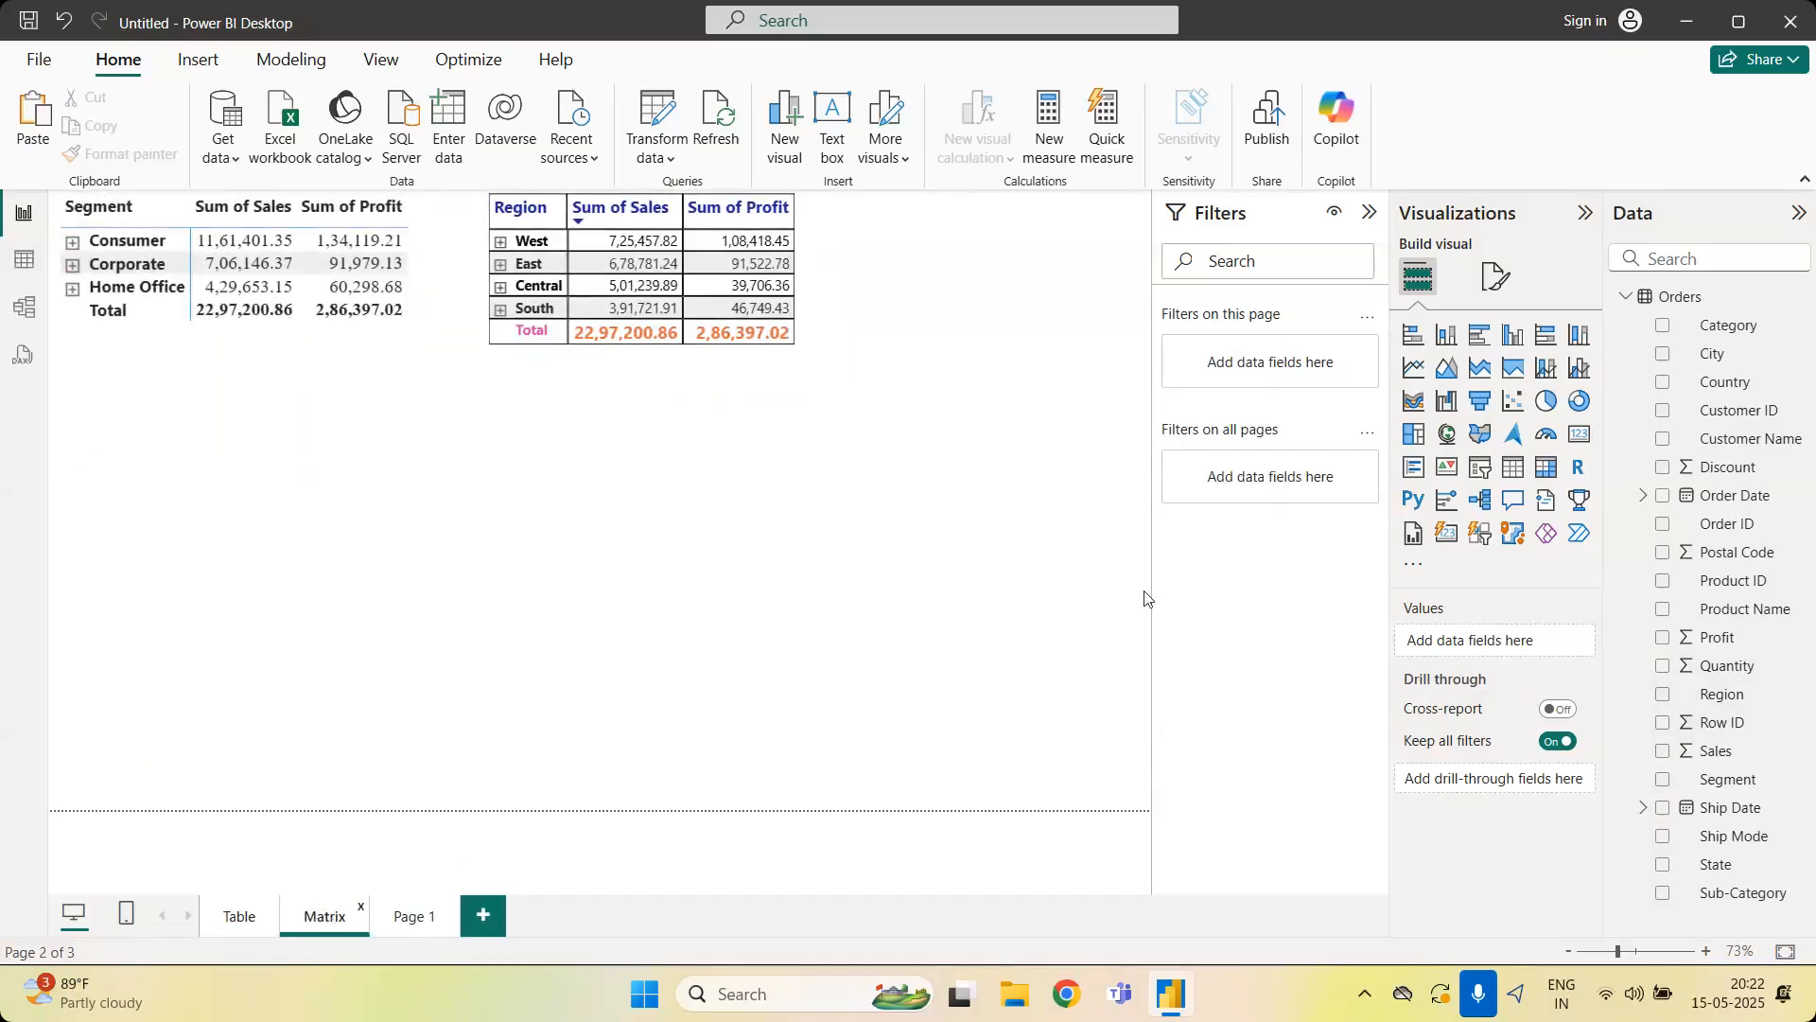
left_click(414, 925)
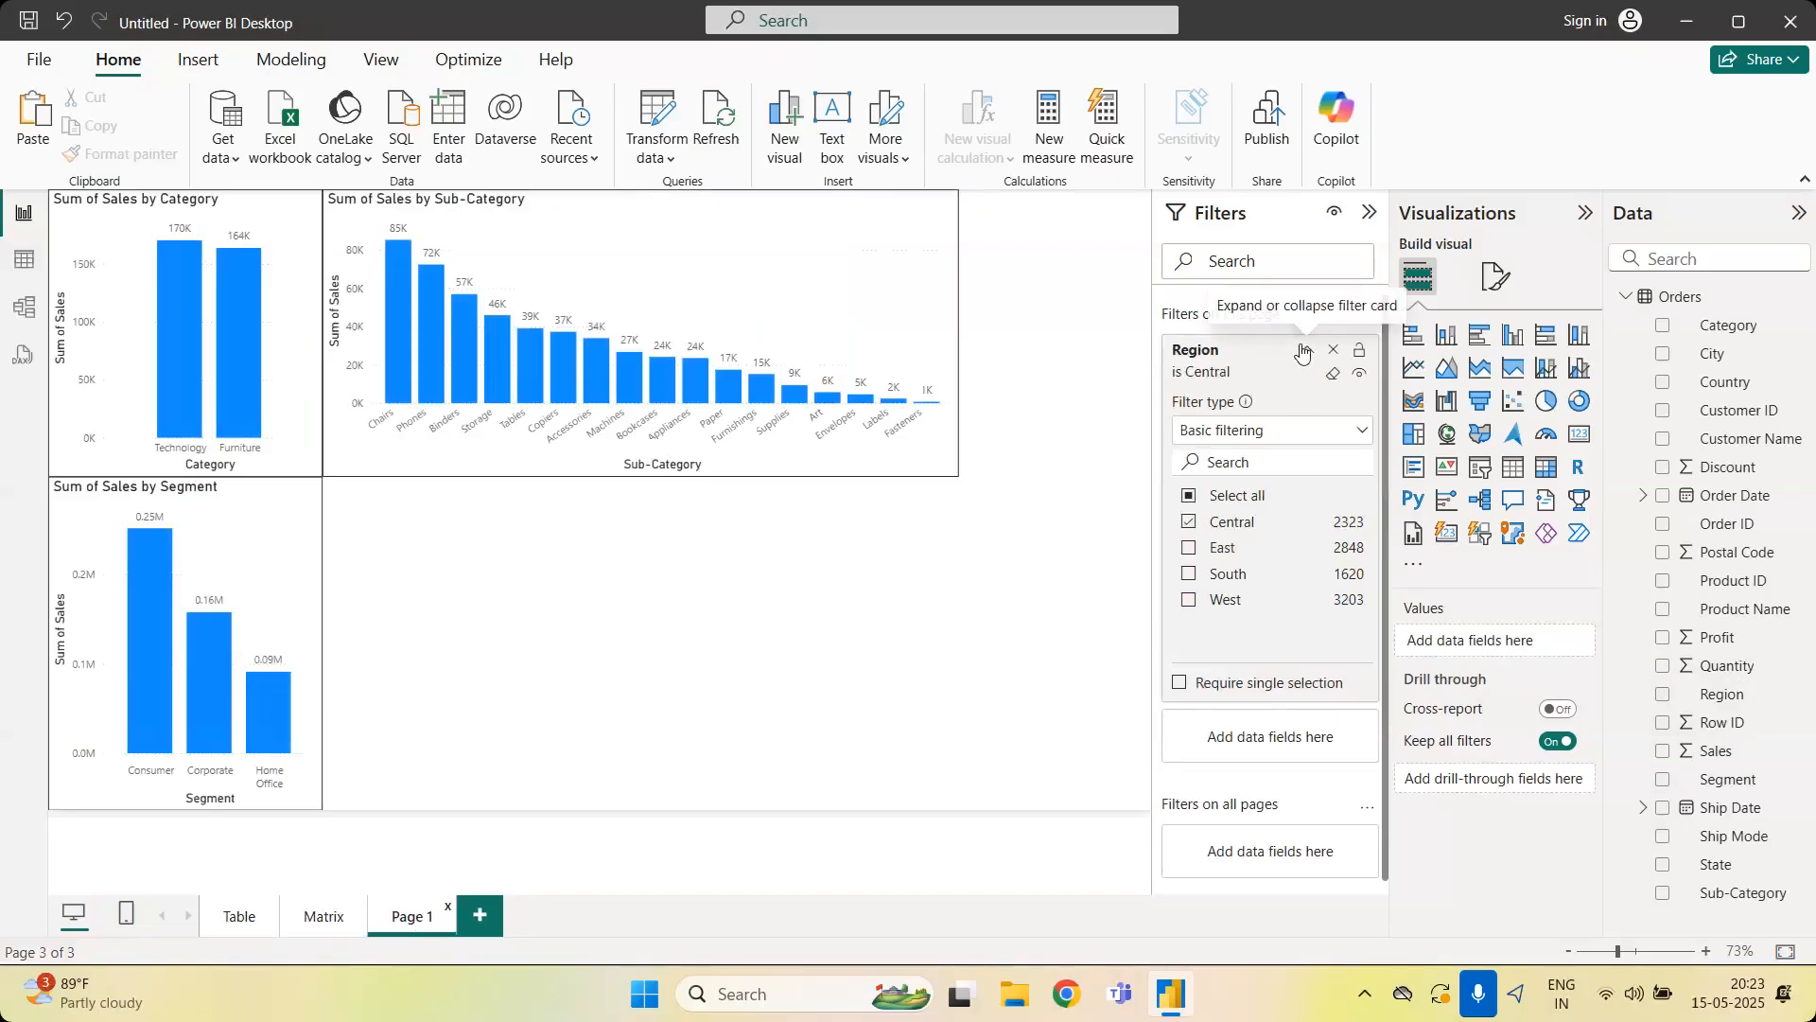
left_click(1305, 351)
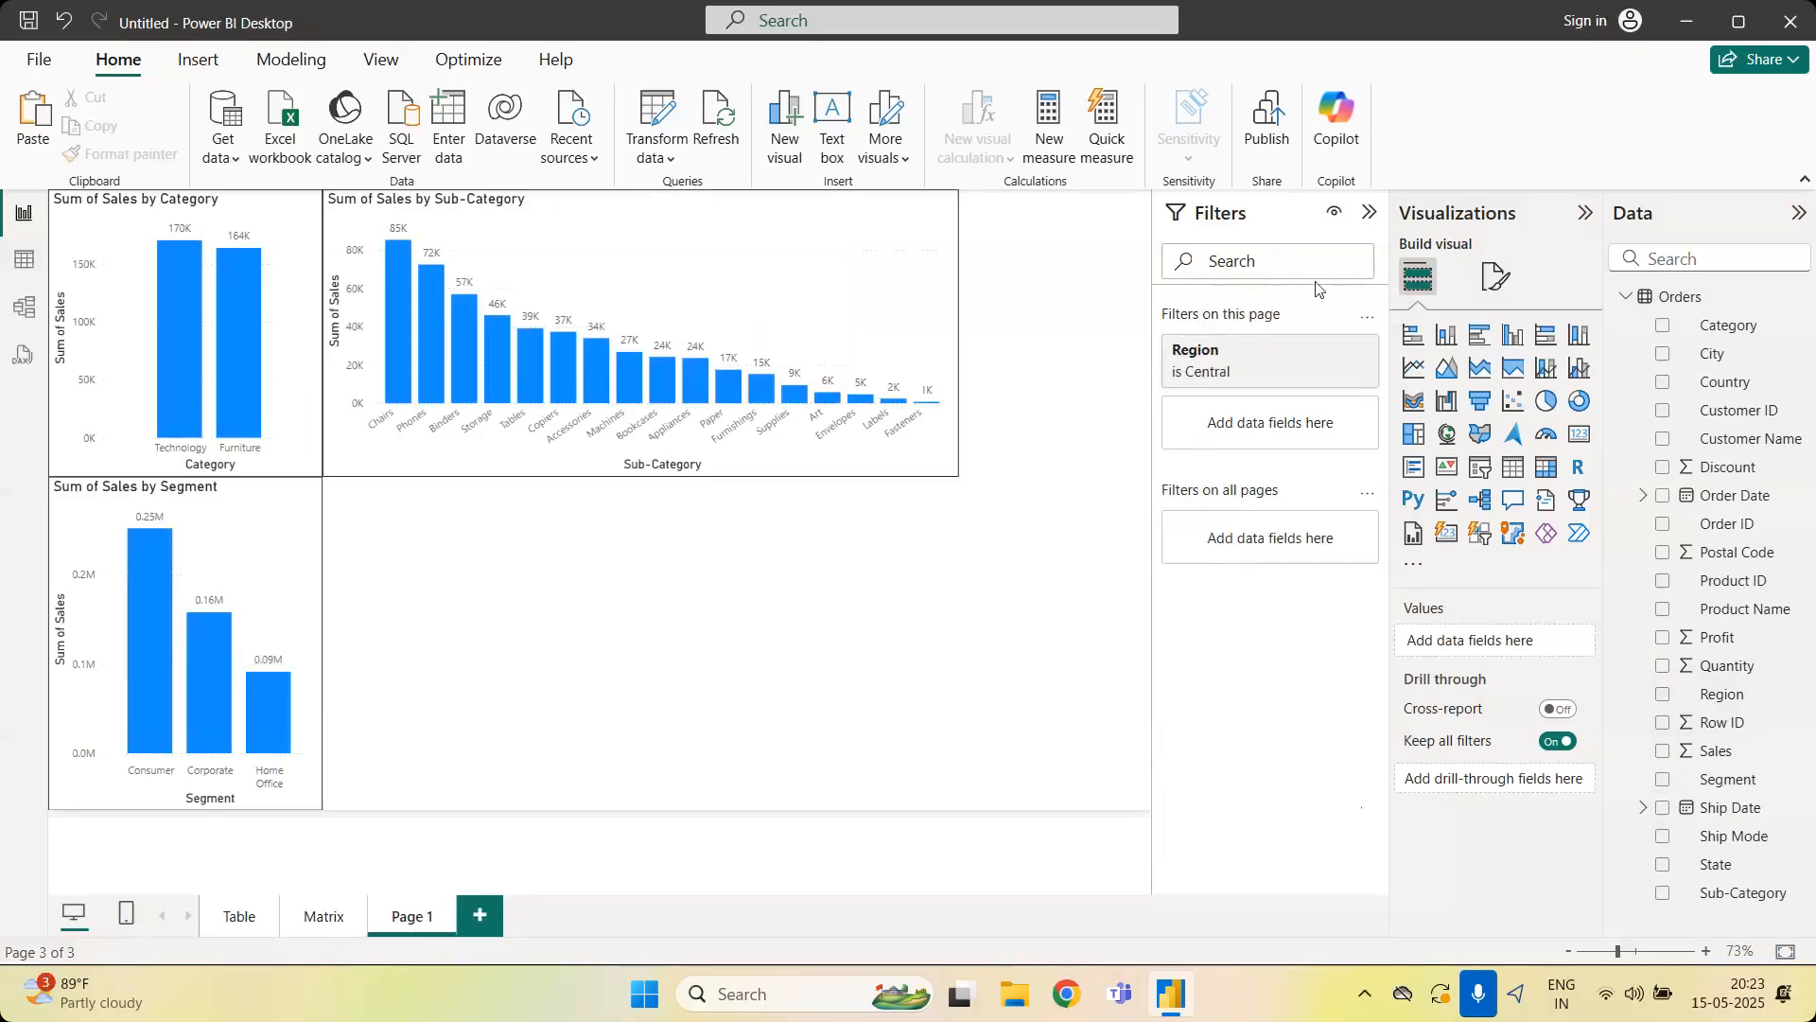
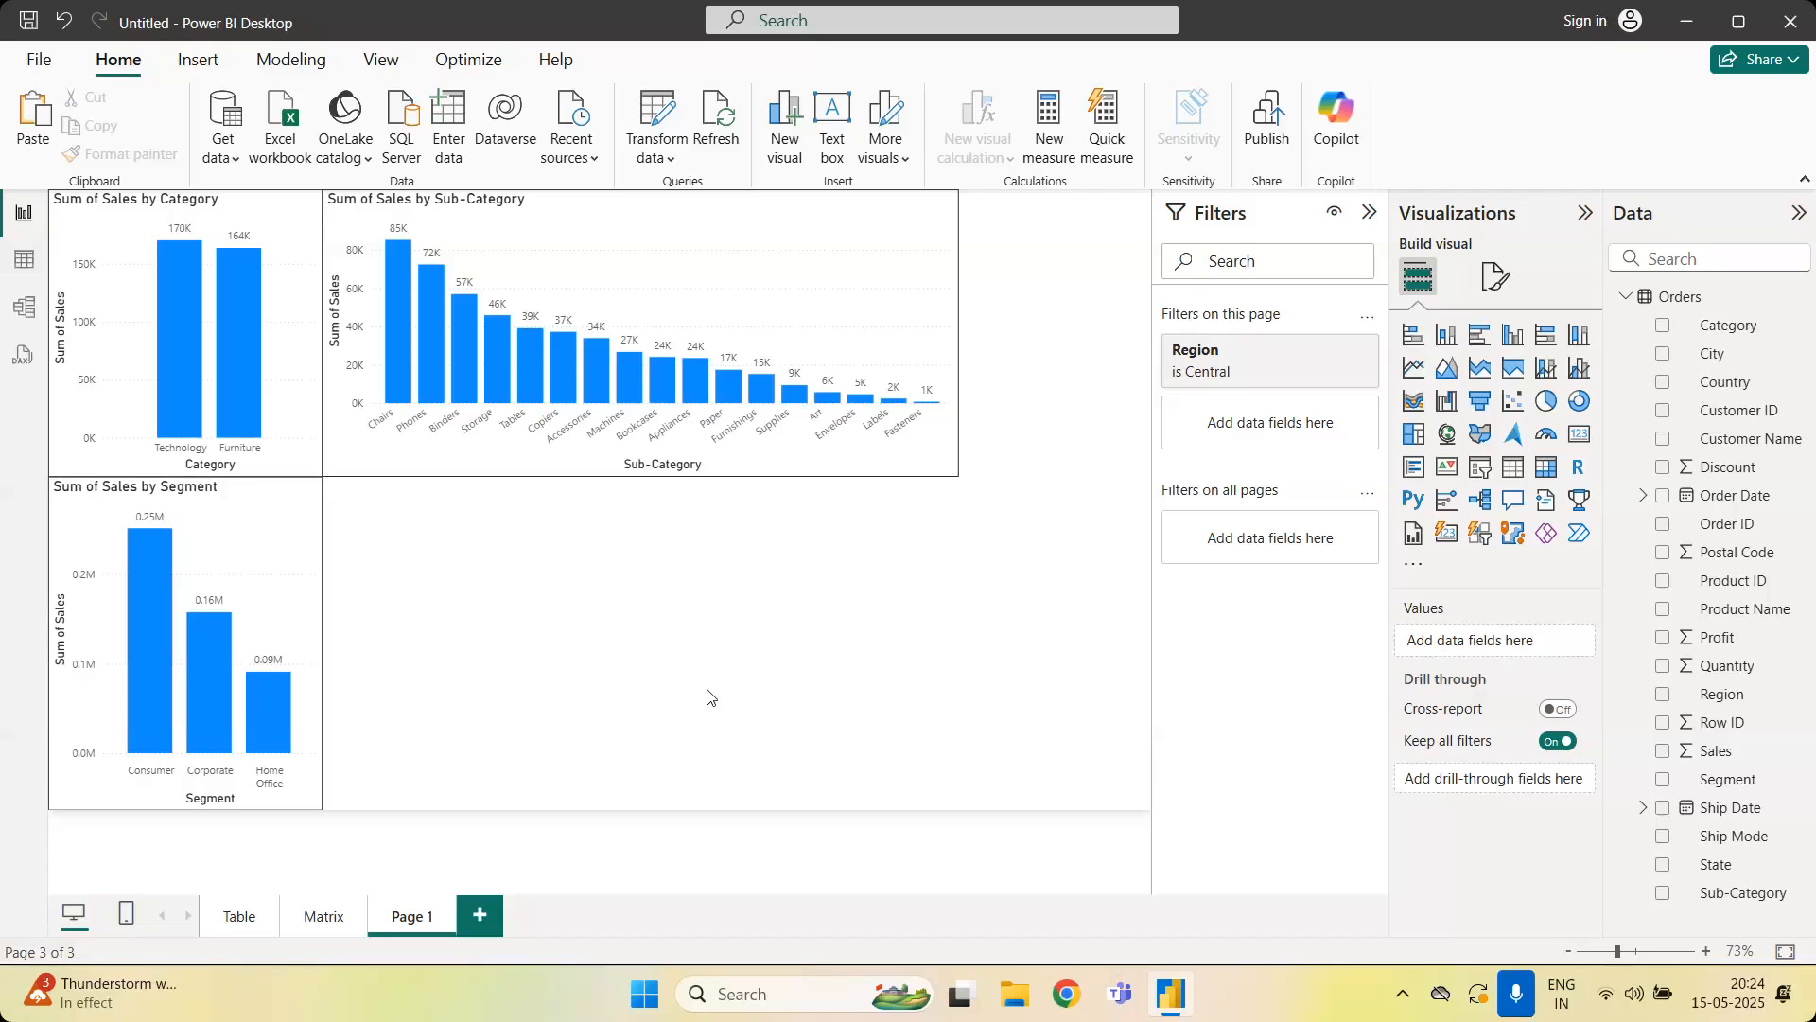
Clear the Category filter of the Sum of Sales by Category chart and leave the chart deselected
left_click(302, 447)
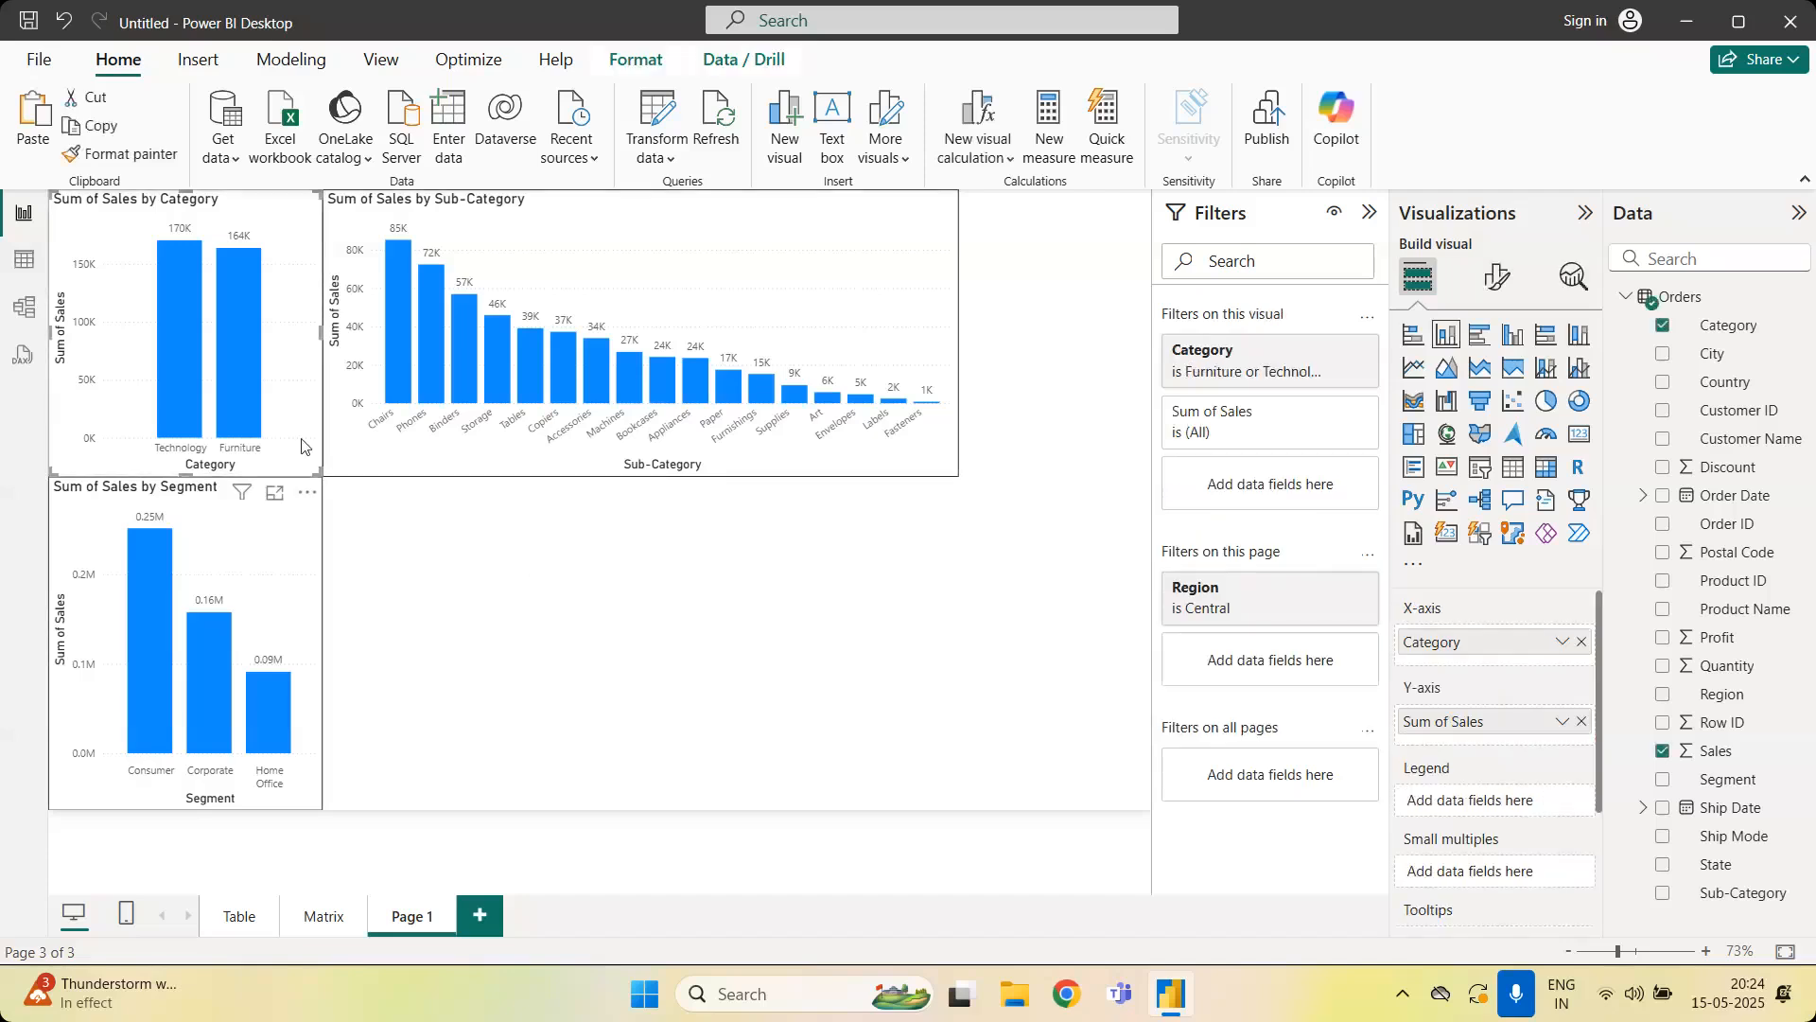
left_click(582, 650)
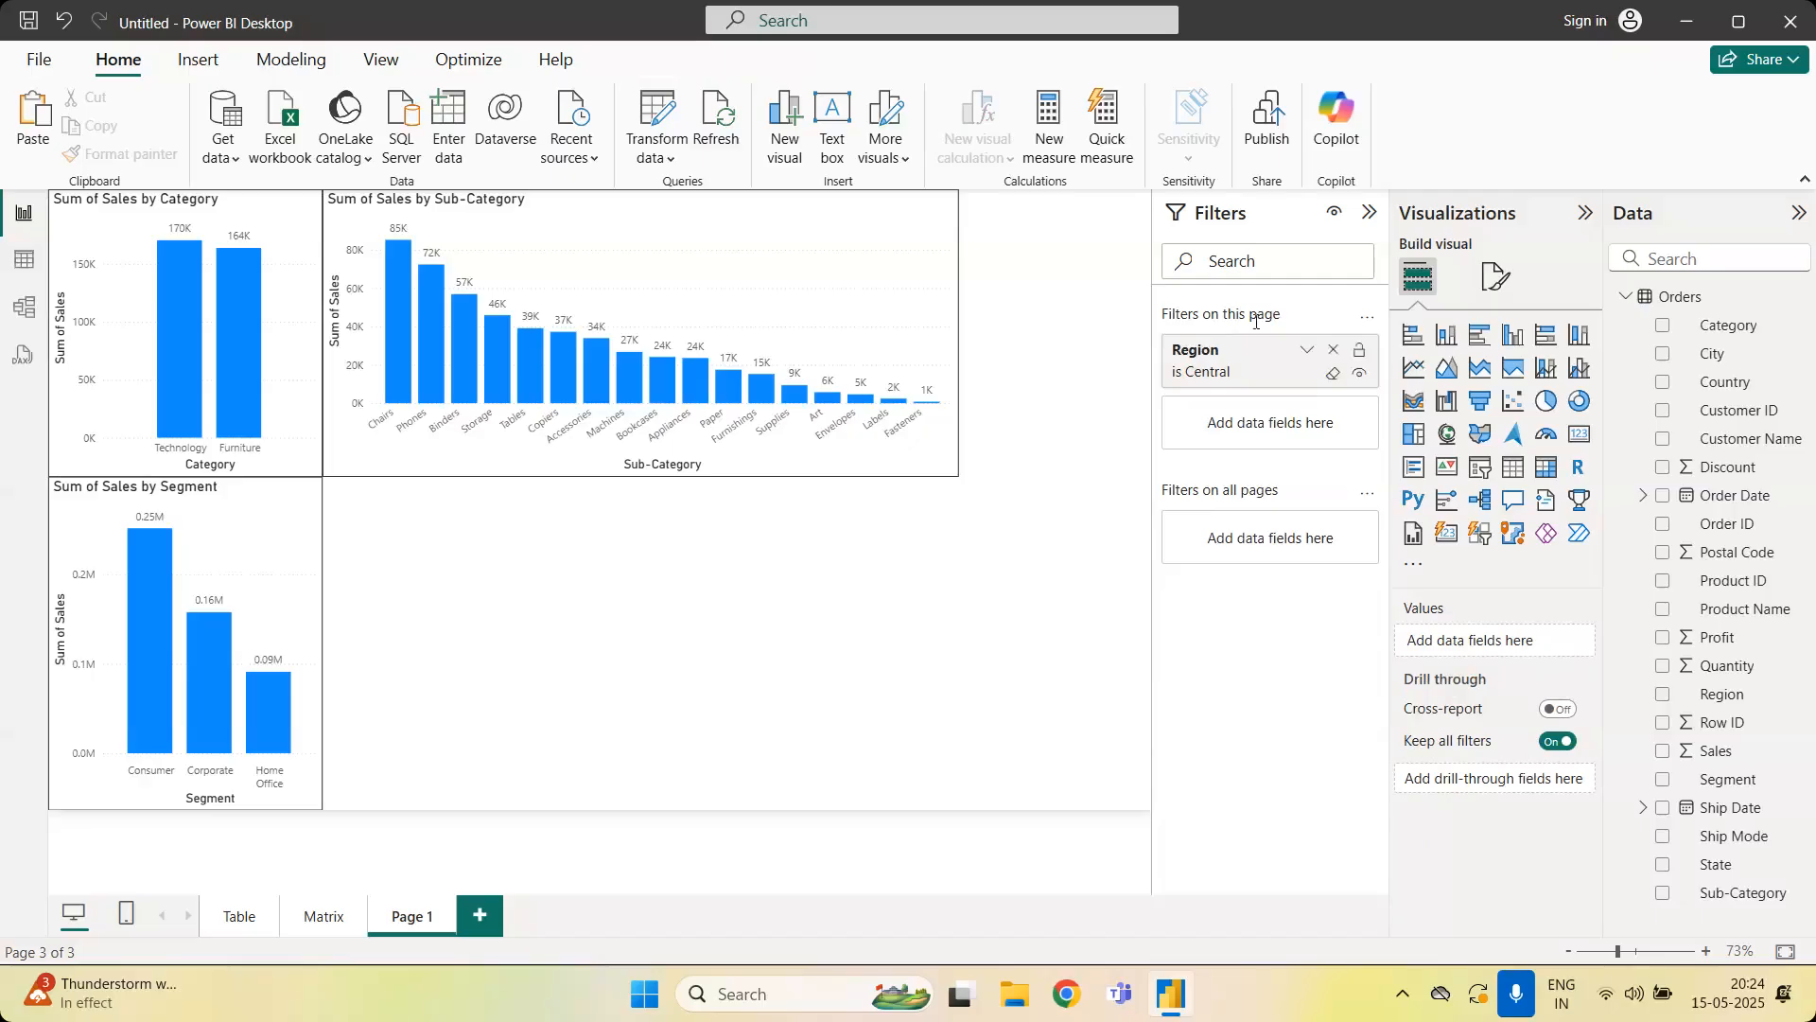
left_click(315, 462)
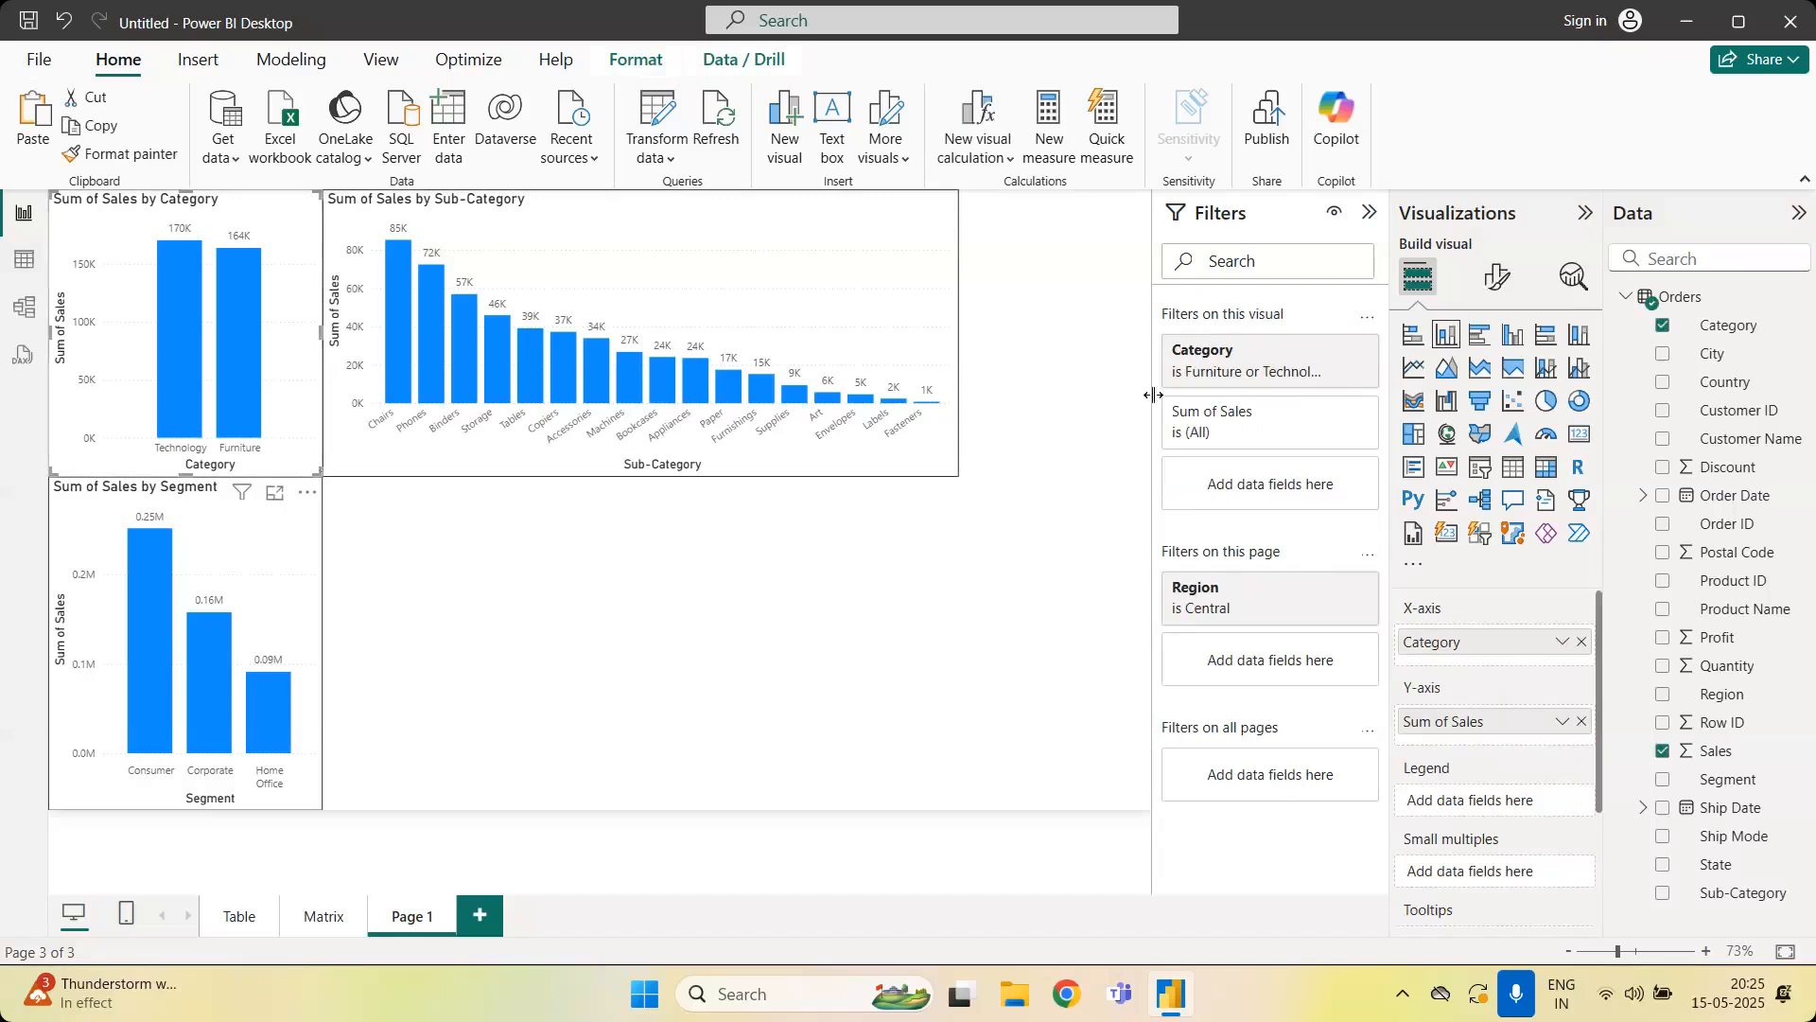
left_click(1334, 382)
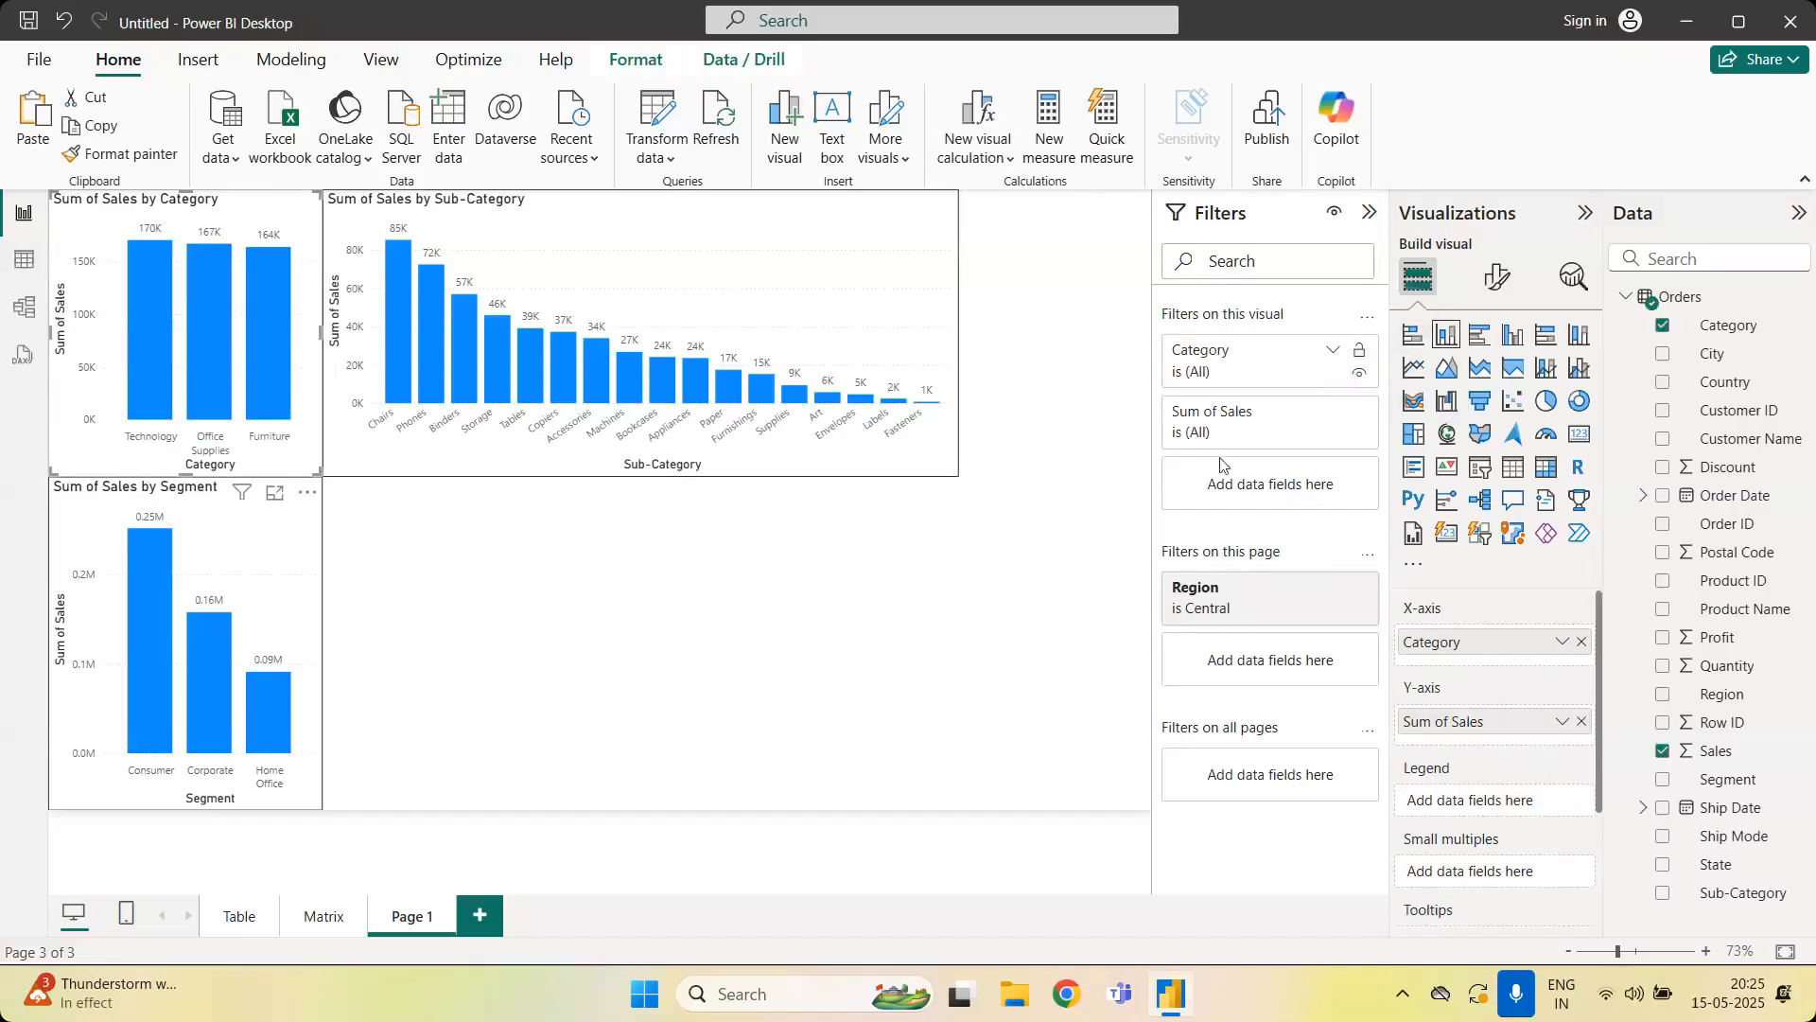
left_click(863, 639)
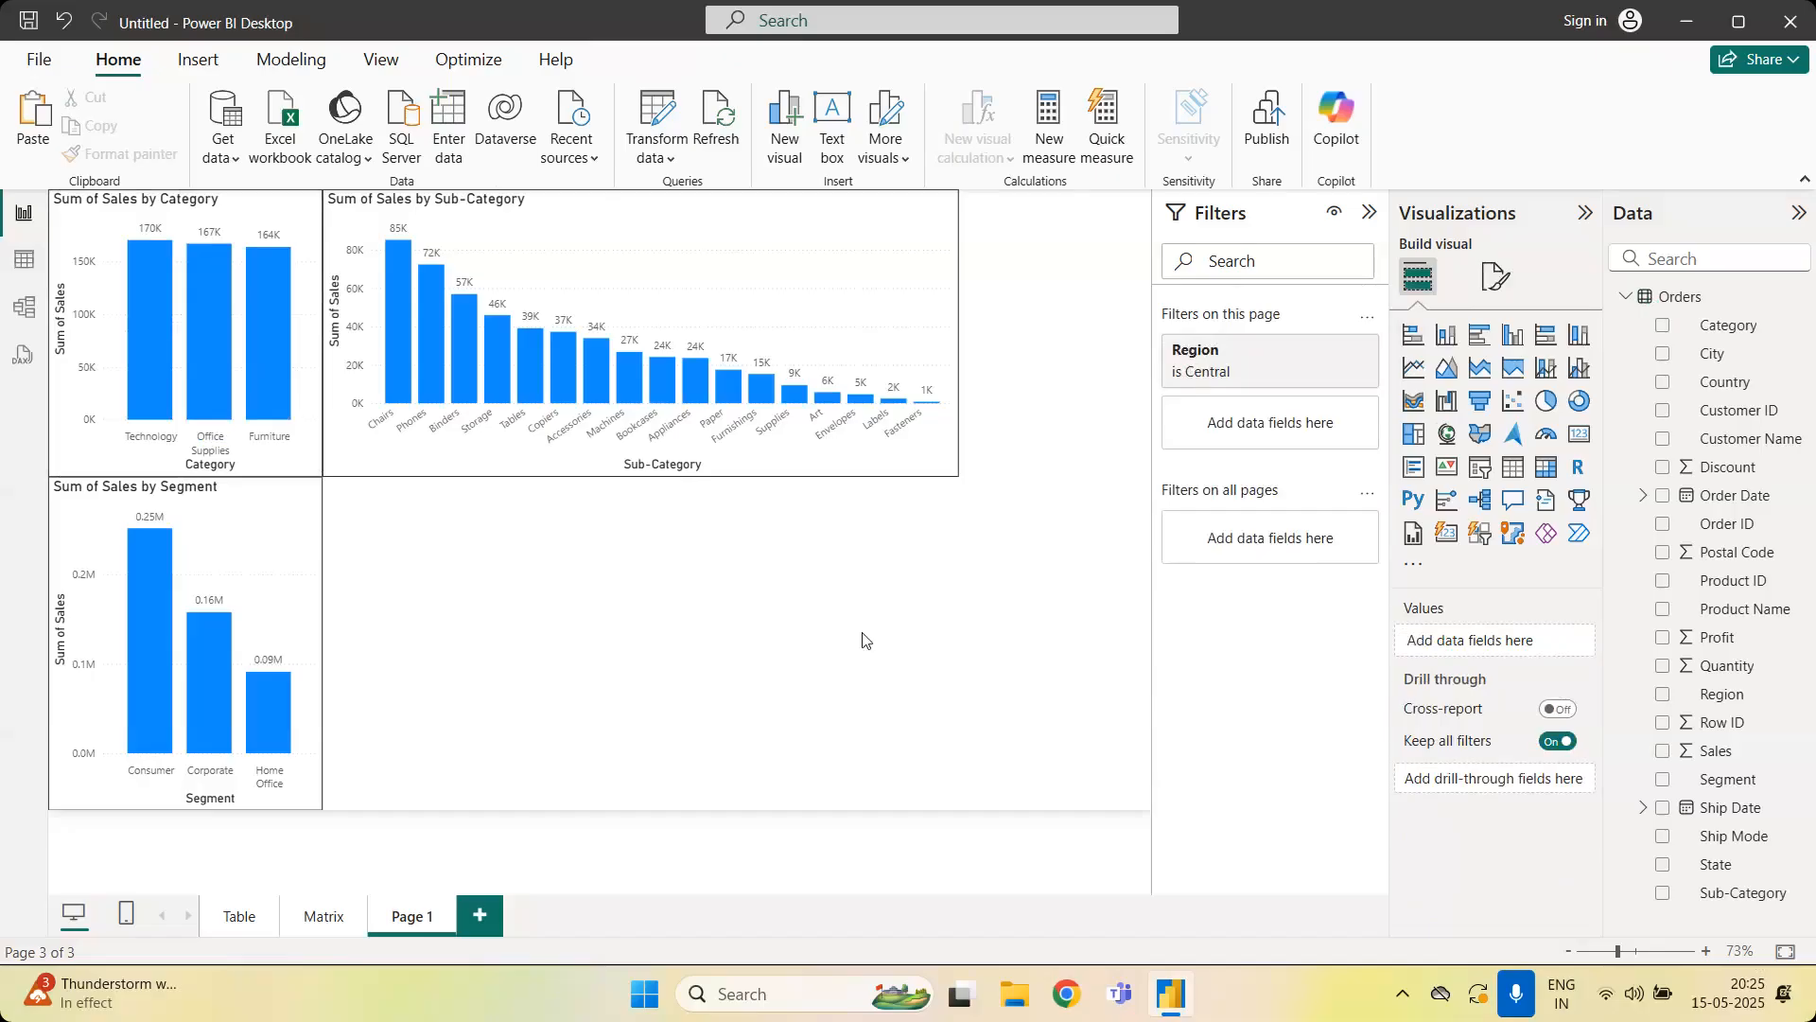
Inspect the visual-level and page-level filters of the Category, Sub-Category and Segment charts, ending with the Segment chart selected
left_click(287, 470)
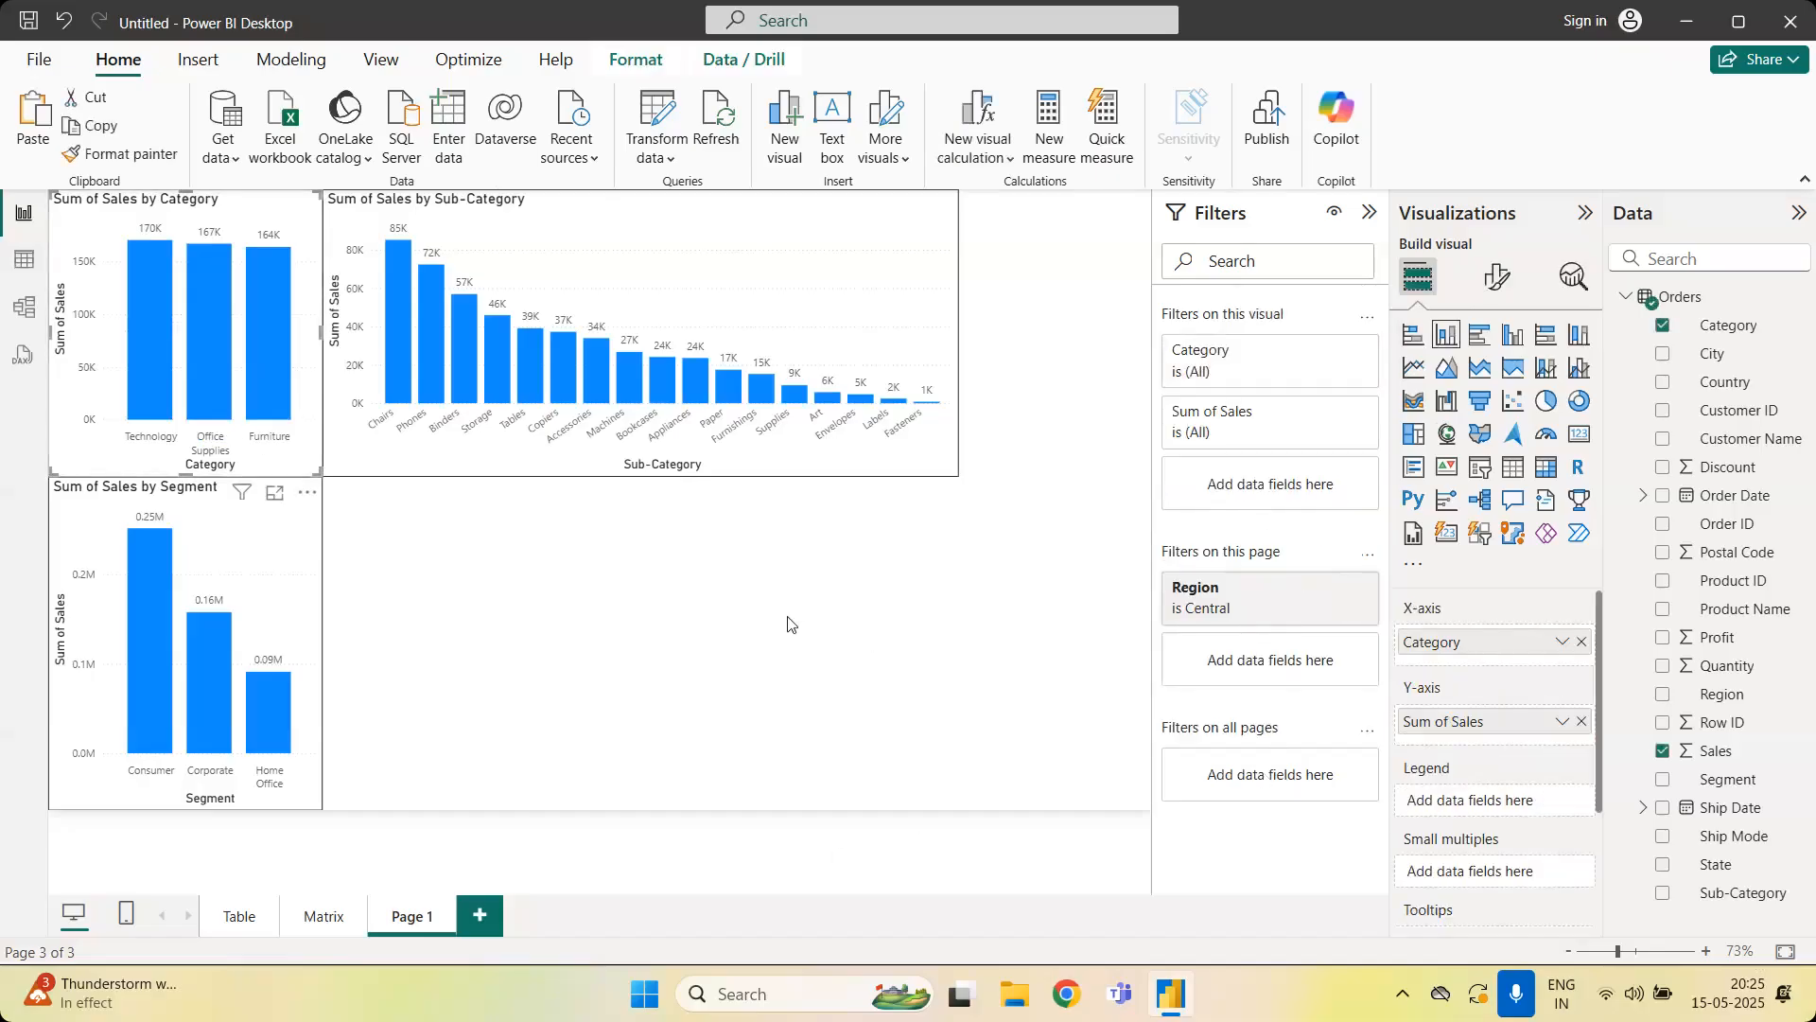
left_click(866, 470)
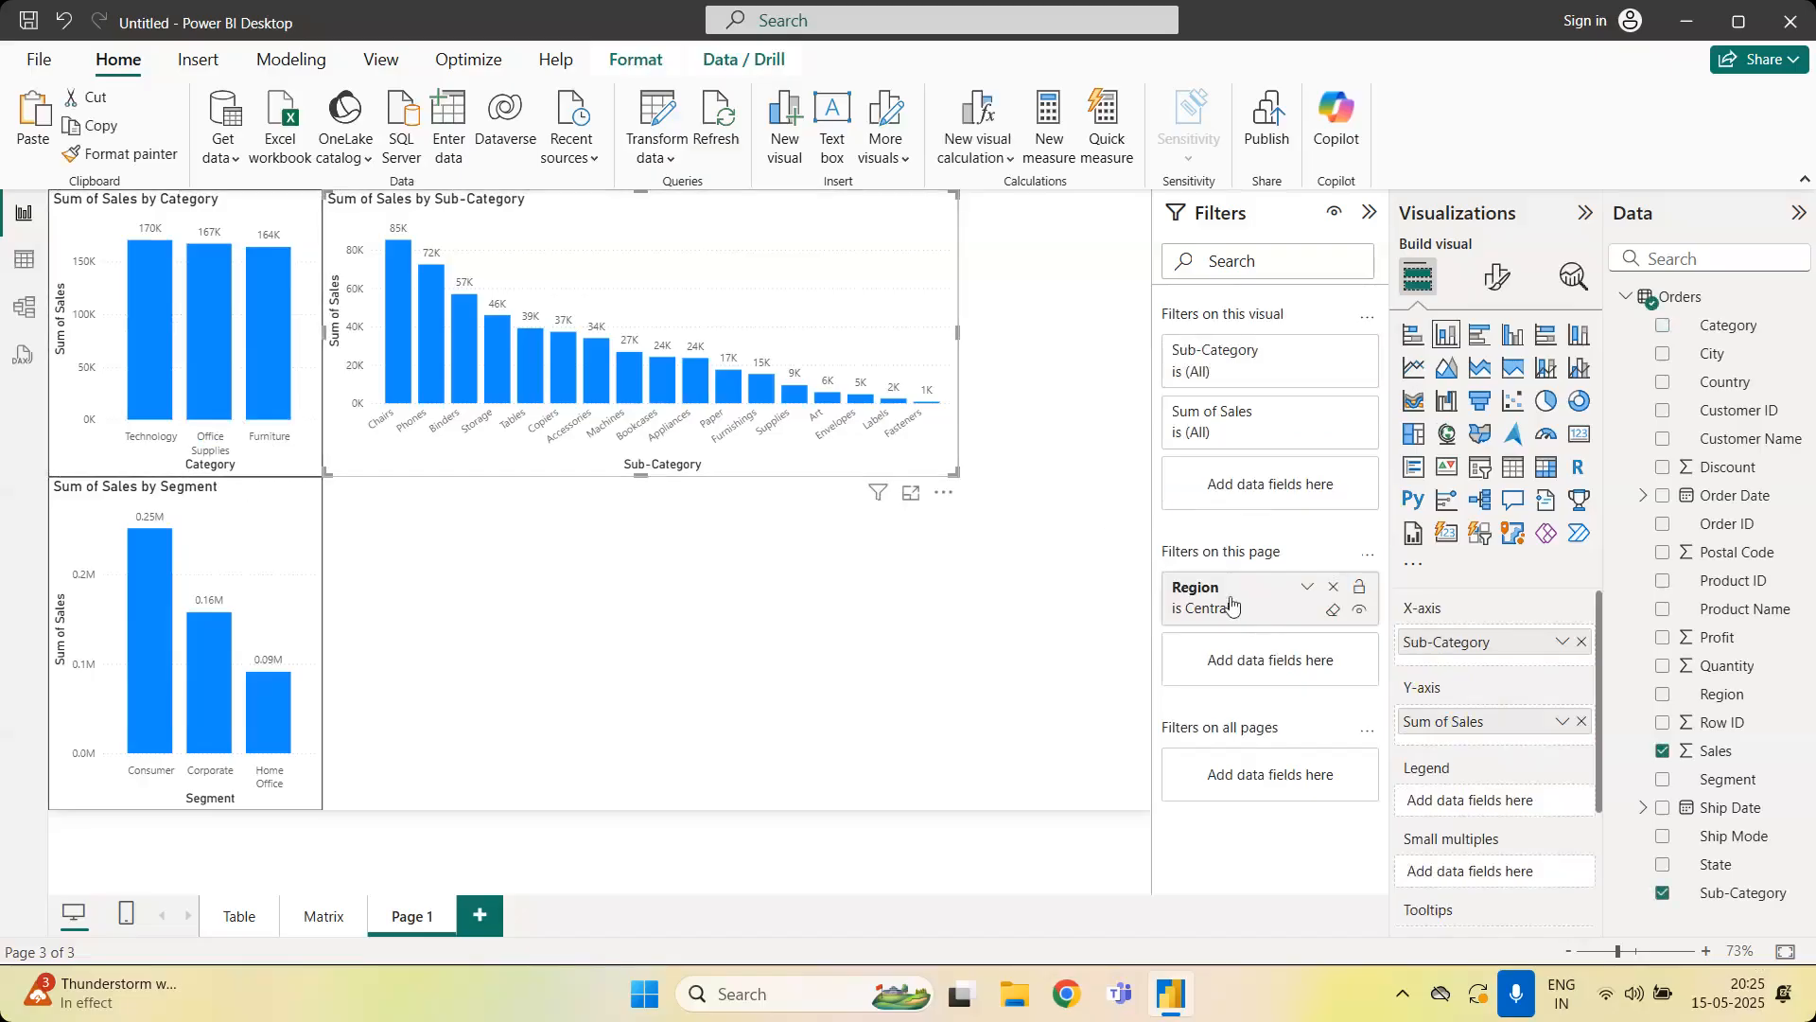
left_click(286, 649)
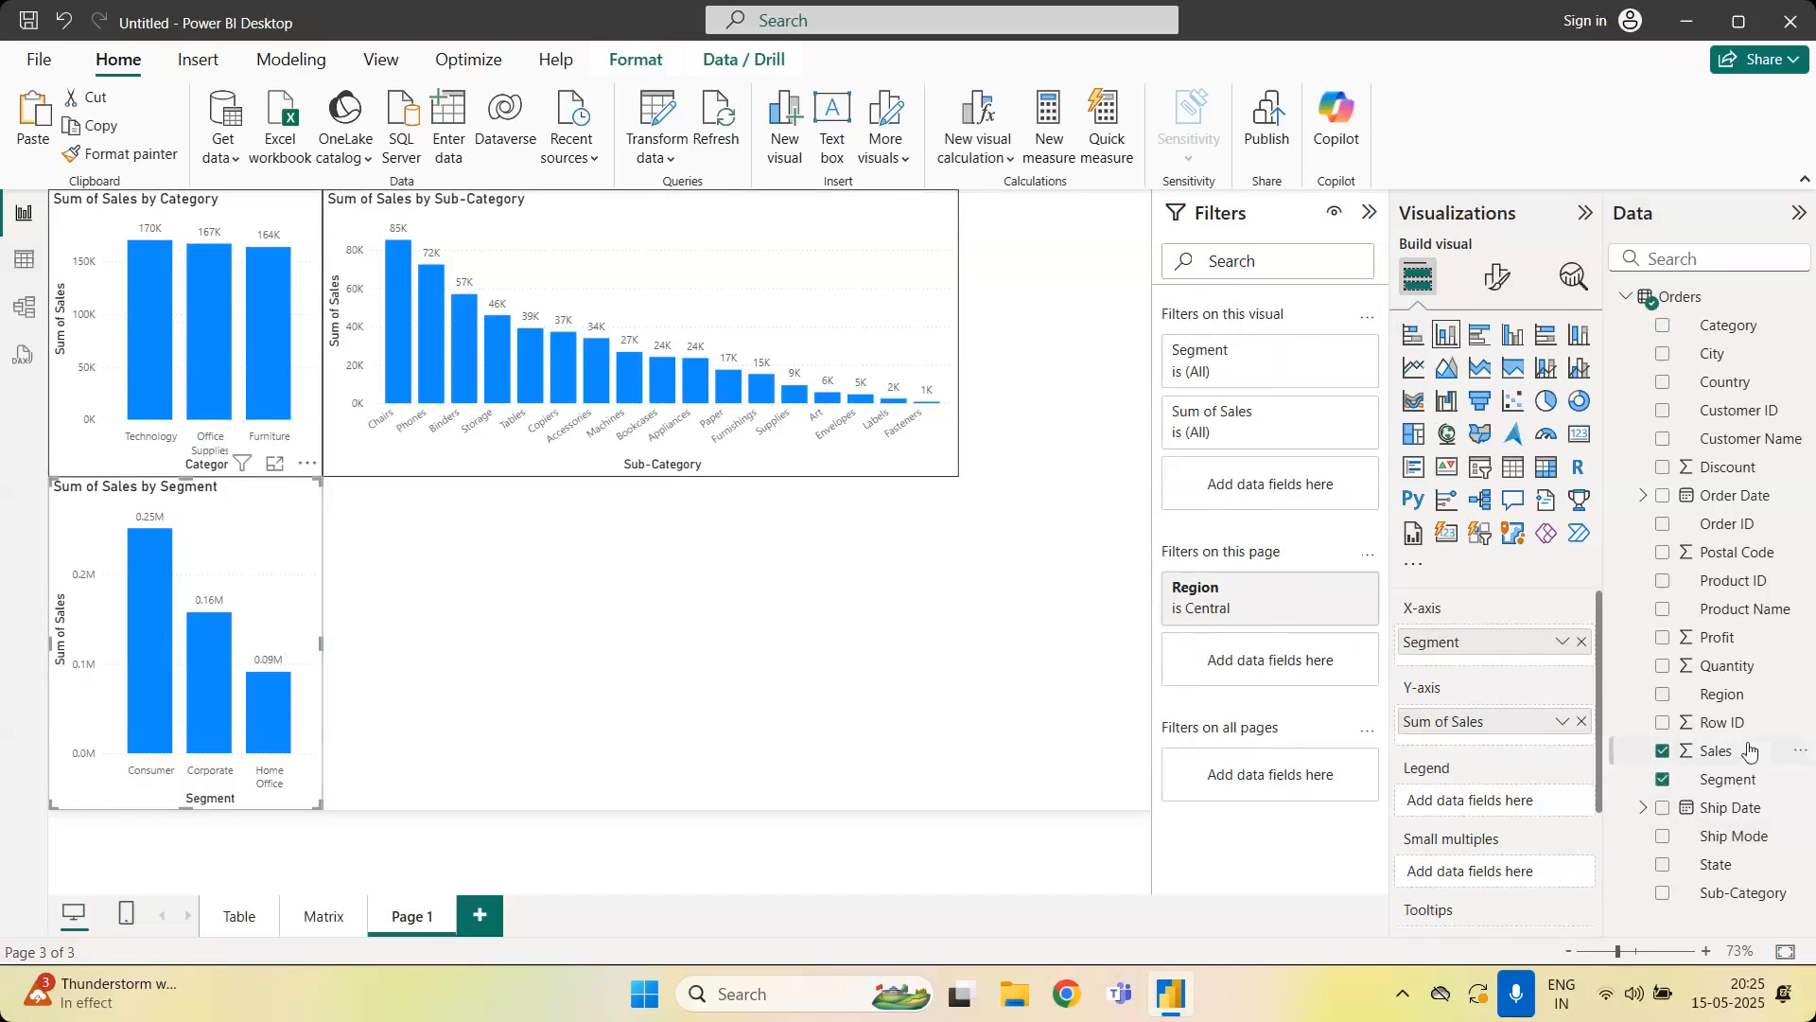
Try Region as a visual-level filter on the Sum of Sales by Segment chart and remove it again
left_click_drag(1736, 697, 1352, 372)
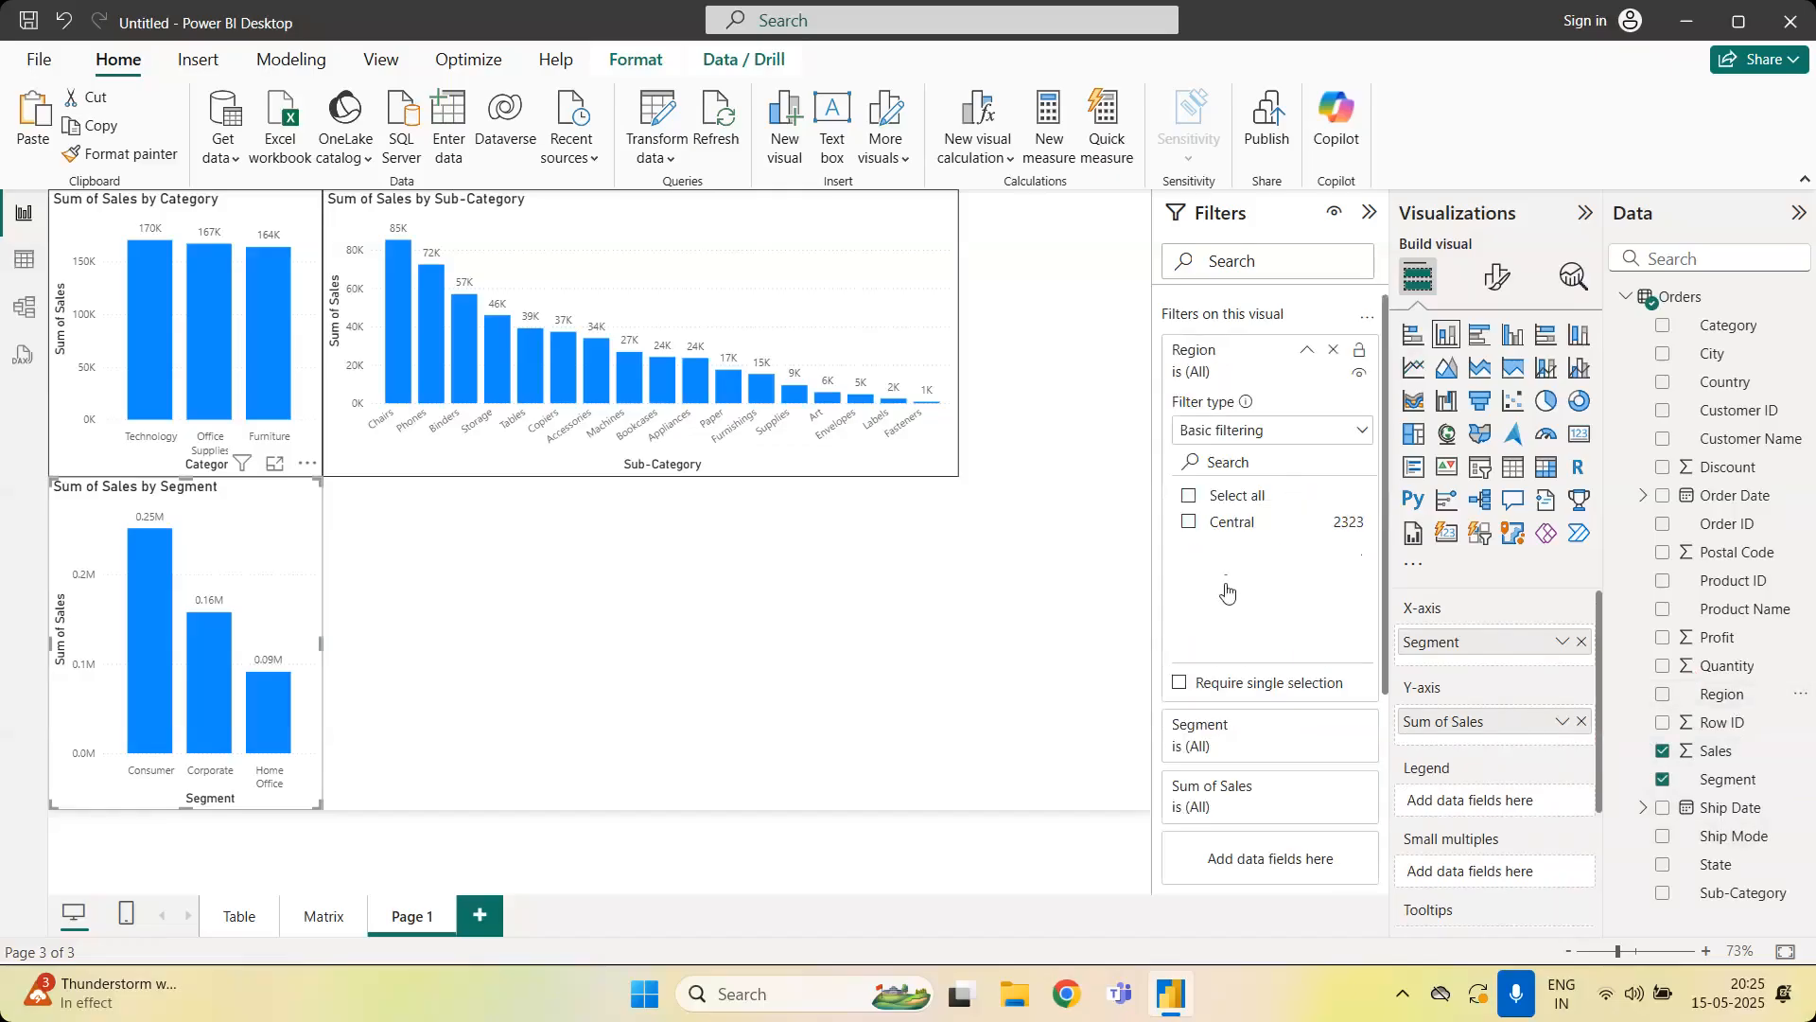
left_click(1334, 356)
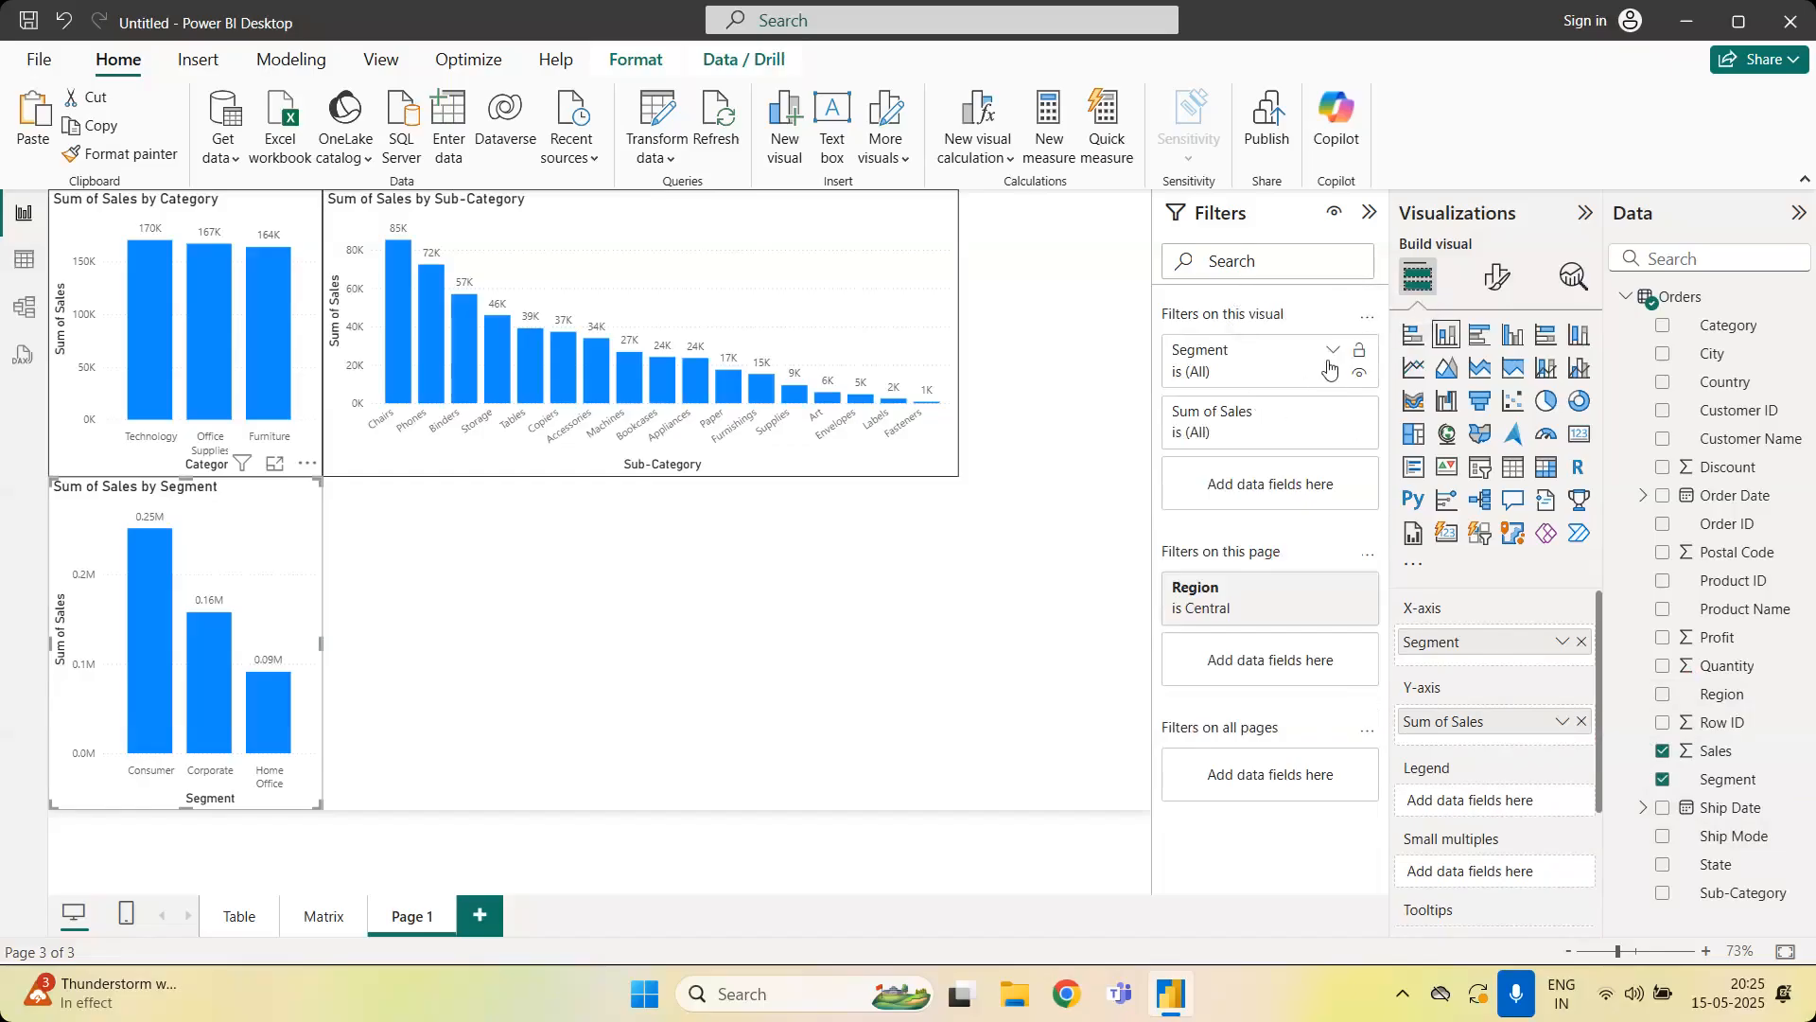
Filter only the Sum of Sales by Segment chart to the Consumer segment
left_click(1331, 356)
left_click(1190, 522)
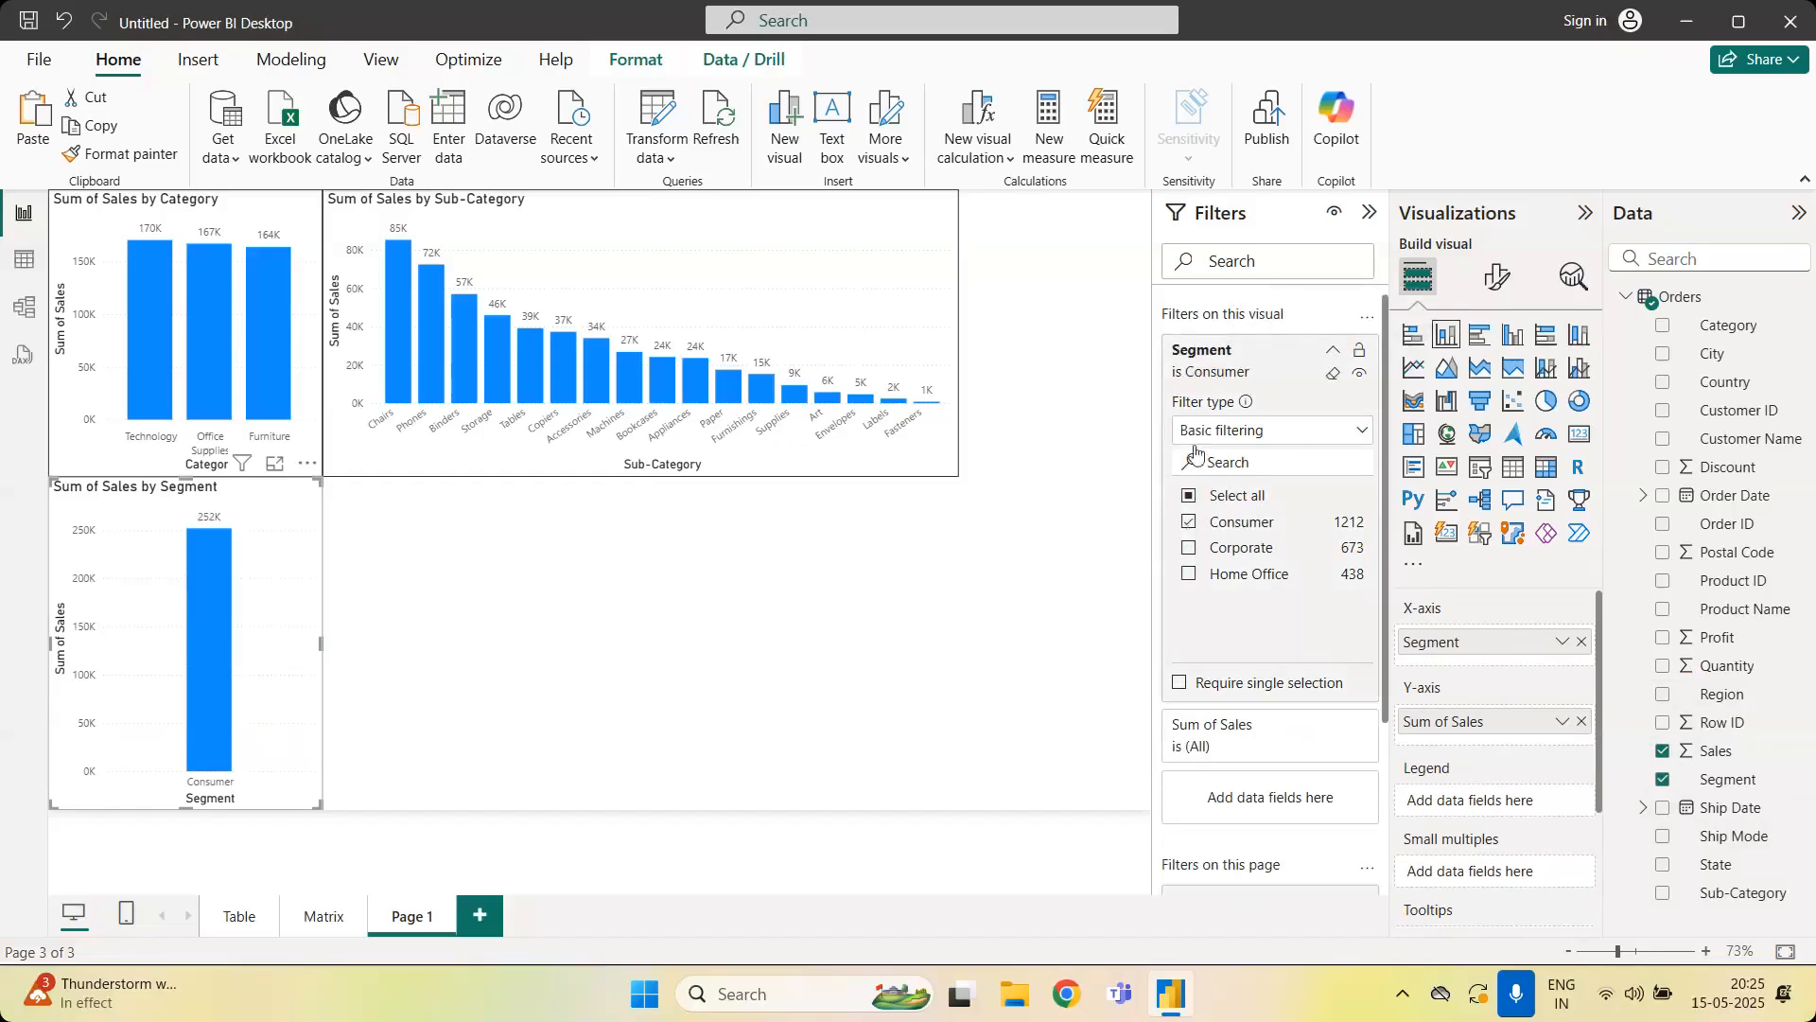
Clear the Consumer filter from the Sum of Sales by Segment chart and remove the Region filter from the page
left_click(1189, 524)
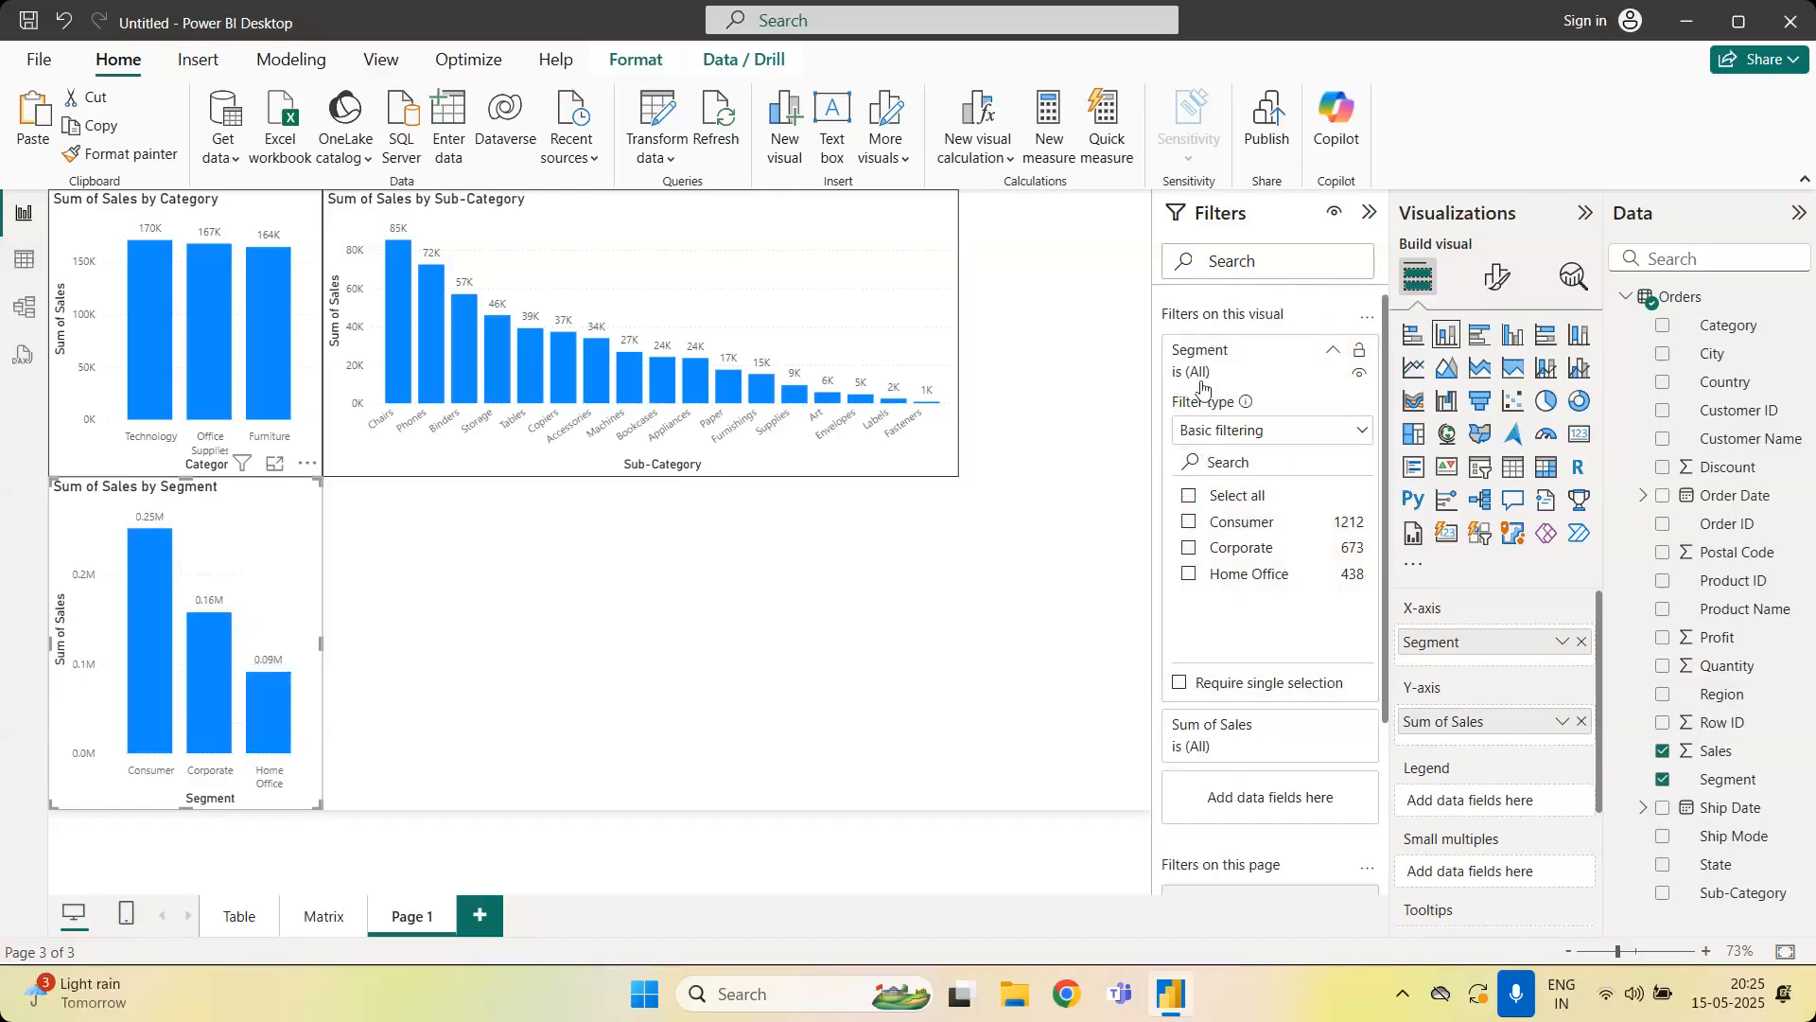
left_click(1190, 523)
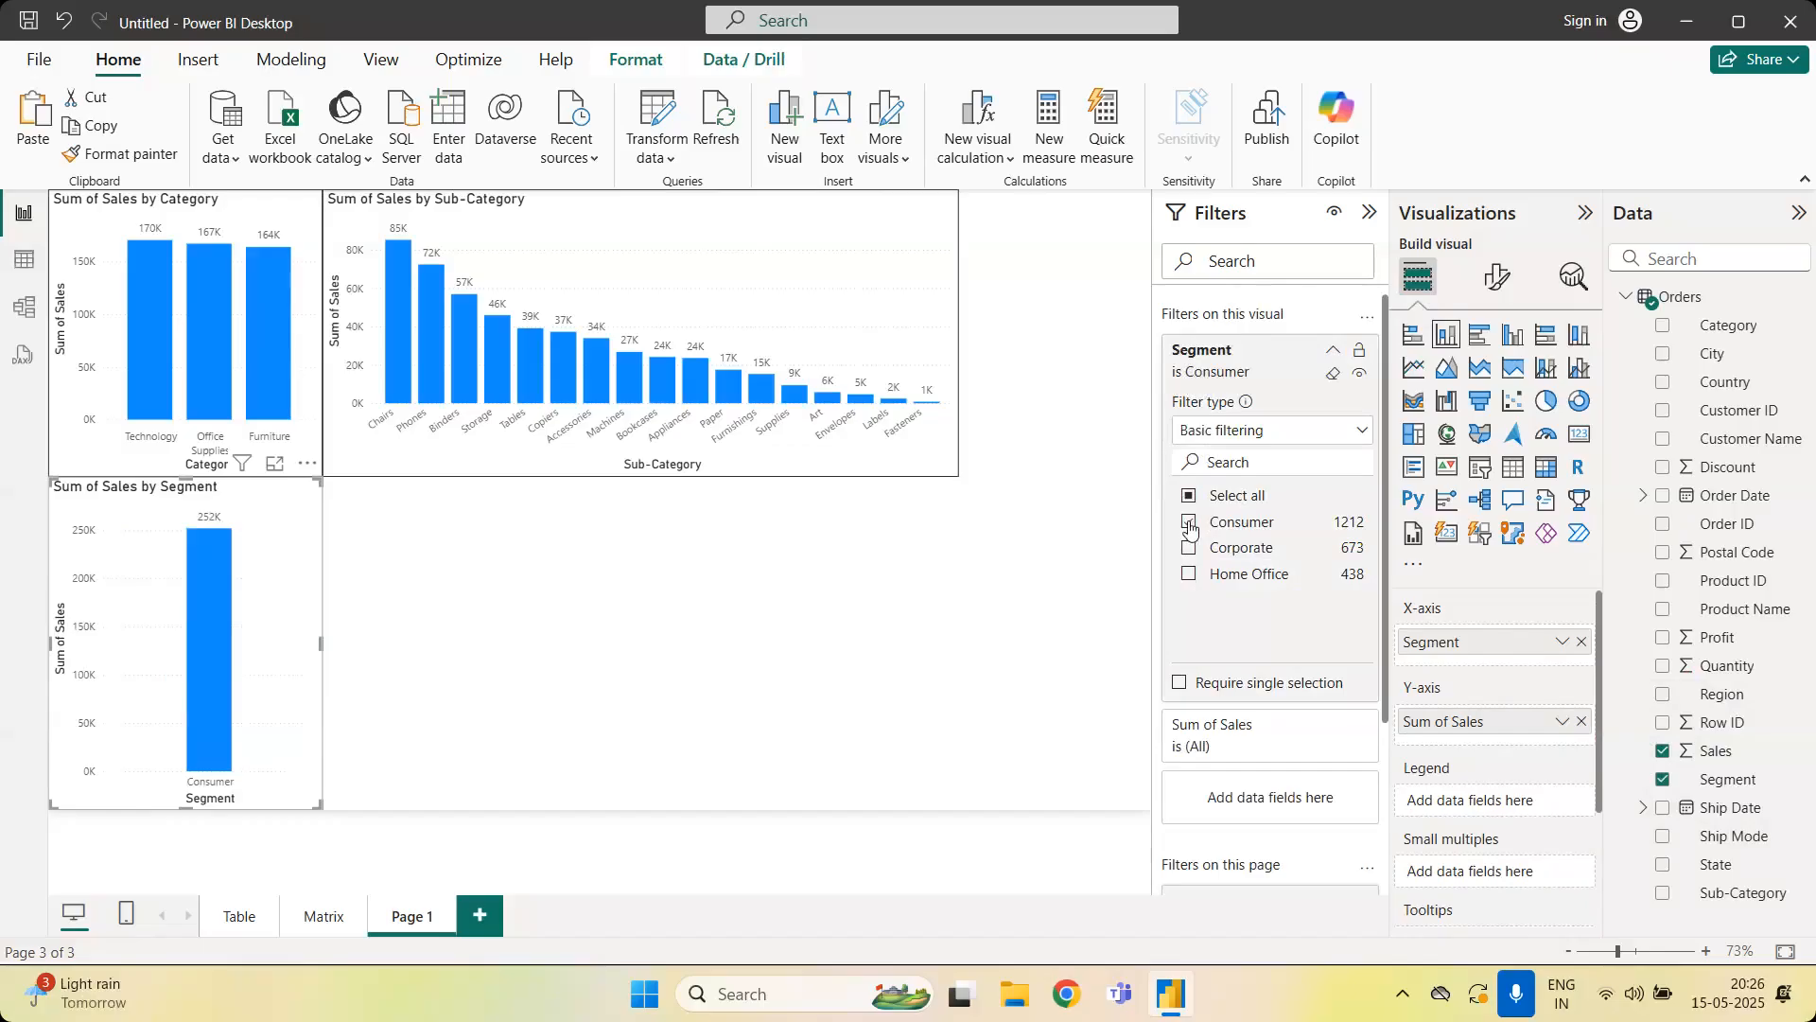
left_click(1190, 523)
left_click(1331, 351)
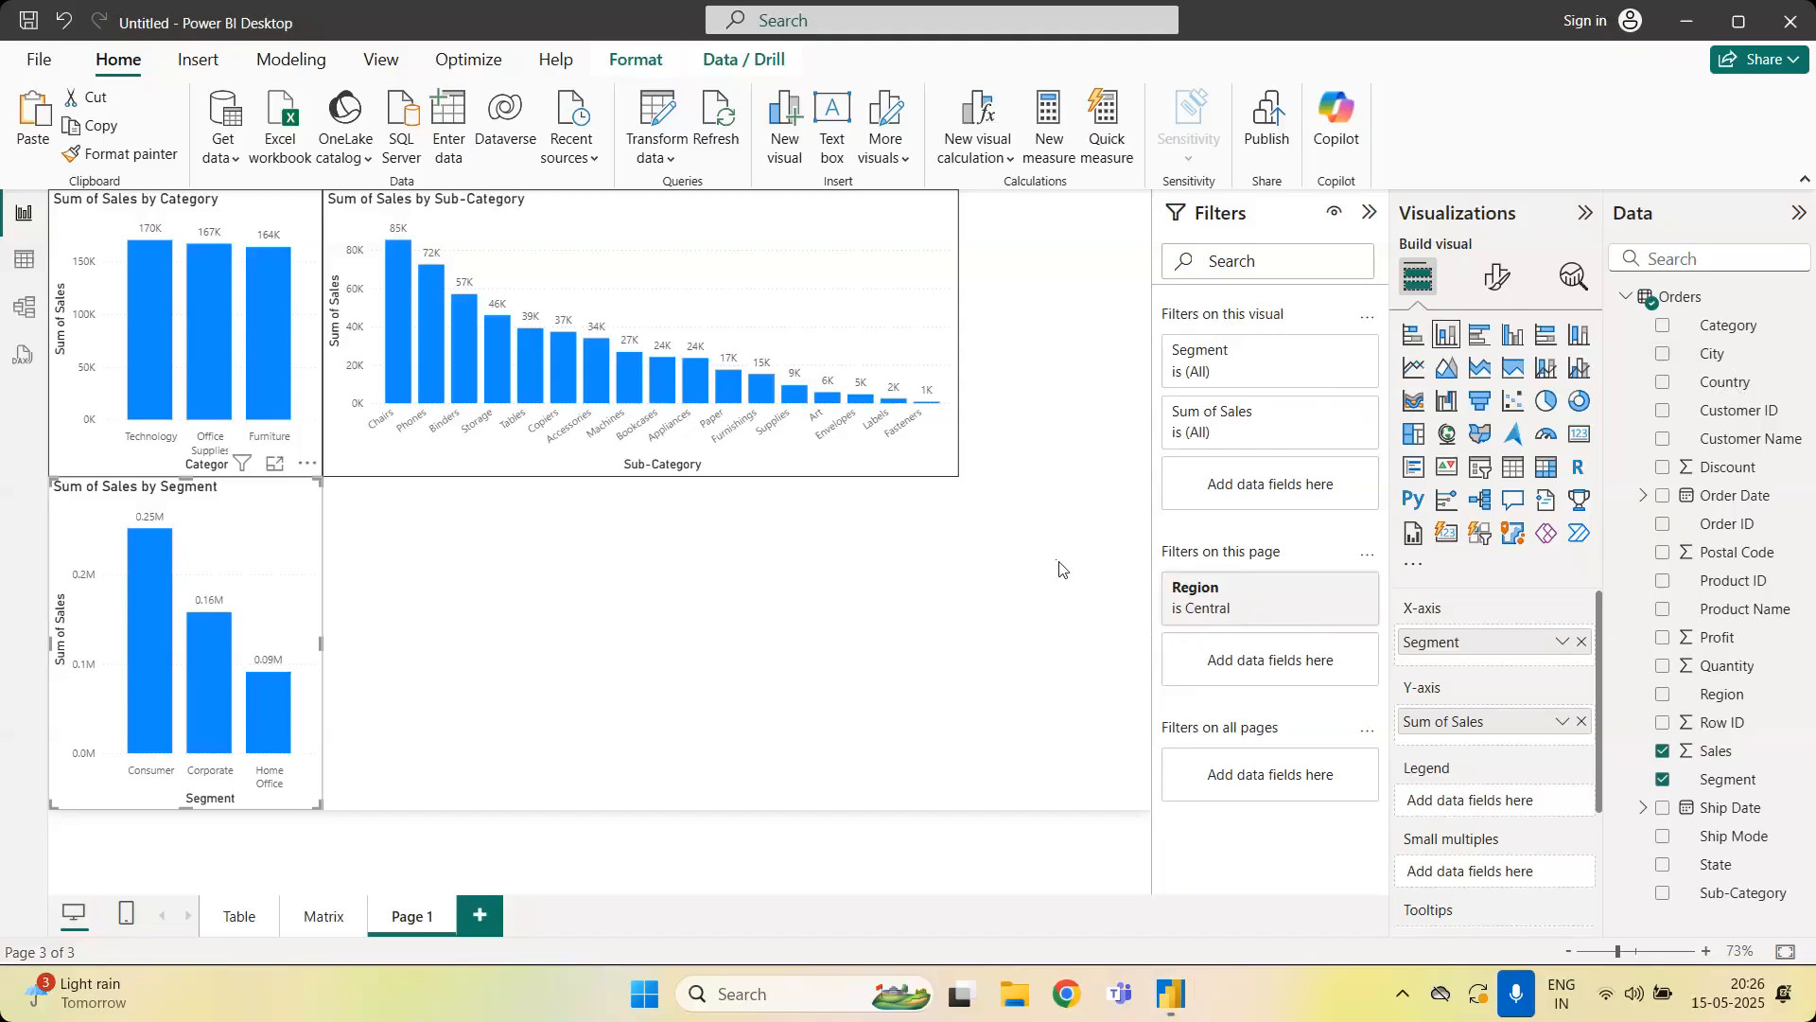
left_click(1336, 592)
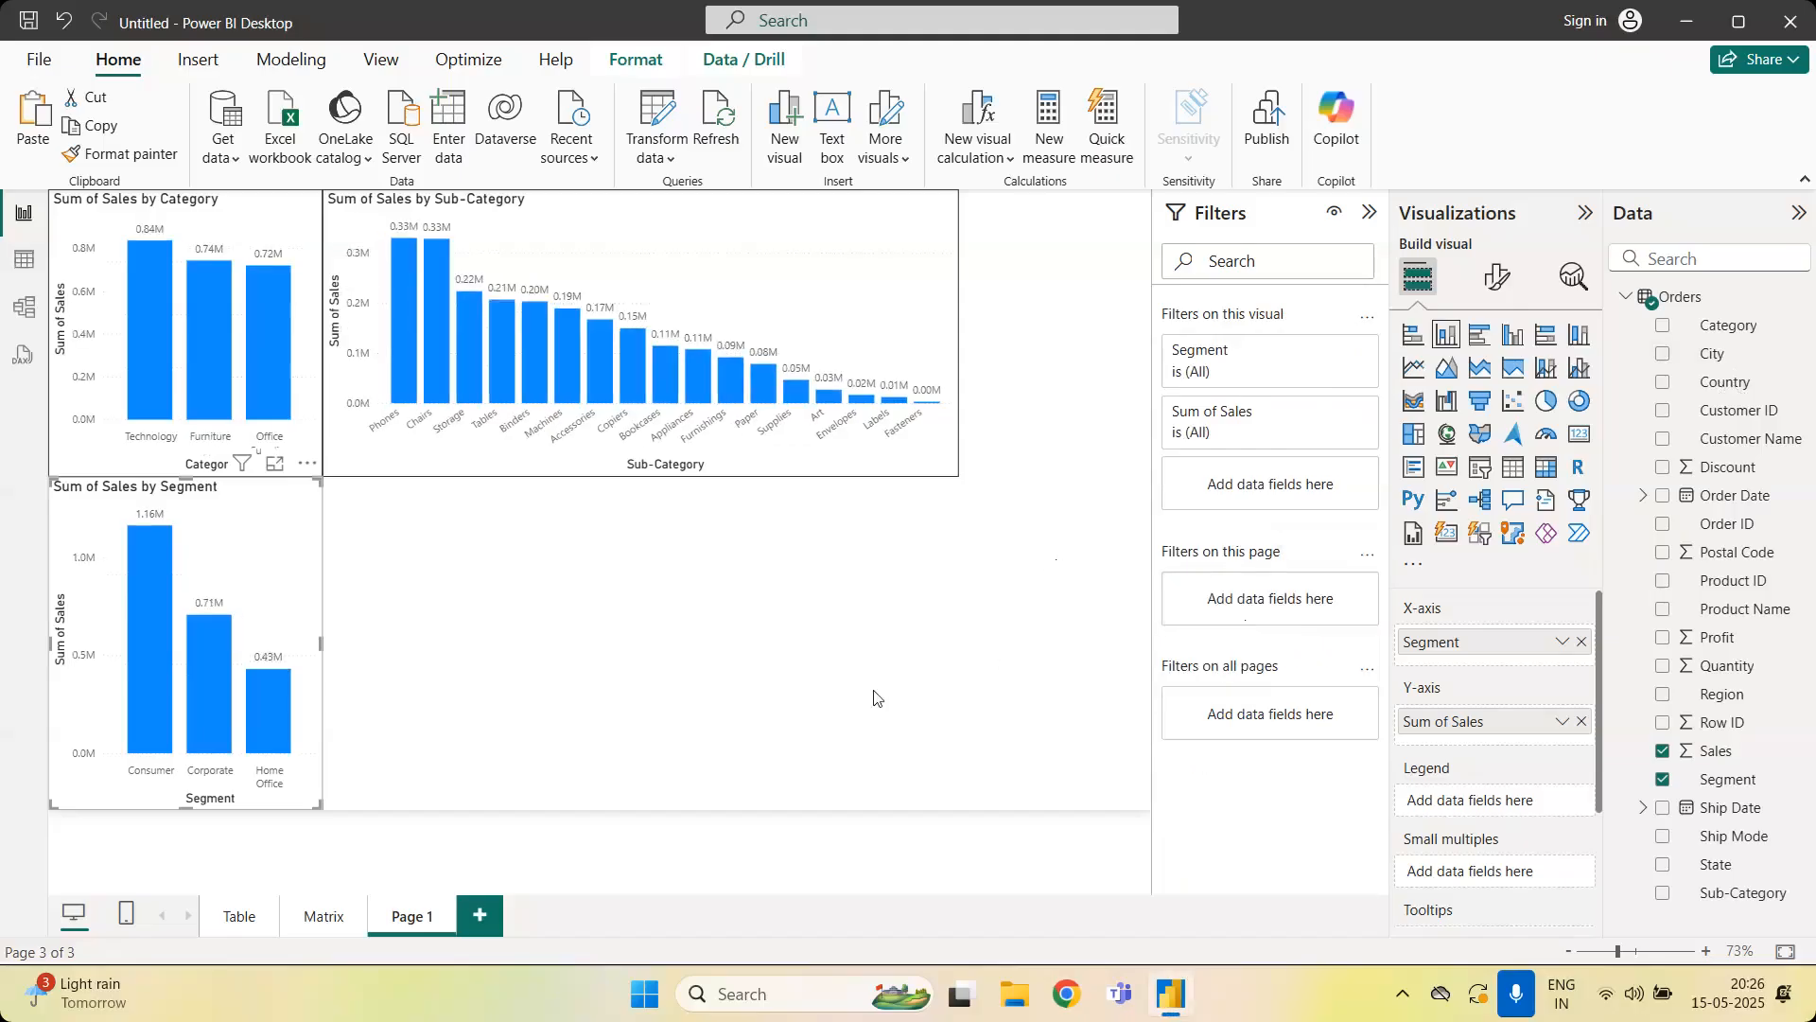
Review the visuals on the Table and Matrix pages and return to Page 1
left_click(234, 908)
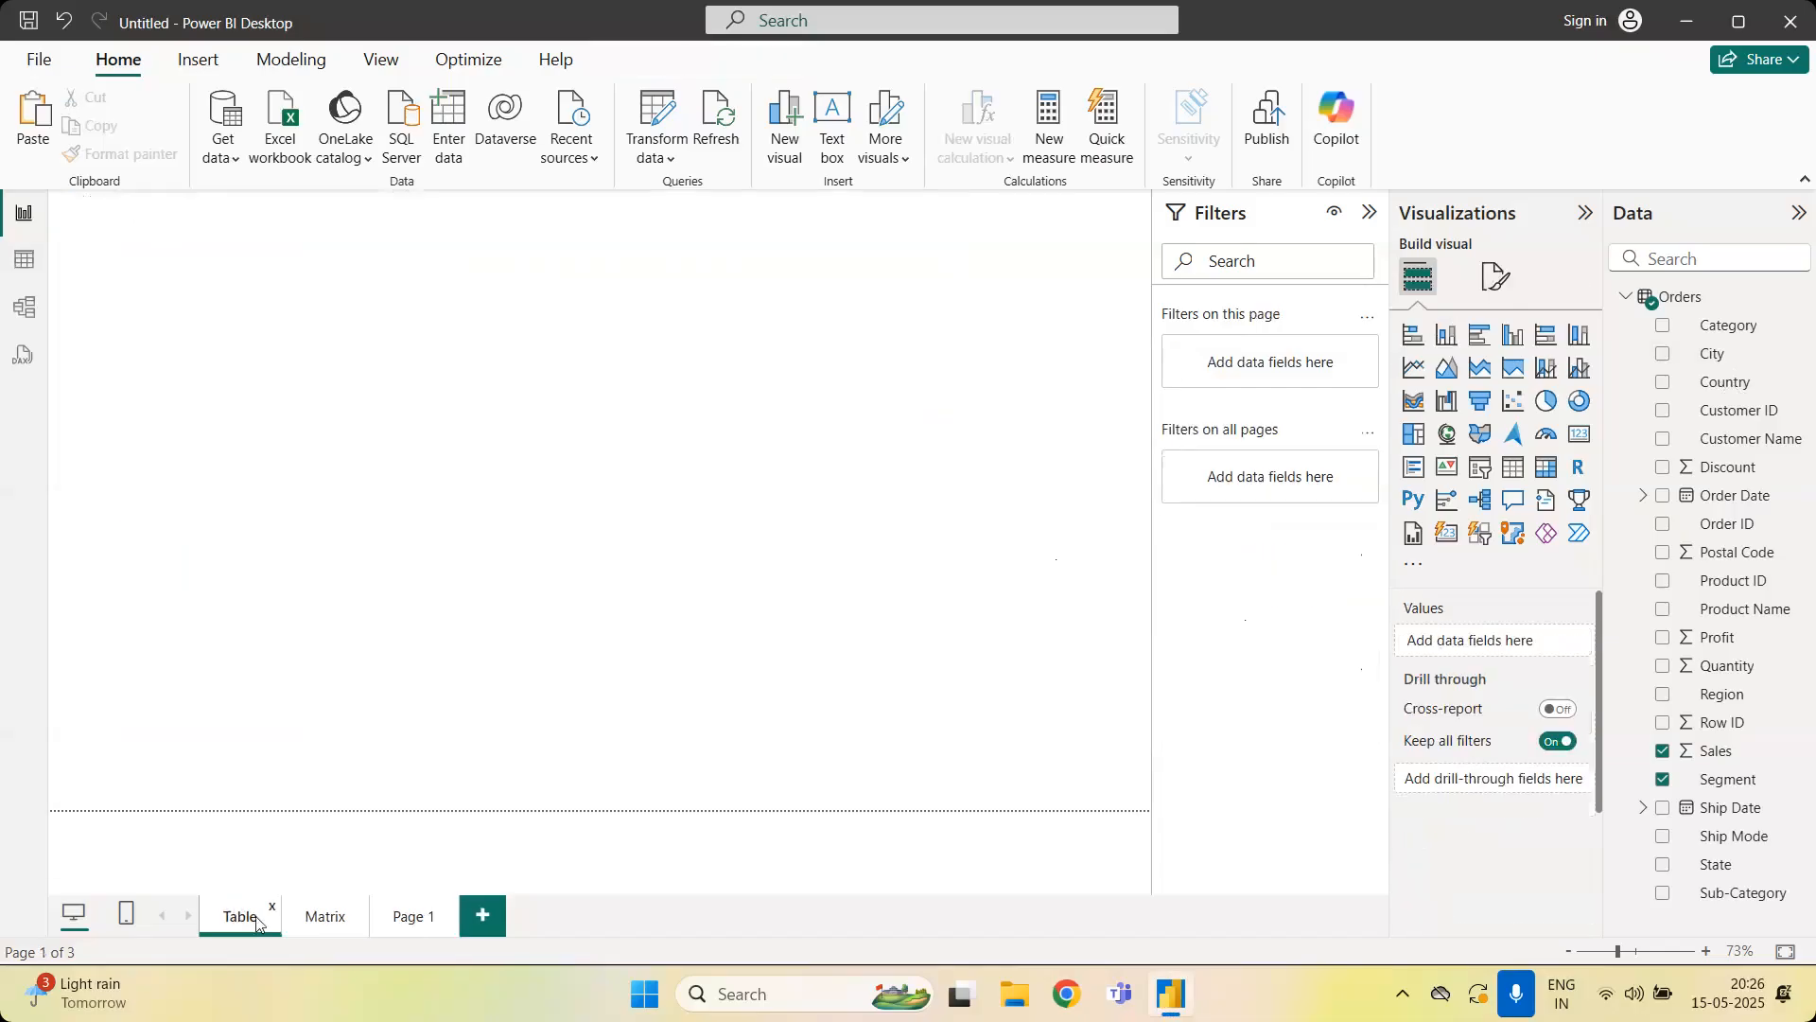
left_click(325, 916)
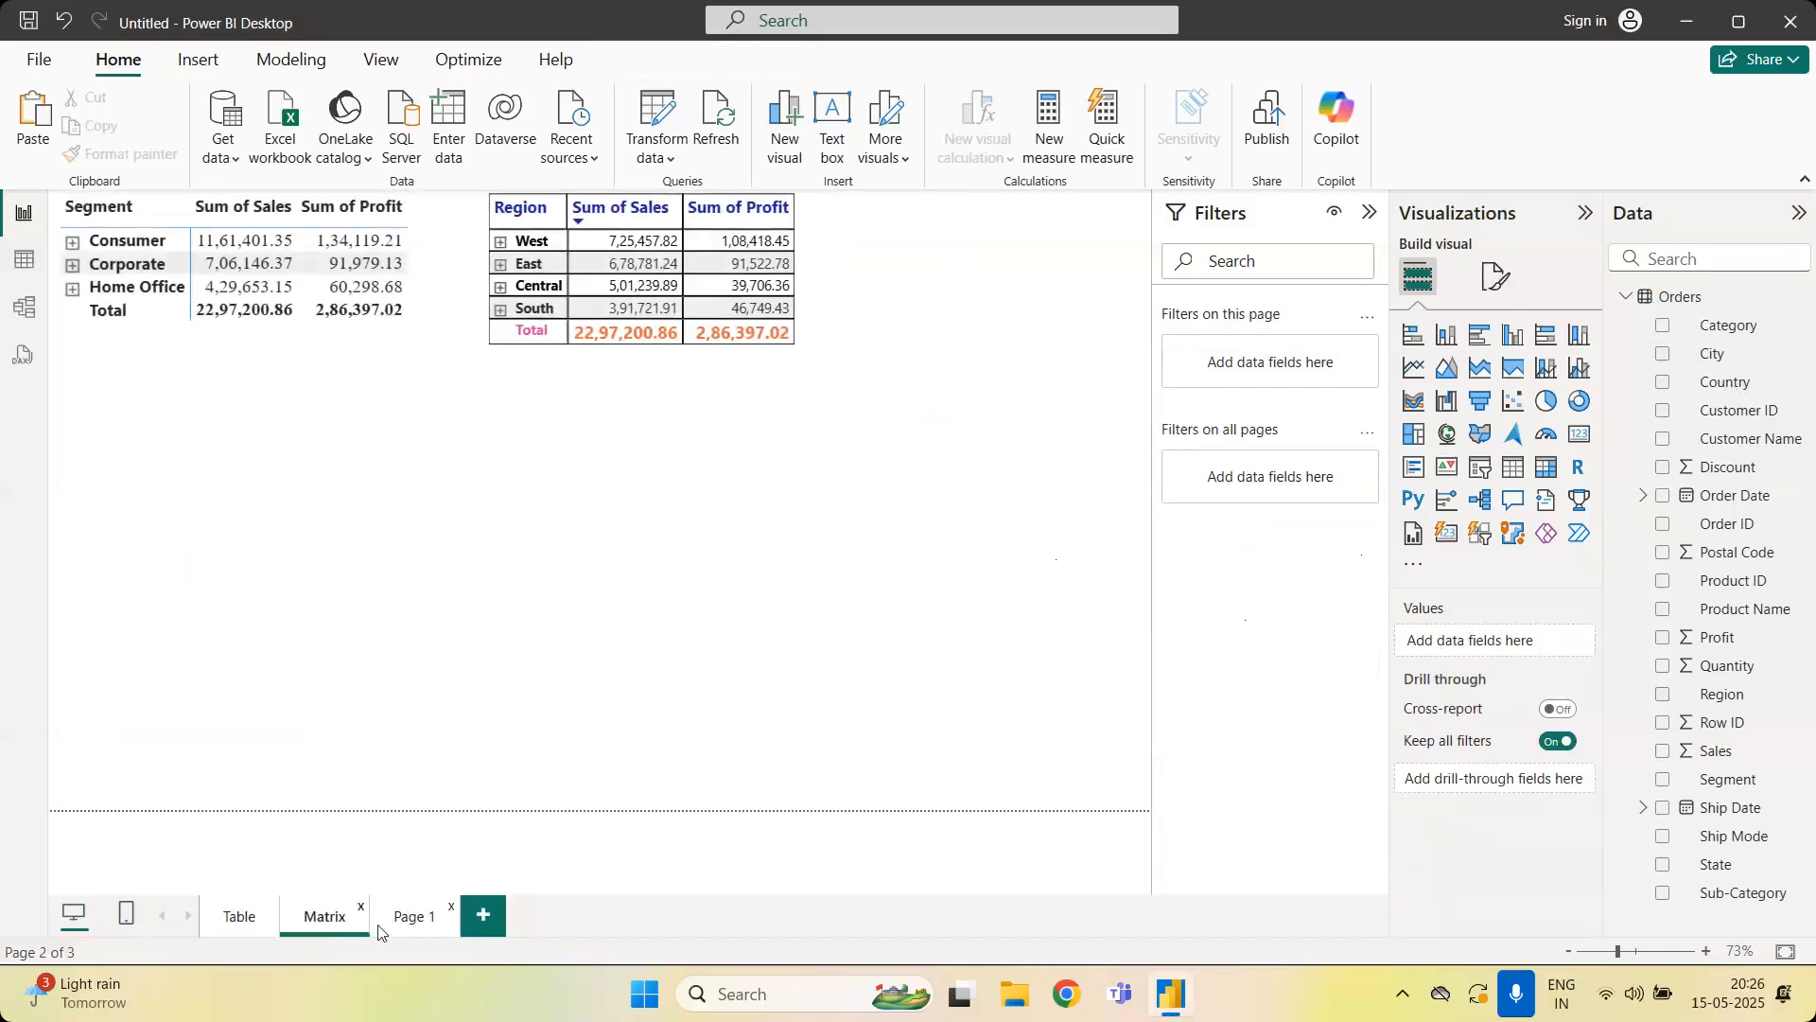
left_click(404, 921)
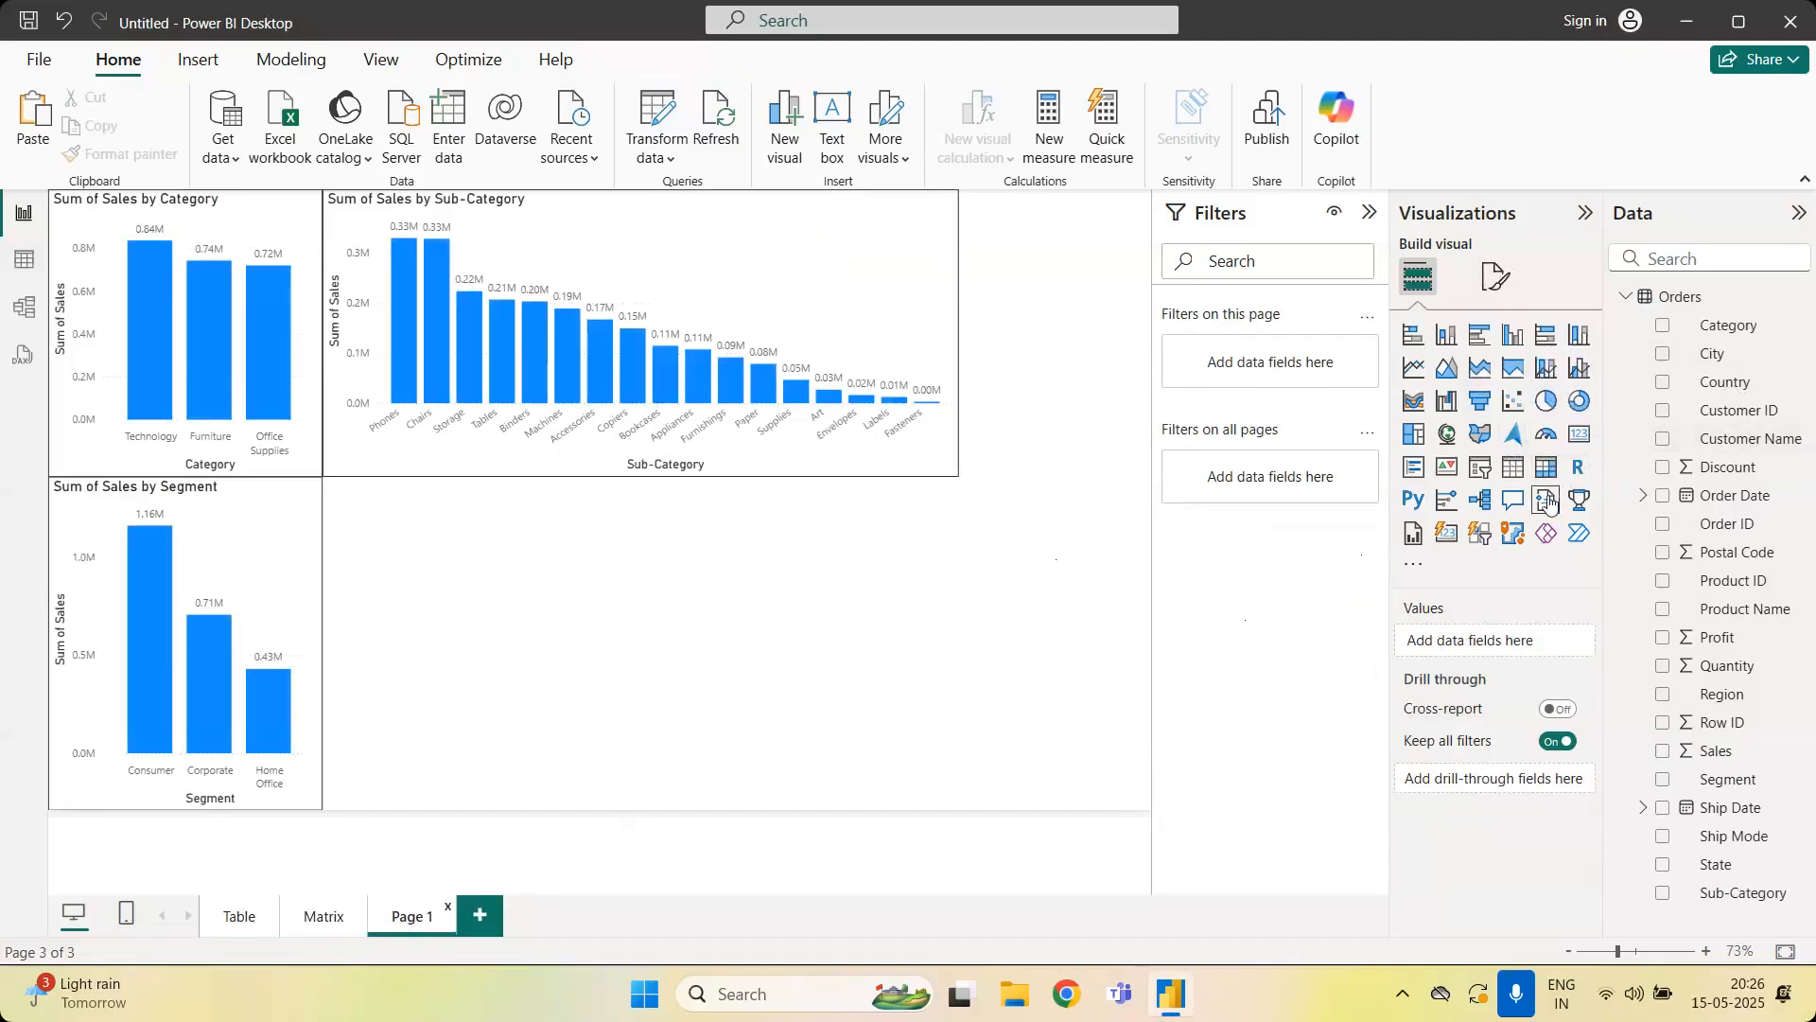
Add a small Region slicer in the page's upper-right corner, beside the Sum of Sales by Sub-Category chart
left_click(1481, 469)
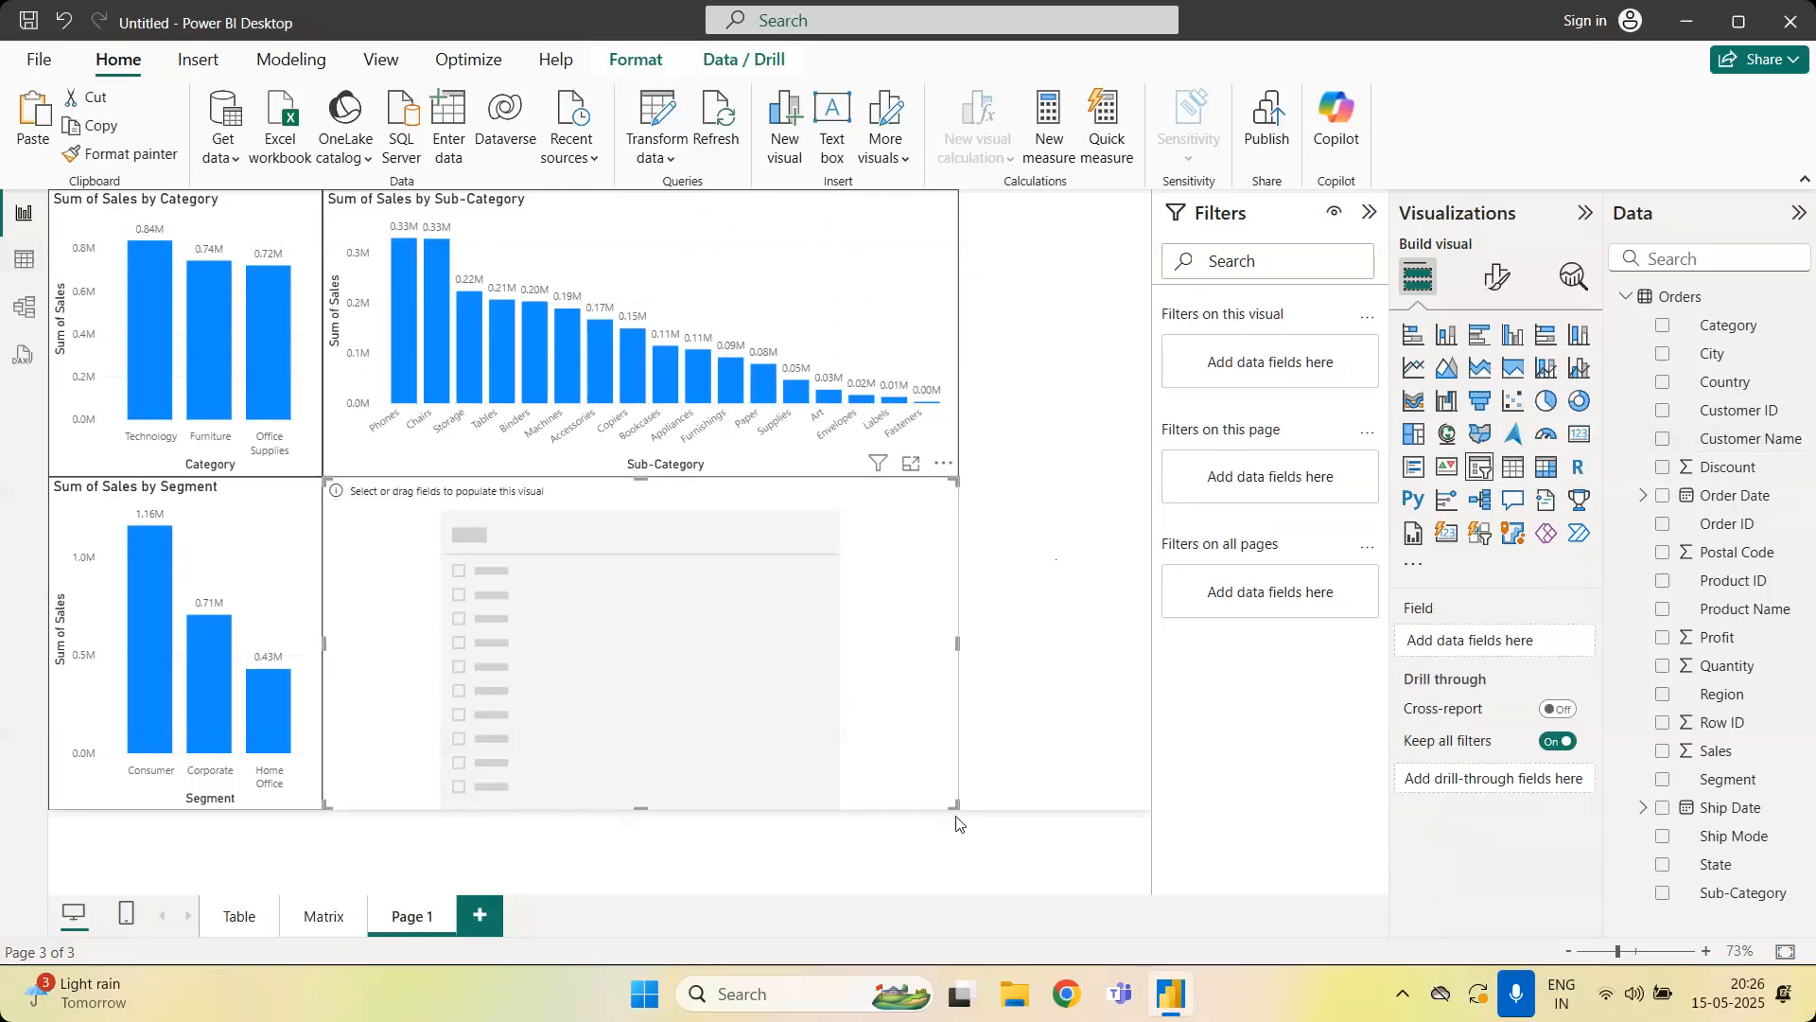
left_click_drag(956, 806, 1117, 310)
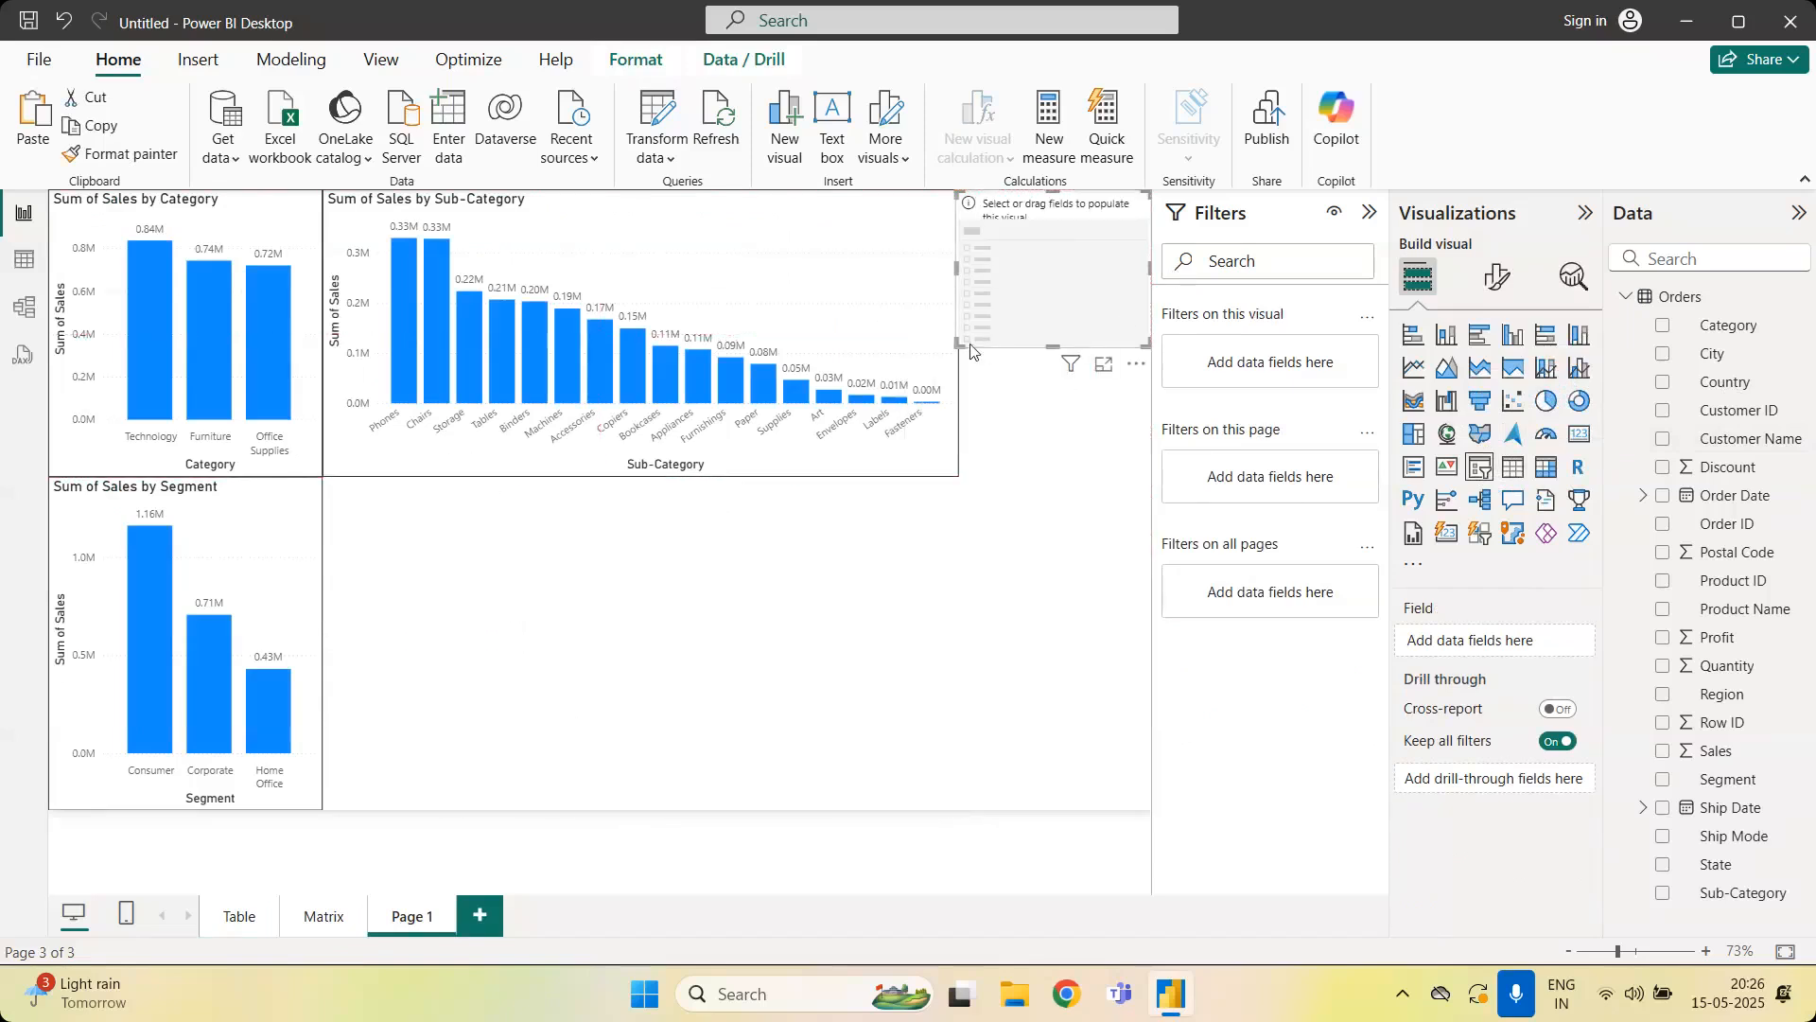
left_click_drag(958, 345, 958, 339)
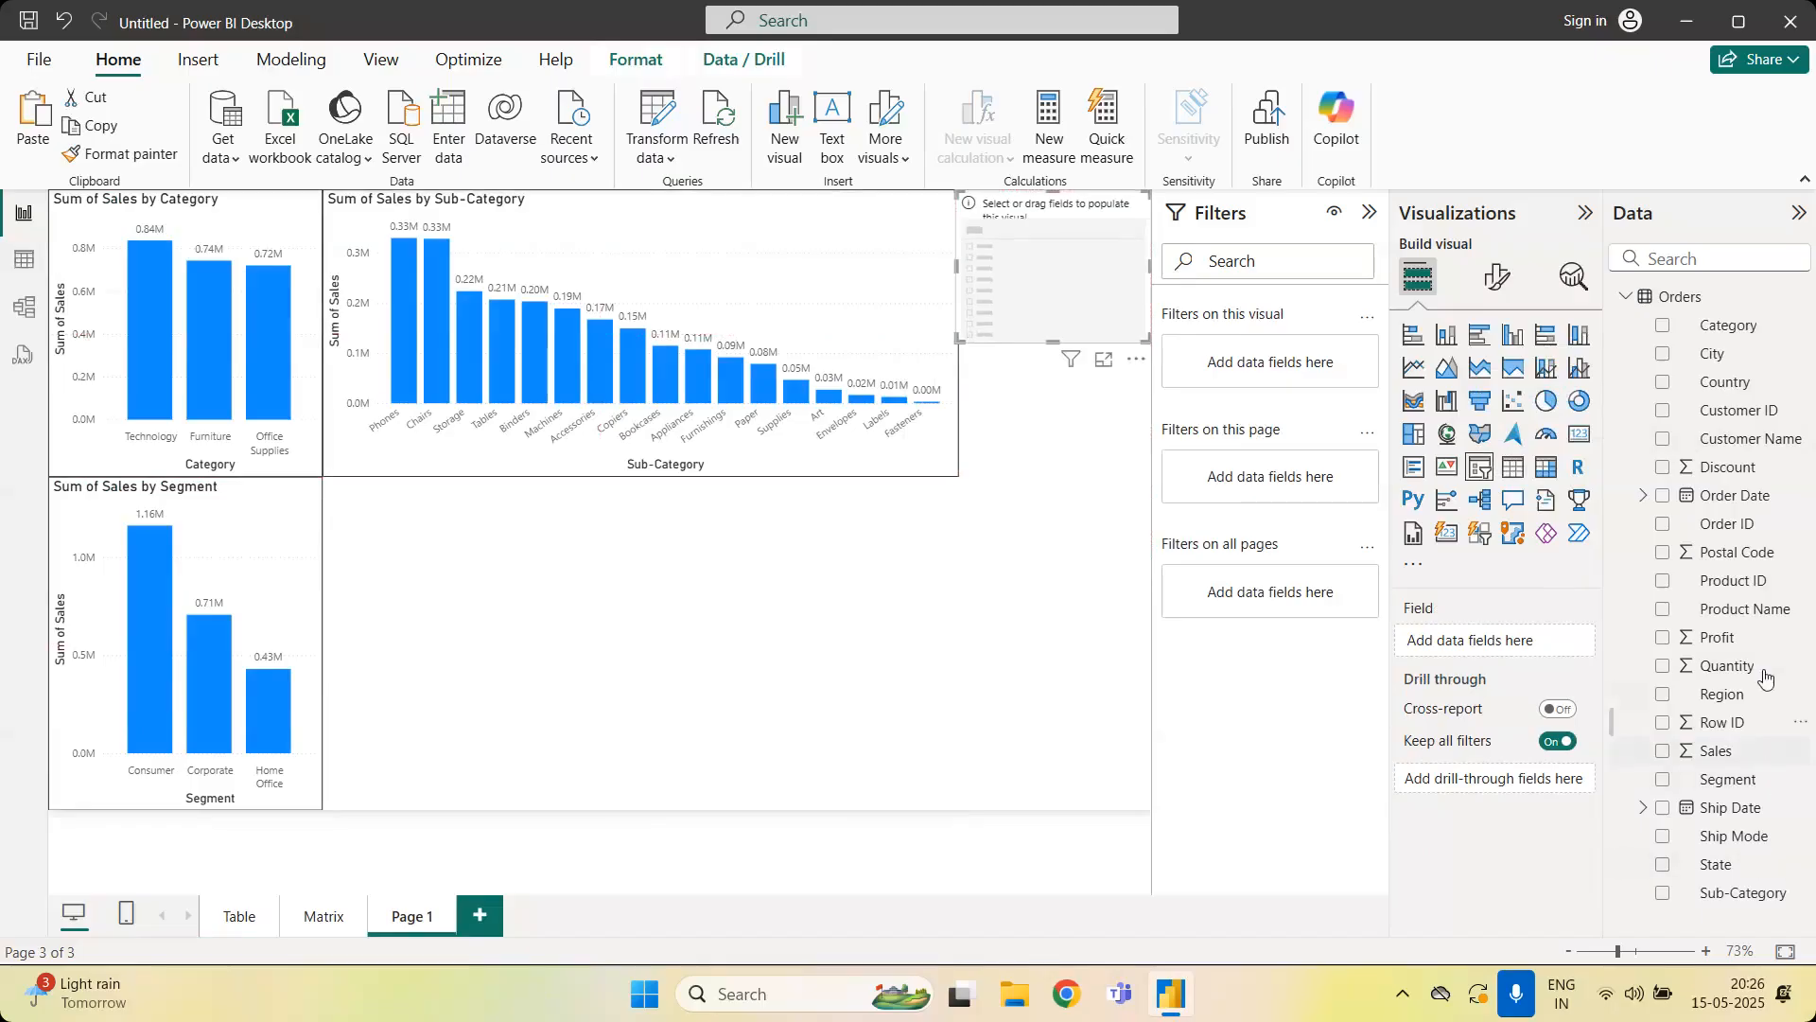
left_click_drag(1736, 704, 1095, 305)
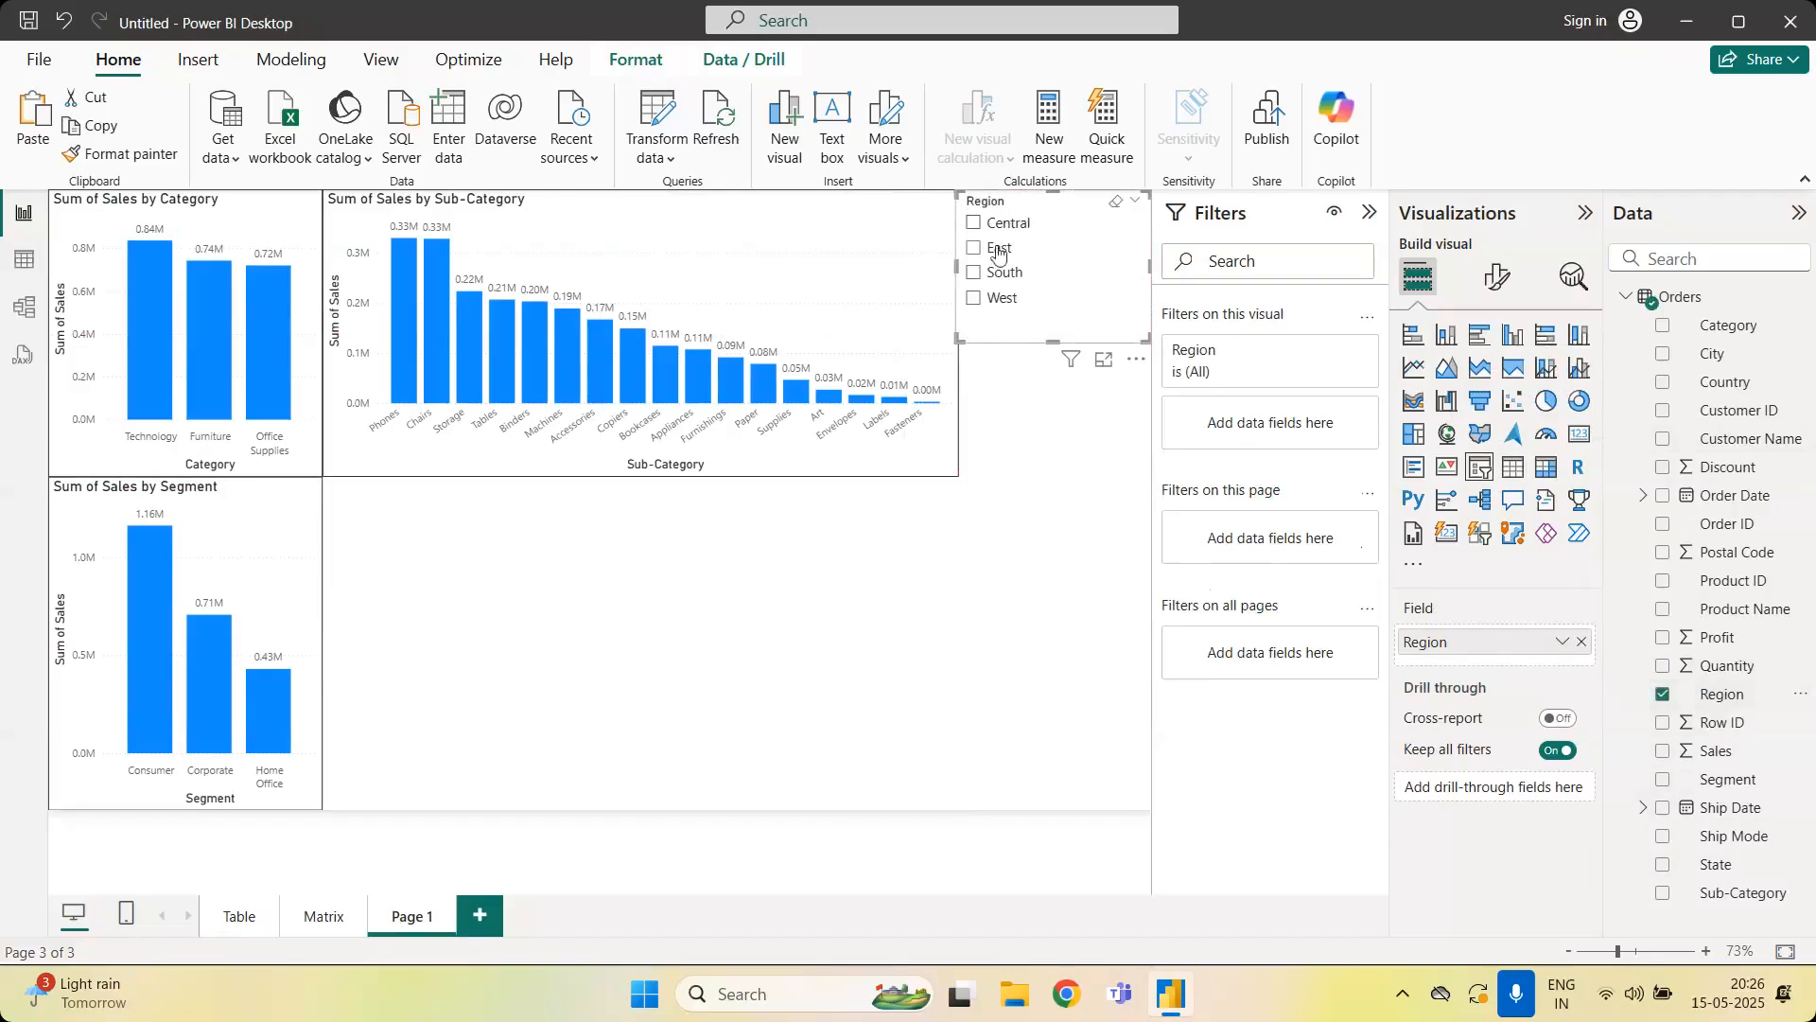
Select East in the Region slicer and check the Table and Matrix pages, ending back on Page 1
left_click(974, 248)
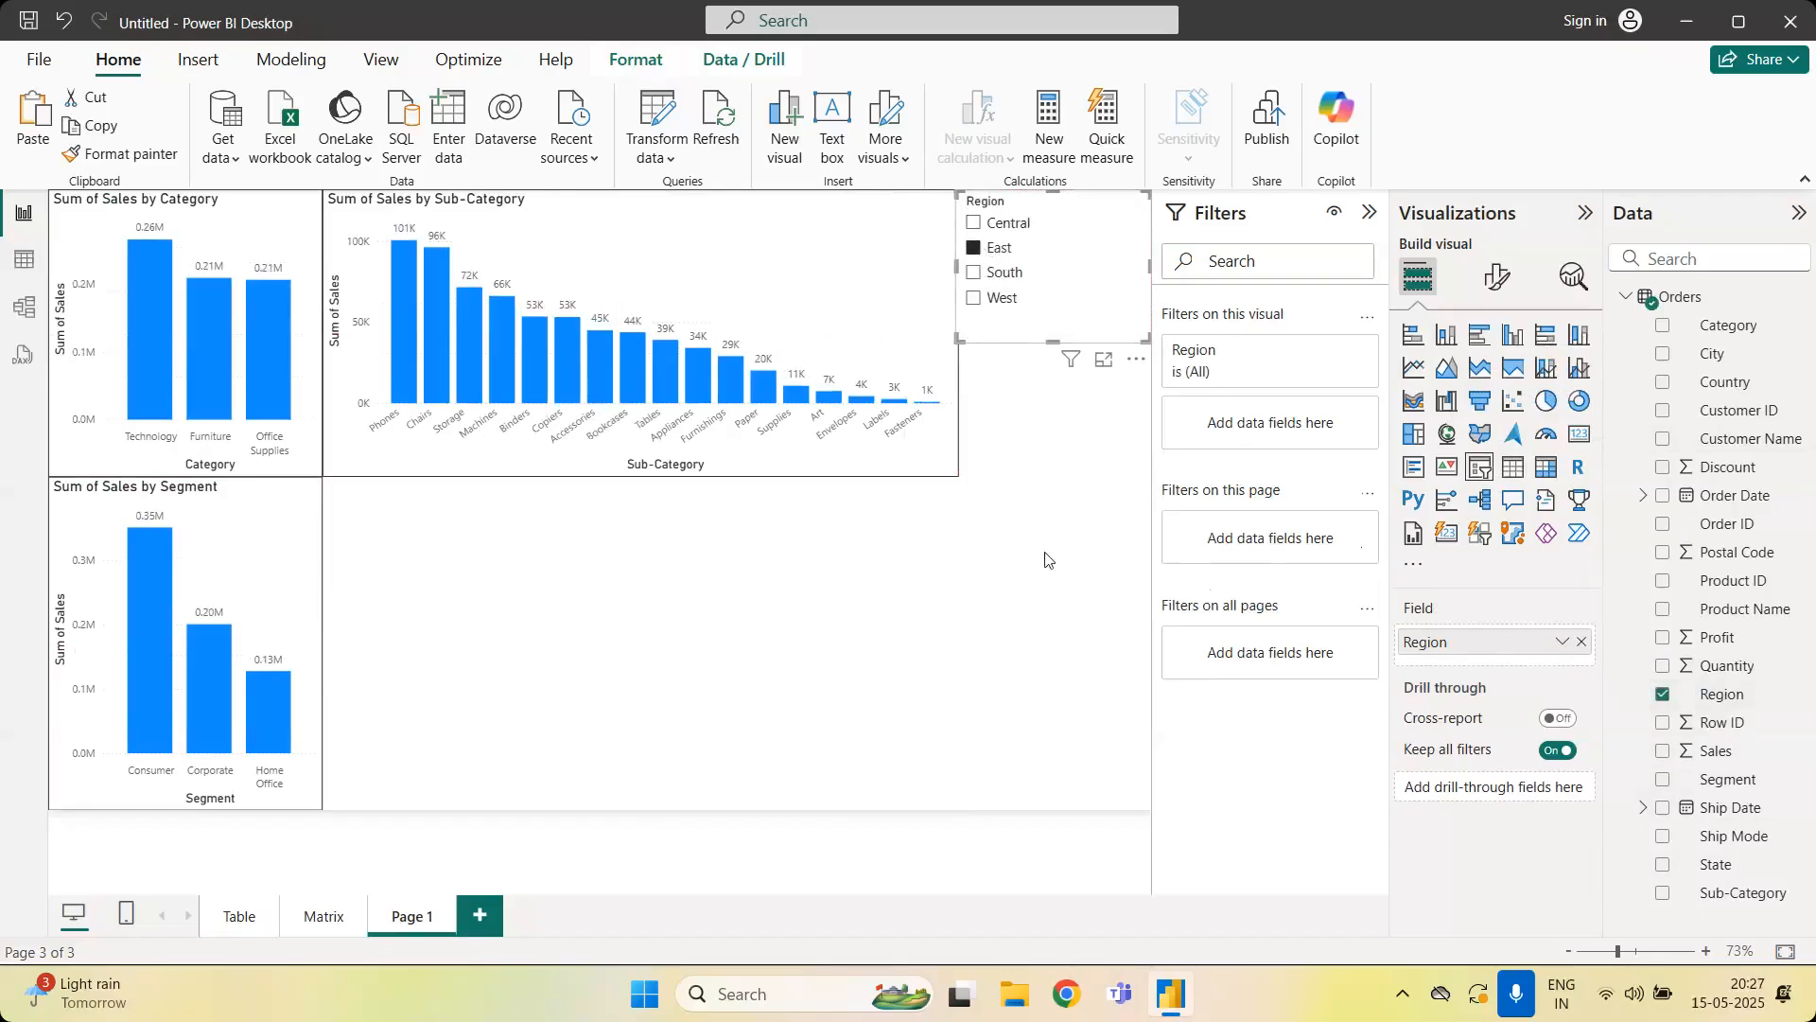
left_click(239, 918)
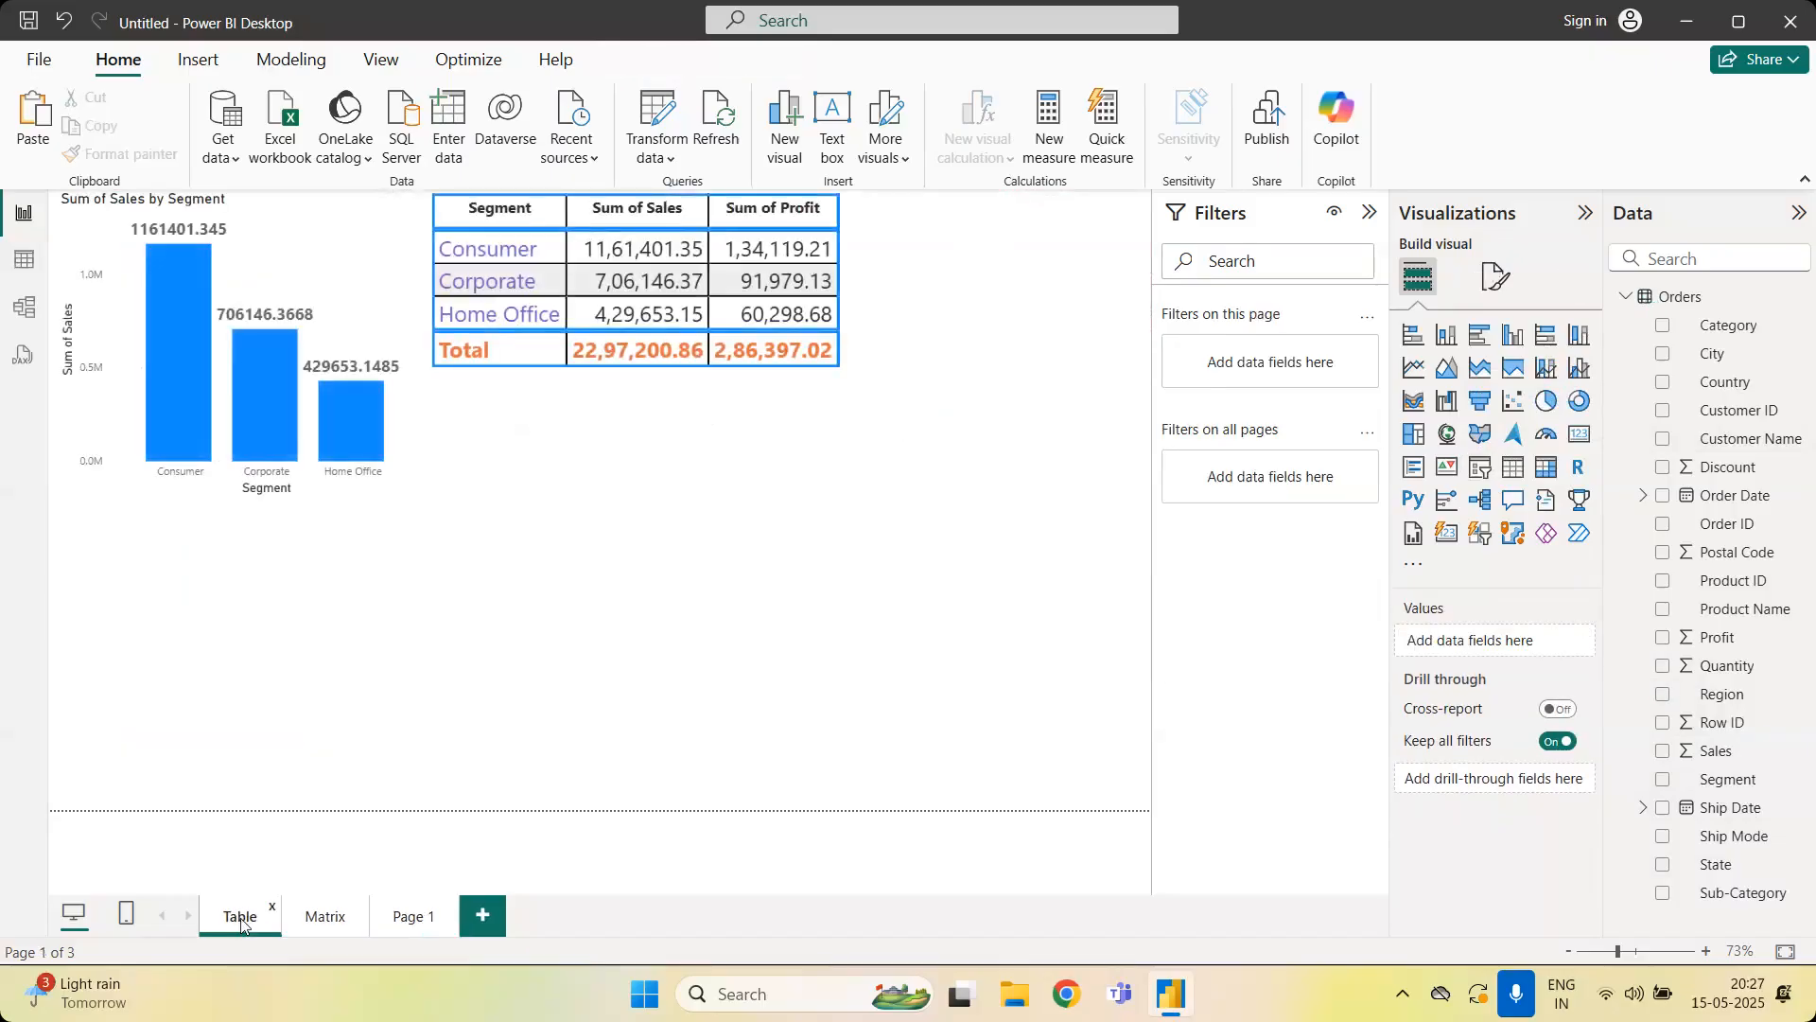
left_click(312, 922)
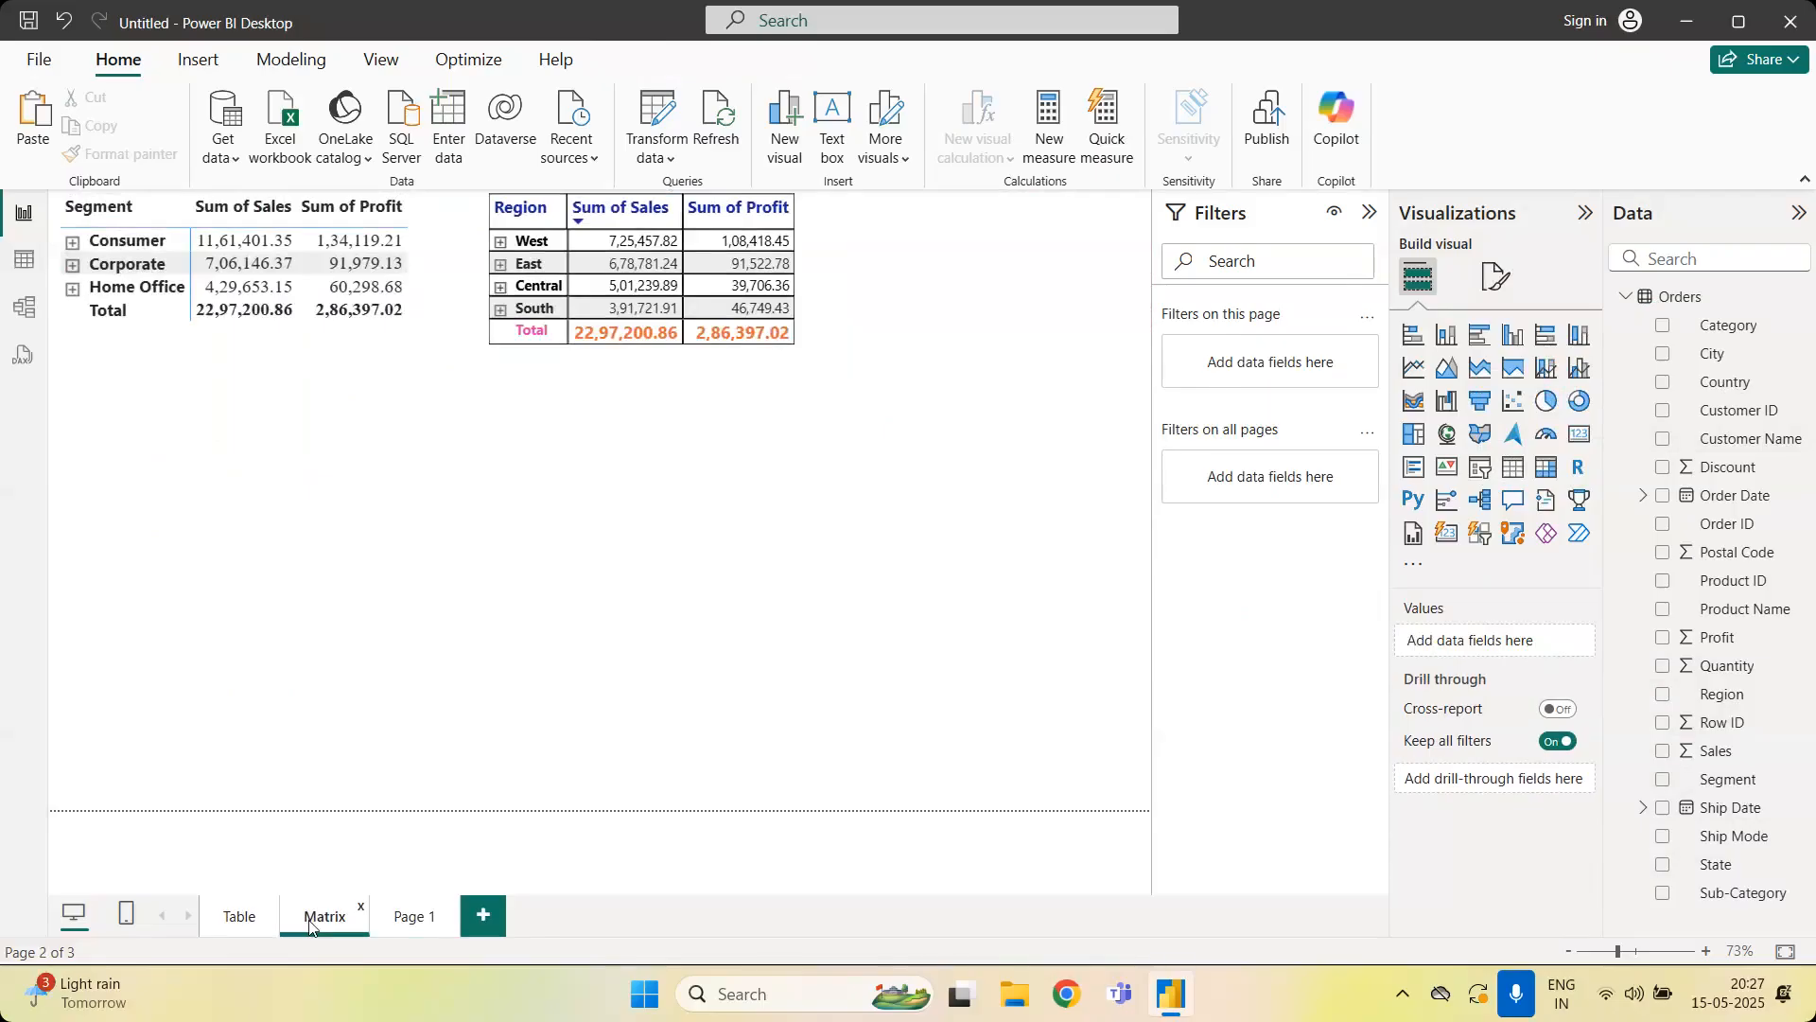
left_click(391, 925)
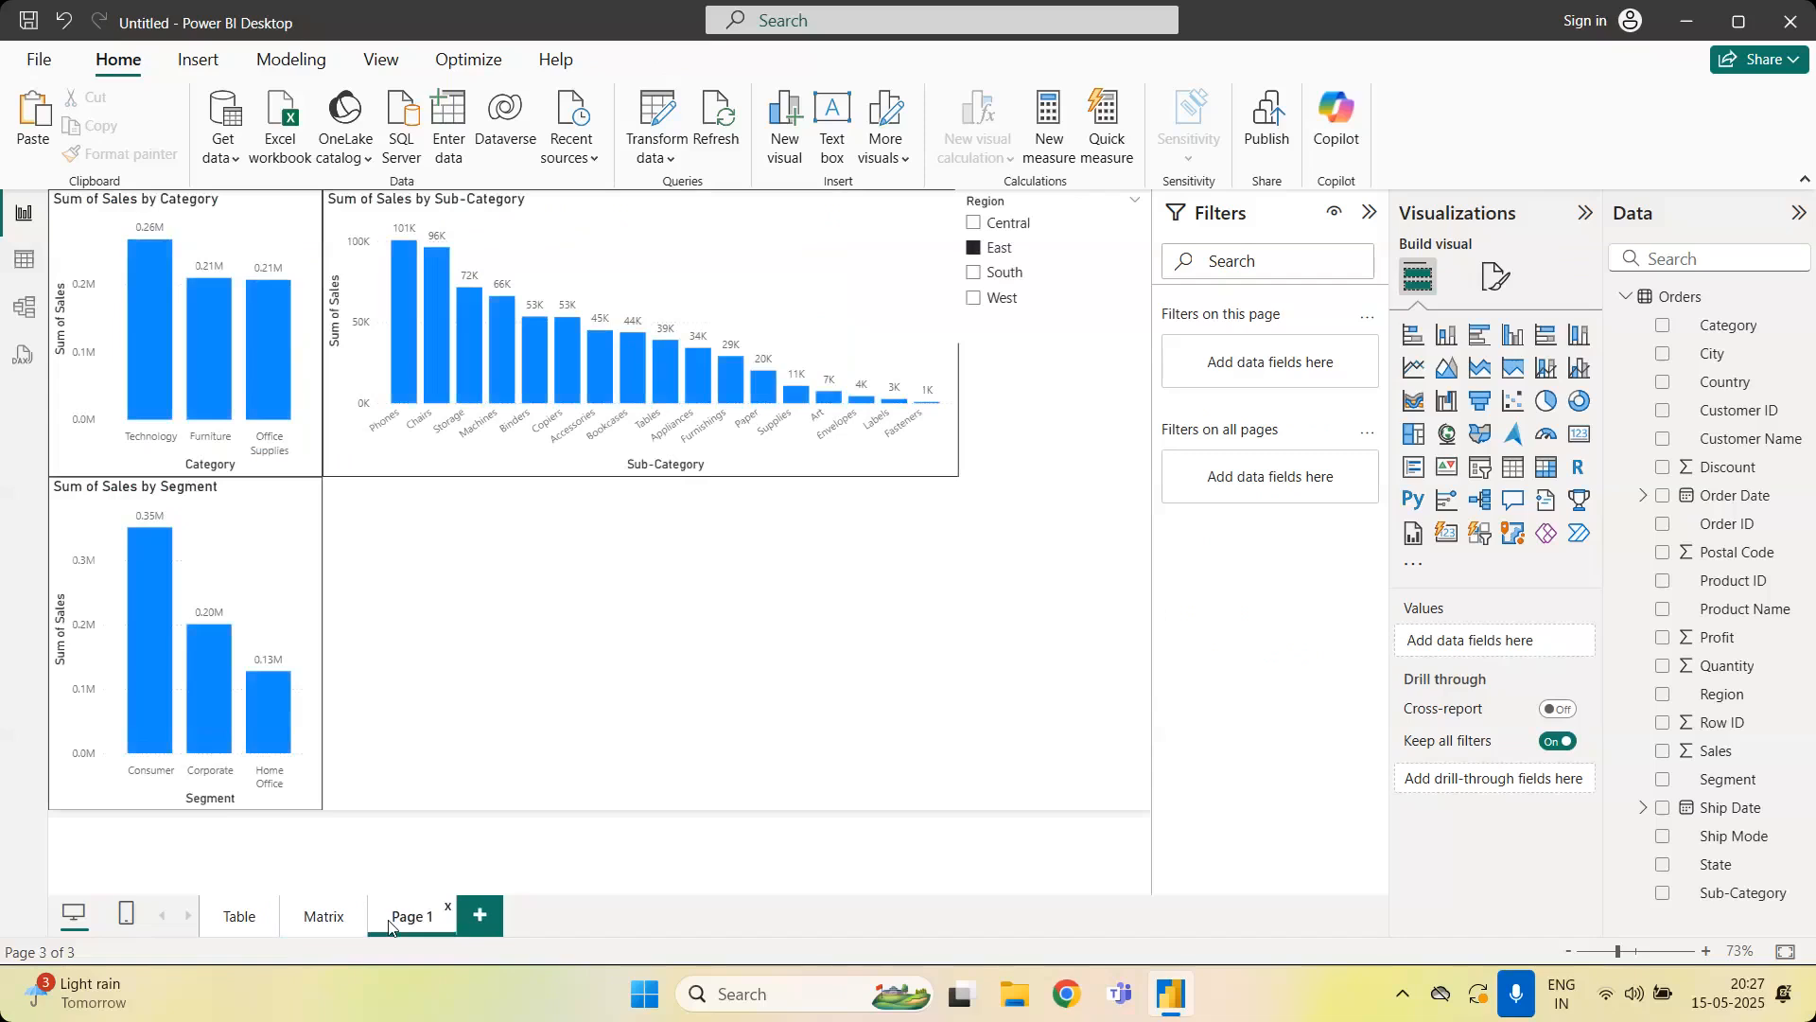
Switch the slightly narrowed Region slicer to South and check the Table and Matrix pages again, ending on Page 1
left_click(973, 276)
left_click_drag(959, 333, 975, 335)
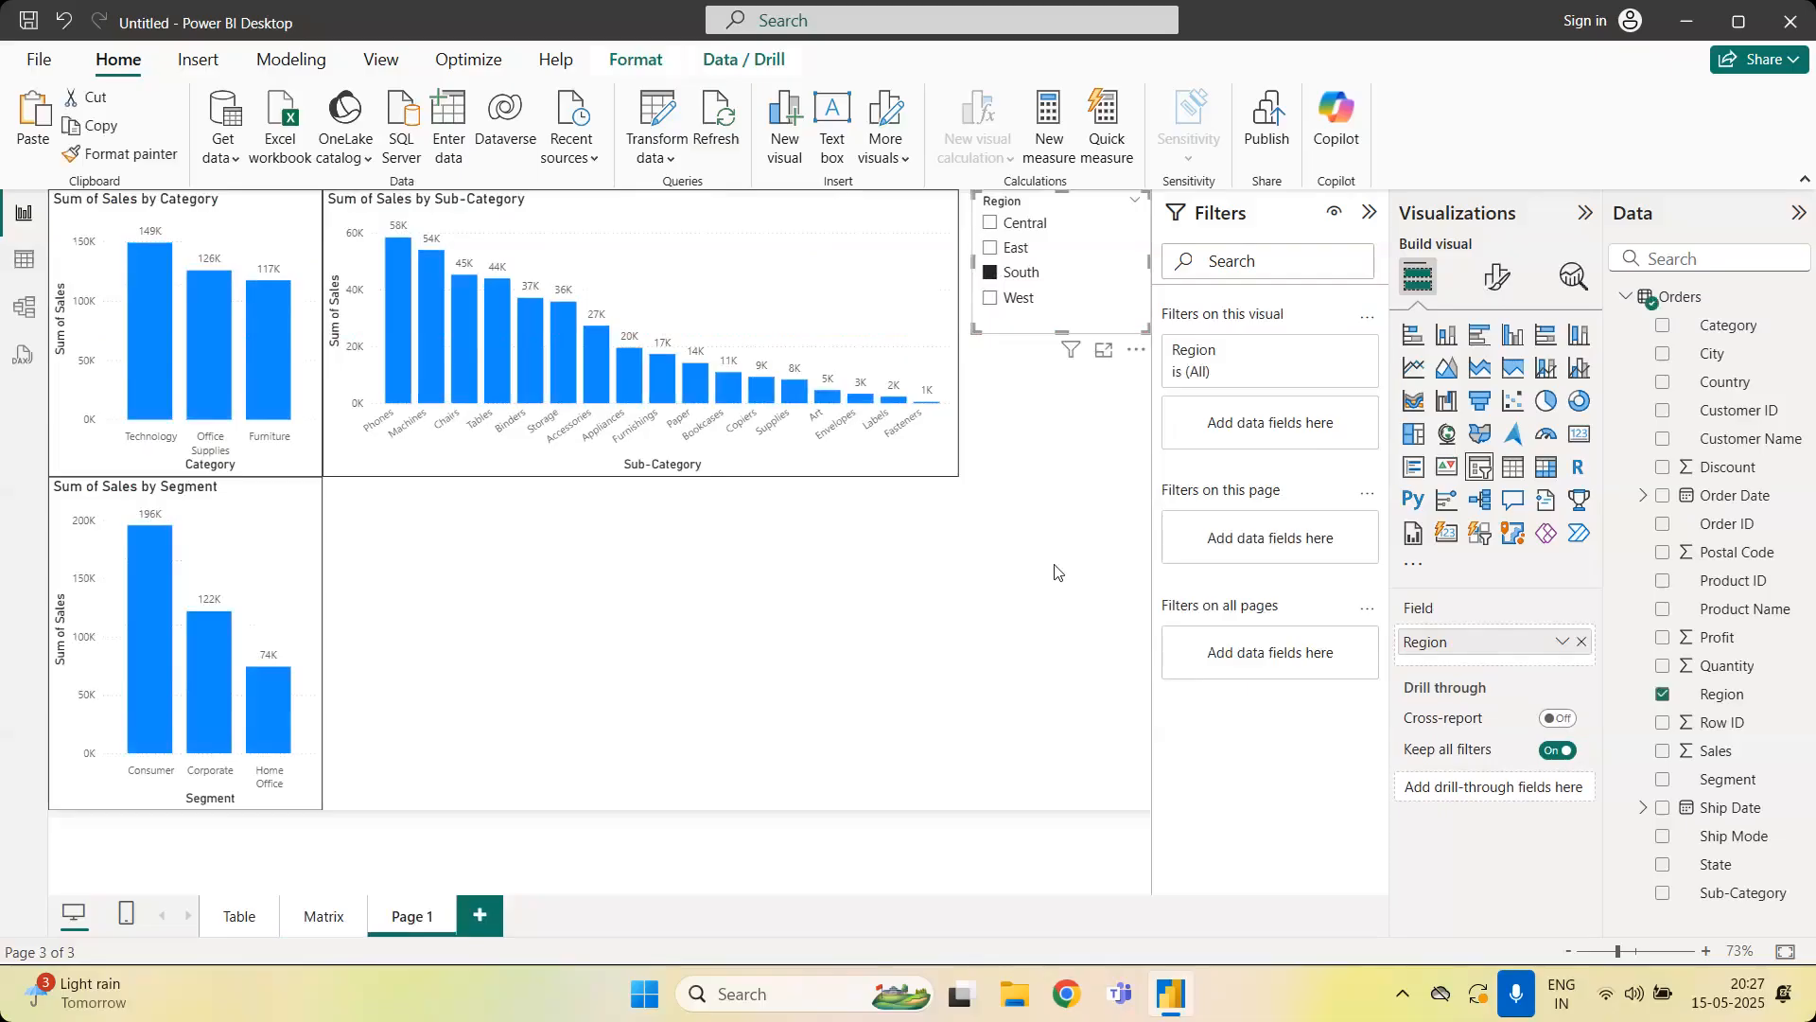
left_click(253, 924)
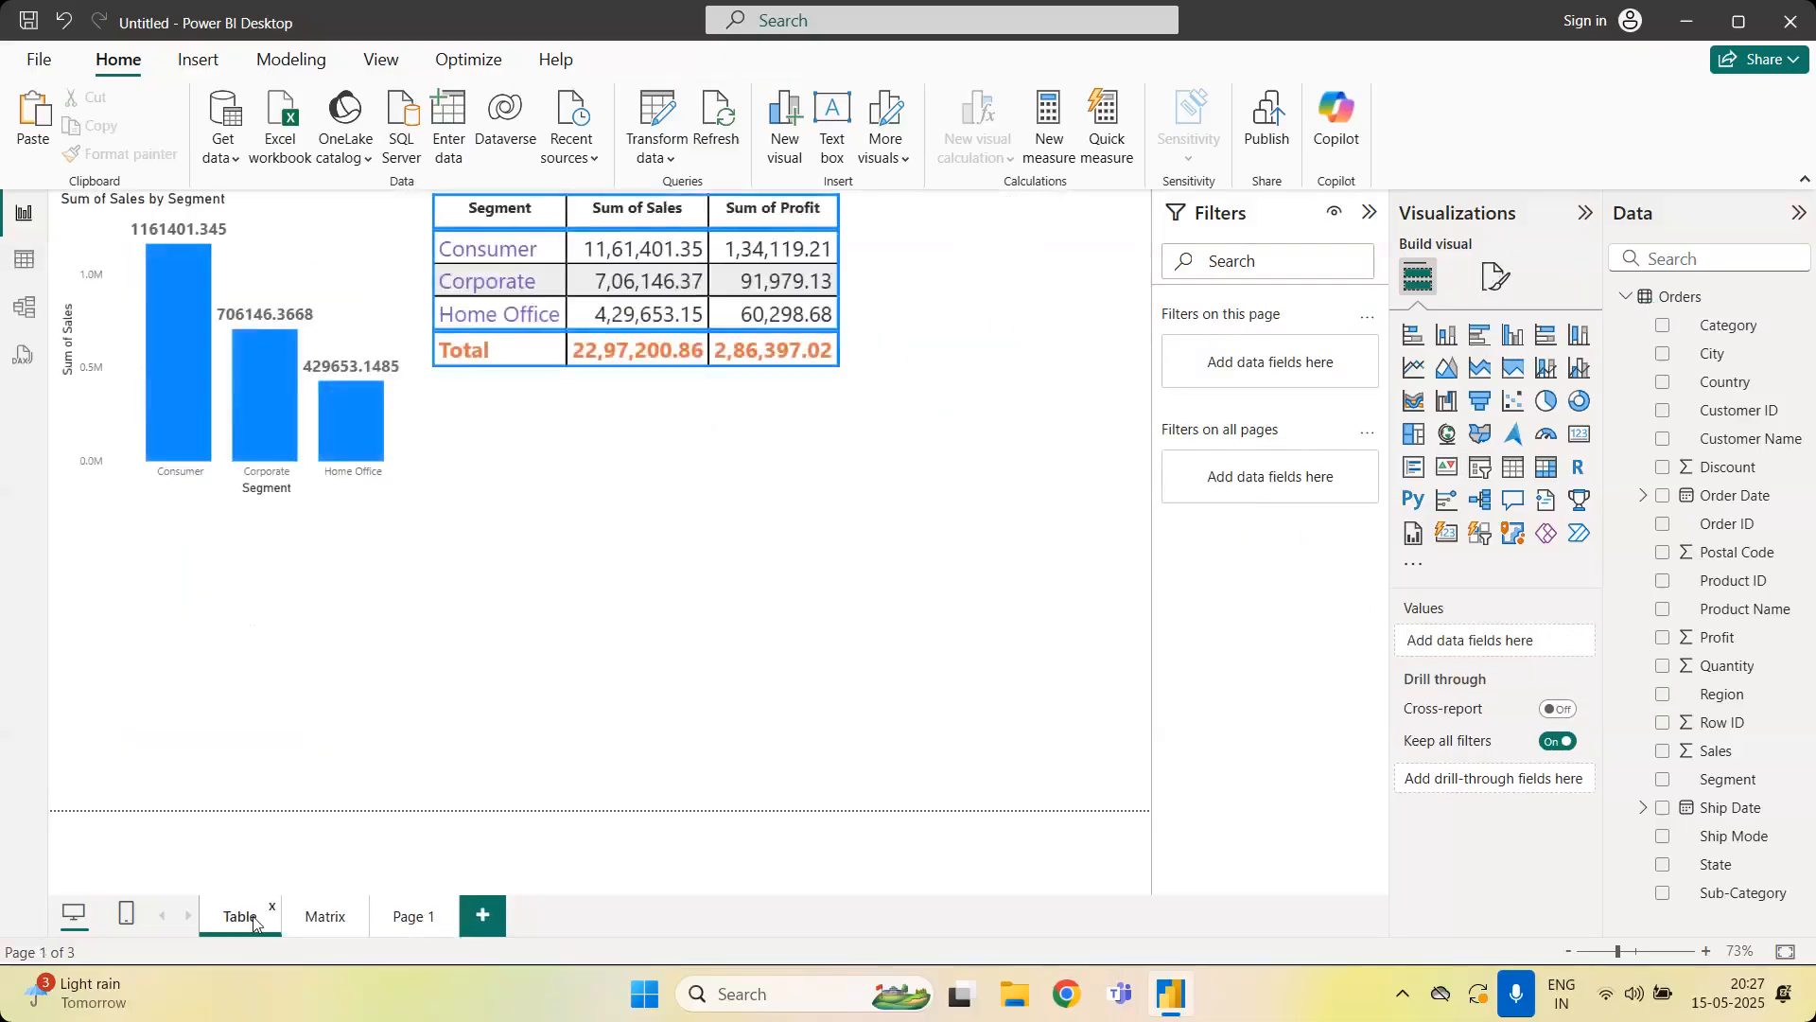
left_click(301, 925)
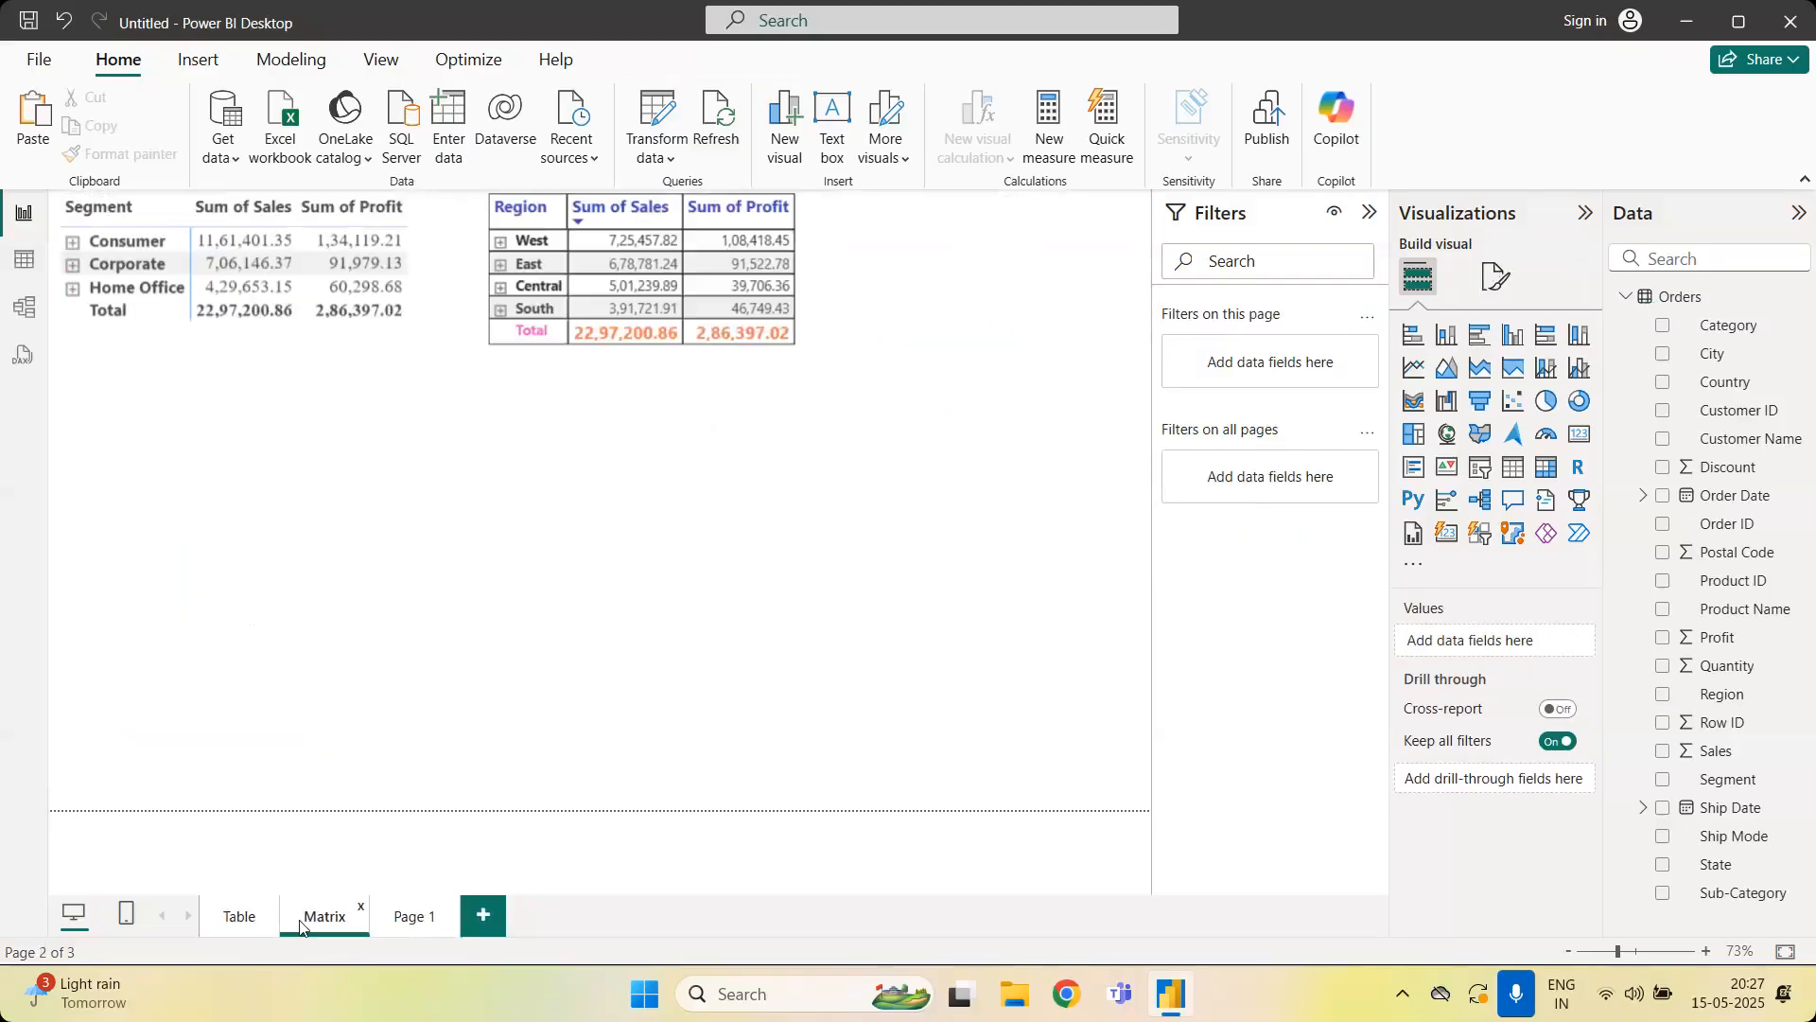
left_click(405, 923)
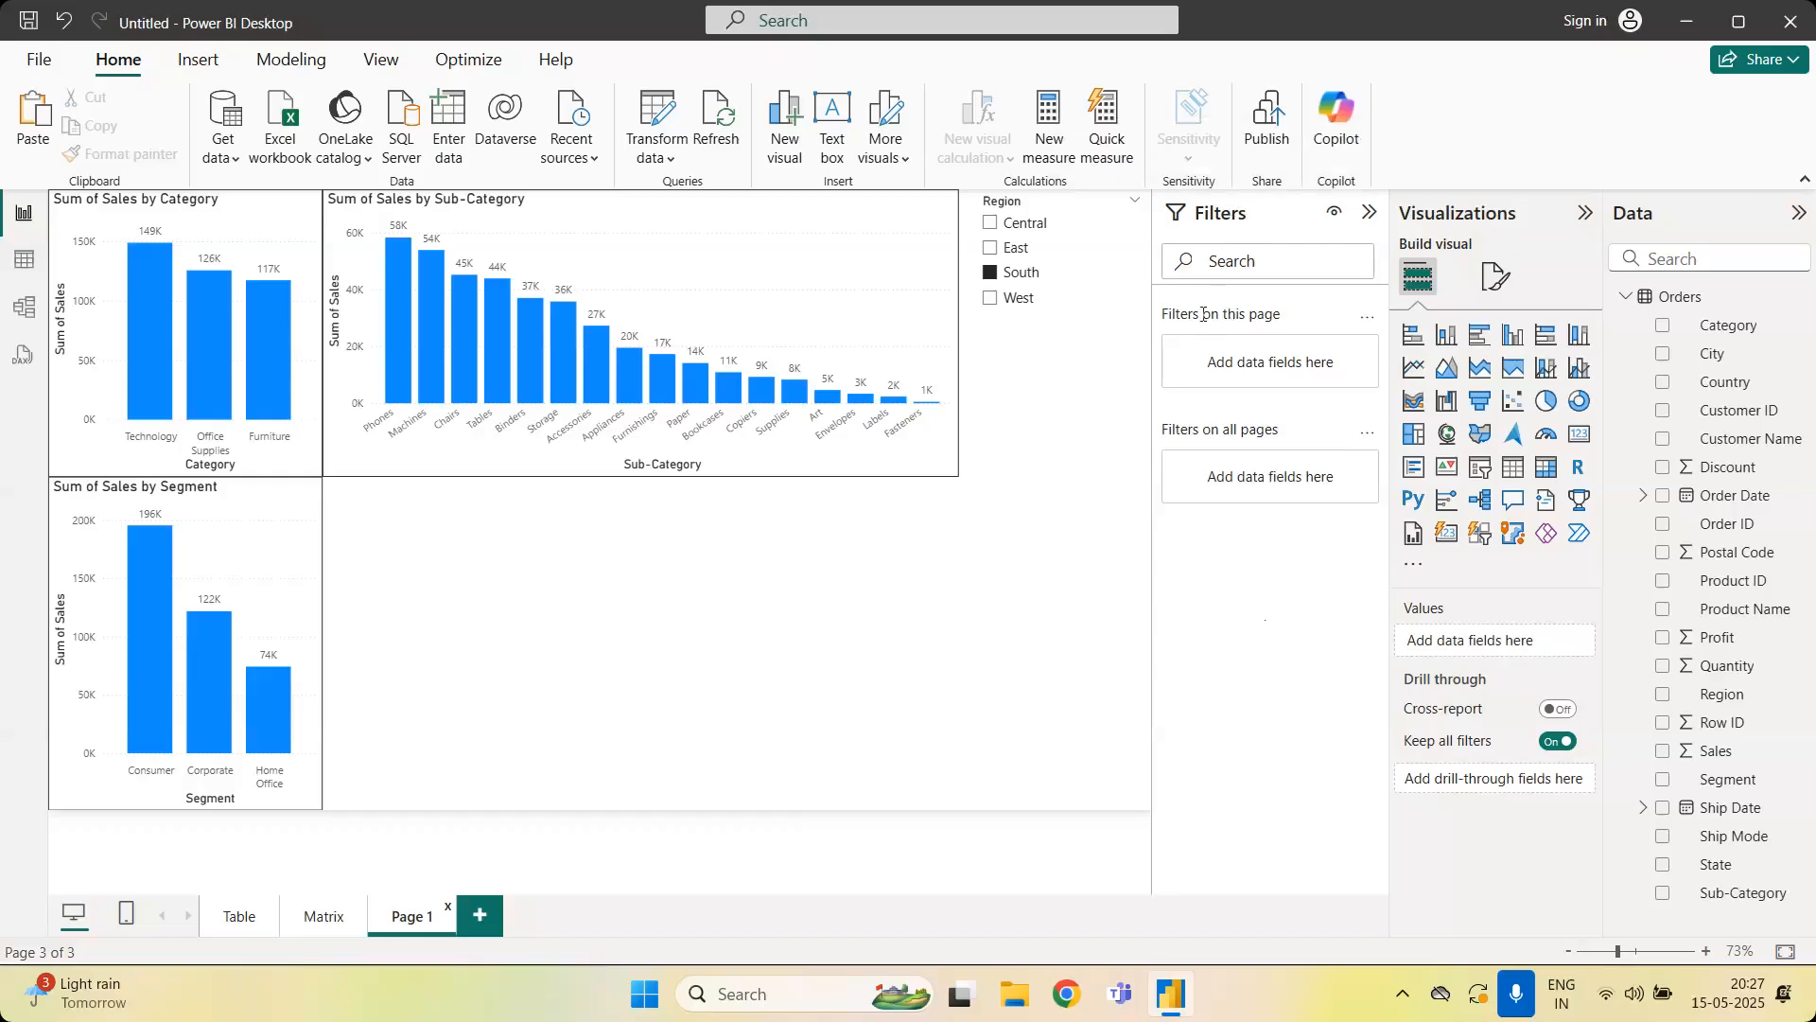
Compare the available filter levels with the Sum of Sales by Category chart selected and with nothing selected
left_click_drag(1157, 312, 1271, 318)
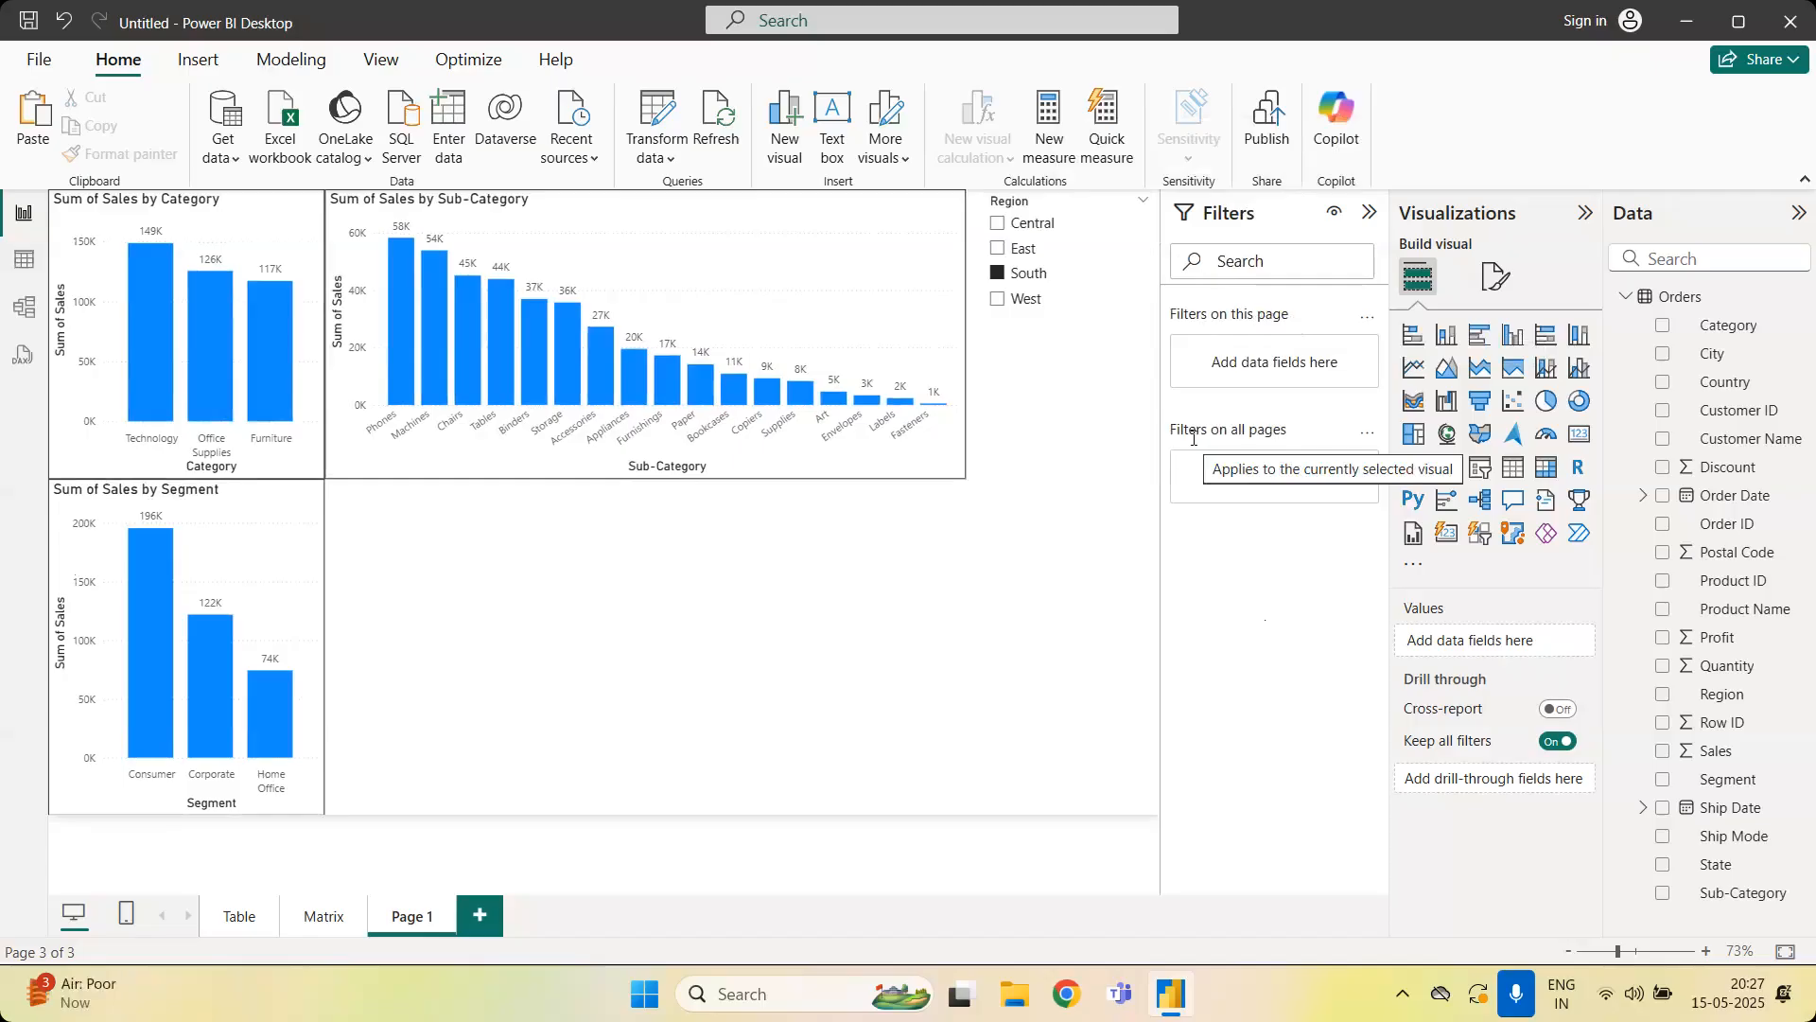
left_click(318, 433)
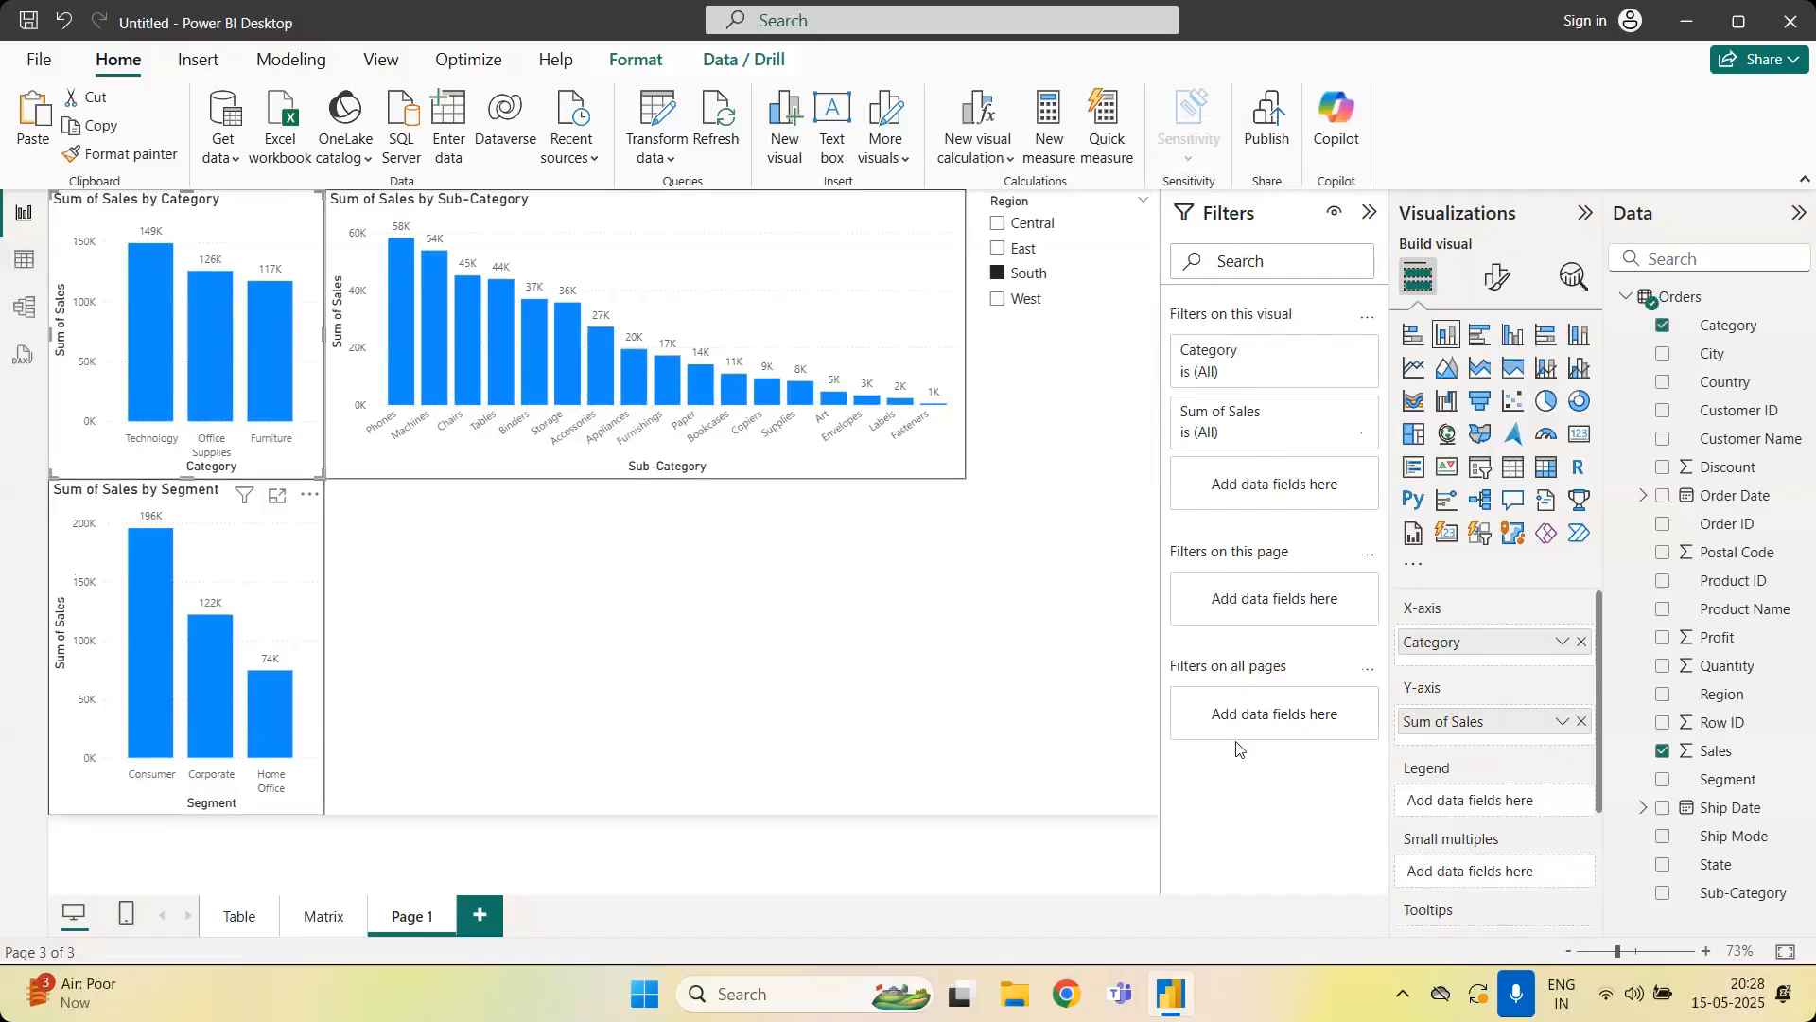
left_click(485, 605)
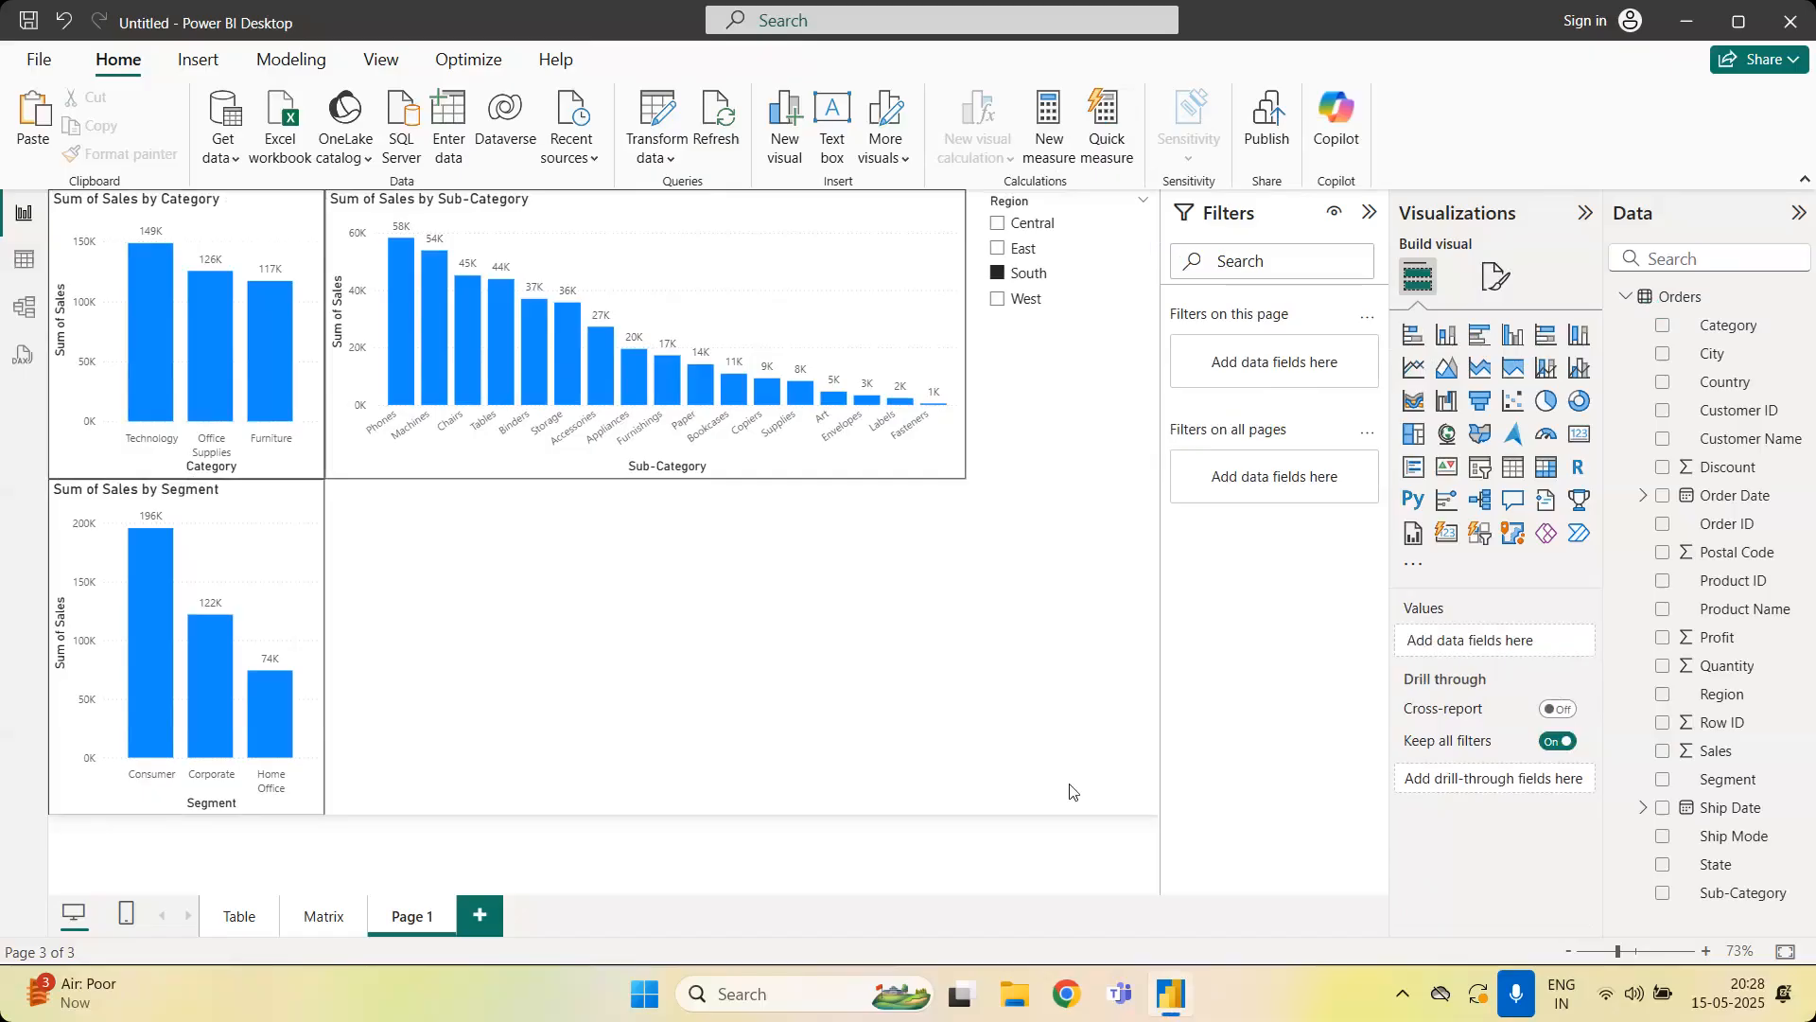
Delete the Region slicer and widen the Sum of Sales by Sub-Category chart to the page edge, level with the Category chart's lower edge
left_click(1146, 213)
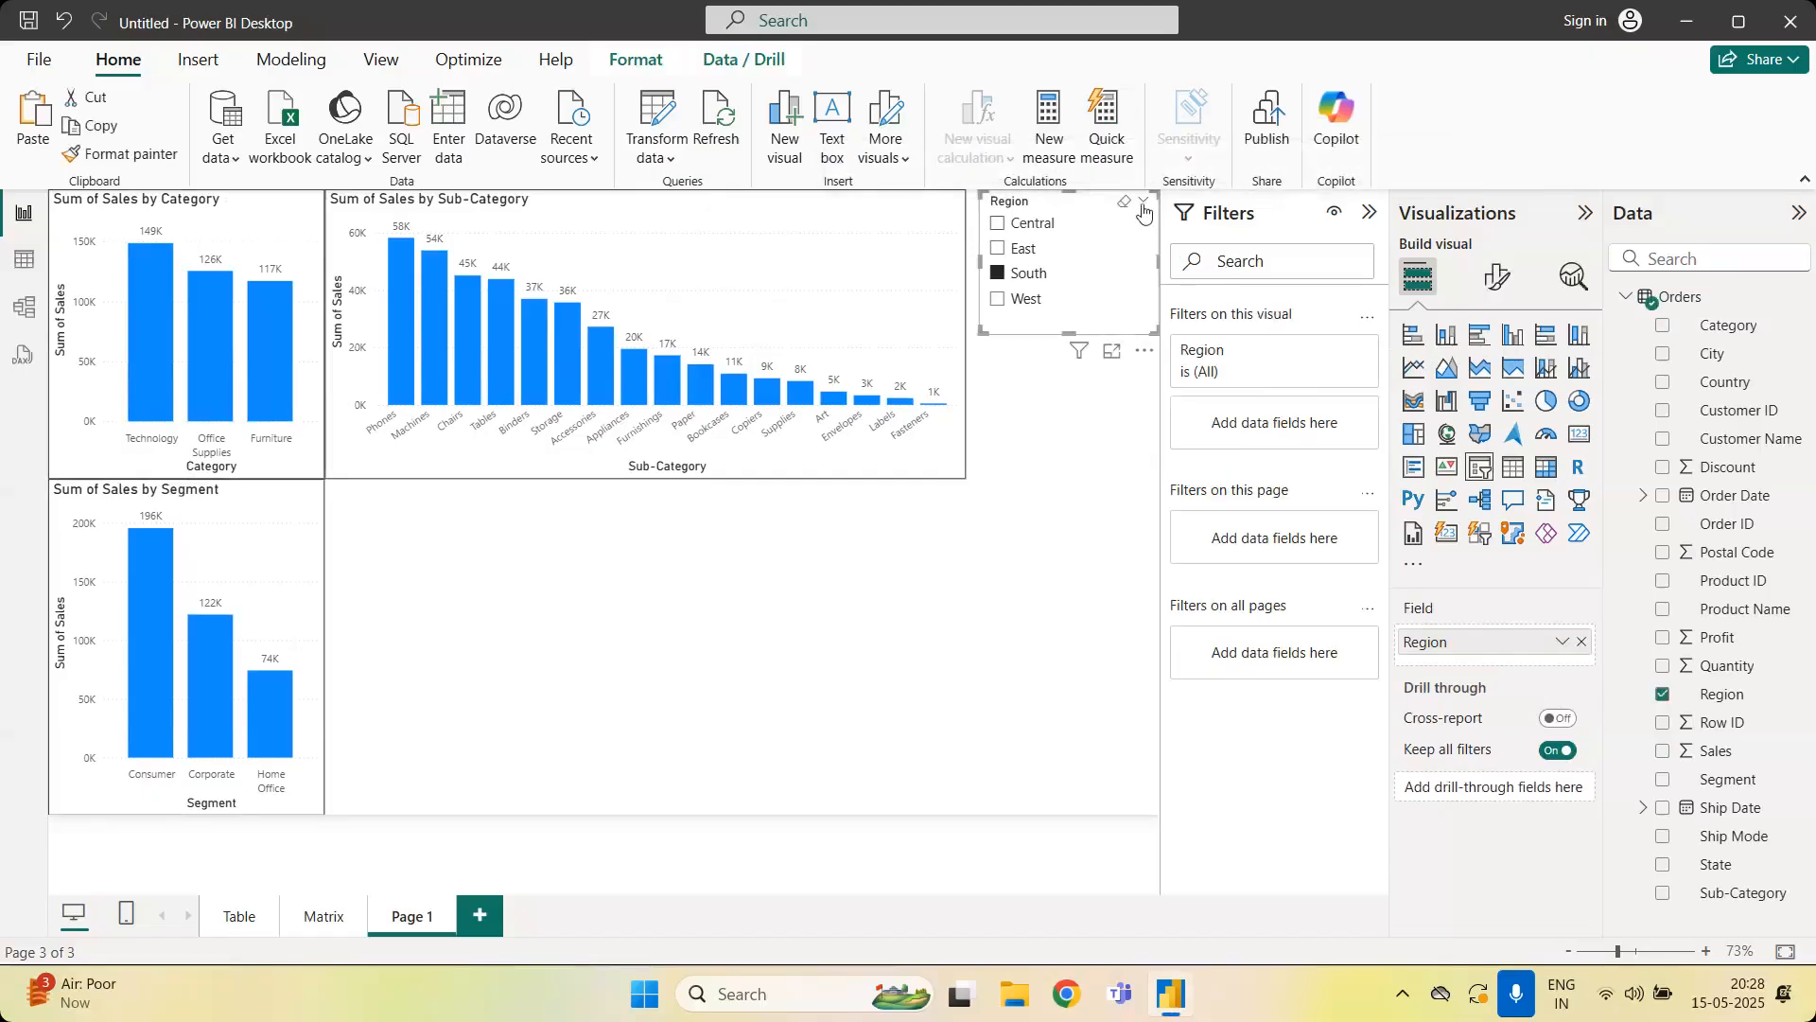
left_click(1145, 357)
left_click(1177, 459)
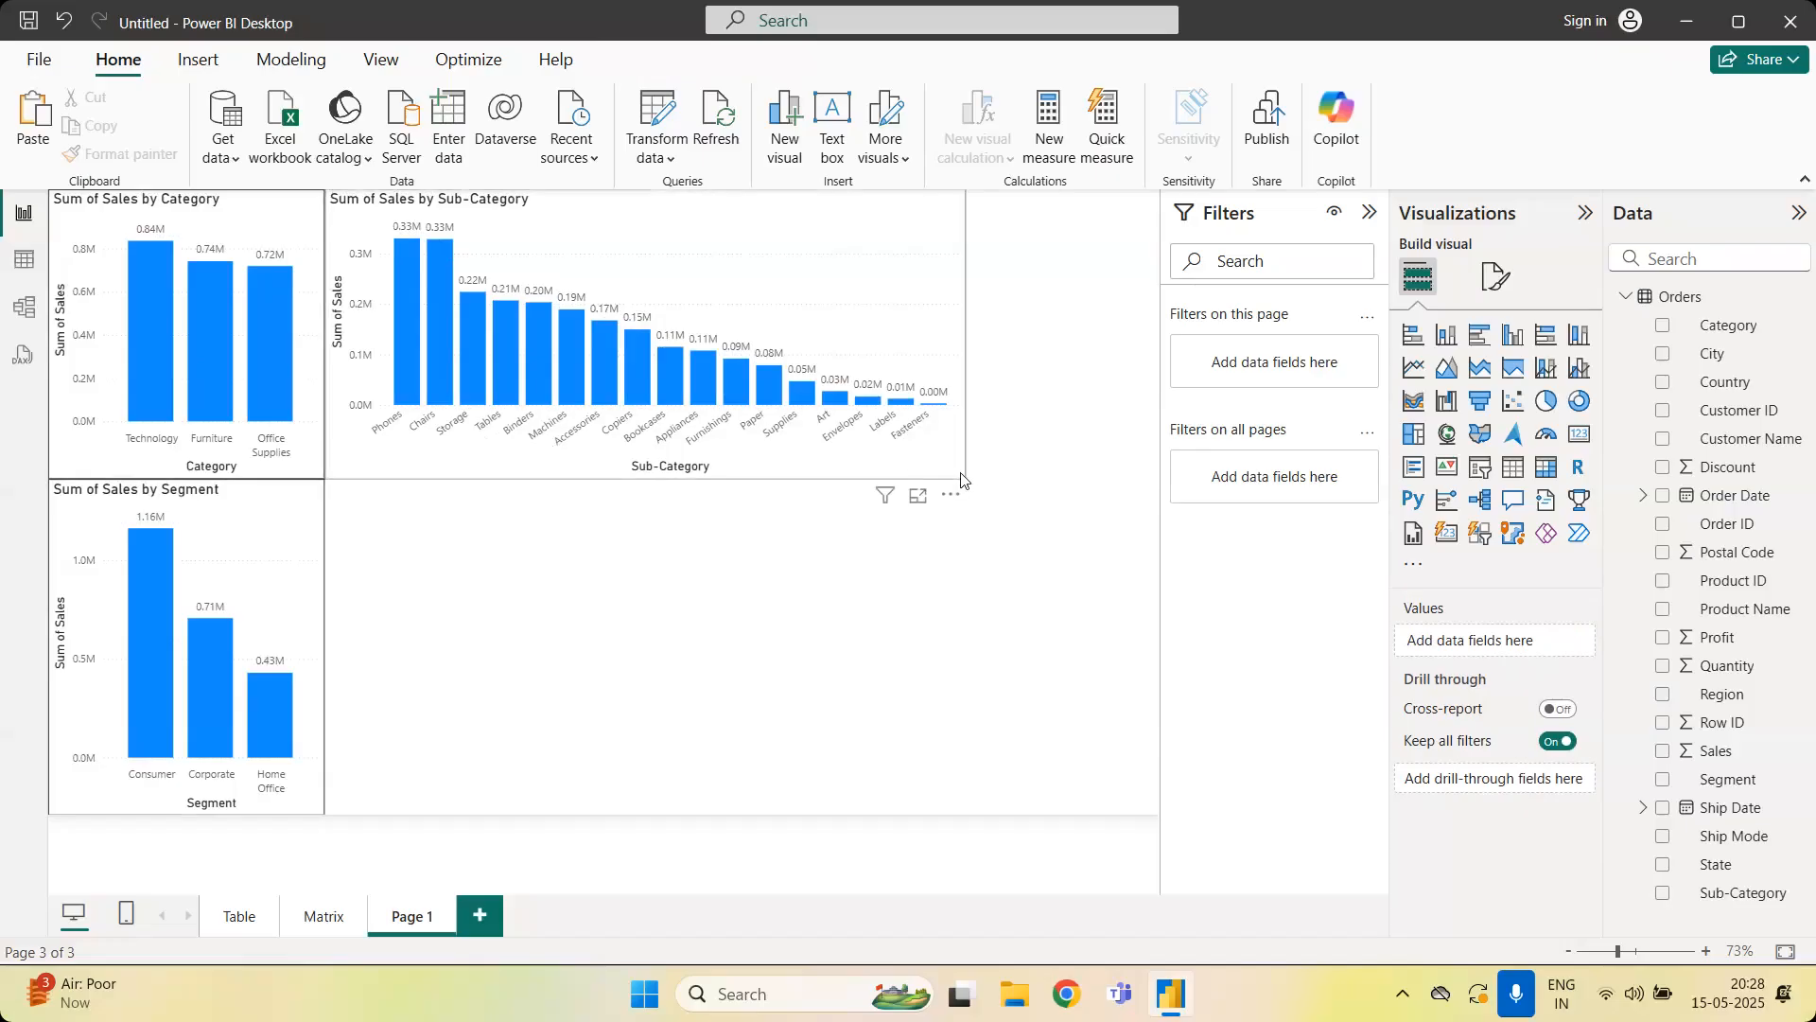
left_click_drag(941, 462, 1158, 501)
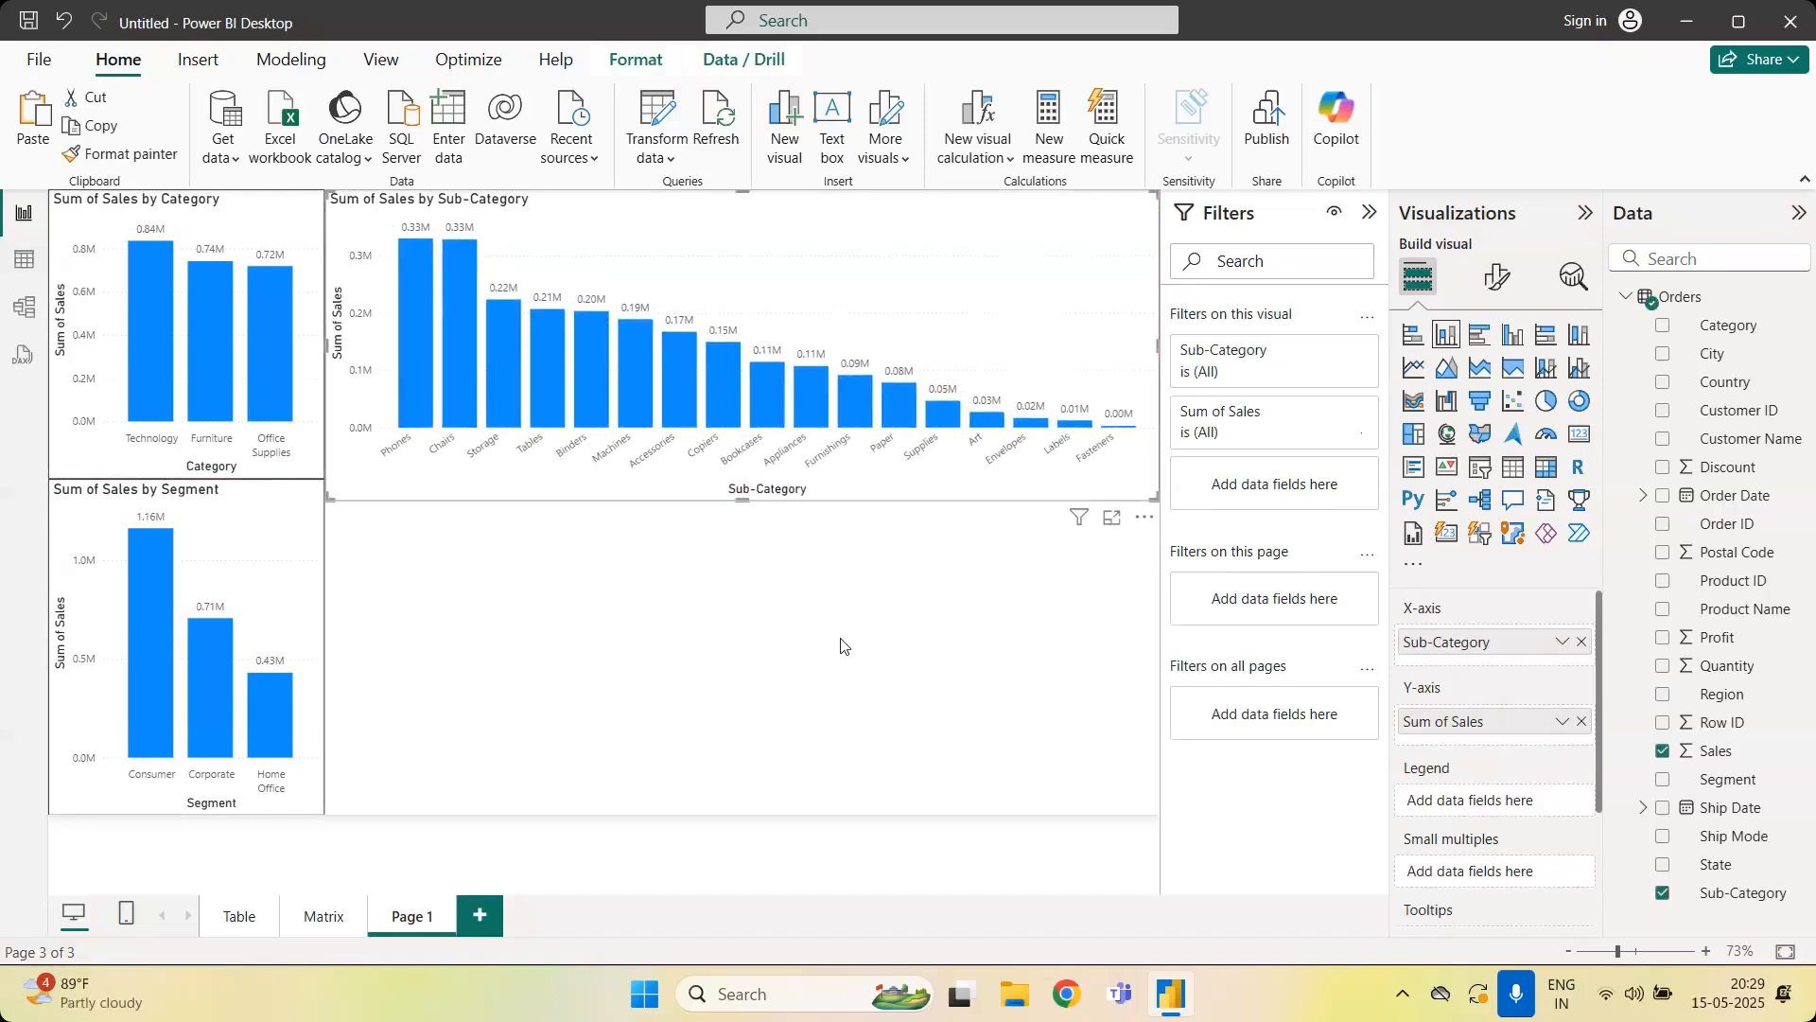
left_click_drag(745, 500, 749, 480)
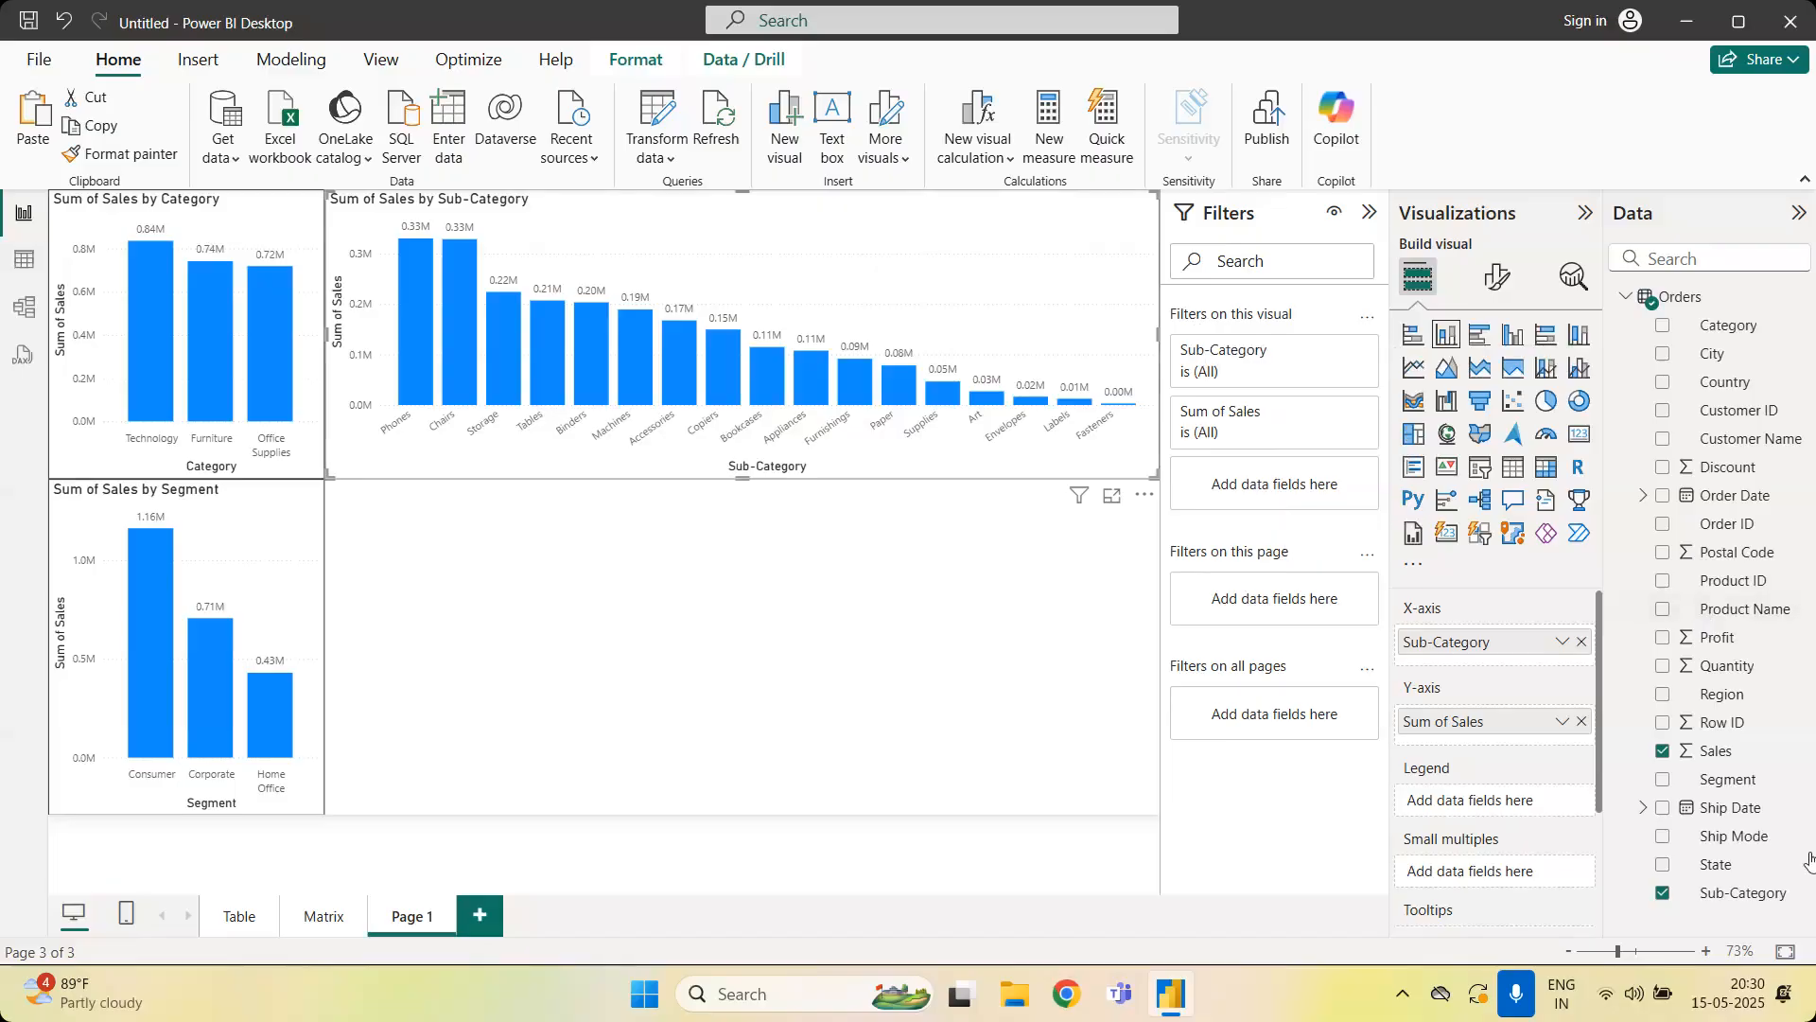
Add State as a visual-level filter on the Sum of Sales by Sub-Category chart and limit it to California
left_click_drag(1772, 870, 1370, 499)
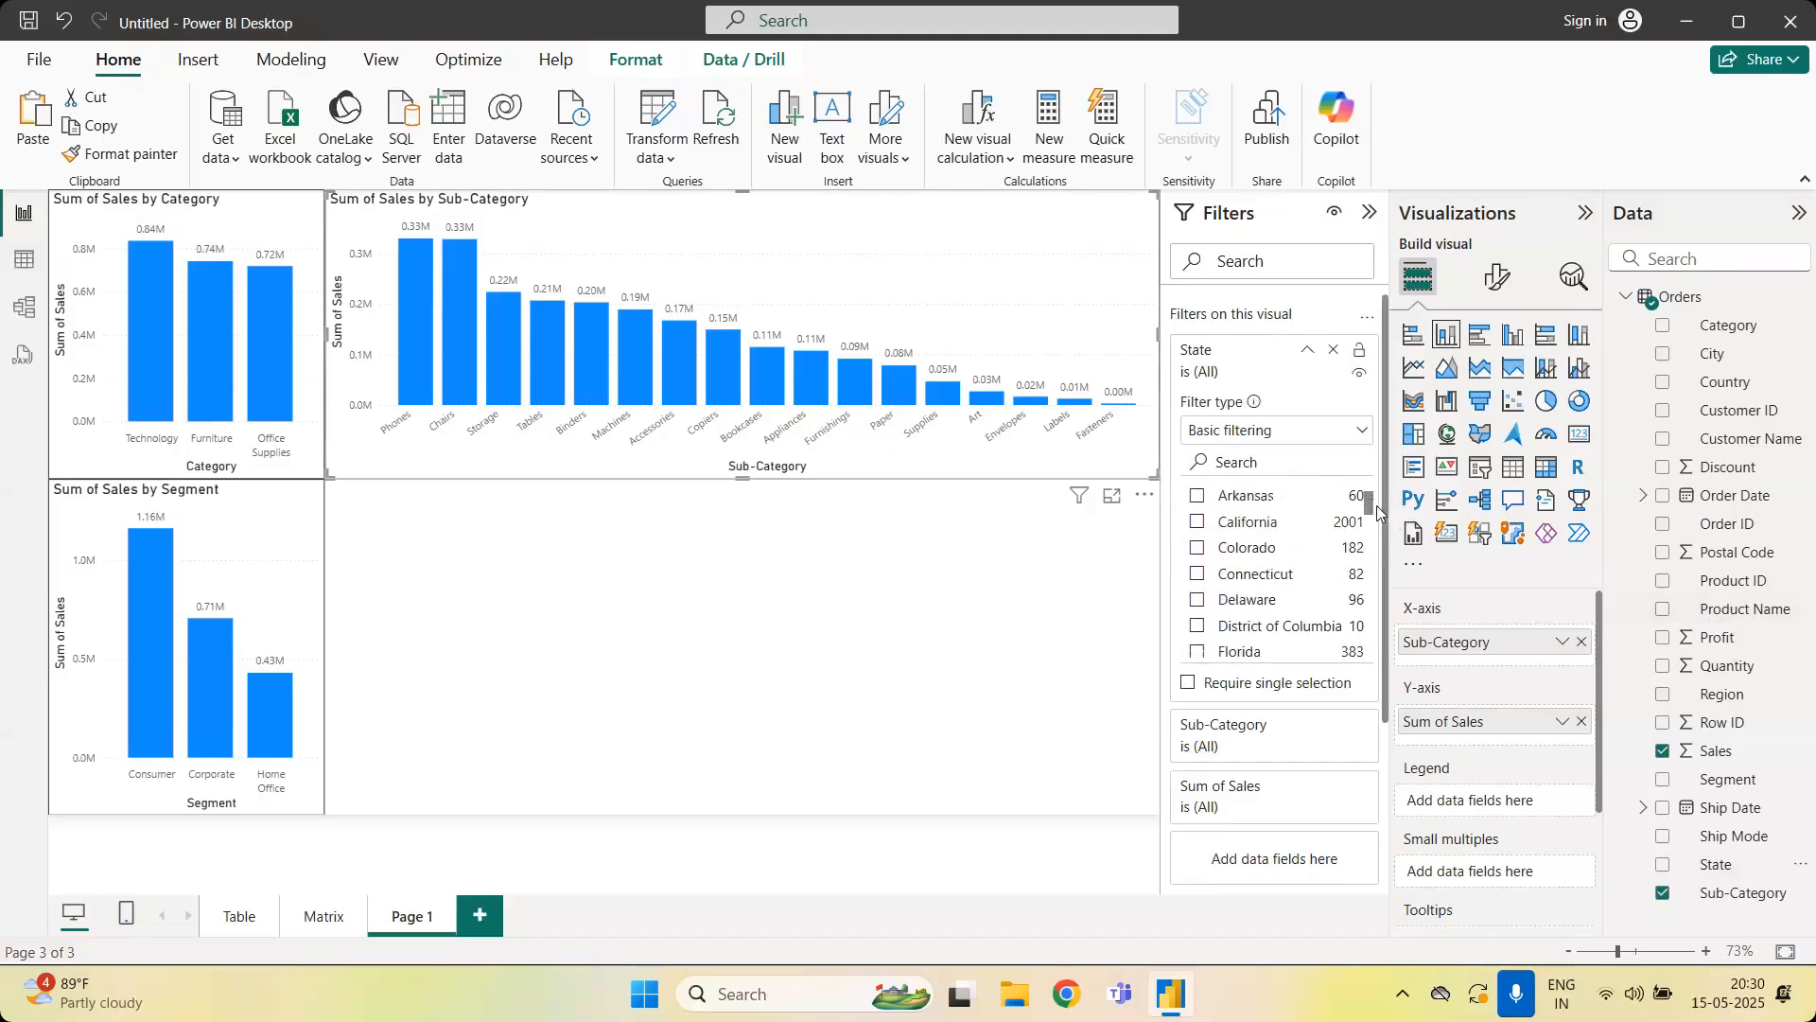
left_click_drag(1373, 509, 1372, 502)
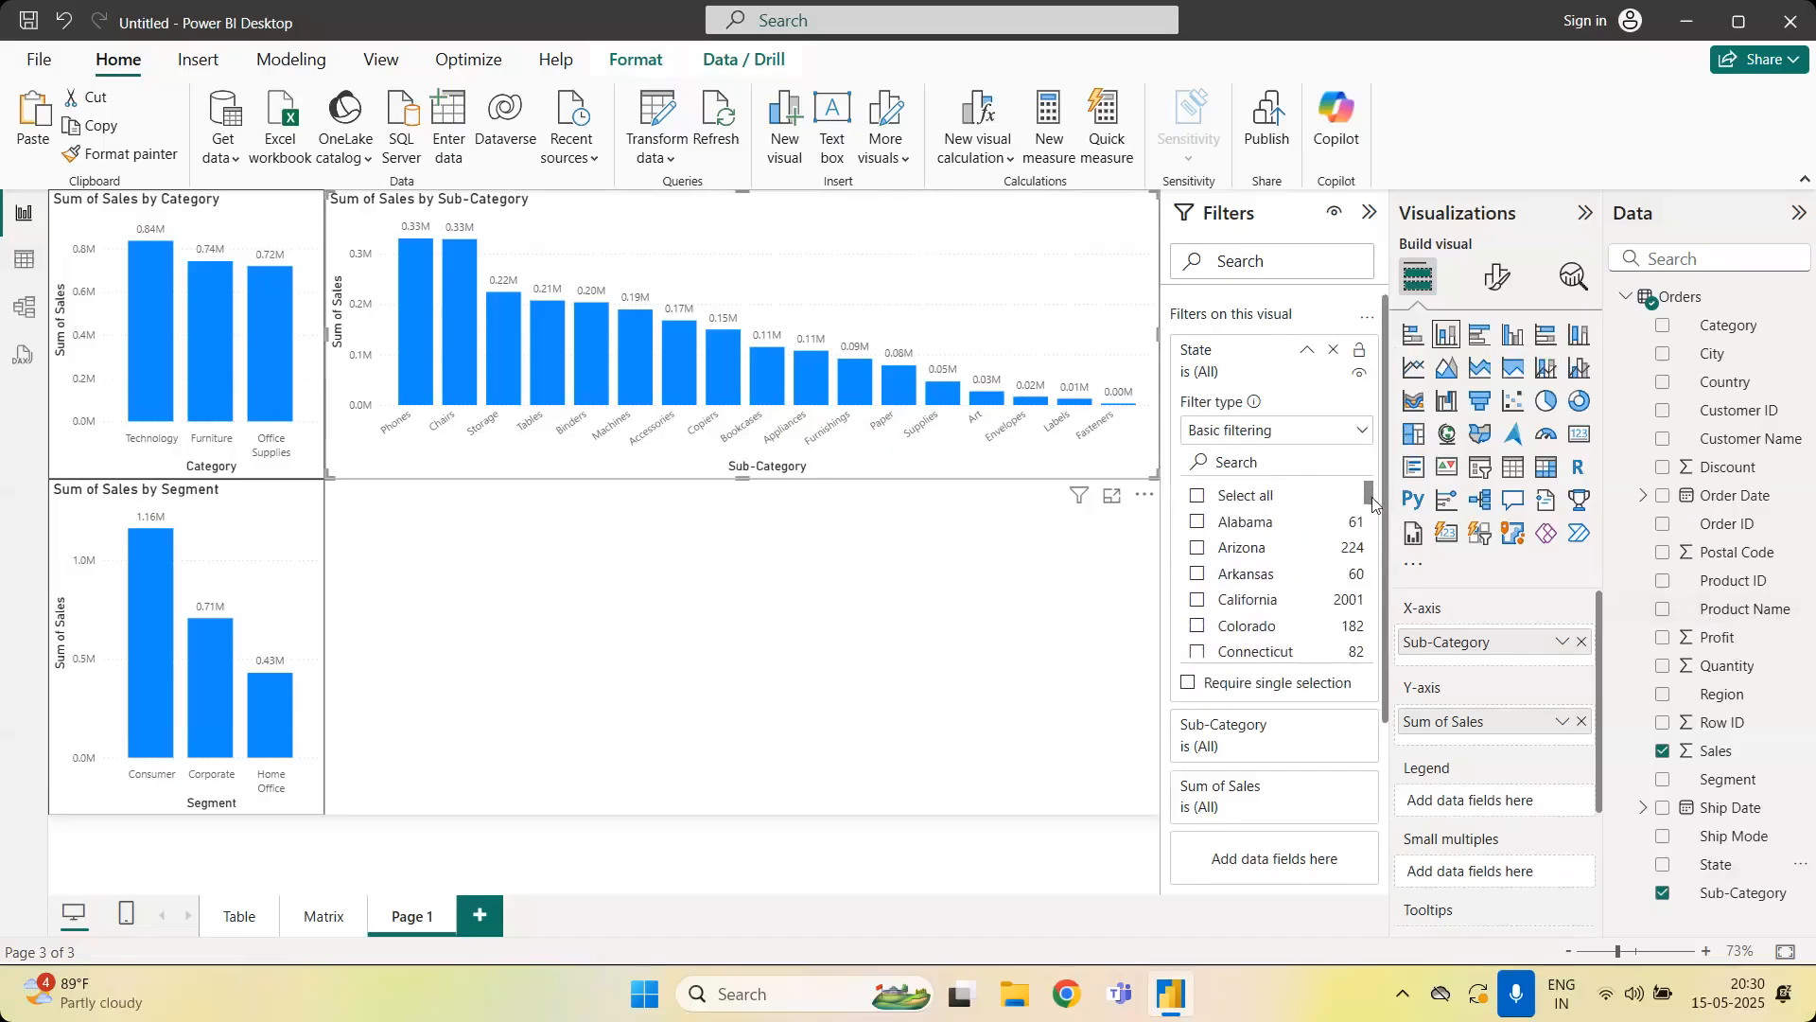
left_click(1197, 601)
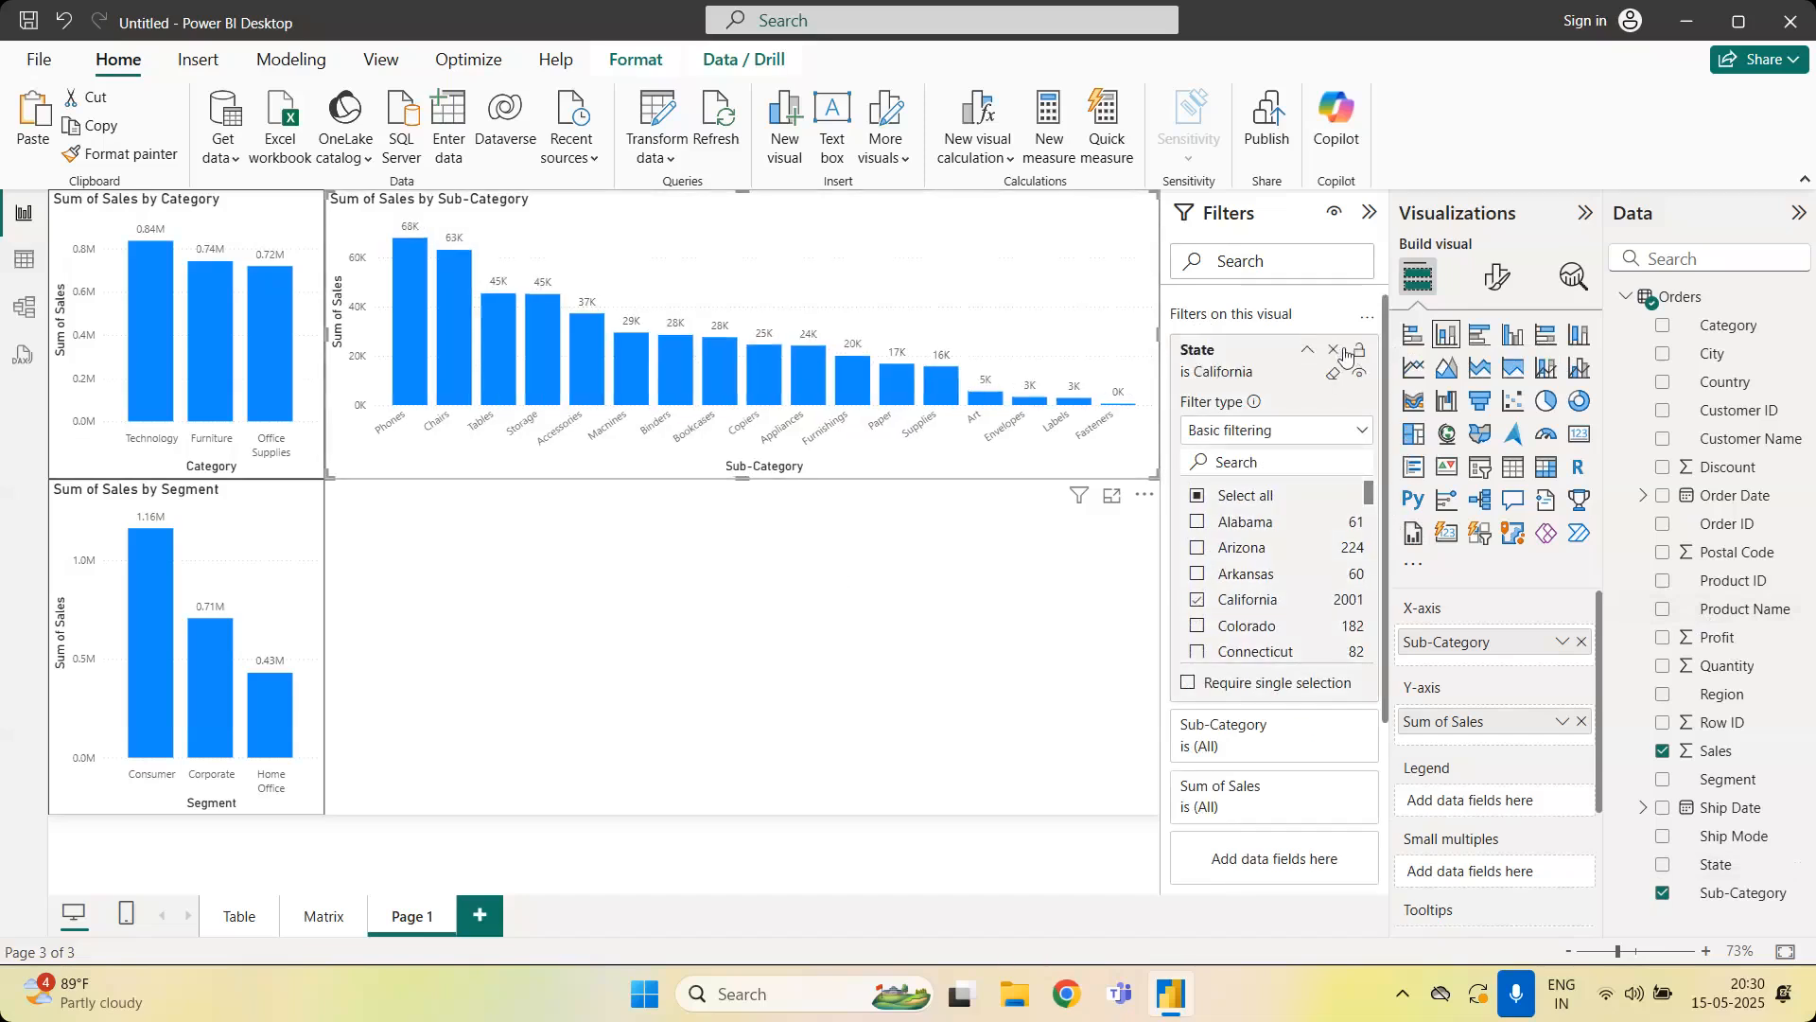
left_click(1308, 351)
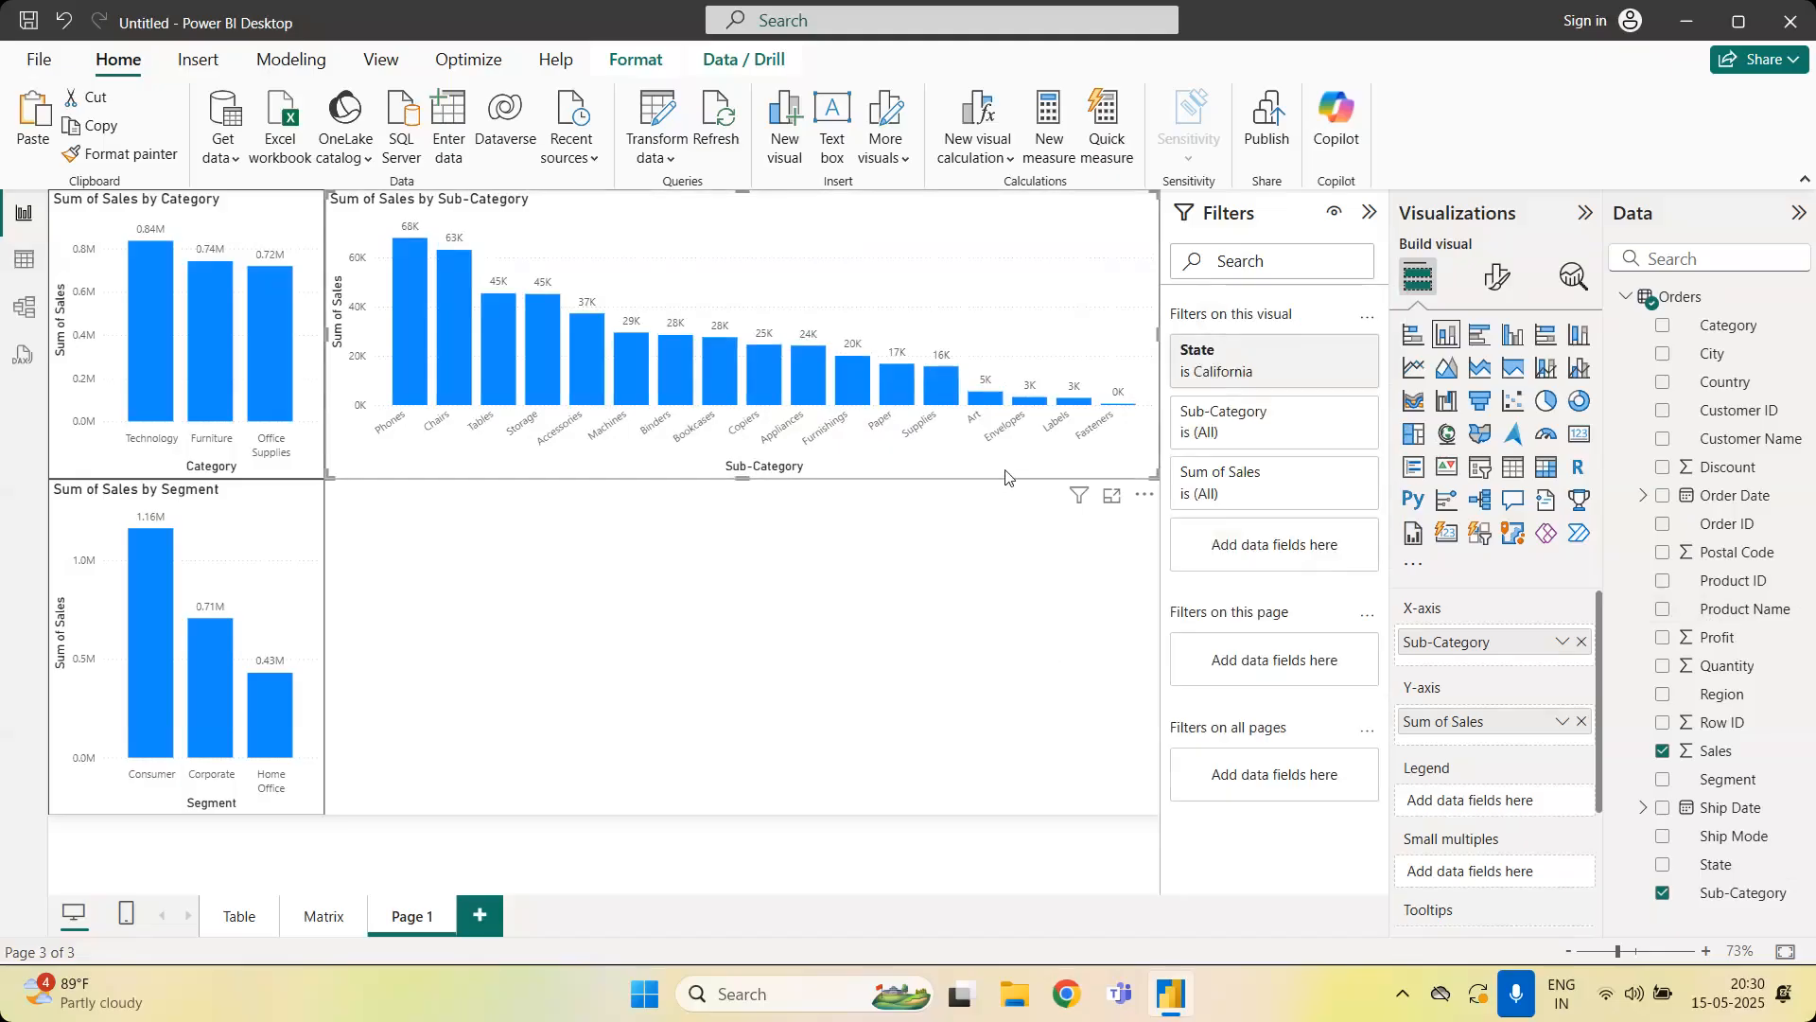
Inspect the filters of the Category and Segment charts, and remove the State filter from the Sub-Category chart, leaving nothing selected
left_click(306, 314)
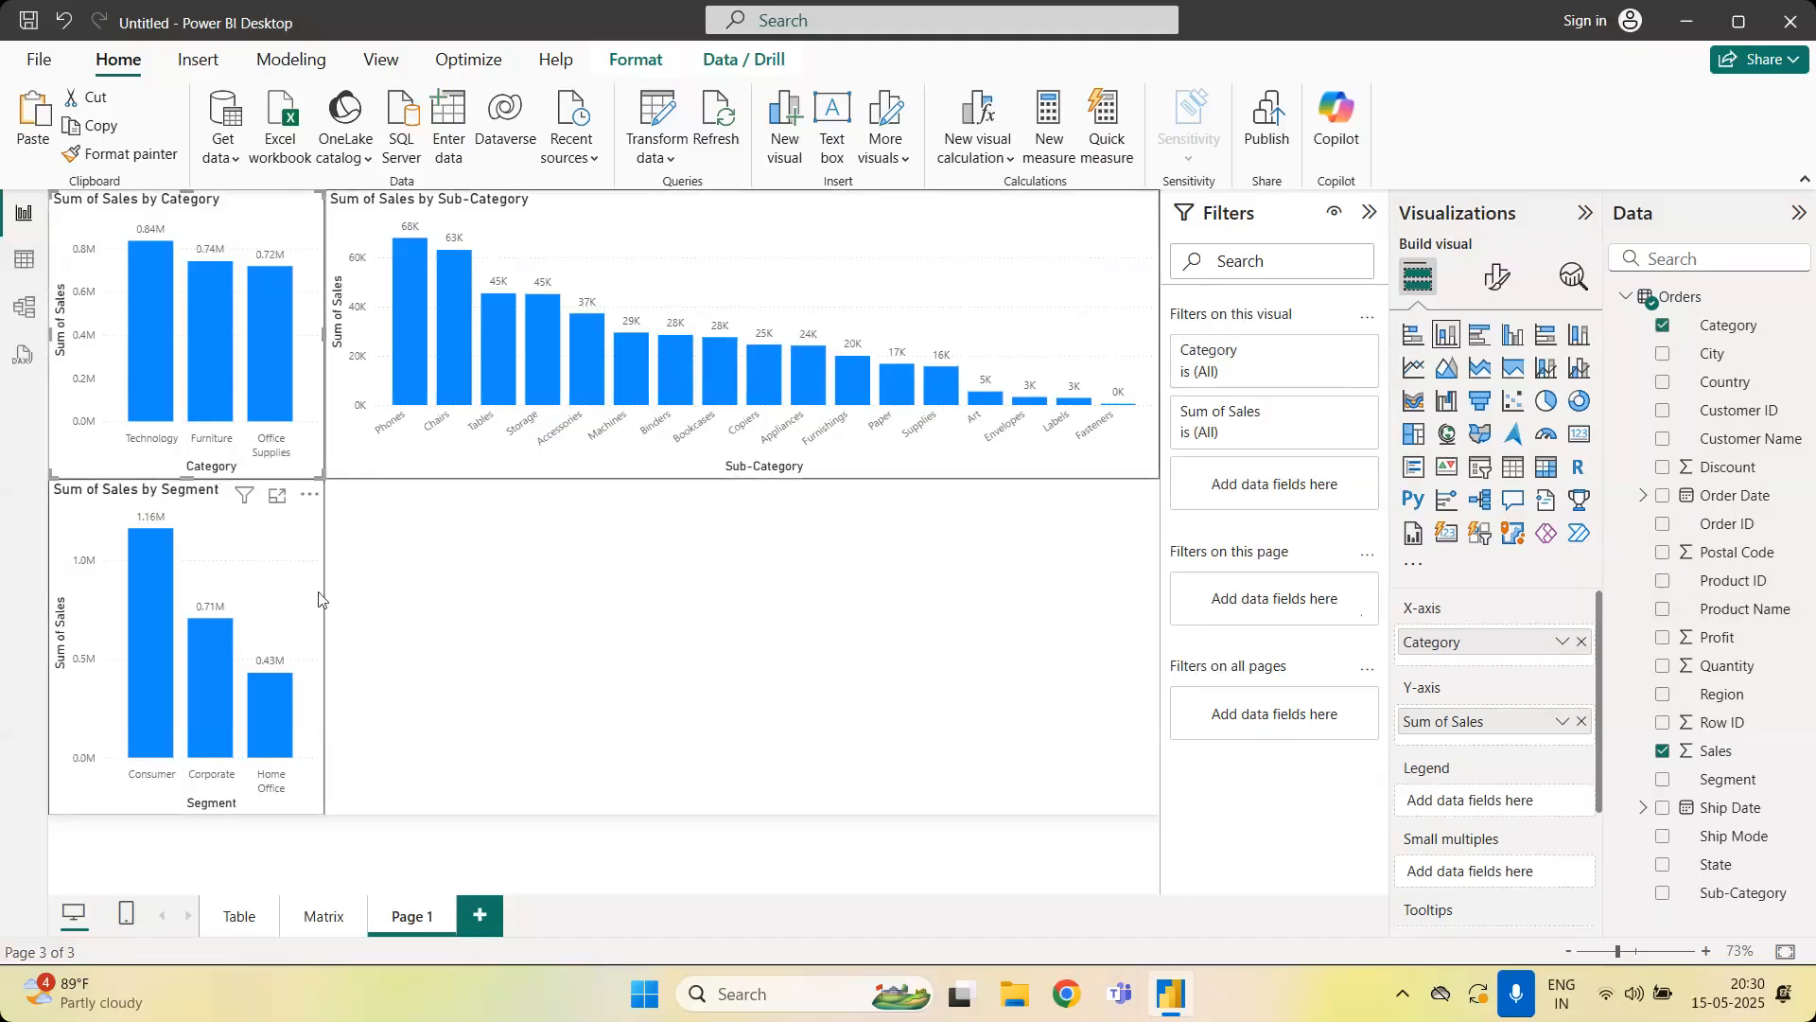
left_click(294, 584)
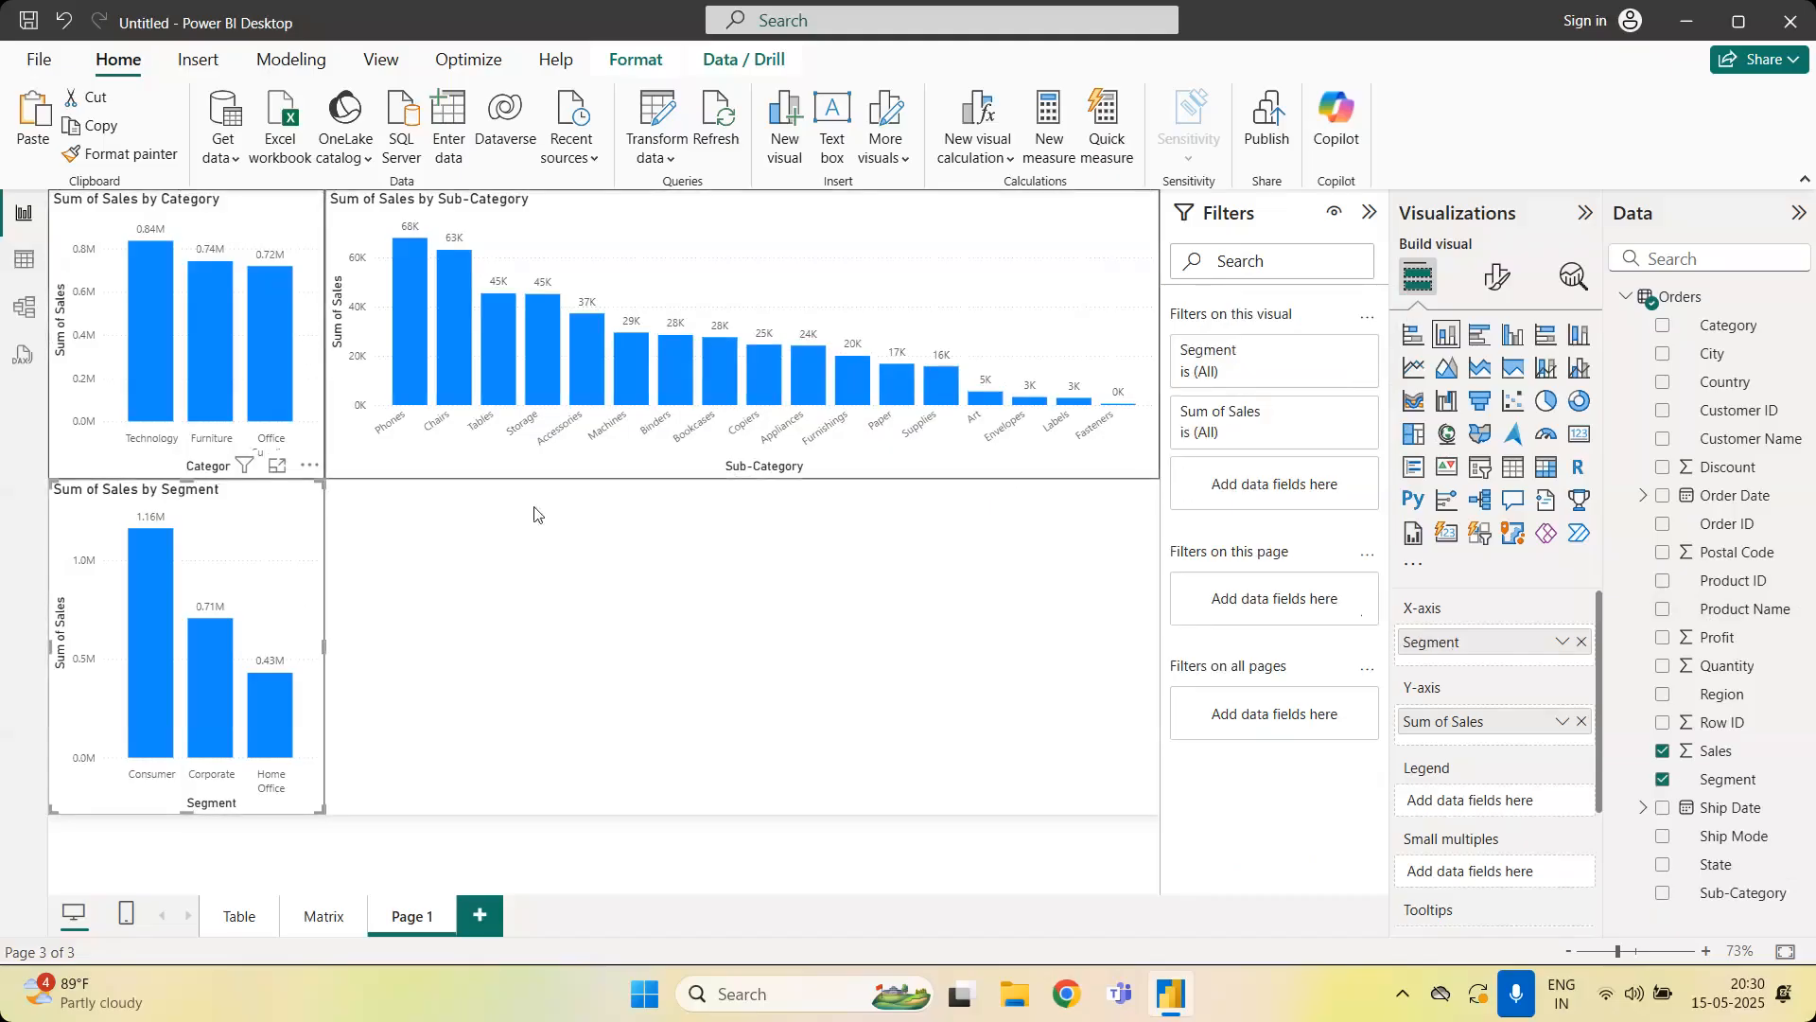
left_click(1021, 470)
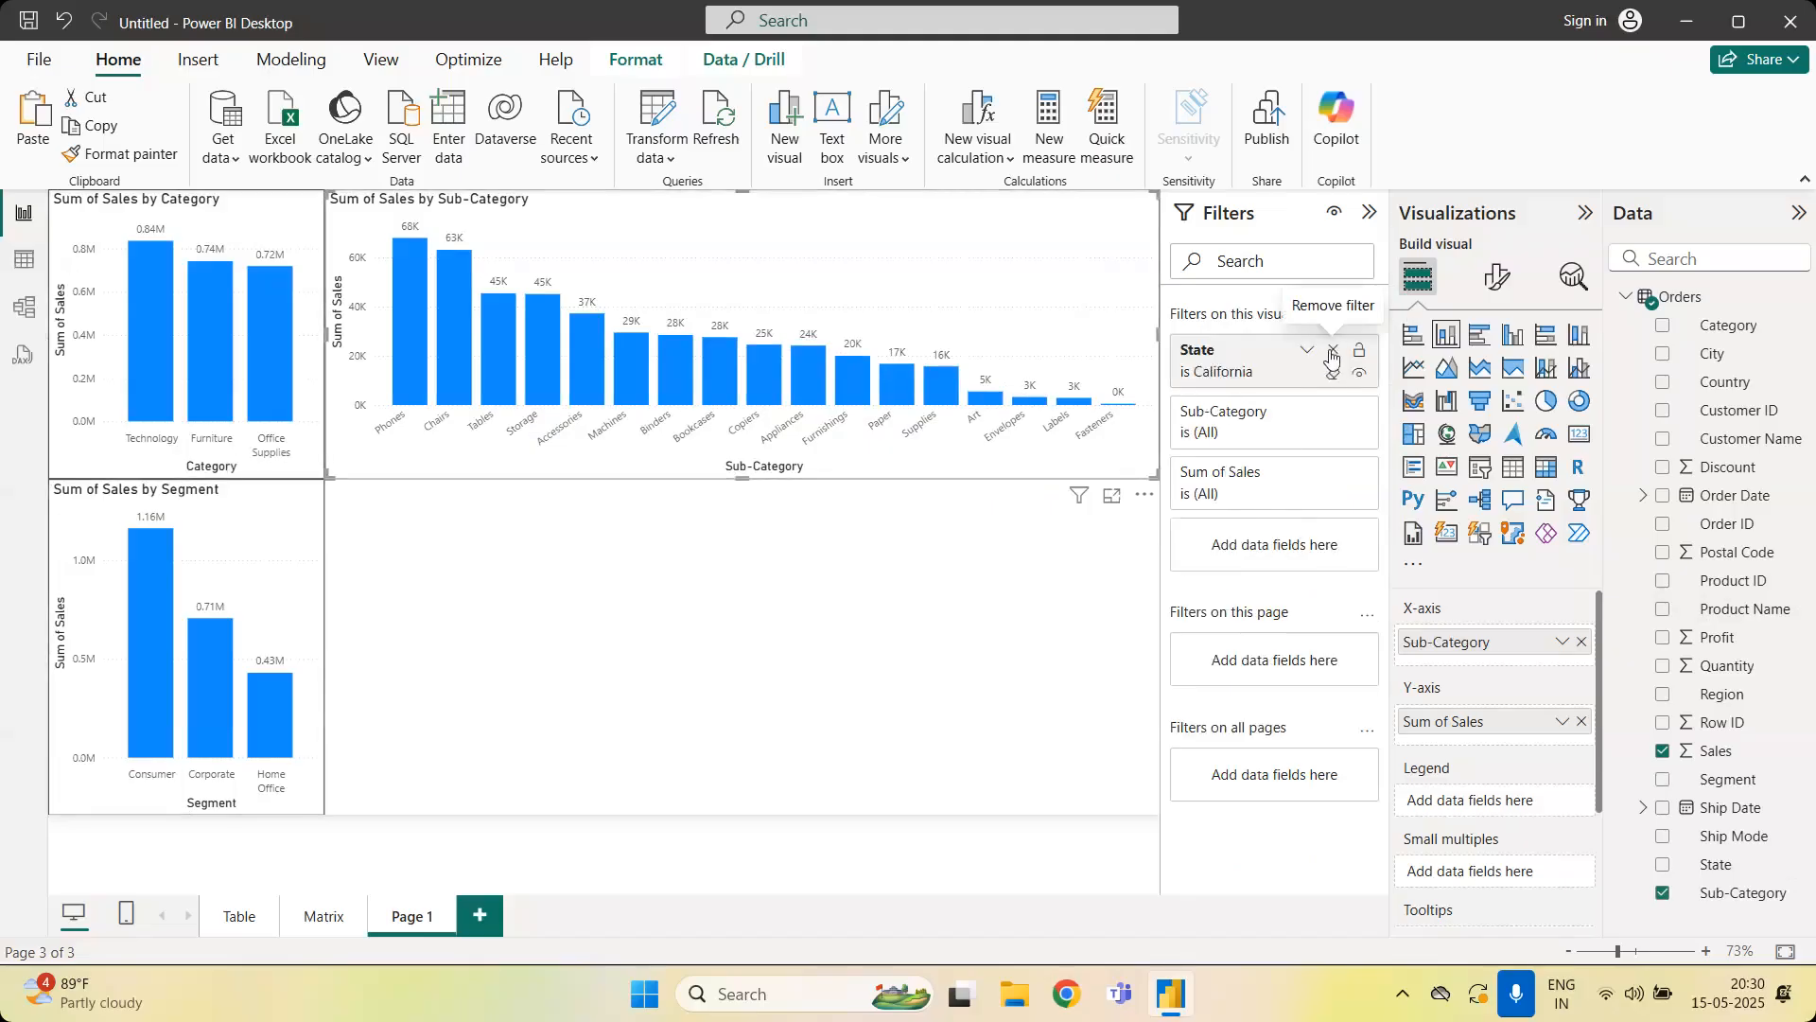
left_click(1332, 352)
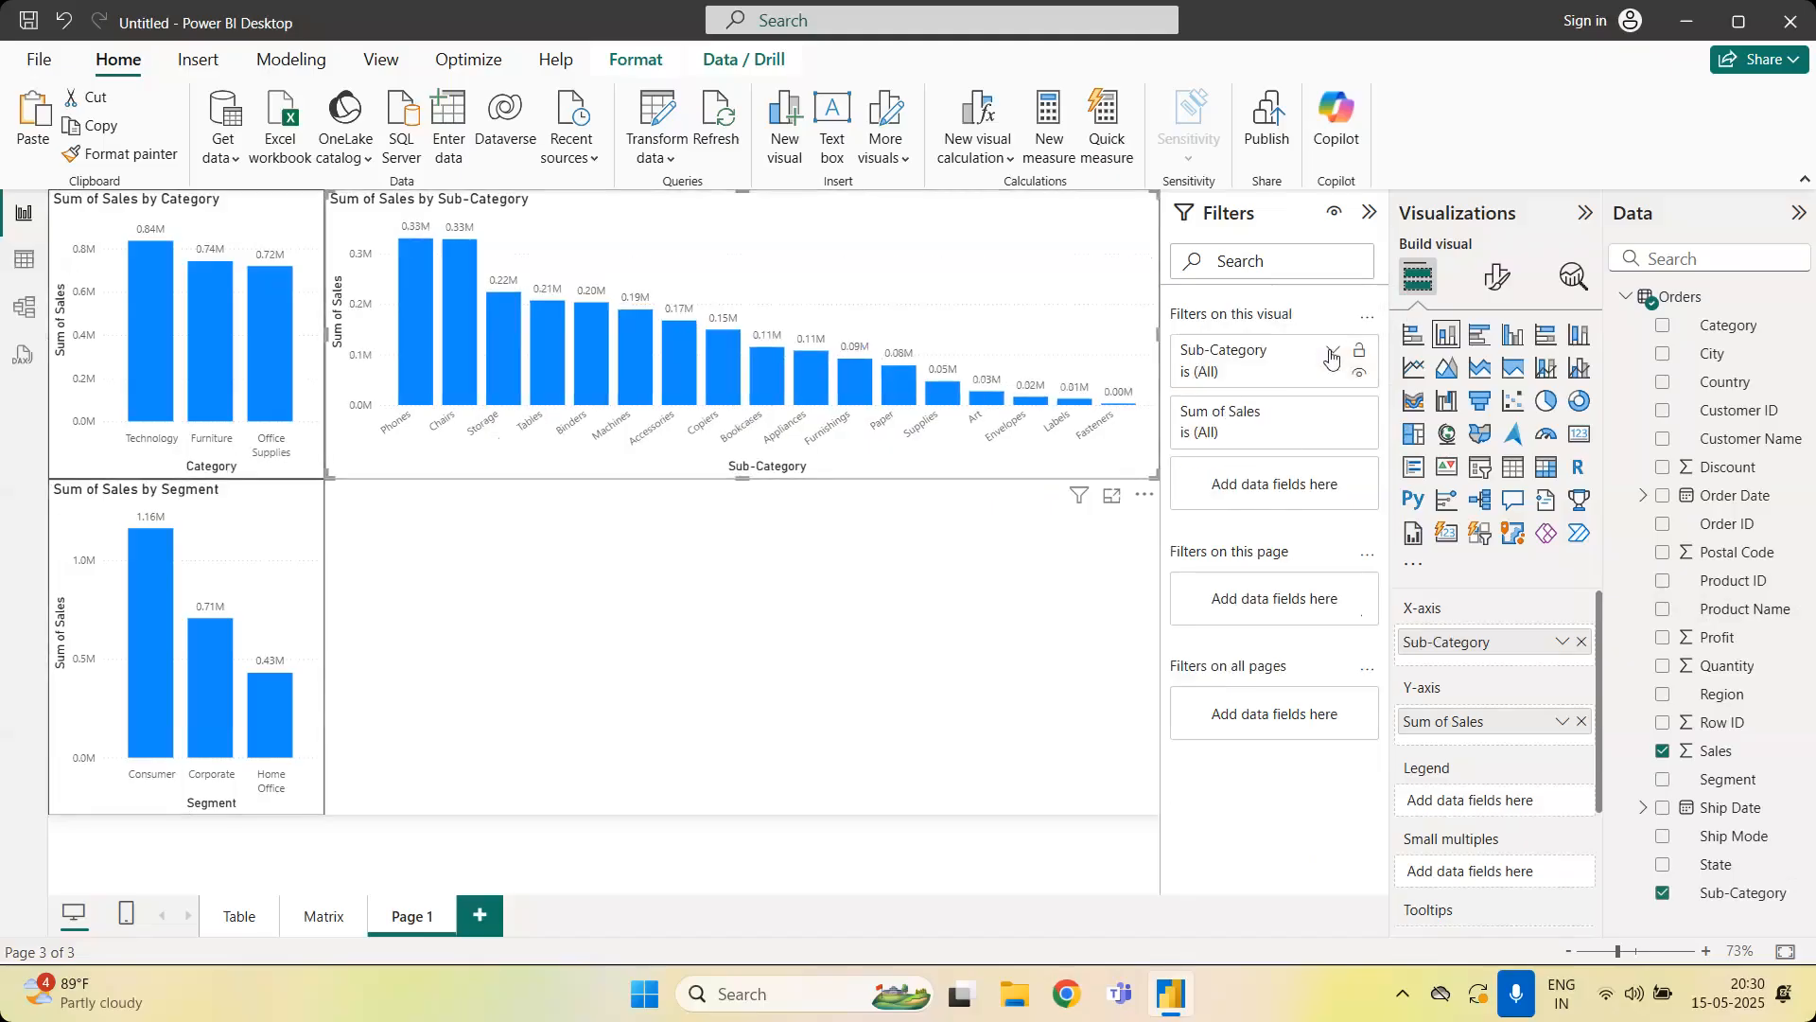
left_click(771, 633)
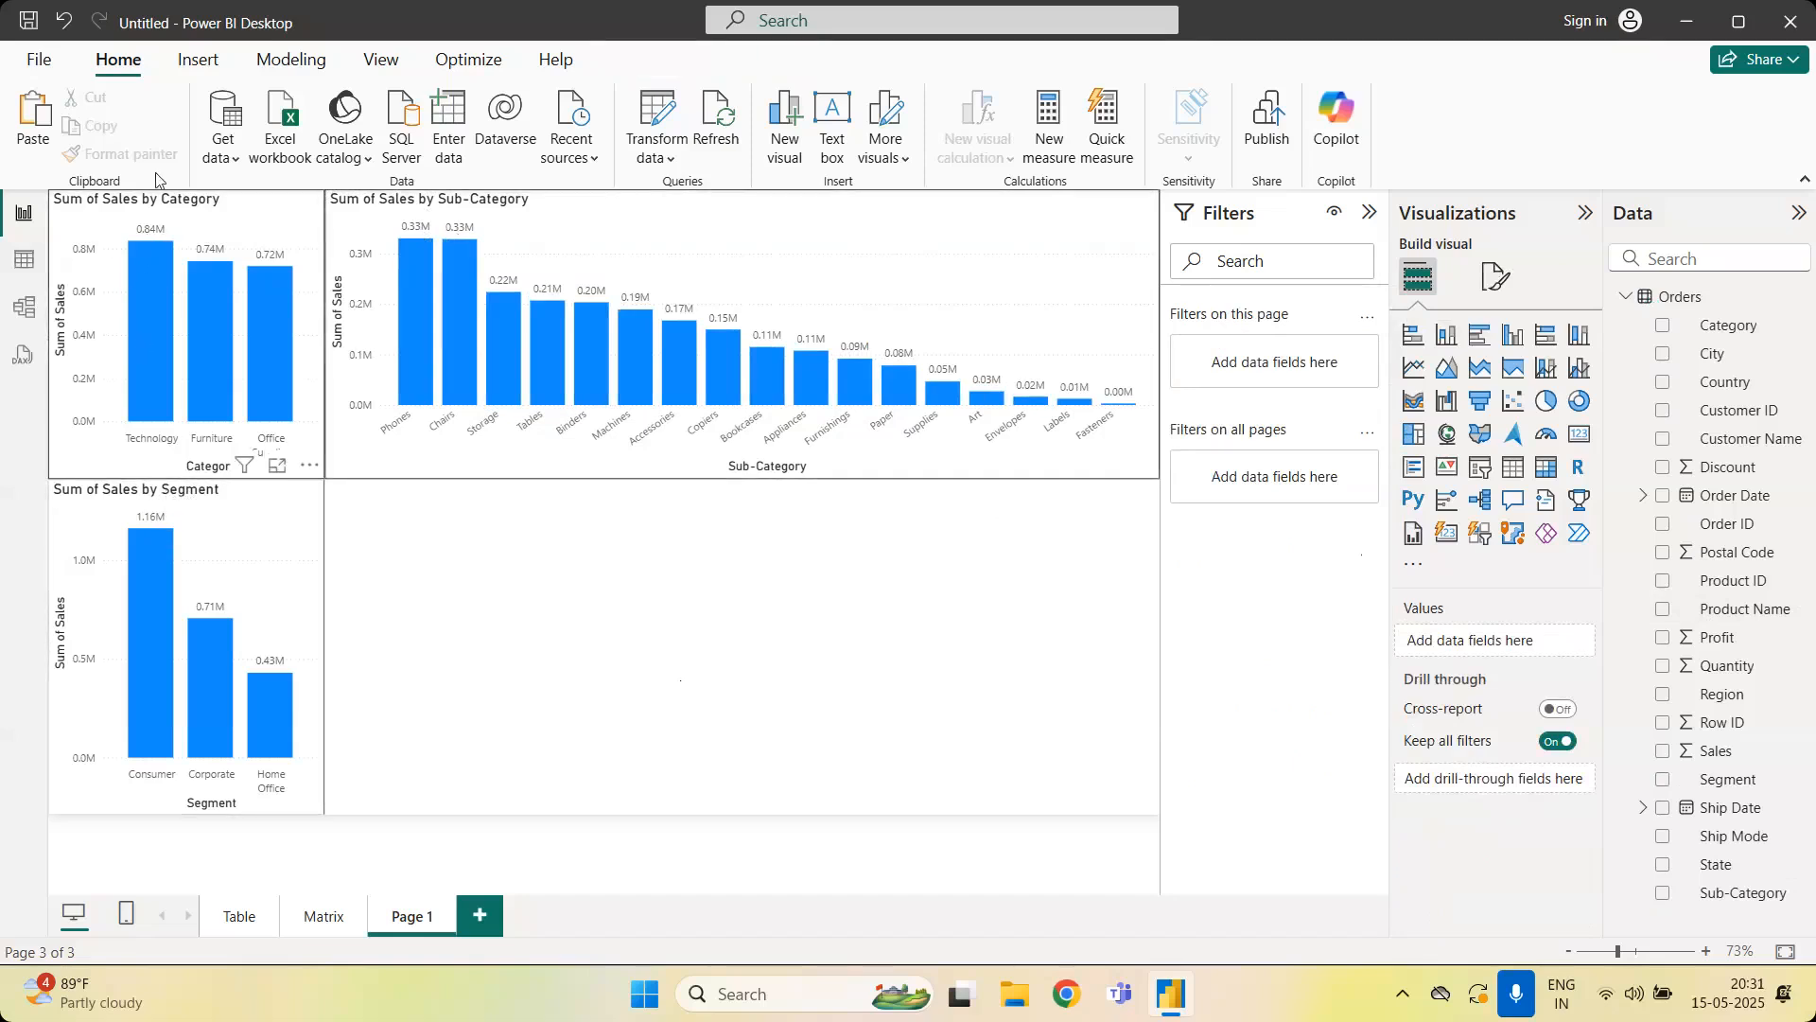
Add State as a visual-level filter on the Sum of Sales by Sub-Category chart, limit it to California, and remove the filter
left_click(1053, 463)
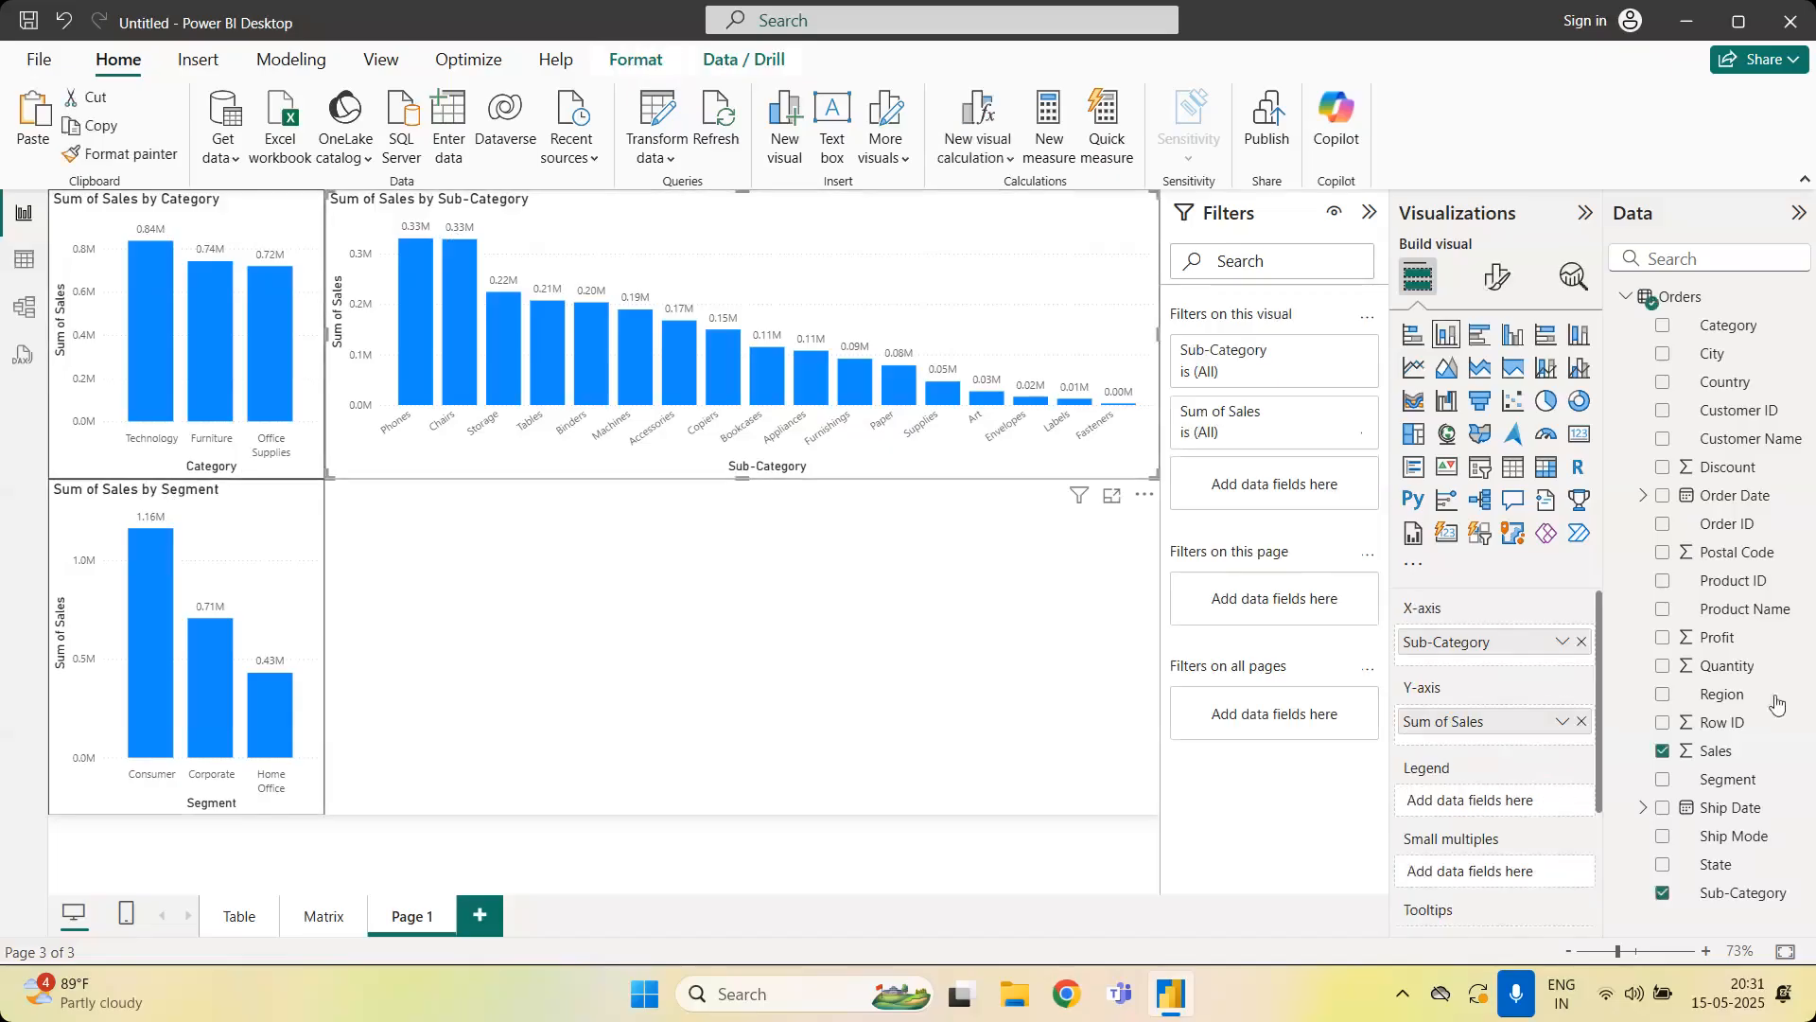
left_click_drag(1760, 872, 1267, 364)
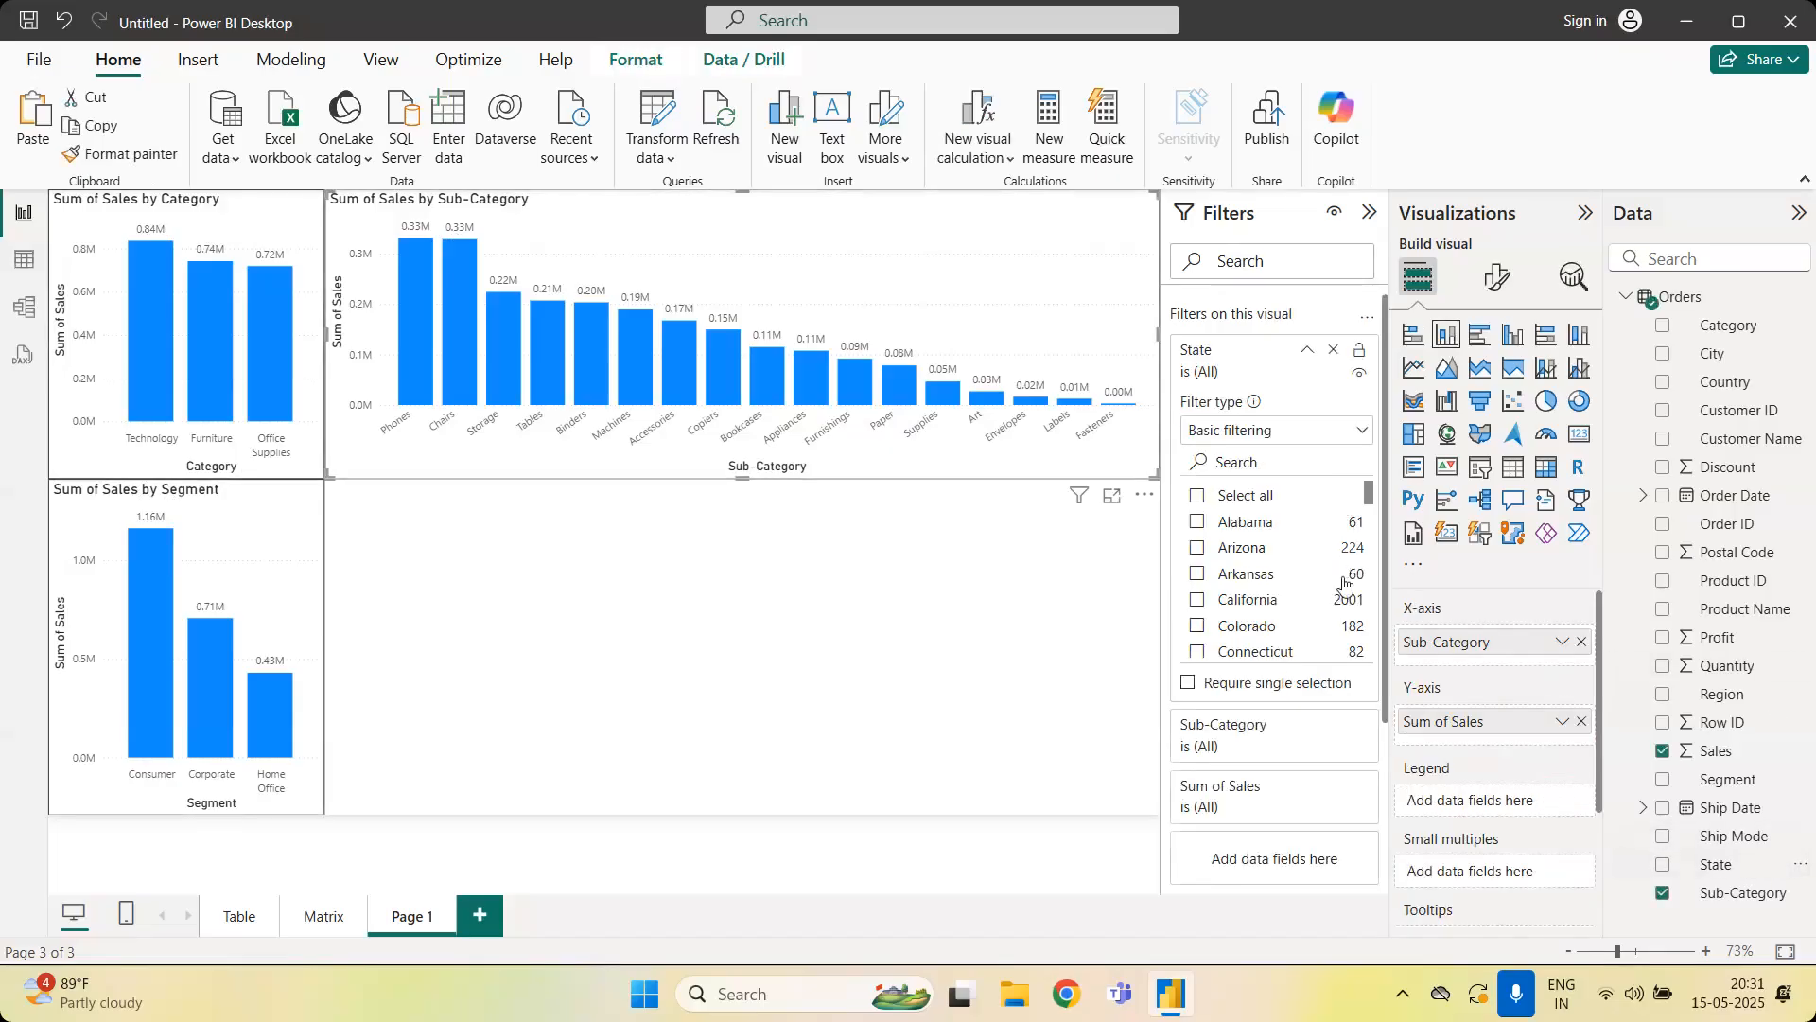
left_click(1198, 601)
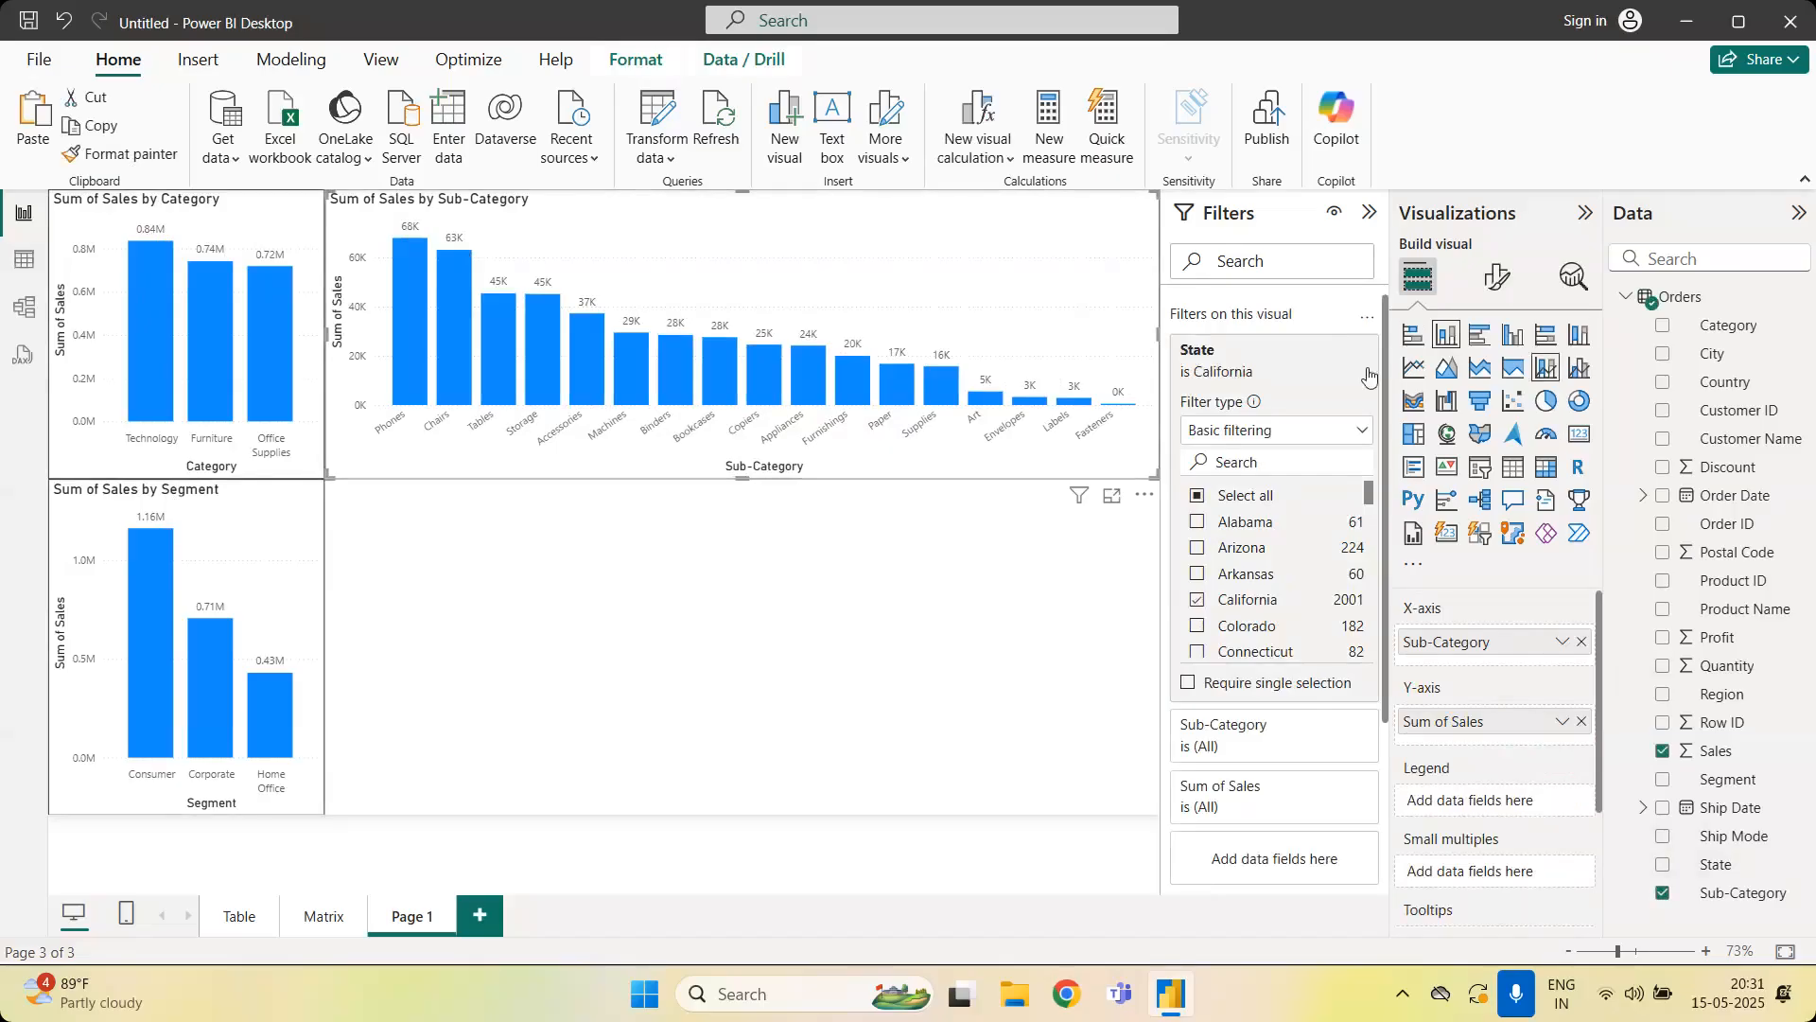
left_click(1310, 352)
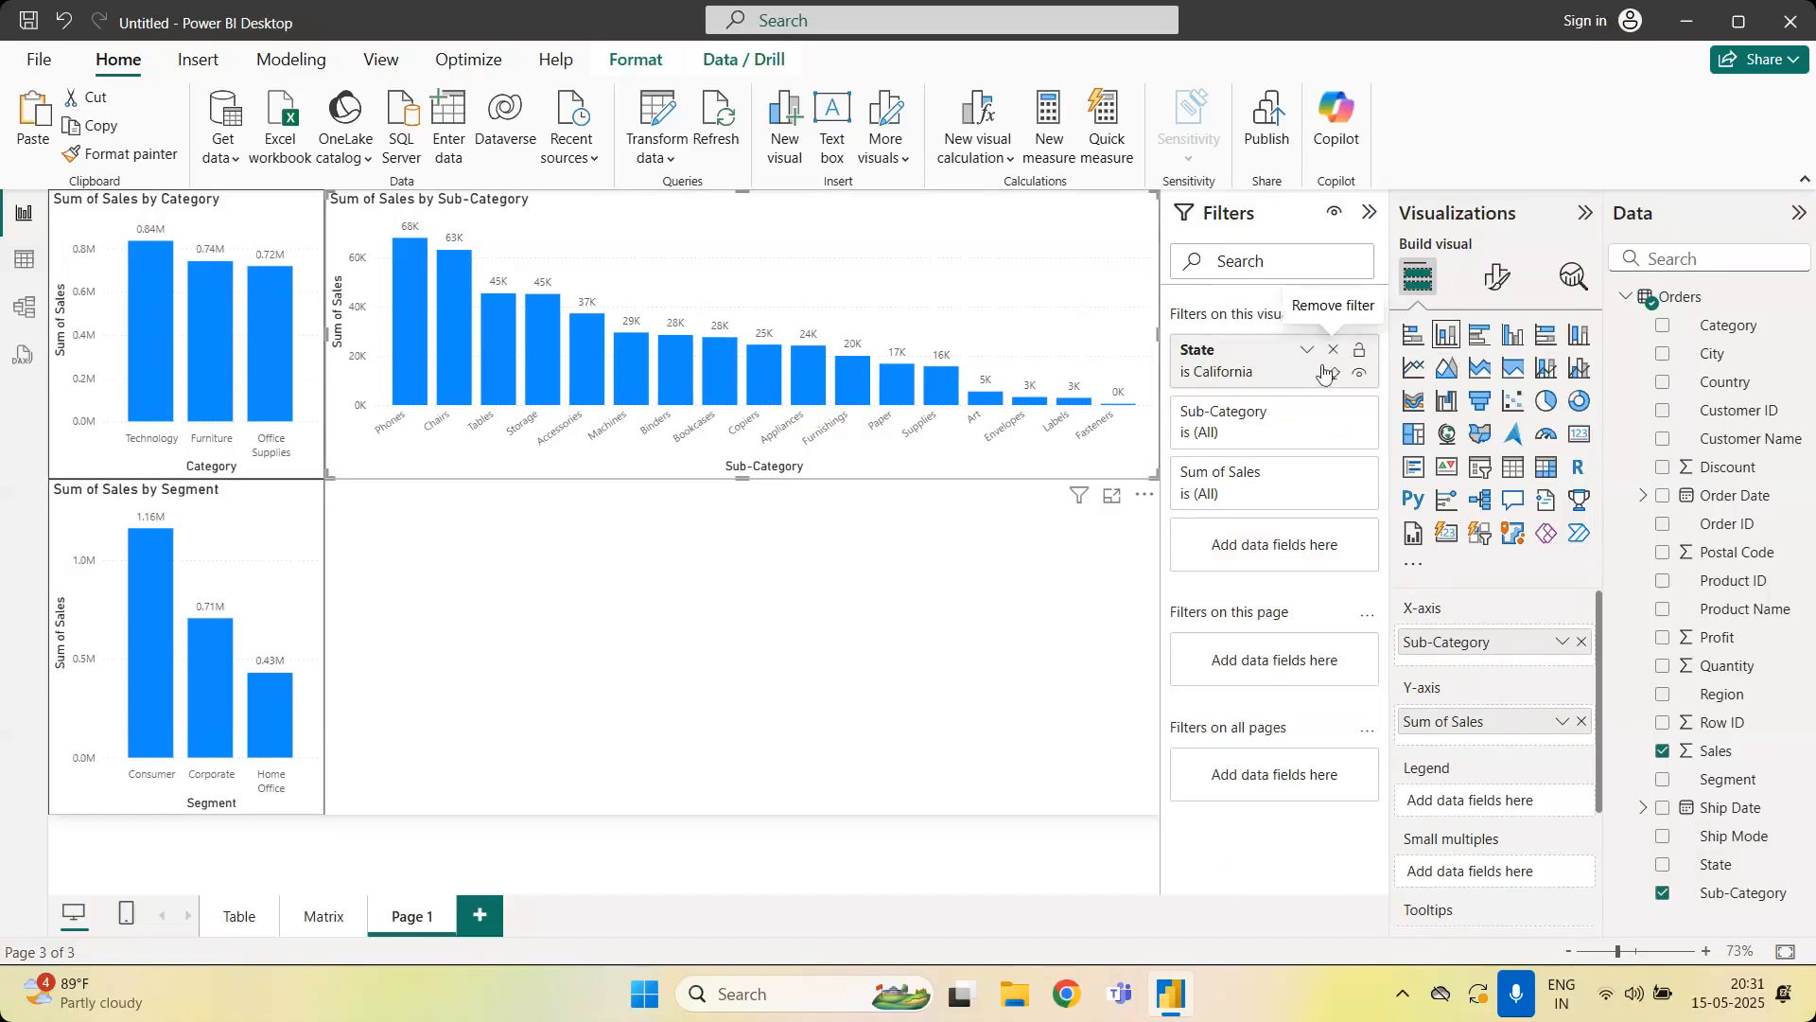
left_click(1359, 350)
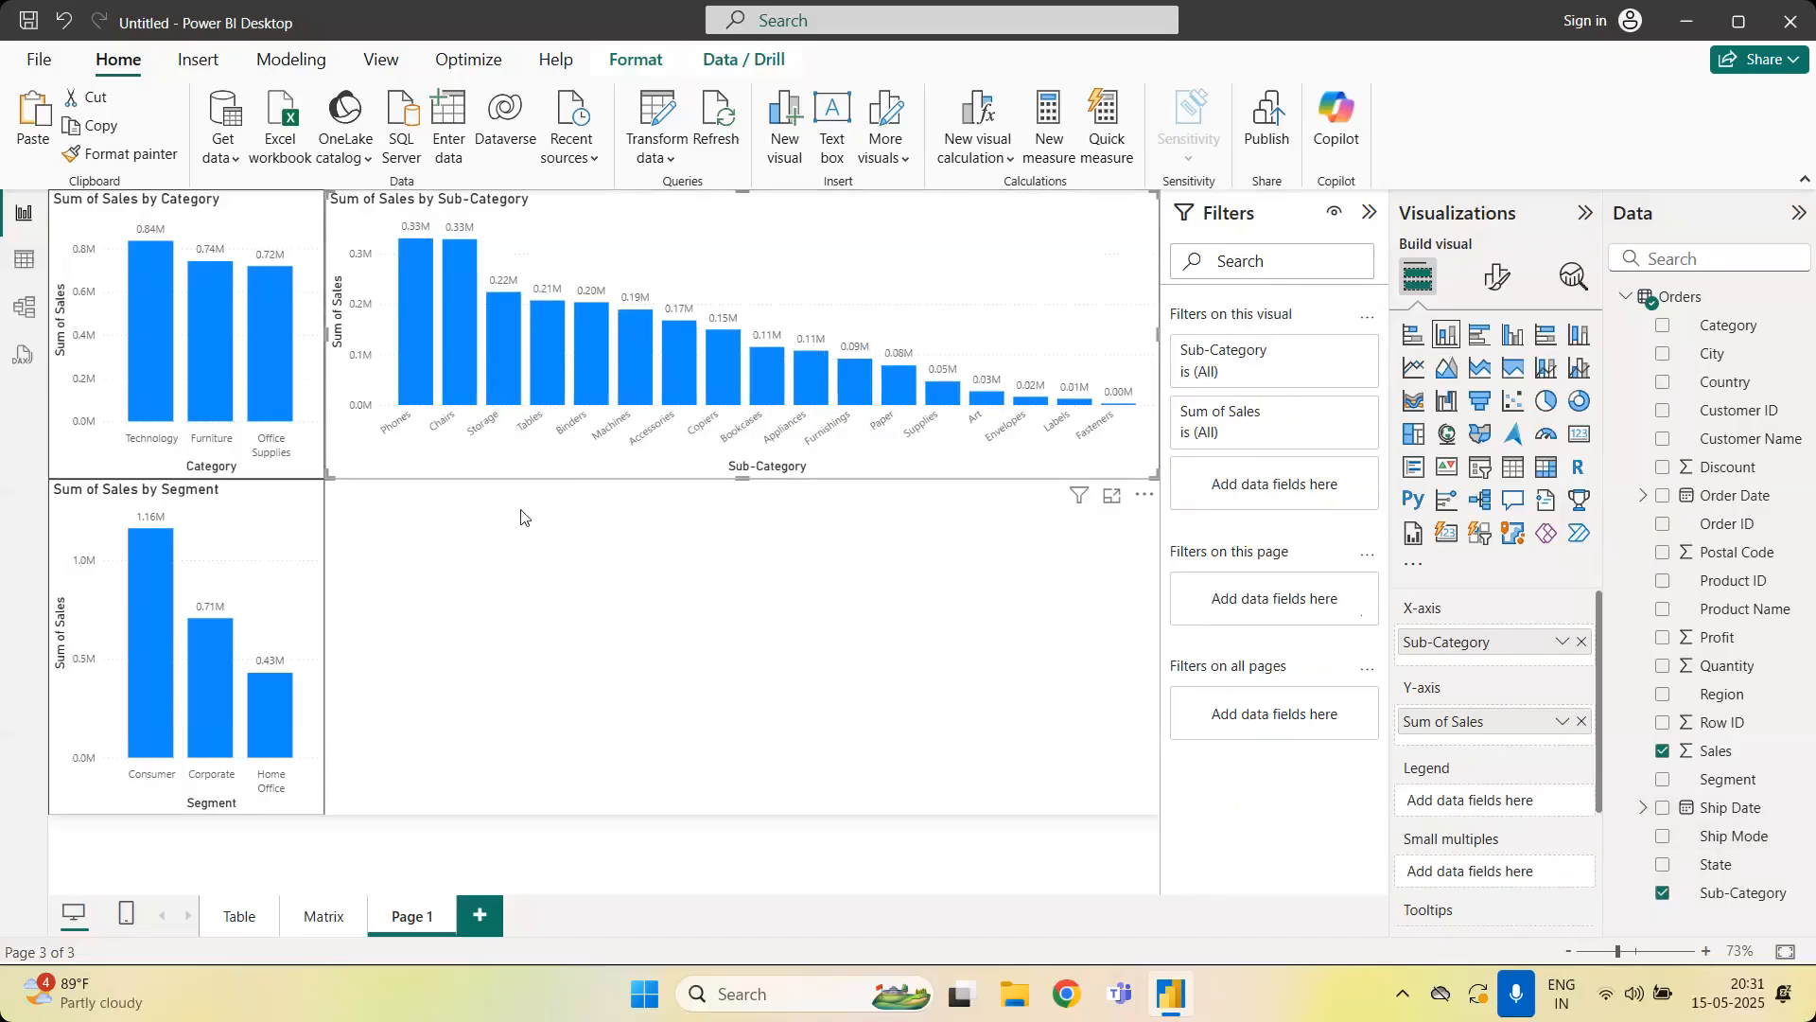
Select every value in the Sub-Category chart's own Sub-Category filter, then exclude Tables and include it again
left_click(1318, 371)
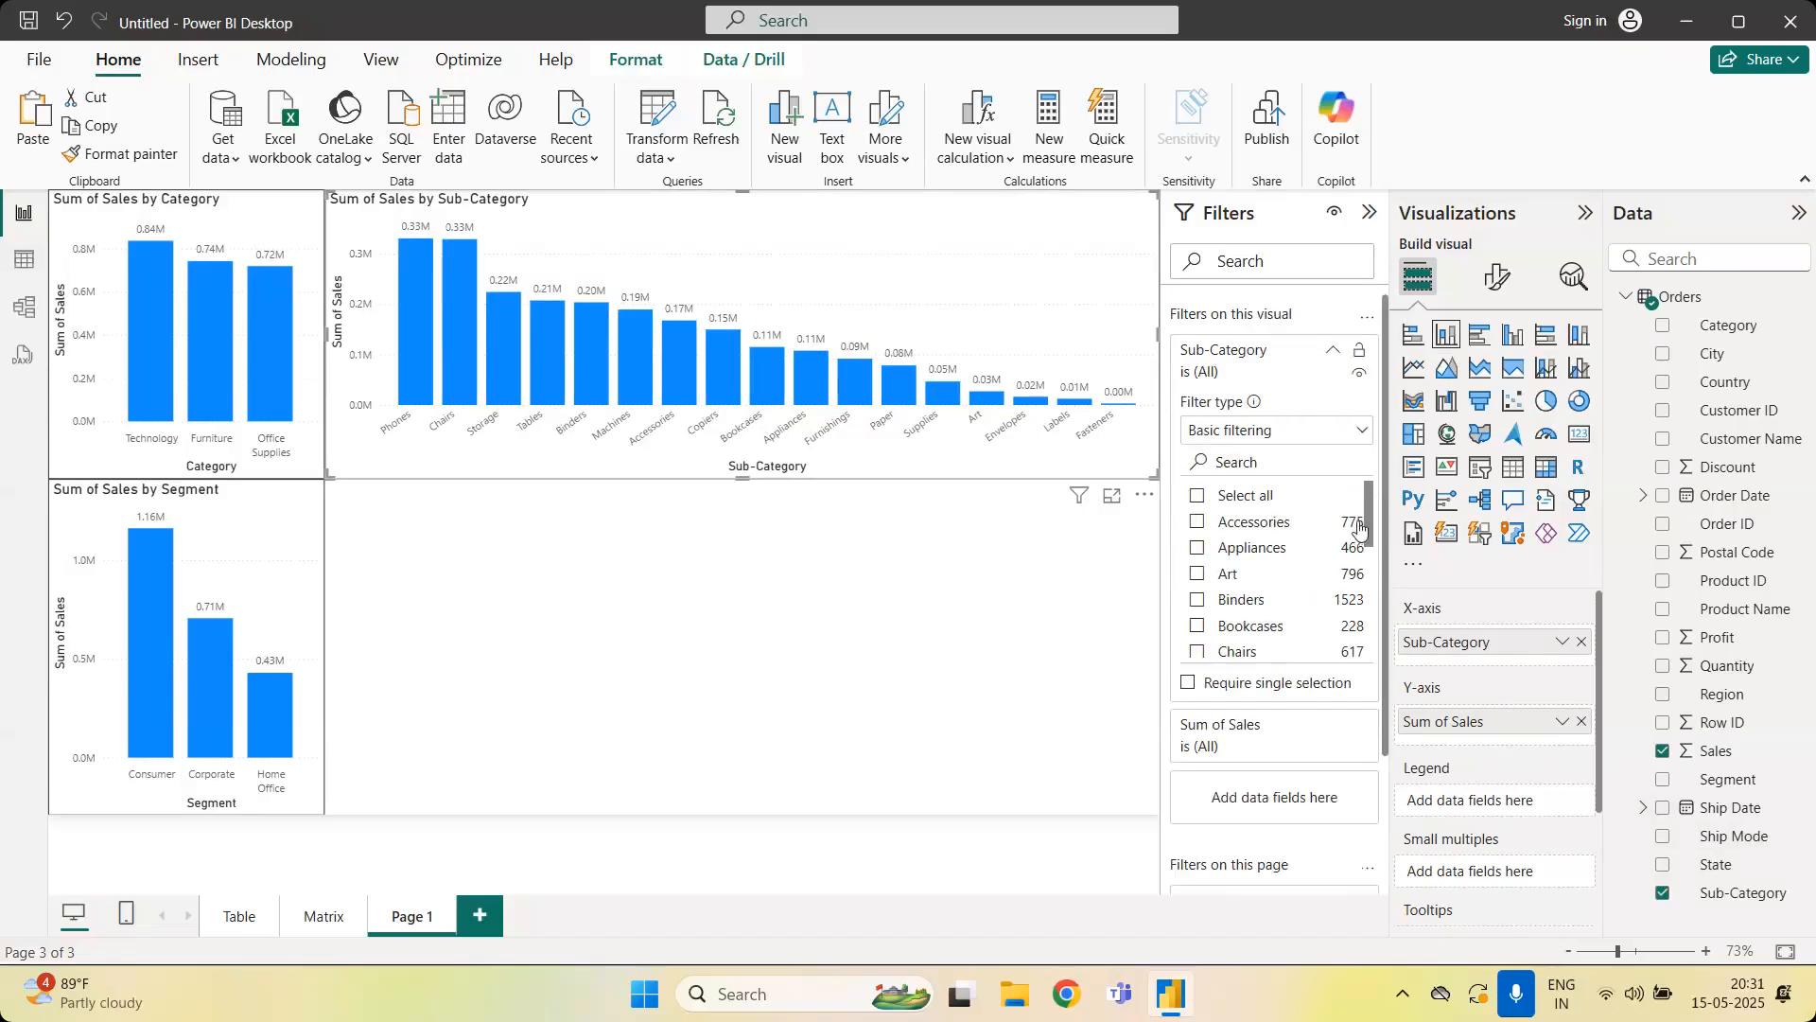
mouse_move(1365, 512)
left_mouse_down()
mouse_move(1371, 624)
mouse_move(1365, 499)
left_mouse_up()
left_click_drag(1371, 514, 1370, 640)
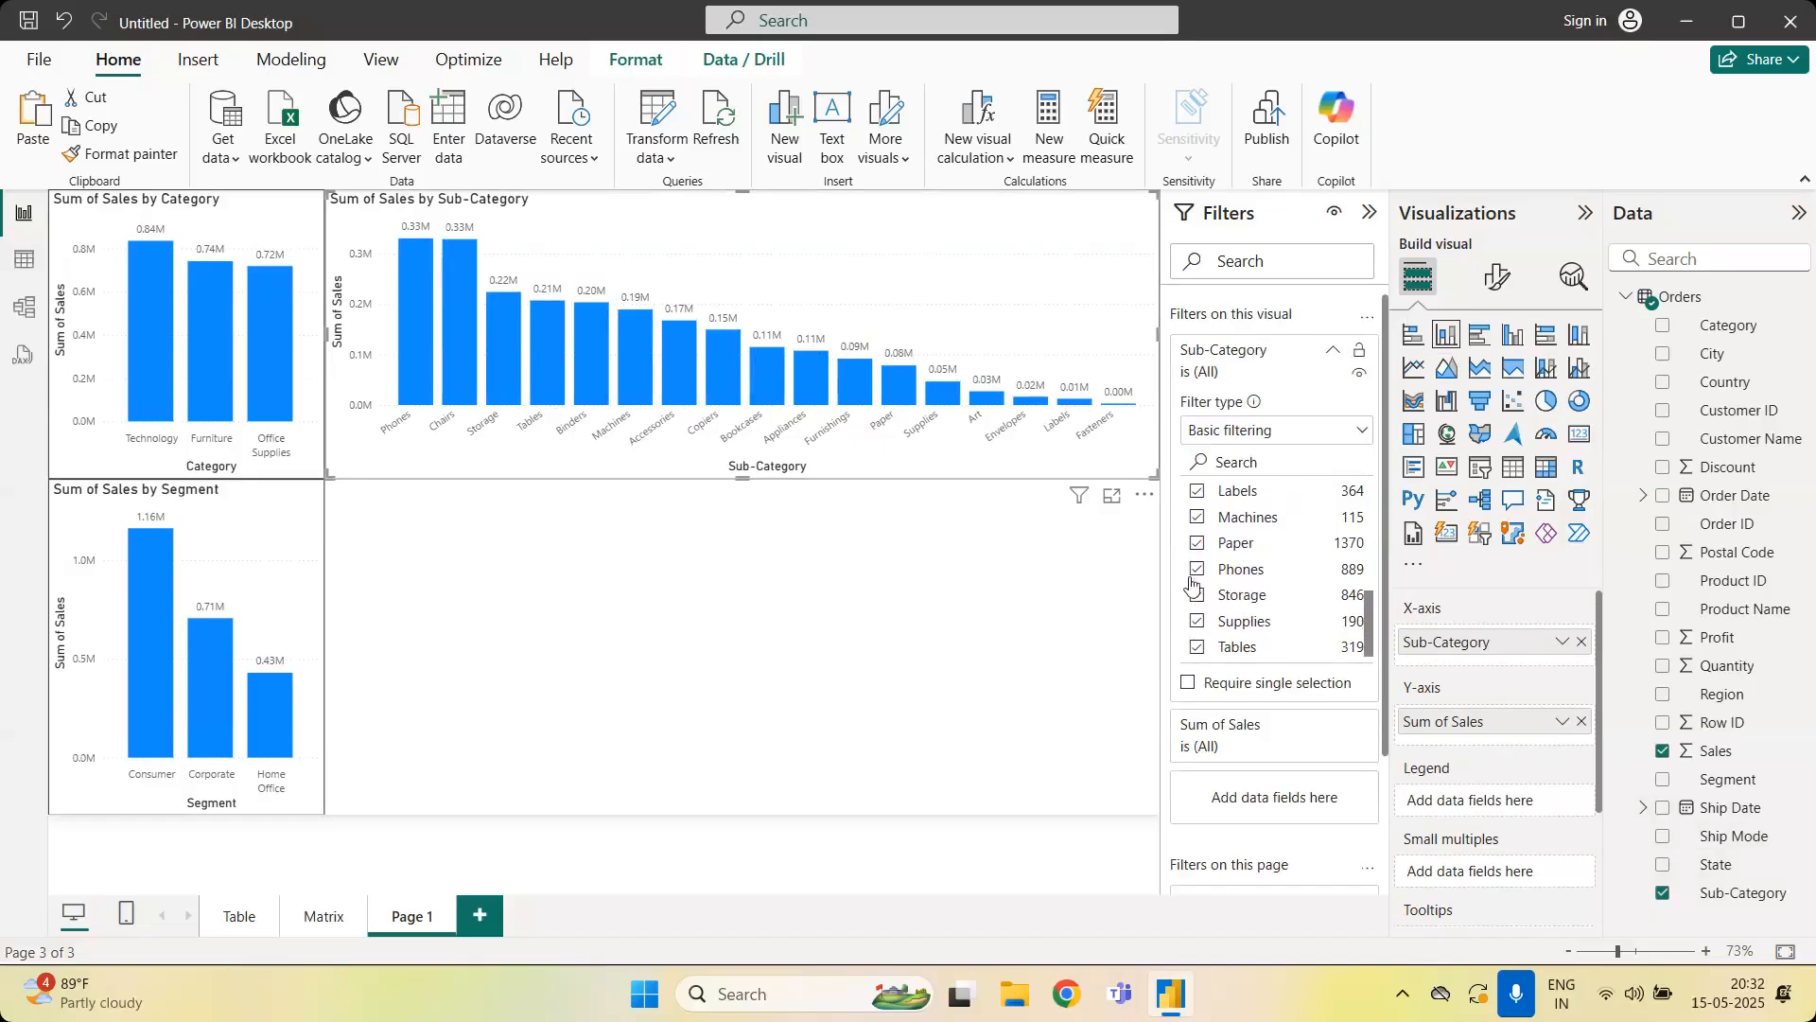
left_click(1197, 649)
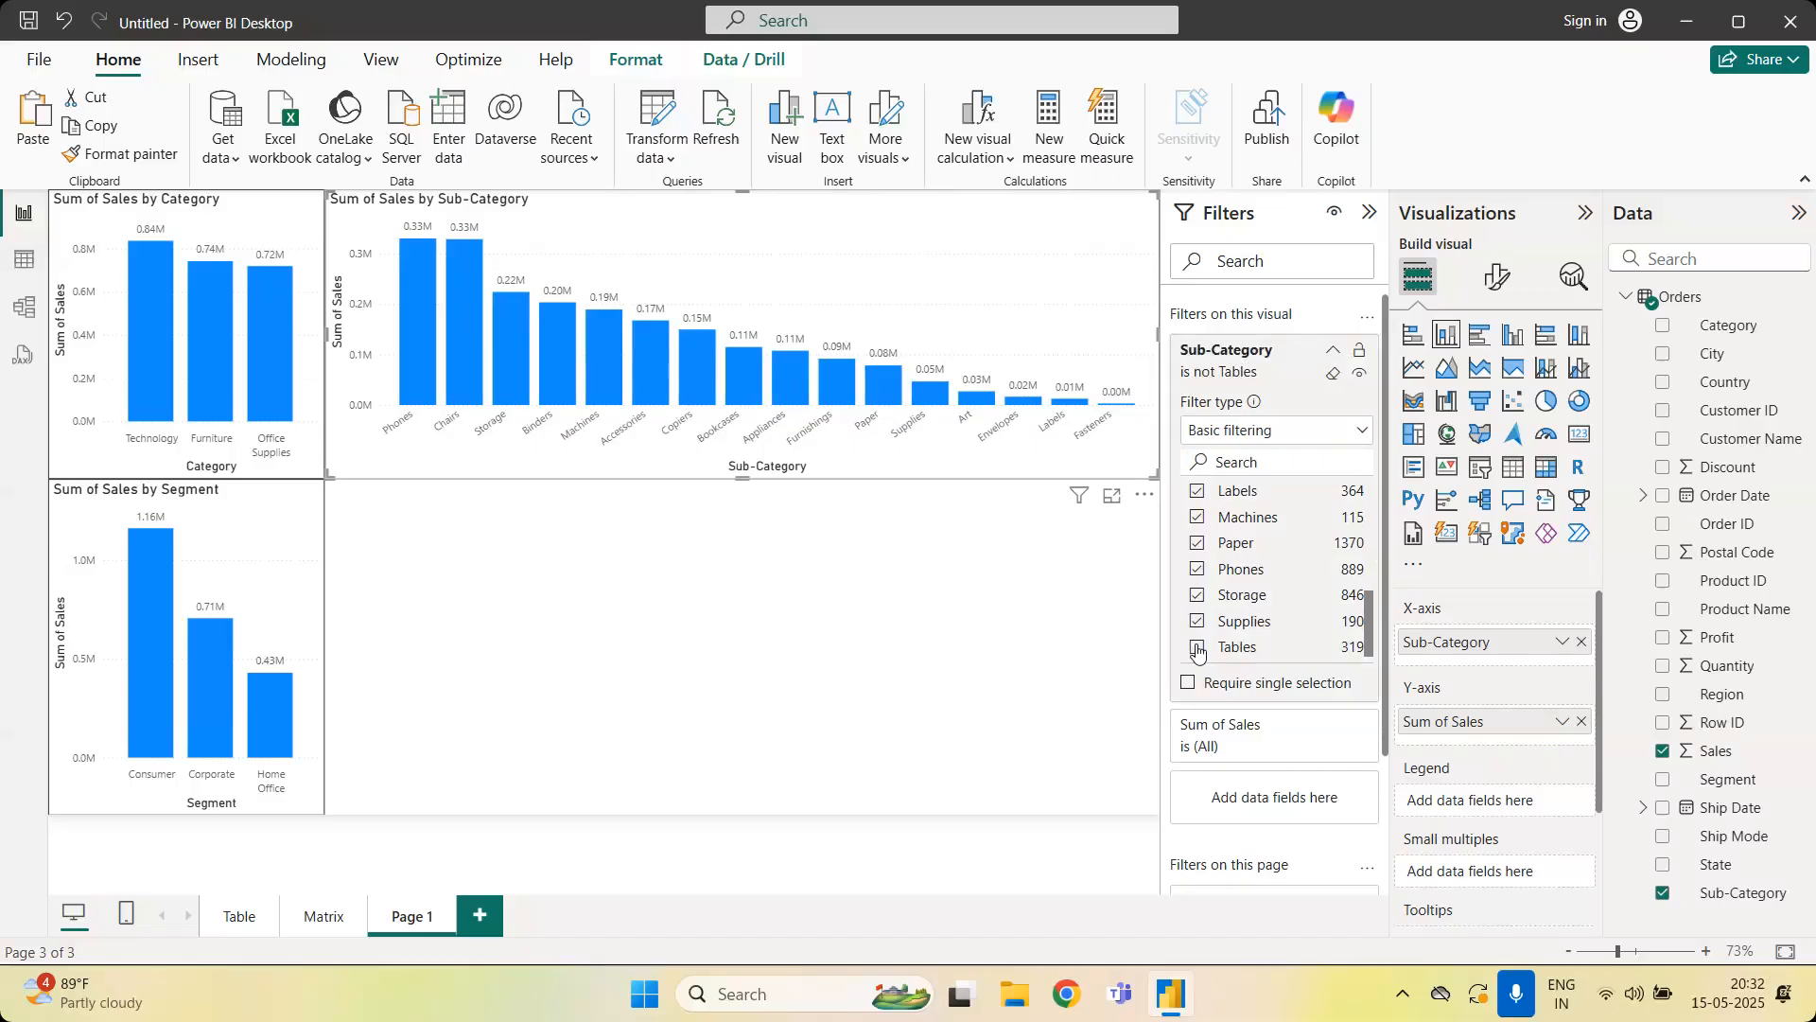
left_click(1197, 651)
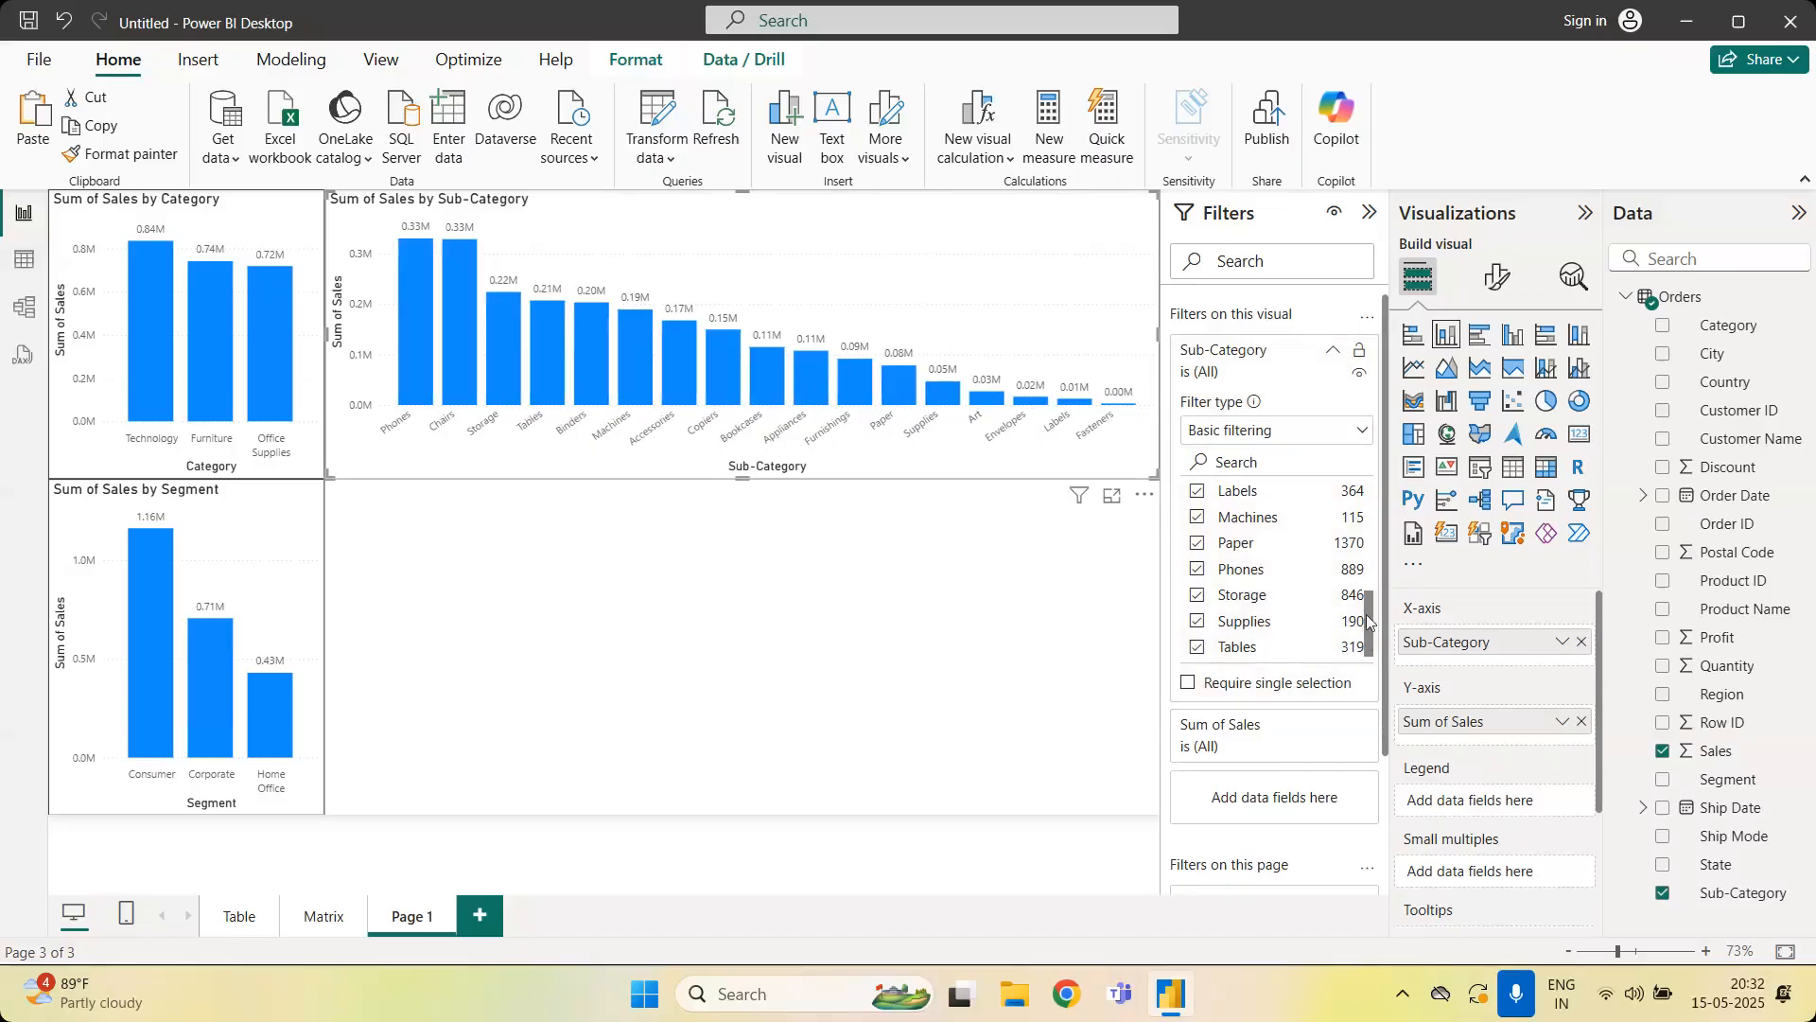
Clear all values in the Sub-Category filter and limit the chart to Phones and Paper
scroll(1198, 650, "up", 5)
left_click(1198, 497)
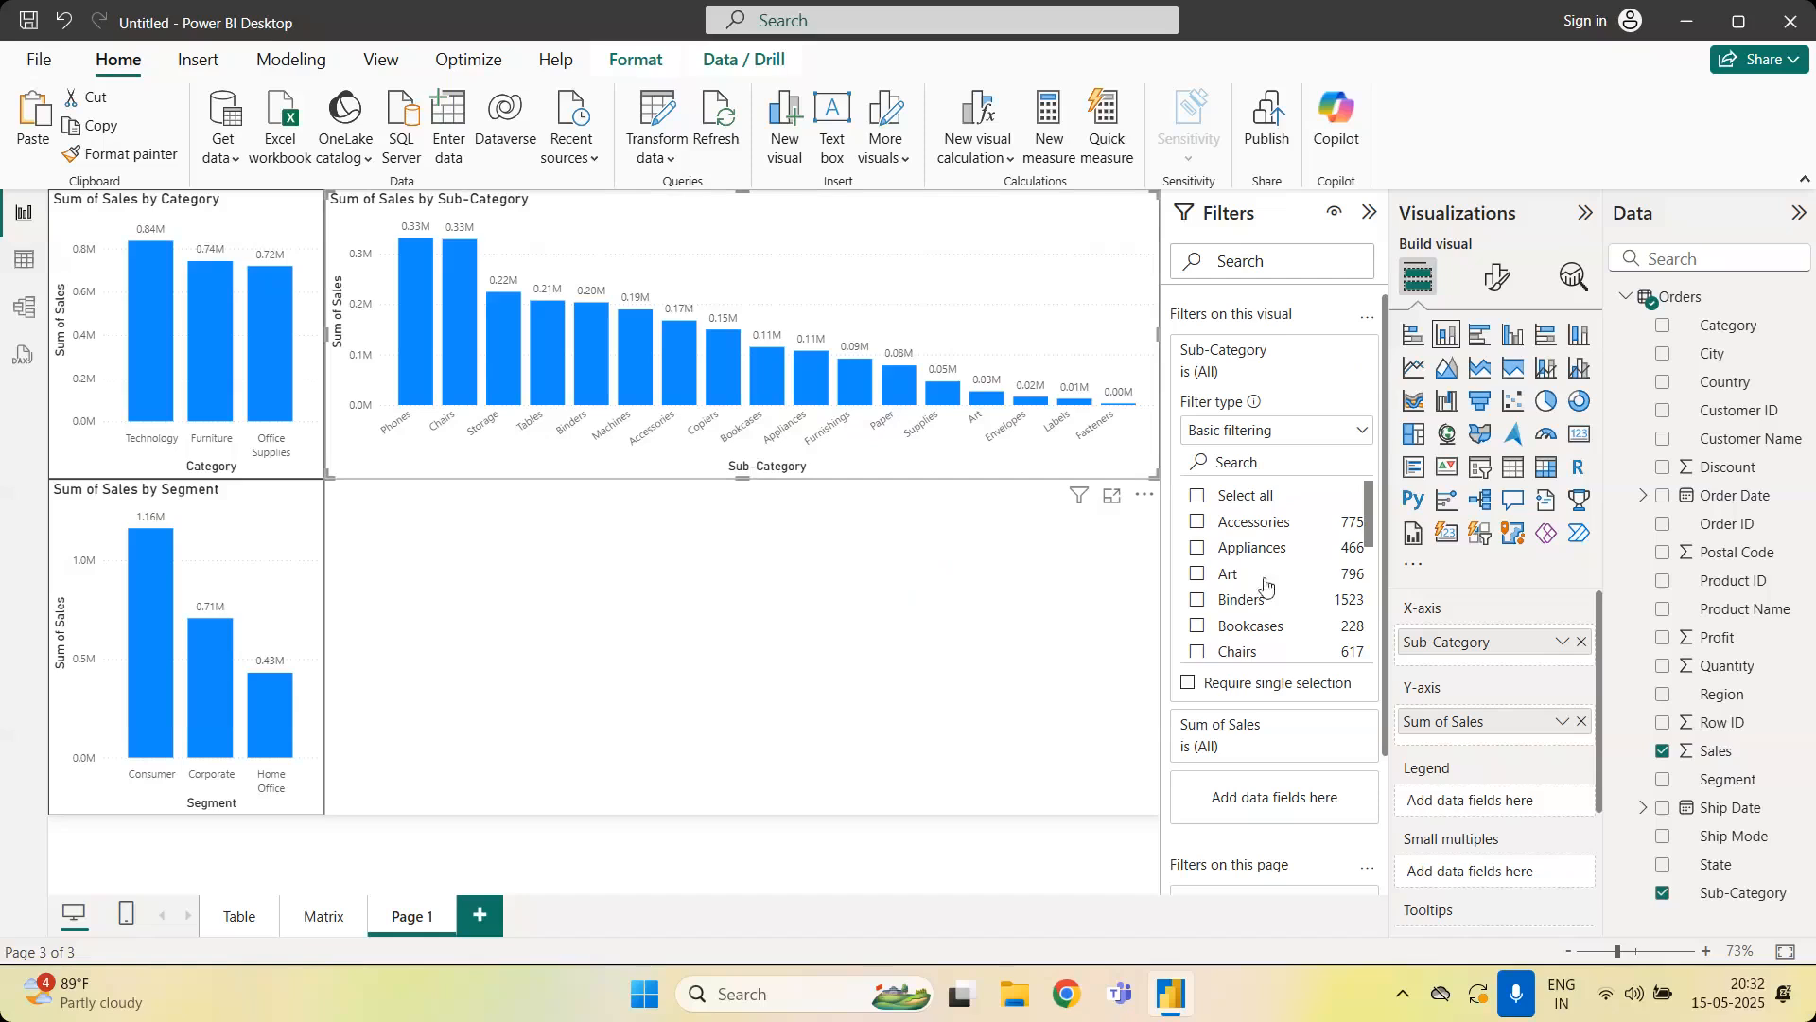
scroll(1371, 516, "down", 4)
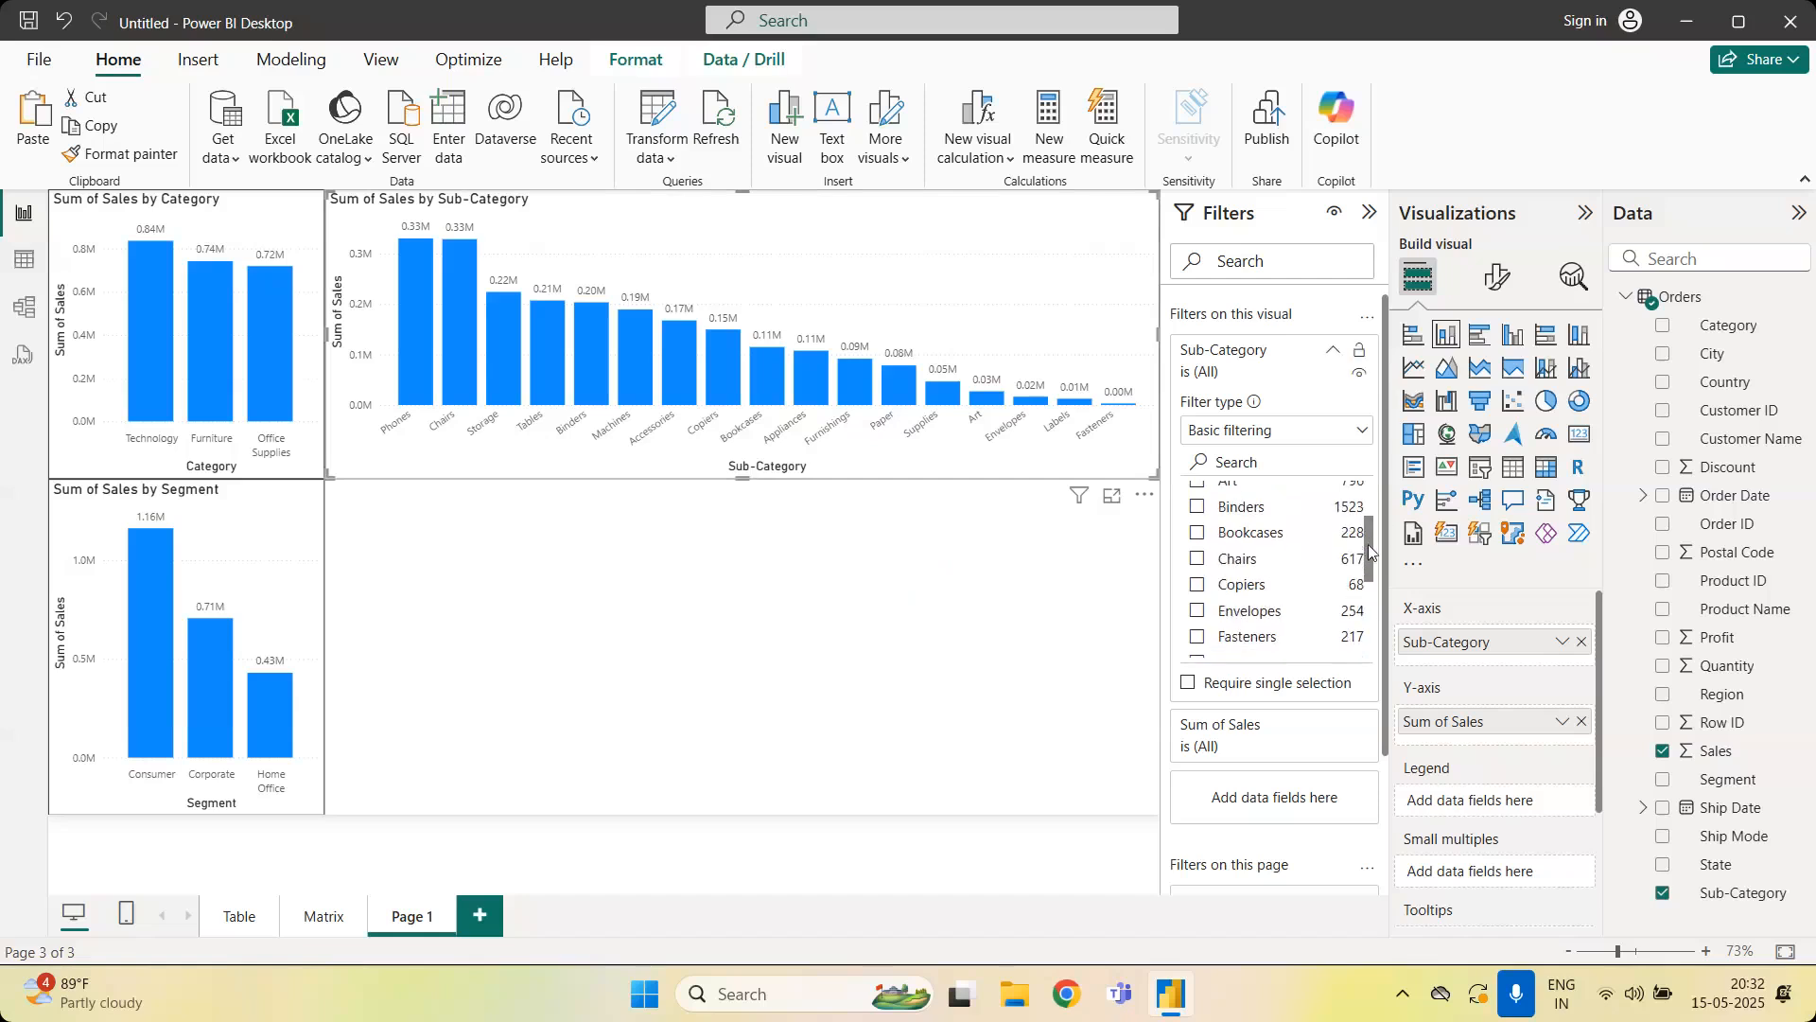
left_click(1198, 570)
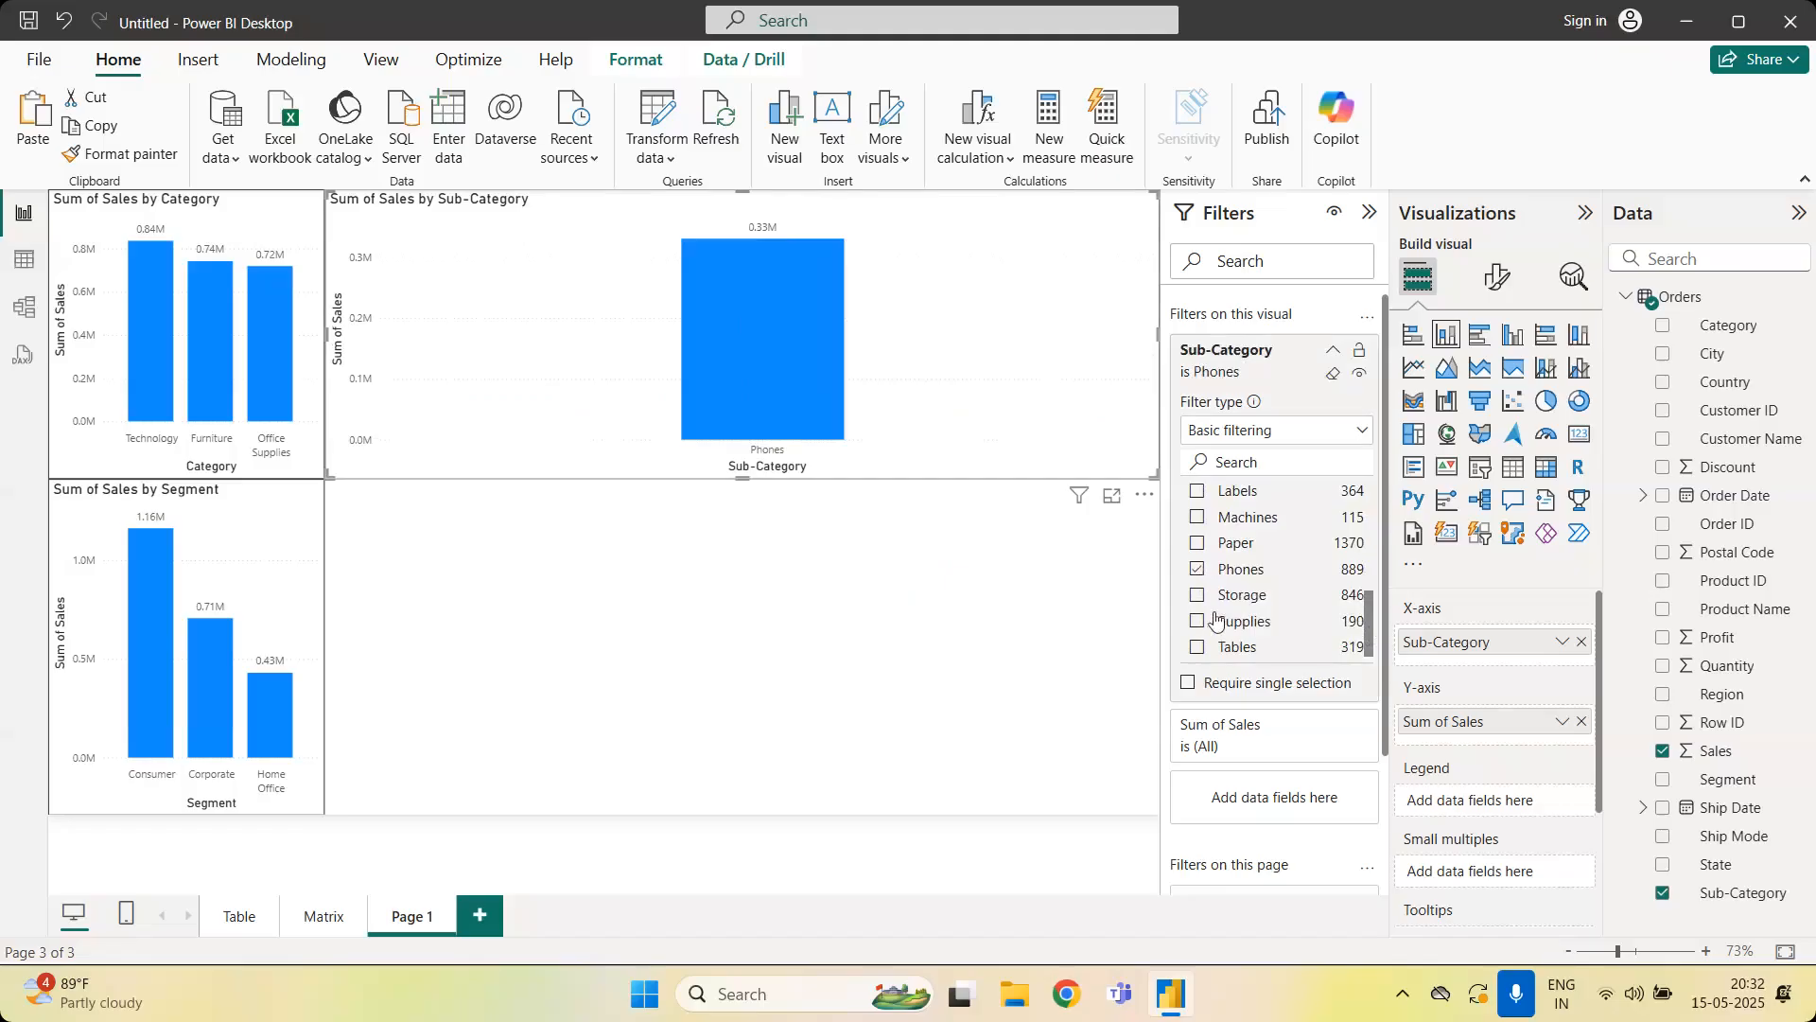
mouse_move(1373, 620)
left_mouse_down()
mouse_move(1371, 600)
mouse_move(1373, 631)
left_mouse_up()
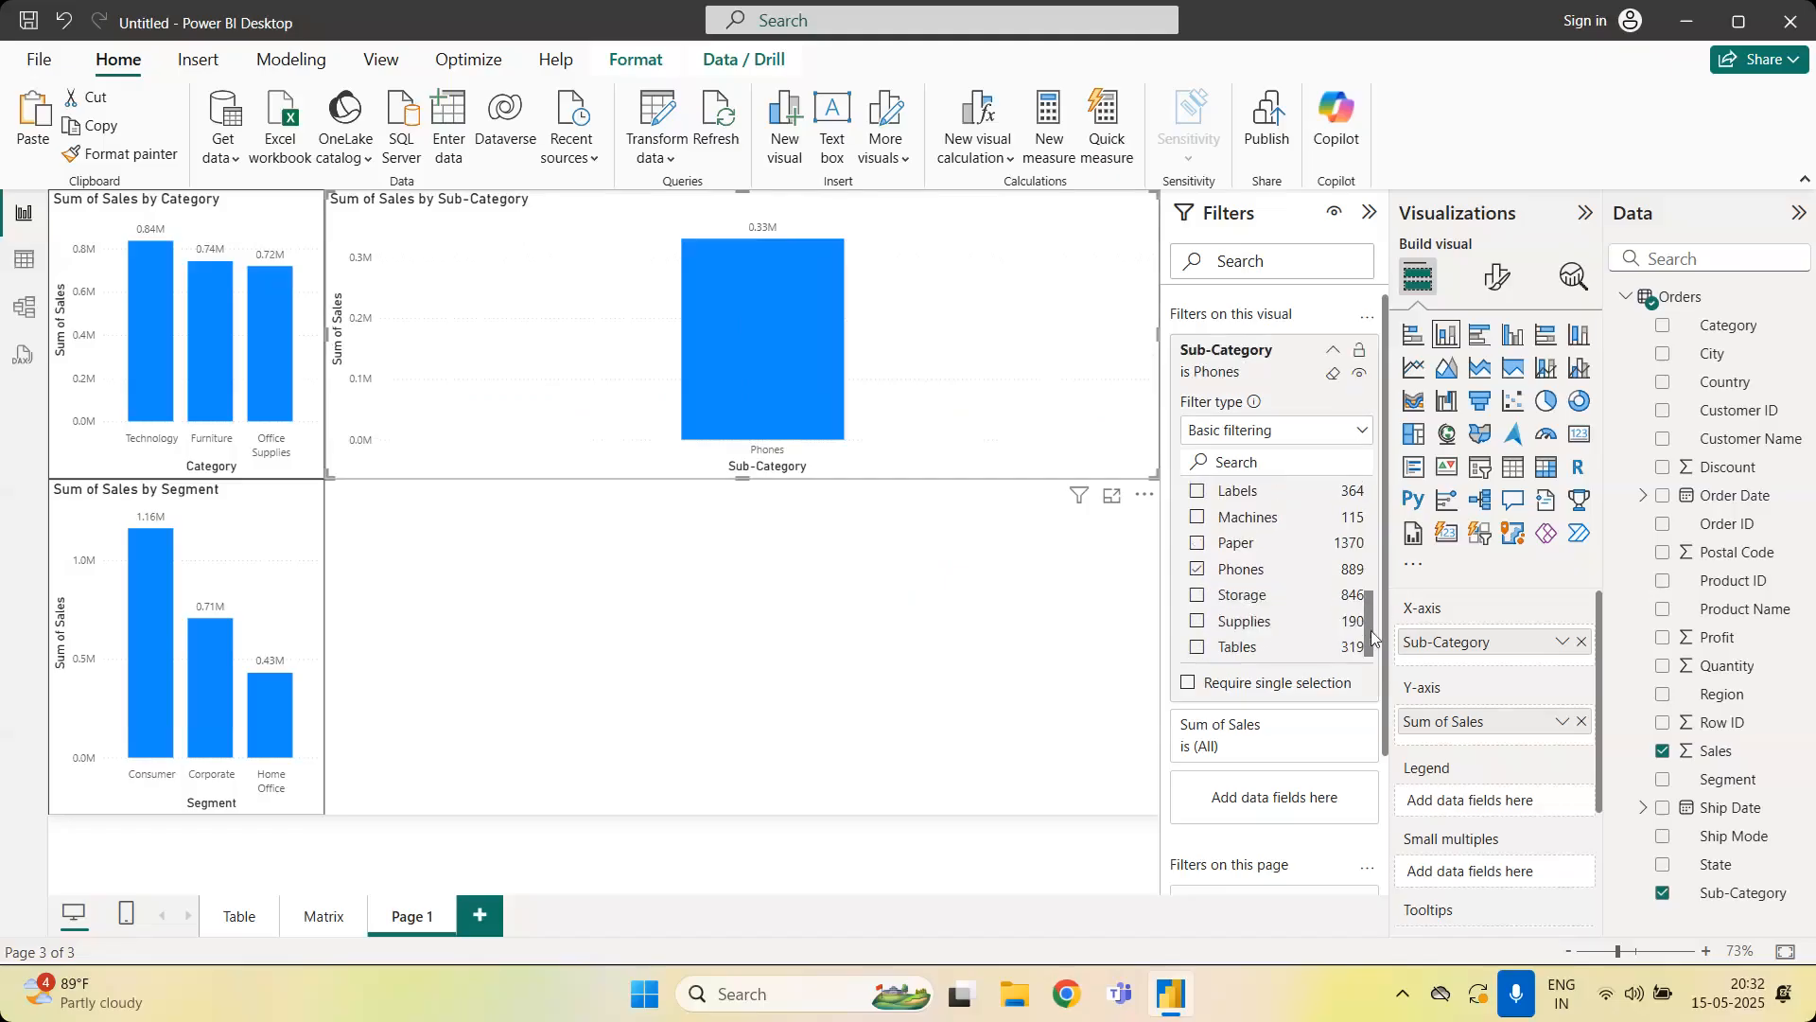
left_click(1198, 545)
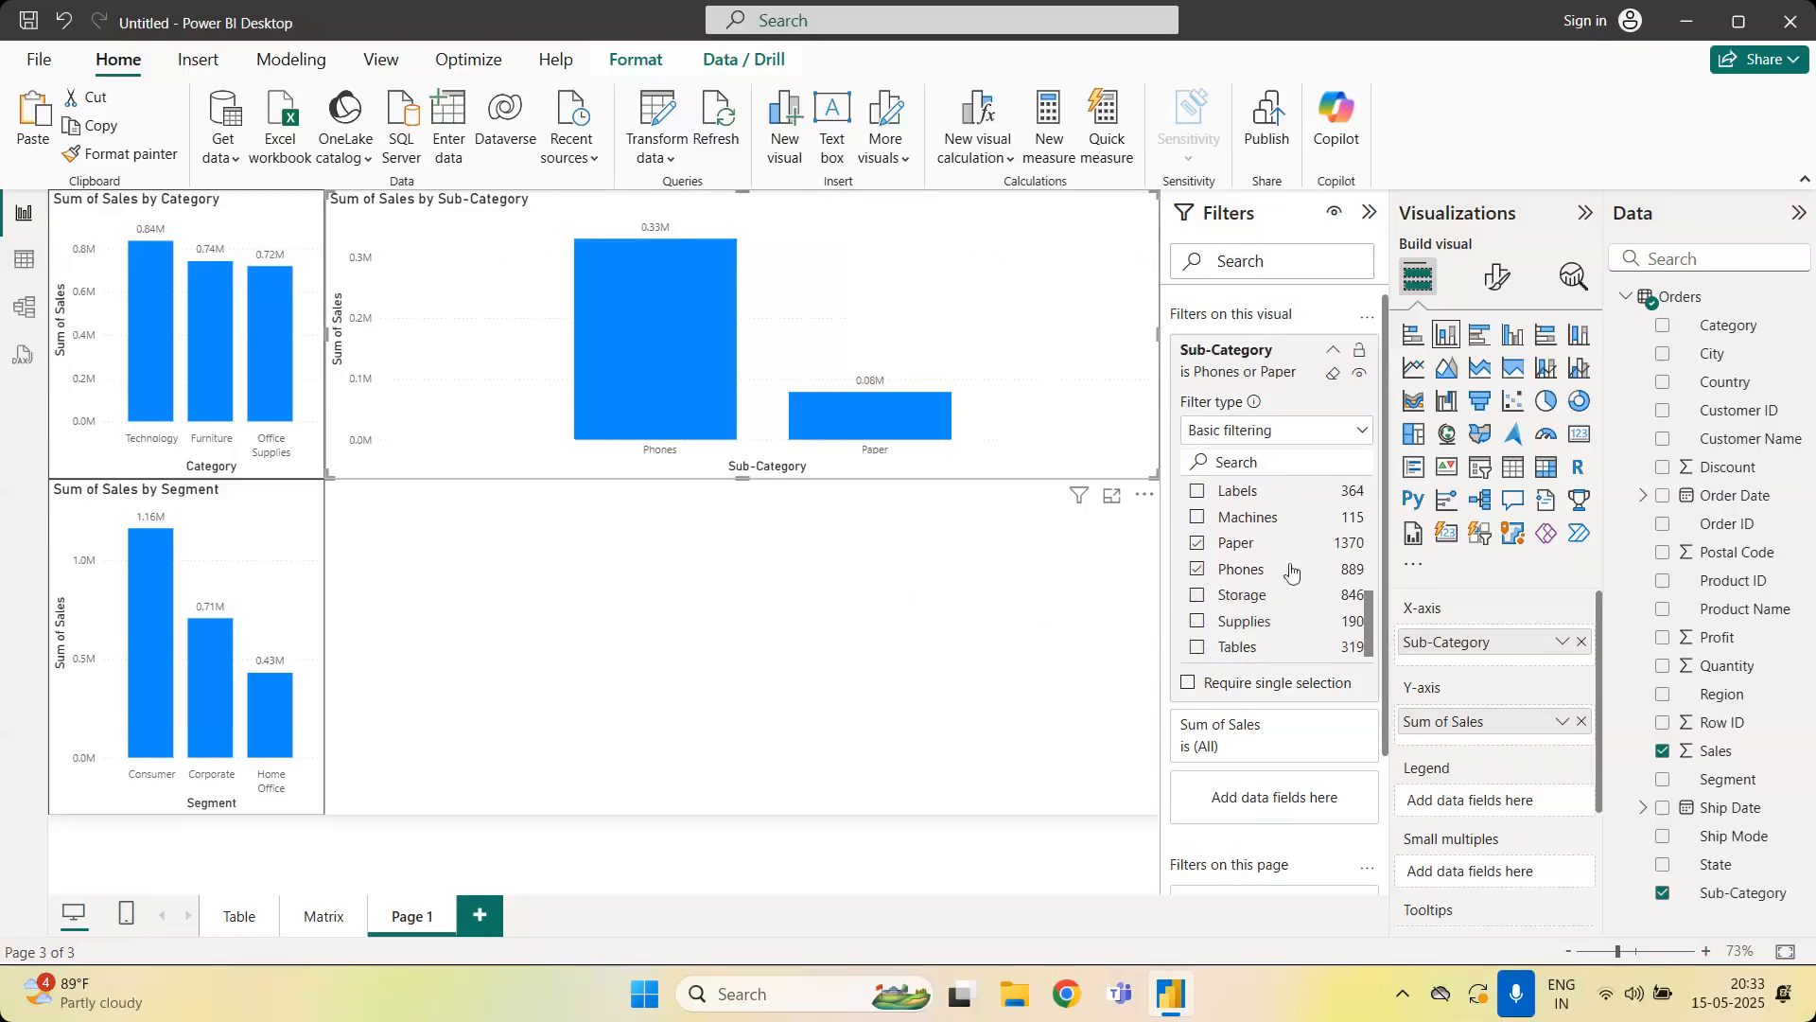
Select all sub-categories, try excluding Accessories, Appliances, Art and Binders, and restore all of them except Art
scroll(1232, 530, "up", 5)
left_click(1233, 501)
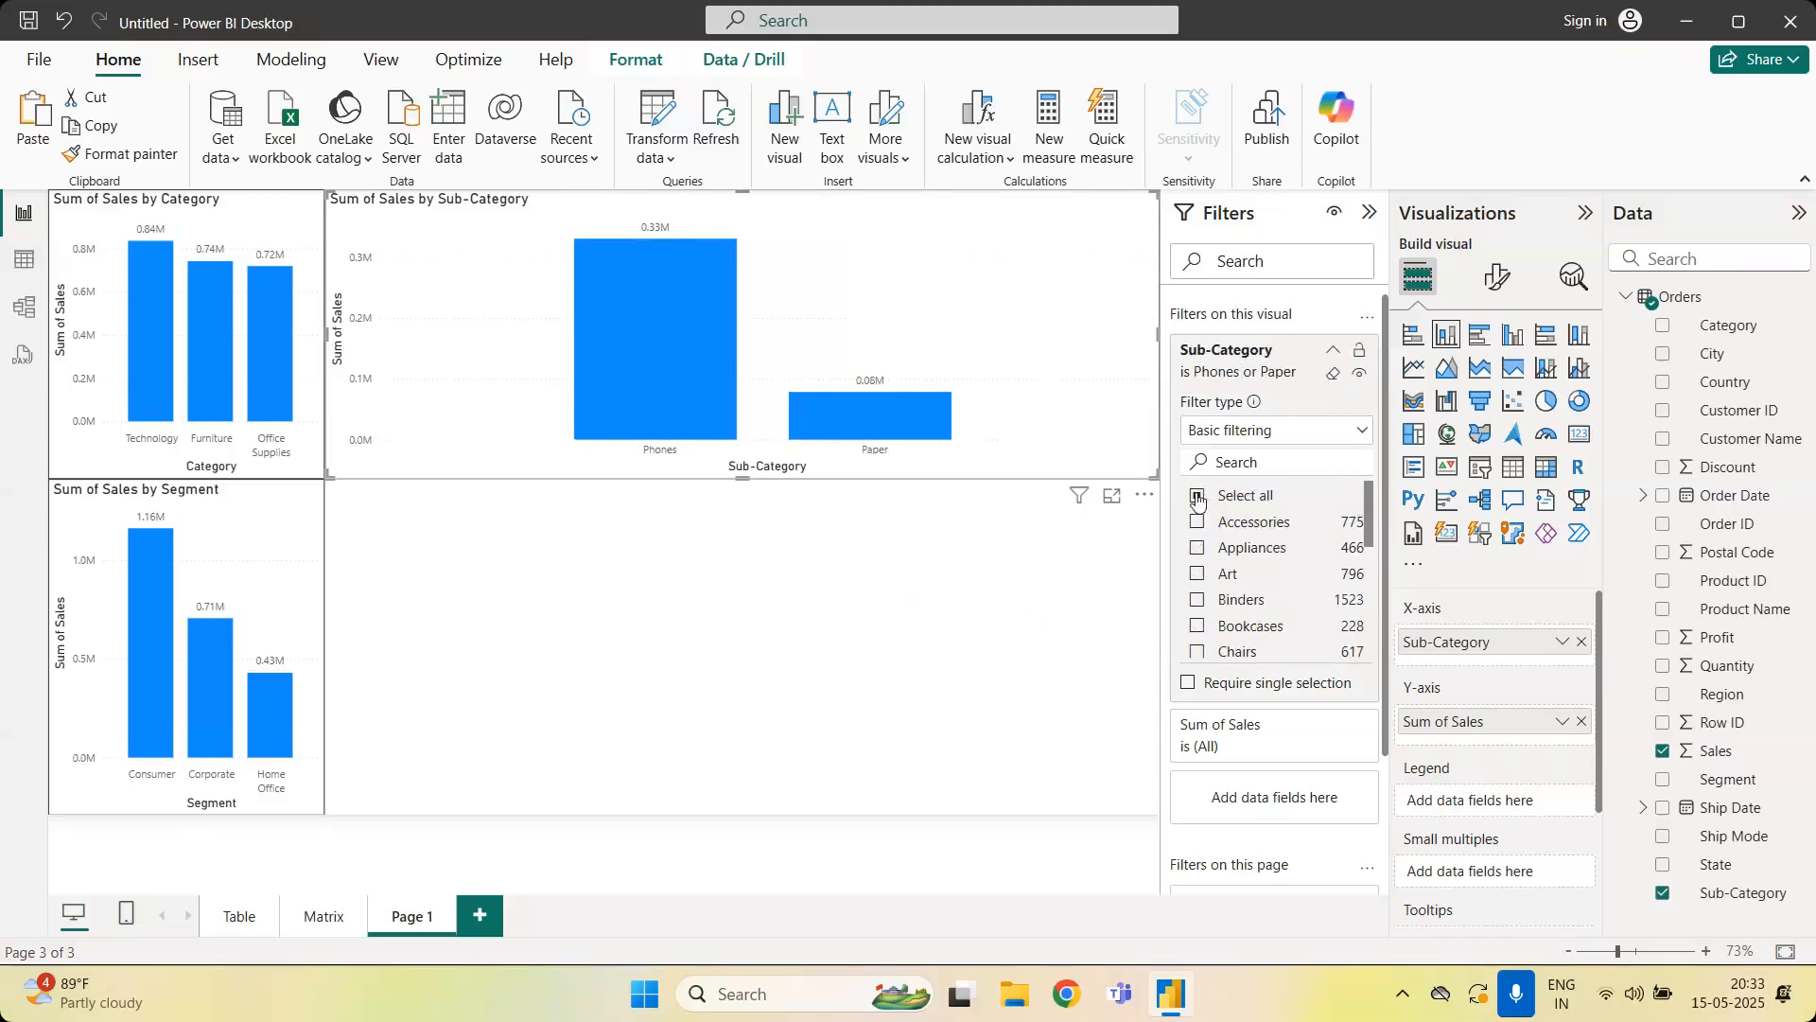
left_click(1200, 524)
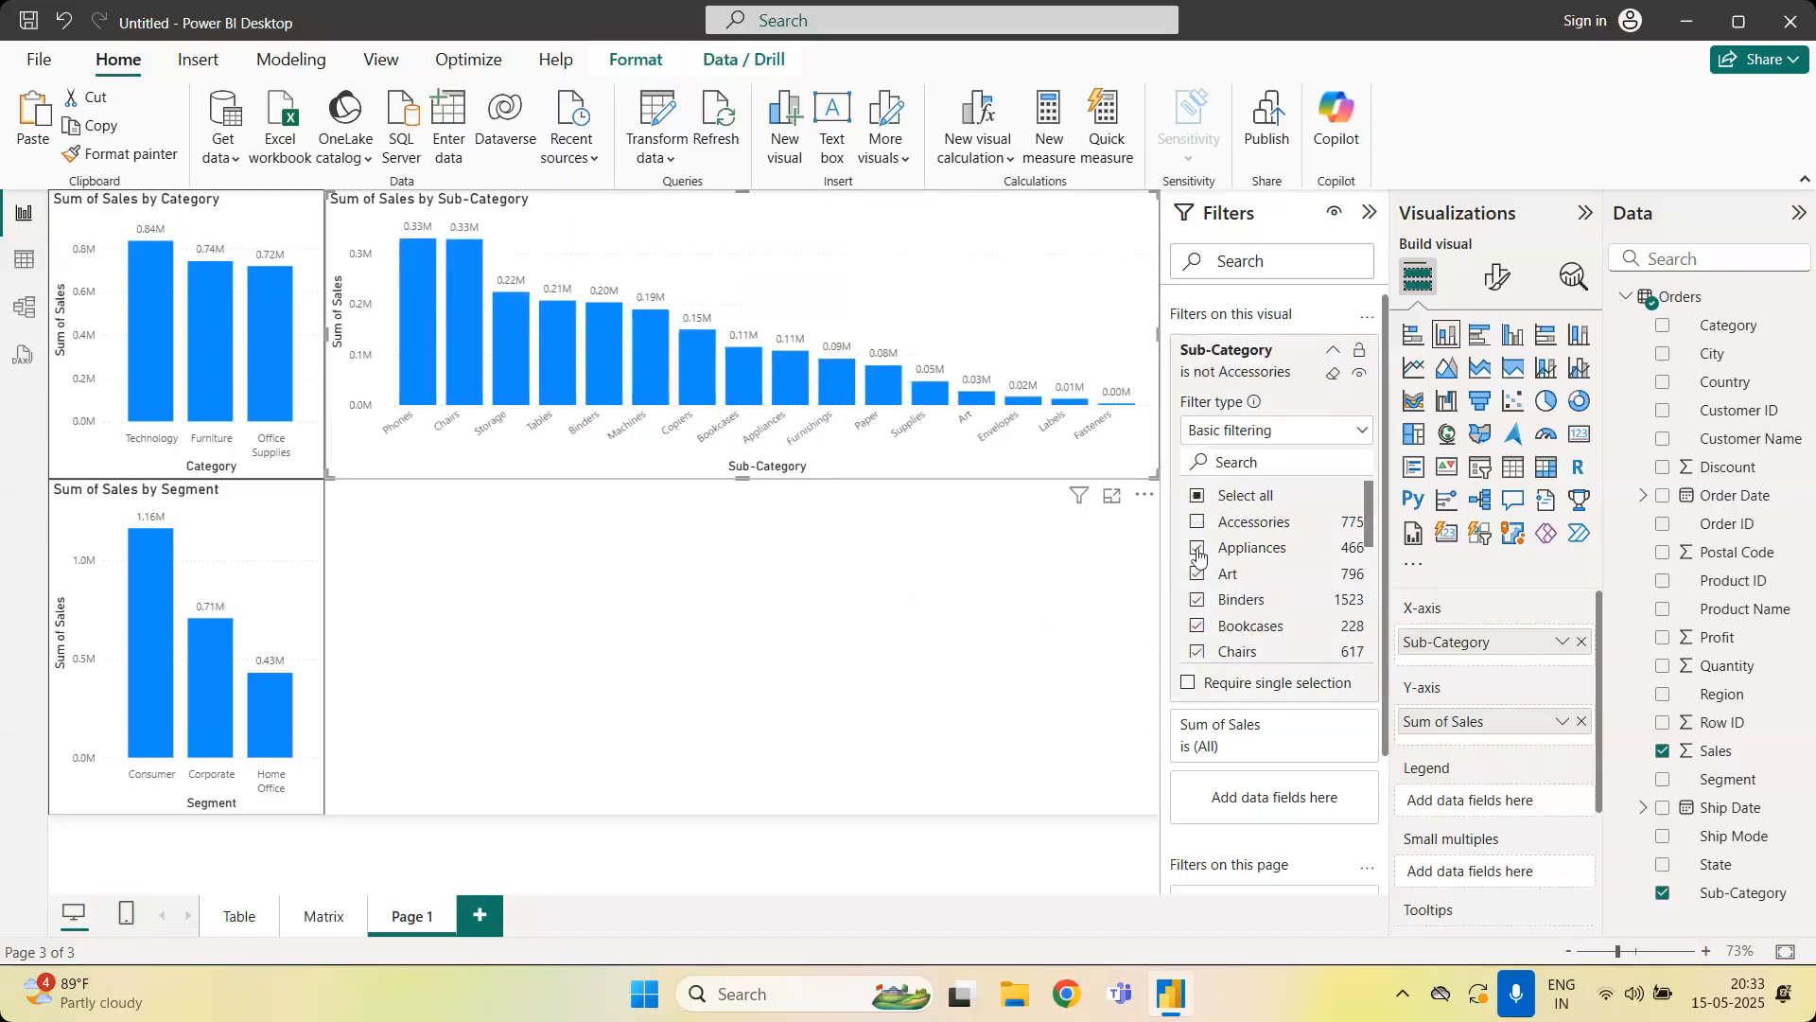
left_click(1198, 549)
left_click(1198, 575)
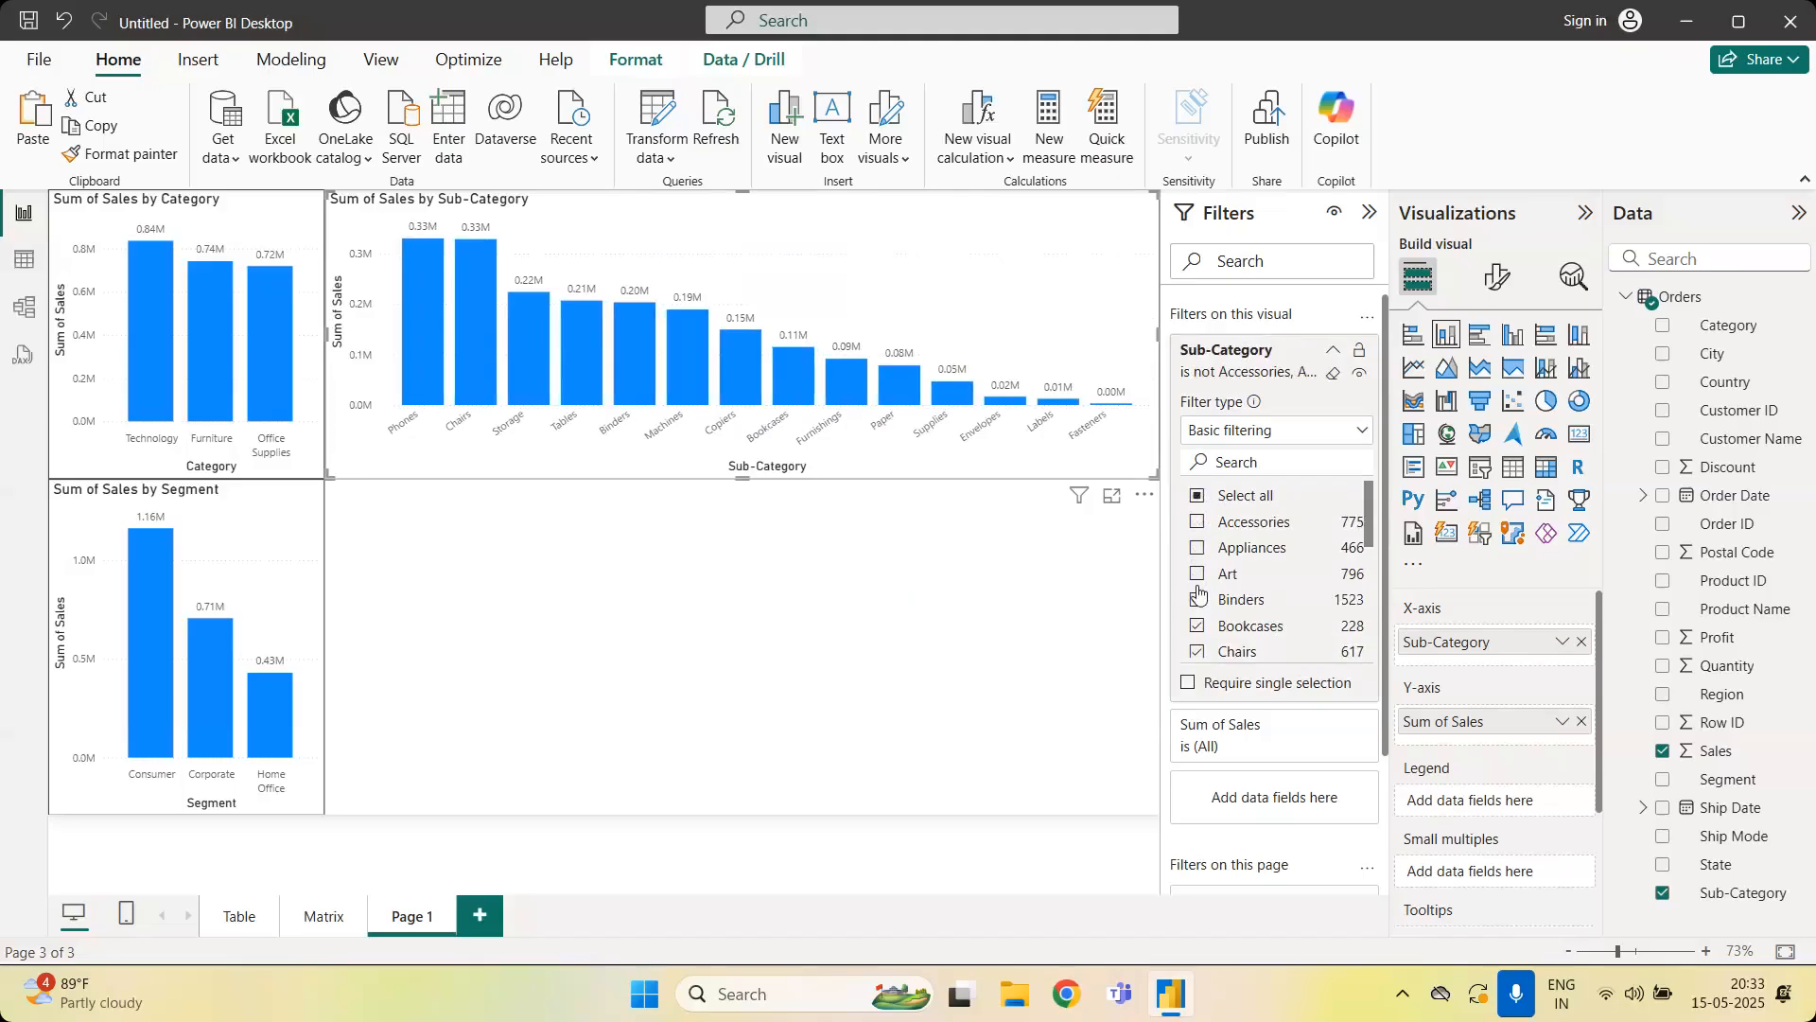
left_click(1199, 597)
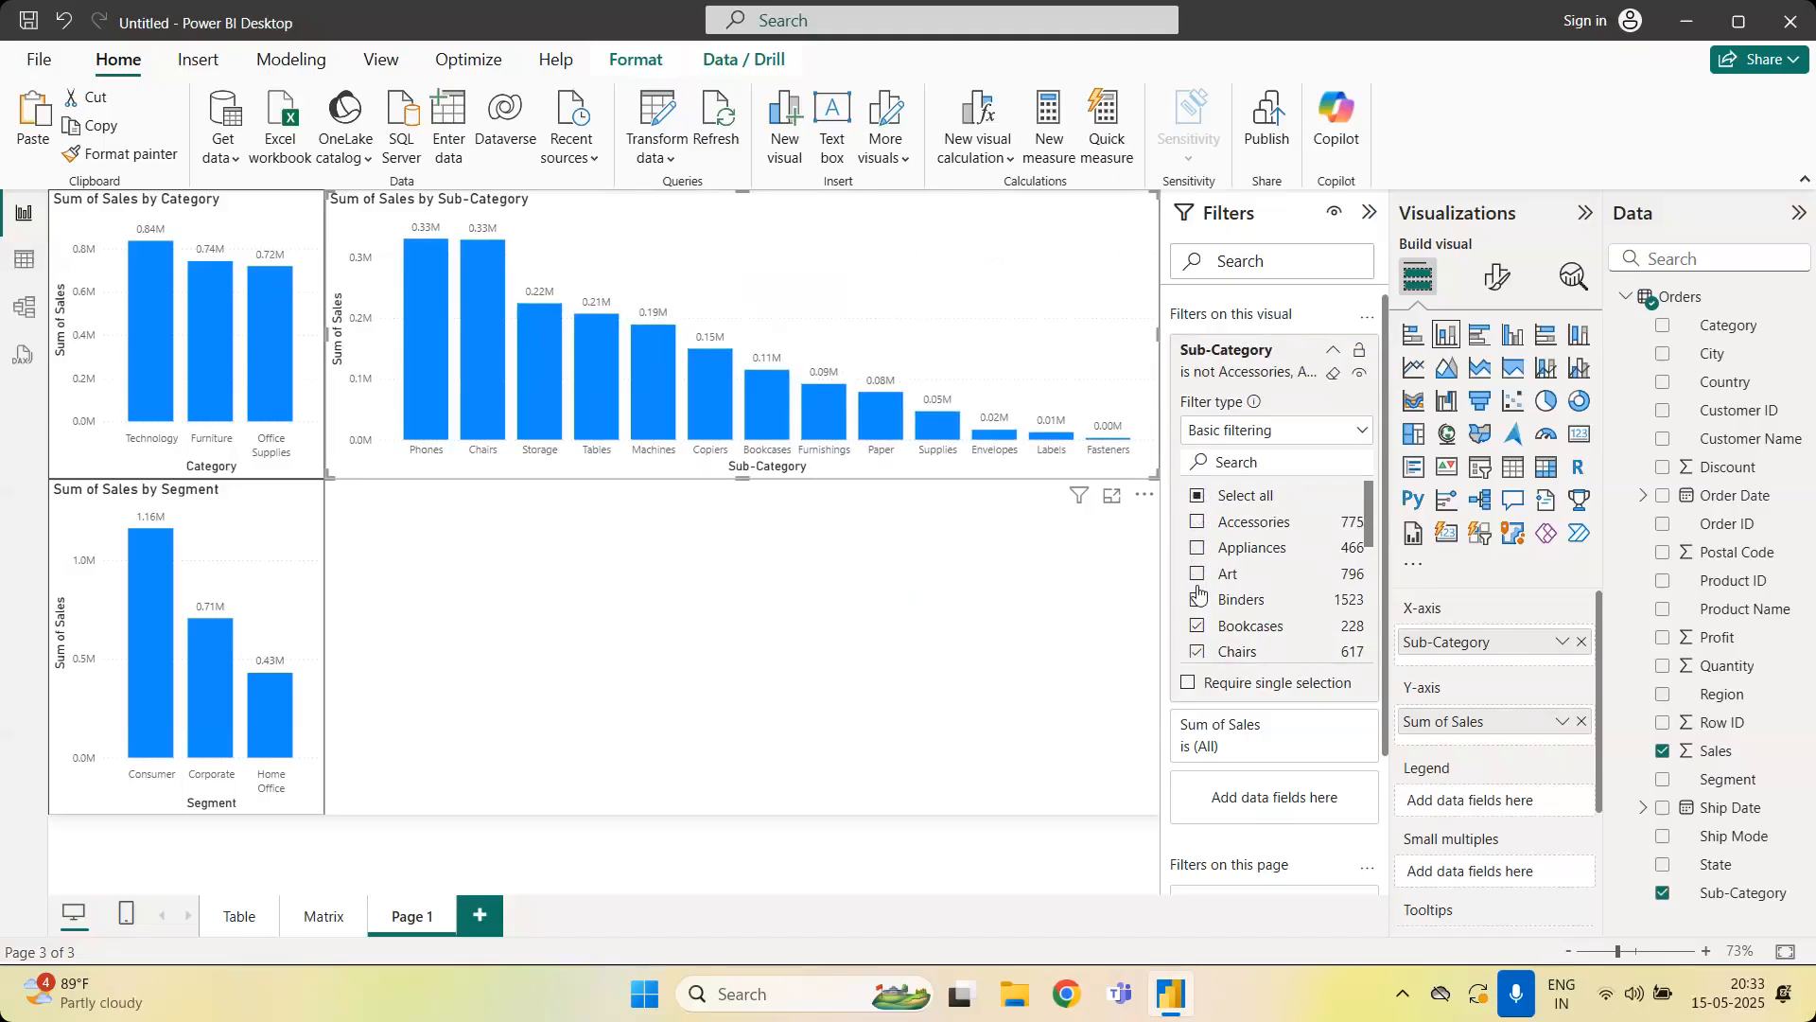
left_click(1198, 598)
left_click(1198, 548)
left_click(1198, 522)
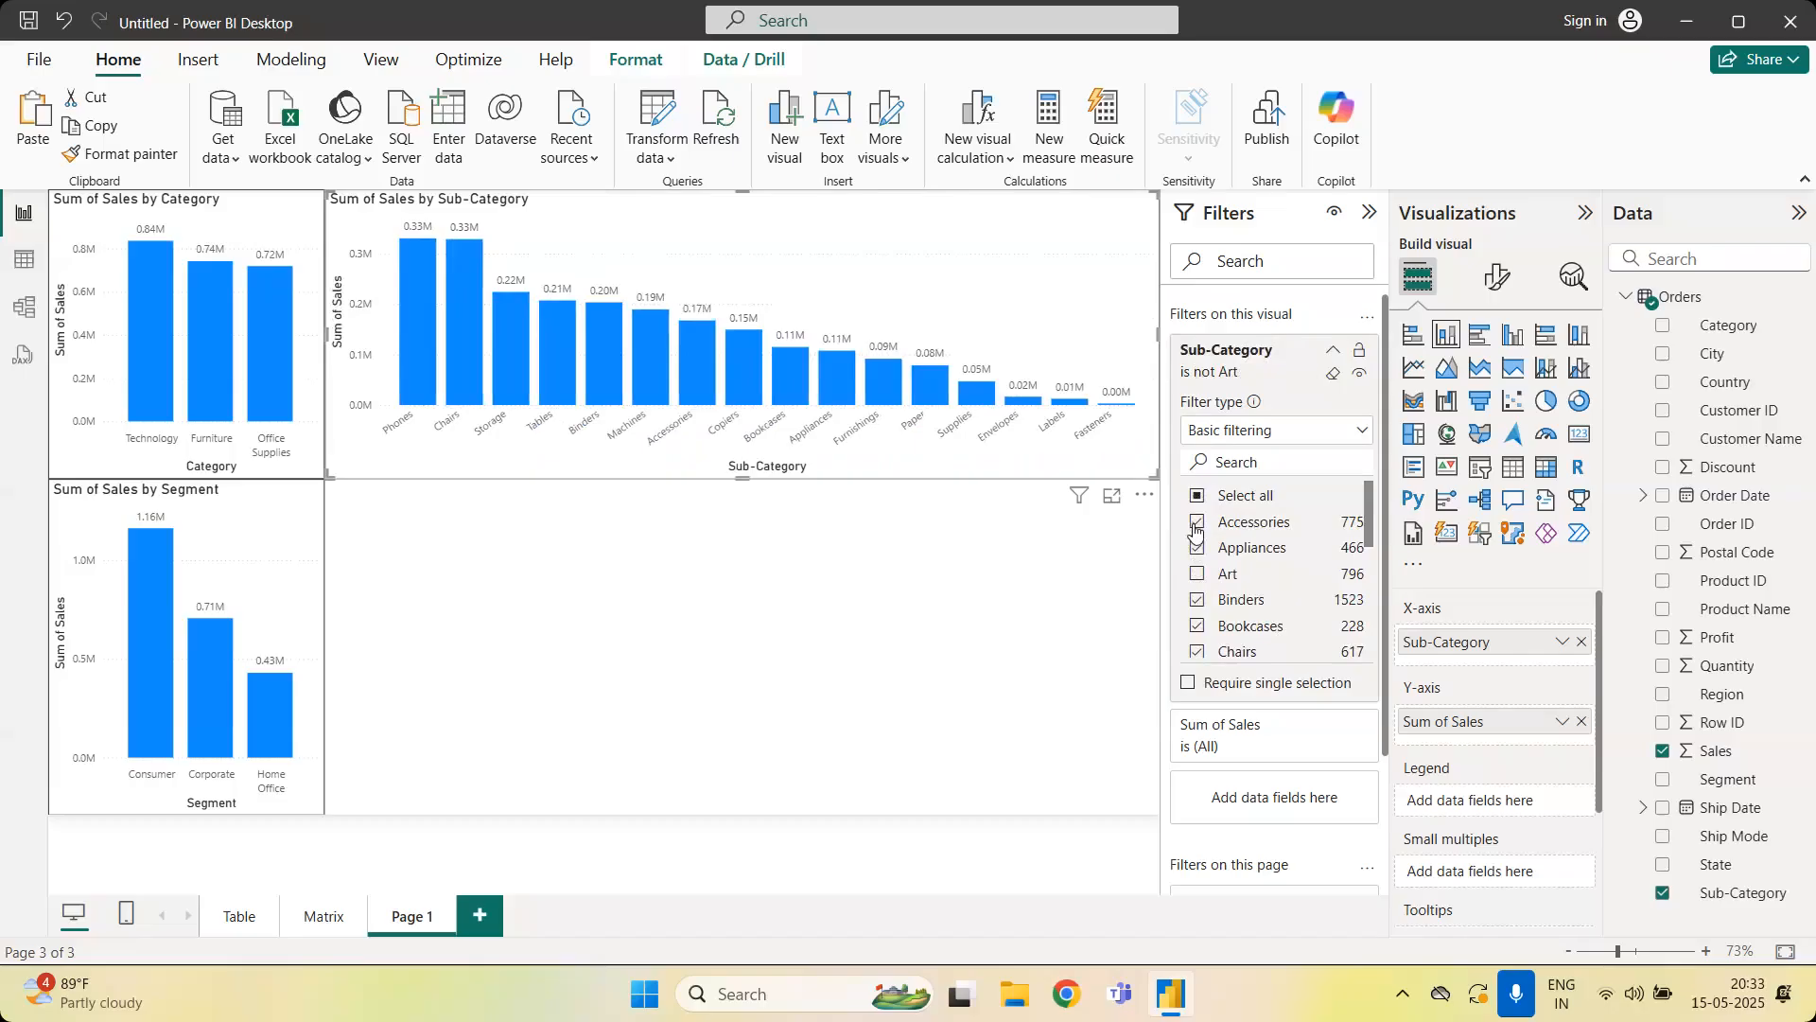
left_click(1016, 554)
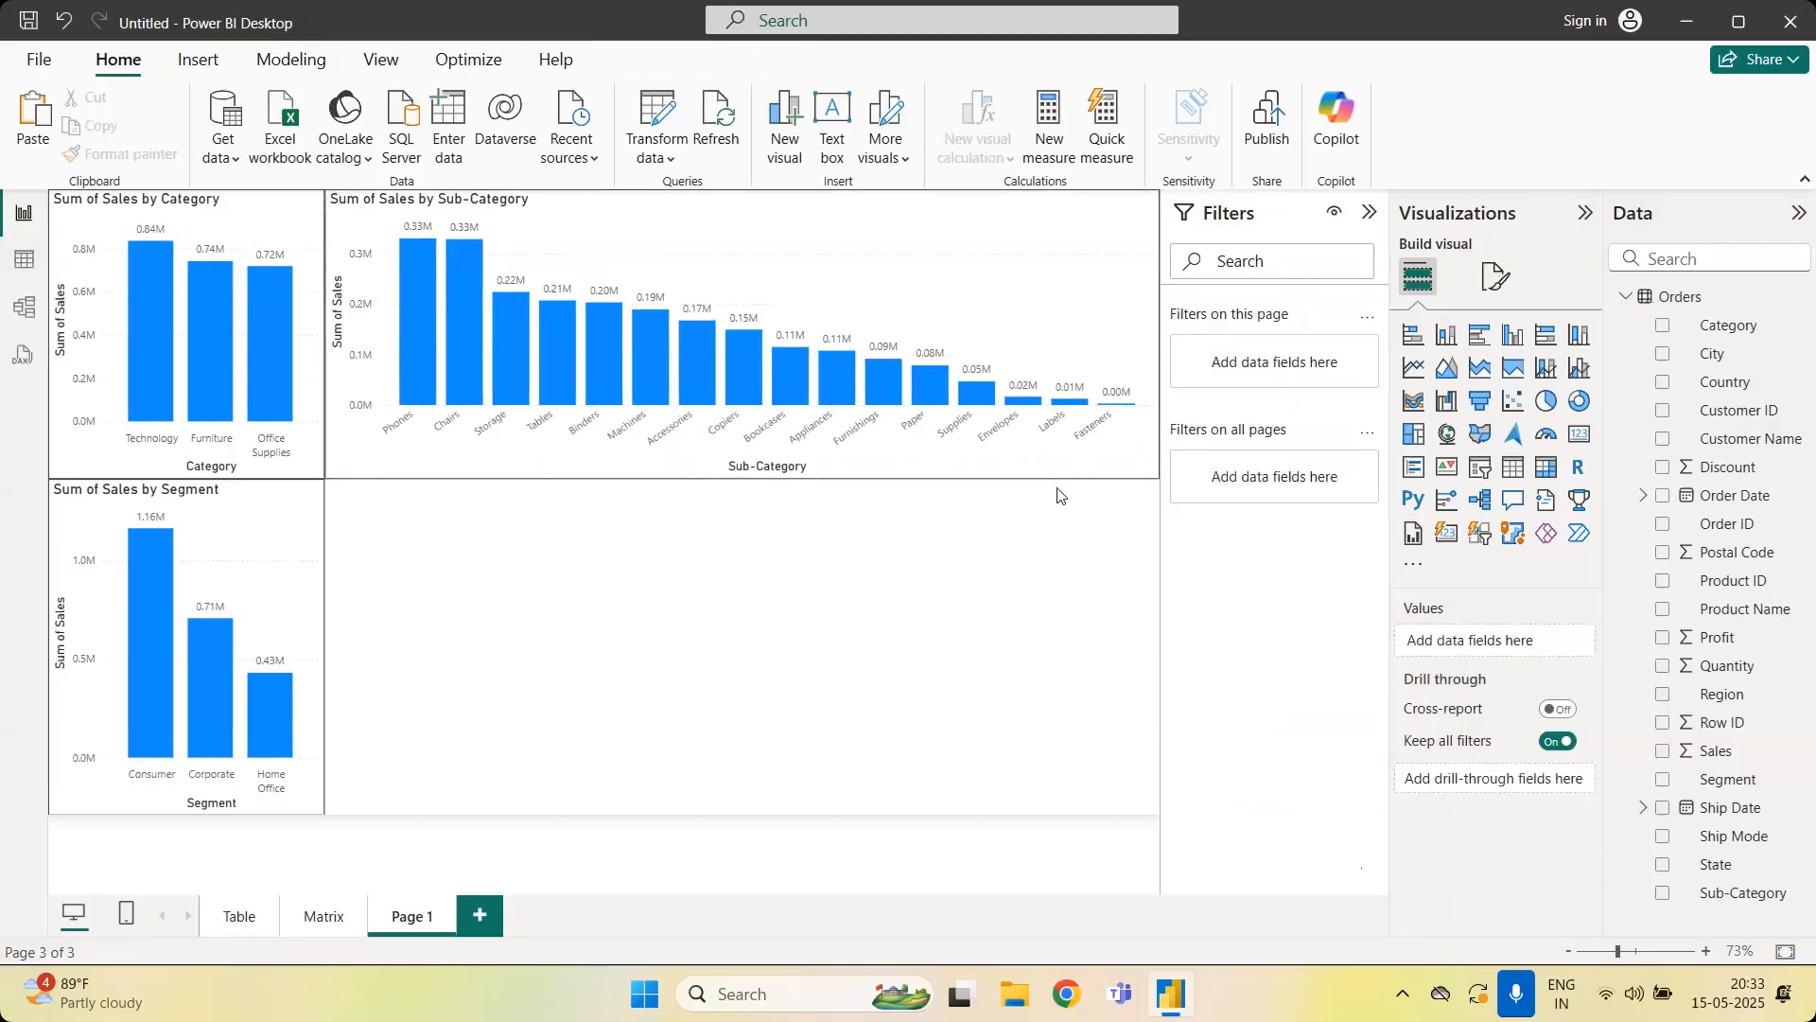
left_click(1032, 473)
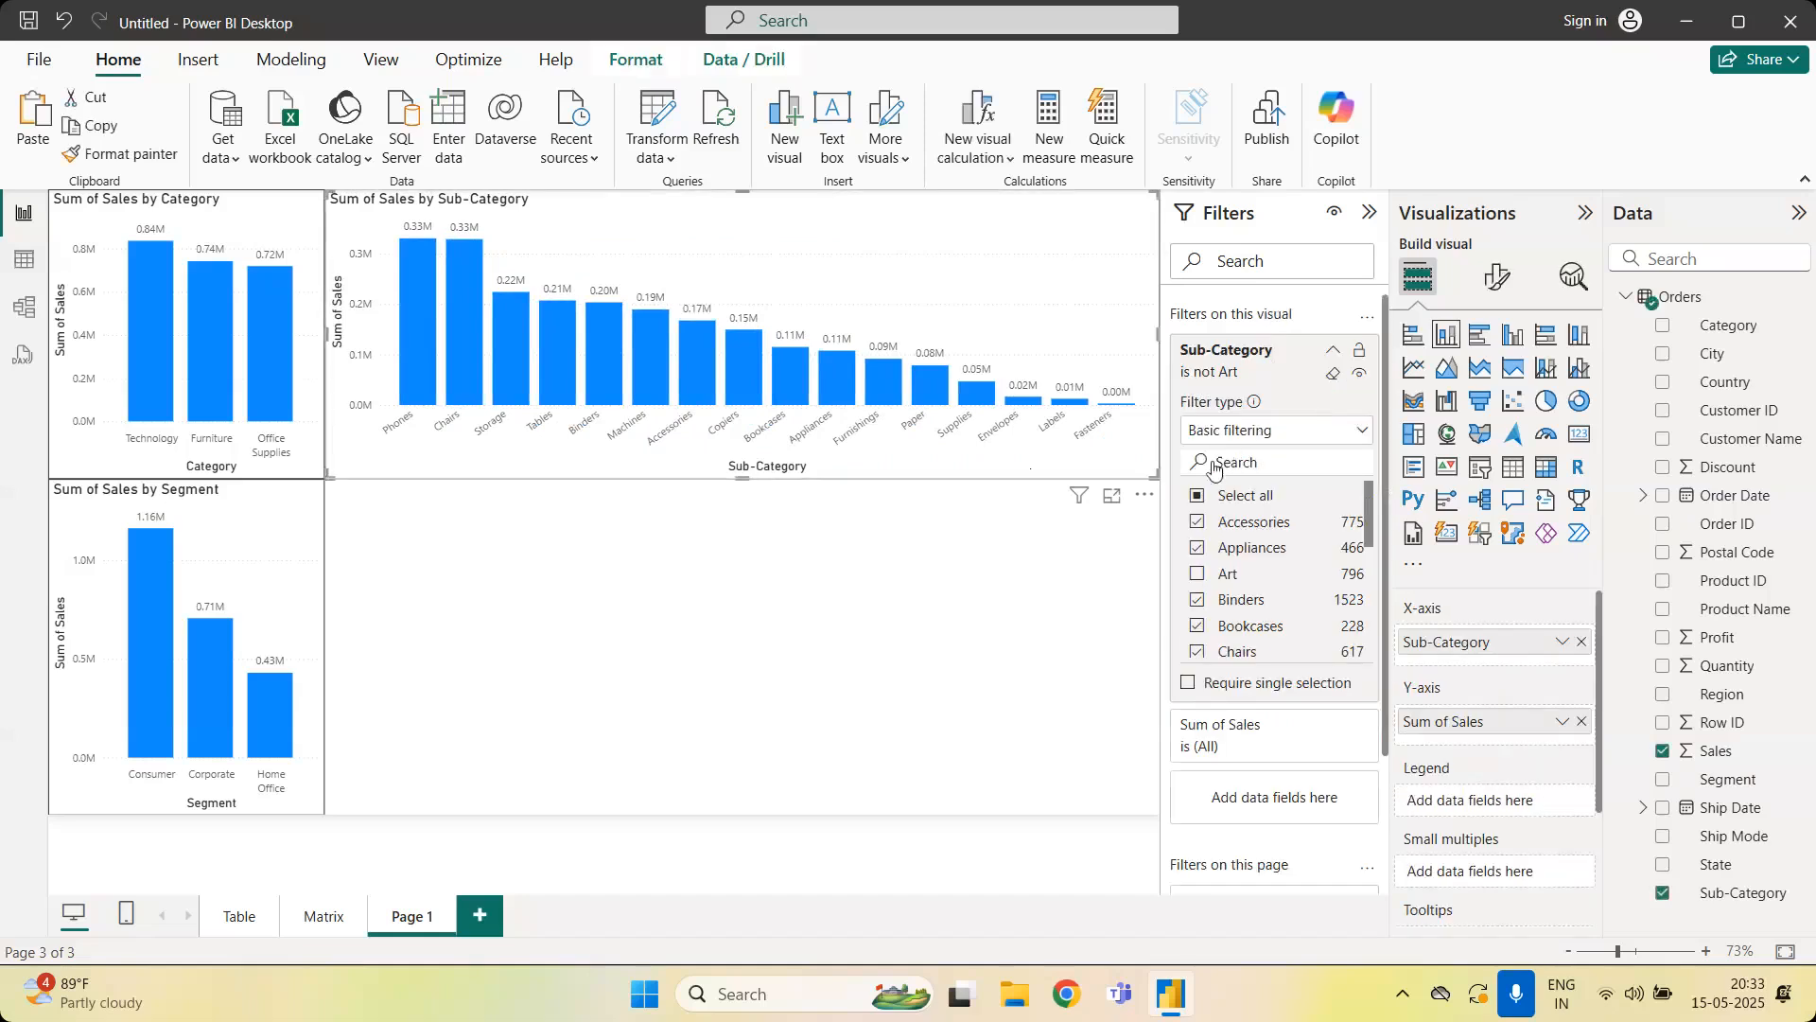
Reset the Sub-Category filter to all values and exclude Labels and Fasteners, leaving no visual selected
left_click(1199, 498)
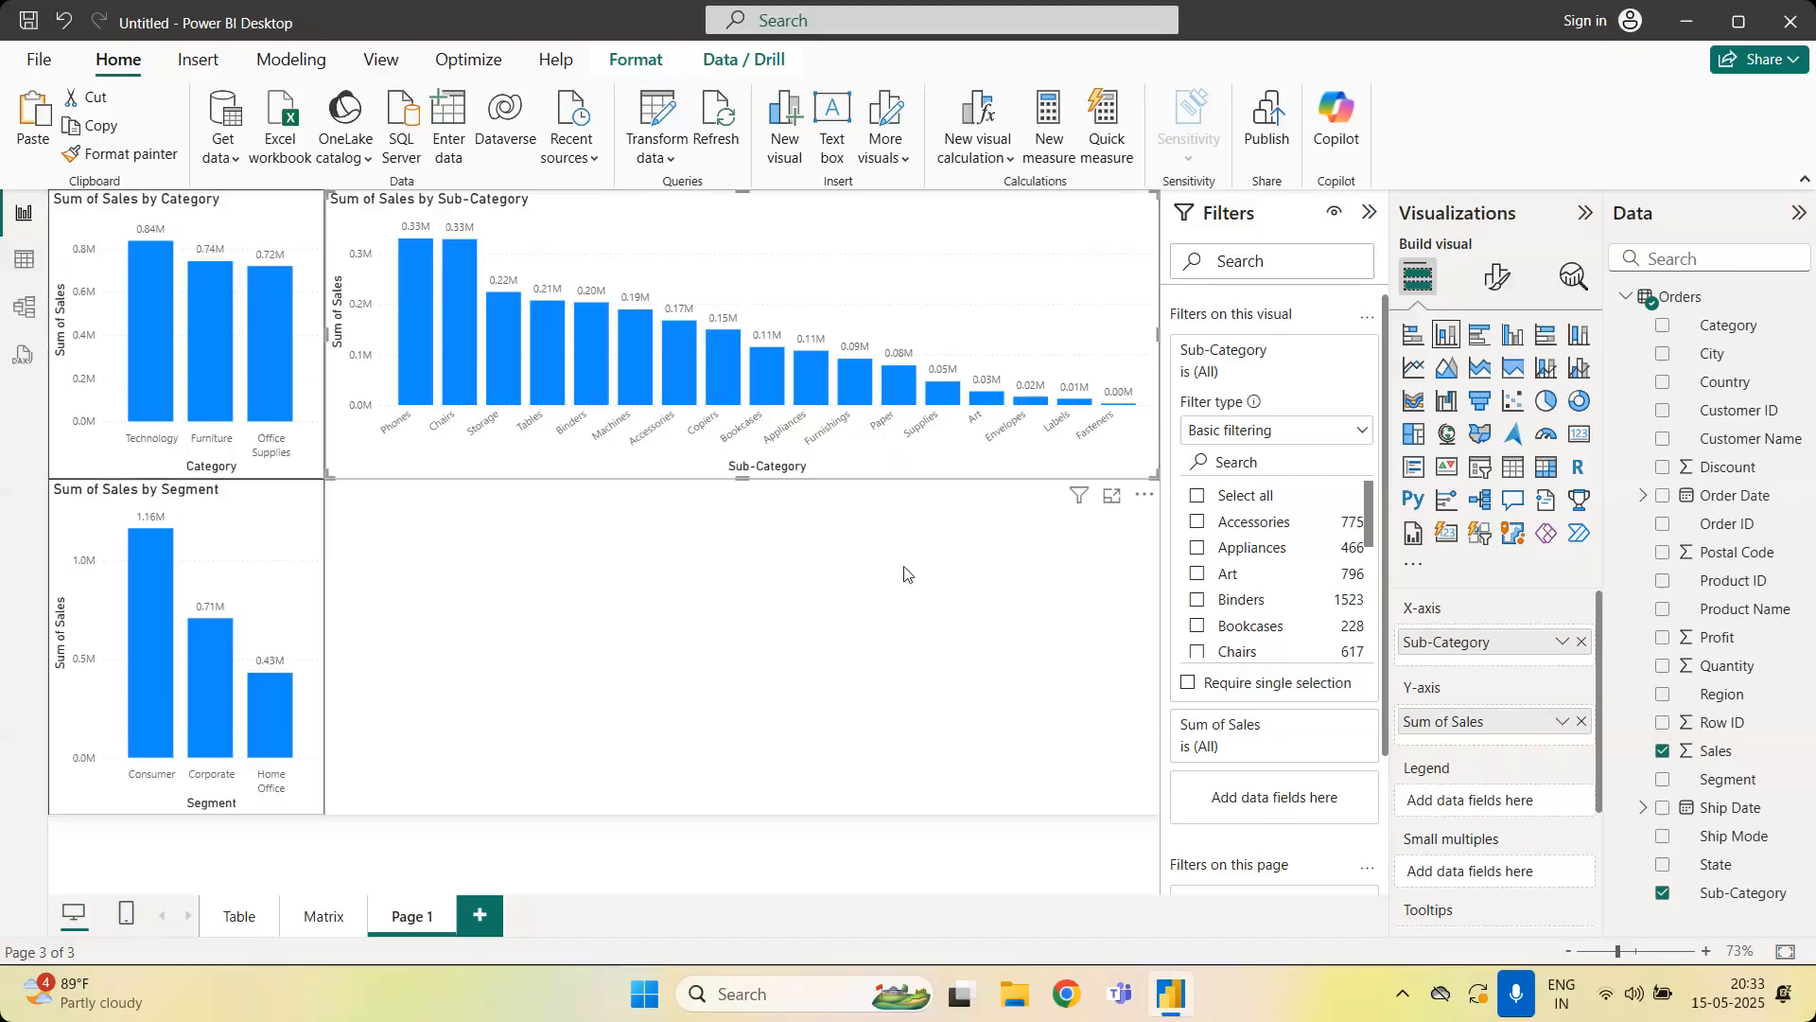
left_click(1199, 496)
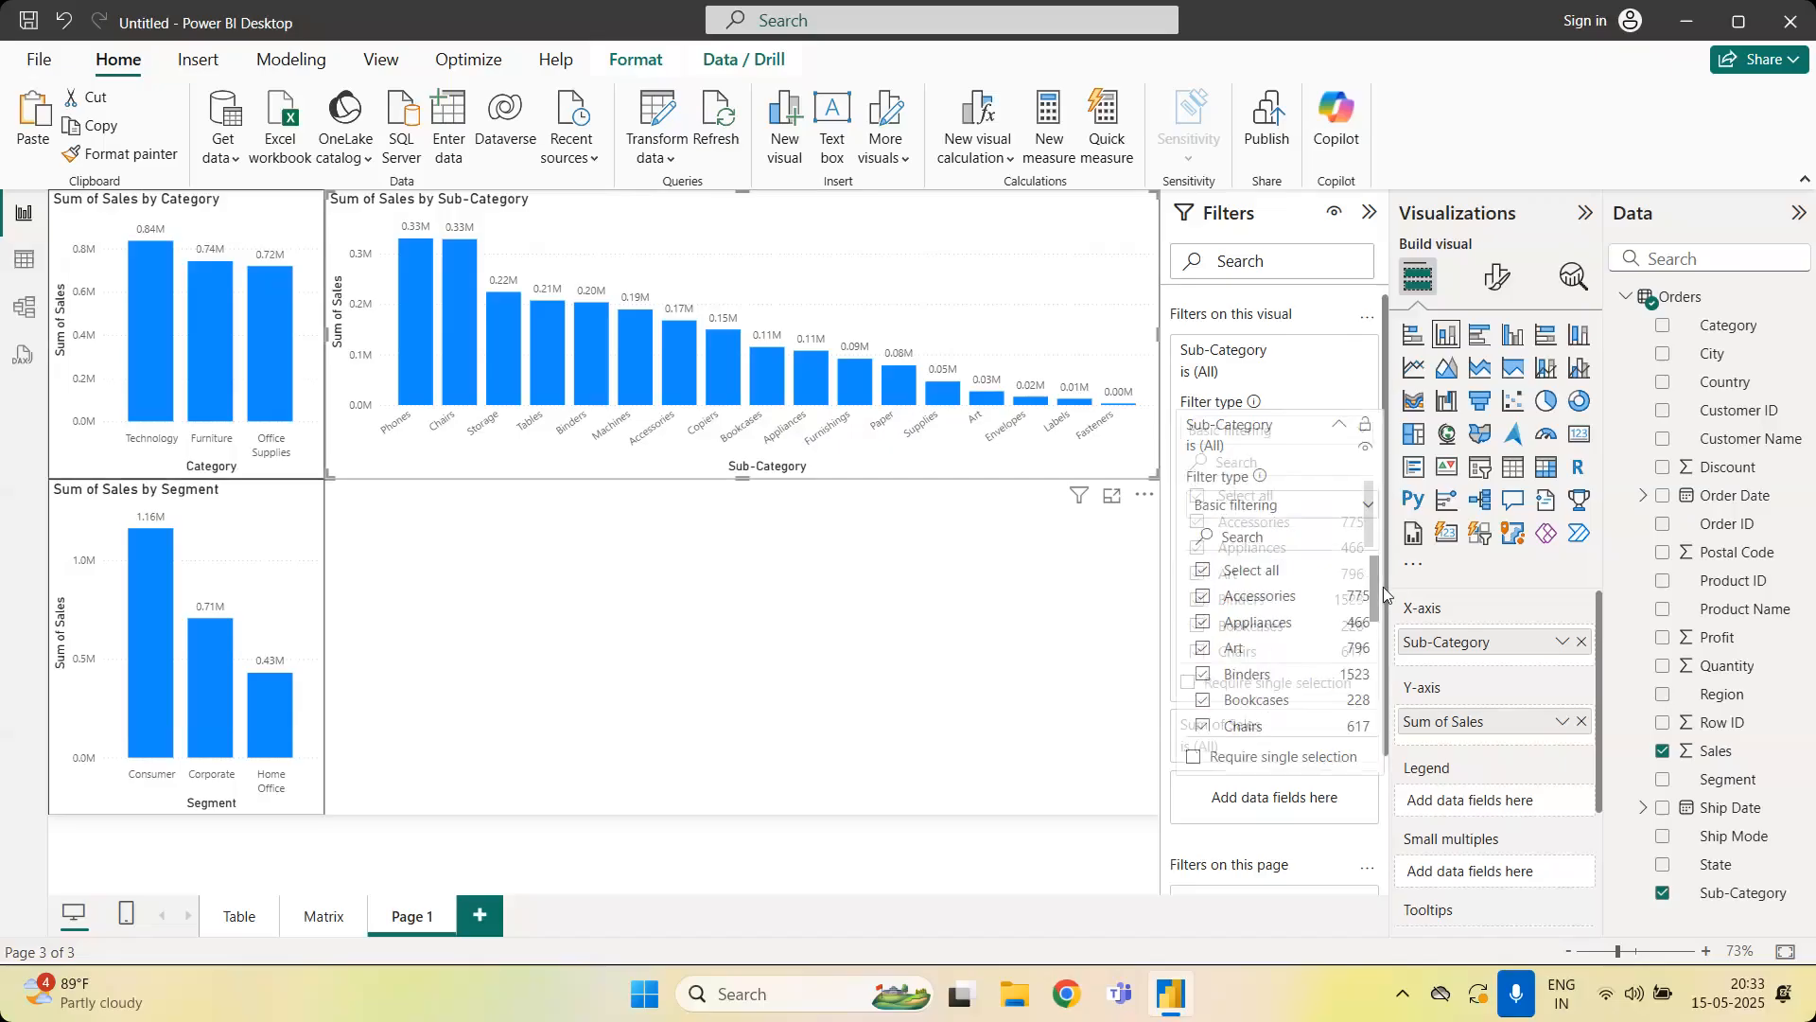
scroll(1374, 567, "down", 1)
scroll(1374, 601, "down", 5)
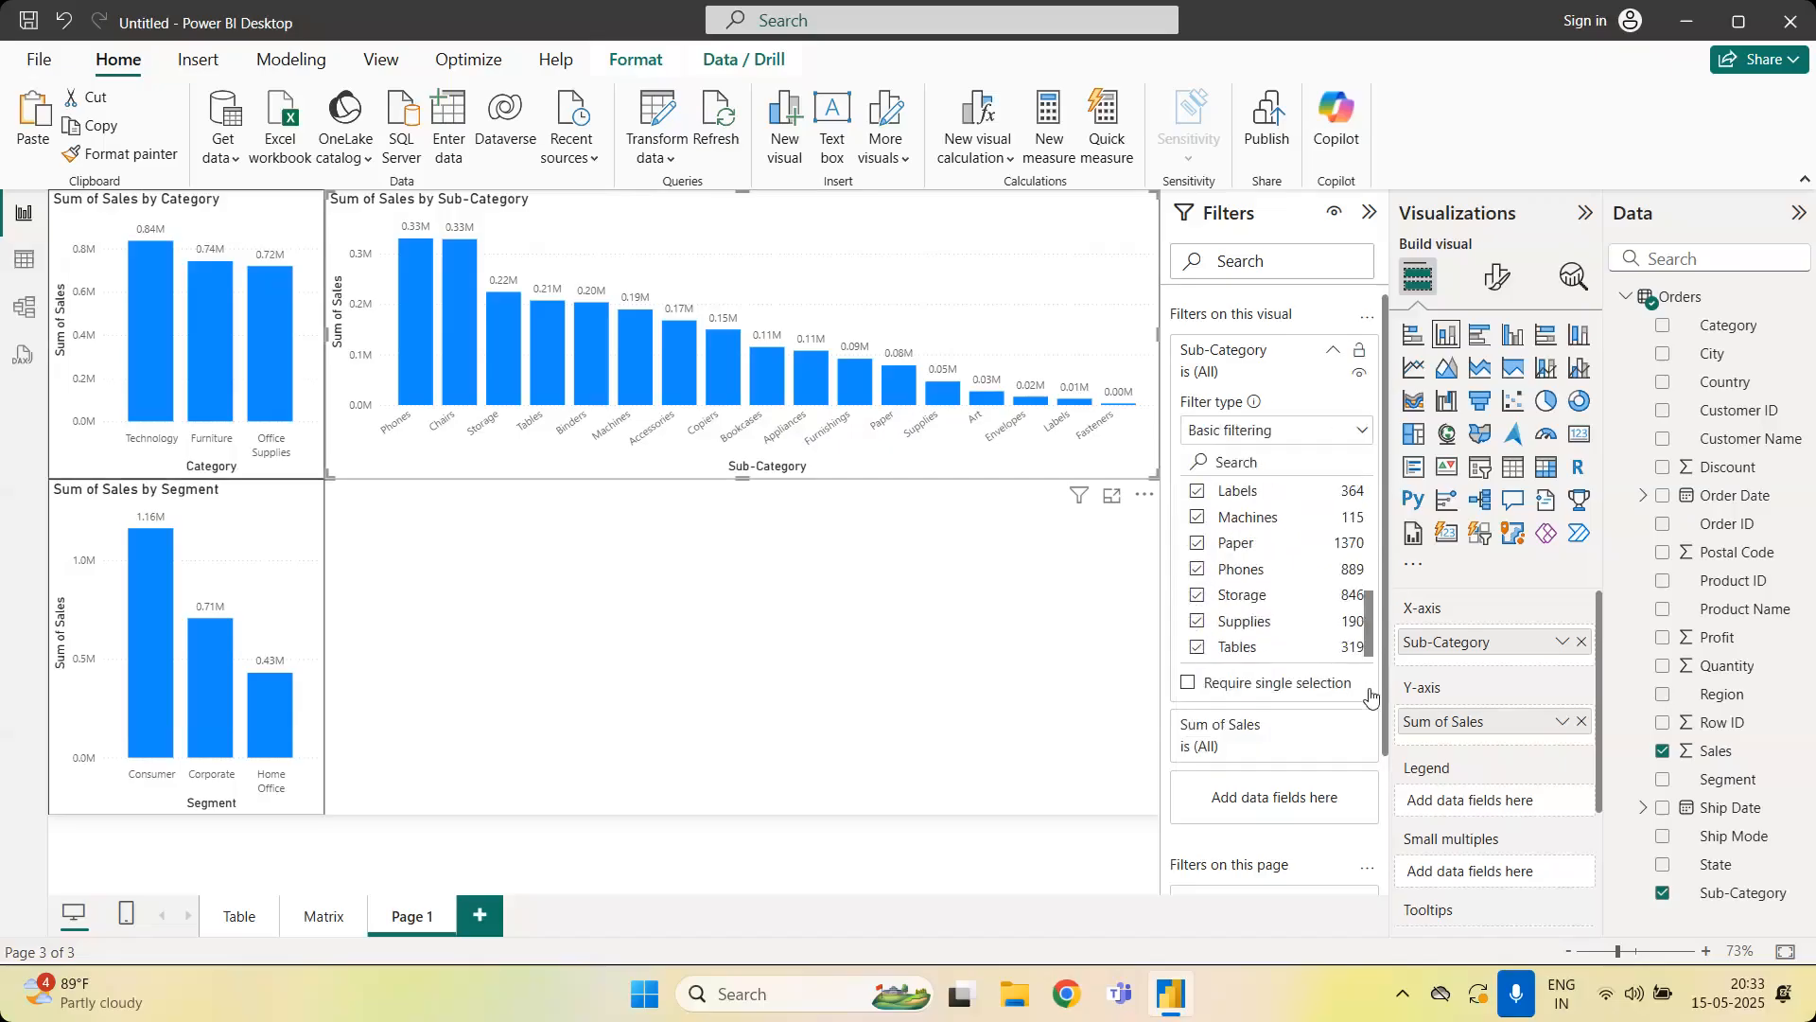
scroll(1200, 537, "up", 2)
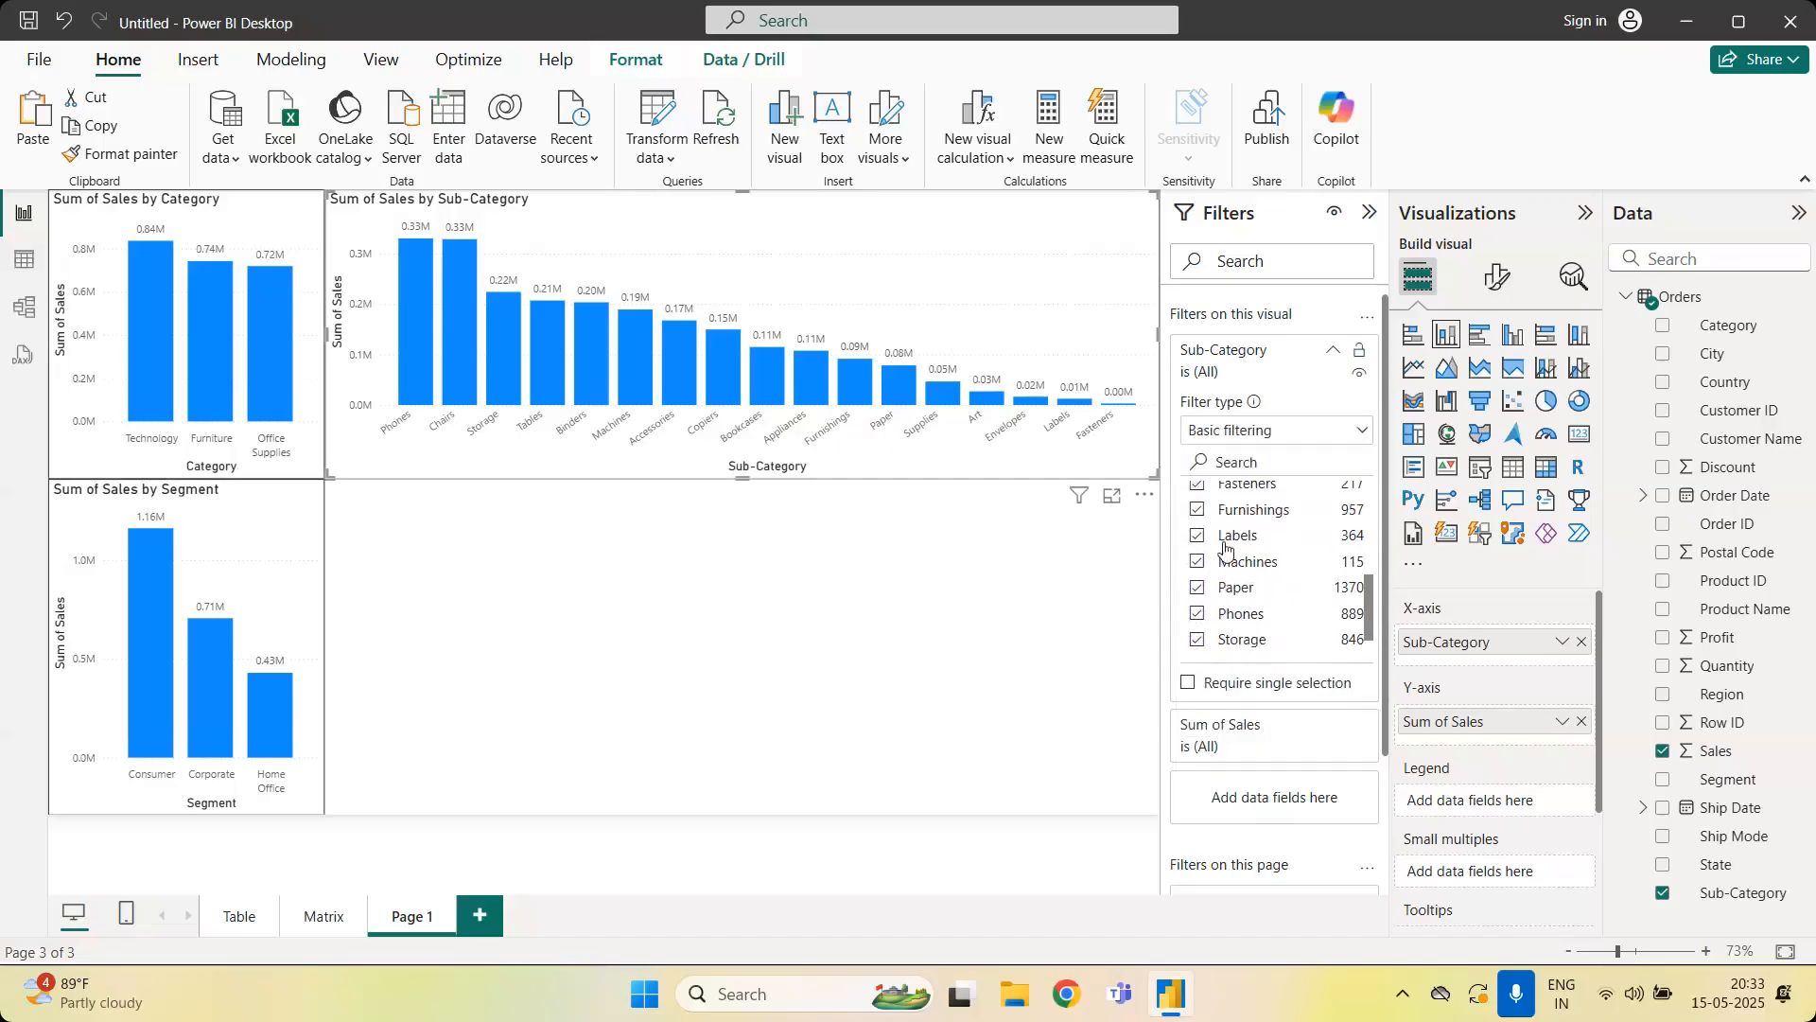
left_click(1199, 537)
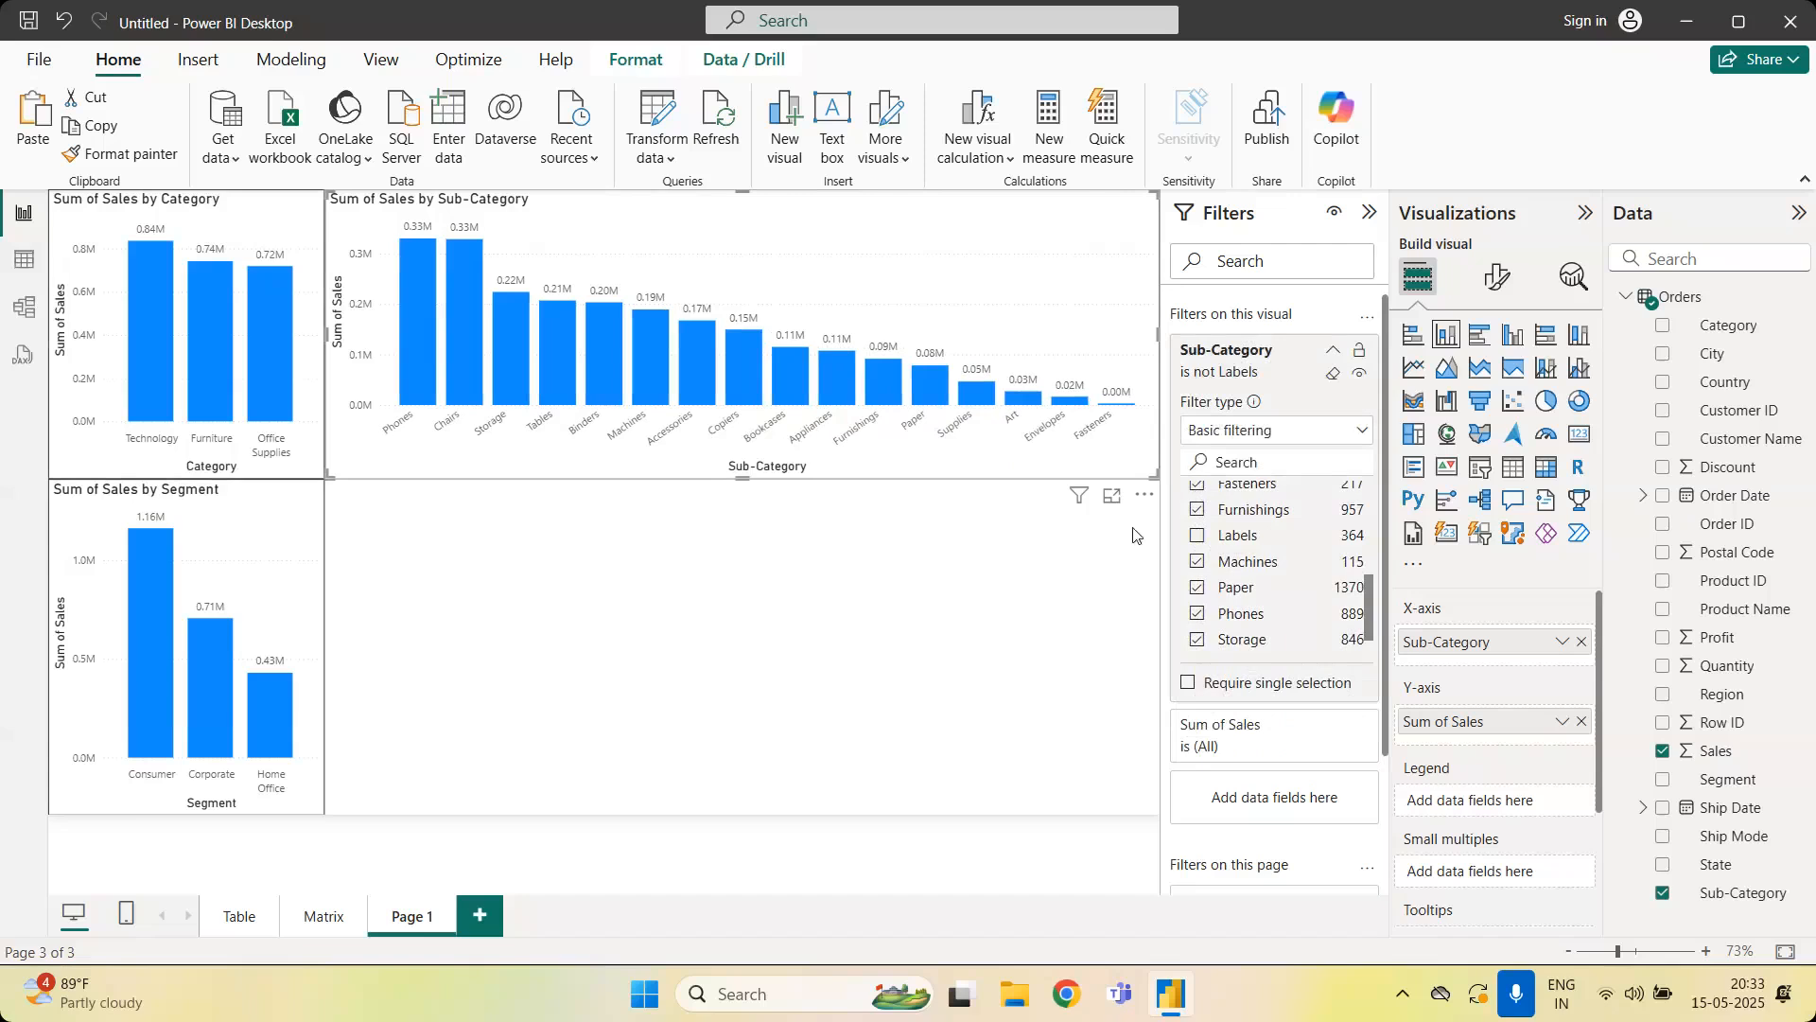
left_click(1198, 486)
left_click(1034, 604)
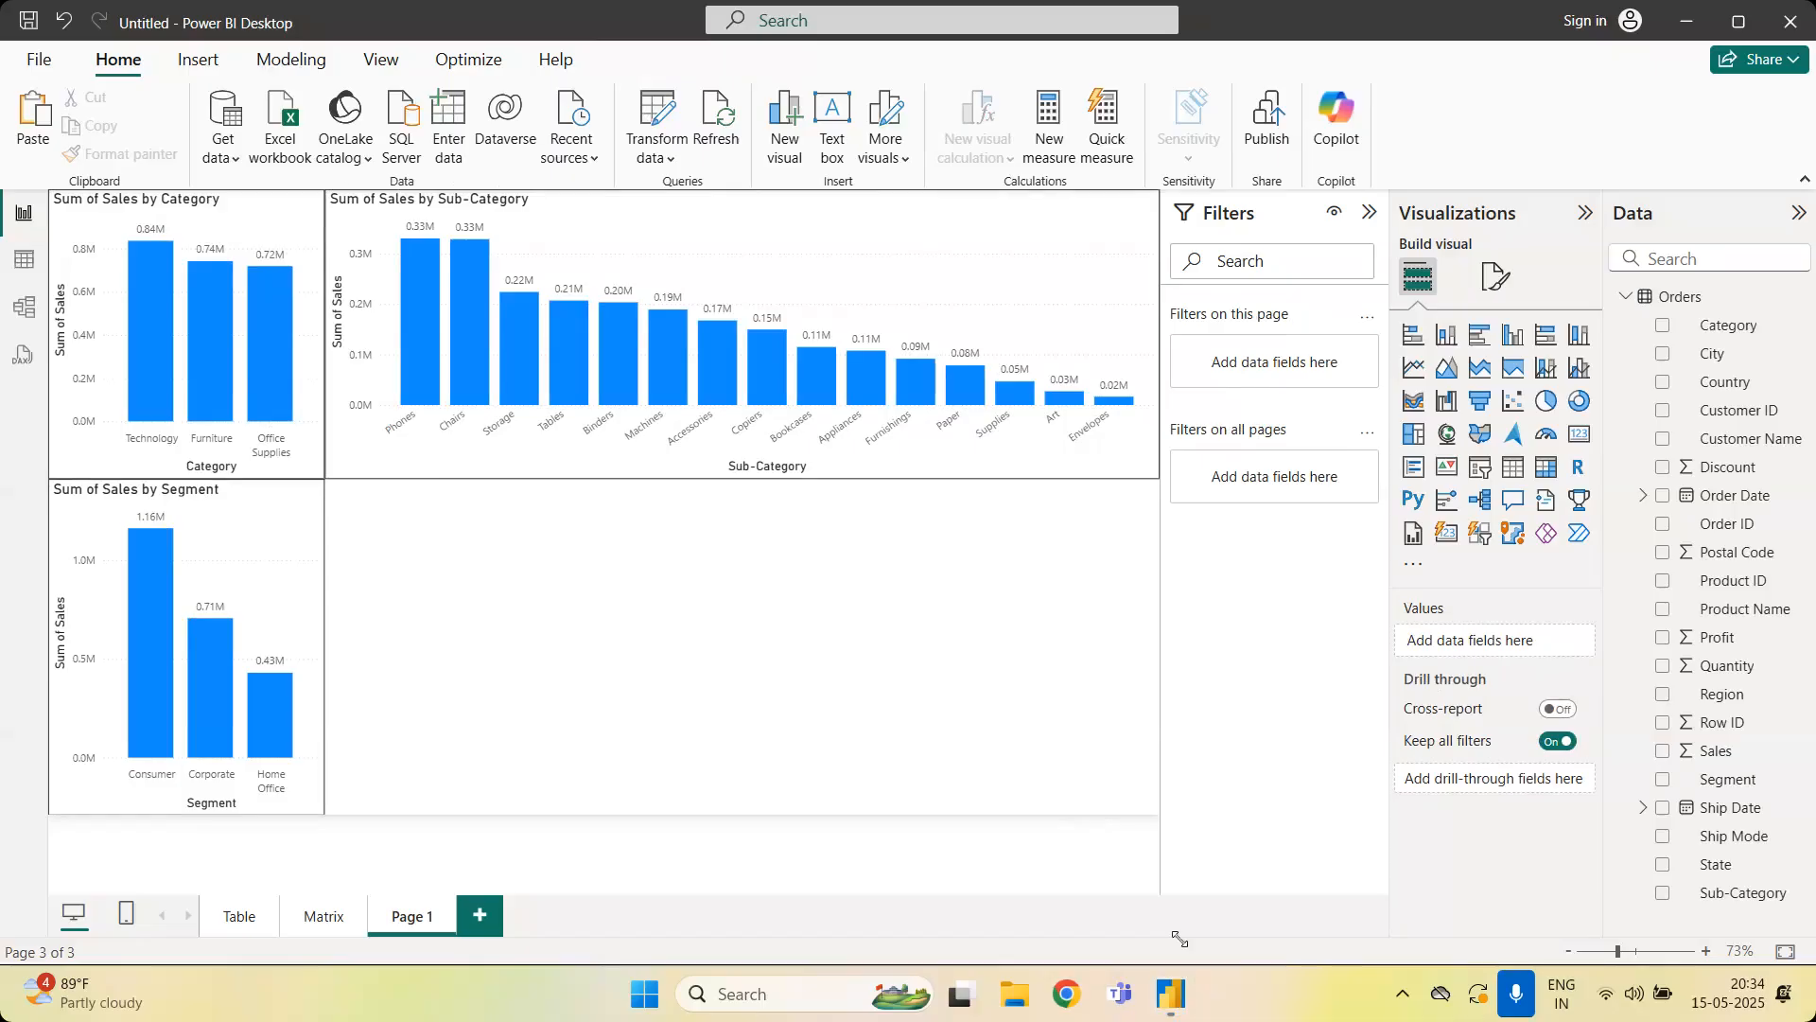
View the visuals on the Table and Matrix pages and return to Page 1
left_click(236, 916)
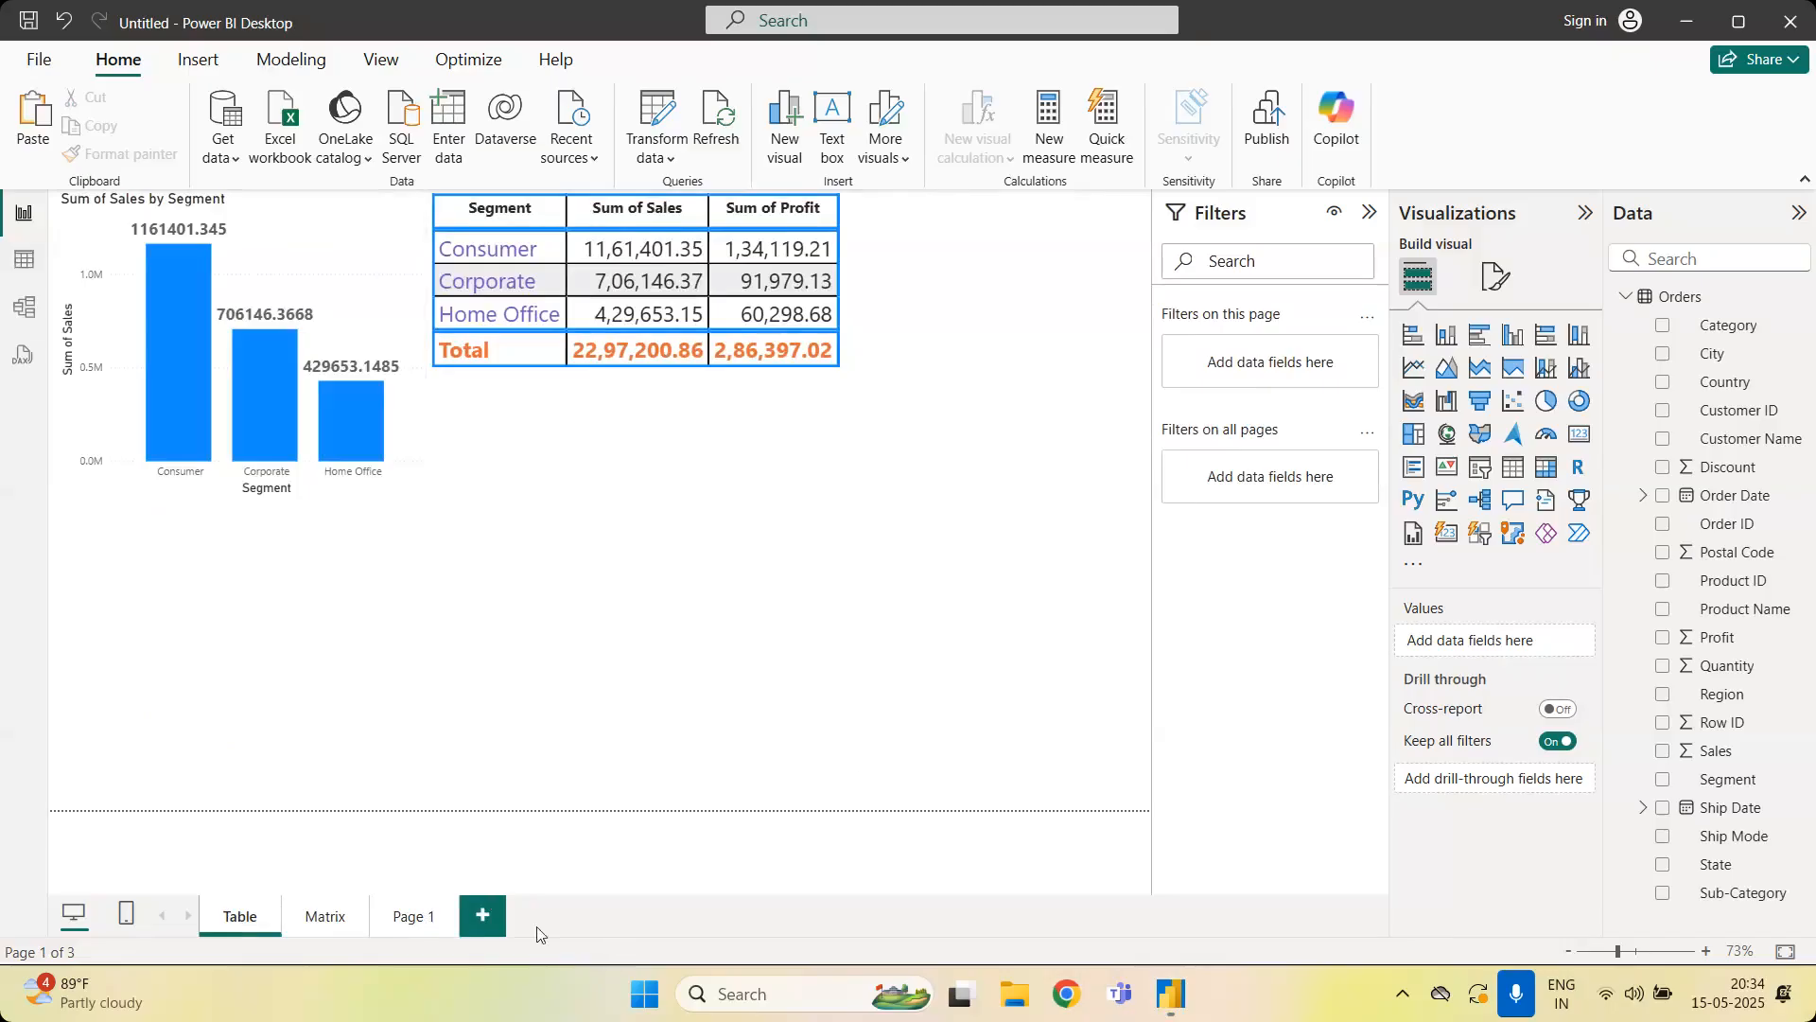
left_click(326, 917)
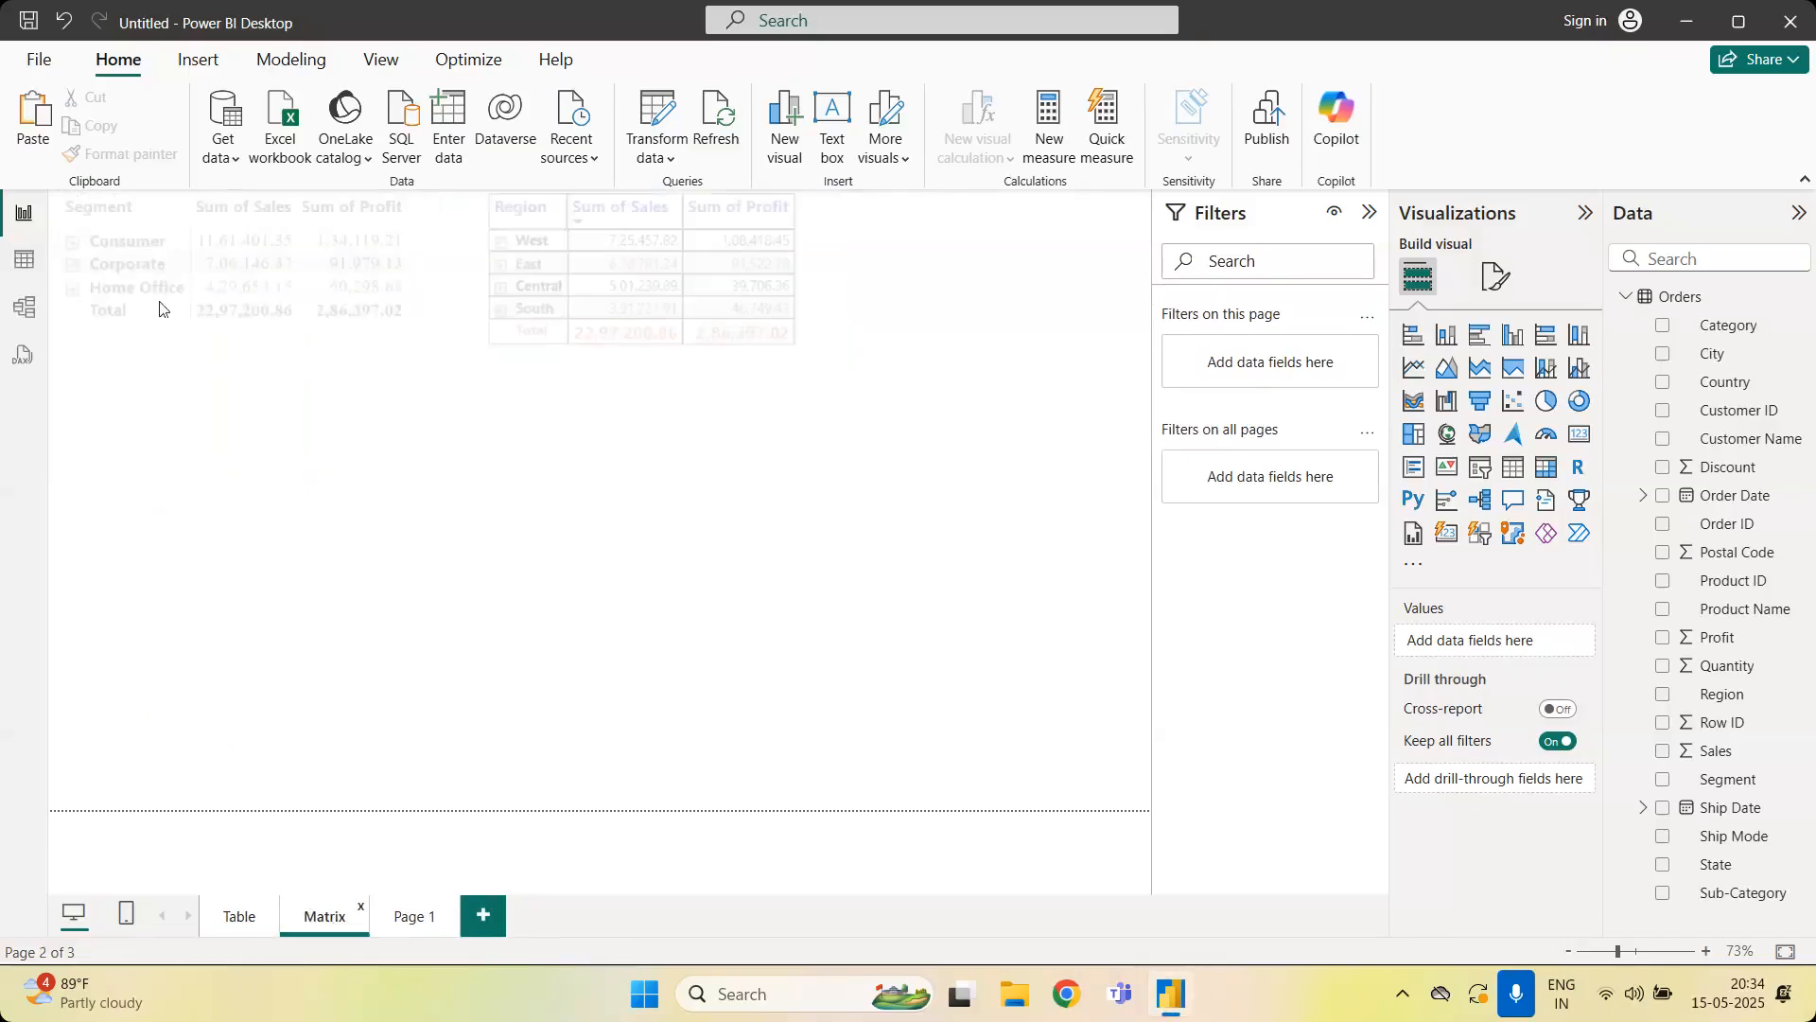
left_click(242, 929)
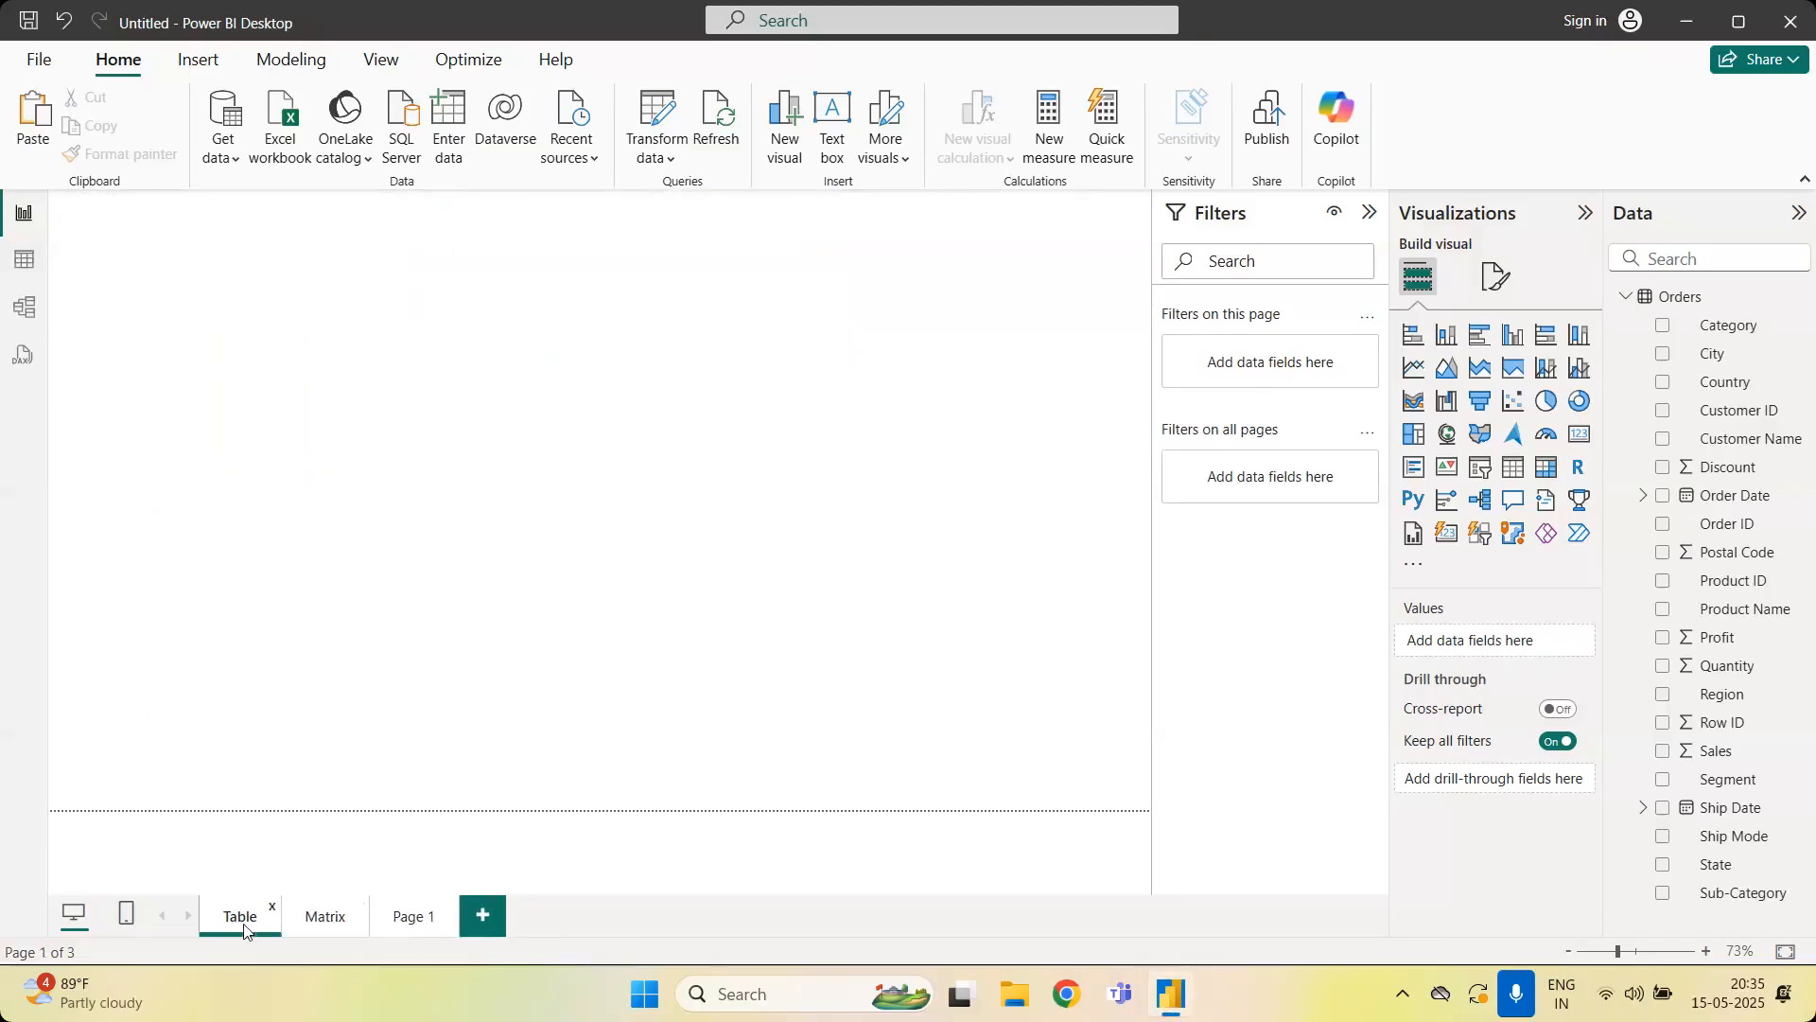
left_click(420, 928)
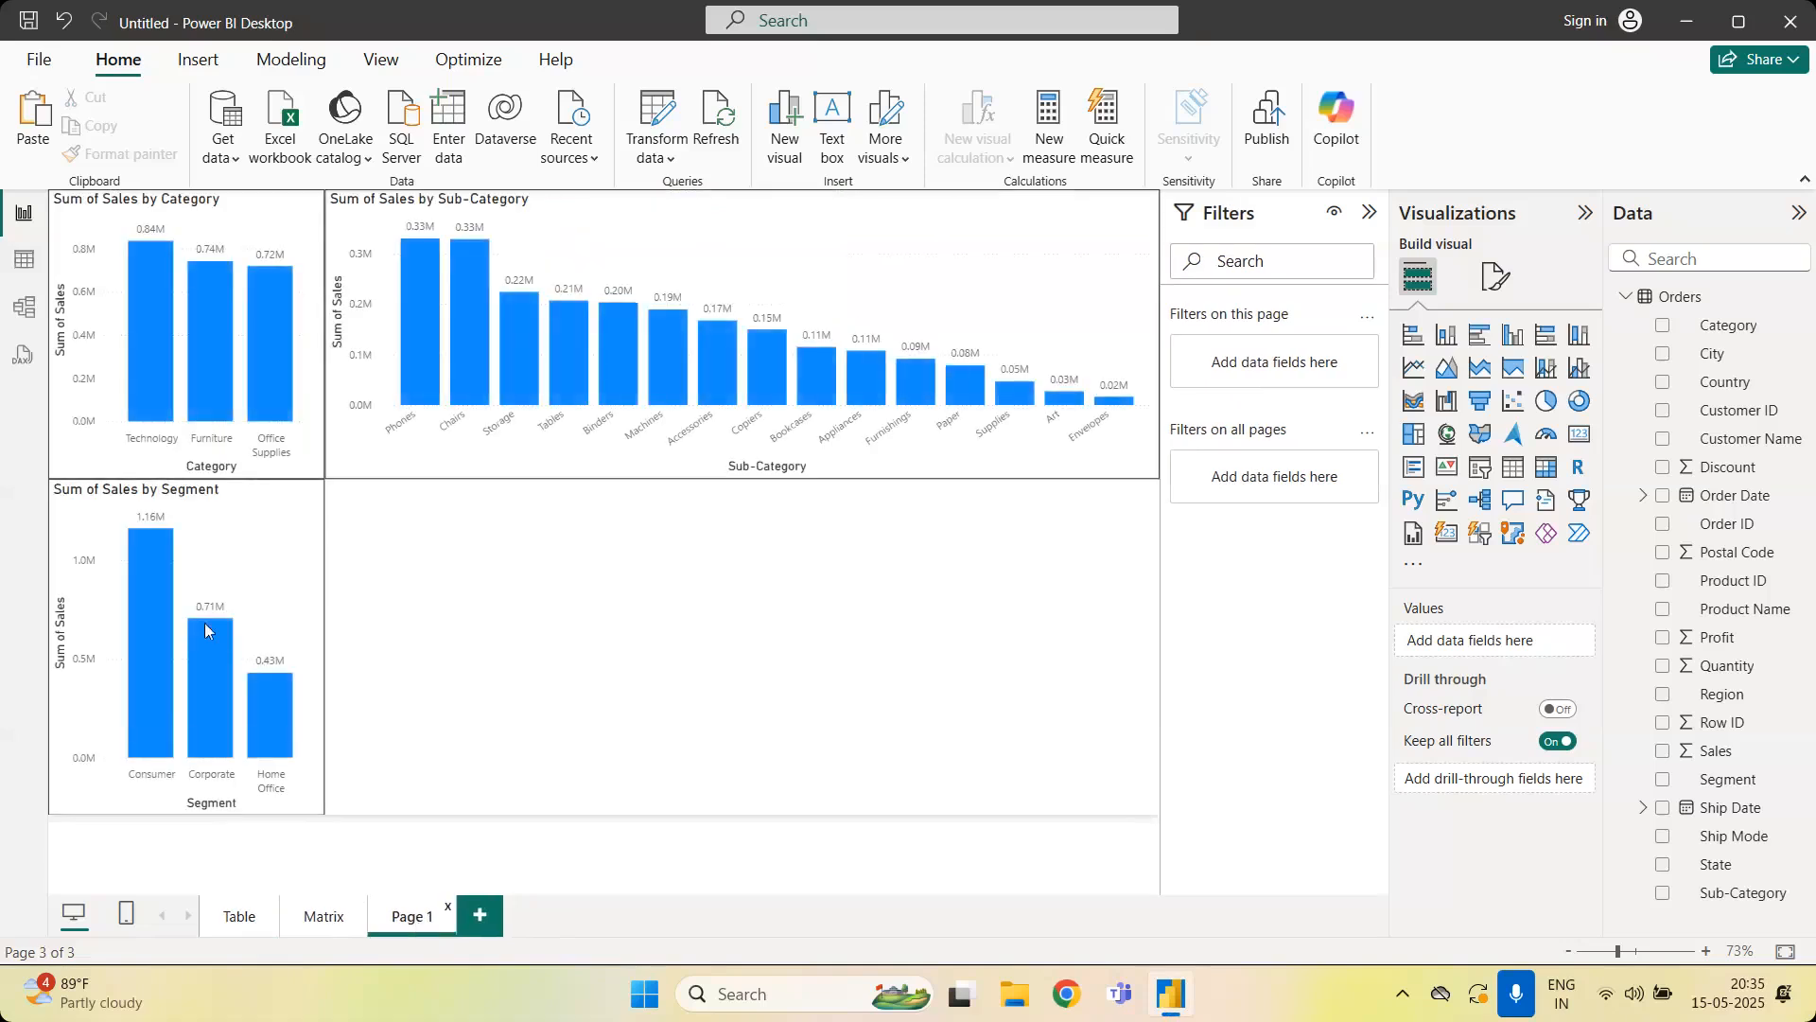
Shrink the Sum of Sales by Category chart to about three quarters of its width and height, anchored in the page's upper-left corner
left_click(310, 466)
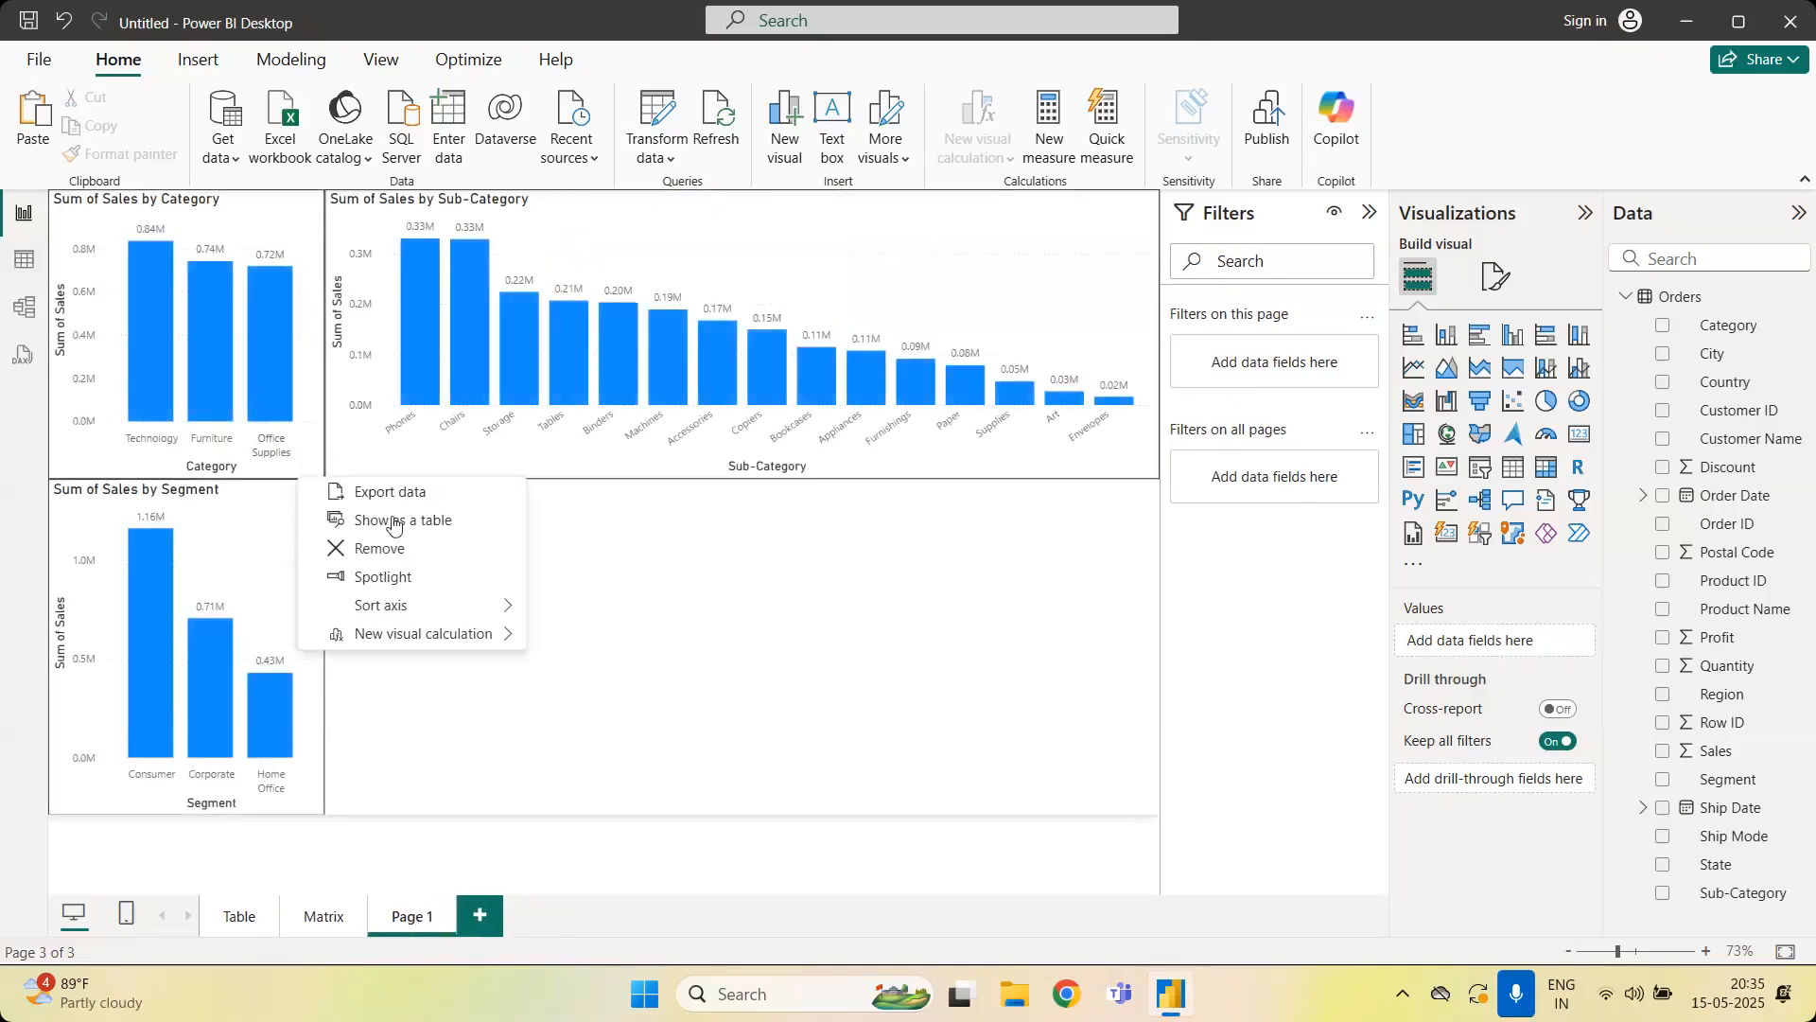
left_click(662, 638)
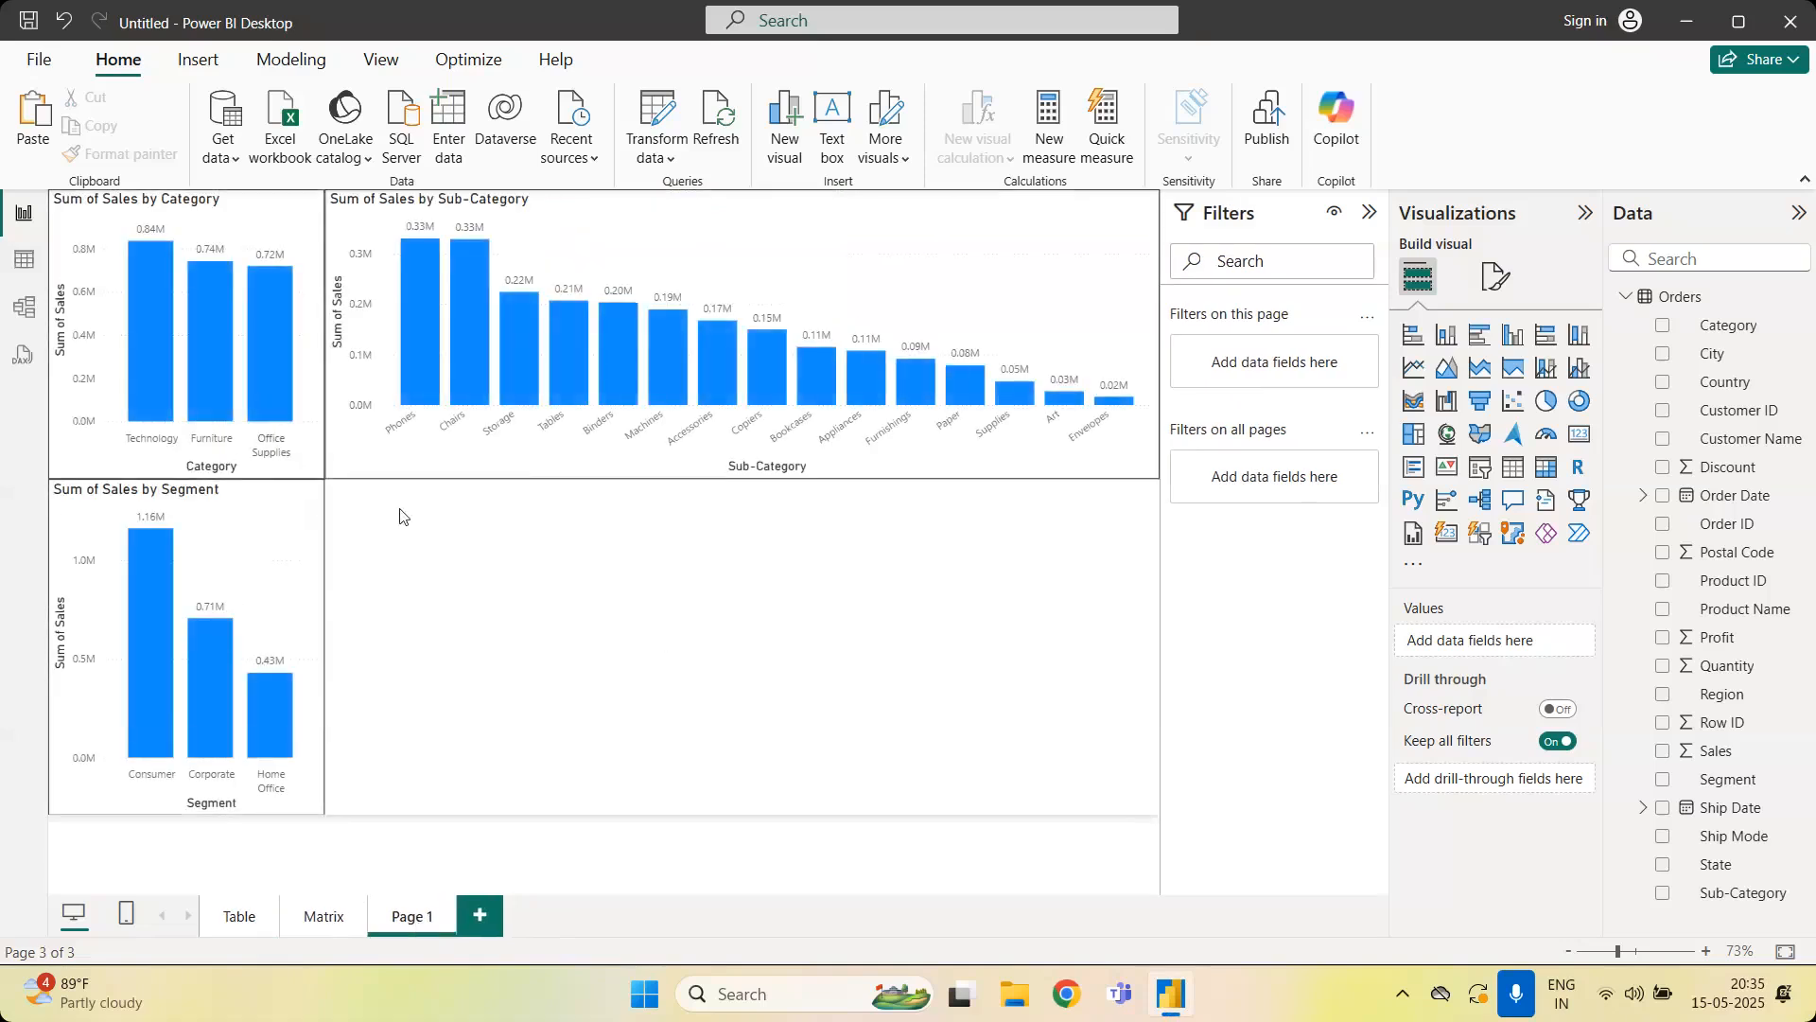
left_click(317, 461)
left_click_drag(319, 472, 119, 227)
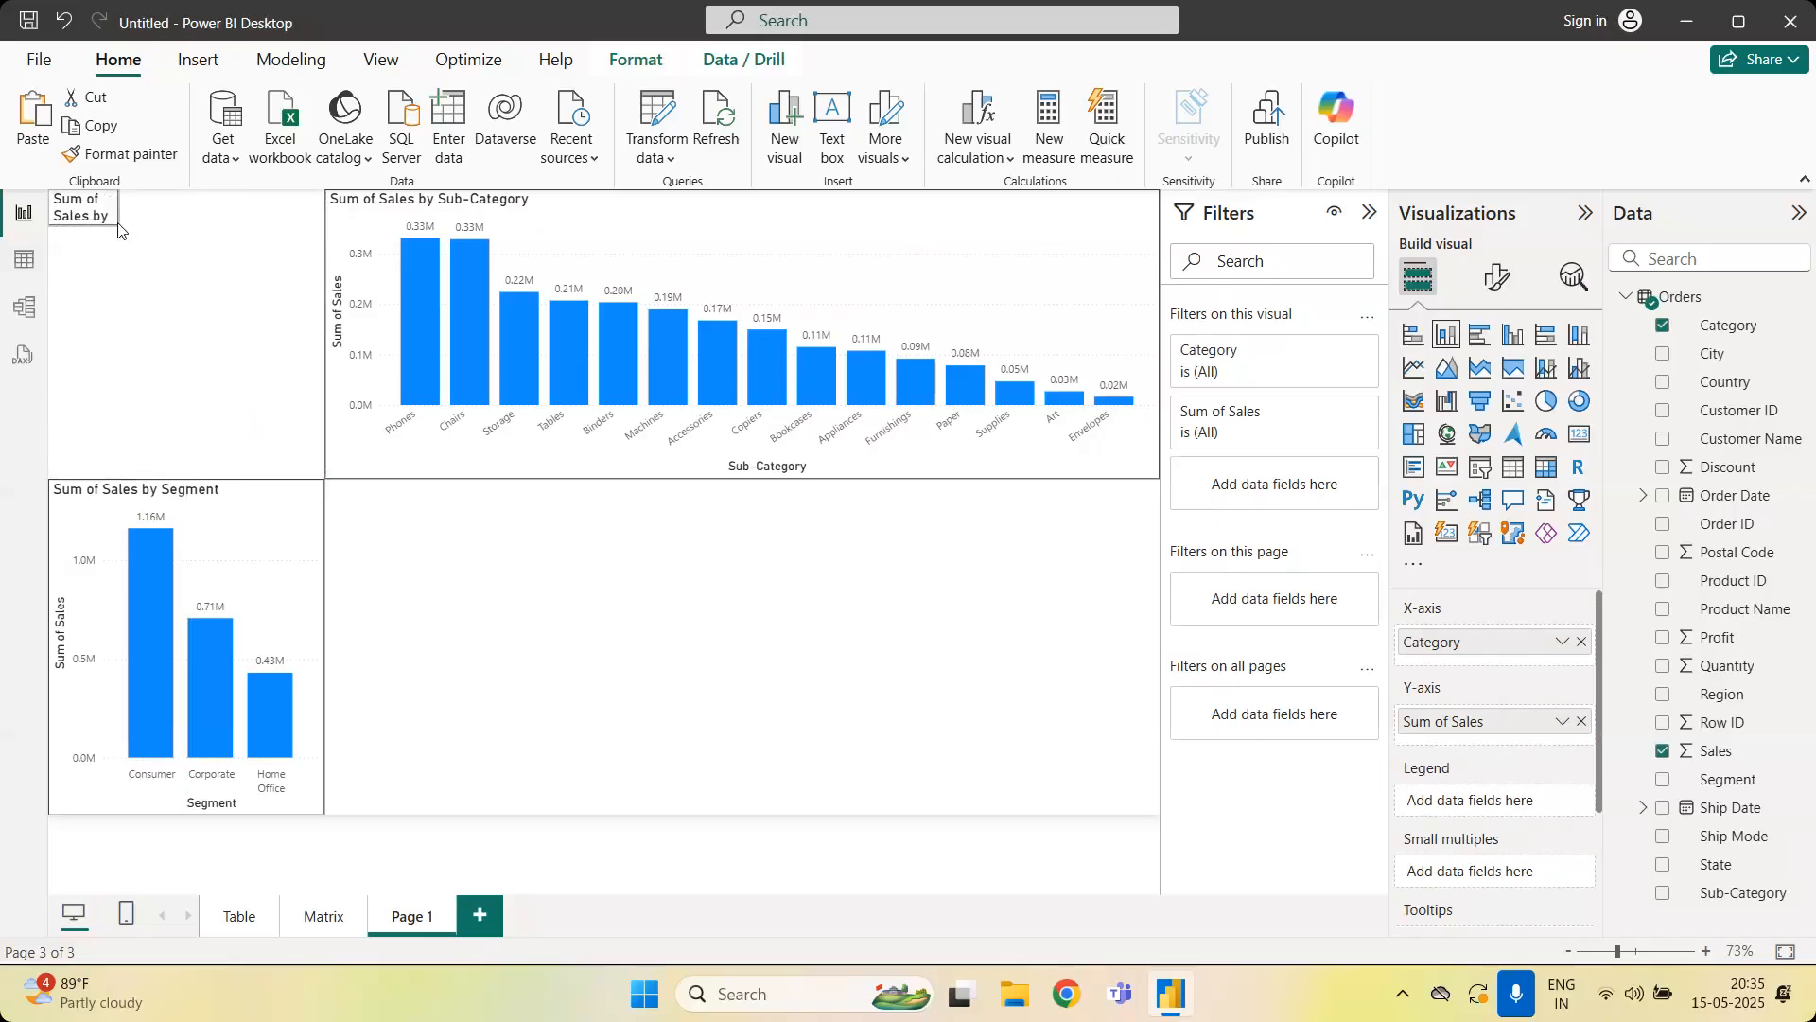
left_click_drag(118, 227, 202, 362)
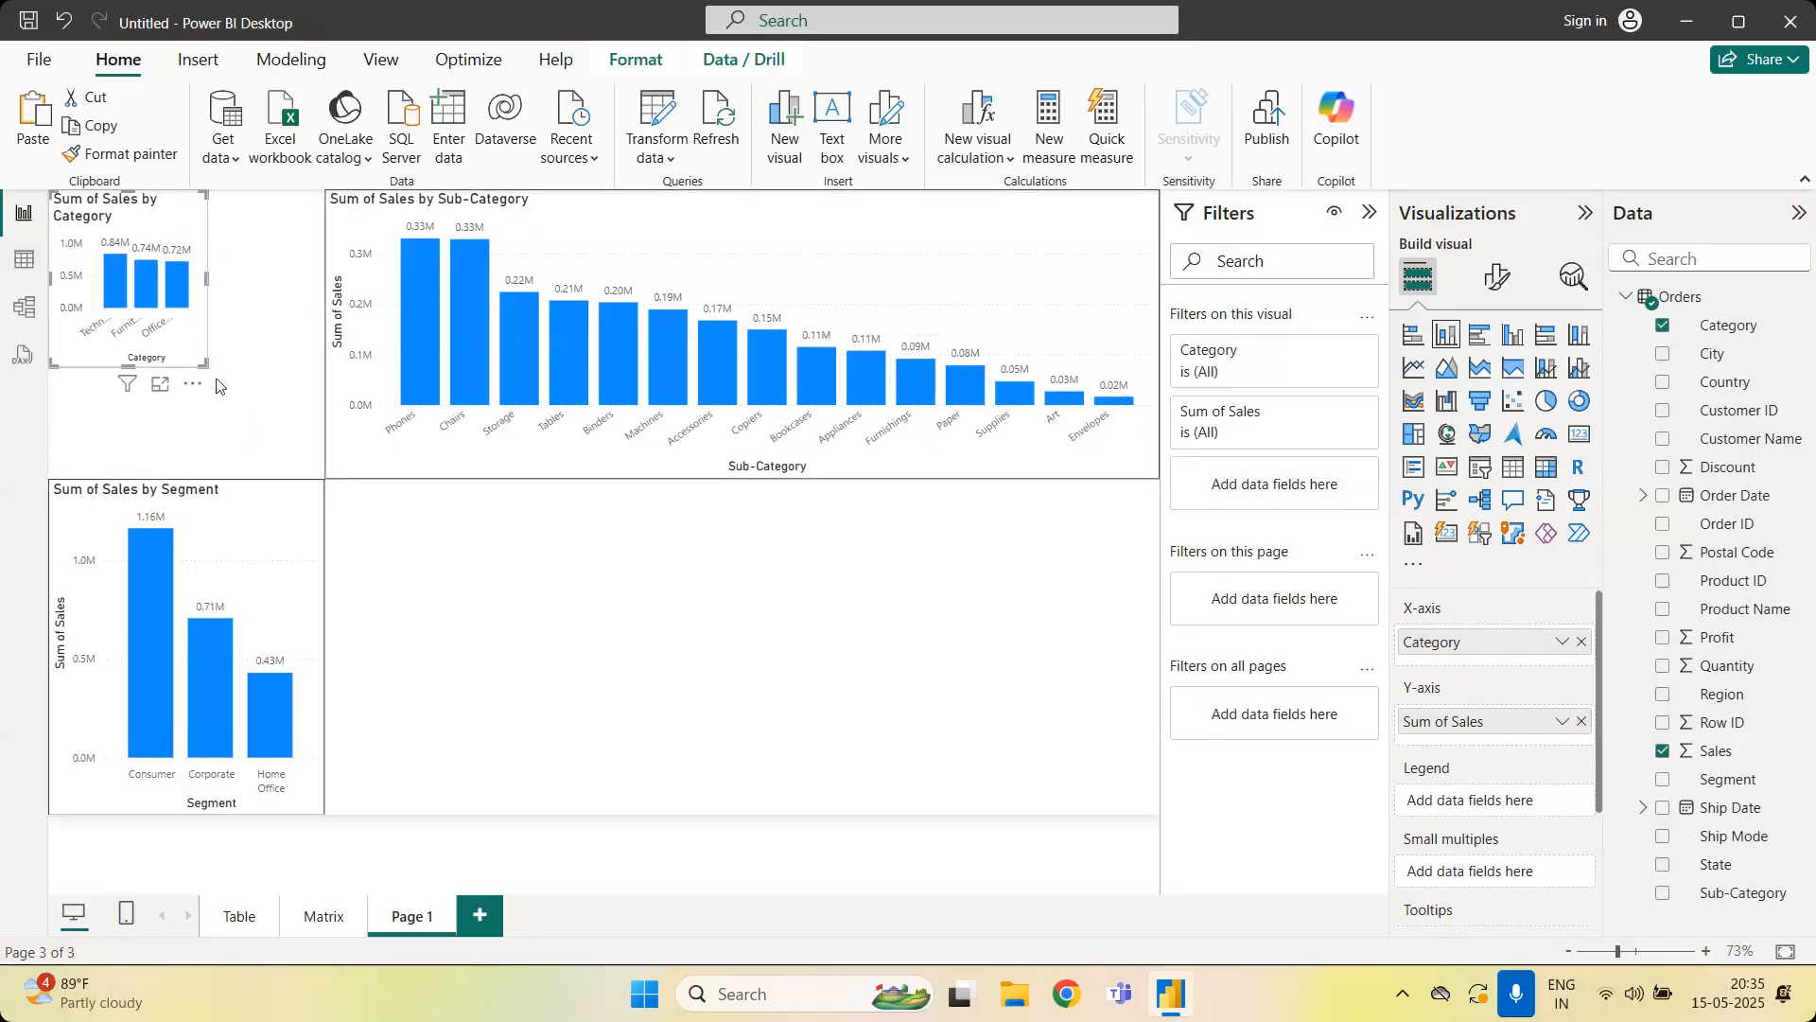
left_click_drag(204, 365, 250, 411)
left_click(248, 408)
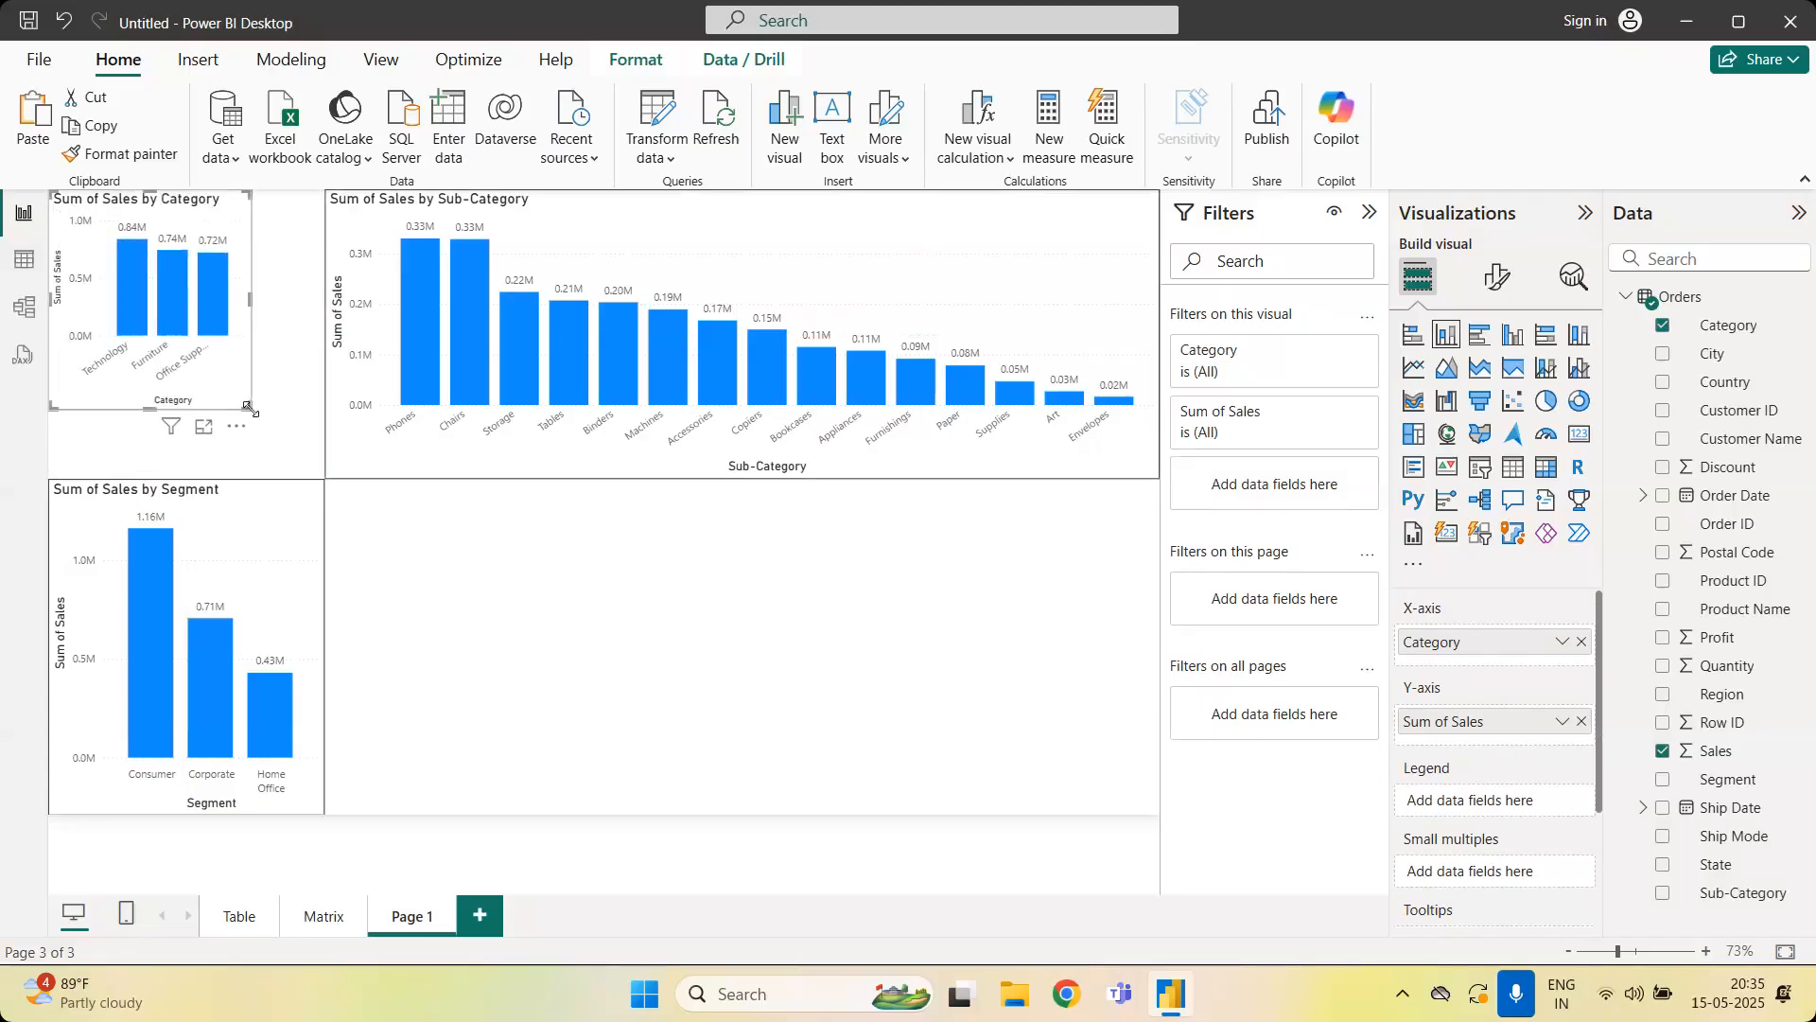
left_click(378, 565)
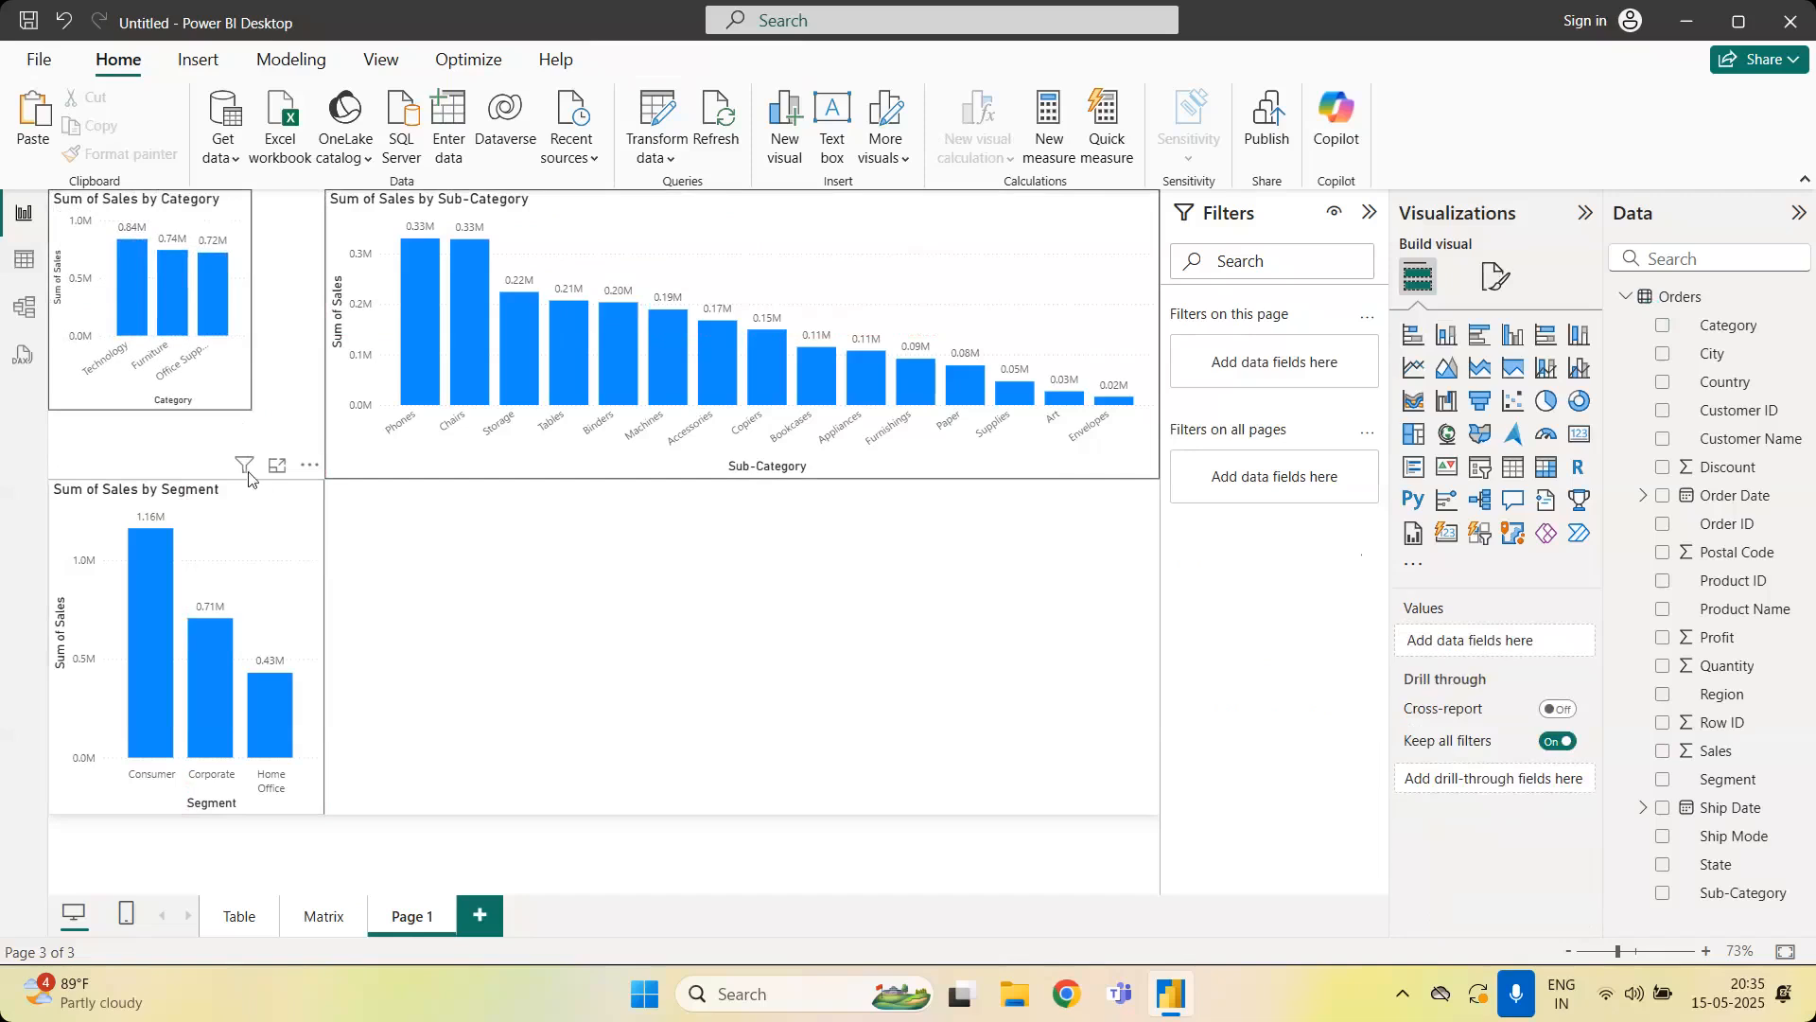
Place the Sum of Sales by Segment chart directly below the Category chart and shrink it to the same width and a similar height
left_click_drag(251, 478, 250, 409)
left_click_drag(318, 742, 252, 615)
left_click(357, 652)
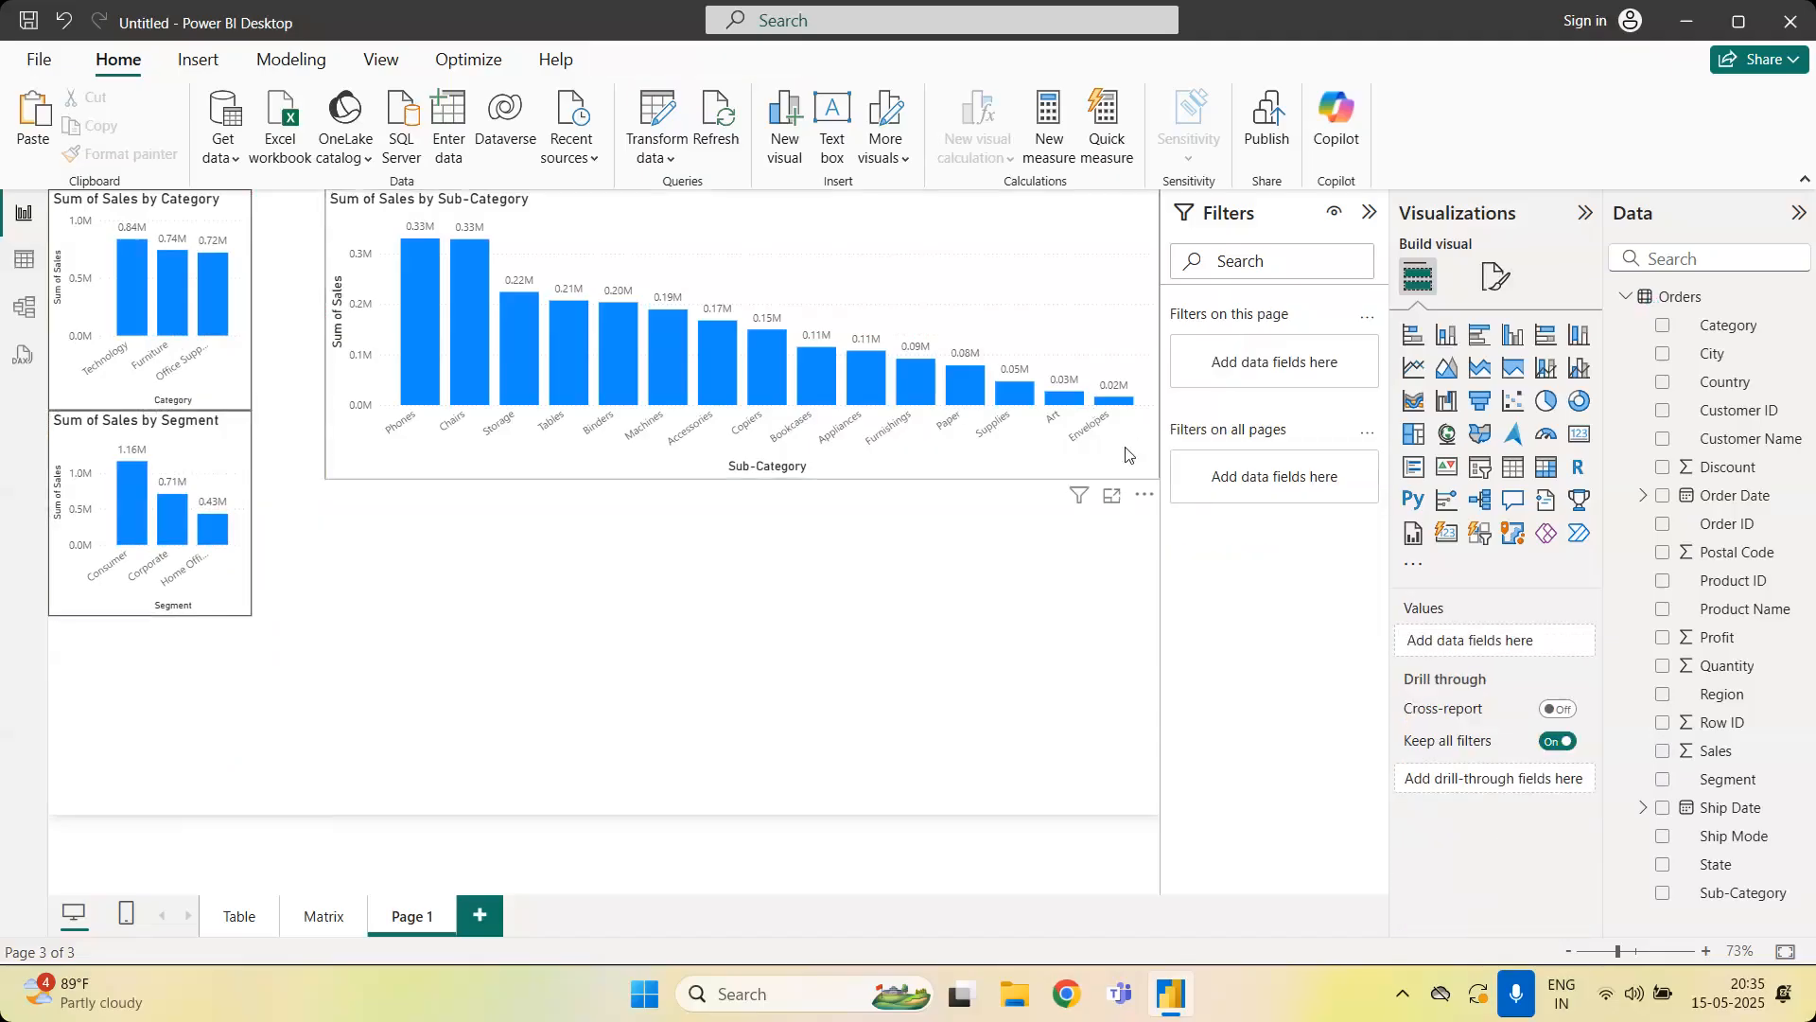
Move the Sum of Sales by Sub-Category chart flush against the right edge of the Category chart
left_click_drag(1001, 395, 1047, 386)
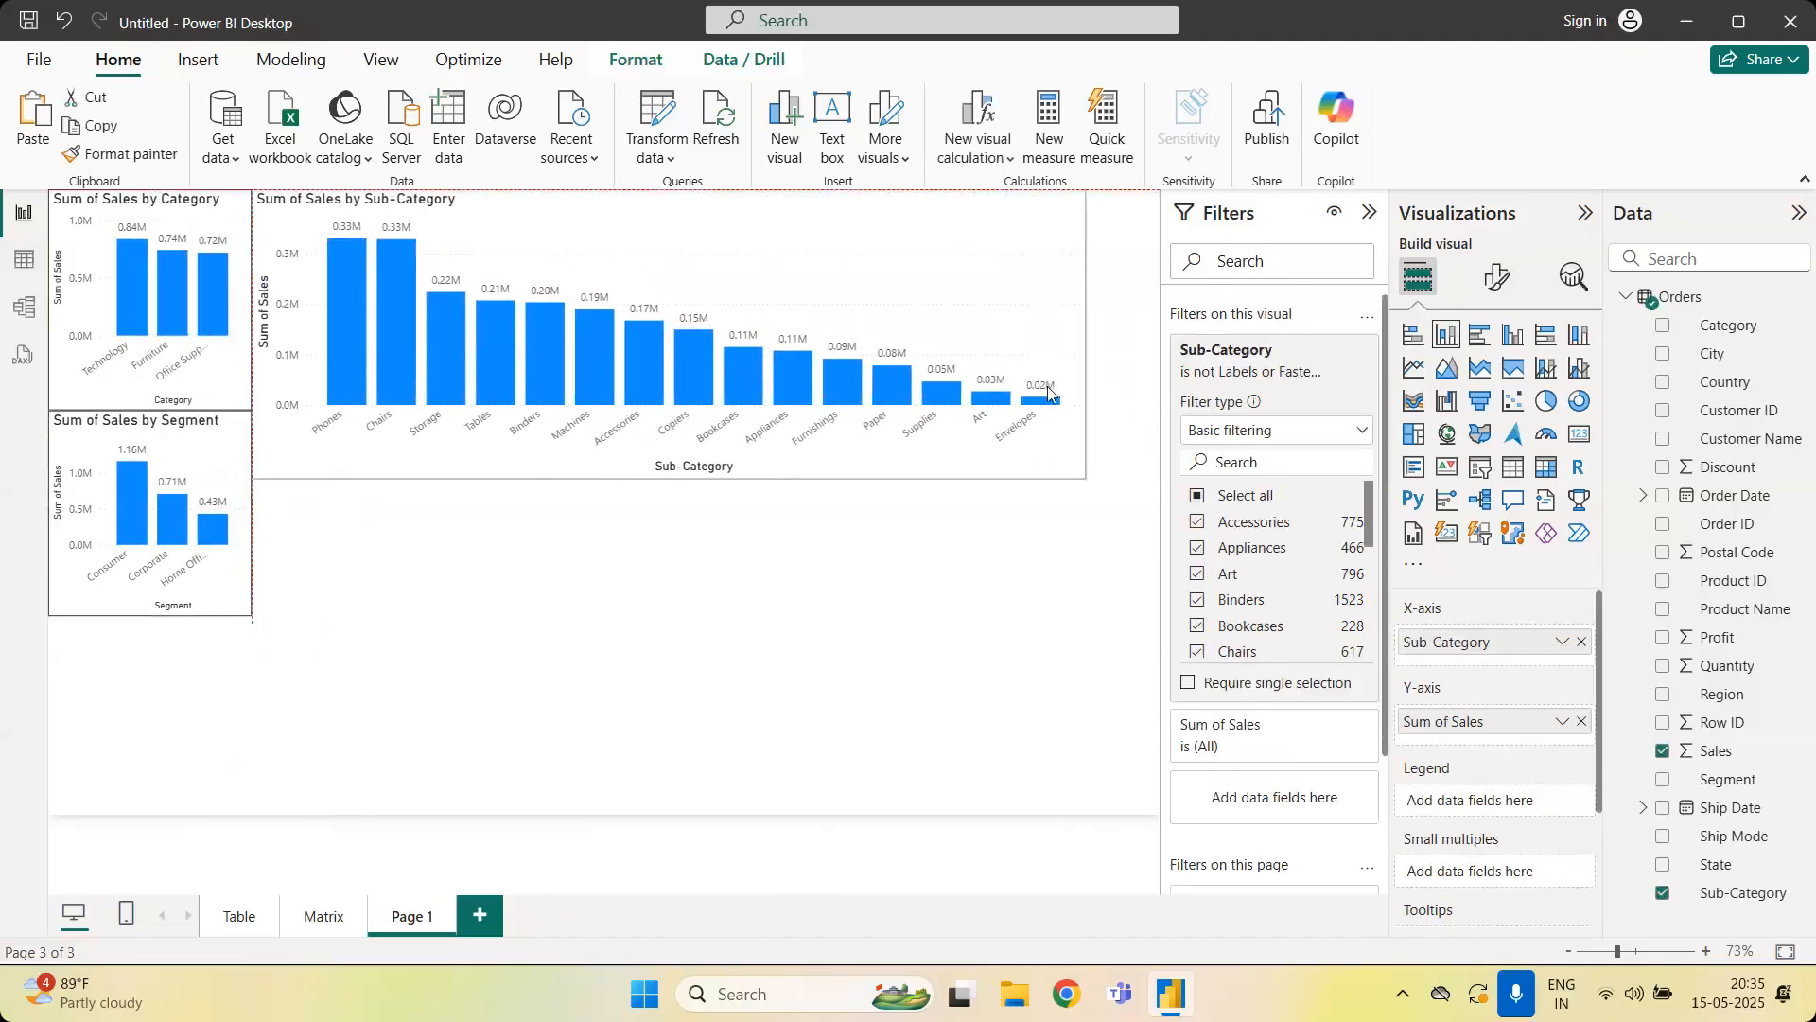
Shrink the Sum of Sales by Sub-Category chart to match the height of the adjacent Sum of Sales by Category chart
left_click_drag(1085, 476, 731, 410)
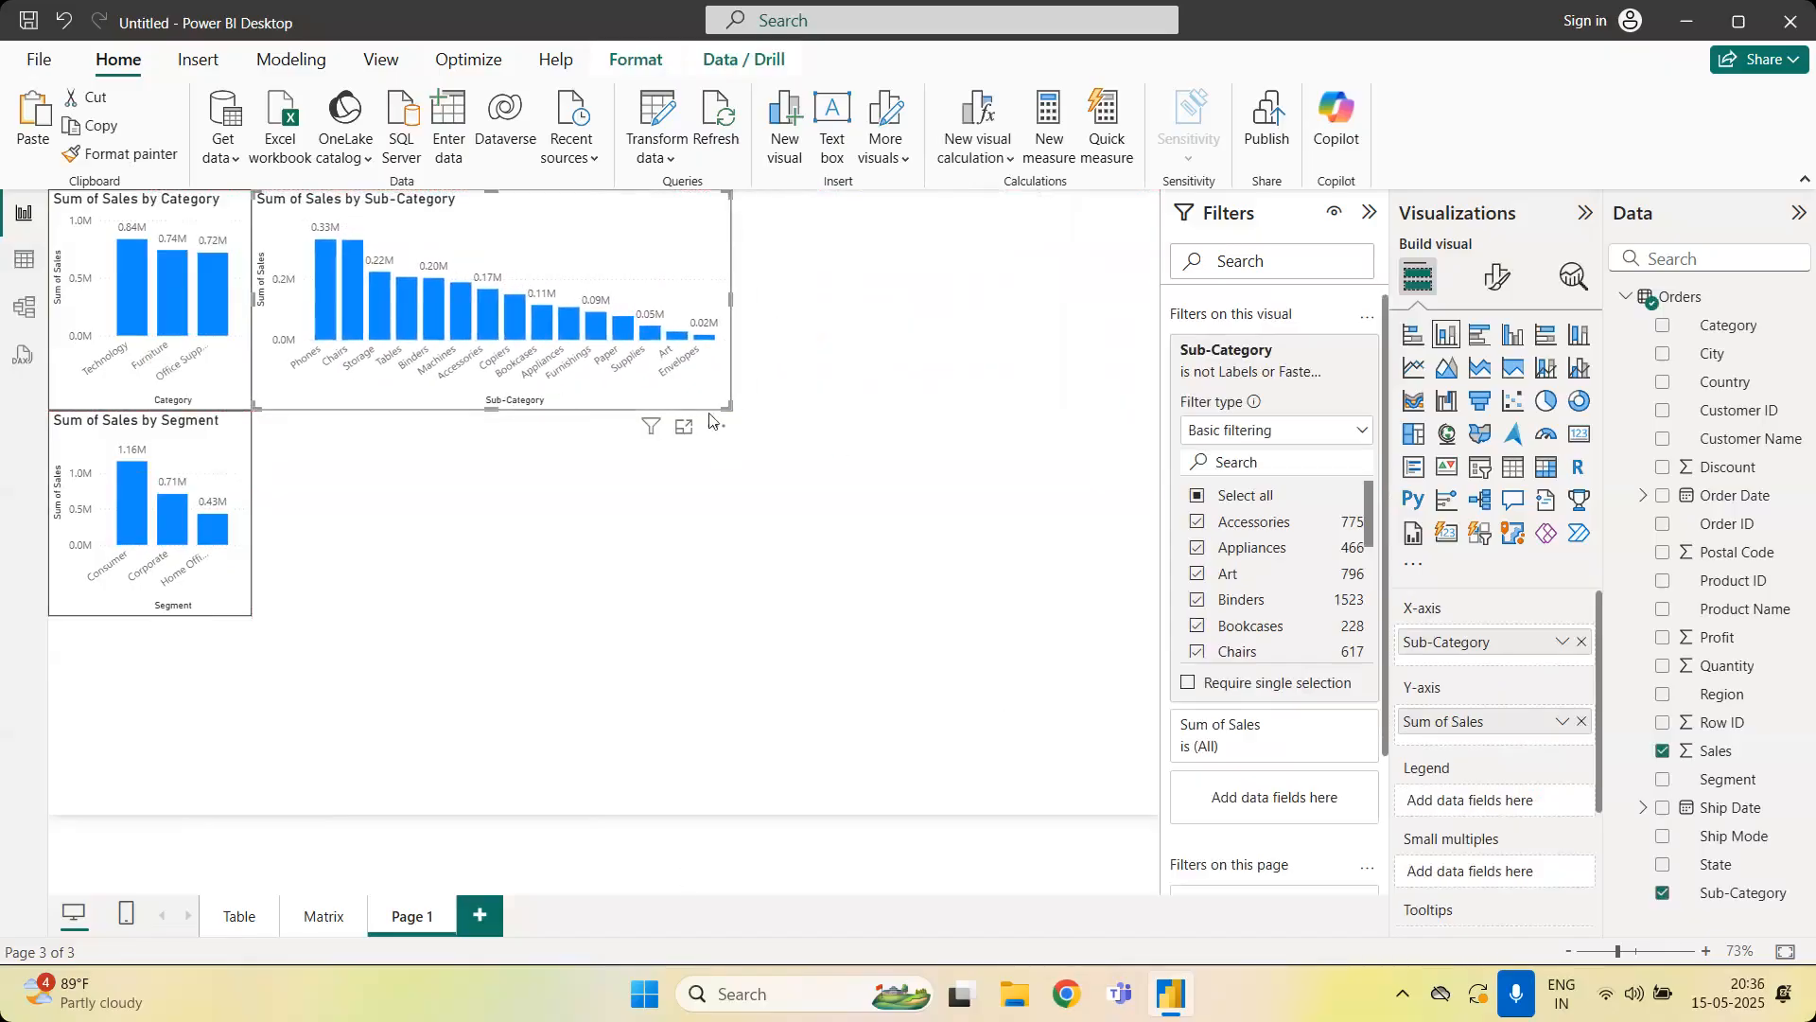
left_click_drag(724, 406, 854, 426)
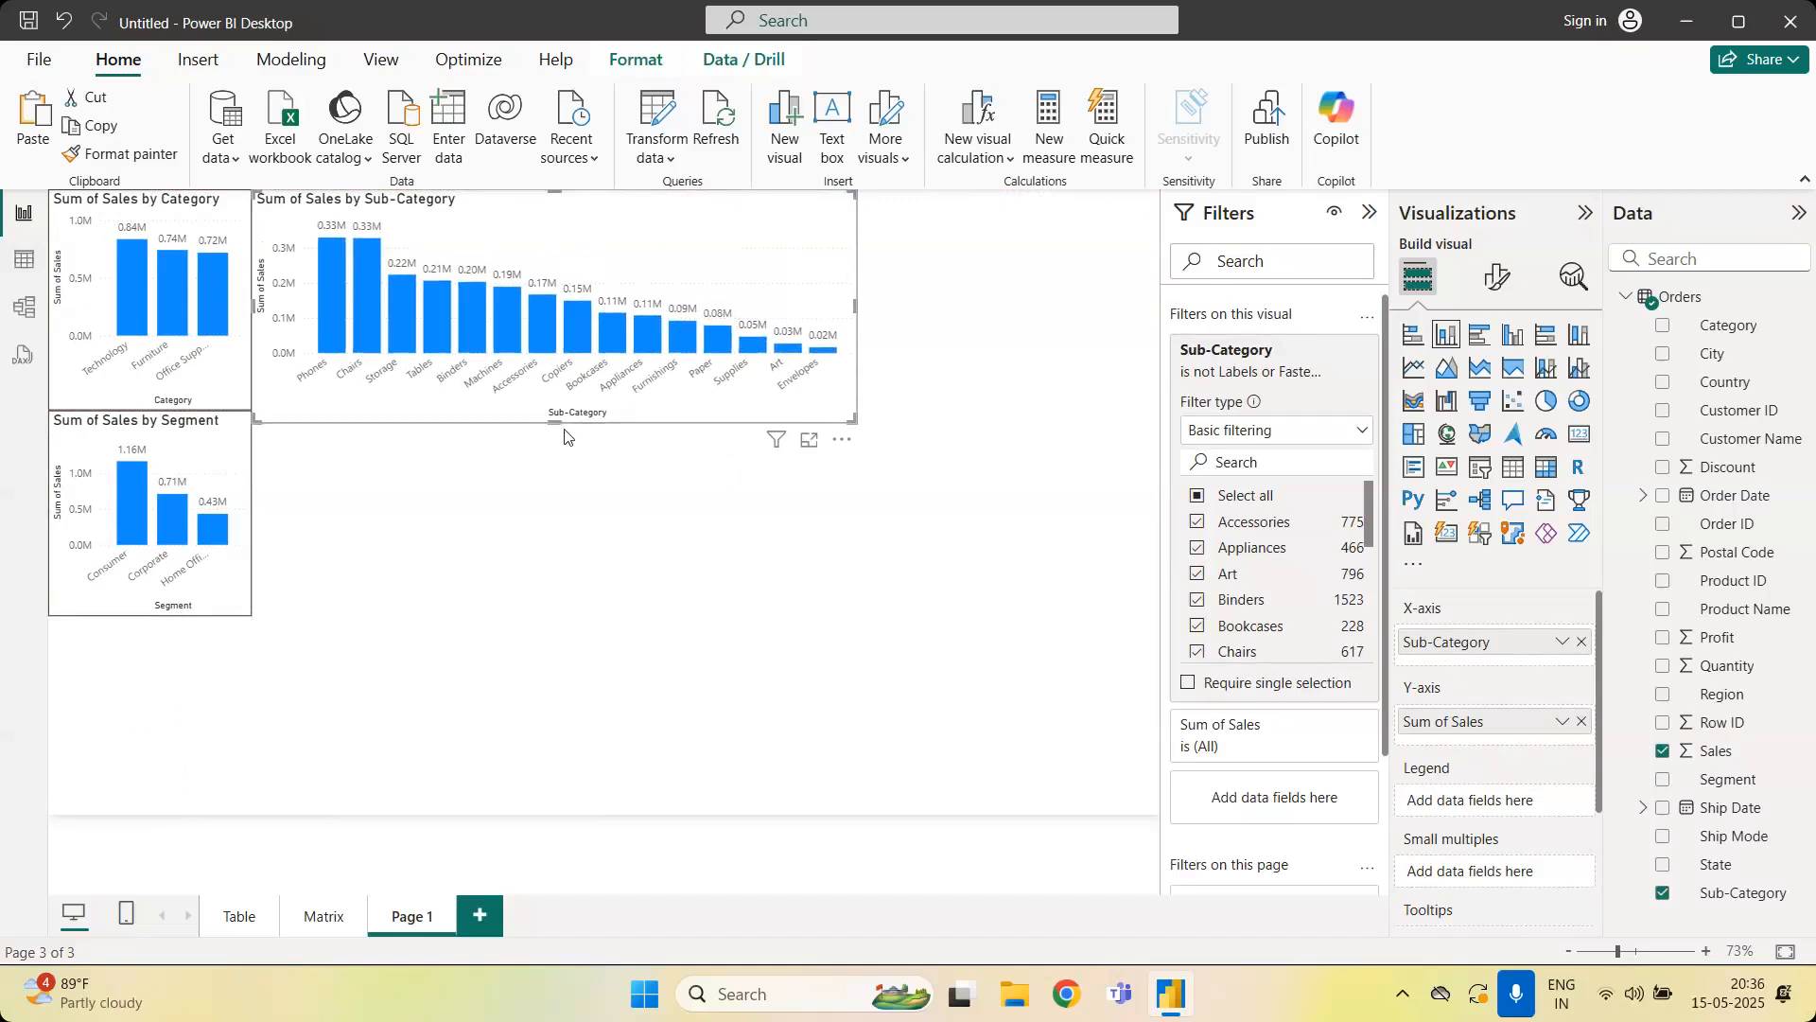
left_click_drag(555, 423, 554, 400)
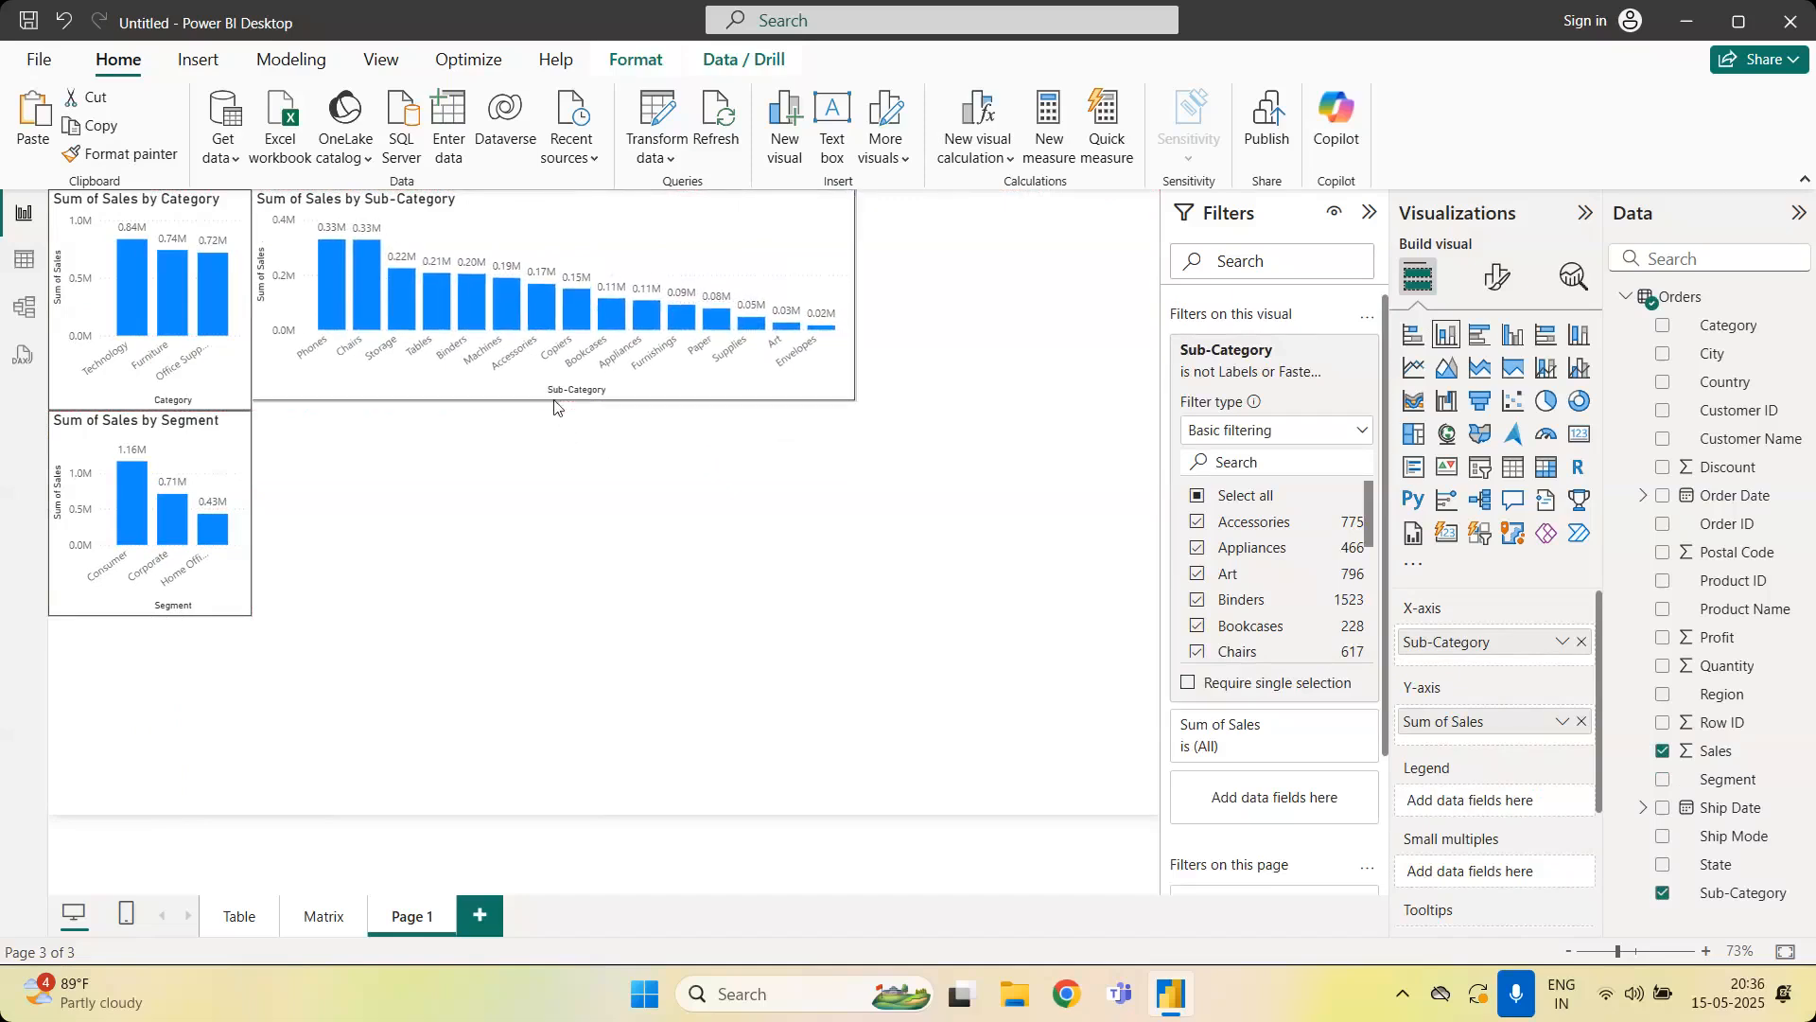
left_click(609, 531)
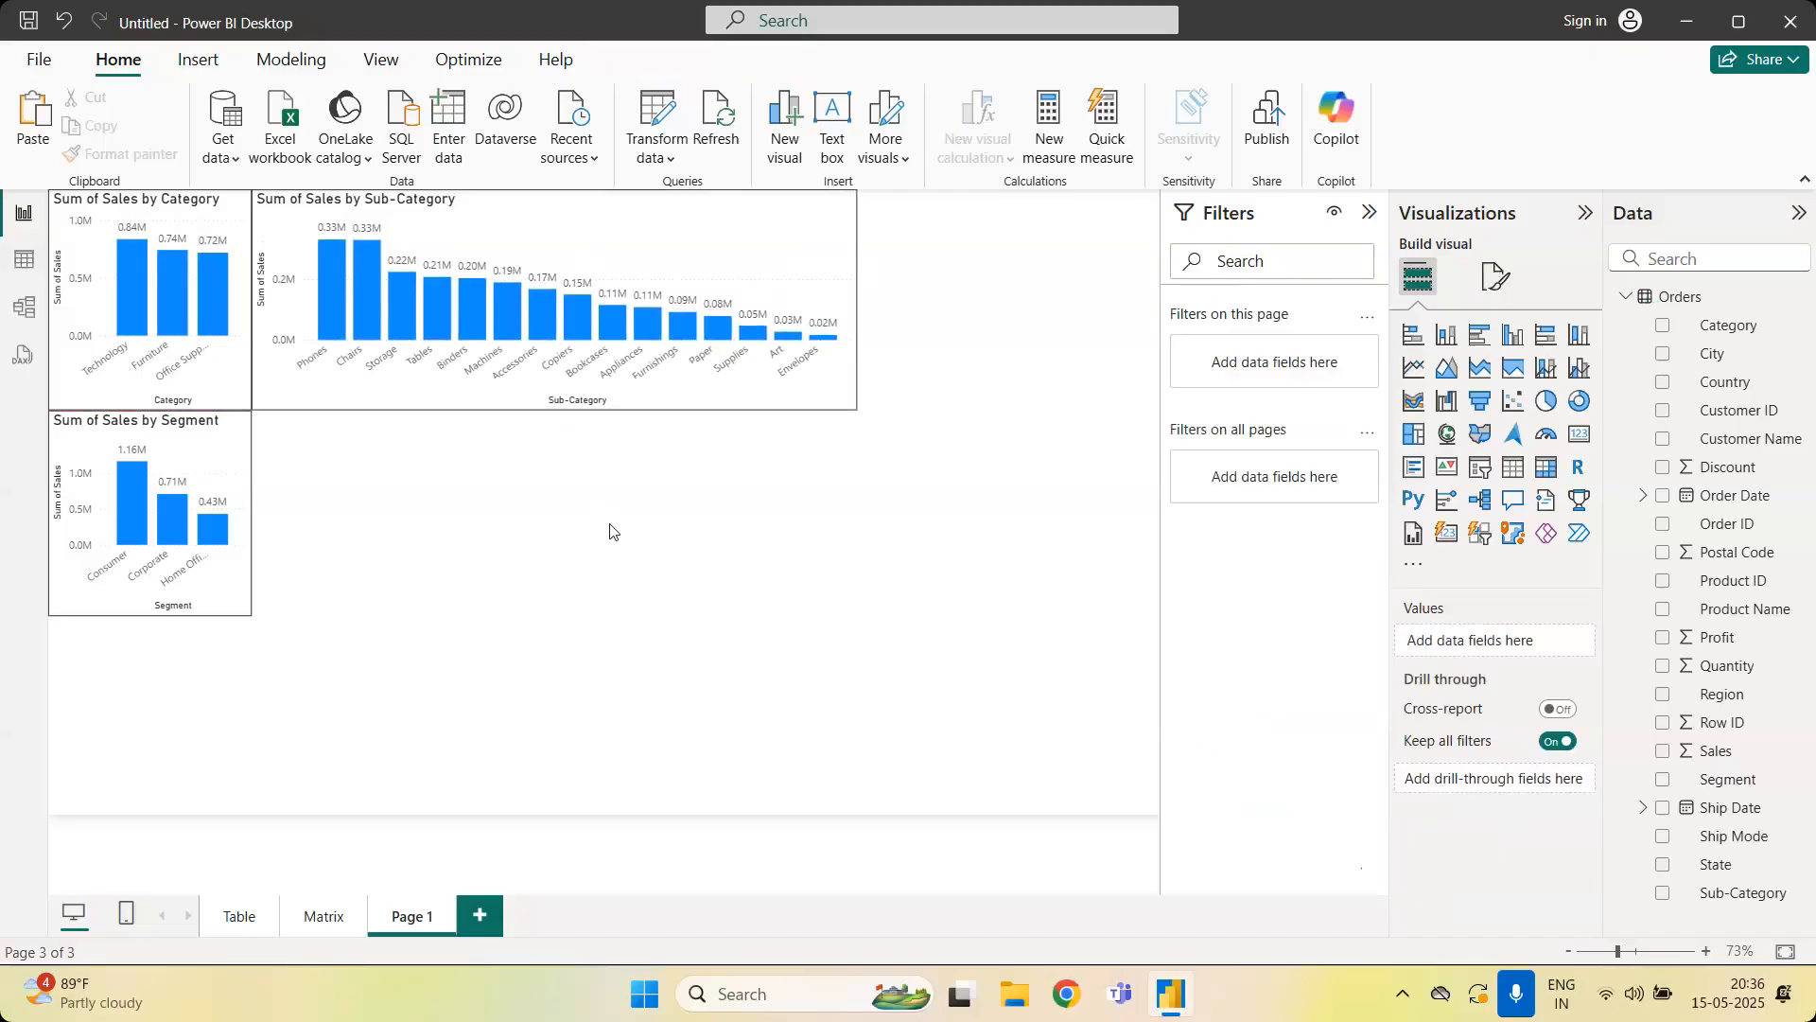
left_click_drag(1057, 233, 1139, 195)
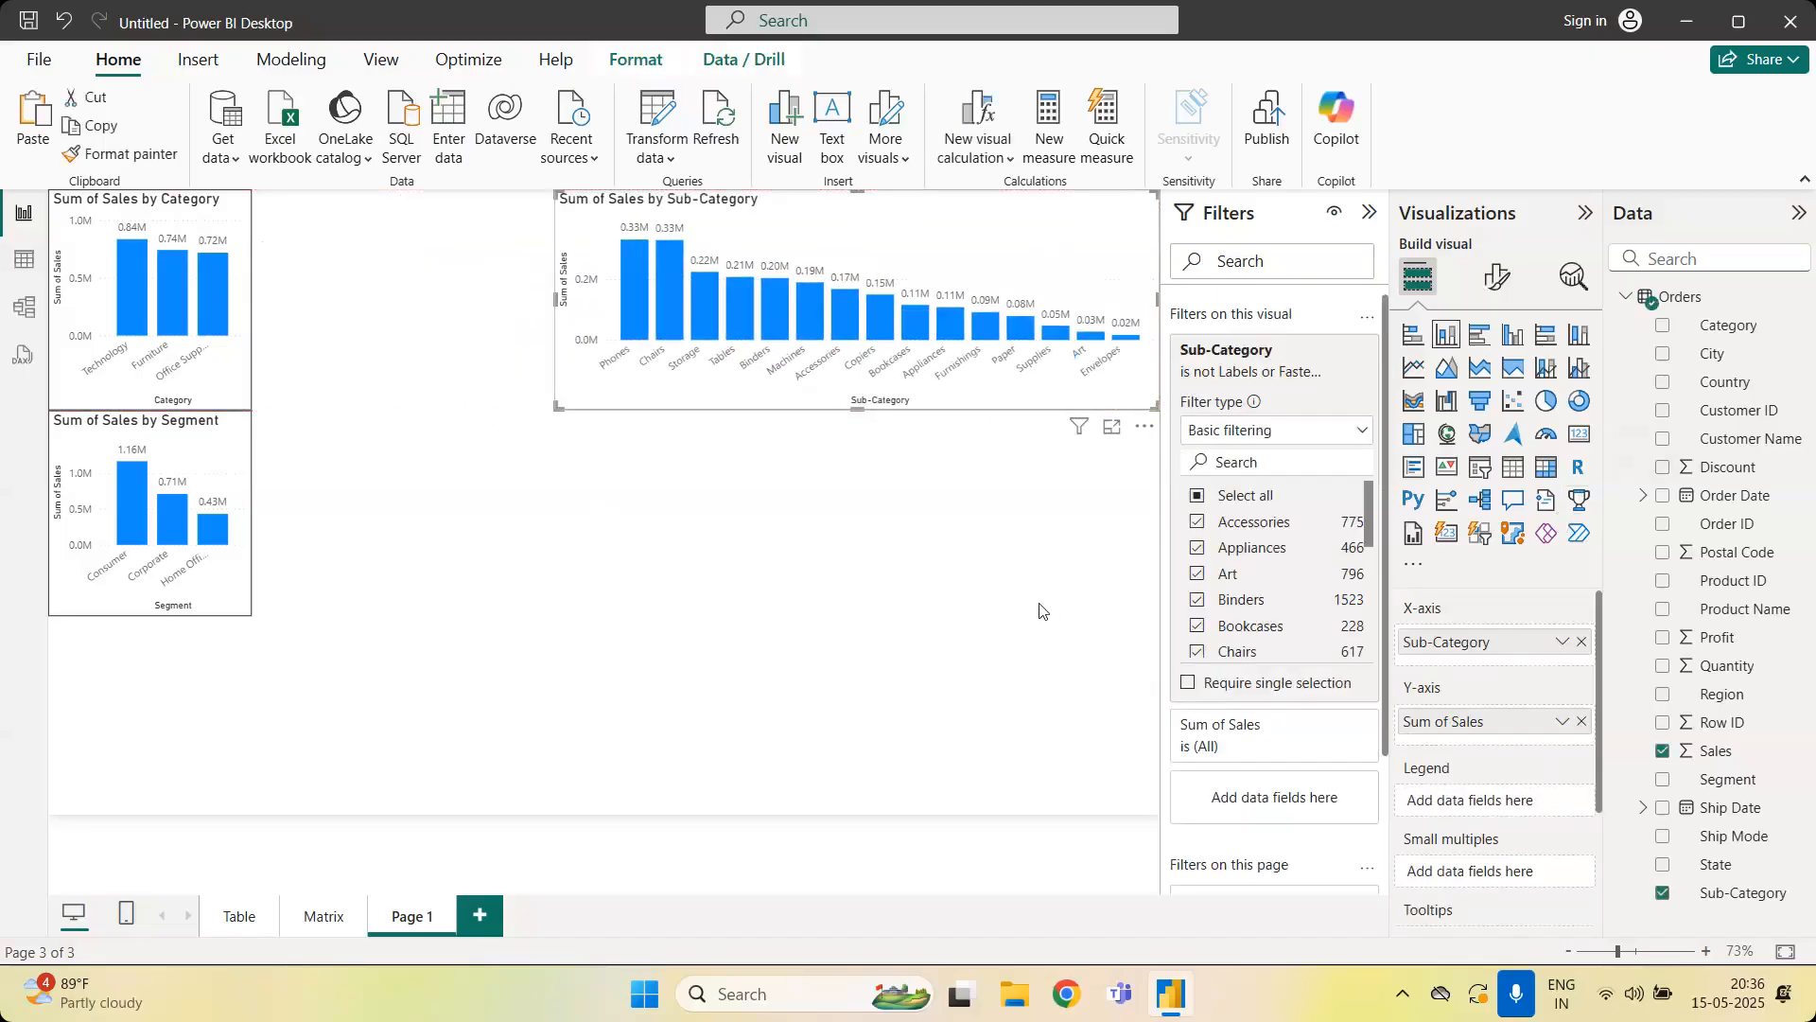
left_click(1137, 565)
left_click(1486, 480)
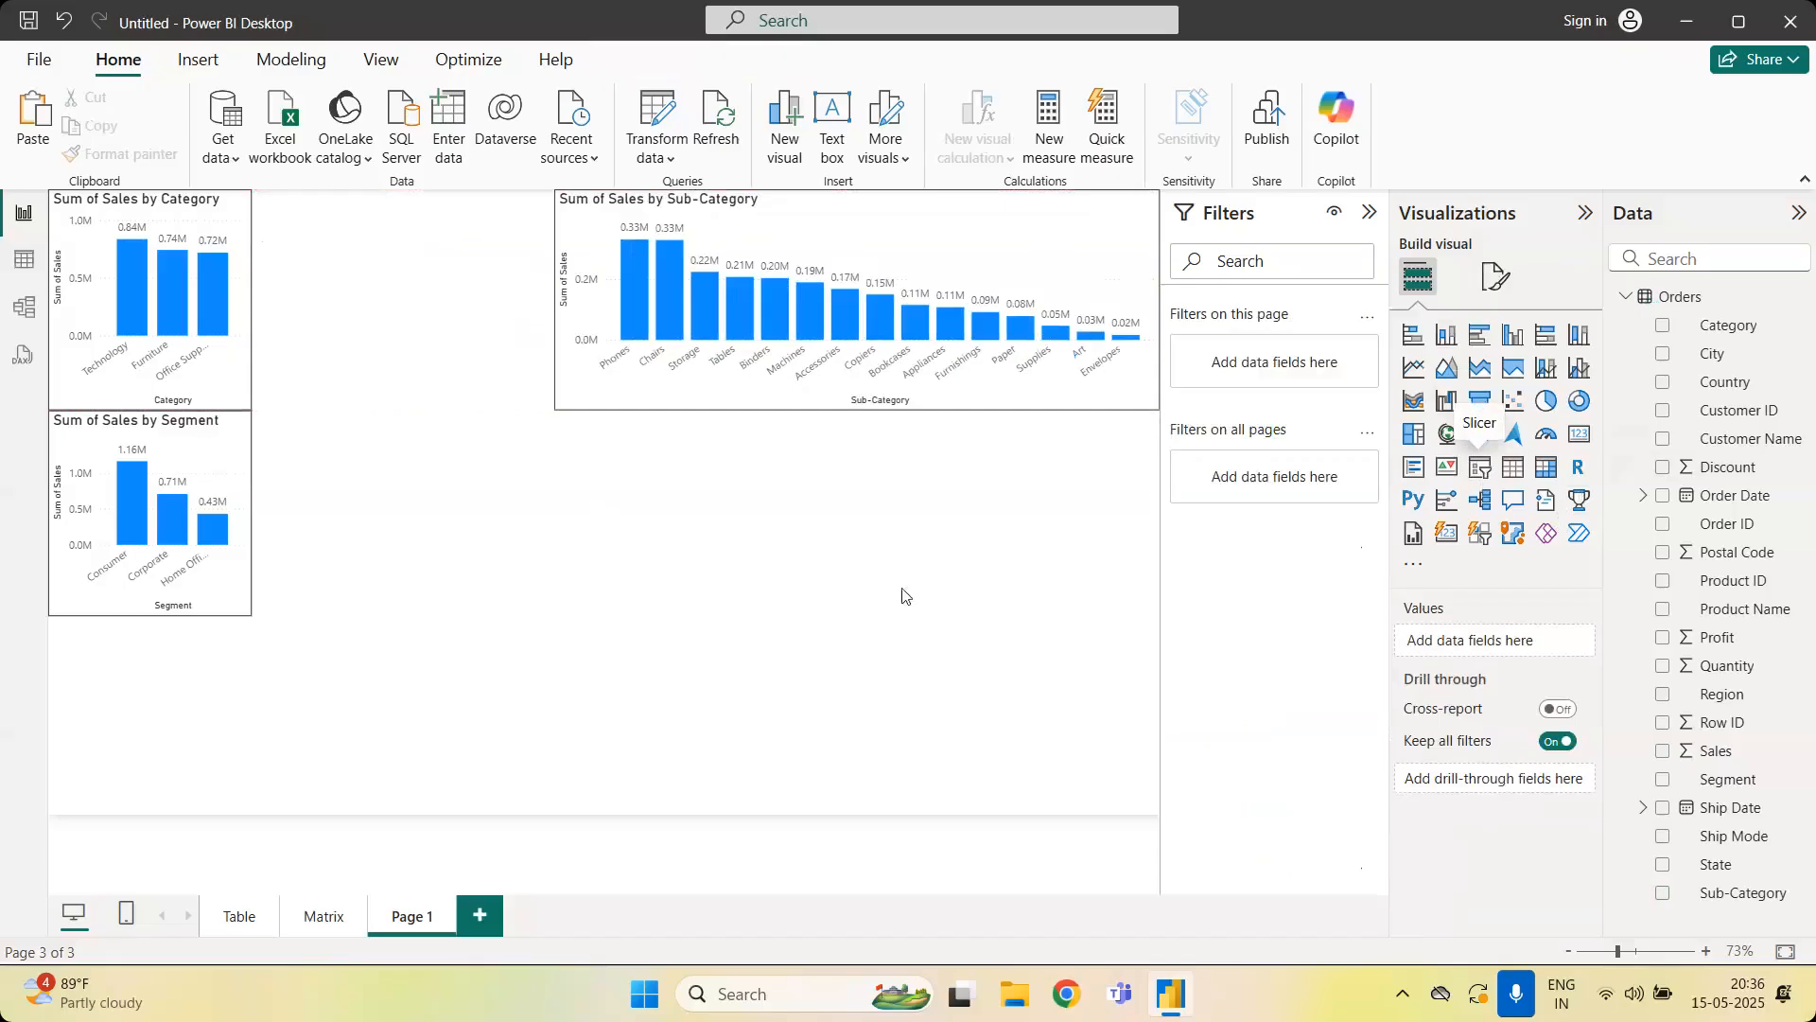
left_click_drag(189, 721, 571, 546)
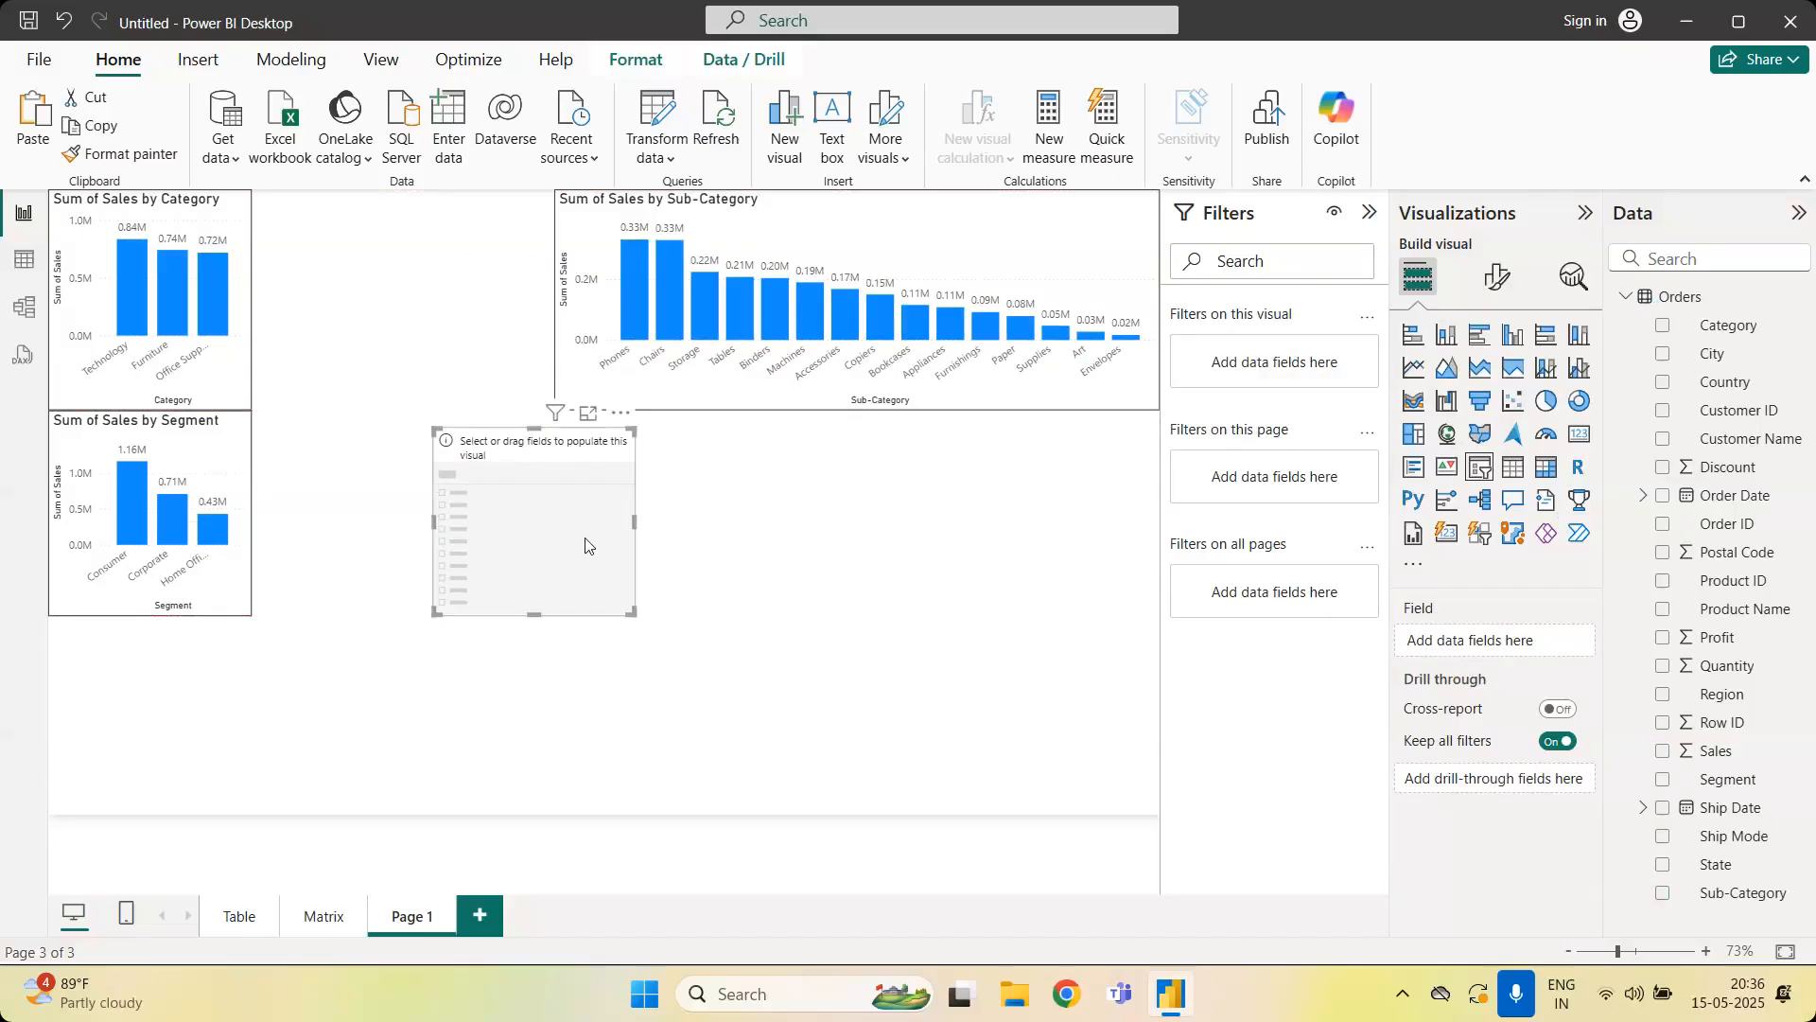
key("Delete")
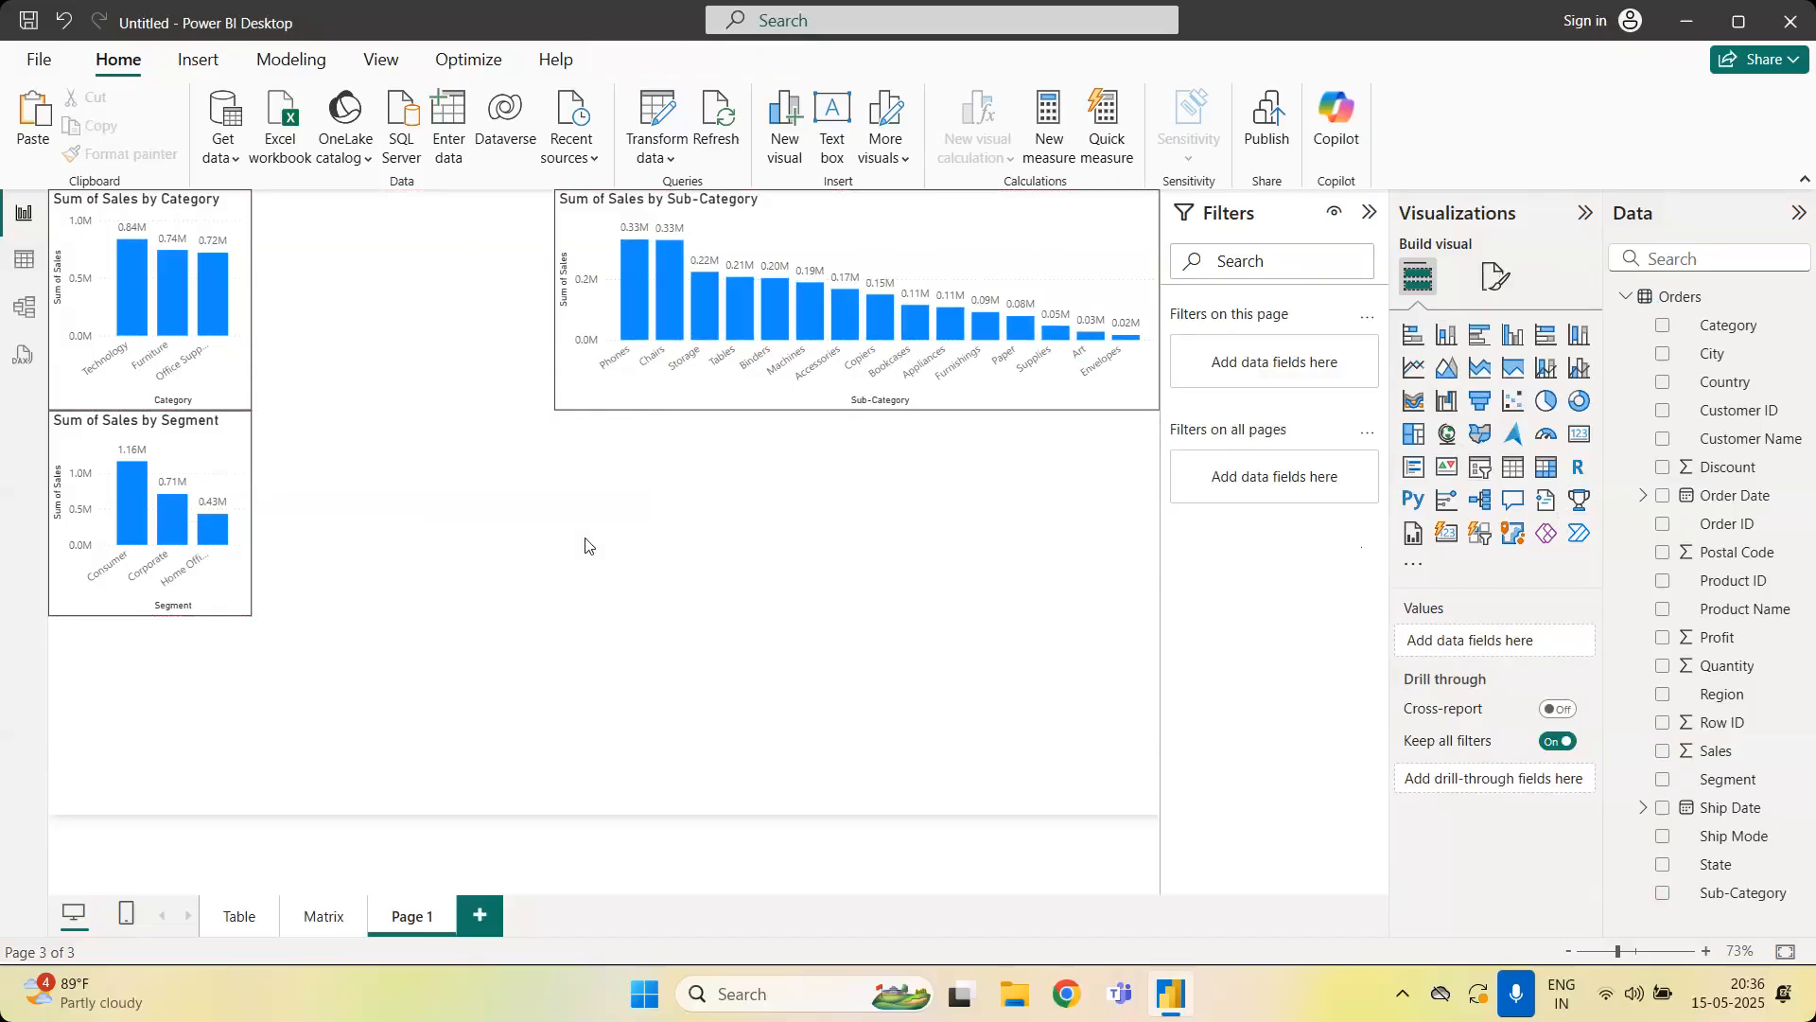
left_click_drag(738, 401, 434, 381)
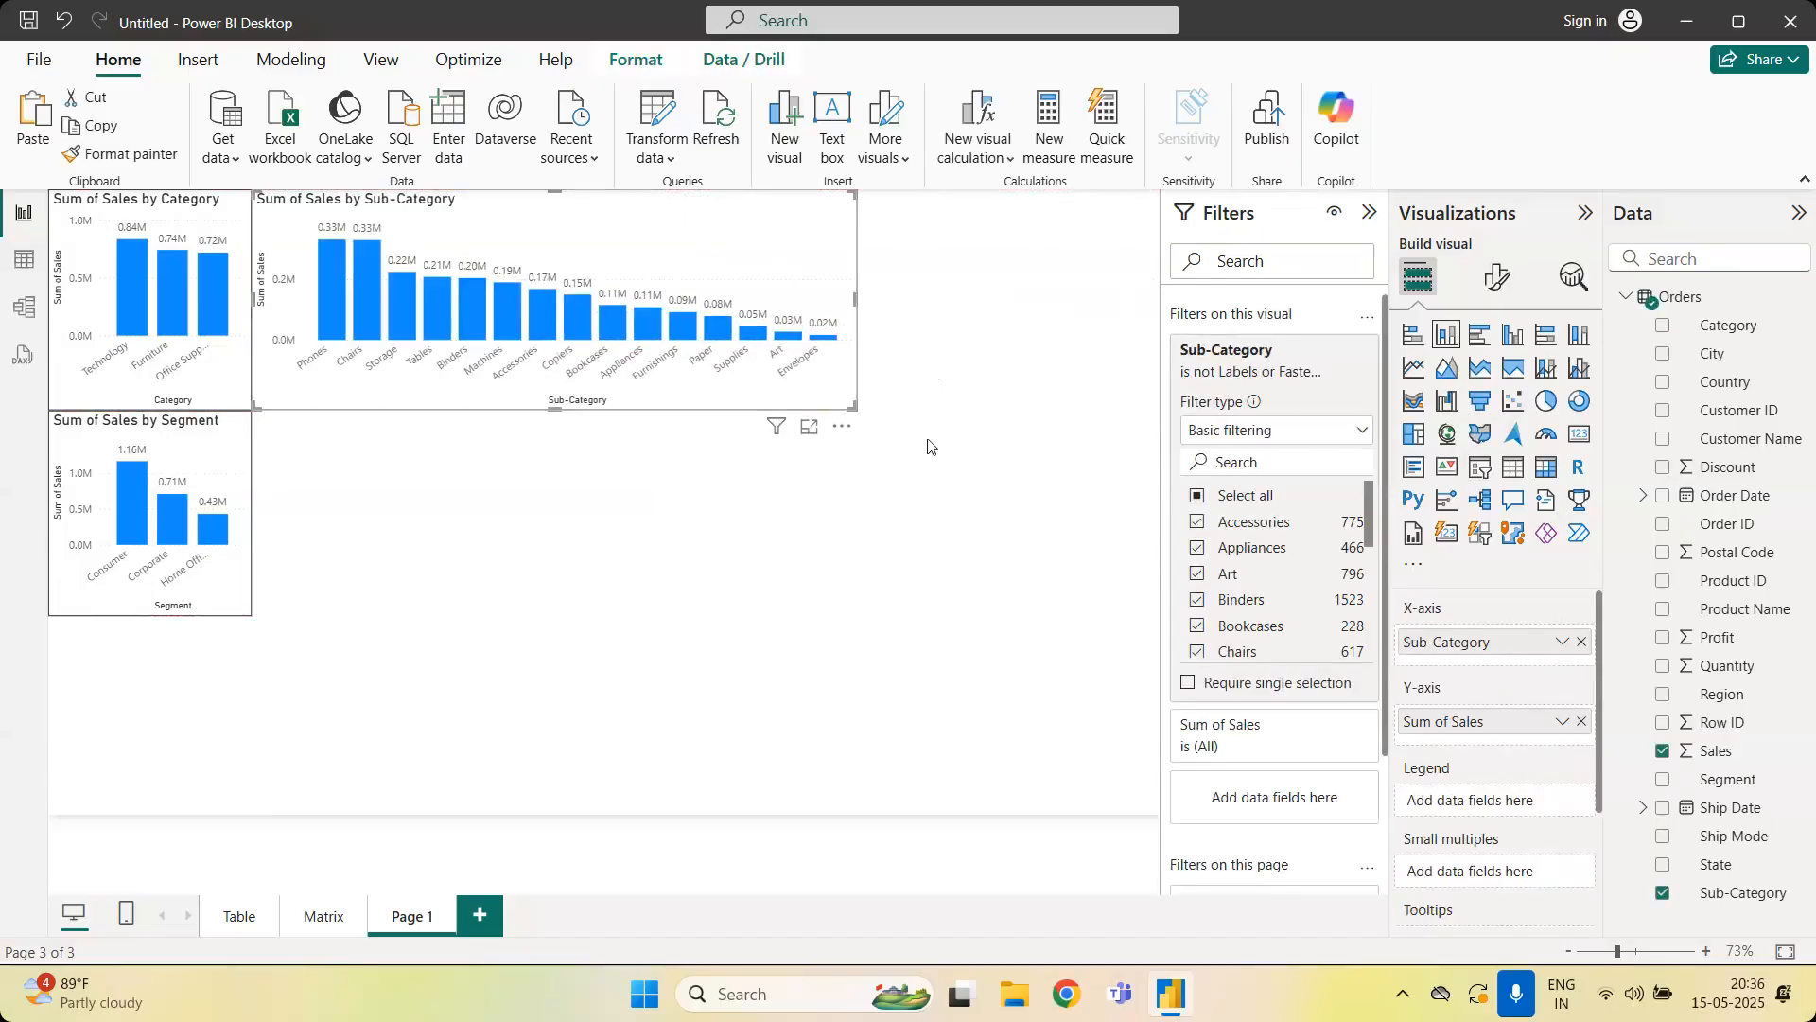
Collapse the Sub-Category filter card and enlarge the Sub-Category chart until its lower edge aligns with the Segment chart
left_click(1334, 354)
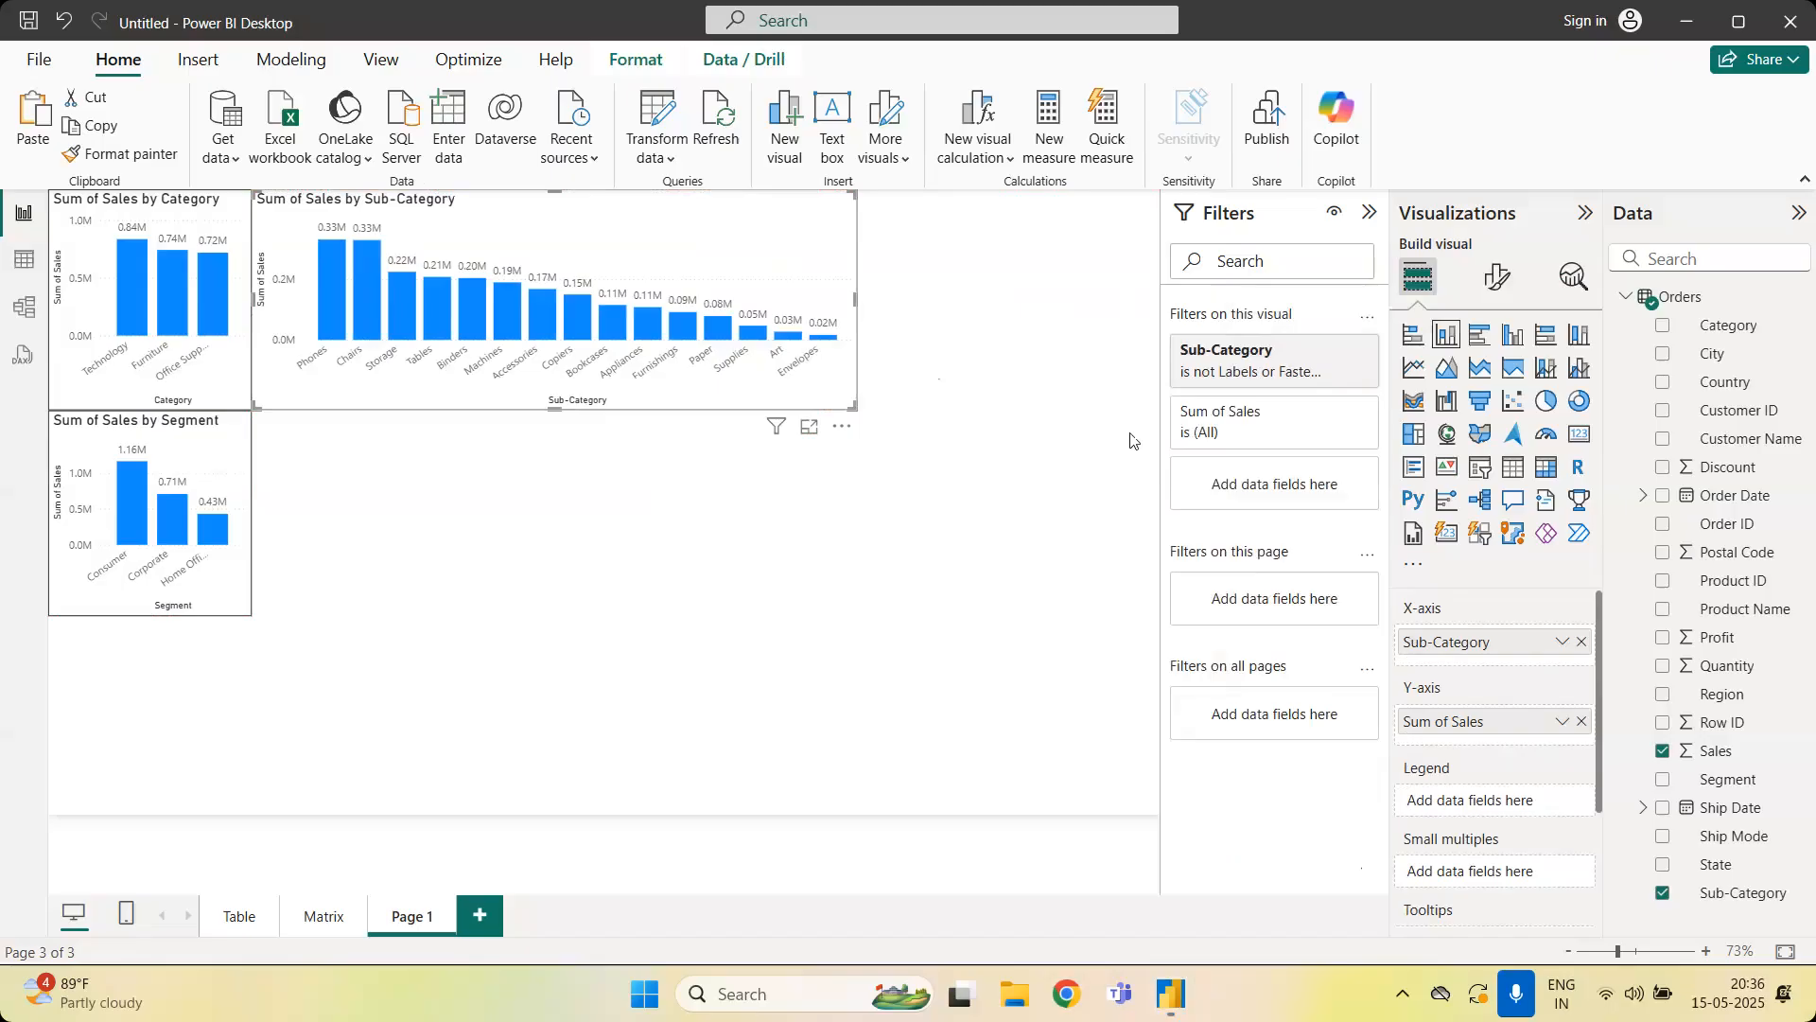
left_click_drag(855, 408, 990, 610)
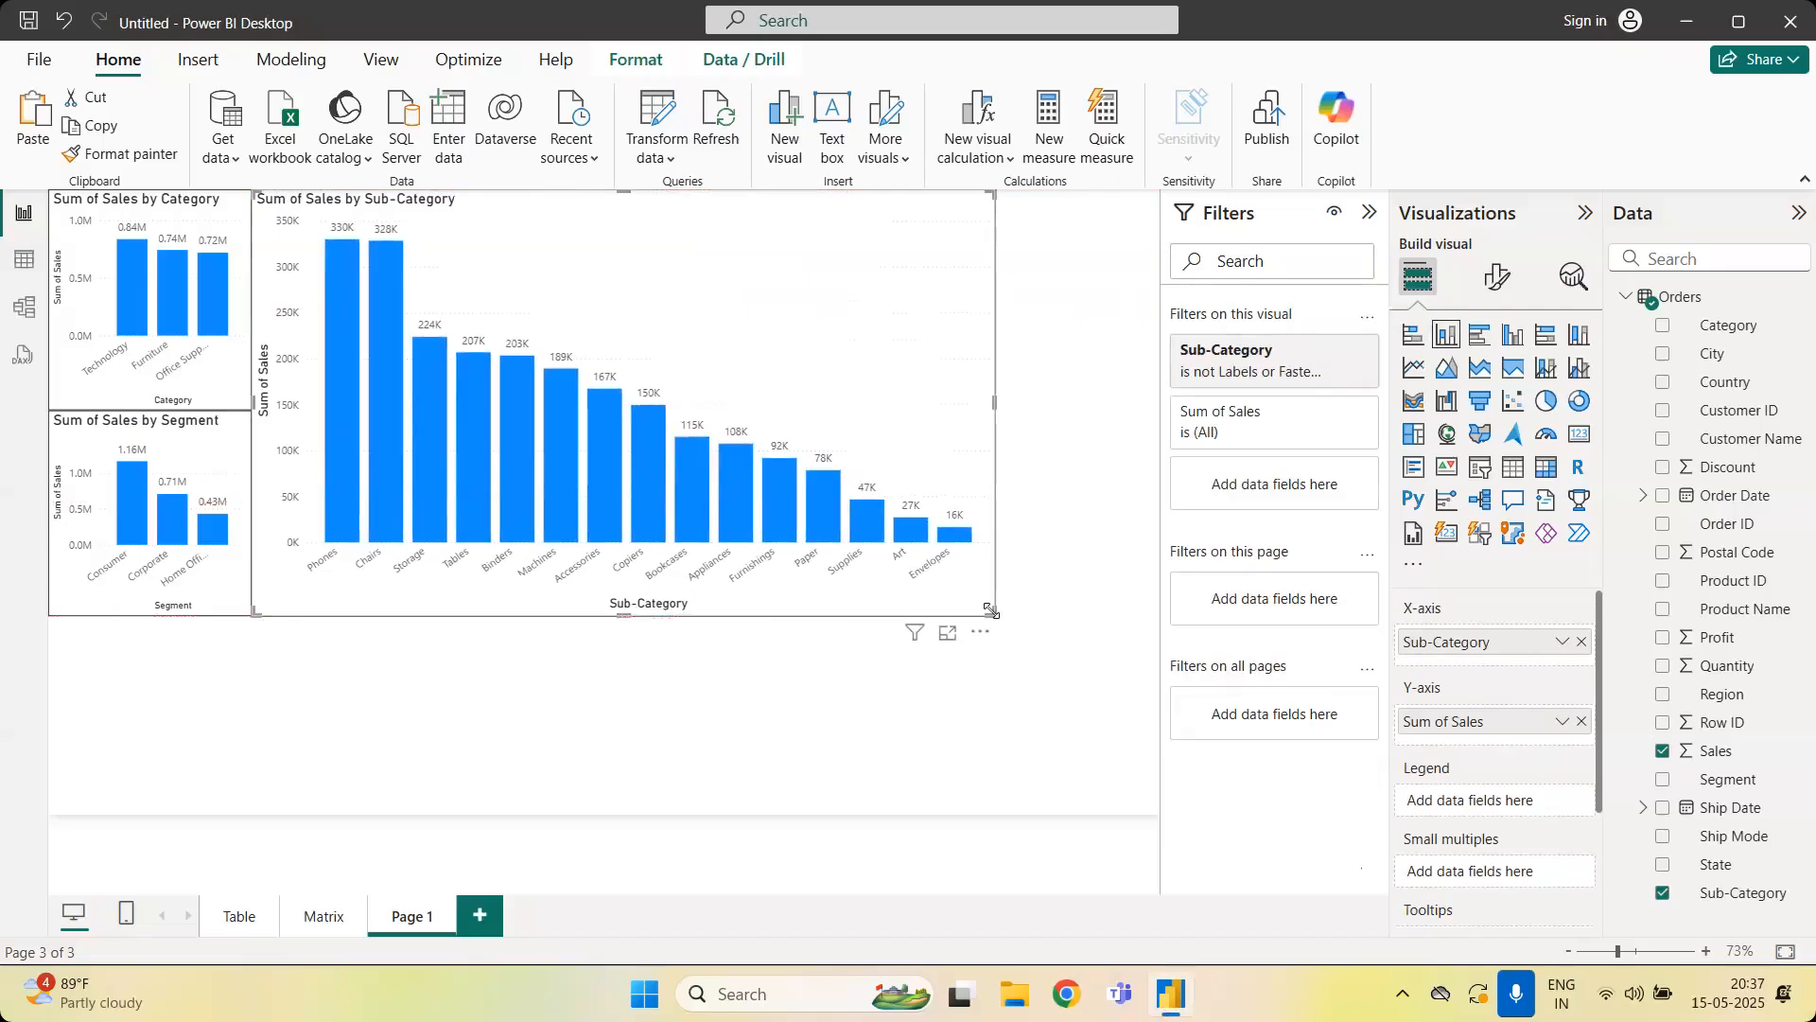
left_click(1058, 667)
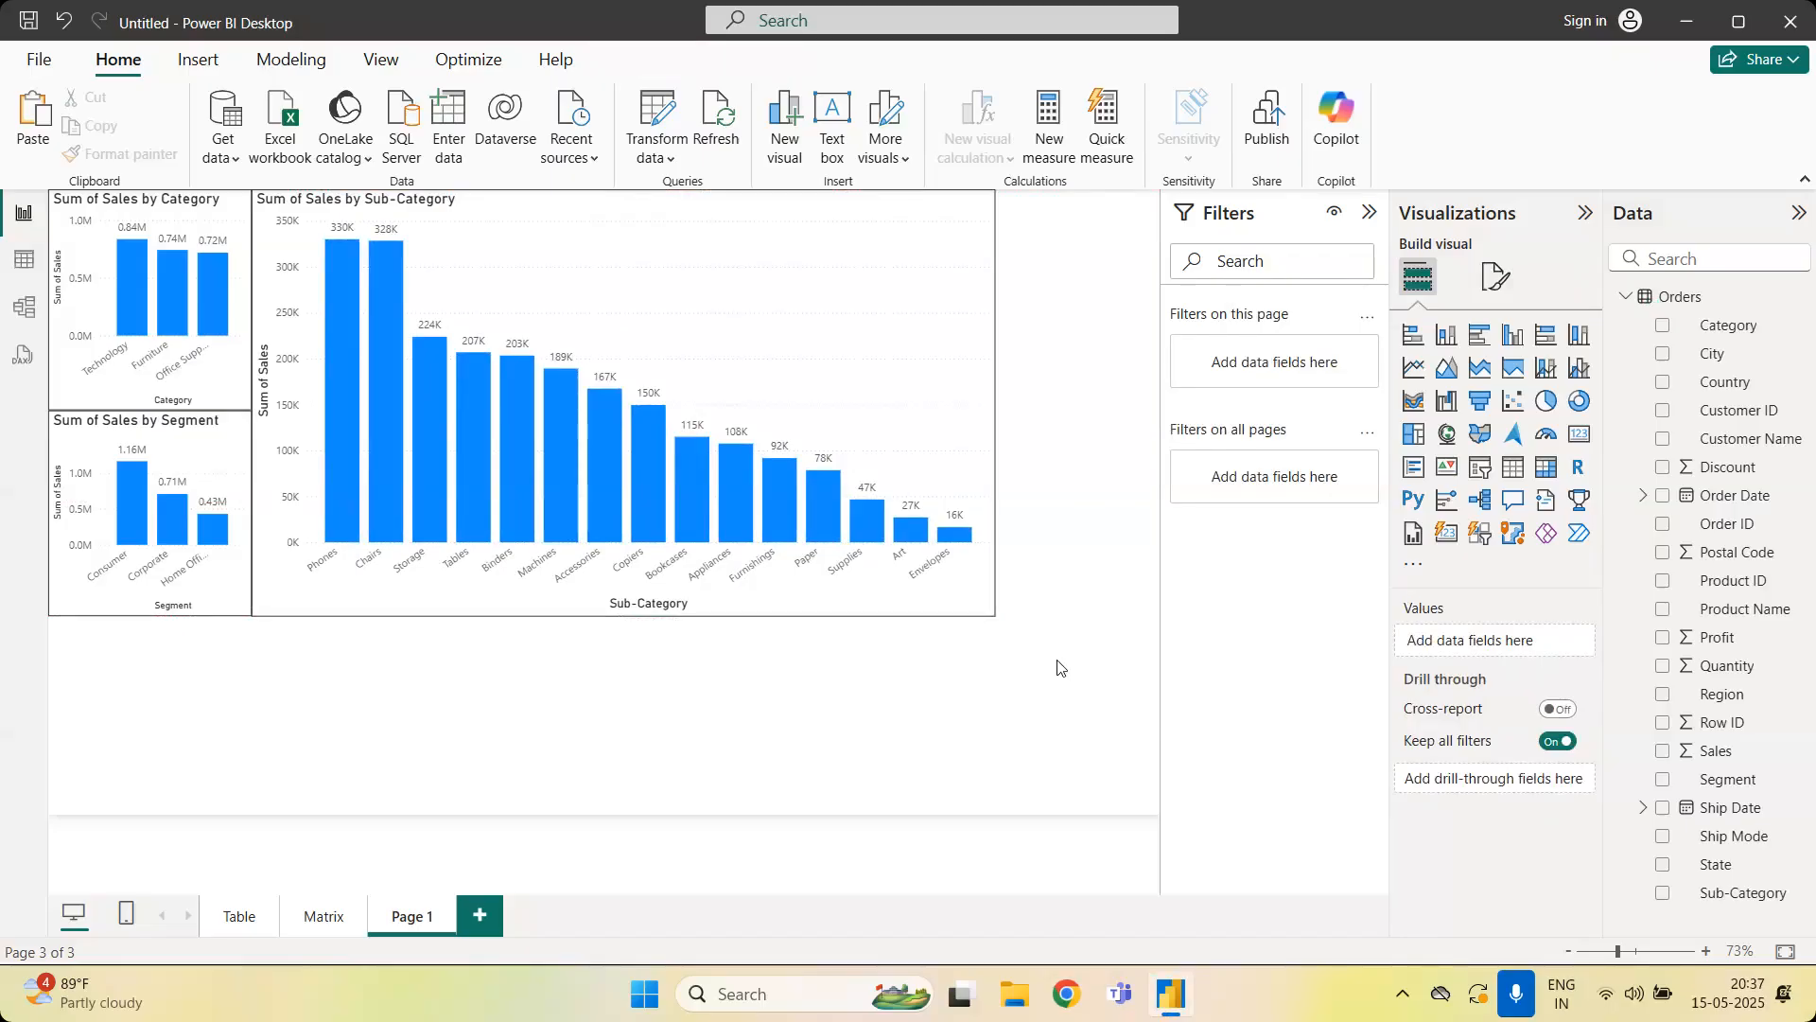
Clear the Sub-Category filter on the Sum of Sales by Sub-Category chart and expand its filter options
left_click(886, 299)
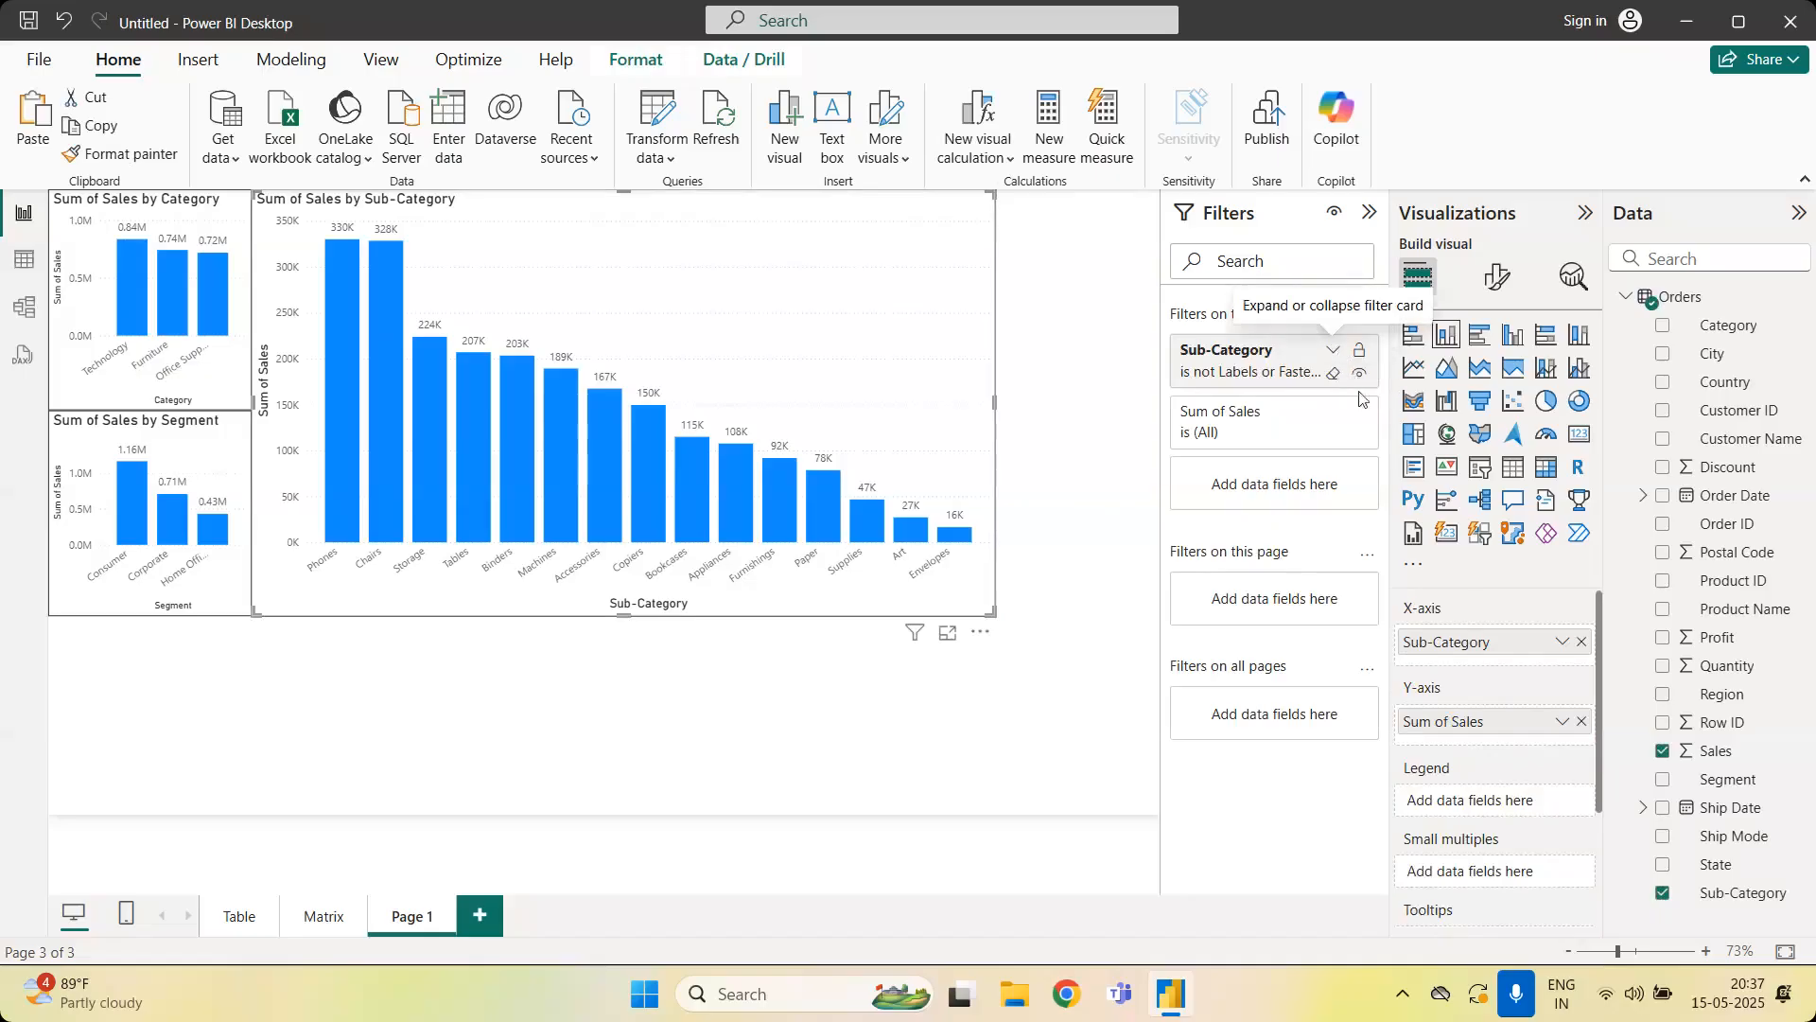
left_click(1336, 373)
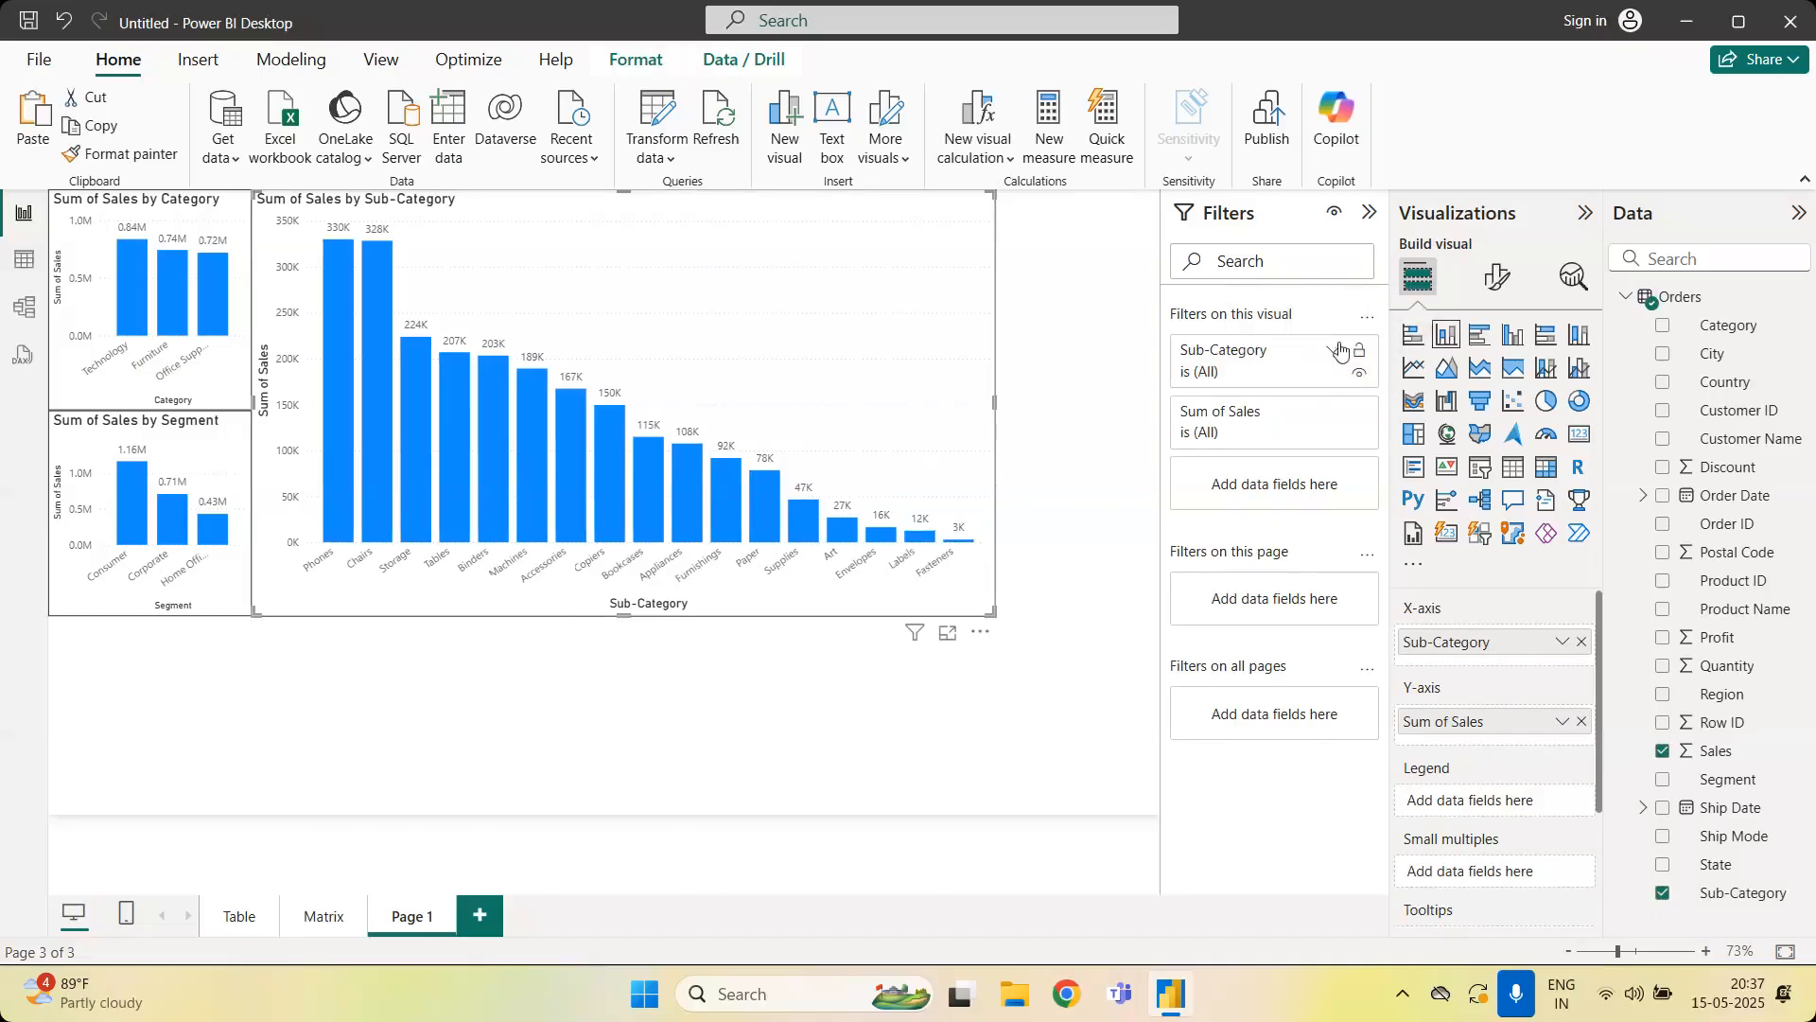
left_click(1338, 351)
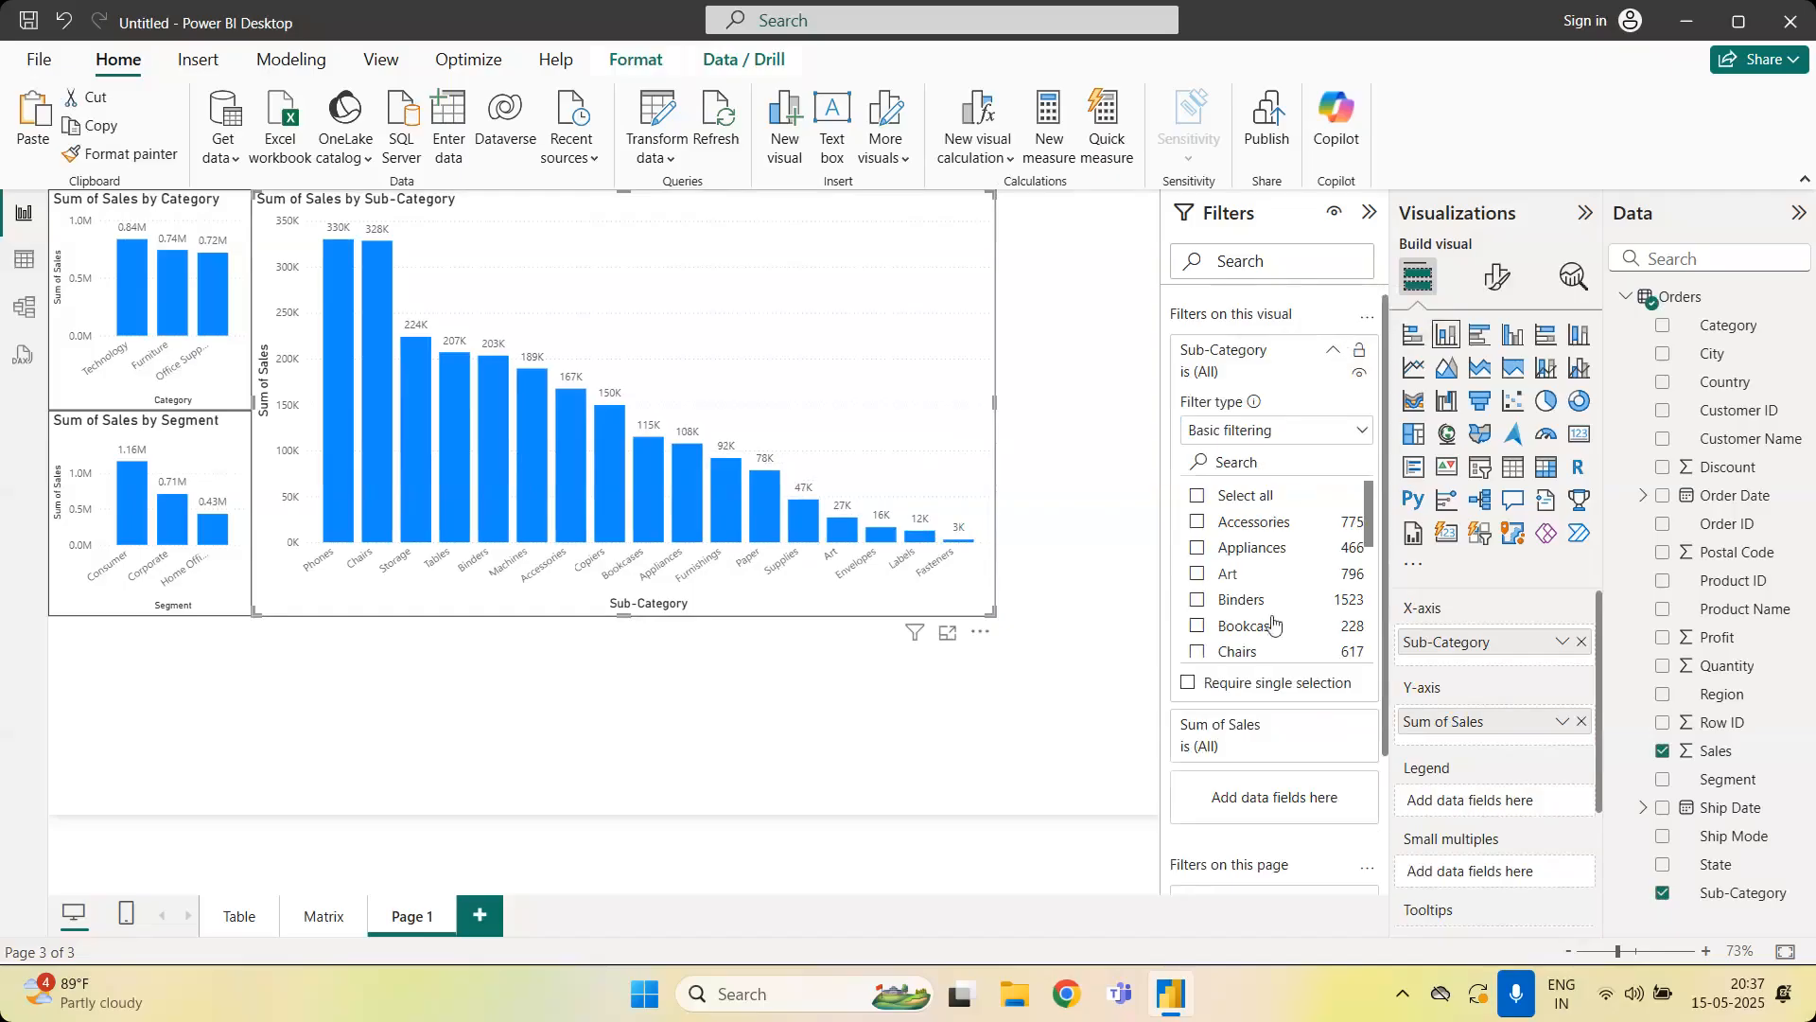
left_click_drag(1368, 529, 1374, 493)
Apply a Top N filter to Sub-Category that shows the top 3 items by Sum of Sales
left_click(1243, 437)
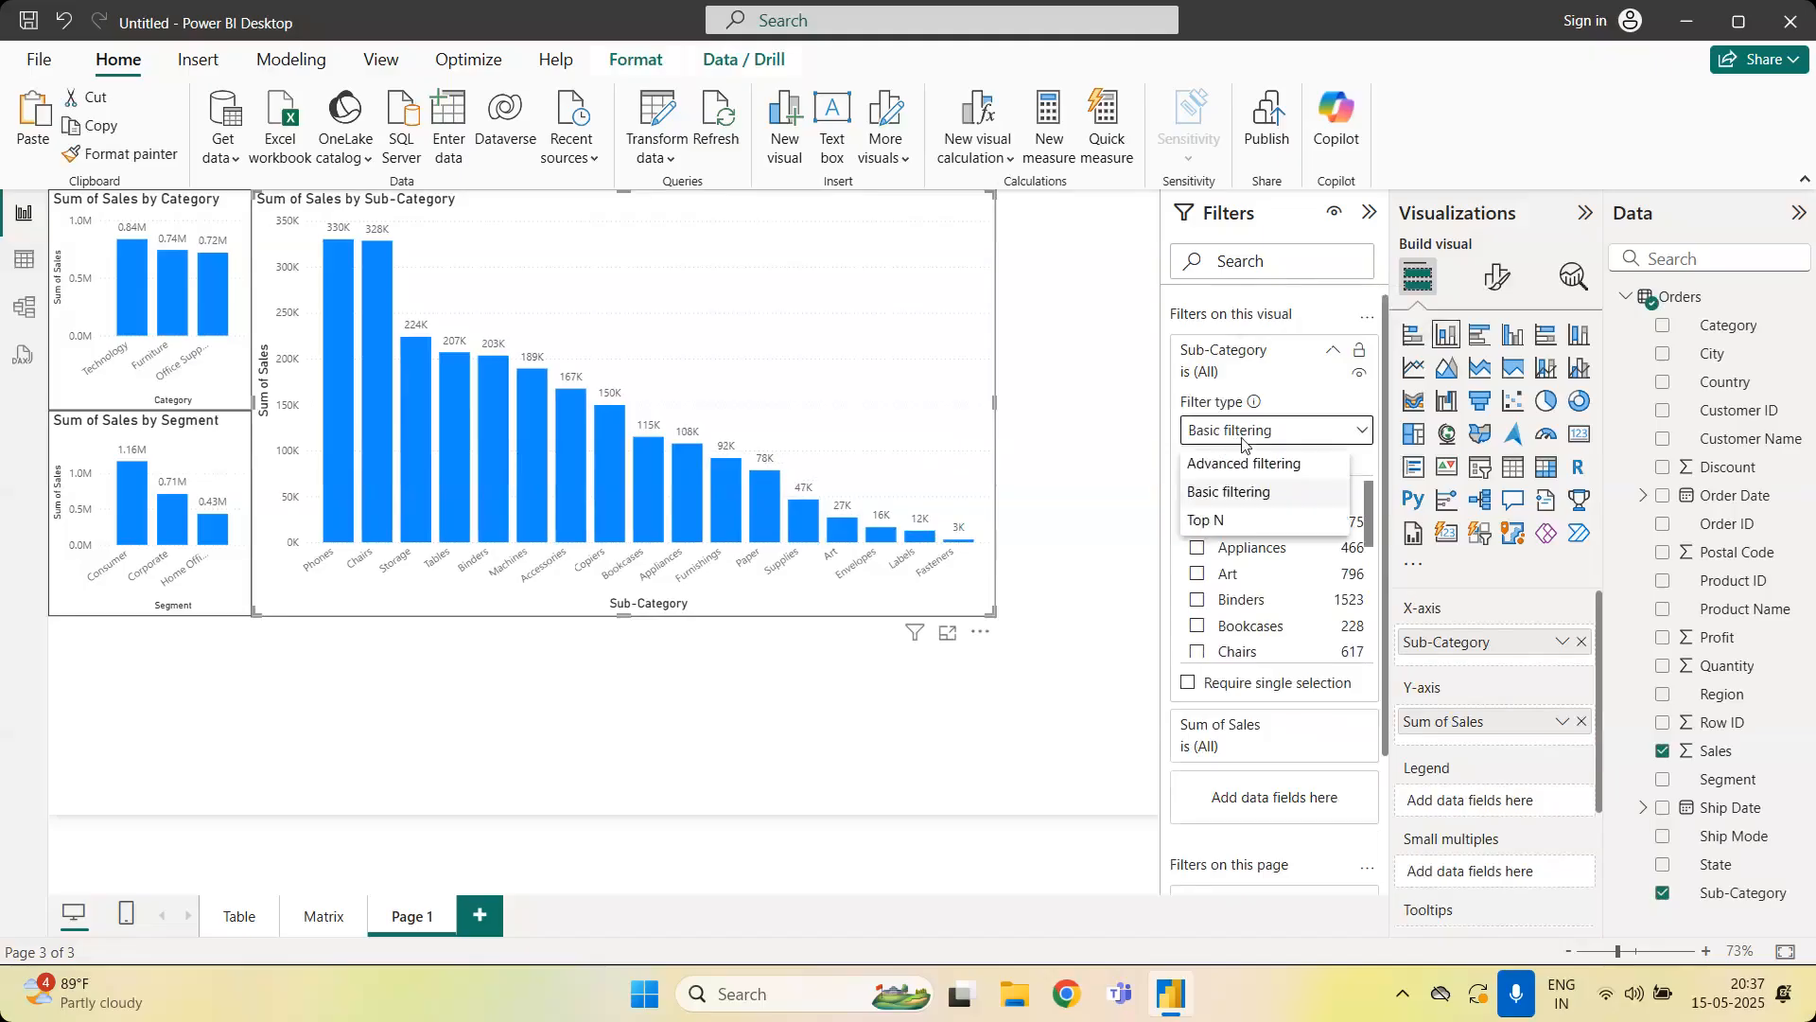
left_click(1244, 528)
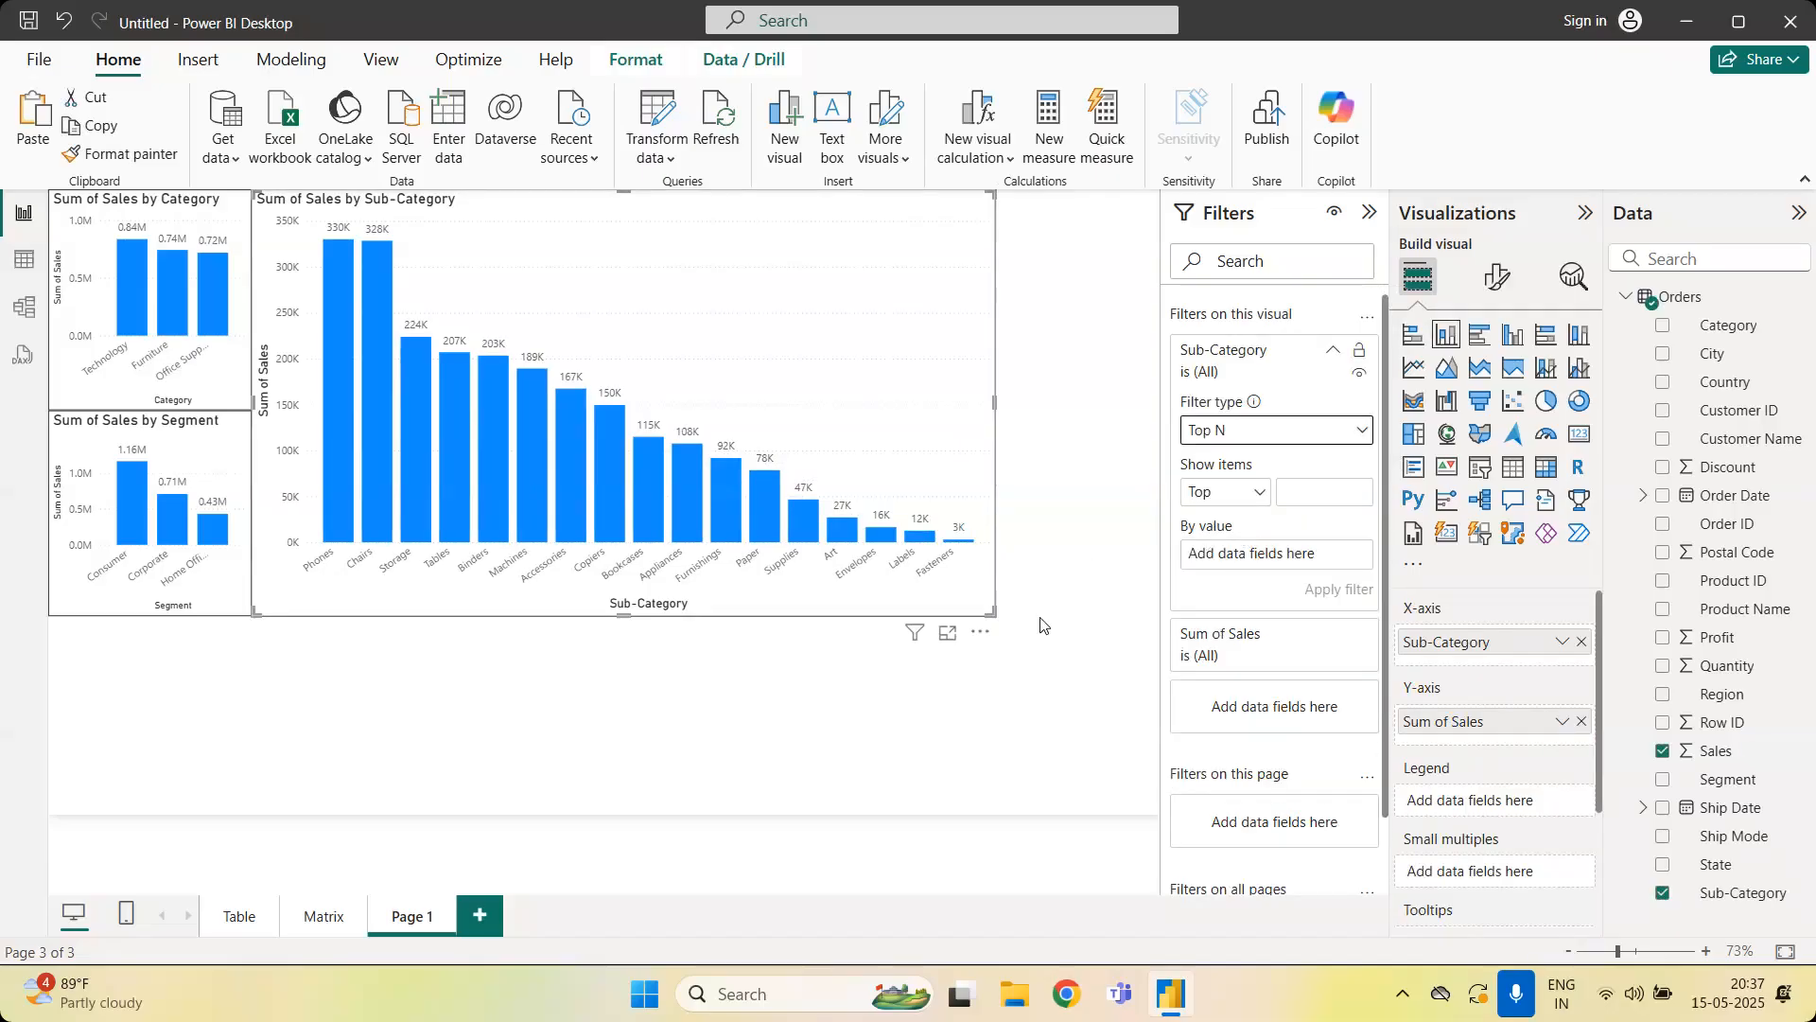
left_click(1330, 490)
type("3")
left_click_drag(1724, 755, 1298, 560)
left_click(1327, 588)
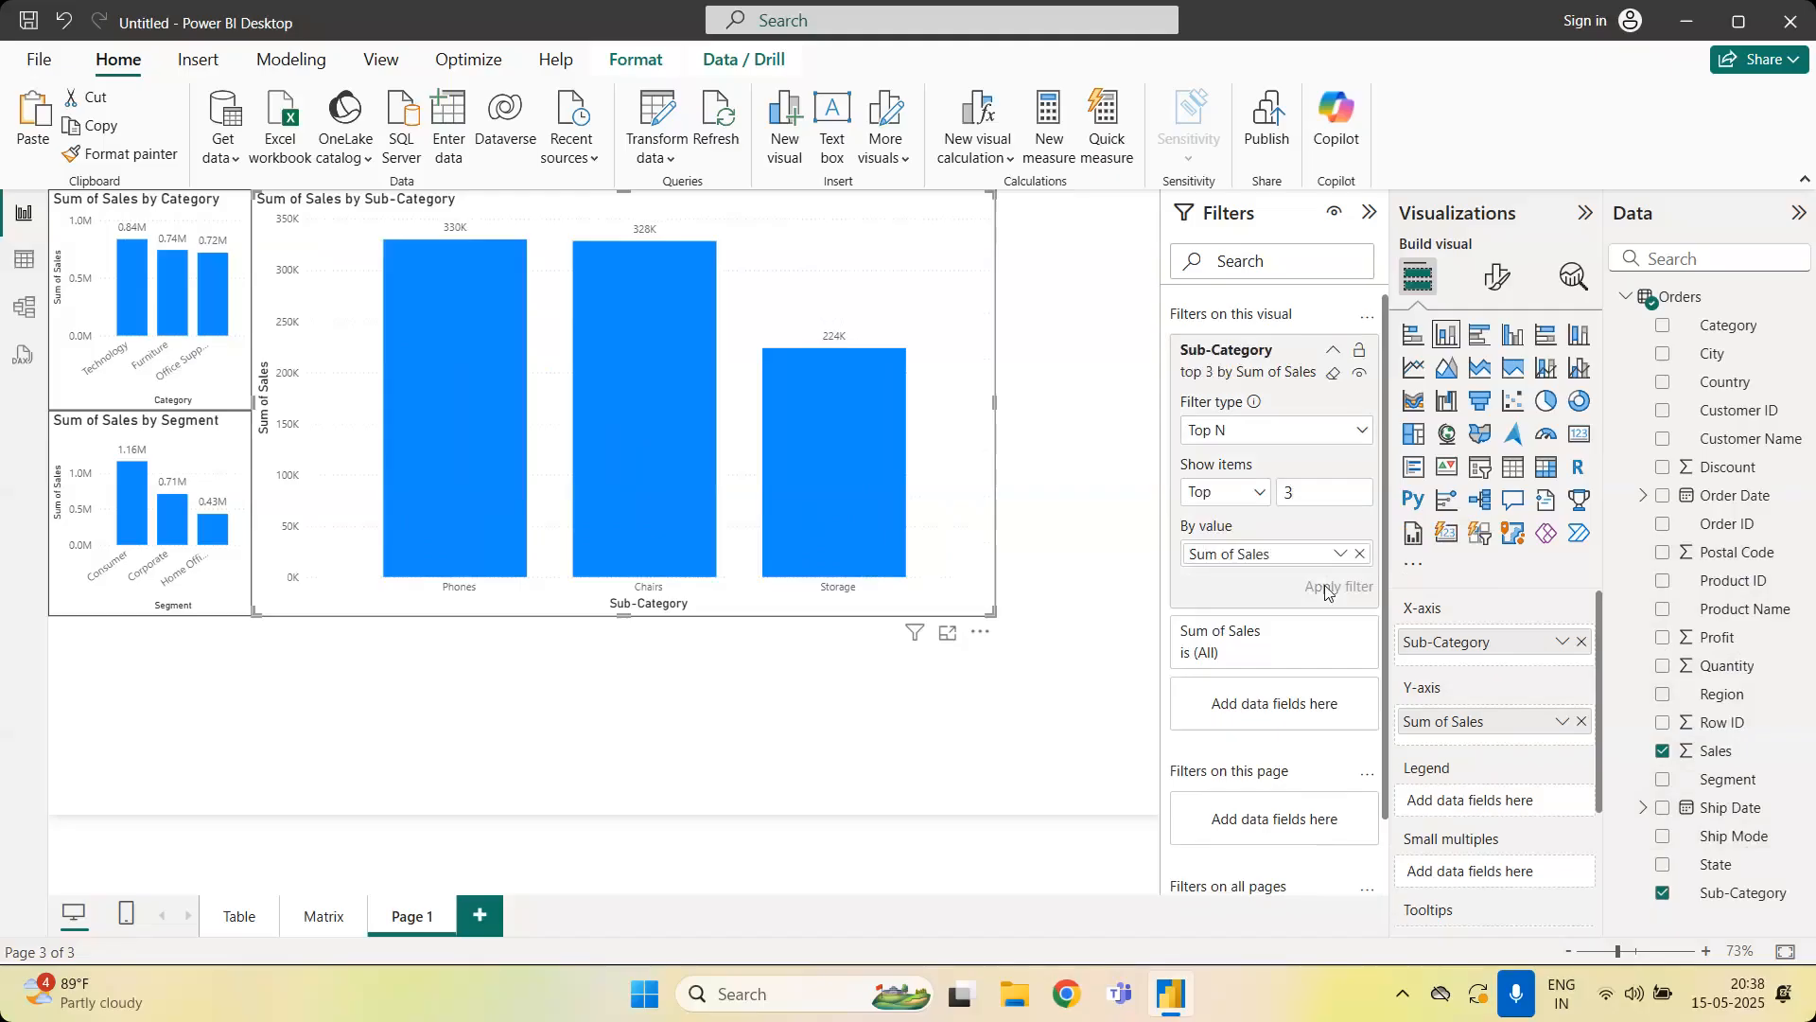
Change the Sub-Category Top N filter to show the top 5 items and apply it
left_click(1314, 492)
key("BackSpace")
type("5")
left_click(1350, 600)
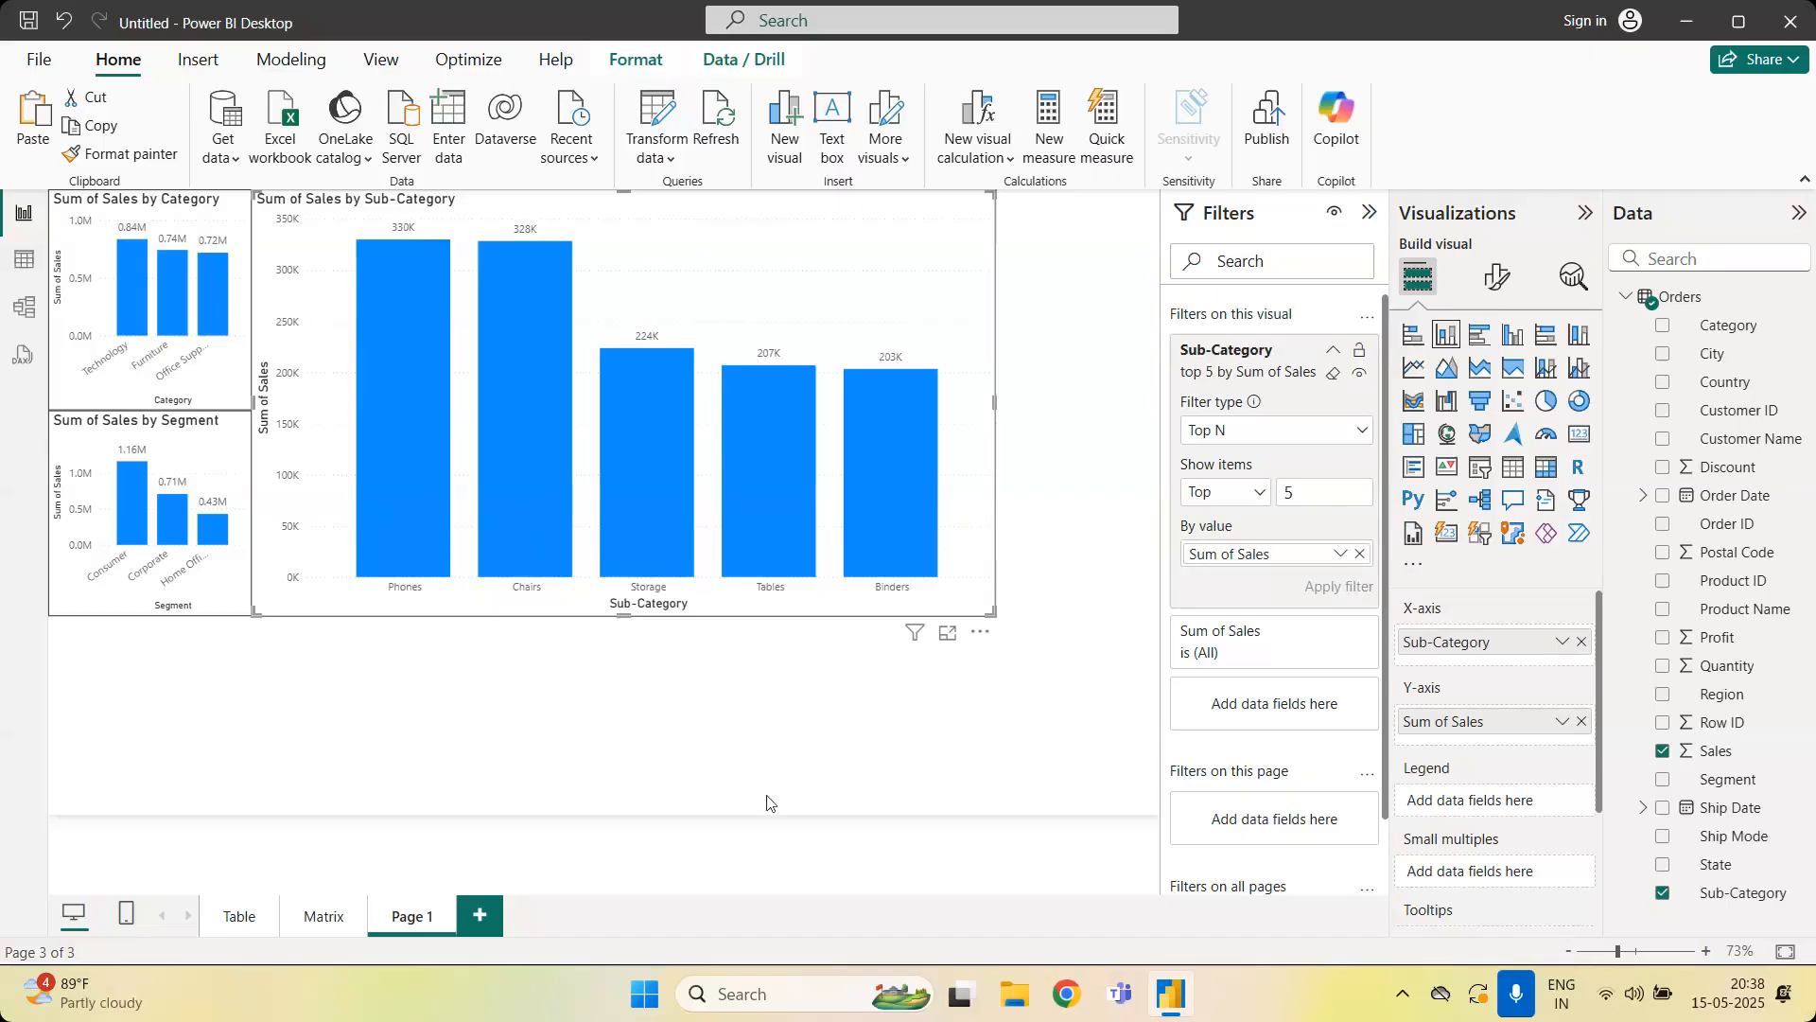
On the Table page, move the Segment sales and profit table beneath the Sum of Sales by Segment chart
left_click(240, 916)
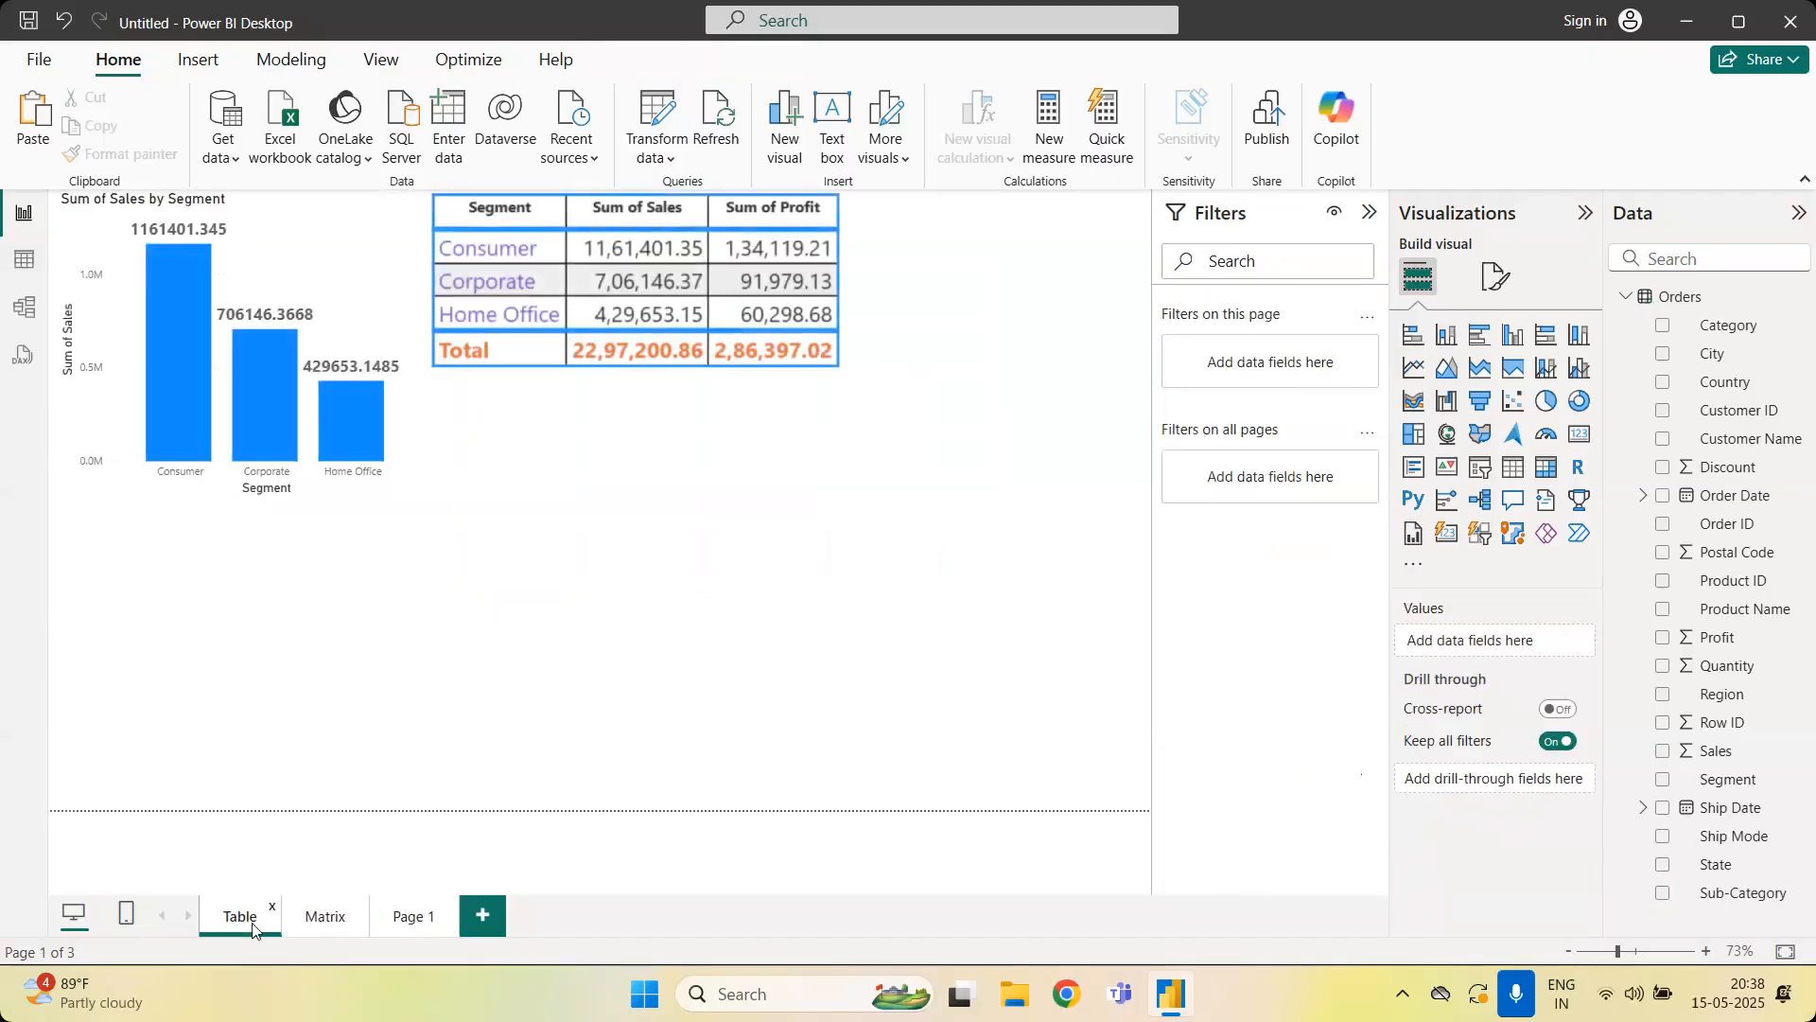
left_click_drag(870, 391, 470, 655)
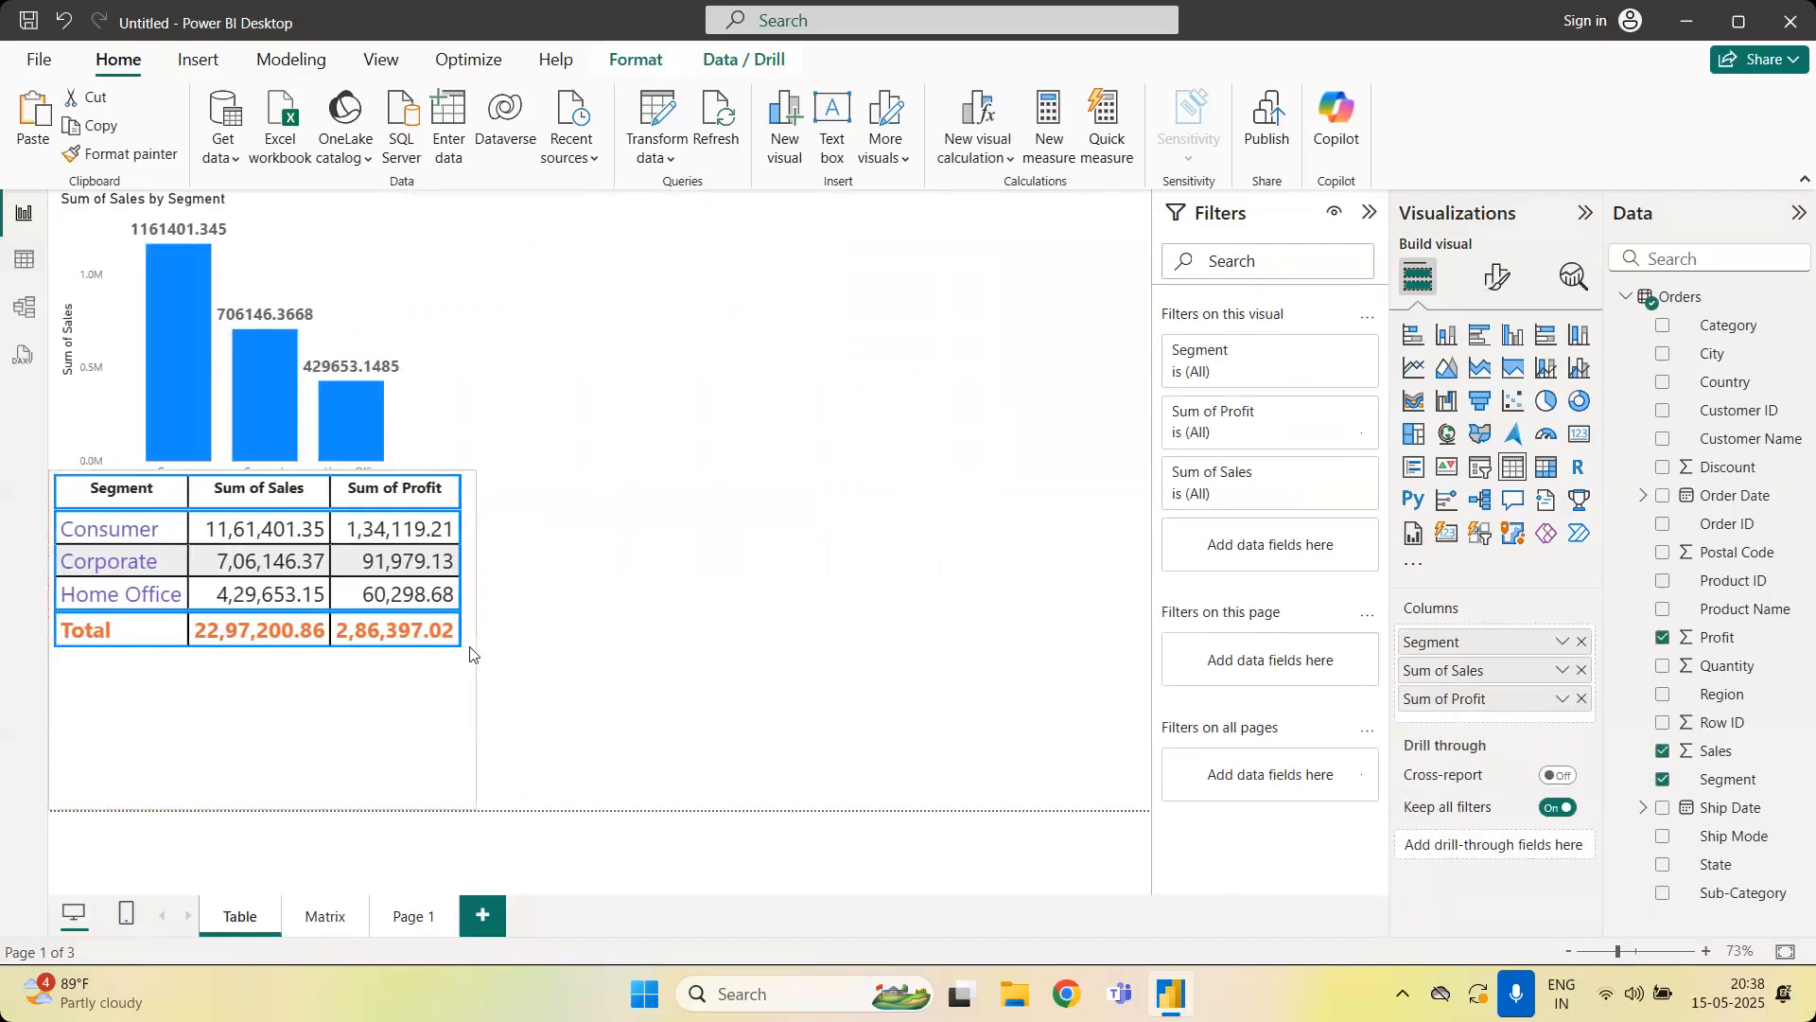
left_click(681, 393)
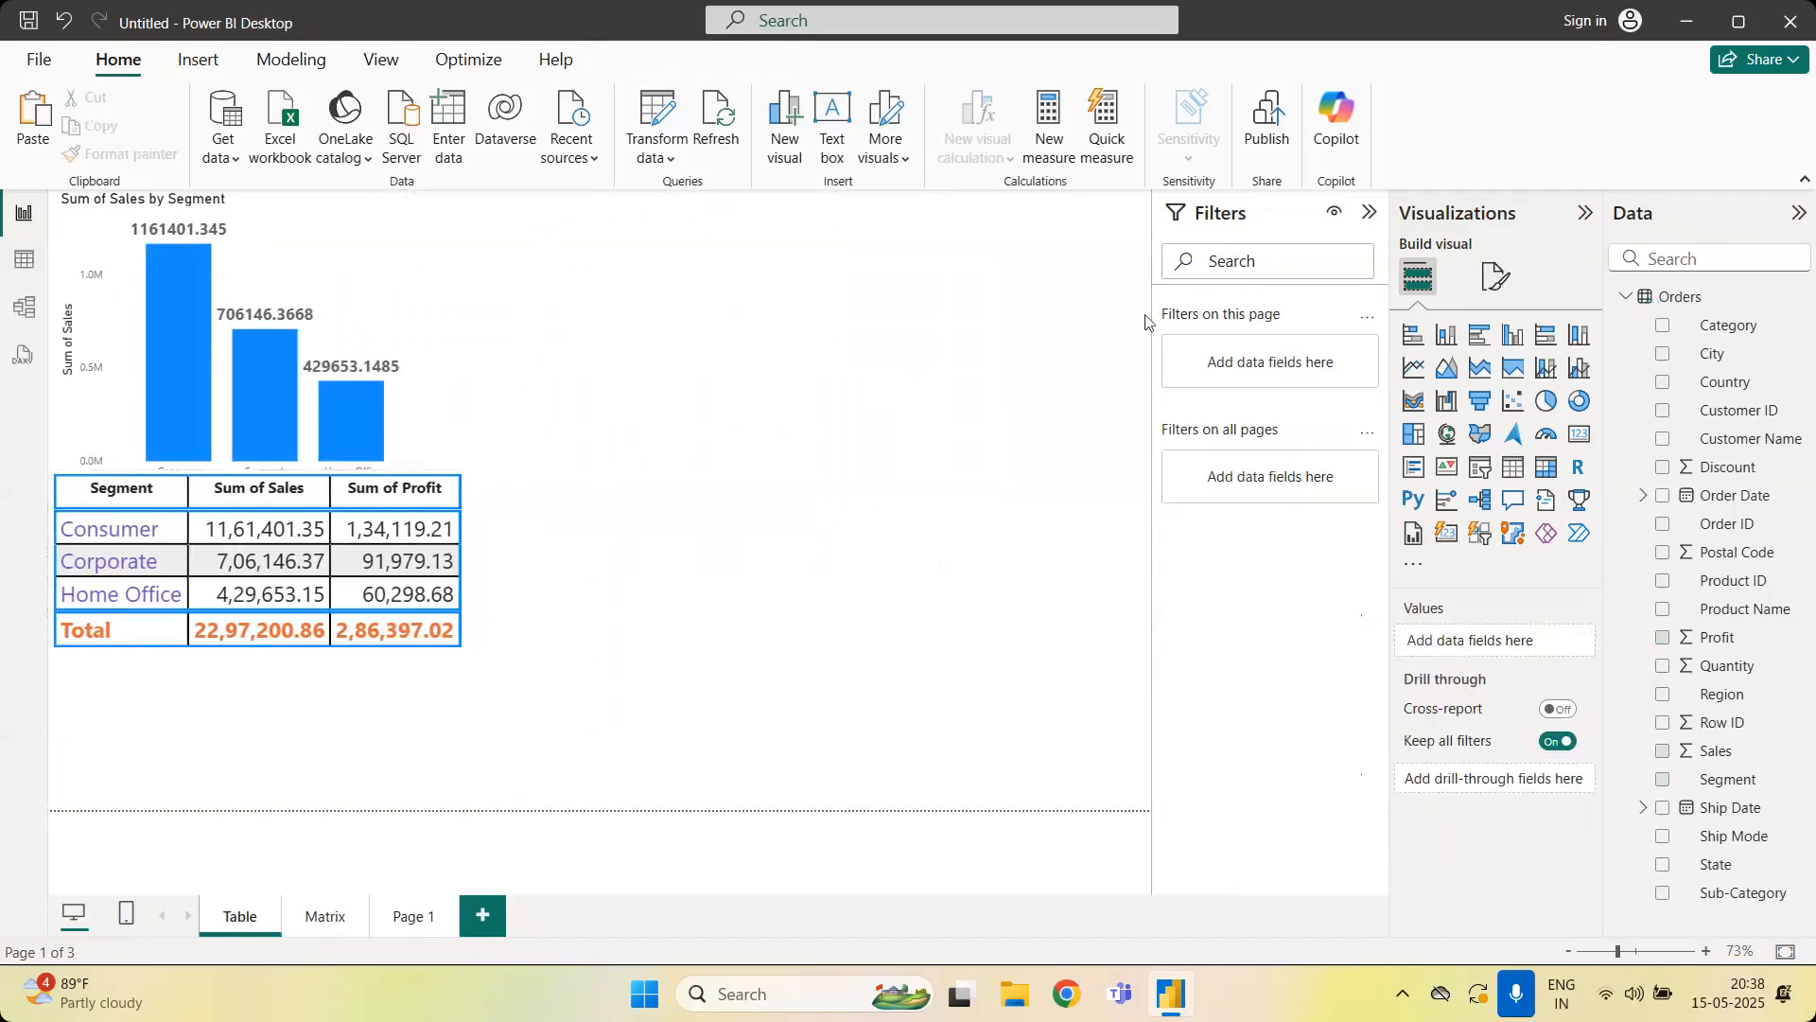
Insert a new table visual beside the existing visuals and enlarge it to fill the free side of the page down to its lower edge
left_click(1513, 467)
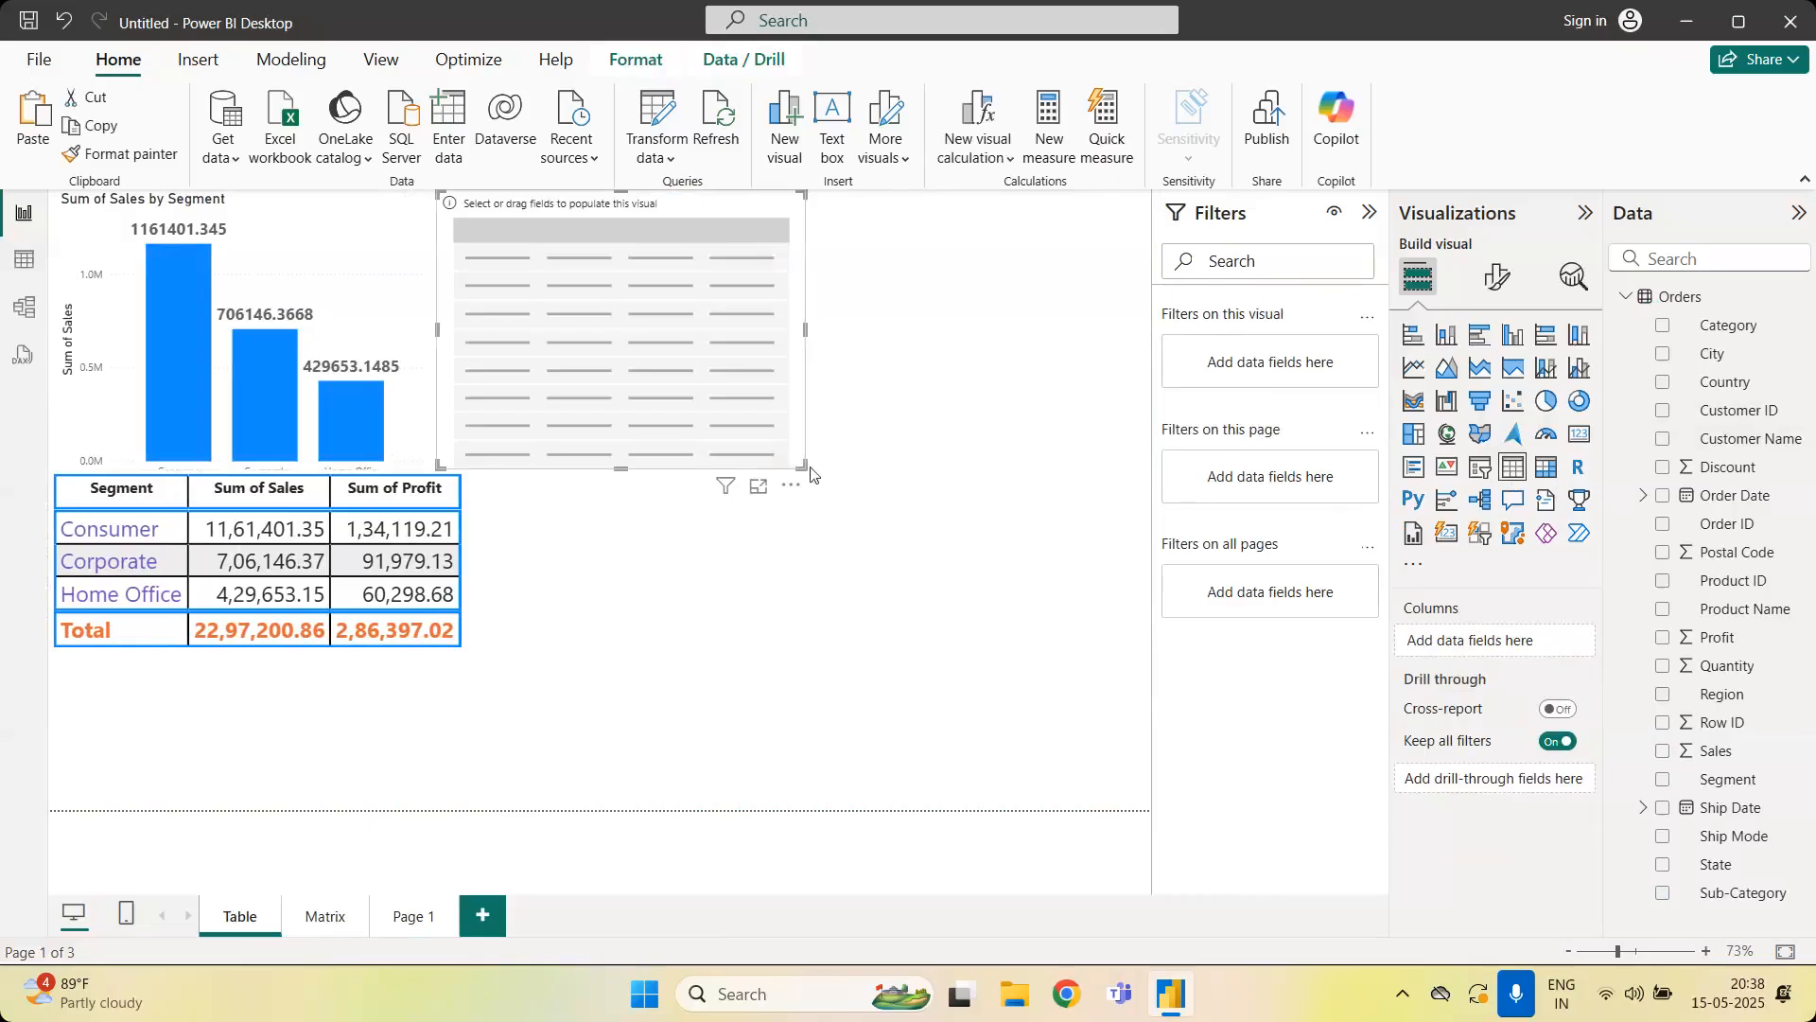
left_click_drag(809, 468, 1086, 677)
left_click_drag(525, 220, 587, 219)
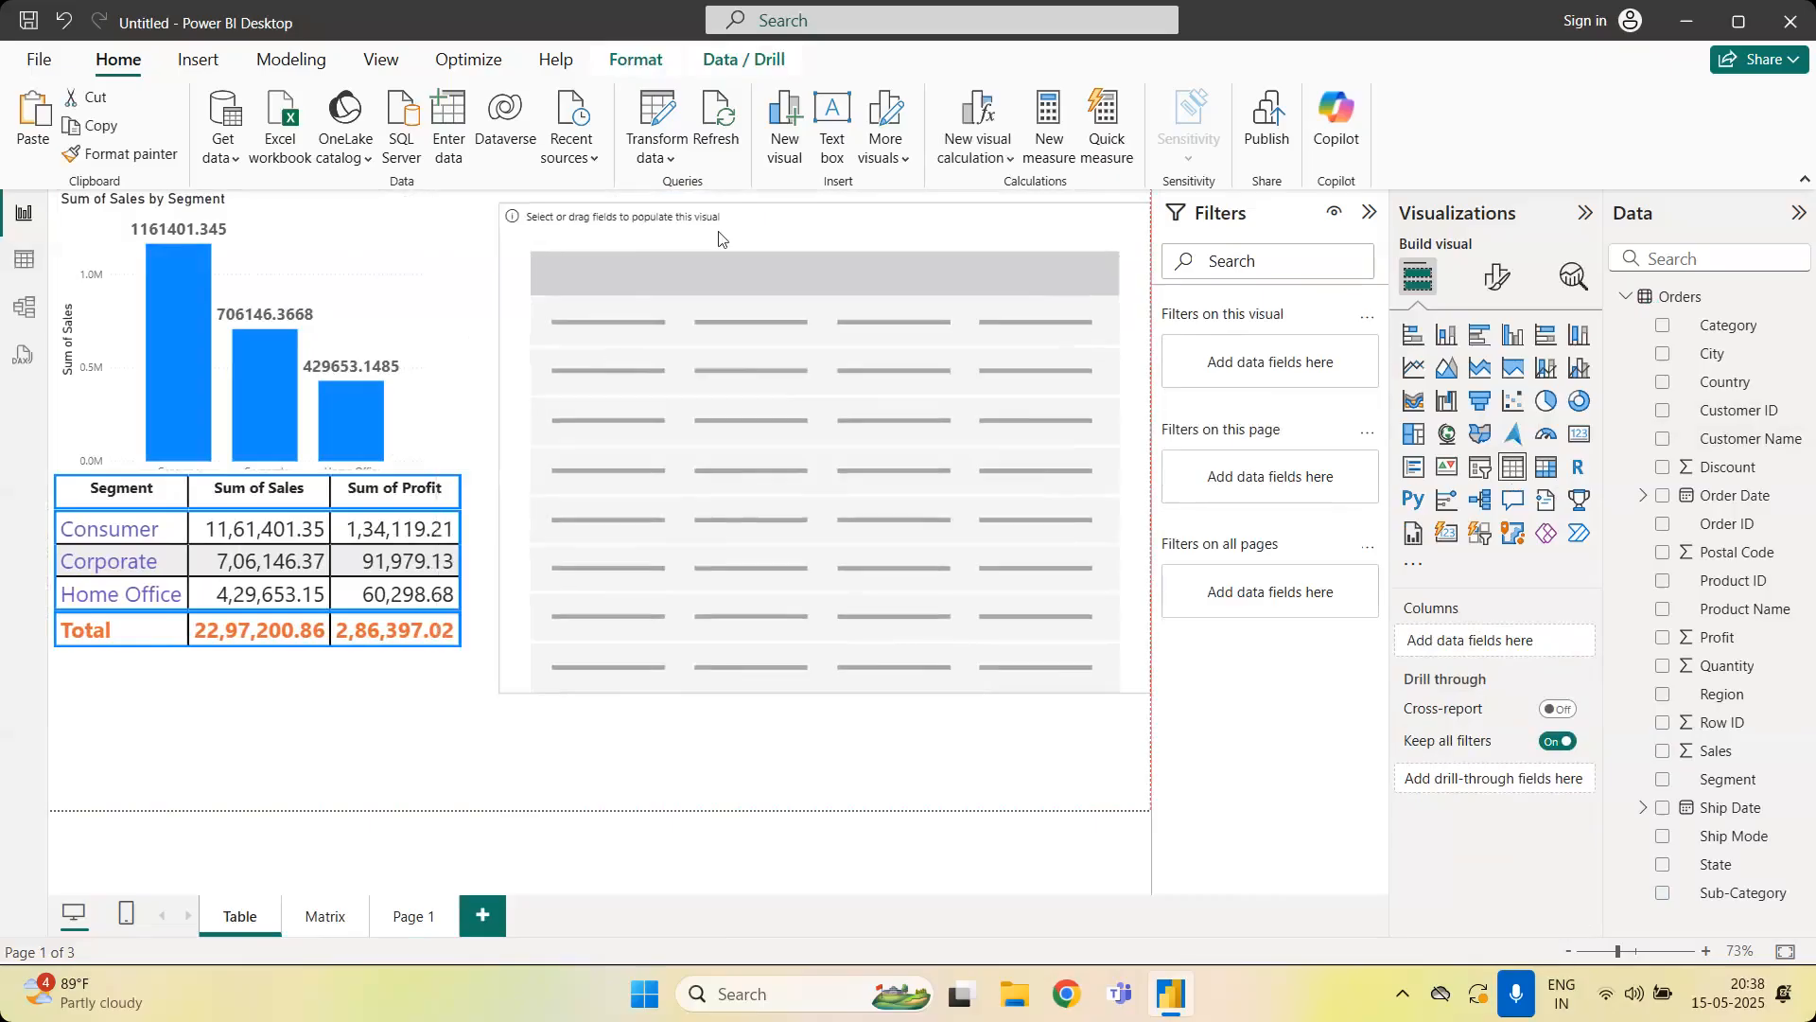
left_click_drag(502, 691, 504, 810)
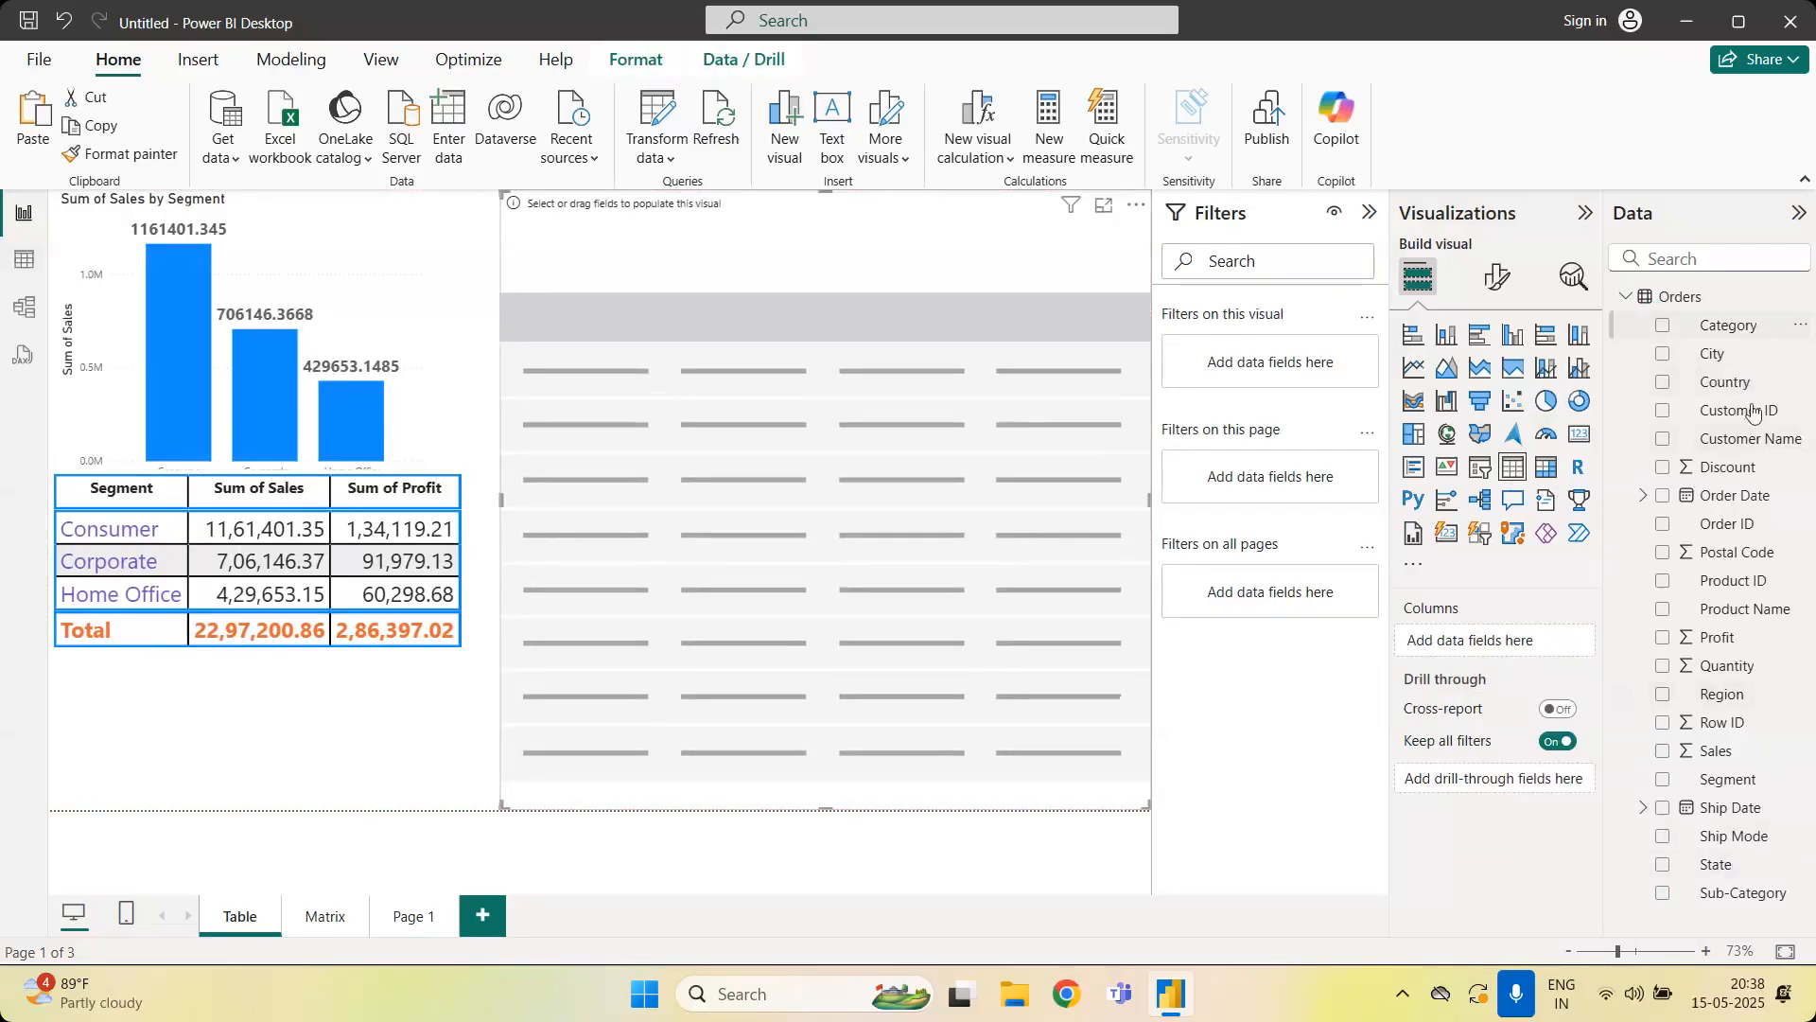
Add State and Sum of Sales as the new table's columns, leaving no drill-through field on the page
left_click_drag(1746, 875, 1545, 650)
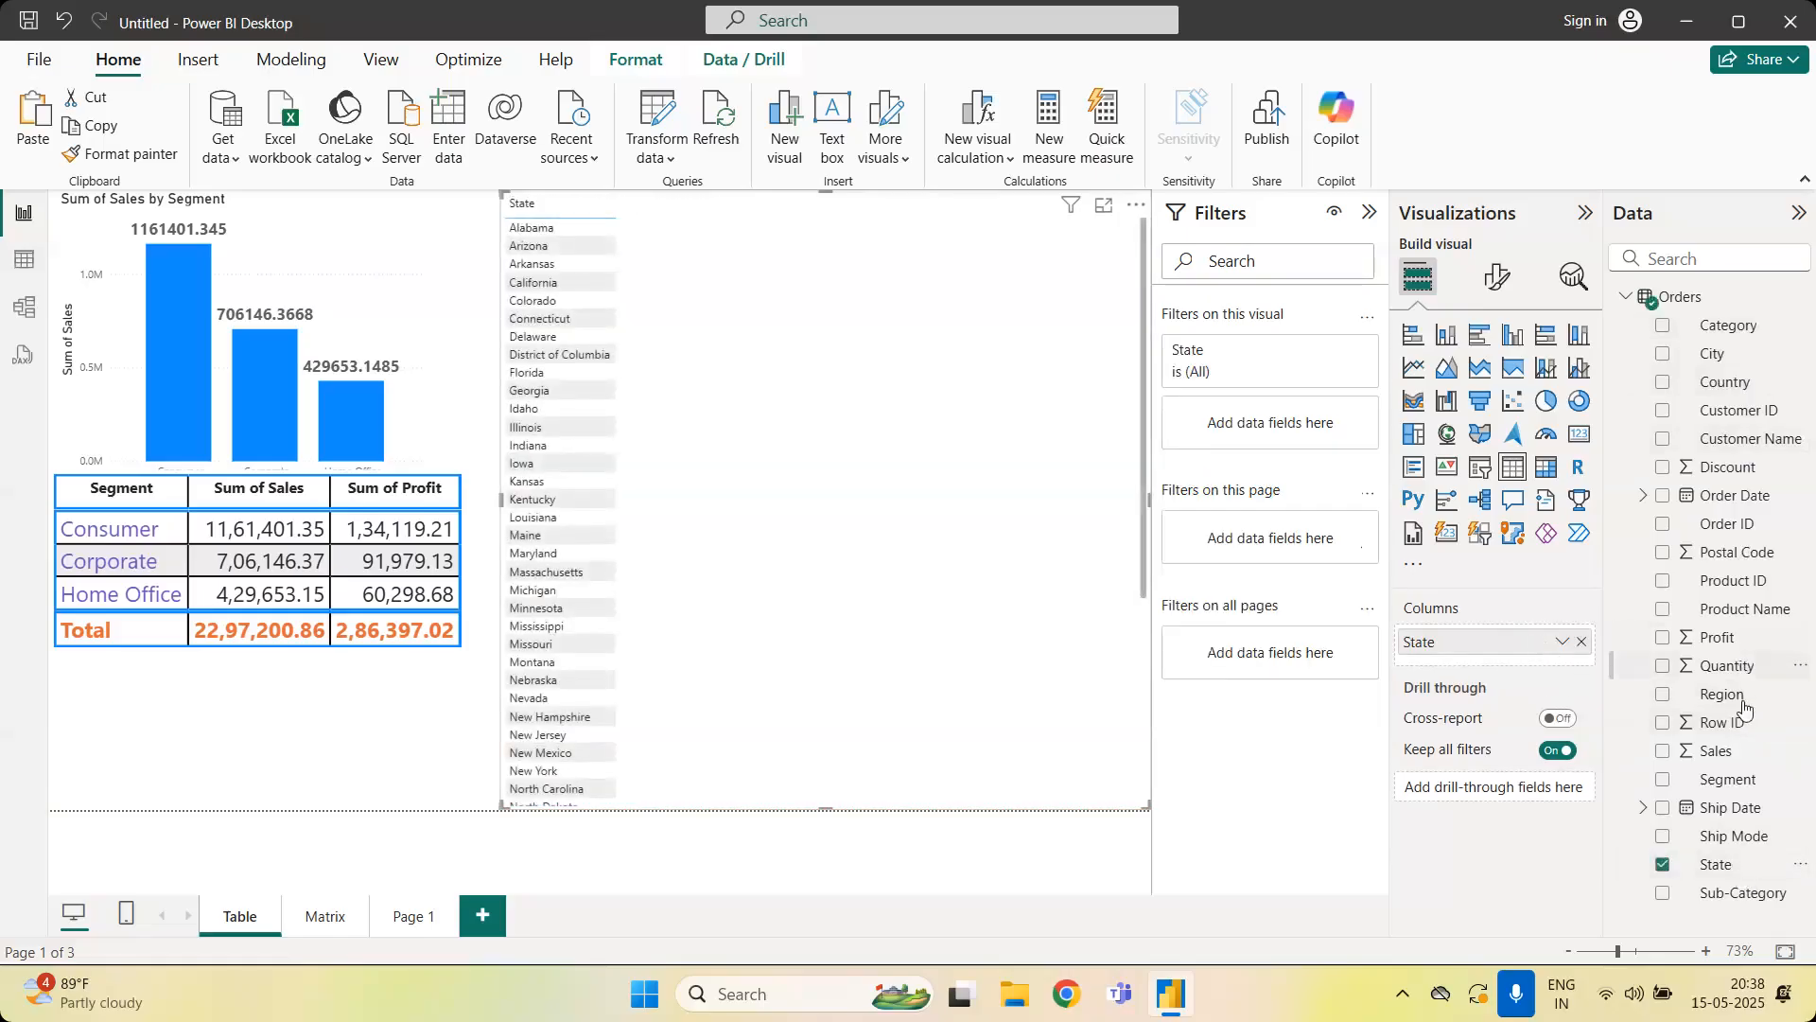
left_click_drag(1734, 759, 1495, 786)
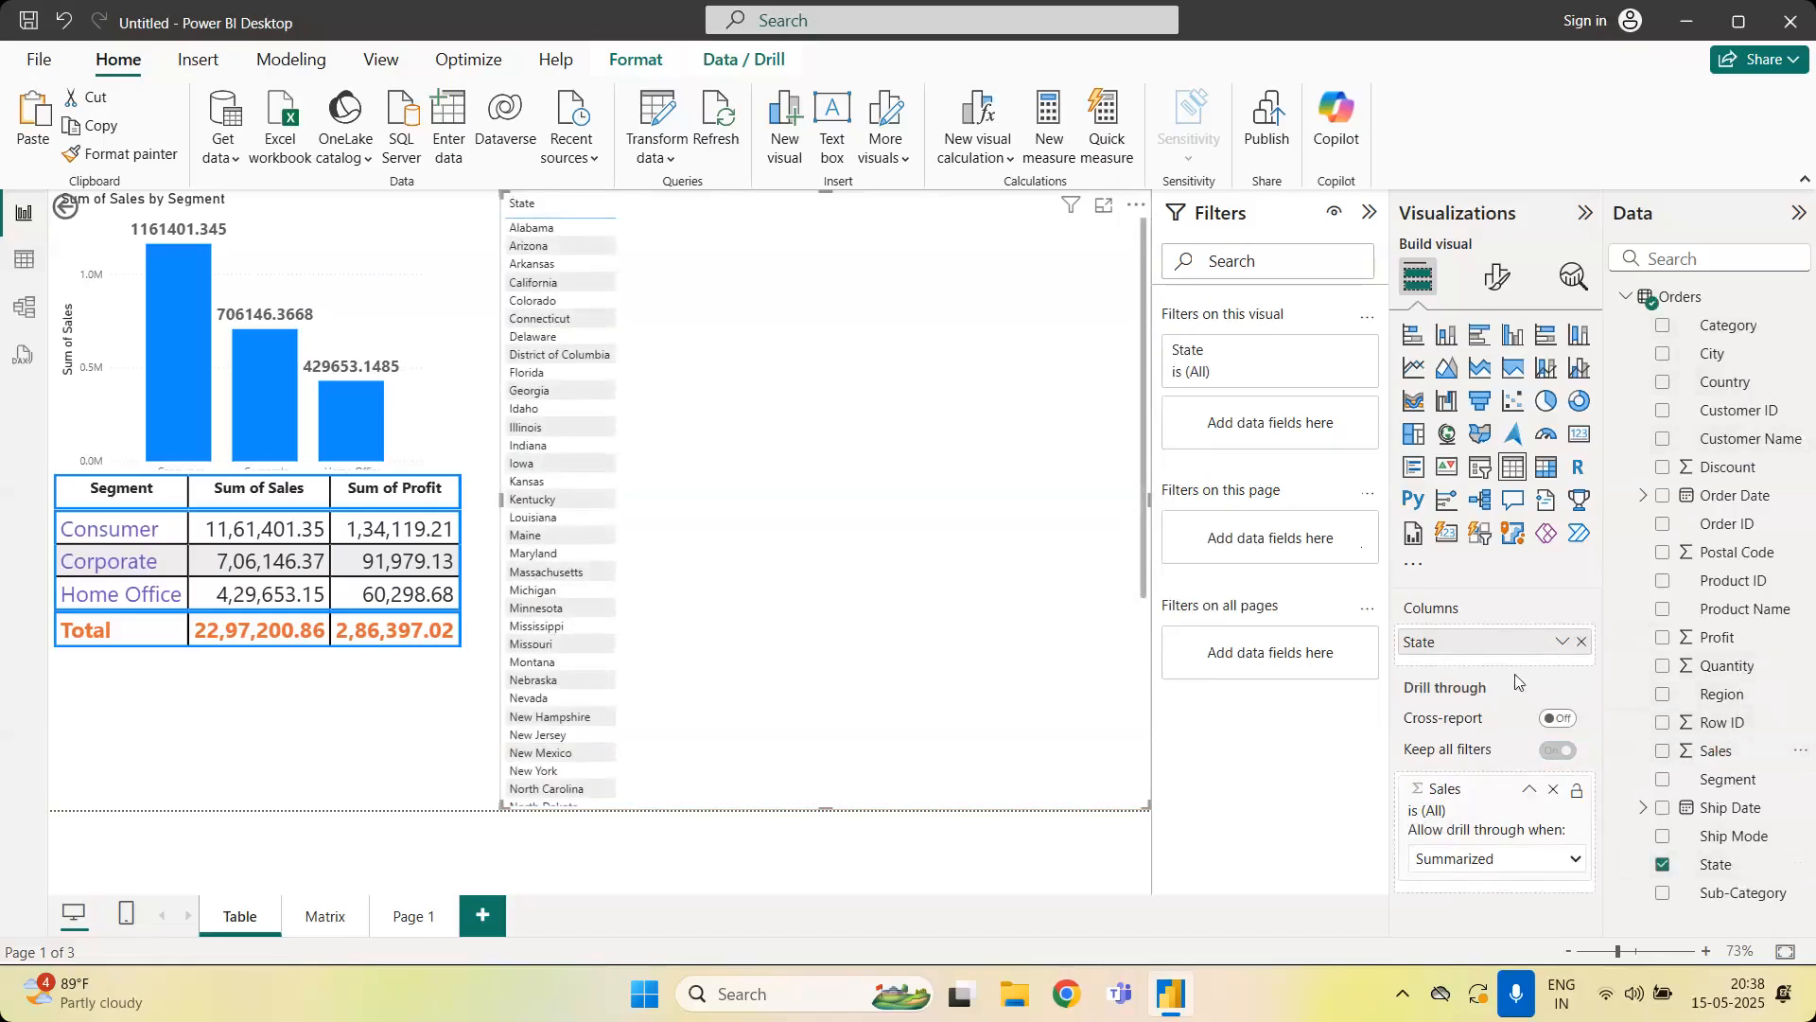
left_click(1549, 802)
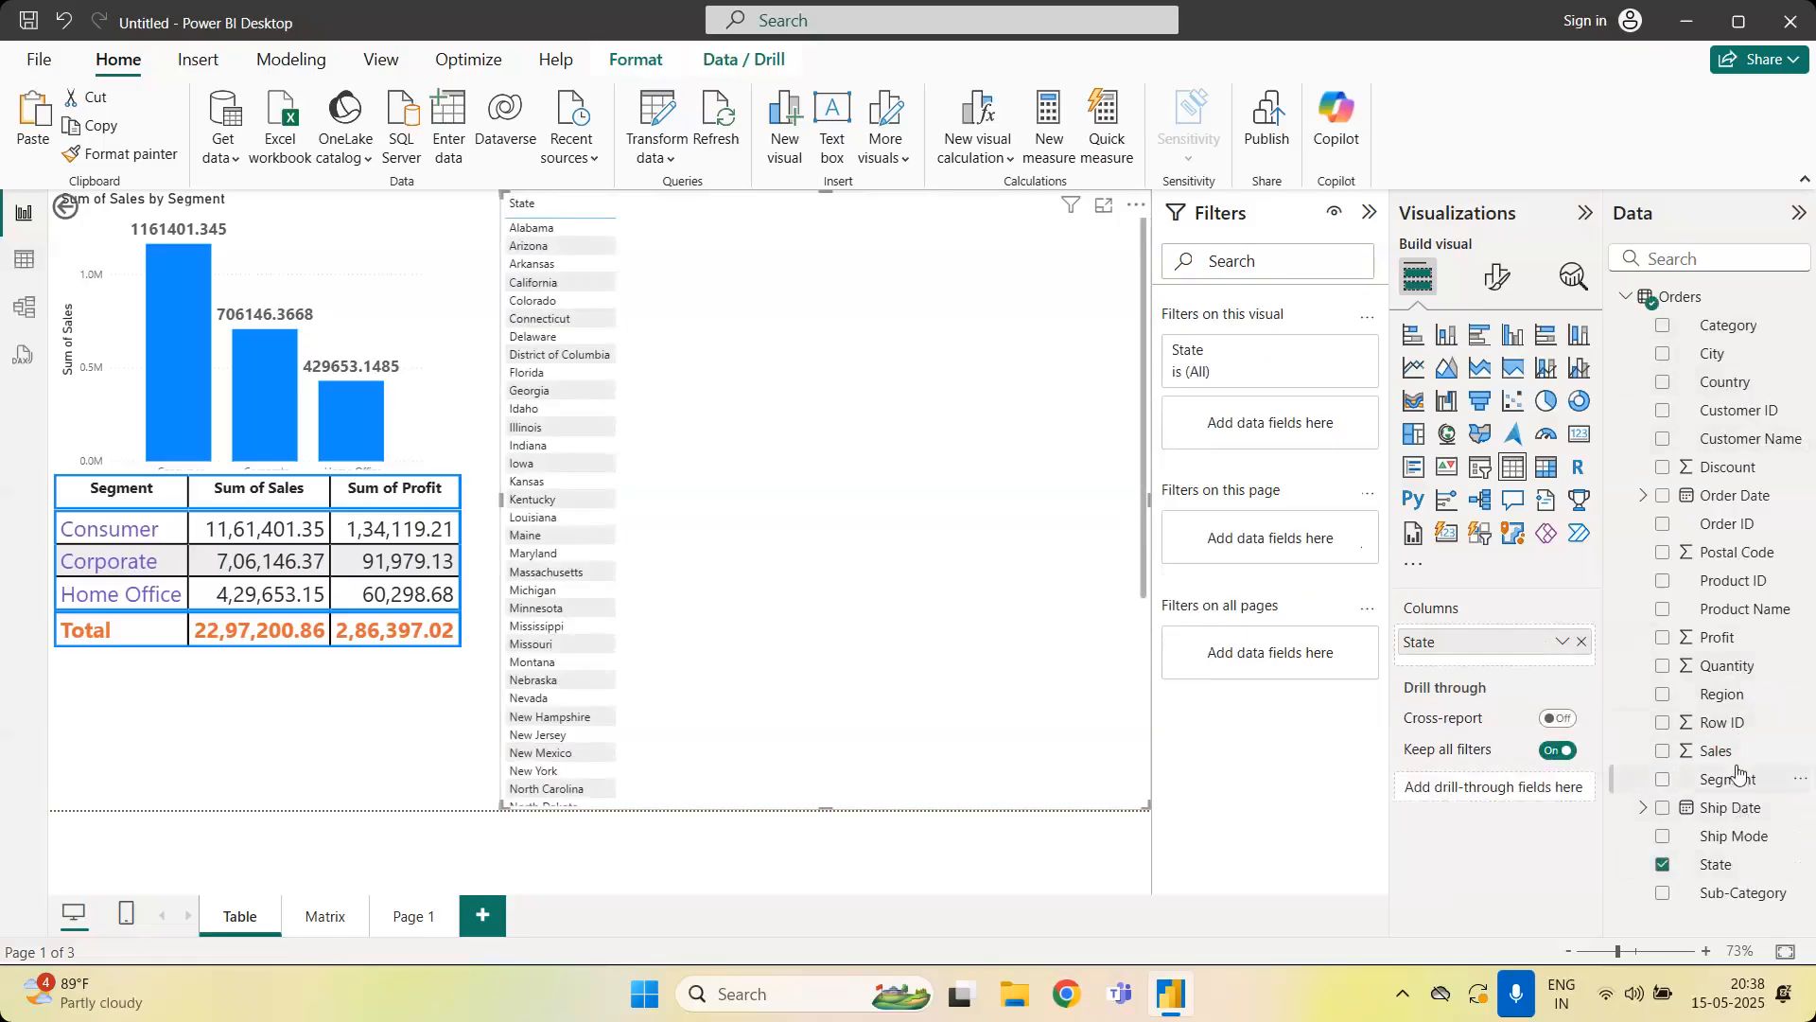
left_click_drag(1729, 752, 1520, 647)
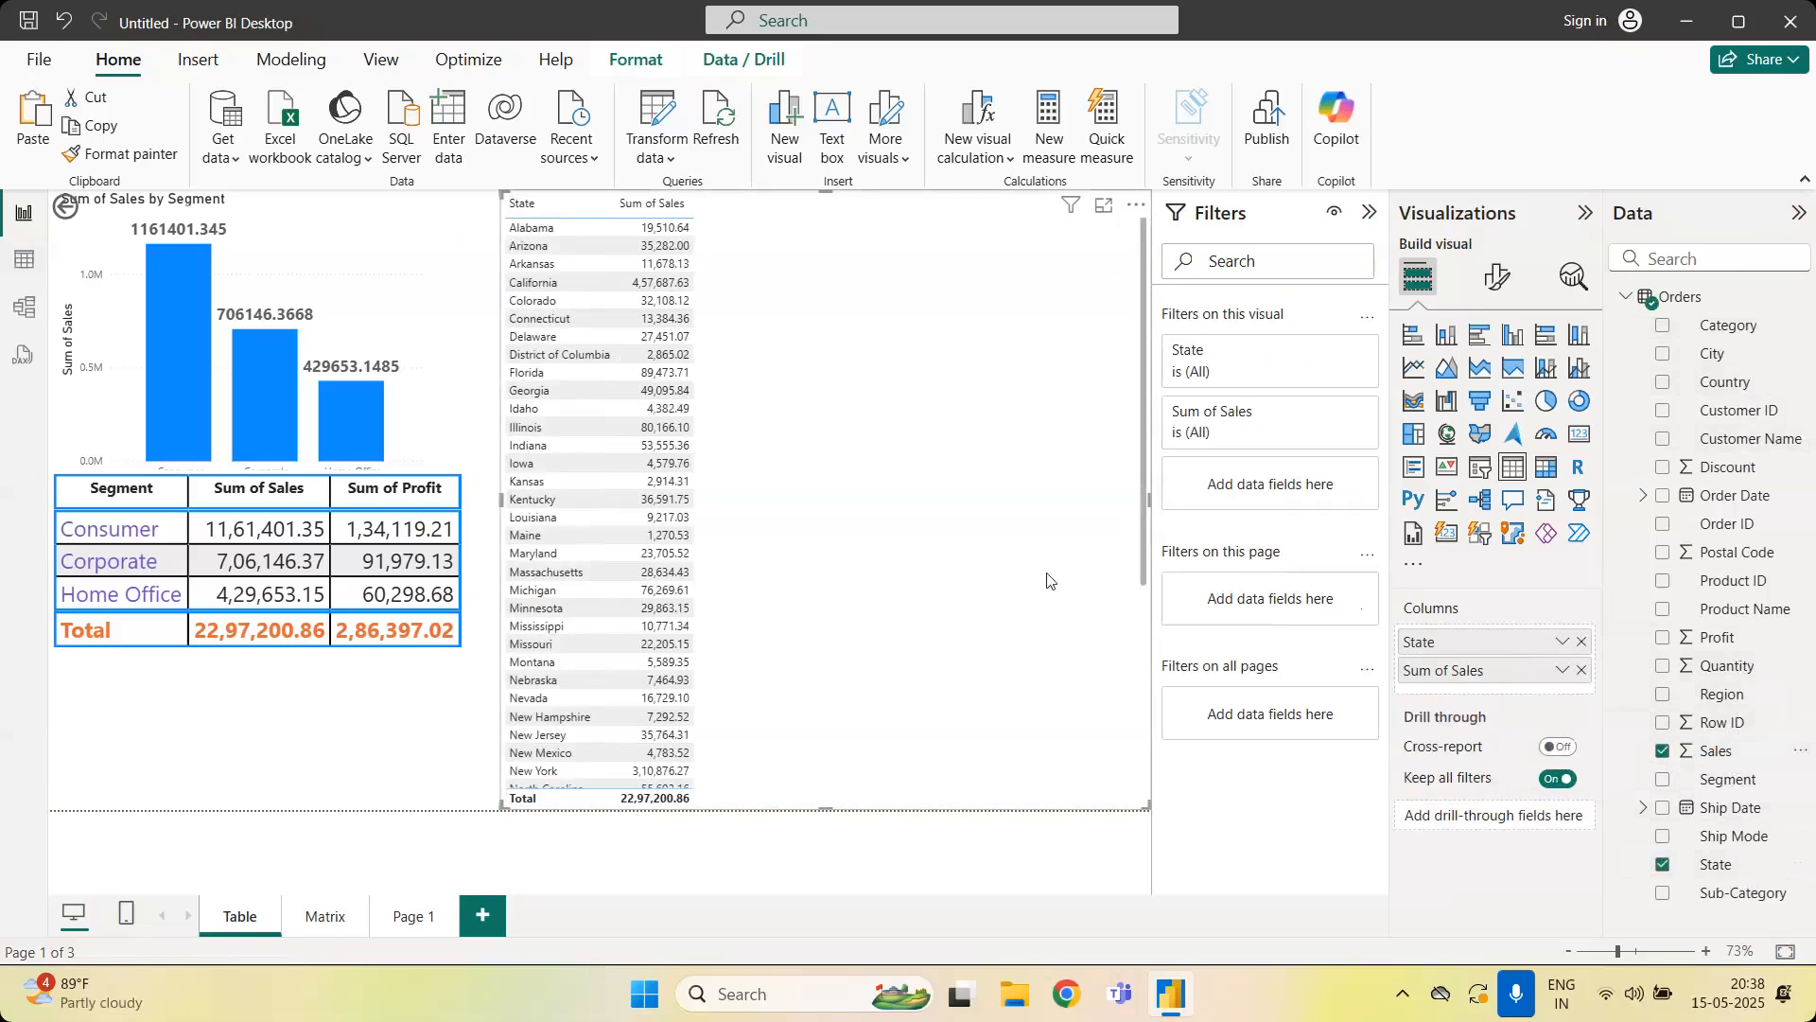
Sort the state table by Sum of Sales in descending order
left_click(654, 206)
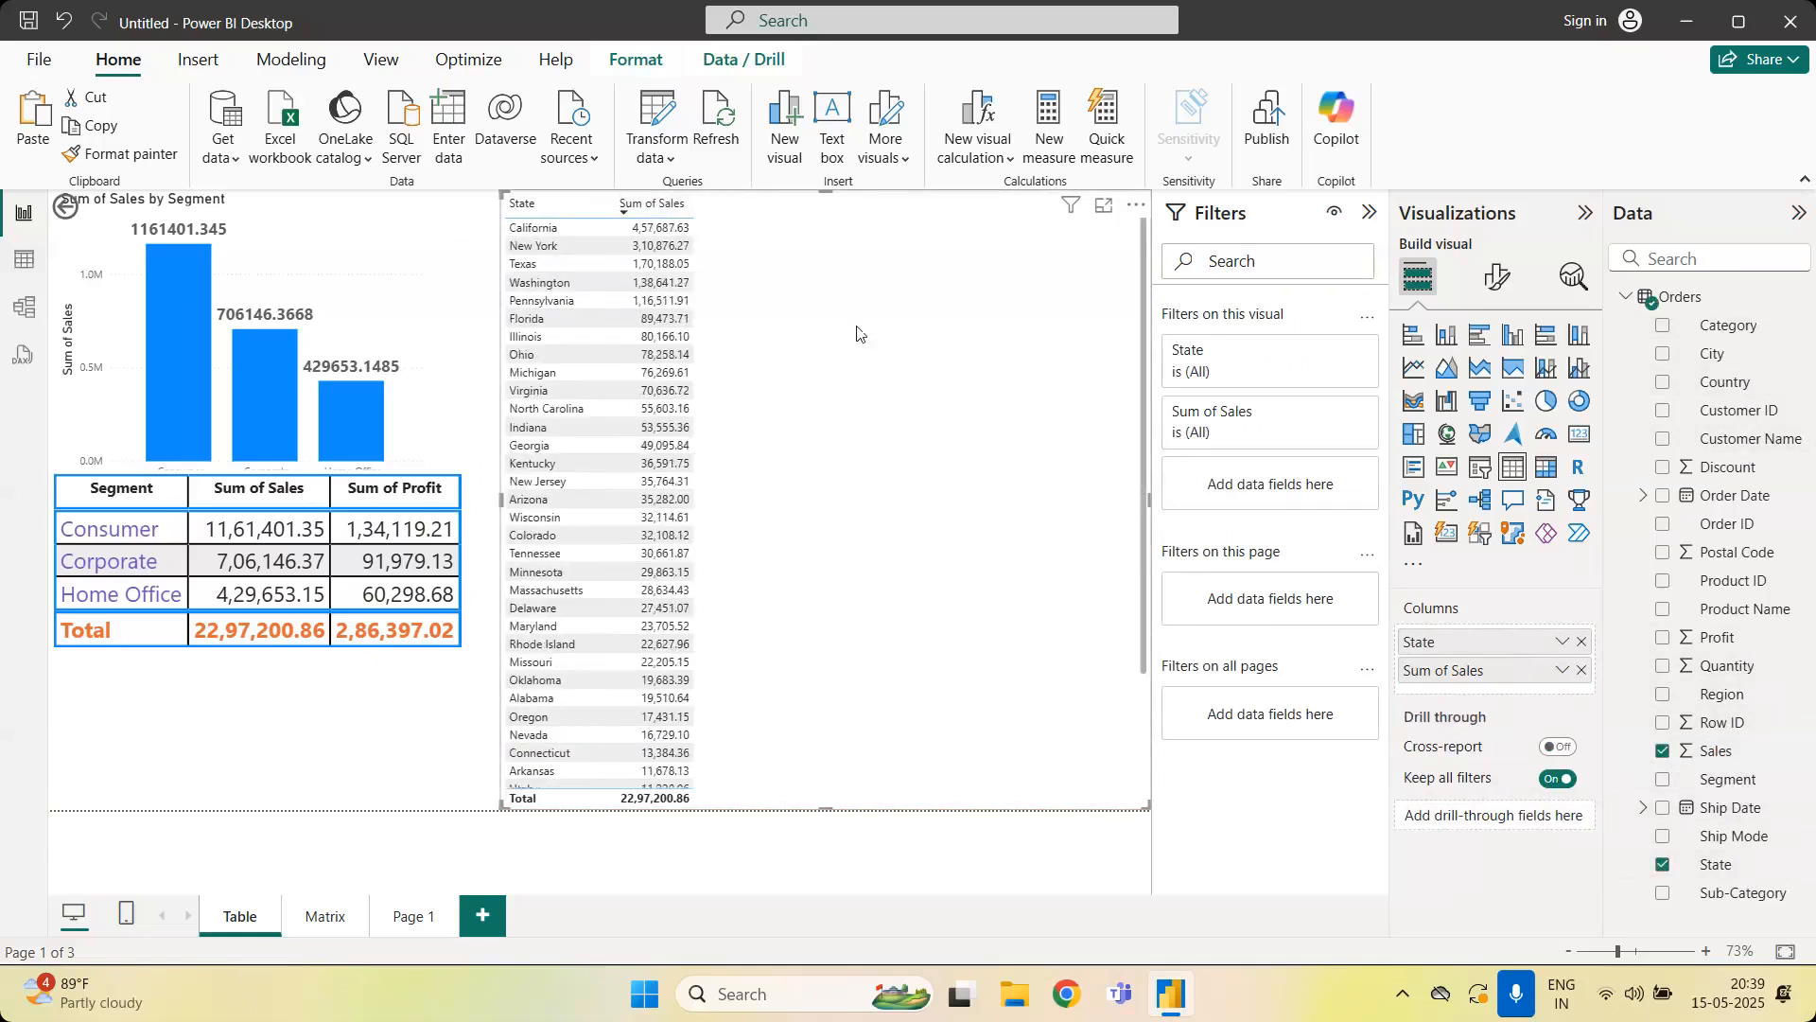
left_click(669, 206)
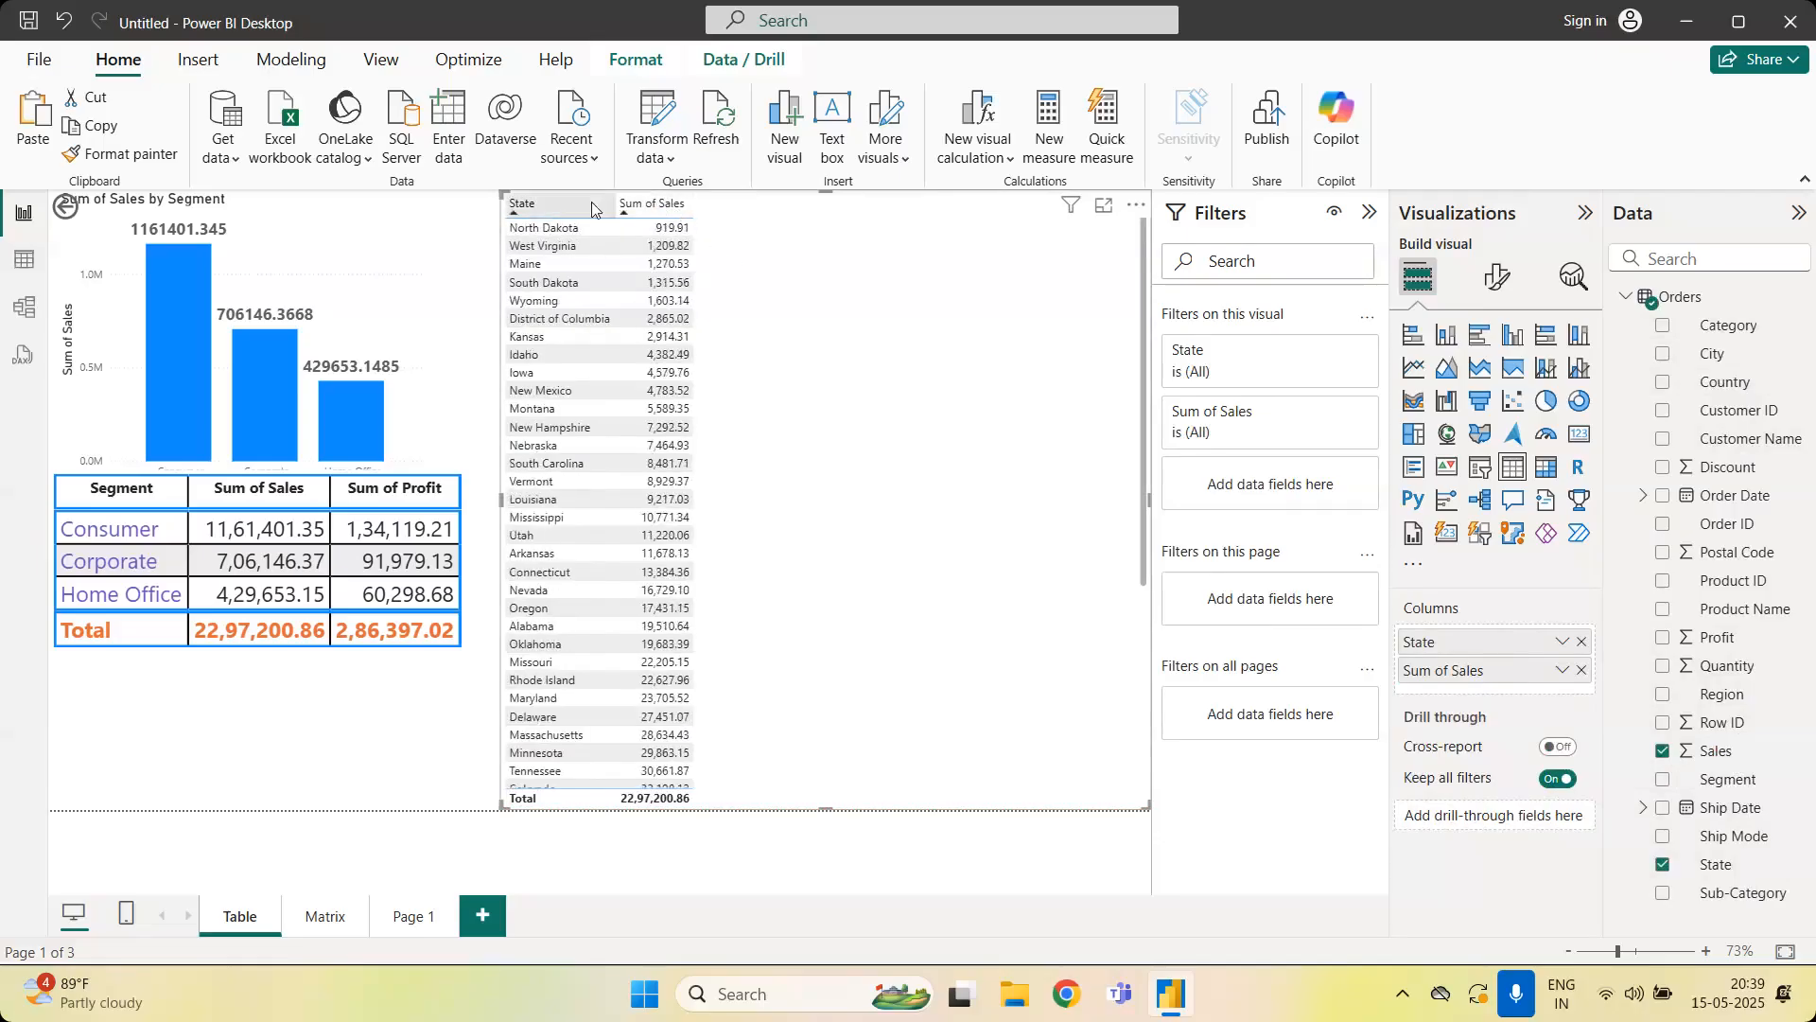
left_click(653, 204)
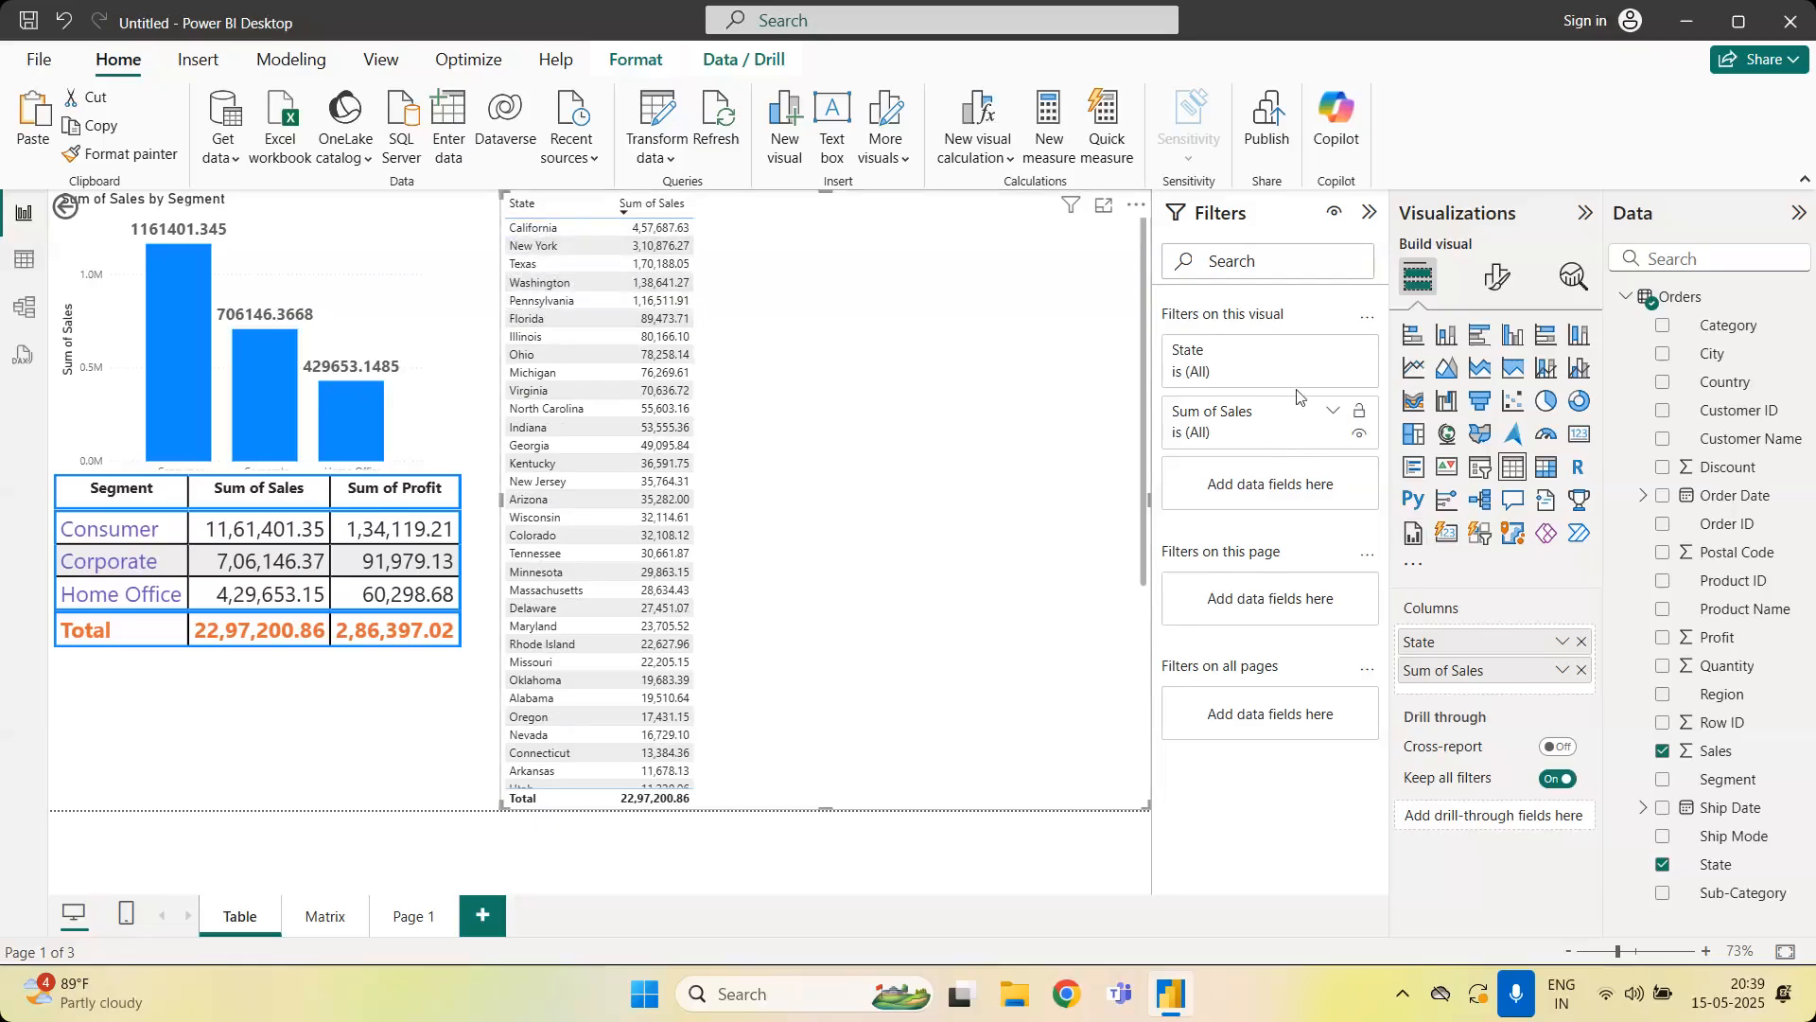
Apply a Top N filter on State to the state table, showing the top 10 by Sum of Sales
left_click(1331, 353)
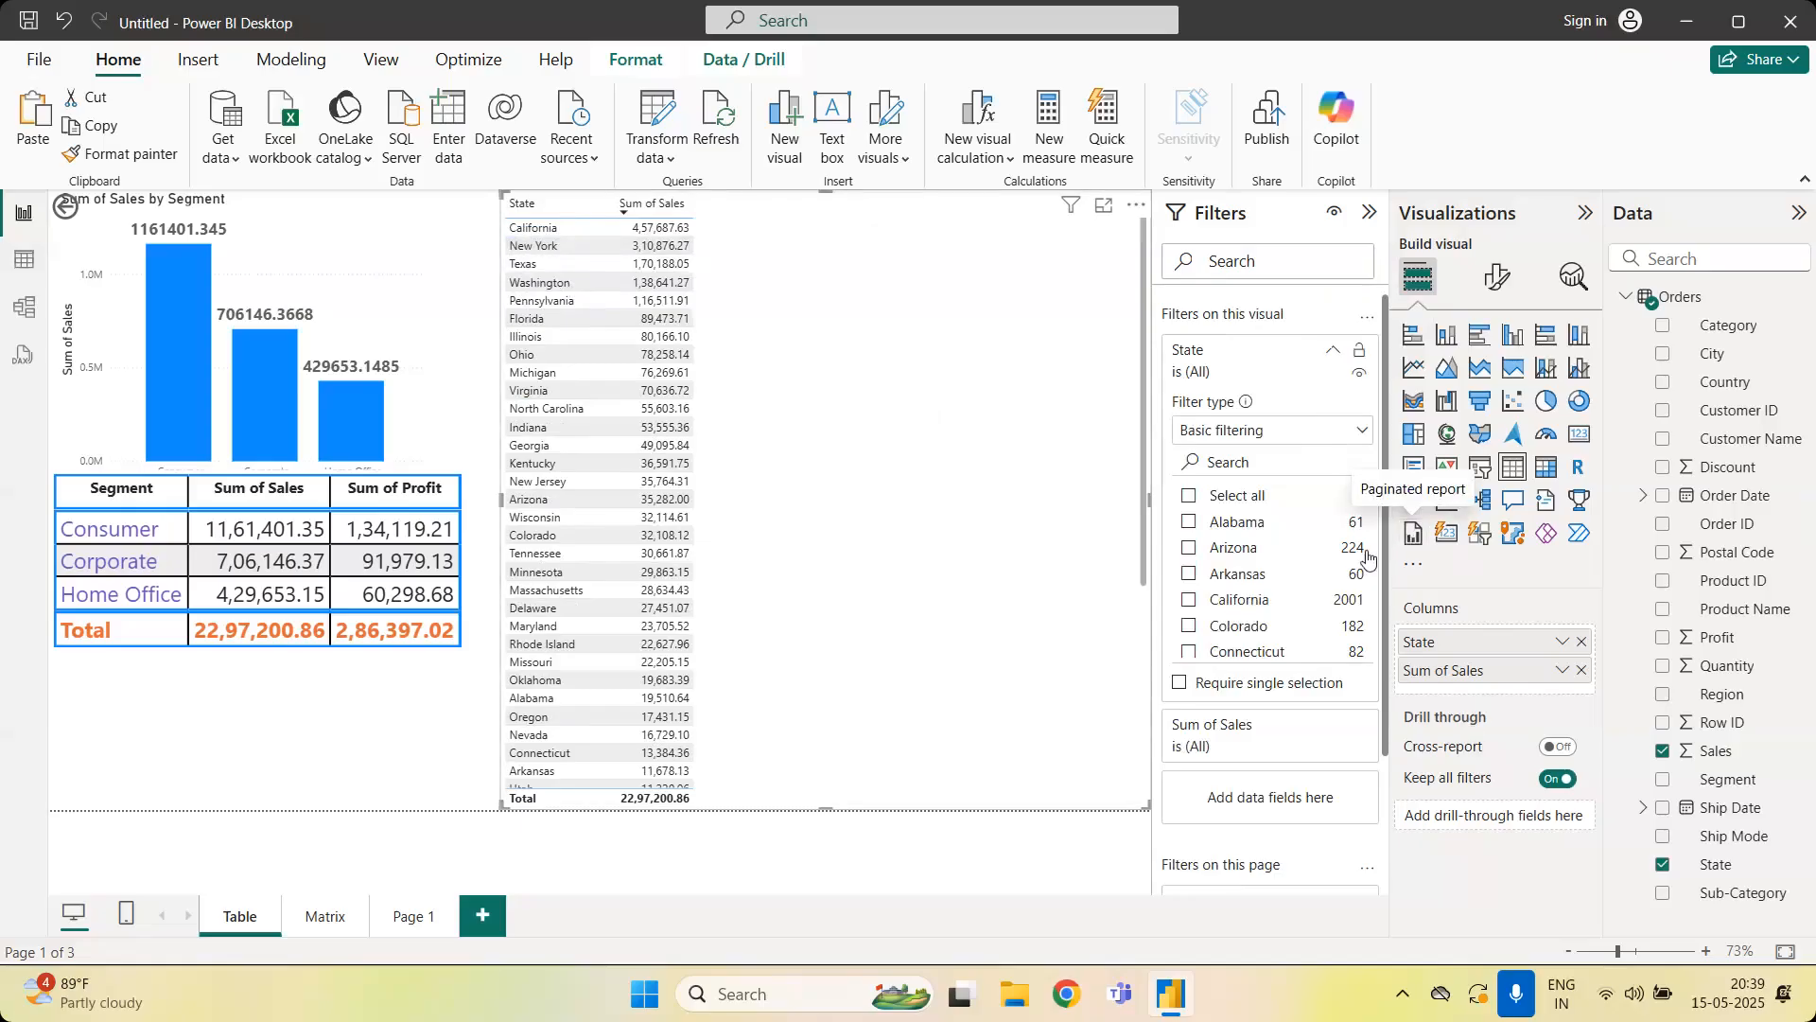
left_click(1349, 432)
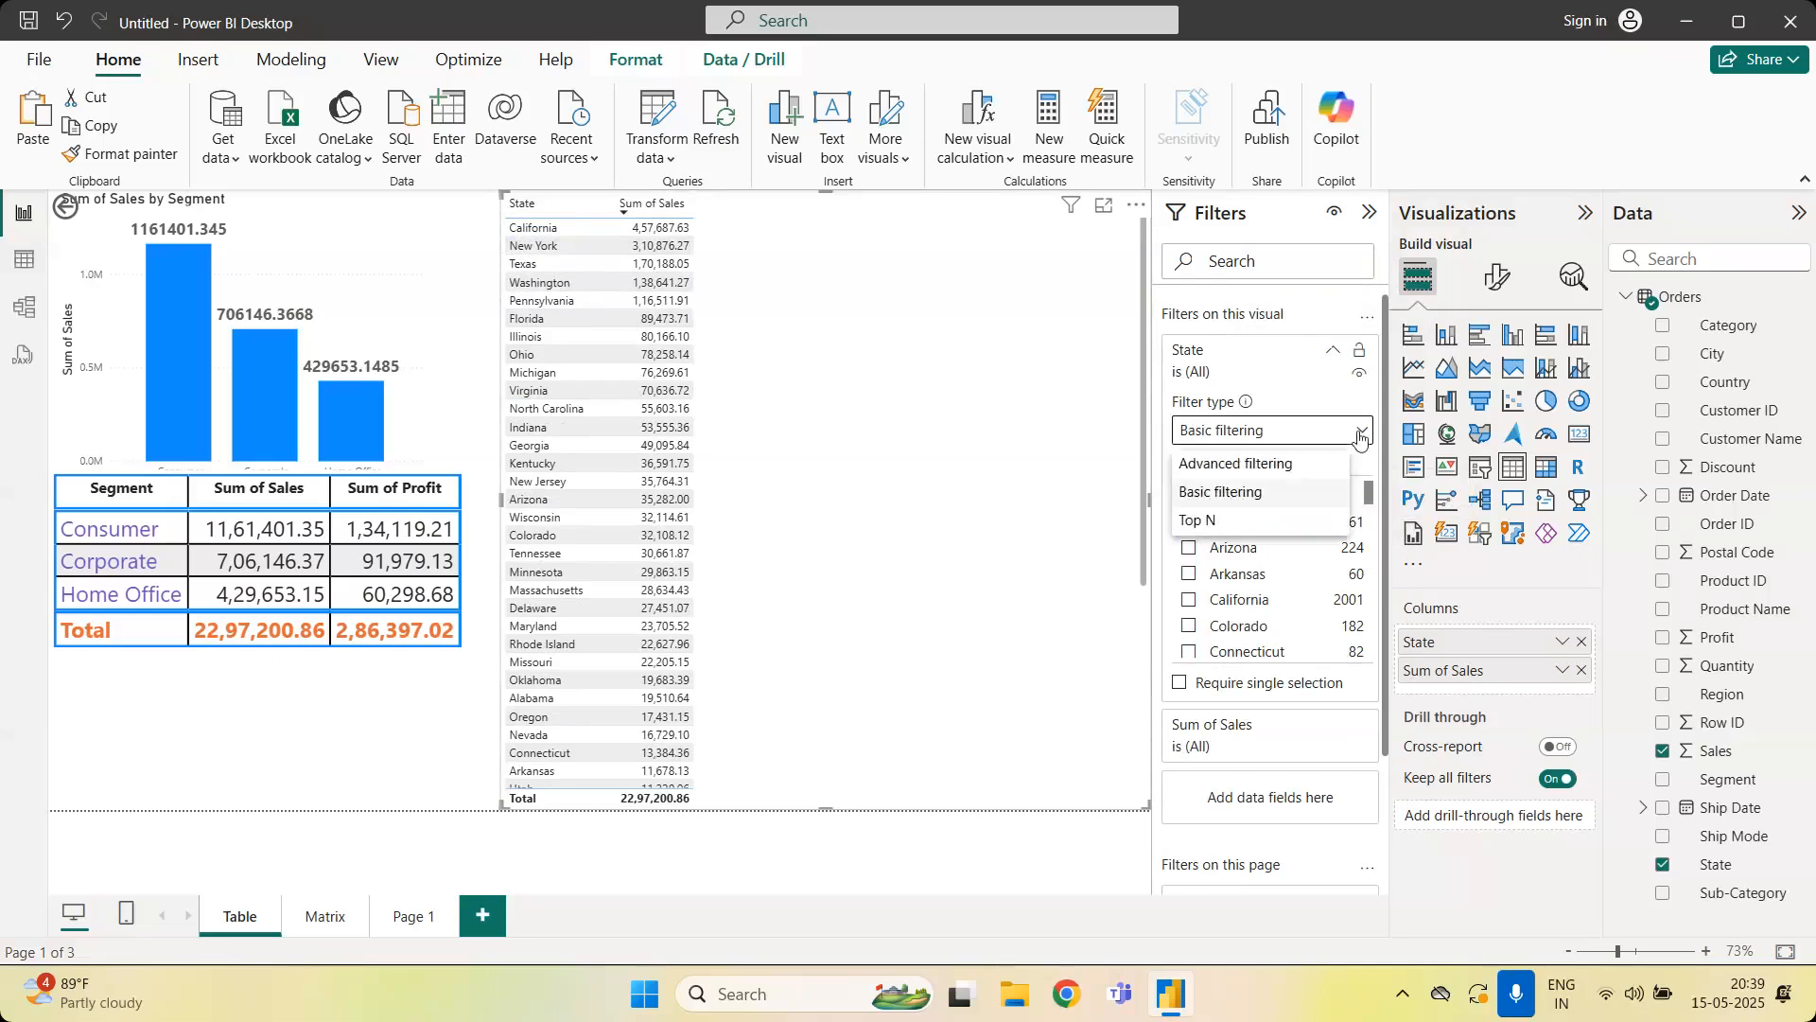
left_click(1247, 522)
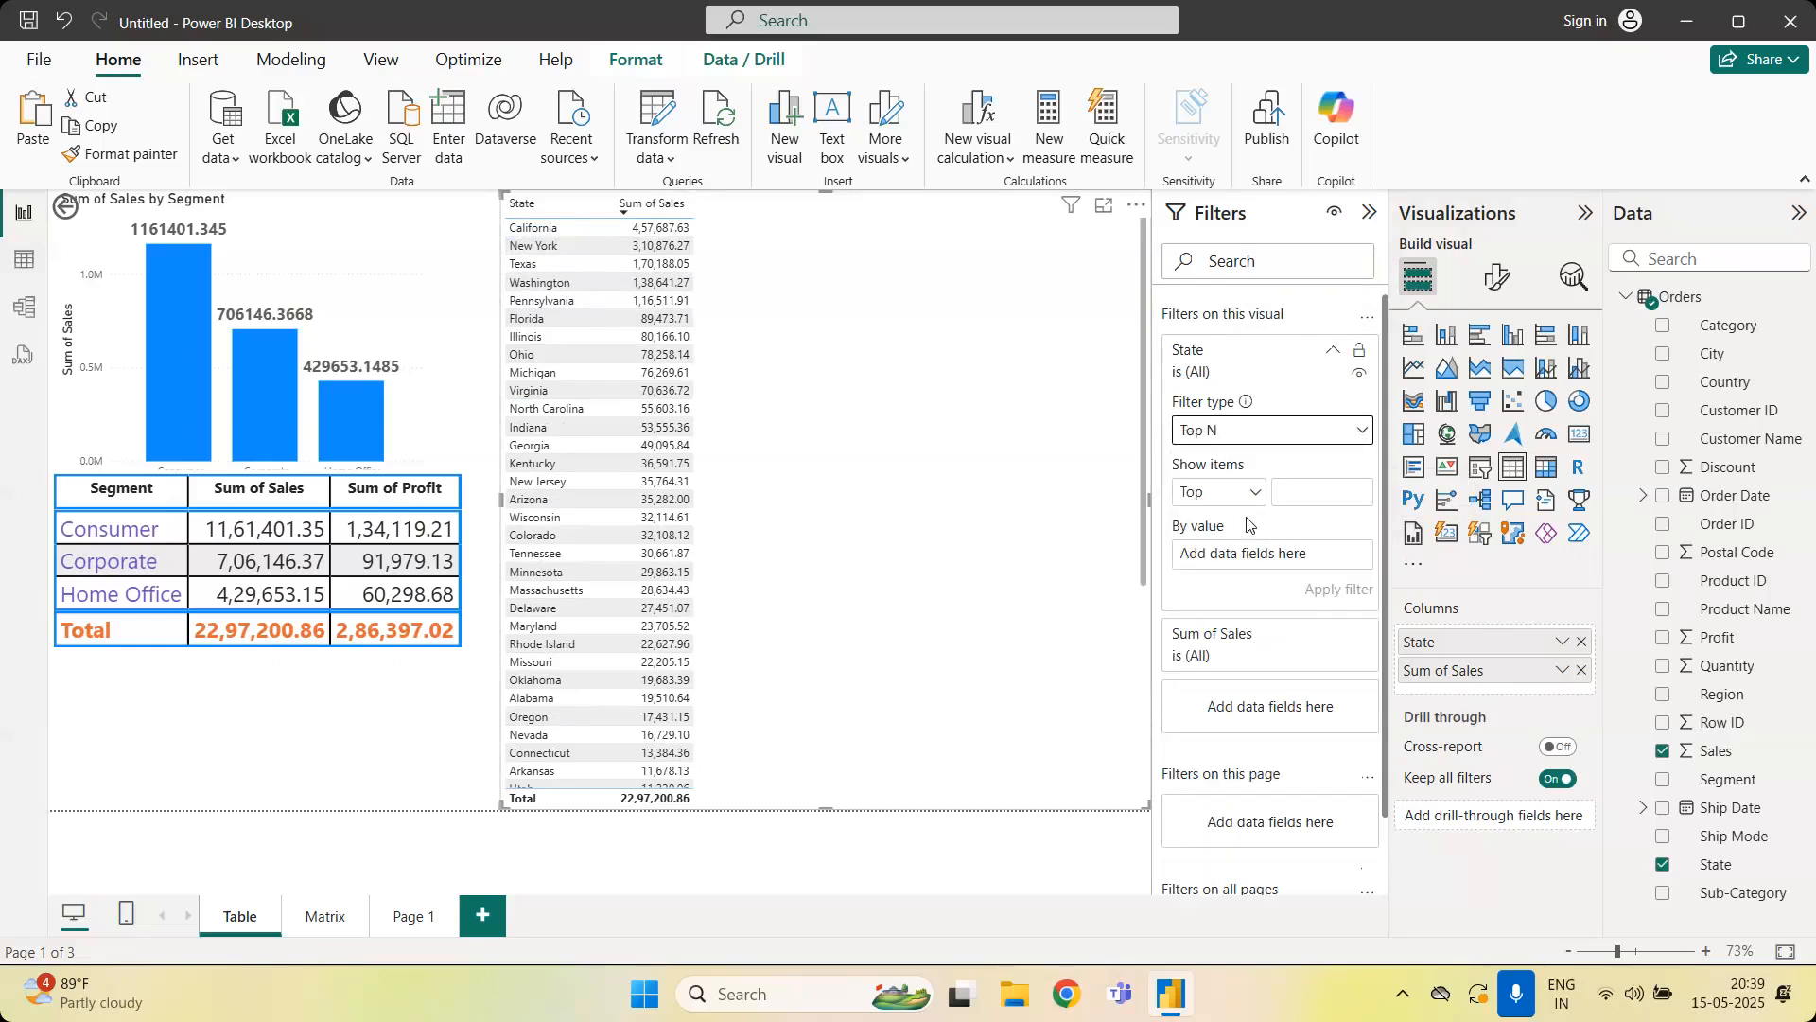
left_click(1249, 501)
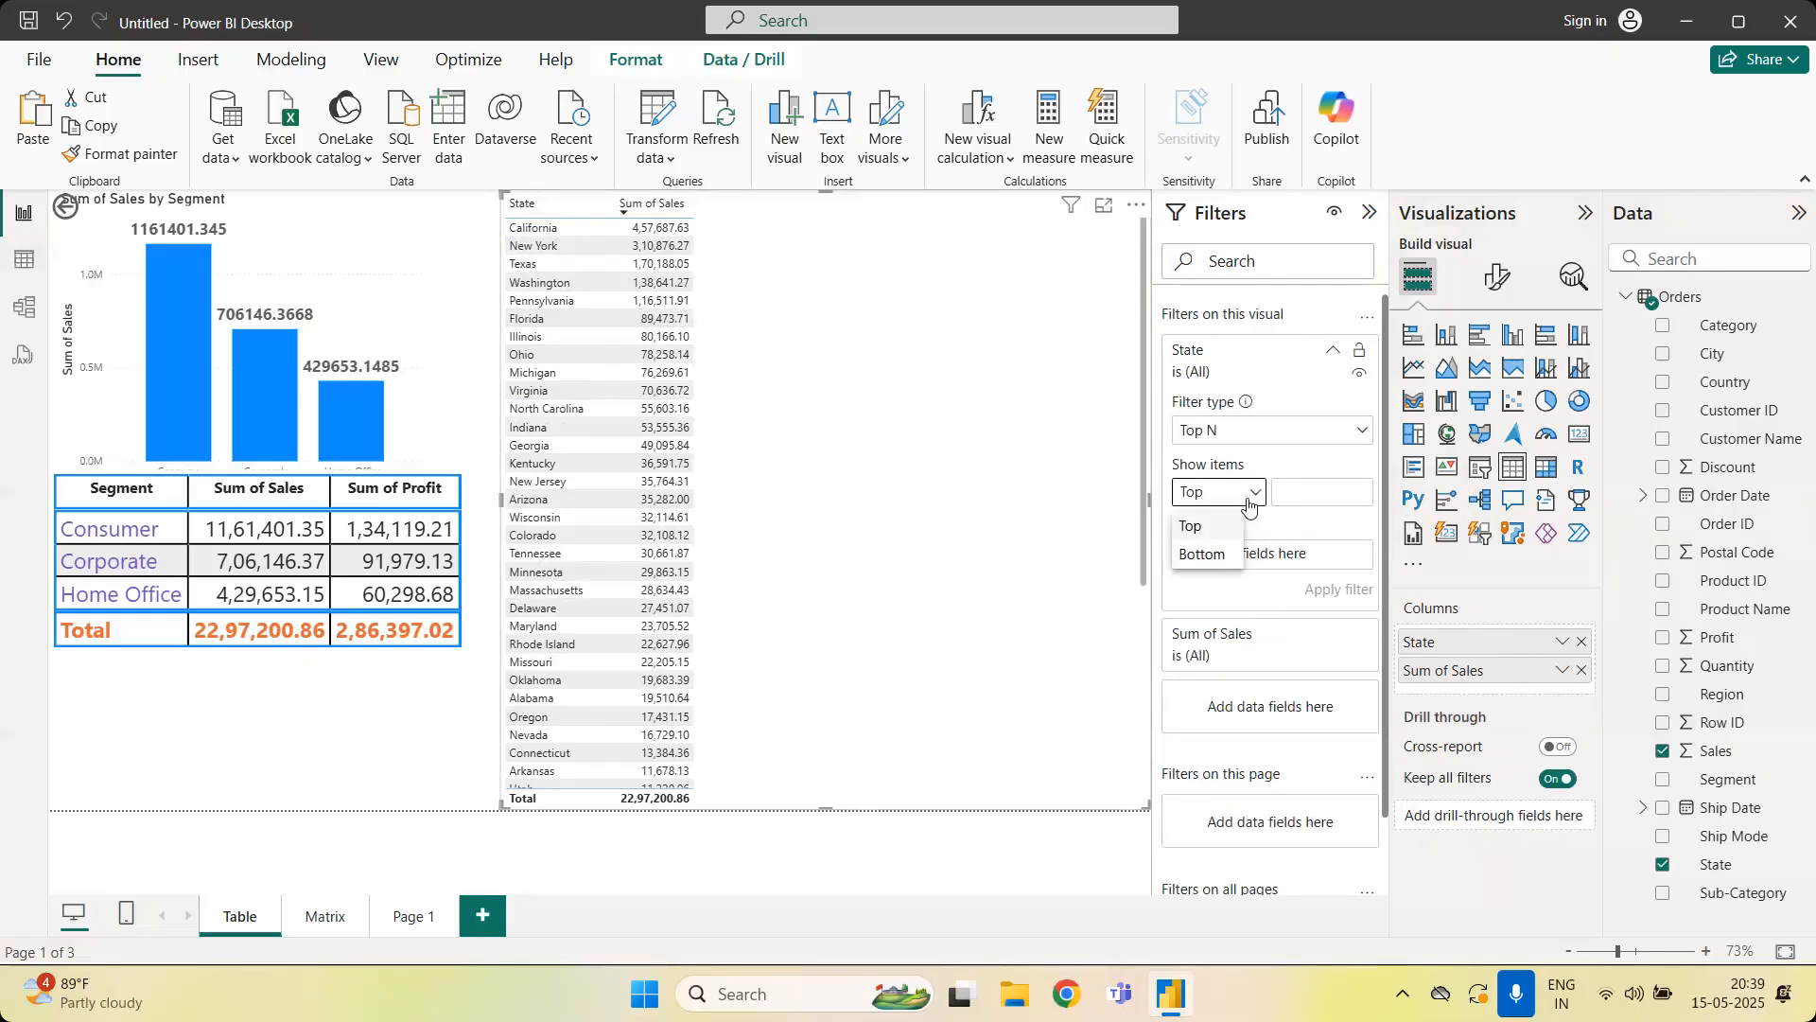
left_click(1216, 525)
left_click(1306, 496)
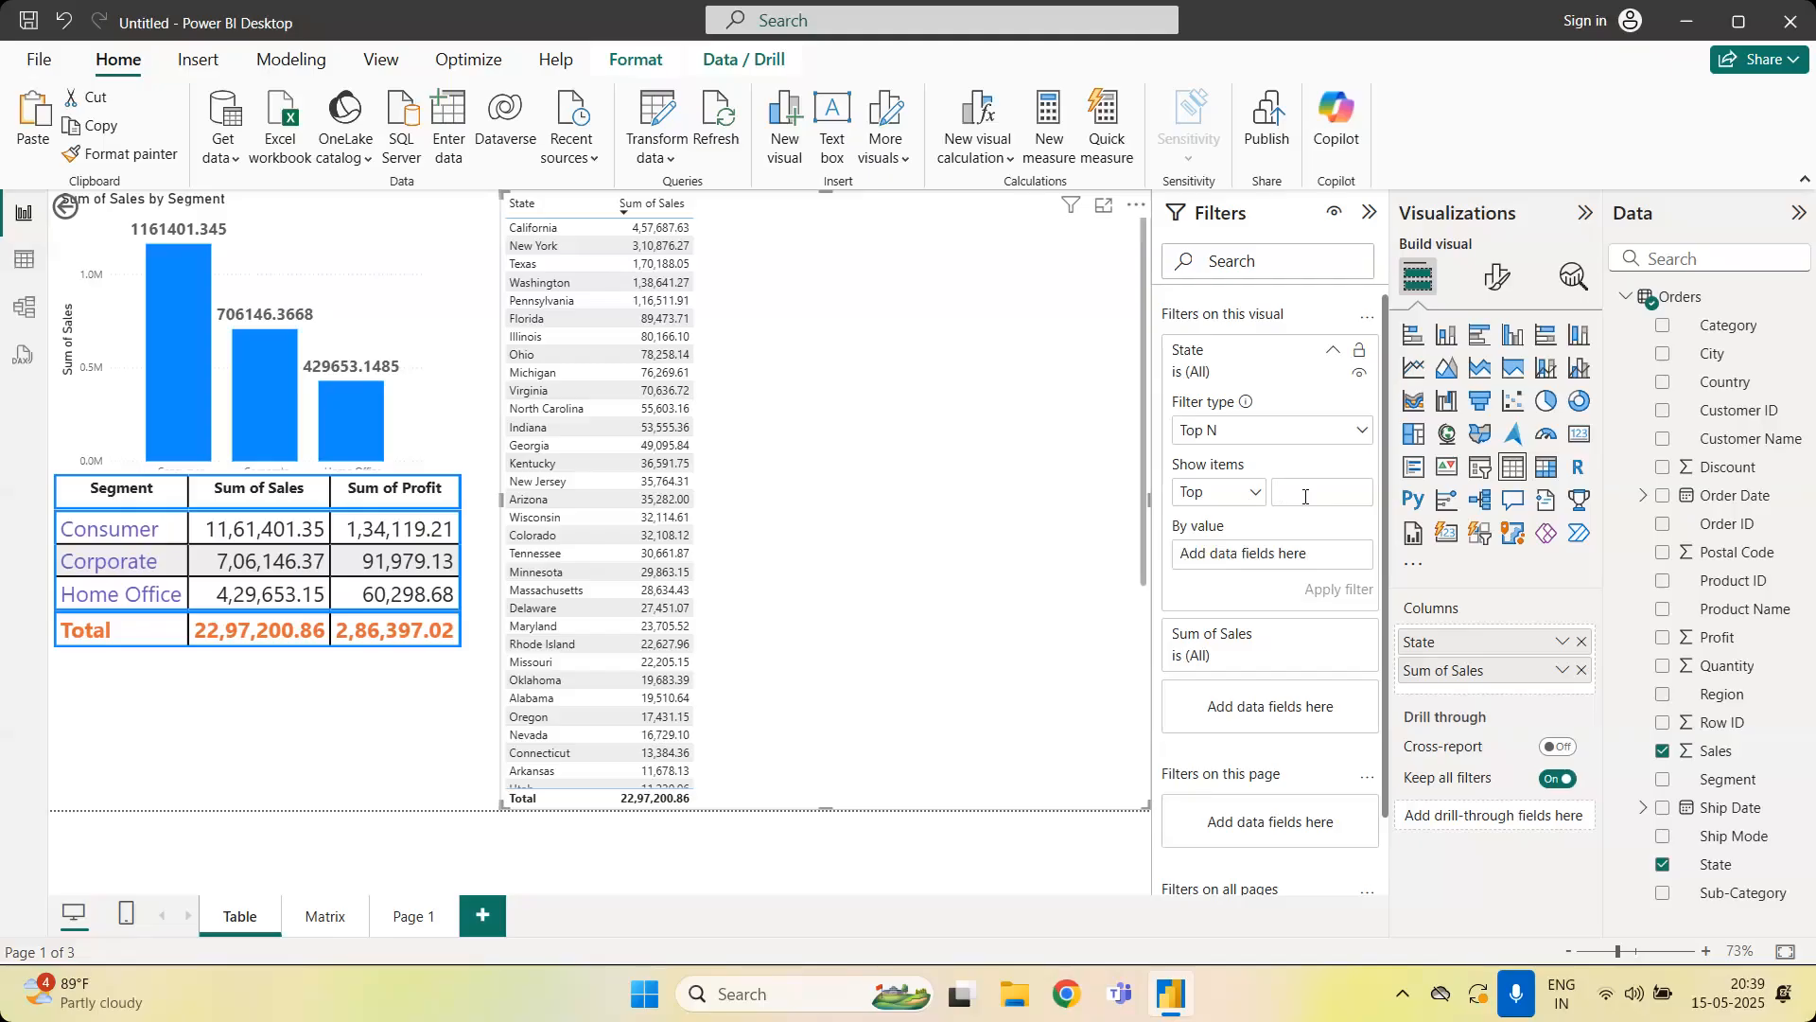
type("10")
left_click_drag(1766, 757, 1249, 554)
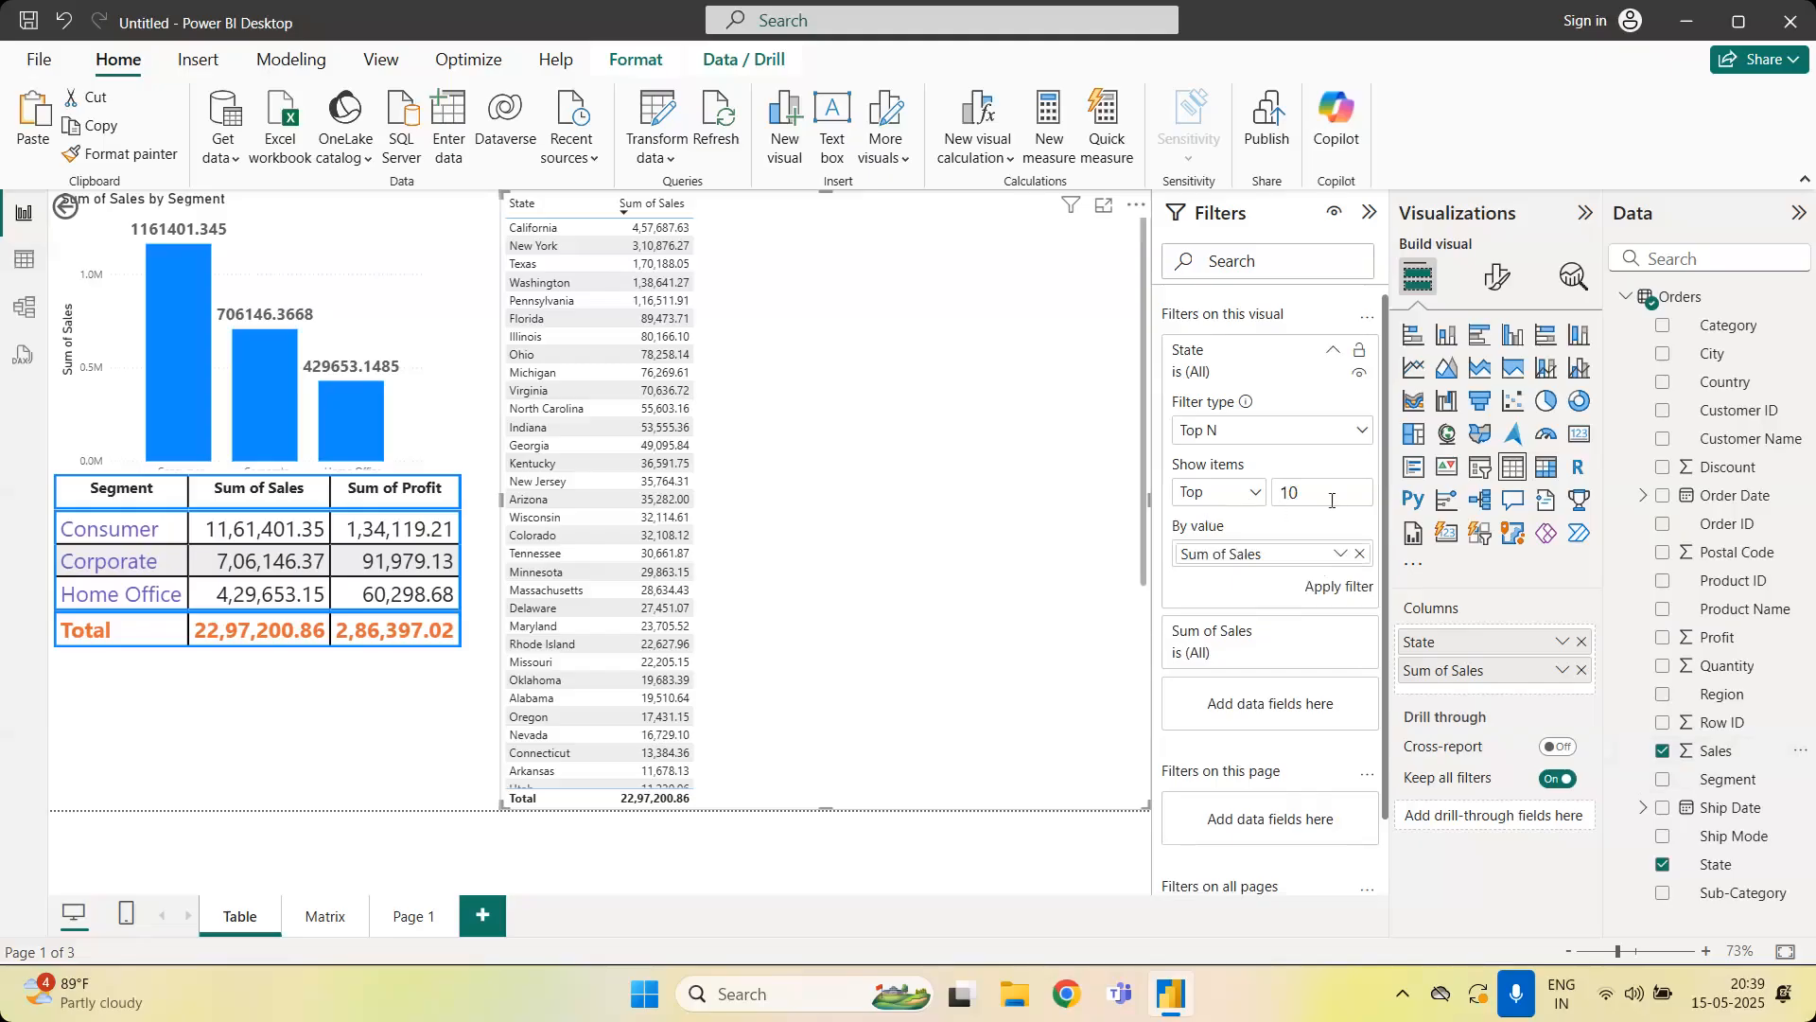
left_click(1341, 589)
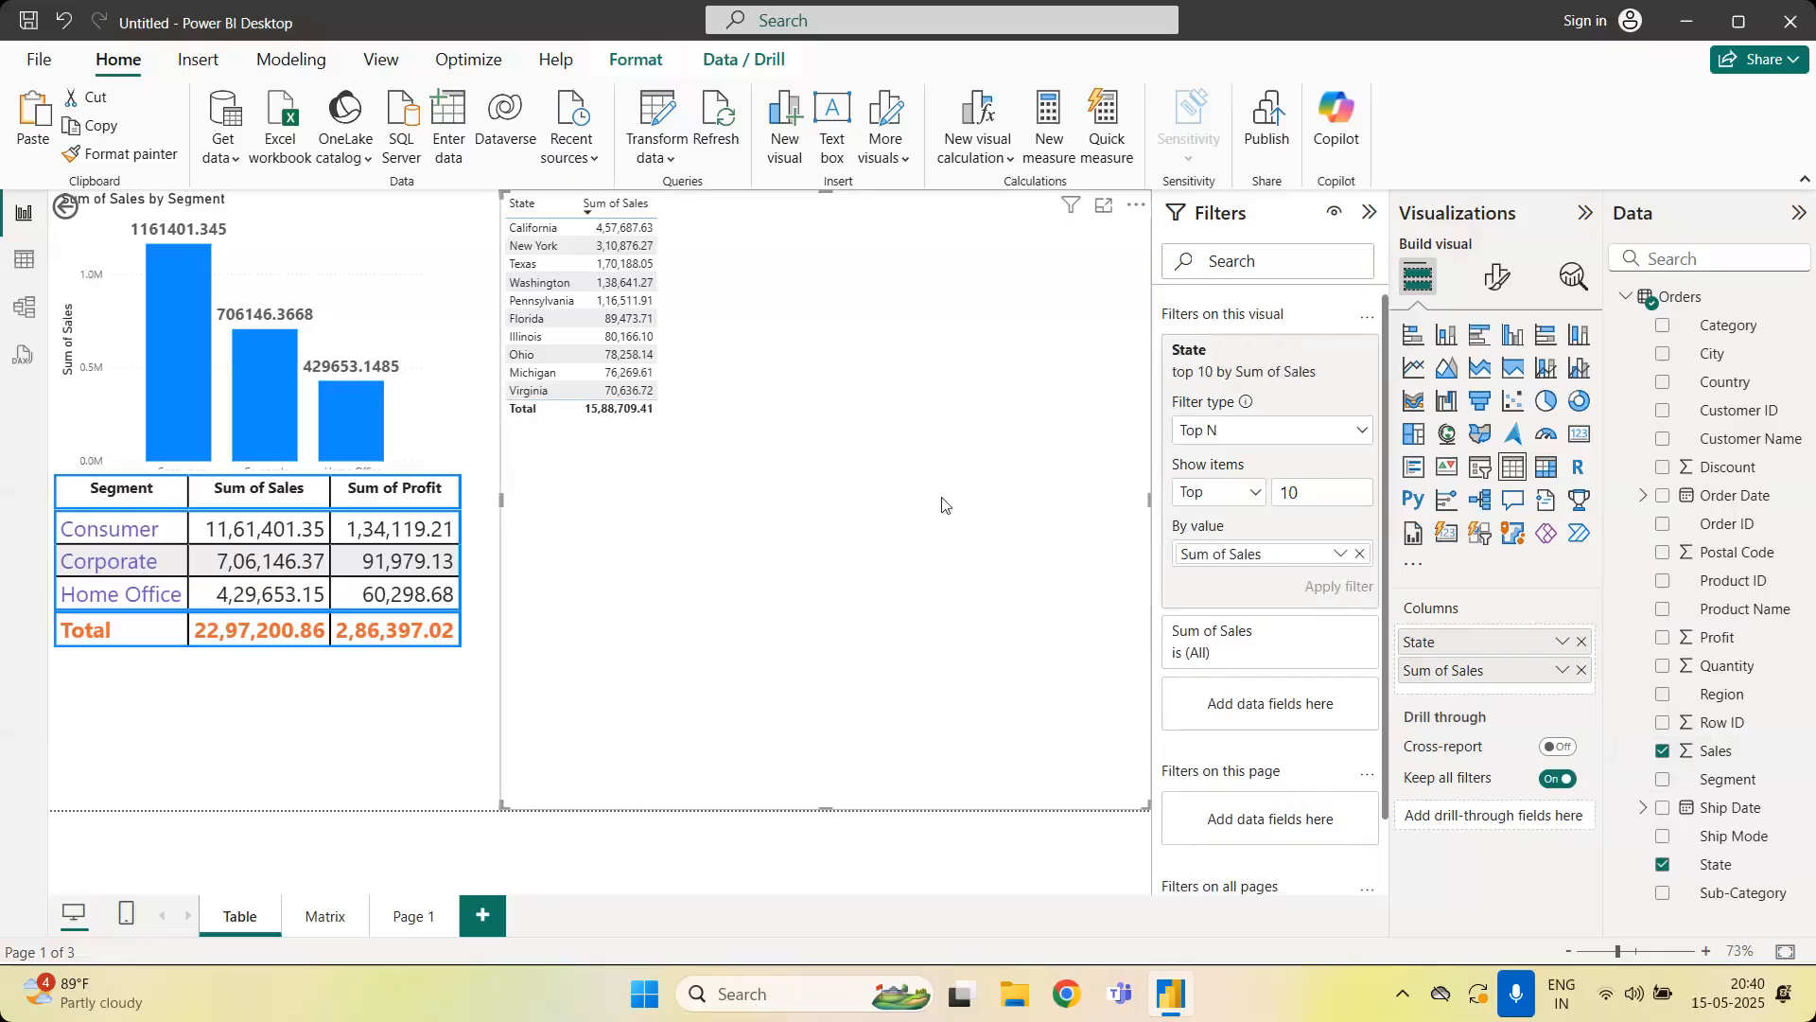
Rank the State Top N filter by Sum of Profit instead, apply it, and add Sum of Profit as a table column
left_click(1361, 553)
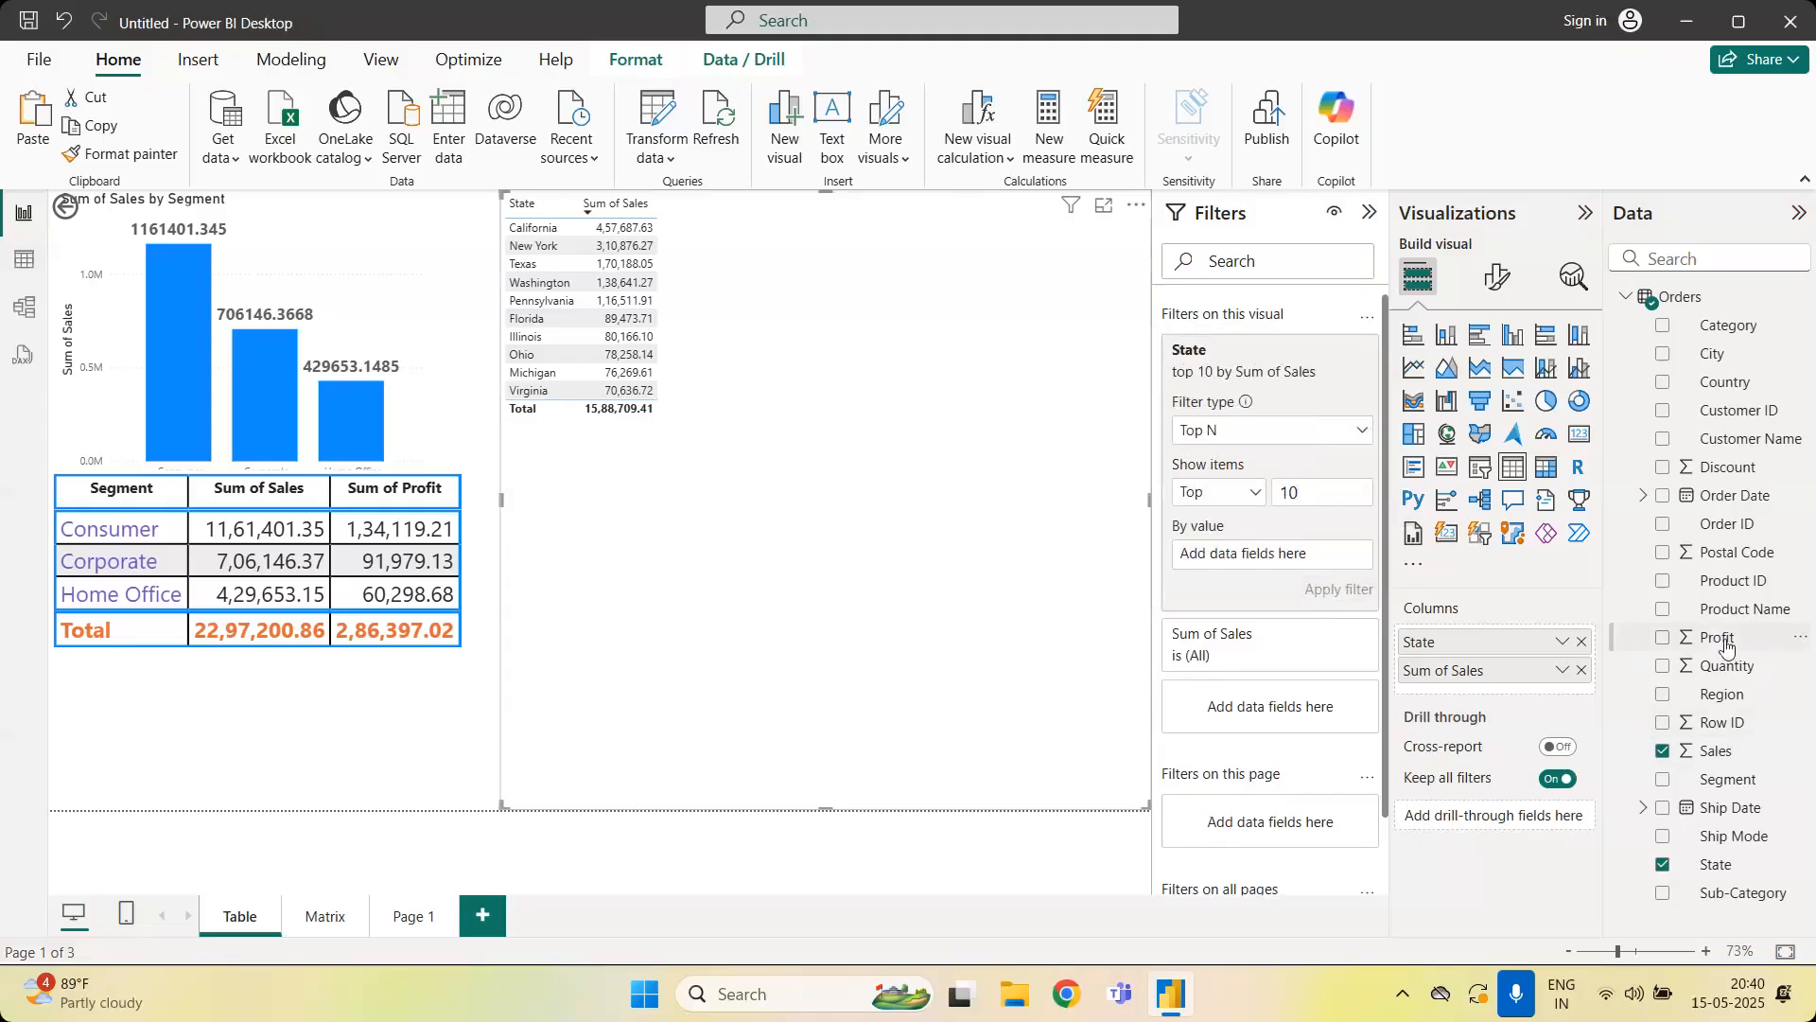
left_click_drag(1725, 641, 1258, 554)
left_click(1336, 589)
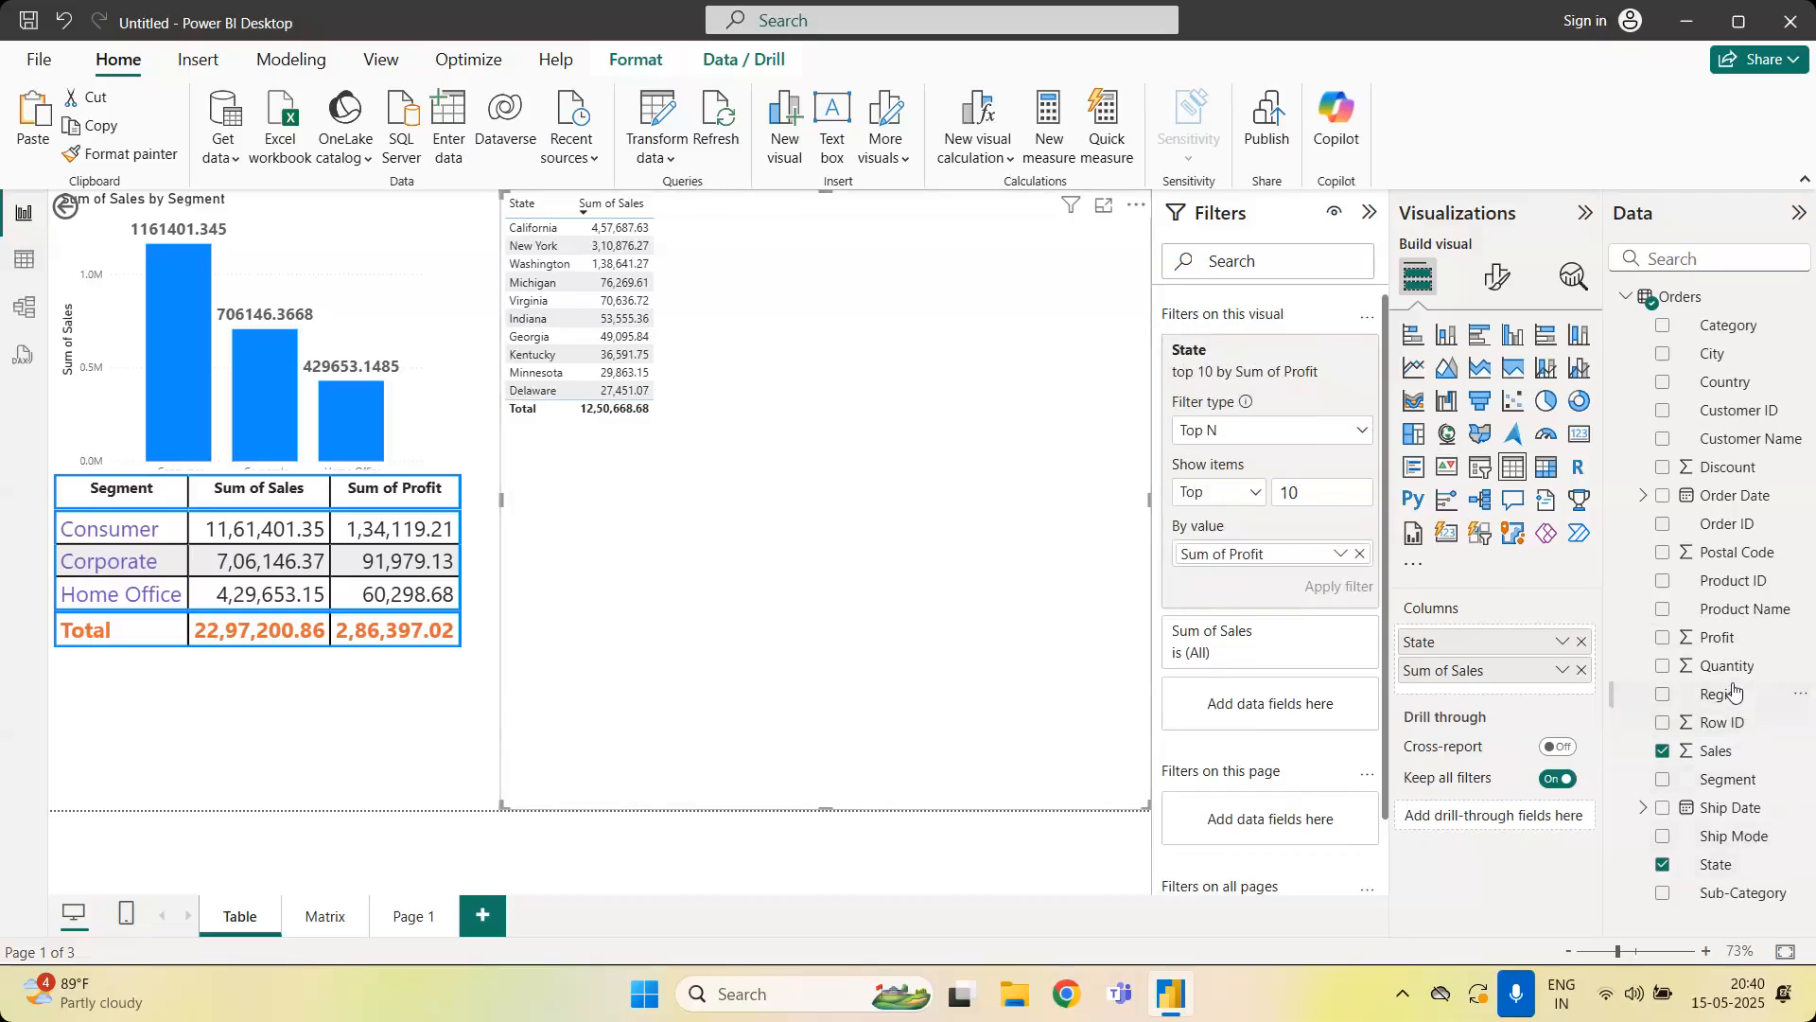
left_click_drag(1732, 642, 1518, 683)
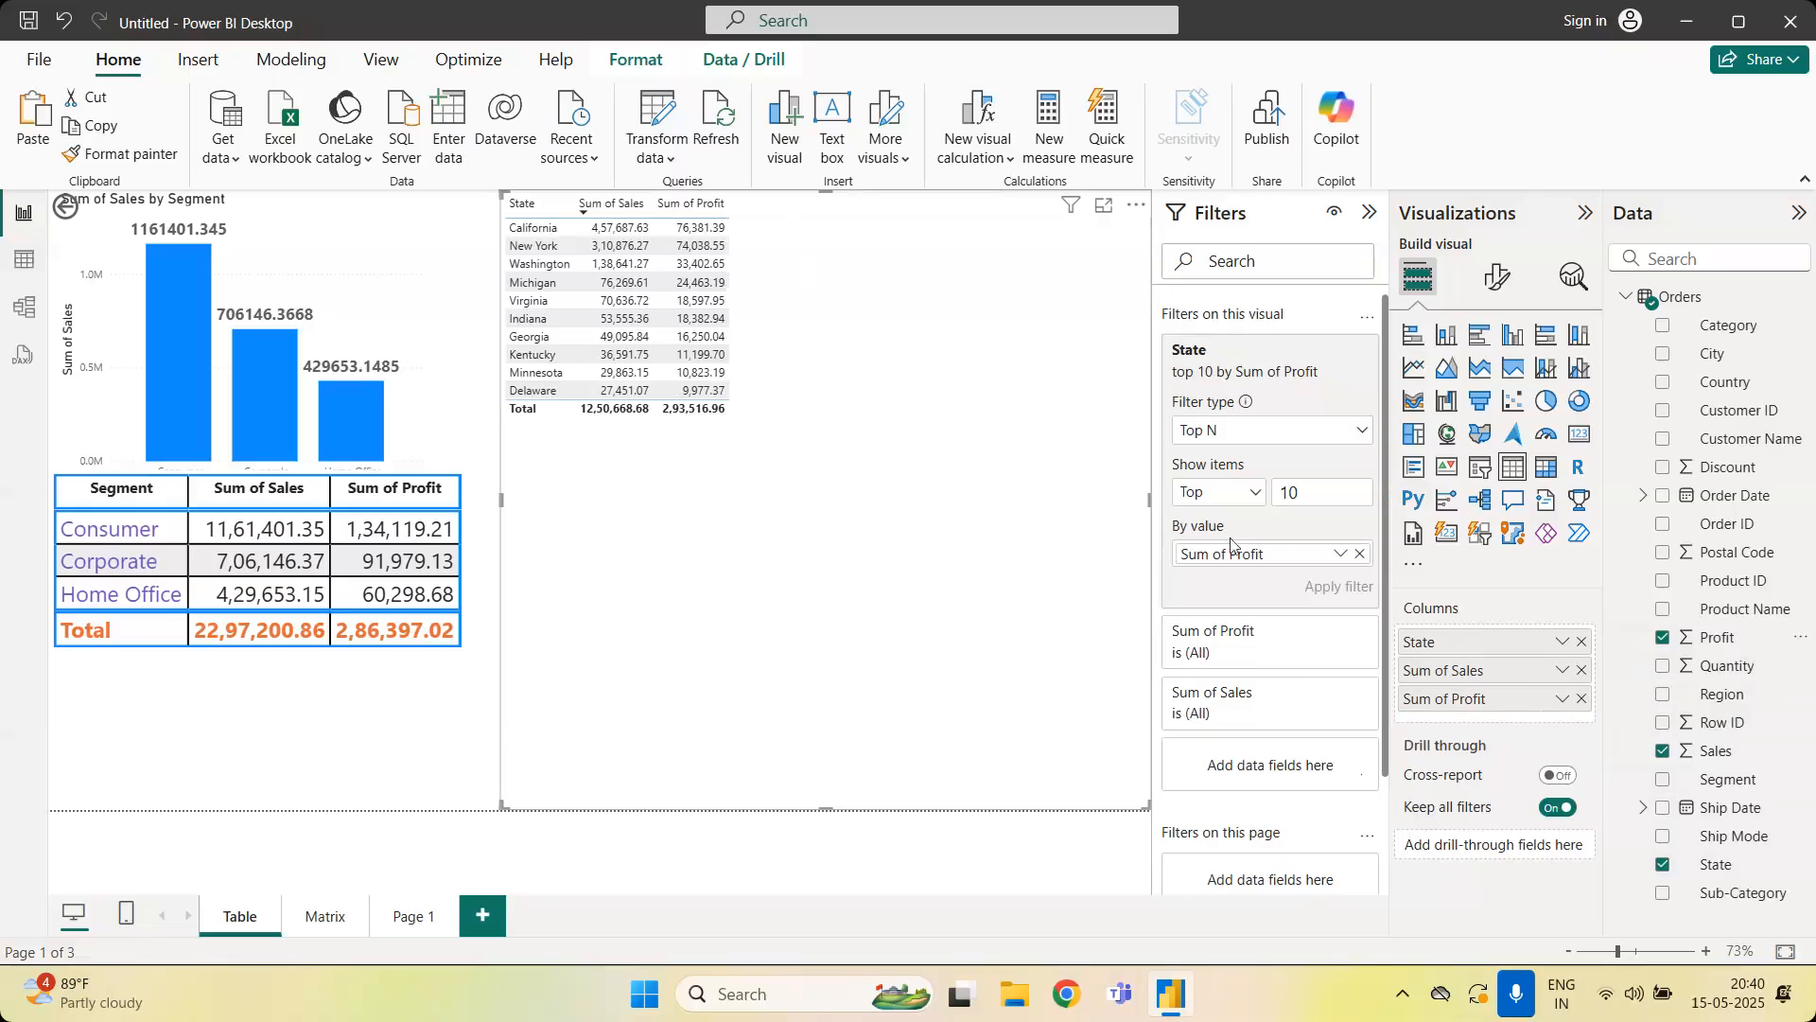
Replace the State filter's ranking value with Sum of Sales and apply the filter
left_click(1361, 554)
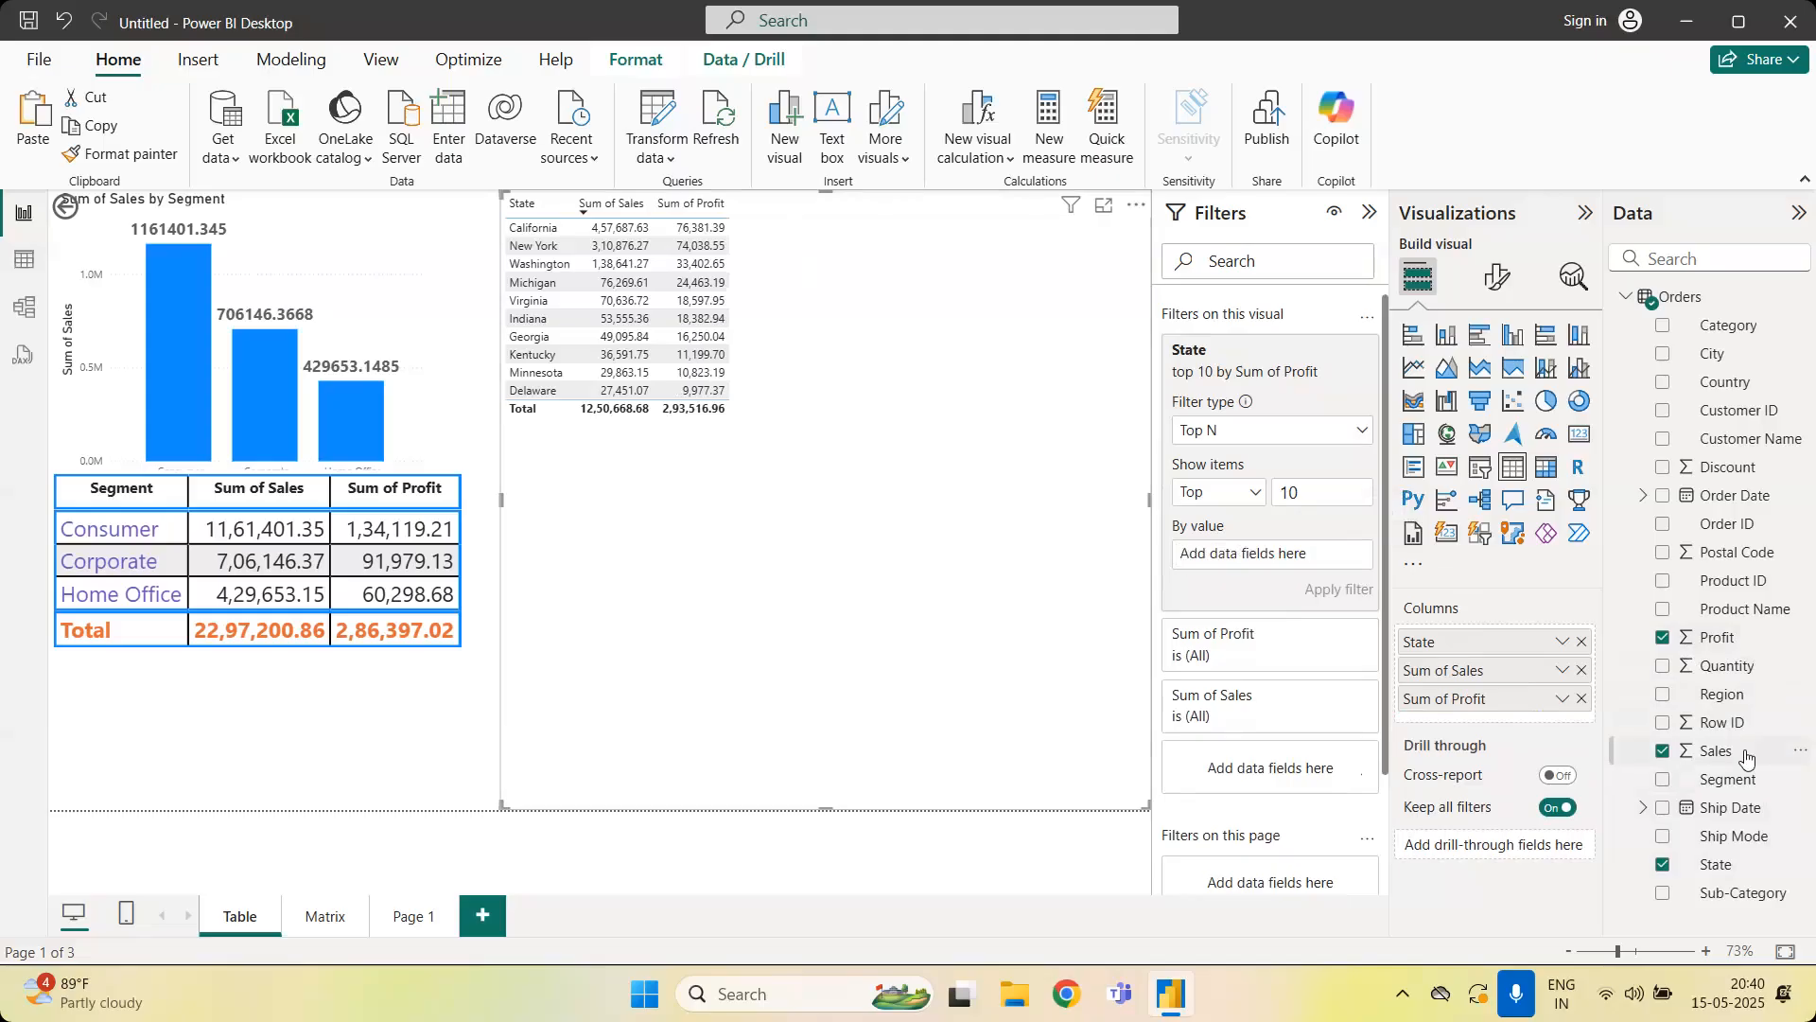
left_click_drag(1746, 757, 1230, 554)
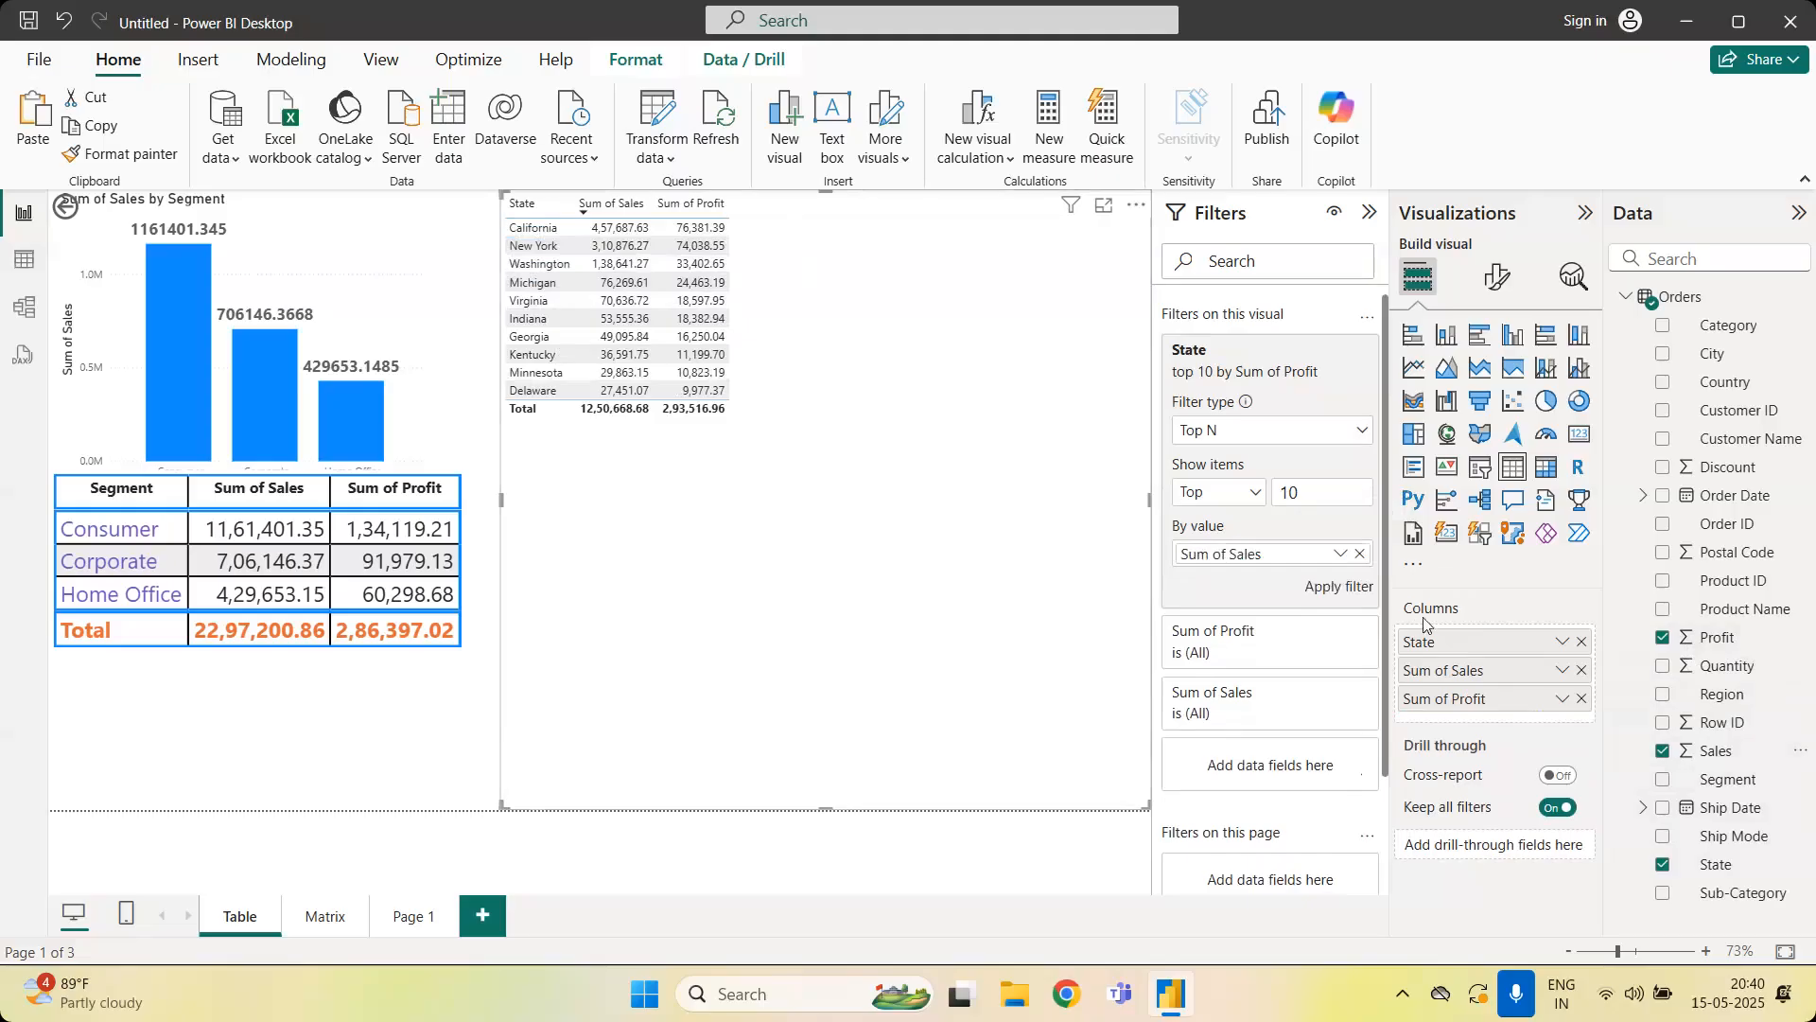
left_click(1334, 592)
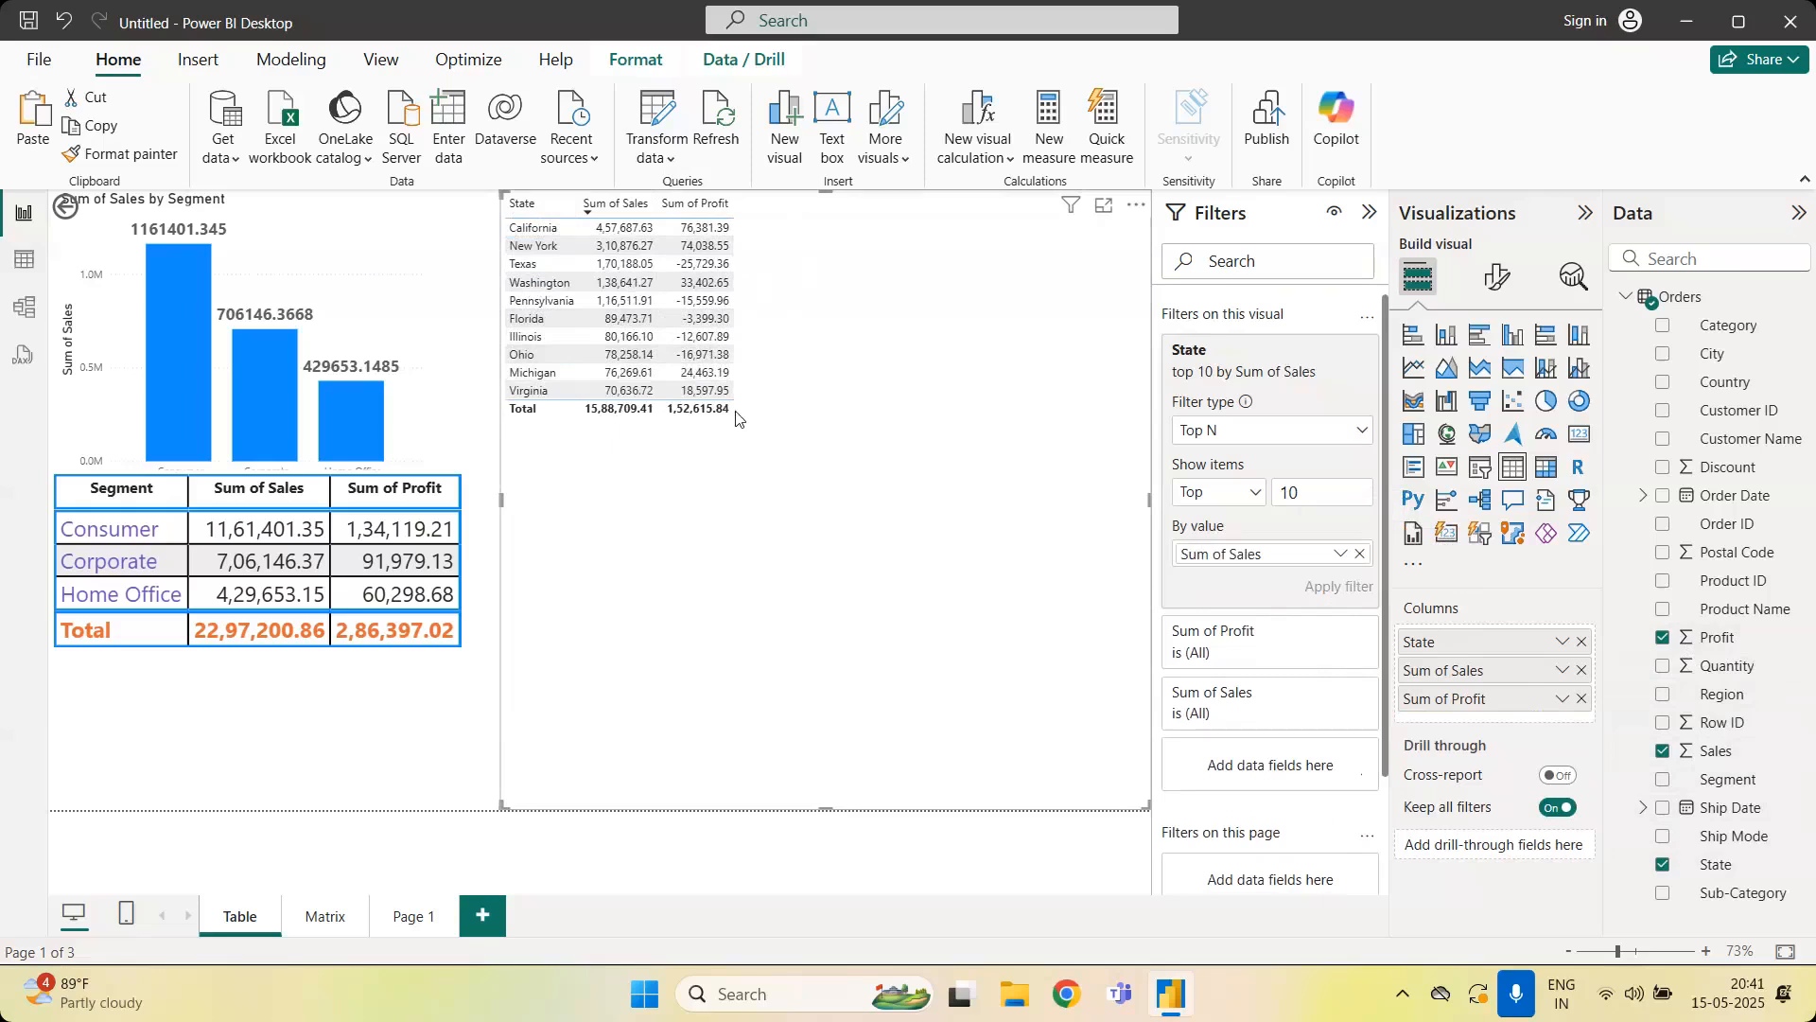
Change the State filter's ranking value back to Sum of Profit and apply the filter
left_click(1361, 556)
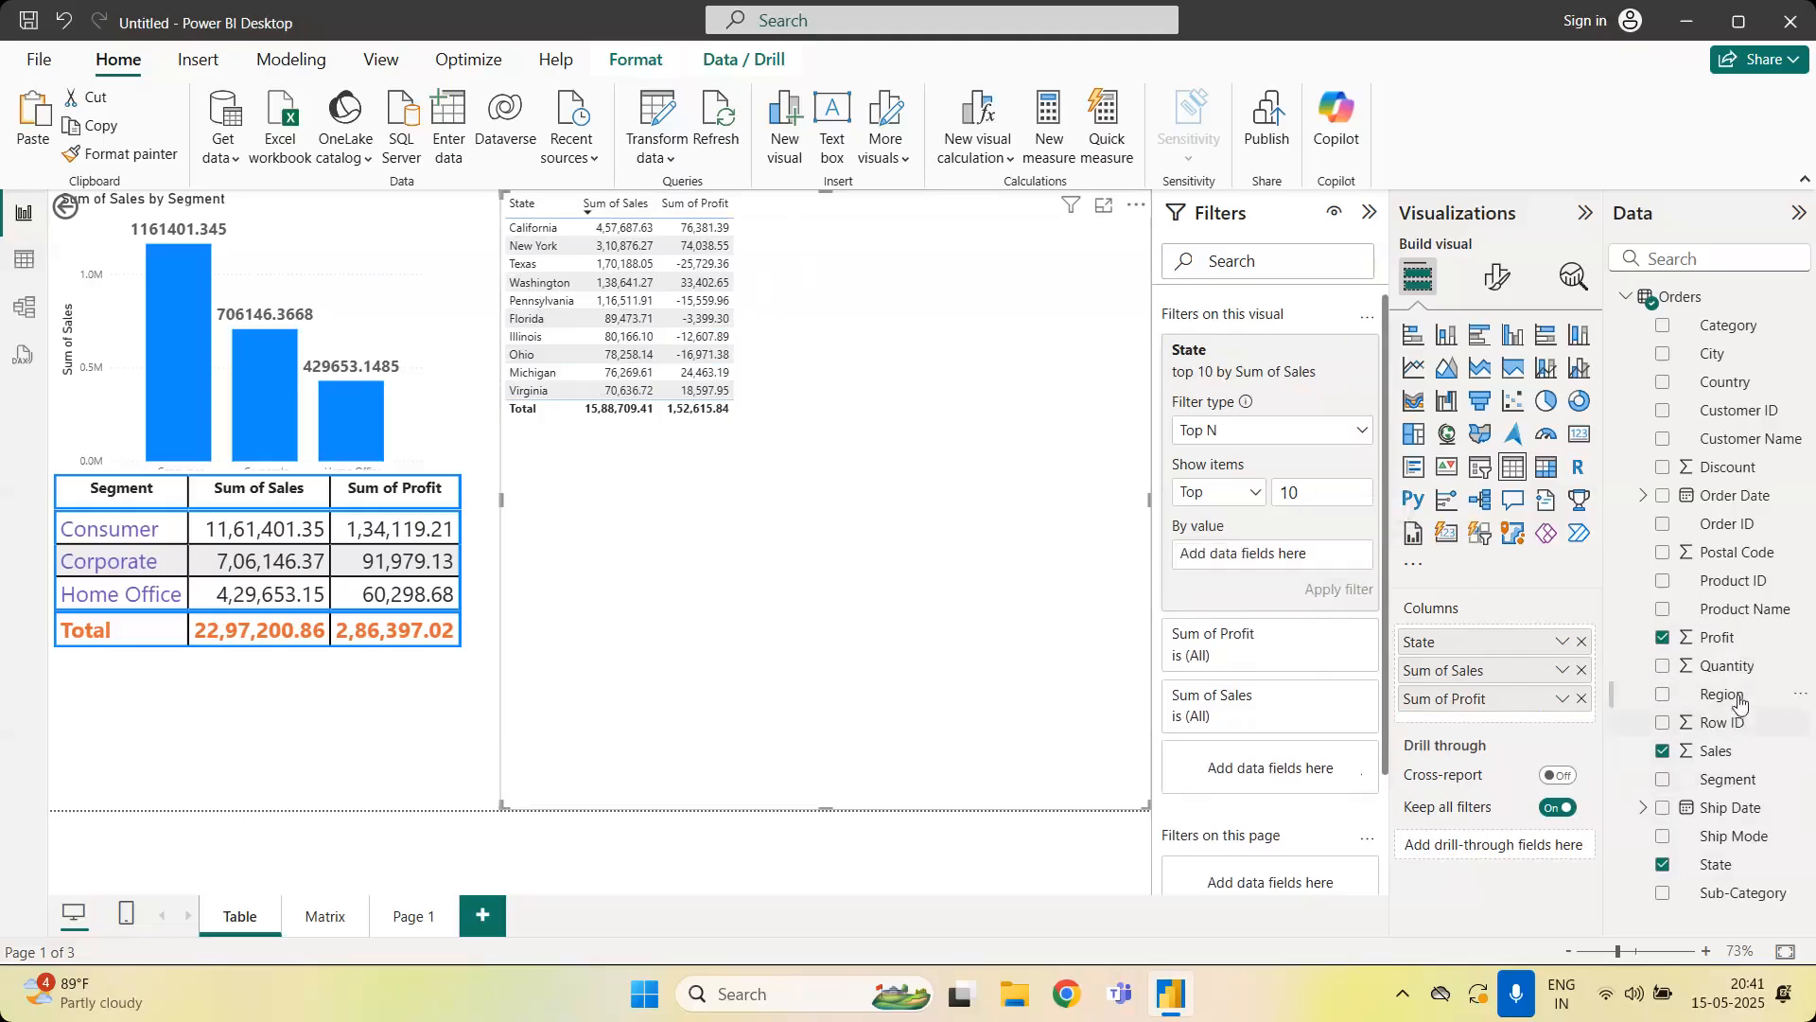
left_click_drag(1730, 649, 1268, 556)
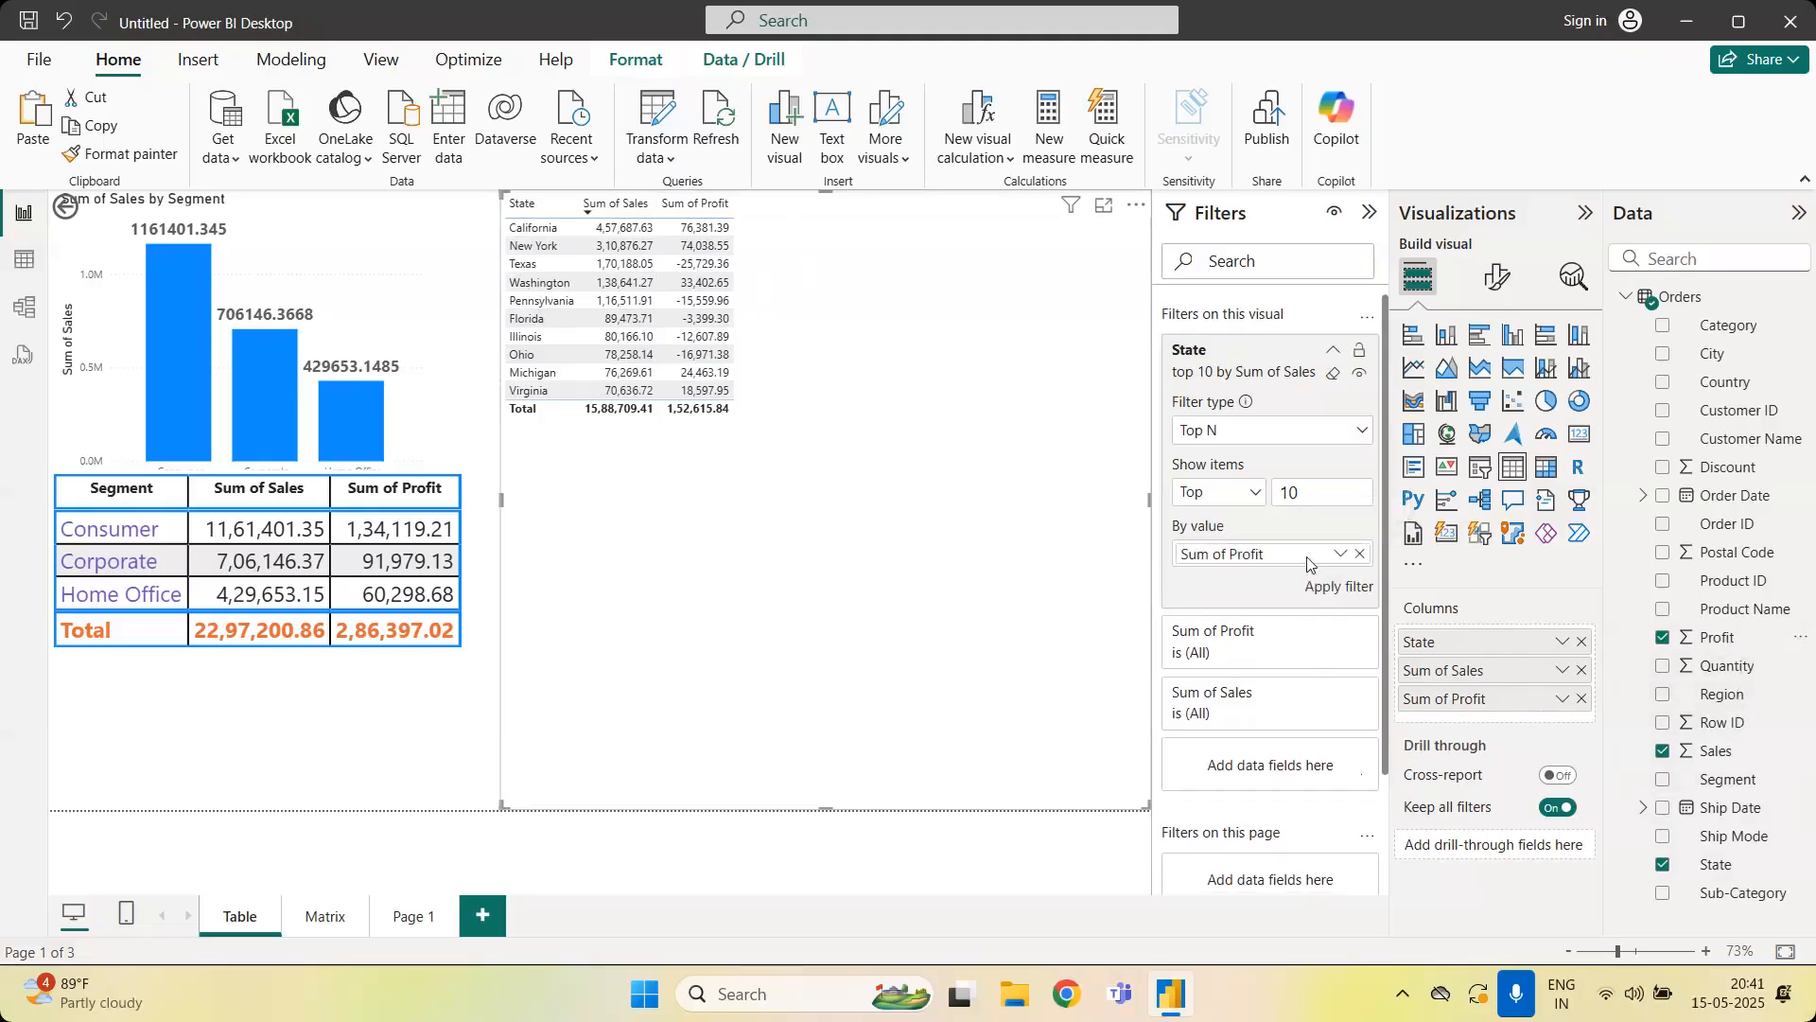
left_click(1332, 587)
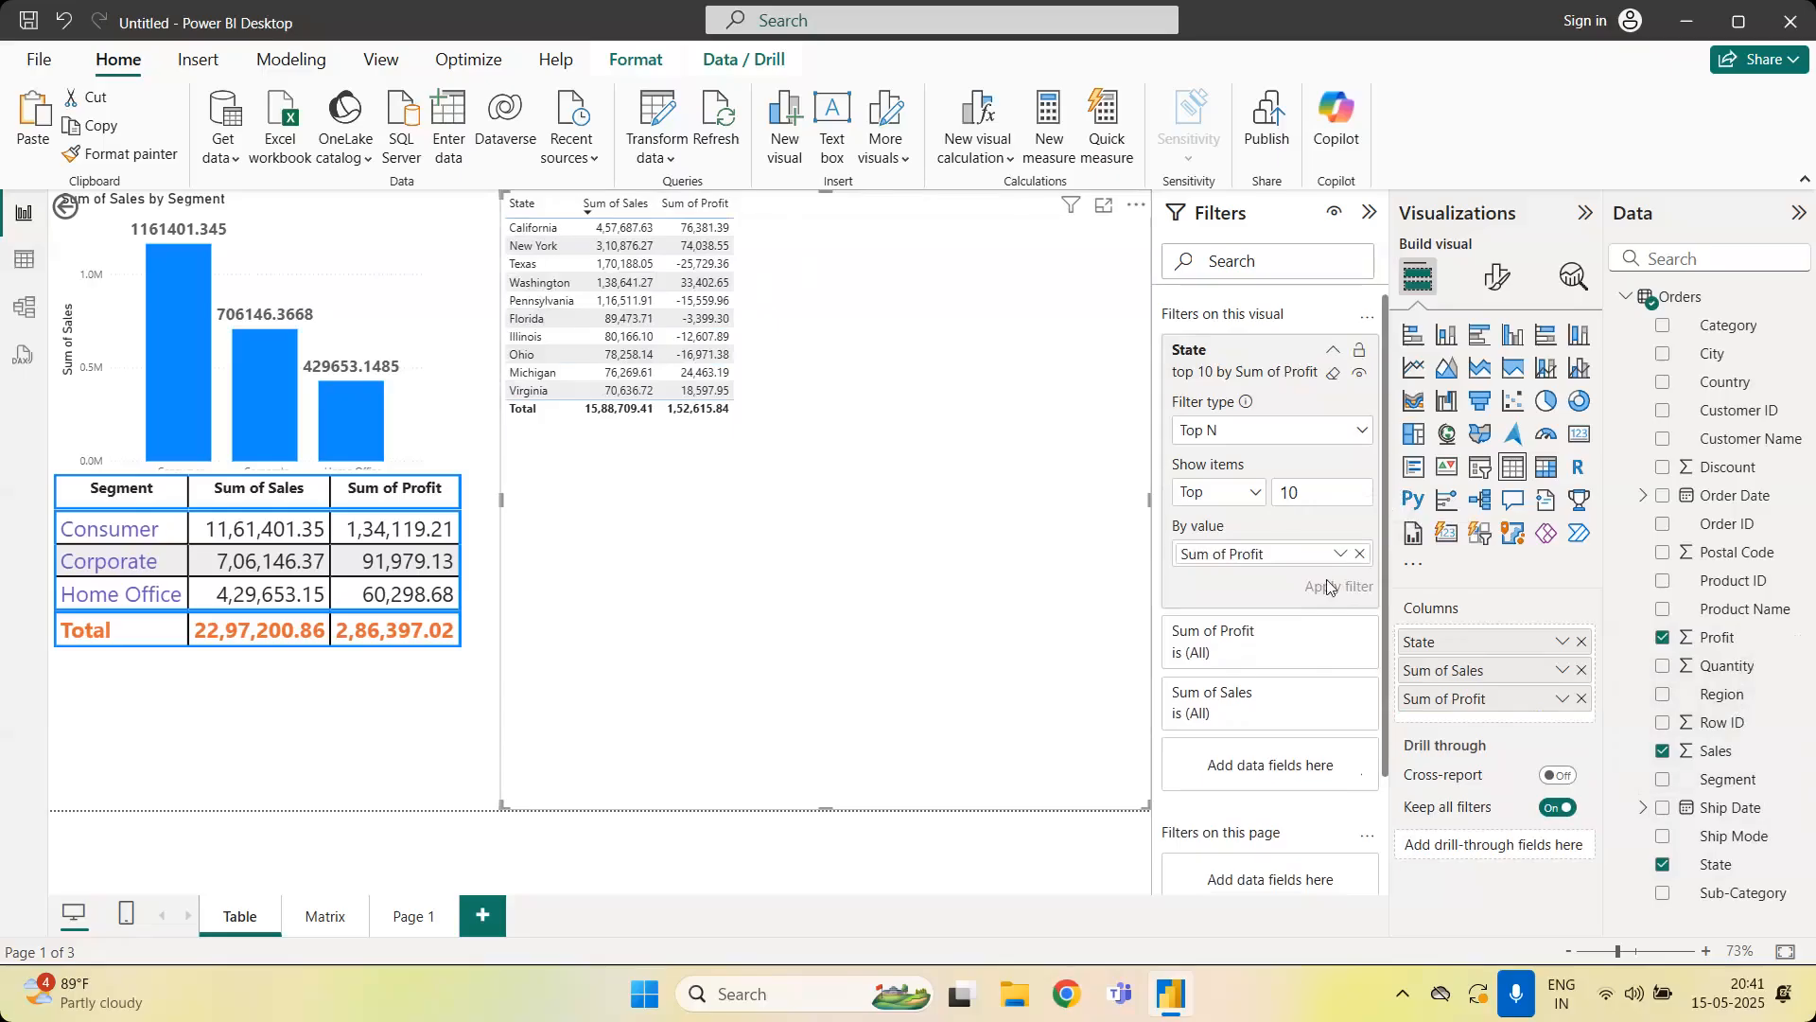
Set the State Top N filter to show bottom items instead of top items
left_click(1221, 437)
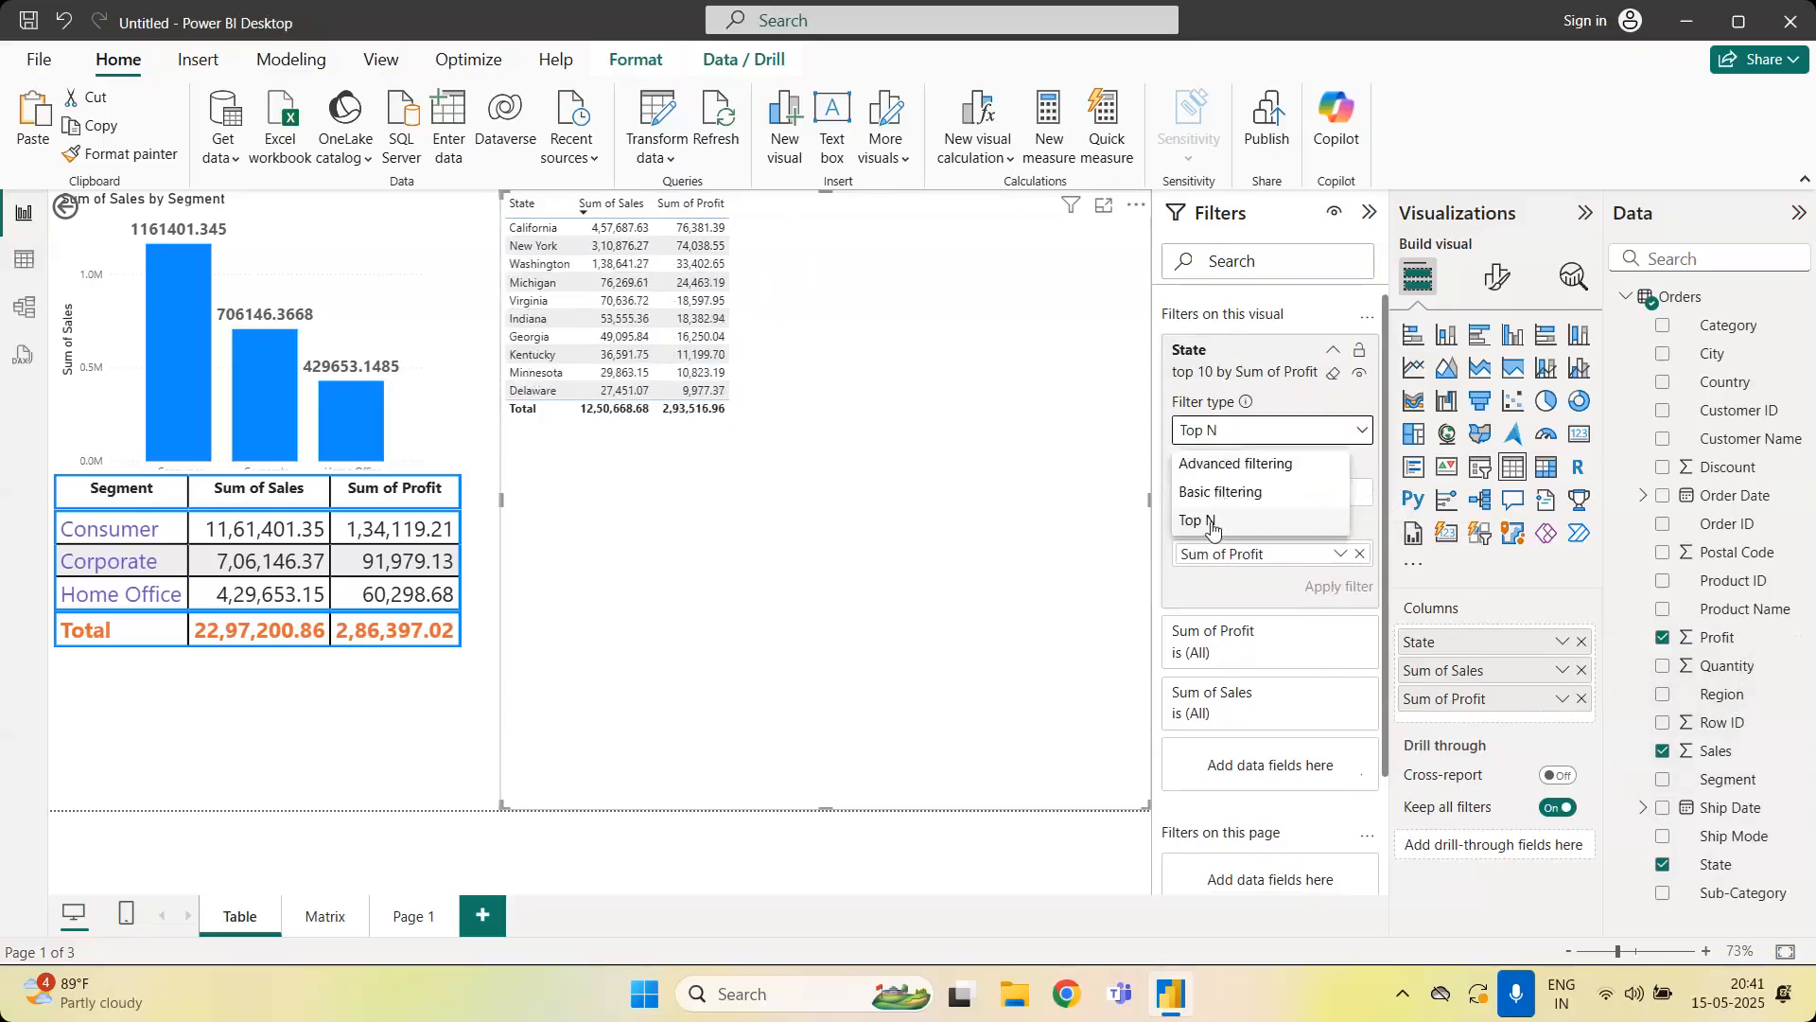
left_click(1207, 523)
left_click(1240, 502)
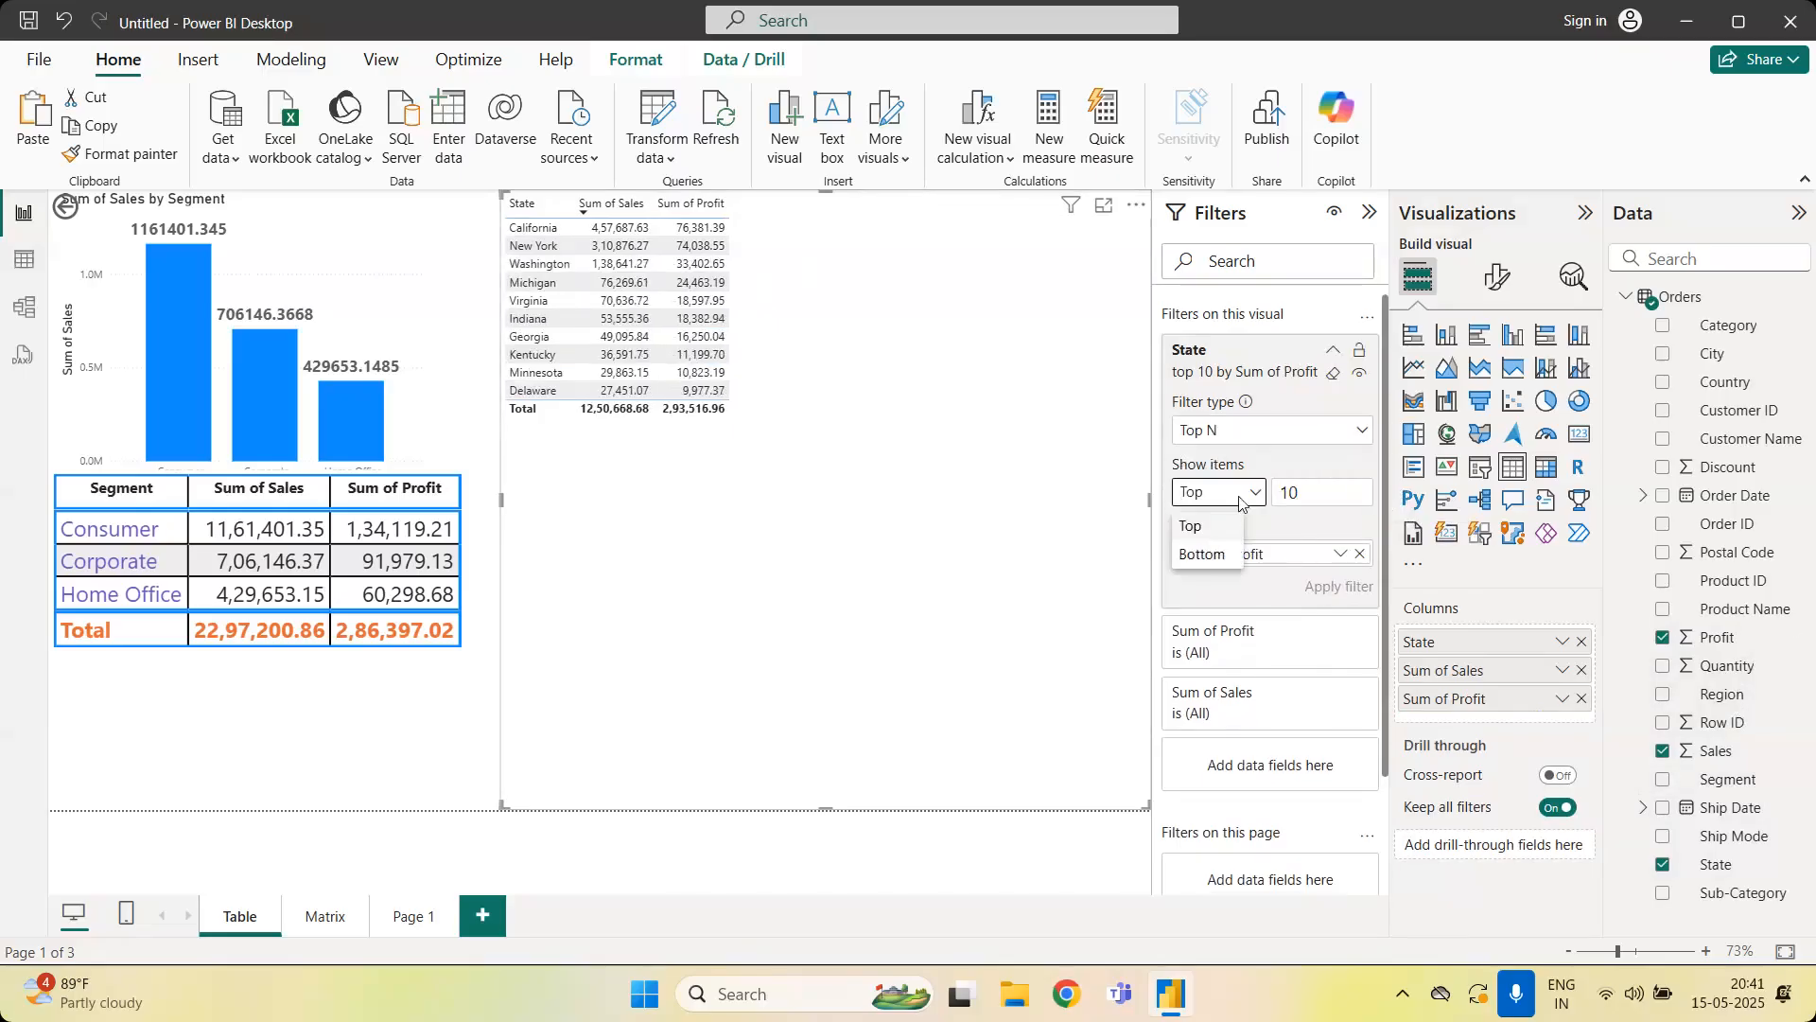
left_click(1211, 557)
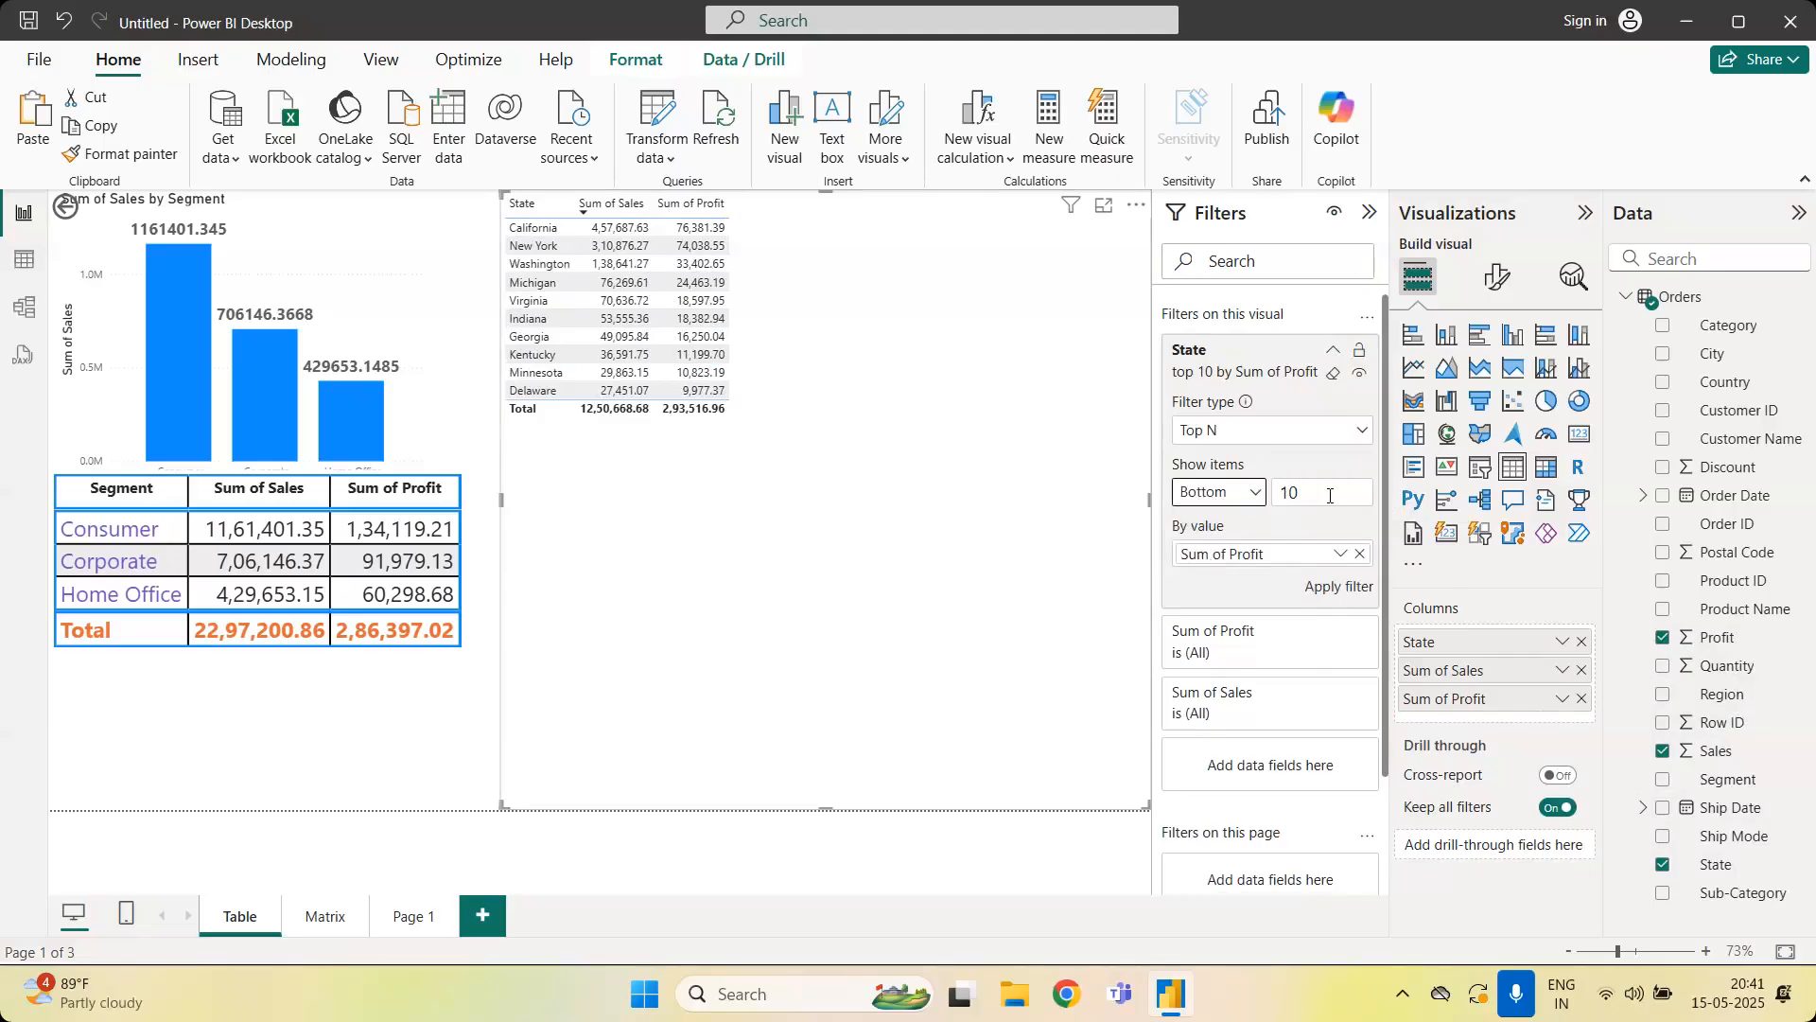
Examine the basic and advanced filtering options available for the State filter
left_click(1235, 441)
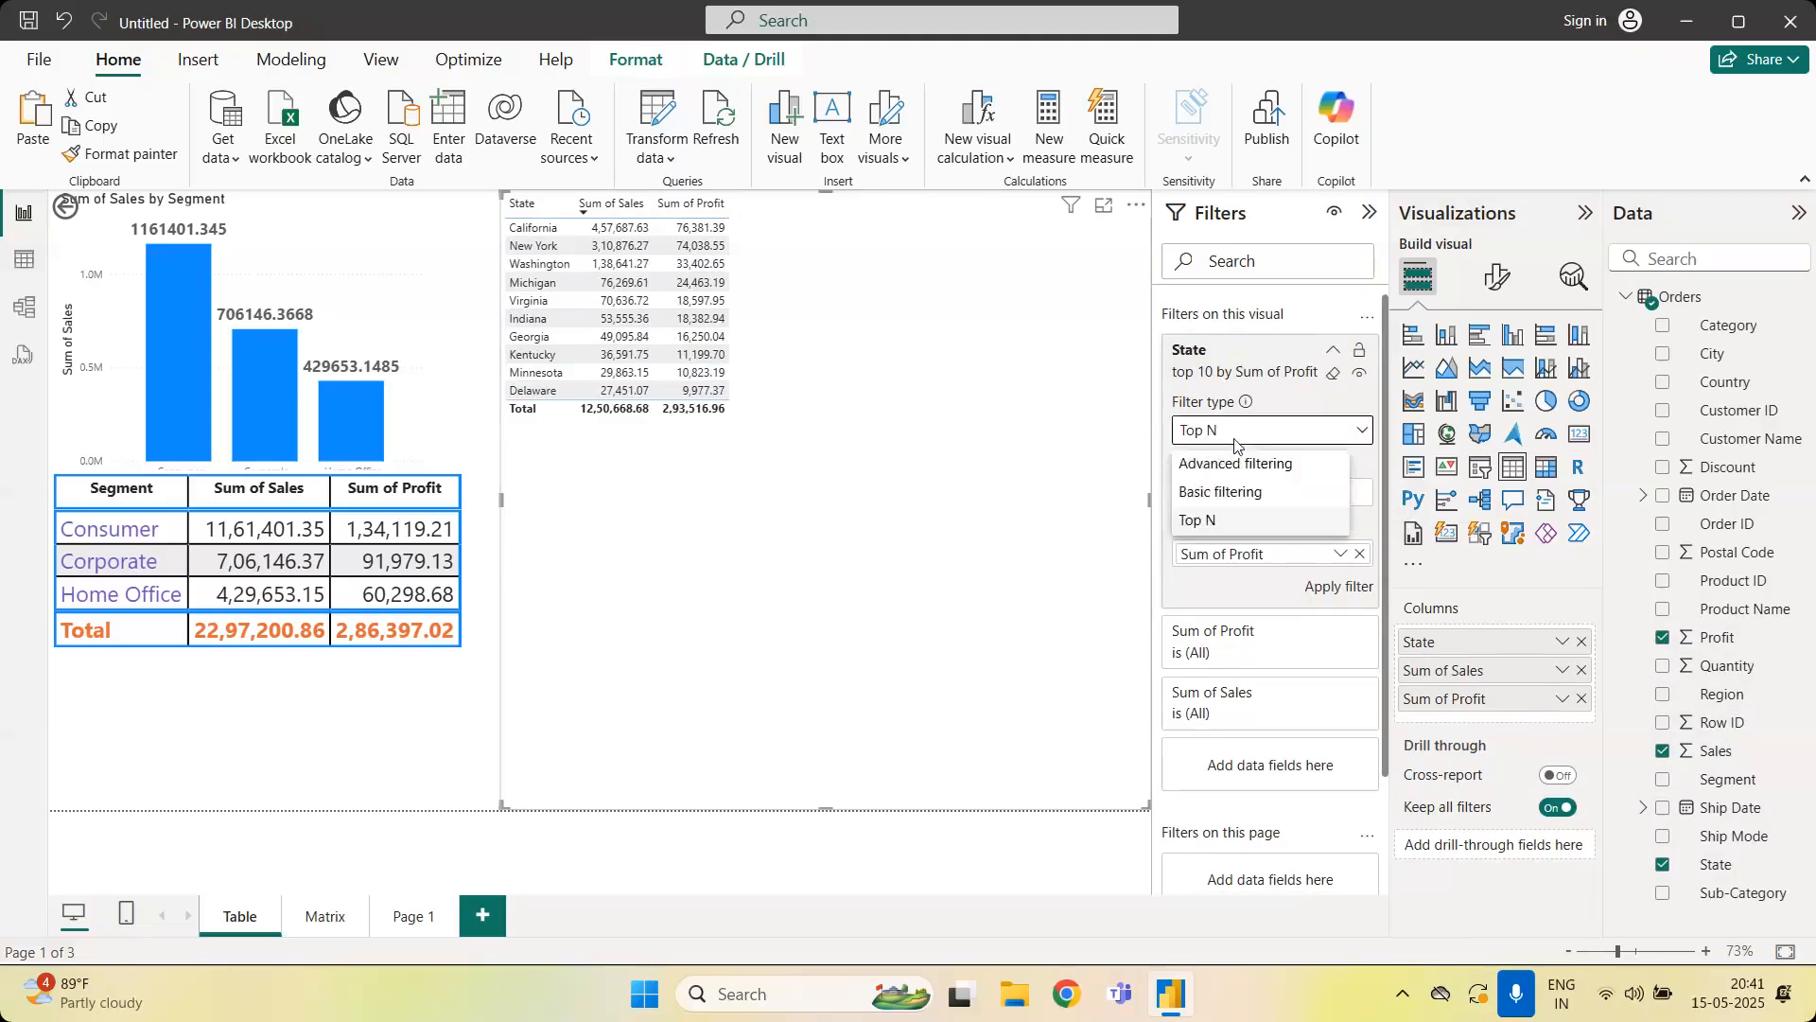
left_click(1229, 492)
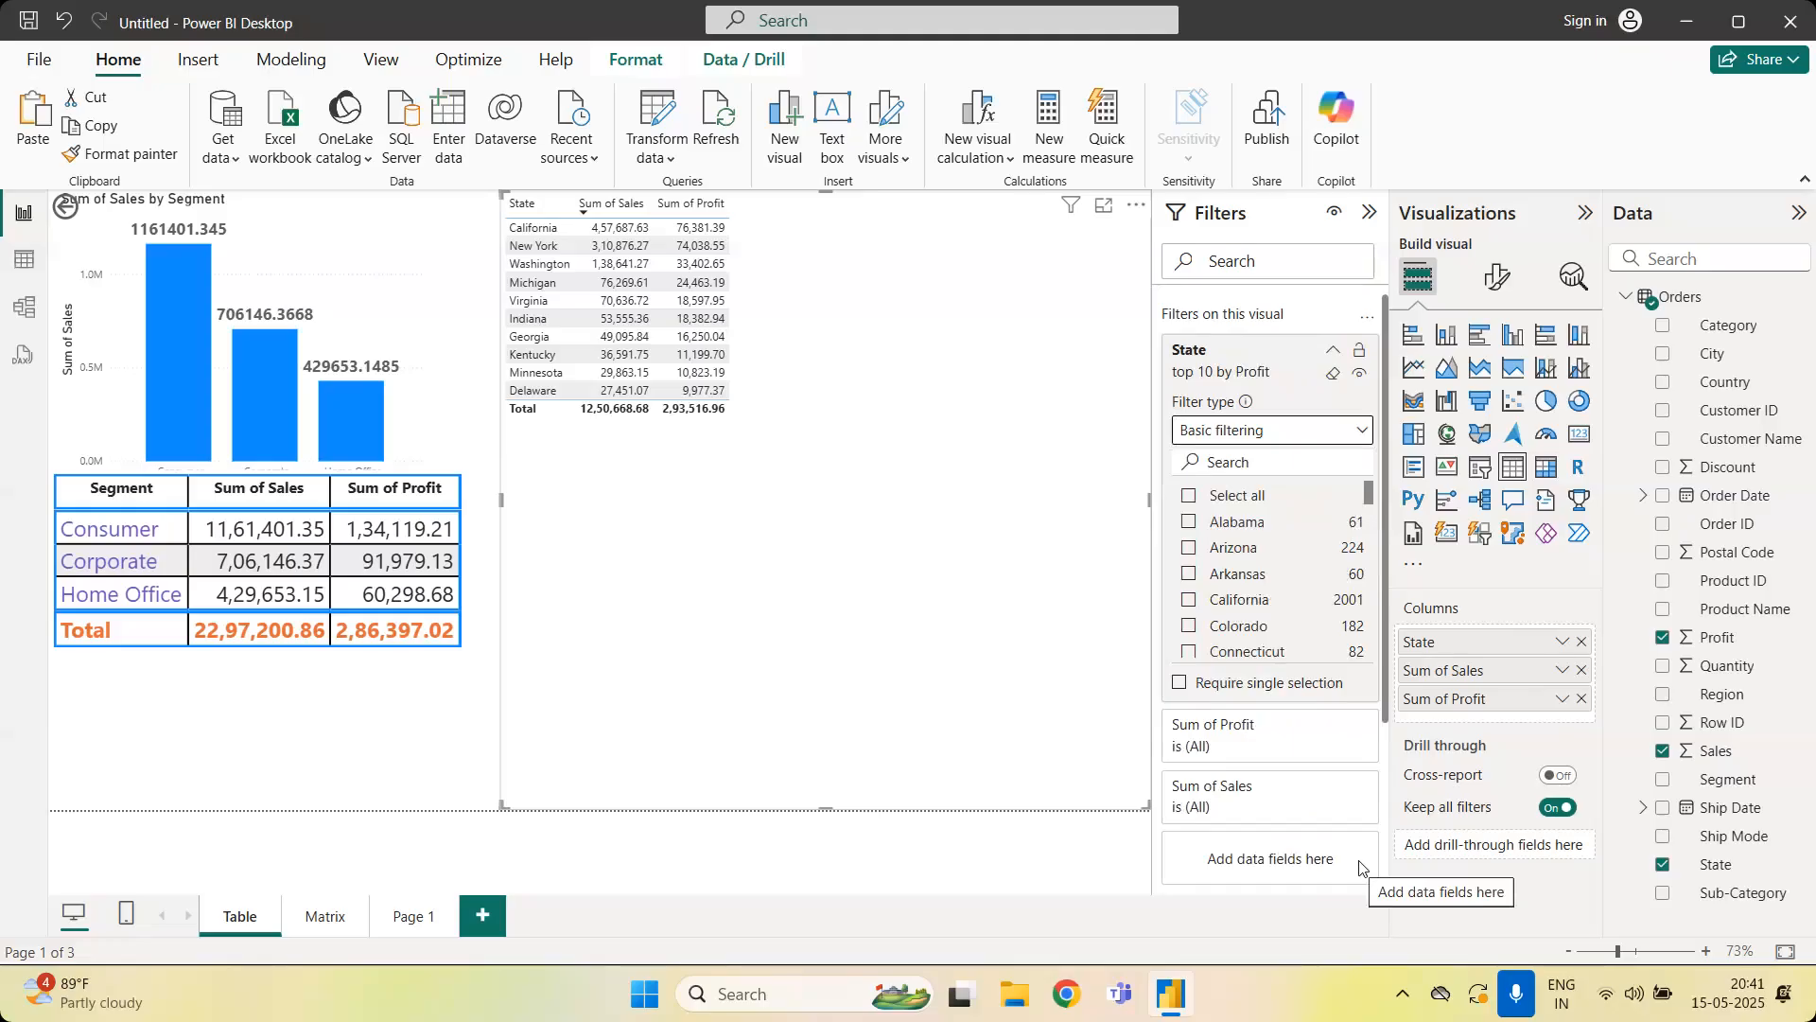
left_click(1271, 439)
left_click(1256, 470)
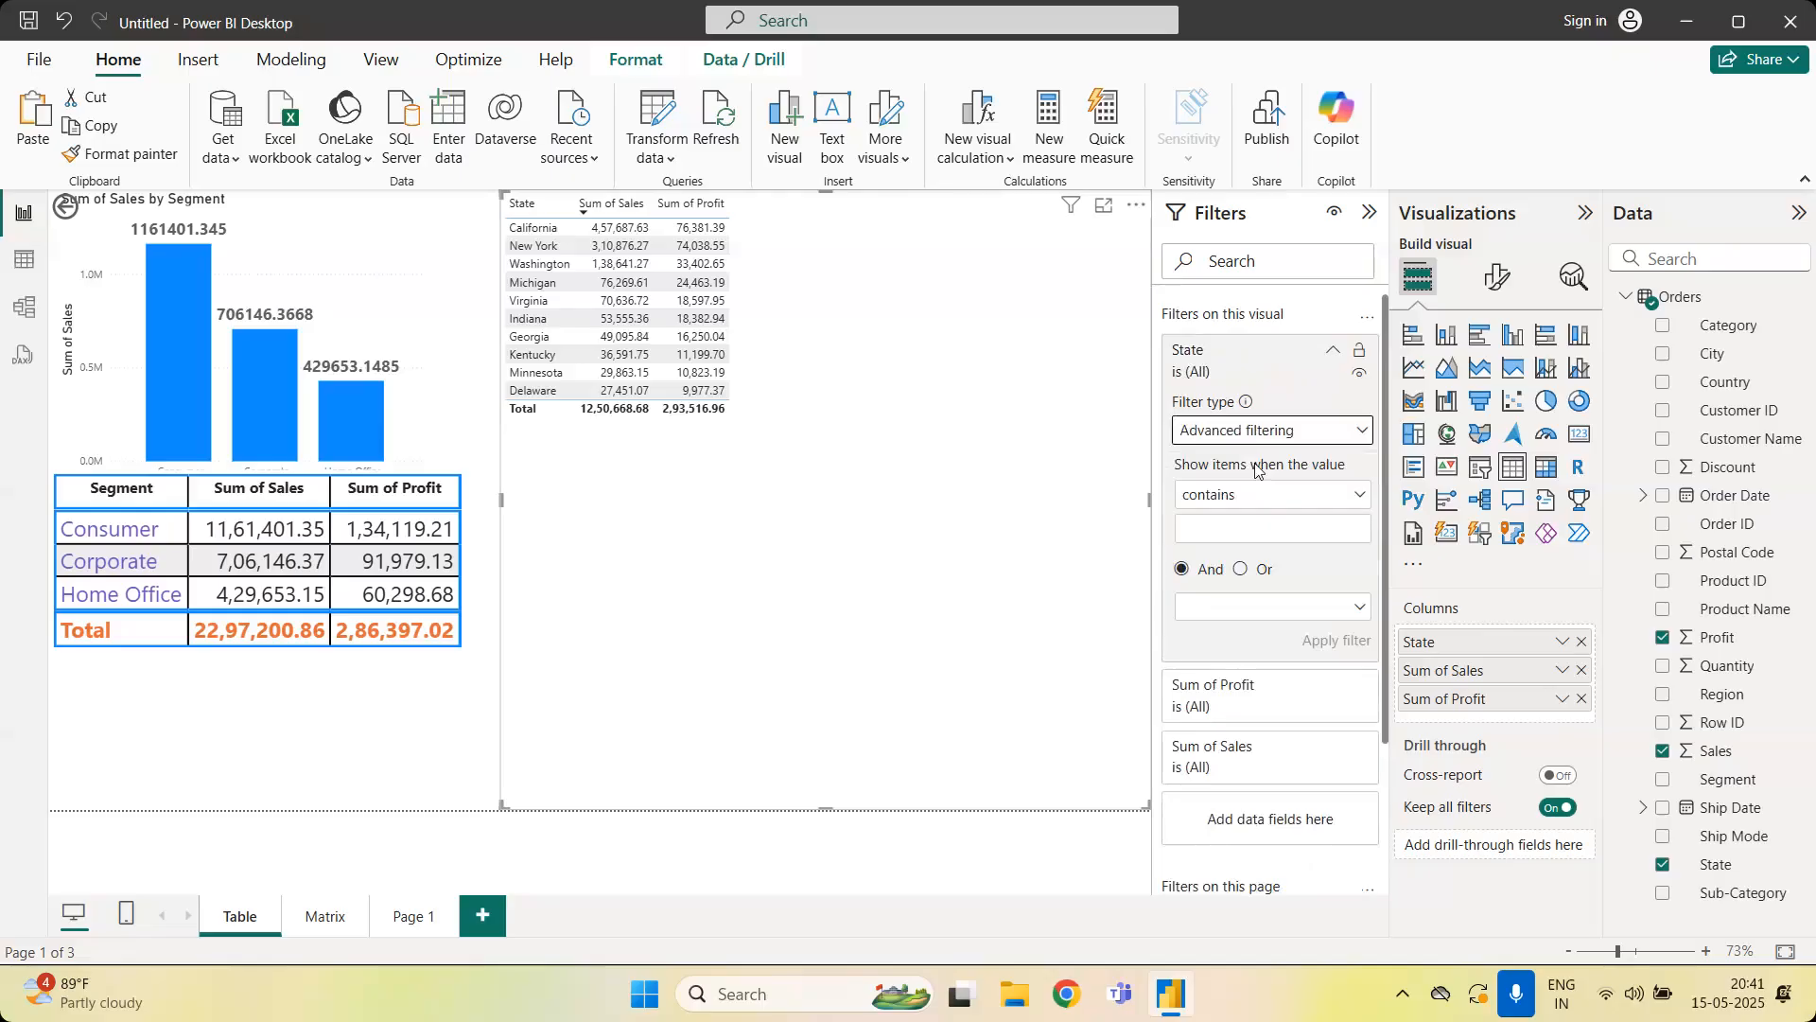
left_click(1330, 356)
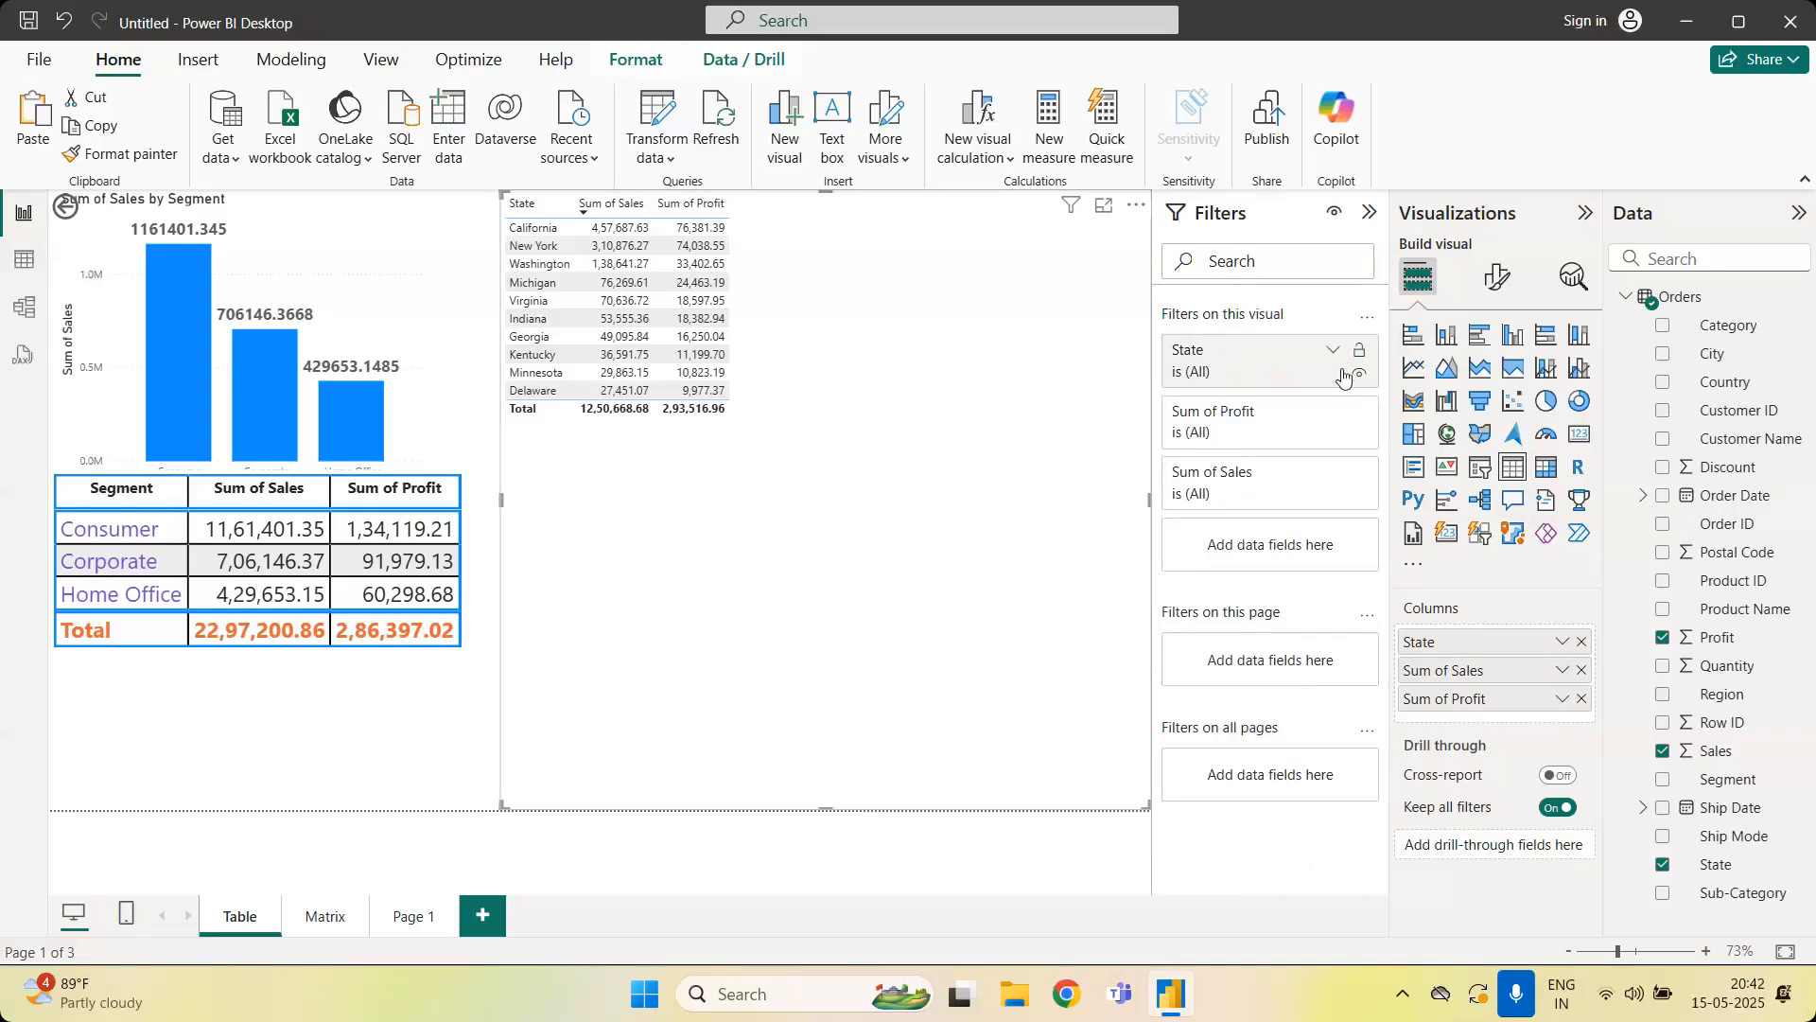
left_click(1335, 356)
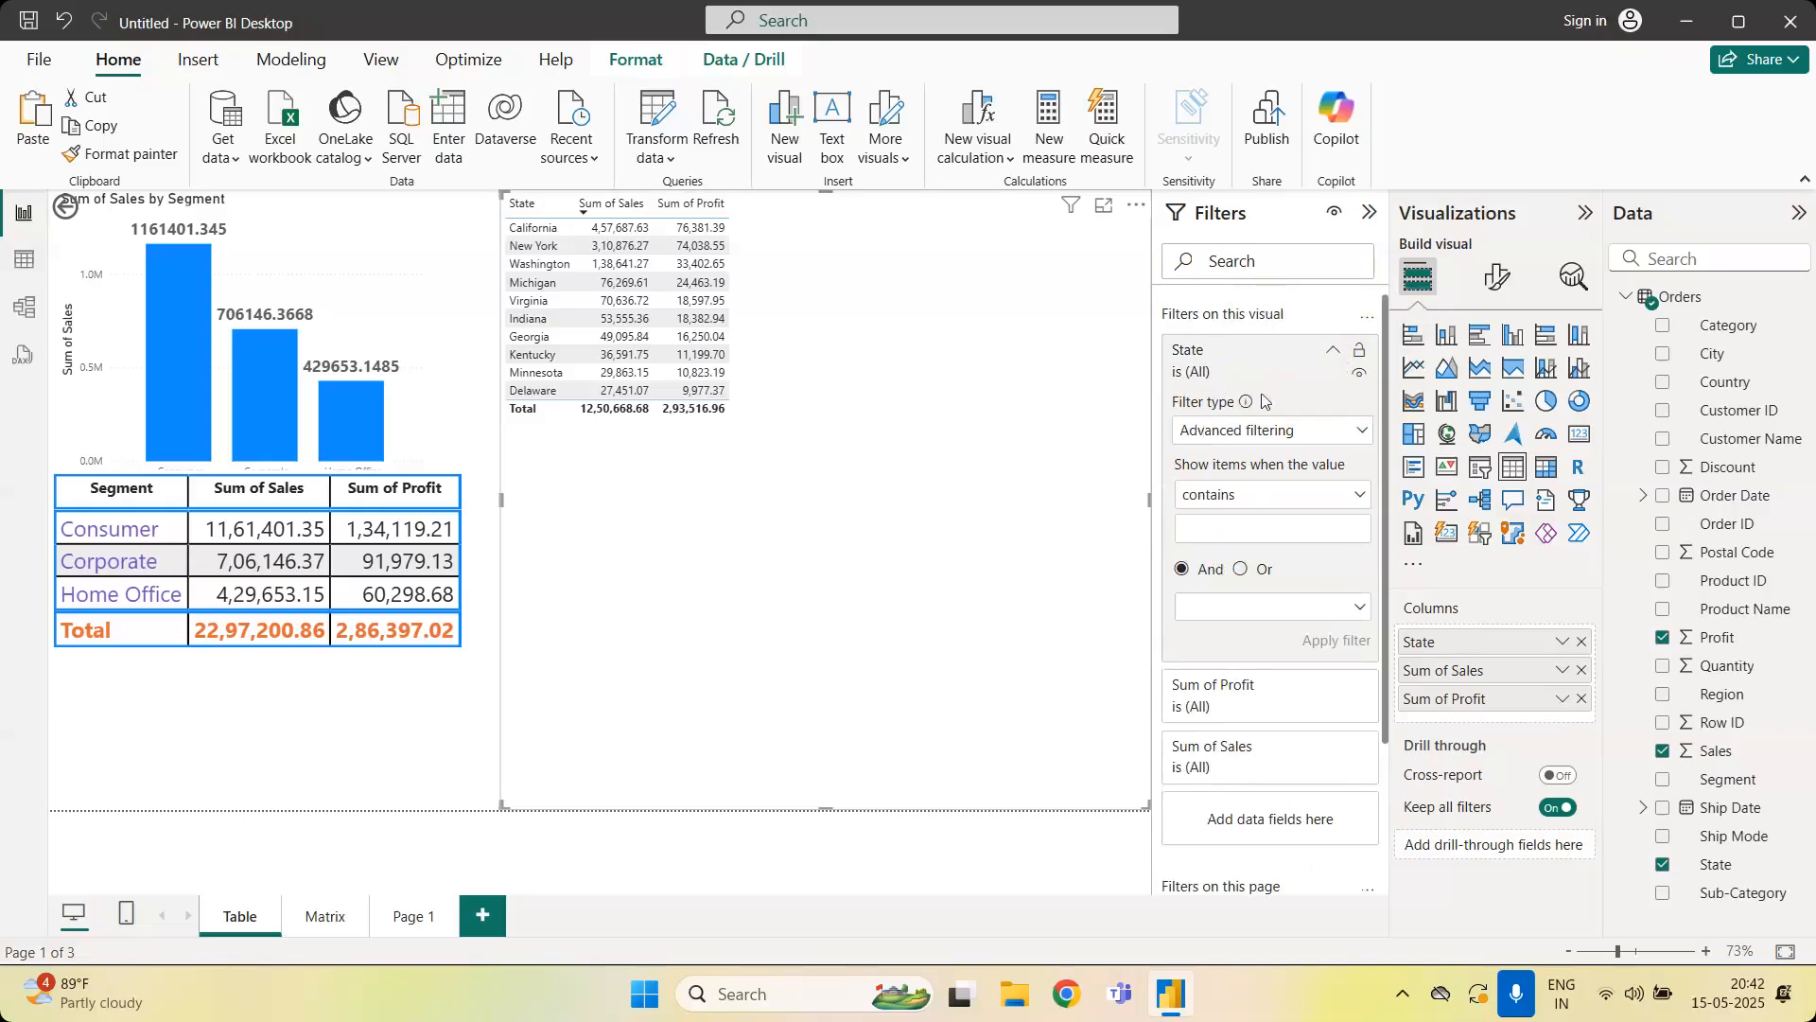
left_click(1193, 369)
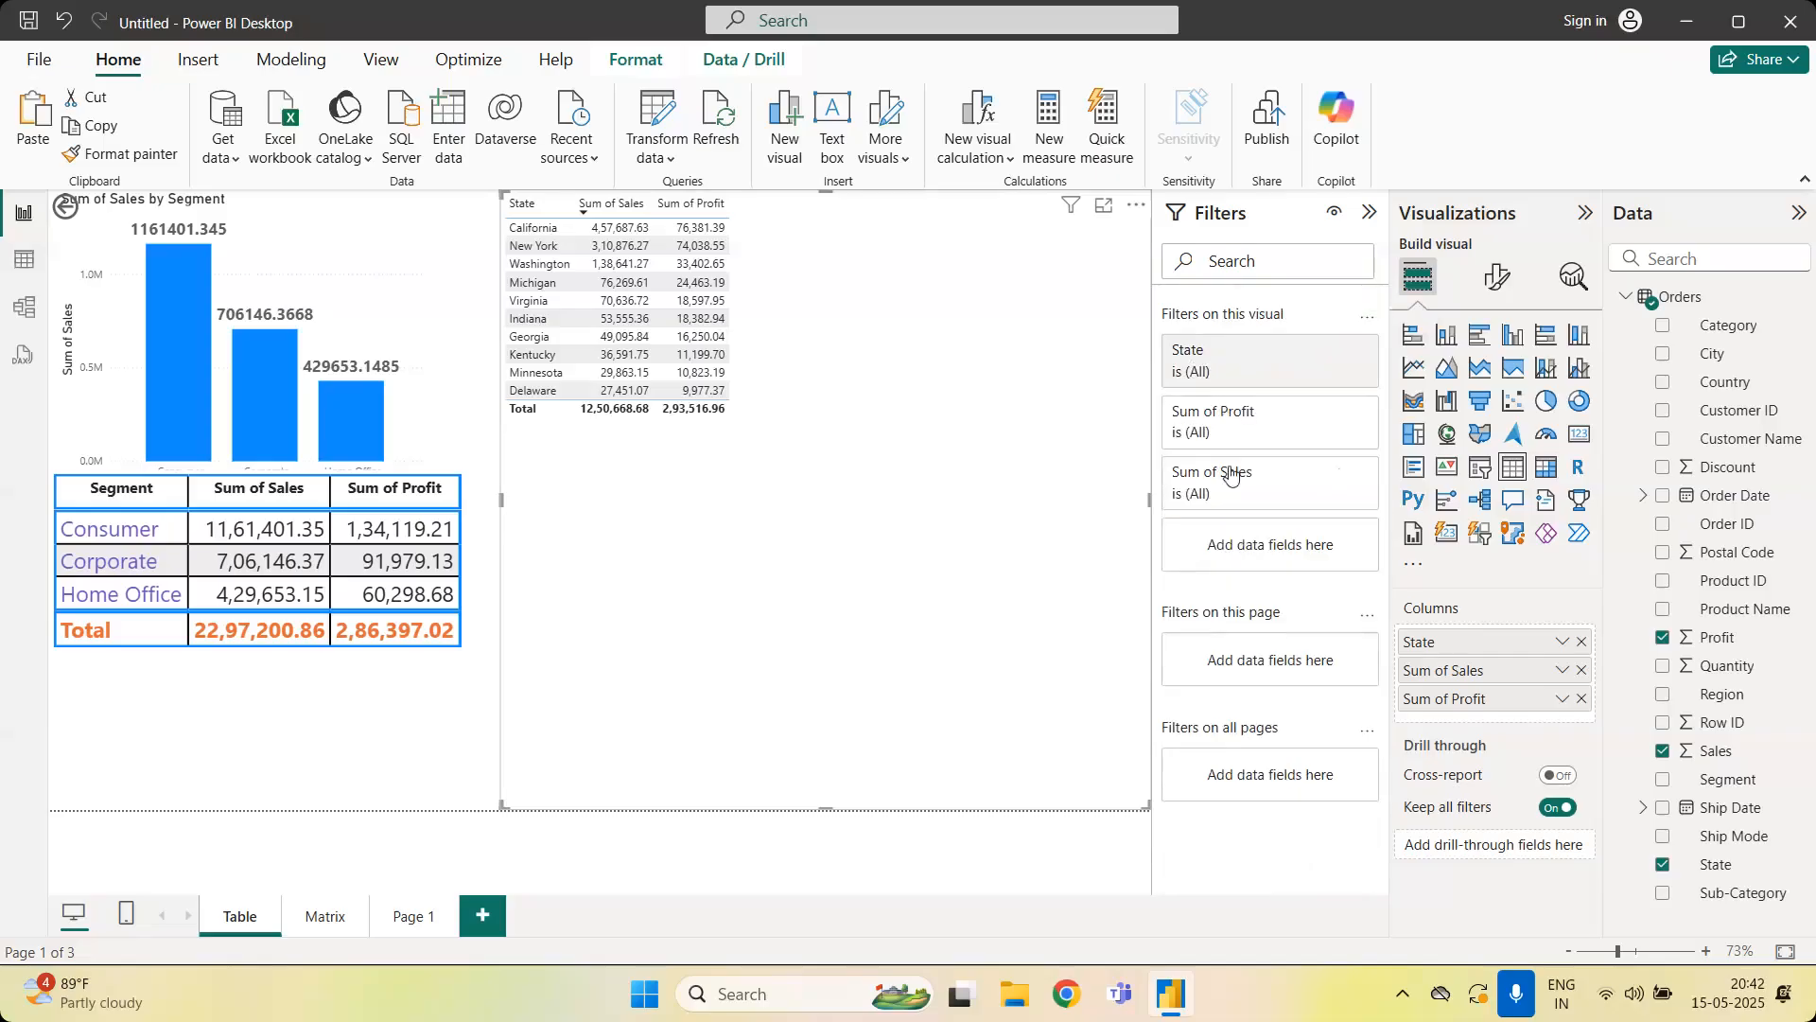
left_click(1214, 380)
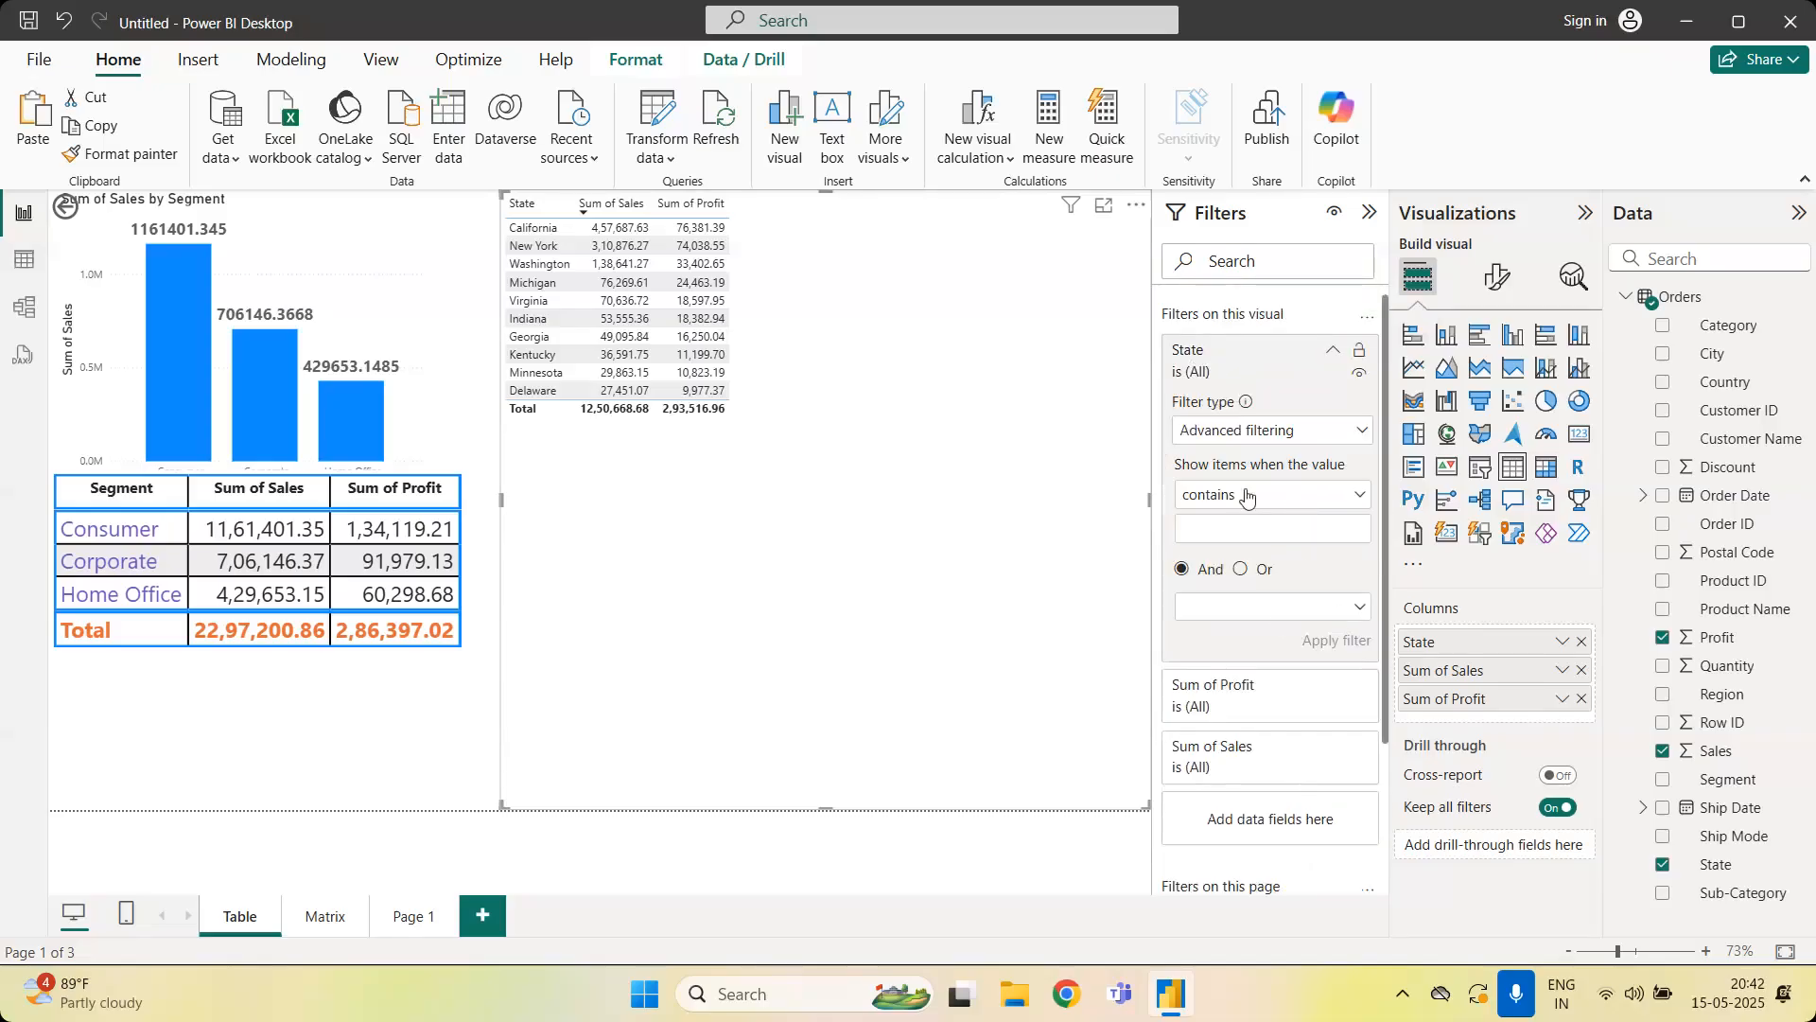
Return the State filter to Top N and clear it from the state table
left_click(1355, 434)
left_click(1306, 521)
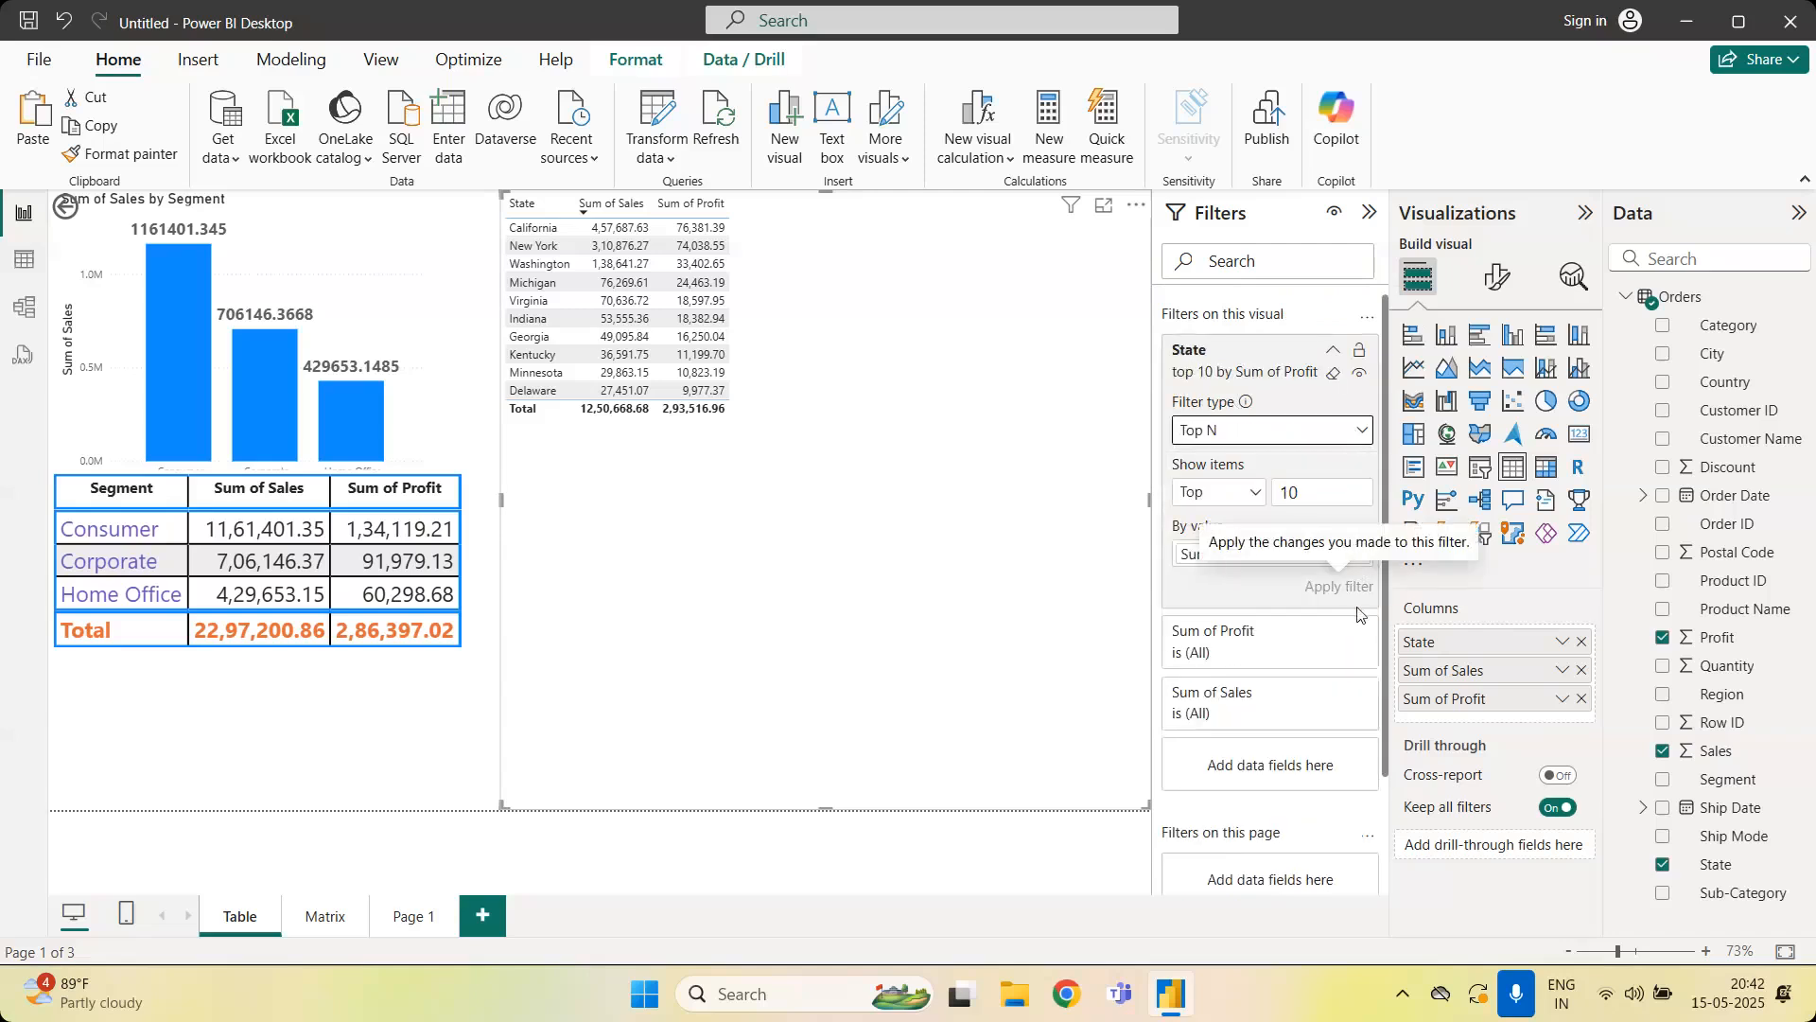
left_click(1361, 554)
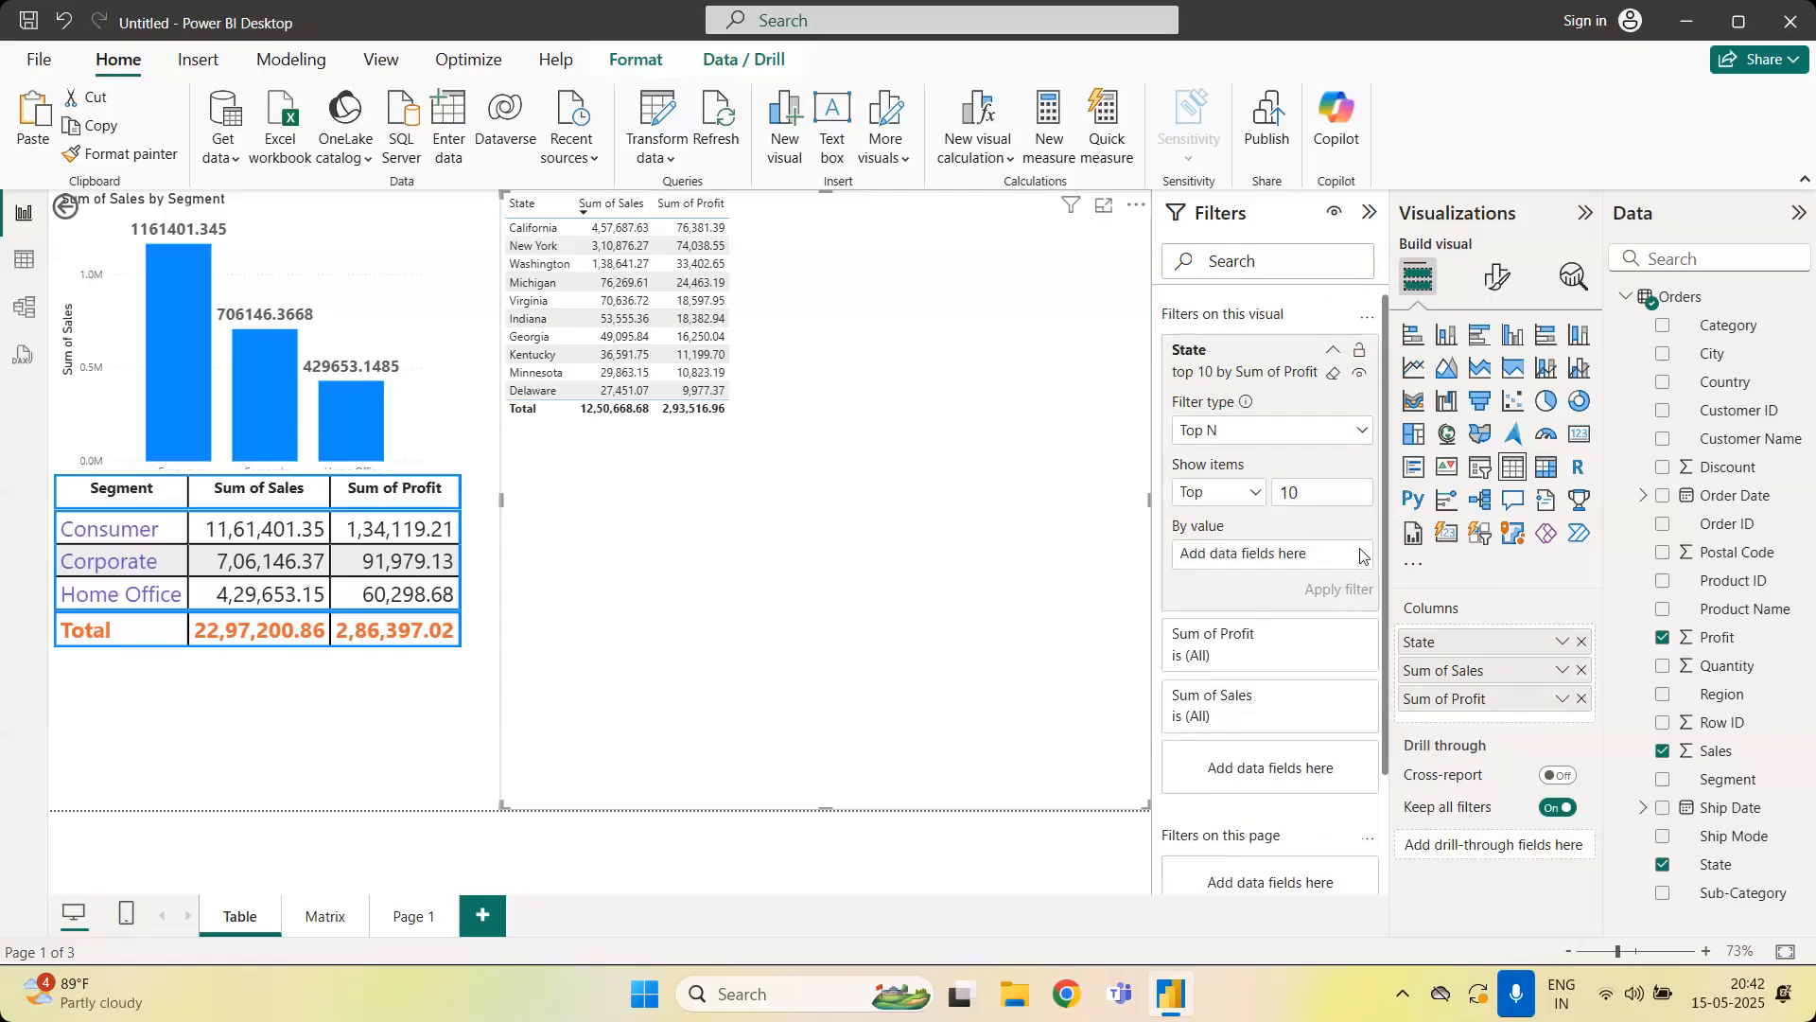
left_click(1325, 486)
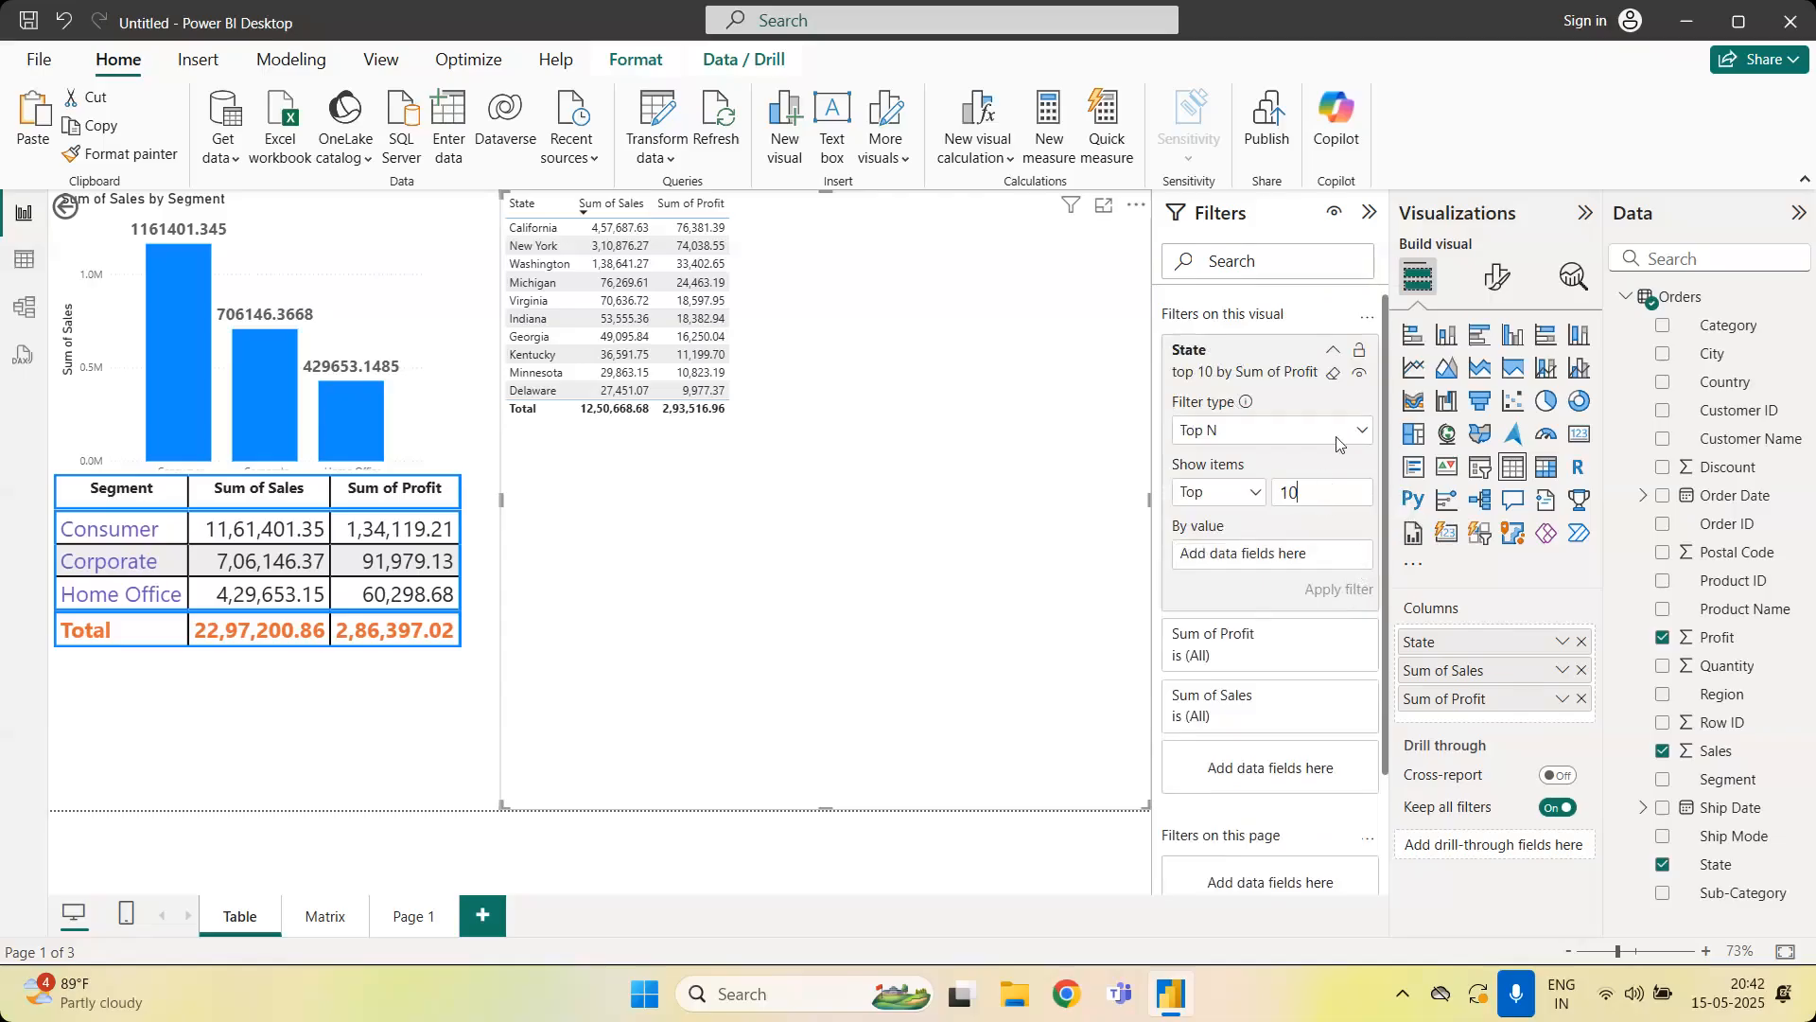
left_click(1336, 375)
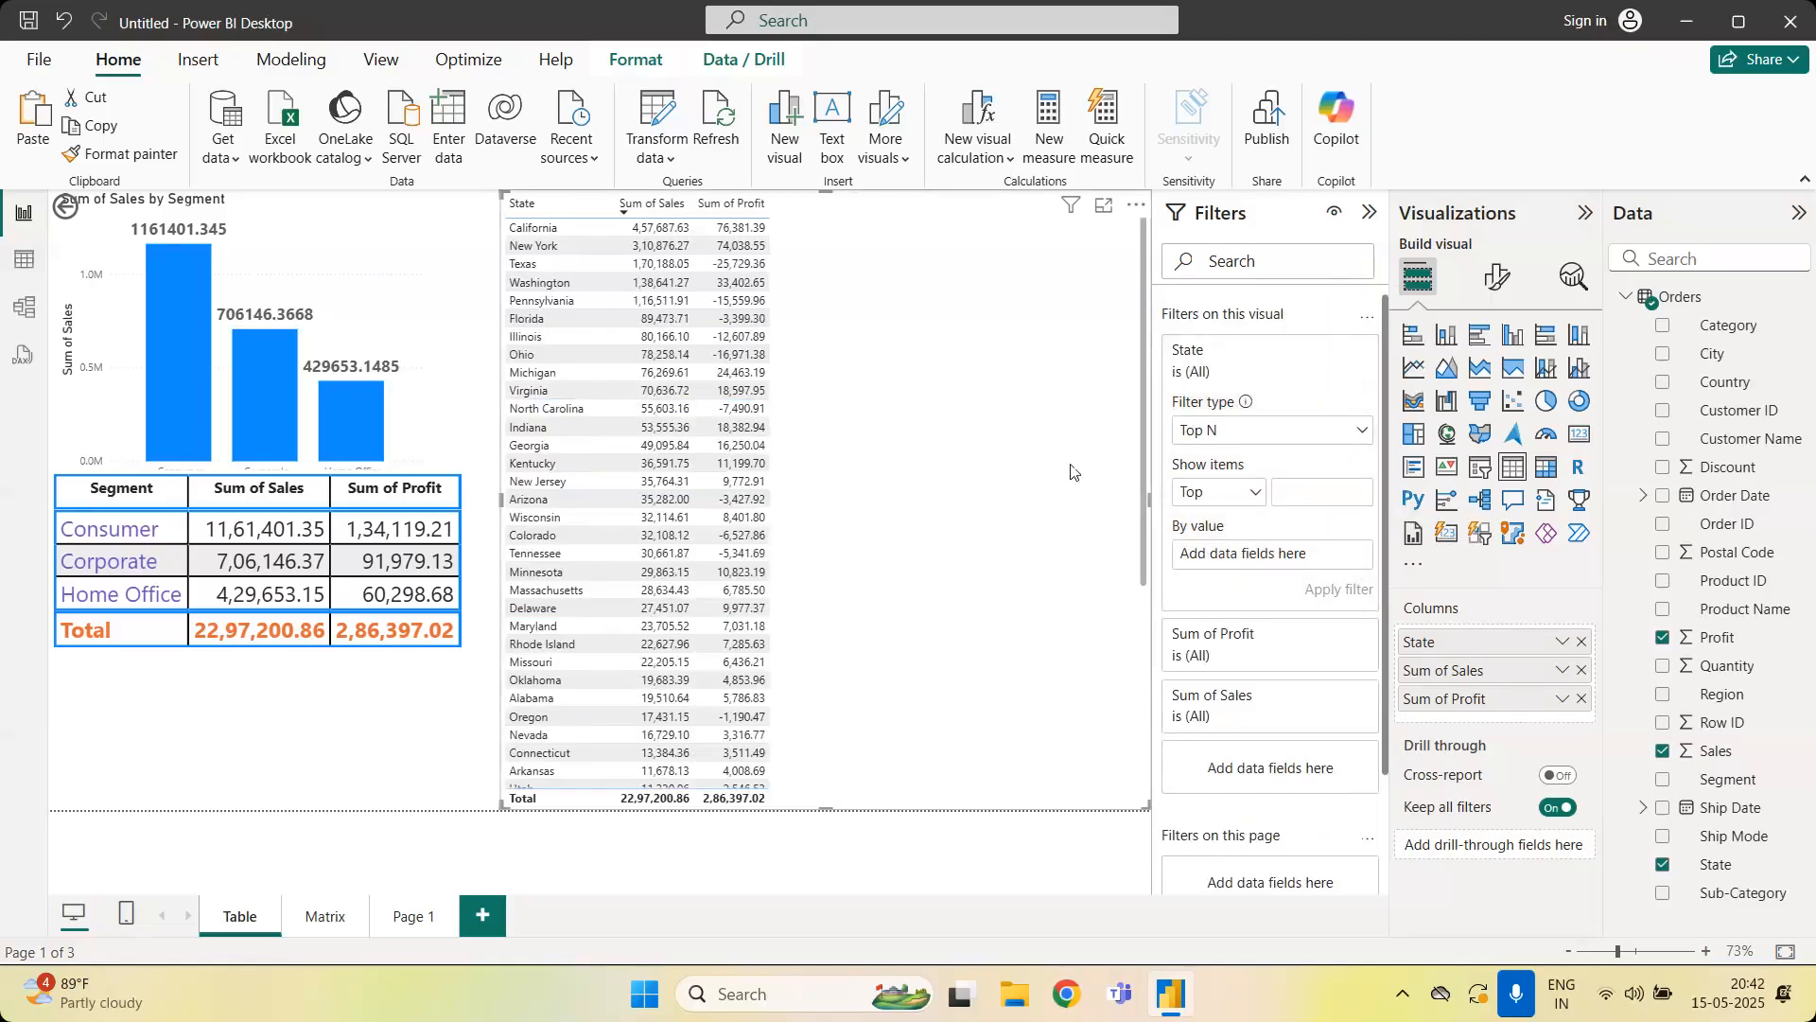
Switch the State filter to advanced filtering with the contains condition, leaving its value empty, and collapse the filter card
left_click(1292, 438)
left_click(1282, 464)
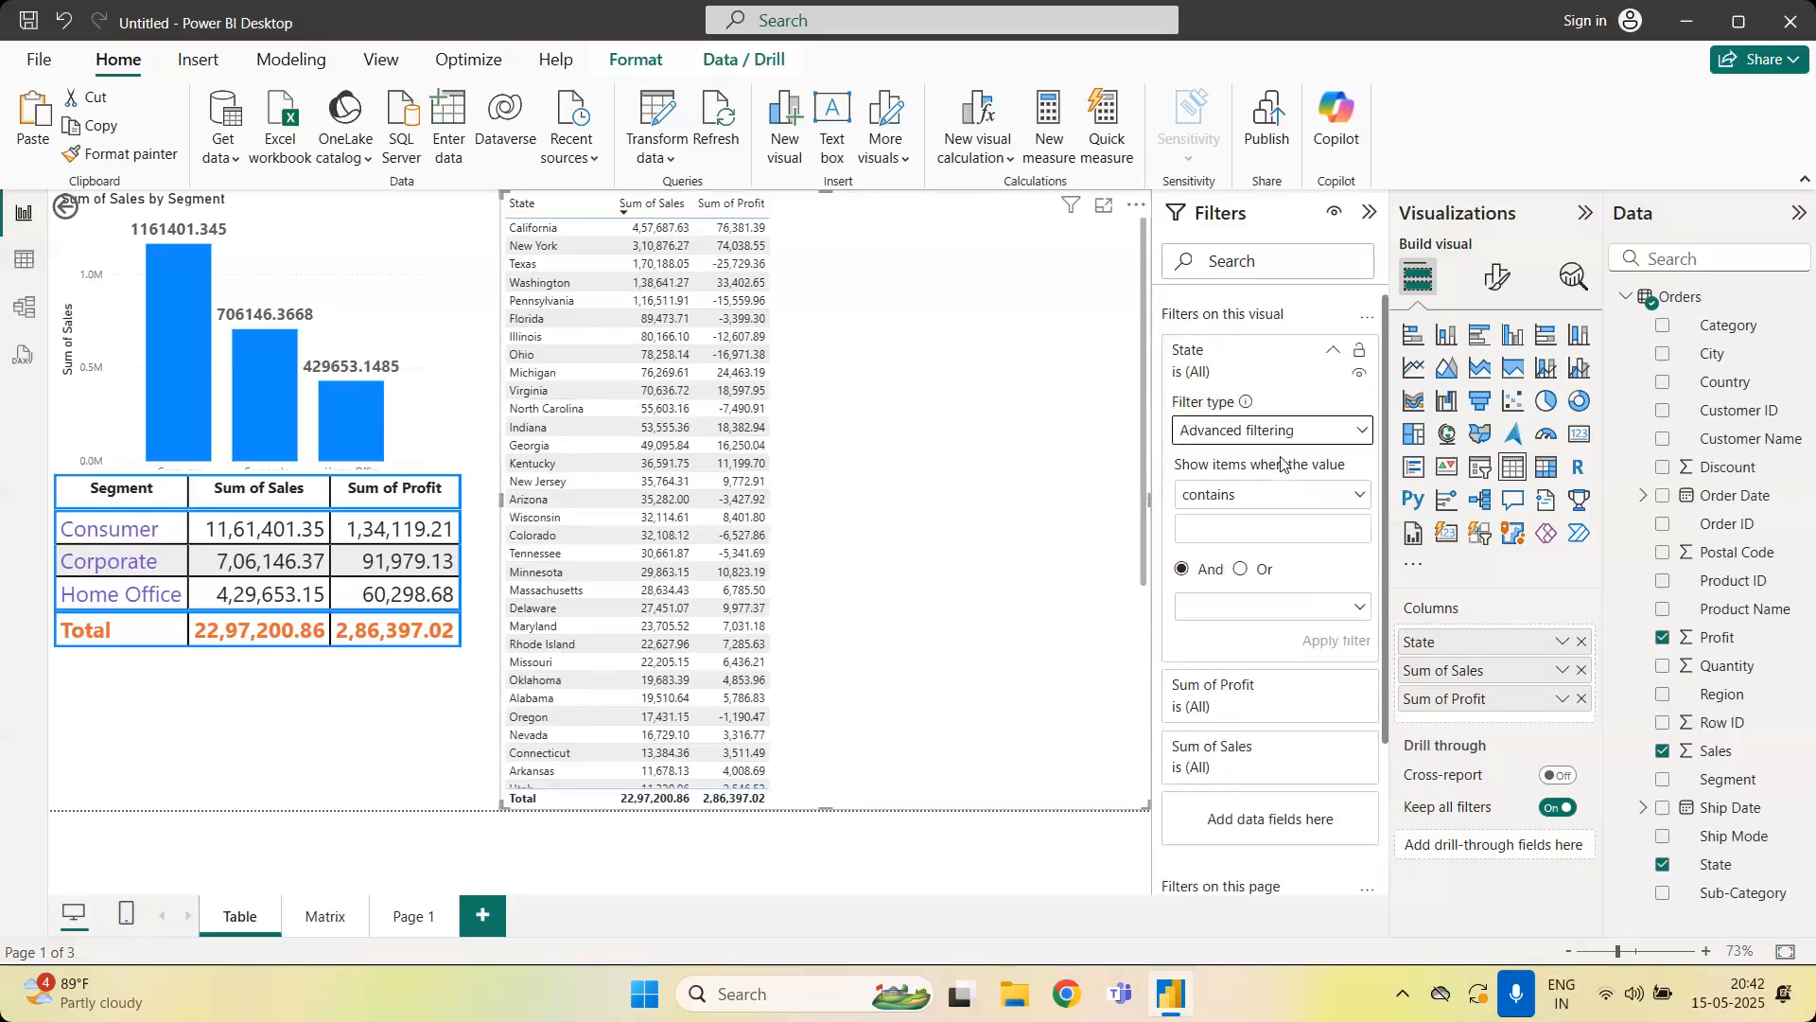
left_click(1251, 502)
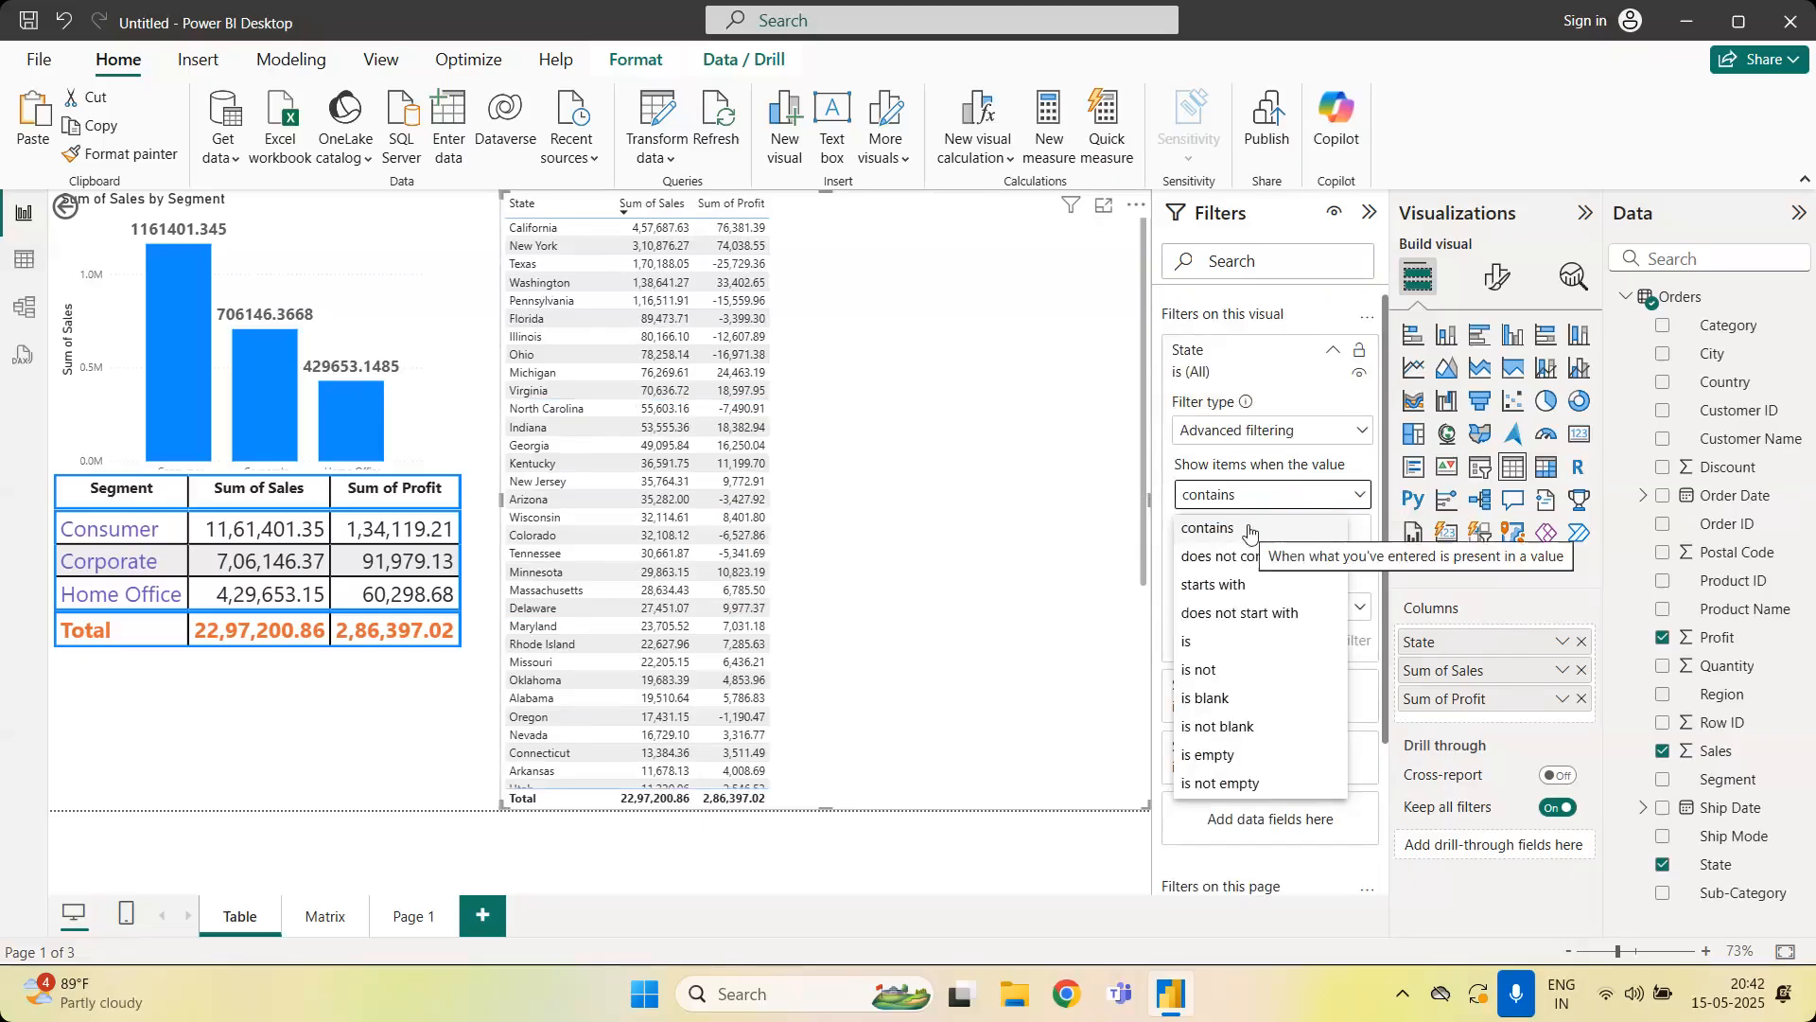
left_click(1250, 531)
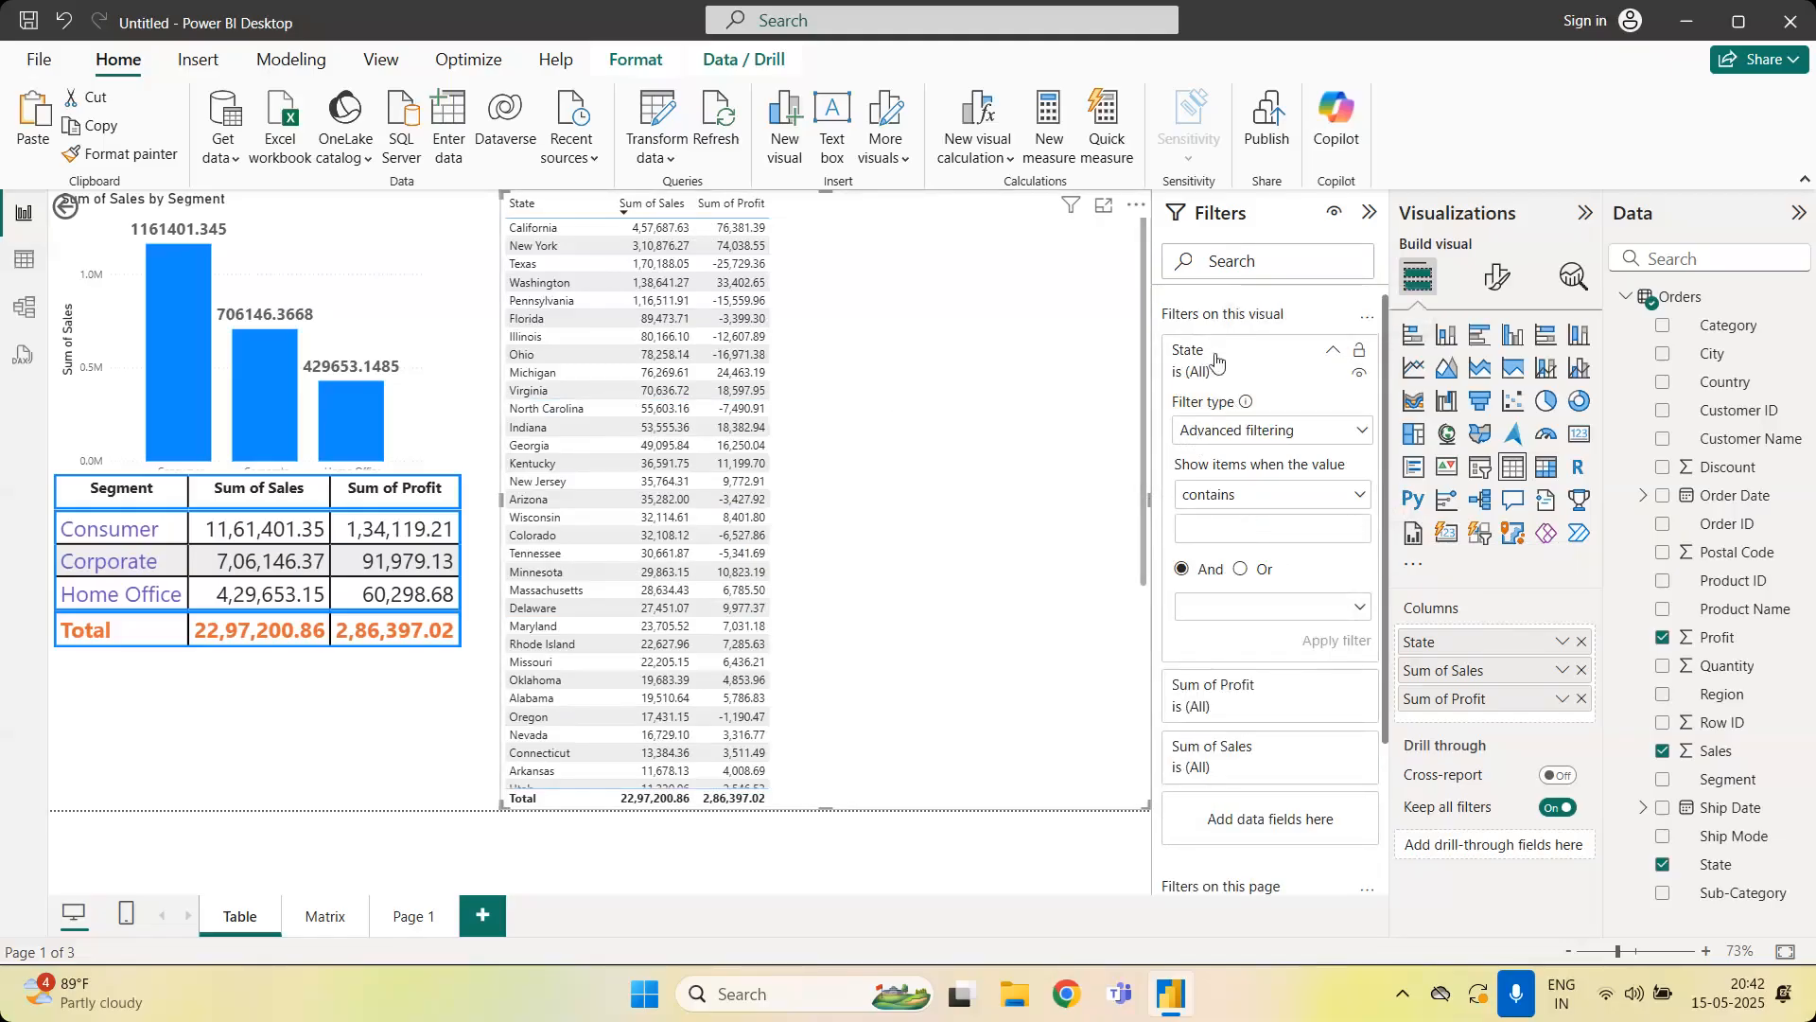
left_click(1188, 359)
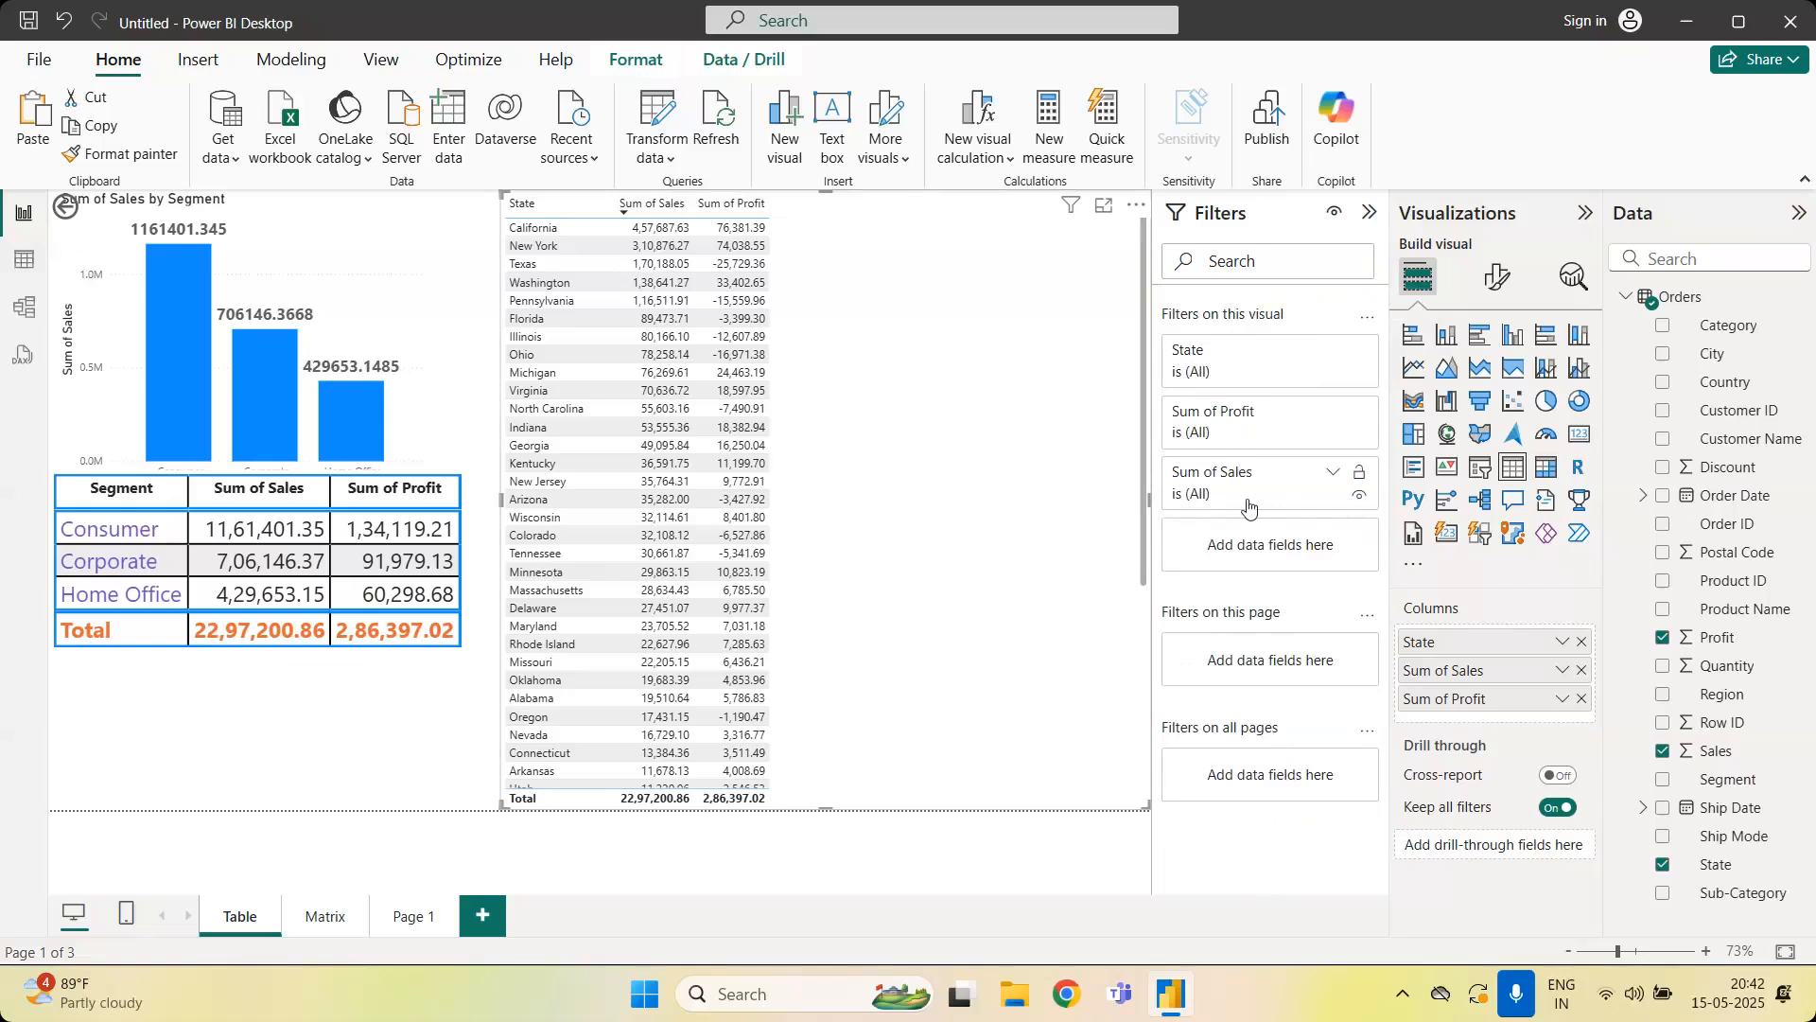
Filter the state table to show only items whose Sum of Sales is greater than 100000
left_click(1334, 473)
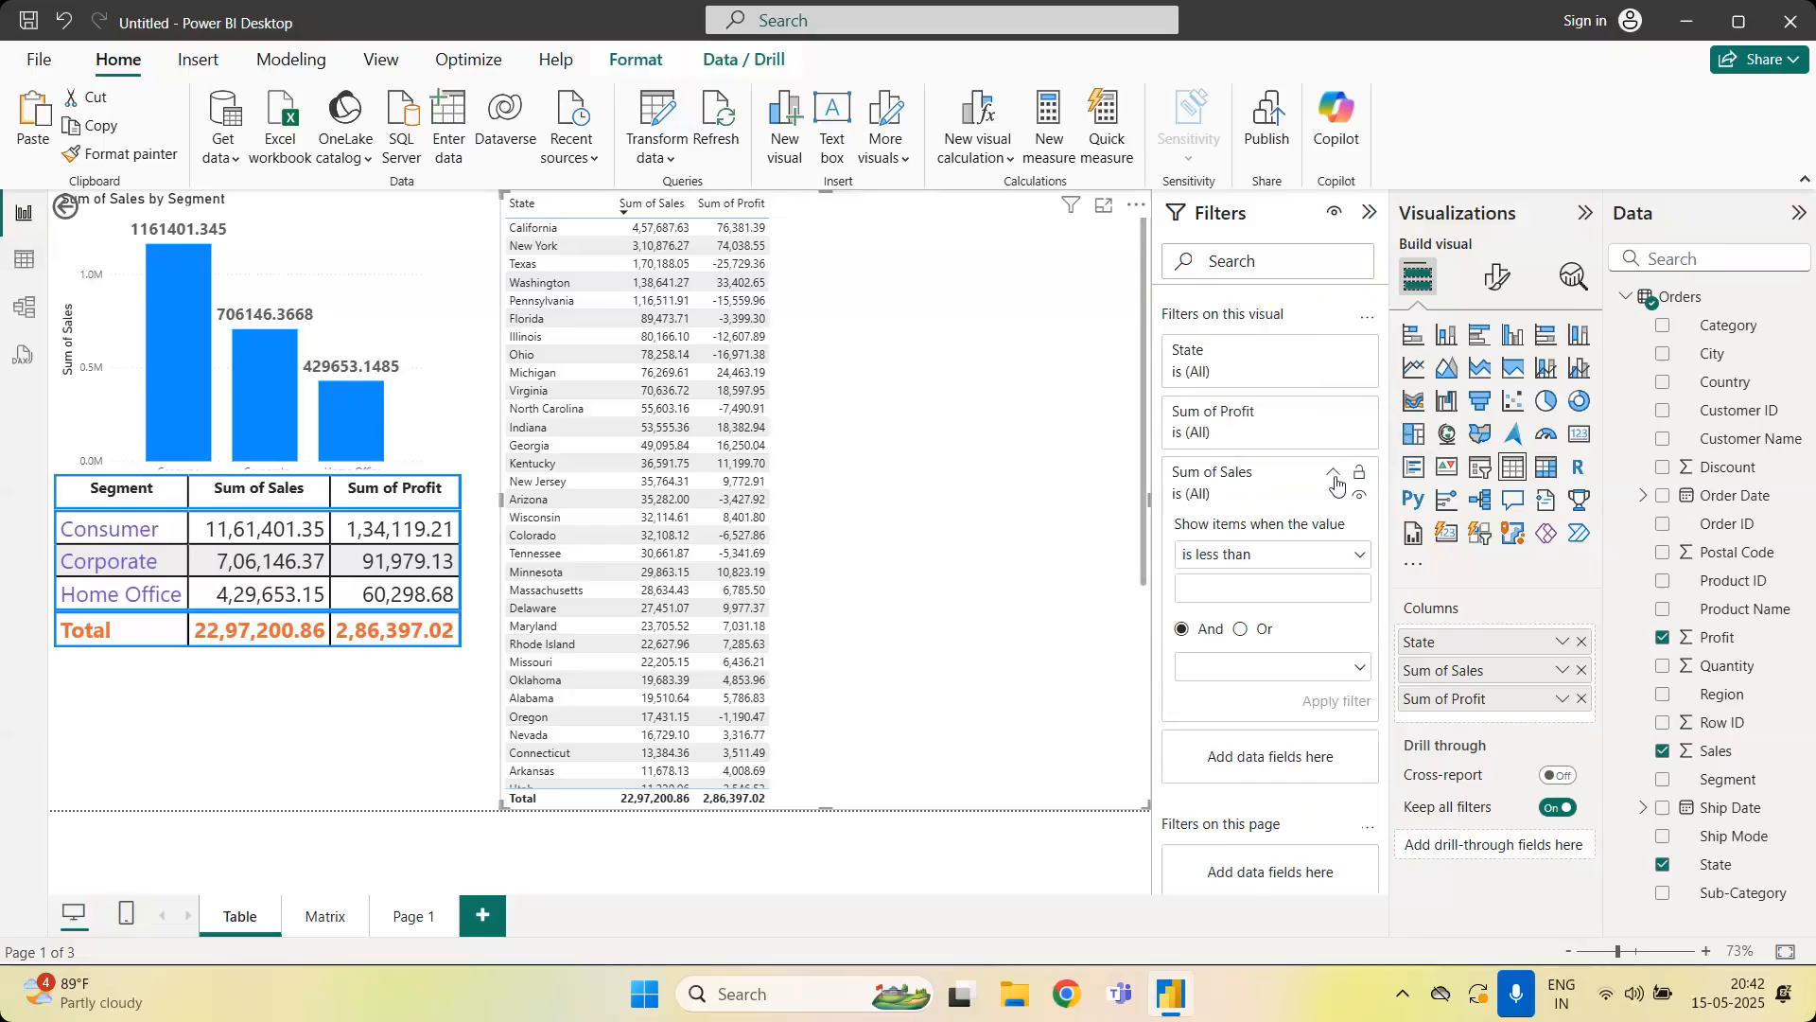
left_click(1249, 558)
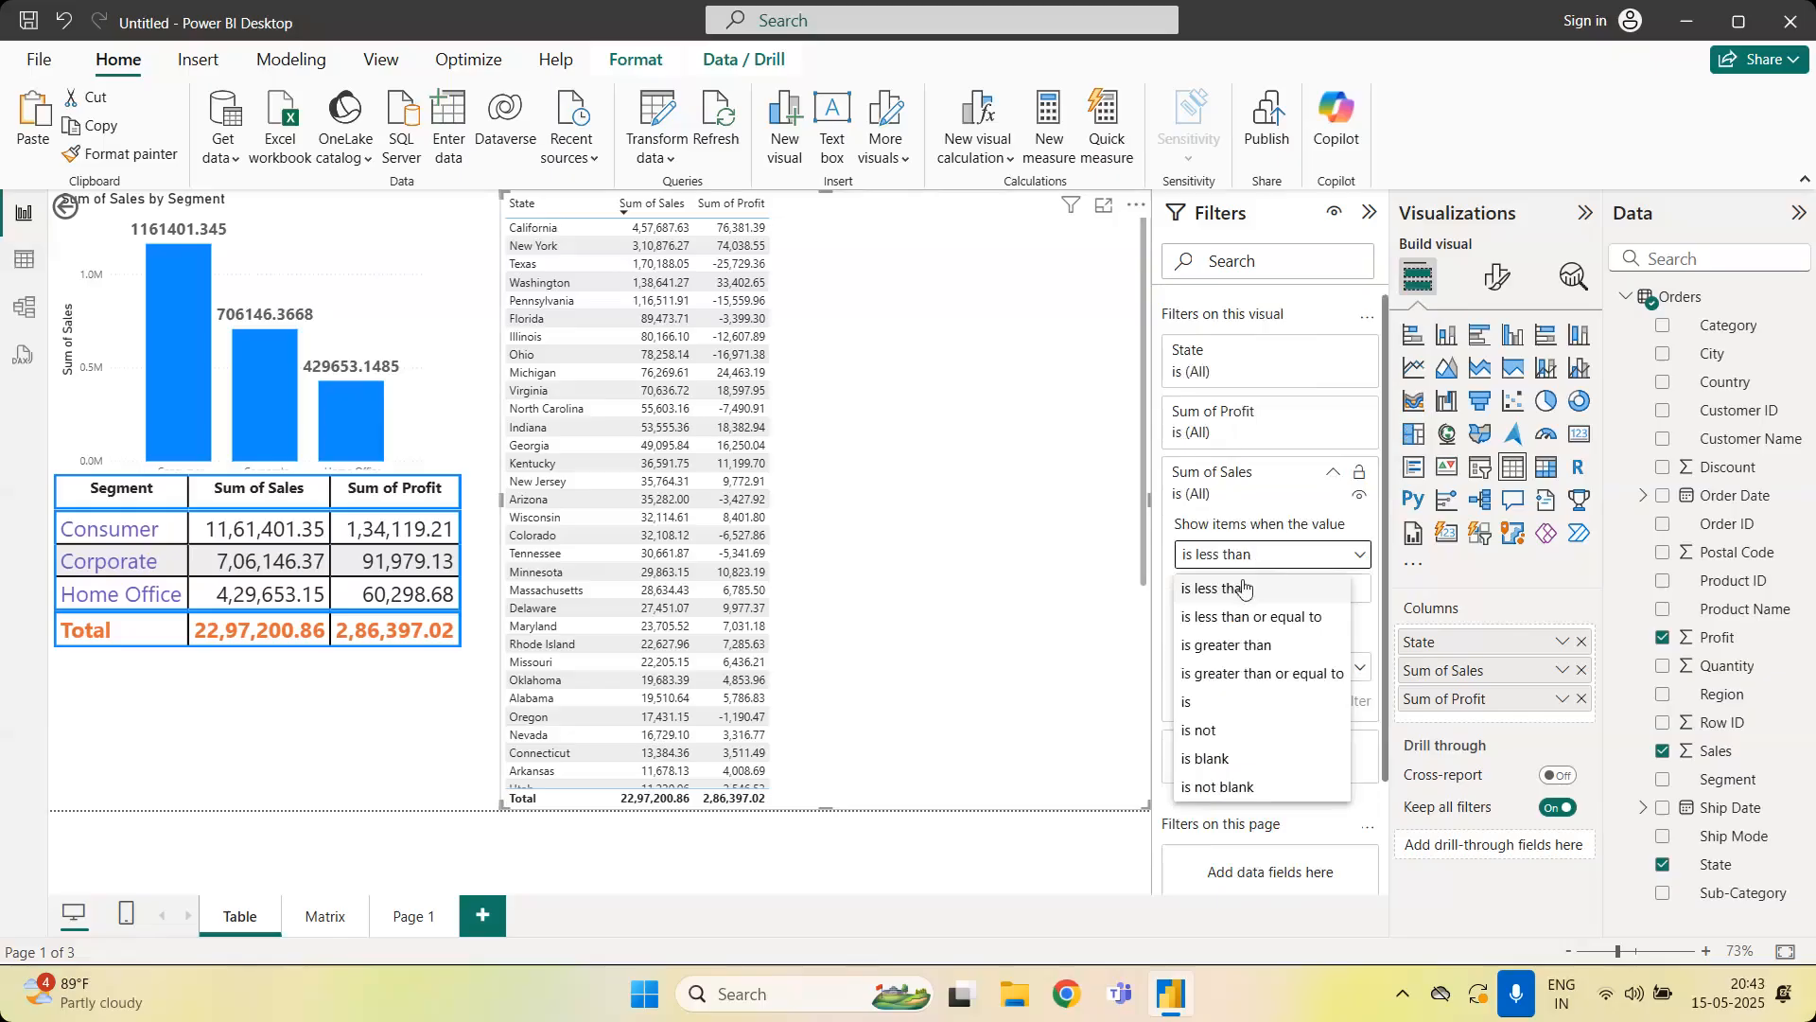
left_click(1241, 588)
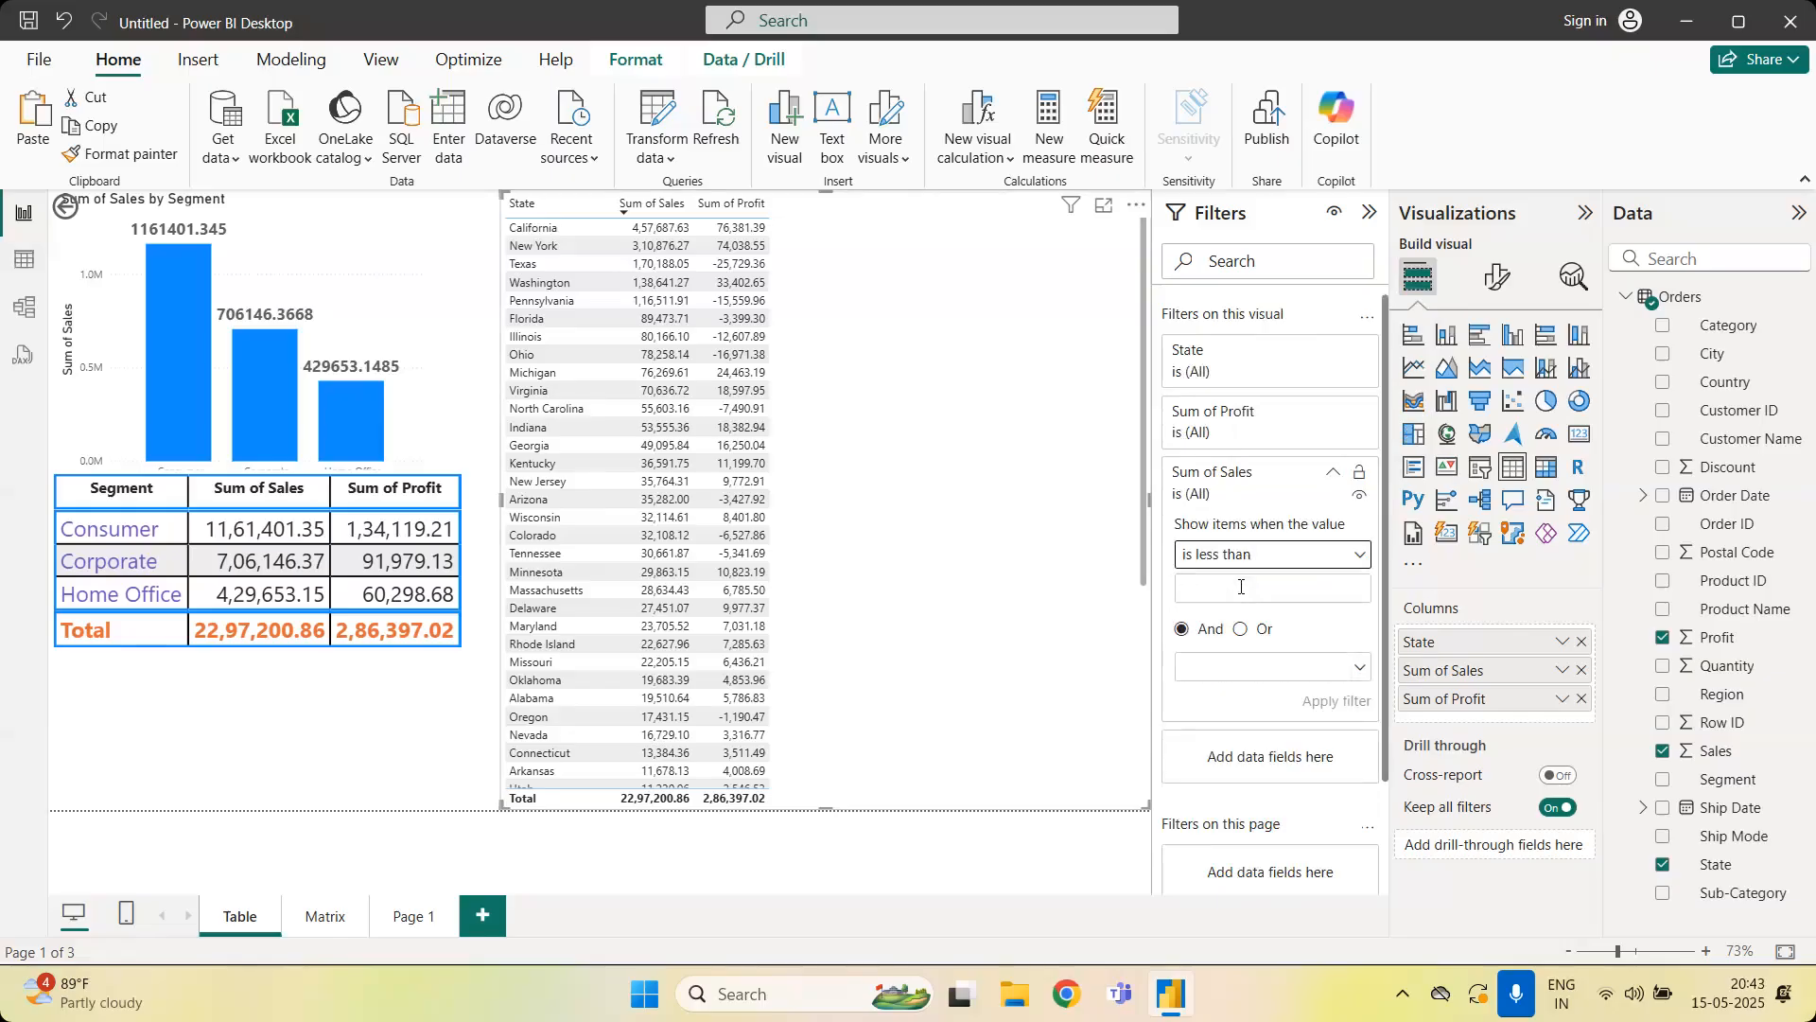
left_click(1241, 587)
type("10")
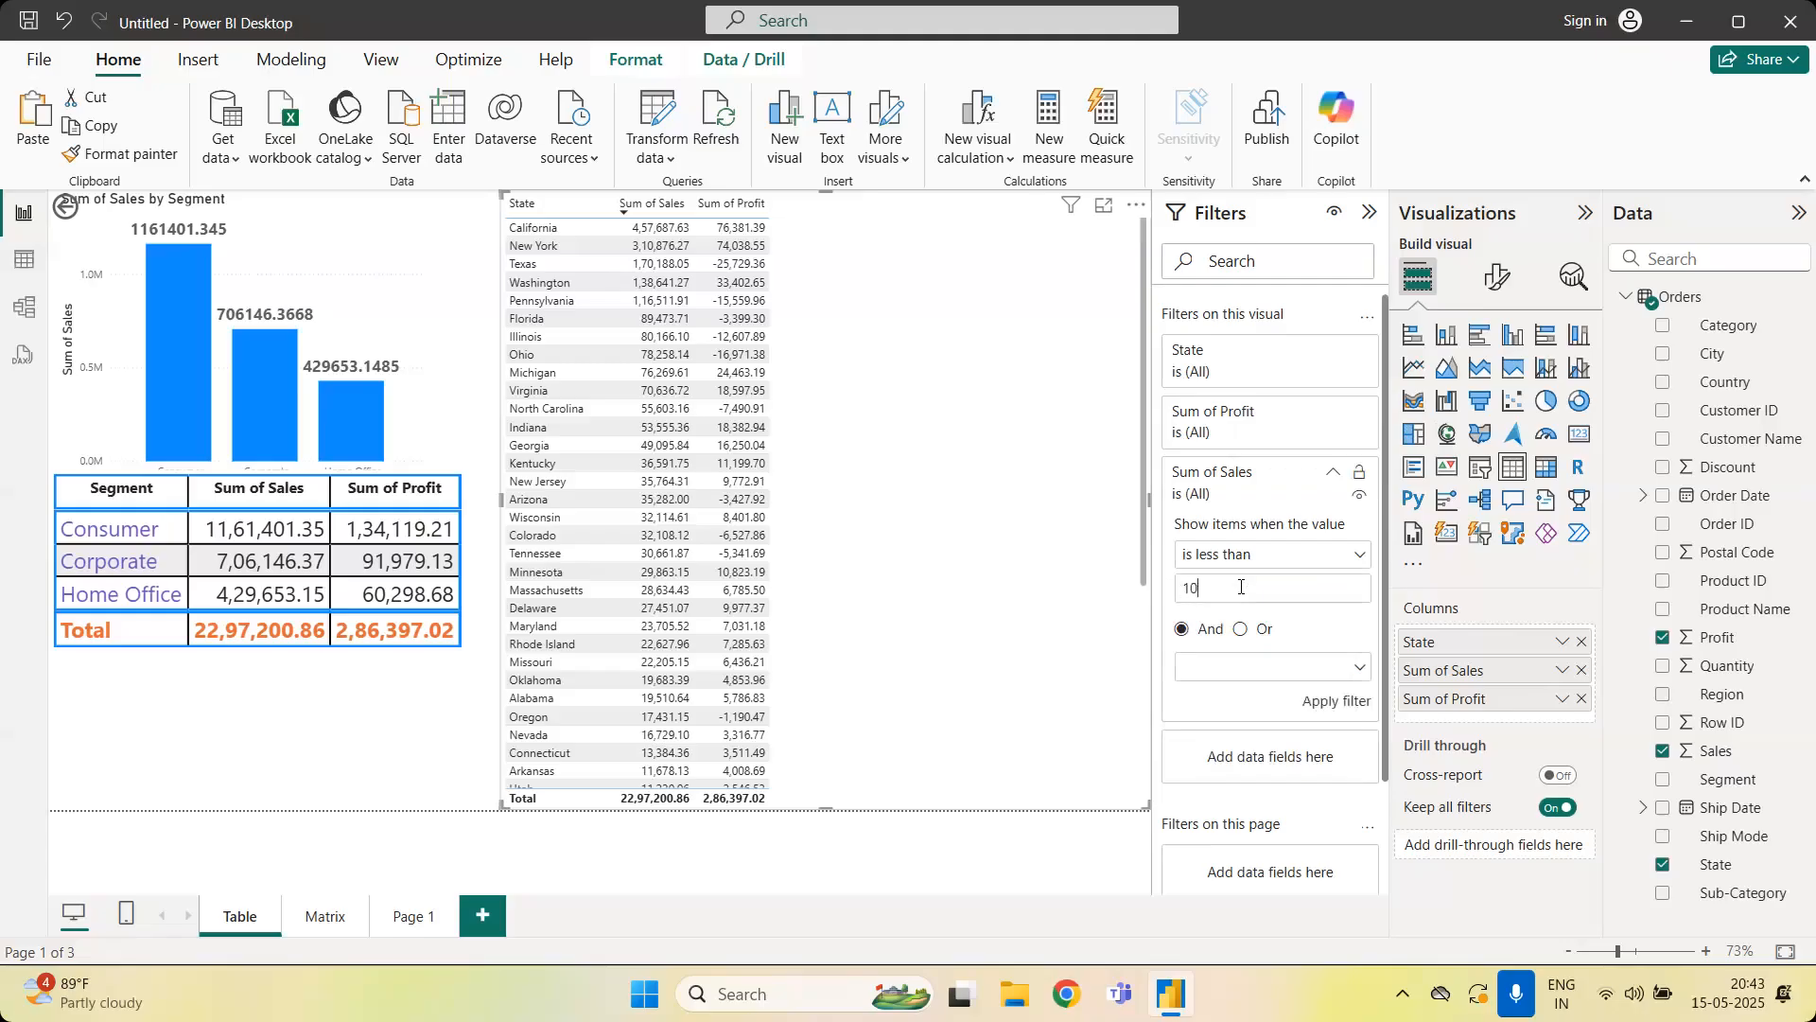
type("0000")
left_click(1278, 558)
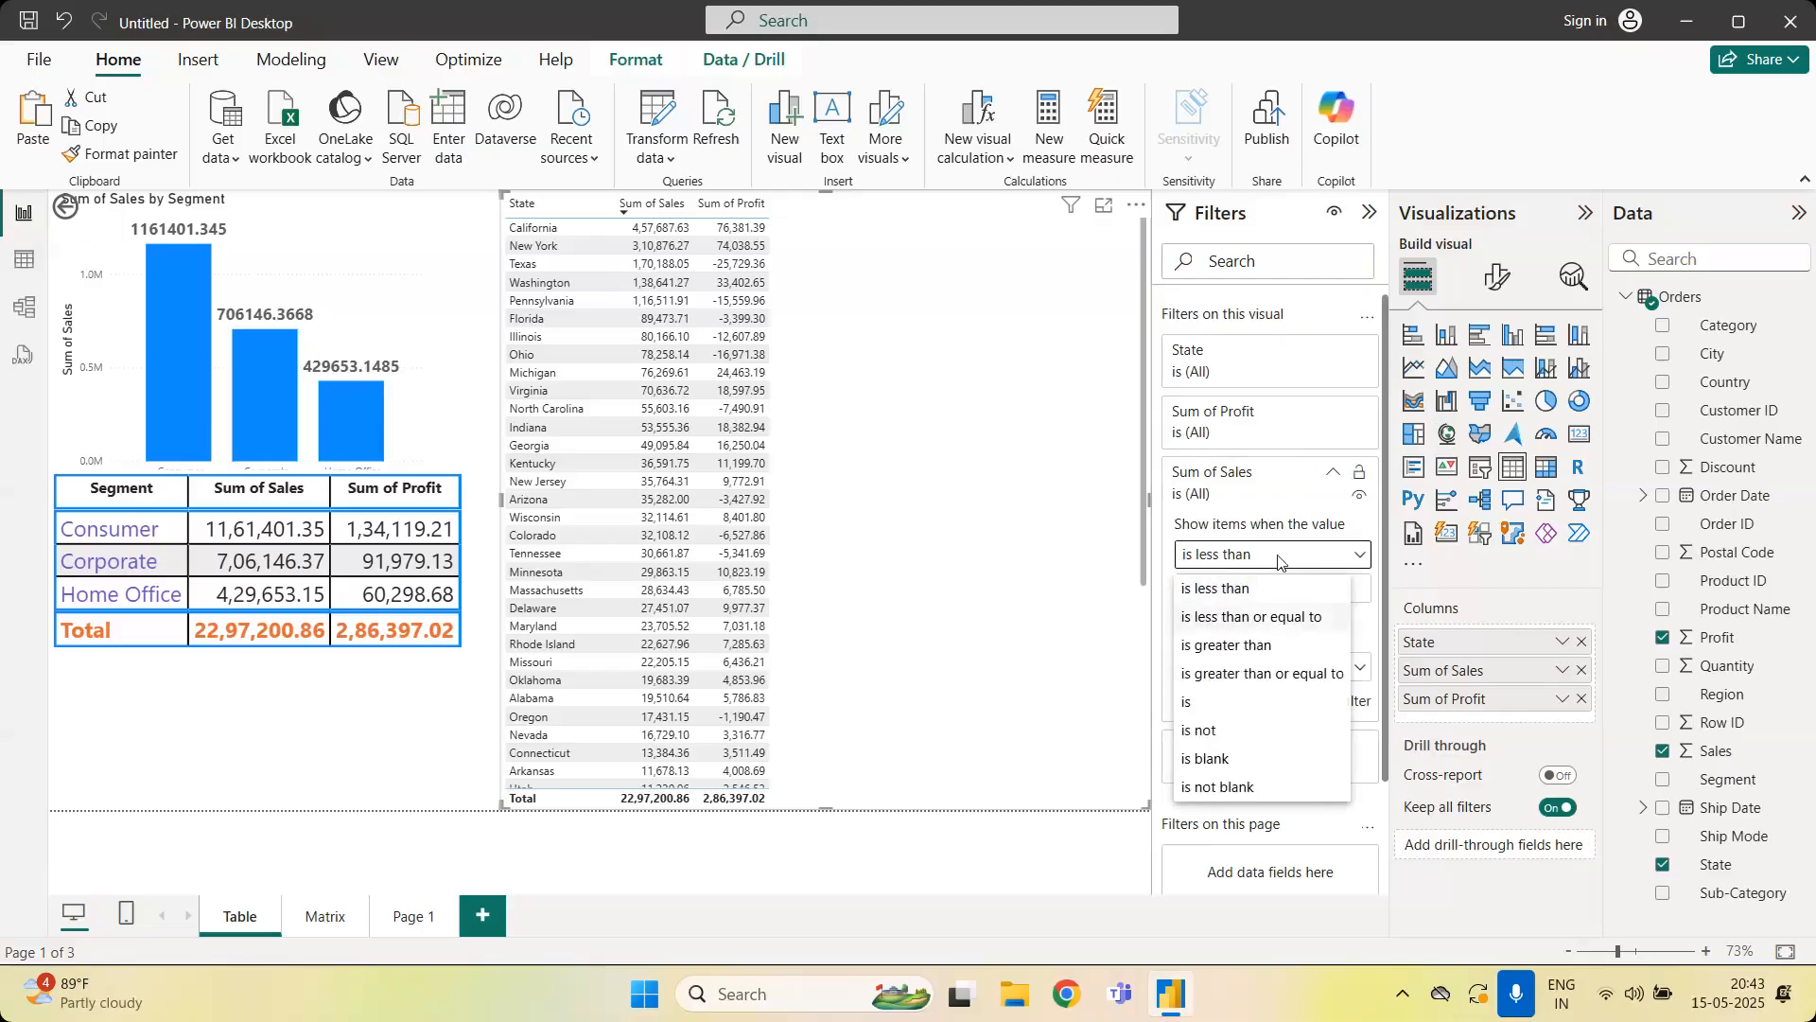
left_click(1230, 645)
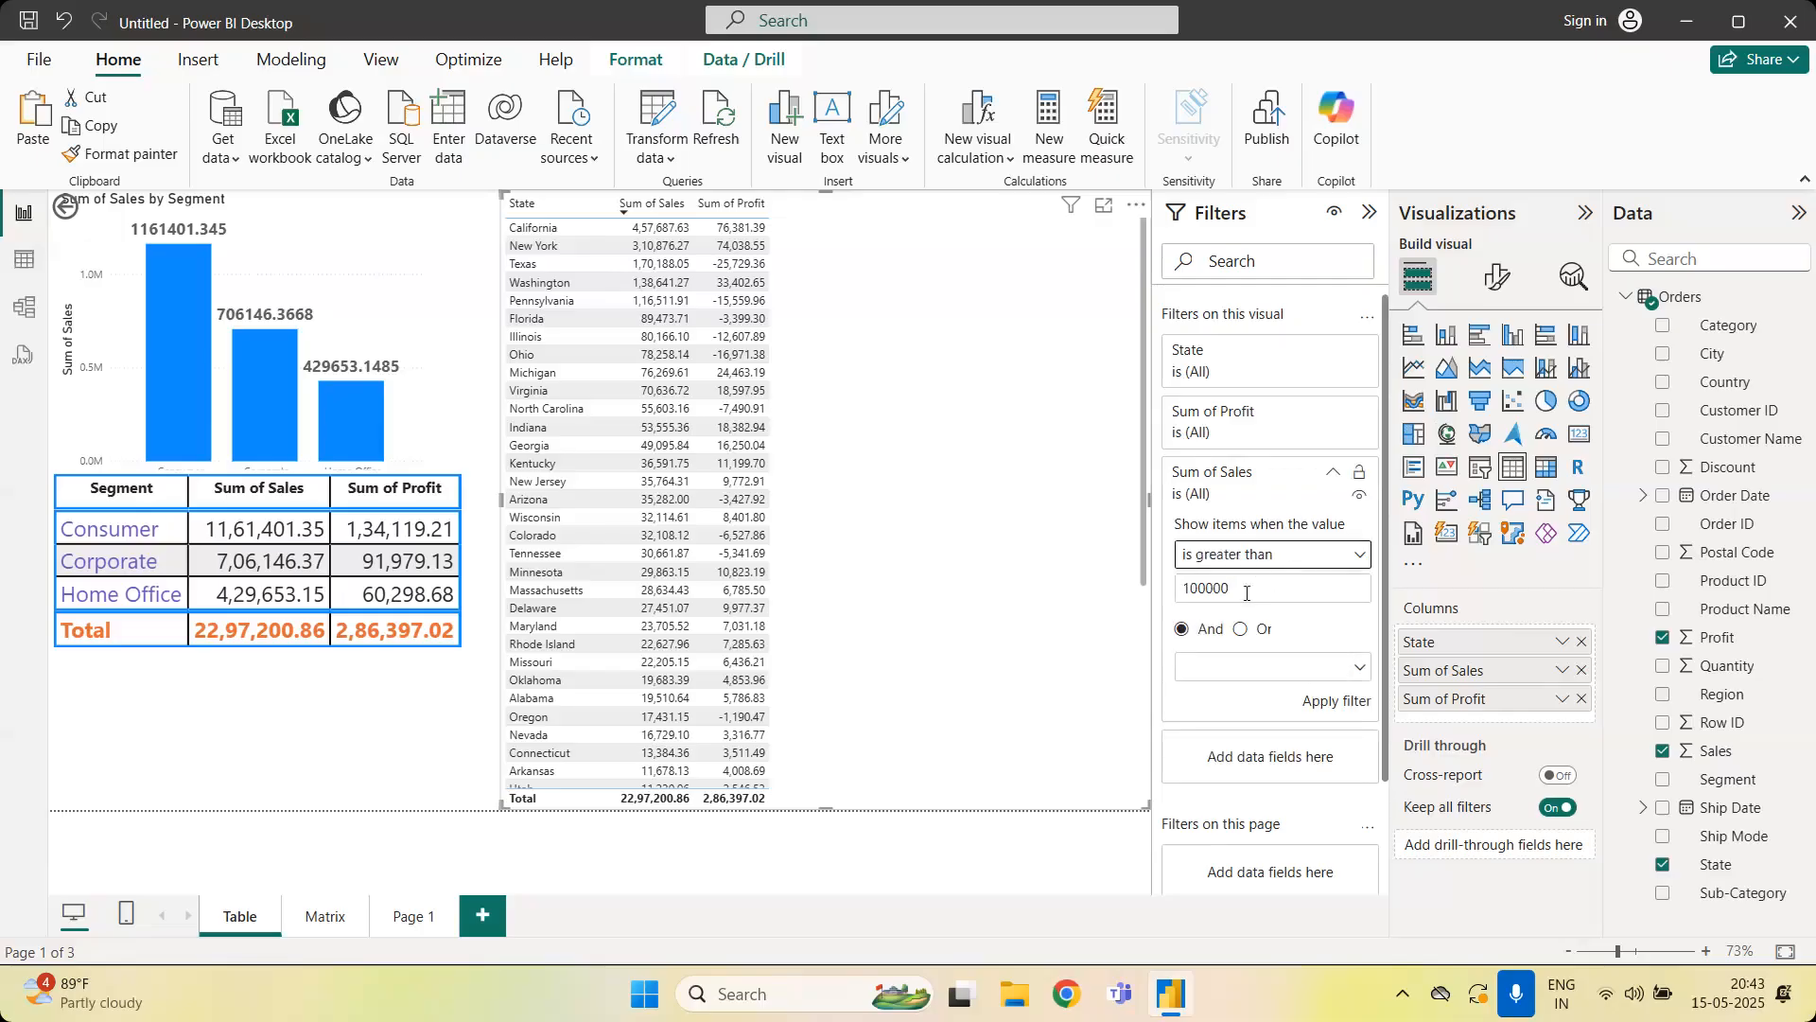
left_click(1359, 674)
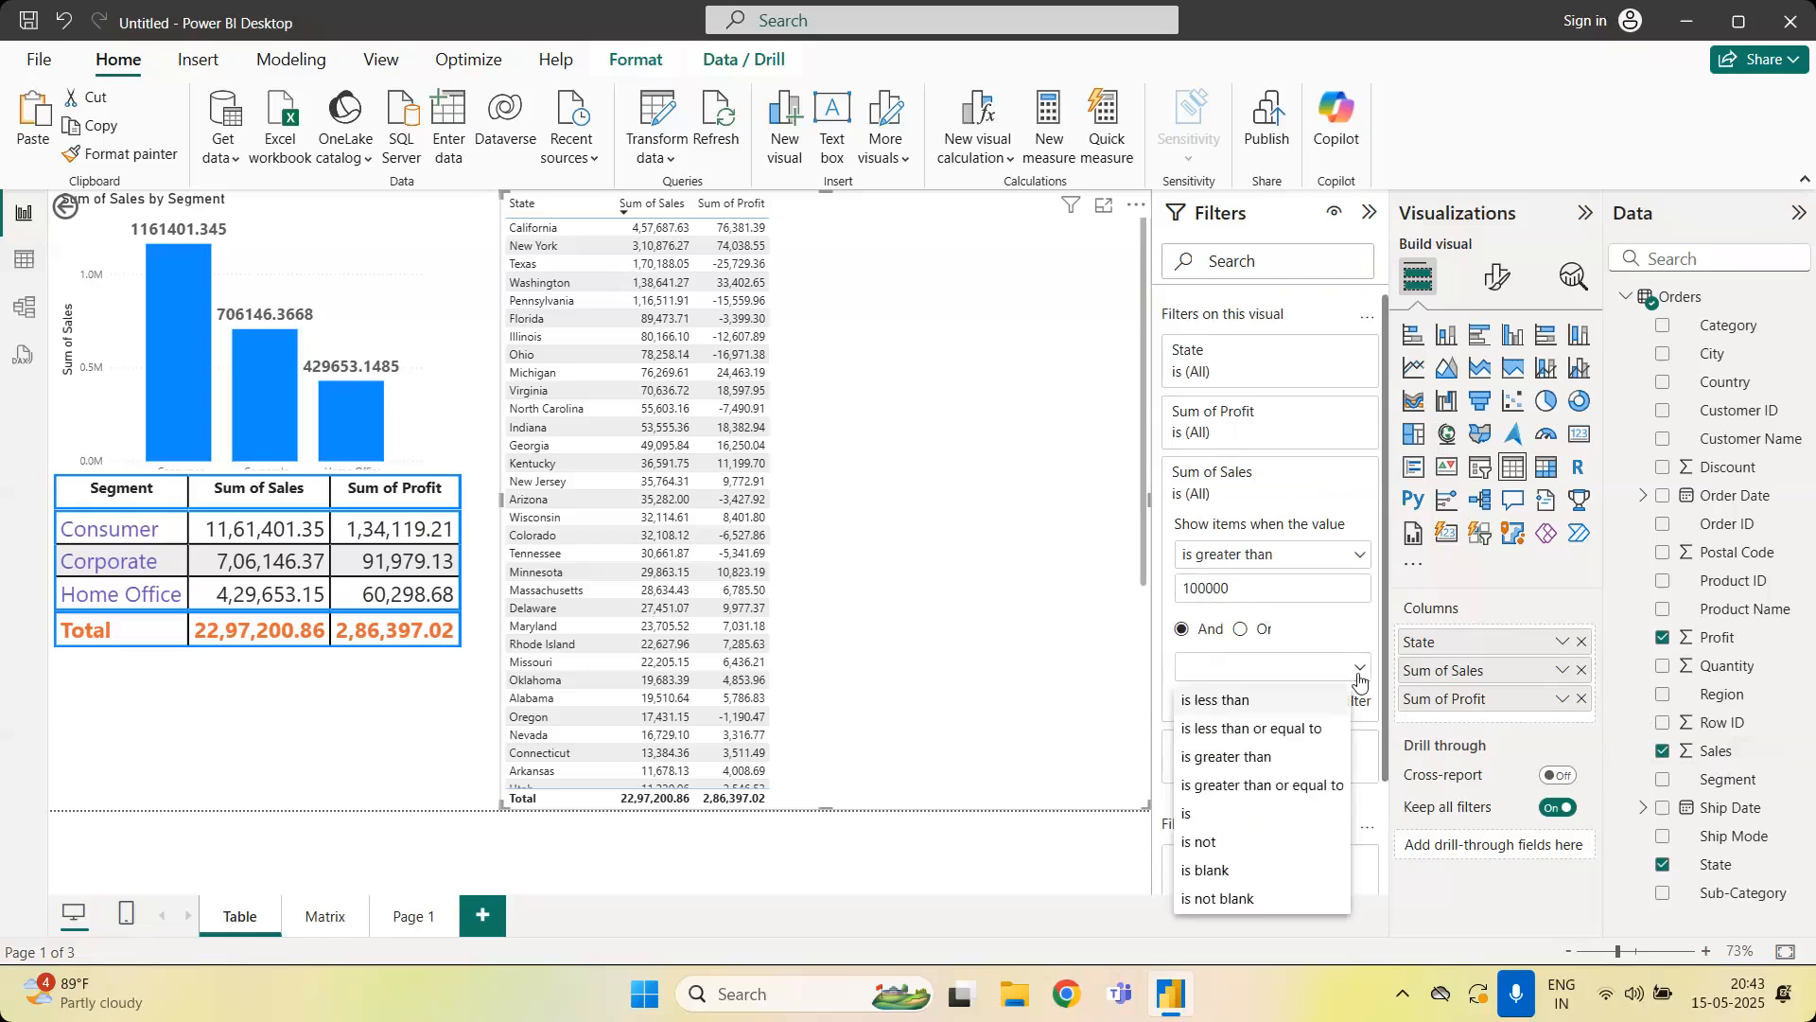
left_click(1359, 674)
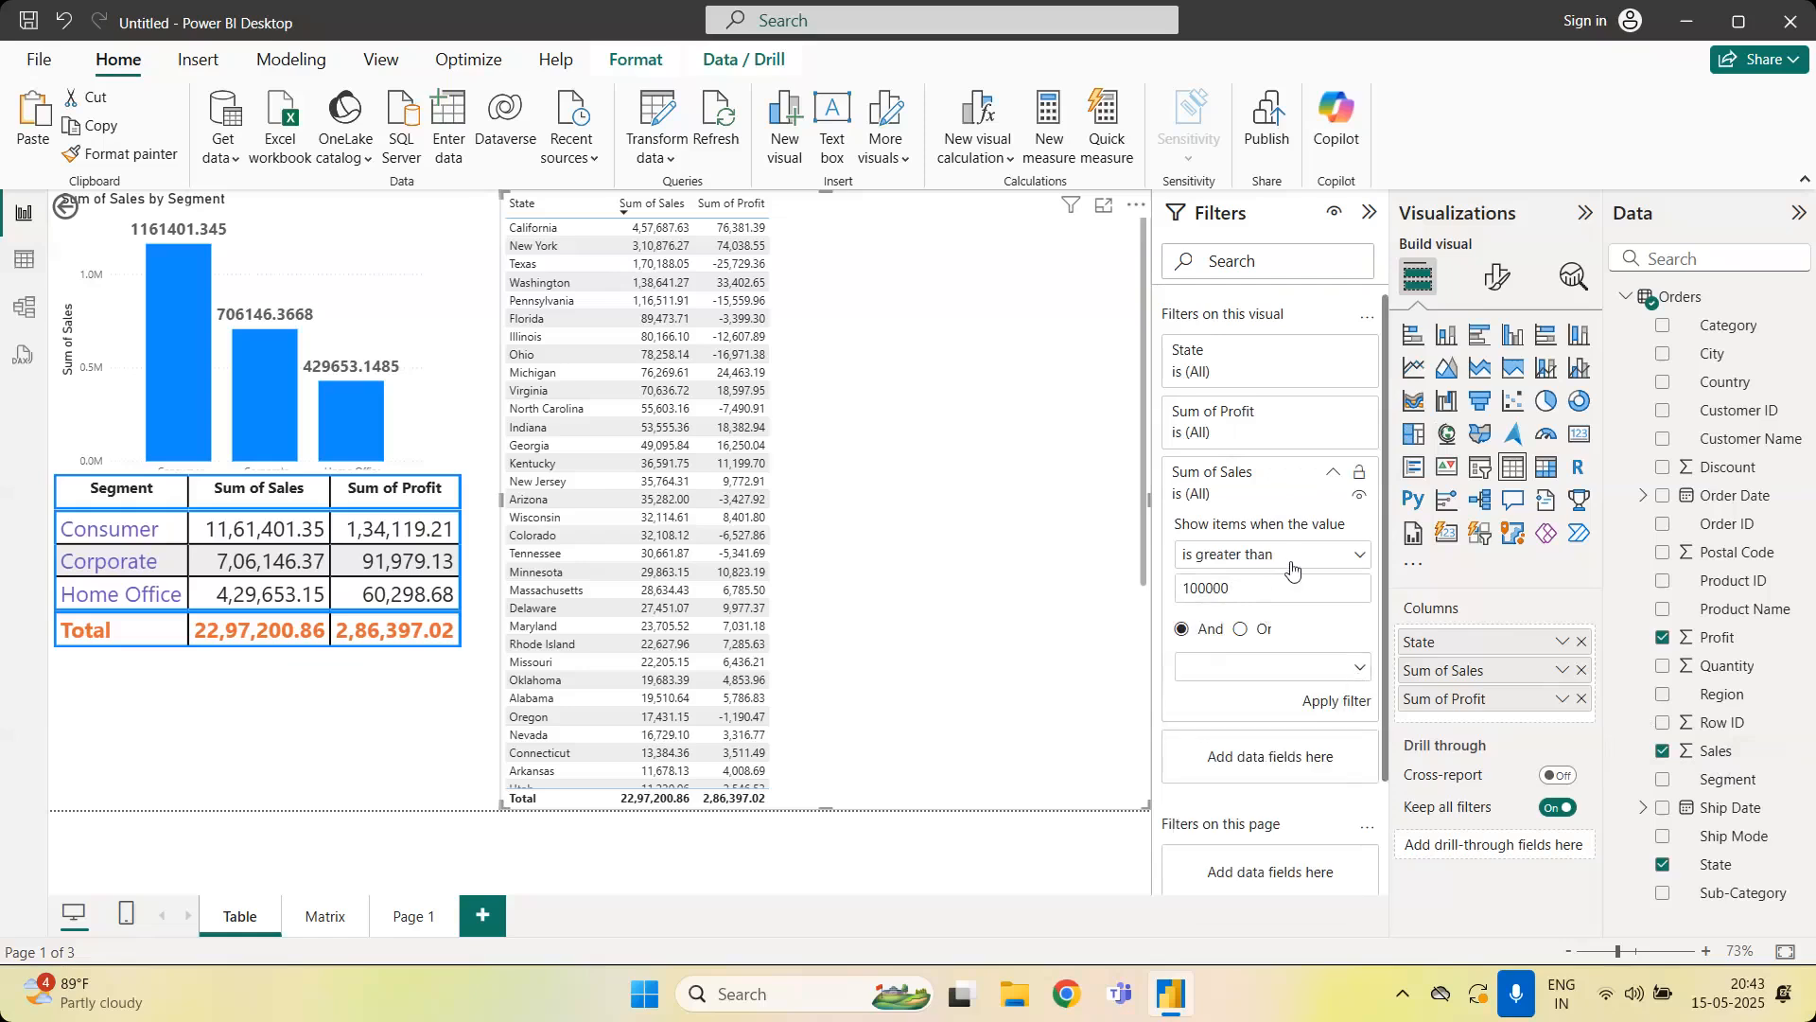
scroll(1293, 568, "down", 2)
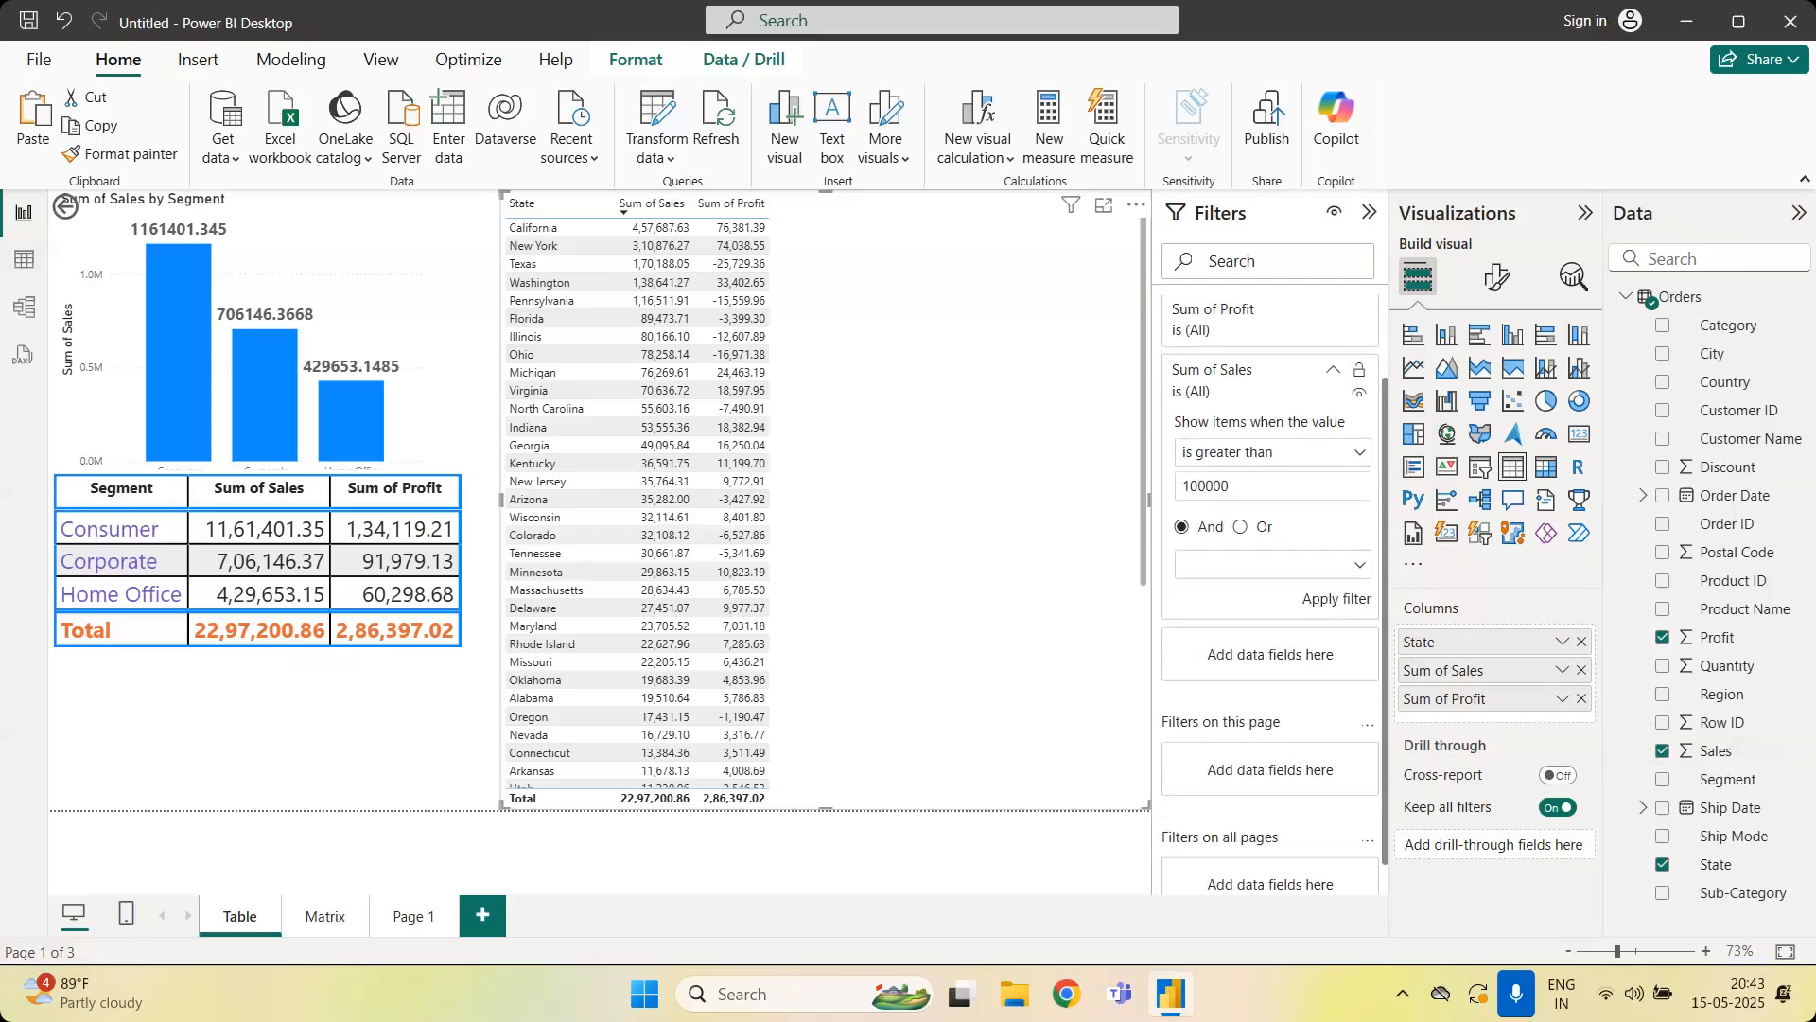
left_click(1343, 602)
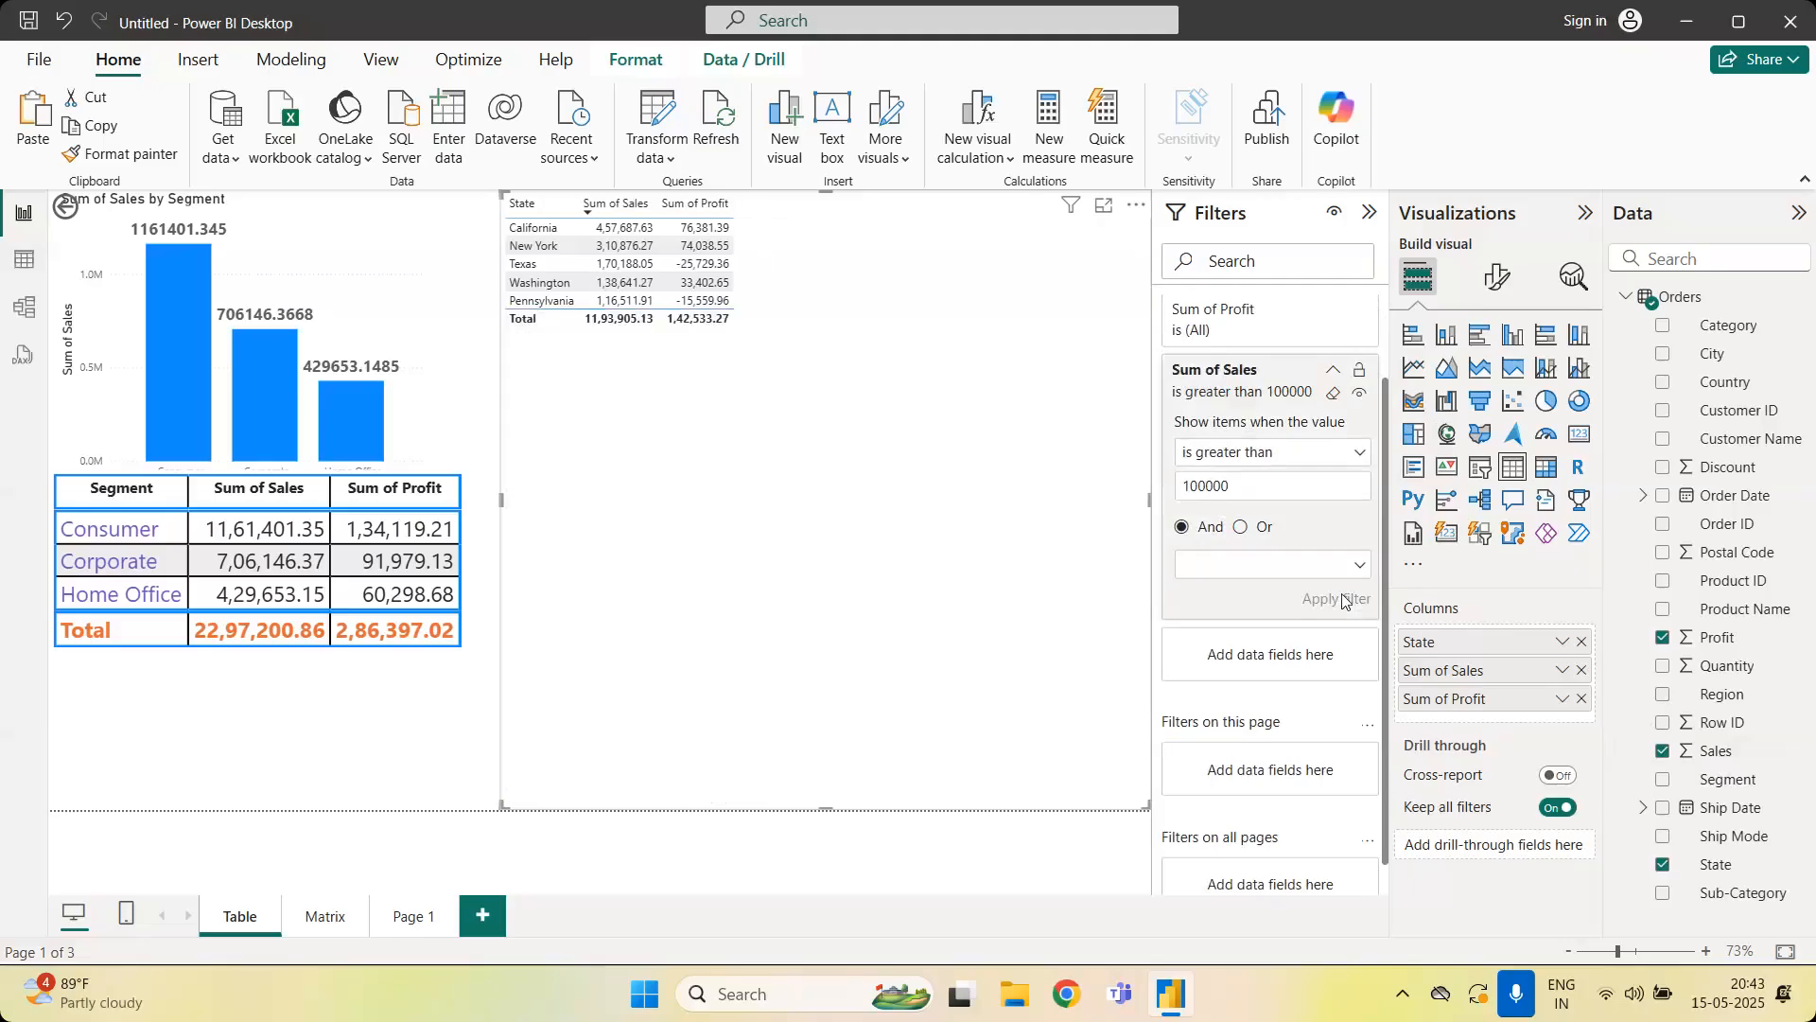
Clear the Sum of Sales filter and apply a new condition of less than 100000 to the state table
left_click(1333, 394)
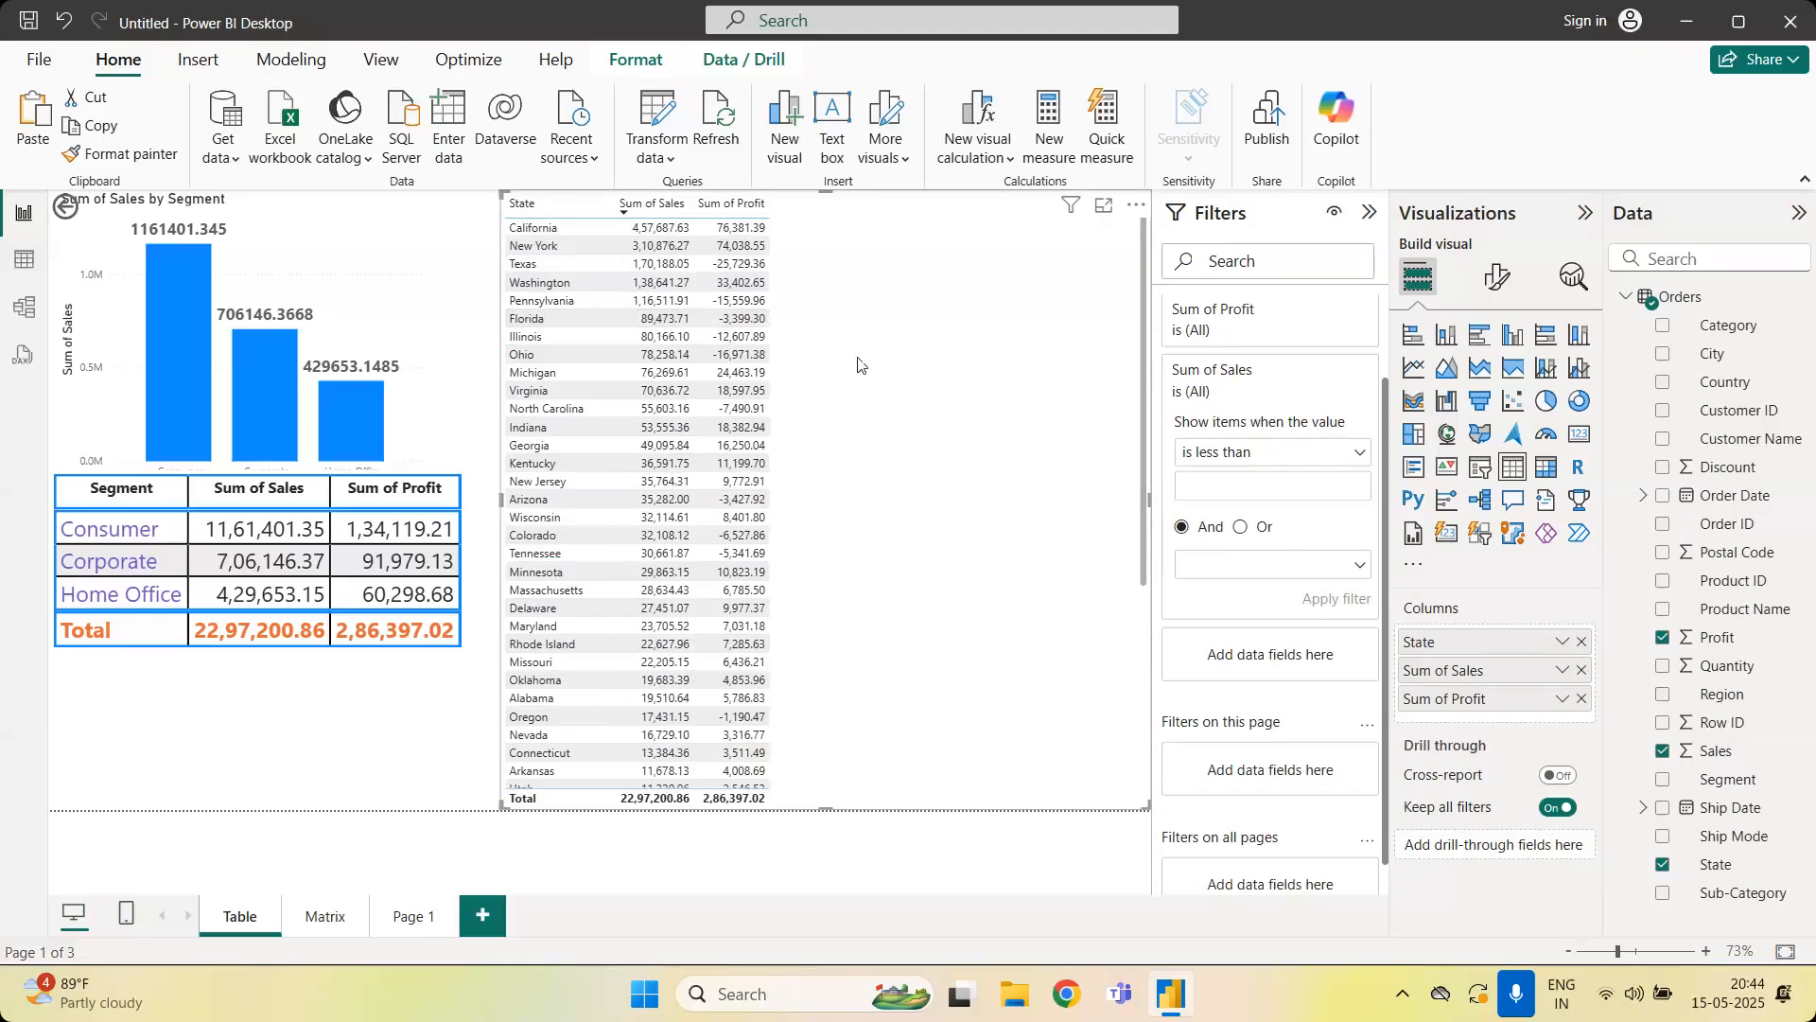
left_click(1209, 478)
type("100000")
left_click(1357, 604)
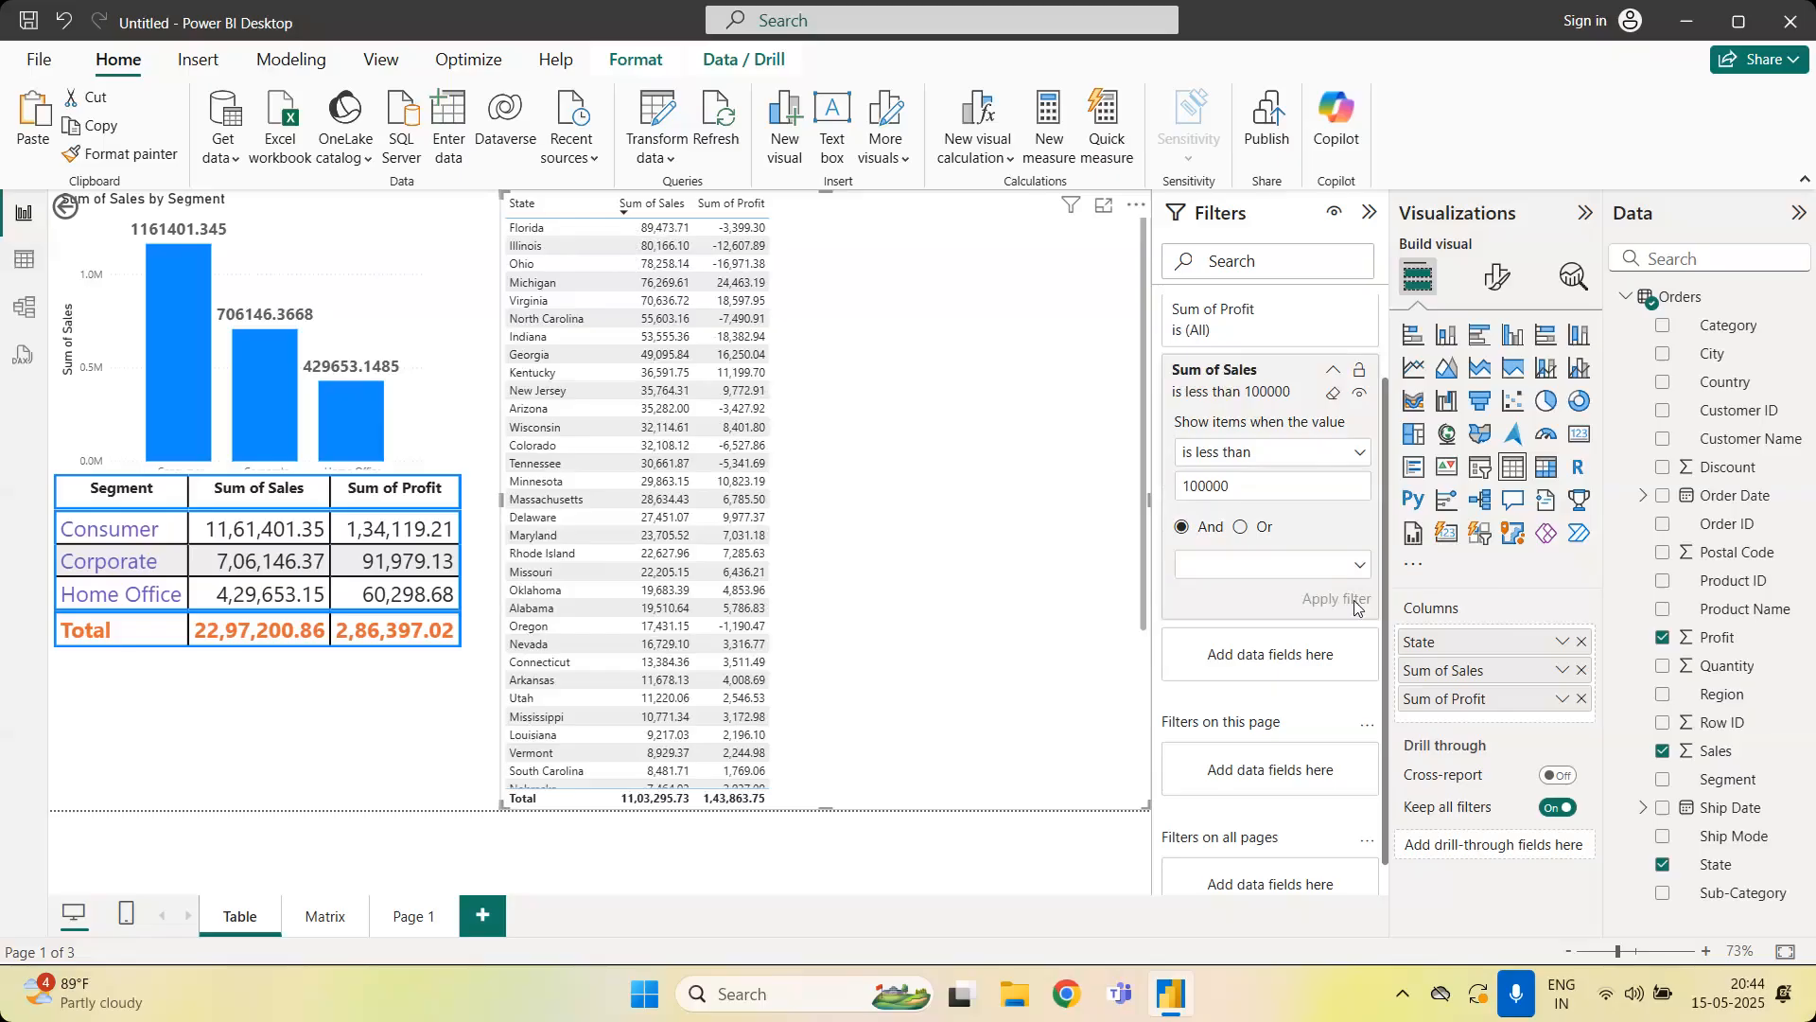
Switch the applied Sum of Sales condition to greater than 100000, then clear the filter and collapse its card
left_click(1356, 463)
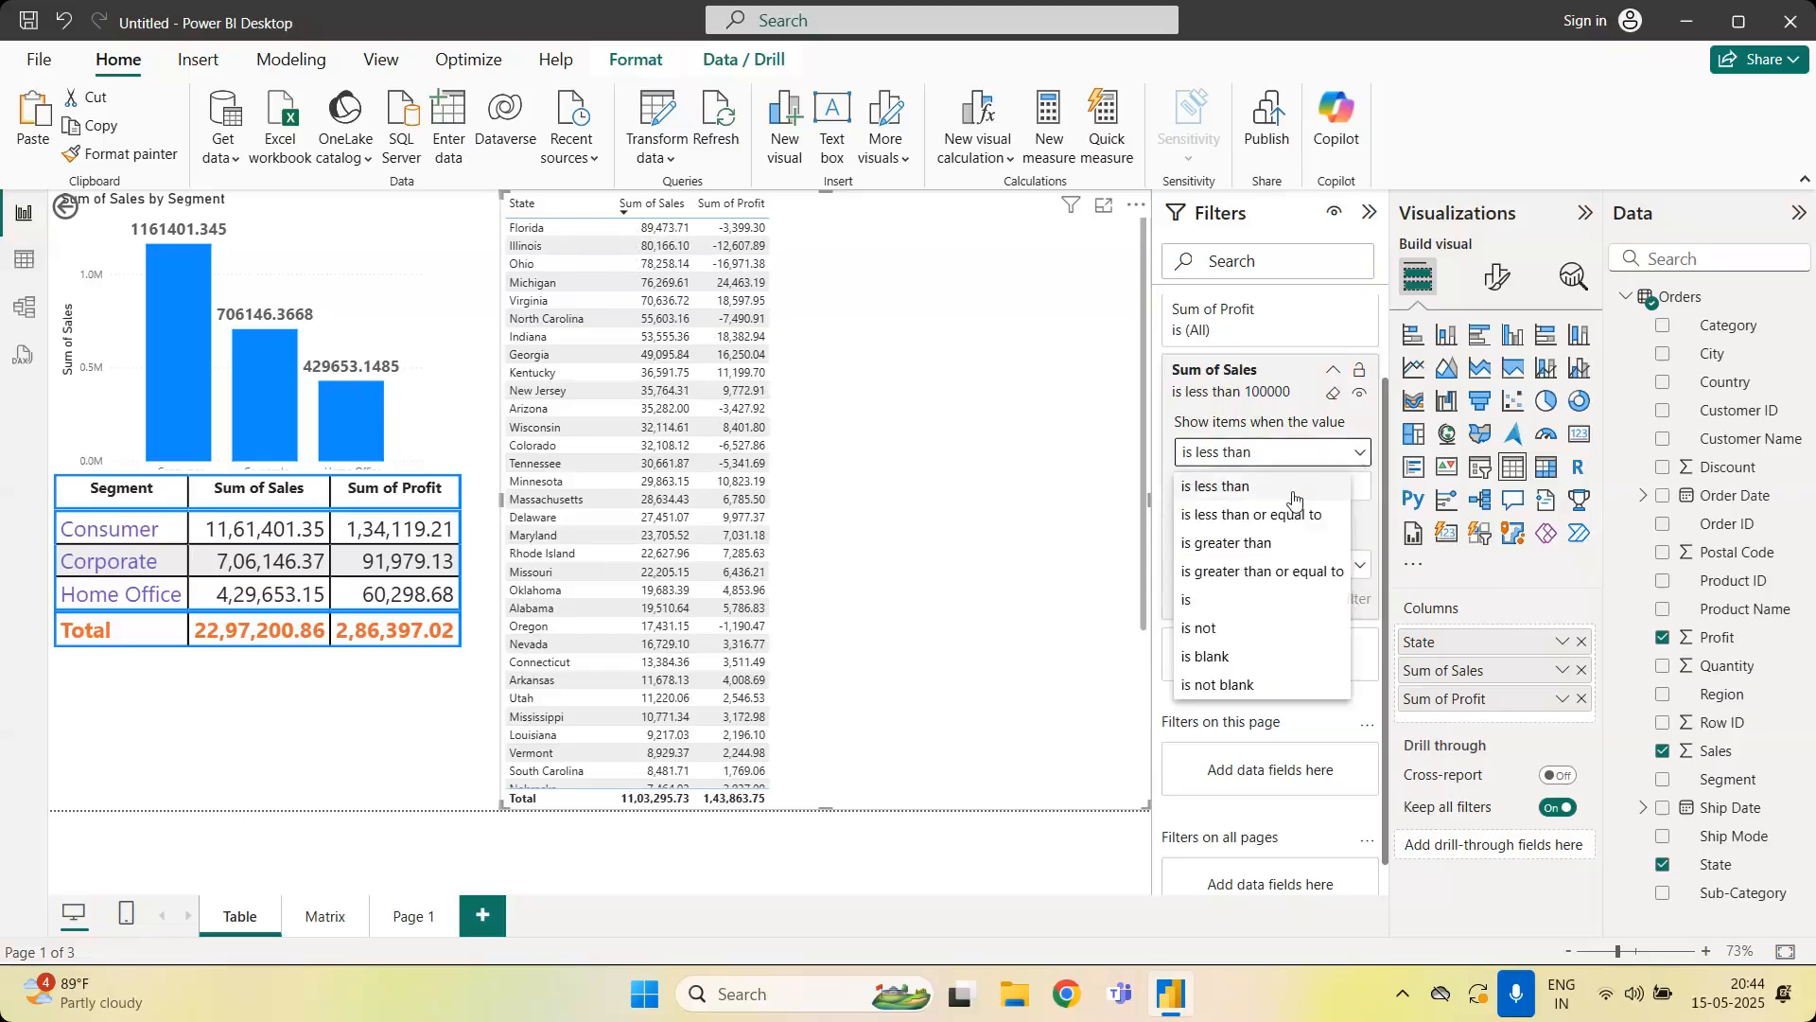
left_click(1249, 549)
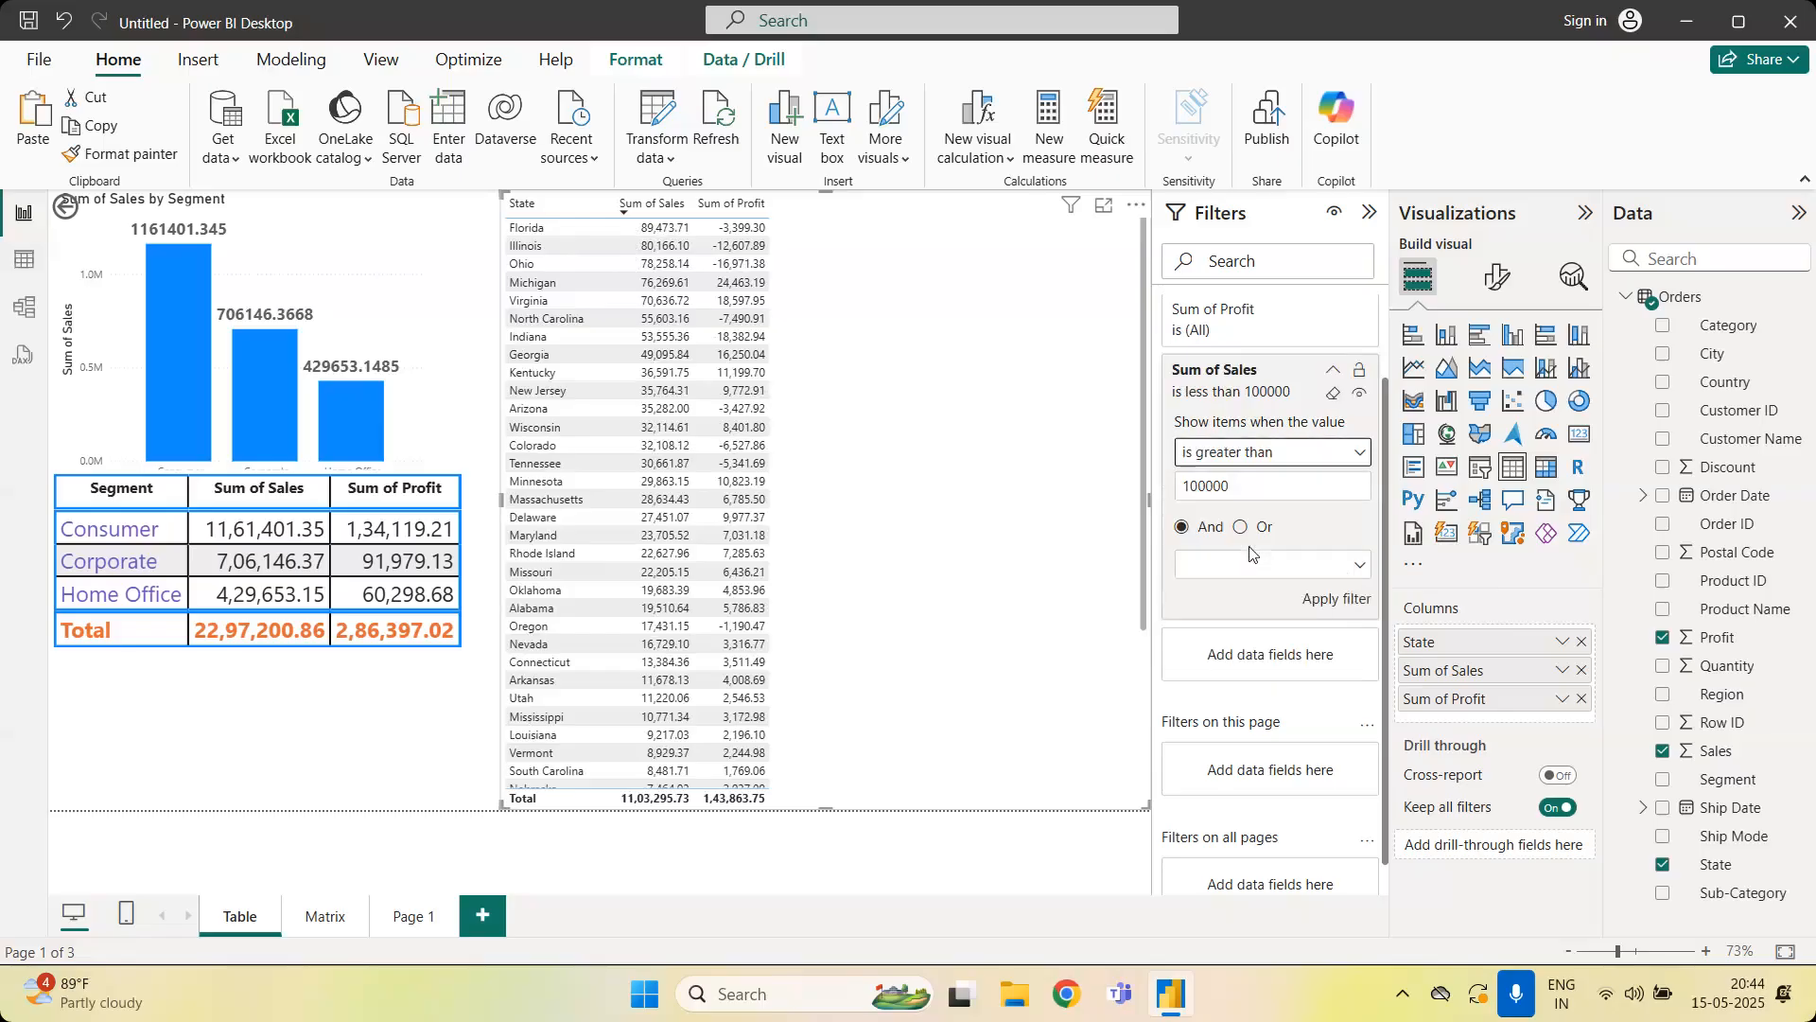
left_click(1321, 598)
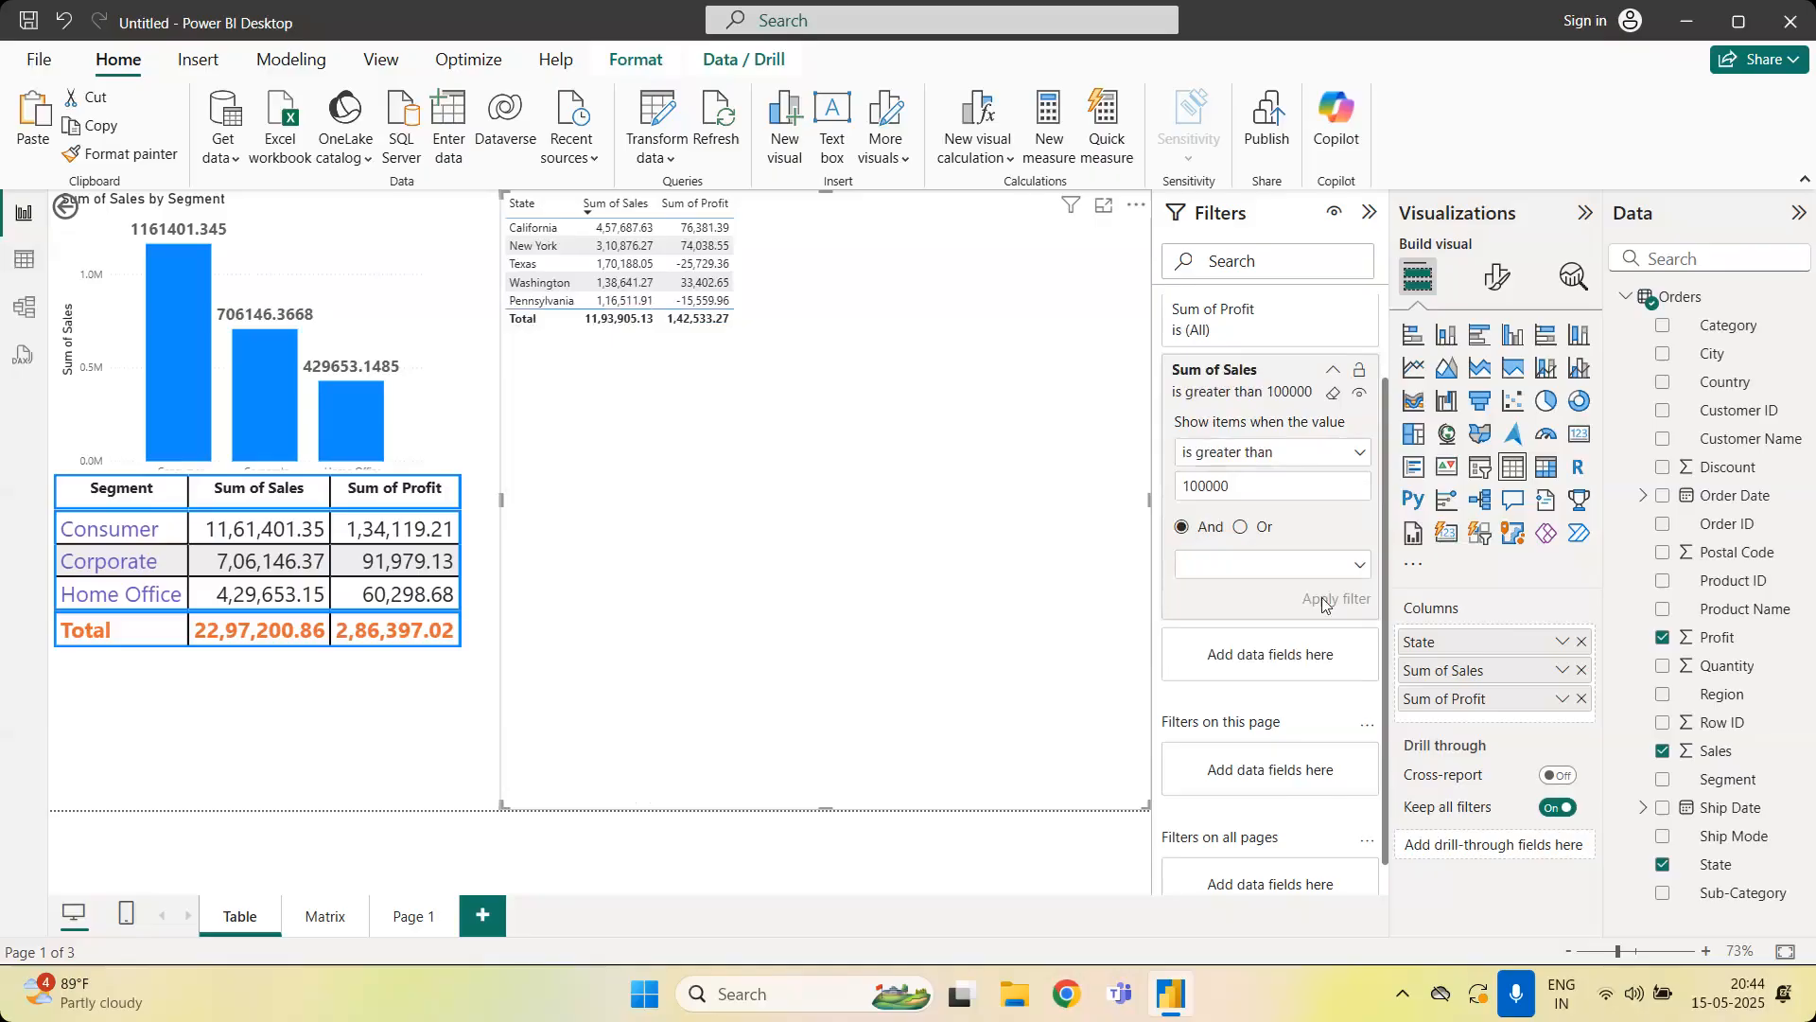
left_click(1333, 394)
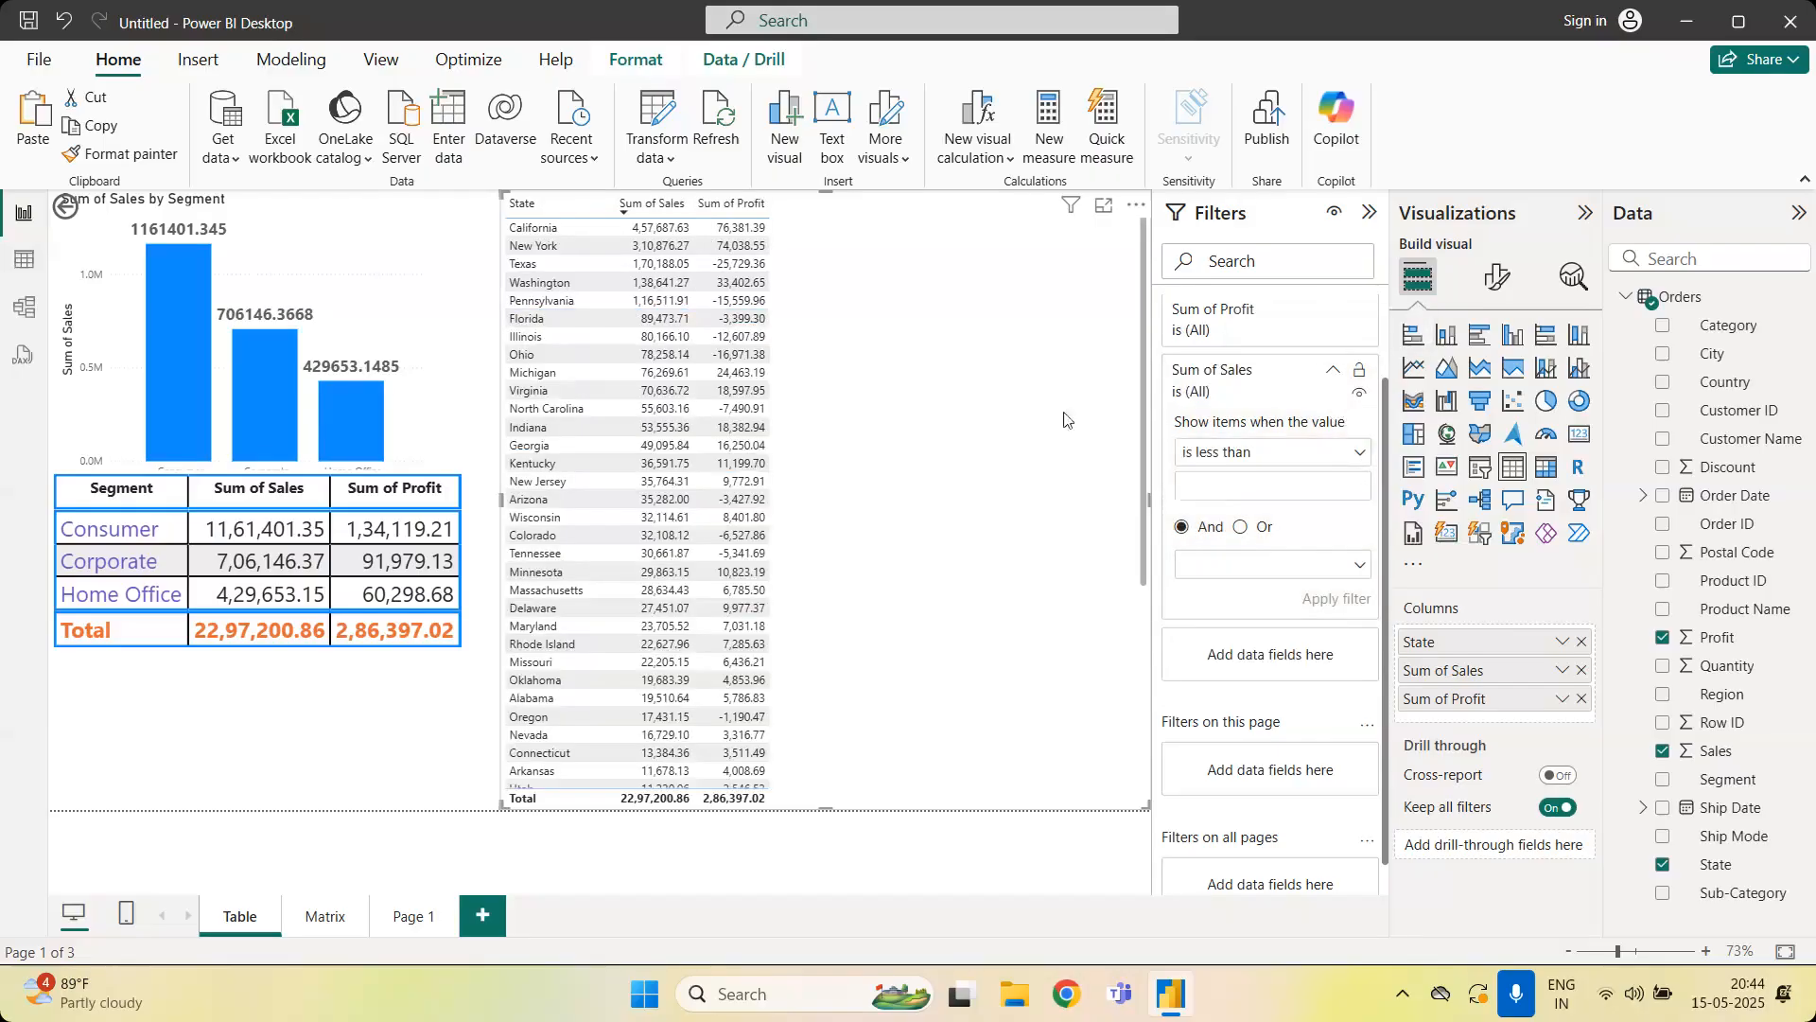
left_click(1002, 447)
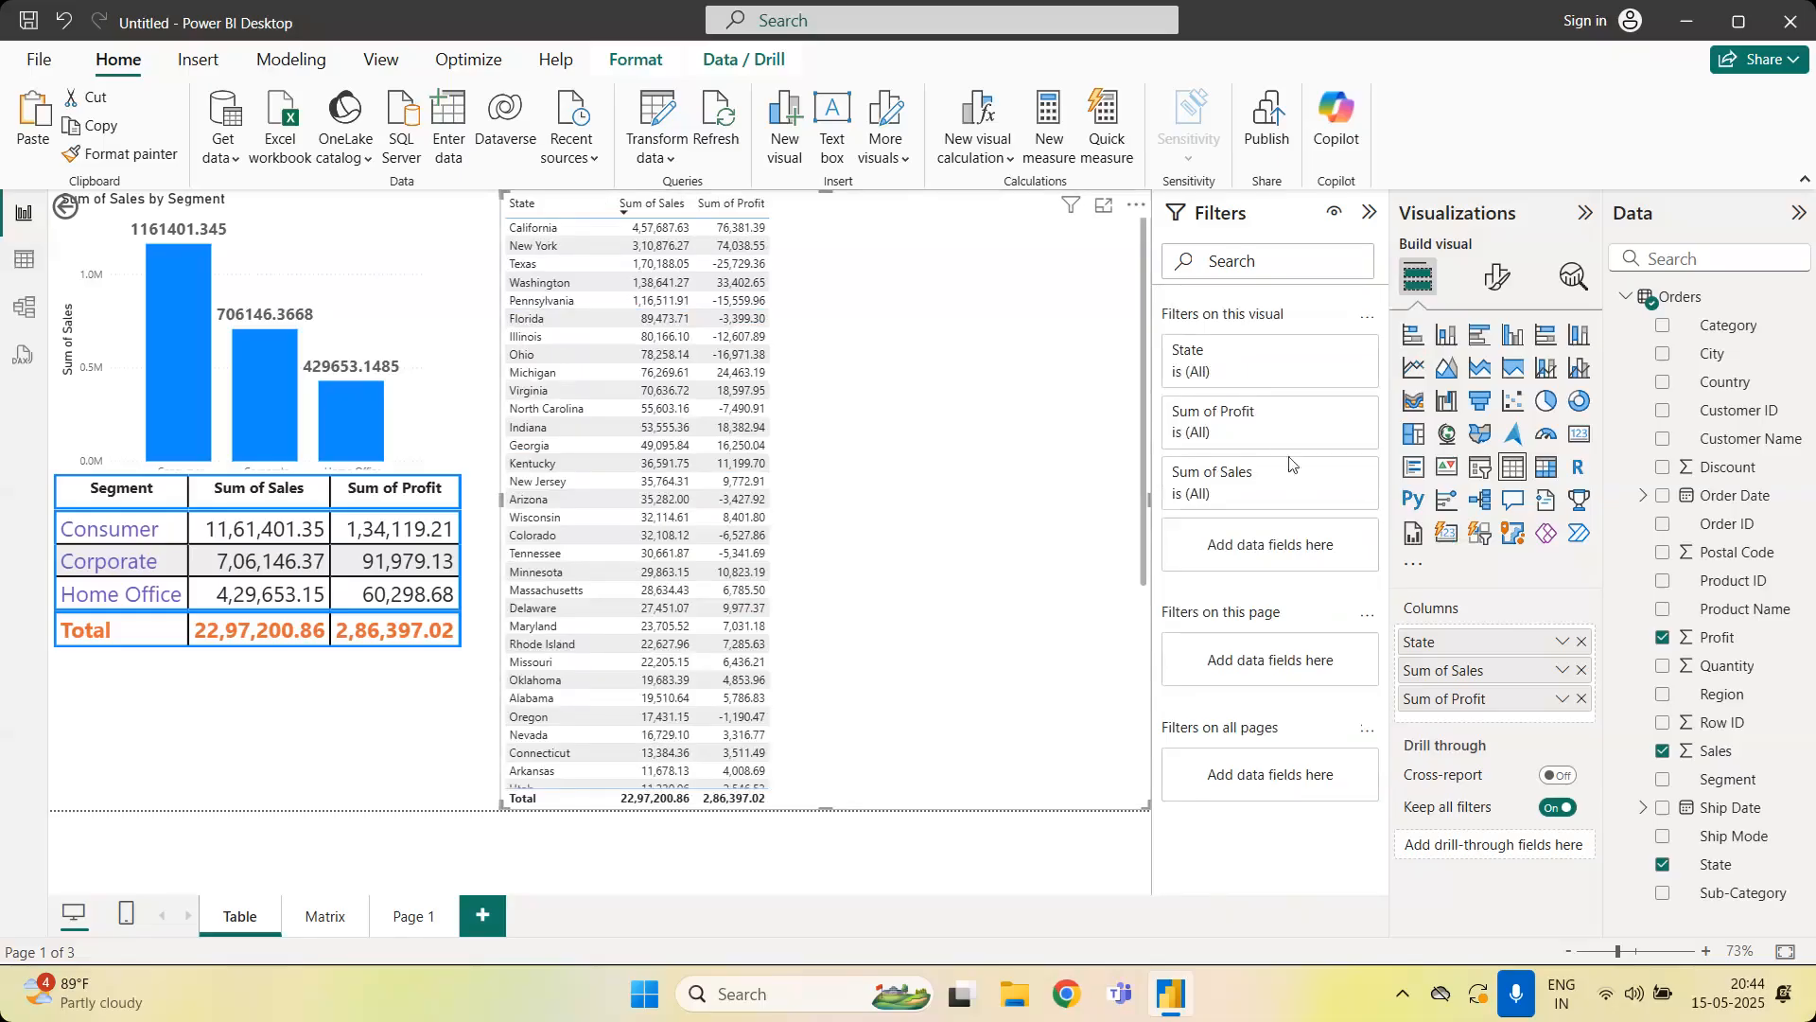
Filter the state table to Sum of Profit less than 0 and shrink the table to fit its remaining rows
left_click(1334, 412)
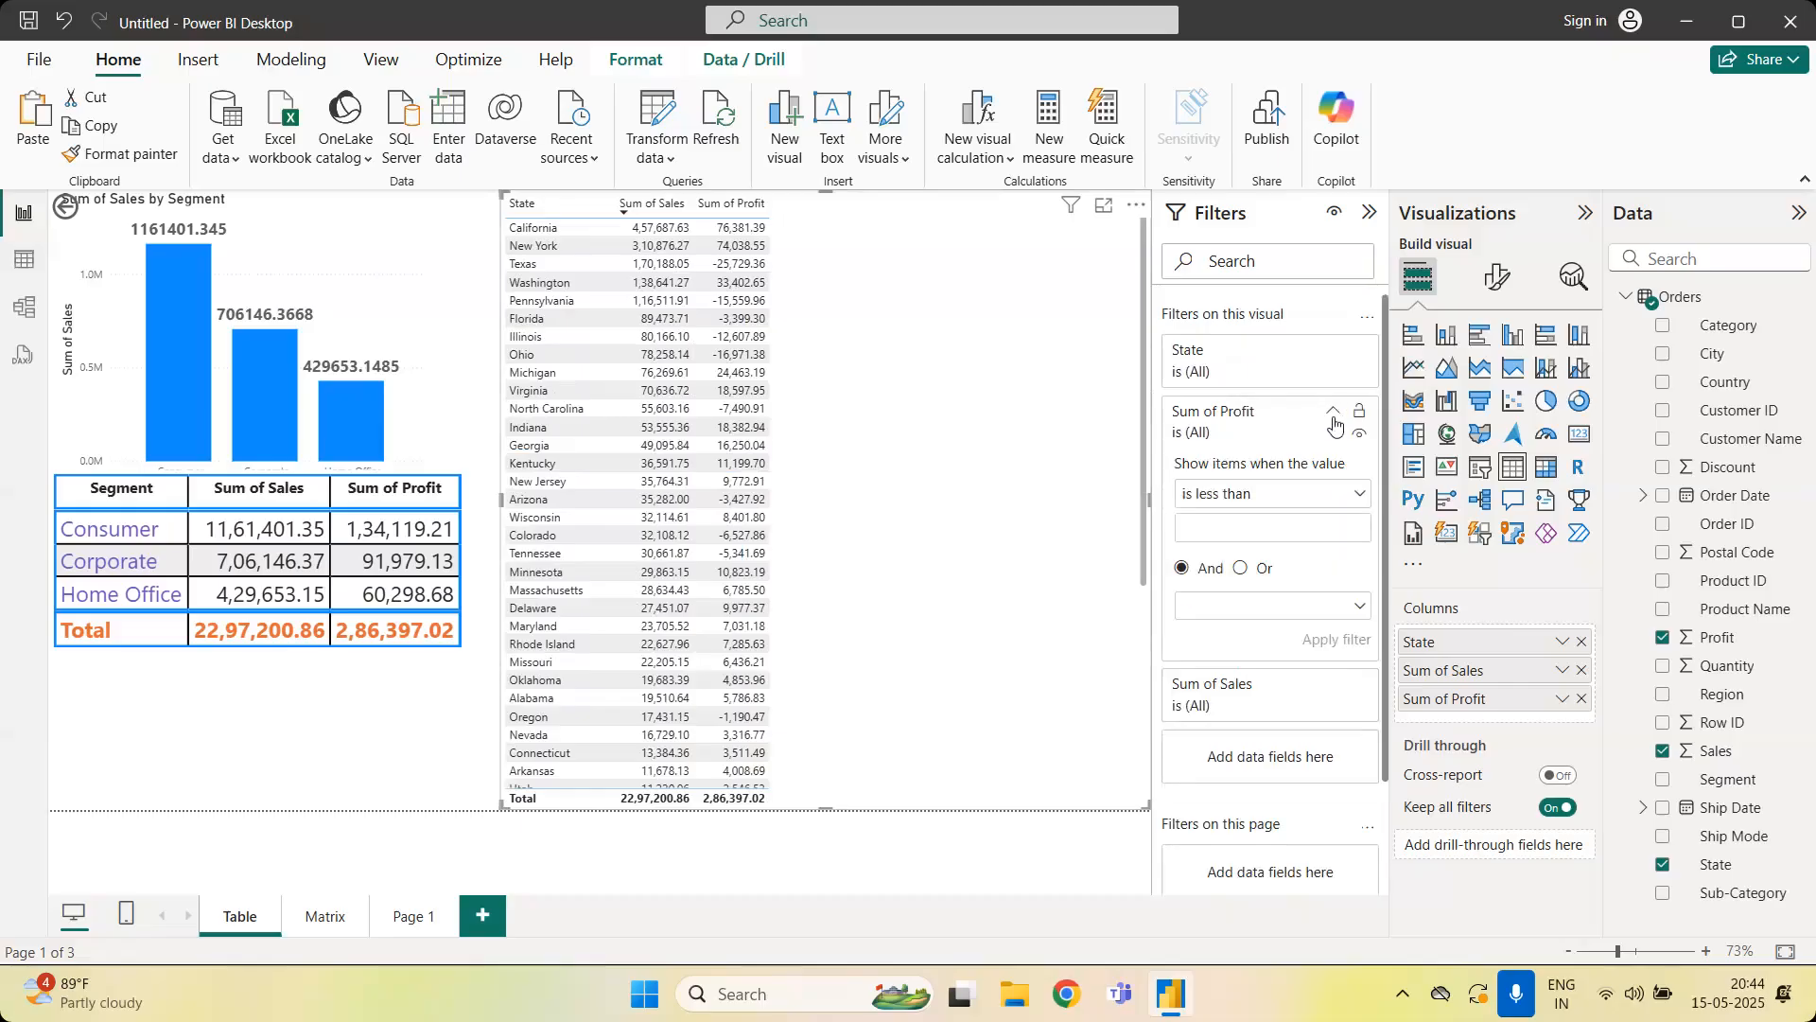
left_click(1255, 526)
type("0")
left_click(1348, 642)
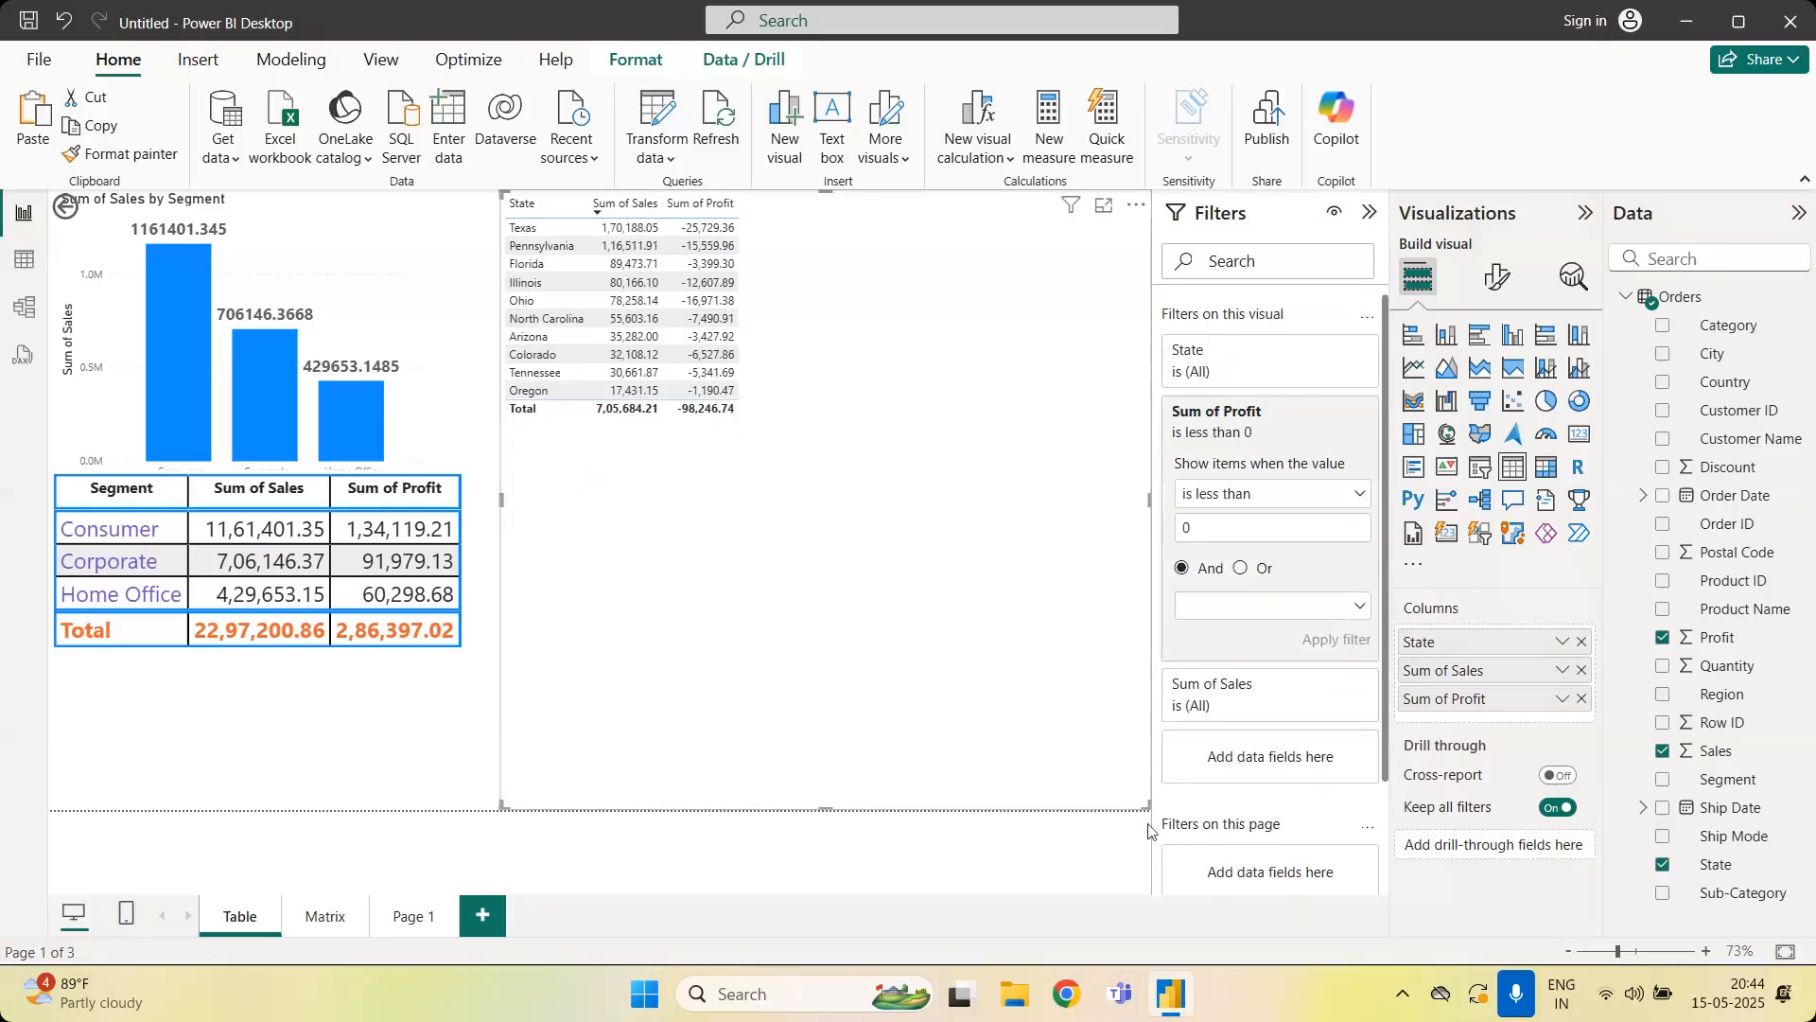
left_click_drag(1147, 809, 806, 458)
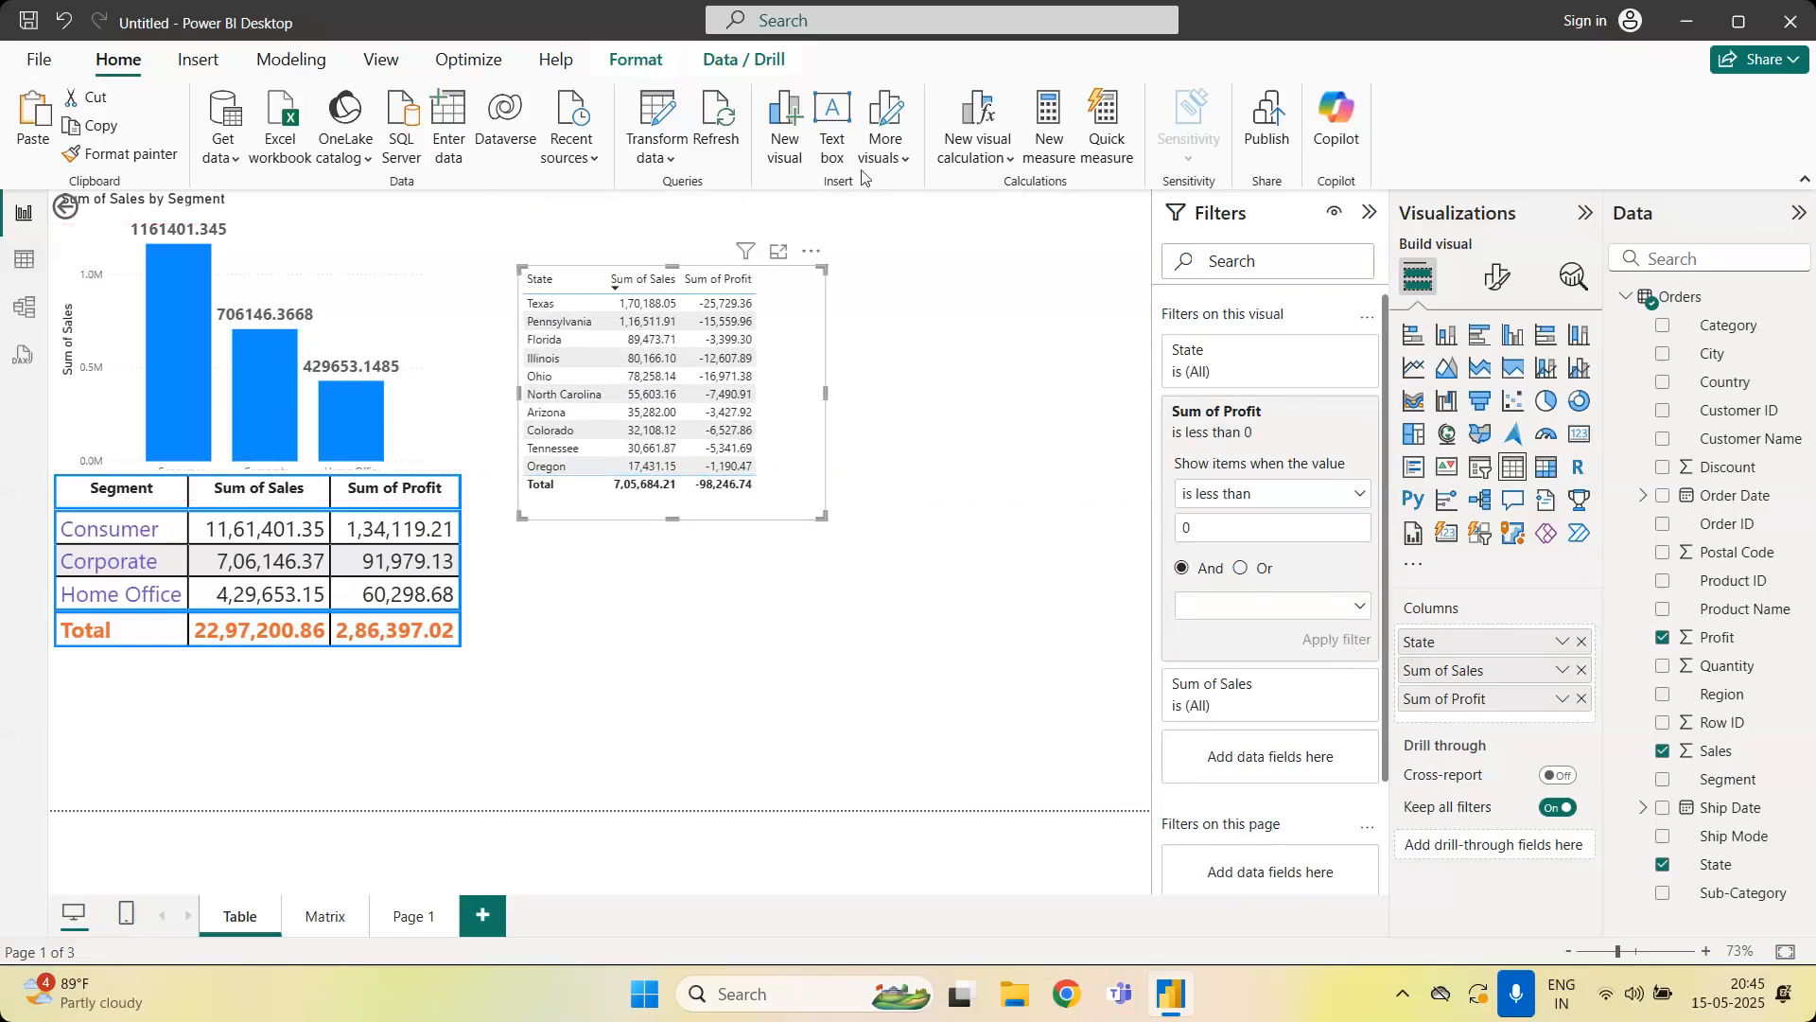
left_click(950, 325)
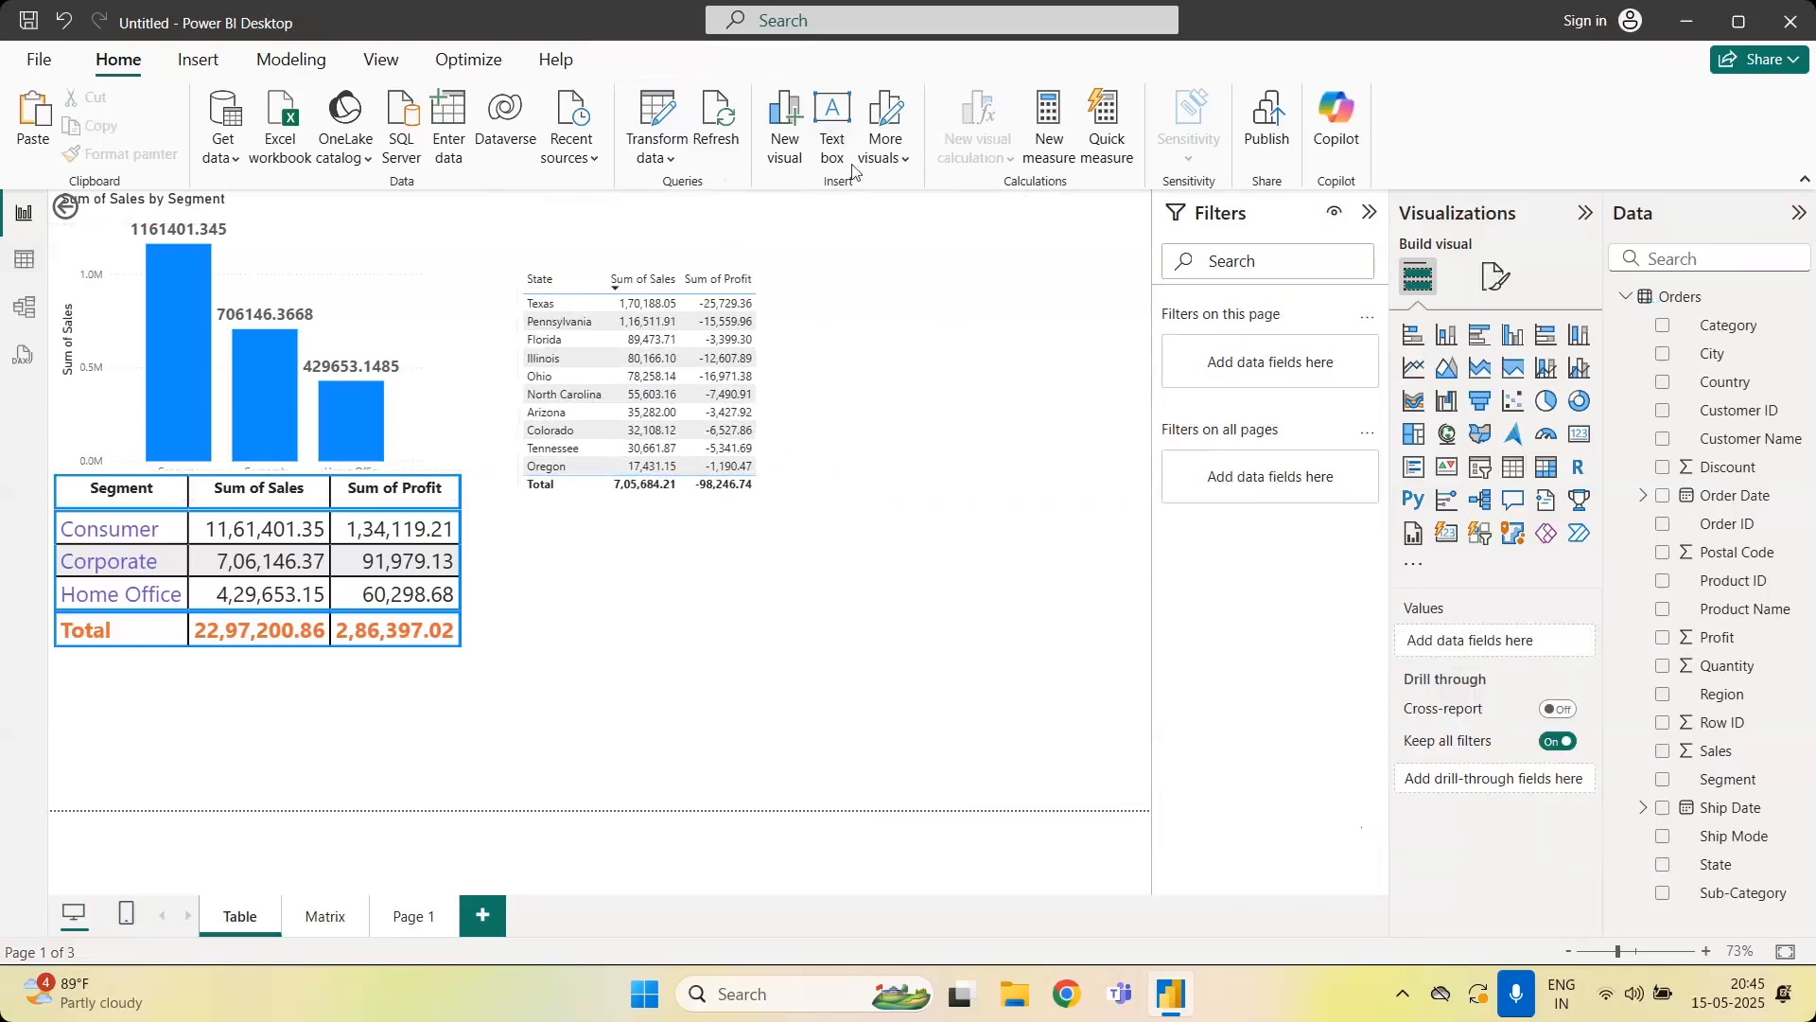
Insert a text box below the state table containing the bold text "Loss Making States"
left_click(833, 126)
left_click(758, 734)
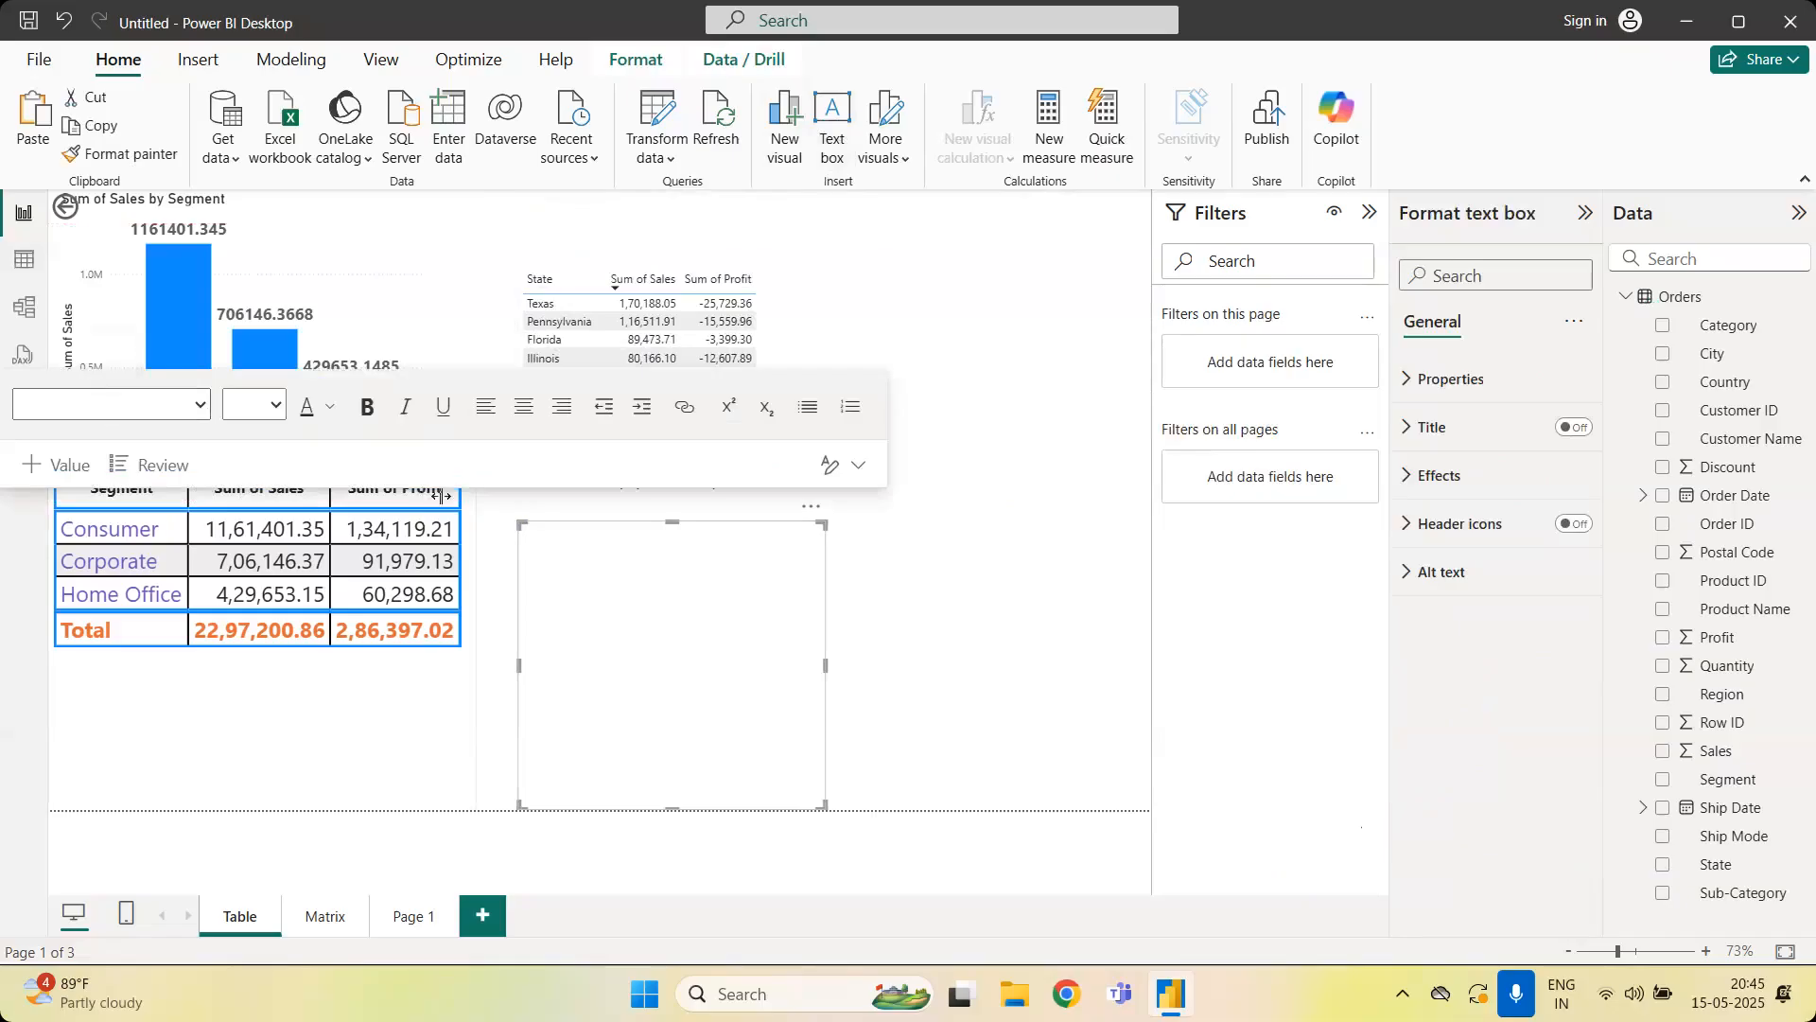
left_click(616, 568)
left_click(54, 464)
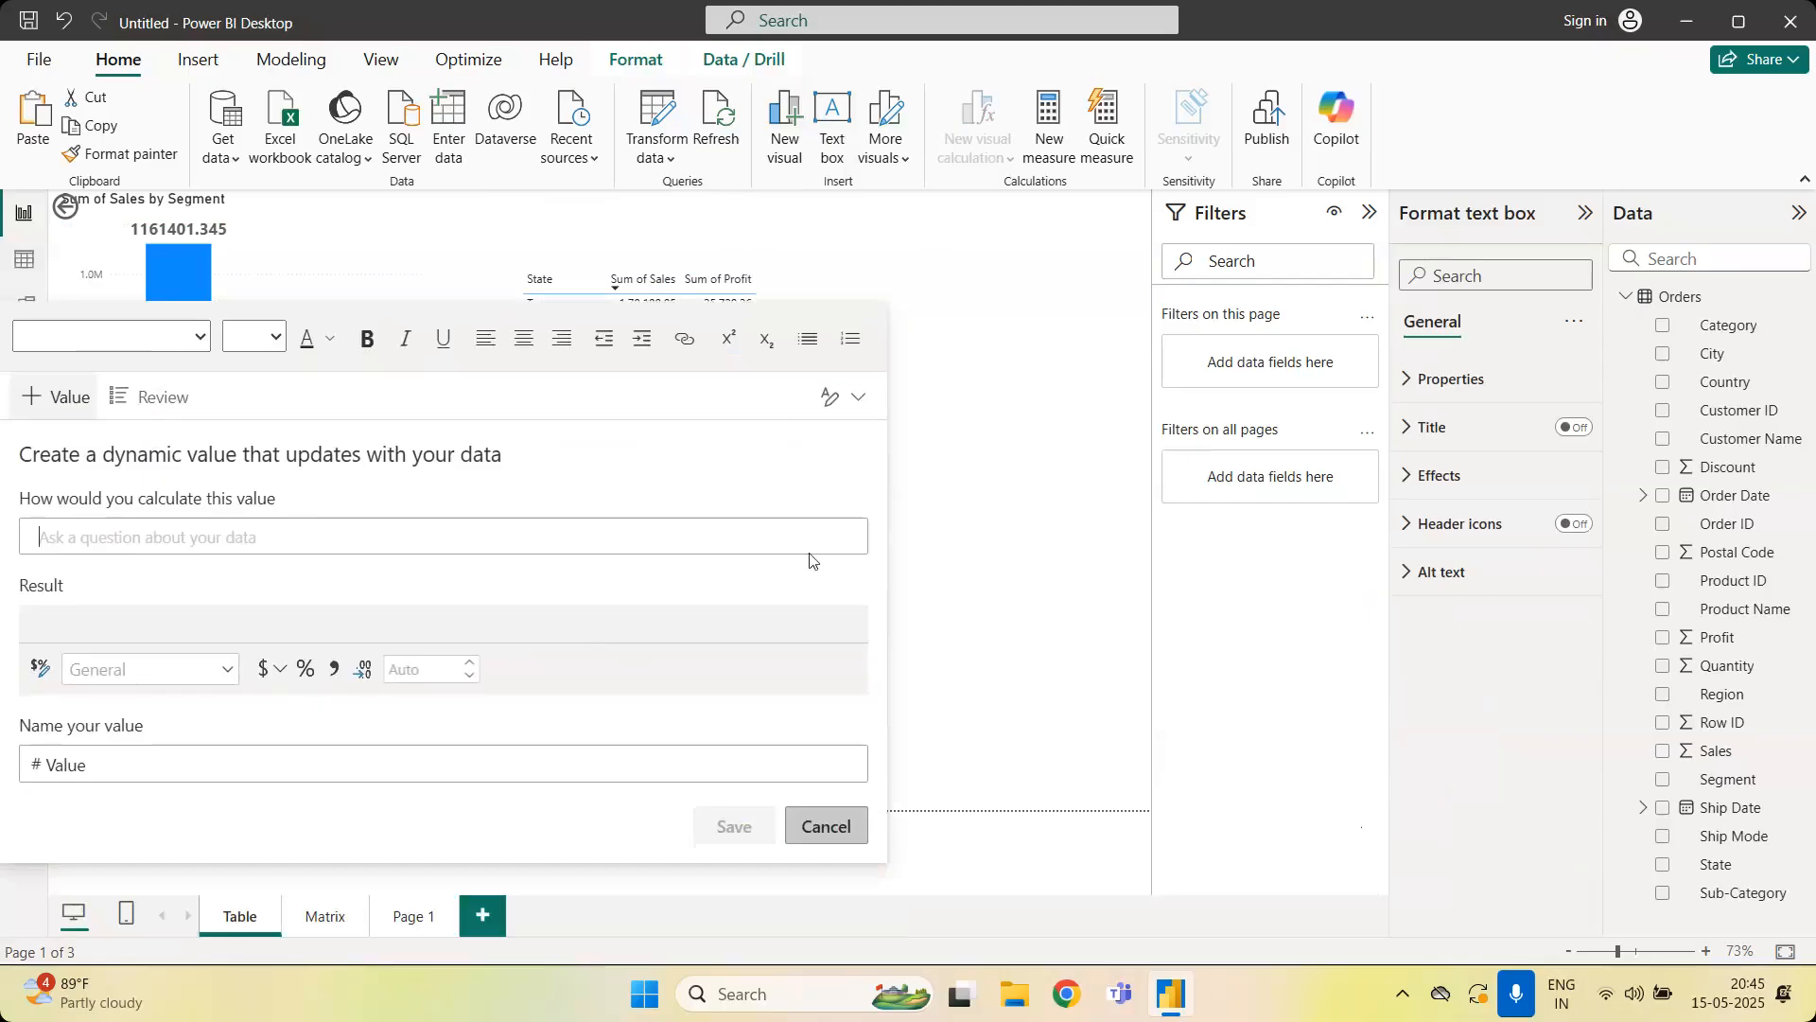
left_click(819, 817)
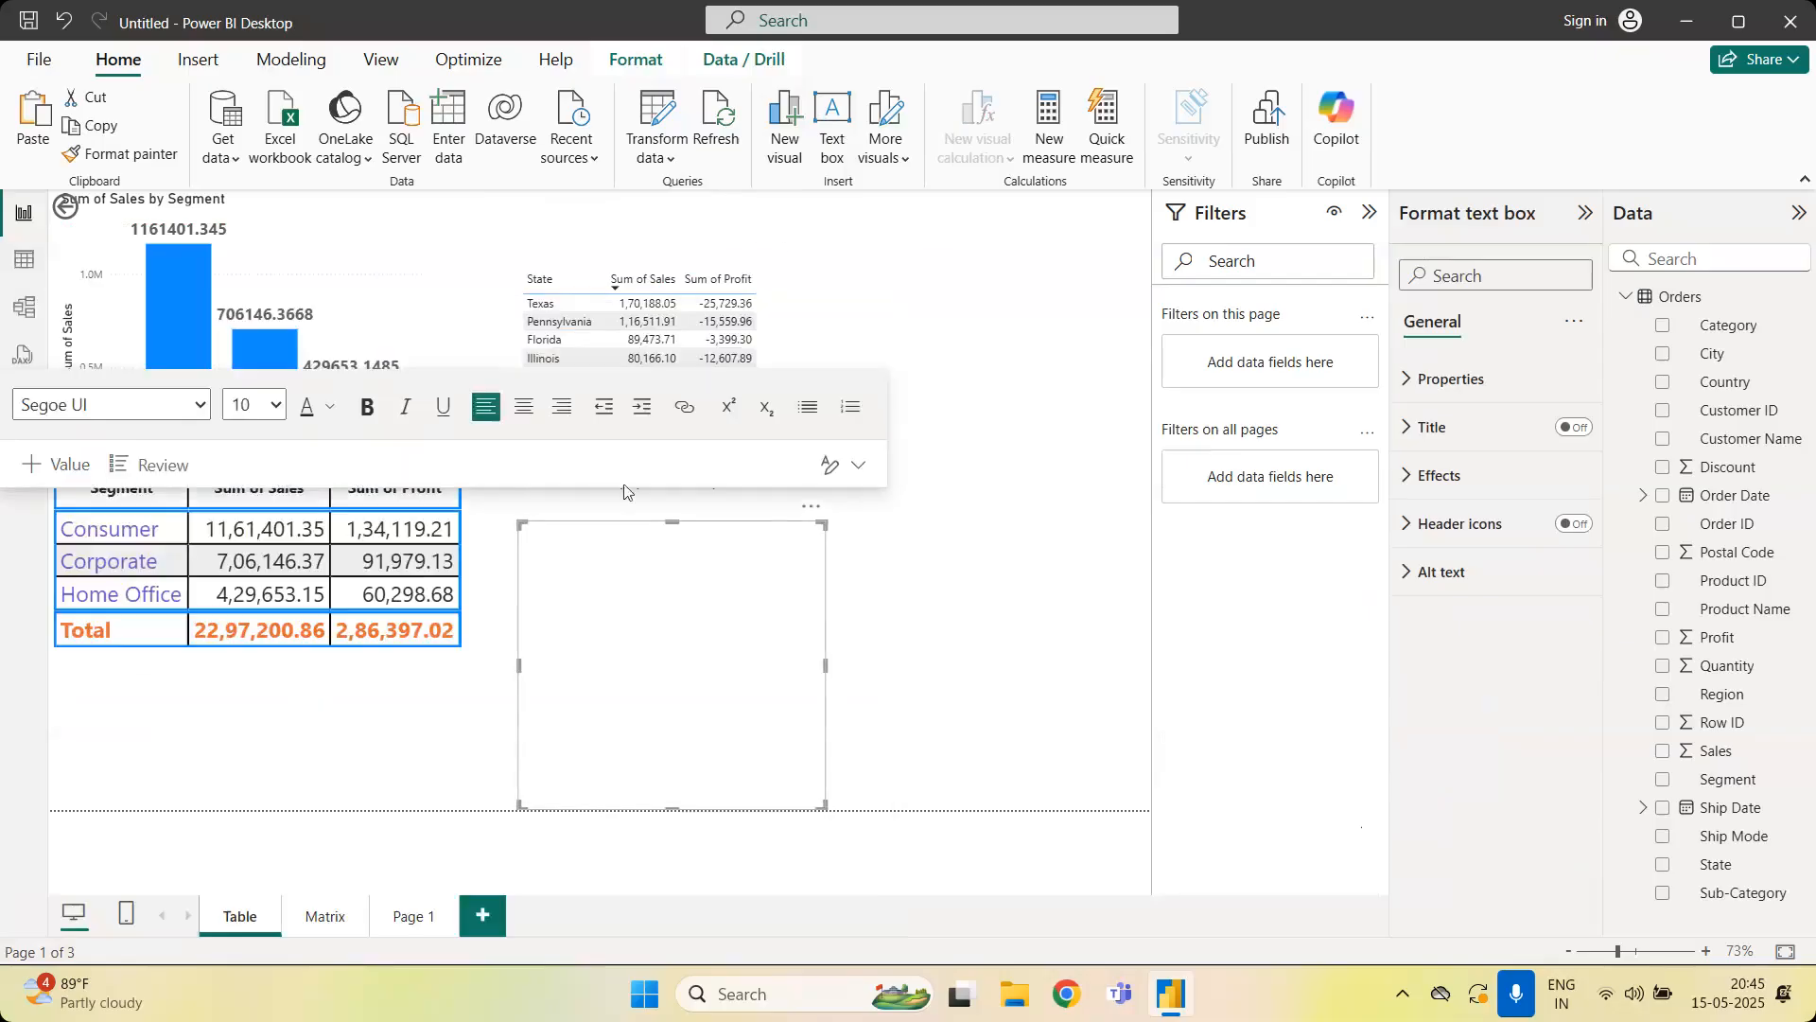
left_click(370, 408)
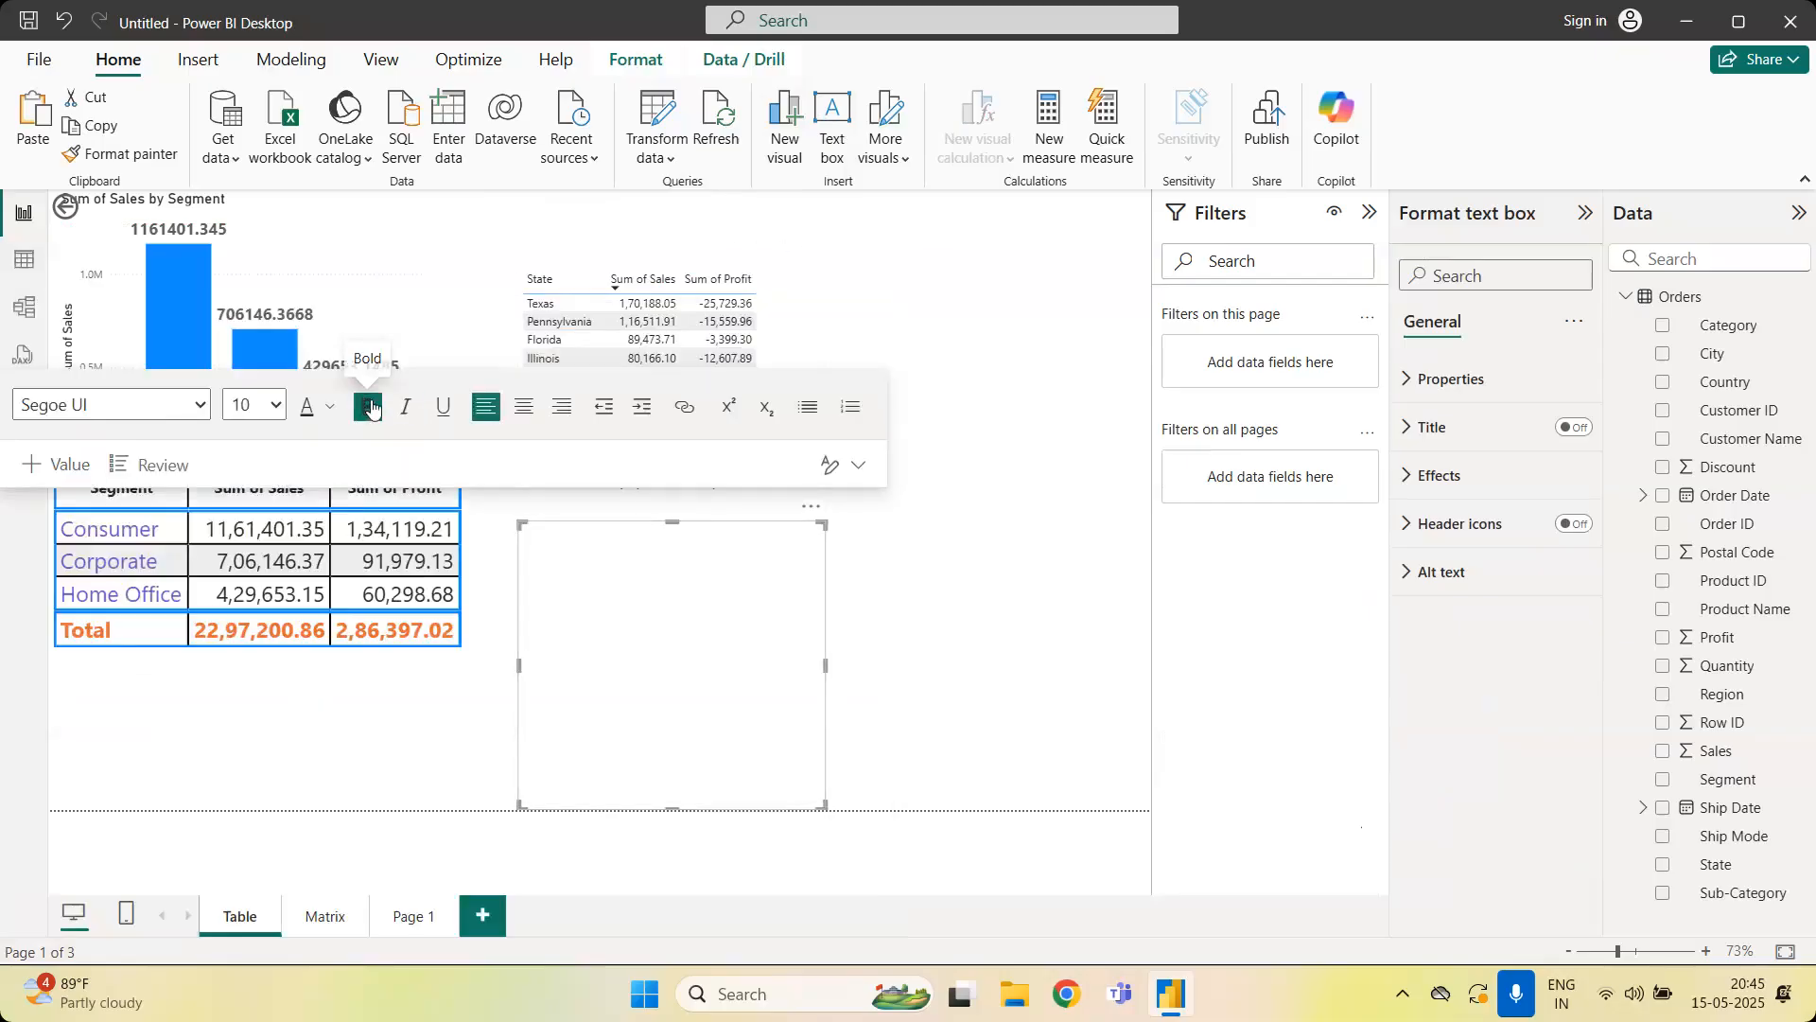
left_click(601, 536)
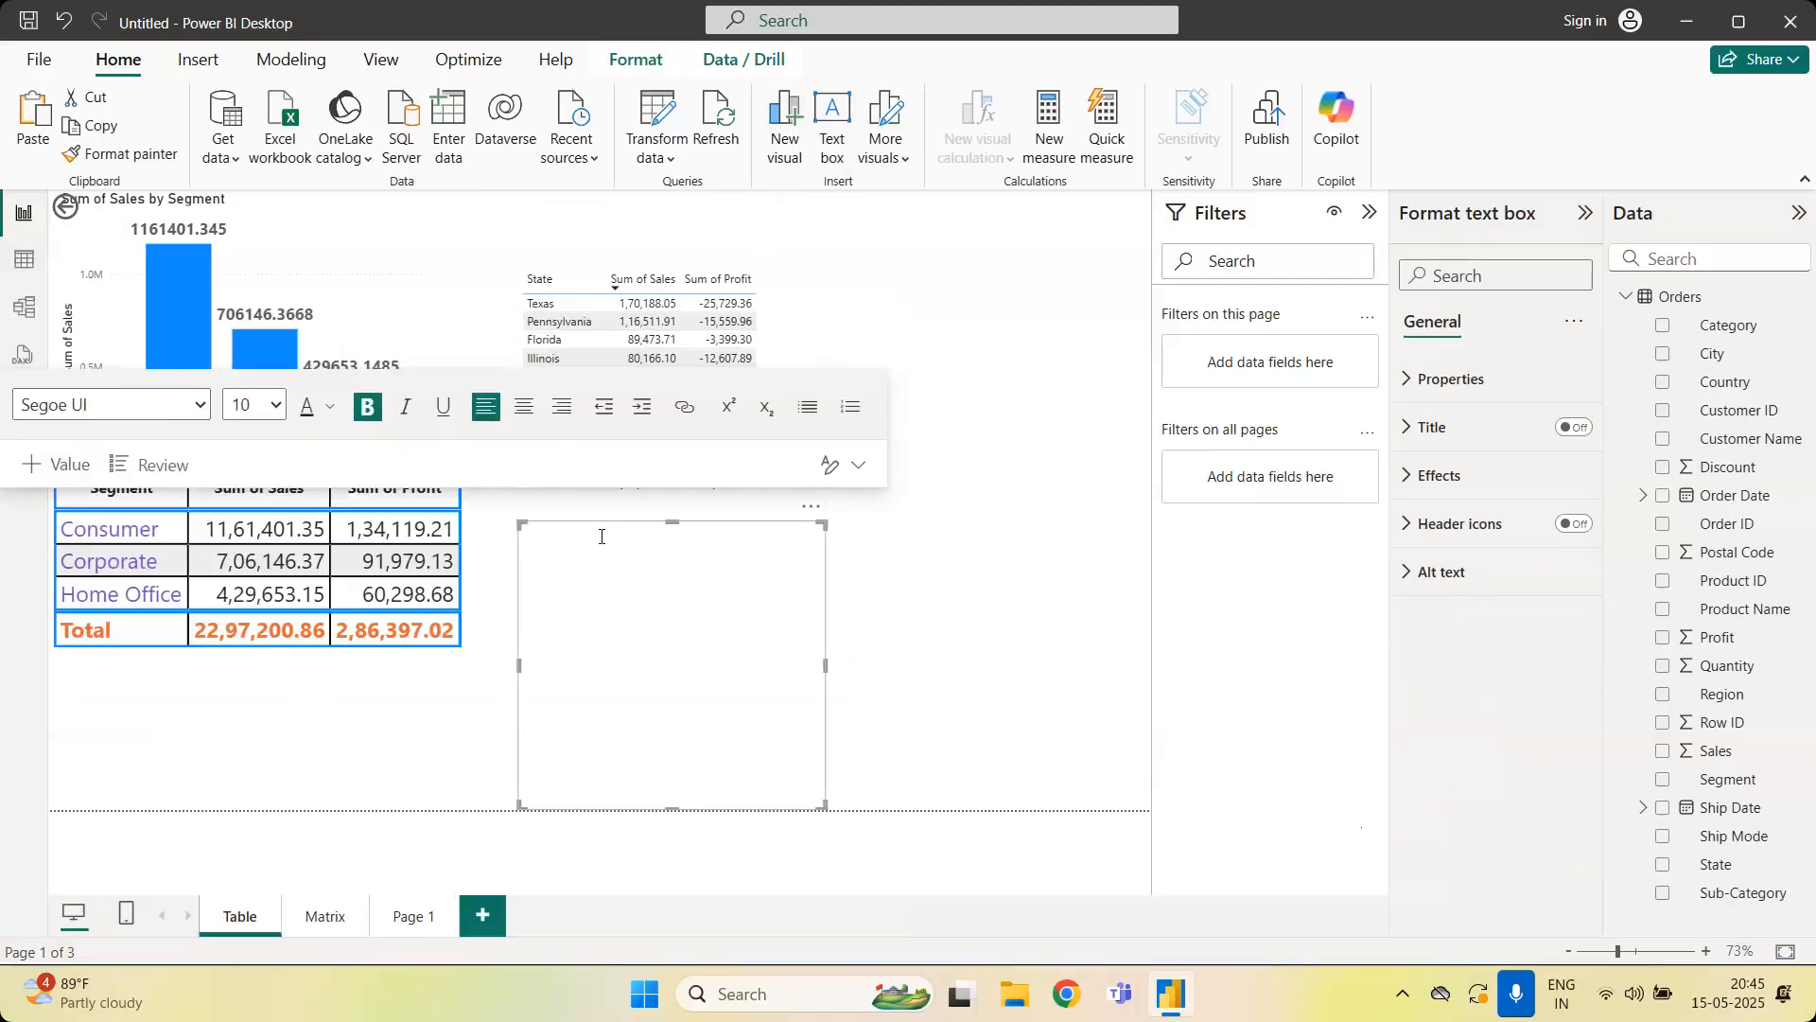
type("Loss Making States")
Try to format the "Loss Making States" text in Calibri at size 42
left_click(278, 407)
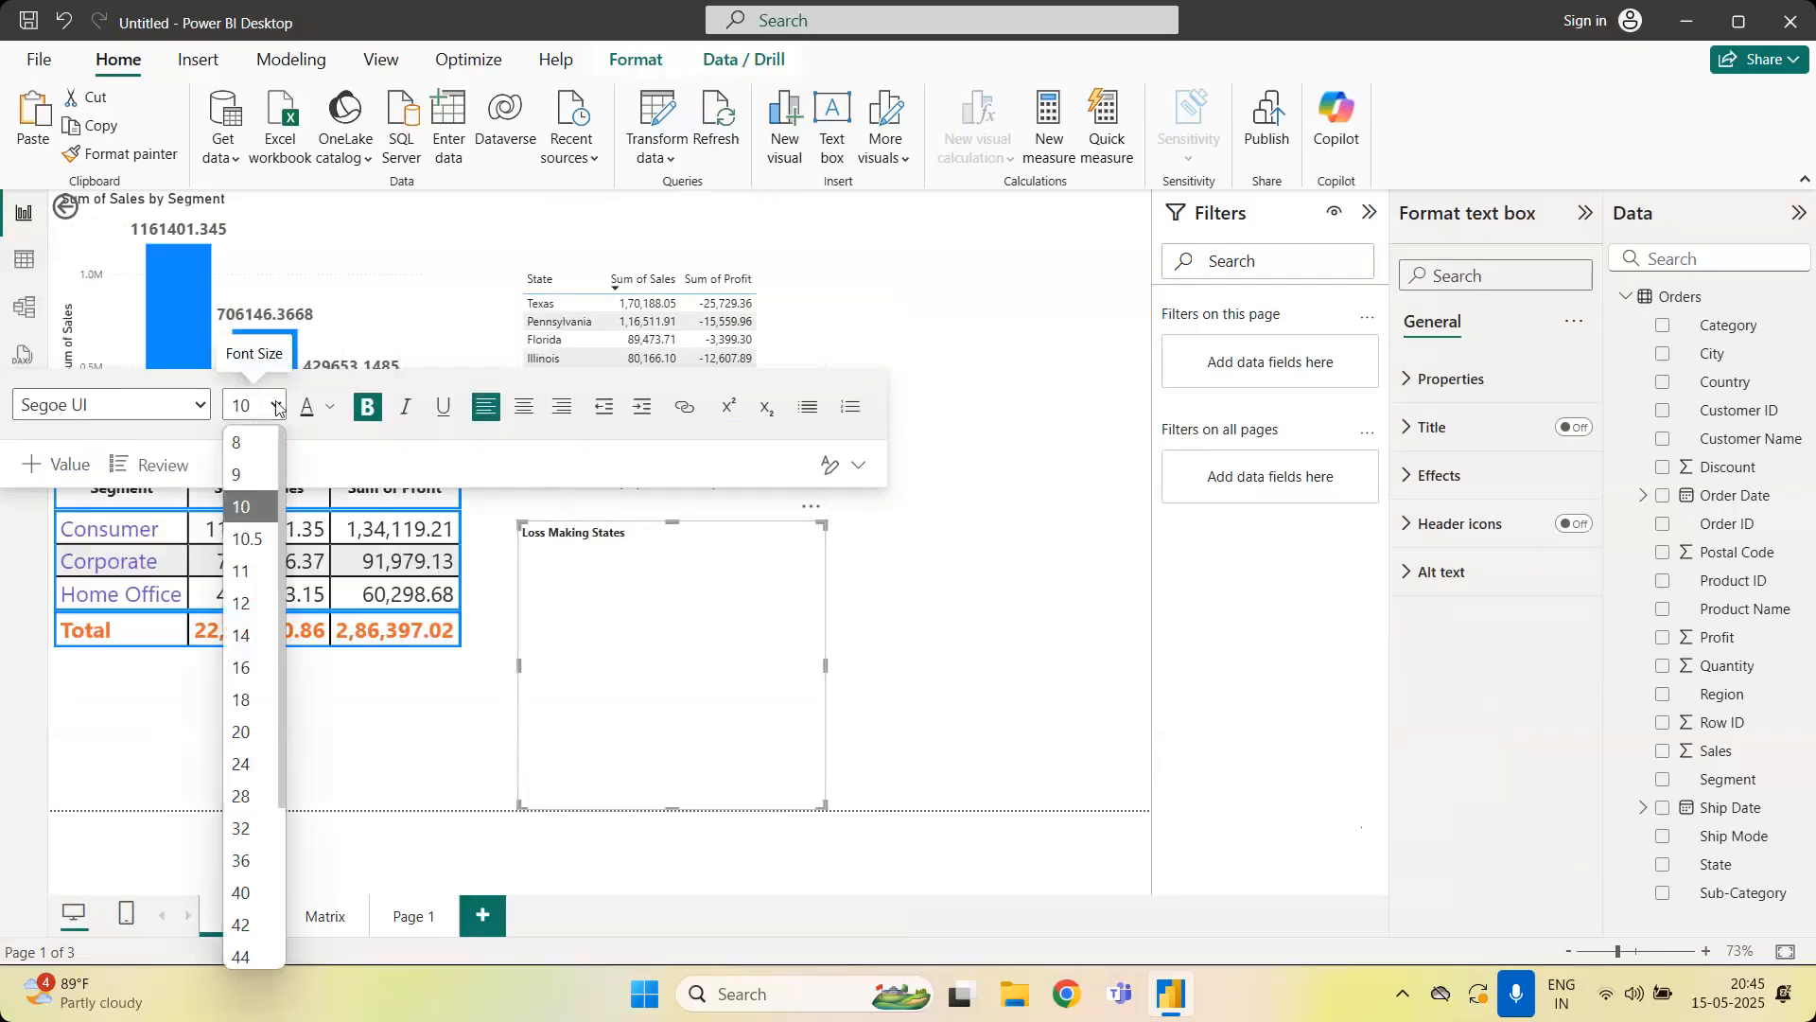
left_click(246, 702)
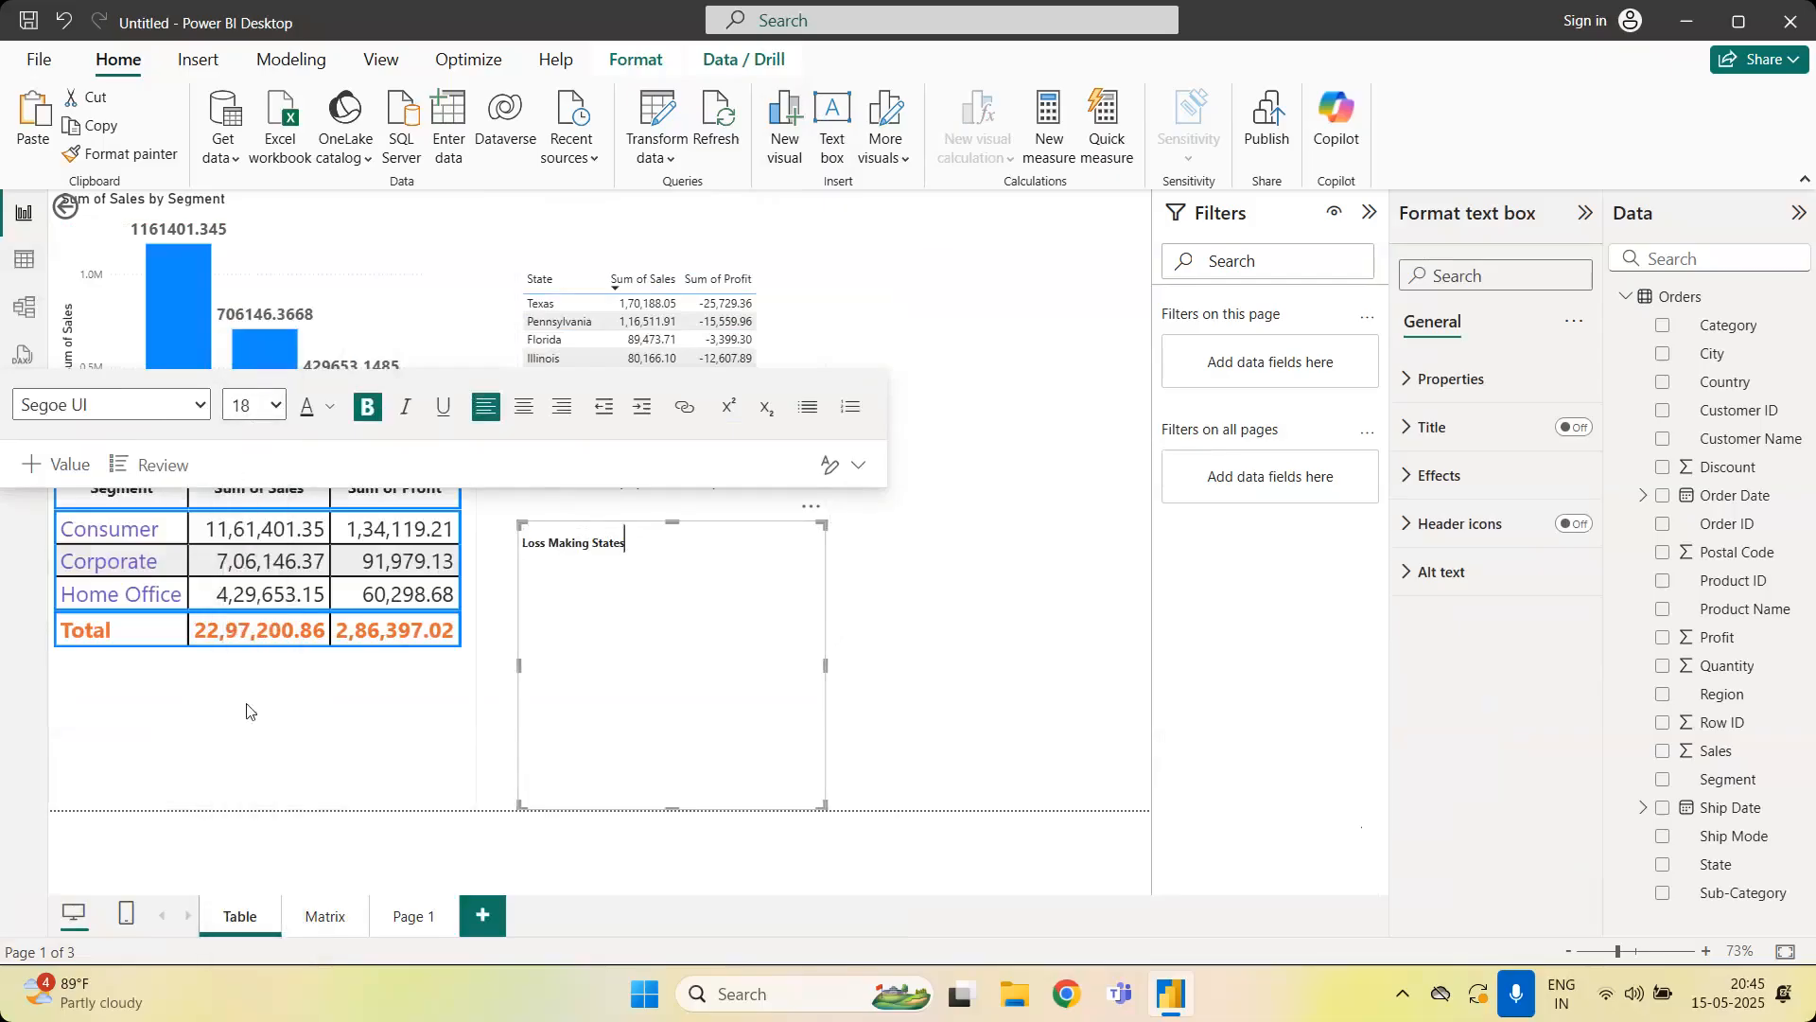
left_click(194, 406)
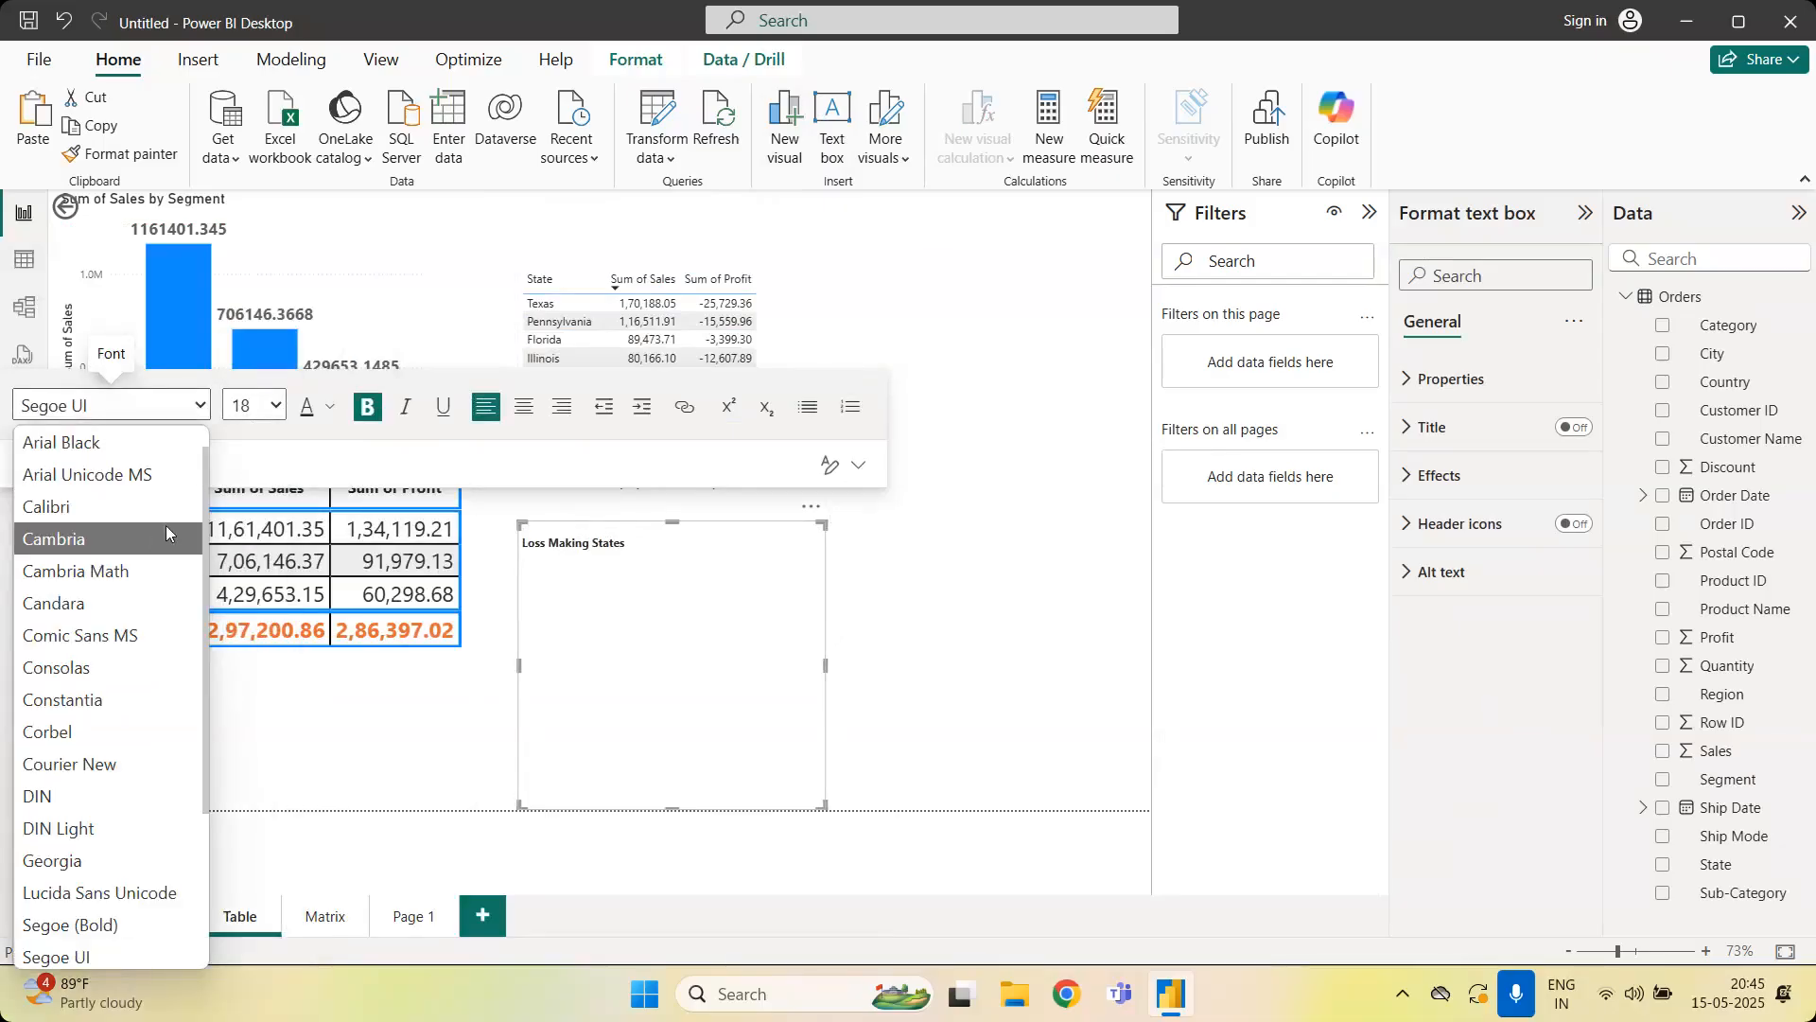
left_click(161, 505)
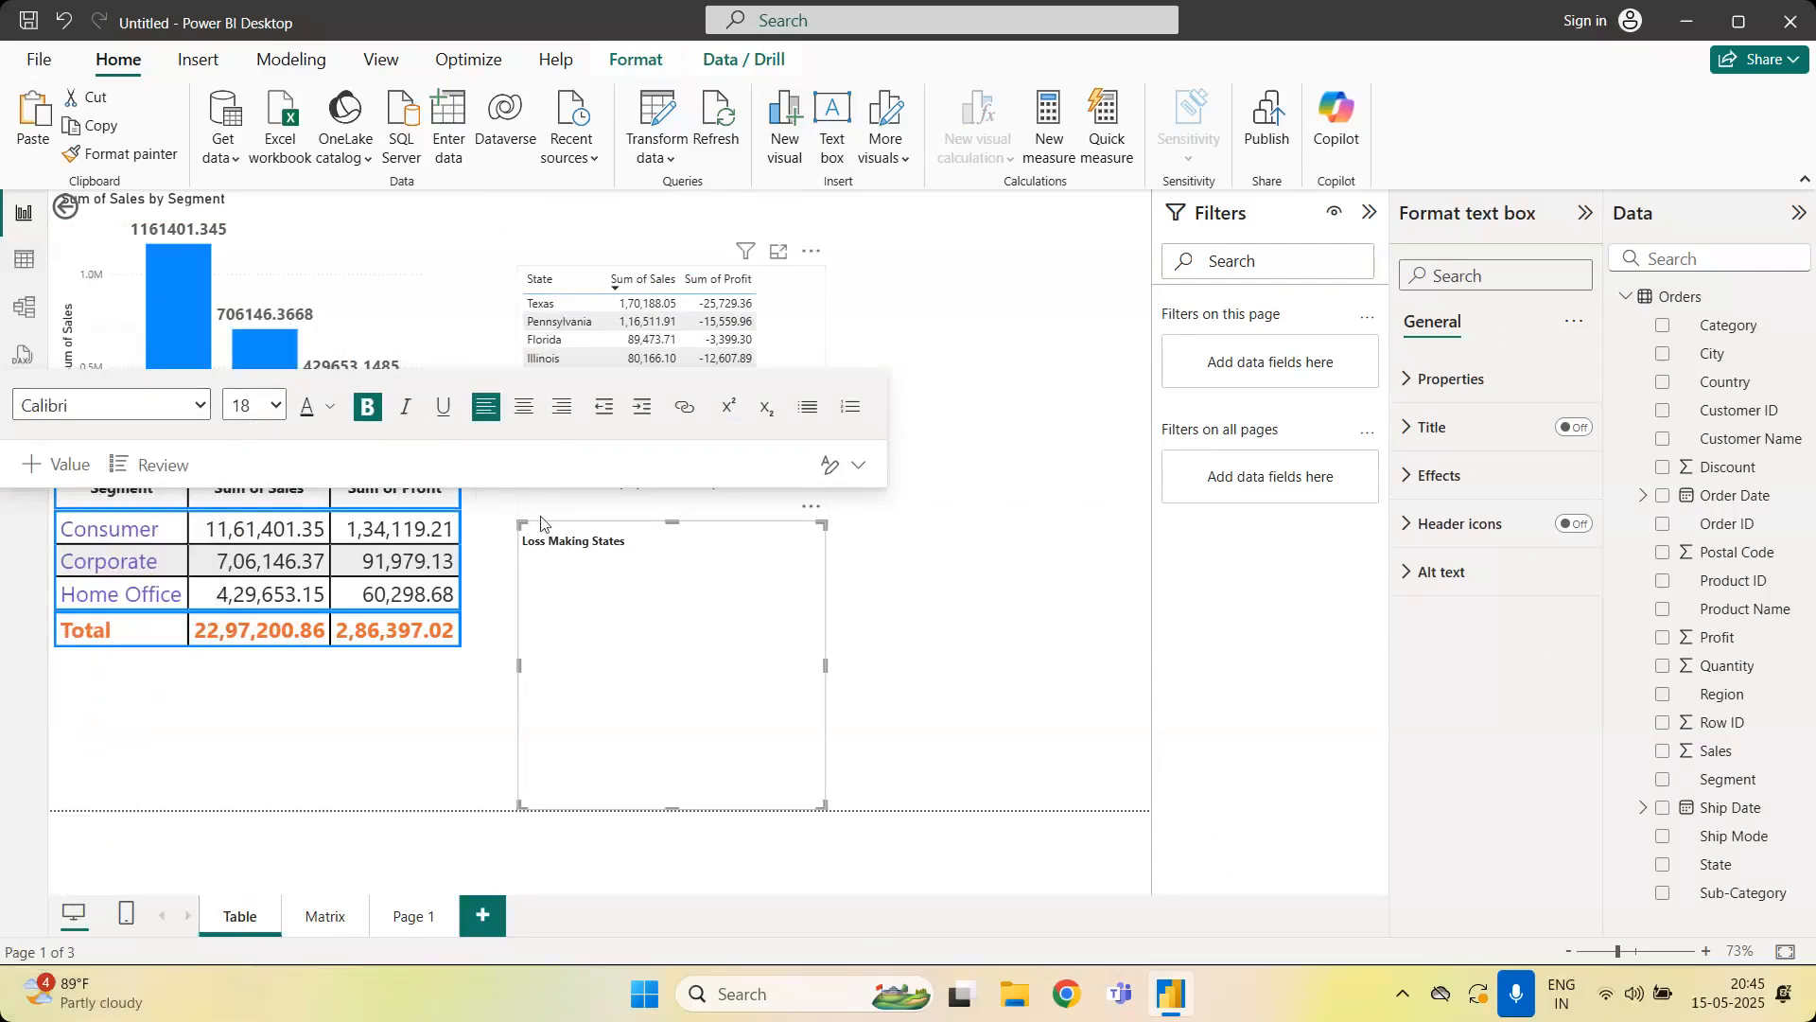
left_click(278, 407)
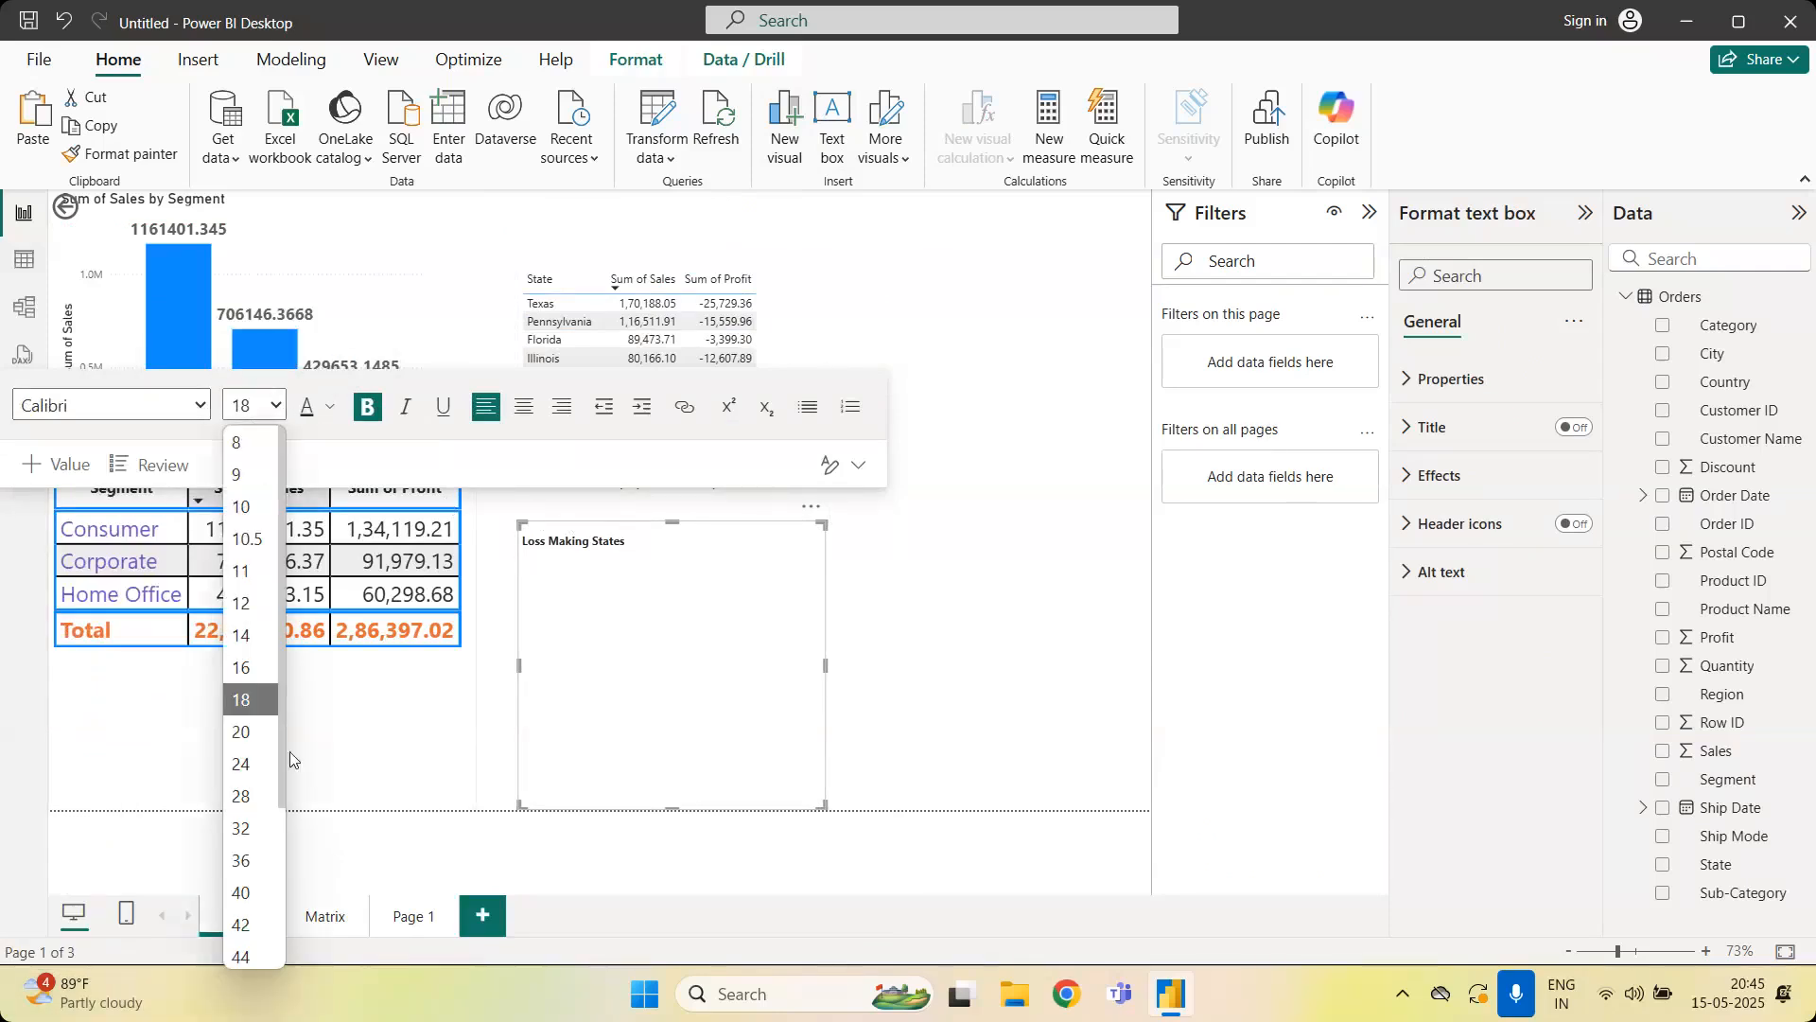
left_click(250, 923)
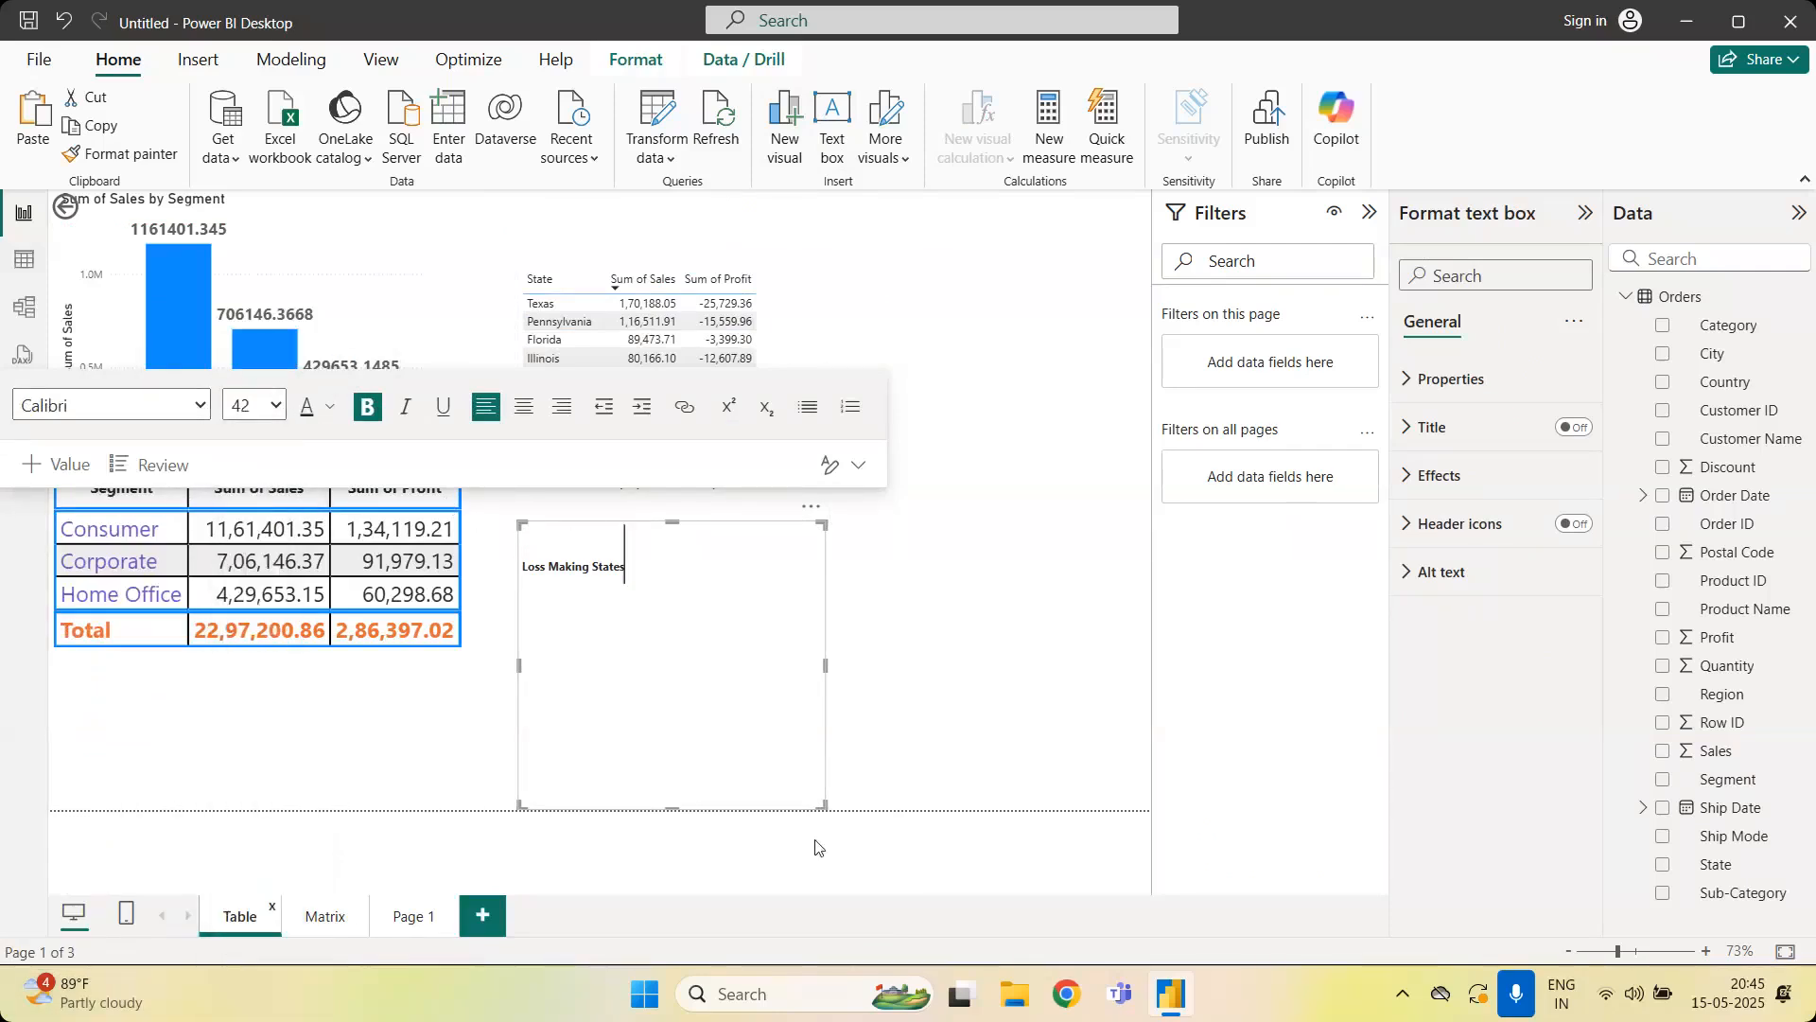
left_click(992, 779)
Shrink the "Loss Making States" text box to a small frame closely fitting its text
left_click(830, 757)
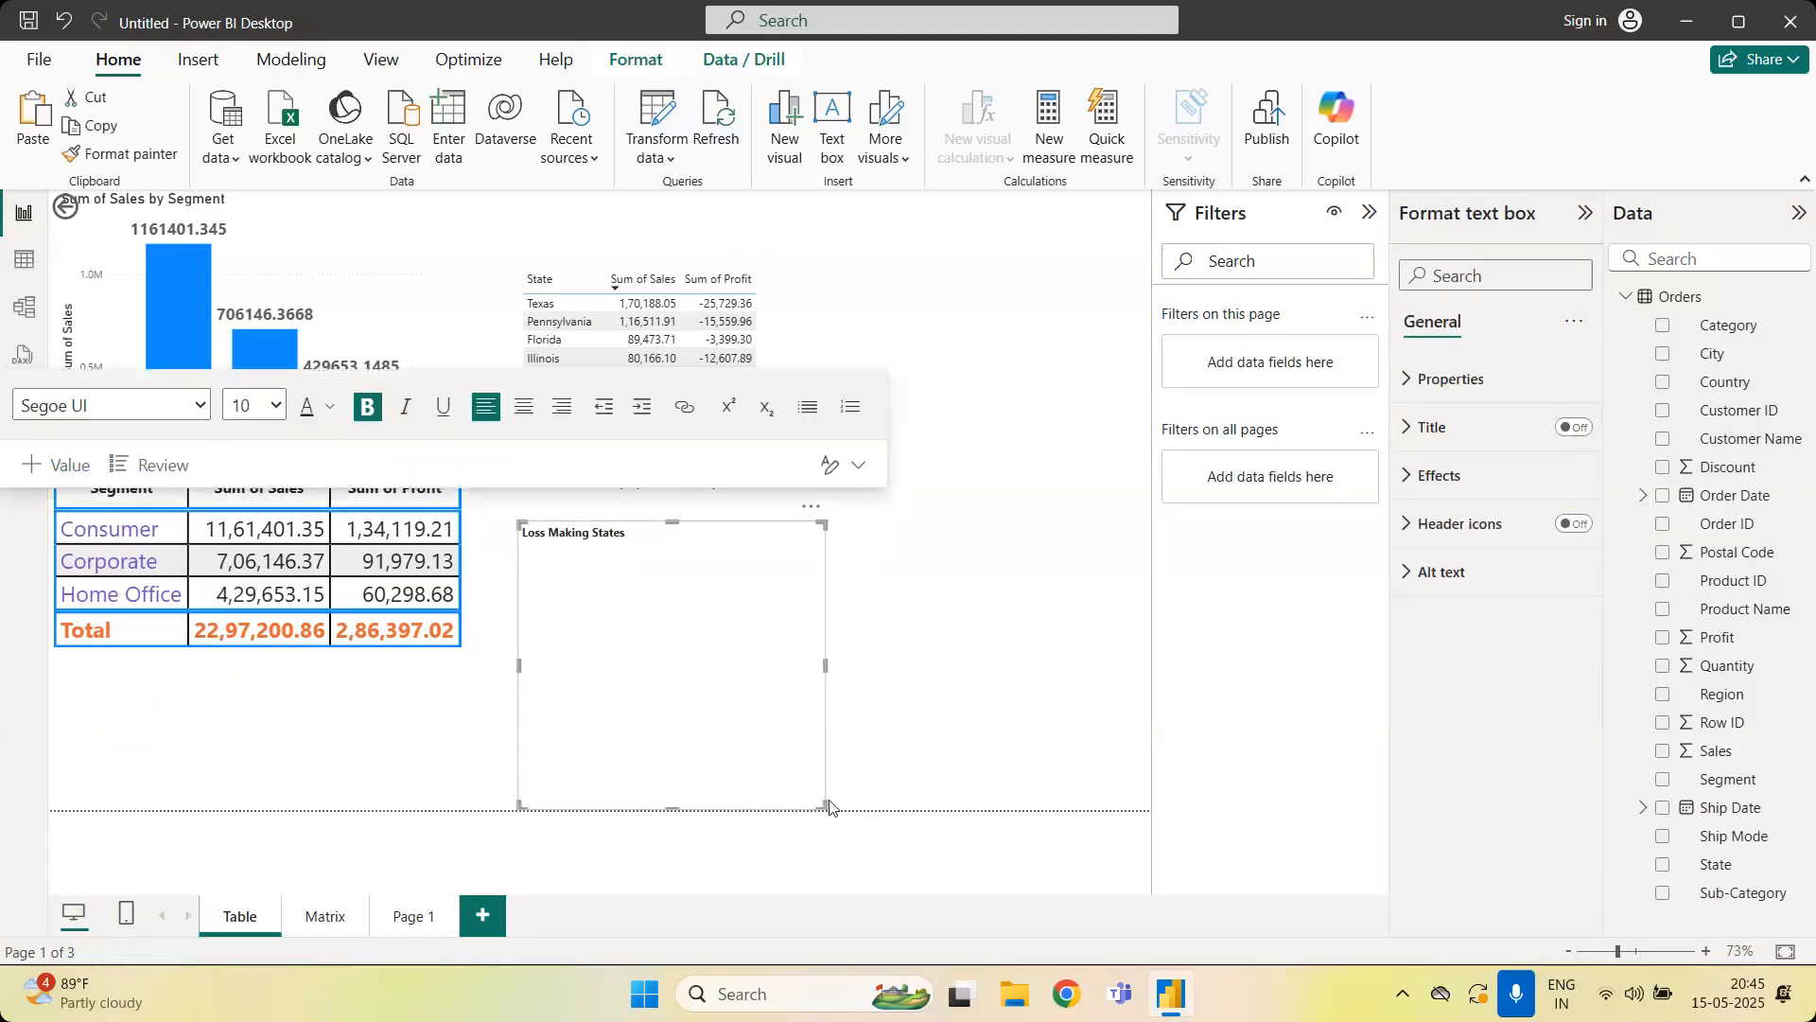
left_click_drag(827, 806, 776, 728)
left_click_drag(771, 653, 762, 547)
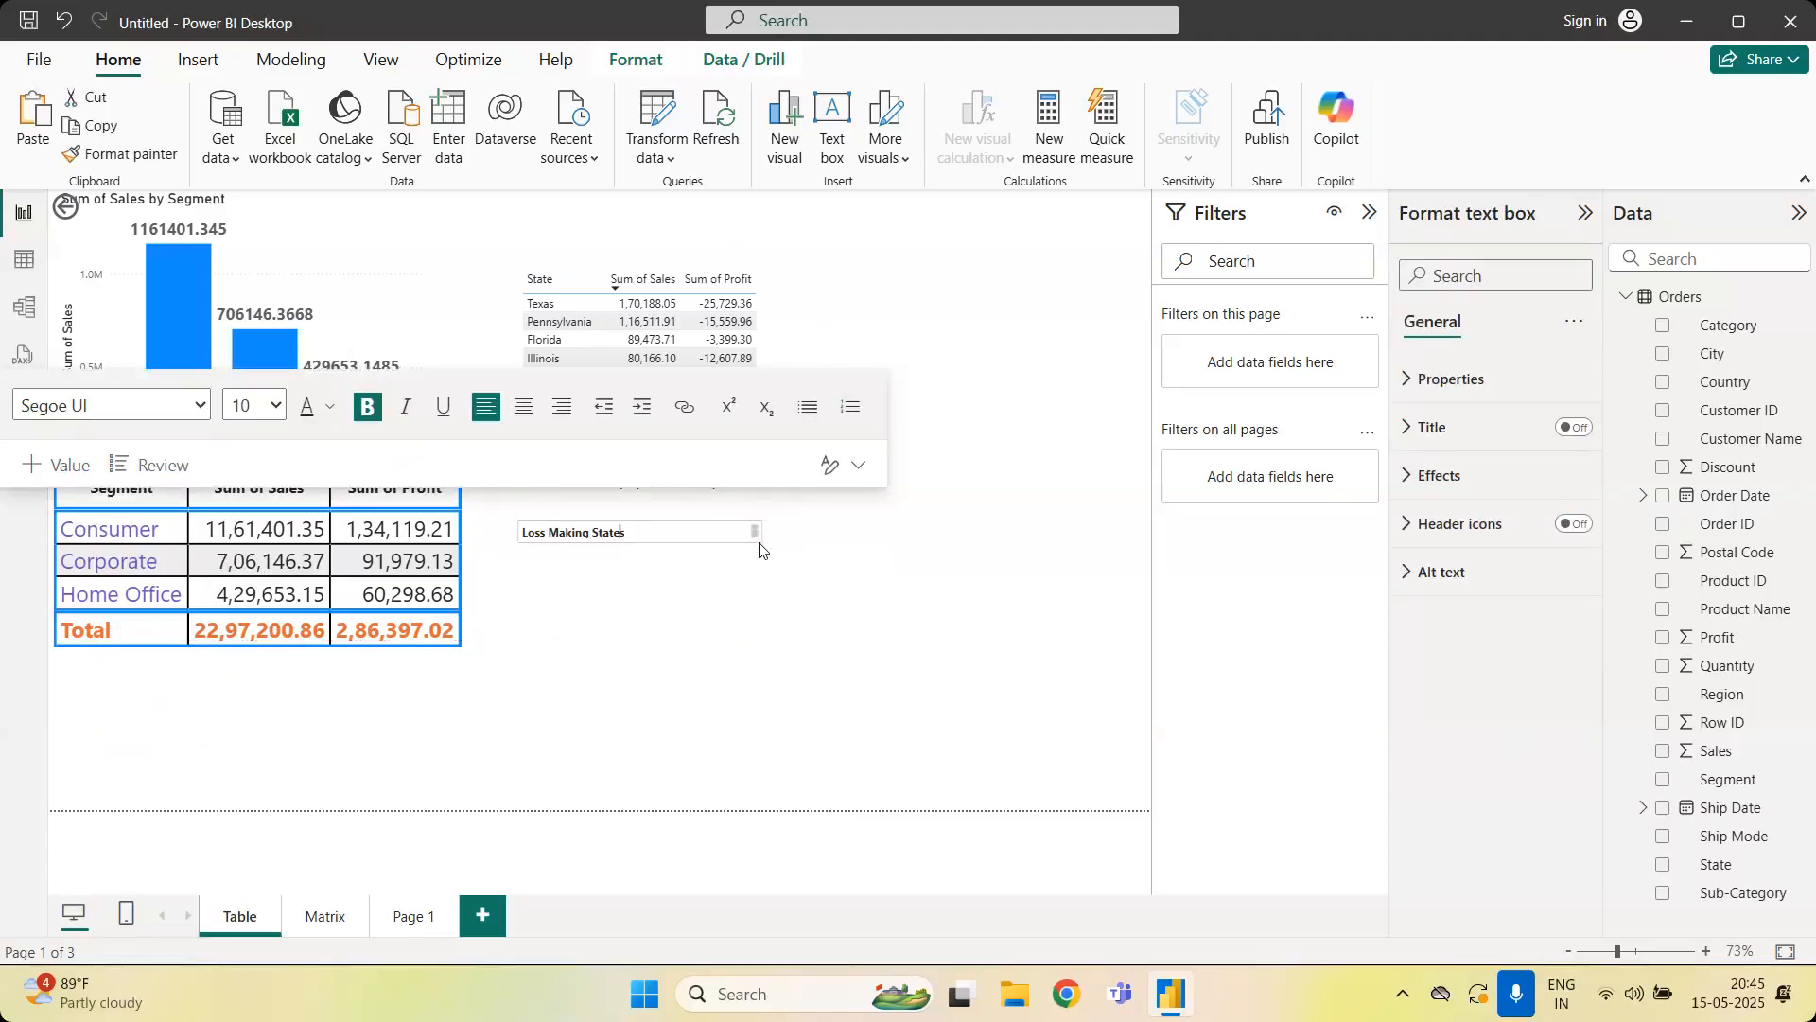
left_click(880, 579)
left_click(705, 530)
left_click_drag(760, 536, 653, 565)
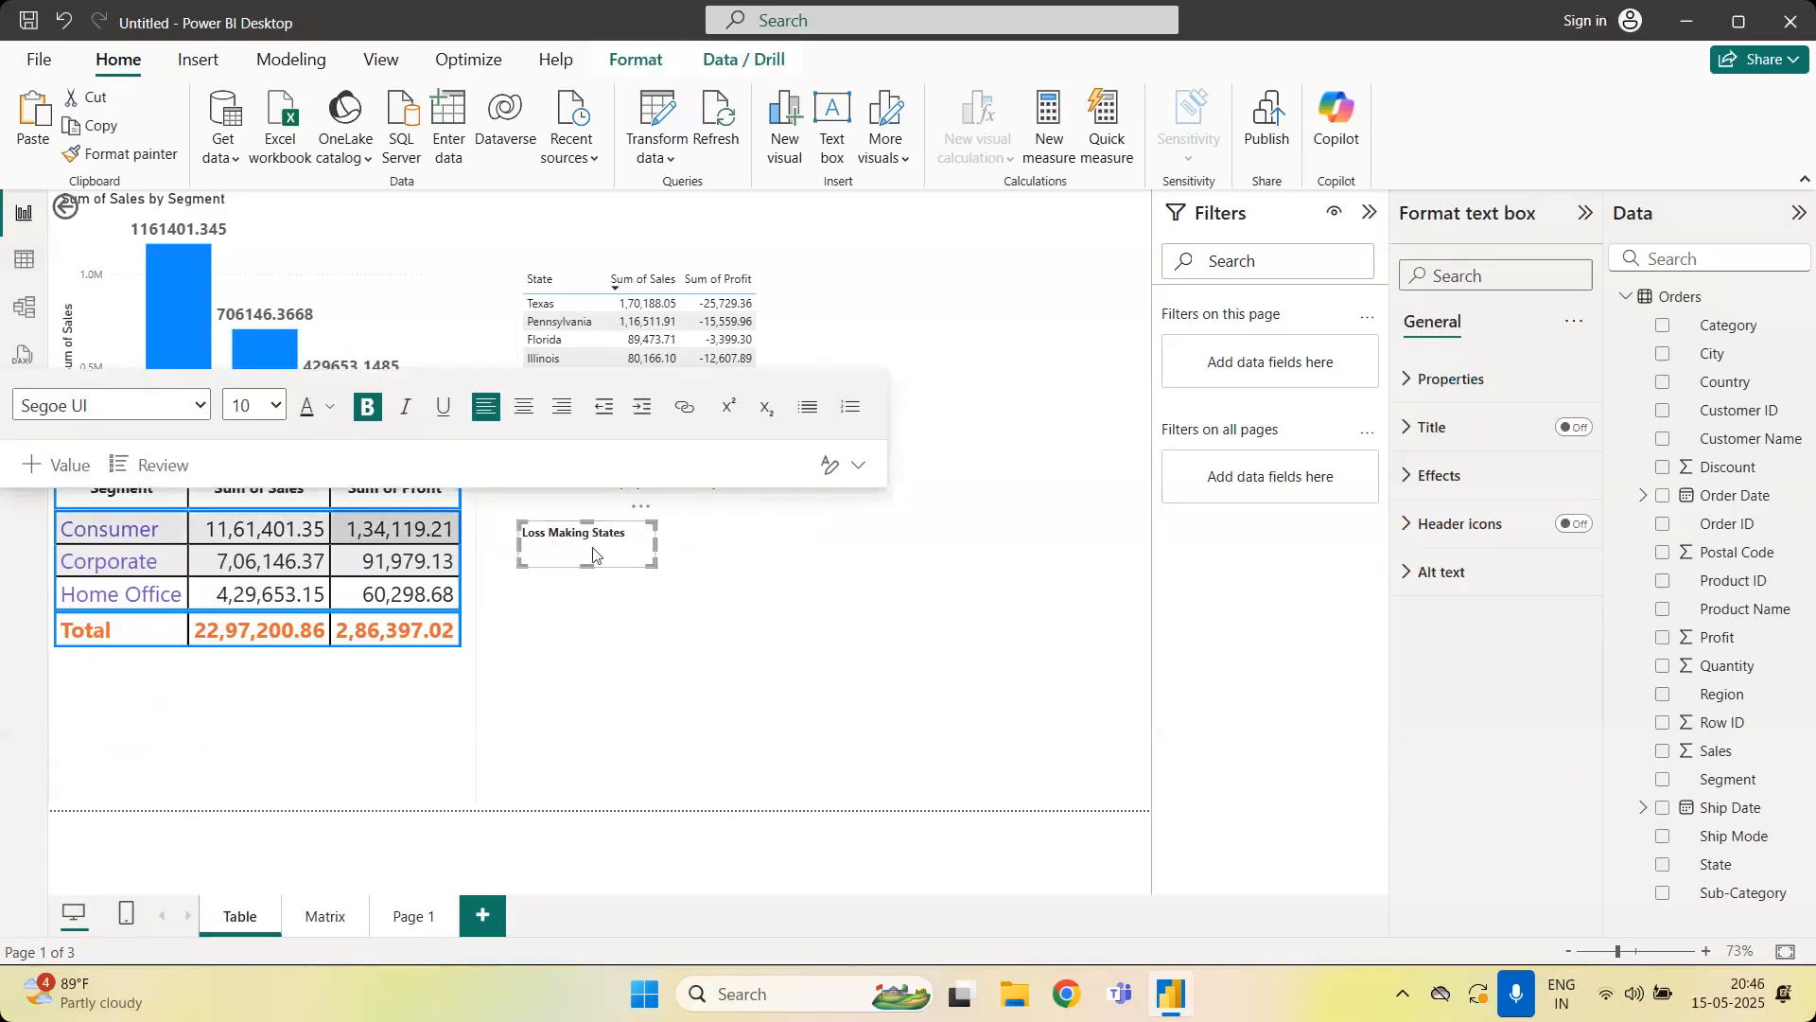
Enlarge the "Loss Making States" text box and set its text to font size 18
left_click_drag(628, 536, 520, 533)
left_click(277, 405)
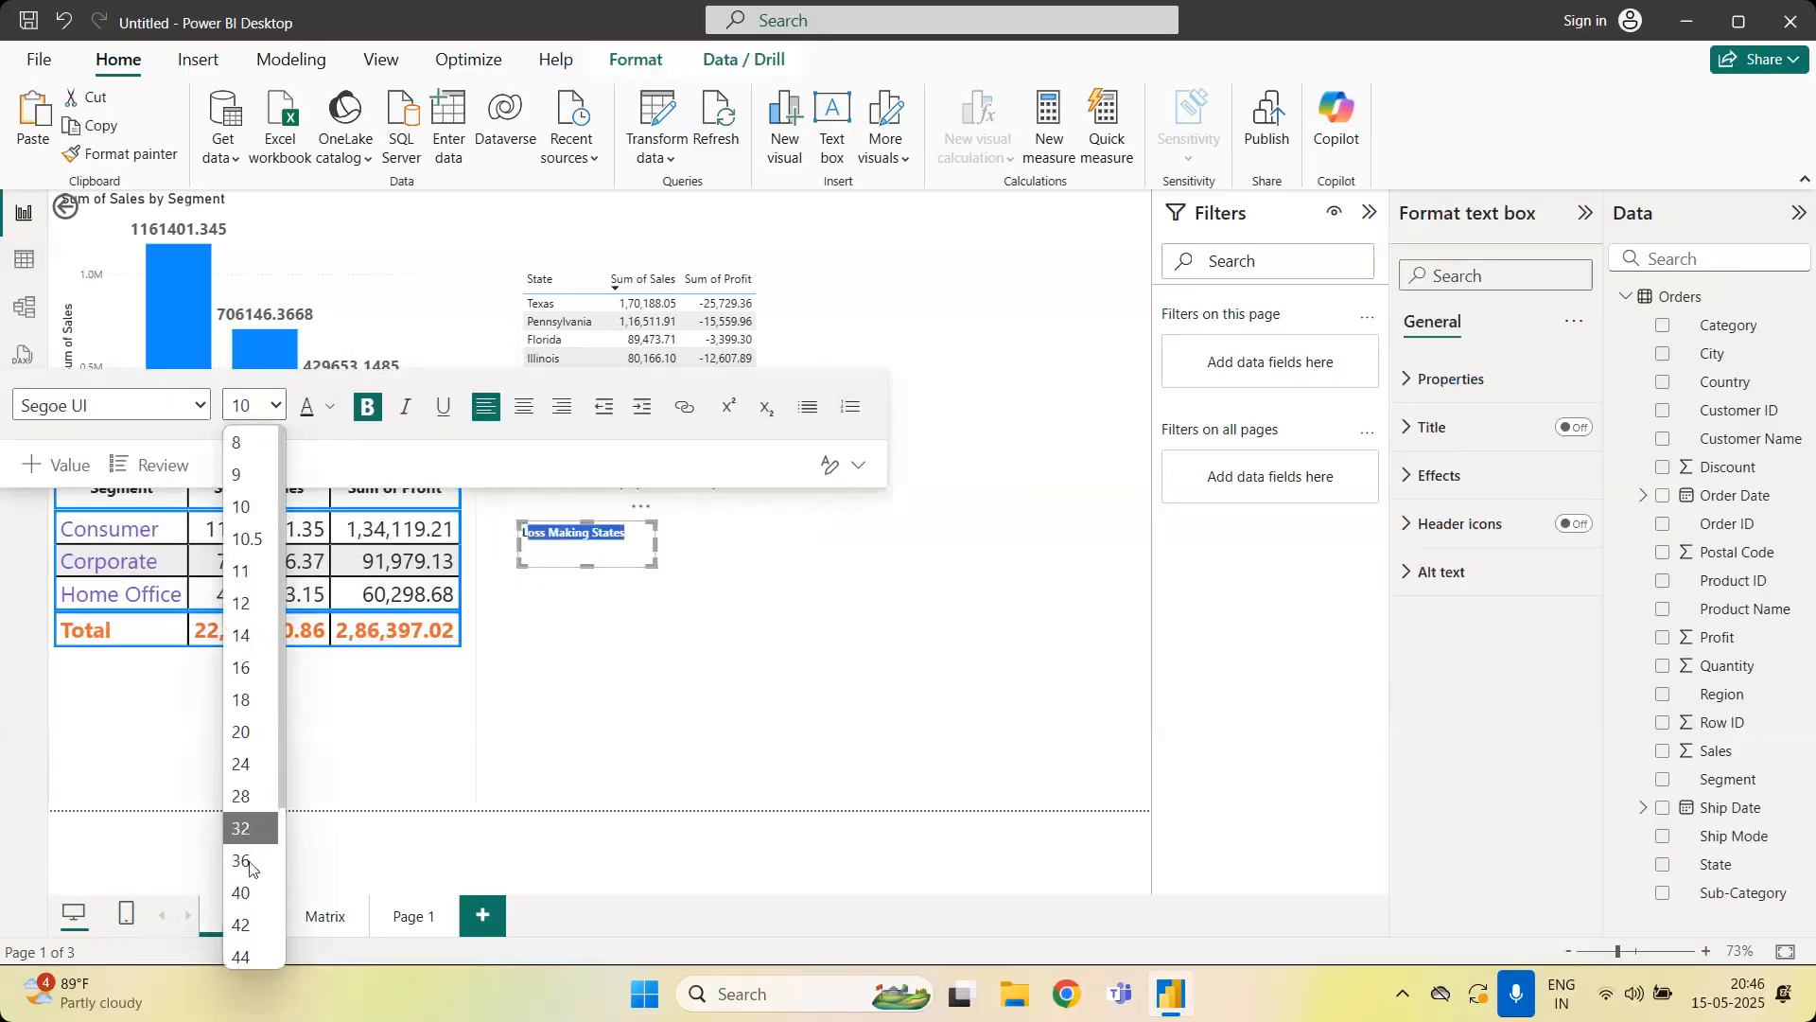
left_click(251, 893)
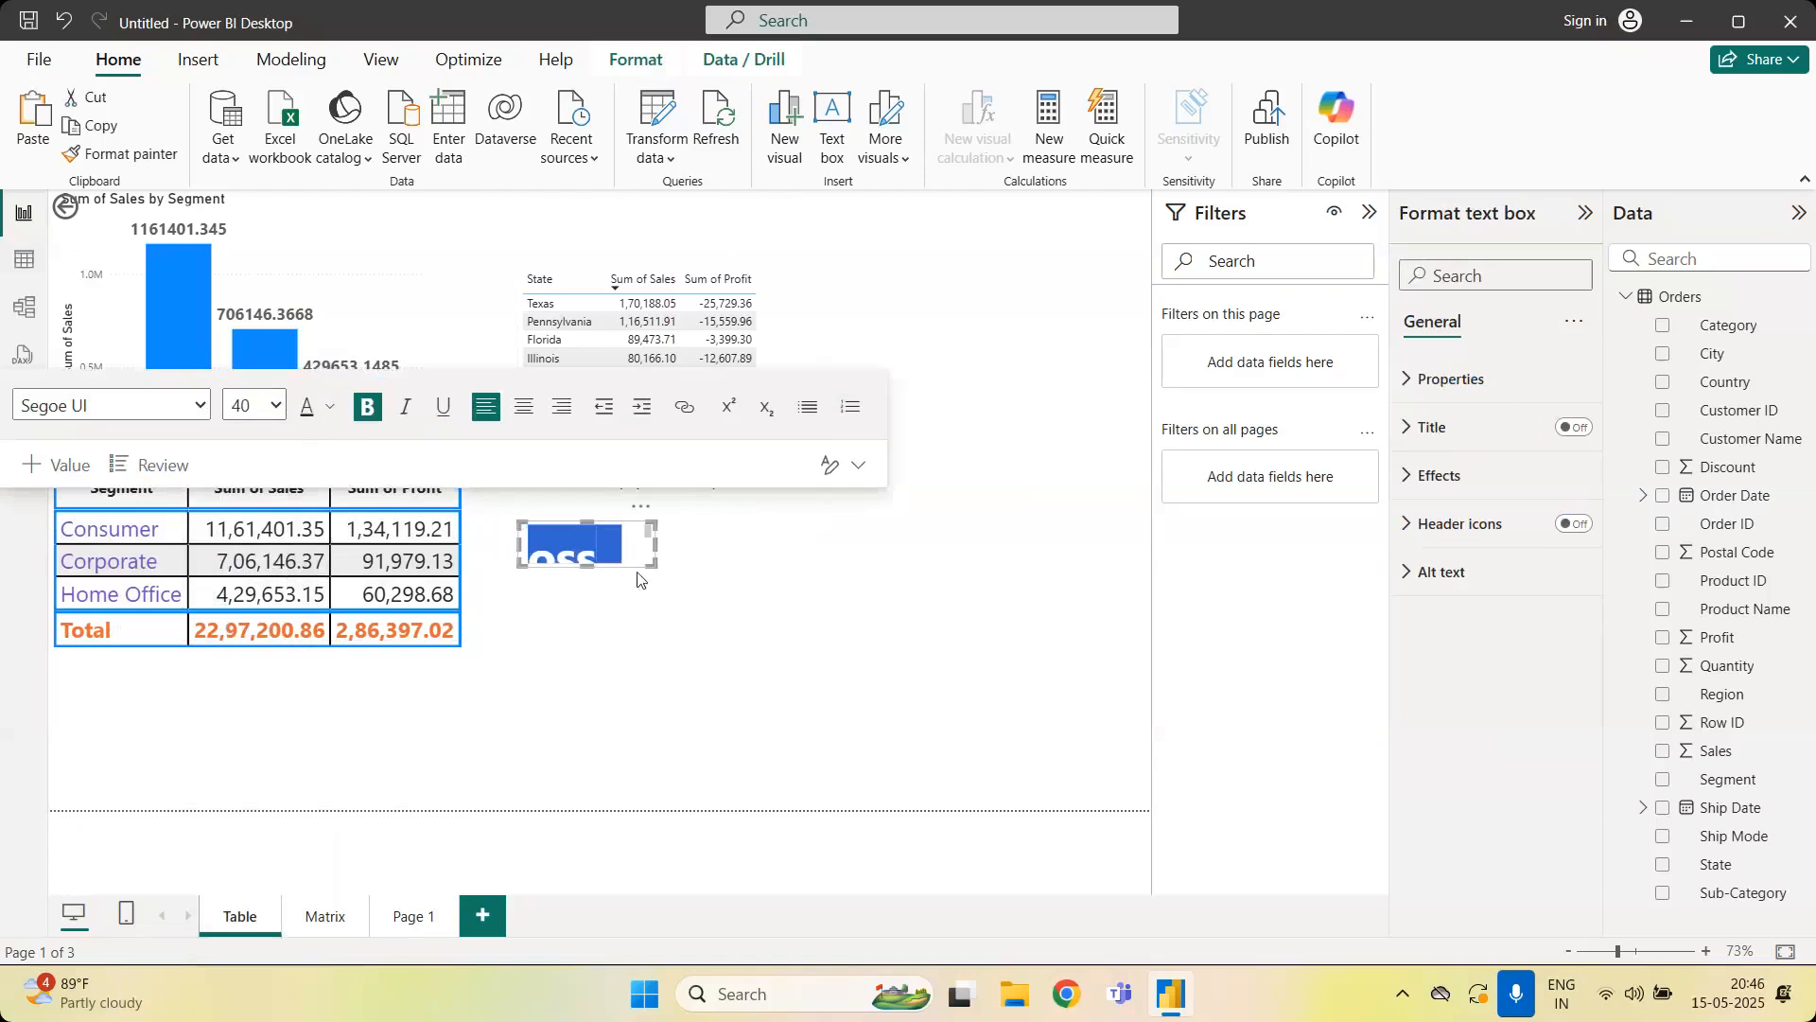
left_click_drag(649, 564, 508, 560)
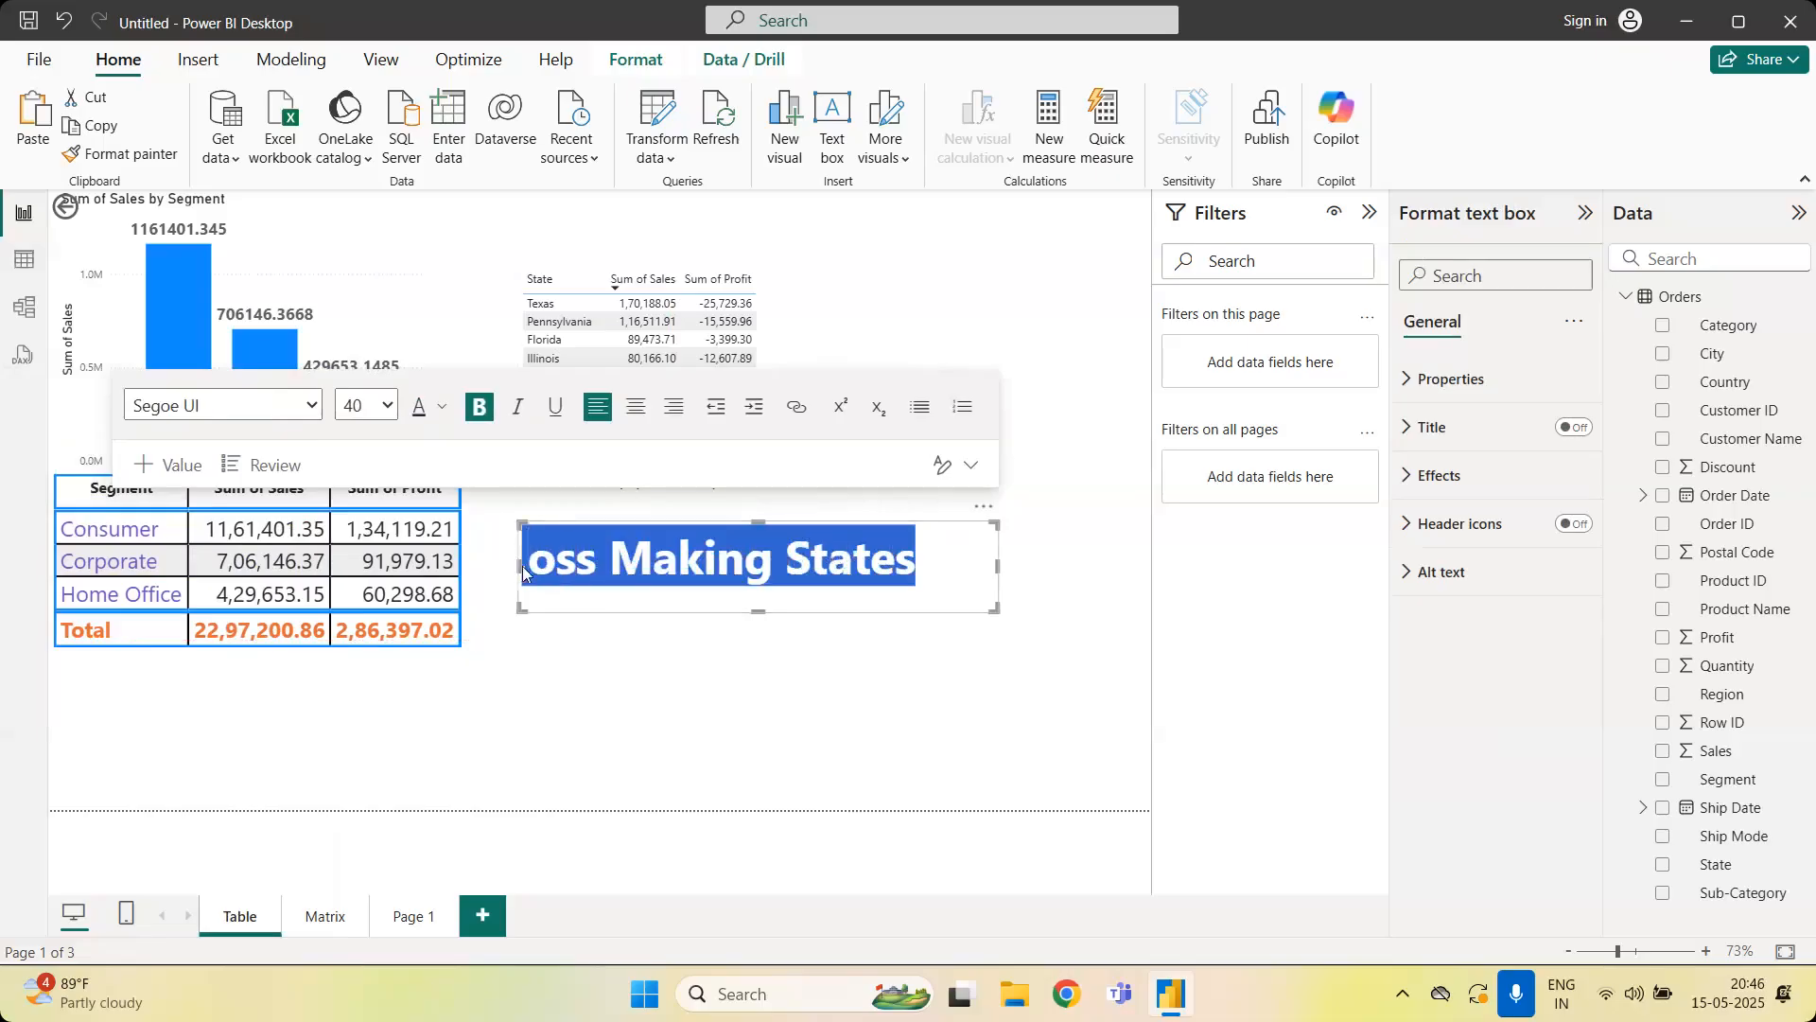
left_click(383, 405)
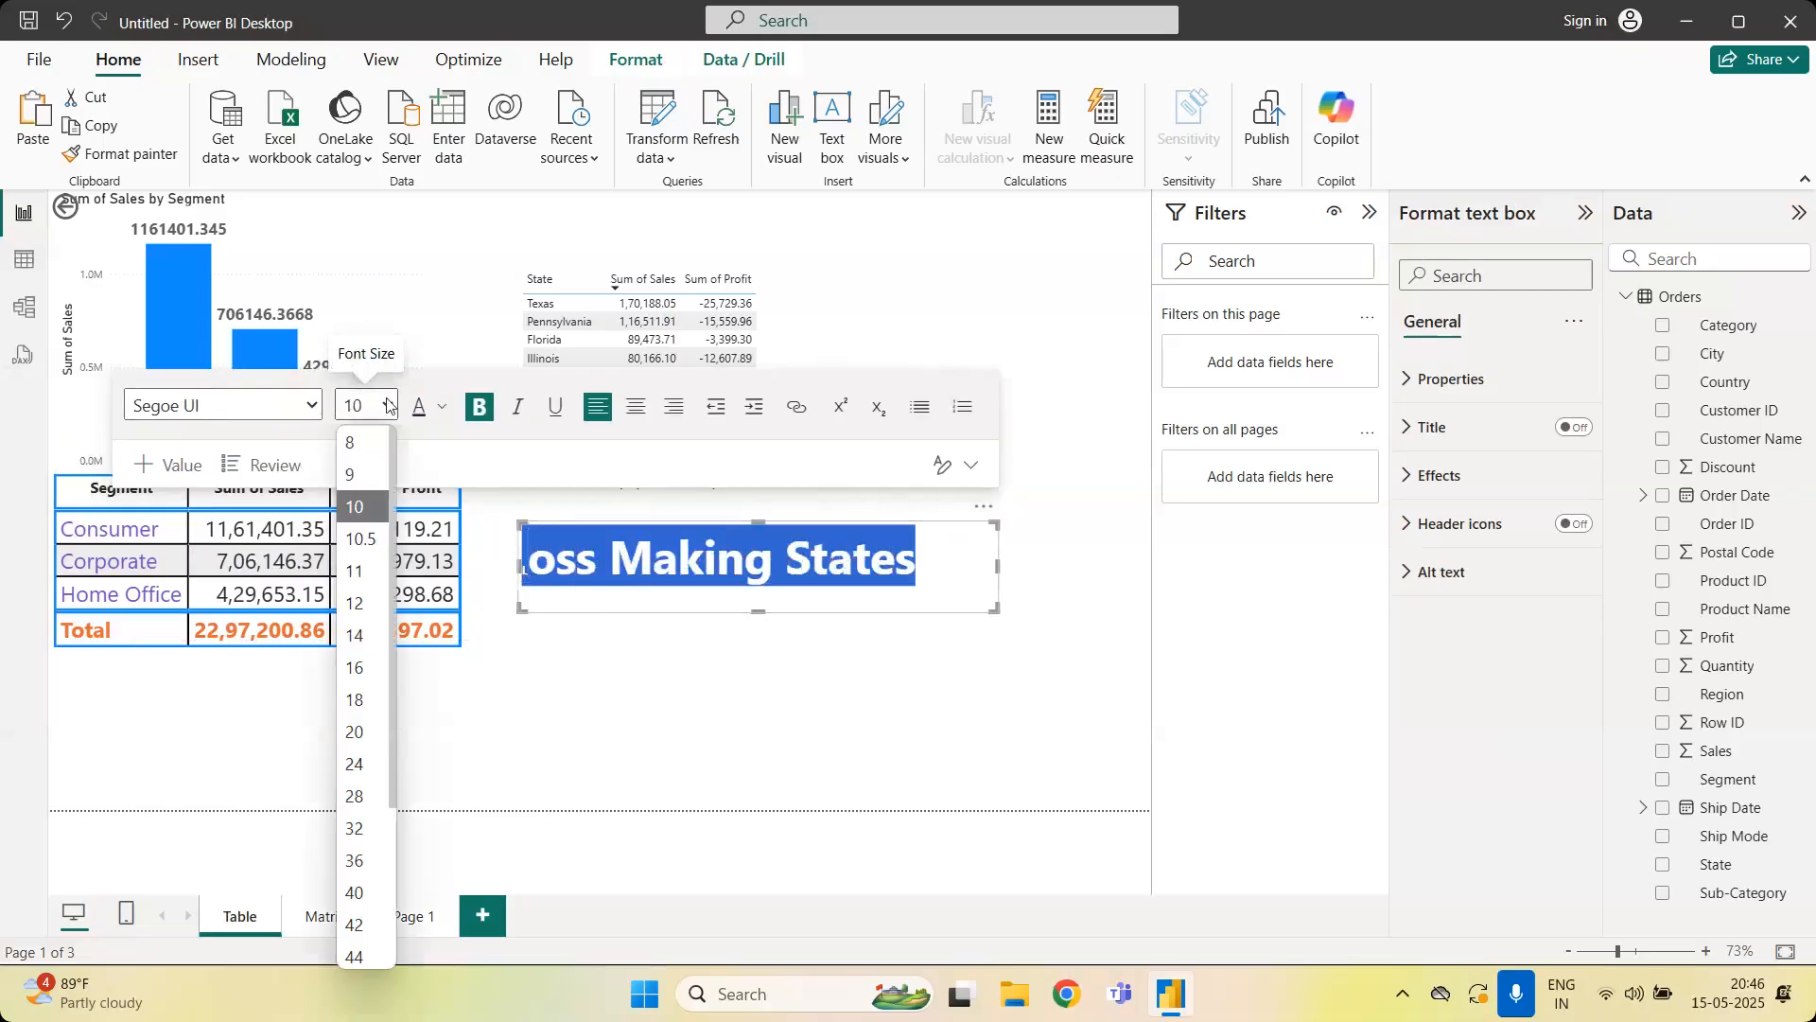
left_click(367, 699)
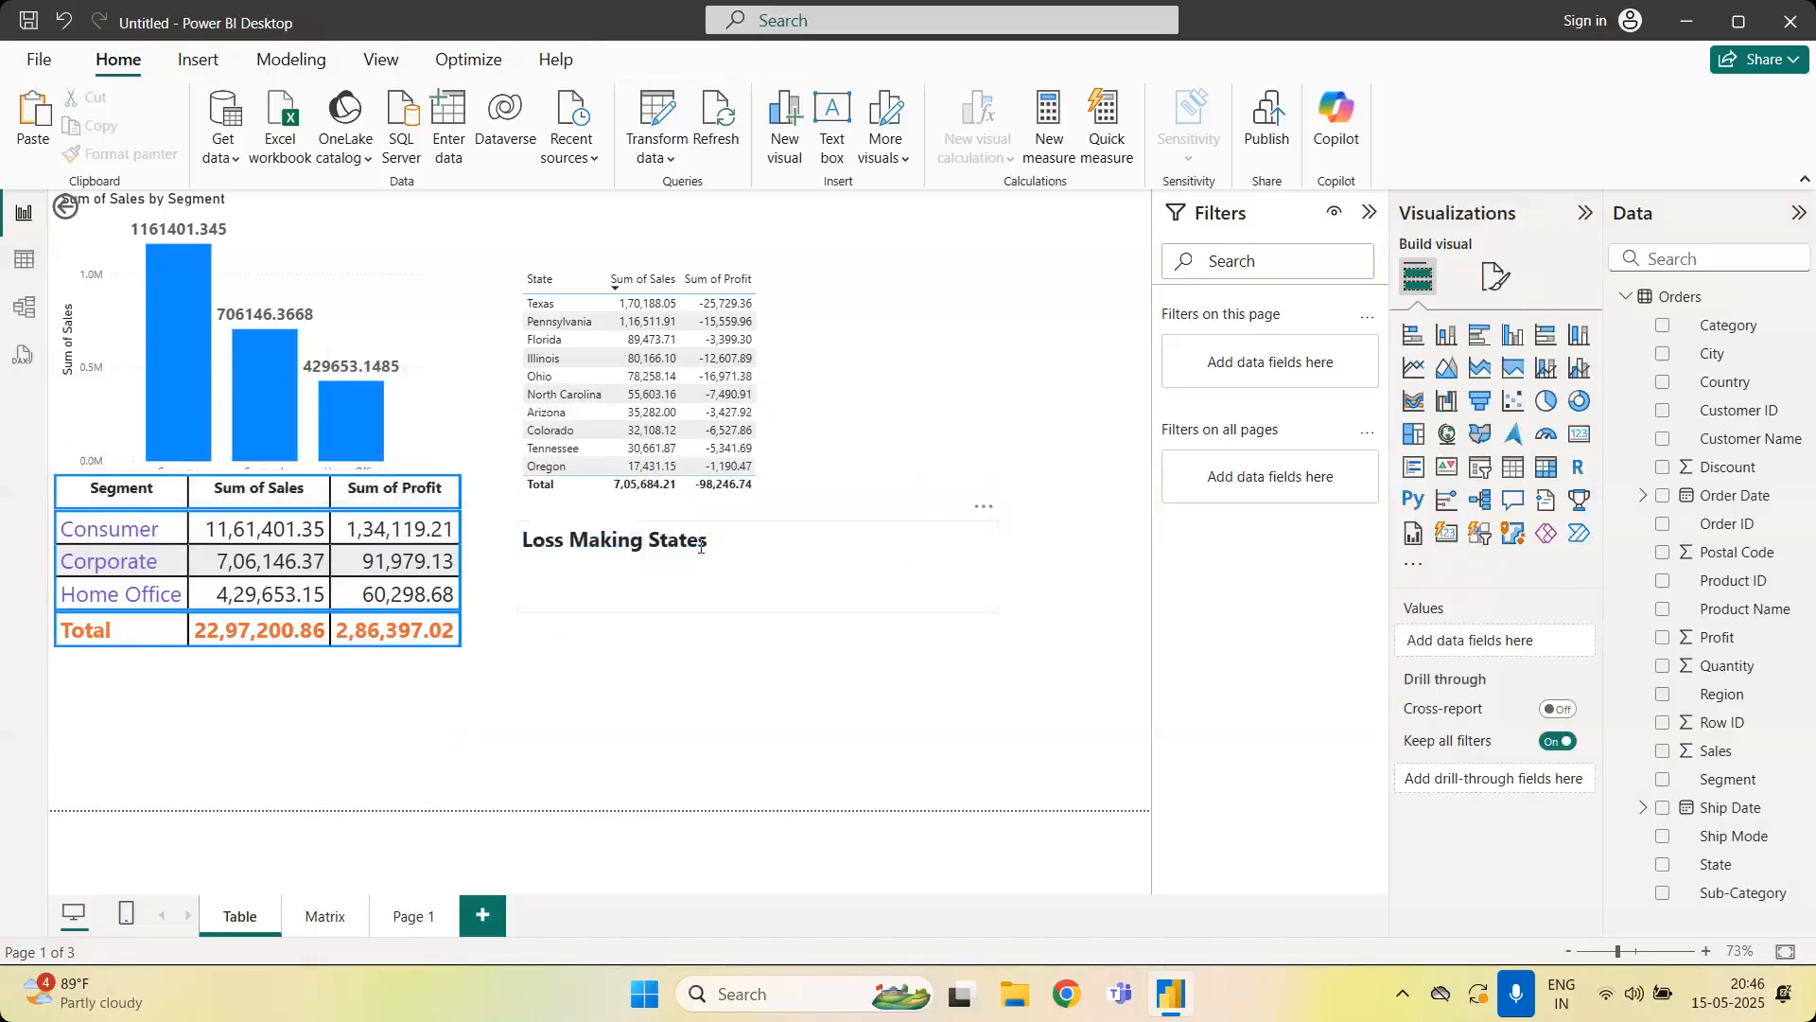
Shrink the text box's height and width to fit closely around the "Loss Making States" title
left_click(823, 532)
key("Escape")
left_click(774, 528)
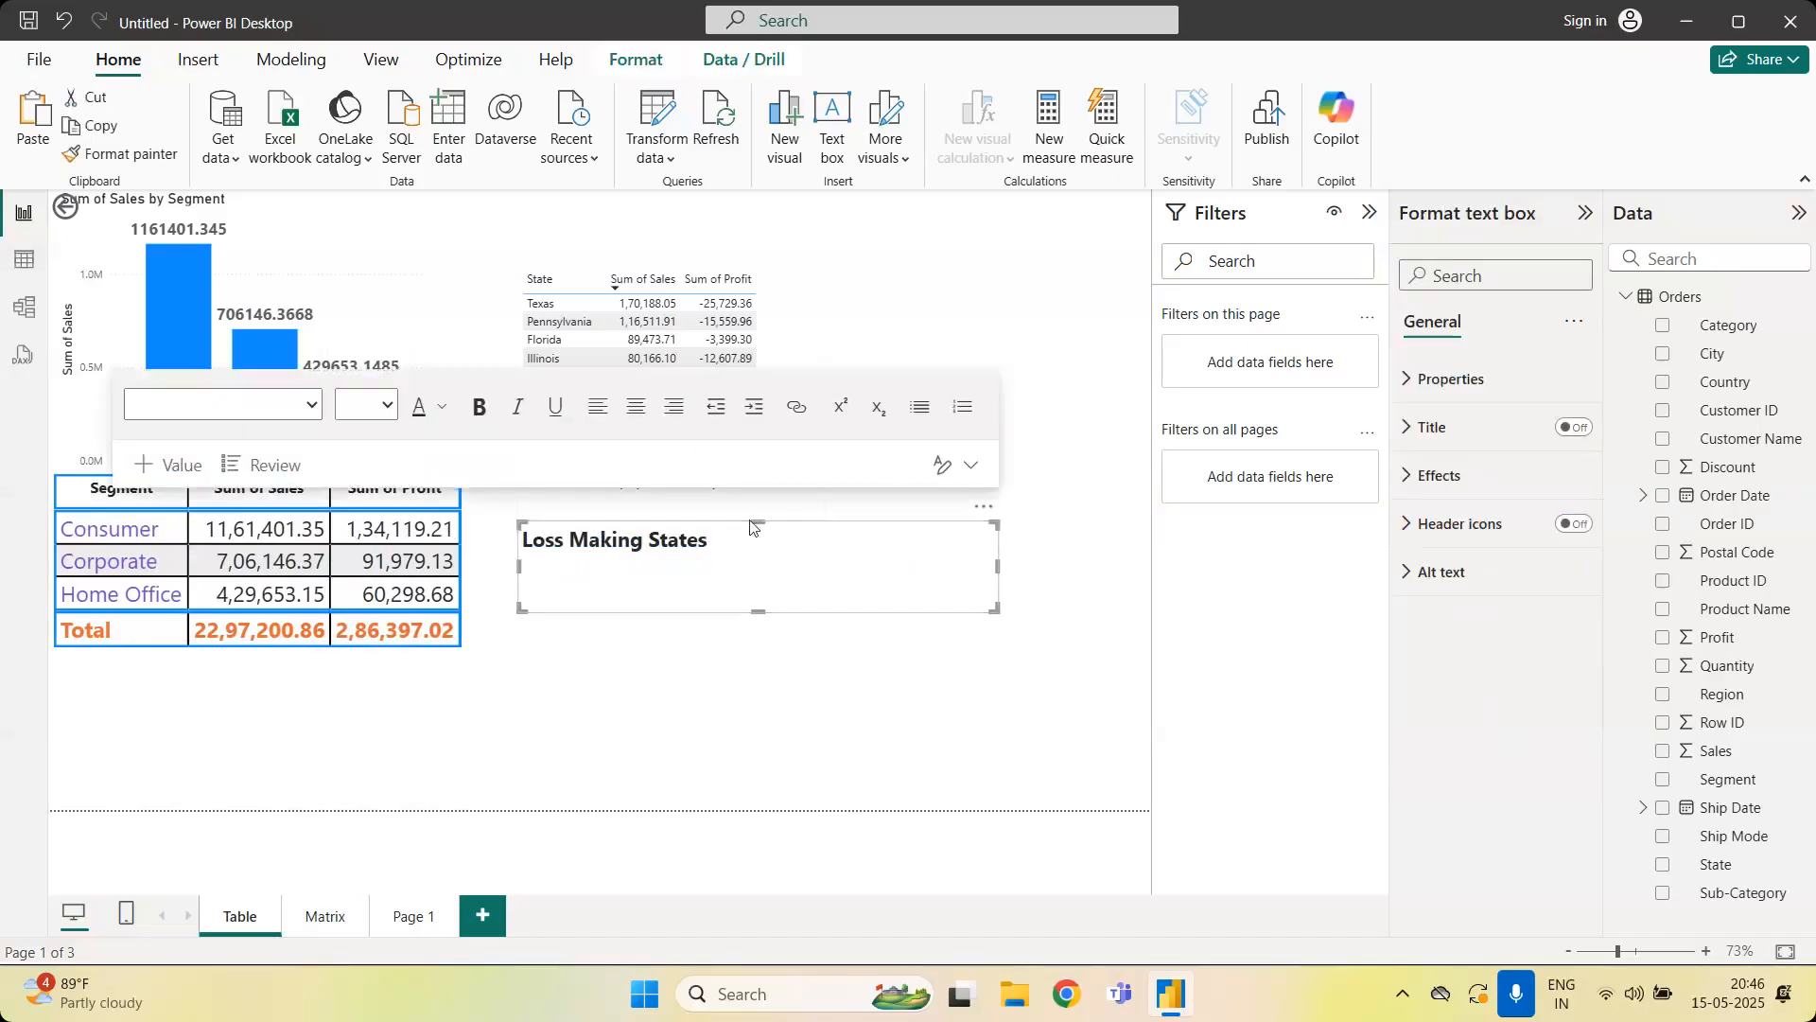
left_click_drag(758, 613, 757, 569)
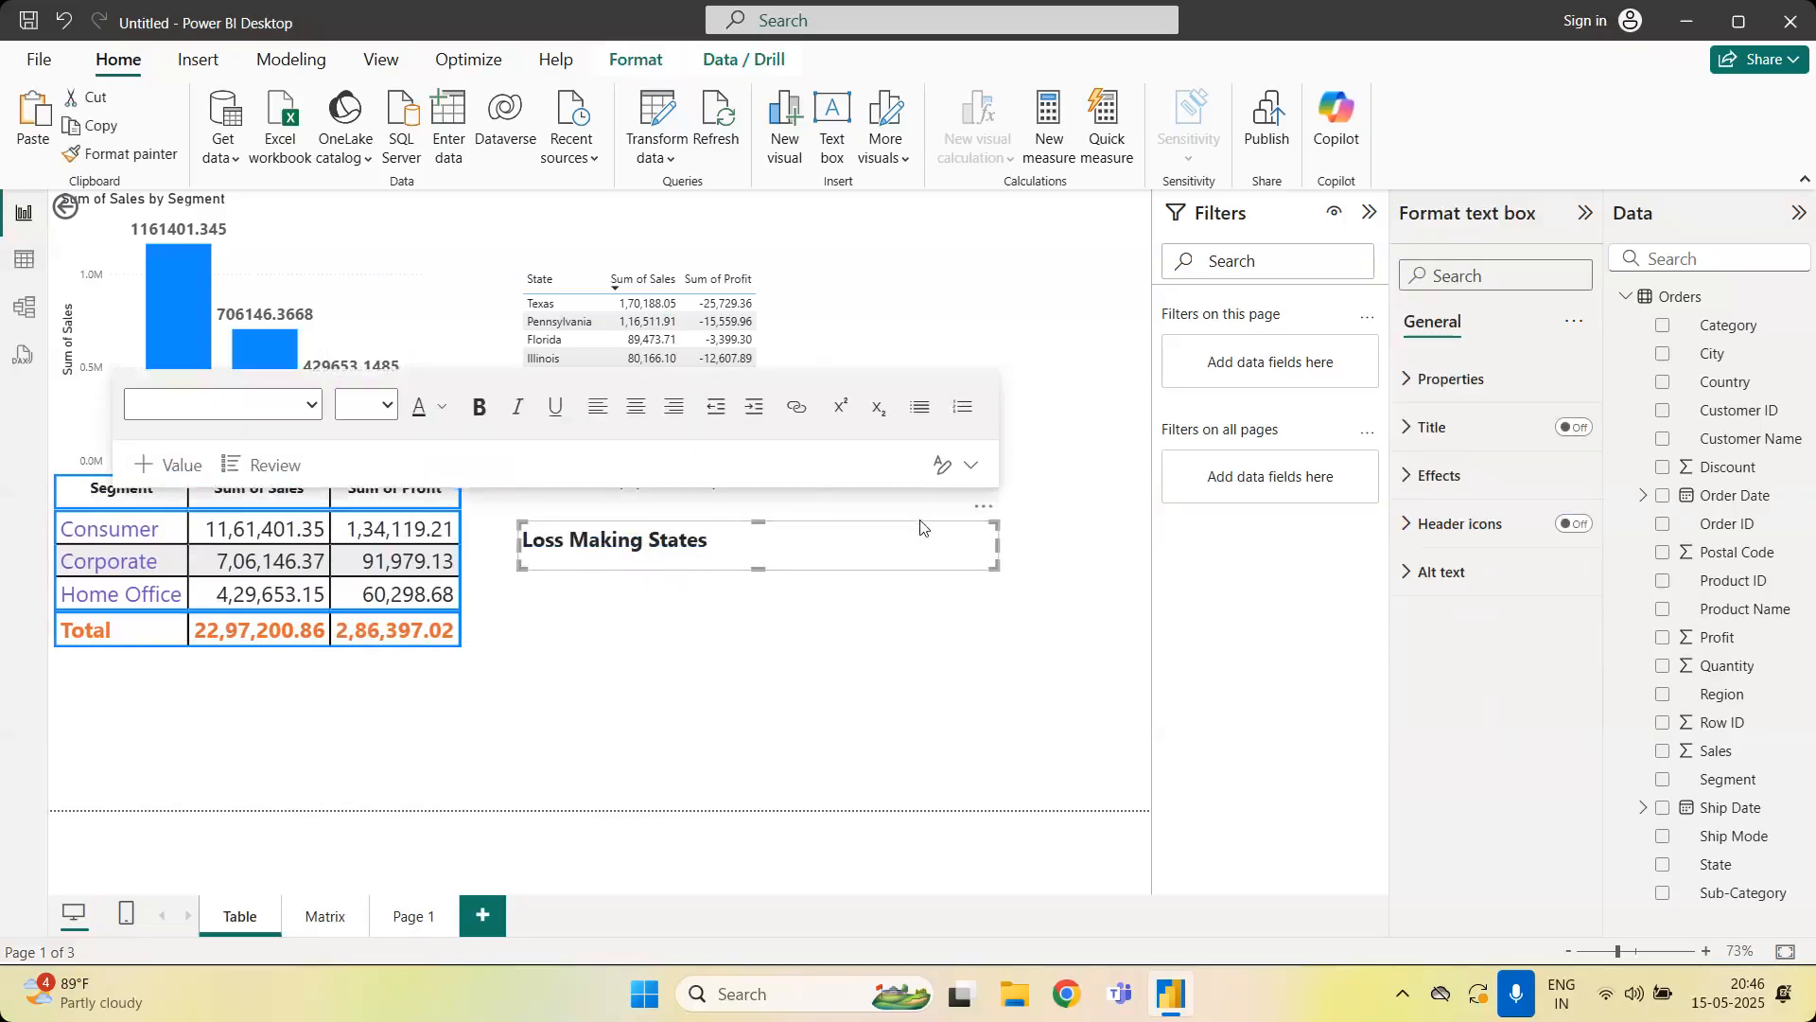
key("Escape")
left_click(822, 544)
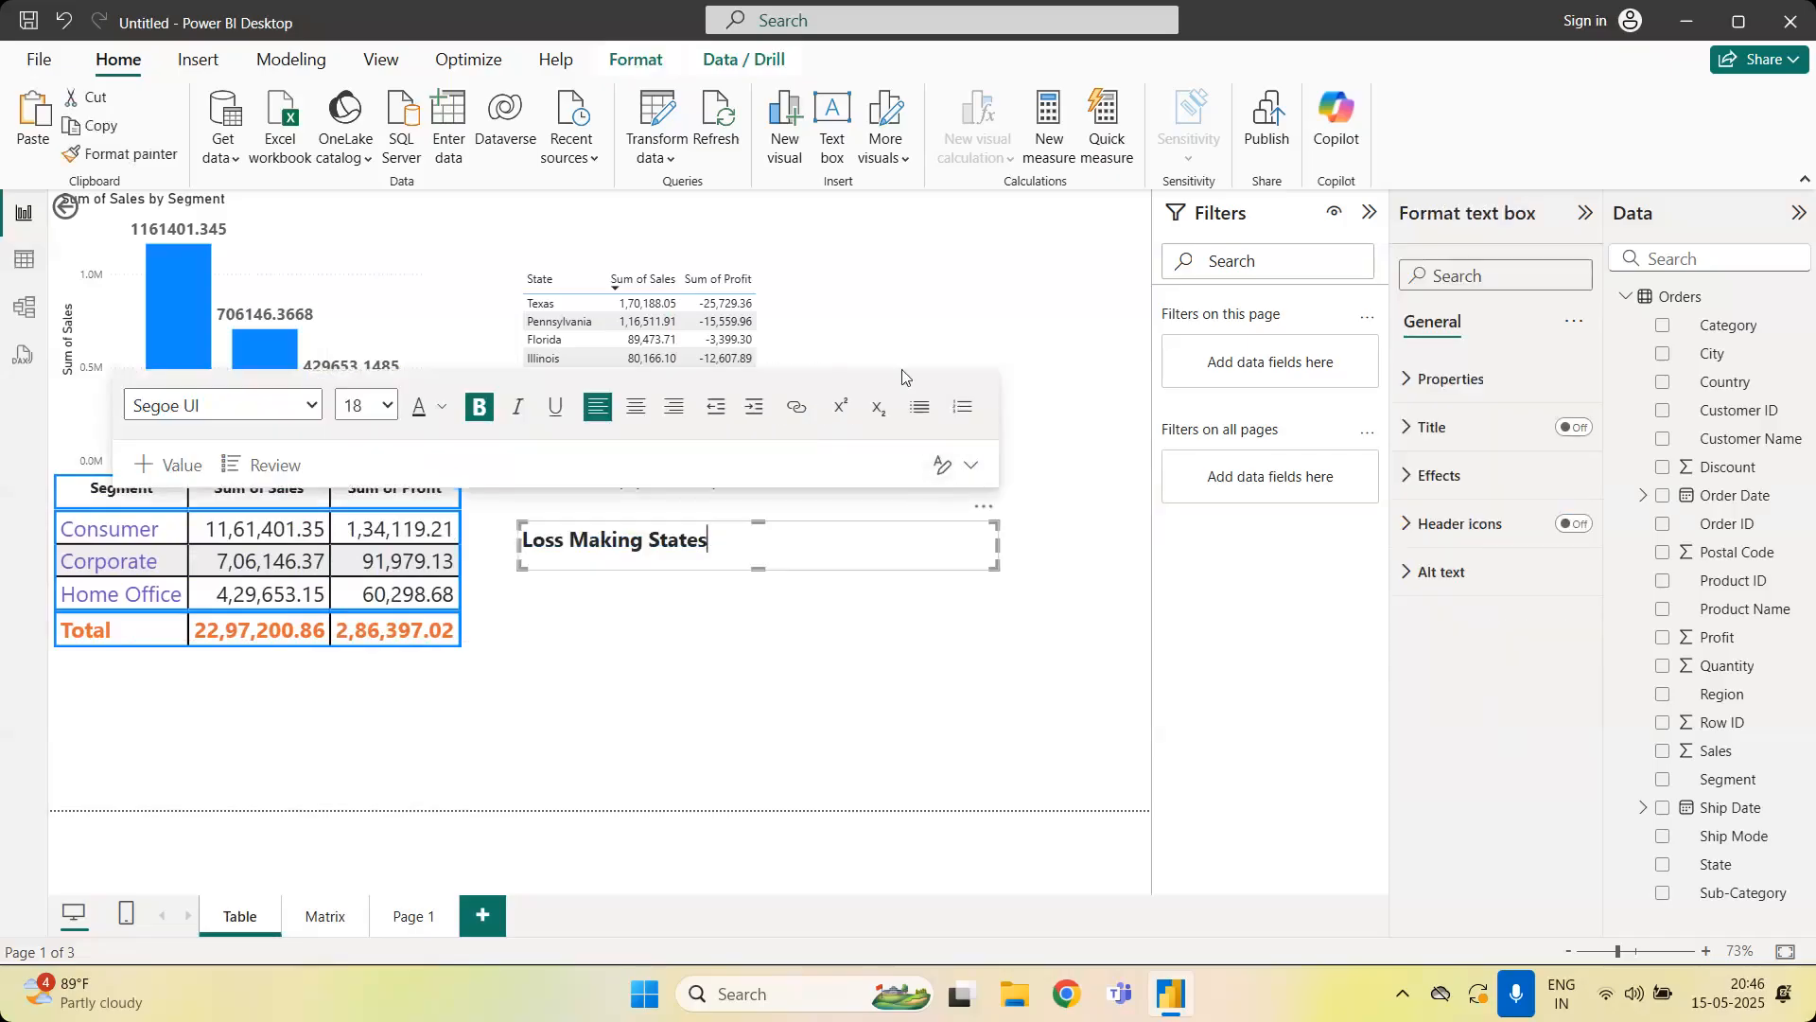
left_click(909, 277)
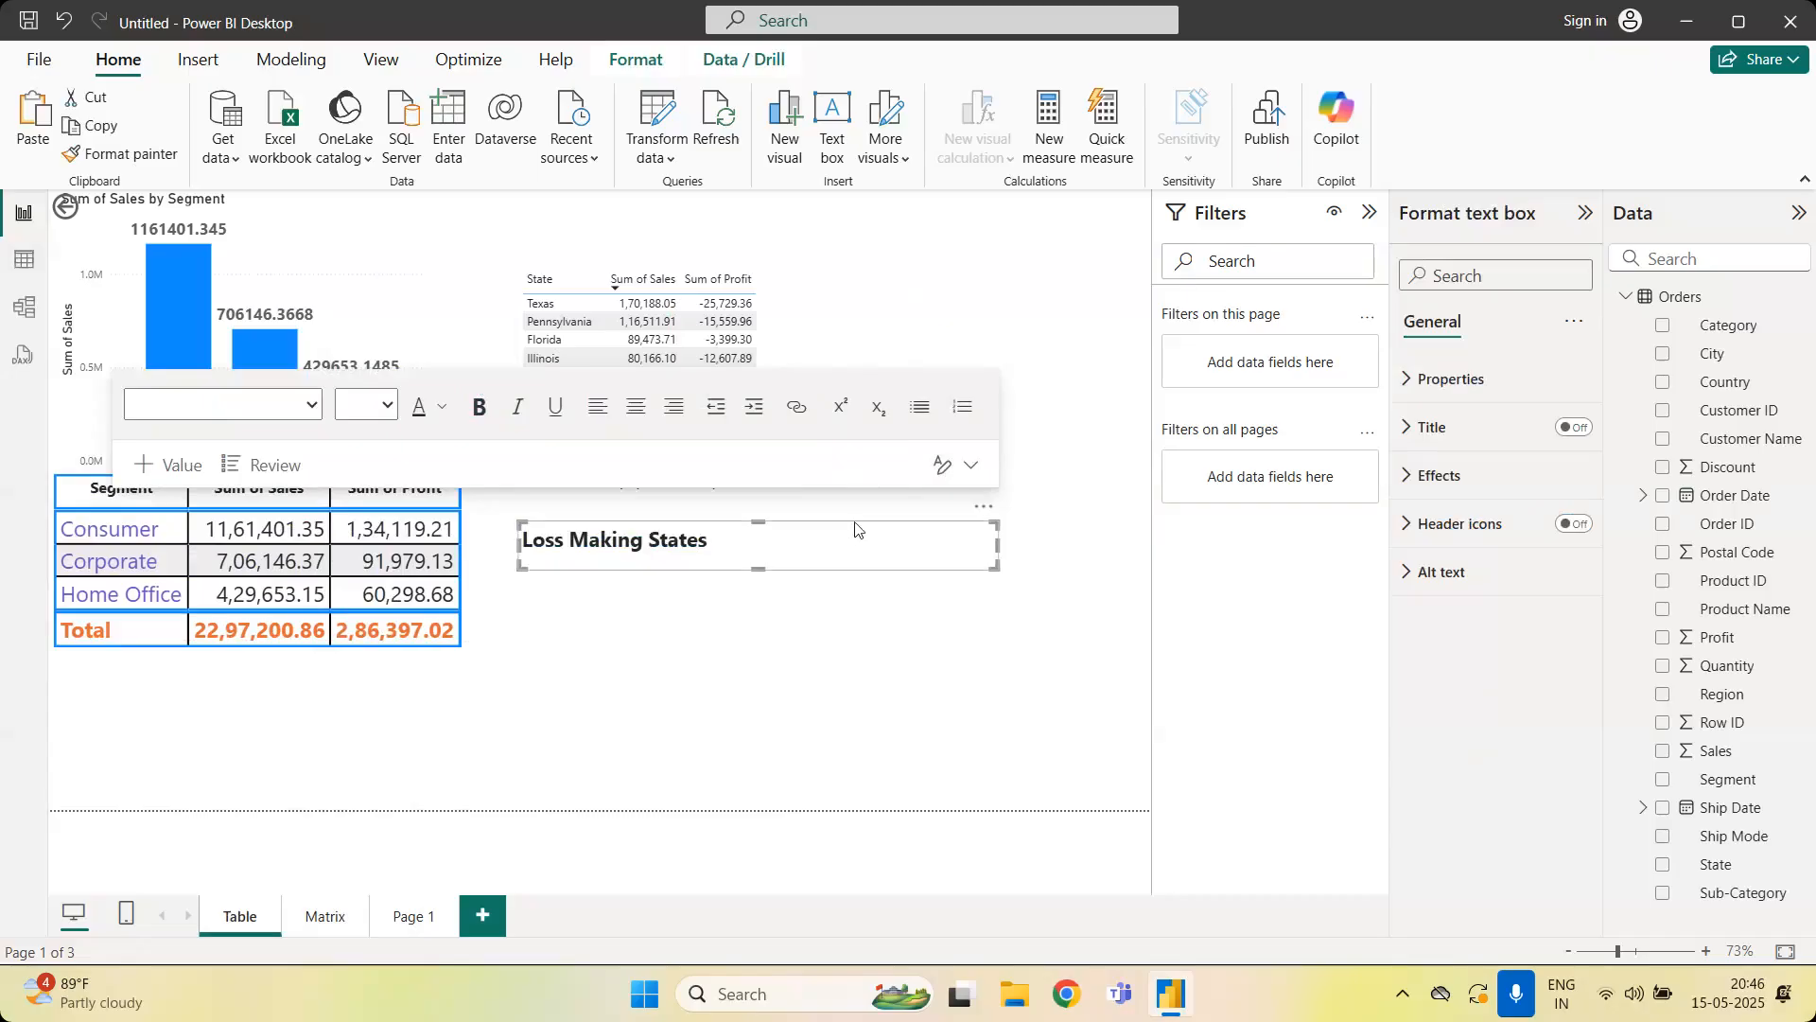
left_click_drag(998, 569, 730, 565)
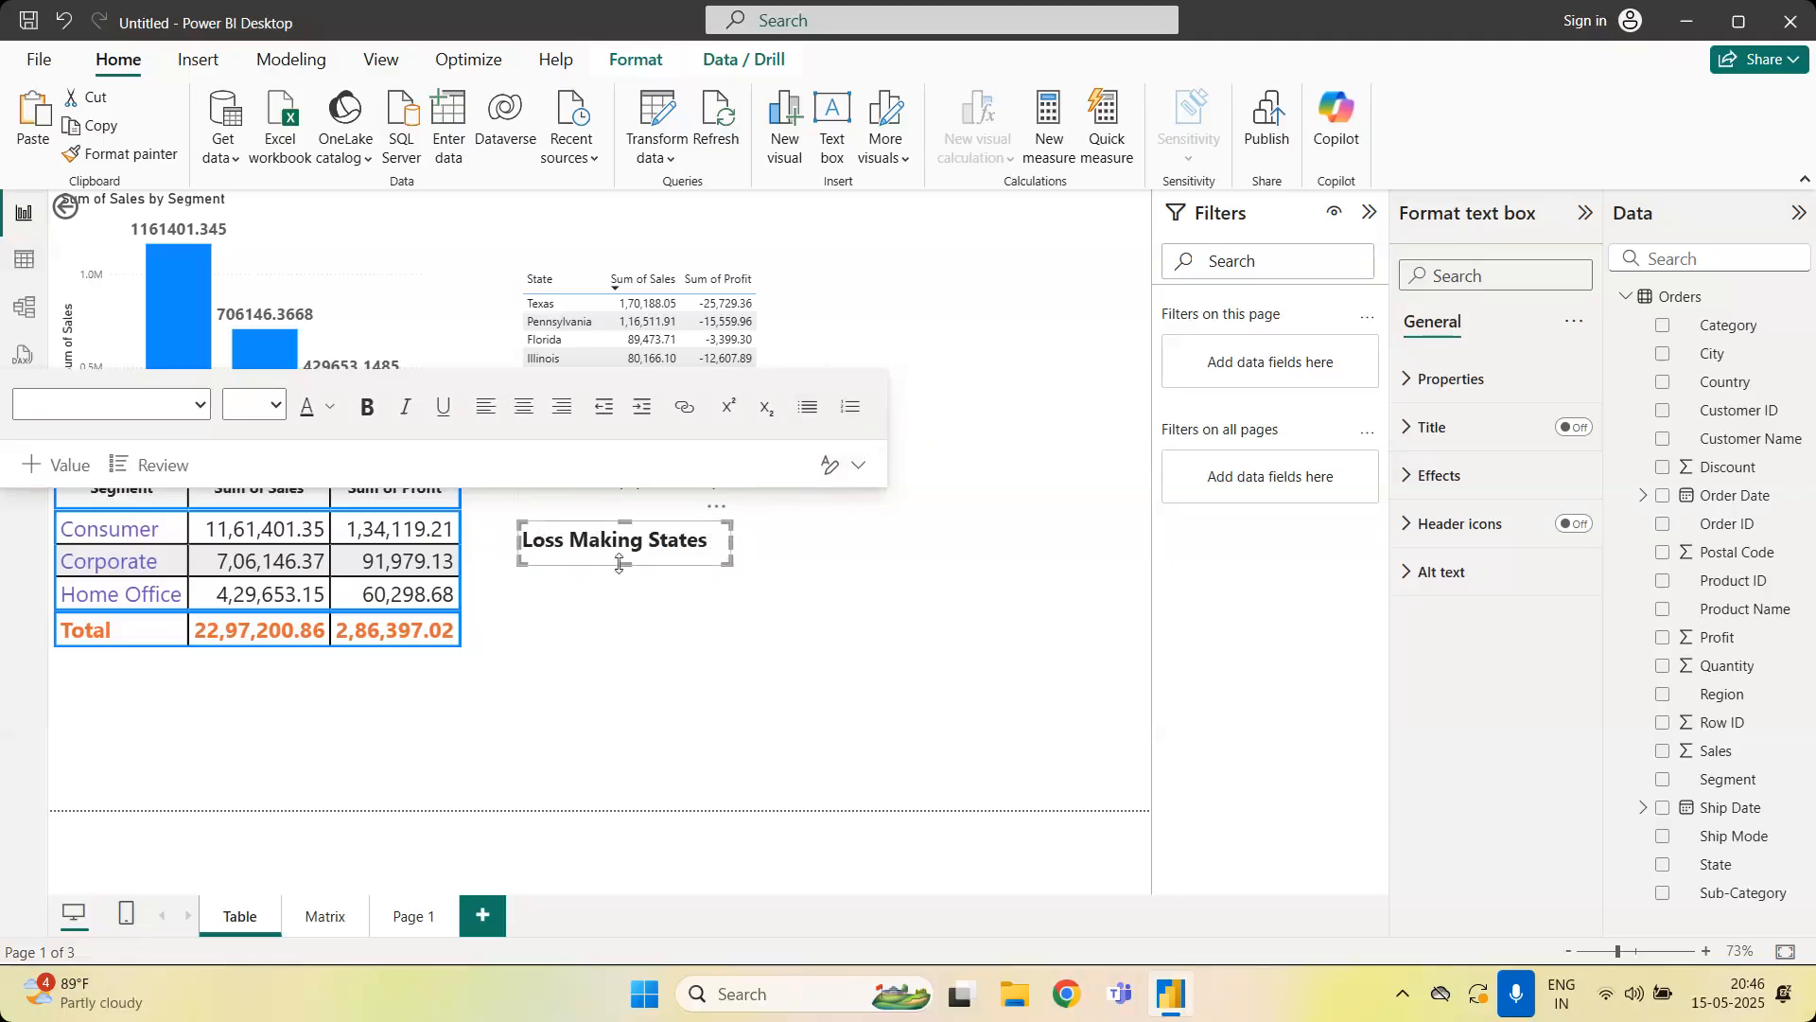
left_click(719, 635)
double_click(719, 635)
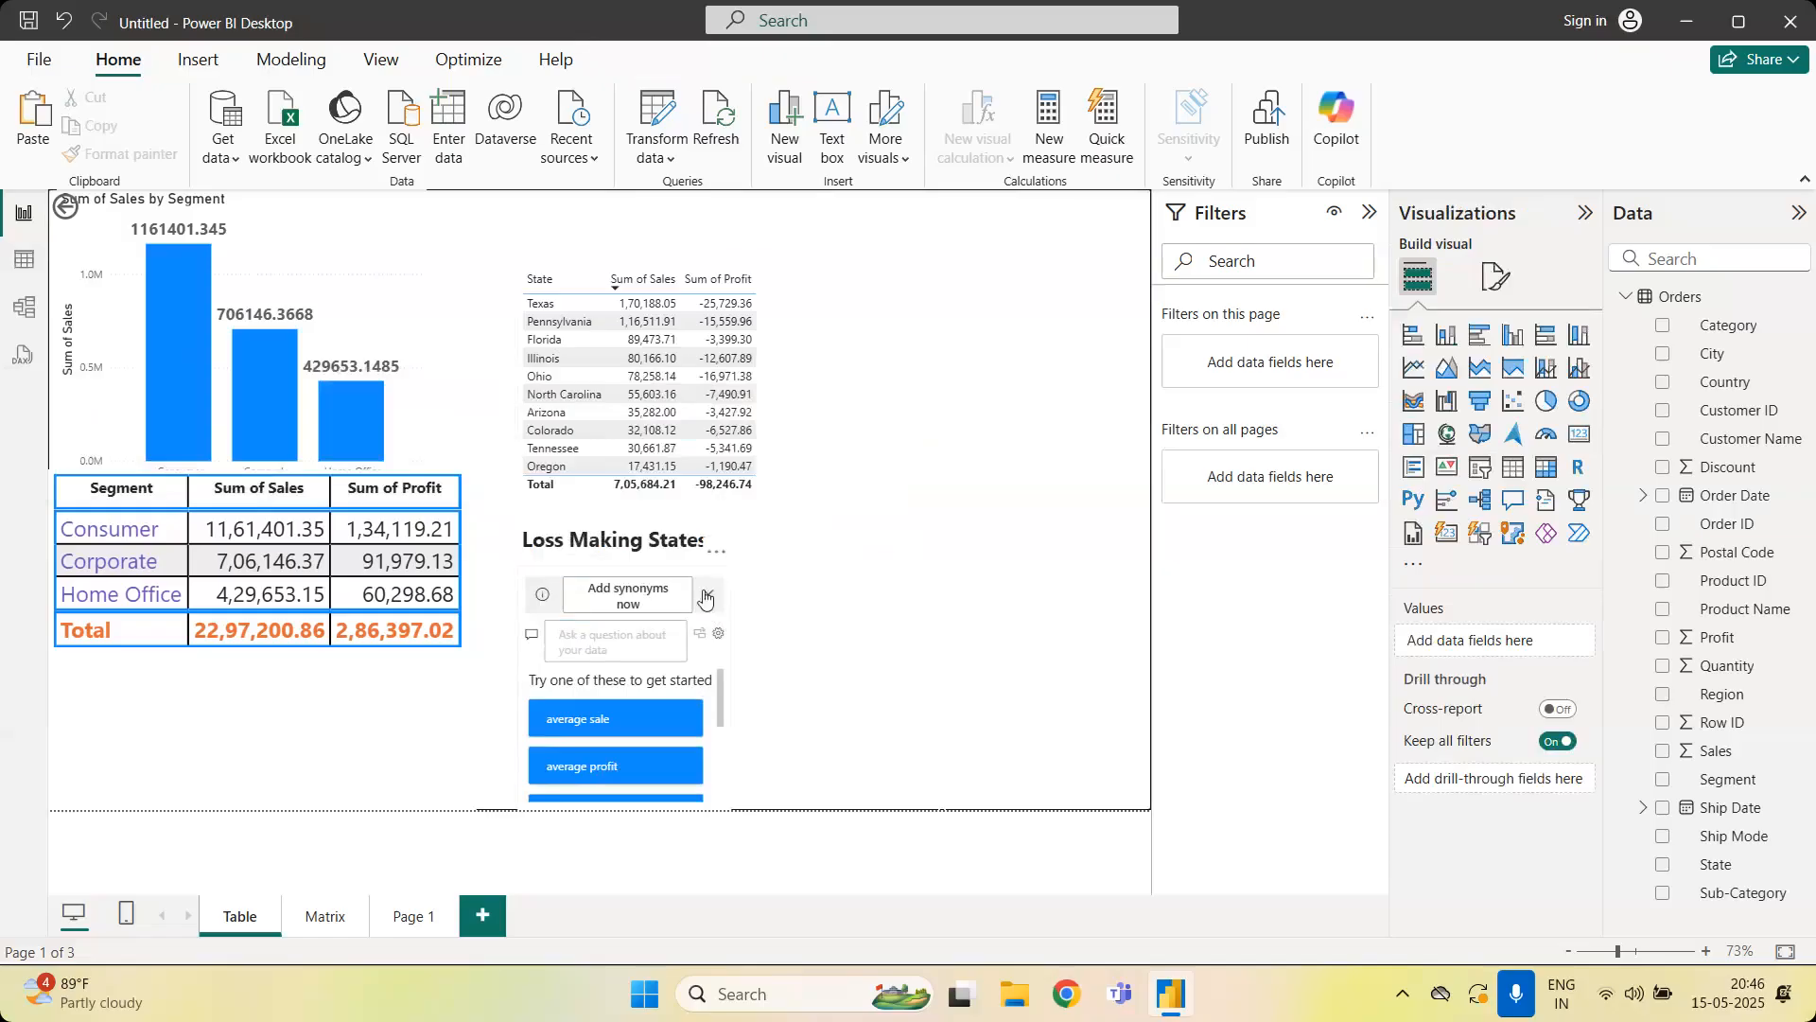
left_click(709, 594)
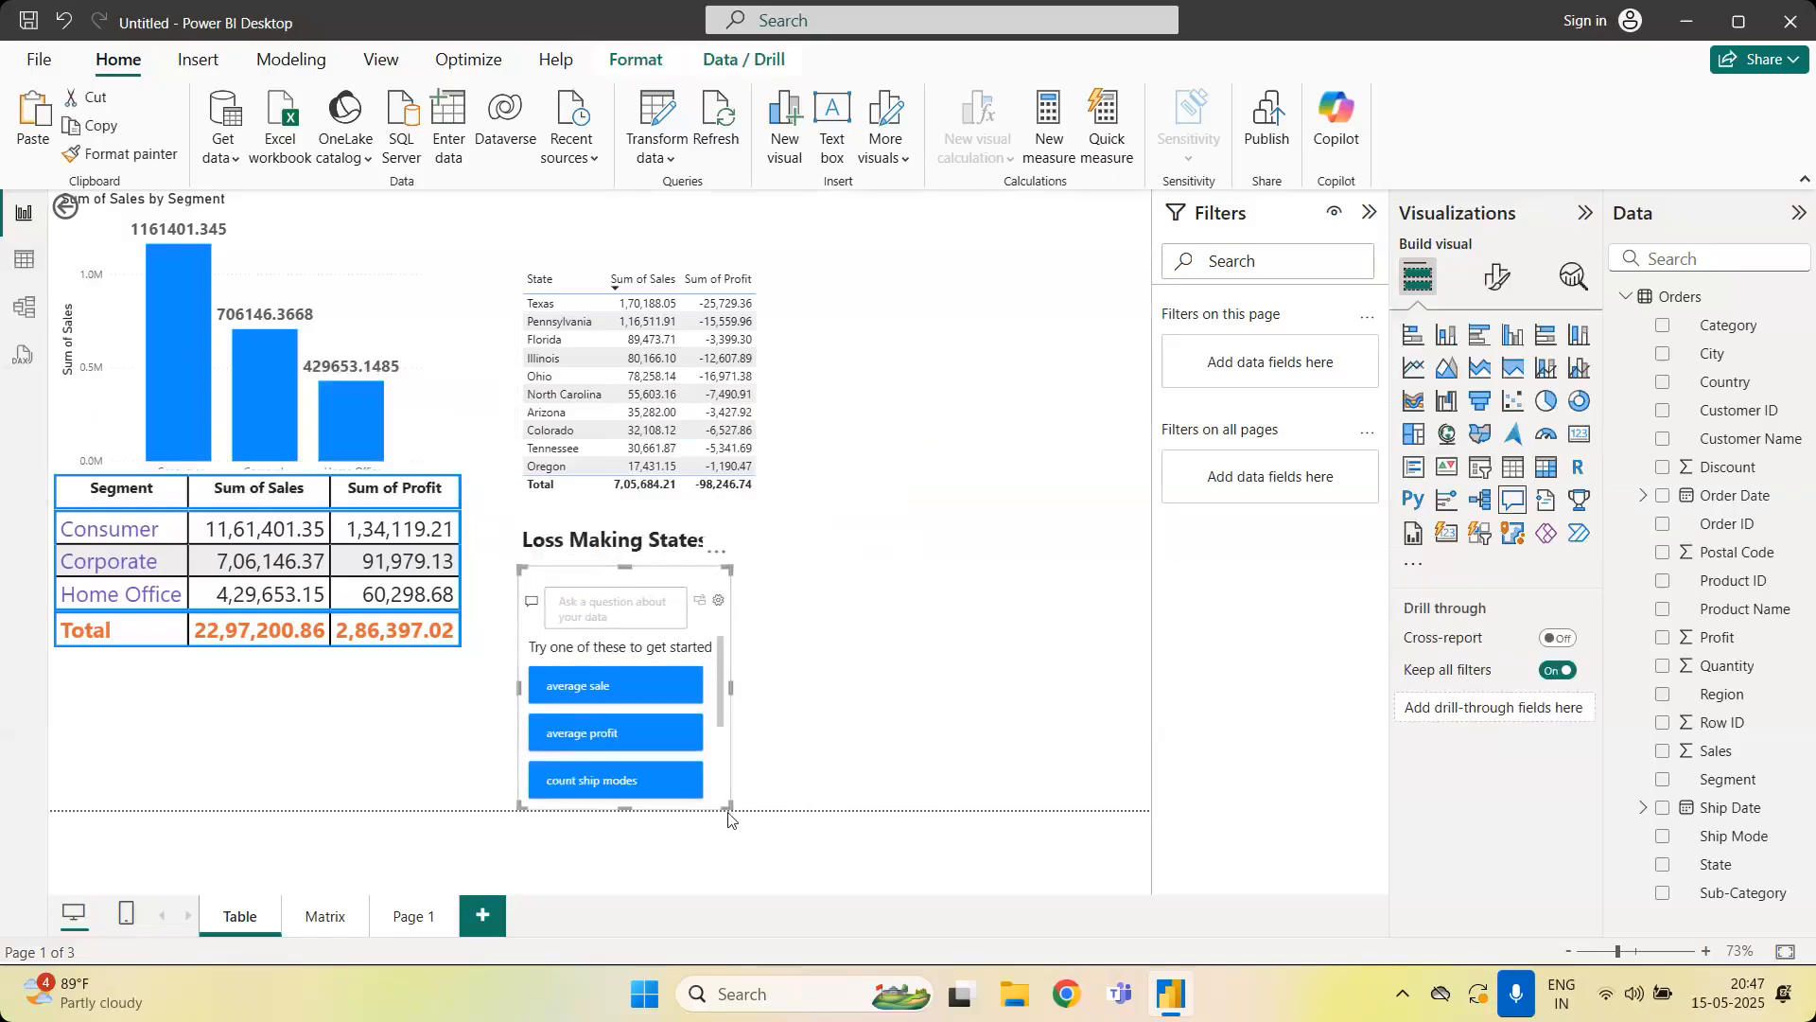
left_click_drag(729, 807, 754, 757)
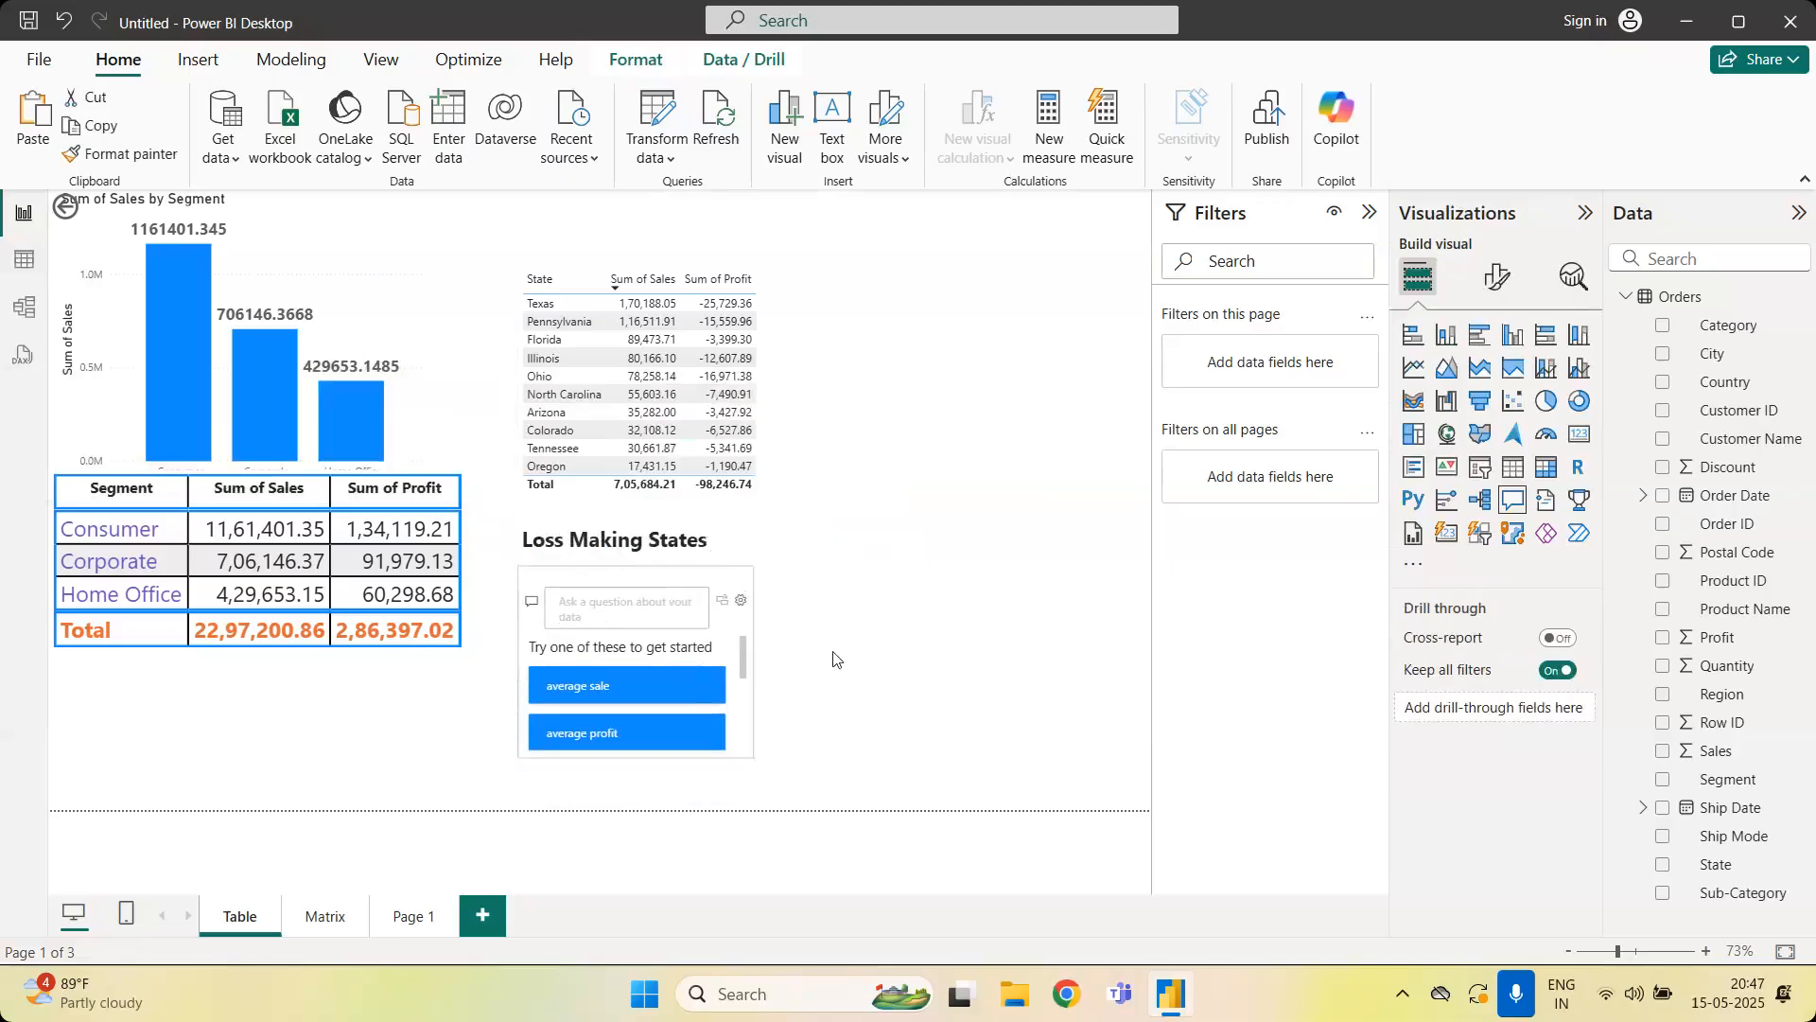
left_click_drag(833, 660, 845, 668)
left_click(832, 551)
left_click(873, 579)
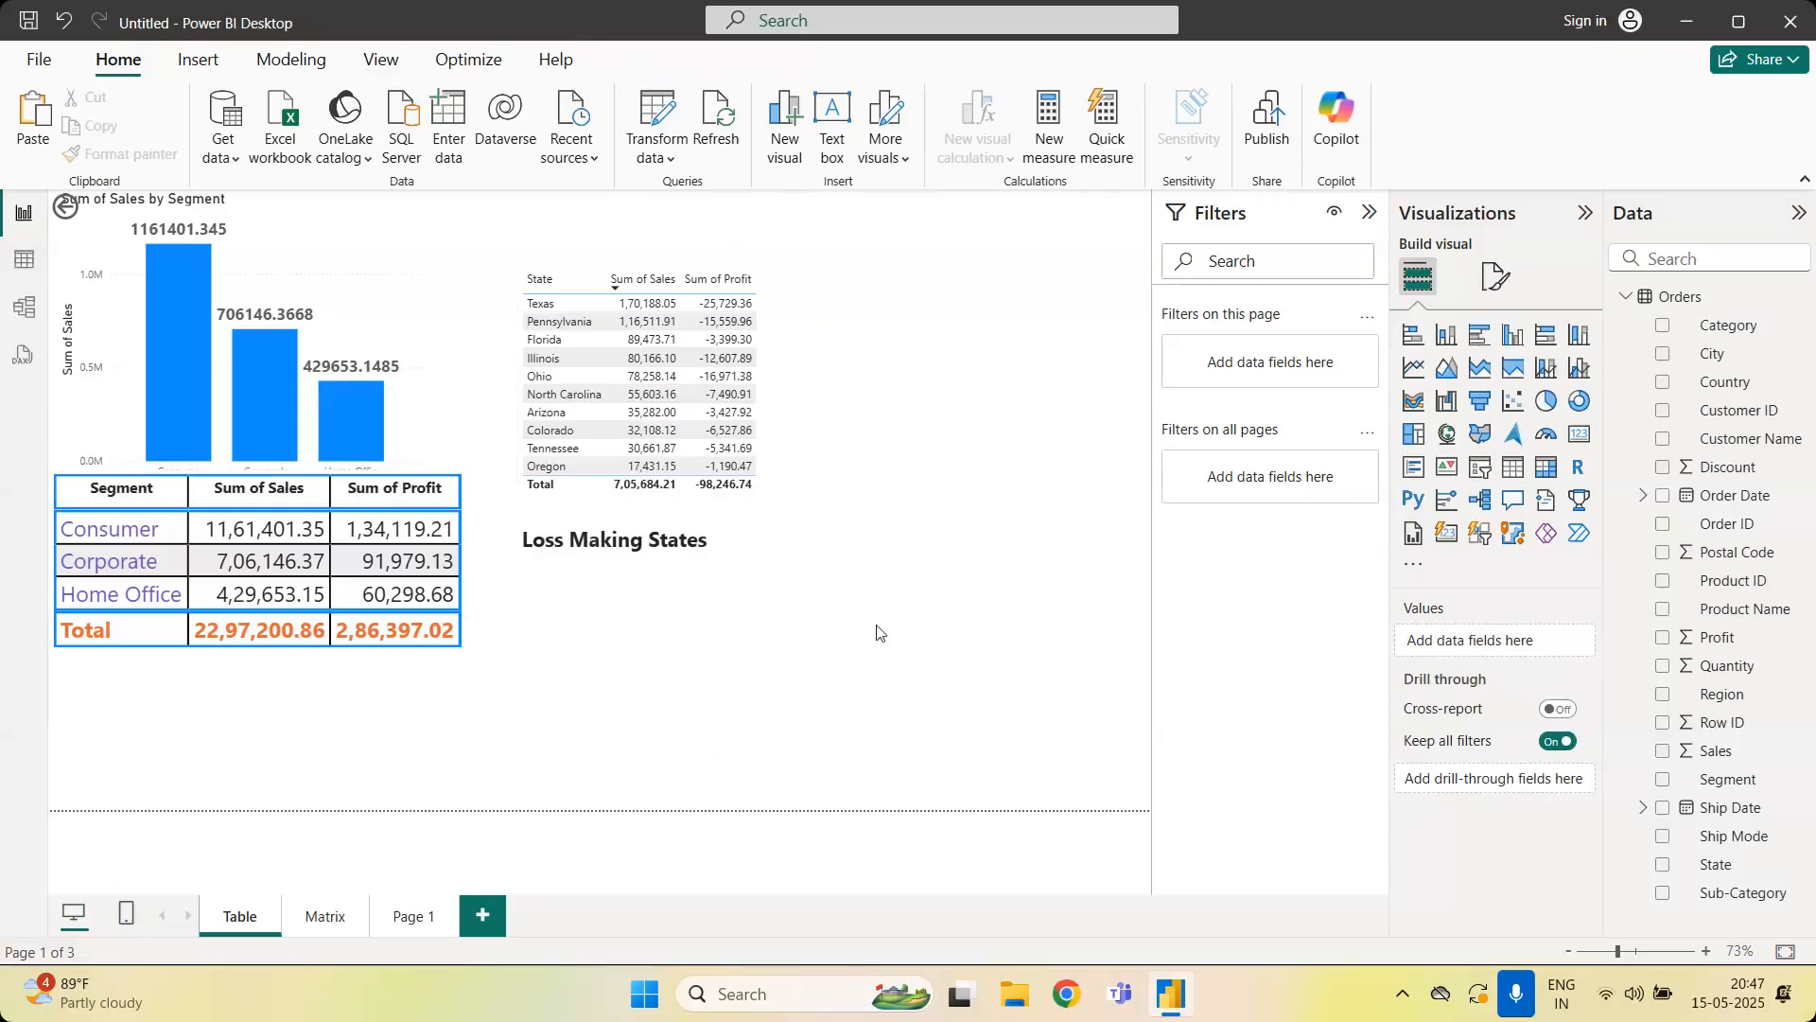
Move the state table directly beneath the "Loss Making States" title and slightly narrow its frame, leaving no state row selected
left_click_drag(800, 449, 795, 738)
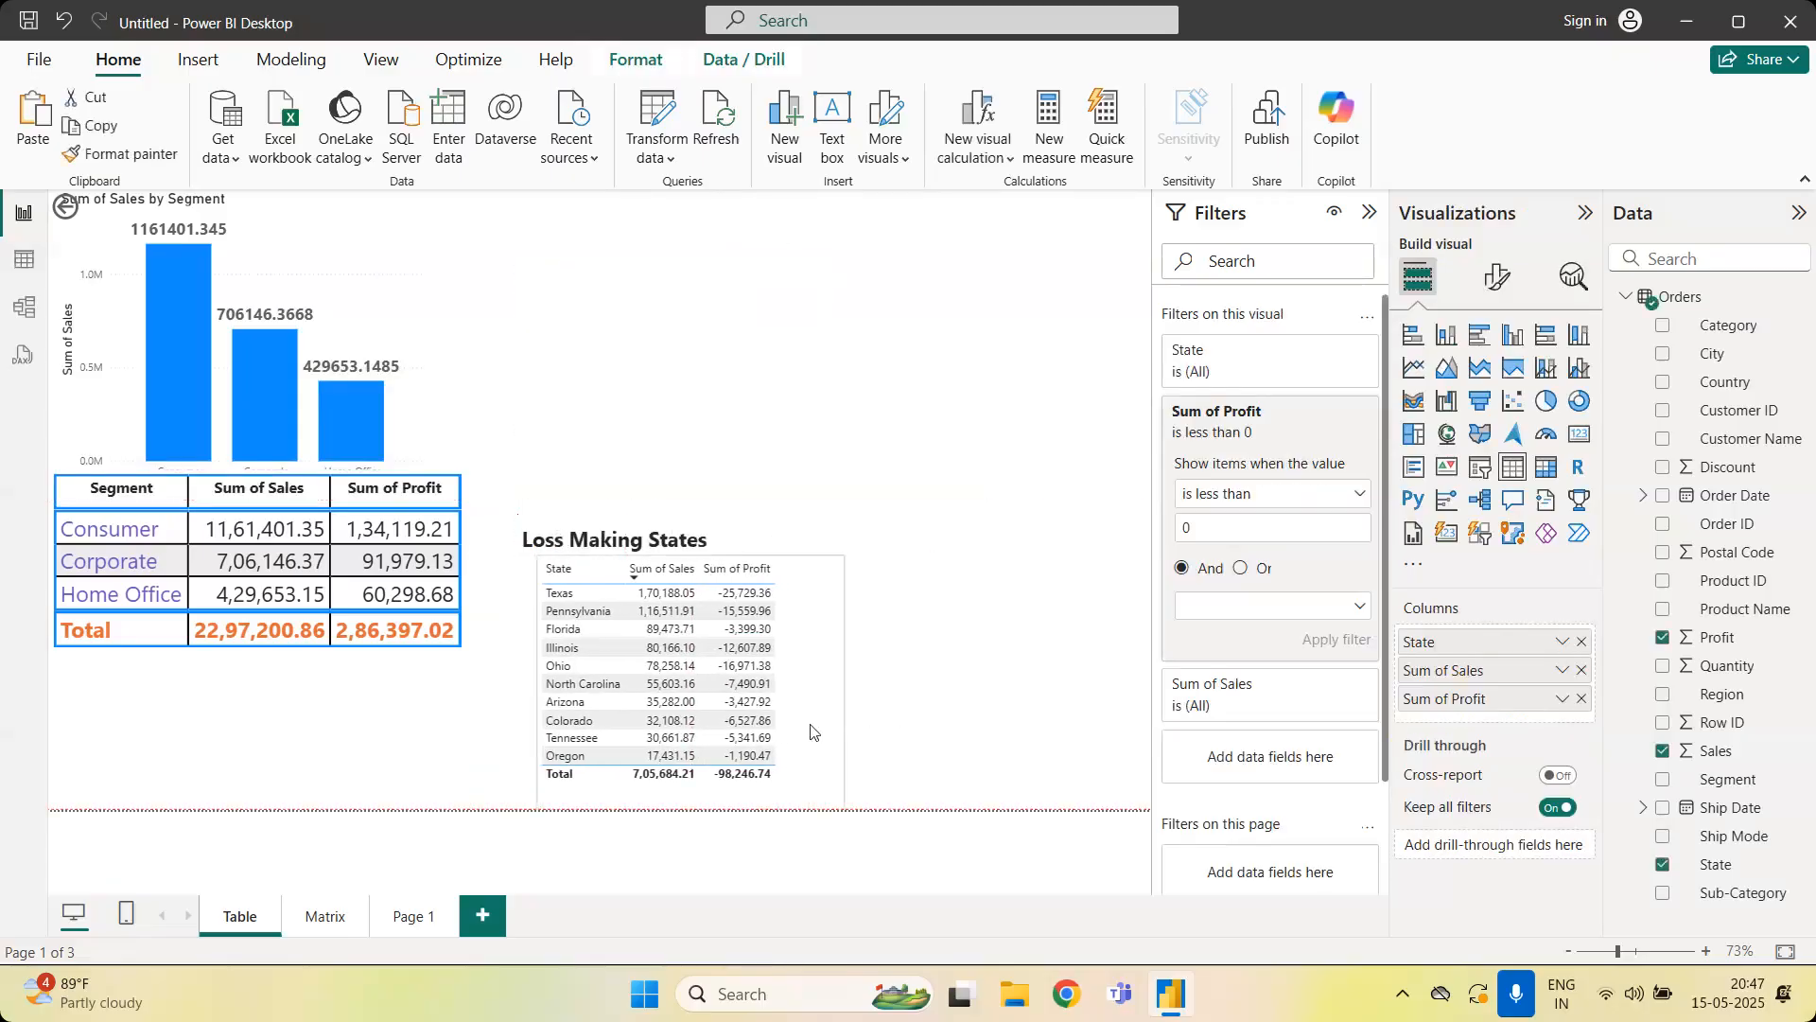
left_click(974, 717)
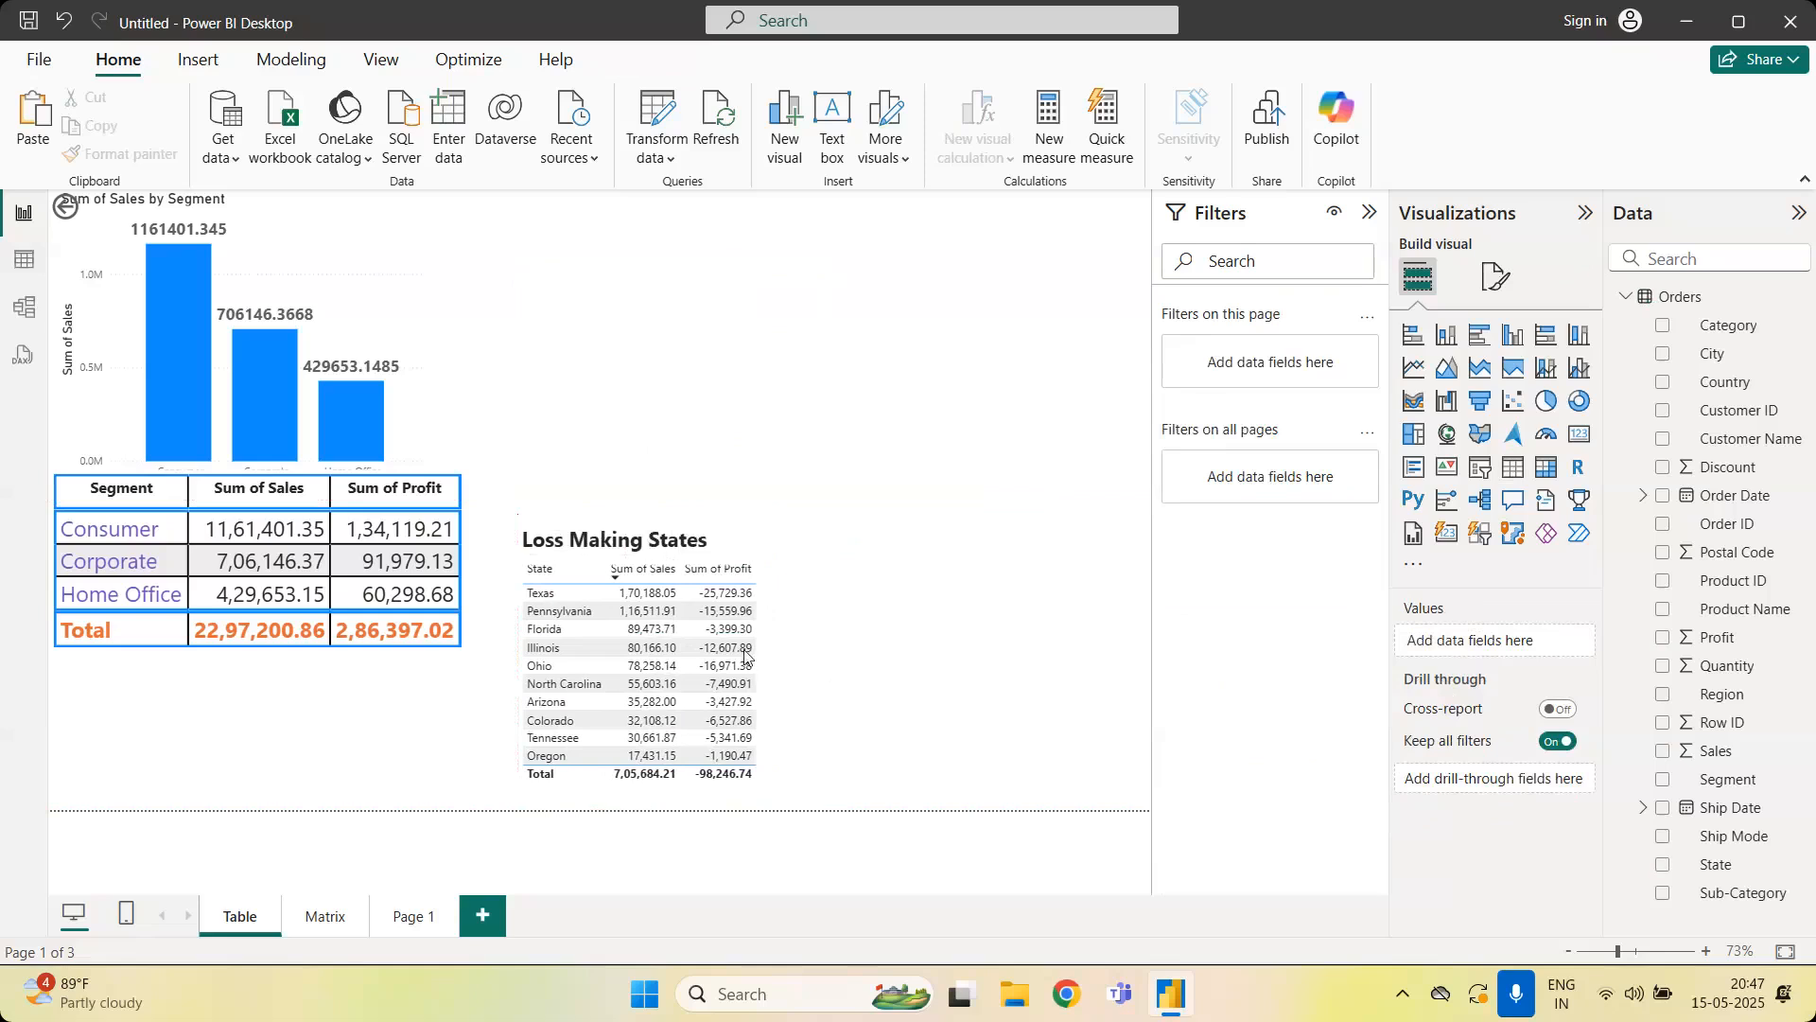
left_click(818, 610)
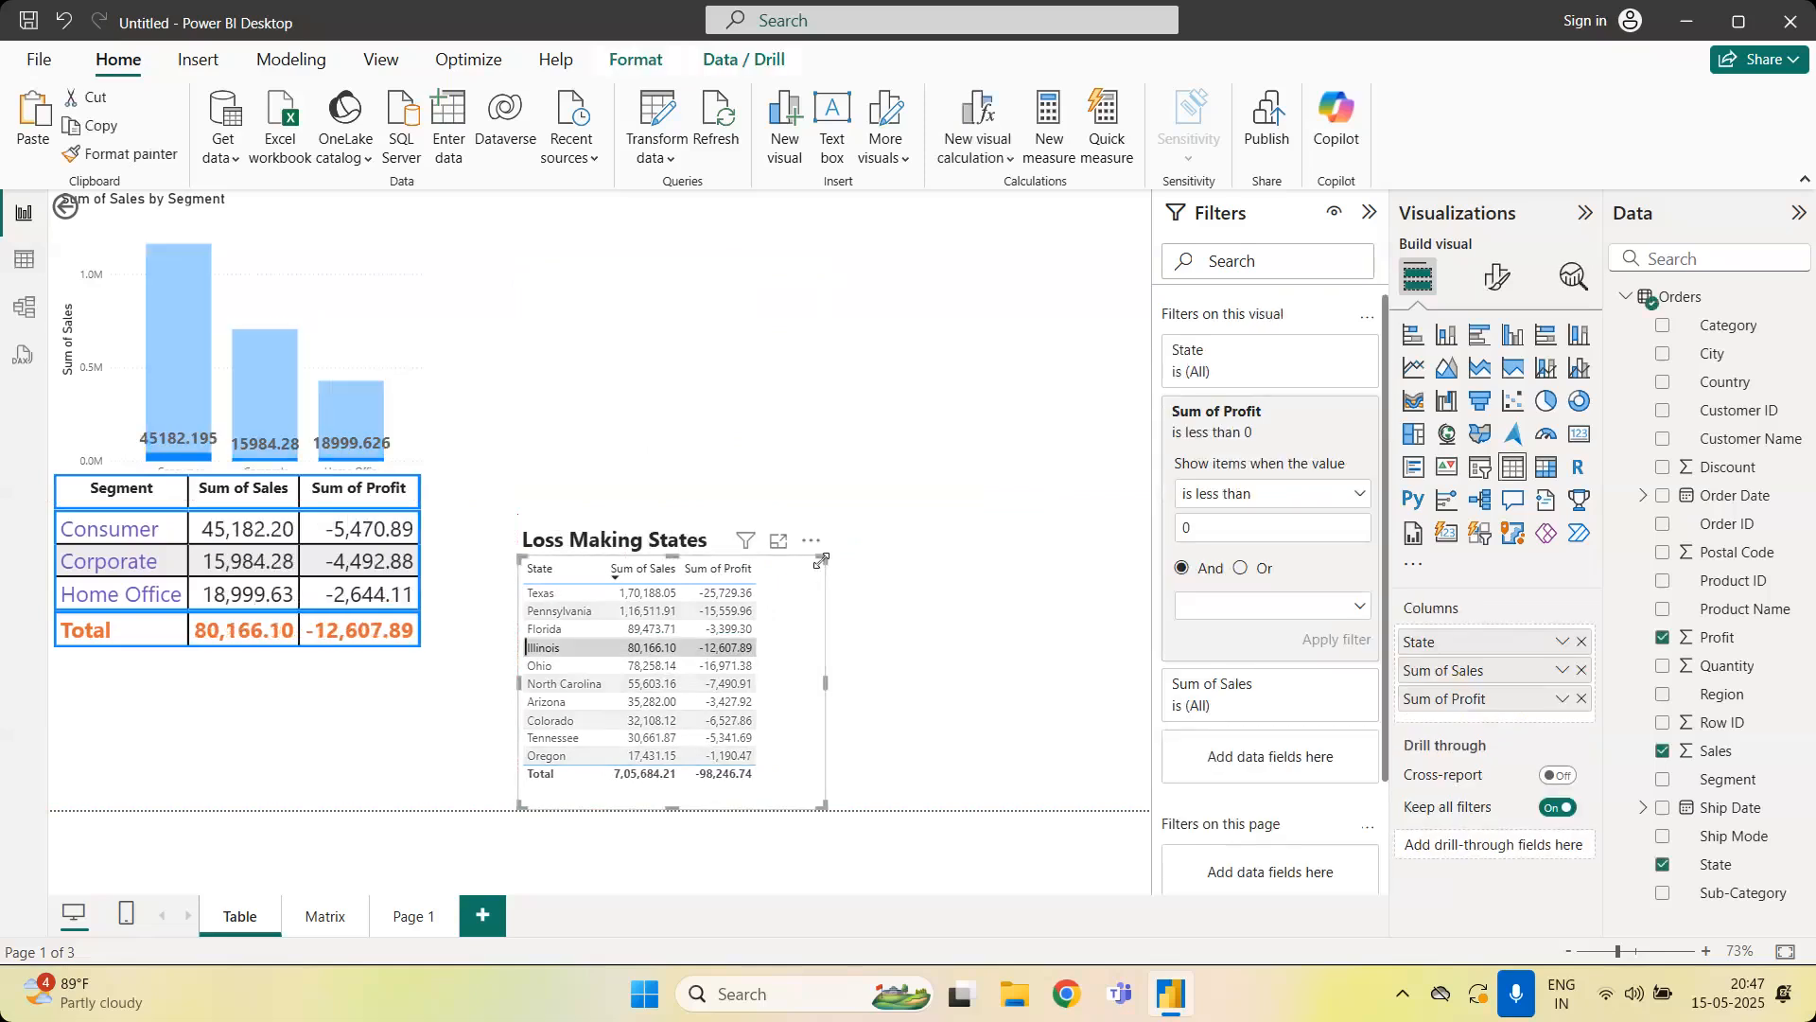
mouse_move(821, 560)
left_mouse_down()
mouse_move(819, 587)
mouse_move(815, 563)
left_mouse_up()
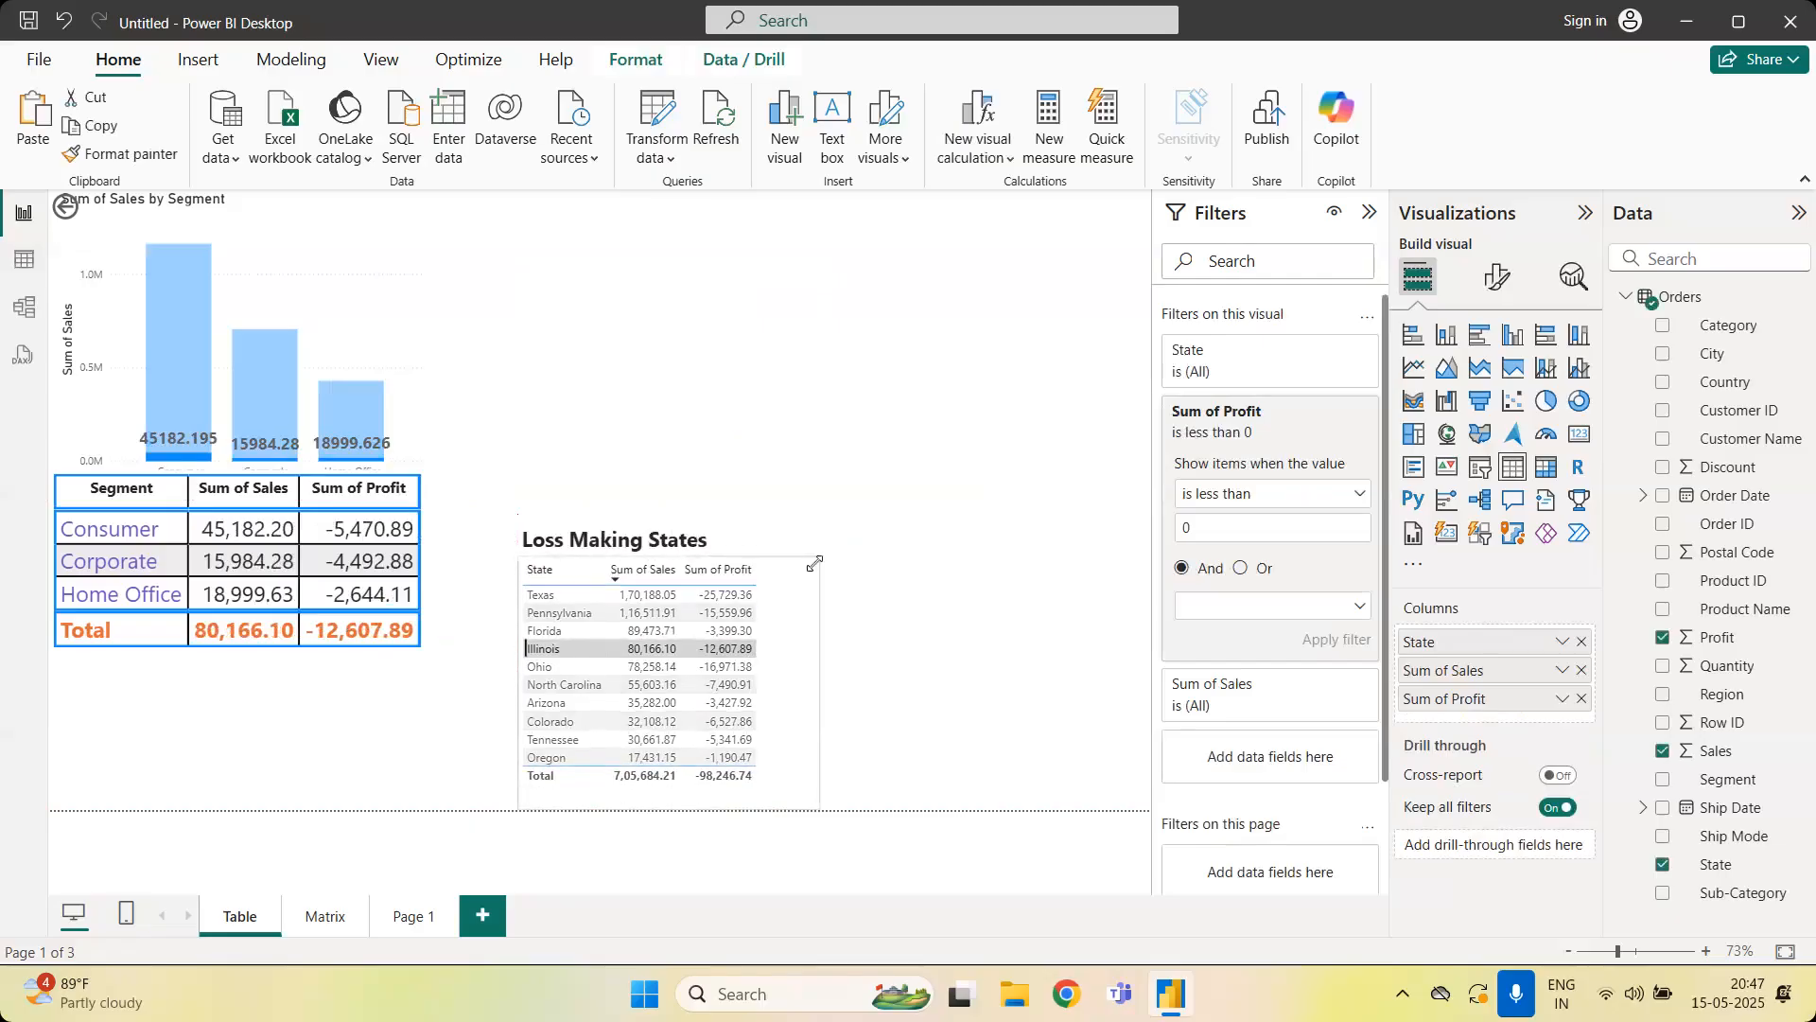
left_click(737, 648)
left_click(947, 639)
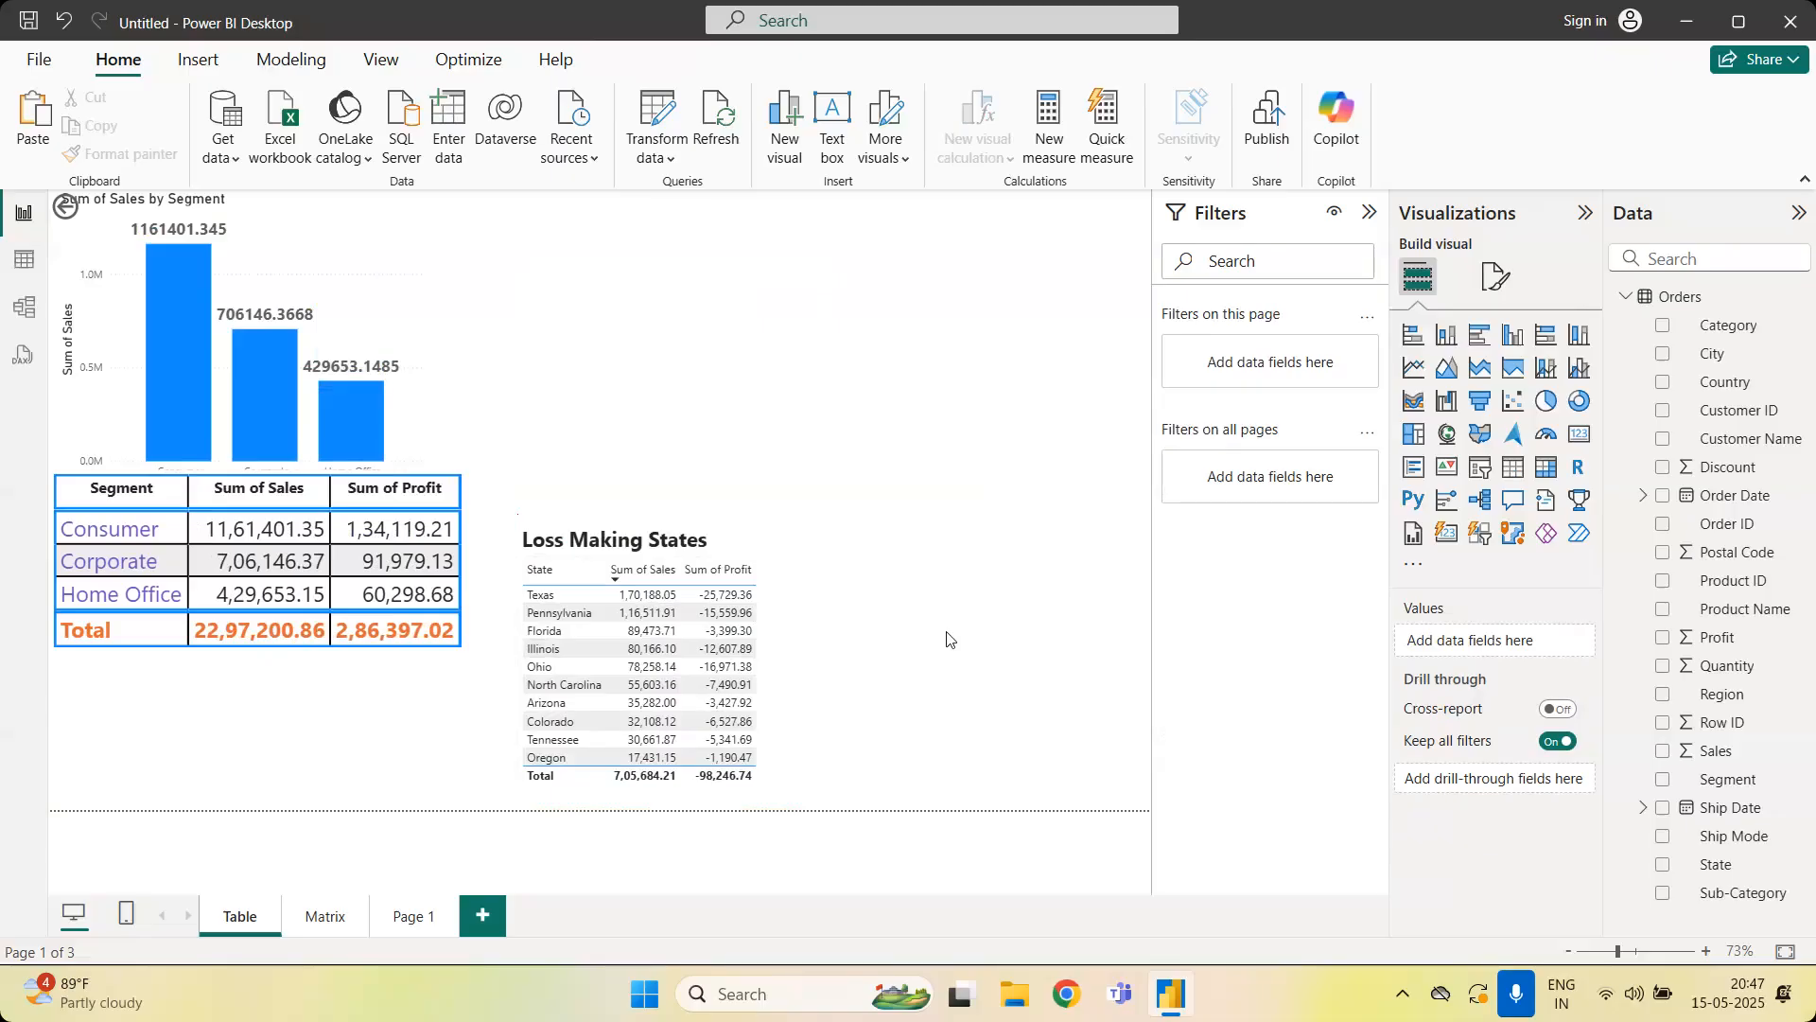
Examine the comparison conditions available for the state table's Sum of Profit filter
left_click(812, 674)
left_click(1313, 408)
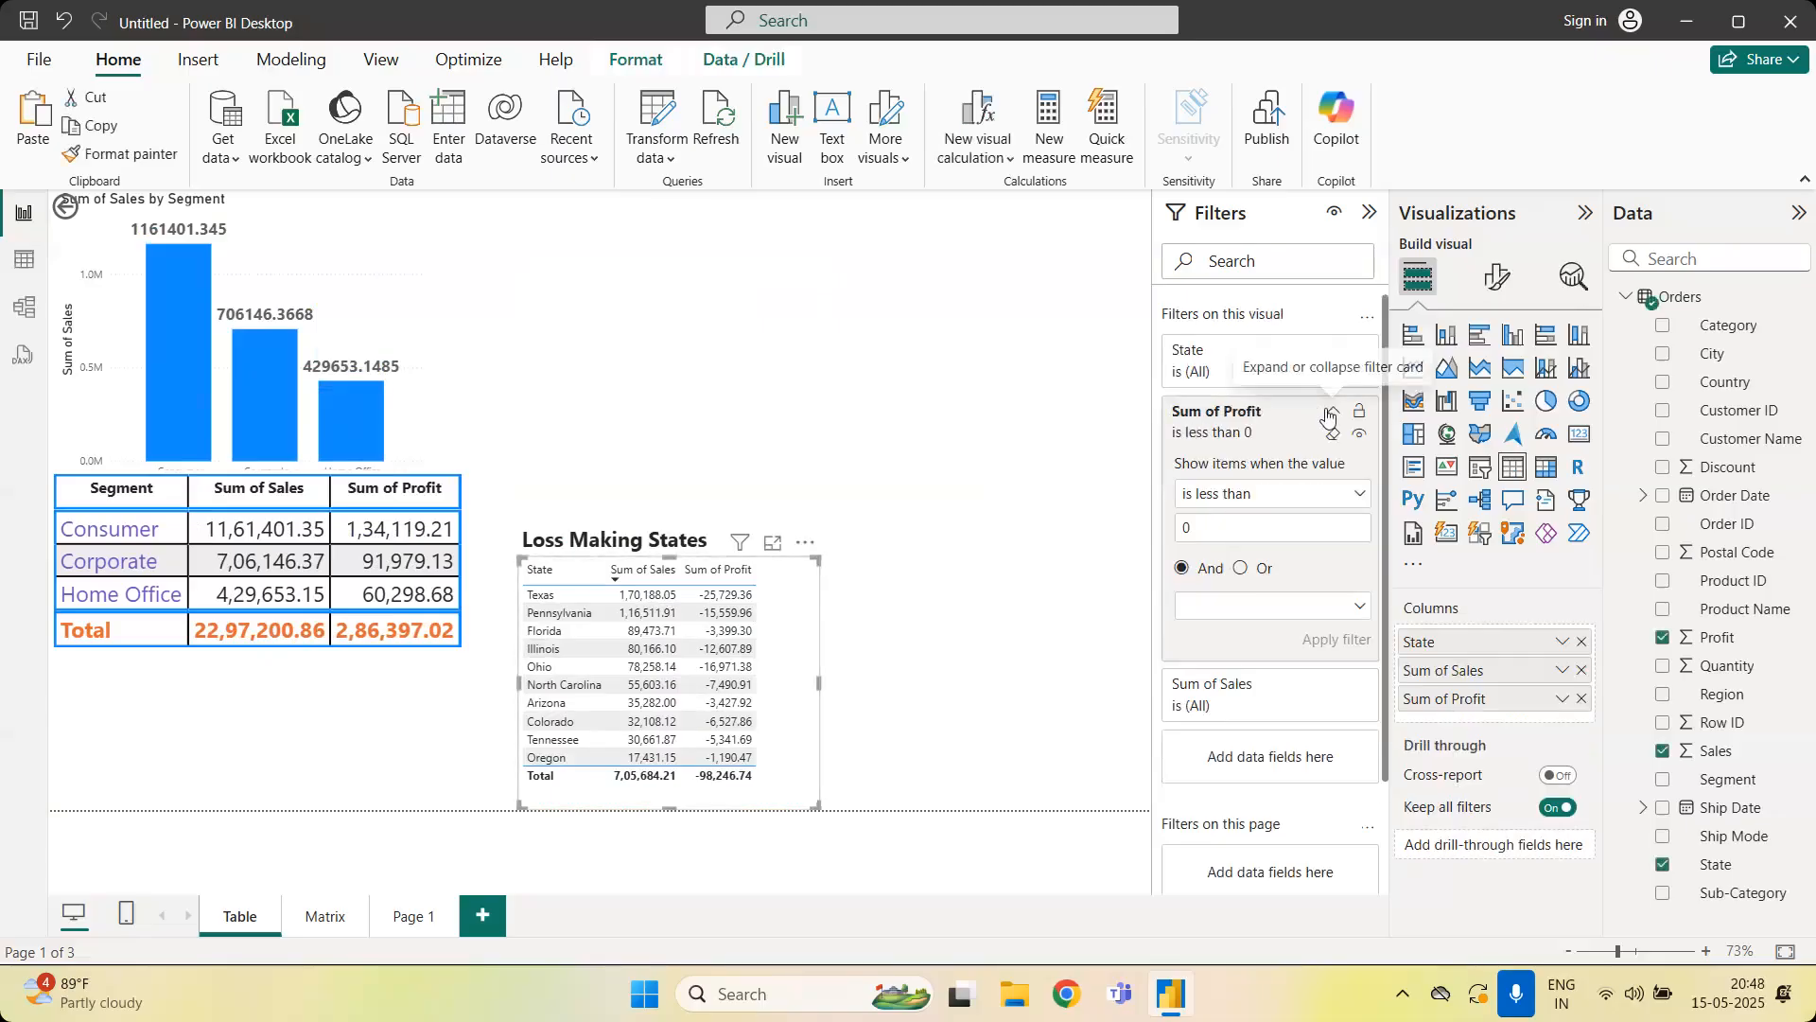
left_click(1249, 425)
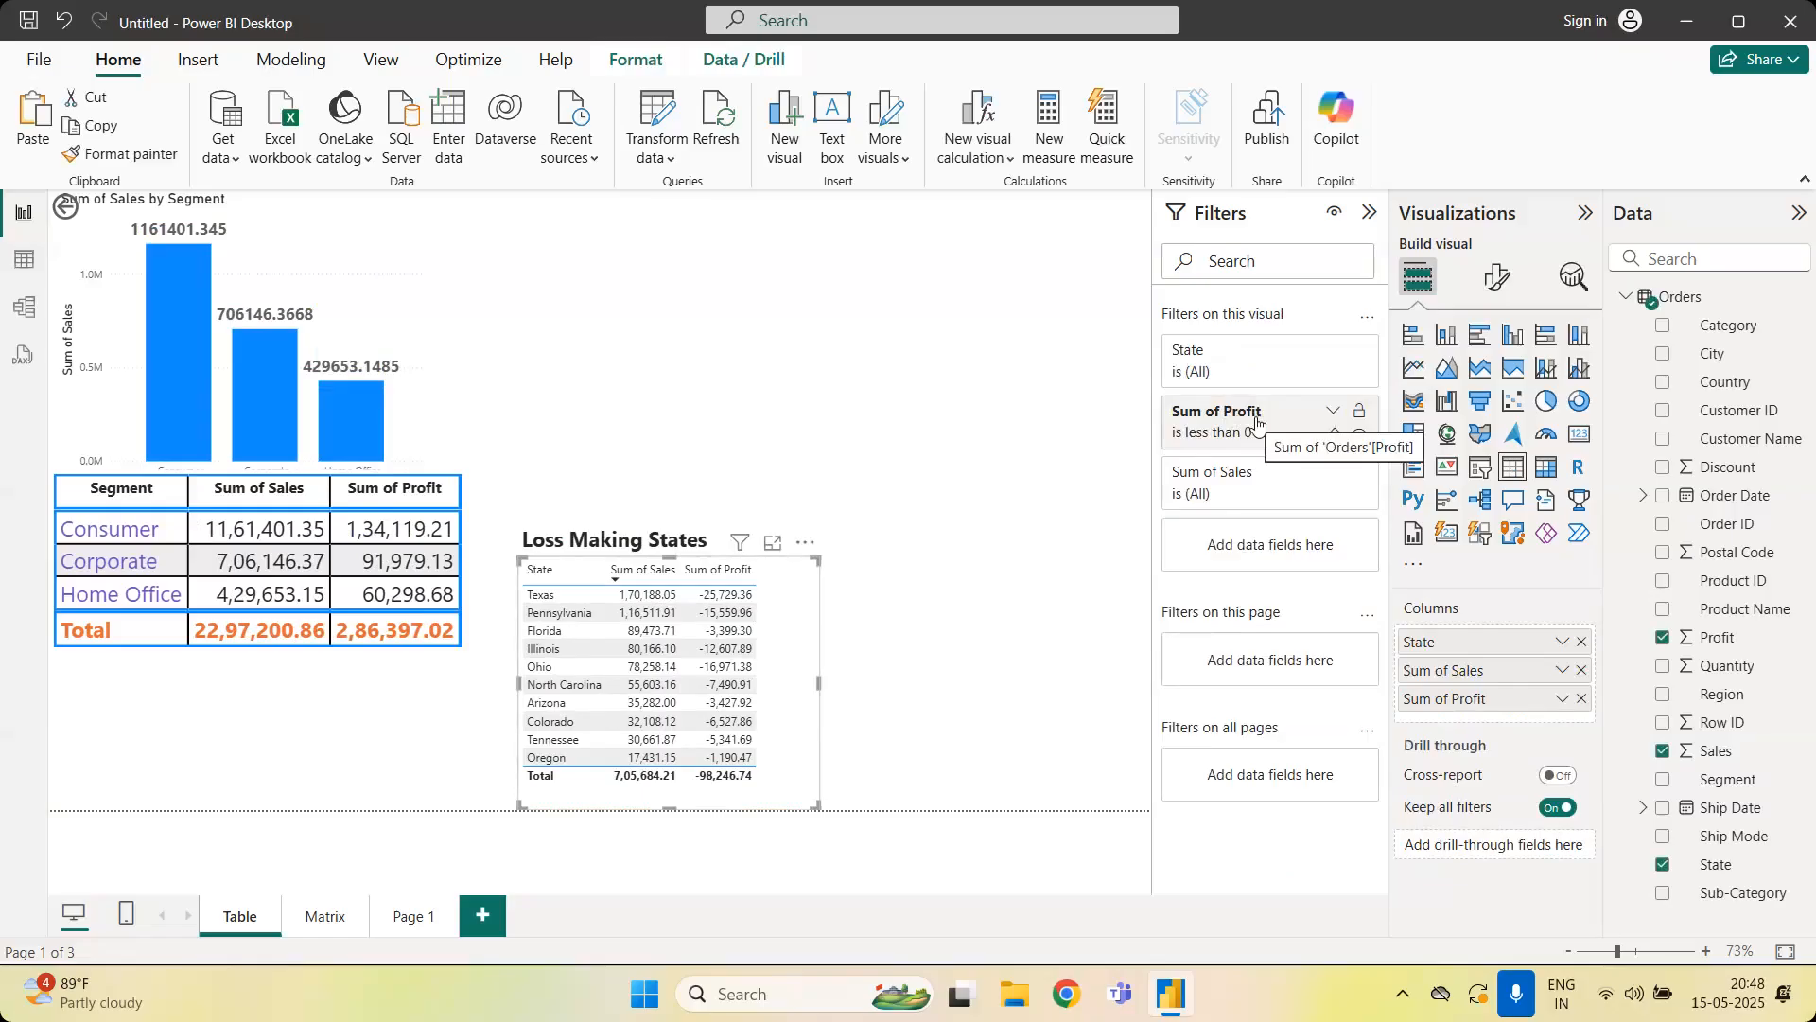
left_click(1256, 423)
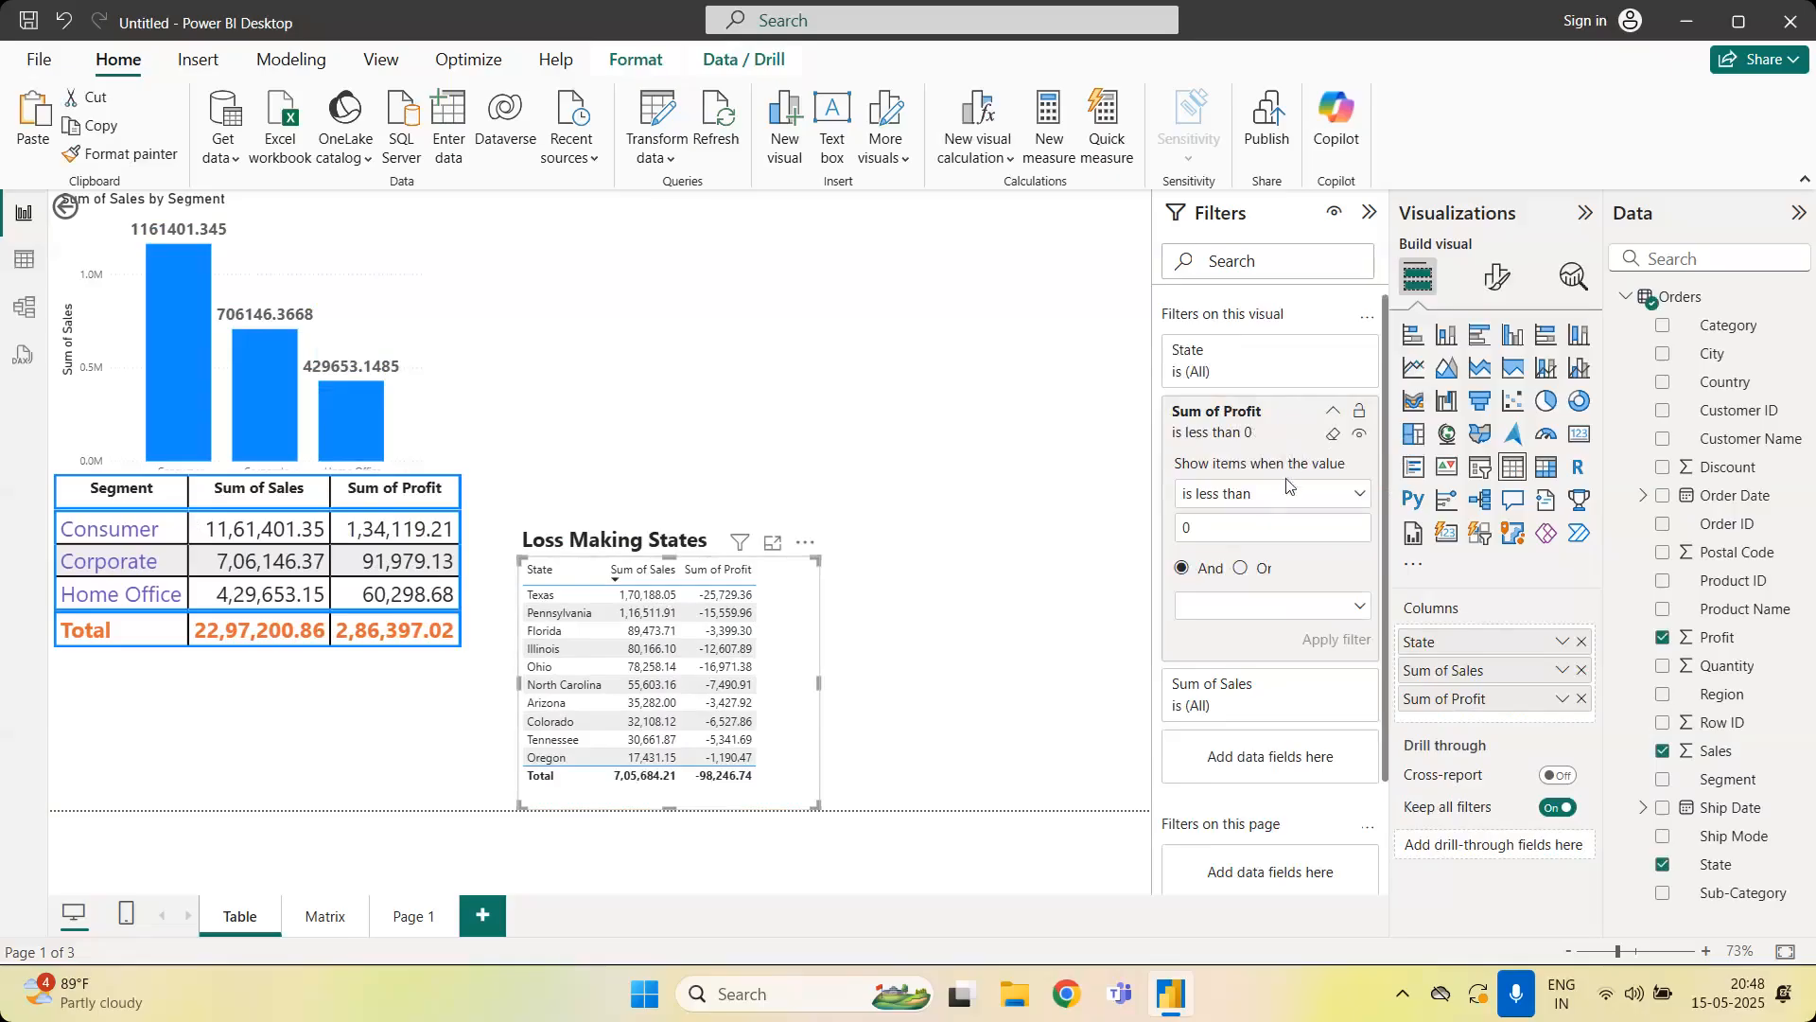
left_click(1282, 495)
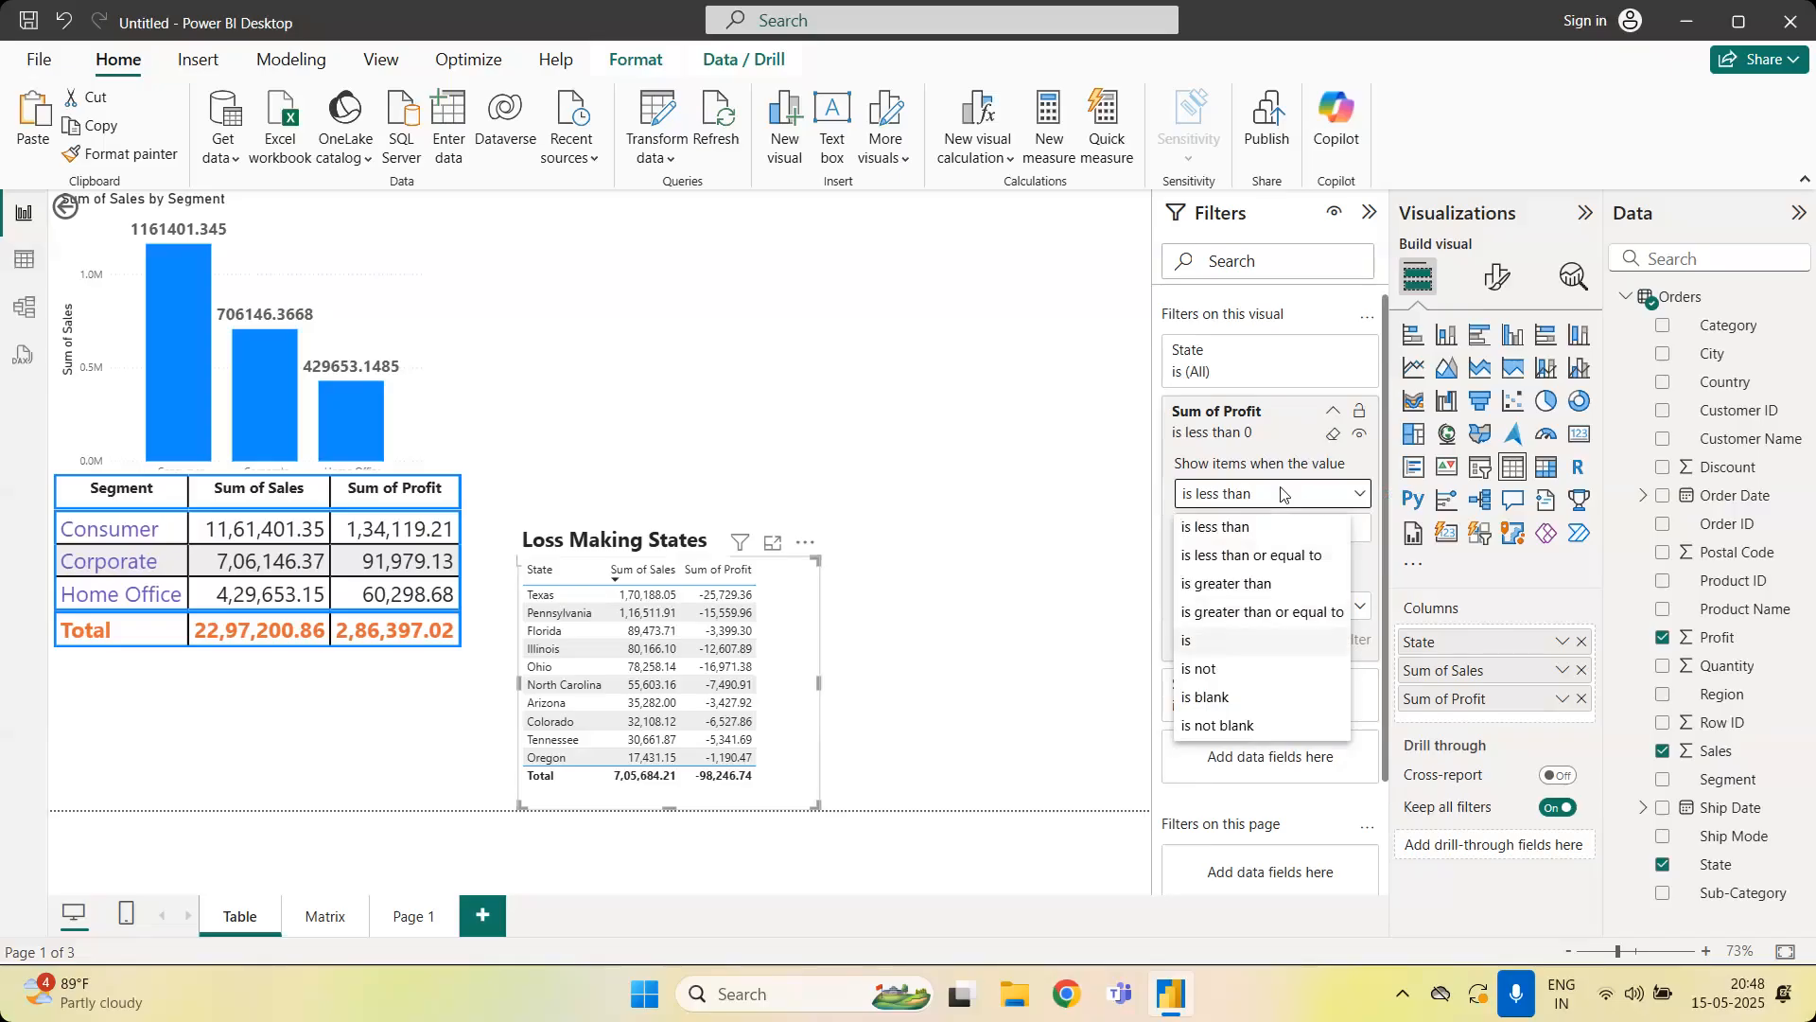
key("Down")
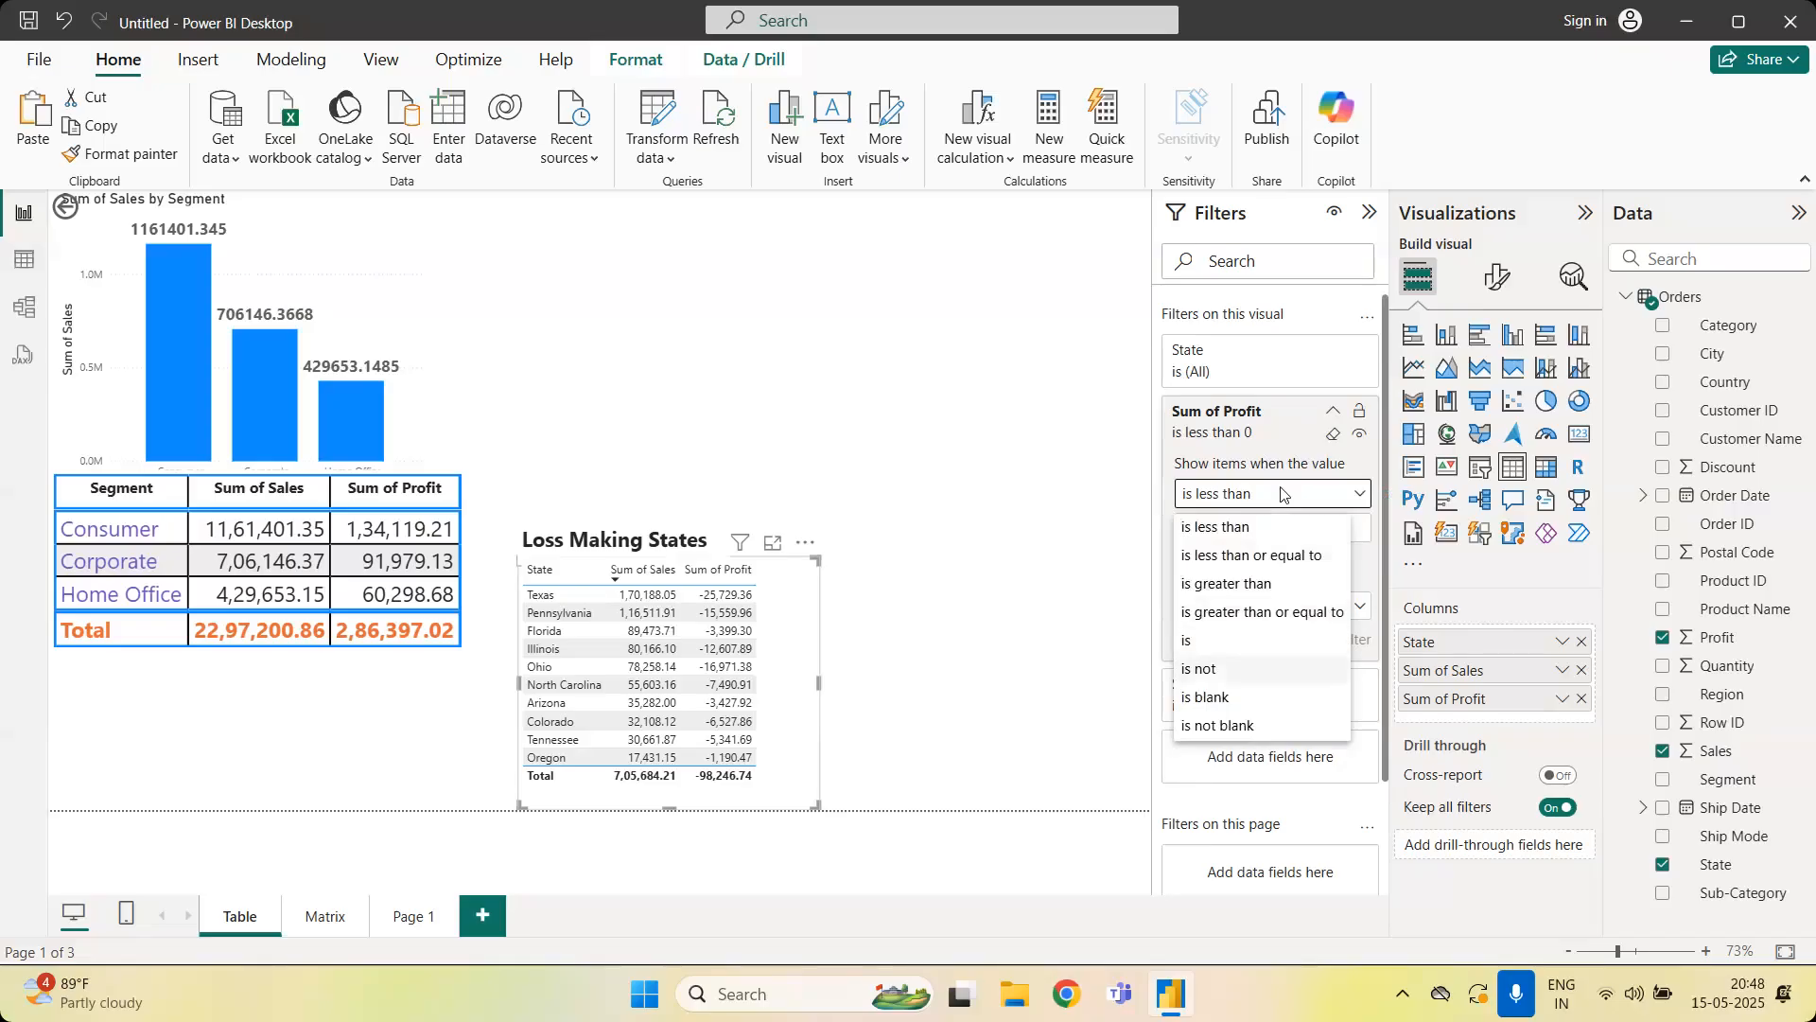
key("Up")
key("Down")
key("Up")
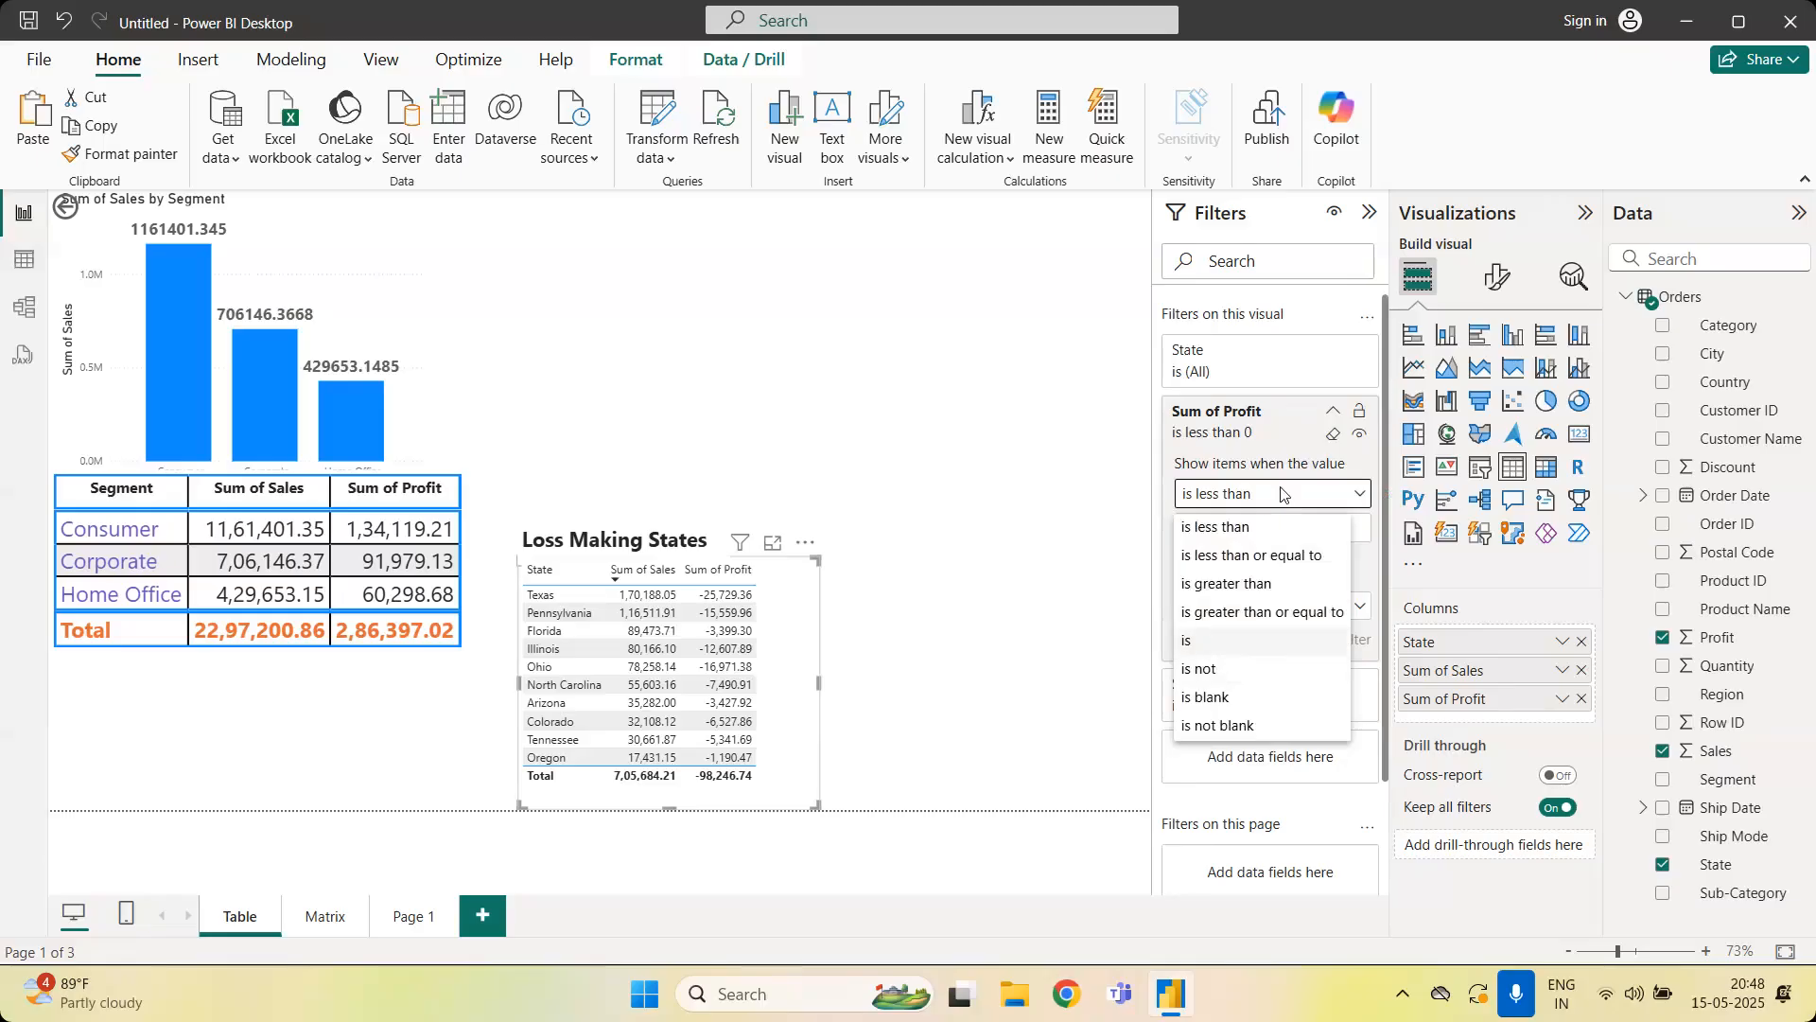
key("Down")
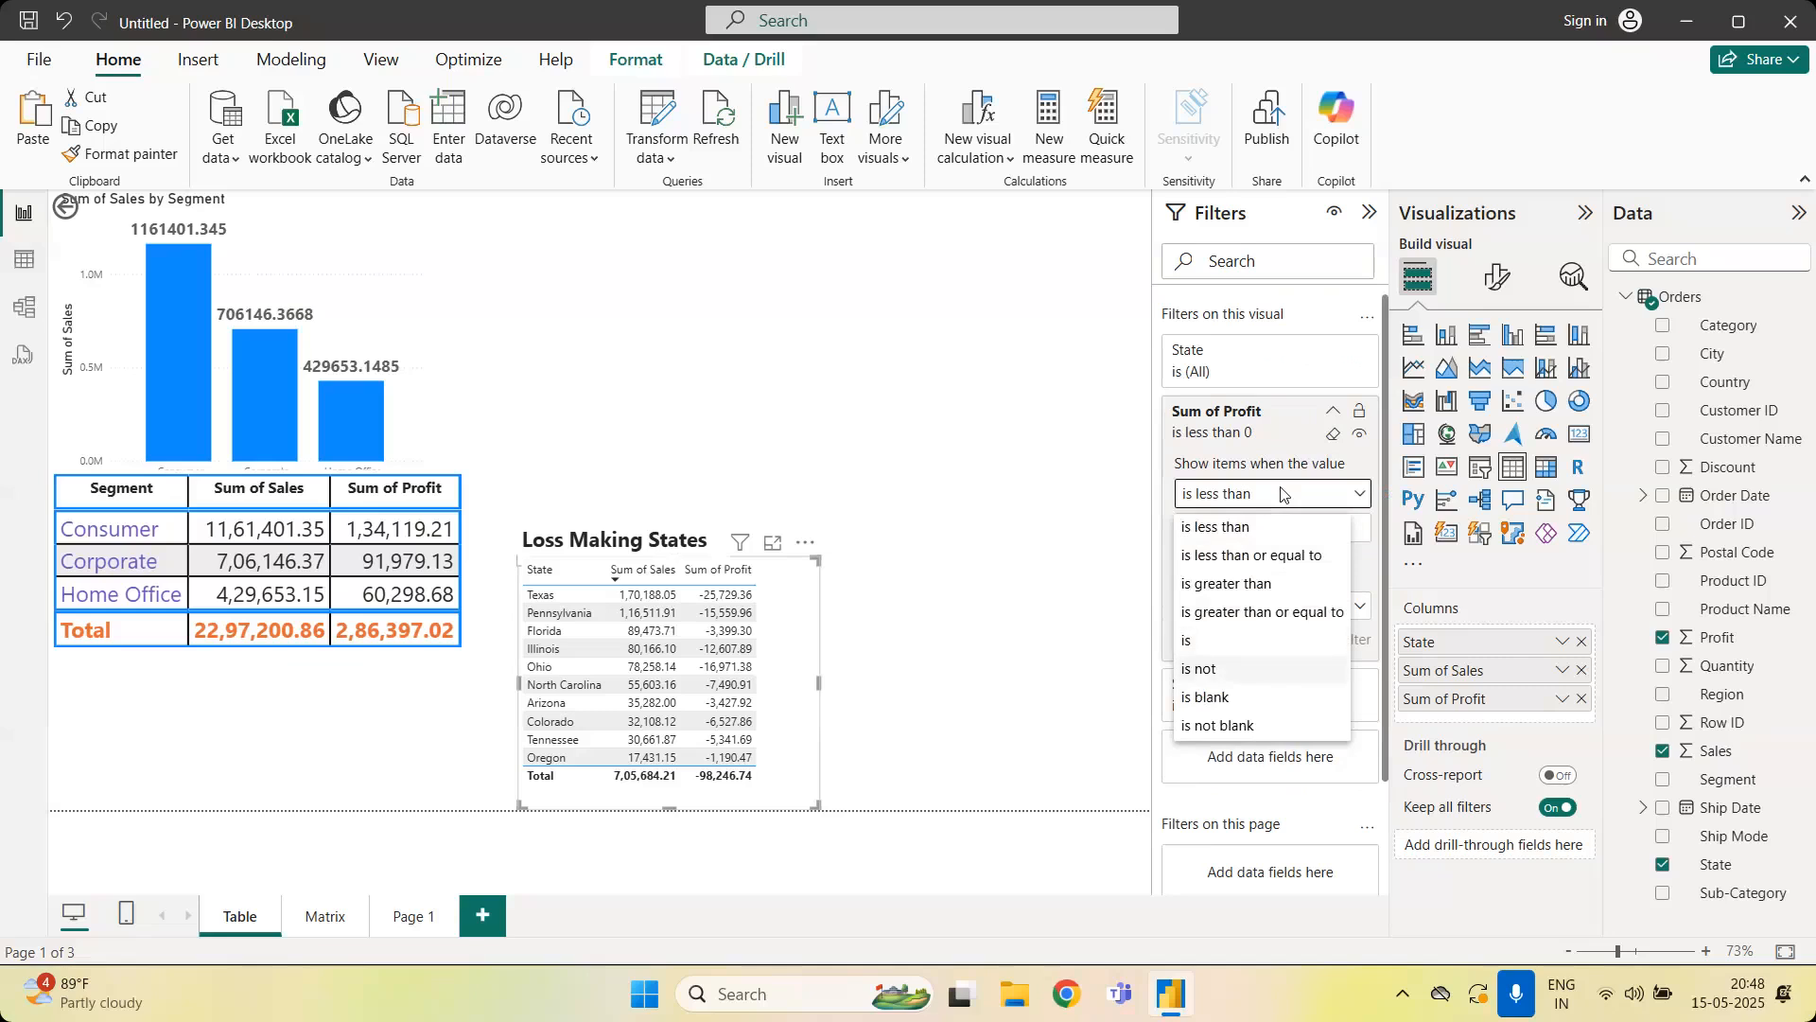
Clear the Sum of Profit filter on the state table
left_click(1327, 416)
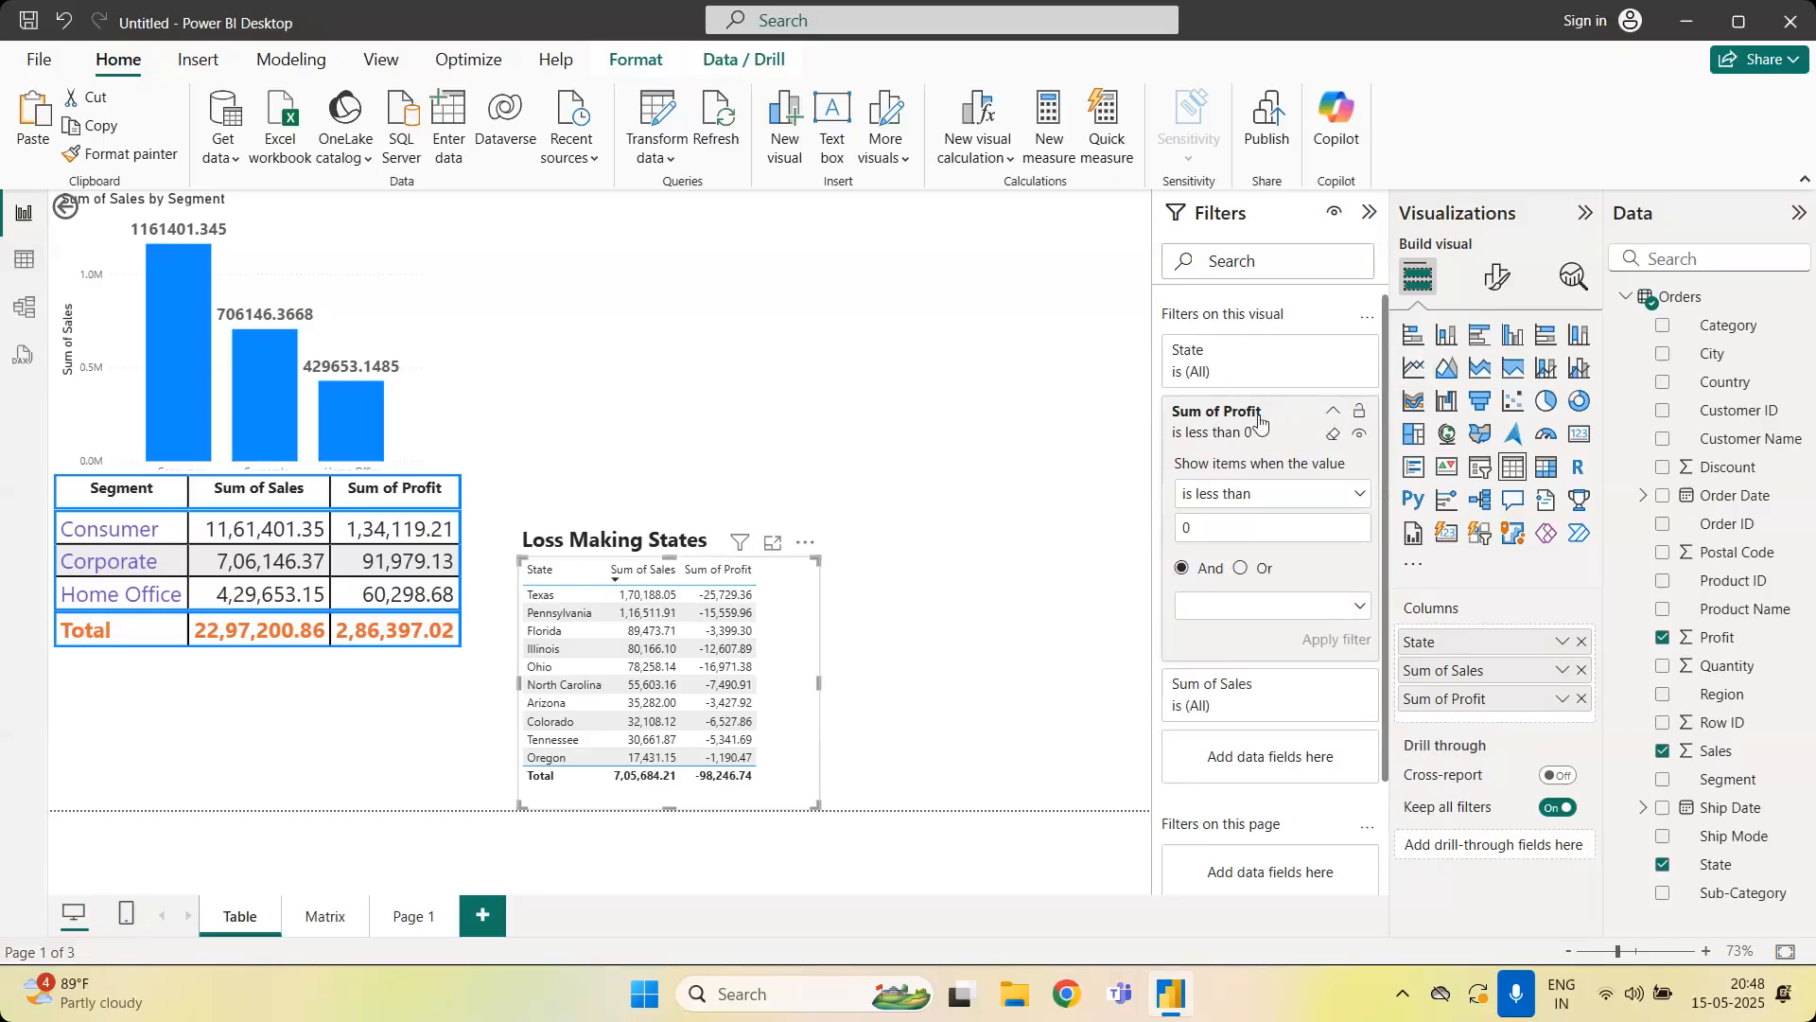
left_click(1336, 414)
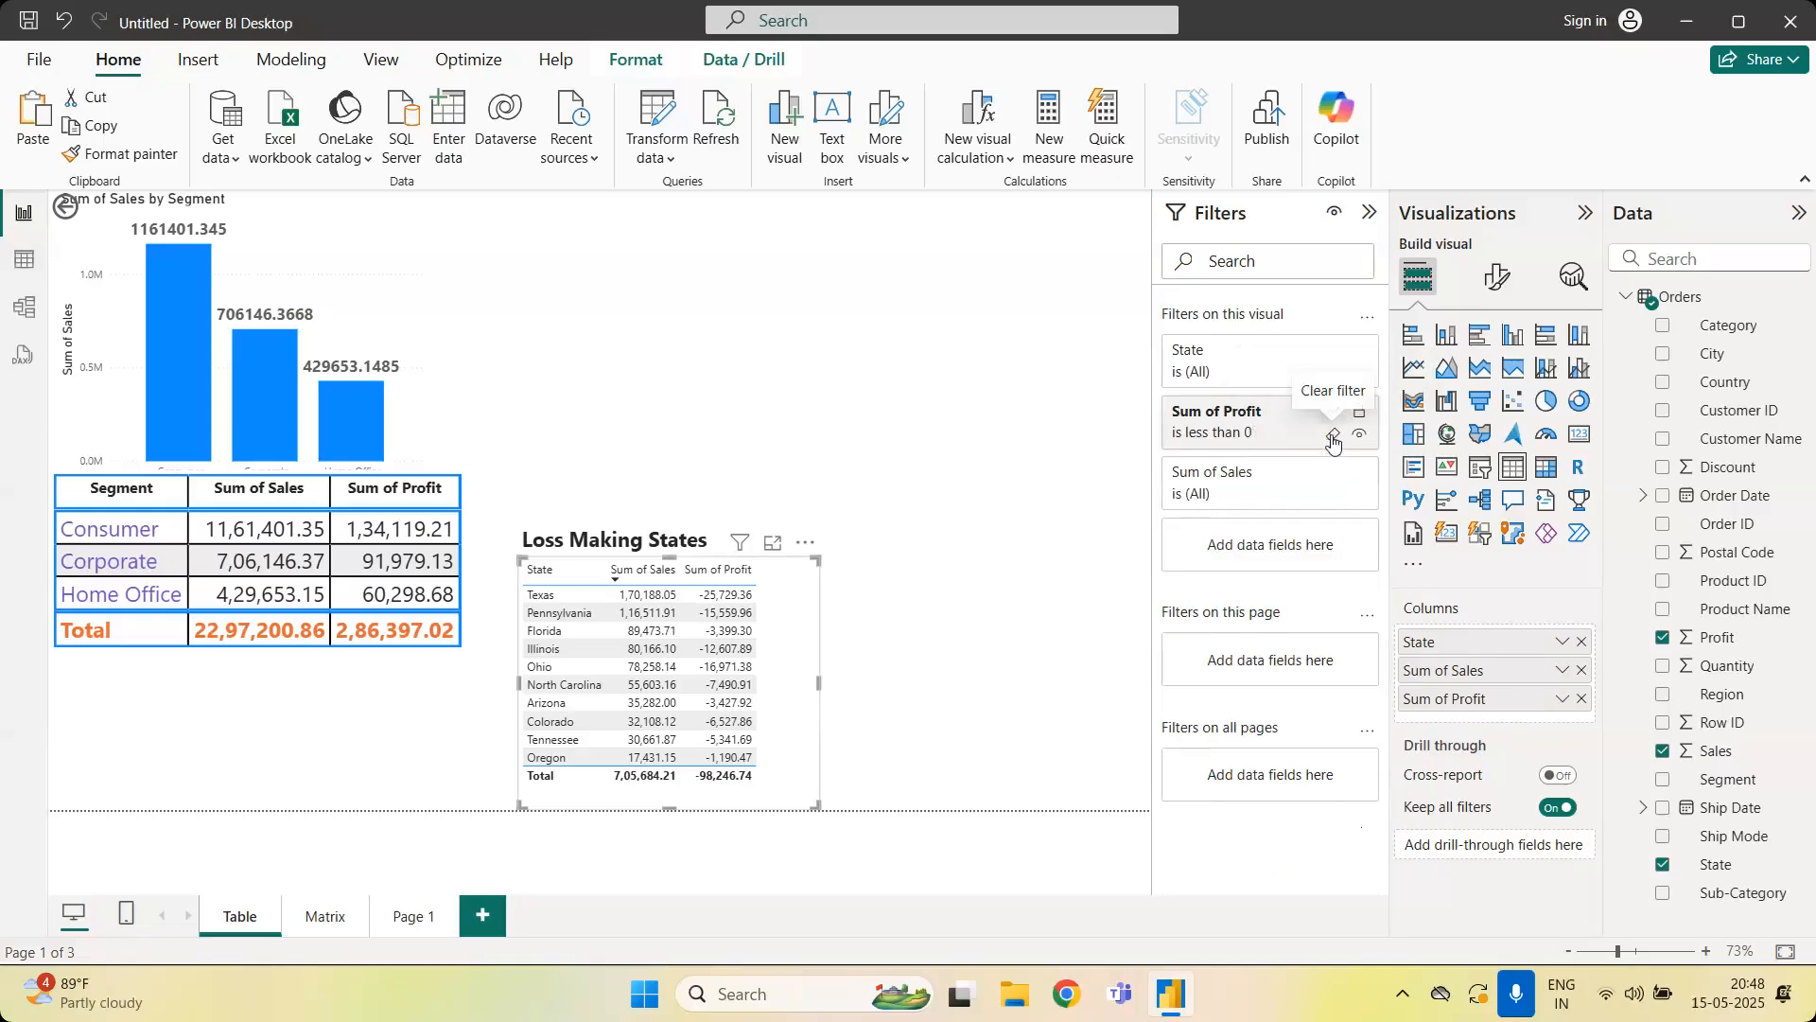
left_click(1332, 438)
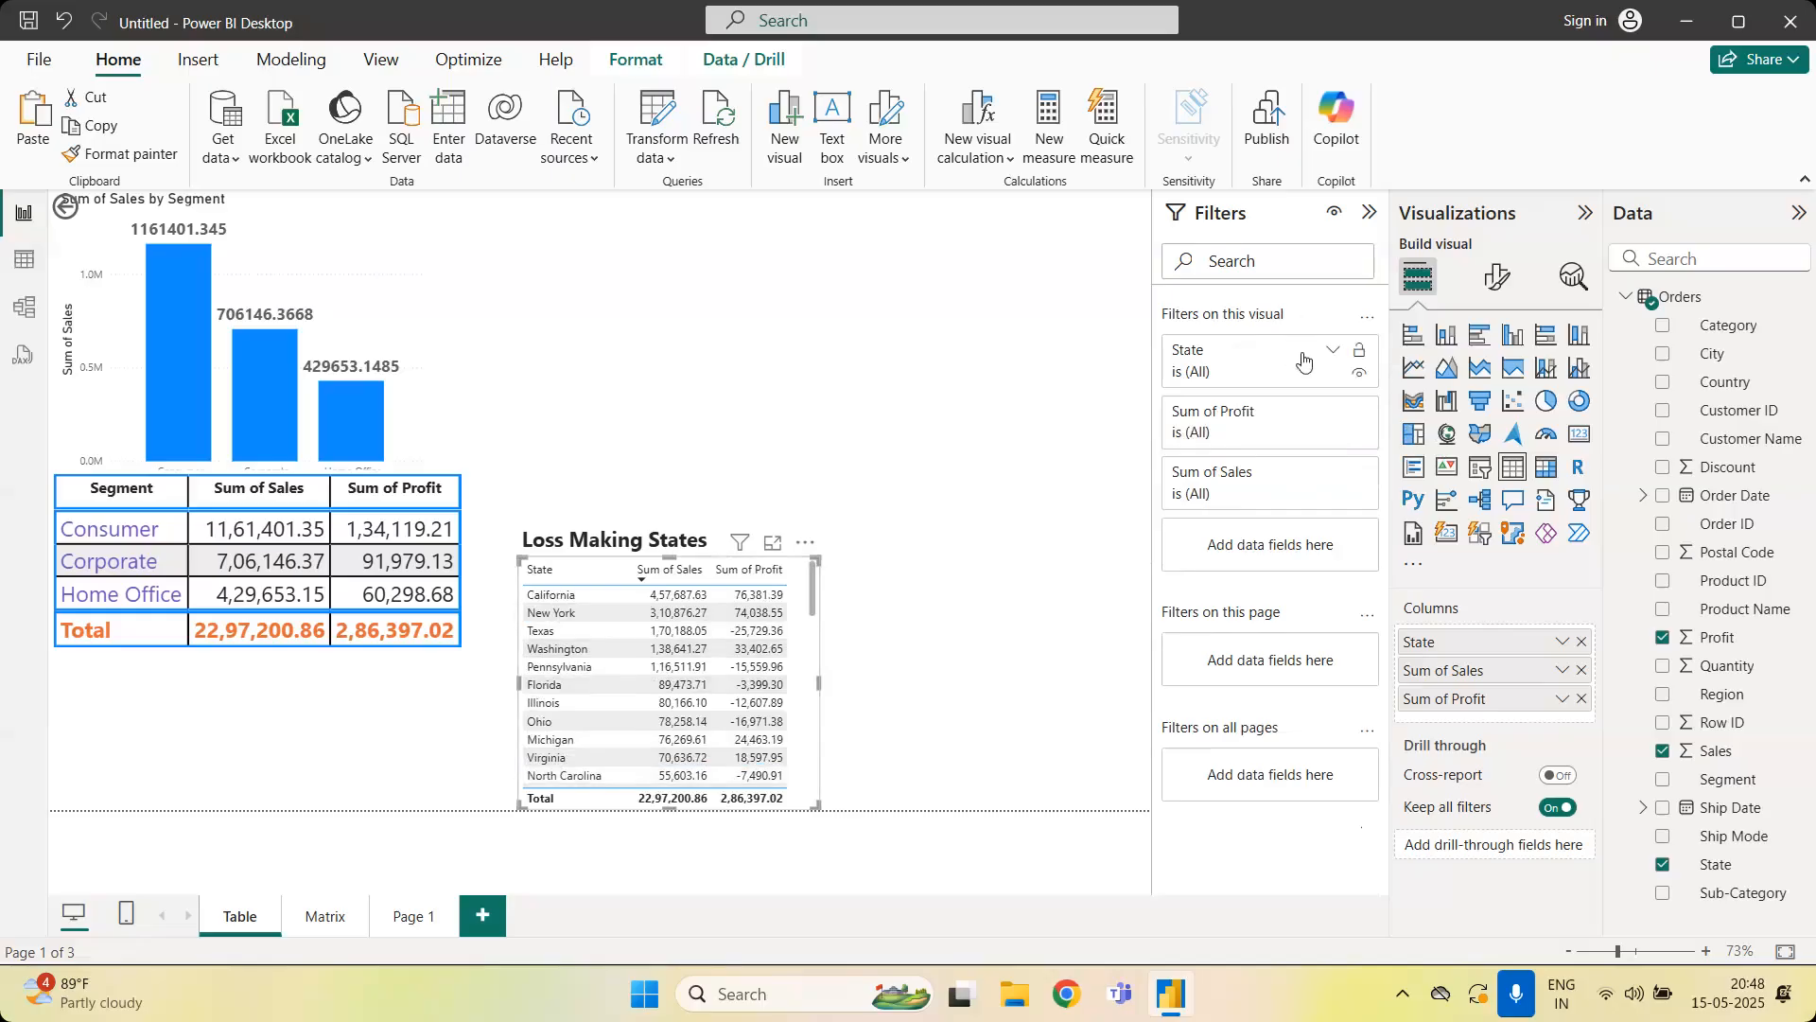
Apply an advanced State filter for values starting with "C", and move the shrunken state table above the "Loss Making States" title
left_click(1331, 353)
left_click(1311, 439)
left_click(1308, 428)
left_click(1328, 505)
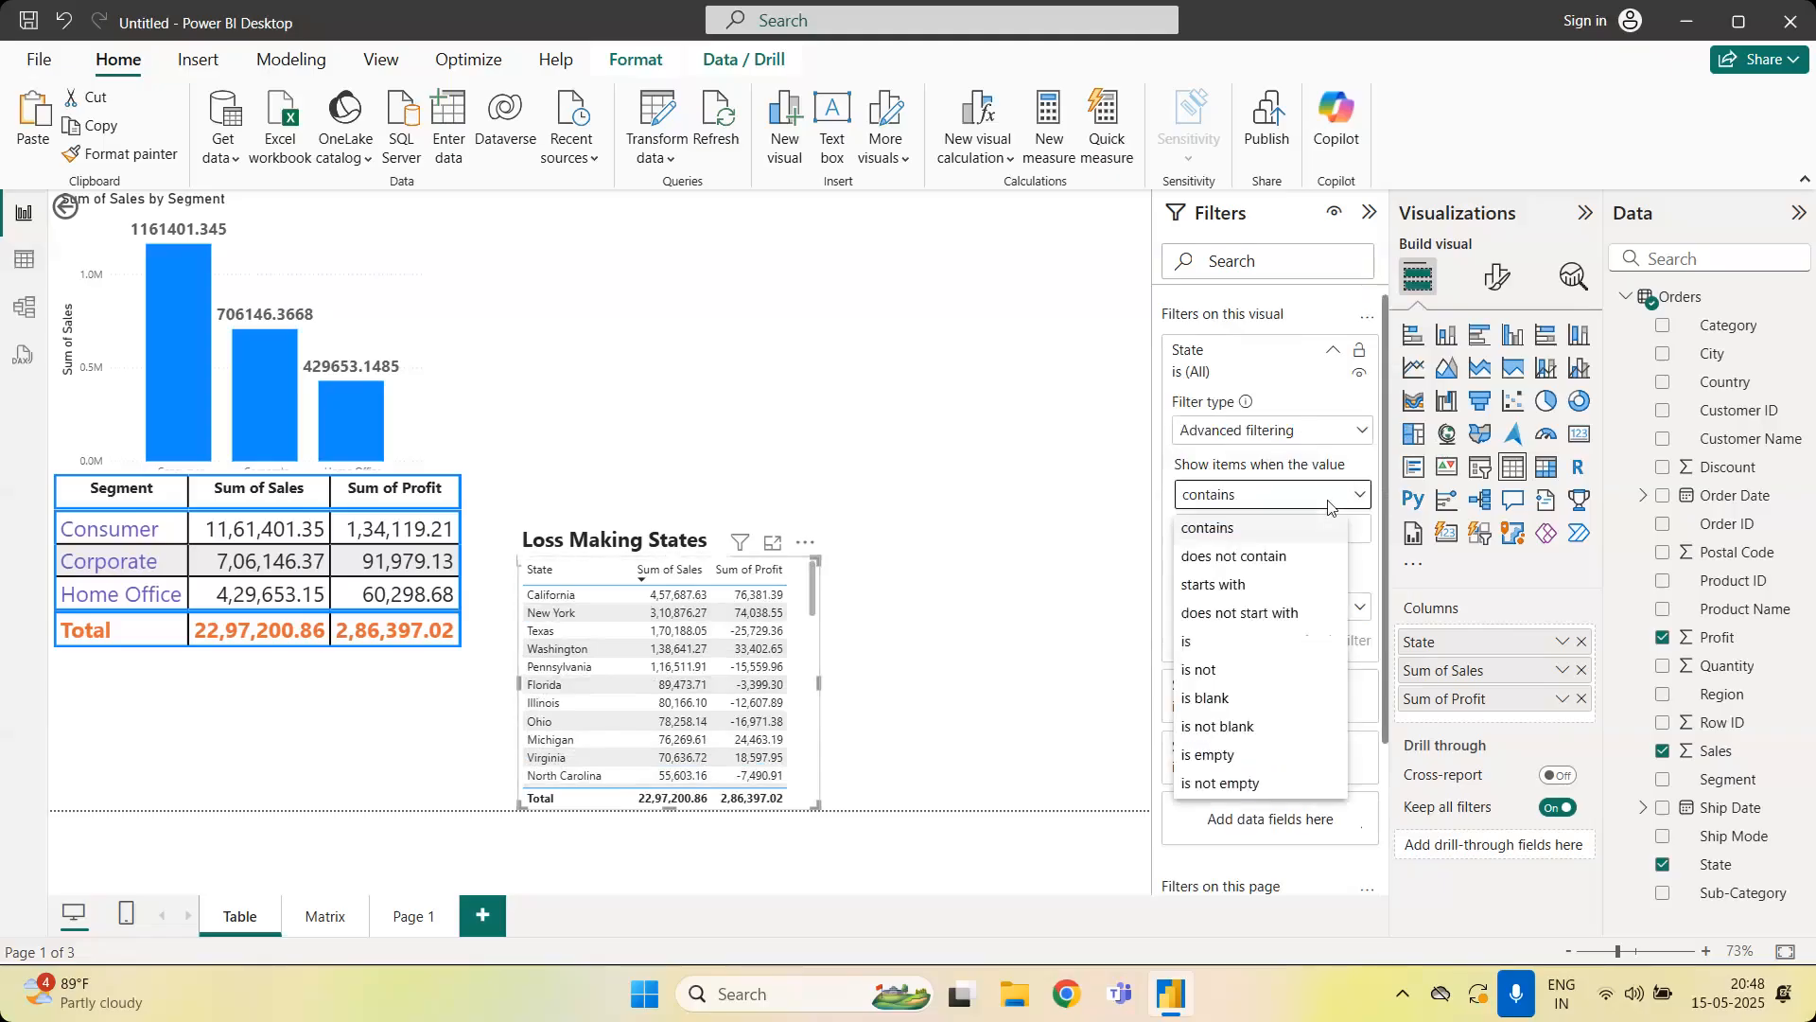
left_click(1277, 585)
left_click(1262, 532)
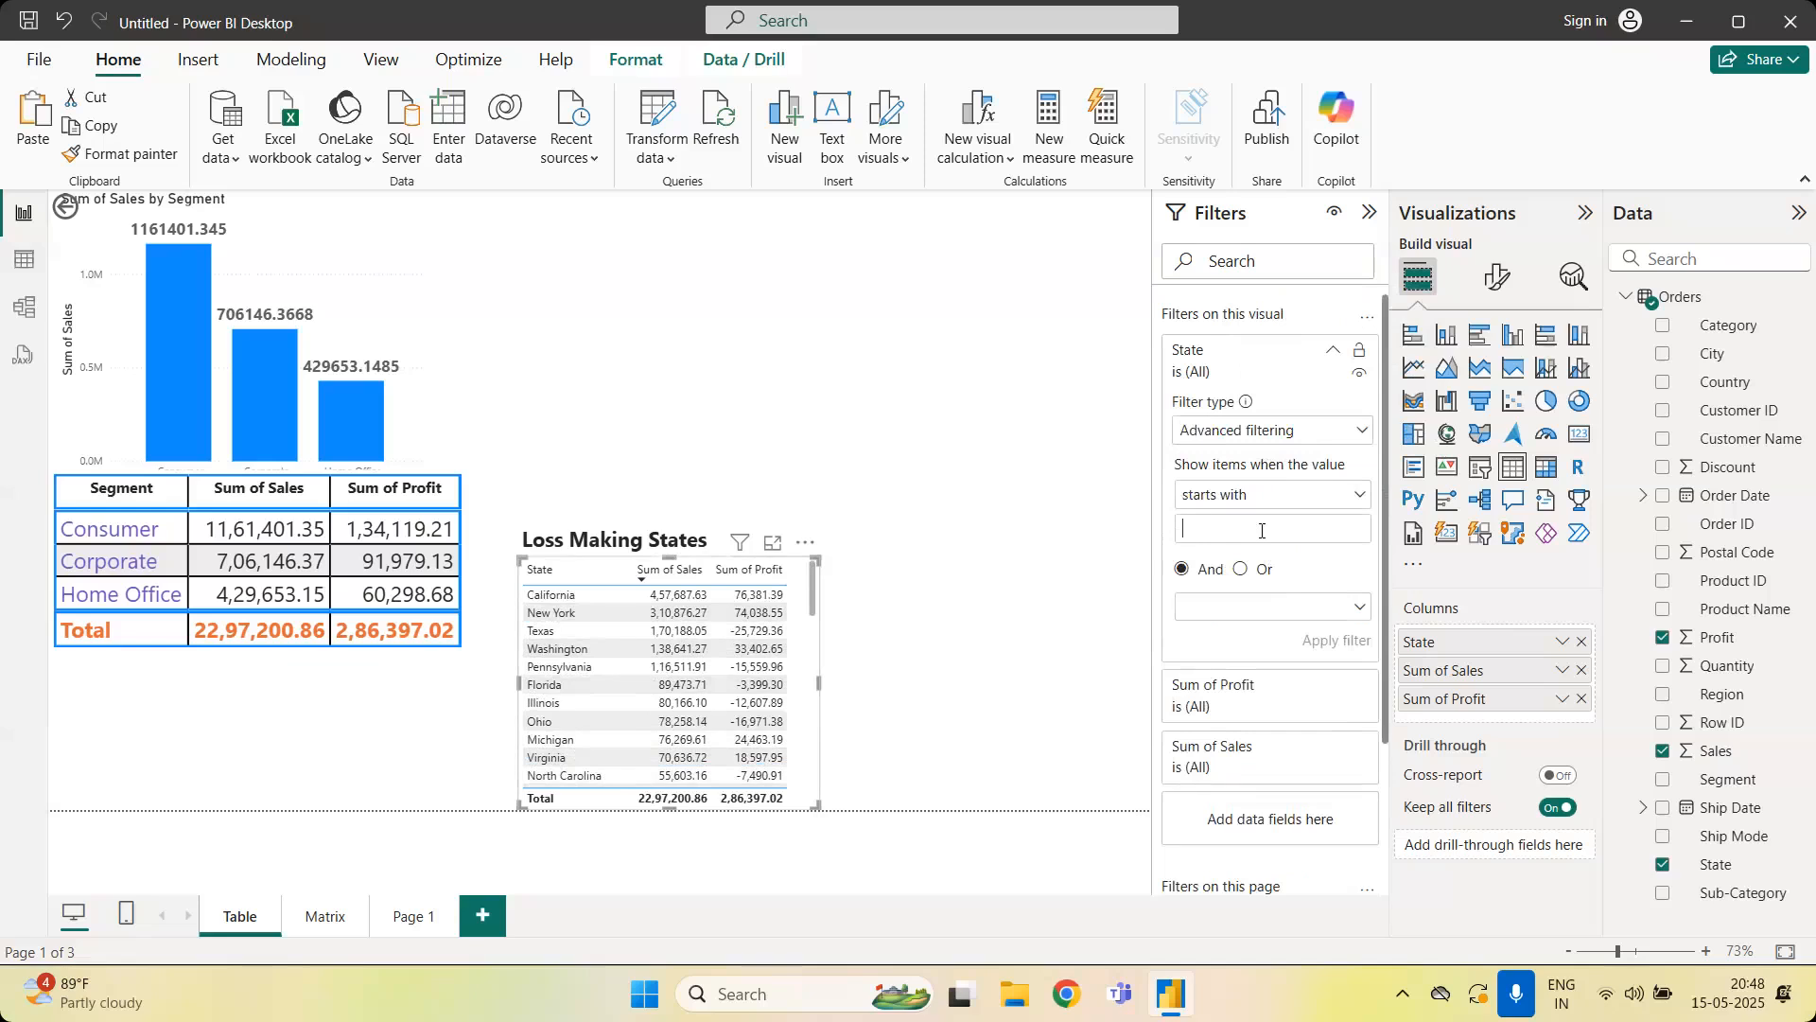
type("C")
left_click(1334, 641)
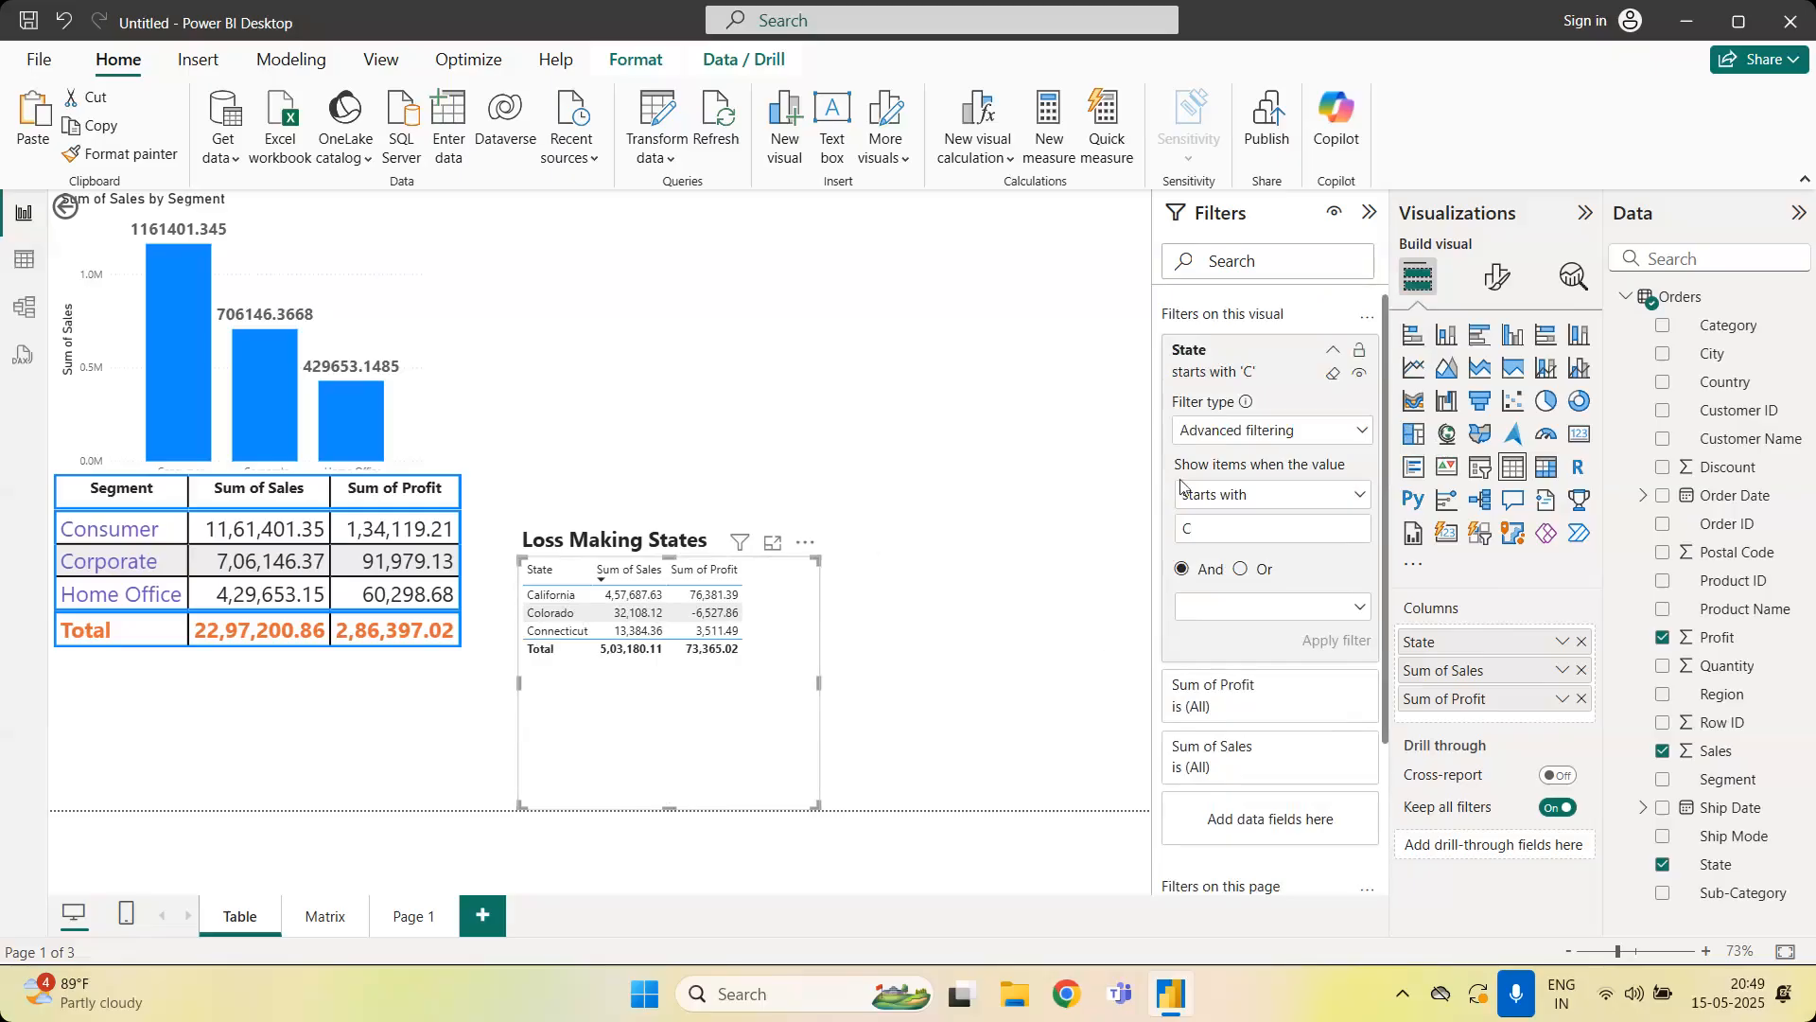
left_click_drag(817, 807, 962, 319)
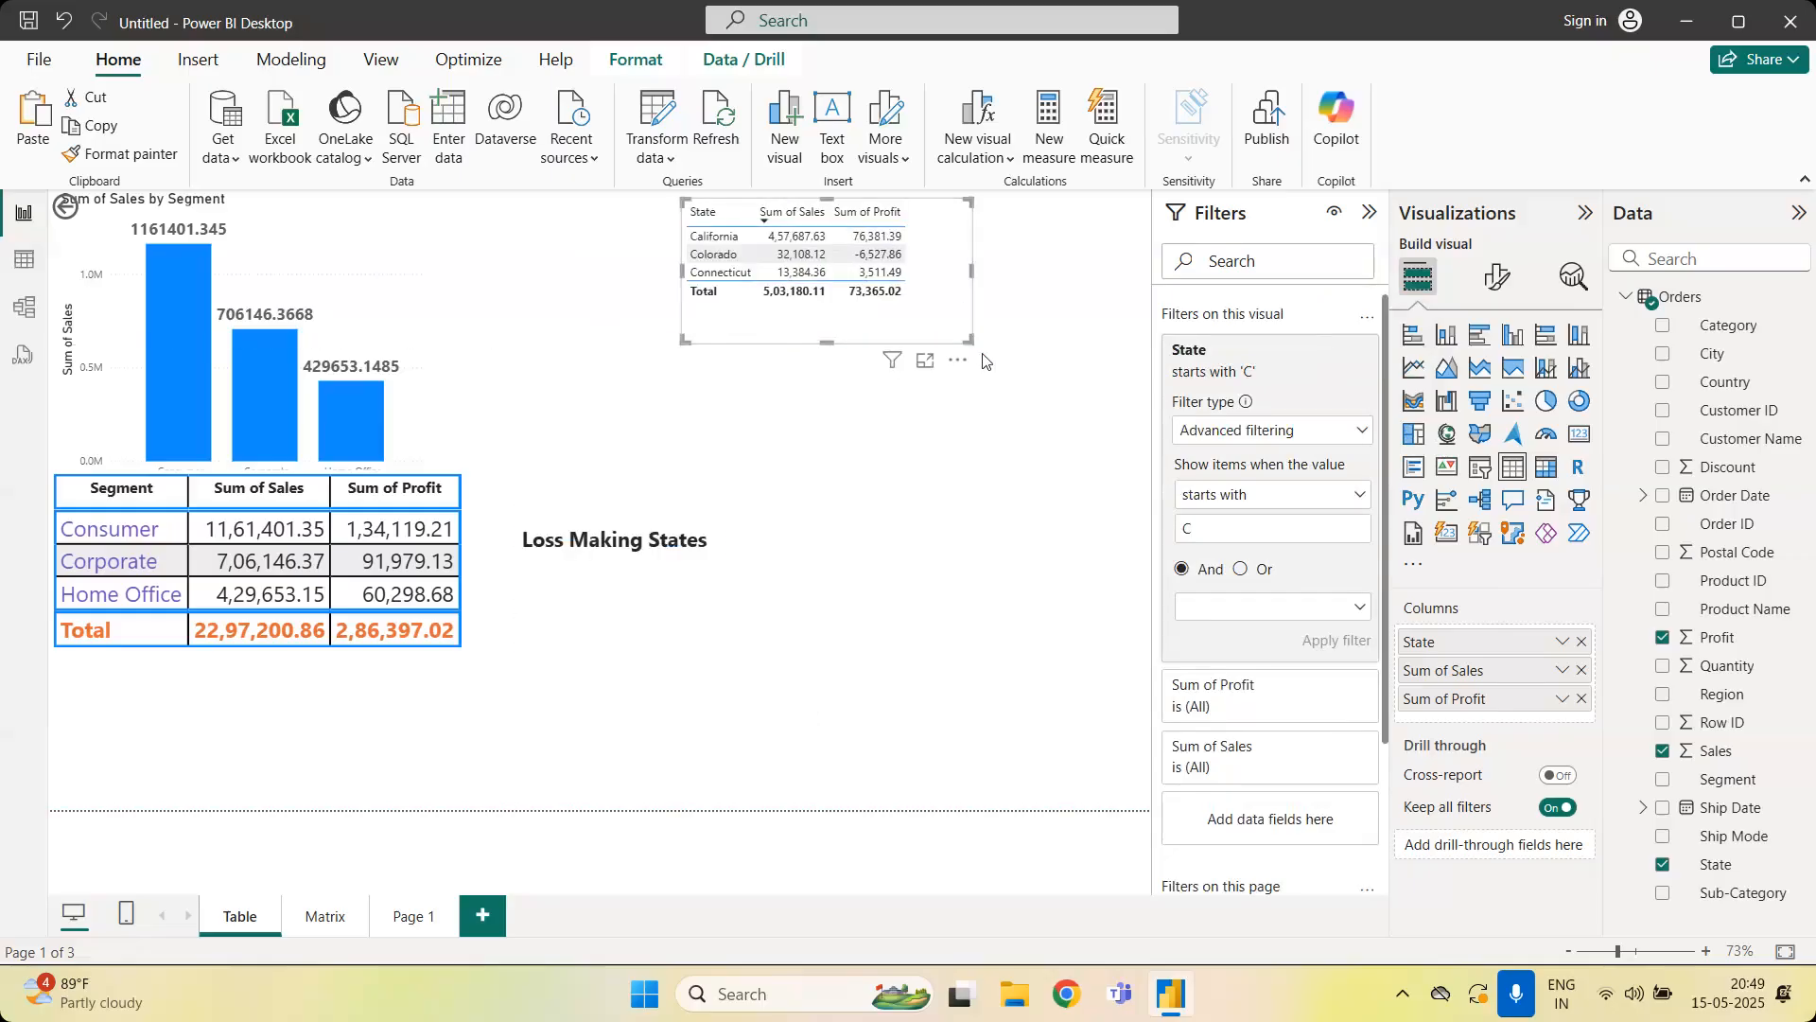
Change the state table's State filter to values that do not start with "C", and enlarge the table to the page's lower right corner
left_click(1337, 498)
key("Down")
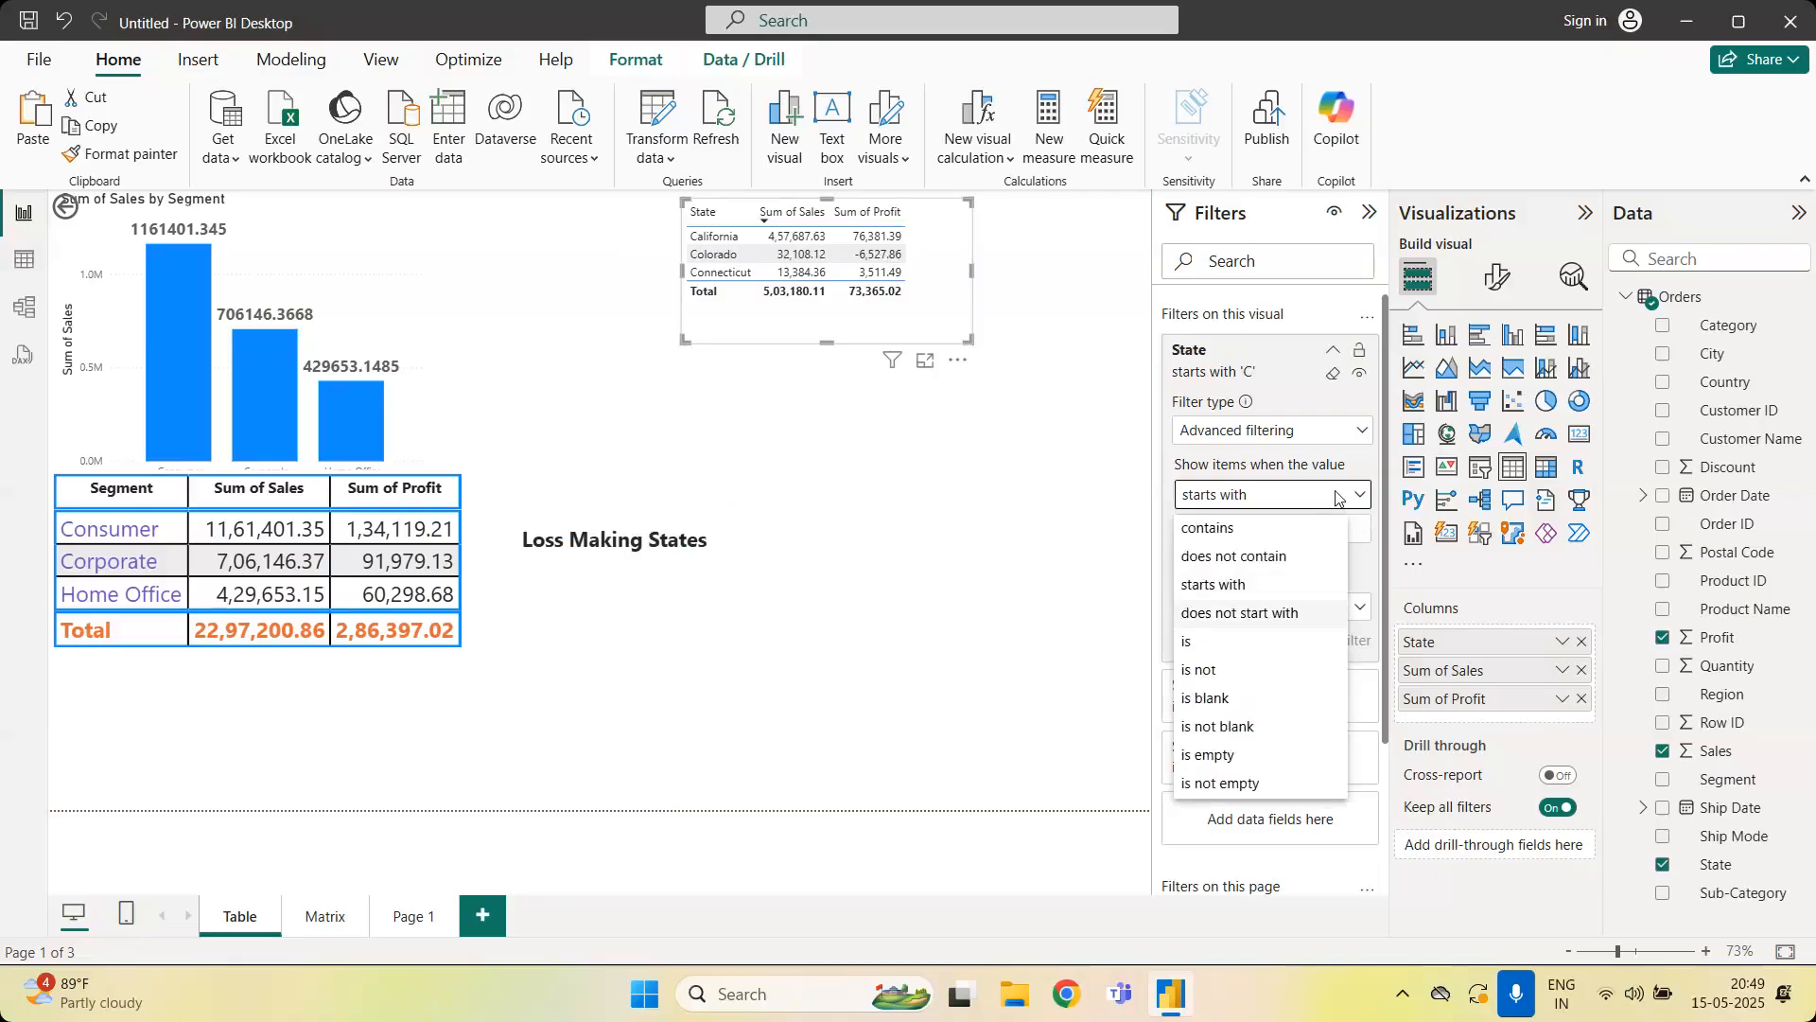
key("Return")
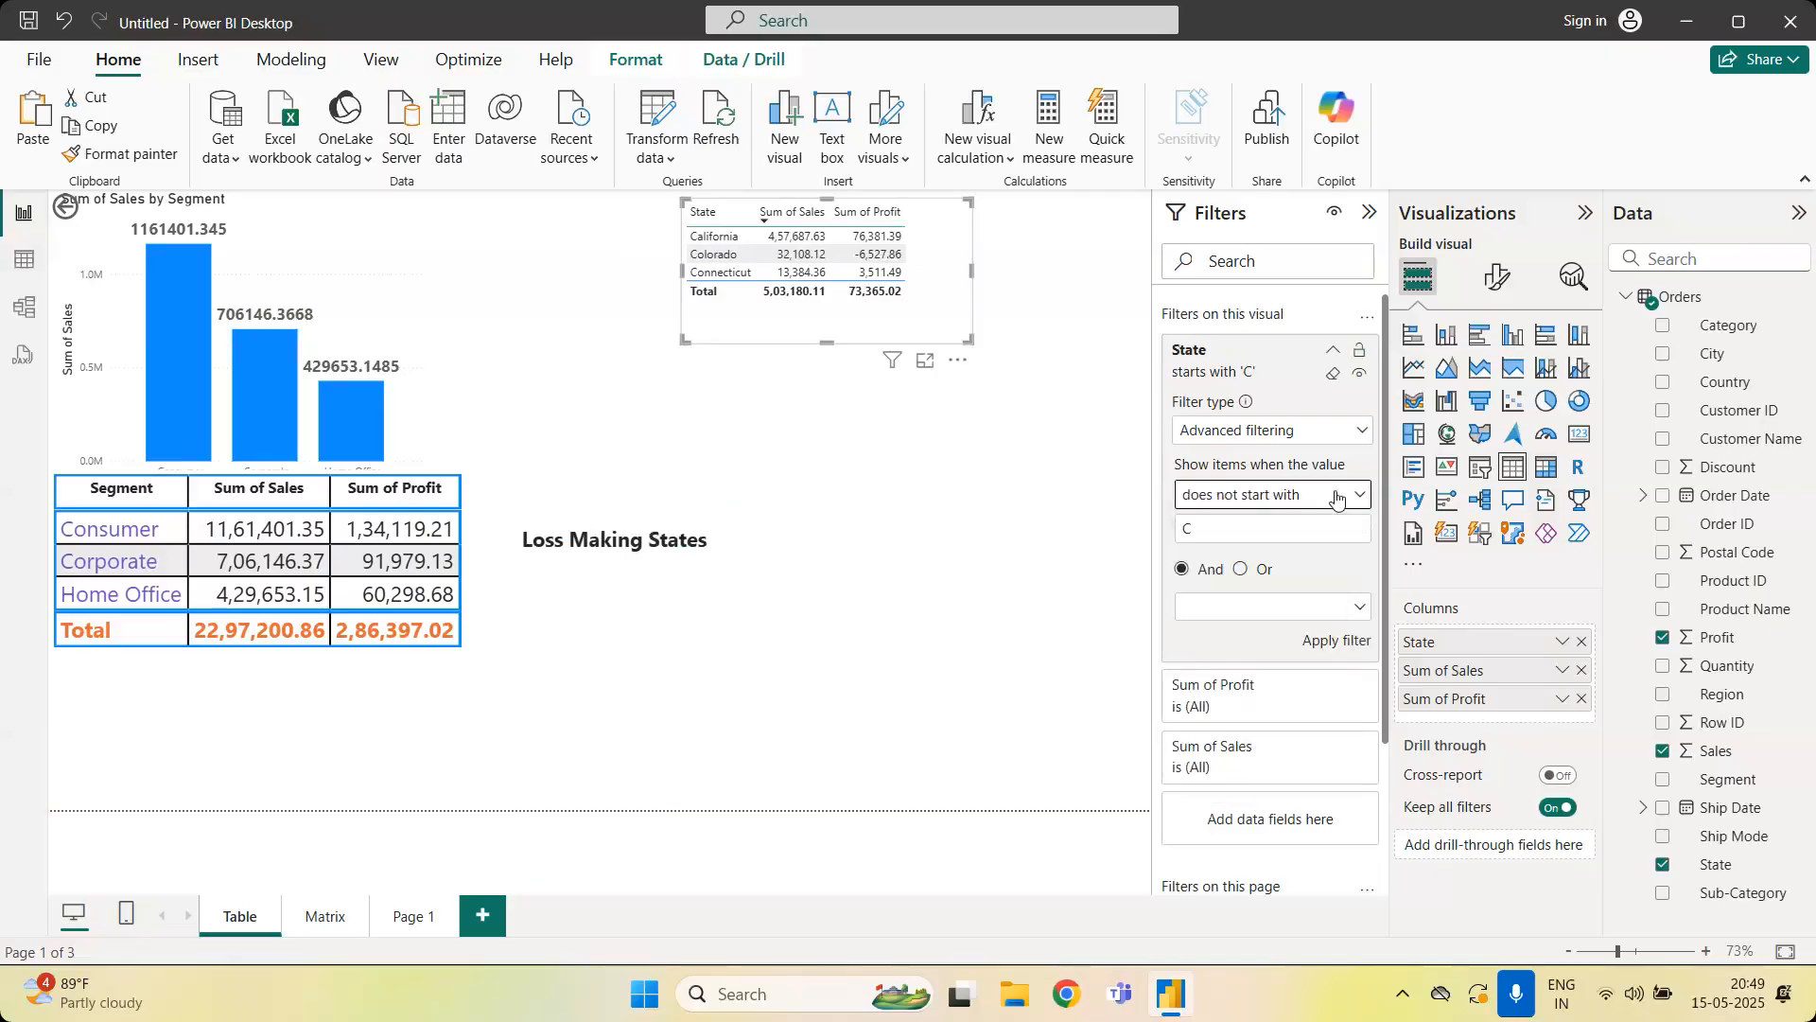
left_click(1347, 652)
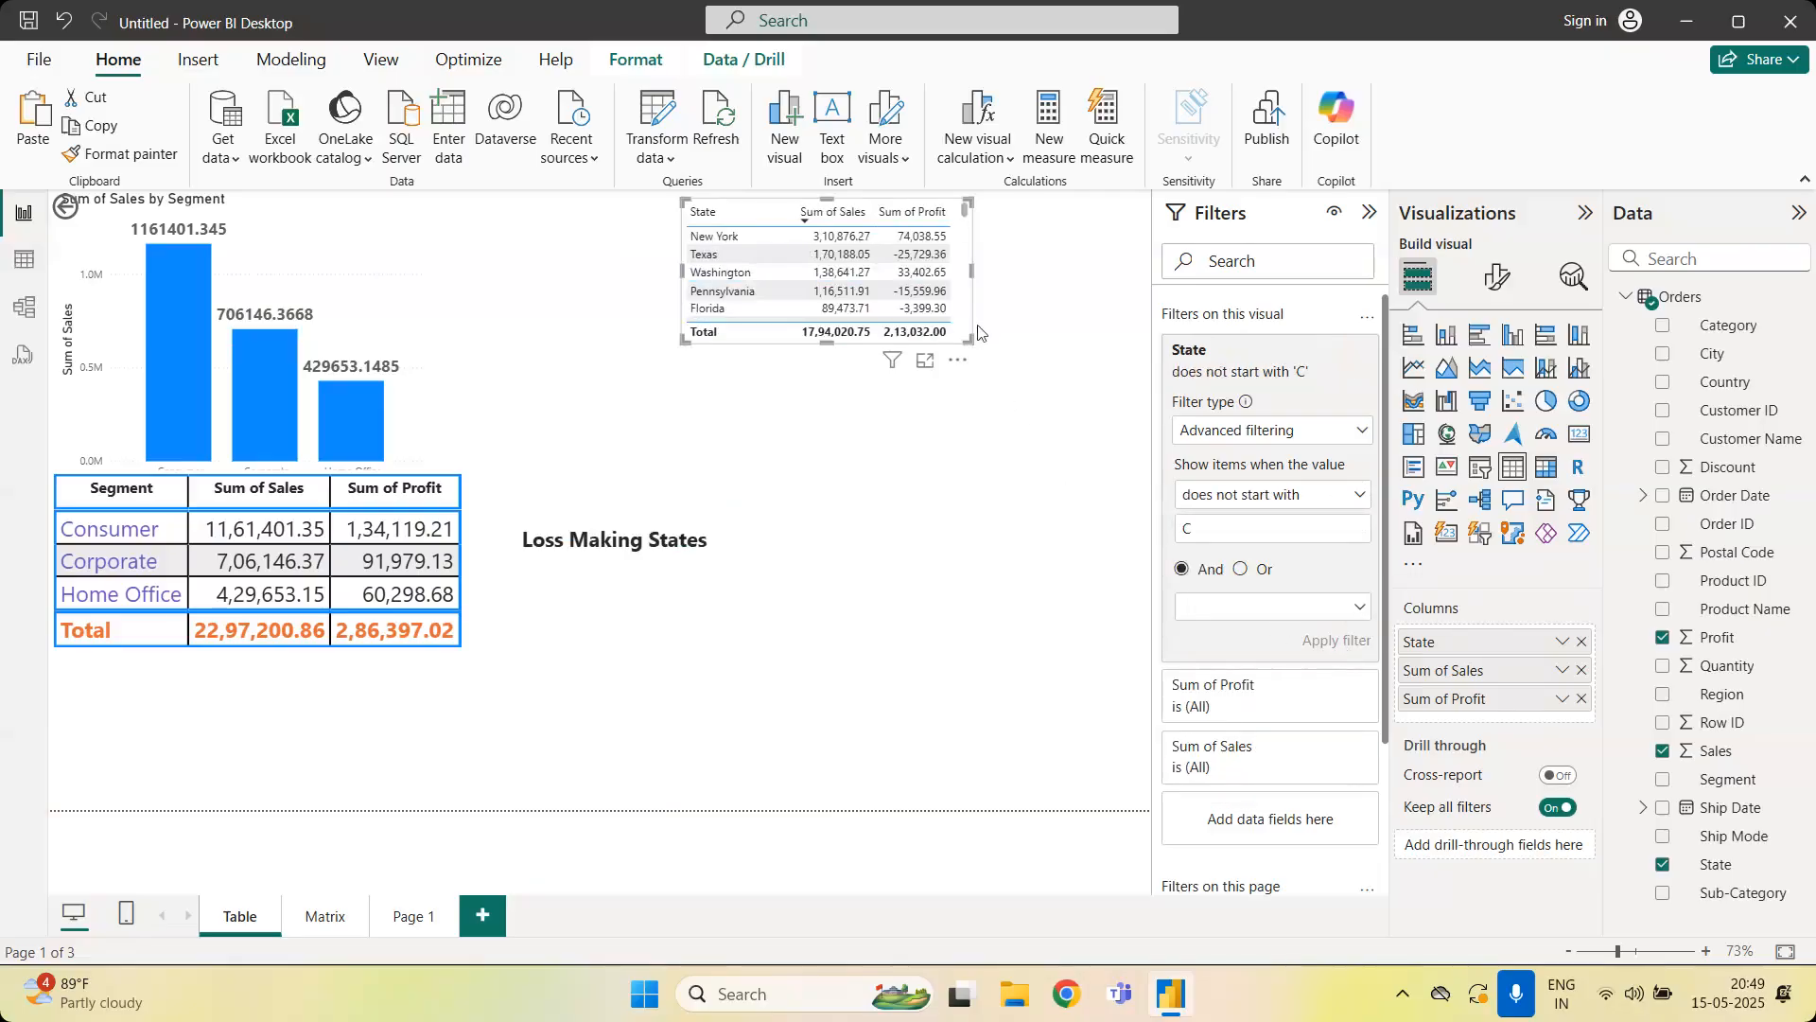
left_click_drag(968, 340, 1139, 809)
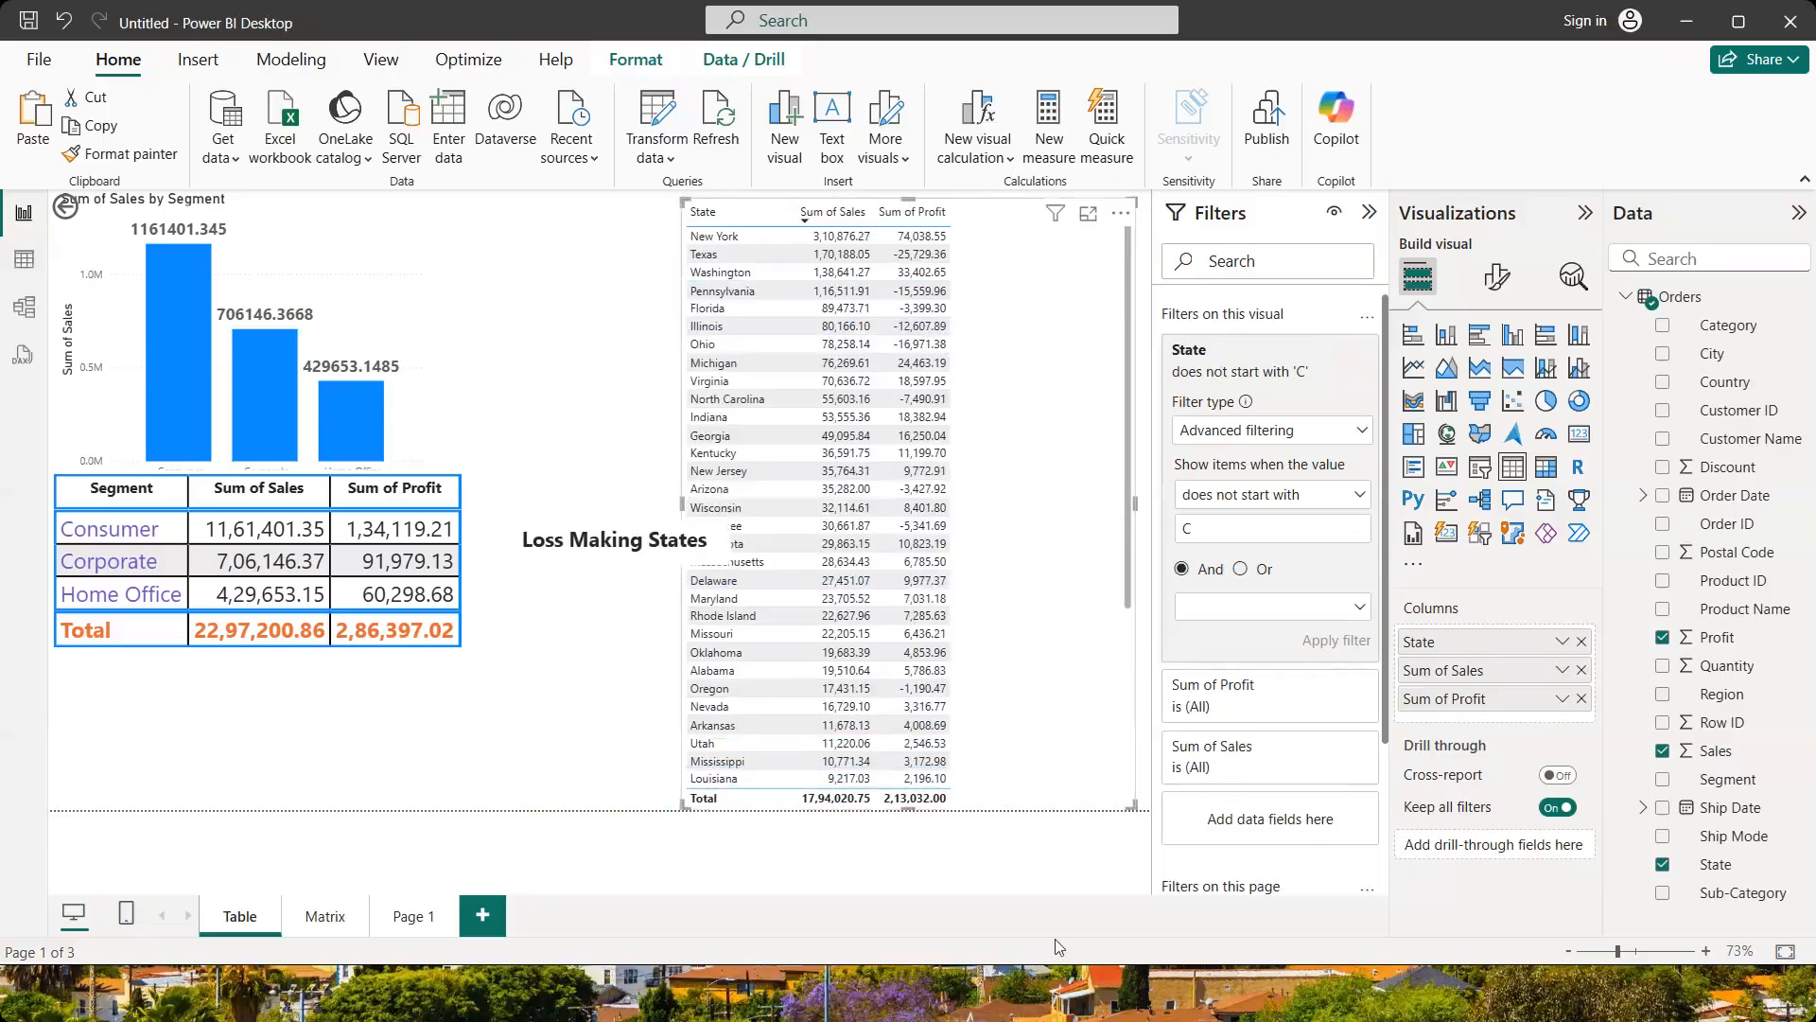
Delete the "Loss Making States" title overlapping the state table
left_click(606, 573)
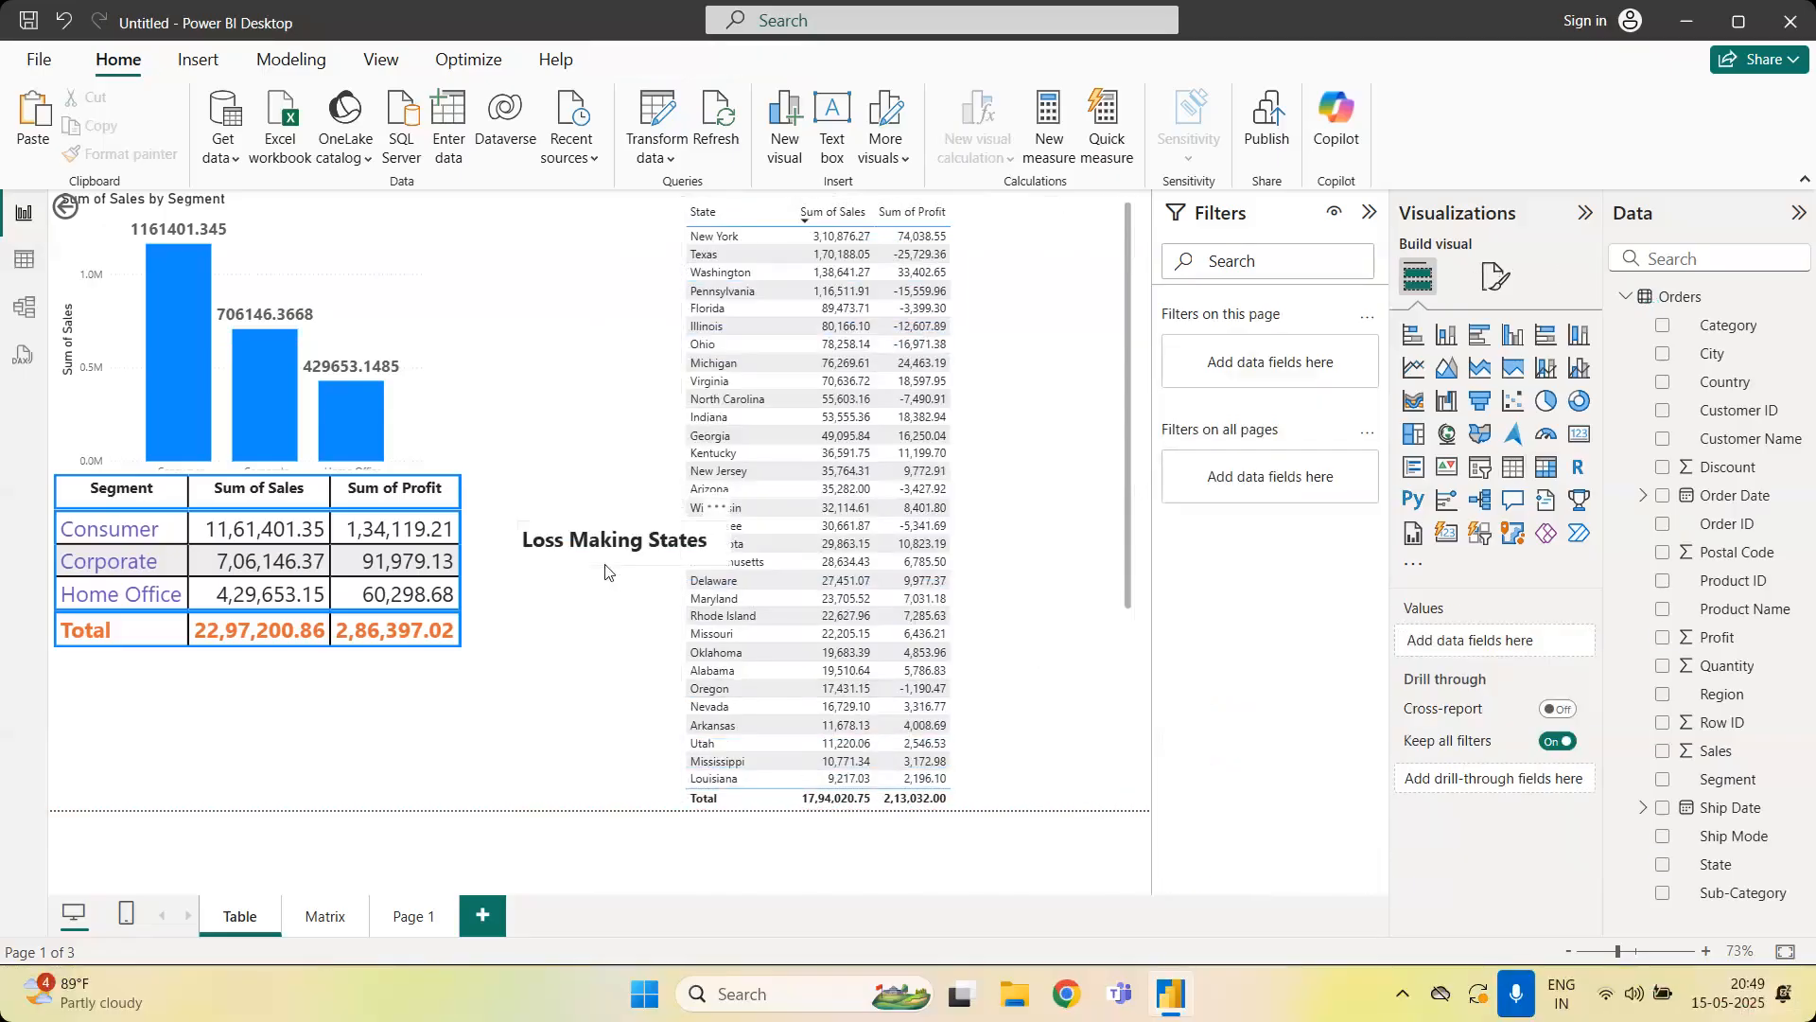
left_click(608, 558)
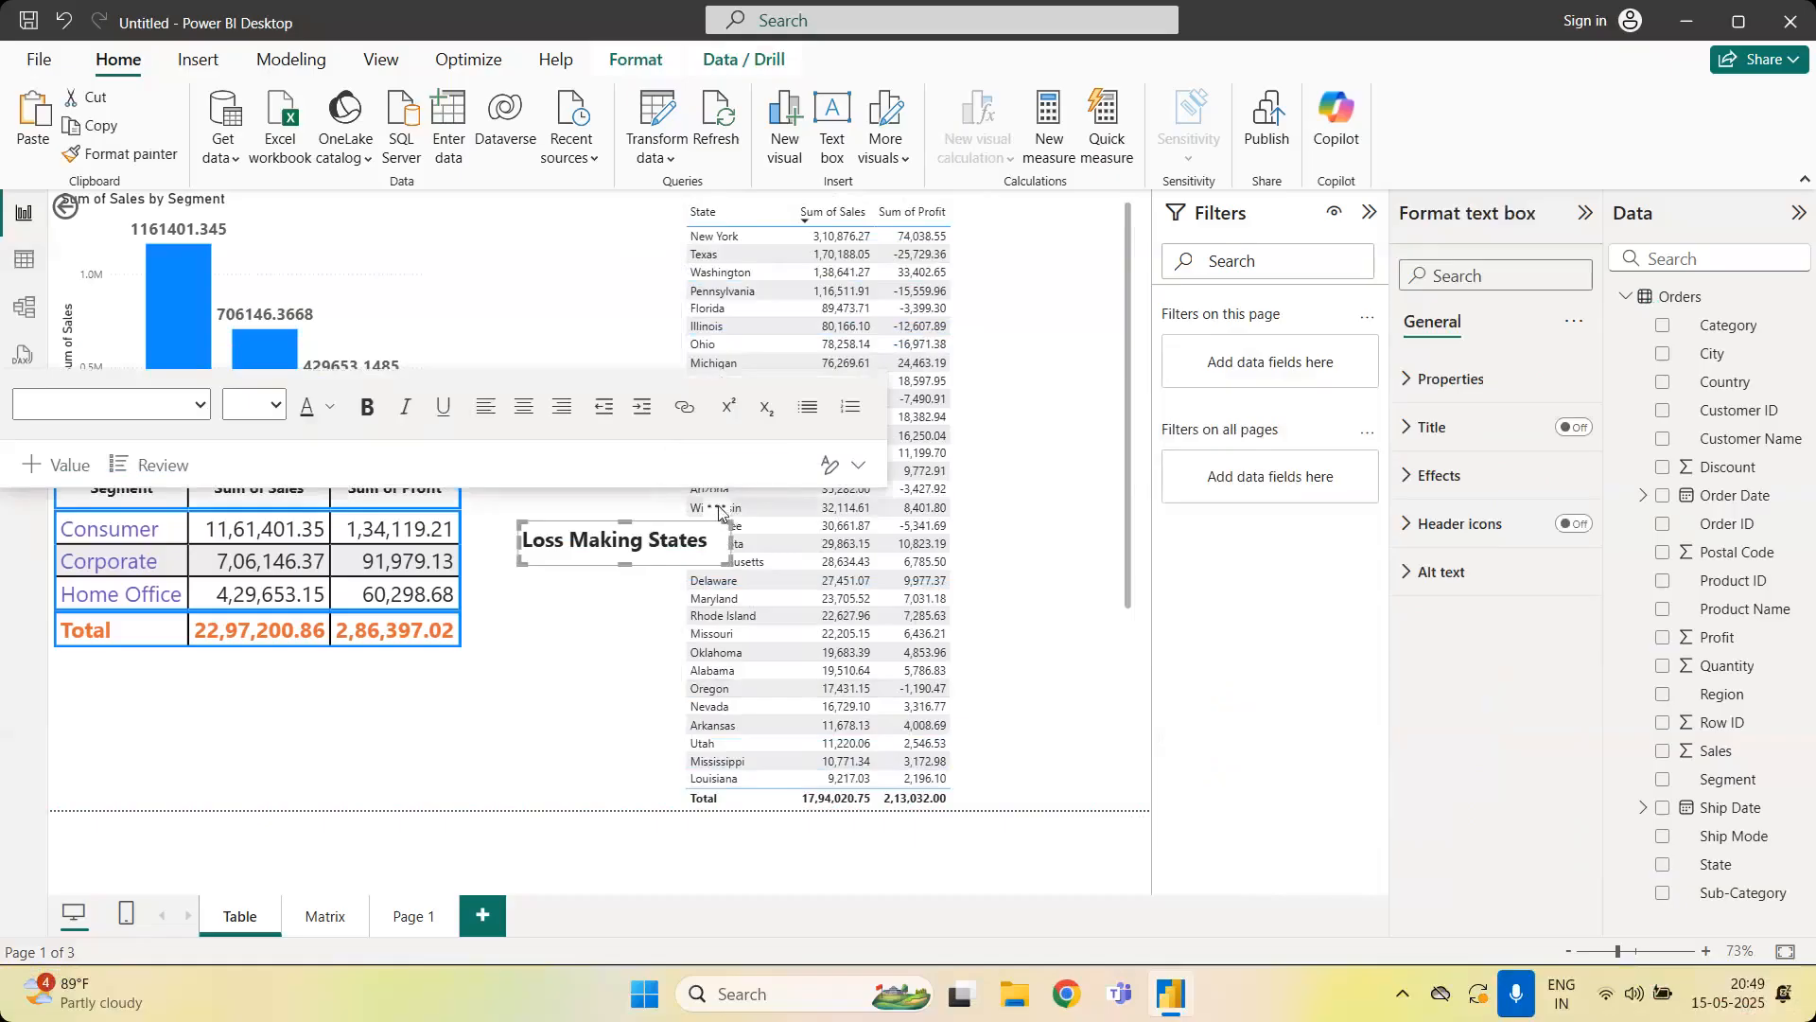
left_click(719, 509)
left_click(776, 533)
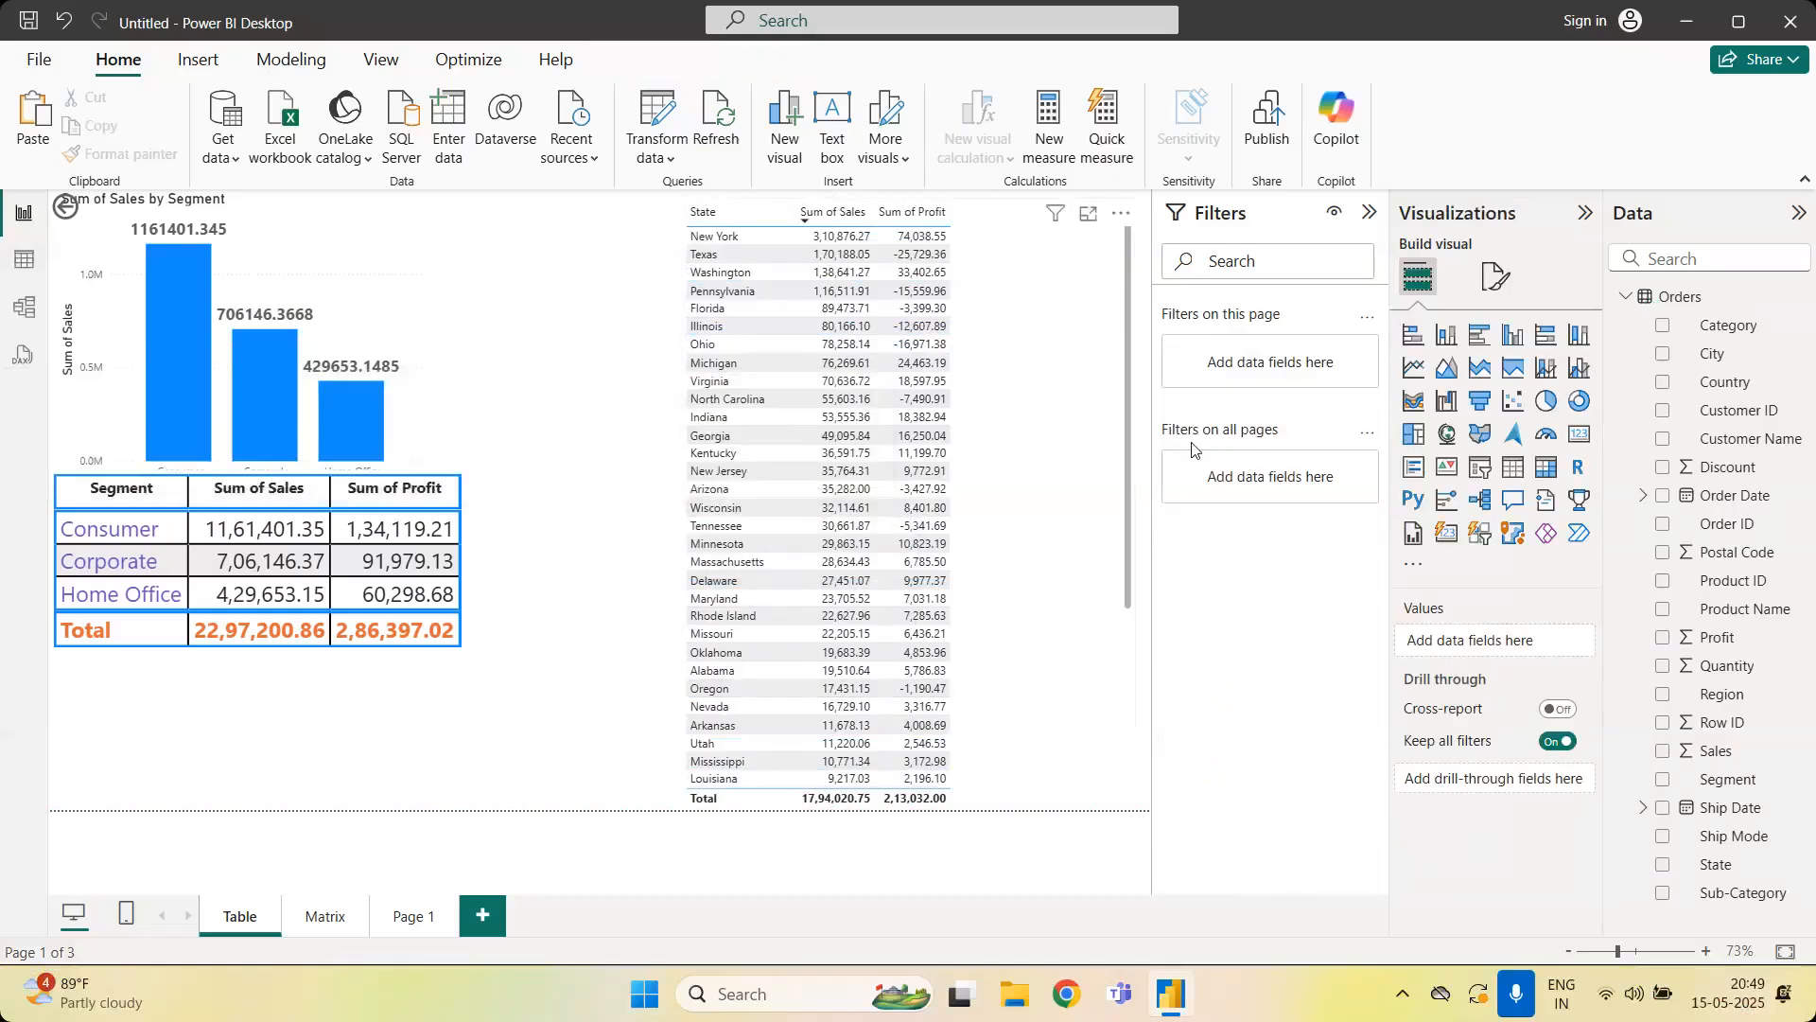
Filter the state table to State values starting with "C" or starting with "A"
left_click(1080, 424)
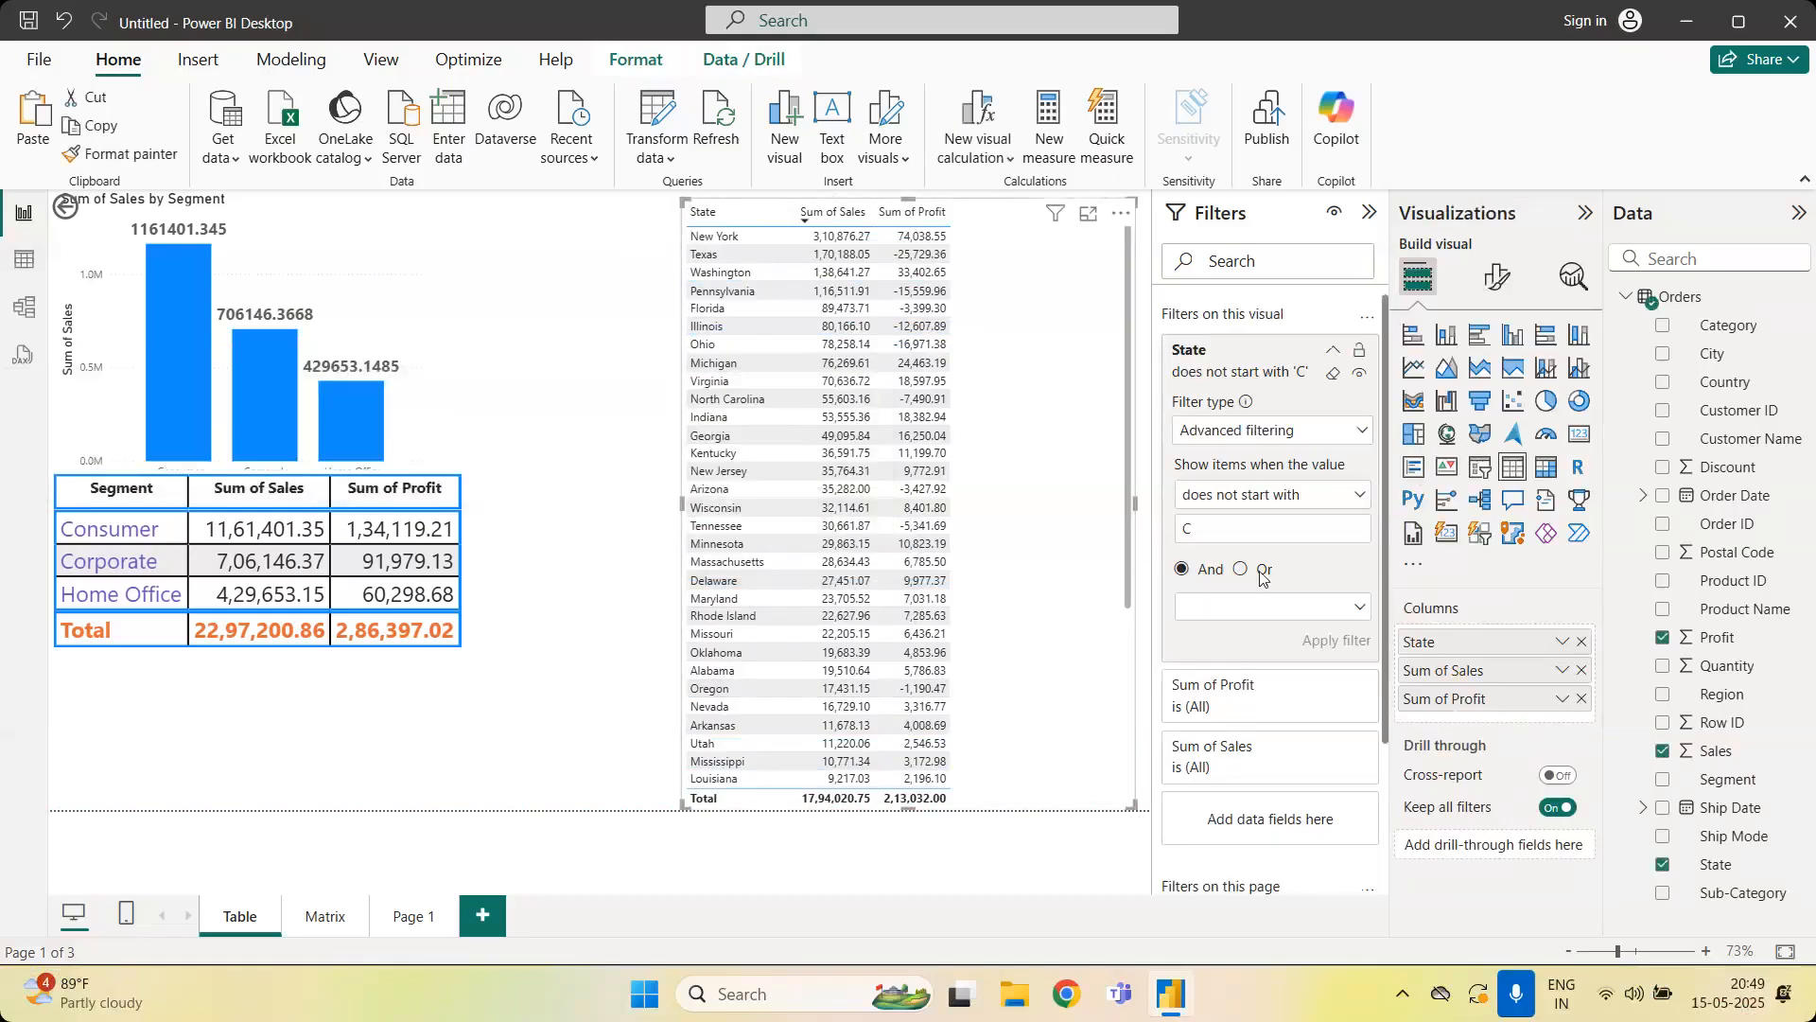
left_click(1360, 502)
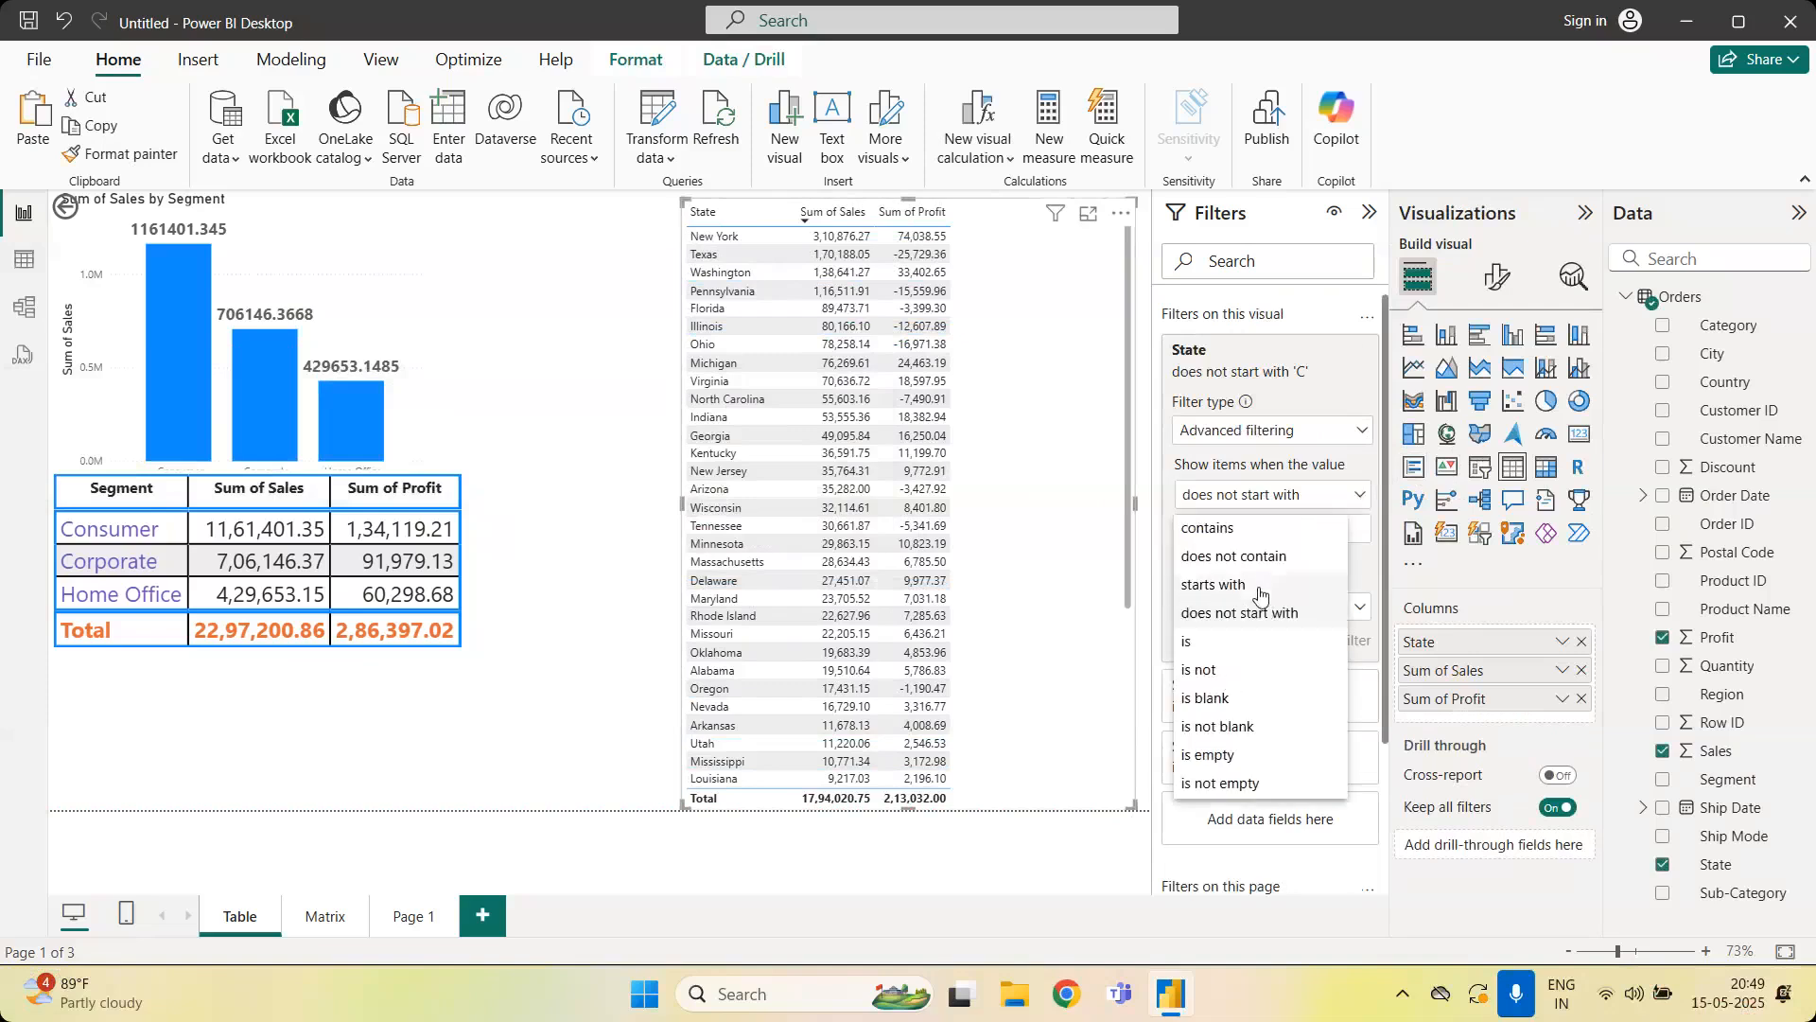
left_click(1259, 587)
left_click(1234, 609)
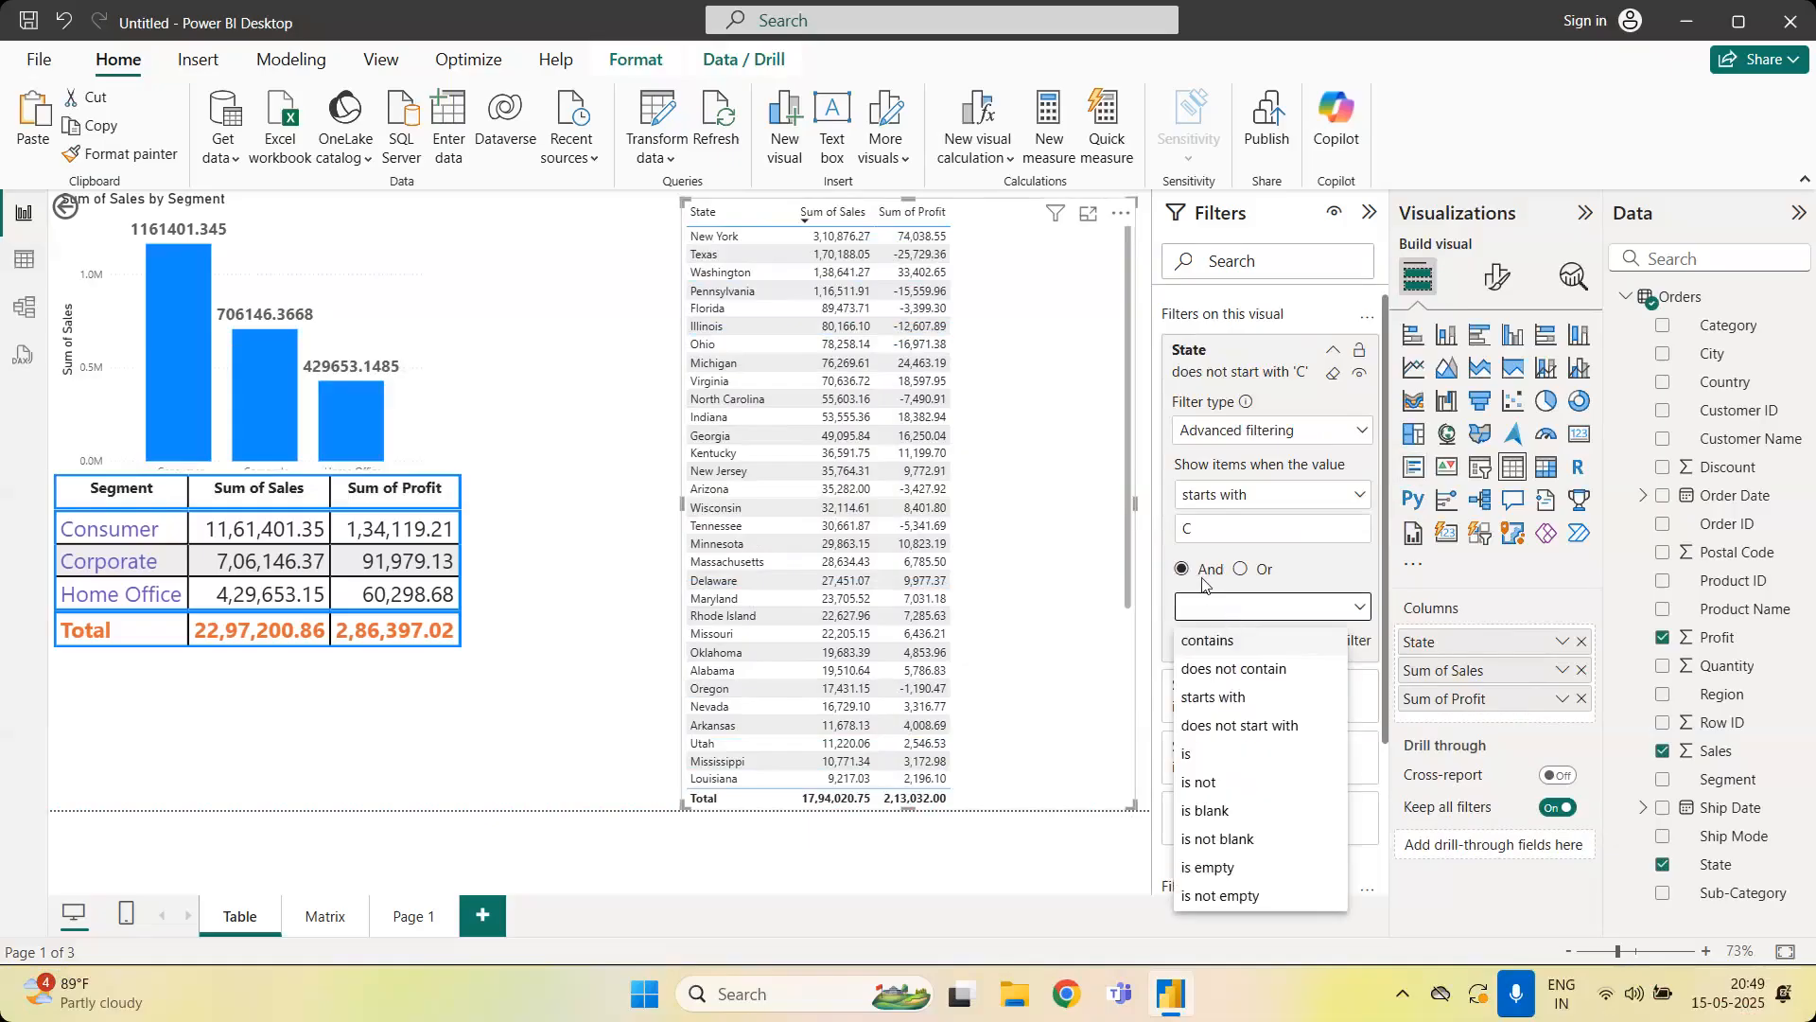
left_click(1214, 617)
left_click(1212, 617)
left_click(1220, 700)
type("A")
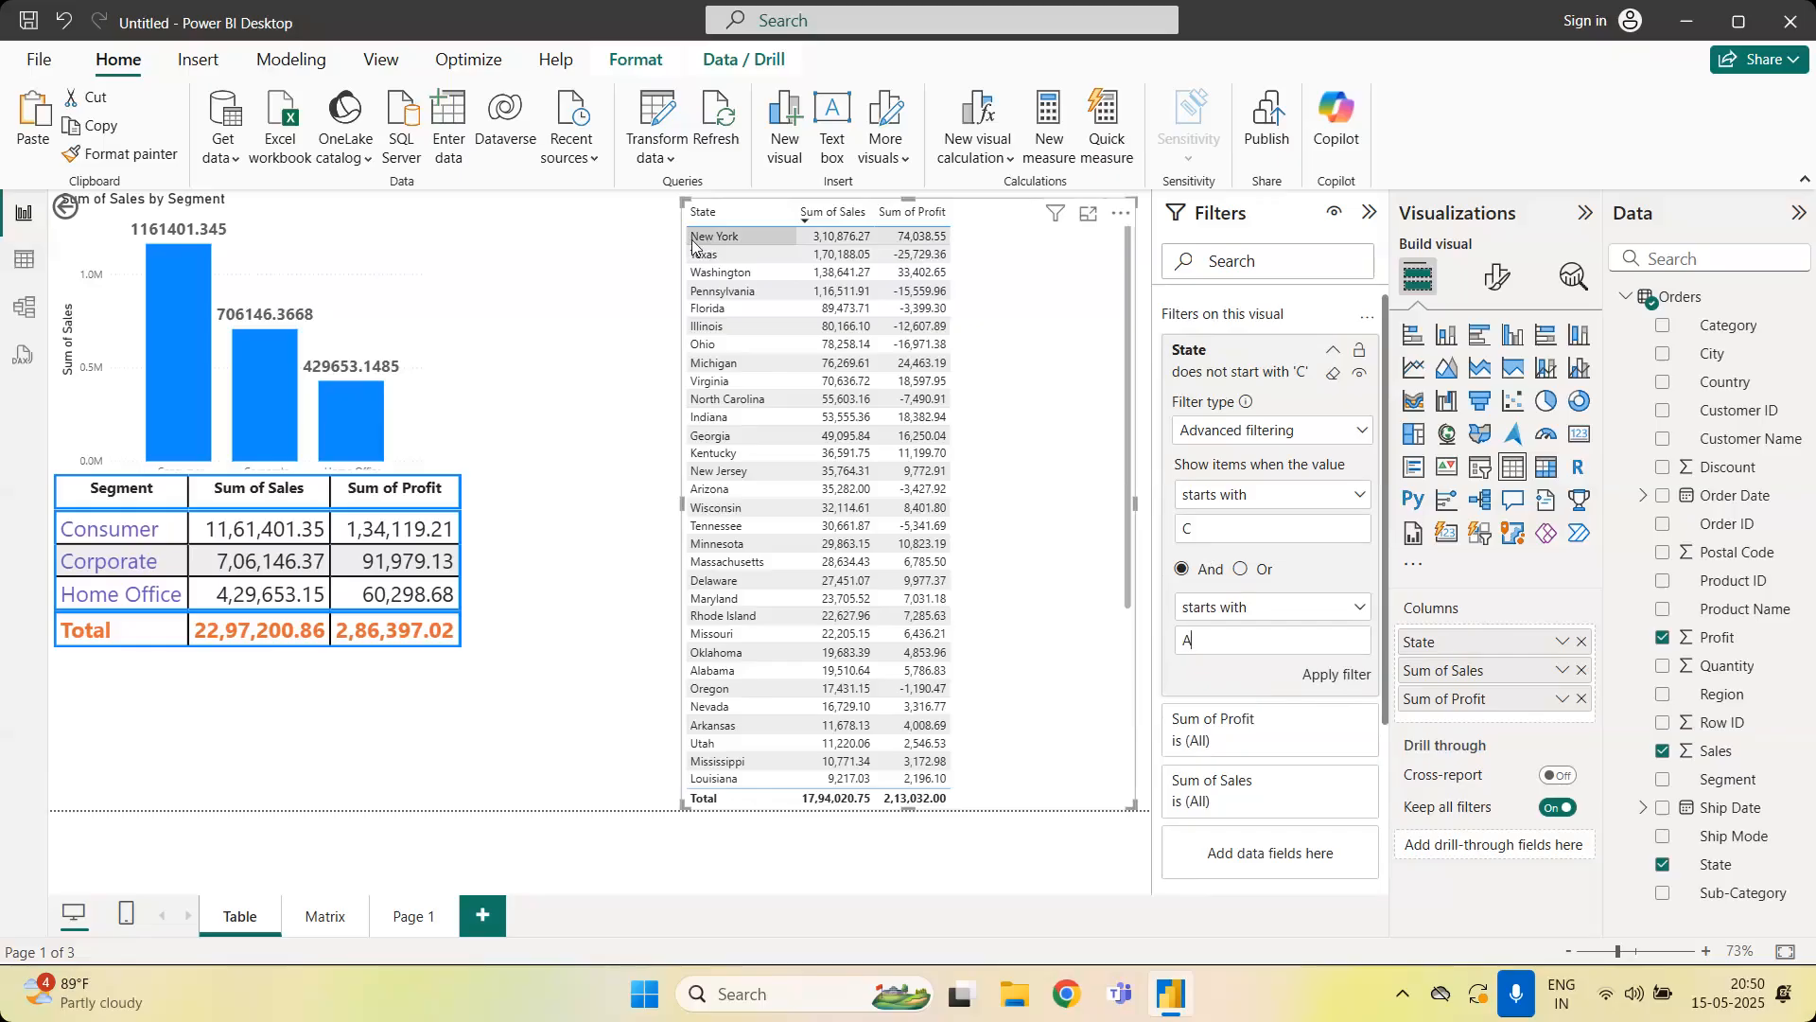
left_click(1244, 570)
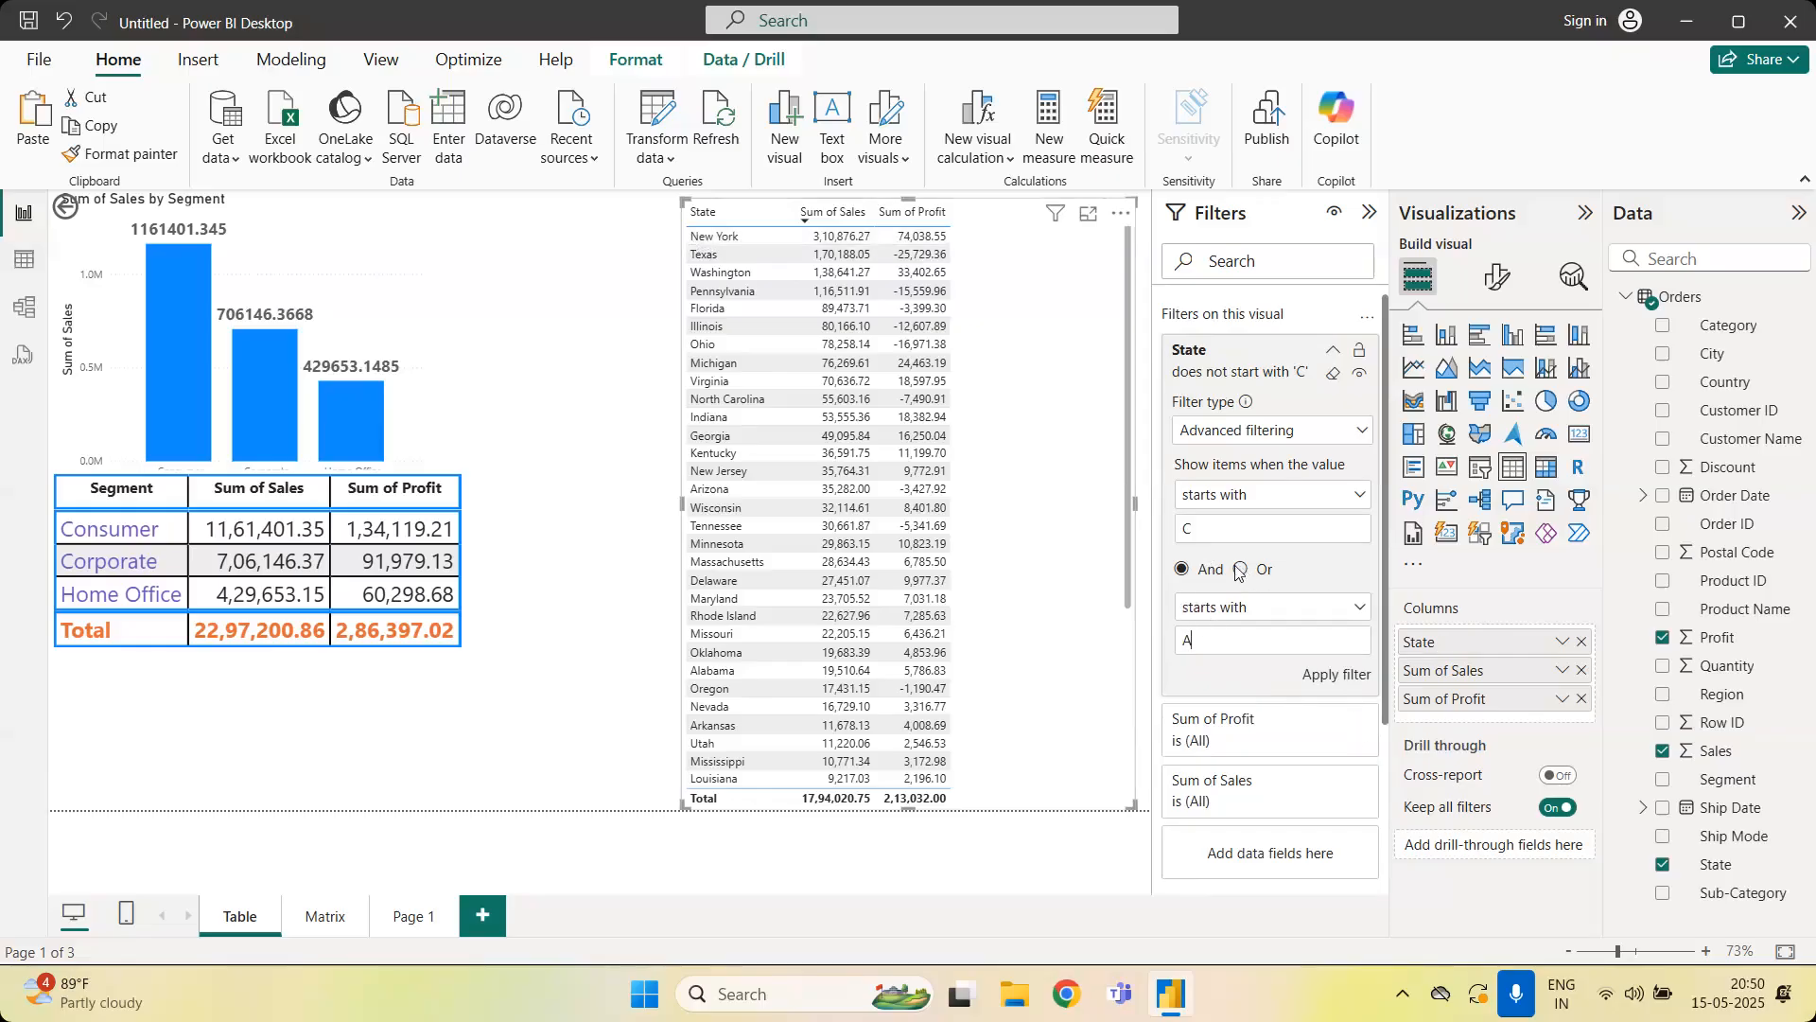
left_click(1348, 675)
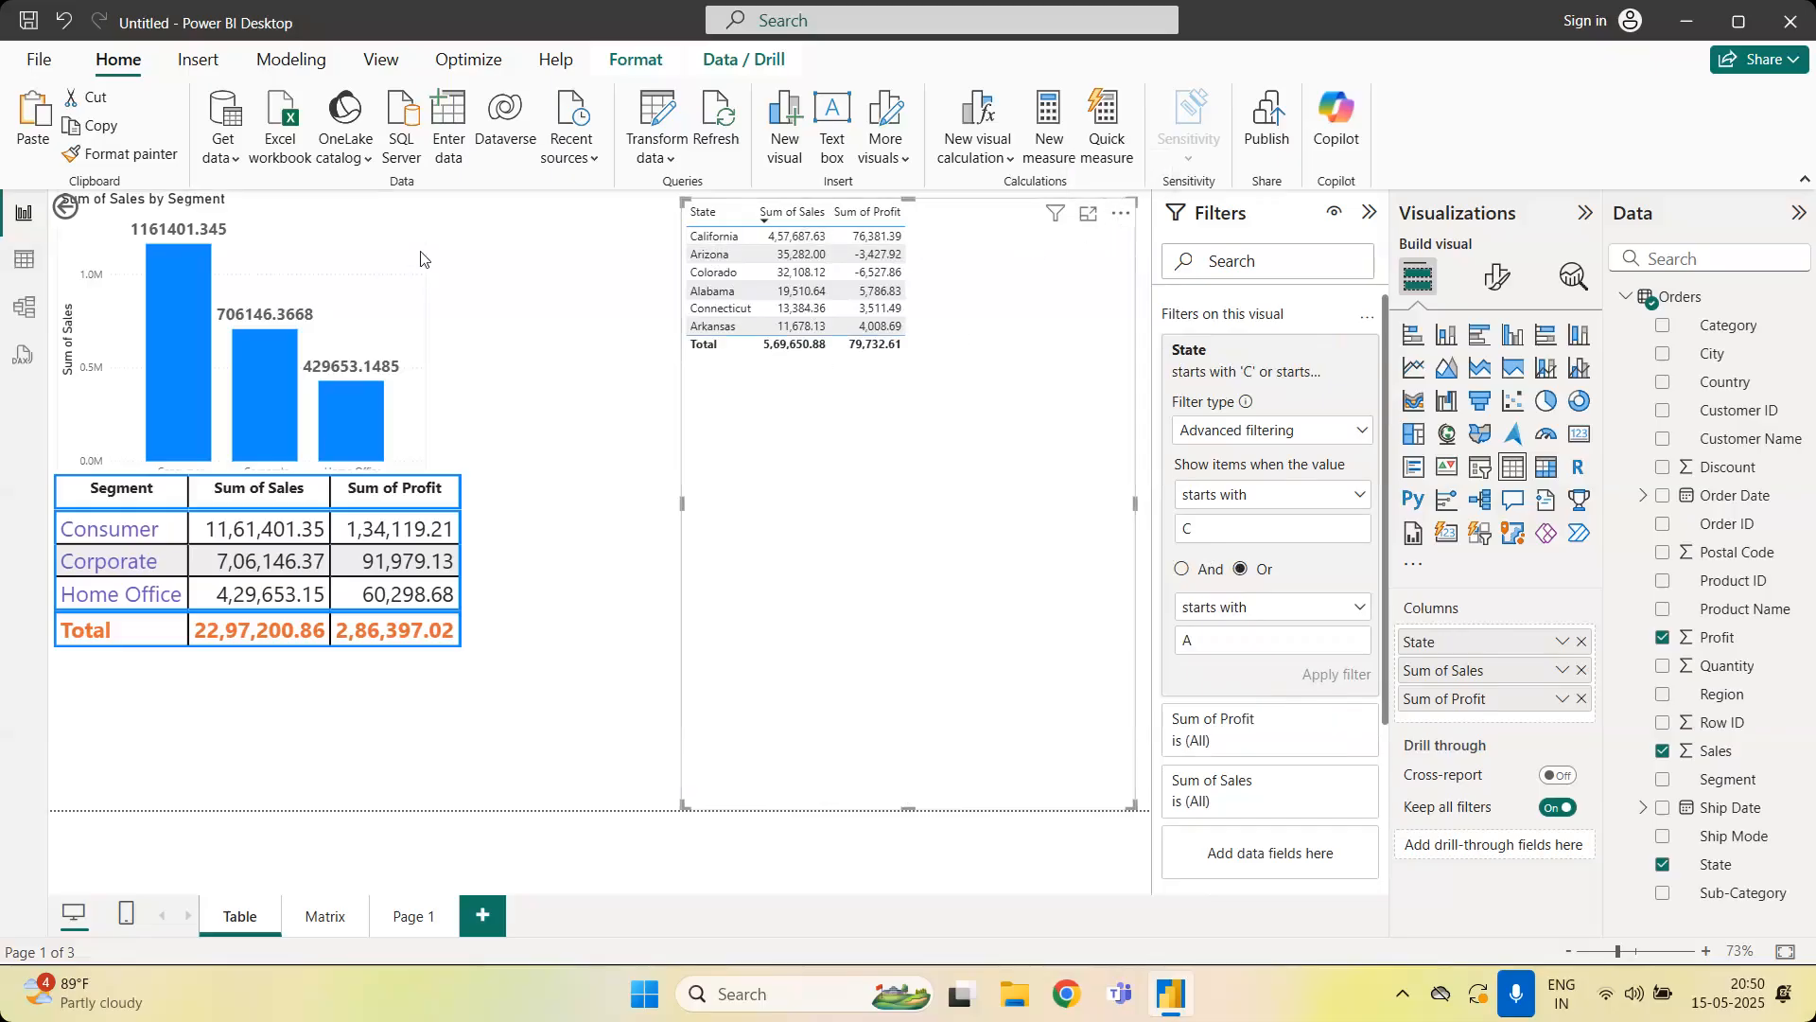
Add a new report page, paste a copy of the Table page's state table there, and clear the copy's State filter
left_click(482, 914)
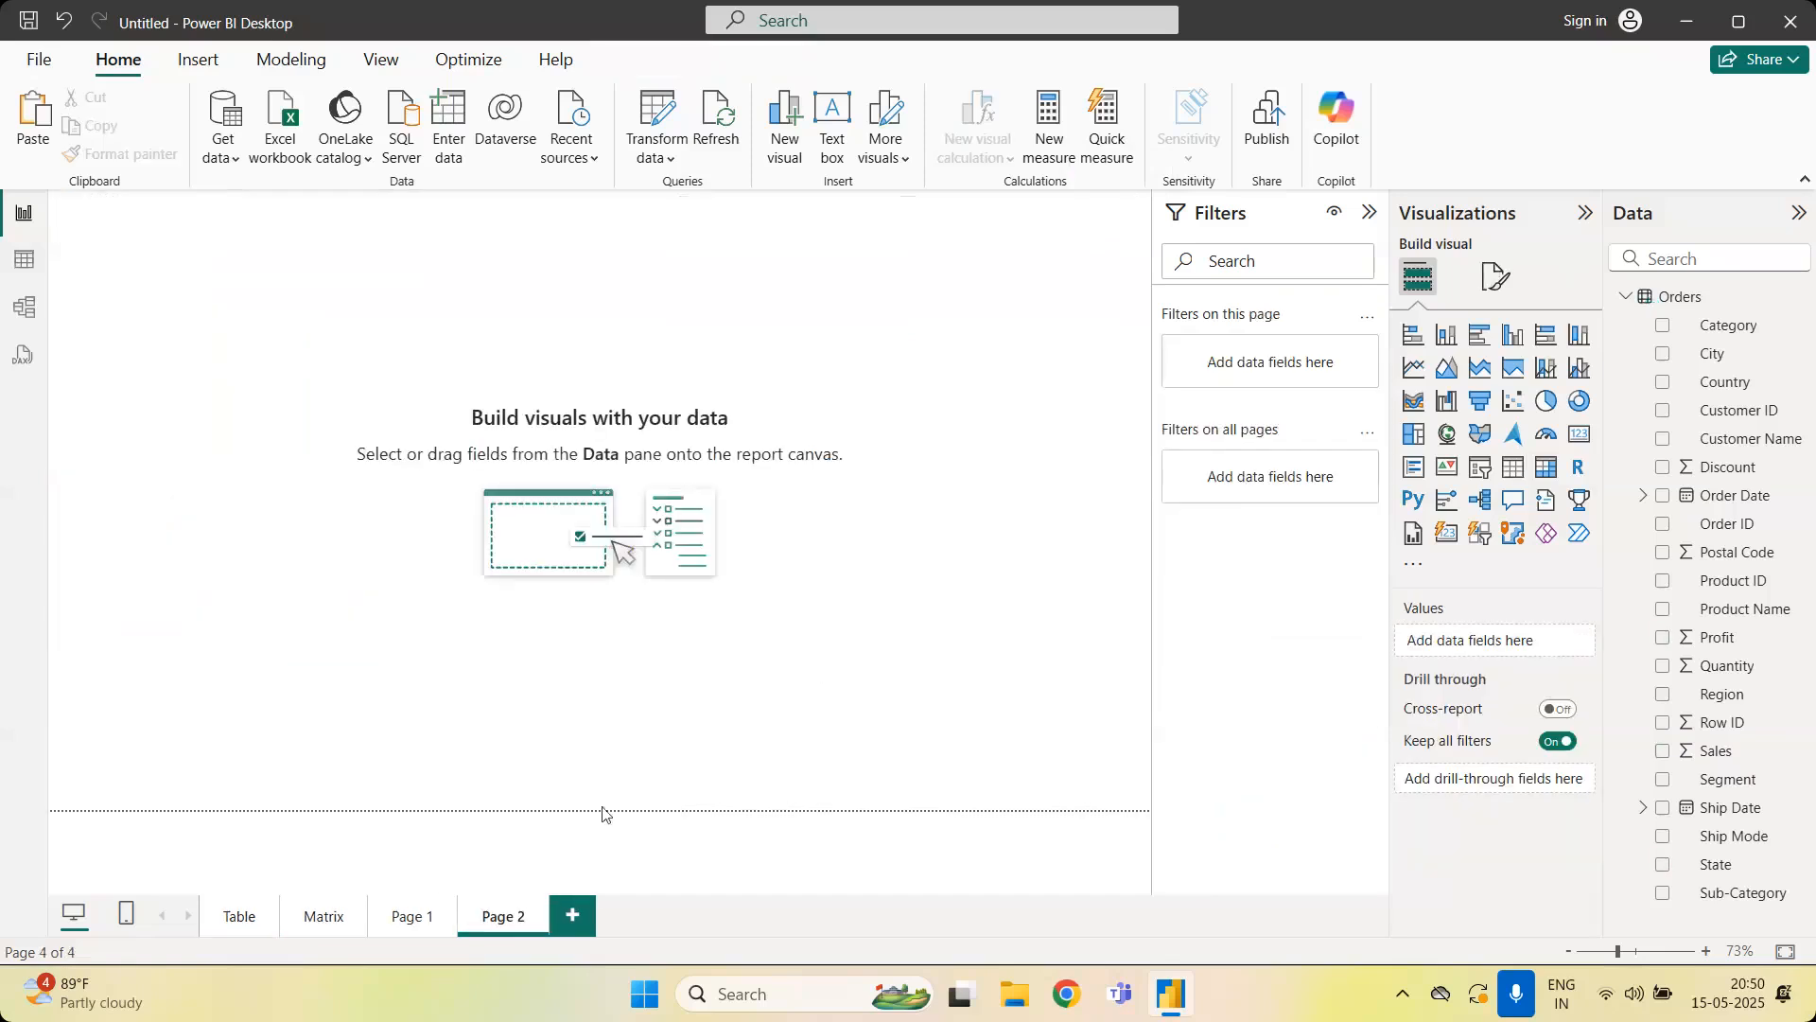
left_click(436, 923)
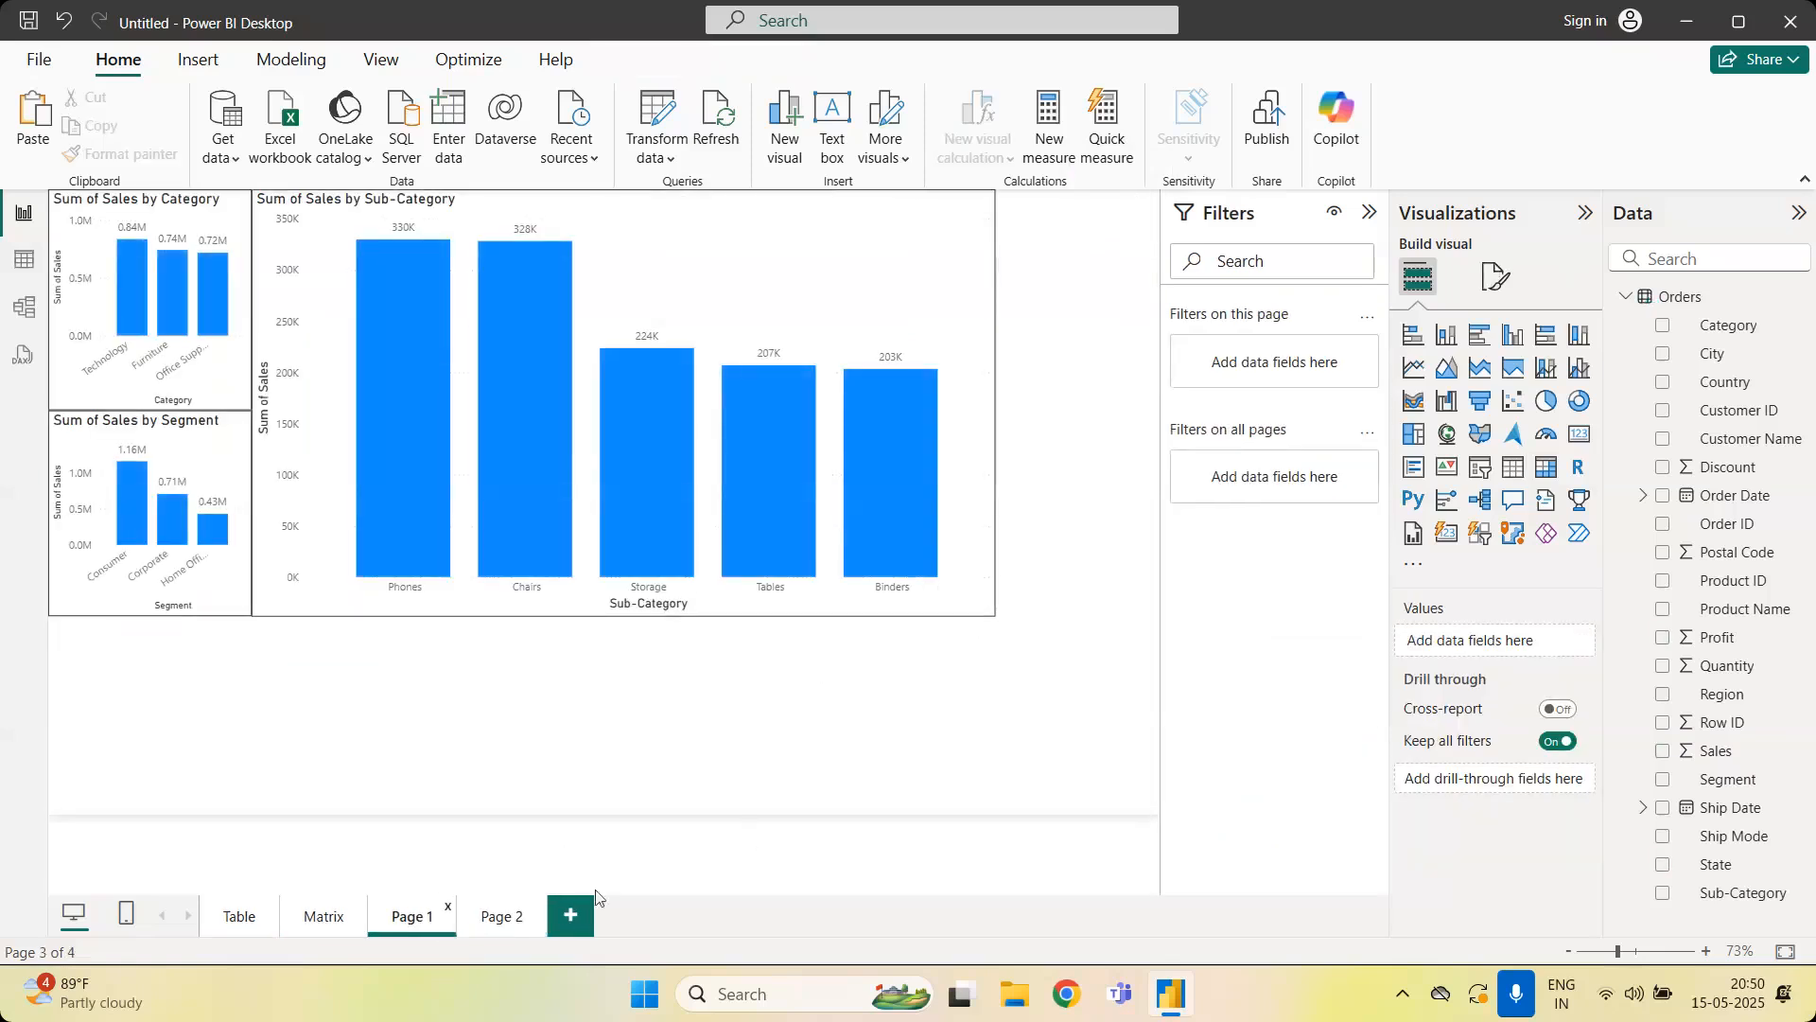
left_click(248, 920)
left_click(898, 576)
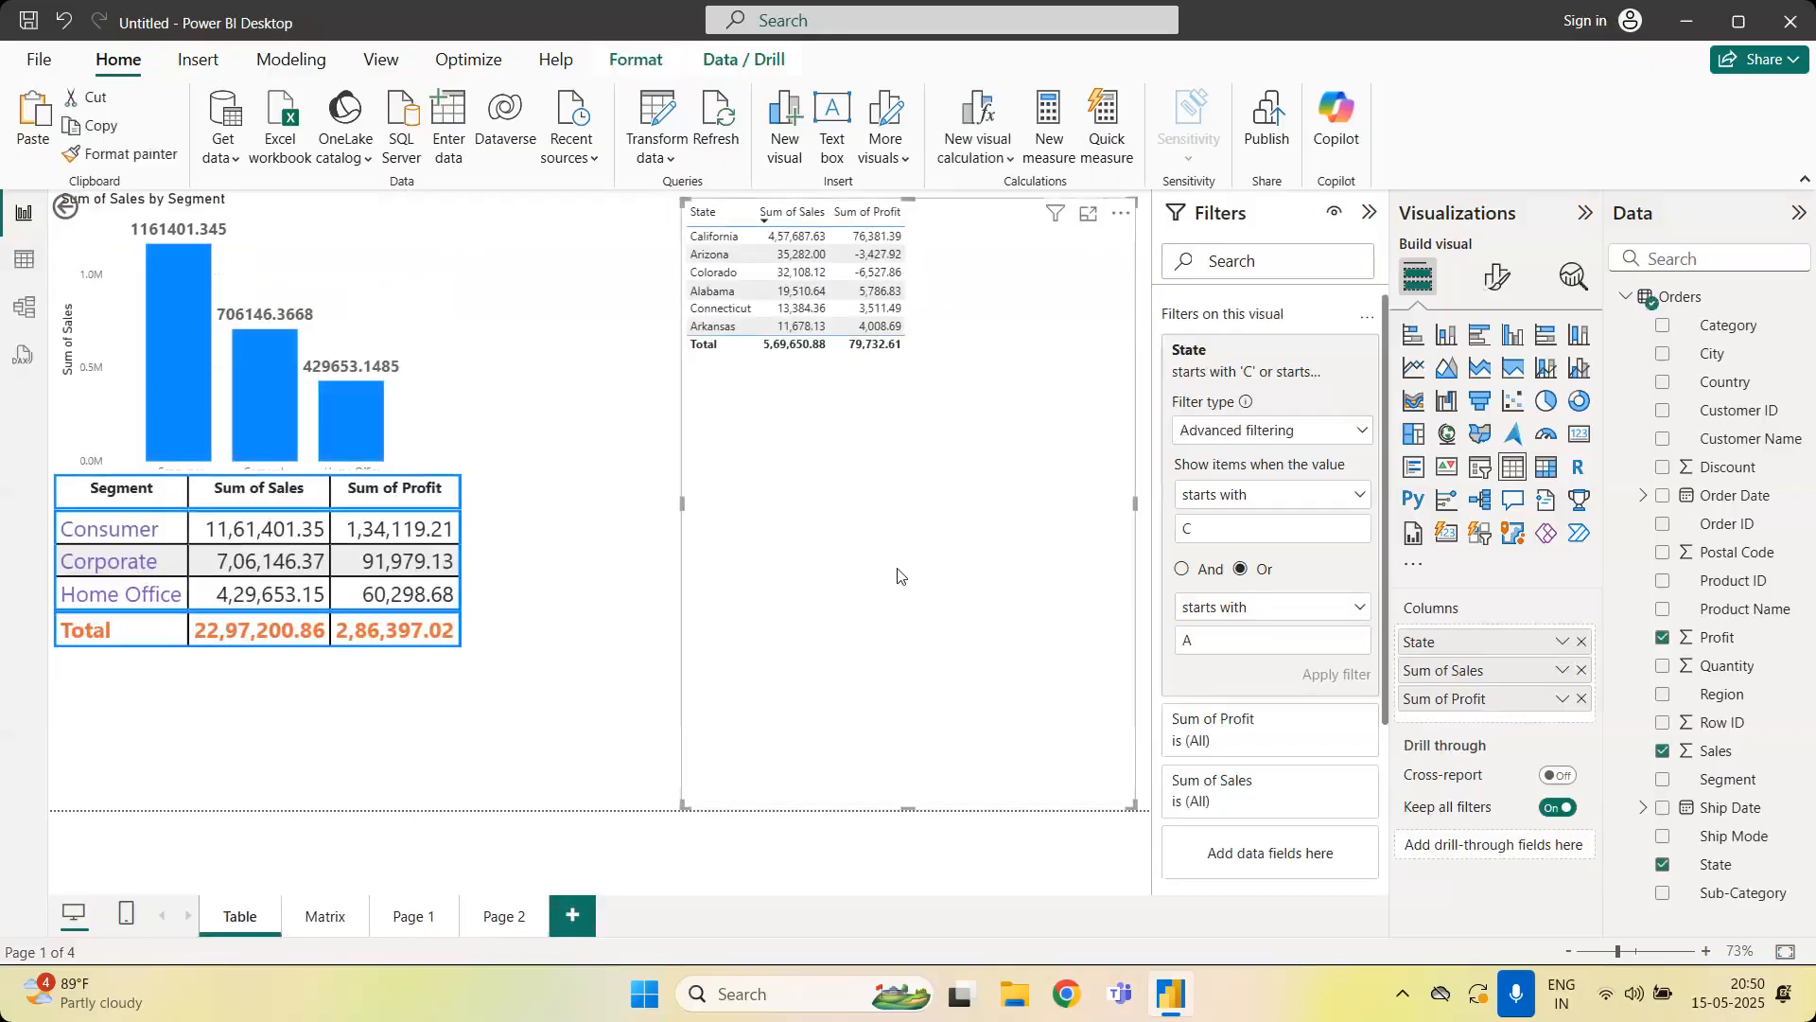
left_click(486, 918)
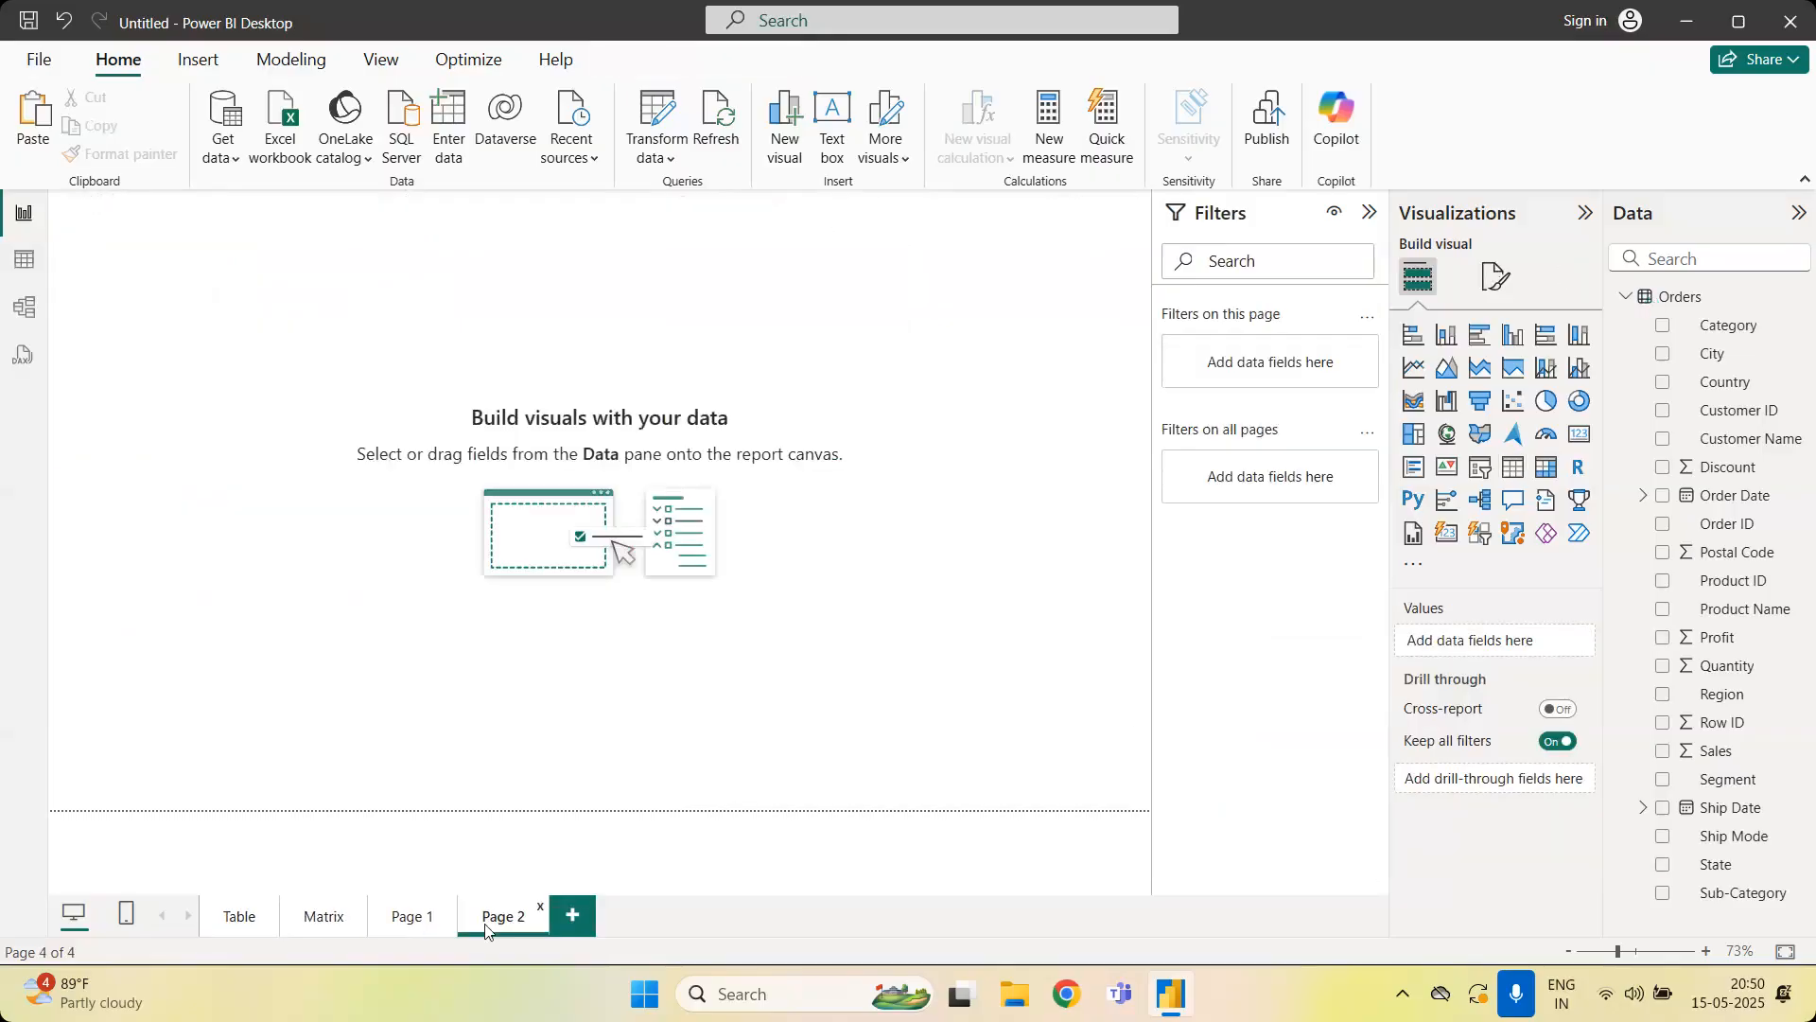
key("ctrl+v")
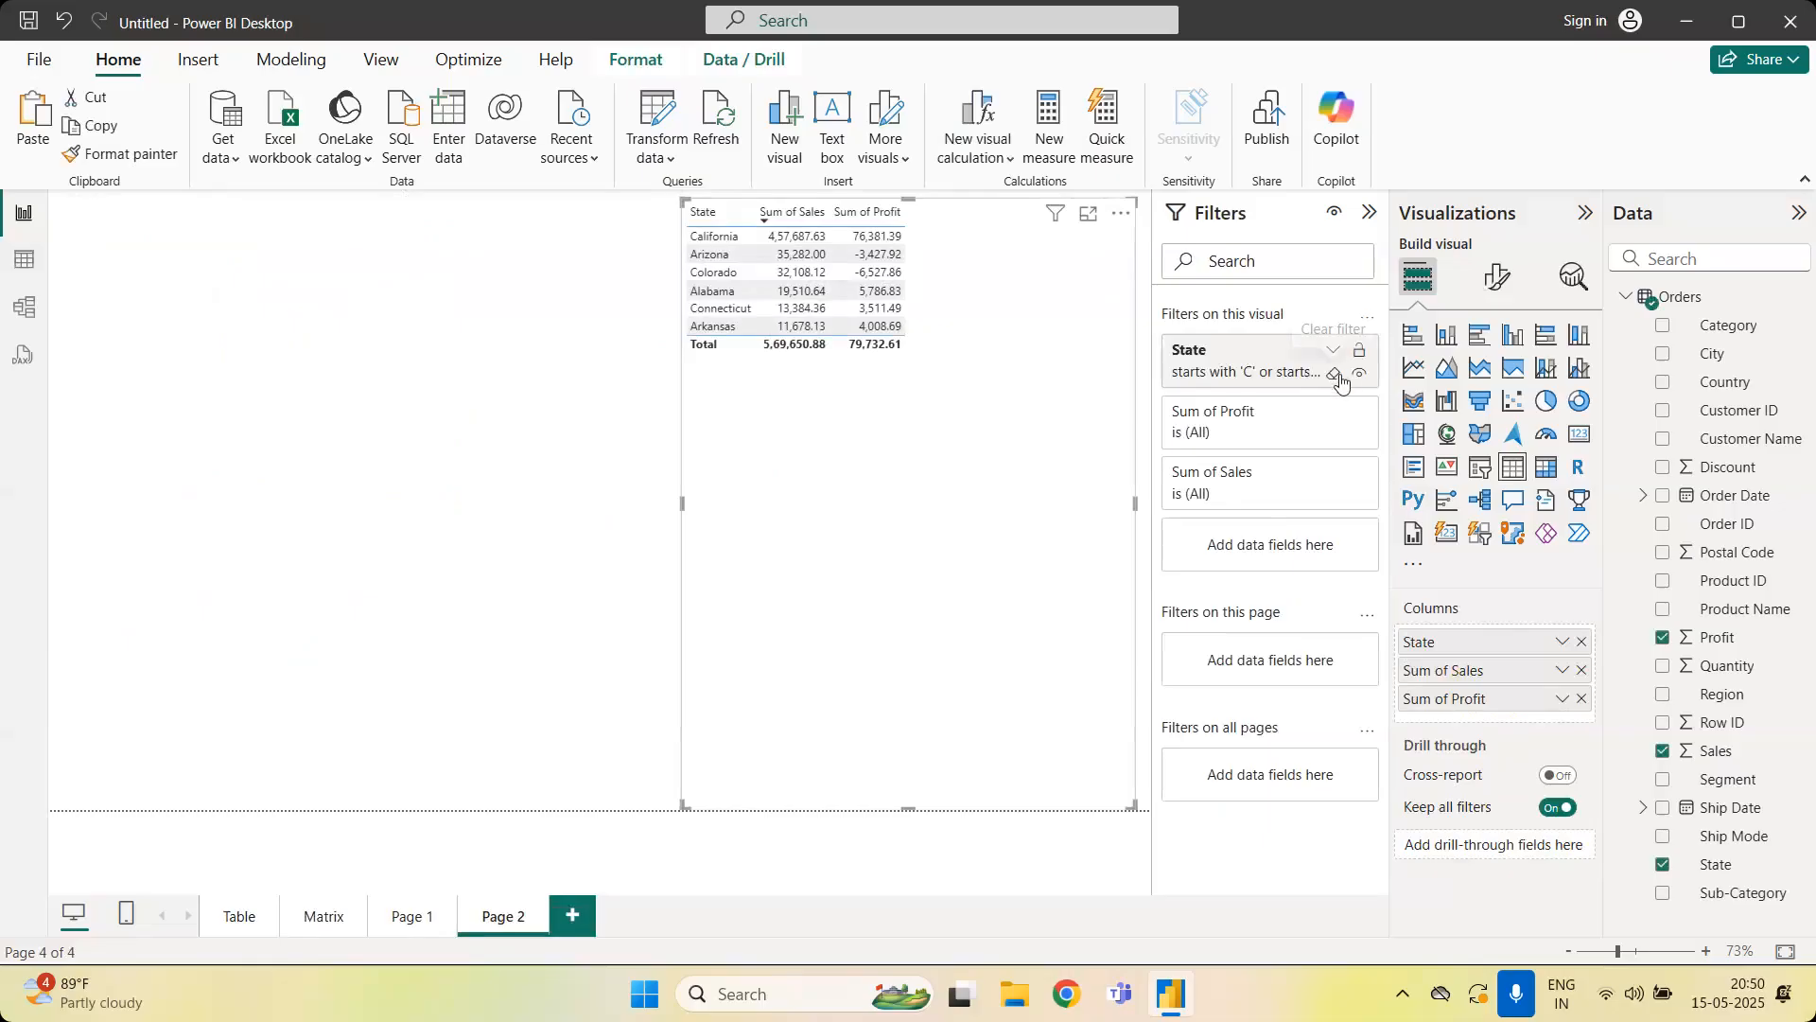
left_click(1338, 373)
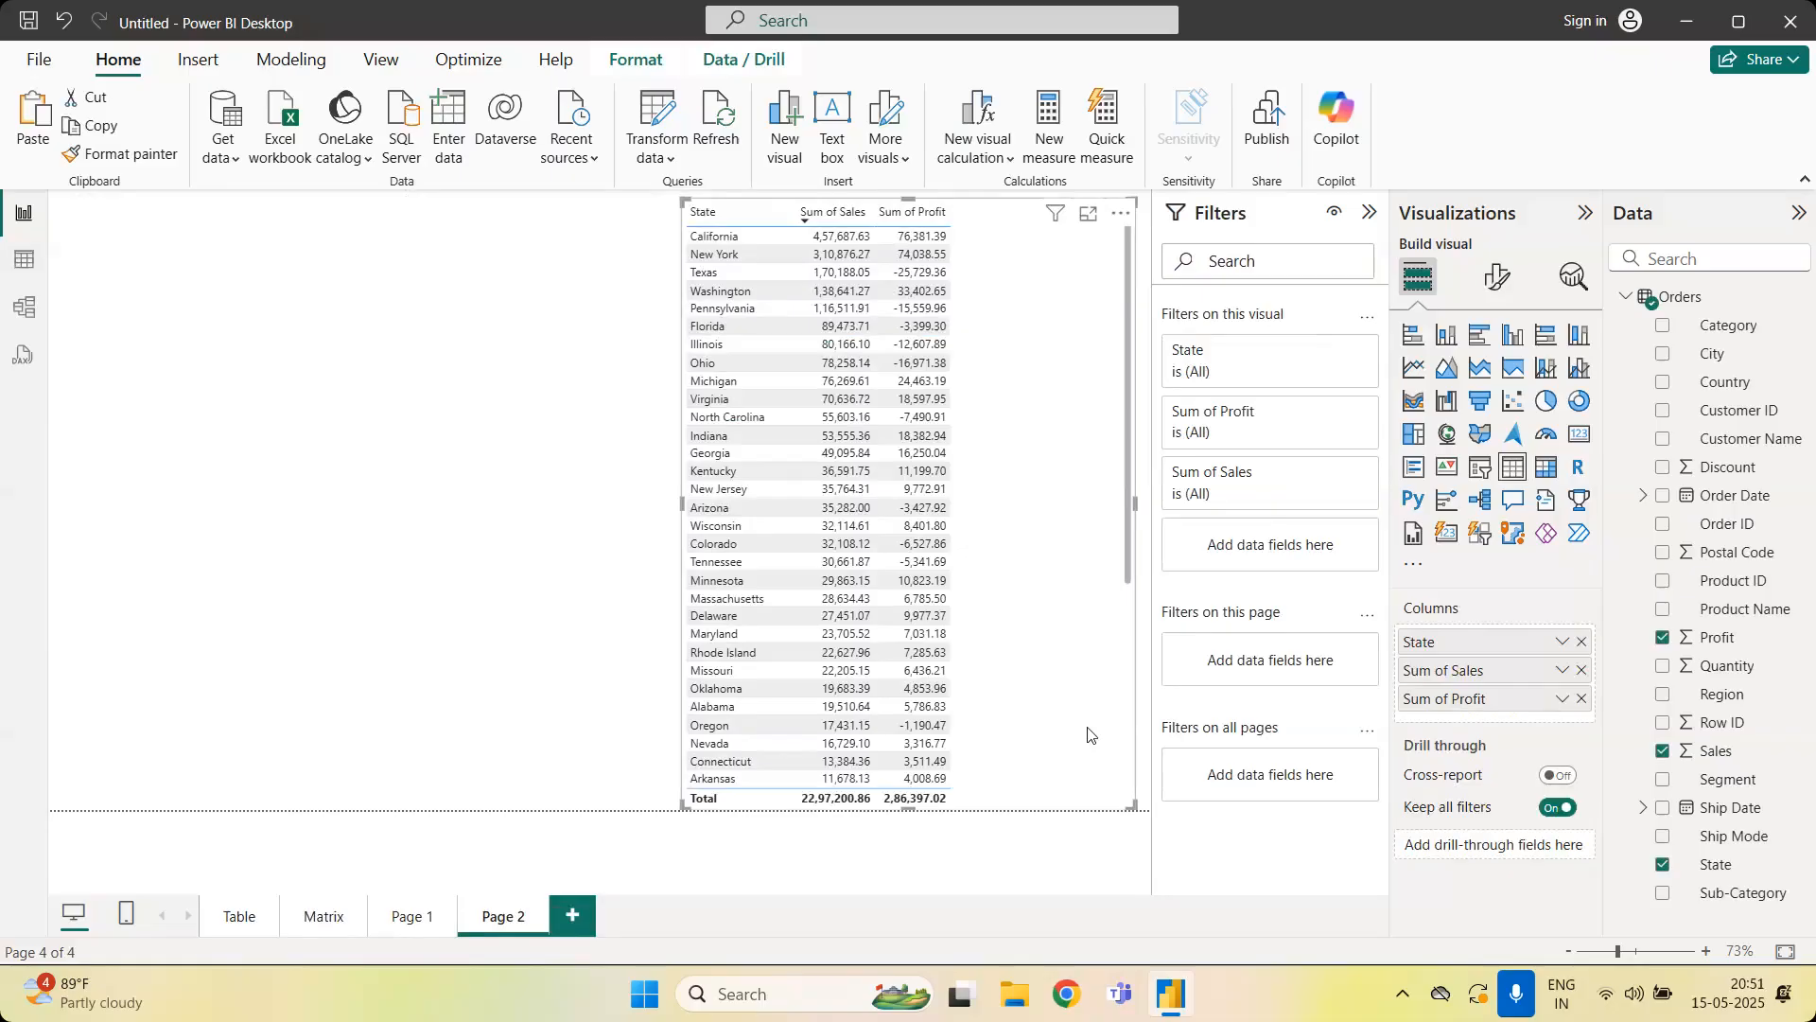
Try a compact State slicer in the empty area beside the state table, and remove it again
left_click(466, 530)
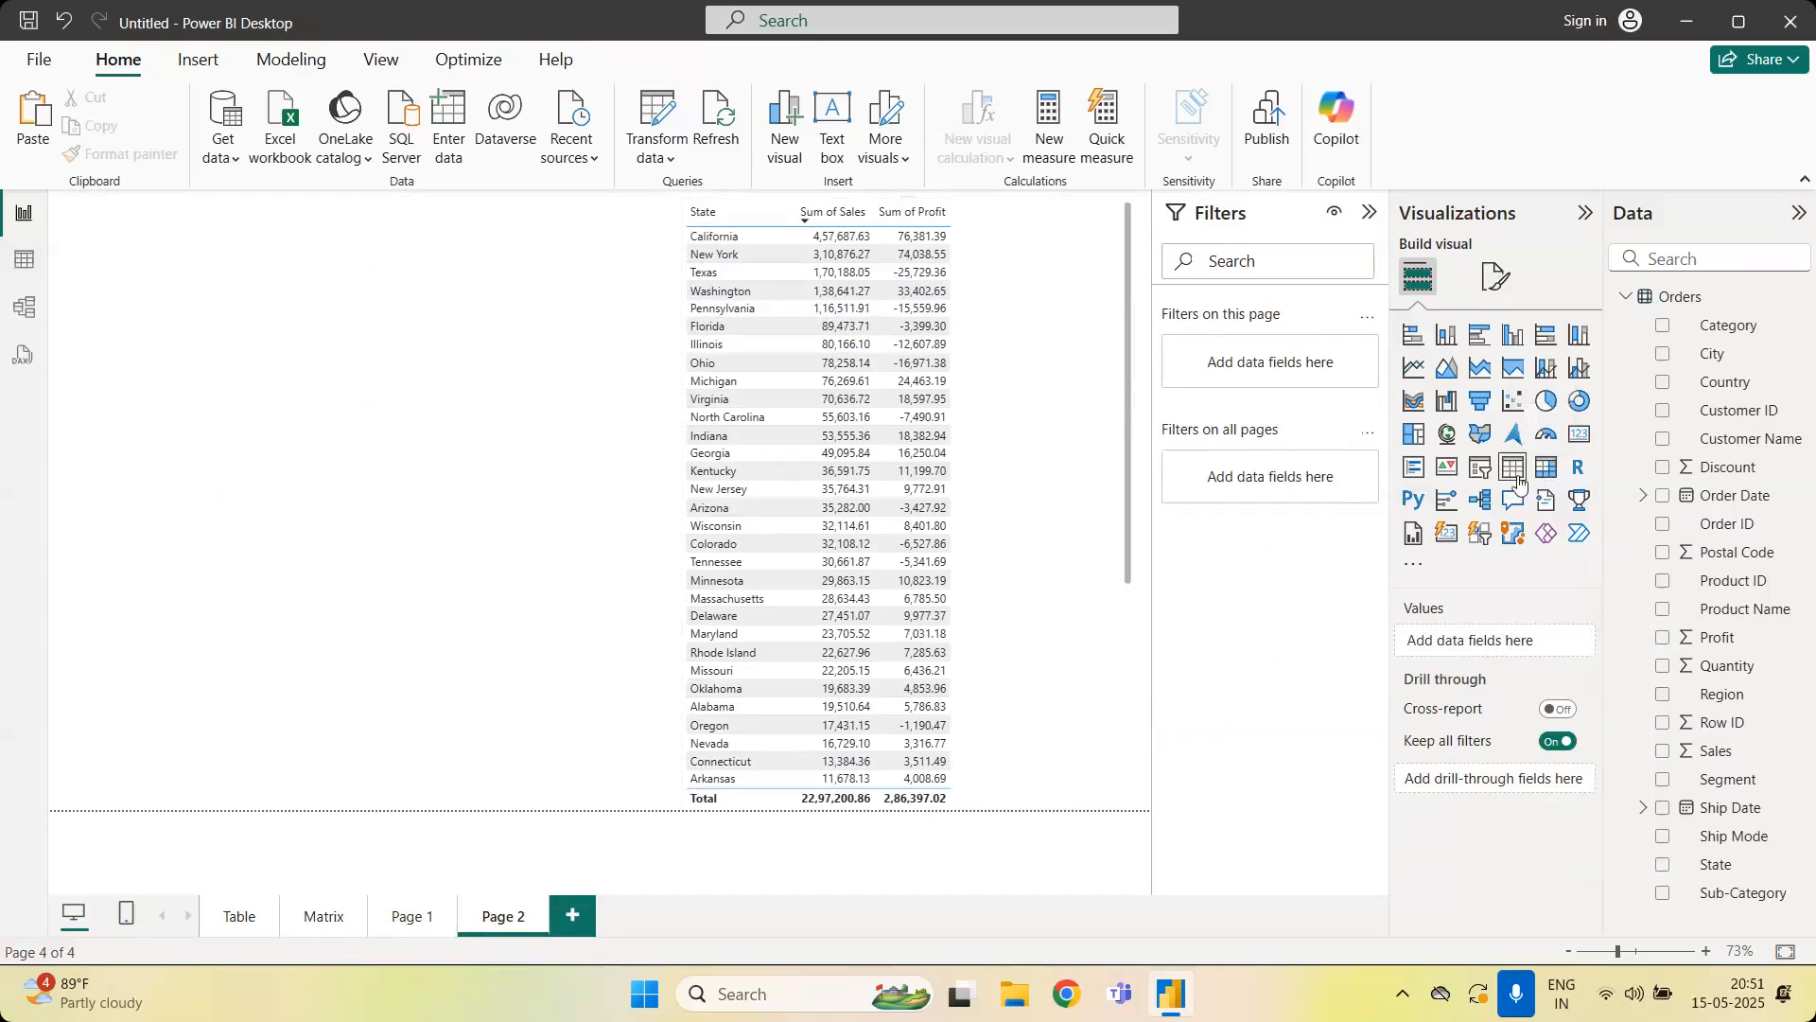
left_click(1480, 467)
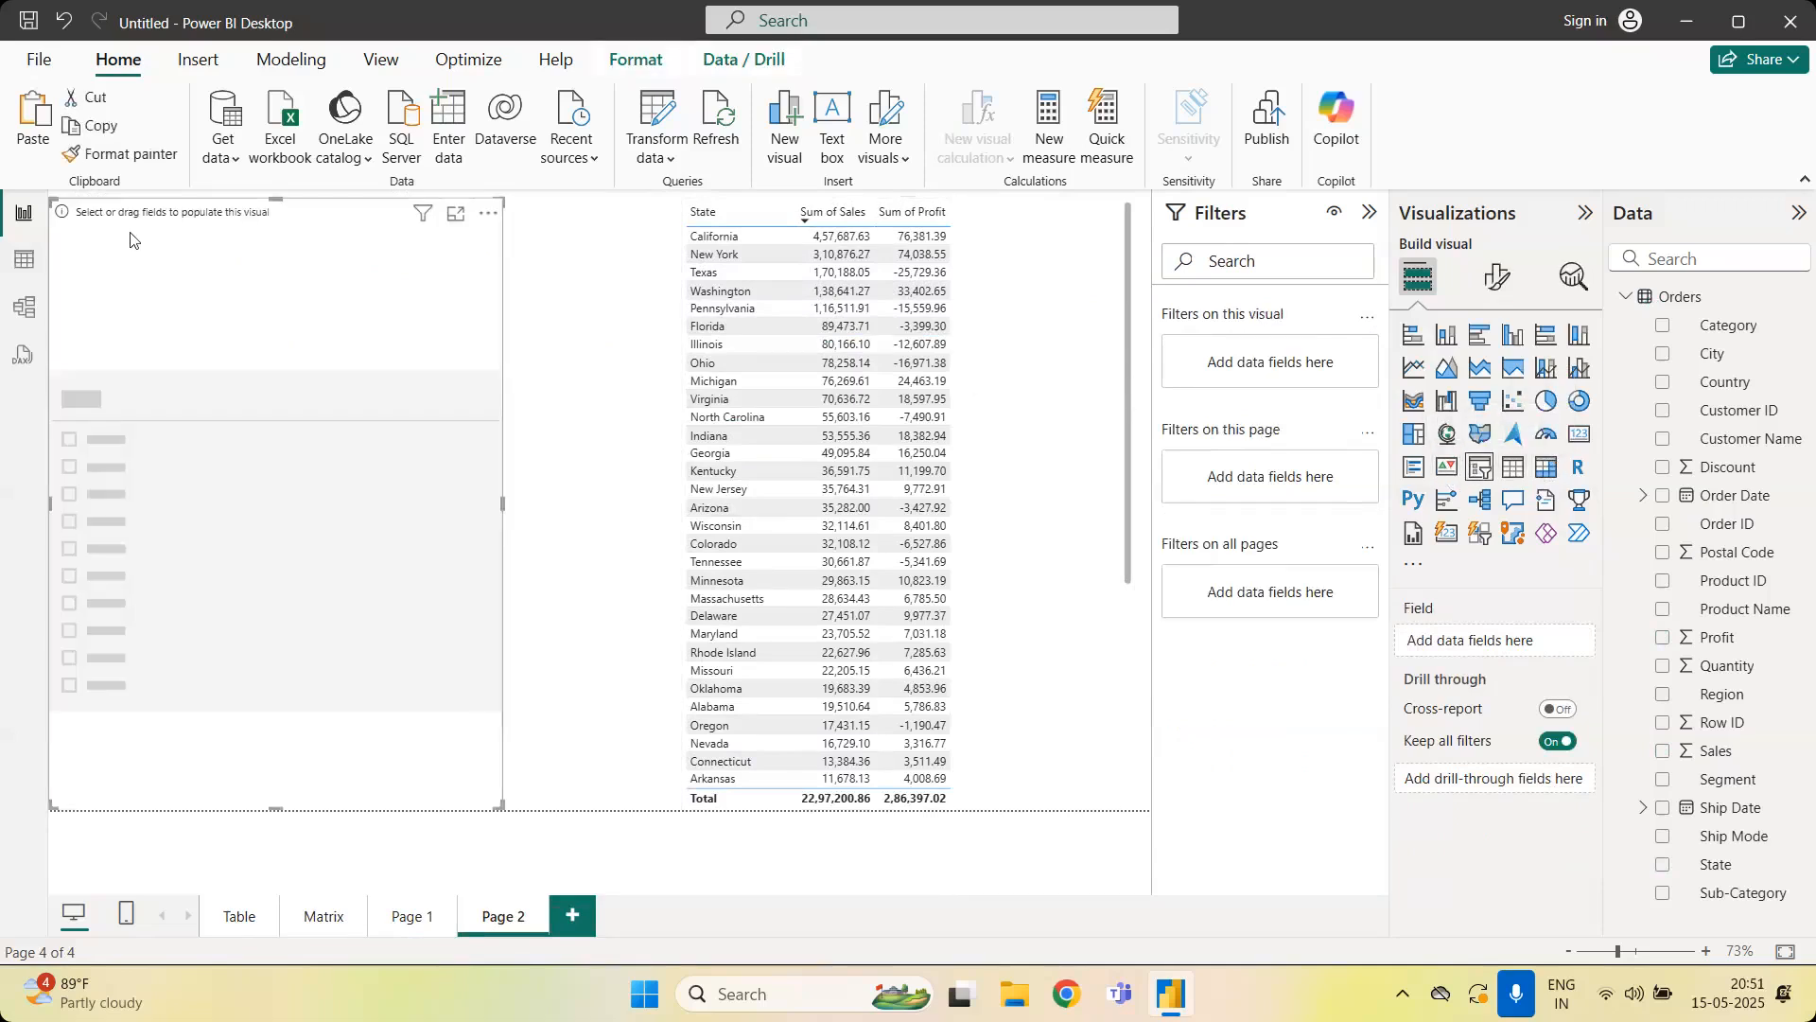
left_click_drag(502, 807, 308, 503)
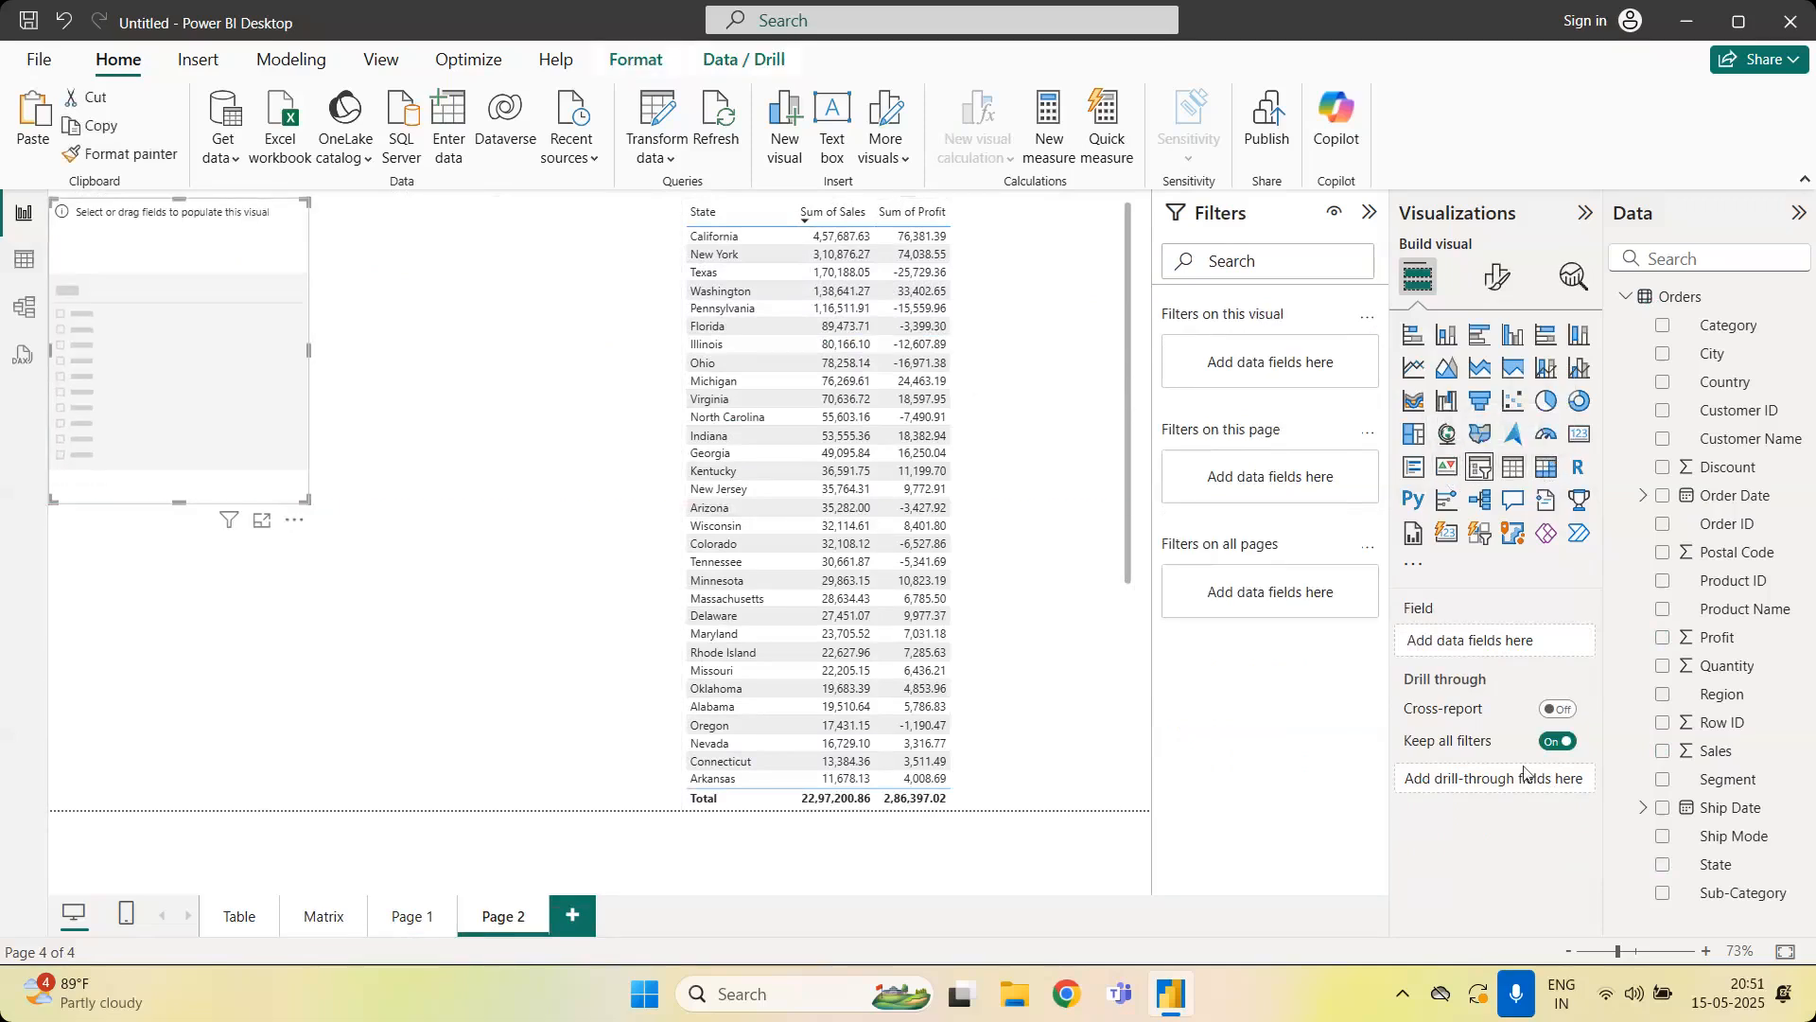
left_click_drag(1732, 875, 140, 317)
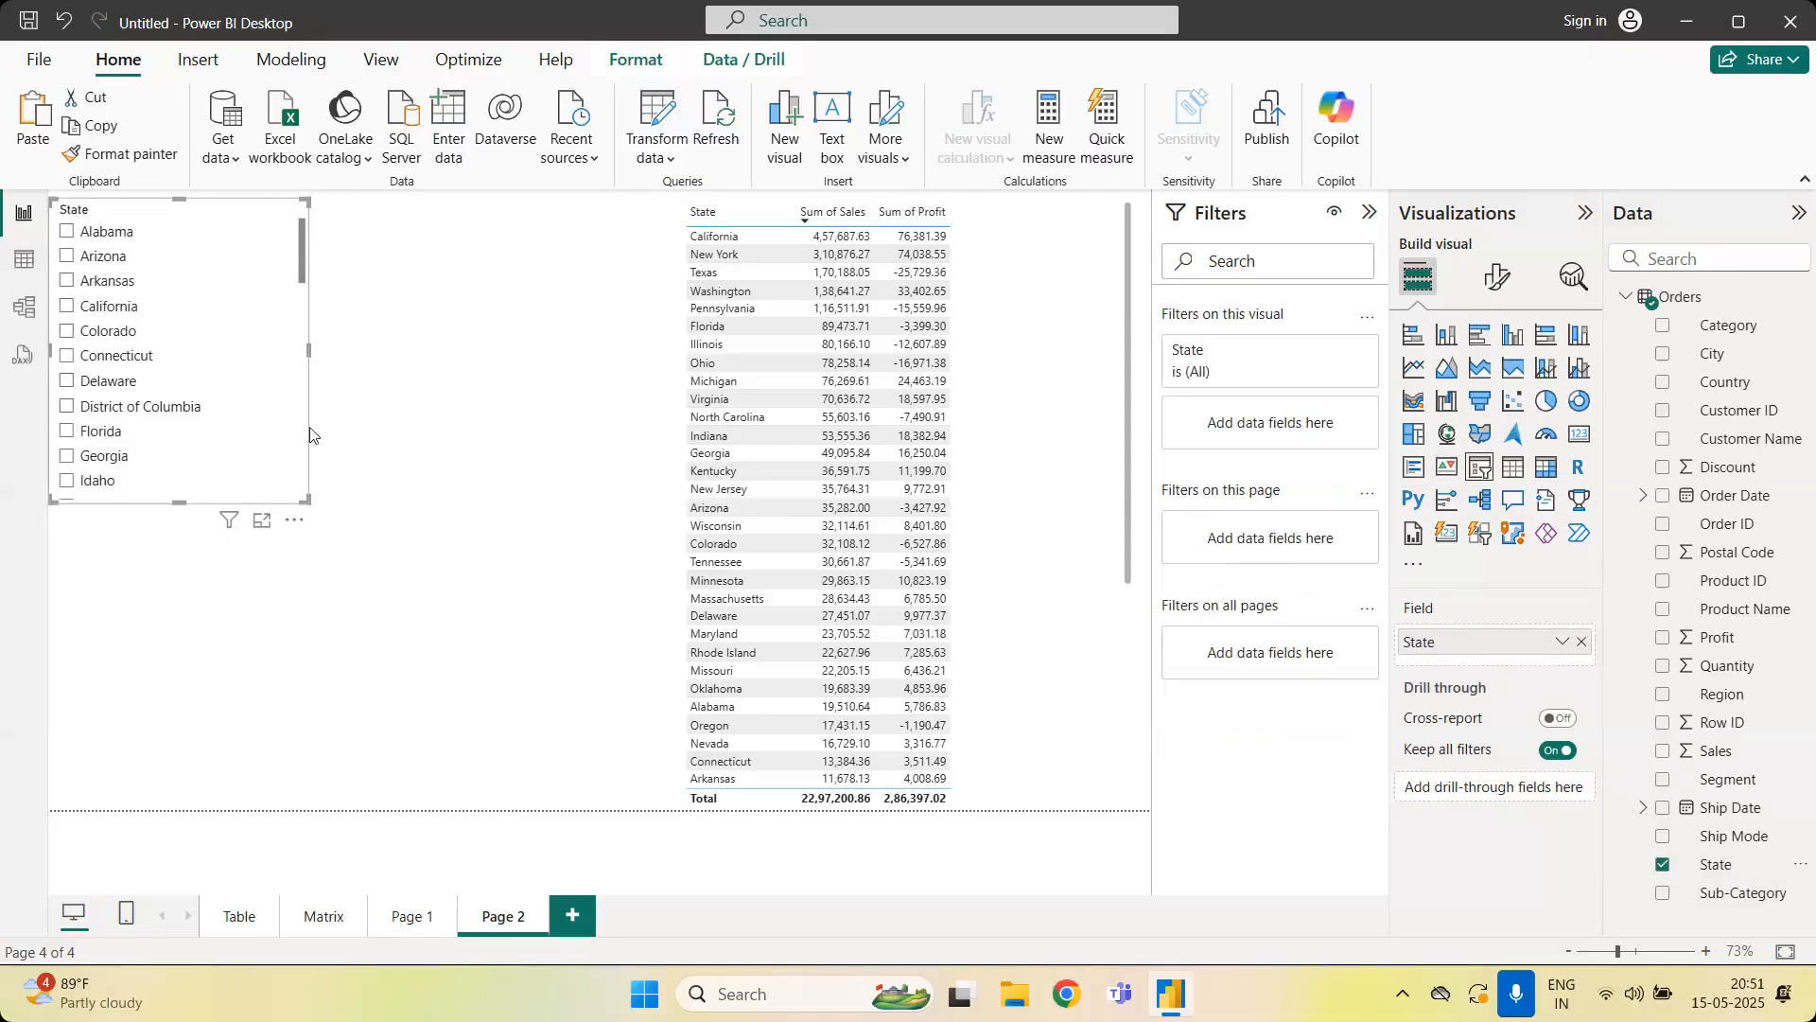
left_click(293, 520)
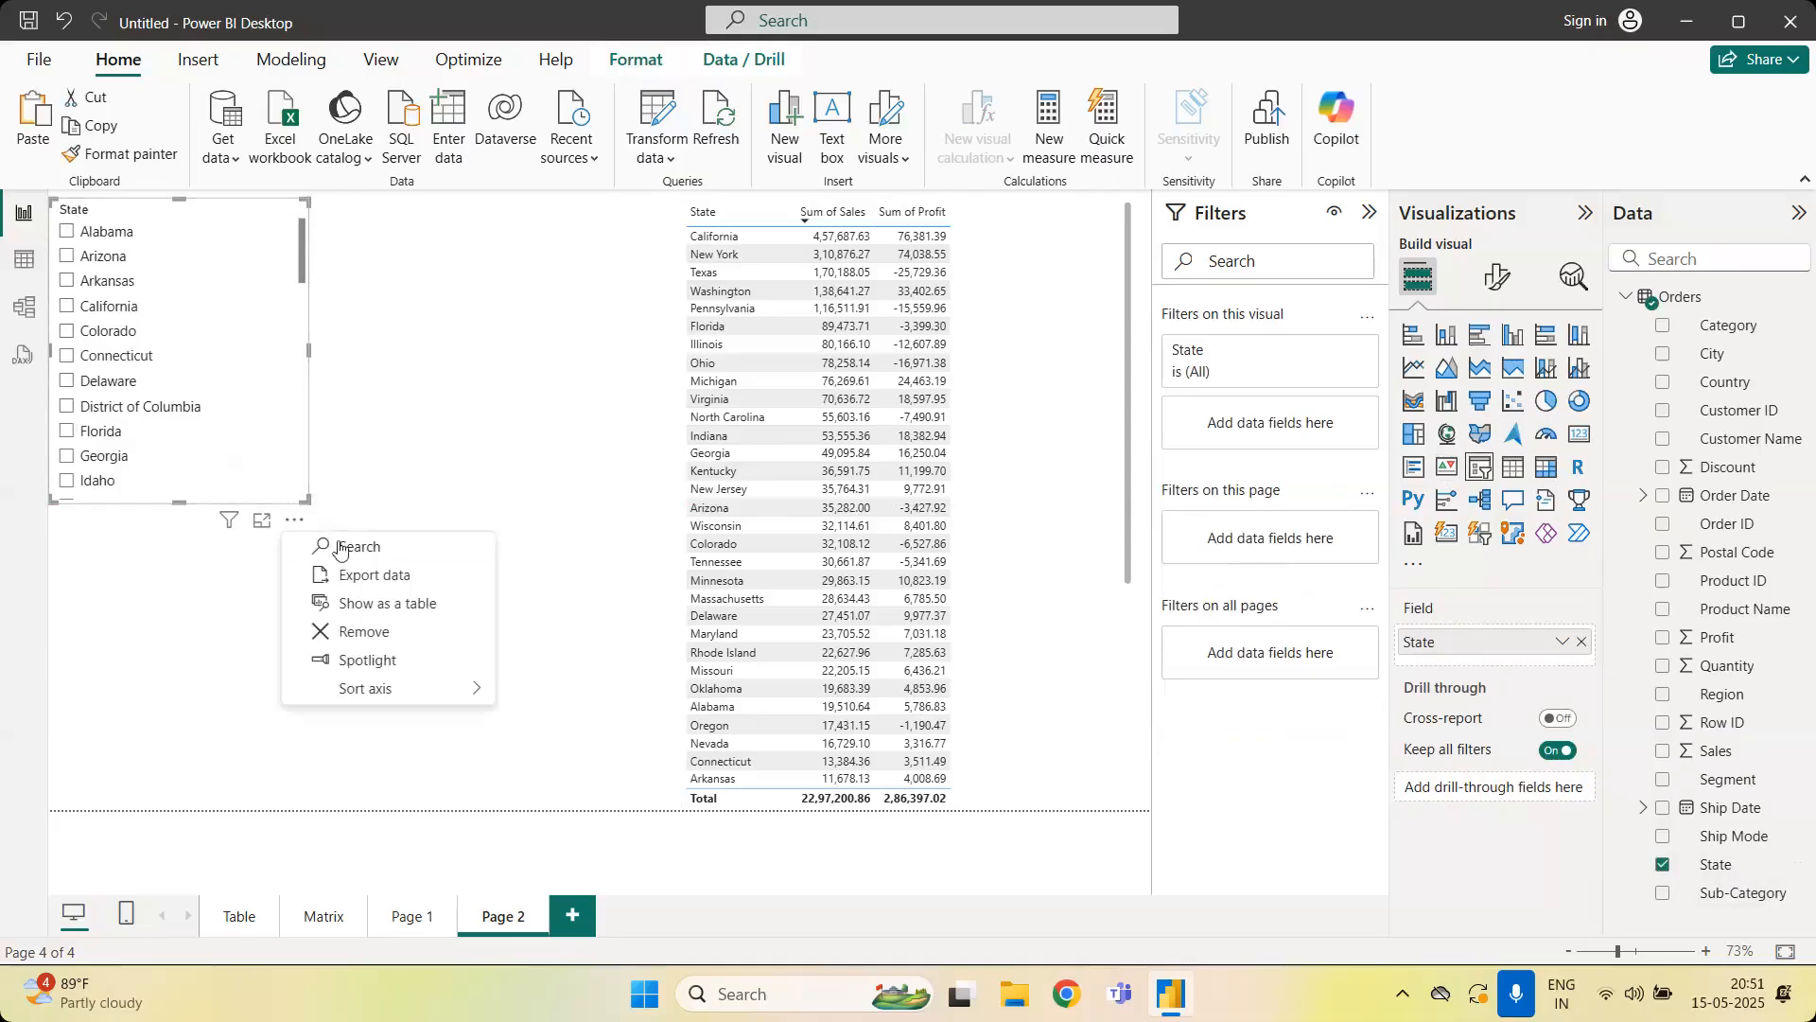
left_click(362, 631)
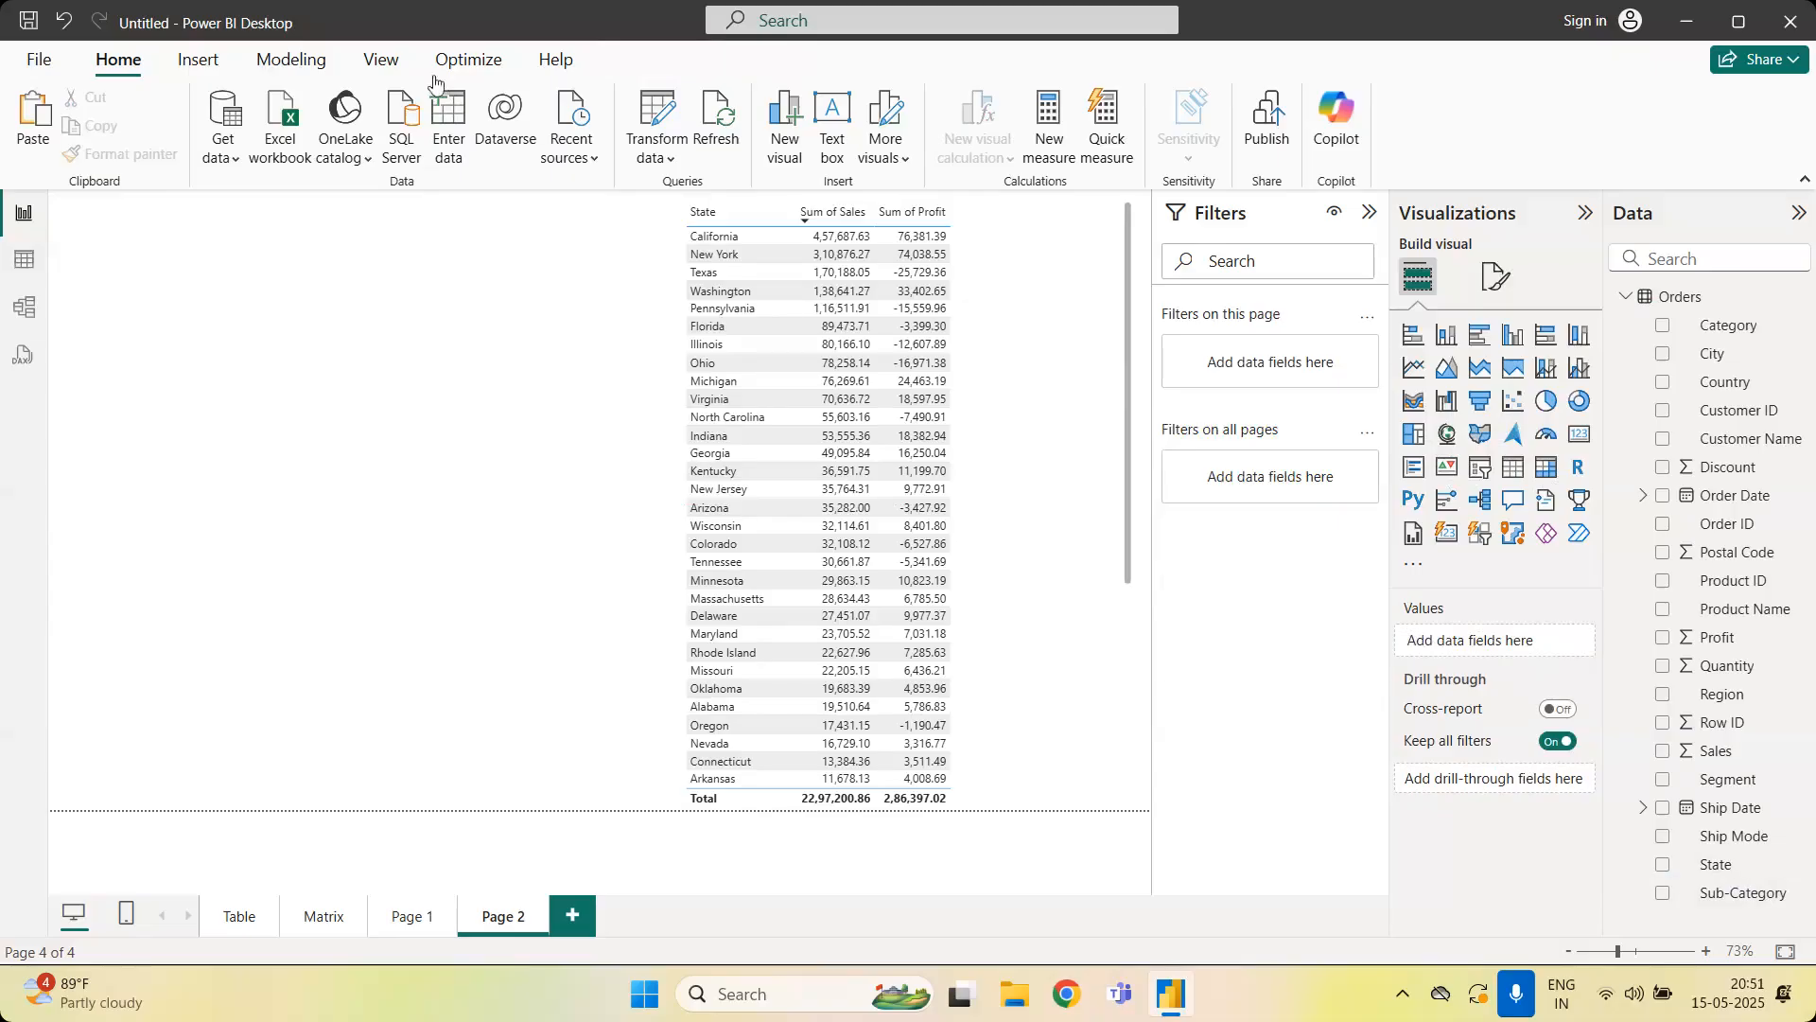
Open the Orders query in the Power Query Editor and examine the text extraction options for adding a column
left_click(668, 173)
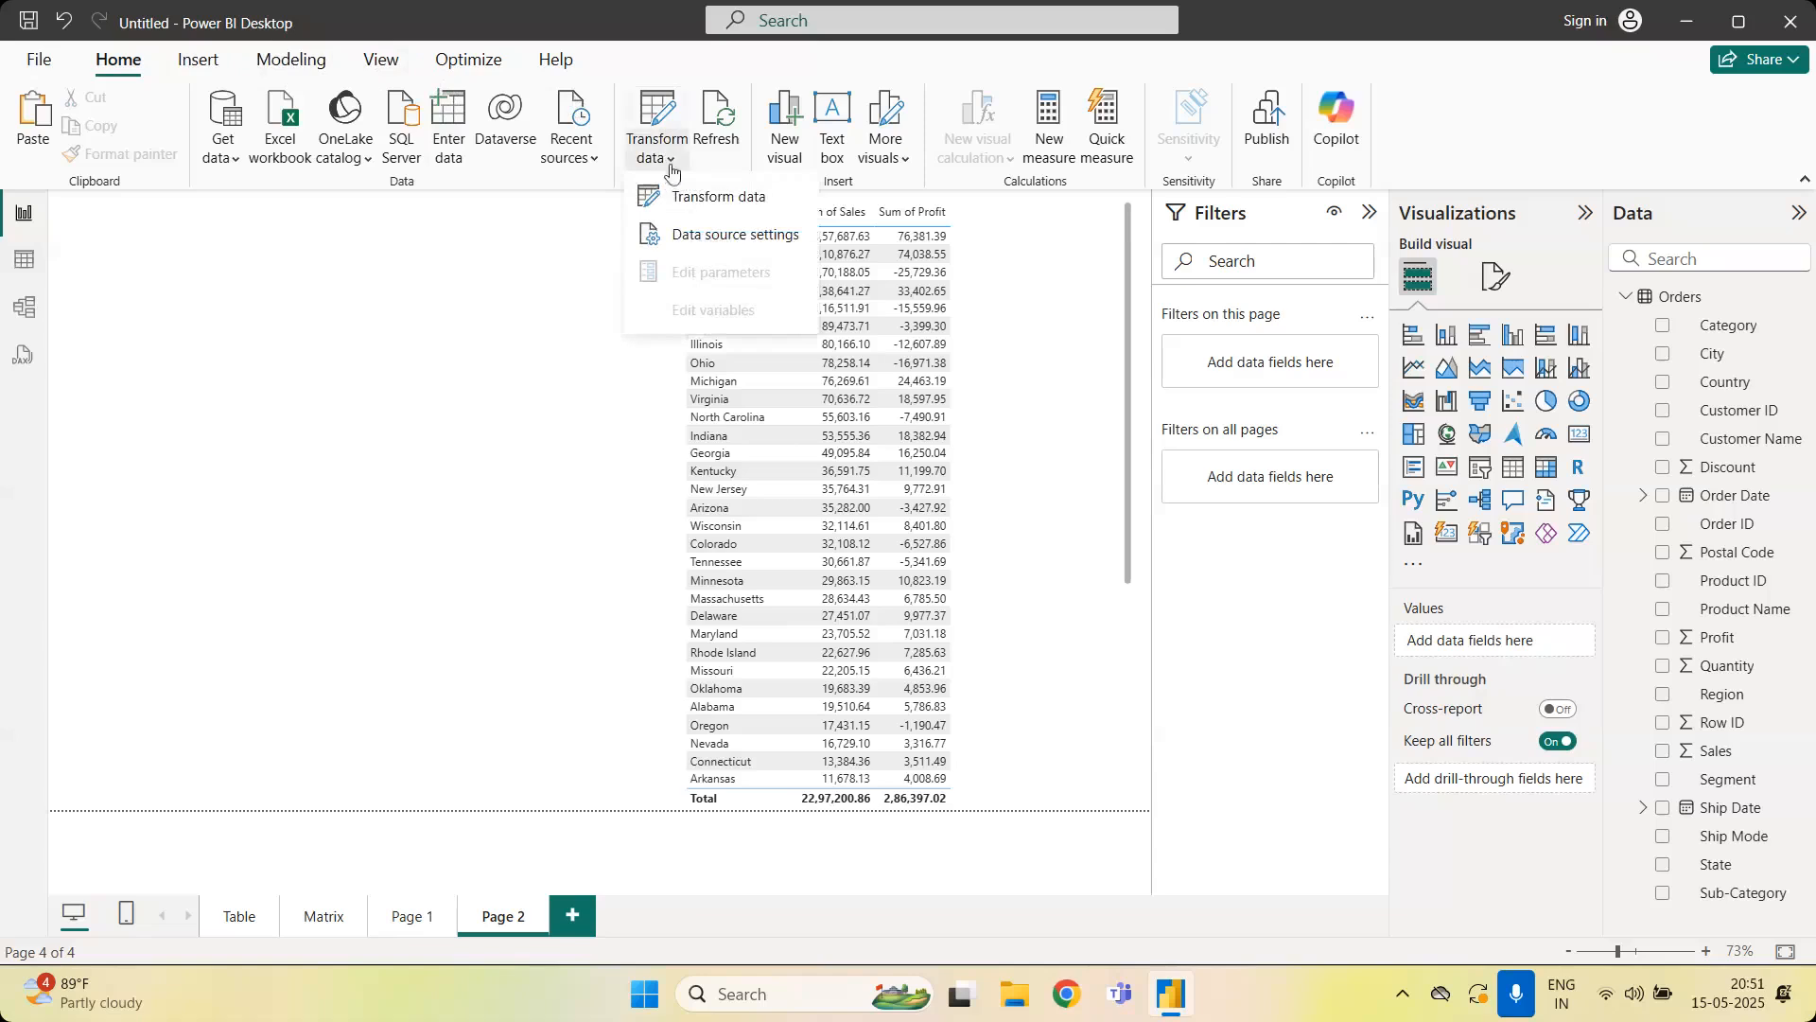
left_click(689, 206)
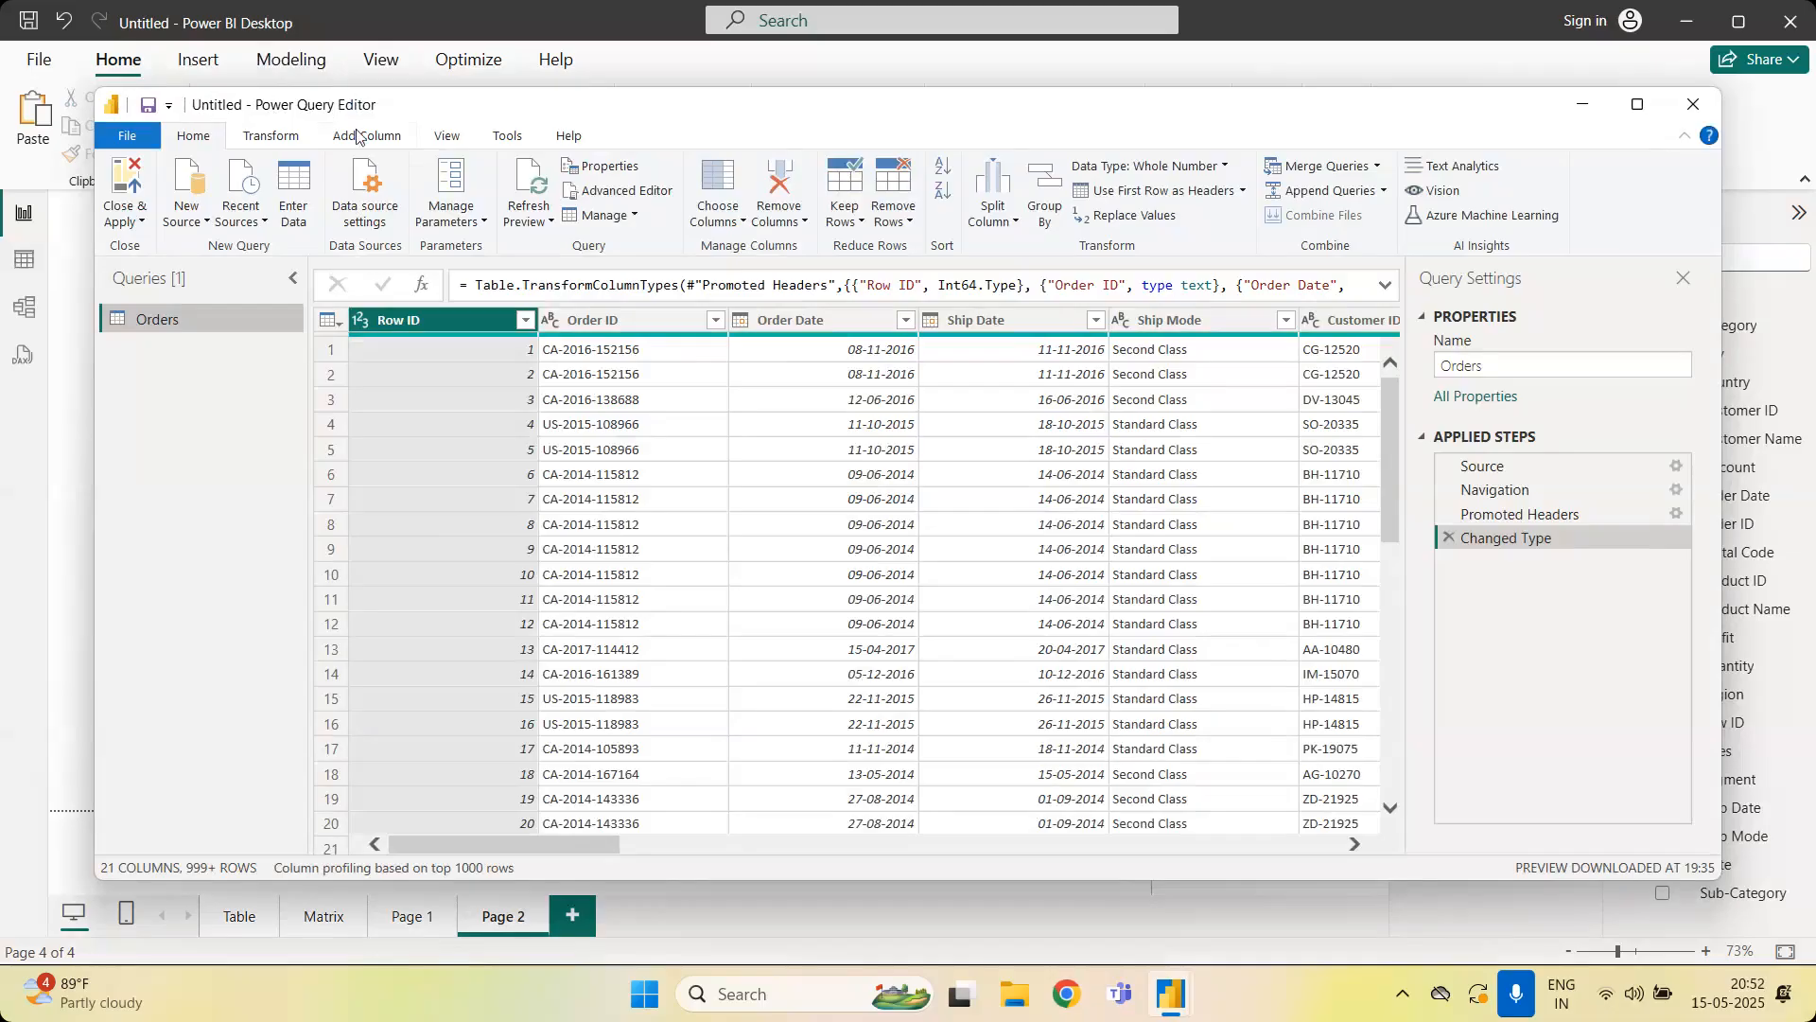
left_click(389, 137)
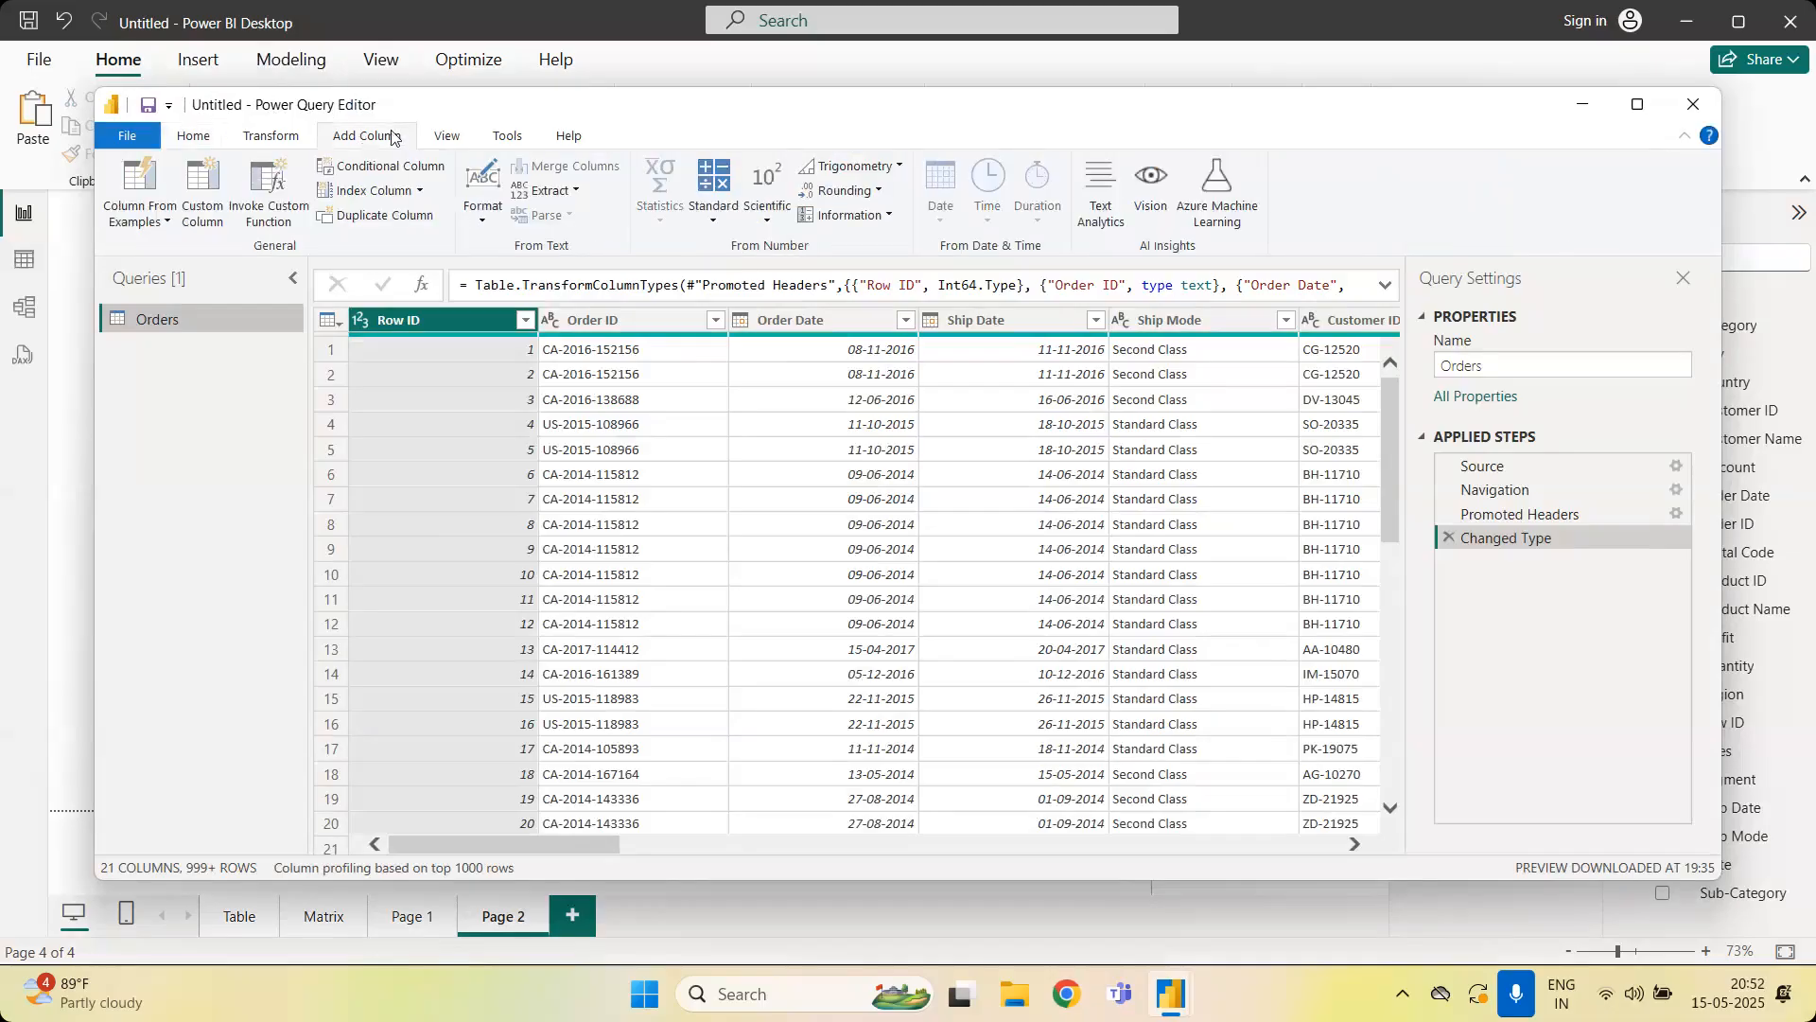
left_click(574, 195)
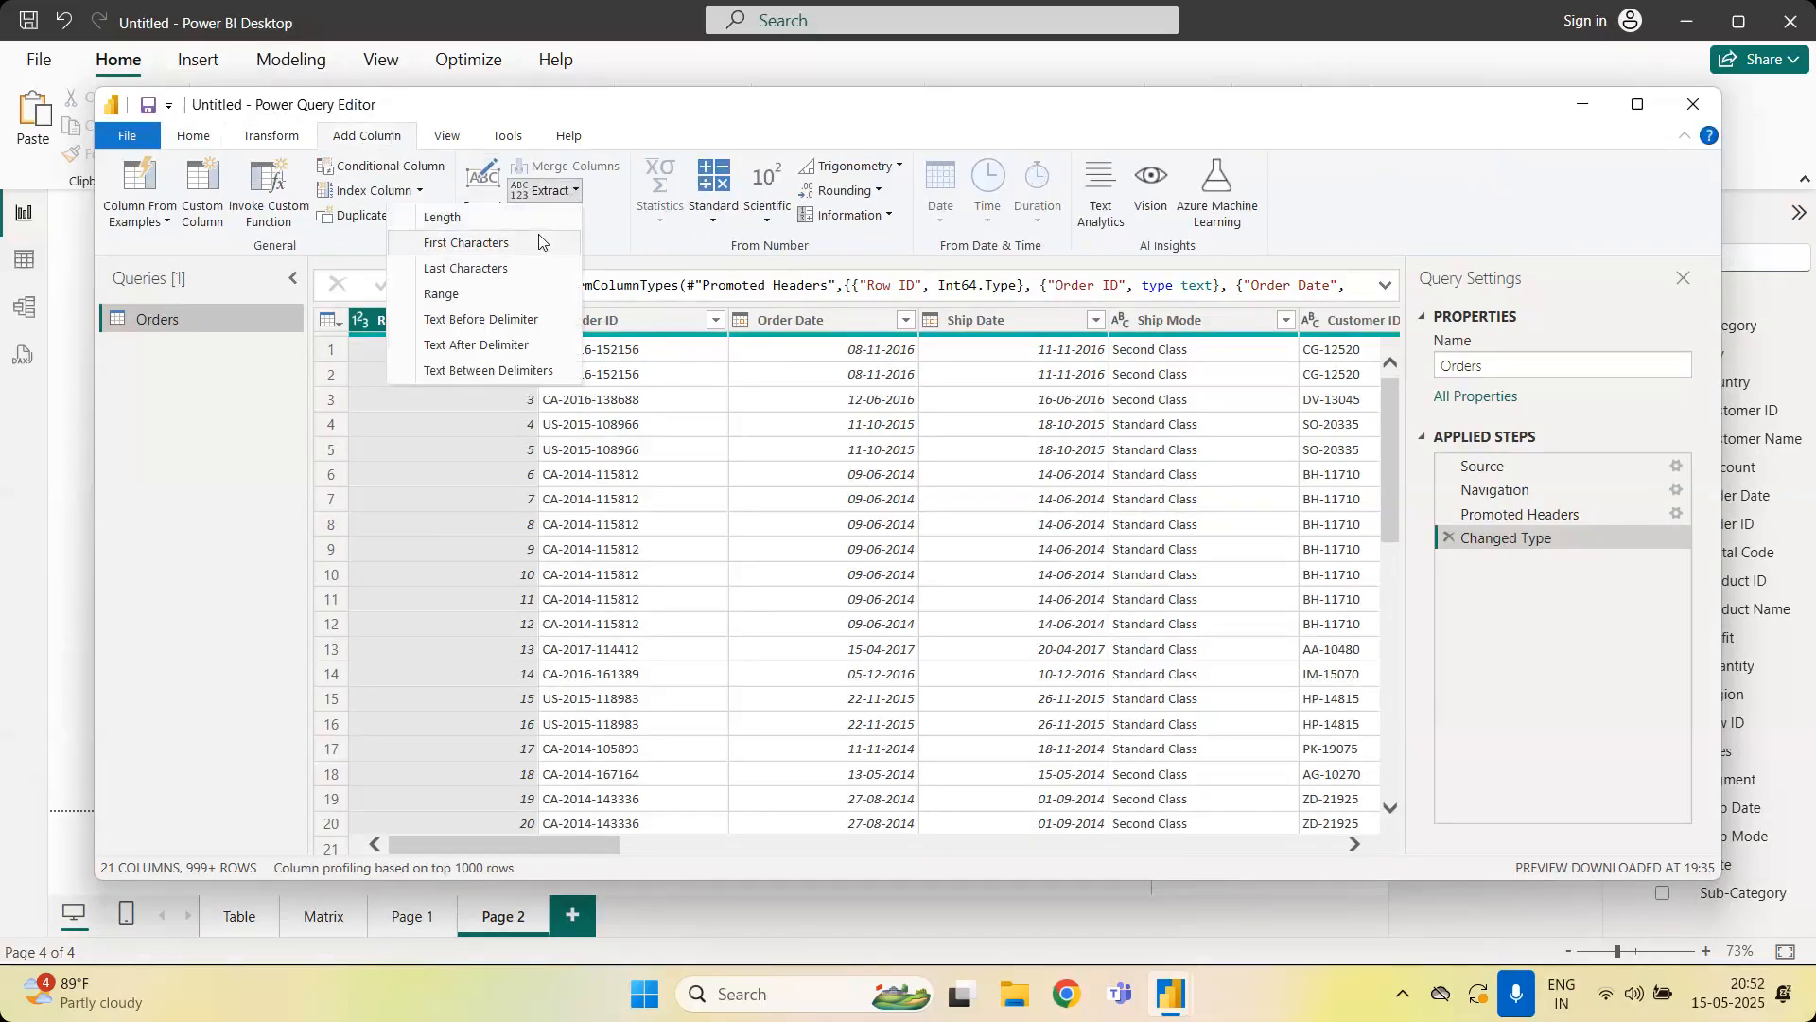
left_click(144, 491)
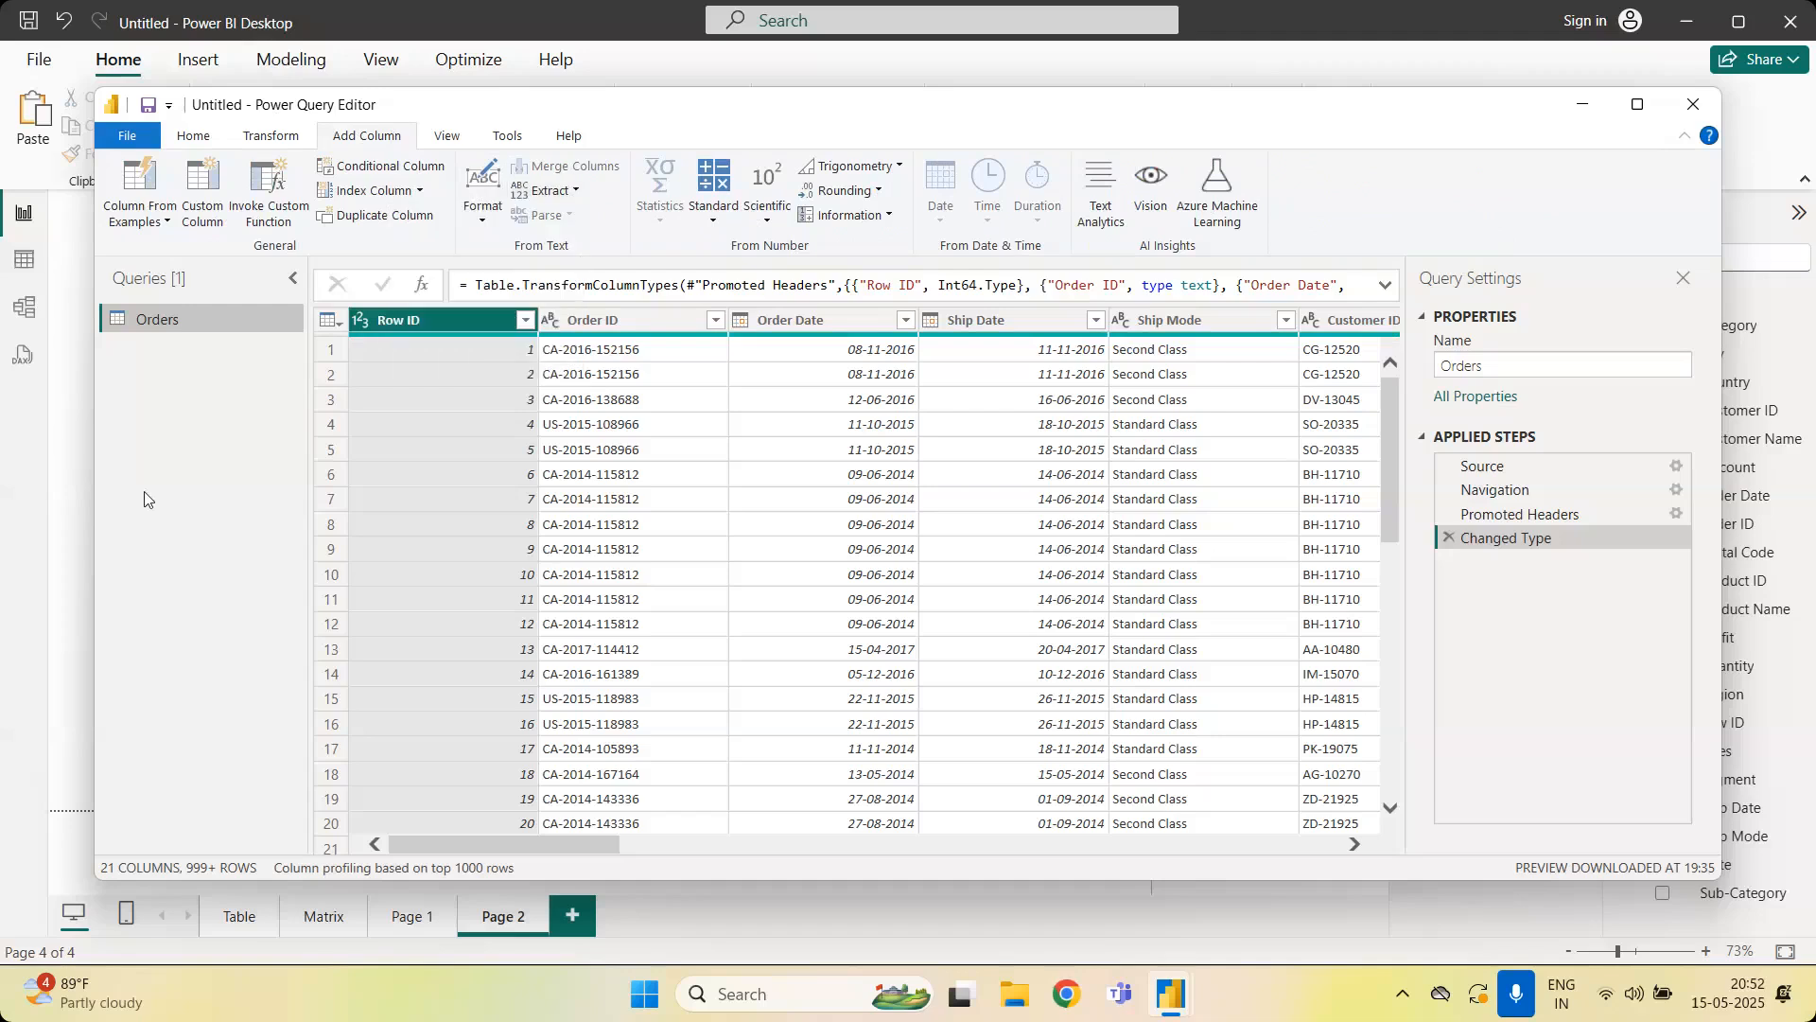
Add a column extracting the first 1 character of State to the Orders query, and close and apply the query changes
left_click_drag(552, 834, 859, 832)
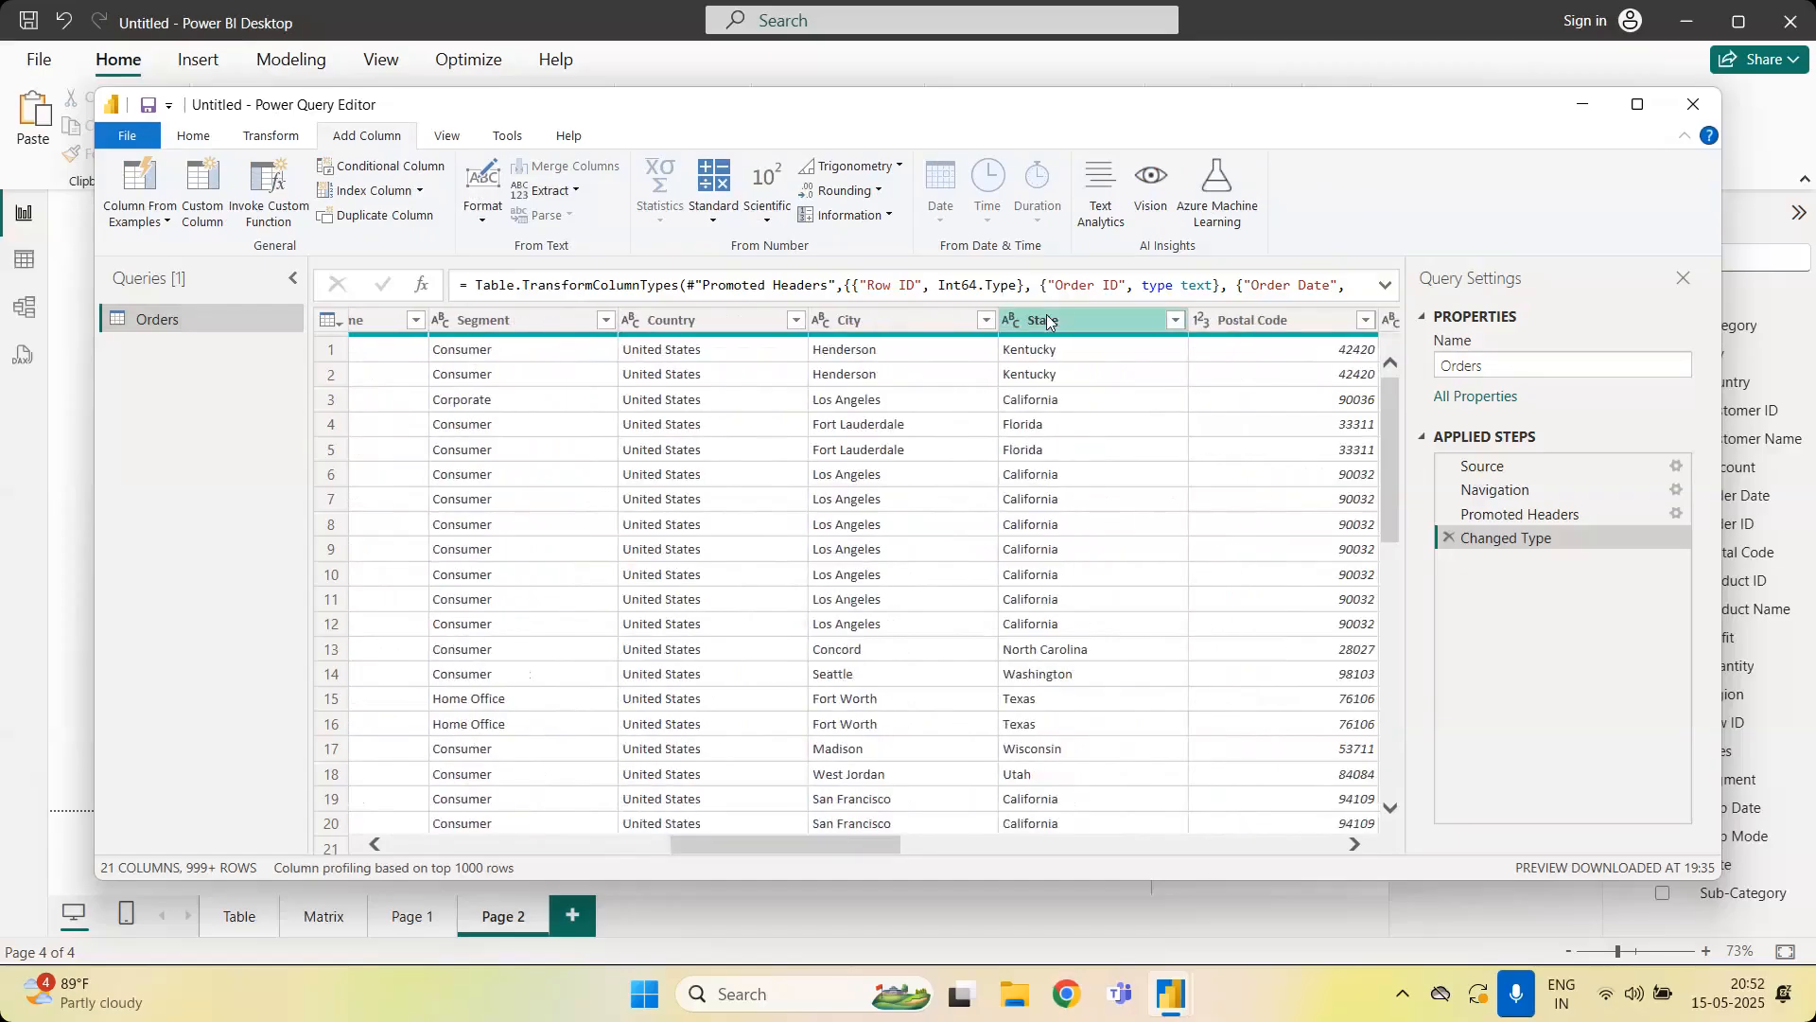
left_click(1047, 321)
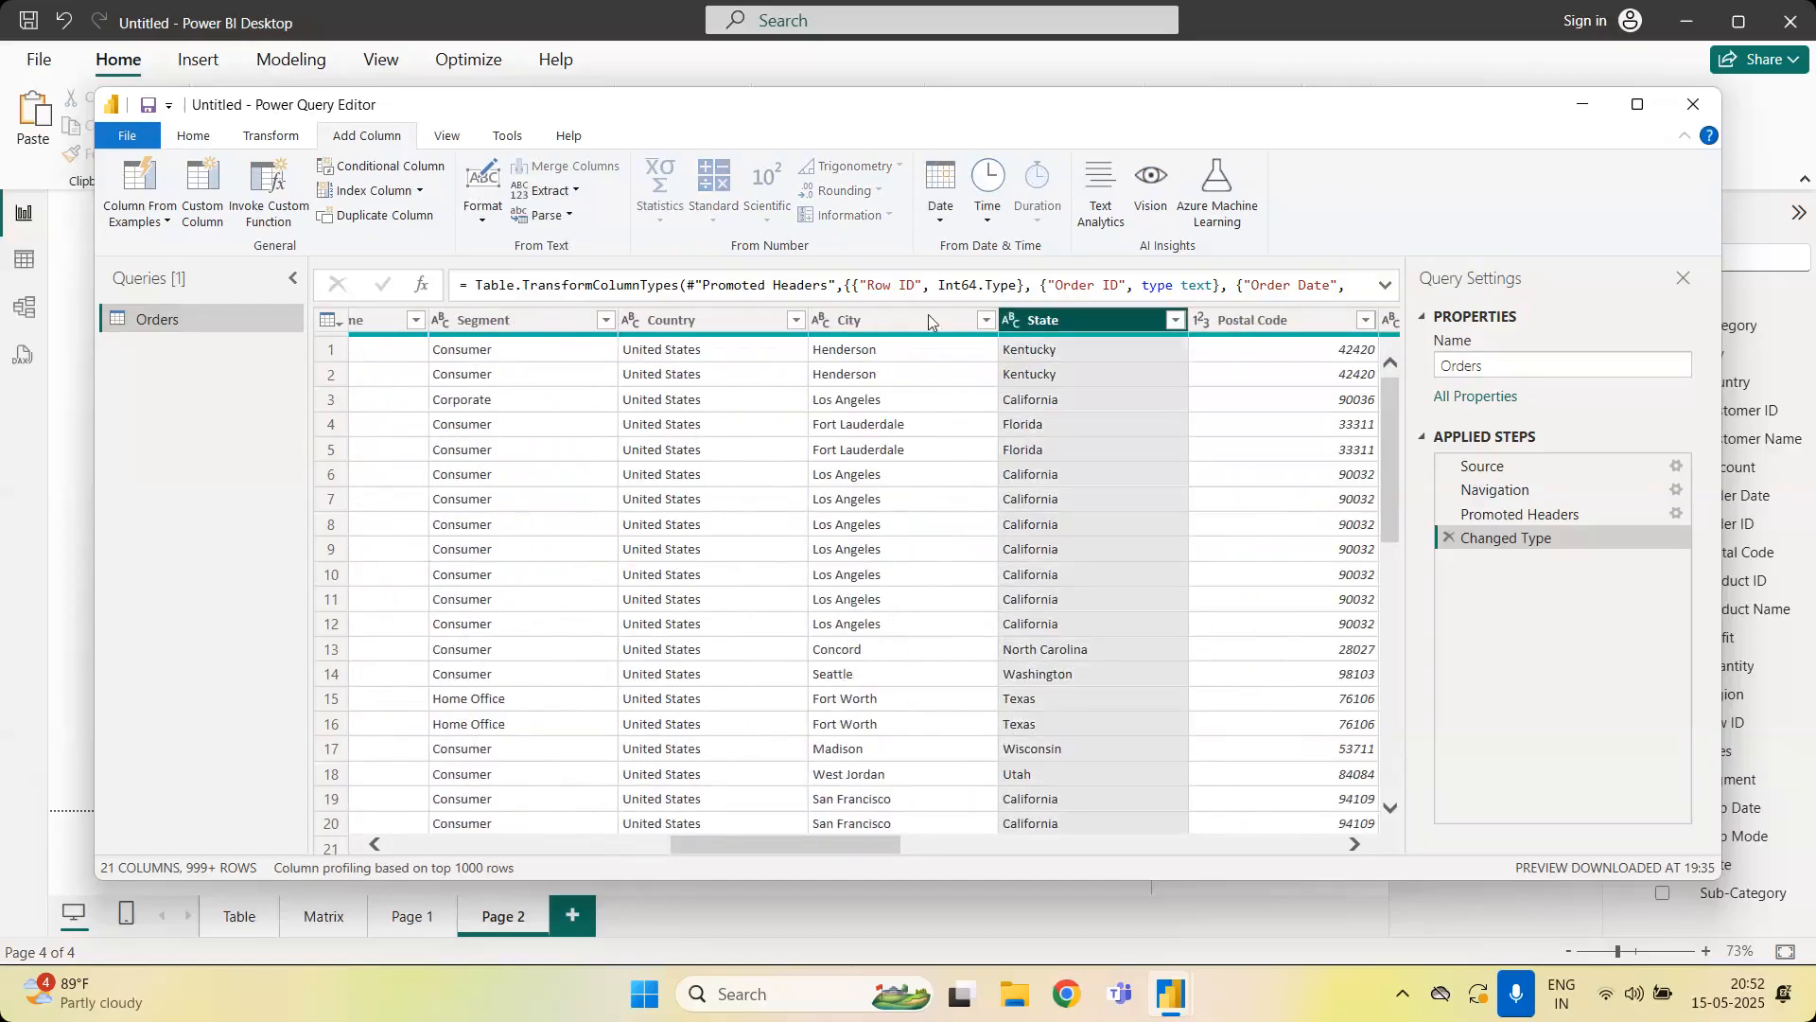
left_click(575, 191)
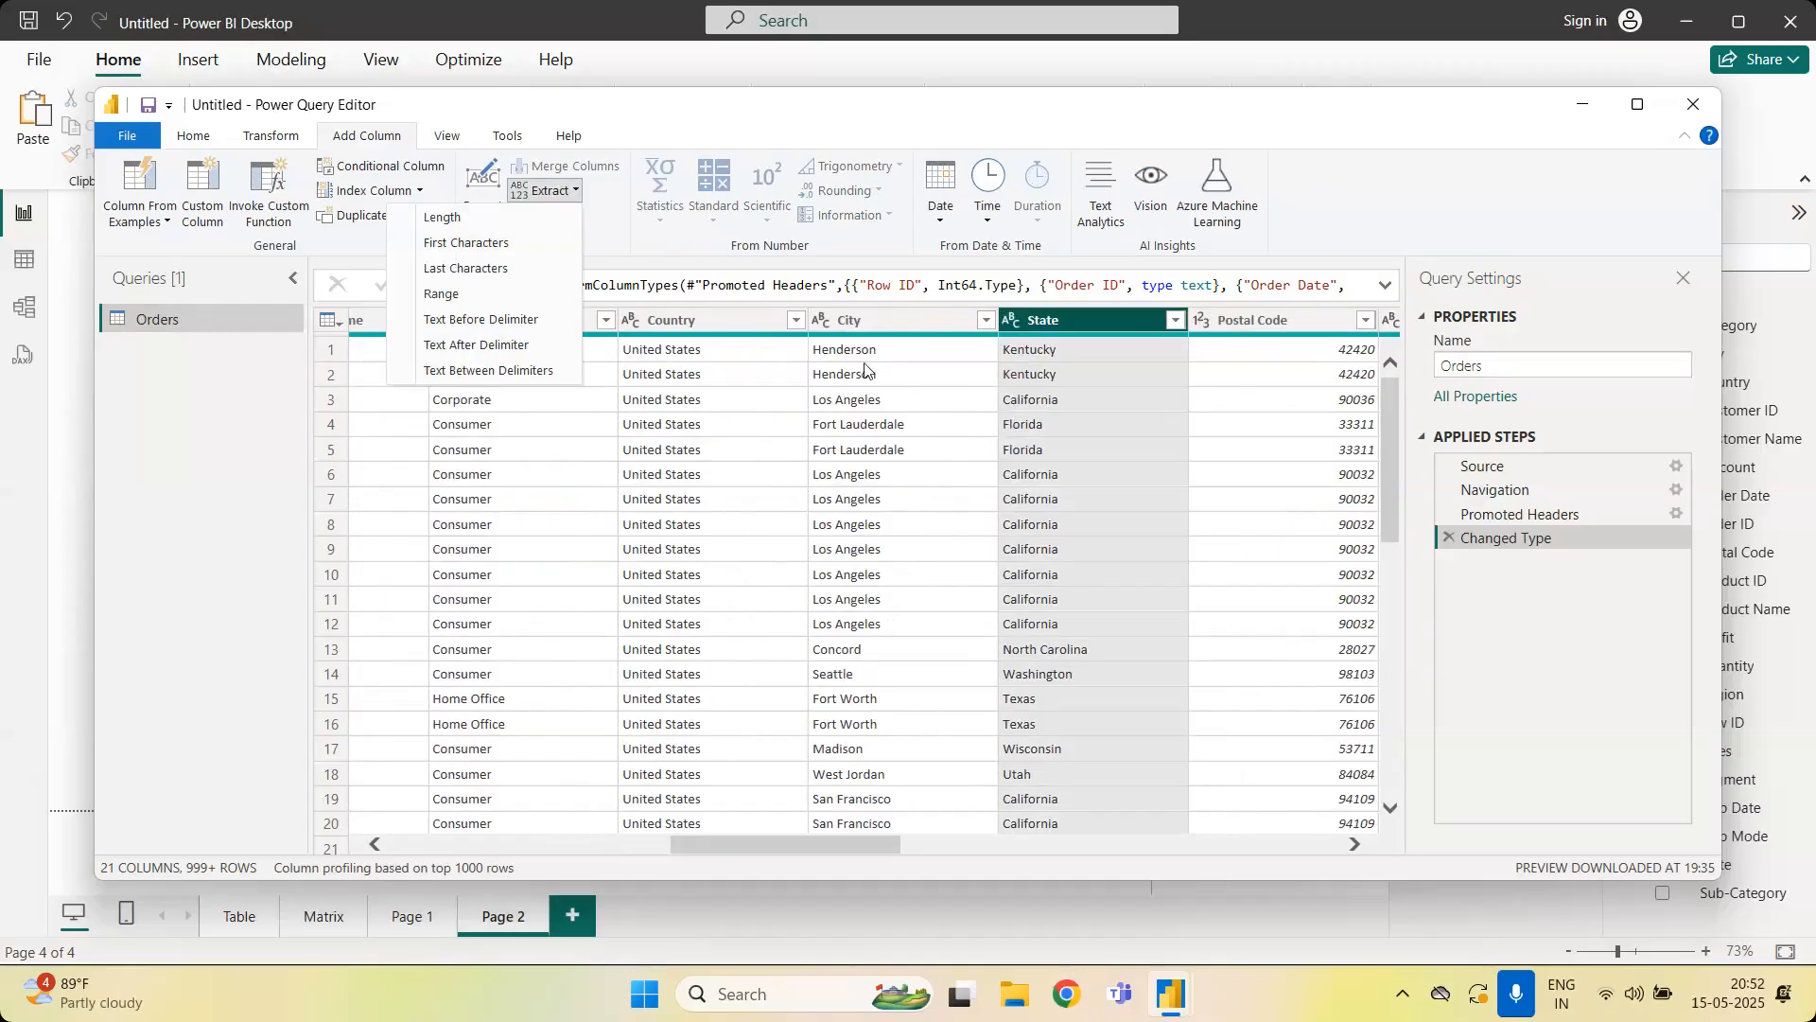
left_click(451, 250)
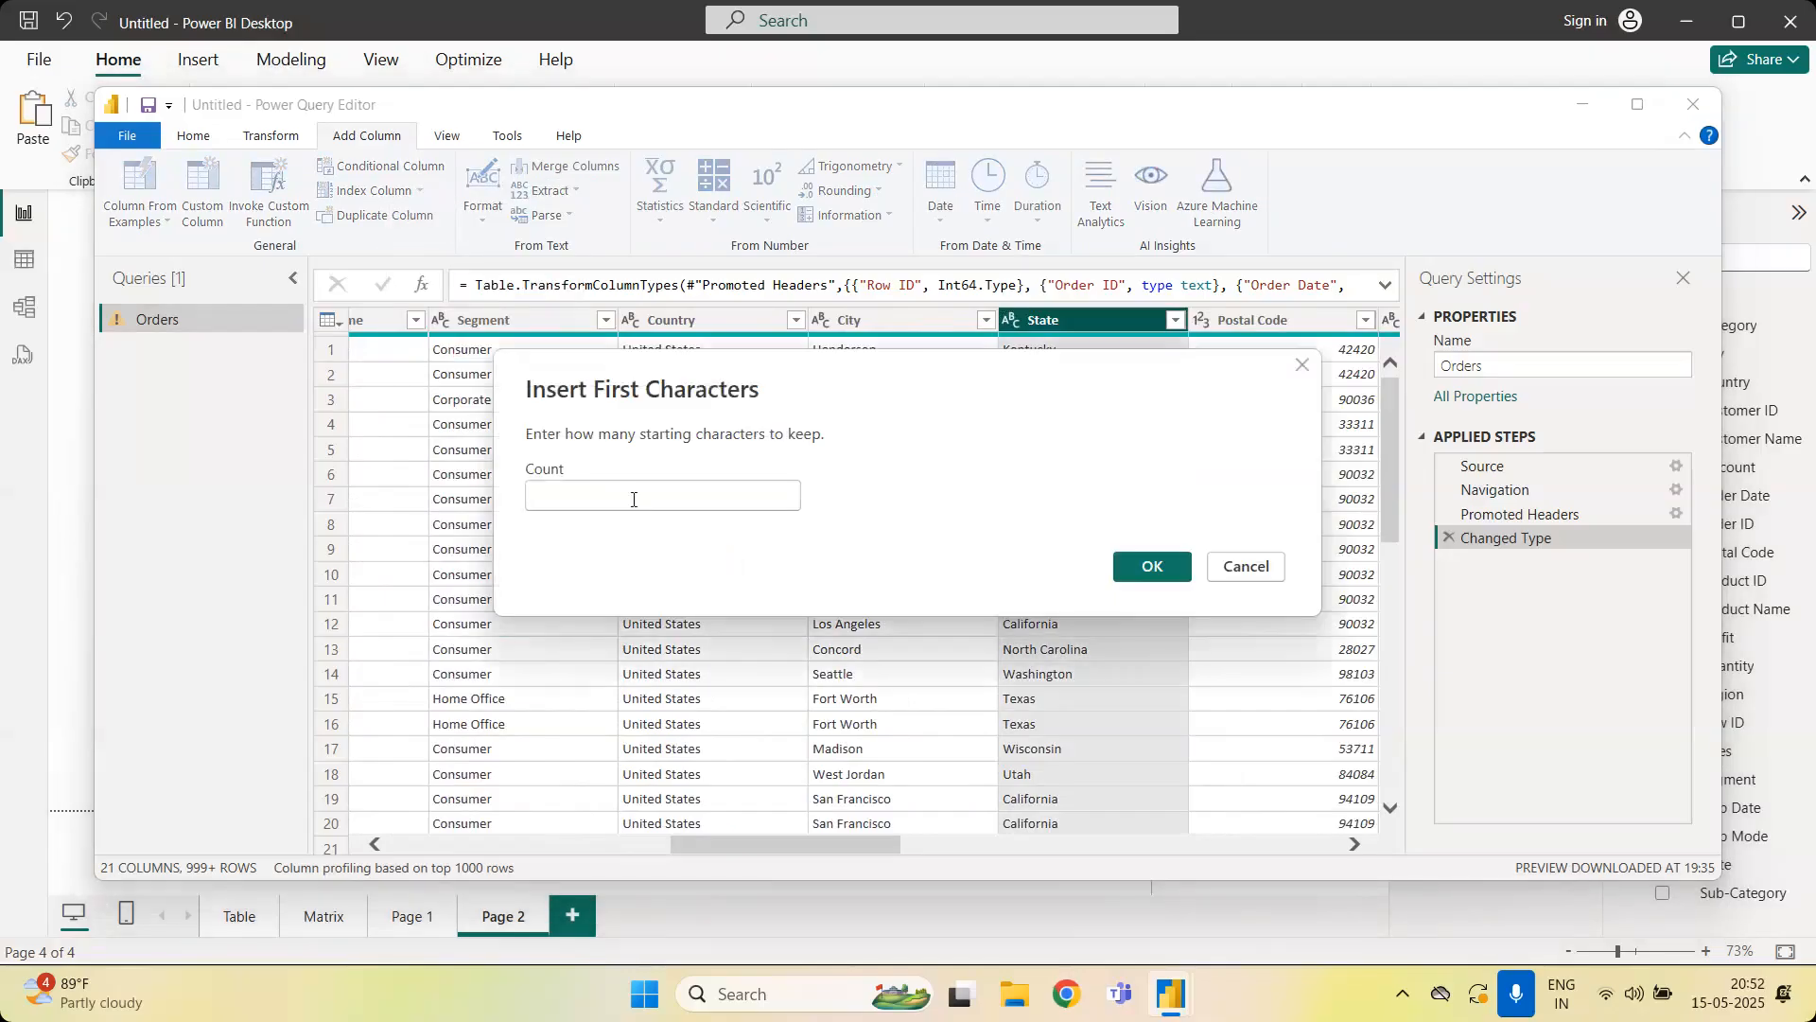
type("1")
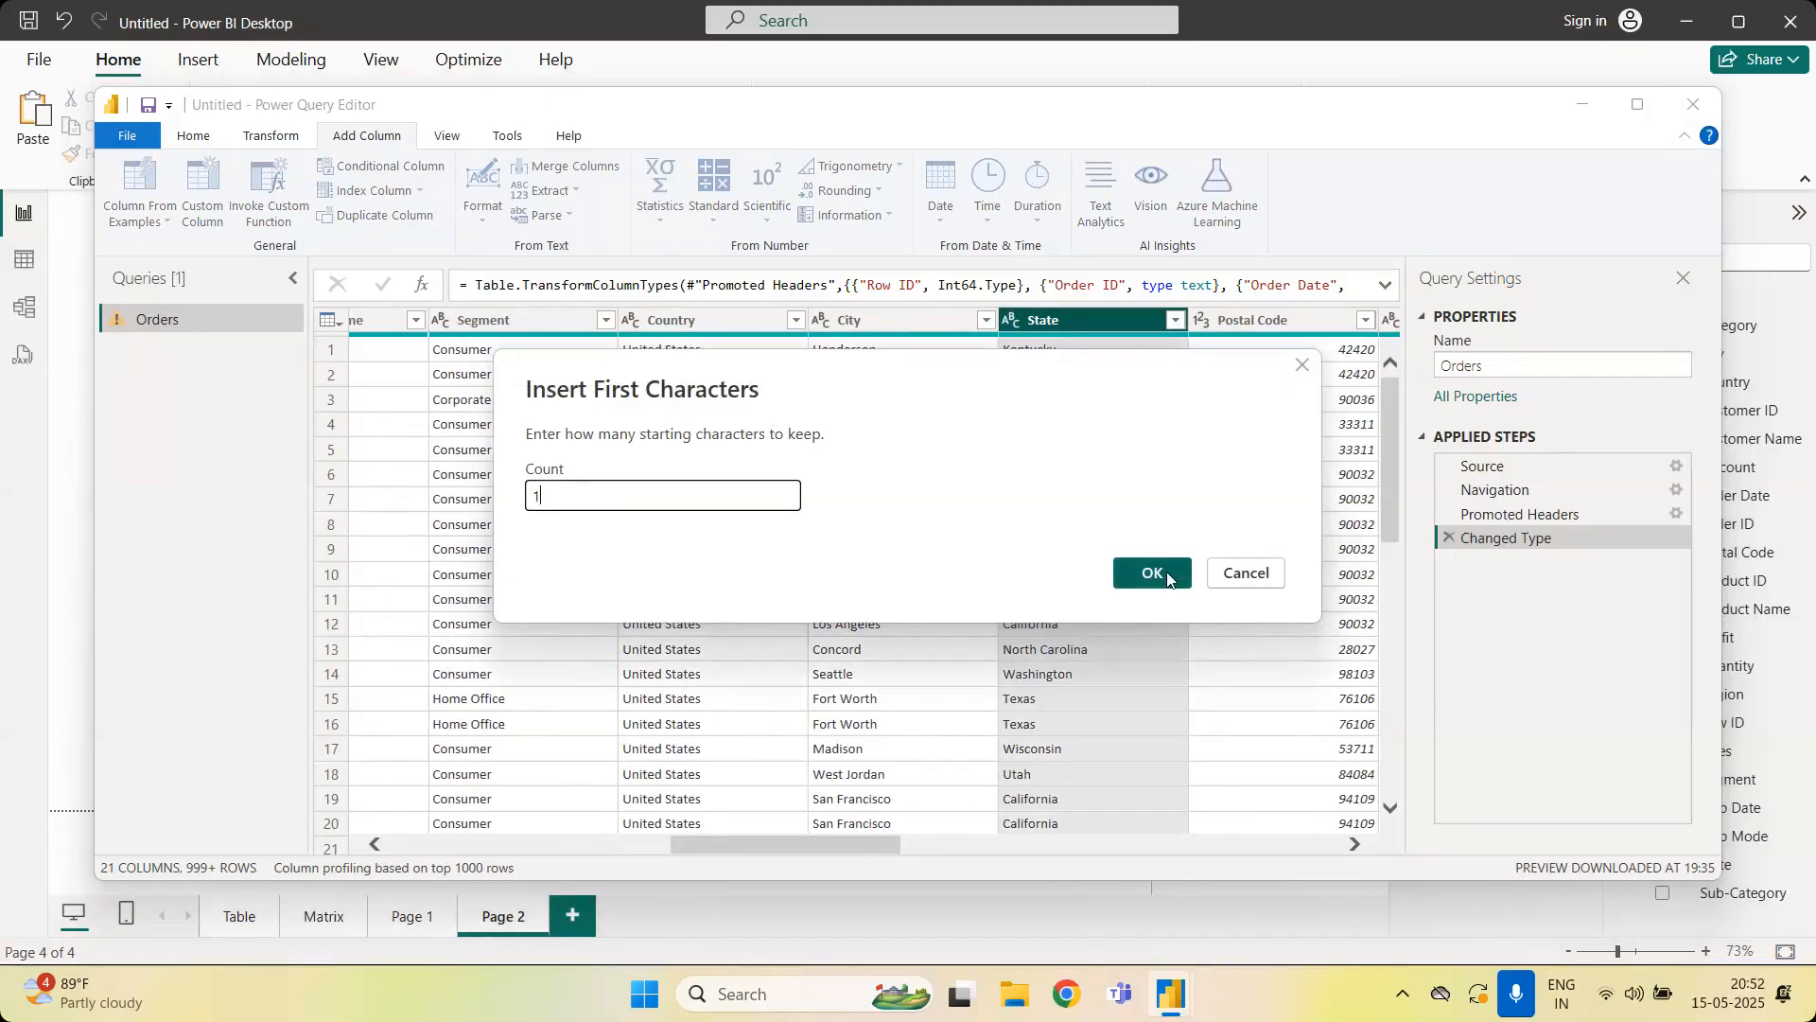
left_click(1168, 580)
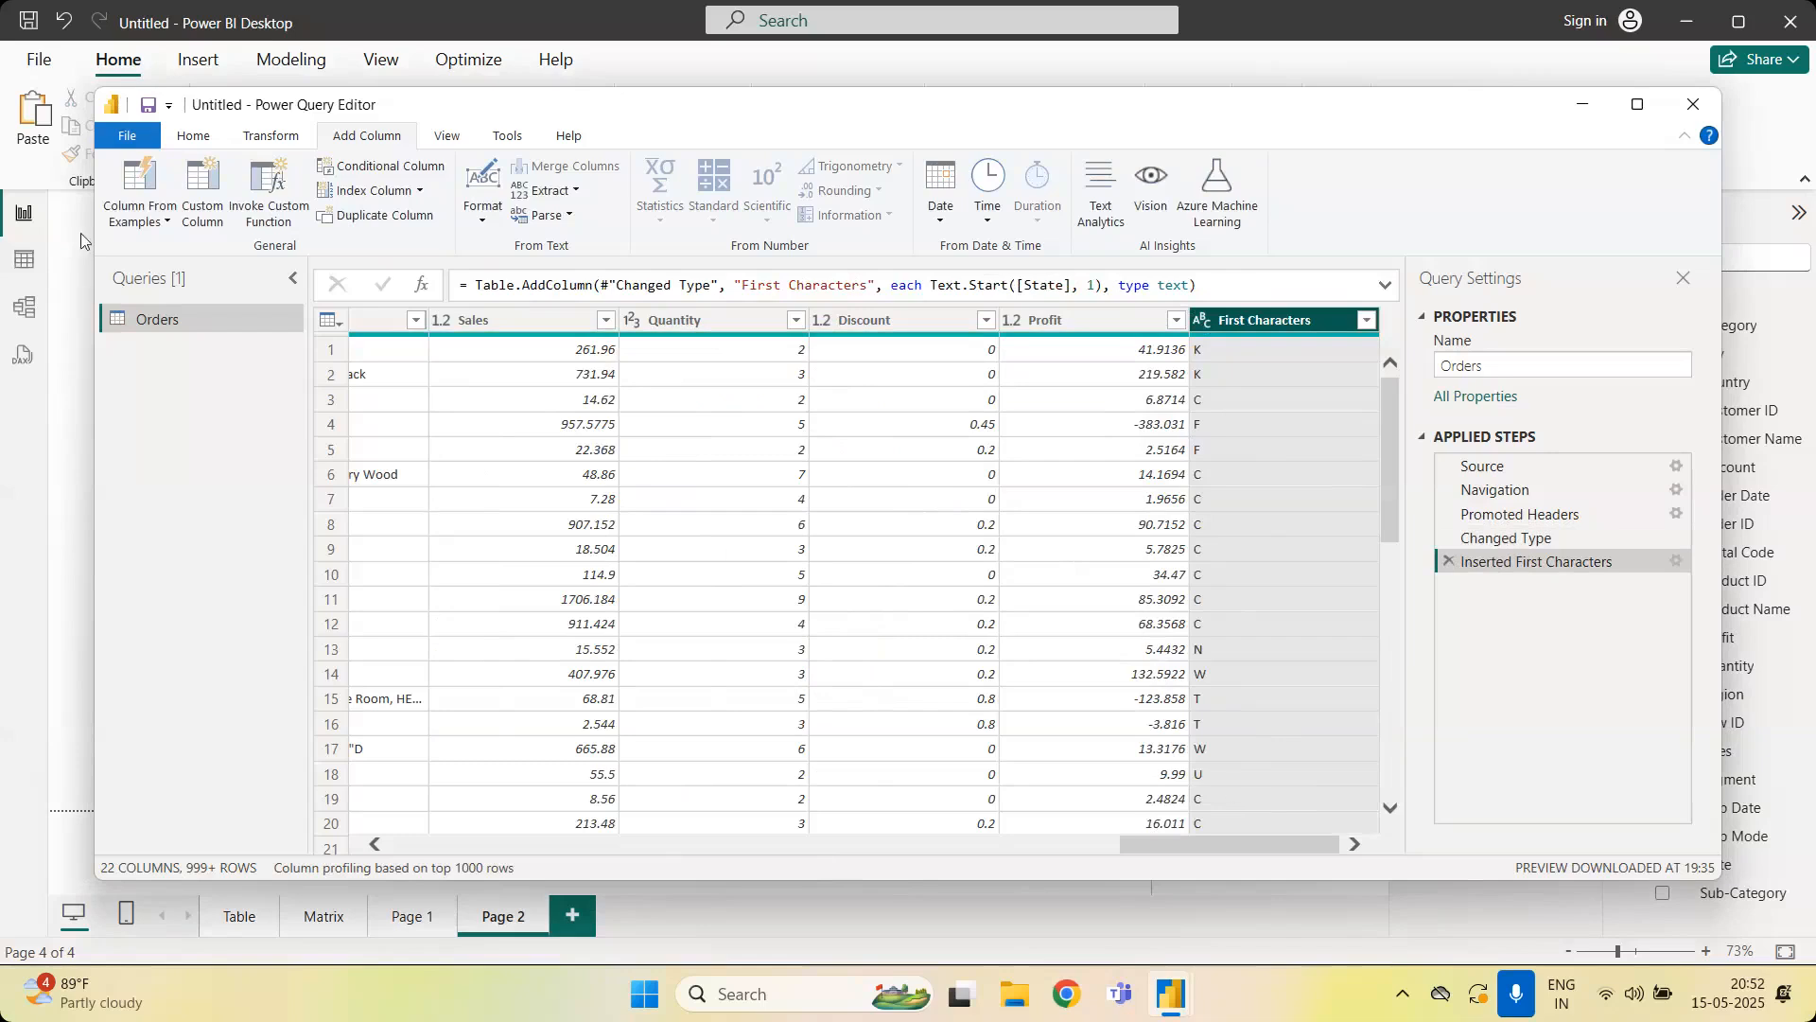
left_click(126, 141)
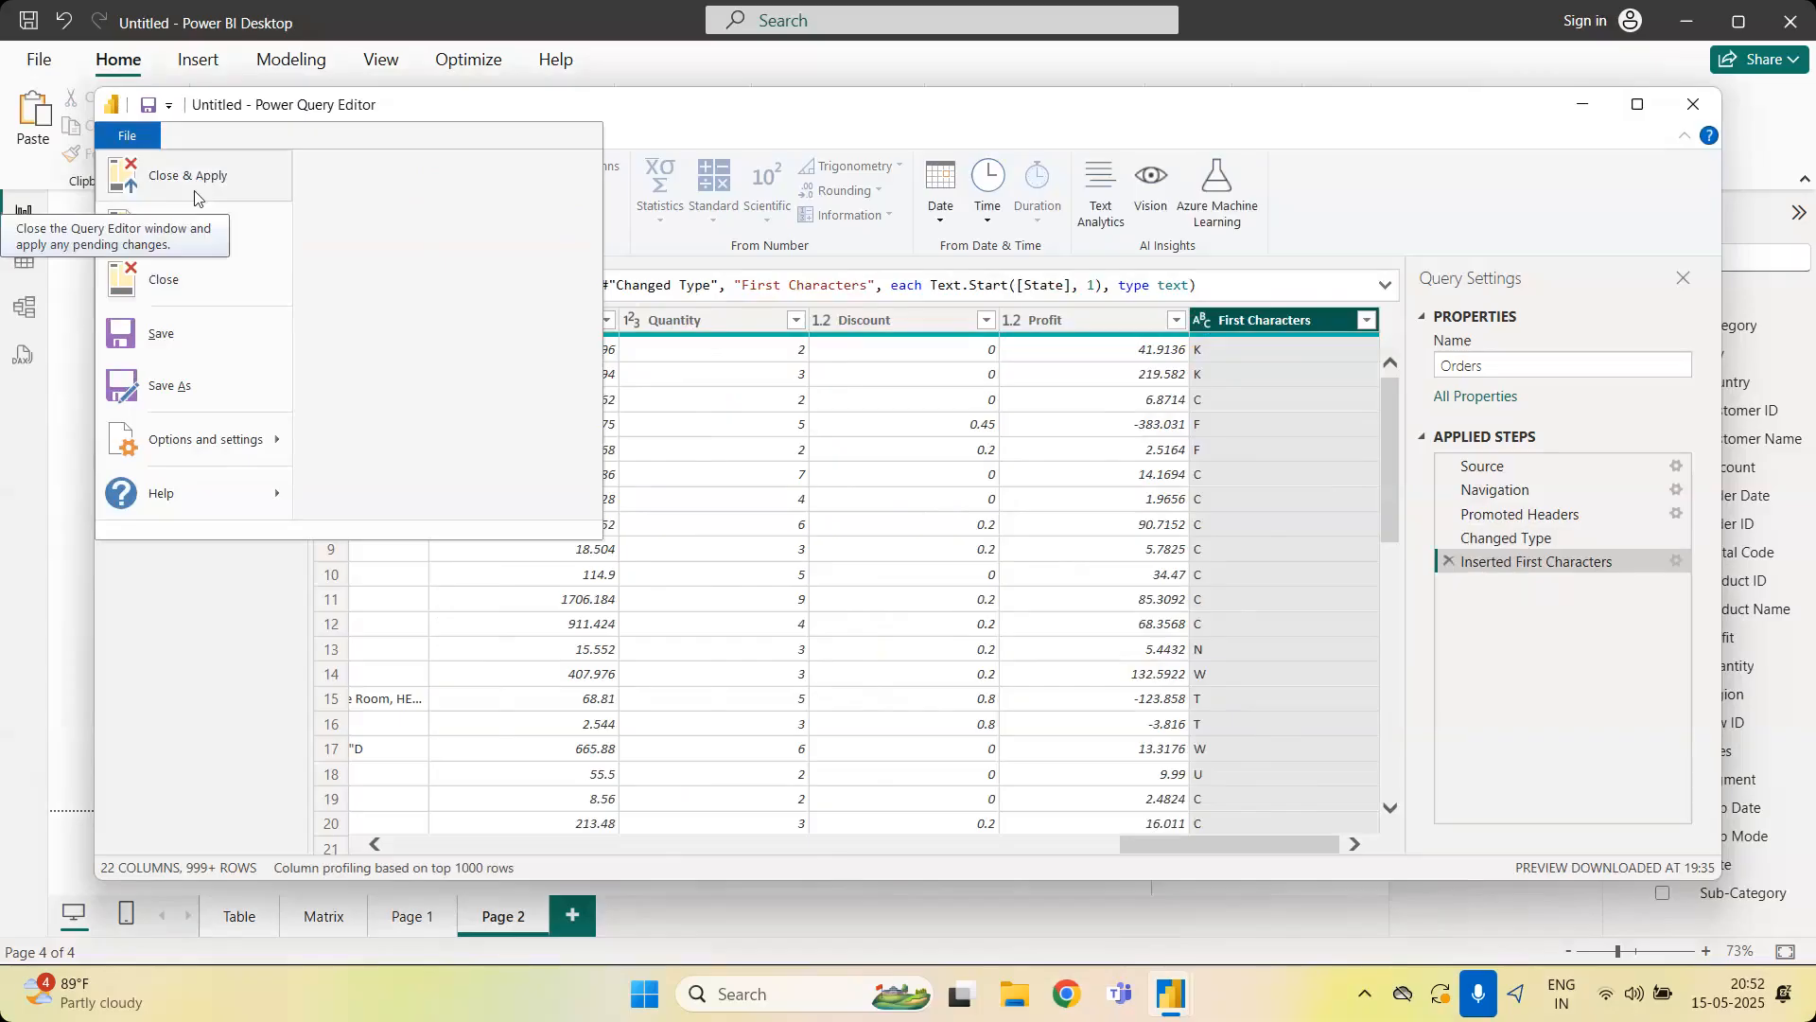
left_click(216, 203)
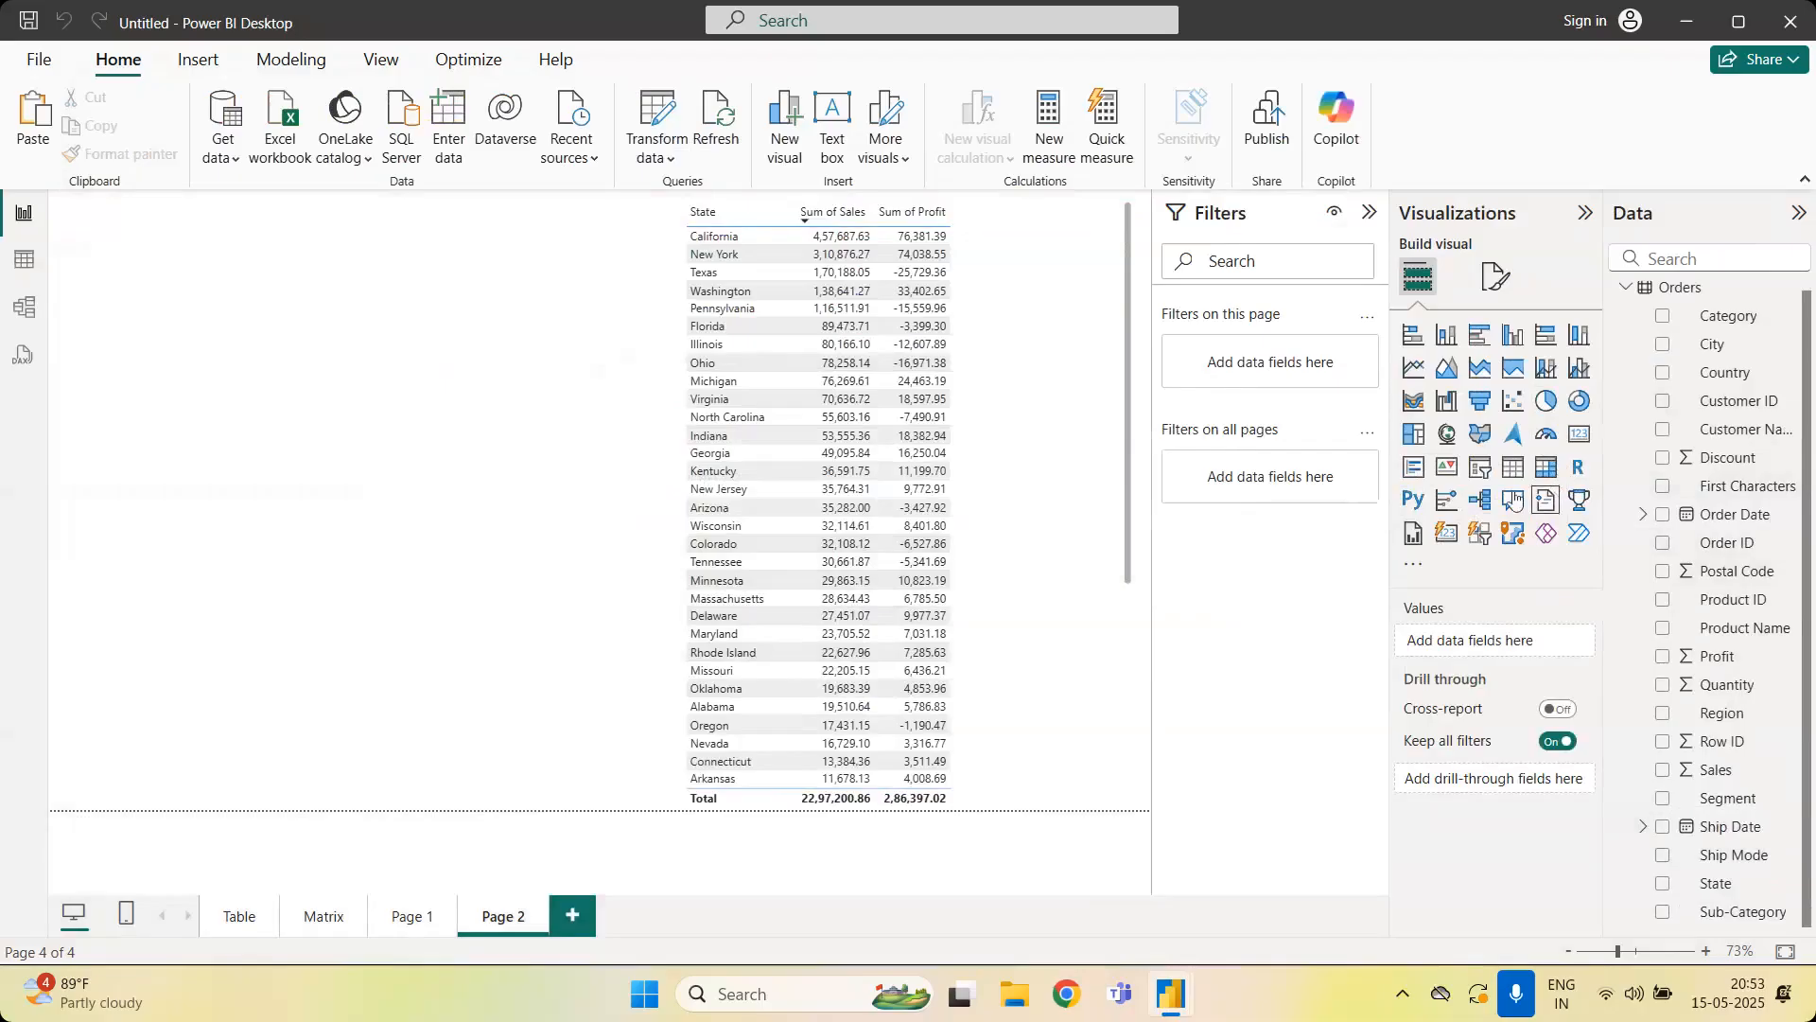
Add a First Characters slicer beside the state table and shrink it to a narrow column that fits its letters
left_click(1482, 473)
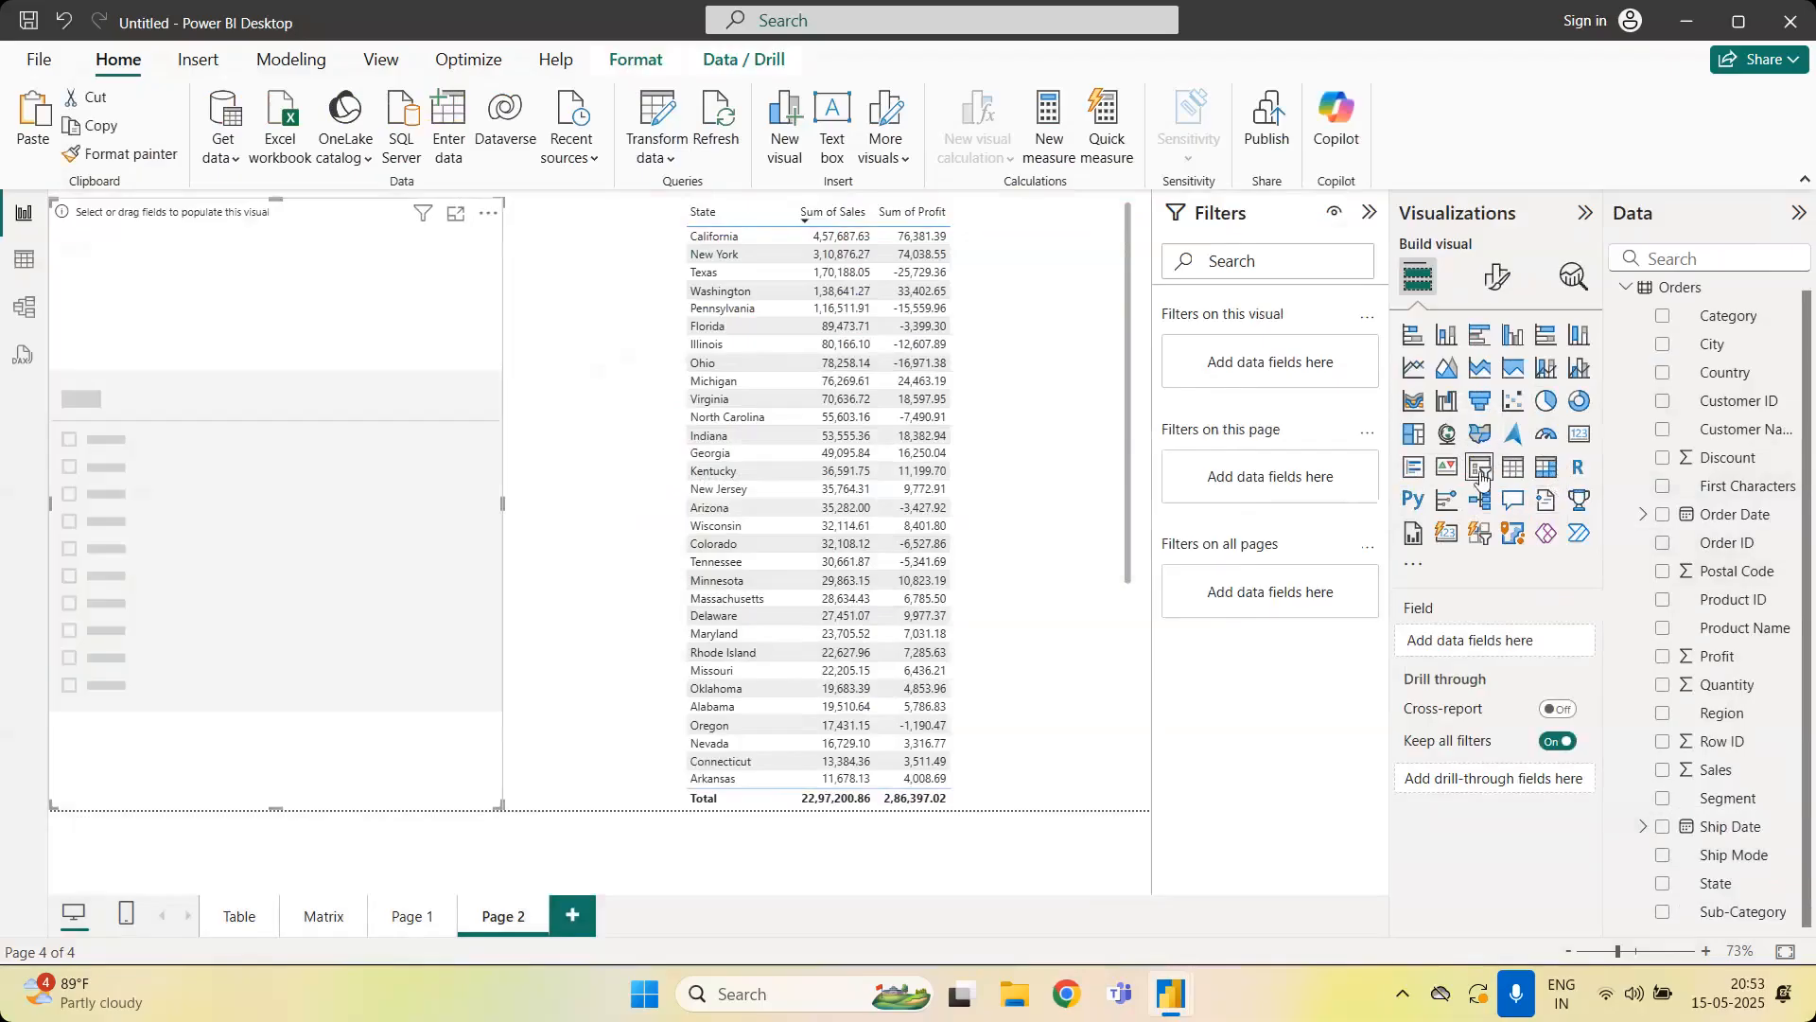
left_click_drag(1745, 499, 410, 426)
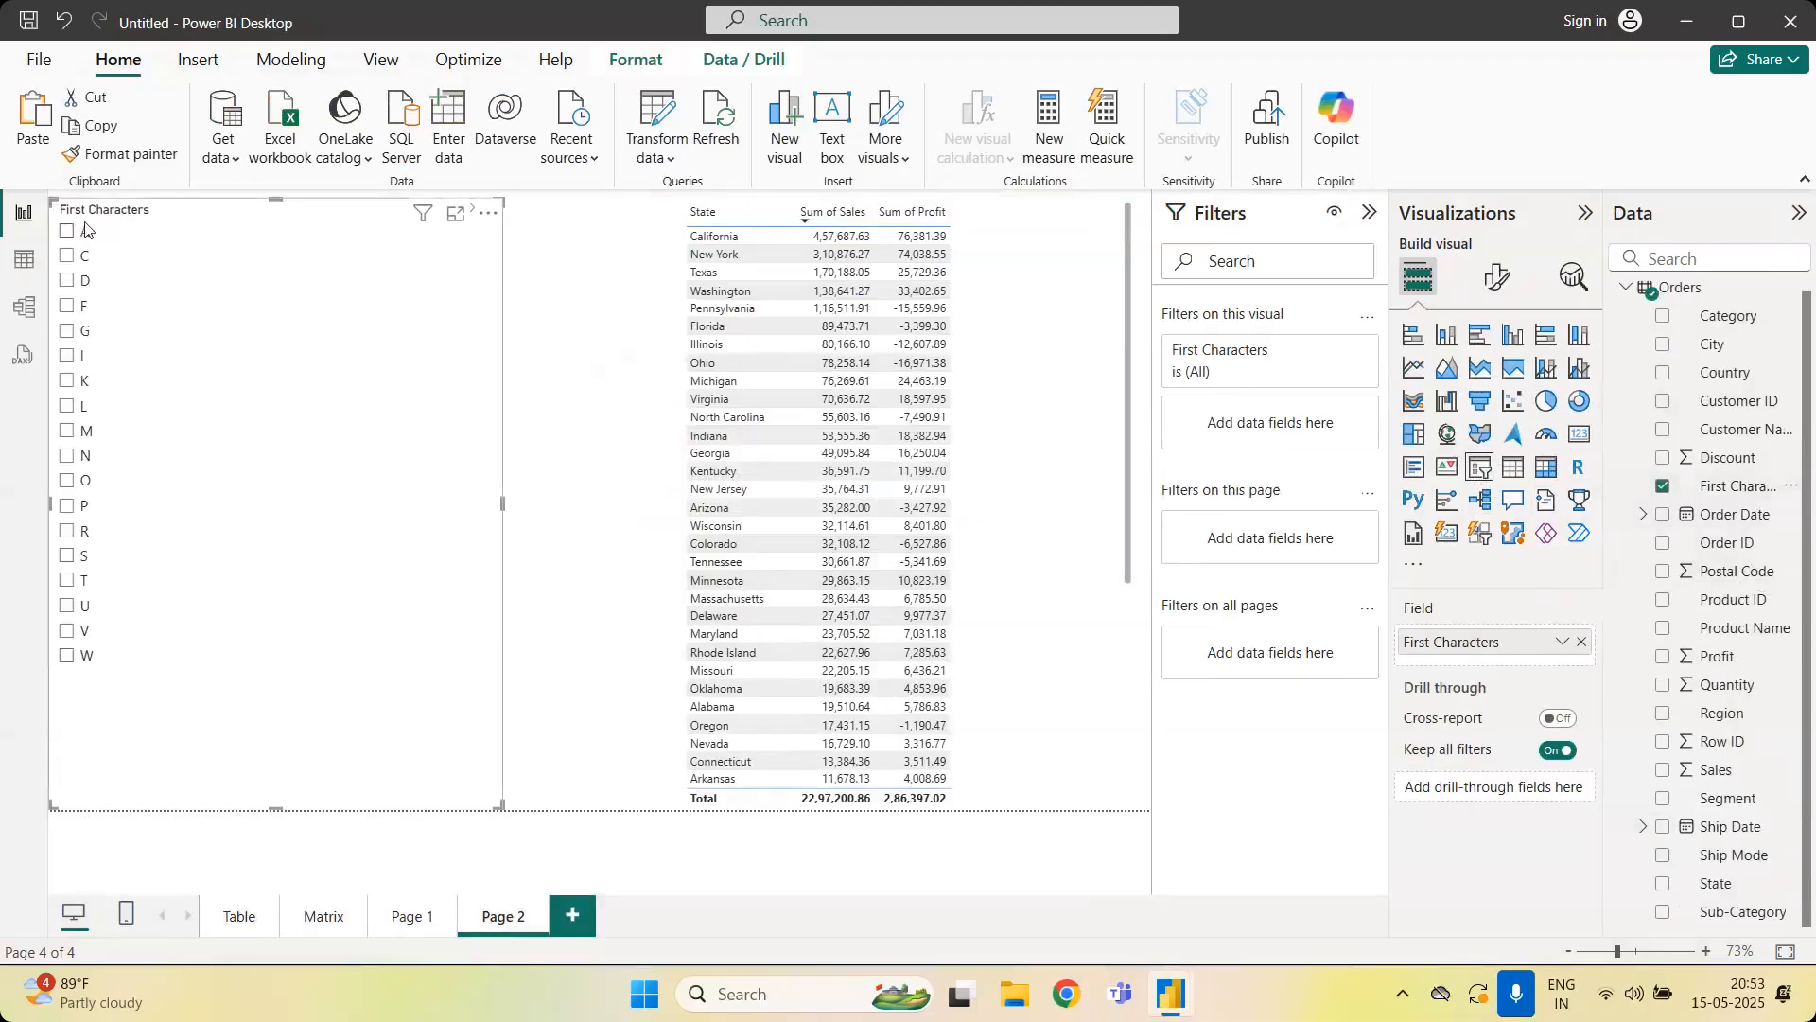
left_click_drag(502, 808, 172, 690)
Test the First Characters slicer on the state table by selecting single letters from A through P, and finish with A selected
left_click(67, 231)
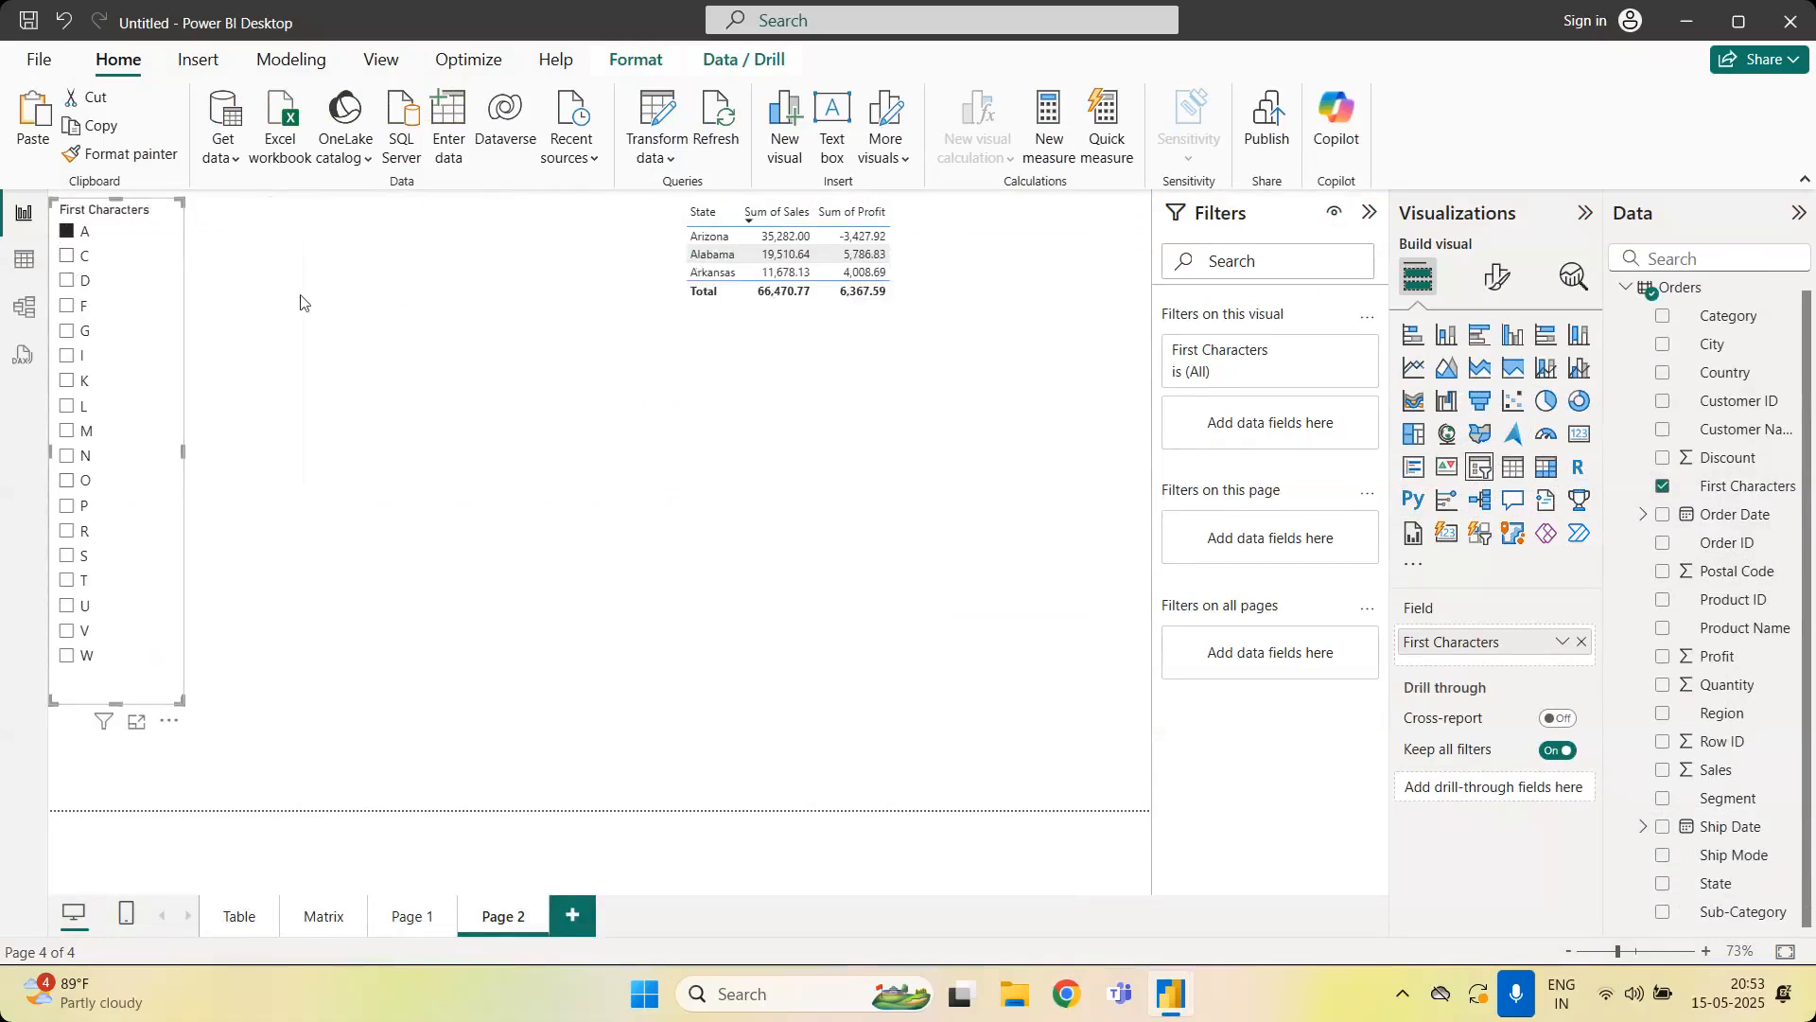
left_click(67, 257)
left_click(67, 281)
left_click(67, 306)
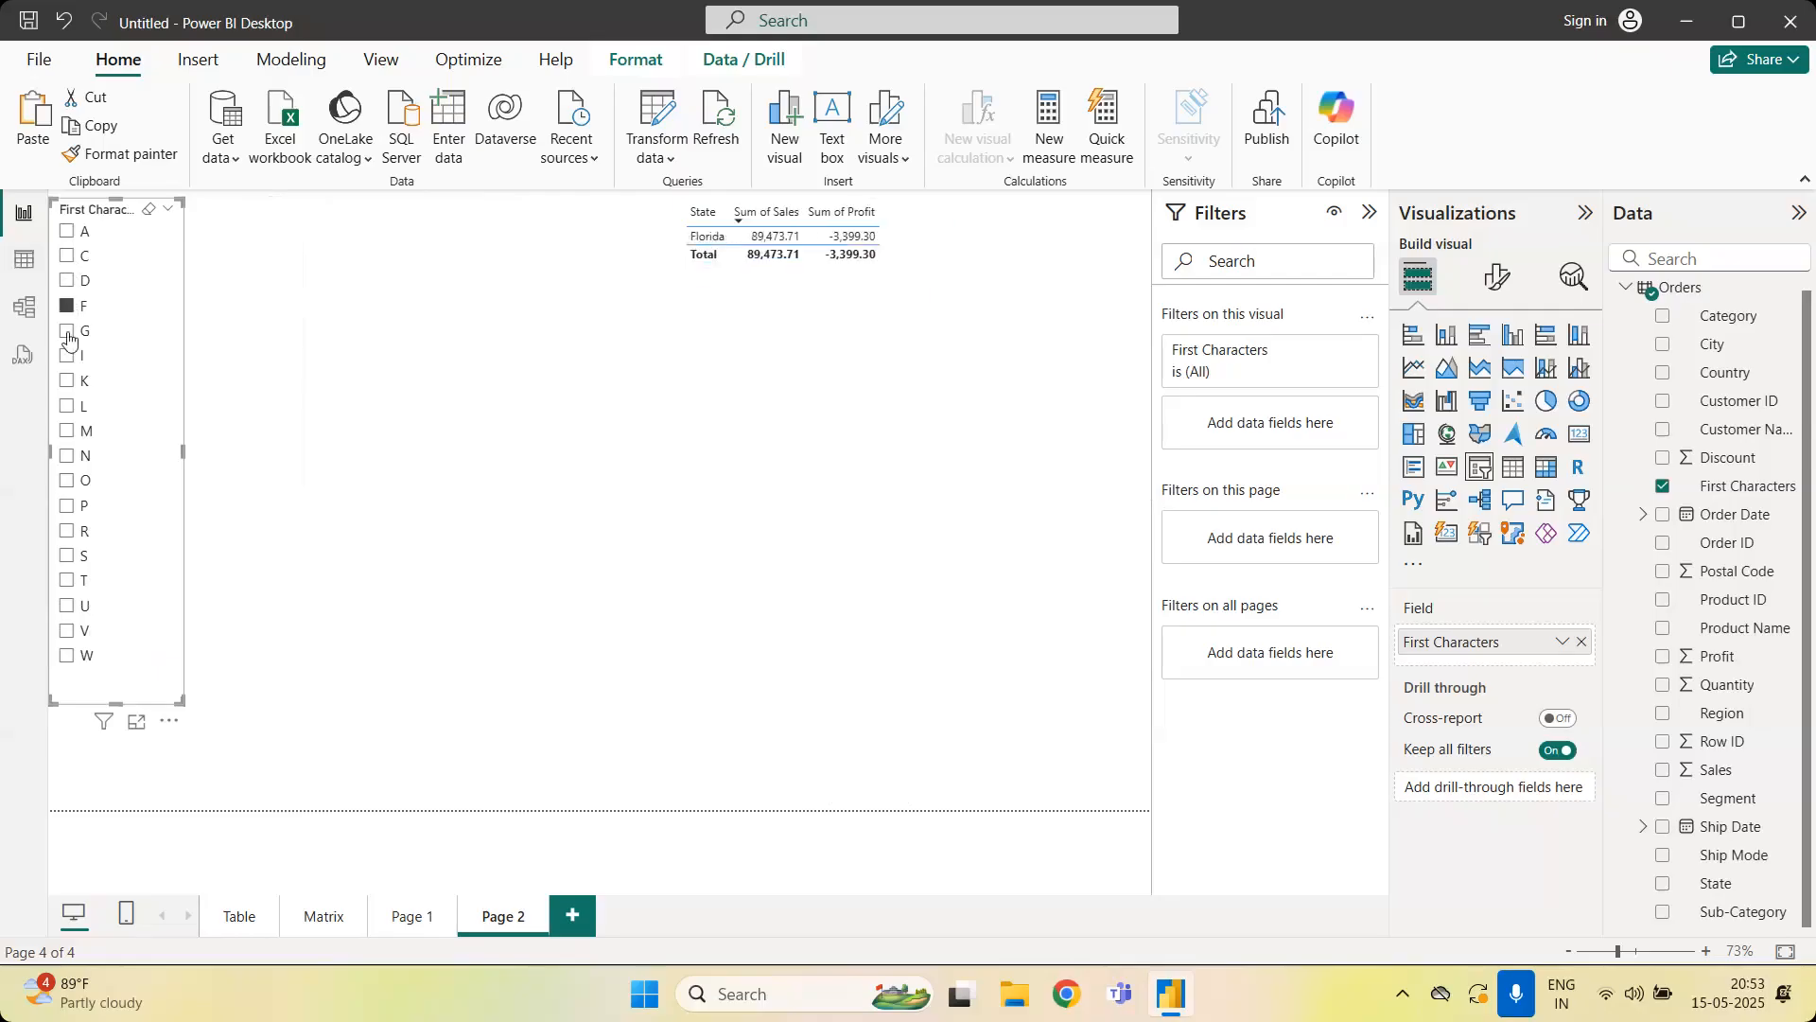
left_click(67, 331)
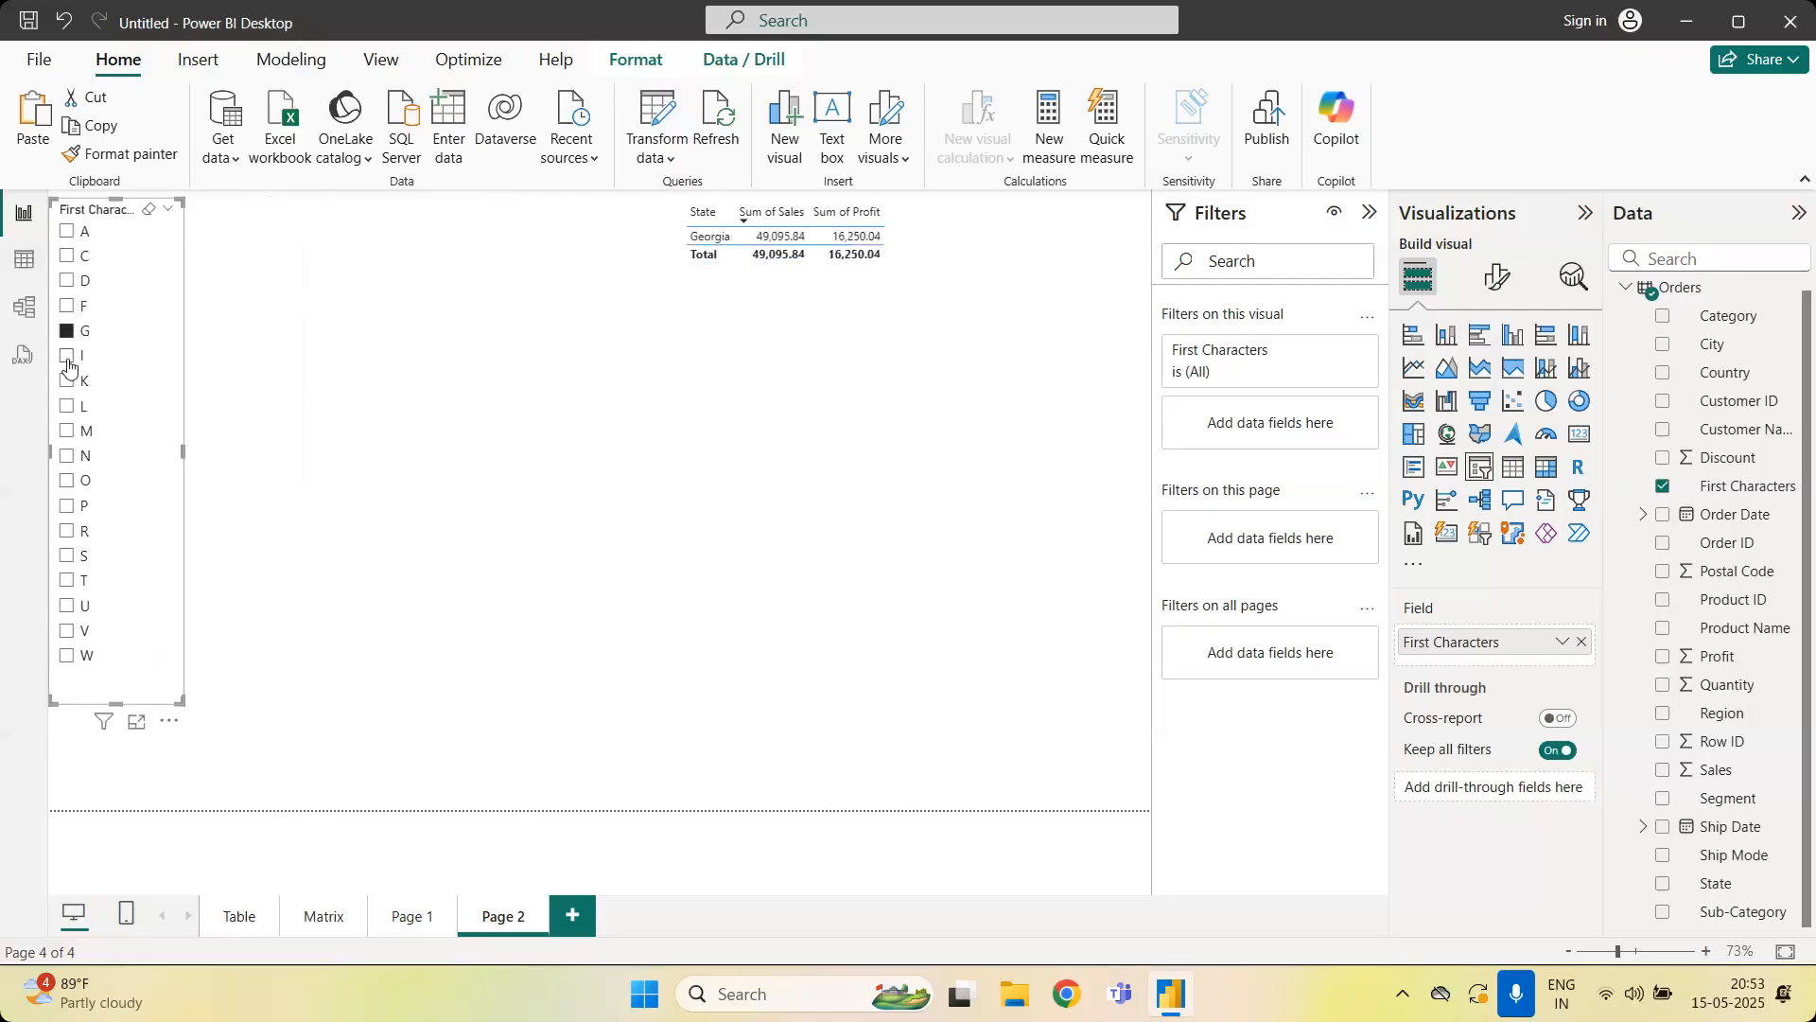
left_click(68, 356)
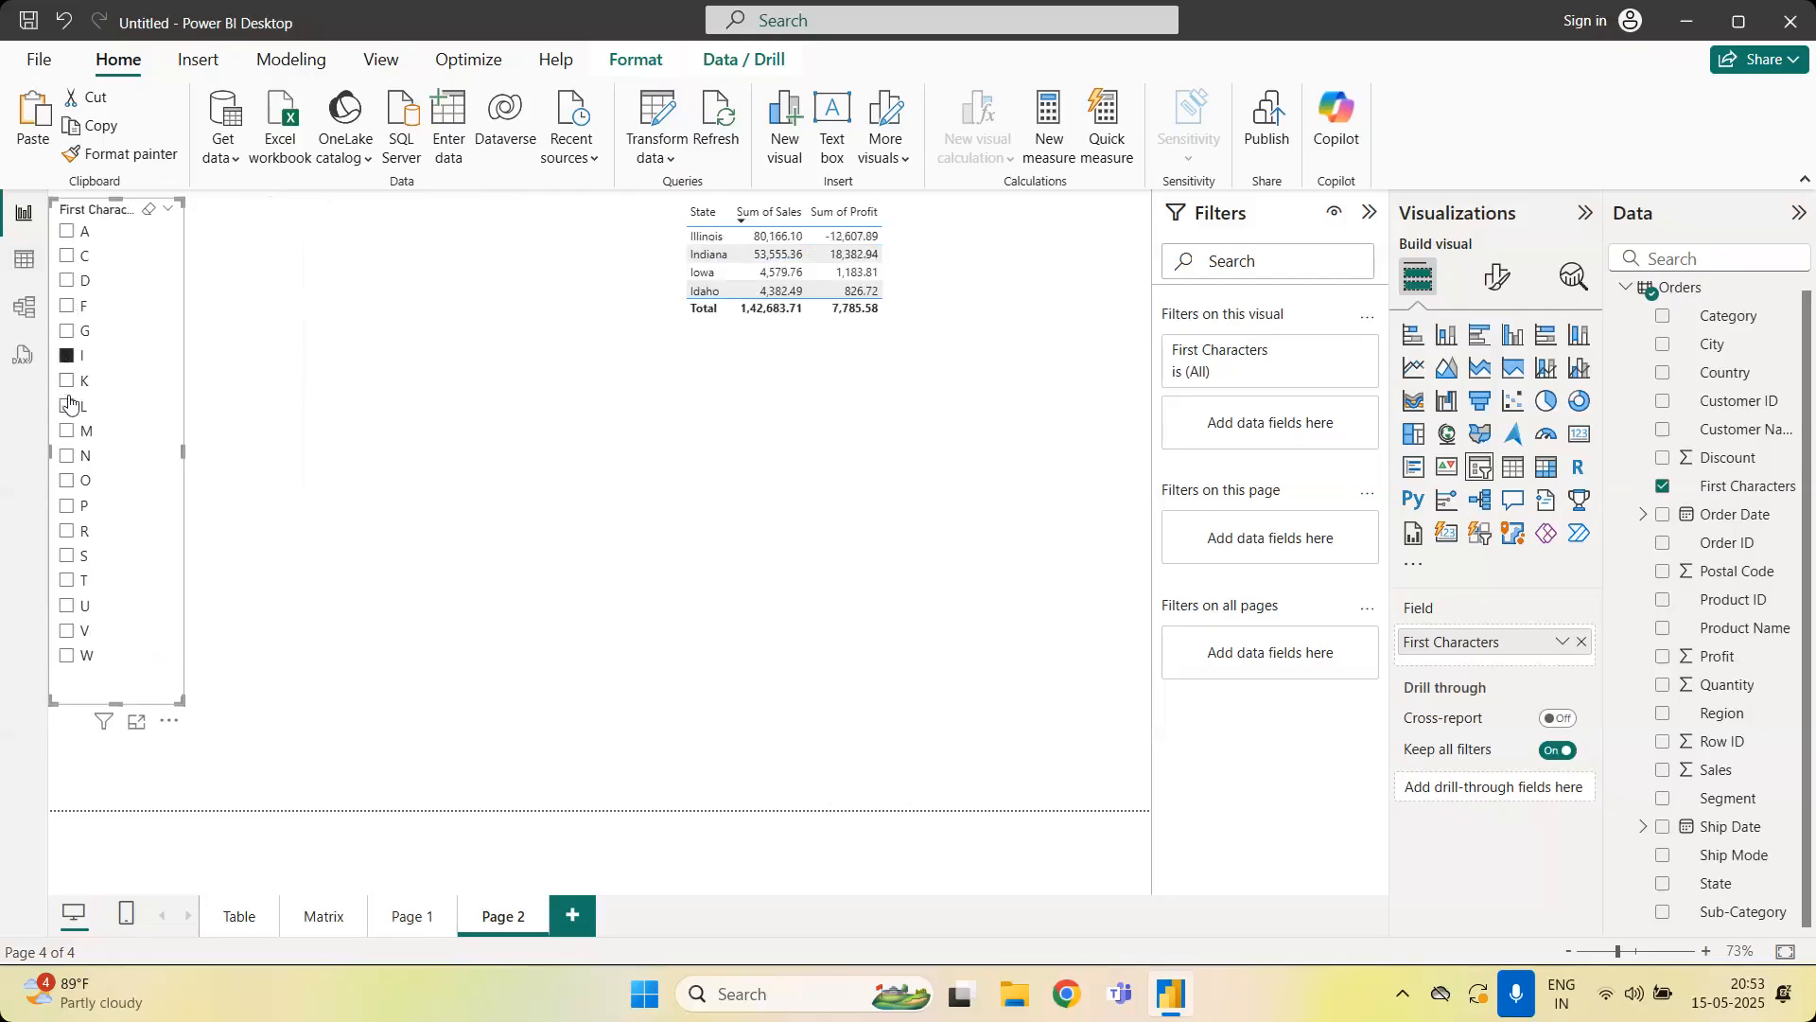
left_click(67, 382)
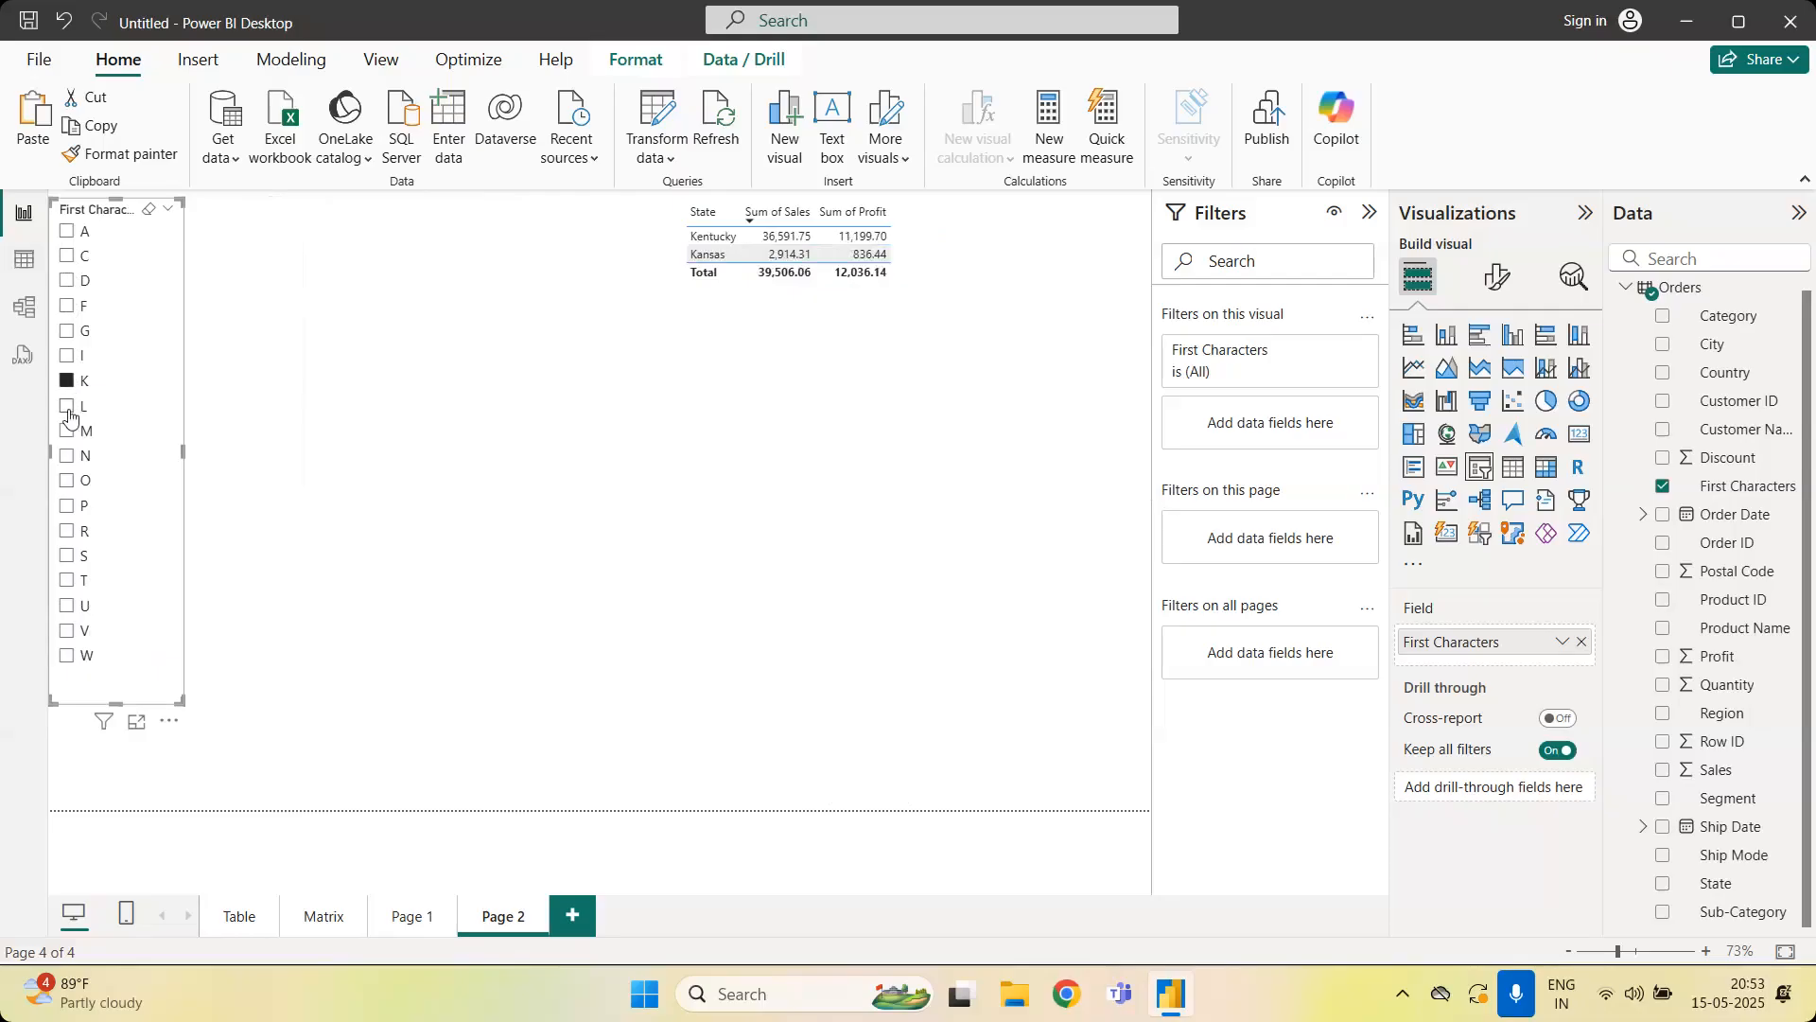
left_click(68, 408)
left_click(68, 434)
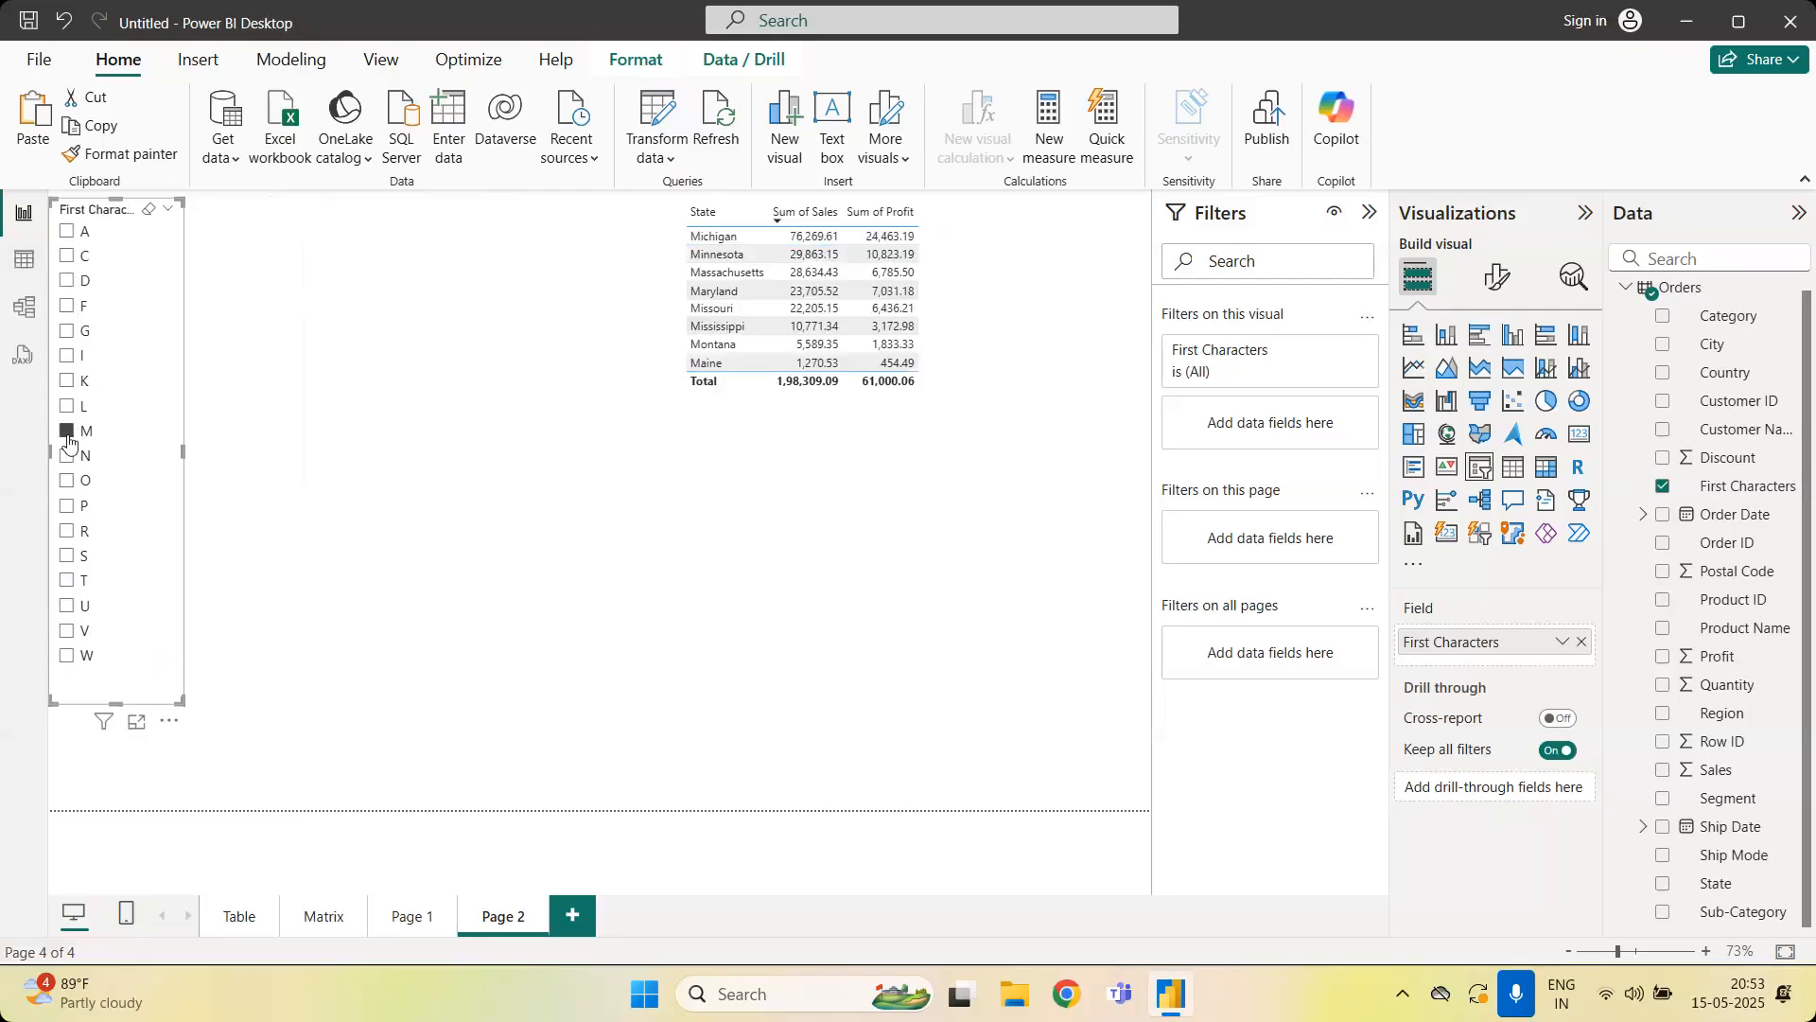
left_click(69, 459)
left_click(67, 491)
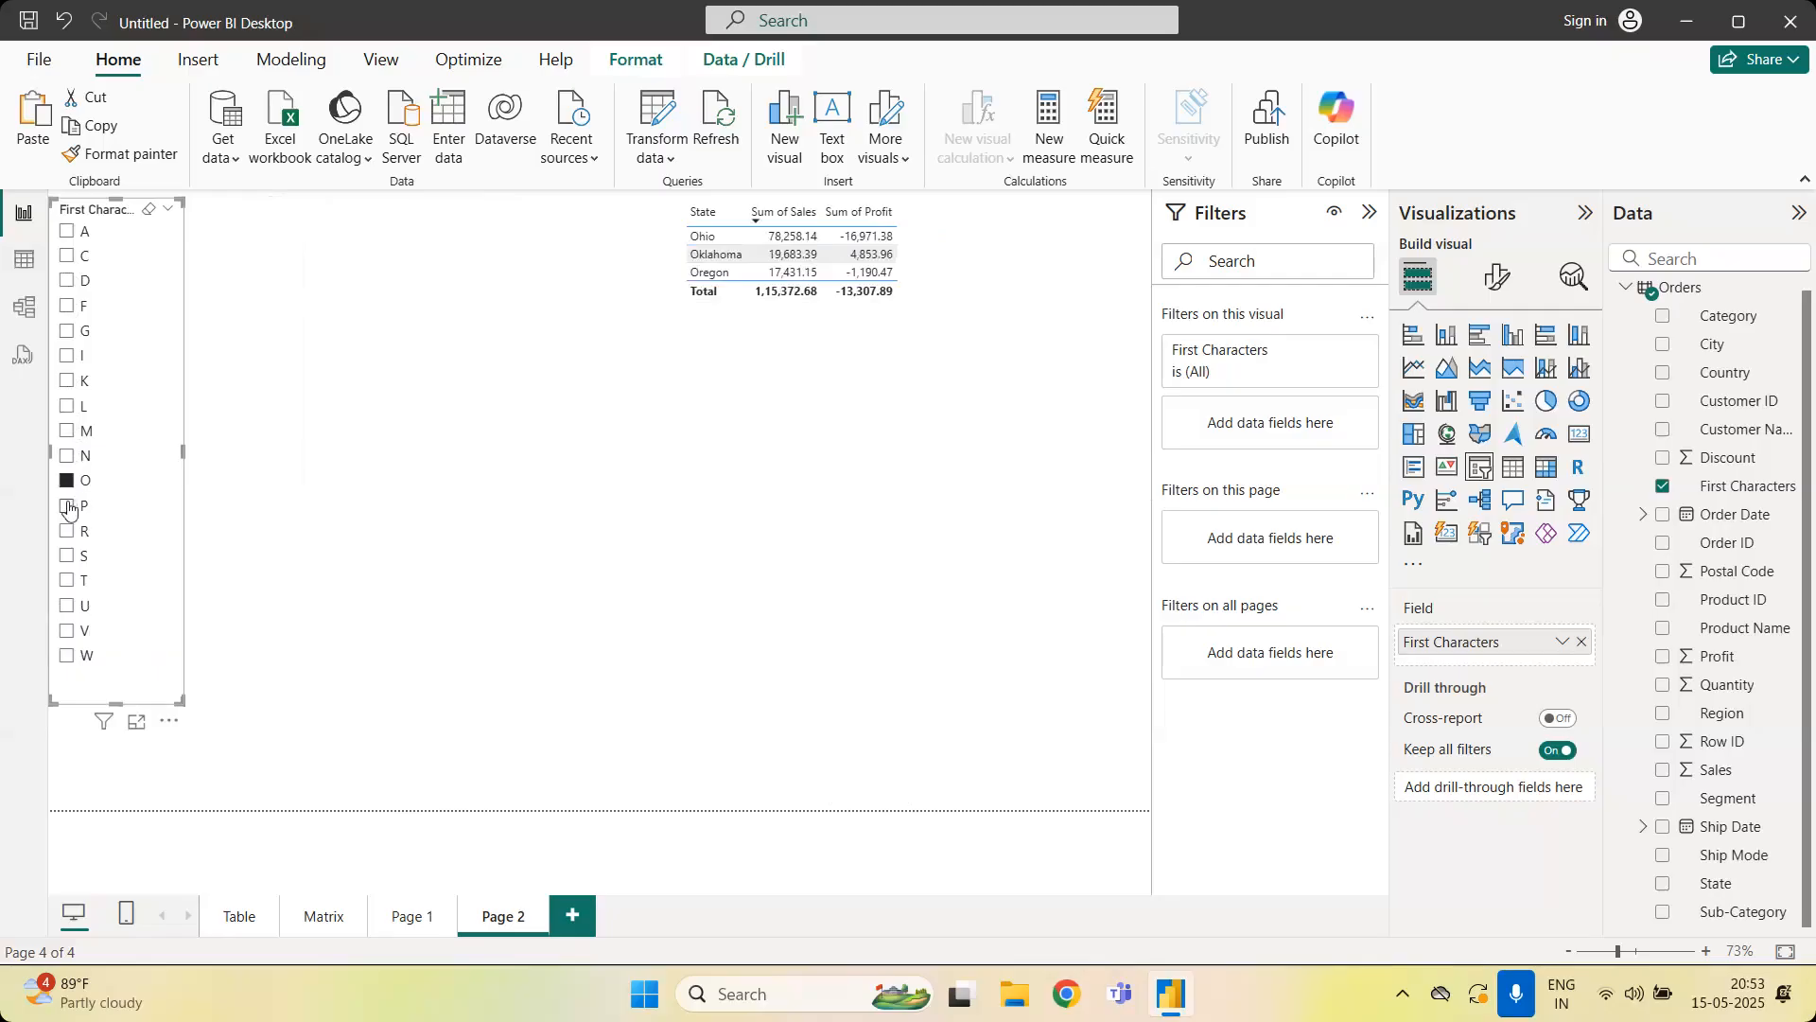
left_click(68, 509)
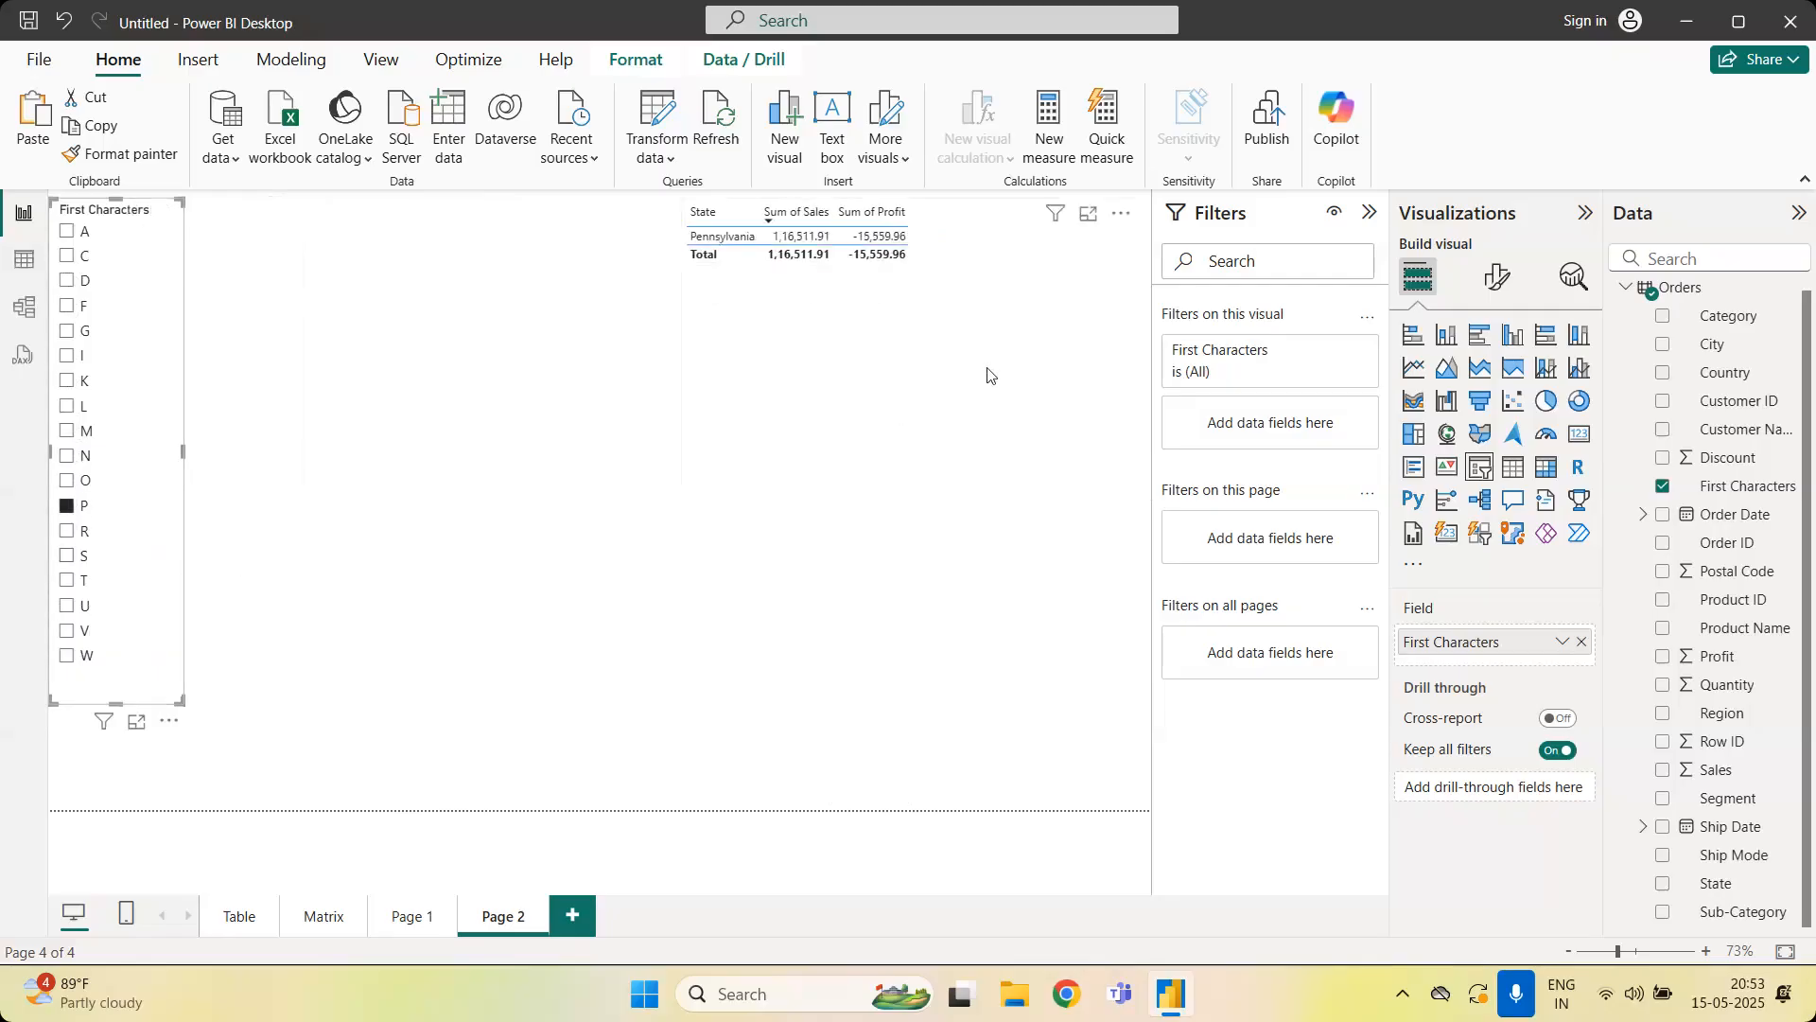
left_click(66, 232)
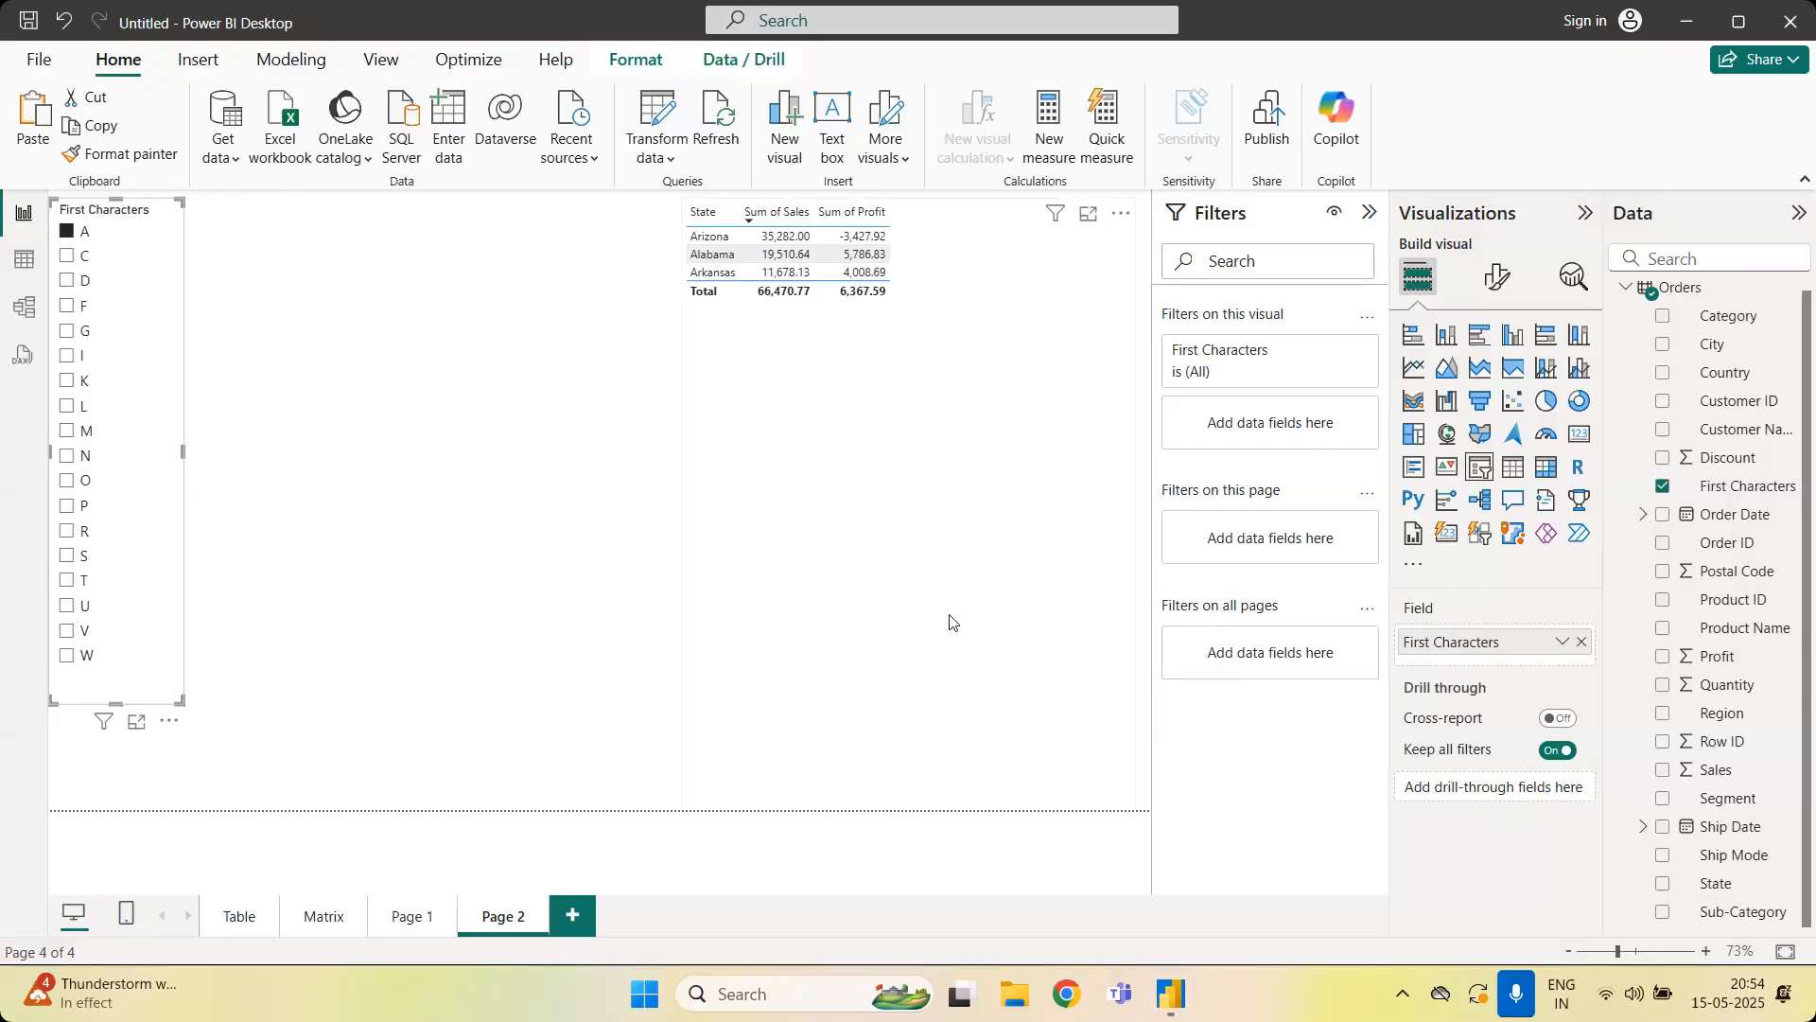
Add an empty card visual and shrink it to fit the space between the slicer and the state table
left_click(521, 517)
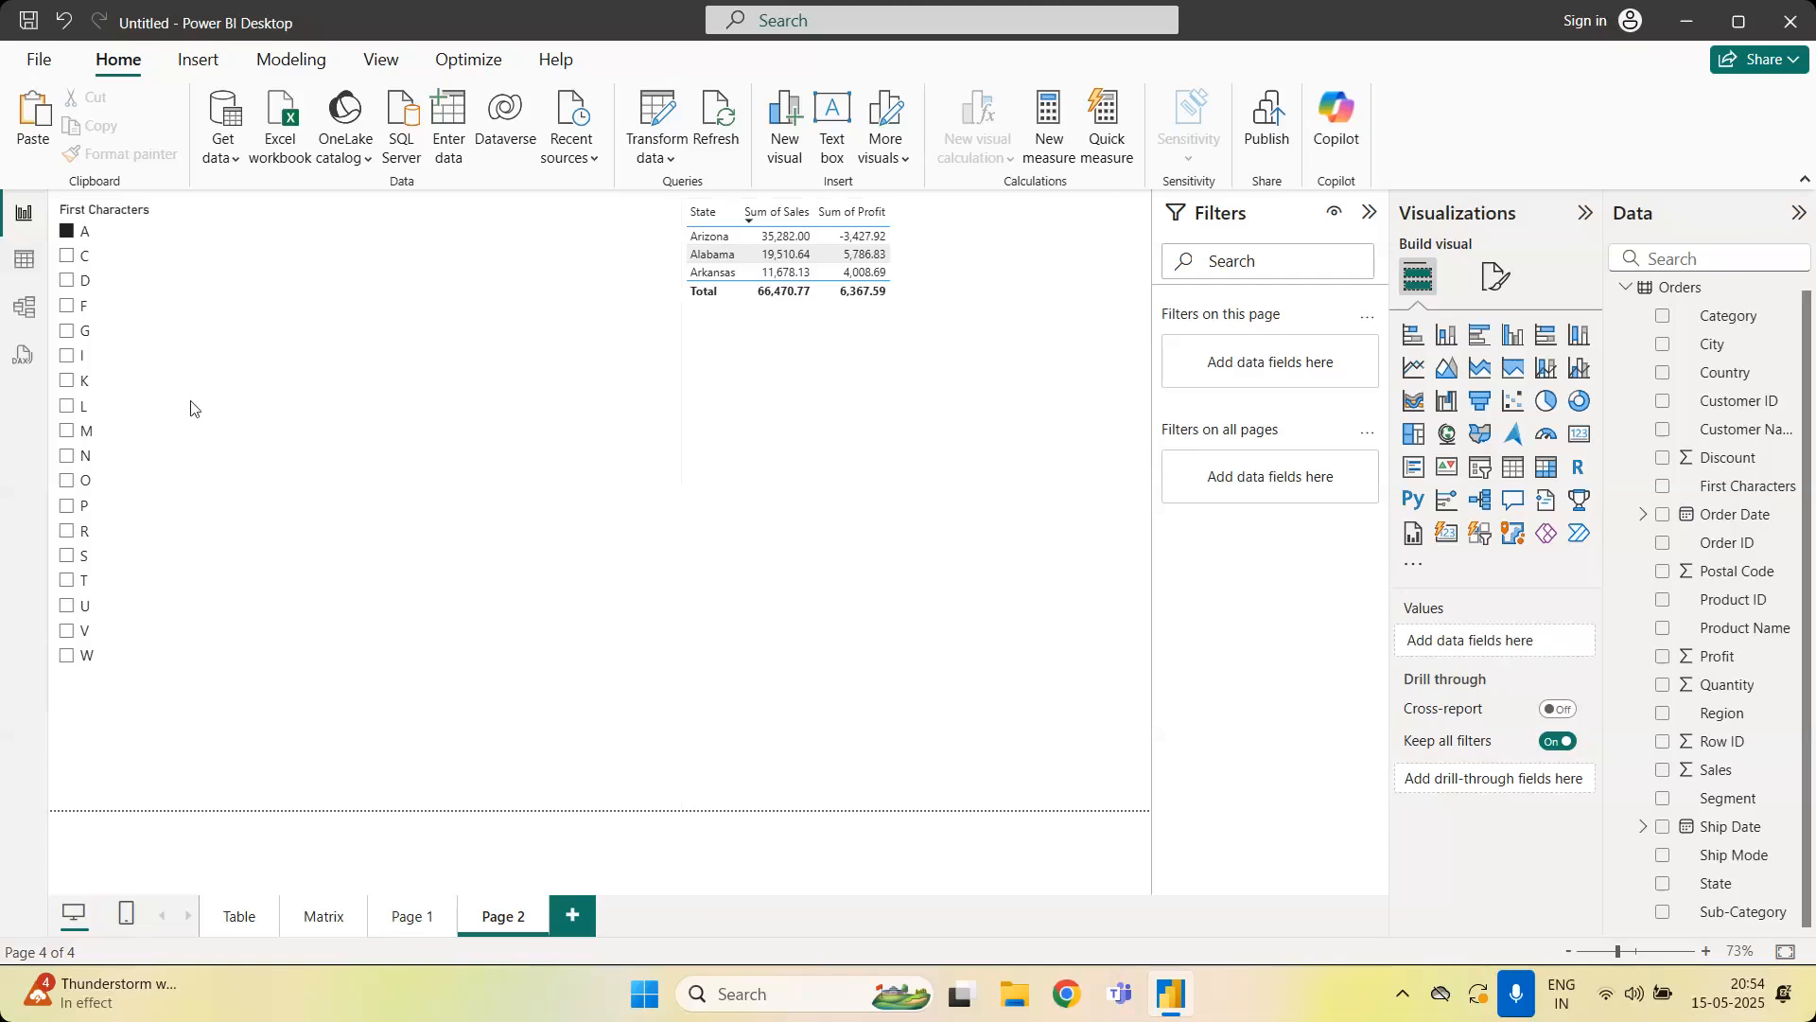
left_click(1578, 437)
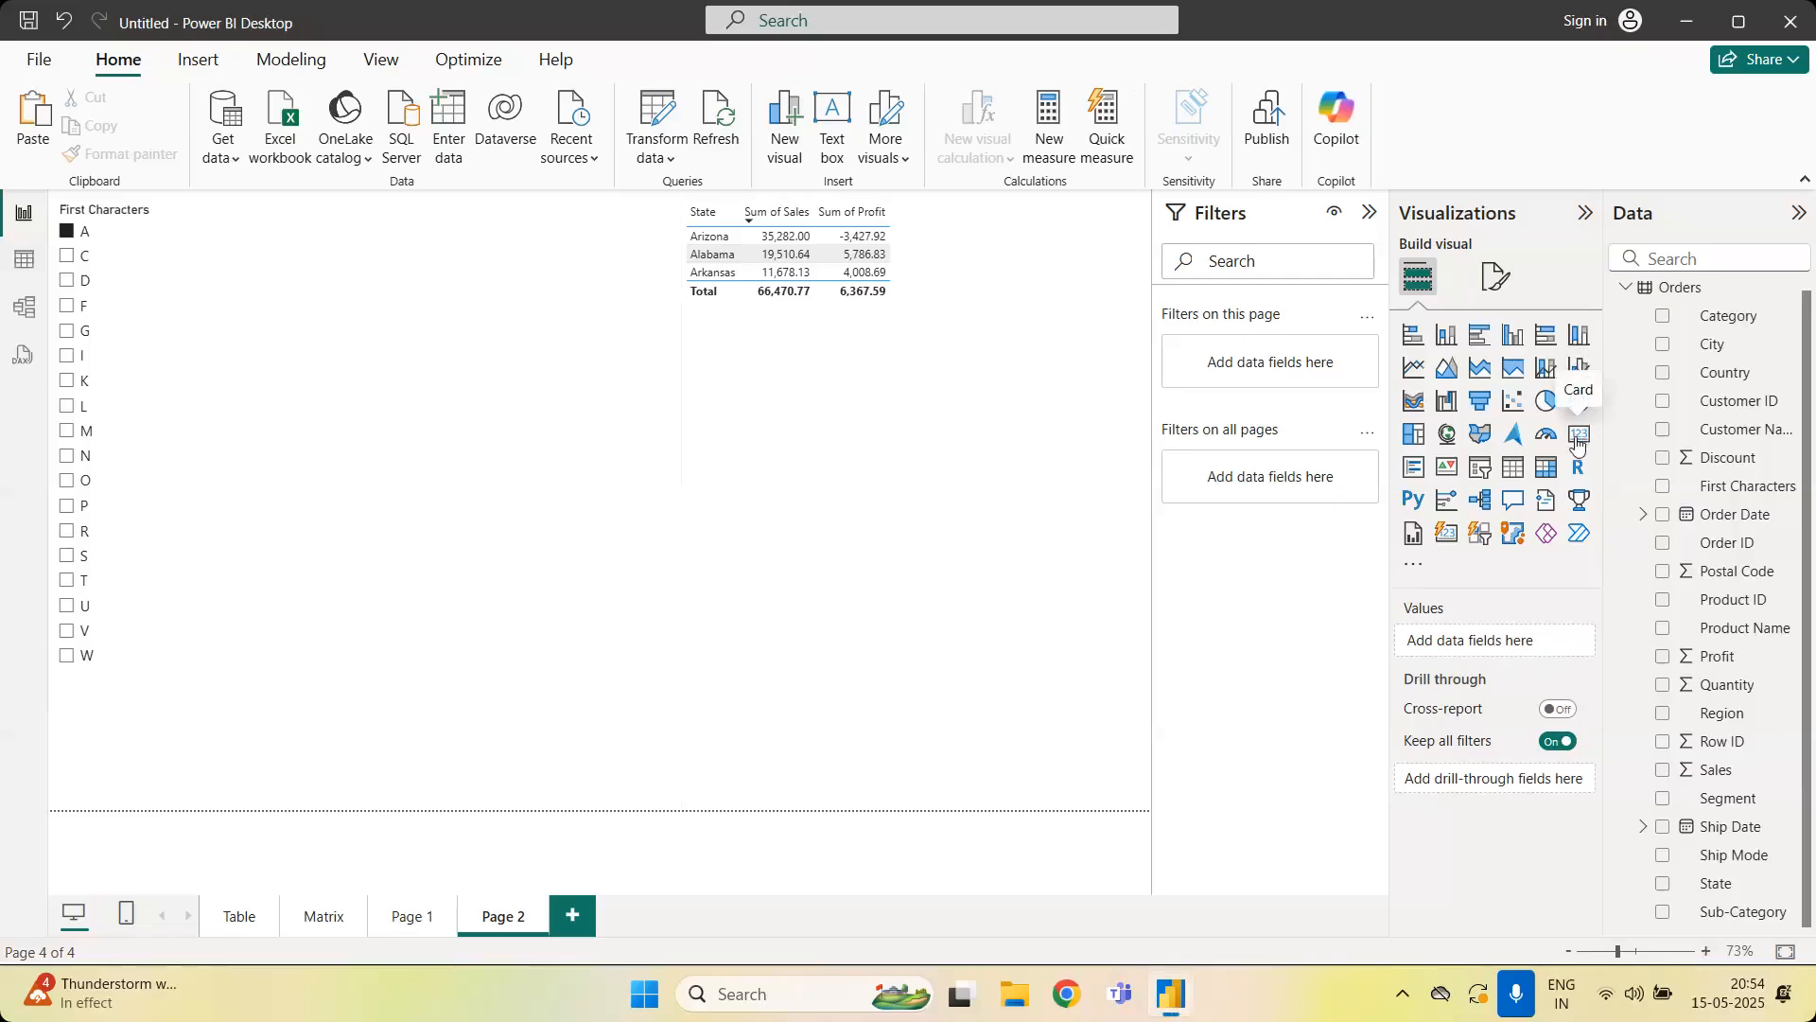
left_click_drag(315, 716, 333, 378)
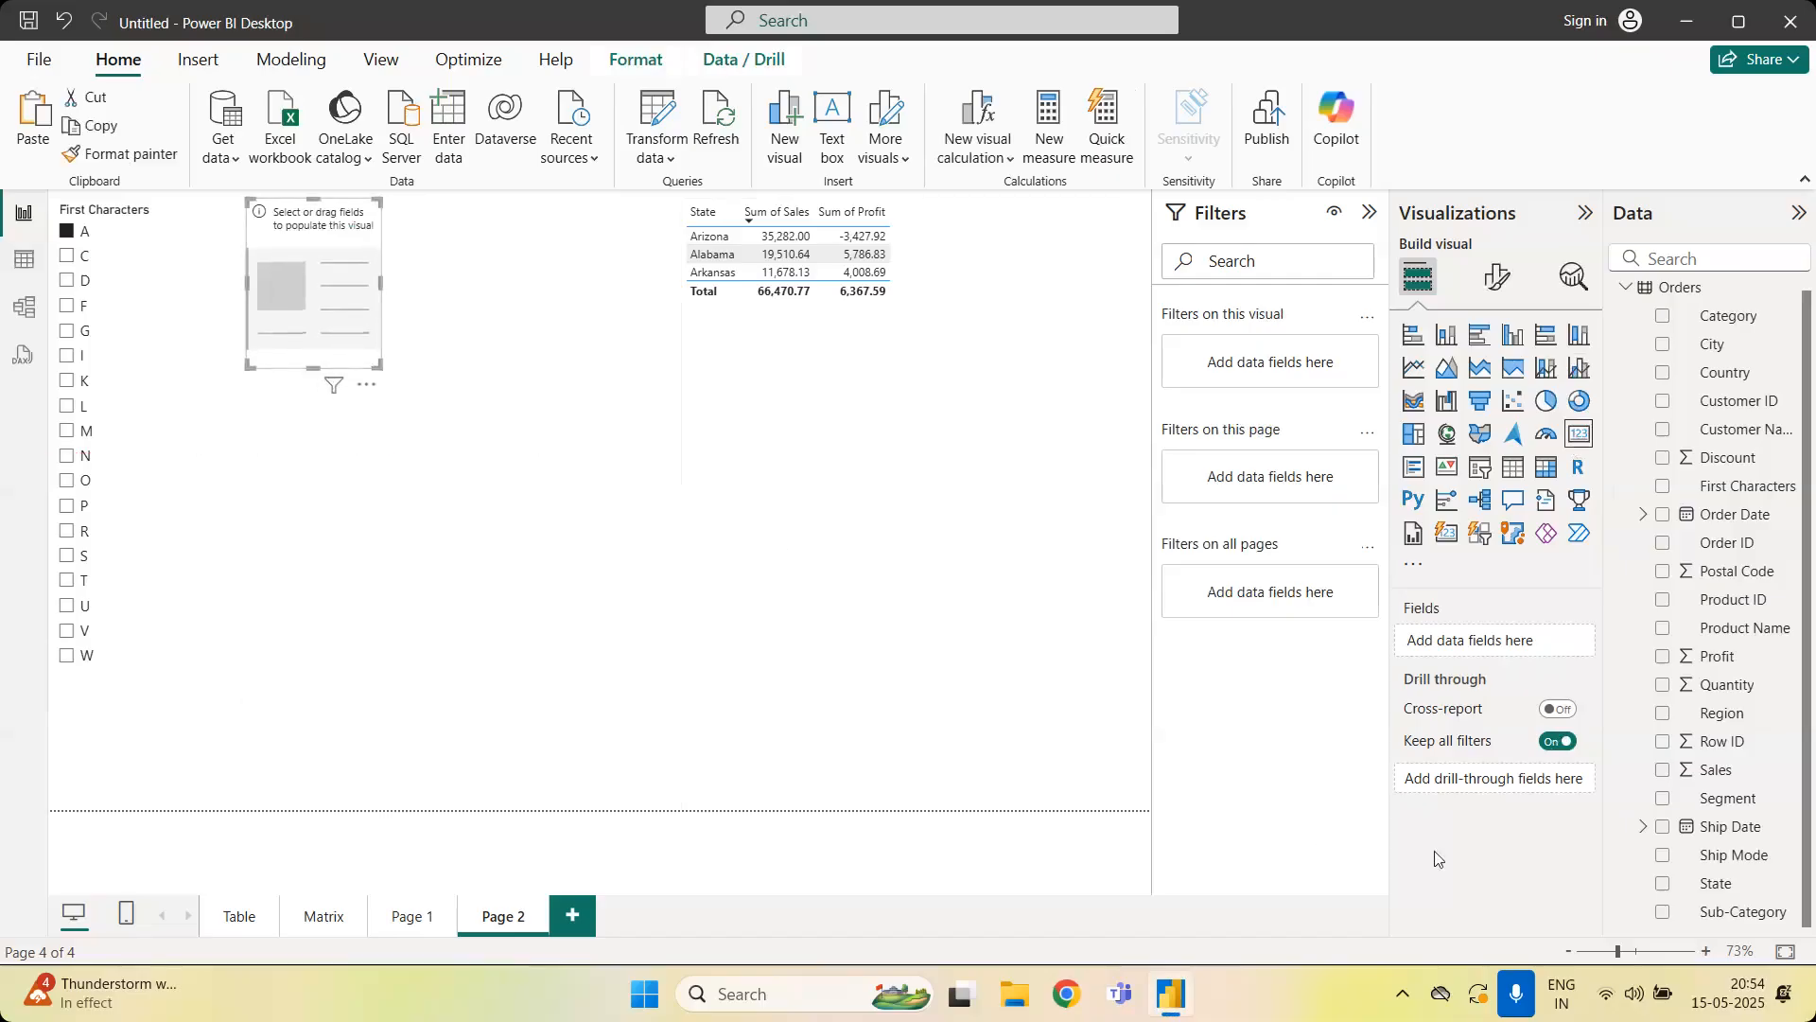
Create a measure in the Orders table defined as count = COUNT(Orders[Category])
left_click(1791, 291)
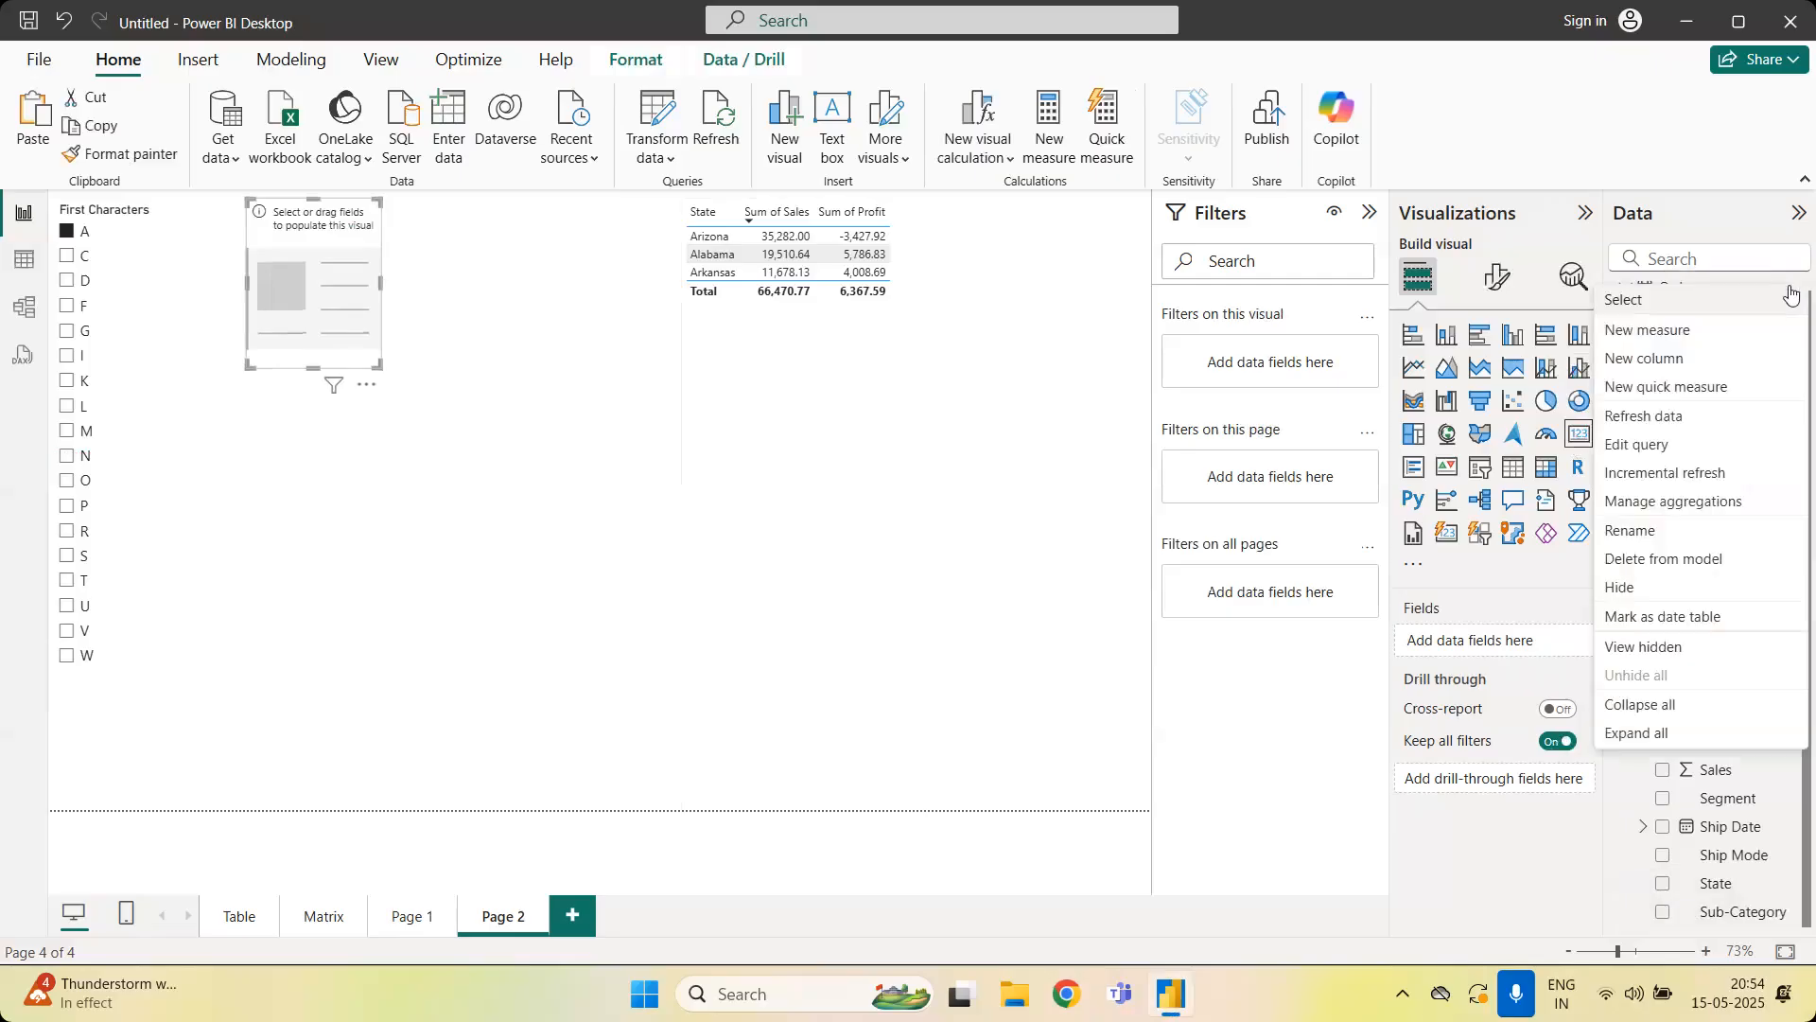
left_click(1729, 338)
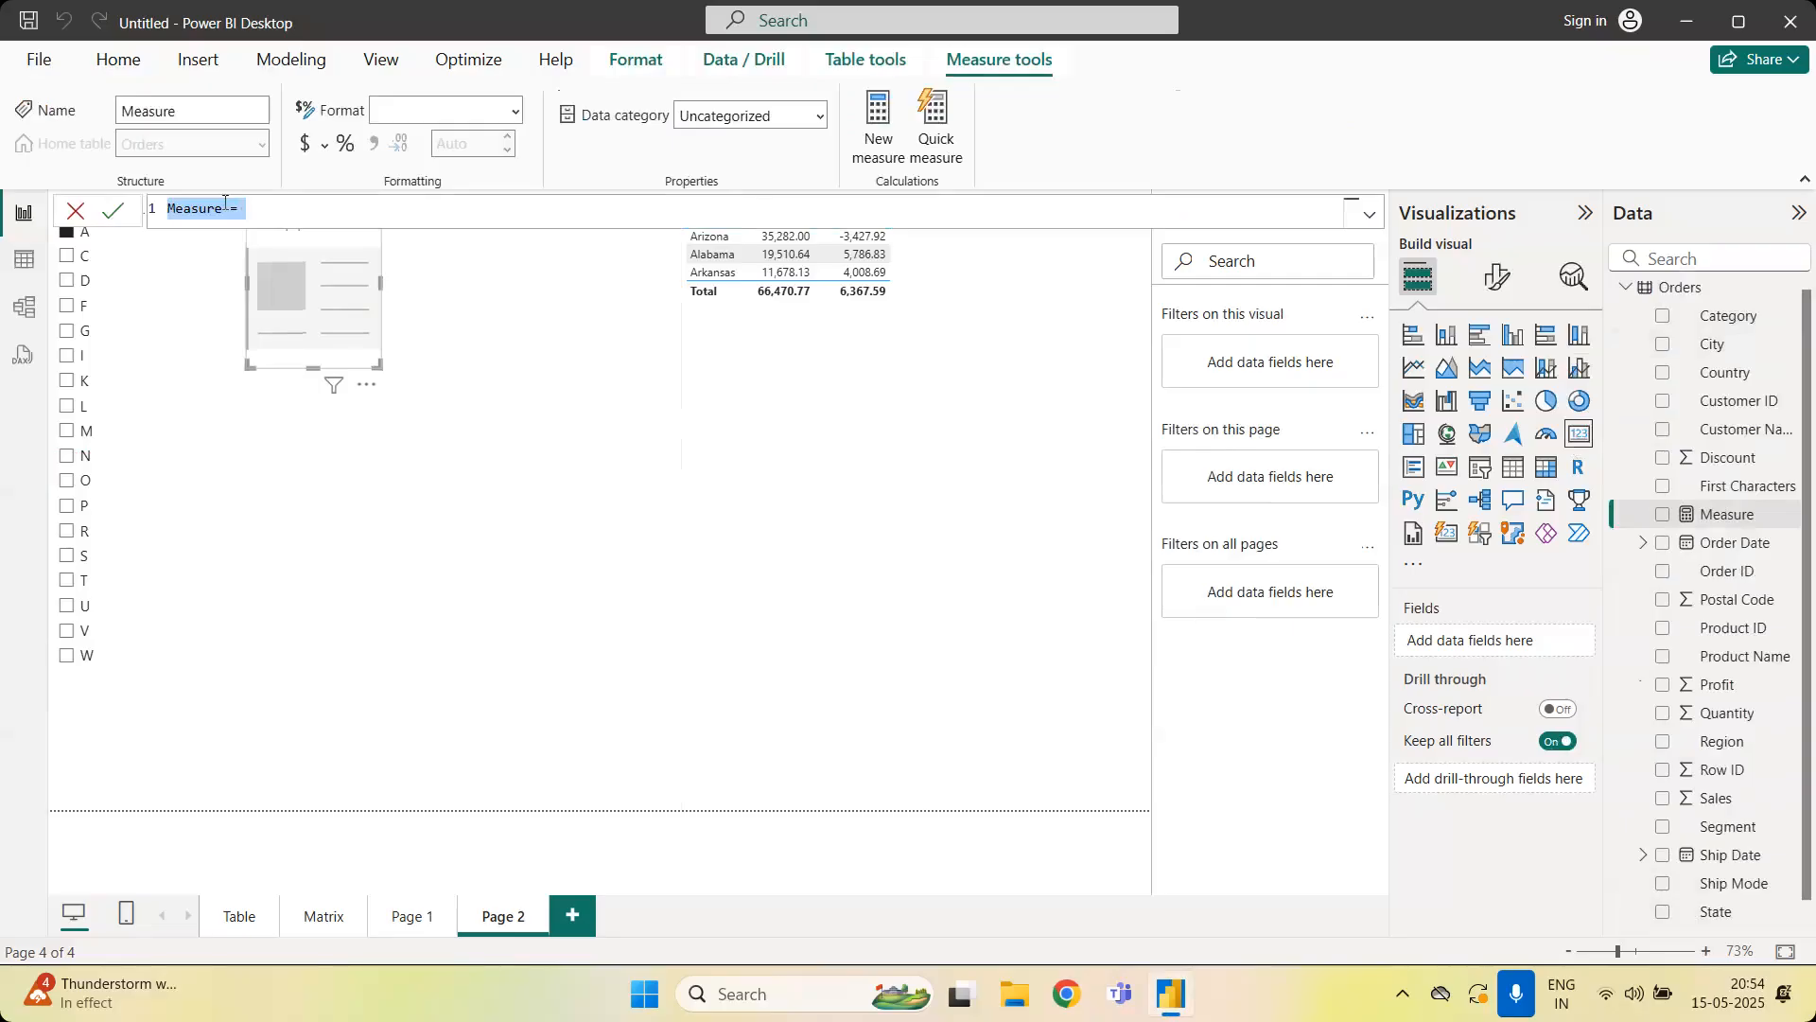
key("BackSpace")
type("count = ")
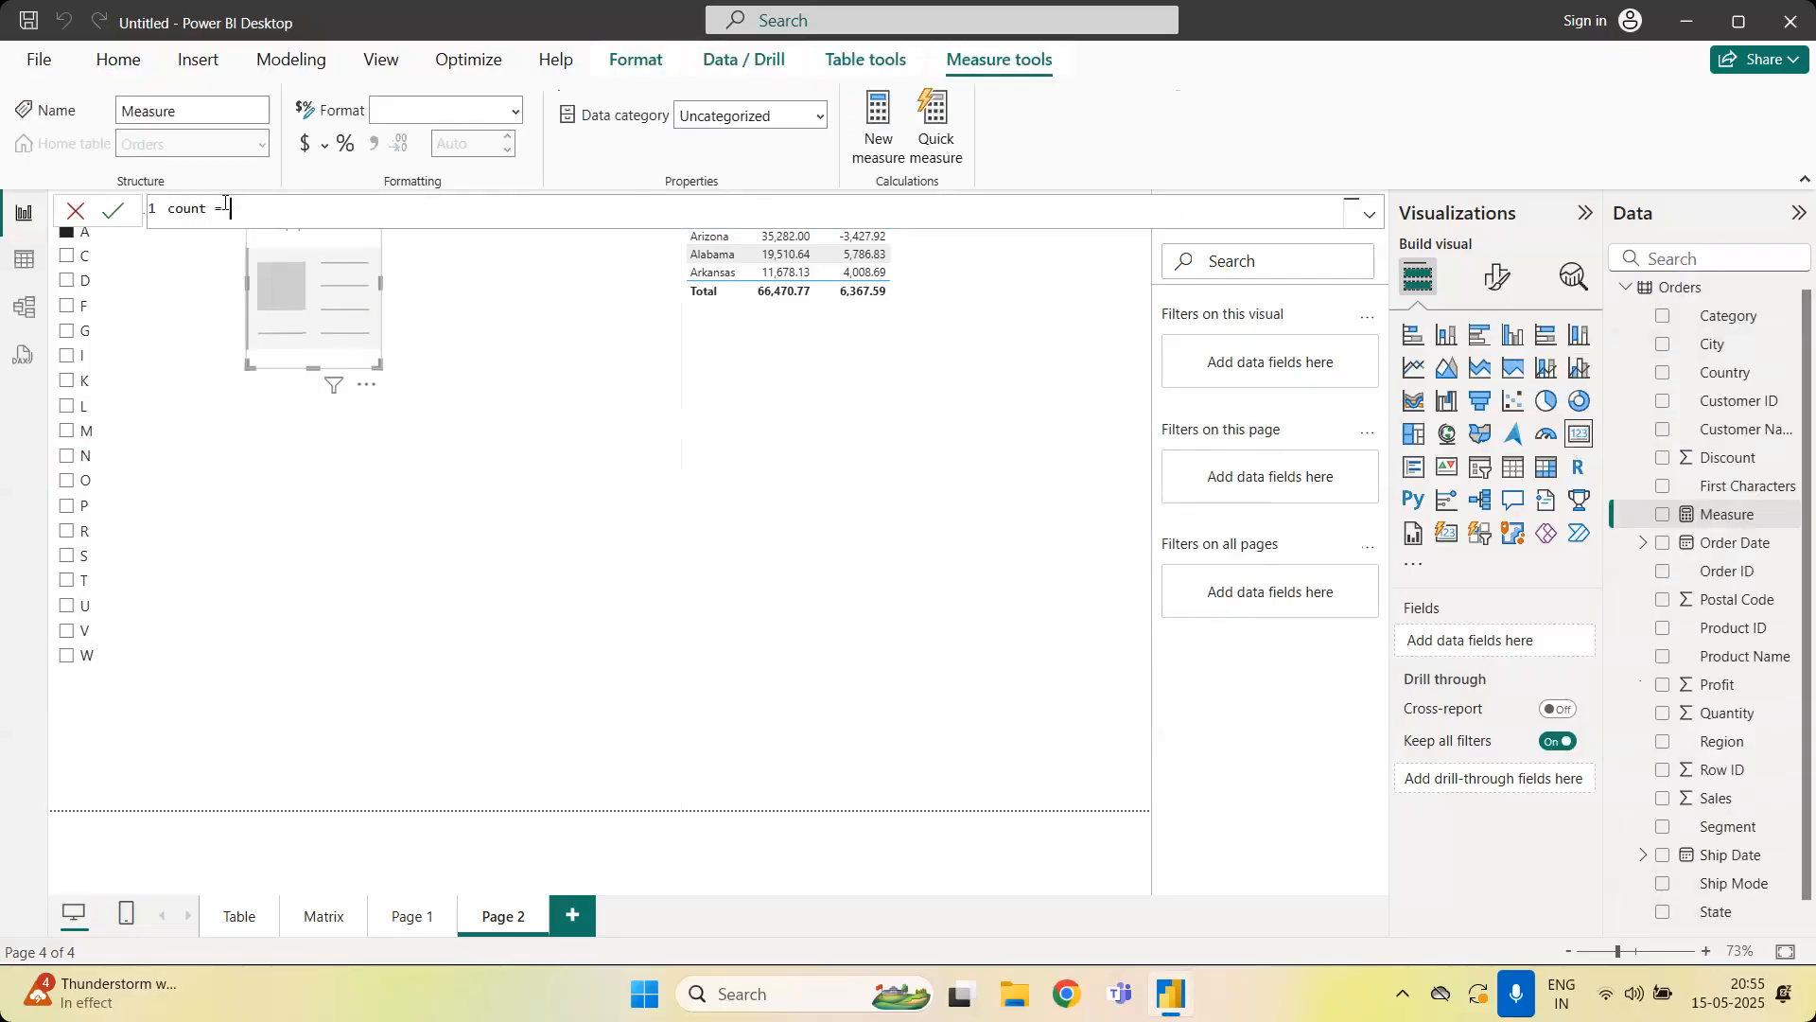
type("co")
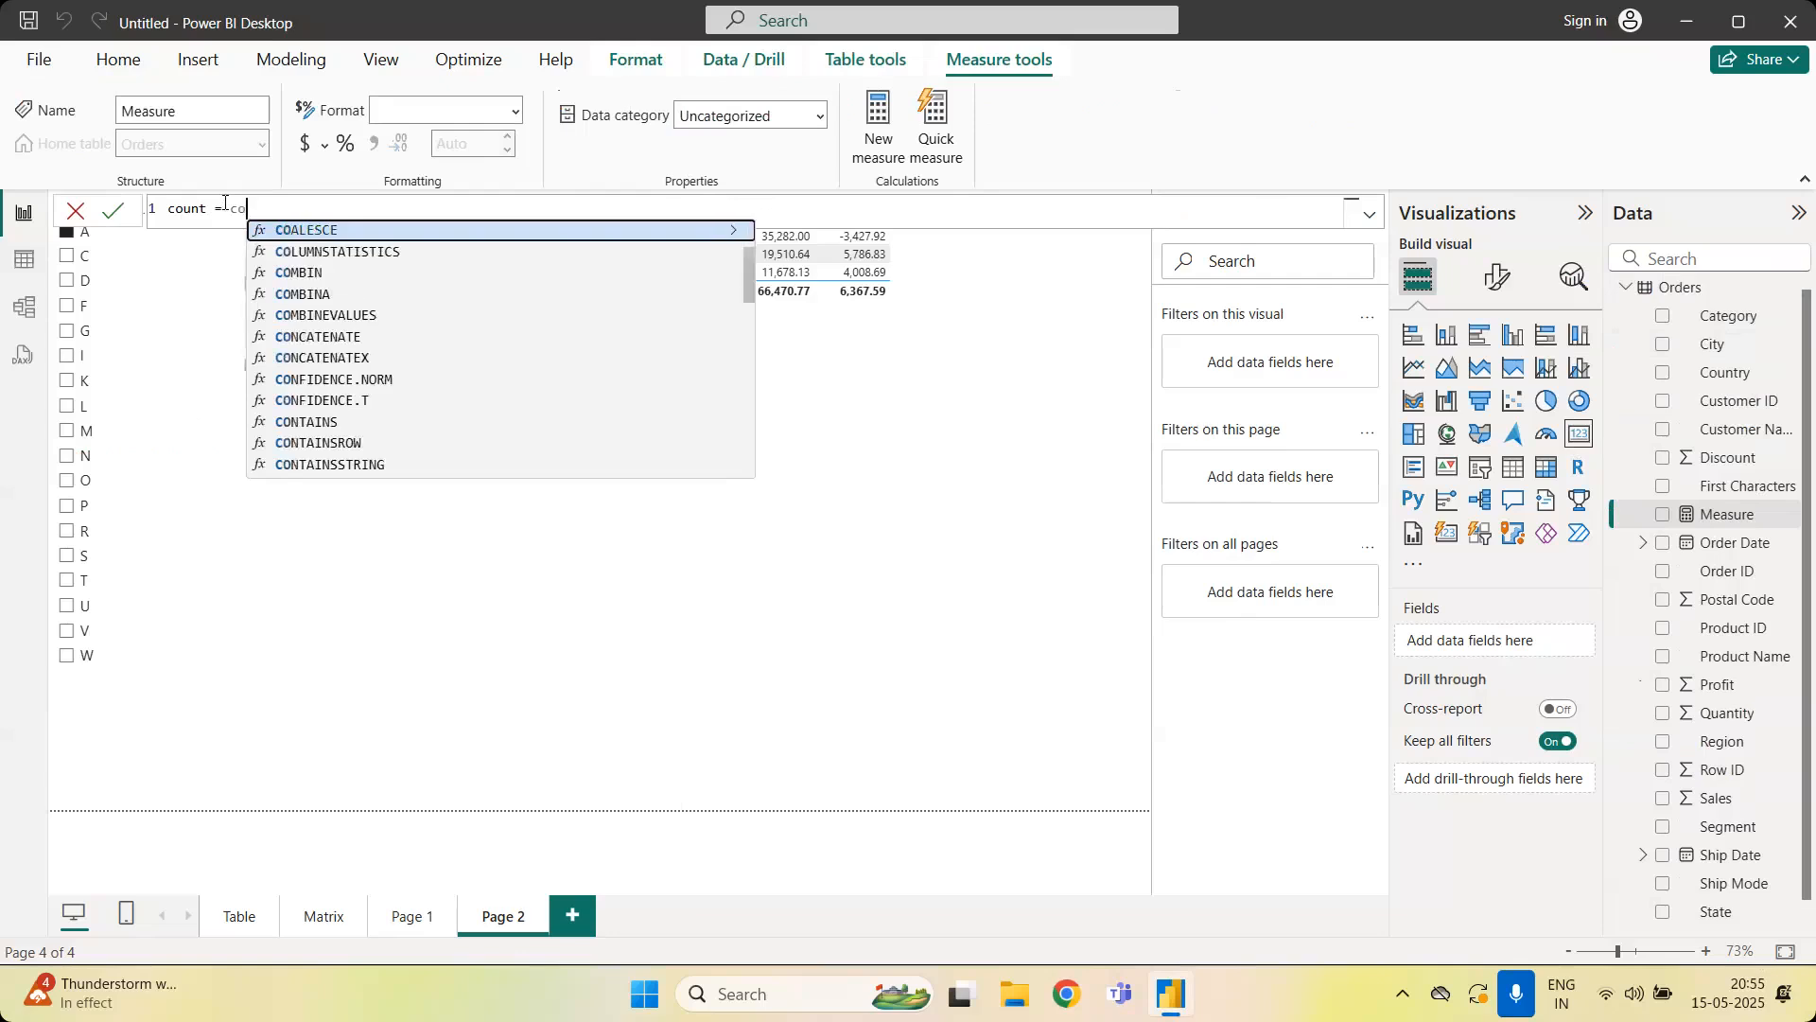
type("unt")
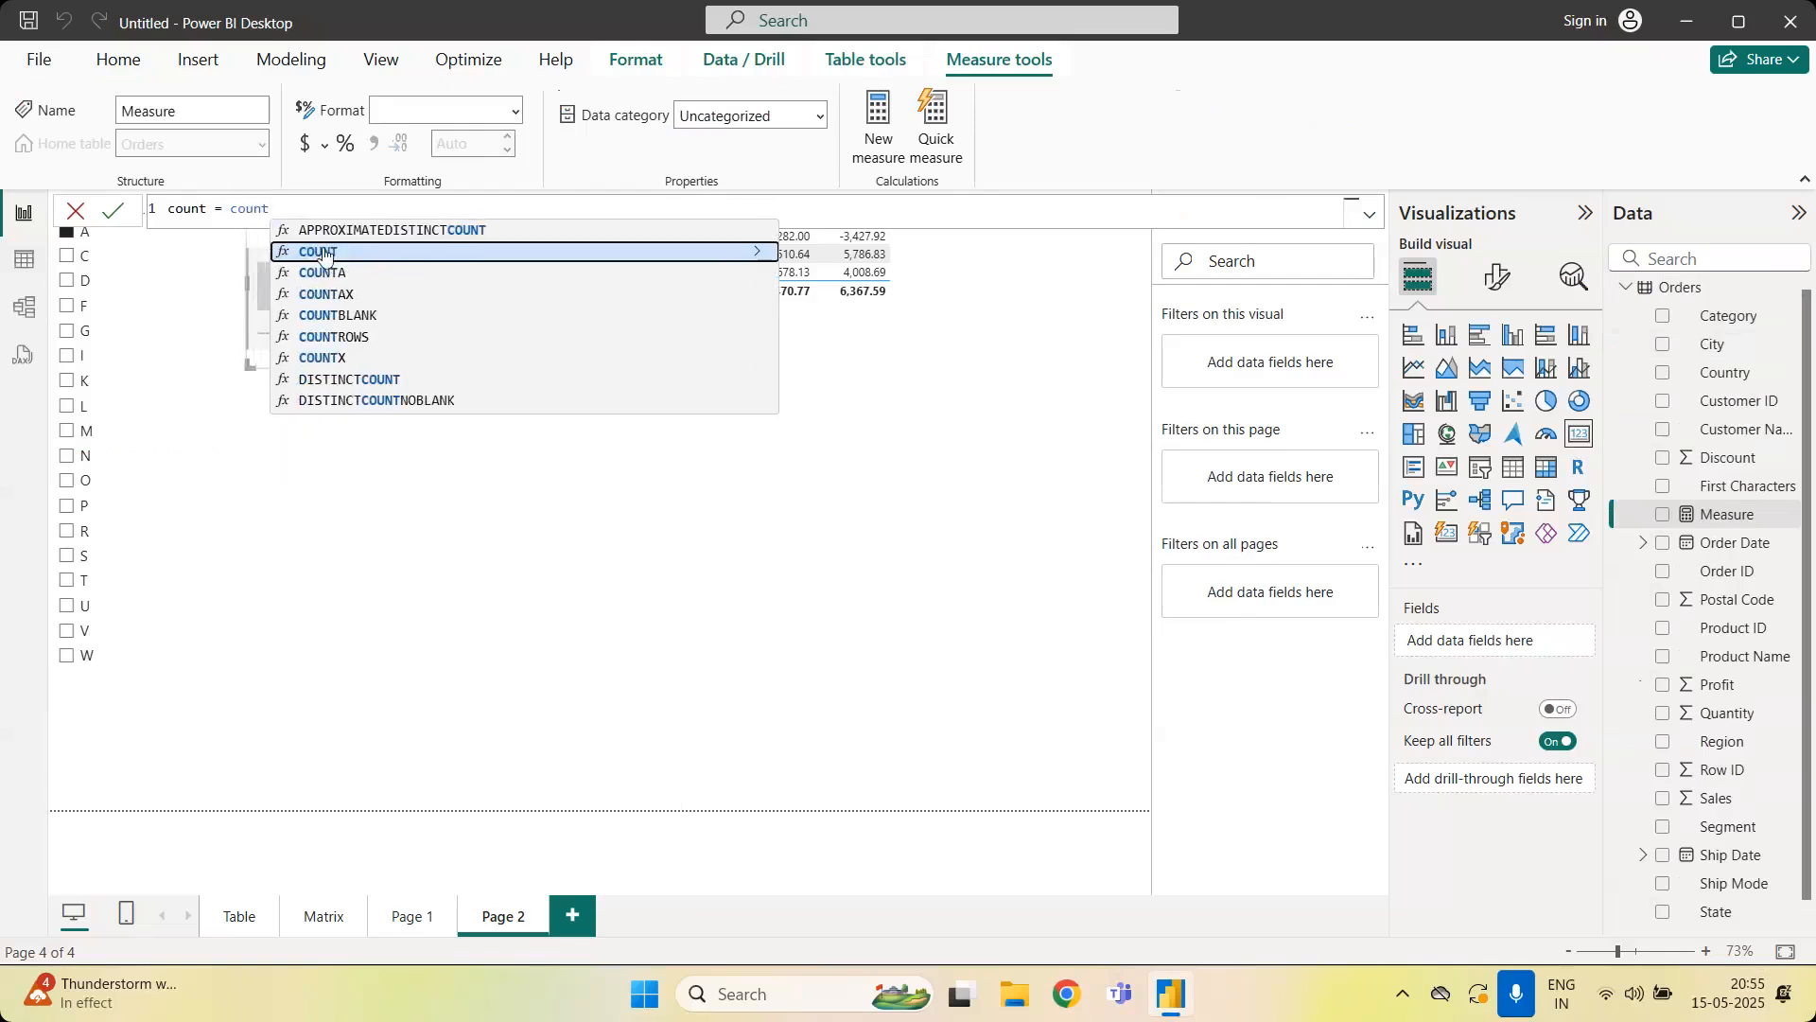
left_click(325, 252)
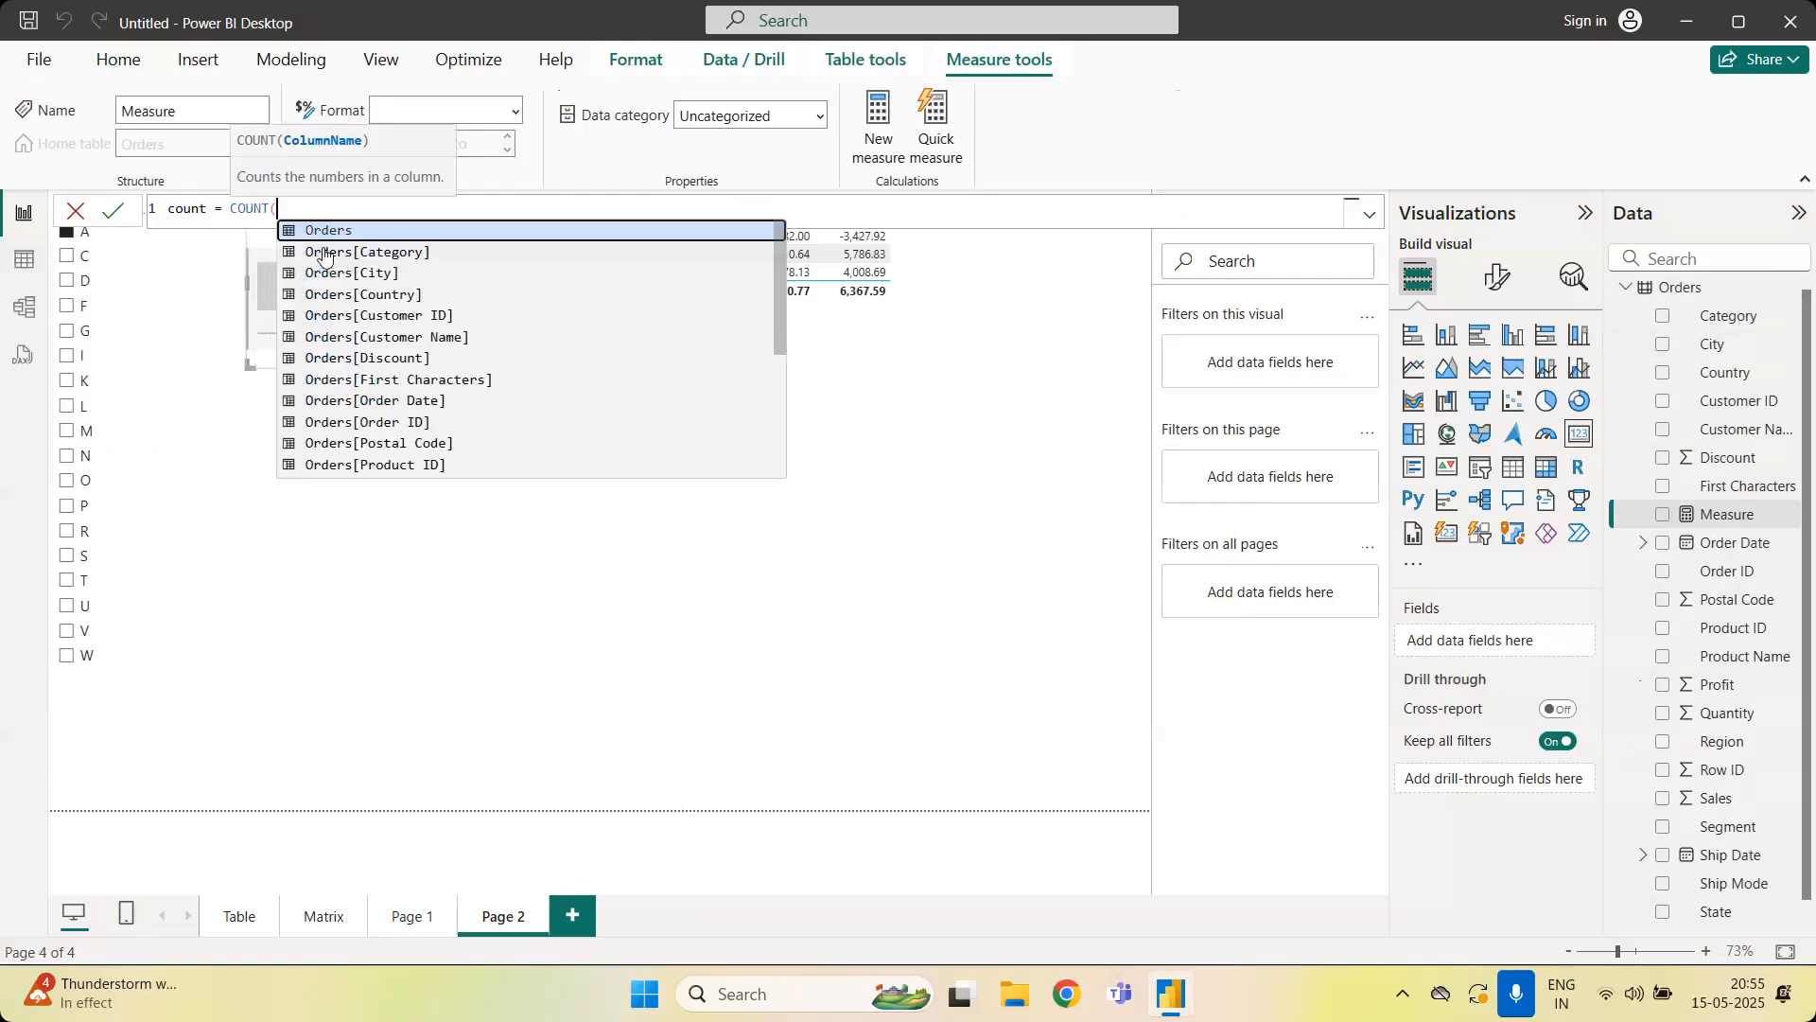
left_click(415, 253)
type(")")
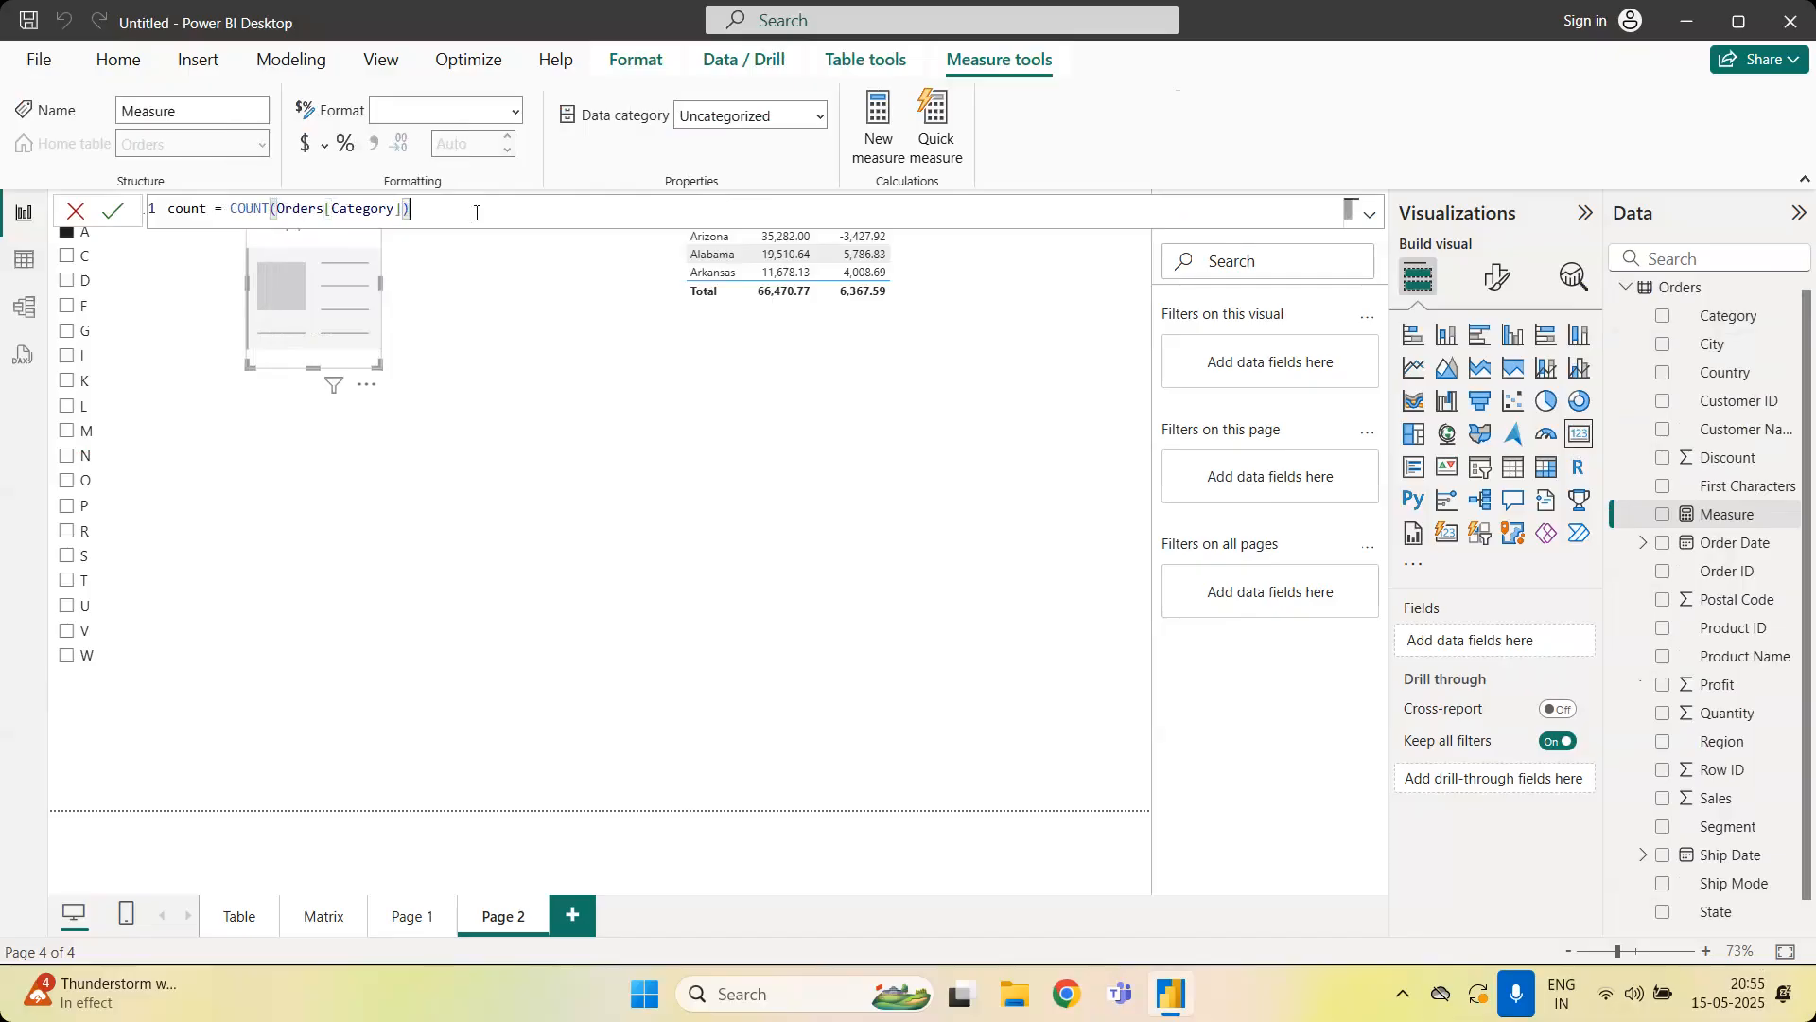
left_click(118, 220)
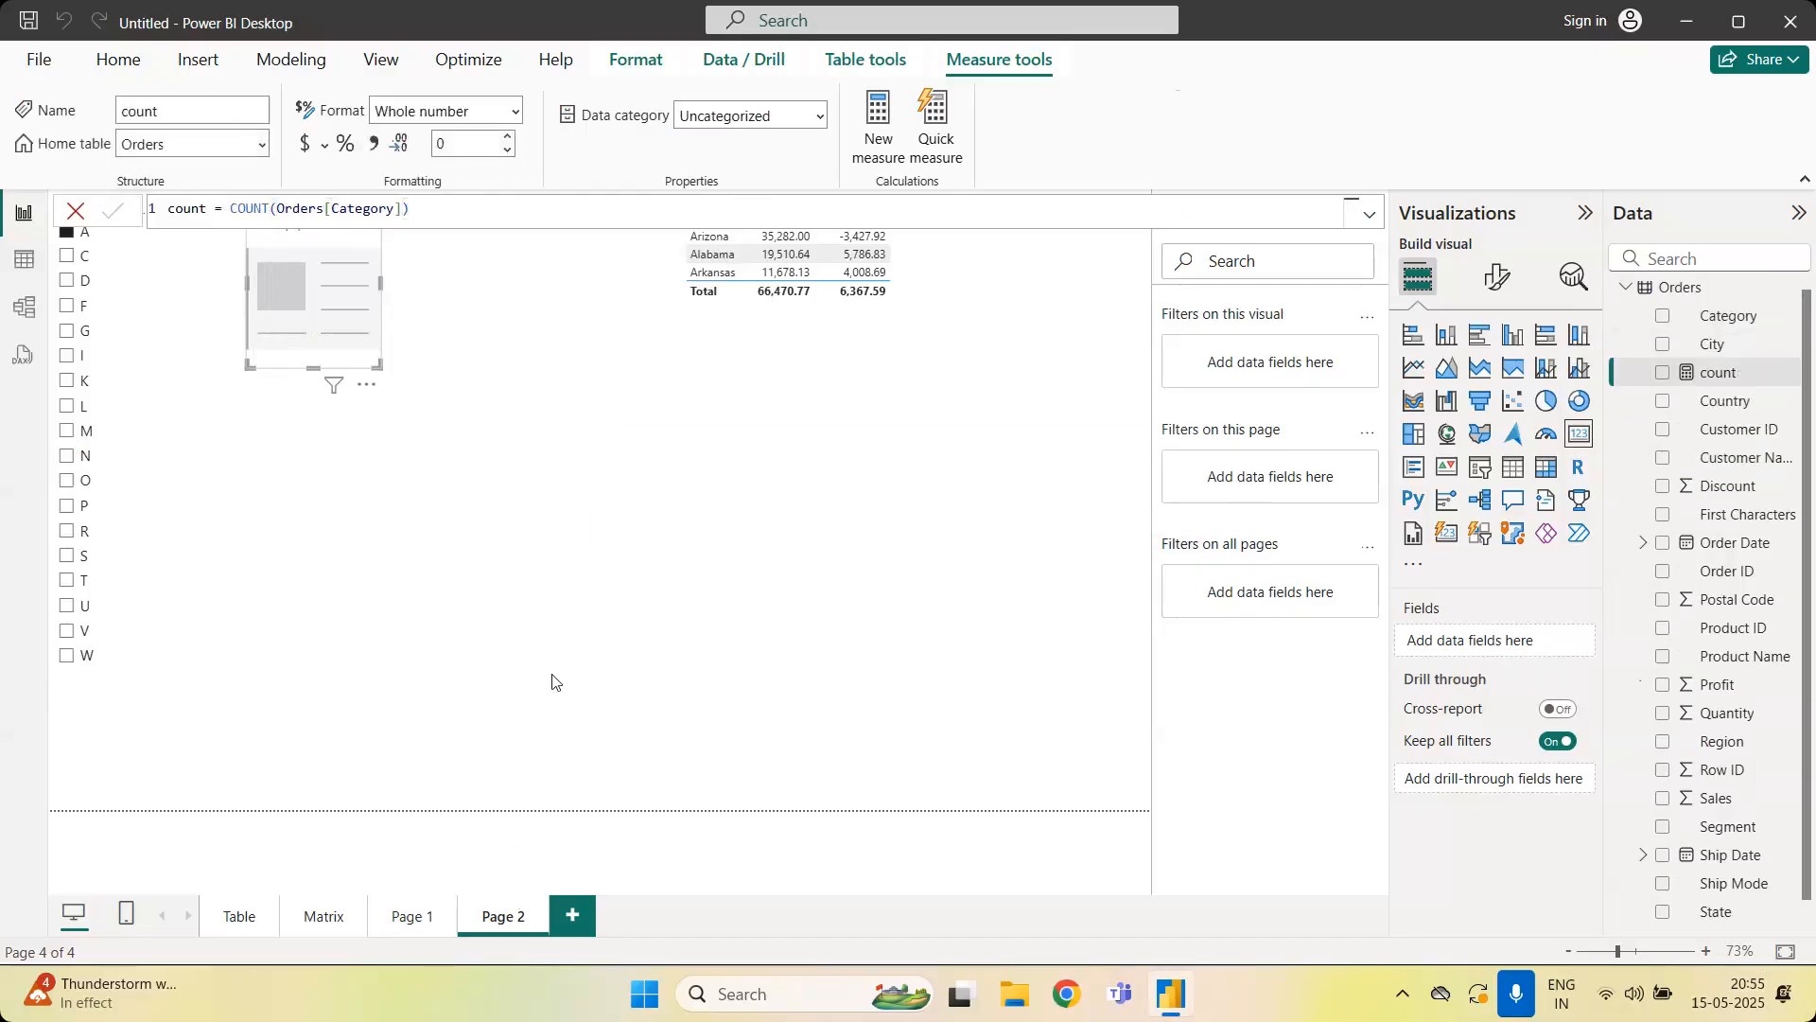
Show the count measure in the card, close the formula editor, and make the card wider and shorter, shifting it slightly down
left_click_drag(1756, 379, 312, 289)
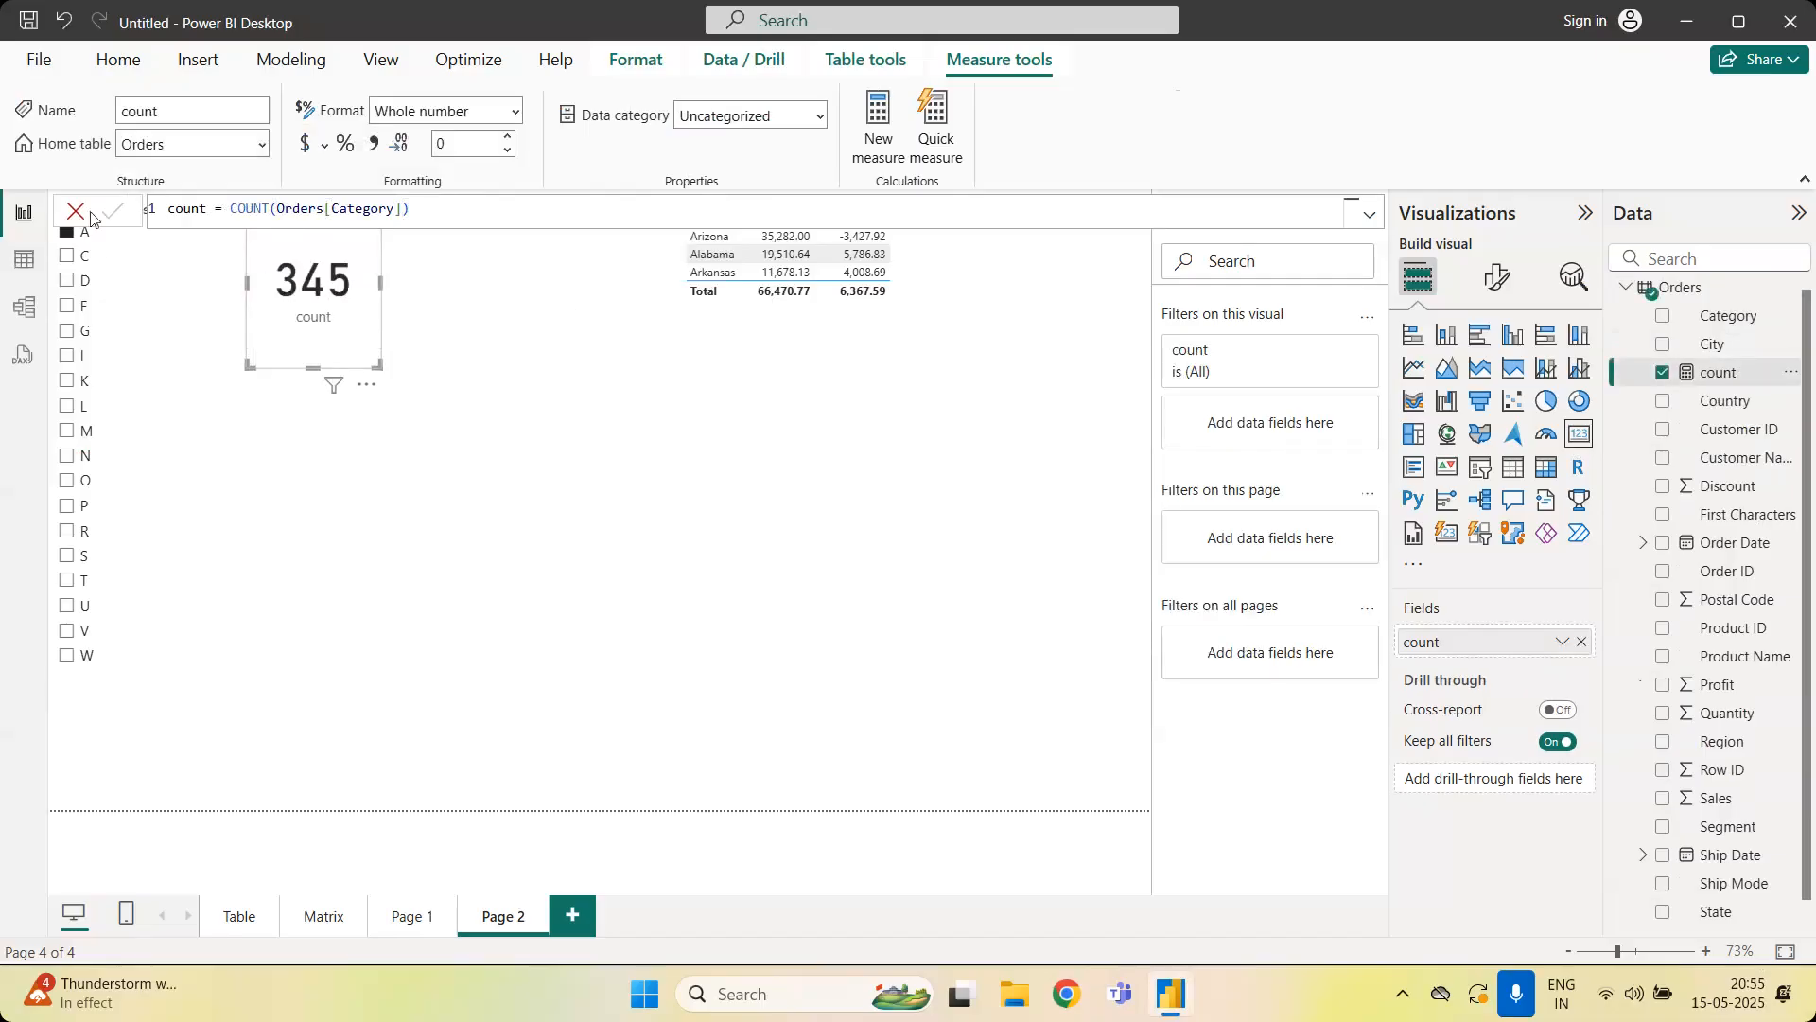
left_click(66, 216)
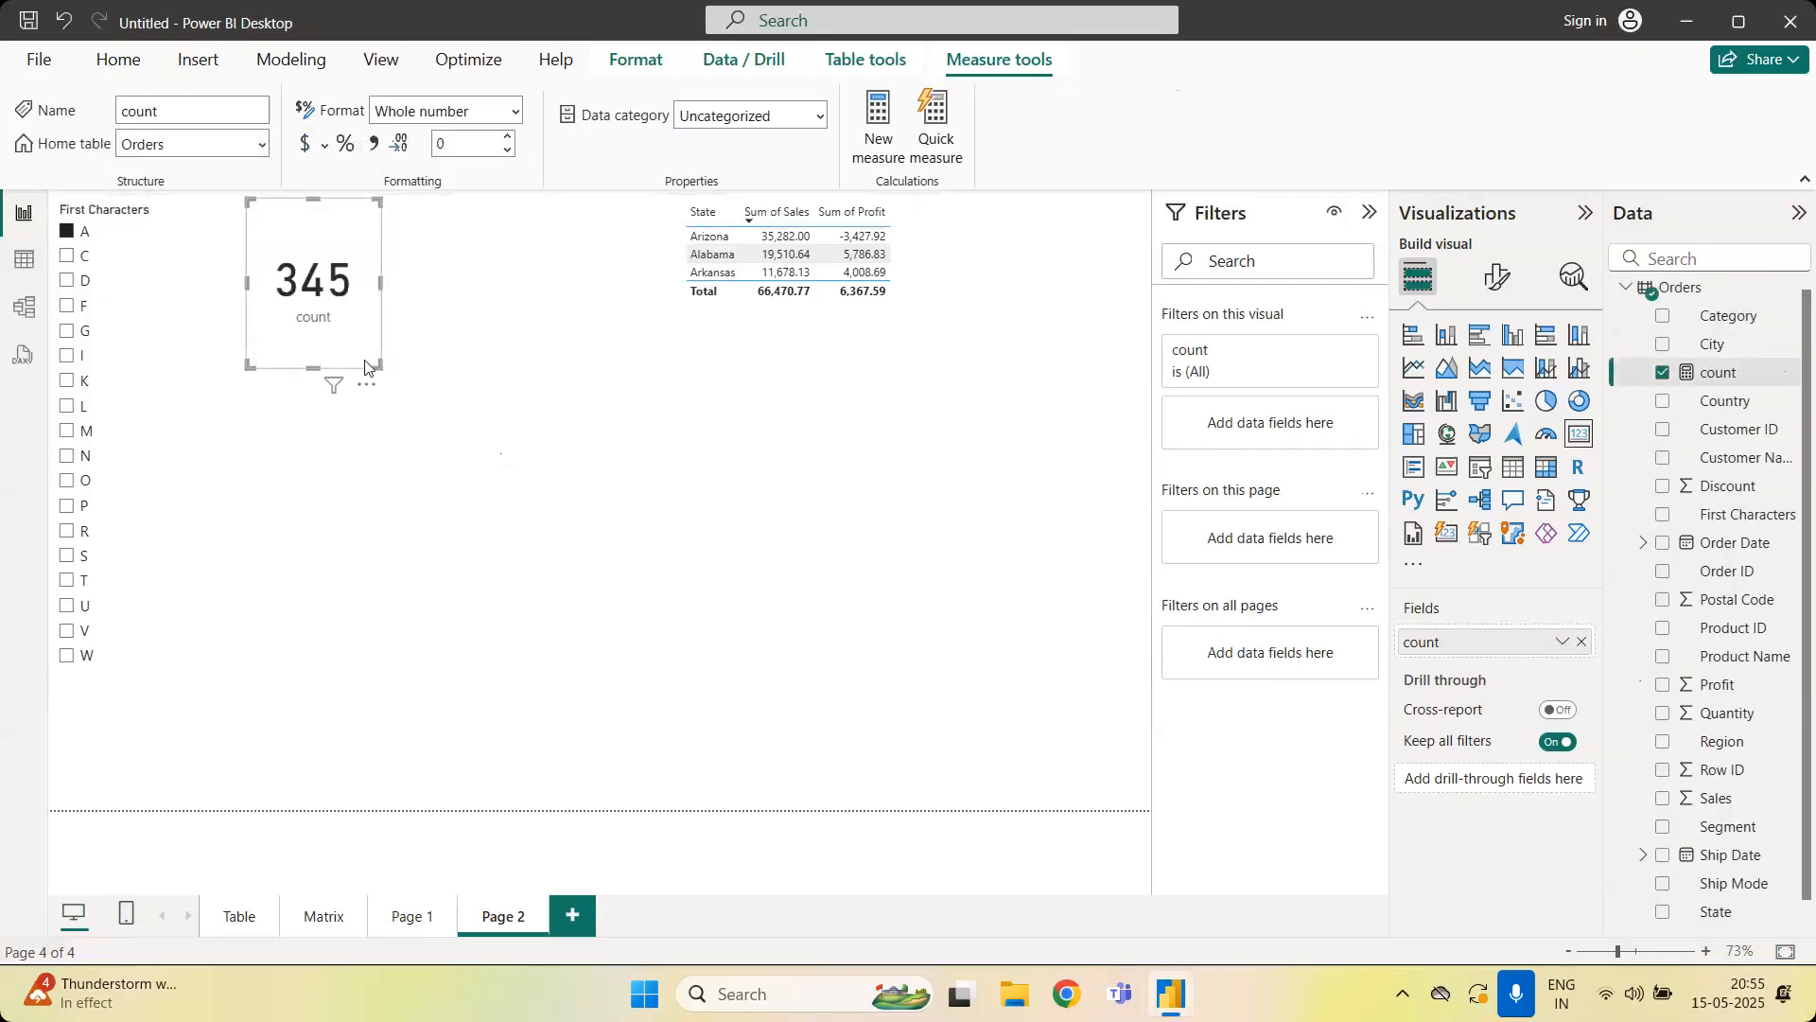
left_click_drag(380, 369, 404, 312)
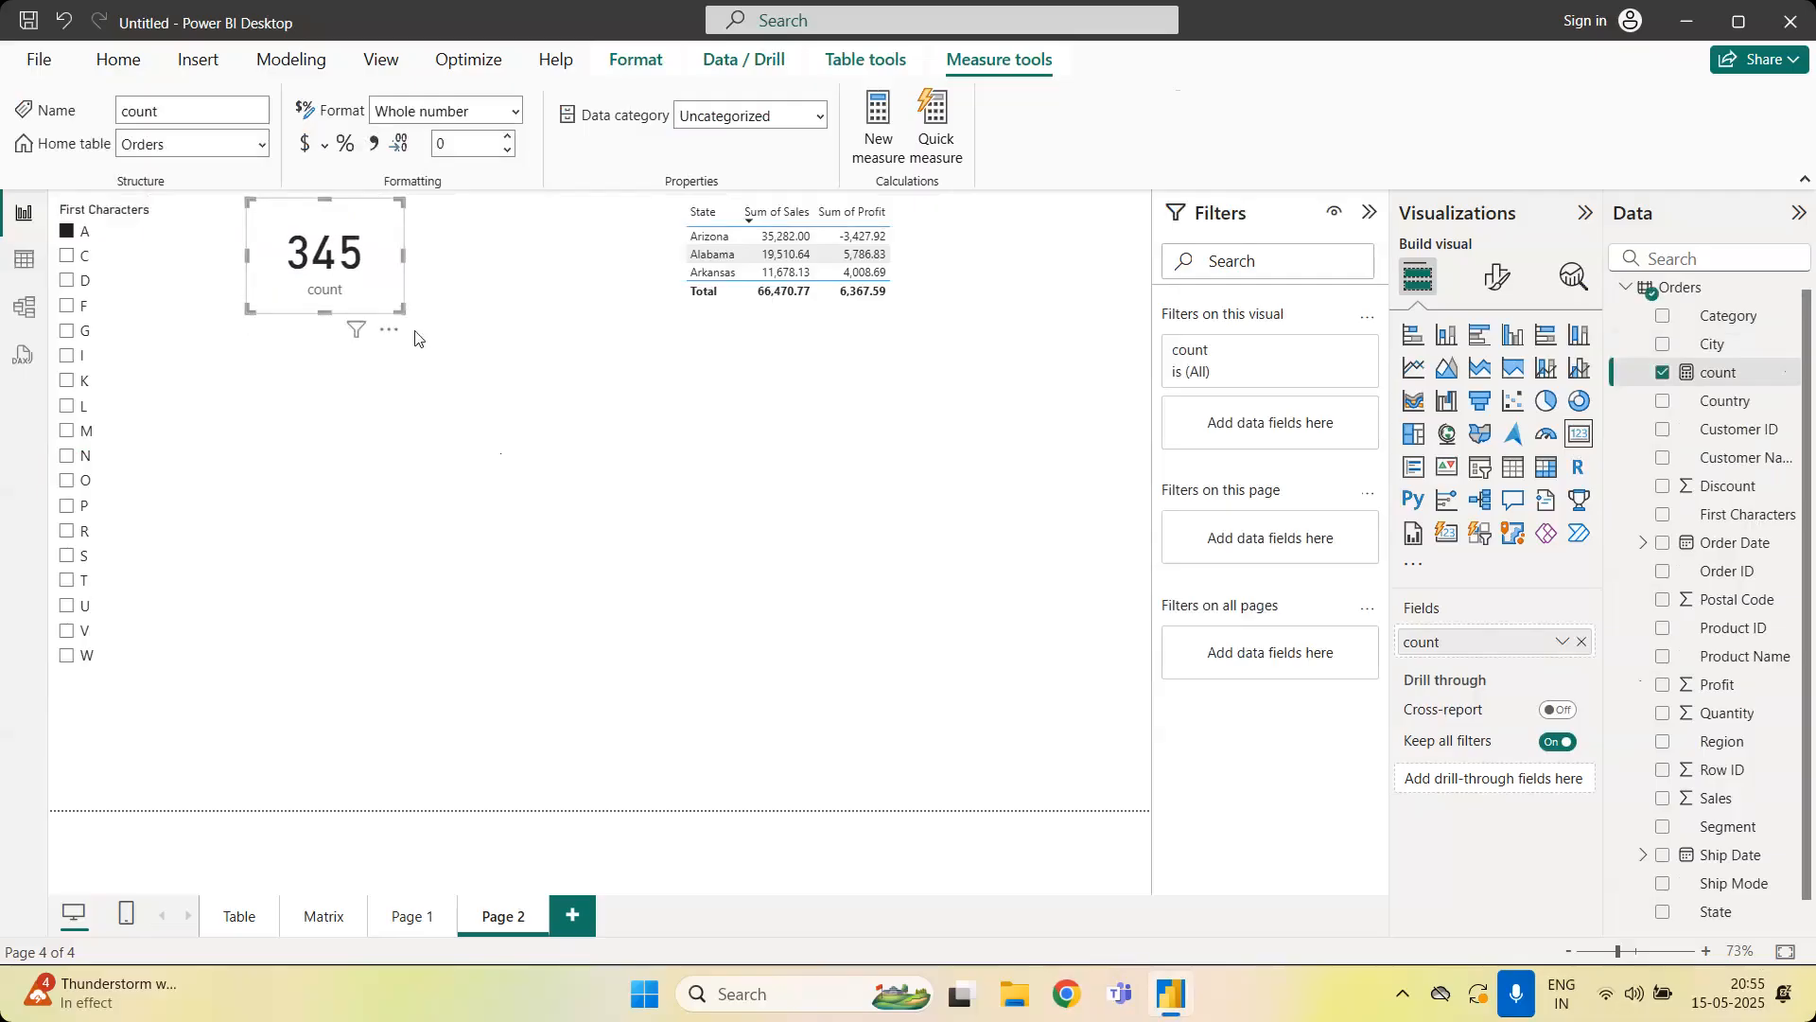
left_click_drag(390, 293, 387, 295)
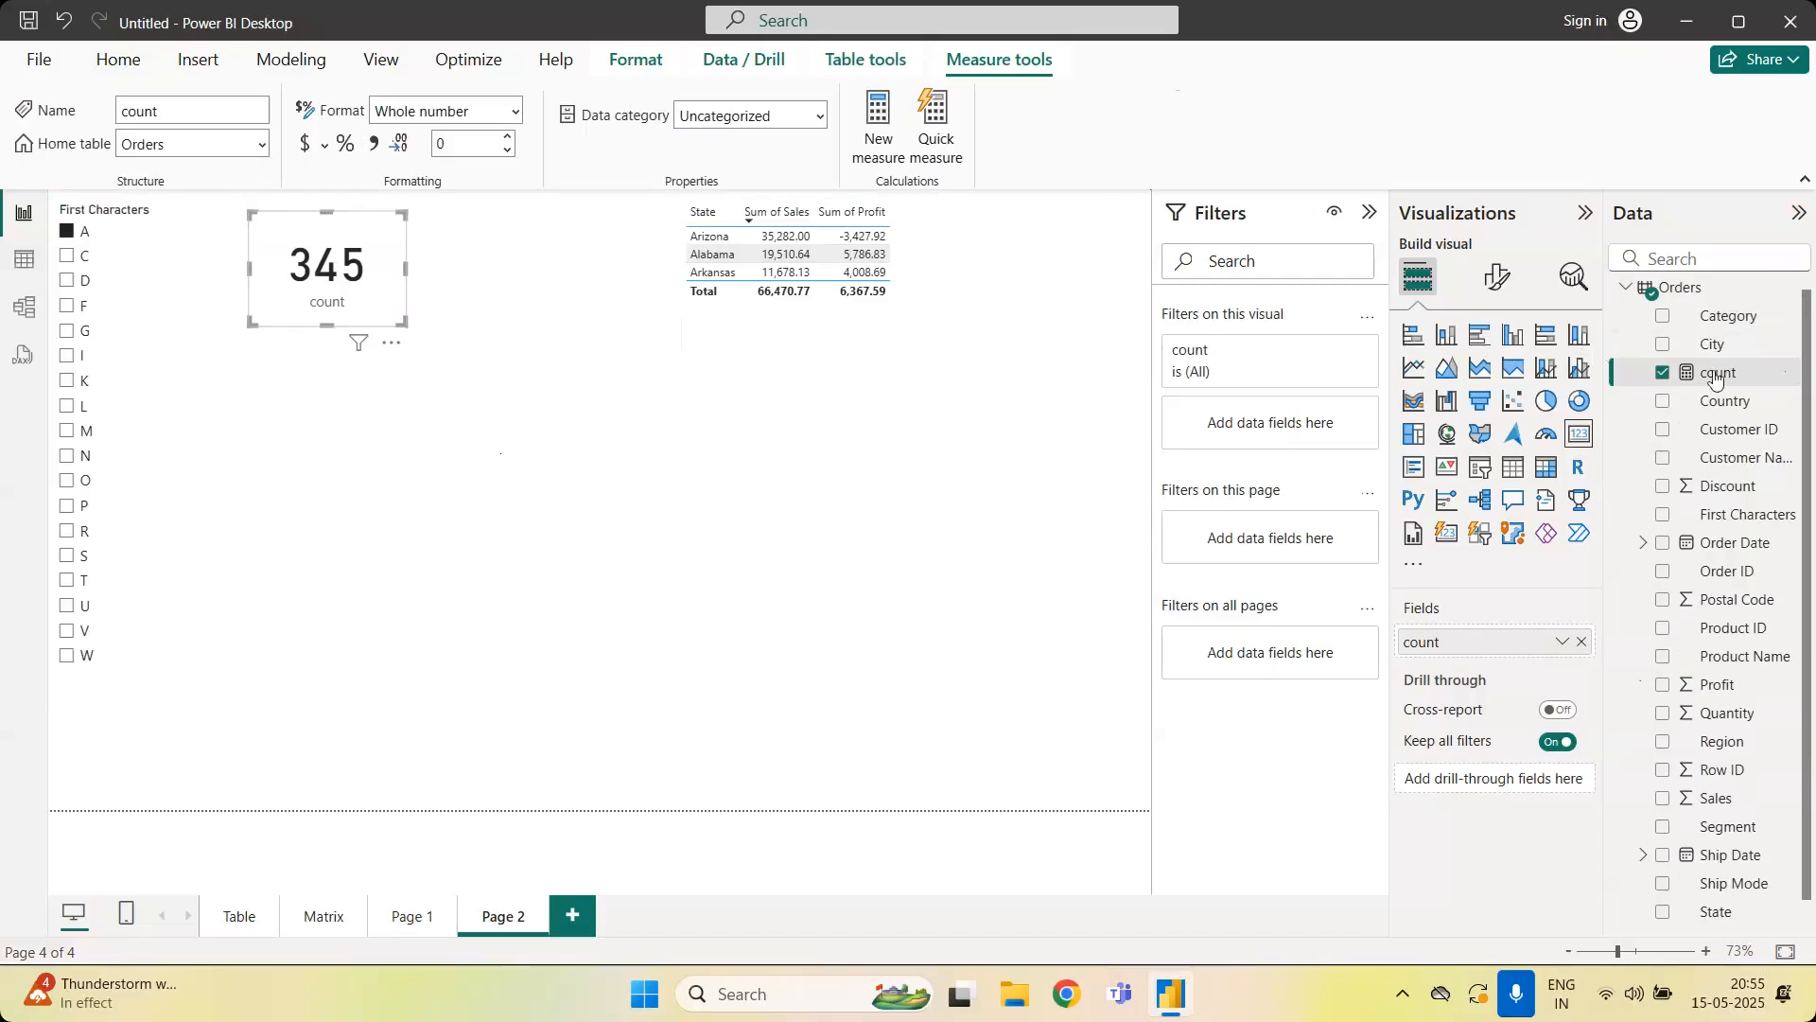
Delete the count measure from the Orders table and confirm the deletion
left_click(1791, 371)
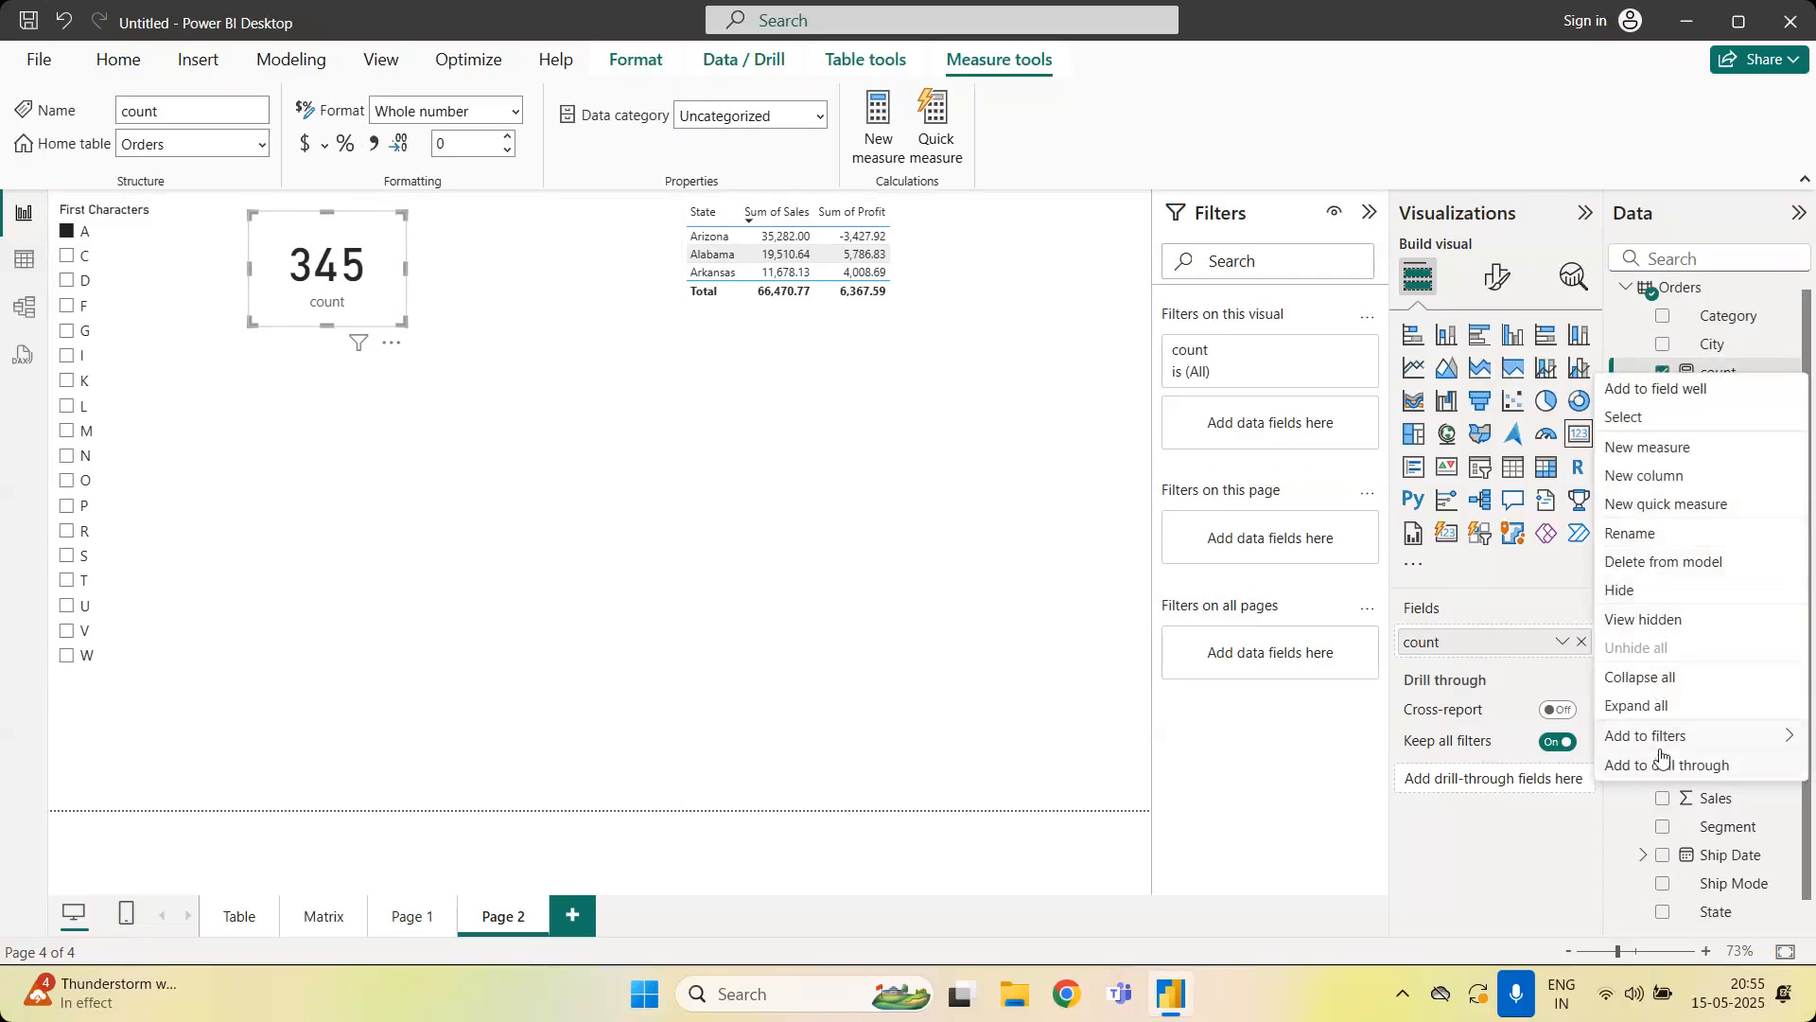
left_click(1676, 565)
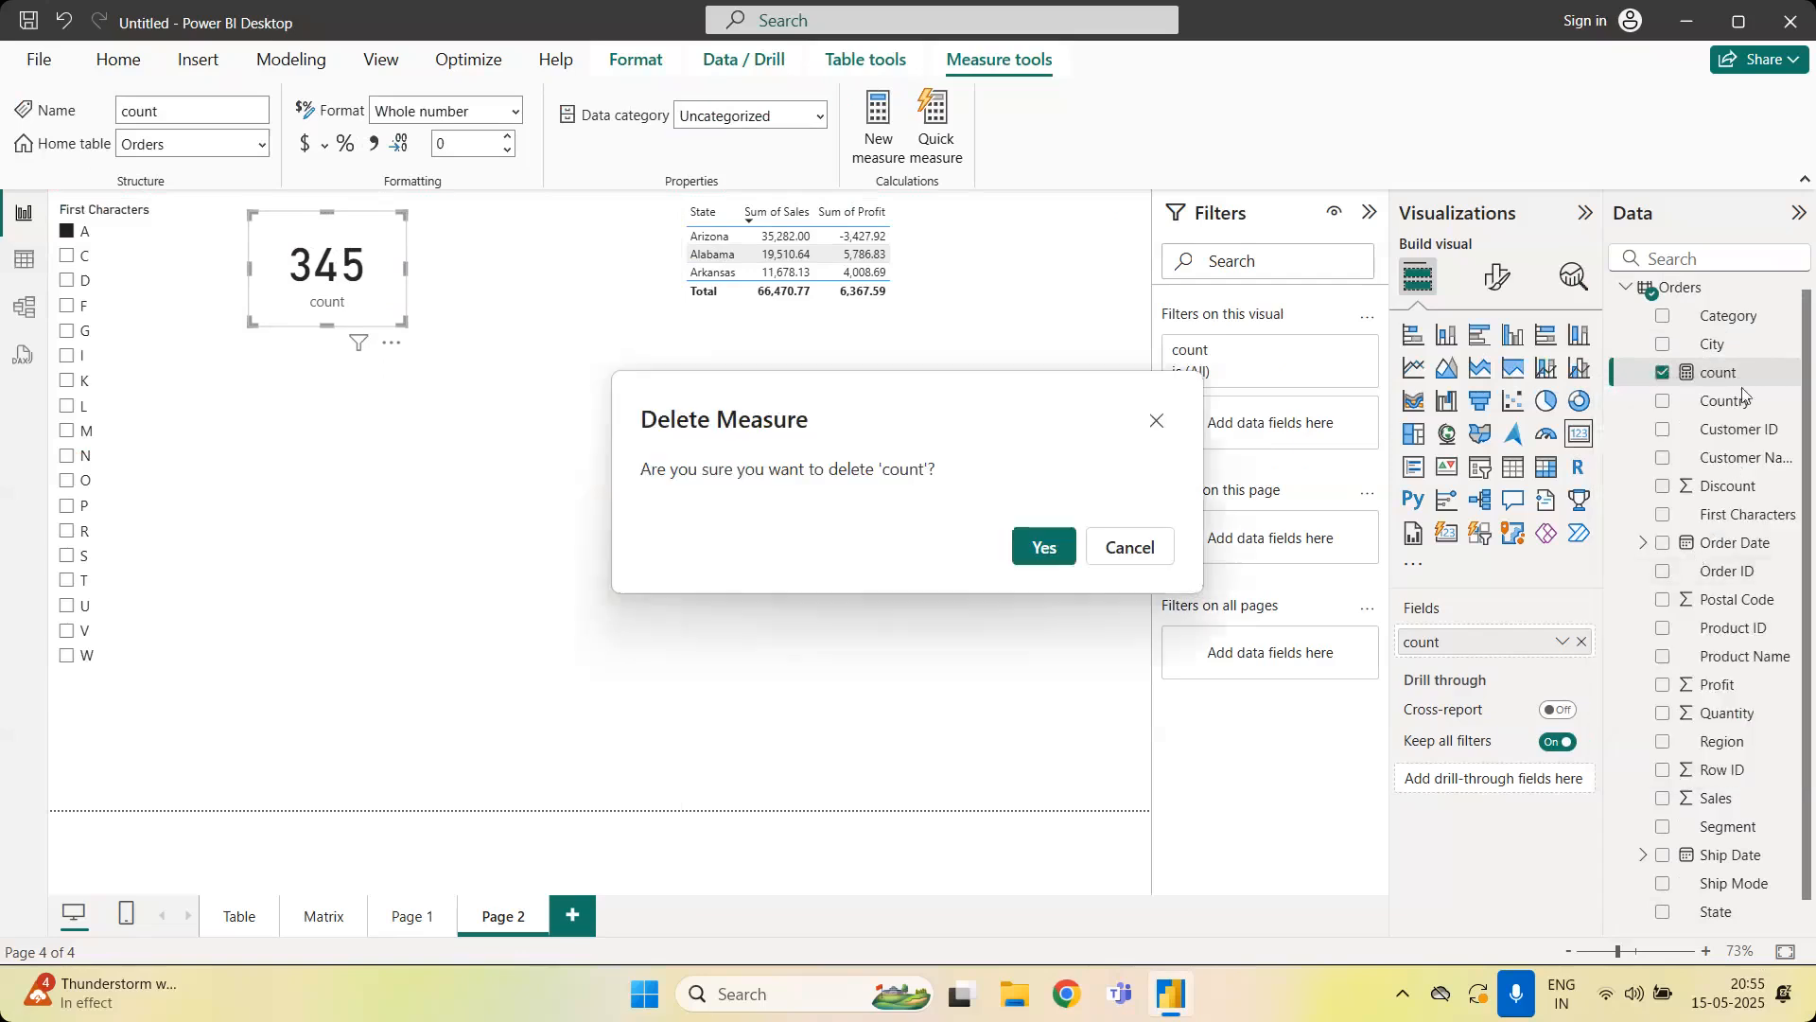
left_click(1059, 553)
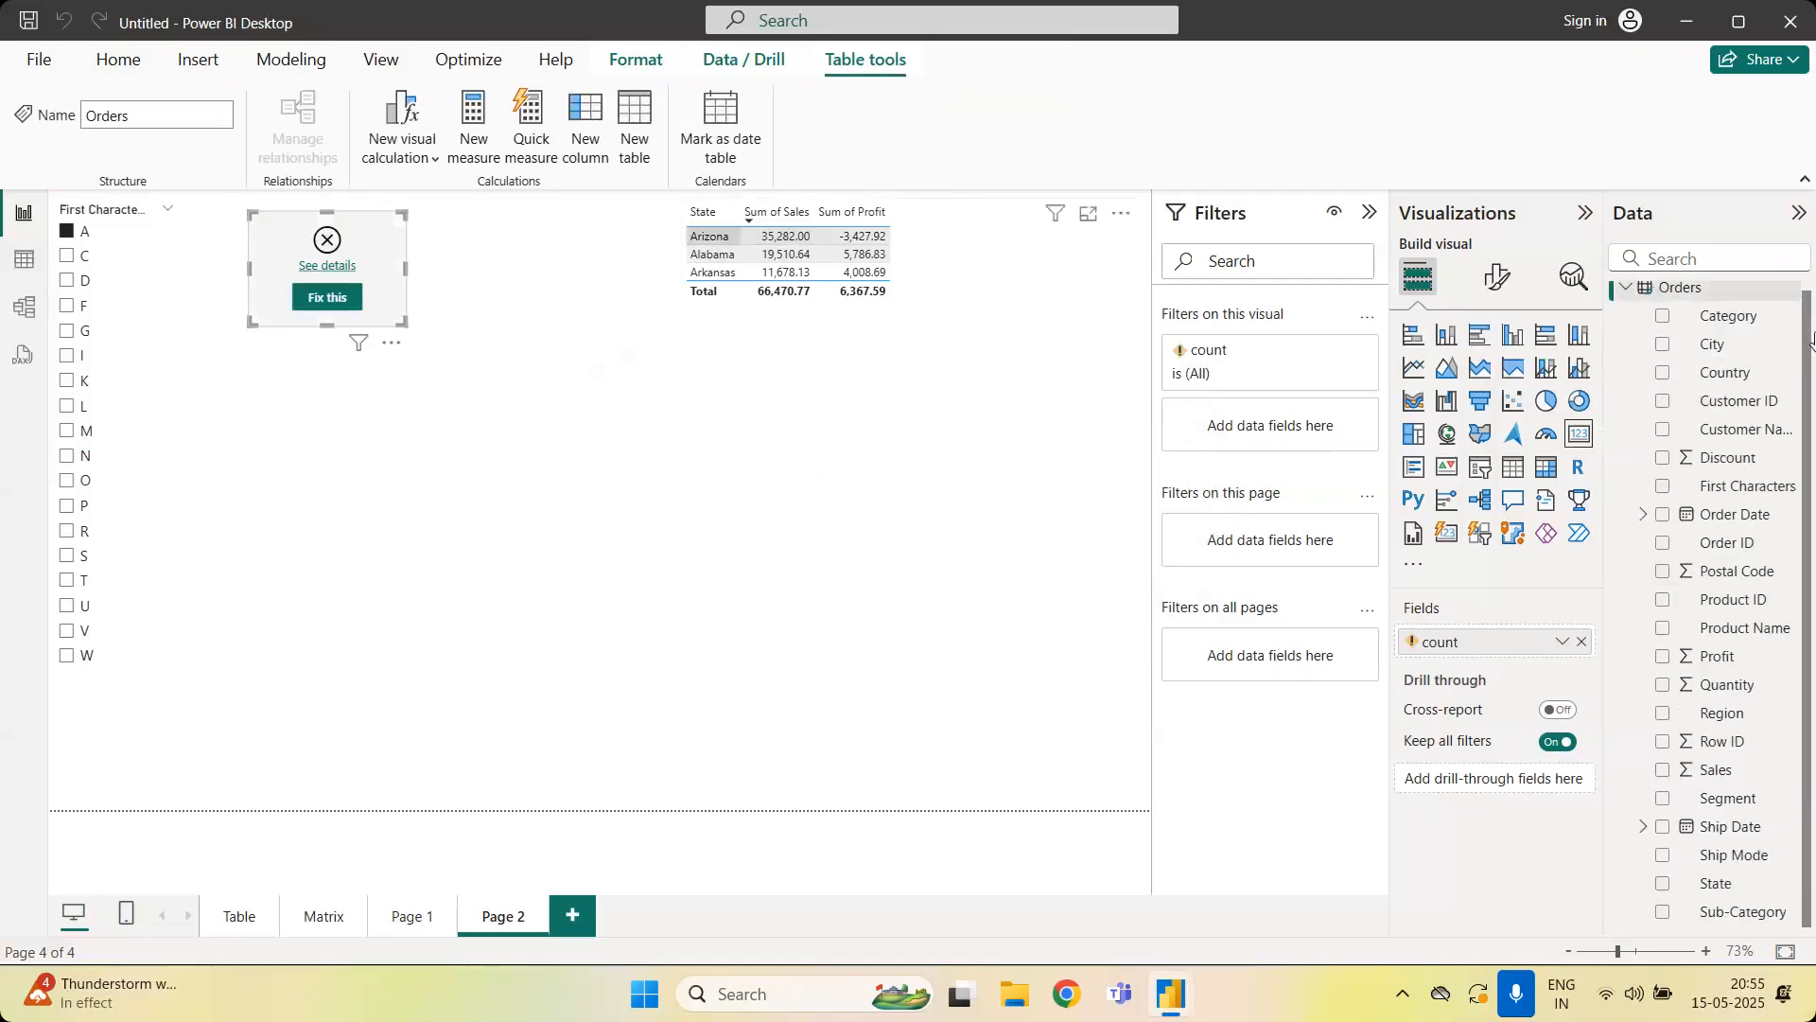
Create a measure in the Orders table defined as count = count(Orders[State]) and close the formula editor
scroll(1812, 303, "up", 1)
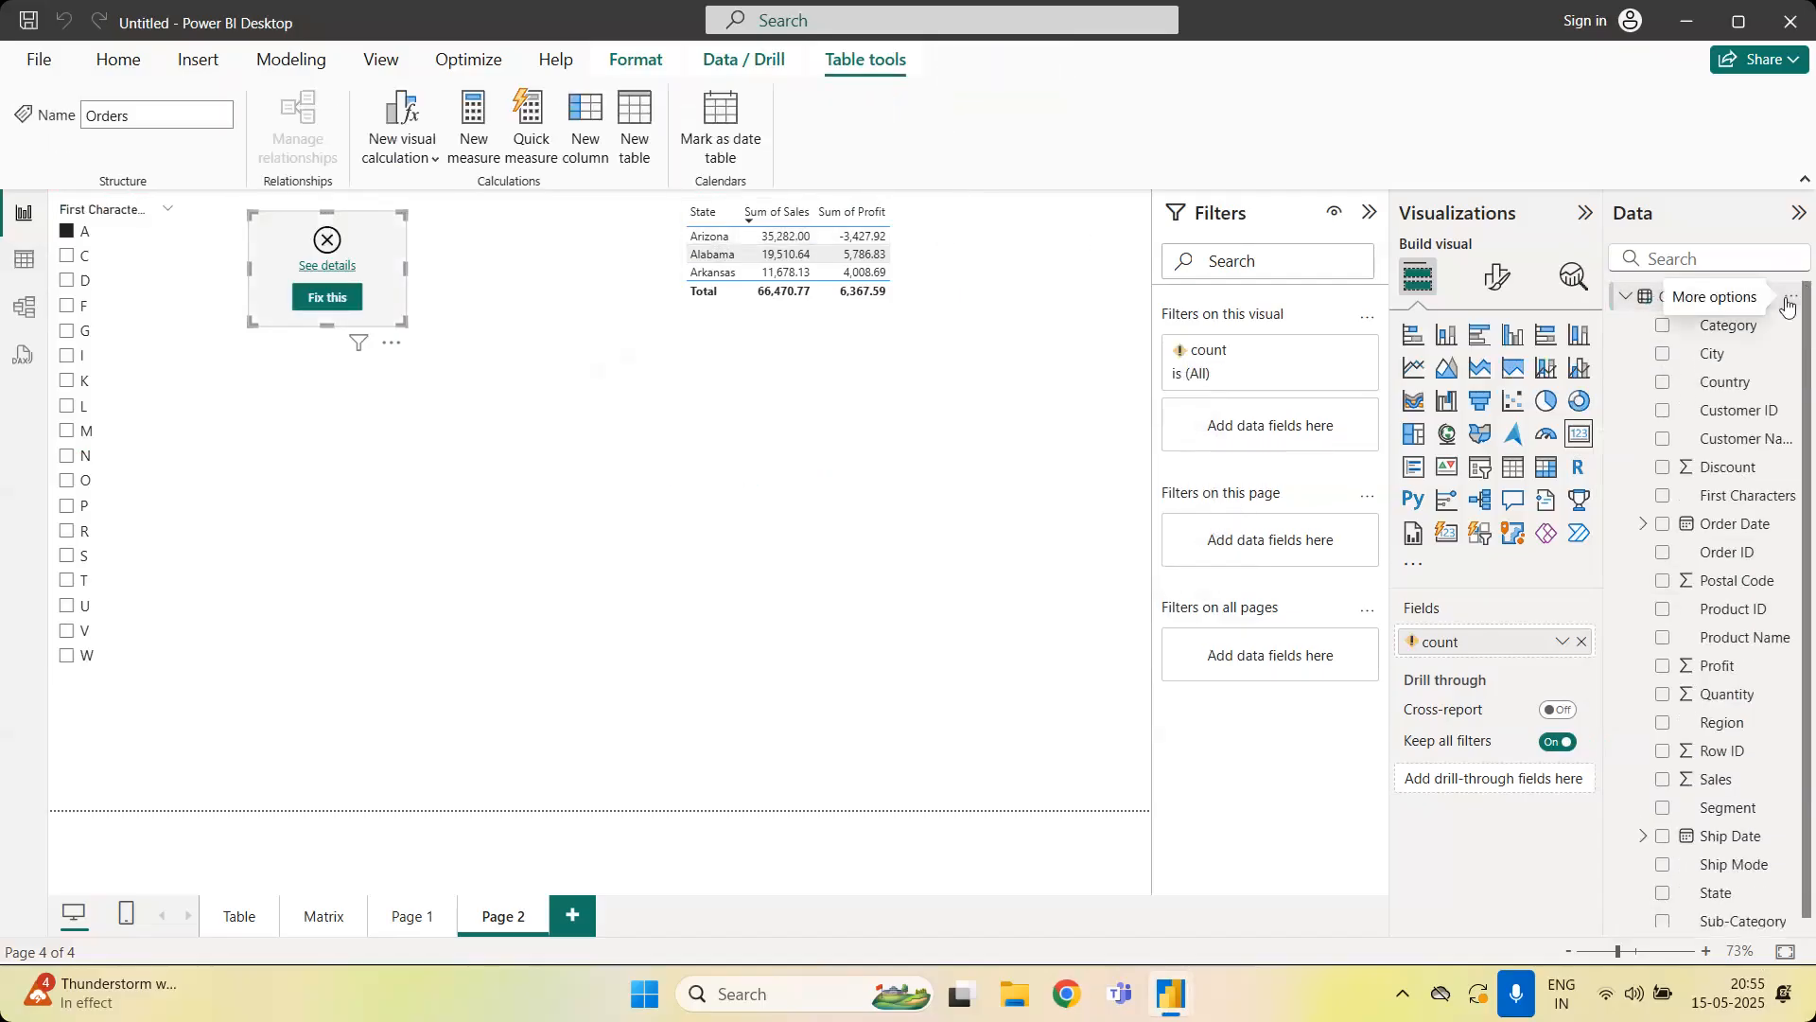
left_click(1786, 305)
left_click(1689, 346)
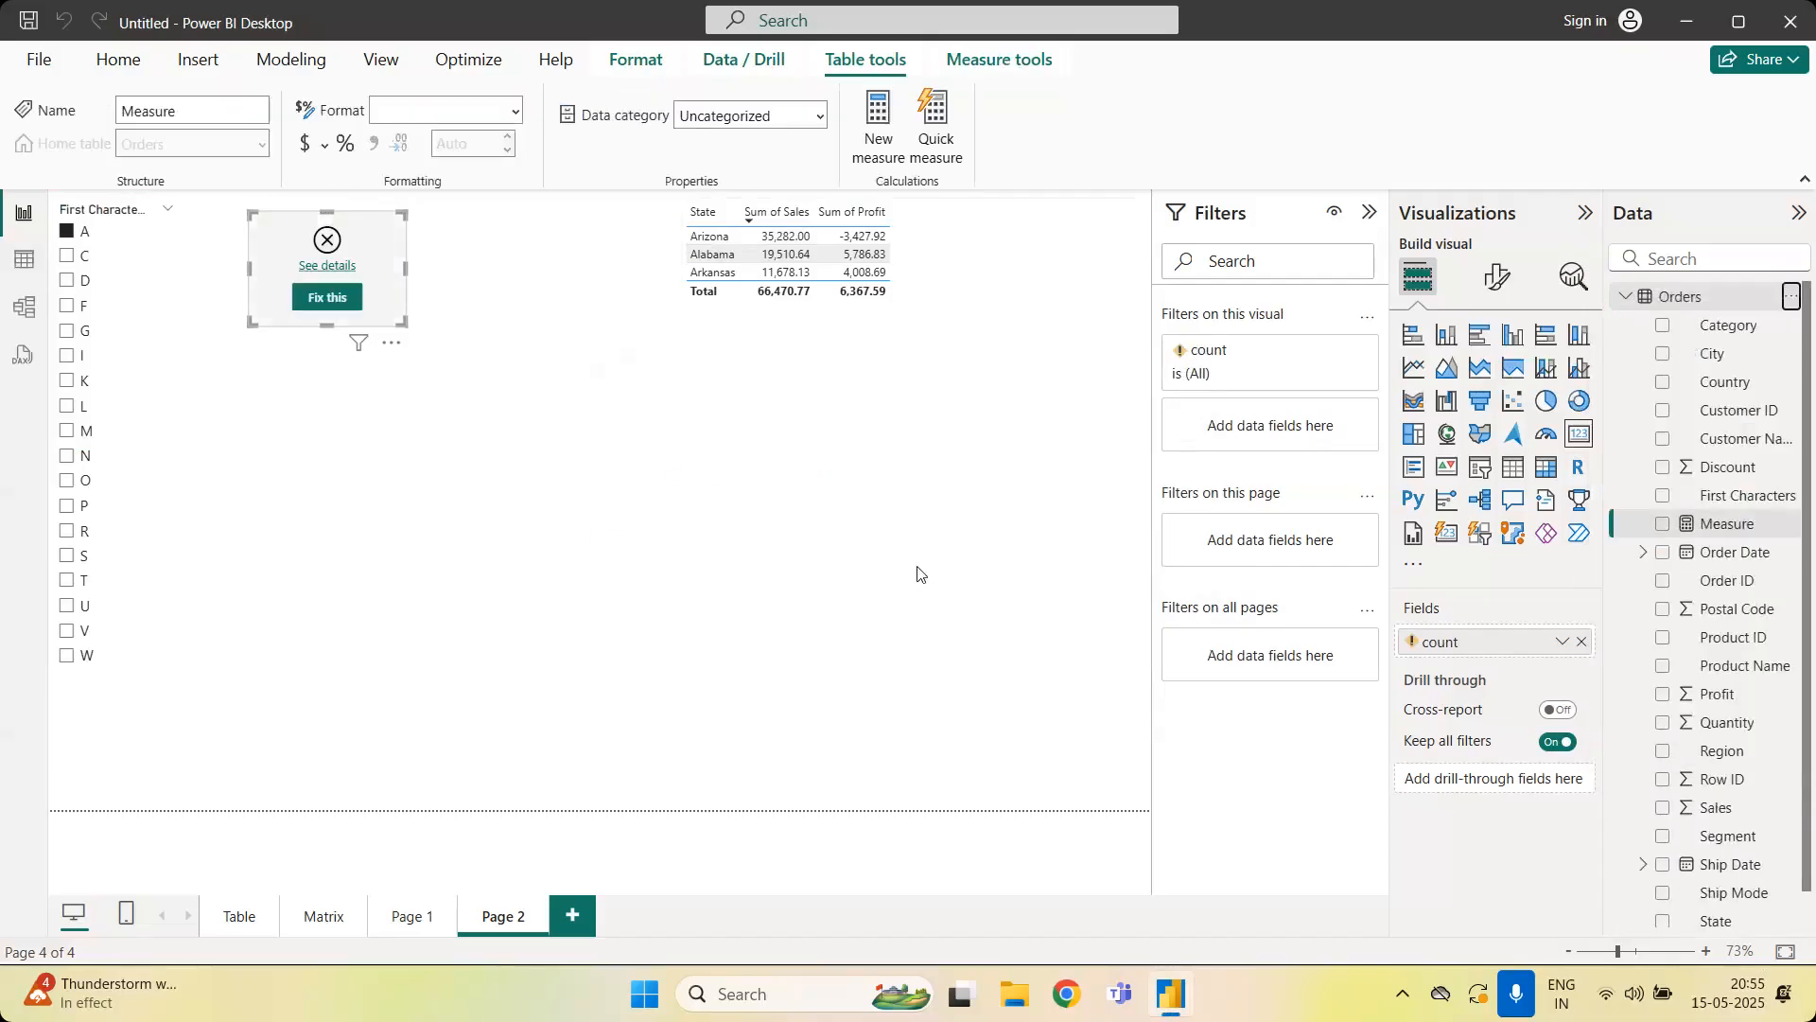
type("count = count")
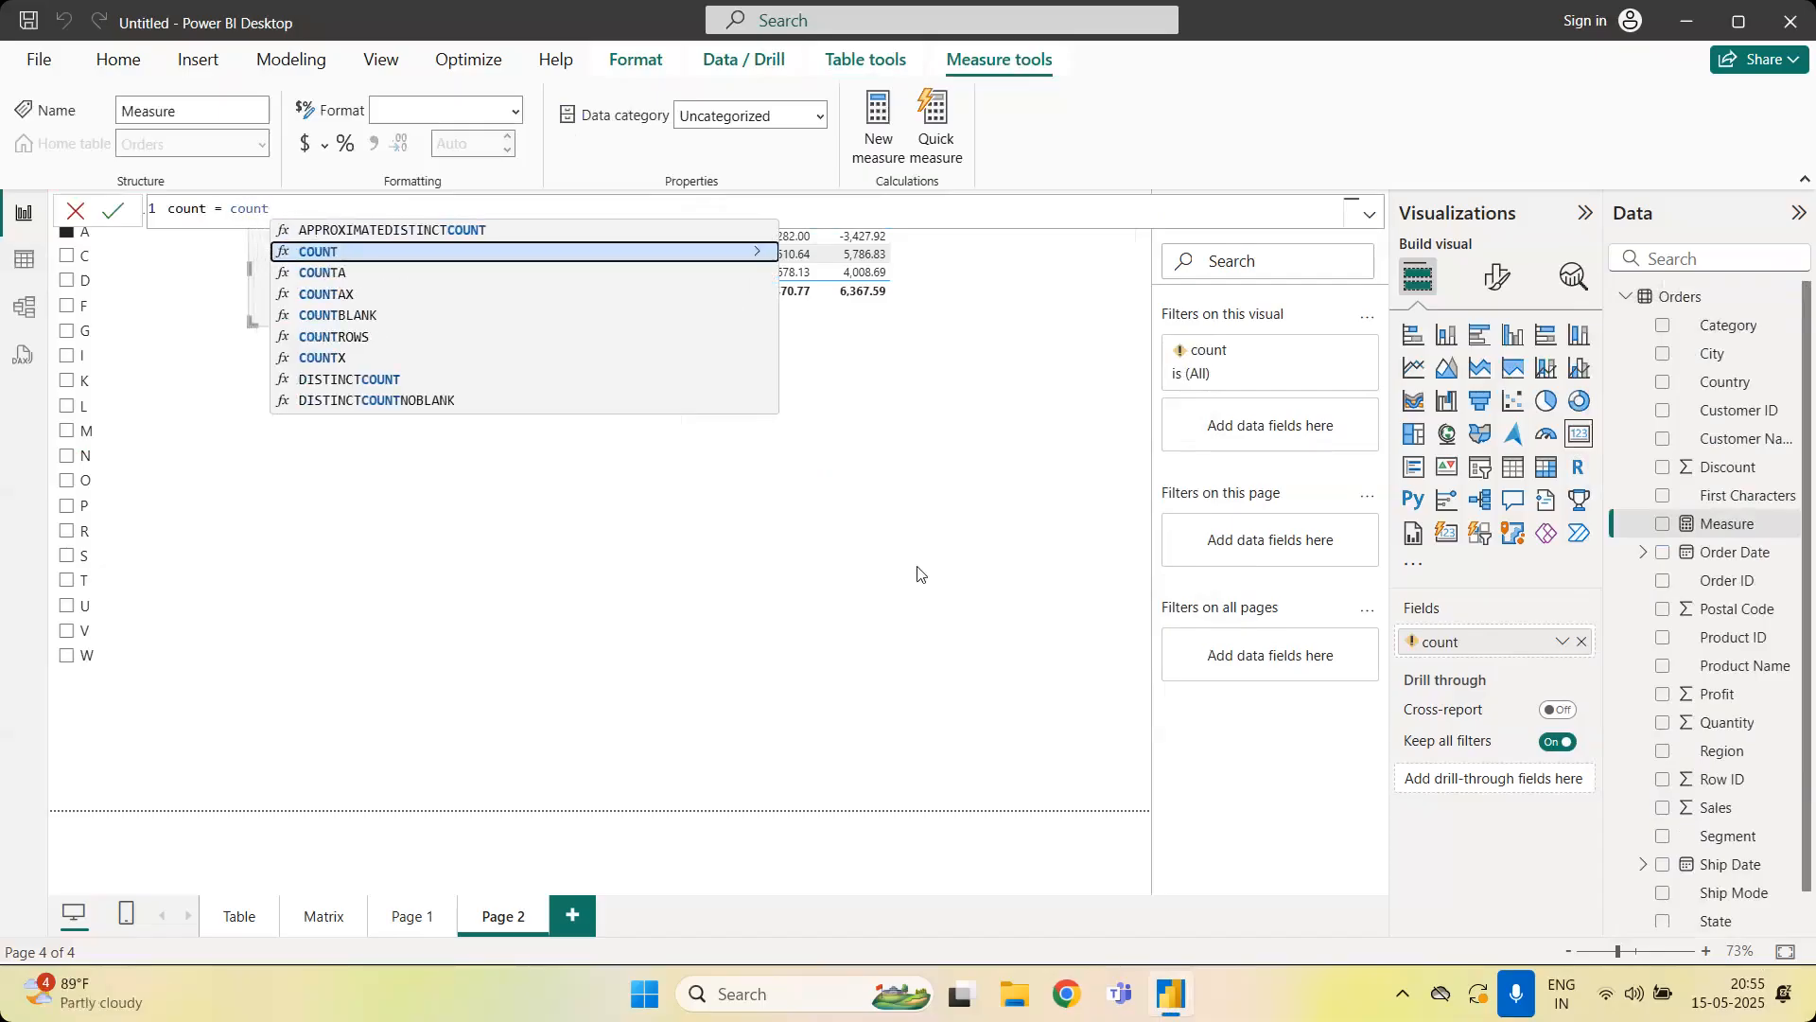
type("(")
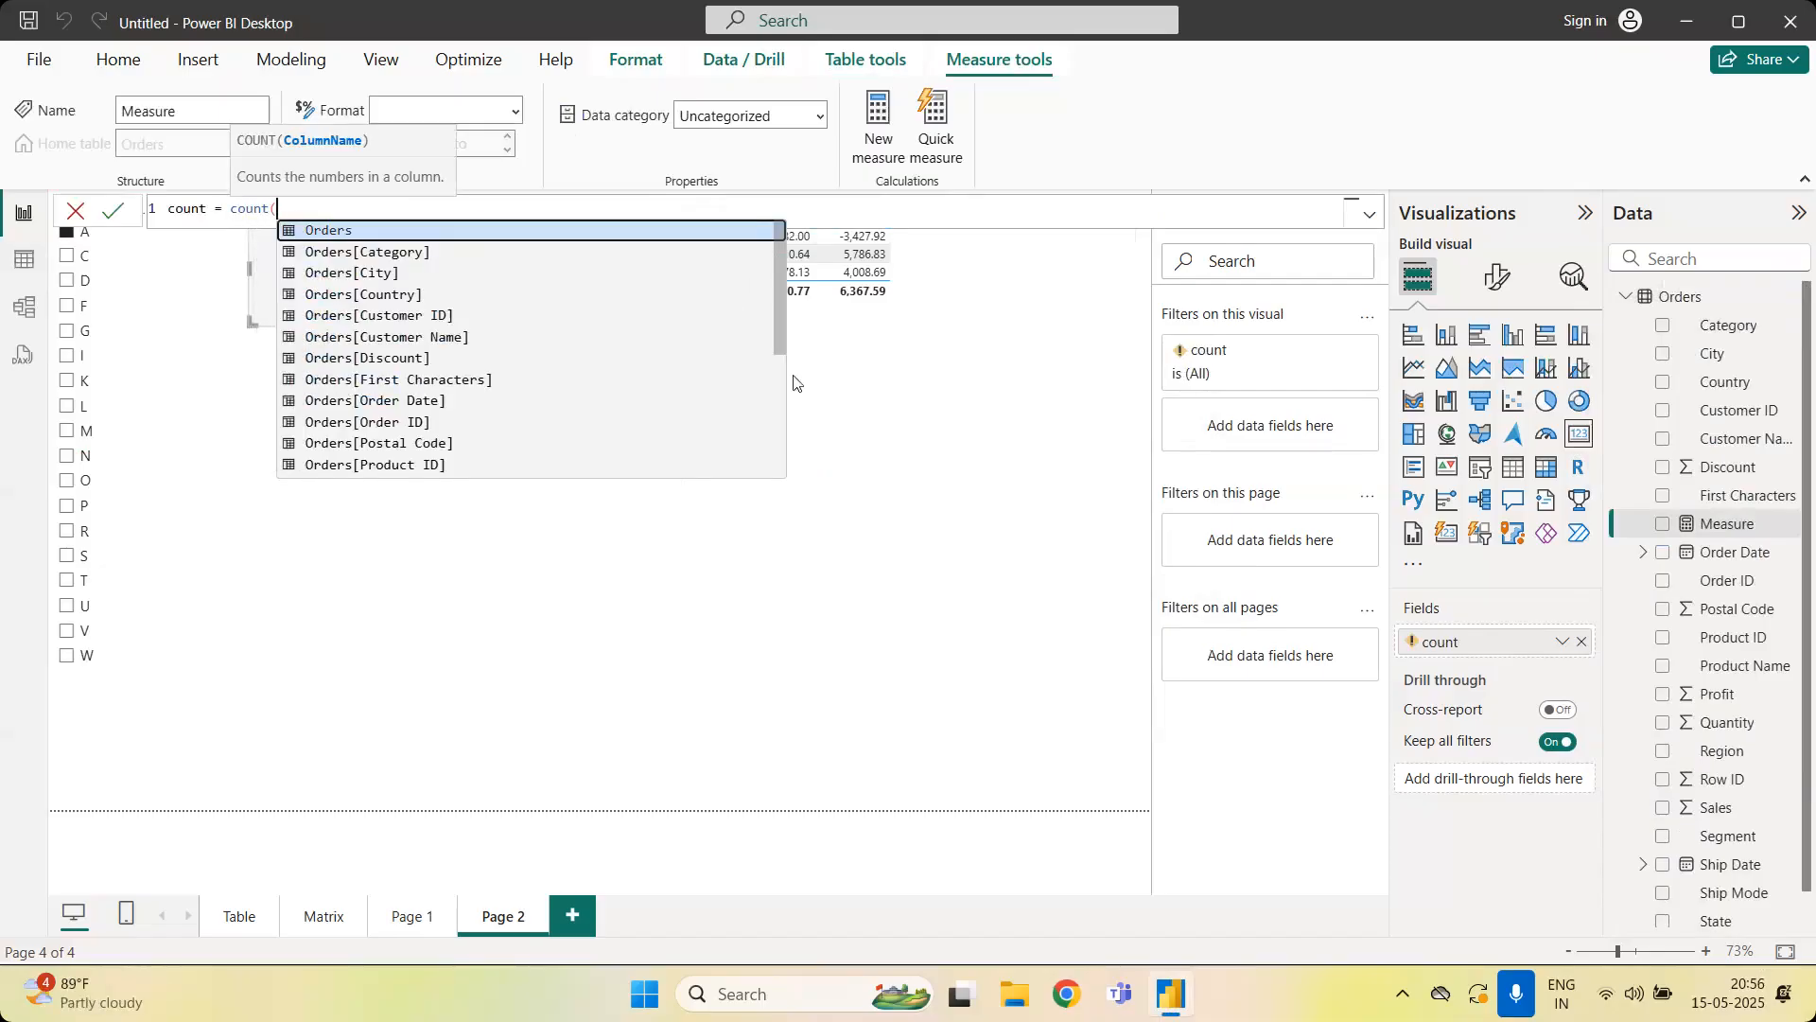
left_click_drag(780, 323, 781, 469)
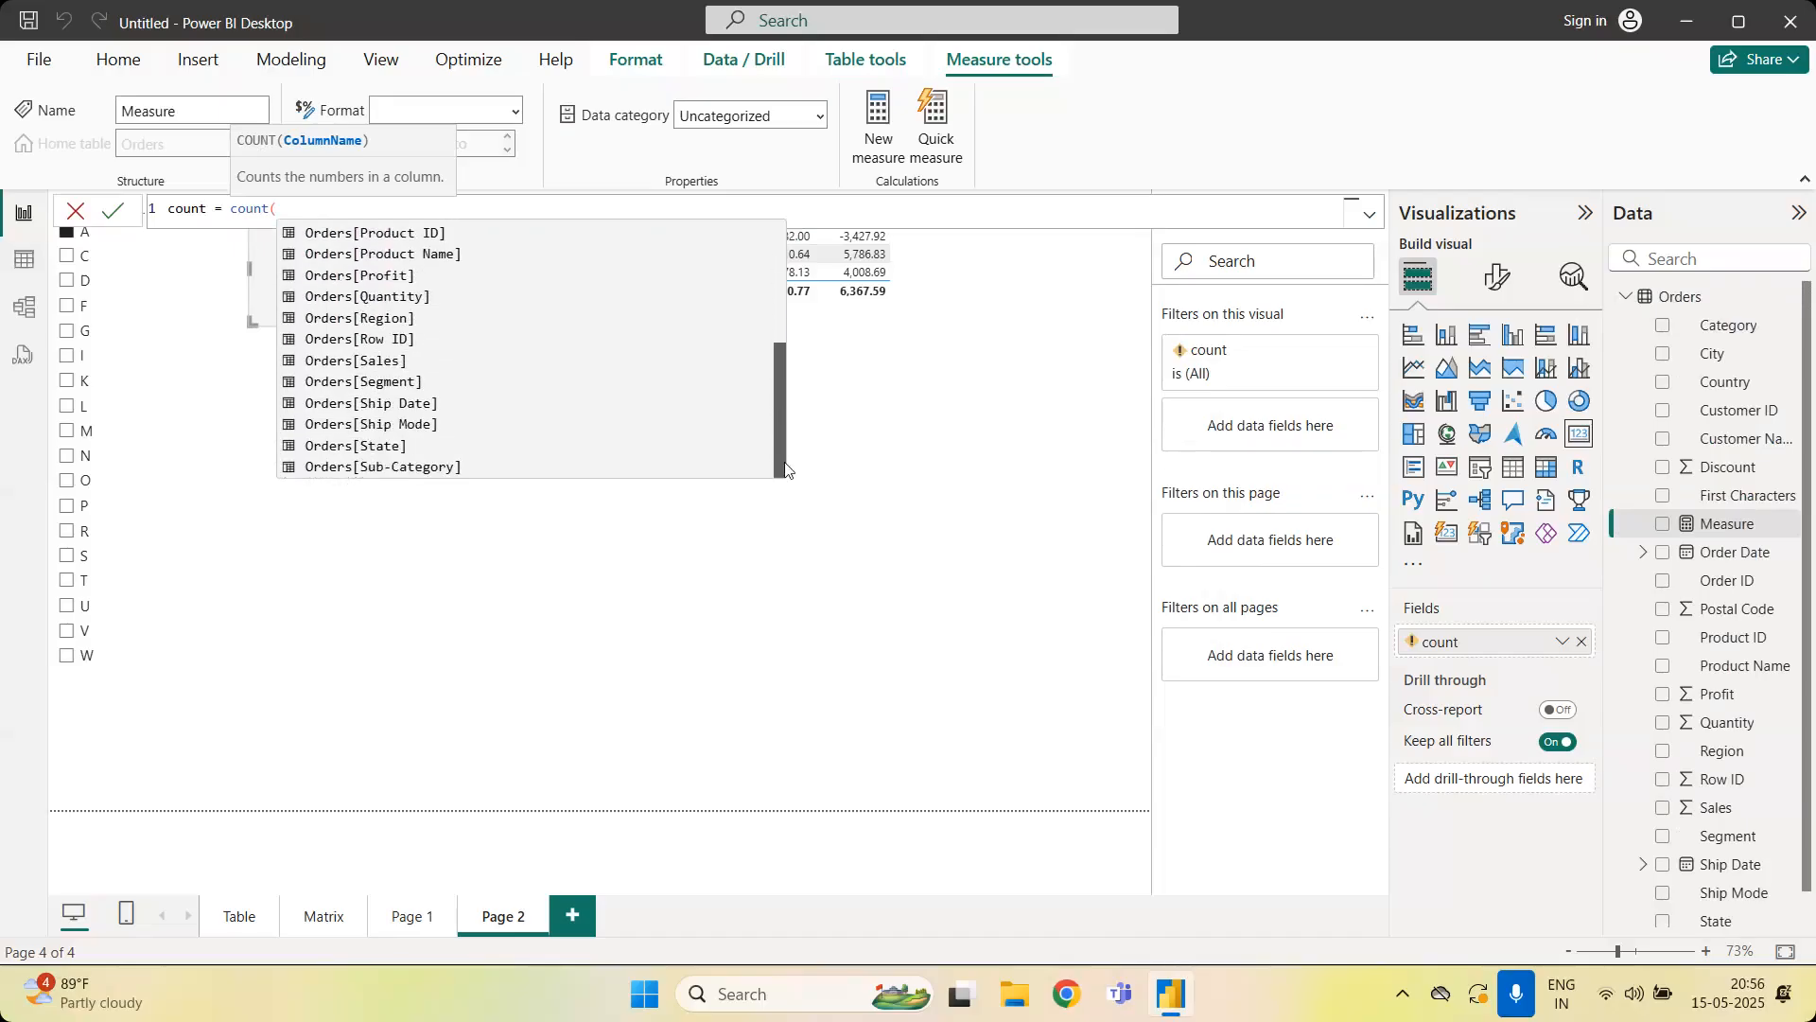
left_click(496, 444)
type(")")
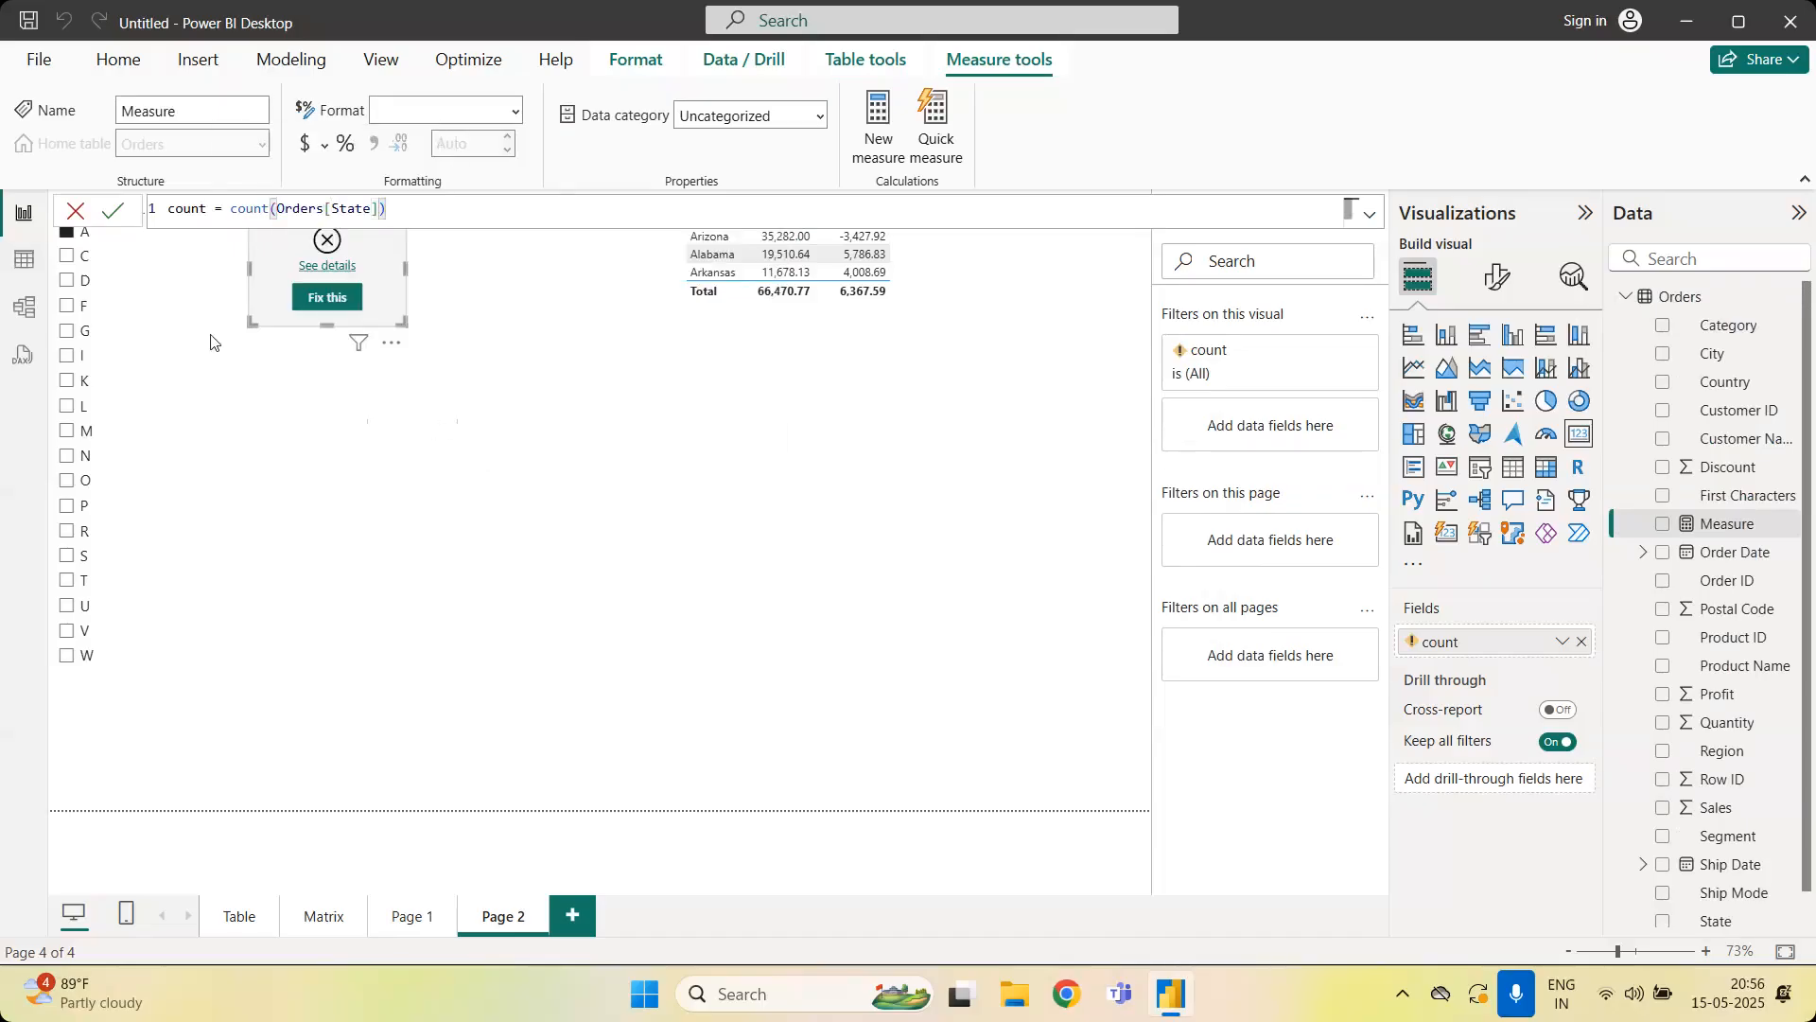
left_click(124, 219)
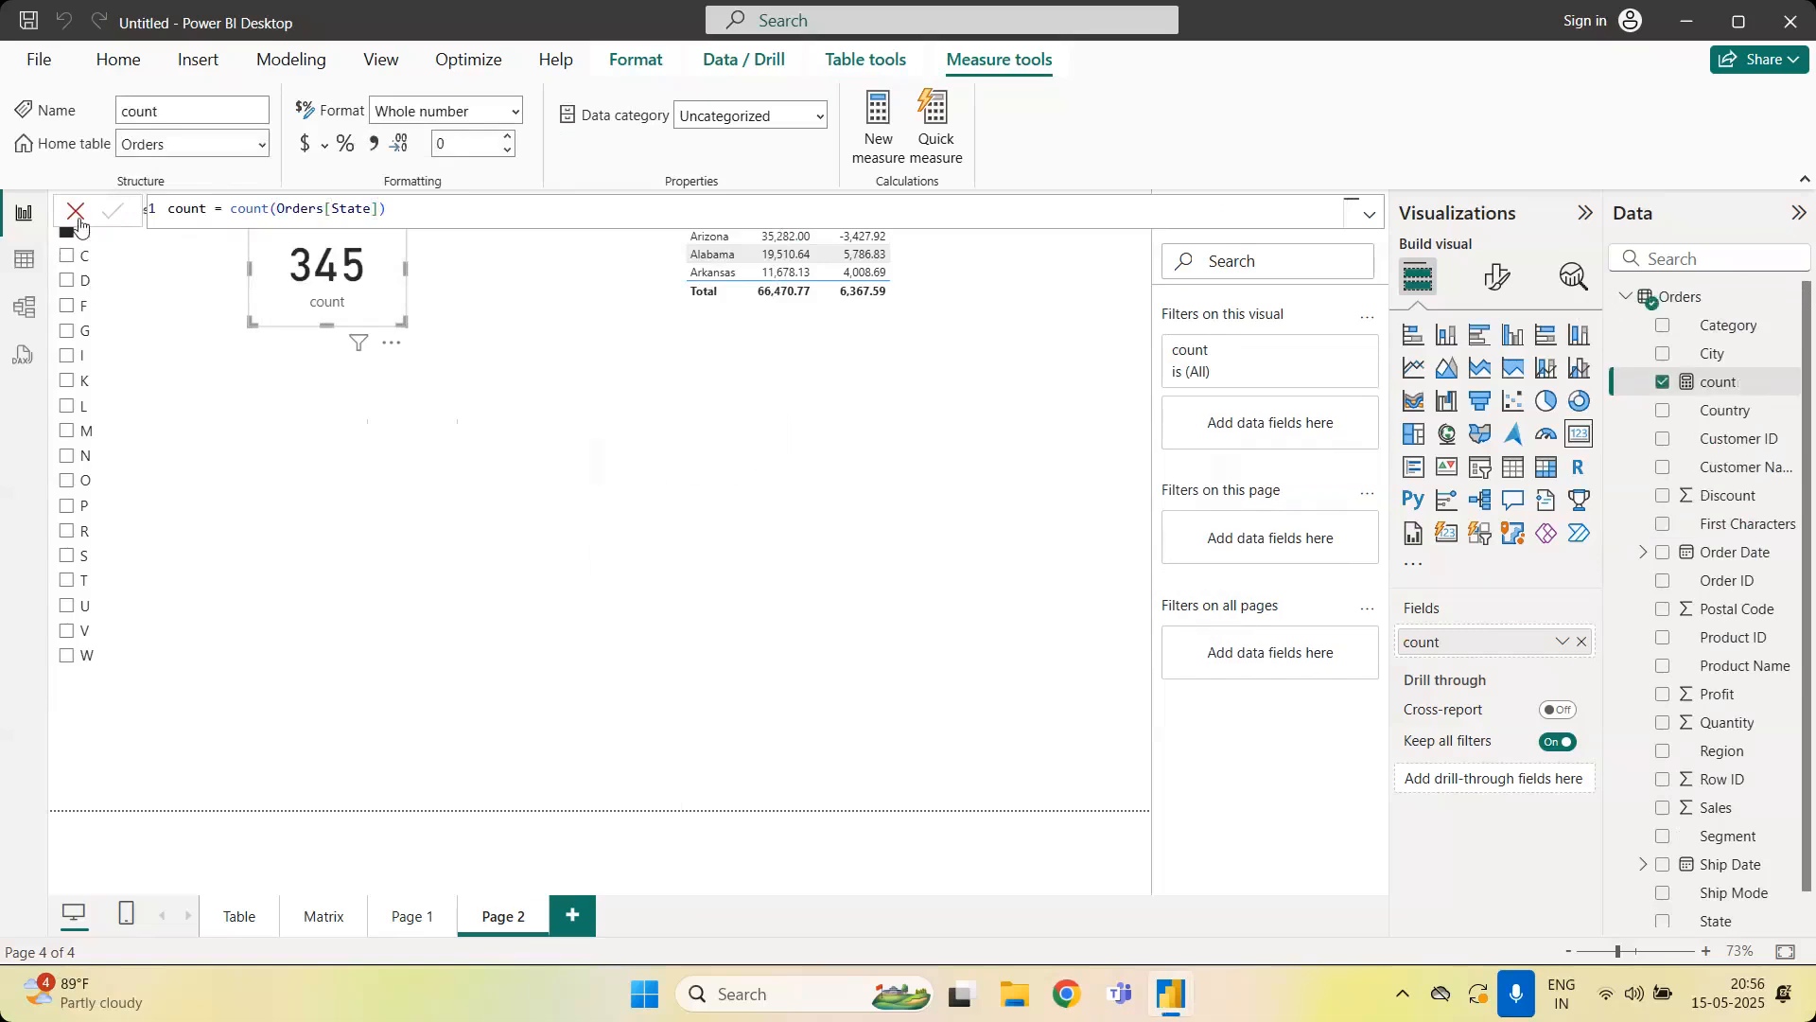
left_click(70, 215)
Move the count card up to the page's upper edge and closer to the state table
left_click(502, 502)
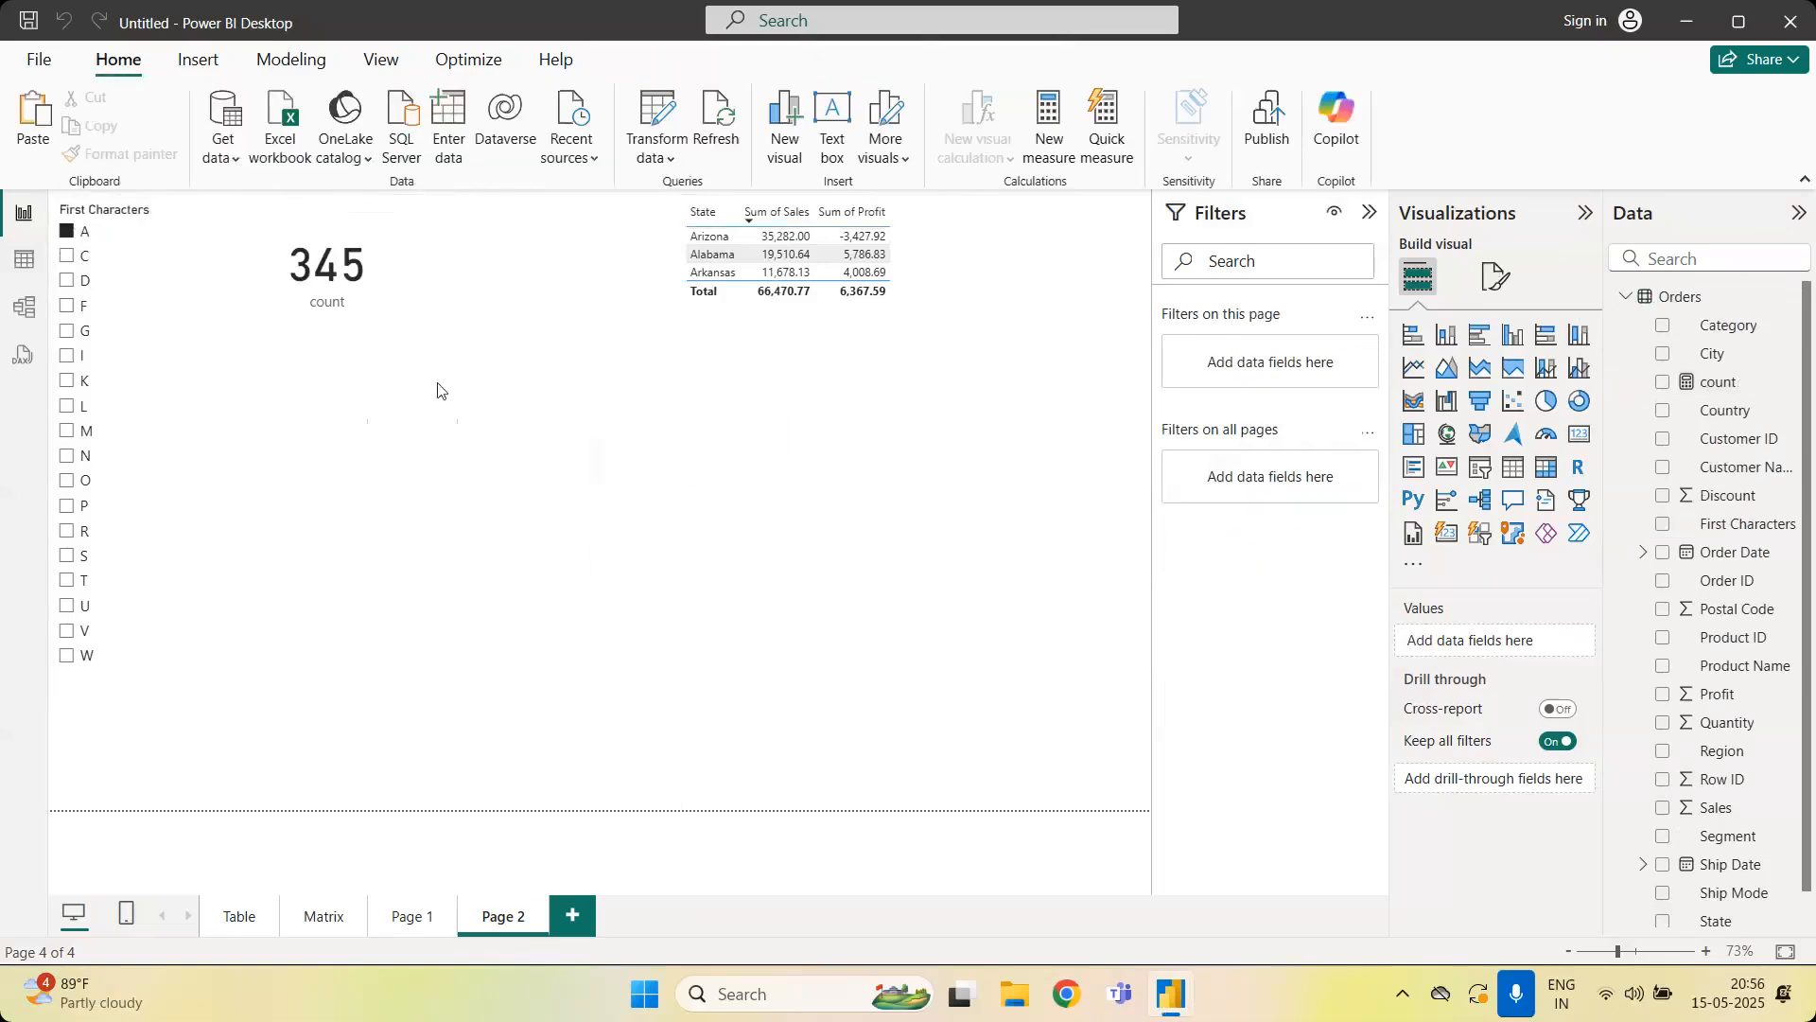
left_click(382, 321)
left_click_drag(382, 321, 499, 243)
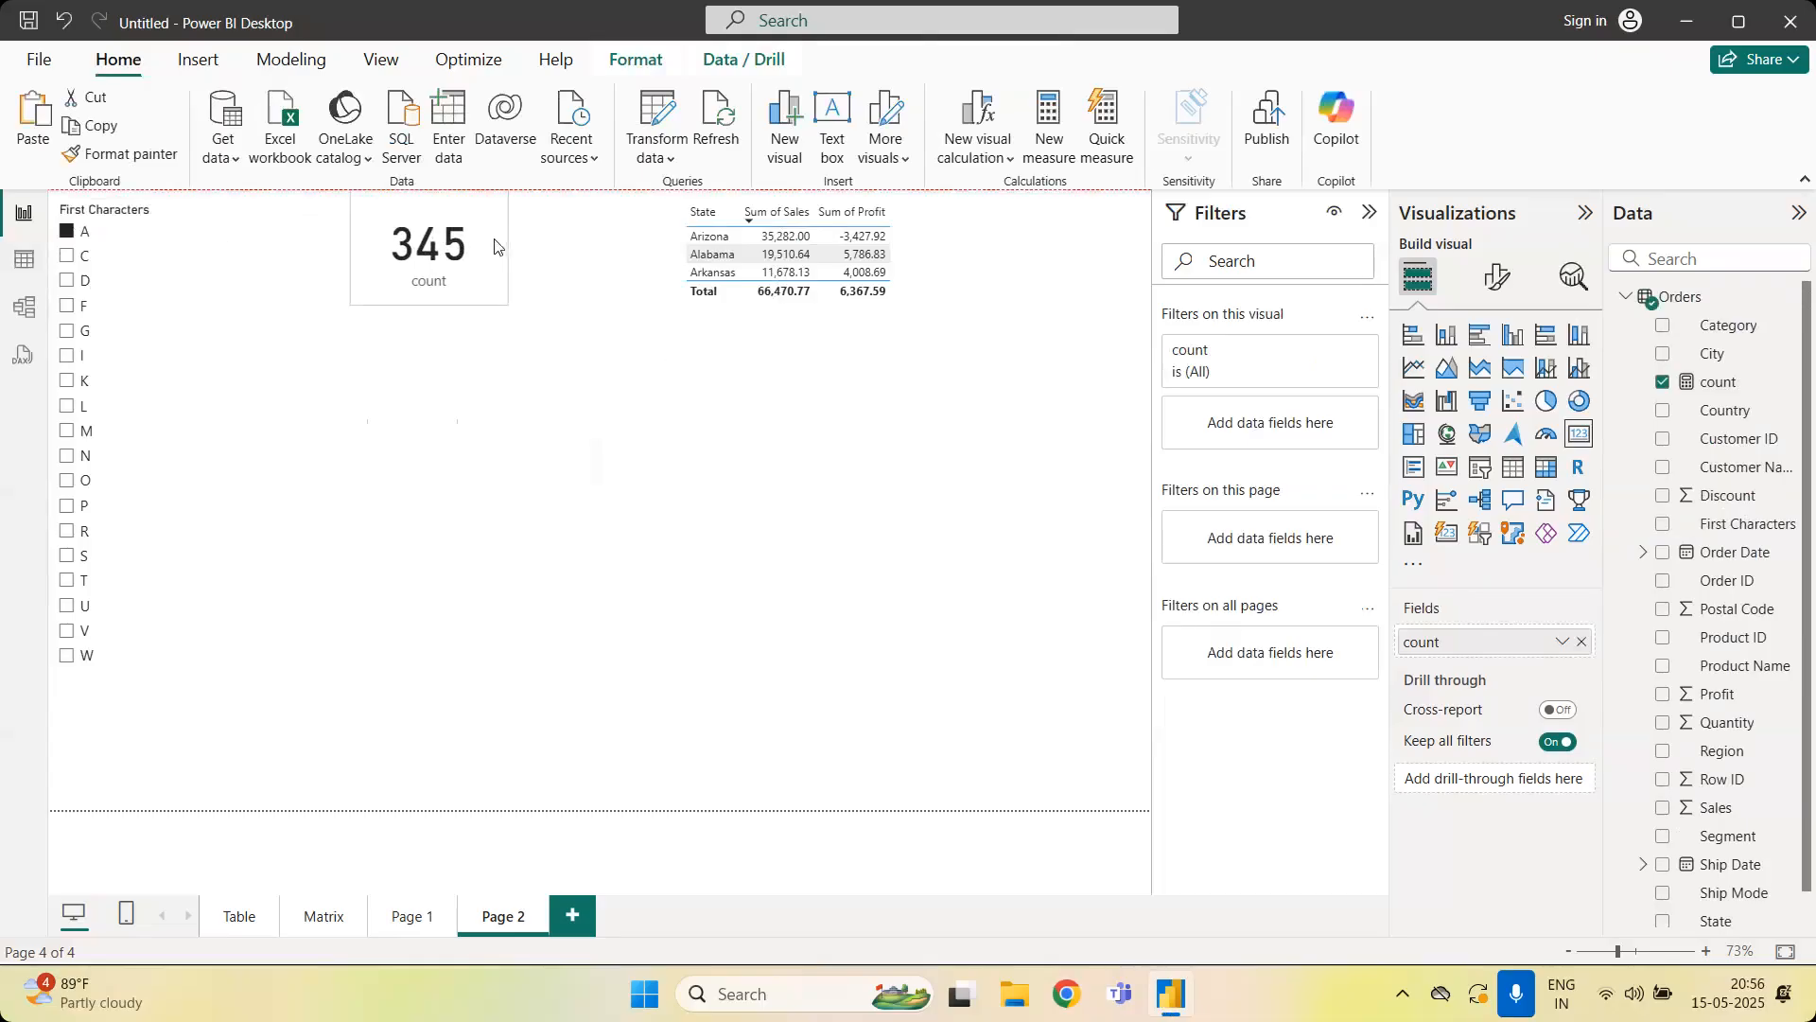
Test the count card against the First Characters slicer by selecting C, D, A and D again
left_click(67, 257)
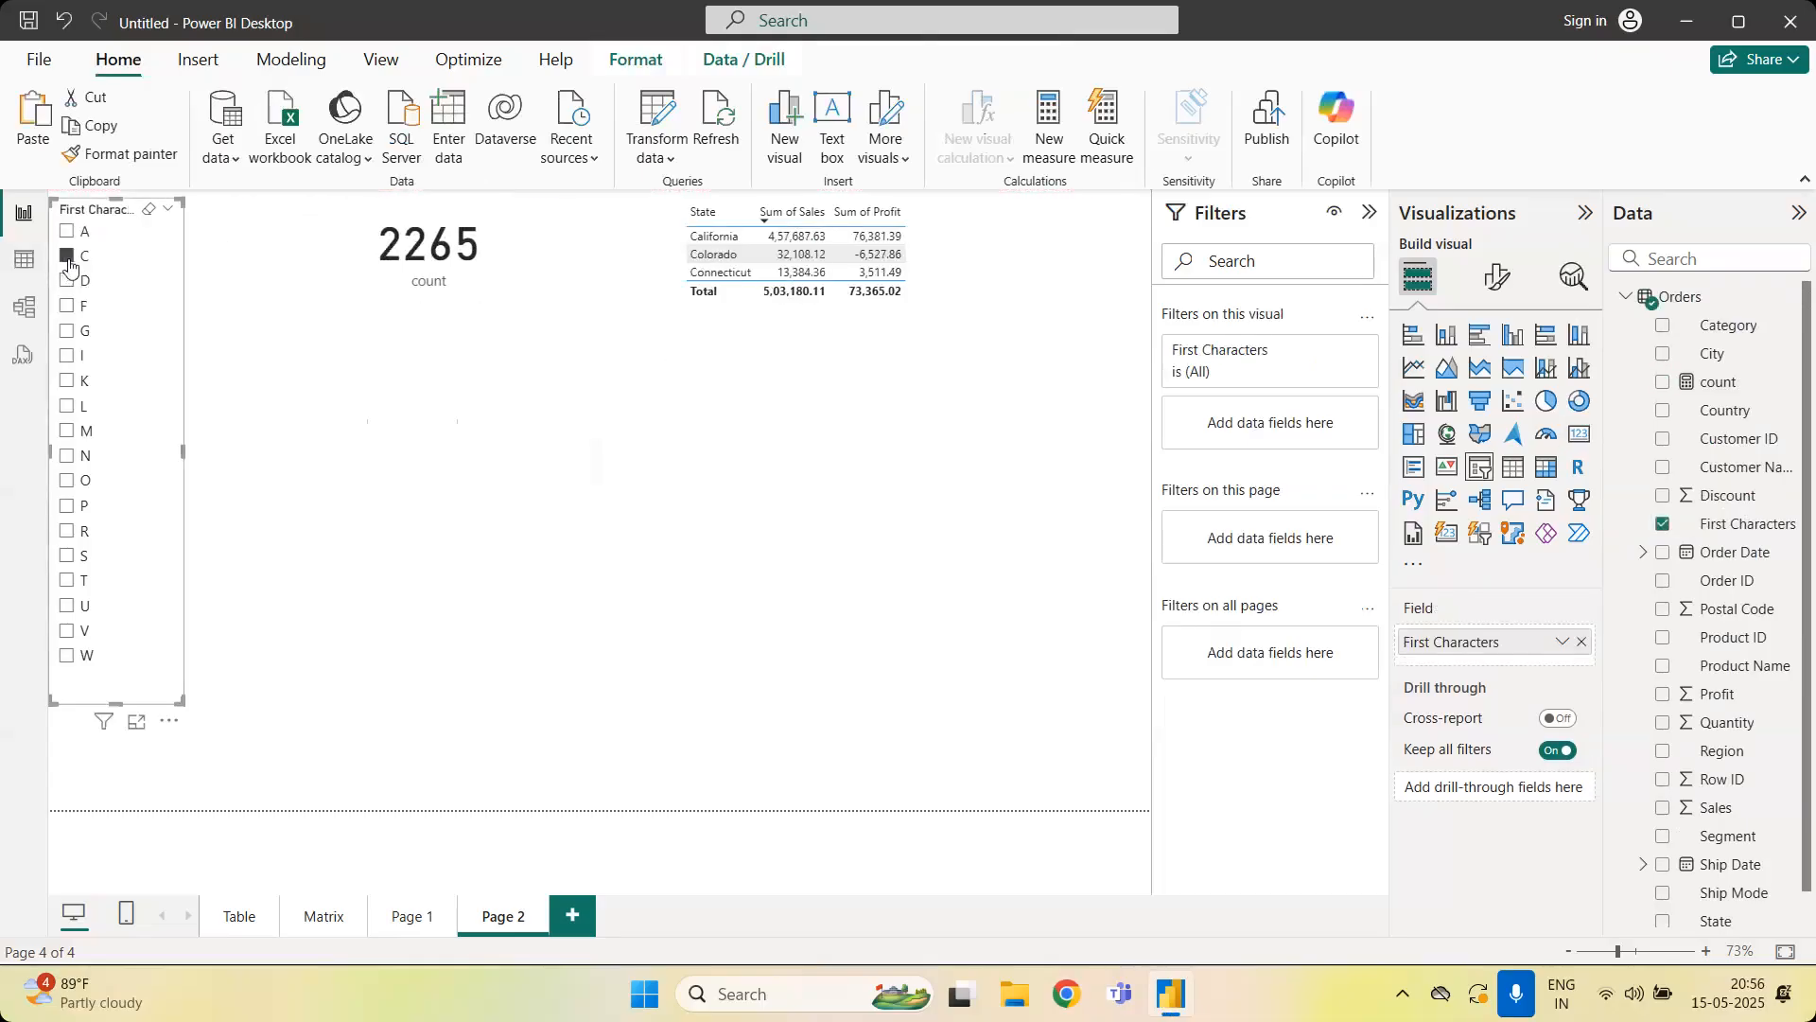
left_click(68, 281)
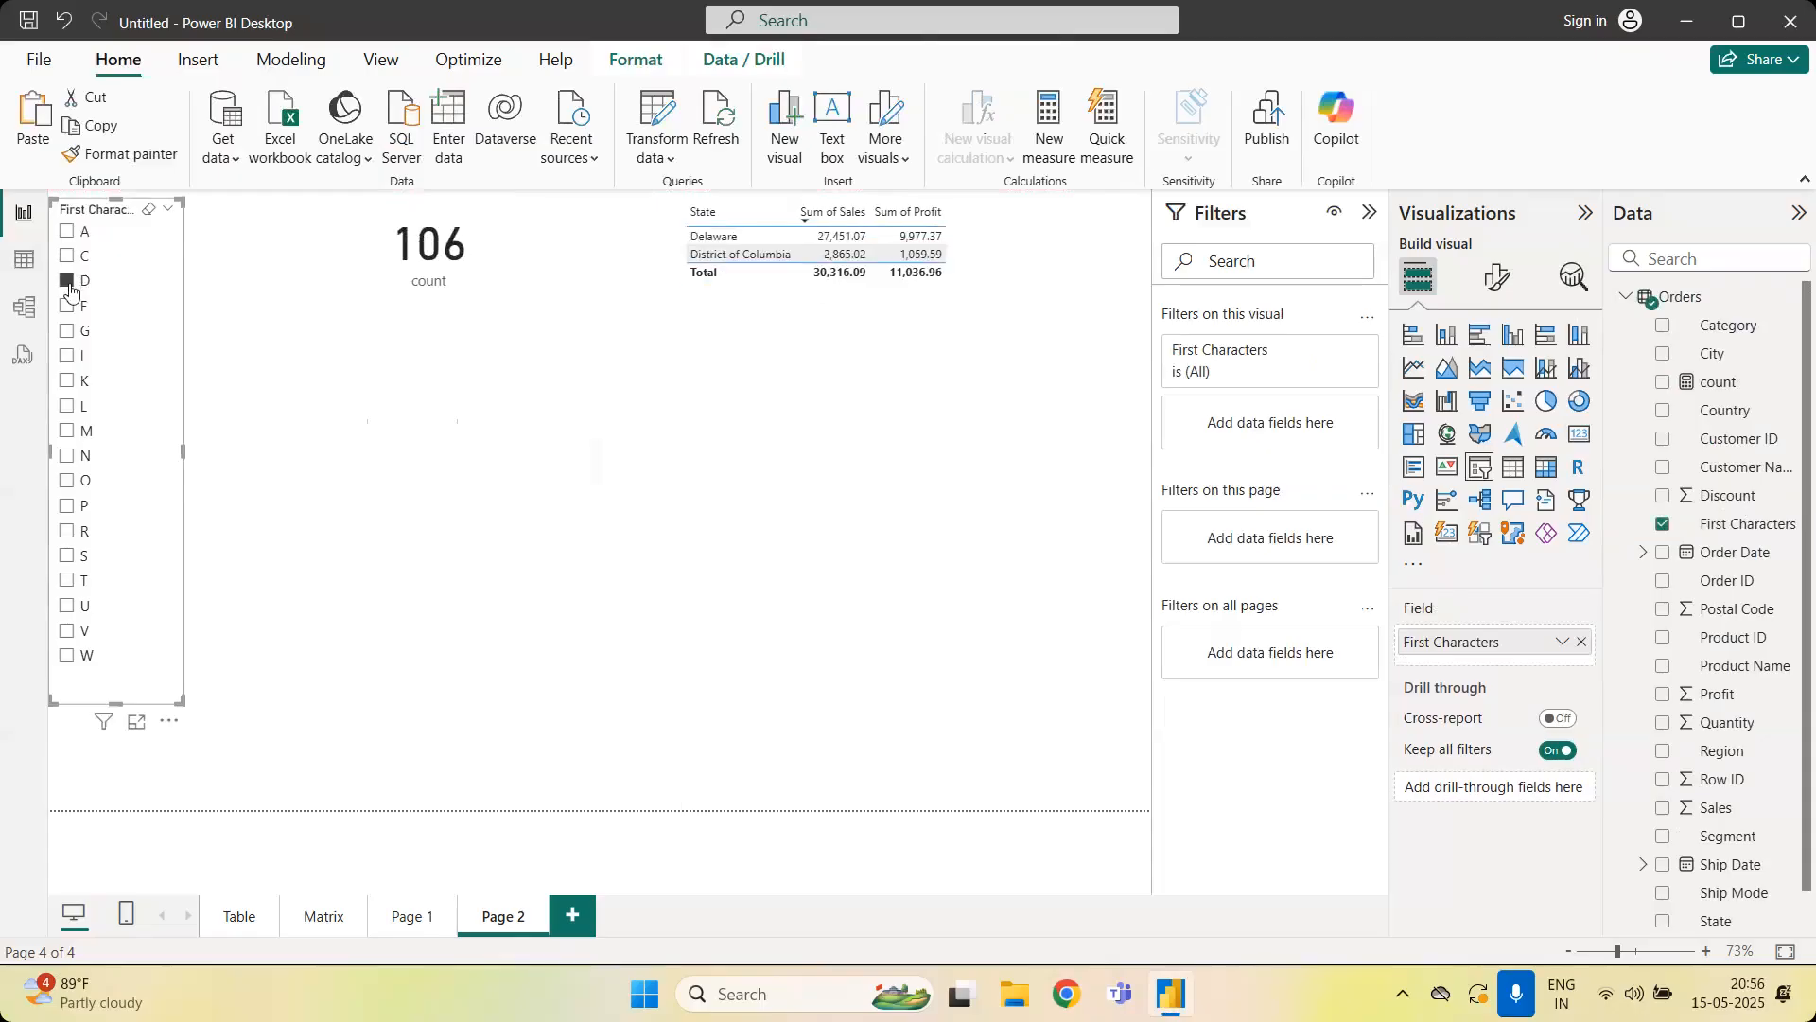
left_click(68, 231)
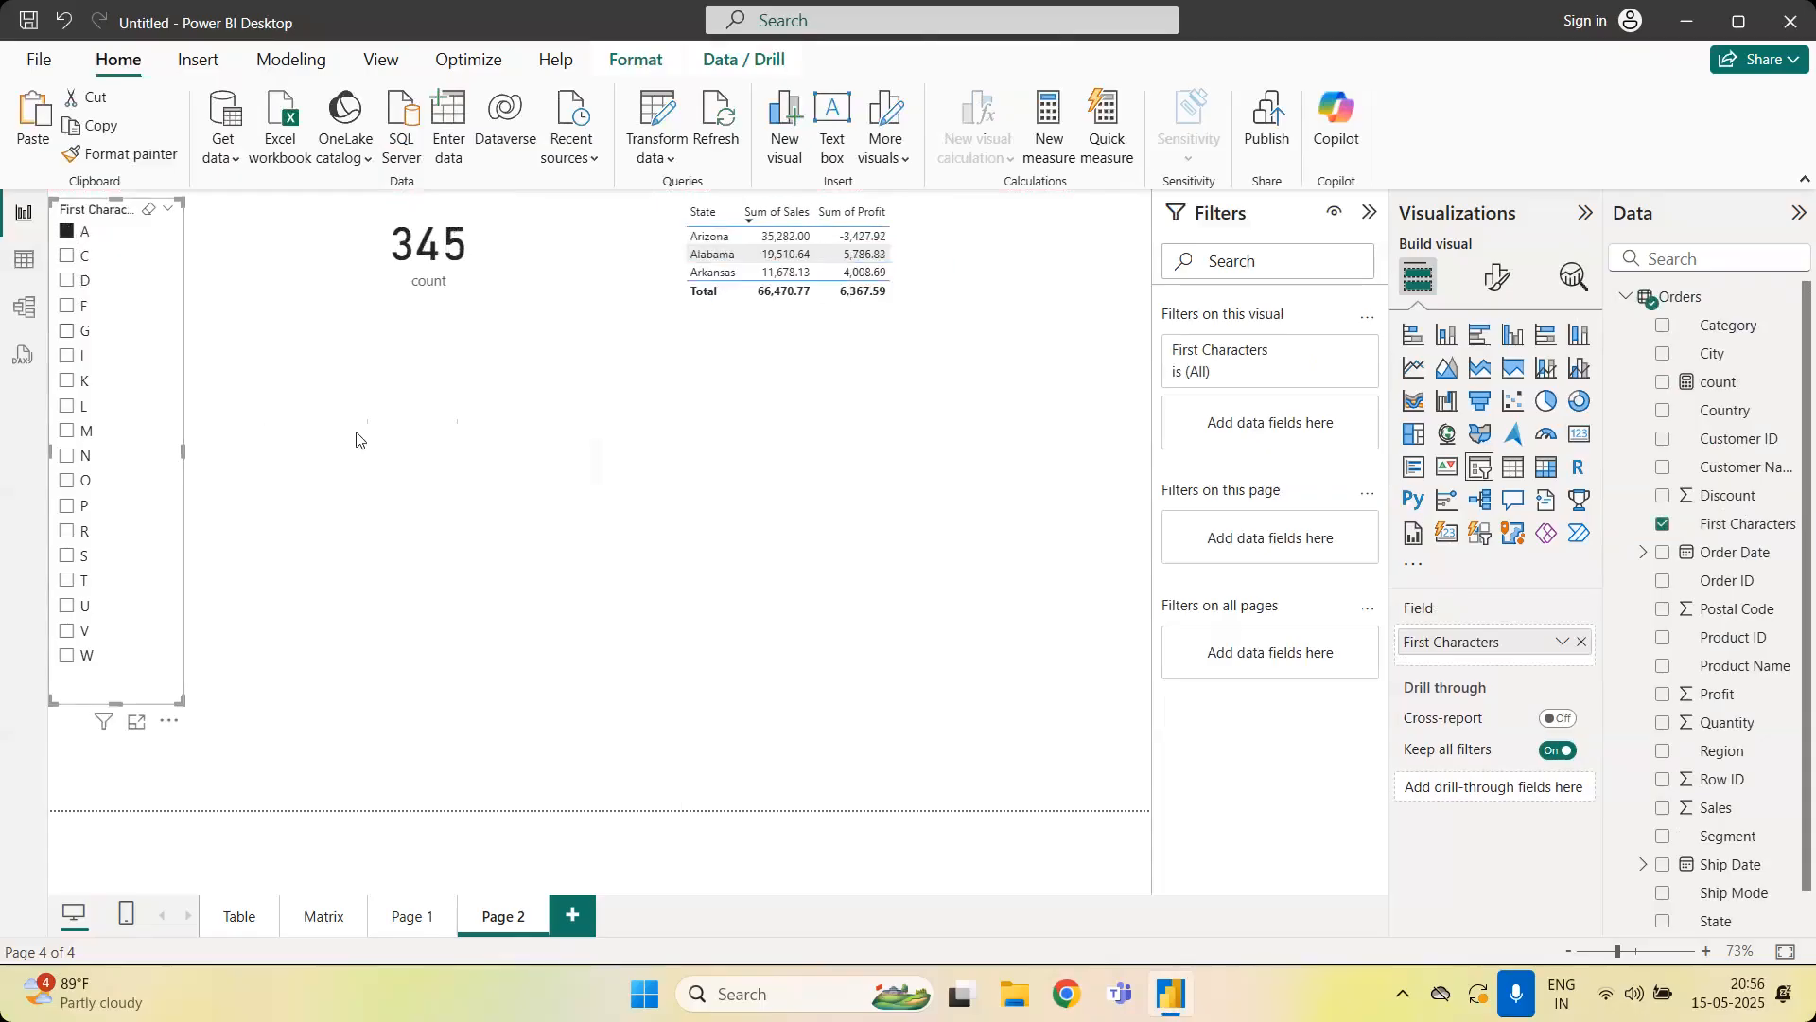
left_click(486, 263)
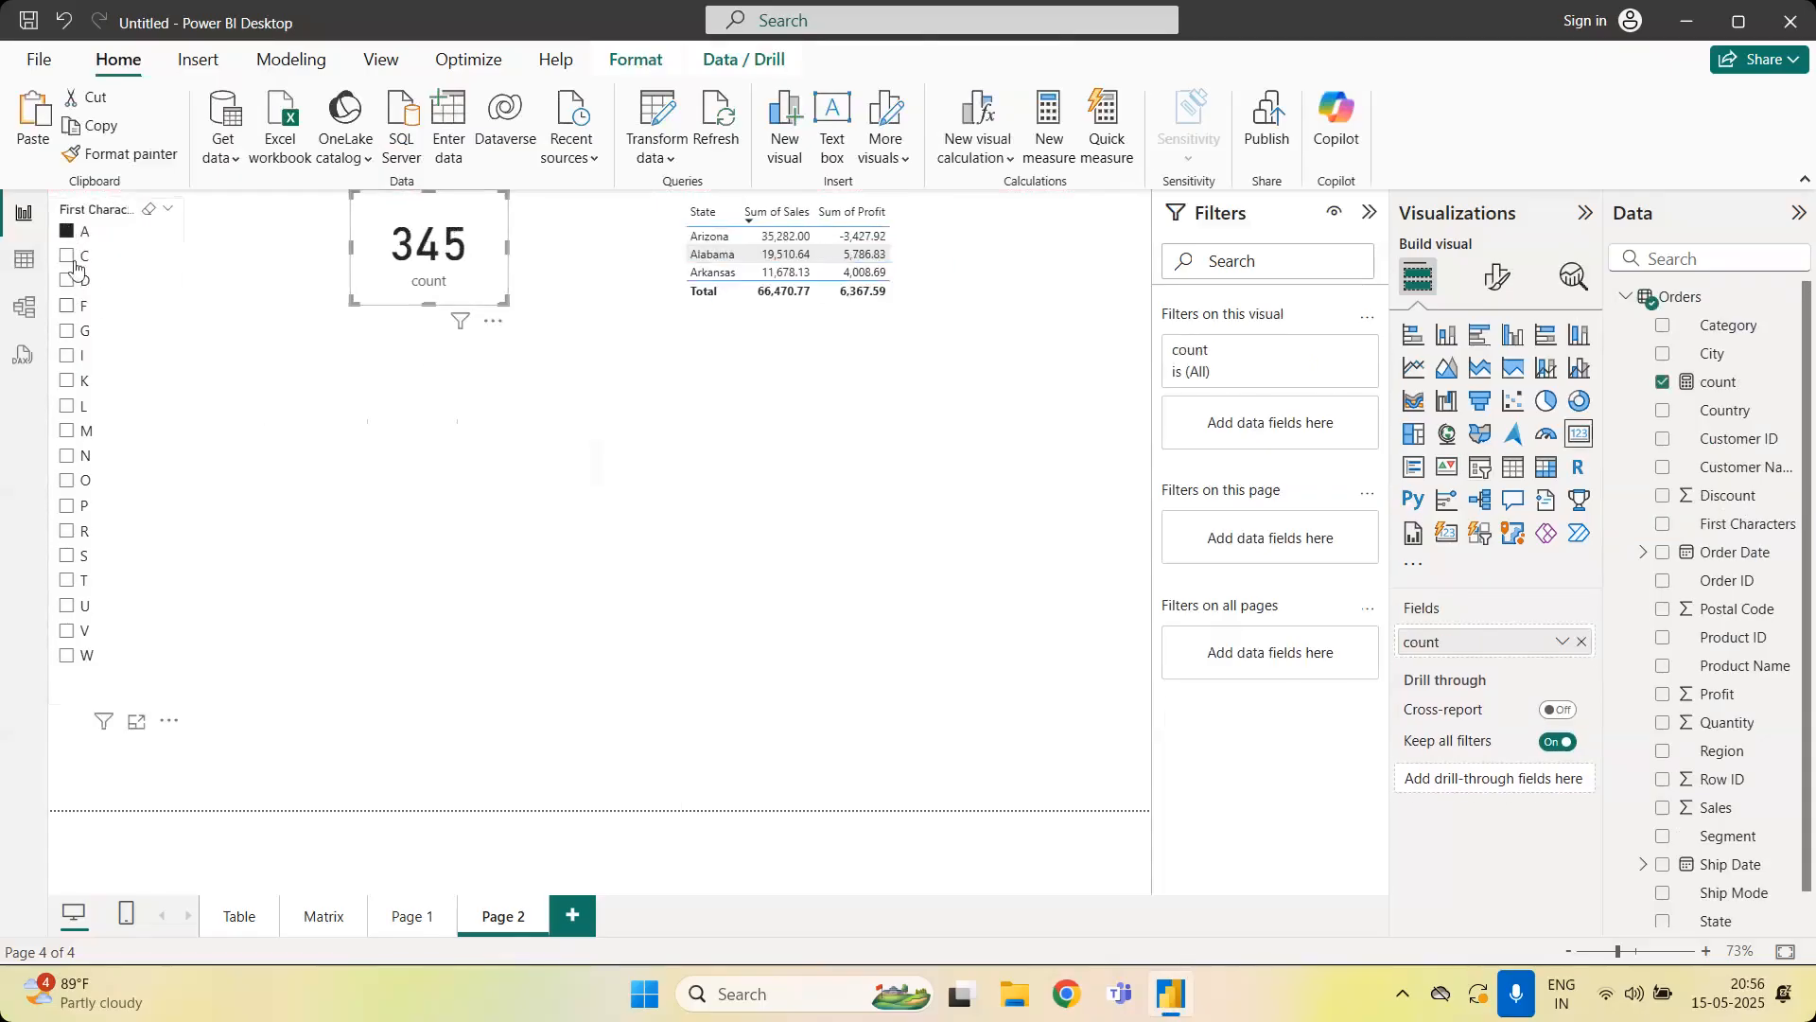
left_click(68, 280)
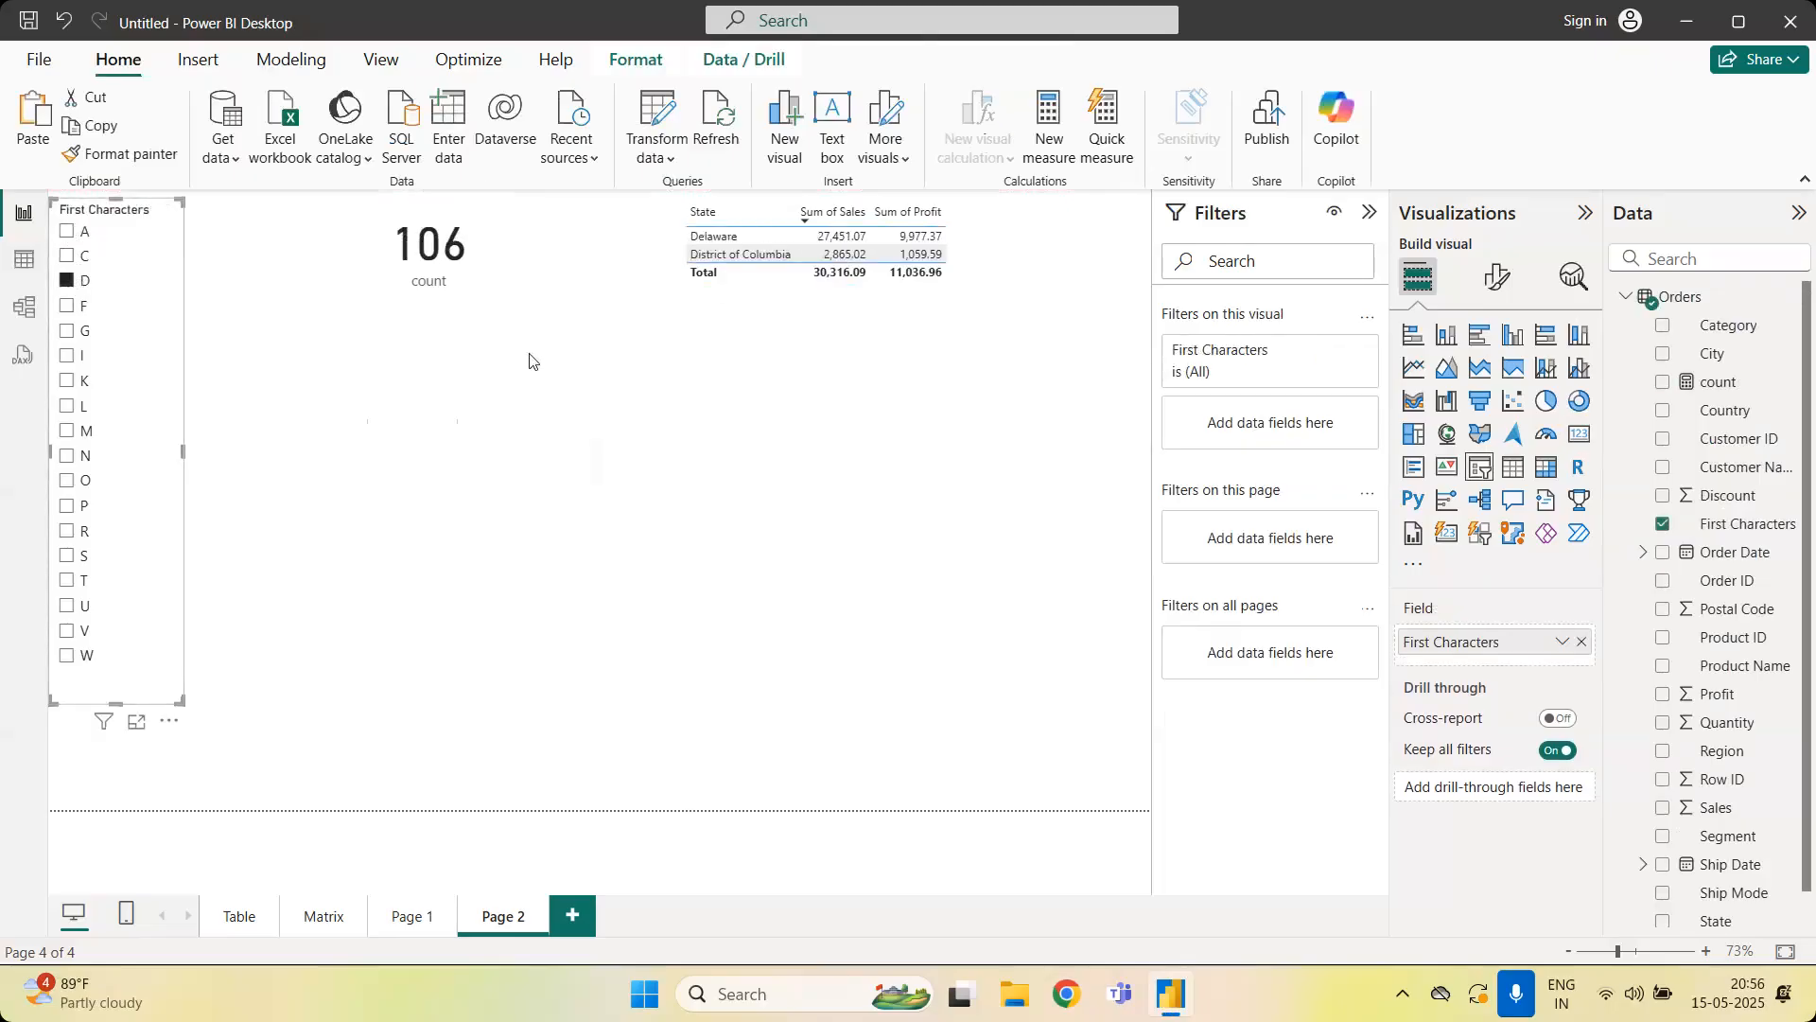
left_click(485, 286)
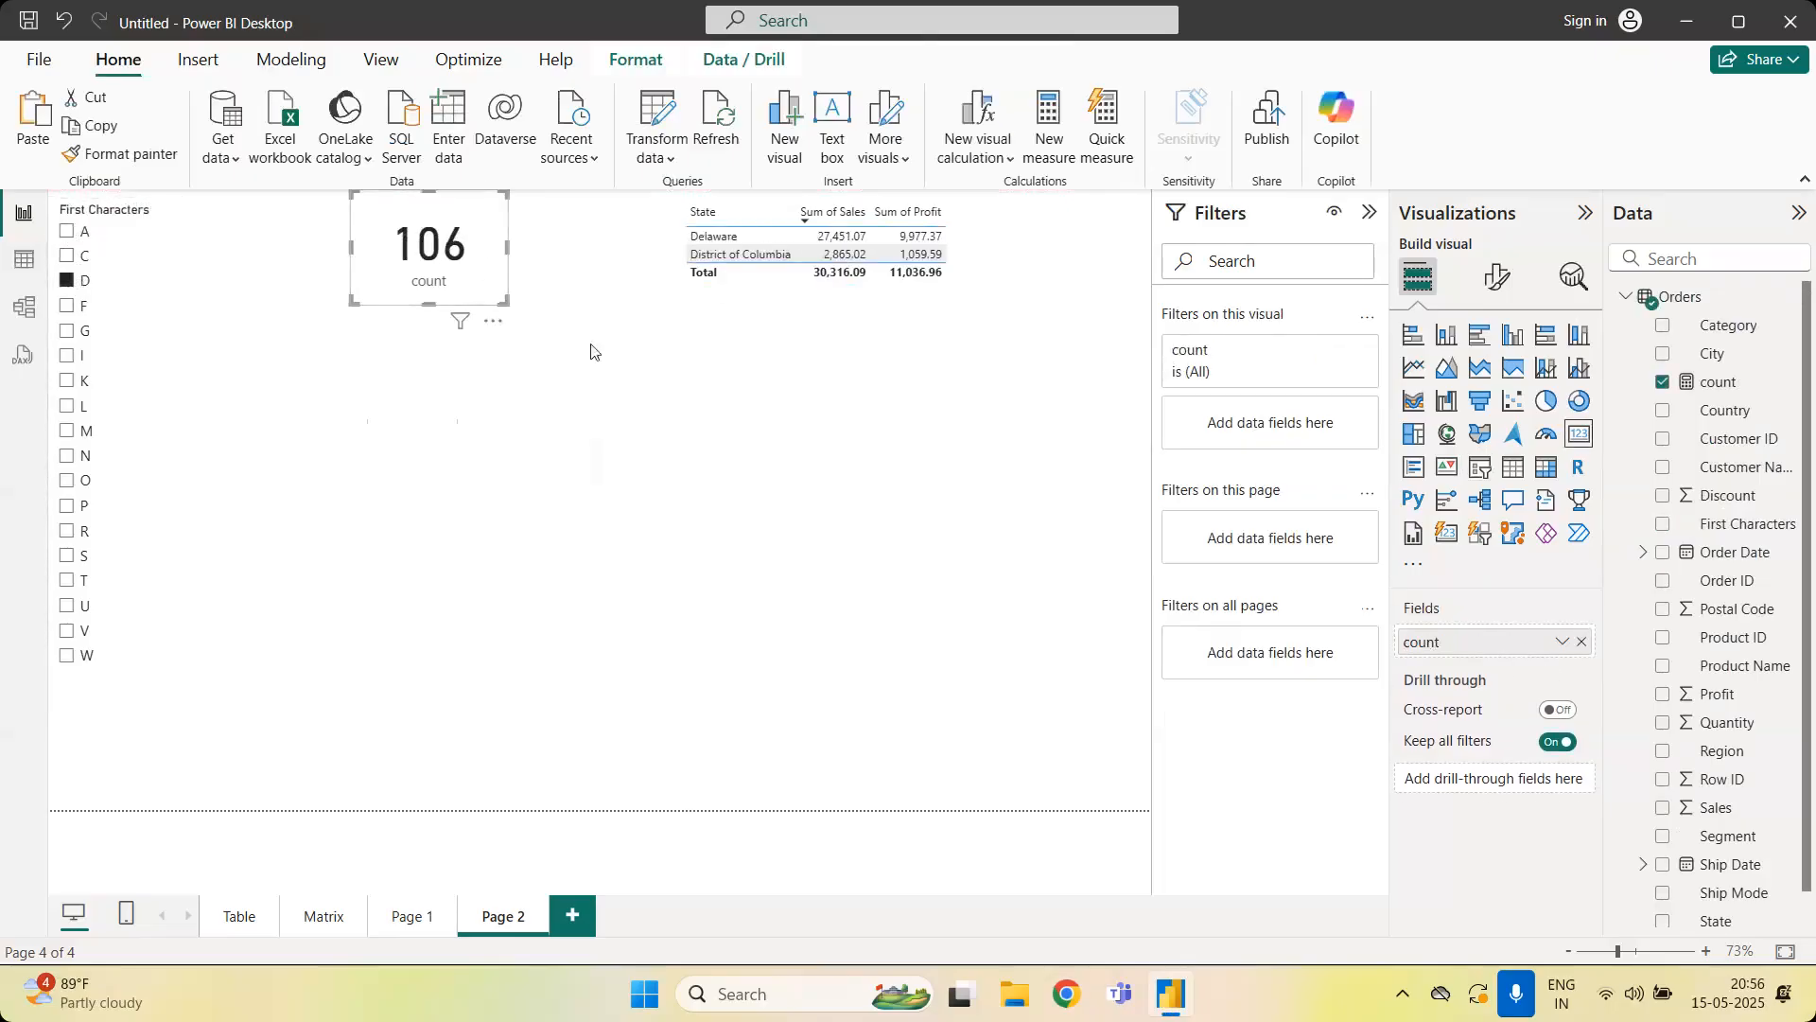
Remove count from the card, add the measure back to it, and enlarge the card downward
left_click(1581, 643)
left_click(525, 372)
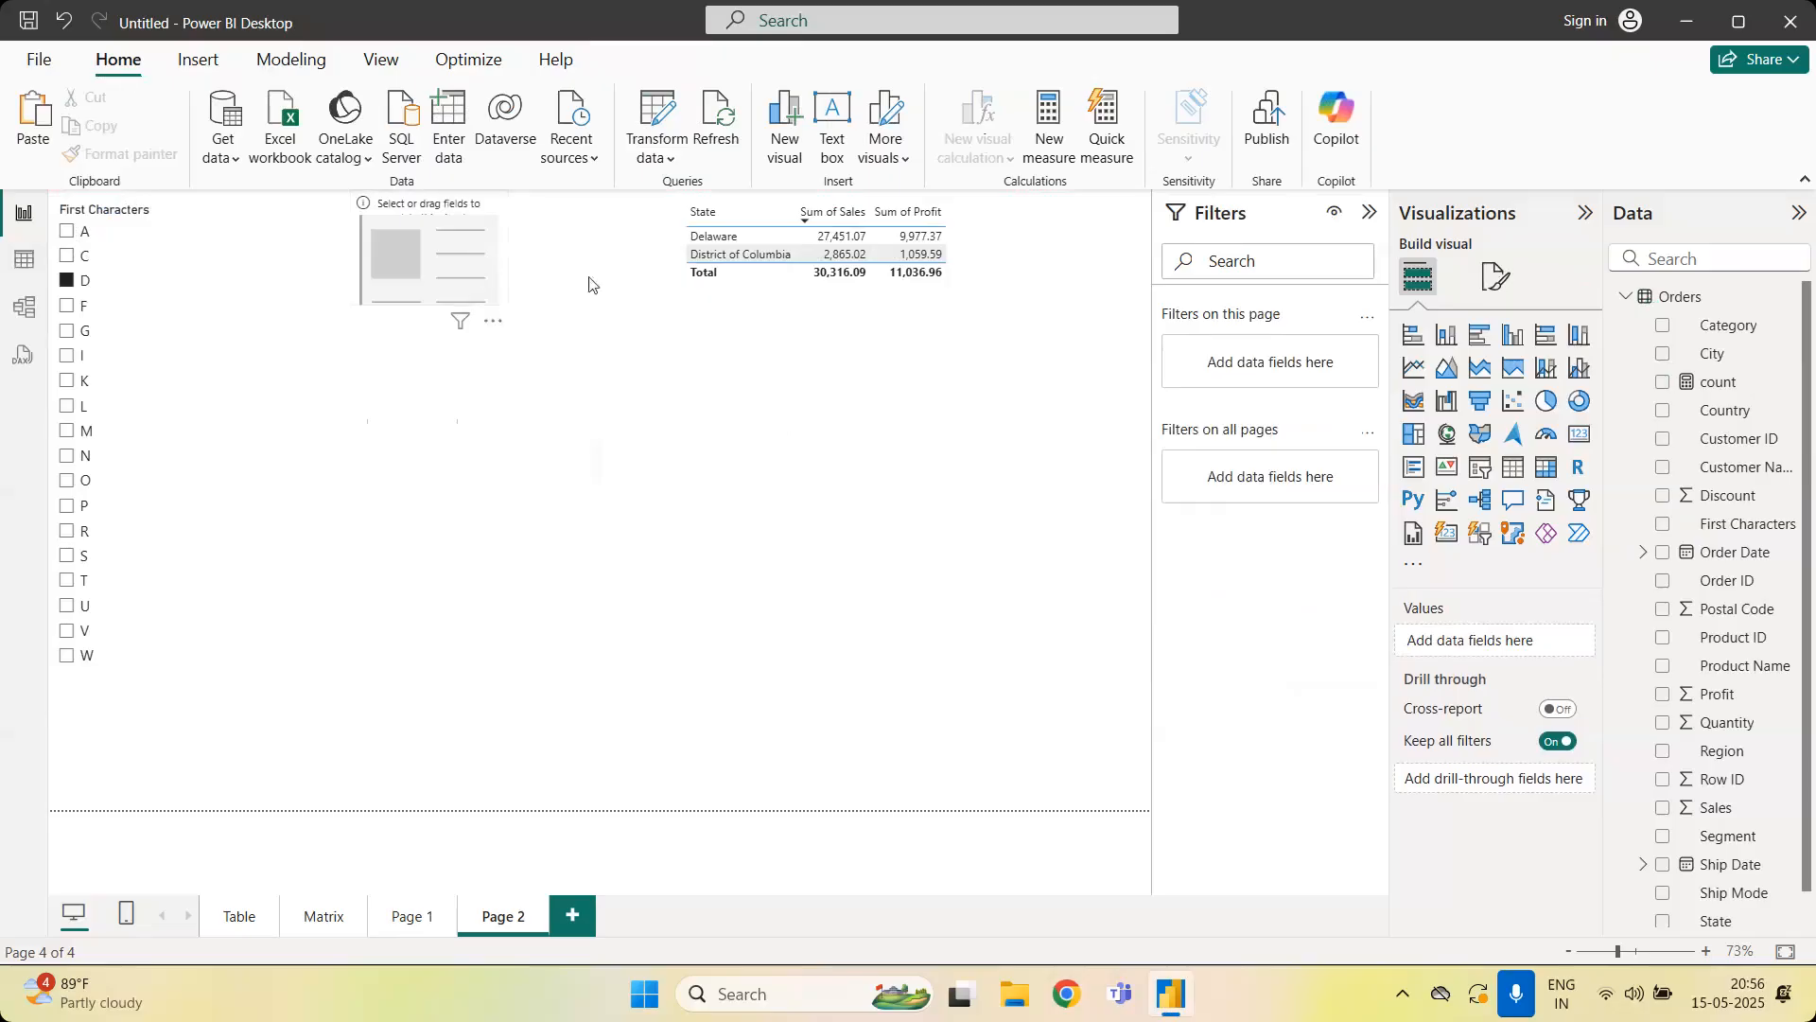
left_click_drag(1724, 383, 1511, 635)
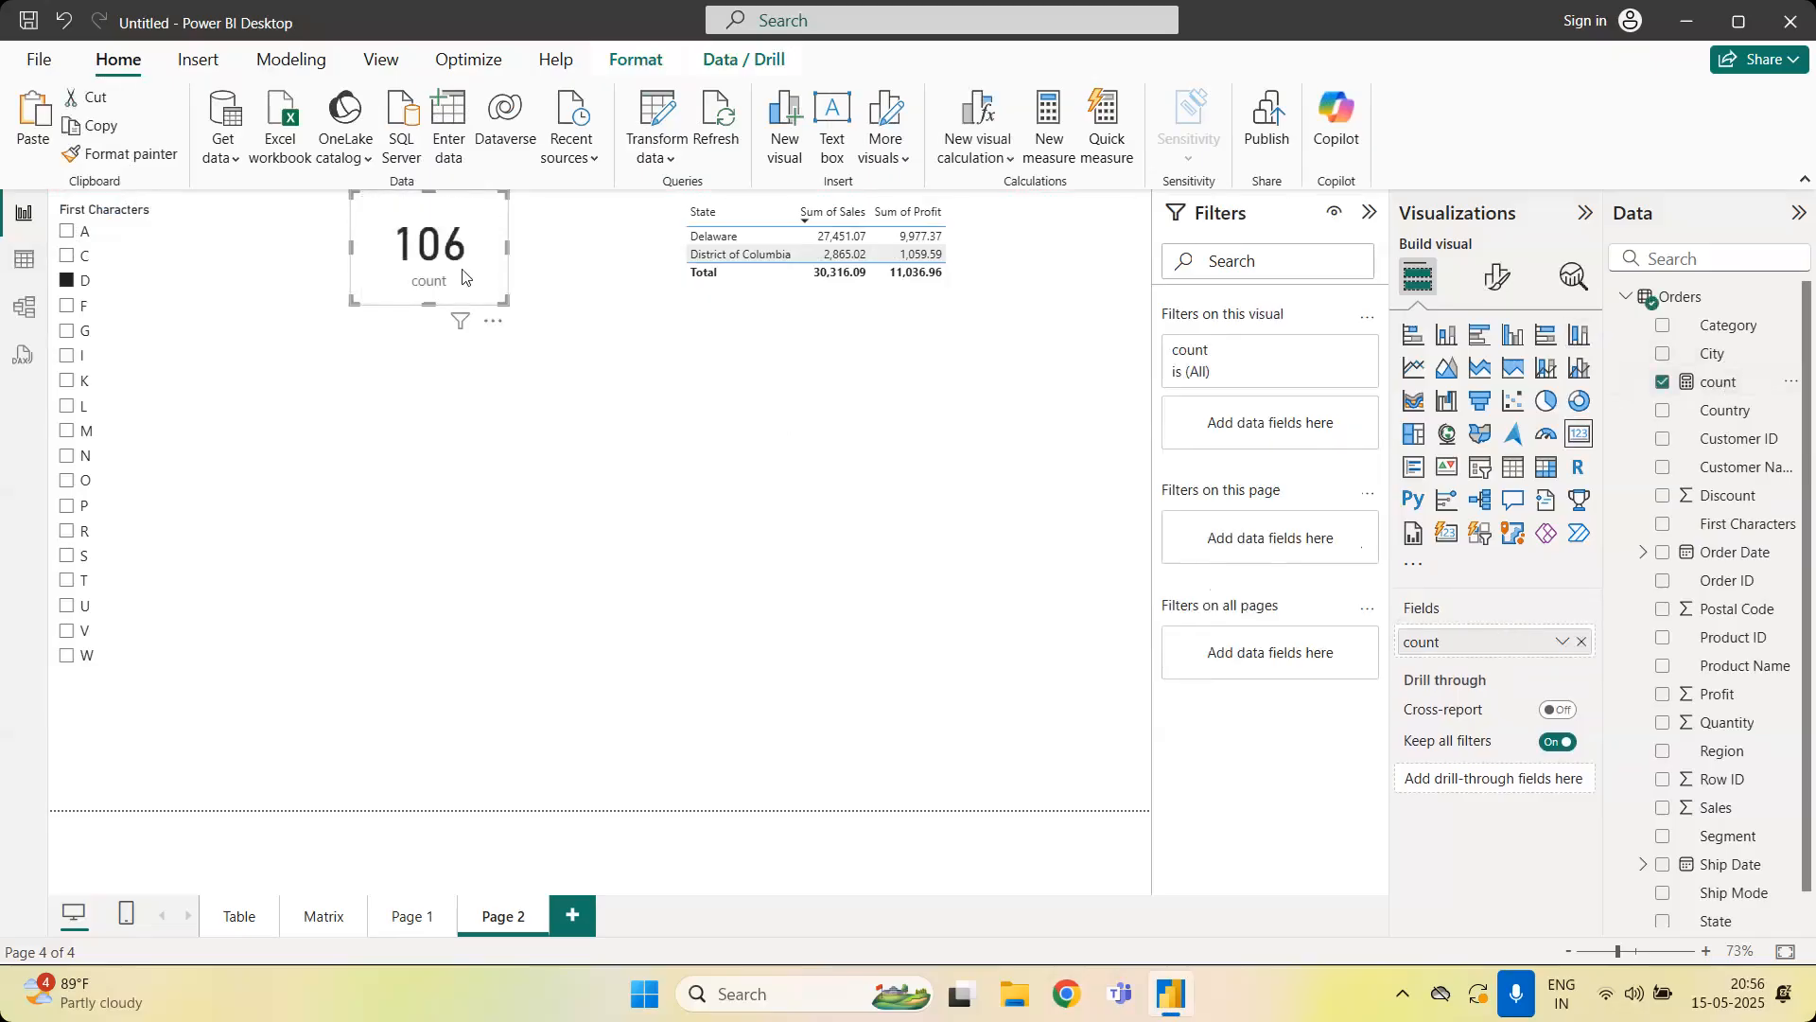
left_click_drag(500, 301, 530, 411)
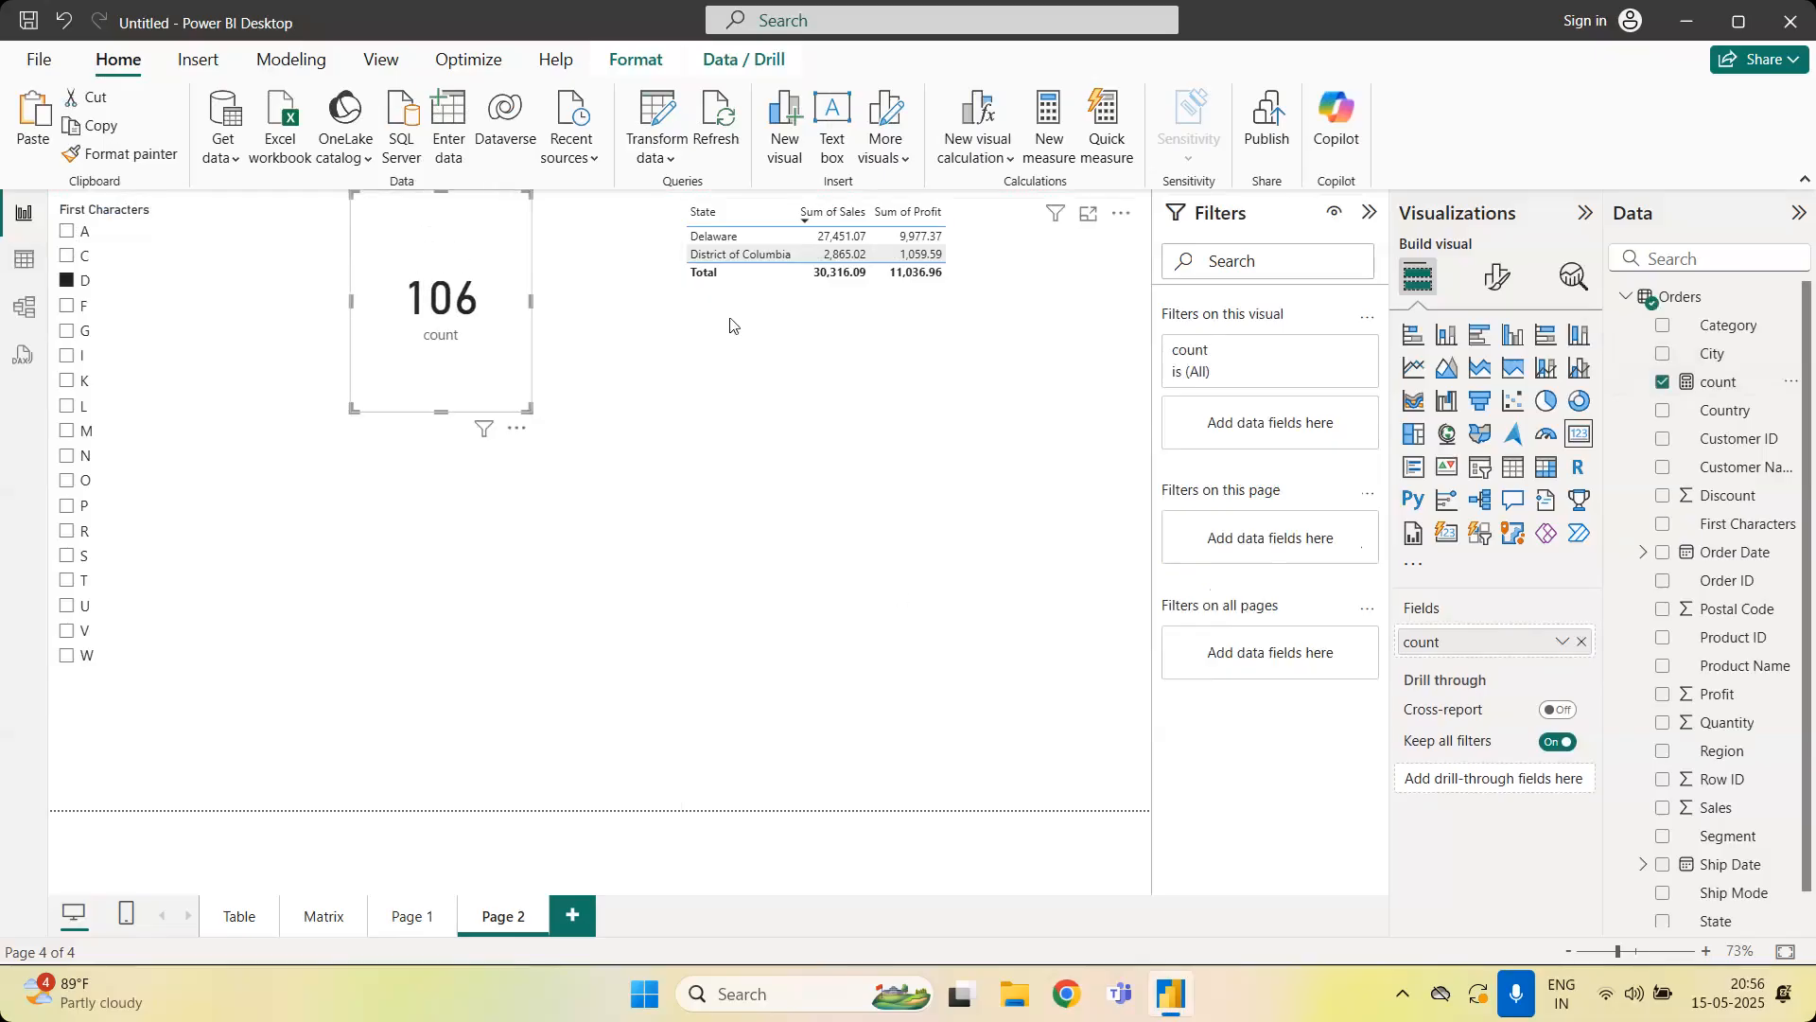
Check the card's count filter options, and switch the state table's State filter to basic filtering
left_click(1333, 358)
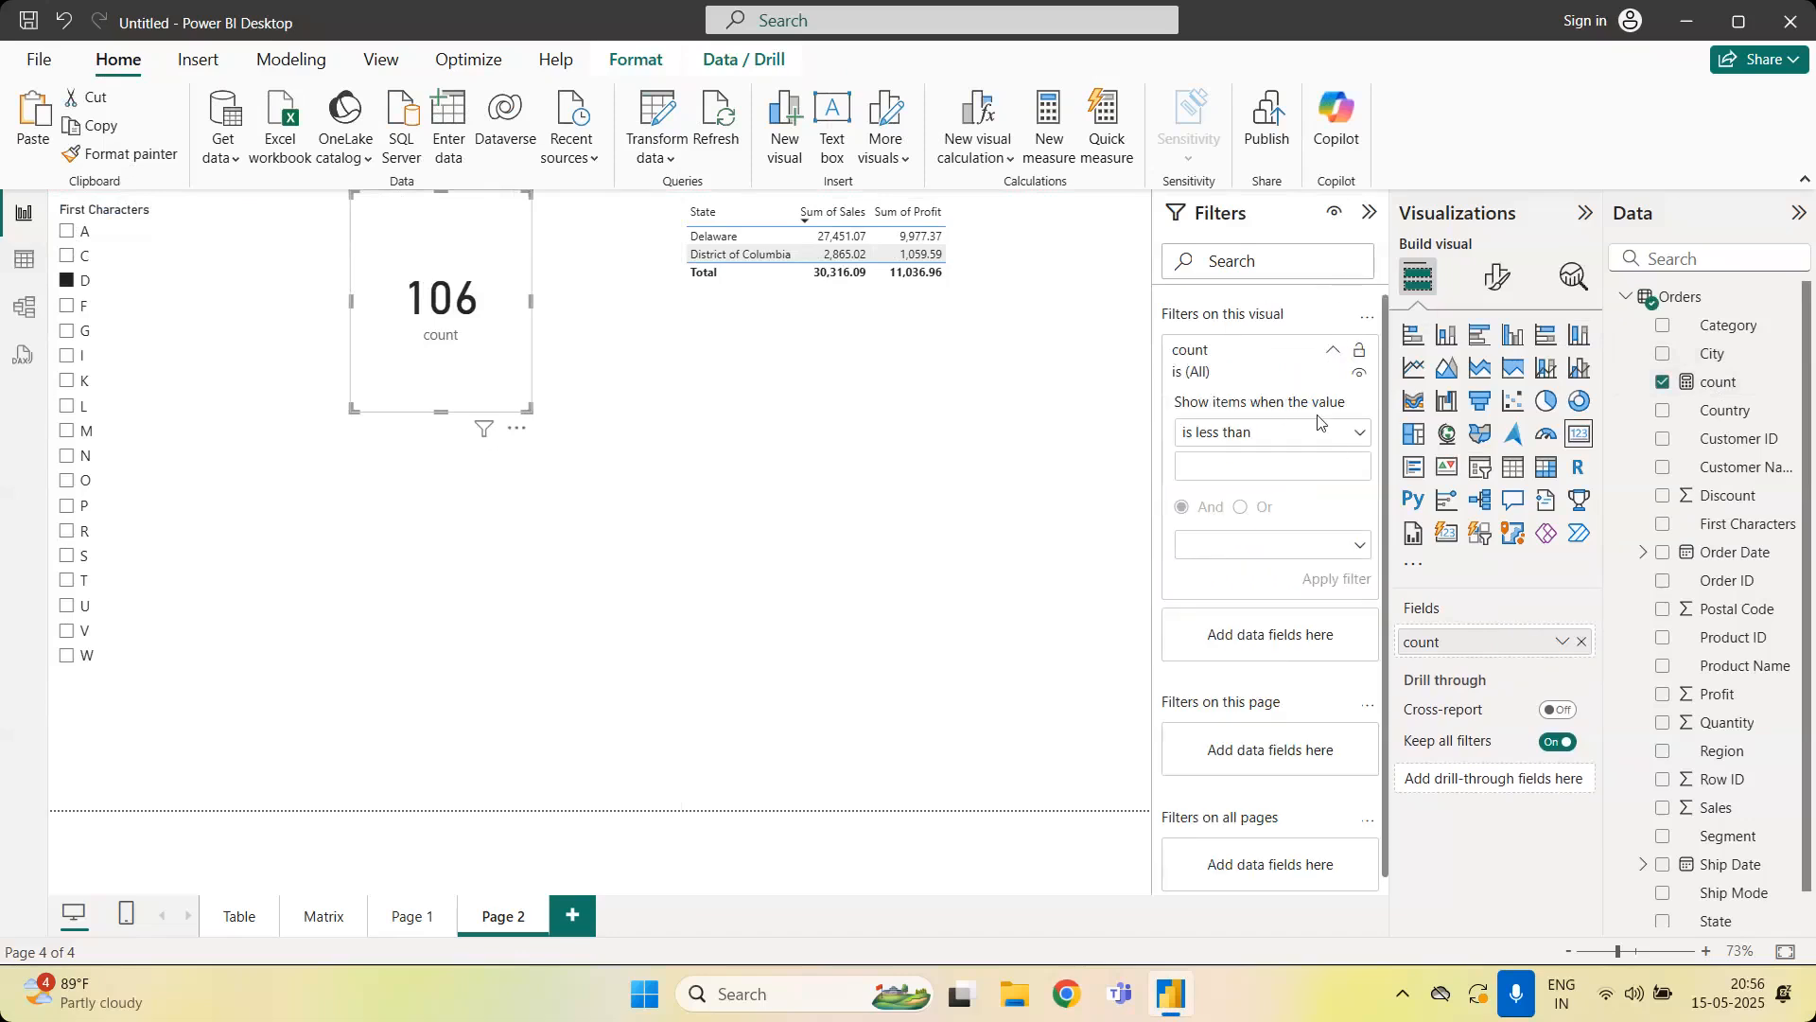
left_click(1334, 350)
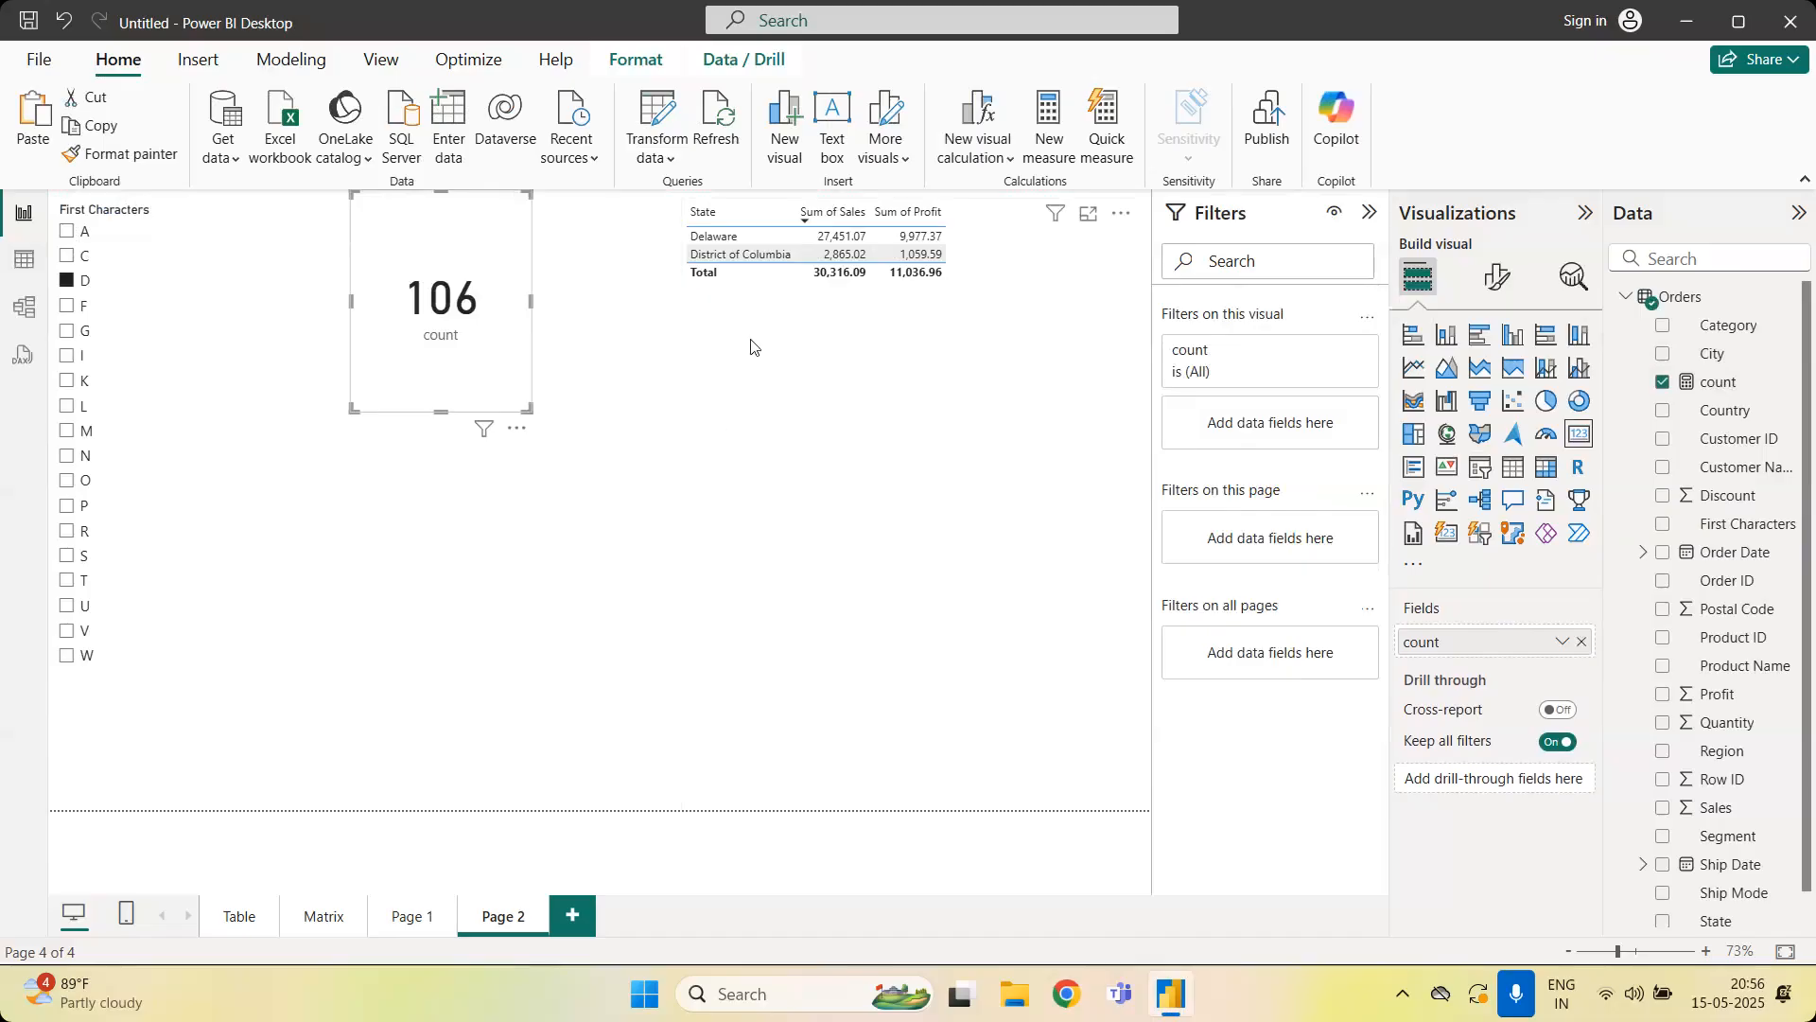
left_click(960, 381)
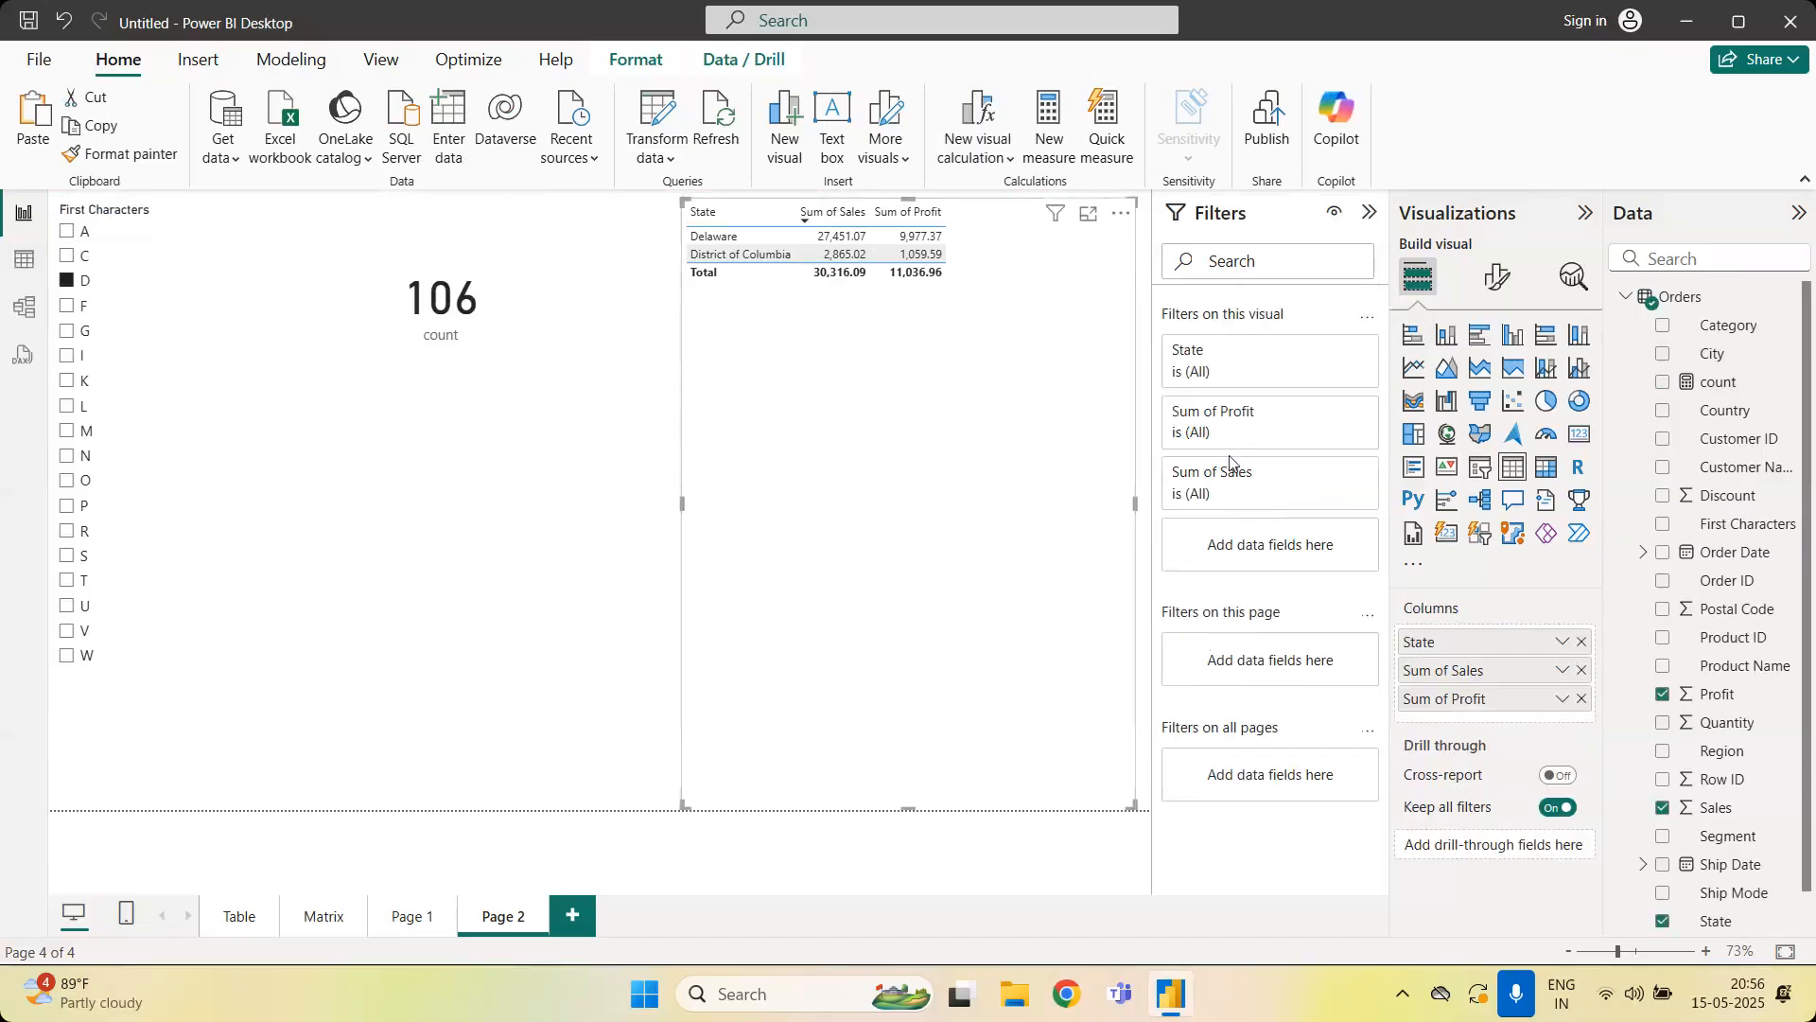
left_click(1333, 355)
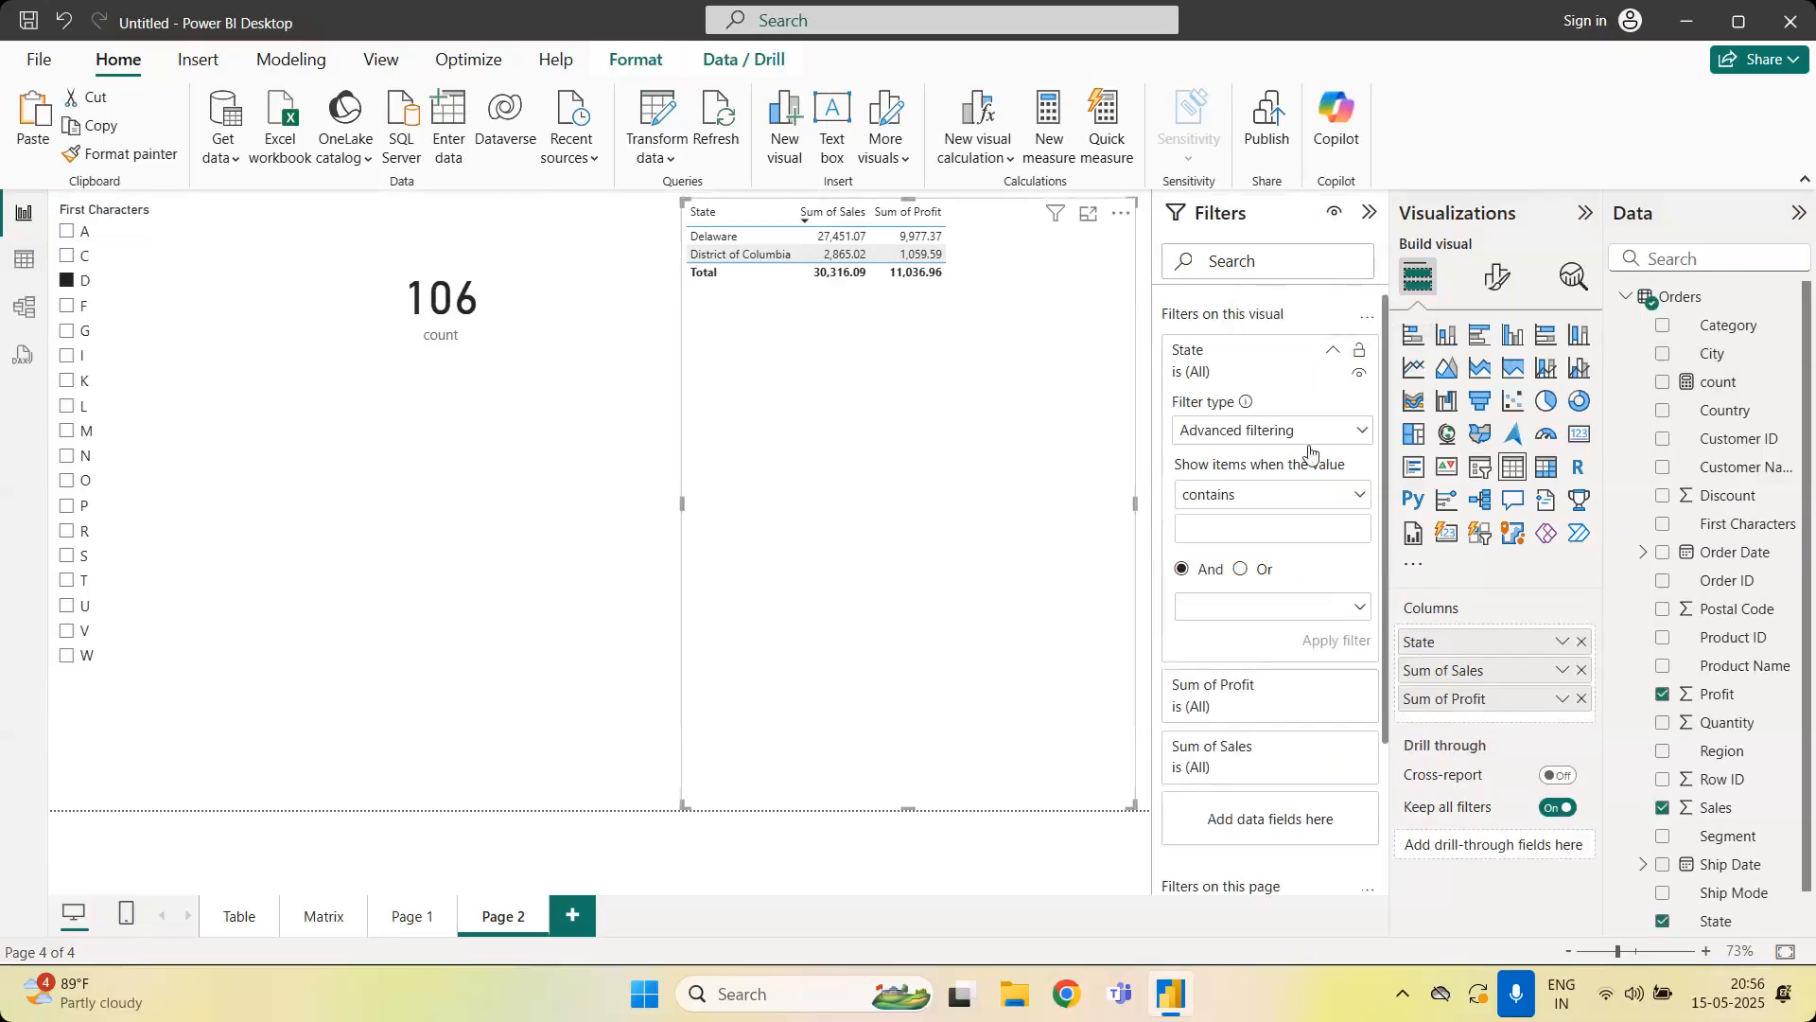
left_click(1341, 437)
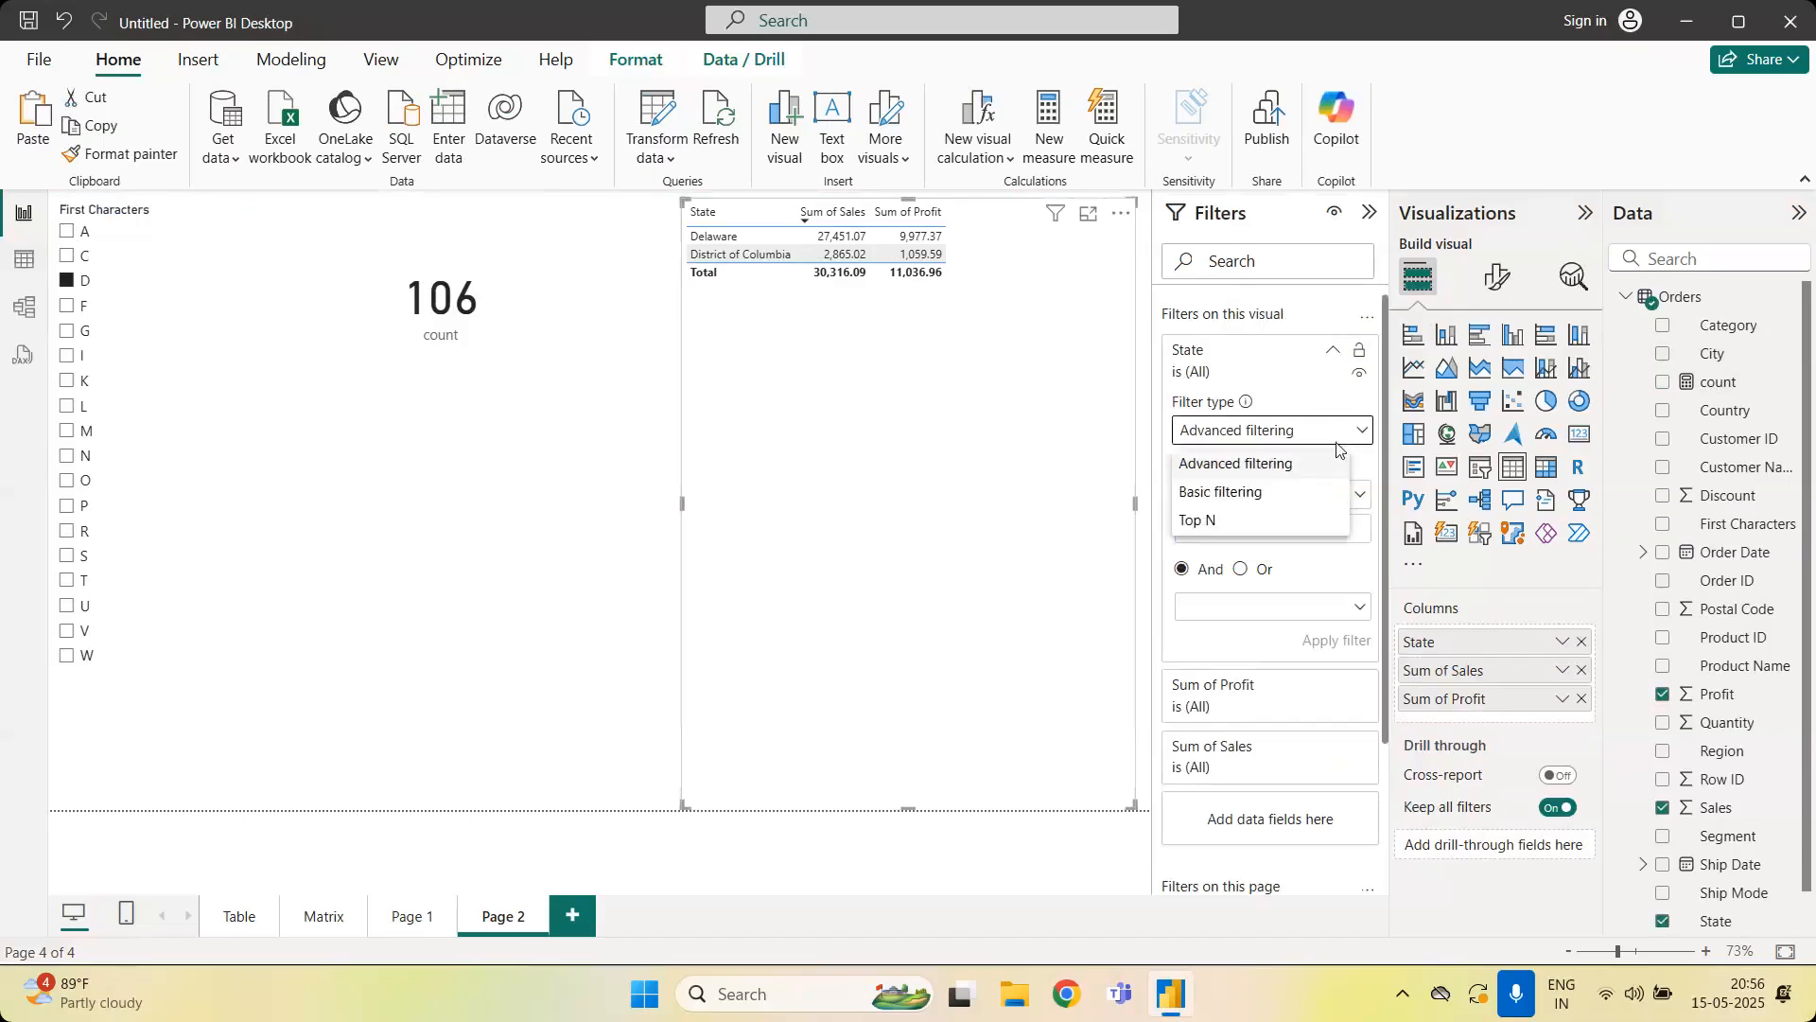
left_click(1292, 493)
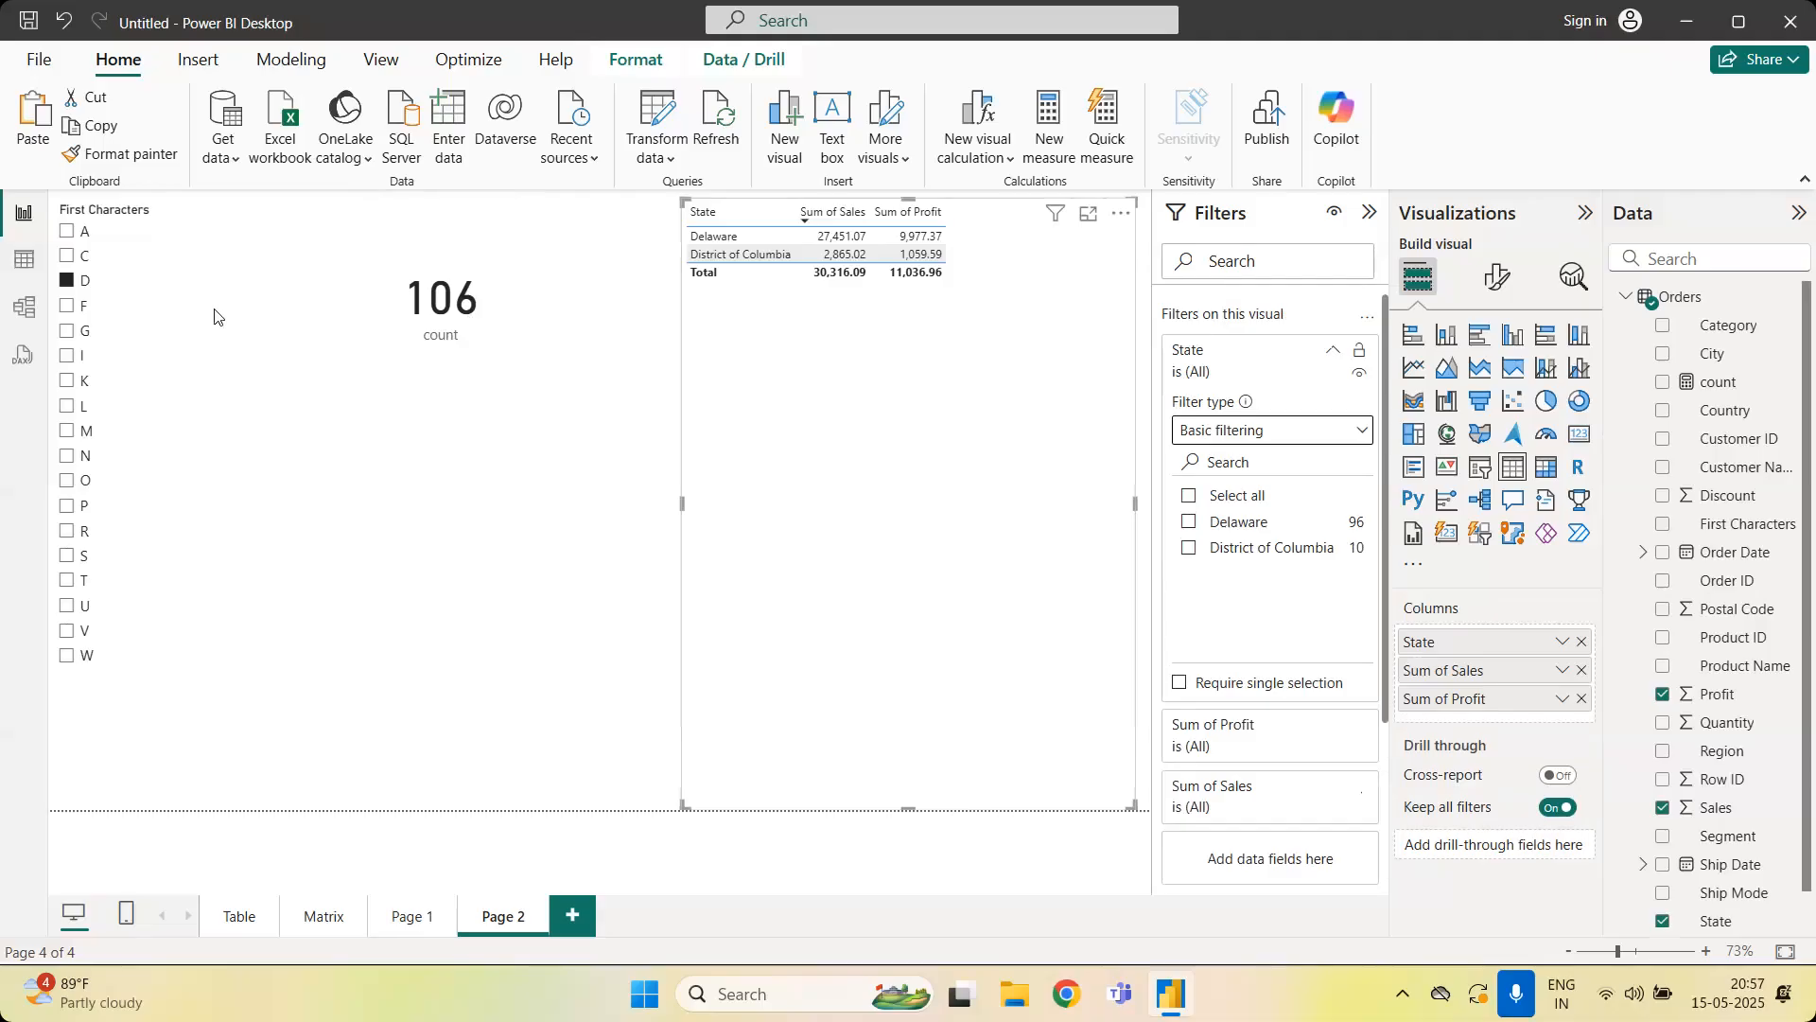
Select C in the First Characters slicer and compare the count card with the state table's State filter list
left_click(67, 257)
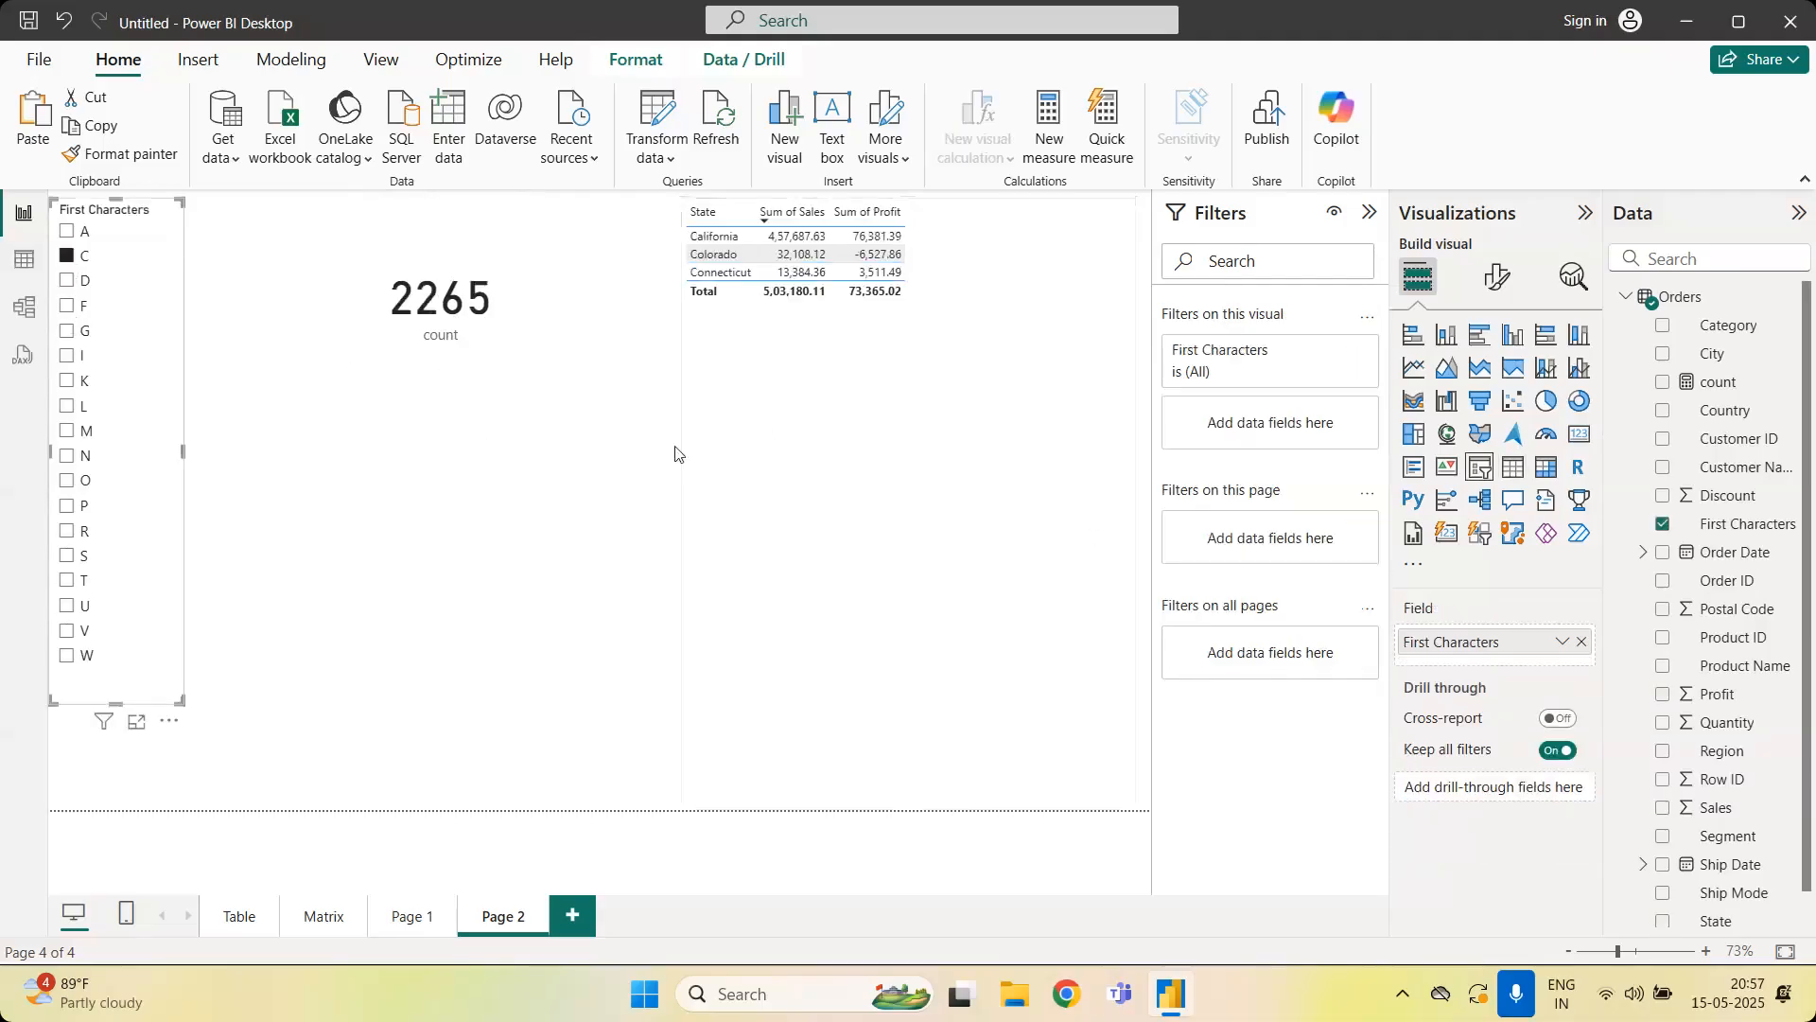
left_click(454, 355)
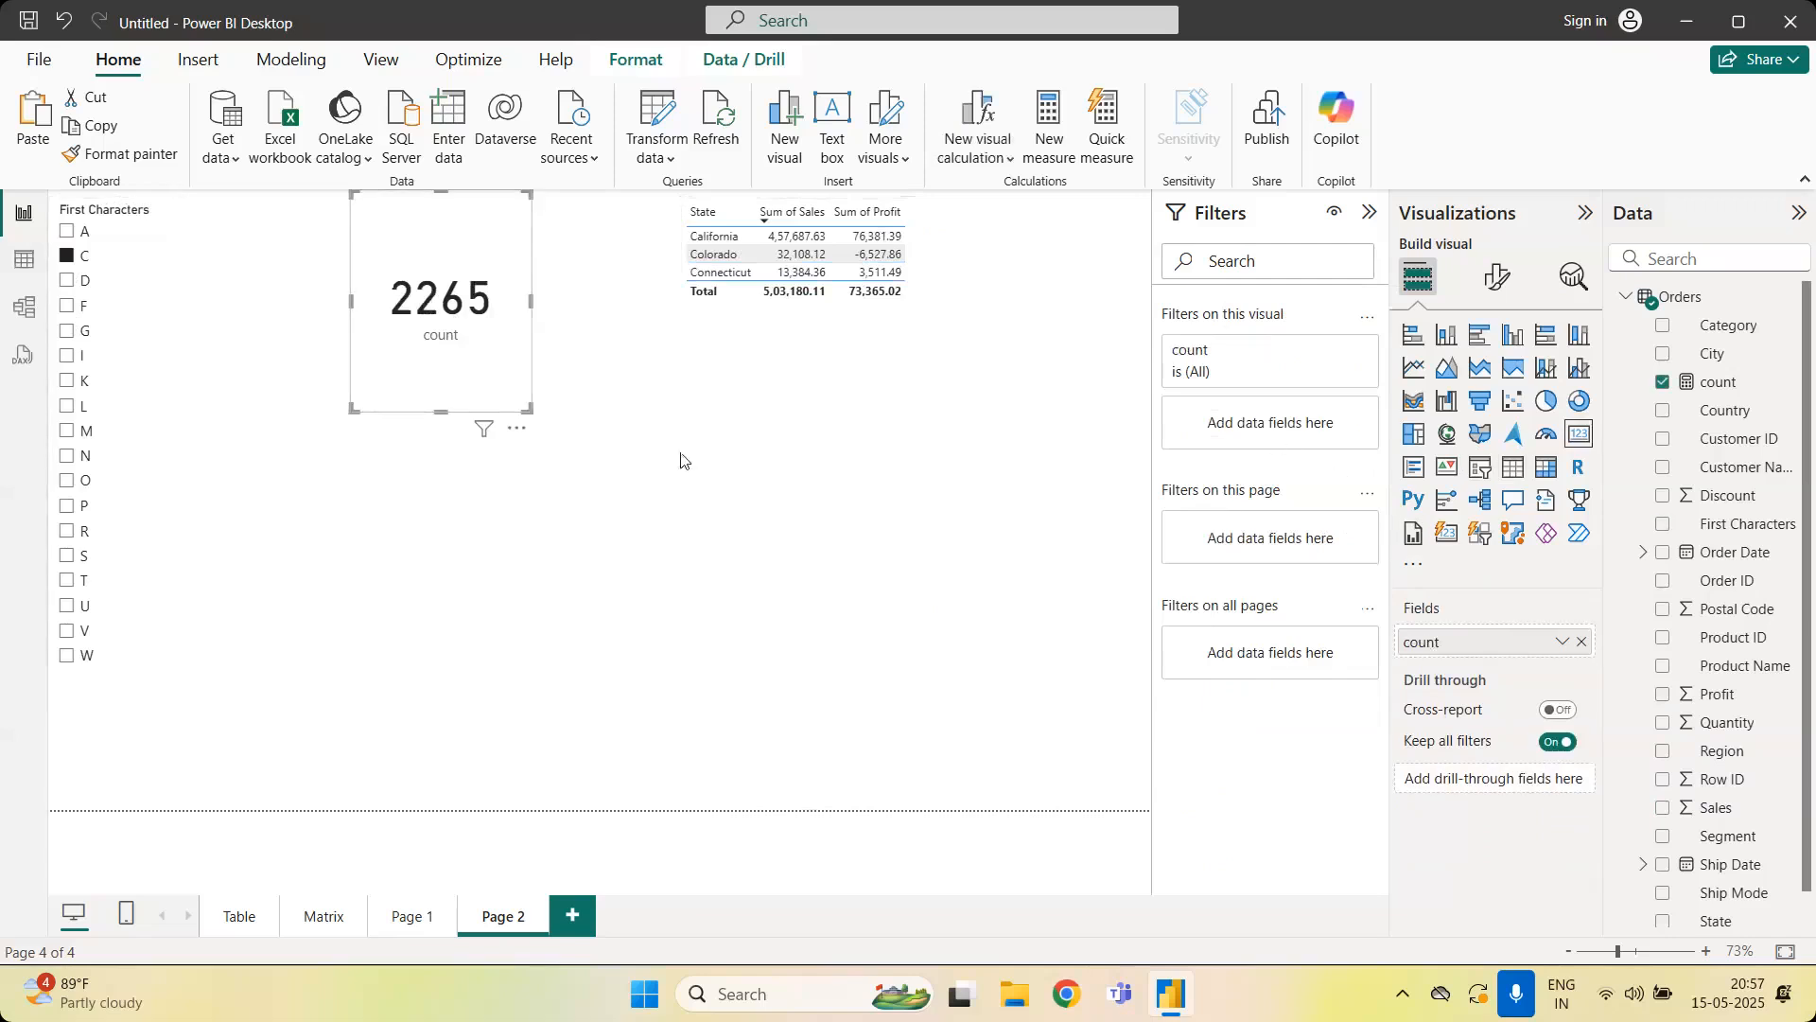
left_click(930, 353)
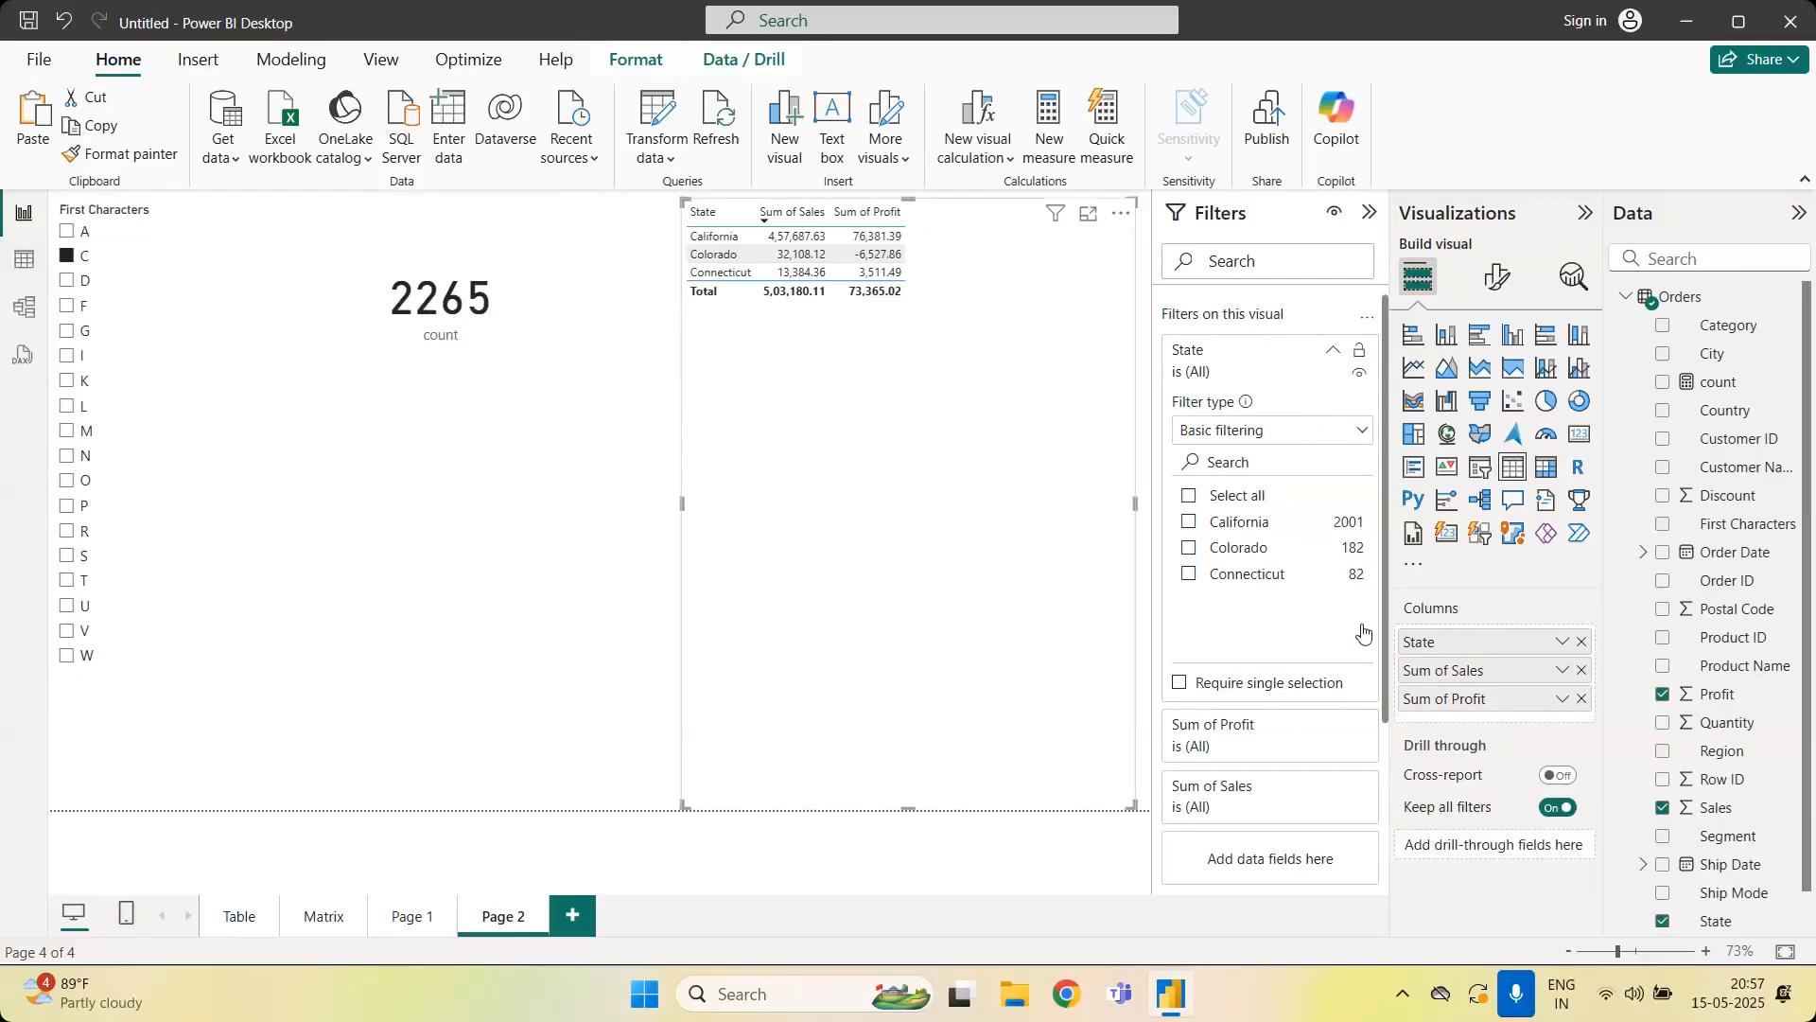
Delete the count card and shrink the state table into the upper-right corner of the report page
left_click(486, 352)
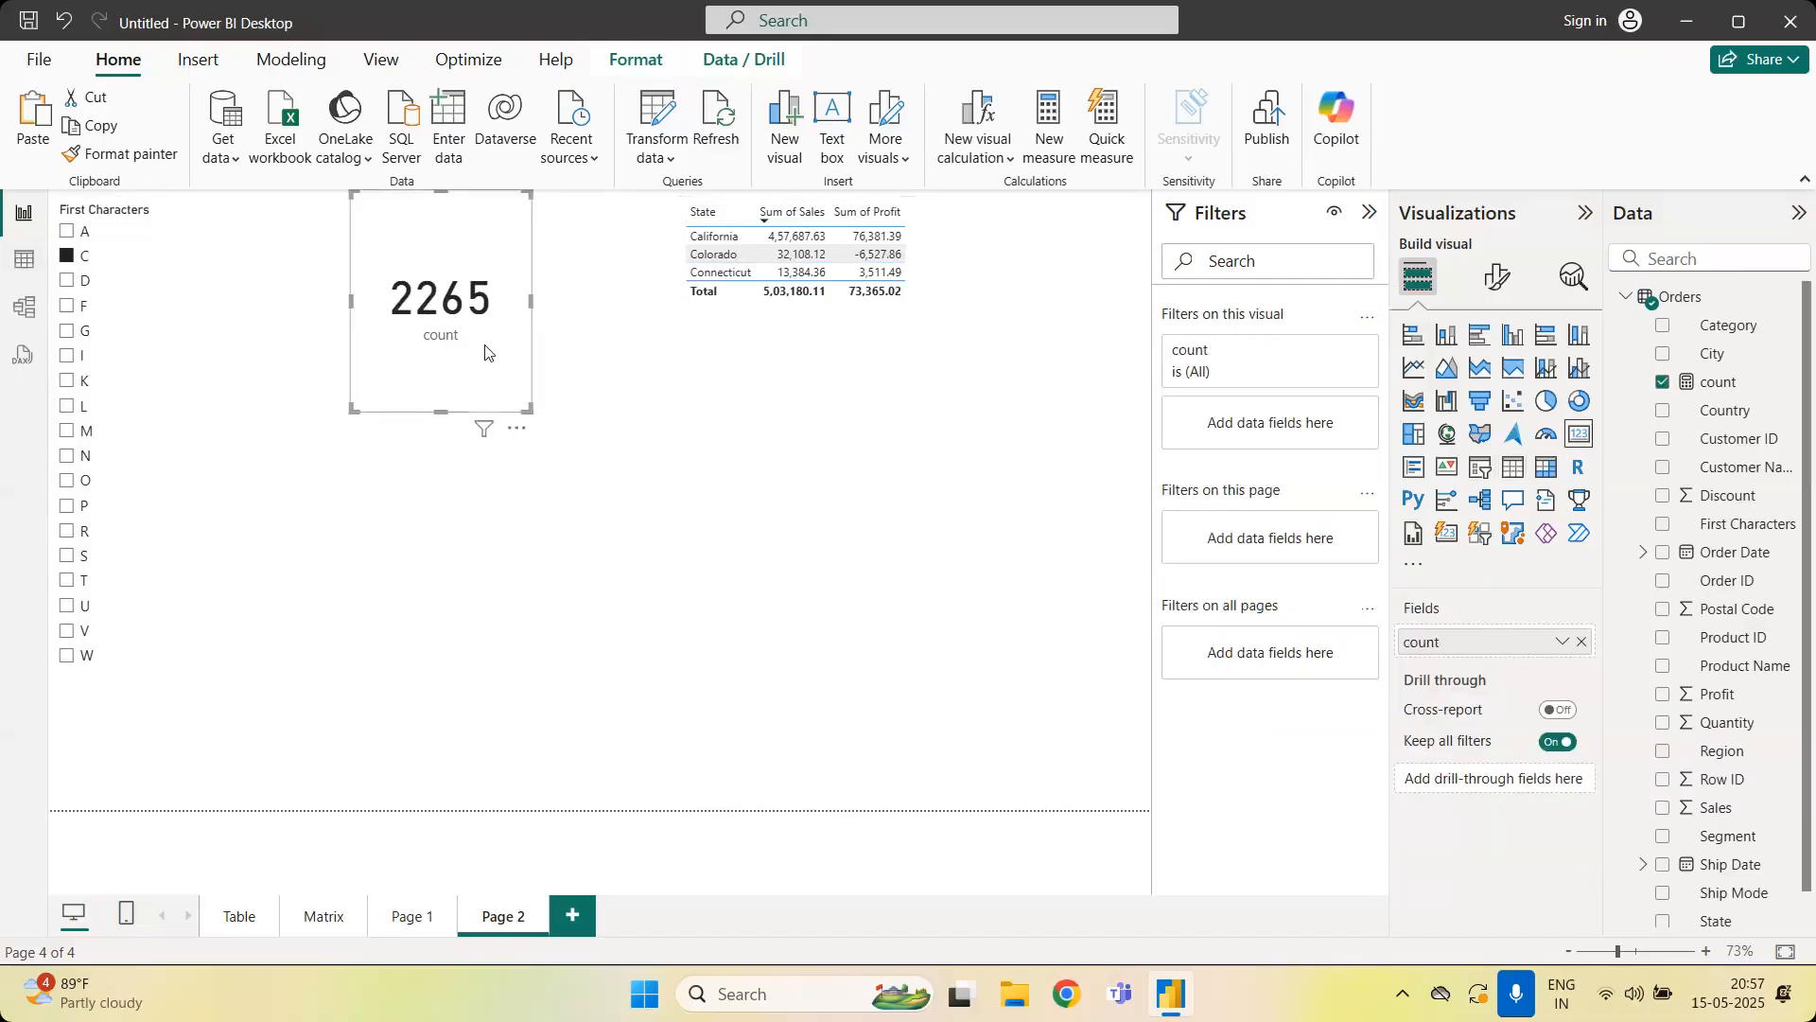
key("Delete")
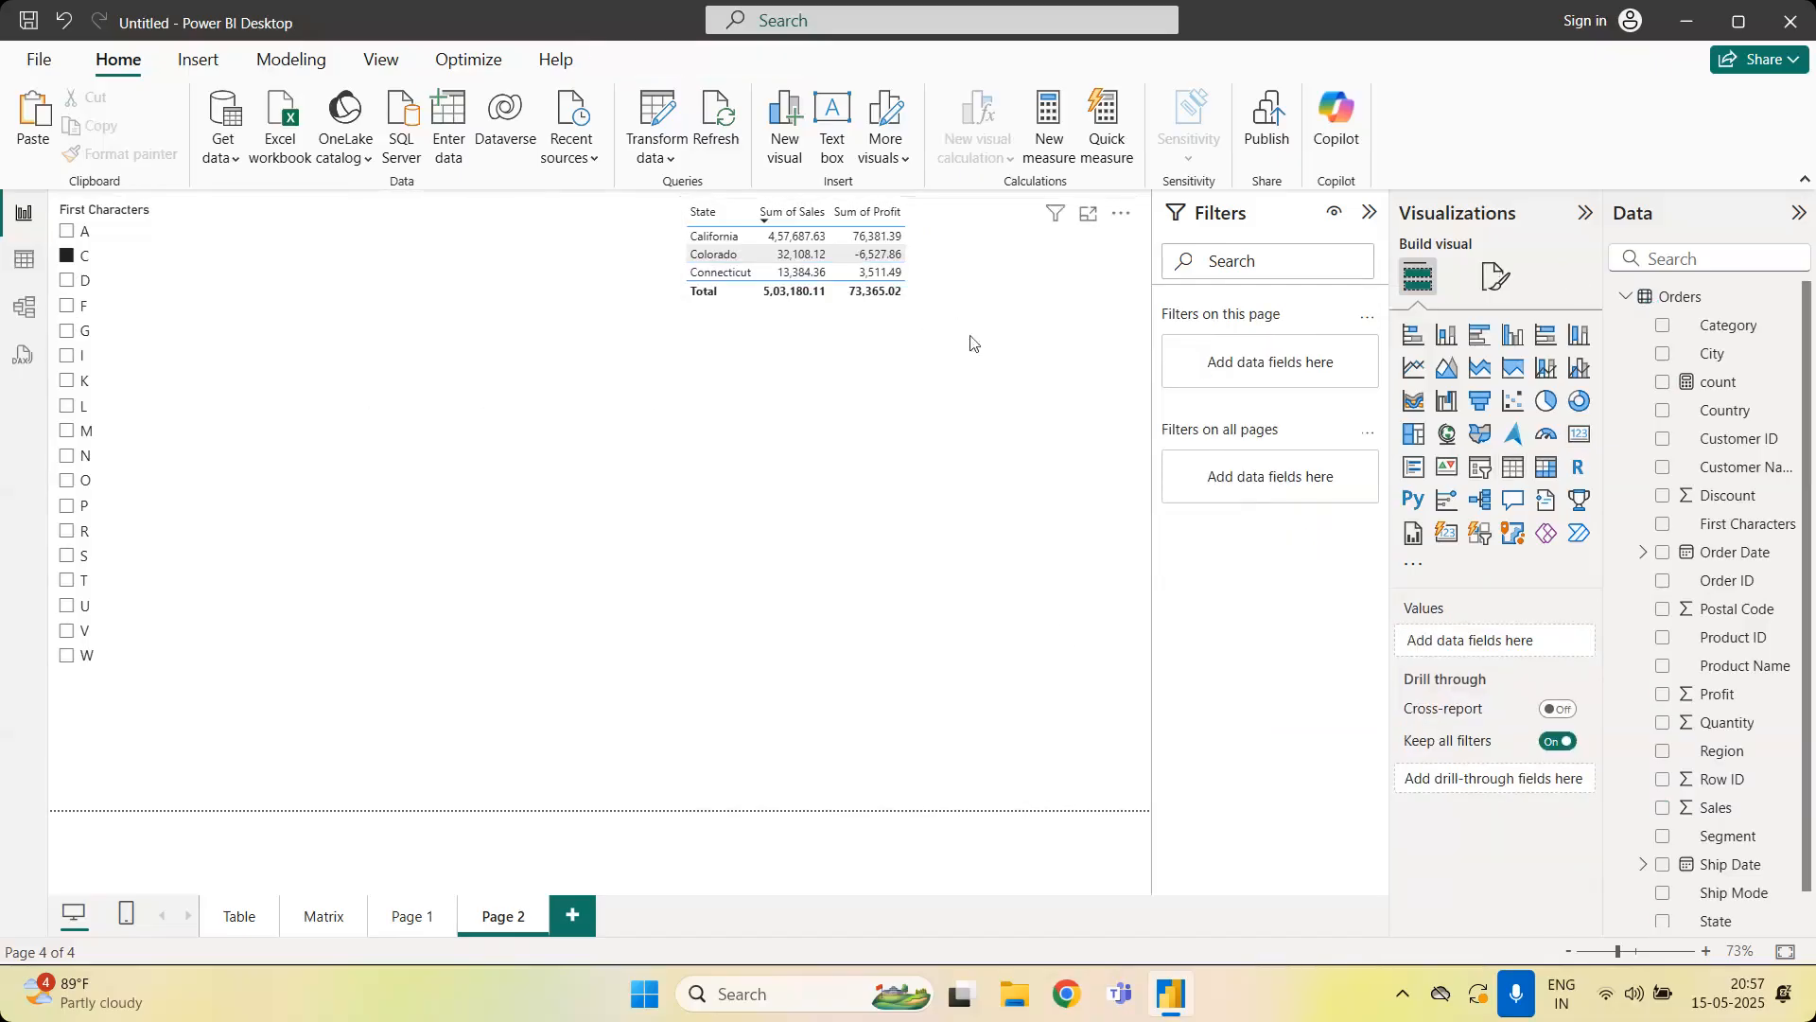
left_click(1127, 809)
left_click_drag(1132, 806, 1146, 373)
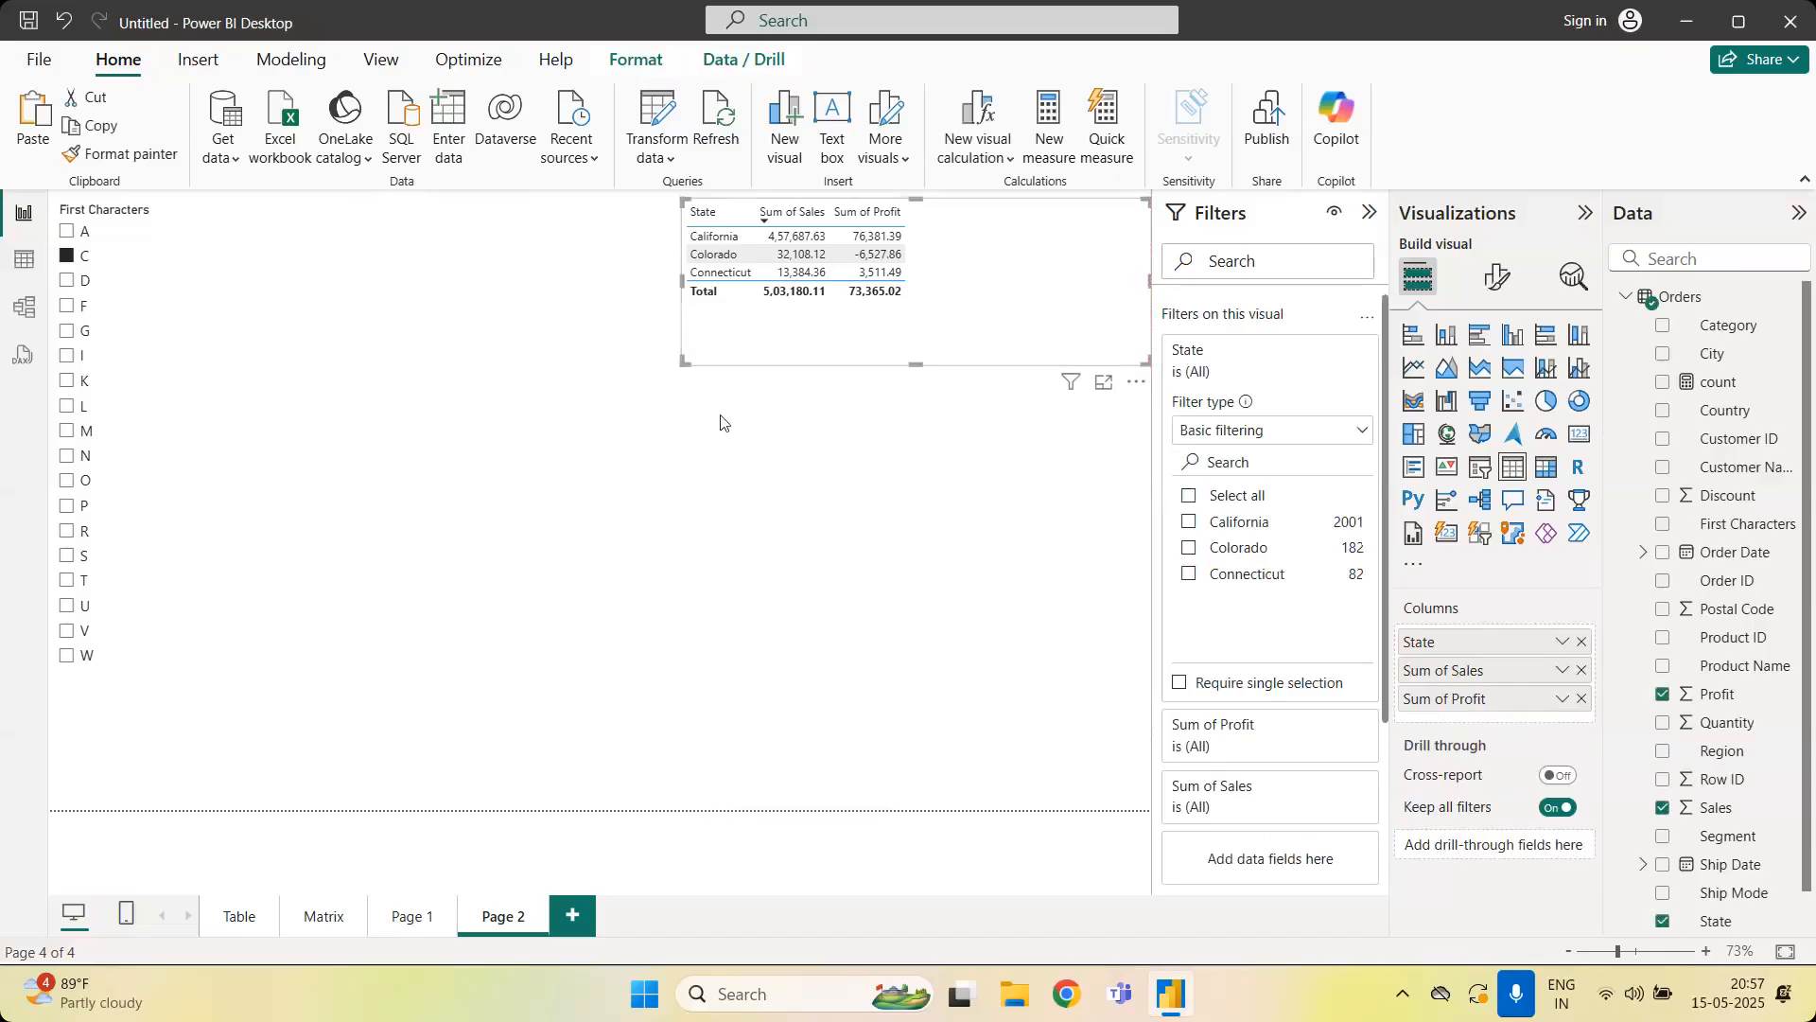
left_click_drag(684, 363, 843, 353)
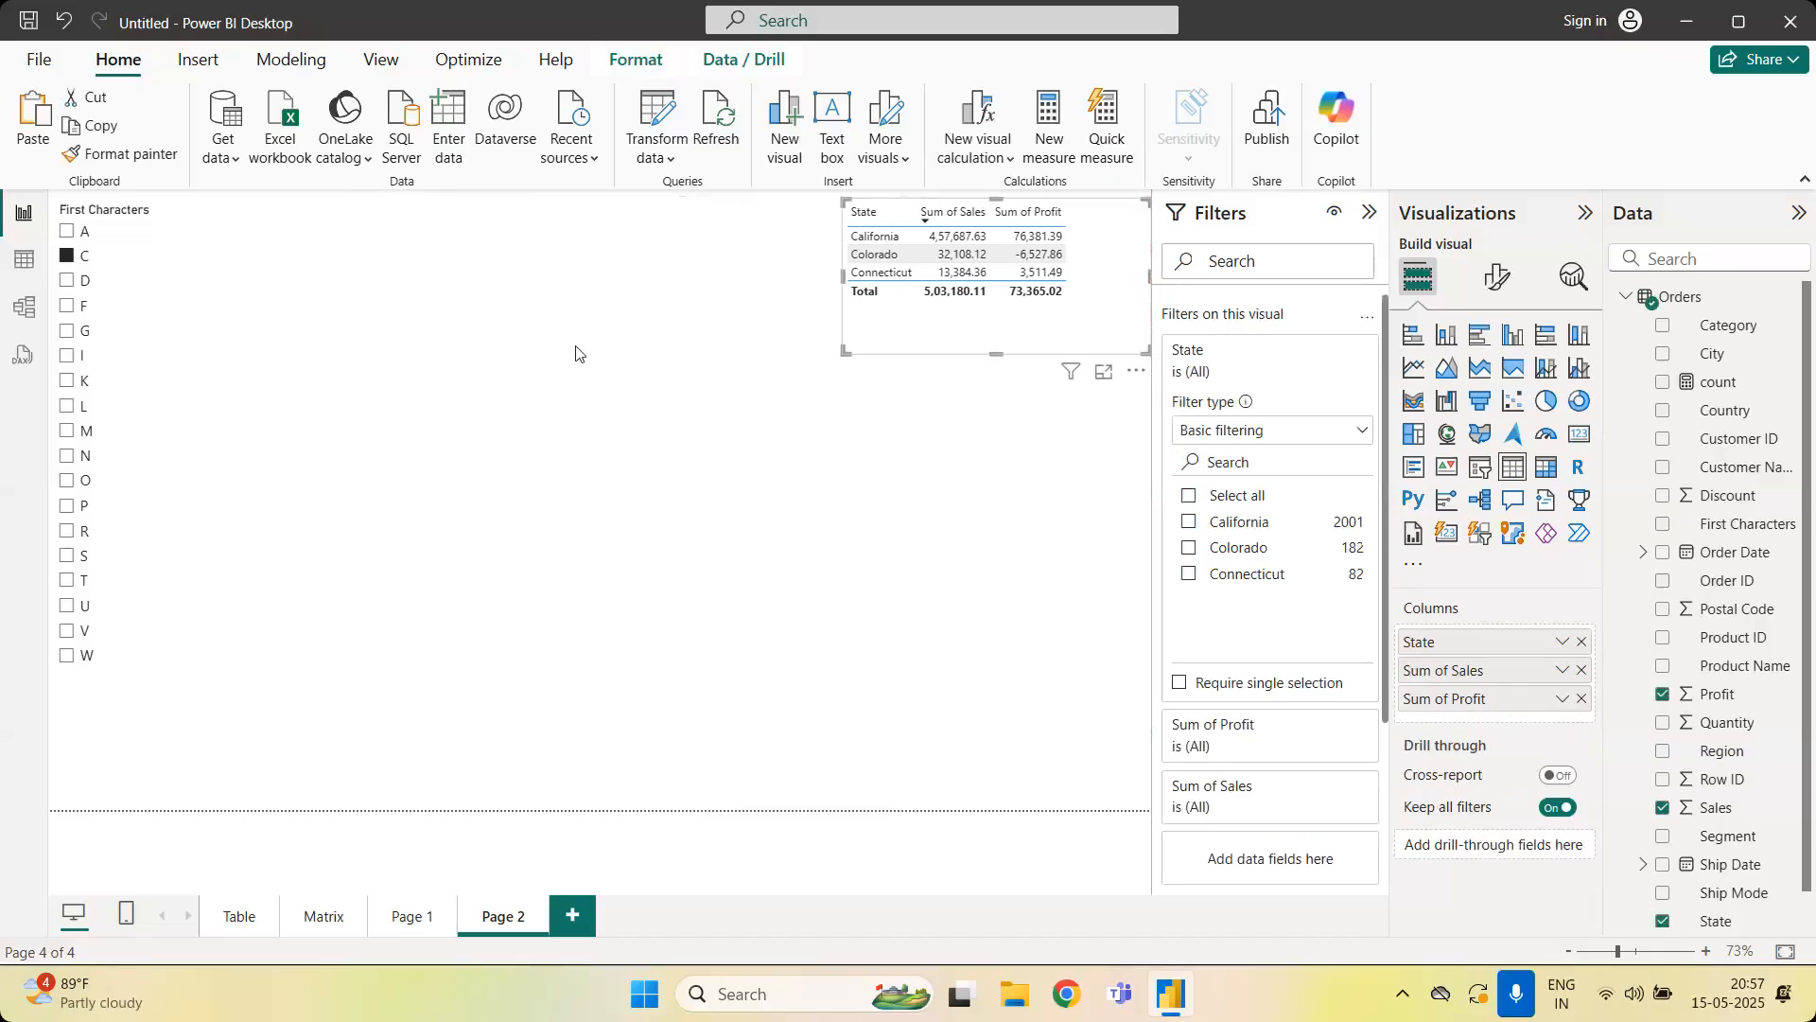
Create a new measure in the Orders table with the formula count(Orders[First Characters])
right_click(1795, 390)
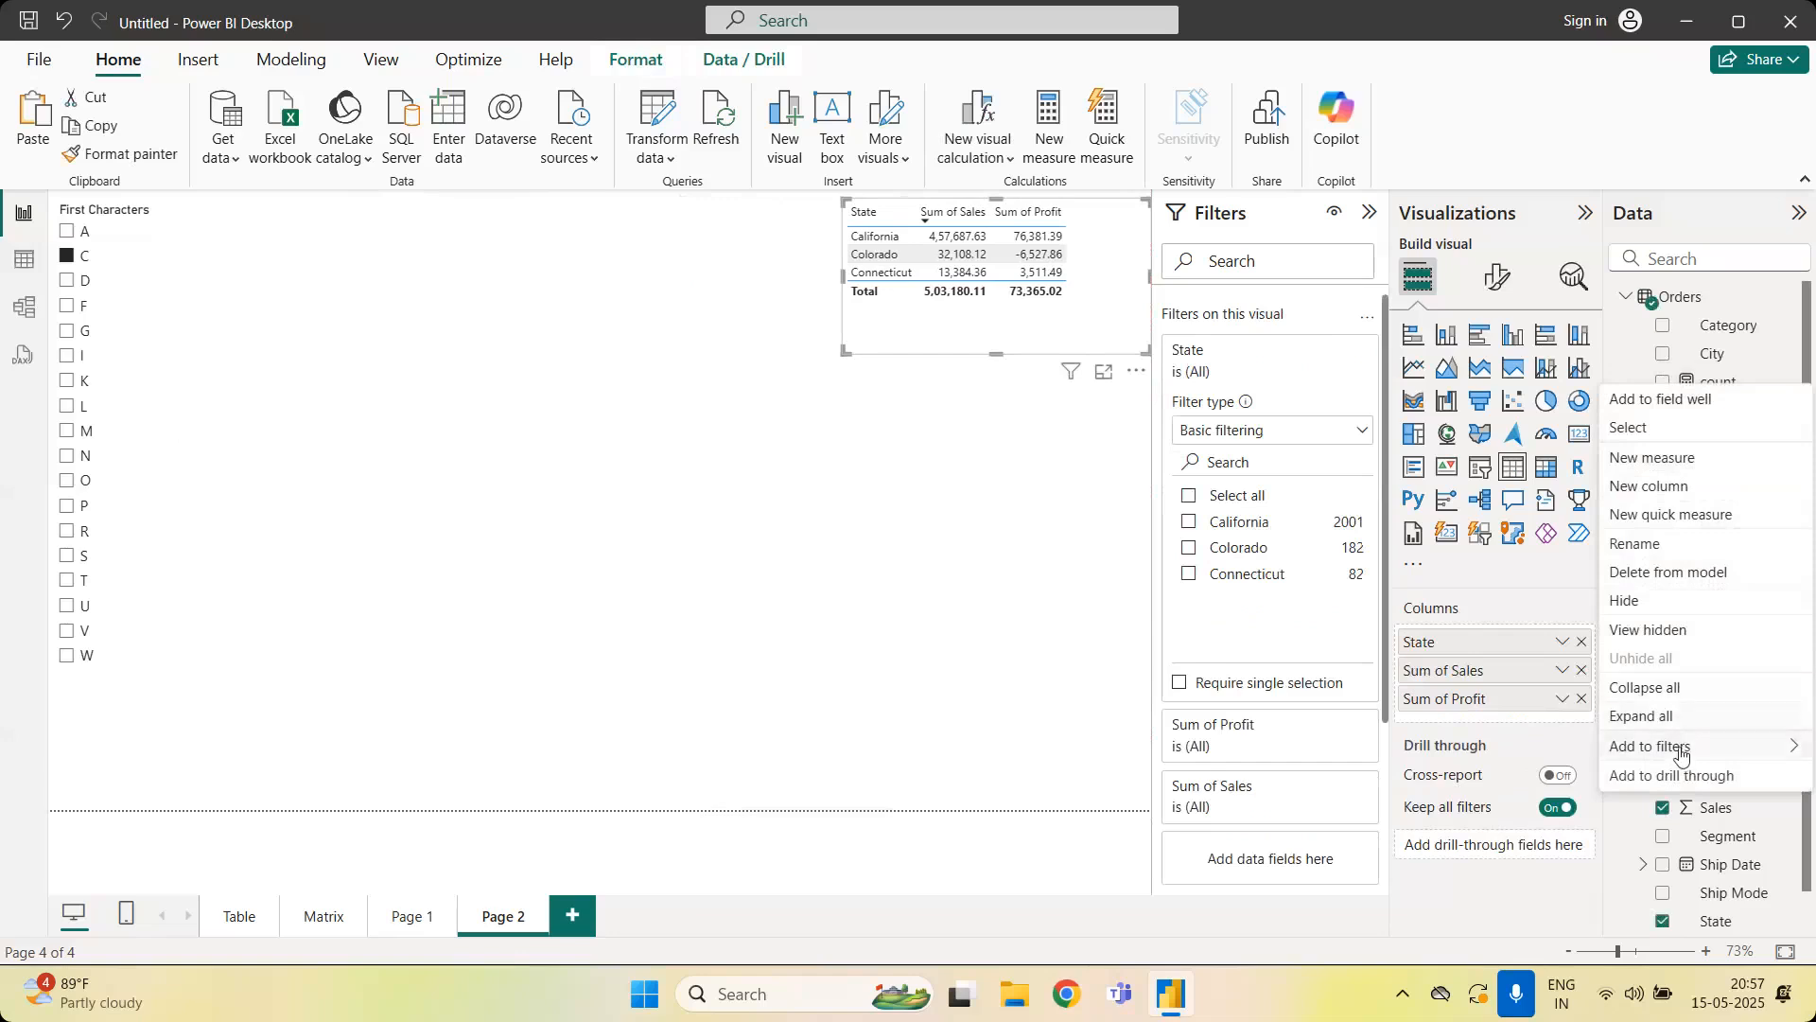
left_click(1682, 460)
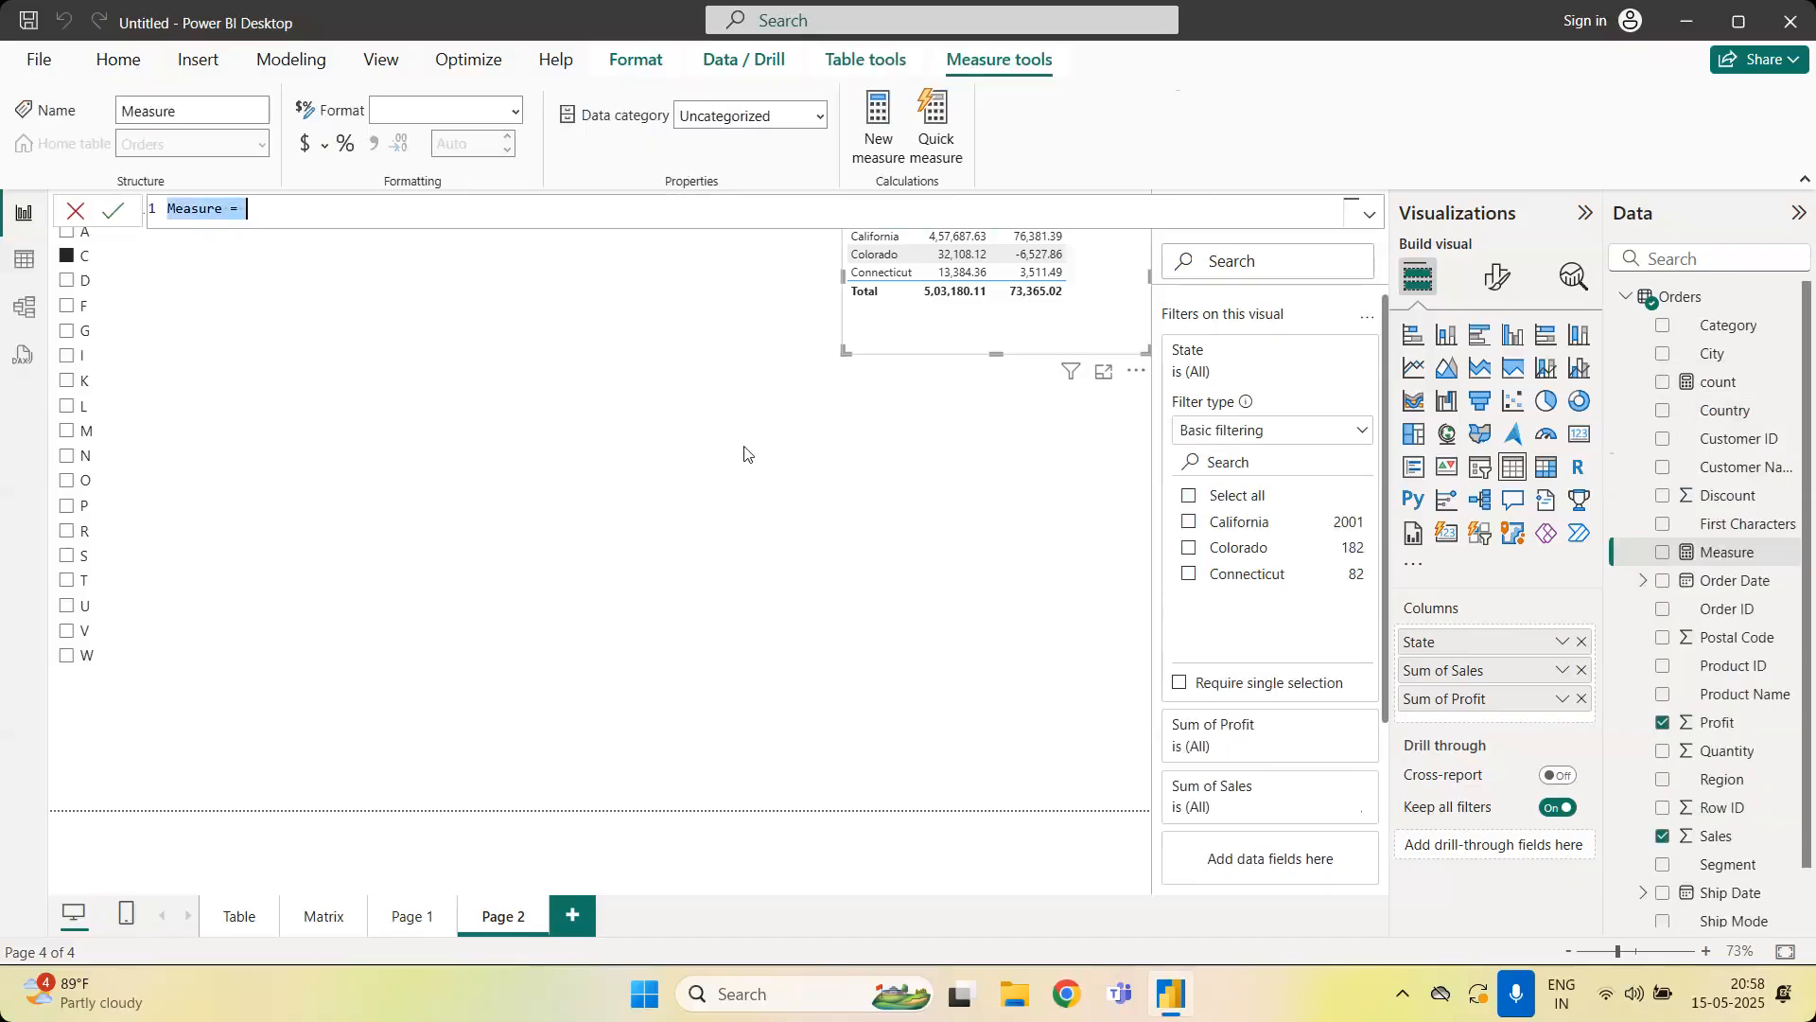
type("c")
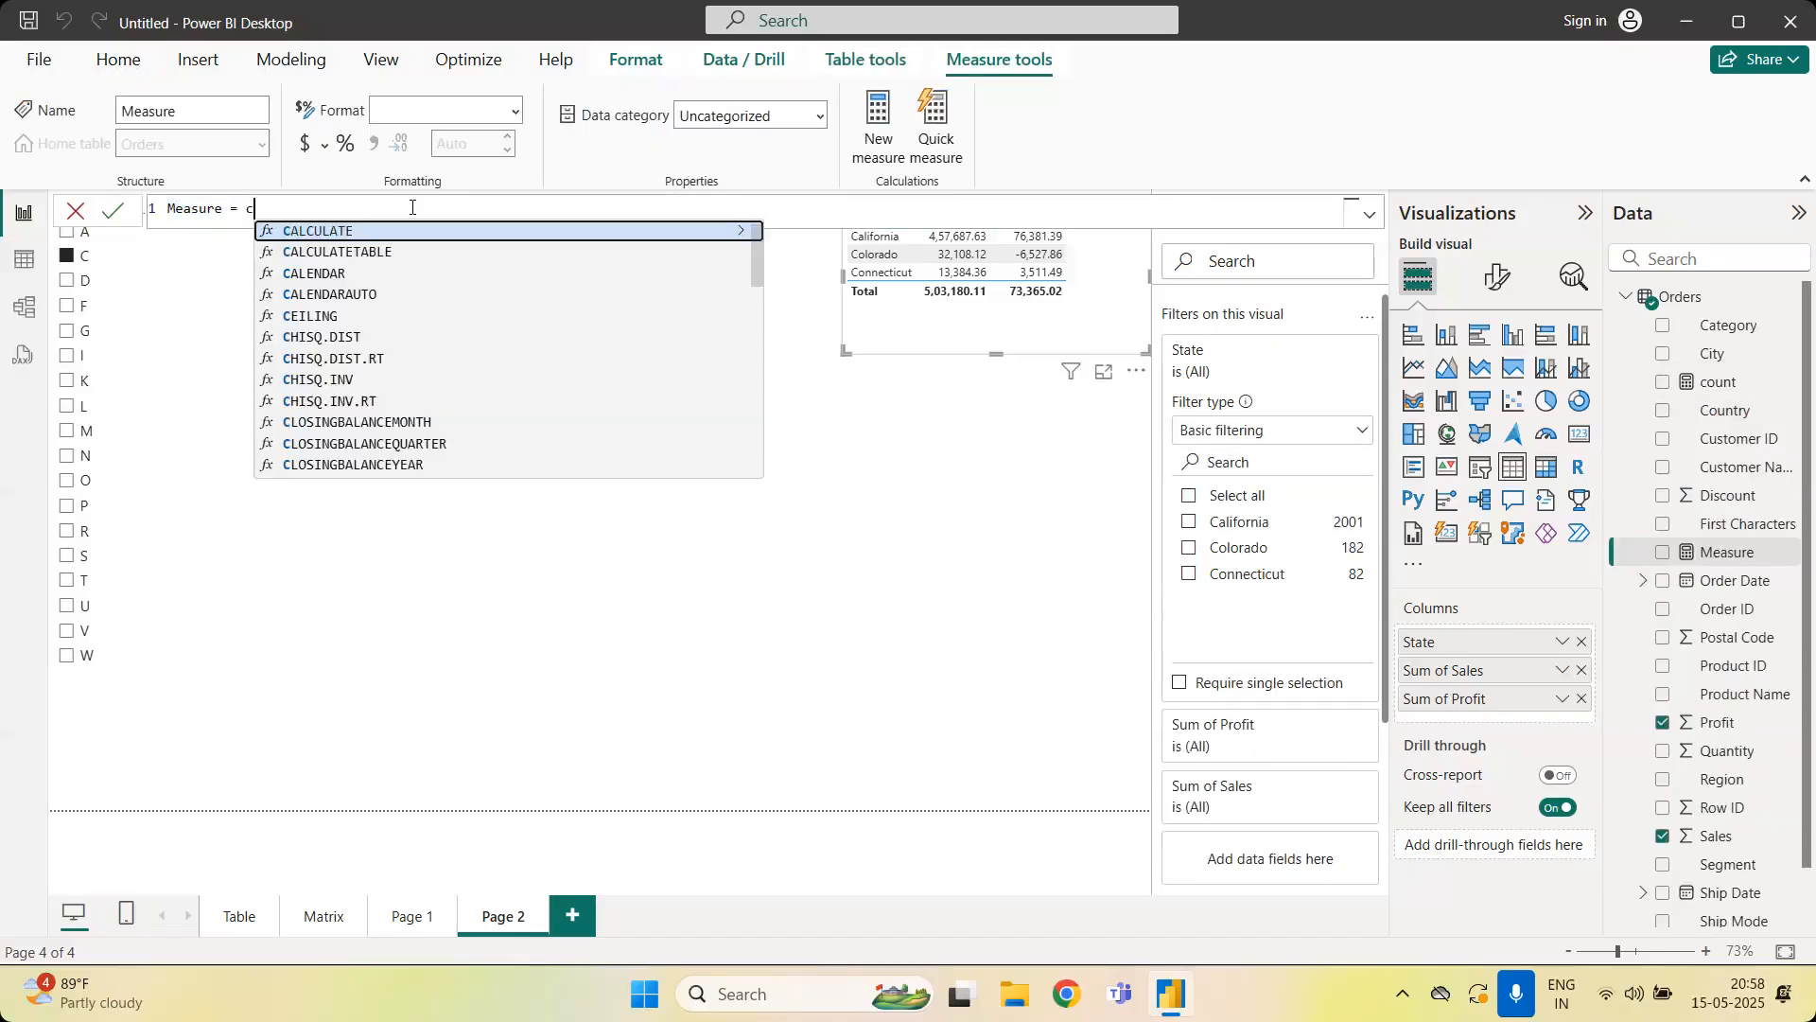
type("ount")
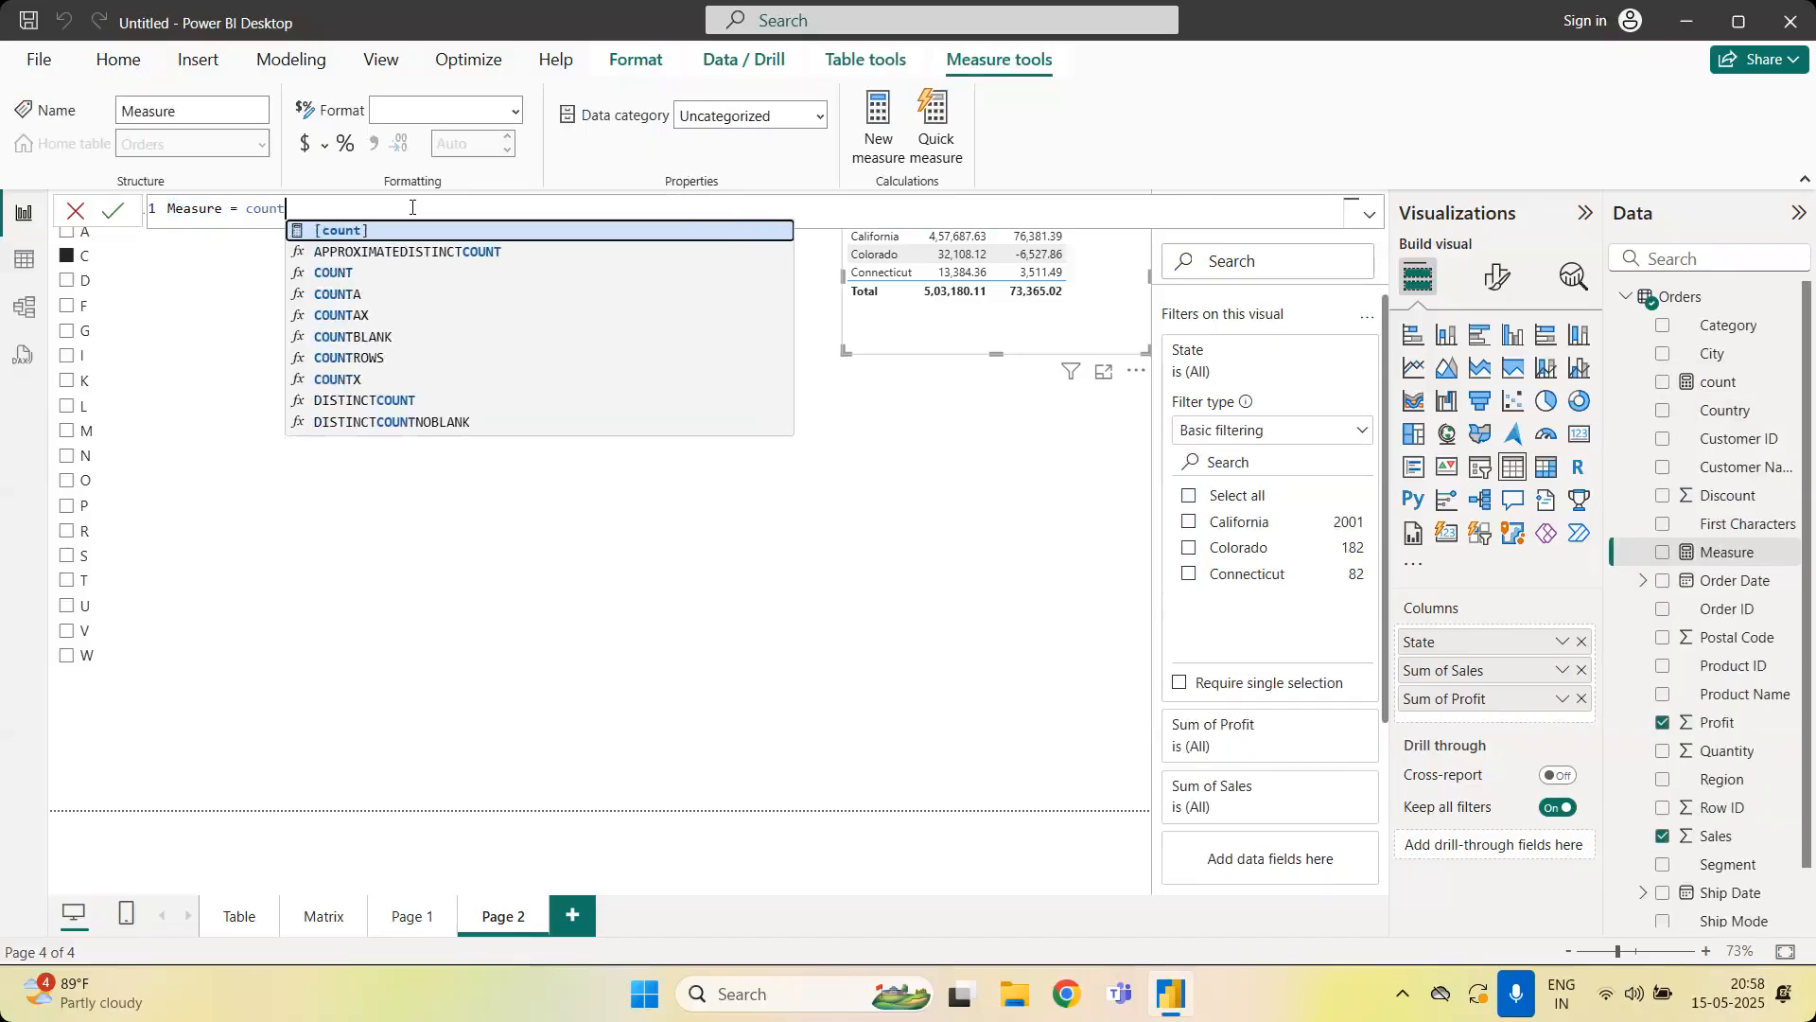
type("(")
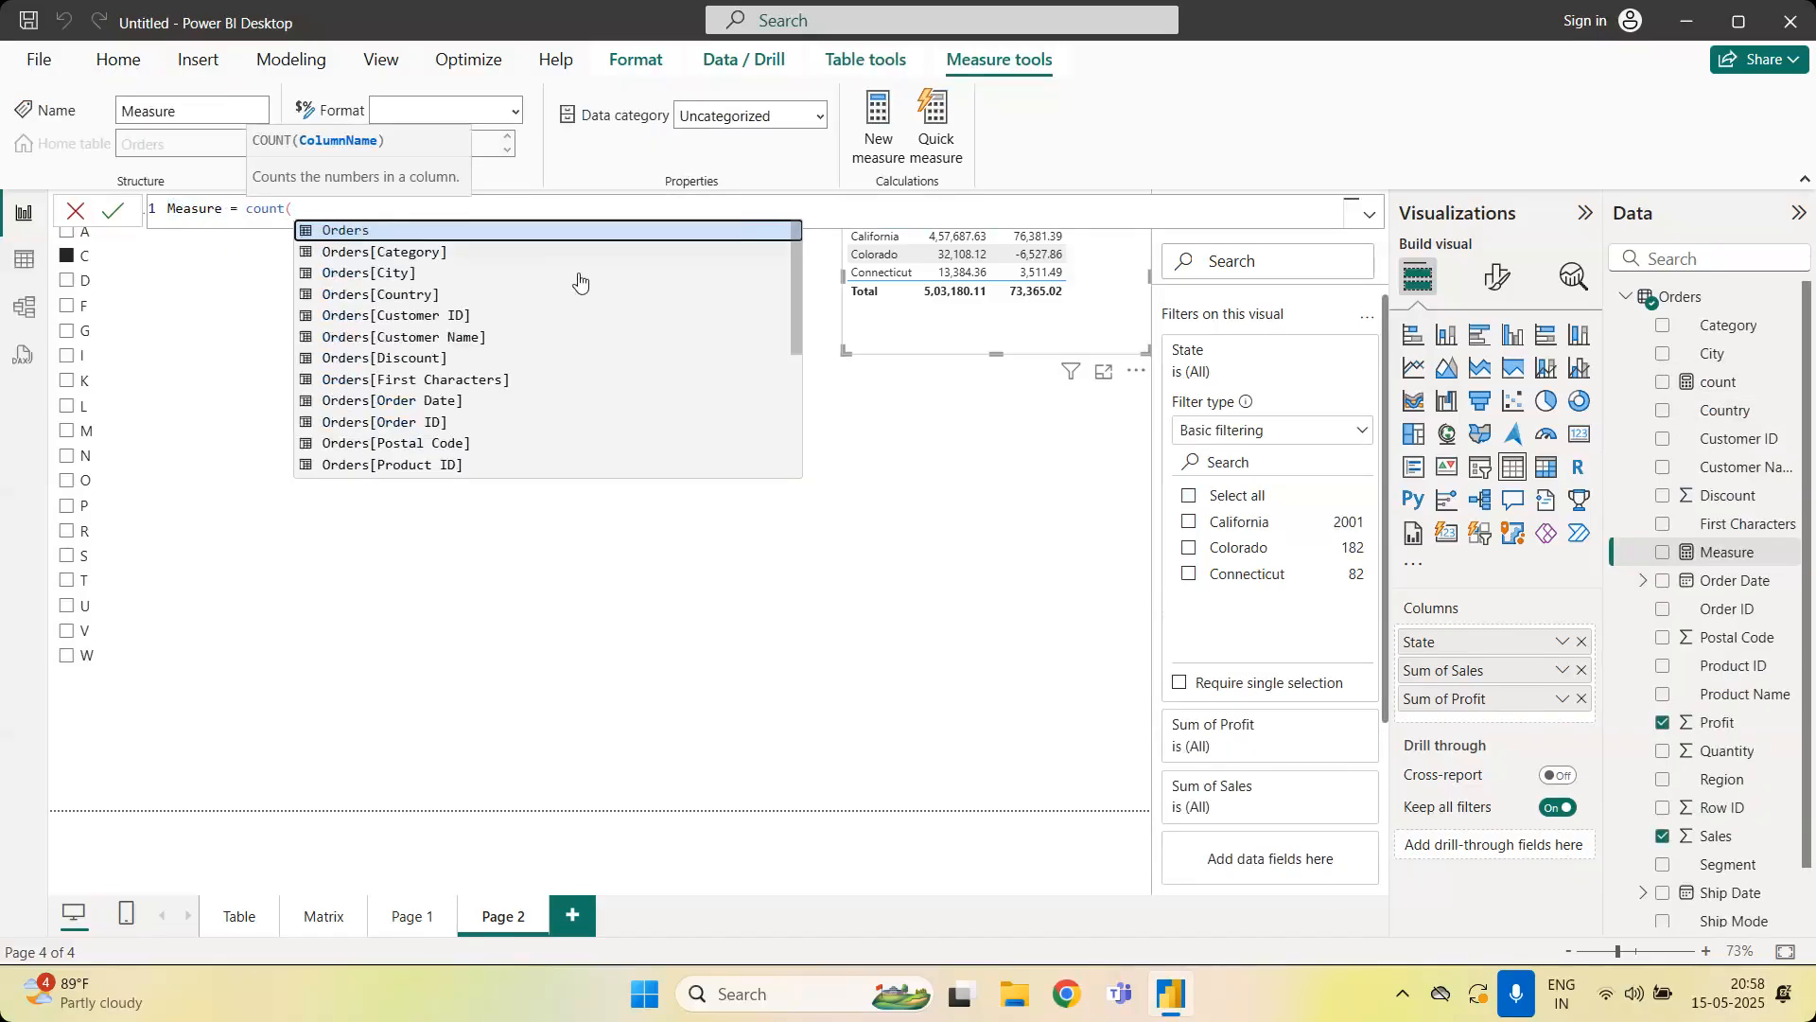
left_click(501, 380)
type(")")
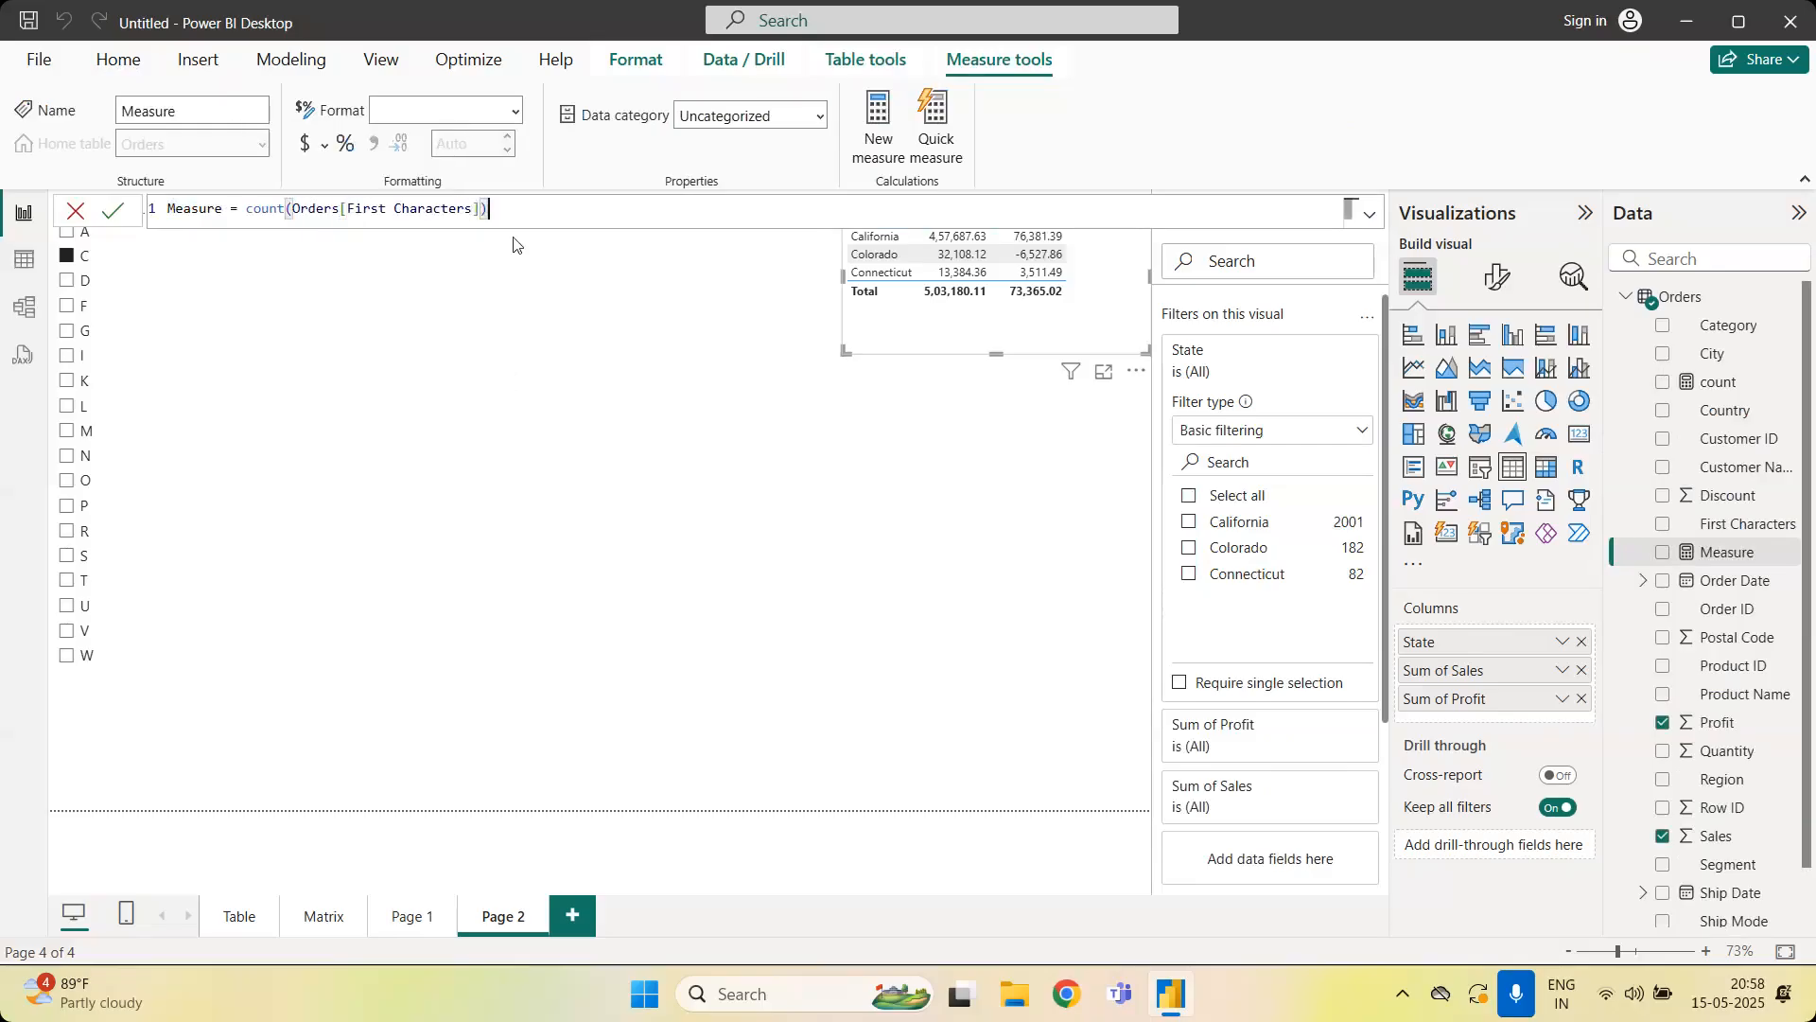
left_click(113, 210)
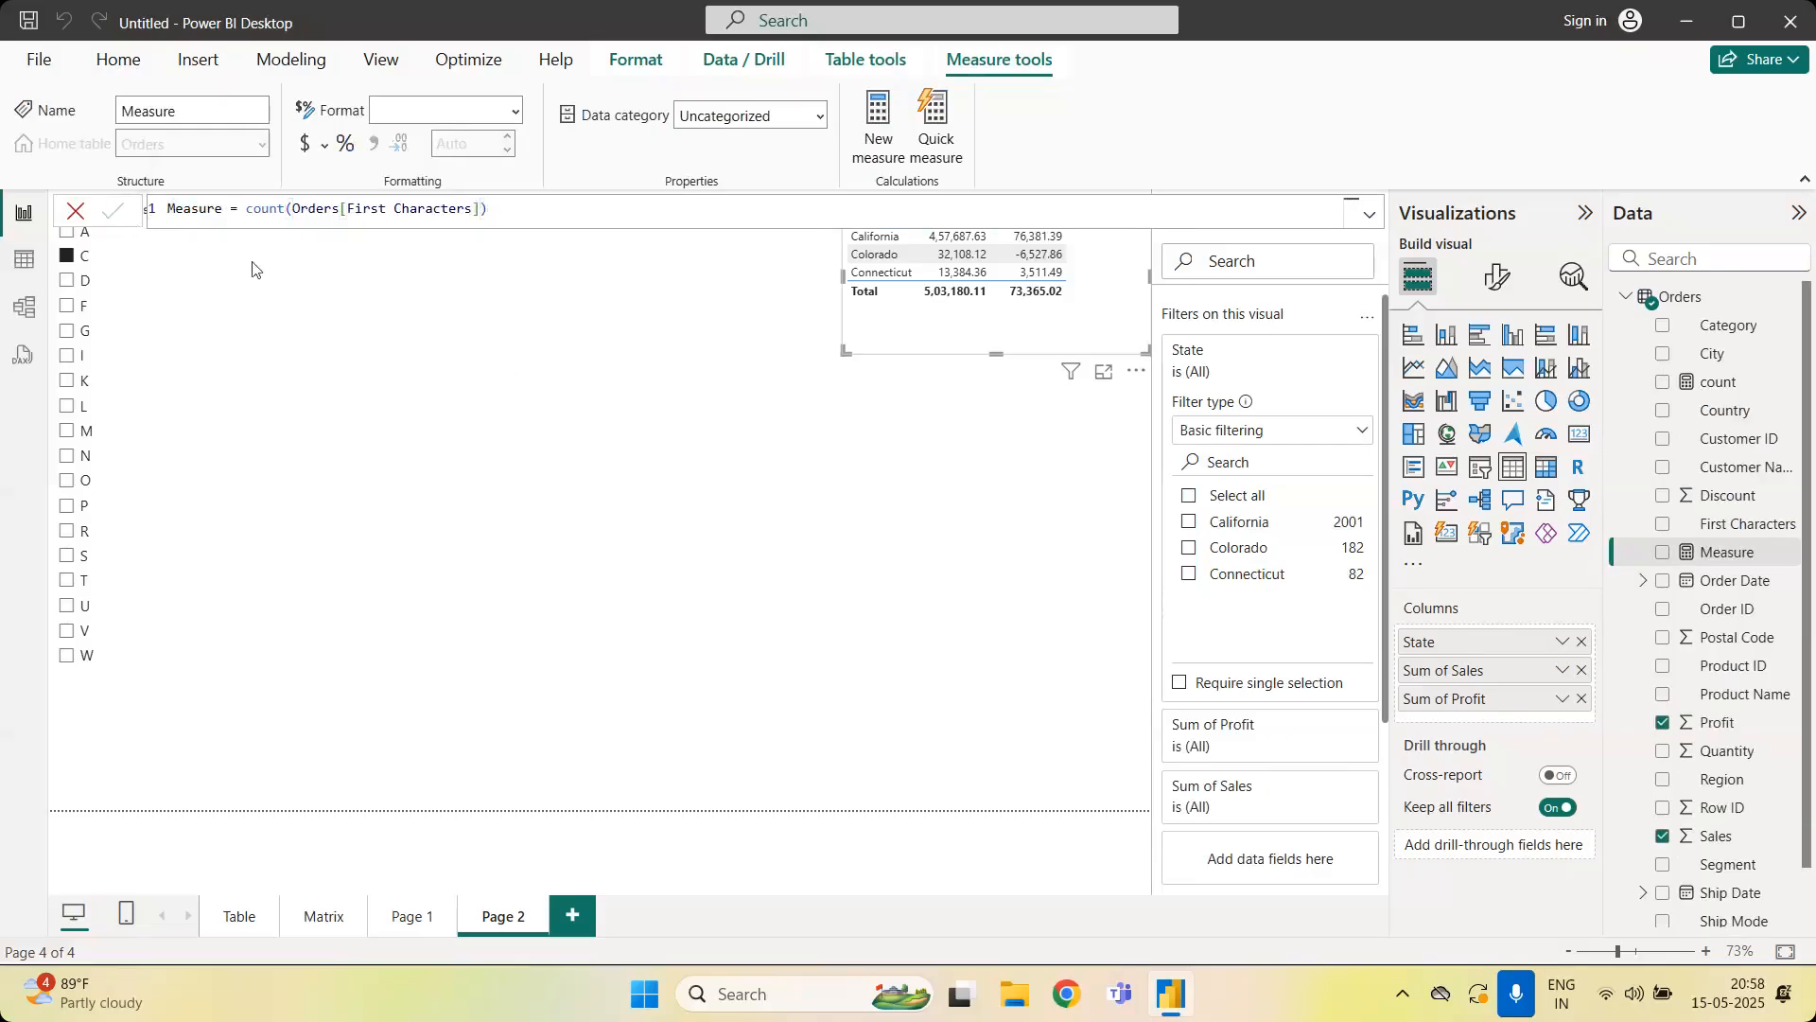
Try the First Characters count measure in a new, shortened card, and delete that card
left_click(421, 325)
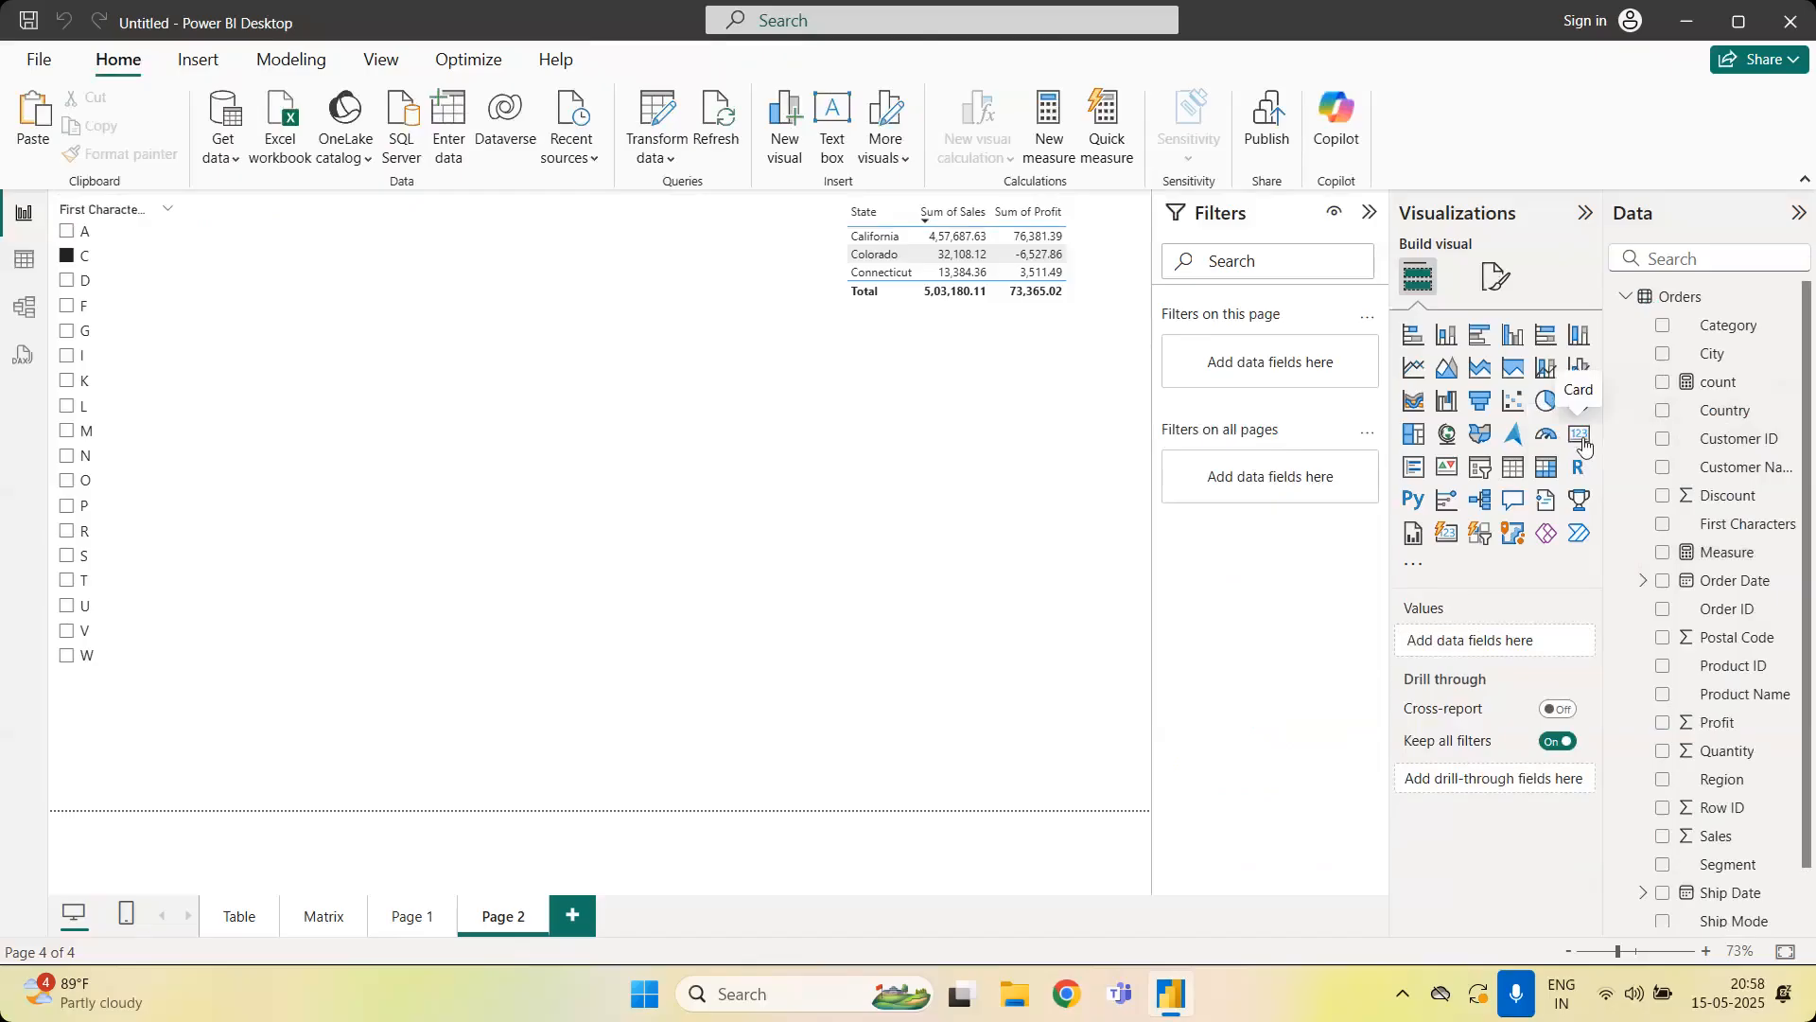
left_click(1581, 437)
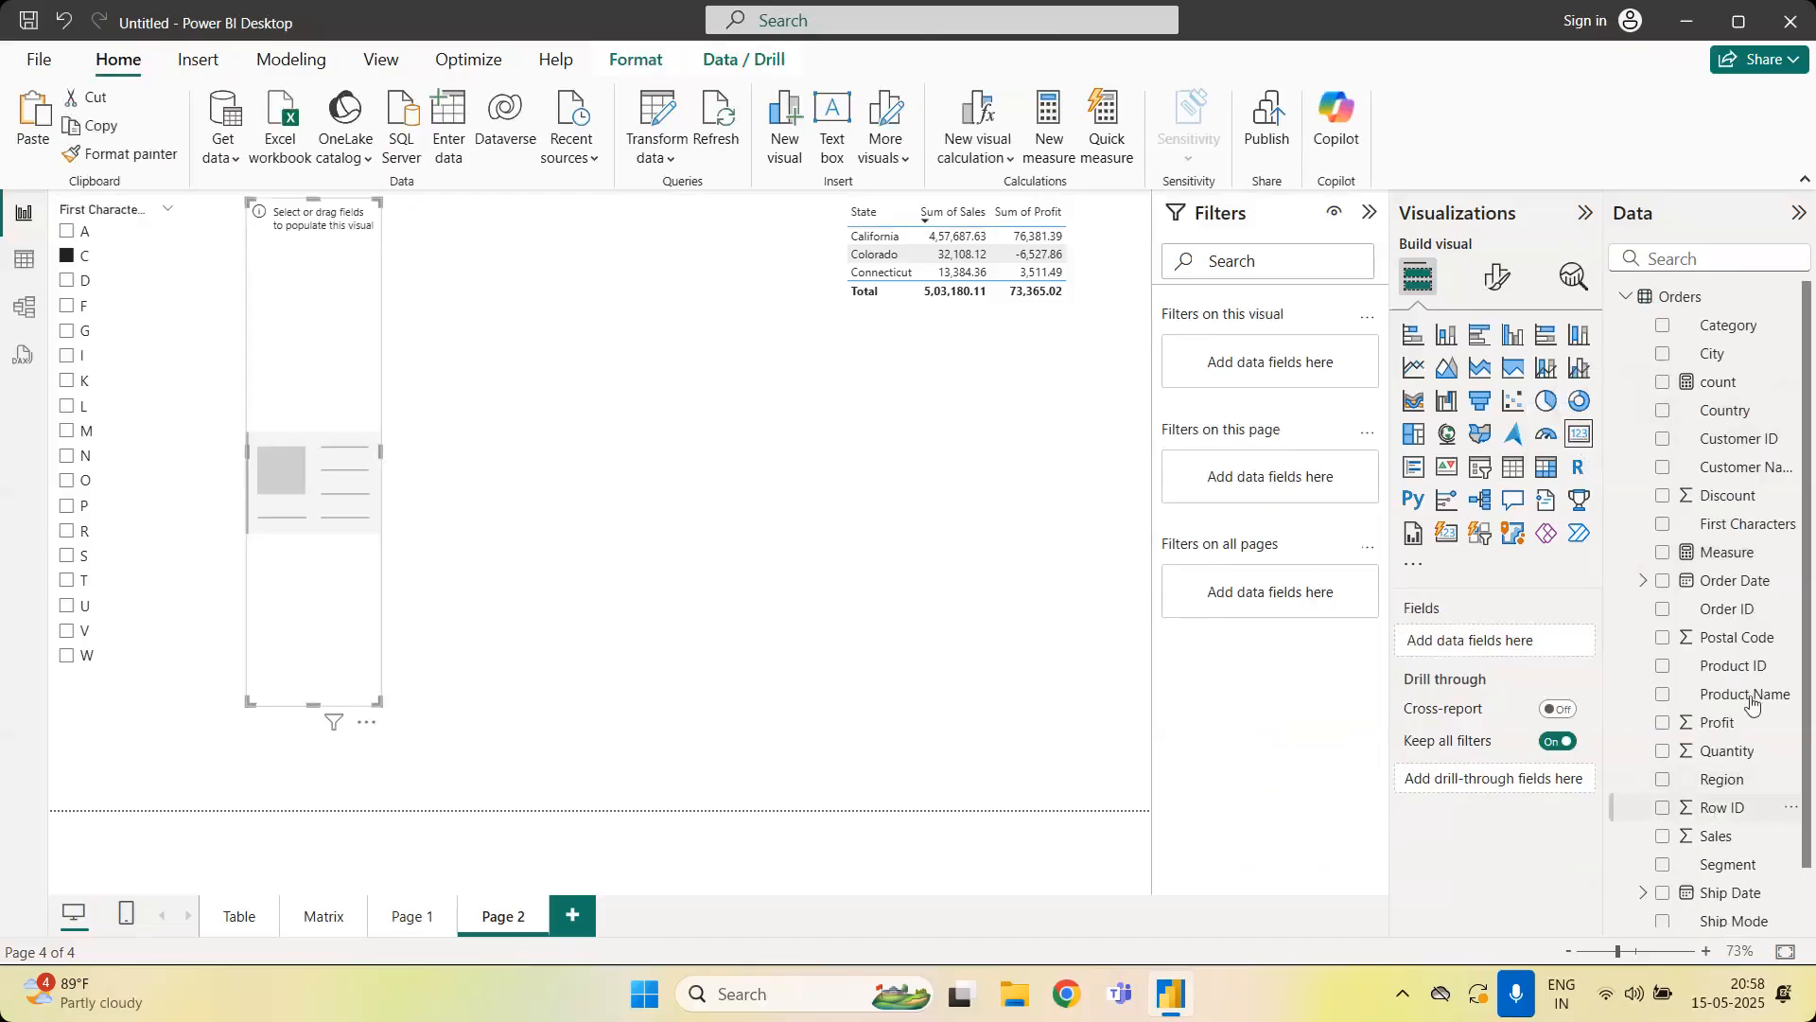
left_click(1739, 567)
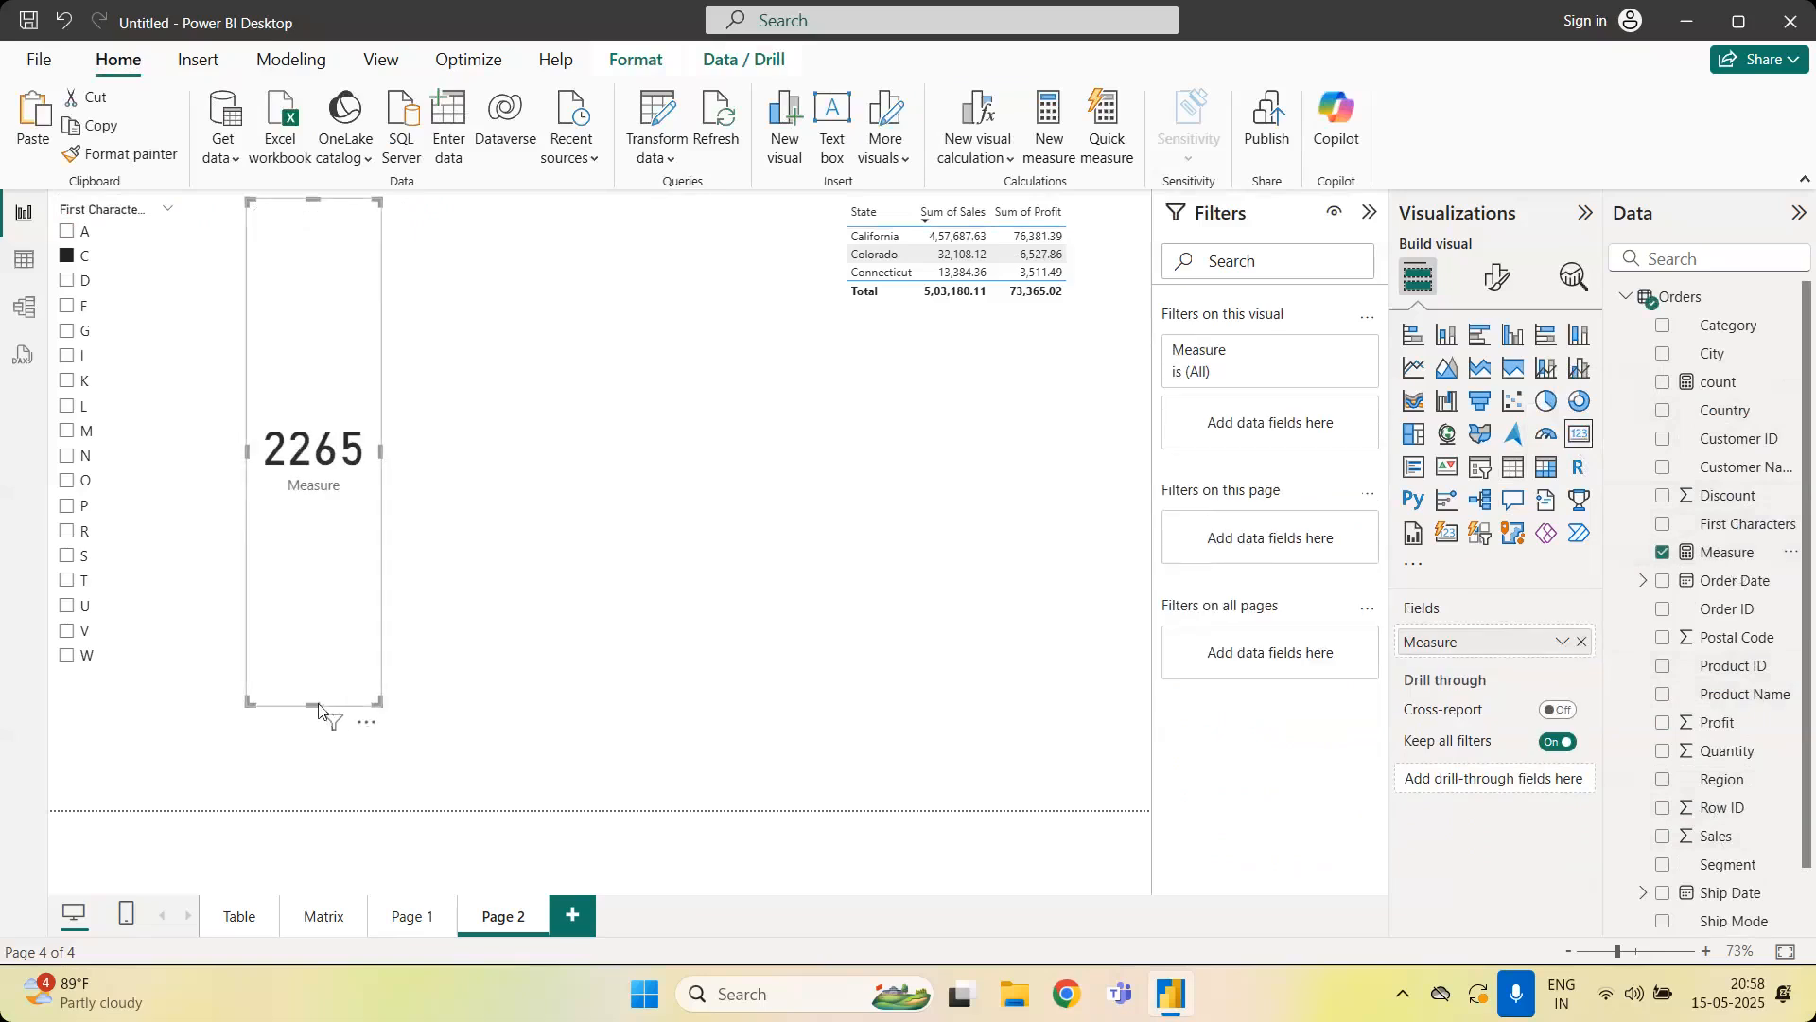
left_click_drag(315, 706, 373, 343)
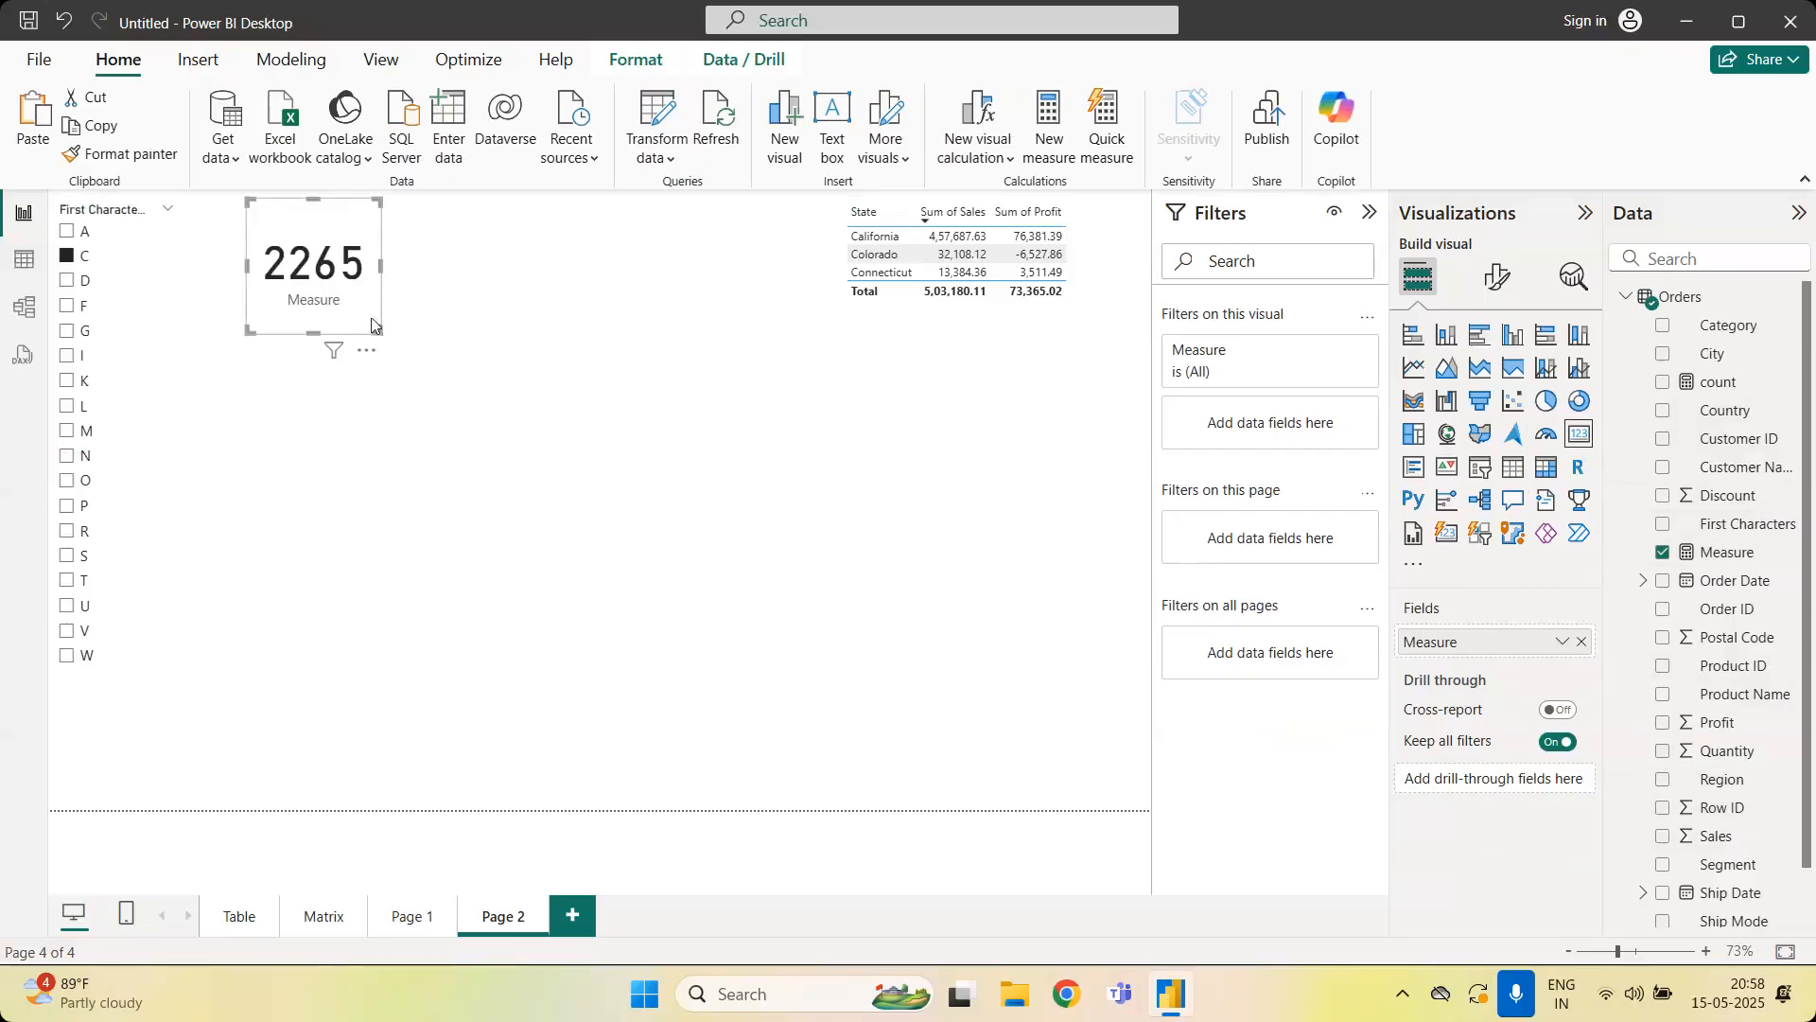
key("Delete")
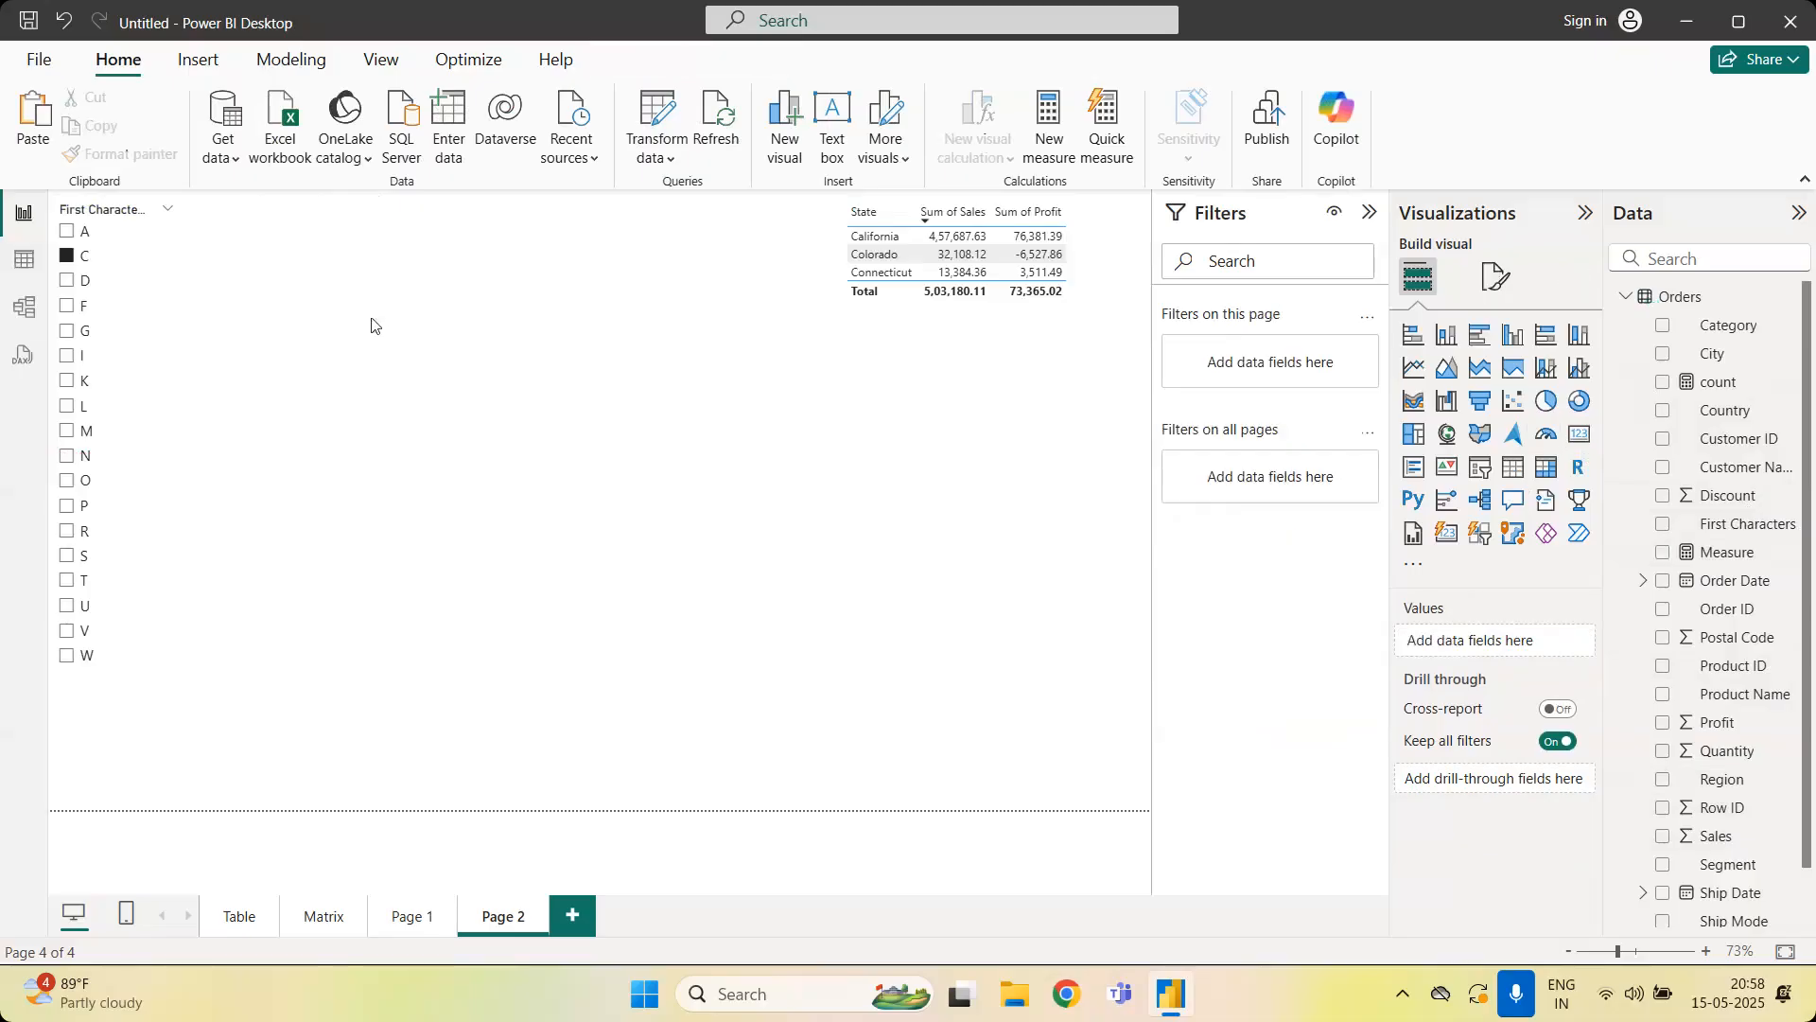
Delete both the count measure and the First Characters count measure from the Orders table
left_click(1789, 383)
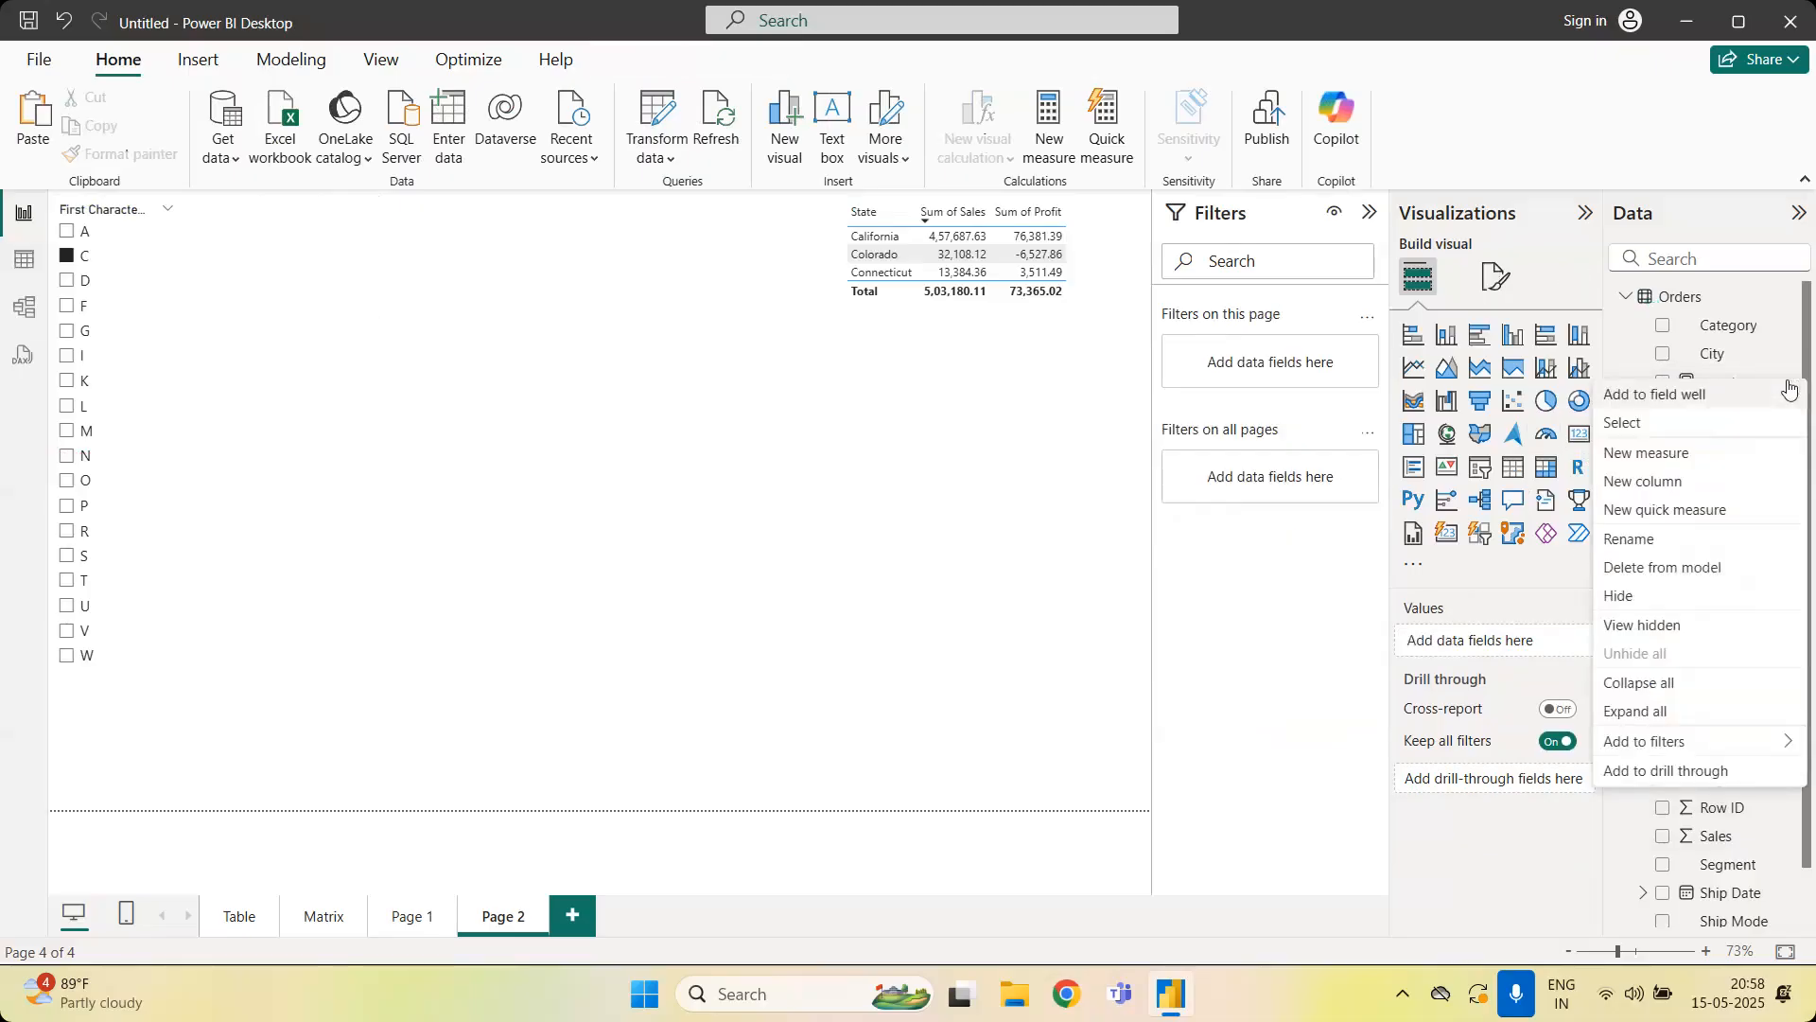
left_click(1696, 571)
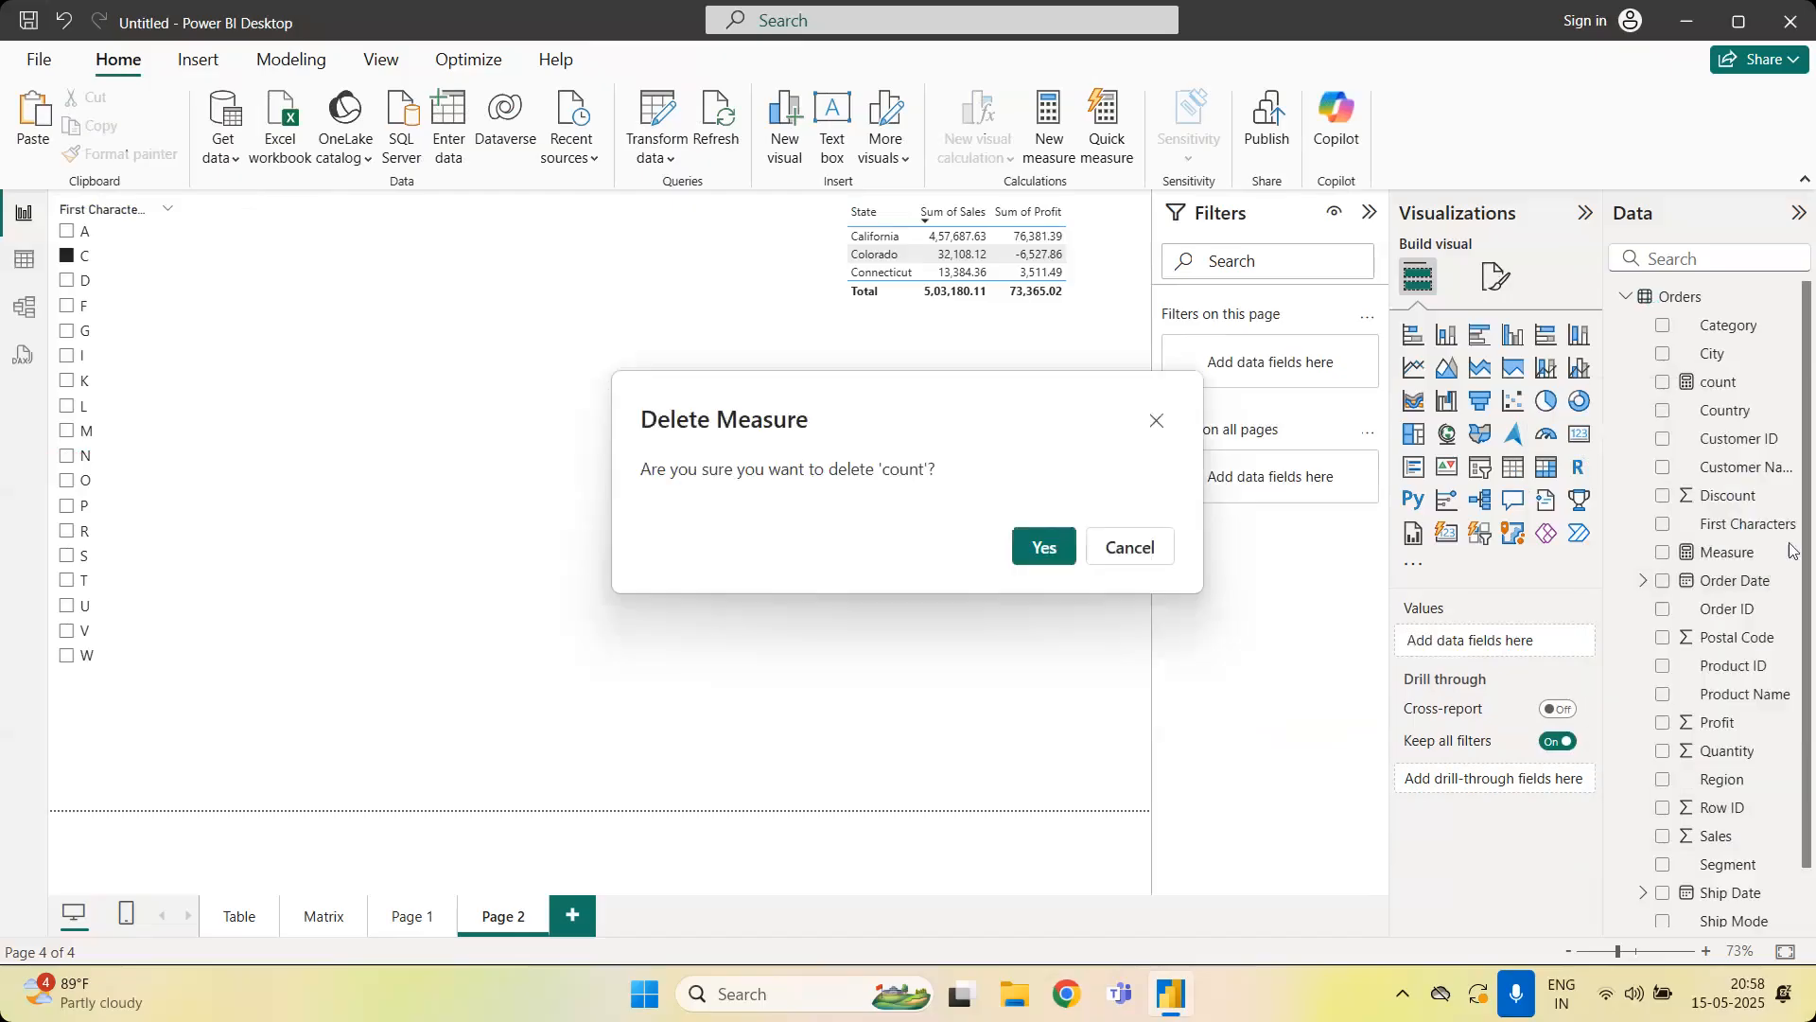
left_click(1045, 549)
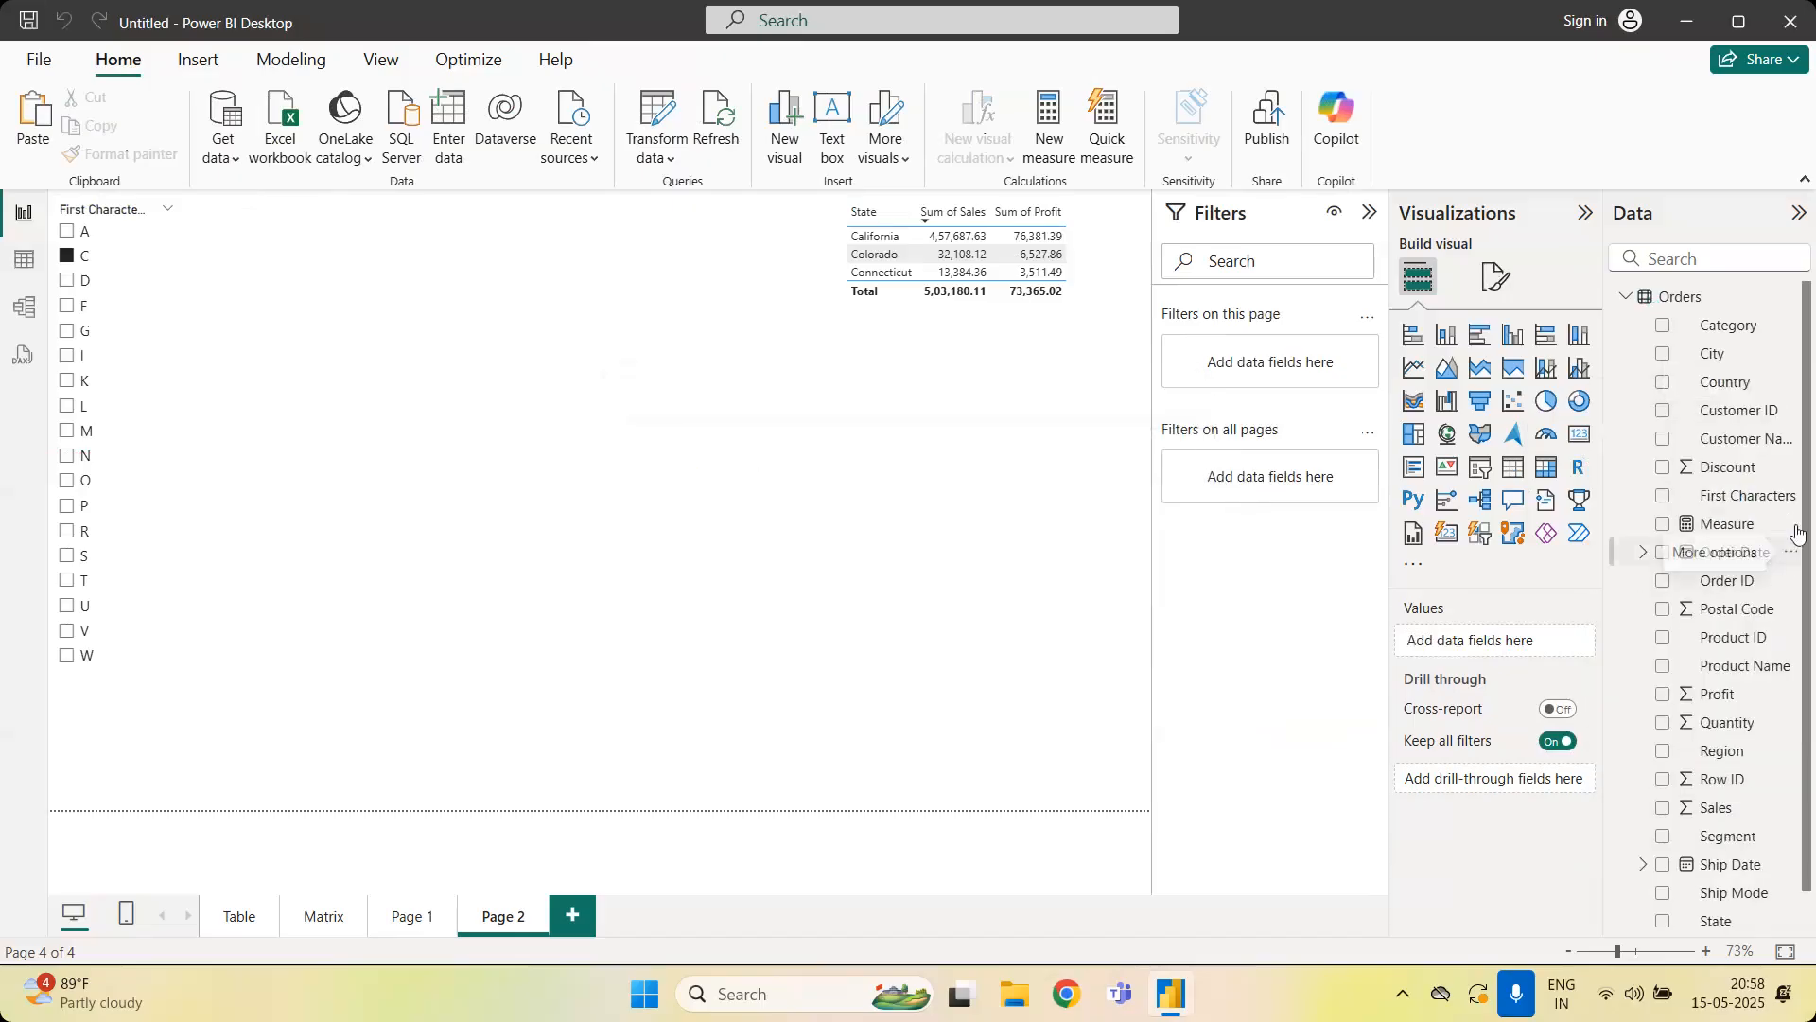
right_click(1796, 533)
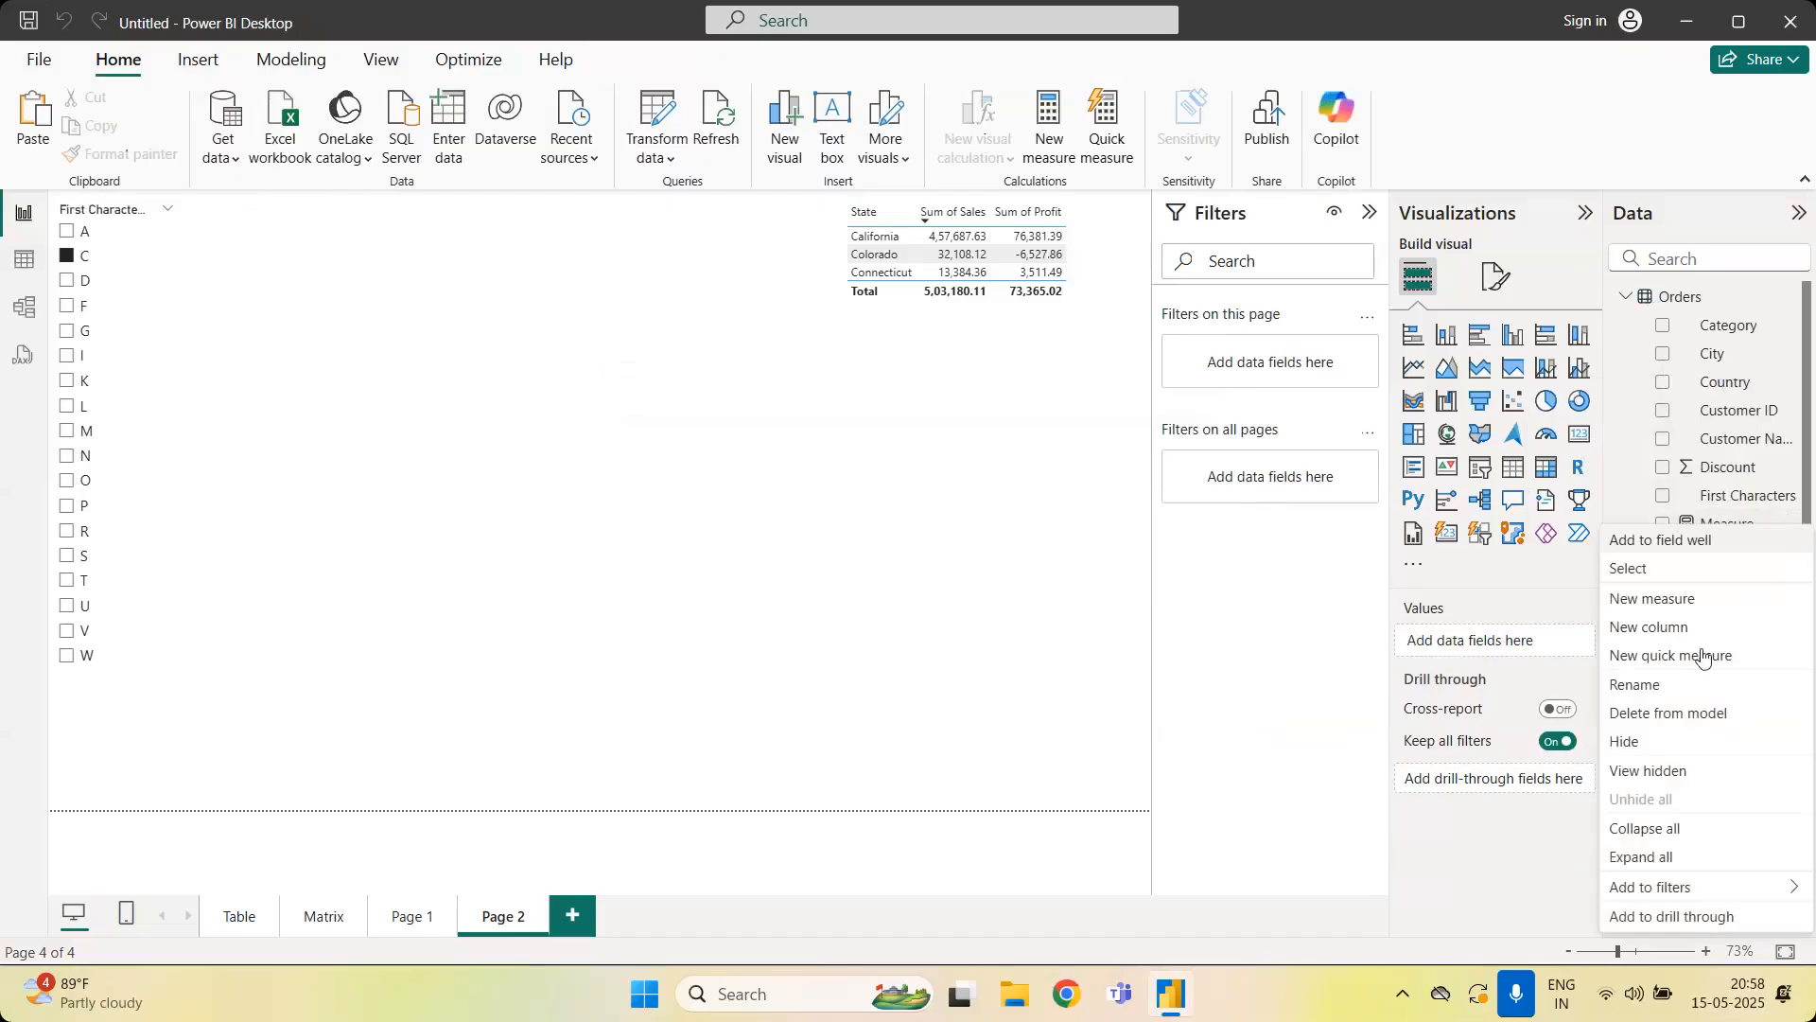
left_click(1669, 714)
left_click(1040, 549)
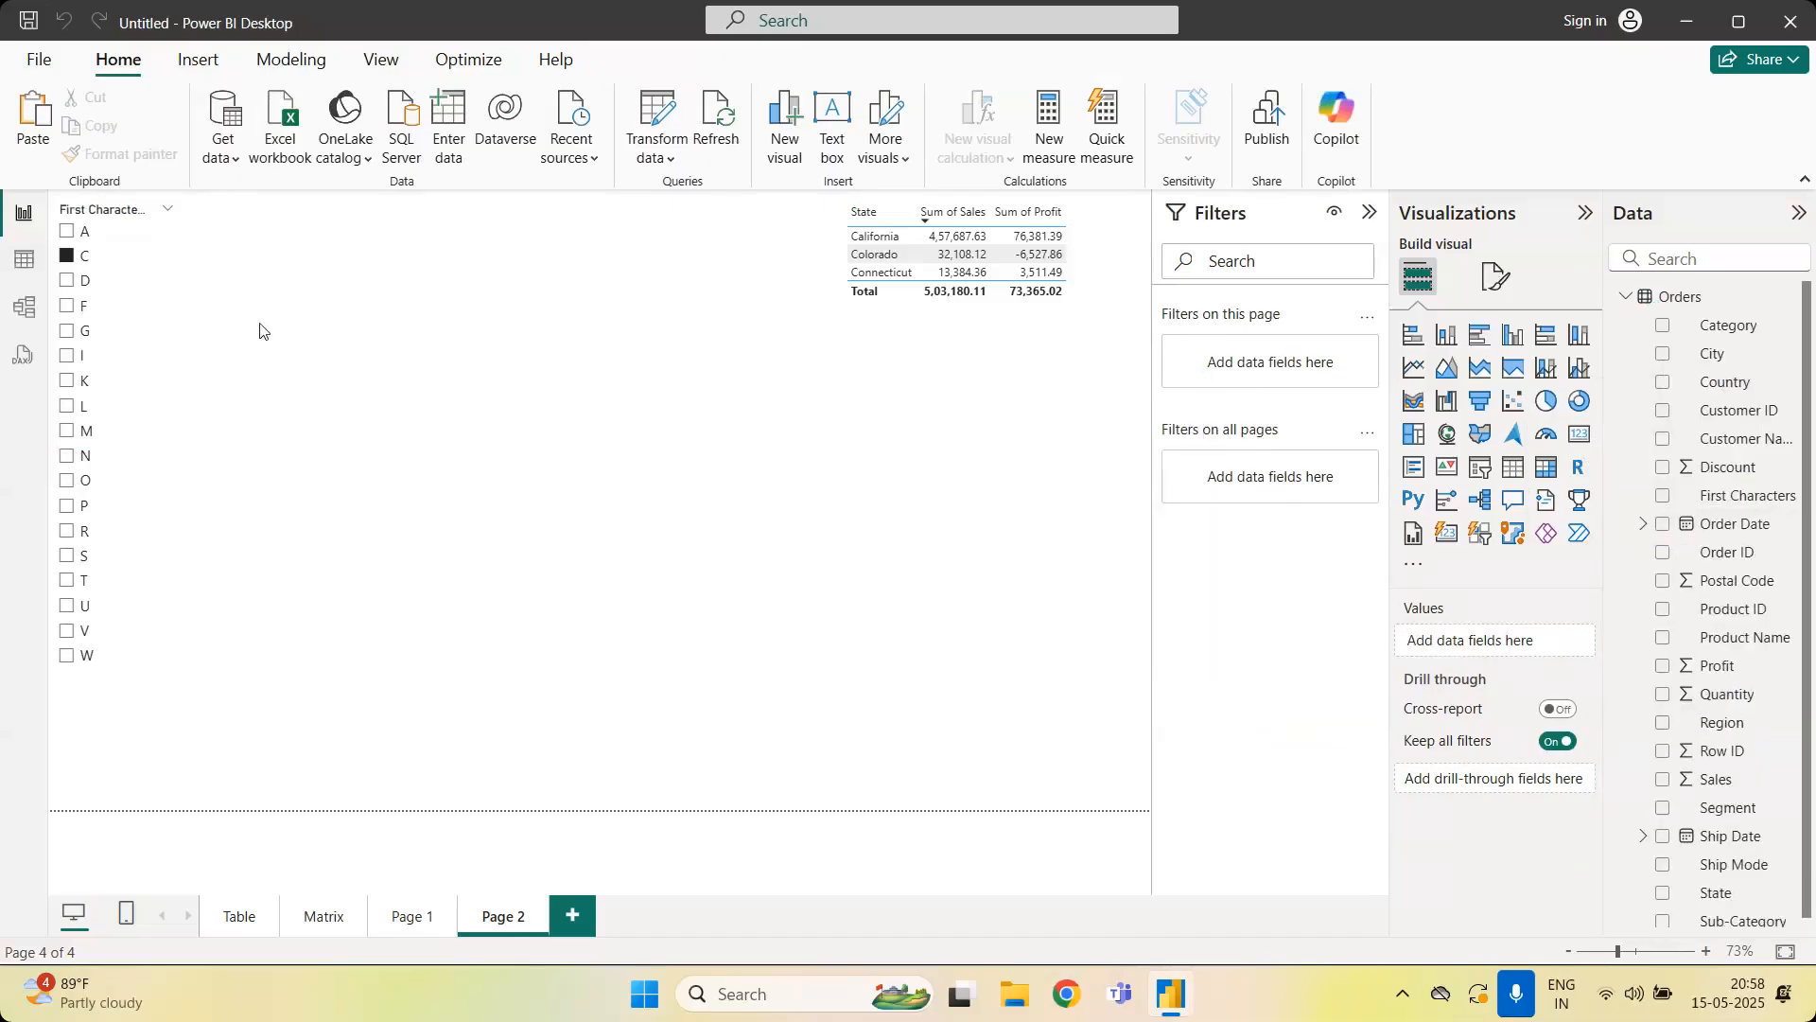
Filter the state table by G and L in turn with the First Characters slicer, and enlarge the slicer's width and height
left_click(149, 337)
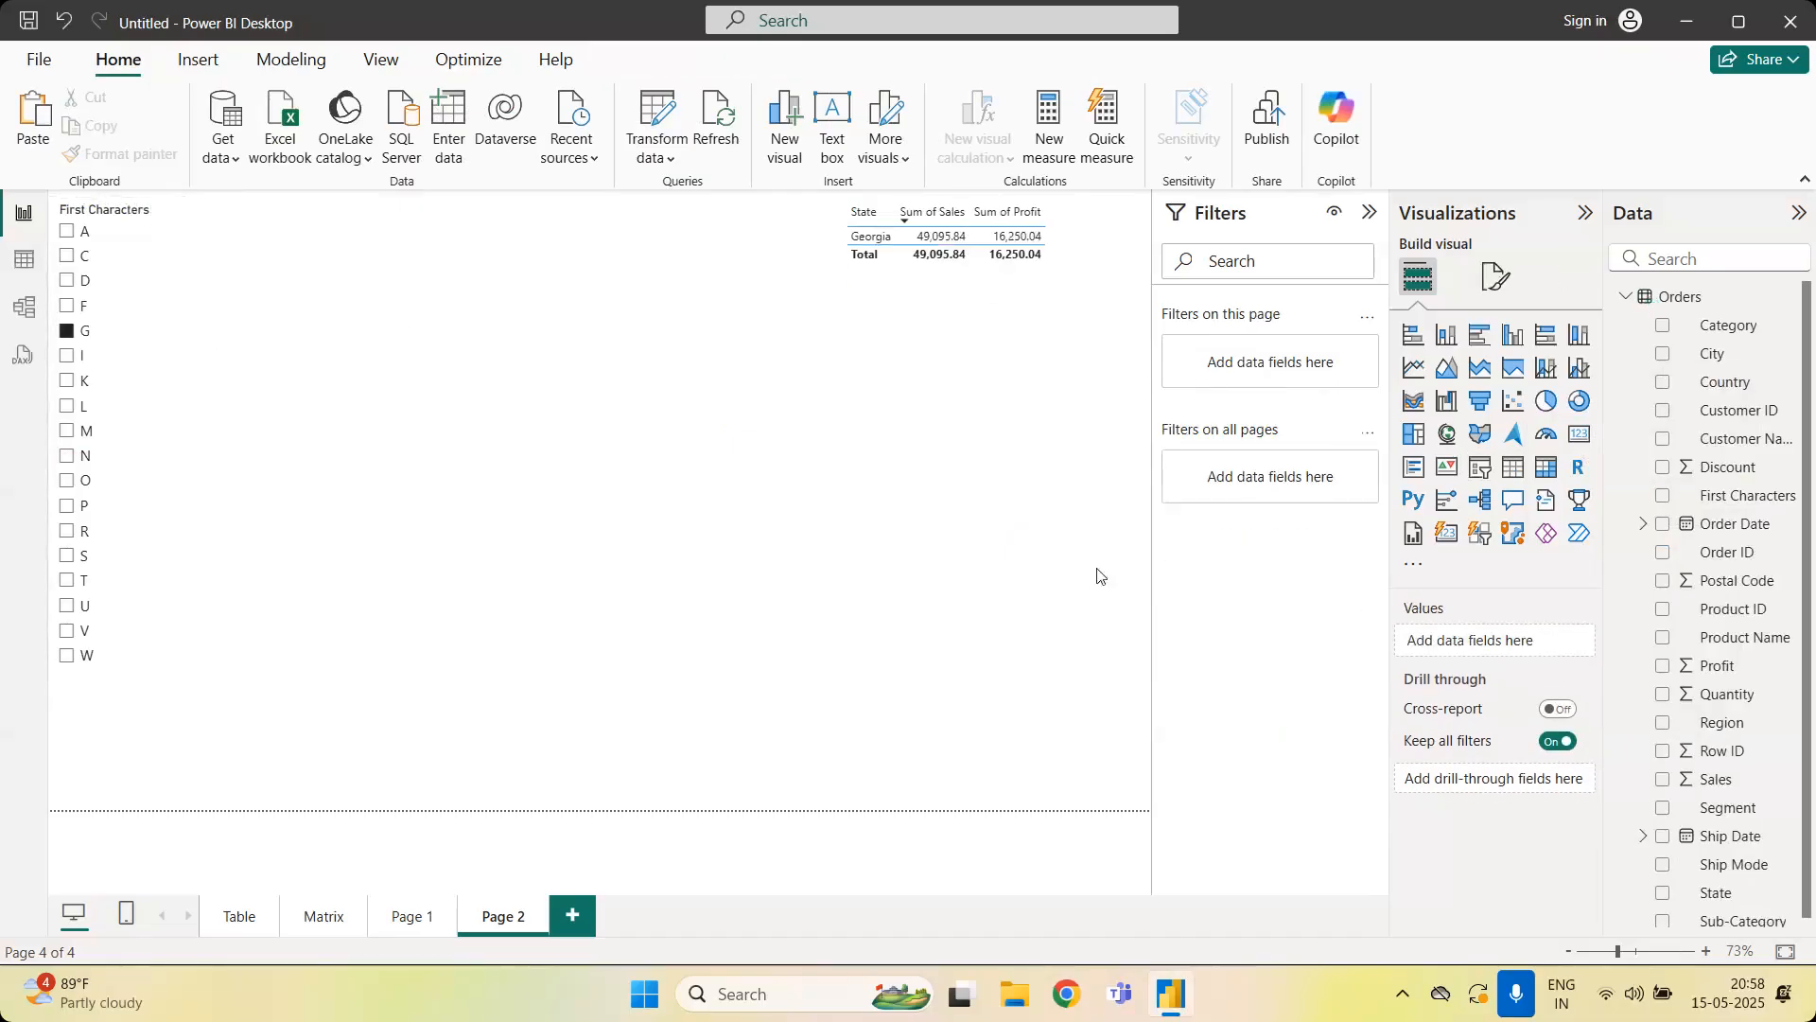
left_click(134, 415)
left_click_drag(180, 701, 248, 752)
left_click(759, 579)
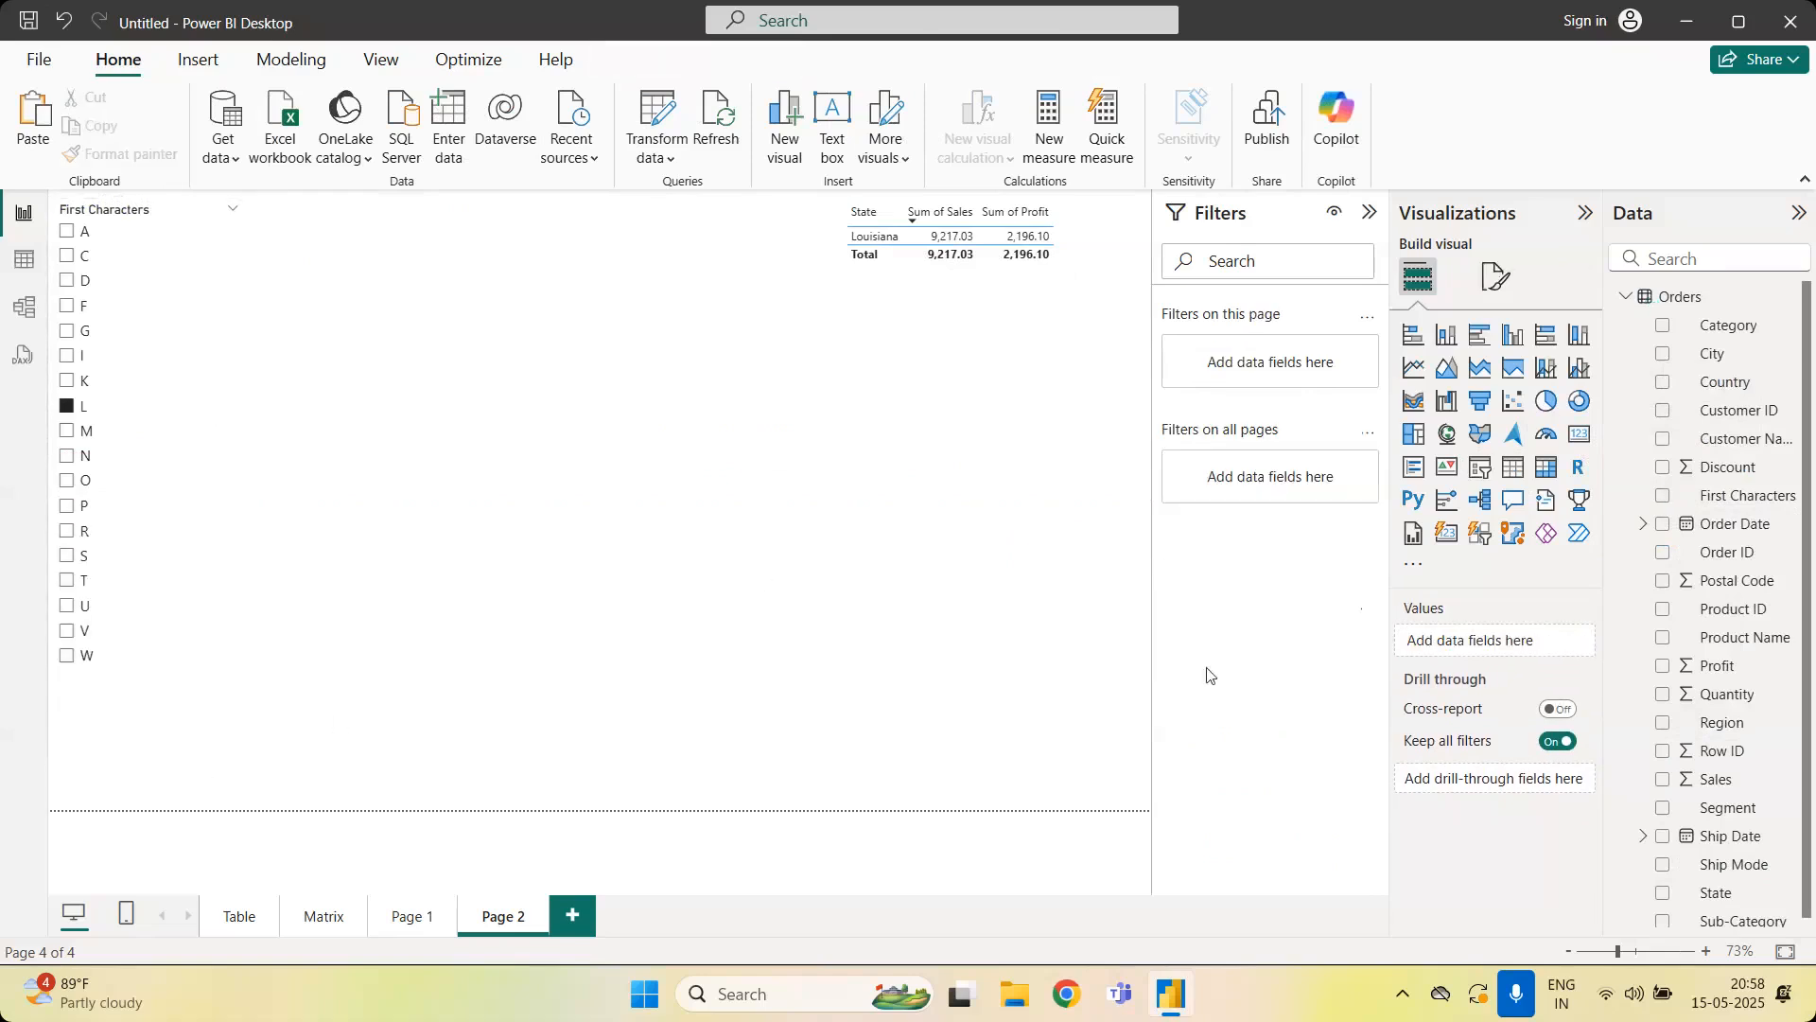
Add a card for State summarized as Count (Distinct), and shorten it so it occupies only the upper part of the page
left_click(1578, 433)
left_click_drag(1716, 892, 1509, 643)
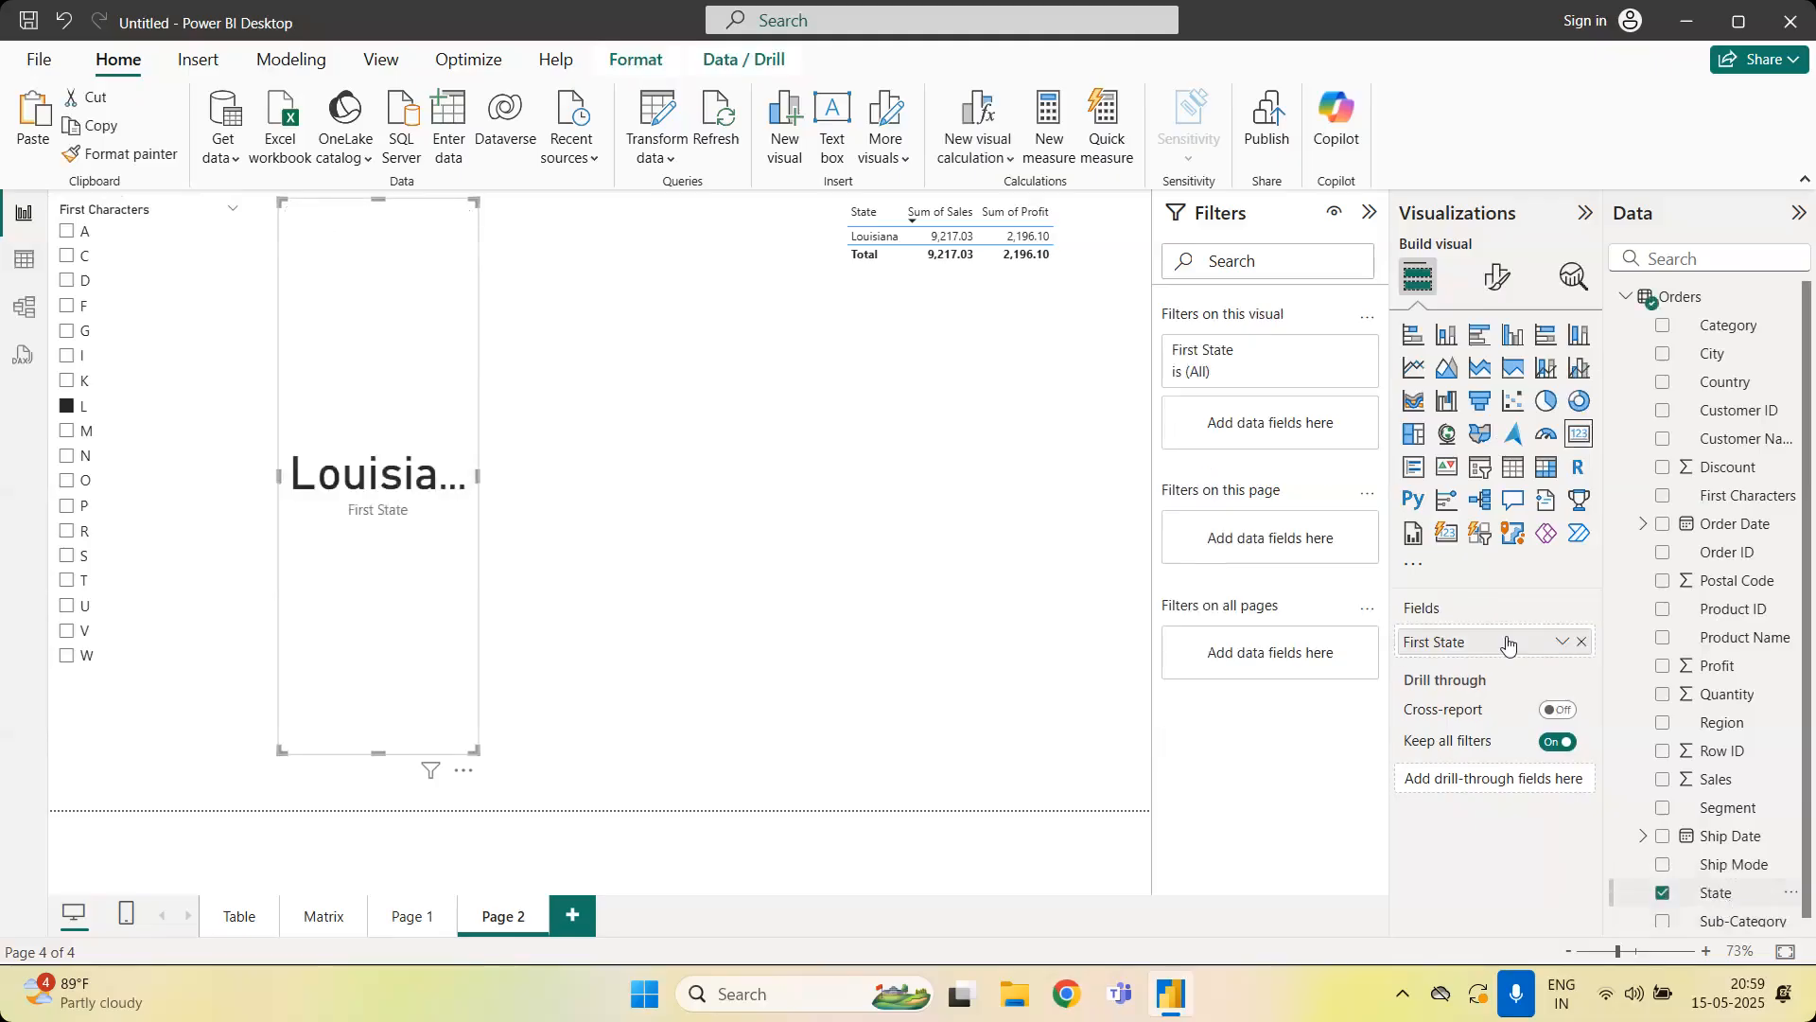
left_click(1563, 643)
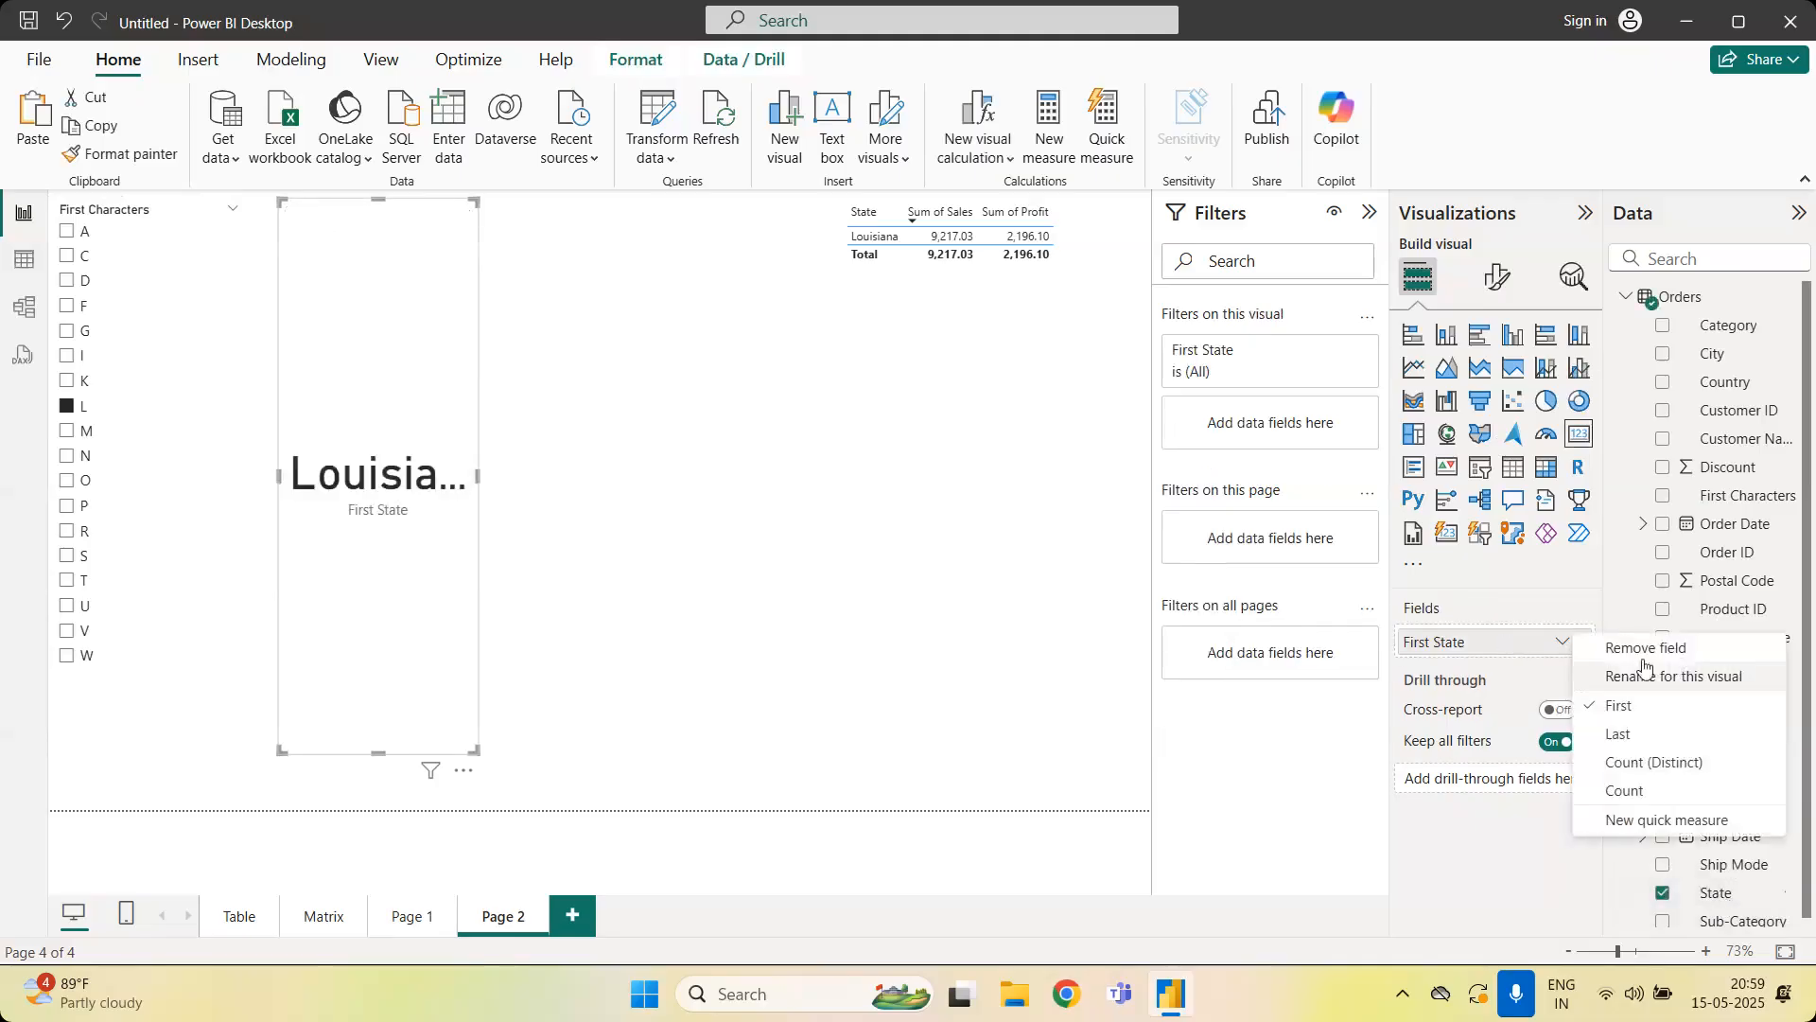
left_click(1629, 791)
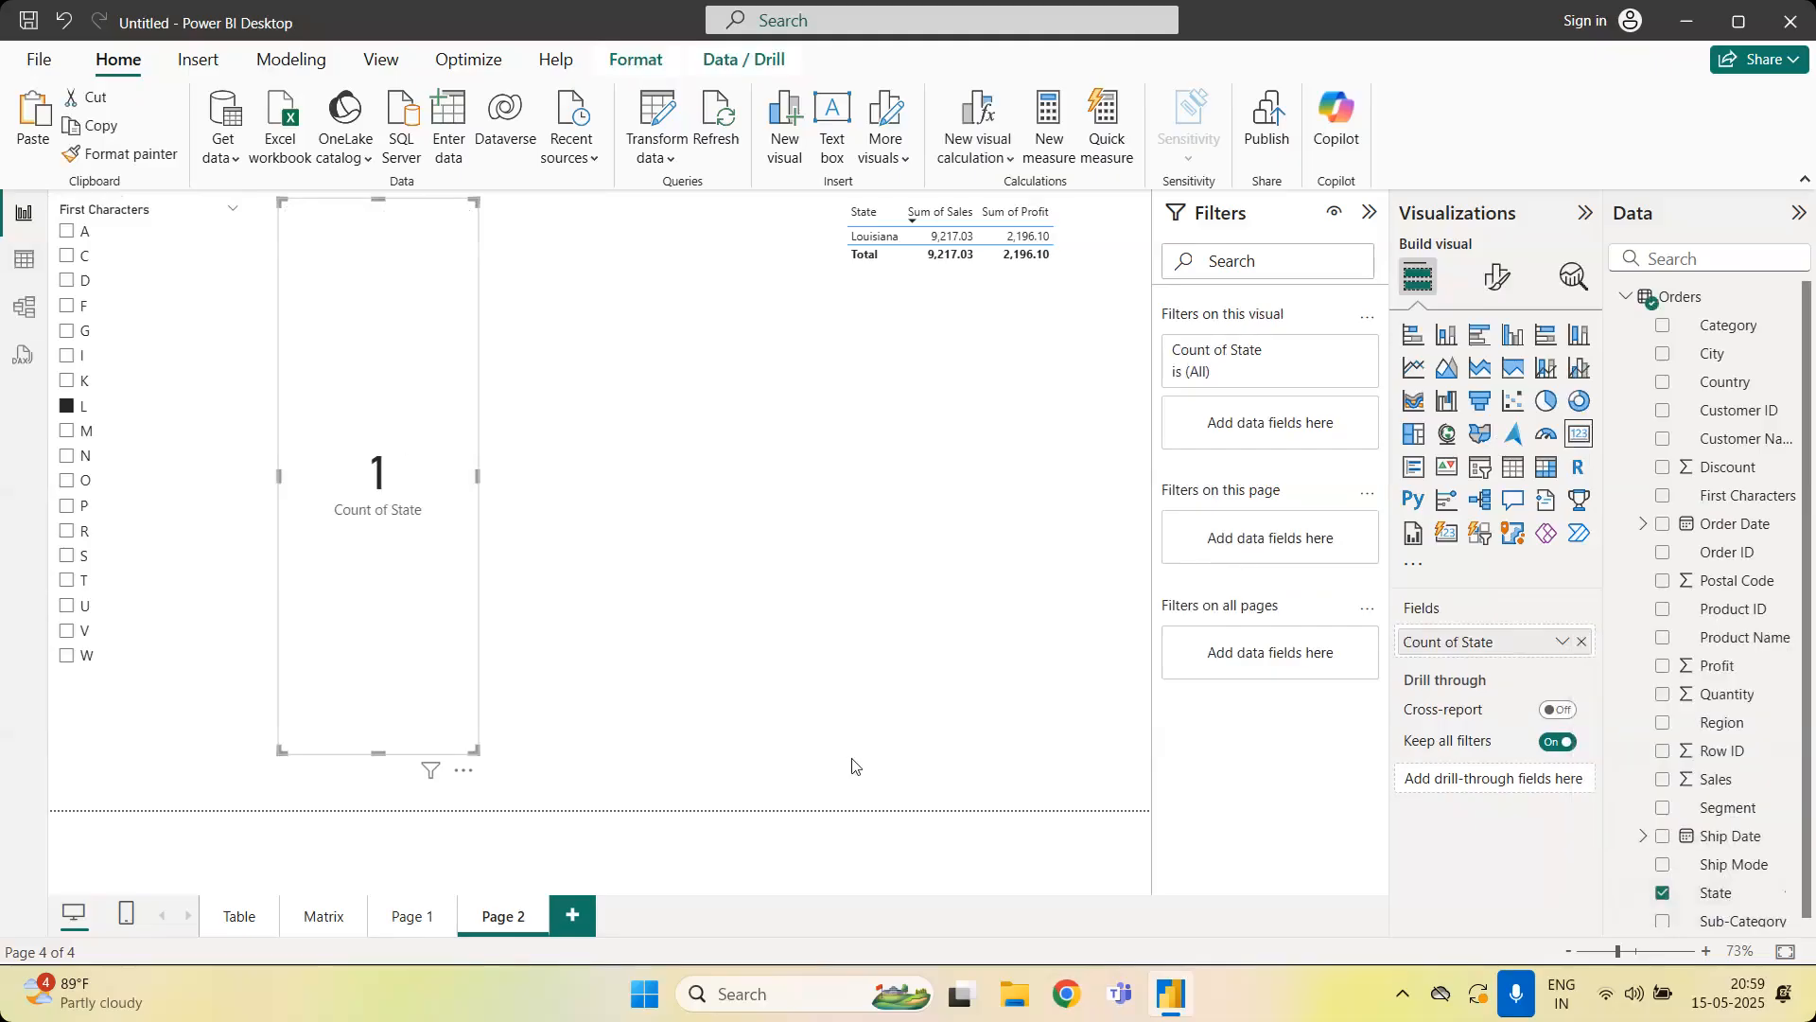
left_click_drag(391, 655, 389, 318)
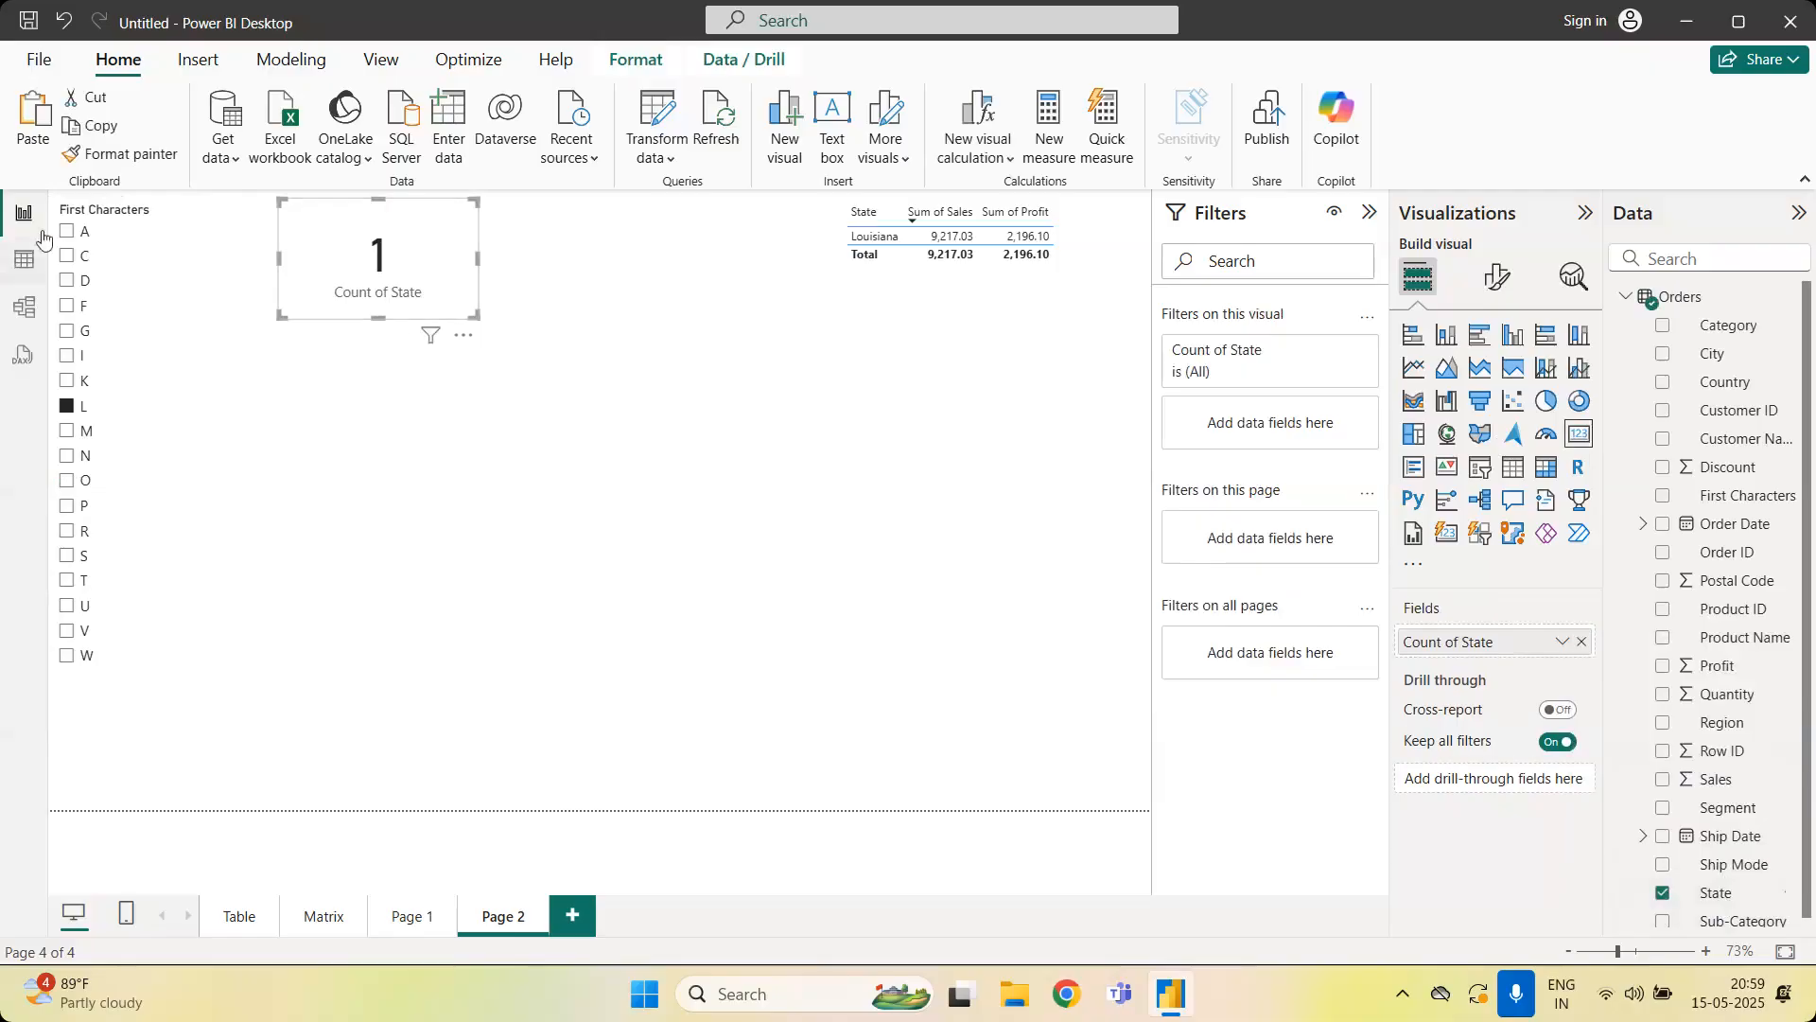
Select A, C, D and F in turn in the First Characters slicer to compare the state count card with the table
left_click(67, 233)
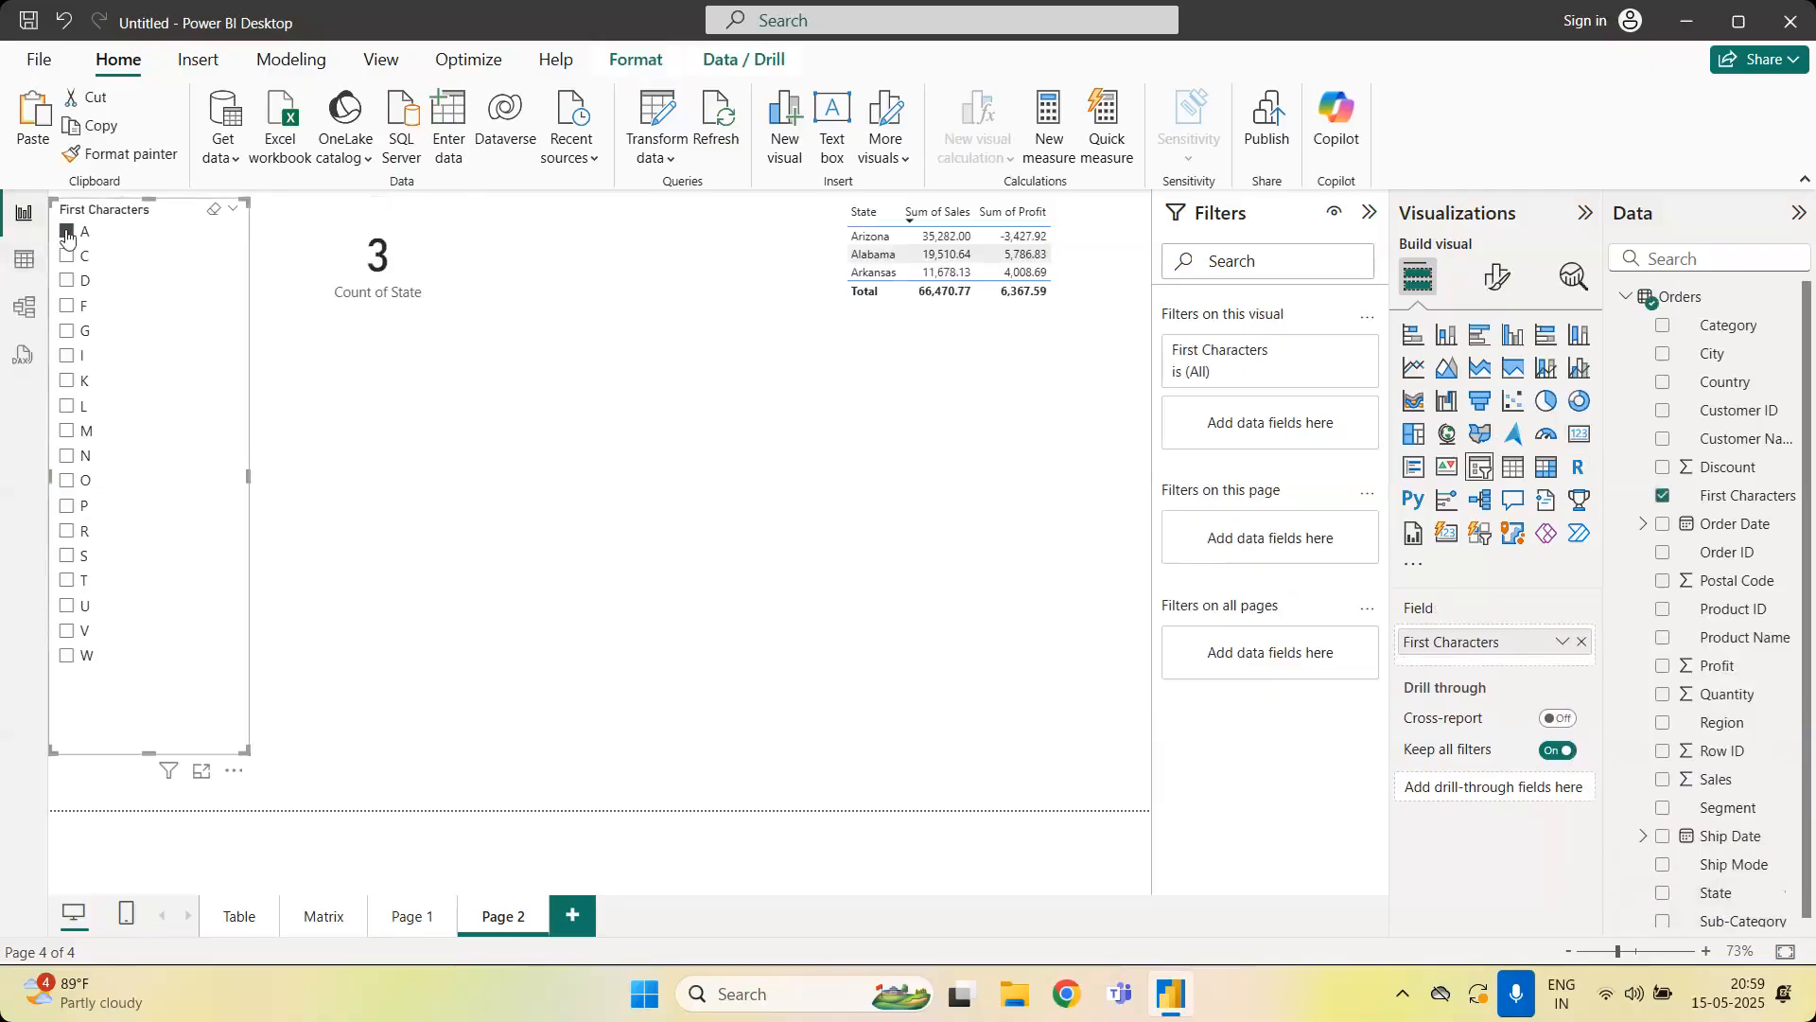
left_click(66, 257)
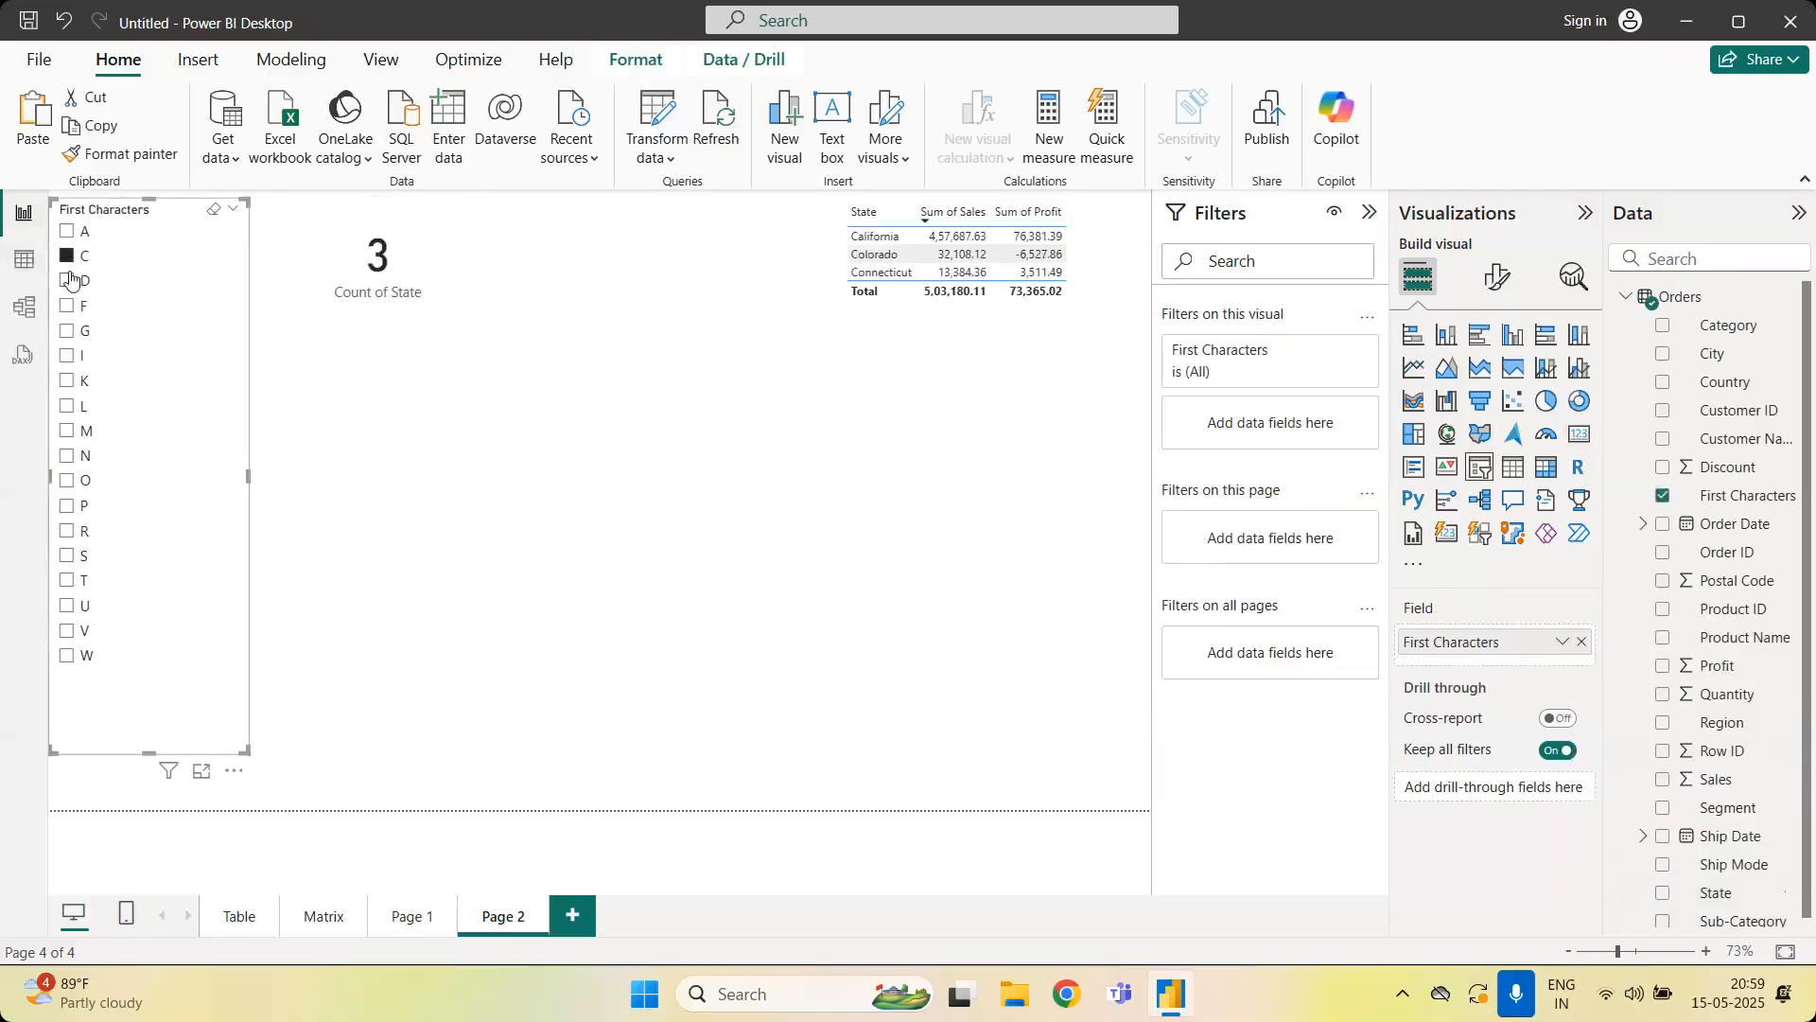
left_click(68, 280)
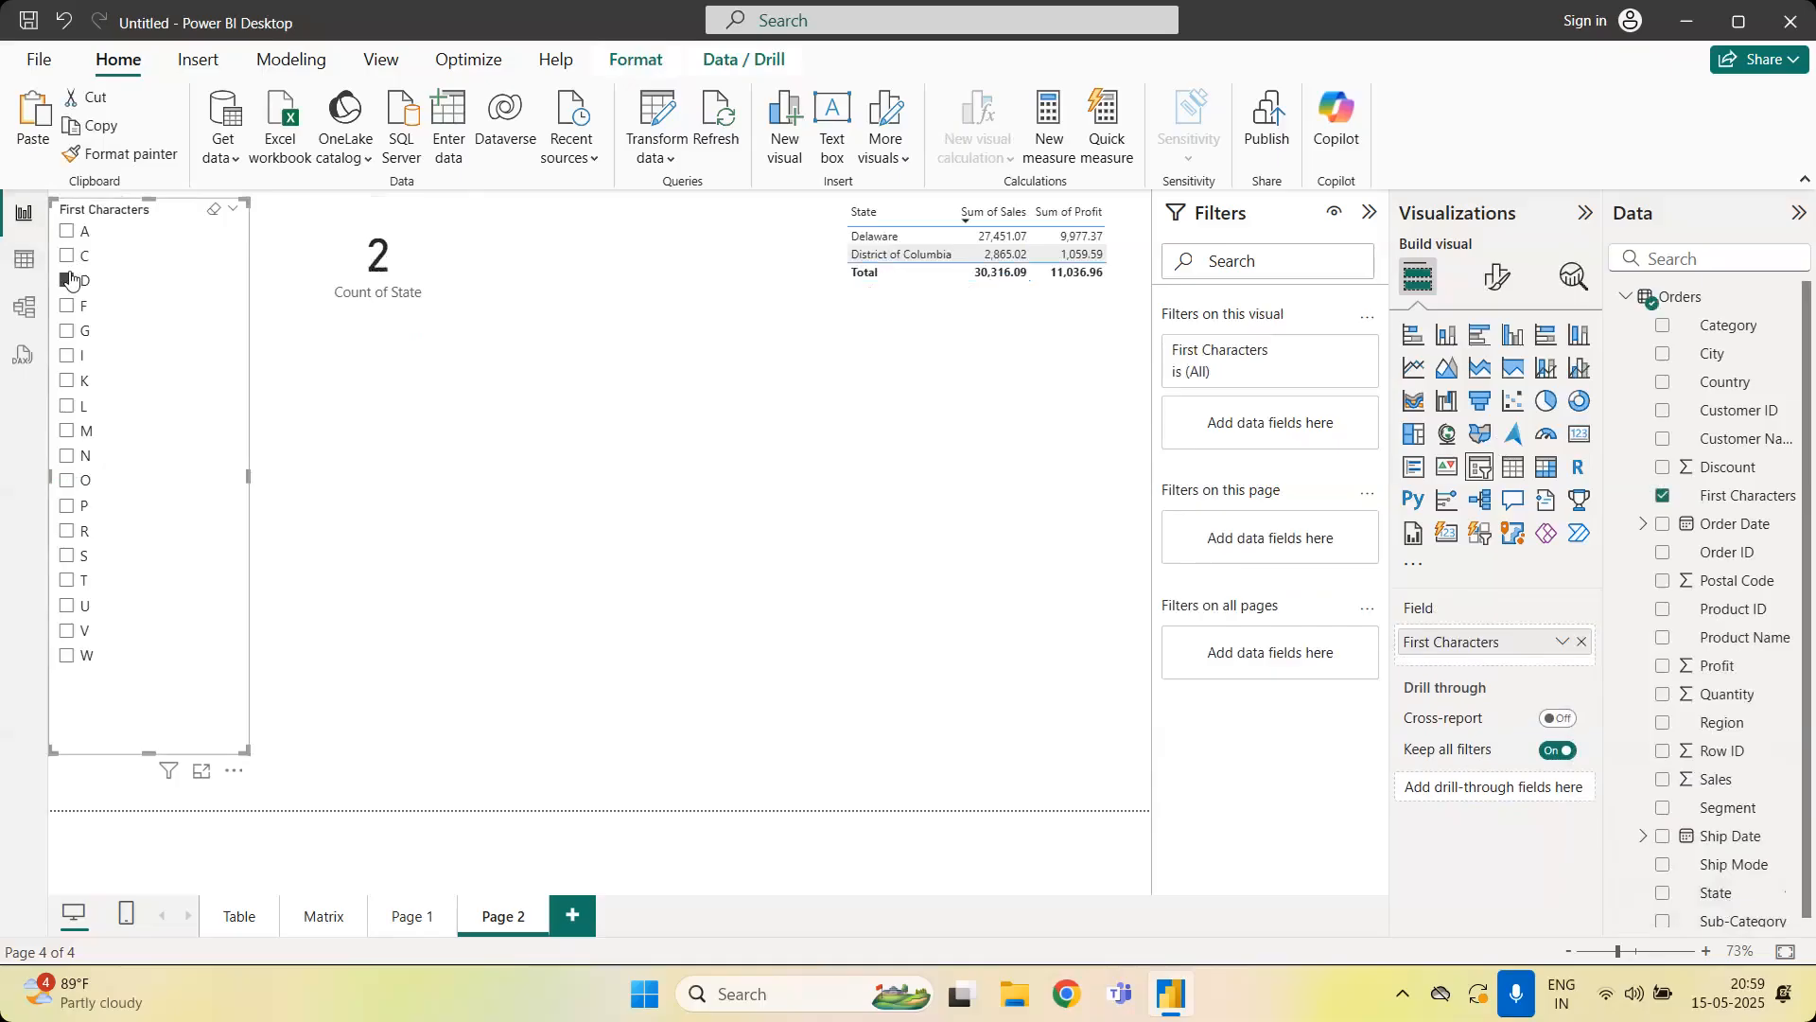
left_click(67, 306)
Rearrange the page so the state table sits beside the slicer and the state count card sits beside the table
left_click_drag(433, 280, 1106, 396)
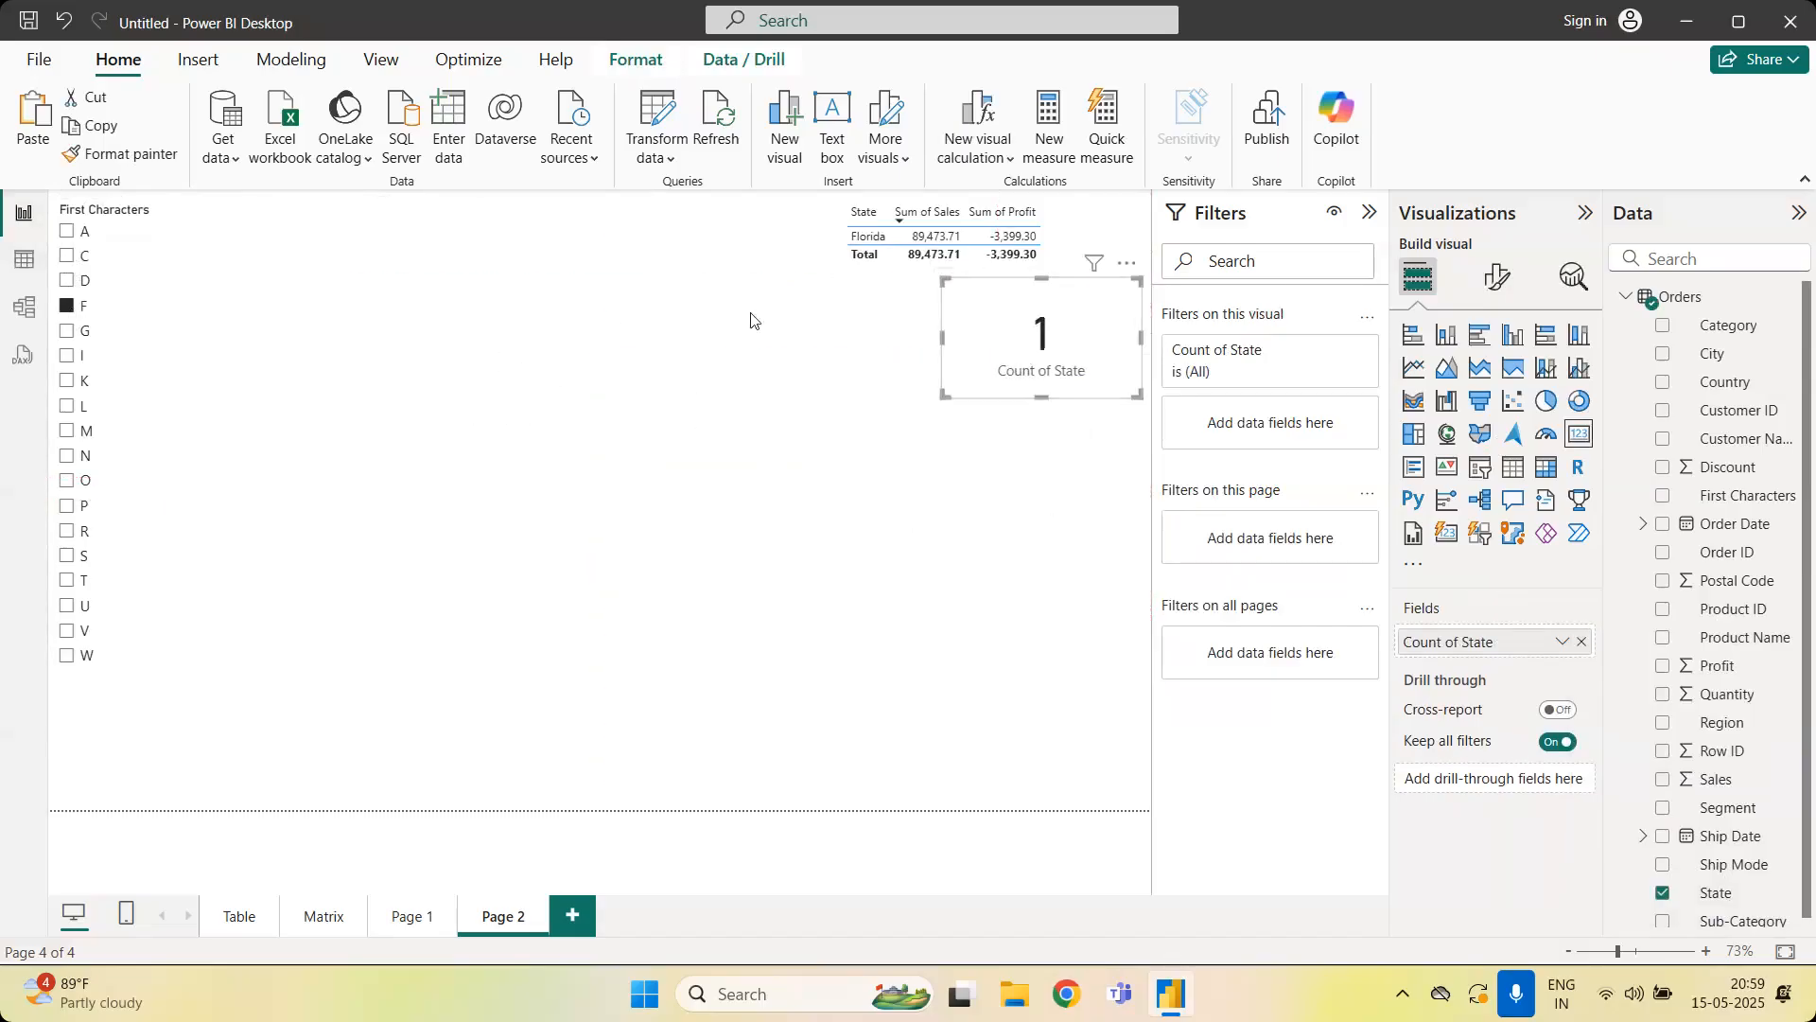
left_click_drag(914, 292, 233, 261)
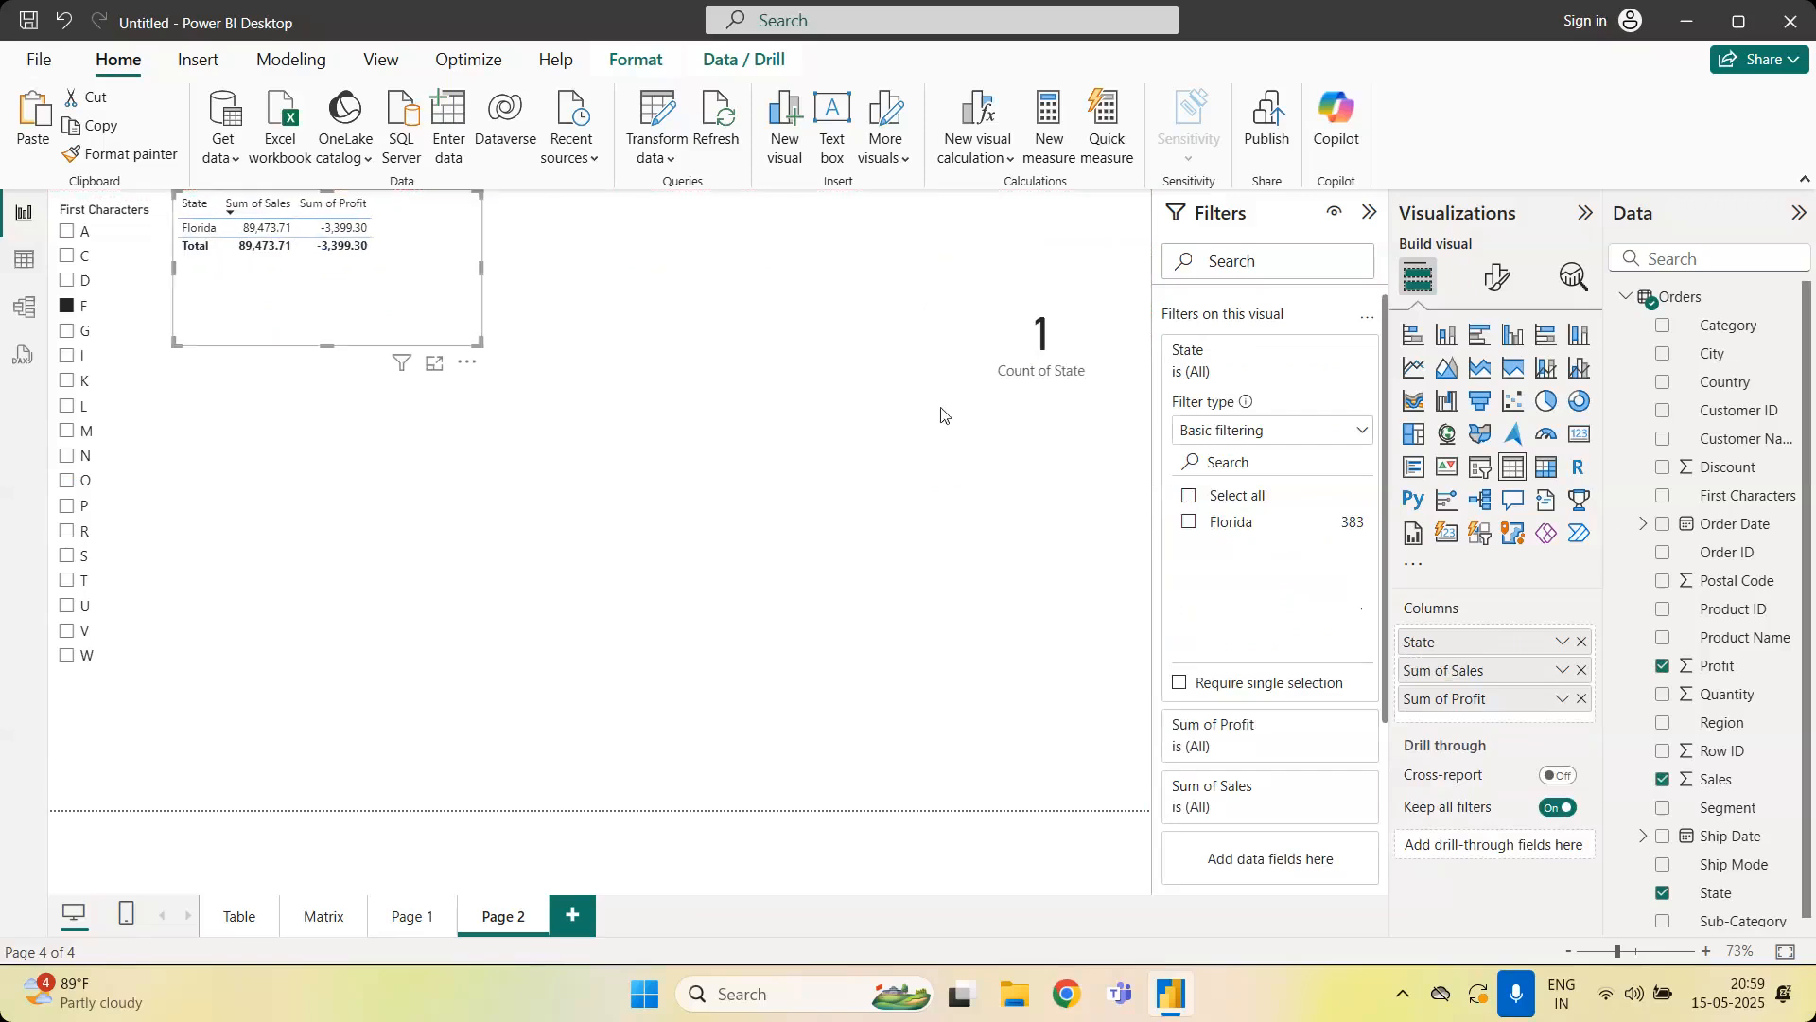
left_click_drag(1107, 337, 577, 244)
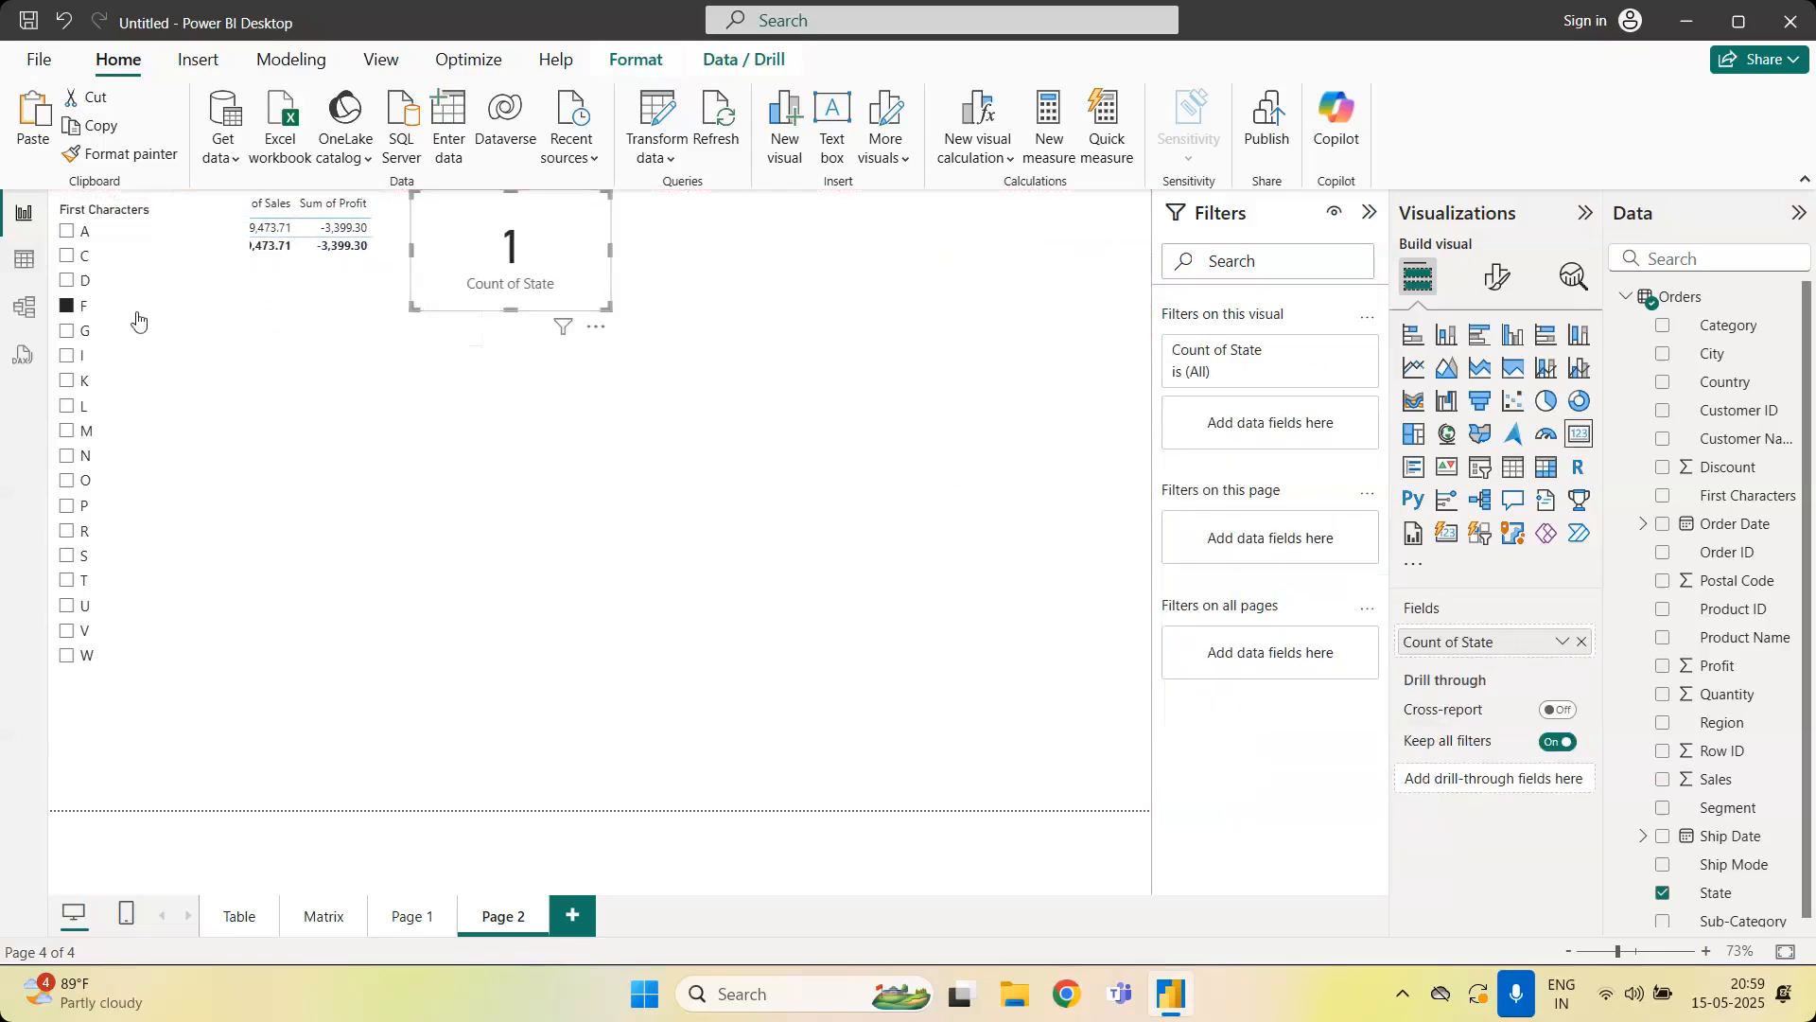
Check the table and card for G and N in the First Characters slicer, and narrow the slicer to uncover the table
left_click(66, 332)
left_click(498, 454)
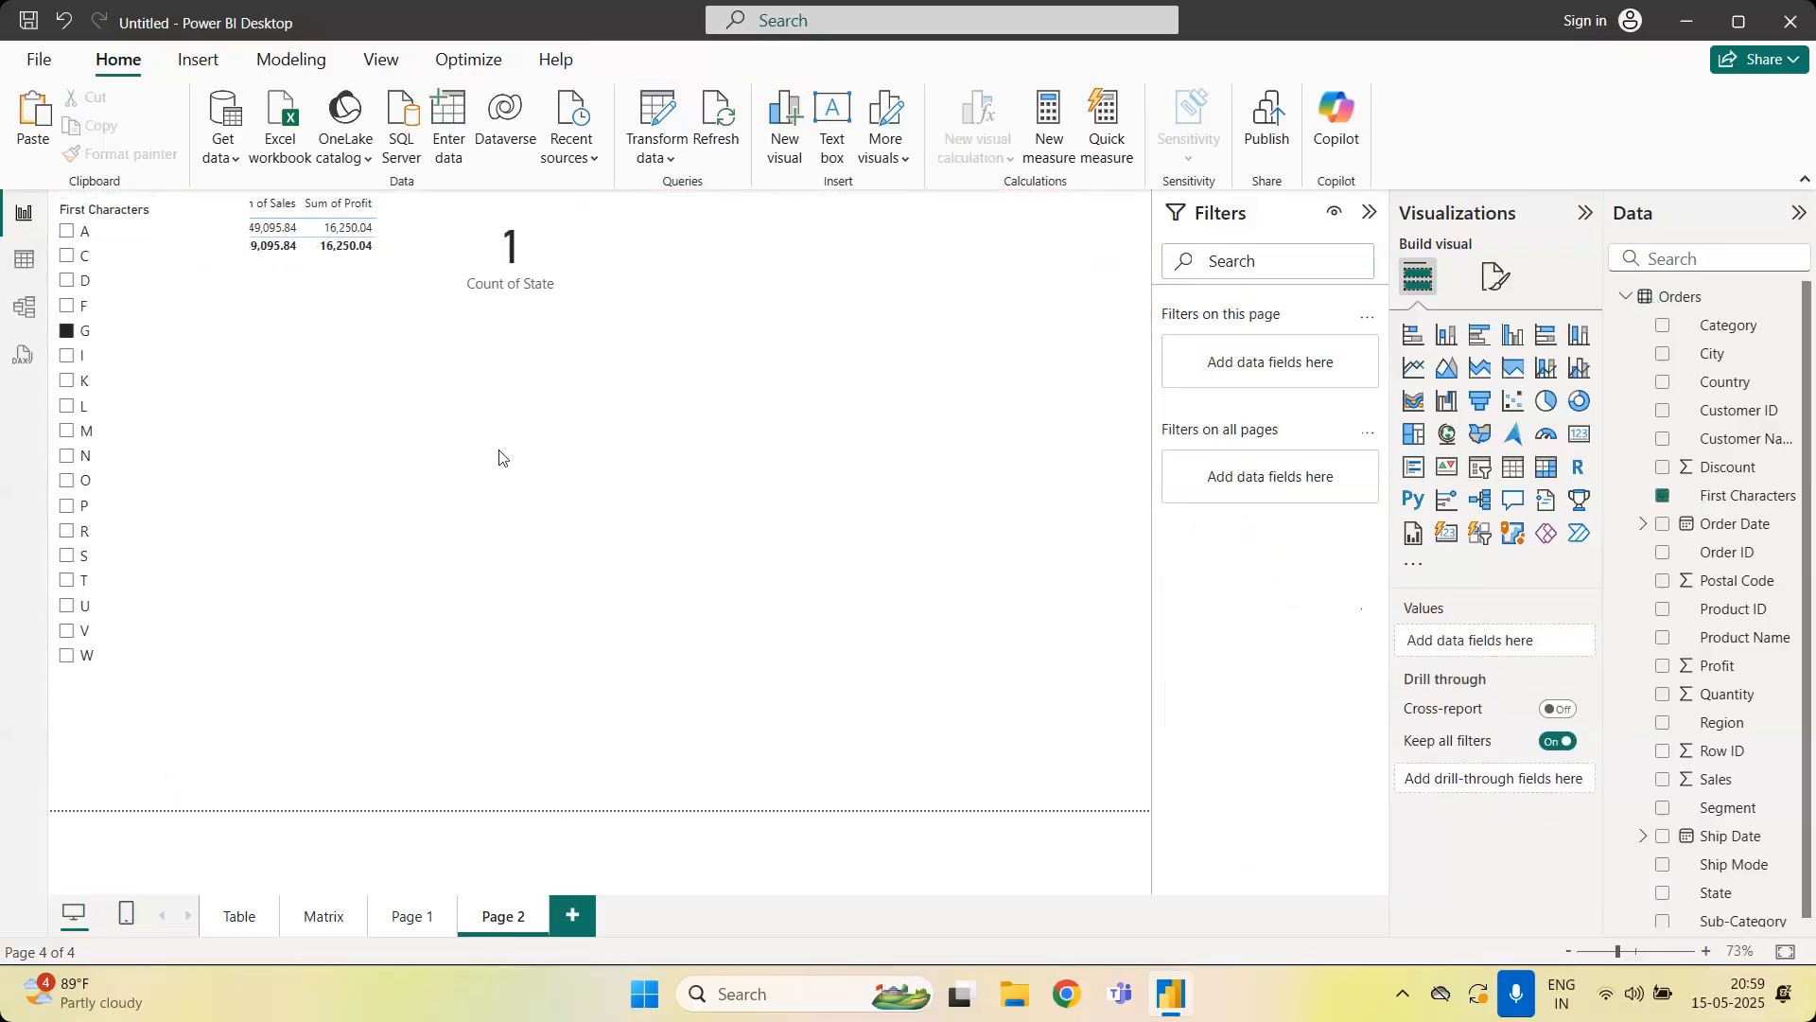
left_click(385, 308)
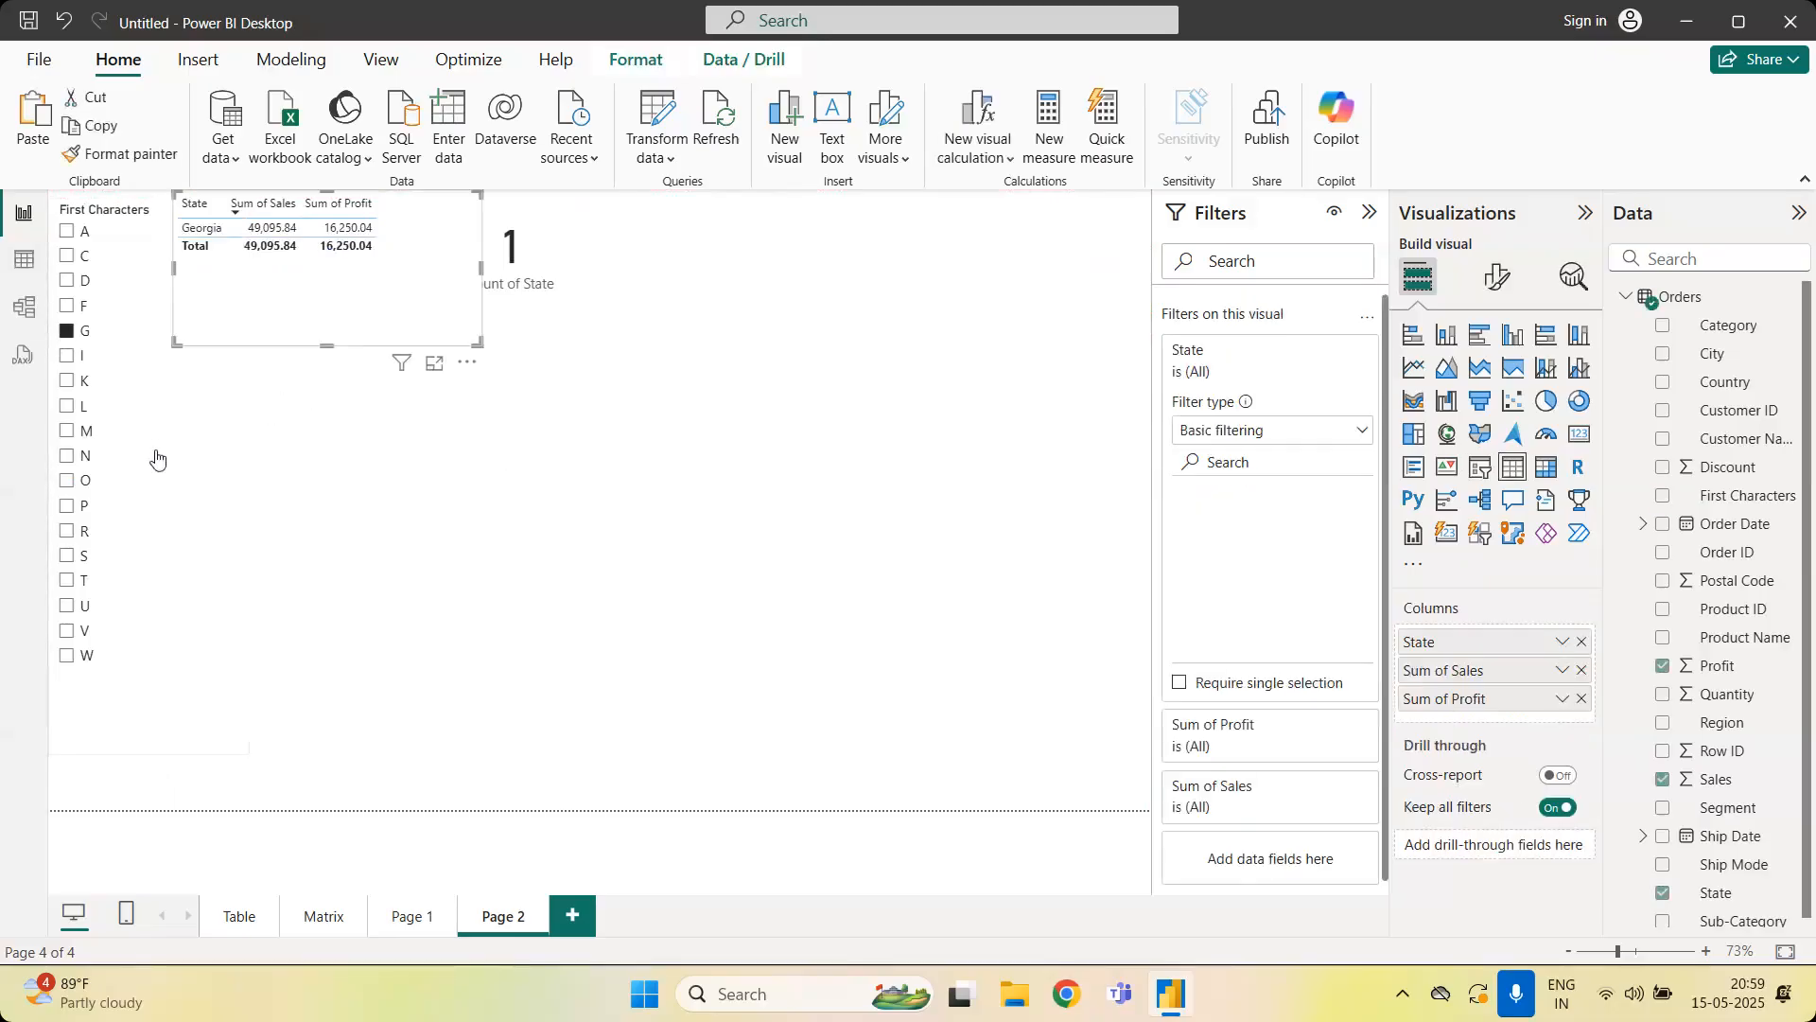
left_click(65, 456)
left_click_drag(247, 748, 171, 748)
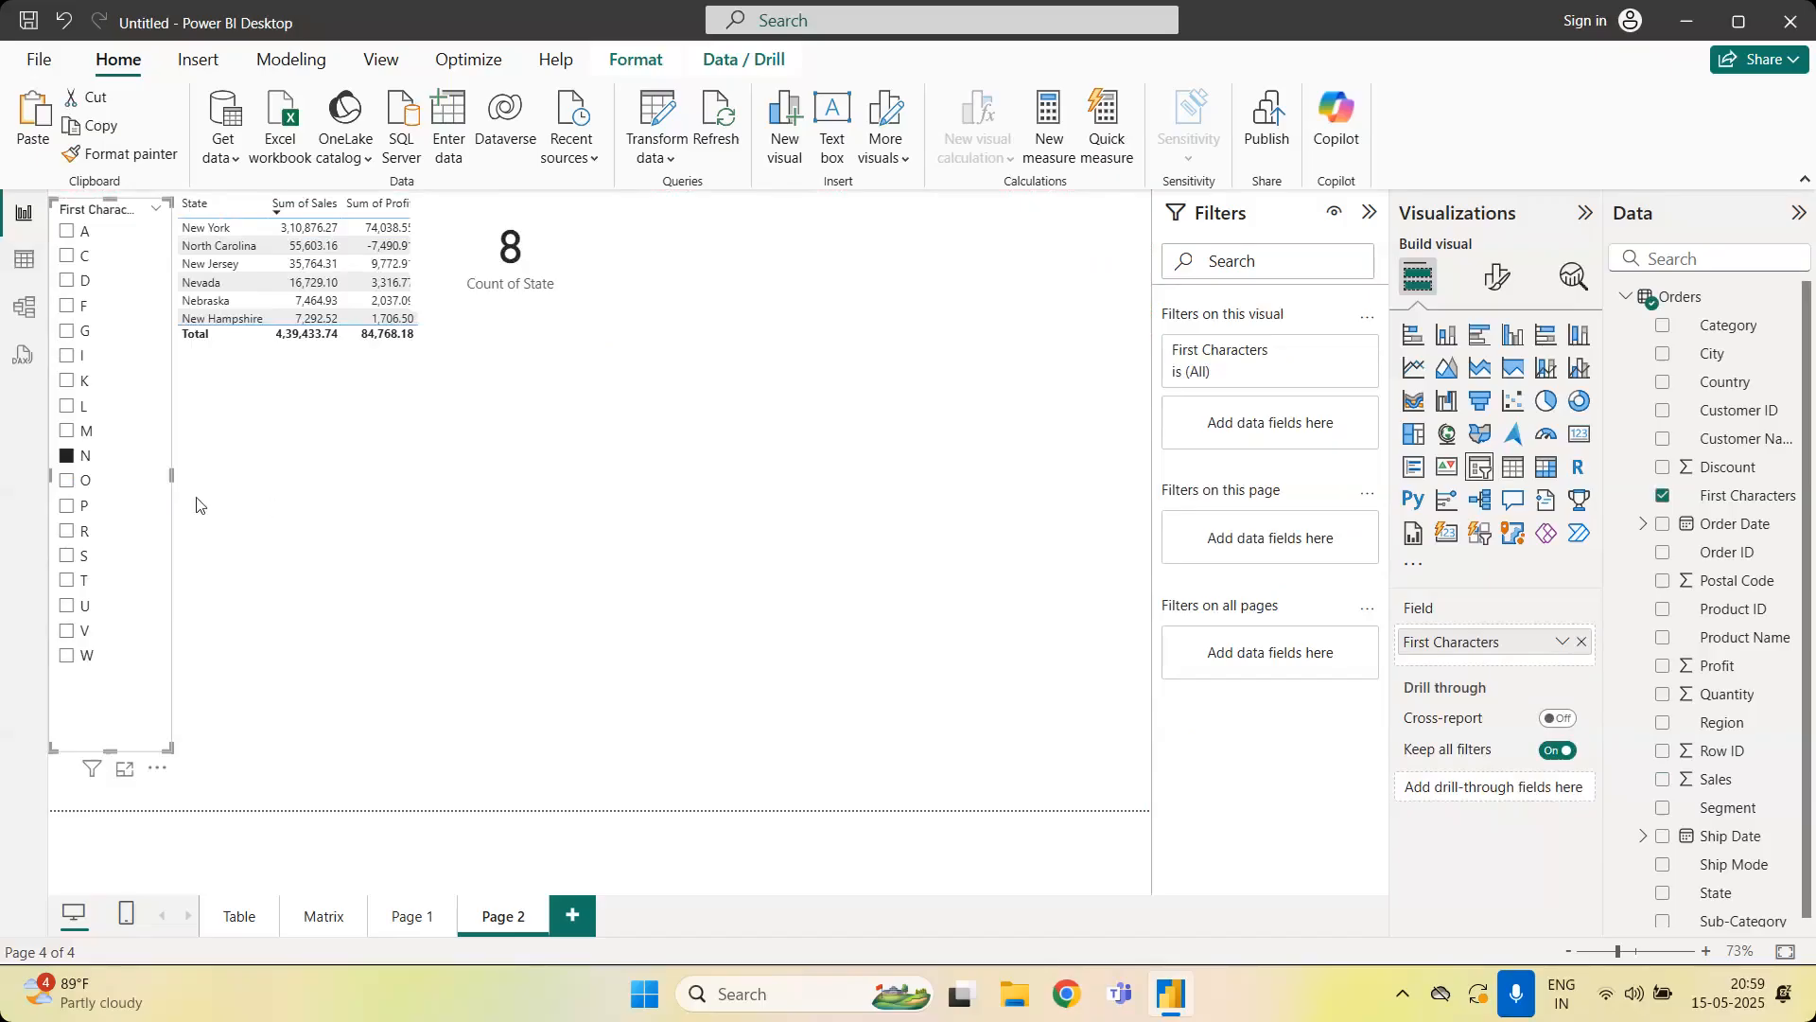
Select O, R and S in turn in the First Characters slicer to check the distinct state count against the listed states
left_click(67, 481)
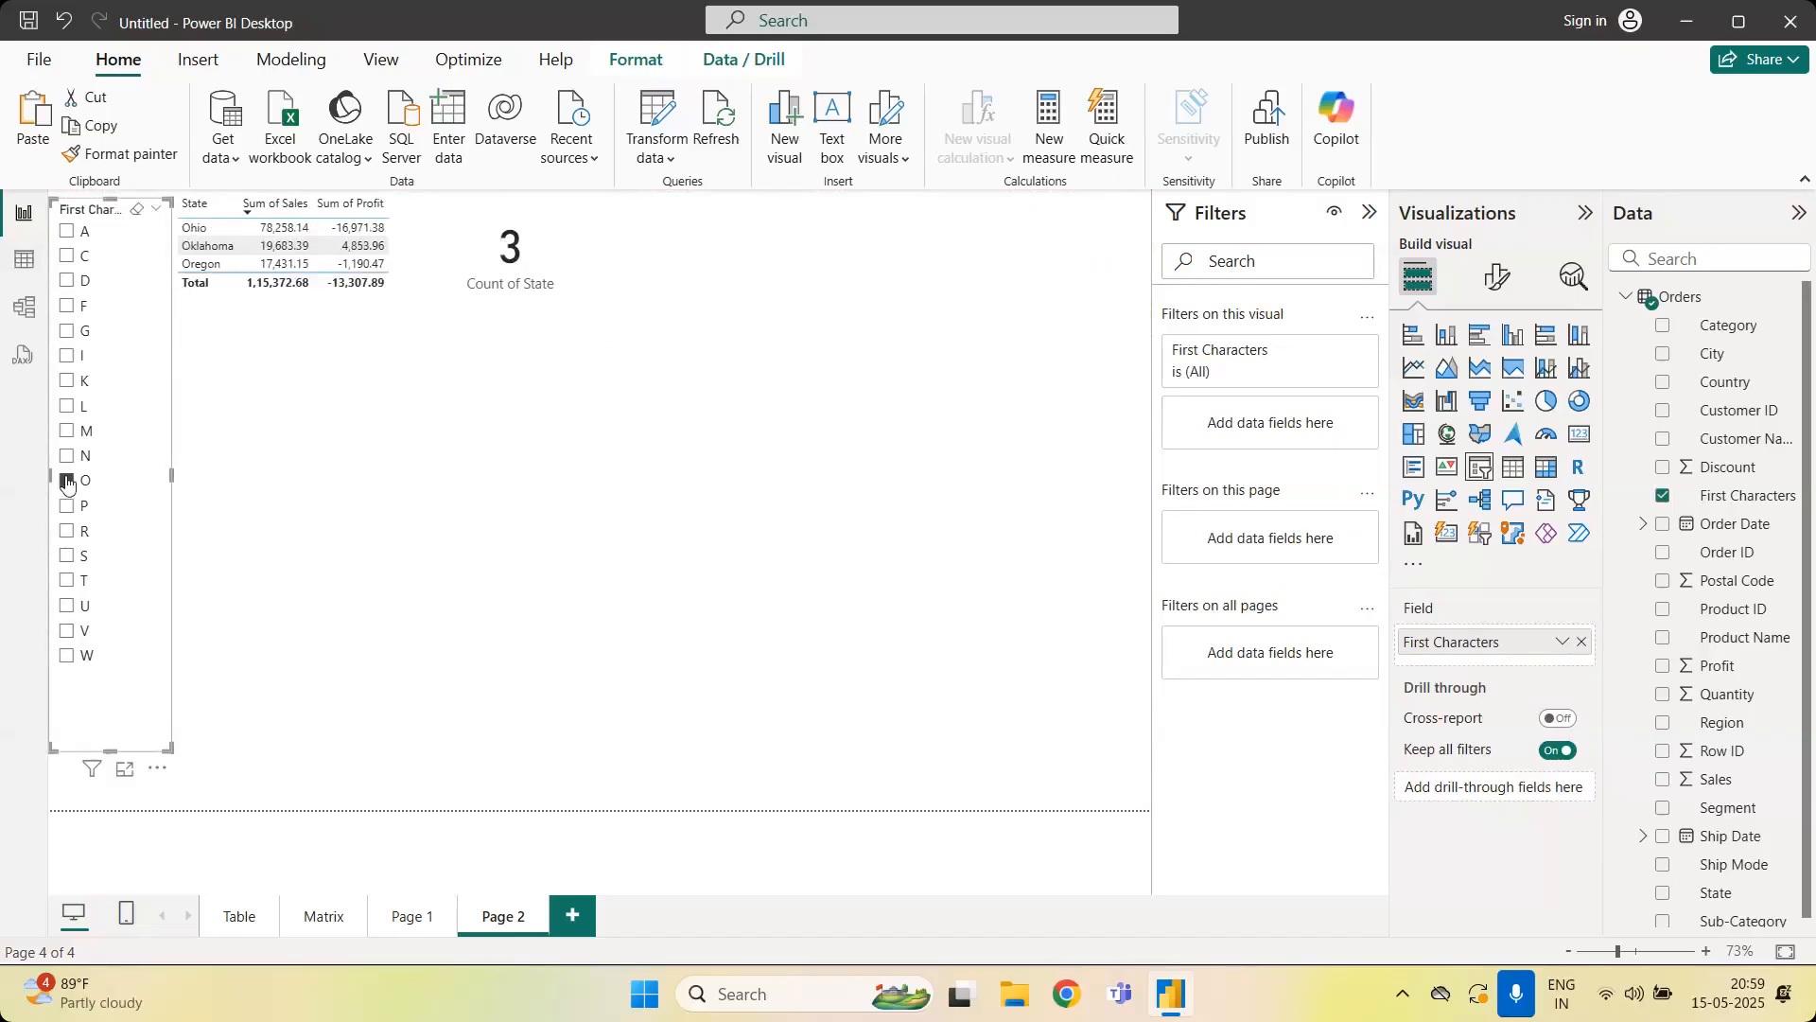
left_click(67, 528)
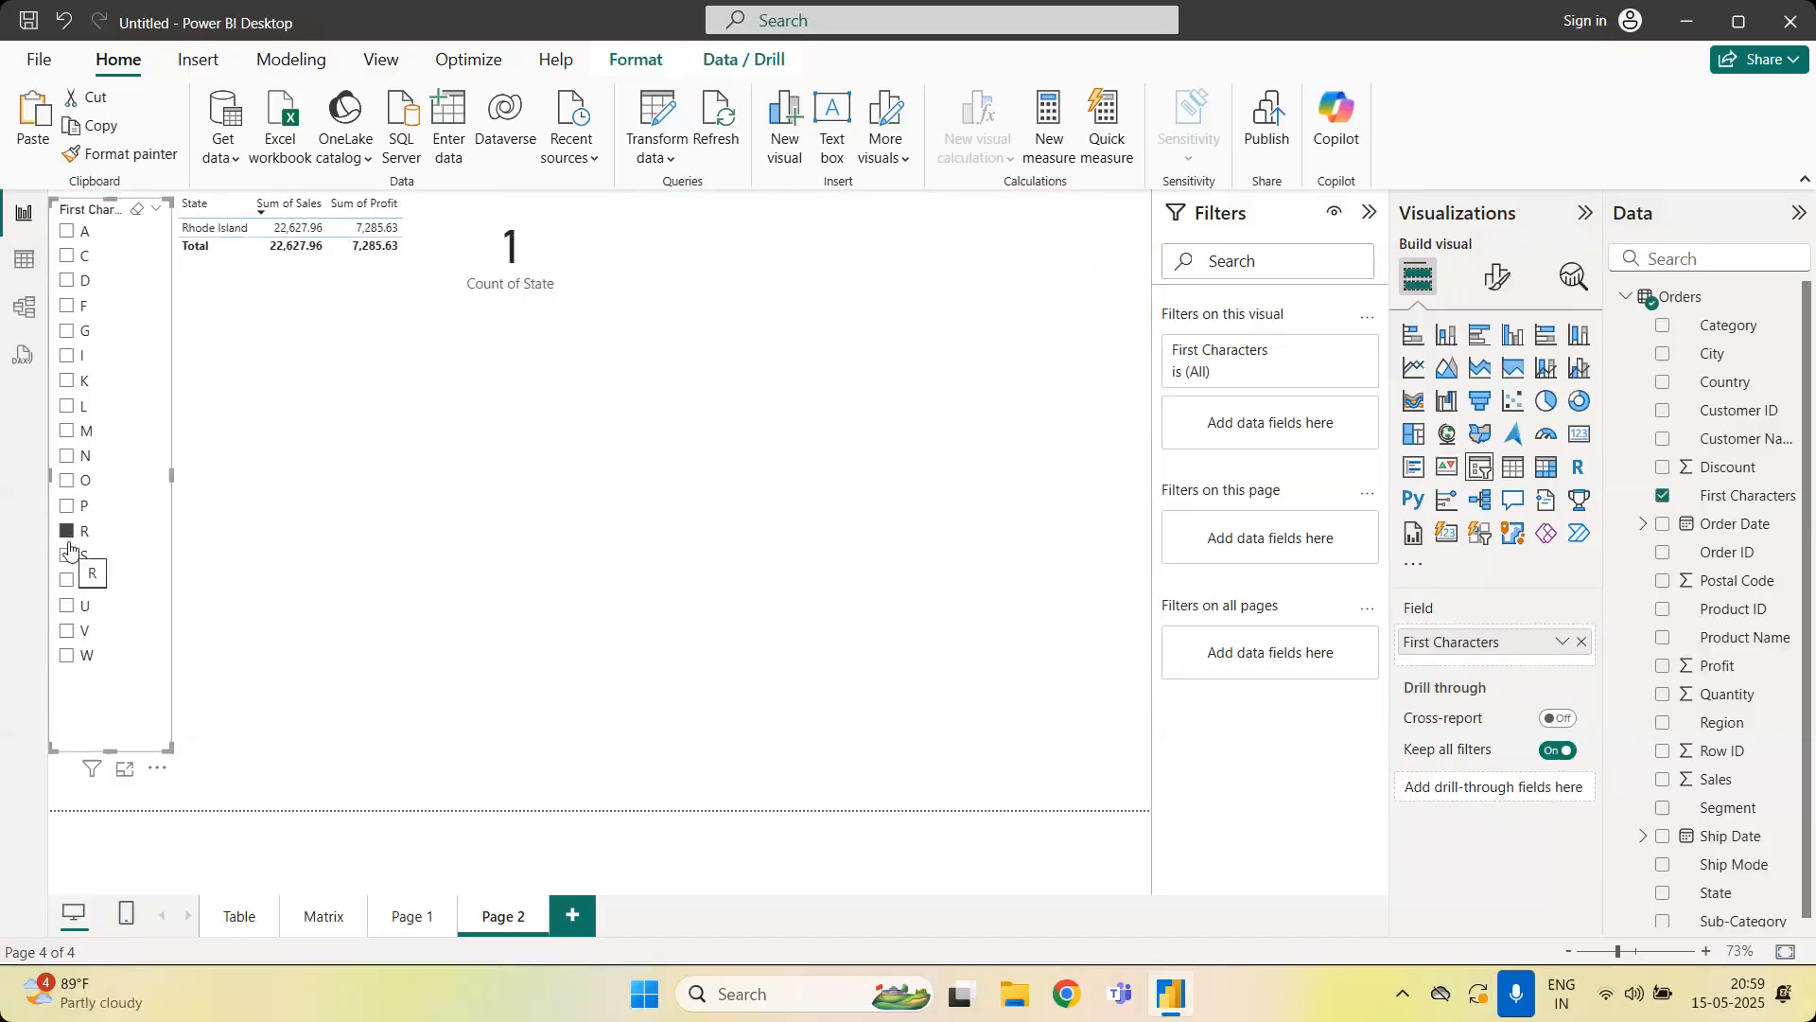
left_click(67, 556)
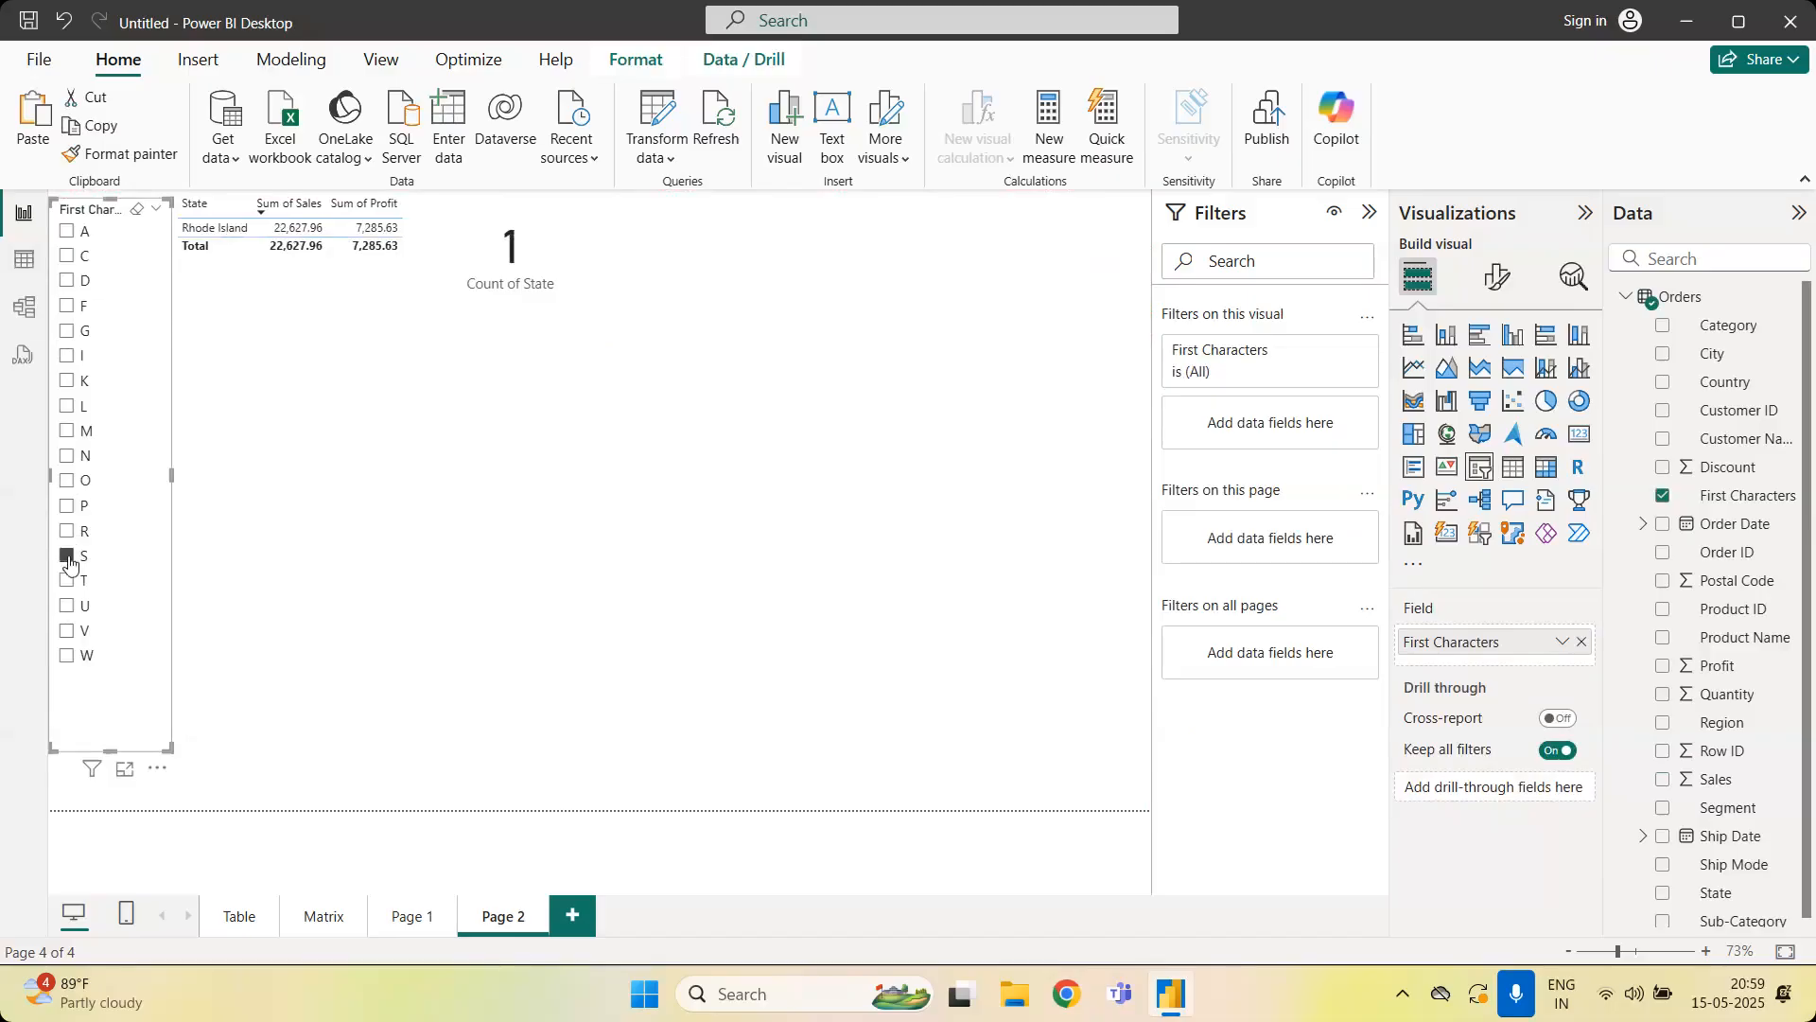
Select T, U and N in turn in the First Characters slicer to compare the state count card with the table
left_click(66, 605)
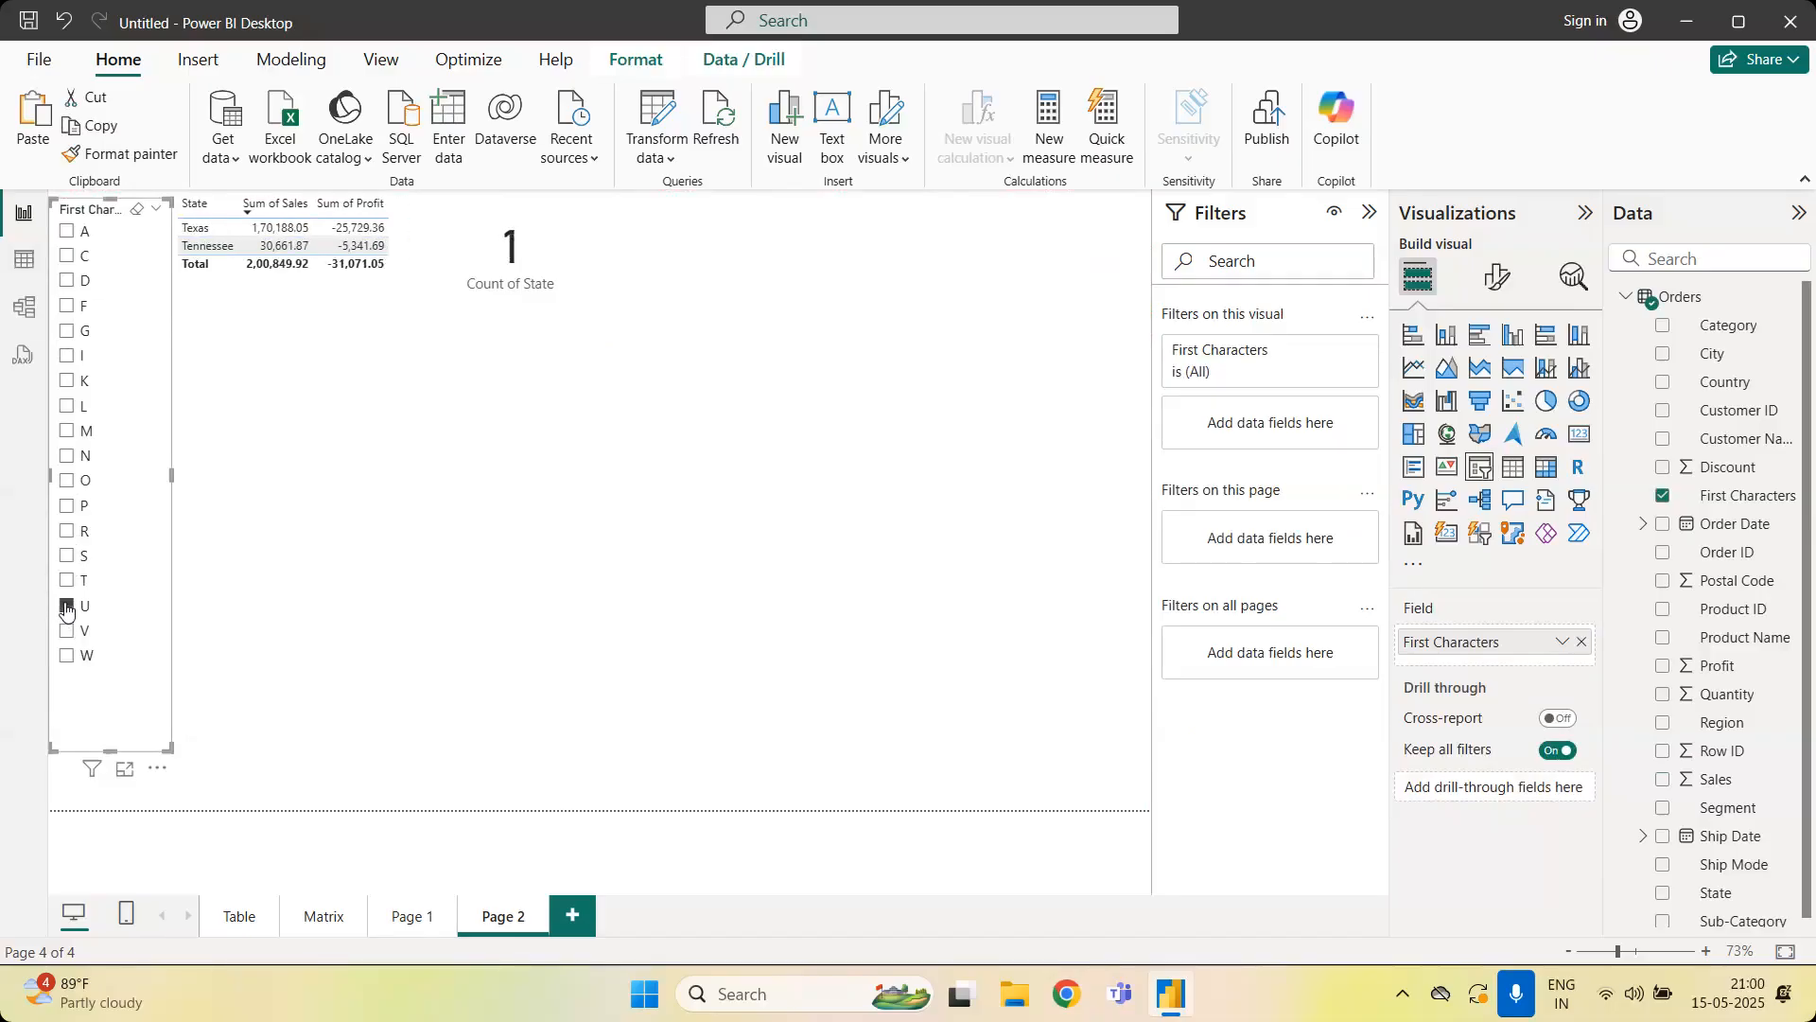
left_click(67, 456)
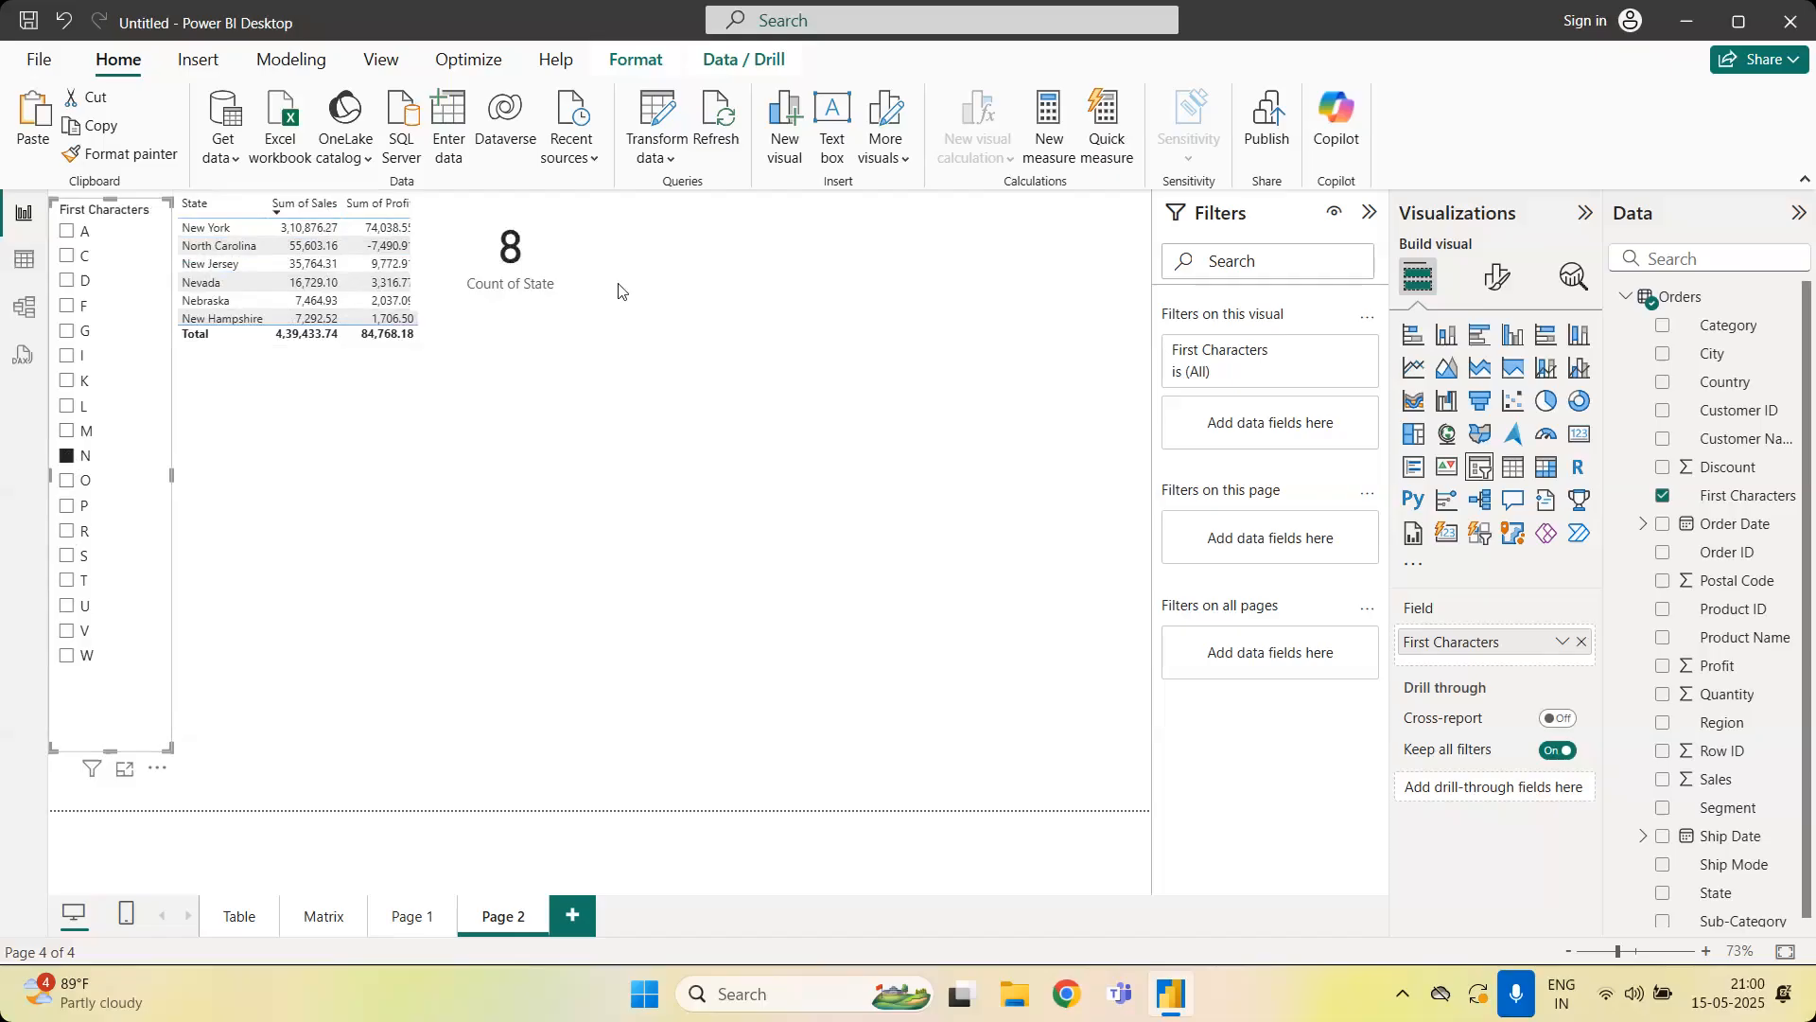
Move the state count card farther from the table, and enlarge the state table until all the states starting with N fit
left_click(719, 262)
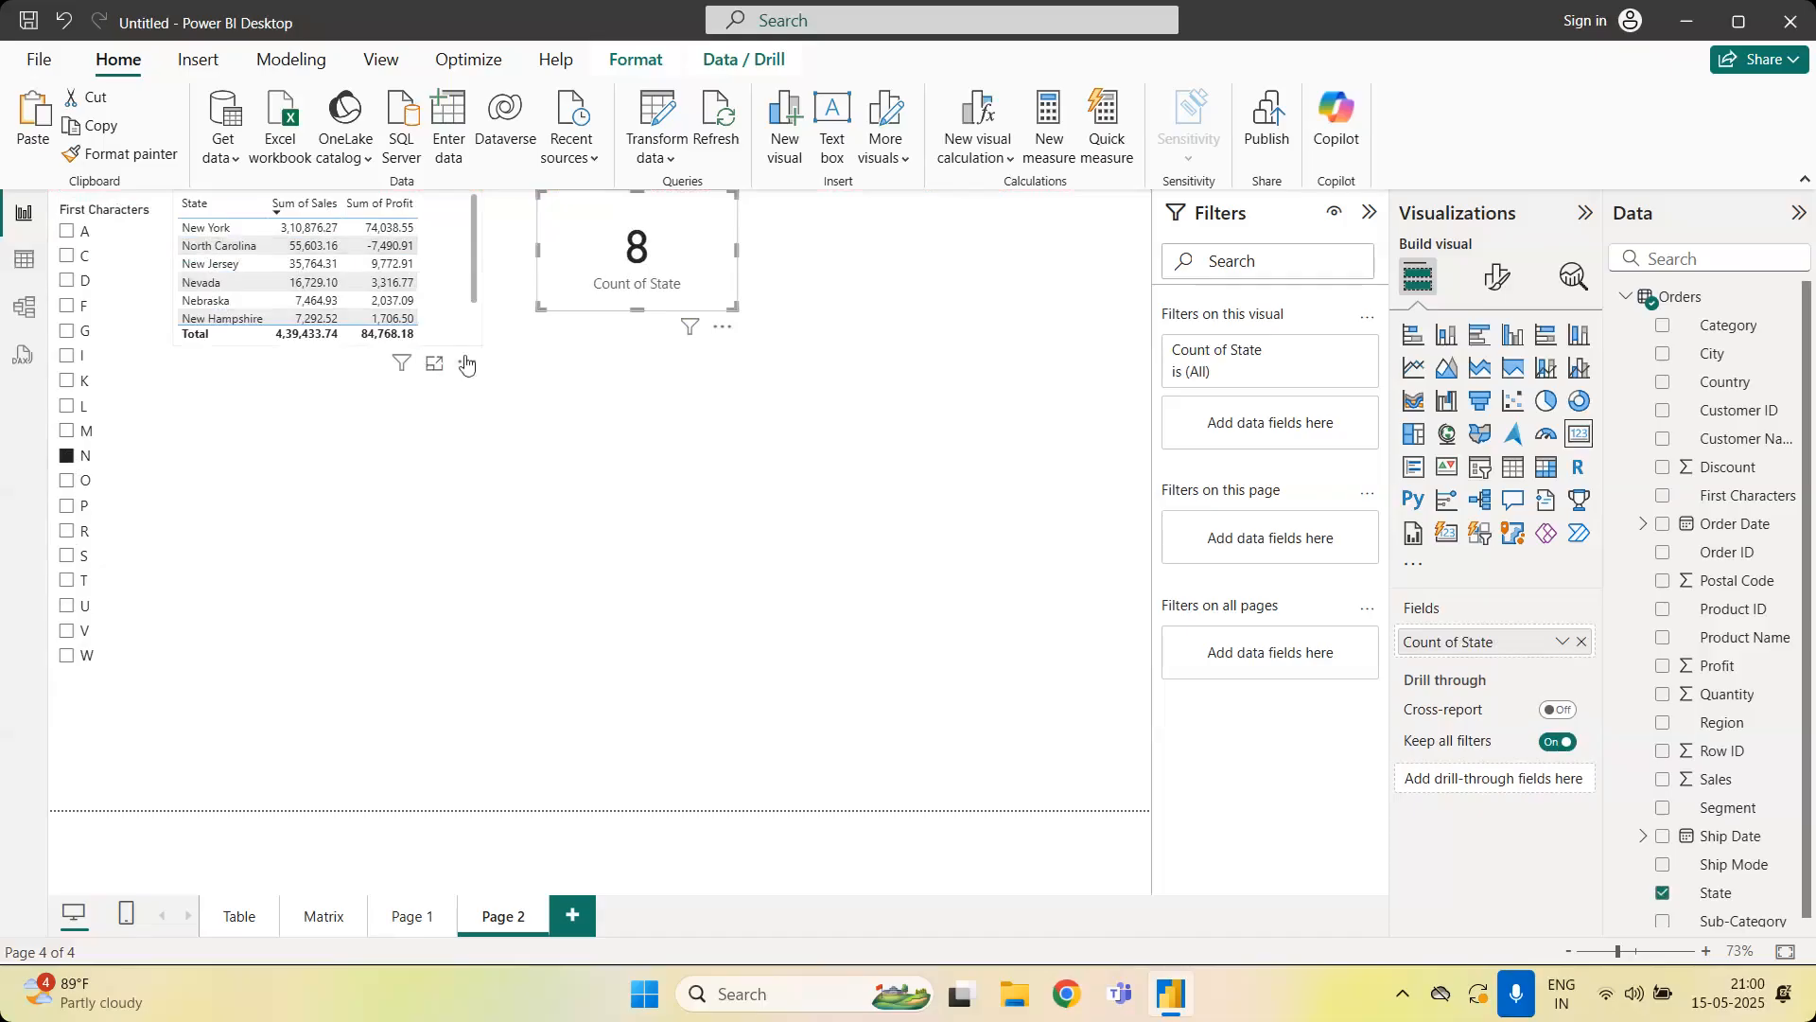
left_click(476, 341)
left_click_drag(478, 344, 479, 422)
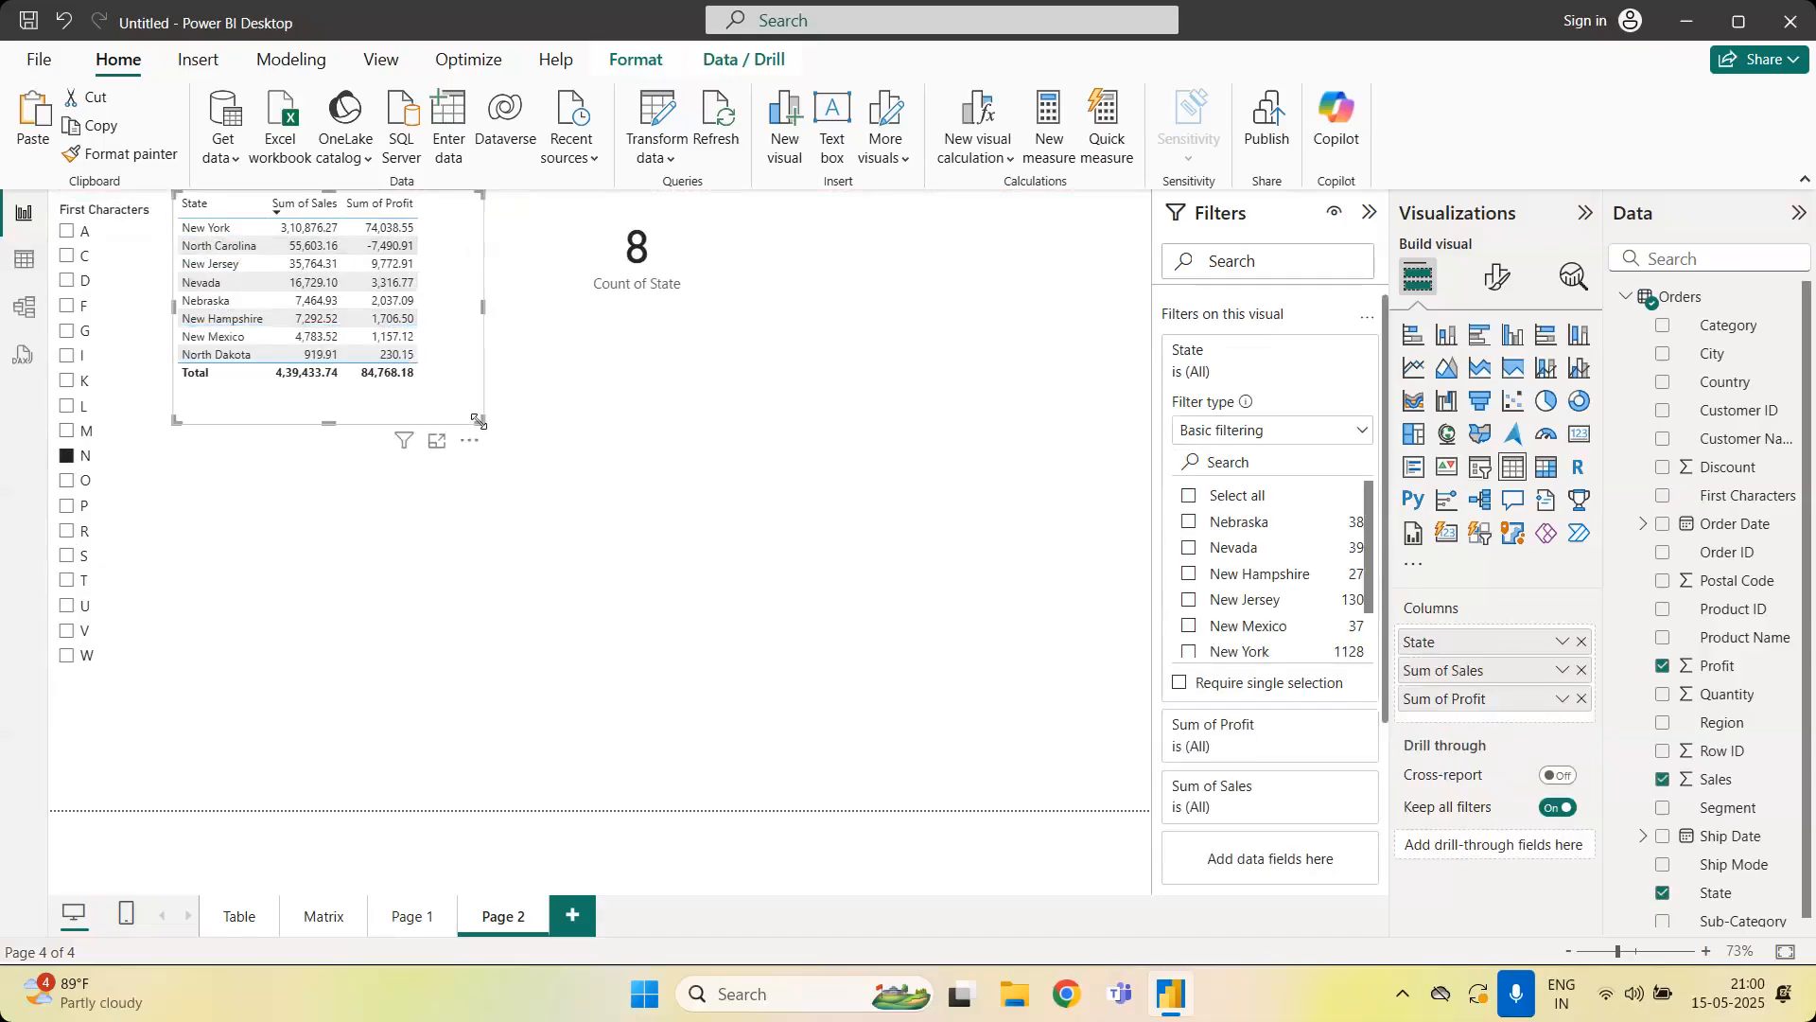
left_click(429, 499)
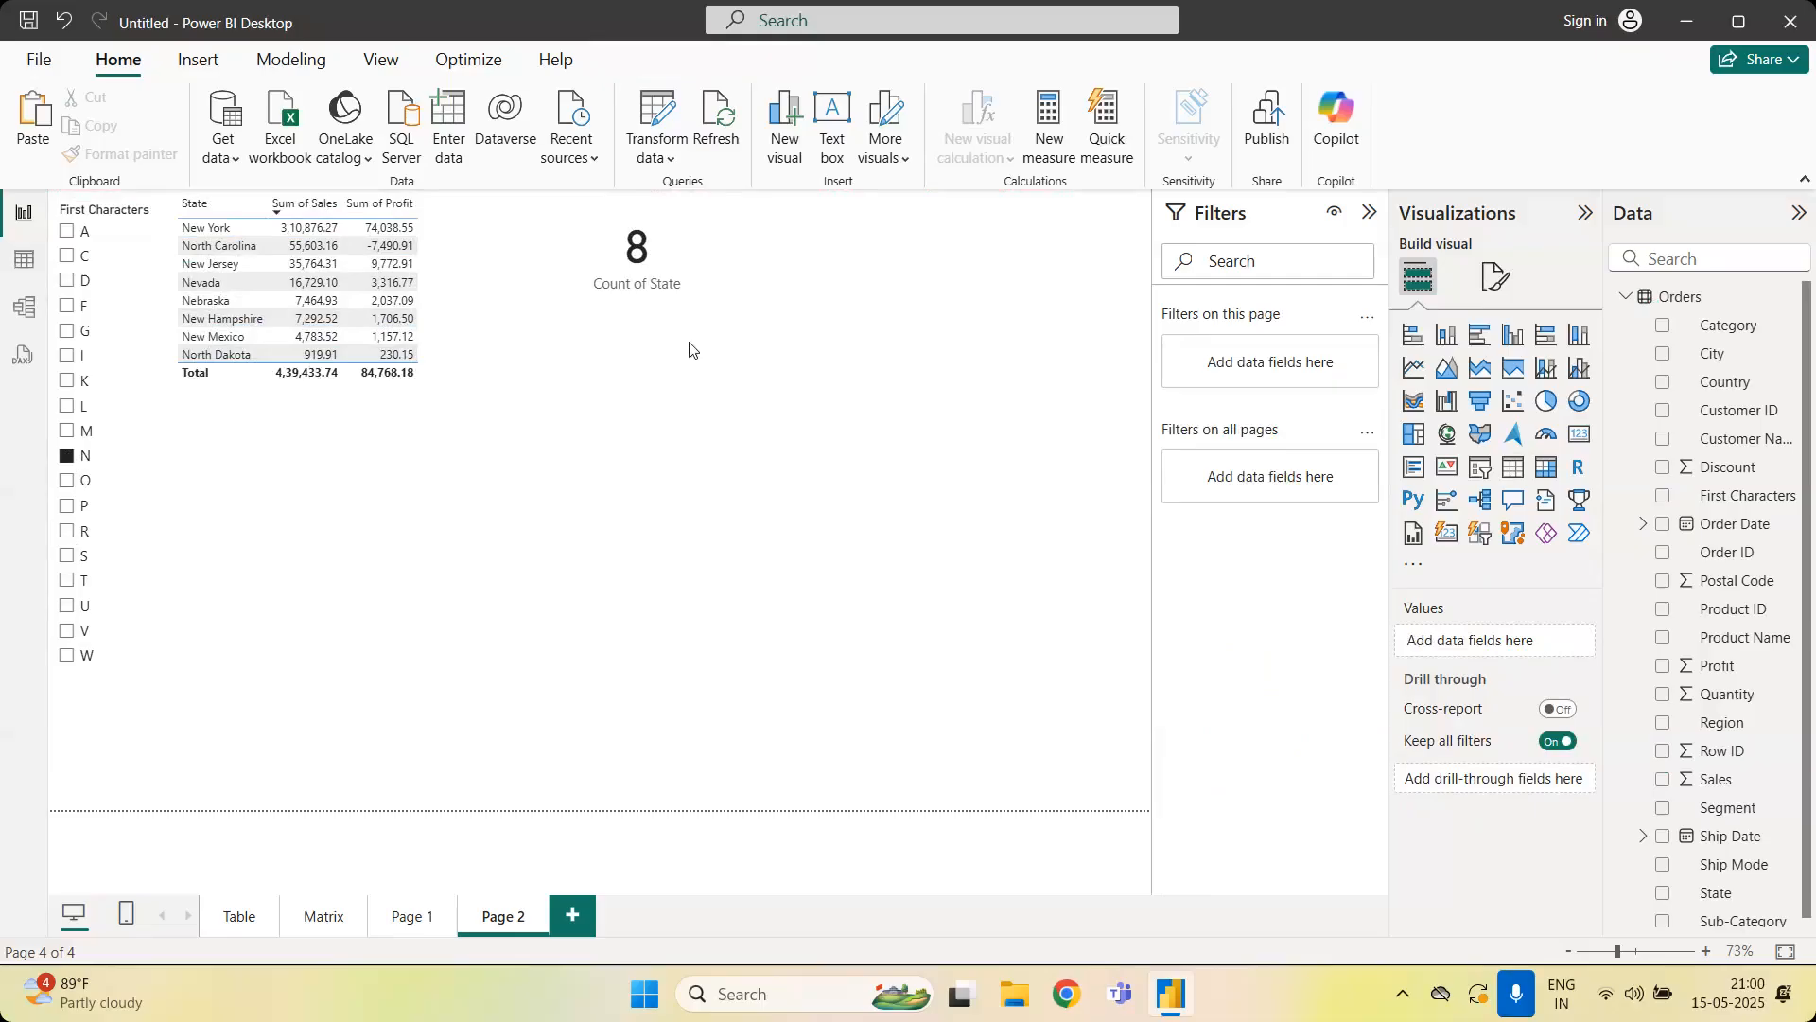
Select M, L, K and O in turn in the First Characters slicer to check the count card against the listed states
left_click(66, 432)
left_click(66, 407)
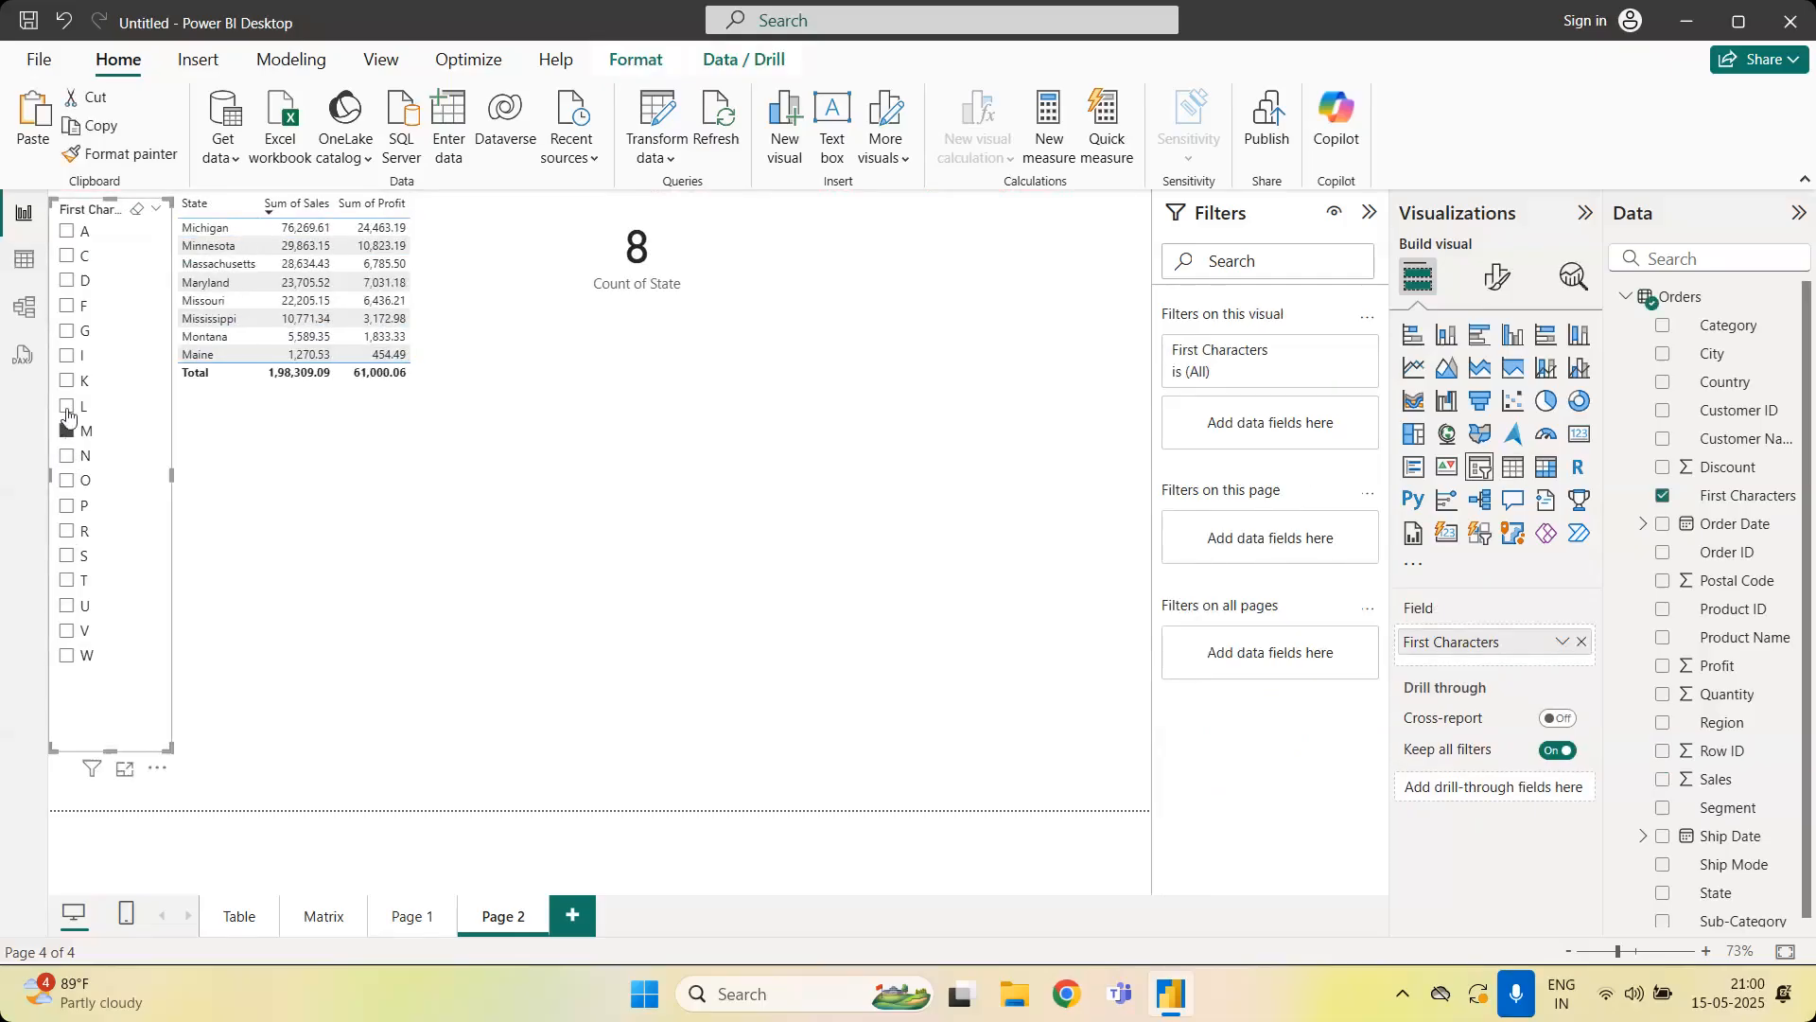
left_click(66, 381)
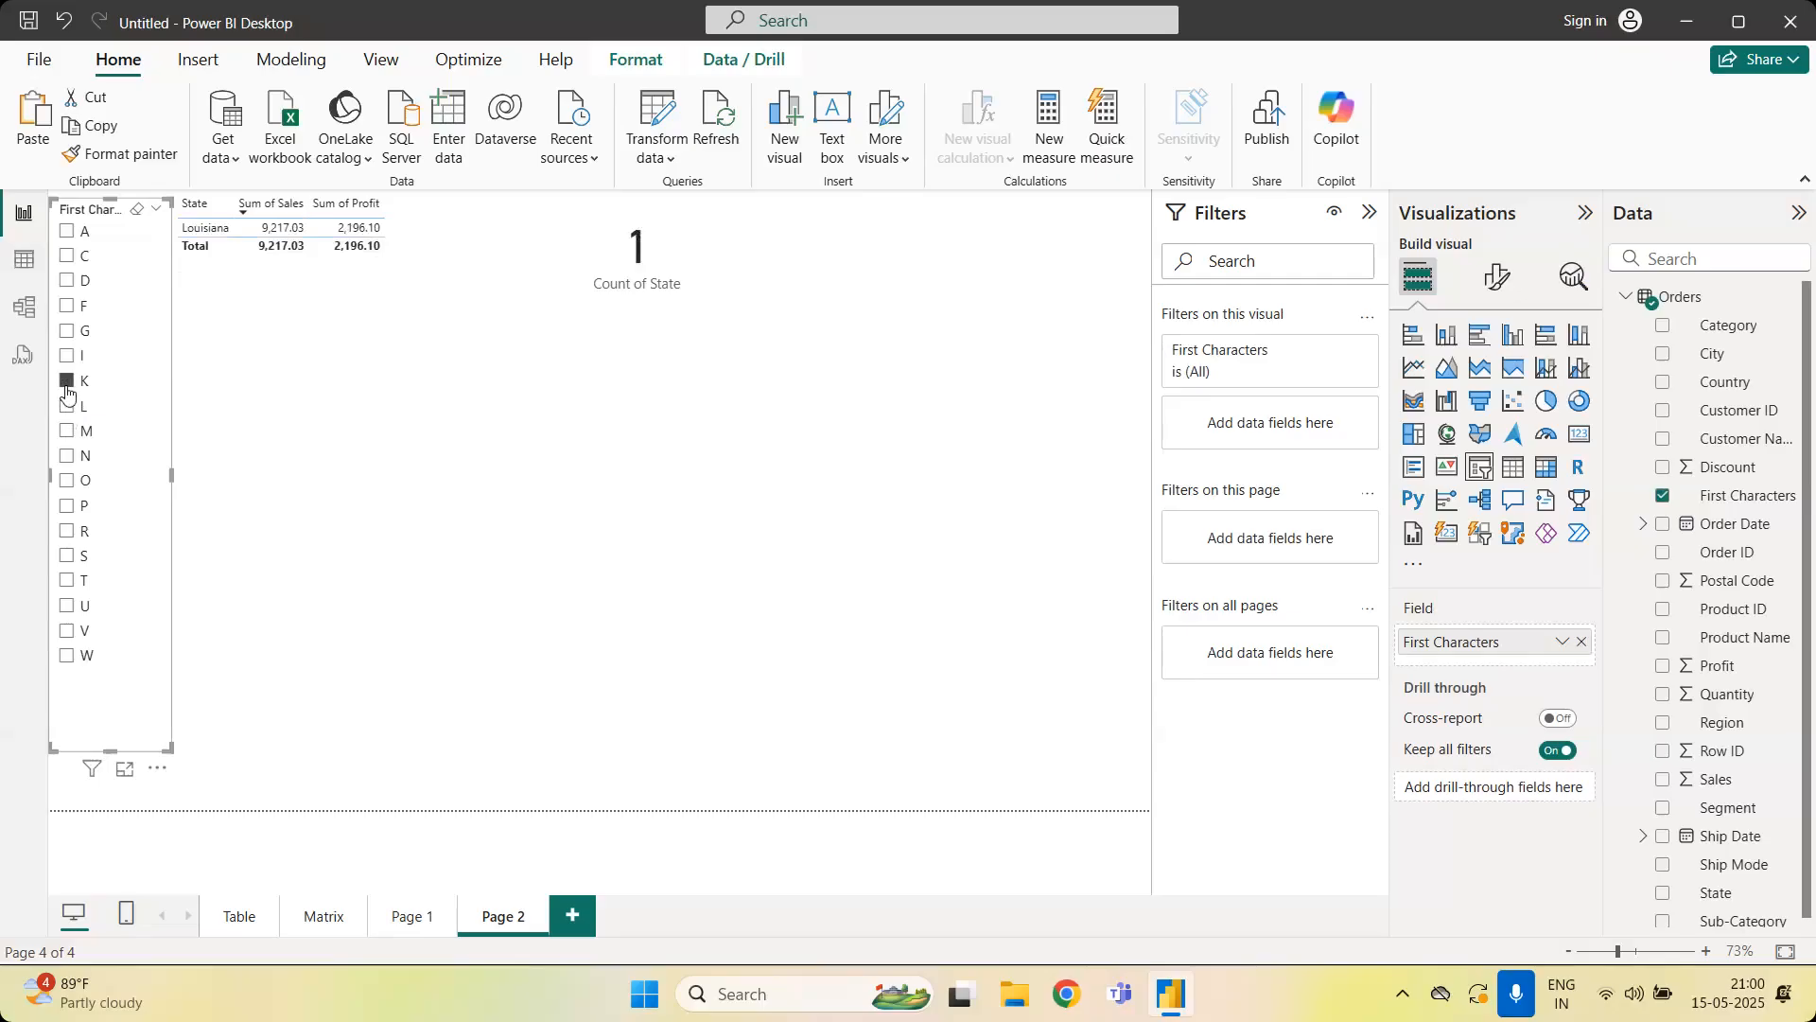
left_click(434, 290)
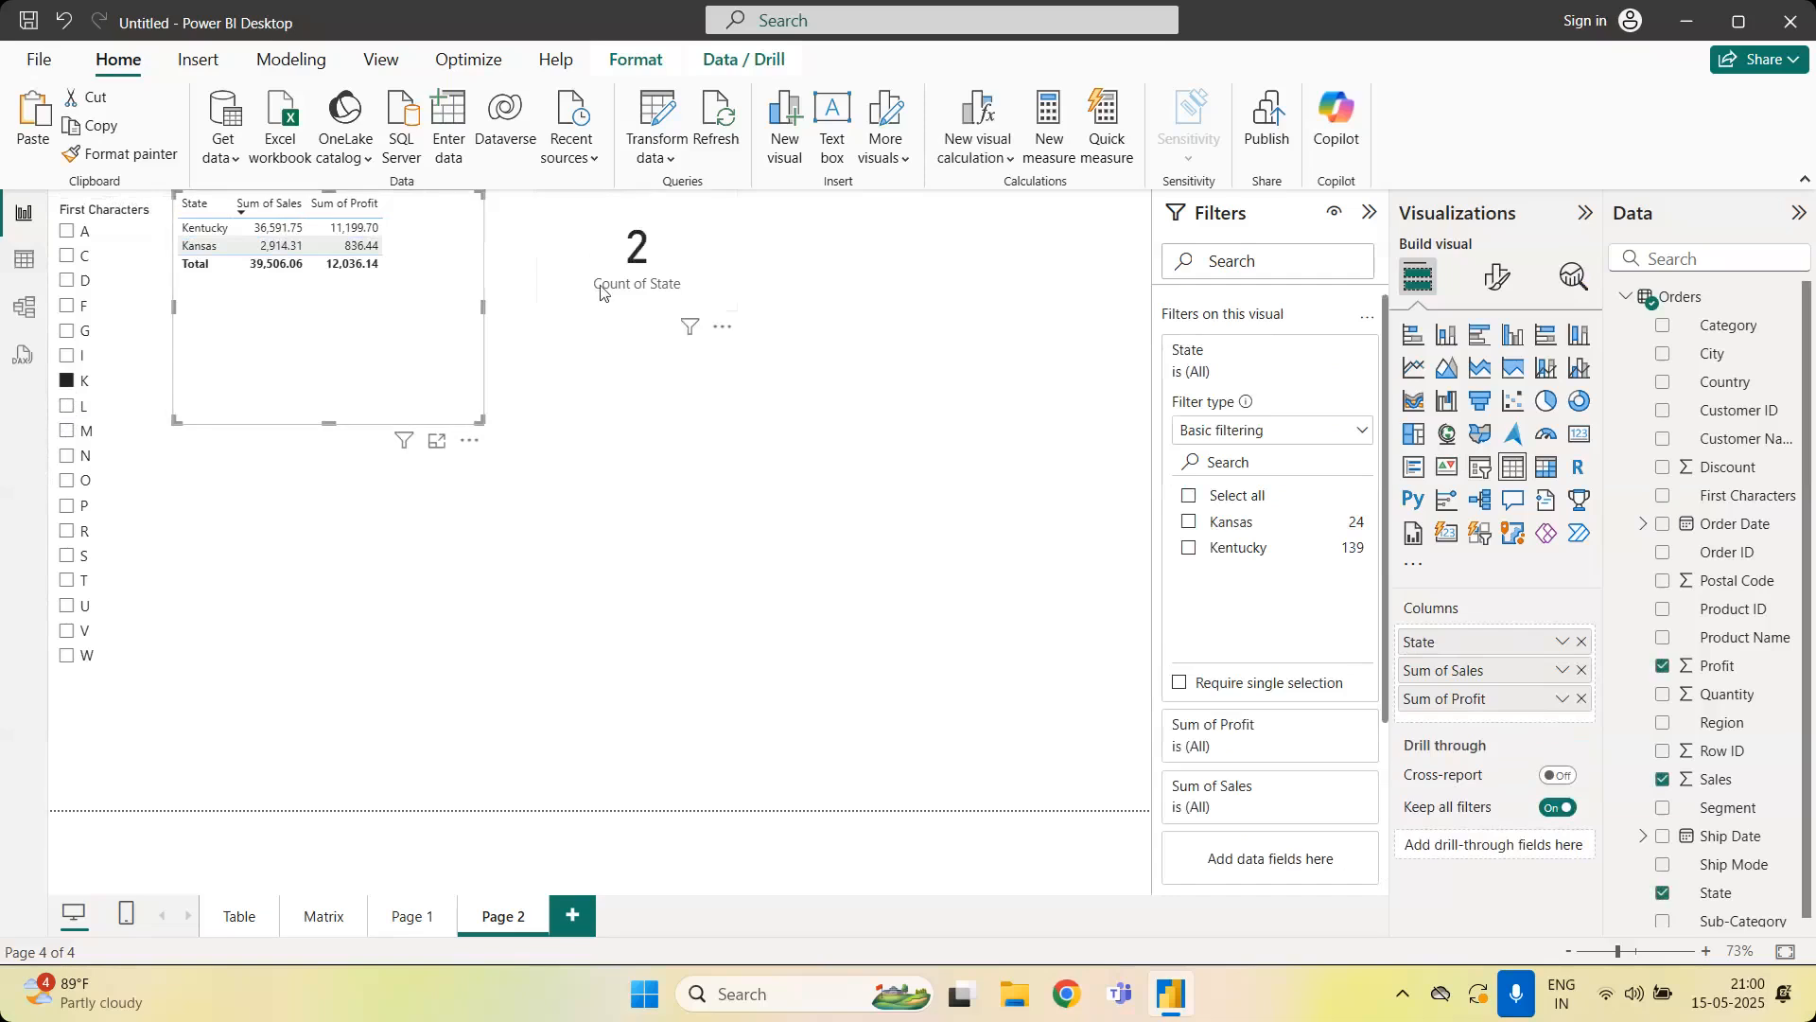
left_click(636, 499)
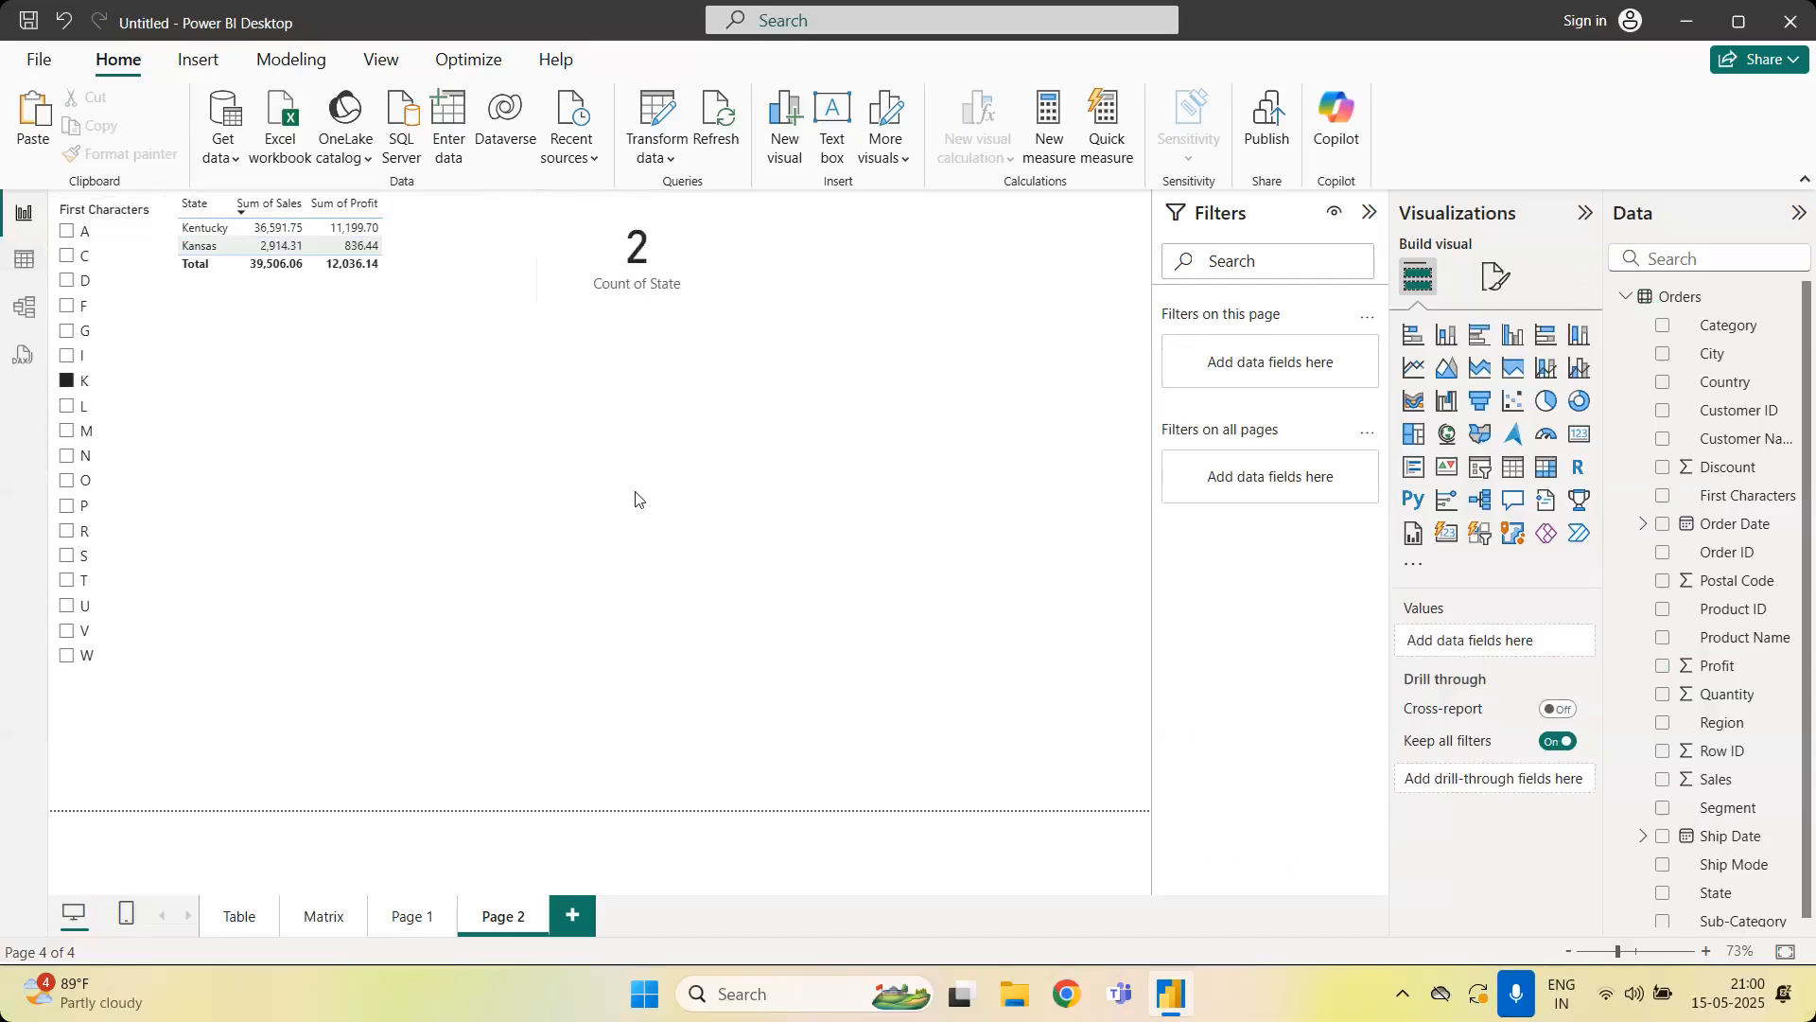
left_click(134, 484)
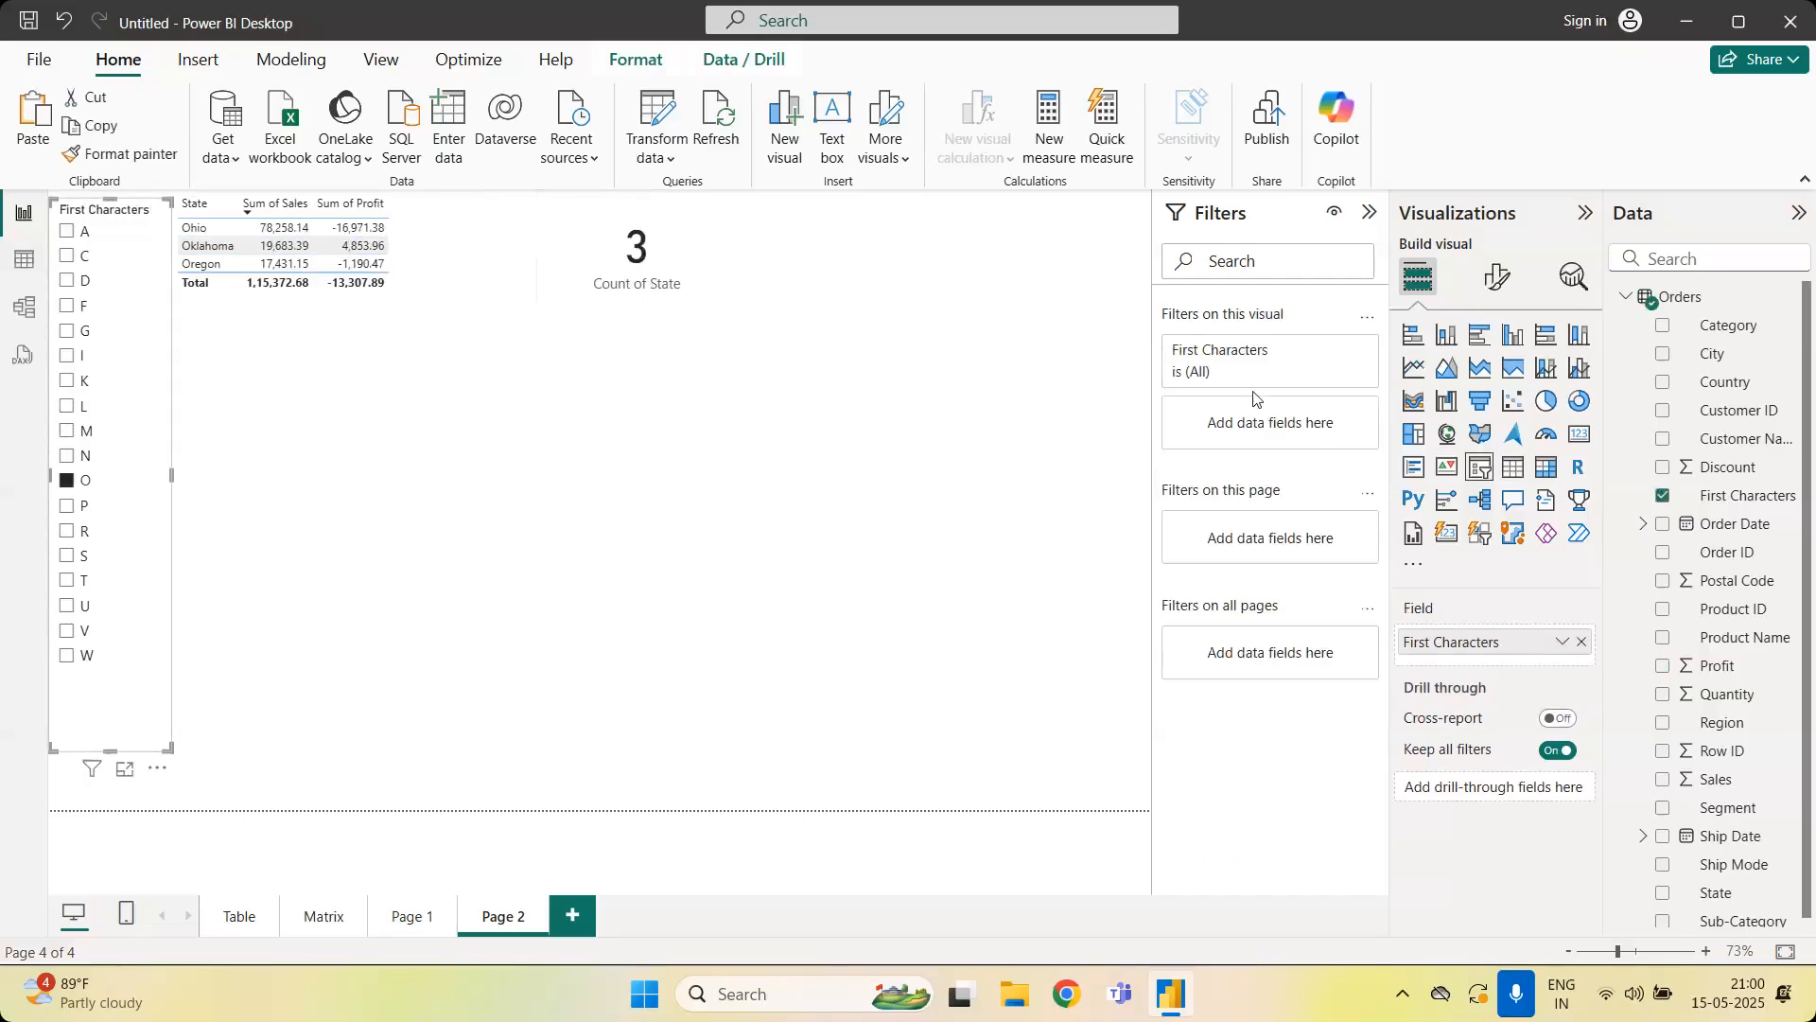
Turn on the visual border of the First Characters slicer and shorten the slicer to end just below its last letter
left_click(1496, 277)
left_click(1498, 383)
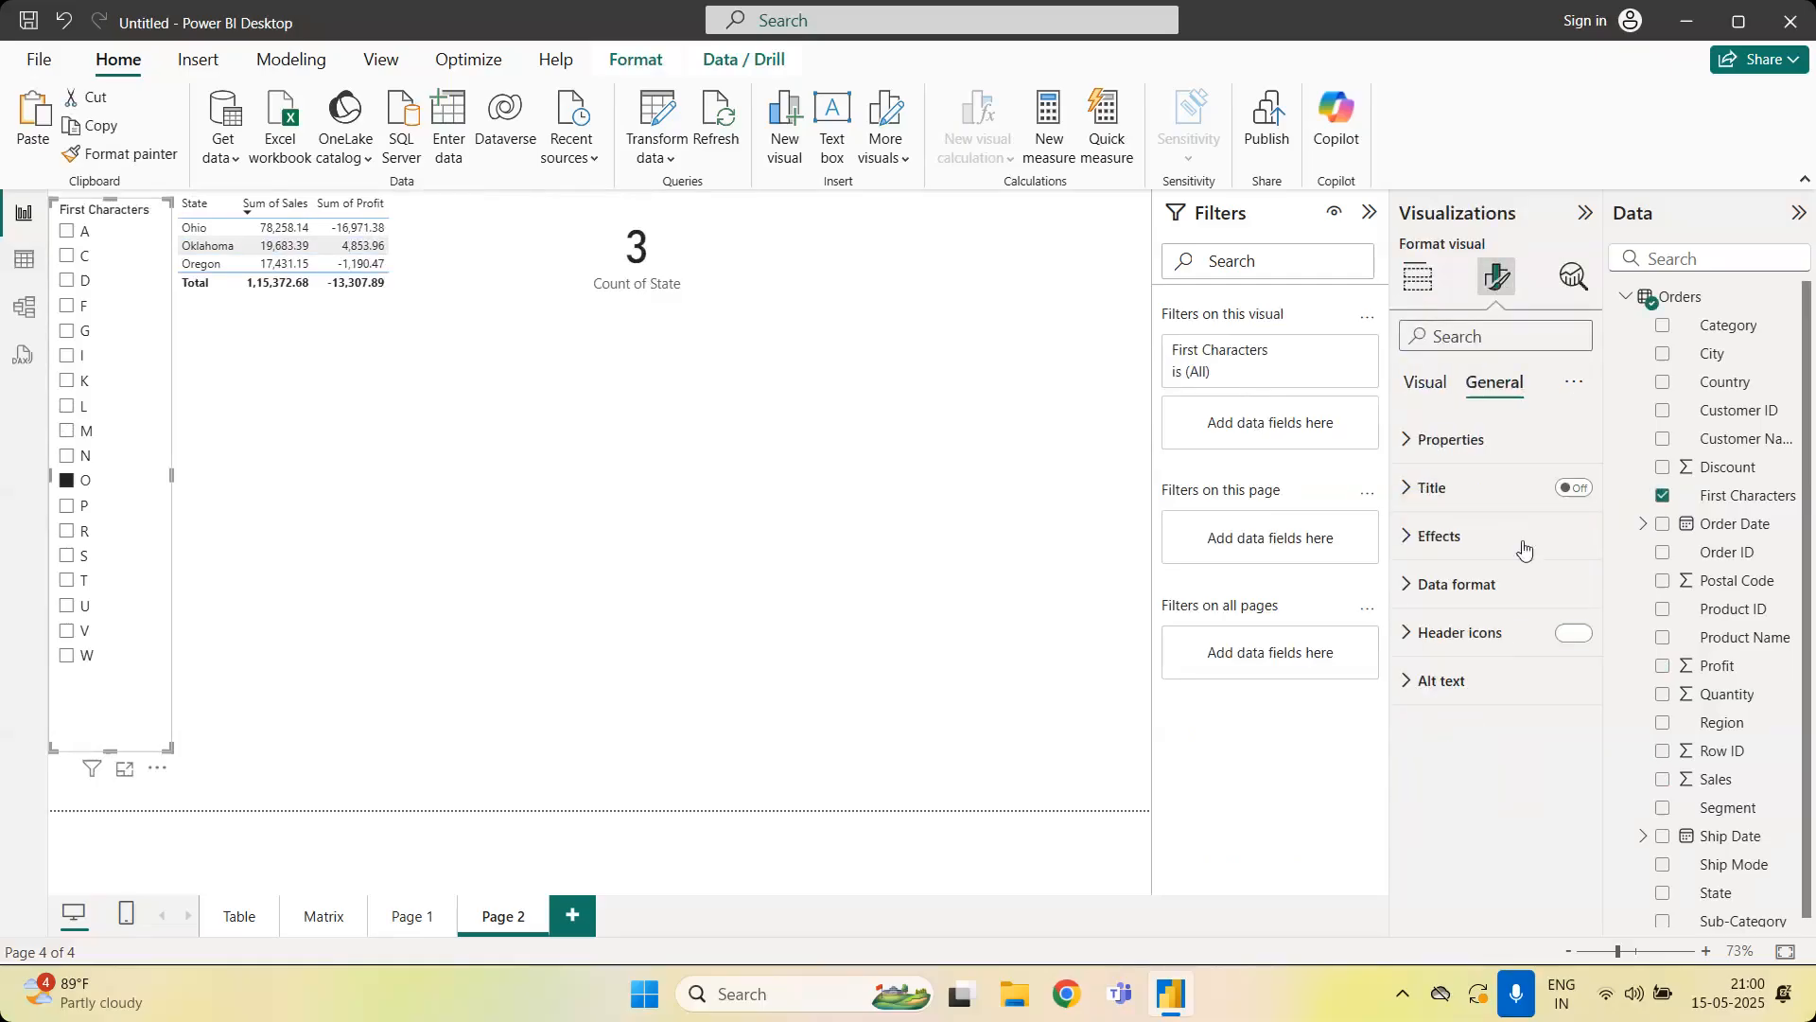
left_click(1494, 539)
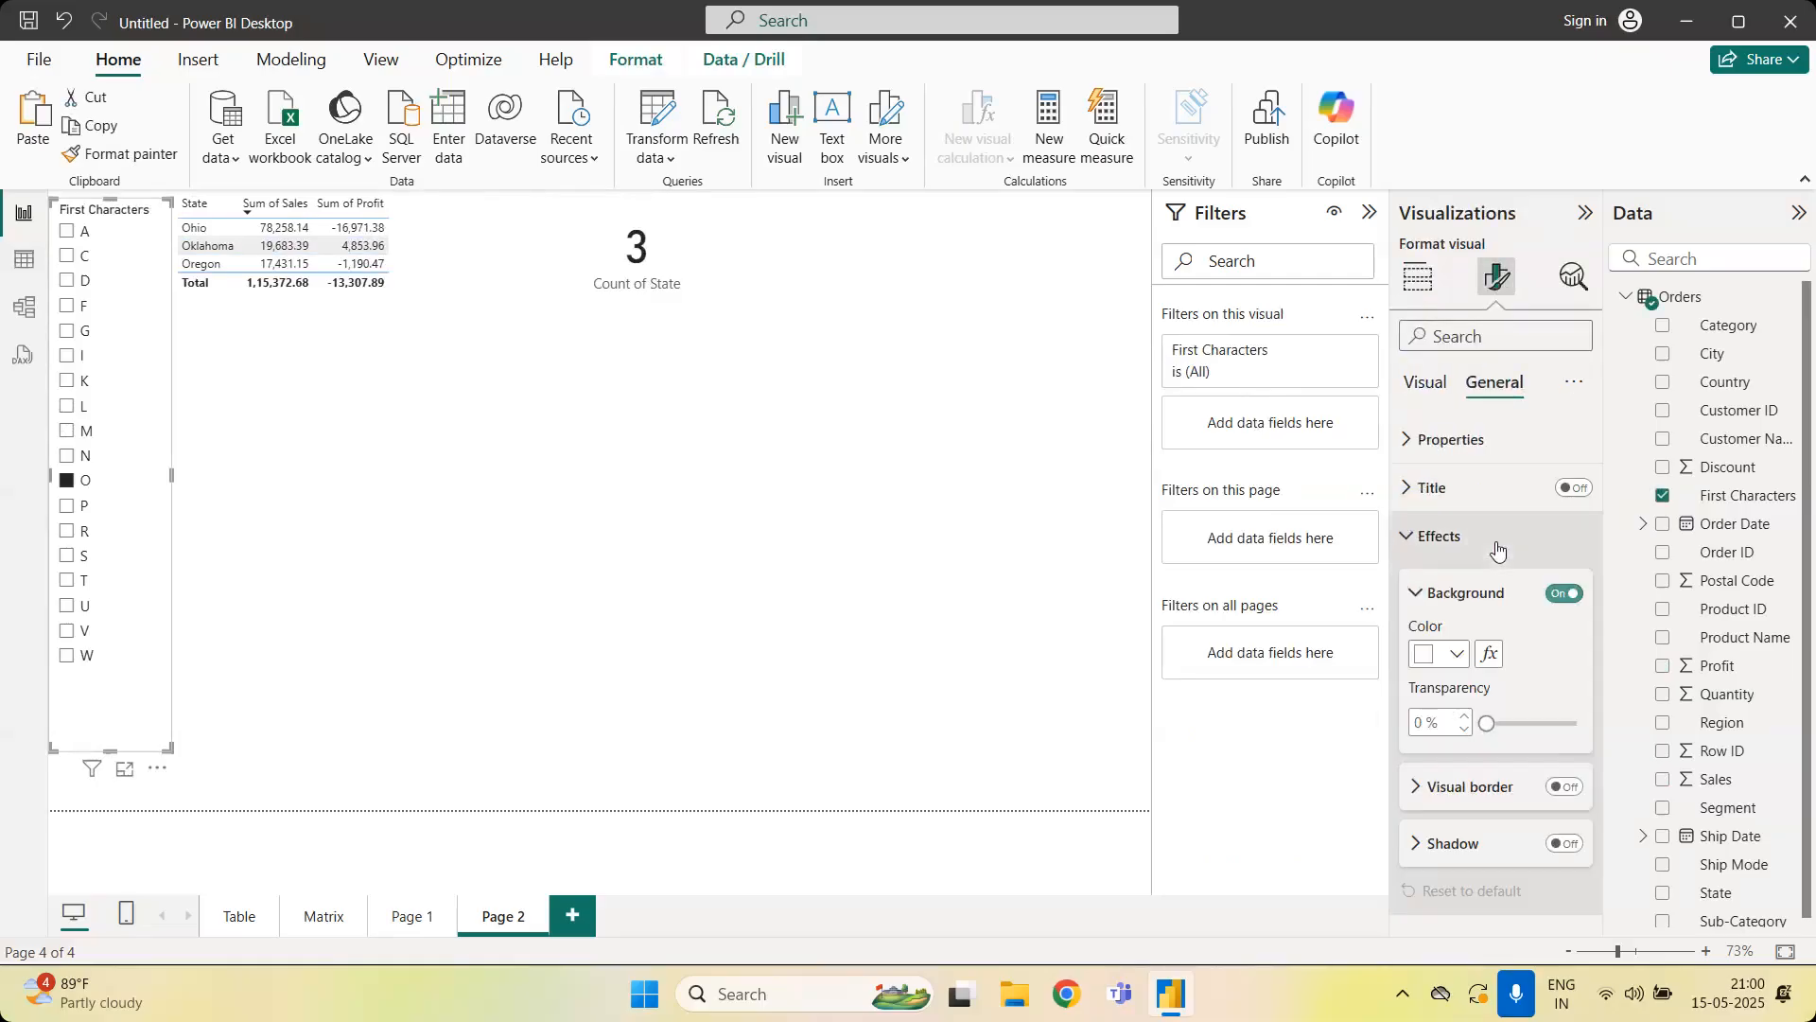
left_click(1570, 788)
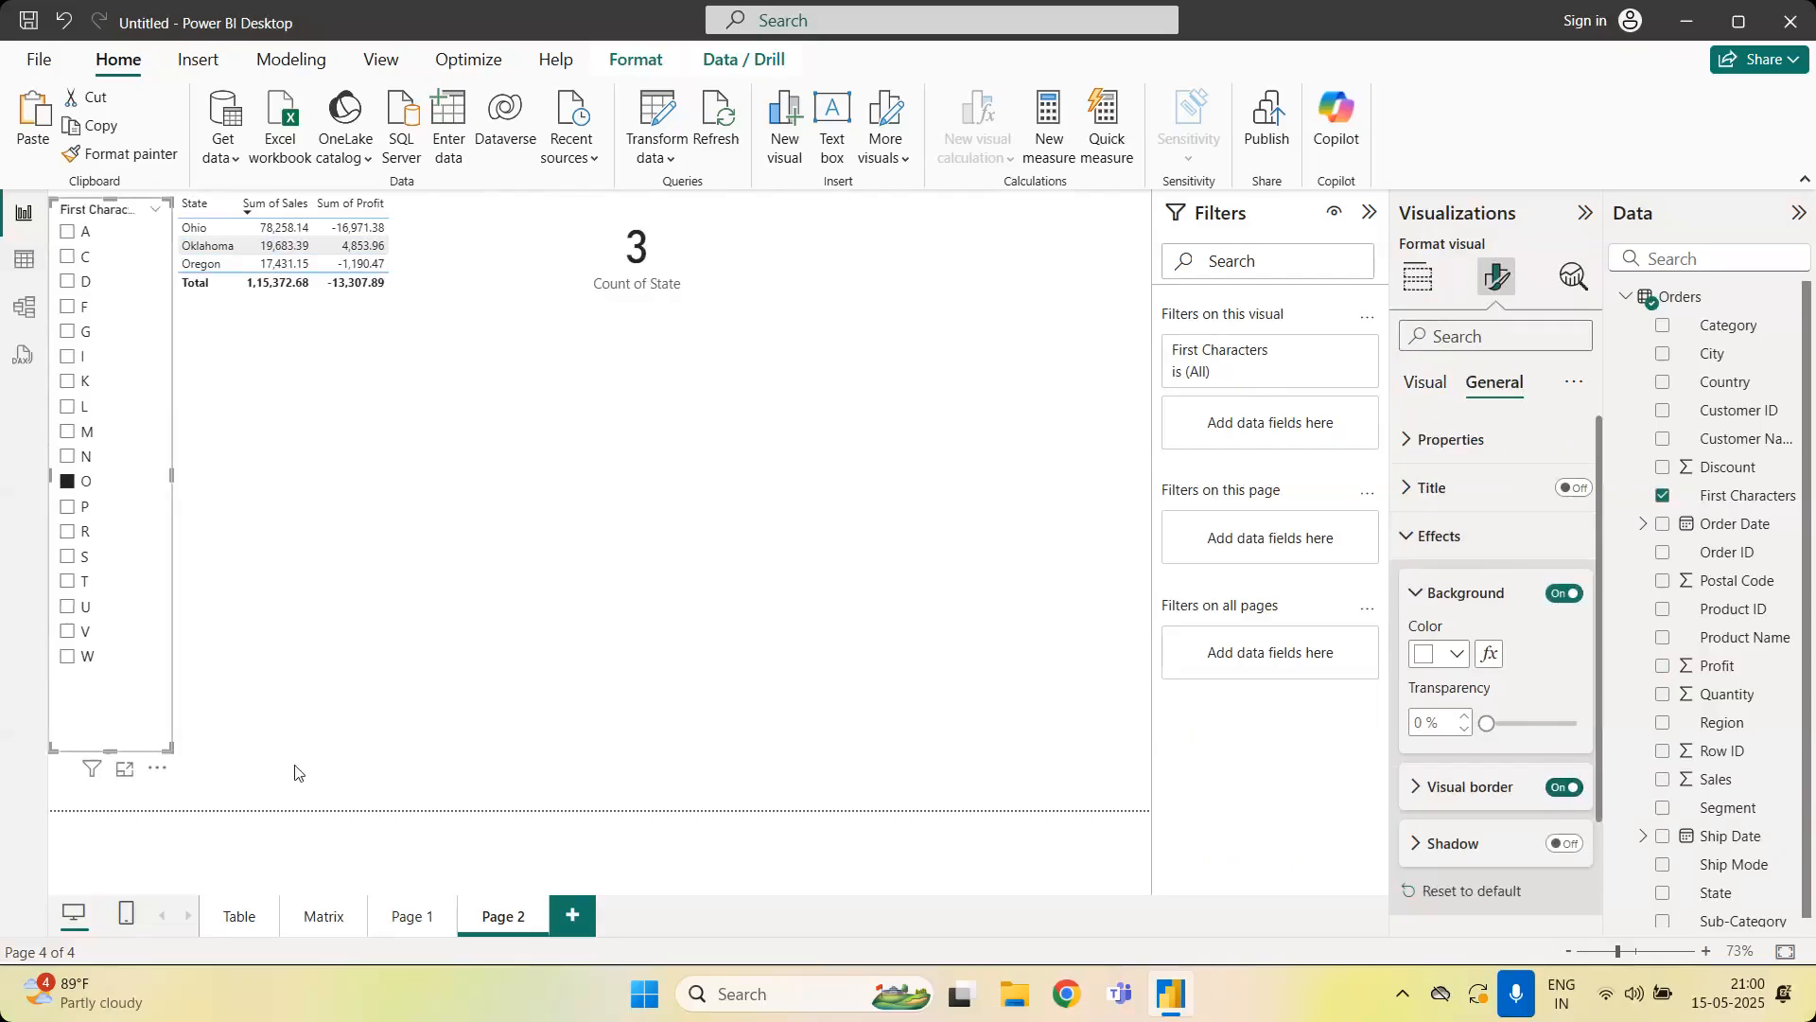
left_click_drag(171, 749, 171, 679)
left_click(326, 687)
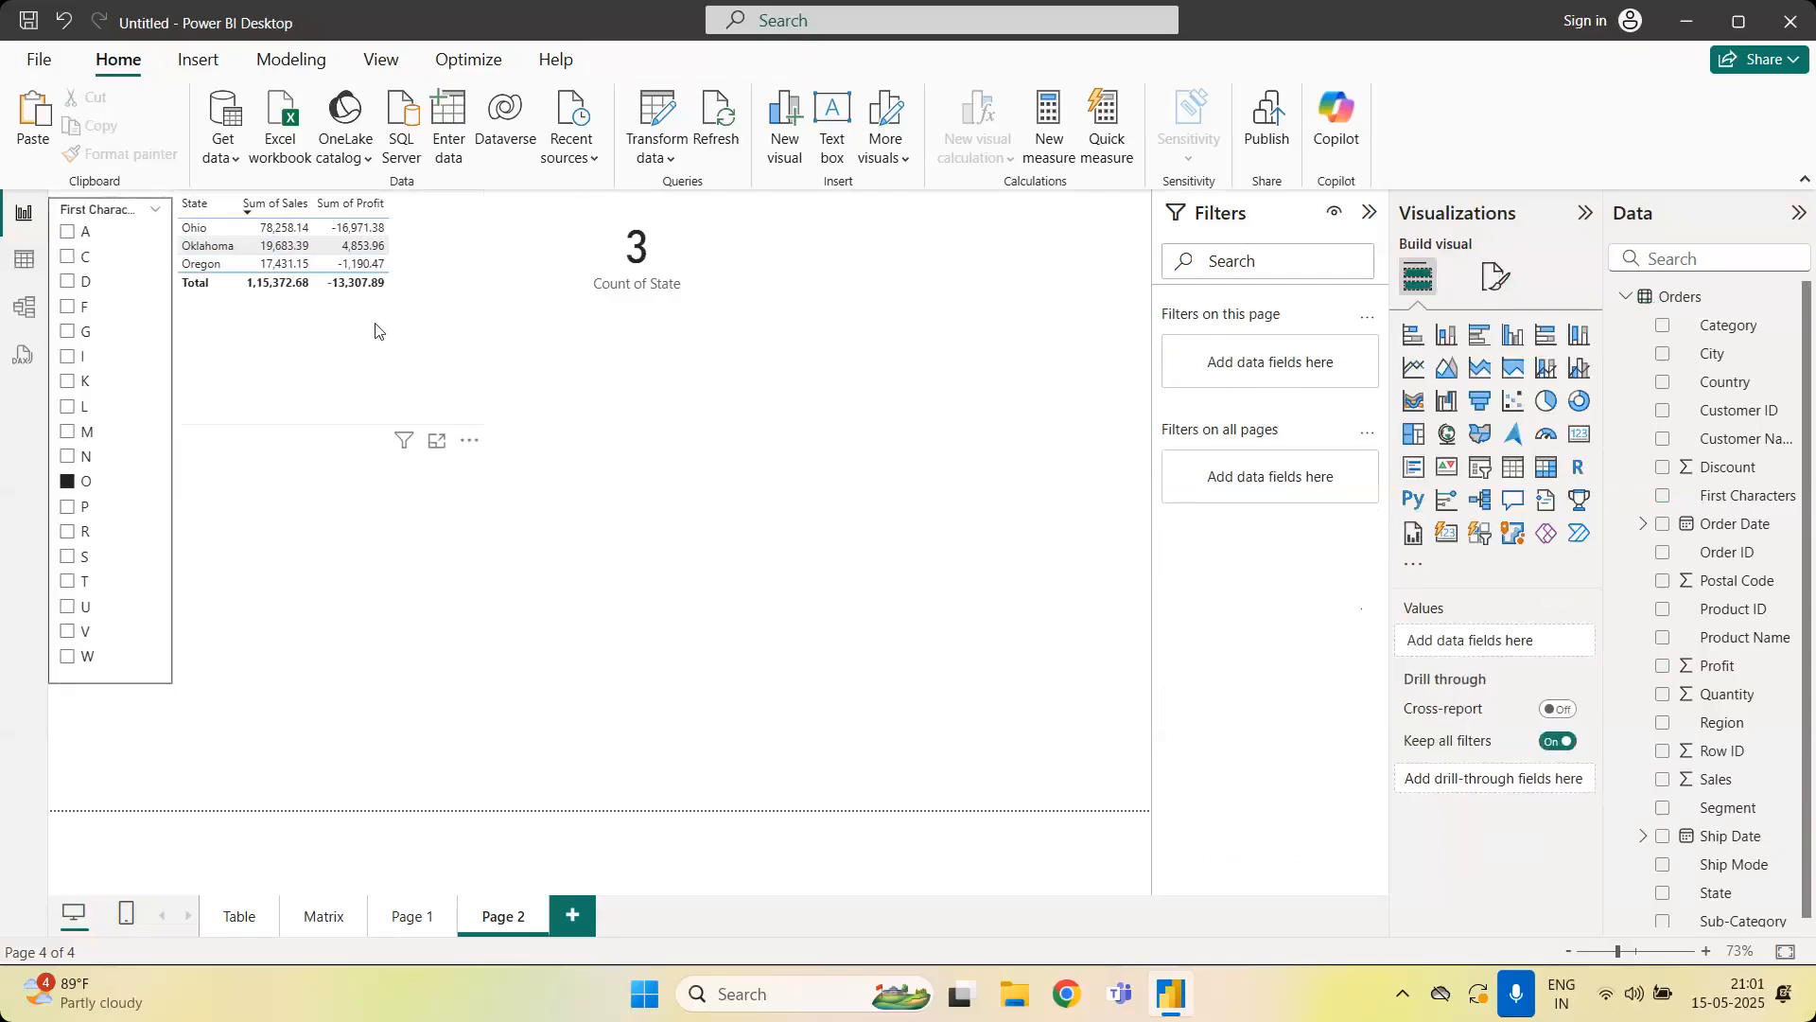
Turn on the visual border of the state table and shrink the table to fit closely around its rows
left_click(396, 323)
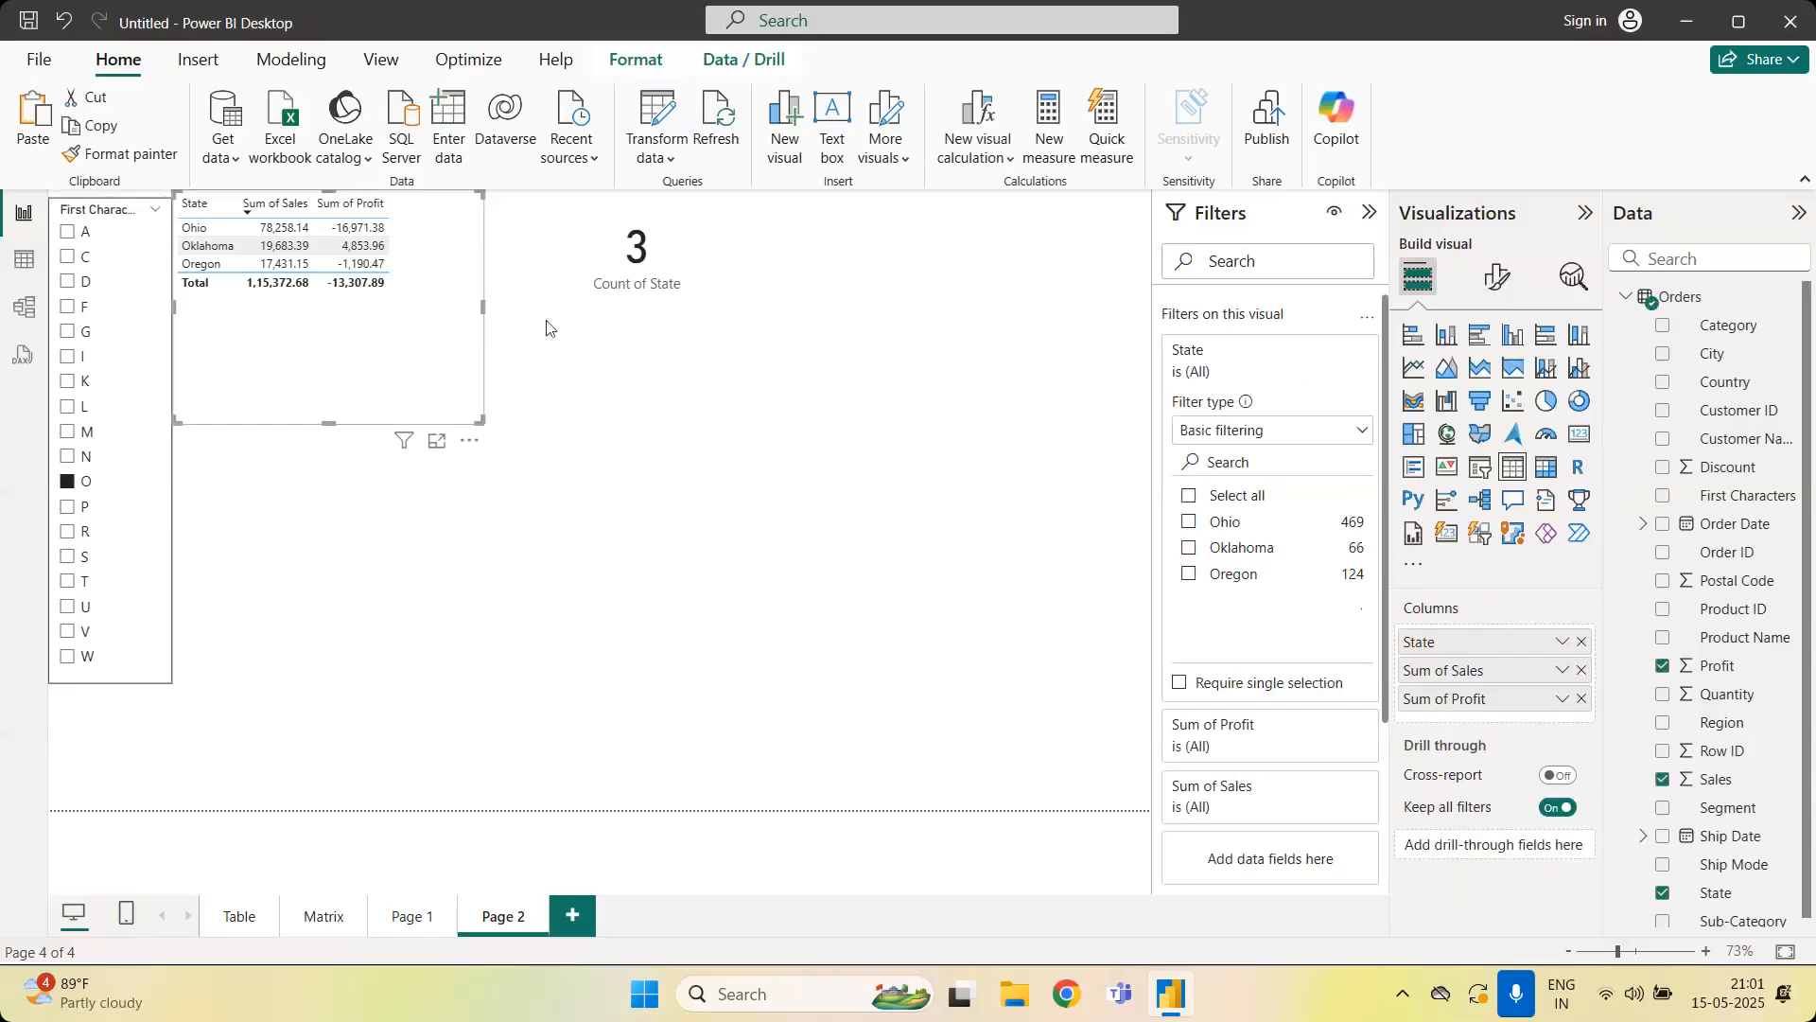
left_click(1494, 277)
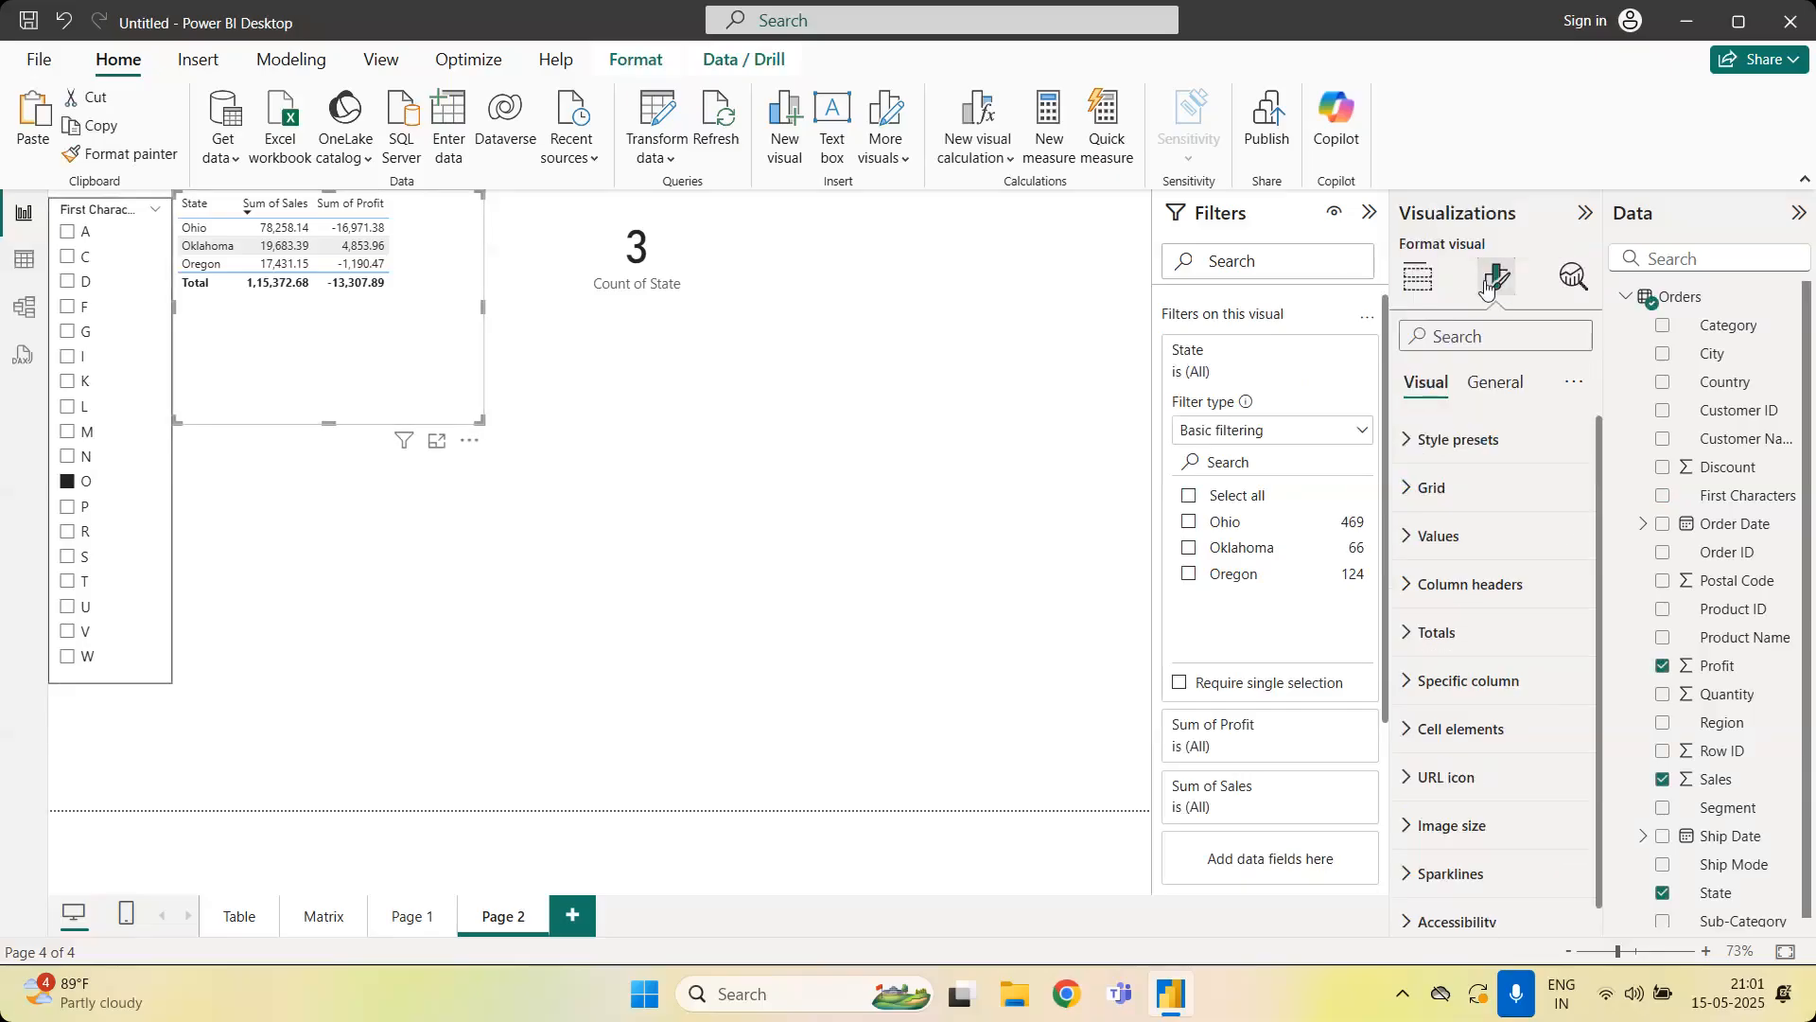
left_click(1516, 388)
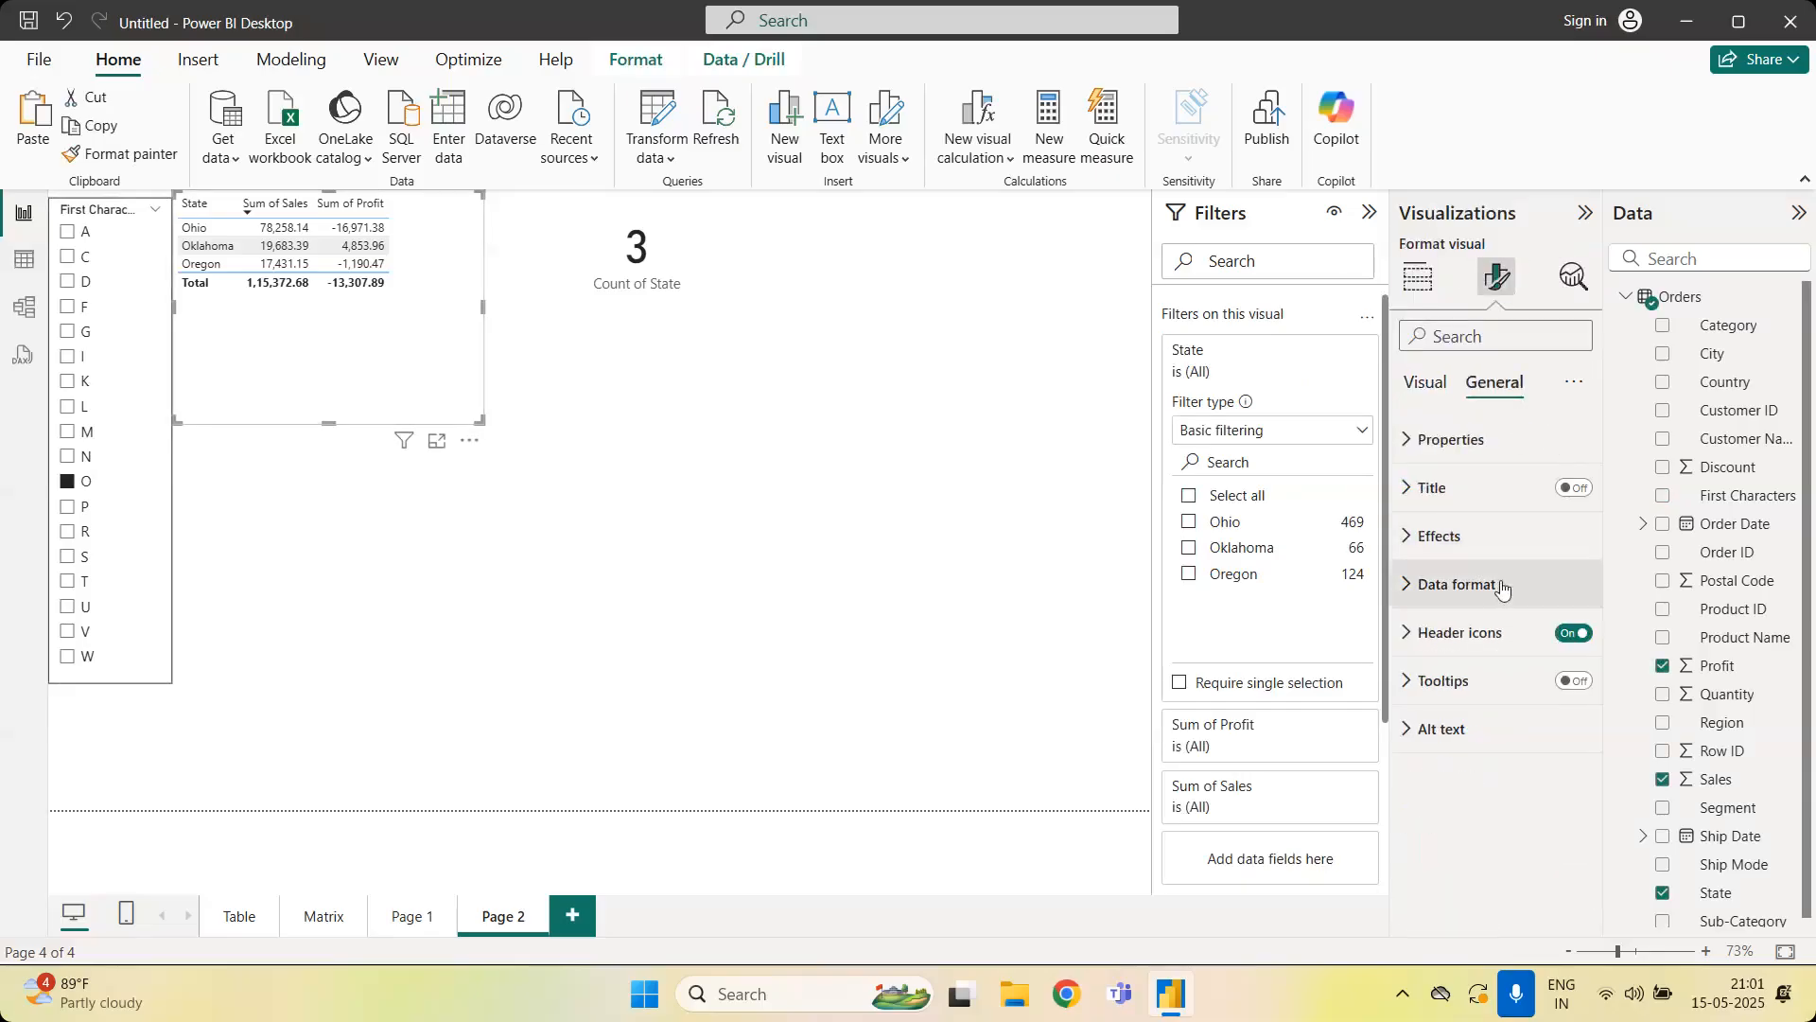
left_click(1487, 553)
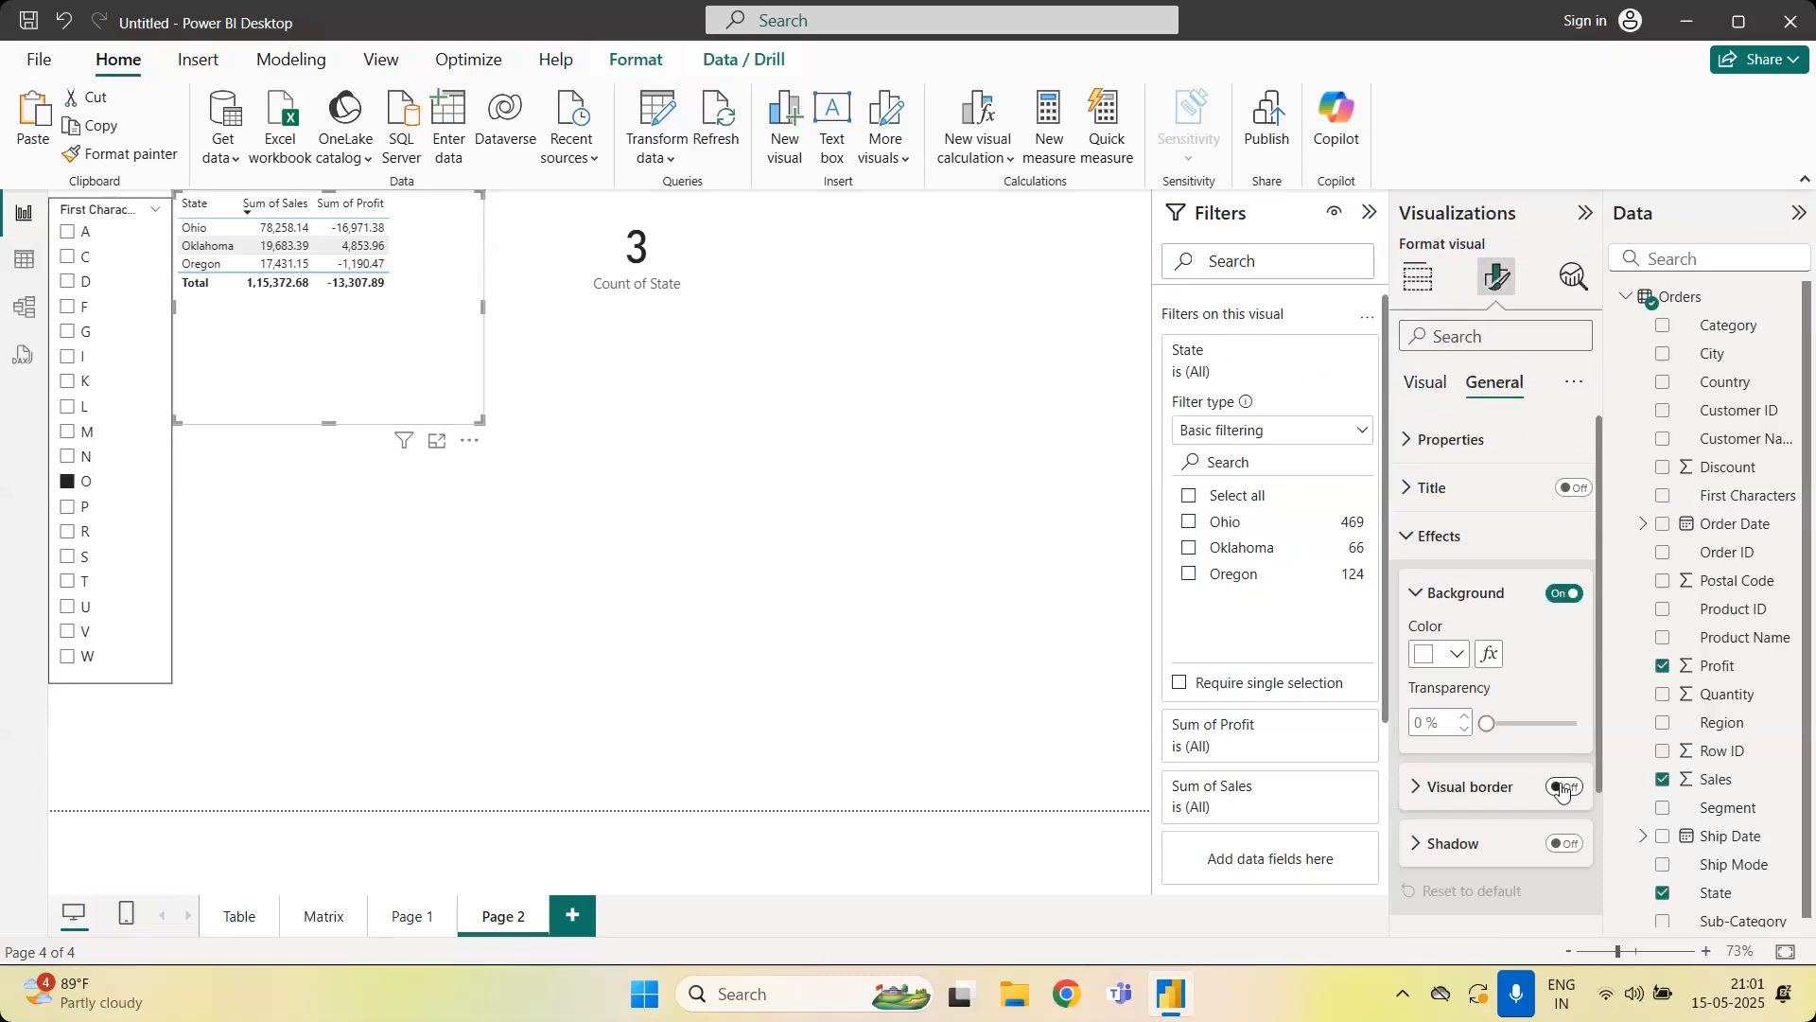
left_click_drag(479, 421, 434, 322)
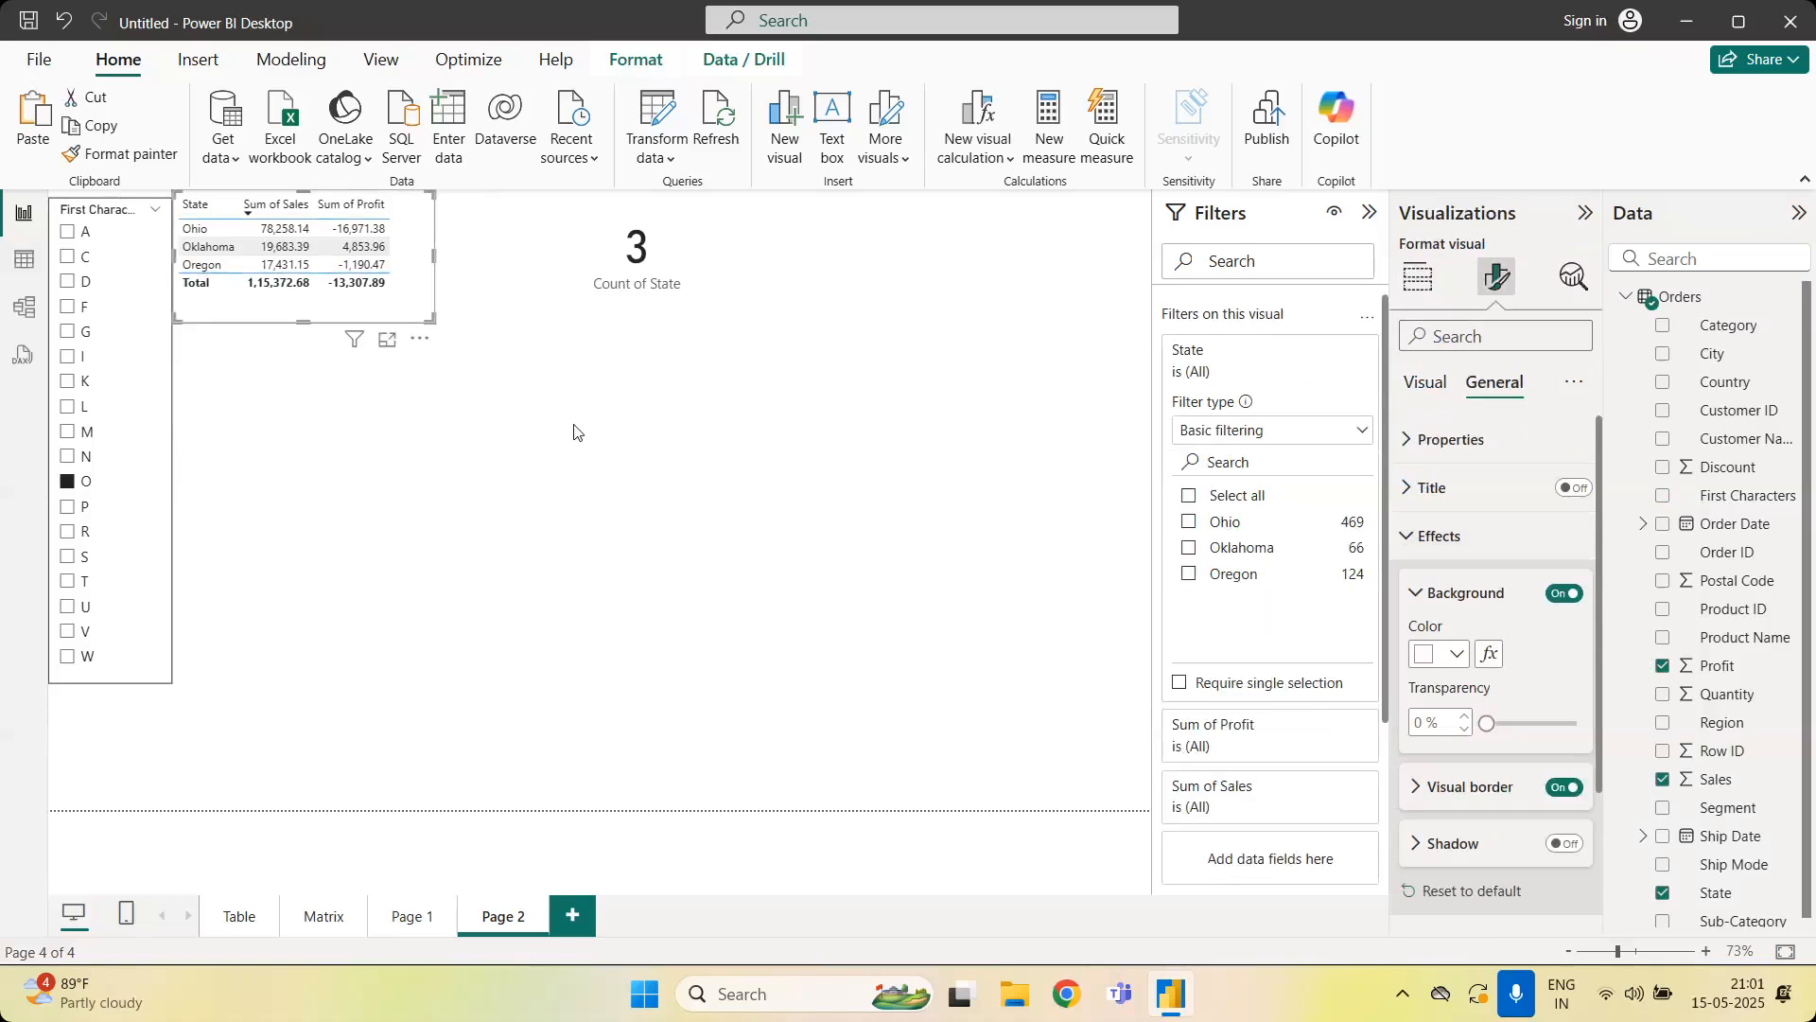
Move the state count card directly below the state table and turn on its visual border
left_click(681, 236)
left_click_drag(681, 237, 341, 369)
left_click(1491, 275)
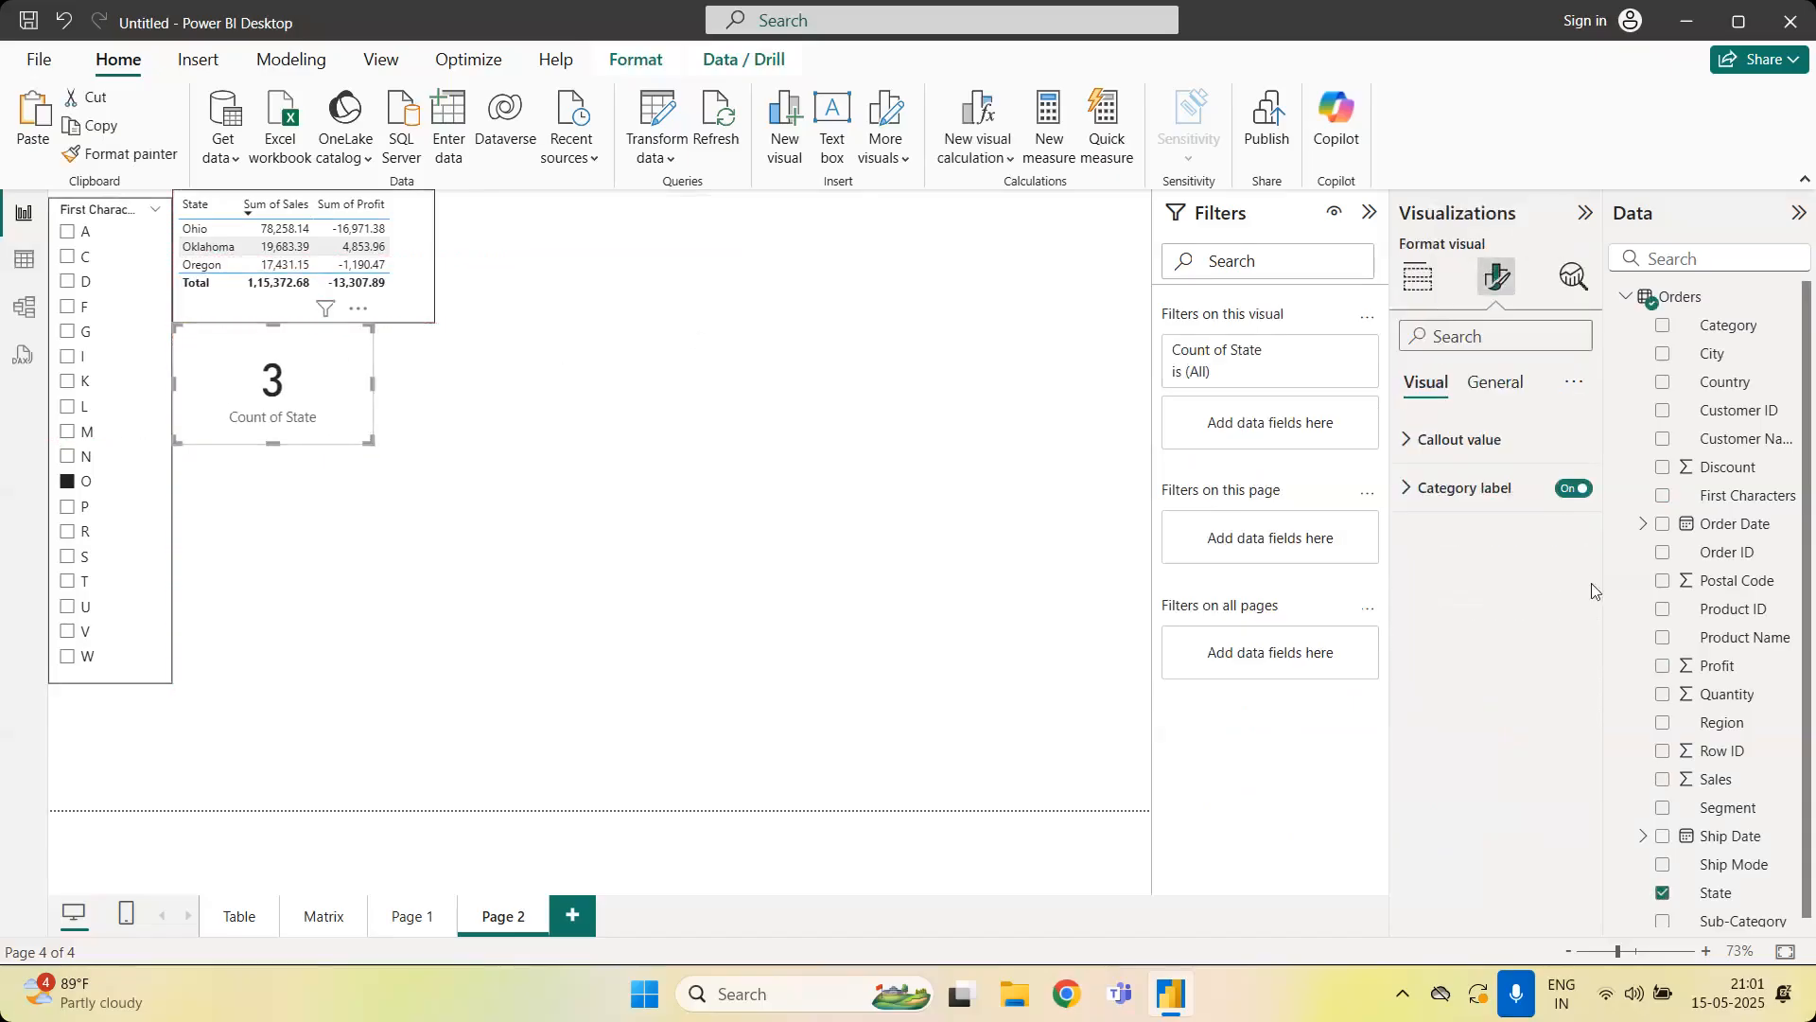
left_click(1506, 385)
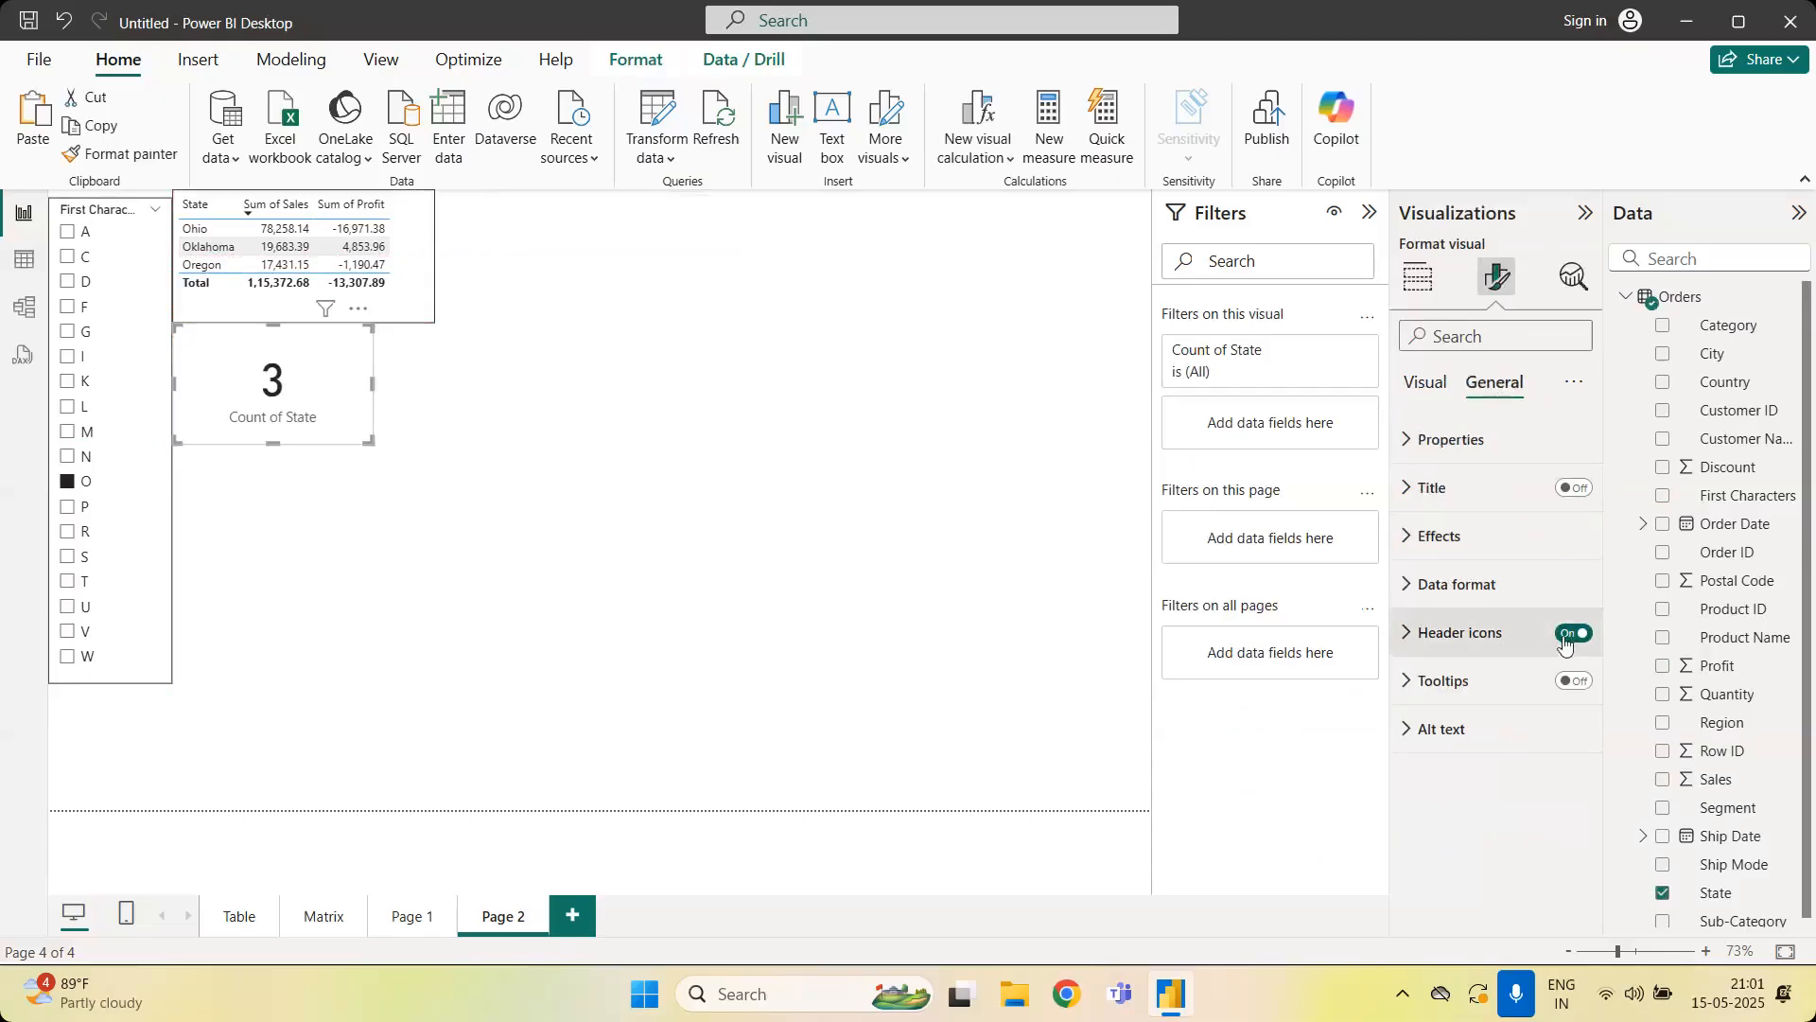
left_click(1532, 533)
left_click(1563, 788)
left_click(713, 670)
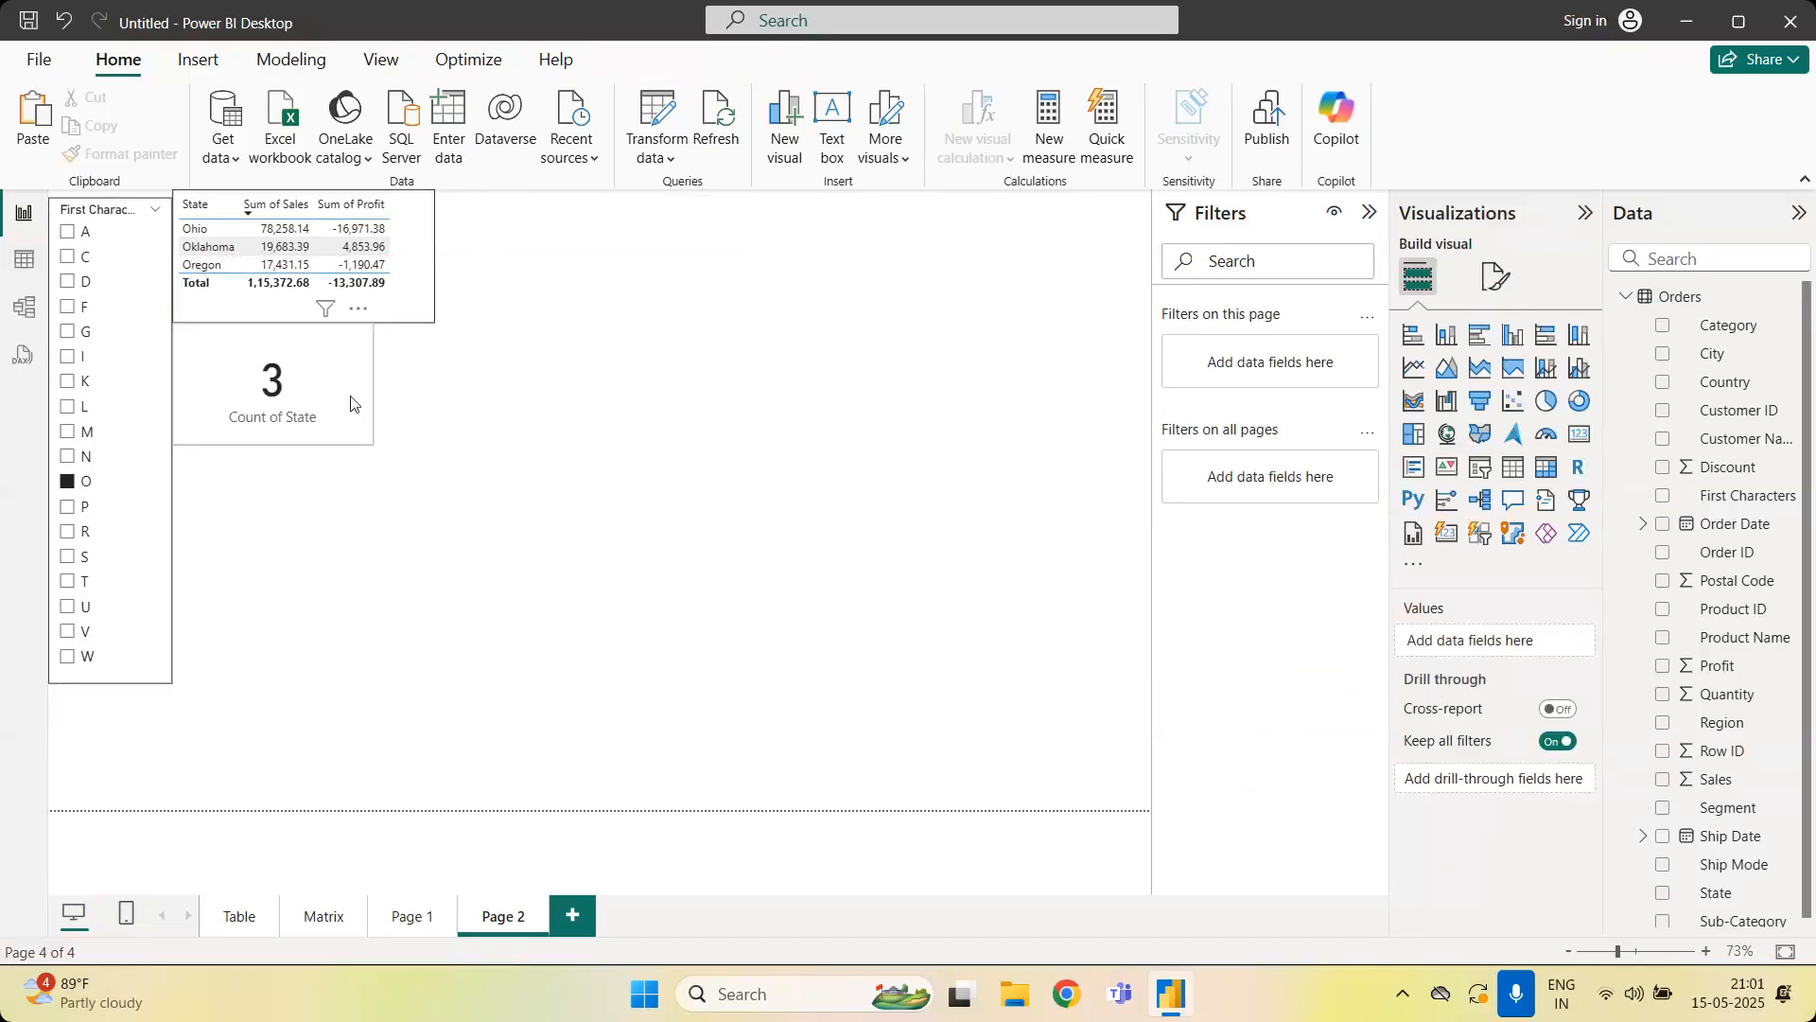
Widen the state count card to match the width of the state table above it
left_click(369, 438)
left_click_drag(374, 448, 435, 456)
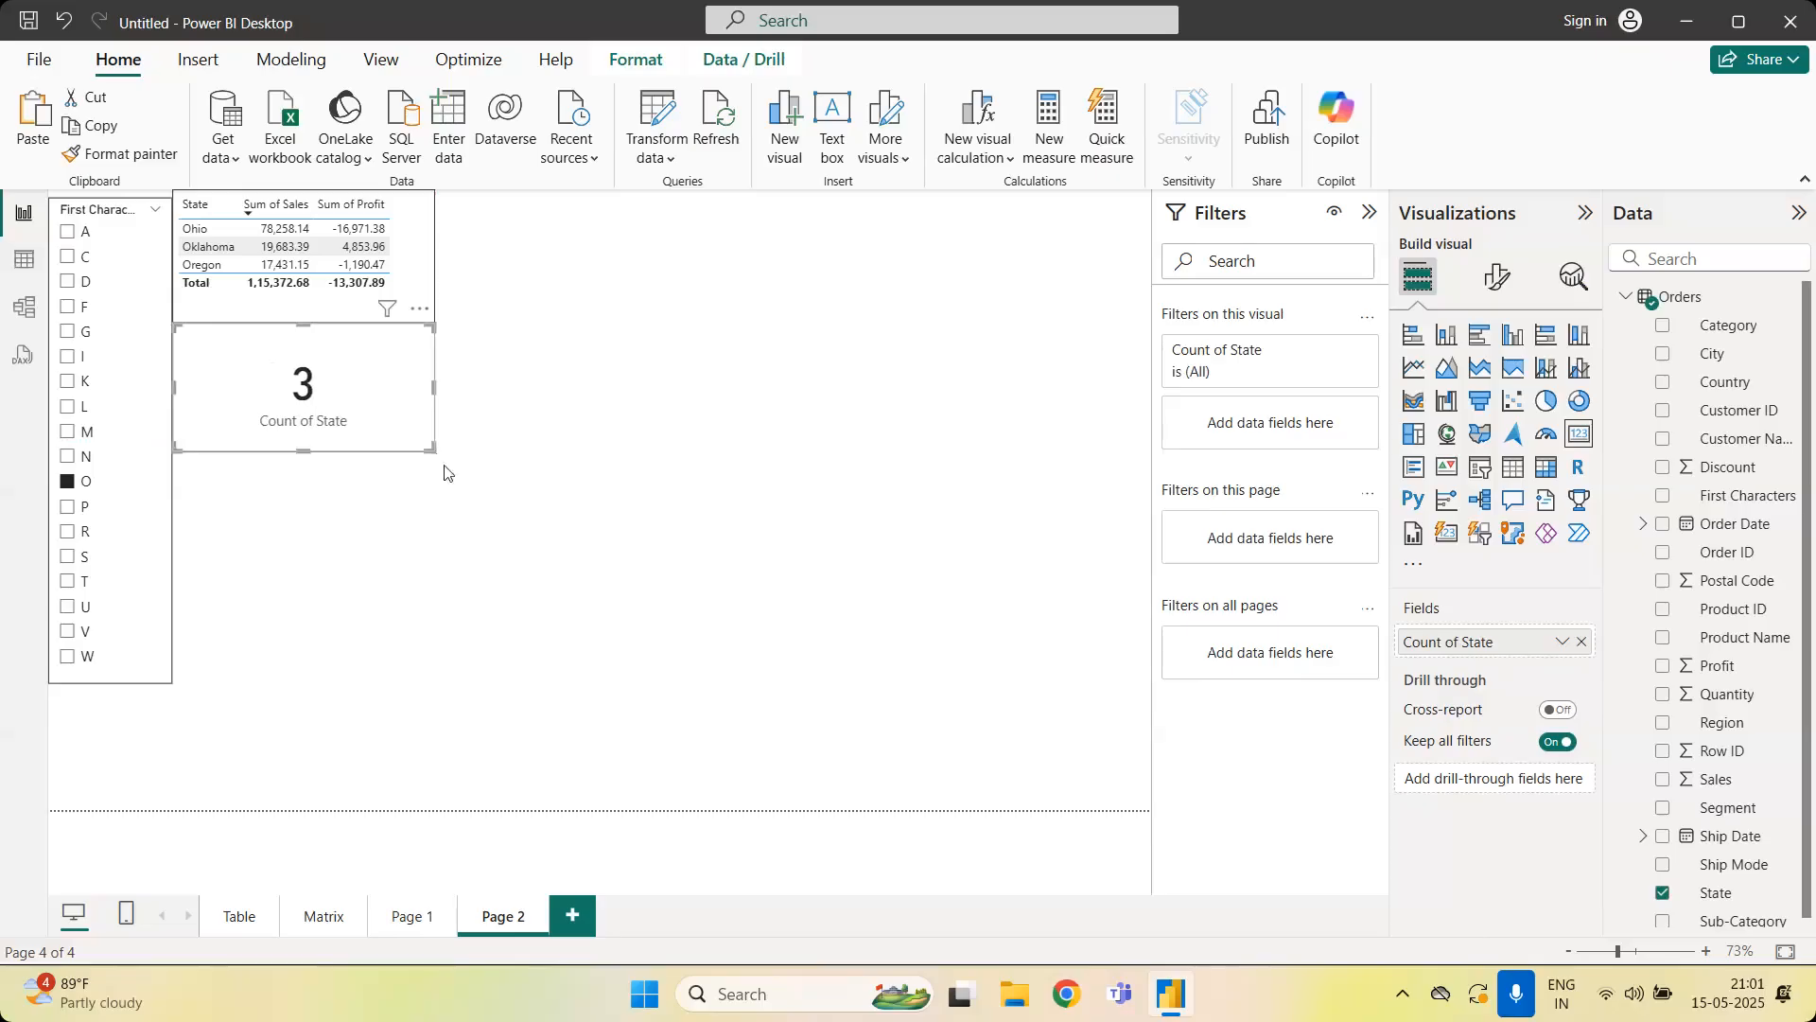
left_click(576, 480)
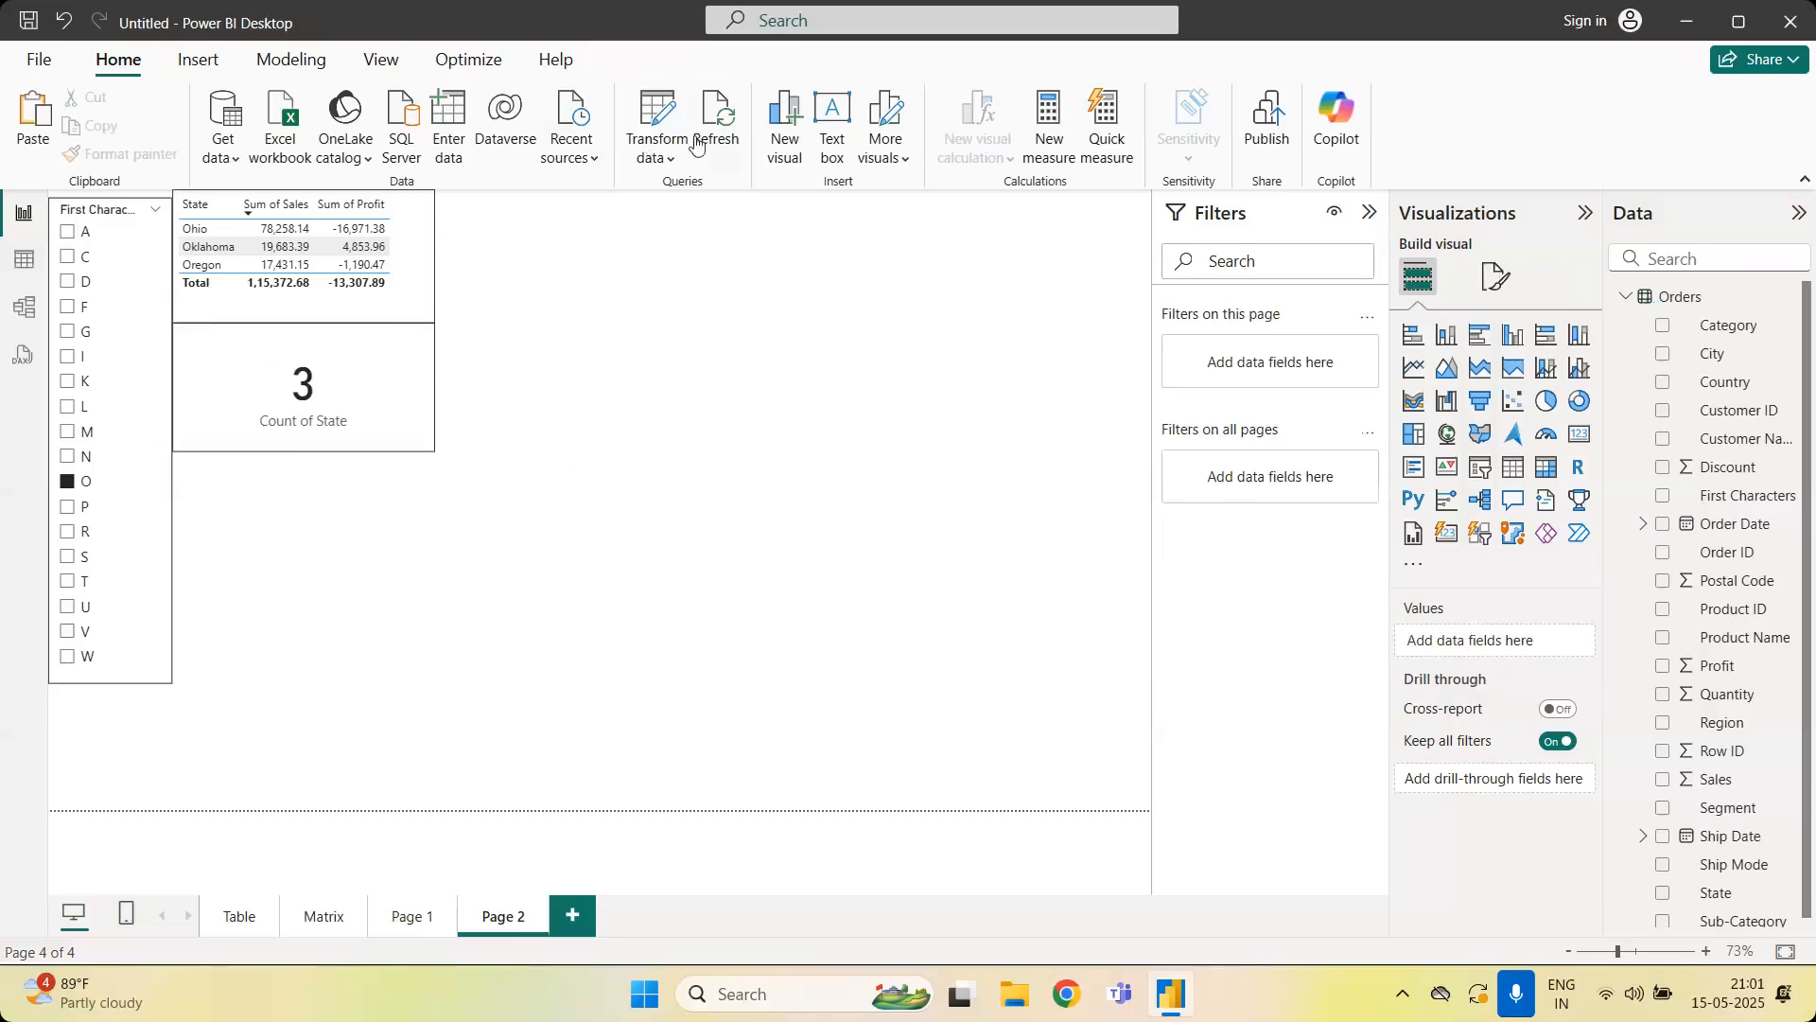
left_click(659, 170)
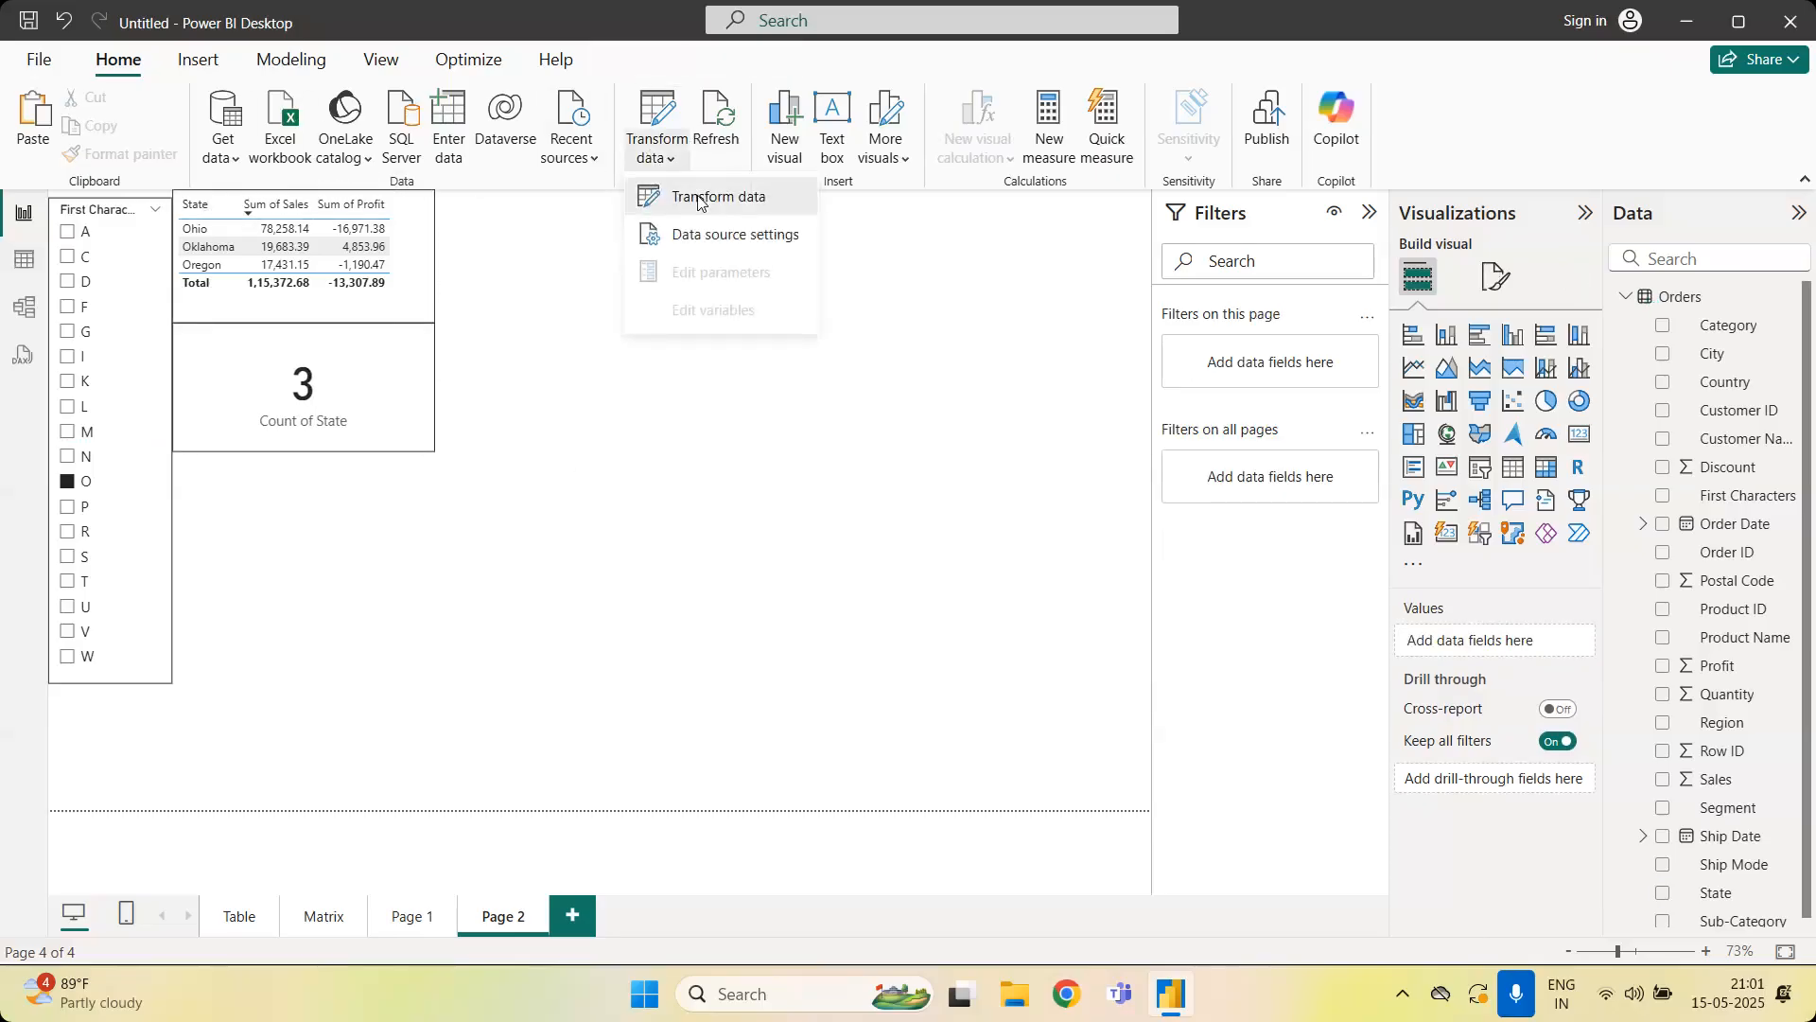
left_click(699, 202)
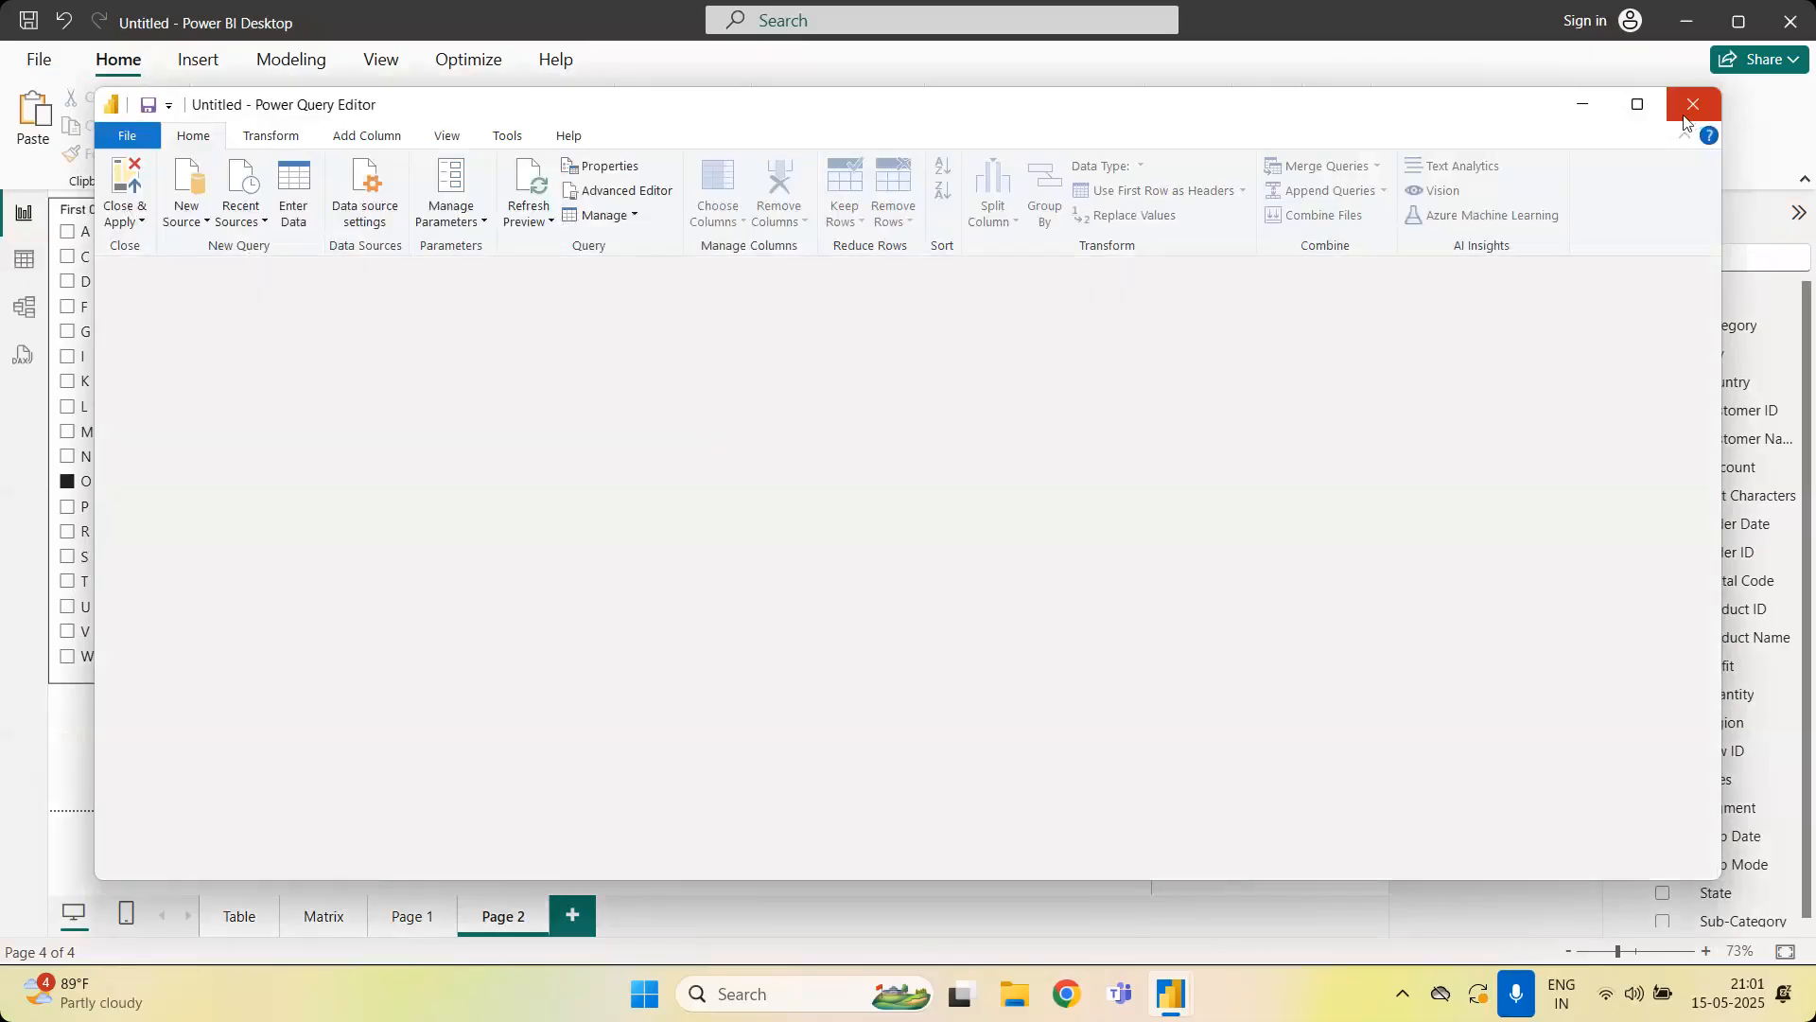
left_click(1690, 106)
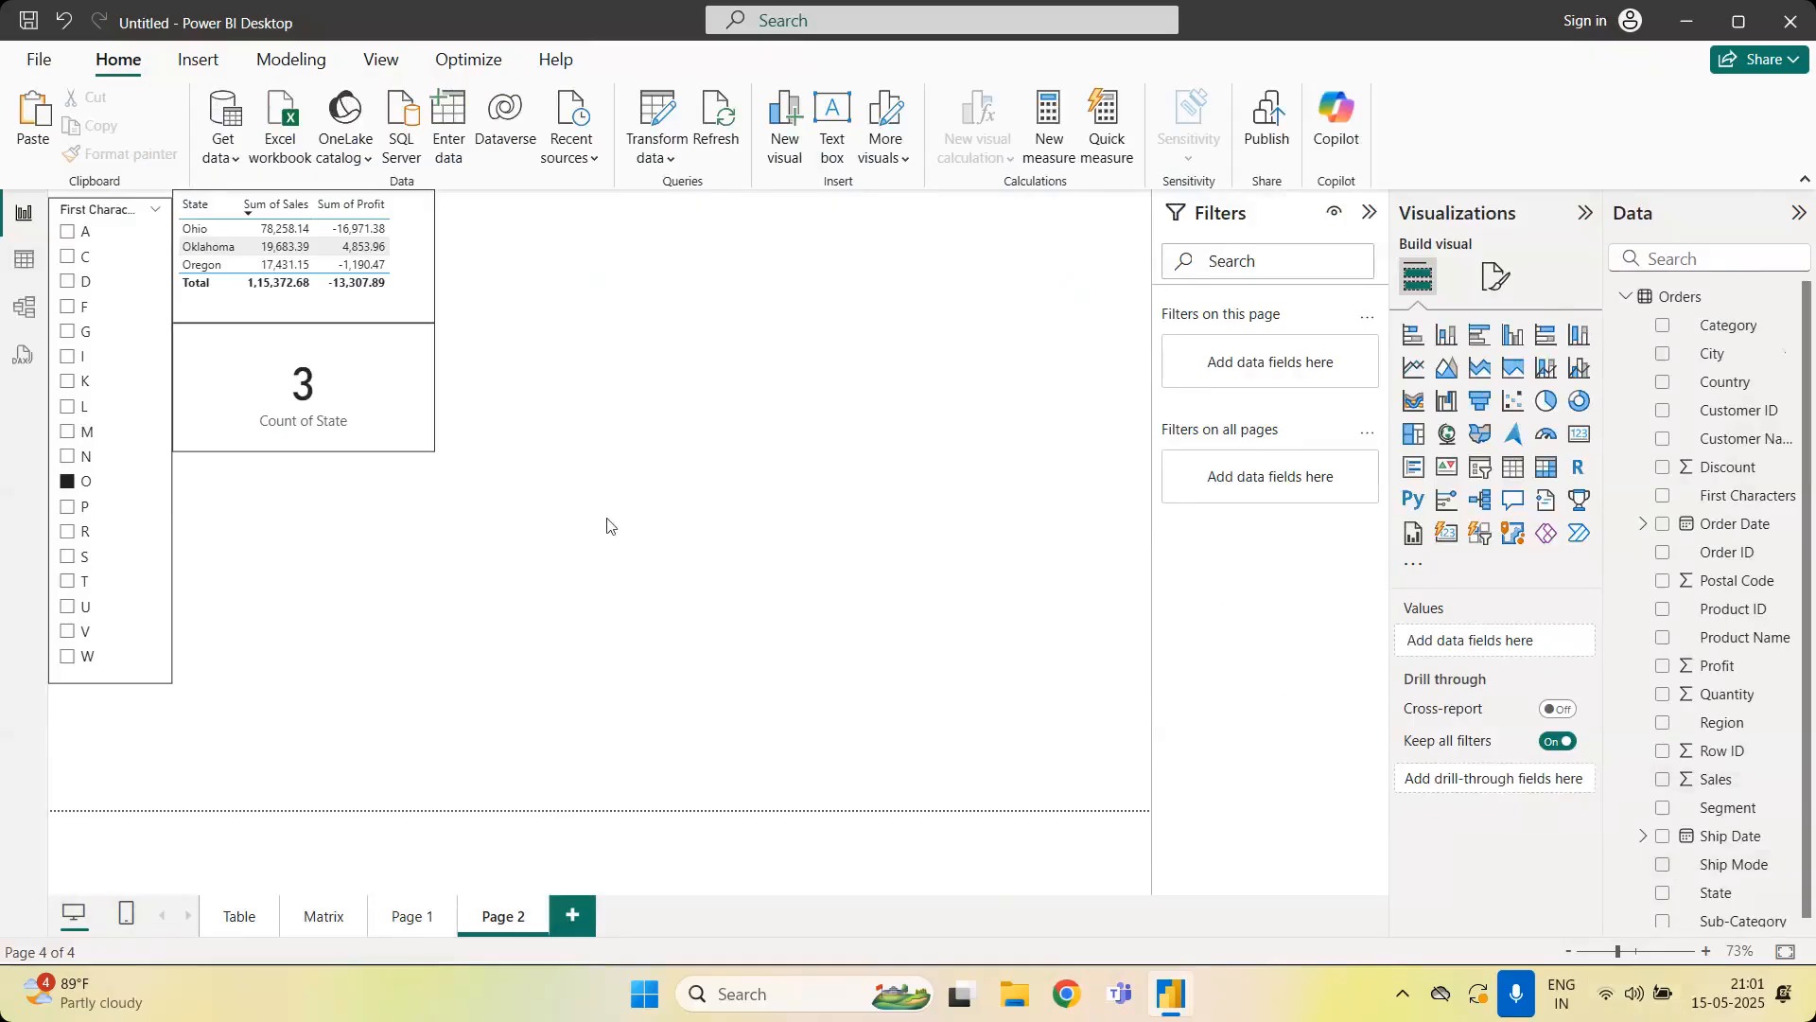
Open the Orders query in Power Query Editor and examine the Row ID column's profile statistics, hiding the column profile when done
left_click(672, 169)
left_click(685, 195)
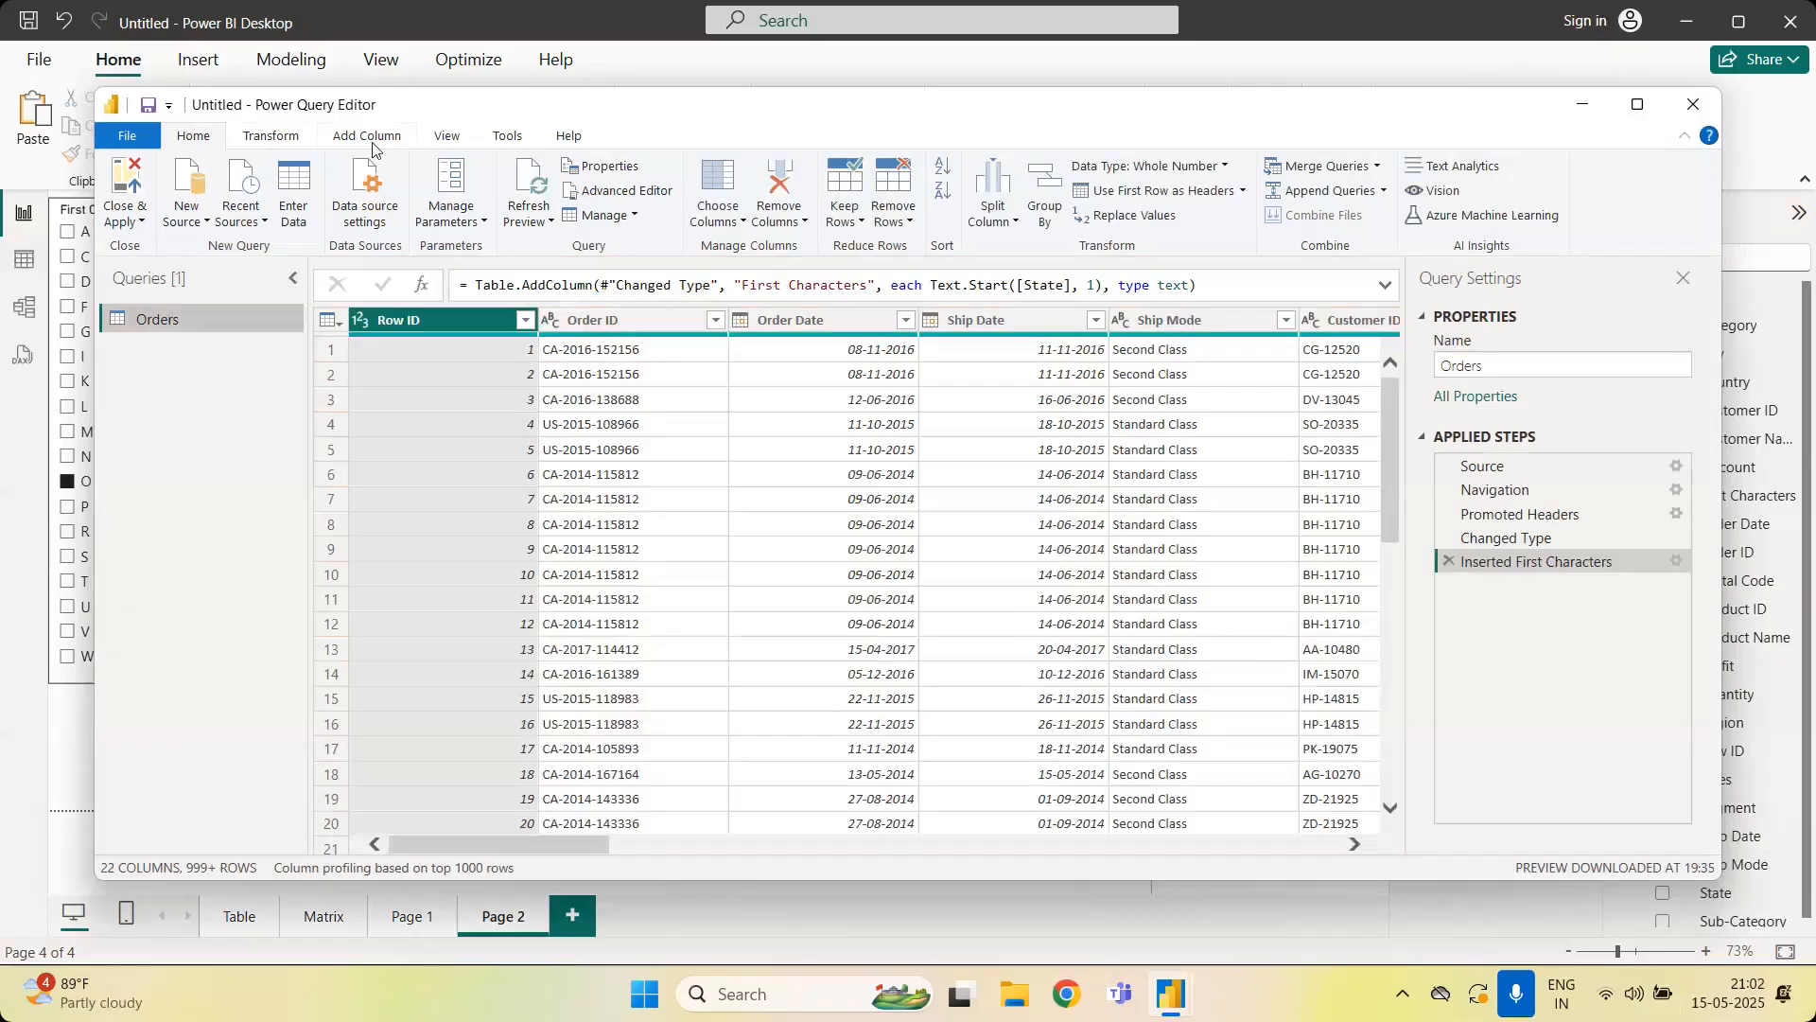
left_click(452, 136)
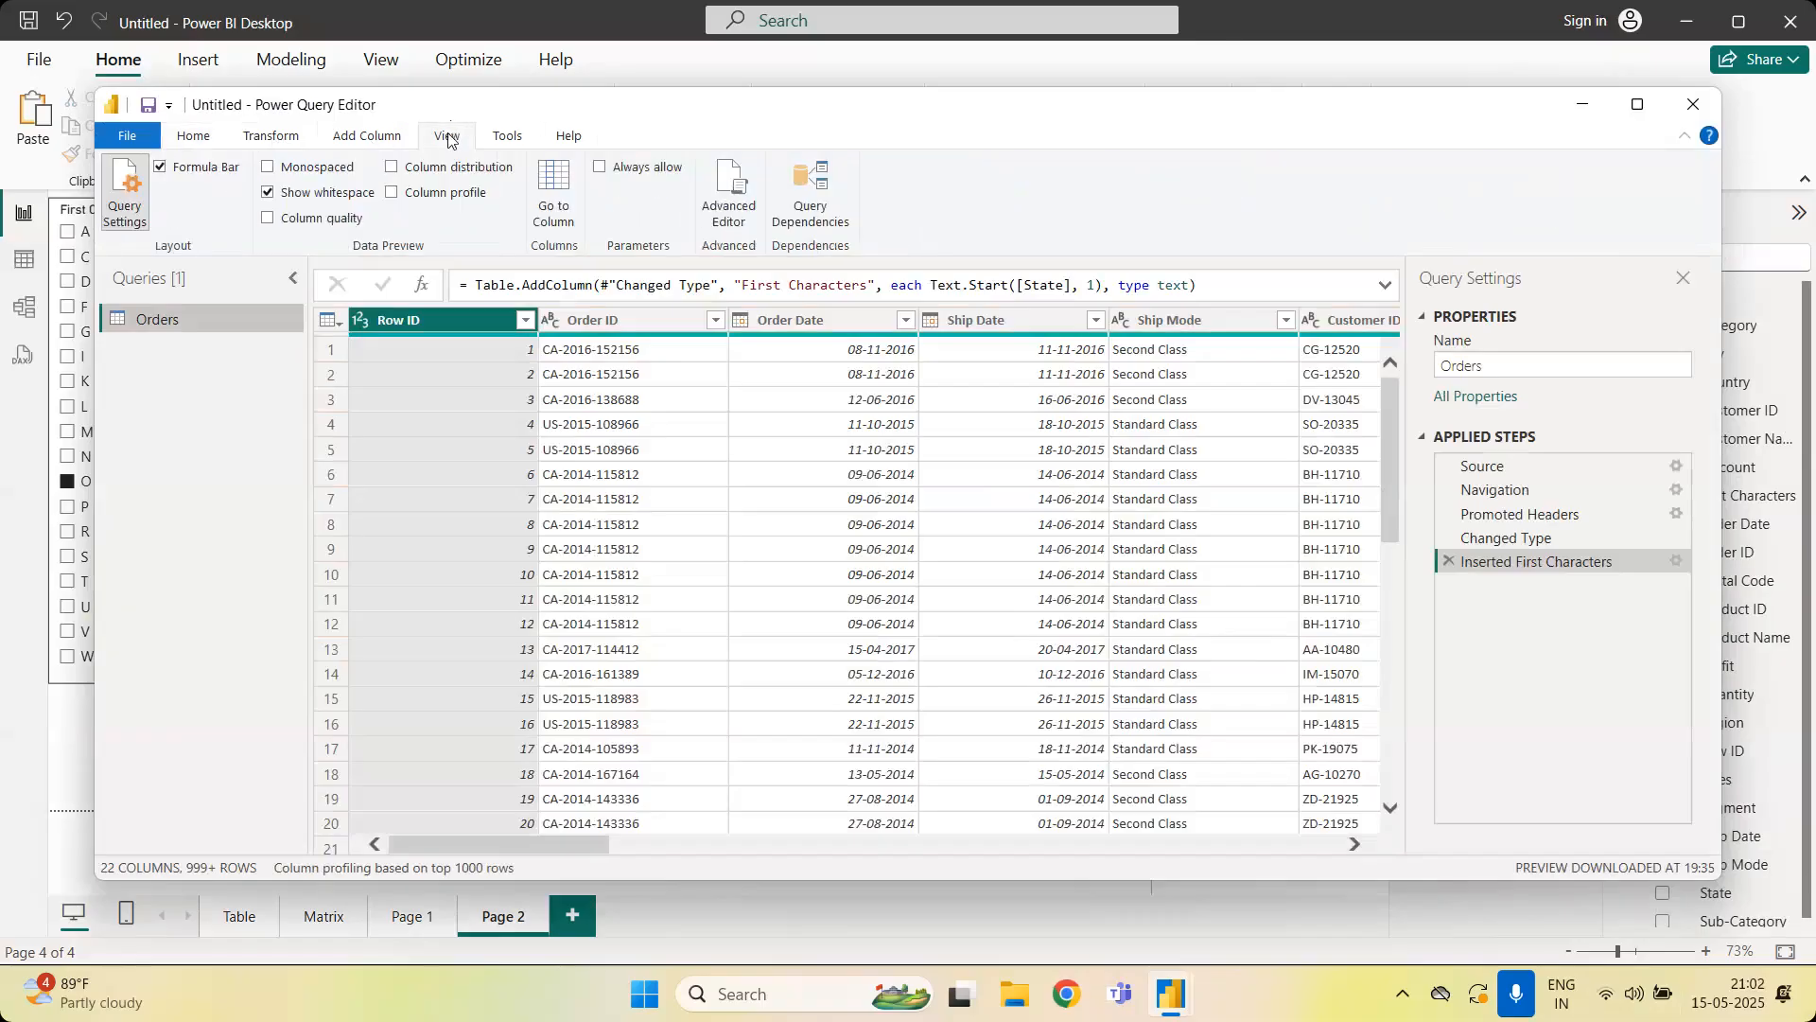
left_click(390, 194)
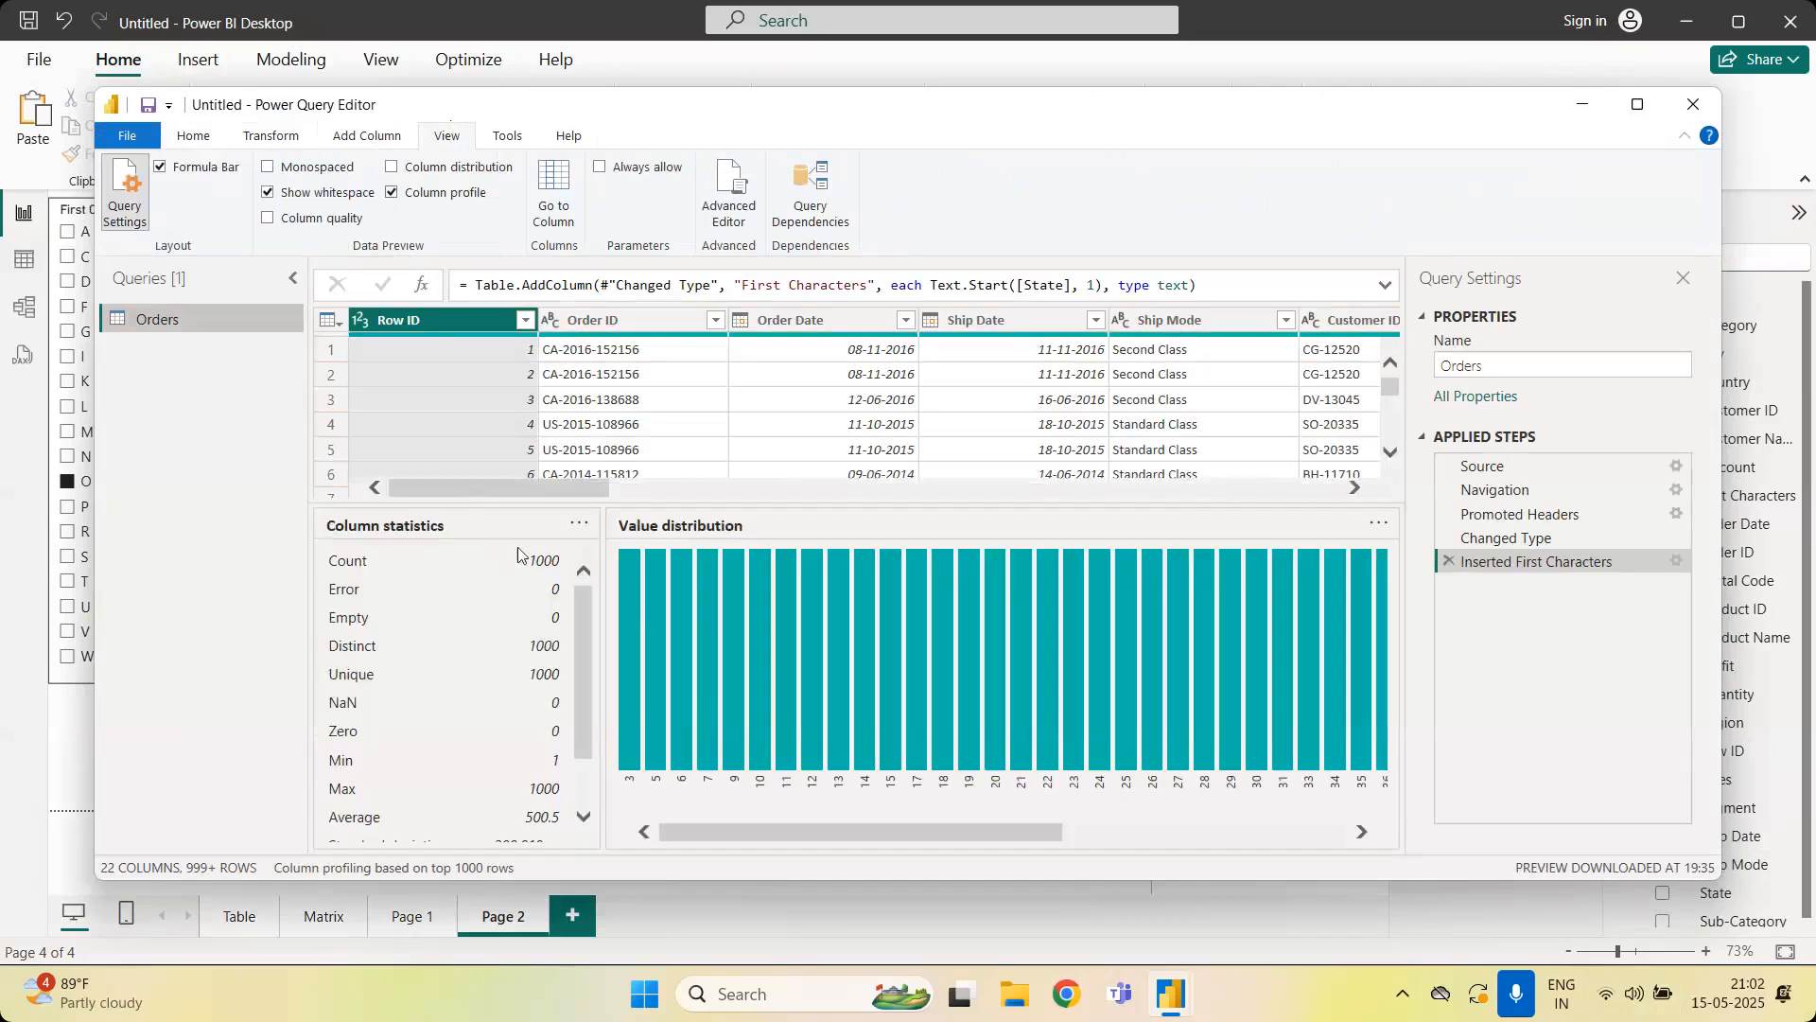
scroll(573, 643, "down", 1)
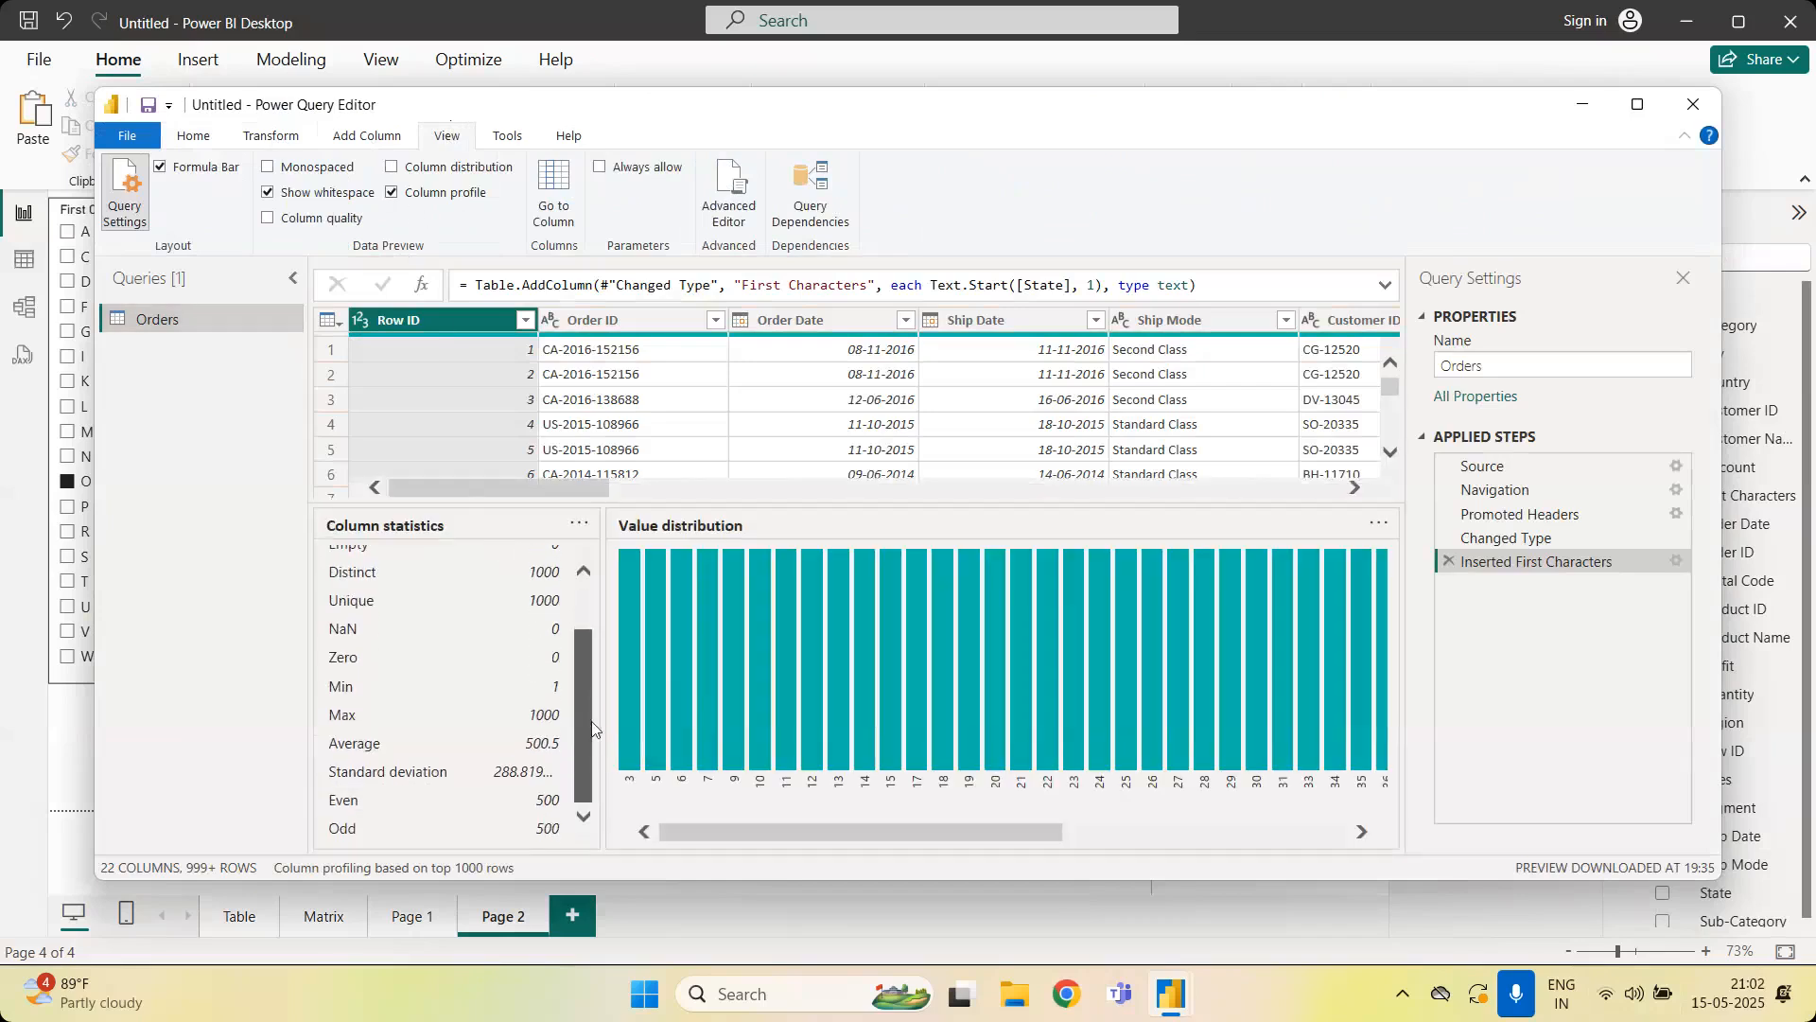
scroll(580, 603, "up", 1)
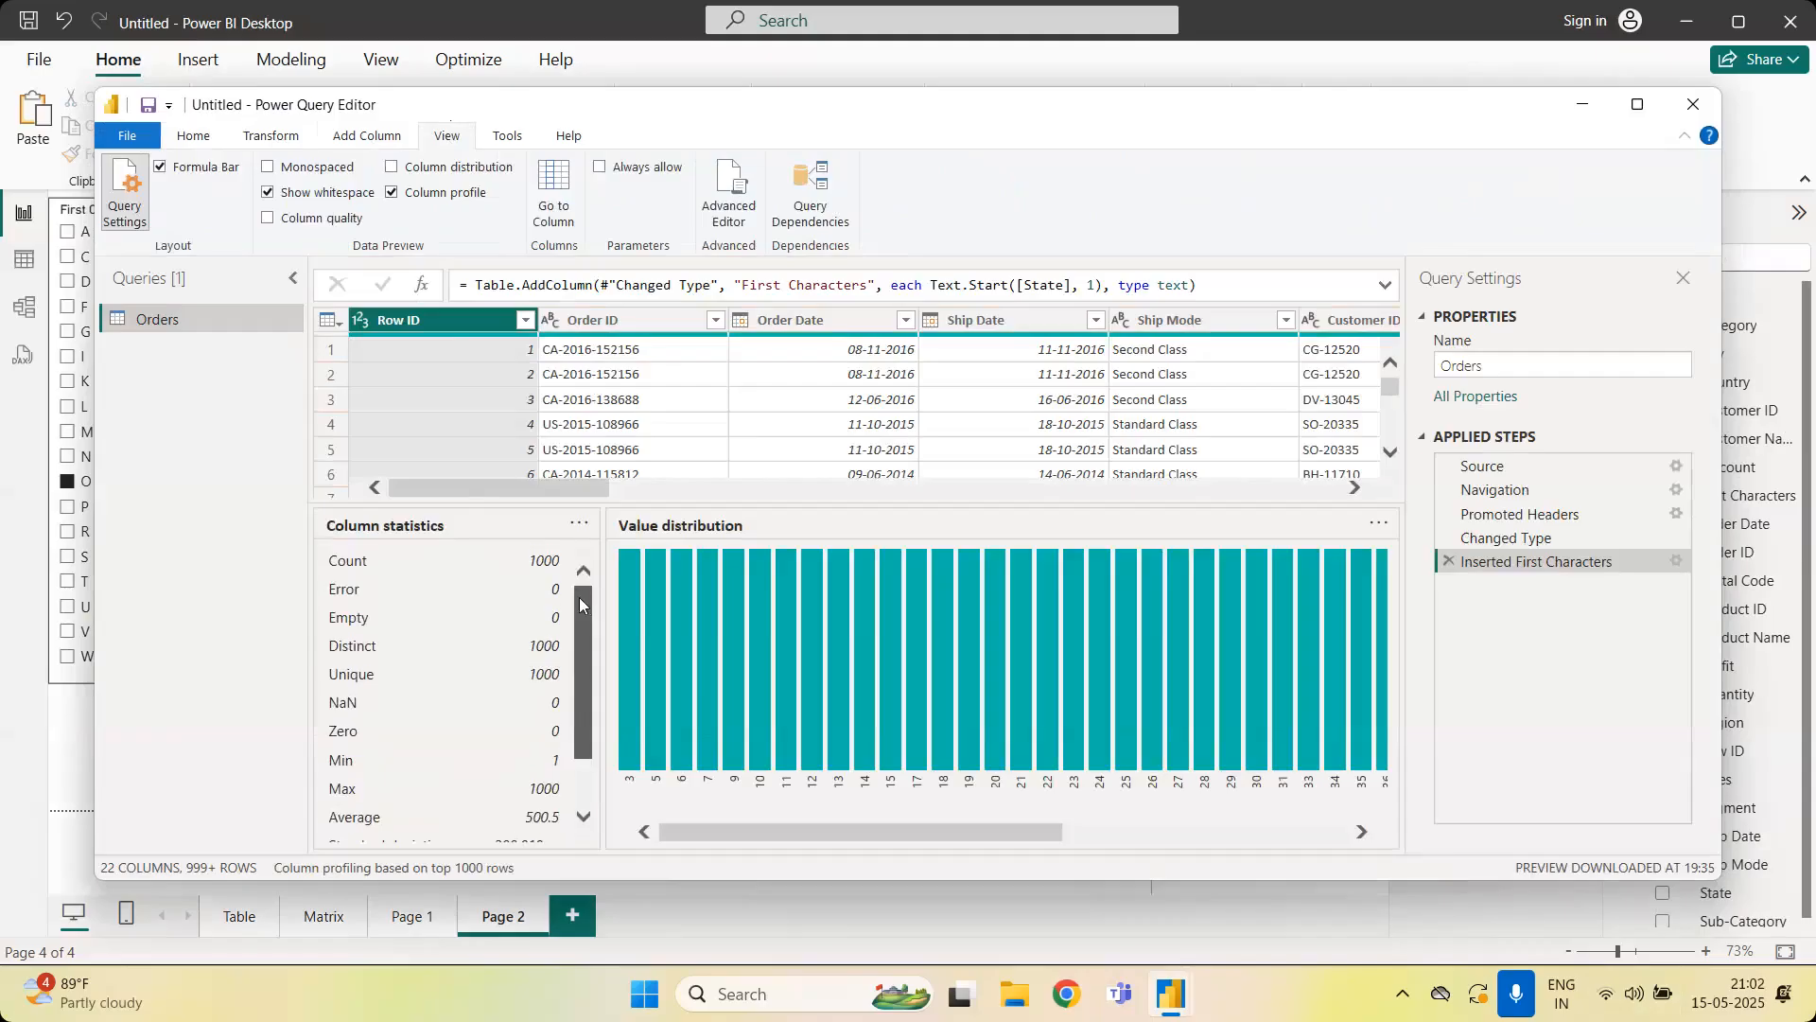
left_click(391, 194)
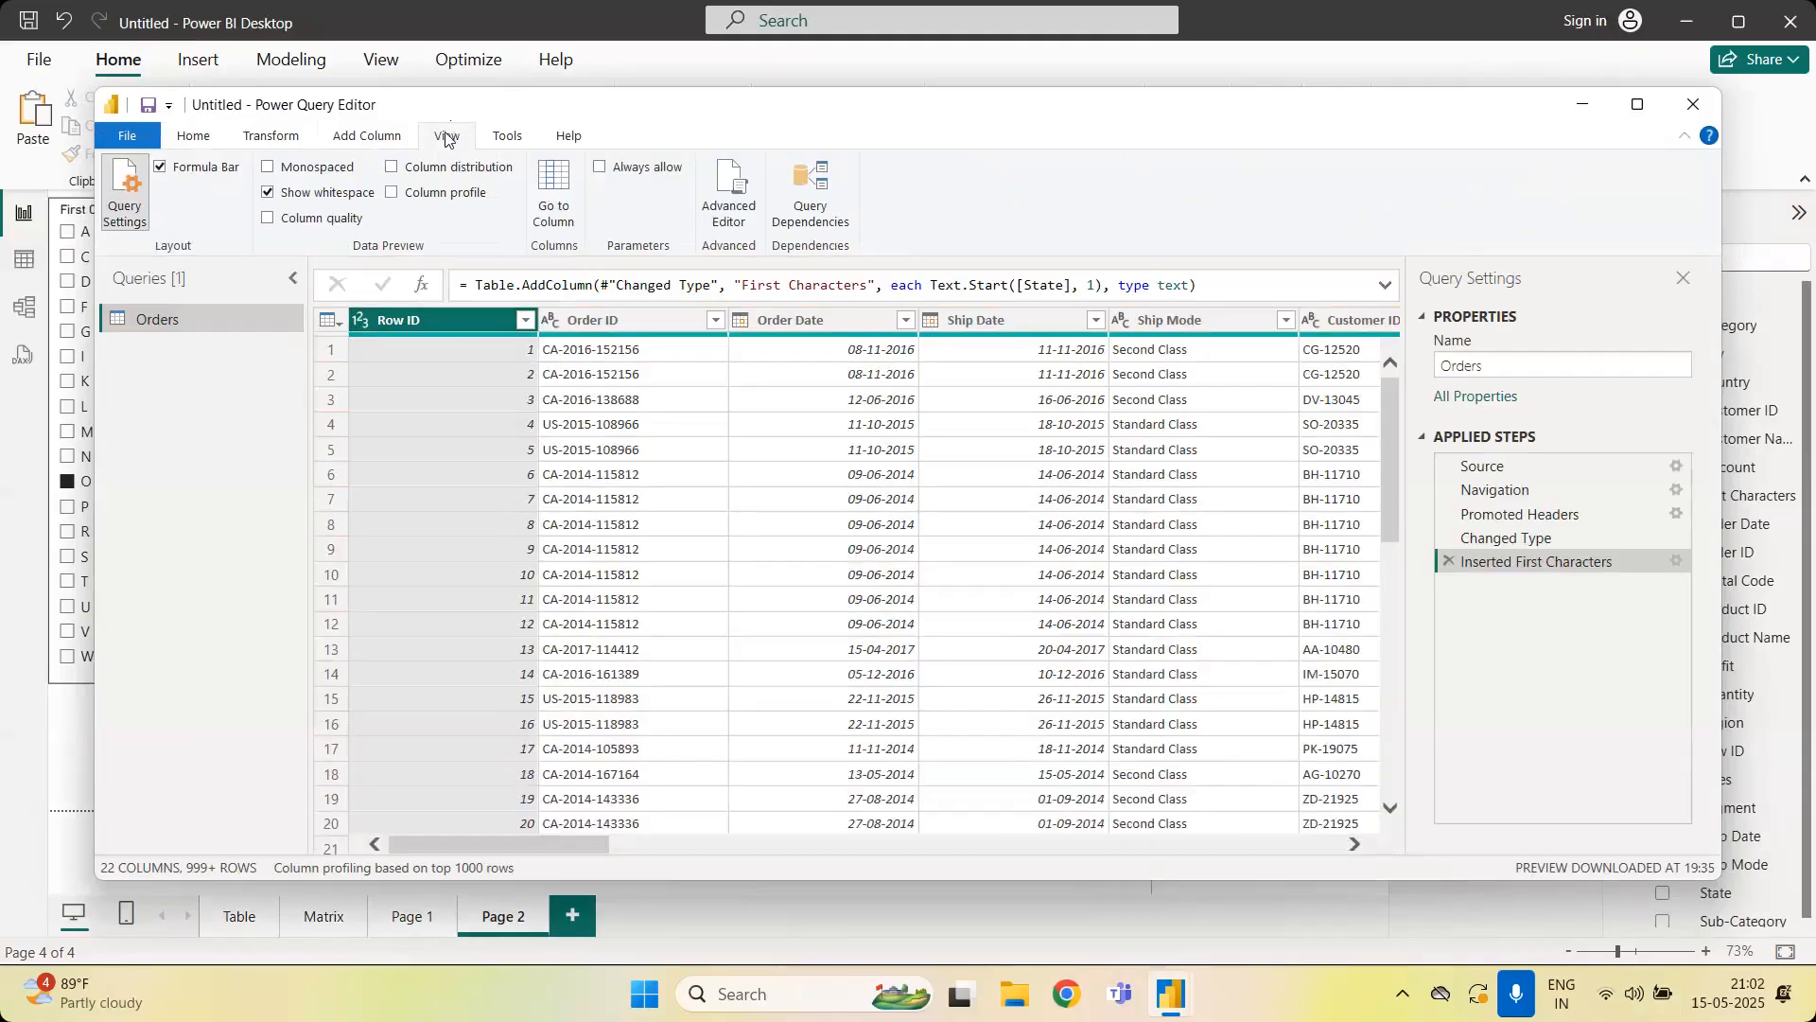
Split the Order ID column by a custom hyphen delimiter at each occurrence of the delimiter
left_click(194, 138)
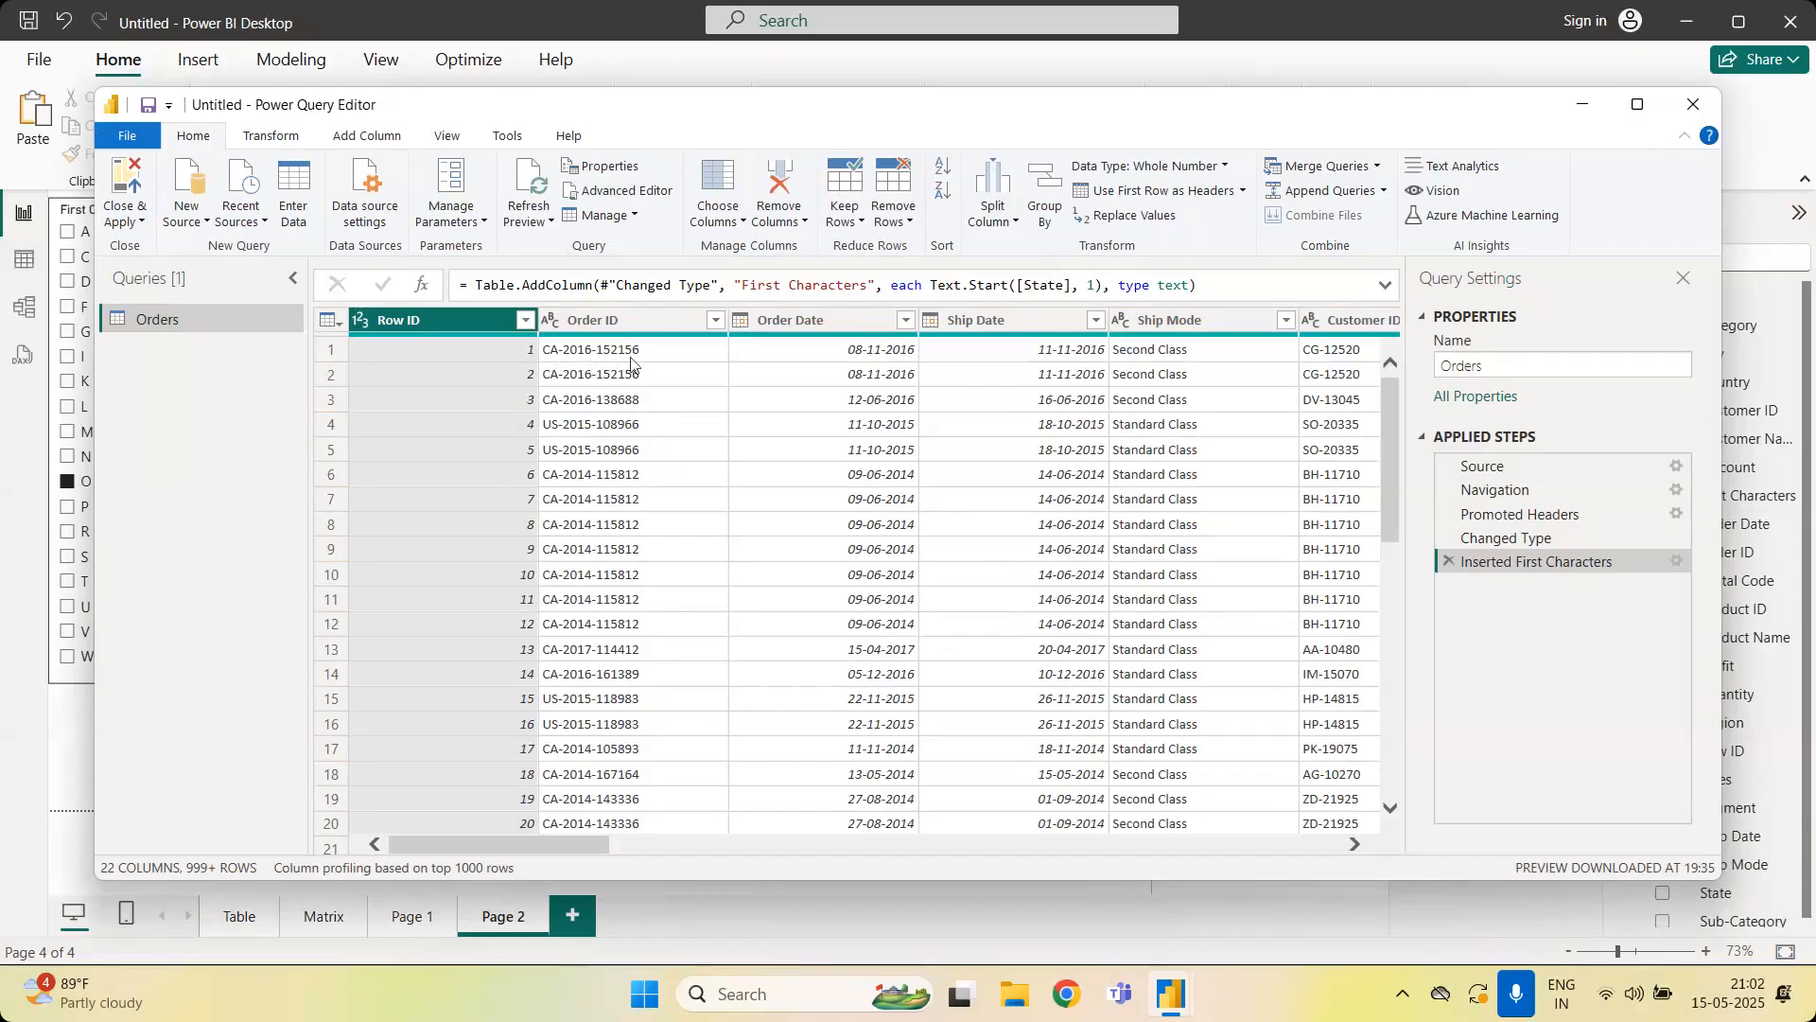
left_click(642, 320)
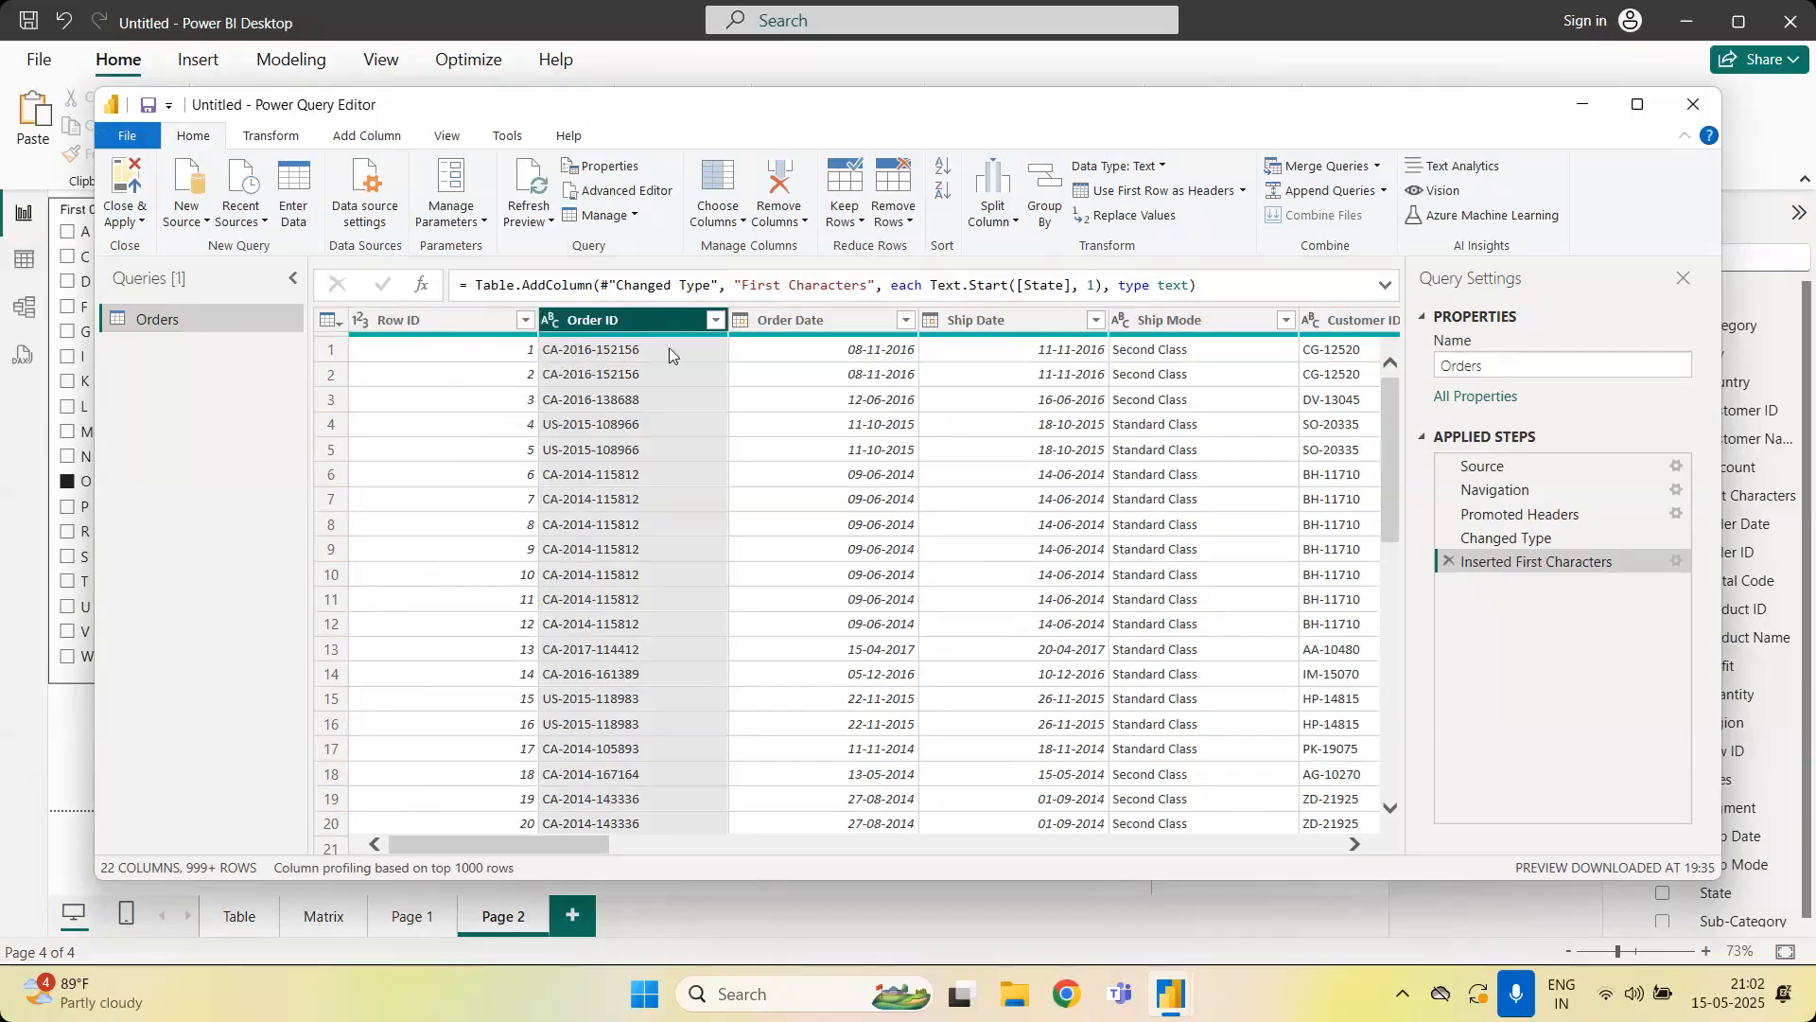
left_click(996, 231)
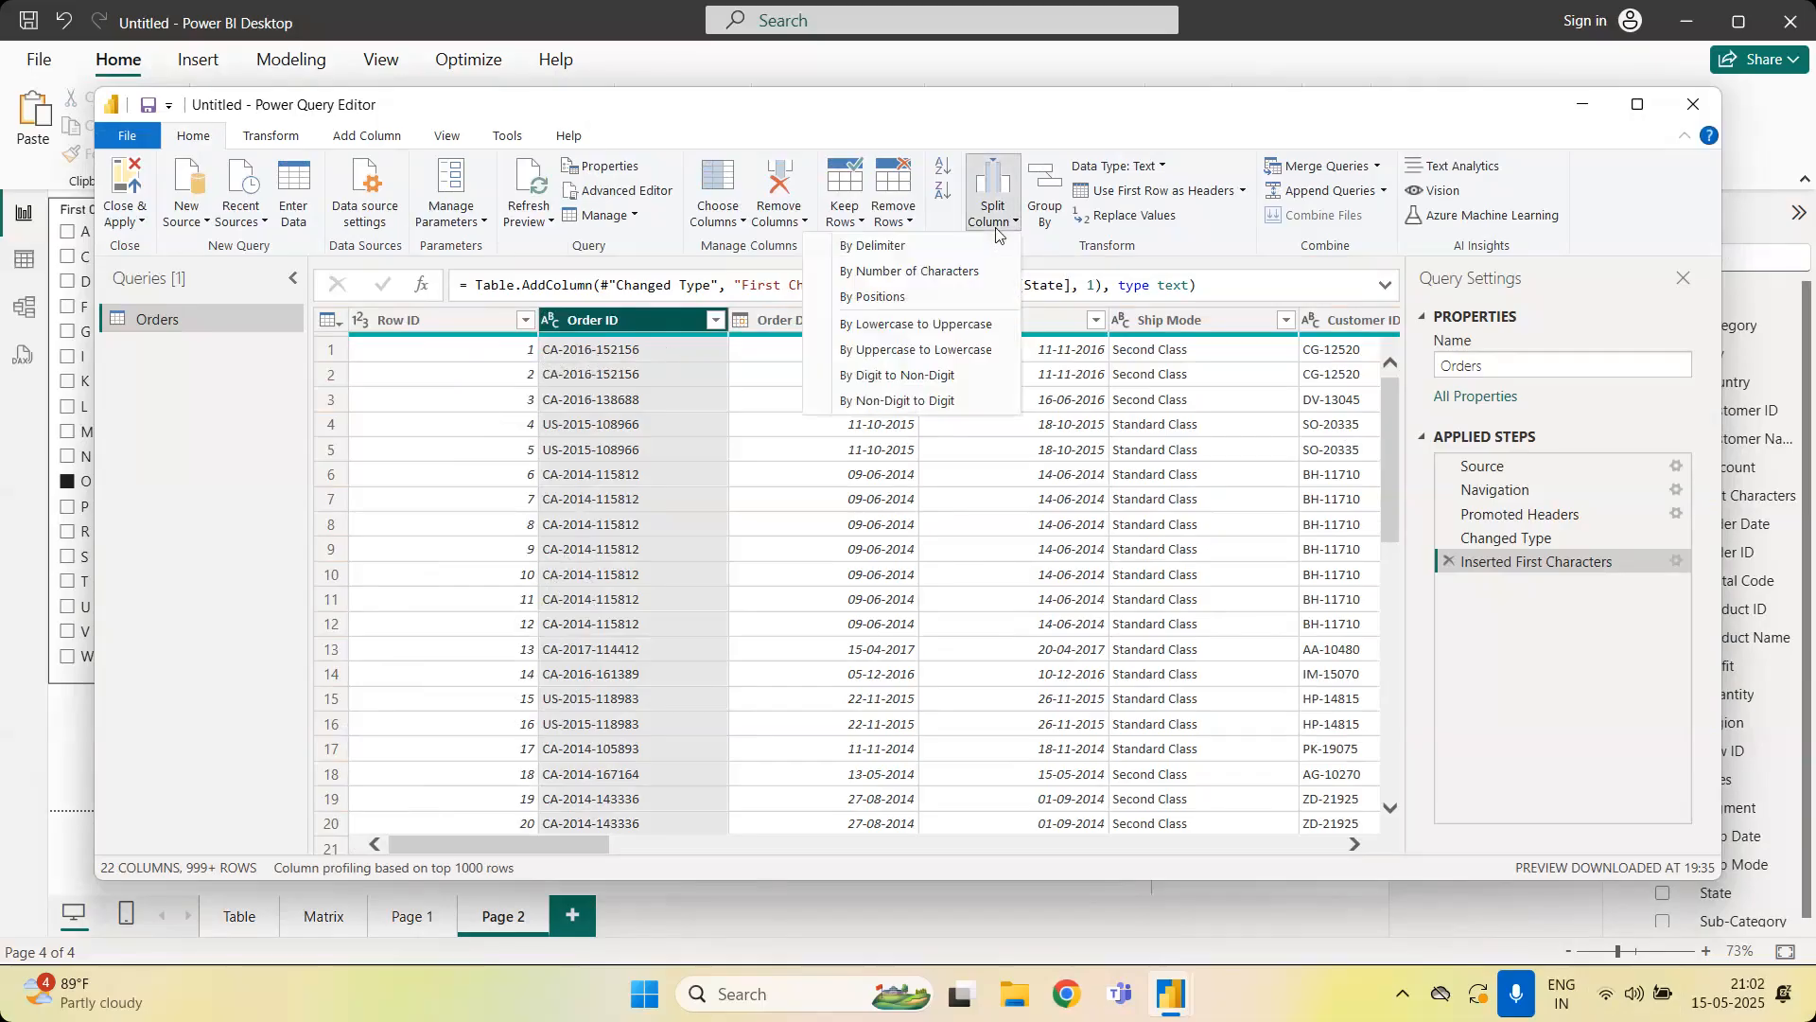
left_click(941, 248)
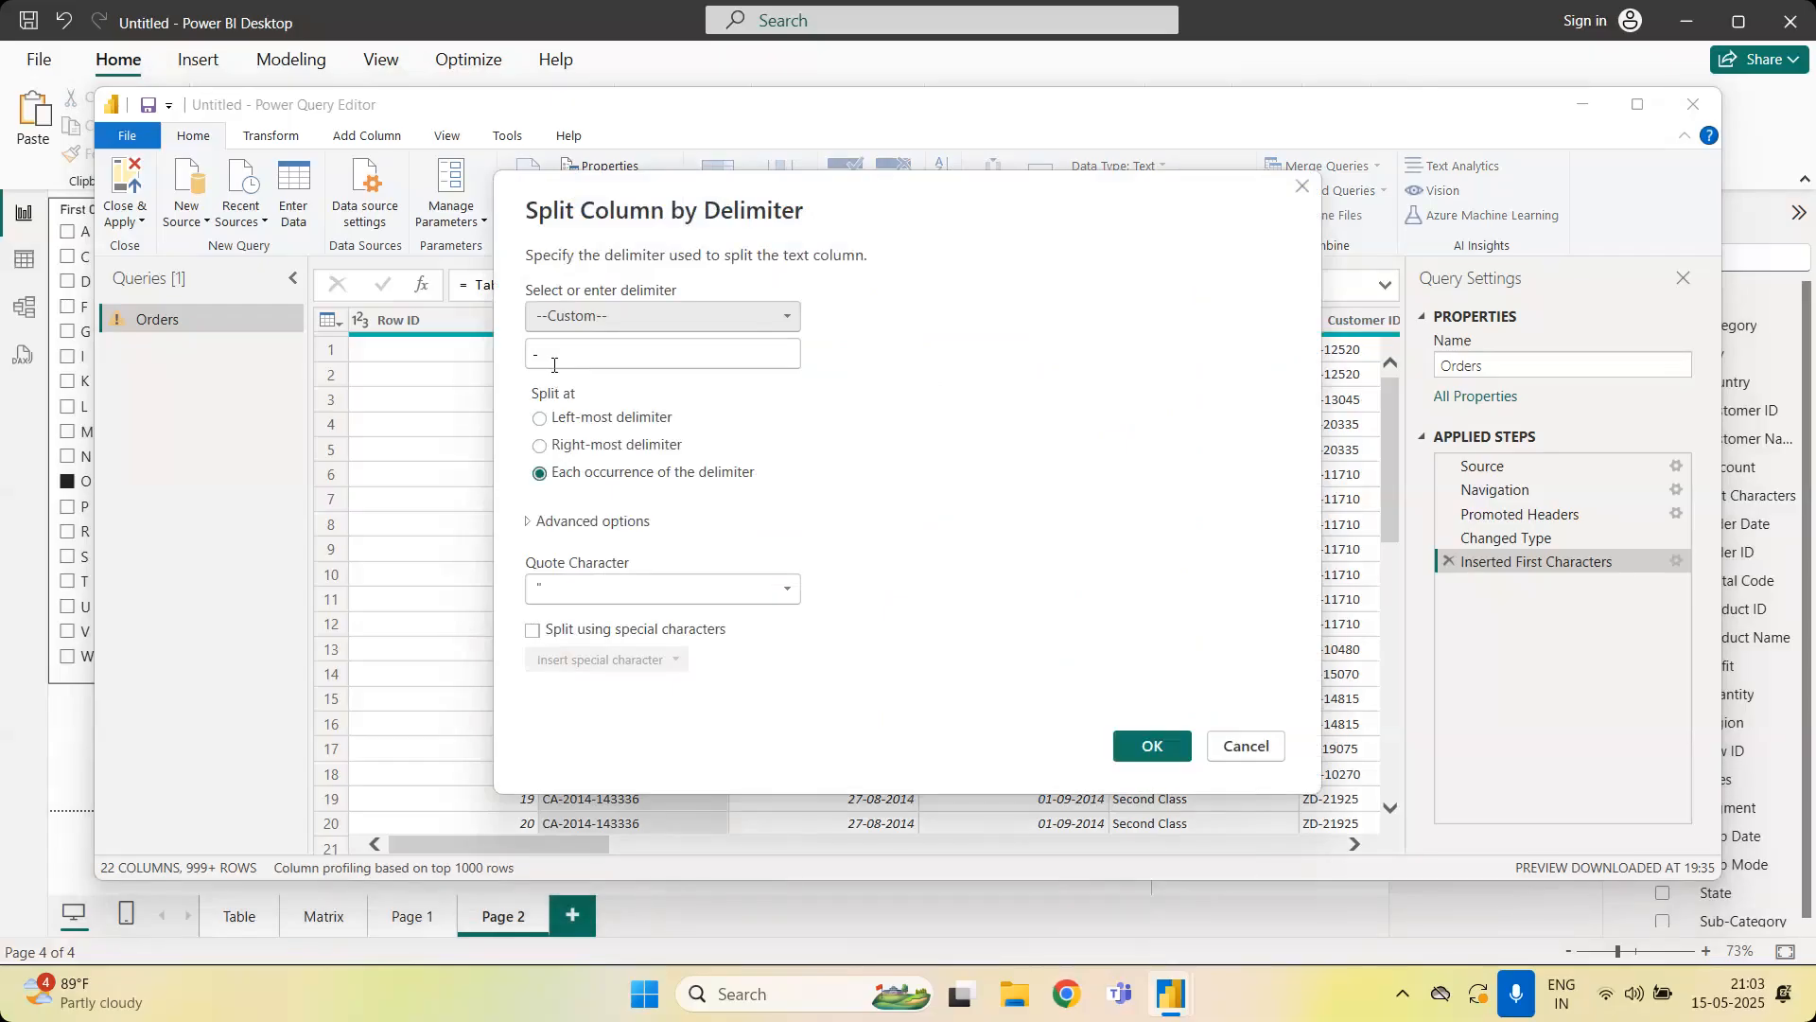
left_click(1149, 745)
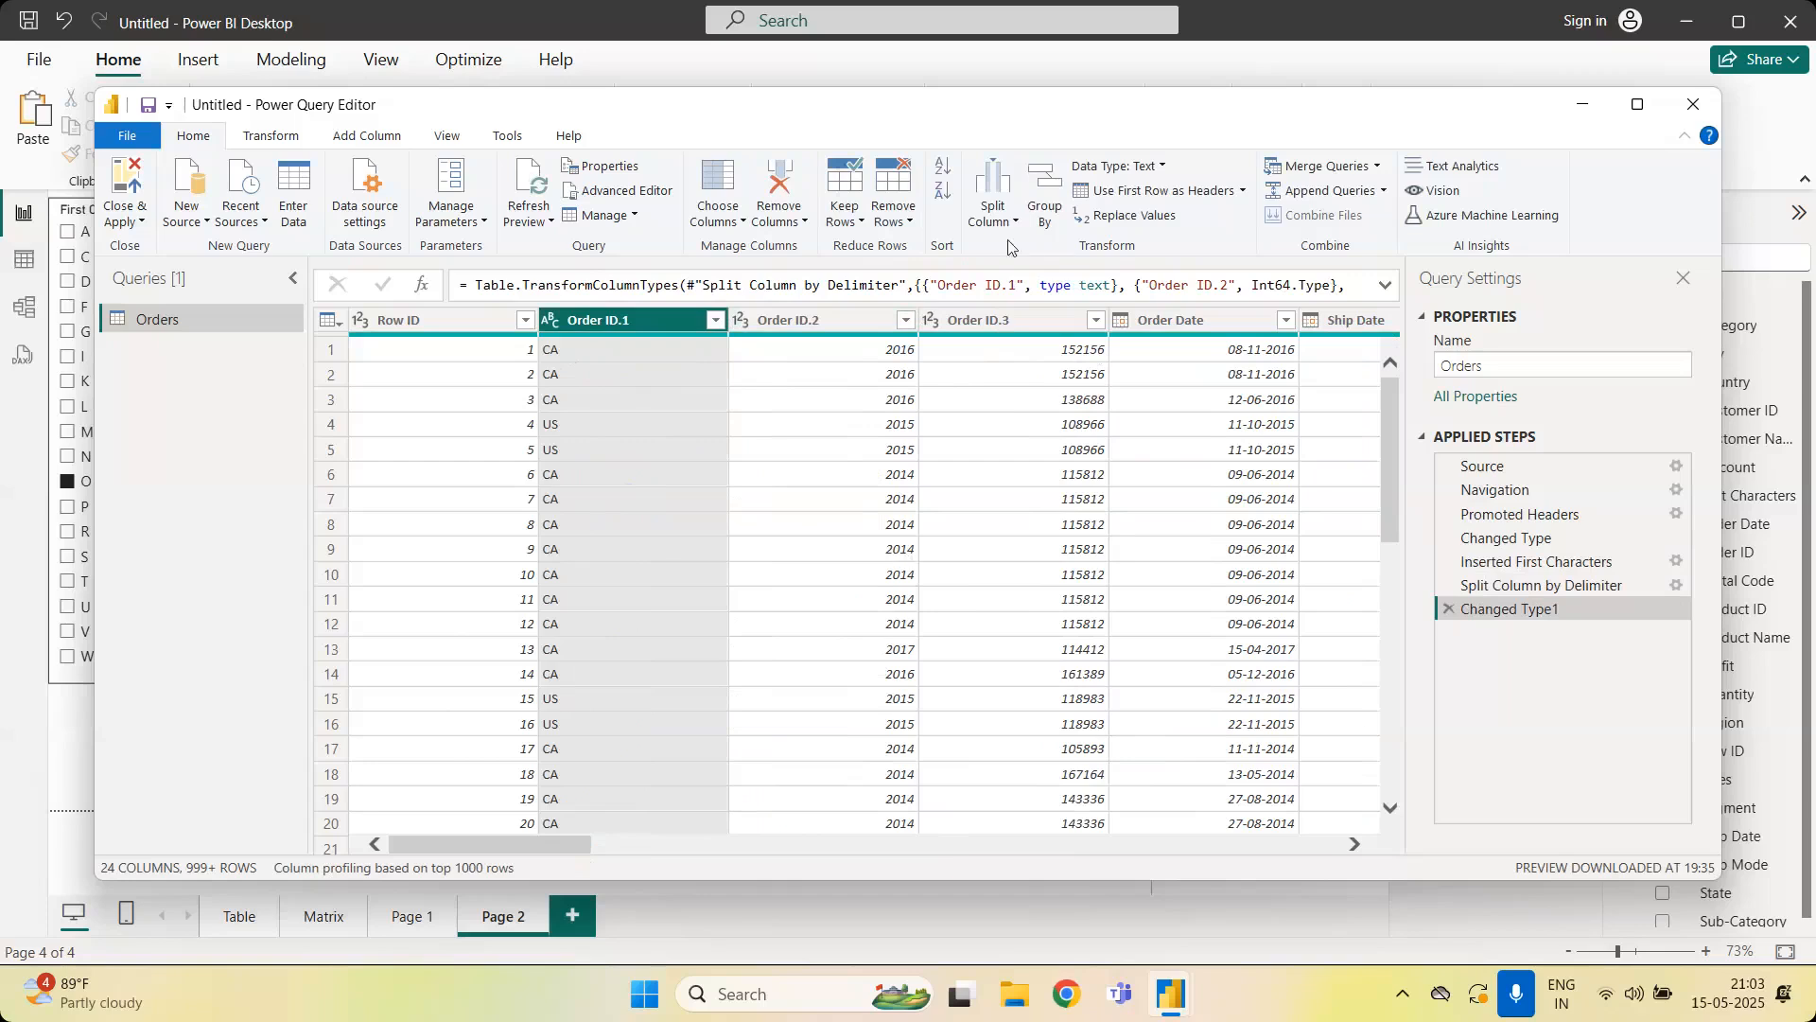
Close Power Query Editor without applying the query changes and dismiss the pending changes notice in the report
left_click(800, 223)
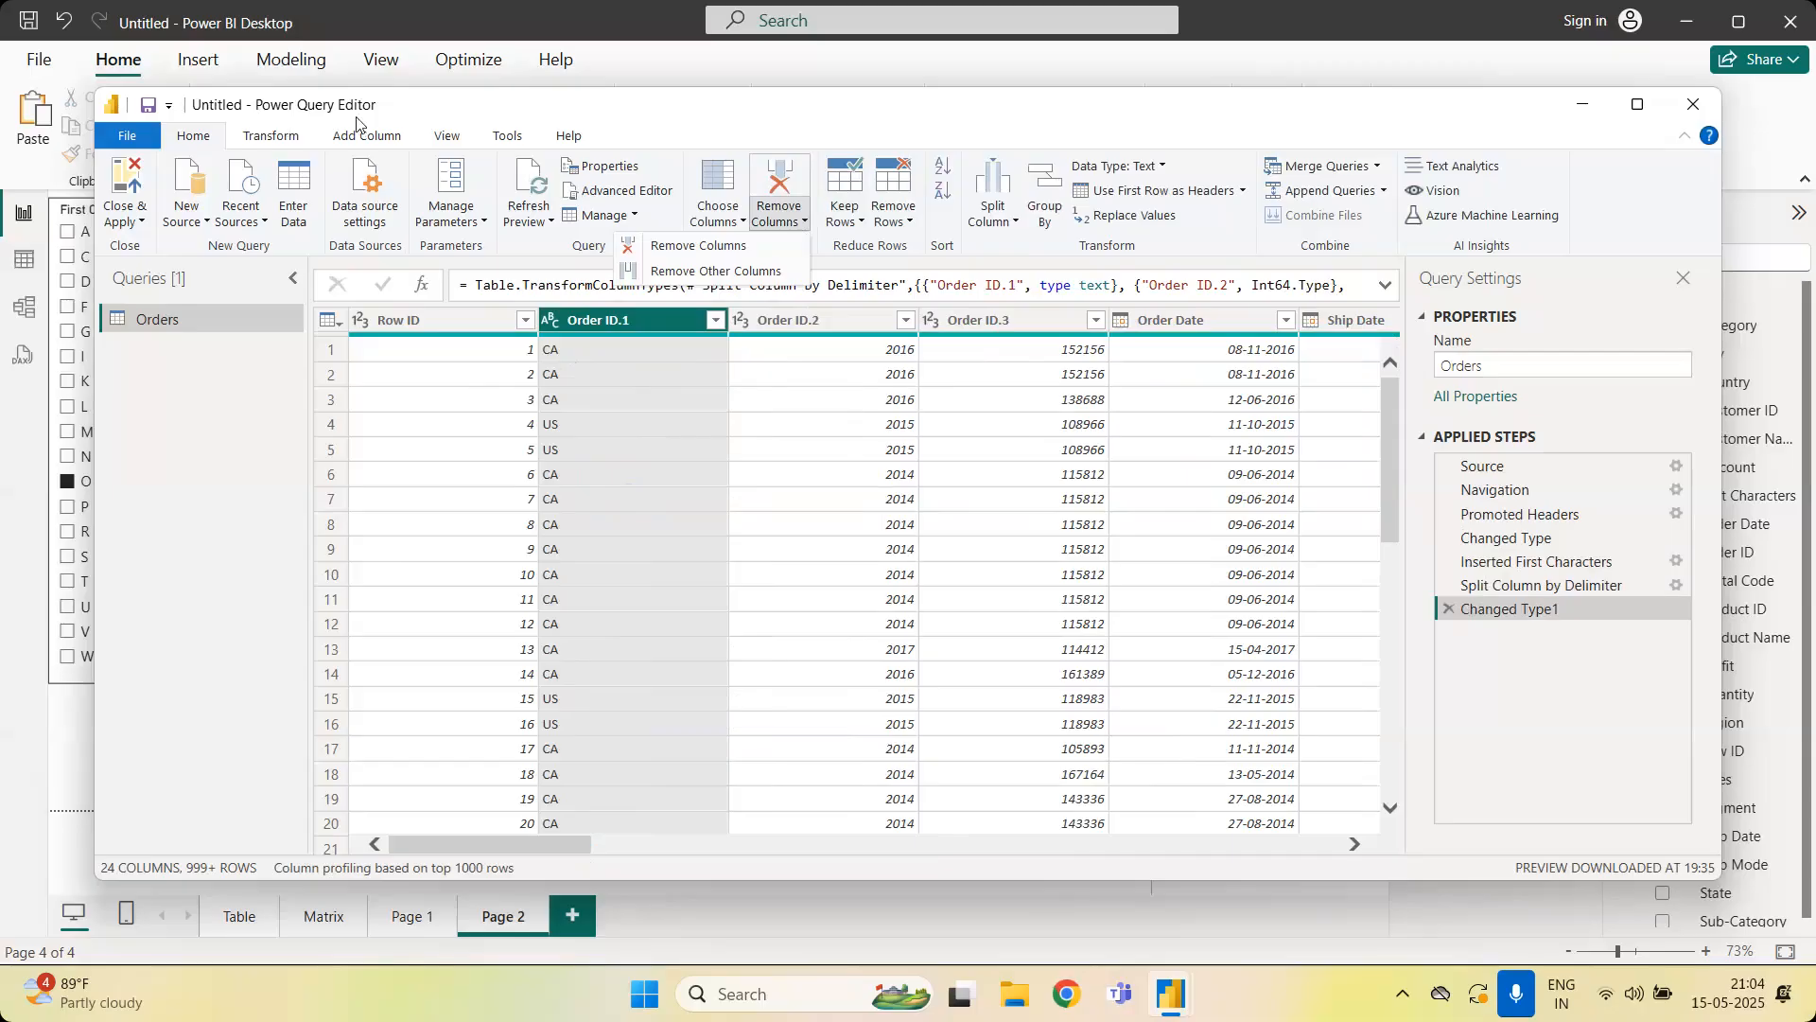
left_click(1698, 111)
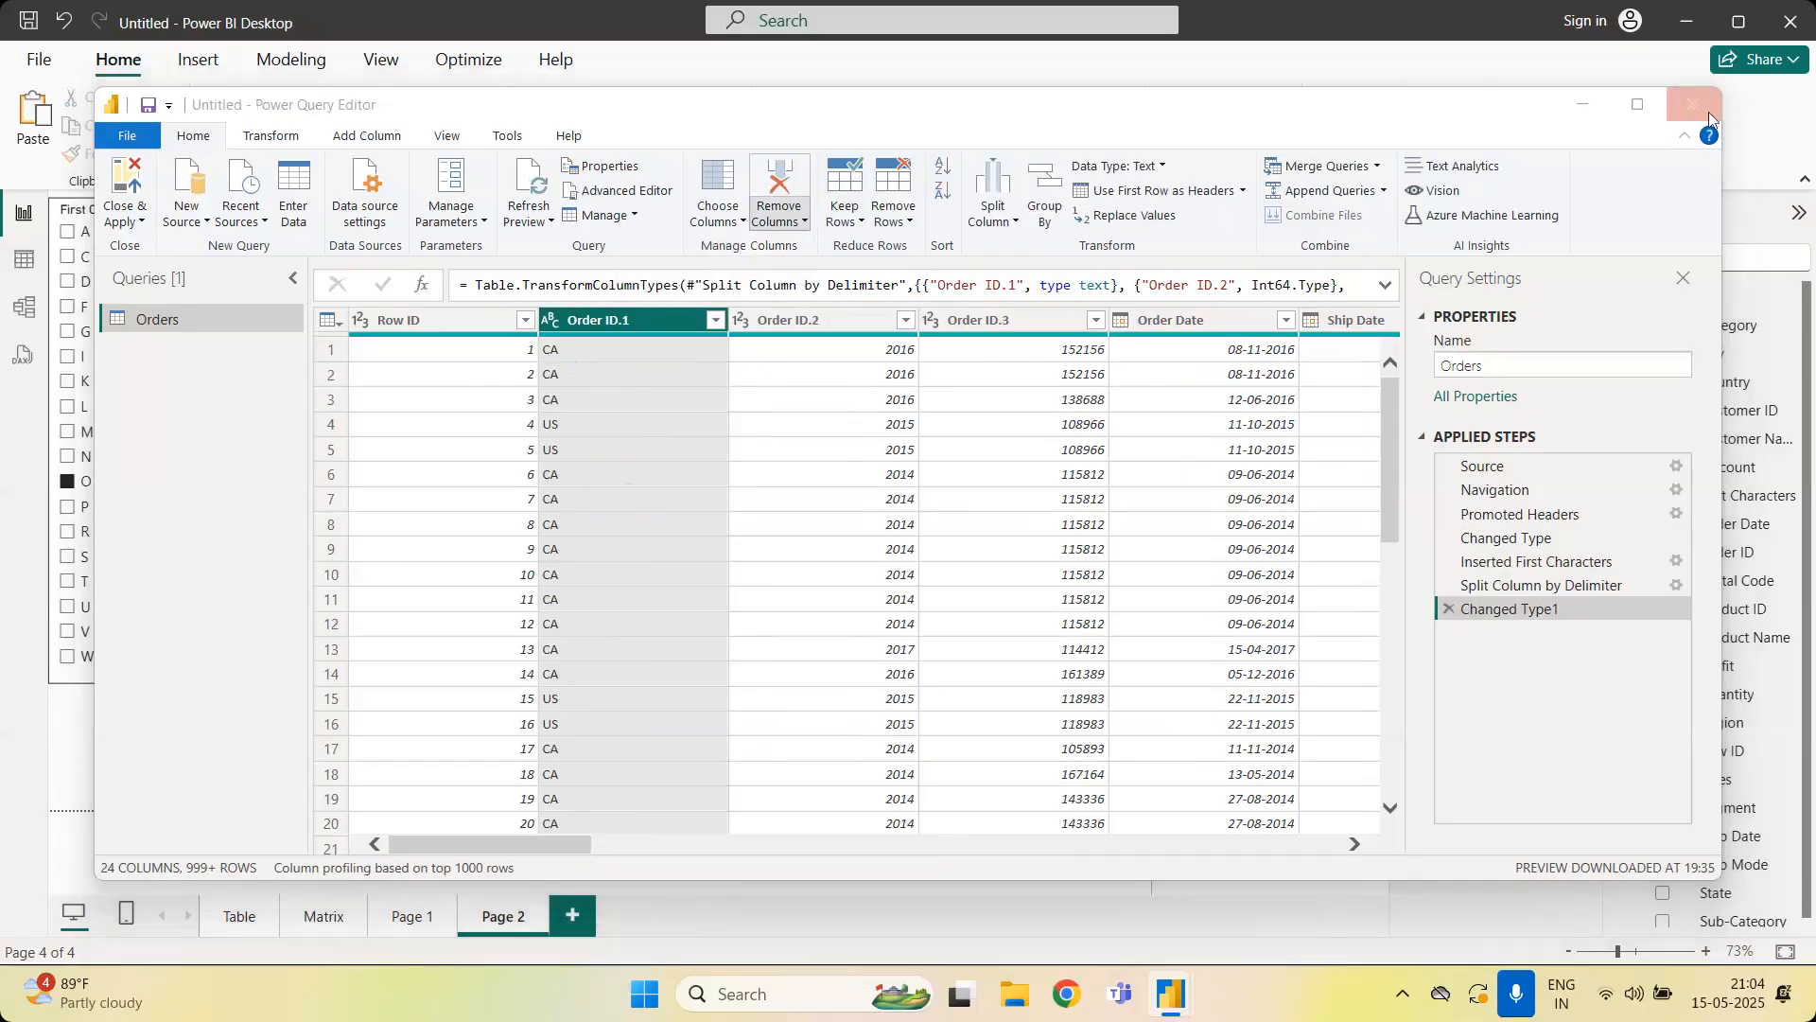
left_click(966, 549)
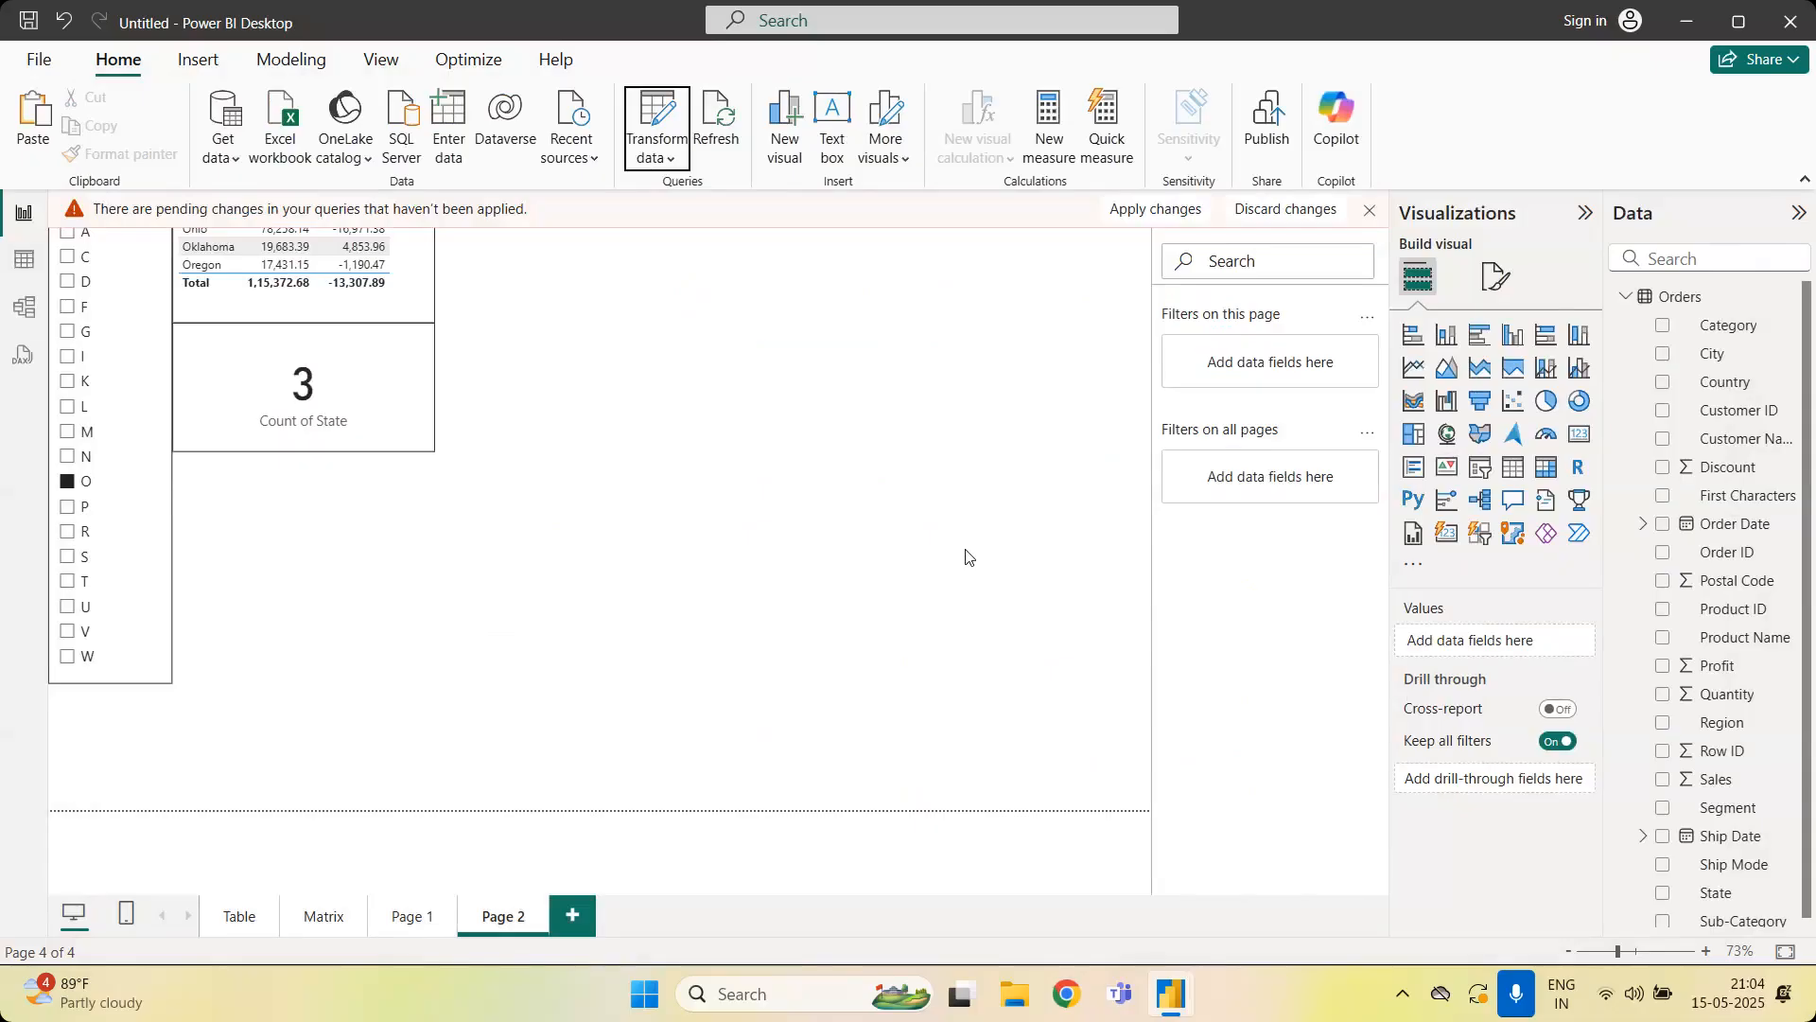
left_click(1371, 210)
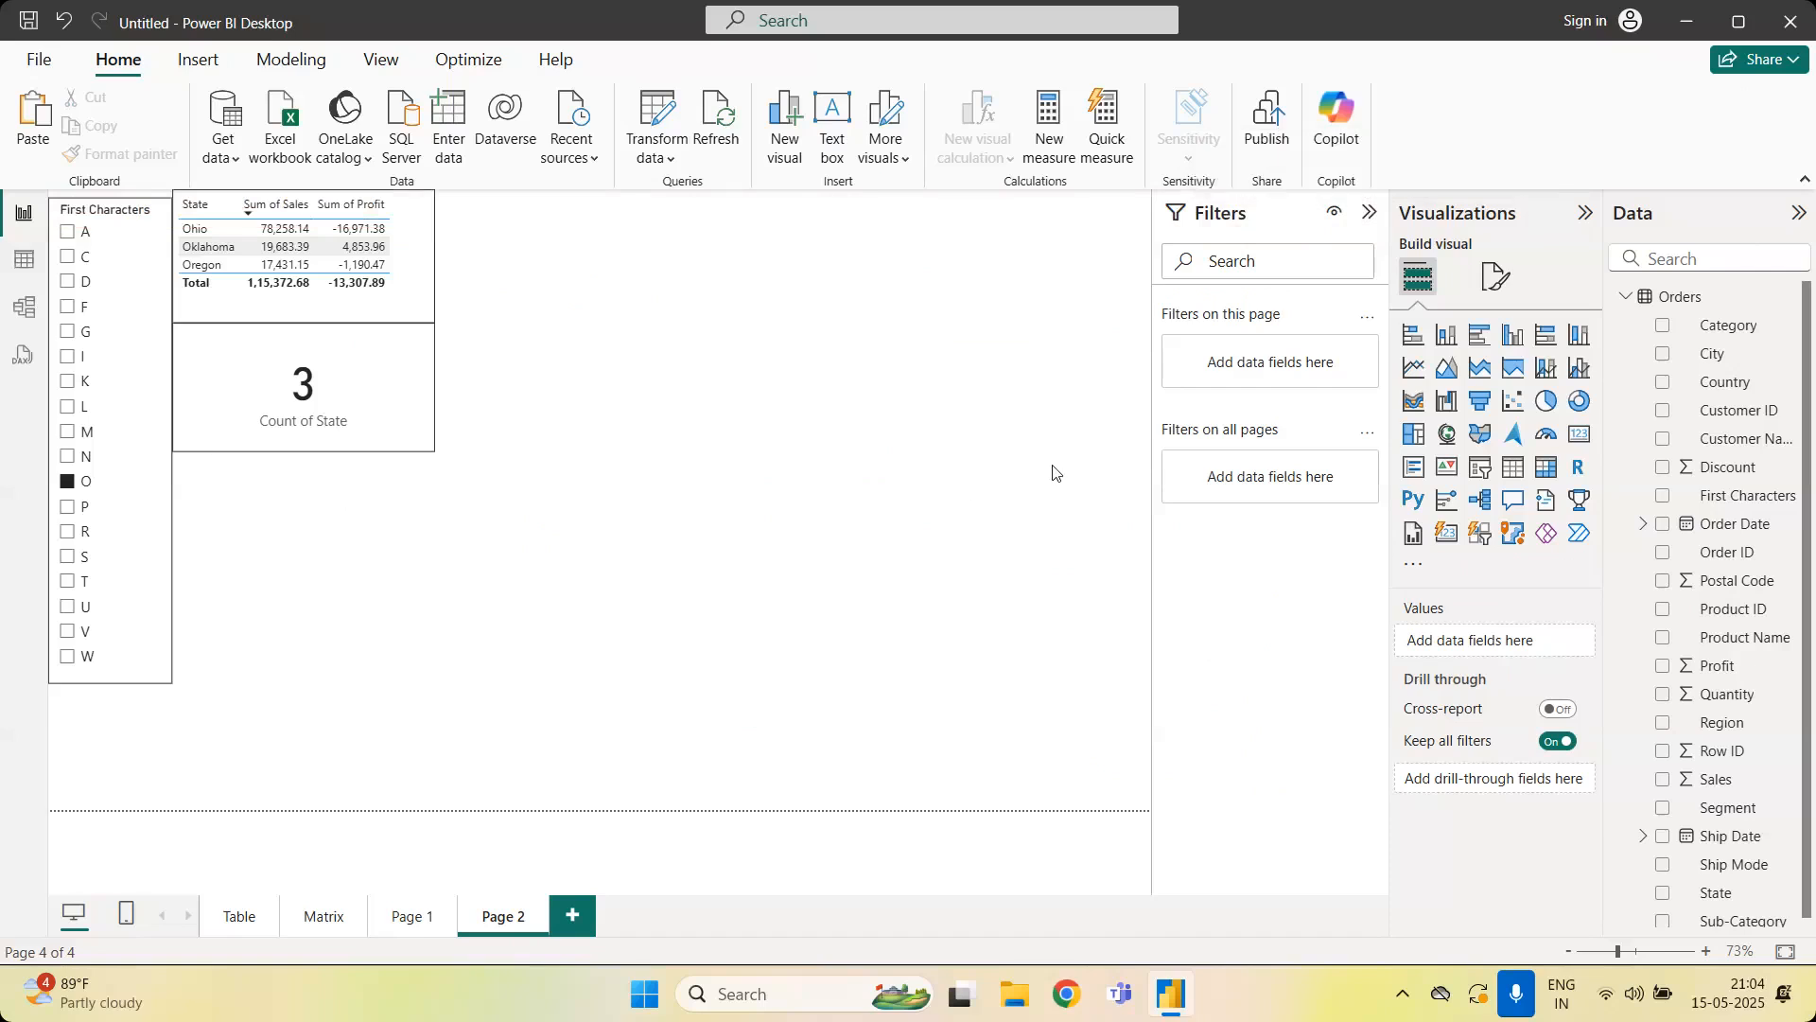
Save the report as 15-05-2025, applying the pending query changes, and close the report
left_click(1809, 9)
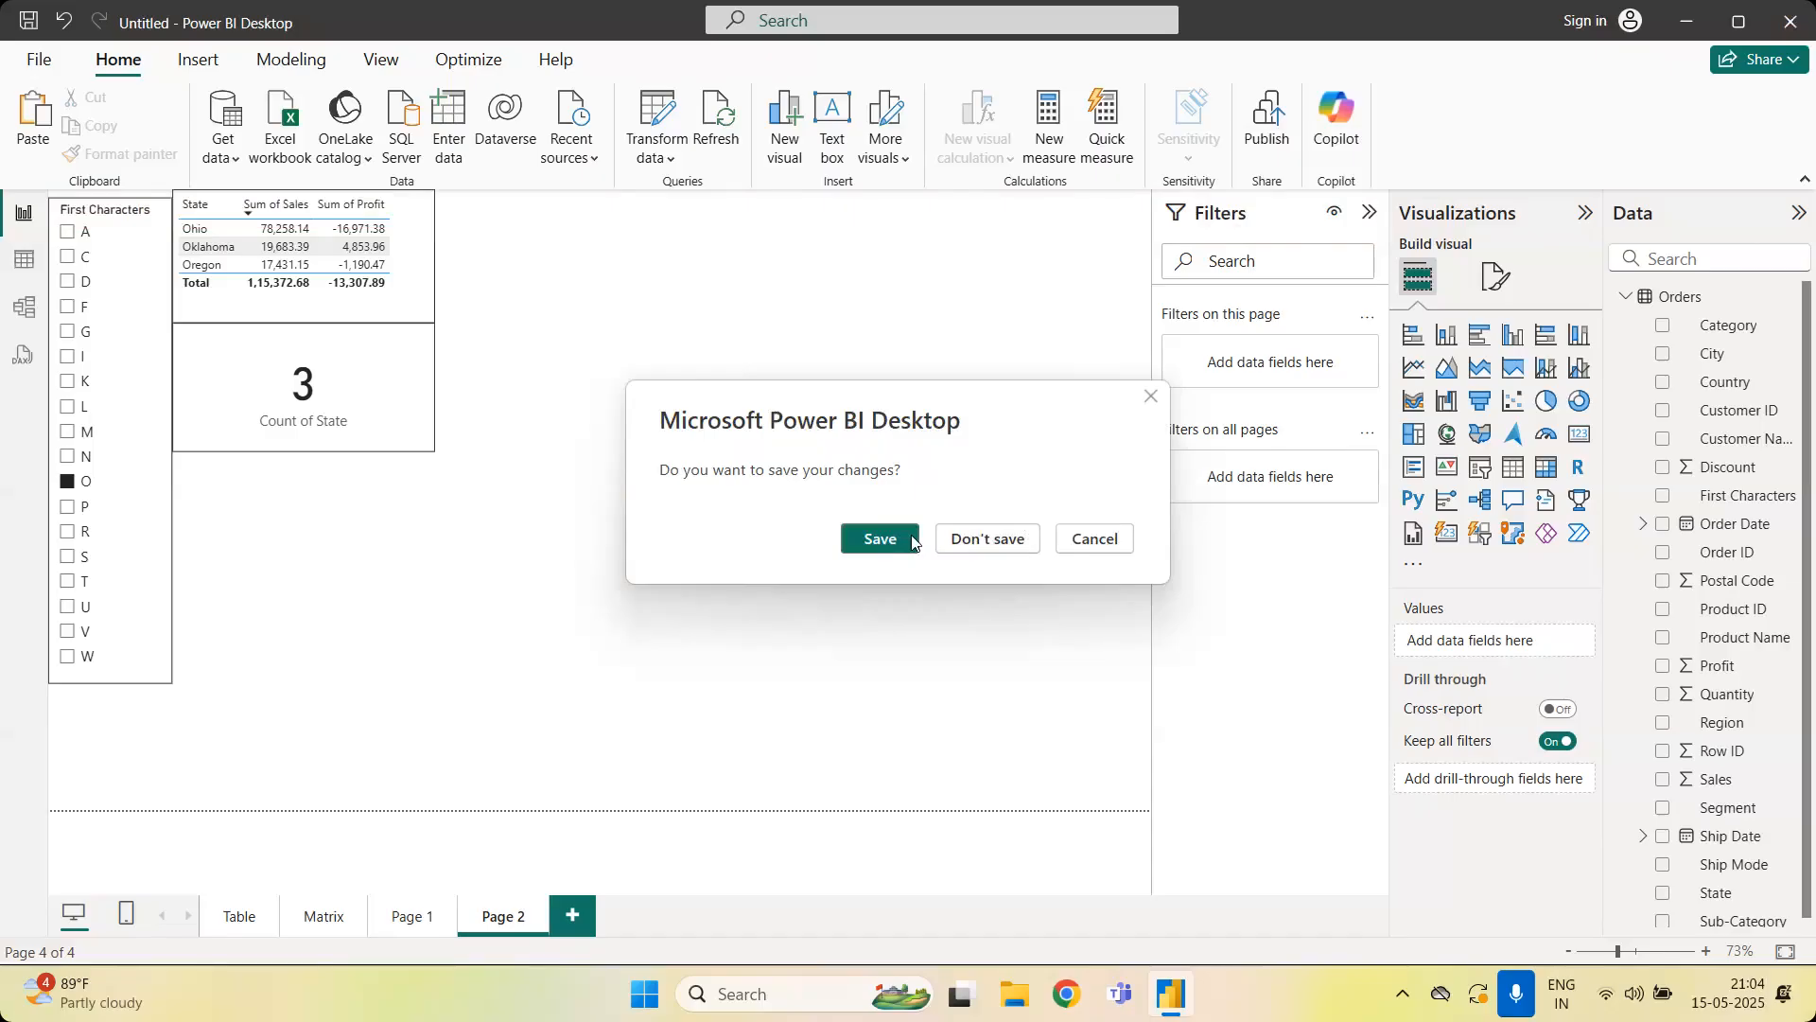
left_click(879, 539)
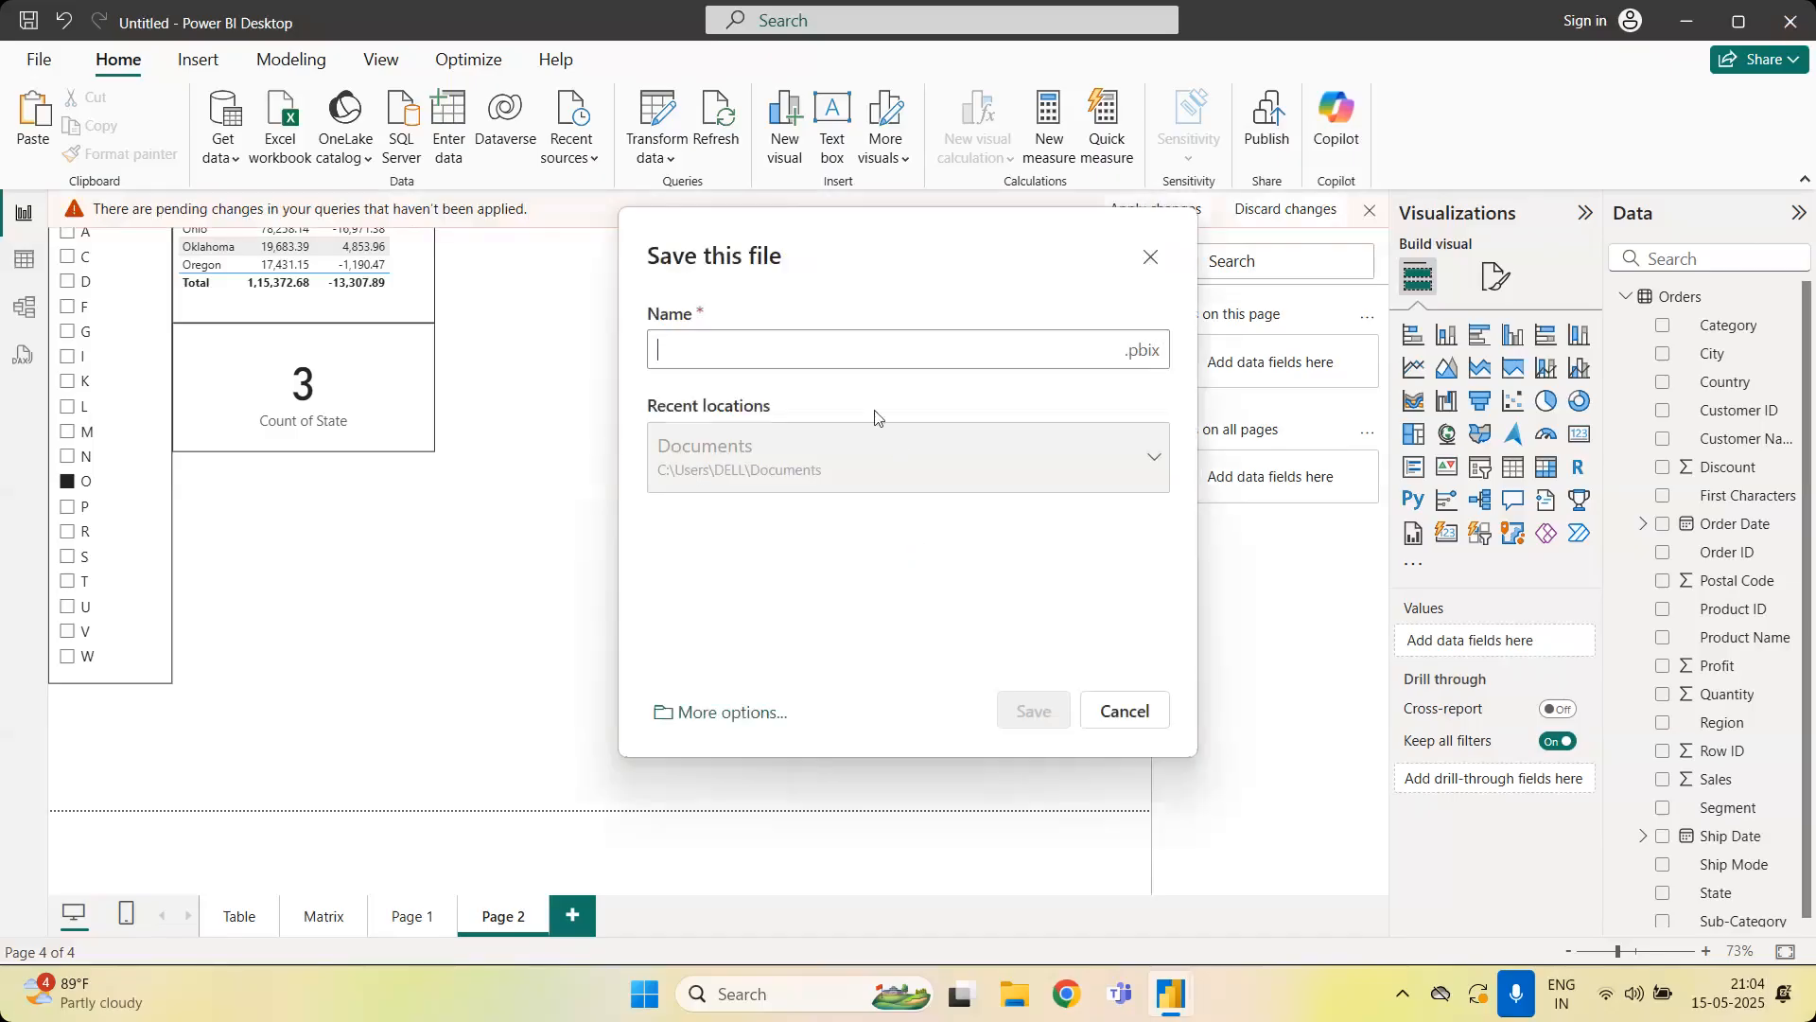
type("15-05-2025")
key("Return")
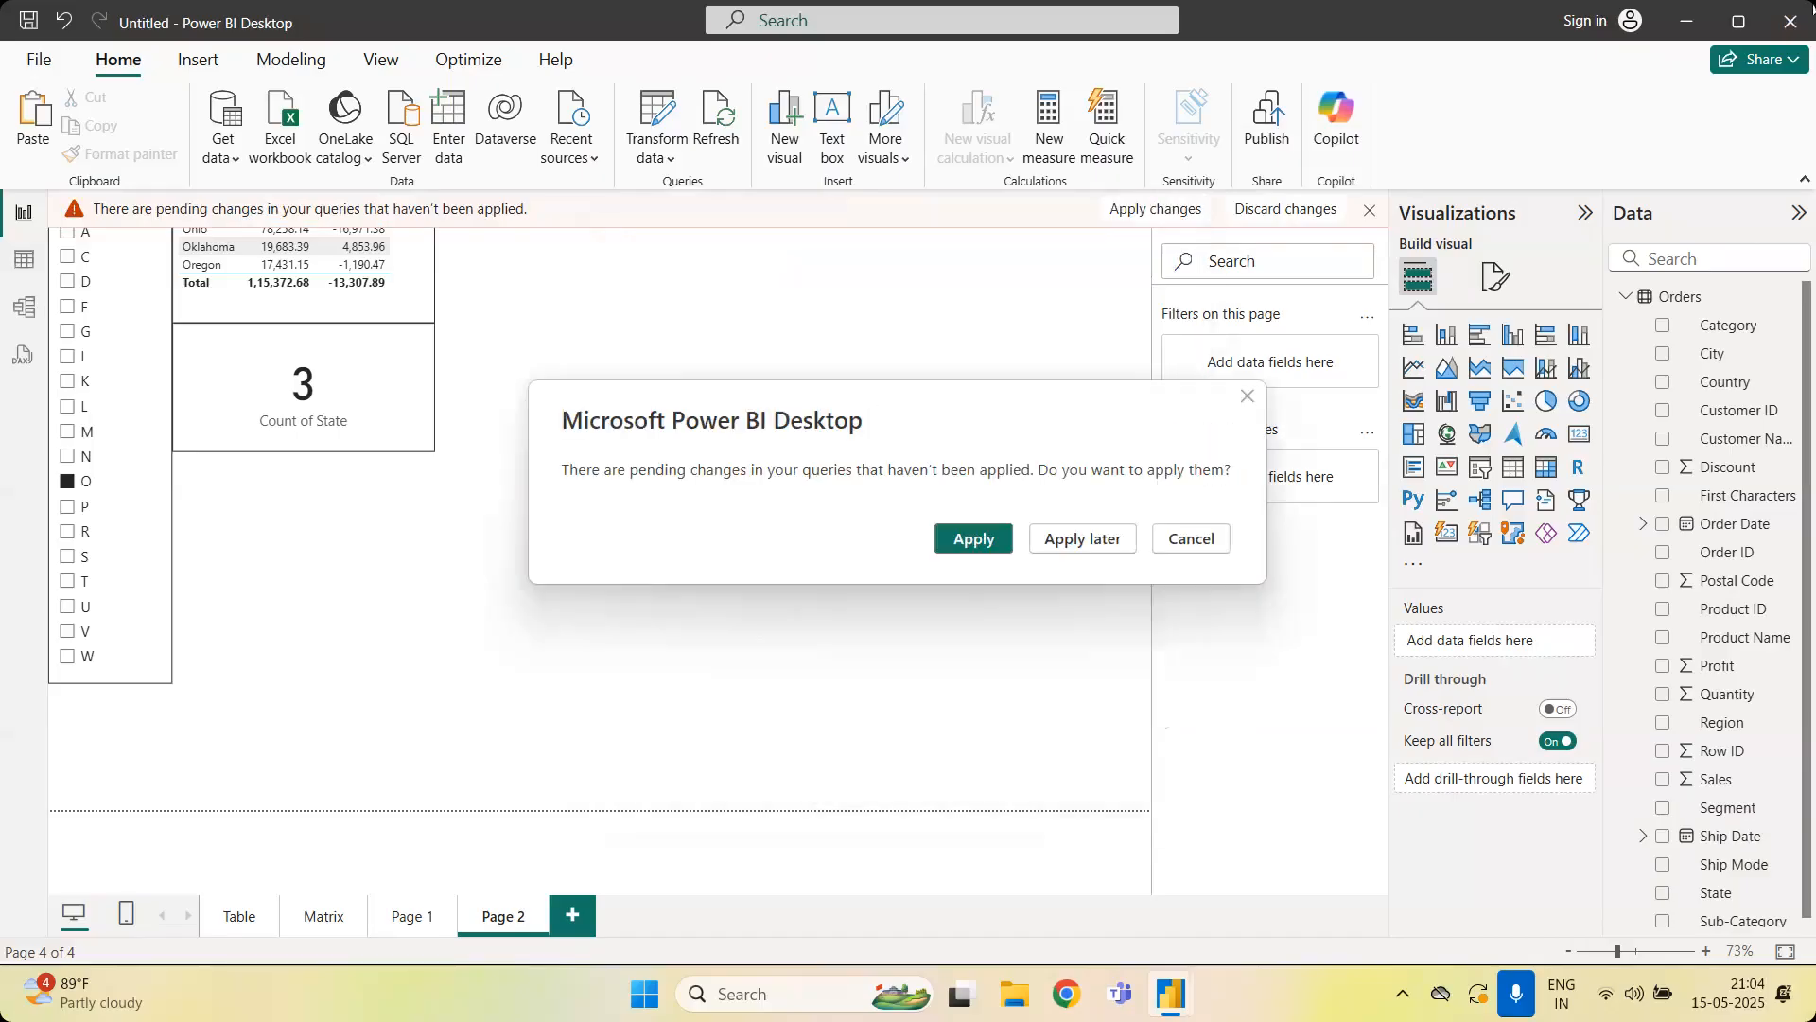
left_click(952, 553)
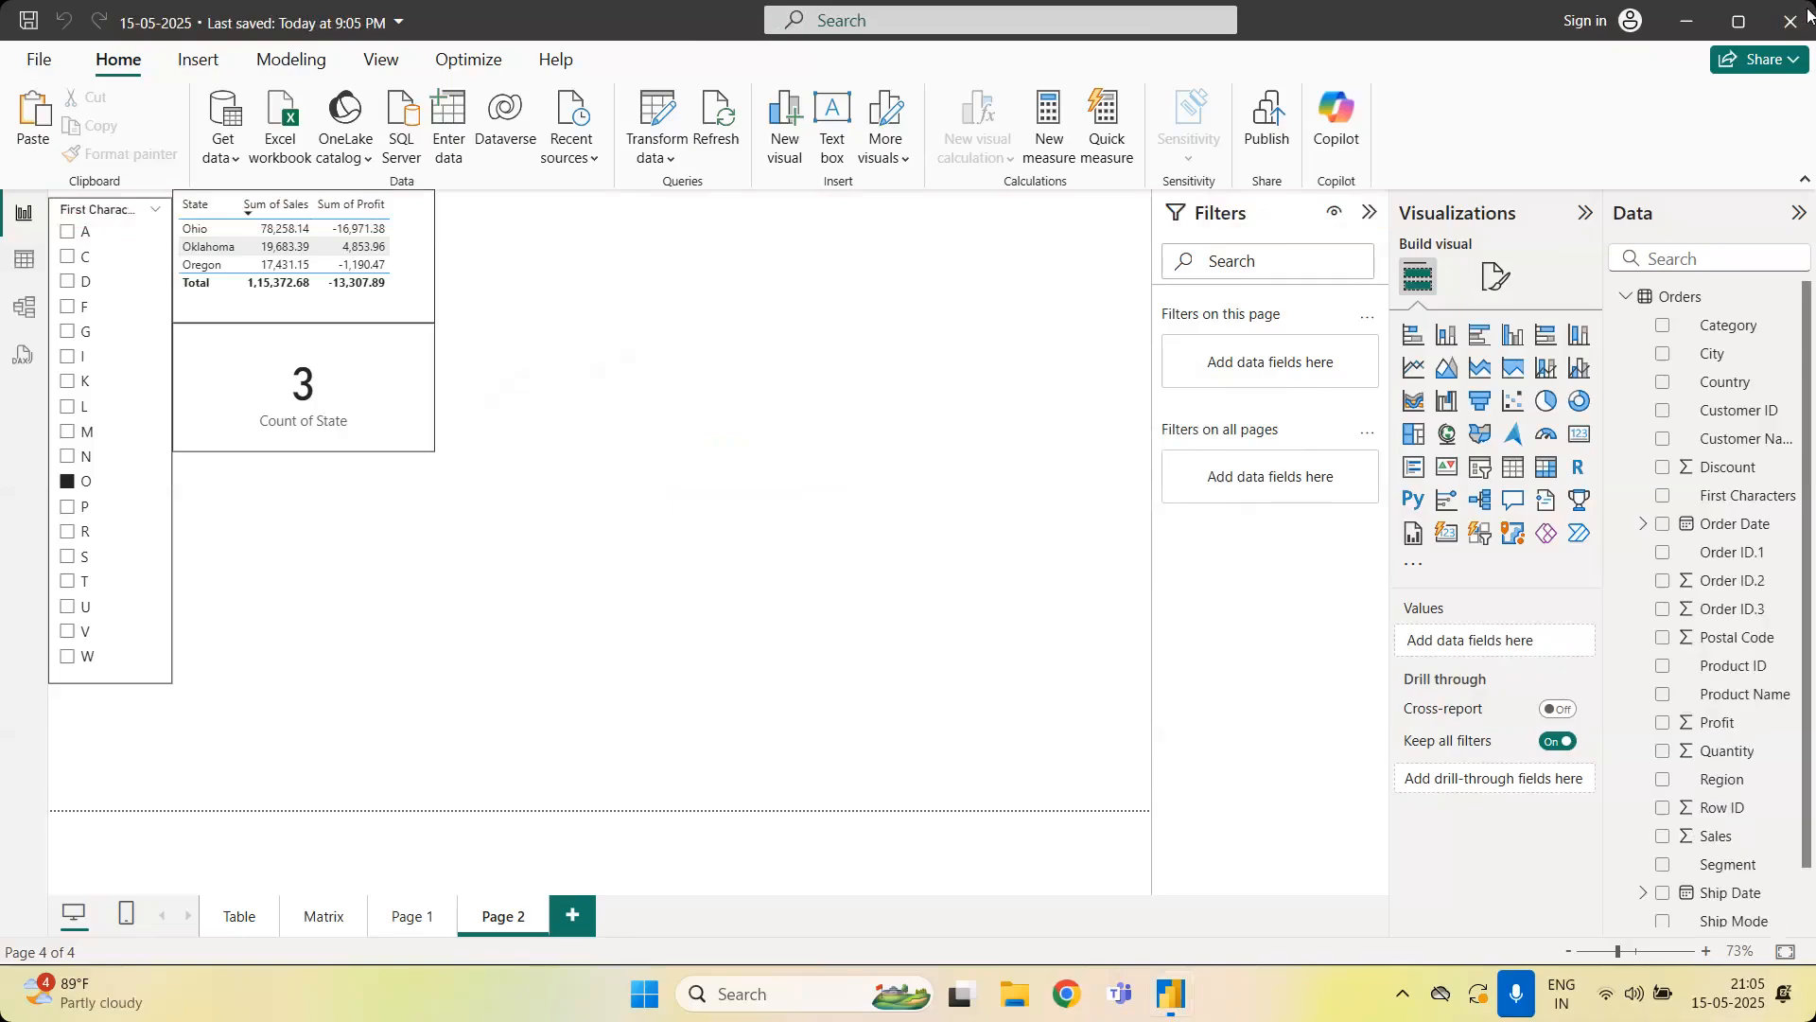
left_click(1791, 19)
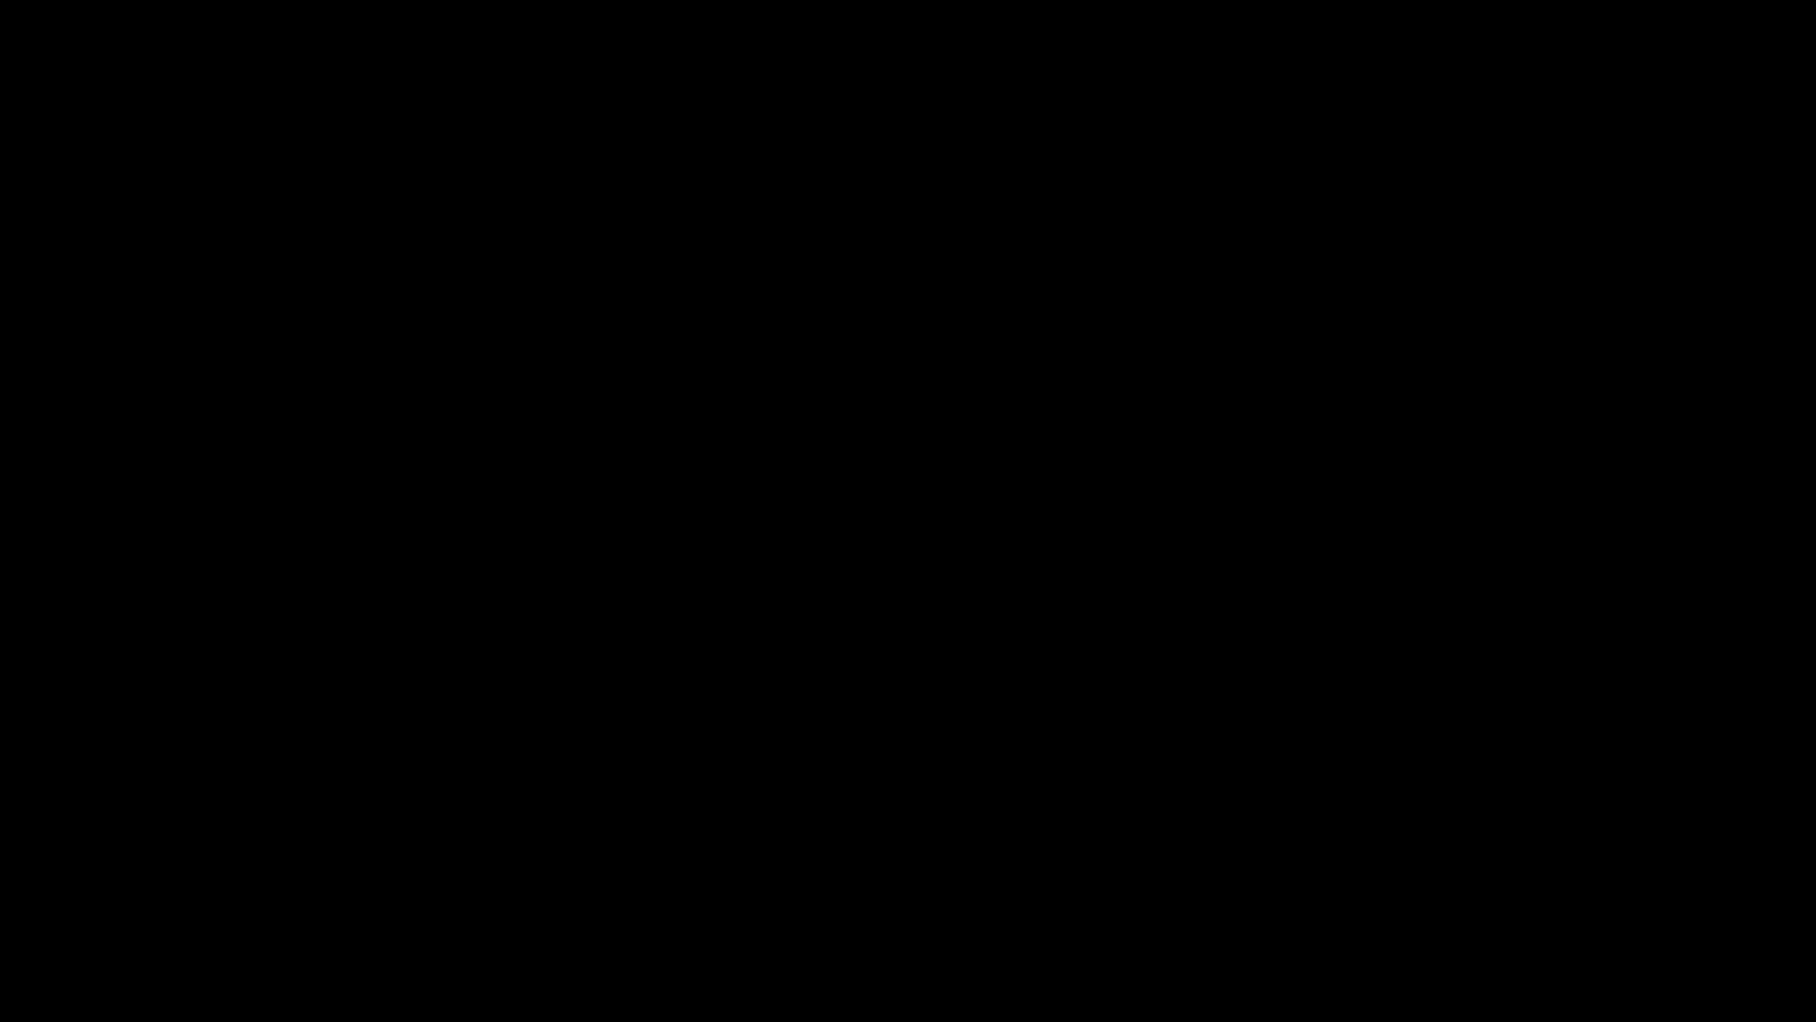